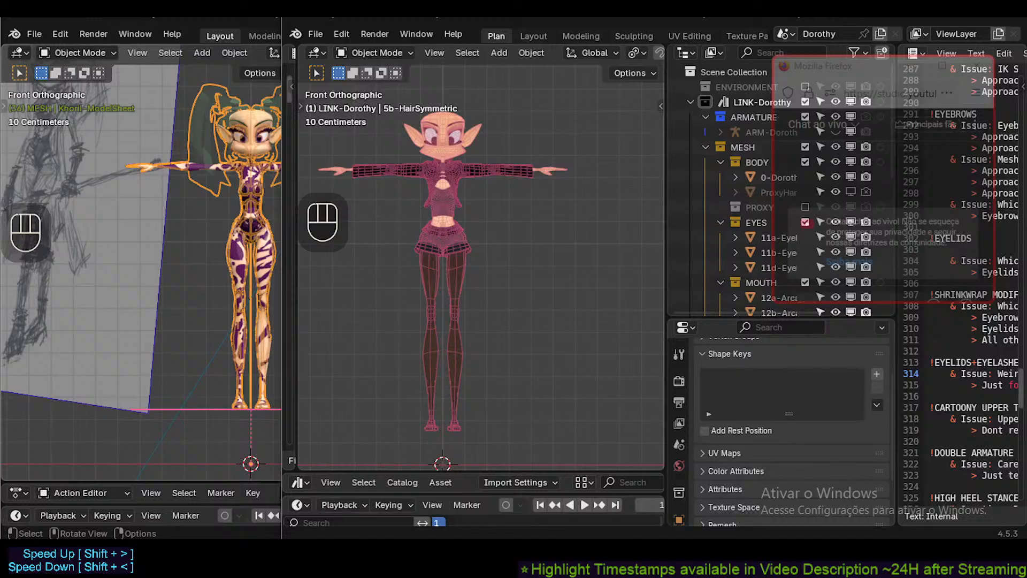
Reveal all hidden objects in the Dorothy scene.
{"action": "left_click", "coordinate": [701, 476]}
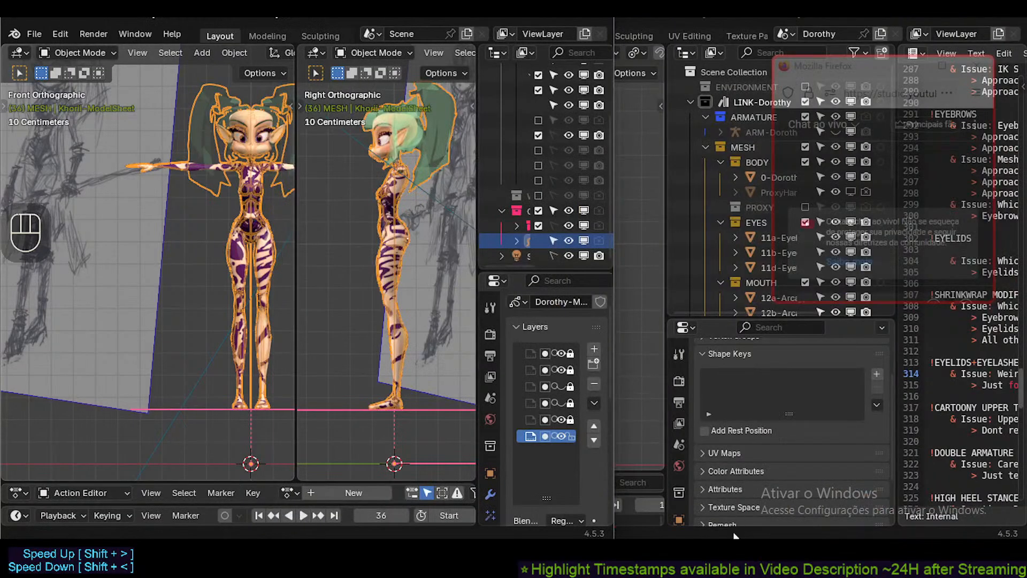
{"action": "mouse_move", "coordinate": [736, 535]}
{"action": "left_click", "coordinate": [727, 513]}
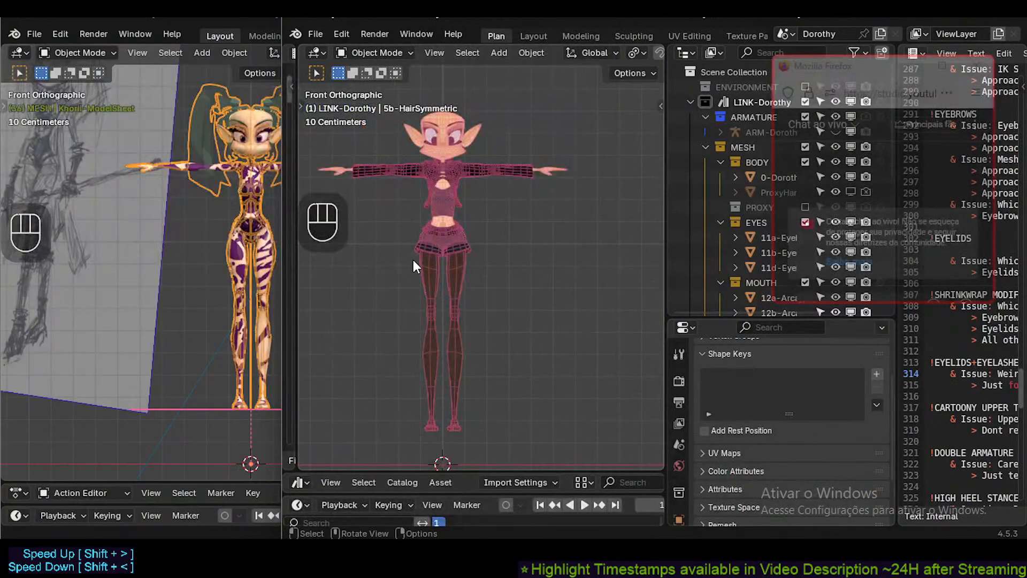
{"action": "middle_click_drag", "start_coordinate": [416, 256], "coordinate": [446, 256], "text": "shift"}
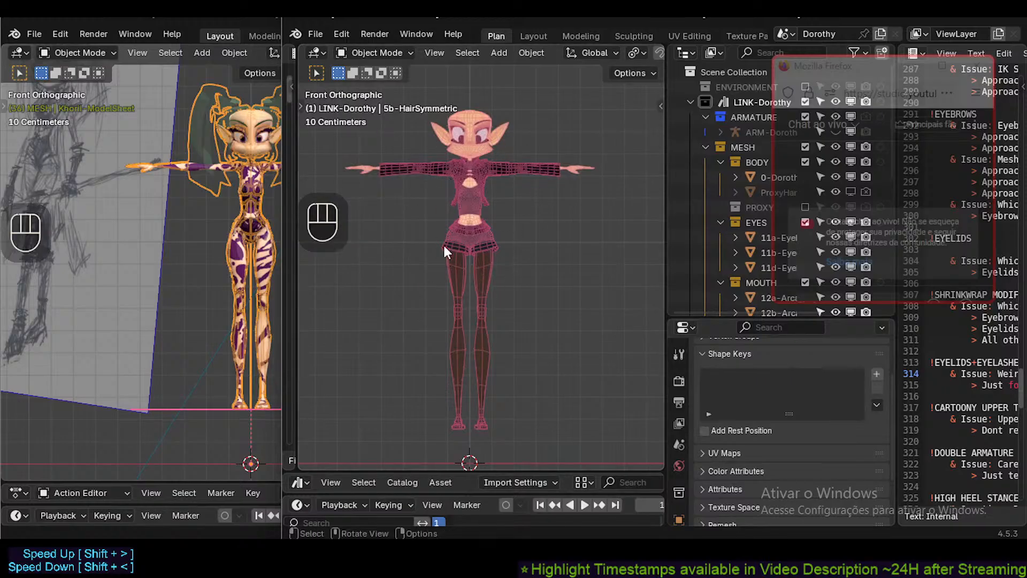
{"action": "scroll", "coordinate": [734, 268], "scroll_direction": "down", "scroll_amount": 2}
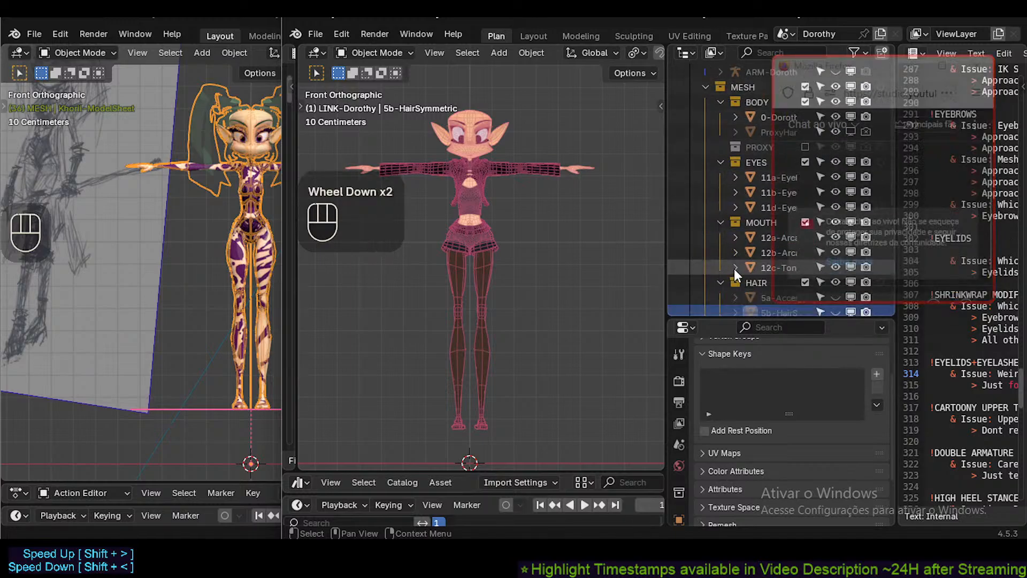
{"action": "scroll", "coordinate": [736, 263], "scroll_direction": "down", "scroll_amount": 2}
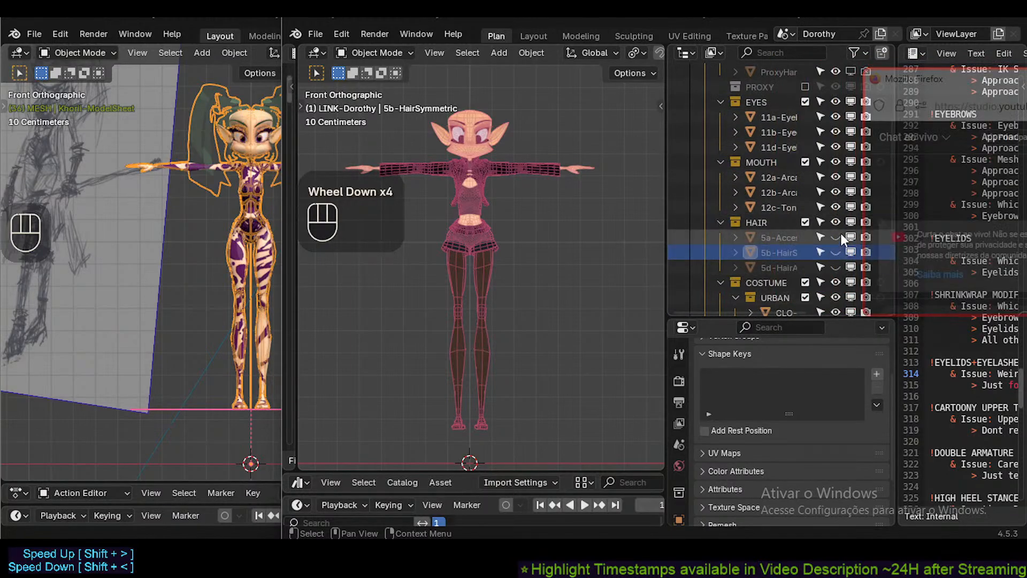
{"action": "left_click_drag", "start_coordinate": [837, 237], "coordinate": [834, 266]}
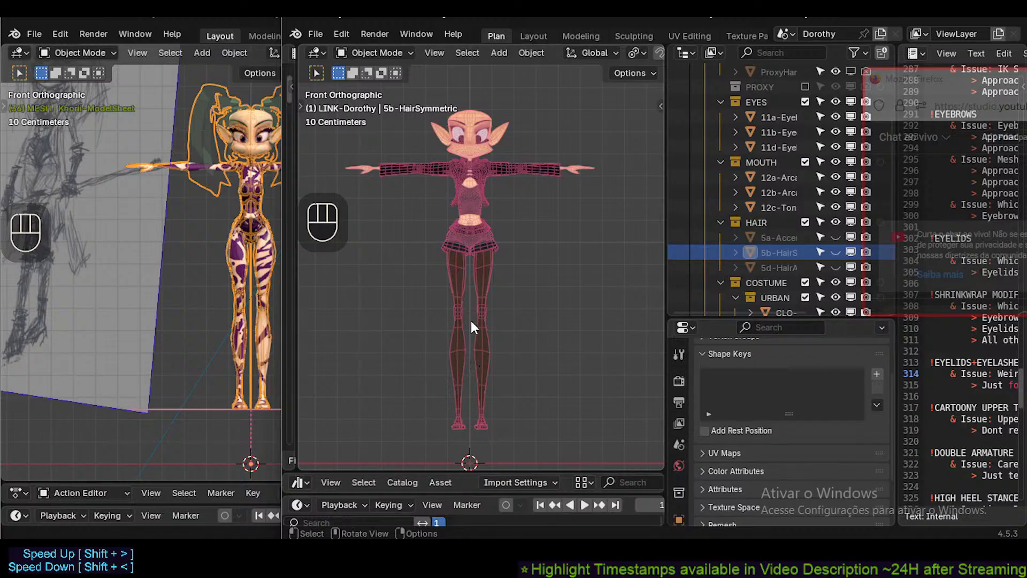
{"action": "left_click", "coordinate": [508, 298]}
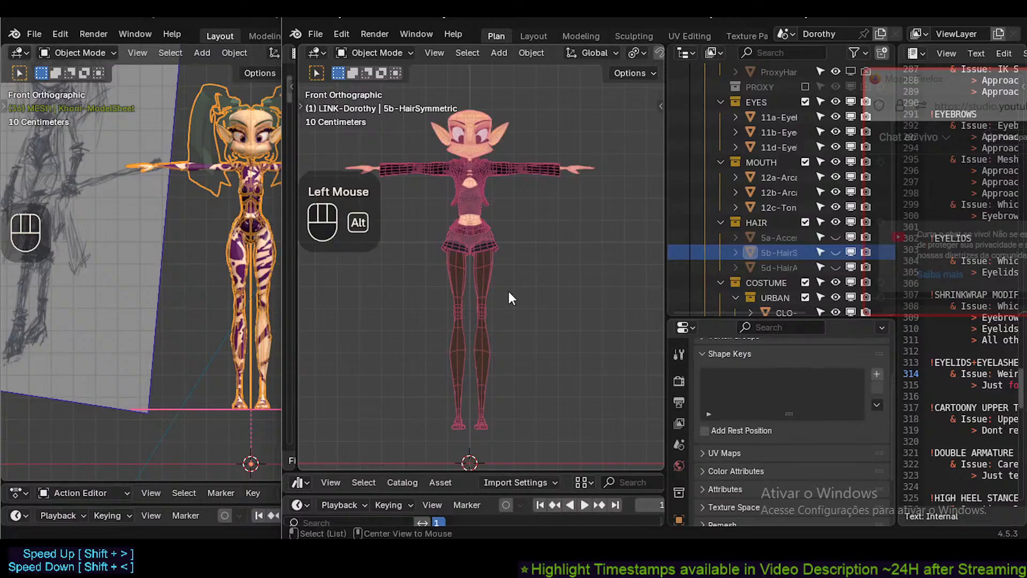
{"action": "key", "text": "alt+h"}
Widen the outliner in the Dorothy file and narrow that window to show more of the Khorii file beside it.
{"action": "scroll", "coordinate": [806, 210], "scroll_direction": "up", "scroll_amount": 4}
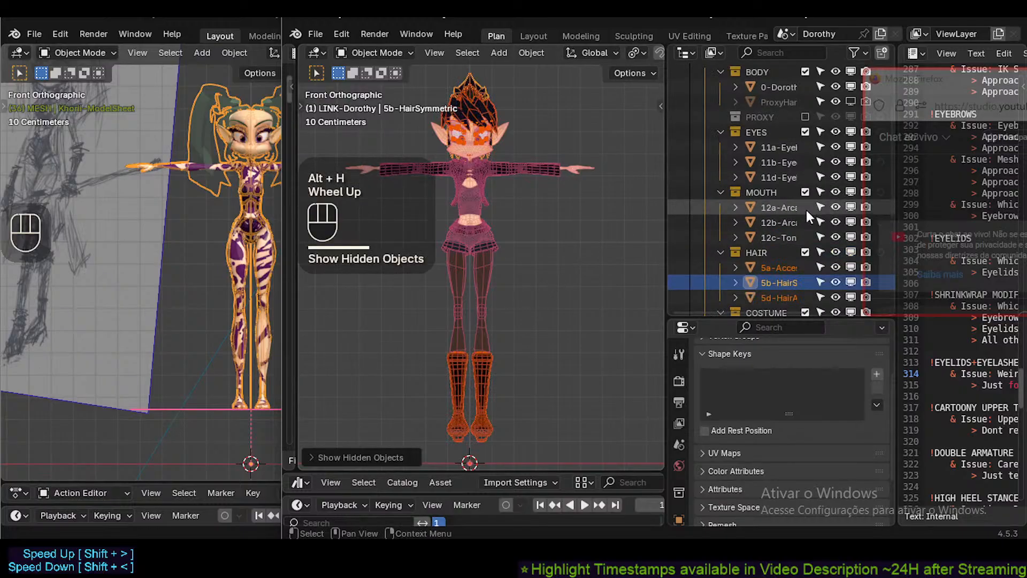
{"action": "left_click_drag", "start_coordinate": [669, 200], "coordinate": [625, 200]}
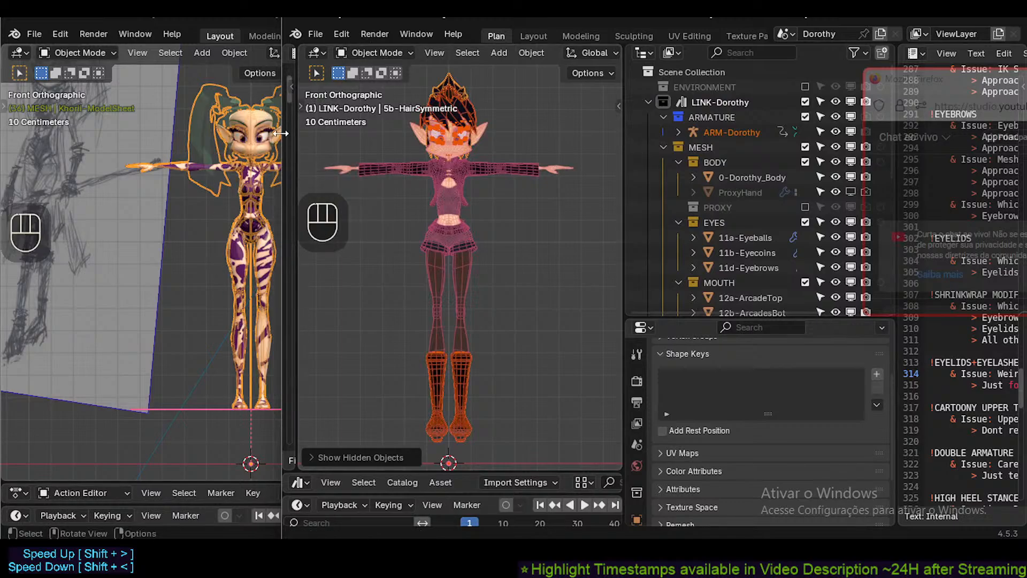
{"action": "left_click_drag", "start_coordinate": [282, 134], "coordinate": [376, 134]}
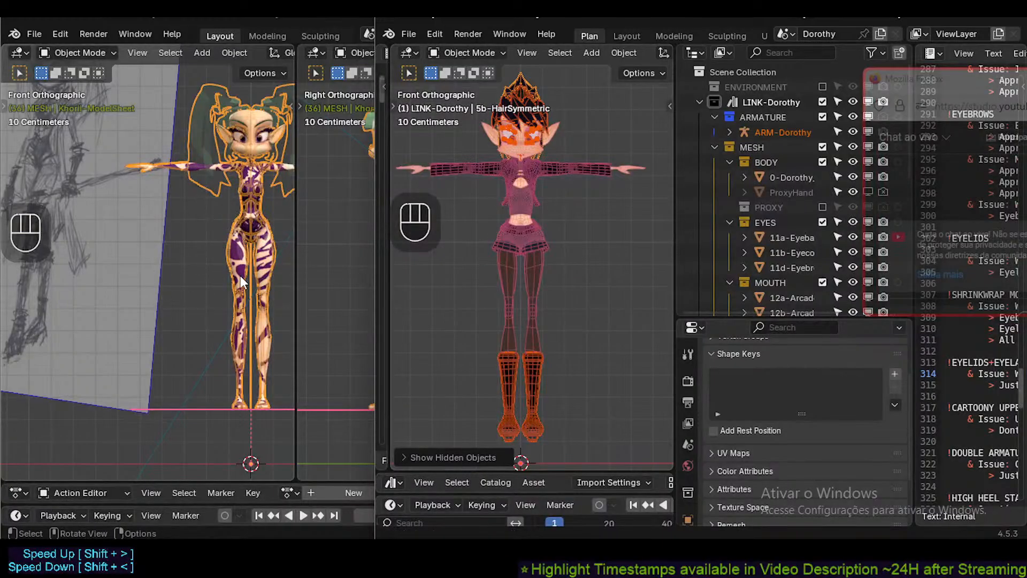
Examine the full-body concept sketch beside the Khorii model in the front view.
{"action": "middle_click_drag", "start_coordinate": [124, 191], "coordinate": [195, 248], "text": "shift"}
{"action": "mouse_move", "coordinate": [154, 229]}
{"action": "middle_mouse_down", "text": "shift"}
{"action": "mouse_move", "coordinate": [157, 250]}
{"action": "mouse_move", "coordinate": [107, 259]}
{"action": "middle_mouse_up", "text": "shift"}
{"action": "middle_click_drag", "start_coordinate": [180, 271], "coordinate": [129, 268], "text": "shift"}
{"action": "mouse_move", "coordinate": [160, 271]}
{"action": "middle_mouse_down", "text": "shift"}
{"action": "mouse_move", "coordinate": [34, 256]}
{"action": "mouse_move", "coordinate": [151, 269]}
{"action": "middle_mouse_up", "text": "shift"}
{"action": "middle_click_drag", "start_coordinate": [403, 213], "coordinate": [412, 224], "text": "shift"}
{"action": "middle_click_drag", "start_coordinate": [101, 304], "coordinate": [181, 237], "text": "shift"}
{"action": "mouse_move", "coordinate": [134, 254]}
{"action": "middle_mouse_down", "text": "shift"}
{"action": "mouse_move", "coordinate": [221, 291]}
{"action": "mouse_move", "coordinate": [165, 255]}
{"action": "middle_mouse_up", "text": "shift"}
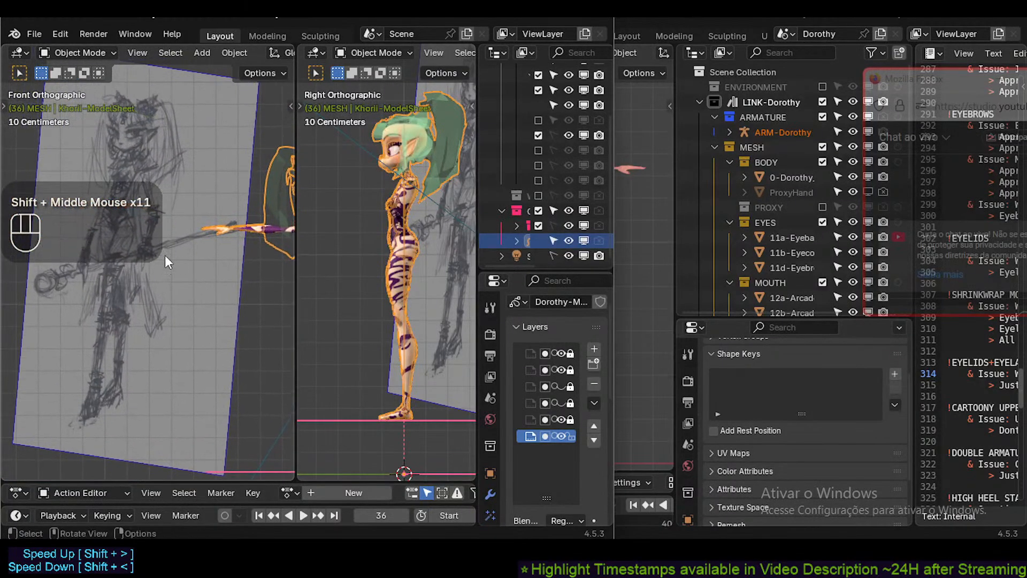
{"action": "scroll", "coordinate": [164, 256], "scroll_direction": "down", "scroll_amount": 1}
{"action": "scroll", "coordinate": [135, 238], "scroll_direction": "up", "scroll_amount": 1}
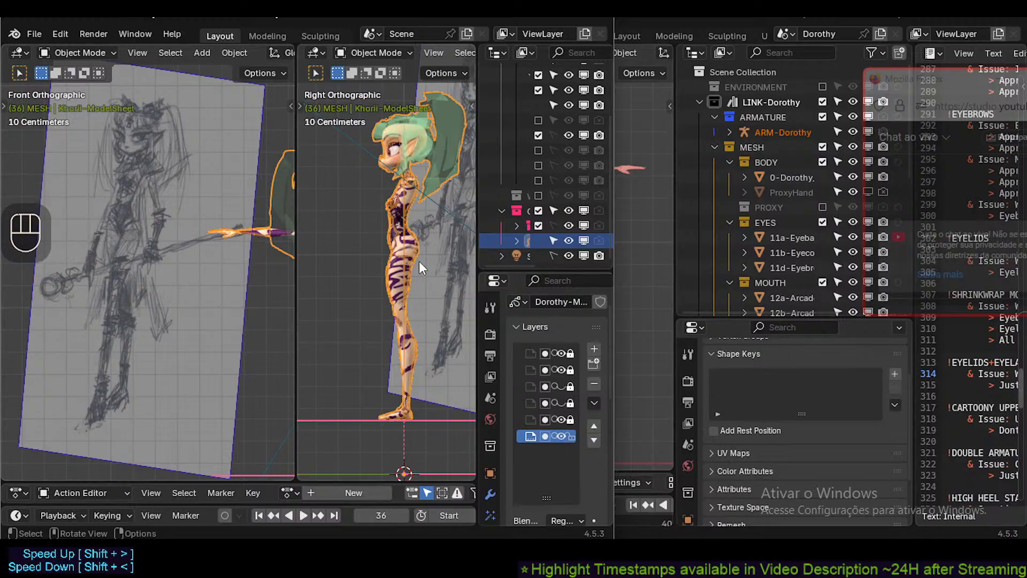
{"action": "left_click", "coordinate": [637, 14]}
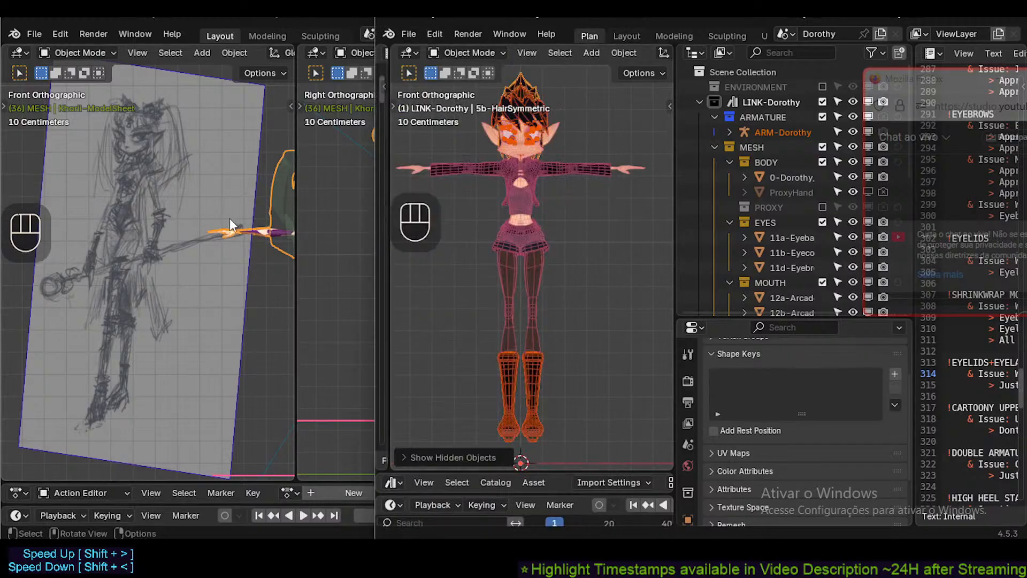
{"action": "scroll", "coordinate": [127, 277], "scroll_direction": "up", "scroll_amount": 2}
{"action": "scroll", "coordinate": [127, 277], "scroll_direction": "down", "scroll_amount": 2}
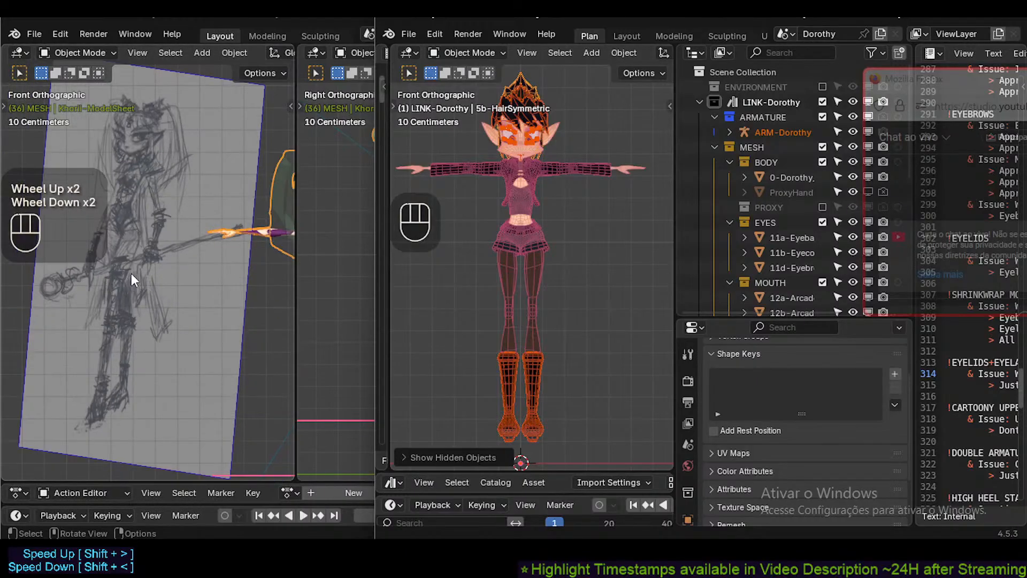
{"action": "scroll", "coordinate": [131, 273], "scroll_direction": "up", "scroll_amount": 1}
{"action": "scroll", "coordinate": [239, 290], "scroll_direction": "down", "scroll_amount": 1}
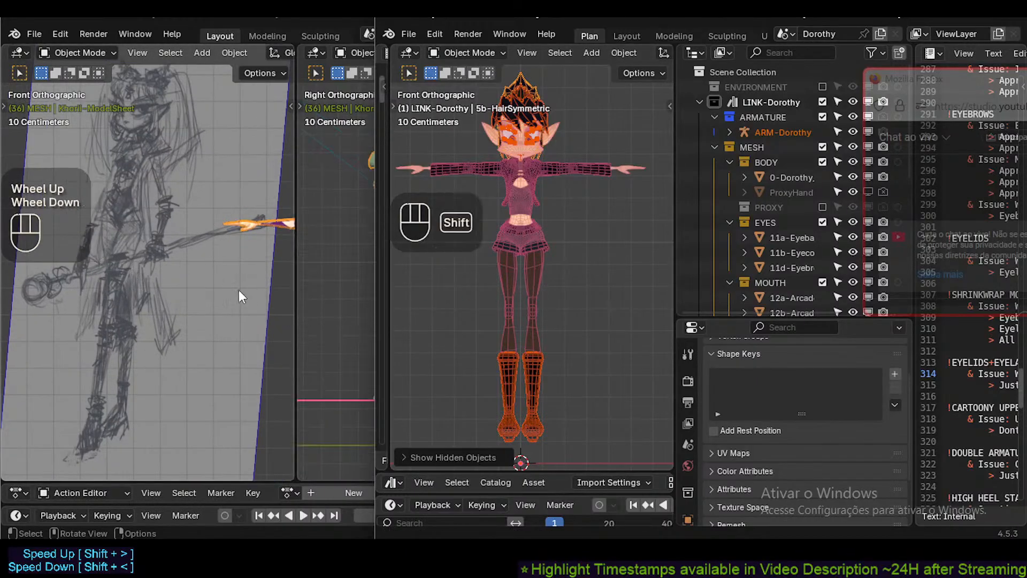
{"action": "middle_click_drag", "start_coordinate": [239, 290], "coordinate": [237, 286], "text": "shift"}
Enlarge the front viewport of the Khorii file around the model and widen the Dorothy viewport for comparison.
{"action": "left_click_drag", "start_coordinate": [296, 282], "coordinate": [453, 289]}
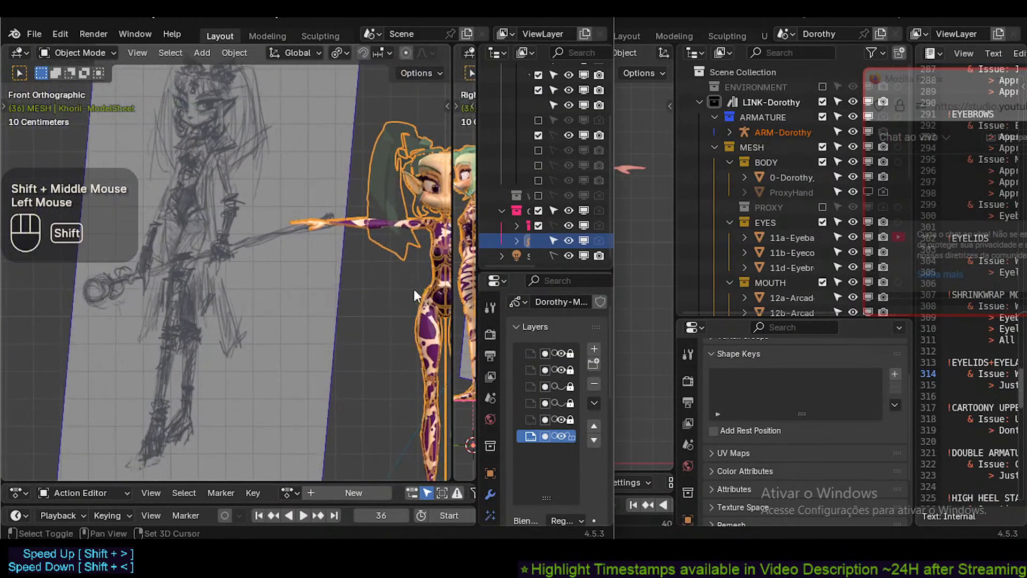
{"action": "middle_click_drag", "start_coordinate": [412, 288], "coordinate": [259, 246], "text": "shift"}
{"action": "scroll", "coordinate": [246, 246], "scroll_direction": "down", "scroll_amount": 3}
{"action": "scroll", "coordinate": [252, 259], "scroll_direction": "up", "scroll_amount": 2}
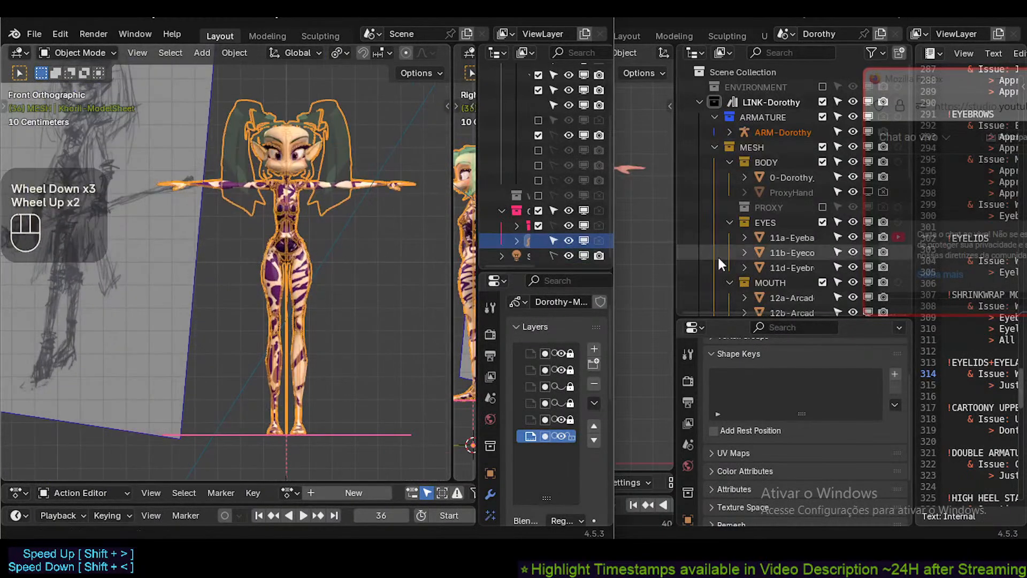
{"action": "left_click_drag", "start_coordinate": [675, 231], "coordinate": [733, 232]}
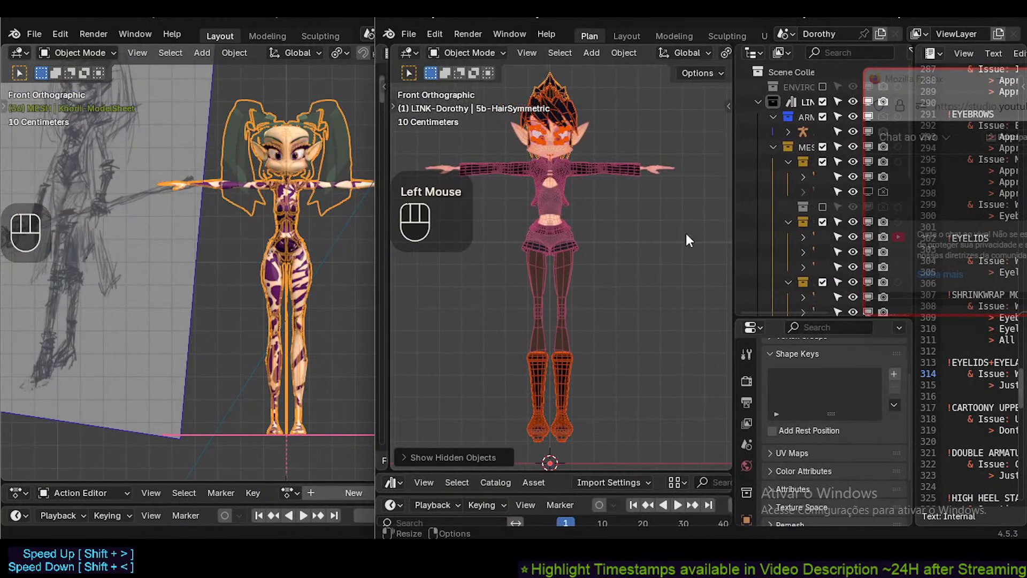
{"action": "middle_click_drag", "start_coordinate": [348, 293], "coordinate": [297, 289], "text": "shift"}
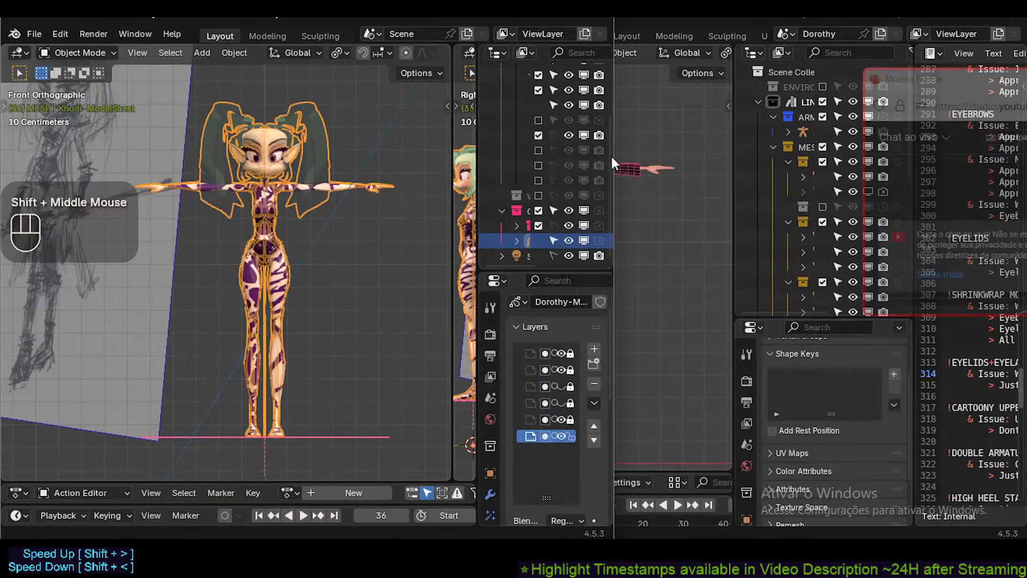
Hide Dorothy's hair and head accessory objects.
{"action": "left_click", "coordinate": [671, 14]}
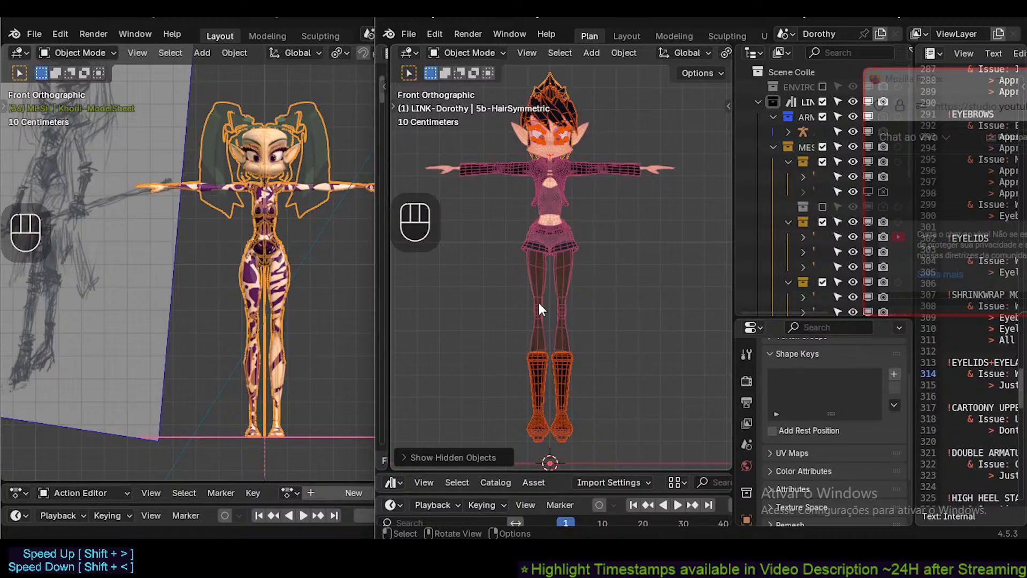
{"action": "middle_click_drag", "start_coordinate": [539, 304], "coordinate": [541, 304], "text": "shift"}
{"action": "left_click", "coordinate": [571, 109]}
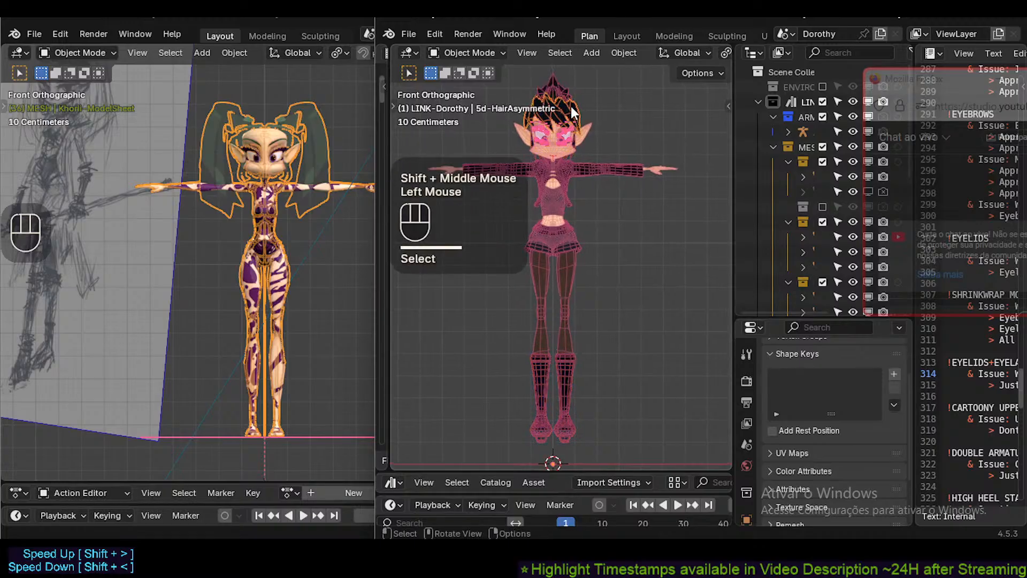
{"action": "key", "text": "h"}
{"action": "left_click", "coordinate": [568, 116]}
{"action": "key", "text": "h"}
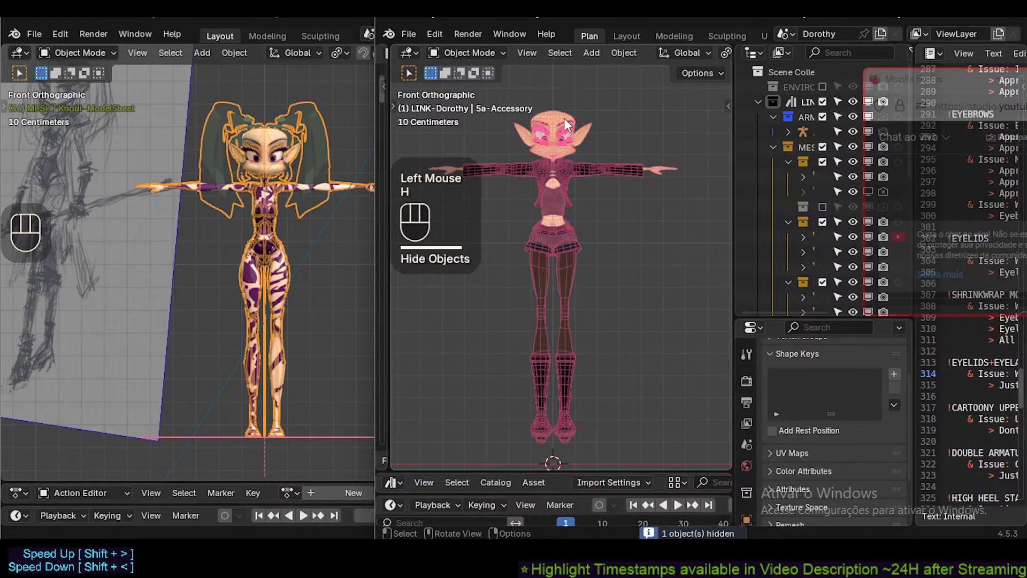
Inspect Dorothy's proportions, body mesh and urban boots from the front and right orthographic views.
{"action": "middle_click_drag", "start_coordinate": [554, 235], "coordinate": [543, 258], "text": "shift"}
{"action": "scroll", "coordinate": [300, 337], "scroll_direction": "down", "scroll_amount": 2}
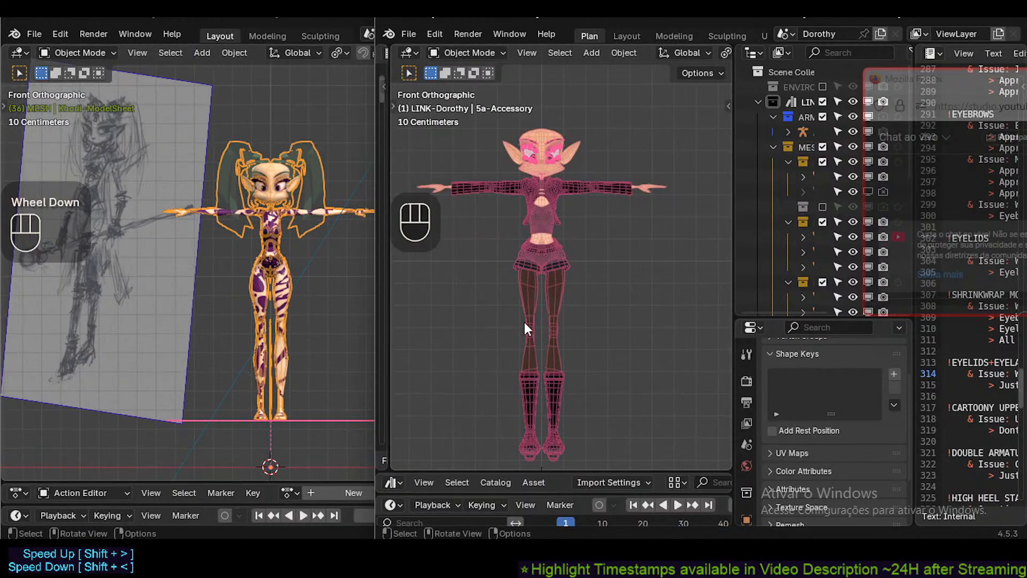
{"action": "scroll", "coordinate": [524, 322], "scroll_direction": "down", "scroll_amount": 2}
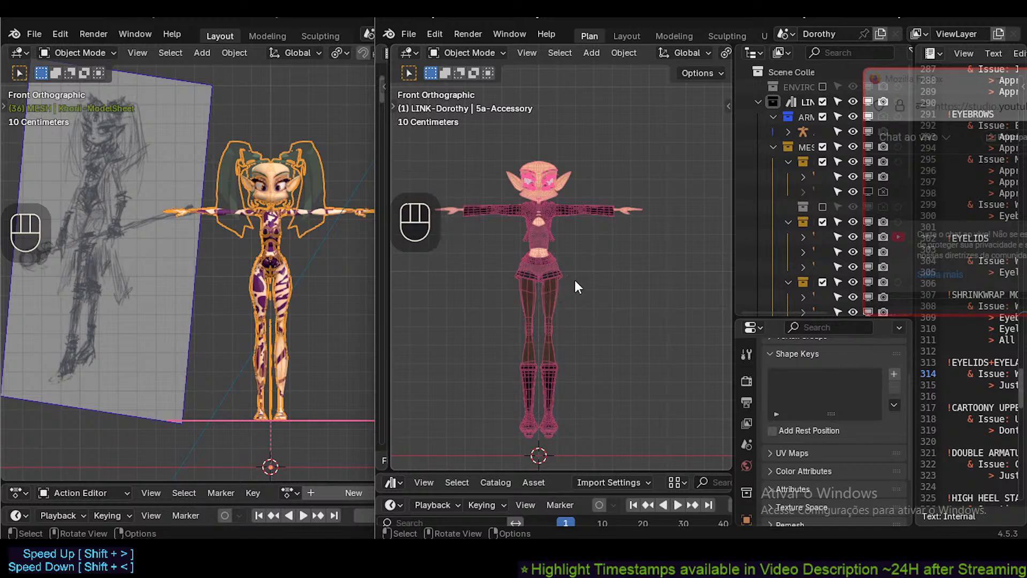
{"action": "mouse_move", "coordinate": [592, 263]}
{"action": "middle_mouse_down", "text": "shift"}
{"action": "mouse_move", "coordinate": [608, 269]}
{"action": "mouse_move", "coordinate": [580, 247]}
{"action": "middle_mouse_up", "text": "shift"}
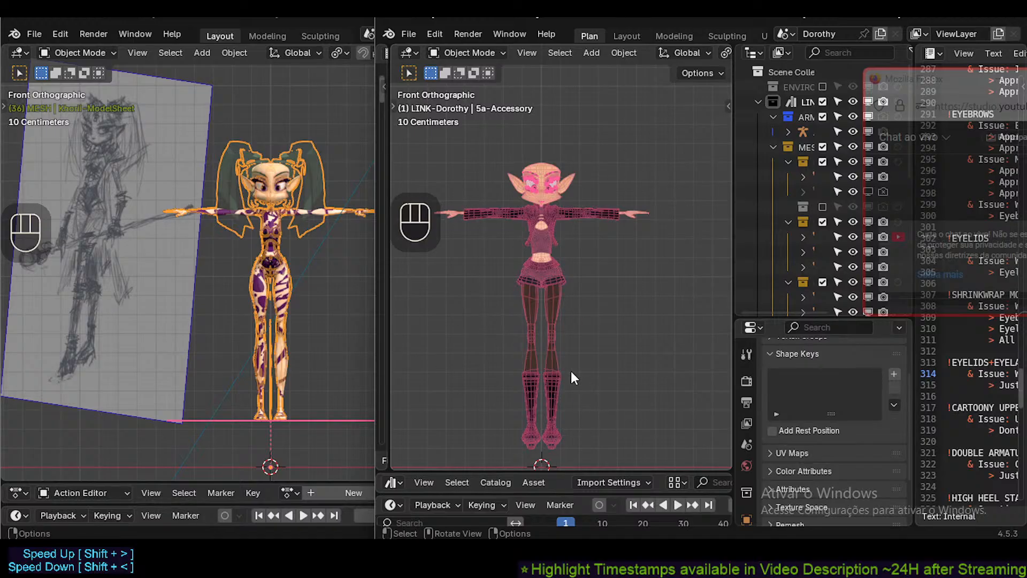
{"action": "left_click", "coordinate": [554, 358]}
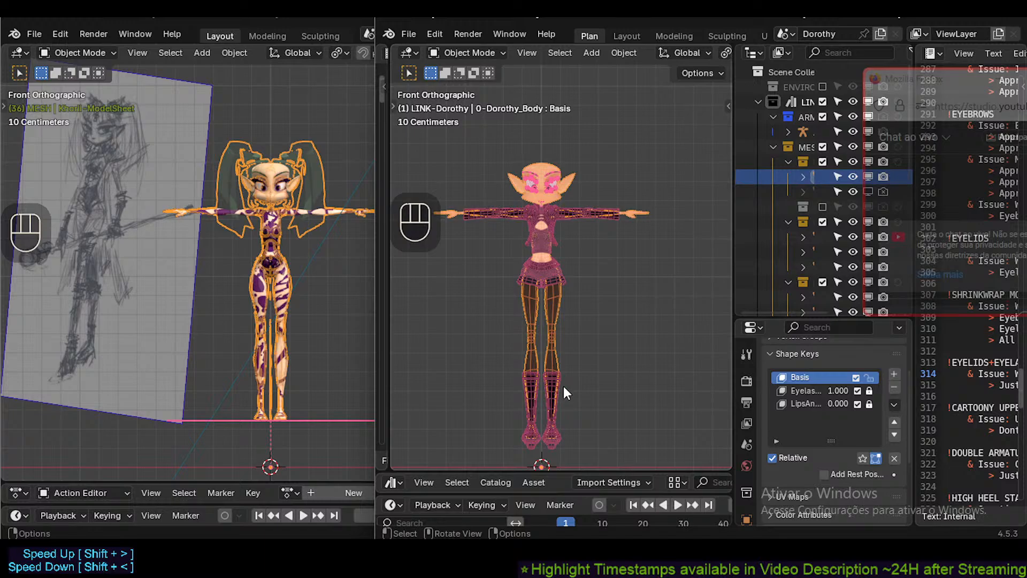
{"action": "left_click", "coordinate": [564, 392]}
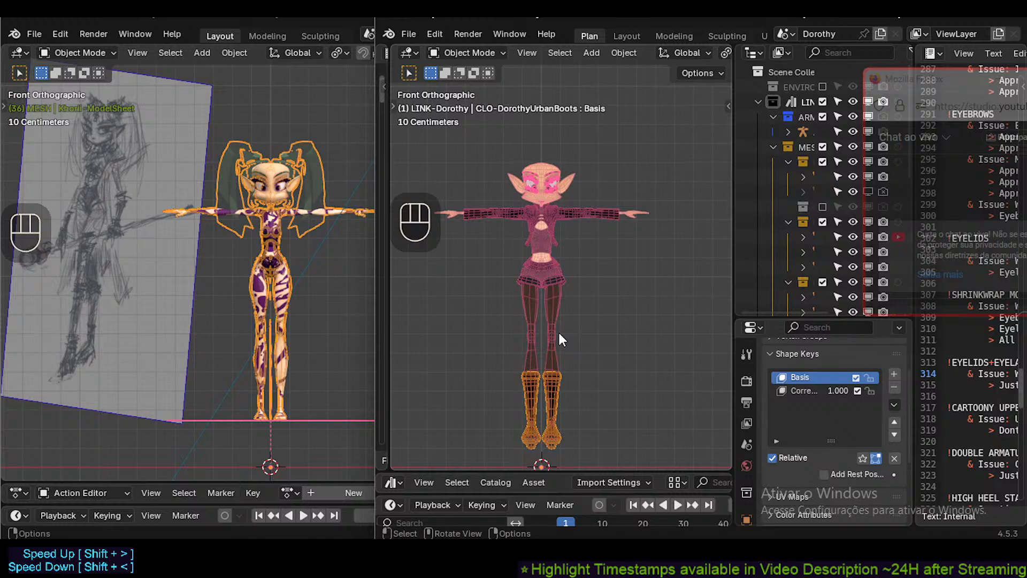
{"action": "key", "text": "KP_3"}
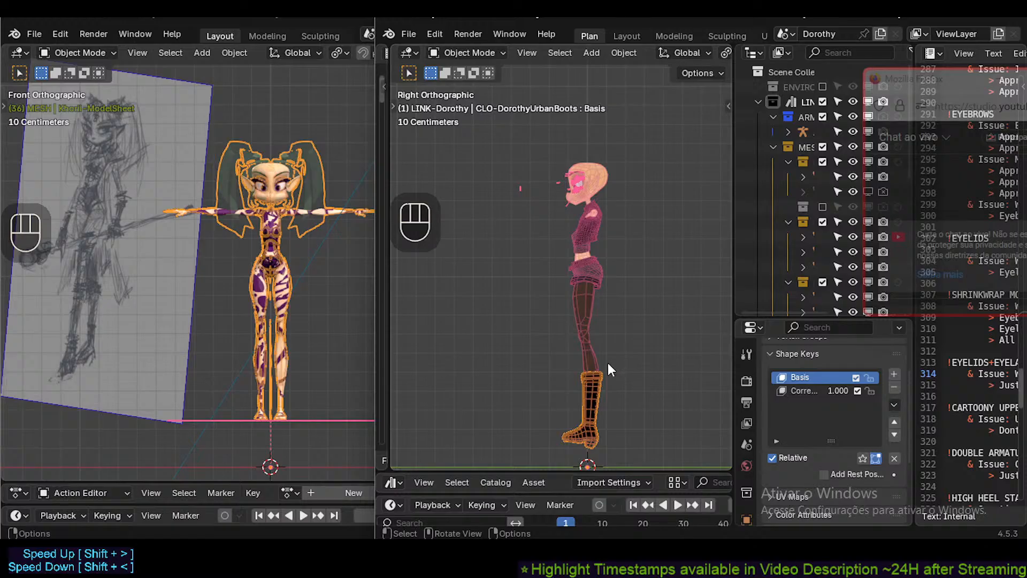
{"action": "key", "text": "KP_1"}
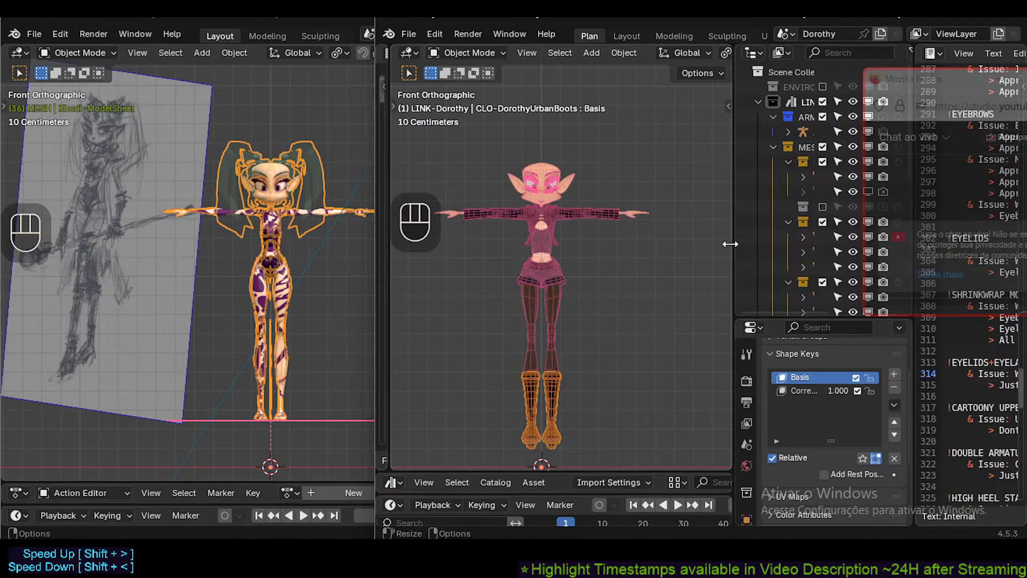
Enlarge the outliner vertically, enable the GP-Model collection in the view layer and clear the selection.
{"action": "left_click_drag", "start_coordinate": [811, 320], "coordinate": [821, 398]}
{"action": "middle_click_drag", "start_coordinate": [822, 353], "coordinate": [834, 171]}
{"action": "middle_click_drag", "start_coordinate": [844, 250], "coordinate": [825, 201]}
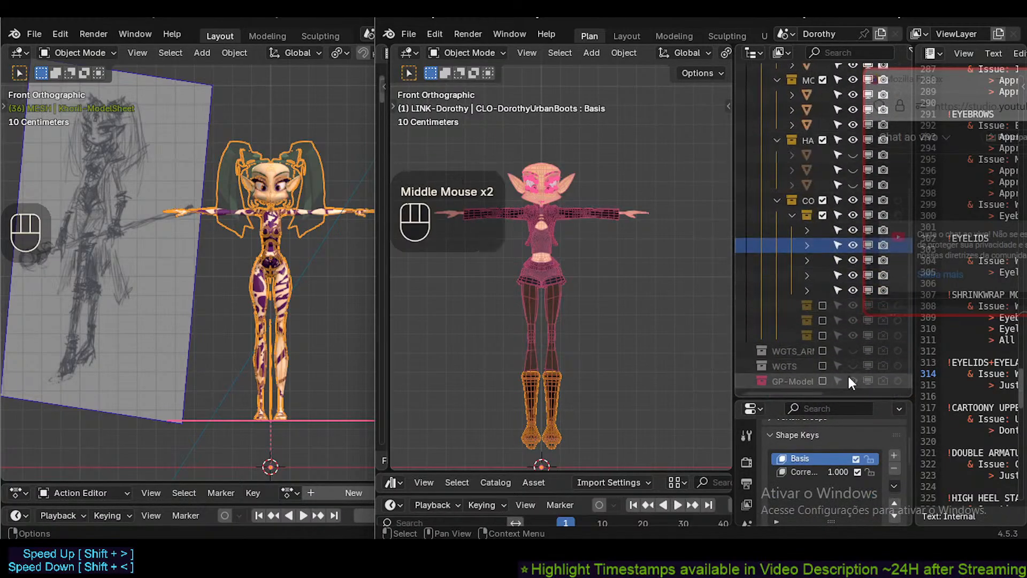
{"action": "left_click", "coordinate": [822, 381]}
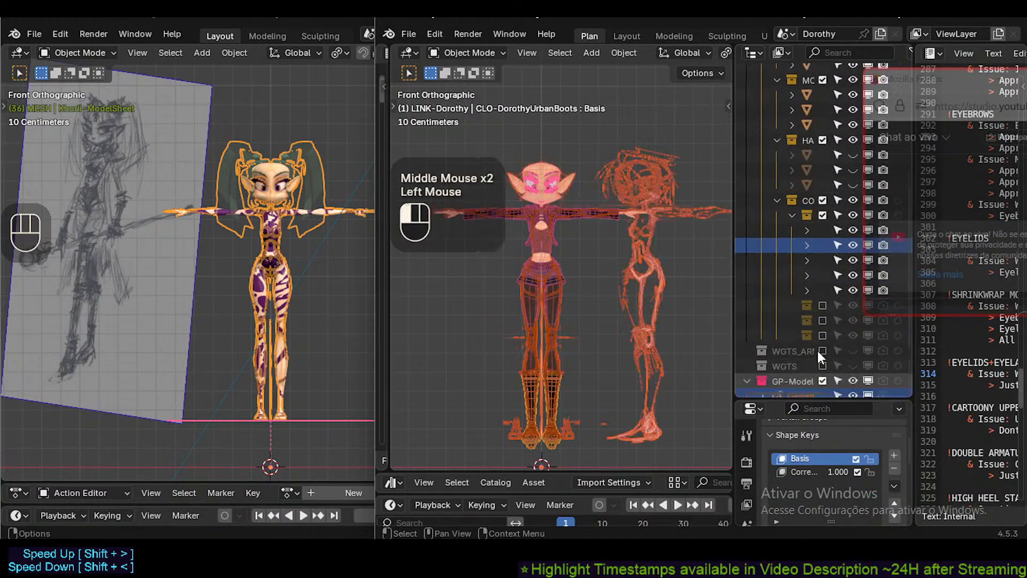
{"action": "left_click", "coordinate": [660, 268]}
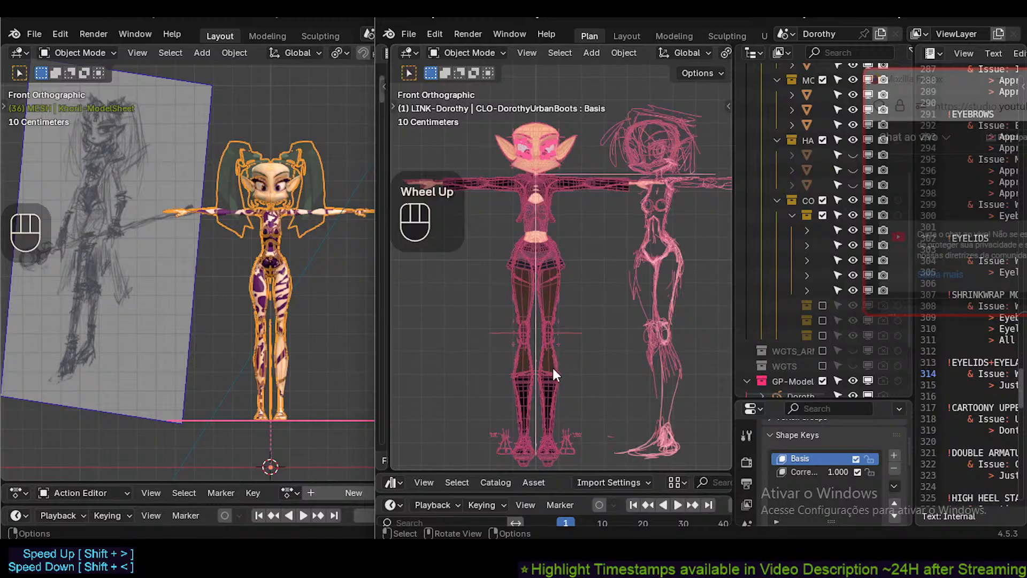
Select Dorothy's urban boots and widen the outliner to make the collection names readable.
{"action": "left_click", "coordinate": [543, 444]}
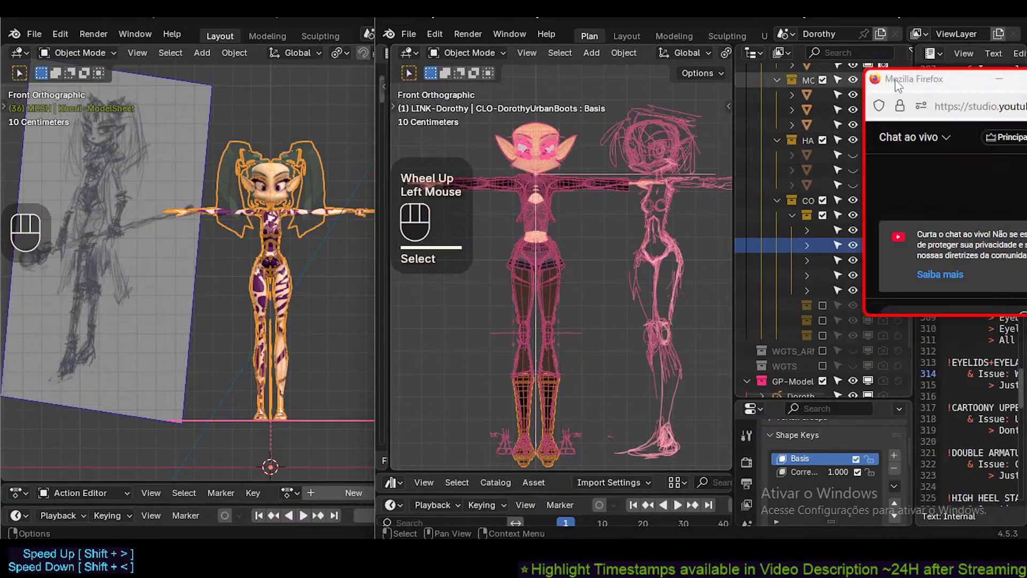
{"action": "scroll", "coordinate": [834, 198], "scroll_direction": "up", "scroll_amount": 4}
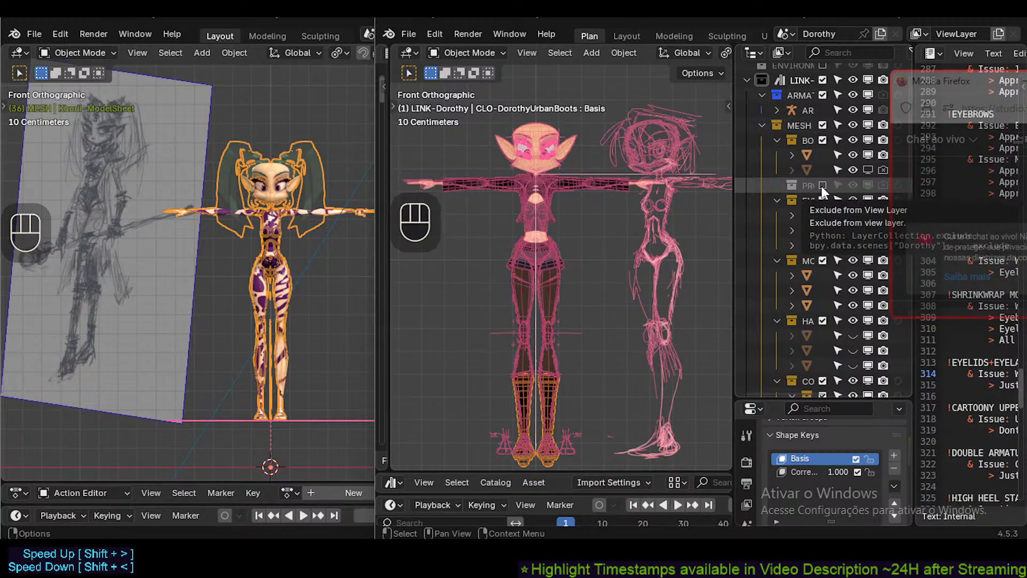
{"action": "left_click_drag", "start_coordinate": [737, 146], "coordinate": [669, 145]}
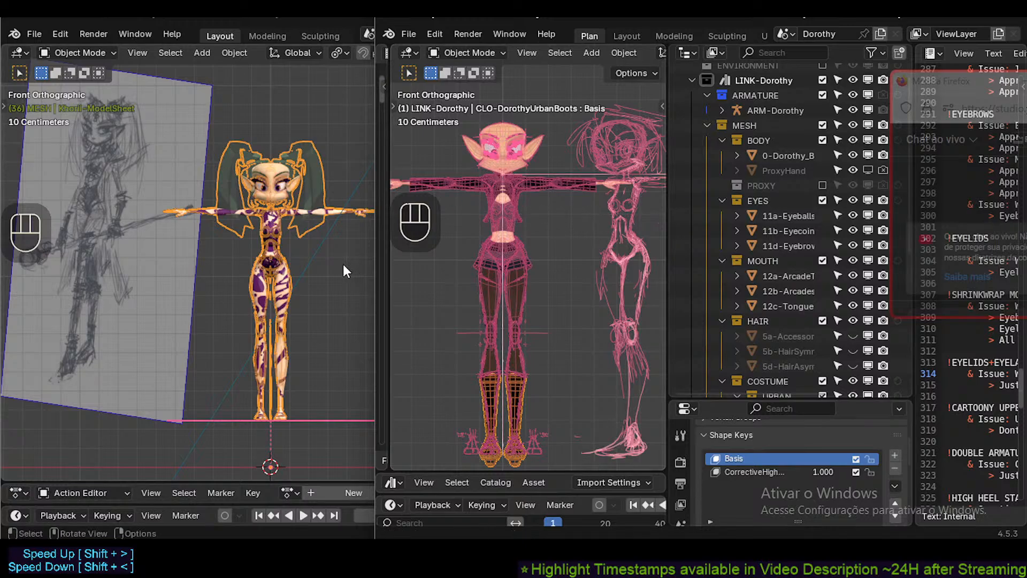
Deselect all Khorii objects and reveal all hidden objects in the Dorothy file with her body mesh selected.
{"action": "left_click", "coordinate": [271, 134]}
{"action": "left_click", "coordinate": [262, 141]}
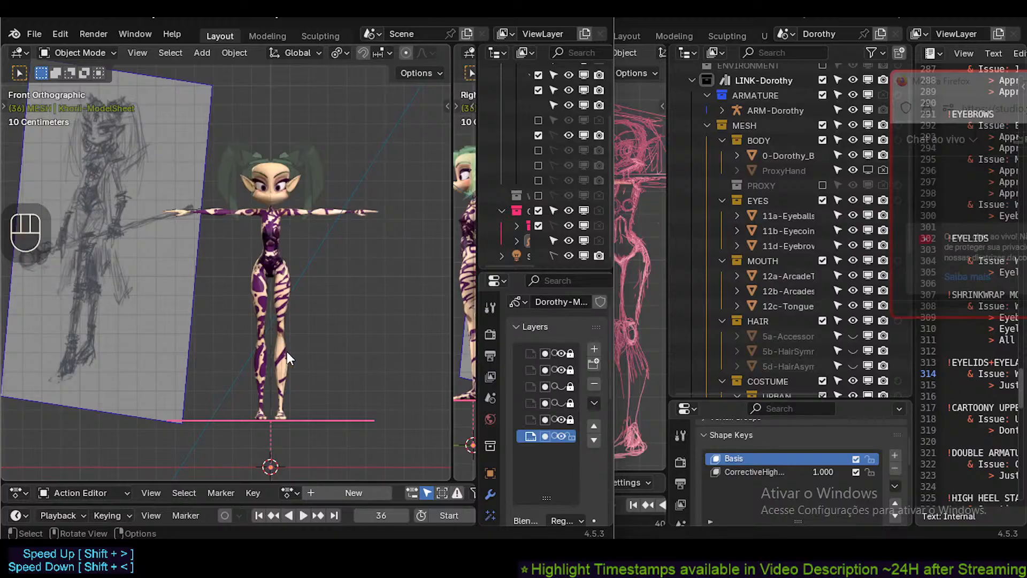
{"action": "left_click", "coordinate": [668, 13]}
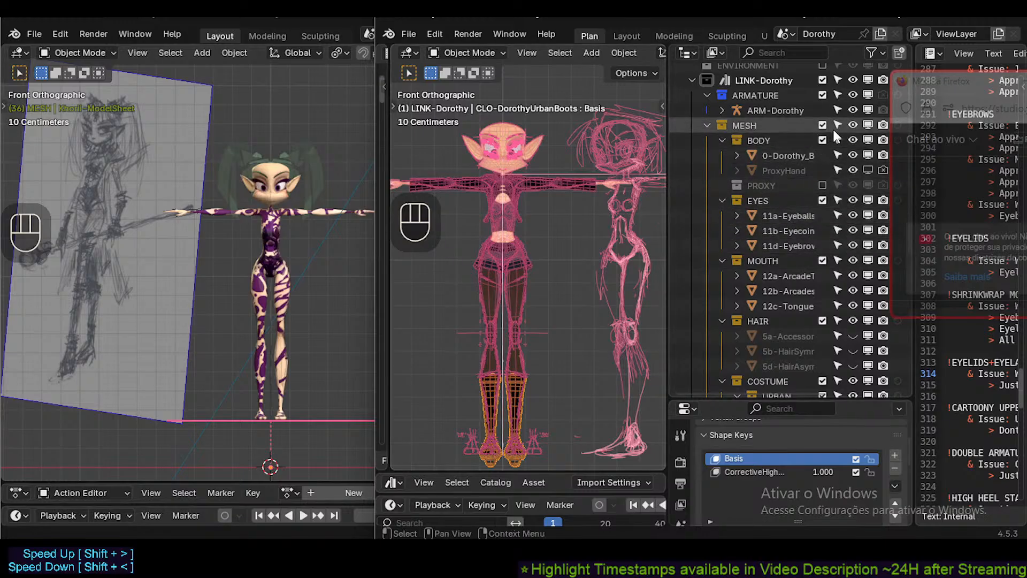
{"action": "left_click", "coordinate": [791, 156]}
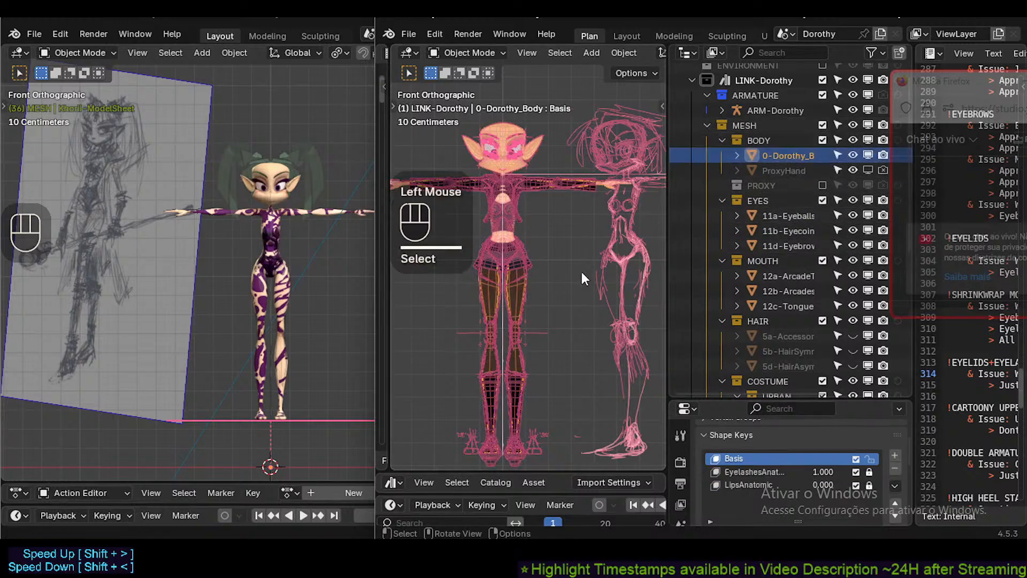
{"action": "key", "text": "alt+h"}
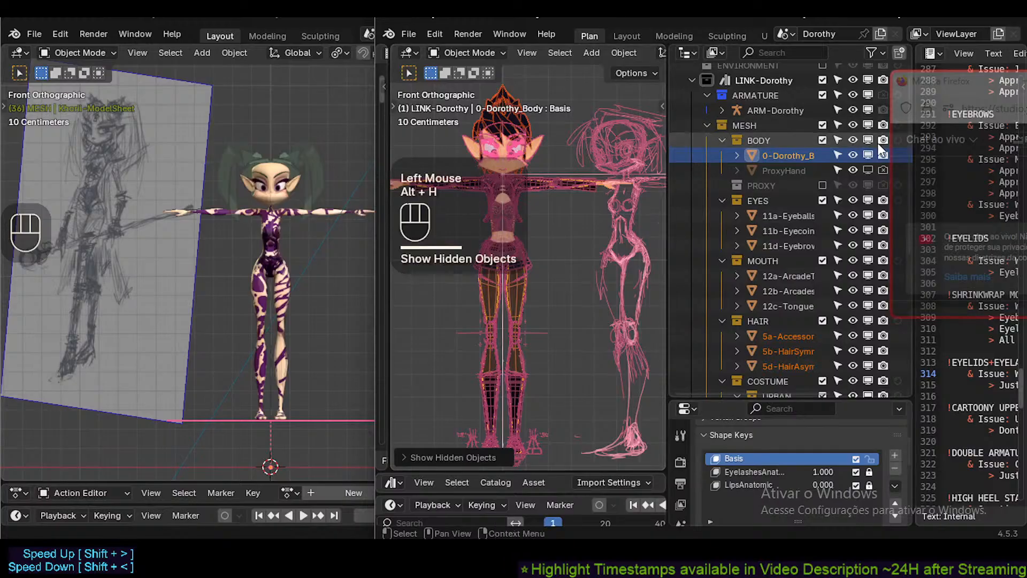
Select Dorothy's armature, show the 3D view's sidebar and widen the viewport.
{"action": "left_click", "coordinate": [518, 144]}
{"action": "key", "text": "n"}
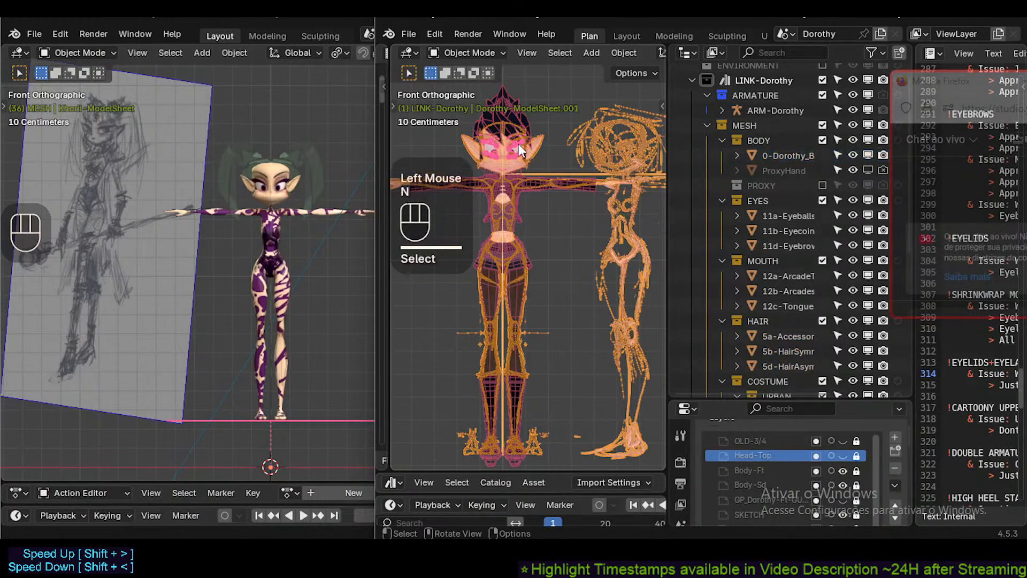
{"action": "left_click", "coordinate": [518, 143]}
{"action": "key", "text": "n"}
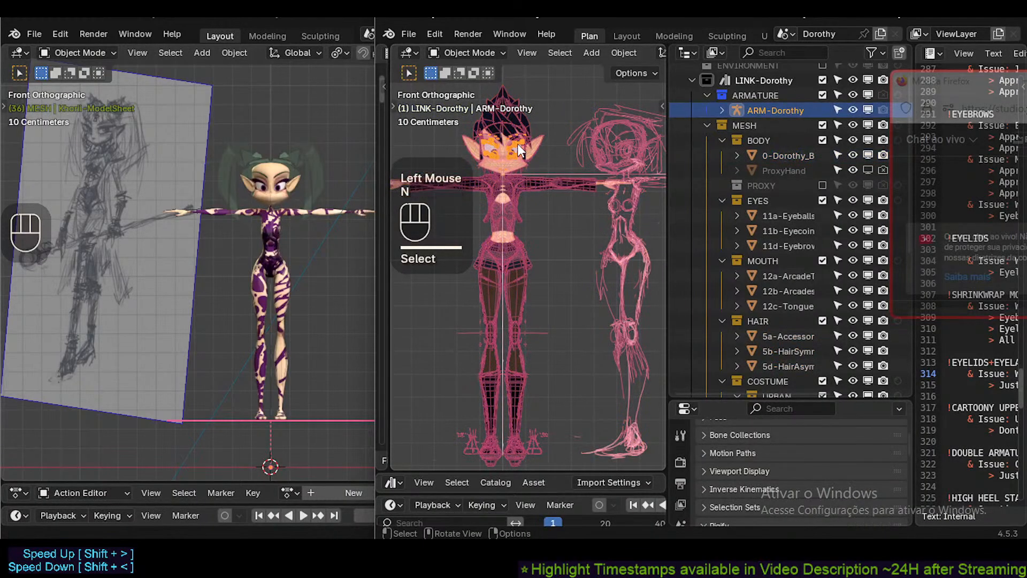
{"action": "key", "text": "n"}
{"action": "left_click", "coordinate": [585, 204]}
{"action": "left_click_drag", "start_coordinate": [668, 213], "coordinate": [784, 220]}
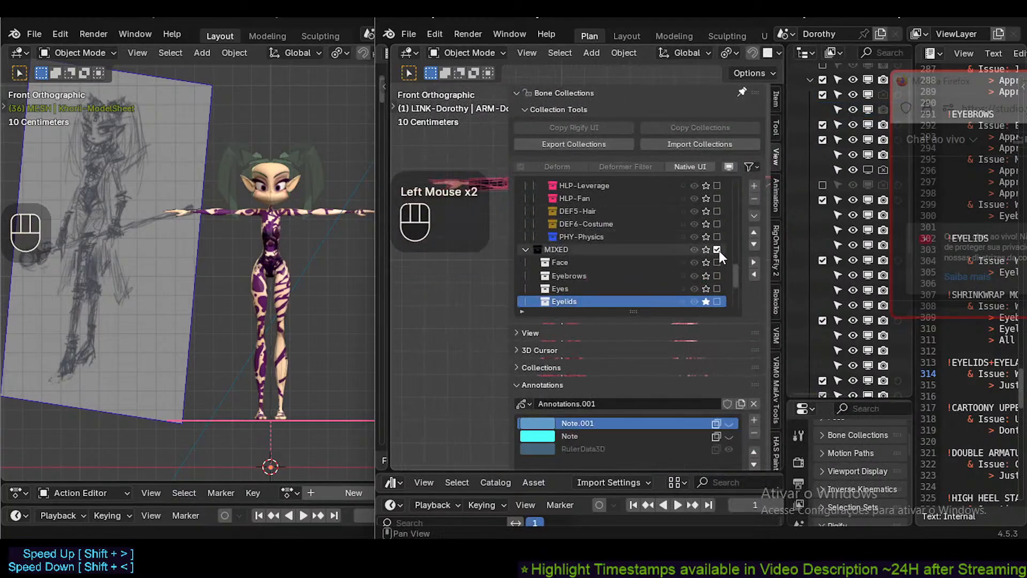
Hide the checkbox column in the bone collection list and solo the ALL Body collection under CONTROL, closing the sidebar.
{"action": "left_click", "coordinate": [750, 168]}
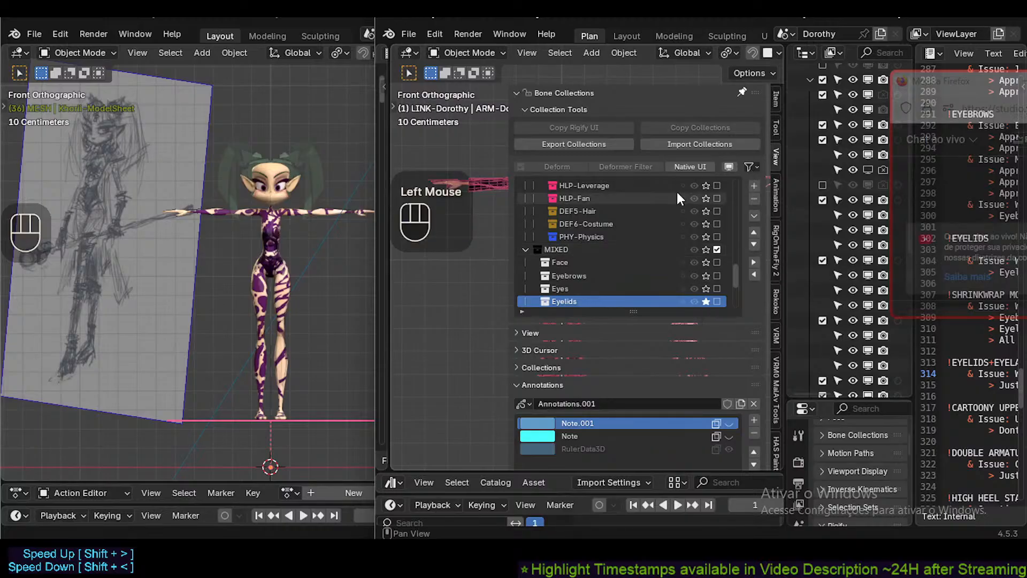
{"action": "left_click", "coordinate": [749, 167]}
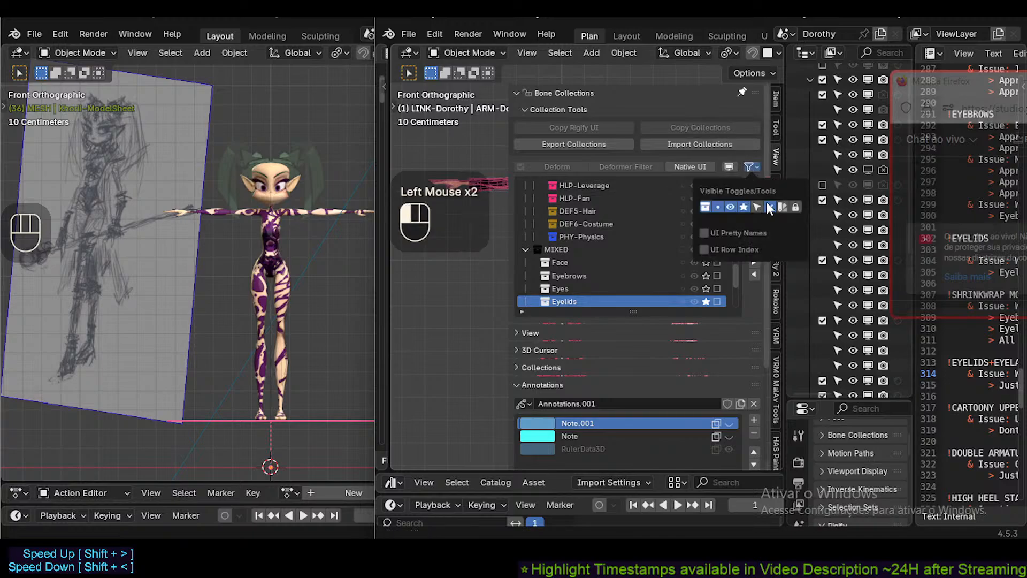
{"action": "left_click_drag", "start_coordinate": [738, 271], "coordinate": [750, 180]}
{"action": "scroll", "coordinate": [698, 254], "scroll_direction": "down", "scroll_amount": 3}
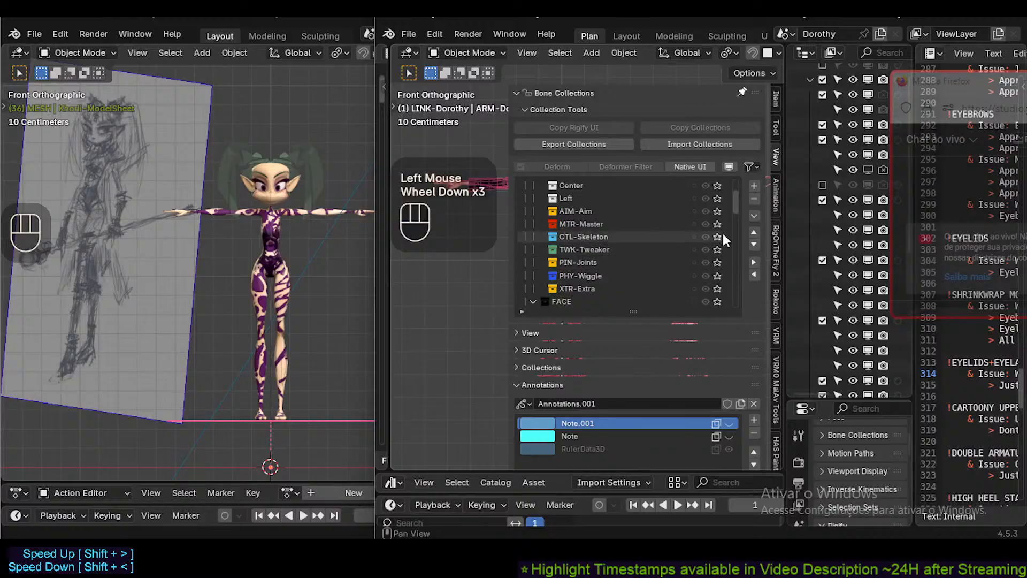
{"action": "scroll", "coordinate": [718, 224], "scroll_direction": "up", "scroll_amount": 1}
{"action": "scroll", "coordinate": [717, 223], "scroll_direction": "up", "scroll_amount": 1}
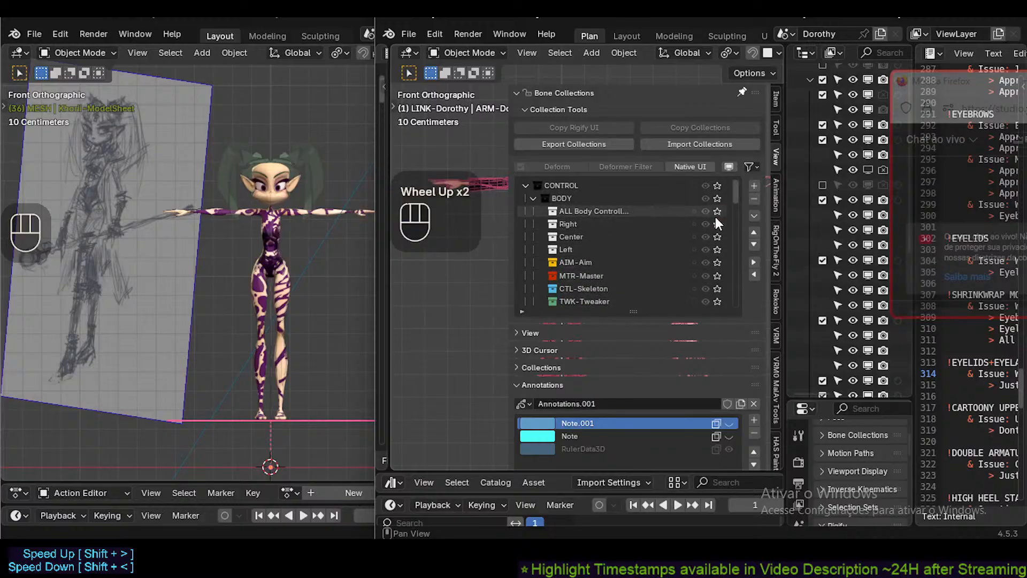
{"action": "left_click", "coordinate": [720, 210]}
{"action": "key", "text": "n"}
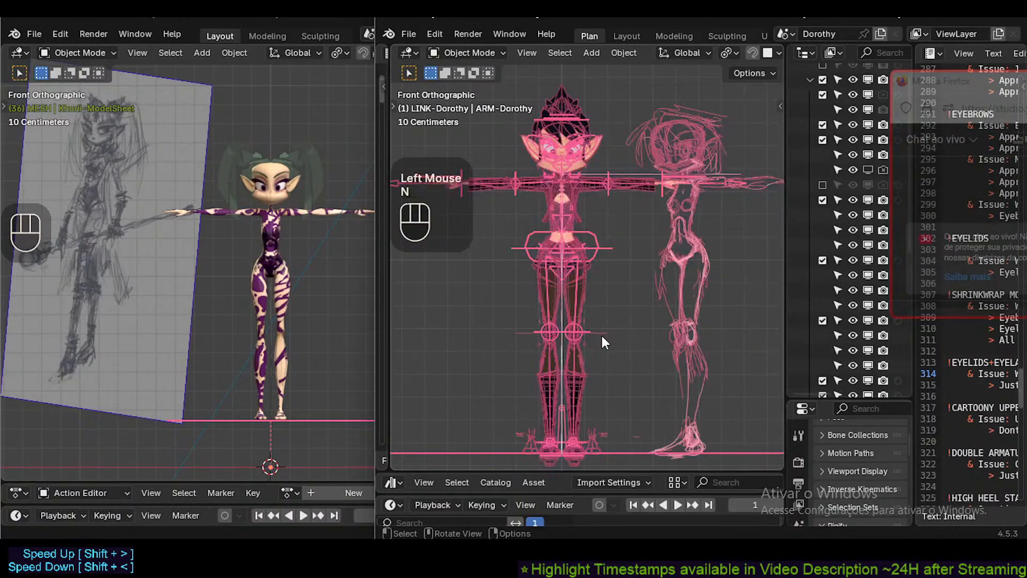
Turn off the wireframe overlay in the front view and hide the Dorothy-ModelSheet.001 sketch.
{"action": "key", "text": "KP_3"}
{"action": "key", "text": "KP_1"}
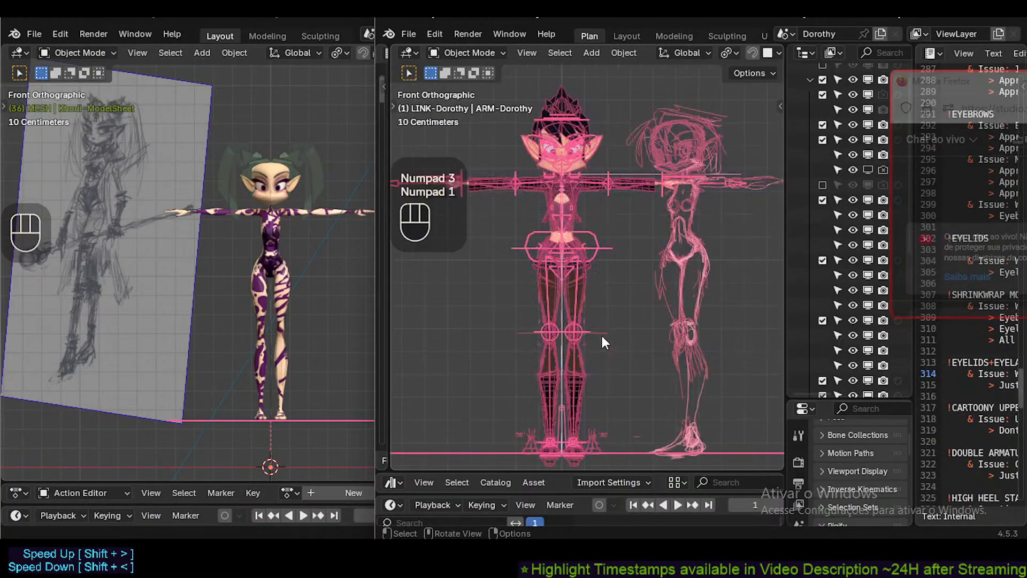
{"action": "key", "text": "ctrl+shift+alt+z"}
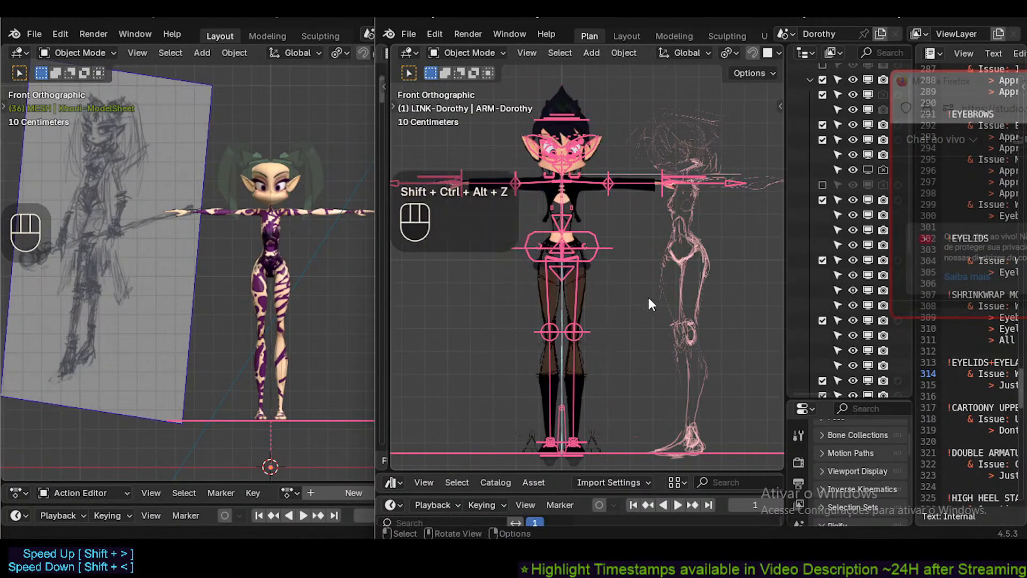
{"action": "left_click", "coordinate": [688, 266]}
{"action": "key", "text": "h"}
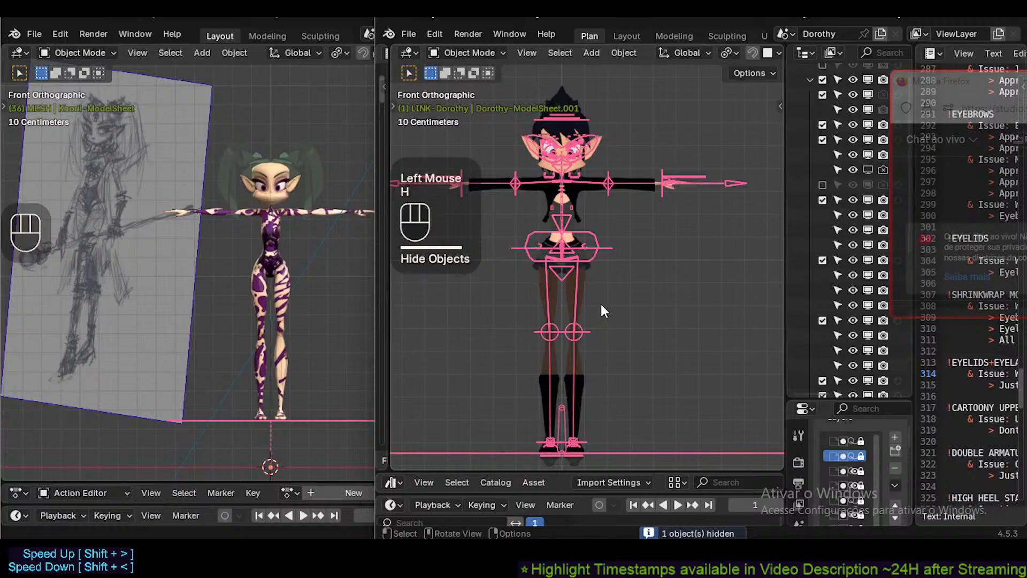
Restore the wireframe overlay, put Dorothy's armature in Pose Mode and select the MTR-IK-Foot.L control.
{"action": "mouse_move", "coordinate": [601, 304]}
{"action": "middle_mouse_down"}
{"action": "mouse_move", "coordinate": [531, 330]}
{"action": "mouse_move", "coordinate": [584, 342]}
{"action": "mouse_move", "coordinate": [599, 267]}
{"action": "mouse_move", "coordinate": [624, 396]}
{"action": "middle_mouse_up"}
{"action": "scroll", "coordinate": [556, 343], "scroll_direction": "up", "scroll_amount": 1}
{"action": "scroll", "coordinate": [583, 343], "scroll_direction": "up", "scroll_amount": 2}
{"action": "key", "text": "ctrl+shift+alt+z"}
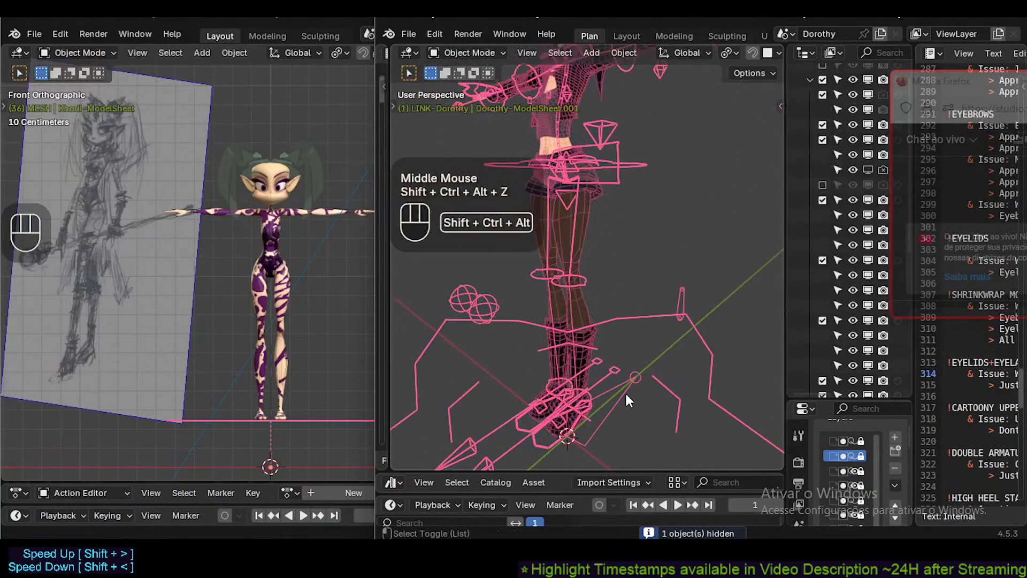
{"action": "left_click", "coordinate": [547, 447]}
{"action": "key", "text": "Tab"}
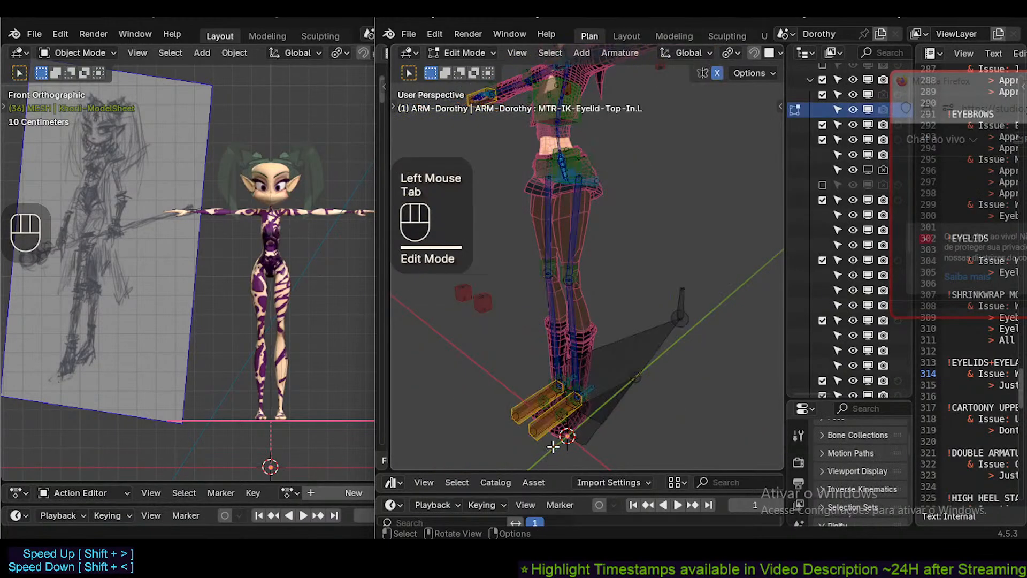
{"action": "key", "text": "ctrl+Tab"}
{"action": "left_click", "coordinate": [553, 447]}
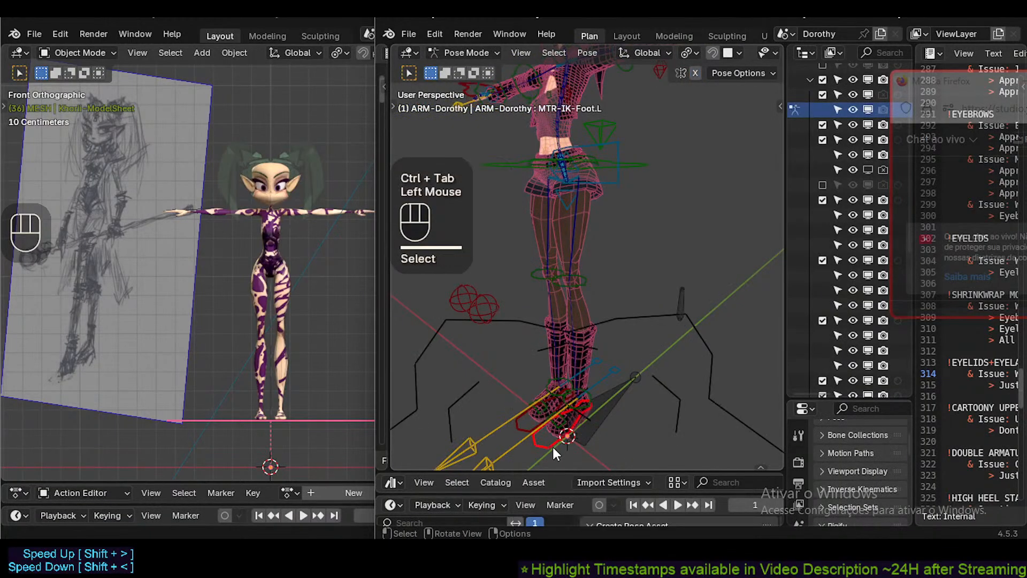
Move the AIM-Foot.L control backward along global Y and switch the meshes to the coarser display.
{"action": "middle_click_drag", "start_coordinate": [553, 447], "coordinate": [430, 408]}
{"action": "left_click", "coordinate": [430, 409]}
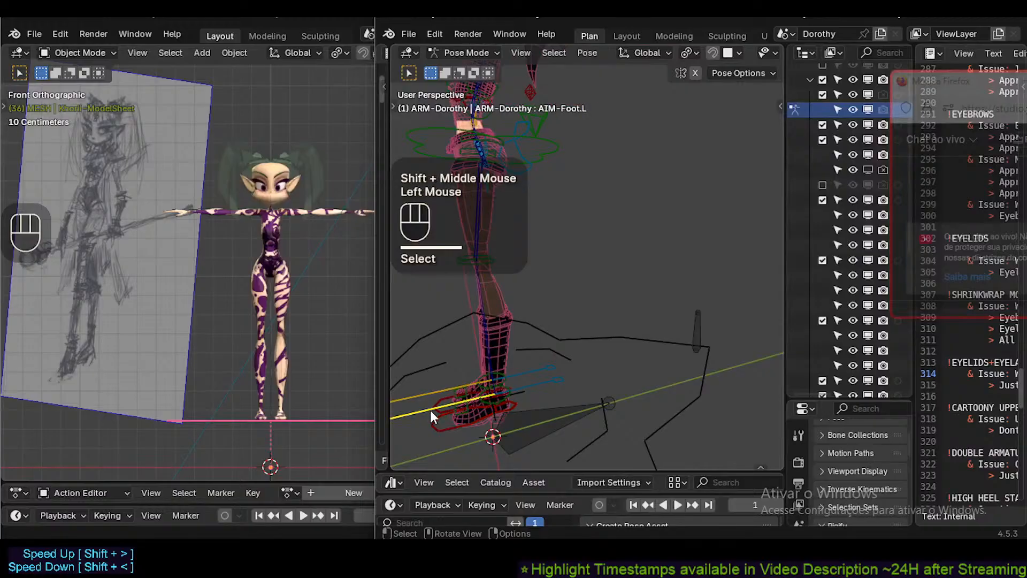
{"action": "key", "text": "g"}
{"action": "key", "text": "y"}
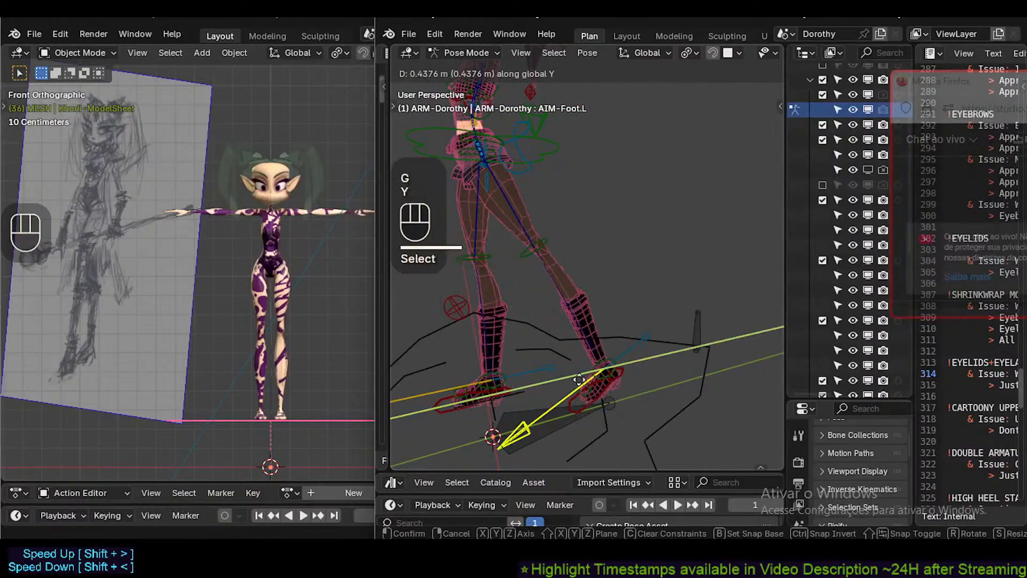
{"action": "left_click", "coordinate": [592, 375]}
{"action": "key", "text": "shift+ctrl+alt+i"}
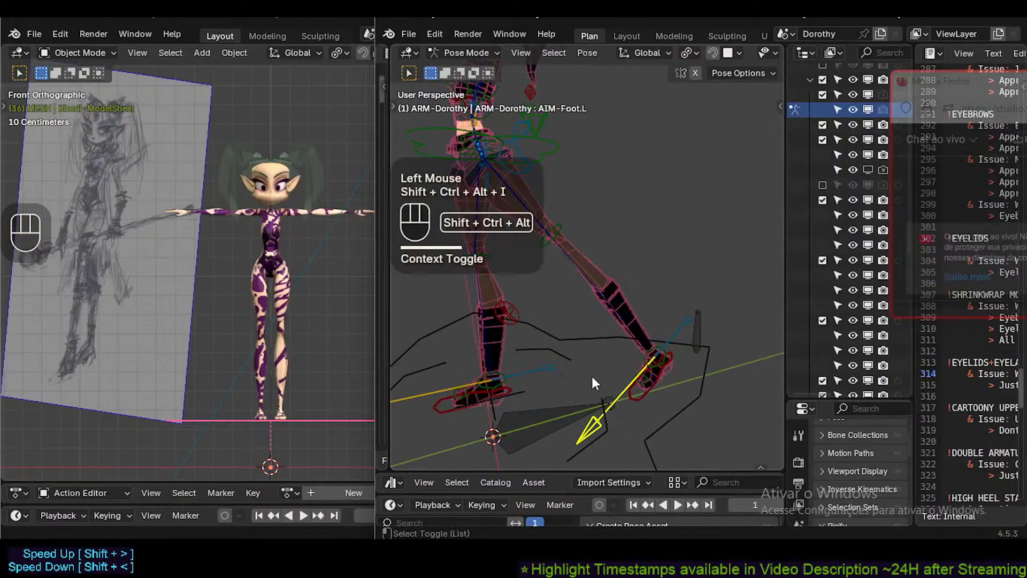
Bring AIM-Foot.L partly forward along global Y and raise it along global Z to about hip height.
{"action": "key", "text": "g"}
{"action": "key", "text": "y"}
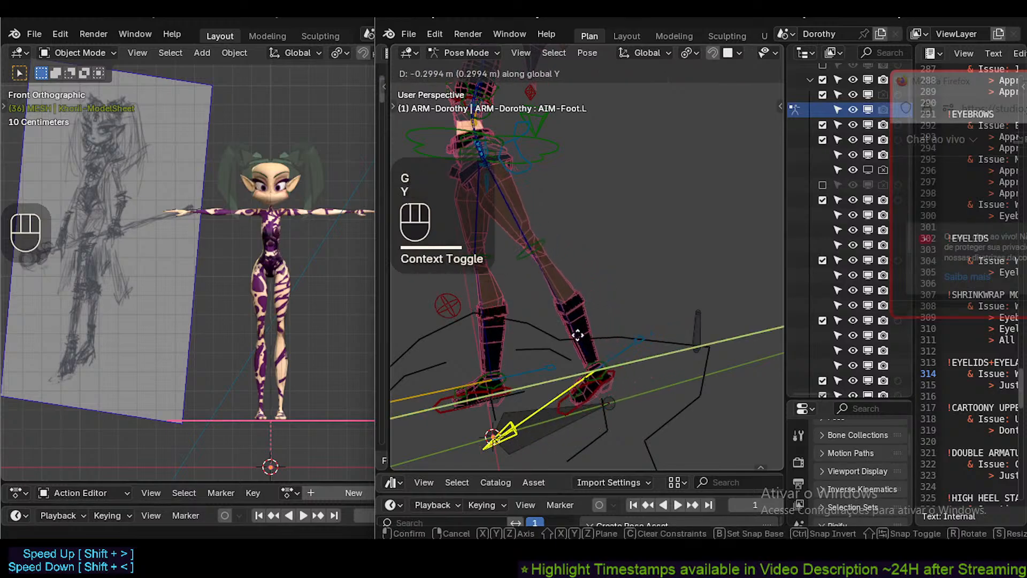
{"action": "left_click", "coordinate": [570, 365]}
{"action": "key", "text": "g"}
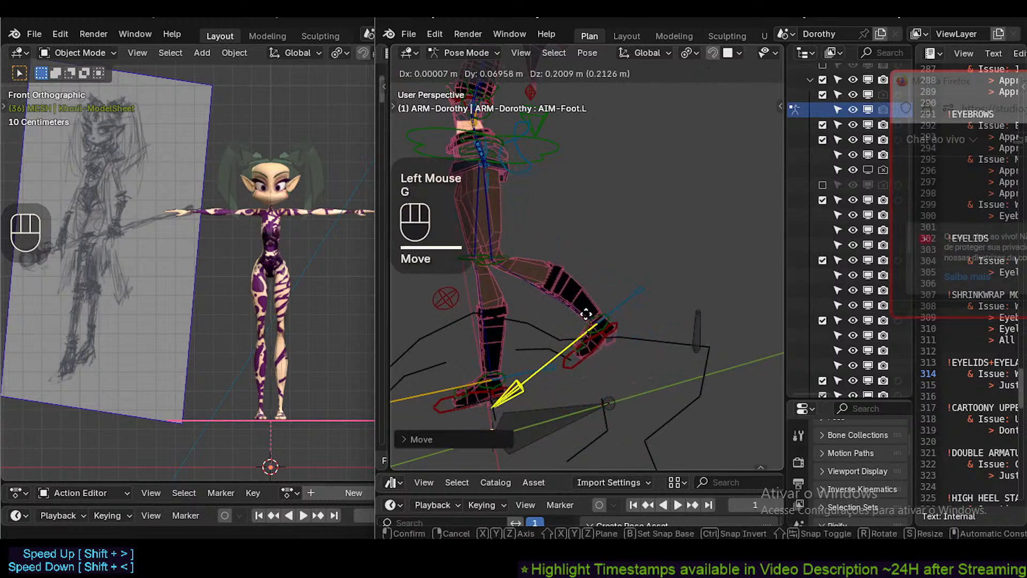
{"action": "key", "text": "Escape"}
{"action": "key", "text": "g"}
{"action": "key", "text": "z"}
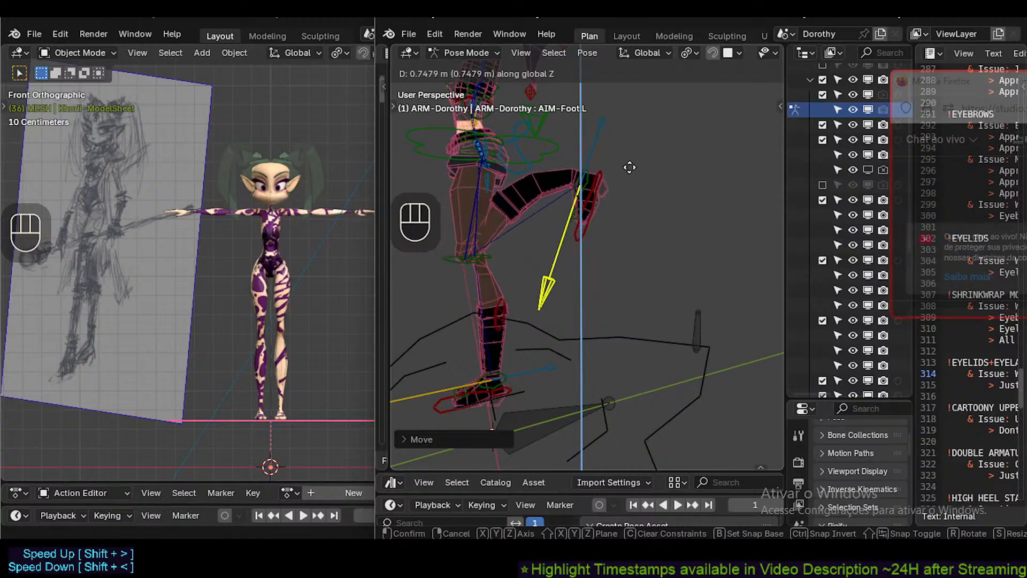
{"action": "left_click", "coordinate": [630, 147]}
{"action": "key", "text": "r"}
{"action": "key", "text": "x"}
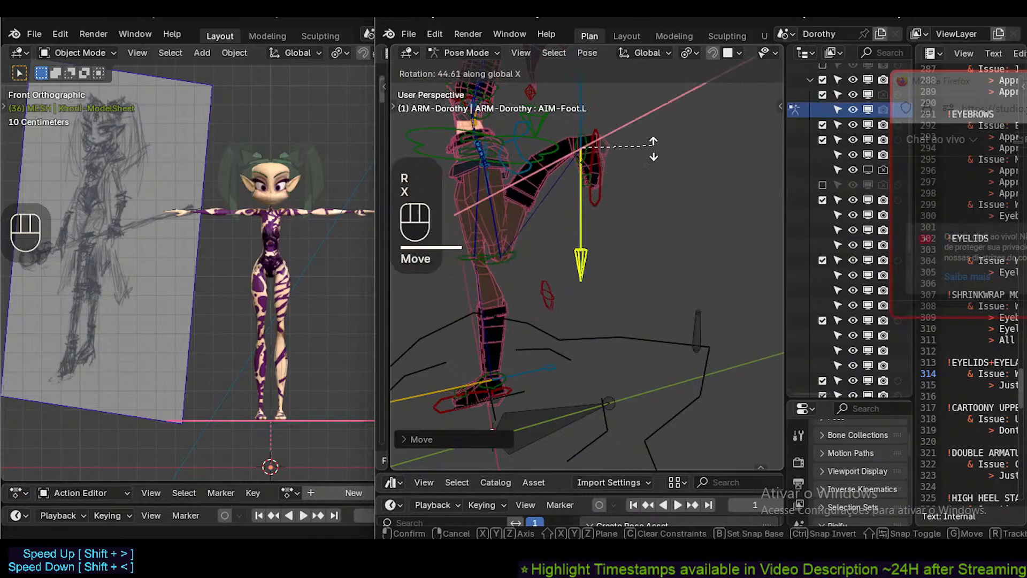
{"action": "key", "text": "Escape"}
Rotate the MTR-IK-Foot.L control about global X to tilt the raised foot and shift it slightly forward along global Y.
{"action": "left_click", "coordinate": [598, 195]}
{"action": "key", "text": "r"}
{"action": "key", "text": "x"}
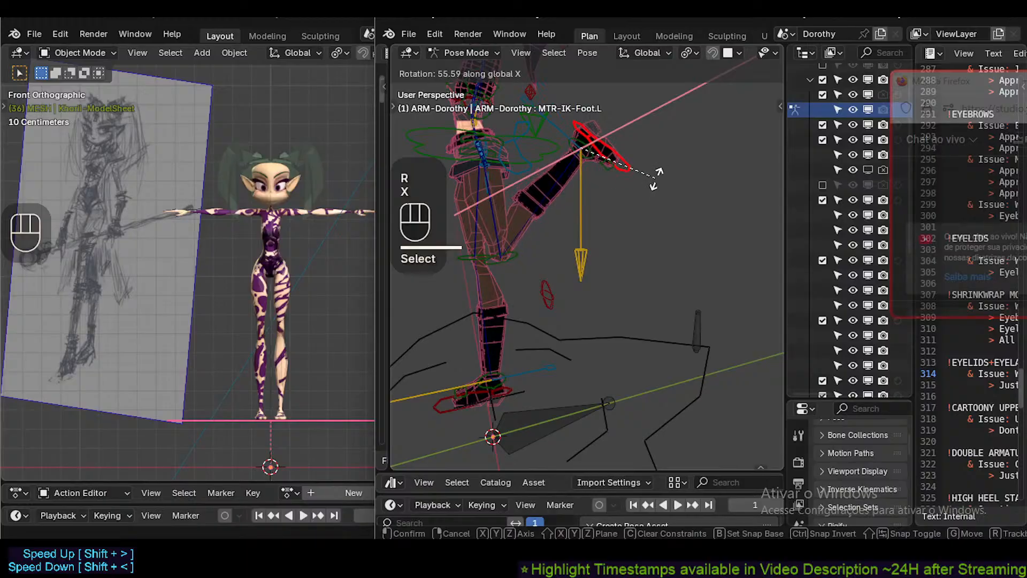
{"action": "left_click", "coordinate": [615, 210]}
{"action": "key", "text": "g"}
{"action": "key", "text": "y"}
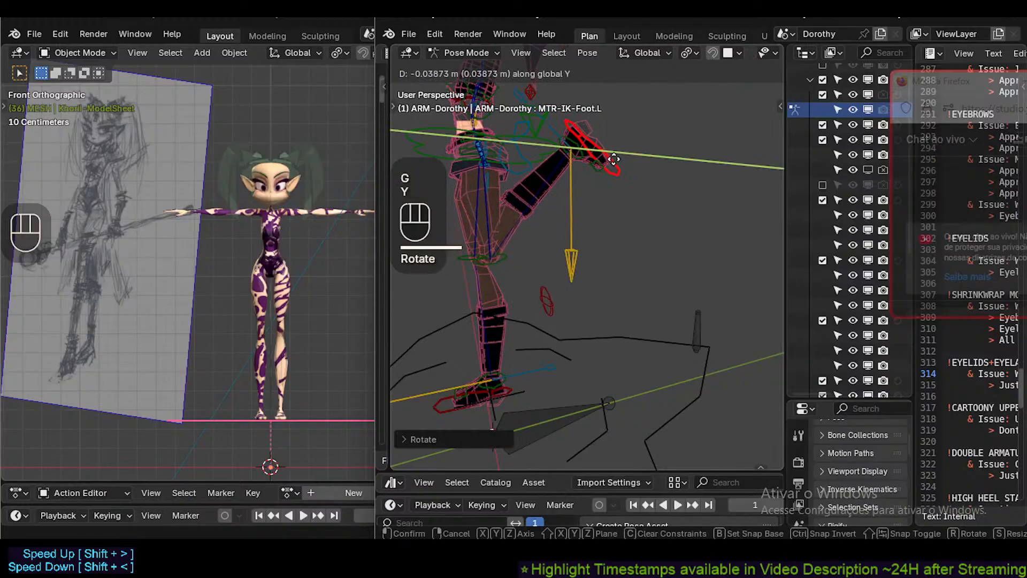
{"action": "left_click", "coordinate": [607, 150]}
Return to Object Mode in the right orthographic view and hide Dorothy's urban boots.
{"action": "middle_click_drag", "start_coordinate": [604, 149], "coordinate": [506, 367], "text": "shift"}
{"action": "key", "text": "KP_3"}
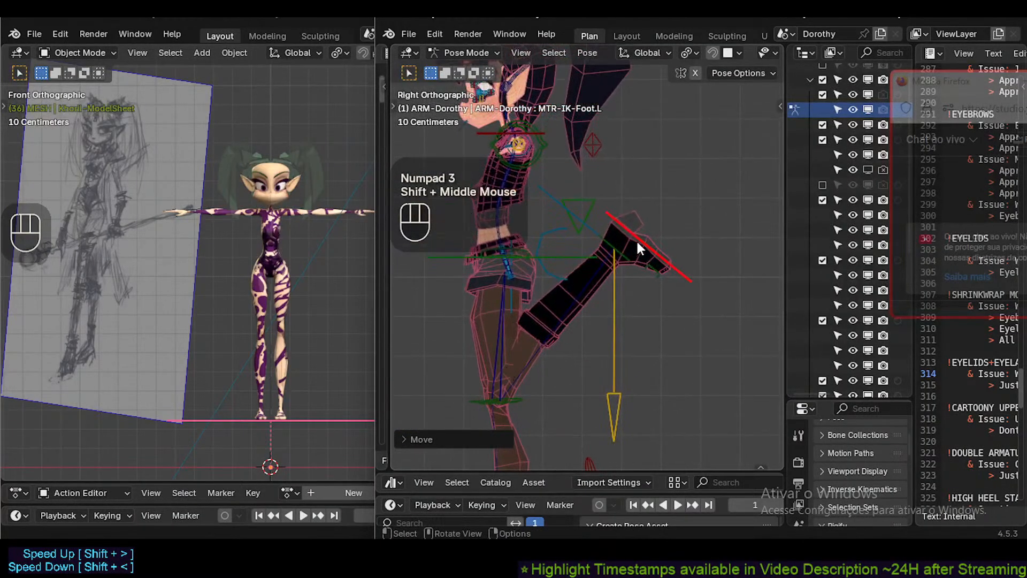
{"action": "left_click", "coordinate": [593, 257]}
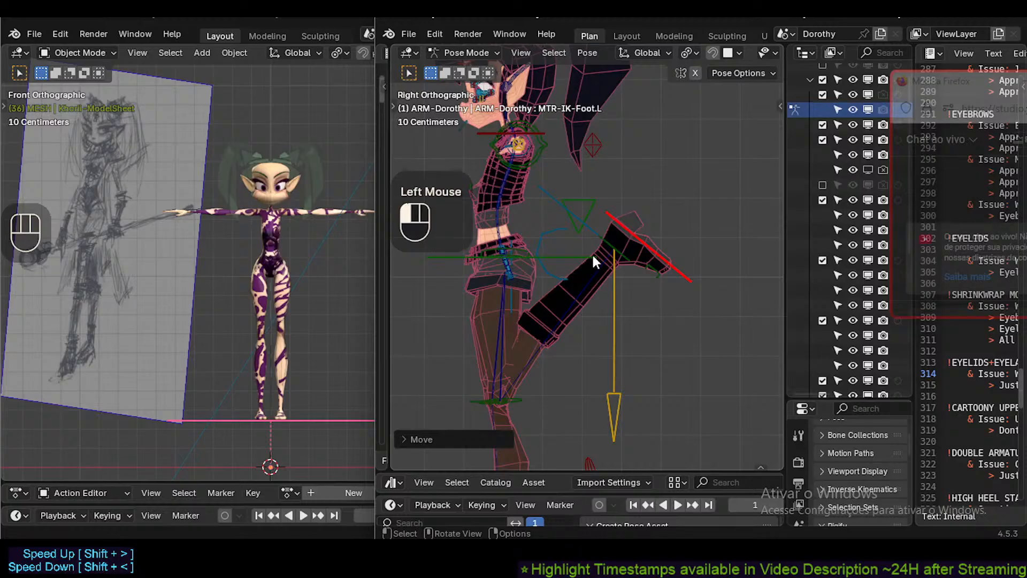
{"action": "left_click", "coordinate": [611, 227]}
{"action": "key", "text": "ctrl+Tab"}
{"action": "left_click", "coordinate": [643, 257]}
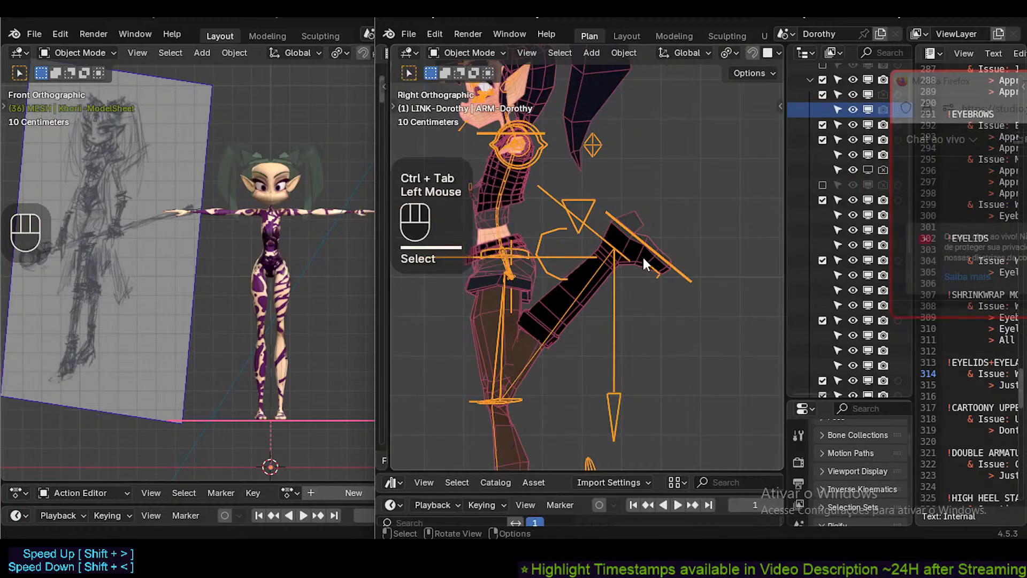
{"action": "left_click", "coordinate": [641, 259]}
{"action": "key", "text": "h"}
Put the armature back in Pose Mode and select CTL-Thigh.L, then CTL-Shin.L, to examine the bent left knee.
{"action": "middle_click_drag", "start_coordinate": [565, 313], "coordinate": [589, 306], "text": "shift"}
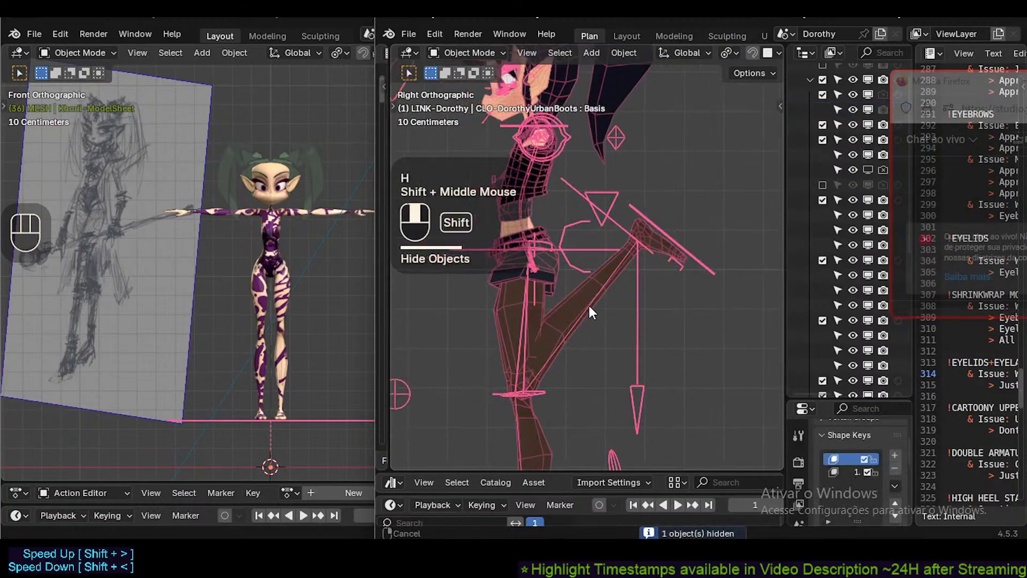
{"action": "left_click", "coordinate": [613, 223]}
{"action": "key", "text": "ctrl+Tab"}
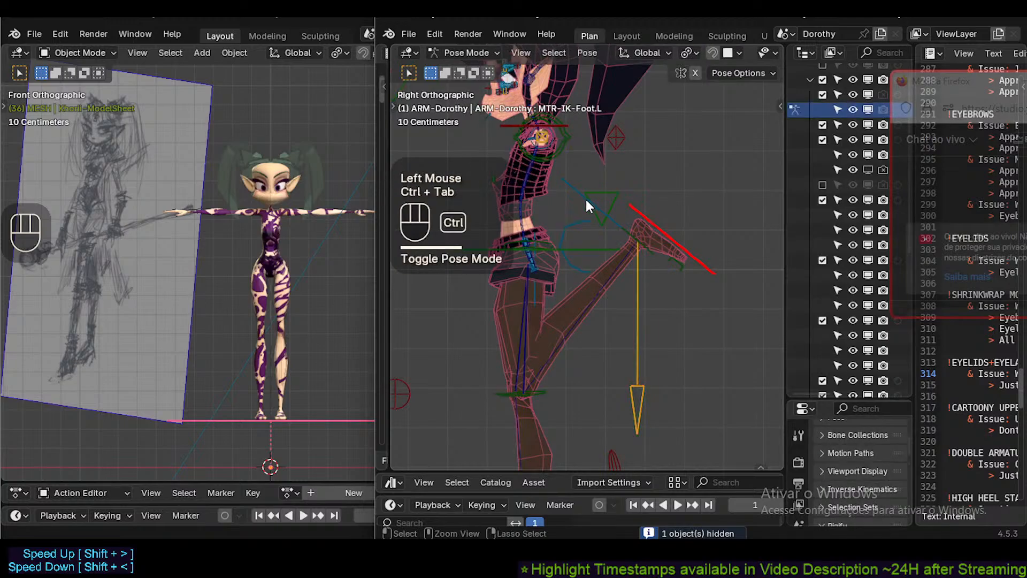
{"action": "left_click", "coordinate": [586, 203]}
{"action": "left_click", "coordinate": [526, 390]}
{"action": "scroll", "coordinate": [526, 389], "scroll_direction": "up", "scroll_amount": 3}
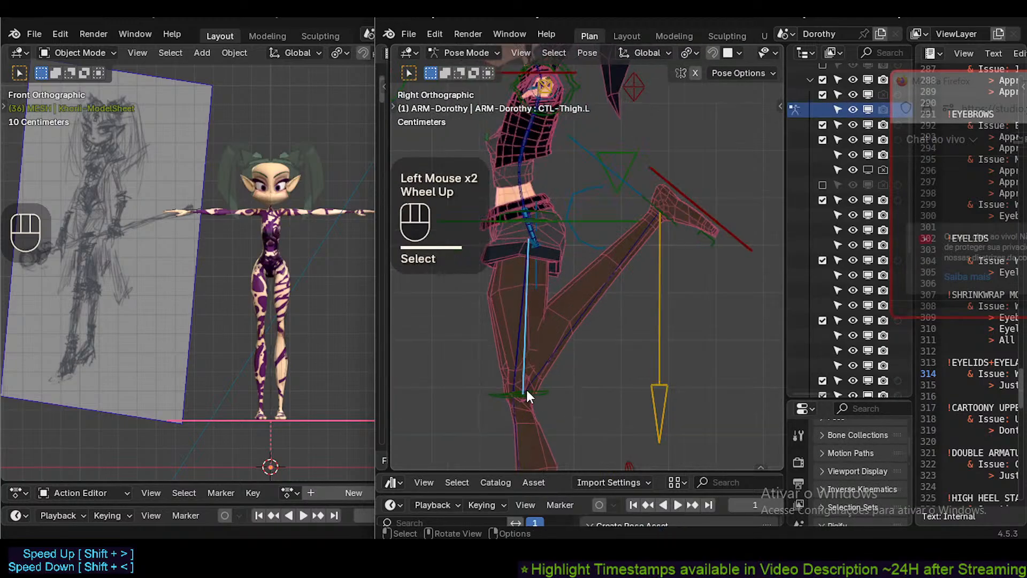
{"action": "scroll", "coordinate": [529, 387], "scroll_direction": "down", "scroll_amount": 2}
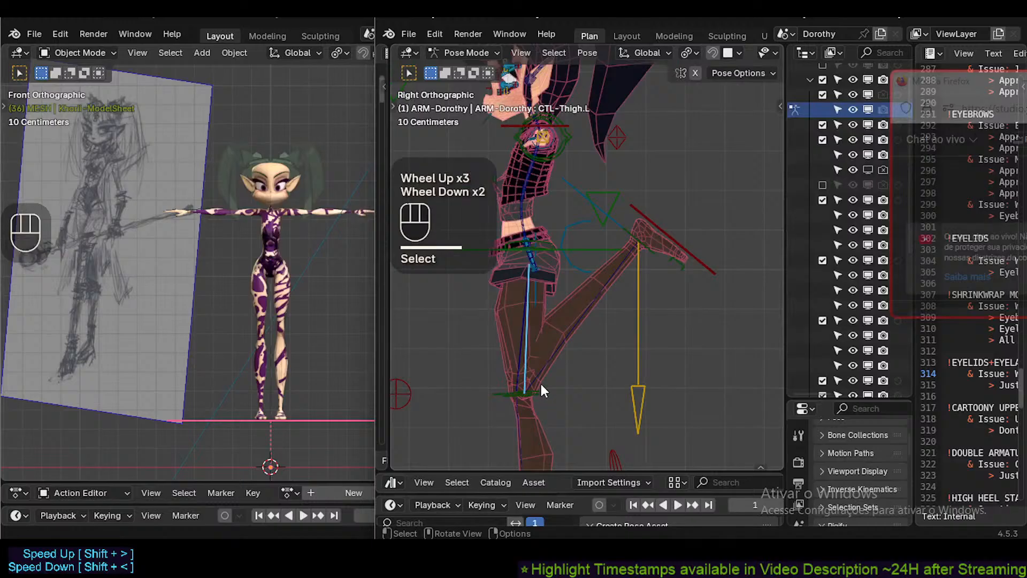
{"action": "left_click", "coordinate": [536, 378]}
{"action": "scroll", "coordinate": [537, 381], "scroll_direction": "up", "scroll_amount": 1}
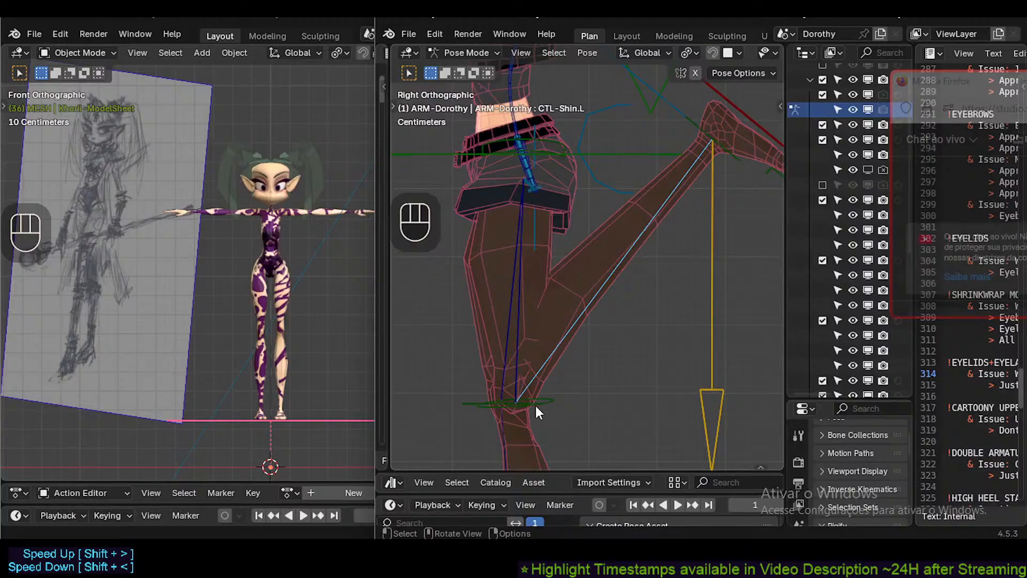
Alternate the selection between CTL-Thigh.L and CTL-Shin.L to examine where the two bones meet at the bent left knee.
{"action": "left_click", "coordinate": [522, 356]}
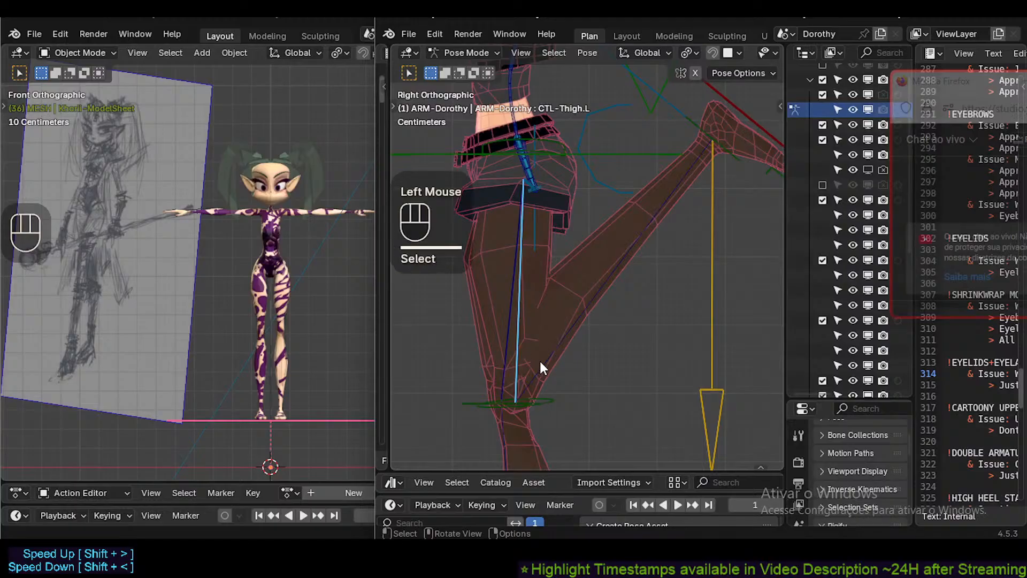
{"action": "left_click", "coordinate": [539, 359]}
{"action": "left_click", "coordinate": [534, 355]}
{"action": "left_click", "coordinate": [547, 361]}
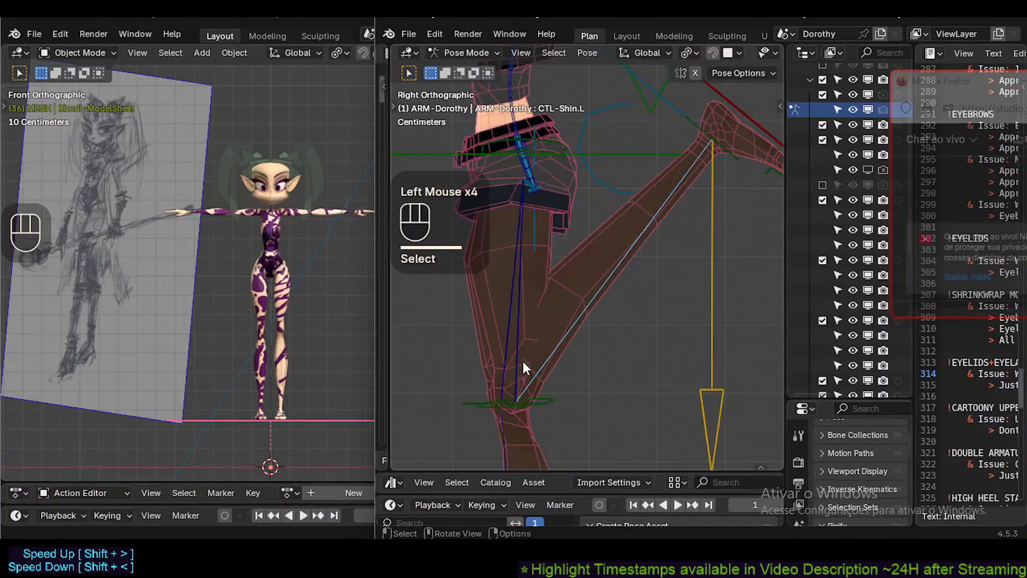
{"action": "left_click", "coordinate": [522, 361]}
{"action": "left_click", "coordinate": [544, 368]}
{"action": "left_click", "coordinate": [544, 372]}
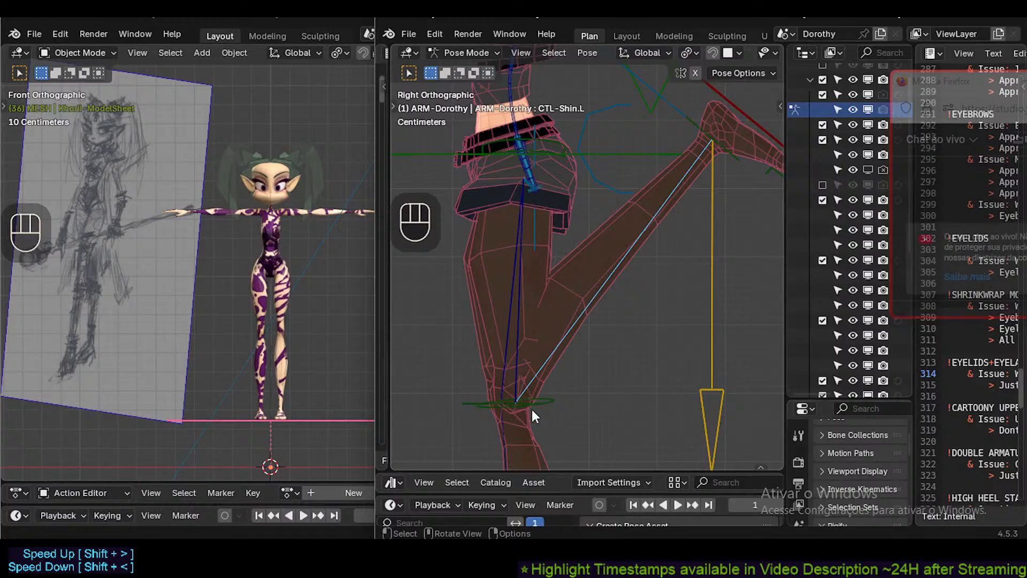
{"action": "left_click", "coordinate": [514, 381]}
{"action": "left_click", "coordinate": [544, 367]}
{"action": "left_click", "coordinate": [516, 366]}
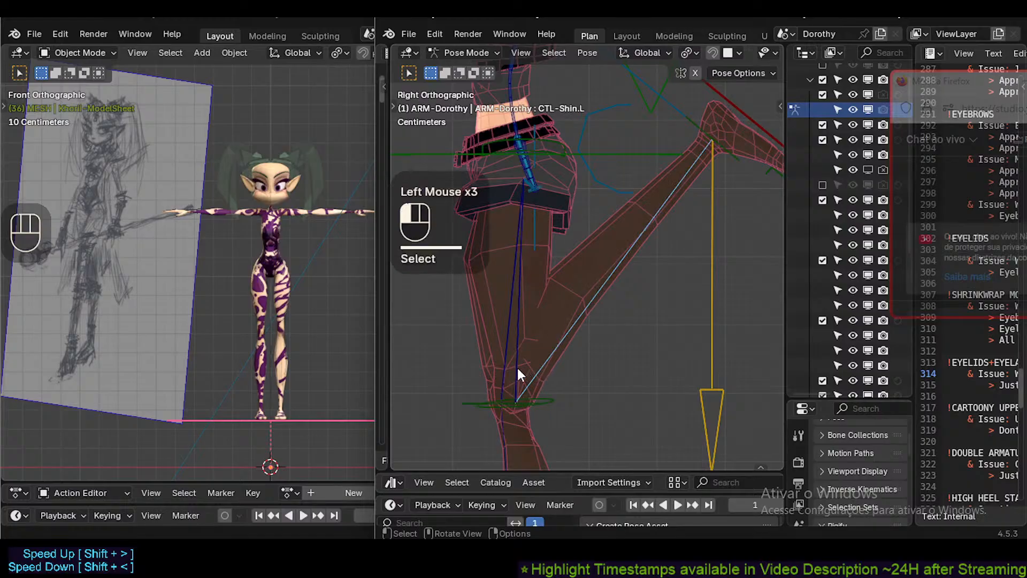
{"action": "left_click", "coordinate": [534, 372]}
{"action": "left_click", "coordinate": [515, 367]}
{"action": "left_click", "coordinate": [541, 369]}
{"action": "left_click", "coordinate": [522, 370]}
{"action": "left_click", "coordinate": [534, 370]}
{"action": "left_click", "coordinate": [535, 371]}
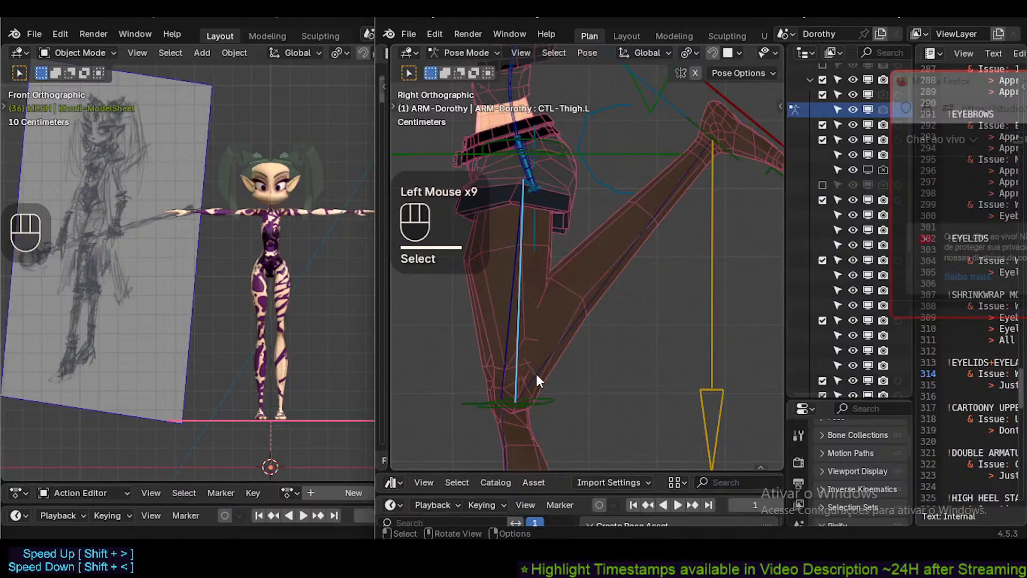
{"action": "left_click", "coordinate": [521, 368]}
{"action": "left_click", "coordinate": [523, 368]}
{"action": "left_click", "coordinate": [541, 373]}
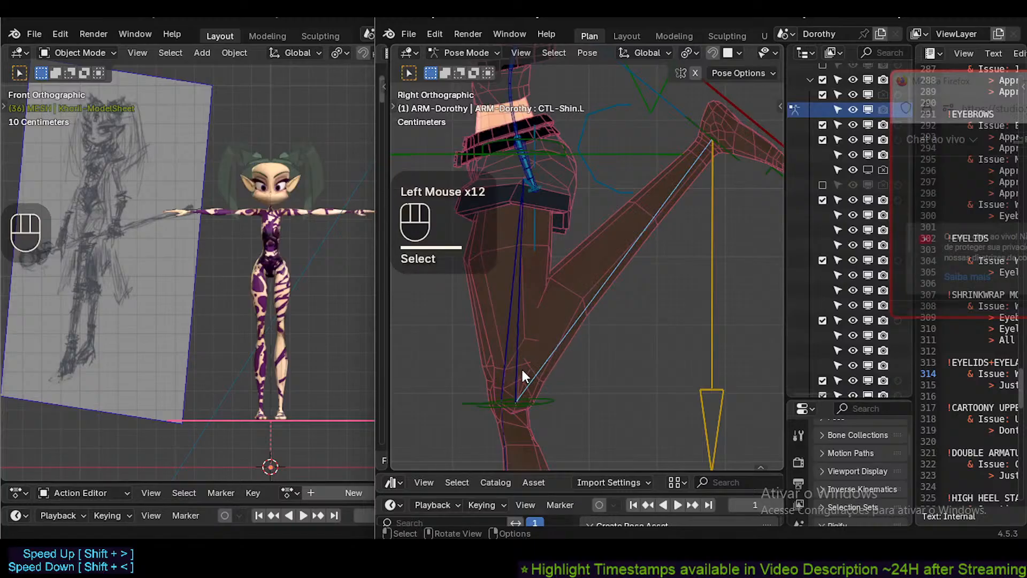
{"action": "left_click", "coordinate": [526, 369]}
{"action": "left_click", "coordinate": [530, 376]}
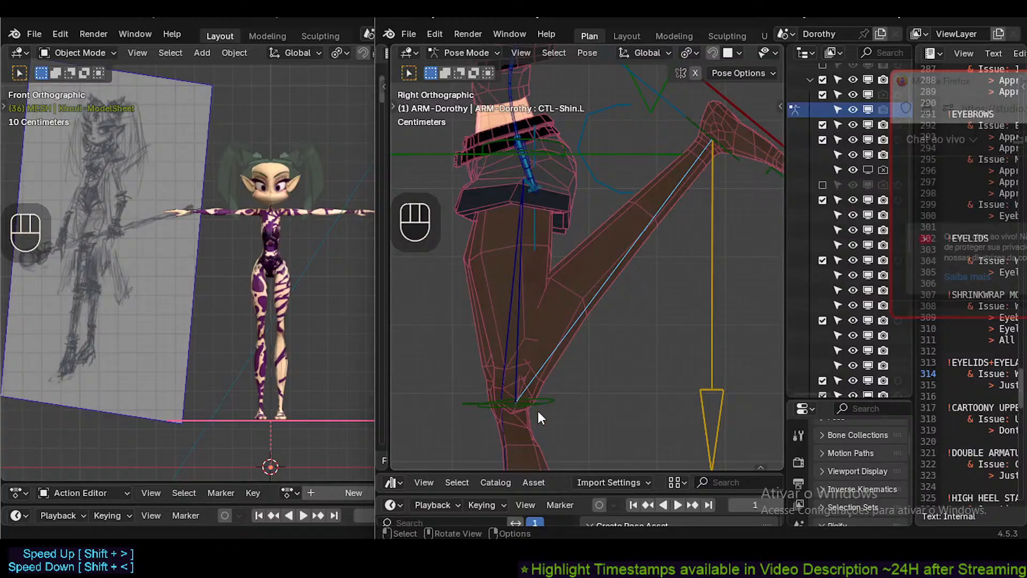
{"action": "left_click", "coordinate": [518, 371]}
{"action": "left_click", "coordinate": [511, 404]}
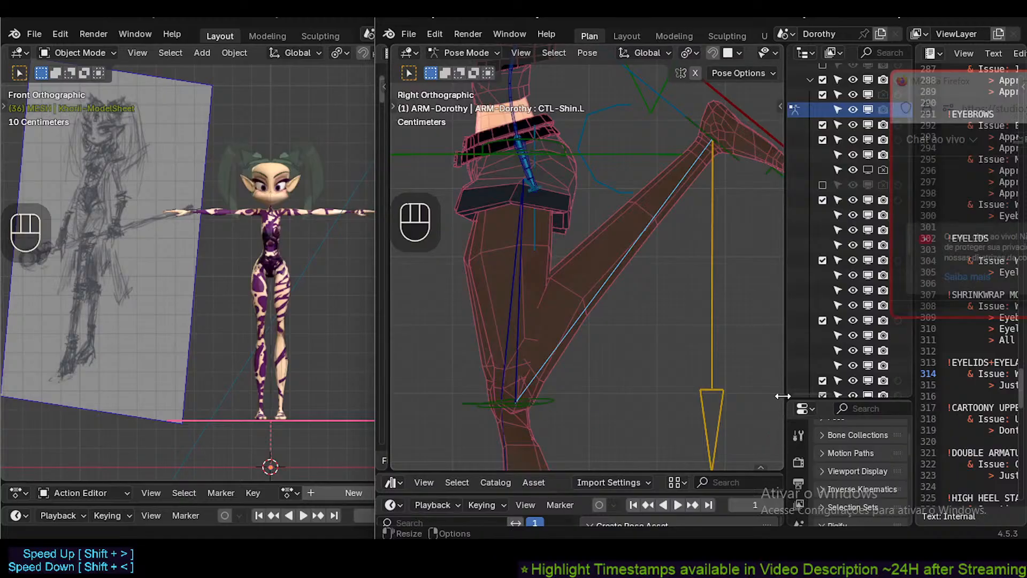
Widen the Outliner, then compare the left thigh and shin bones and inspect the TWK-Foot.L control at the raised ankle.
{"action": "left_click_drag", "start_coordinate": [784, 395], "coordinate": [736, 396]}
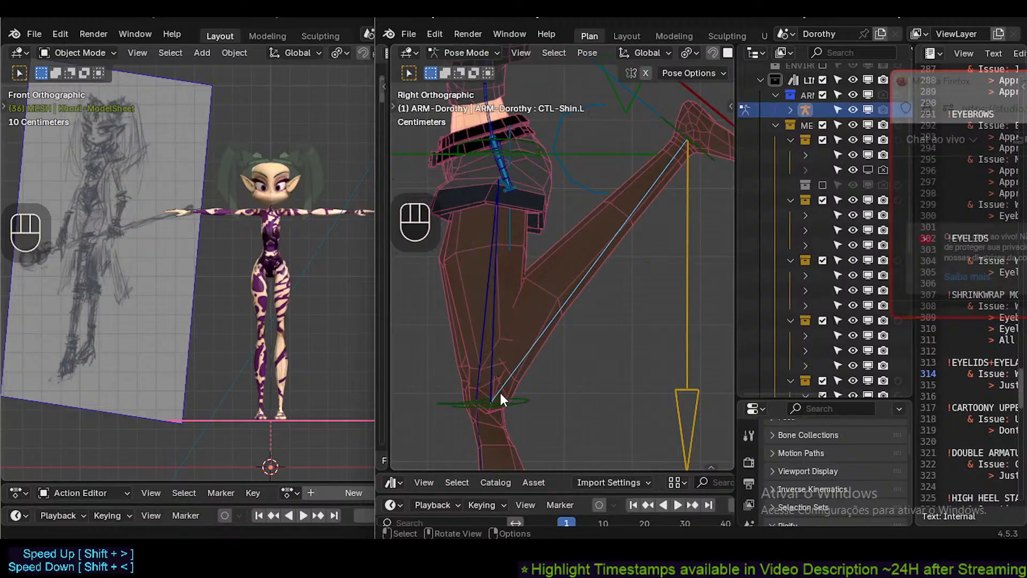
{"action": "left_click", "coordinate": [517, 368]}
{"action": "left_click", "coordinate": [492, 338]}
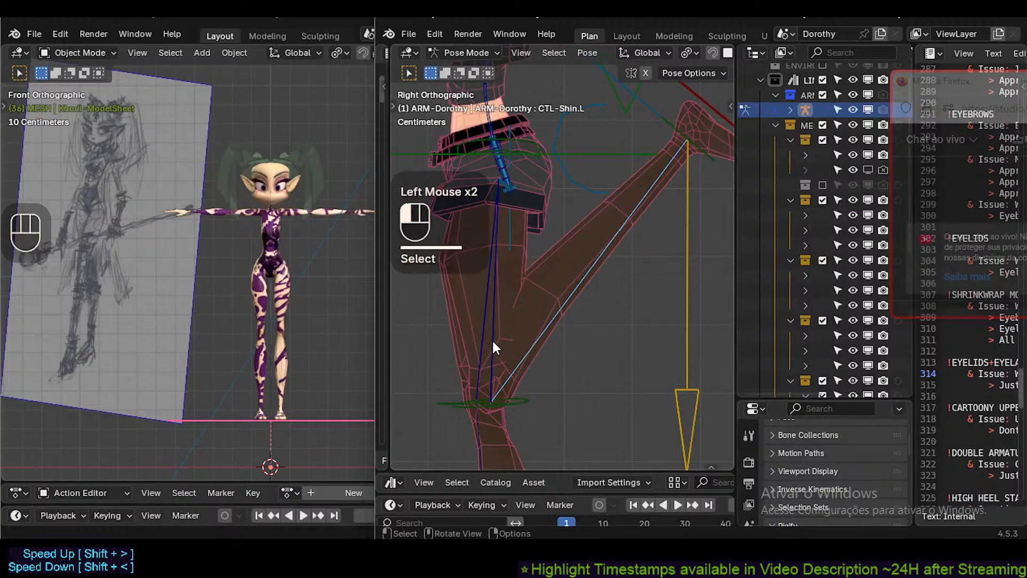
{"action": "left_click", "coordinate": [492, 339]}
{"action": "left_click", "coordinate": [522, 355]}
{"action": "left_click", "coordinate": [492, 352]}
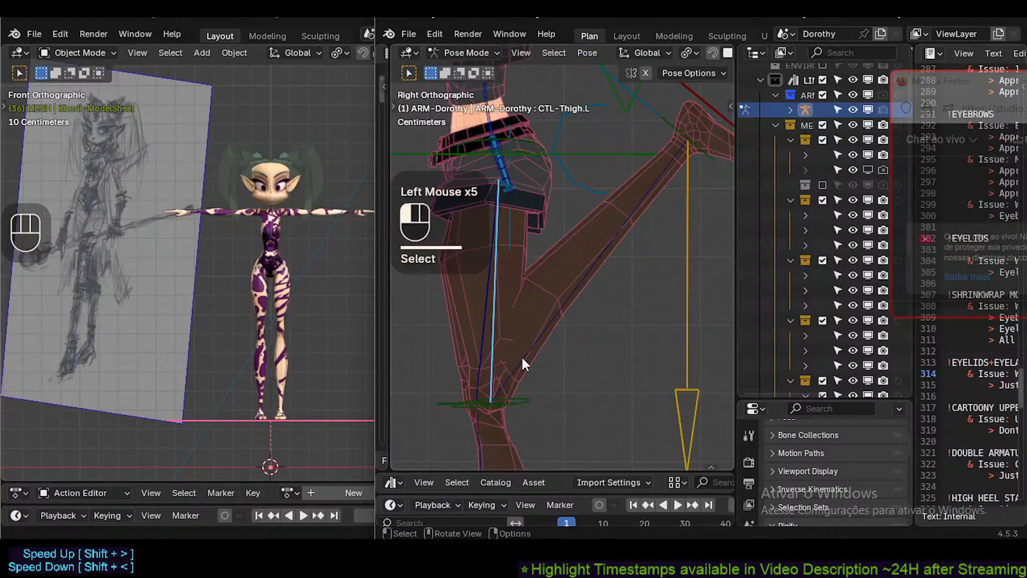
{"action": "left_click", "coordinate": [520, 355]}
{"action": "left_click", "coordinate": [490, 366]}
{"action": "left_click", "coordinate": [492, 372]}
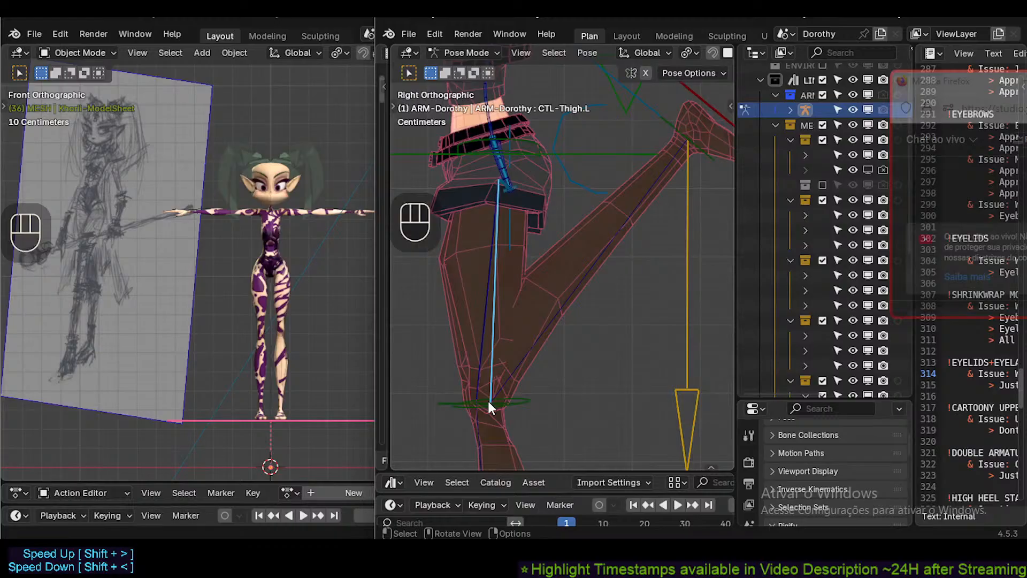
{"action": "left_click", "coordinate": [670, 159]}
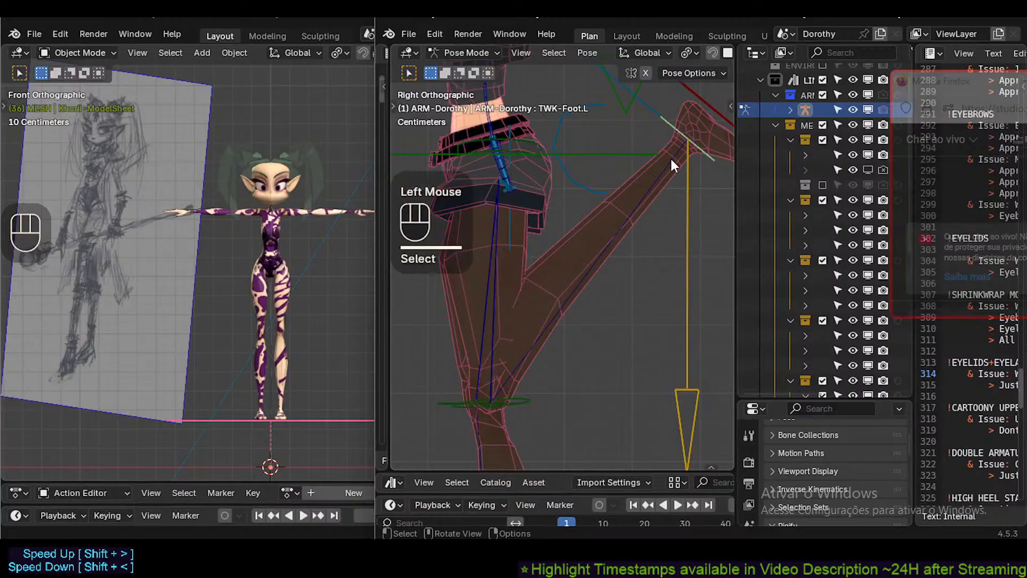
{"action": "left_click", "coordinate": [681, 142]}
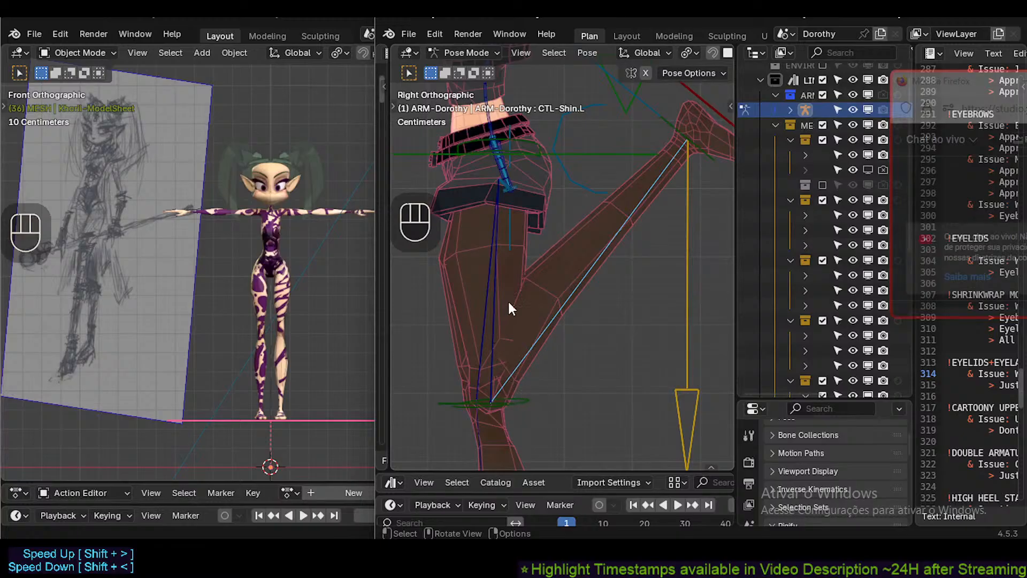
Recheck the knee pivot by selecting CTL-Shin.L and CTL-Thigh.L in turn against the surrounding leg mesh.
{"action": "left_click", "coordinate": [499, 367]}
{"action": "left_click", "coordinate": [518, 367]}
{"action": "left_click", "coordinate": [505, 367]}
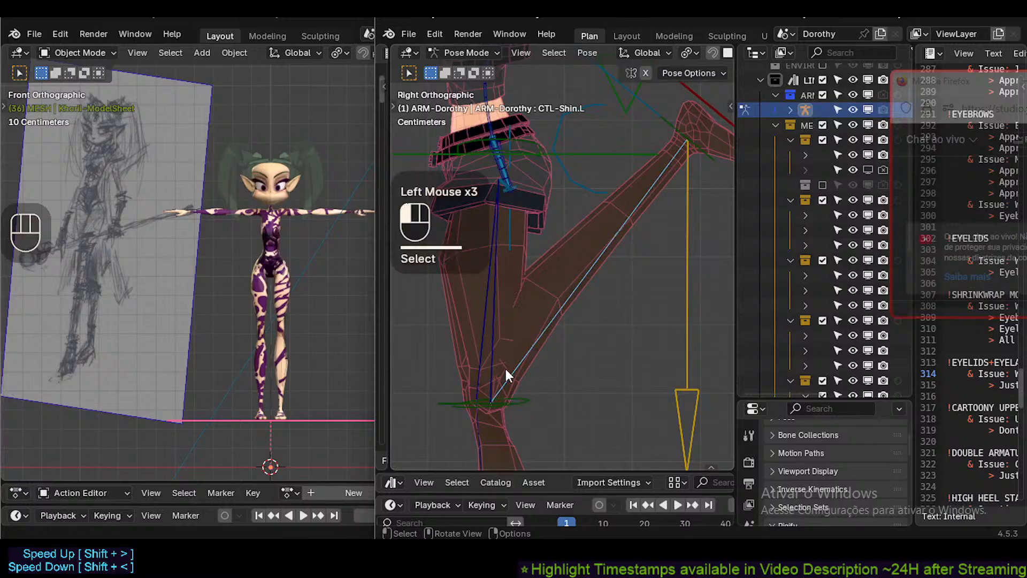
{"action": "left_click", "coordinate": [493, 361]}
{"action": "left_click", "coordinate": [495, 360]}
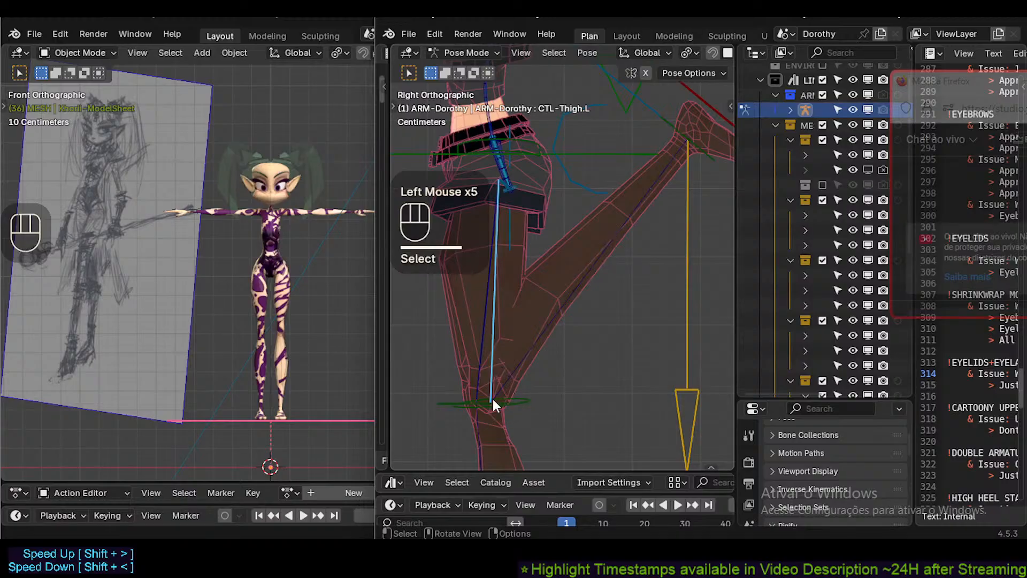
{"action": "left_click", "coordinate": [485, 390]}
{"action": "left_click", "coordinate": [498, 381]}
{"action": "left_click", "coordinate": [492, 378]}
{"action": "left_click", "coordinate": [502, 384]}
{"action": "left_click", "coordinate": [491, 384]}
{"action": "left_click", "coordinate": [501, 386]}
{"action": "left_click", "coordinate": [487, 383]}
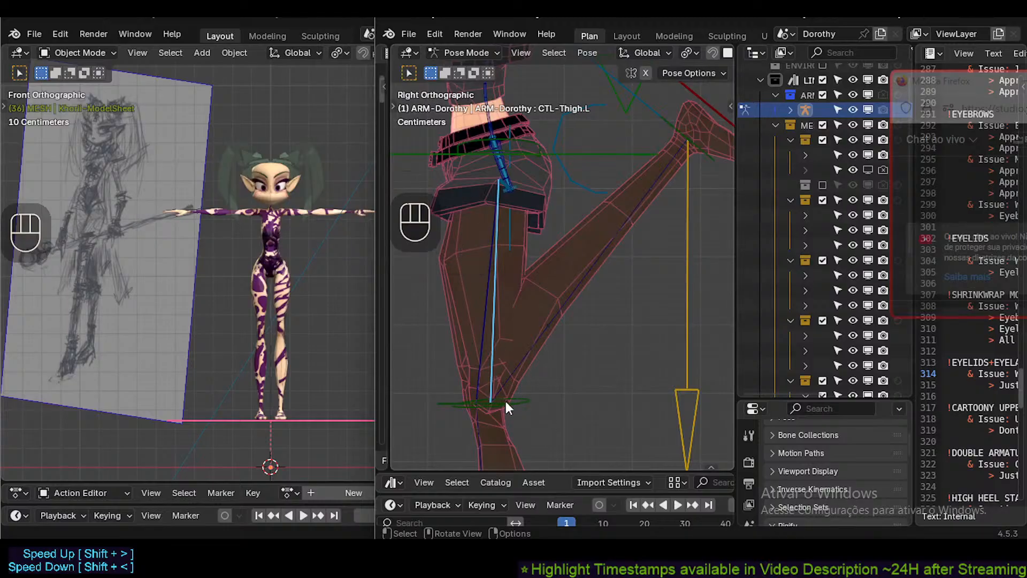
{"action": "left_click", "coordinate": [515, 379]}
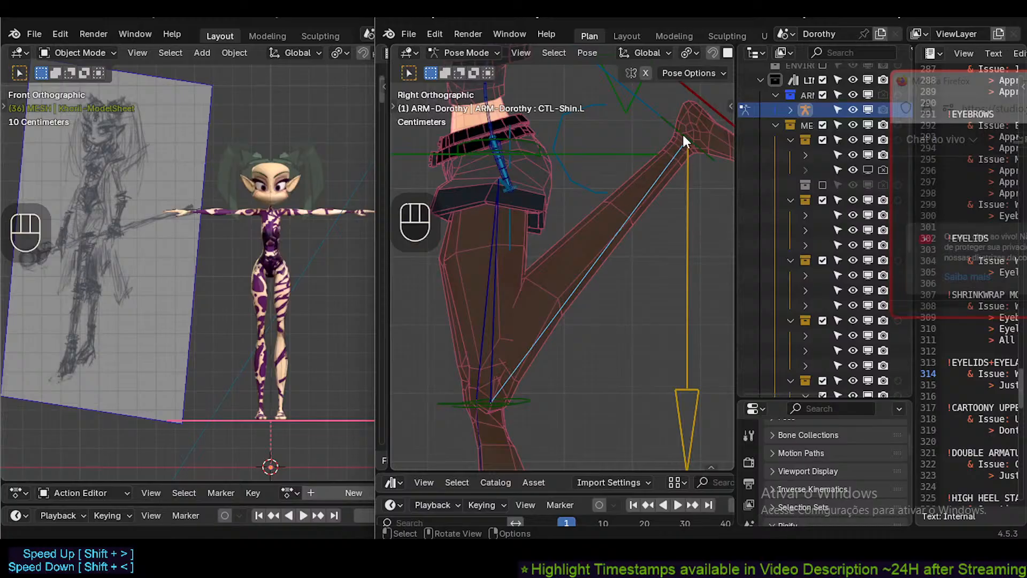
{"action": "left_click", "coordinate": [492, 284]}
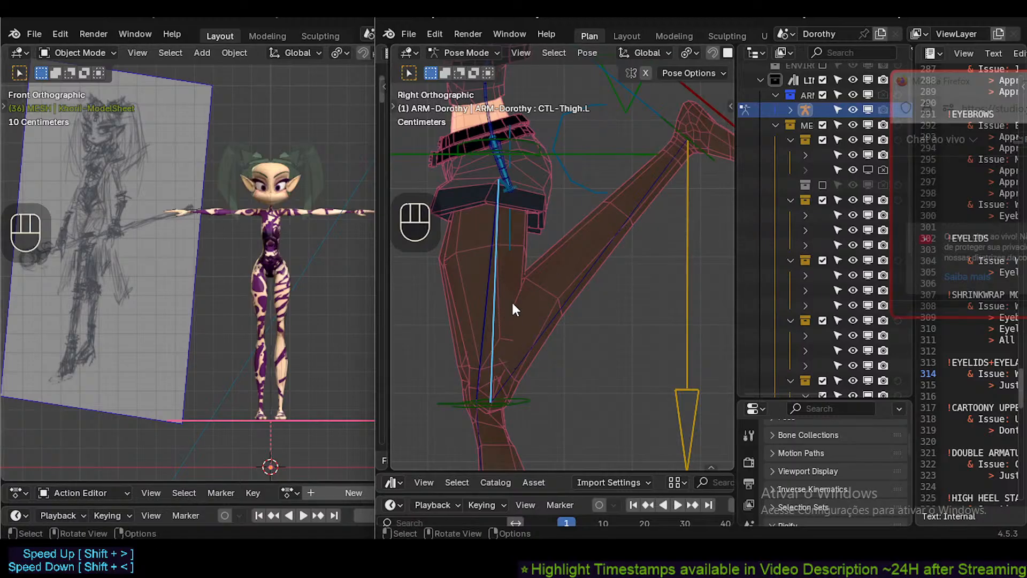
Clear the pose transforms of all of Dorothy's bones and show her whole body in the front orthographic view.
{"action": "key", "text": "a"}
{"action": "key", "text": "alt+q"}
{"action": "key", "text": "alt+q"}
{"action": "scroll", "coordinate": [516, 316], "scroll_direction": "down", "scroll_amount": 2}
{"action": "key", "text": "KP_1"}
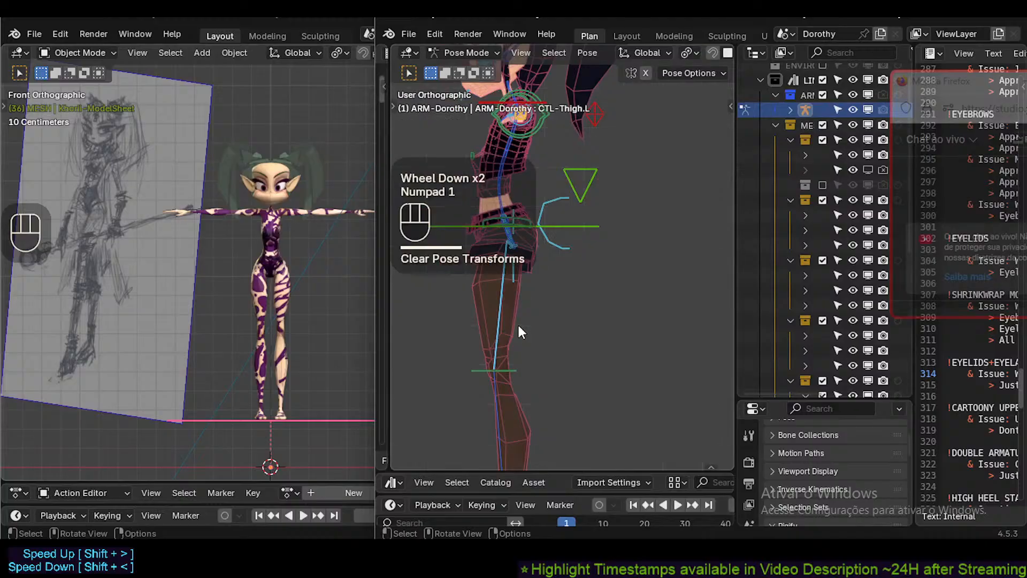
{"action": "middle_click_drag", "start_coordinate": [518, 323], "coordinate": [543, 310], "text": "shift"}
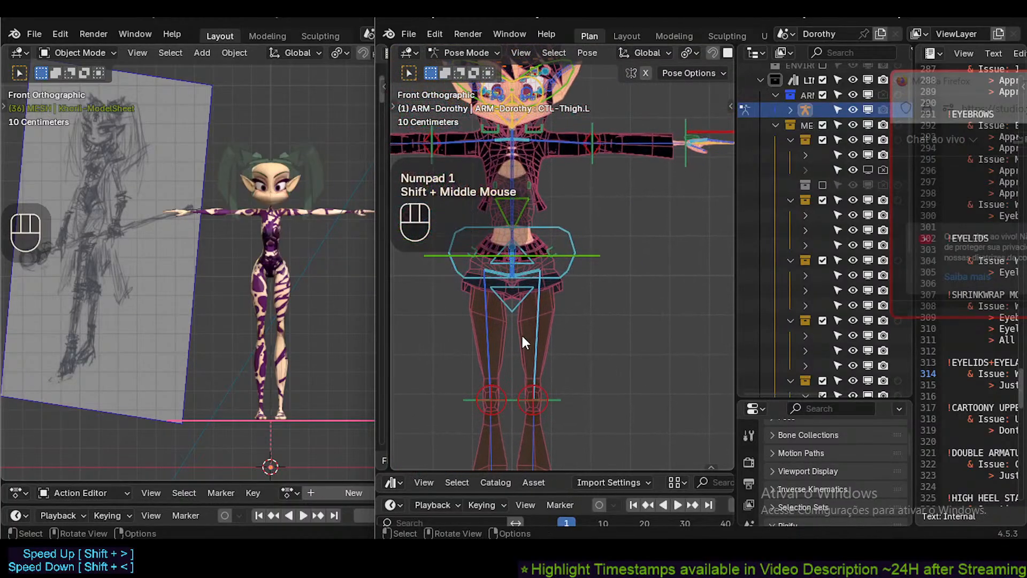
{"action": "scroll", "coordinate": [565, 279], "scroll_direction": "down", "scroll_amount": 2}
{"action": "scroll", "coordinate": [566, 278], "scroll_direction": "up", "scroll_amount": 1}
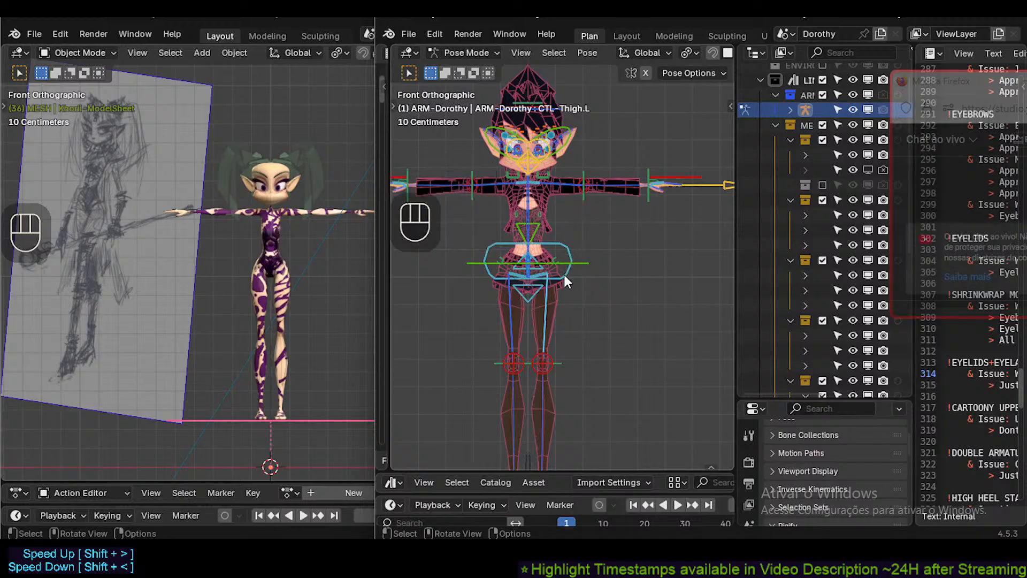
{"action": "middle_click_drag", "start_coordinate": [564, 274], "coordinate": [551, 305], "text": "shift"}
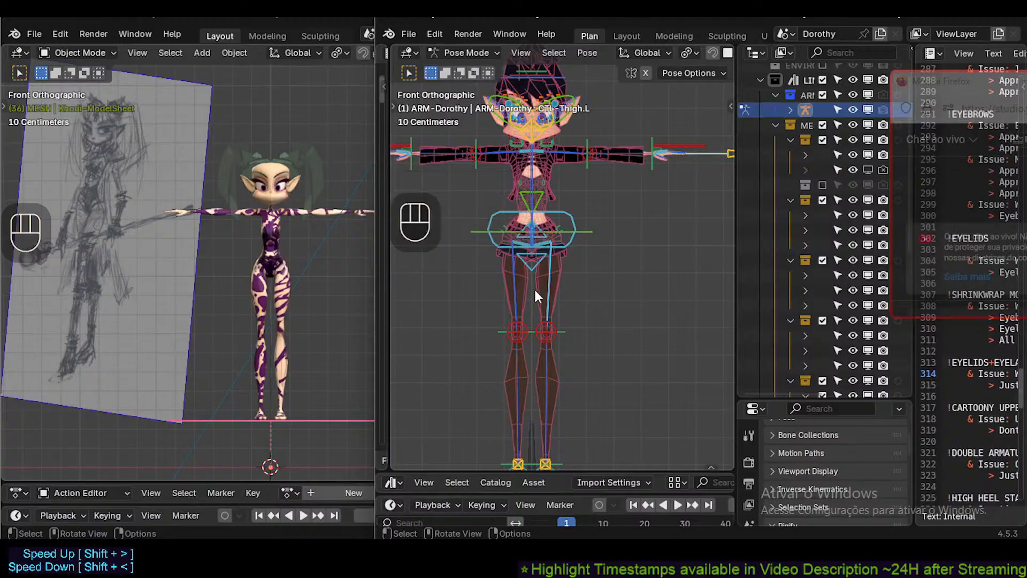
{"action": "middle_click_drag", "start_coordinate": [565, 311], "coordinate": [550, 384], "text": "shift"}
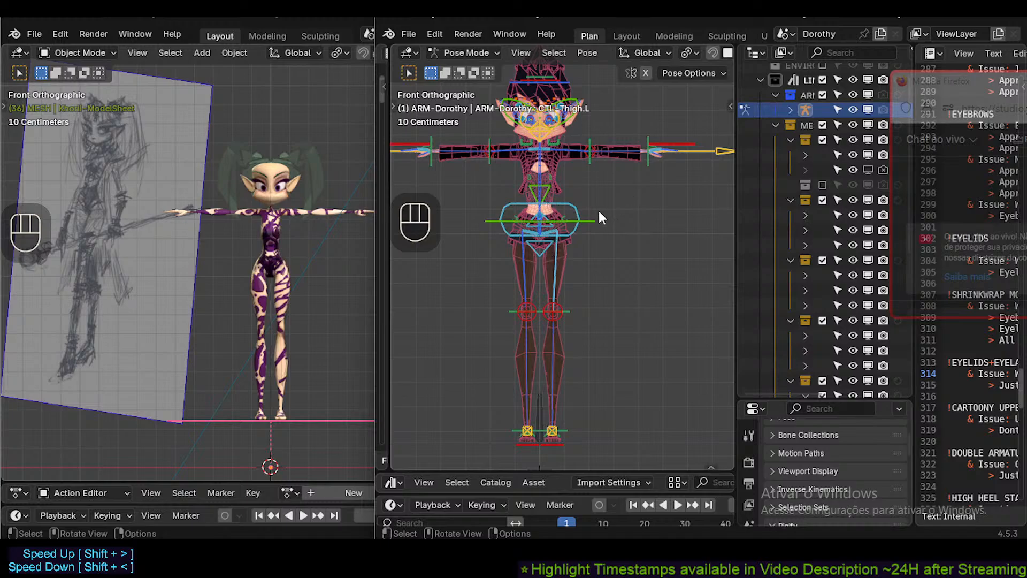
{"action": "middle_click_drag", "start_coordinate": [599, 211], "coordinate": [566, 241], "text": "shift"}
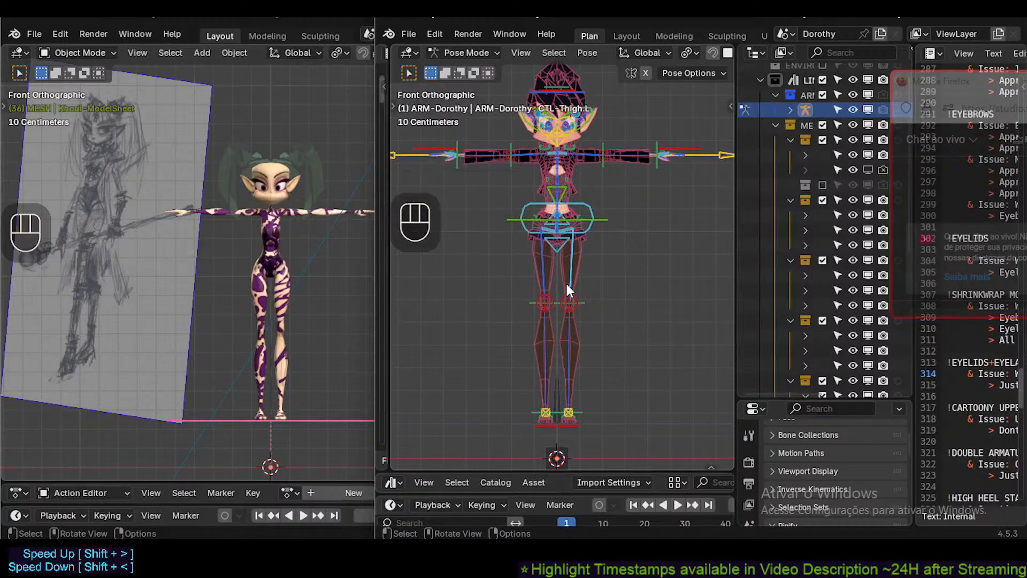
Return Dorothy's armature to Object Mode and hide it.
{"action": "left_click", "coordinate": [595, 255]}
{"action": "key", "text": "ctrl+Tab"}
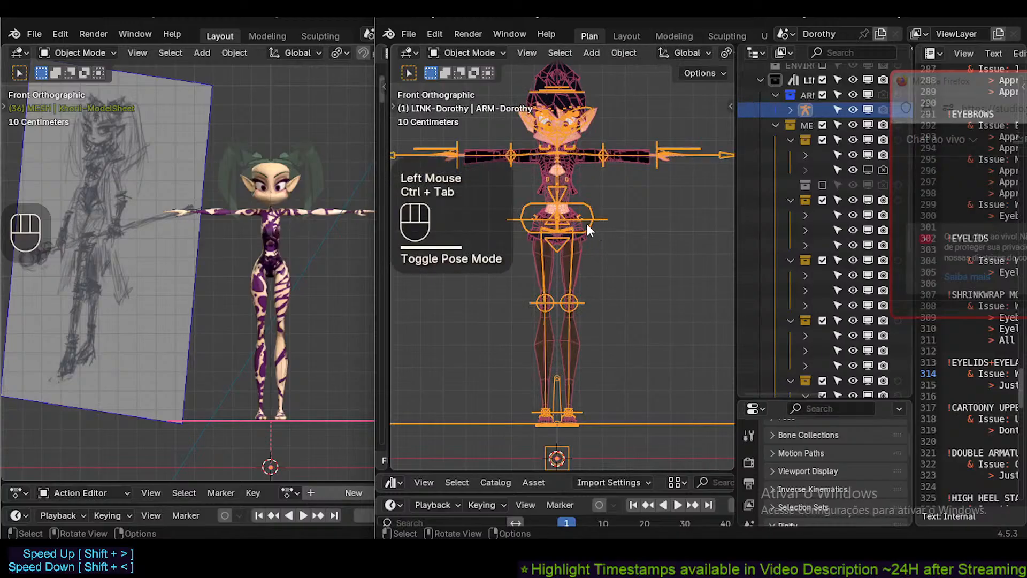
{"action": "key", "text": "h"}
Select Dorothy's body, coat and shorts in turn, then select all visible objects.
{"action": "left_click", "coordinate": [580, 248]}
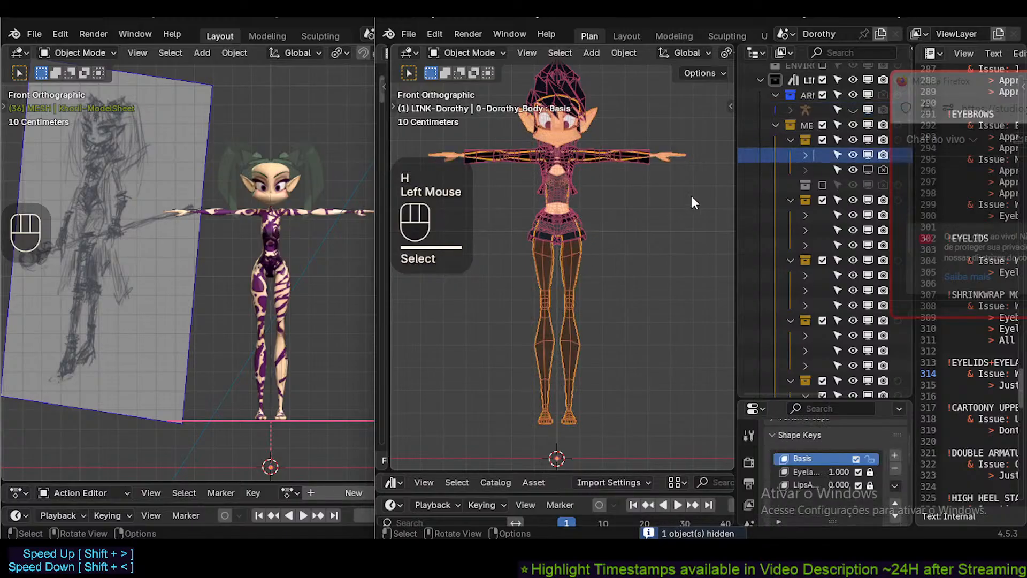
{"action": "middle_click", "coordinate": [602, 224], "text": "shift"}
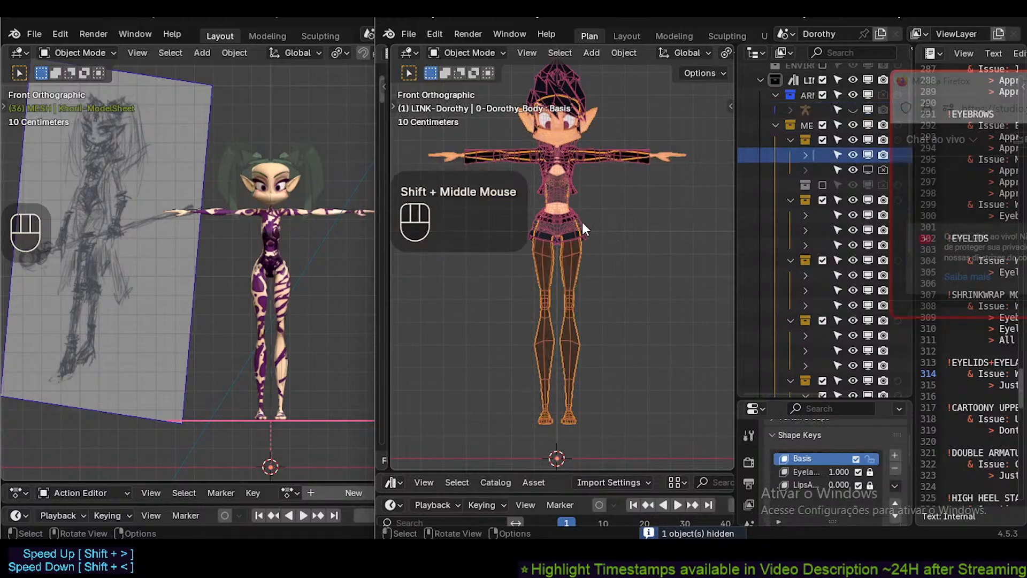
{"action": "left_click", "coordinate": [581, 219]}
{"action": "left_click", "coordinate": [574, 189]}
{"action": "left_click", "coordinate": [583, 220]}
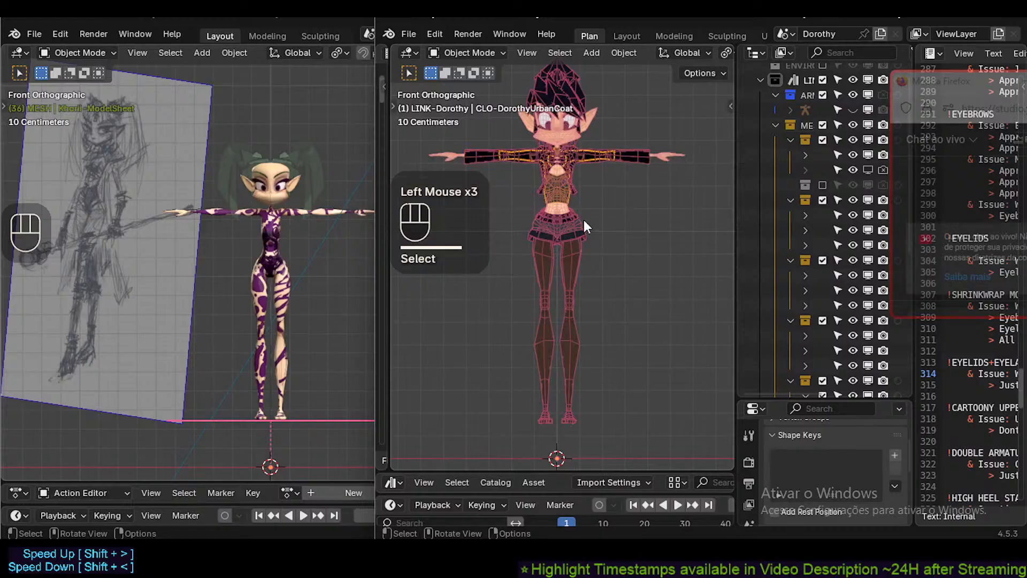
{"action": "left_click", "coordinate": [584, 222]}
{"action": "key", "text": "a"}
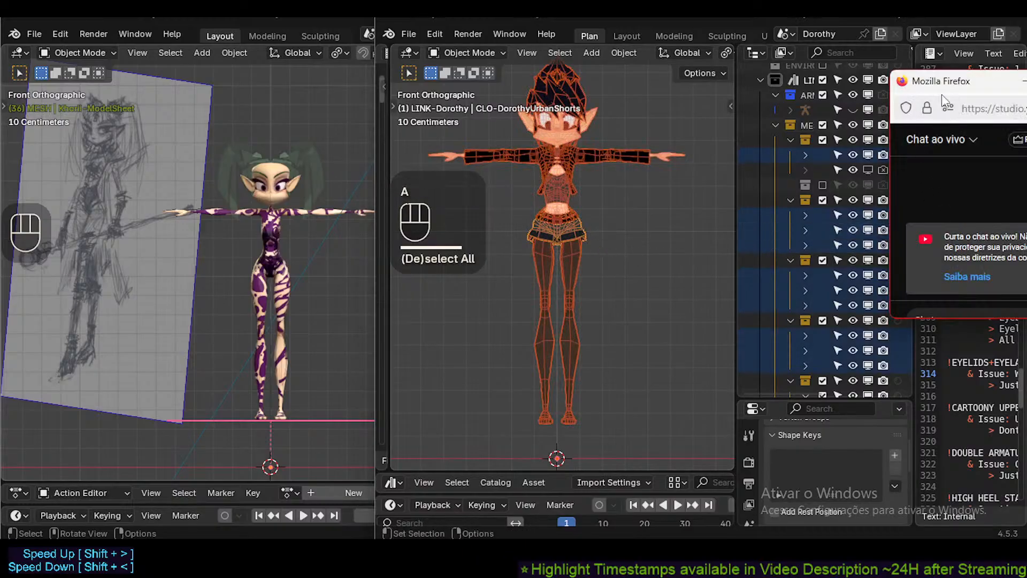
Clear the floating Firefox chat window off the Outliner, widen the Outliner and unhide the boots in the URBAN costume collection.
{"action": "left_click_drag", "start_coordinate": [941, 94], "coordinate": [948, 326]}
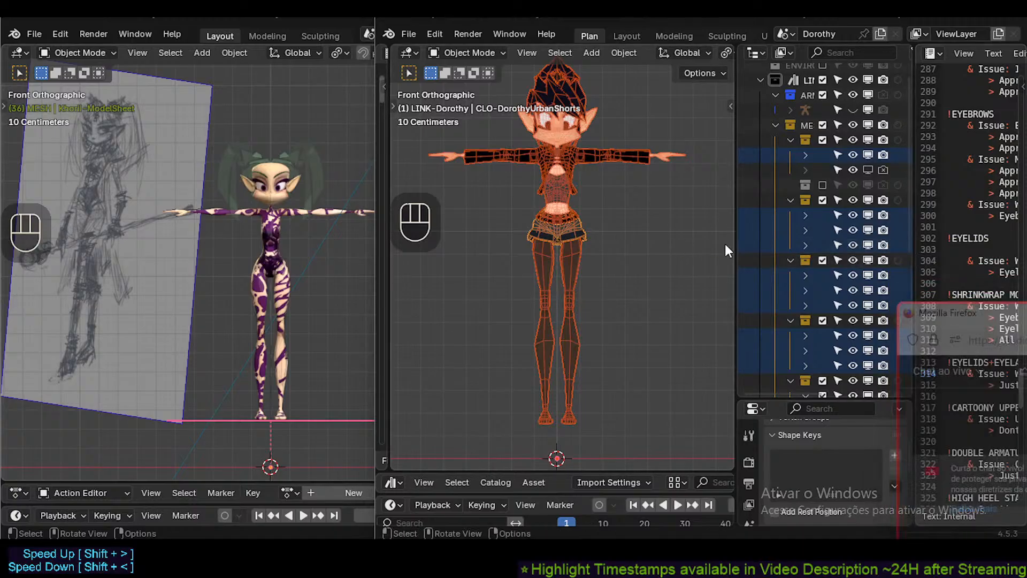
{"action": "left_click_drag", "start_coordinate": [736, 242], "coordinate": [687, 242]}
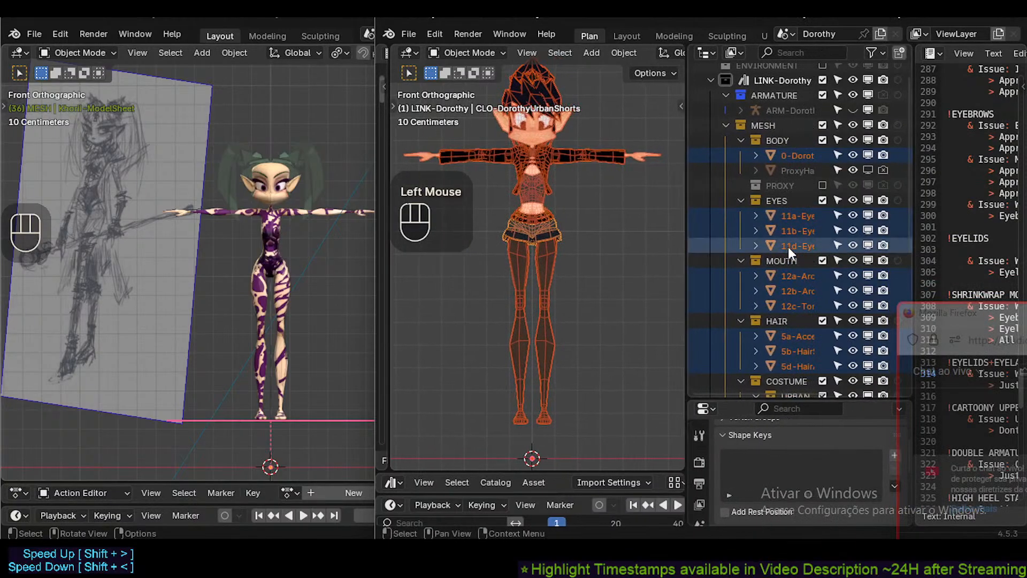
{"action": "middle_click_drag", "start_coordinate": [788, 246], "coordinate": [818, 227]}
{"action": "left_click", "coordinate": [846, 242]}
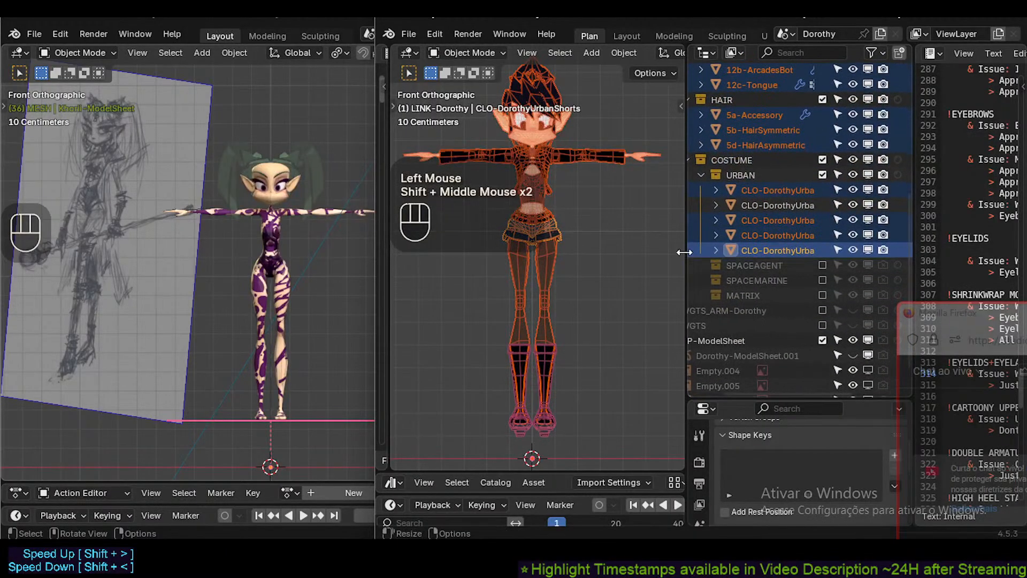
{"action": "left_click_drag", "start_coordinate": [687, 247], "coordinate": [644, 247]}
Enable the SPACEAGENT and SPACEMARINE costume collections, collapsing the SPACEAGENT contents in the Outliner.
{"action": "left_click", "coordinate": [821, 265]}
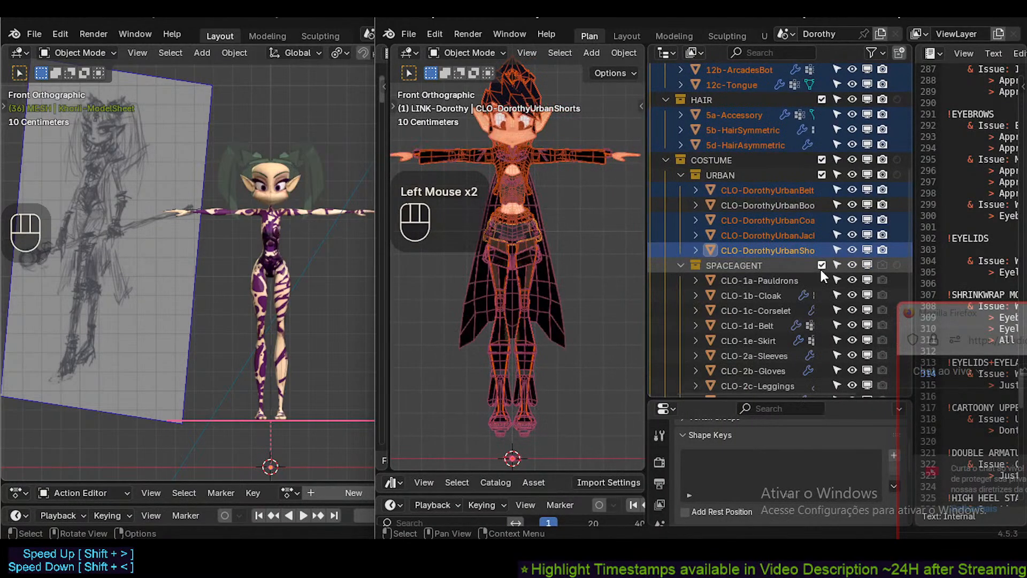
{"action": "left_click", "coordinate": [674, 263]}
{"action": "left_click", "coordinate": [675, 265]}
{"action": "left_click", "coordinate": [675, 265]}
{"action": "left_click", "coordinate": [820, 281]}
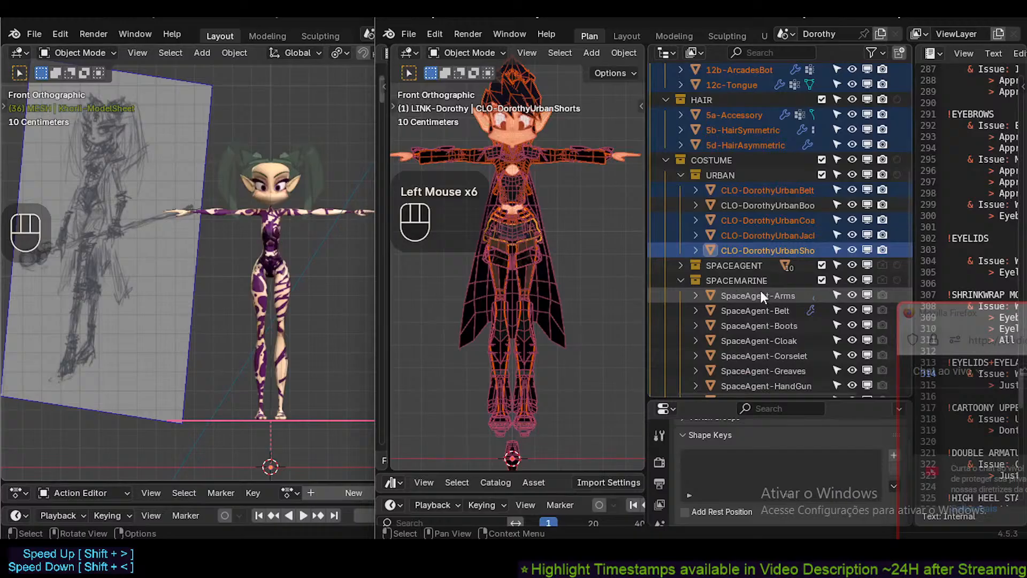
Collapse the SPACEMARINE collection and enable the MATRIX costume collection in the Outliner.
{"action": "left_click", "coordinate": [682, 279]}
{"action": "left_click", "coordinate": [822, 295]}
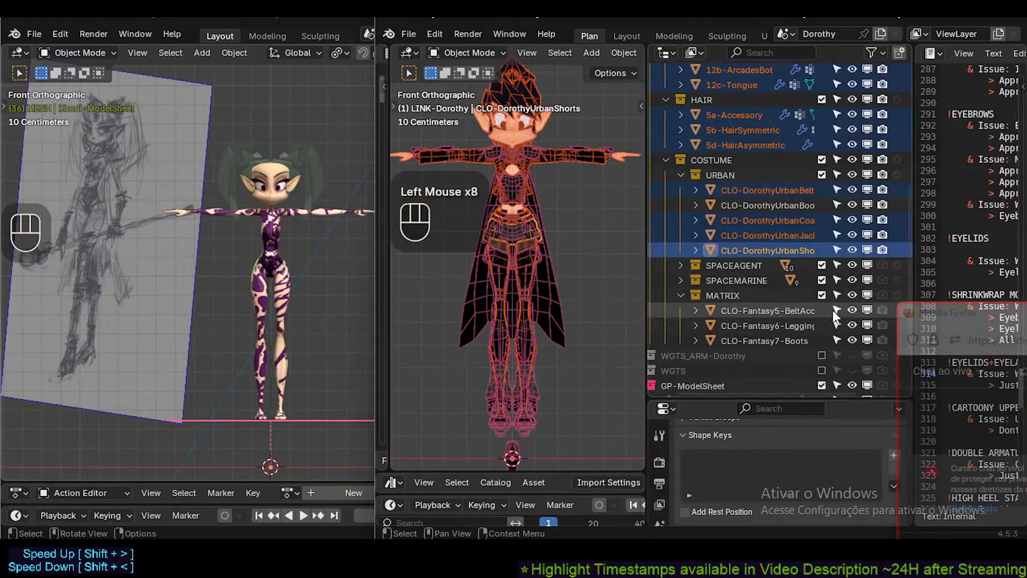
{"action": "scroll", "coordinate": [787, 319], "scroll_direction": "down", "scroll_amount": 1}
{"action": "scroll", "coordinate": [787, 315], "scroll_direction": "up", "scroll_amount": 2}
{"action": "scroll", "coordinate": [778, 308], "scroll_direction": "down", "scroll_amount": 3}
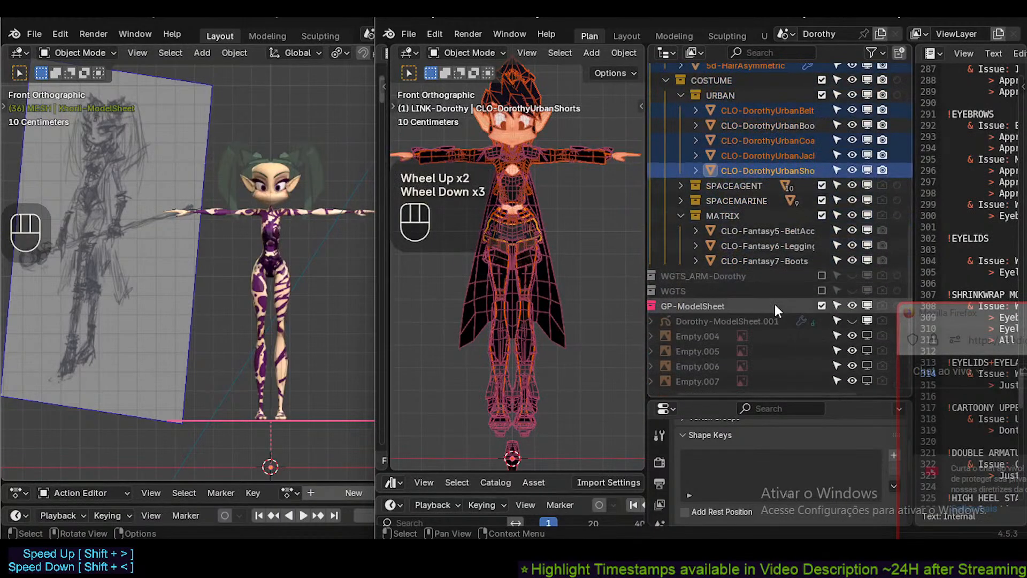
{"action": "scroll", "coordinate": [773, 300], "scroll_direction": "up", "scroll_amount": 4}
{"action": "scroll", "coordinate": [771, 296], "scroll_direction": "up", "scroll_amount": 4}
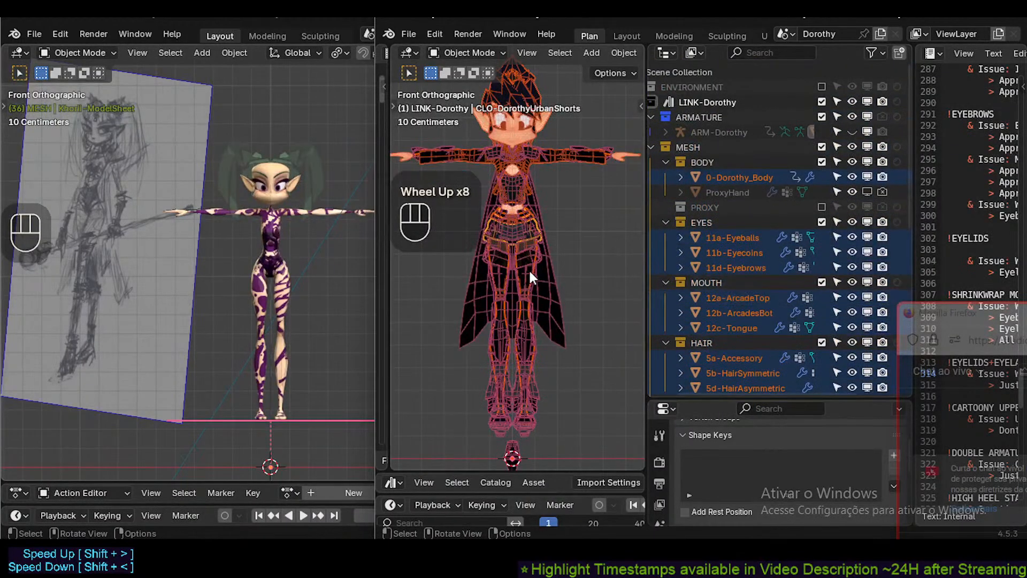
Narrow the Outliner to widen Dorothy's 3D viewport, keeping the viewport sidebar closed.
{"action": "key", "text": "n"}
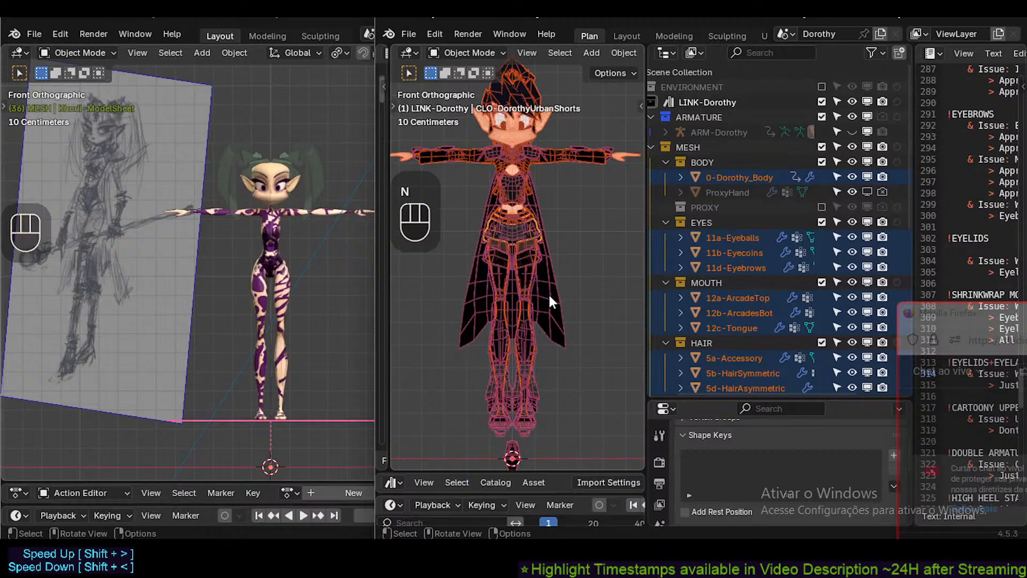
{"action": "left_click", "coordinate": [615, 256]}
{"action": "left_click_drag", "start_coordinate": [645, 254], "coordinate": [714, 253]}
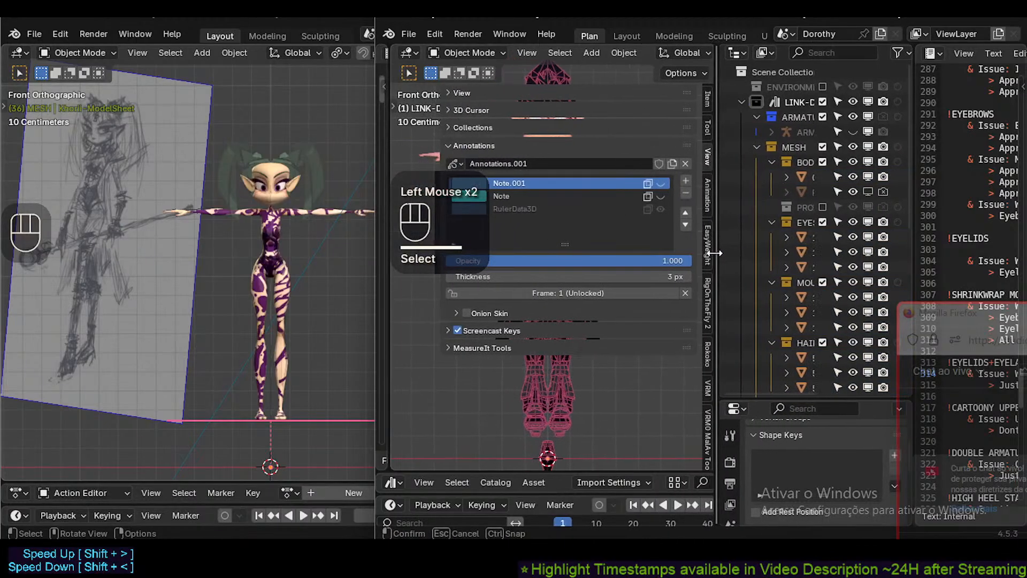
{"action": "key", "text": "n"}
Select Dorothy's leggings and then the cloak, then select all visible objects.
{"action": "left_click", "coordinate": [571, 286]}
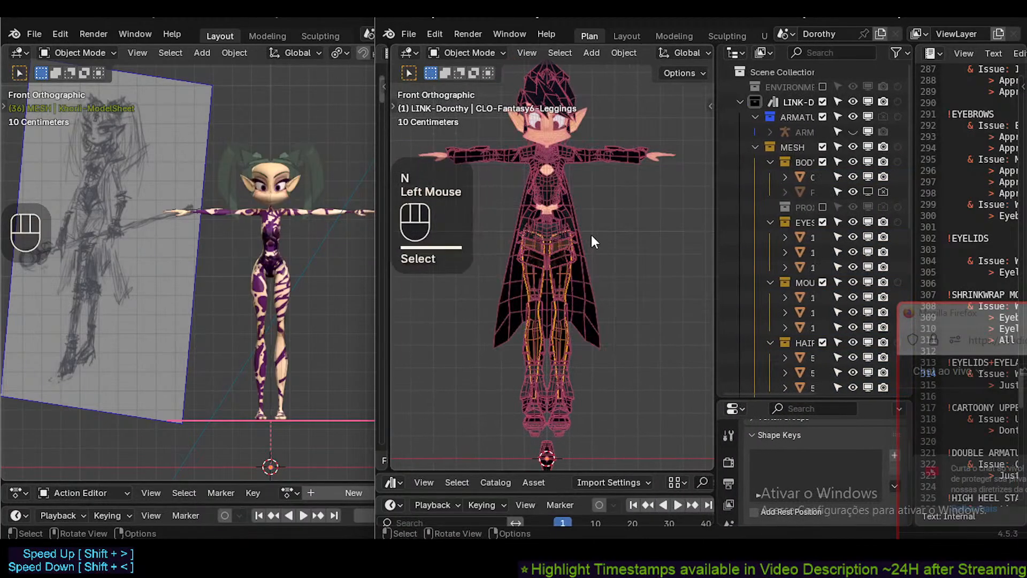
{"action": "middle_click_drag", "start_coordinate": [591, 235], "coordinate": [602, 235], "text": "shift"}
{"action": "left_click", "coordinate": [645, 249]}
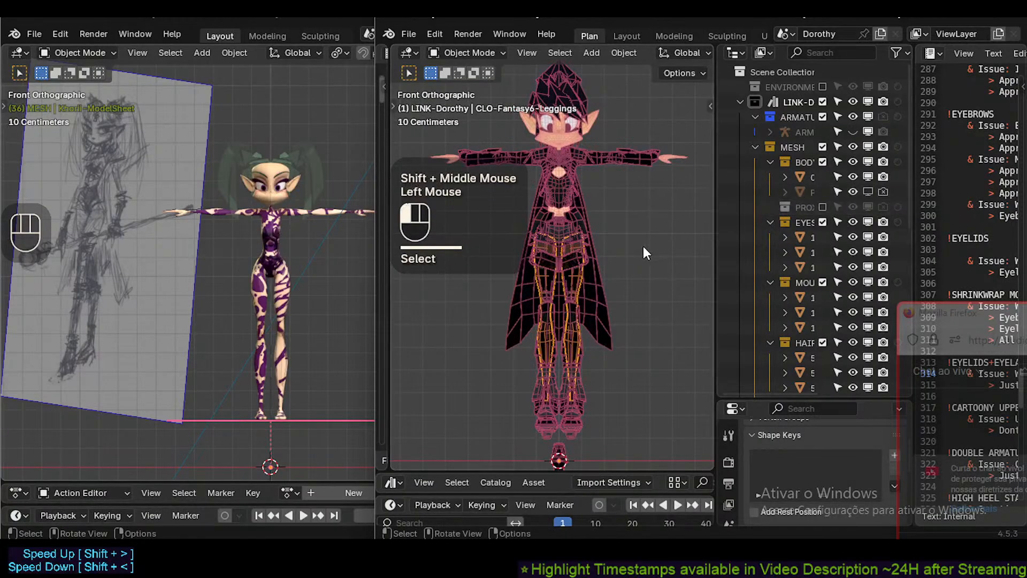
{"action": "left_click", "coordinate": [602, 252]}
{"action": "key", "text": "a"}
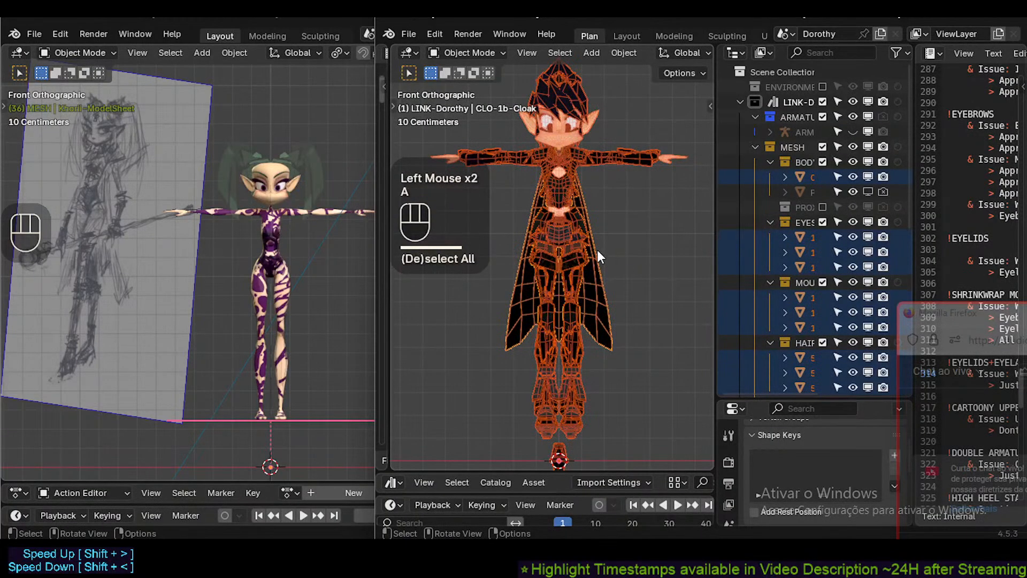
Inspect all geometry of the selected meshes in Edit Mode, then deselect it and return to Object Mode.
{"action": "key", "text": "Tab"}
{"action": "key", "text": "a"}
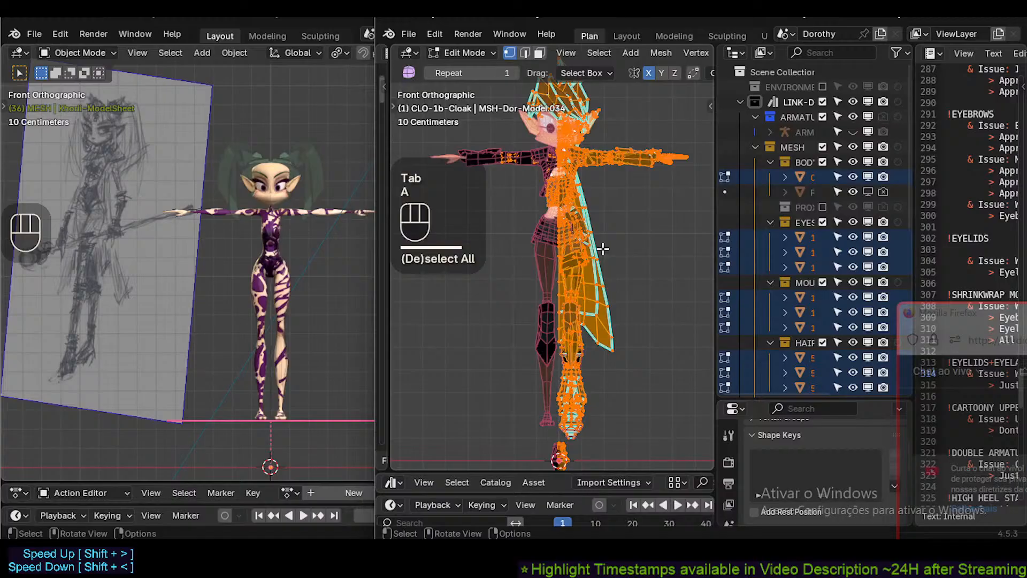
{"action": "middle_click_drag", "start_coordinate": [609, 208], "coordinate": [601, 246], "text": "shift"}
{"action": "scroll", "coordinate": [603, 251], "scroll_direction": "up", "scroll_amount": 2}
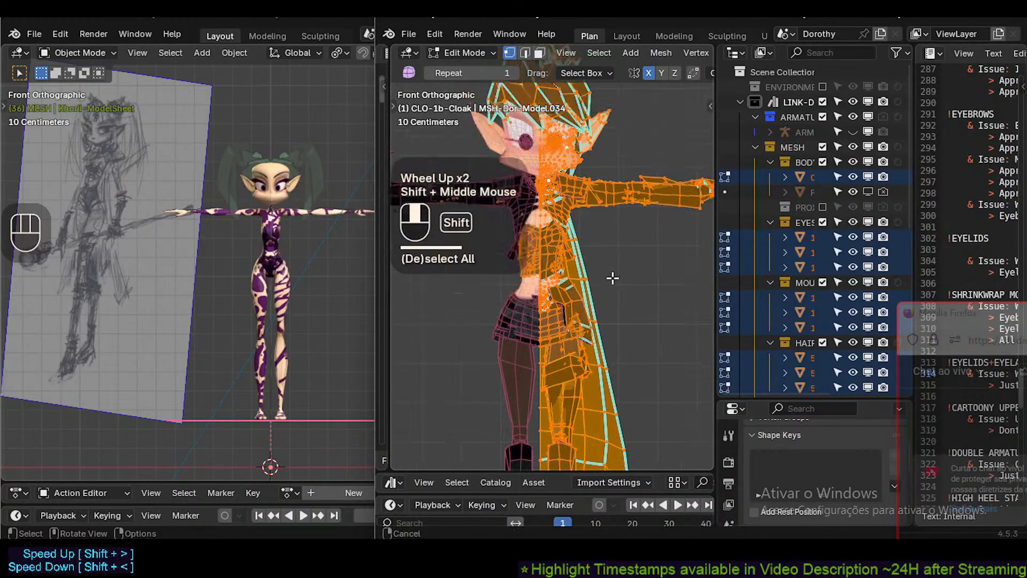
{"action": "scroll", "coordinate": [609, 273], "scroll_direction": "up", "scroll_amount": 3}
{"action": "key", "text": "alt+a"}
{"action": "key", "text": "Tab"}
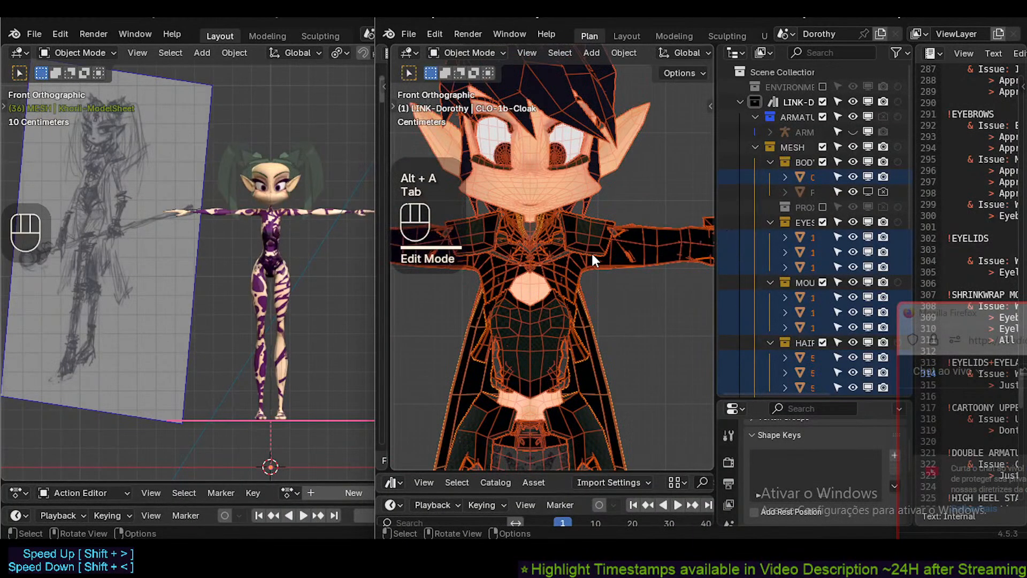
Examine the wireframe of Dorothy's head, outfit and boots, including the small part at the world origin.
{"action": "middle_click_drag", "start_coordinate": [641, 286], "coordinate": [630, 248], "text": "shift"}
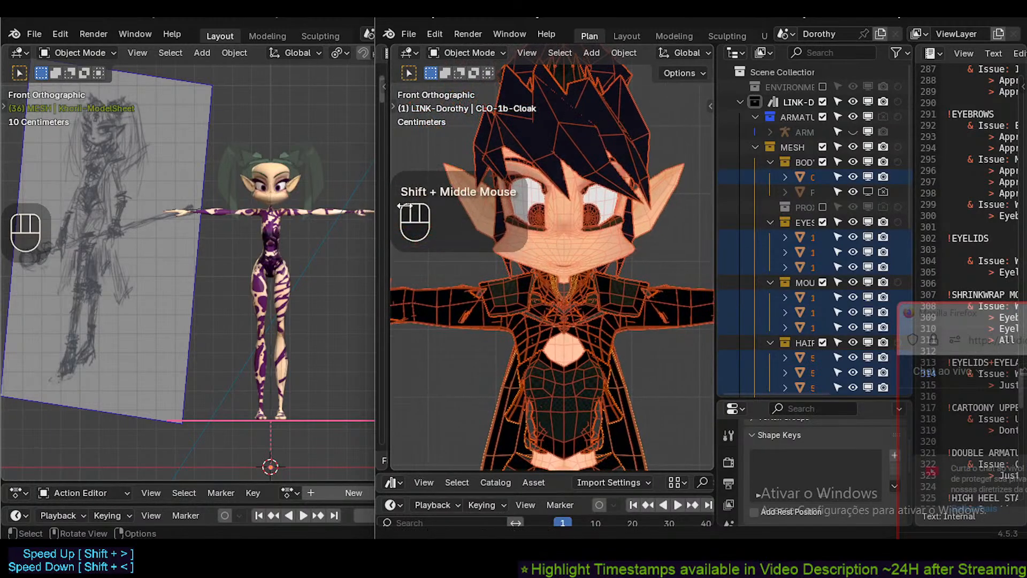
{"action": "scroll", "coordinate": [556, 385], "scroll_direction": "down", "scroll_amount": 3, "text": "shift"}
{"action": "middle_click_drag", "start_coordinate": [572, 438], "coordinate": [522, 131], "text": "shift"}
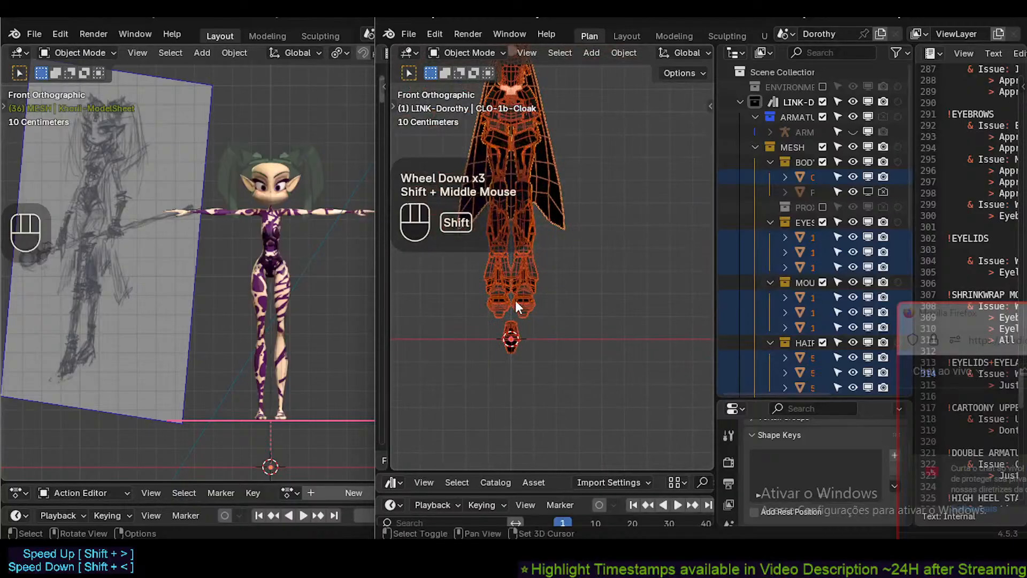
{"action": "scroll", "coordinate": [521, 334], "scroll_direction": "up", "scroll_amount": 3}
{"action": "scroll", "coordinate": [467, 348], "scroll_direction": "up", "scroll_amount": 1}
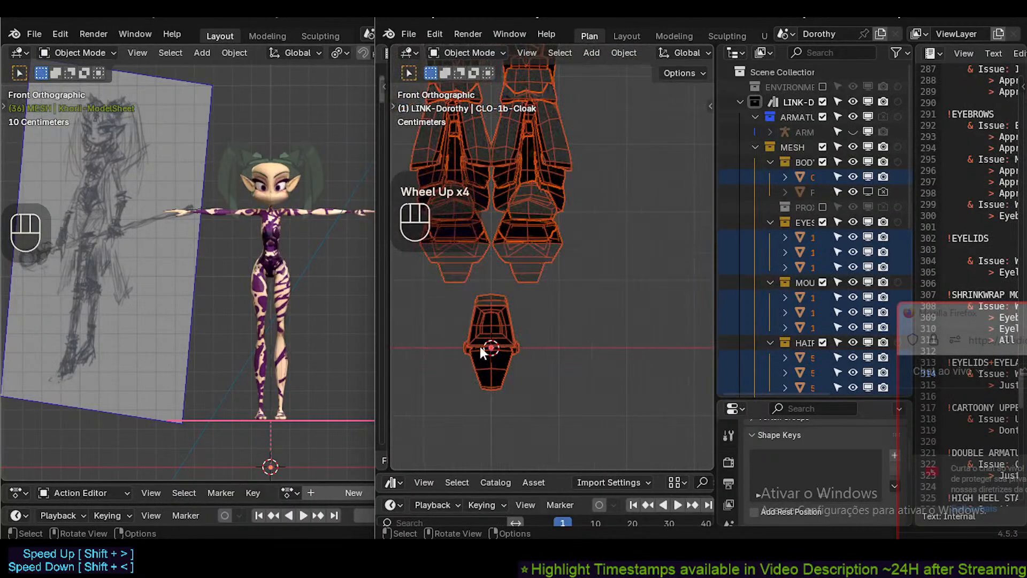
{"action": "scroll", "coordinate": [547, 345], "scroll_direction": "down", "scroll_amount": 2}
{"action": "middle_click_drag", "start_coordinate": [536, 278], "coordinate": [552, 377], "text": "shift"}
{"action": "scroll", "coordinate": [551, 369], "scroll_direction": "down", "scroll_amount": 1, "text": "shift"}
{"action": "scroll", "coordinate": [544, 314], "scroll_direction": "down", "scroll_amount": 2}
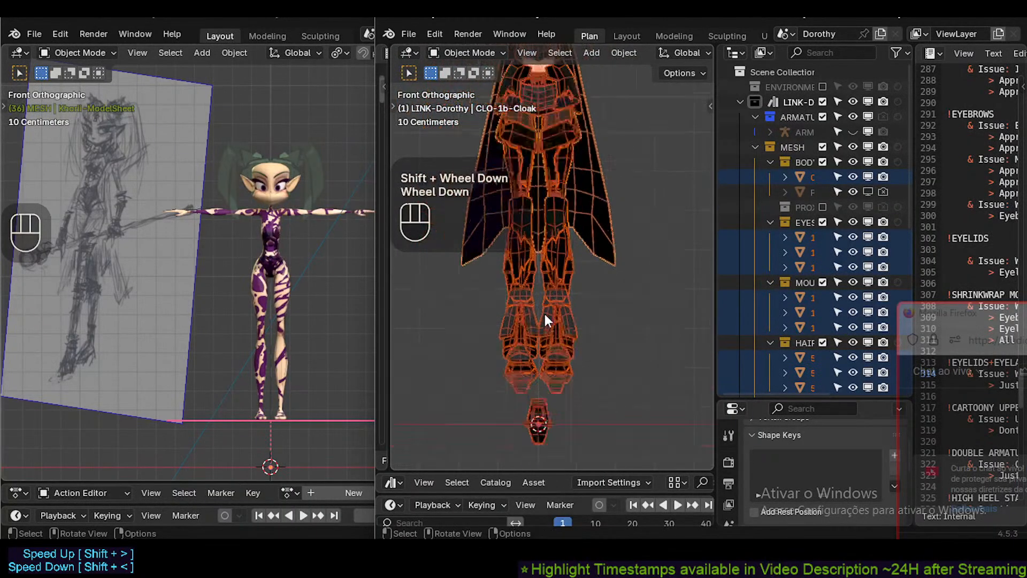
{"action": "middle_click_drag", "start_coordinate": [545, 248], "coordinate": [553, 358], "text": "shift"}
{"action": "middle_click_drag", "start_coordinate": [558, 230], "coordinate": [561, 259], "text": "shift"}
{"action": "scroll", "coordinate": [549, 275], "scroll_direction": "up", "scroll_amount": 2}
{"action": "scroll", "coordinate": [533, 194], "scroll_direction": "up", "scroll_amount": 1}
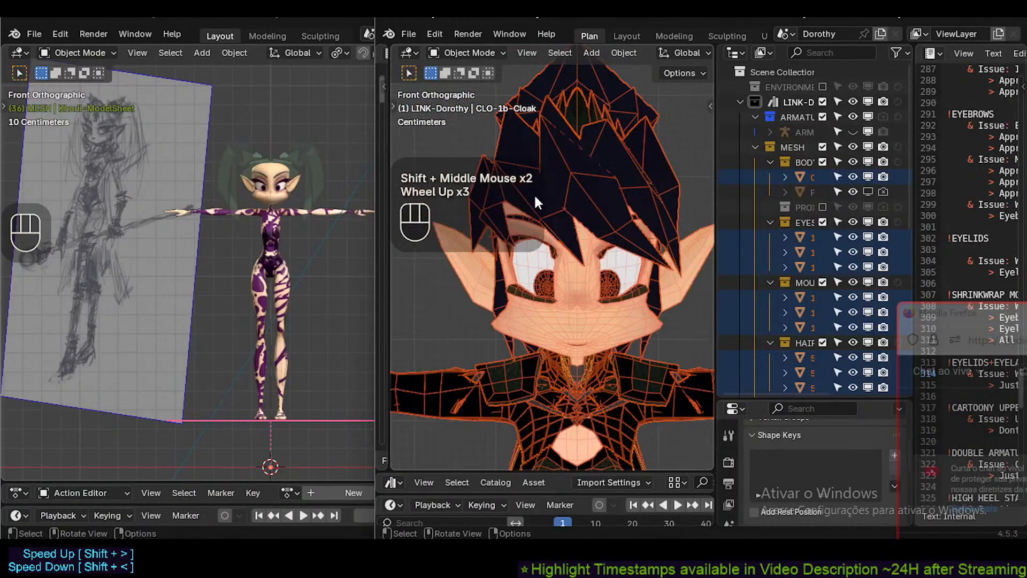
{"action": "scroll", "coordinate": [517, 254], "scroll_direction": "down", "scroll_amount": 1}
{"action": "scroll", "coordinate": [515, 247], "scroll_direction": "down", "scroll_amount": 1}
{"action": "scroll", "coordinate": [514, 245], "scroll_direction": "up", "scroll_amount": 1}
{"action": "scroll", "coordinate": [527, 257], "scroll_direction": "down", "scroll_amount": 3}
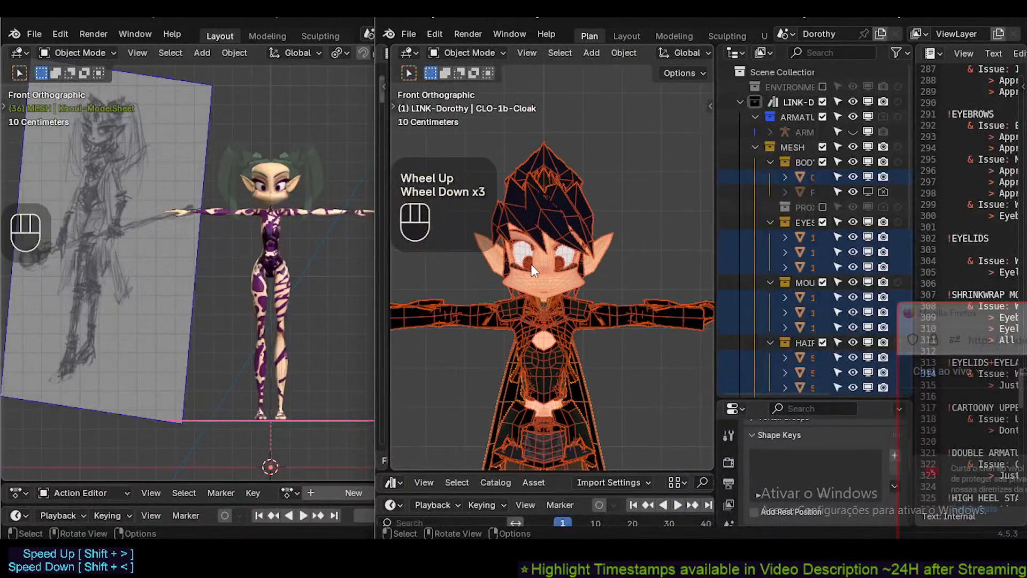
{"action": "scroll", "coordinate": [551, 286], "scroll_direction": "up", "scroll_amount": 1}
Select Dorothy's body mesh and widen the Outliner until the object names are readable.
{"action": "left_click", "coordinate": [572, 284]}
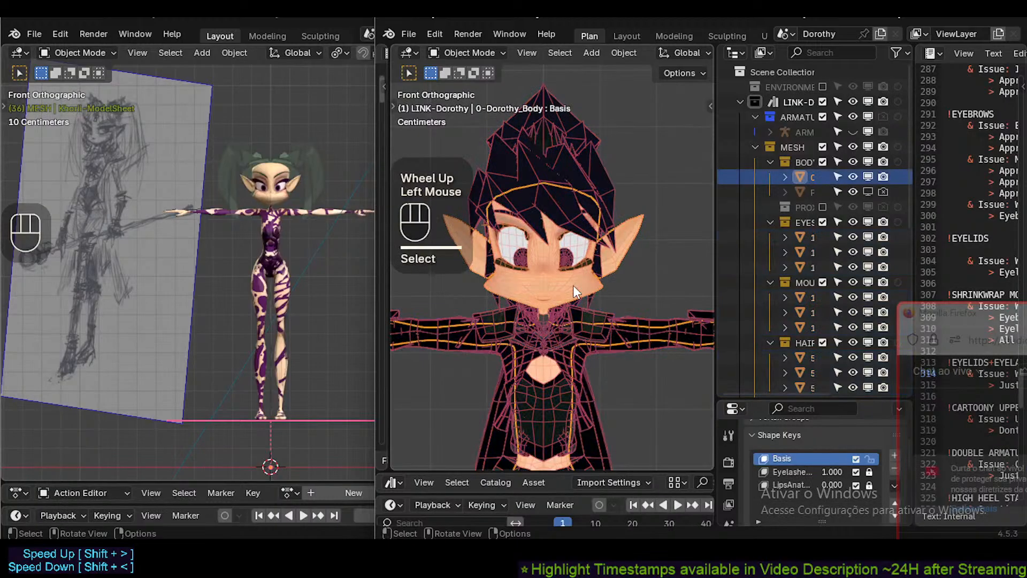
{"action": "left_click", "coordinate": [577, 287]}
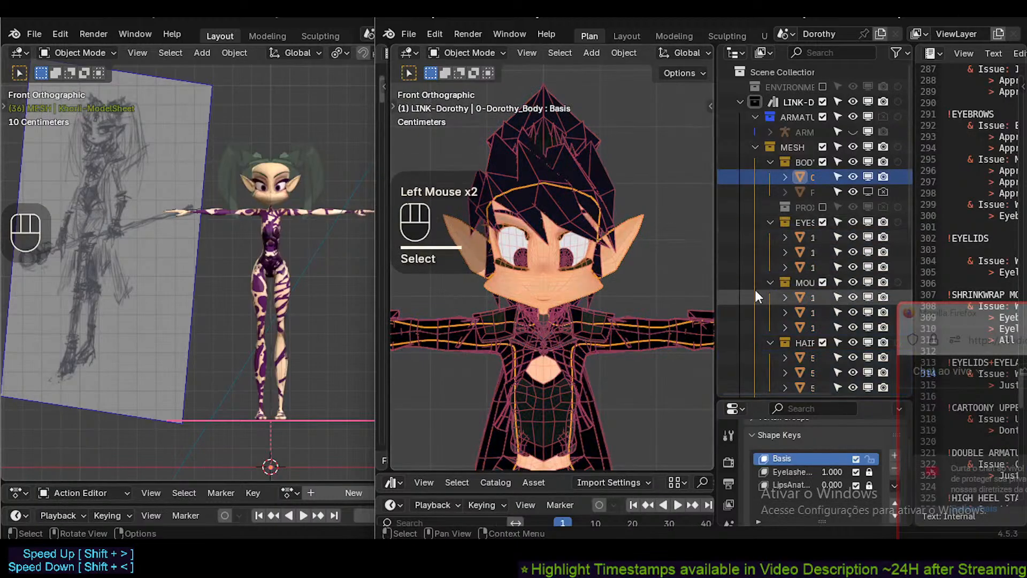
{"action": "left_click_drag", "start_coordinate": [714, 313], "coordinate": [623, 314]}
Disable the MOUTH, EYES and HAIR collections and collapse the URBAN collection in the Outliner.
{"action": "left_click", "coordinate": [822, 282]}
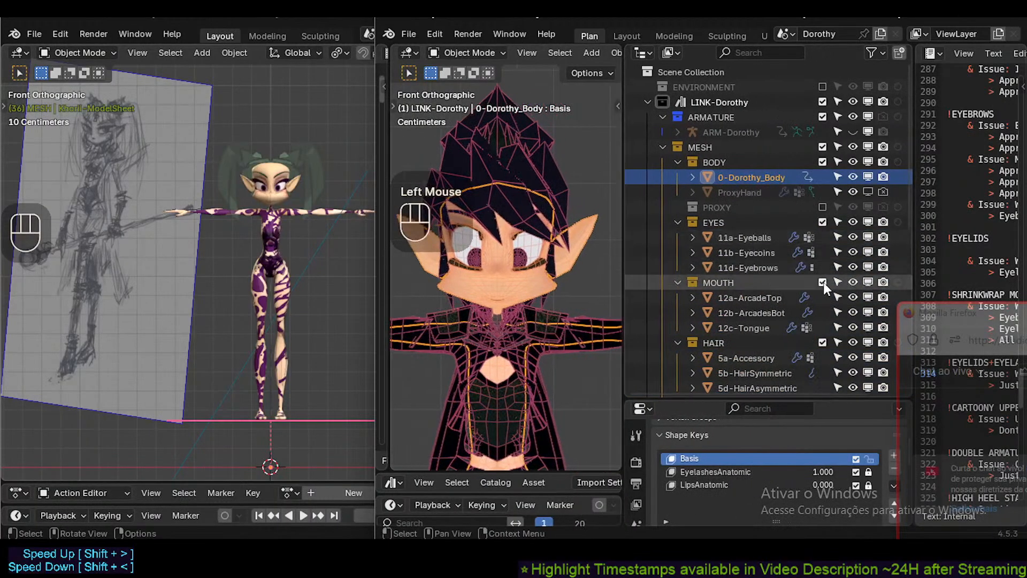
{"action": "left_click", "coordinate": [822, 223]}
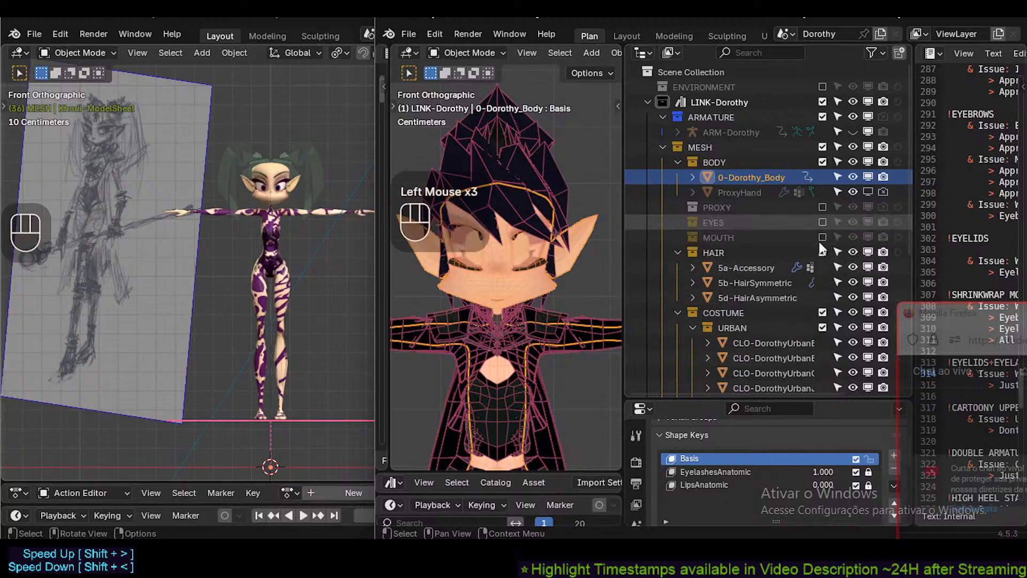
{"action": "left_click", "coordinate": [822, 252]}
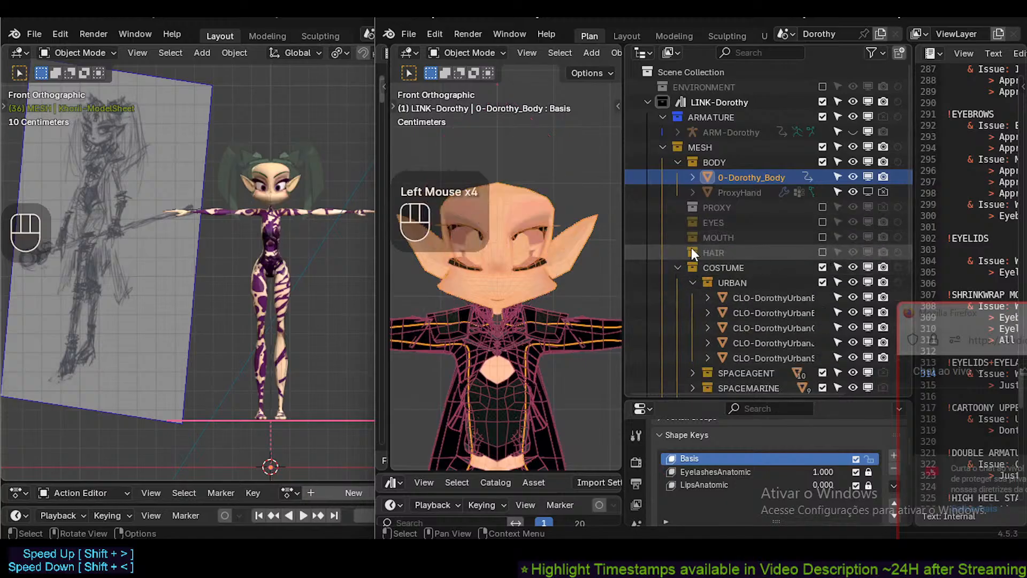
{"action": "left_click", "coordinate": [693, 282]}
{"action": "scroll", "coordinate": [552, 242], "scroll_direction": "down", "scroll_amount": 2}
Enter Edit Mode on Dorothy's body and hide the face loop where the neck meets the head.
{"action": "left_click", "coordinate": [513, 251]}
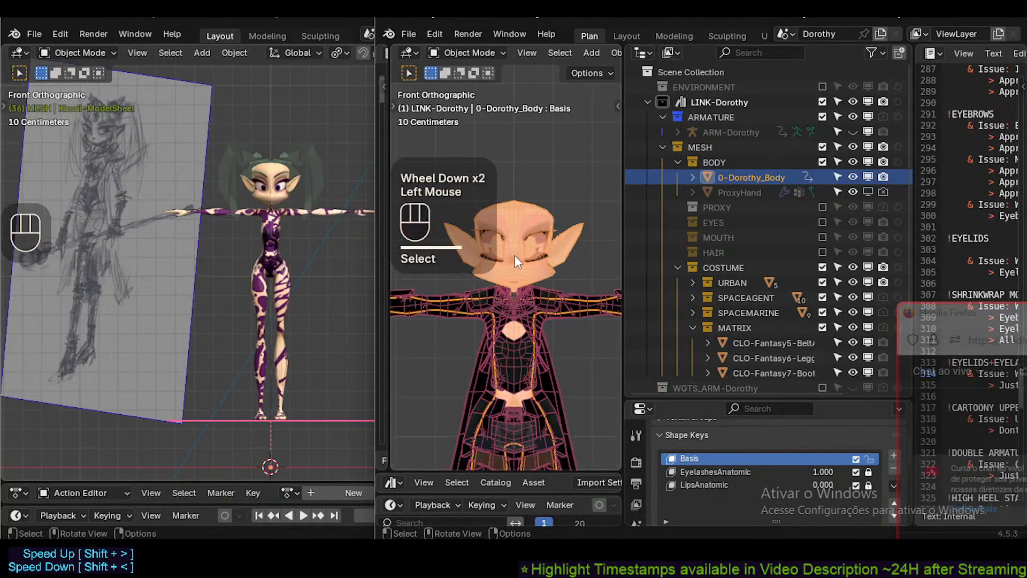
{"action": "scroll", "coordinate": [522, 270], "scroll_direction": "up", "scroll_amount": 3}
{"action": "key", "text": "Tab"}
{"action": "middle_click_drag", "start_coordinate": [526, 294], "coordinate": [525, 251], "text": "shift"}
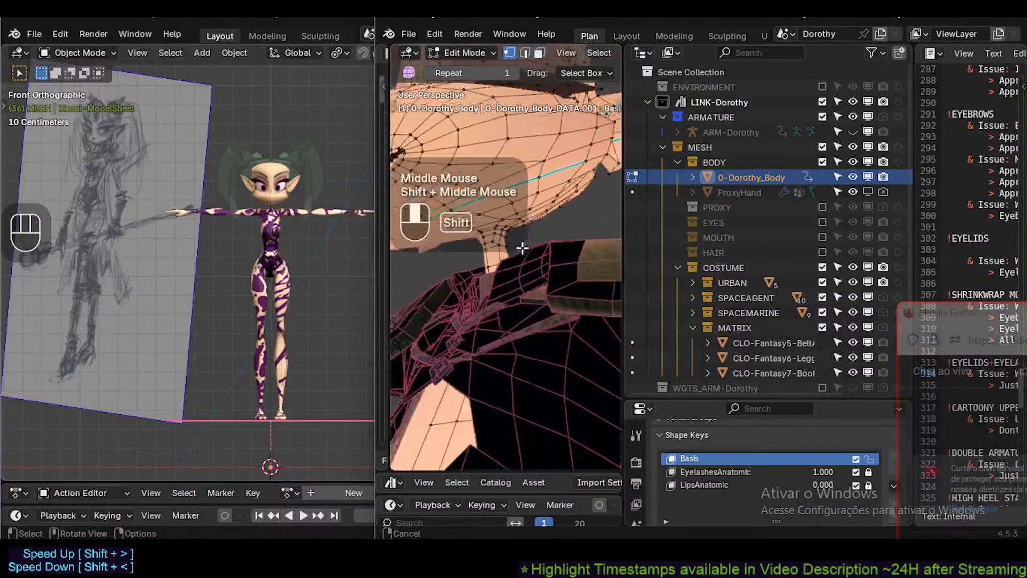
{"action": "scroll", "coordinate": [527, 252], "scroll_direction": "up", "scroll_amount": 2}
{"action": "key", "text": "3"}
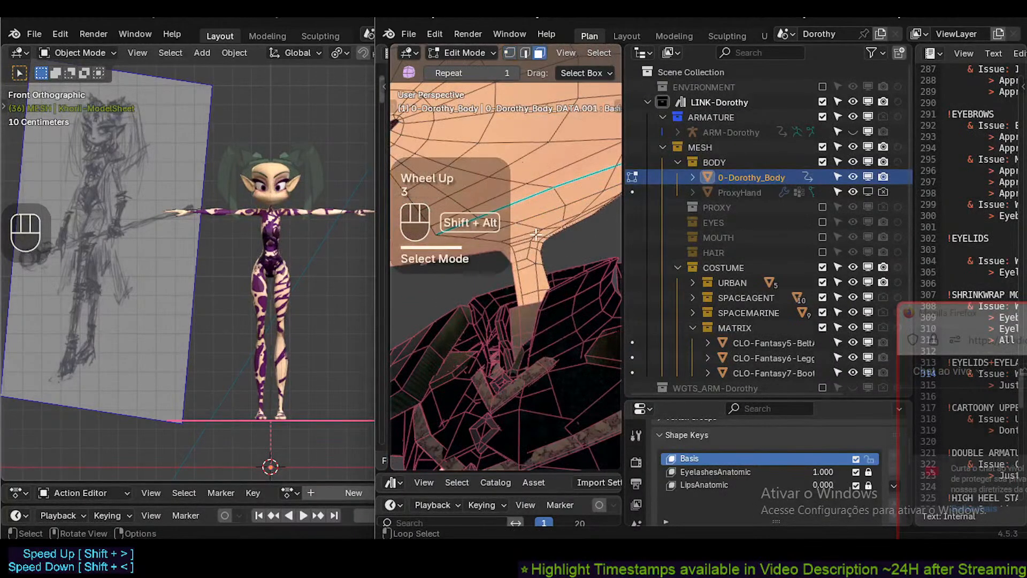
{"action": "left_click", "coordinate": [536, 234], "text": "alt+shift"}
{"action": "key", "text": "h"}
Try to isolate Dorothy's face by hiding its linked faces delimited by seams, then clear the selection in vertex mode.
{"action": "scroll", "coordinate": [536, 234], "scroll_direction": "down", "scroll_amount": 2}
{"action": "middle_click_drag", "start_coordinate": [536, 234], "coordinate": [517, 273], "text": "shift"}
{"action": "key", "text": "l"}
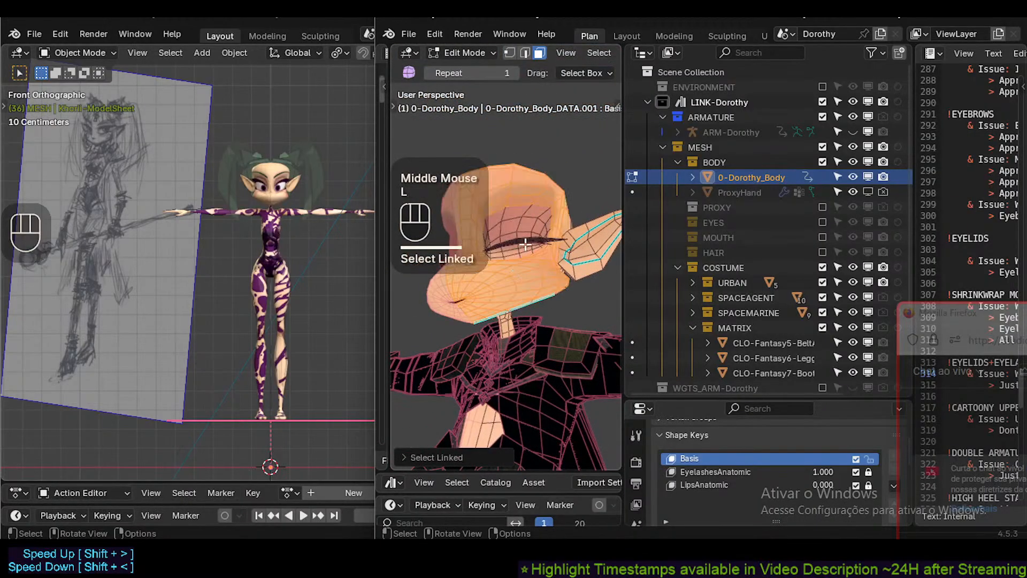
{"action": "key", "text": "h"}
{"action": "middle_click_drag", "start_coordinate": [520, 248], "coordinate": [505, 277]}
{"action": "key", "text": "1"}
{"action": "middle_click_drag", "start_coordinate": [528, 244], "coordinate": [495, 300], "text": "shift"}
{"action": "key", "text": "alt+a"}
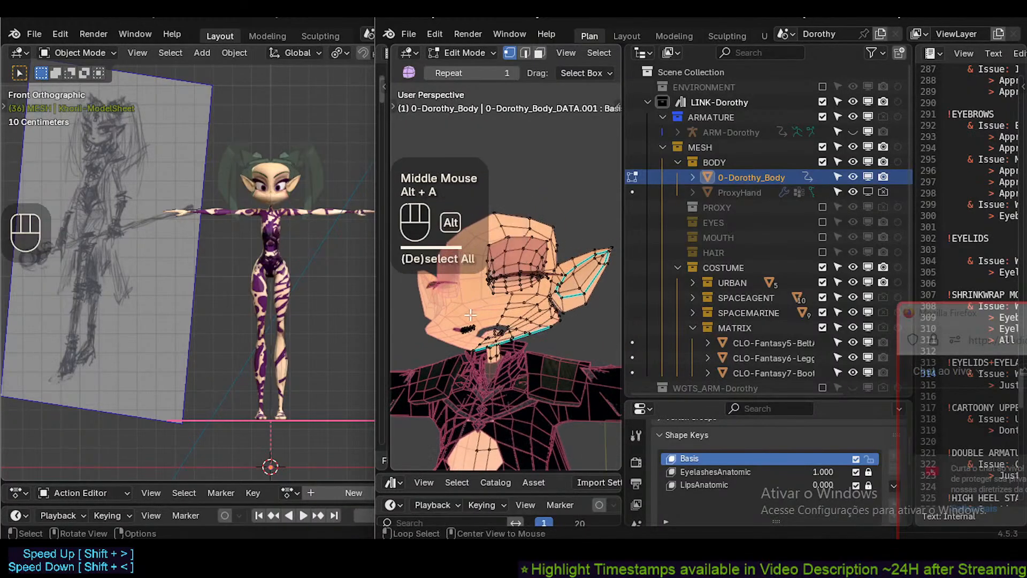
Undo the hiding of the seam-delimited head faces.
{"action": "key", "text": "ctrl+z"}
{"action": "key", "text": "ctrl+z"}
{"action": "key", "text": "ctrl+z"}
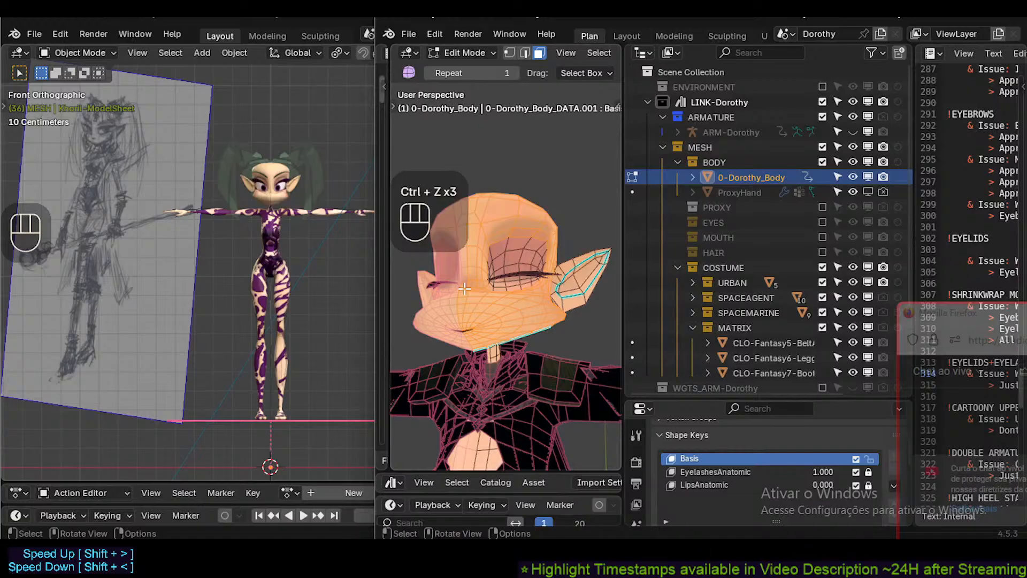
Select the linked head faces with the delimit option set to Normal and hide them.
{"action": "key", "text": "l"}
{"action": "left_click", "coordinate": [460, 457]}
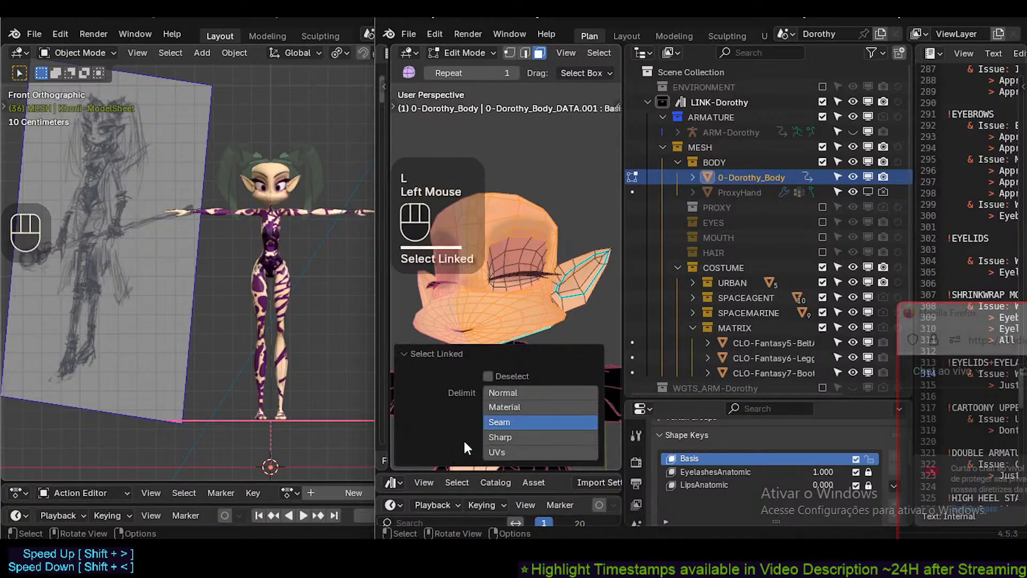
{"action": "left_click", "coordinate": [504, 406]}
{"action": "left_click", "coordinate": [502, 392]}
{"action": "key", "text": "h"}
Select the remaining linked eyelash pieces of the body mesh and hide them.
{"action": "middle_click_drag", "start_coordinate": [538, 292], "coordinate": [534, 326]}
{"action": "scroll", "coordinate": [522, 307], "scroll_direction": "up", "scroll_amount": 2}
{"action": "key", "text": "l"}
{"action": "key", "text": "l"}
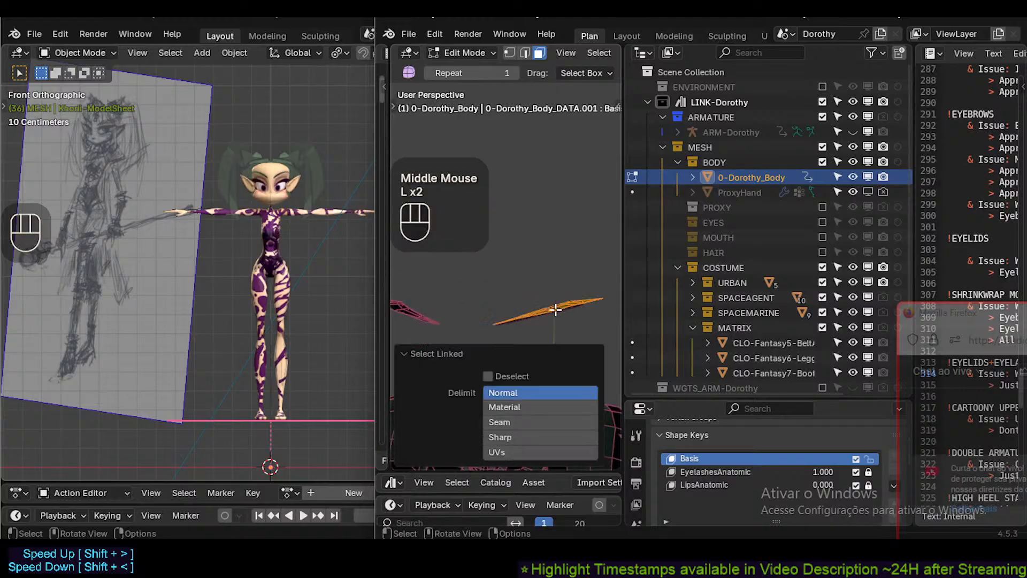
{"action": "key", "text": "l"}
{"action": "key", "text": "l"}
{"action": "key", "text": "l"}
{"action": "key", "text": "h"}
Loop-select the faces around the top rim of Dorothy's neck and hide the selected faces.
{"action": "middle_click_drag", "start_coordinate": [551, 311], "coordinate": [563, 282]}
{"action": "scroll", "coordinate": [531, 337], "scroll_direction": "down", "scroll_amount": 1}
{"action": "scroll", "coordinate": [537, 300], "scroll_direction": "up", "scroll_amount": 3}
{"action": "left_click", "coordinate": [563, 284], "text": "alt+shift"}
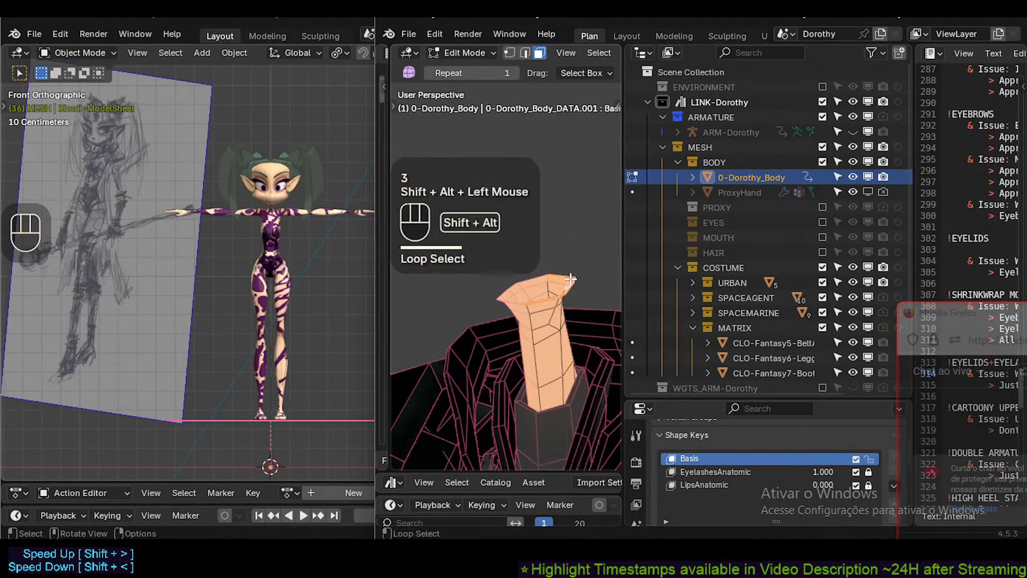
{"action": "key", "text": "h"}
Return Dorothy's viewport to the front view and narrow the Outliner.
{"action": "scroll", "coordinate": [561, 326], "scroll_direction": "down", "scroll_amount": 2}
{"action": "middle_click_drag", "start_coordinate": [561, 327], "coordinate": [503, 172], "text": "shift"}
{"action": "key", "text": "KP_1"}
{"action": "scroll", "coordinate": [534, 259], "scroll_direction": "down", "scroll_amount": 3}
{"action": "left_click_drag", "start_coordinate": [624, 317], "coordinate": [698, 317]}
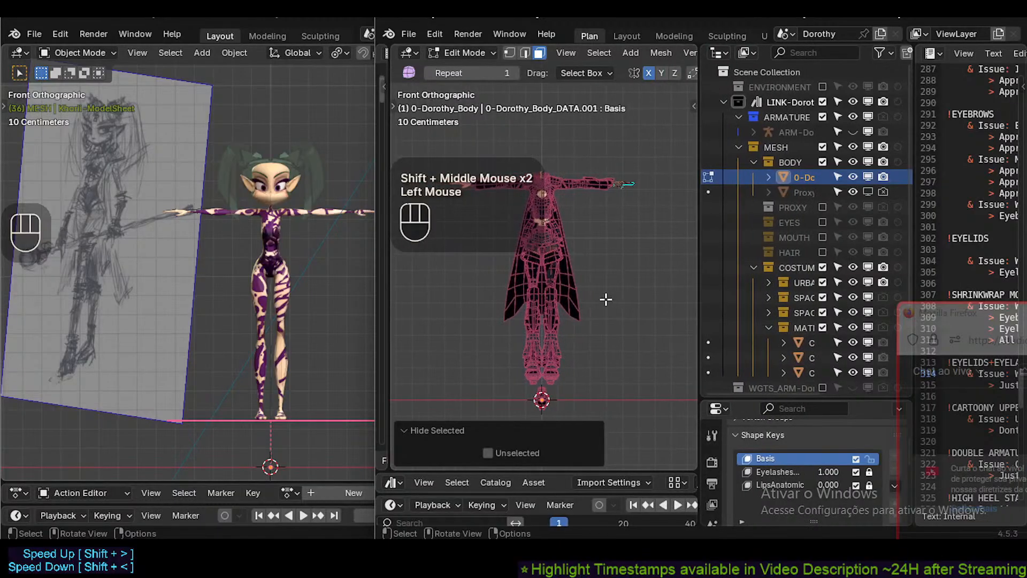
Return Dorothy's body mesh to Object Mode with the full figure in view.
{"action": "scroll", "coordinate": [603, 298], "scroll_direction": "up", "scroll_amount": 2}
{"action": "middle_click_drag", "start_coordinate": [550, 305], "coordinate": [558, 306], "text": "shift"}
{"action": "scroll", "coordinate": [558, 306], "scroll_direction": "down", "scroll_amount": 2}
{"action": "key", "text": "Tab"}
{"action": "scroll", "coordinate": [562, 301], "scroll_direction": "up", "scroll_amount": 2}
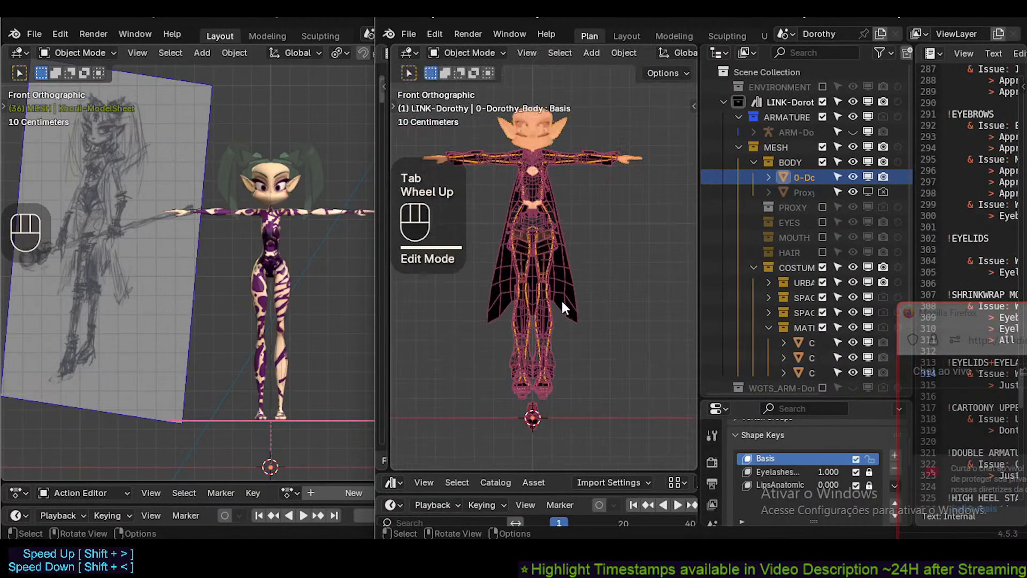
Inspect all geometry of the SpaceAgent corselet in Edit Mode, then select the cloak in Object Mode.
{"action": "scroll", "coordinate": [561, 300], "scroll_direction": "down", "scroll_amount": 1}
{"action": "left_click", "coordinate": [549, 228]}
{"action": "key", "text": "Tab"}
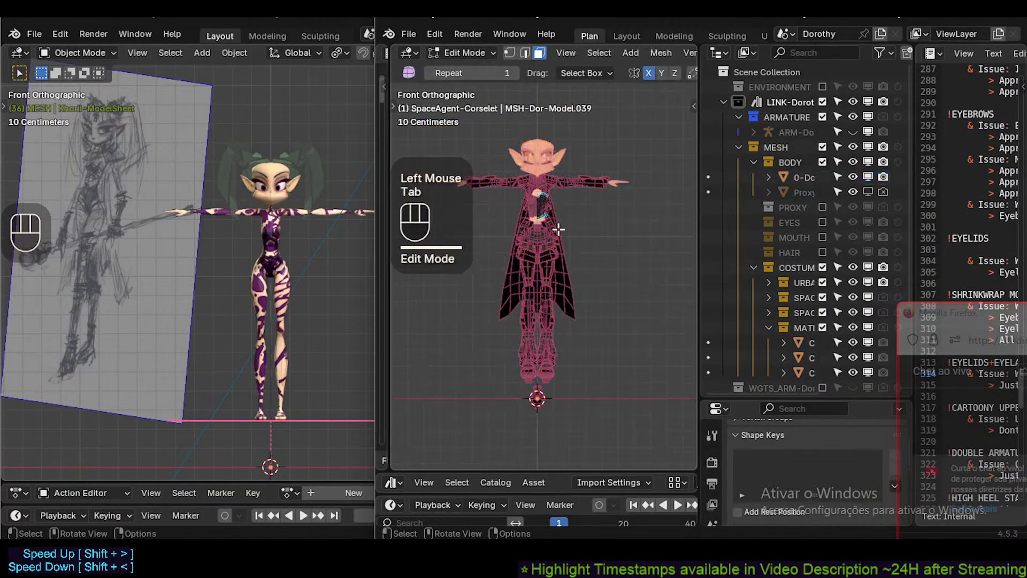
{"action": "key", "text": "a"}
{"action": "key", "text": "Tab"}
{"action": "left_click", "coordinate": [570, 275]}
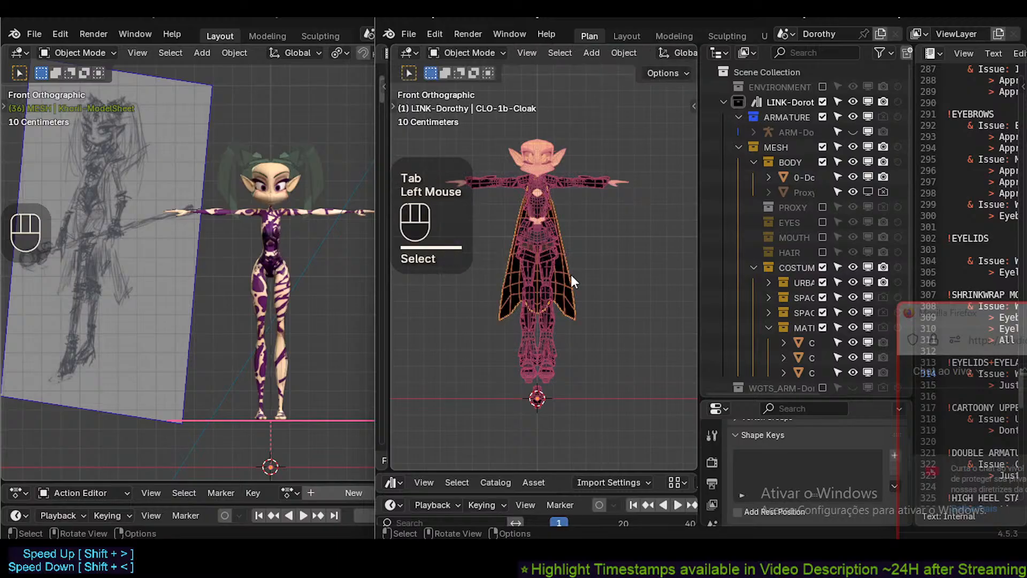
Enter Edit Mode on all of Dorothy's meshes together and clear the geometry selection.
{"action": "key", "text": "a"}
{"action": "key", "text": "Tab"}
{"action": "scroll", "coordinate": [588, 300], "scroll_direction": "up", "scroll_amount": 2}
{"action": "scroll", "coordinate": [596, 335], "scroll_direction": "down", "scroll_amount": 1}
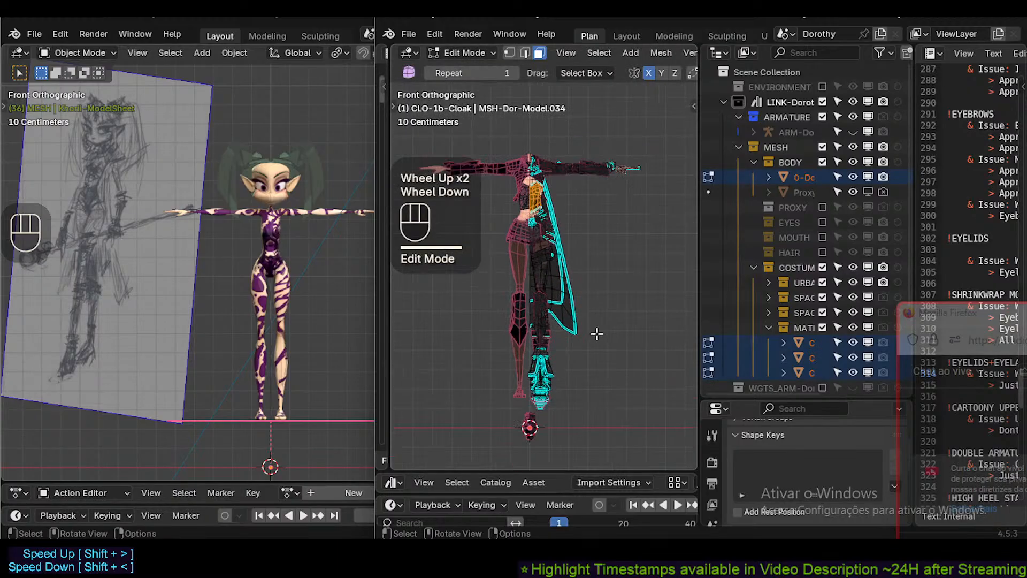
{"action": "key", "text": "alt+a"}
{"action": "scroll", "coordinate": [546, 431], "scroll_direction": "up", "scroll_amount": 2}
{"action": "key", "text": "shift+s"}
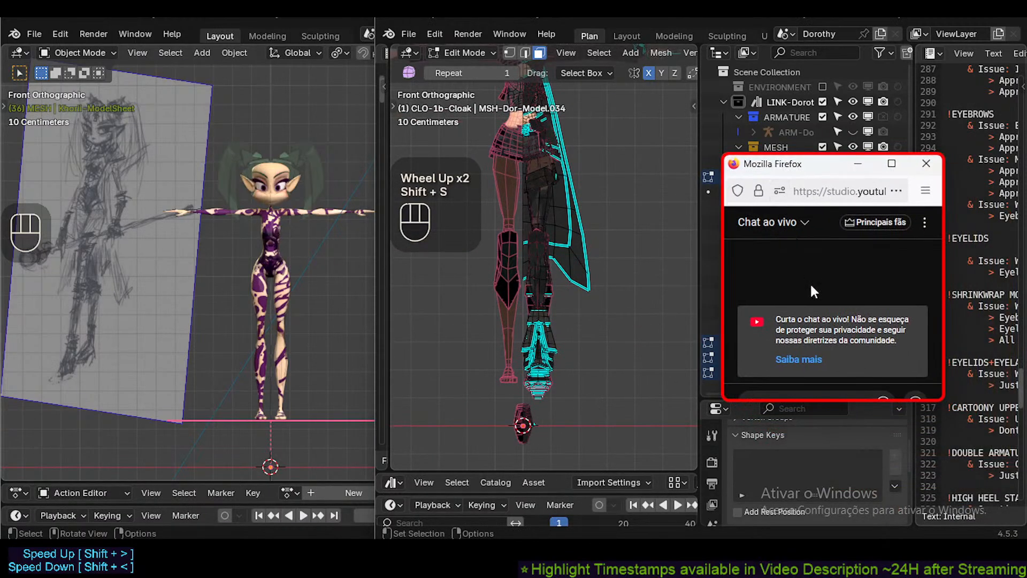
Switch to the live chat in Firefox, enlarge it, and begin a message with a star emoji and "Retaking Proportions".
{"action": "left_click_drag", "start_coordinate": [814, 402], "coordinate": [817, 449]}
{"action": "left_click", "coordinate": [883, 426]}
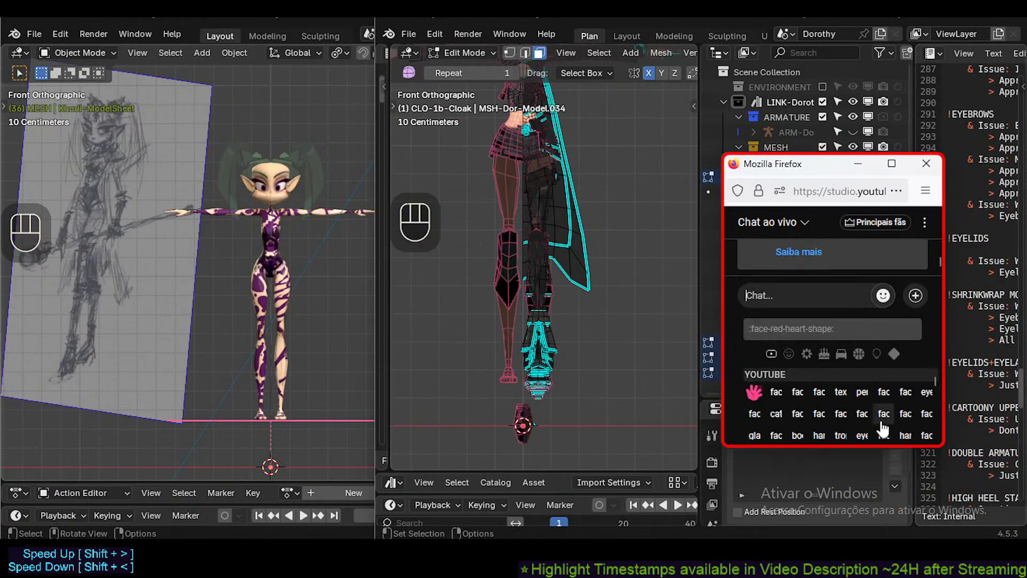
{"action": "scroll", "coordinate": [860, 410], "scroll_direction": "down", "scroll_amount": 7}
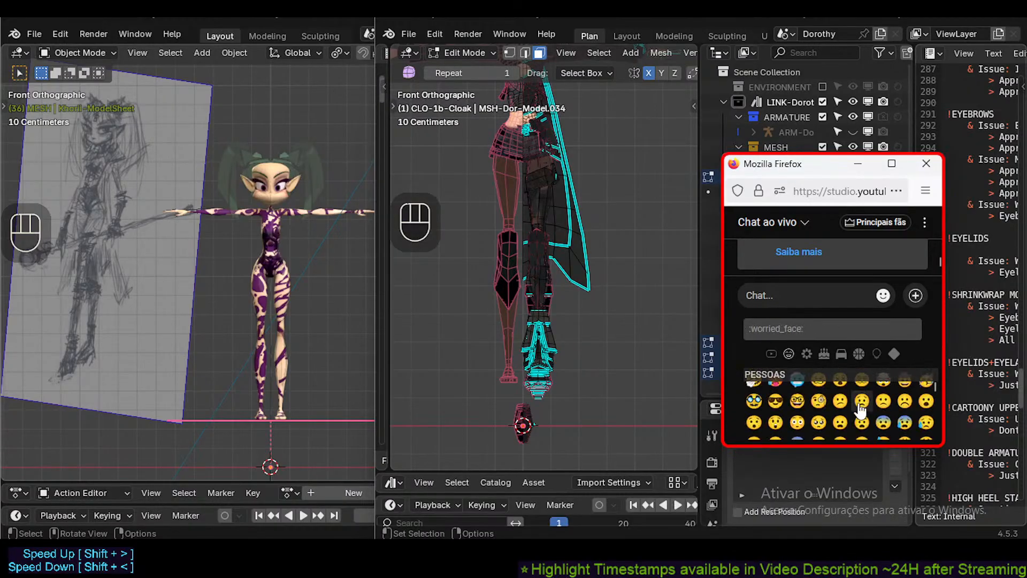
{"action": "scroll", "coordinate": [860, 411], "scroll_direction": "up", "scroll_amount": 3}
{"action": "scroll", "coordinate": [861, 410], "scroll_direction": "up", "scroll_amount": 5}
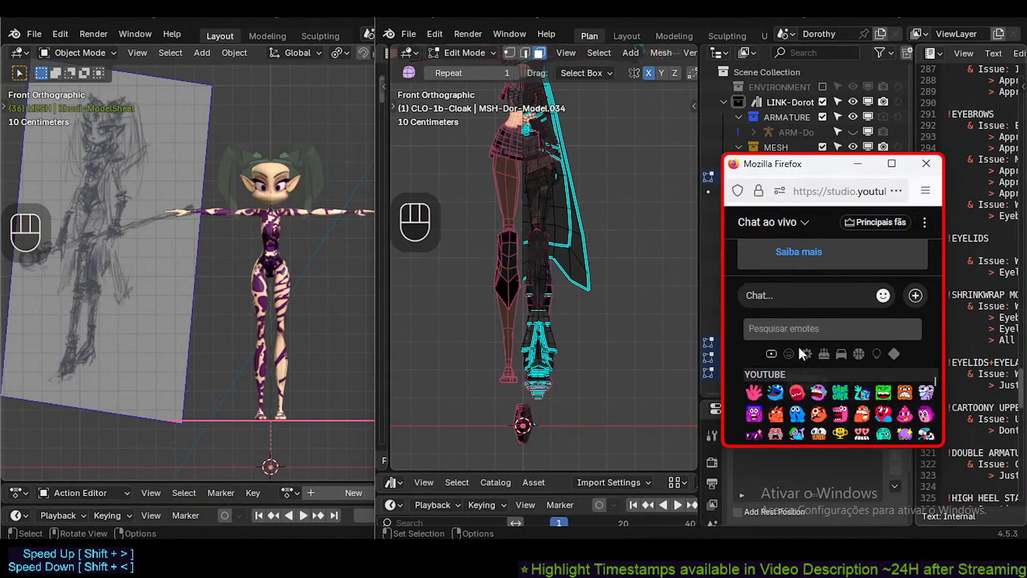
{"action": "left_click", "coordinate": [791, 321]}
{"action": "left_click", "coordinate": [784, 300]}
{"action": "key", "text": "super+period"}
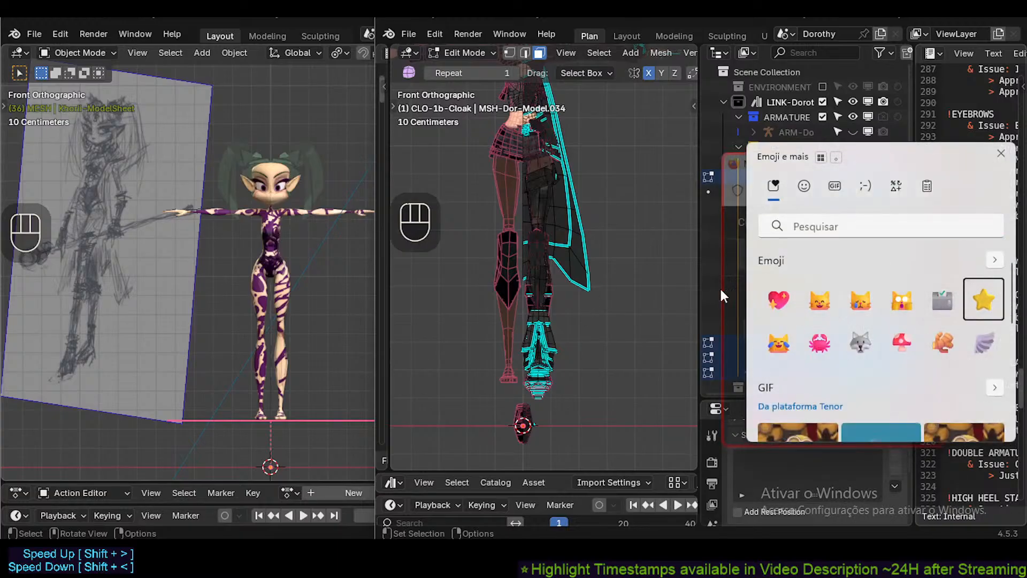
{"action": "left_click", "coordinate": [983, 298]}
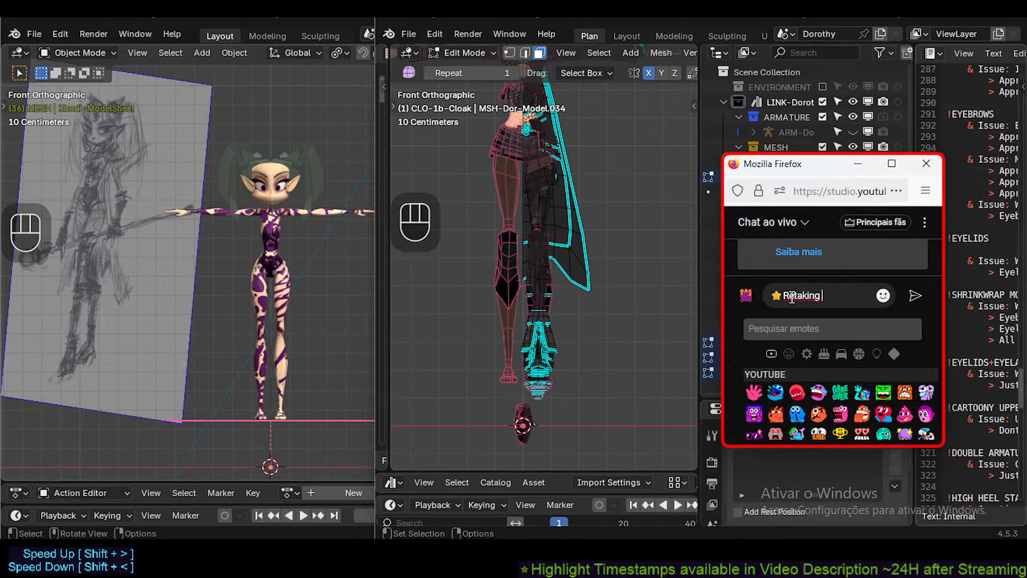
{"action": "type", "text": "ions"}
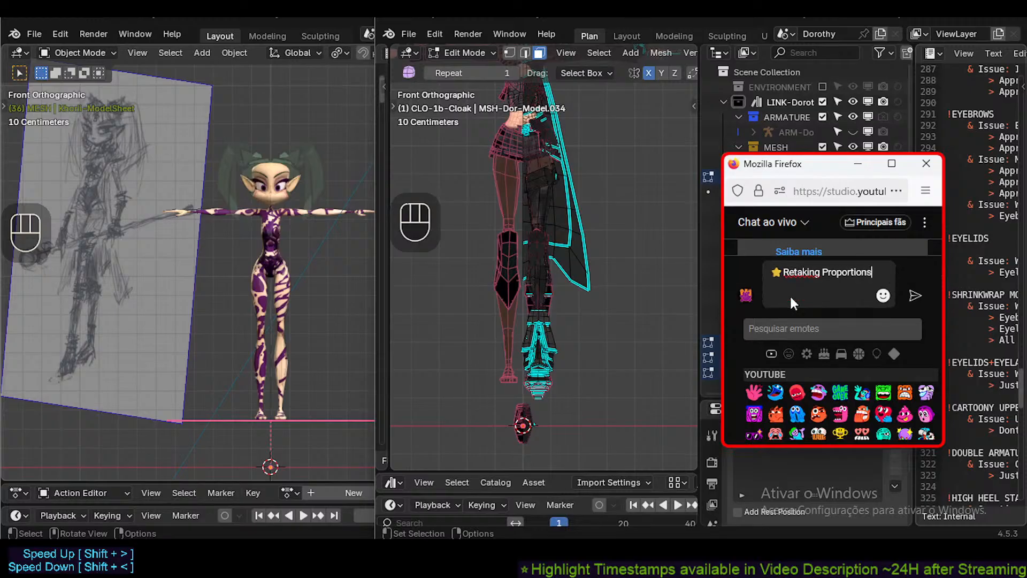
Insert the word "Destructive" before "Retaking" in the chat message.
{"action": "type", "text": "Dangerou"}
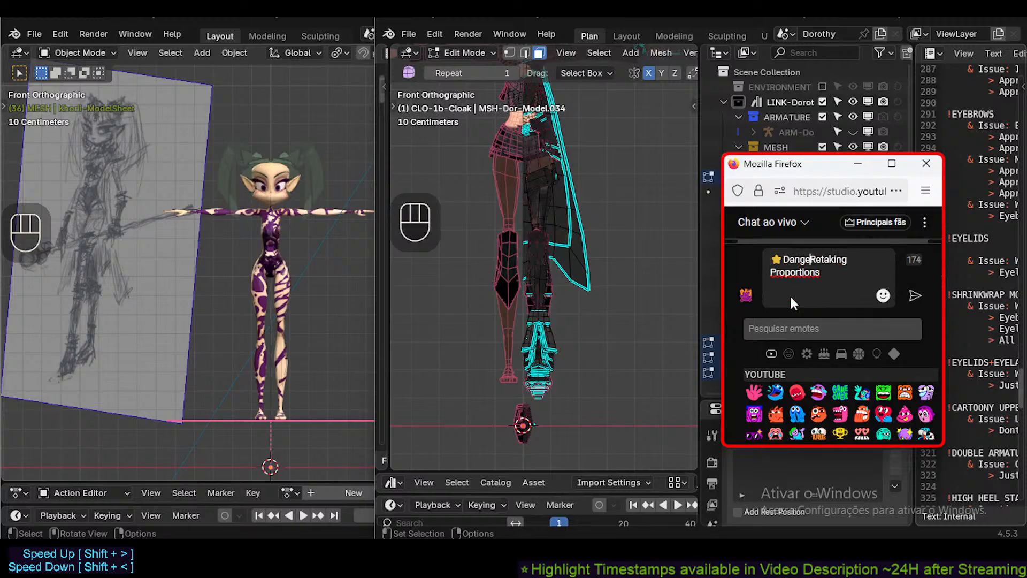
{"action": "key", "text": "BackSpace"}
{"action": "key", "text": "BackSpace"}
{"action": "key", "text": "BackSpace"}
{"action": "key", "text": "BackSpace"}
{"action": "key", "text": "BackSpace"}
{"action": "key", "text": "BackSpace"}
{"action": "key", "text": "BackSpace"}
{"action": "type", "text": "estructive"}
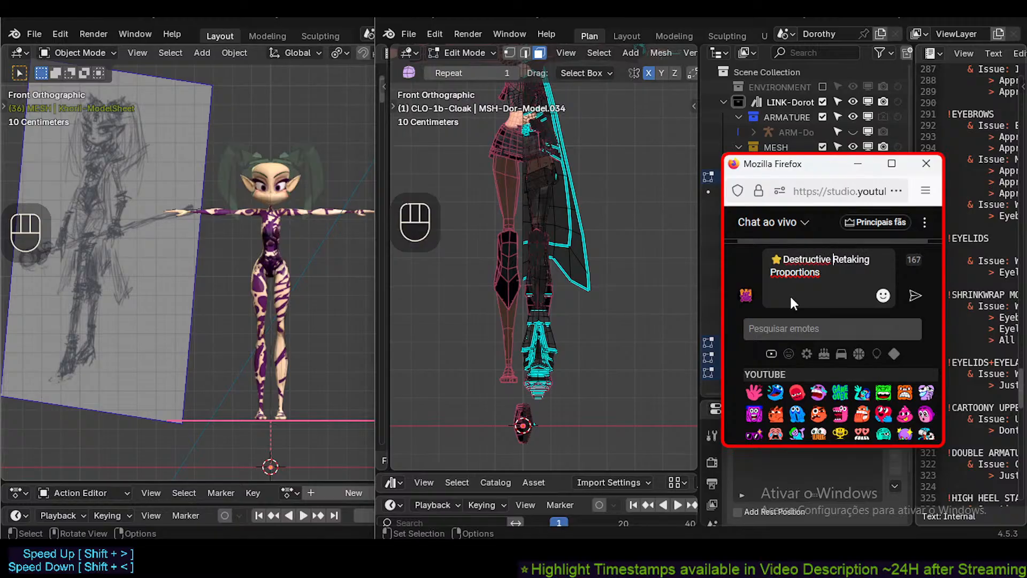
Reword "Retaking" to "Retake of Character Design" in the chat message.
{"action": "key", "text": "Right"}
{"action": "key", "text": "Right"}
{"action": "key", "text": "Right"}
{"action": "key", "text": "Right"}
{"action": "key", "text": "Right"}
{"action": "key", "text": "Delete"}
{"action": "key", "text": "Delete"}
{"action": "key", "text": "Delete"}
{"action": "type", "text": "e of Chara"}
{"action": "type", "text": "cter Des"}
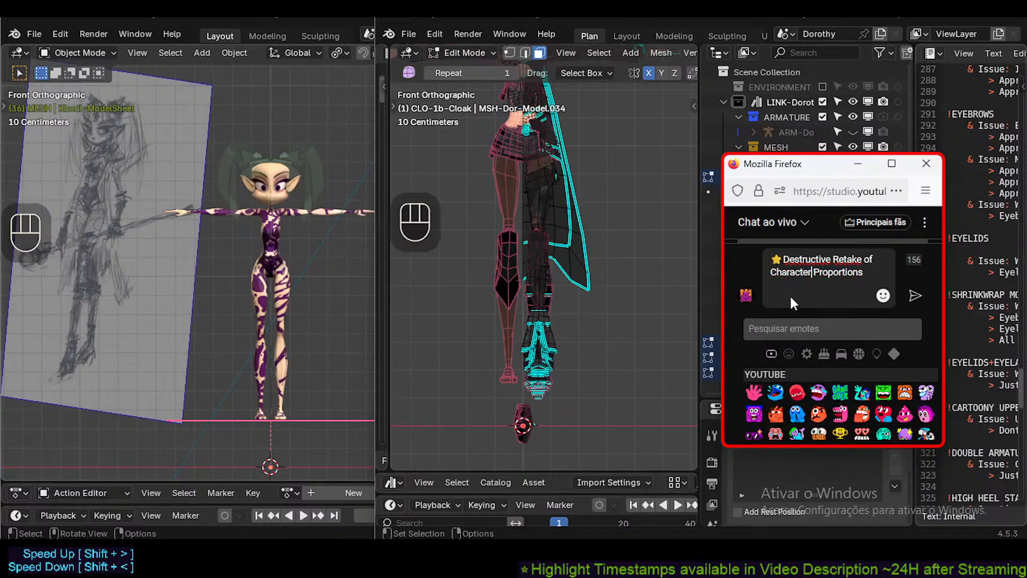
{"action": "type", "text": "ign"}
Add "very technical Workflow" at the end of the chat message.
{"action": "key", "text": "End"}
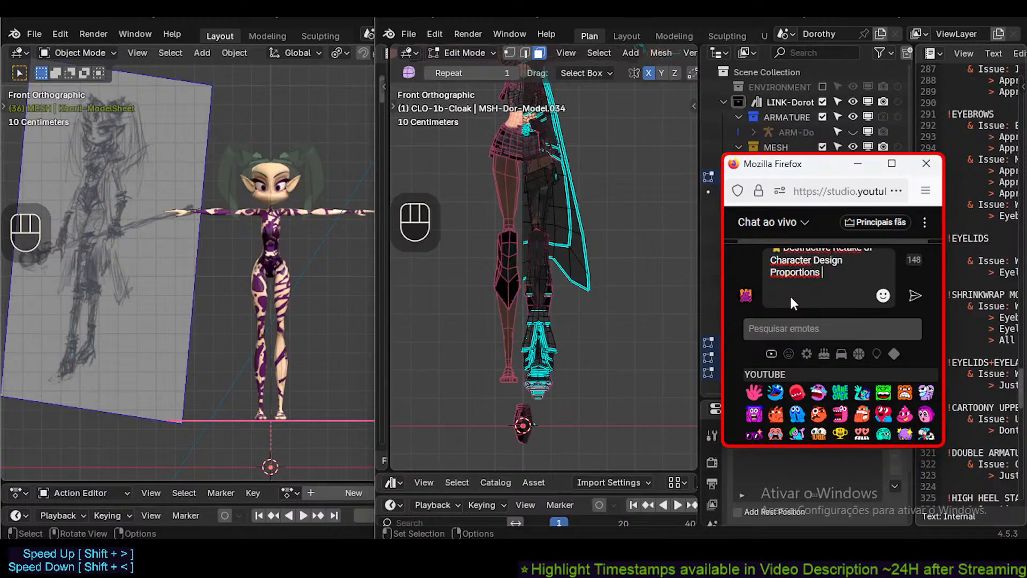
{"action": "type", "text": "Workflow"}
{"action": "type", "text": "very techn"}
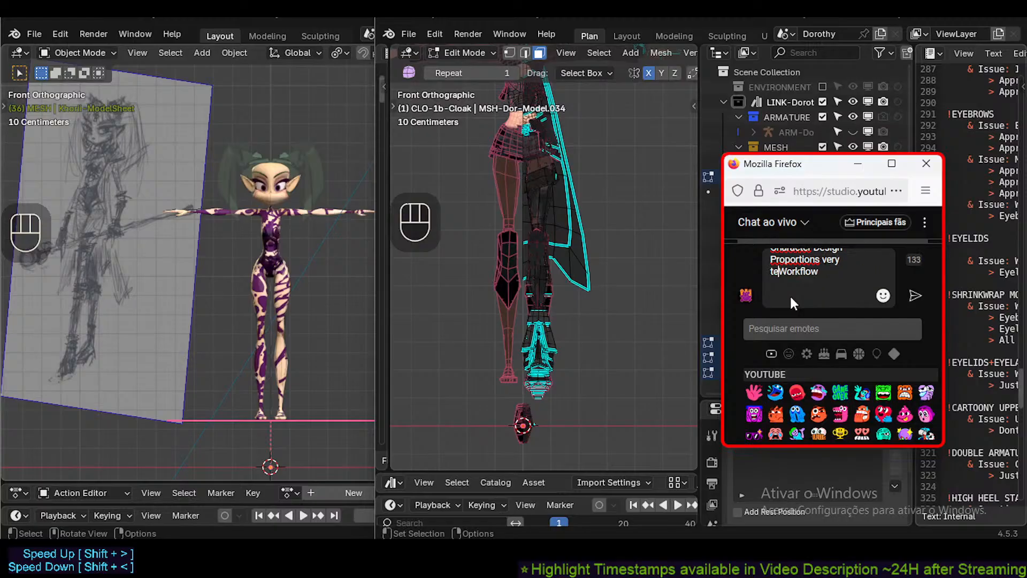
{"action": "type", "text": "ical"}
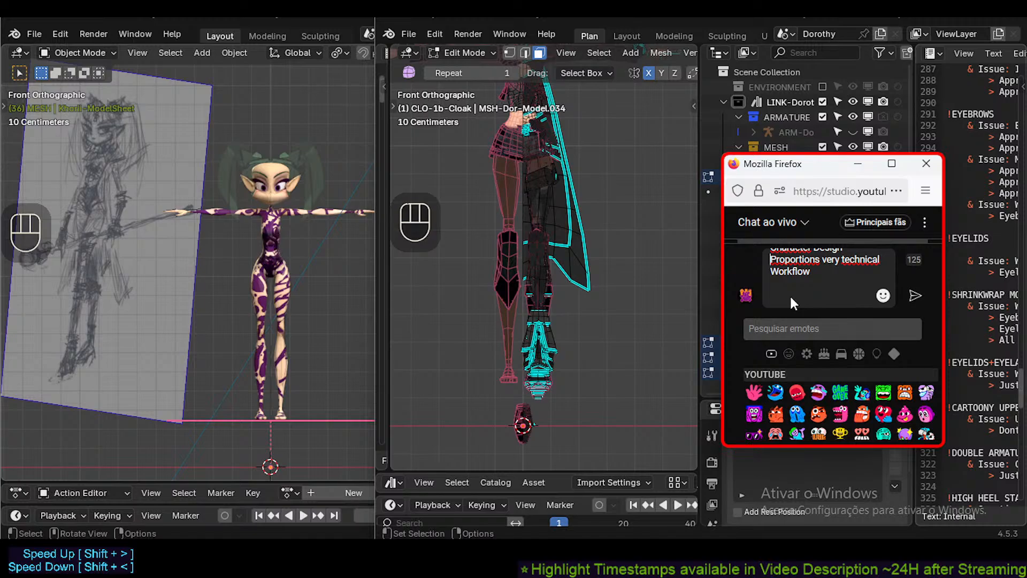
Replace "very technical" with "precise" in the chat message.
{"action": "key", "text": "End"}
{"action": "key", "text": "shift+Left"}
{"action": "key", "text": "shift+Left"}
{"action": "key", "text": "shift+Left"}
{"action": "key", "text": "shift+Left"}
{"action": "key", "text": "shift+Left"}
{"action": "key", "text": "shift+Left"}
{"action": "key", "text": "shift+Left"}
{"action": "key", "text": "shift+Left"}
{"action": "key", "text": "shift+Left"}
{"action": "key", "text": "shift+Left"}
{"action": "key", "text": "shift+Left"}
{"action": "key", "text": "shift+Left"}
{"action": "key", "text": "shift+Left"}
{"action": "key", "text": "shift+Left"}
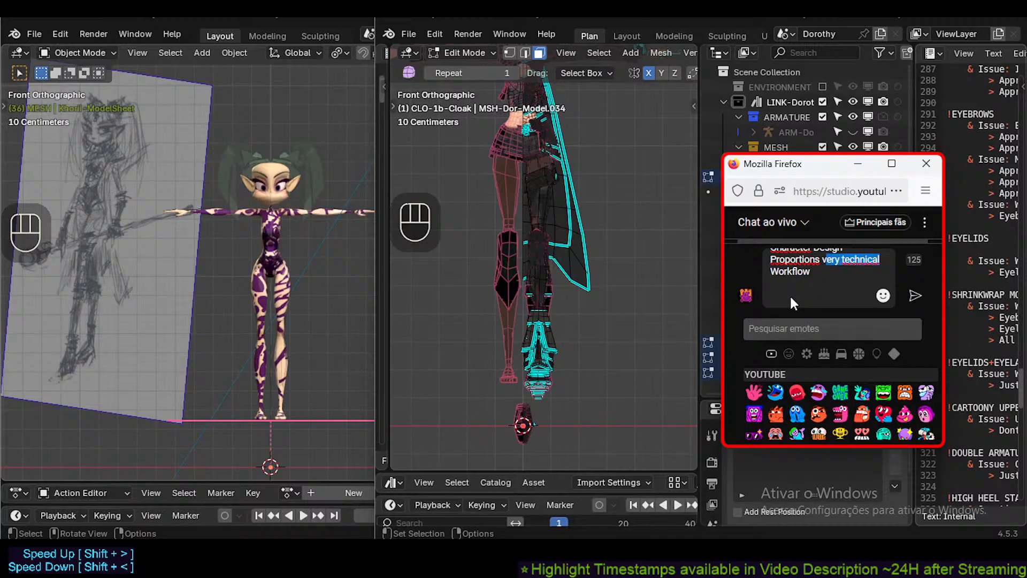
{"action": "type", "text": "precise"}
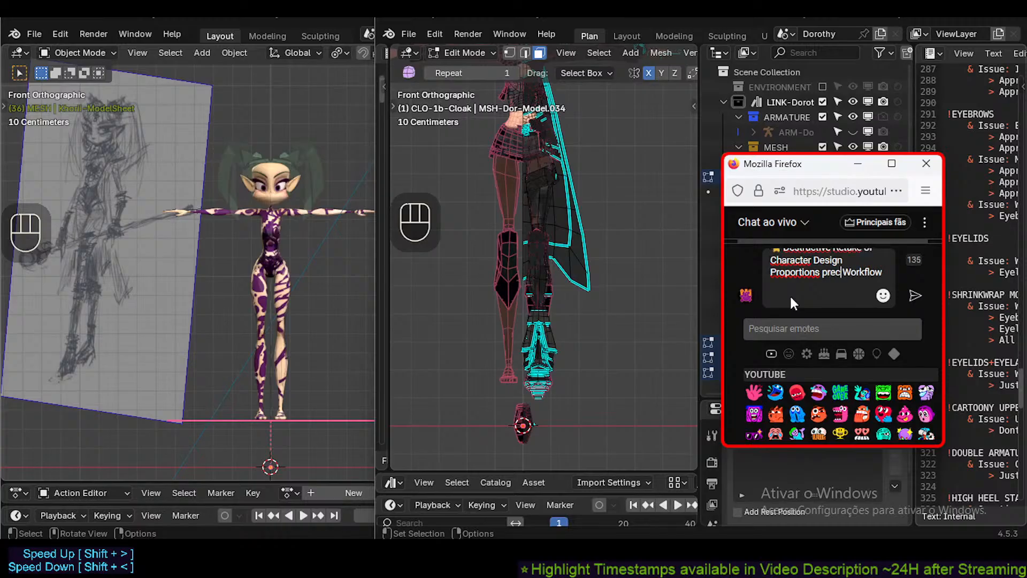
Complete the chat message with ": Meshes & Skeleton", send it, and make the chat window taller.
{"action": "key", "text": "Up"}
{"action": "key", "text": "Up"}
{"action": "key", "text": "Down"}
{"action": "key", "text": "Down"}
{"action": "key", "text": "Down"}
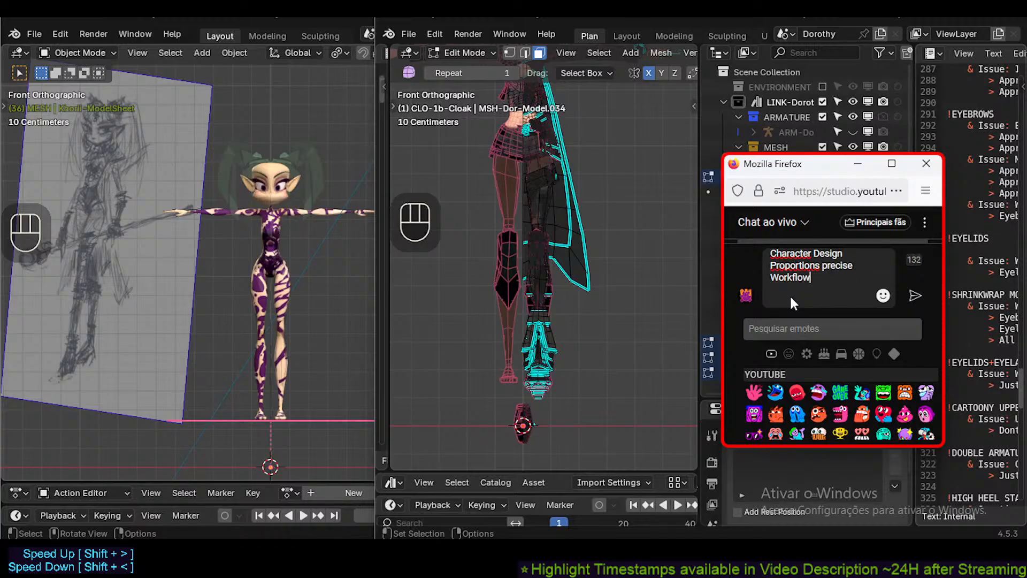
{"action": "type", "text": ": Meshes"}
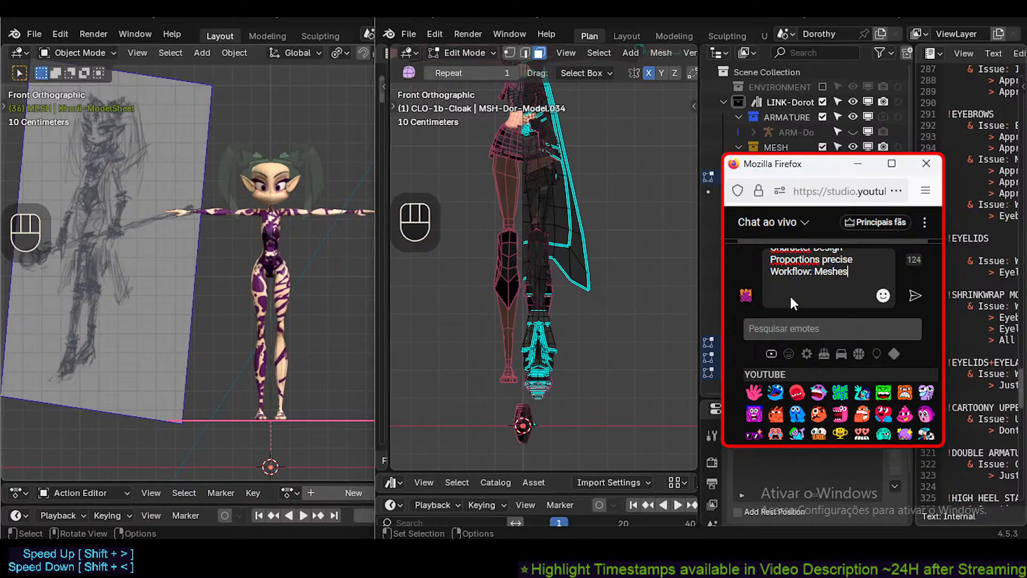
{"action": "type", "text": " & Skeleton"}
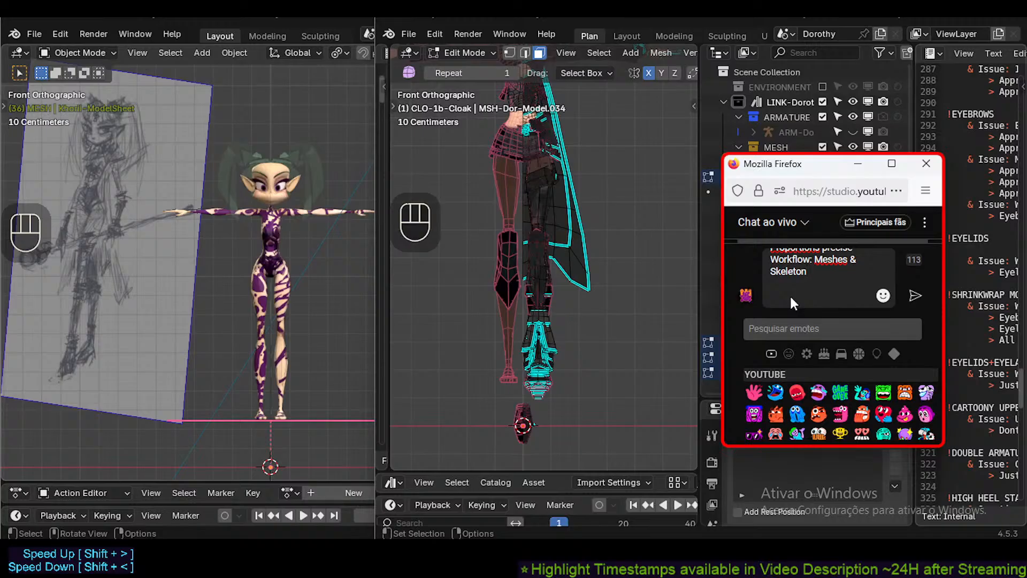
{"action": "key", "text": "Return"}
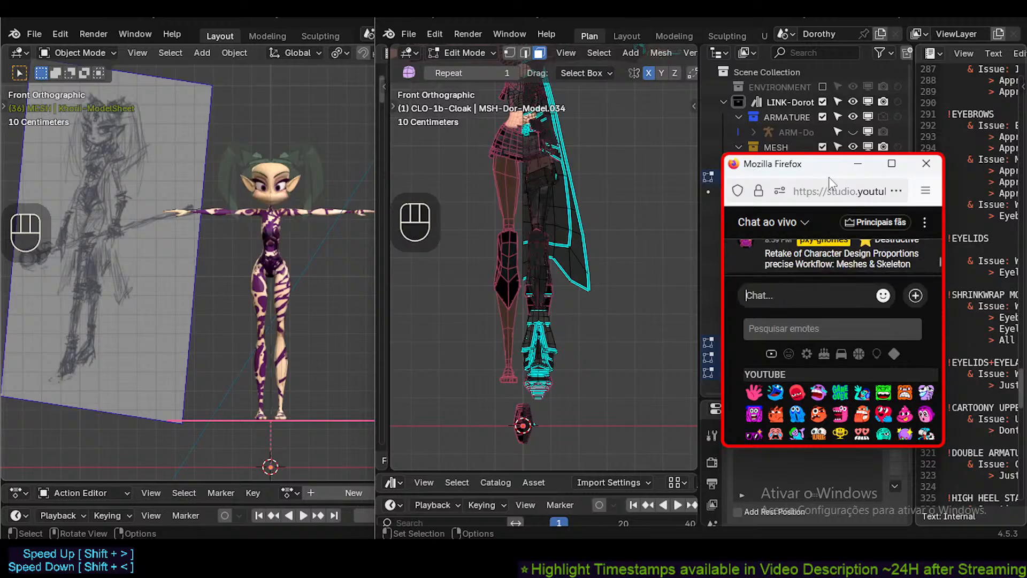
{"action": "left_click_drag", "start_coordinate": [812, 170], "coordinate": [817, 102]}
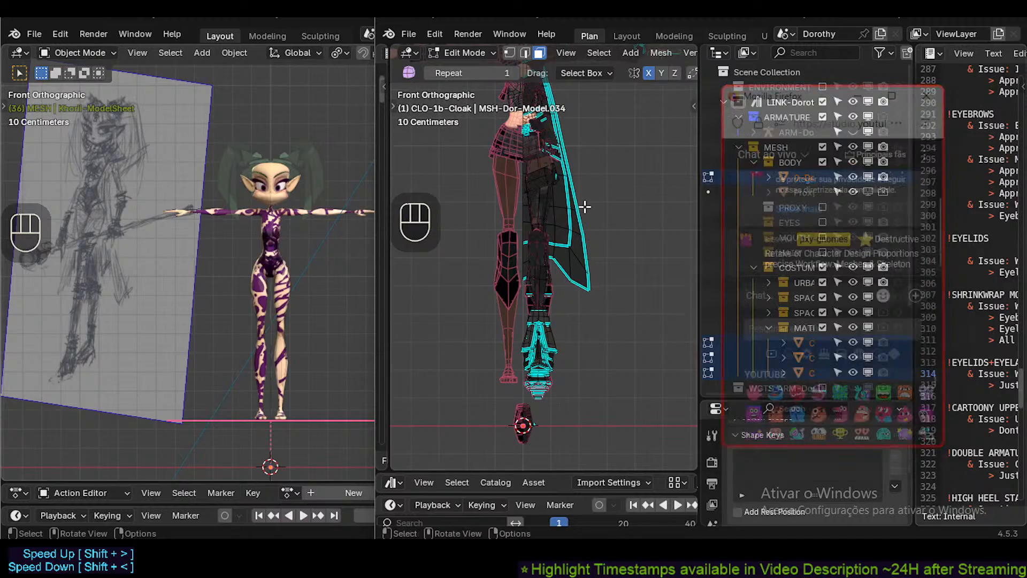
Back in Blender, select all of Dorothy's editable geometry and snap the 3D cursor to the world origin.
{"action": "middle_click_drag", "start_coordinate": [585, 209], "coordinate": [572, 252], "text": "shift"}
{"action": "scroll", "coordinate": [570, 256], "scroll_direction": "down", "scroll_amount": 2}
{"action": "key", "text": "a"}
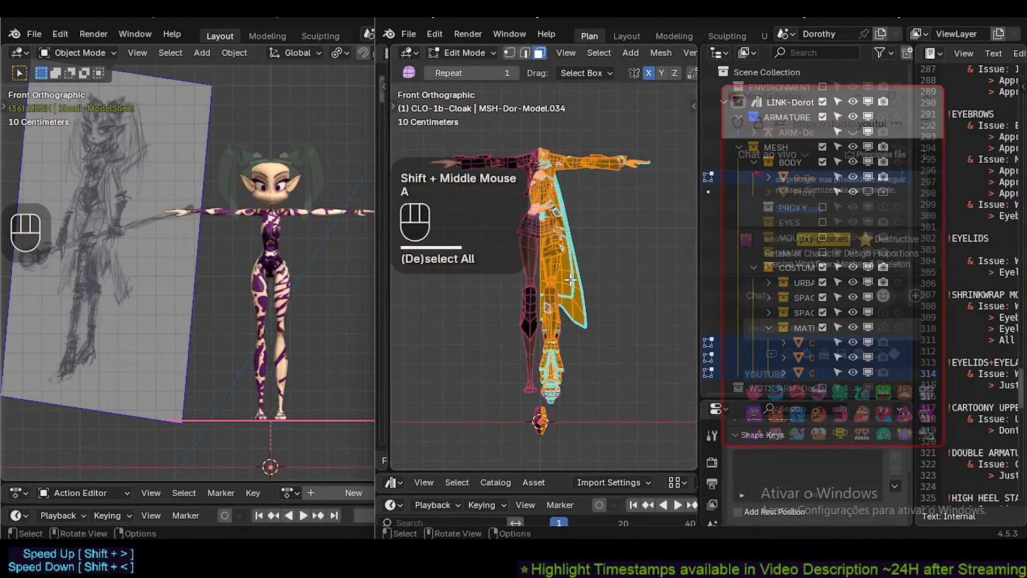
{"action": "scroll", "coordinate": [562, 385], "scroll_direction": "up", "scroll_amount": 3}
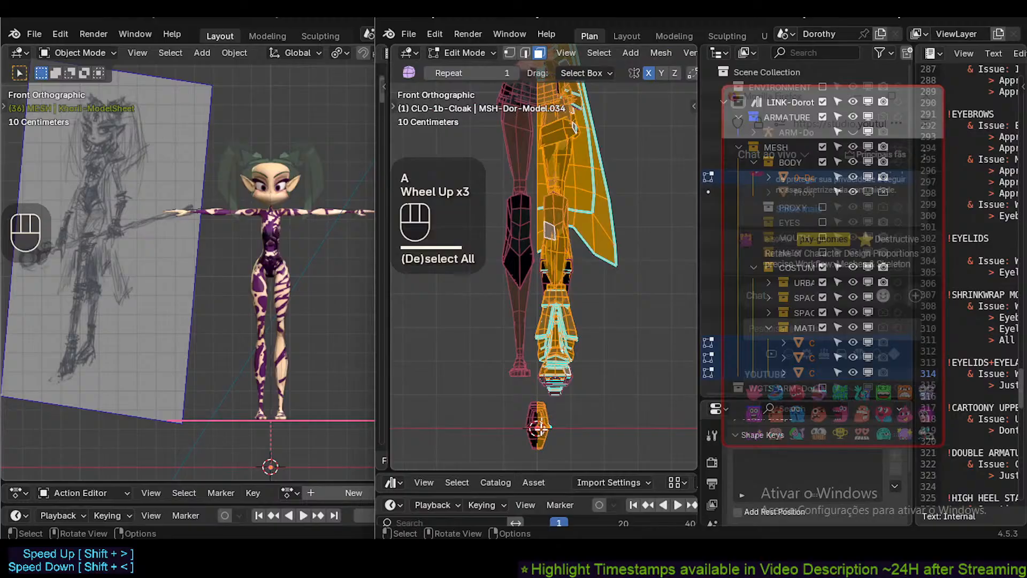
{"action": "scroll", "coordinate": [539, 426], "scroll_direction": "down", "scroll_amount": 1}
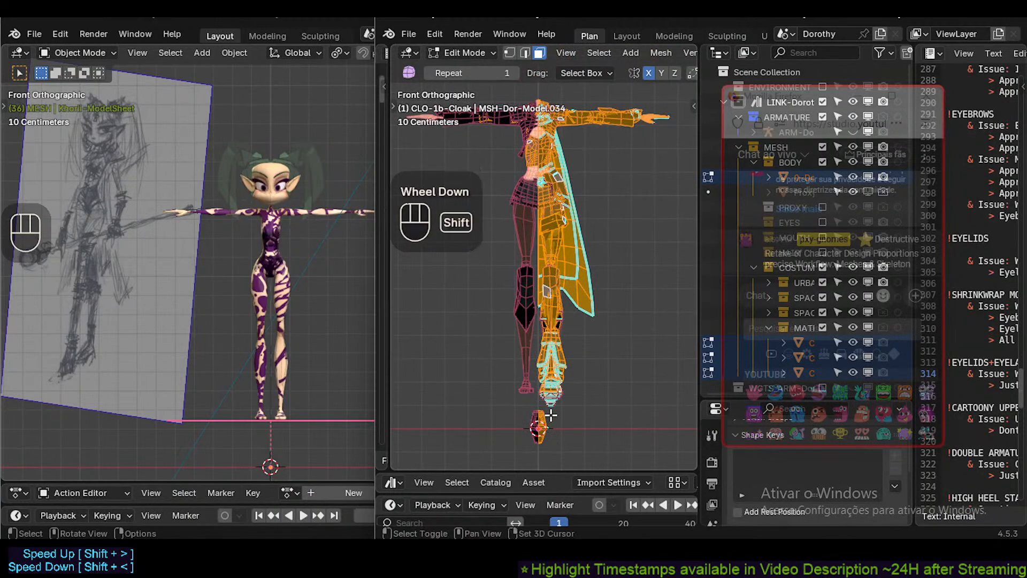
{"action": "key", "text": "shift+s"}
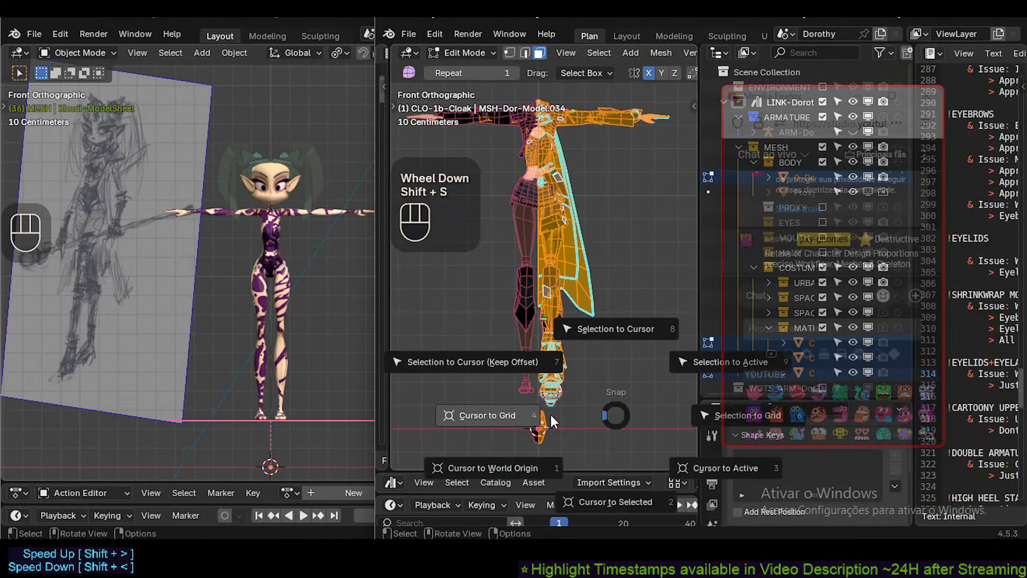
{"action": "left_click", "coordinate": [530, 469]}
{"action": "middle_click_drag", "start_coordinate": [559, 369], "coordinate": [569, 384], "text": "shift"}
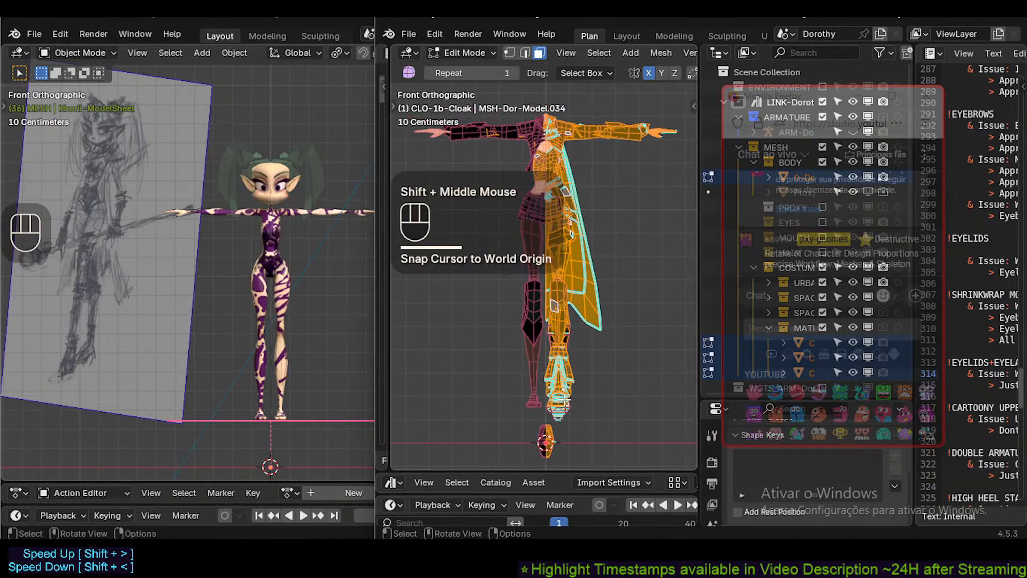
{"action": "key", "text": "s"}
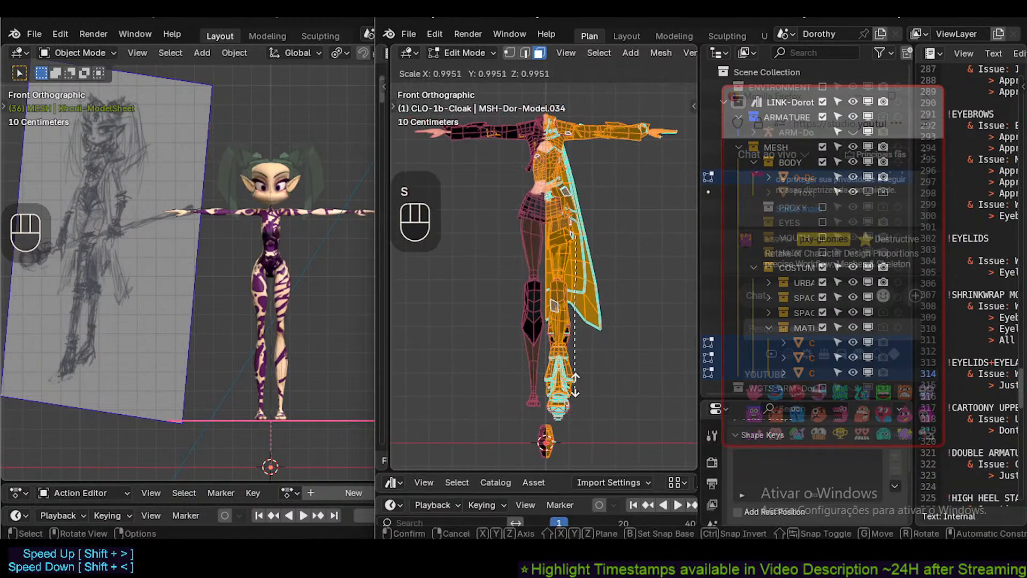
{"action": "key", "text": "Escape"}
{"action": "key", "text": "period"}
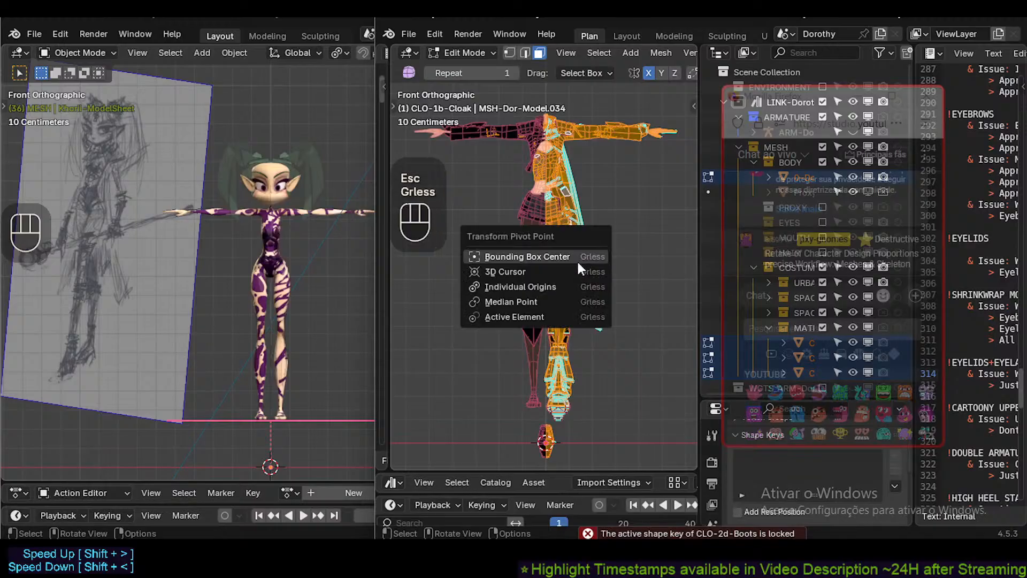
{"action": "key", "text": "Escape"}
Set the transform pivot point of Dorothy's viewport to 3D Cursor.
{"action": "scroll", "coordinate": [621, 48], "scroll_direction": "down", "scroll_amount": 2}
{"action": "scroll", "coordinate": [621, 47], "scroll_direction": "down", "scroll_amount": 1}
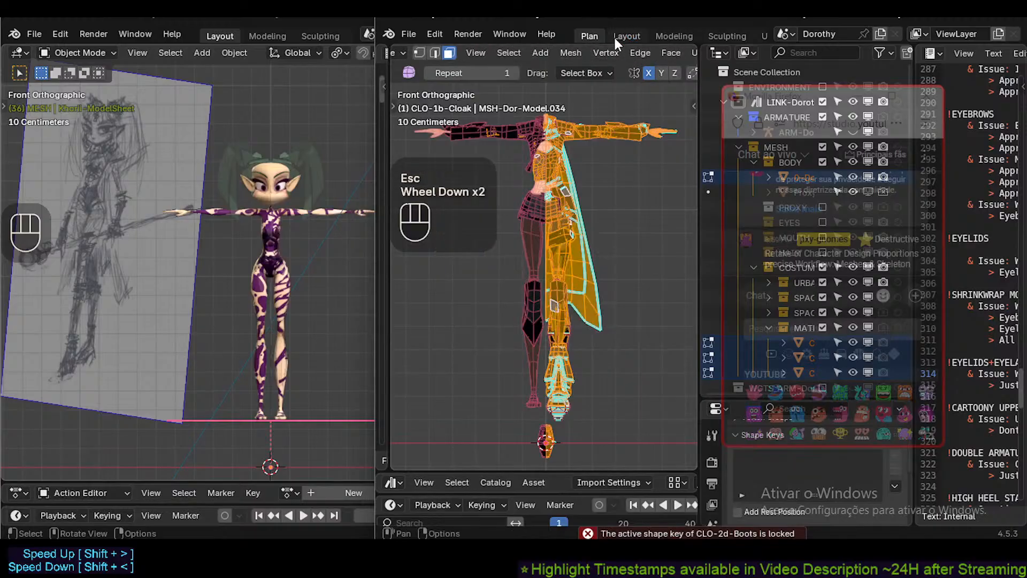
{"action": "scroll", "coordinate": [614, 35], "scroll_direction": "down", "scroll_amount": 7}
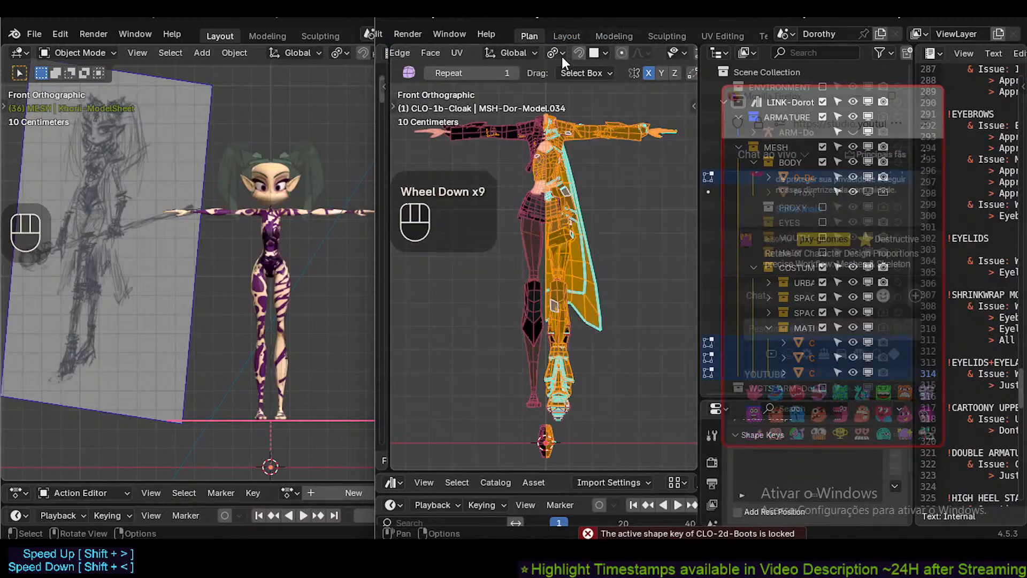
{"action": "key", "text": "less"}
{"action": "left_click", "coordinate": [560, 104]}
Try scaling all of Dorothy's selected geometry uniformly about the 3D cursor.
{"action": "key", "text": "s"}
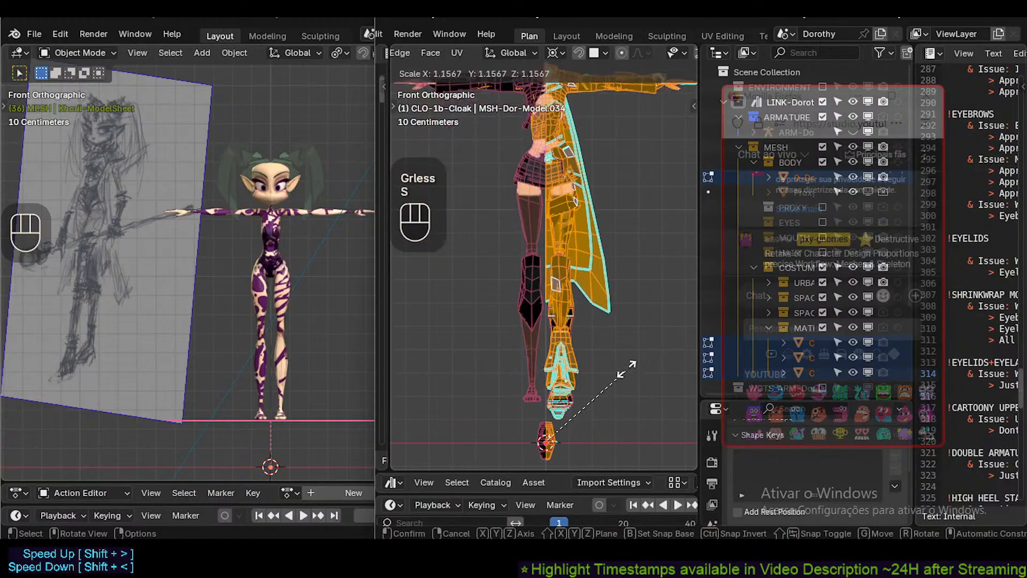
{"action": "key", "text": "Escape"}
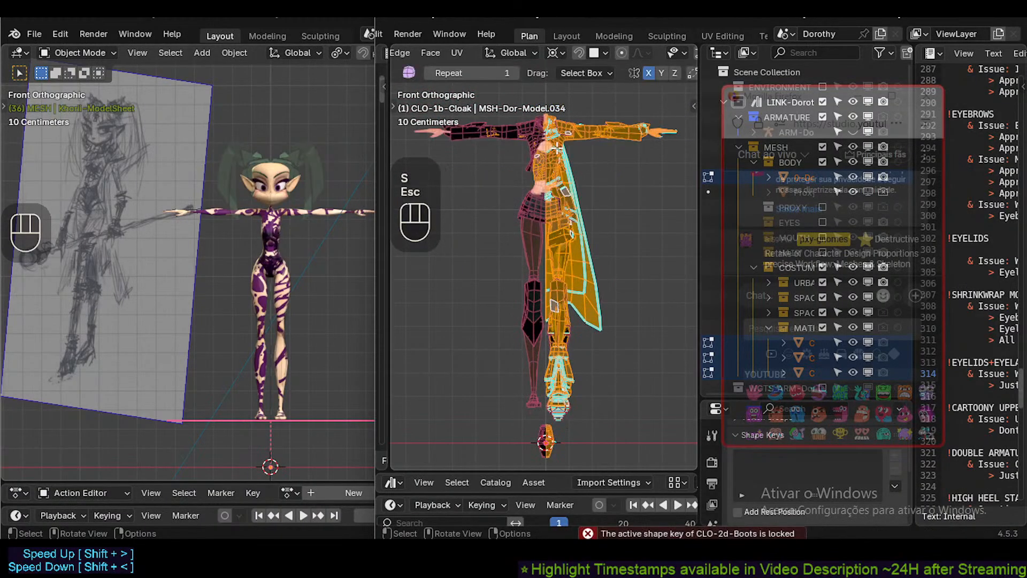
{"action": "scroll", "coordinate": [554, 223], "scroll_direction": "up", "scroll_amount": 1}
{"action": "scroll", "coordinate": [552, 267], "scroll_direction": "down", "scroll_amount": 3}
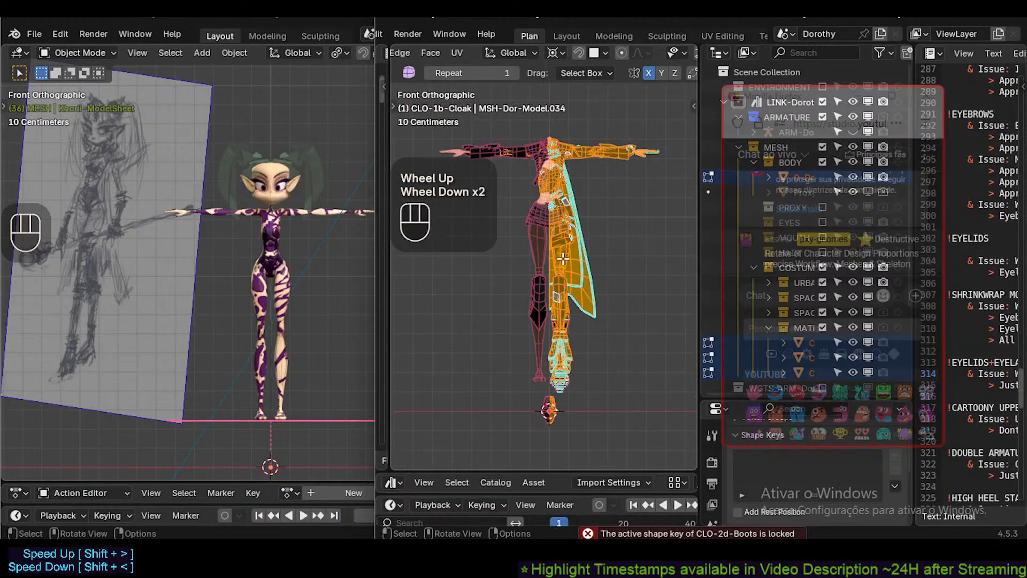
{"action": "scroll", "coordinate": [551, 295], "scroll_direction": "up", "scroll_amount": 2}
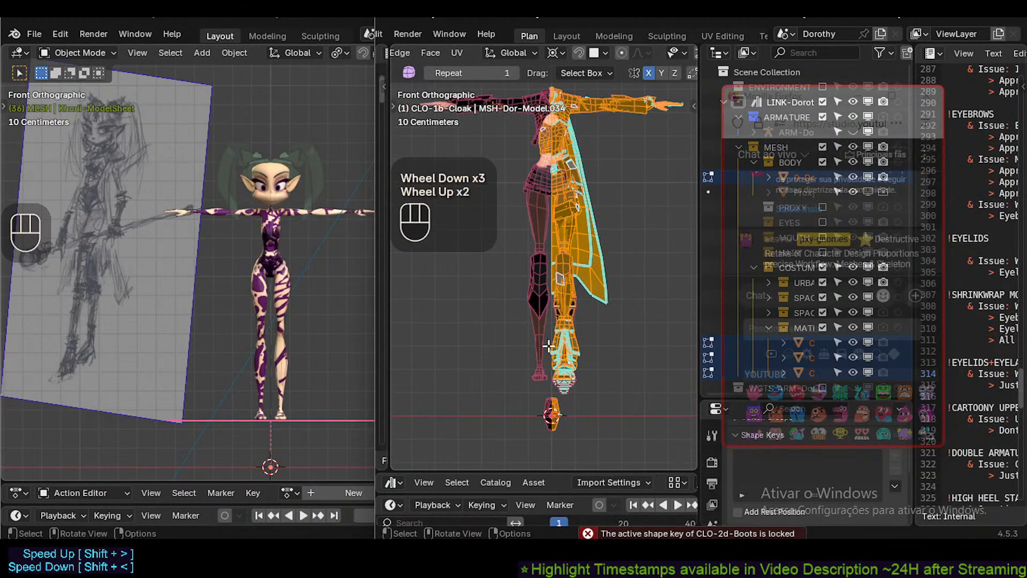
{"action": "middle_click_drag", "start_coordinate": [552, 297], "coordinate": [548, 399], "text": "shift"}
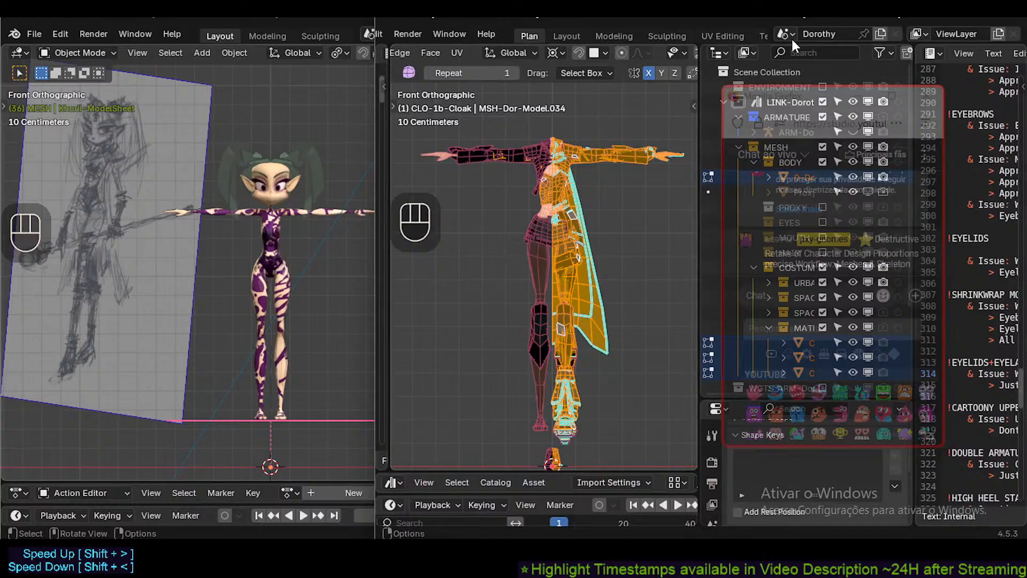
Move the floating chat window clear of the outliner's header and view the outliner's display mode options.
{"action": "left_click", "coordinate": [749, 50]}
{"action": "left_click", "coordinate": [751, 50]}
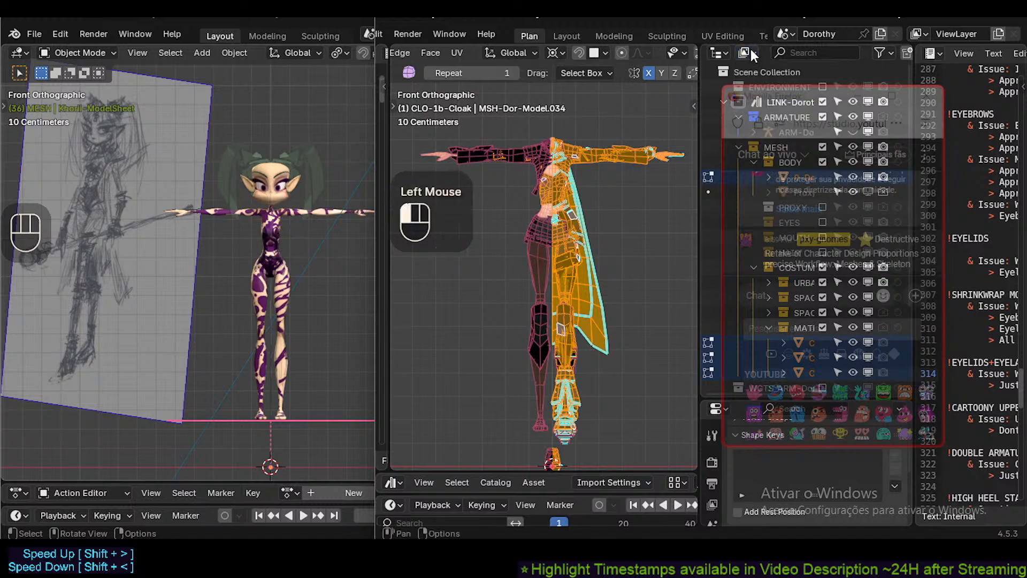
{"action": "left_click_drag", "start_coordinate": [768, 102], "coordinate": [808, 130]}
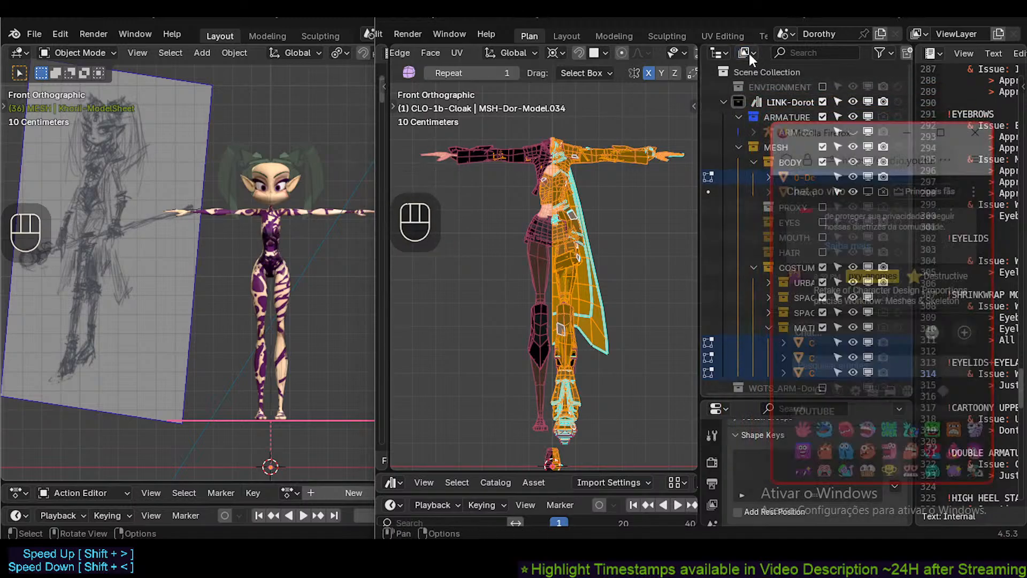
{"action": "left_click", "coordinate": [749, 52]}
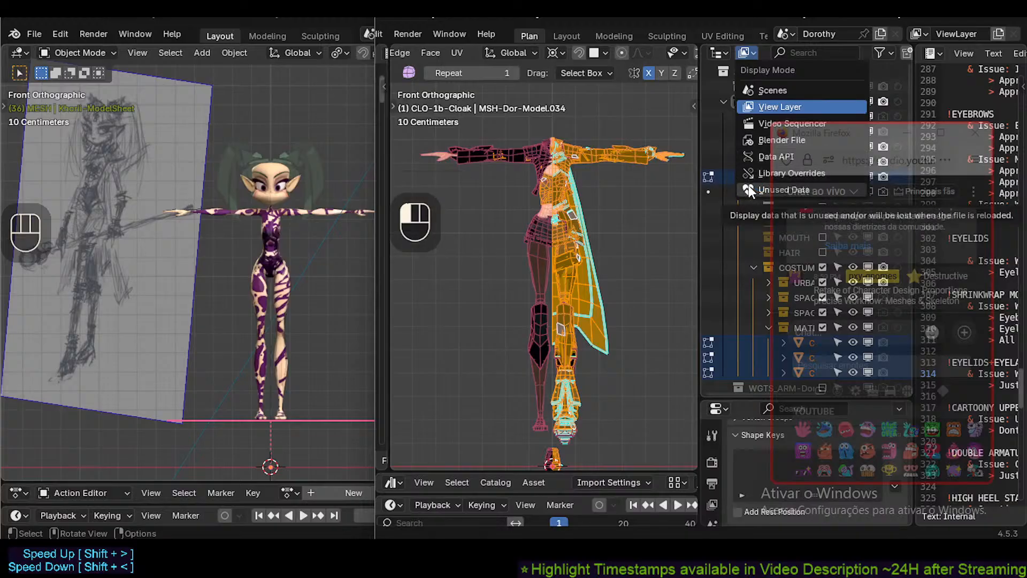
{"action": "left_click", "coordinate": [743, 54]}
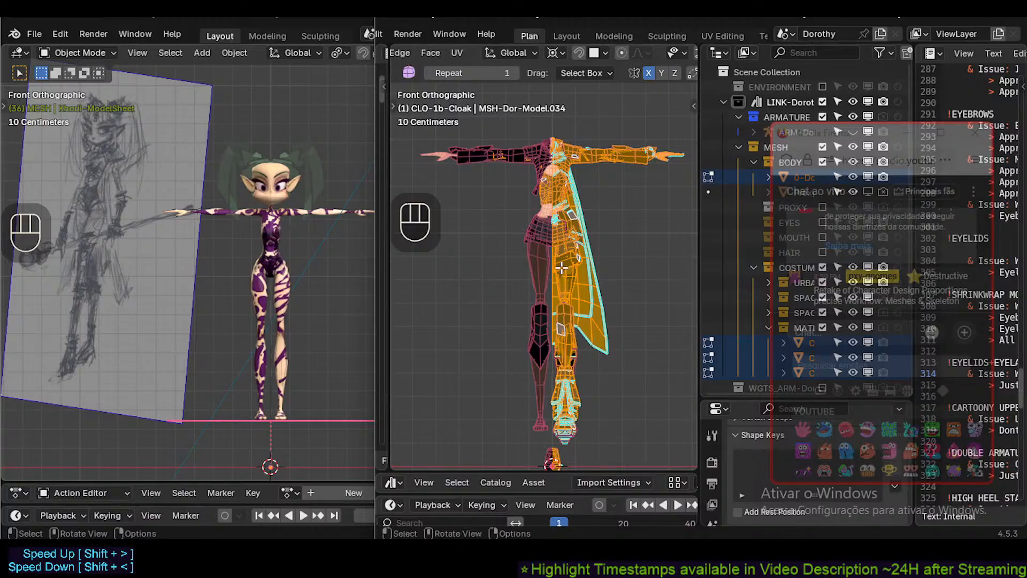
Try box-selecting Dorothy's body and costume geometry in vertex selection mode.
{"action": "key", "text": "alt+a"}
{"action": "scroll", "coordinate": [553, 275], "scroll_direction": "down", "scroll_amount": 2}
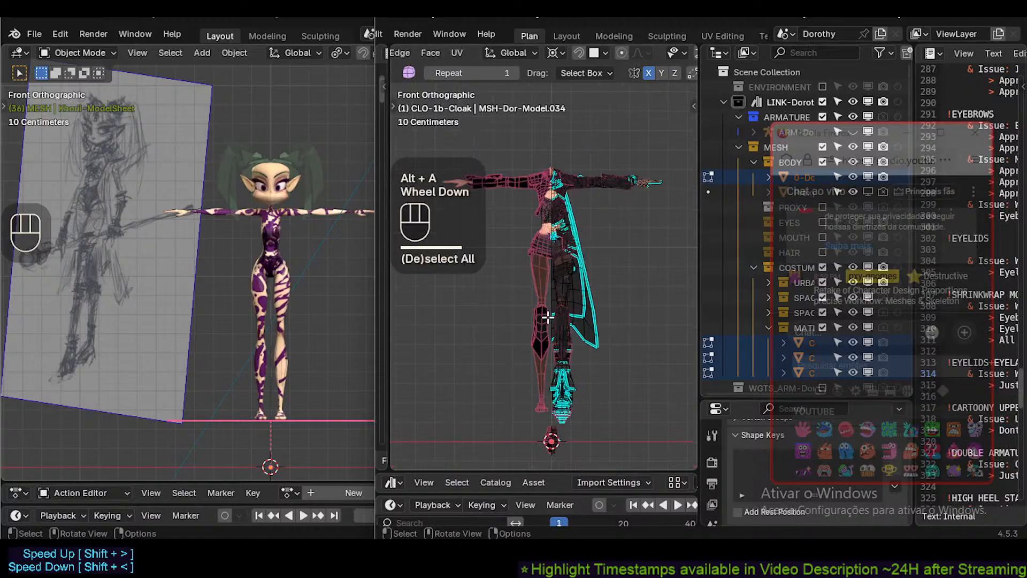
{"action": "key", "text": "b"}
{"action": "left_click_drag", "start_coordinate": [482, 428], "coordinate": [678, 172]}
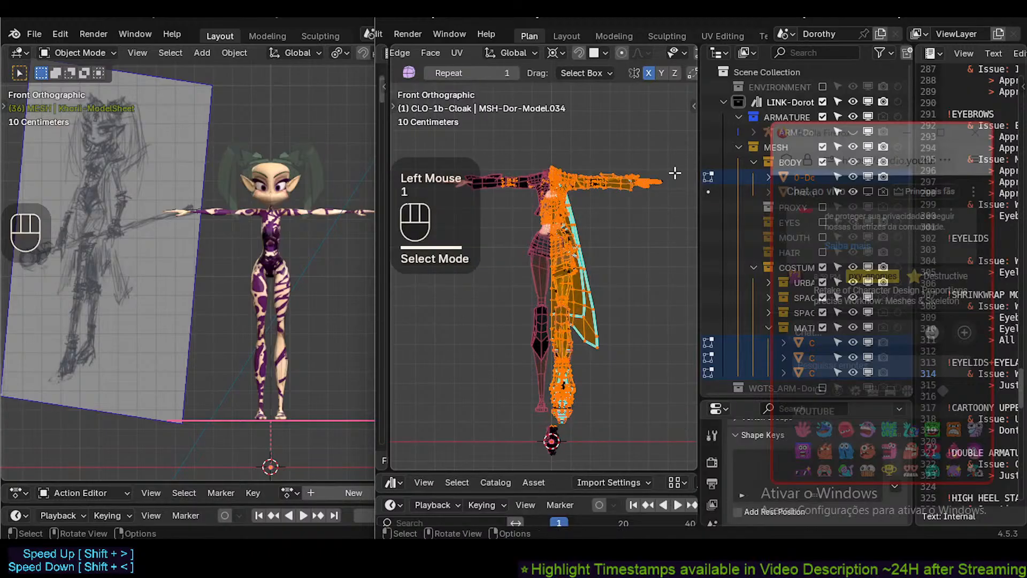
{"action": "key", "text": "alt+a"}
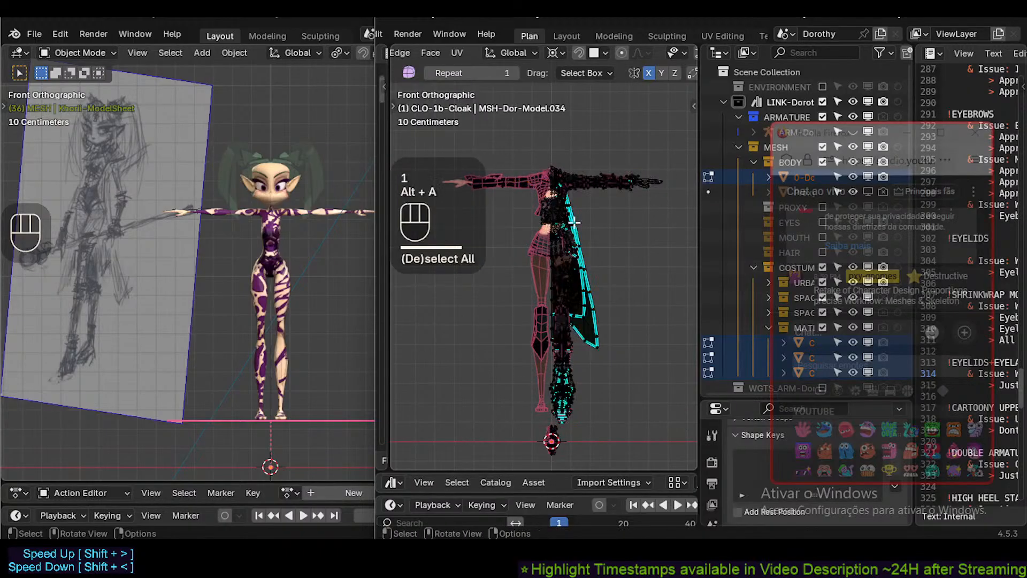
Turn on X-ray in Dorothy's viewport and leave all of her geometry deselected.
{"action": "scroll", "coordinate": [654, 54], "scroll_direction": "down", "scroll_amount": 5}
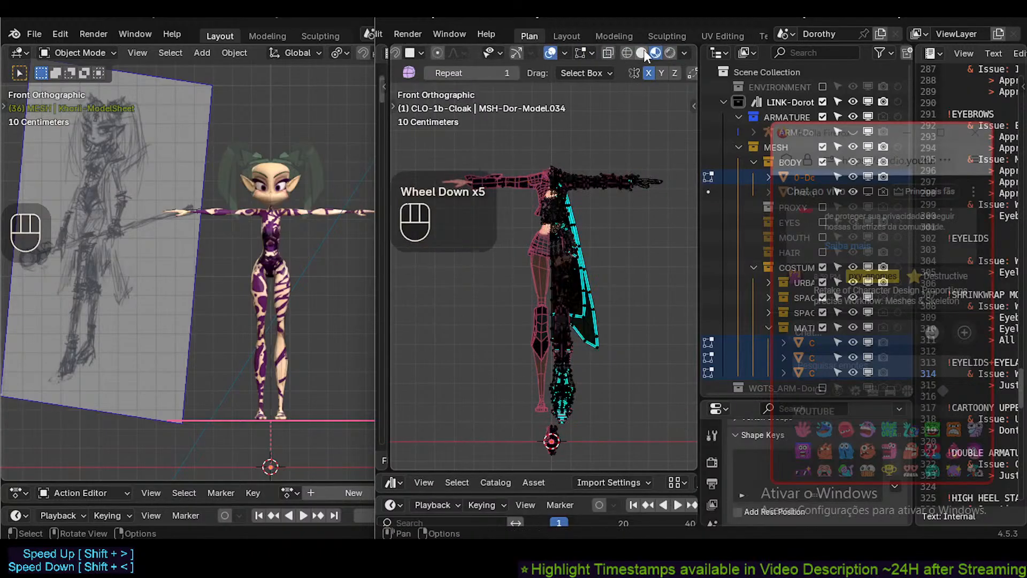
{"action": "key", "text": "alt+z"}
{"action": "key", "text": "alt+z"}
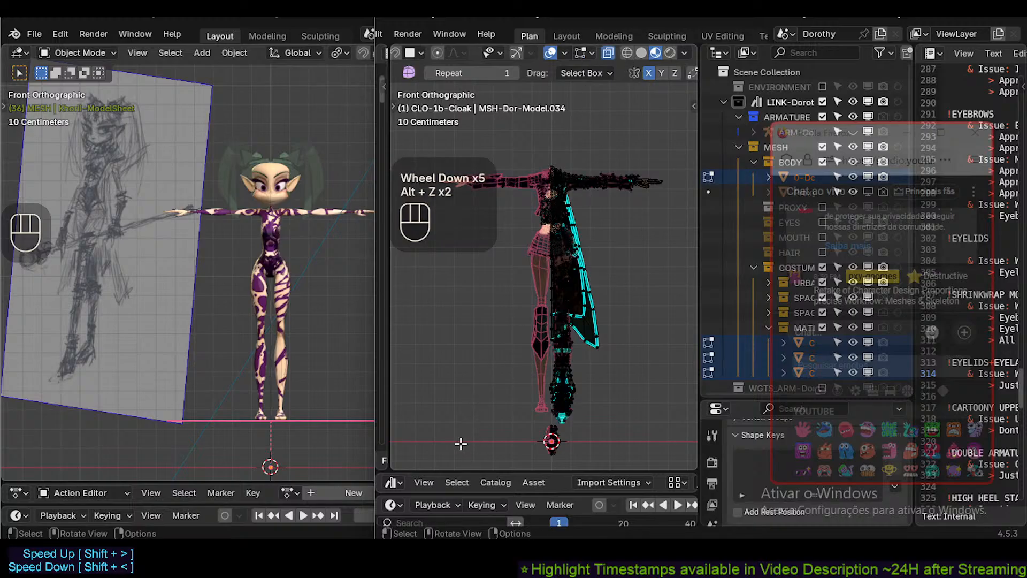
{"action": "key", "text": "a"}
{"action": "key", "text": "alt+a"}
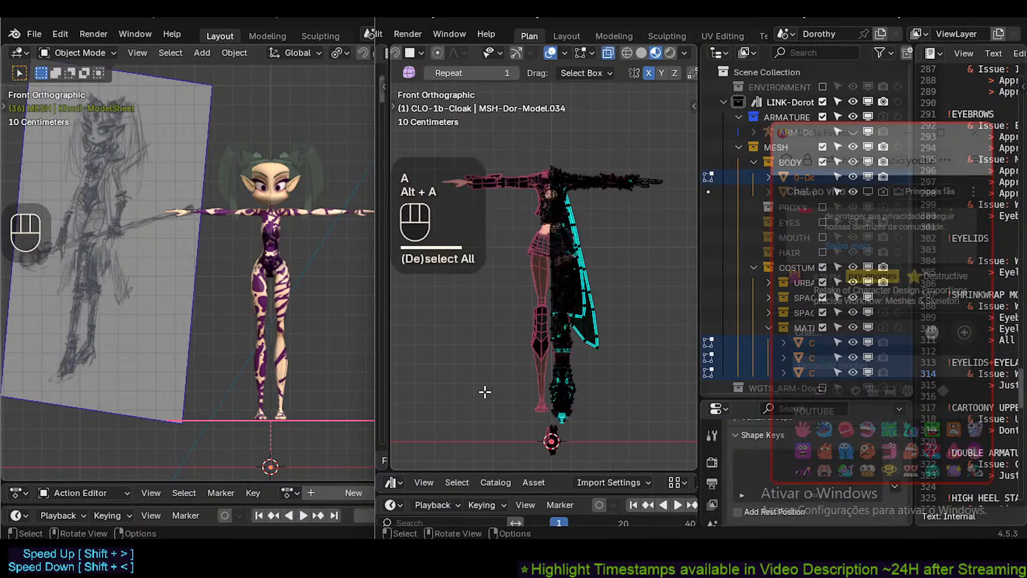
Reveal Dorothy's hidden geometry and hide the face loop joining the head to the neck.
{"action": "key", "text": "alt+h"}
{"action": "scroll", "coordinate": [554, 247], "scroll_direction": "up", "scroll_amount": 6}
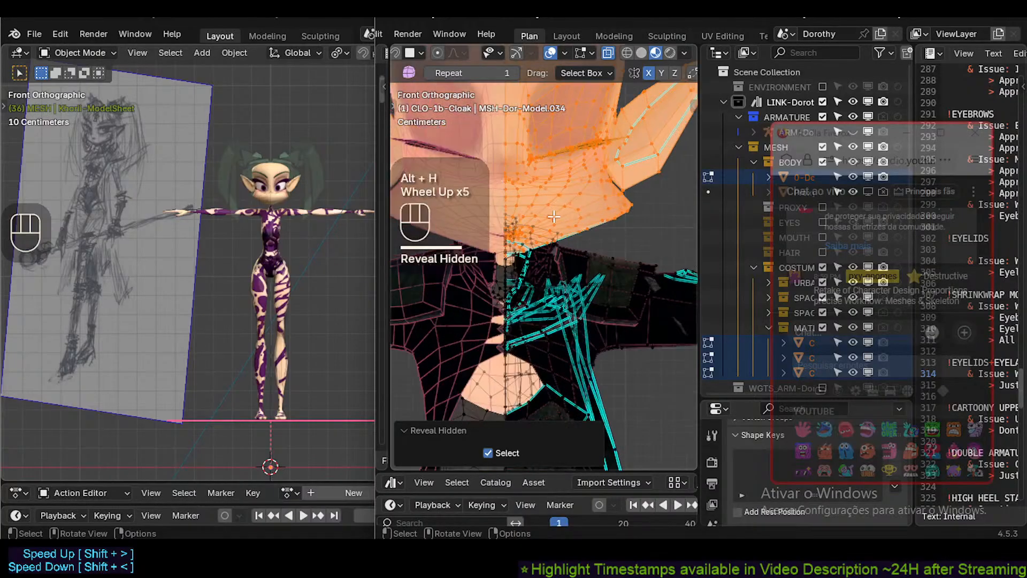
{"action": "middle_click_drag", "start_coordinate": [549, 245], "coordinate": [516, 160]}
{"action": "key", "text": "alt+a"}
{"action": "key", "text": "3"}
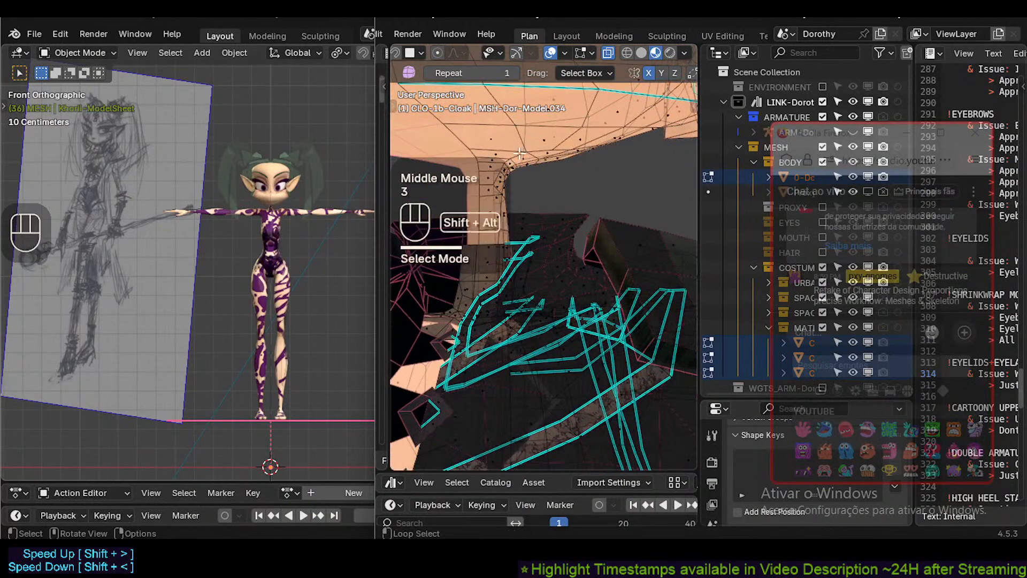
{"action": "left_click", "coordinate": [516, 154], "text": "alt+shift"}
{"action": "key", "text": "h"}
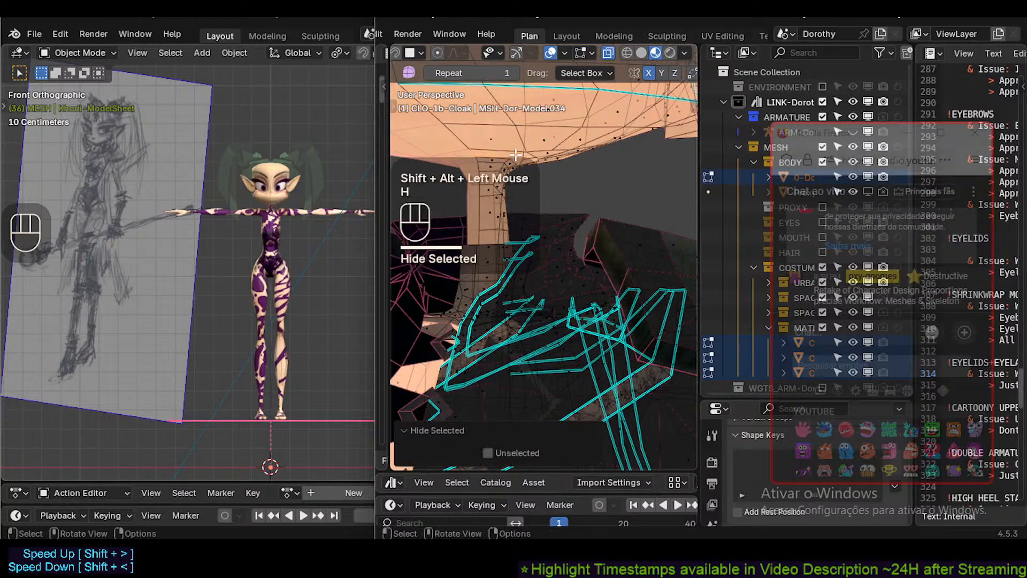
Select the linked geometry of Dorothy's head and its facial parts, hide it, and return to the front view.
{"action": "scroll", "coordinate": [516, 155], "scroll_direction": "down", "scroll_amount": 2}
{"action": "key", "text": "l"}
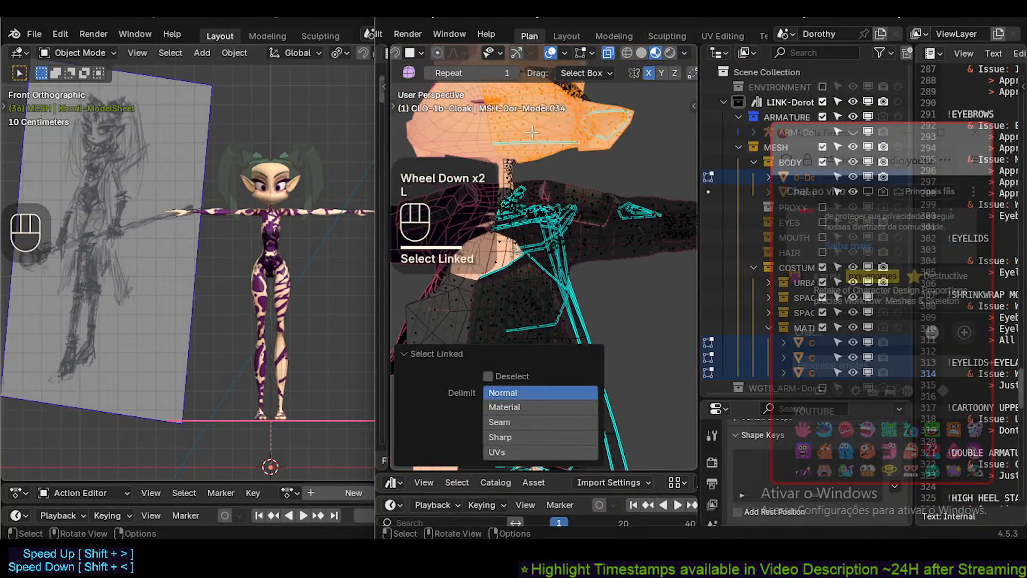
{"action": "middle_click_drag", "start_coordinate": [532, 131], "coordinate": [559, 180]}
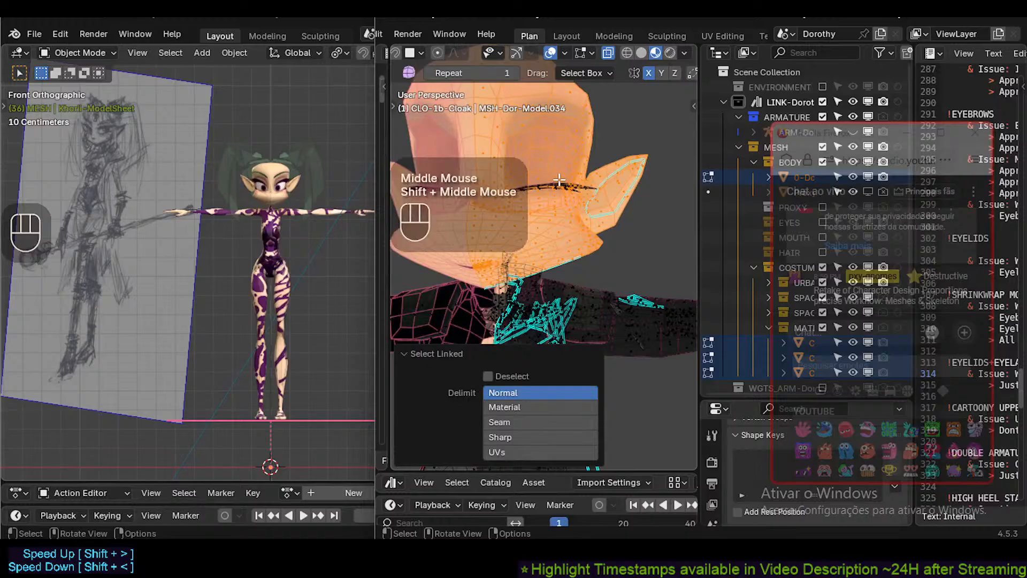
{"action": "key", "text": "l"}
{"action": "key", "text": "l"}
{"action": "key", "text": "l"}
{"action": "key", "text": "h"}
{"action": "scroll", "coordinate": [566, 186], "scroll_direction": "down", "scroll_amount": 2}
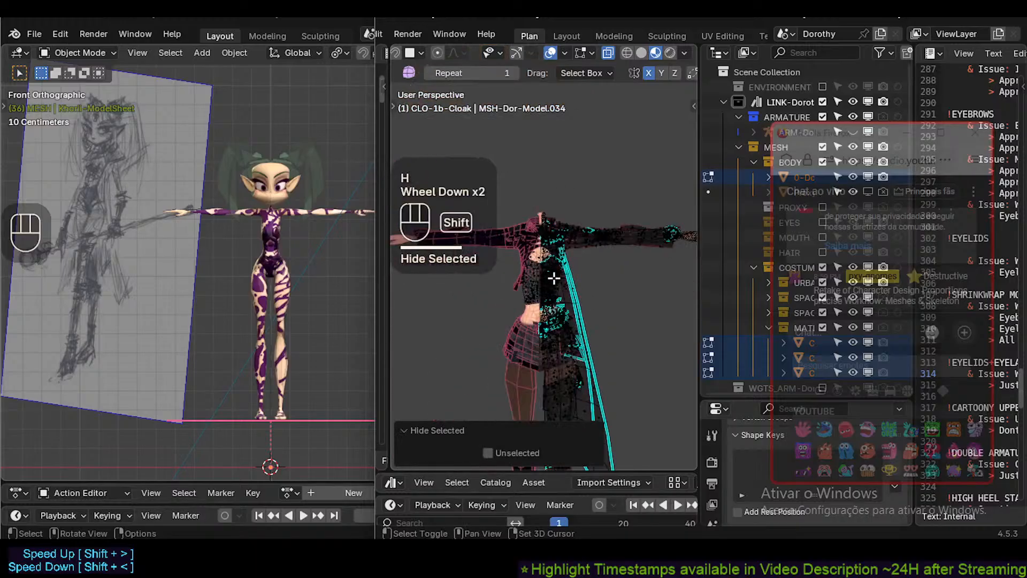
{"action": "middle_click_drag", "start_coordinate": [556, 230], "coordinate": [567, 183], "text": "shift"}
{"action": "scroll", "coordinate": [567, 184], "scroll_direction": "down", "scroll_amount": 1}
{"action": "key", "text": "KP_1"}
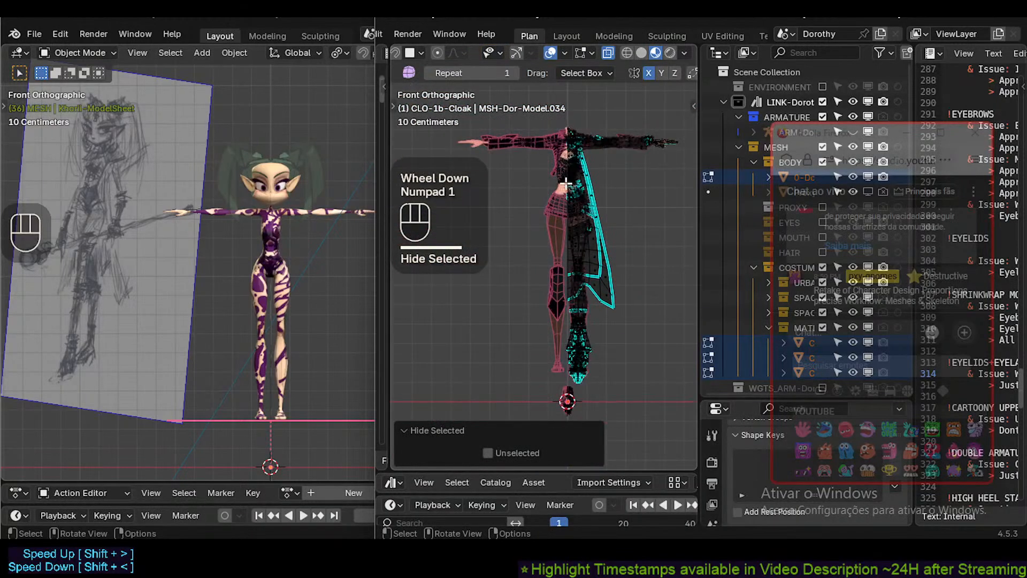
Show the 3D cursor's location and rotation settings for Dorothy's viewport.
{"action": "scroll", "coordinate": [566, 184], "scroll_direction": "up", "scroll_amount": 1}
{"action": "middle_click_drag", "start_coordinate": [586, 281], "coordinate": [573, 214], "text": "shift"}
{"action": "scroll", "coordinate": [589, 209], "scroll_direction": "down", "scroll_amount": 1}
{"action": "key", "text": "n"}
{"action": "left_click", "coordinate": [487, 145]}
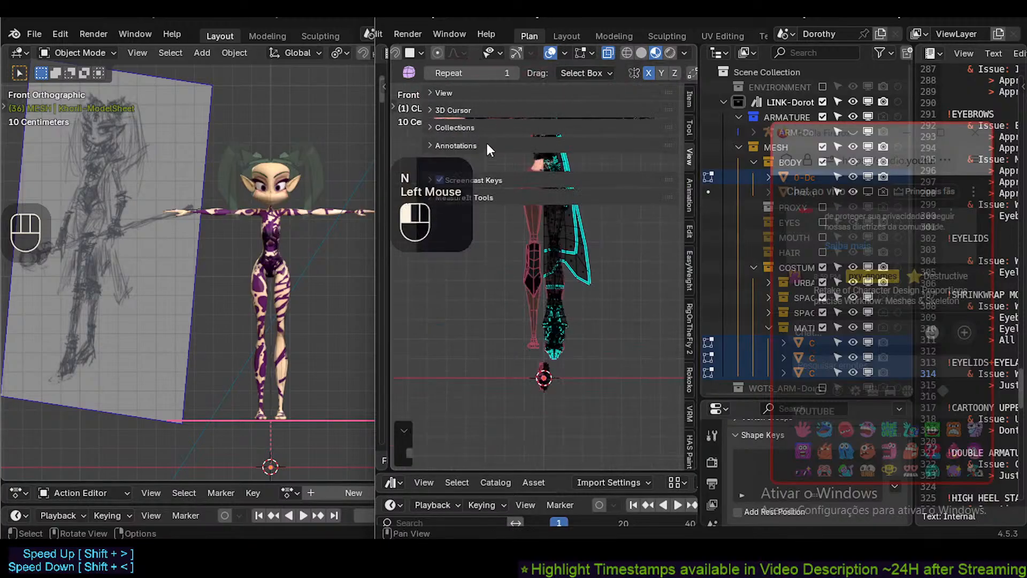
{"action": "left_click", "coordinate": [482, 110]}
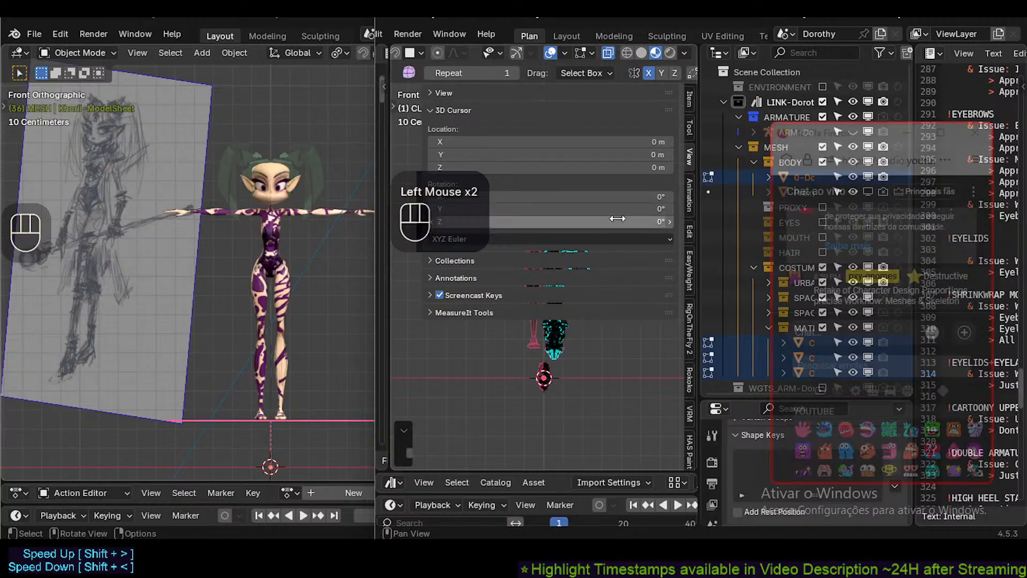
Try changing the 3D cursor's Z rotation and reset it to 0°.
{"action": "left_click_drag", "start_coordinate": [504, 221], "coordinate": [505, 221]}
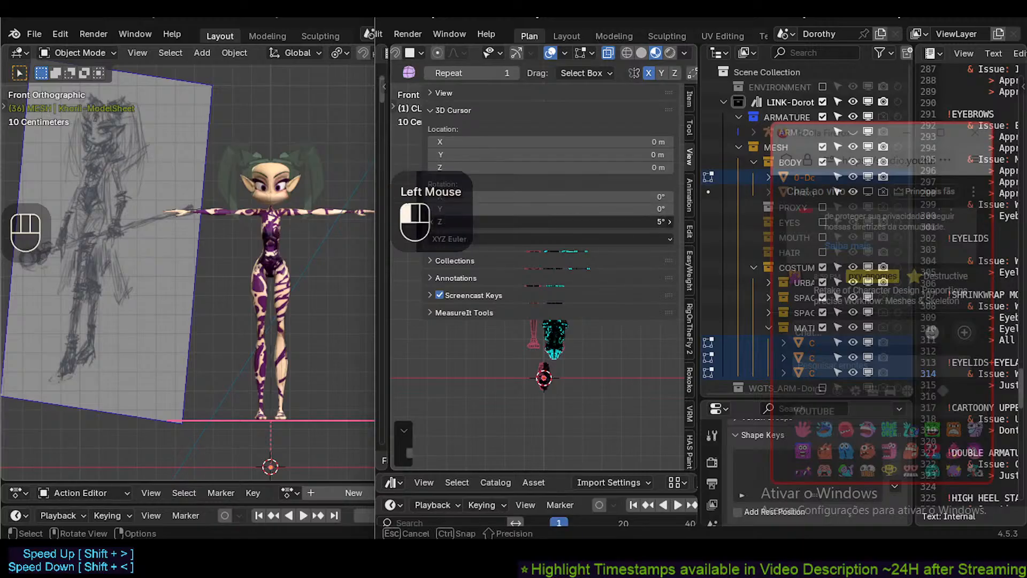
{"action": "left_click_drag", "start_coordinate": [569, 221], "coordinate": [572, 221]}
{"action": "left_click", "coordinate": [568, 222]}
{"action": "type", "text": "0"}
{"action": "key", "text": "Return"}
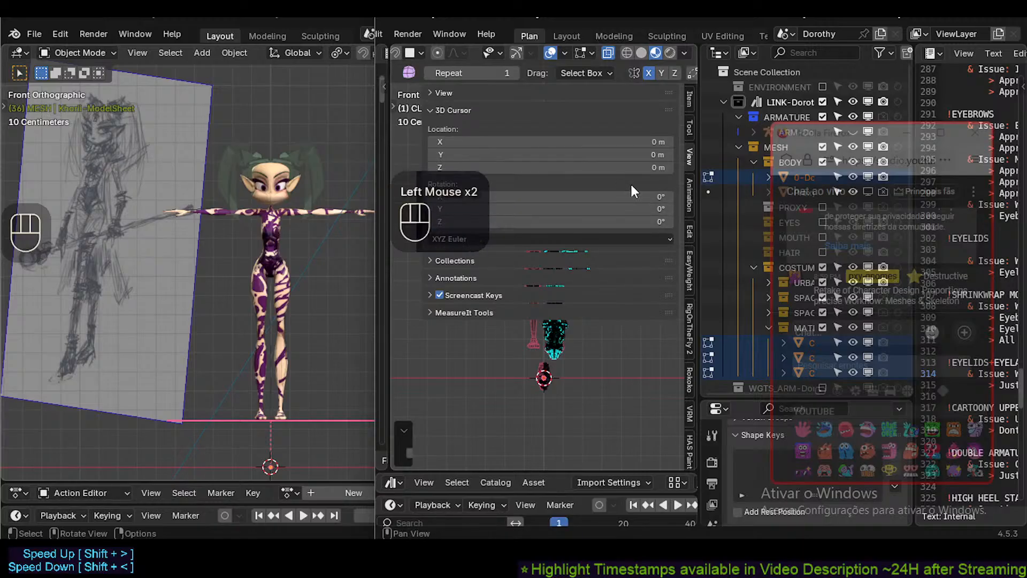
Set the 3D cursor's Z location to 1.5 m and close the cursor settings.
{"action": "left_click_drag", "start_coordinate": [628, 168], "coordinate": [641, 168]}
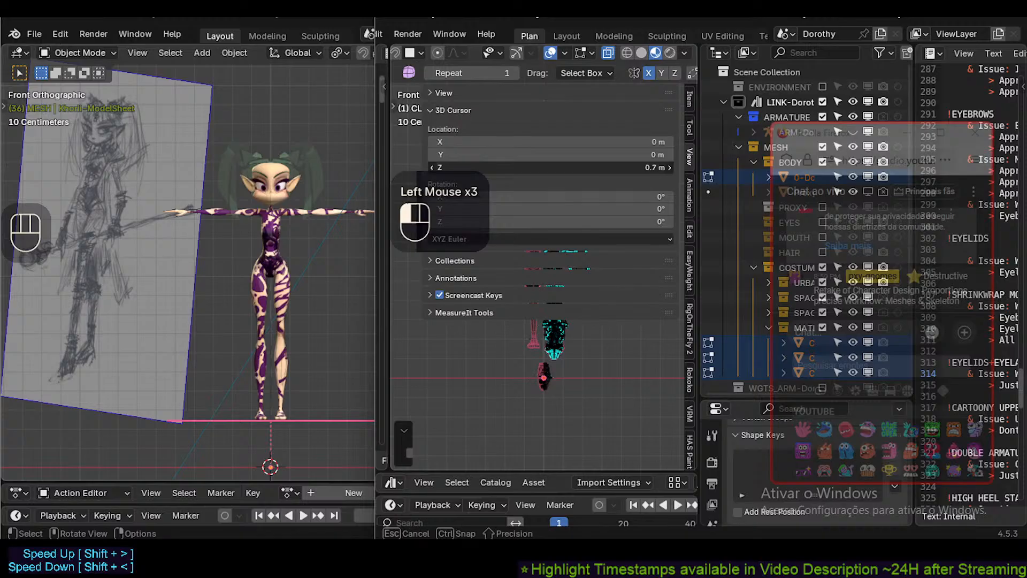
{"action": "left_click", "coordinate": [620, 168]}
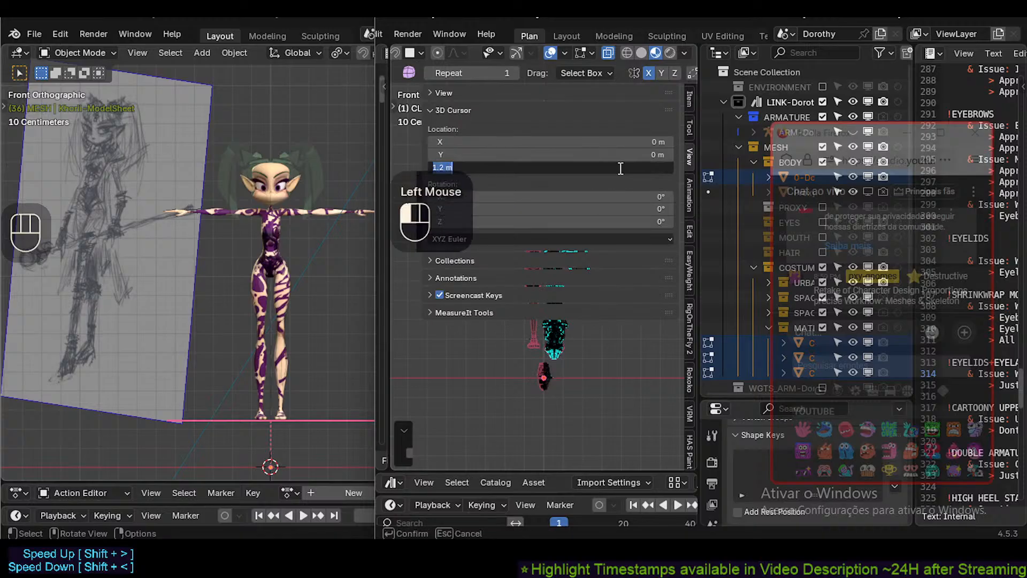
{"action": "type", "text": "1.5"}
{"action": "key", "text": "Return"}
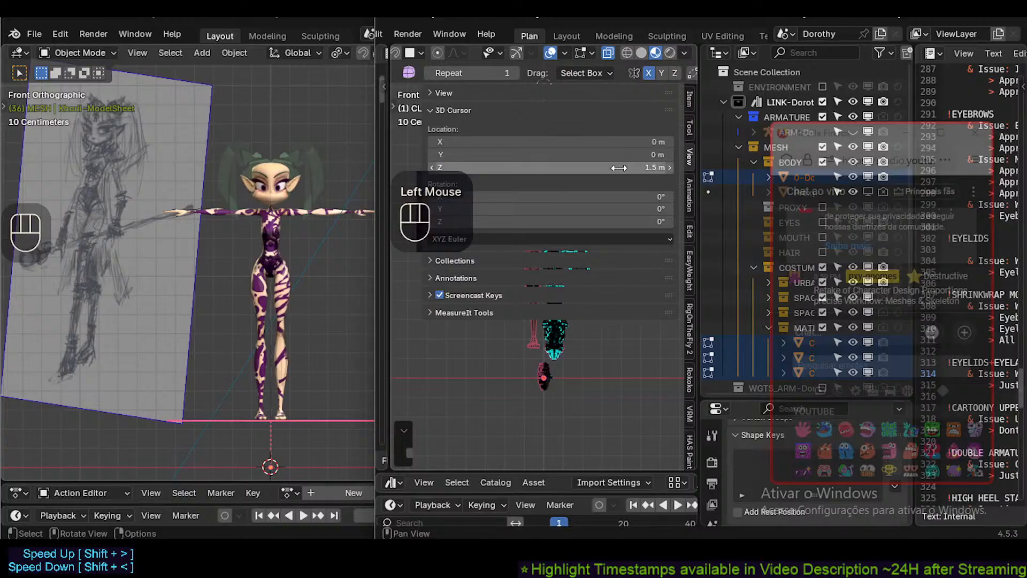
{"action": "key", "text": "m"}
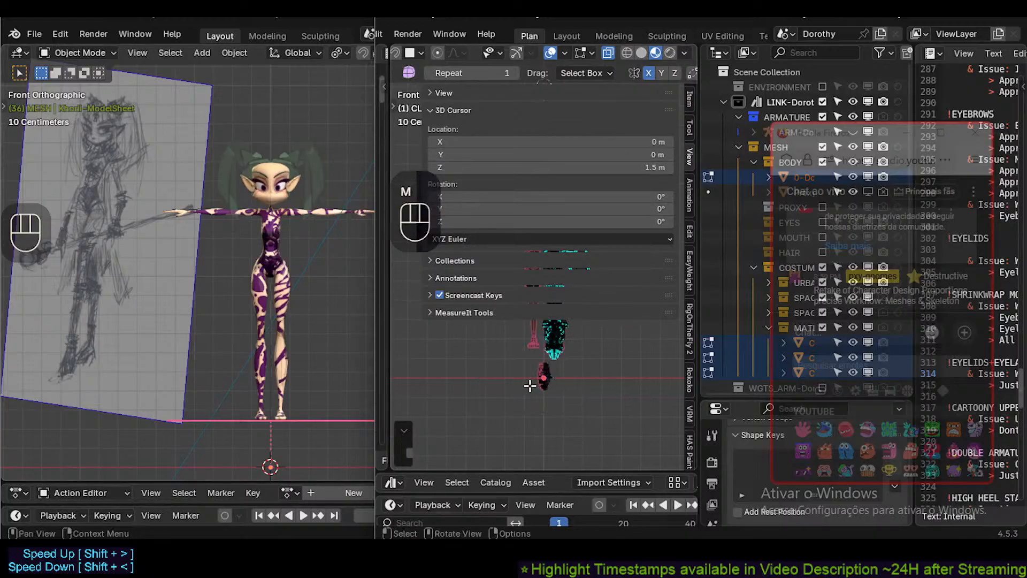
{"action": "key", "text": "n"}
{"action": "middle_click_drag", "start_coordinate": [556, 261], "coordinate": [601, 299], "text": "shift"}
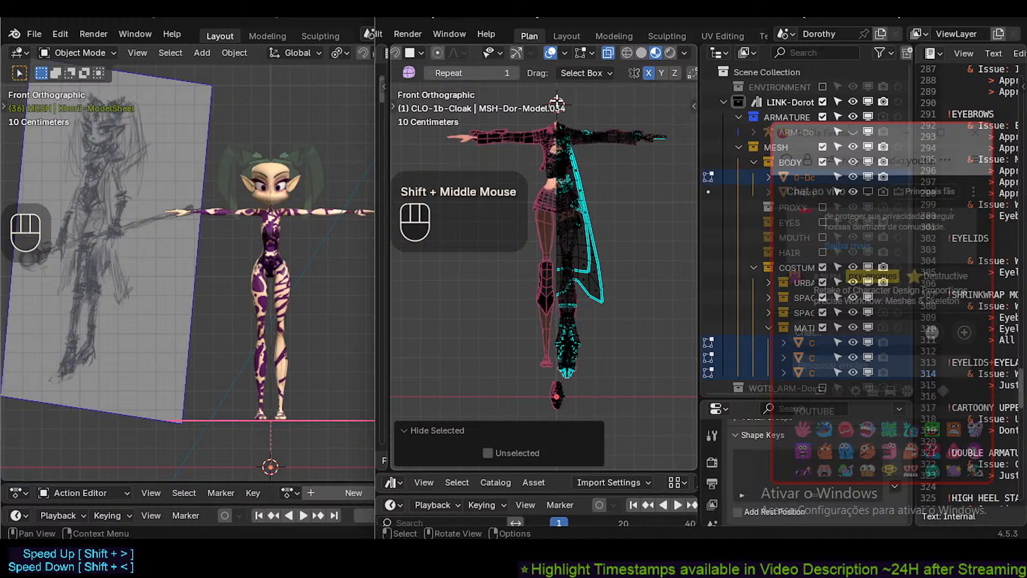
Try scaling all of Dorothy's visible vertices uniformly about the raised 3D cursor.
{"action": "key", "text": "a"}
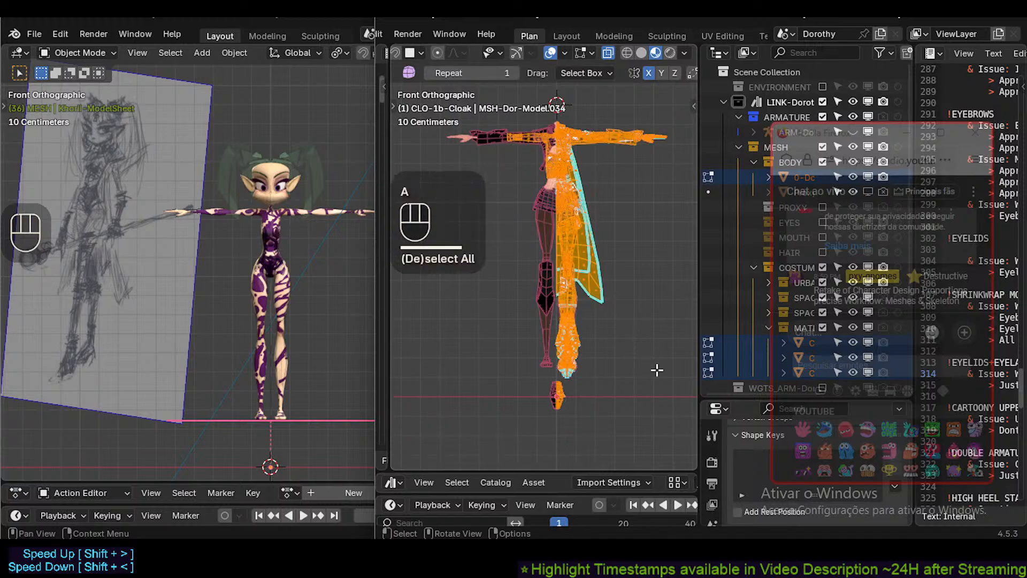
{"action": "key", "text": "1"}
{"action": "key", "text": "s"}
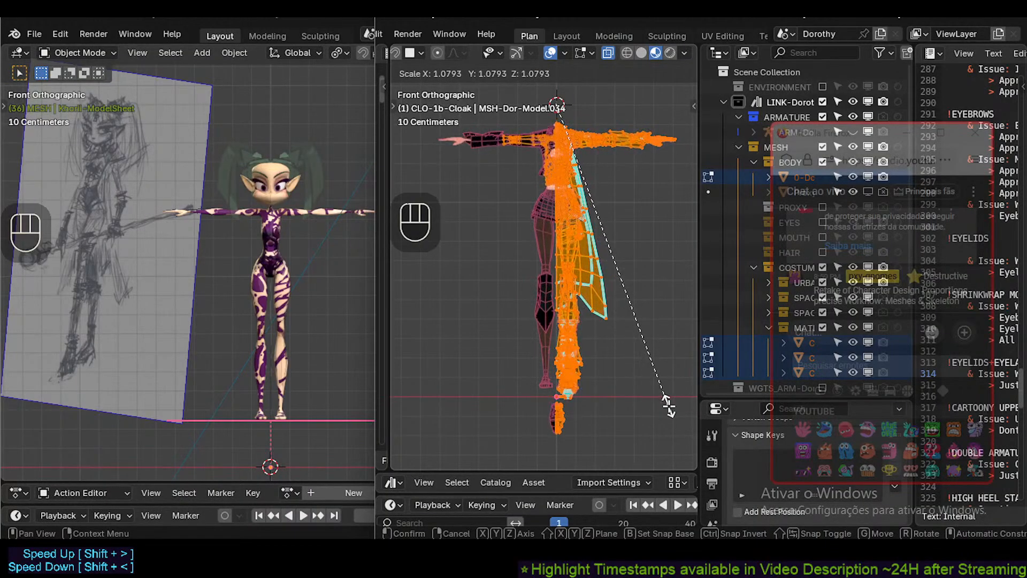
{"action": "key", "text": "Escape"}
{"action": "middle_click_drag", "start_coordinate": [611, 351], "coordinate": [610, 362], "text": "shift"}
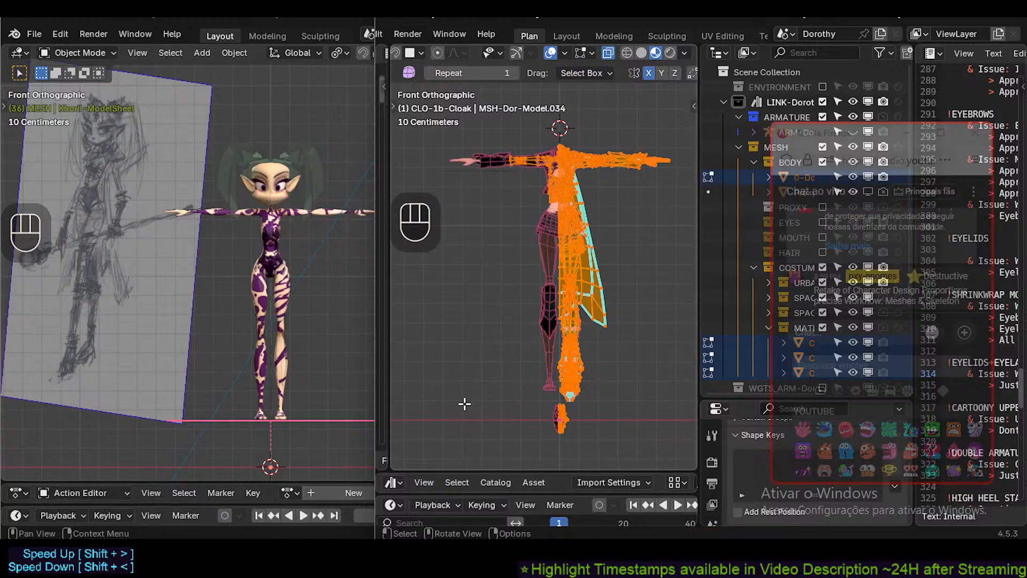
{"action": "key", "text": "alt+a"}
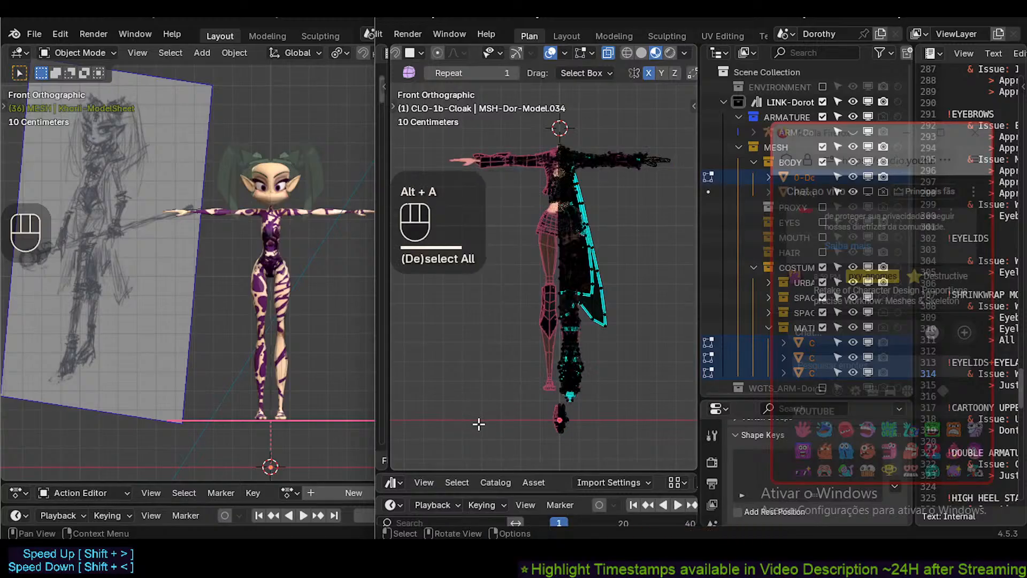
{"action": "key", "text": "b"}
{"action": "left_click_drag", "start_coordinate": [471, 425], "coordinate": [602, 179]}
{"action": "key", "text": "alt+a"}
Box-select the small separate geometry at the world origin below Dorothy's feet and hide it.
{"action": "scroll", "coordinate": [578, 403], "scroll_direction": "up", "scroll_amount": 4}
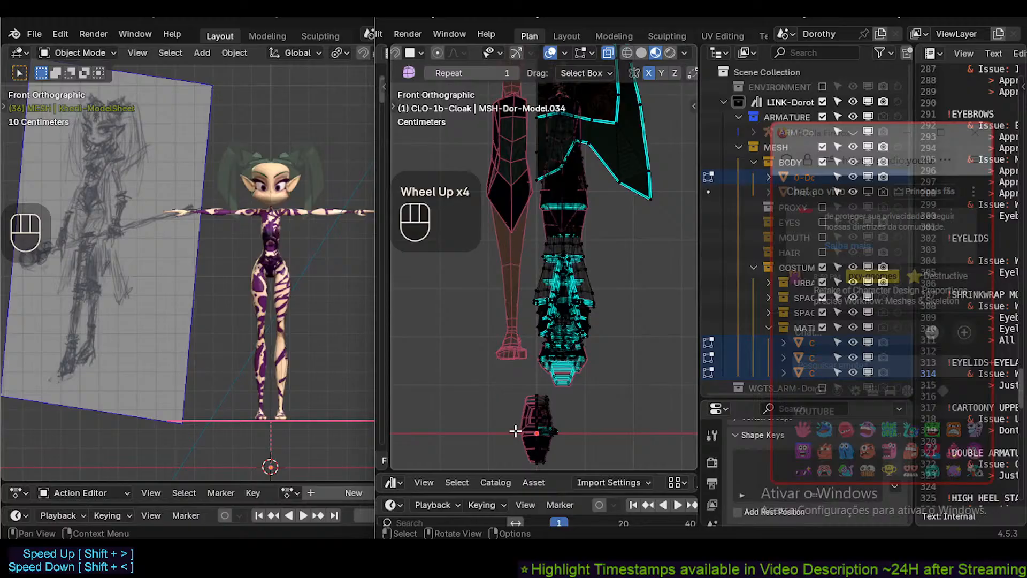
{"action": "key", "text": "b"}
{"action": "left_click_drag", "start_coordinate": [509, 468], "coordinate": [557, 391]}
{"action": "key", "text": "h"}
{"action": "scroll", "coordinate": [555, 401], "scroll_direction": "down", "scroll_amount": 3}
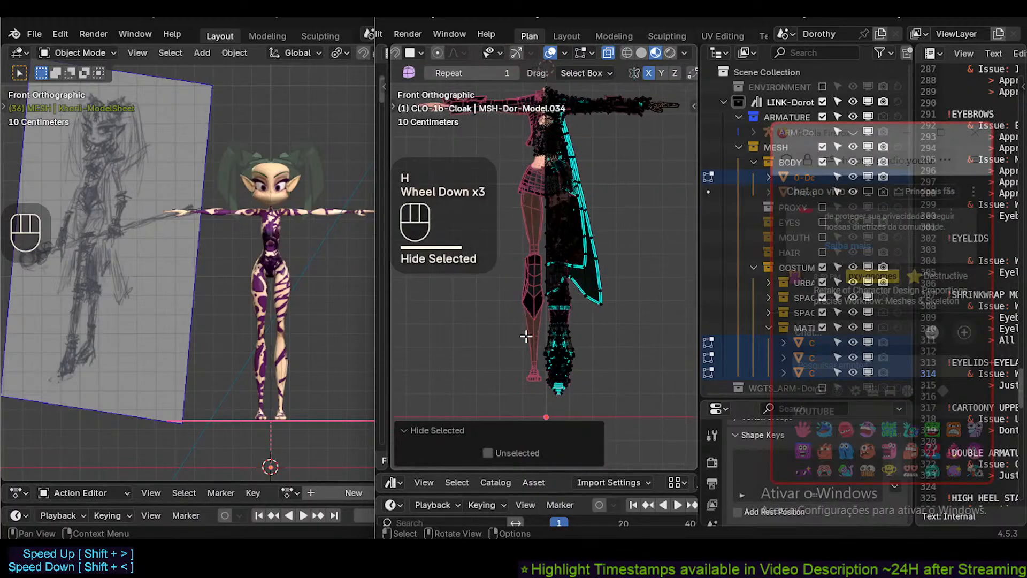
Box-select Dorothy's leg, hip and lower torso geometry, including the hanging part of the cloak.
{"action": "middle_click_drag", "start_coordinate": [526, 335], "coordinate": [553, 379], "text": "shift"}
{"action": "key", "text": "b"}
{"action": "left_click_drag", "start_coordinate": [530, 409], "coordinate": [627, 205]}
{"action": "scroll", "coordinate": [595, 247], "scroll_direction": "up", "scroll_amount": 3}
{"action": "middle_click_drag", "start_coordinate": [594, 247], "coordinate": [572, 325], "text": "shift"}
{"action": "scroll", "coordinate": [583, 290], "scroll_direction": "up", "scroll_amount": 4}
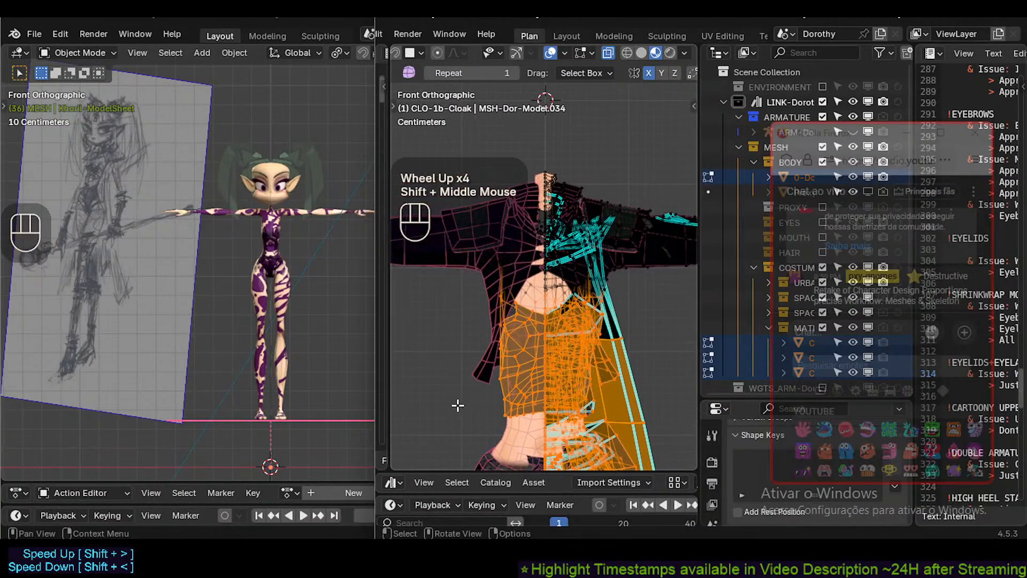
Extend the box selection over Dorothy's chest, shoulders and neck, leaving the outer arm and hand unselected.
{"action": "key", "text": "b"}
{"action": "left_click_drag", "start_coordinate": [435, 407], "coordinate": [660, 142]}
{"action": "middle_click_drag", "start_coordinate": [660, 142], "coordinate": [642, 241], "text": "shift"}
{"action": "scroll", "coordinate": [519, 274], "scroll_direction": "down", "scroll_amount": 2}
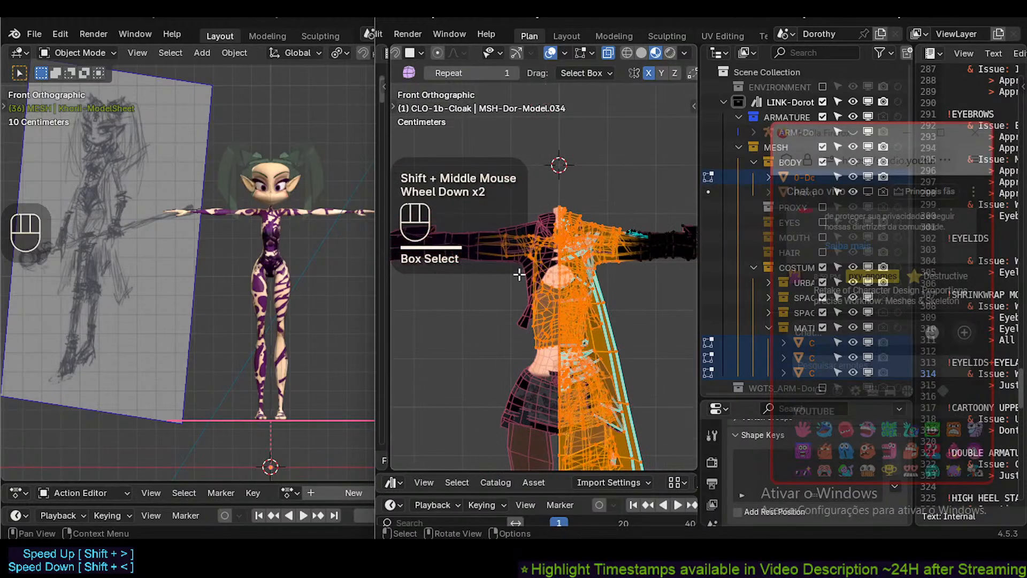
{"action": "scroll", "coordinate": [519, 274], "scroll_direction": "down", "scroll_amount": 2}
{"action": "middle_click_drag", "start_coordinate": [588, 267], "coordinate": [601, 299], "text": "shift"}
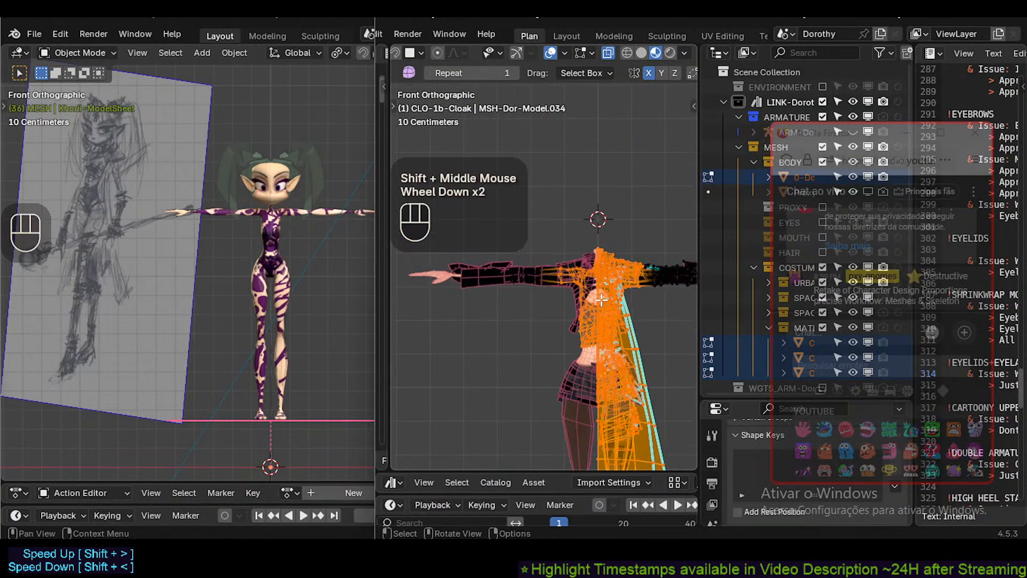
Try extending the box selection along Dorothy's outstretched arm.
{"action": "scroll", "coordinate": [599, 297], "scroll_direction": "up", "scroll_amount": 3}
{"action": "scroll", "coordinate": [545, 264], "scroll_direction": "down", "scroll_amount": 2}
{"action": "middle_click_drag", "start_coordinate": [515, 271], "coordinate": [498, 286], "text": "shift"}
{"action": "scroll", "coordinate": [498, 286], "scroll_direction": "down", "scroll_amount": 1}
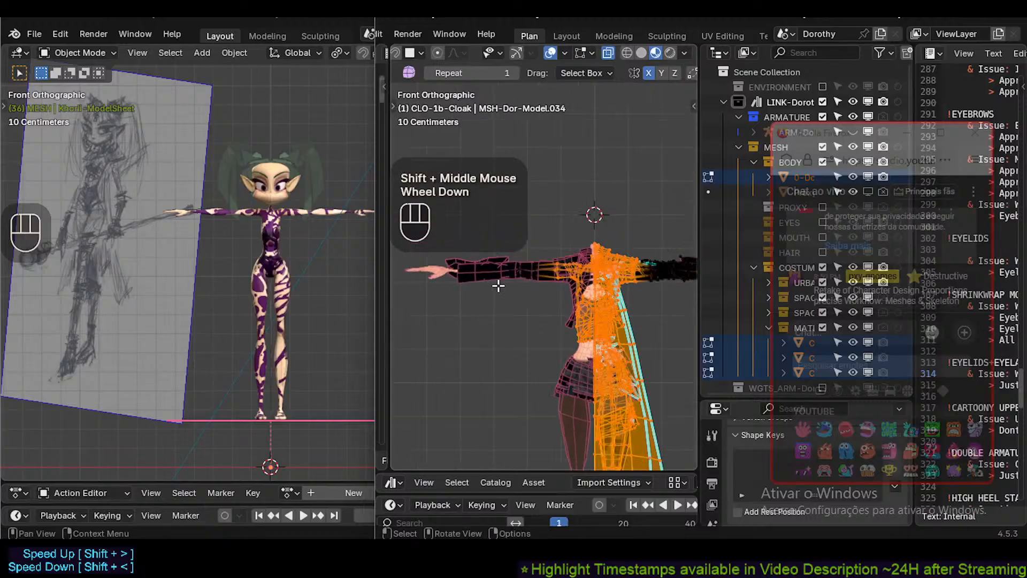
{"action": "scroll", "coordinate": [498, 286], "scroll_direction": "down", "scroll_amount": 1}
{"action": "key", "text": "b"}
{"action": "left_click_drag", "start_coordinate": [419, 297], "coordinate": [564, 222]}
{"action": "middle_click_drag", "start_coordinate": [607, 279], "coordinate": [567, 286], "text": "shift"}
{"action": "scroll", "coordinate": [563, 289], "scroll_direction": "up", "scroll_amount": 5}
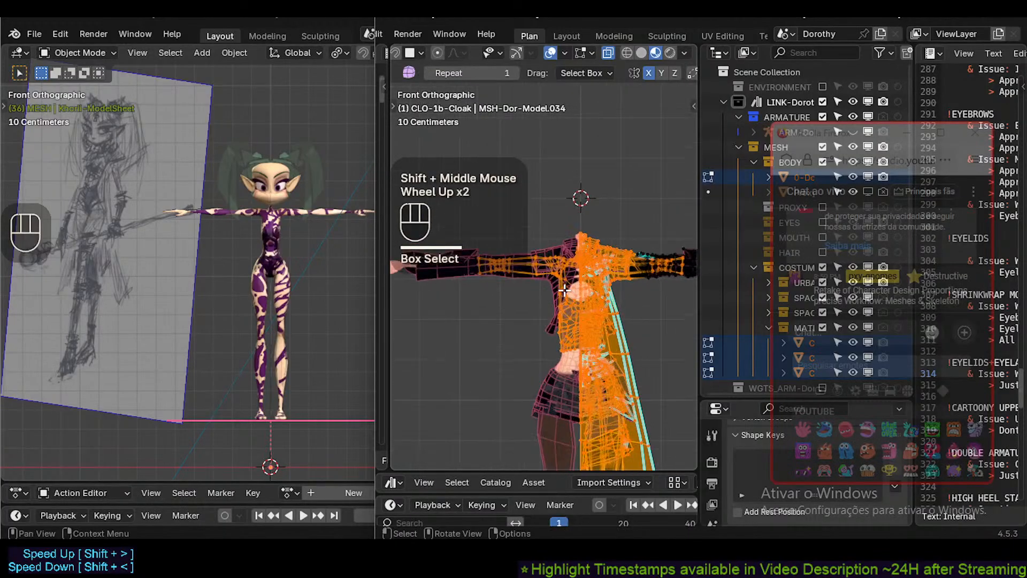
{"action": "scroll", "coordinate": [512, 247], "scroll_direction": "down", "scroll_amount": 2}
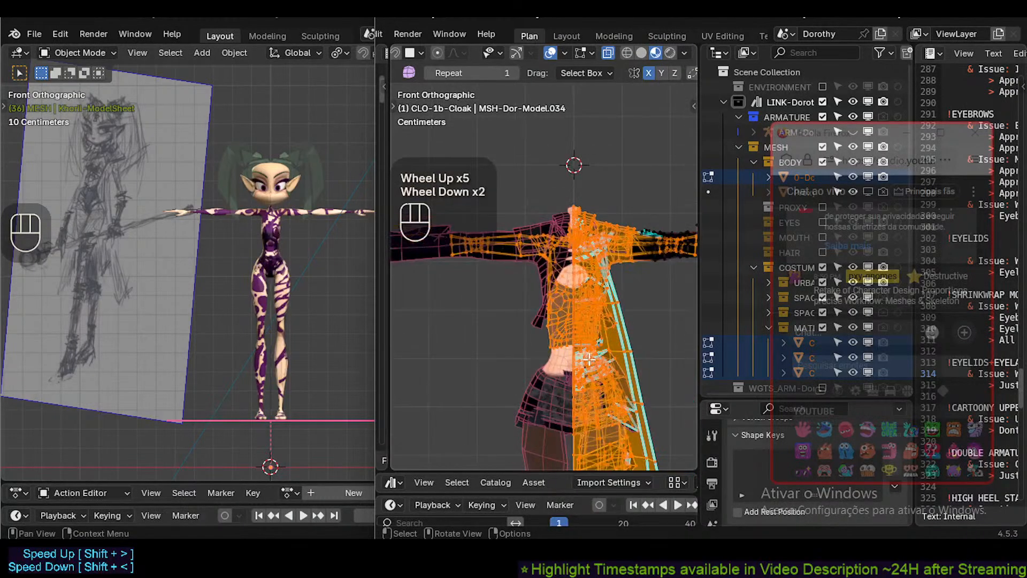
Undo the last box selections over Dorothy's arm, shoulders and neck, keeping the legs, lower torso and hanging cloak selected.
{"action": "key", "text": "ctrl+z"}
{"action": "key", "text": "ctrl+z"}
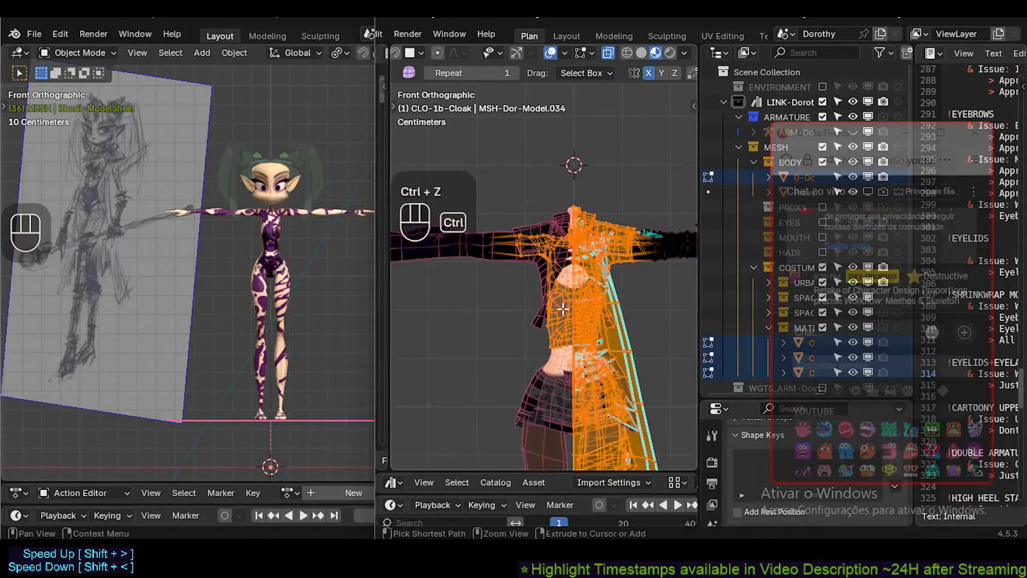
{"action": "middle_click_drag", "start_coordinate": [563, 309], "coordinate": [526, 308], "text": "shift"}
{"action": "scroll", "coordinate": [517, 298], "scroll_direction": "down", "scroll_amount": 2}
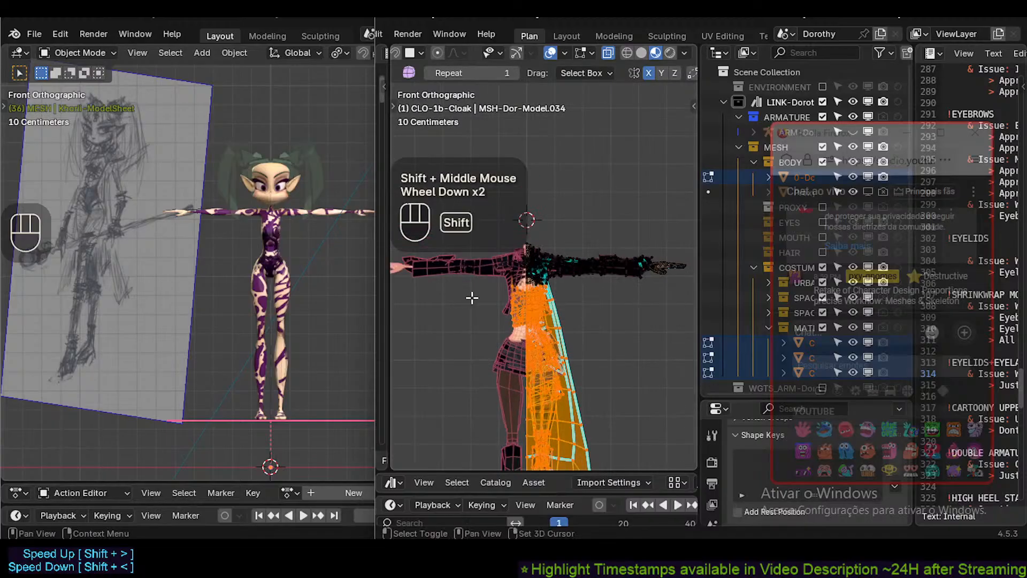
{"action": "middle_click_drag", "start_coordinate": [452, 302], "coordinate": [550, 340], "text": "shift"}
{"action": "key", "text": "alt+a"}
{"action": "key", "text": "ctrl+z"}
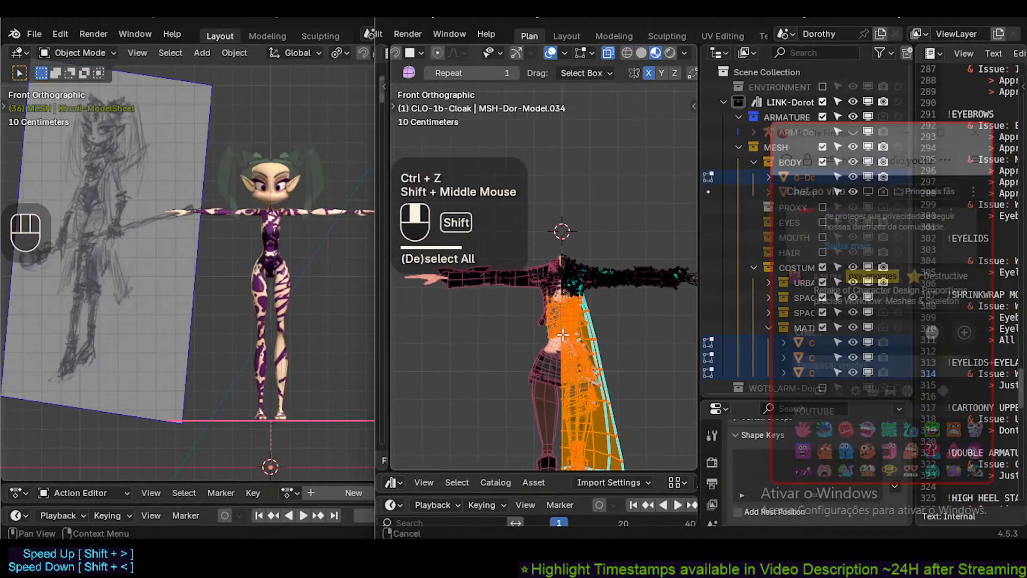
Try extending the box selection over Dorothy's chest and shoulders, and undo it.
{"action": "scroll", "coordinate": [562, 321], "scroll_direction": "up", "scroll_amount": 4}
{"action": "scroll", "coordinate": [562, 322], "scroll_direction": "up", "scroll_amount": 1}
{"action": "middle_click_drag", "start_coordinate": [534, 260], "coordinate": [510, 316], "text": "shift"}
{"action": "middle_click_drag", "start_coordinate": [614, 288], "coordinate": [502, 288], "text": "shift"}
{"action": "scroll", "coordinate": [598, 284], "scroll_direction": "down", "scroll_amount": 3}
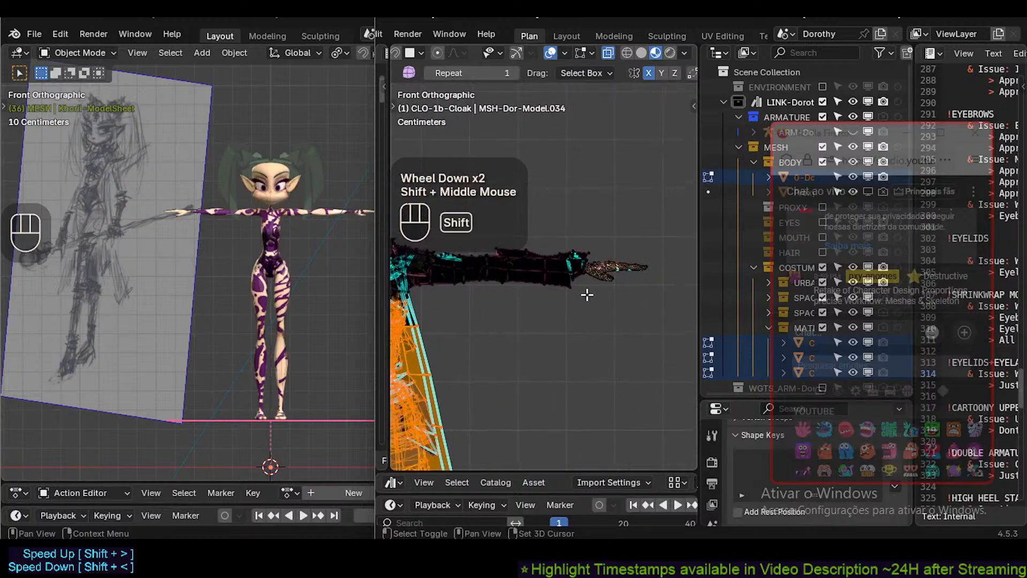
{"action": "middle_click_drag", "start_coordinate": [587, 291], "coordinate": [490, 381], "text": "shift"}
{"action": "scroll", "coordinate": [580, 317], "scroll_direction": "up", "scroll_amount": 3}
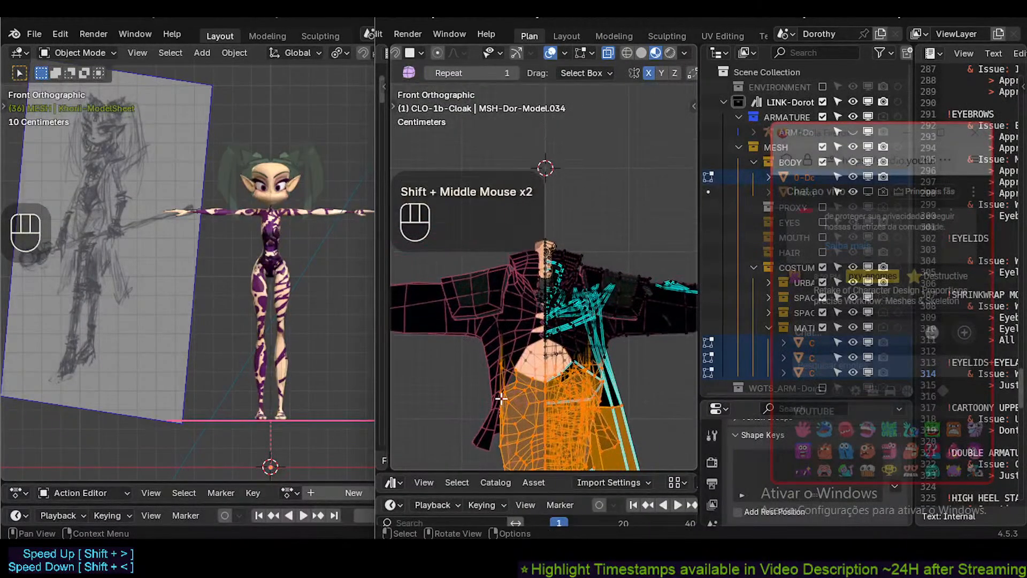
{"action": "key", "text": "b"}
{"action": "left_click_drag", "start_coordinate": [488, 394], "coordinate": [625, 261]}
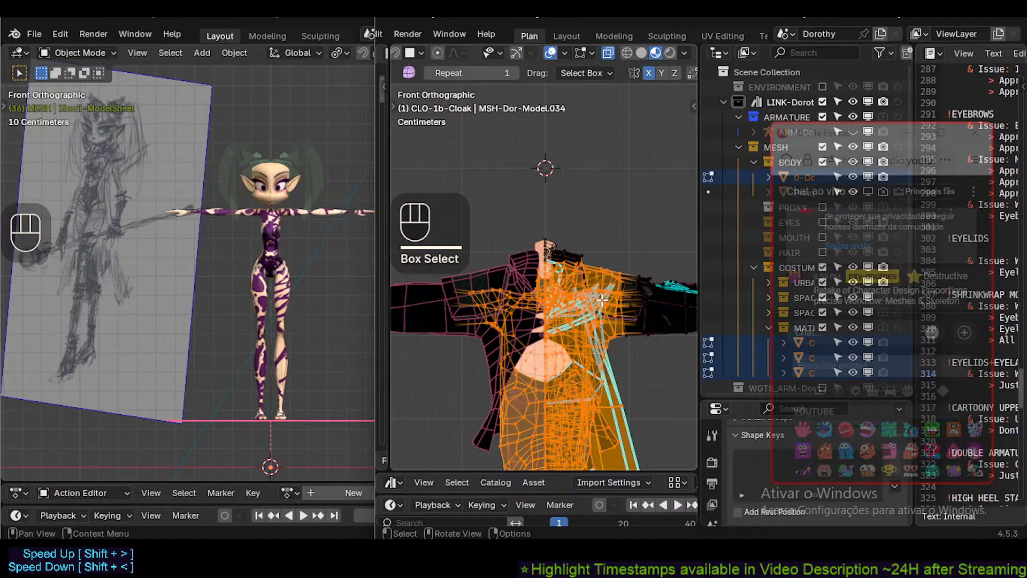
{"action": "middle_click_drag", "start_coordinate": [602, 301], "coordinate": [486, 276], "text": "shift"}
{"action": "scroll", "coordinate": [487, 276], "scroll_direction": "down", "scroll_amount": 2, "text": "shift"}
{"action": "middle_click_drag", "start_coordinate": [477, 315], "coordinate": [549, 333], "text": "shift"}
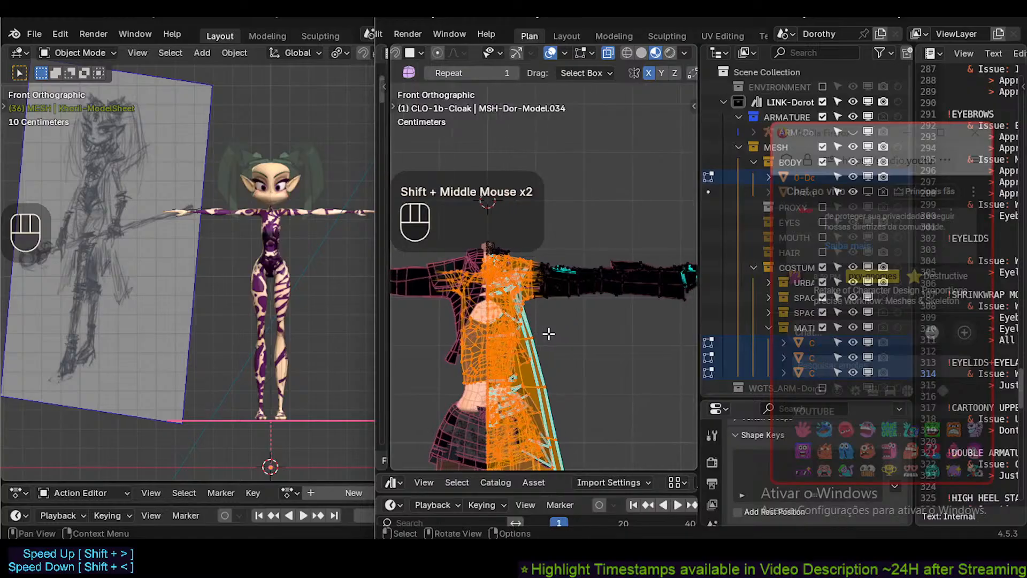
{"action": "key", "text": "ctrl+z"}
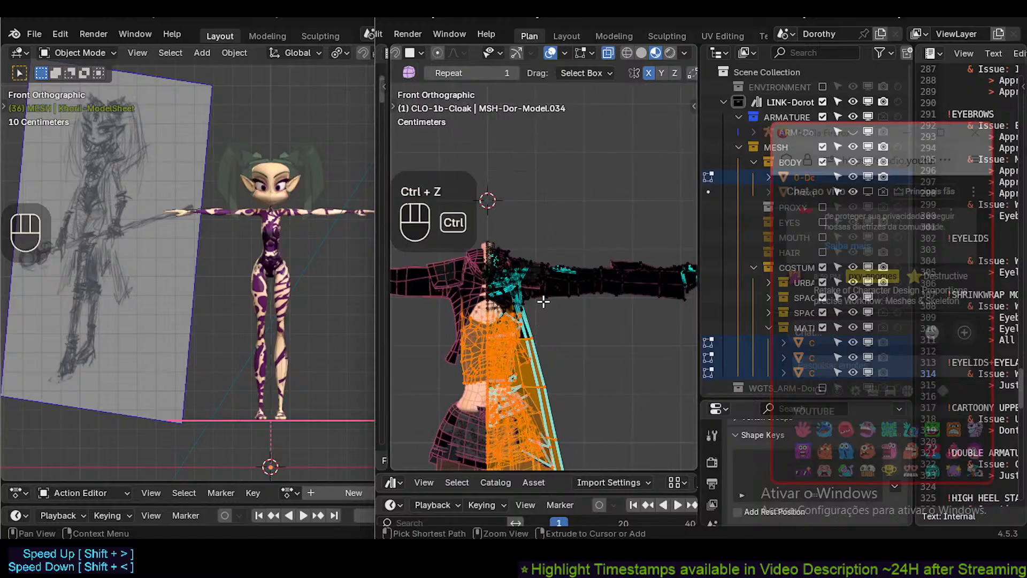
Extend the box selection up Dorothy's chest and a narrow central strip through the neck, leaving the shoulder and arm unselected.
{"action": "scroll", "coordinate": [498, 326], "scroll_direction": "up", "scroll_amount": 2}
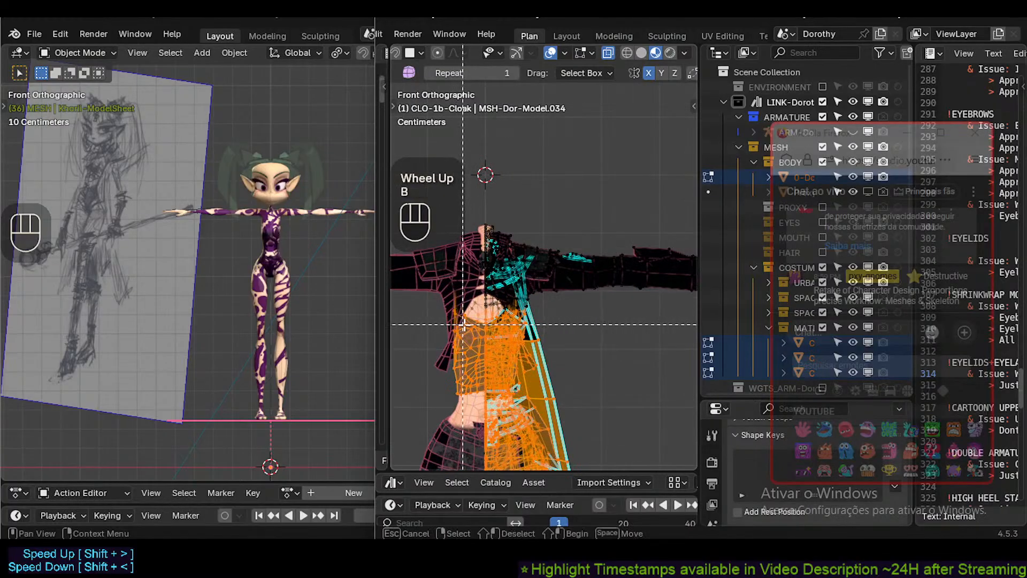
{"action": "key", "text": "b"}
{"action": "left_click_drag", "start_coordinate": [474, 323], "coordinate": [534, 294]}
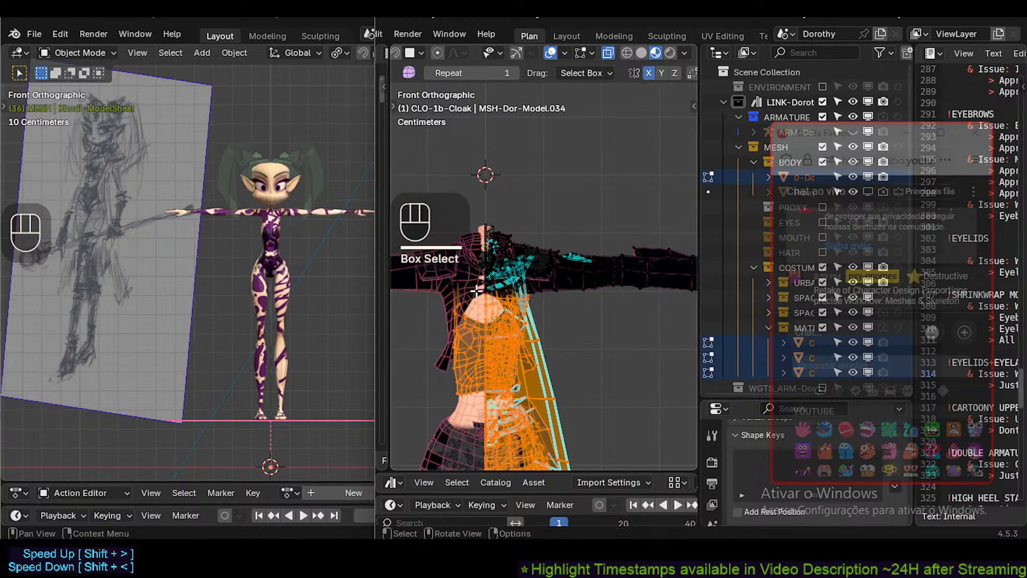
{"action": "scroll", "coordinate": [477, 291], "scroll_direction": "up", "scroll_amount": 2}
{"action": "key", "text": "b"}
{"action": "left_click_drag", "start_coordinate": [468, 313], "coordinate": [524, 176]}
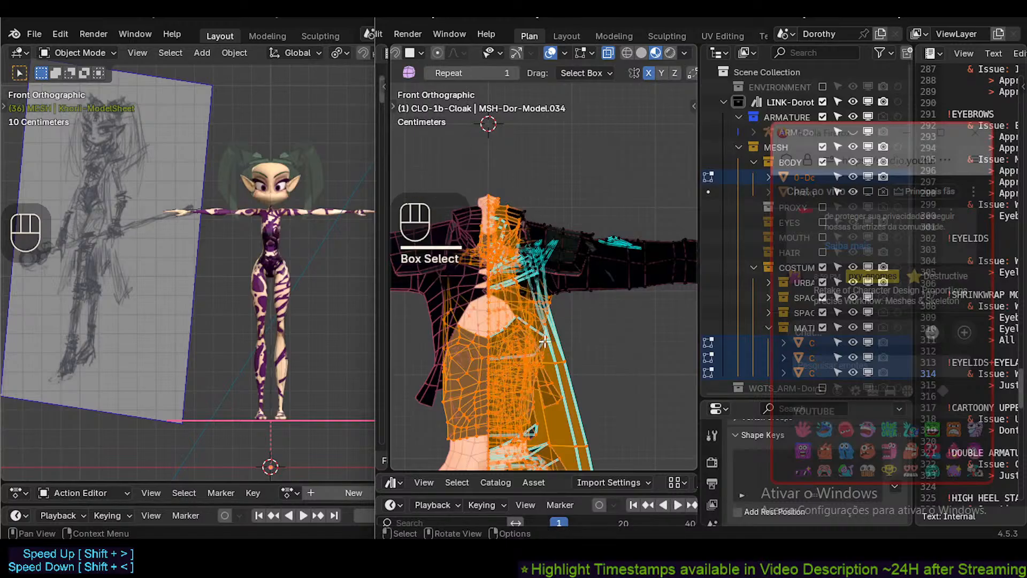
Turn on proportional editing with Smooth falloff and disable Connected Only.
{"action": "key", "text": "o"}
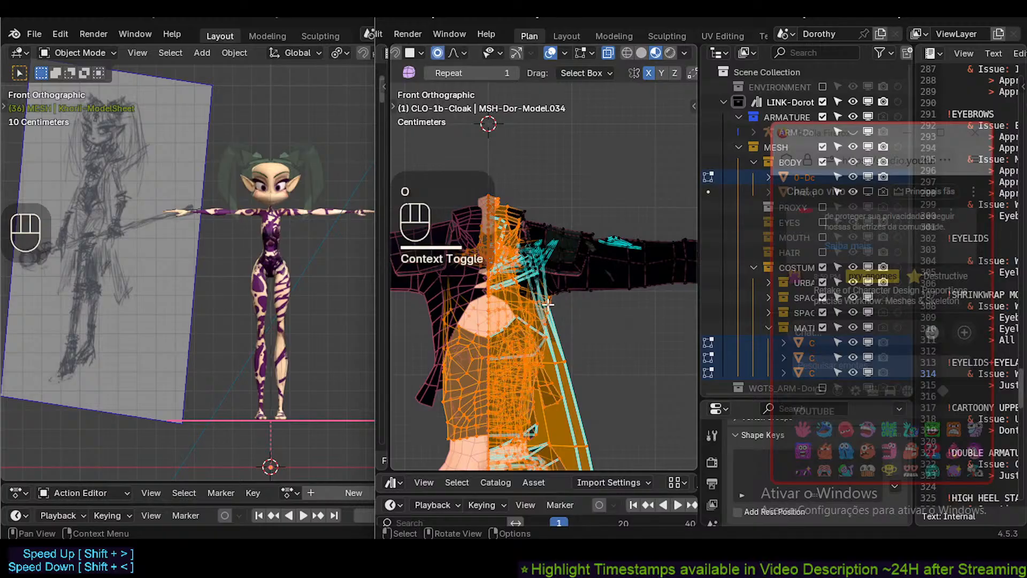
{"action": "scroll", "coordinate": [547, 303], "scroll_direction": "down", "scroll_amount": 2}
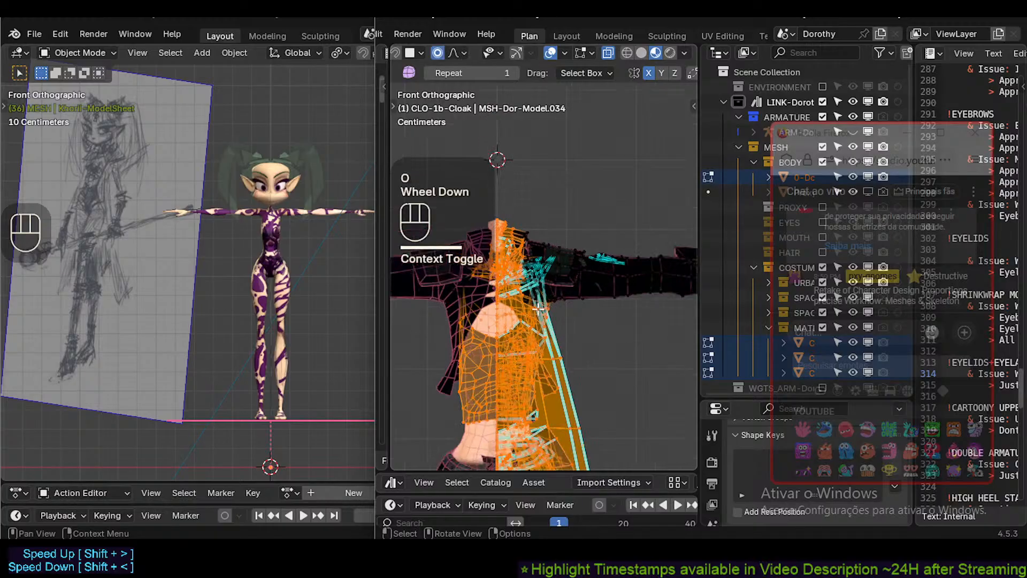
{"action": "left_click", "coordinate": [464, 54]}
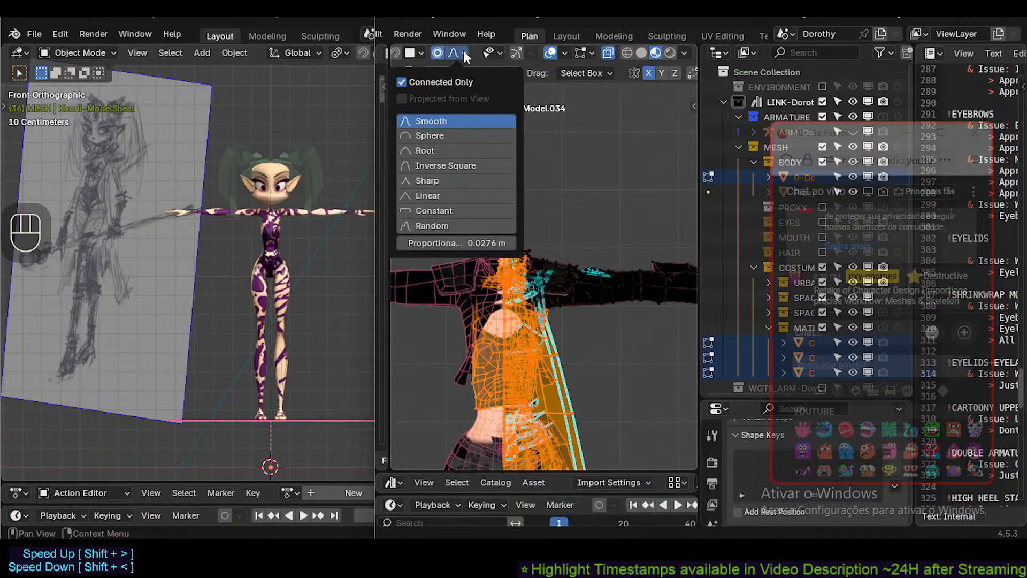
{"action": "left_click", "coordinate": [413, 83]}
Try scaling the selected body and cloak geometry down uniformly about the 3D cursor with proportional editing.
{"action": "middle_click_drag", "start_coordinate": [561, 402], "coordinate": [600, 263], "text": "shift"}
{"action": "scroll", "coordinate": [585, 268], "scroll_direction": "down", "scroll_amount": 3}
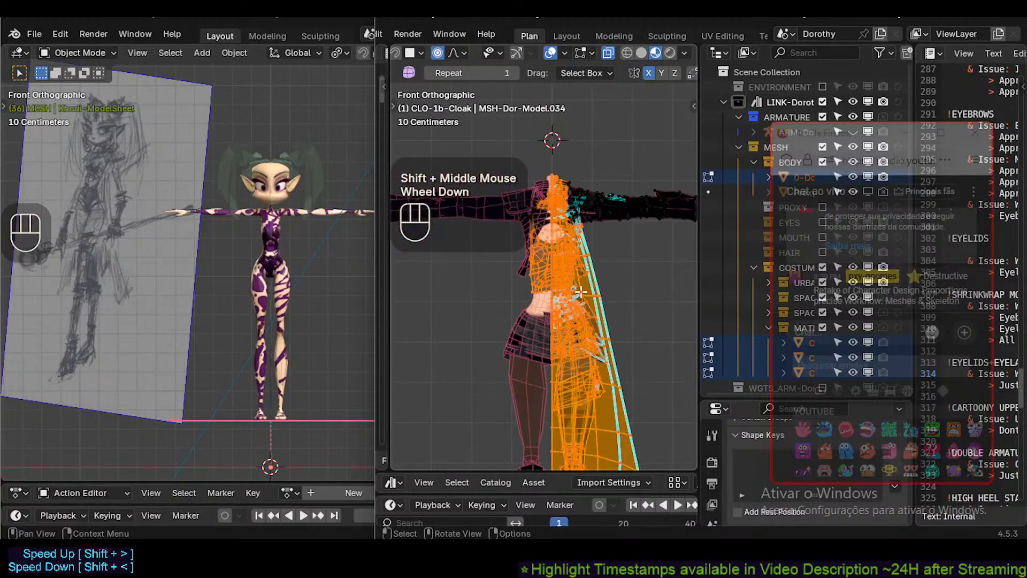
{"action": "middle_click_drag", "start_coordinate": [580, 297], "coordinate": [556, 302], "text": "shift"}
{"action": "scroll", "coordinate": [571, 313], "scroll_direction": "down", "scroll_amount": 1}
{"action": "scroll", "coordinate": [556, 302], "scroll_direction": "down", "scroll_amount": 1}
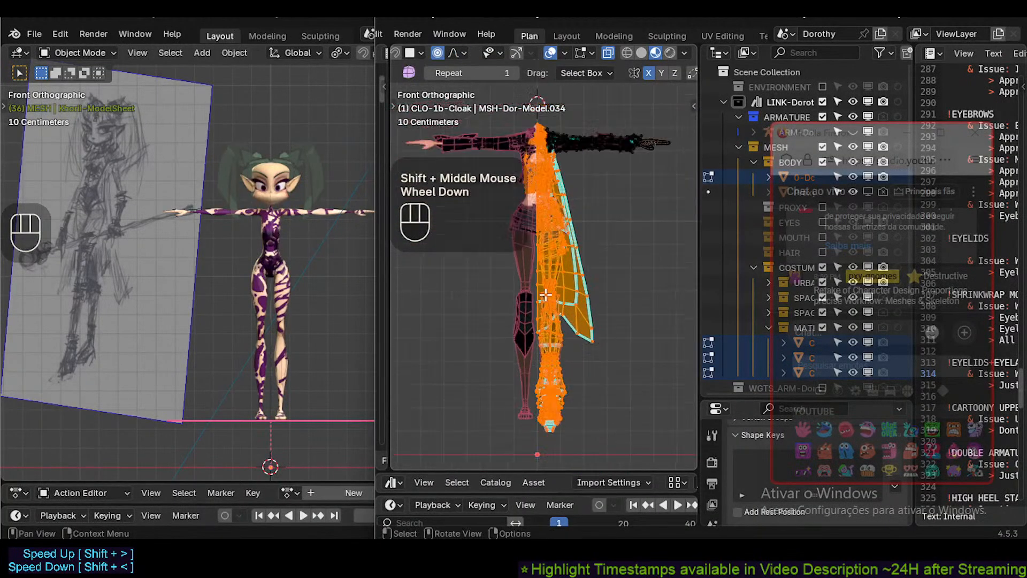
{"action": "key", "text": "s"}
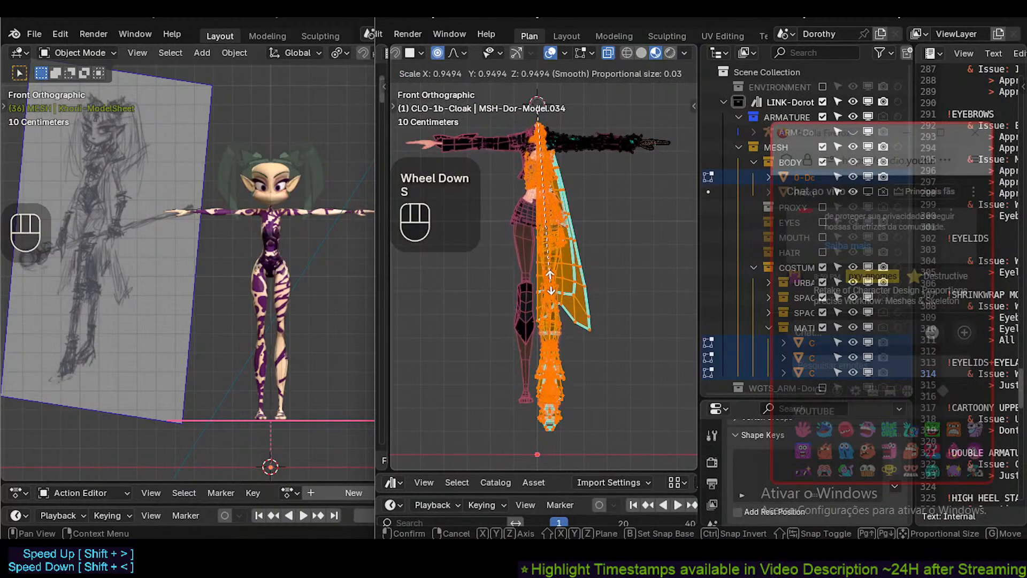
{"action": "key", "text": "Escape"}
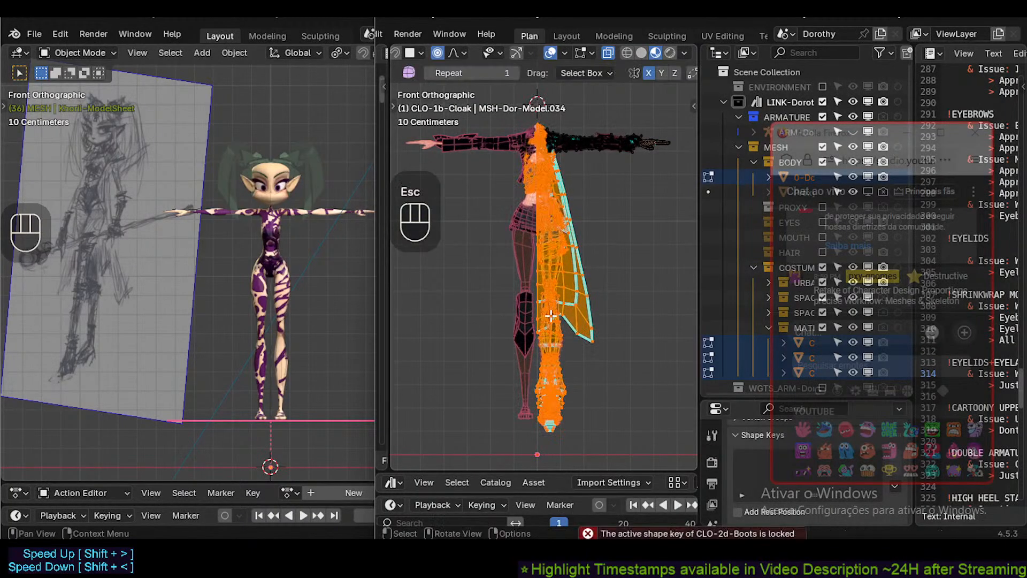
Try scaling the selected geometry along global Y and global Z about the 3D cursor.
{"action": "key", "text": "s"}
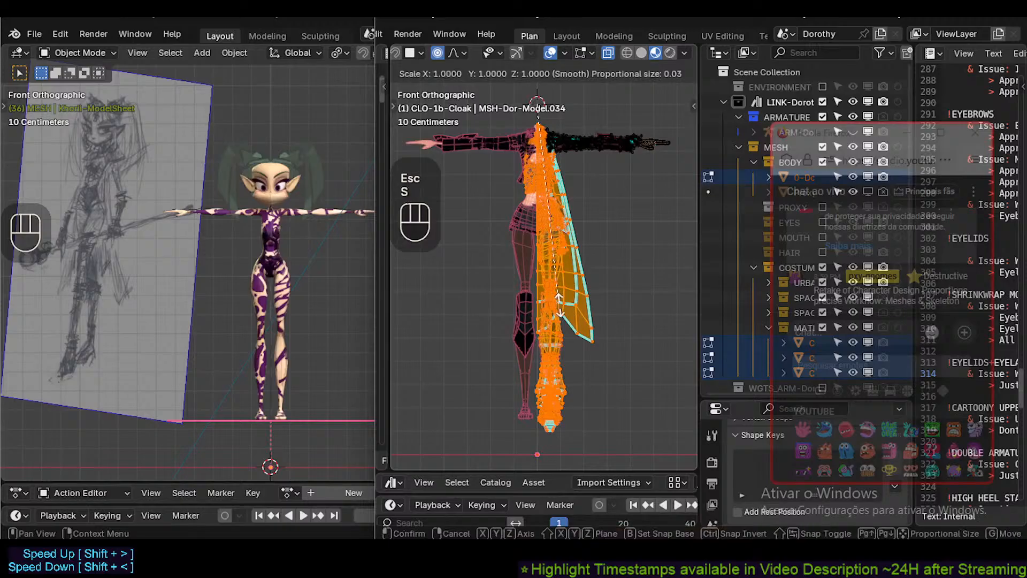
{"action": "key", "text": "y"}
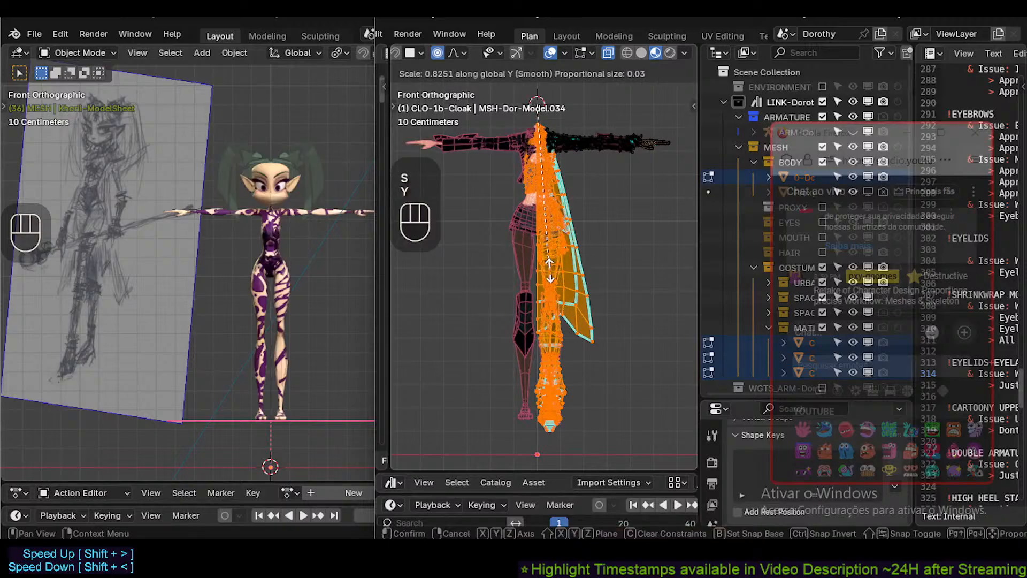
{"action": "key", "text": "z"}
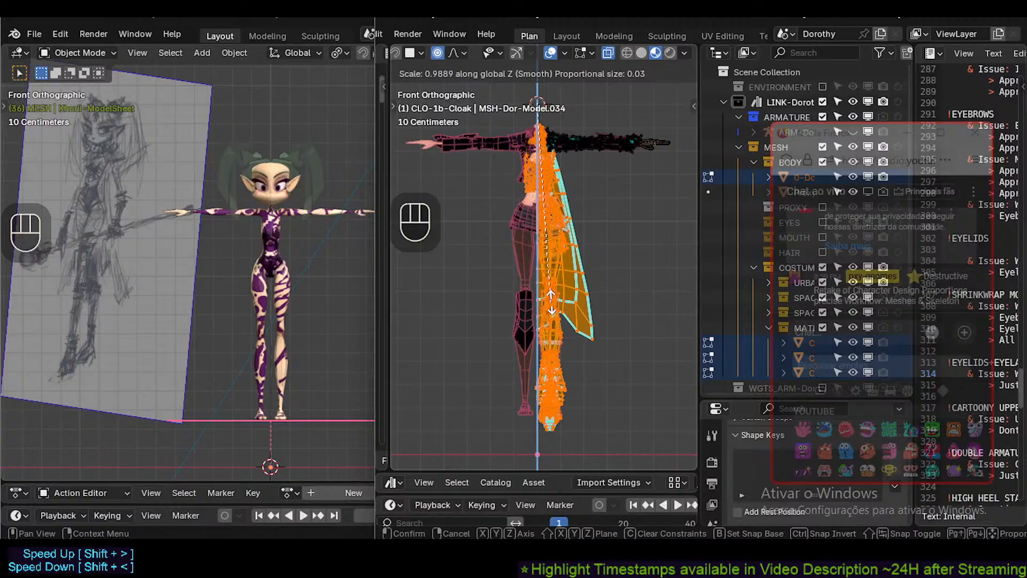
{"action": "key", "text": "Escape"}
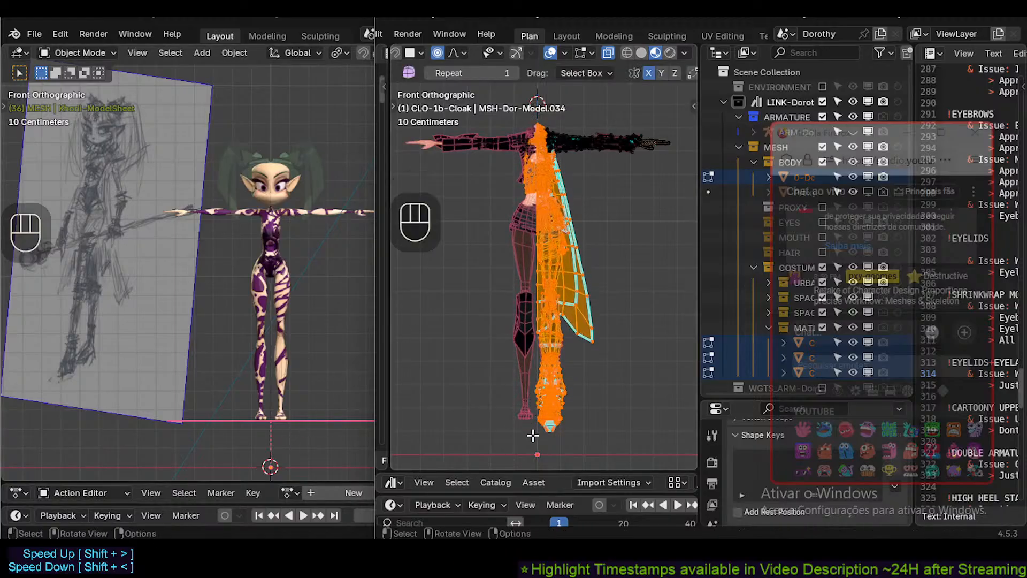
Examine how Dorothy's body is placed between the 3D cursor above the neck and the feet near the ground line.
{"action": "middle_click_drag", "start_coordinate": [517, 435], "coordinate": [537, 409], "text": "shift"}
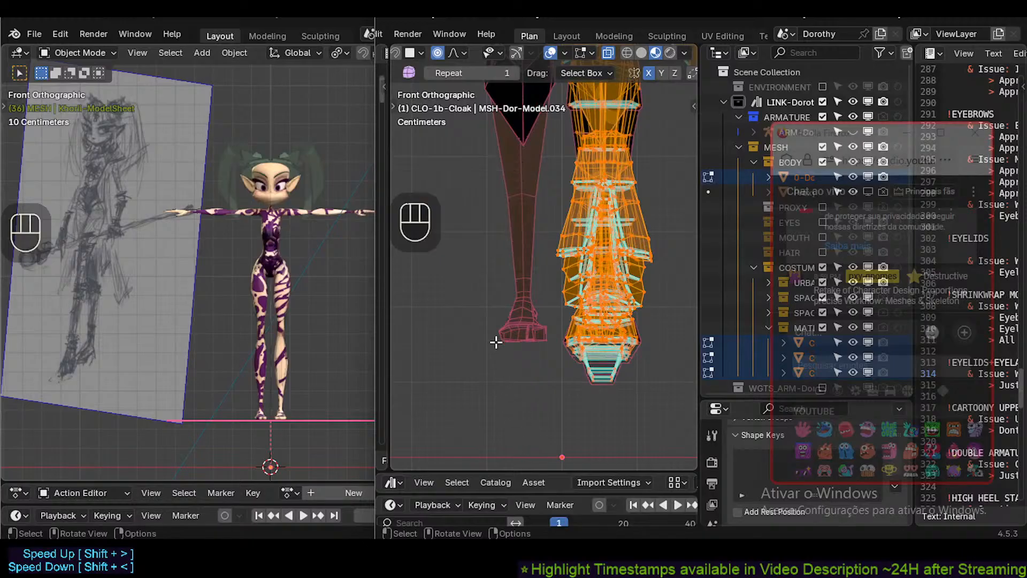
{"action": "scroll", "coordinate": [516, 126], "scroll_direction": "down", "scroll_amount": 4}
{"action": "middle_click_drag", "start_coordinate": [514, 102], "coordinate": [556, 309], "text": "shift"}
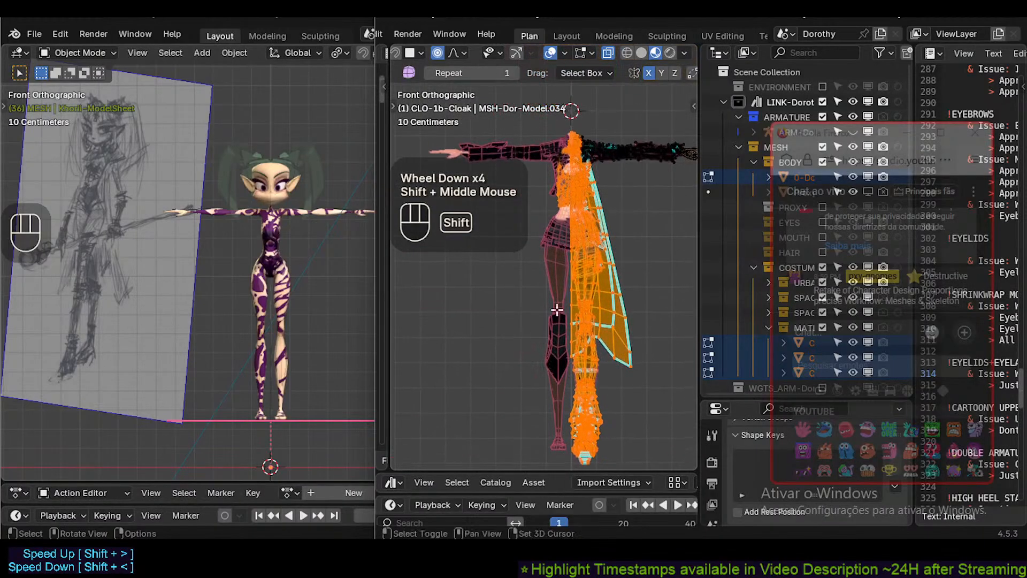
{"action": "middle_click_drag", "start_coordinate": [571, 95], "coordinate": [560, 212], "text": "shift"}
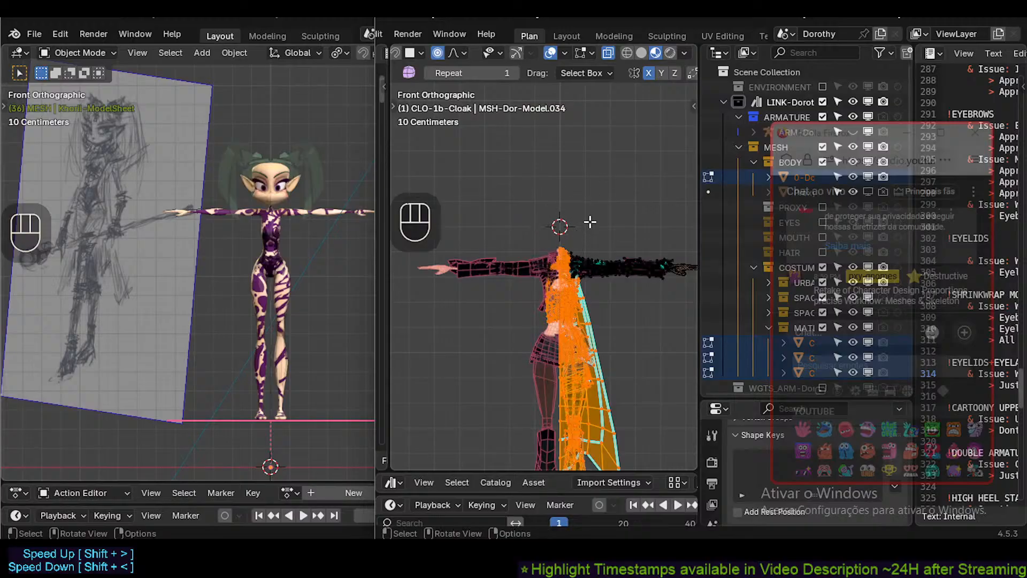
{"action": "middle_click_drag", "start_coordinate": [574, 205], "coordinate": [554, 173], "text": "shift"}
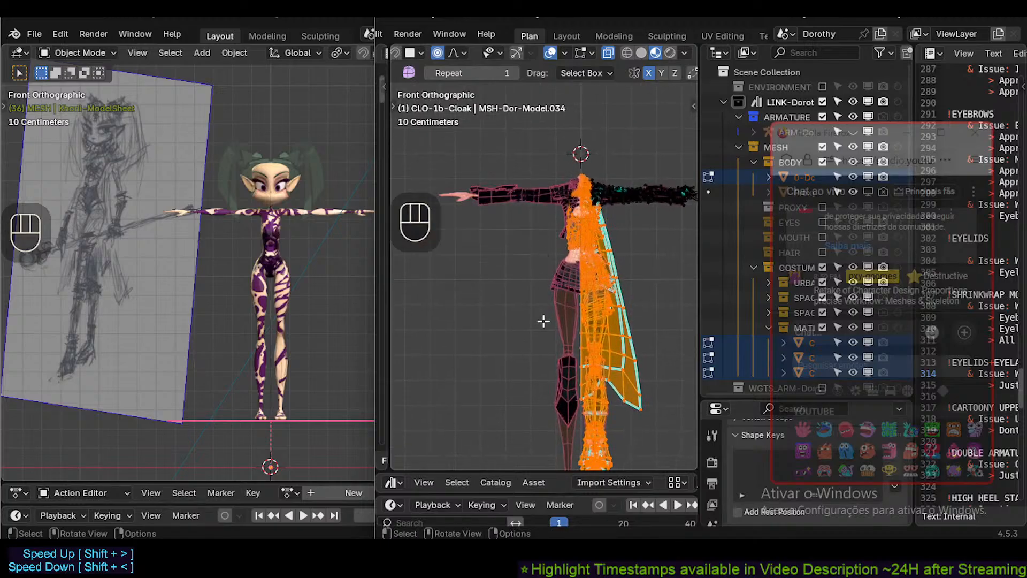
{"action": "middle_click_drag", "start_coordinate": [544, 379], "coordinate": [550, 338], "text": "shift"}
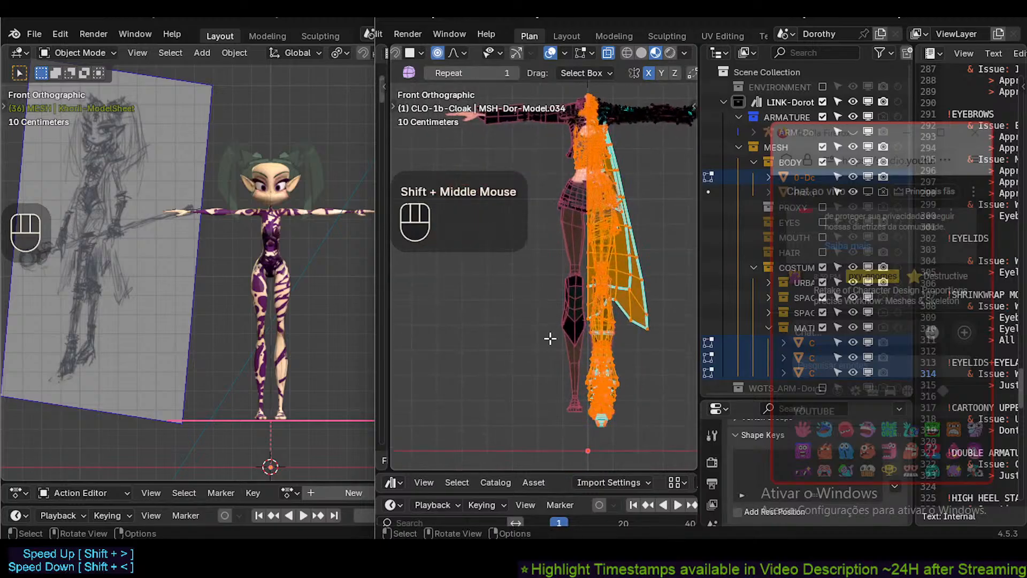
{"action": "middle_click_drag", "start_coordinate": [547, 446], "coordinate": [541, 358], "text": "shift"}
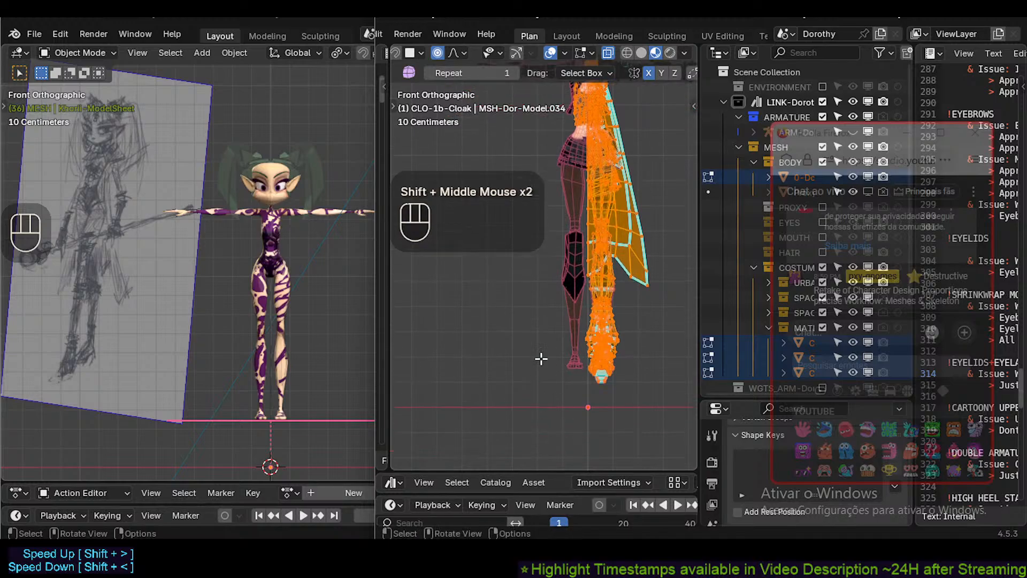
{"action": "scroll", "coordinate": [542, 359], "scroll_direction": "up", "scroll_amount": 3}
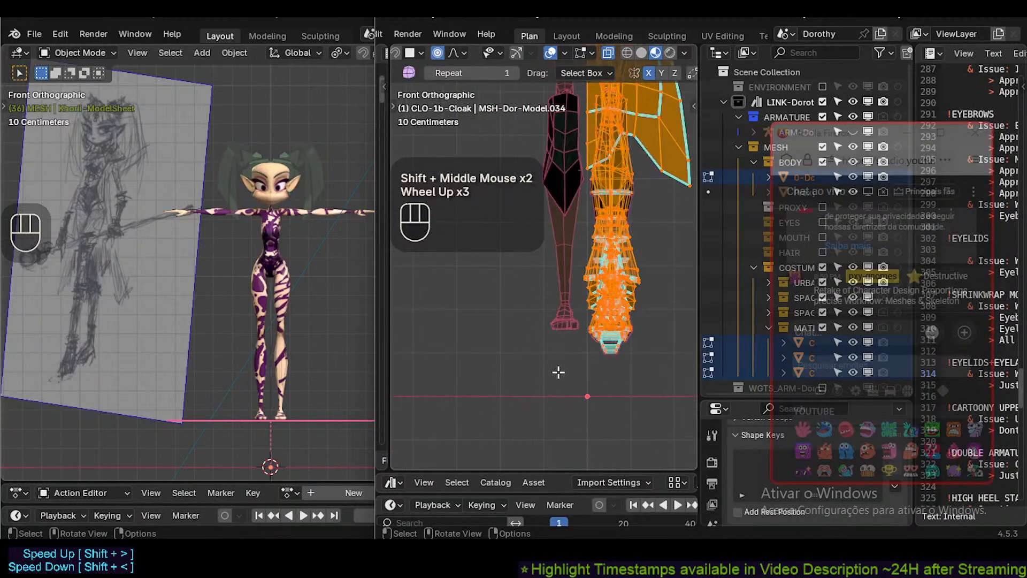
{"action": "scroll", "coordinate": [558, 372], "scroll_direction": "up", "scroll_amount": 1}
{"action": "middle_click_drag", "start_coordinate": [556, 372], "coordinate": [540, 354], "text": "shift"}
{"action": "scroll", "coordinate": [532, 358], "scroll_direction": "up", "scroll_amount": 2}
{"action": "scroll", "coordinate": [537, 323], "scroll_direction": "down", "scroll_amount": 1}
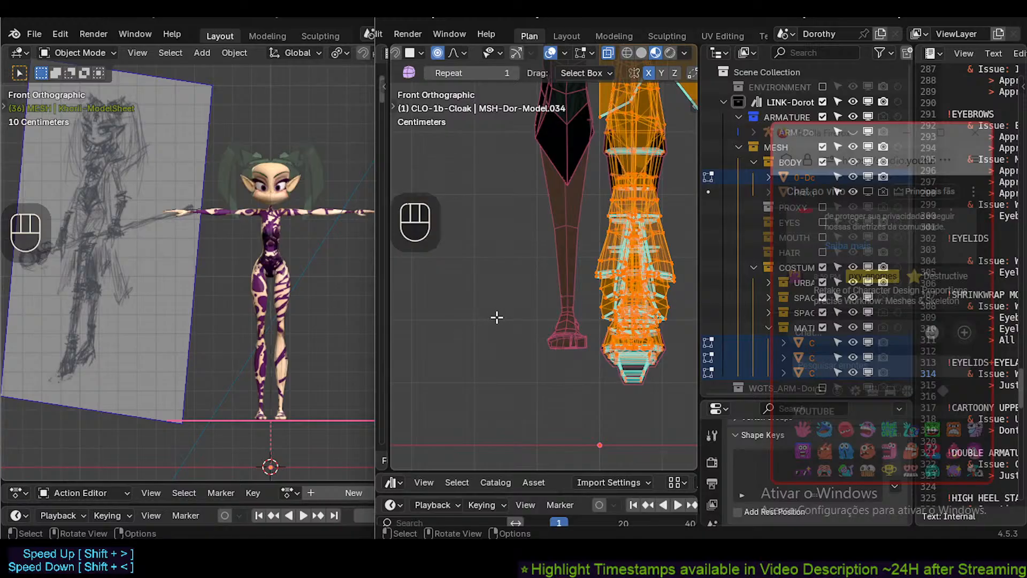
Try box-selecting the area around Dorothy's outstretched hand on the mirrored side.
{"action": "scroll", "coordinate": [495, 316], "scroll_direction": "down", "scroll_amount": 2}
{"action": "middle_click_drag", "start_coordinate": [512, 282], "coordinate": [548, 282], "text": "shift"}
{"action": "scroll", "coordinate": [529, 282], "scroll_direction": "down", "scroll_amount": 2}
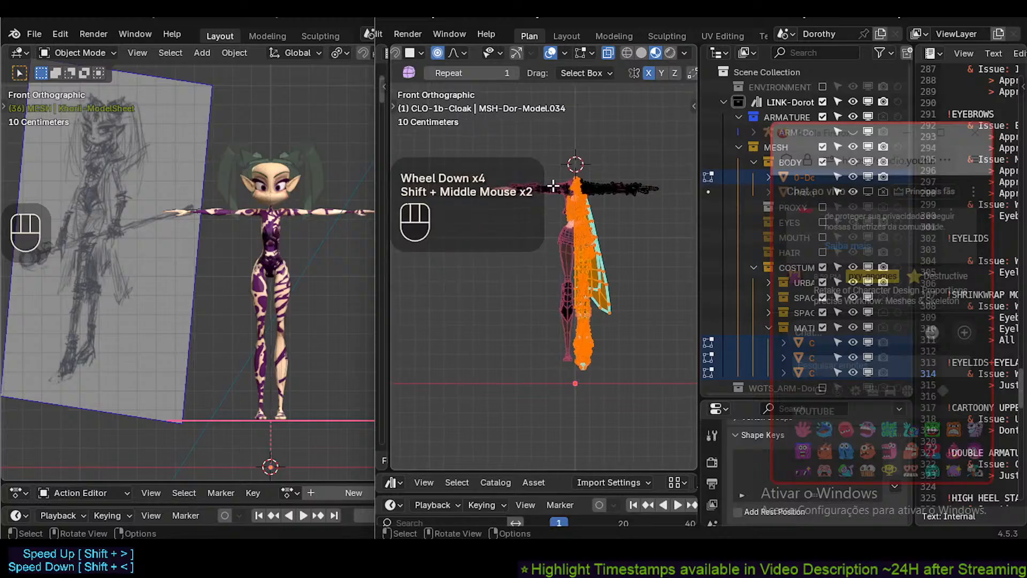
{"action": "key", "text": "b"}
{"action": "left_click_drag", "start_coordinate": [502, 146], "coordinate": [536, 231]}
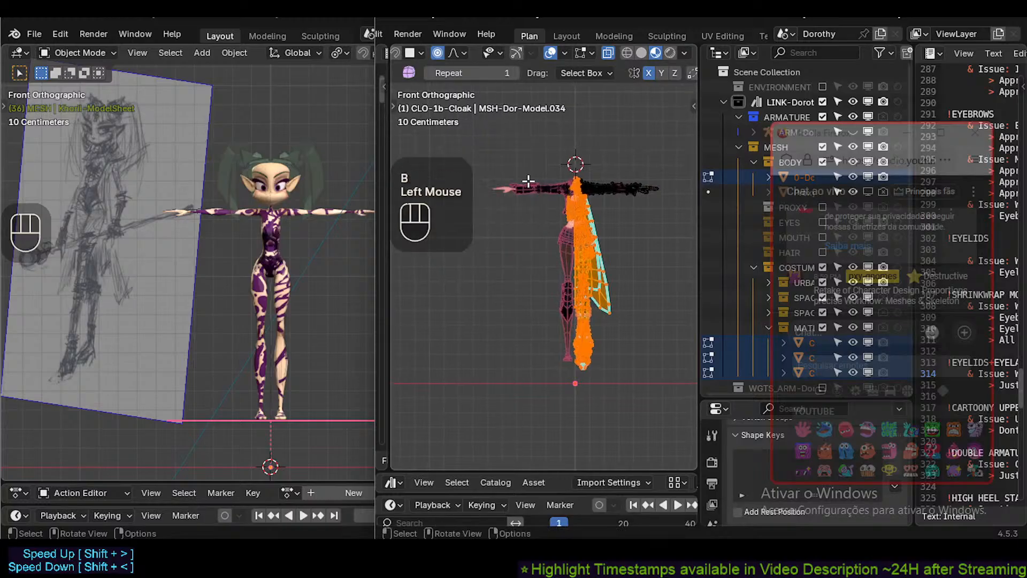
Try revealing the hidden head geometry, and undo the reveal.
{"action": "scroll", "coordinate": [537, 161], "scroll_direction": "up", "scroll_amount": 1}
{"action": "key", "text": "b"}
{"action": "left_click_drag", "start_coordinate": [517, 140], "coordinate": [550, 175]}
{"action": "key", "text": "alt+h"}
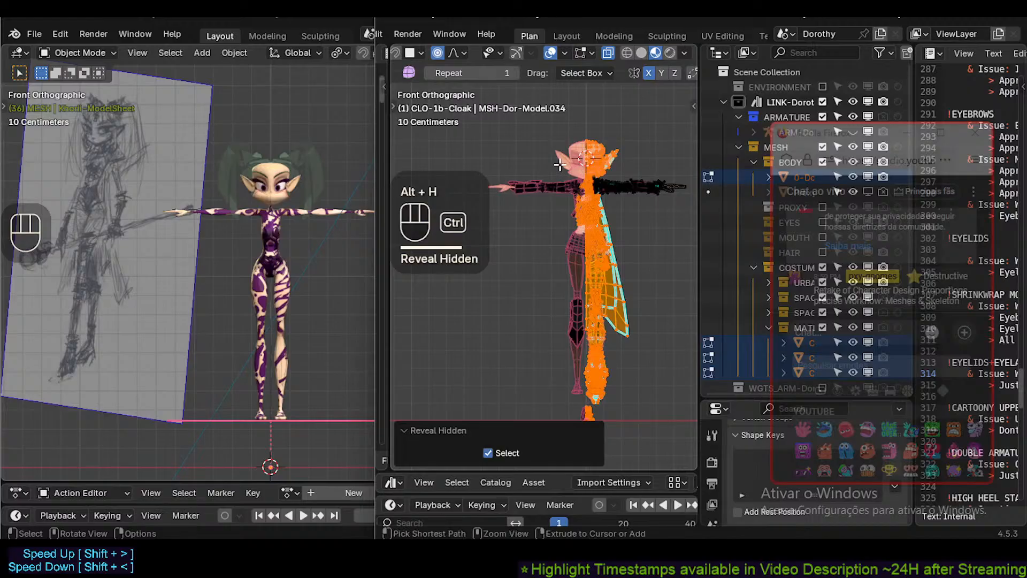
{"action": "key", "text": "ctrl+z"}
Try box-selecting a narrow vertical region across the mirrored side's arm, reaching down beside the legs.
{"action": "key", "text": "b"}
{"action": "left_click_drag", "start_coordinate": [518, 140], "coordinate": [552, 385]}
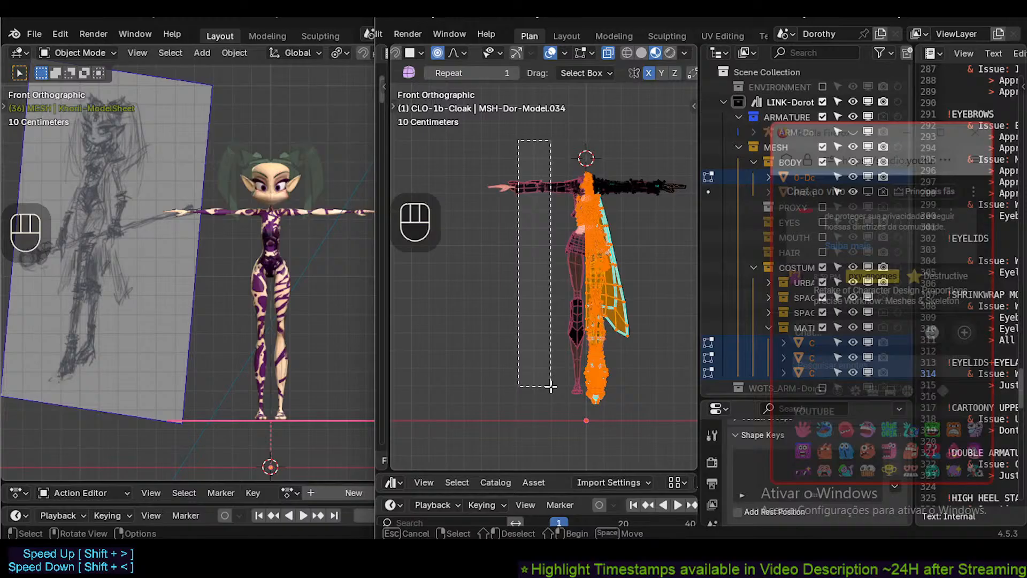
{"action": "mouse_move", "coordinate": [551, 387]}
{"action": "left_mouse_down"}
{"action": "mouse_move", "coordinate": [551, 419]}
{"action": "mouse_move", "coordinate": [550, 385]}
{"action": "left_mouse_up"}
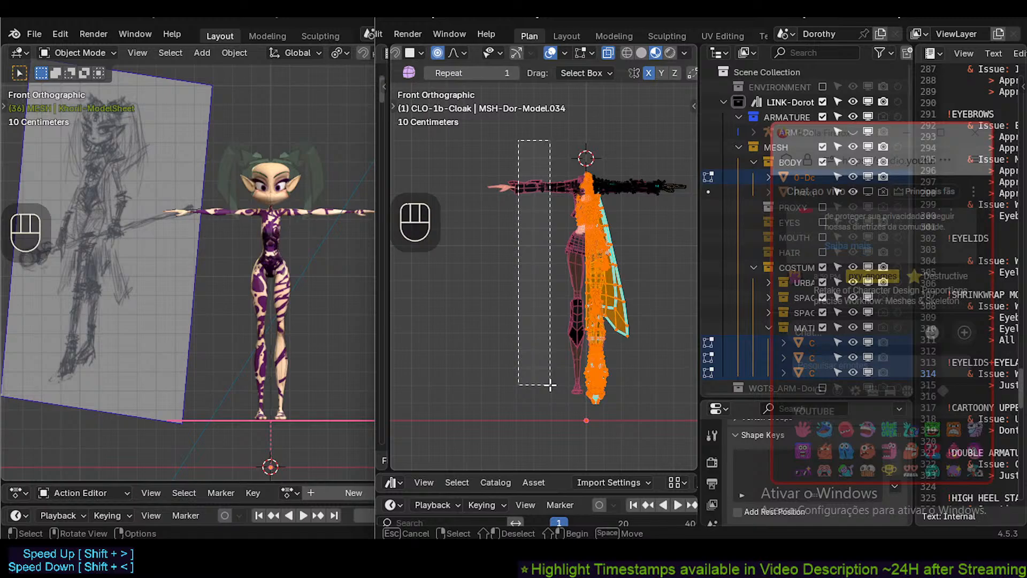
{"action": "left_click_drag", "start_coordinate": [549, 384], "coordinate": [551, 155]}
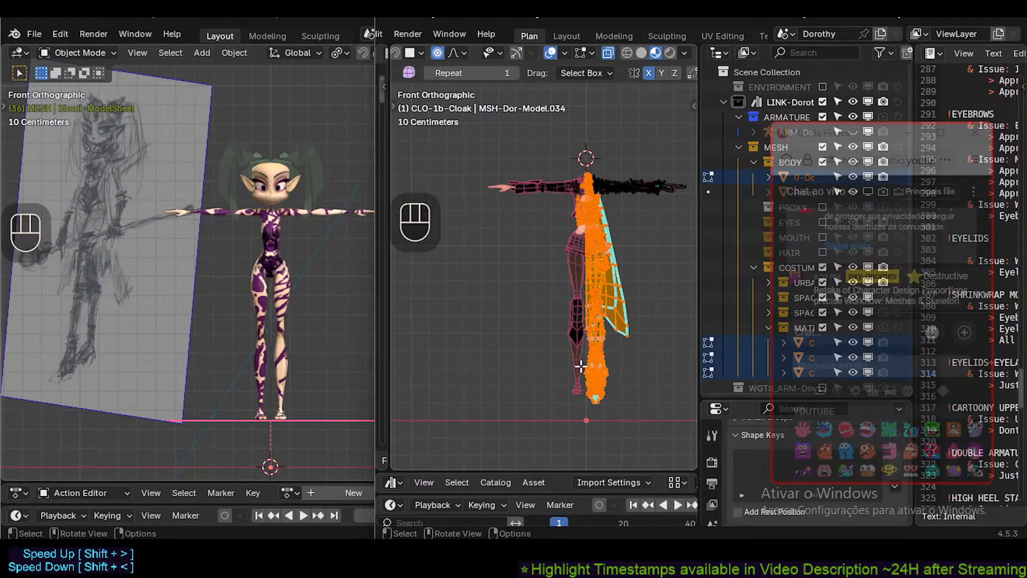
Try scaling the selected body and costume geometry along global Y and along global Z in the front view.
{"action": "scroll", "coordinate": [581, 368], "scroll_direction": "up", "scroll_amount": 2, "text": "shift"}
{"action": "middle_click_drag", "start_coordinate": [581, 367], "coordinate": [528, 410], "text": "shift"}
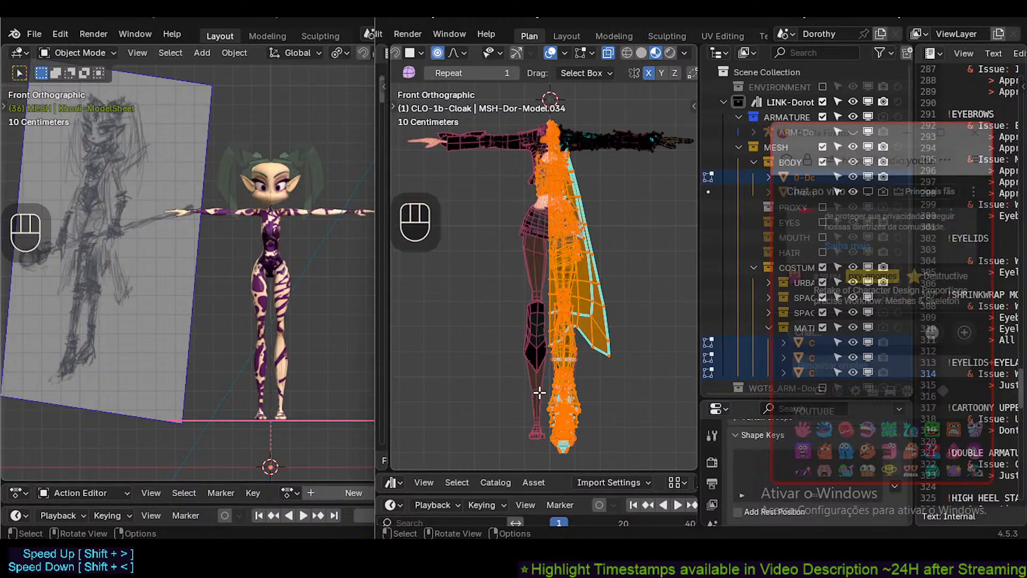
{"action": "key", "text": "s"}
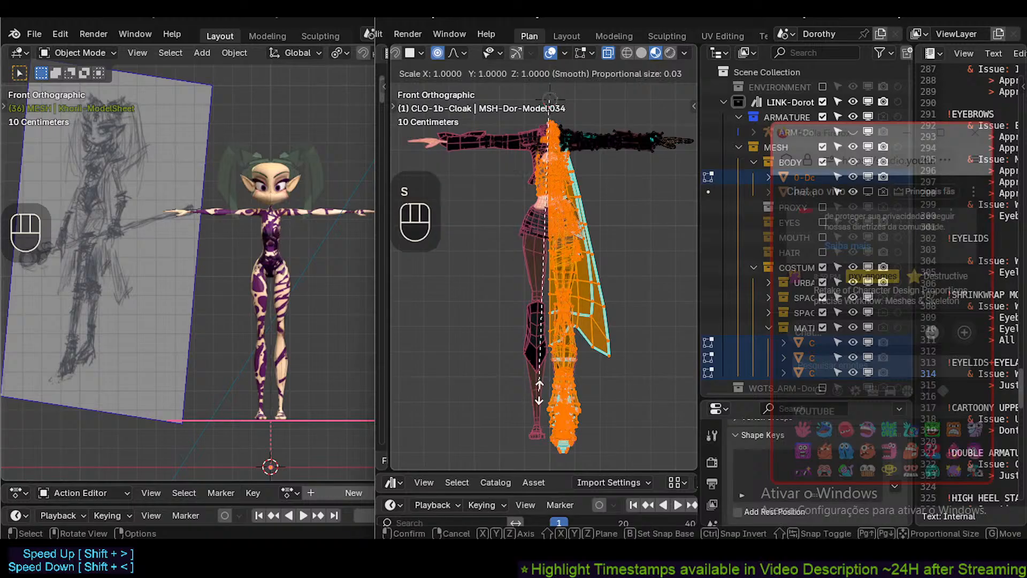
{"action": "key", "text": "y"}
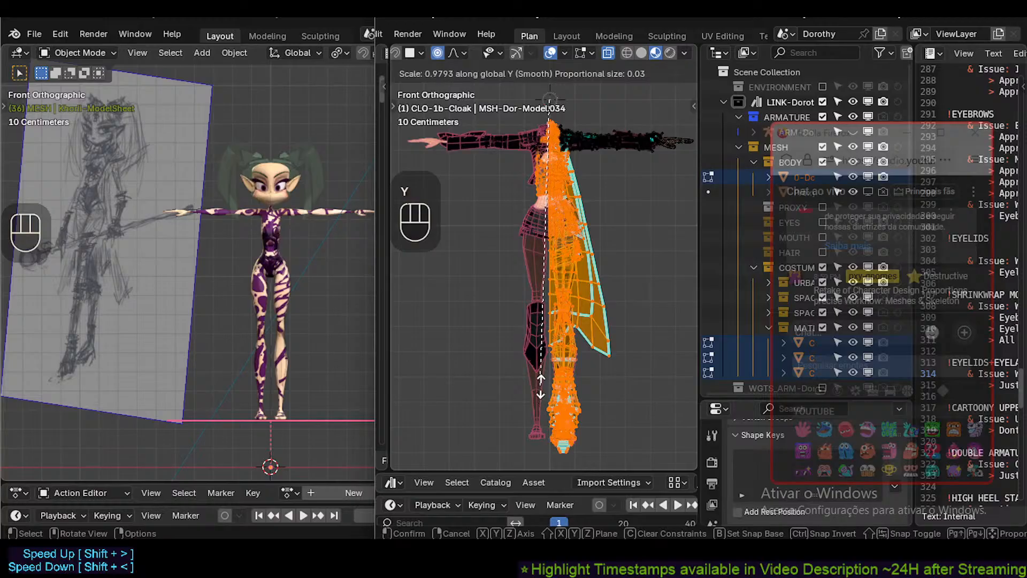
{"action": "key", "text": "Escape"}
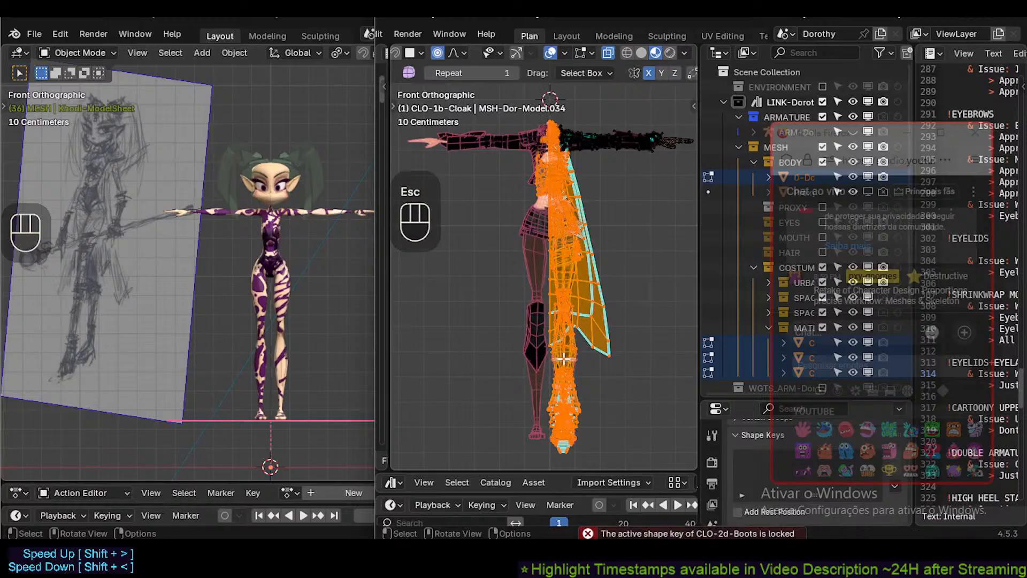
{"action": "key", "text": "s"}
{"action": "key", "text": "y"}
{"action": "key", "text": "z"}
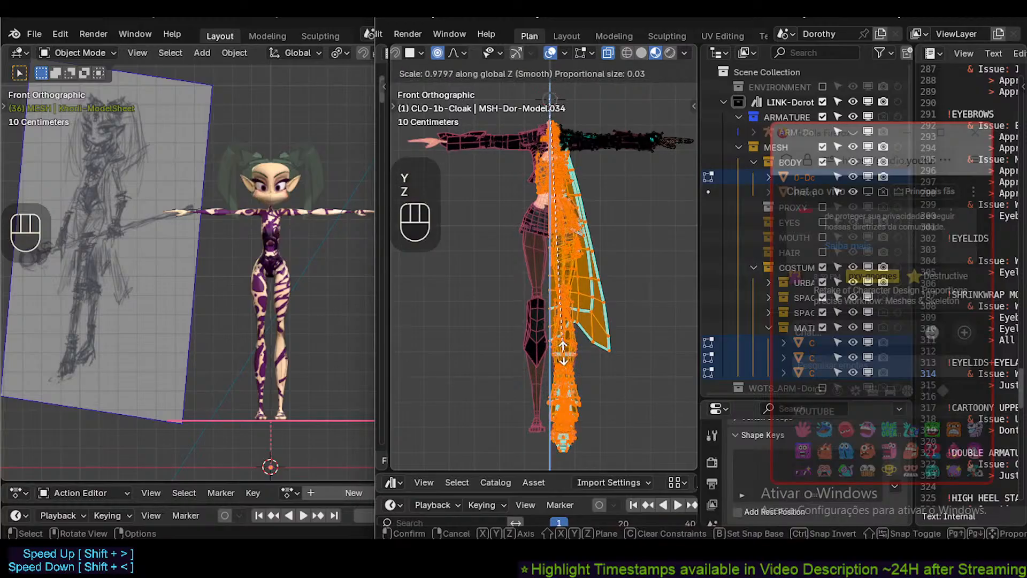
{"action": "key", "text": "Escape"}
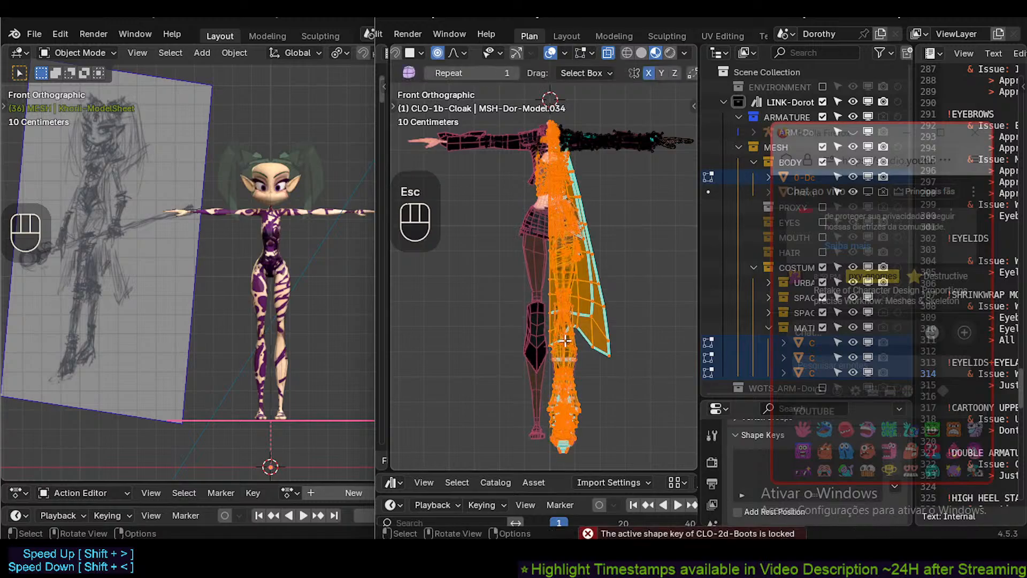
Try scaling the selected geometry along global Y in the right side view.
{"action": "key", "text": "KP_3"}
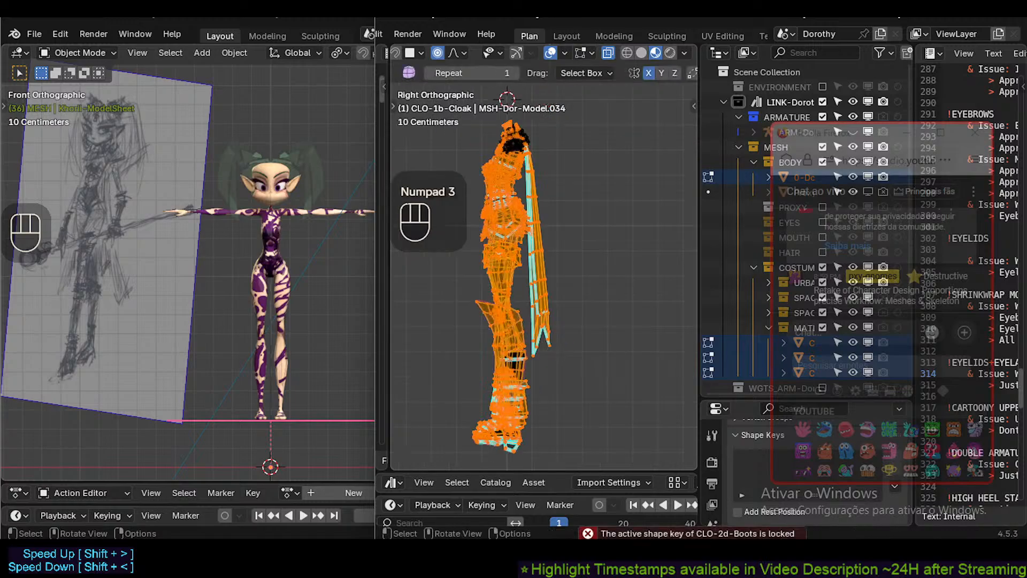
{"action": "key", "text": "s"}
{"action": "key", "text": "y"}
{"action": "key", "text": "Escape"}
{"action": "key", "text": "ctrl+z"}
{"action": "key", "text": "ctrl+z"}
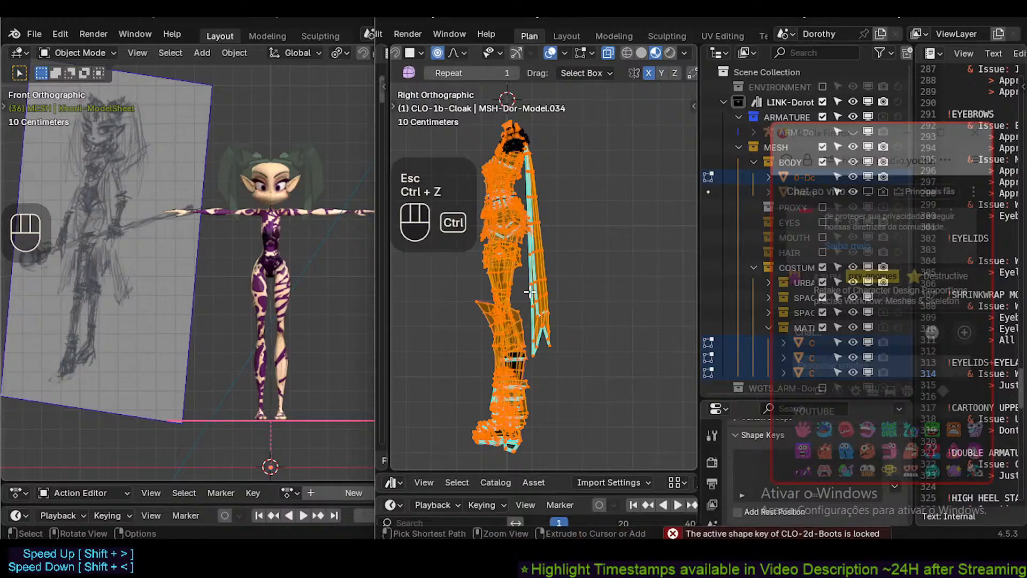
{"action": "key", "text": "ctrl+shift+z"}
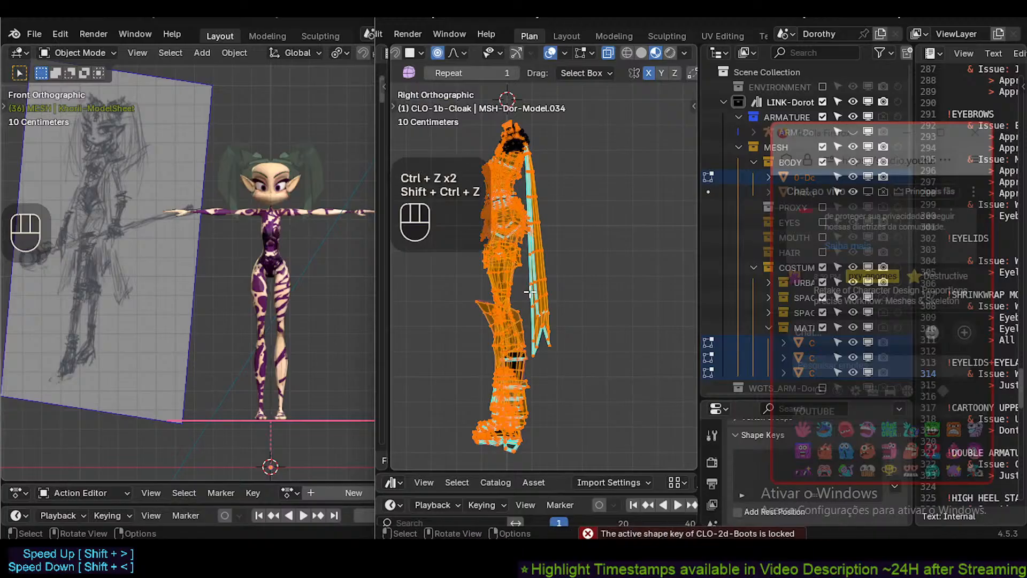
Try scaling the selected geometry along global Z to about 0.92 in the front view.
{"action": "key", "text": "KP_1"}
{"action": "key", "text": "s"}
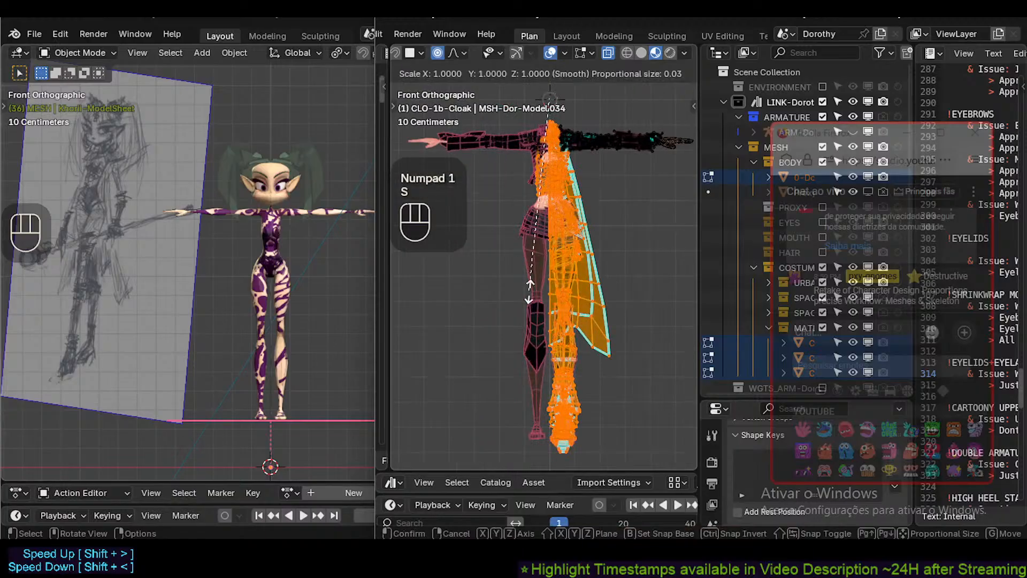
{"action": "key", "text": "y"}
{"action": "key", "text": "z"}
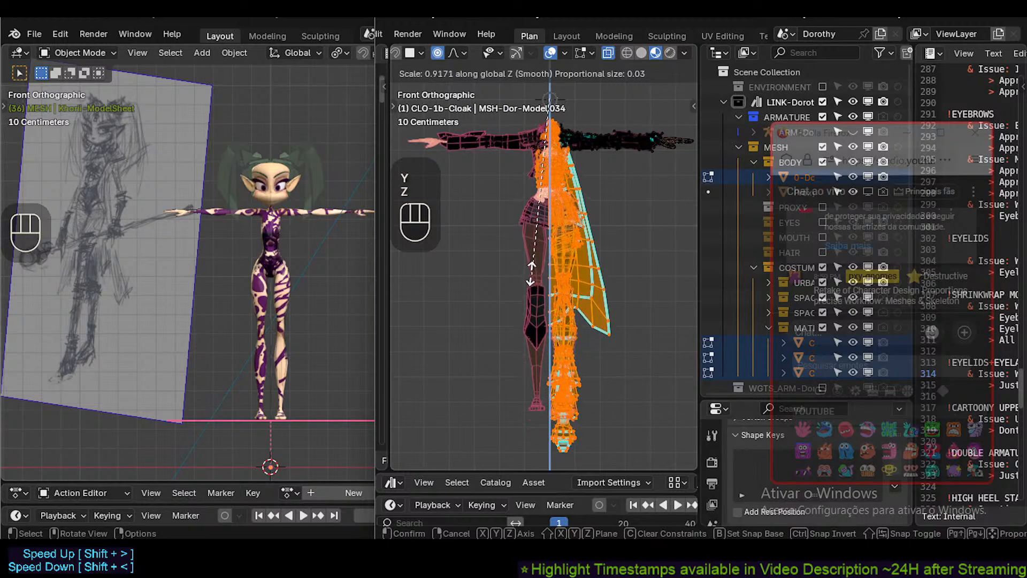
{"action": "key", "text": "Escape"}
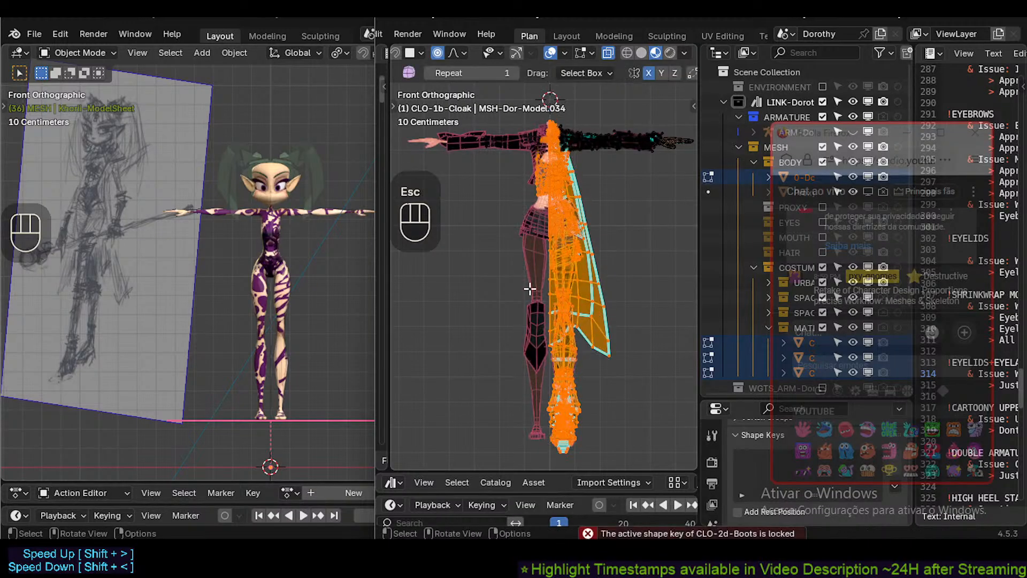
Box-select the lower legs and try scaling along global Z to about 0.77.
{"action": "key", "text": "b"}
{"action": "left_click_drag", "start_coordinate": [469, 295], "coordinate": [625, 470]}
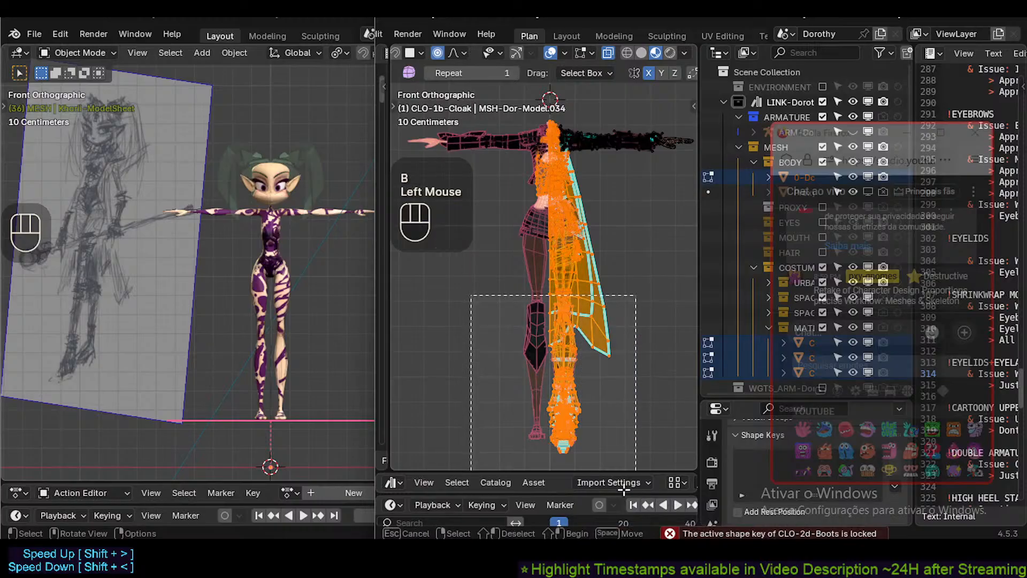
{"action": "key", "text": "s"}
{"action": "key", "text": "z"}
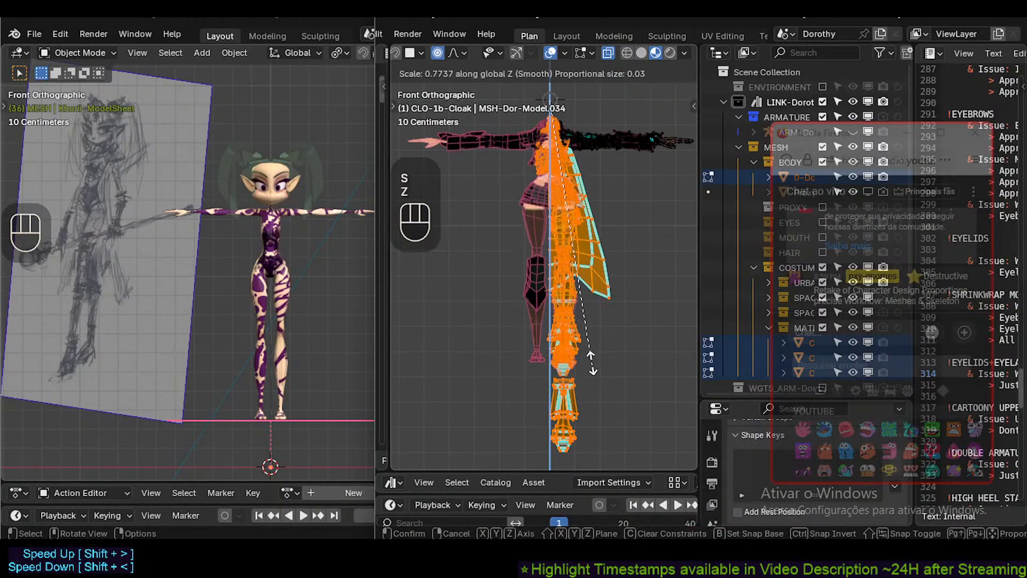
{"action": "key", "text": "Escape"}
Try scaling along global Z to about 0.84 with the boots in close view.
{"action": "middle_click_drag", "start_coordinate": [562, 421], "coordinate": [571, 396], "text": "shift"}
{"action": "scroll", "coordinate": [571, 393], "scroll_direction": "up", "scroll_amount": 6}
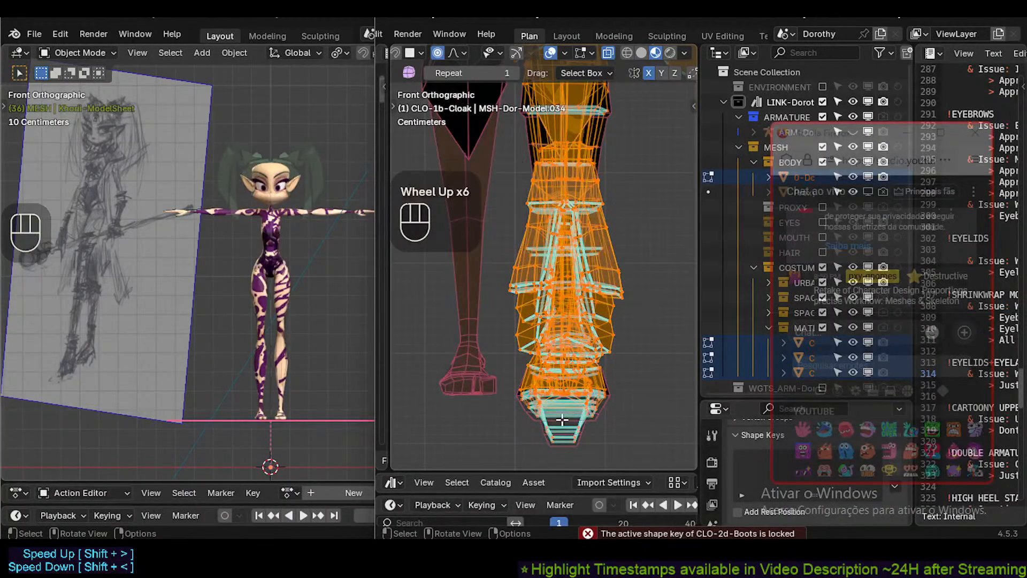
{"action": "key", "text": "s"}
{"action": "key", "text": "z"}
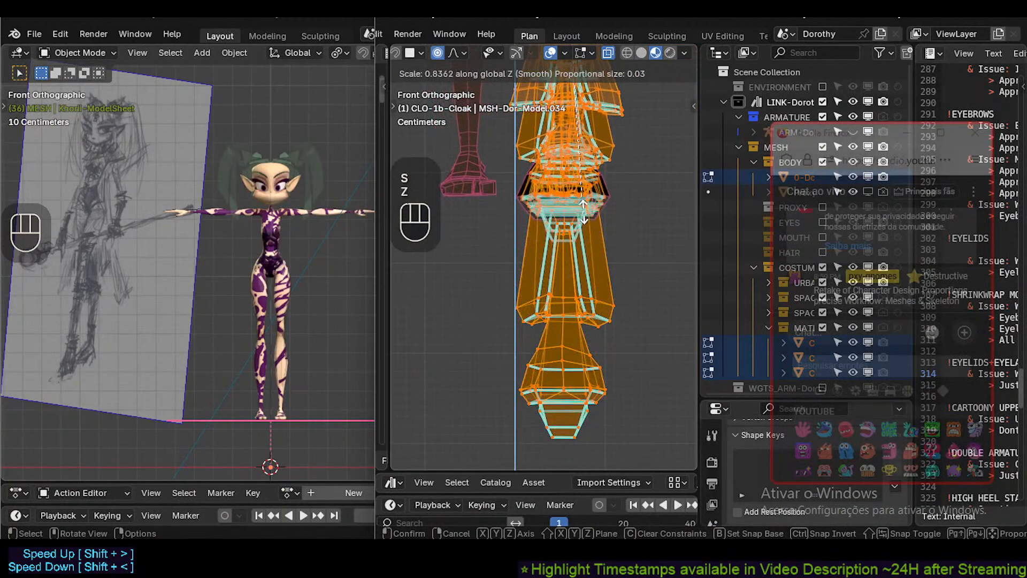
{"action": "key", "text": "Escape"}
Deselect everything and box-select only the geometry from the hips down to the feet, including the cloak's lower end.
{"action": "scroll", "coordinate": [573, 295], "scroll_direction": "down", "scroll_amount": 2}
{"action": "middle_click_drag", "start_coordinate": [572, 296], "coordinate": [552, 316], "text": "shift"}
{"action": "scroll", "coordinate": [572, 310], "scroll_direction": "down", "scroll_amount": 3}
{"action": "scroll", "coordinate": [552, 316], "scroll_direction": "up", "scroll_amount": 1, "text": "shift"}
{"action": "key", "text": "alt+a"}
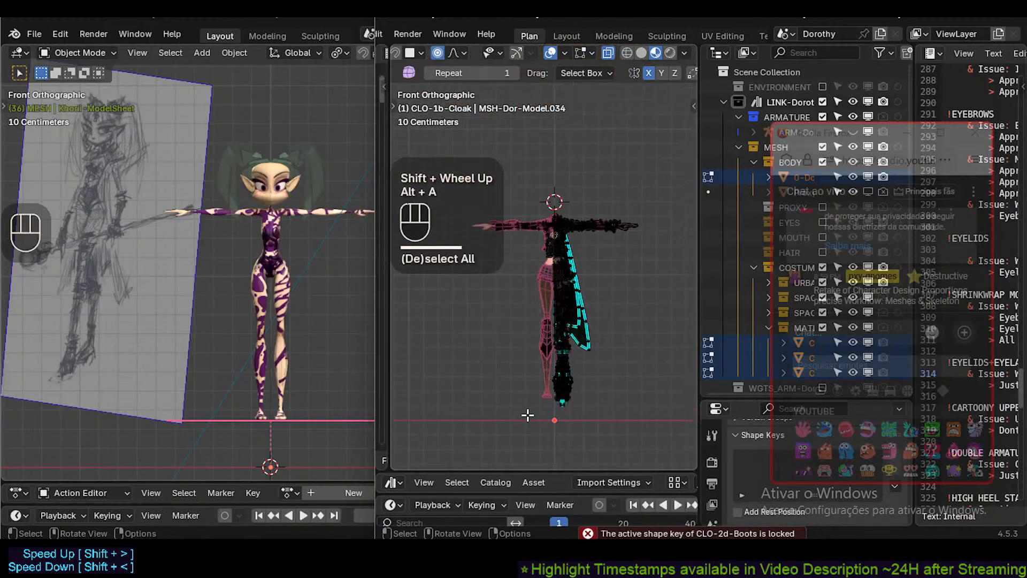
{"action": "key", "text": "b"}
{"action": "left_click_drag", "start_coordinate": [528, 415], "coordinate": [610, 276]}
Try moving the selected leg and boot geometry.
{"action": "key", "text": "g"}
{"action": "key", "text": "Escape"}
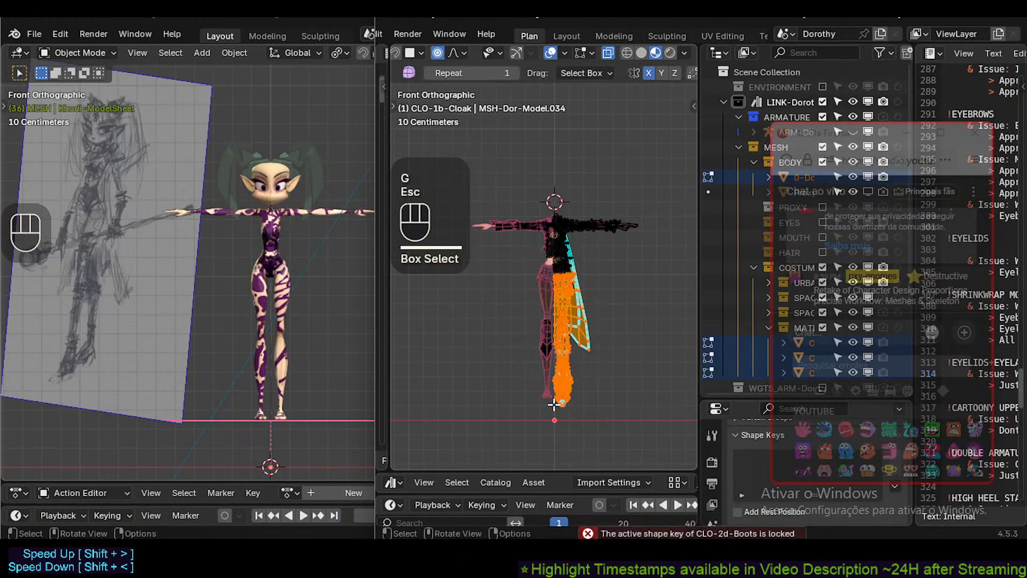
{"action": "scroll", "coordinate": [573, 359], "scroll_direction": "up", "scroll_amount": 6}
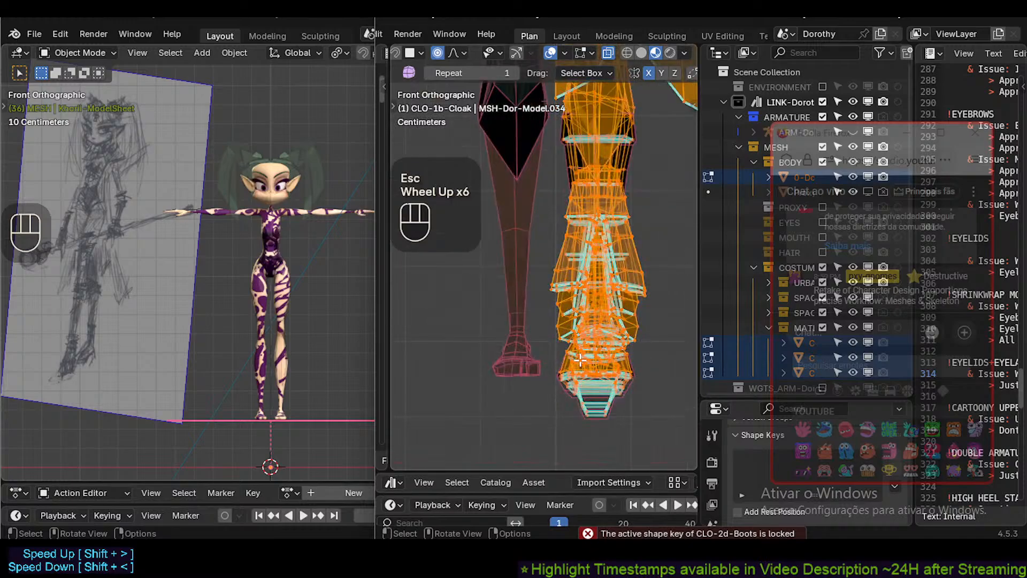
{"action": "key", "text": "g"}
{"action": "key", "text": "Escape"}
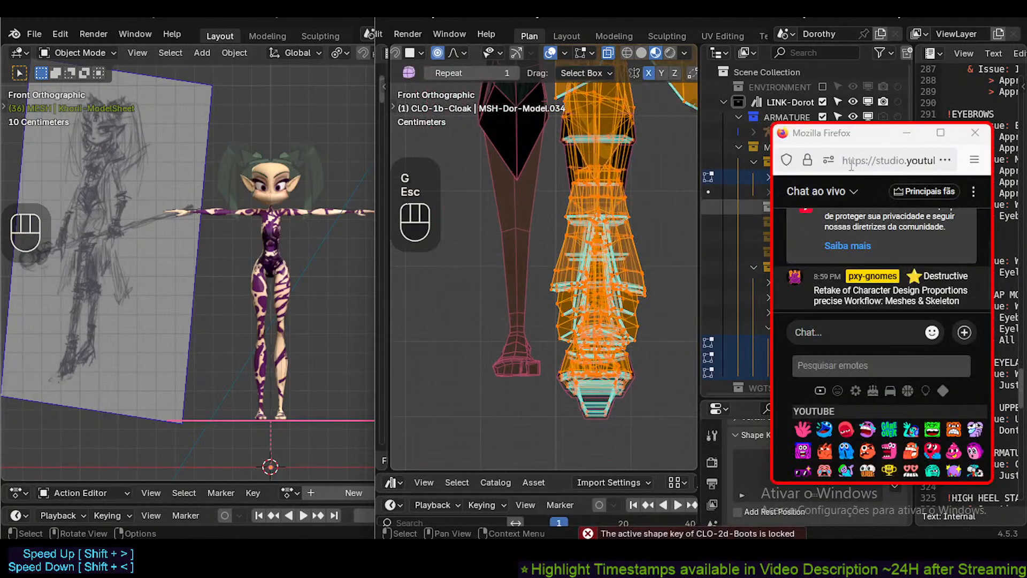
Expand the URBA and both SPAC costume collections in the outliner and examine which meshes they contain.
{"action": "scroll", "coordinate": [835, 256], "scroll_direction": "down", "scroll_amount": 2}
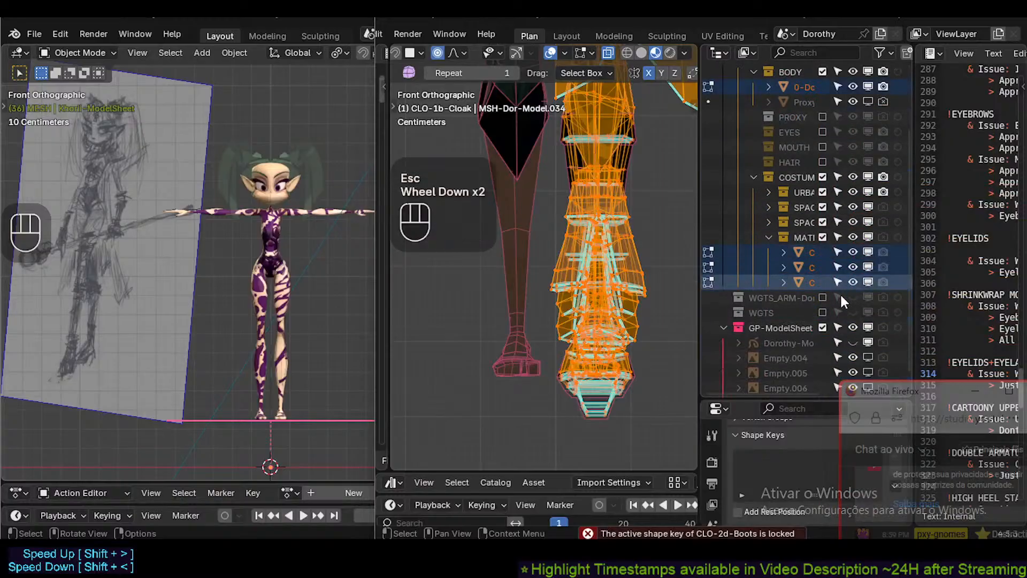
{"action": "scroll", "coordinate": [841, 297], "scroll_direction": "down", "scroll_amount": 3}
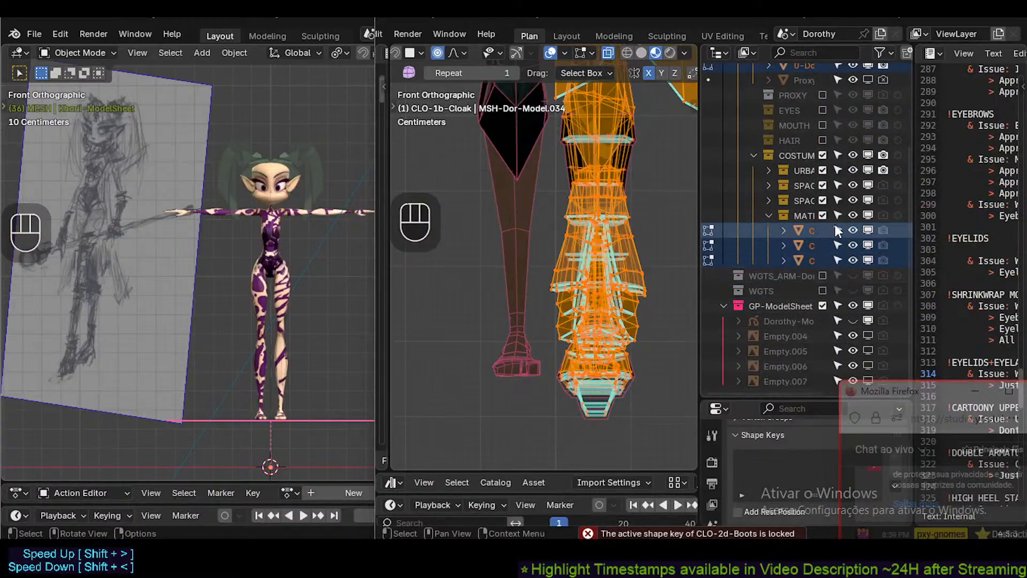
{"action": "scroll", "coordinate": [835, 223], "scroll_direction": "up", "scroll_amount": 2}
{"action": "left_click", "coordinate": [768, 259]}
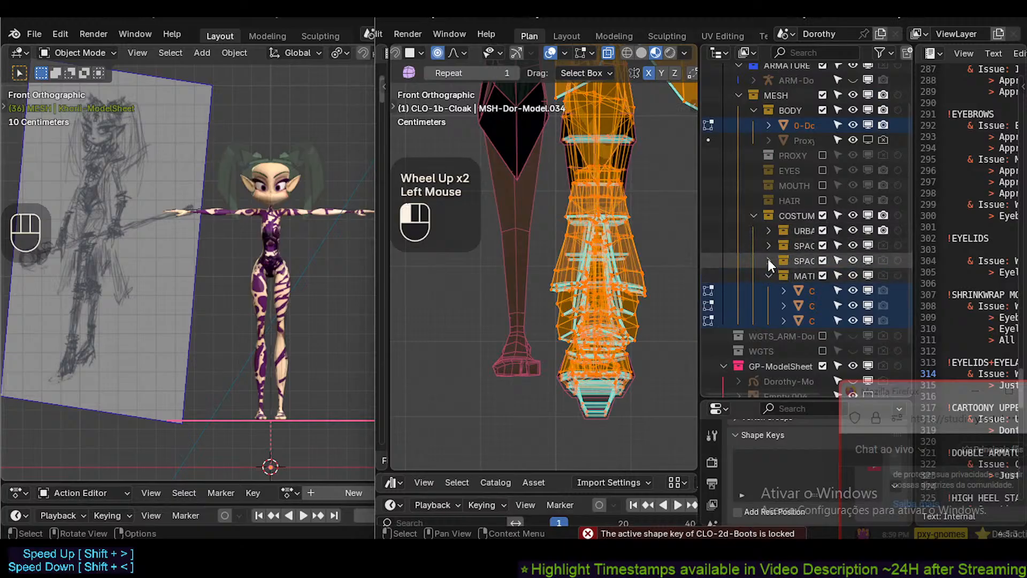
{"action": "scroll", "coordinate": [776, 270], "scroll_direction": "down", "scroll_amount": 2}
{"action": "scroll", "coordinate": [779, 273], "scroll_direction": "up", "scroll_amount": 1}
{"action": "left_click", "coordinate": [766, 214]}
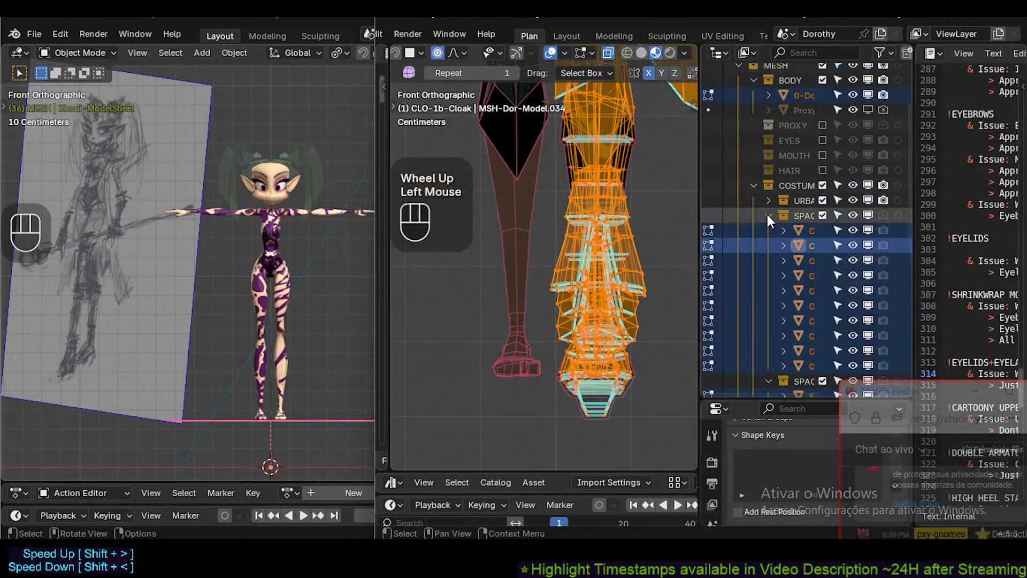
{"action": "scroll", "coordinate": [762, 249], "scroll_direction": "down", "scroll_amount": 2}
{"action": "scroll", "coordinate": [762, 223], "scroll_direction": "up", "scroll_amount": 2}
{"action": "left_click", "coordinate": [769, 200]}
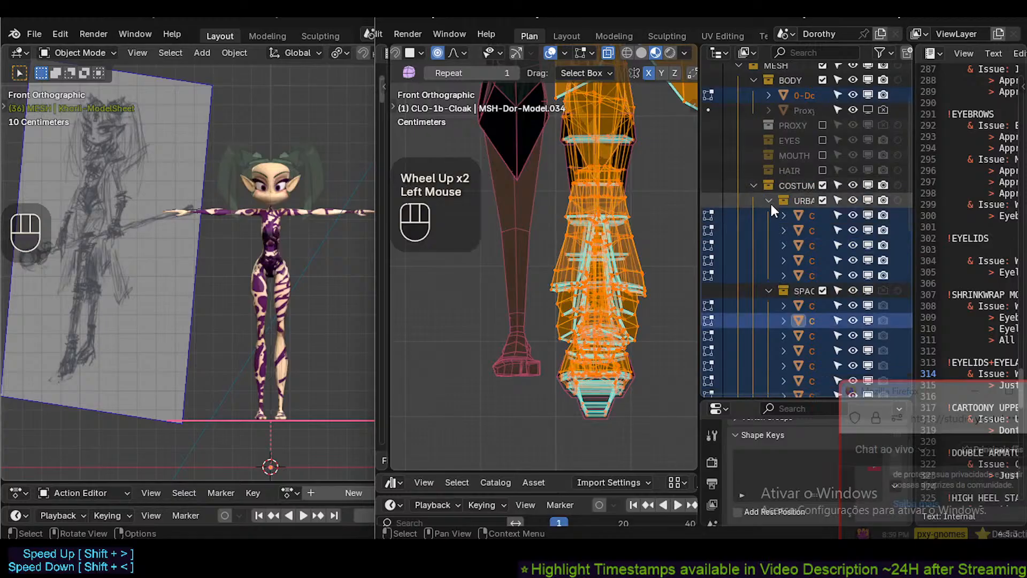
{"action": "scroll", "coordinate": [784, 252], "scroll_direction": "down", "scroll_amount": 1}
{"action": "scroll", "coordinate": [776, 239], "scroll_direction": "up", "scroll_amount": 2}
{"action": "scroll", "coordinate": [776, 232], "scroll_direction": "up", "scroll_amount": 1}
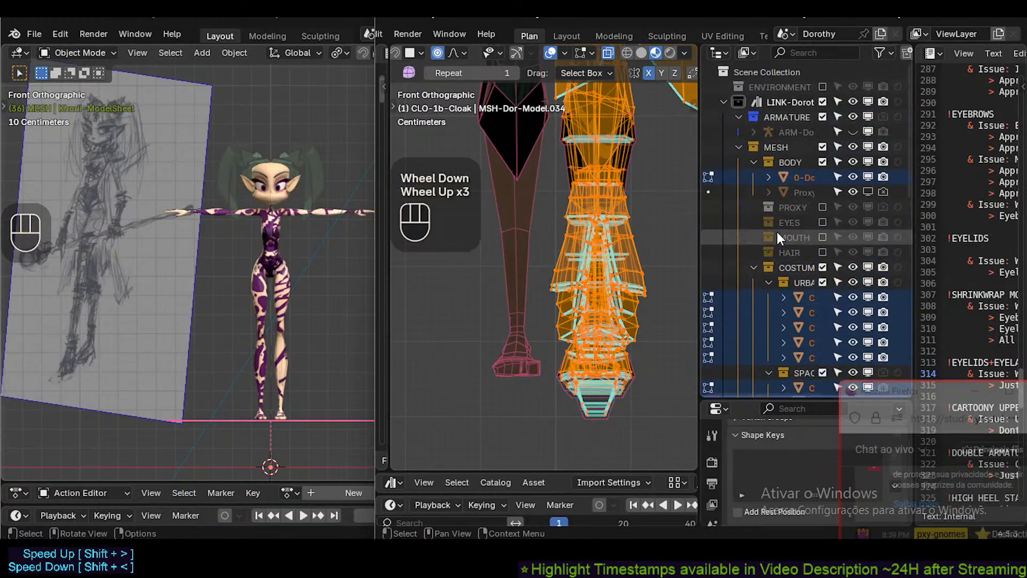
{"action": "scroll", "coordinate": [768, 266], "scroll_direction": "up", "scroll_amount": 2}
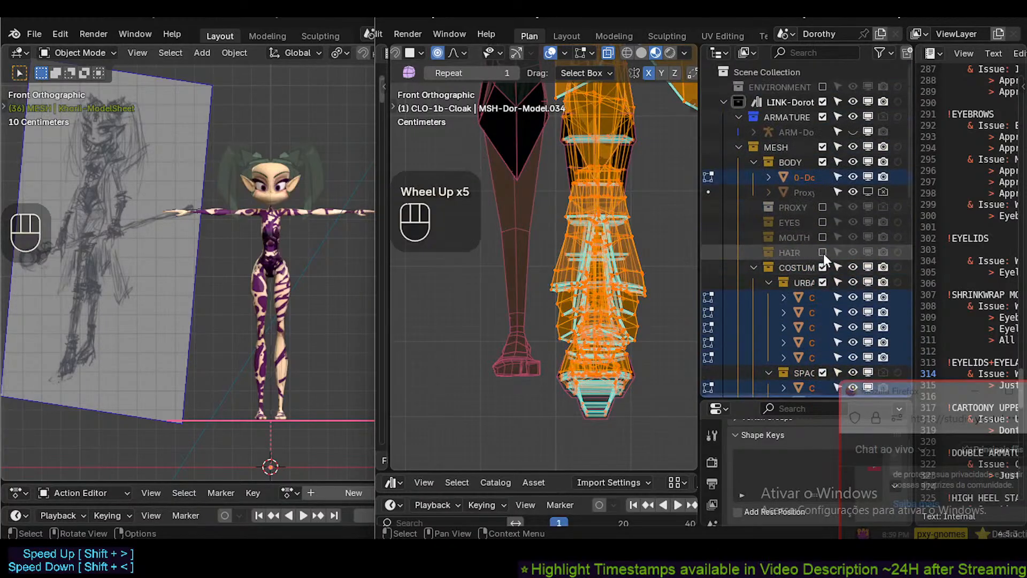
Try scaling the selected leg and boot geometry uniformly to about 0.92 about the 3D cursor.
{"action": "key", "text": "s"}
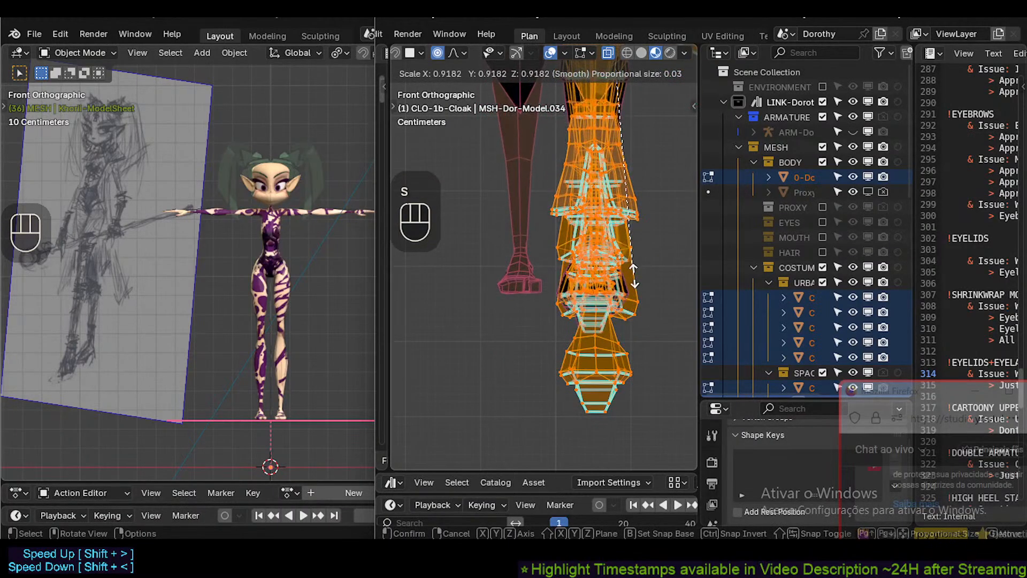
{"action": "key", "text": "Escape"}
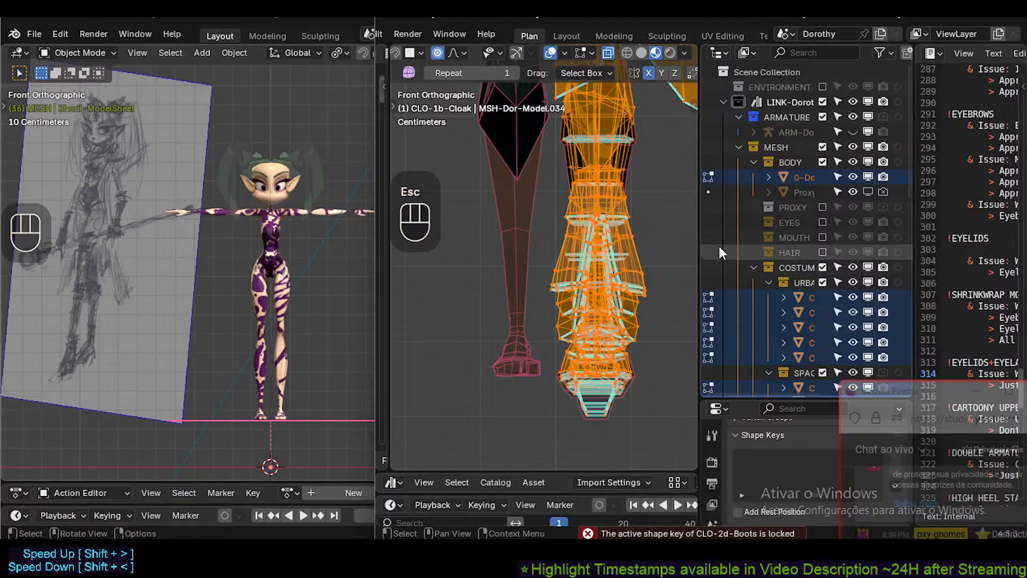
Select all visible body and costume geometry and try a uniform scale about the 3D cursor.
{"action": "middle_click_drag", "start_coordinate": [564, 262], "coordinate": [575, 345], "text": "shift"}
{"action": "scroll", "coordinate": [575, 345], "scroll_direction": "down", "scroll_amount": 4}
{"action": "scroll", "coordinate": [575, 345], "scroll_direction": "down", "scroll_amount": 2}
{"action": "key", "text": "a"}
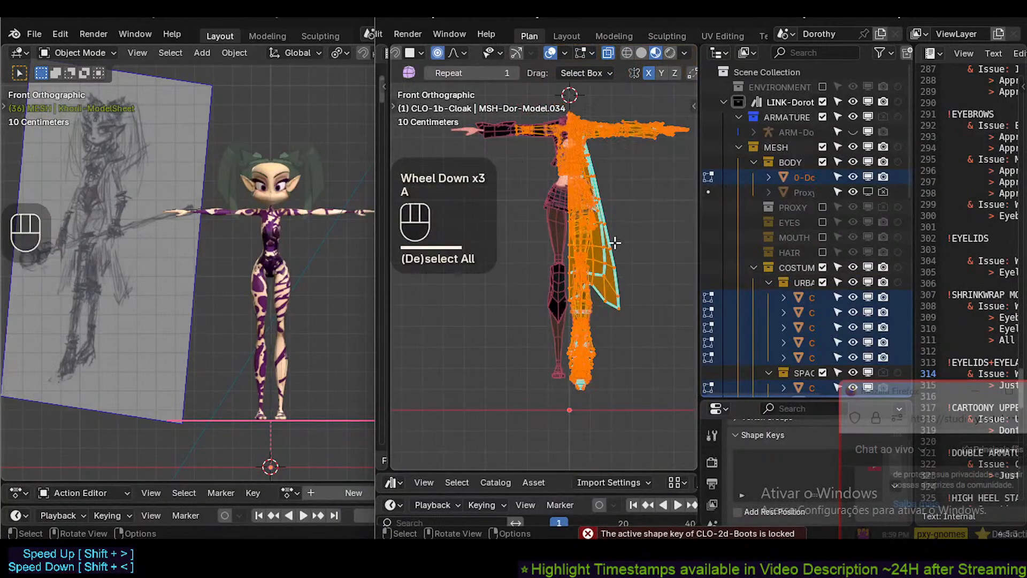
{"action": "key", "text": "s"}
{"action": "key", "text": "Escape"}
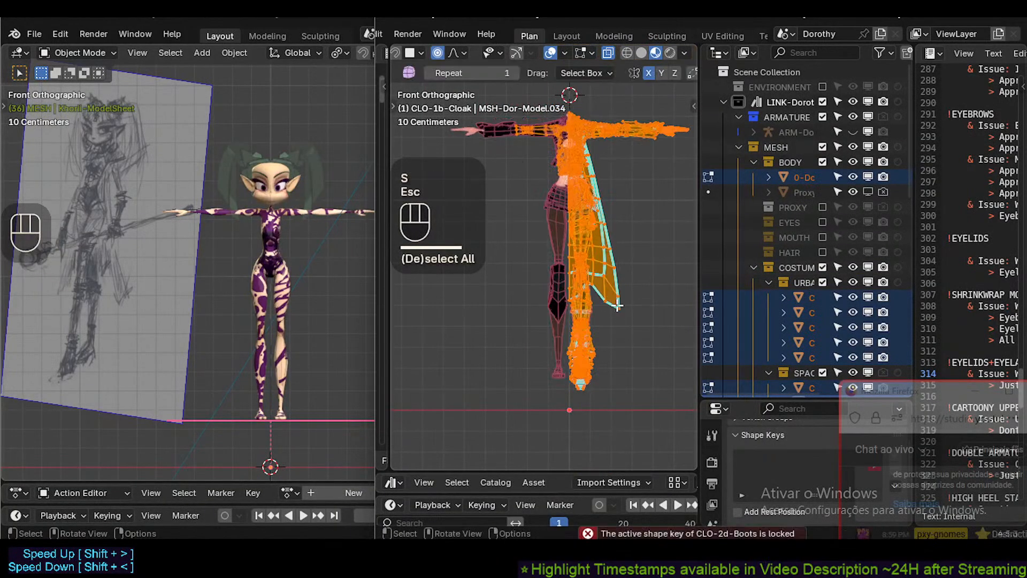
Clear the geometry selection and check the meshes listed in the SPAC and MATI costume collections.
{"action": "key", "text": "alt+a"}
{"action": "key", "text": "a"}
{"action": "key", "text": "alt+a"}
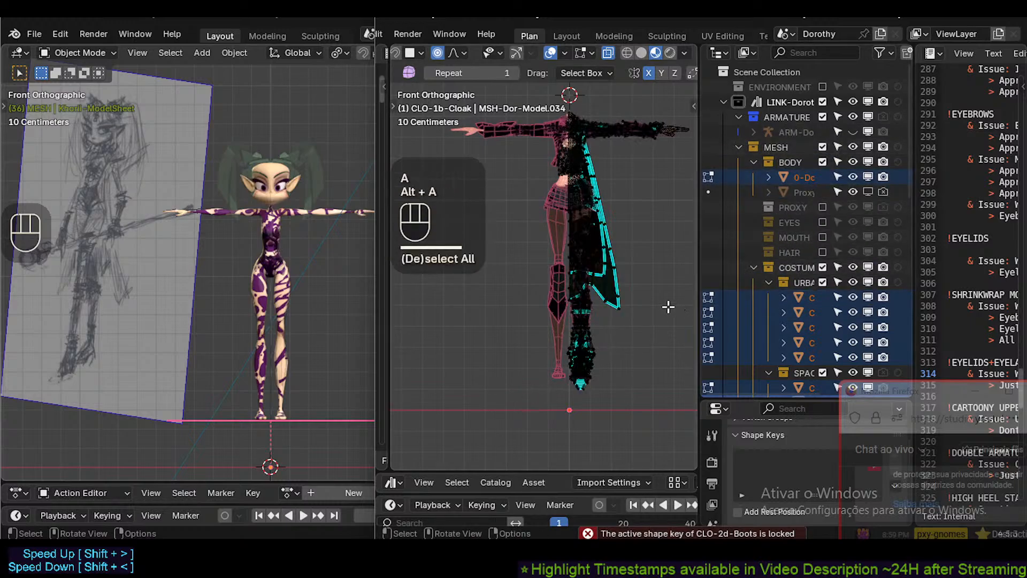
{"action": "scroll", "coordinate": [792, 315], "scroll_direction": "down", "scroll_amount": 3}
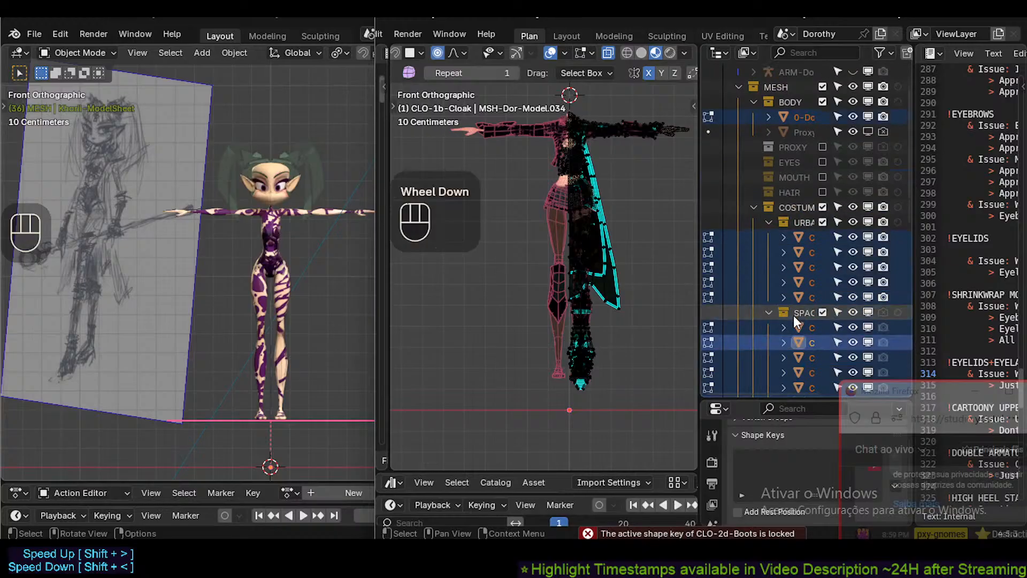
{"action": "scroll", "coordinate": [794, 254], "scroll_direction": "down", "scroll_amount": 6}
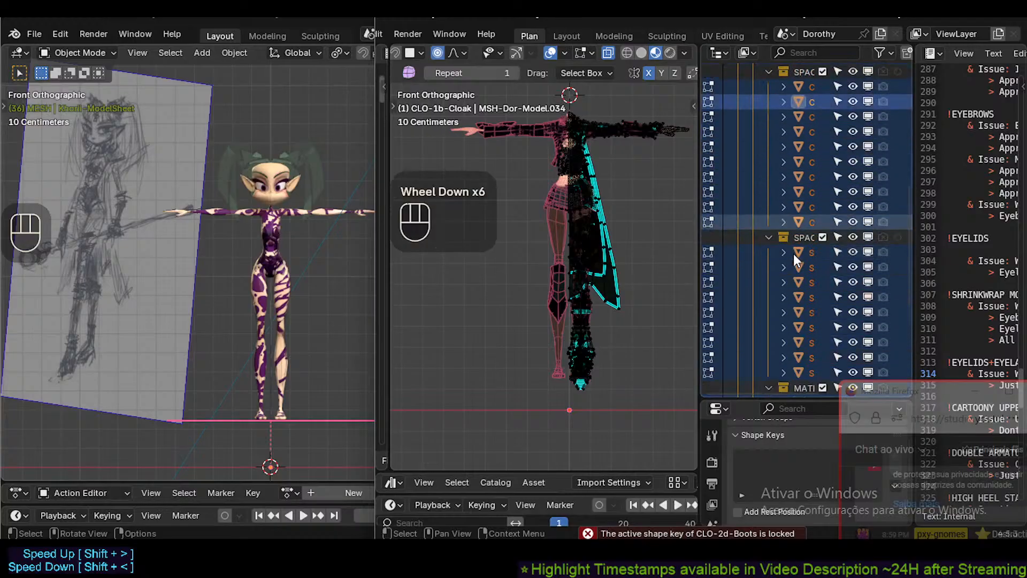
{"action": "scroll", "coordinate": [626, 274], "scroll_direction": "up", "scroll_amount": 1}
{"action": "scroll", "coordinate": [516, 378], "scroll_direction": "down", "scroll_amount": 1}
Box-select the leg, hip, torso and neck geometry of the body and costumes, leaving out the outer arm.
{"action": "middle_click_drag", "start_coordinate": [516, 378], "coordinate": [493, 424], "text": "shift"}
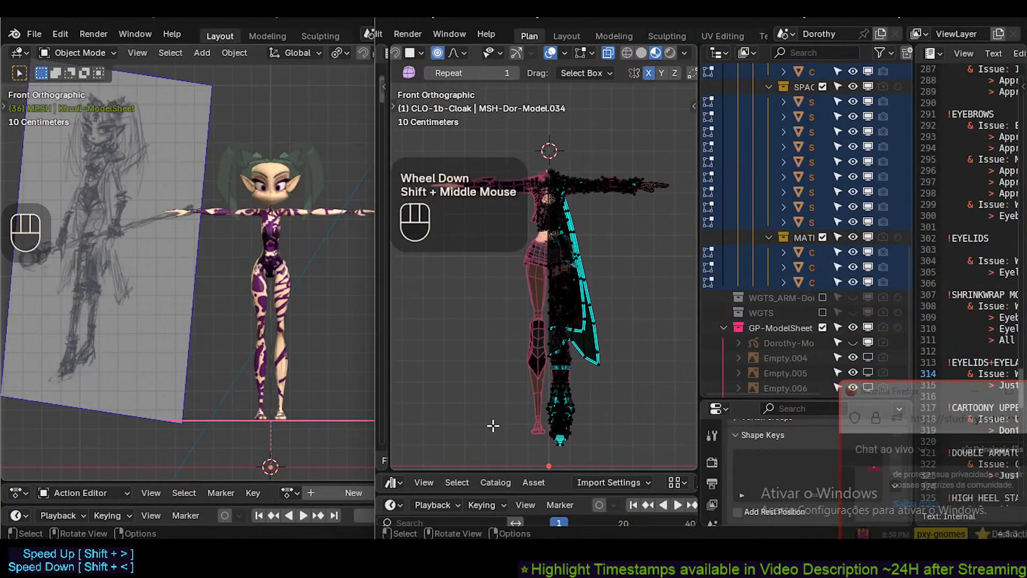
{"action": "key", "text": "b"}
{"action": "left_click_drag", "start_coordinate": [502, 458], "coordinate": [607, 211]}
{"action": "scroll", "coordinate": [540, 244], "scroll_direction": "up", "scroll_amount": 2}
{"action": "middle_click_drag", "start_coordinate": [540, 244], "coordinate": [534, 386], "text": "shift"}
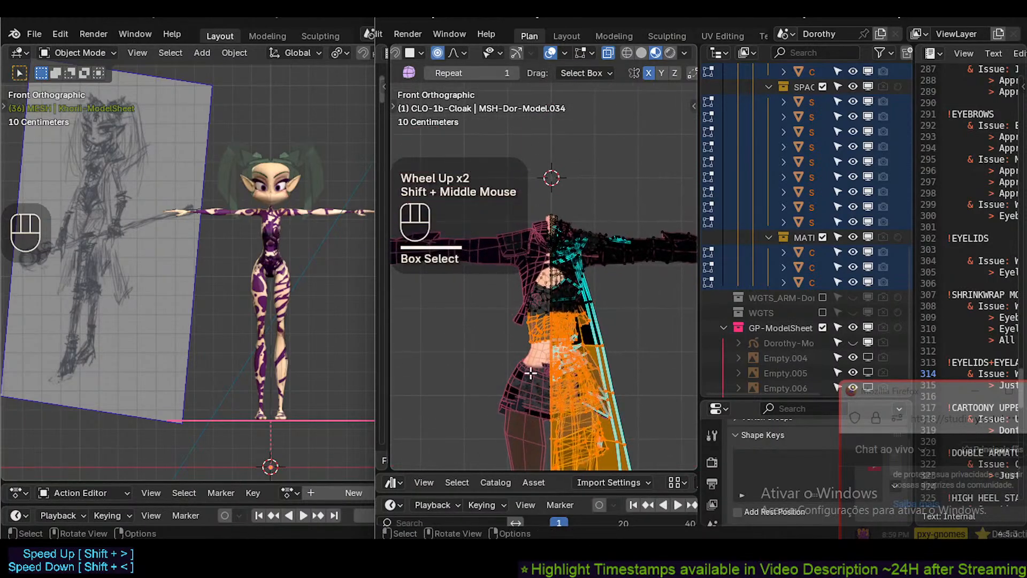
{"action": "key", "text": "b"}
{"action": "left_click_drag", "start_coordinate": [520, 393], "coordinate": [591, 195]}
{"action": "scroll", "coordinate": [545, 291], "scroll_direction": "up", "scroll_amount": 2}
{"action": "key", "text": "b"}
{"action": "left_click_drag", "start_coordinate": [510, 404], "coordinate": [635, 270]}
{"action": "scroll", "coordinate": [581, 291], "scroll_direction": "up", "scroll_amount": 1}
{"action": "scroll", "coordinate": [577, 292], "scroll_direction": "down", "scroll_amount": 2}
{"action": "scroll", "coordinate": [578, 291], "scroll_direction": "up", "scroll_amount": 1, "text": "shift"}
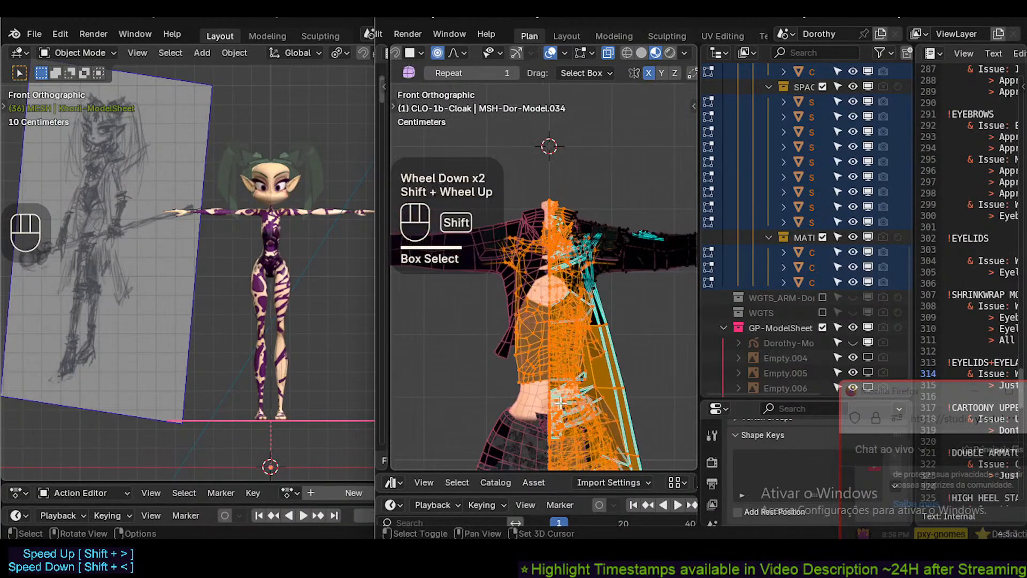
Try scaling the selected leg and torso geometry along global Z to about 0.92 about the 3D cursor.
{"action": "middle_click_drag", "start_coordinate": [578, 292], "coordinate": [550, 278], "text": "shift"}
{"action": "scroll", "coordinate": [549, 367], "scroll_direction": "down", "scroll_amount": 2}
{"action": "key", "text": "s"}
{"action": "key", "text": "z"}
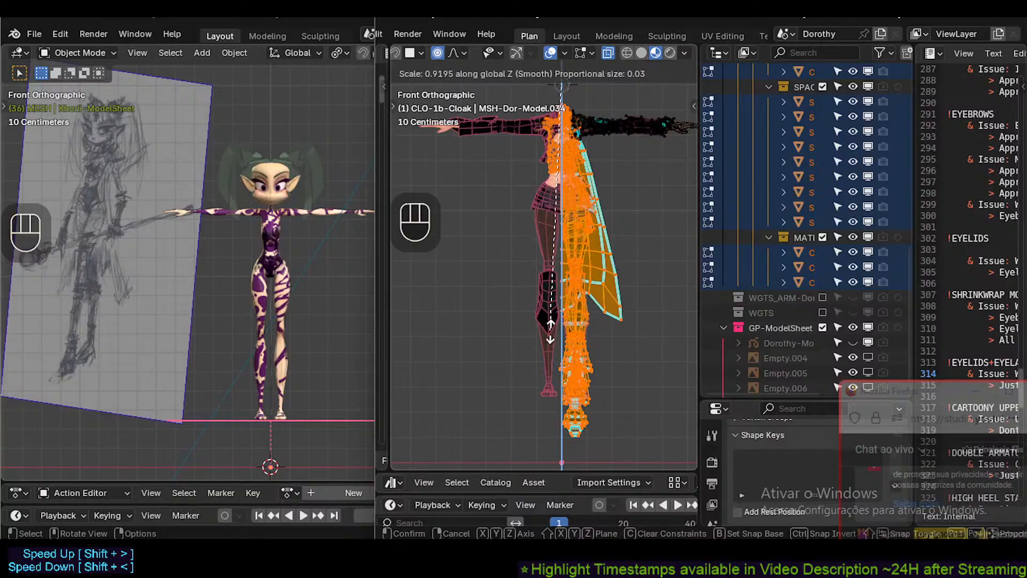
{"action": "key", "text": "Escape"}
Try small Z-only scale adjustments, such as about 0.985, on the selected geometry while viewing the feet closely.
{"action": "scroll", "coordinate": [545, 396], "scroll_direction": "up", "scroll_amount": 2}
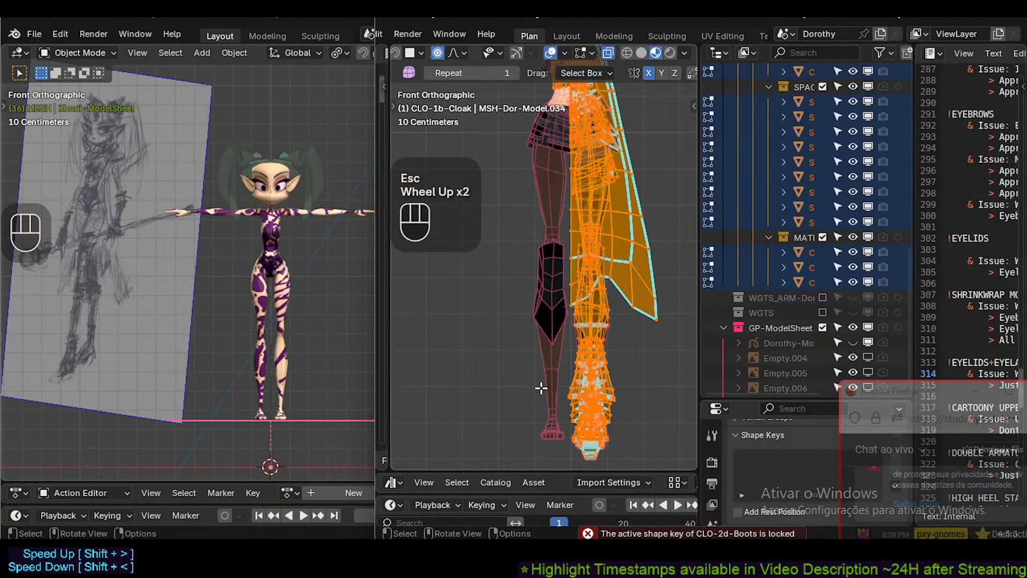
{"action": "middle_click_drag", "start_coordinate": [539, 448], "coordinate": [522, 262], "text": "shift"}
{"action": "scroll", "coordinate": [542, 379], "scroll_direction": "up", "scroll_amount": 1}
{"action": "middle_click_drag", "start_coordinate": [534, 361], "coordinate": [545, 383], "text": "shift"}
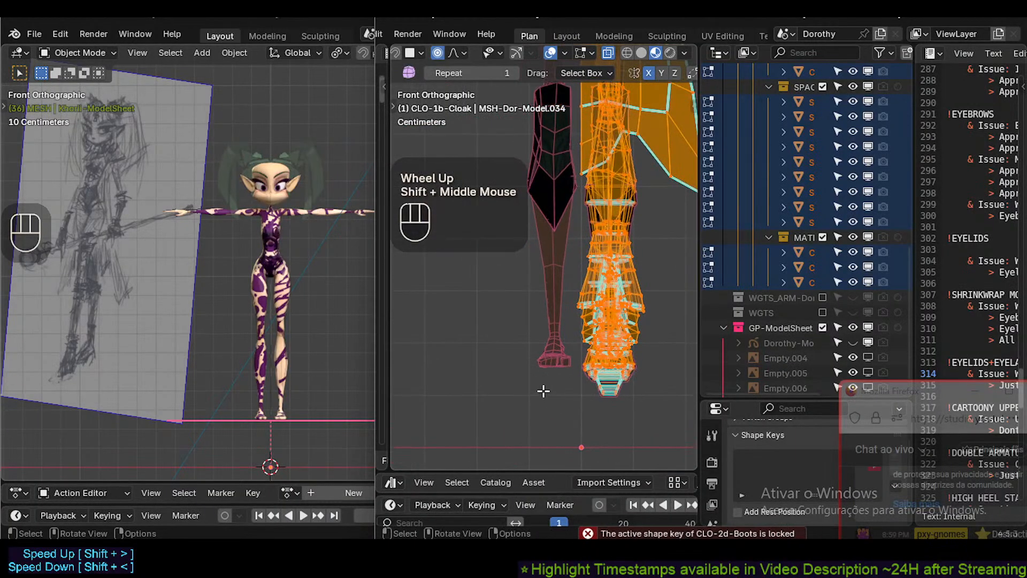
{"action": "key", "text": "s"}
{"action": "key", "text": "z"}
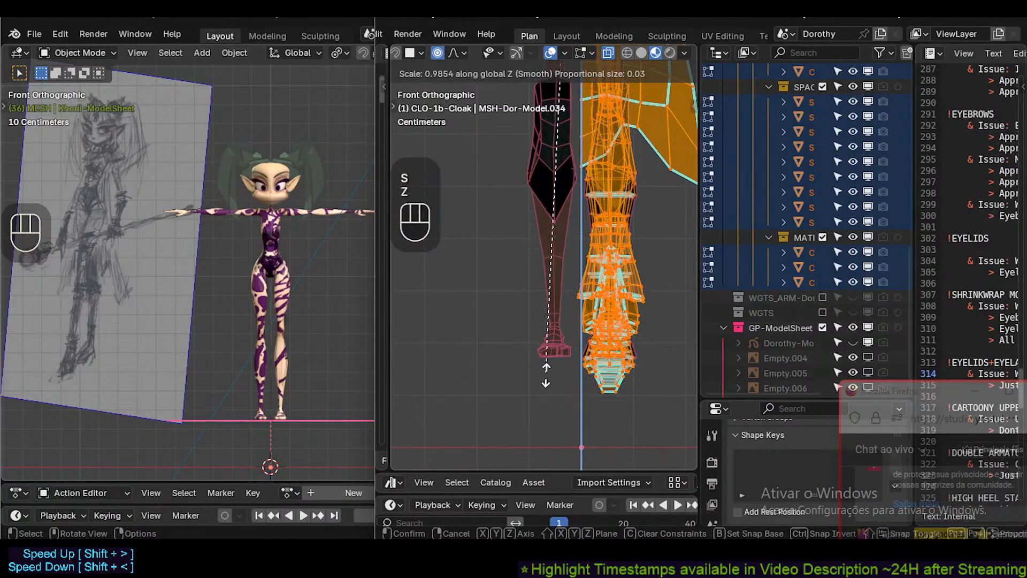
{"action": "key", "text": "Escape"}
{"action": "key", "text": "s"}
{"action": "key", "text": "z"}
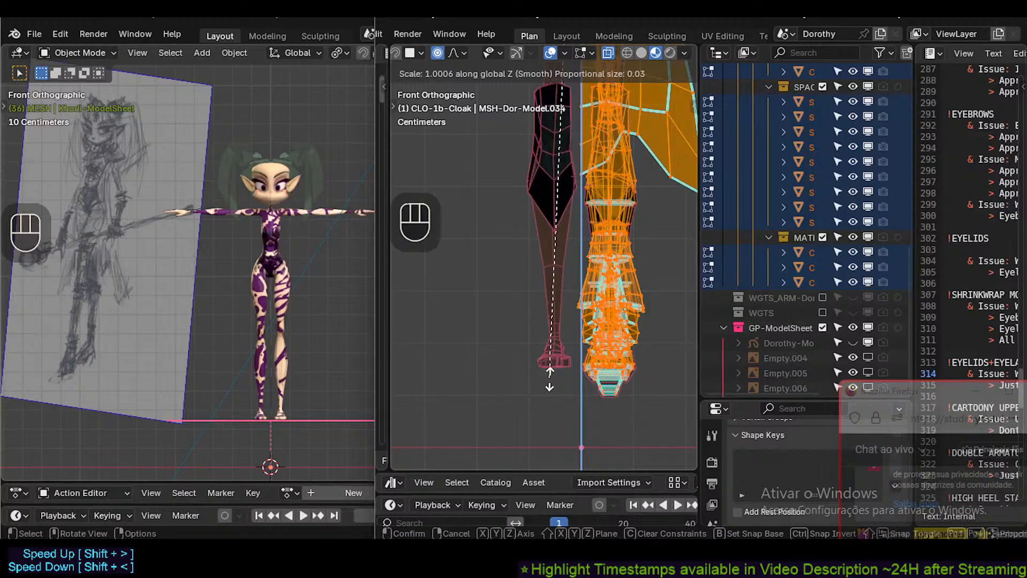
{"action": "key", "text": "Escape"}
Examine the leg and foot proportions of the purple-patterned character in the other Blender window, then return to Dorothy's model.
{"action": "scroll", "coordinate": [243, 413], "scroll_direction": "up", "scroll_amount": 4}
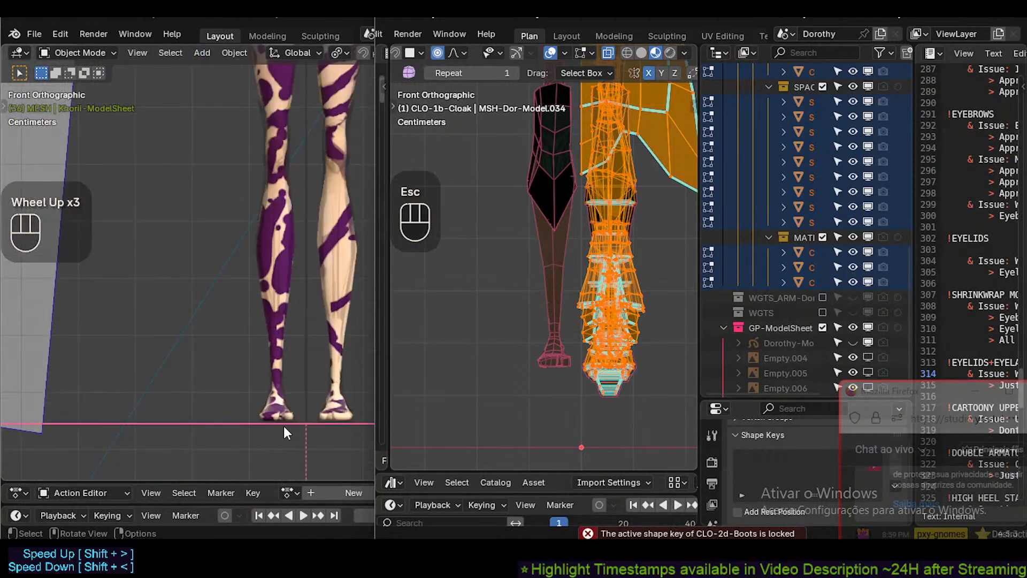
{"action": "middle_click_drag", "start_coordinate": [284, 426], "coordinate": [271, 392], "text": "shift"}
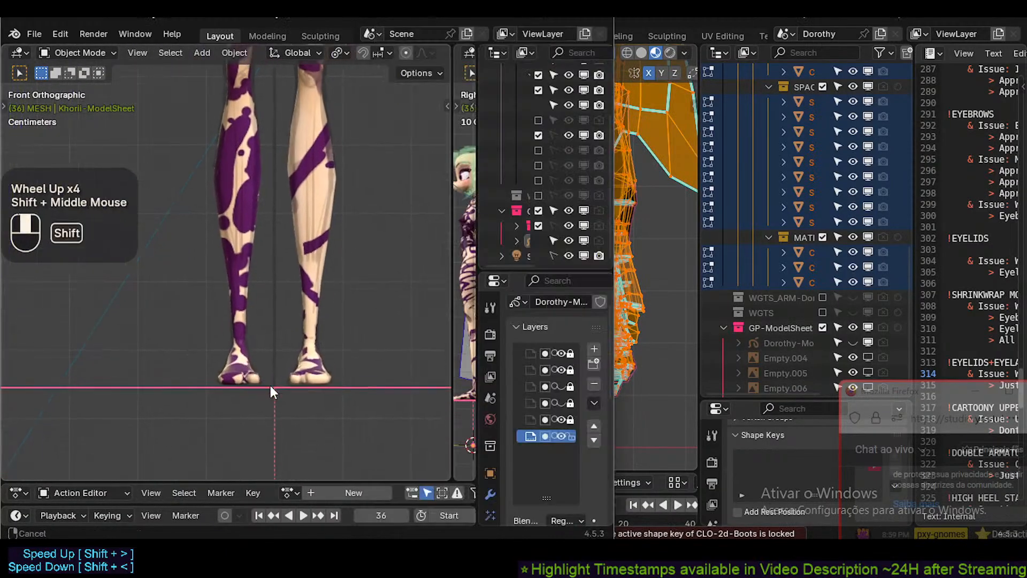
{"action": "left_click", "coordinate": [682, 19]}
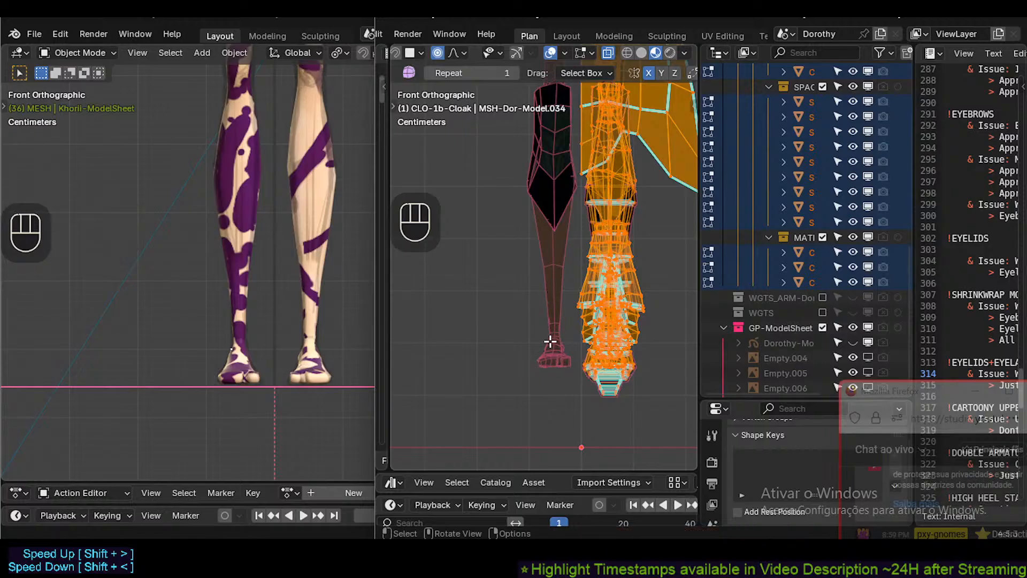
{"action": "key", "text": "w"}
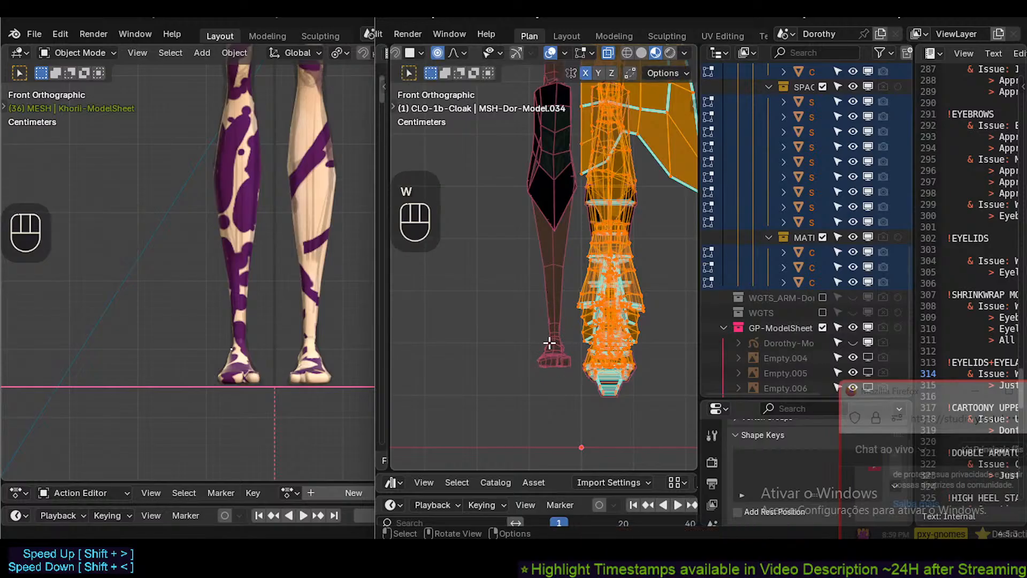
{"action": "left_click", "coordinate": [316, 17]}
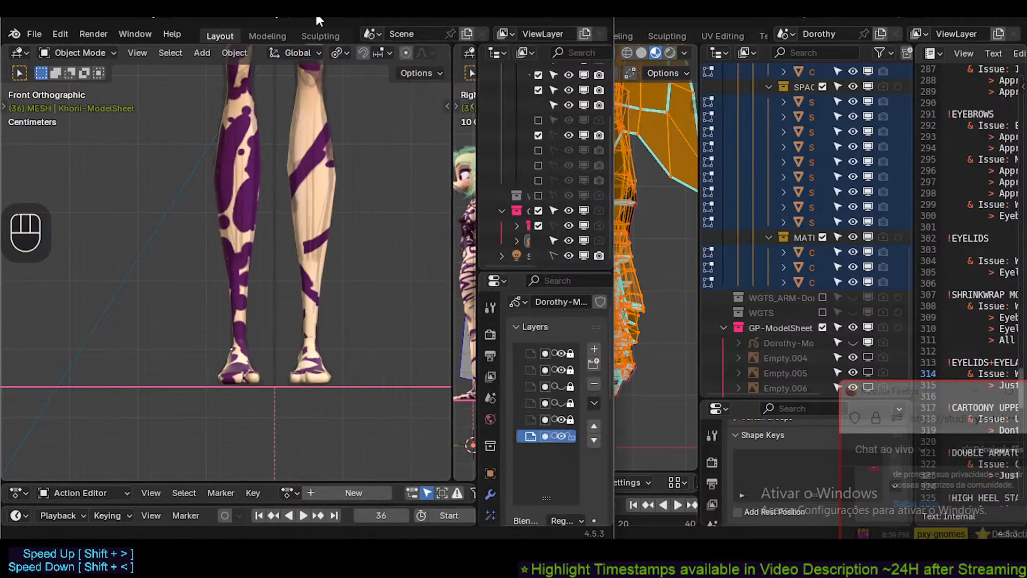
{"action": "scroll", "coordinate": [289, 301], "scroll_direction": "down", "scroll_amount": 2}
{"action": "scroll", "coordinate": [296, 364], "scroll_direction": "up", "scroll_amount": 1}
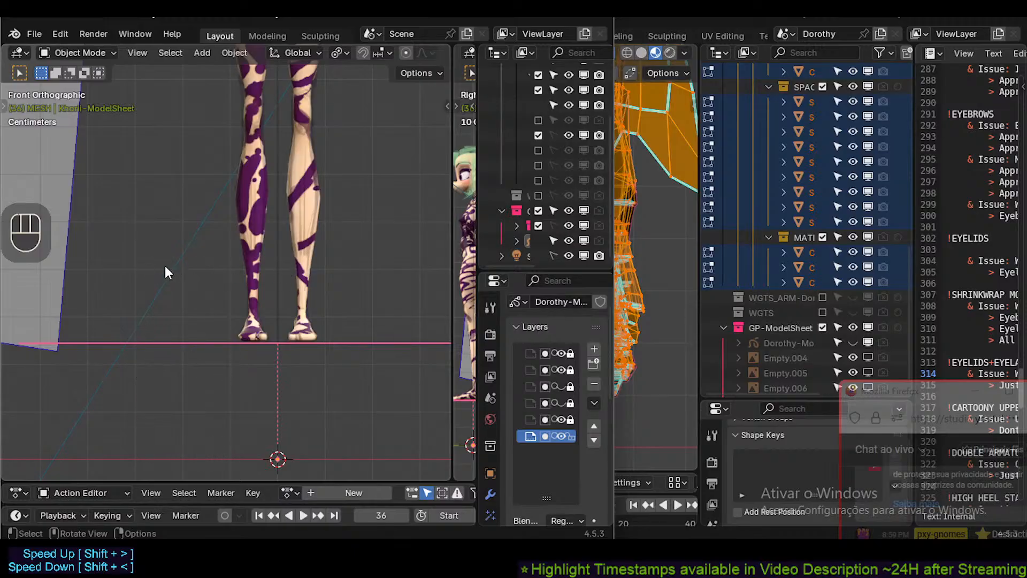
{"action": "key", "text": "w"}
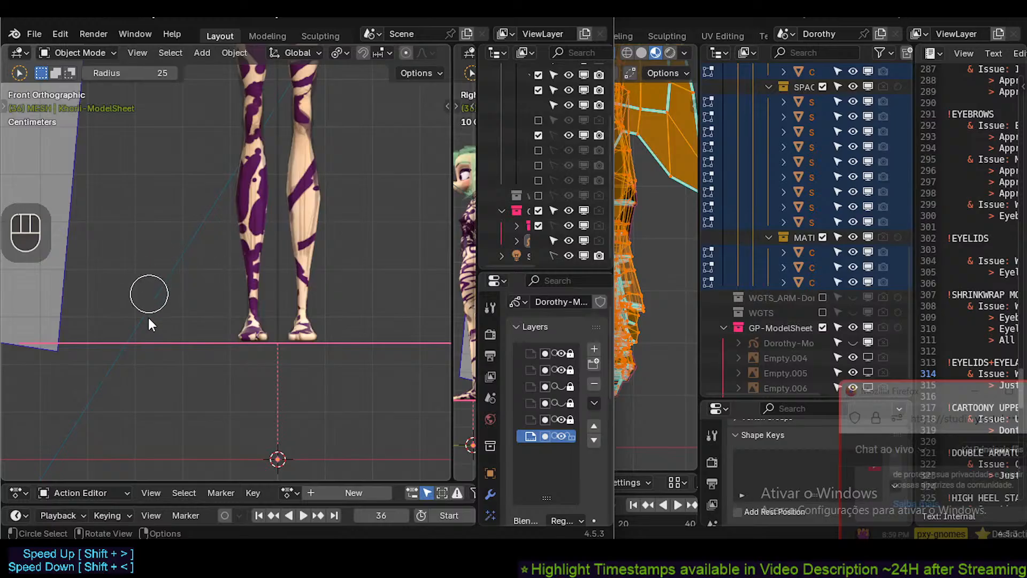
{"action": "key", "text": "w"}
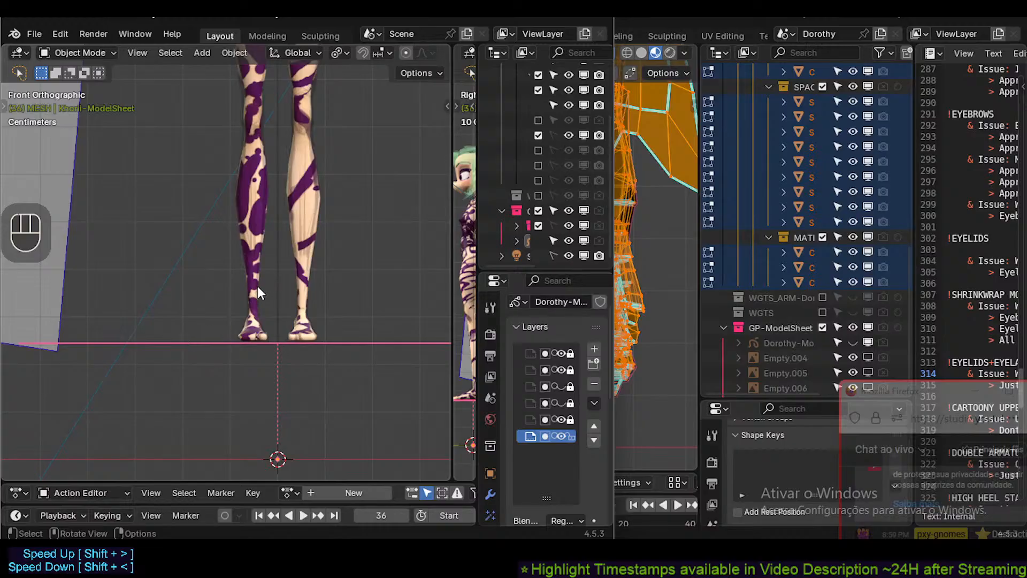
{"action": "scroll", "coordinate": [255, 288], "scroll_direction": "down", "scroll_amount": 2}
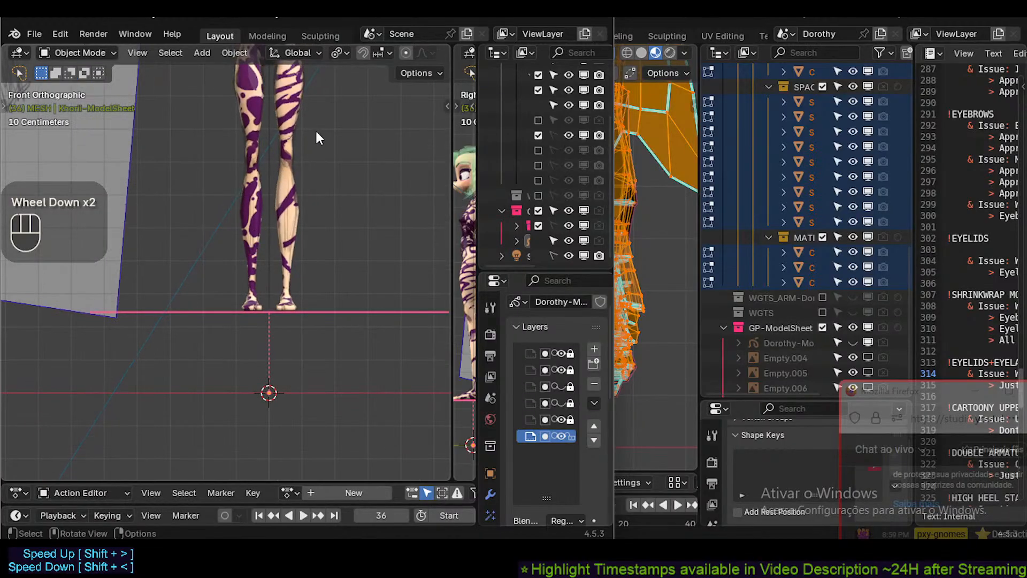
{"action": "middle_click_drag", "start_coordinate": [316, 138], "coordinate": [290, 245], "text": "shift"}
{"action": "scroll", "coordinate": [344, 244], "scroll_direction": "down", "scroll_amount": 1}
{"action": "scroll", "coordinate": [289, 235], "scroll_direction": "up", "scroll_amount": 1}
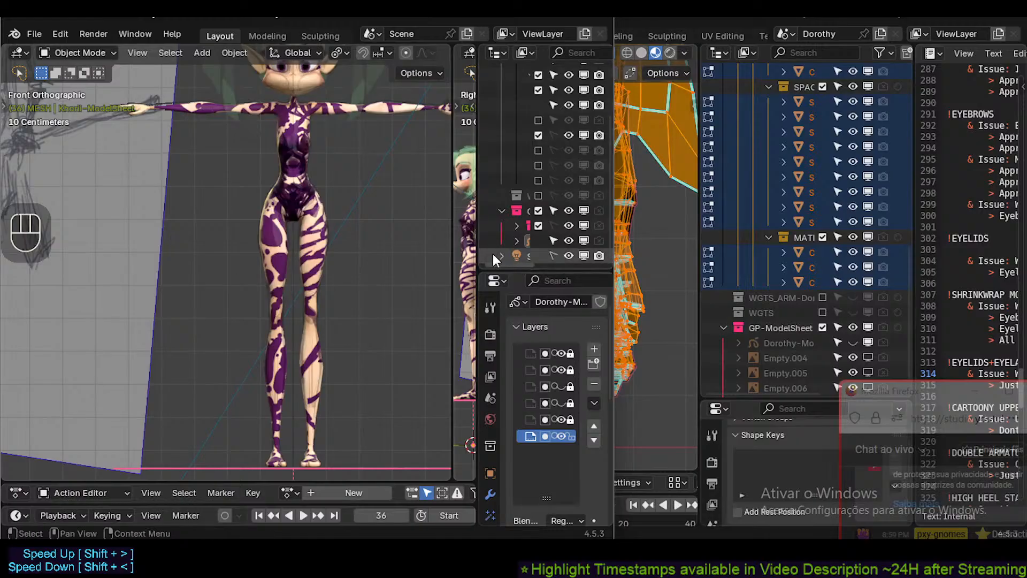
{"action": "left_click_drag", "start_coordinate": [477, 253], "coordinate": [439, 254]}
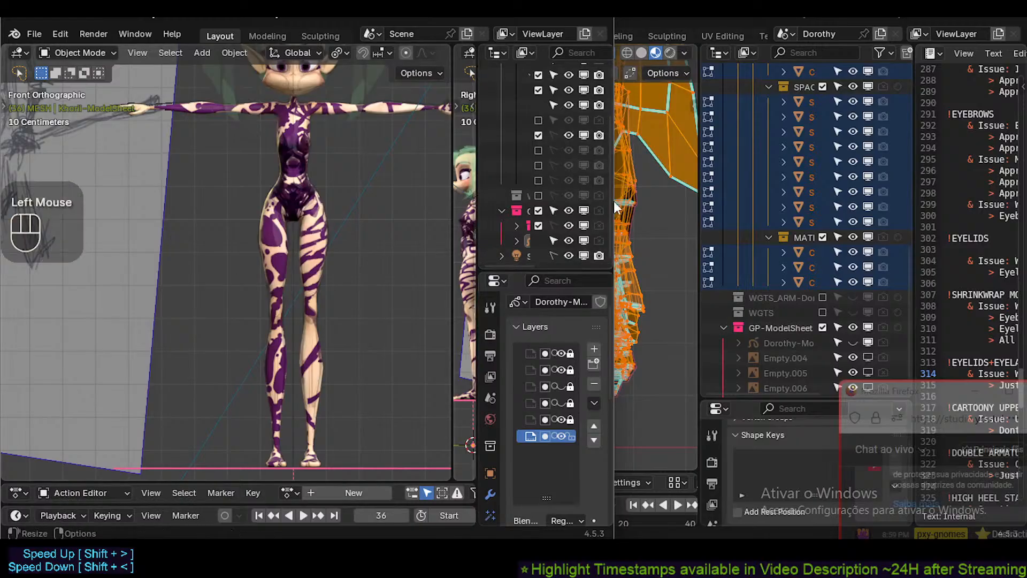
{"action": "left_click", "coordinate": [661, 18]}
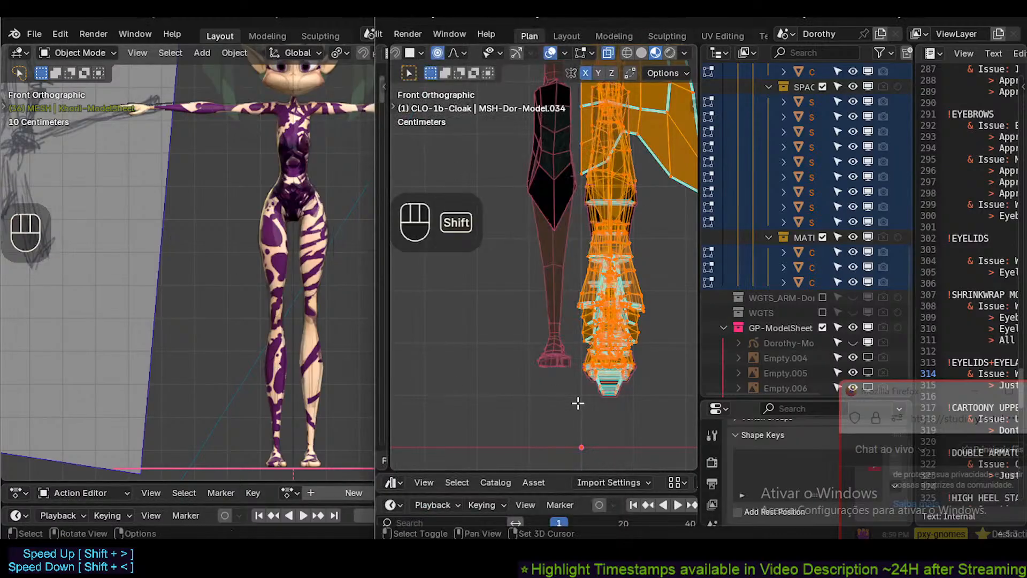
Try raising the selected leg and torso geometry along Z, by about 0.037 m and then about 0.012 m.
{"action": "middle_click_drag", "start_coordinate": [578, 401], "coordinate": [555, 392], "text": "shift"}
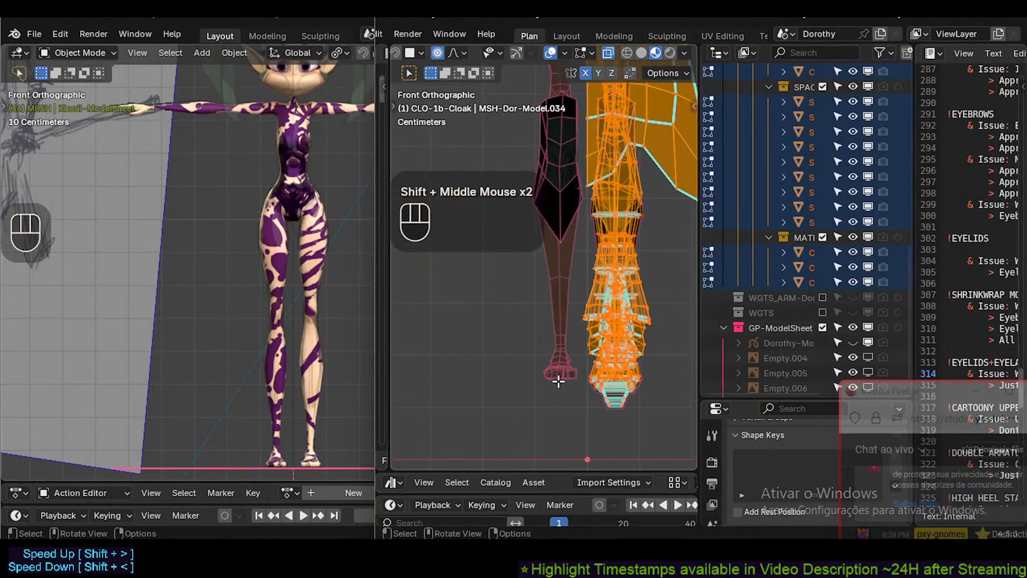
{"action": "key", "text": "g"}
{"action": "key", "text": "z"}
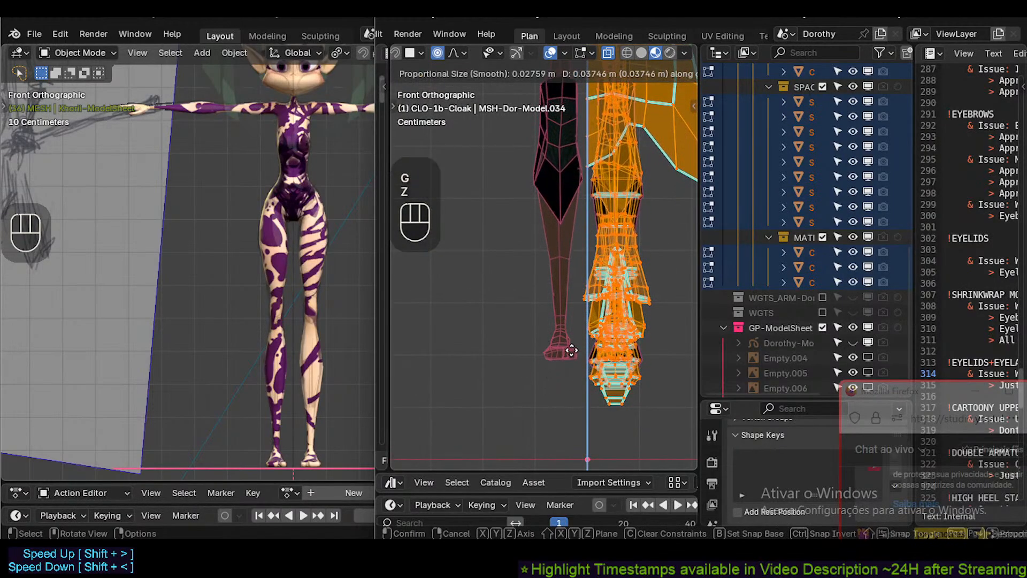
{"action": "key", "text": "Escape"}
{"action": "scroll", "coordinate": [556, 219], "scroll_direction": "down", "scroll_amount": 2}
{"action": "middle_click_drag", "start_coordinate": [550, 230], "coordinate": [559, 371], "text": "shift"}
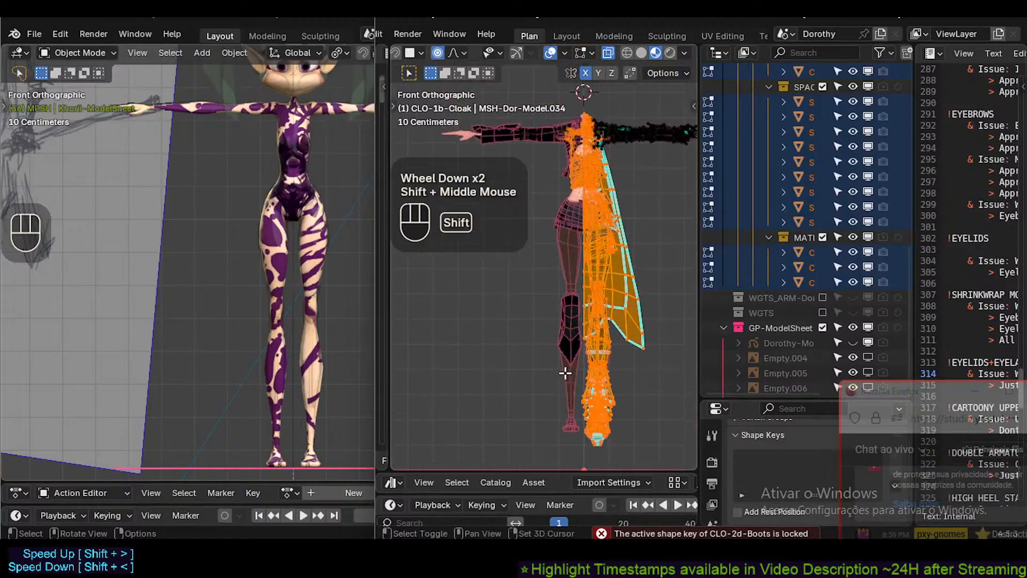
{"action": "key", "text": "g"}
{"action": "key", "text": "z"}
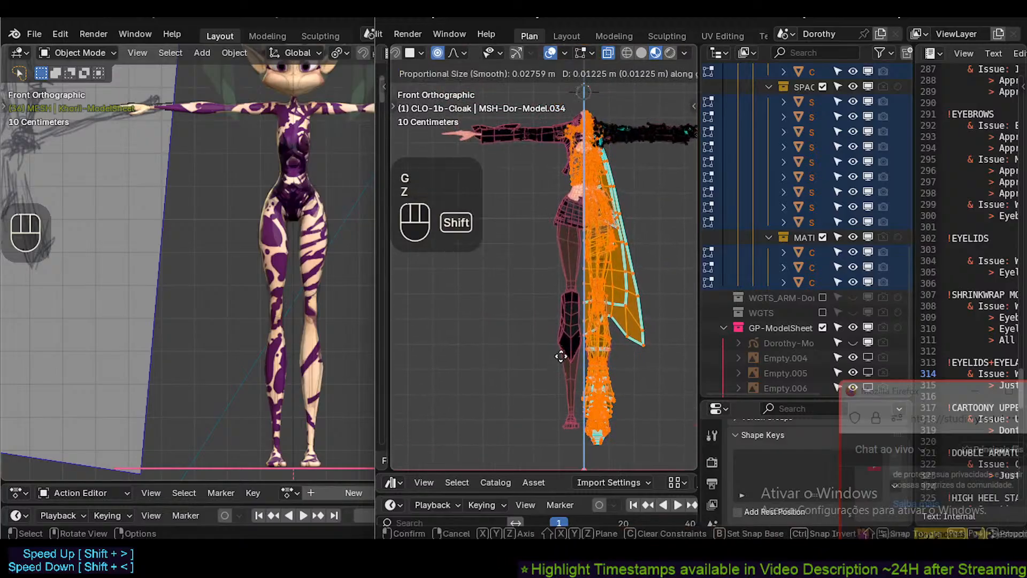
{"action": "key", "text": "Escape"}
Try scaling the selected leg and torso geometry along global Z to about 0.96.
{"action": "key", "text": "s"}
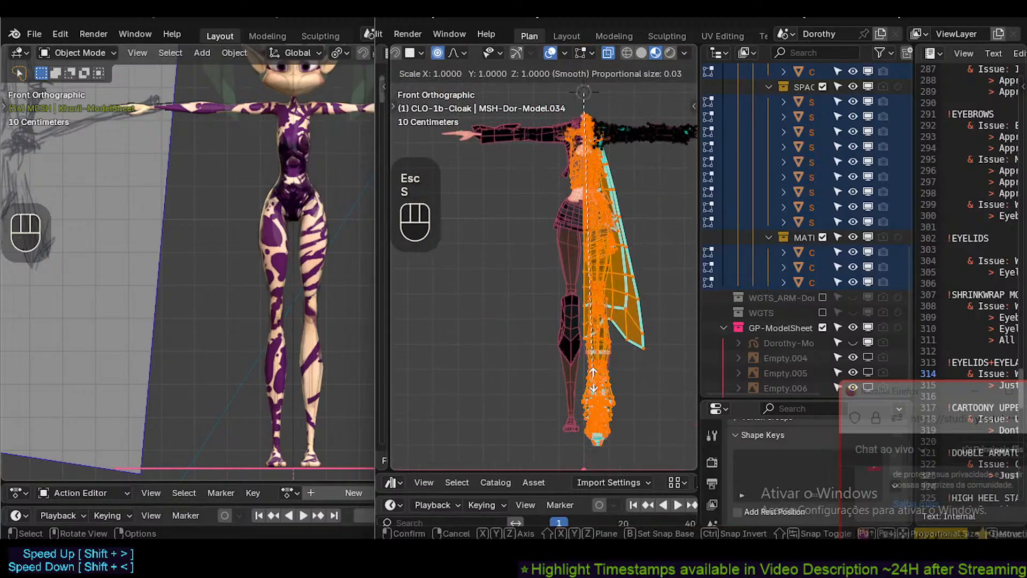
{"action": "key", "text": "z"}
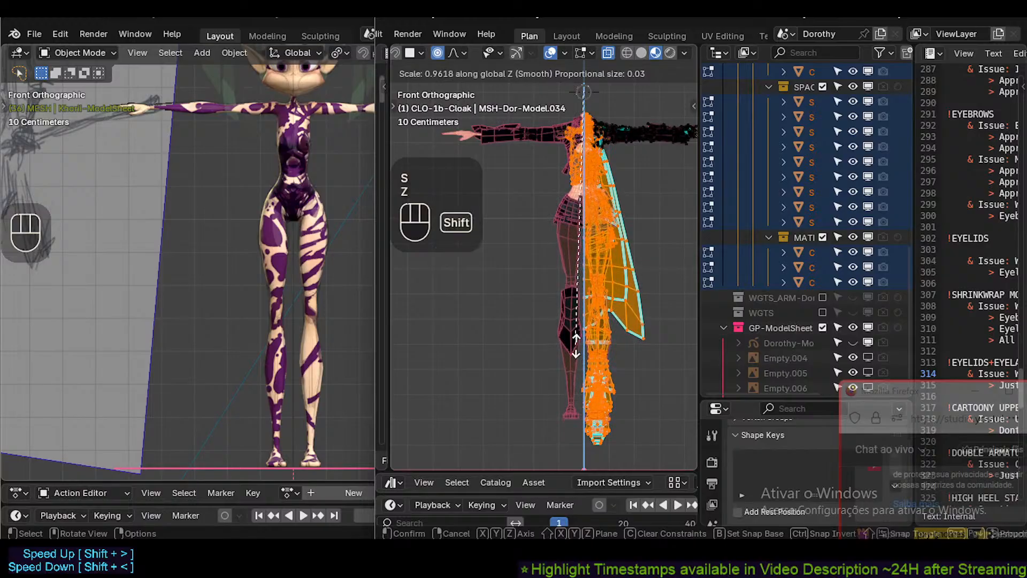
{"action": "key", "text": "Escape"}
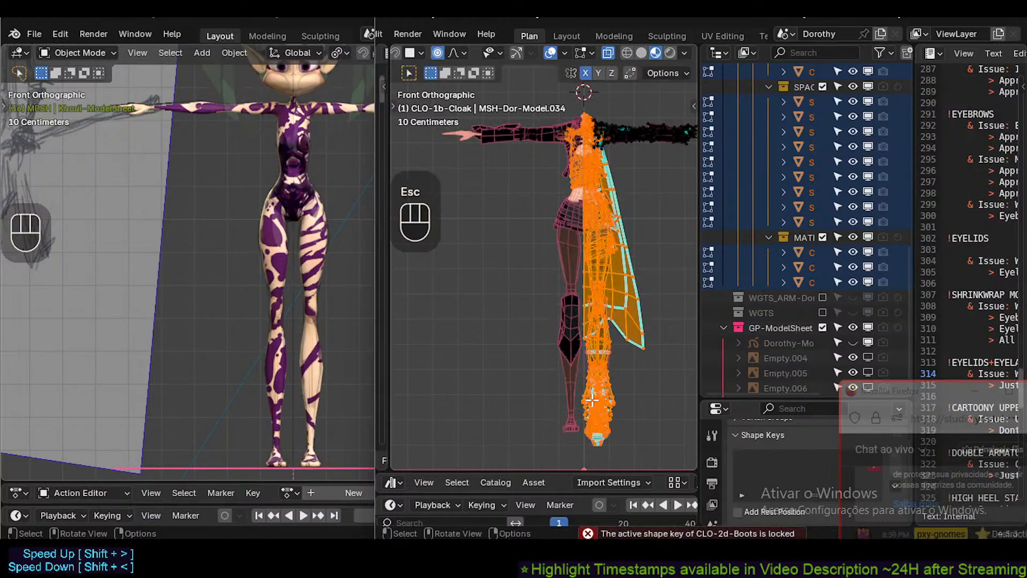
{"action": "key", "text": "s"}
{"action": "key", "text": "z"}
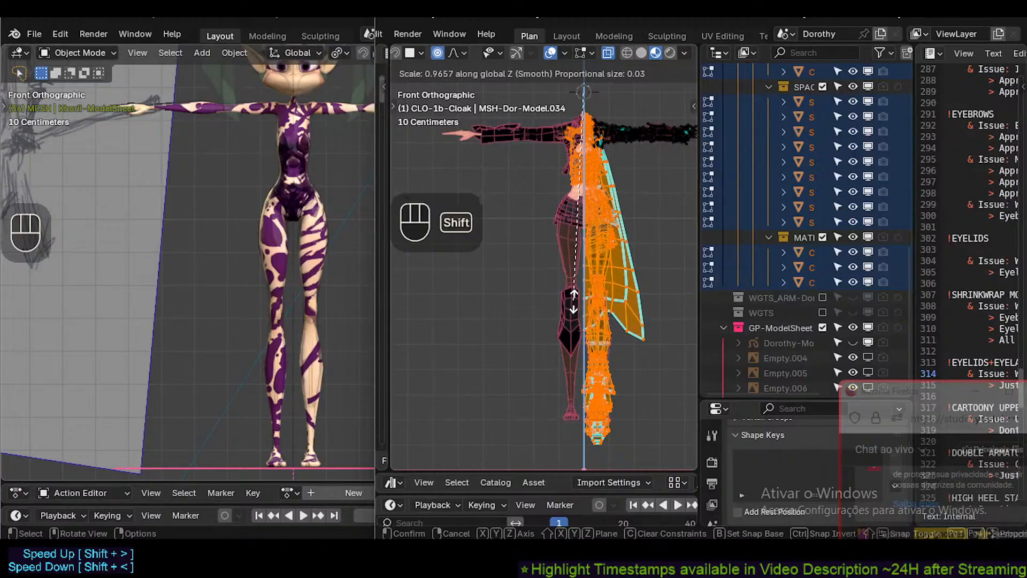
{"action": "key", "text": "Escape"}
Inspect the skirt and leg area, and scale the selected leg and torso geometry down along global Z about the 3D cursor.
{"action": "scroll", "coordinate": [575, 321], "scroll_direction": "up", "scroll_amount": 4}
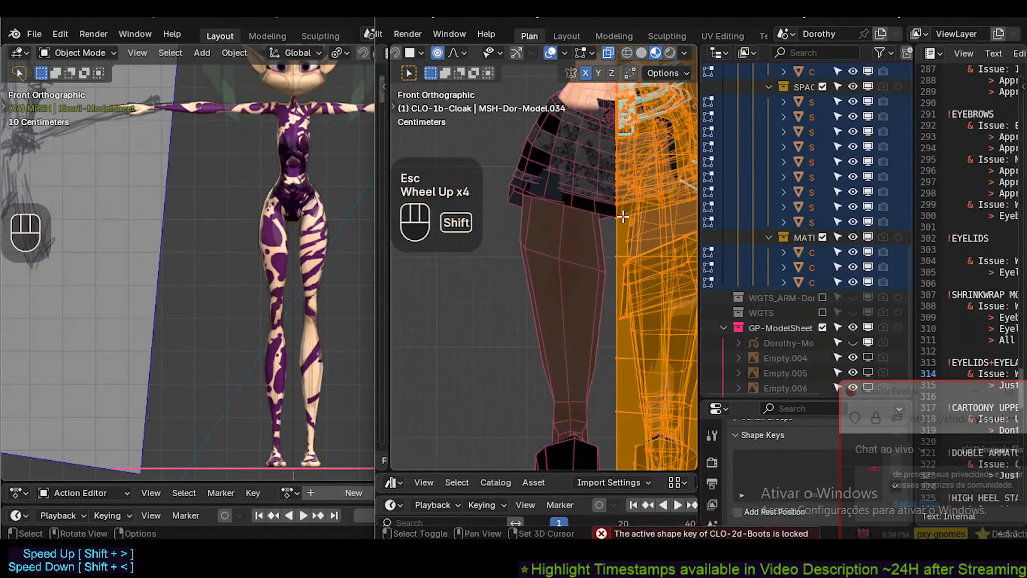
{"action": "middle_click_drag", "start_coordinate": [540, 230], "coordinate": [551, 365], "text": "shift"}
{"action": "scroll", "coordinate": [539, 305], "scroll_direction": "up", "scroll_amount": 2}
{"action": "scroll", "coordinate": [555, 328], "scroll_direction": "down", "scroll_amount": 2}
{"action": "scroll", "coordinate": [556, 321], "scroll_direction": "up", "scroll_amount": 3}
{"action": "scroll", "coordinate": [556, 321], "scroll_direction": "up", "scroll_amount": 1}
{"action": "scroll", "coordinate": [555, 279], "scroll_direction": "down", "scroll_amount": 5}
{"action": "scroll", "coordinate": [541, 310], "scroll_direction": "down", "scroll_amount": 1}
{"action": "scroll", "coordinate": [551, 352], "scroll_direction": "down", "scroll_amount": 1}
{"action": "key", "text": "s"}
{"action": "key", "text": "z"}
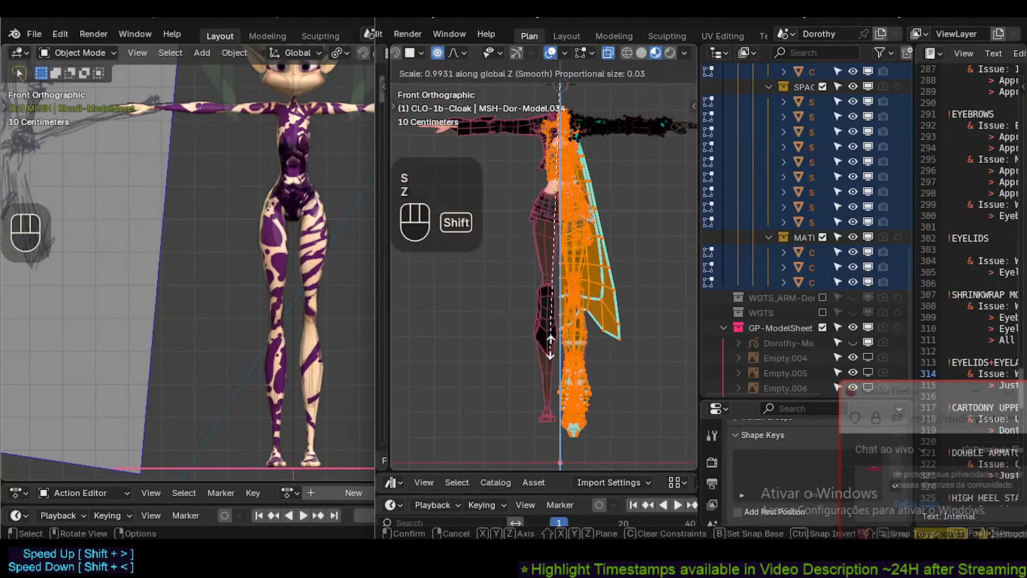
{"action": "left_click", "coordinate": [544, 270], "text": "shift"}
{"action": "left_click", "coordinate": [428, 284]}
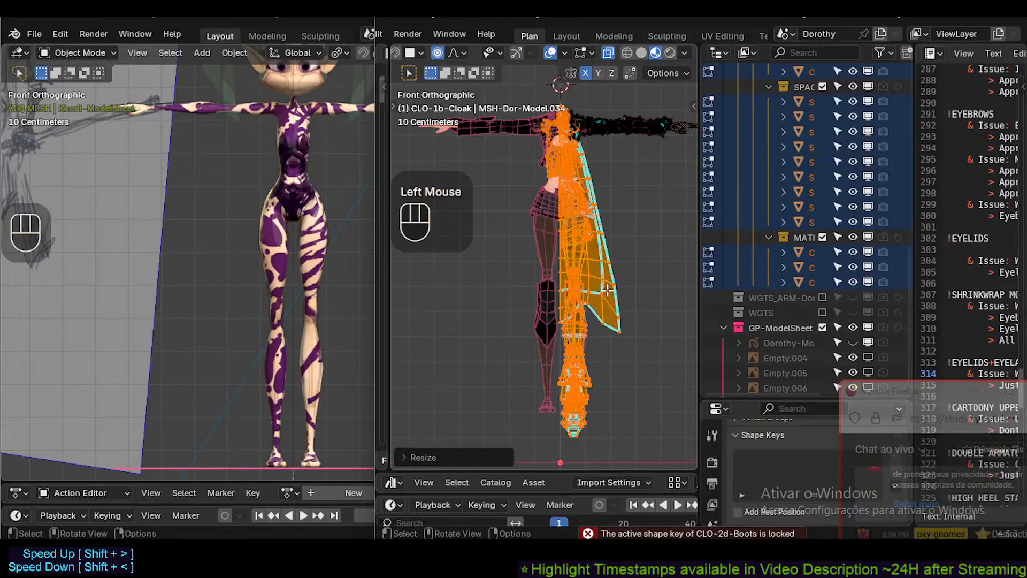
Deselect all body and costume geometry with the shoulder and arm in close view.
{"action": "middle_click_drag", "start_coordinate": [623, 169], "coordinate": [543, 221], "text": "shift"}
{"action": "scroll", "coordinate": [561, 177], "scroll_direction": "up", "scroll_amount": 1}
{"action": "scroll", "coordinate": [550, 195], "scroll_direction": "up", "scroll_amount": 2}
{"action": "middle_click_drag", "start_coordinate": [640, 219], "coordinate": [535, 283], "text": "shift"}
{"action": "scroll", "coordinate": [538, 260], "scroll_direction": "up", "scroll_amount": 5}
{"action": "scroll", "coordinate": [548, 225], "scroll_direction": "down", "scroll_amount": 1}
{"action": "key", "text": "a"}
{"action": "scroll", "coordinate": [577, 281], "scroll_direction": "down", "scroll_amount": 1}
{"action": "key", "text": "alt+a"}
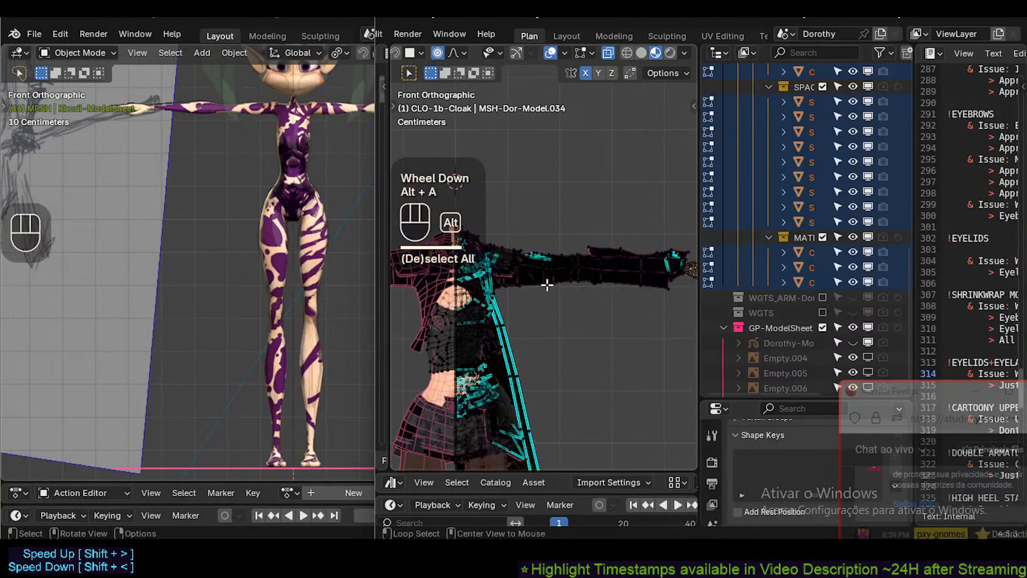
Box-select the arm, sleeve and hand geometry on the character's unmirrored side.
{"action": "key", "text": "b"}
{"action": "left_click_drag", "start_coordinate": [516, 296], "coordinate": [730, 215]}
{"action": "scroll", "coordinate": [583, 267], "scroll_direction": "down", "scroll_amount": 2}
{"action": "middle_click_drag", "start_coordinate": [574, 288], "coordinate": [537, 293], "text": "shift"}
{"action": "key", "text": "b"}
{"action": "left_click_drag", "start_coordinate": [608, 231], "coordinate": [694, 313]}
Add the geometry along the top of the shoulder to the arm selection.
{"action": "scroll", "coordinate": [475, 291], "scroll_direction": "up", "scroll_amount": 3}
{"action": "middle_click_drag", "start_coordinate": [474, 291], "coordinate": [561, 317], "text": "shift"}
{"action": "scroll", "coordinate": [561, 317], "scroll_direction": "up", "scroll_amount": 1}
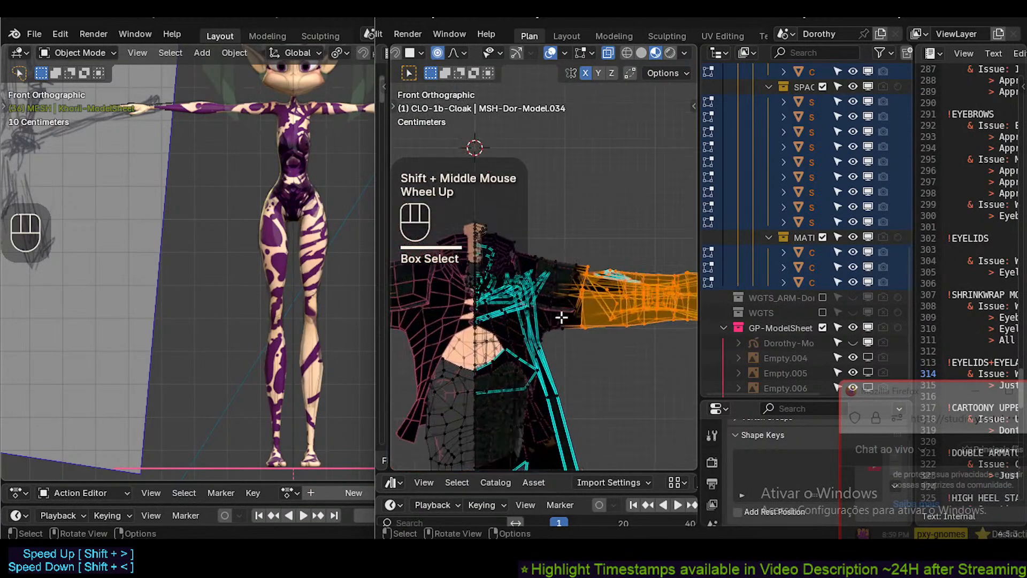
{"action": "key", "text": "b"}
{"action": "left_click_drag", "start_coordinate": [597, 249], "coordinate": [529, 274]}
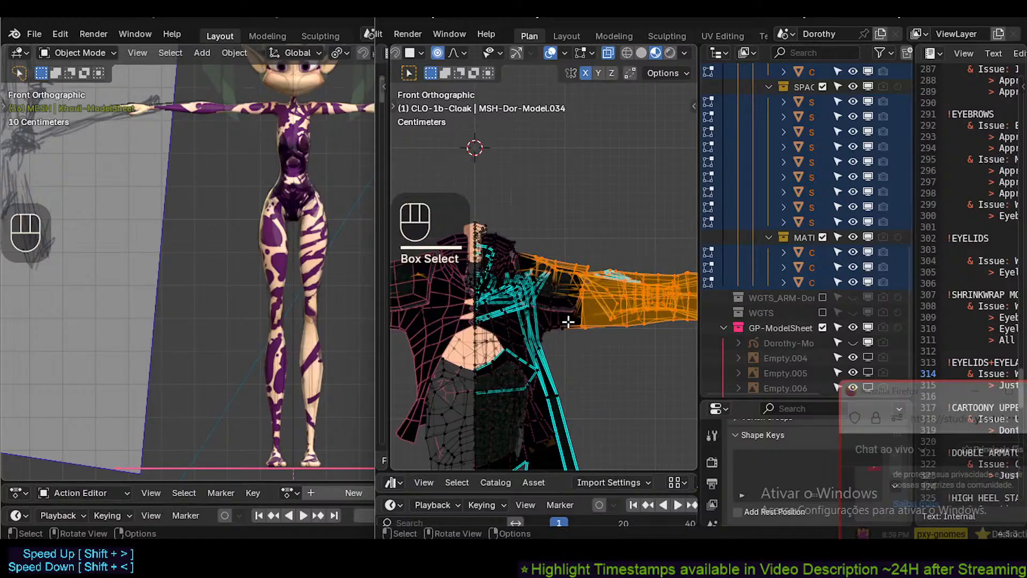
{"action": "key", "text": "a"}
{"action": "scroll", "coordinate": [562, 327], "scroll_direction": "up", "scroll_amount": 2}
{"action": "key", "text": "ctrl+z"}
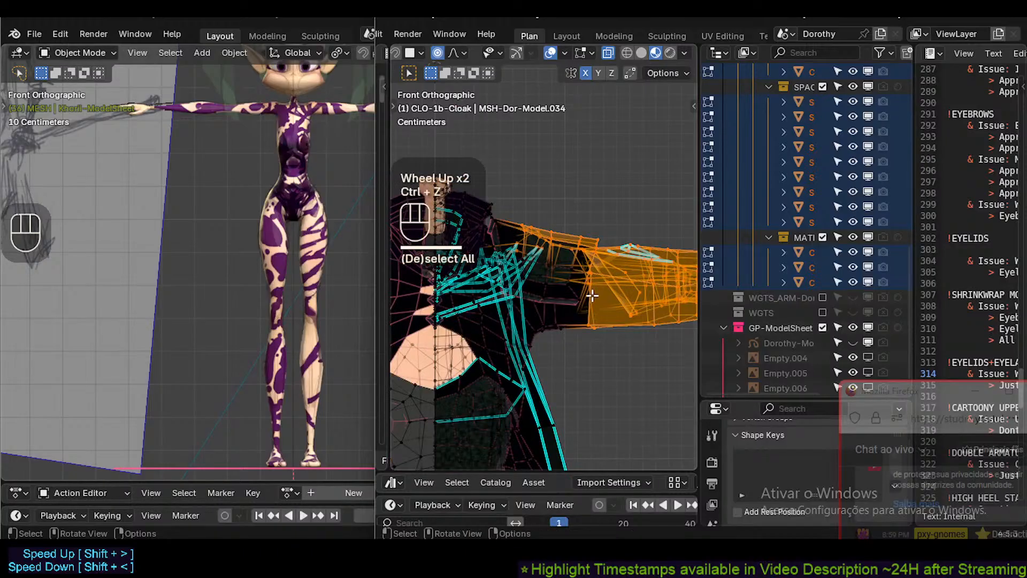
Raise the selected arm and shoulder geometry along Z by about 0.003 m with smooth proportional editing.
{"action": "key", "text": "g"}
{"action": "key", "text": "z"}
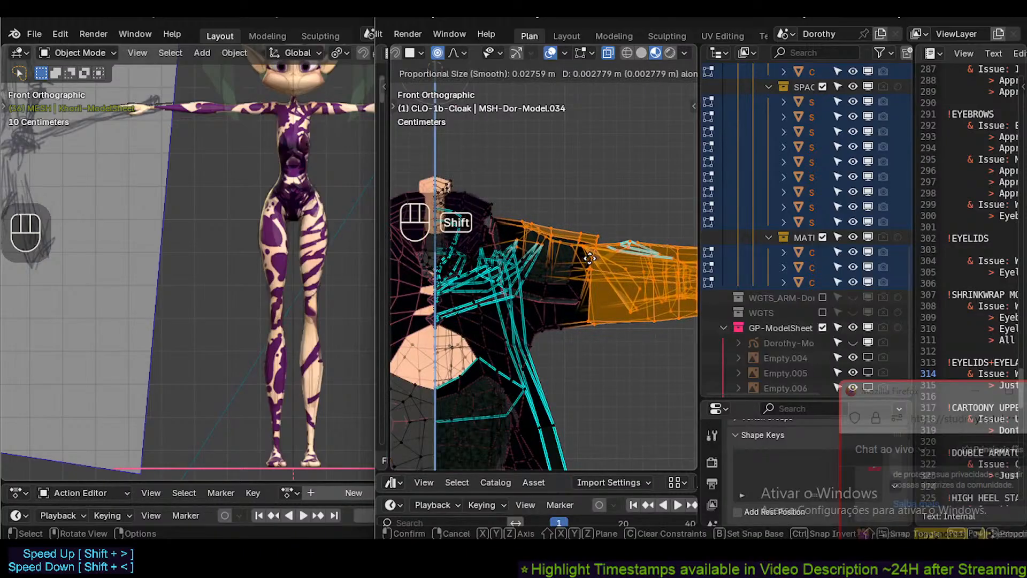
{"action": "left_click", "coordinate": [589, 262], "text": "shift"}
{"action": "key", "text": "a"}
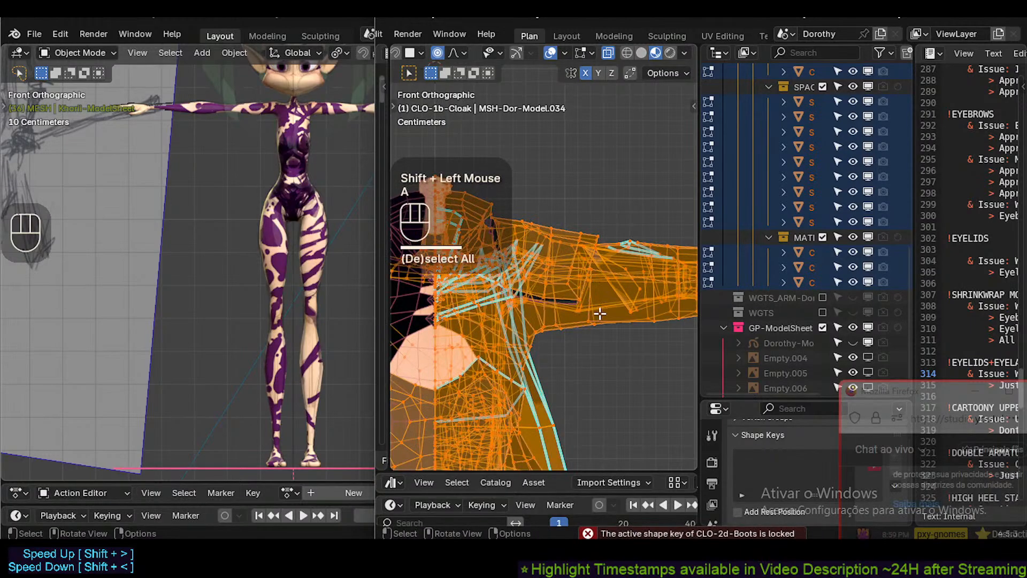
{"action": "key", "text": "ctrl+z"}
Raise the arm and shoulder geometry along Z by about another 0.003 m, and select all geometry.
{"action": "key", "text": "g"}
{"action": "key", "text": "z"}
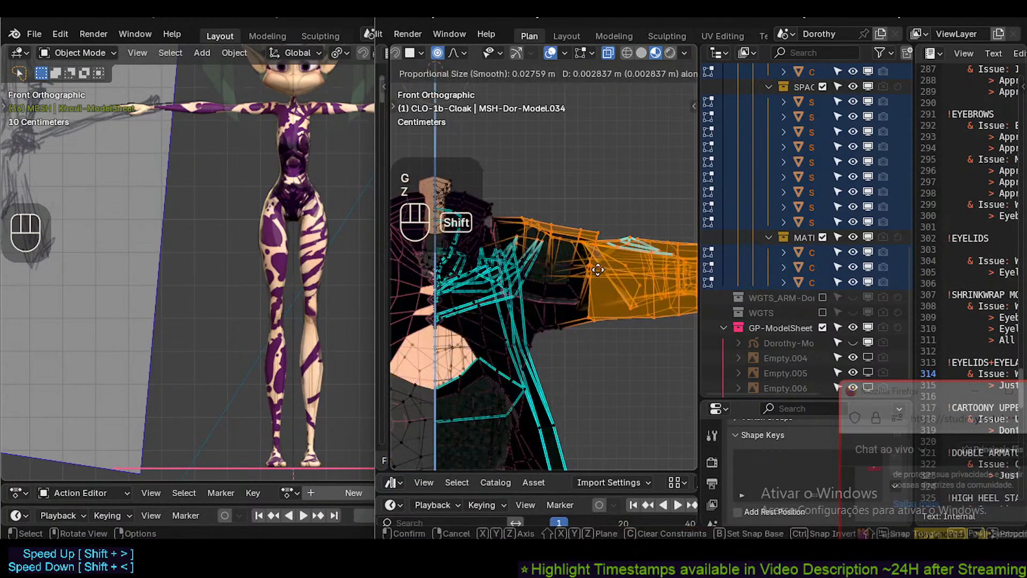
{"action": "left_click", "coordinate": [597, 272], "text": "shift"}
{"action": "key", "text": "a"}
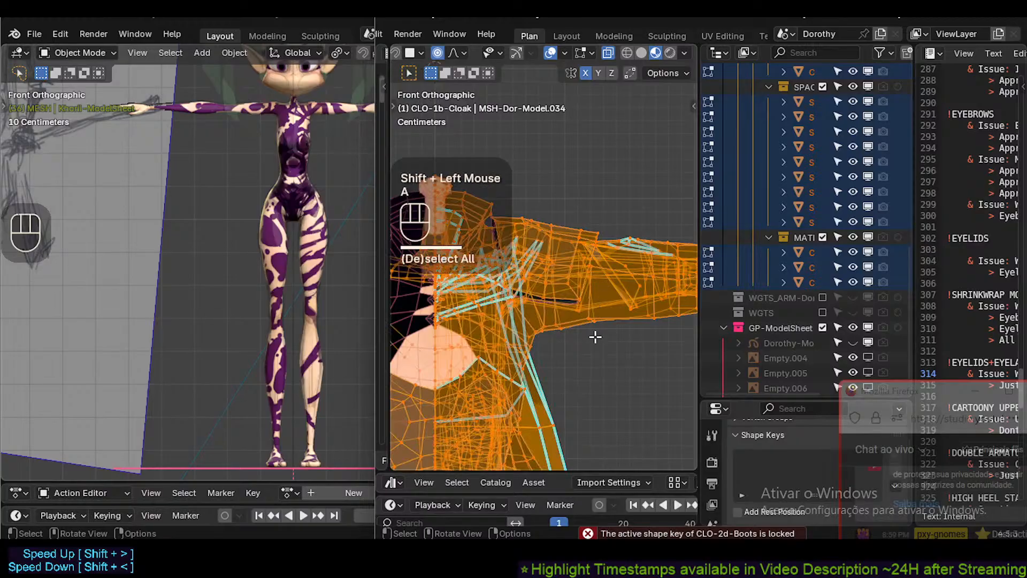
Examine the adjusted sleeves, shoulders and overall body, and deselect all geometry.
{"action": "scroll", "coordinate": [595, 336], "scroll_direction": "down", "scroll_amount": 2}
{"action": "middle_click_drag", "start_coordinate": [595, 337], "coordinate": [512, 304], "text": "shift"}
{"action": "scroll", "coordinate": [597, 338], "scroll_direction": "up", "scroll_amount": 2}
{"action": "scroll", "coordinate": [497, 323], "scroll_direction": "down", "scroll_amount": 2}
{"action": "scroll", "coordinate": [585, 300], "scroll_direction": "down", "scroll_amount": 1}
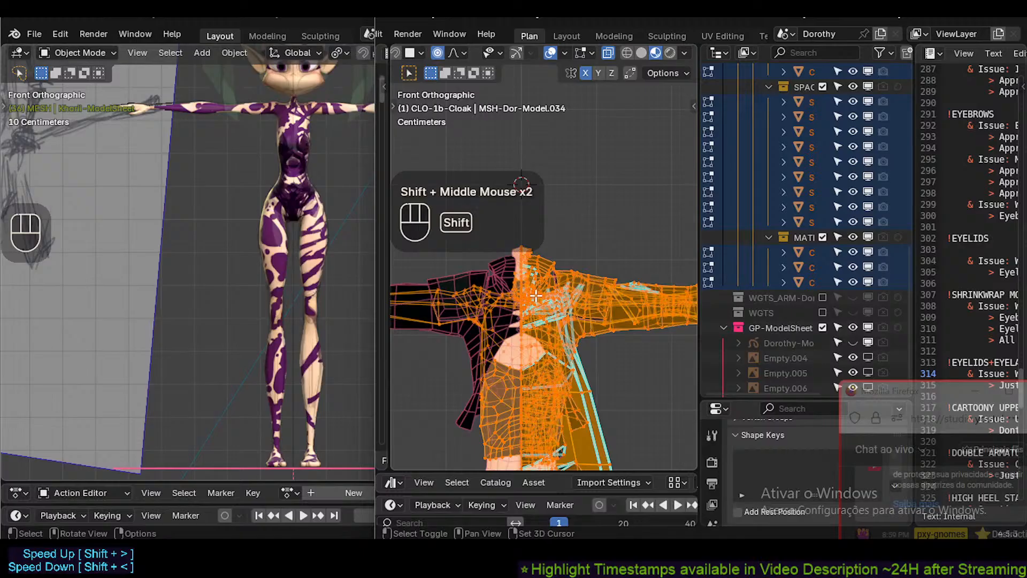
{"action": "middle_click_drag", "start_coordinate": [420, 301], "coordinate": [497, 303], "text": "shift"}
{"action": "middle_click_drag", "start_coordinate": [657, 309], "coordinate": [499, 431], "text": "shift"}
{"action": "scroll", "coordinate": [546, 308], "scroll_direction": "up", "scroll_amount": 2}
{"action": "scroll", "coordinate": [567, 324], "scroll_direction": "down", "scroll_amount": 1}
{"action": "scroll", "coordinate": [537, 350], "scroll_direction": "down", "scroll_amount": 2}
{"action": "key", "text": "alt+a"}
{"action": "scroll", "coordinate": [524, 321], "scroll_direction": "down", "scroll_amount": 1}
{"action": "key", "text": "alt+a"}
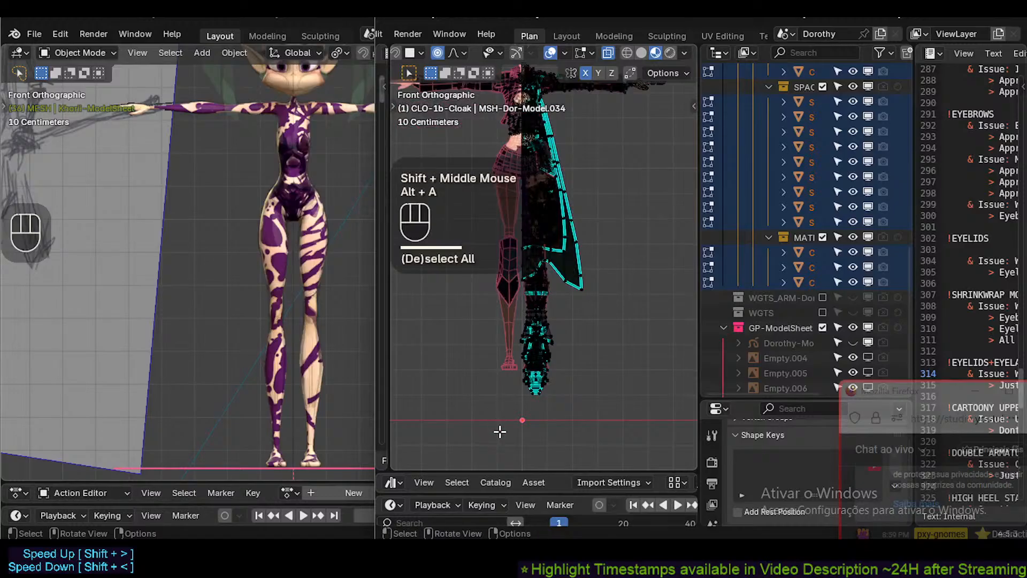
Try to hide the cloak's linked geometry while in vertex select mode.
{"action": "key", "text": "b"}
{"action": "left_click_drag", "start_coordinate": [500, 431], "coordinate": [556, 348]}
{"action": "middle_click_drag", "start_coordinate": [568, 238], "coordinate": [569, 278], "text": "shift"}
{"action": "key", "text": "alt+a"}
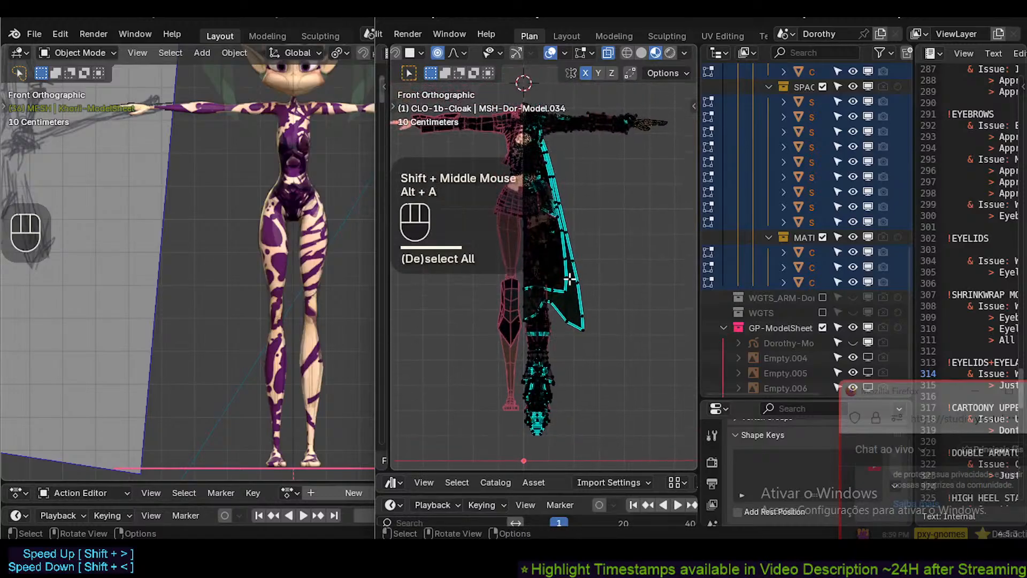
{"action": "key", "text": "l"}
{"action": "key", "text": "h"}
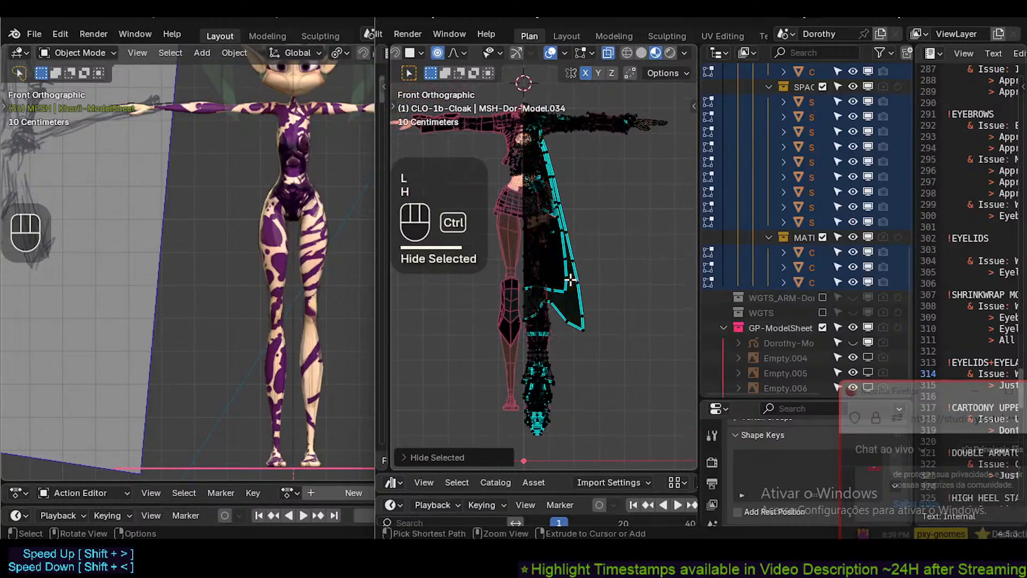
{"action": "key", "text": "ctrl+z"}
Hide the linked cloak pieces hanging beside the leg, using face select mode.
{"action": "key", "text": "3"}
{"action": "key", "text": "alt+a"}
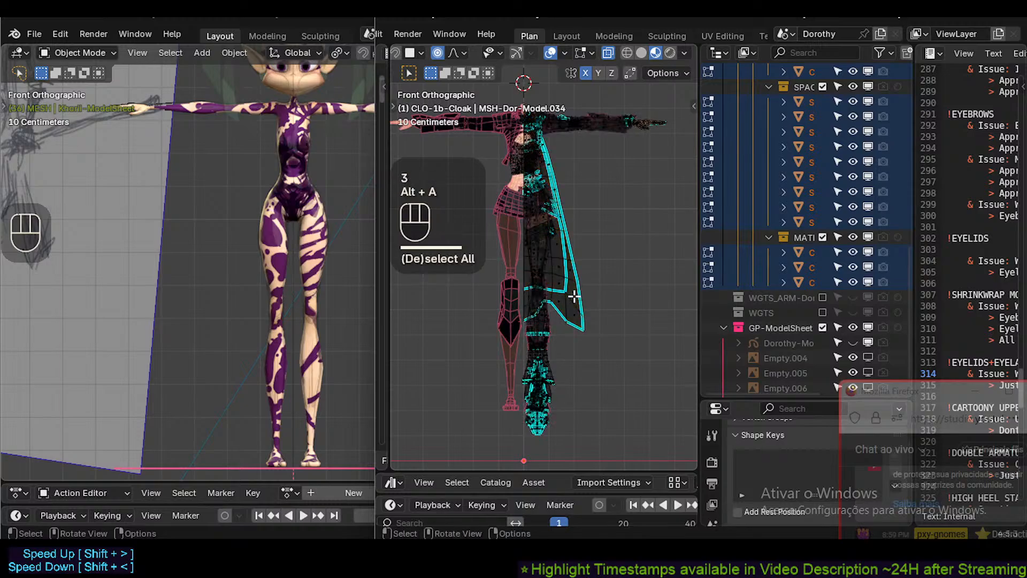
{"action": "key", "text": "l"}
{"action": "key", "text": "h"}
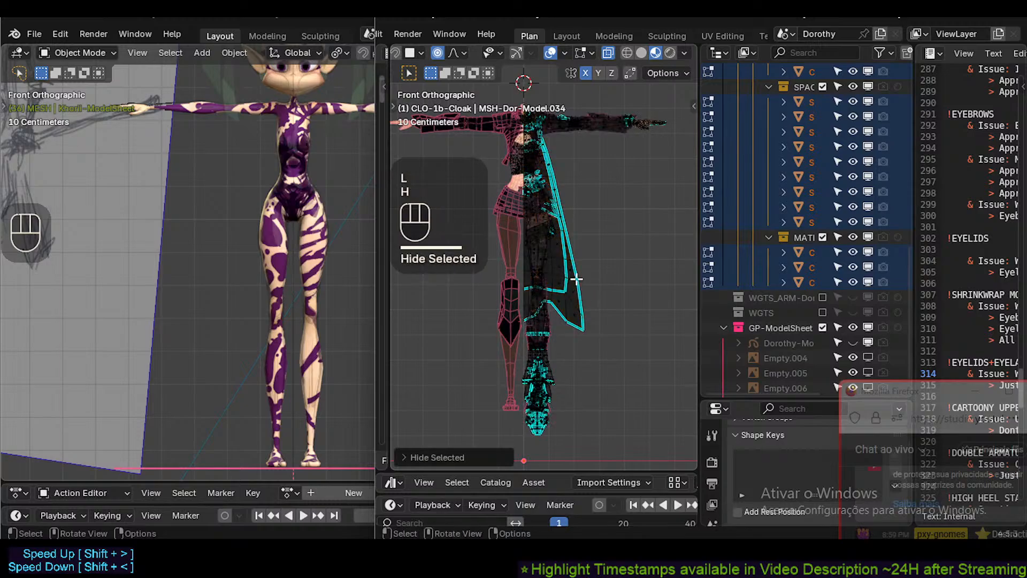
{"action": "key", "text": "l"}
{"action": "key", "text": "h"}
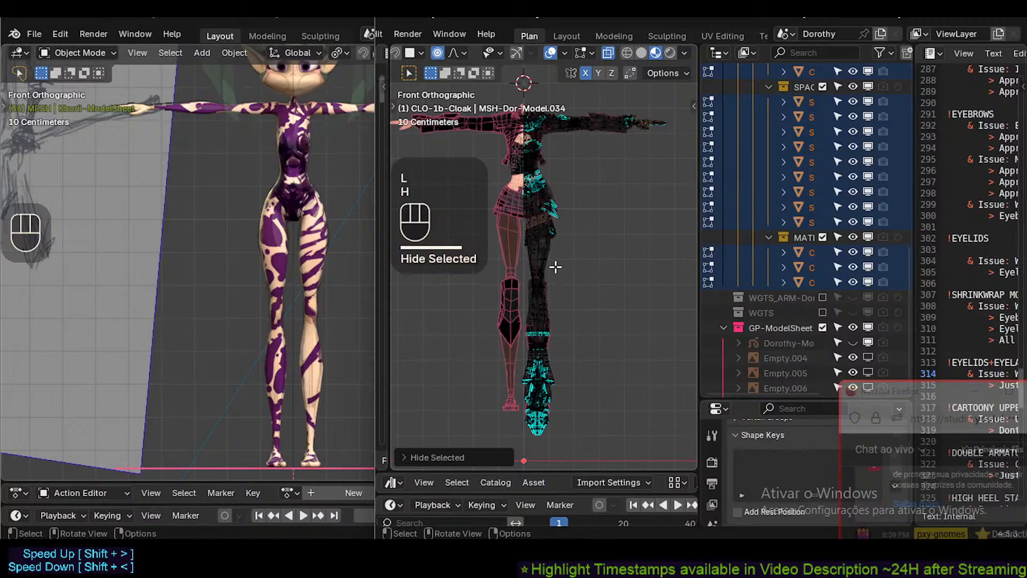
Select the leg, boot and lower skirt geometry in vertex select mode.
{"action": "key", "text": "1"}
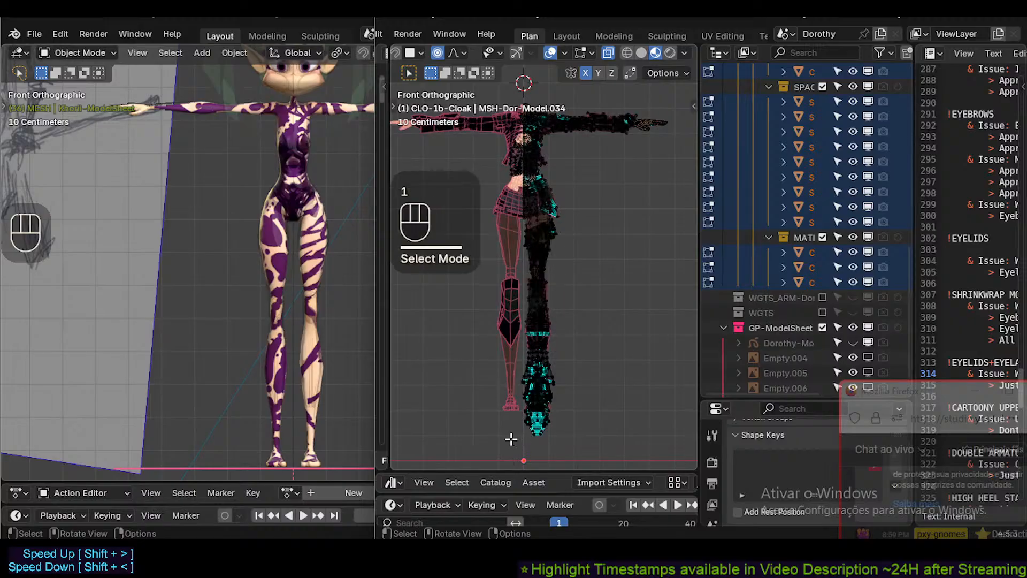
{"action": "key", "text": "b"}
{"action": "left_click_drag", "start_coordinate": [508, 442], "coordinate": [575, 196]}
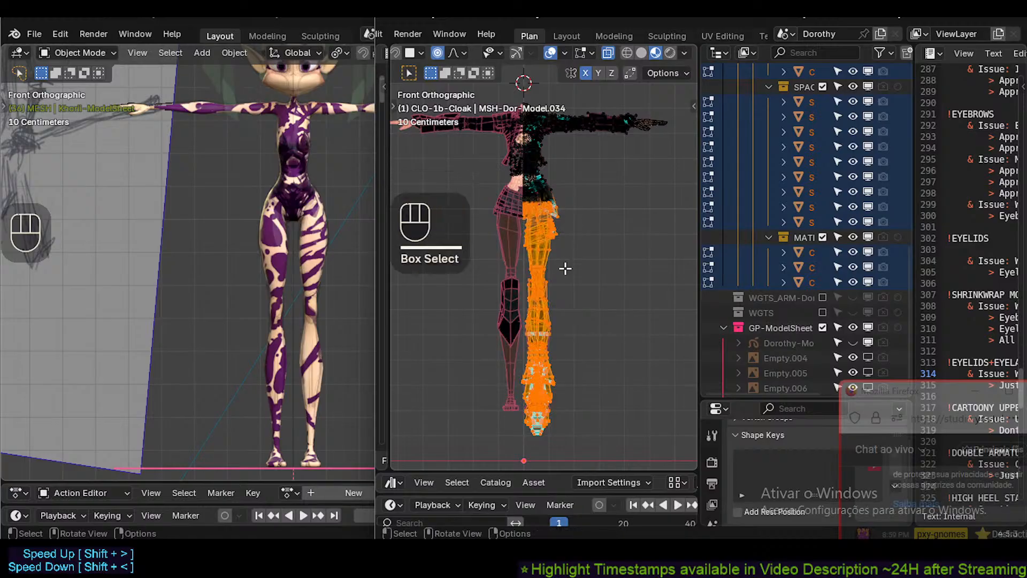
Check the leg selection from the side and front, and extend it higher up the skirt toward the hips.
{"action": "key", "text": "KP_3"}
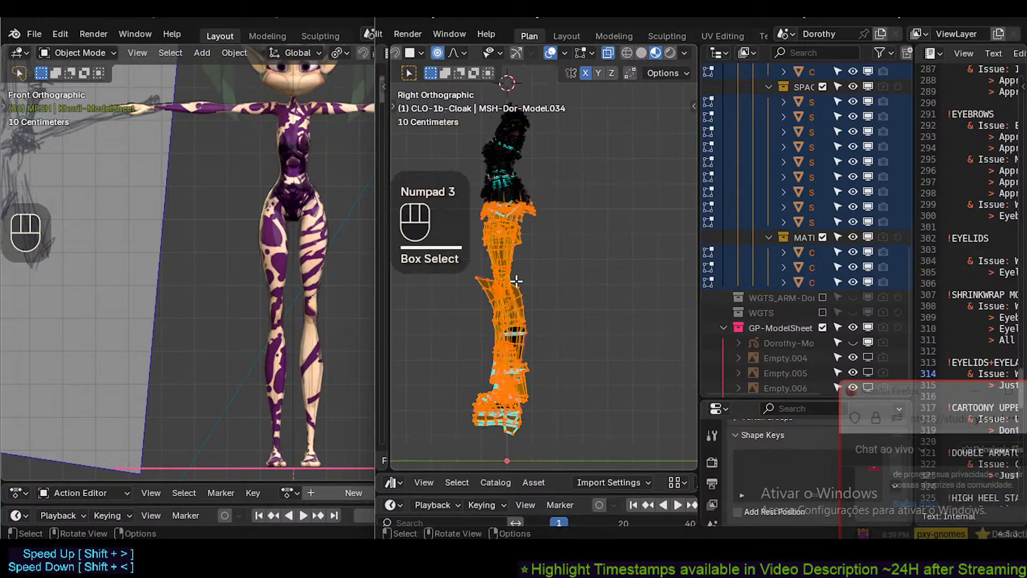
{"action": "scroll", "coordinate": [516, 280], "scroll_direction": "up", "scroll_amount": 2}
{"action": "middle_click_drag", "start_coordinate": [516, 280], "coordinate": [566, 261], "text": "shift"}
{"action": "scroll", "coordinate": [558, 247], "scroll_direction": "up", "scroll_amount": 1}
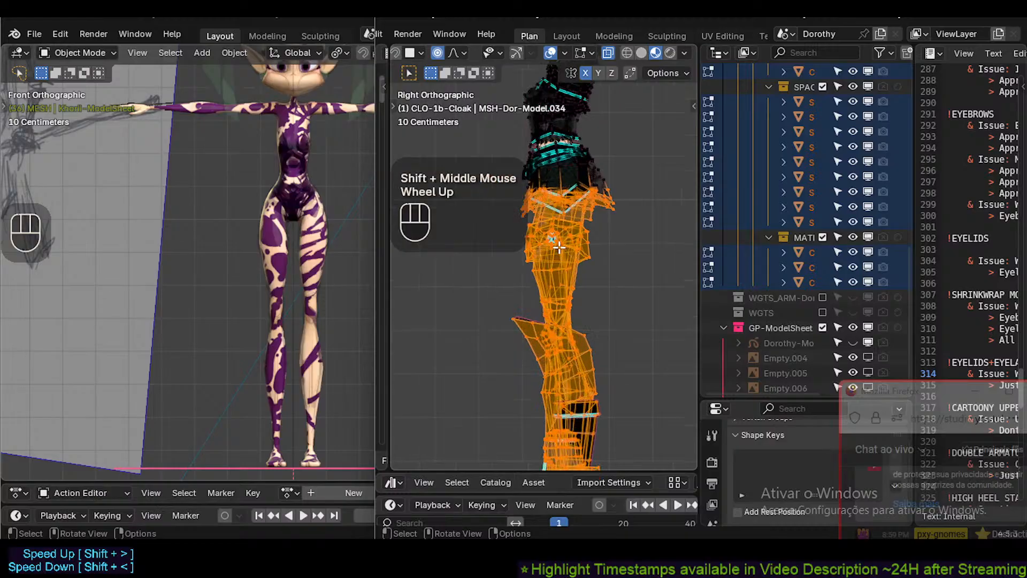
{"action": "scroll", "coordinate": [566, 225], "scroll_direction": "up", "scroll_amount": 2}
{"action": "key", "text": "KP_1"}
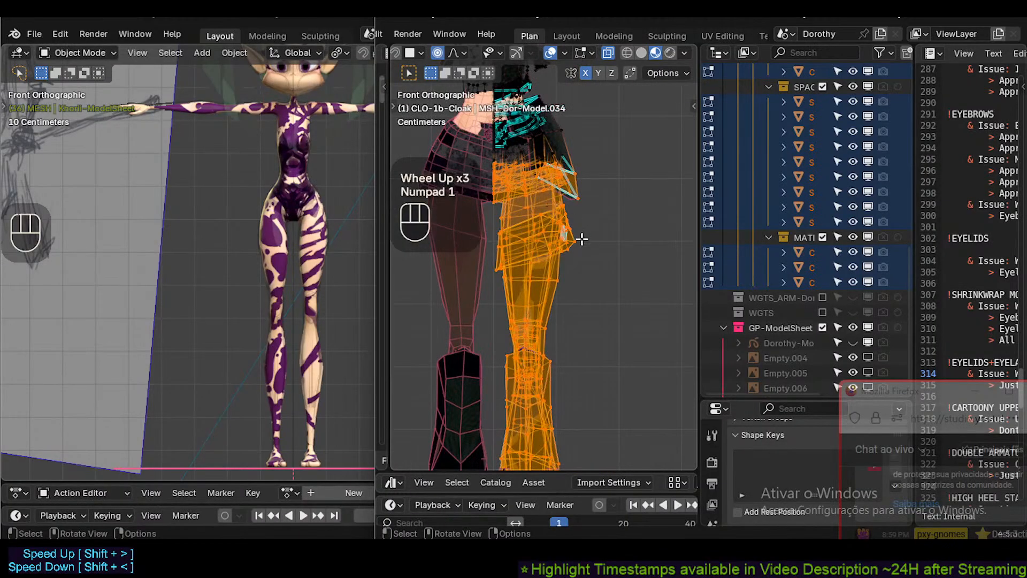
{"action": "middle_click_drag", "start_coordinate": [582, 239], "coordinate": [551, 344], "text": "shift"}
{"action": "scroll", "coordinate": [540, 235], "scroll_direction": "up", "scroll_amount": 3}
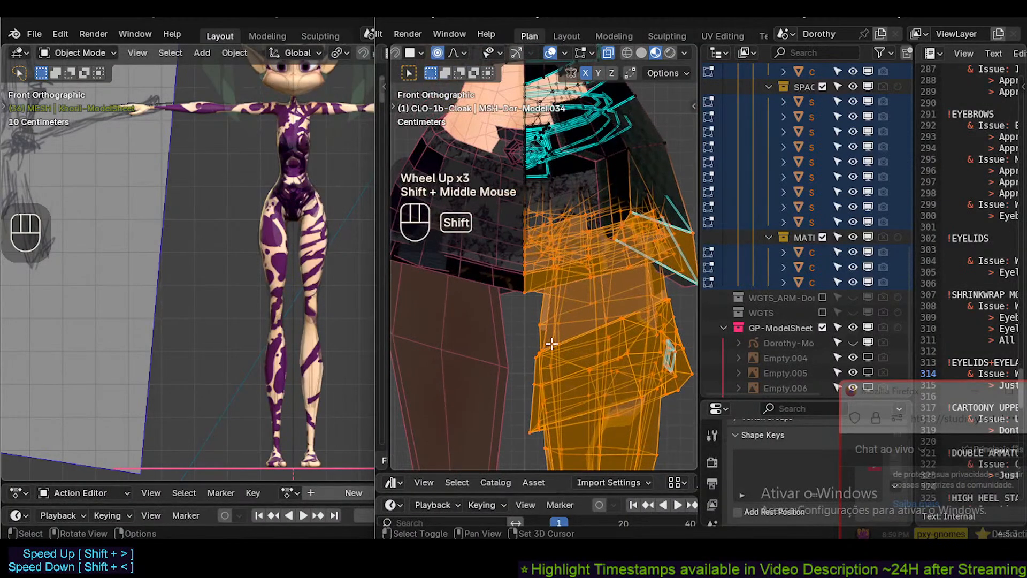
{"action": "middle_click_drag", "start_coordinate": [564, 269], "coordinate": [463, 344], "text": "shift"}
{"action": "scroll", "coordinate": [464, 344], "scroll_direction": "down", "scroll_amount": 1}
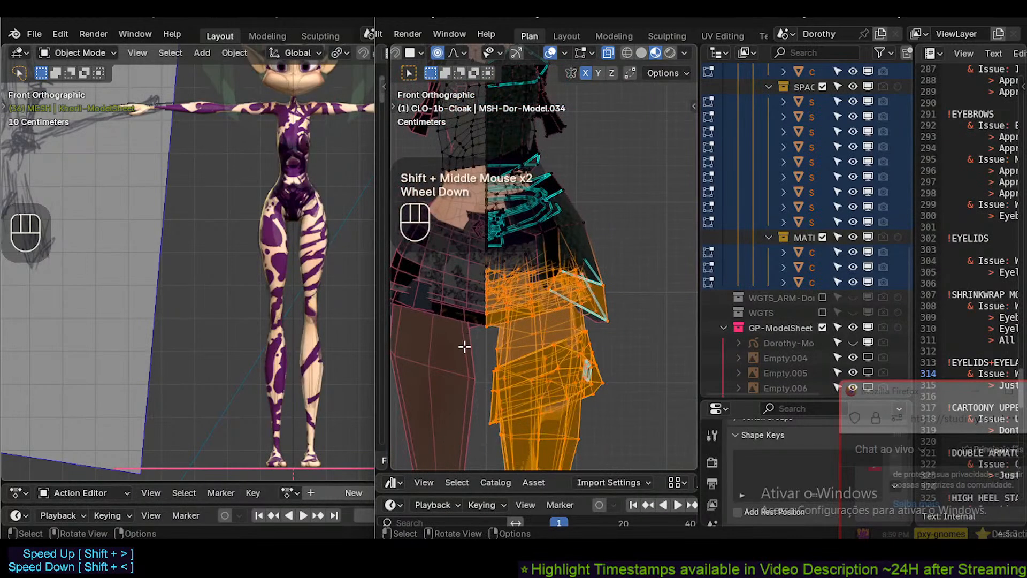
{"action": "key", "text": "b"}
{"action": "left_click_drag", "start_coordinate": [465, 348], "coordinate": [637, 245]}
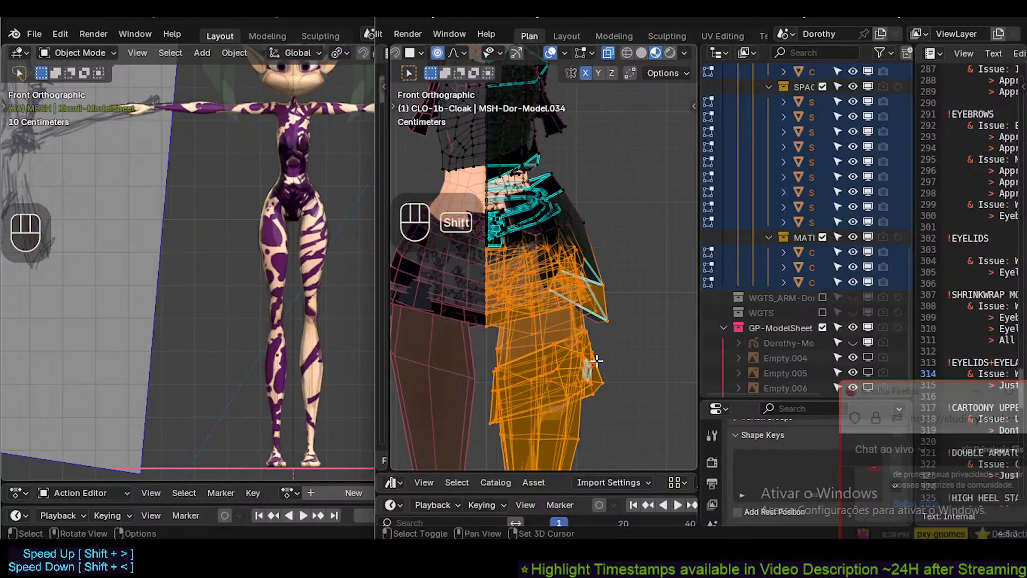
Try scaling the selected leg and skirt geometry along global Z to about 0.99 in the right view.
{"action": "middle_click_drag", "start_coordinate": [597, 341], "coordinate": [570, 251], "text": "shift"}
{"action": "key", "text": "KP_3"}
{"action": "scroll", "coordinate": [570, 313], "scroll_direction": "down", "scroll_amount": 1}
{"action": "scroll", "coordinate": [570, 251], "scroll_direction": "down", "scroll_amount": 3}
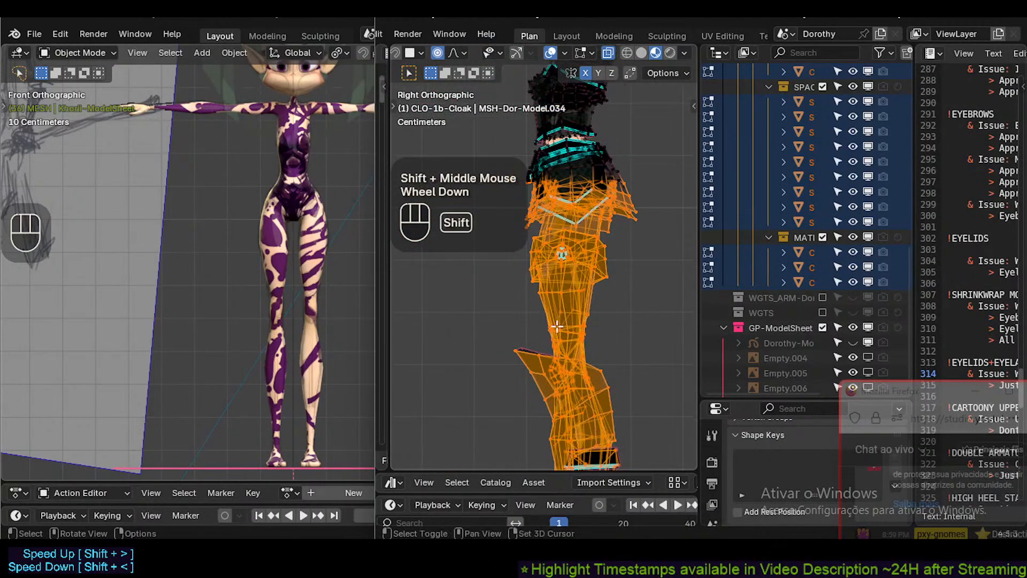
{"action": "middle_click_drag", "start_coordinate": [559, 379], "coordinate": [554, 293], "text": "shift"}
{"action": "scroll", "coordinate": [554, 293], "scroll_direction": "down", "scroll_amount": 1}
{"action": "middle_click_drag", "start_coordinate": [570, 380], "coordinate": [570, 344], "text": "shift"}
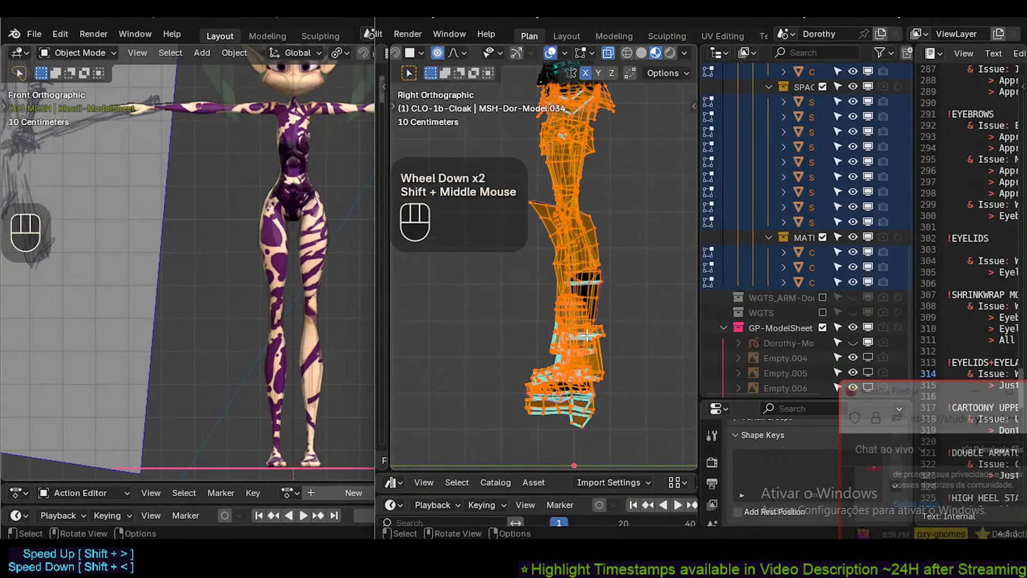
{"action": "key", "text": "s"}
{"action": "key", "text": "z"}
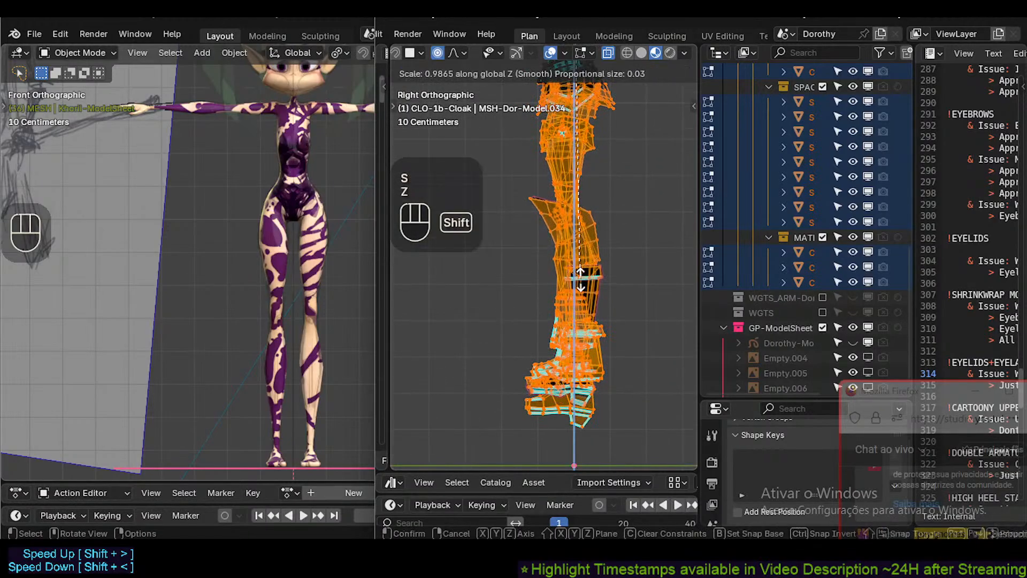
{"action": "key", "text": "Escape"}
Try scaling the selected leg and skirt geometry along global Z to about 0.94.
{"action": "middle_click_drag", "start_coordinate": [556, 225], "coordinate": [554, 305], "text": "shift"}
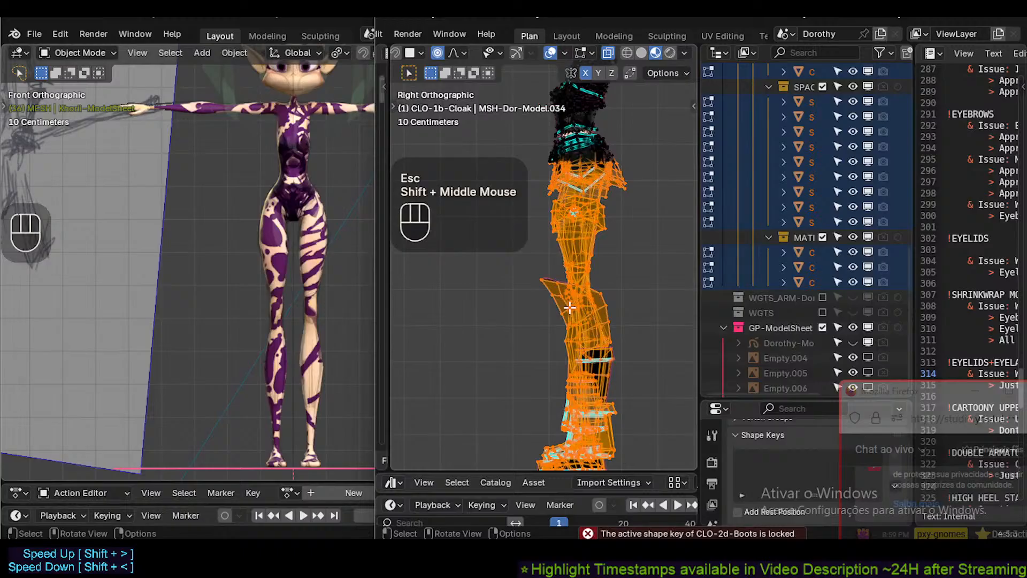
{"action": "key", "text": "s"}
{"action": "key", "text": "z"}
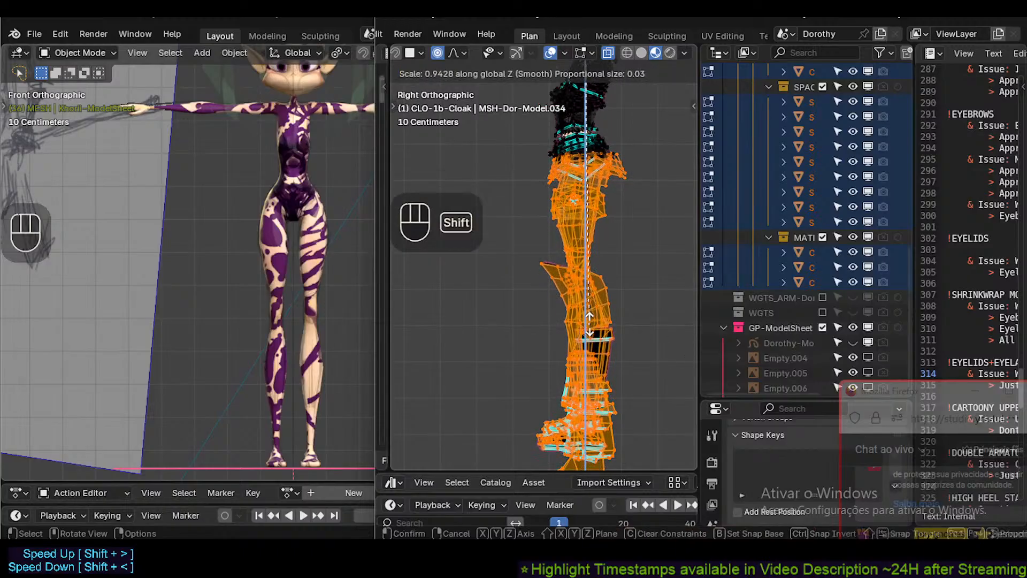
{"action": "key", "text": "Escape"}
{"action": "middle_click_drag", "start_coordinate": [588, 309], "coordinate": [567, 145], "text": "shift"}
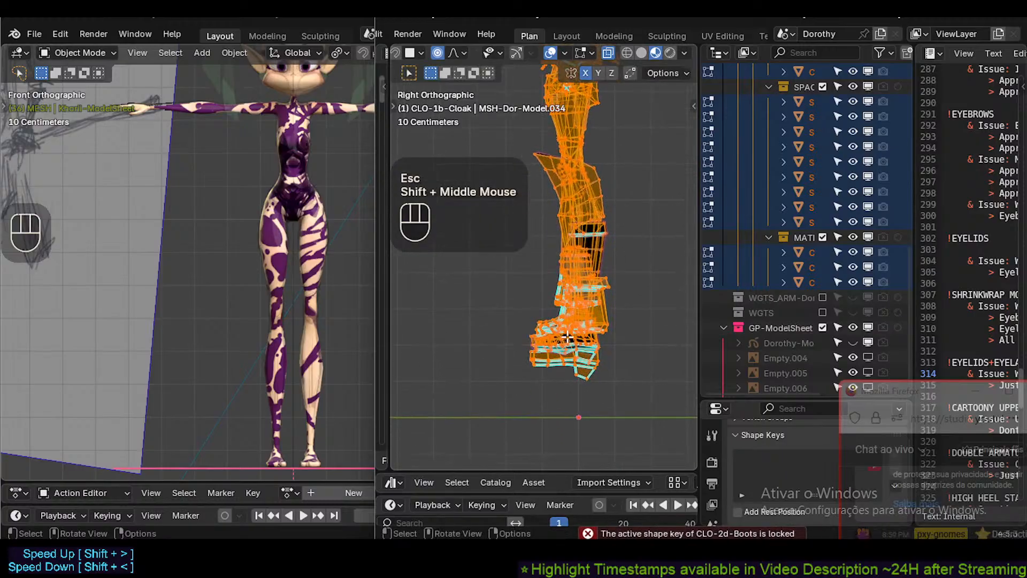
{"action": "scroll", "coordinate": [562, 367], "scroll_direction": "up", "scroll_amount": 2}
{"action": "scroll", "coordinate": [561, 367], "scroll_direction": "up", "scroll_amount": 1}
{"action": "key", "text": "s"}
{"action": "key", "text": "z"}
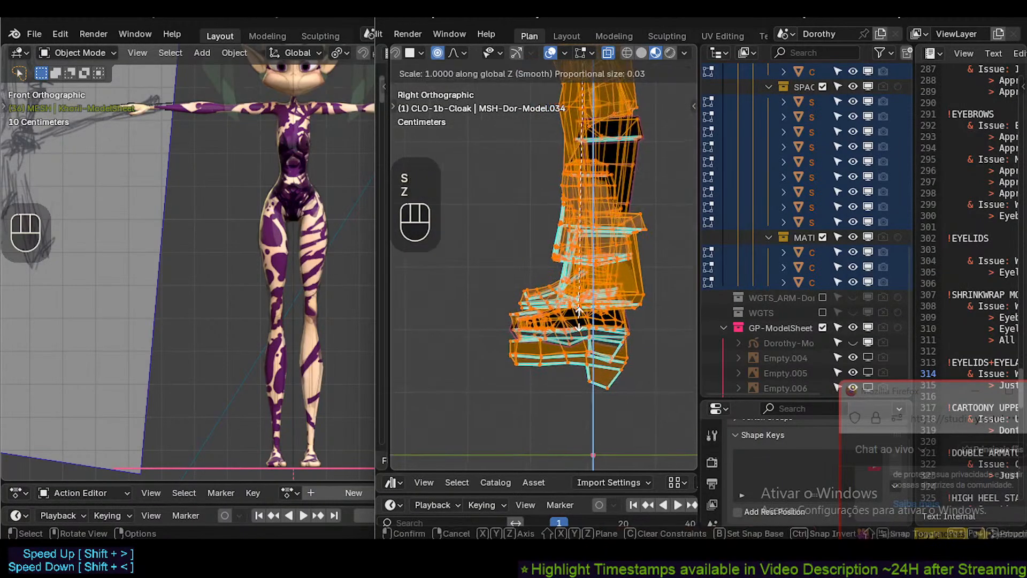
{"action": "key", "text": "Escape"}
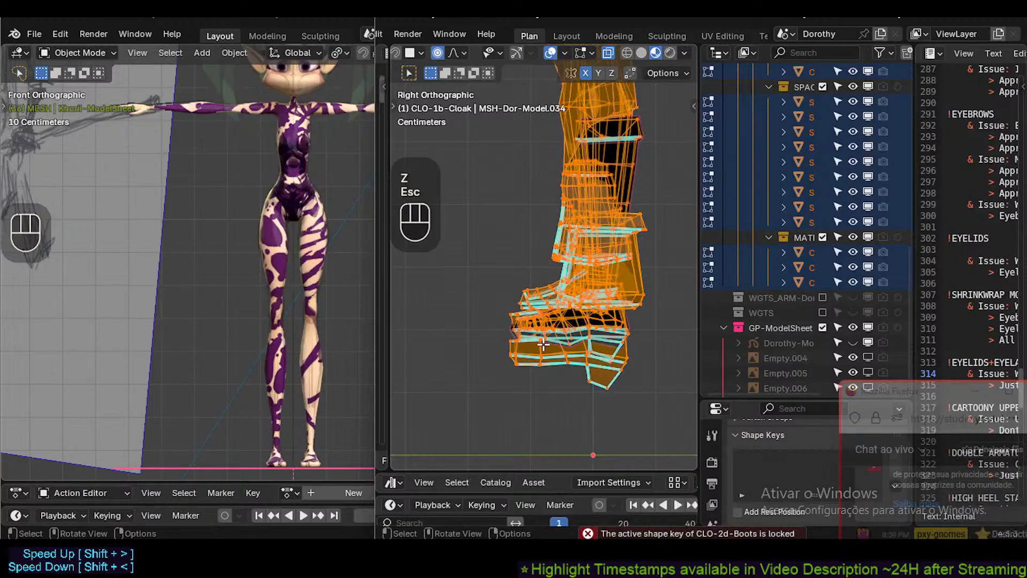
Inspect the boot sole, and scale the selected leg and skirt geometry down along global Z about the 3D cursor.
{"action": "scroll", "coordinate": [576, 309], "scroll_direction": "up", "scroll_amount": 3}
{"action": "middle_click_drag", "start_coordinate": [609, 302], "coordinate": [516, 314], "text": "shift"}
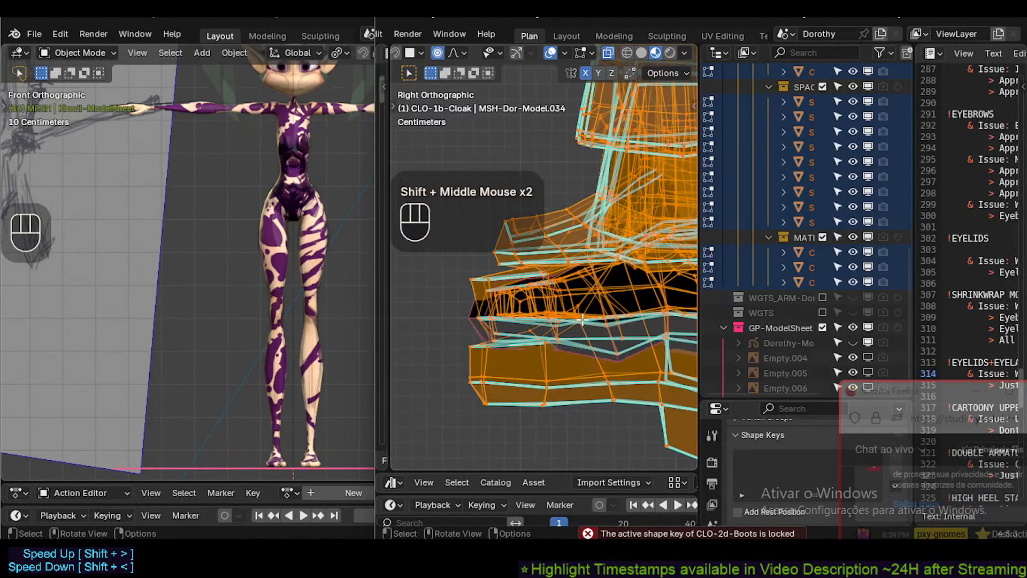
{"action": "middle_click_drag", "start_coordinate": [582, 319], "coordinate": [540, 365], "text": "shift"}
{"action": "scroll", "coordinate": [559, 339], "scroll_direction": "down", "scroll_amount": 4}
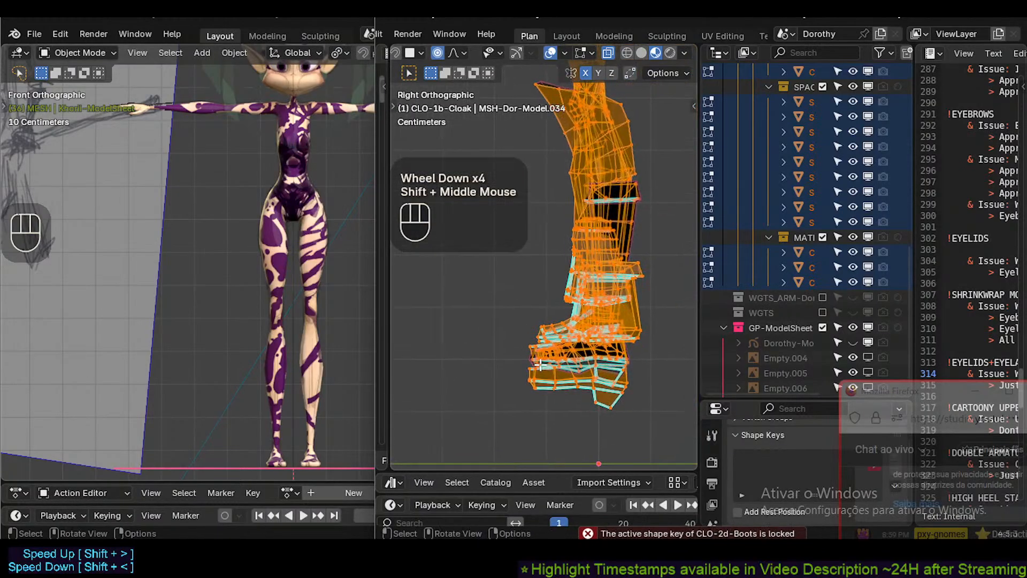
{"action": "key", "text": "s"}
{"action": "key", "text": "z"}
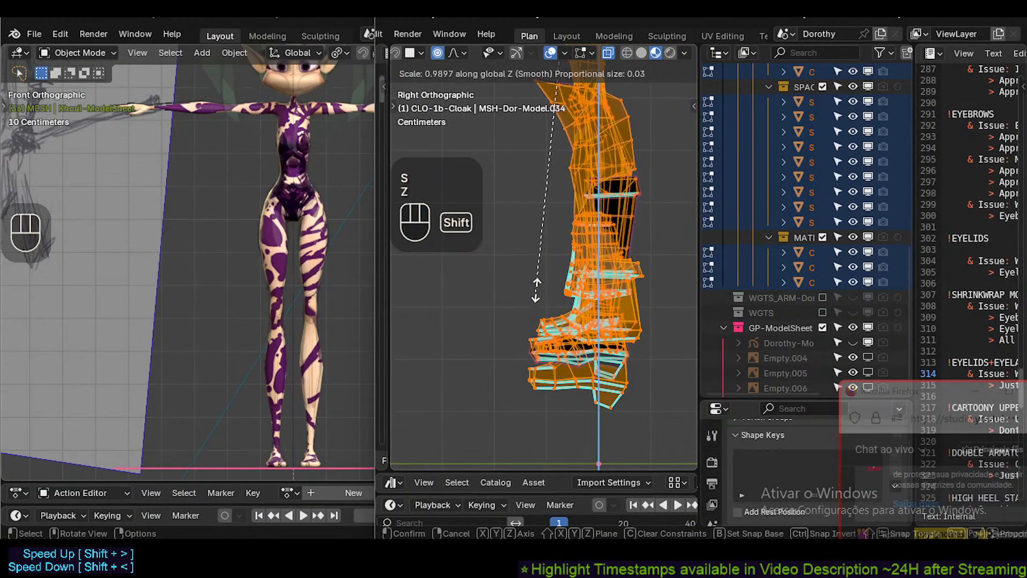
{"action": "left_click", "coordinate": [545, 163], "text": "shift"}
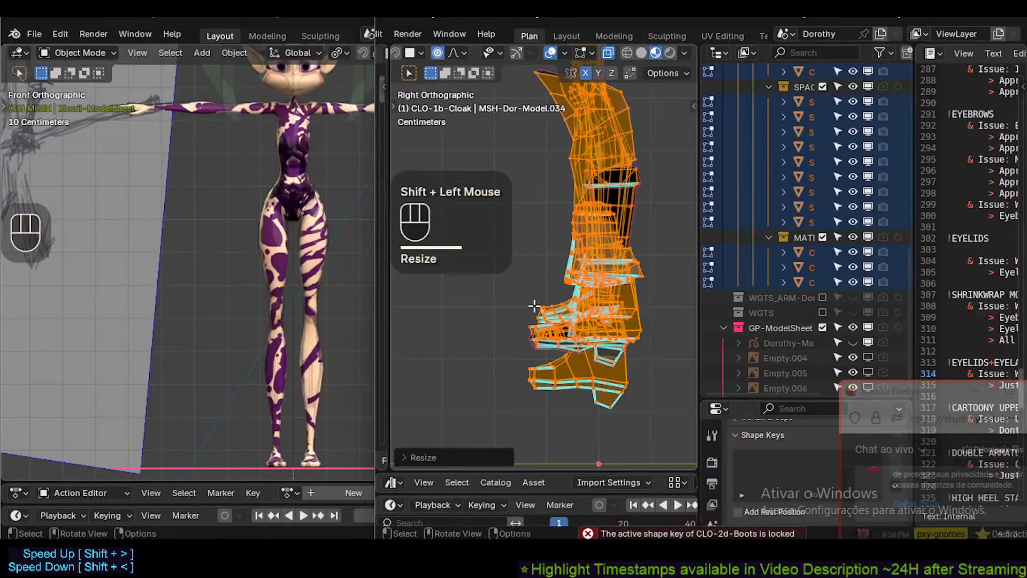
{"action": "scroll", "coordinate": [535, 342], "scroll_direction": "up", "scroll_amount": 3}
{"action": "scroll", "coordinate": [559, 362], "scroll_direction": "down", "scroll_amount": 3}
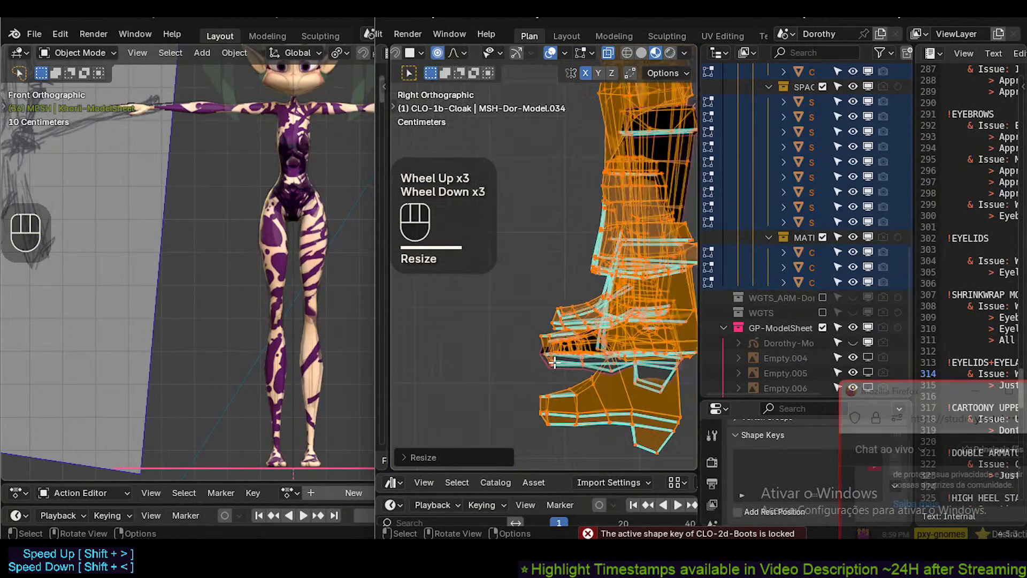
Scale the selected leg and skirt geometry slightly down along global Z, to about 0.99, checking the result at the boot toes.
{"action": "scroll", "coordinate": [556, 364], "scroll_direction": "up", "scroll_amount": 3}
{"action": "key", "text": "s"}
{"action": "key", "text": "z"}
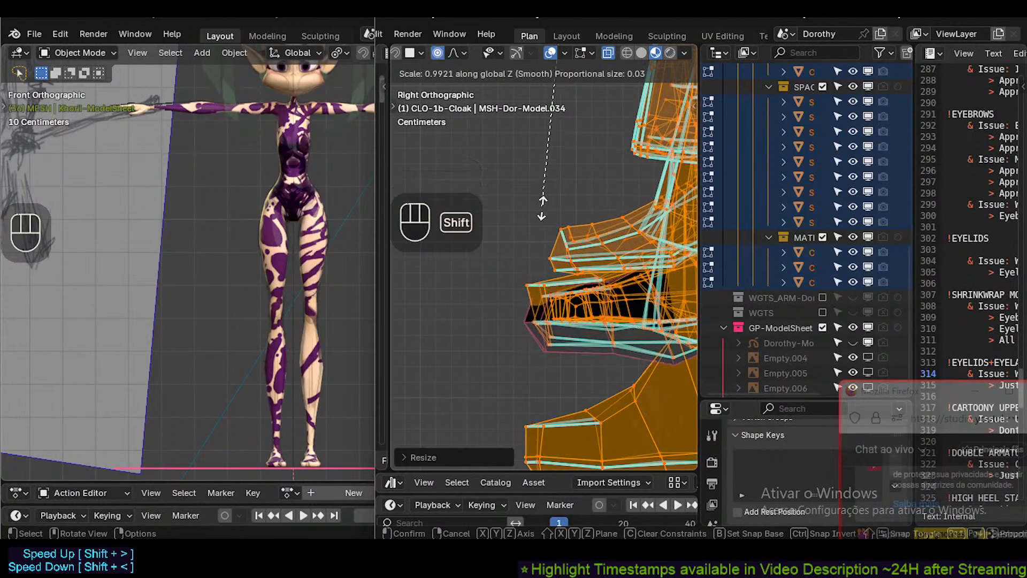
{"action": "left_click", "coordinate": [532, 259], "text": "shift"}
{"action": "middle_click_drag", "start_coordinate": [532, 259], "coordinate": [505, 344], "text": "shift"}
{"action": "left_click_drag", "start_coordinate": [517, 347], "coordinate": [586, 343]}
{"action": "scroll", "coordinate": [573, 345], "scroll_direction": "down", "scroll_amount": 4}
{"action": "middle_click_drag", "start_coordinate": [570, 346], "coordinate": [552, 332], "text": "shift"}
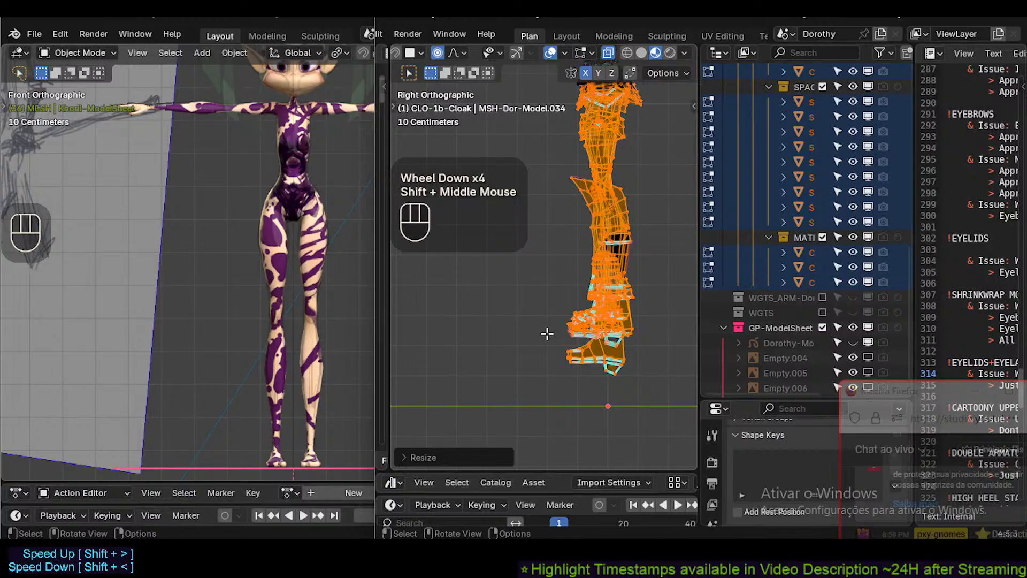
{"action": "key", "text": "b"}
{"action": "left_click_drag", "start_coordinate": [517, 400], "coordinate": [560, 330]}
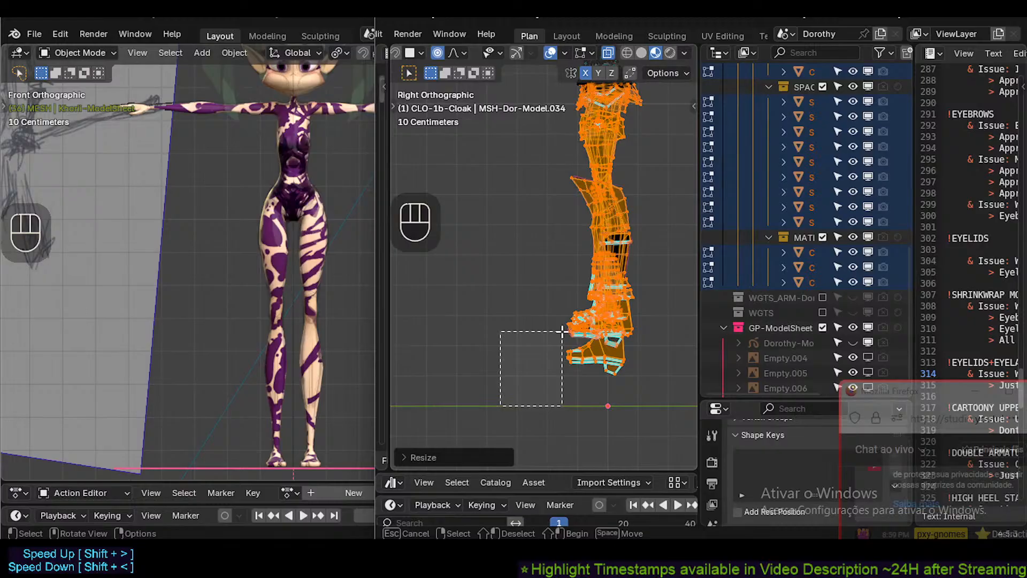
{"action": "left_click_drag", "start_coordinate": [562, 330], "coordinate": [561, 329]}
Reveal the hidden head and cloak geometry, and check the neck and collar area where they meet the torso.
{"action": "middle_click_drag", "start_coordinate": [557, 257], "coordinate": [580, 223], "text": "shift"}
{"action": "scroll", "coordinate": [560, 174], "scroll_direction": "up", "scroll_amount": 2}
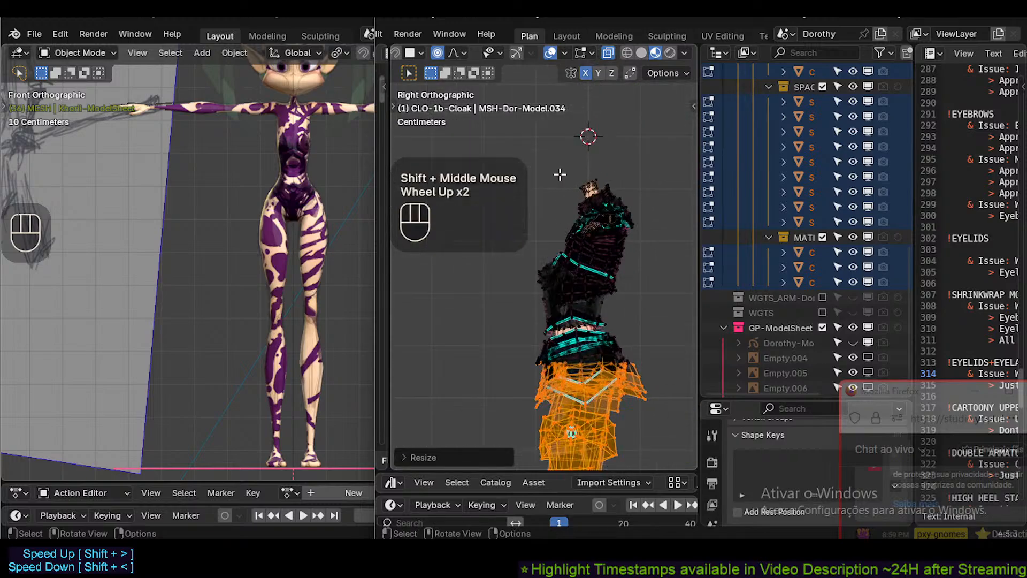
{"action": "scroll", "coordinate": [543, 266], "scroll_direction": "down", "scroll_amount": 2}
{"action": "key", "text": "alt+h"}
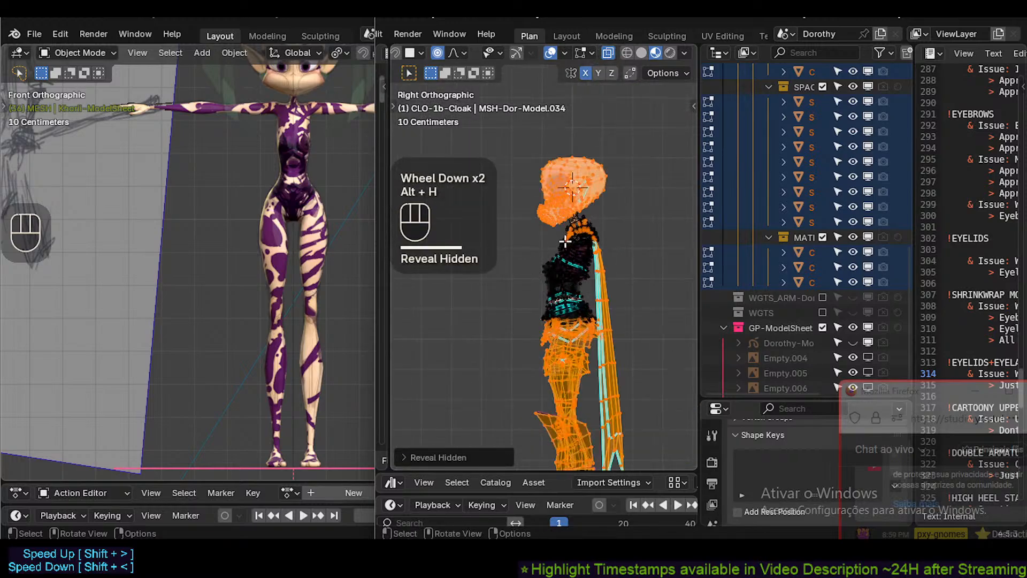
{"action": "scroll", "coordinate": [603, 178], "scroll_direction": "up", "scroll_amount": 5}
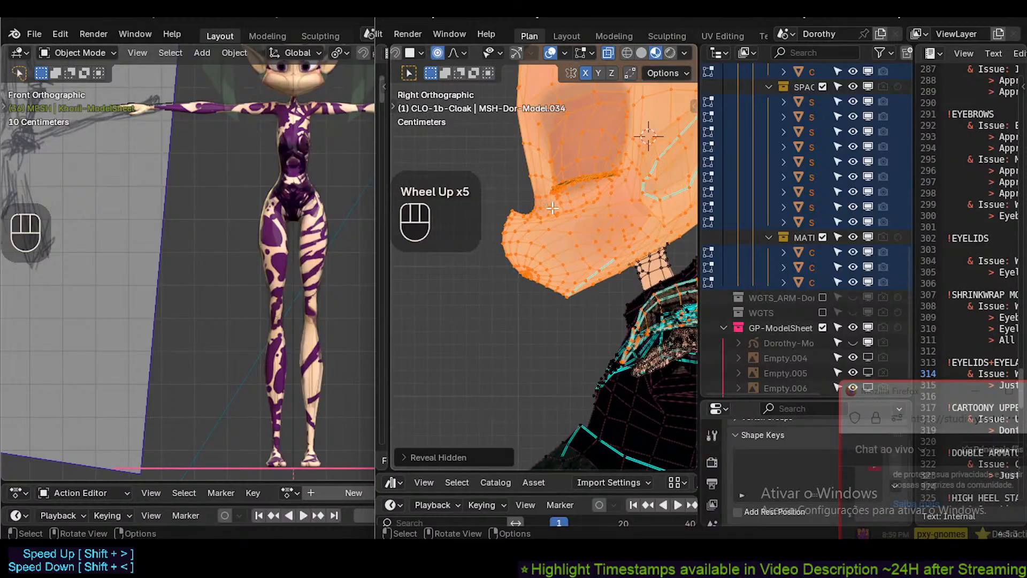
{"action": "scroll", "coordinate": [554, 212], "scroll_direction": "down", "scroll_amount": 2}
{"action": "middle_click_drag", "start_coordinate": [579, 231], "coordinate": [551, 252], "text": "shift"}
{"action": "scroll", "coordinate": [552, 252], "scroll_direction": "up", "scroll_amount": 2}
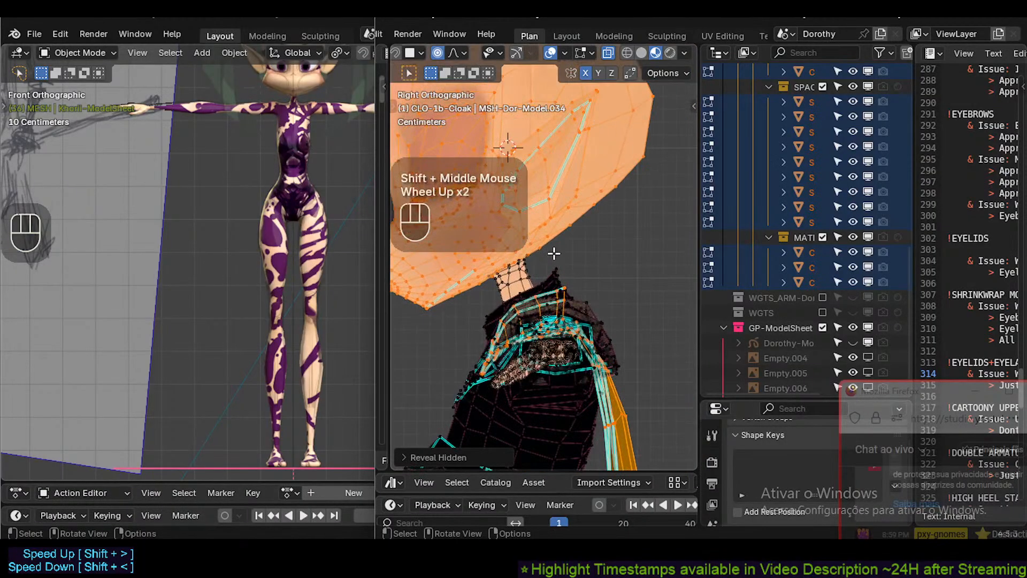
Try to move two vertices on the lower back edge of the head mesh, undoing the moves.
{"action": "left_click", "coordinate": [576, 220]}
{"action": "key", "text": "g"}
{"action": "left_click", "coordinate": [594, 239], "text": "shift"}
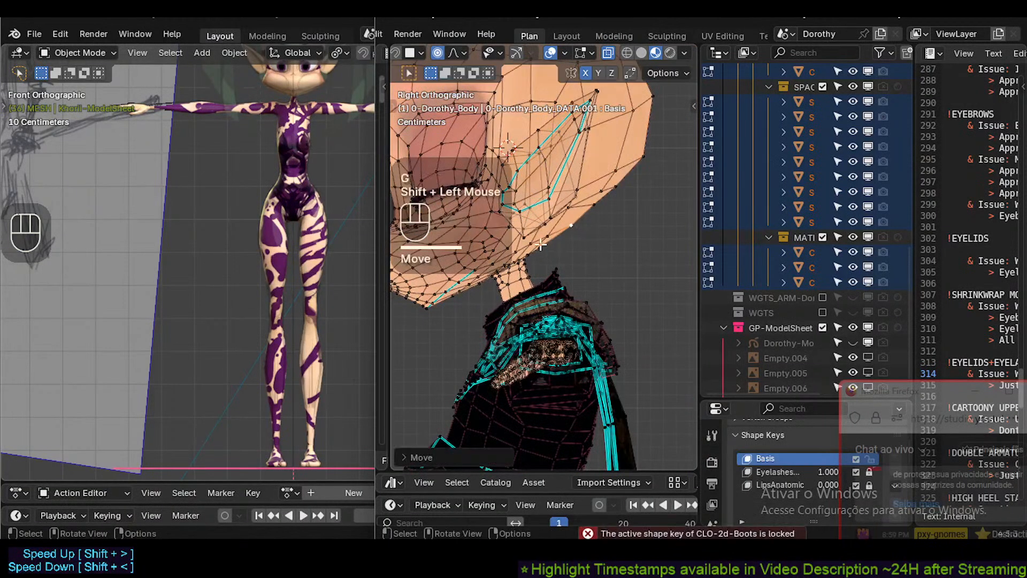
{"action": "left_click", "coordinate": [543, 248]}
{"action": "key", "text": "g"}
{"action": "left_click", "coordinate": [546, 239], "text": "shift"}
{"action": "key", "text": "ctrl+z"}
{"action": "key", "text": "ctrl+z"}
{"action": "key", "text": "ctrl+z"}
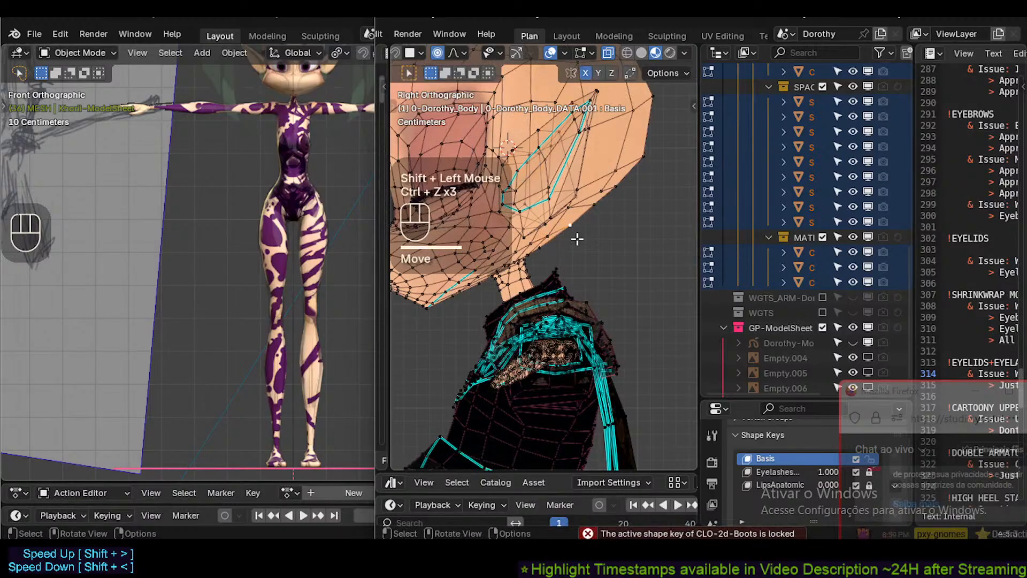
Shrink the proportional editing radius to about 0.013 m and nudge two neighbouring vertices along the lower back edge of the head.
{"action": "key", "text": "g"}
{"action": "scroll", "coordinate": [576, 237], "scroll_direction": "up", "scroll_amount": 4}
{"action": "left_click", "coordinate": [581, 234]}
{"action": "key", "text": "Escape"}
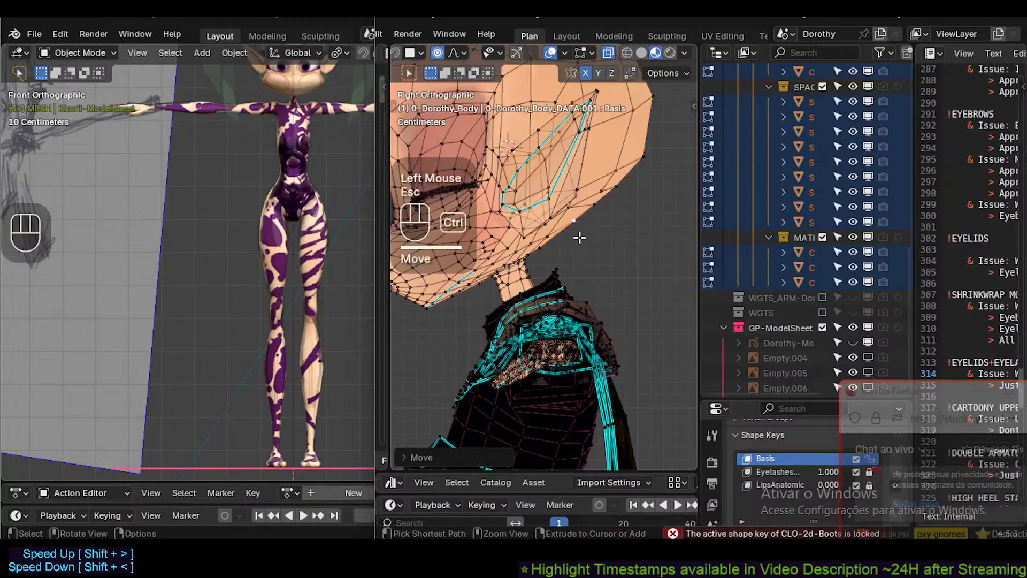
{"action": "key", "text": "ctrl+z"}
{"action": "key", "text": "g"}
{"action": "left_click", "coordinate": [570, 231], "text": "shift"}
{"action": "left_click", "coordinate": [557, 236]}
{"action": "key", "text": "g"}
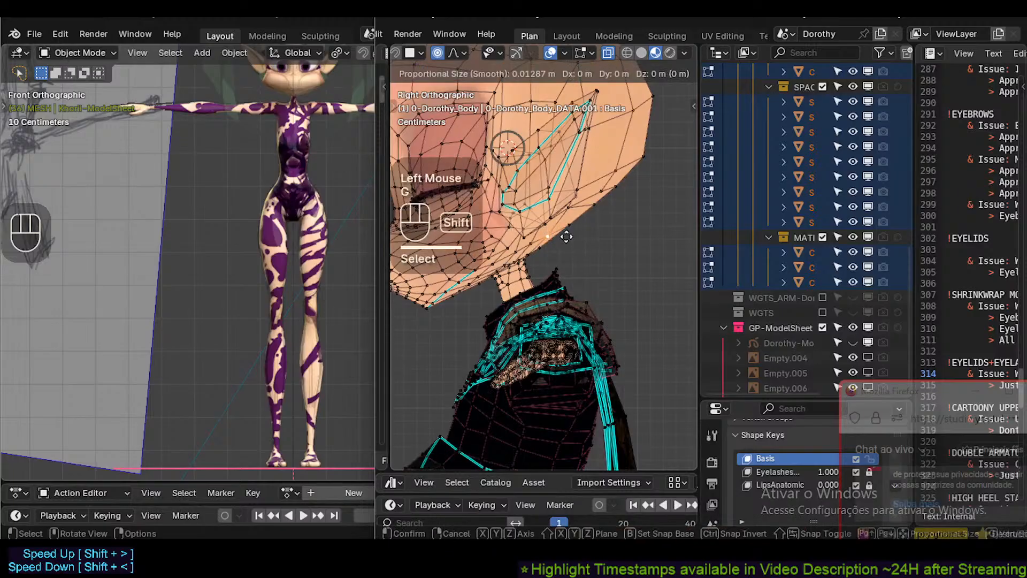
{"action": "left_click", "coordinate": [555, 231], "text": "shift"}
Nudge the head outline vertices just behind the neck to smooth the skull's transition into the nape.
{"action": "left_click", "coordinate": [545, 249]}
{"action": "key", "text": "g"}
{"action": "left_click", "coordinate": [529, 246], "text": "shift"}
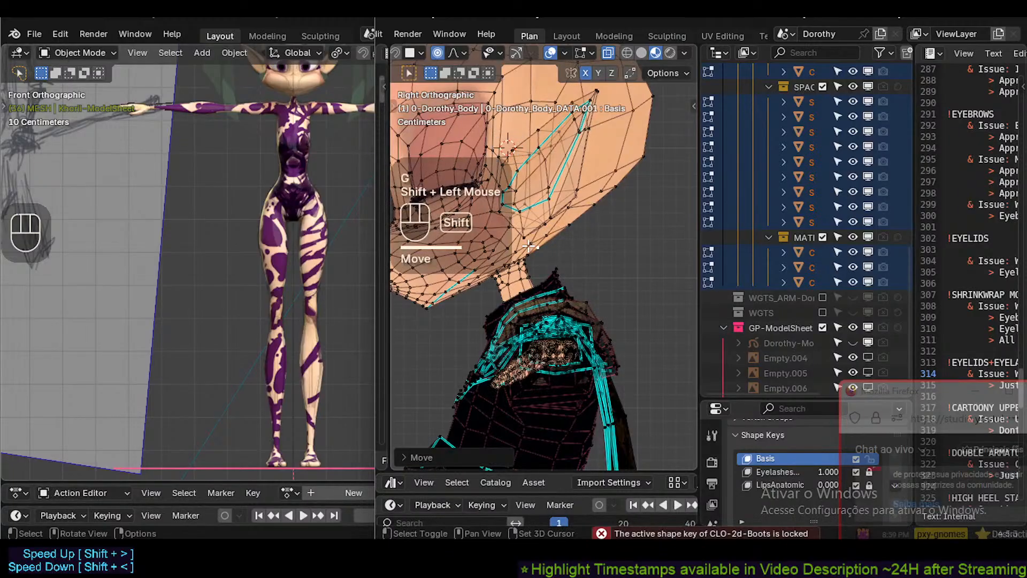
{"action": "left_click", "coordinate": [537, 256]}
{"action": "key", "text": "g"}
{"action": "left_click", "coordinate": [531, 248], "text": "shift"}
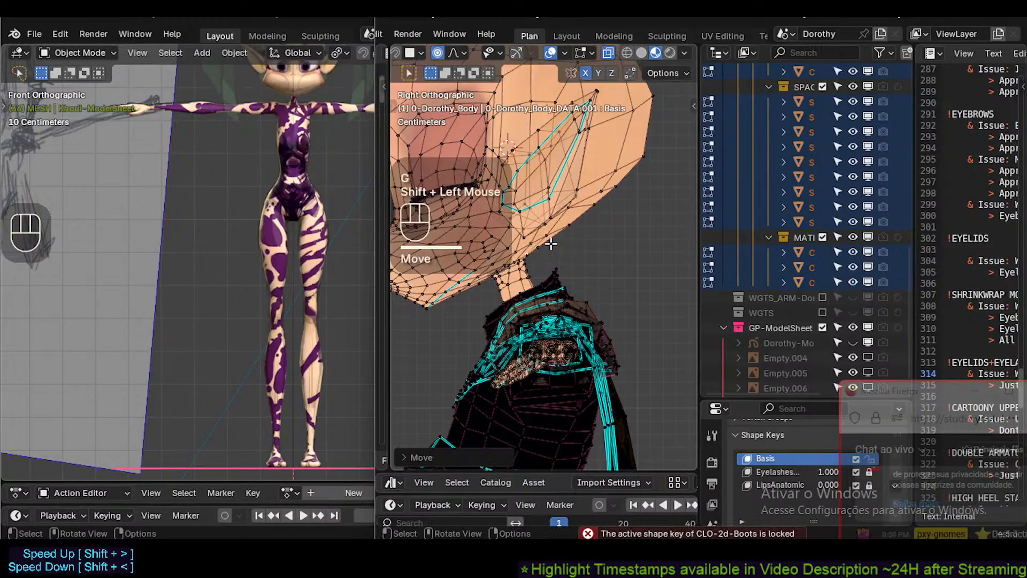
{"action": "left_click", "coordinate": [551, 243]}
{"action": "left_click", "coordinate": [549, 240]}
{"action": "key", "text": "g"}
{"action": "left_click", "coordinate": [543, 245], "text": "shift"}
Reposition two vertices higher up the back of the head to even out the skull's outline.
{"action": "left_click", "coordinate": [571, 210]}
{"action": "key", "text": "g"}
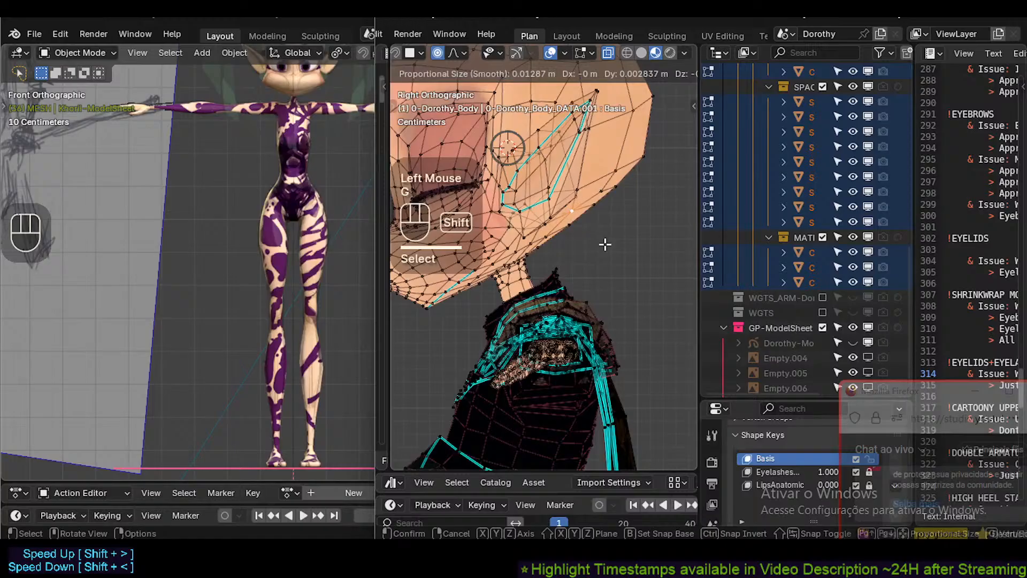
{"action": "left_click", "coordinate": [575, 234], "text": "shift"}
{"action": "left_click", "coordinate": [602, 190]}
{"action": "key", "text": "g"}
{"action": "left_click", "coordinate": [596, 200], "text": "shift"}
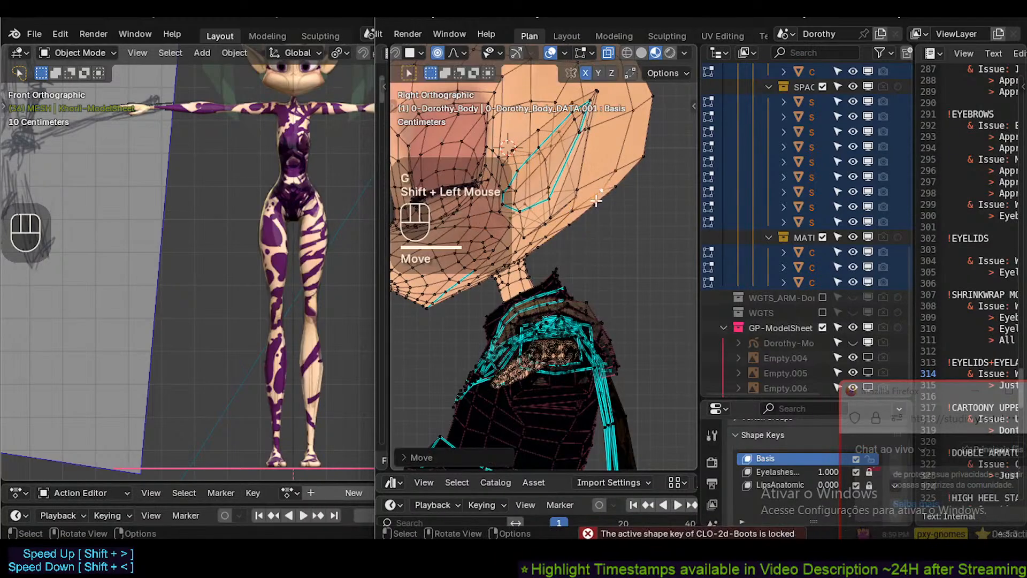
Turn off X-ray display and return the character meshes to Object Mode.
{"action": "scroll", "coordinate": [603, 181], "scroll_direction": "down", "scroll_amount": 2}
{"action": "left_click", "coordinate": [583, 210]}
{"action": "scroll", "coordinate": [579, 231], "scroll_direction": "down", "scroll_amount": 3}
{"action": "key", "text": "alt+z"}
{"action": "scroll", "coordinate": [564, 306], "scroll_direction": "down", "scroll_amount": 1}
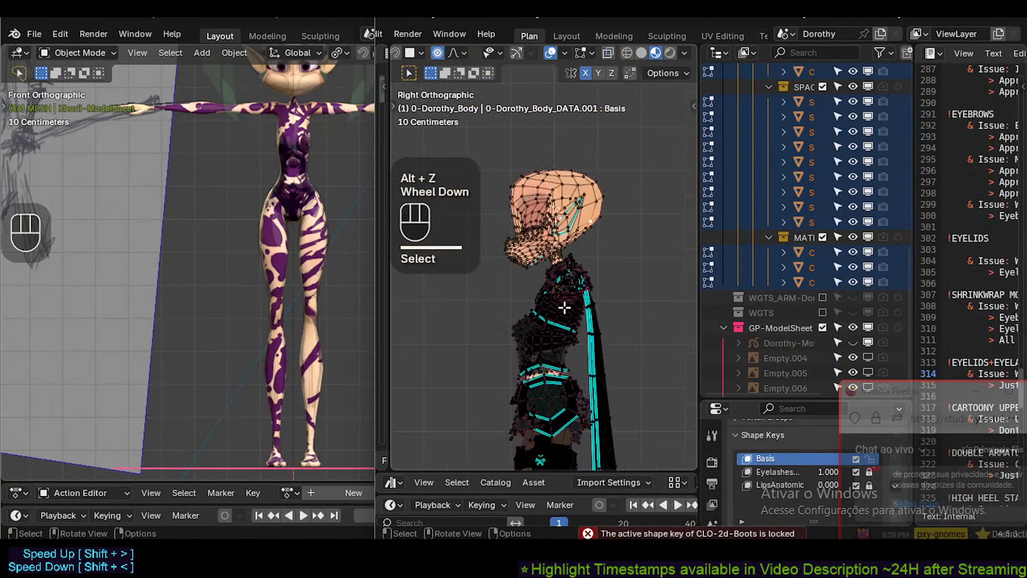
{"action": "scroll", "coordinate": [564, 306], "scroll_direction": "down", "scroll_amount": 1}
{"action": "key", "text": "Tab"}
Examine the full costumed character's proportions from the front, right side and in perspective.
{"action": "key", "text": "KP_1"}
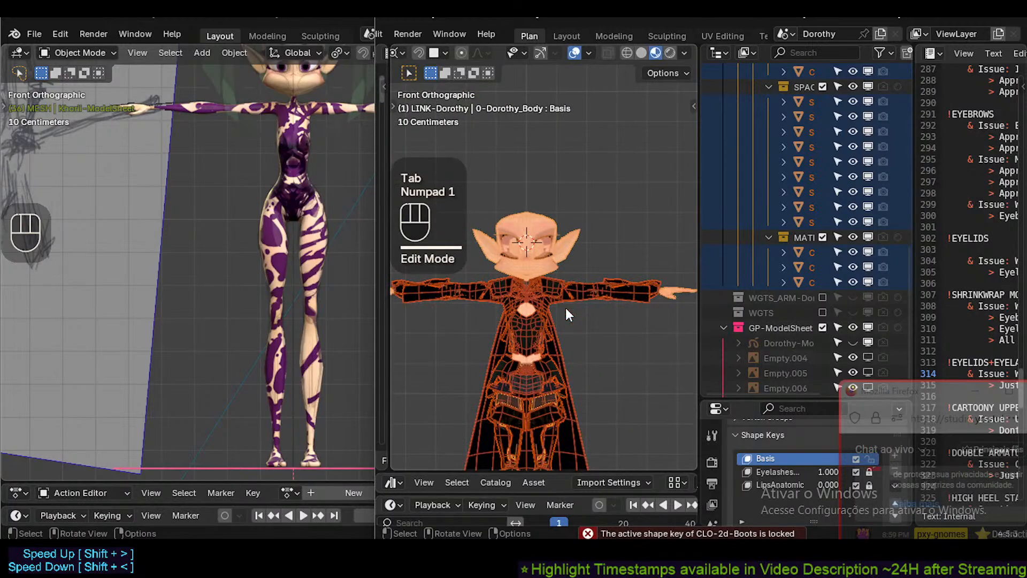
{"action": "middle_click_drag", "start_coordinate": [566, 307], "coordinate": [575, 277], "text": "shift"}
{"action": "scroll", "coordinate": [574, 277], "scroll_direction": "down", "scroll_amount": 1}
{"action": "middle_click_drag", "start_coordinate": [576, 348], "coordinate": [574, 352], "text": "shift"}
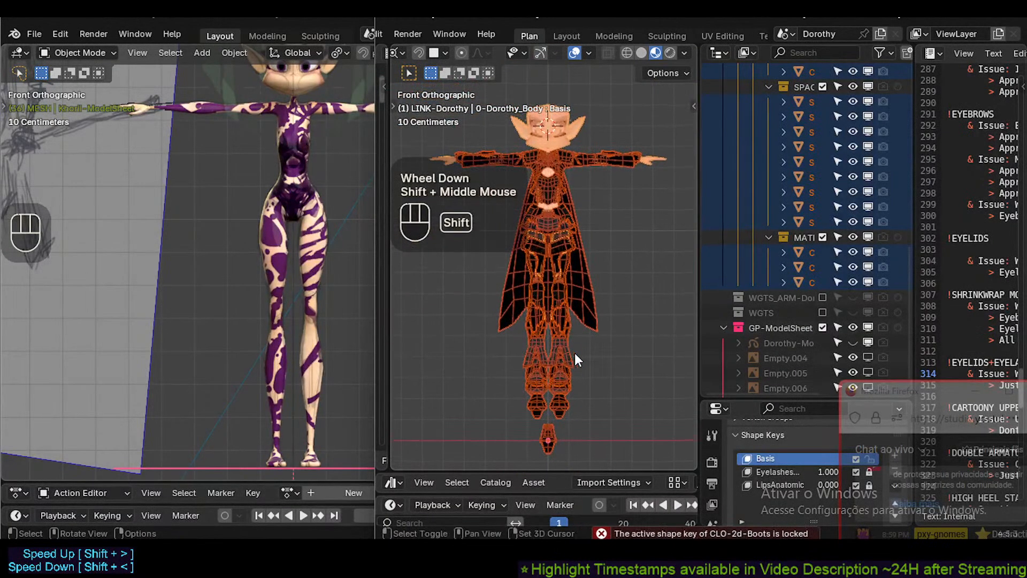
{"action": "key", "text": "KP_3"}
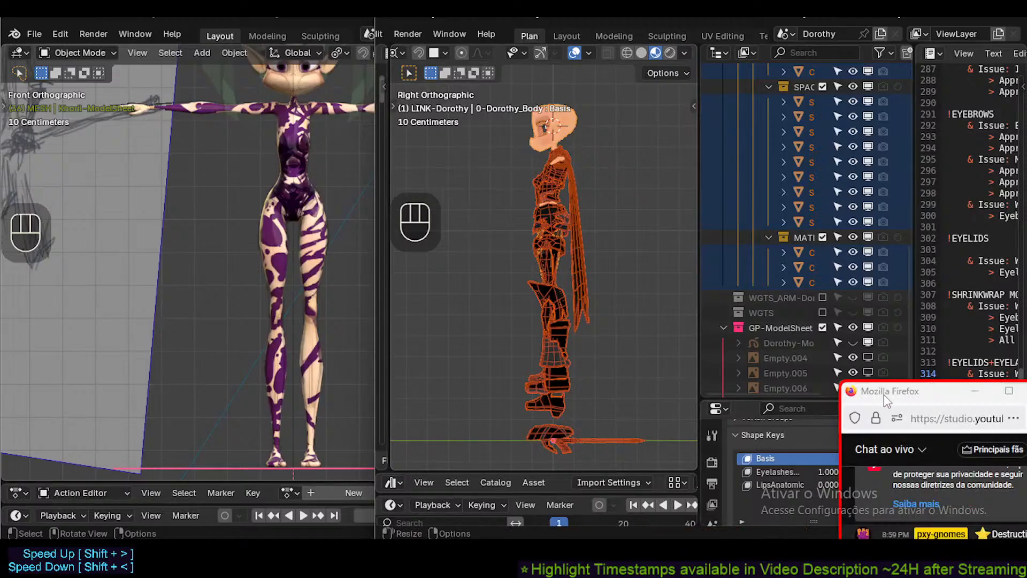
{"action": "left_click_drag", "start_coordinate": [883, 390], "coordinate": [832, 355]}
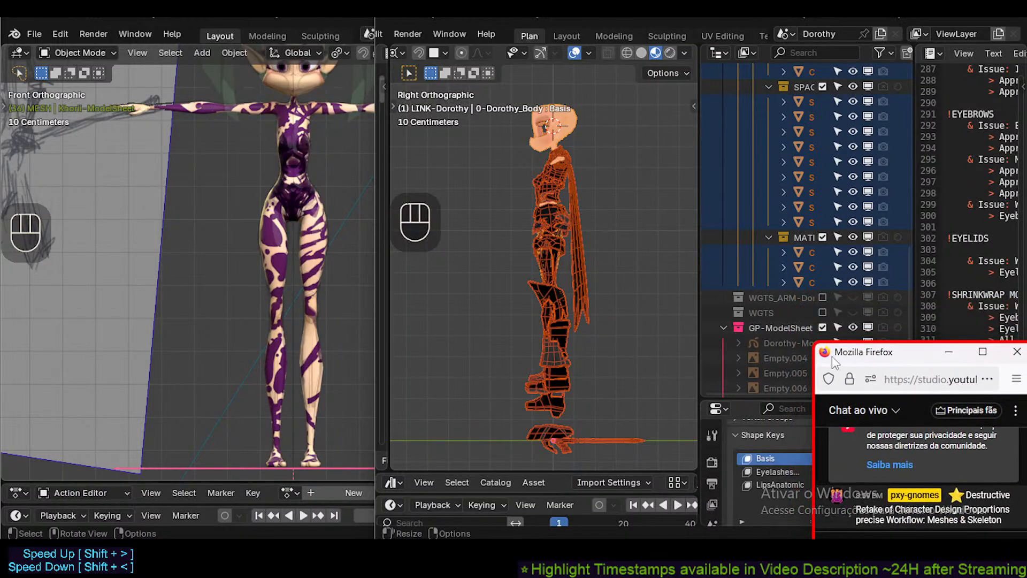
{"action": "scroll", "coordinate": [521, 266], "scroll_direction": "up", "scroll_amount": 4}
{"action": "middle_click_drag", "start_coordinate": [587, 192], "coordinate": [571, 274], "text": "shift"}
{"action": "scroll", "coordinate": [507, 224], "scroll_direction": "down", "scroll_amount": 2}
{"action": "scroll", "coordinate": [572, 235], "scroll_direction": "down", "scroll_amount": 2}
{"action": "scroll", "coordinate": [640, 210], "scroll_direction": "up", "scroll_amount": 1, "text": "shift"}
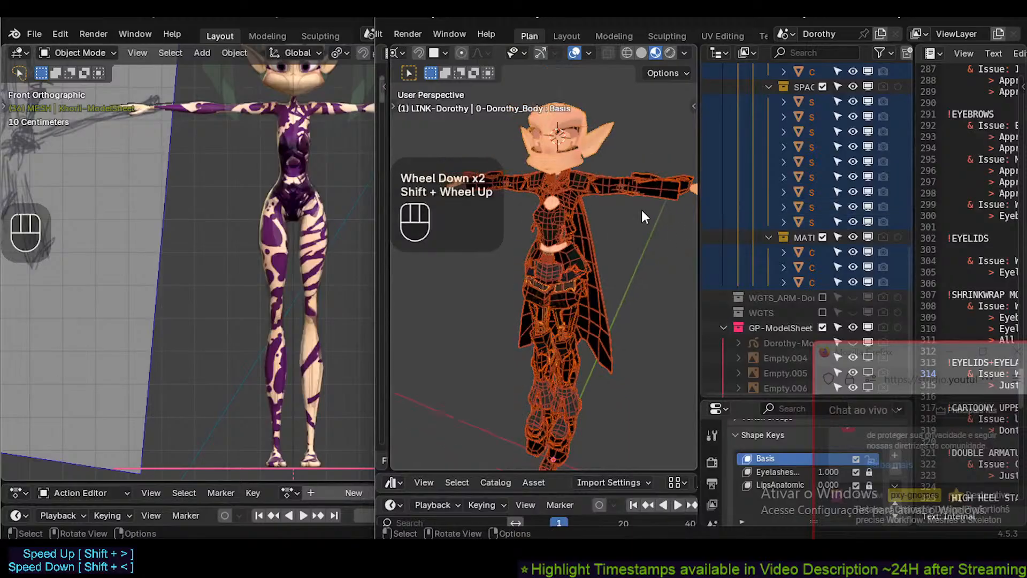
Reveal all hidden objects in the scene and hide the Dorothy-ModelSheet sketch again.
{"action": "key", "text": "alt+h"}
{"action": "middle_click_drag", "start_coordinate": [606, 283], "coordinate": [508, 281], "text": "shift"}
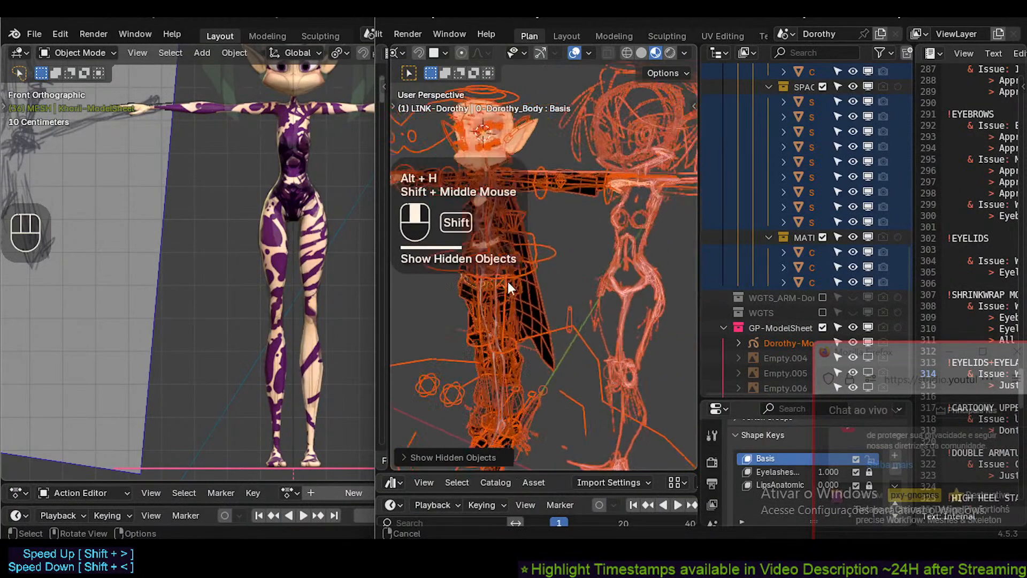
{"action": "scroll", "coordinate": [513, 299], "scroll_direction": "down", "scroll_amount": 2}
{"action": "middle_click_drag", "start_coordinate": [522, 316], "coordinate": [530, 342]}
{"action": "scroll", "coordinate": [511, 328], "scroll_direction": "up", "scroll_amount": 3}
{"action": "scroll", "coordinate": [533, 352], "scroll_direction": "down", "scroll_amount": 3}
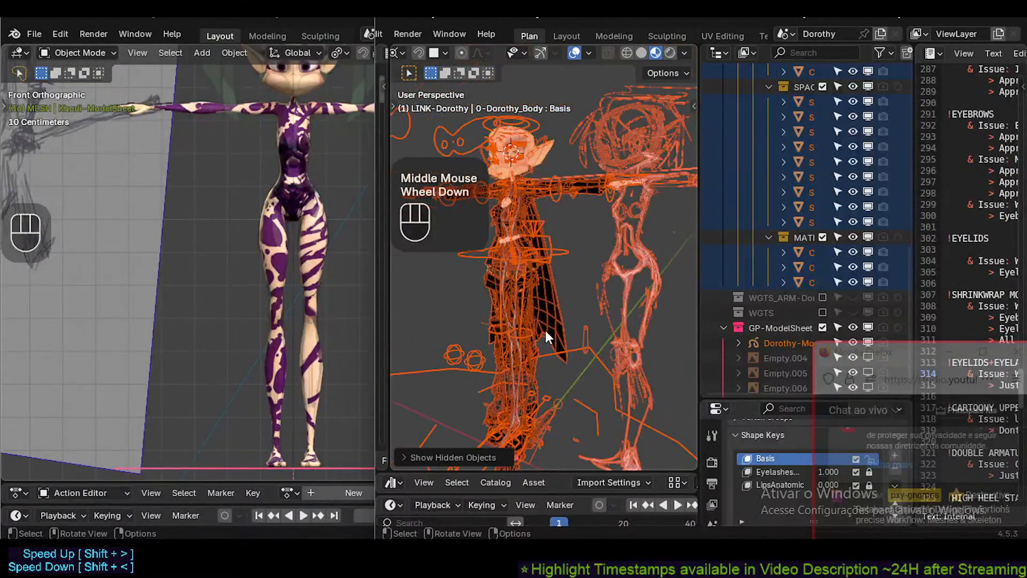
{"action": "left_click", "coordinate": [654, 243]}
{"action": "left_click", "coordinate": [653, 244]}
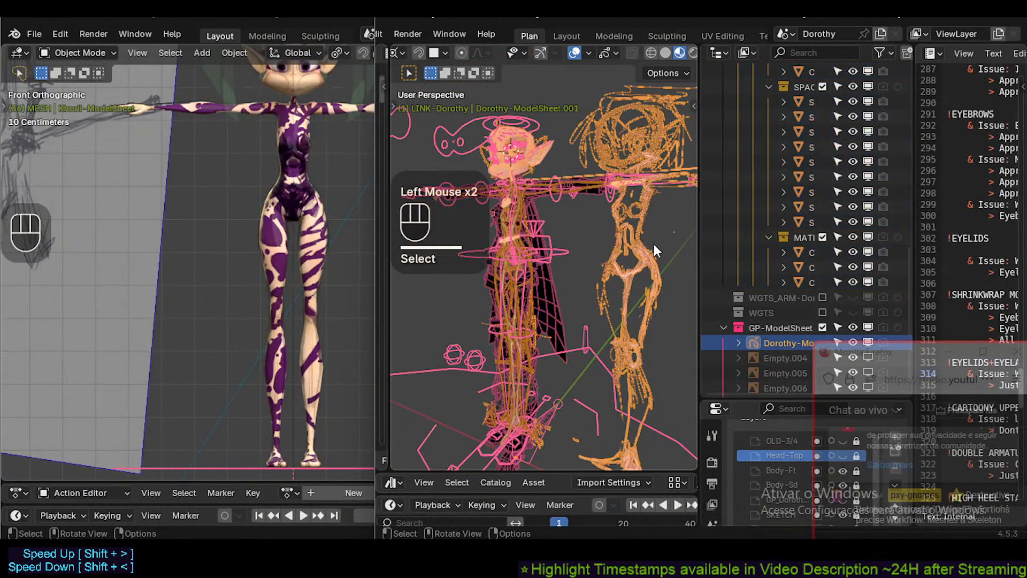
{"action": "key", "text": "h"}
Exclude the parent costume collection and all four of its outfit subcollections from the view layer.
{"action": "left_click", "coordinate": [556, 291]}
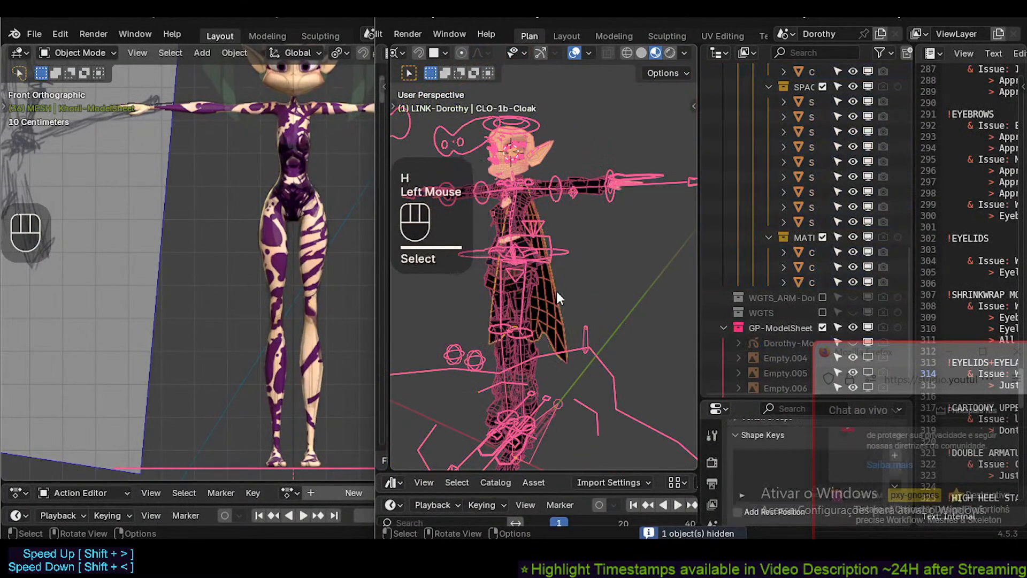
{"action": "left_click", "coordinate": [822, 238]}
{"action": "scroll", "coordinate": [820, 235], "scroll_direction": "up", "scroll_amount": 2}
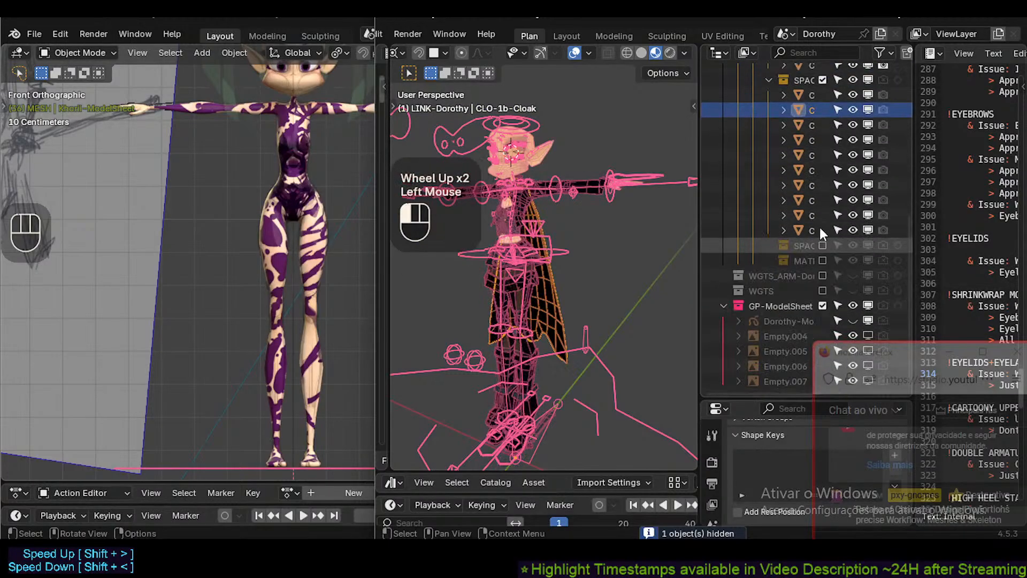
{"action": "scroll", "coordinate": [821, 223], "scroll_direction": "up", "scroll_amount": 2}
{"action": "left_click", "coordinate": [821, 169]}
{"action": "scroll", "coordinate": [812, 200], "scroll_direction": "up", "scroll_amount": 3}
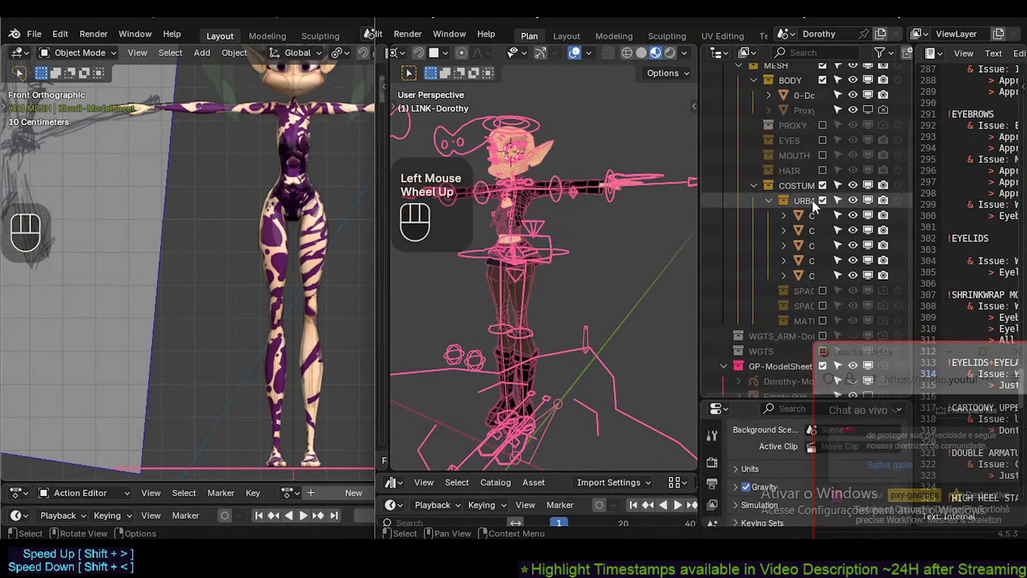
{"action": "left_click", "coordinate": [821, 200]}
{"action": "left_click", "coordinate": [822, 200]}
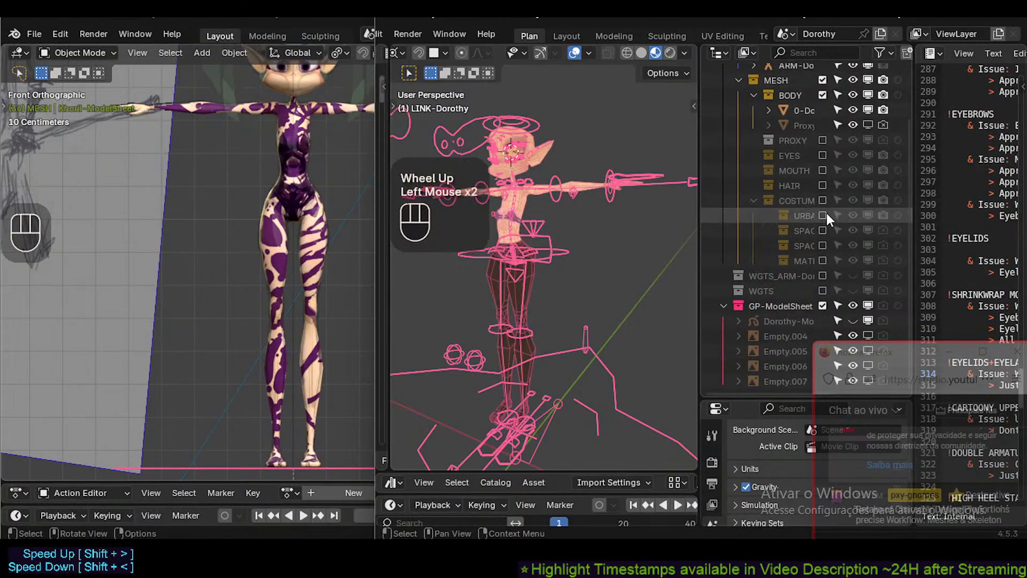
Include the EYES, MOUTH and HAIR collections in the view layer and collapse them and the costume collection in the outliner.
{"action": "scroll", "coordinate": [827, 203], "scroll_direction": "up", "scroll_amount": 2}
{"action": "left_click", "coordinate": [822, 215]}
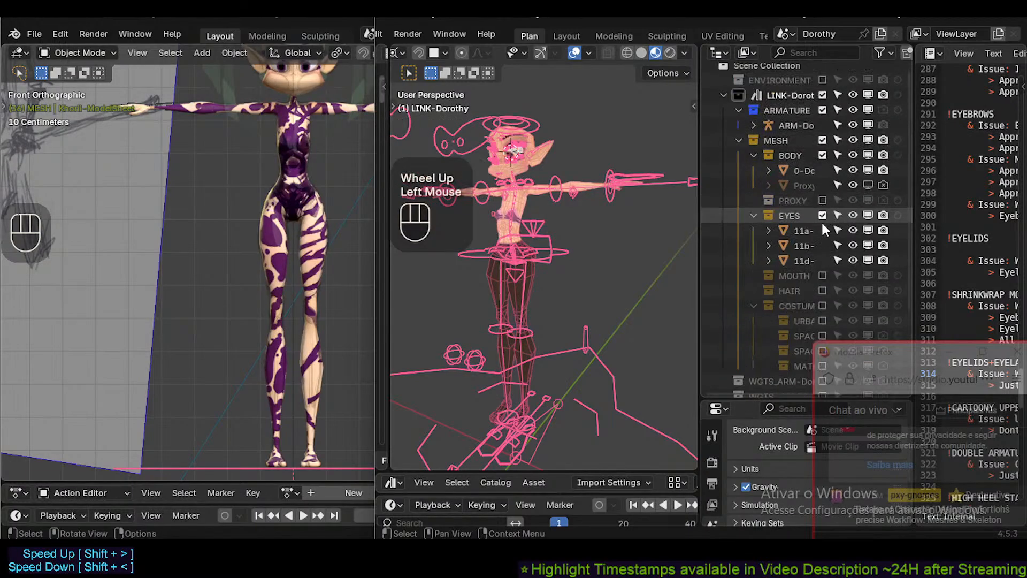
{"action": "left_click", "coordinate": [822, 276]}
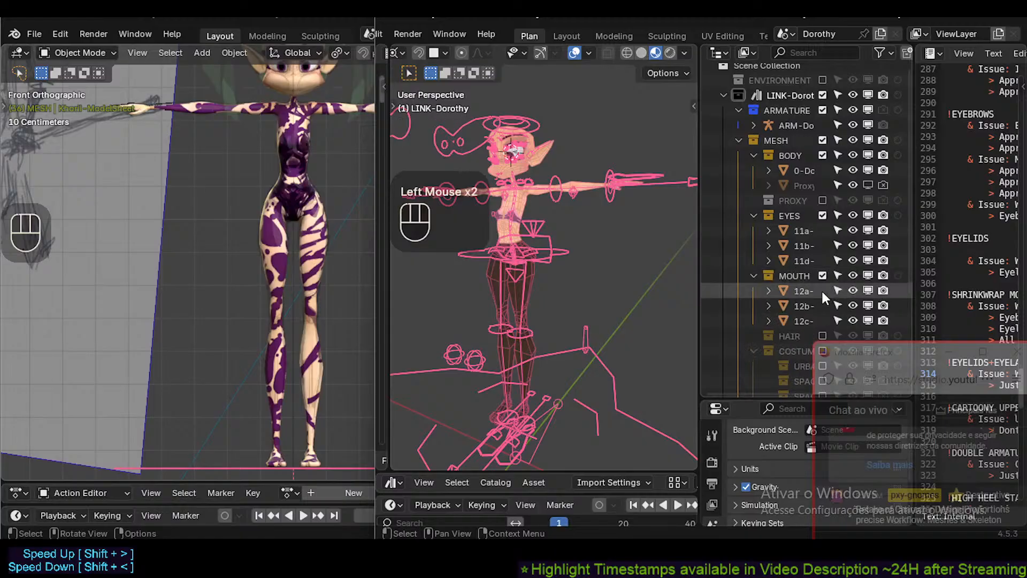
{"action": "left_click", "coordinate": [754, 276]}
{"action": "left_click", "coordinate": [754, 215]}
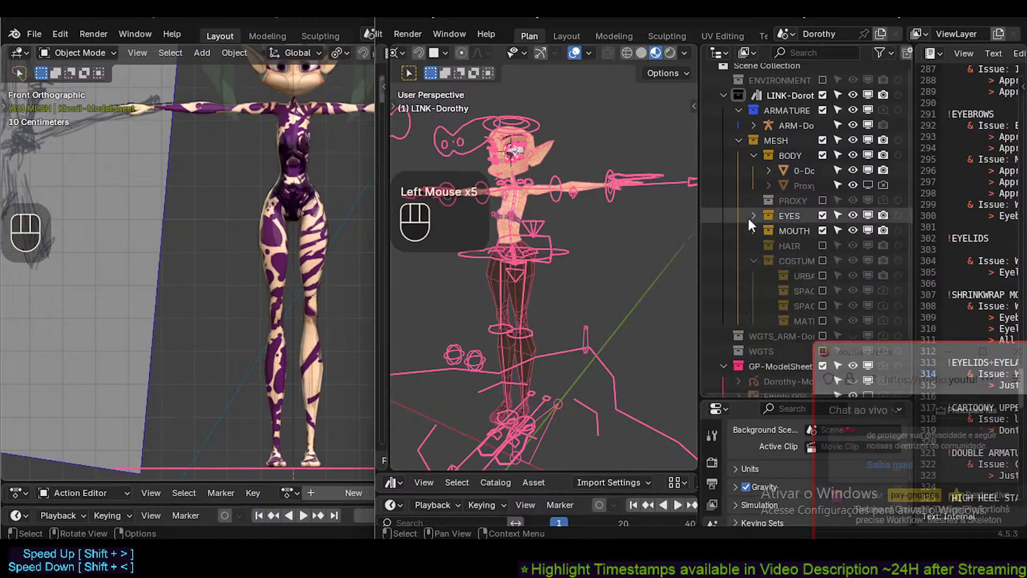
{"action": "left_click", "coordinate": [822, 245]}
{"action": "left_click", "coordinate": [754, 245]}
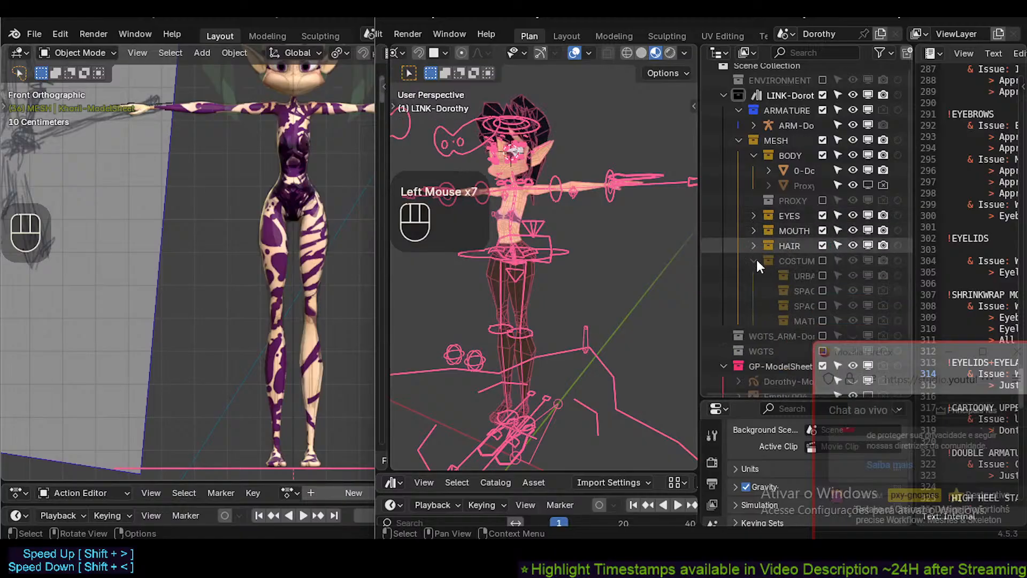
{"action": "left_click", "coordinate": [753, 260]}
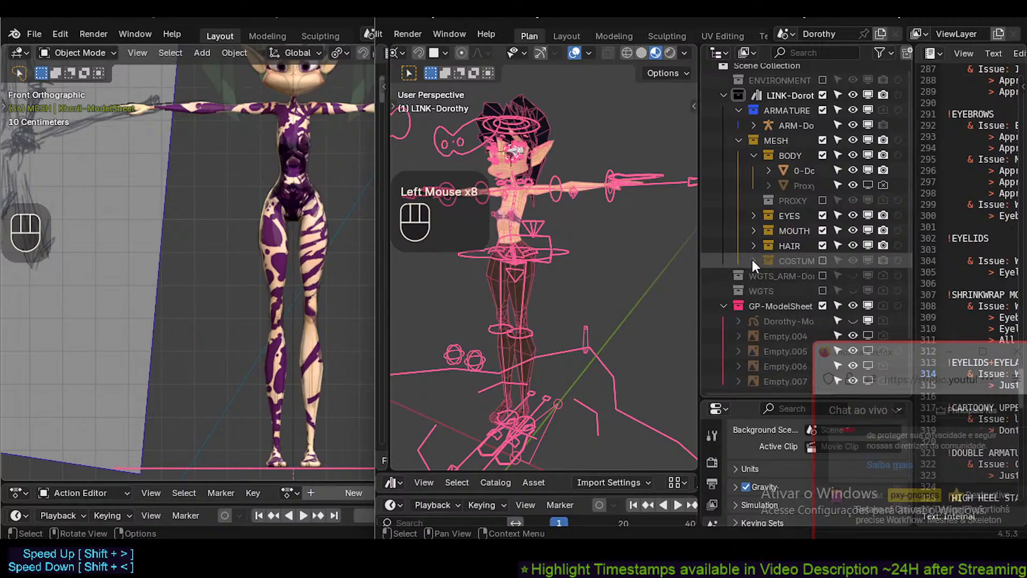
Examine how the character's legs and feet line up with the armature controls, briefly comparing Solid shading with Material Preview.
{"action": "scroll", "coordinate": [526, 279], "scroll_direction": "up", "scroll_amount": 3}
{"action": "left_click", "coordinate": [534, 287]}
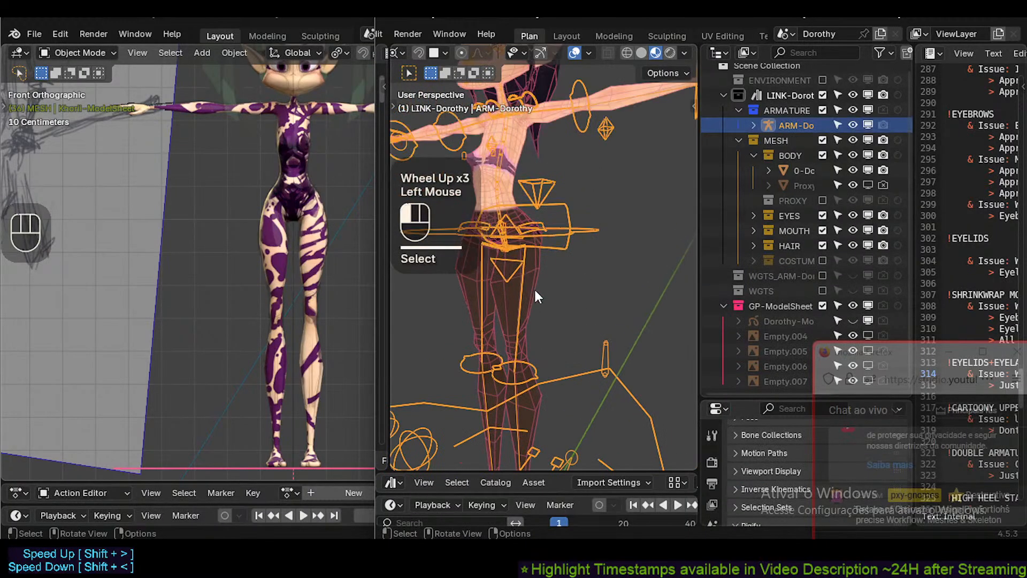
{"action": "mouse_move", "coordinate": [534, 287]}
{"action": "middle_mouse_down"}
{"action": "mouse_move", "coordinate": [589, 299]}
{"action": "mouse_move", "coordinate": [528, 300]}
{"action": "middle_mouse_up"}
{"action": "scroll", "coordinate": [528, 300], "scroll_direction": "down", "scroll_amount": 2}
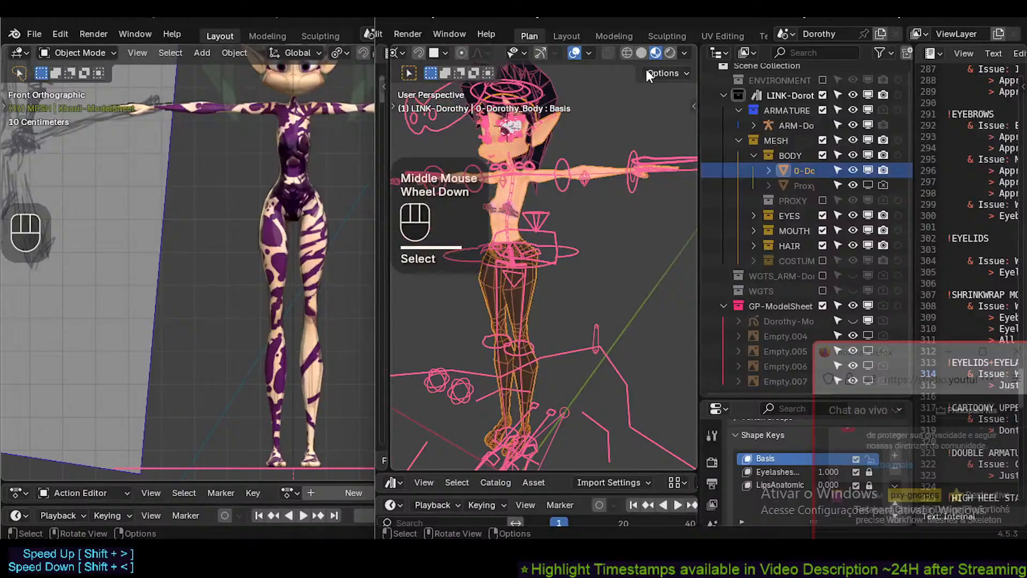
{"action": "left_click", "coordinate": [641, 53]}
{"action": "left_click", "coordinate": [656, 53]}
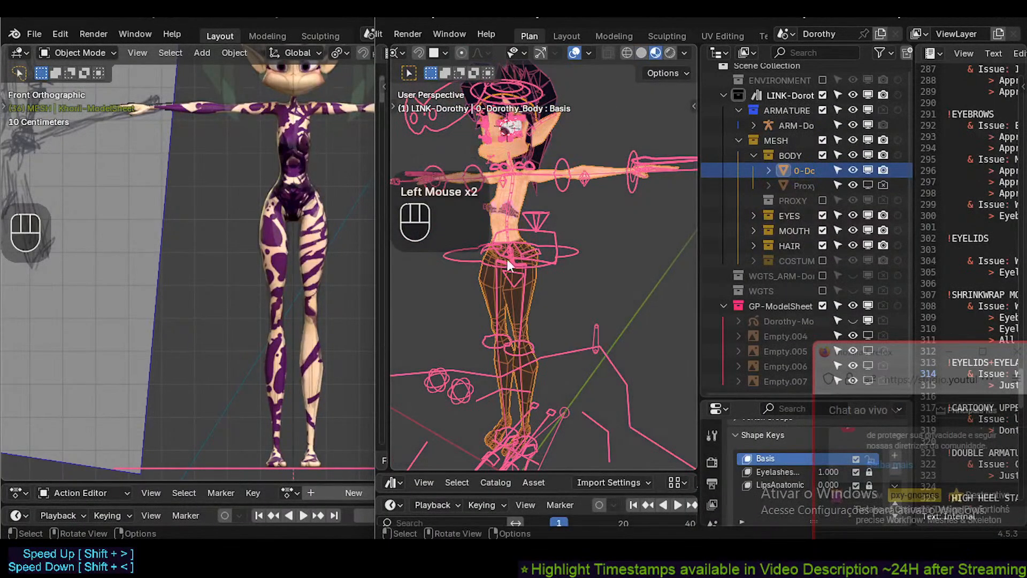
{"action": "middle_click_drag", "start_coordinate": [507, 264], "coordinate": [508, 327]}
{"action": "scroll", "coordinate": [562, 251], "scroll_direction": "up", "scroll_amount": 3}
{"action": "left_click", "coordinate": [575, 260]}
{"action": "scroll", "coordinate": [499, 365], "scroll_direction": "down", "scroll_amount": 2}
{"action": "middle_click_drag", "start_coordinate": [500, 365], "coordinate": [593, 370], "text": "shift"}
{"action": "left_click", "coordinate": [578, 405]}
{"action": "middle_click_drag", "start_coordinate": [577, 406], "coordinate": [518, 382]}
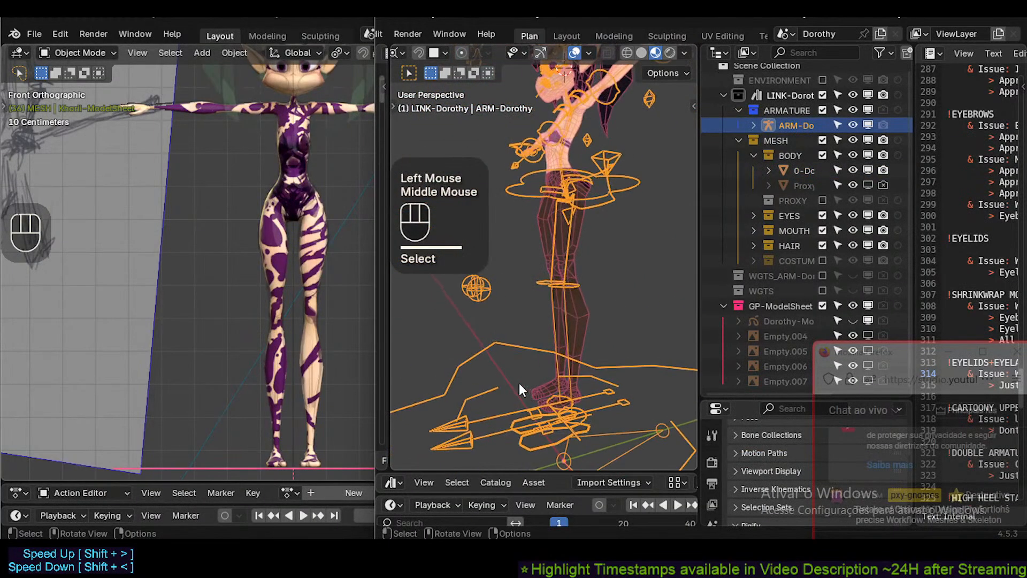
View the character from the right and put the ARM-Dorothy armature into Edit Mode.
{"action": "key", "text": "KP_3"}
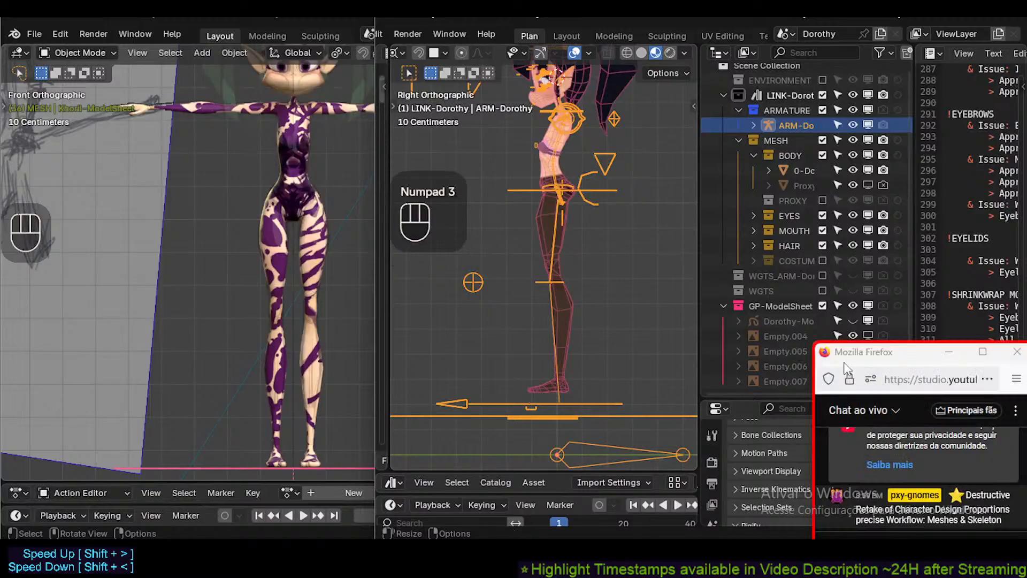
{"action": "left_click", "coordinate": [560, 416]}
{"action": "left_click", "coordinate": [559, 416]}
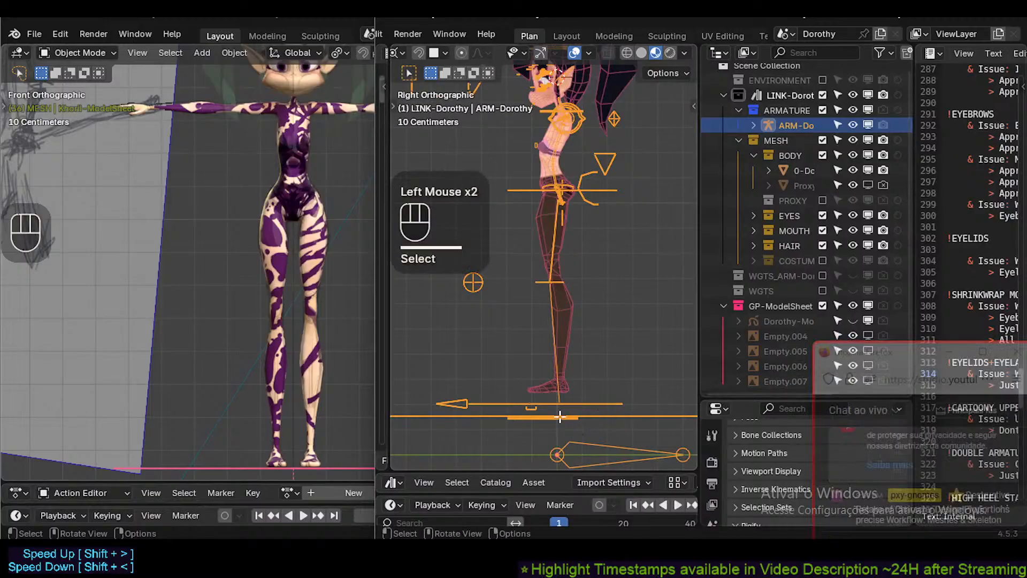
{"action": "key", "text": "Tab"}
{"action": "scroll", "coordinate": [559, 416], "scroll_direction": "down", "scroll_amount": 2}
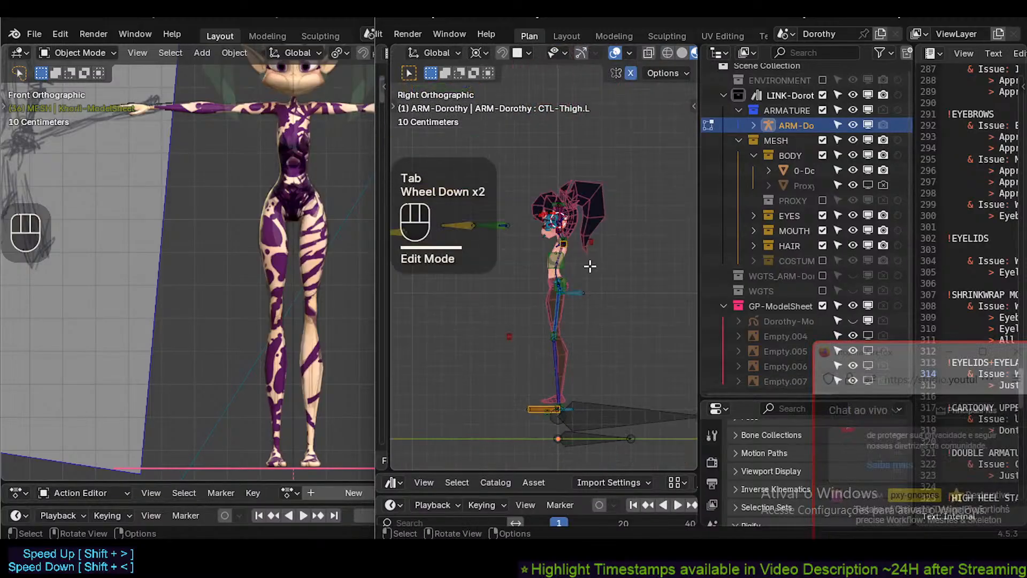
{"action": "scroll", "coordinate": [456, 50], "scroll_direction": "down", "scroll_amount": 2}
Save the Dorothy.blend file.
{"action": "key", "text": "ctrl"}
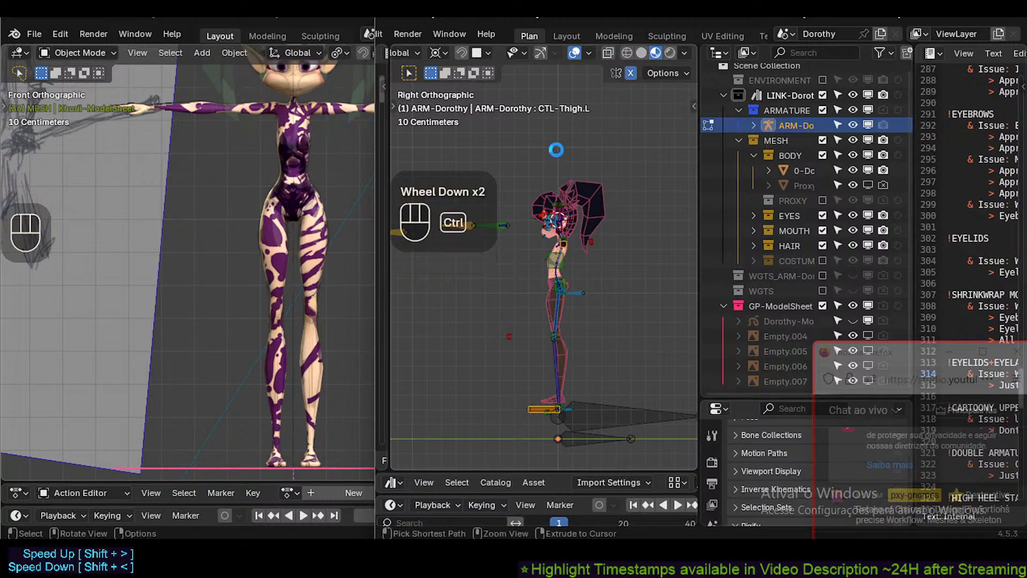
{"action": "key", "text": "ctrl+s"}
{"action": "middle_click_drag", "start_coordinate": [450, 34], "coordinate": [509, 34]}
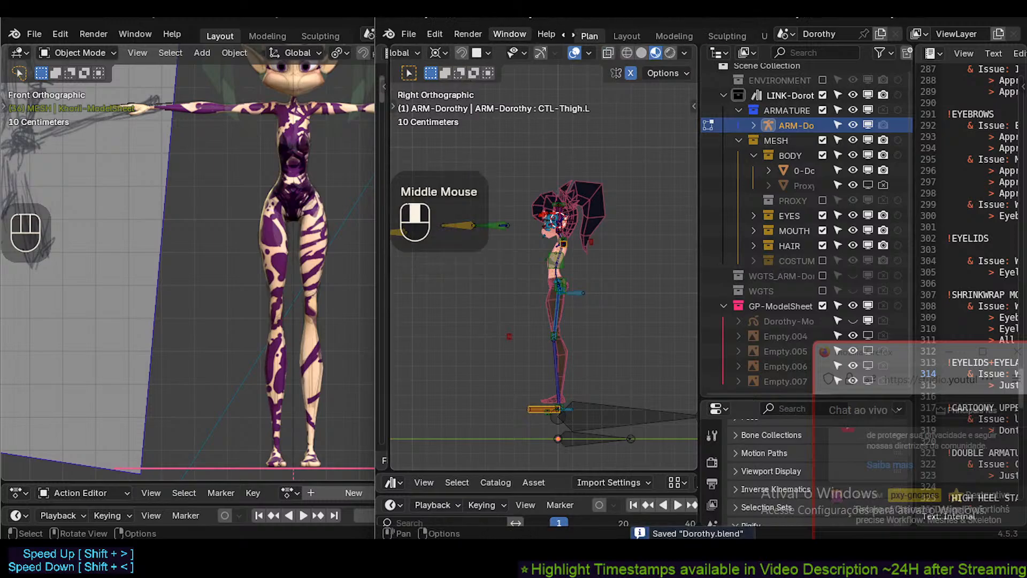
Start saving a copy of the file and browse to the 01-WIP-ExternalSaveCopy folder inside Neocene-WIP, where the Dorothy backups are.
{"action": "left_click_drag", "start_coordinate": [865, 357], "coordinate": [801, 249]}
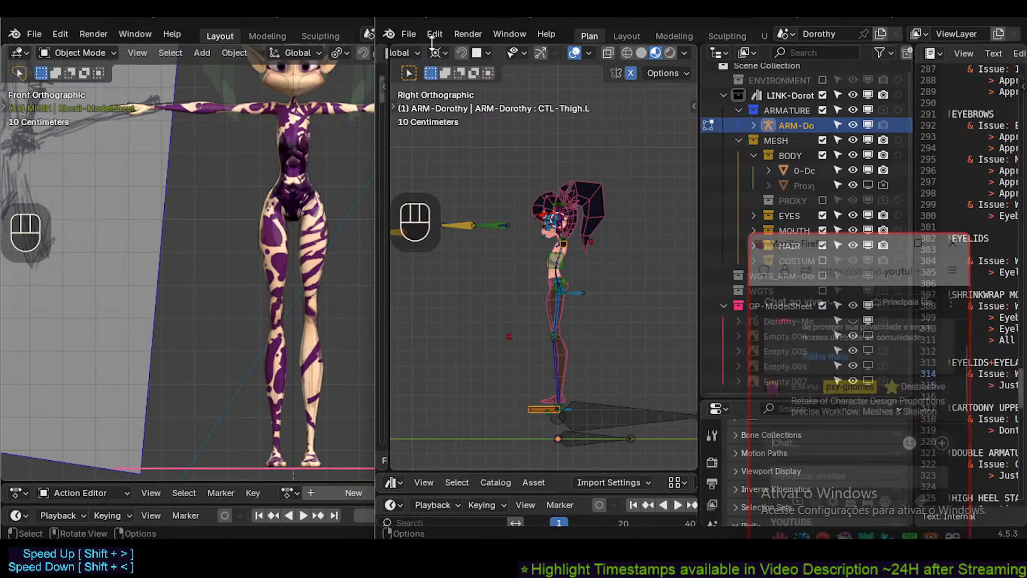
{"action": "left_click", "coordinate": [410, 33]}
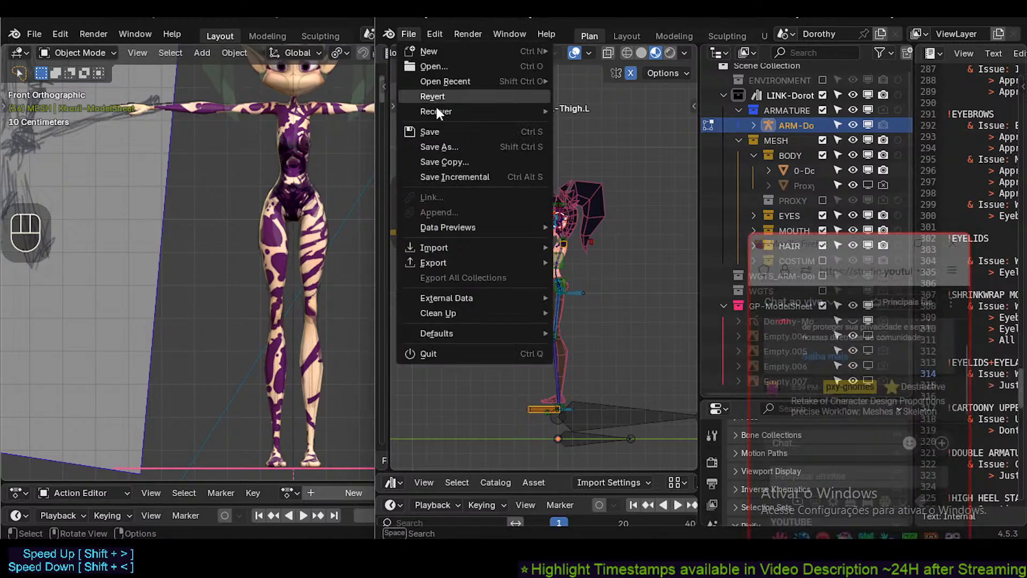
{"action": "left_click", "coordinate": [455, 162]}
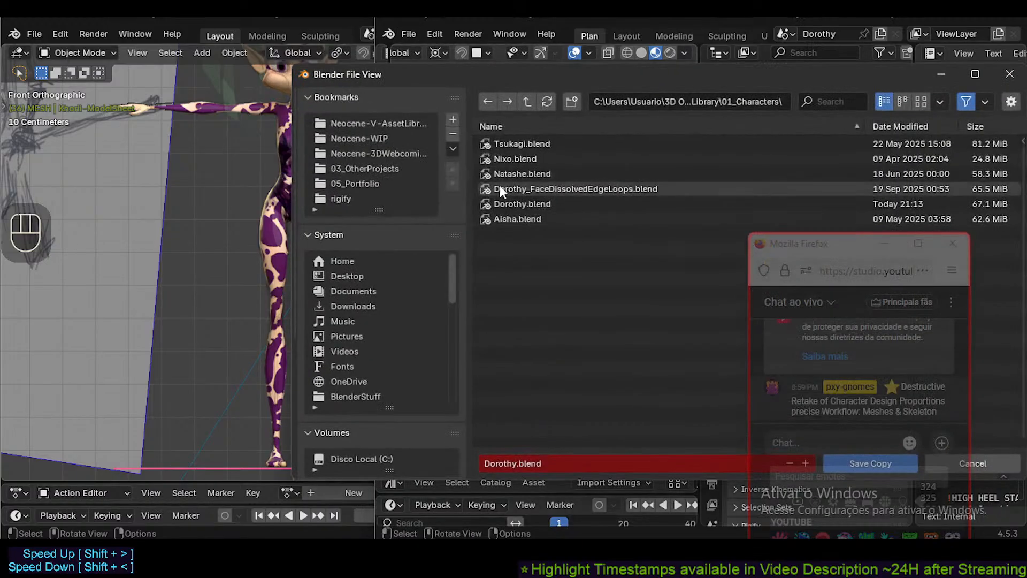
{"action": "left_click", "coordinate": [371, 139]}
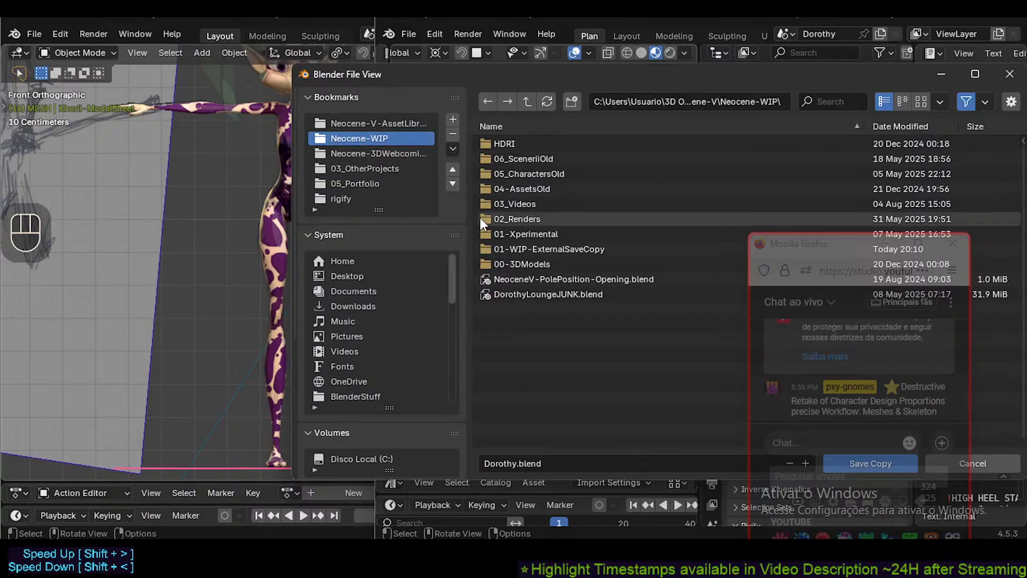
{"action": "left_click", "coordinate": [518, 248]}
{"action": "scroll", "coordinate": [543, 248], "scroll_direction": "down", "scroll_amount": 5}
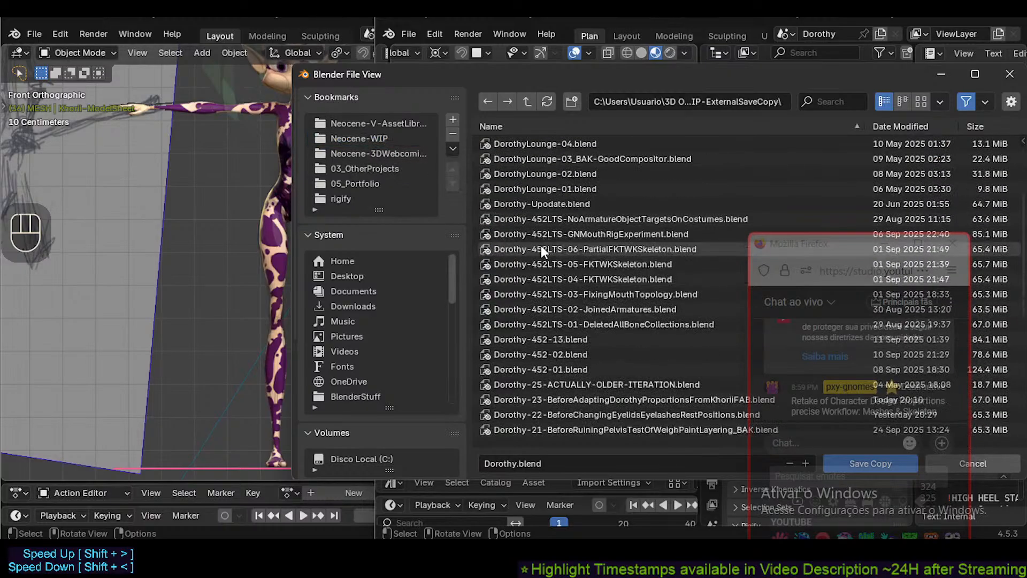
{"action": "scroll", "coordinate": [543, 253], "scroll_direction": "up", "scroll_amount": 2}
{"action": "scroll", "coordinate": [573, 313], "scroll_direction": "down", "scroll_amount": 2}
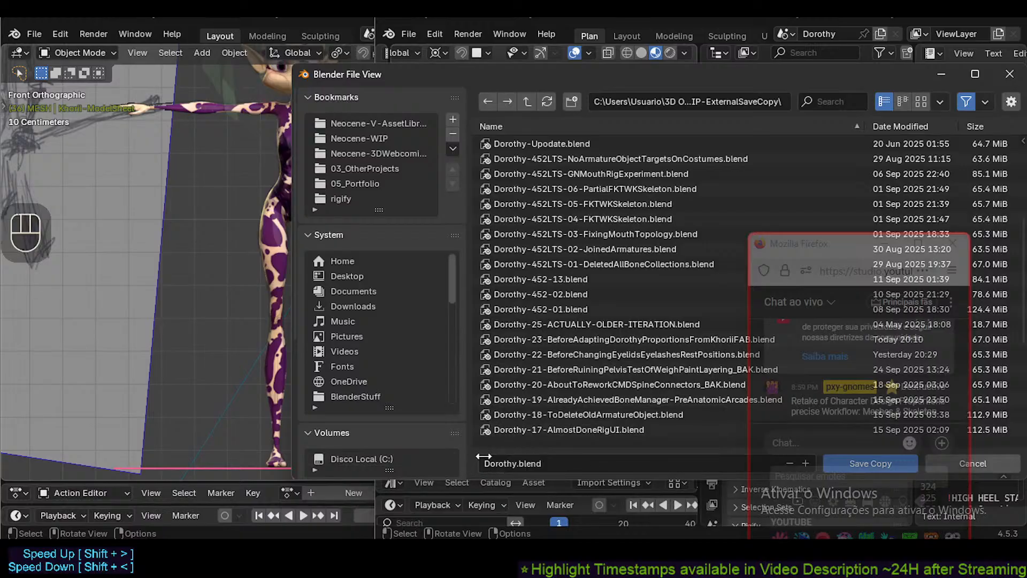
{"action": "left_click", "coordinate": [547, 340]}
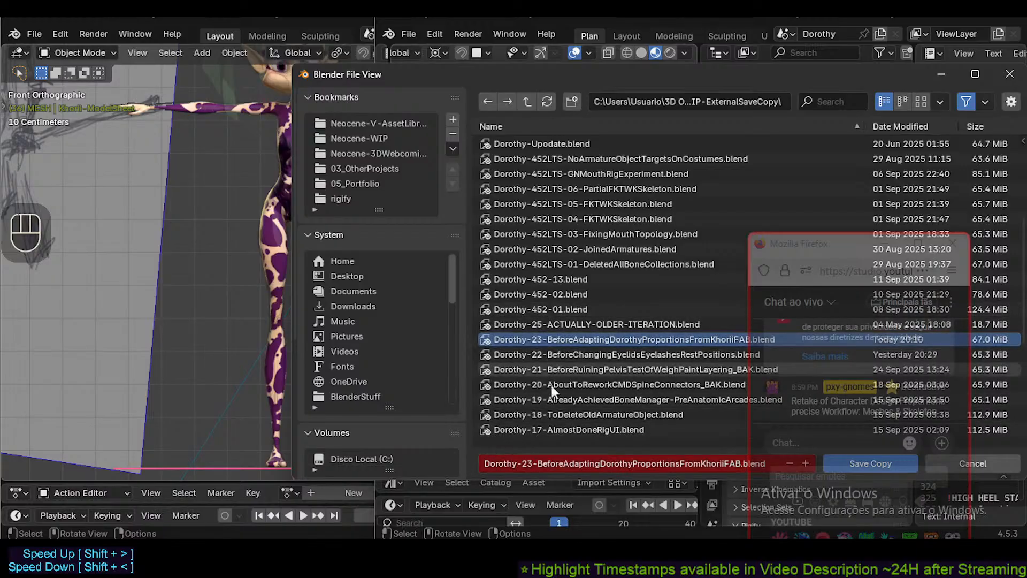
{"action": "left_click", "coordinate": [532, 463]}
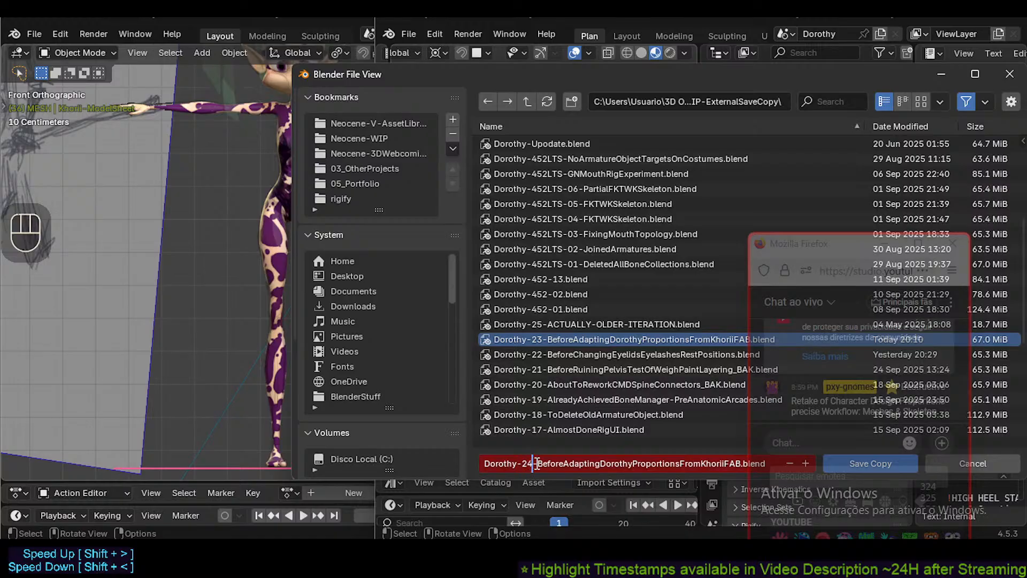
{"action": "key", "text": "BackSpace"}
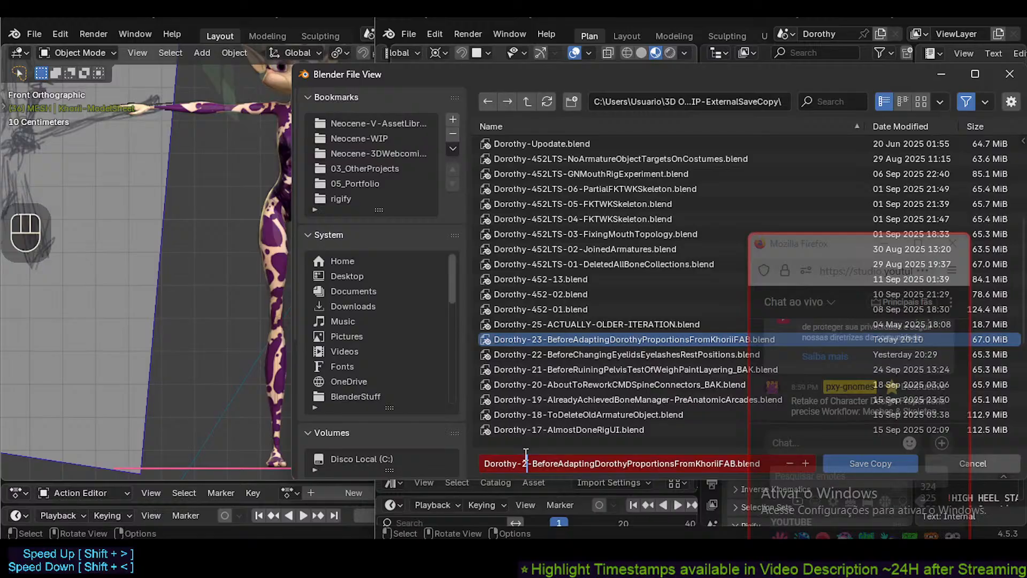
{"action": "type", "text": "4"}
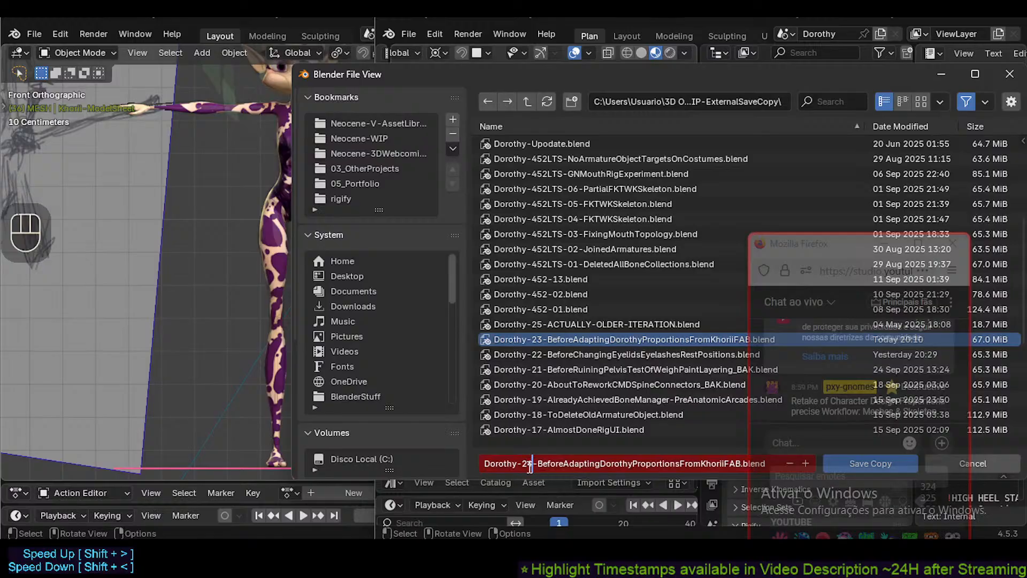
{"action": "left_click_drag", "start_coordinate": [539, 464], "coordinate": [729, 463]}
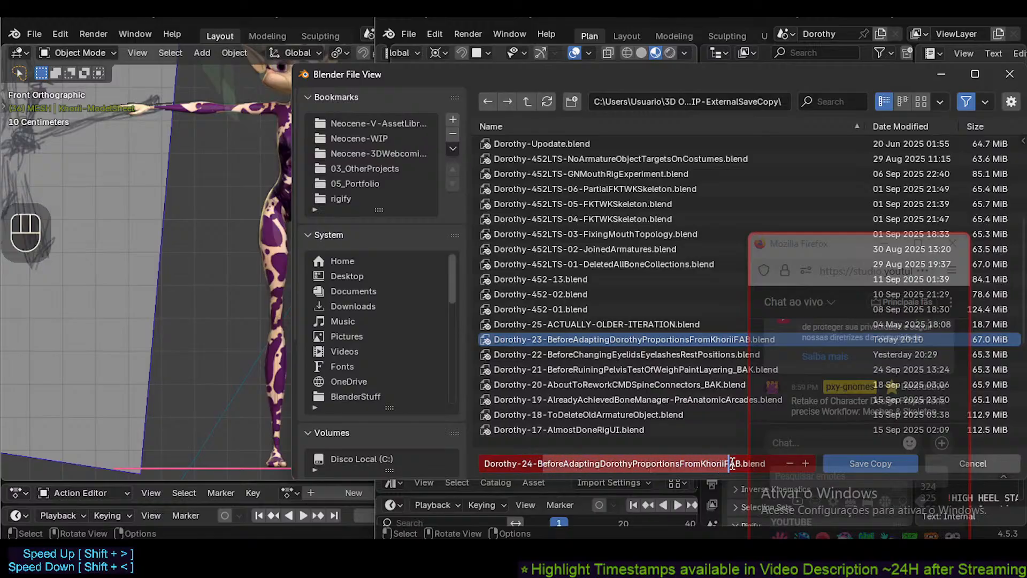
{"action": "left_click", "coordinate": [641, 354]}
{"action": "left_click", "coordinate": [640, 355]}
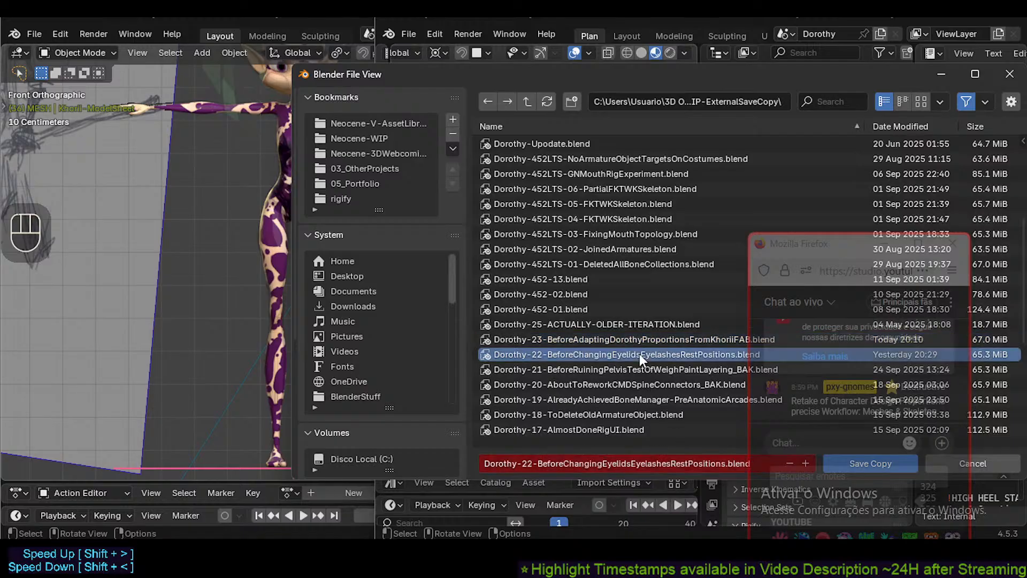
Rename the existing backup as Dorothy-23-BeforeAdaptingDorothyProportionsFromKhoriiFAB_BAK.blend and leave the file browser without saving a copy.
{"action": "left_click", "coordinate": [658, 340]}
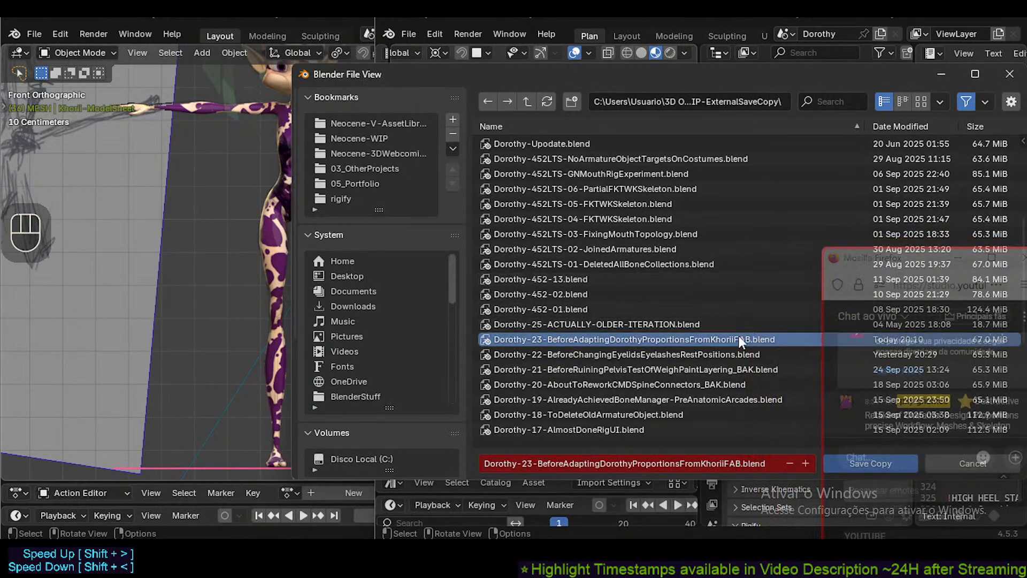
{"action": "scroll", "coordinate": [797, 311], "scroll_direction": "down", "scroll_amount": 3}
{"action": "key", "text": "F2"}
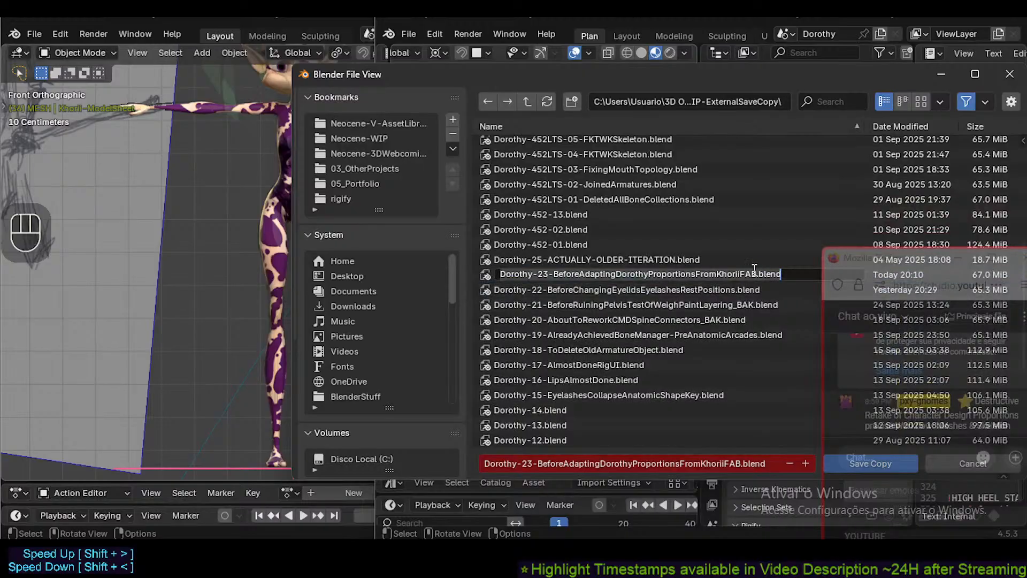
{"action": "left_click", "coordinate": [753, 273]}
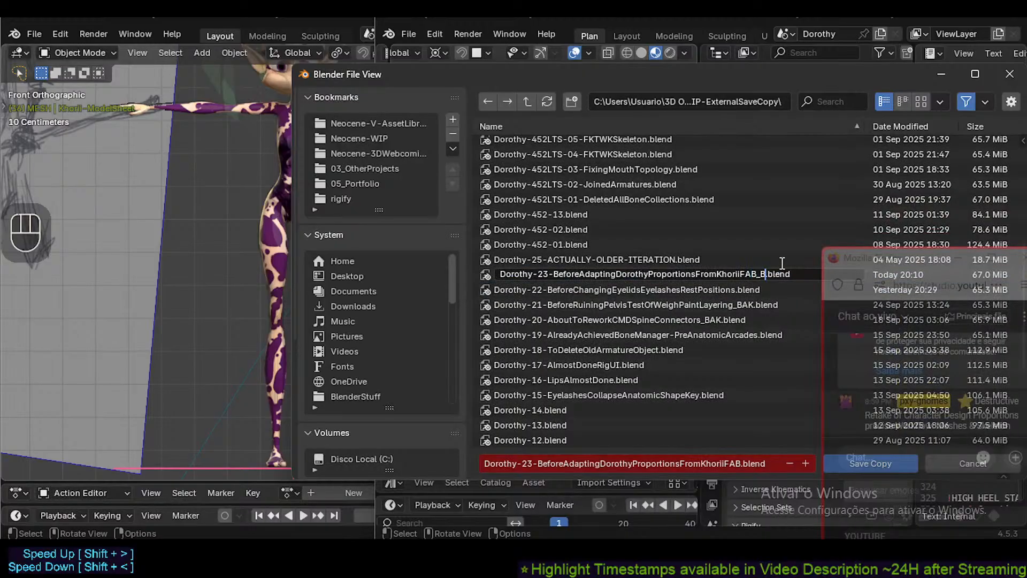
{"action": "type", "text": "_BAK"}
{"action": "key", "text": "Return"}
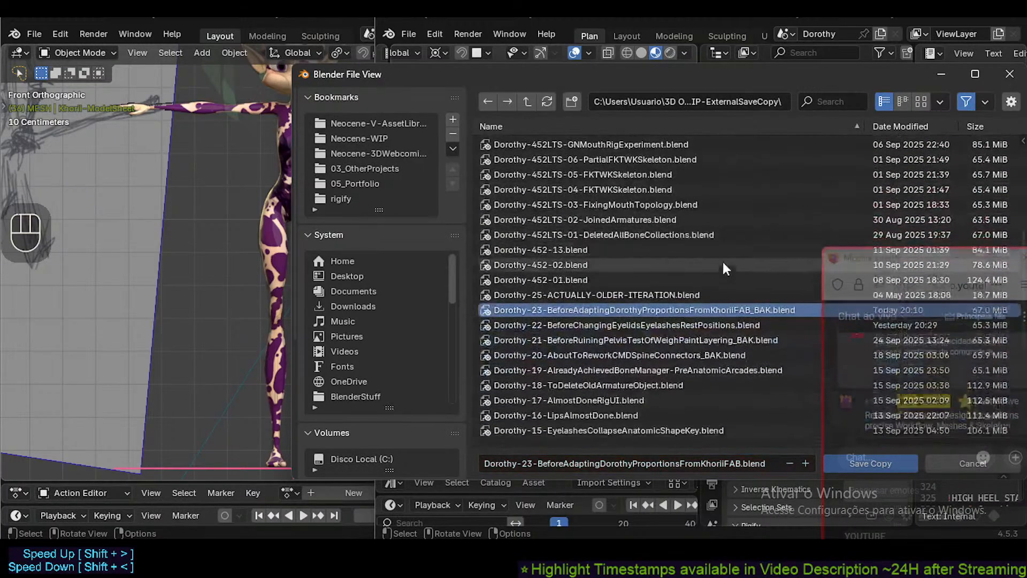
{"action": "left_click_drag", "start_coordinate": [892, 262], "coordinate": [651, 347]}
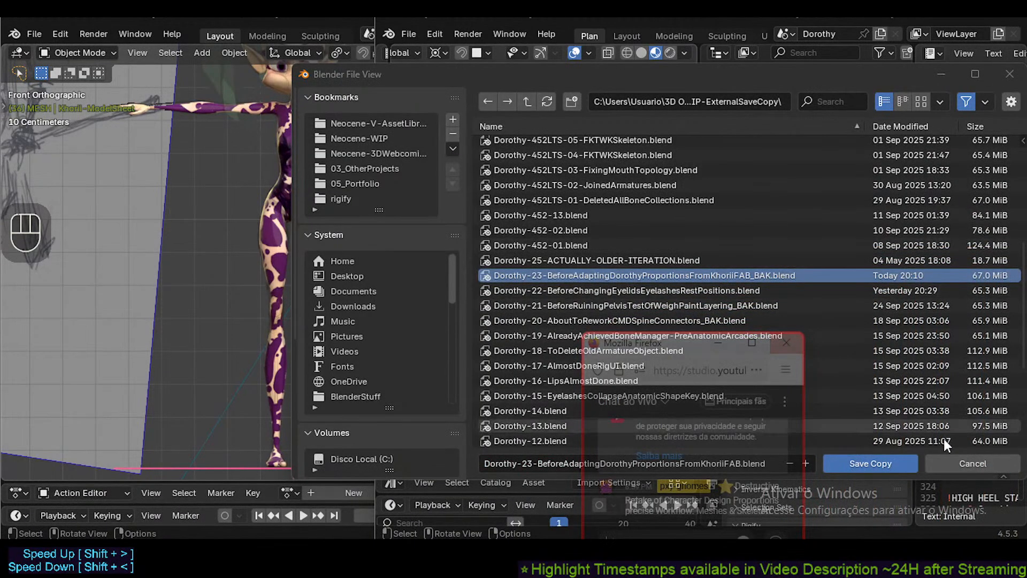
{"action": "left_click", "coordinate": [972, 463]}
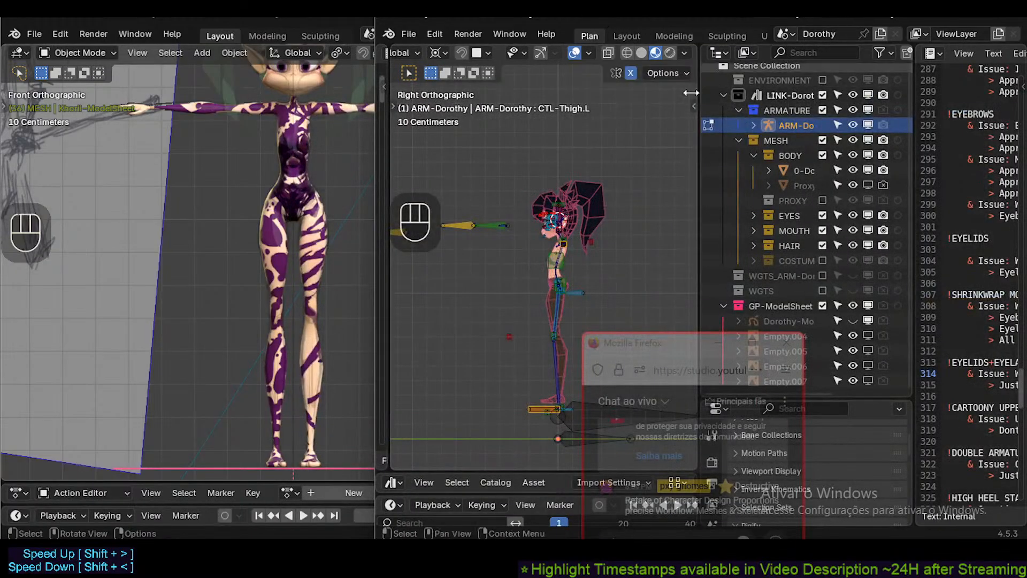
Save the Dorothy.blend file again with the armature still in Edit Mode.
{"action": "middle_click_drag", "start_coordinate": [585, 278], "coordinate": [572, 272], "text": "shift"}
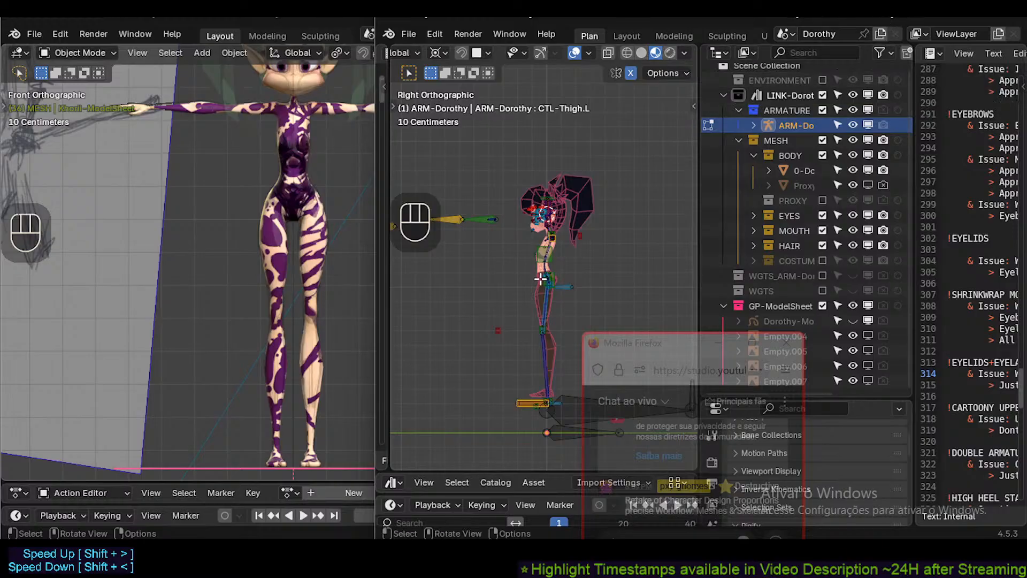
{"action": "scroll", "coordinate": [540, 279], "scroll_direction": "up", "scroll_amount": 2}
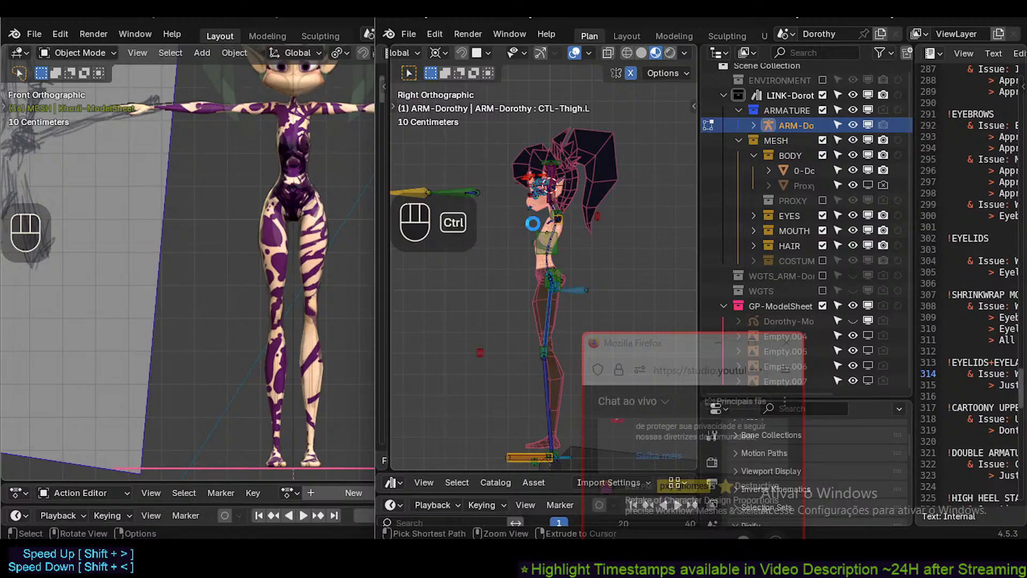
{"action": "key", "text": "ctrl+s"}
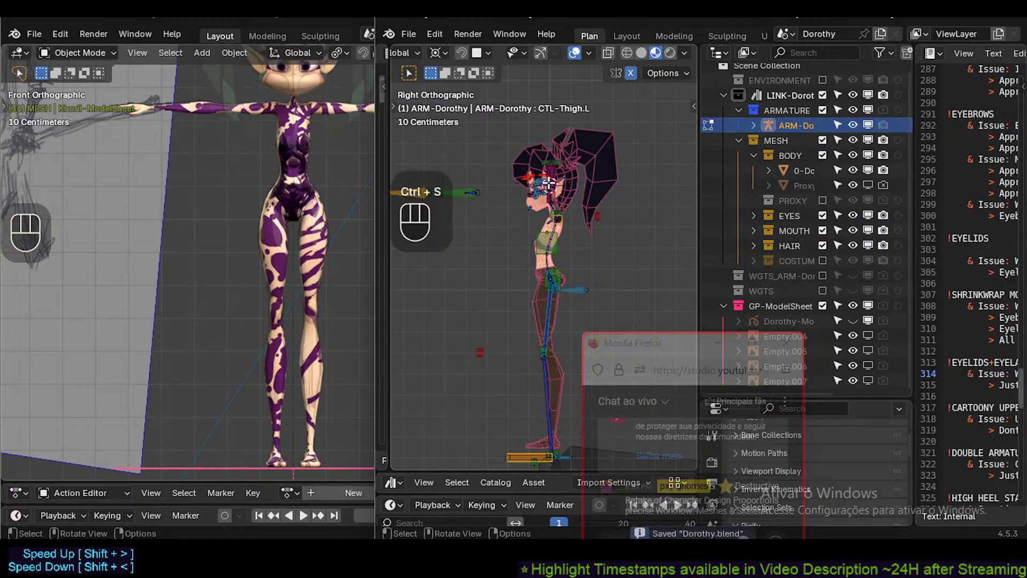
{"action": "left_click", "coordinate": [615, 282]}
{"action": "key", "text": "ctrl+s"}
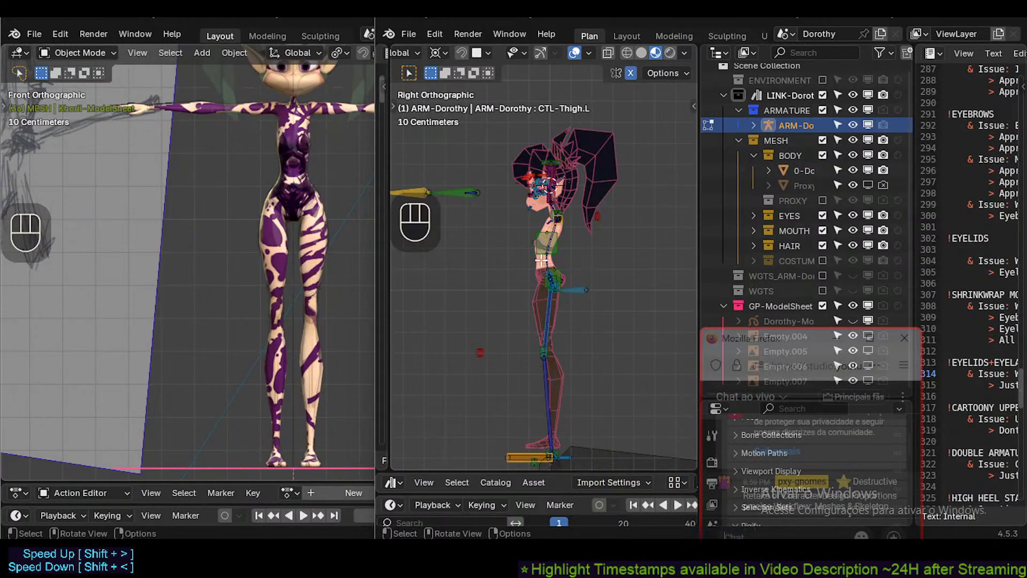
Examine from the right side how the bones line up with the character's head, torso, pelvis and legs.
{"action": "scroll", "coordinate": [541, 260], "scroll_direction": "up", "scroll_amount": 1}
{"action": "middle_click_drag", "start_coordinate": [542, 260], "coordinate": [535, 307], "text": "shift"}
{"action": "scroll", "coordinate": [539, 273], "scroll_direction": "up", "scroll_amount": 3}
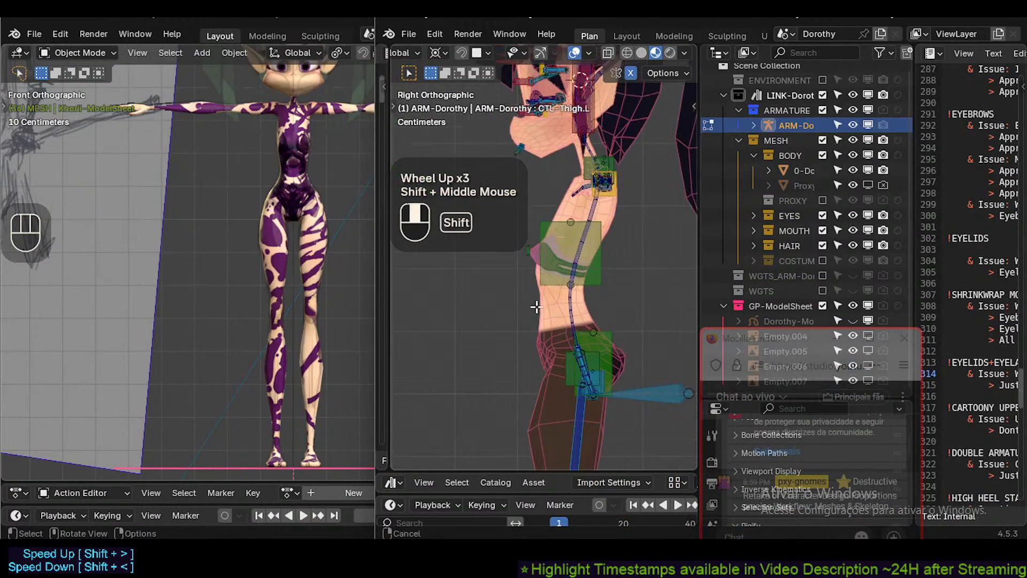
{"action": "scroll", "coordinate": [531, 270], "scroll_direction": "down", "scroll_amount": 1}
{"action": "scroll", "coordinate": [522, 228], "scroll_direction": "down", "scroll_amount": 1}
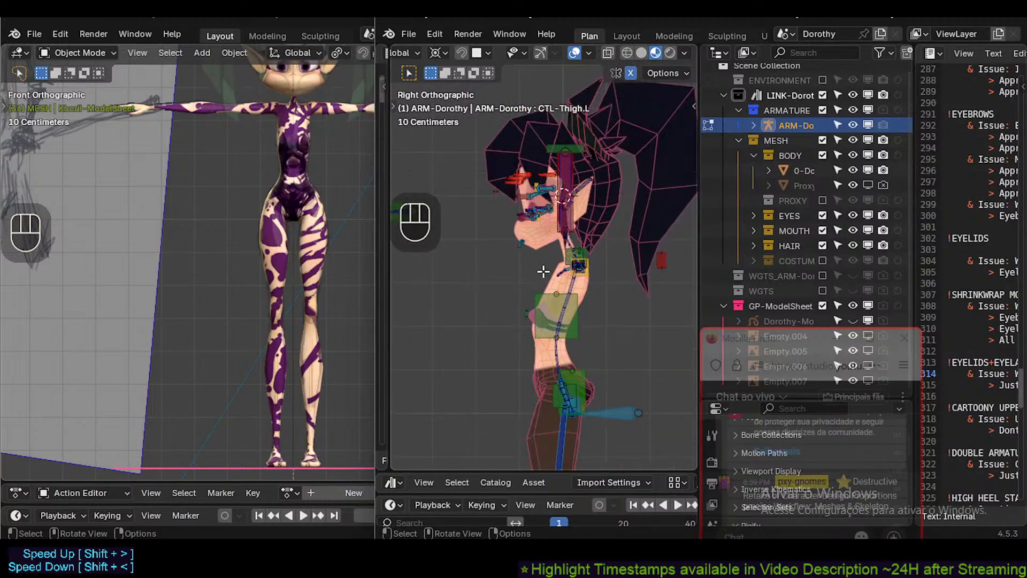
{"action": "scroll", "coordinate": [543, 275], "scroll_direction": "up", "scroll_amount": 1}
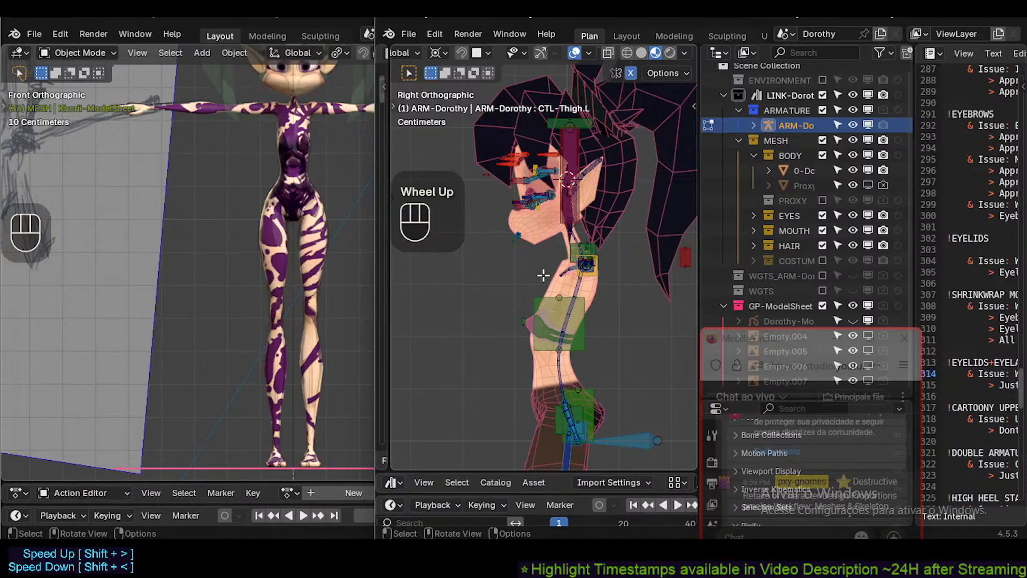
{"action": "middle_click_drag", "start_coordinate": [543, 275], "coordinate": [544, 303], "text": "shift"}
{"action": "middle_click_drag", "start_coordinate": [594, 407], "coordinate": [550, 302], "text": "shift"}
{"action": "scroll", "coordinate": [574, 377], "scroll_direction": "up", "scroll_amount": 3}
{"action": "scroll", "coordinate": [572, 377], "scroll_direction": "down", "scroll_amount": 2}
{"action": "scroll", "coordinate": [559, 379], "scroll_direction": "down", "scroll_amount": 1}
{"action": "key", "text": "KP_3"}
{"action": "scroll", "coordinate": [549, 303], "scroll_direction": "down", "scroll_amount": 2}
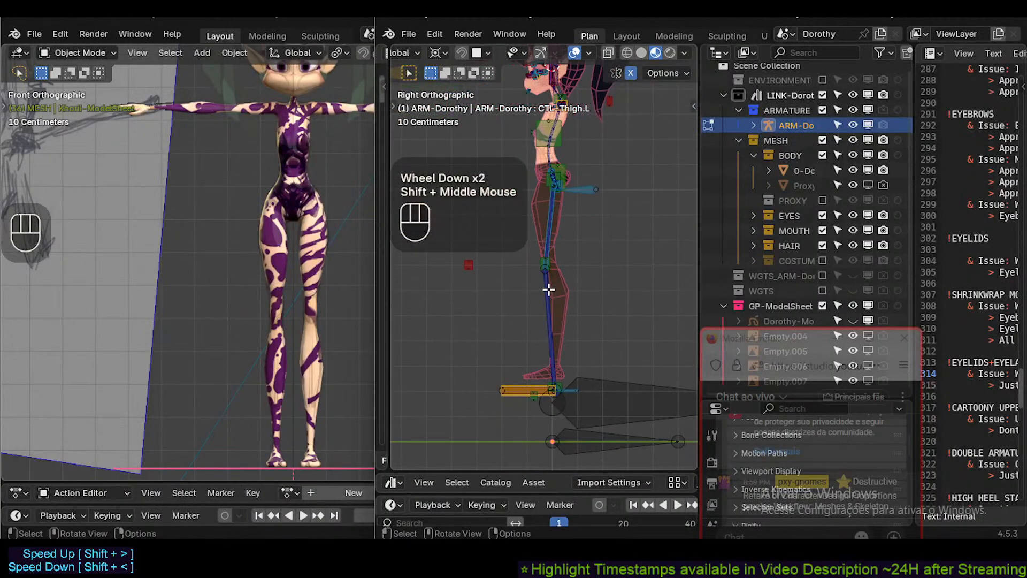
Un-solo all bone collections of ARM-Dorothy in Pose Mode and reveal the hidden bones in Edit Mode.
{"action": "key", "text": "q"}
{"action": "left_click", "coordinate": [547, 289]}
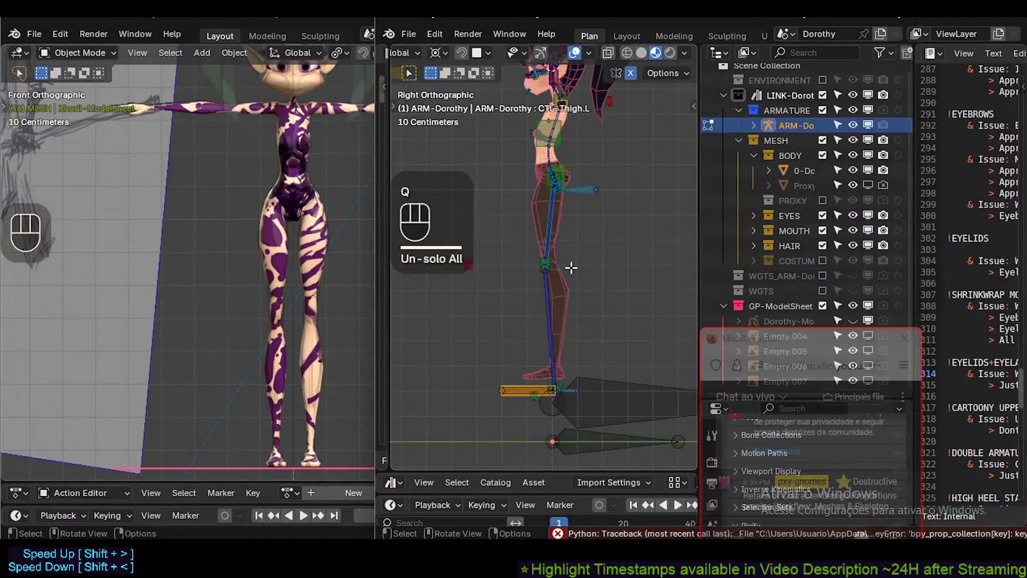
{"action": "key", "text": "ctrl+Tab"}
{"action": "left_click", "coordinate": [543, 291]}
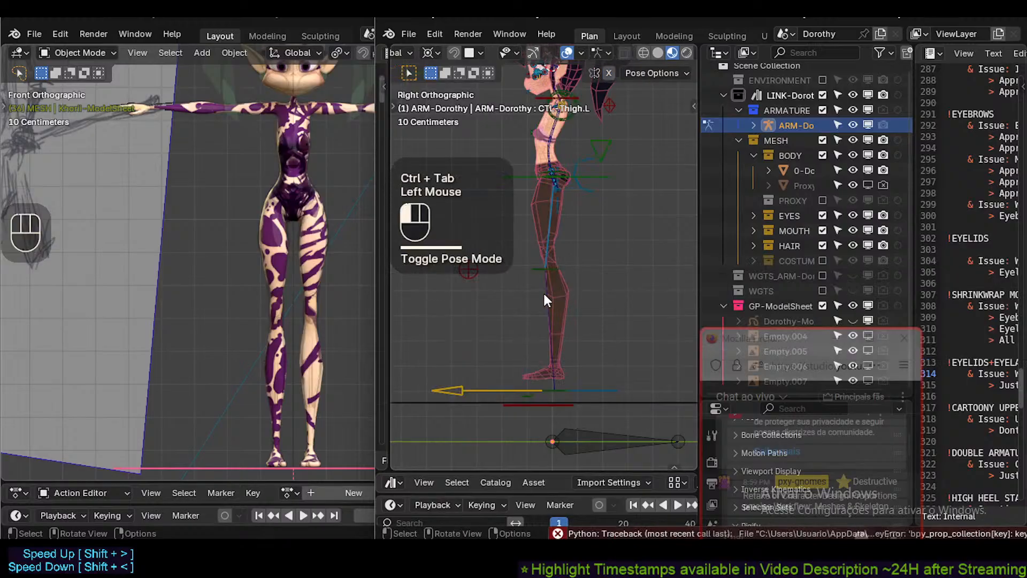
{"action": "key", "text": "q"}
{"action": "left_click", "coordinate": [544, 293]}
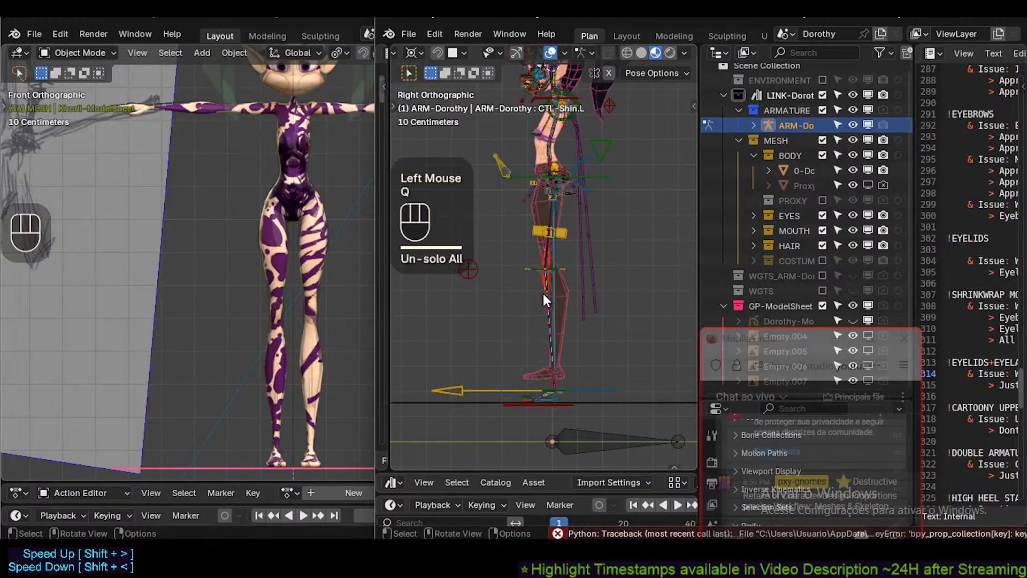
{"action": "key", "text": "Tab"}
{"action": "key", "text": "alt+h"}
{"action": "key", "text": "alt+h"}
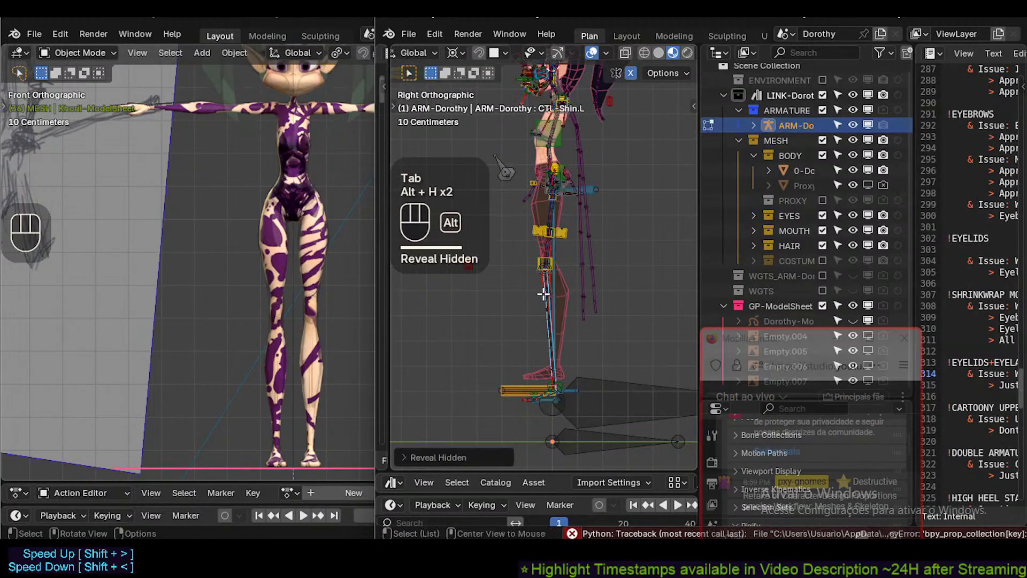
Show all of the armature's bone collections from Pose Mode, return to Edit Mode and reveal the remaining hidden bones.
{"action": "key", "text": "q"}
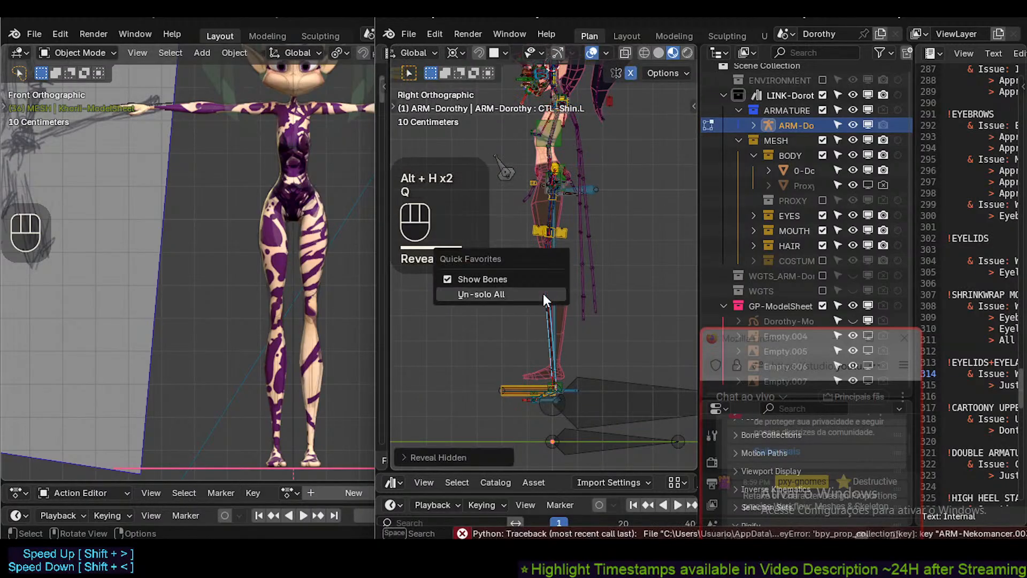
{"action": "left_click", "coordinate": [543, 293]}
{"action": "key", "text": "ctrl+Tab"}
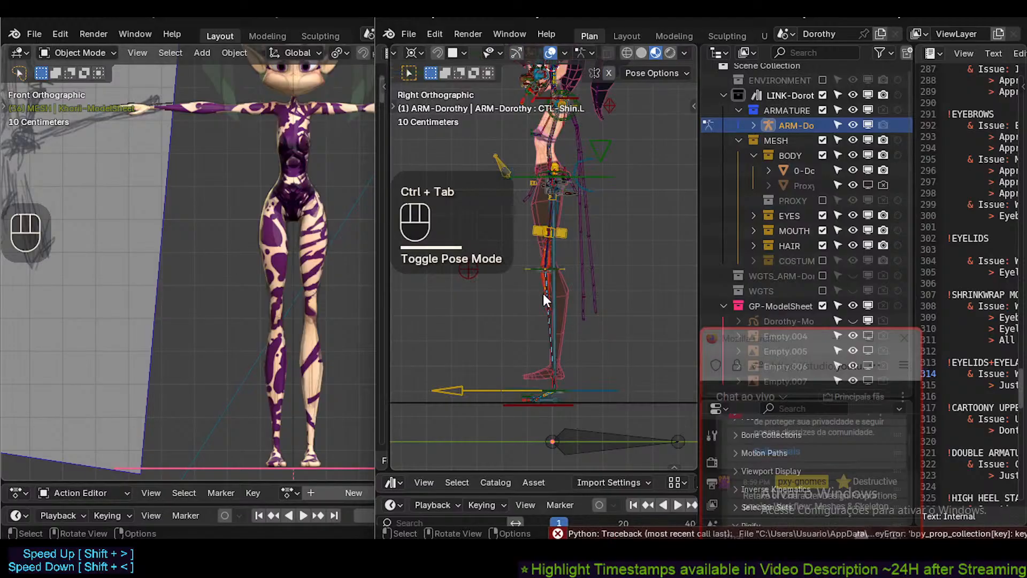
{"action": "left_click", "coordinate": [545, 292]}
{"action": "key", "text": "q"}
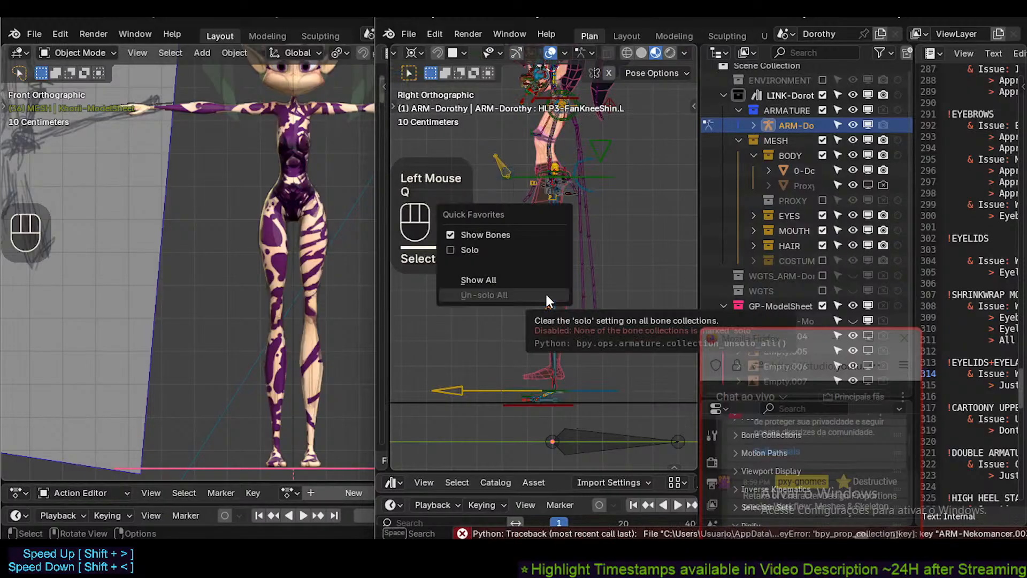
{"action": "left_click", "coordinate": [479, 280]}
{"action": "key", "text": "Tab"}
{"action": "key", "text": "alt+h"}
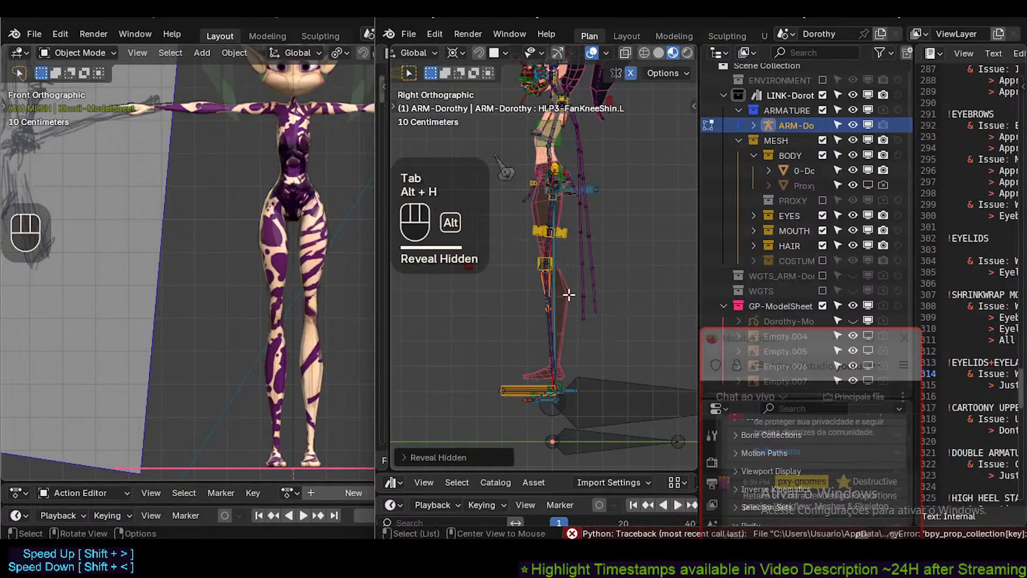
{"action": "scroll", "coordinate": [568, 294], "scroll_direction": "down", "scroll_amount": 2}
{"action": "scroll", "coordinate": [568, 294], "scroll_direction": "up", "scroll_amount": 3}
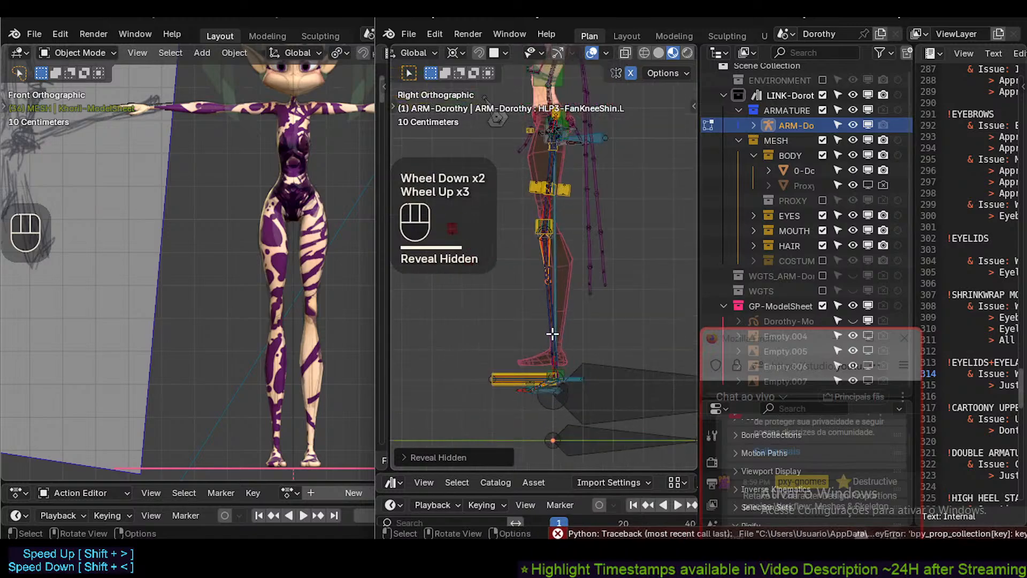
Examine from the right side how the foot and leg bones of ARM-Dorothy line up with the character's mesh.
{"action": "middle_click_drag", "start_coordinate": [542, 439], "coordinate": [521, 375], "text": "shift"}
{"action": "scroll", "coordinate": [542, 348], "scroll_direction": "up", "scroll_amount": 3}
{"action": "scroll", "coordinate": [540, 348], "scroll_direction": "down", "scroll_amount": 3}
{"action": "scroll", "coordinate": [521, 375], "scroll_direction": "down", "scroll_amount": 5}
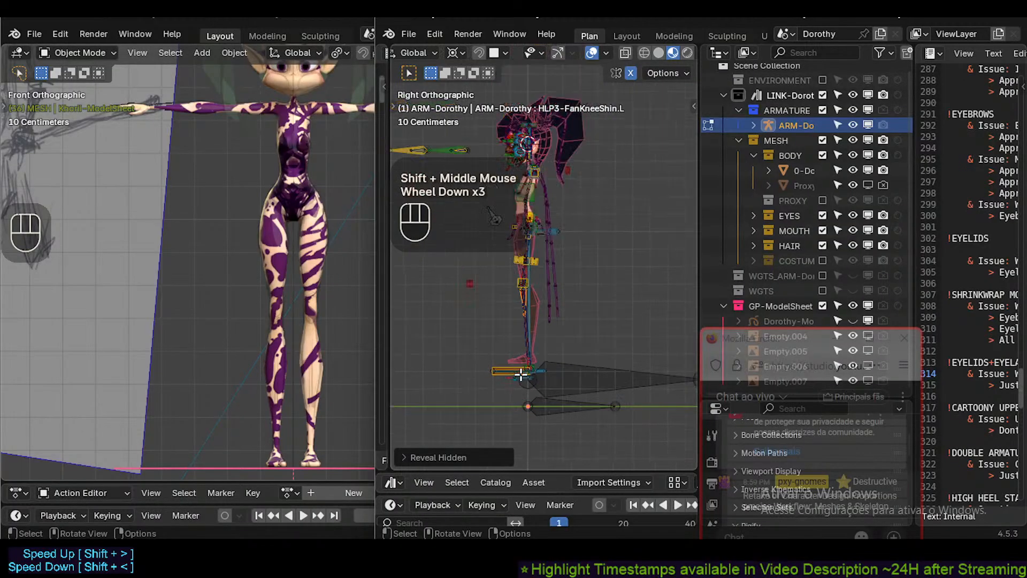
{"action": "scroll", "coordinate": [521, 374], "scroll_direction": "up", "scroll_amount": 5}
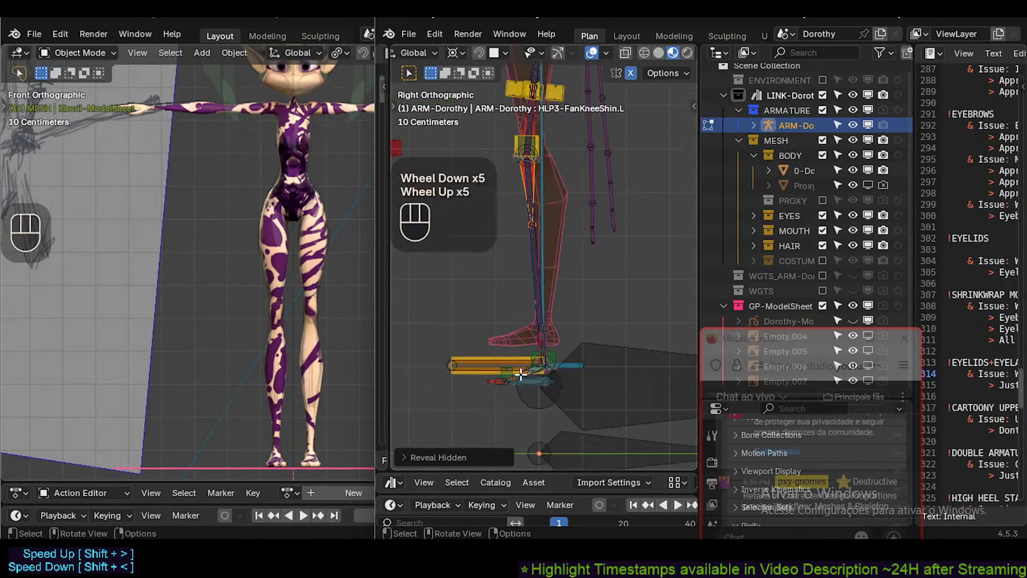
{"action": "scroll", "coordinate": [521, 374], "scroll_direction": "down", "scroll_amount": 1}
{"action": "scroll", "coordinate": [520, 374], "scroll_direction": "up", "scroll_amount": 3}
{"action": "scroll", "coordinate": [518, 376], "scroll_direction": "down", "scroll_amount": 3}
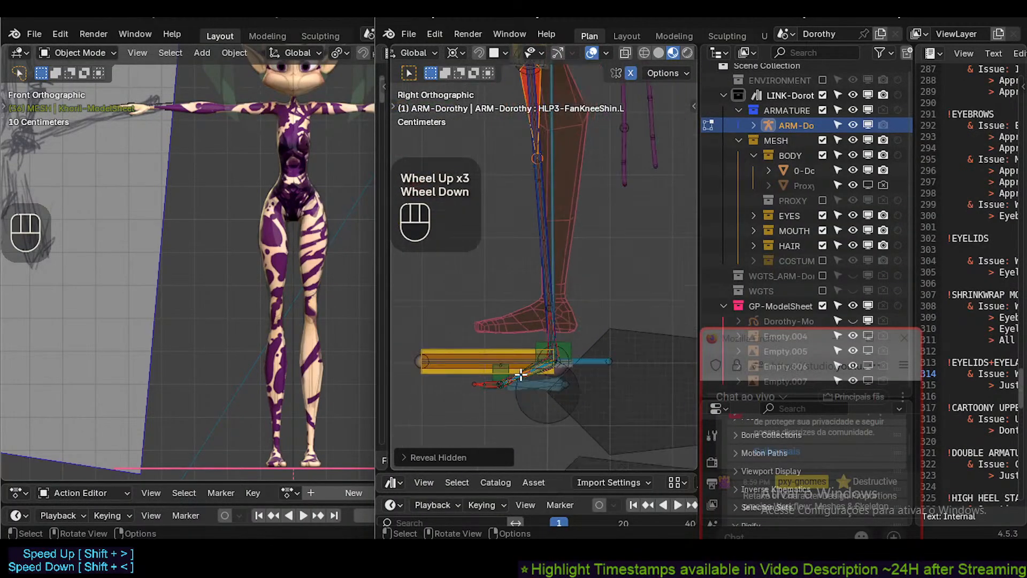
{"action": "scroll", "coordinate": [461, 406], "scroll_direction": "down", "scroll_amount": 1}
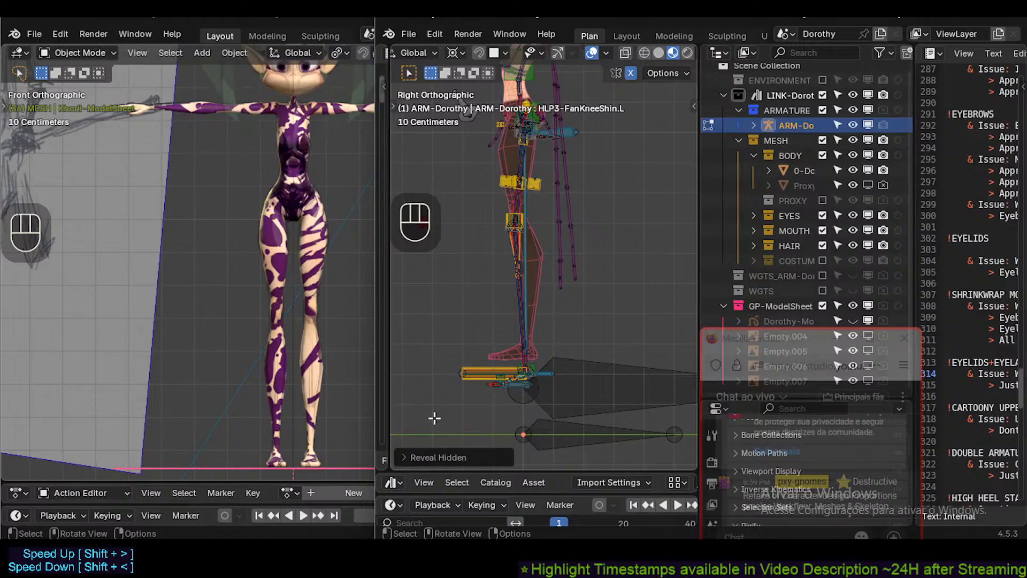
Turn on X-ray display for the armature viewport and clear the selection of bones around the feet.
{"action": "key", "text": "b"}
{"action": "left_click_drag", "start_coordinate": [434, 418], "coordinate": [616, 332]}
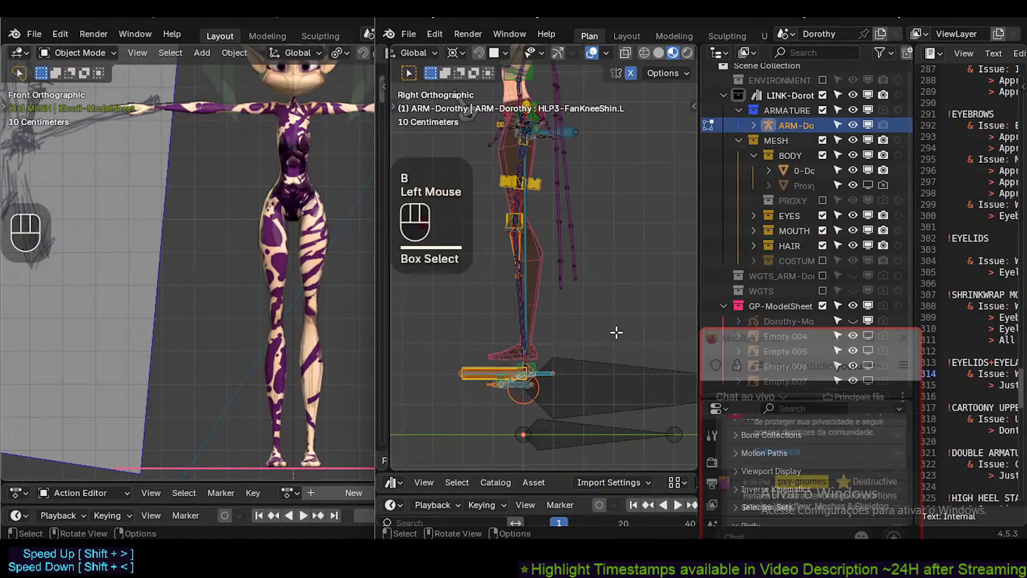
{"action": "scroll", "coordinate": [633, 51], "scroll_direction": "down", "scroll_amount": 2}
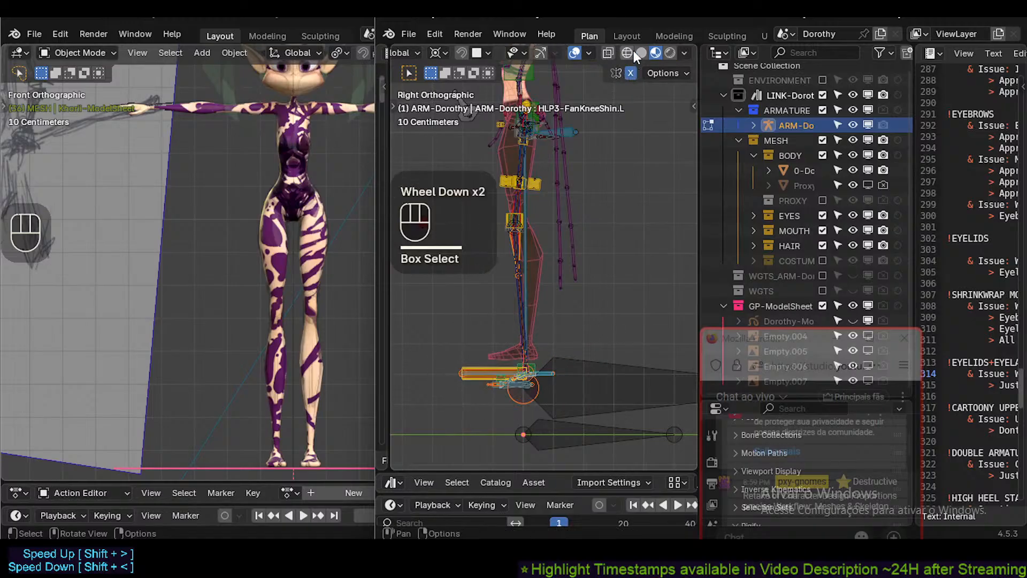
{"action": "key", "text": "alt+z"}
{"action": "key", "text": "alt+a"}
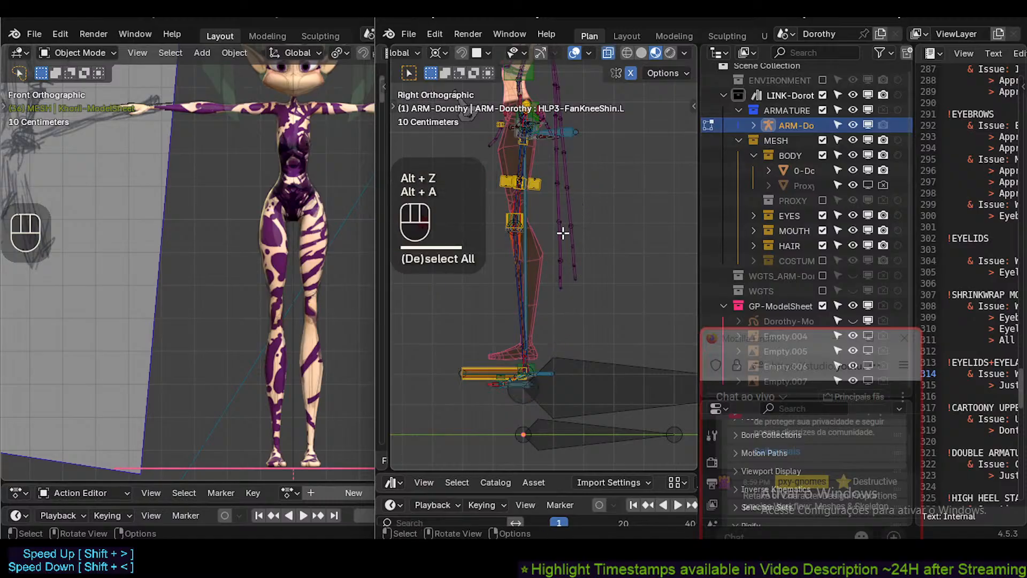
Select the ROOT bone and the PROP bone together, picking them from the front view between the feet.
{"action": "key", "text": "KP_1"}
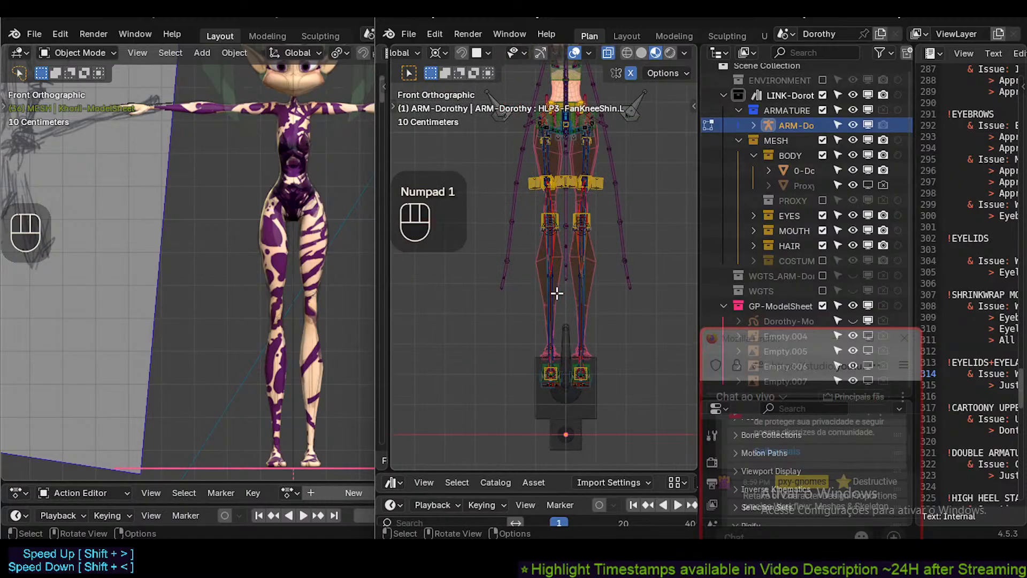
{"action": "key", "text": "alt+a"}
{"action": "middle_click_drag", "start_coordinate": [596, 362], "coordinate": [635, 399], "text": "shift"}
{"action": "scroll", "coordinate": [586, 368], "scroll_direction": "up", "scroll_amount": 4}
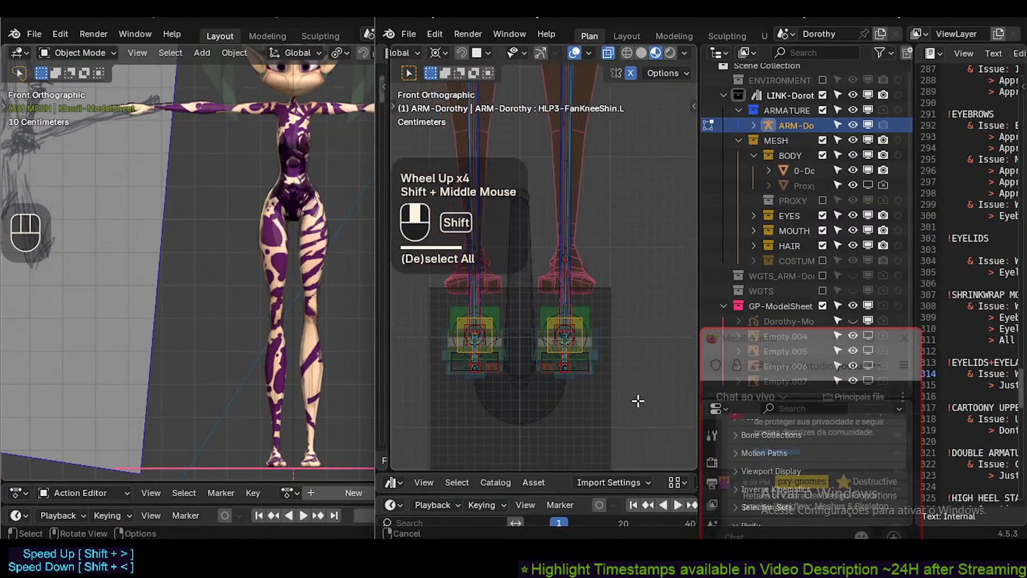
{"action": "scroll", "coordinate": [635, 411], "scroll_direction": "down", "scroll_amount": 2, "text": "shift"}
{"action": "left_click", "coordinate": [618, 414]}
{"action": "left_click", "coordinate": [572, 357], "text": "shift"}
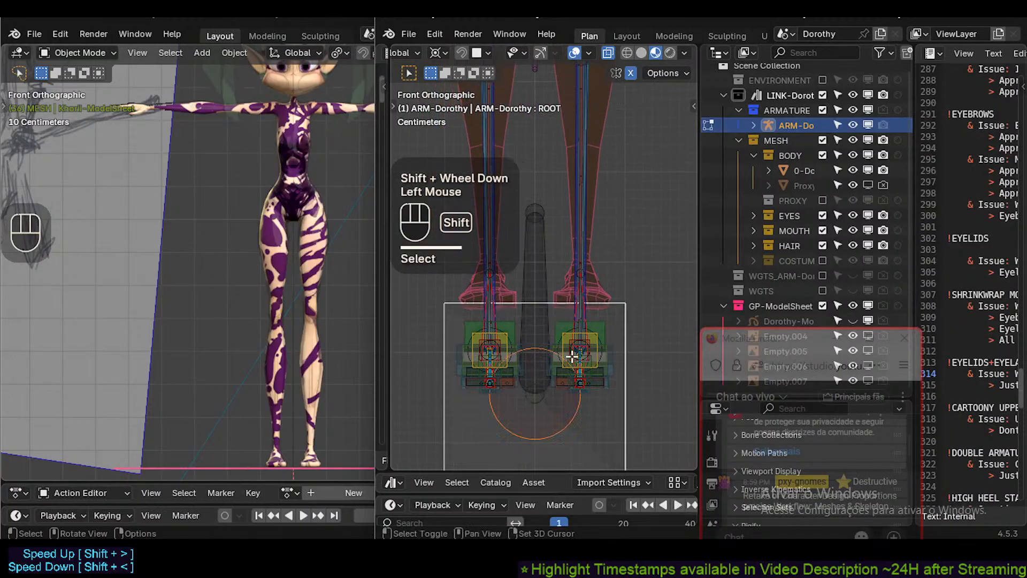
{"action": "left_click", "coordinate": [542, 284], "text": "shift"}
{"action": "key", "text": "KP_3"}
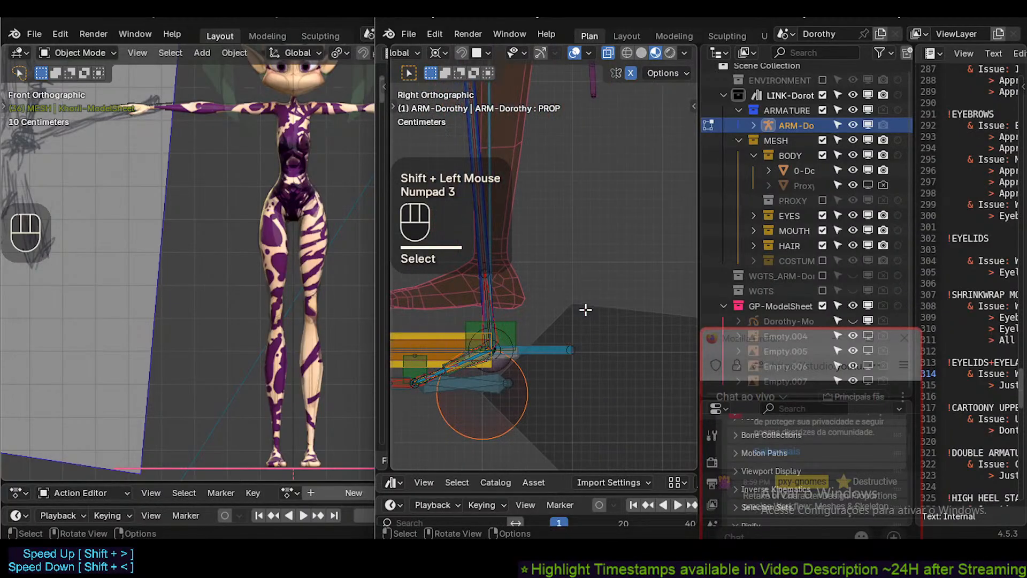
Inspect the foot and ROOT bones against the mesh foot from the right side, and view the armature's bone collections.
{"action": "scroll", "coordinate": [588, 313], "scroll_direction": "down", "scroll_amount": 2}
{"action": "scroll", "coordinate": [486, 371], "scroll_direction": "up", "scroll_amount": 1, "text": "shift"}
{"action": "middle_click_drag", "start_coordinate": [486, 371], "coordinate": [518, 416], "text": "shift"}
{"action": "scroll", "coordinate": [484, 373], "scroll_direction": "up", "scroll_amount": 3}
{"action": "scroll", "coordinate": [484, 373], "scroll_direction": "up", "scroll_amount": 2}
{"action": "scroll", "coordinate": [500, 374], "scroll_direction": "up", "scroll_amount": 2}
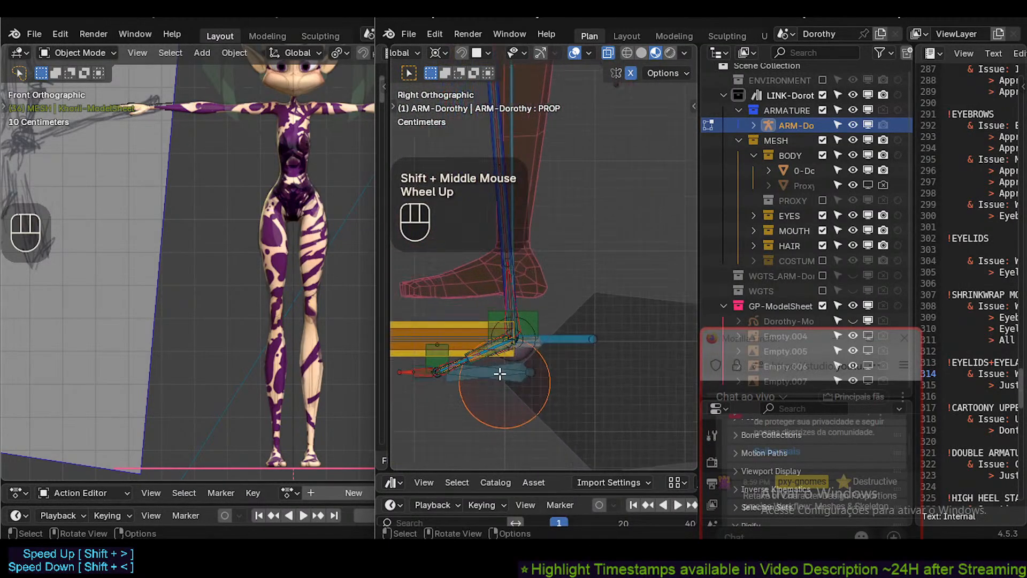
{"action": "scroll", "coordinate": [513, 376], "scroll_direction": "down", "scroll_amount": 2}
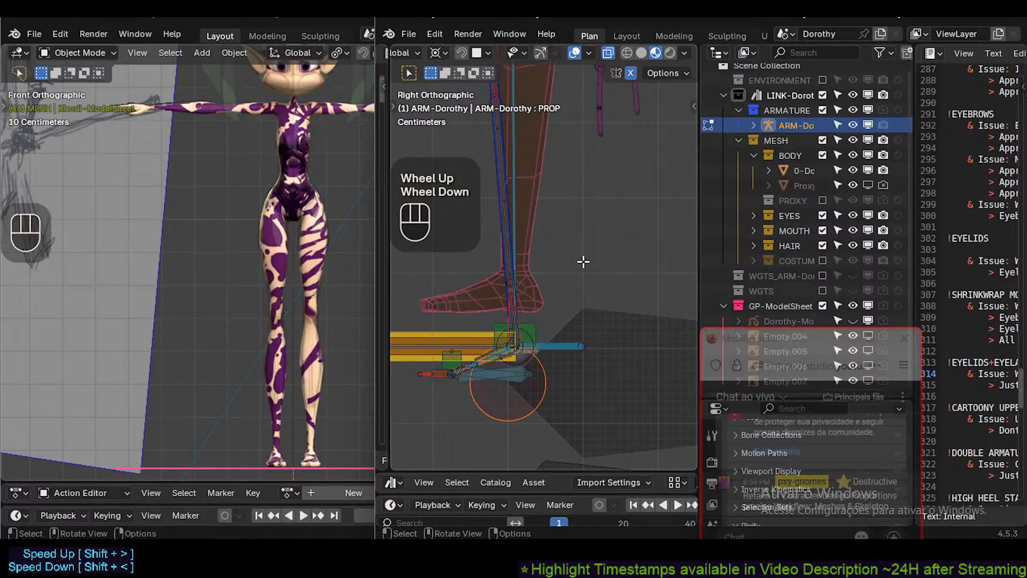
{"action": "key", "text": "n"}
{"action": "key", "text": "n"}
{"action": "key", "text": "n"}
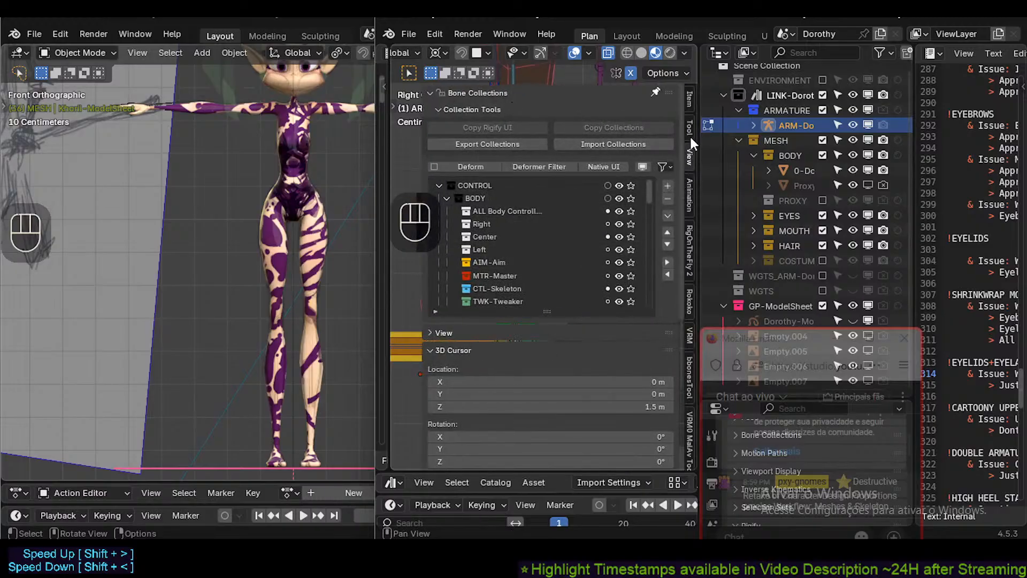
{"action": "key", "text": "n"}
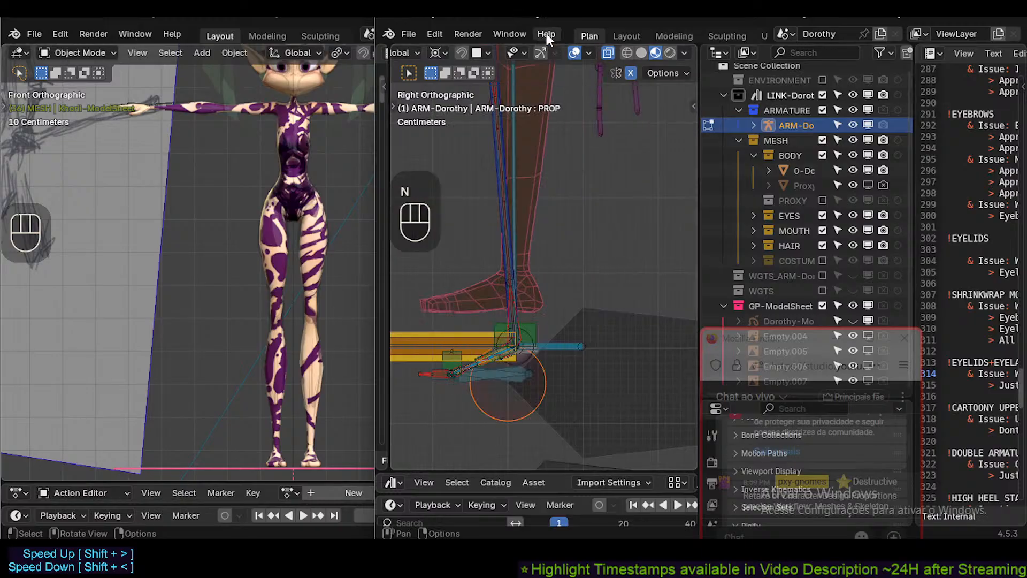
Set the transform pivot point to Individual Origins.
{"action": "left_click", "coordinate": [443, 50]}
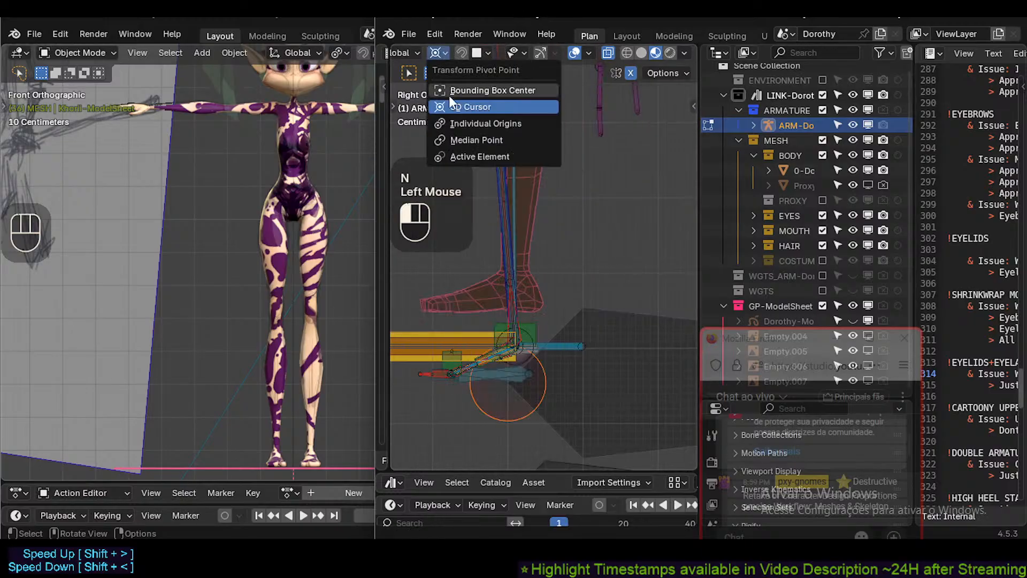
{"action": "left_click", "coordinate": [446, 50]}
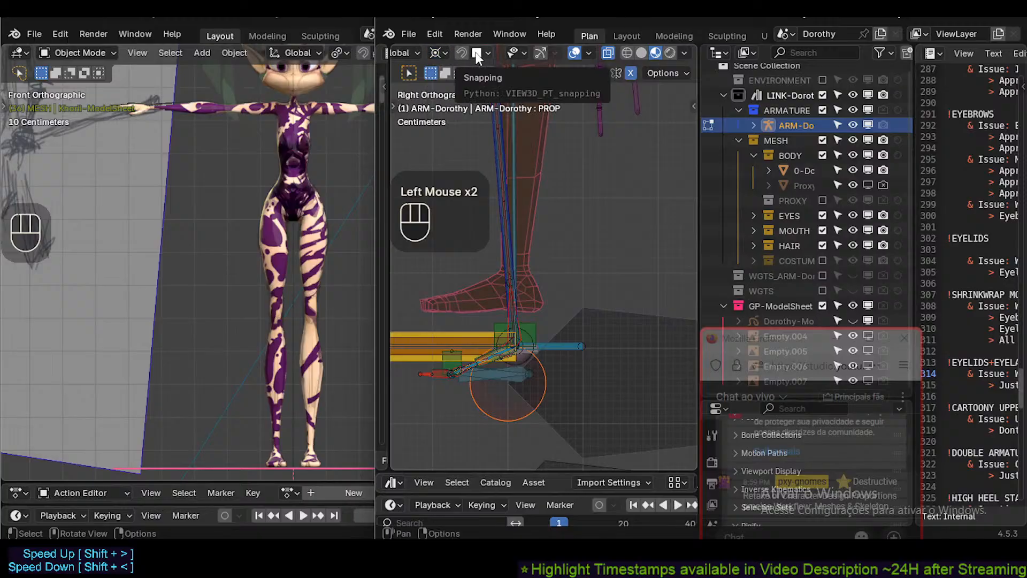
{"action": "left_click", "coordinate": [447, 53]}
{"action": "left_click", "coordinate": [445, 125]}
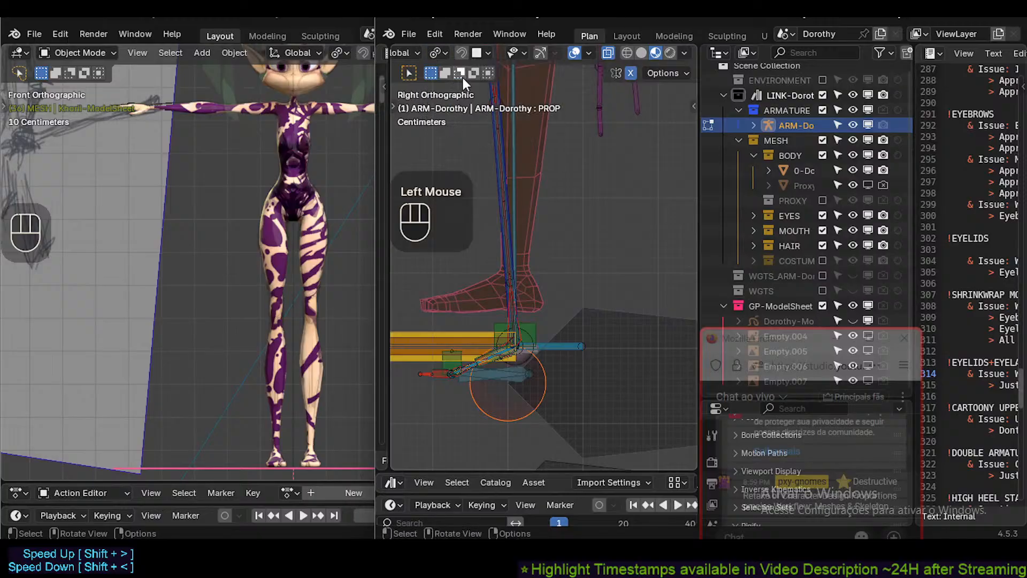
Enable snapping and set the snap target to Grid.
{"action": "left_click", "coordinate": [475, 53]}
{"action": "left_click", "coordinate": [464, 51]}
{"action": "left_click", "coordinate": [476, 53]}
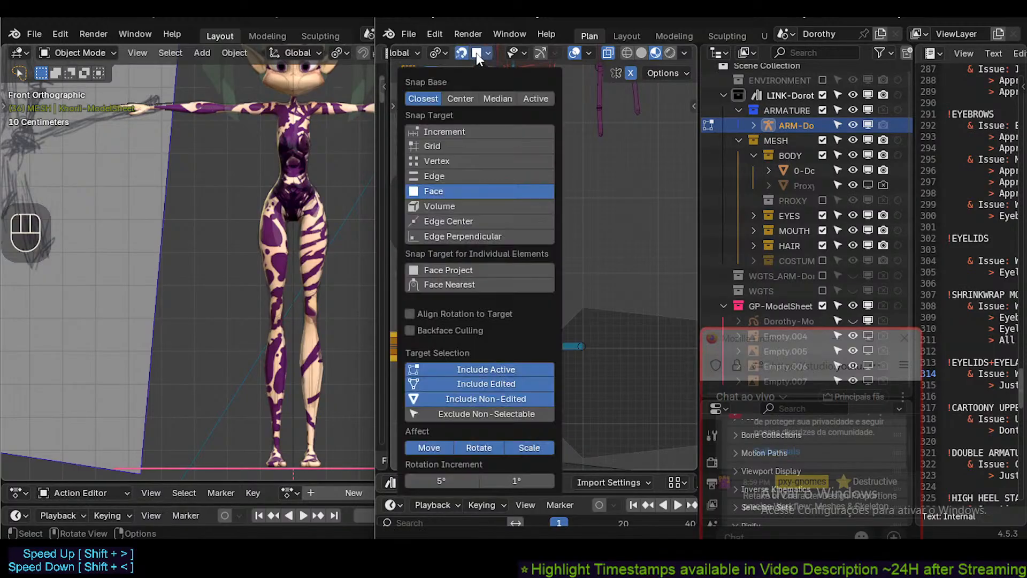
{"action": "left_click", "coordinate": [463, 145]}
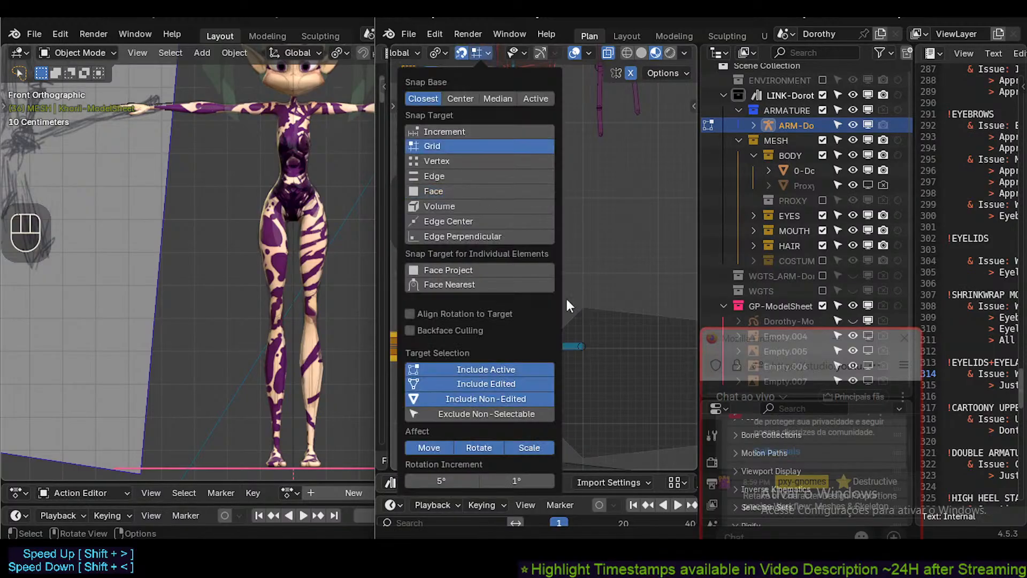
Select the ROOT bone in the right side view and add the PROP bone at its far end.
{"action": "left_click", "coordinate": [589, 371]}
{"action": "middle_click_drag", "start_coordinate": [588, 371], "coordinate": [459, 351], "text": "shift"}
{"action": "scroll", "coordinate": [509, 332], "scroll_direction": "down", "scroll_amount": 2}
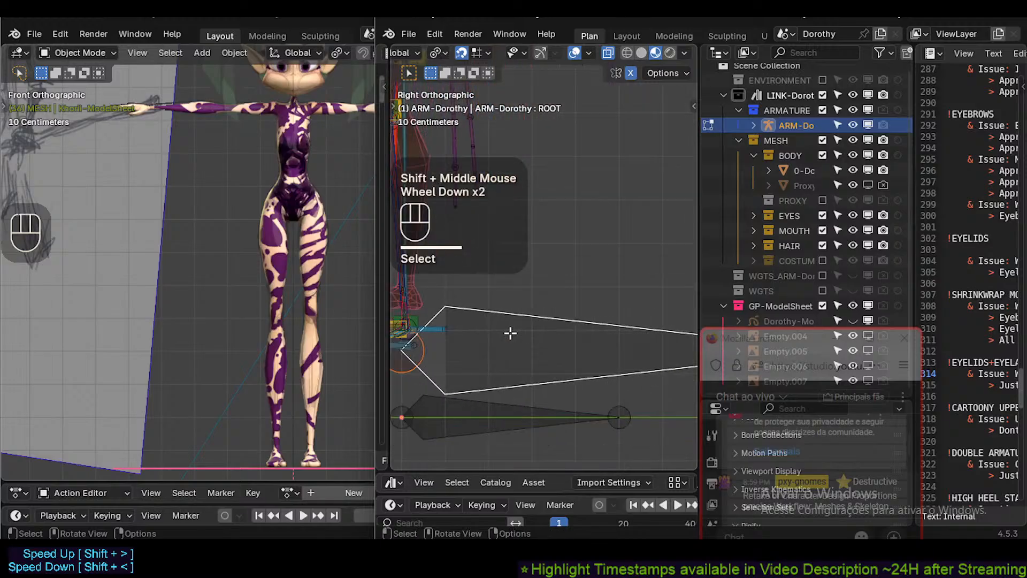
{"action": "scroll", "coordinate": [510, 332], "scroll_direction": "down", "scroll_amount": 2}
{"action": "key", "text": "g"}
{"action": "key", "text": "Escape"}
{"action": "left_click", "coordinate": [668, 320], "text": "shift"}
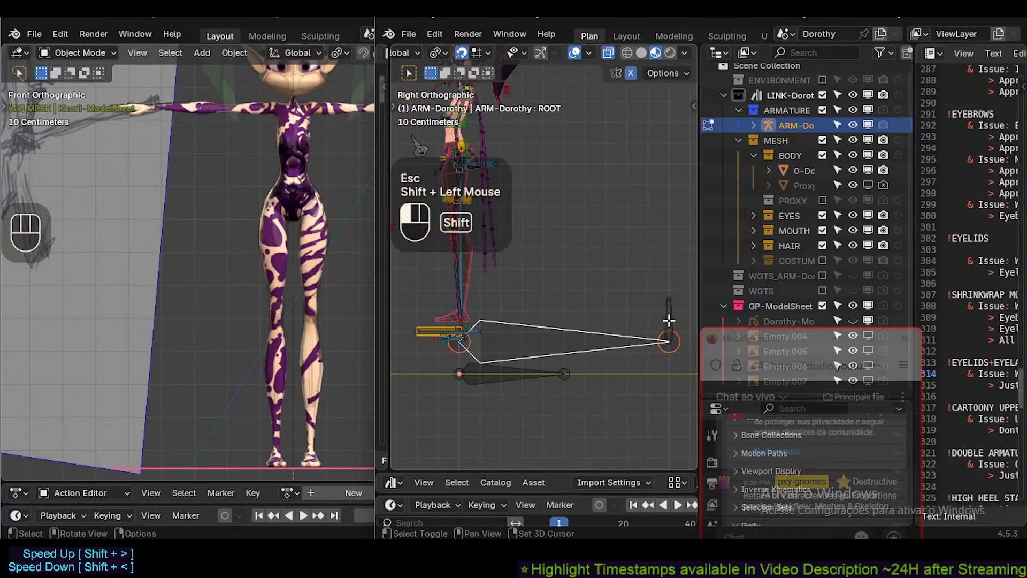
{"action": "middle_click_drag", "start_coordinate": [669, 319], "coordinate": [559, 402], "text": "shift"}
{"action": "scroll", "coordinate": [532, 343], "scroll_direction": "up", "scroll_amount": 5}
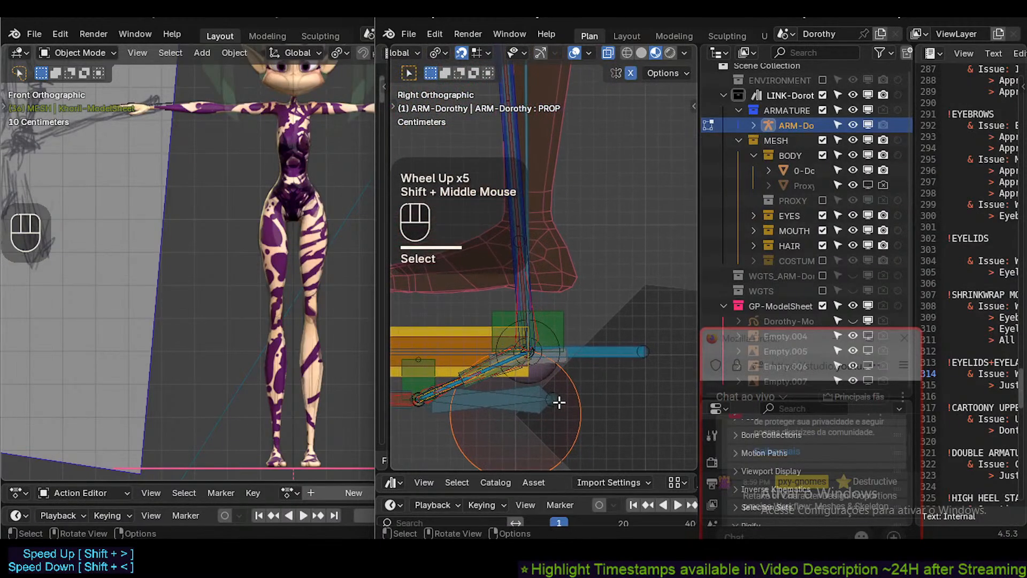
{"action": "key", "text": "g"}
{"action": "key", "text": "y"}
{"action": "key", "text": "Escape"}
{"action": "scroll", "coordinate": [539, 358], "scroll_direction": "down", "scroll_amount": 2}
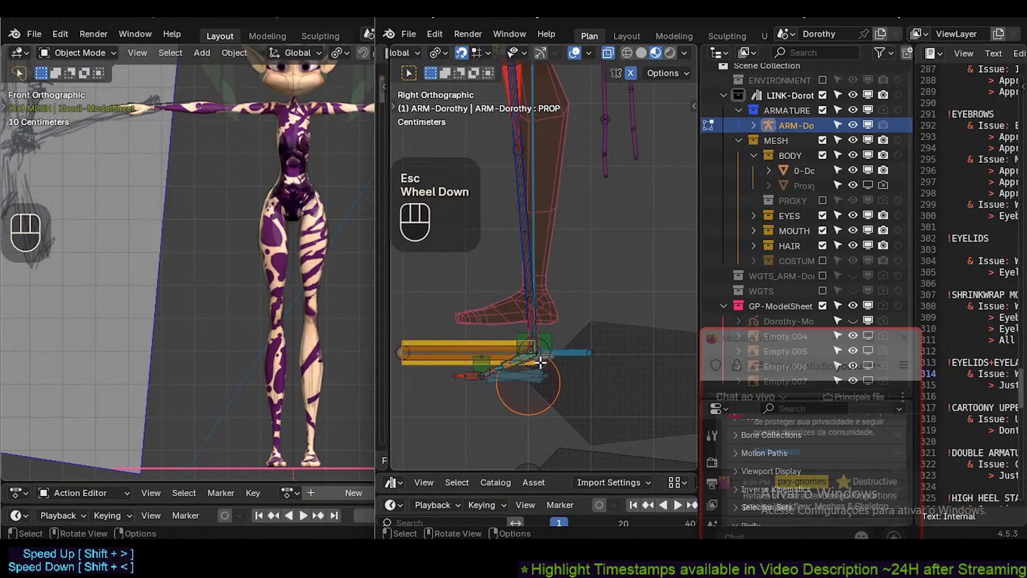
{"action": "key", "text": "g"}
{"action": "key", "text": "Escape"}
{"action": "scroll", "coordinate": [526, 378], "scroll_direction": "down", "scroll_amount": 4}
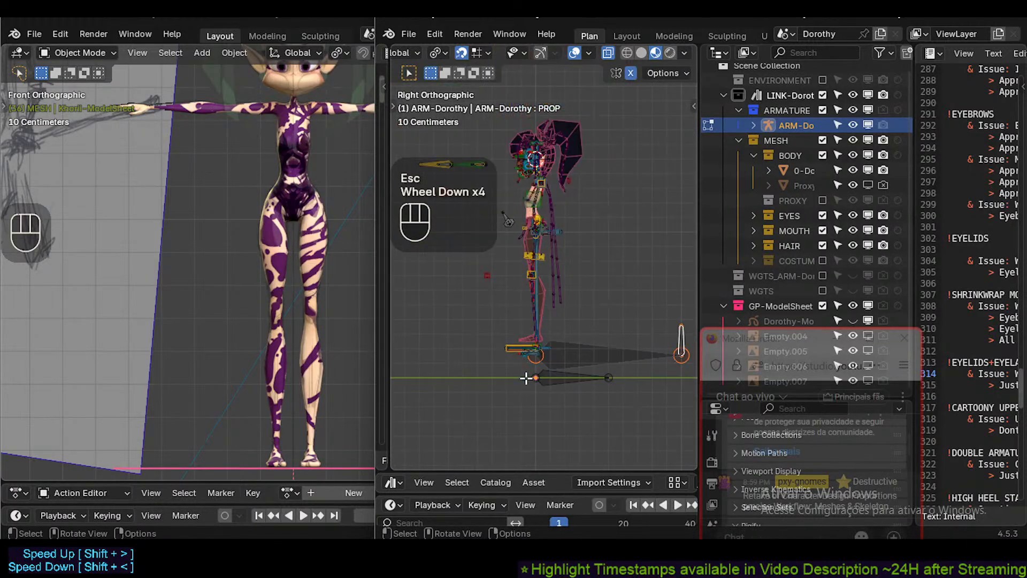
{"action": "key", "text": "g"}
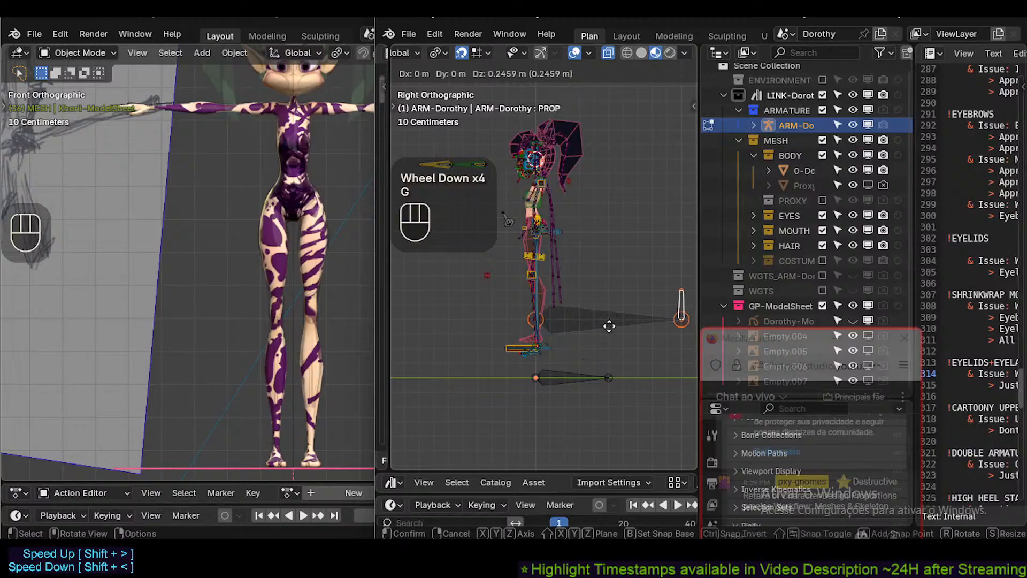
{"action": "key", "text": "Escape"}
Move the ROOT and PROP bones straight up about 0.096 m to the height of the mesh foot's sole.
{"action": "scroll", "coordinate": [535, 351], "scroll_direction": "up", "scroll_amount": 2}
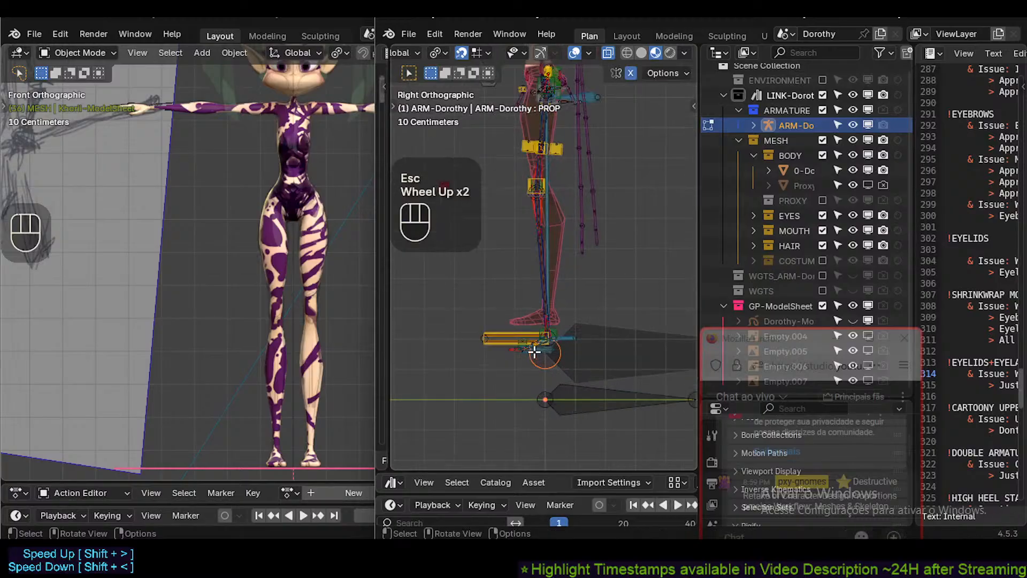
{"action": "scroll", "coordinate": [535, 351], "scroll_direction": "up", "scroll_amount": 5}
{"action": "middle_click_drag", "start_coordinate": [544, 343], "coordinate": [541, 321], "text": "shift"}
{"action": "scroll", "coordinate": [522, 353], "scroll_direction": "down", "scroll_amount": 1}
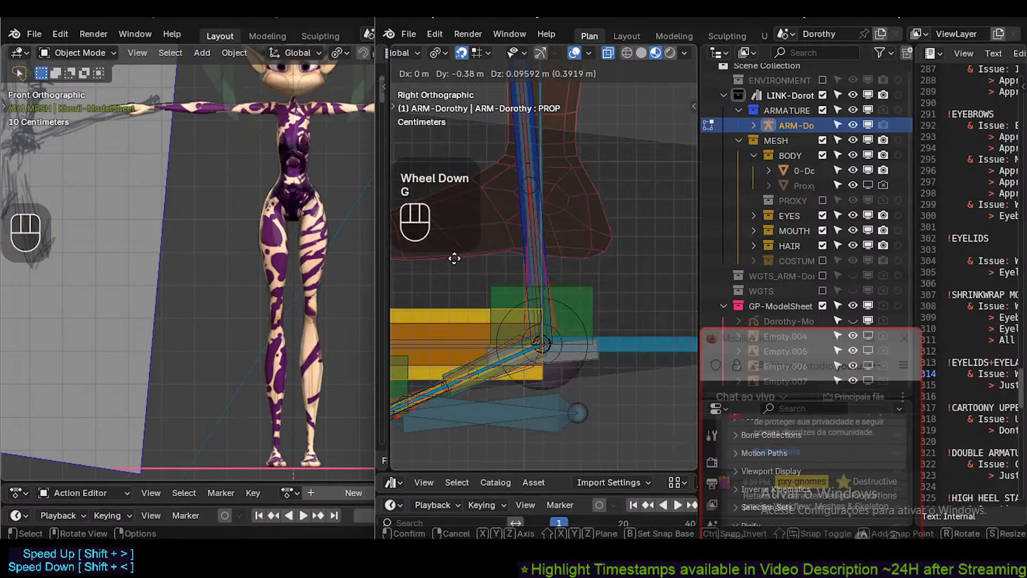
{"action": "key", "text": "g"}
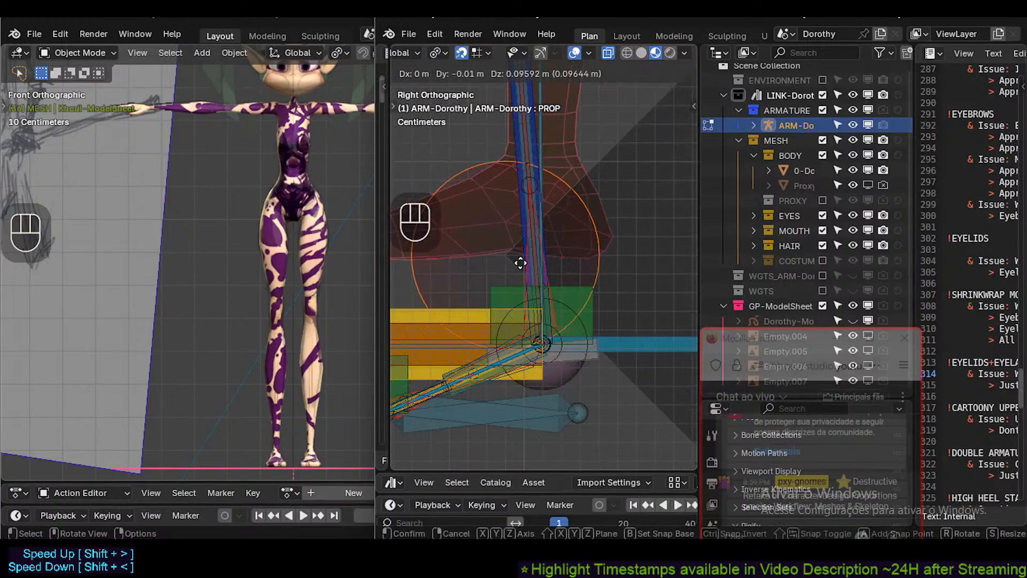
{"action": "left_click", "coordinate": [550, 253]}
Examine from the right side how the ROOT and PROP bones align with each other, the feet and the ground-level bone.
{"action": "scroll", "coordinate": [562, 246], "scroll_direction": "down", "scroll_amount": 4}
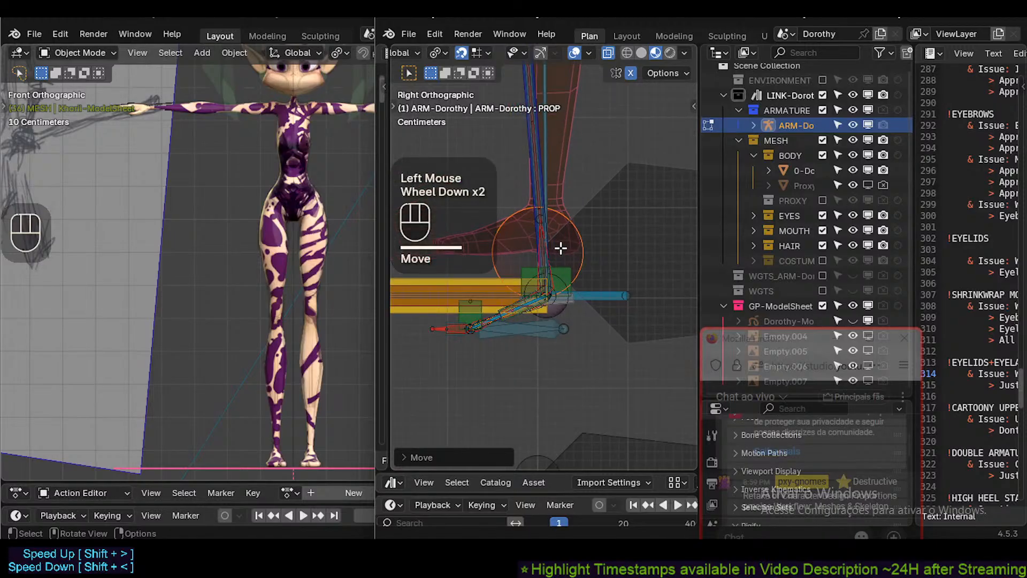
{"action": "middle_click_drag", "start_coordinate": [624, 249], "coordinate": [396, 340], "text": "shift"}
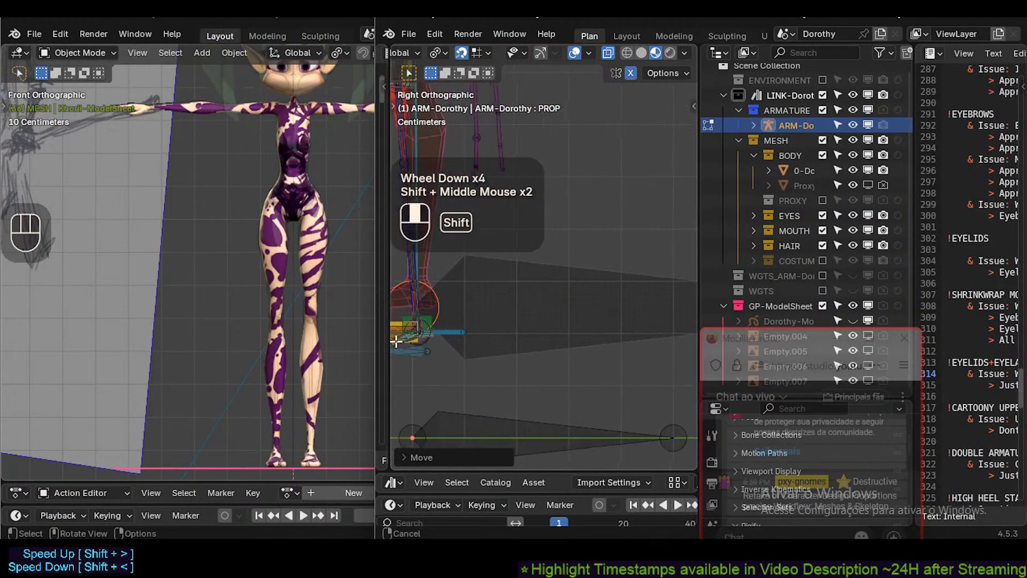
{"action": "middle_click_drag", "start_coordinate": [511, 316], "coordinate": [393, 316], "text": "shift"}
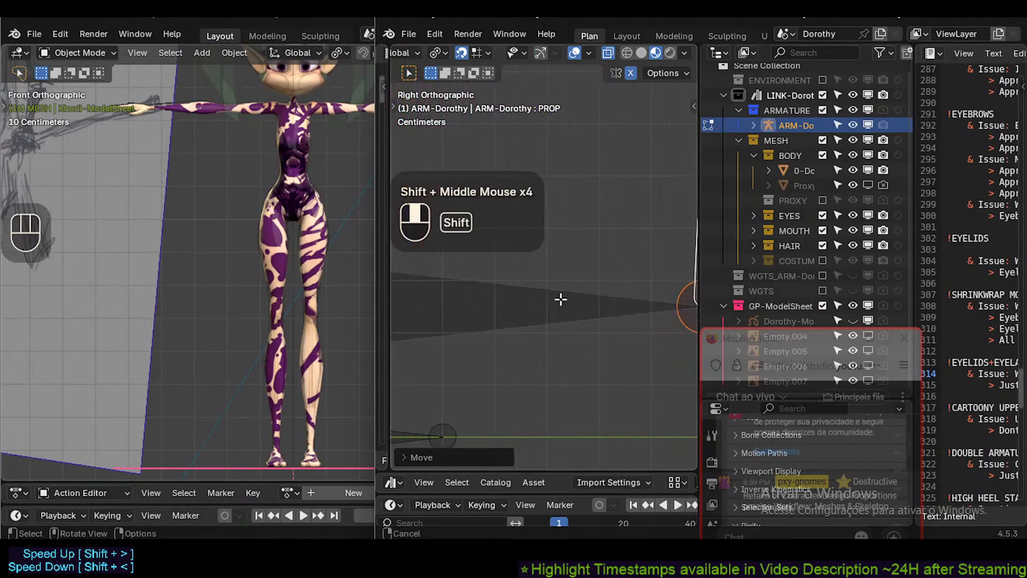
{"action": "middle_click_drag", "start_coordinate": [561, 299], "coordinate": [423, 301], "text": "shift"}
{"action": "scroll", "coordinate": [588, 332], "scroll_direction": "up", "scroll_amount": 5}
{"action": "scroll", "coordinate": [503, 294], "scroll_direction": "down", "scroll_amount": 1}
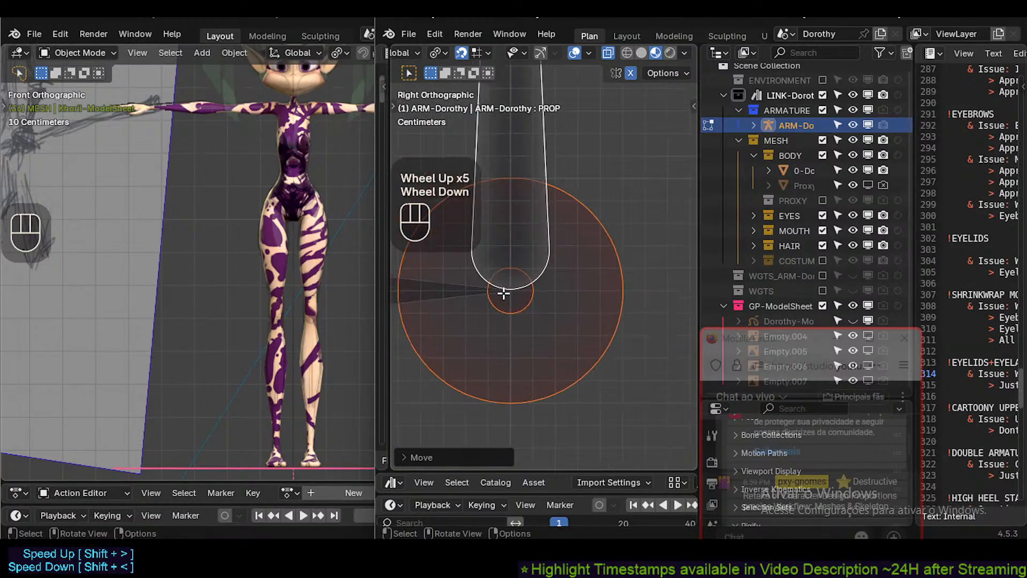
{"action": "scroll", "coordinate": [503, 293], "scroll_direction": "down", "scroll_amount": 4}
{"action": "middle_click_drag", "start_coordinate": [503, 293], "coordinate": [399, 348], "text": "shift"}
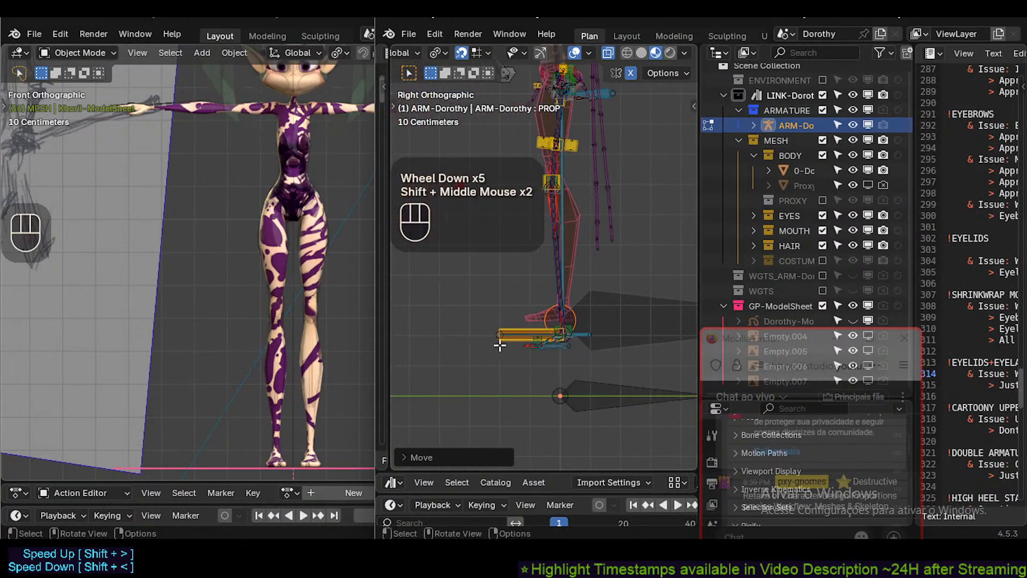
{"action": "scroll", "coordinate": [516, 415], "scroll_direction": "up", "scroll_amount": 4}
{"action": "middle_click_drag", "start_coordinate": [504, 356], "coordinate": [413, 327], "text": "shift"}
{"action": "scroll", "coordinate": [477, 374], "scroll_direction": "down", "scroll_amount": 2}
{"action": "scroll", "coordinate": [614, 351], "scroll_direction": "down", "scroll_amount": 4}
{"action": "middle_click_drag", "start_coordinate": [609, 359], "coordinate": [538, 380], "text": "shift"}
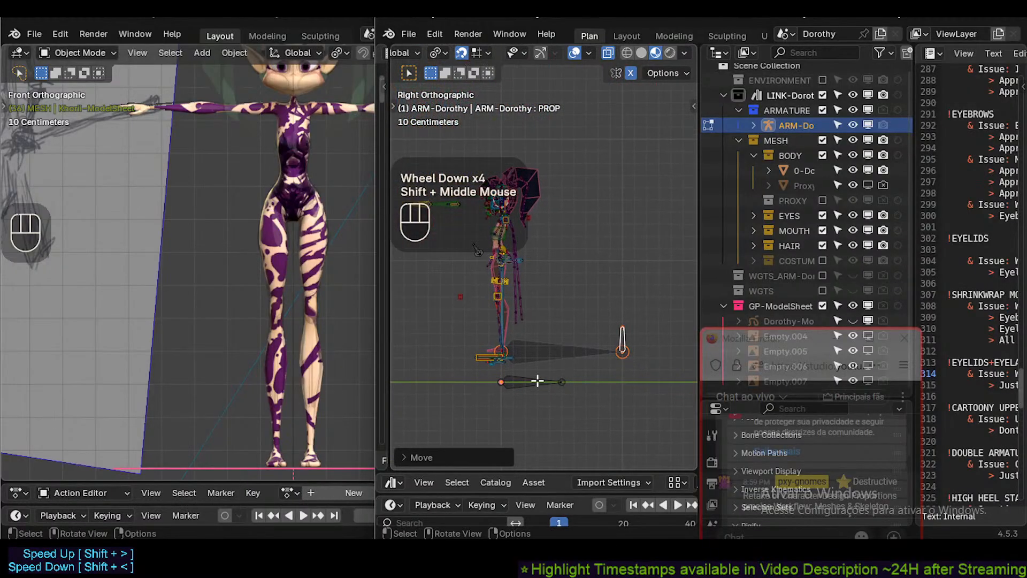
Hide the ROOT and PROP bones in the right side view to get a clear view of the feet.
{"action": "left_click", "coordinate": [538, 382]}
{"action": "scroll", "coordinate": [536, 394], "scroll_direction": "up", "scroll_amount": 3}
{"action": "middle_click_drag", "start_coordinate": [440, 338], "coordinate": [495, 412], "text": "shift"}
{"action": "scroll", "coordinate": [553, 355], "scroll_direction": "down", "scroll_amount": 2}
{"action": "left_click", "coordinate": [556, 354]}
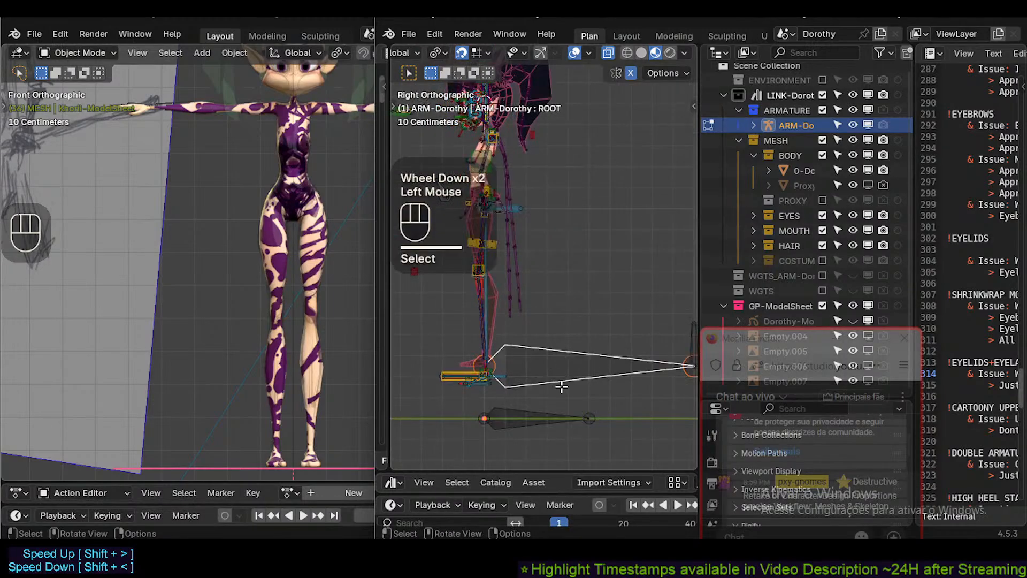
{"action": "key", "text": "h"}
{"action": "middle_click_drag", "start_coordinate": [582, 385], "coordinate": [536, 385], "text": "shift"}
{"action": "left_click", "coordinate": [644, 346]}
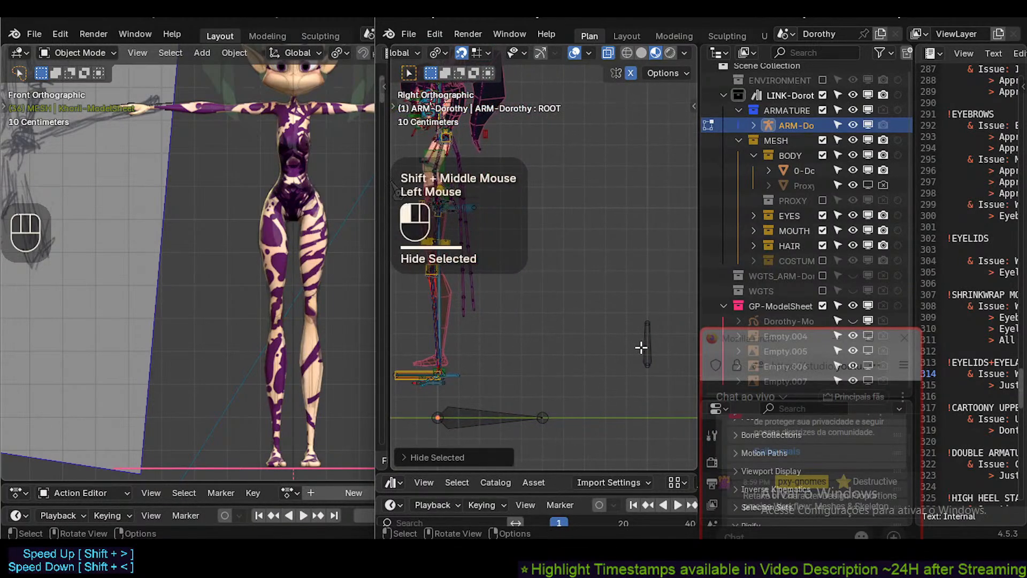
{"action": "key", "text": "h"}
{"action": "middle_click_drag", "start_coordinate": [412, 390], "coordinate": [531, 392], "text": "shift"}
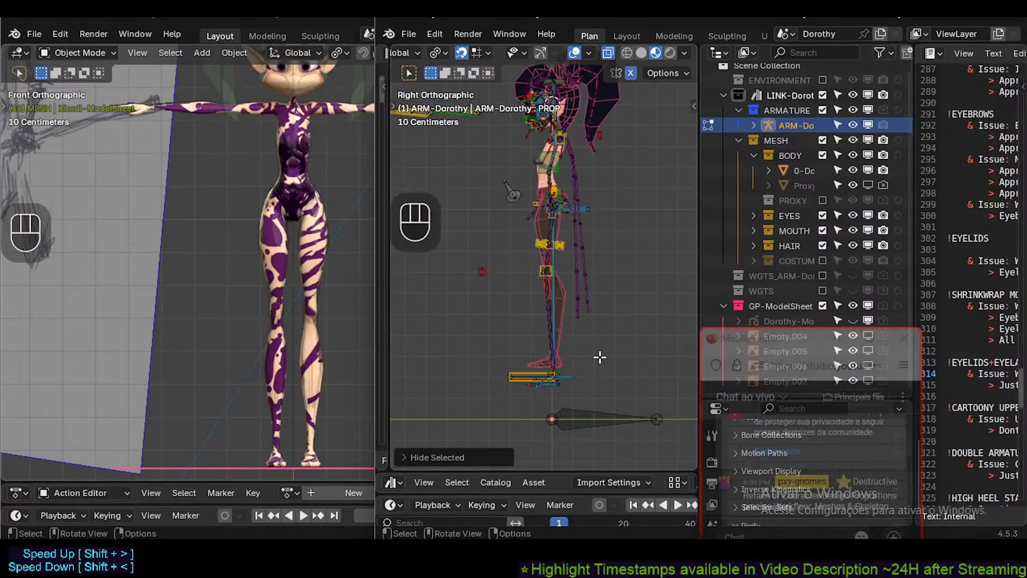
{"action": "middle_click_drag", "start_coordinate": [584, 289], "coordinate": [596, 248], "text": "shift"}
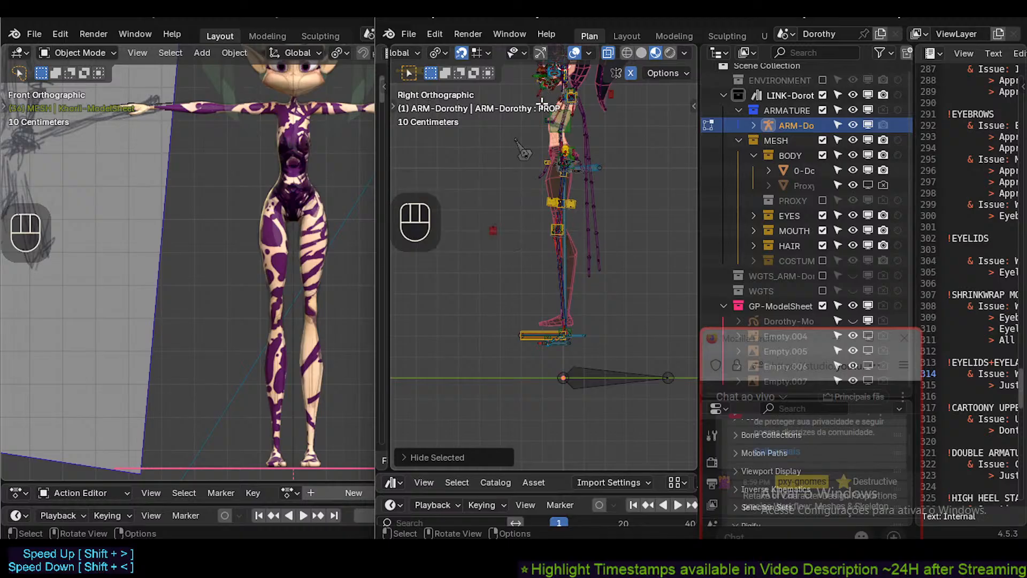
{"action": "scroll", "coordinate": [548, 308], "scroll_direction": "up", "scroll_amount": 2}
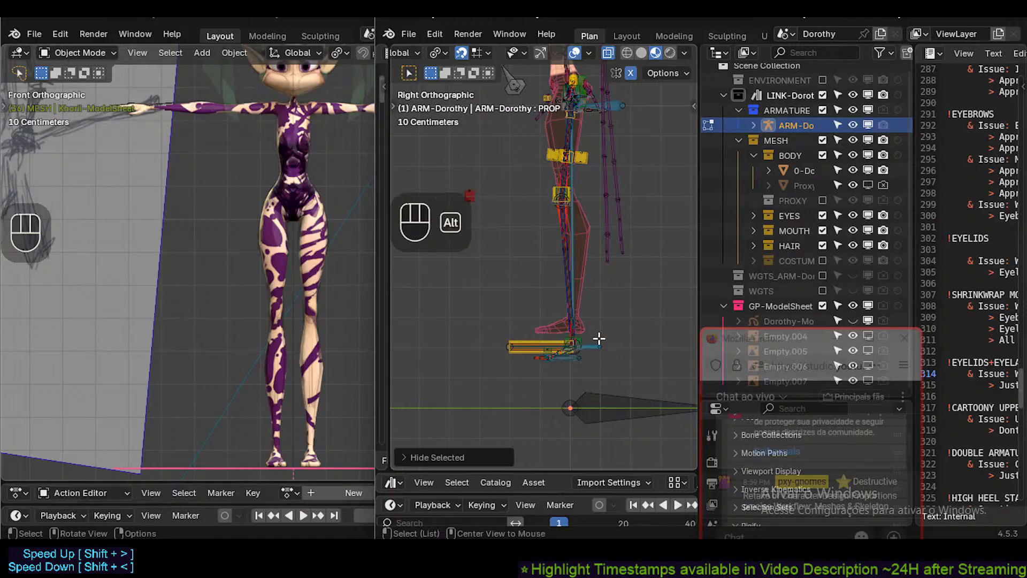
Reveal the hidden bones and display the armature's relationship lines with the GP-Floor bone selected.
{"action": "key", "text": "alt+h"}
{"action": "left_click", "coordinate": [622, 336]}
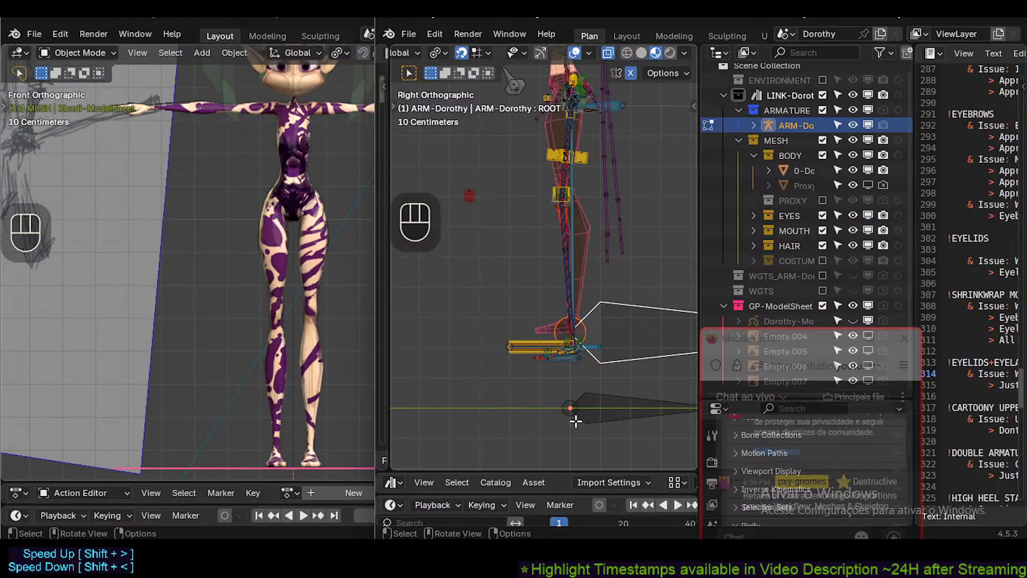
{"action": "left_click", "coordinate": [591, 406]}
{"action": "scroll", "coordinate": [592, 374], "scroll_direction": "down", "scroll_amount": 1, "text": "shift"}
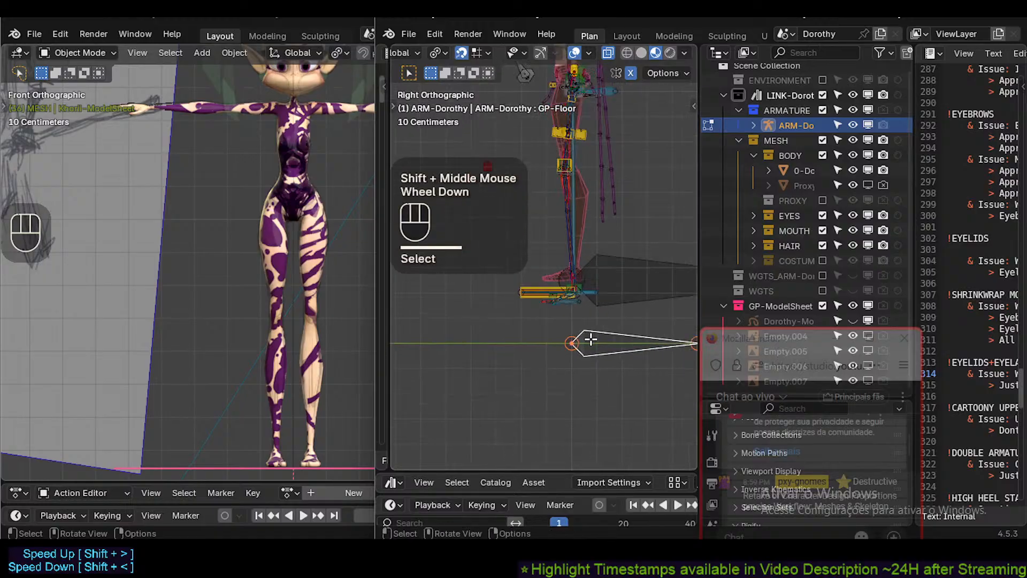
{"action": "scroll", "coordinate": [608, 311], "scroll_direction": "down", "scroll_amount": 2}
{"action": "scroll", "coordinate": [609, 312], "scroll_direction": "up", "scroll_amount": 1}
{"action": "key", "text": "ctrl+2"}
{"action": "middle_click_drag", "start_coordinate": [611, 315], "coordinate": [588, 358], "text": "shift"}
{"action": "left_click", "coordinate": [547, 380]}
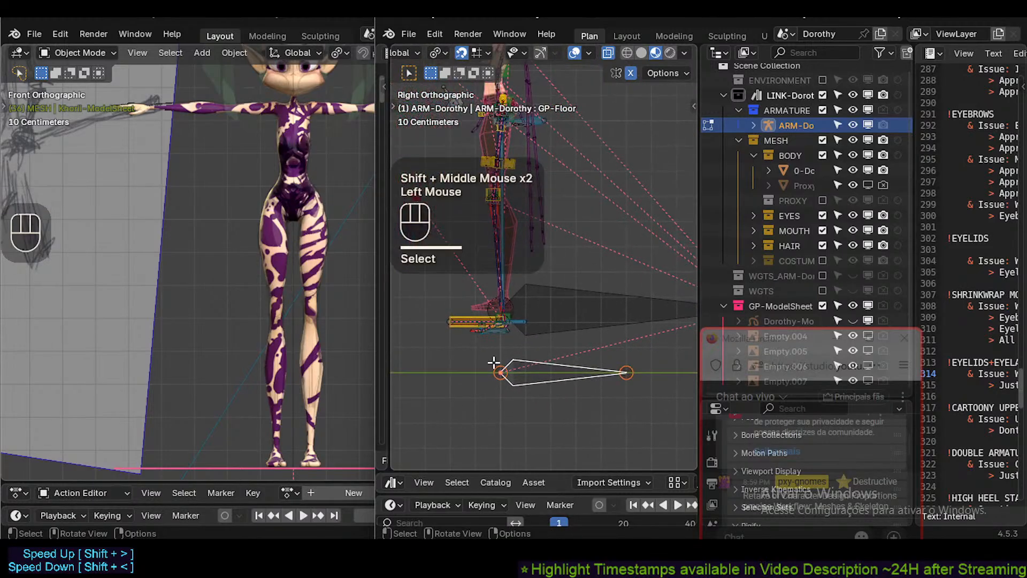
Examine from the right side where the GP-Floor bone sits relative to the foot bones and the mesh foot.
{"action": "middle_click_drag", "start_coordinate": [498, 362], "coordinate": [519, 373], "text": "shift"}
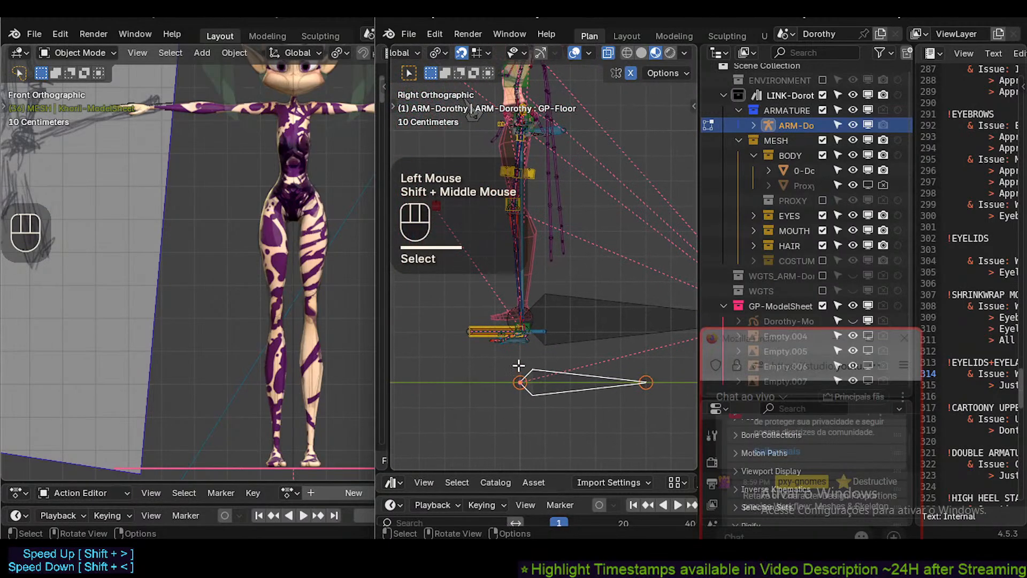
{"action": "scroll", "coordinate": [536, 372], "scroll_direction": "up", "scroll_amount": 3}
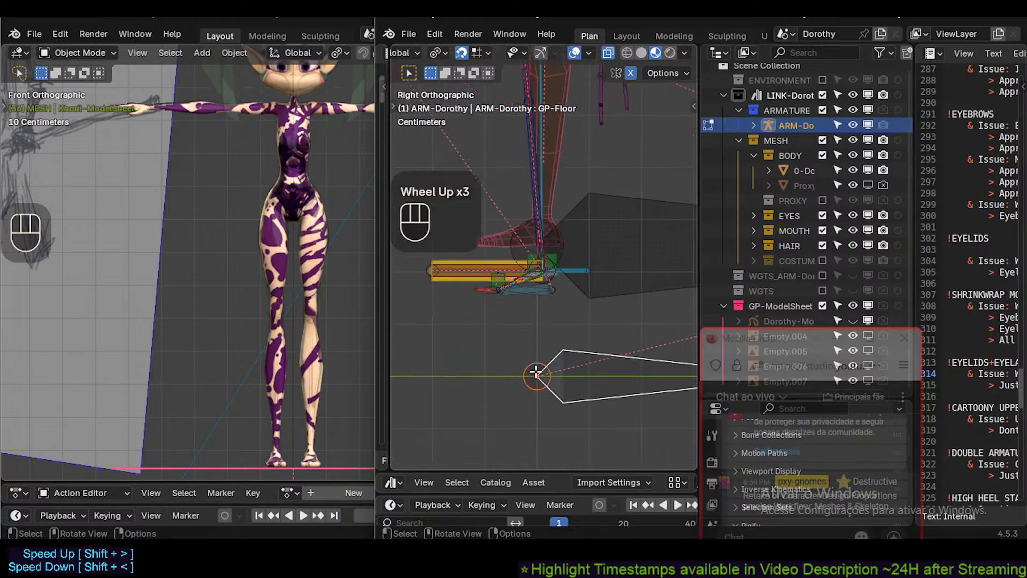
{"action": "middle_click_drag", "start_coordinate": [538, 370], "coordinate": [537, 398], "text": "shift"}
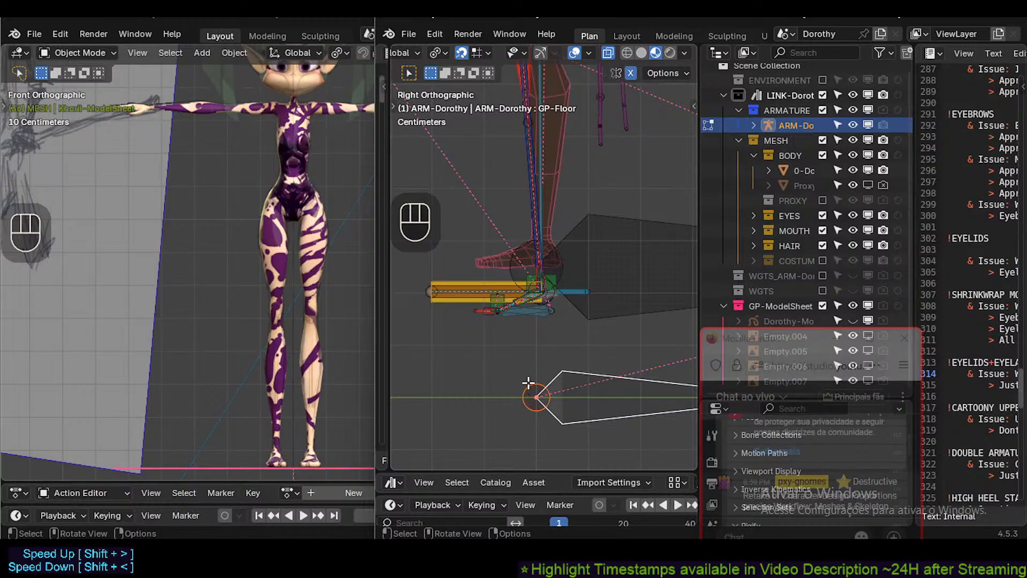
{"action": "key", "text": "b"}
{"action": "left_click_drag", "start_coordinate": [529, 395], "coordinate": [542, 289]}
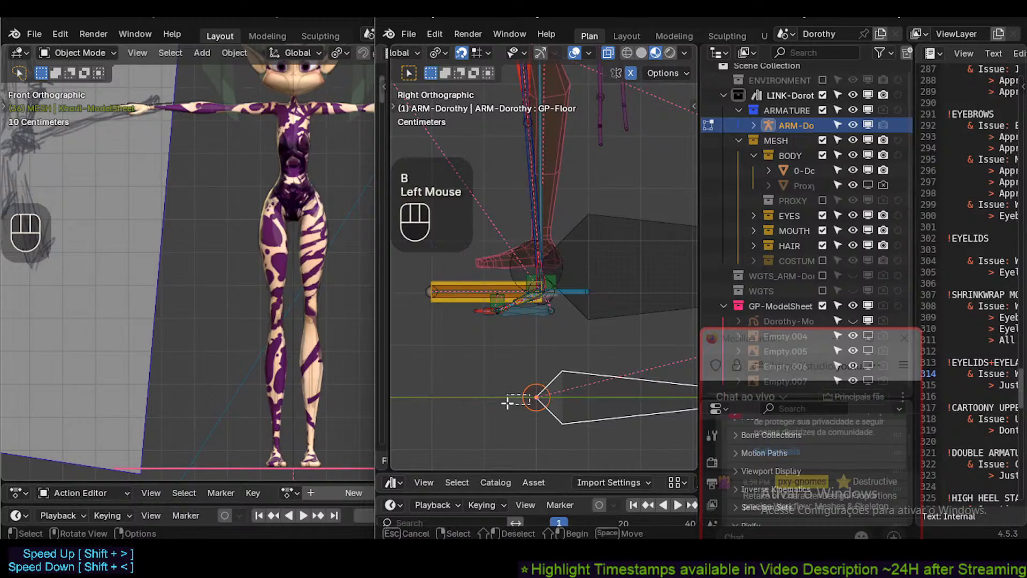
{"action": "left_click_drag", "start_coordinate": [507, 403], "coordinate": [505, 403]}
{"action": "left_click", "coordinate": [566, 385]}
{"action": "scroll", "coordinate": [526, 358], "scroll_direction": "down", "scroll_amount": 1, "text": "shift"}
{"action": "scroll", "coordinate": [518, 351], "scroll_direction": "down", "scroll_amount": 2}
{"action": "middle_click_drag", "start_coordinate": [479, 384], "coordinate": [436, 419], "text": "shift"}
{"action": "scroll", "coordinate": [510, 359], "scroll_direction": "down", "scroll_amount": 3}
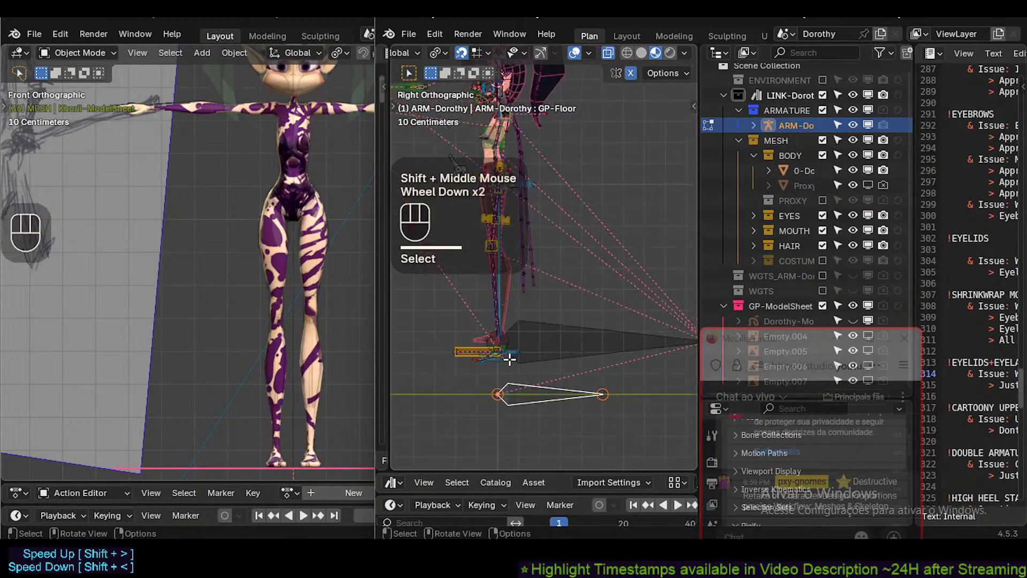
Select the ROOT bone and examine its height against the mesh foot, the foot bones and the ground line.
{"action": "scroll", "coordinate": [511, 369], "scroll_direction": "up", "scroll_amount": 1}
{"action": "left_click", "coordinate": [530, 321]}
{"action": "middle_click_drag", "start_coordinate": [530, 321], "coordinate": [520, 241], "text": "shift"}
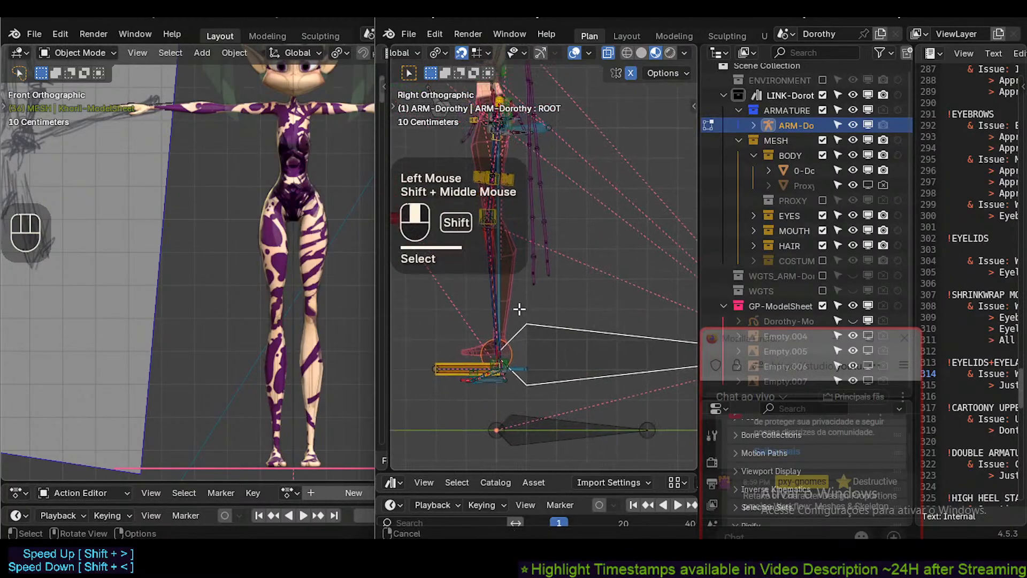
{"action": "scroll", "coordinate": [520, 275], "scroll_direction": "down", "scroll_amount": 2}
{"action": "scroll", "coordinate": [519, 275], "scroll_direction": "up", "scroll_amount": 1}
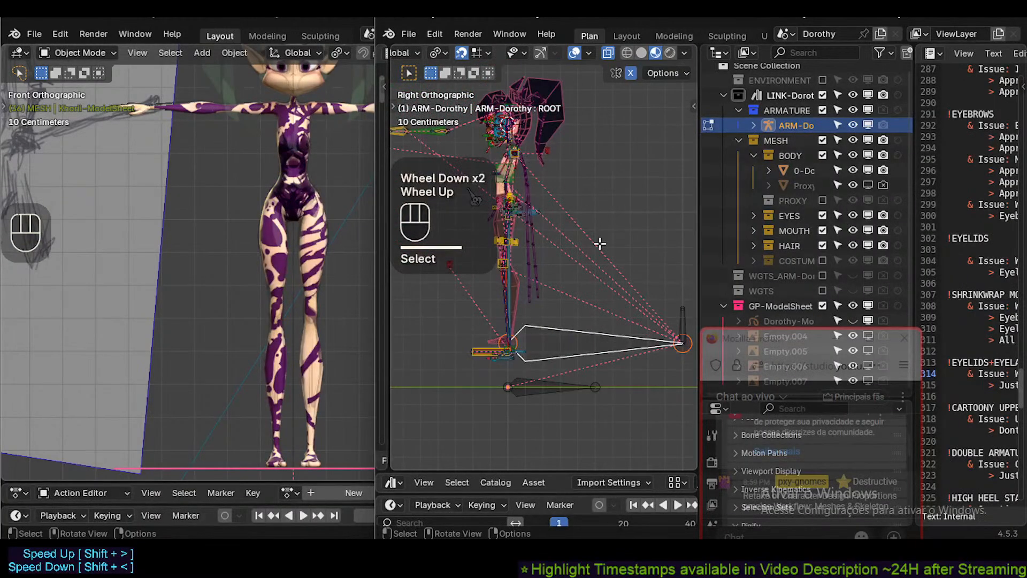
{"action": "scroll", "coordinate": [544, 360], "scroll_direction": "up", "scroll_amount": 2}
{"action": "scroll", "coordinate": [542, 358], "scroll_direction": "down", "scroll_amount": 2}
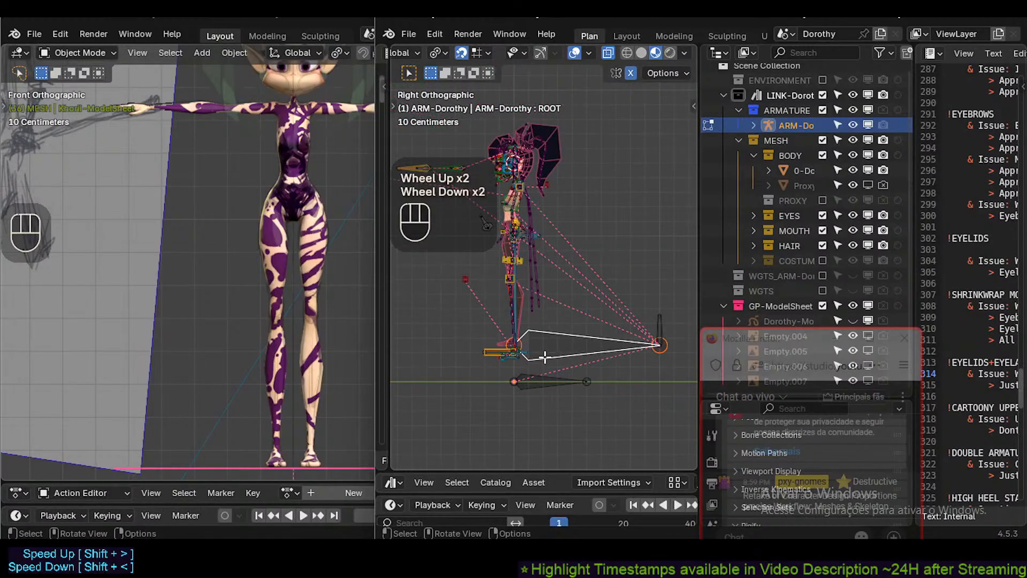
{"action": "scroll", "coordinate": [541, 358], "scroll_direction": "up", "scroll_amount": 2}
{"action": "middle_click_drag", "start_coordinate": [533, 346], "coordinate": [490, 284], "text": "shift"}
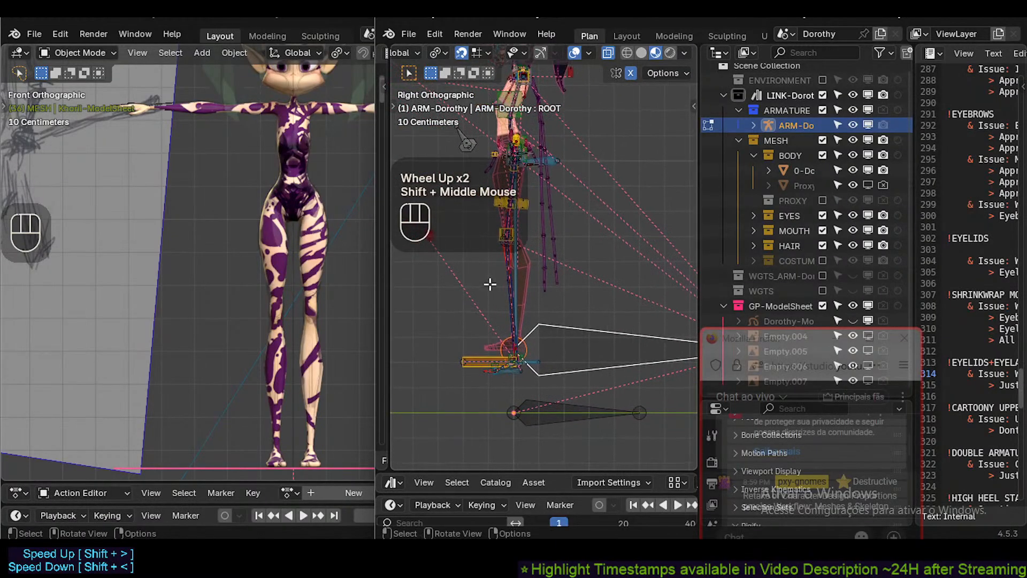
{"action": "scroll", "coordinate": [546, 369], "scroll_direction": "up", "scroll_amount": 2}
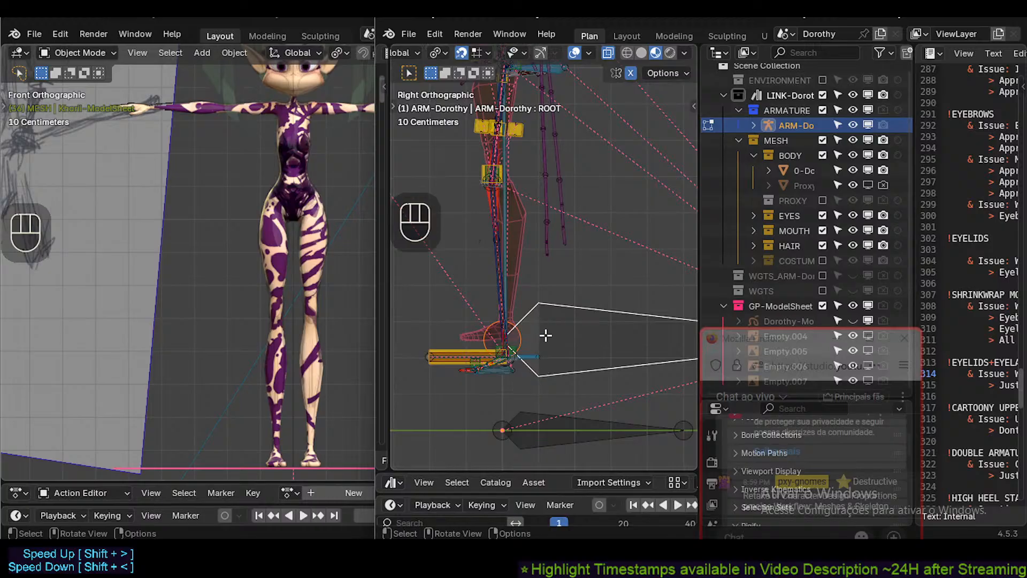
Try lowering the ROOT bone about 0.15 m along the global Z axis in Pose Mode.
{"action": "key", "text": "Tab"}
{"action": "left_click", "coordinate": [546, 339]}
{"action": "key", "text": "g"}
{"action": "key", "text": "z"}
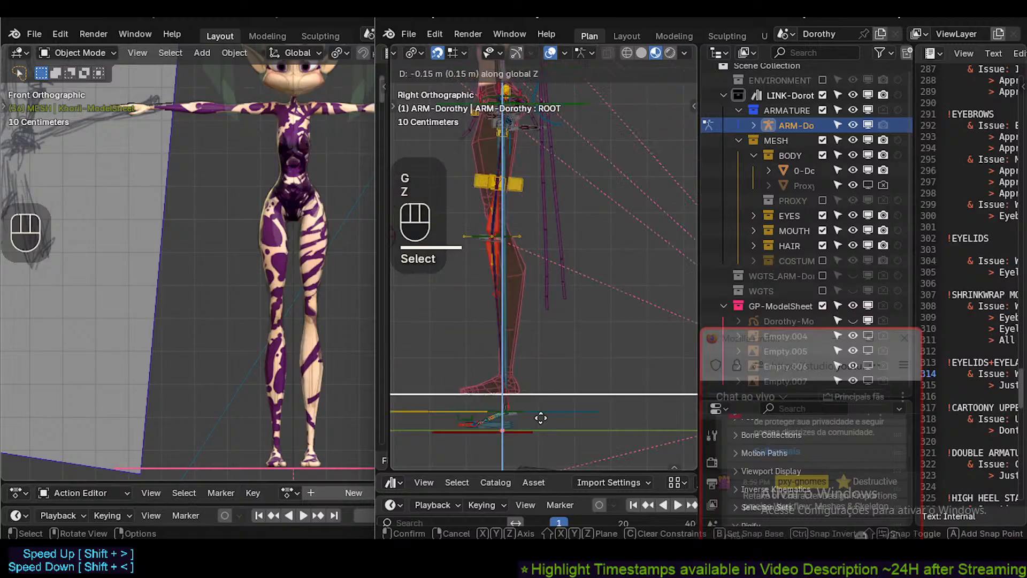
{"action": "key", "text": "Escape"}
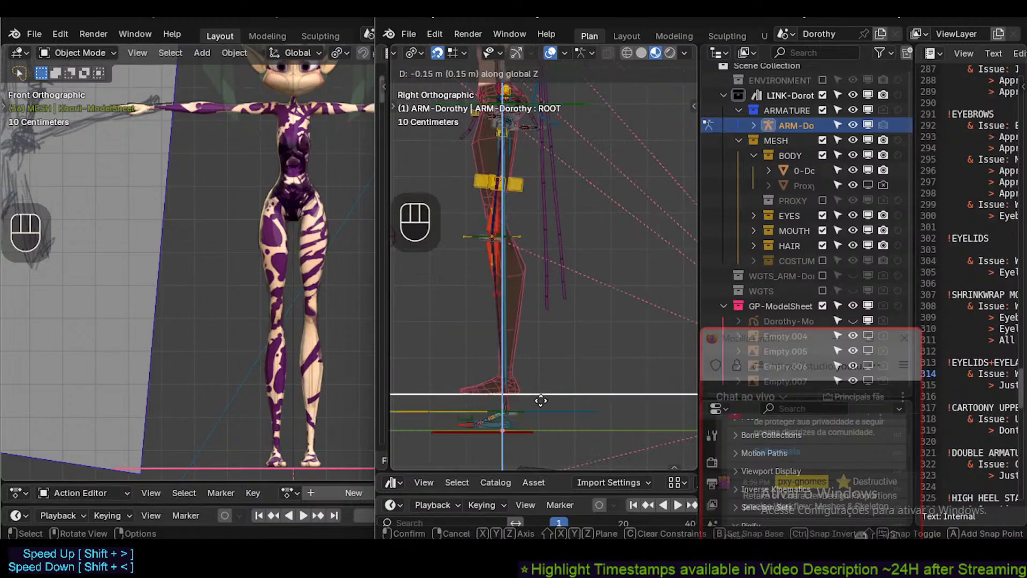
Select the GP-Floor bone and then ROOT in Pose Mode, and return to Edit Mode.
{"action": "middle_click_drag", "start_coordinate": [540, 430], "coordinate": [538, 399], "text": "shift"}
{"action": "left_click", "coordinate": [536, 404]}
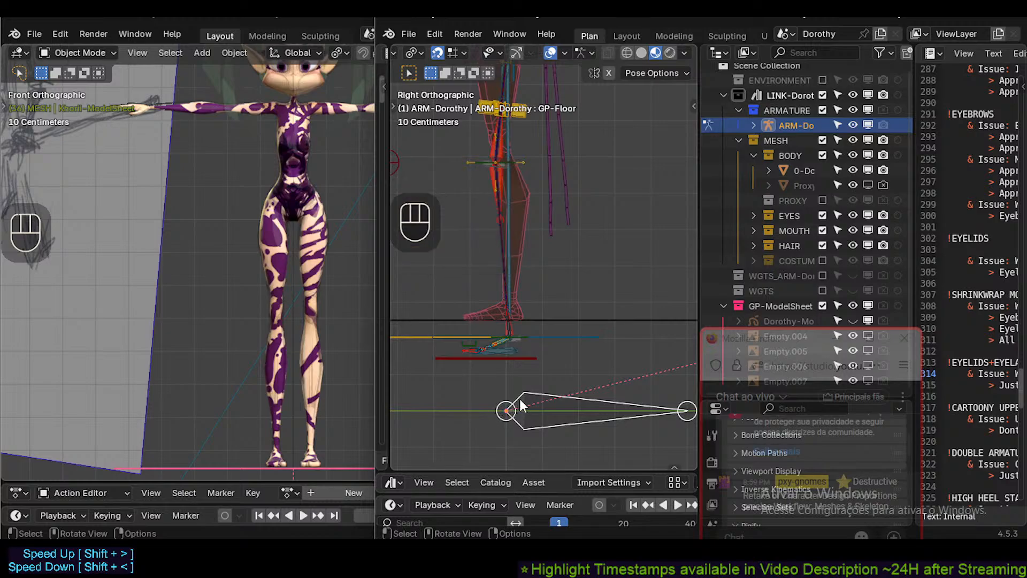
{"action": "scroll", "coordinate": [521, 407], "scroll_direction": "down", "scroll_amount": 2}
{"action": "scroll", "coordinate": [508, 400], "scroll_direction": "up", "scroll_amount": 1}
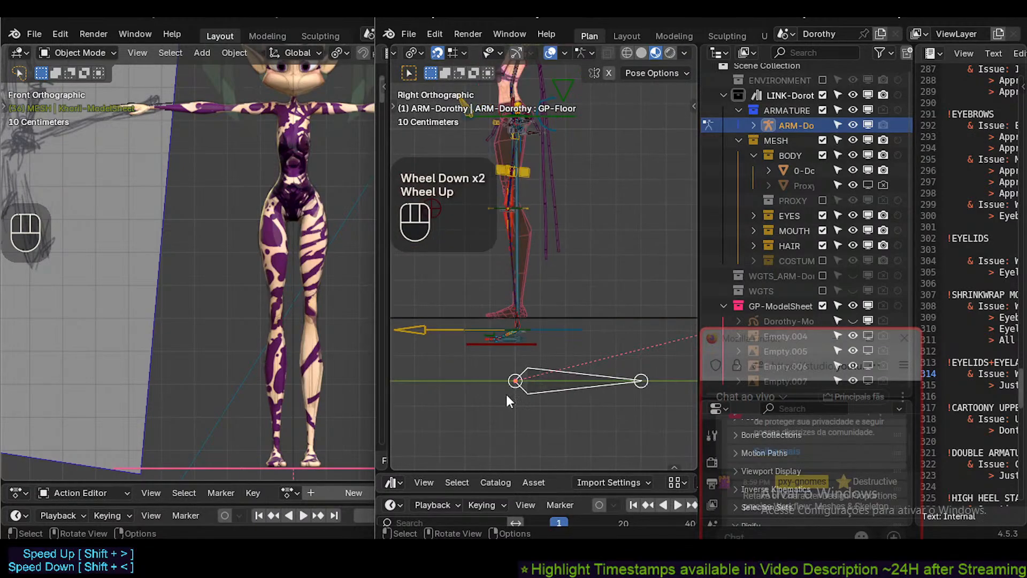
{"action": "left_click", "coordinate": [566, 318]}
{"action": "left_click", "coordinate": [566, 318]}
{"action": "key", "text": "Tab"}
{"action": "scroll", "coordinate": [509, 259], "scroll_direction": "up", "scroll_amount": 1}
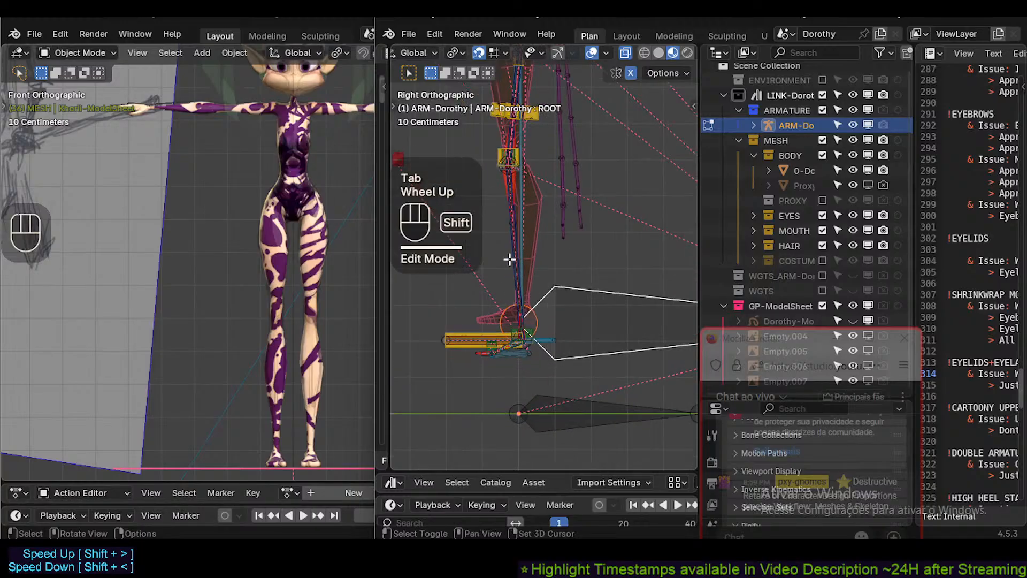
Examine how the ROOT bone's base and the foot bones line up with the mesh foot.
{"action": "middle_click_drag", "start_coordinate": [509, 260], "coordinate": [550, 207], "text": "shift"}
{"action": "scroll", "coordinate": [550, 207], "scroll_direction": "down", "scroll_amount": 4}
{"action": "scroll", "coordinate": [520, 361], "scroll_direction": "up", "scroll_amount": 5}
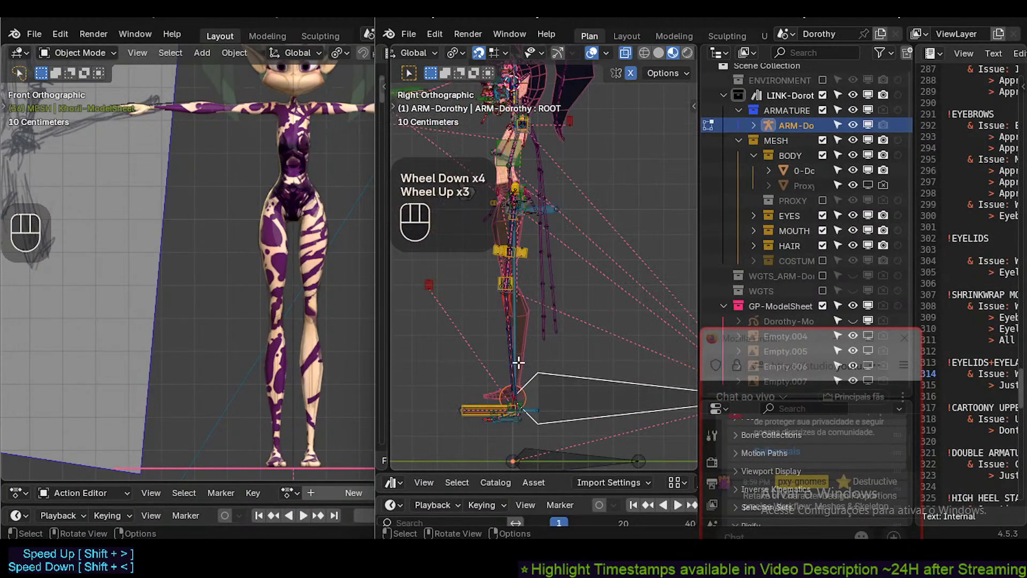
{"action": "scroll", "coordinate": [527, 328], "scroll_direction": "up", "scroll_amount": 2}
{"action": "mouse_move", "coordinate": [520, 353]}
{"action": "middle_mouse_down", "text": "shift"}
{"action": "mouse_move", "coordinate": [527, 328]}
{"action": "mouse_move", "coordinate": [537, 348]}
{"action": "middle_mouse_up", "text": "shift"}
{"action": "scroll", "coordinate": [529, 336], "scroll_direction": "down", "scroll_amount": 2}
{"action": "scroll", "coordinate": [529, 339], "scroll_direction": "down", "scroll_amount": 1}
{"action": "scroll", "coordinate": [541, 334], "scroll_direction": "up", "scroll_amount": 2}
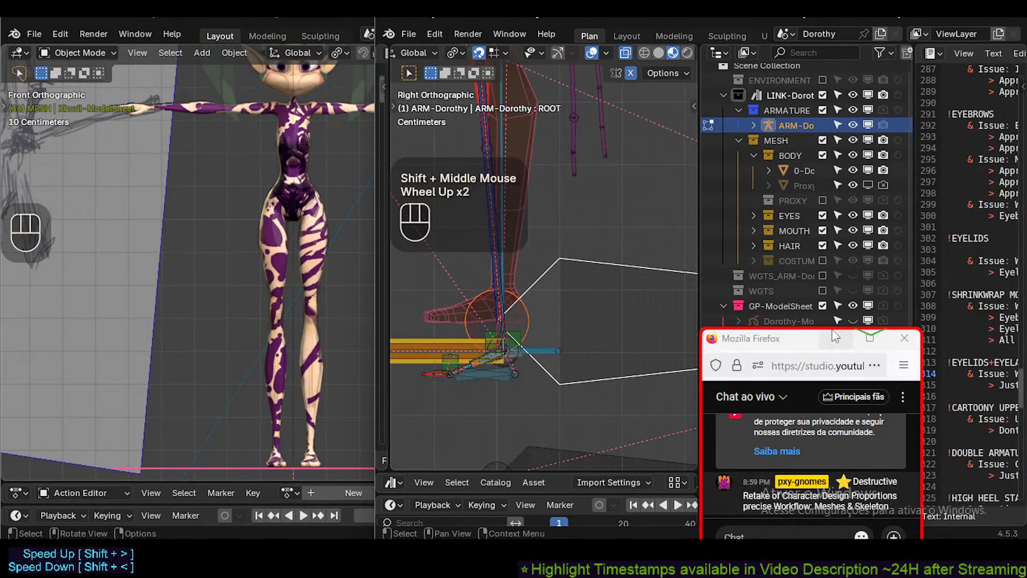
Toggle the Dorothy model sheet sketch on and off to compare its feet with the mesh foot and foot bones.
{"action": "left_click", "coordinate": [852, 321]}
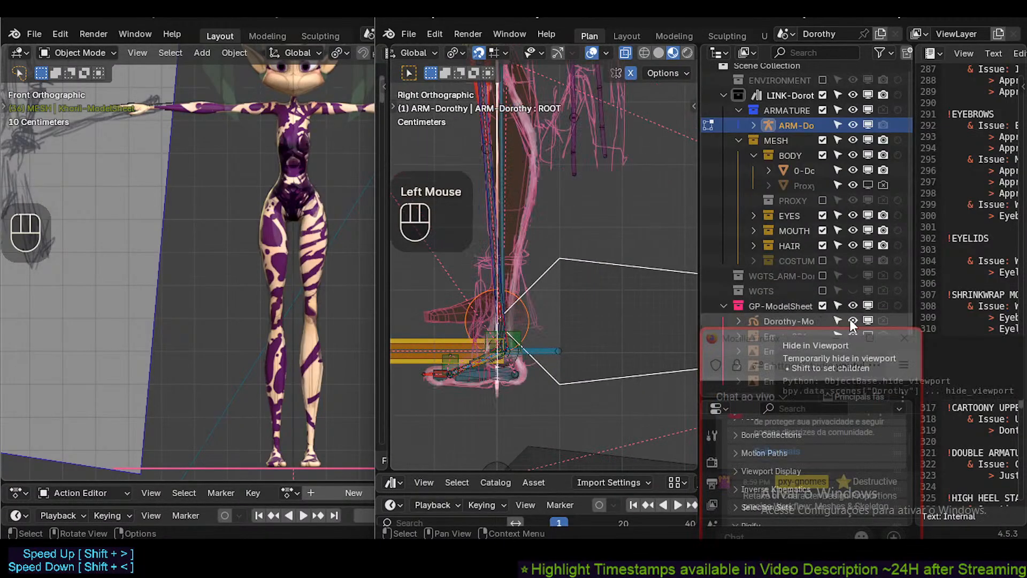
{"action": "left_click", "coordinate": [851, 321]}
{"action": "left_click", "coordinate": [851, 321]}
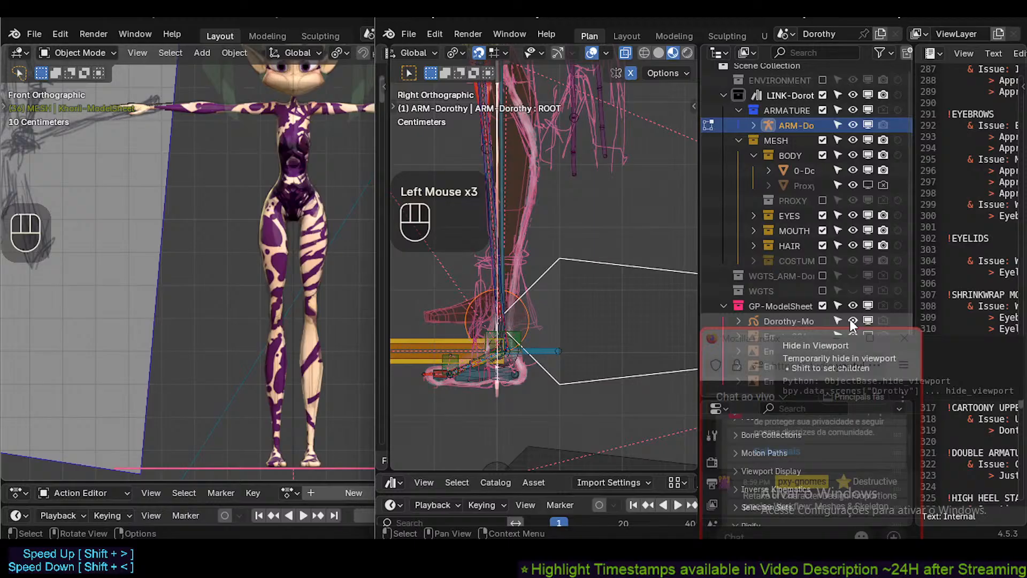
{"action": "left_click", "coordinate": [851, 320]}
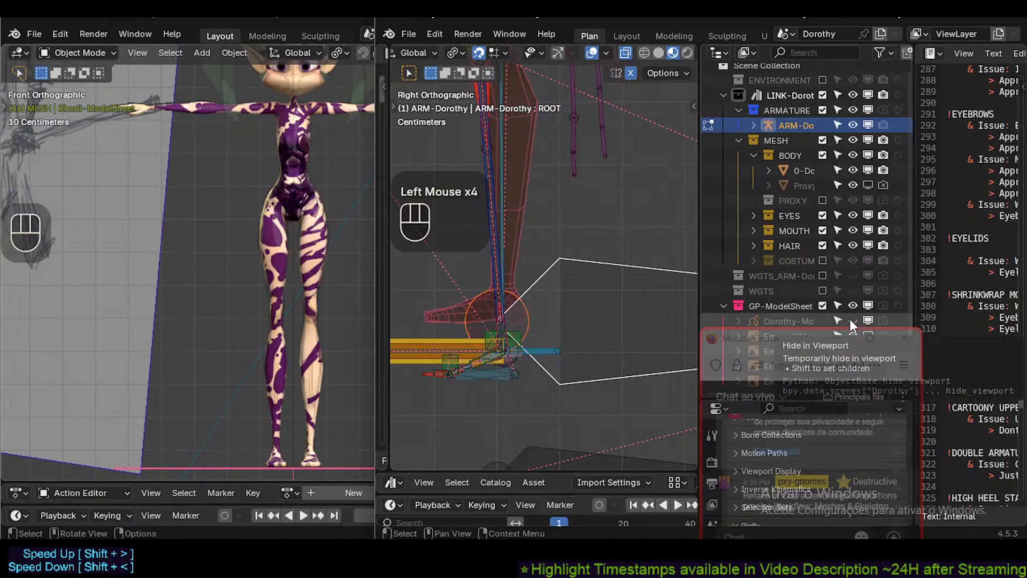
{"action": "double_click", "coordinate": [852, 321]}
{"action": "left_click", "coordinate": [851, 321]}
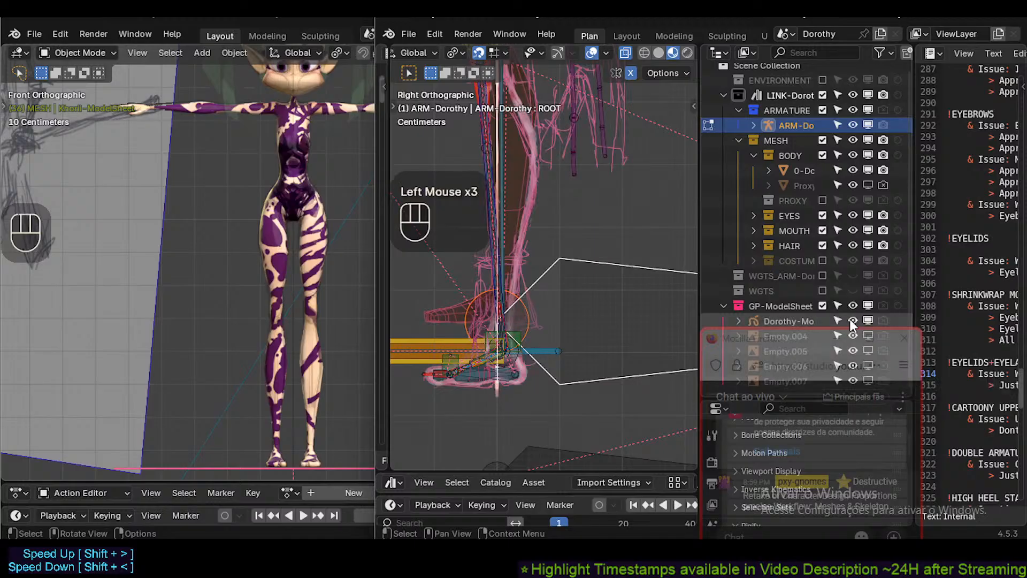
{"action": "left_click", "coordinate": [852, 321]}
{"action": "middle_click_drag", "start_coordinate": [503, 305], "coordinate": [559, 295], "text": "shift"}
{"action": "scroll", "coordinate": [559, 296], "scroll_direction": "up", "scroll_amount": 2}
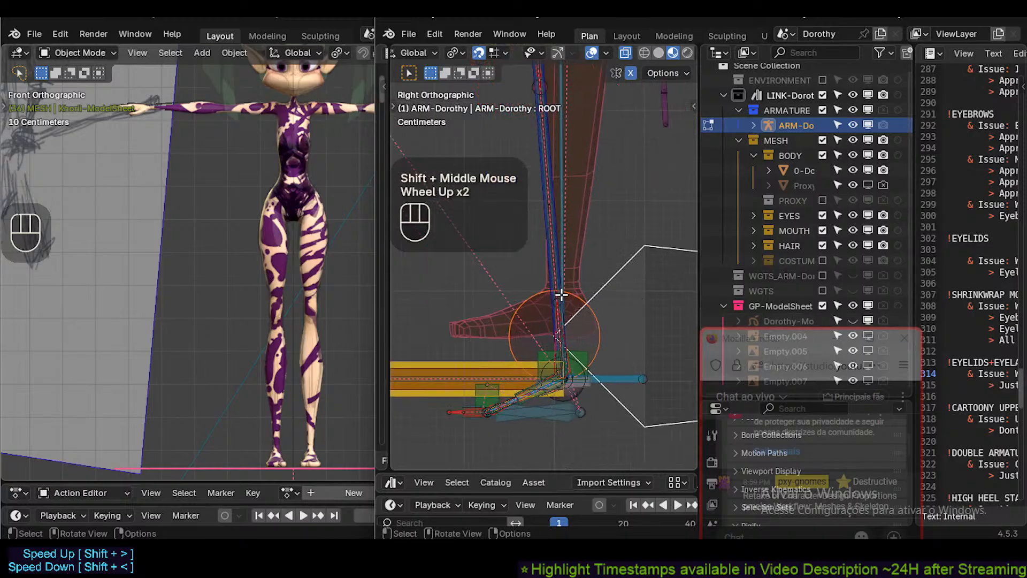
{"action": "scroll", "coordinate": [560, 294], "scroll_direction": "down", "scroll_amount": 2}
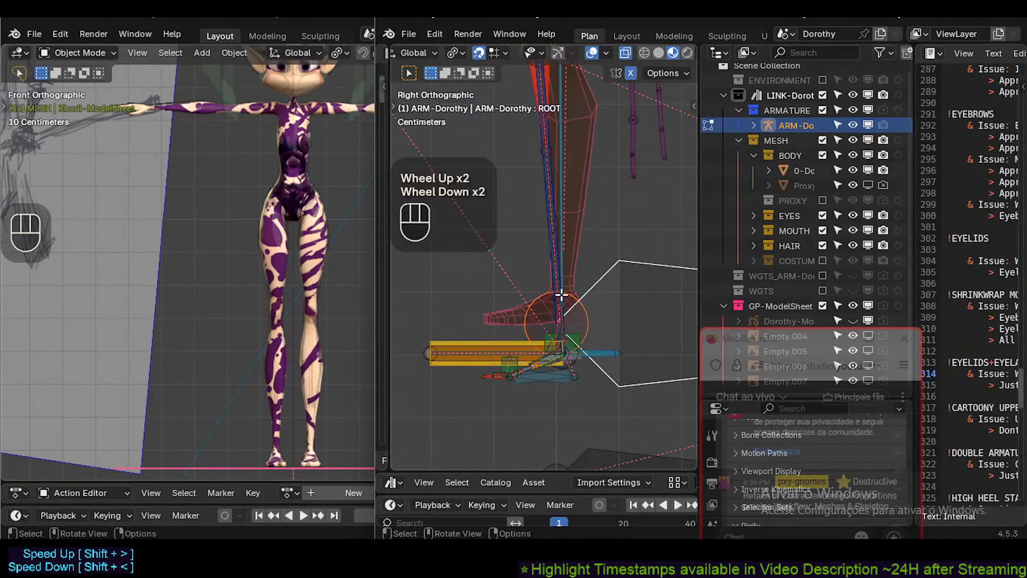
Hide the ROOT bone and the PROP bone in Edit Mode to clear the area around the feet.
{"action": "scroll", "coordinate": [561, 294], "scroll_direction": "down", "scroll_amount": 2}
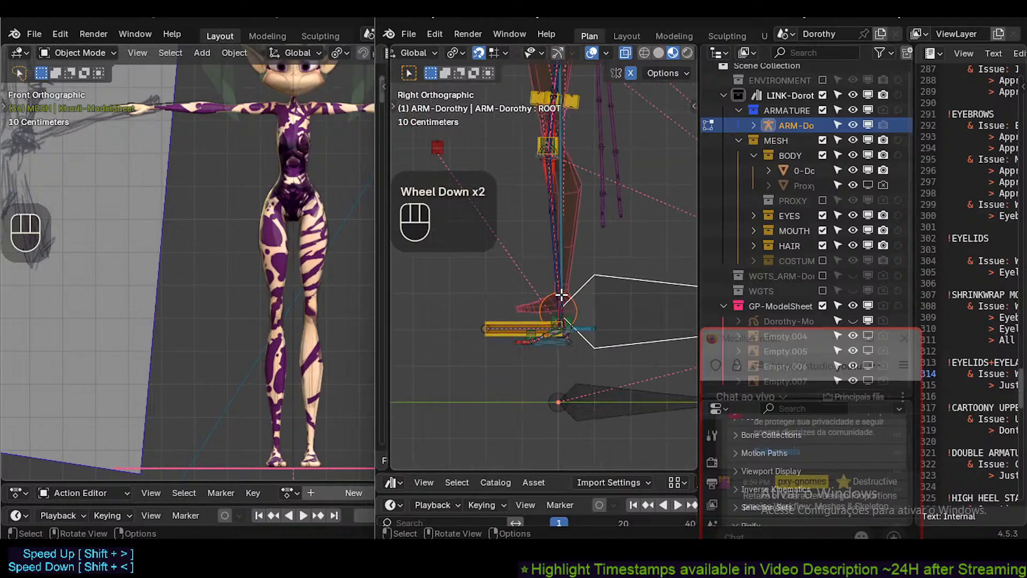
{"action": "scroll", "coordinate": [567, 293], "scroll_direction": "down", "scroll_amount": 1, "text": "shift"}
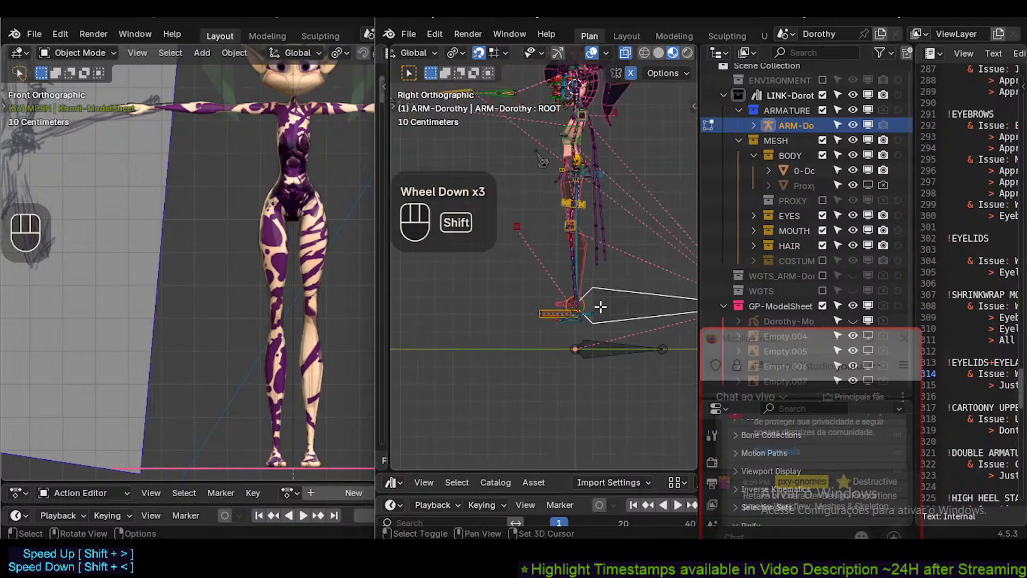
{"action": "middle_click_drag", "start_coordinate": [598, 305], "coordinate": [598, 332], "text": "shift"}
{"action": "left_click", "coordinate": [558, 352]}
{"action": "key", "text": "h"}
{"action": "left_click", "coordinate": [631, 333]}
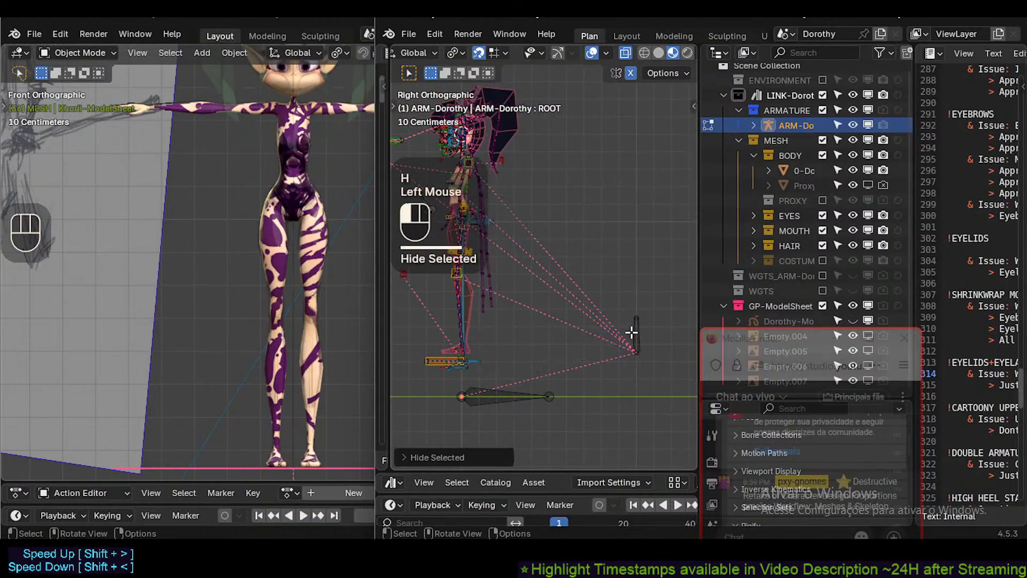
{"action": "key", "text": "h"}
{"action": "middle_click_drag", "start_coordinate": [510, 346], "coordinate": [645, 365], "text": "shift"}
{"action": "scroll", "coordinate": [562, 372], "scroll_direction": "up", "scroll_amount": 3}
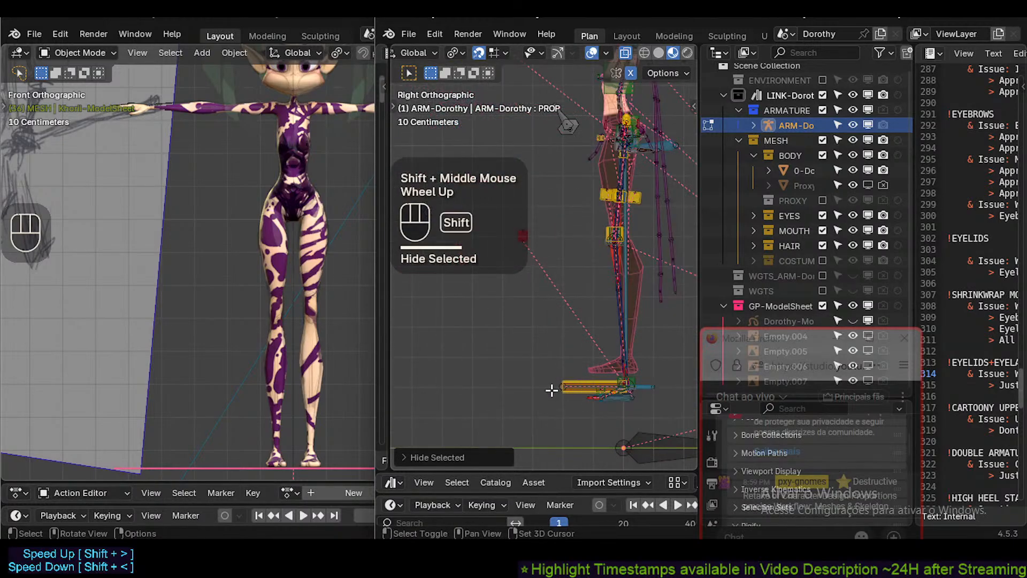
In front view, turn snapping off and set the snap target to Vertex.
{"action": "key", "text": "KP_1"}
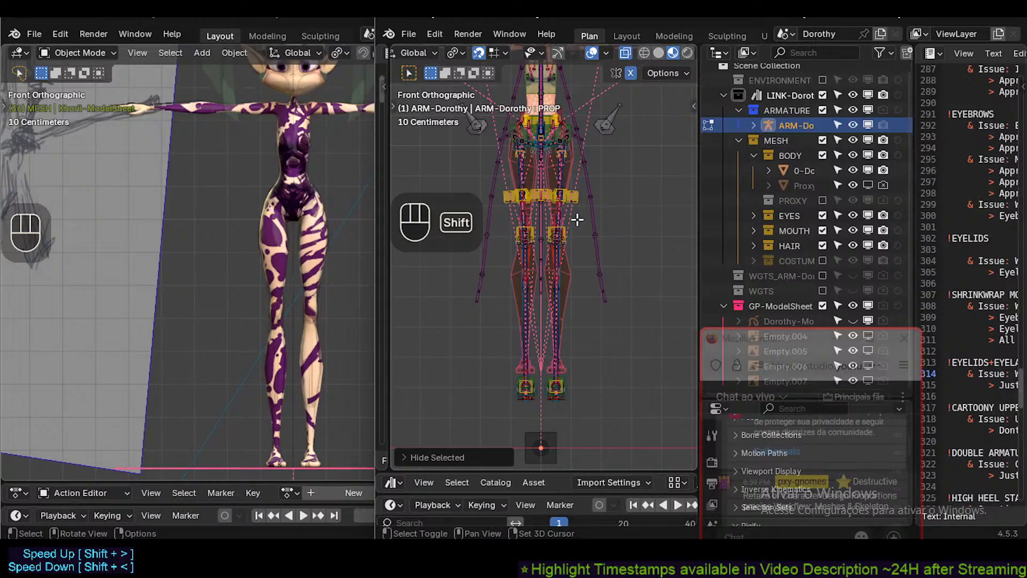
{"action": "key", "text": "shift+Tab"}
{"action": "left_click", "coordinate": [500, 53]}
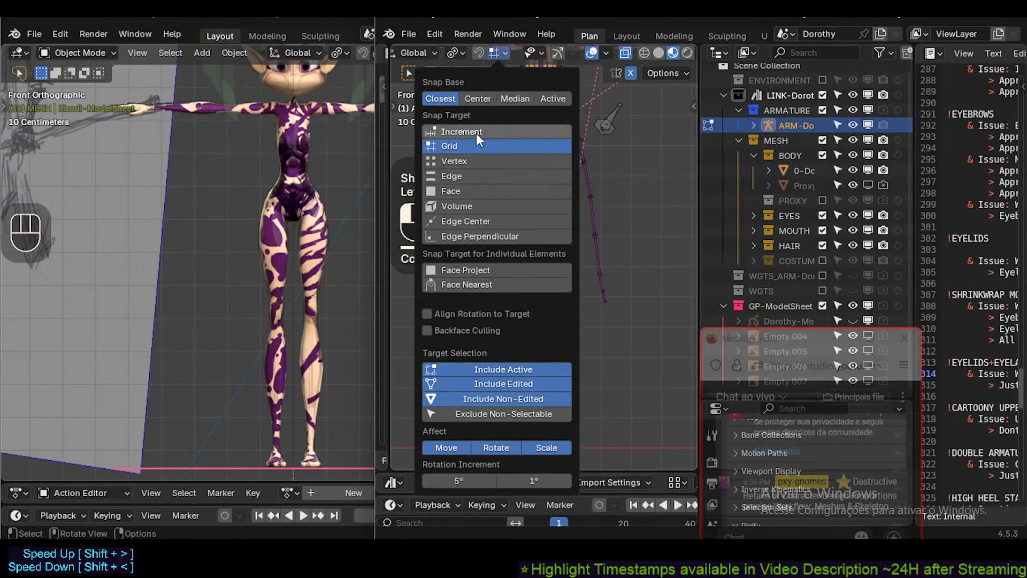
{"action": "left_click", "coordinate": [474, 167]}
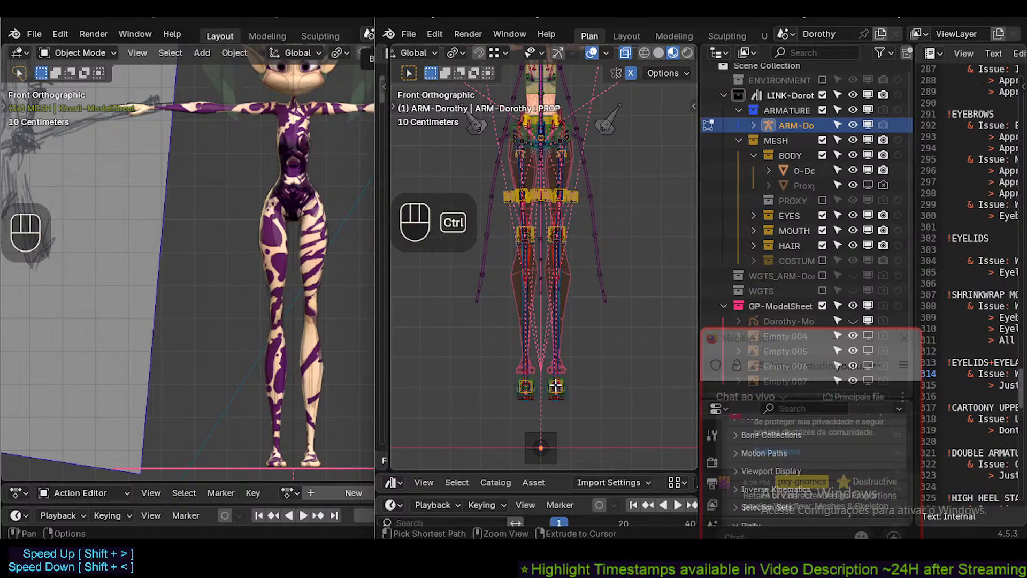
{"action": "key", "text": "ctrl+2"}
Box-select the foot and lower leg bones on one side of the armature.
{"action": "middle_click_drag", "start_coordinate": [539, 401], "coordinate": [545, 413], "text": "shift"}
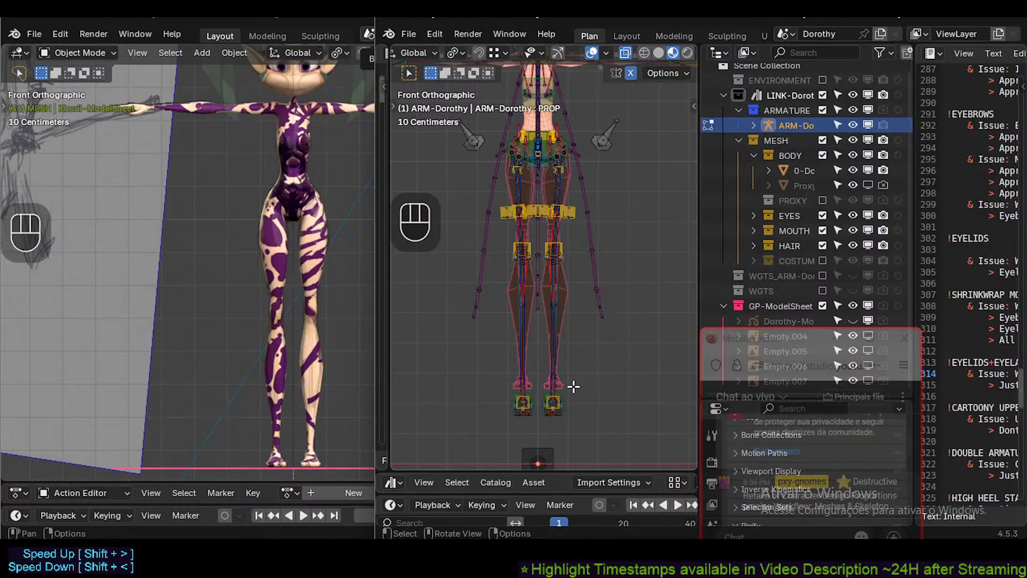
{"action": "scroll", "coordinate": [554, 415], "scroll_direction": "up", "scroll_amount": 4}
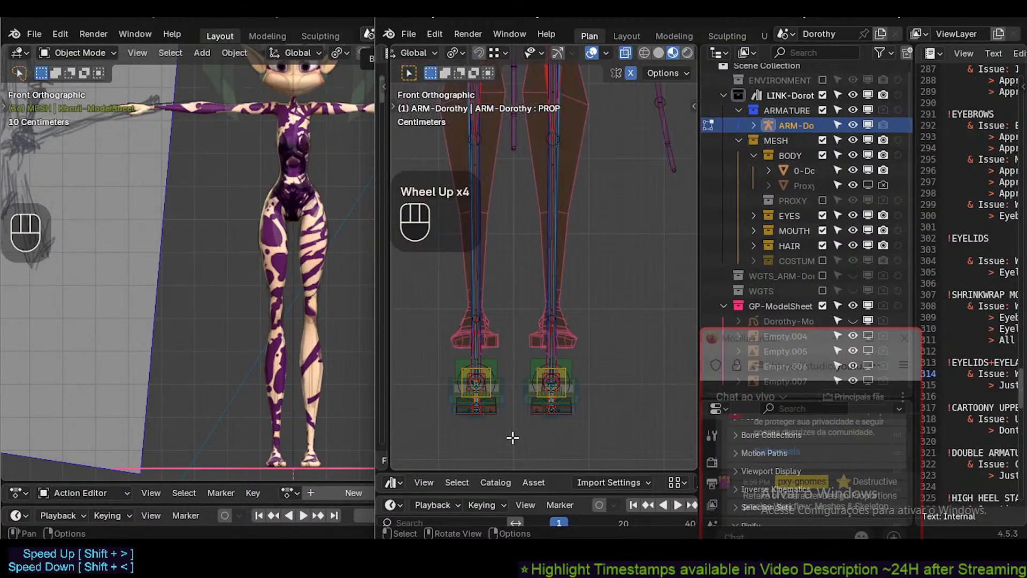
{"action": "key", "text": "b"}
{"action": "left_click_drag", "start_coordinate": [512, 437], "coordinate": [605, 263]}
{"action": "scroll", "coordinate": [574, 342], "scroll_direction": "down", "scroll_amount": 1}
{"action": "middle_click_drag", "start_coordinate": [592, 259], "coordinate": [589, 289], "text": "shift"}
{"action": "scroll", "coordinate": [574, 341], "scroll_direction": "down", "scroll_amount": 2}
{"action": "key", "text": "b"}
{"action": "left_click_drag", "start_coordinate": [541, 393], "coordinate": [576, 284]}
{"action": "scroll", "coordinate": [557, 337], "scroll_direction": "up", "scroll_amount": 1}
{"action": "middle_click_drag", "start_coordinate": [557, 238], "coordinate": [554, 321], "text": "shift"}
{"action": "scroll", "coordinate": [552, 331], "scroll_direction": "down", "scroll_amount": 2}
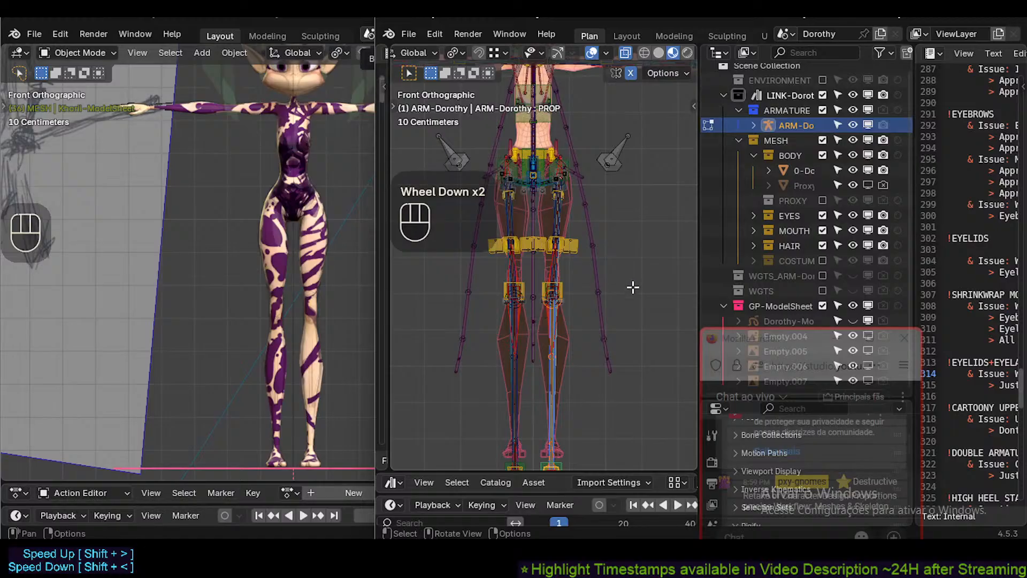
Enable and expand the costume collection, and toggle its sub-collections on and off to compare the outfit with the body.
{"action": "left_click", "coordinate": [823, 260]}
{"action": "left_click", "coordinate": [823, 260]}
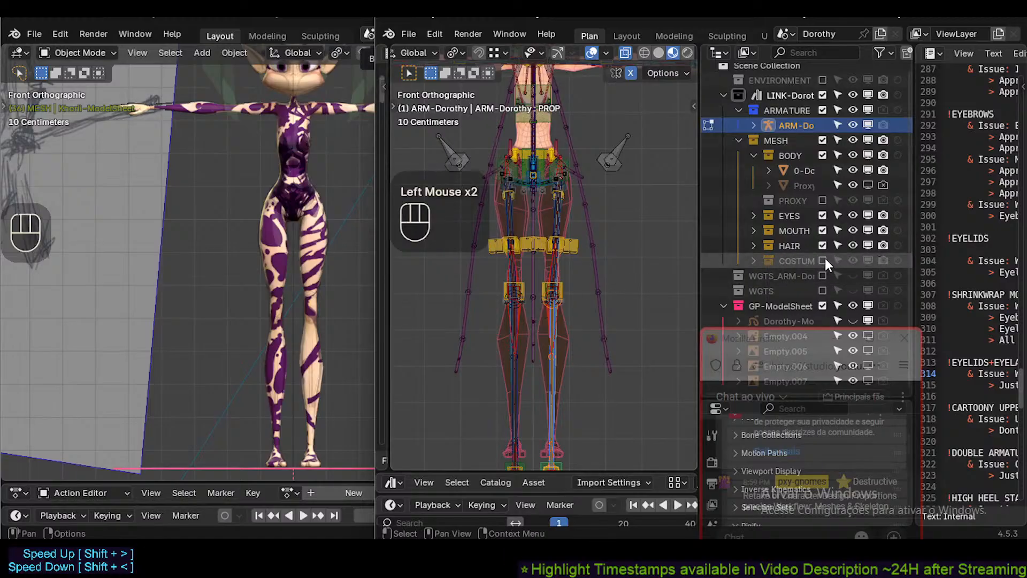
{"action": "left_click", "coordinate": [823, 260]}
{"action": "left_click", "coordinate": [752, 261]}
{"action": "scroll", "coordinate": [868, 258], "scroll_direction": "down", "scroll_amount": 2}
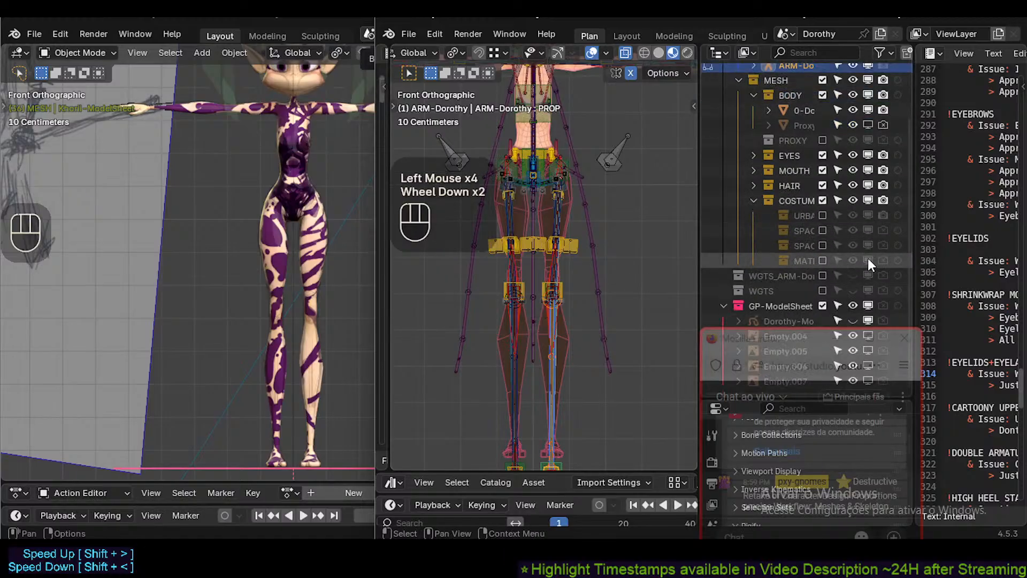
{"action": "left_click", "coordinate": [826, 262]}
{"action": "left_click", "coordinate": [826, 261]}
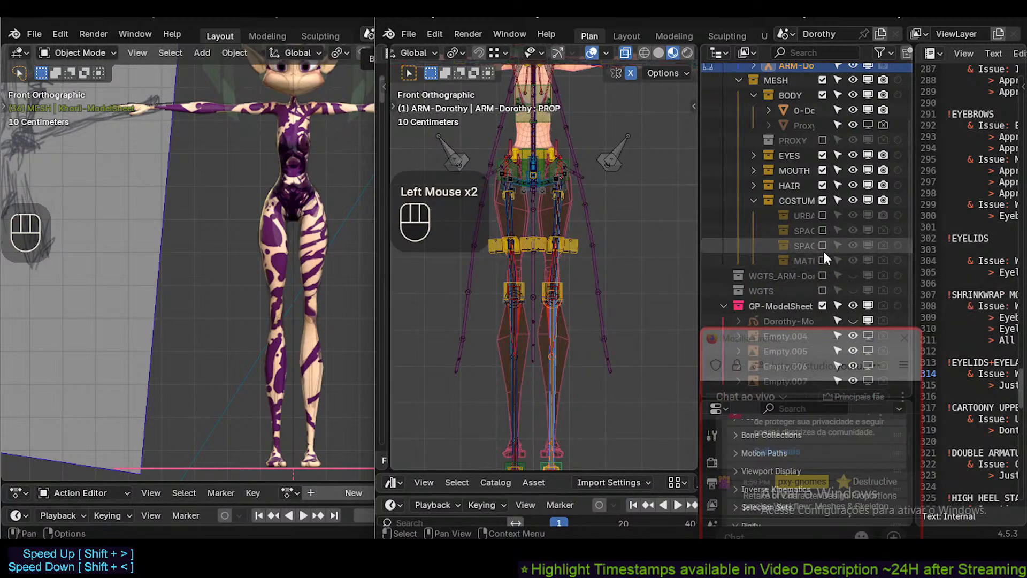
{"action": "left_click", "coordinate": [823, 248]}
{"action": "left_click", "coordinate": [823, 249]}
{"action": "left_click", "coordinate": [823, 248]}
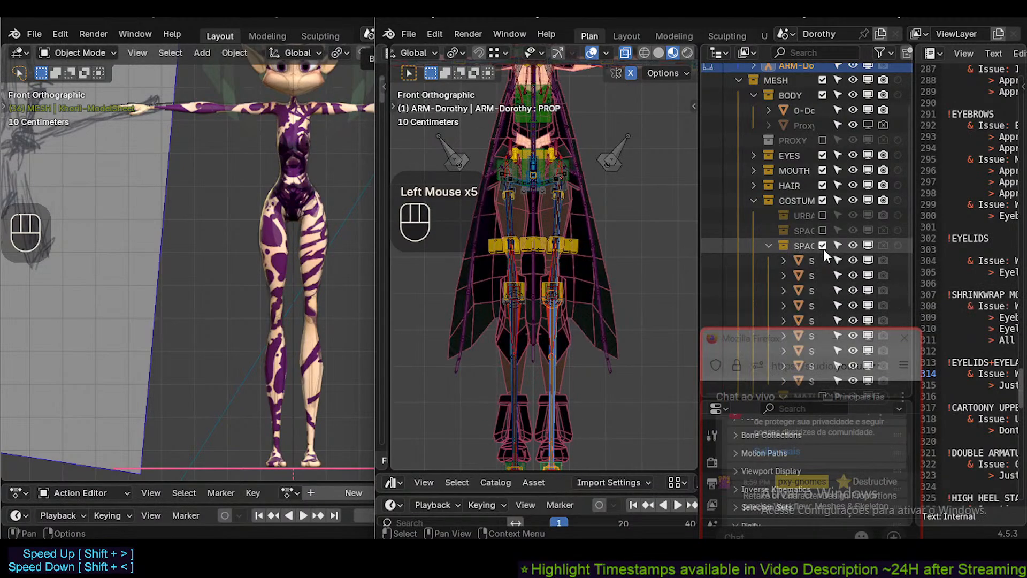
{"action": "left_click", "coordinate": [823, 248]}
Clear the bone selection and box-select the armature's bones from the waist down to the feet.
{"action": "scroll", "coordinate": [592, 309], "scroll_direction": "up", "scroll_amount": 2}
{"action": "scroll", "coordinate": [572, 359], "scroll_direction": "down", "scroll_amount": 2}
{"action": "middle_click_drag", "start_coordinate": [572, 359], "coordinate": [553, 394], "text": "shift"}
{"action": "scroll", "coordinate": [573, 357], "scroll_direction": "up", "scroll_amount": 1}
{"action": "key", "text": "b"}
{"action": "left_click_drag", "start_coordinate": [430, 408], "coordinate": [643, 220]}
{"action": "middle_click_drag", "start_coordinate": [512, 305], "coordinate": [535, 262], "text": "shift"}
{"action": "scroll", "coordinate": [535, 263], "scroll_direction": "down", "scroll_amount": 2}
{"action": "key", "text": "alt+a"}
{"action": "key", "text": "b"}
{"action": "left_click_drag", "start_coordinate": [497, 368], "coordinate": [608, 183]}
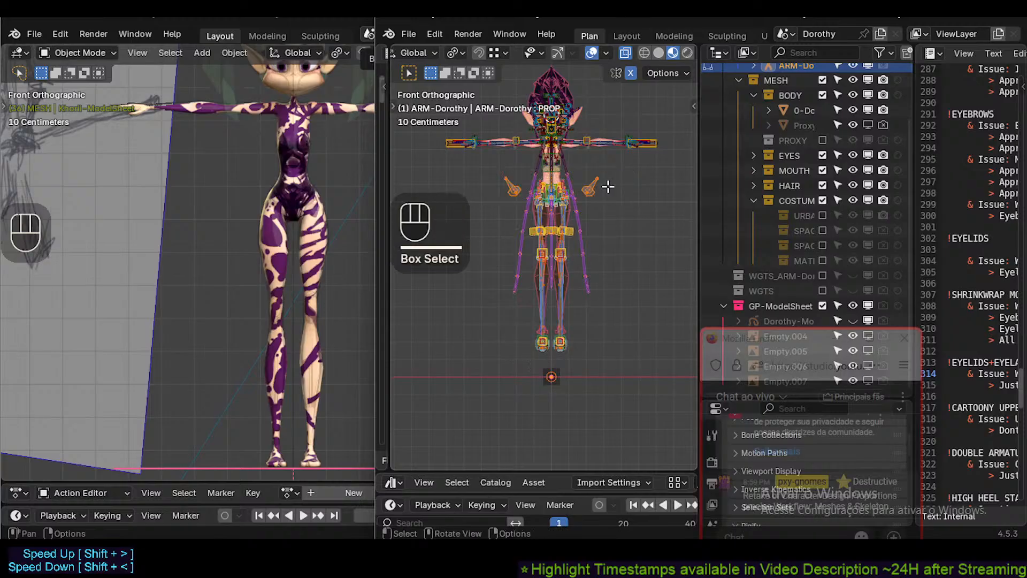
Examine the selected pelvis and hip bones against the mesh in front and right views.
{"action": "scroll", "coordinate": [572, 213], "scroll_direction": "up", "scroll_amount": 2}
{"action": "middle_click_drag", "start_coordinate": [572, 213], "coordinate": [576, 216], "text": "shift"}
{"action": "scroll", "coordinate": [556, 276], "scroll_direction": "up", "scroll_amount": 1}
{"action": "scroll", "coordinate": [556, 275], "scroll_direction": "up", "scroll_amount": 1}
{"action": "middle_click_drag", "start_coordinate": [557, 276], "coordinate": [556, 319], "text": "shift"}
{"action": "scroll", "coordinate": [557, 319], "scroll_direction": "up", "scroll_amount": 2}
{"action": "middle_click_drag", "start_coordinate": [553, 270], "coordinate": [552, 292], "text": "shift"}
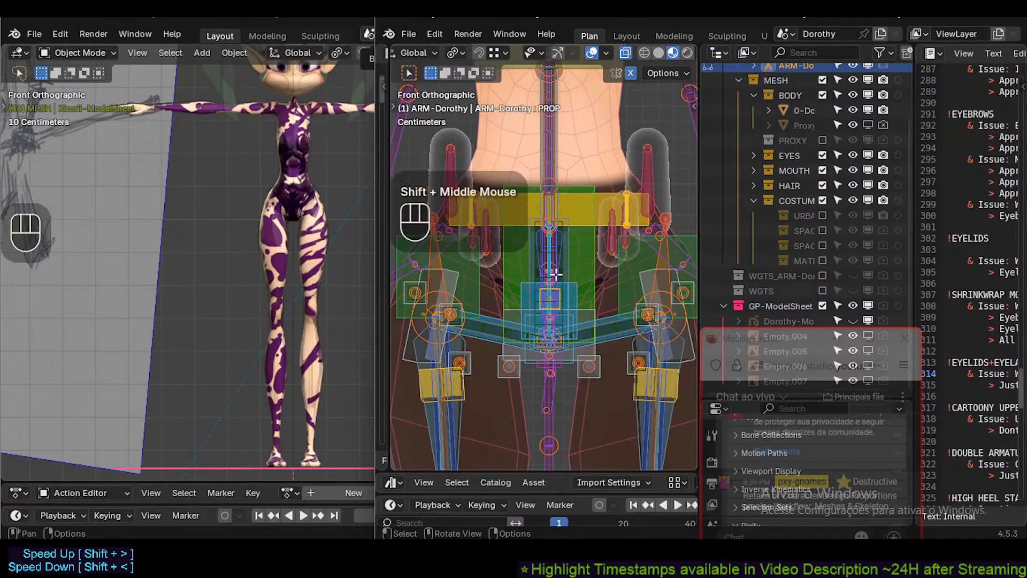
{"action": "key", "text": "KP_3"}
{"action": "scroll", "coordinate": [556, 274], "scroll_direction": "down", "scroll_amount": 2}
{"action": "mouse_move", "coordinate": [566, 316]}
{"action": "middle_mouse_down", "text": "shift"}
{"action": "mouse_move", "coordinate": [580, 286]}
{"action": "mouse_move", "coordinate": [548, 316]}
{"action": "middle_mouse_up", "text": "shift"}
{"action": "scroll", "coordinate": [581, 285], "scroll_direction": "up", "scroll_amount": 2}
{"action": "scroll", "coordinate": [580, 285], "scroll_direction": "up", "scroll_amount": 2}
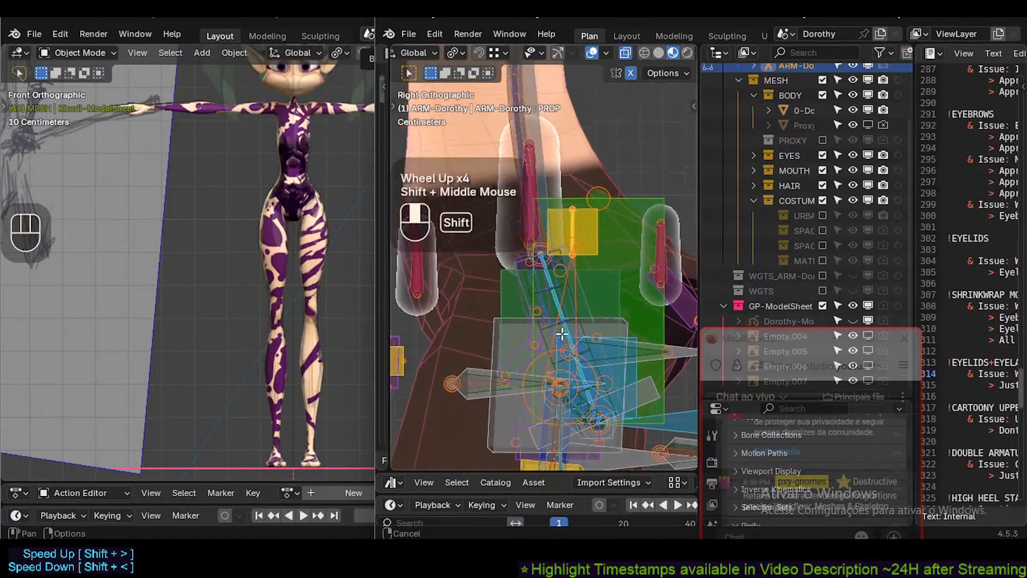
{"action": "scroll", "coordinate": [549, 316], "scroll_direction": "down", "scroll_amount": 3}
{"action": "scroll", "coordinate": [548, 316], "scroll_direction": "up", "scroll_amount": 1}
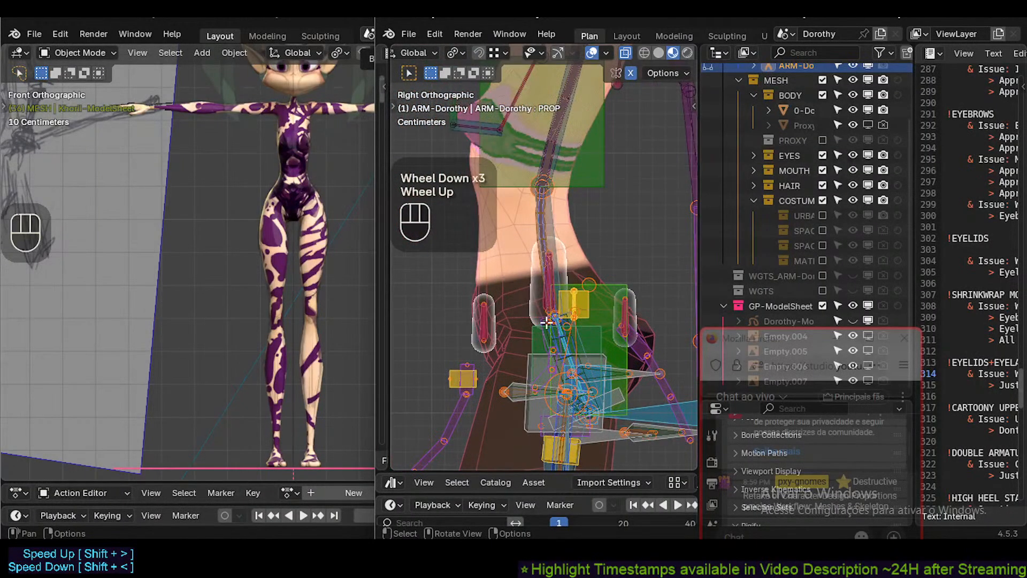
{"action": "key", "text": "g"}
{"action": "key", "text": "Escape"}
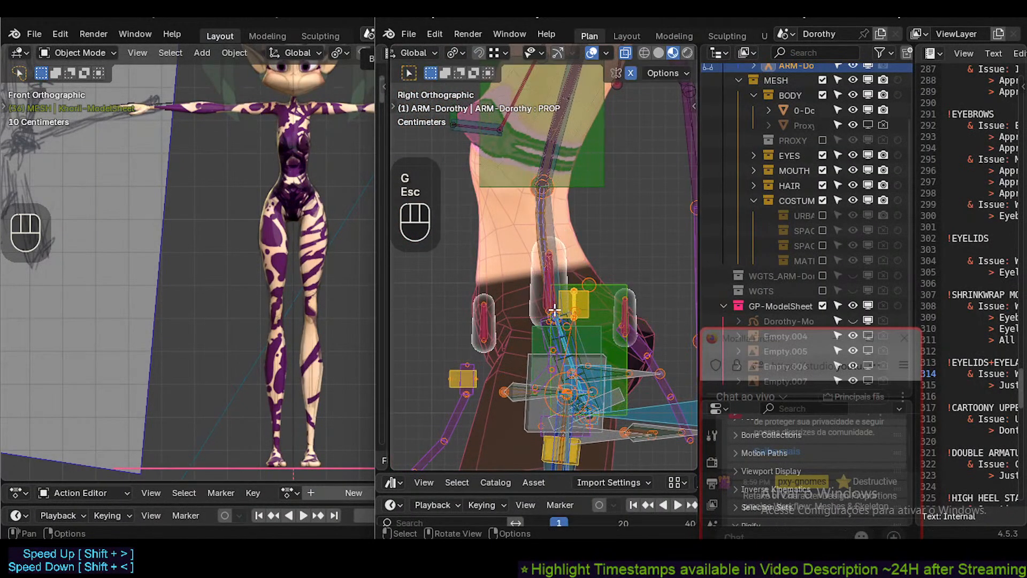
Extend the selection across the waist and hip bones in right view, and test-move them without keeping the offset.
{"action": "scroll", "coordinate": [555, 309], "scroll_direction": "down", "scroll_amount": 1}
{"action": "key", "text": "c"}
{"action": "left_click", "coordinate": [562, 242]}
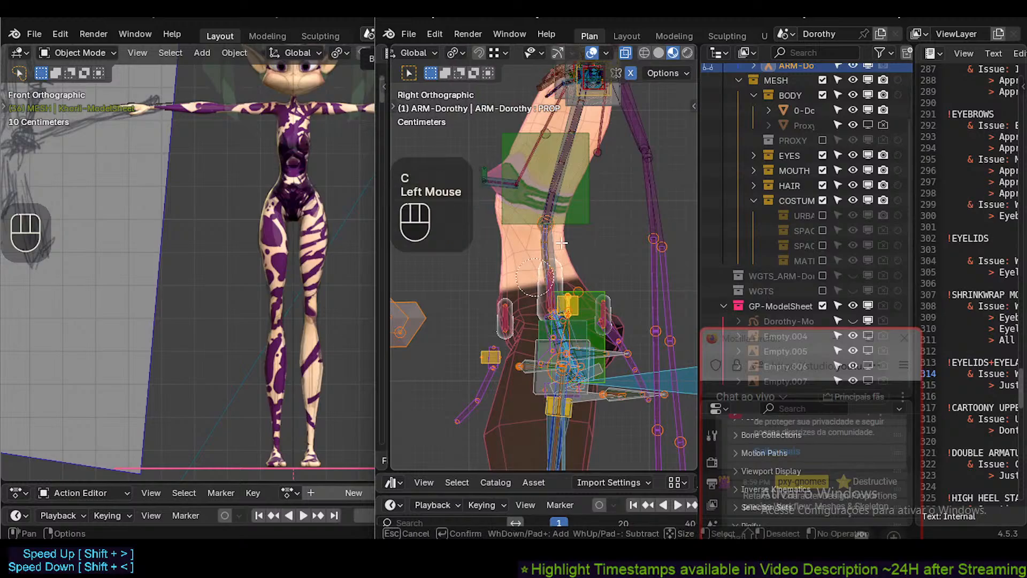
{"action": "right_click", "coordinate": [494, 347]}
{"action": "key", "text": "b"}
{"action": "left_click_drag", "start_coordinate": [459, 389], "coordinate": [689, 254]}
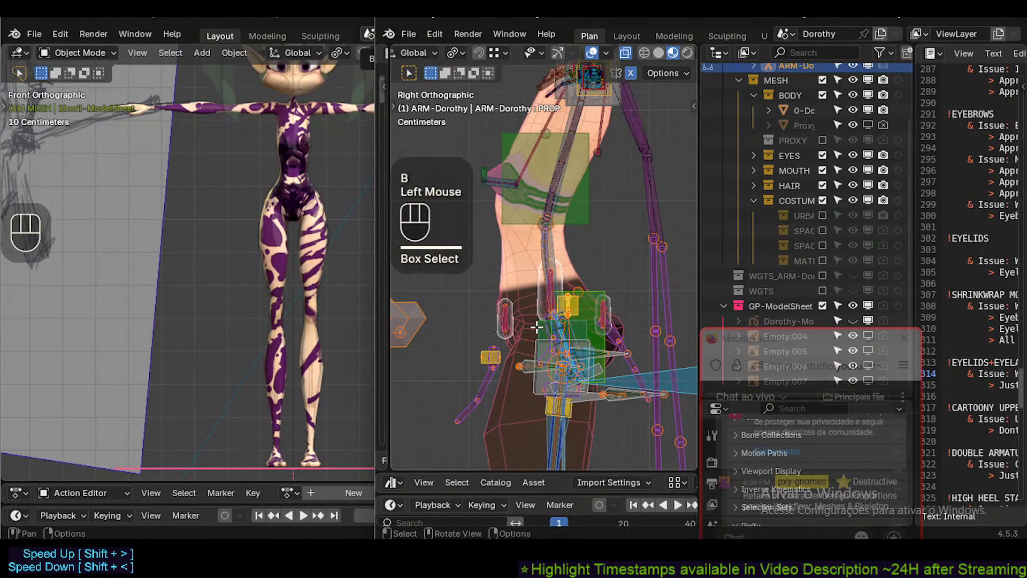
{"action": "key", "text": "g"}
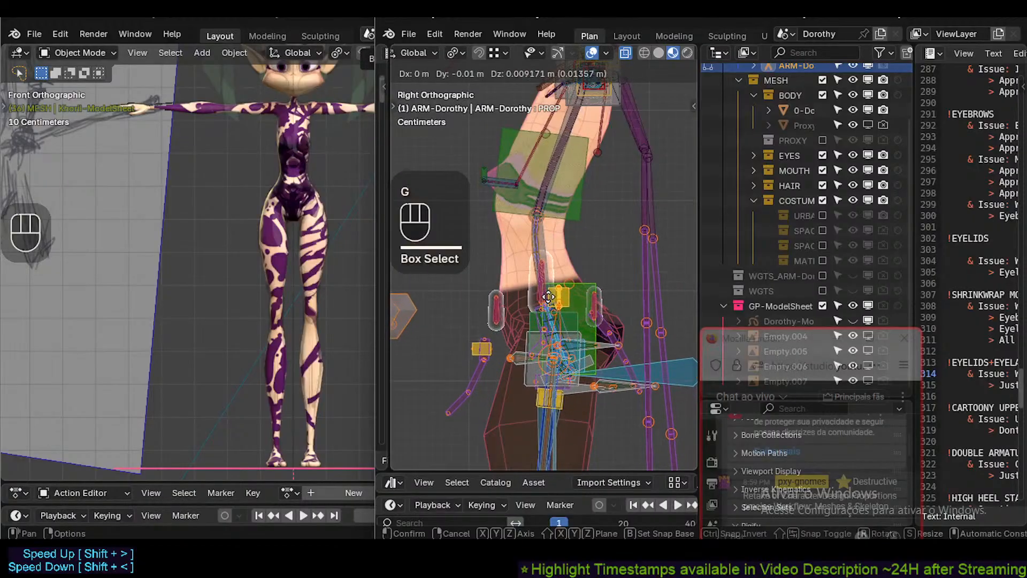
{"action": "key", "text": "Escape"}
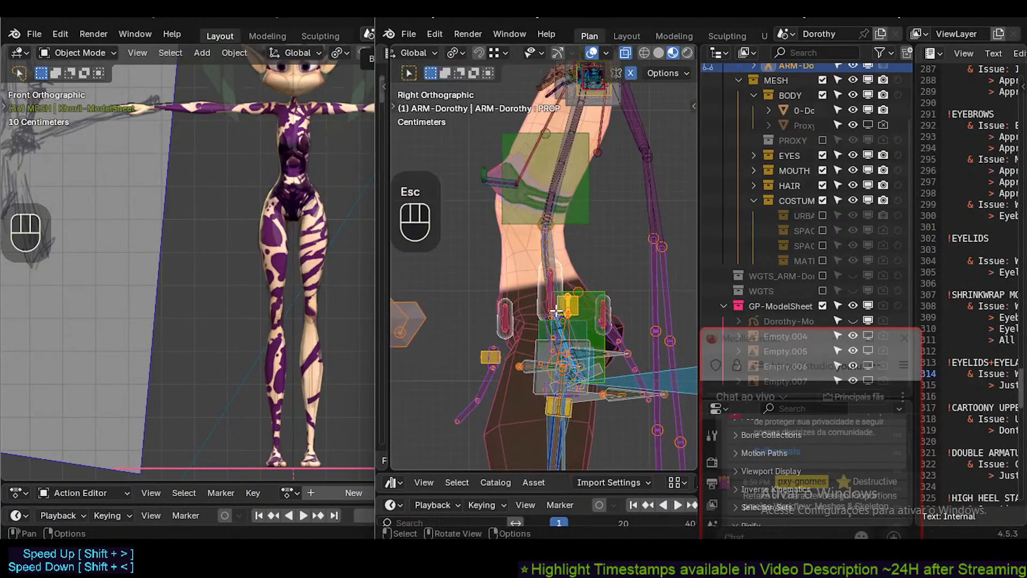
{"action": "middle_click_drag", "start_coordinate": [562, 346], "coordinate": [525, 347], "text": "shift"}
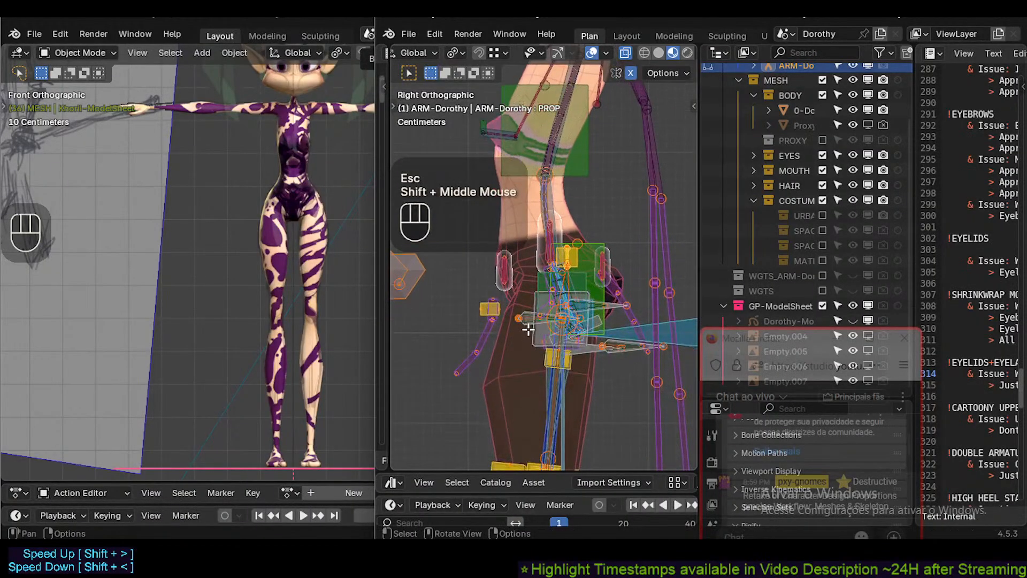
{"action": "scroll", "coordinate": [528, 330], "scroll_direction": "down", "scroll_amount": 2}
{"action": "key", "text": "g"}
{"action": "key", "text": "z"}
{"action": "key", "text": "Escape"}
{"action": "scroll", "coordinate": [528, 317], "scroll_direction": "up", "scroll_amount": 2}
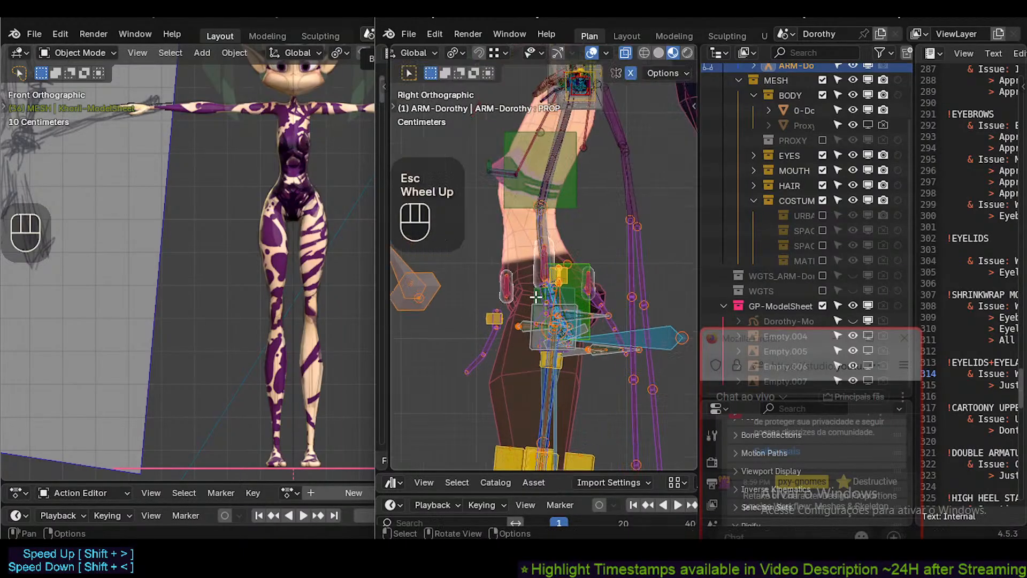
Take the MTR-CoG bone at the torso out of the selection and test-move the remaining bones without keeping the offset.
{"action": "left_click", "coordinate": [580, 178], "text": "shift"}
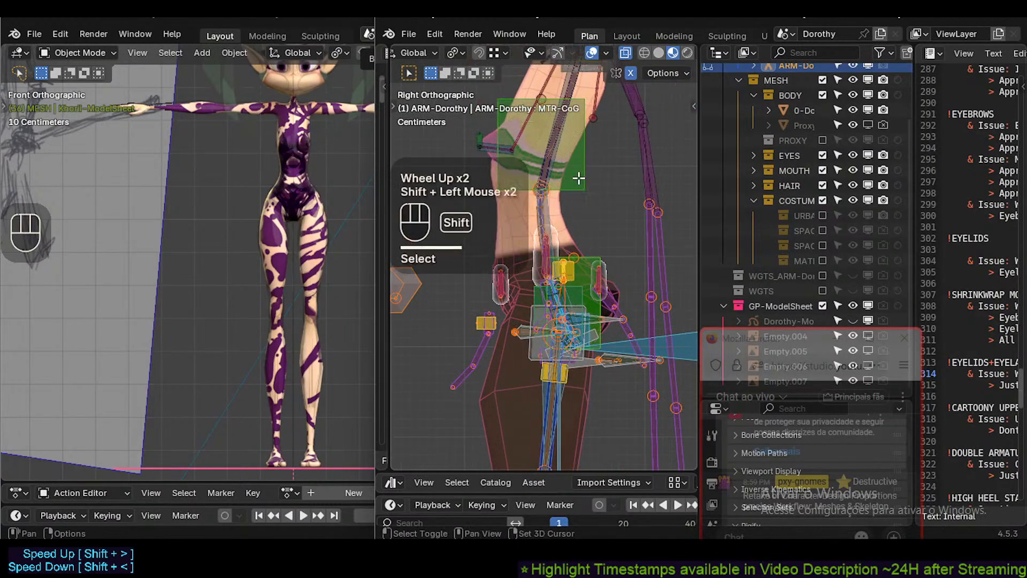
{"action": "key", "text": "g"}
{"action": "key", "text": "z"}
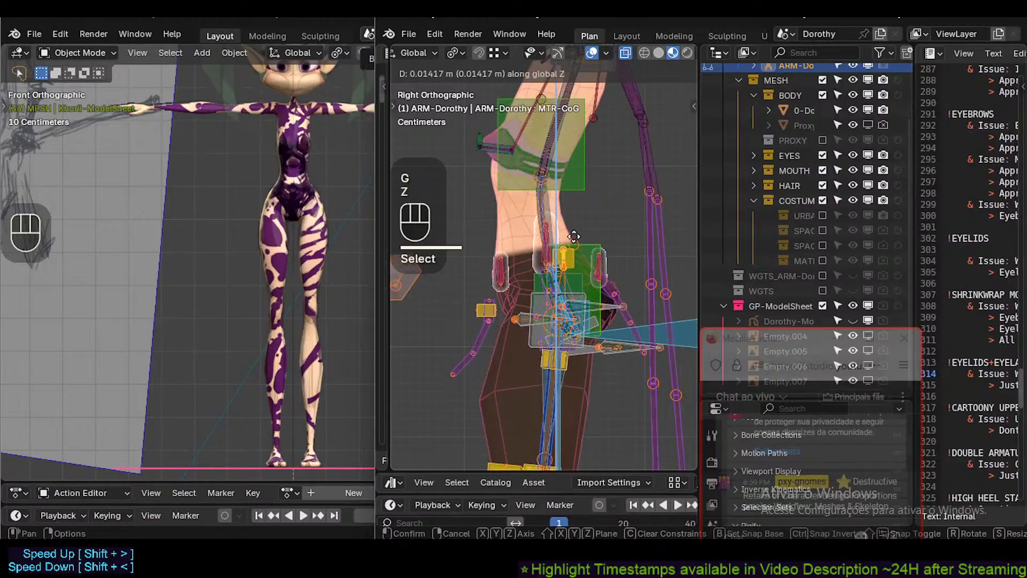
{"action": "key", "text": "Escape"}
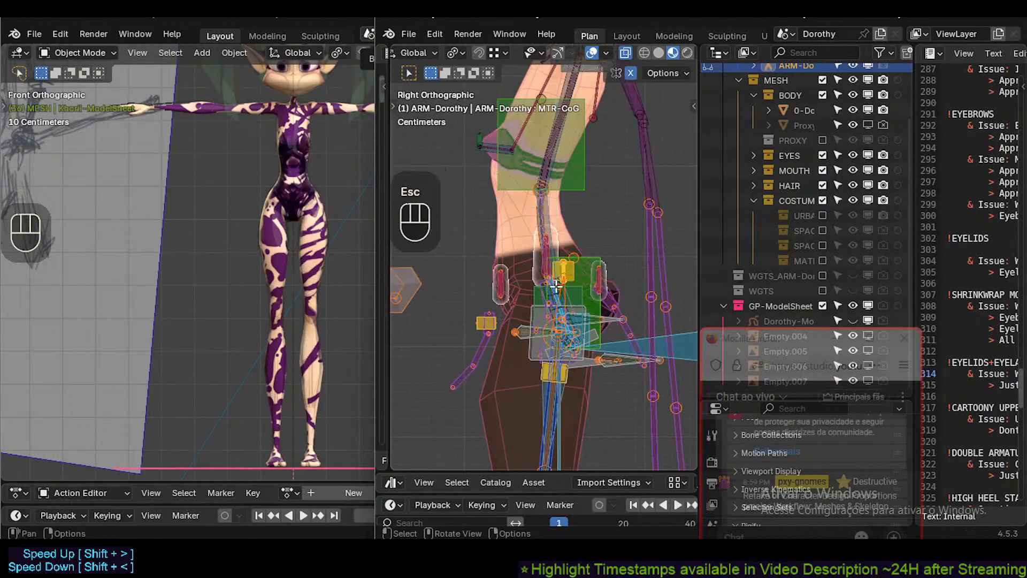
{"action": "scroll", "coordinate": [556, 286], "scroll_direction": "down", "scroll_amount": 2}
{"action": "key", "text": "g"}
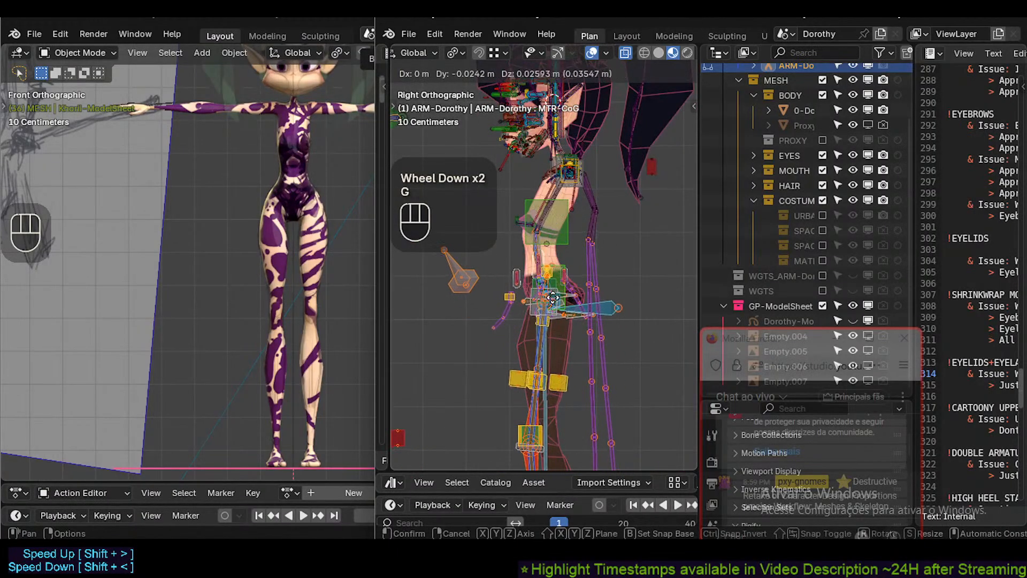
{"action": "key", "text": "Escape"}
In front view, move the selected waist, hip and leg bones up about 0.031 m along the Z axis.
{"action": "key", "text": "KP_1"}
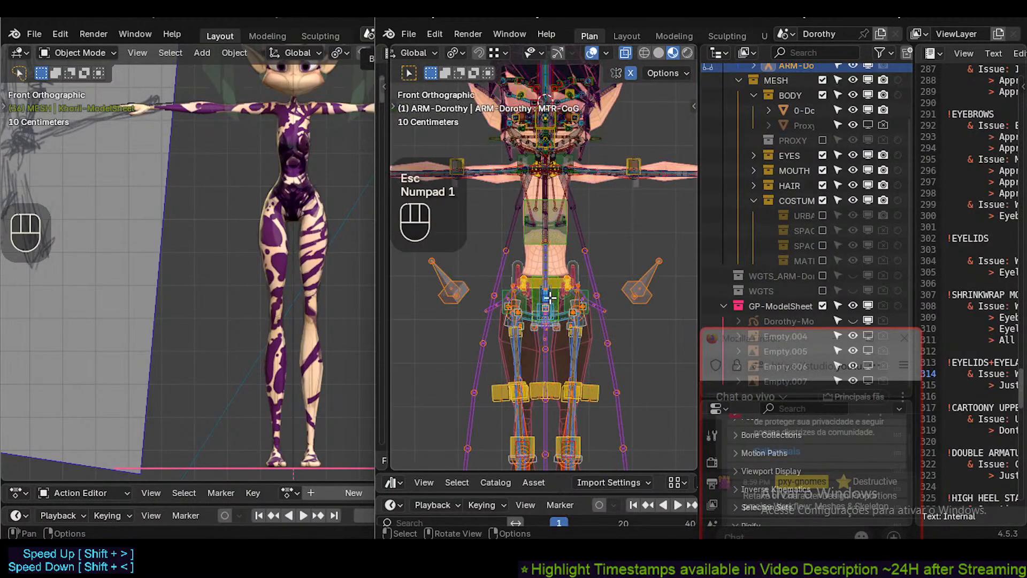
{"action": "scroll", "coordinate": [550, 297], "scroll_direction": "up", "scroll_amount": 4}
{"action": "middle_click_drag", "start_coordinate": [553, 300], "coordinate": [572, 316], "text": "shift"}
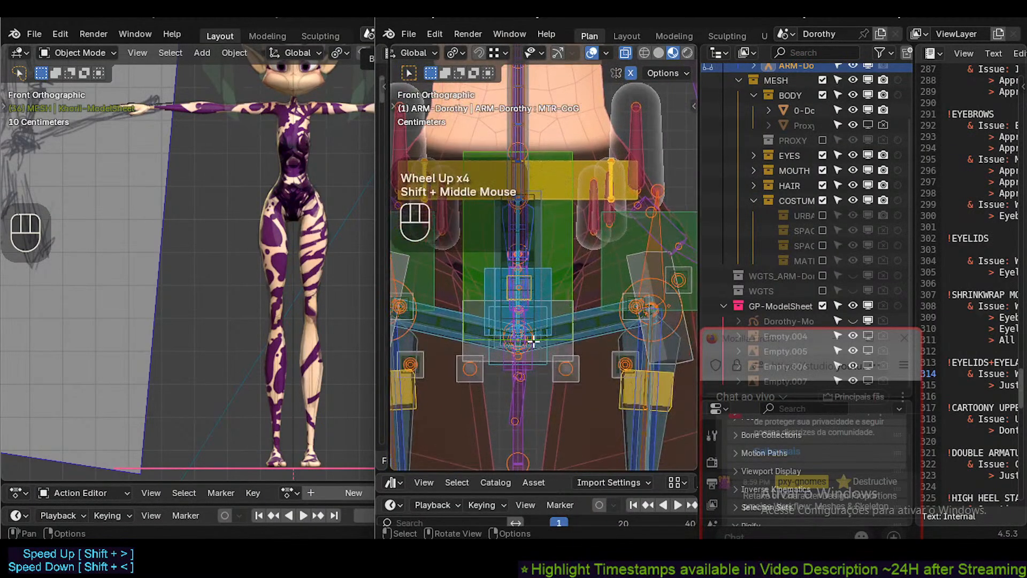
{"action": "key", "text": "g"}
{"action": "key", "text": "z"}
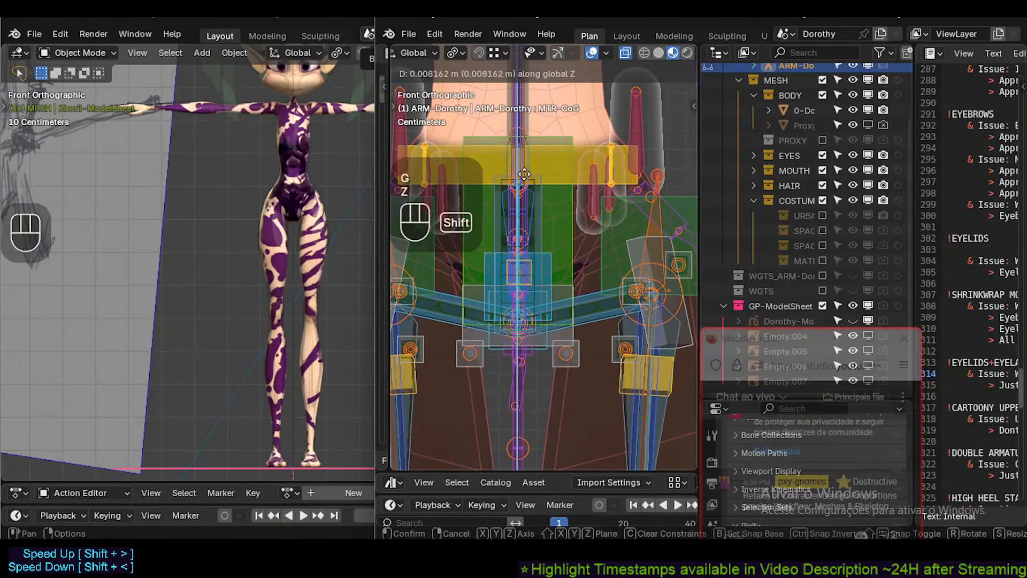
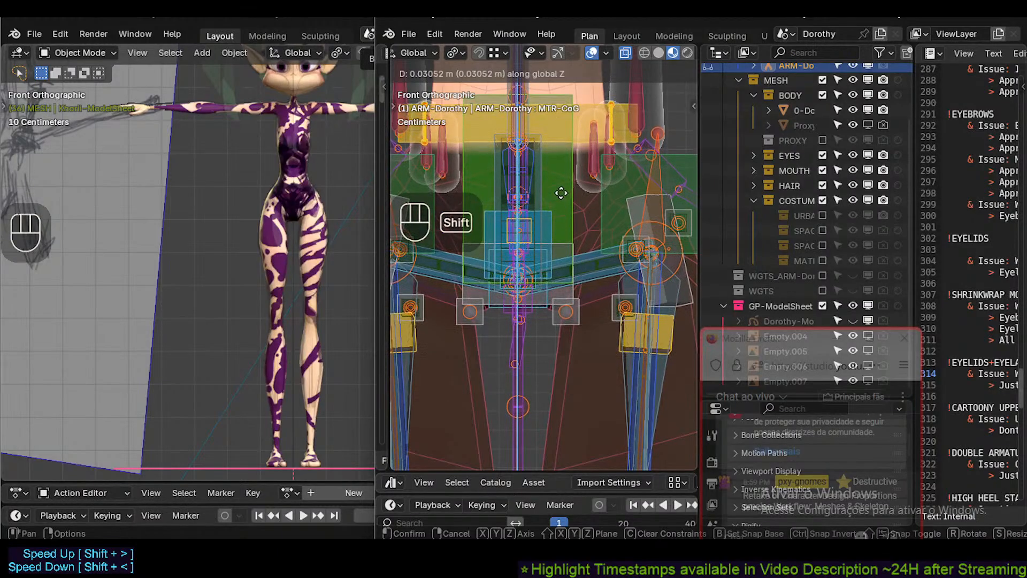
{"action": "left_click", "coordinate": [561, 193], "text": "shift"}
Examine how the hip, torso and leg bones line up with the body mesh in front view.
{"action": "scroll", "coordinate": [580, 211], "scroll_direction": "down", "scroll_amount": 2}
{"action": "middle_click_drag", "start_coordinate": [579, 210], "coordinate": [598, 330], "text": "shift"}
{"action": "scroll", "coordinate": [610, 294], "scroll_direction": "up", "scroll_amount": 3}
{"action": "scroll", "coordinate": [580, 315], "scroll_direction": "down", "scroll_amount": 2}
{"action": "scroll", "coordinate": [591, 319], "scroll_direction": "down", "scroll_amount": 2}
{"action": "mouse_move", "coordinate": [563, 281]}
{"action": "middle_mouse_down", "text": "shift"}
{"action": "mouse_move", "coordinate": [569, 291]}
{"action": "mouse_move", "coordinate": [552, 264]}
{"action": "middle_mouse_up", "text": "shift"}
{"action": "scroll", "coordinate": [572, 300], "scroll_direction": "down", "scroll_amount": 2}
{"action": "scroll", "coordinate": [572, 286], "scroll_direction": "up", "scroll_amount": 1}
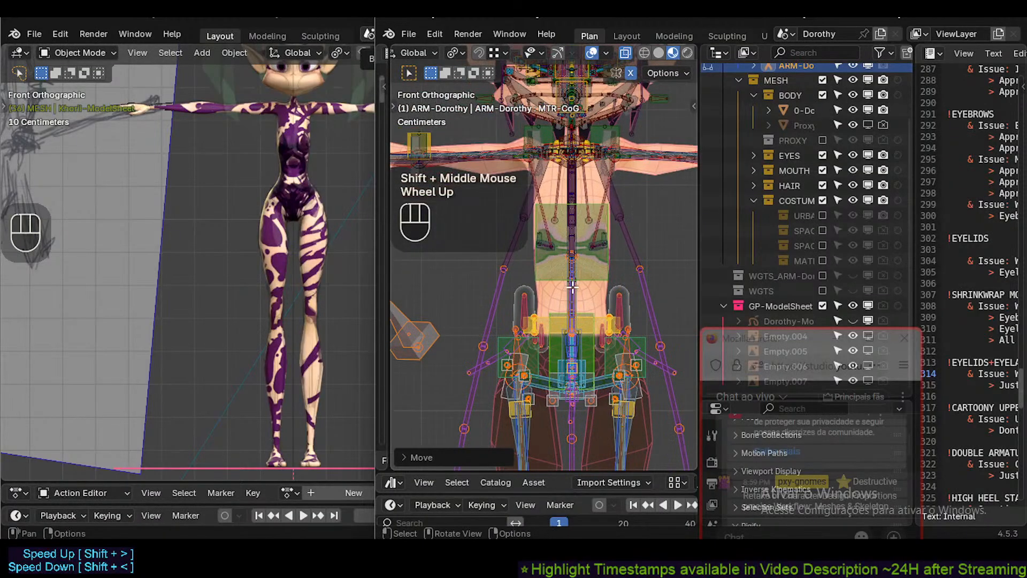
{"action": "scroll", "coordinate": [572, 301], "scroll_direction": "down", "scroll_amount": 1}
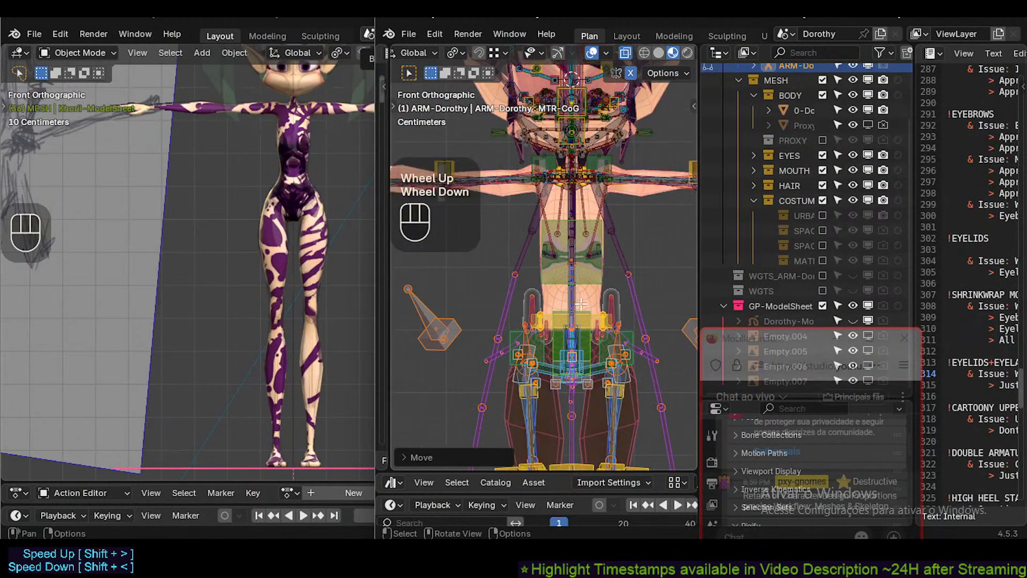
{"action": "middle_click_drag", "start_coordinate": [578, 289], "coordinate": [556, 273], "text": "shift"}
{"action": "scroll", "coordinate": [573, 300], "scroll_direction": "down", "scroll_amount": 2}
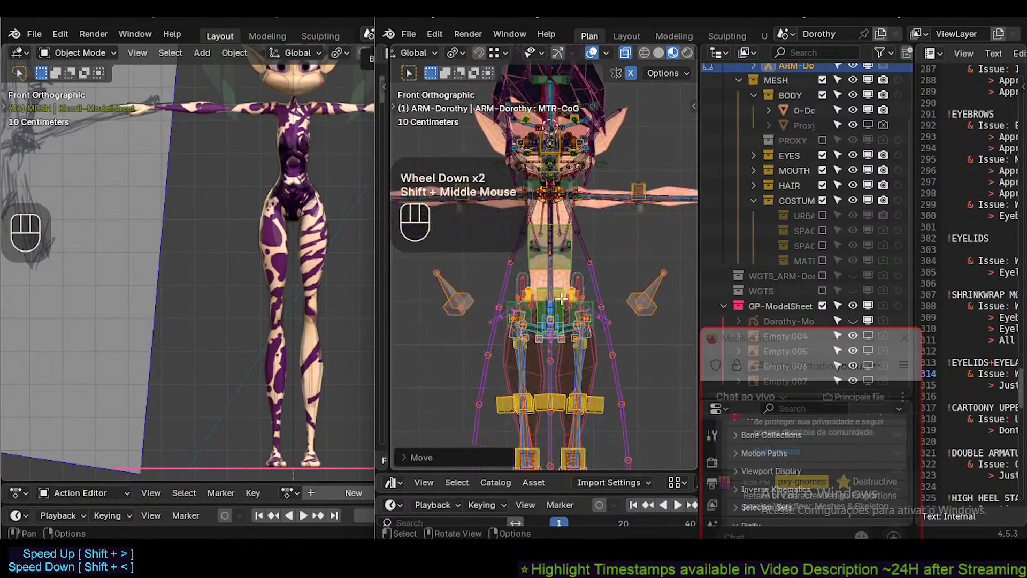
{"action": "scroll", "coordinate": [565, 306], "scroll_direction": "down", "scroll_amount": 2}
{"action": "middle_click_drag", "start_coordinate": [566, 340], "coordinate": [558, 239], "text": "shift"}
{"action": "scroll", "coordinate": [558, 239], "scroll_direction": "down", "scroll_amount": 2}
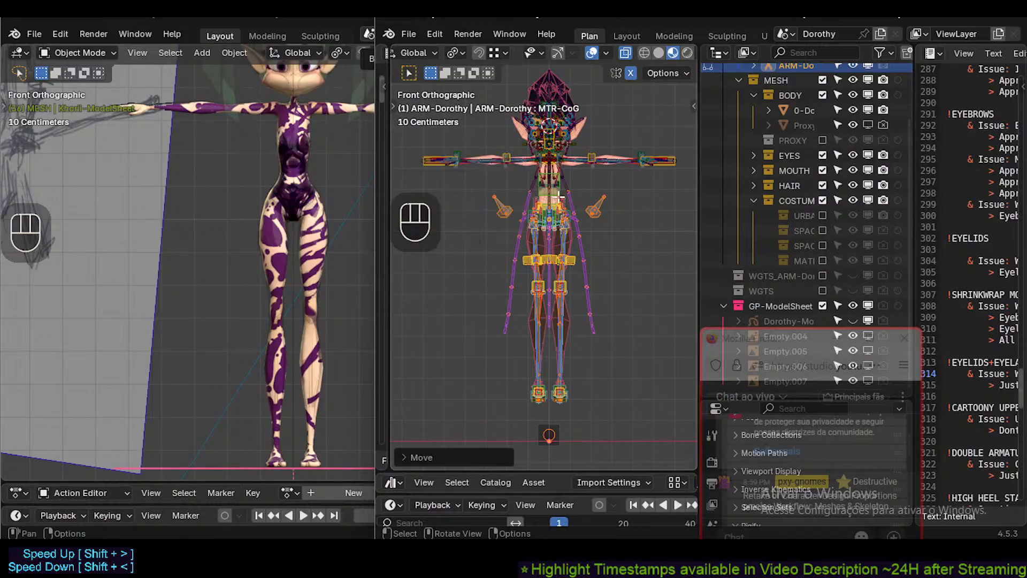
{"action": "scroll", "coordinate": [561, 206], "scroll_direction": "up", "scroll_amount": 4}
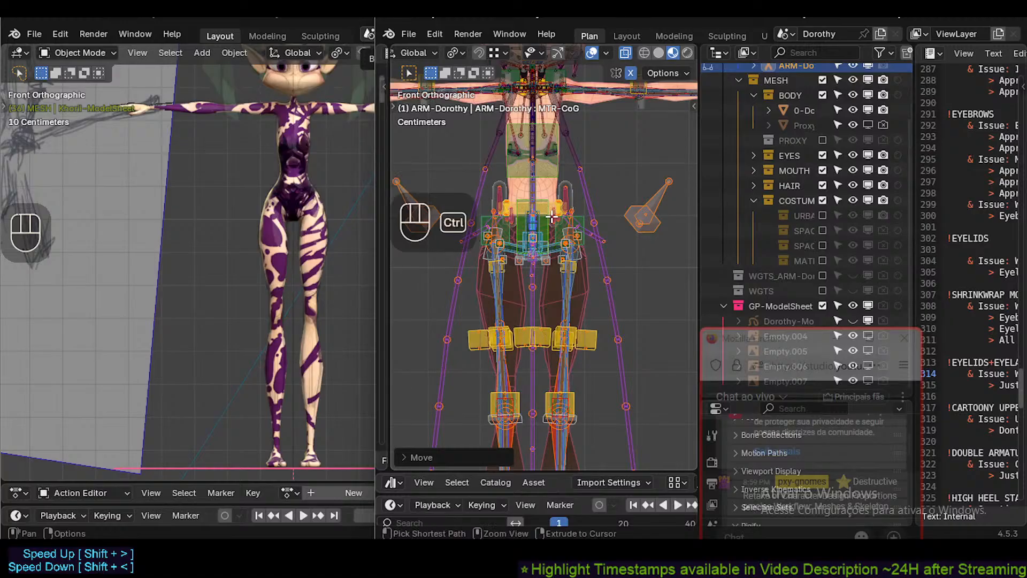
Switch the Dorothy armature from Edit Mode to Object Mode.
{"action": "key", "text": "ctrl+Tab"}
{"action": "left_click", "coordinate": [560, 242]}
{"action": "left_click", "coordinate": [609, 241]}
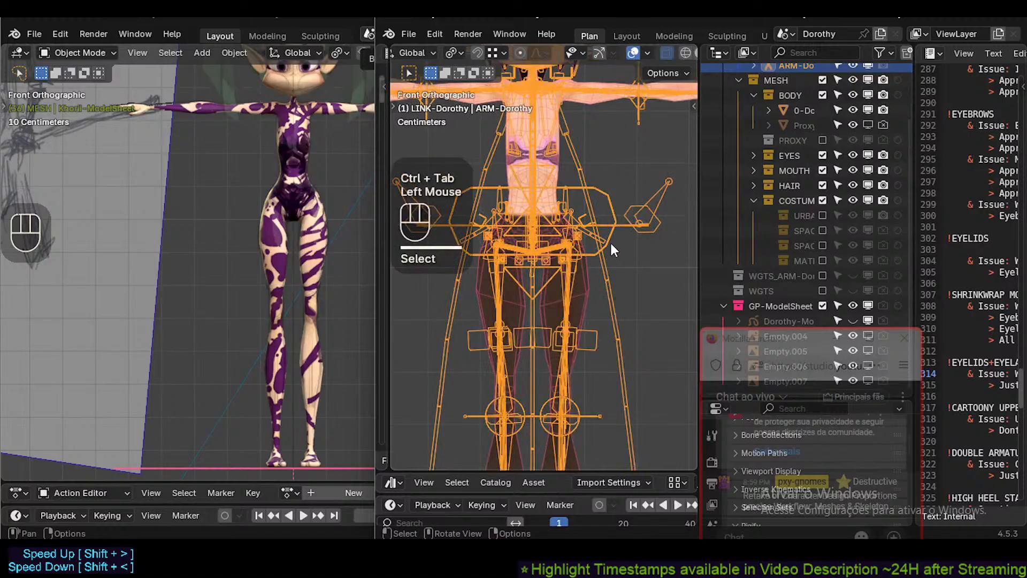
Hide the Dorothy armature and open the 0-Dorothy_Body mesh in Edit Mode.
{"action": "left_click", "coordinate": [608, 243]}
{"action": "key", "text": "h"}
{"action": "scroll", "coordinate": [595, 245], "scroll_direction": "down", "scroll_amount": 1}
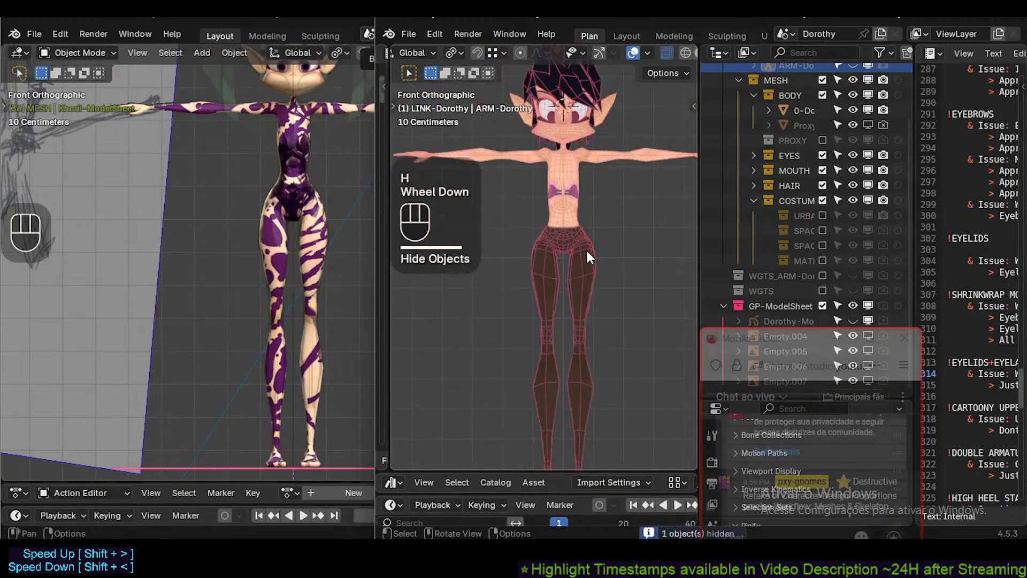
{"action": "scroll", "coordinate": [576, 240], "scroll_direction": "up", "scroll_amount": 3}
{"action": "middle_click_drag", "start_coordinate": [557, 211], "coordinate": [576, 283], "text": "shift"}
{"action": "scroll", "coordinate": [579, 302], "scroll_direction": "down", "scroll_amount": 4}
{"action": "scroll", "coordinate": [575, 280], "scroll_direction": "up", "scroll_amount": 4}
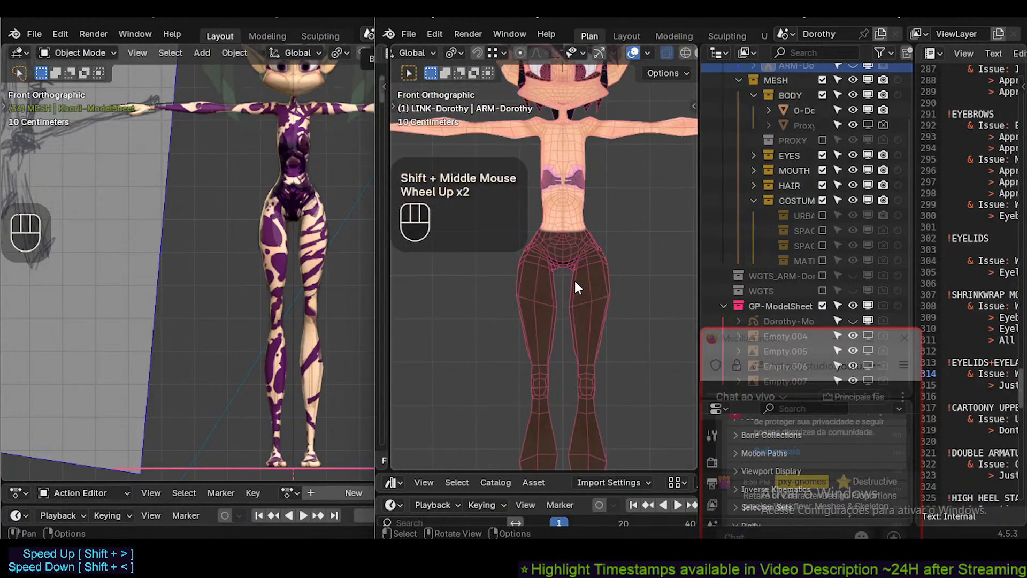
{"action": "left_click", "coordinate": [569, 267]}
{"action": "scroll", "coordinate": [570, 269], "scroll_direction": "up", "scroll_amount": 1}
{"action": "key", "text": "Tab"}
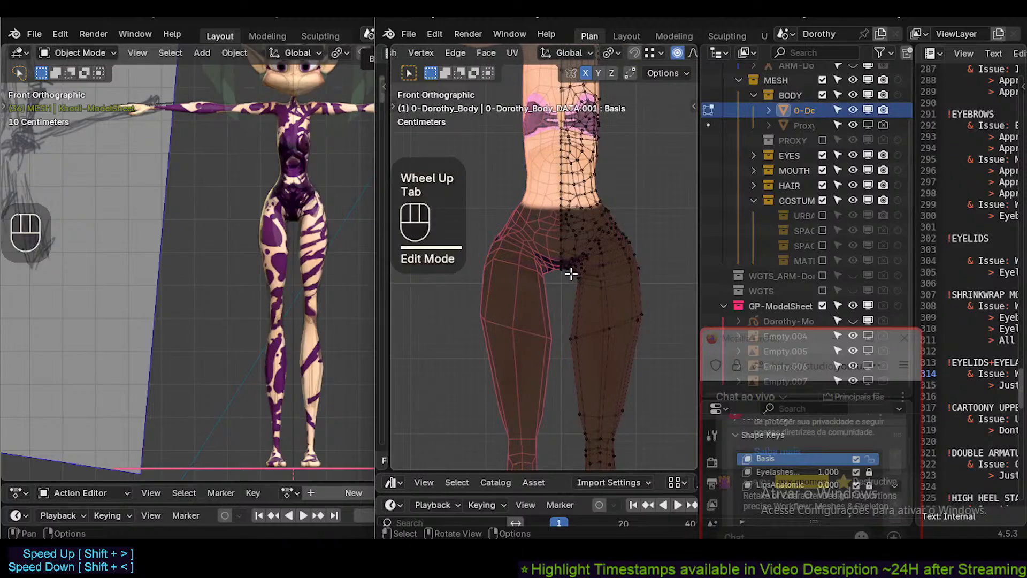
Gauge the reference character's torso and leg proportions in front view with a selection box.
{"action": "scroll", "coordinate": [584, 281], "scroll_direction": "down", "scroll_amount": 4}
{"action": "middle_click_drag", "start_coordinate": [584, 281], "coordinate": [690, 282], "text": "shift"}
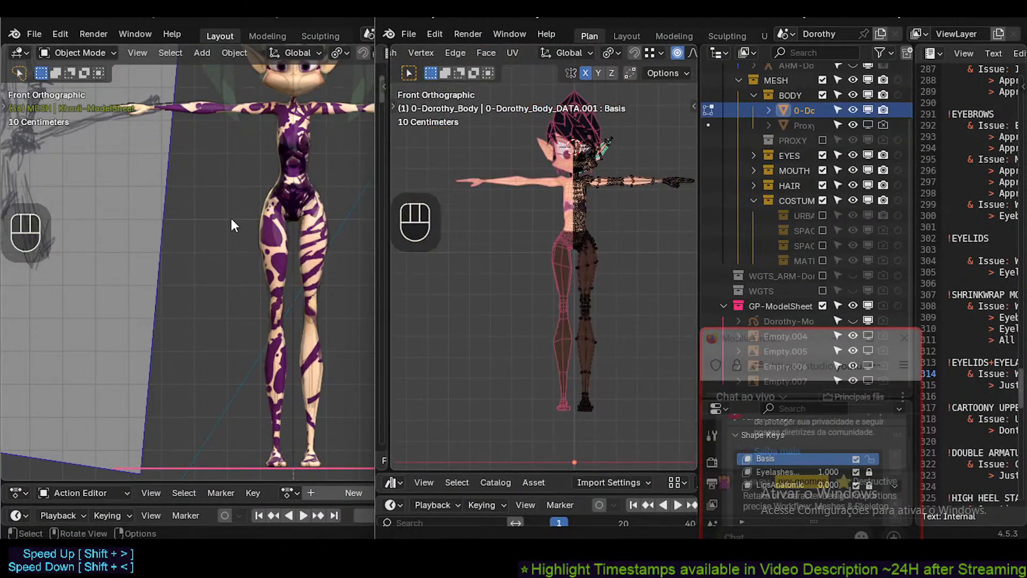
{"action": "scroll", "coordinate": [253, 408], "scroll_direction": "down", "scroll_amount": 2}
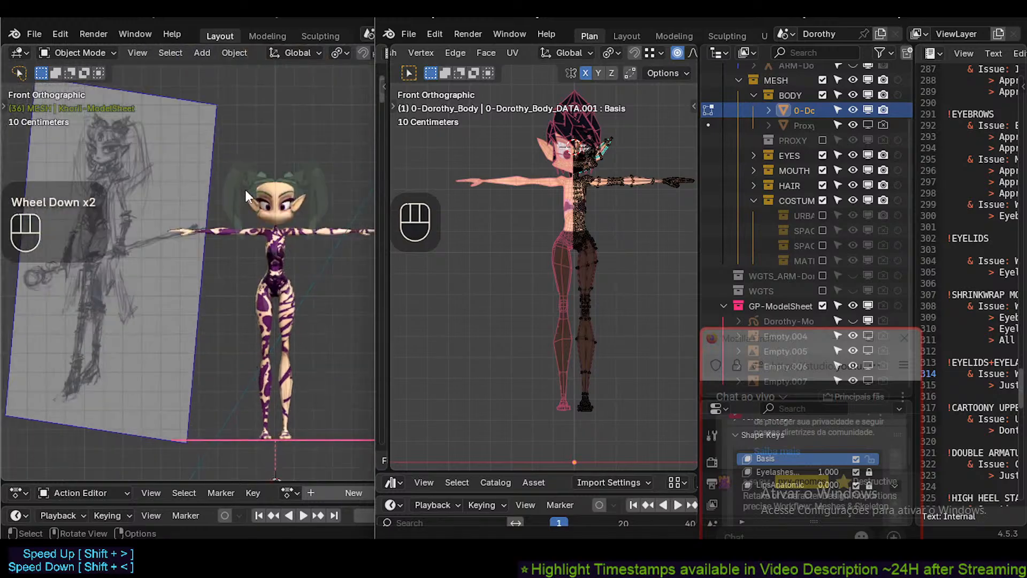
{"action": "left_click", "coordinate": [217, 181]}
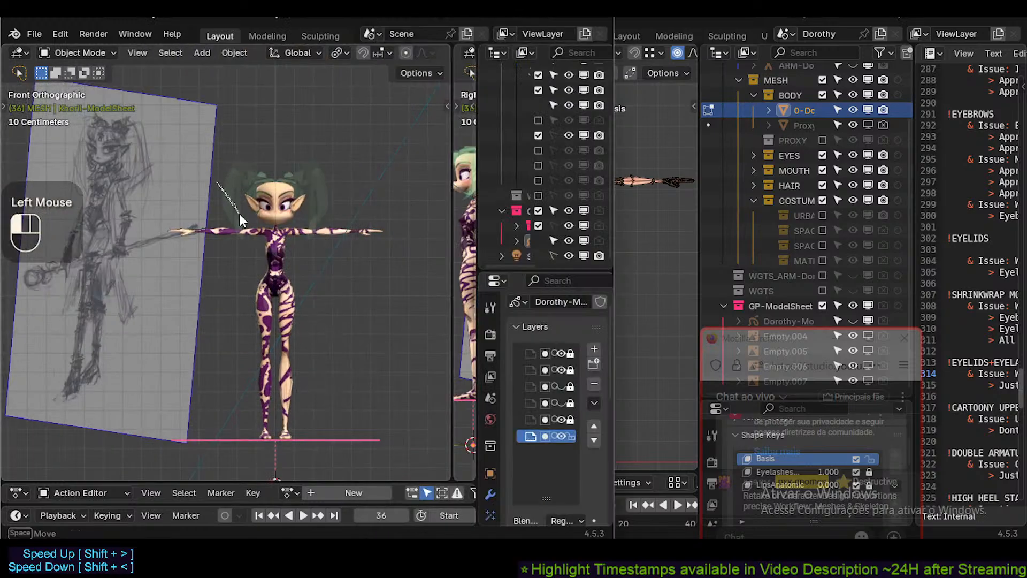
{"action": "key", "text": "b"}
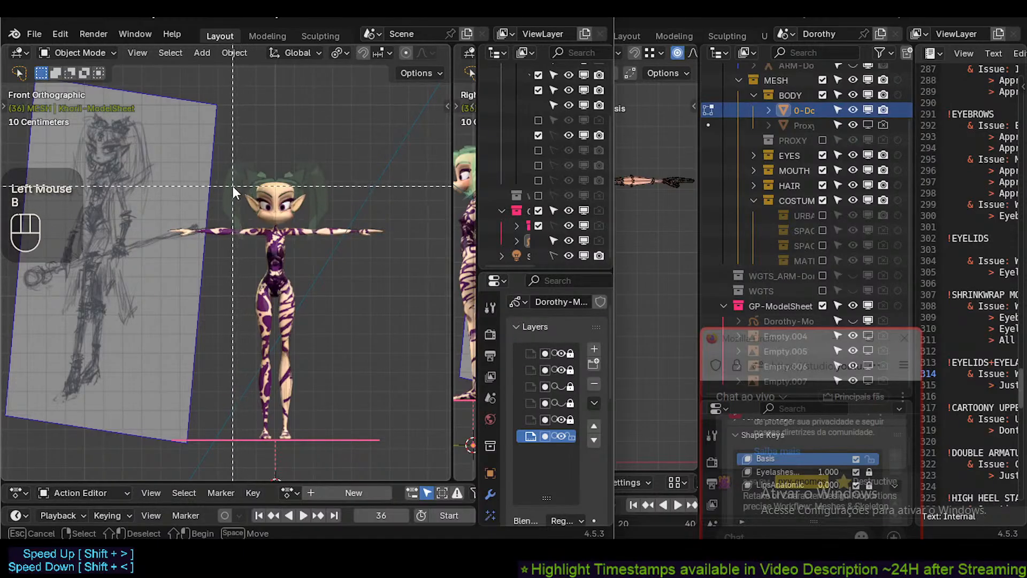
{"action": "left_click_drag", "start_coordinate": [255, 223], "coordinate": [255, 296]}
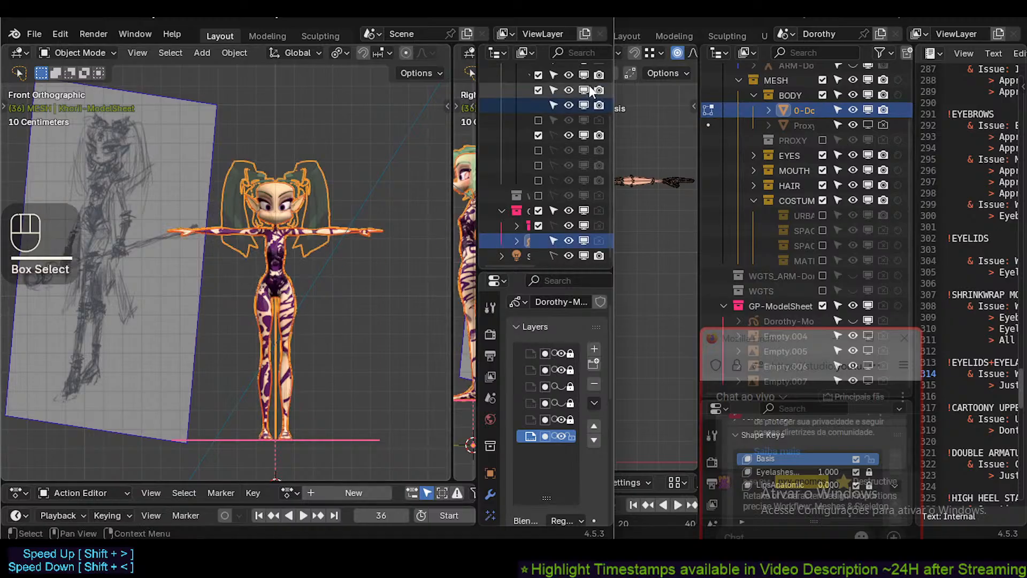
{"action": "left_click", "coordinate": [649, 19]}
Gauge Dorothy's body proportions with a selection box in front view for comparison with the reference character.
{"action": "scroll", "coordinate": [519, 149], "scroll_direction": "up", "scroll_amount": 2}
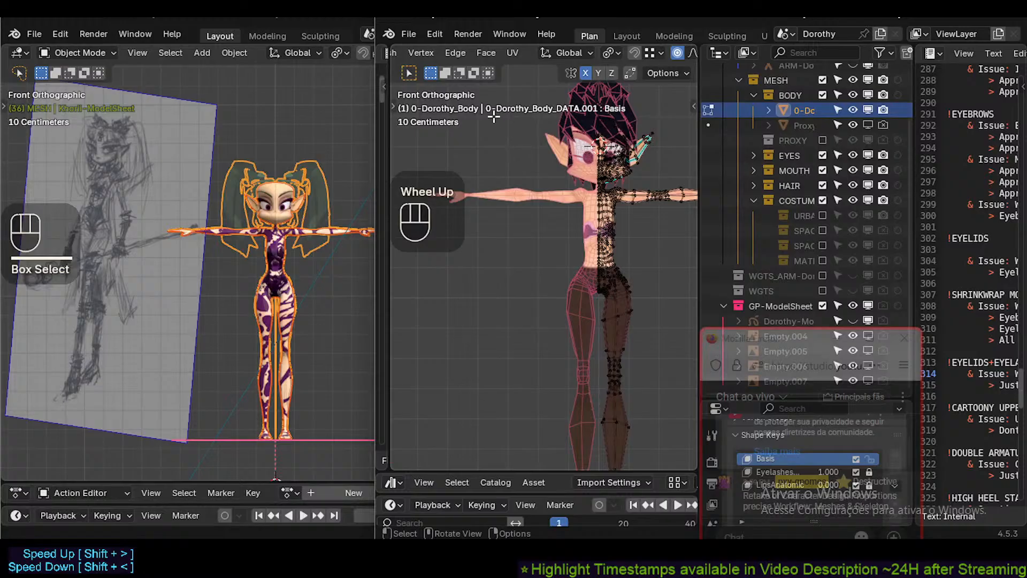
{"action": "key", "text": "b"}
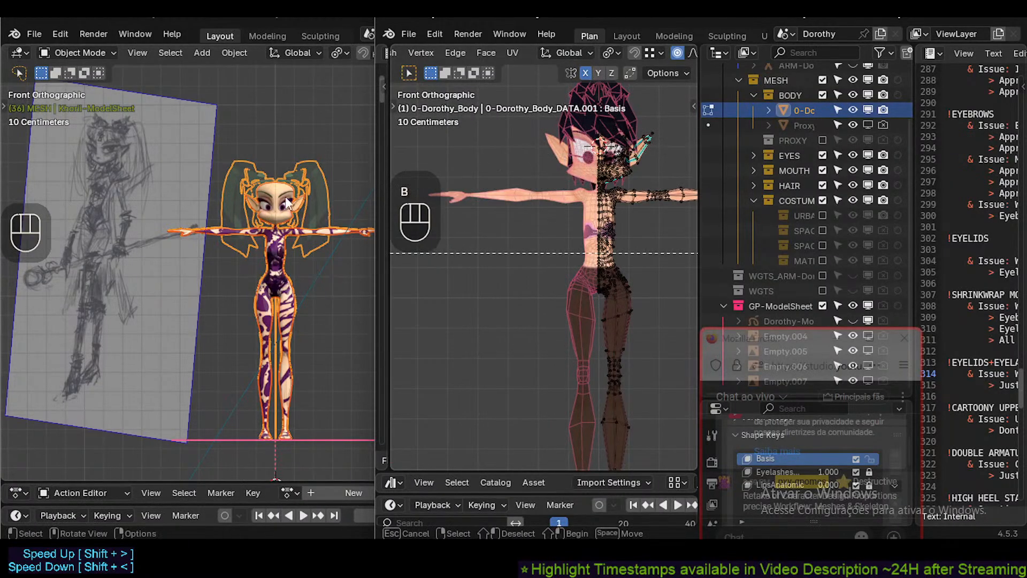
{"action": "left_click_drag", "start_coordinate": [484, 118], "coordinate": [532, 166]}
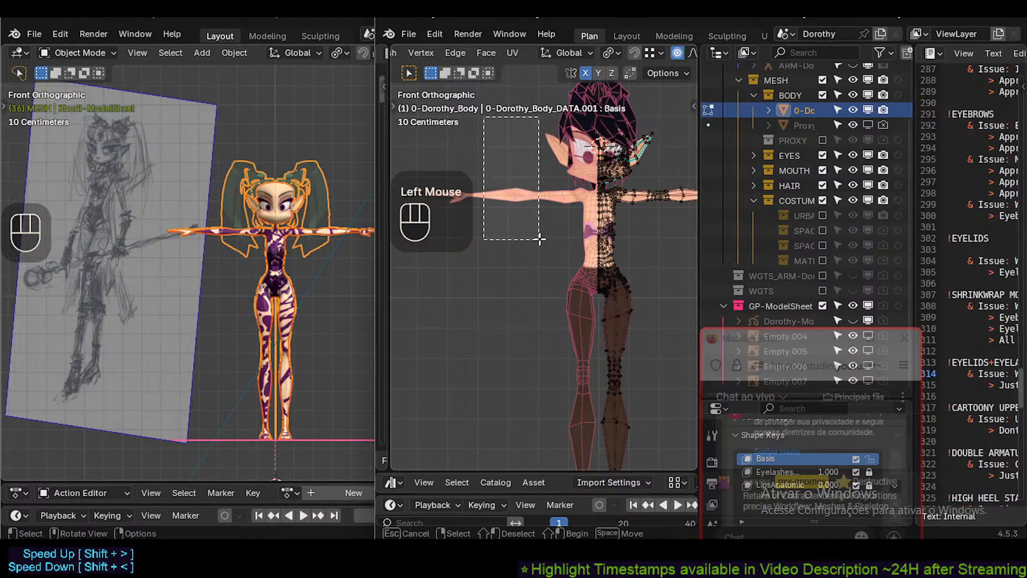
{"action": "left_click_drag", "start_coordinate": [539, 238], "coordinate": [539, 292]}
{"action": "scroll", "coordinate": [609, 302], "scroll_direction": "up", "scroll_amount": 4}
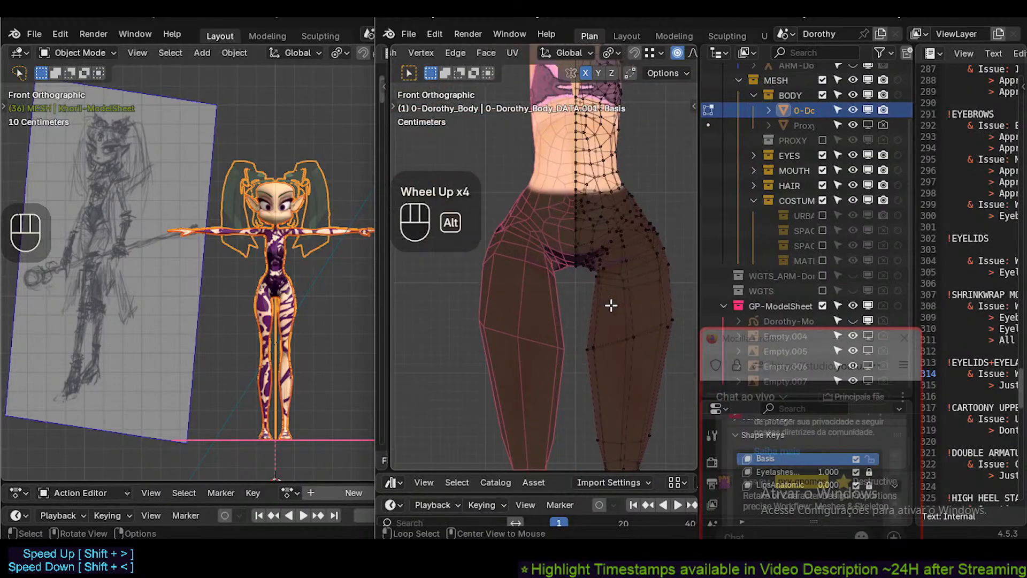
Reveal any hidden geometry of the Dorothy body mesh and return it to Object Mode.
{"action": "key", "text": "alt+h"}
{"action": "scroll", "coordinate": [612, 303], "scroll_direction": "down", "scroll_amount": 3}
{"action": "left_click", "coordinate": [646, 229]}
{"action": "key", "text": "Tab"}
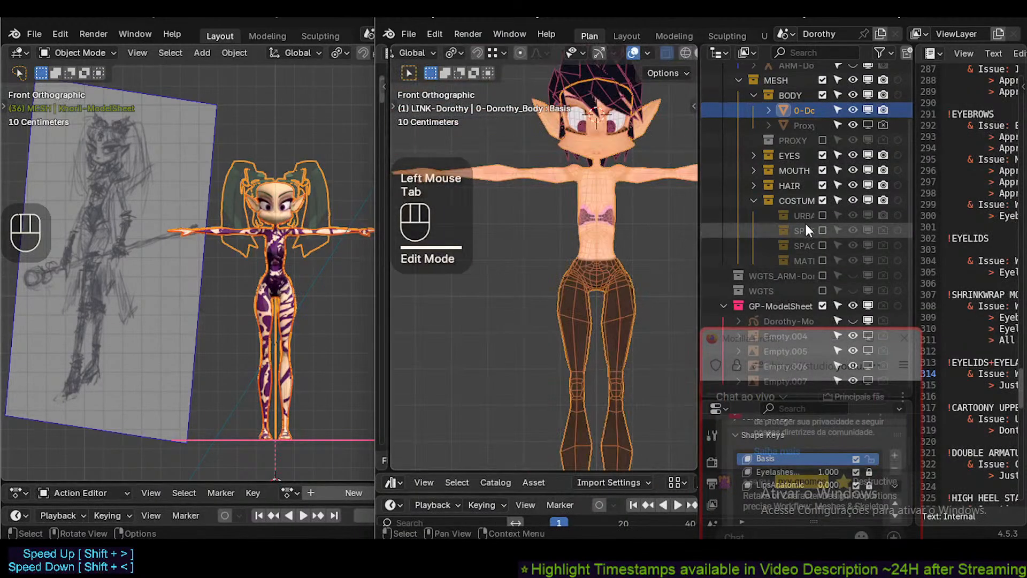
Enable the four costume collections inside Dorothy's MESH collection.
{"action": "left_click", "coordinate": [822, 215]}
{"action": "scroll", "coordinate": [818, 257], "scroll_direction": "down", "scroll_amount": 2}
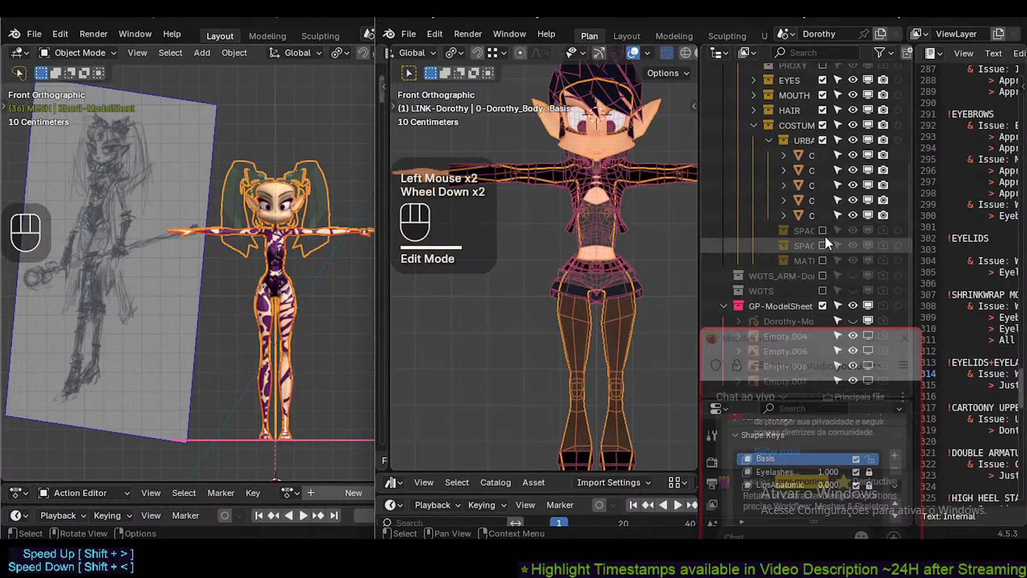
{"action": "left_click", "coordinate": [823, 238]}
{"action": "scroll", "coordinate": [808, 262], "scroll_direction": "down", "scroll_amount": 2}
{"action": "scroll", "coordinate": [820, 228], "scroll_direction": "down", "scroll_amount": 2}
{"action": "left_click", "coordinate": [823, 249]}
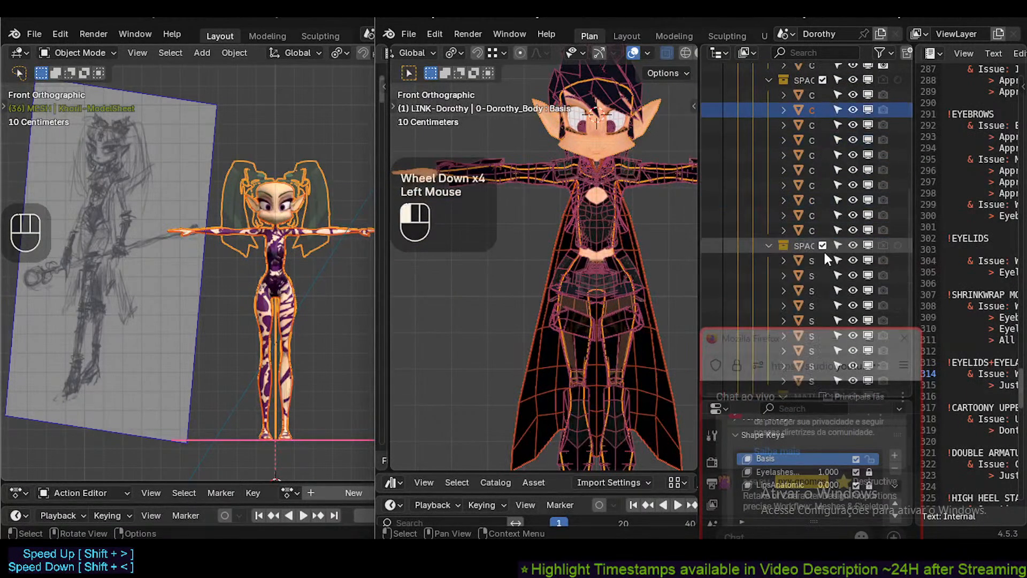
{"action": "scroll", "coordinate": [823, 267], "scroll_direction": "down", "scroll_amount": 3}
{"action": "left_click", "coordinate": [822, 260]}
{"action": "scroll", "coordinate": [829, 286], "scroll_direction": "down", "scroll_amount": 2}
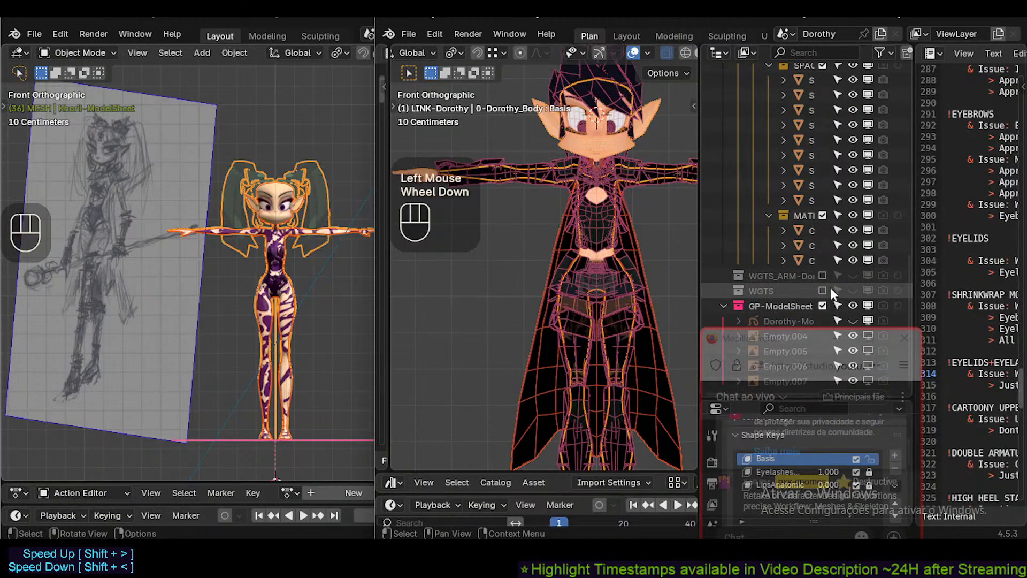
{"action": "scroll", "coordinate": [594, 214], "scroll_direction": "down", "scroll_amount": 1}
Put all visible body and costume meshes into Edit Mode together, in vertex select mode with nothing selected.
{"action": "key", "text": "a"}
{"action": "scroll", "coordinate": [609, 244], "scroll_direction": "up", "scroll_amount": 2}
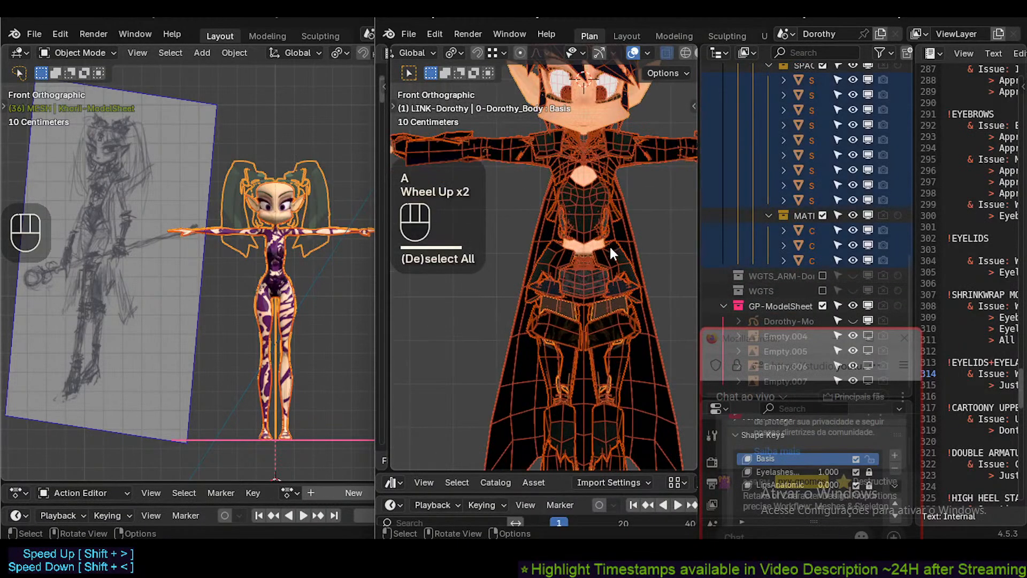
{"action": "key", "text": "Tab"}
{"action": "scroll", "coordinate": [608, 257], "scroll_direction": "up", "scroll_amount": 3}
{"action": "key", "text": "a"}
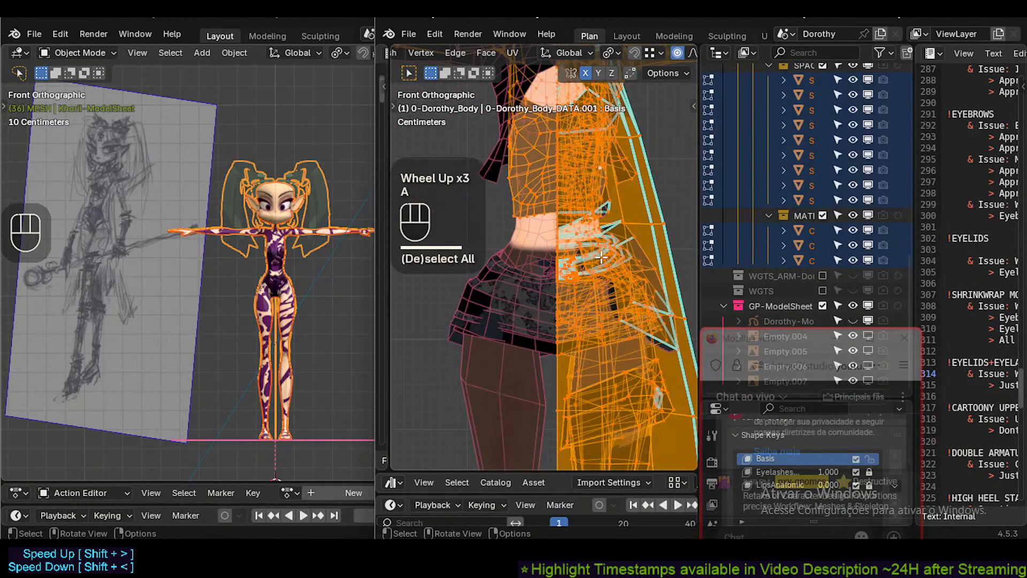
{"action": "scroll", "coordinate": [593, 259], "scroll_direction": "down", "scroll_amount": 2}
{"action": "middle_click_drag", "start_coordinate": [556, 259], "coordinate": [576, 261], "text": "shift"}
{"action": "scroll", "coordinate": [576, 262], "scroll_direction": "up", "scroll_amount": 2}
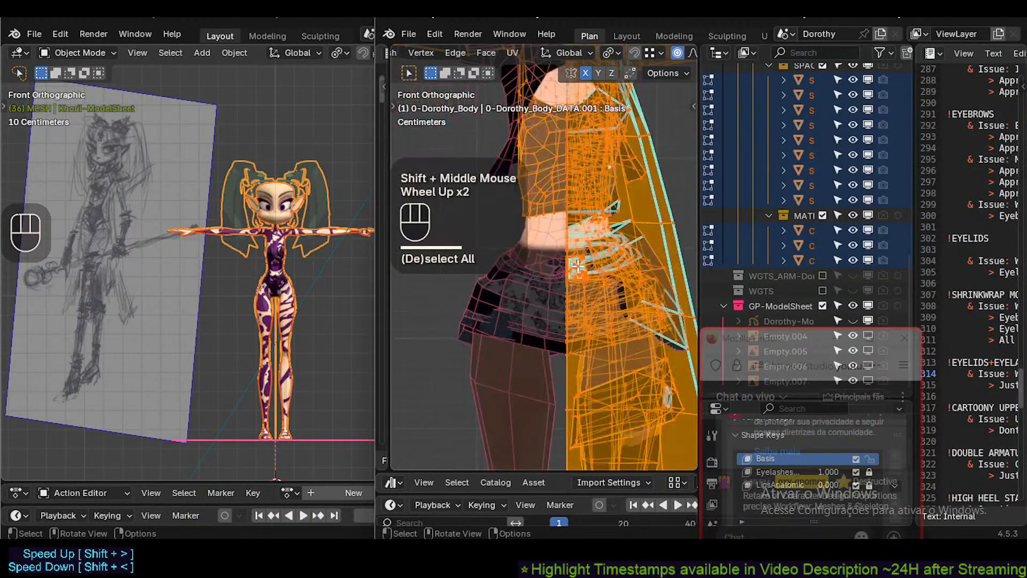
{"action": "scroll", "coordinate": [578, 270], "scroll_direction": "down", "scroll_amount": 3}
{"action": "key", "text": "1"}
{"action": "key", "text": "alt+a"}
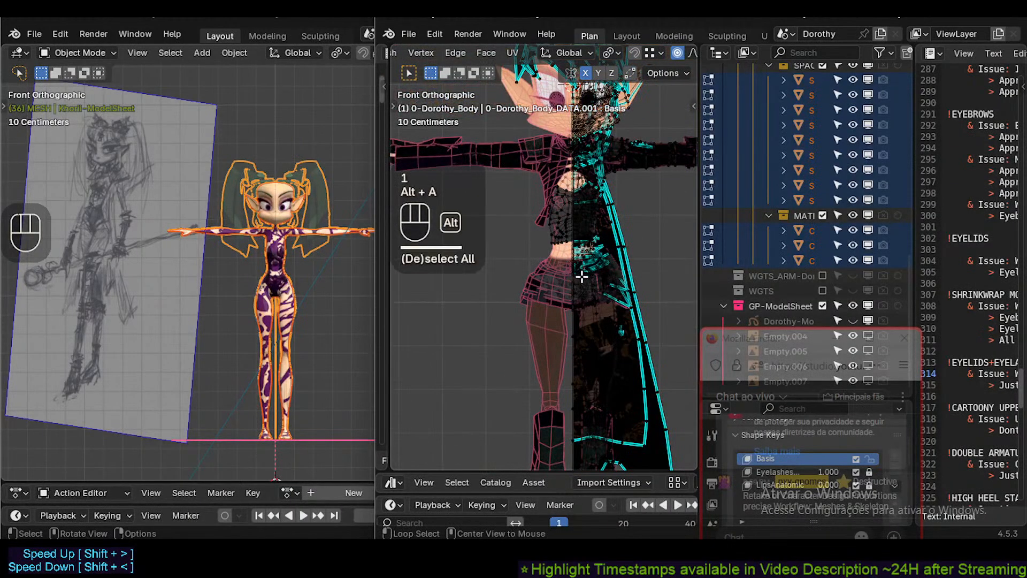
Box-select the hip and skirt vertices of the body and costumes, from below the waist to the skirt hem.
{"action": "scroll", "coordinate": [582, 276], "scroll_direction": "up", "scroll_amount": 3}
{"action": "middle_click_drag", "start_coordinate": [562, 262], "coordinate": [524, 387], "text": "shift"}
{"action": "scroll", "coordinate": [529, 281], "scroll_direction": "down", "scroll_amount": 5}
{"action": "scroll", "coordinate": [527, 313], "scroll_direction": "up", "scroll_amount": 4}
{"action": "scroll", "coordinate": [527, 317], "scroll_direction": "down", "scroll_amount": 2}
{"action": "scroll", "coordinate": [515, 262], "scroll_direction": "up", "scroll_amount": 2}
{"action": "middle_click_drag", "start_coordinate": [515, 262], "coordinate": [495, 277], "text": "shift"}
{"action": "scroll", "coordinate": [525, 289], "scroll_direction": "up", "scroll_amount": 3}
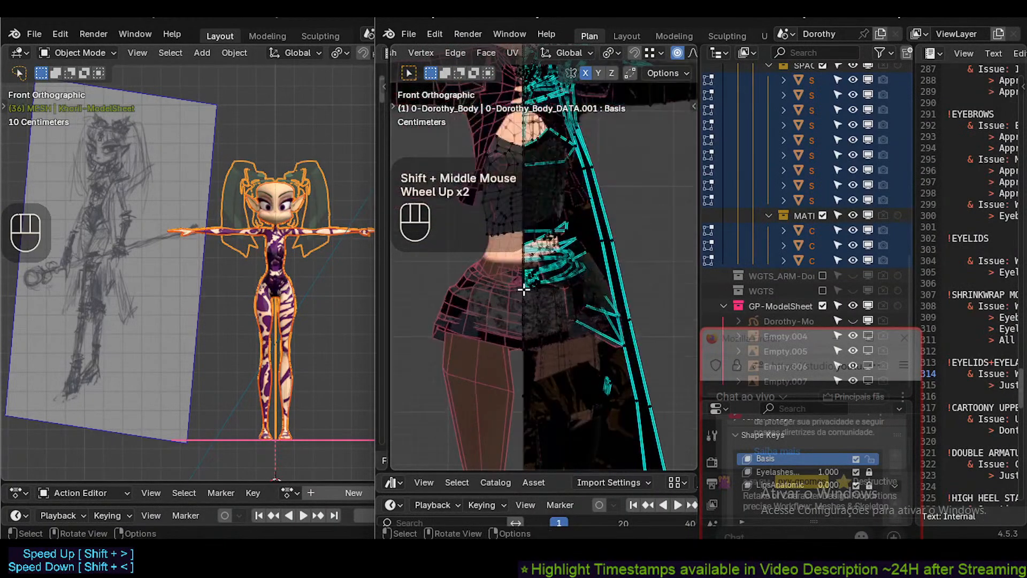
{"action": "scroll", "coordinate": [515, 240], "scroll_direction": "up", "scroll_amount": 1}
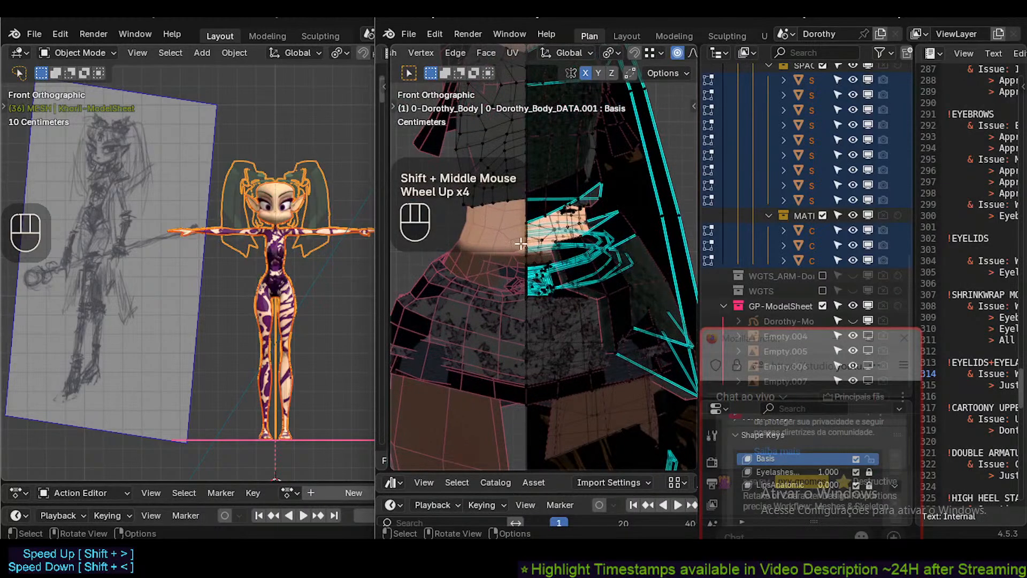
{"action": "middle_click_drag", "start_coordinate": [559, 254], "coordinate": [542, 268], "text": "shift"}
{"action": "key", "text": "b"}
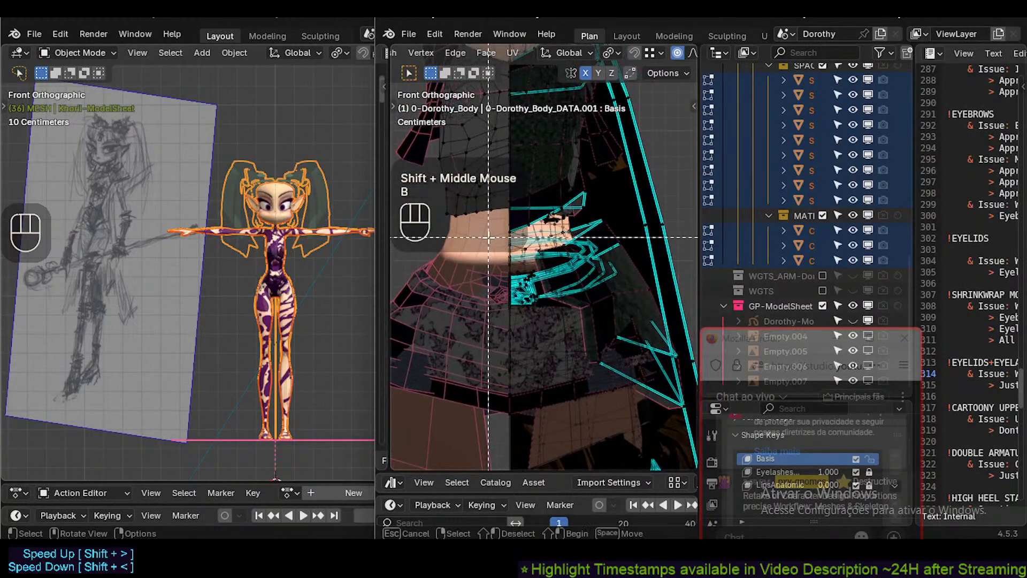
{"action": "left_click_drag", "start_coordinate": [578, 313], "coordinate": [680, 422]}
{"action": "left_click_drag", "start_coordinate": [683, 417], "coordinate": [689, 411]}
{"action": "scroll", "coordinate": [567, 324], "scroll_direction": "down", "scroll_amount": 2}
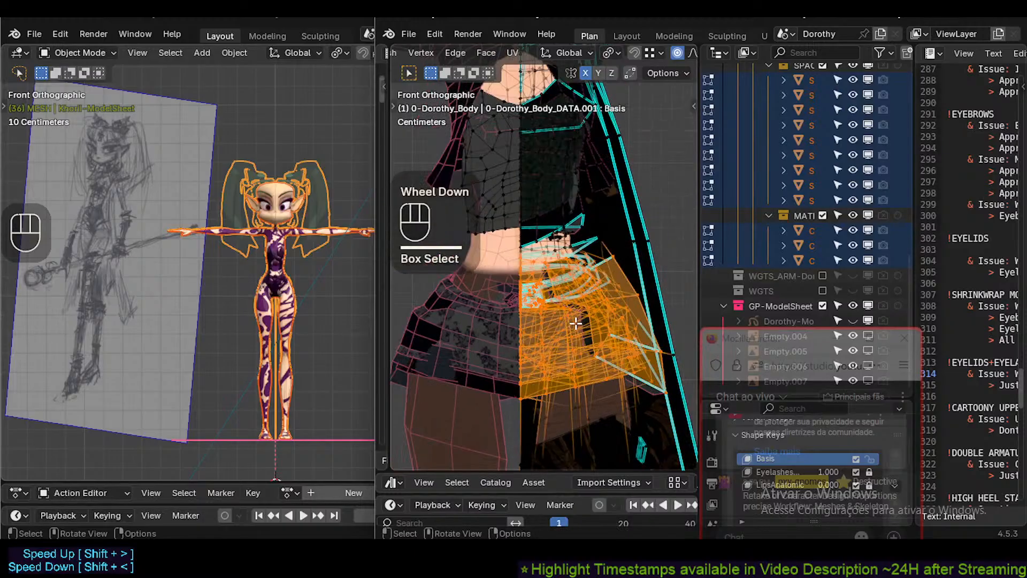
{"action": "scroll", "coordinate": [567, 324], "scroll_direction": "up", "scroll_amount": 1}
{"action": "middle_click_drag", "start_coordinate": [559, 333], "coordinate": [546, 278], "text": "shift"}
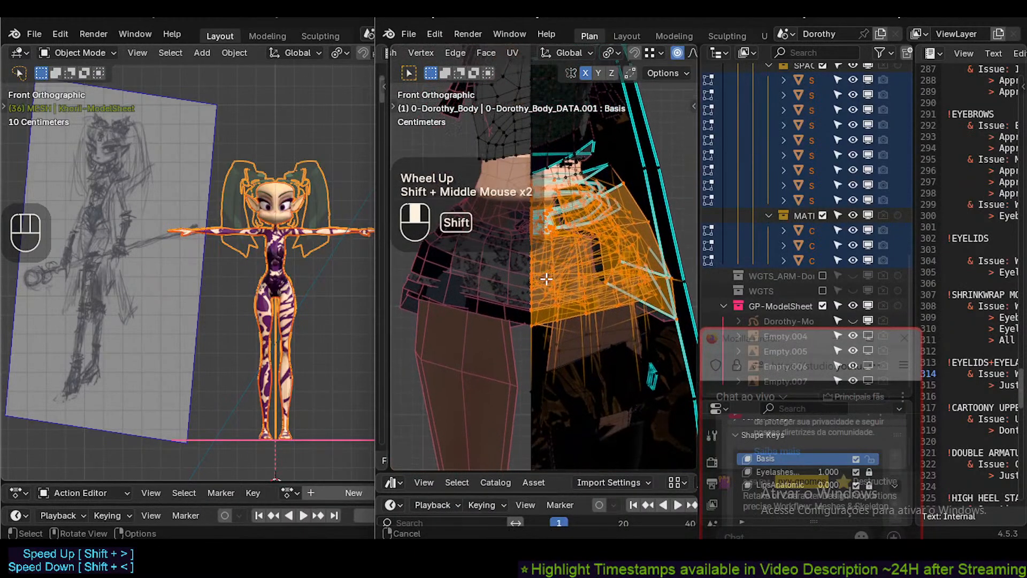
{"action": "key", "text": "z"}
{"action": "key", "text": "Escape"}
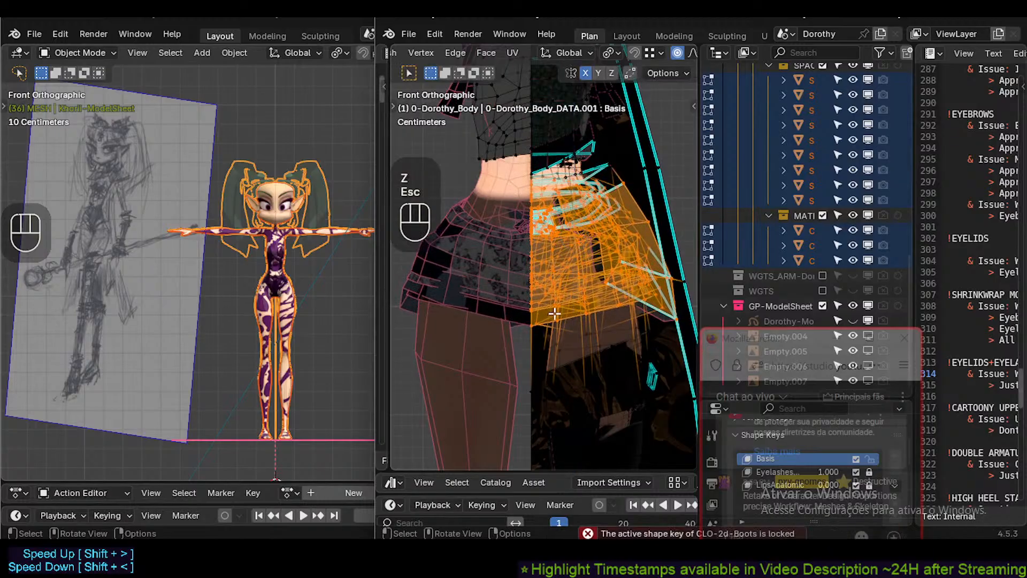
{"action": "key", "text": "o"}
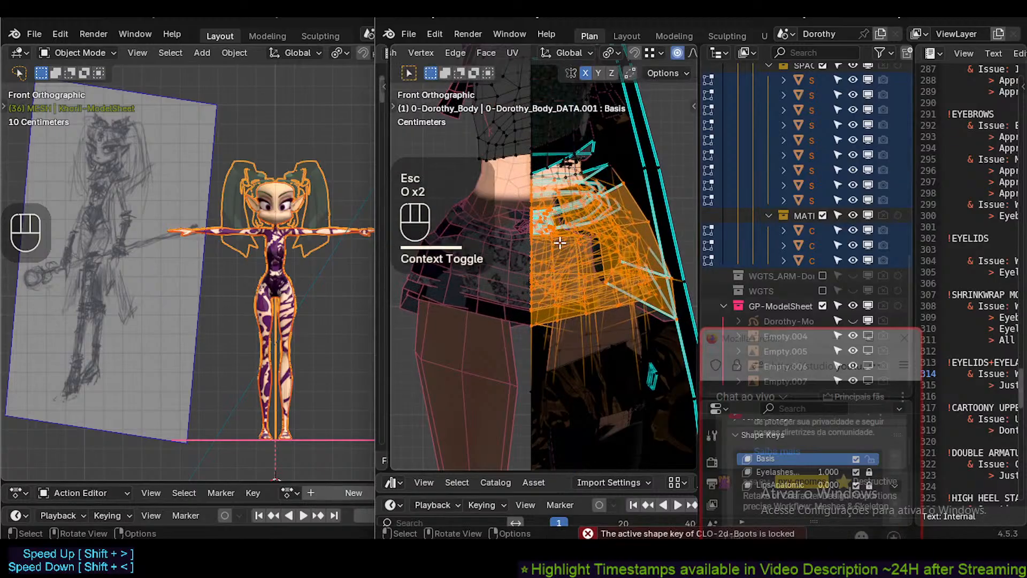
{"action": "key", "text": "s"}
{"action": "key", "text": "z"}
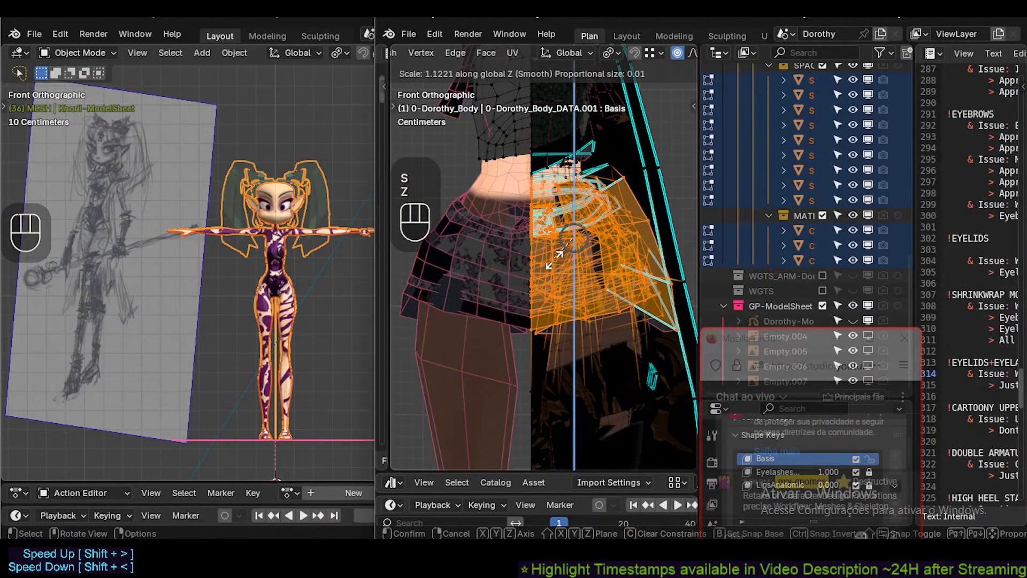
{"action": "key", "text": "Escape"}
Move the selected hip and skirt vertices slightly down along Z, and stretch them to about 1.035 along Z.
{"action": "key", "text": "g"}
{"action": "key", "text": "z"}
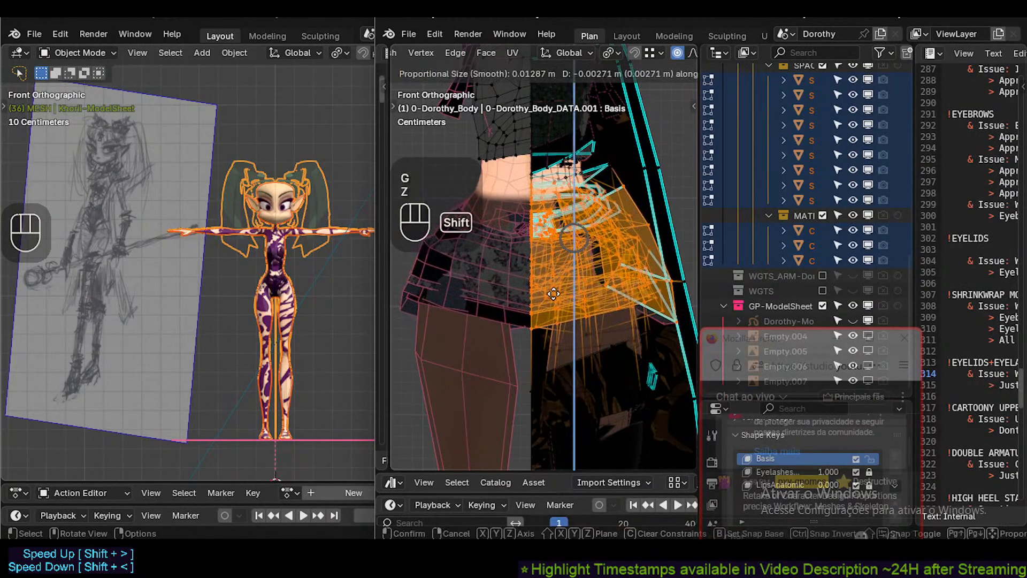
{"action": "left_click", "coordinate": [548, 344], "text": "shift"}
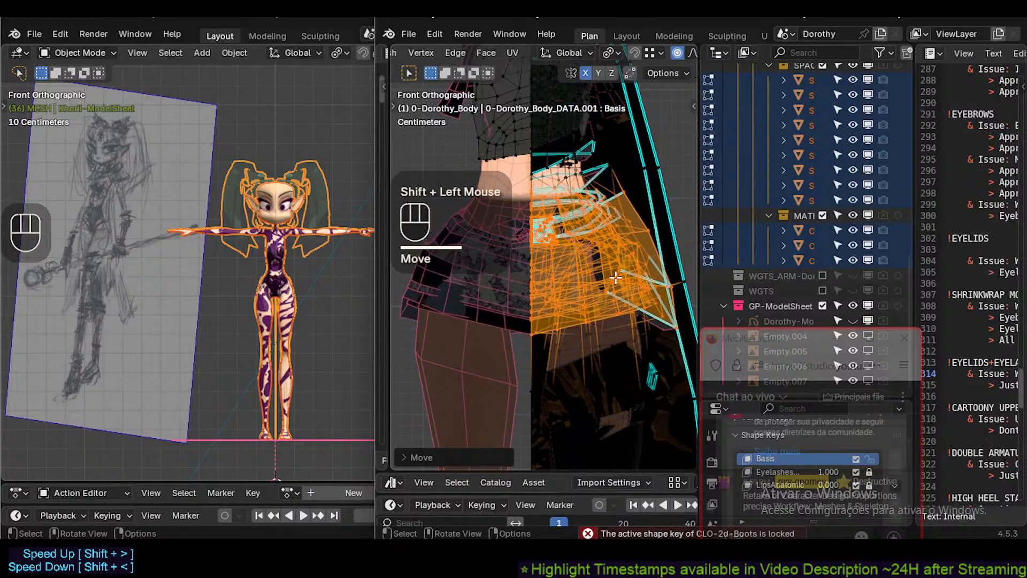
{"action": "key", "text": "s"}
{"action": "key", "text": "z"}
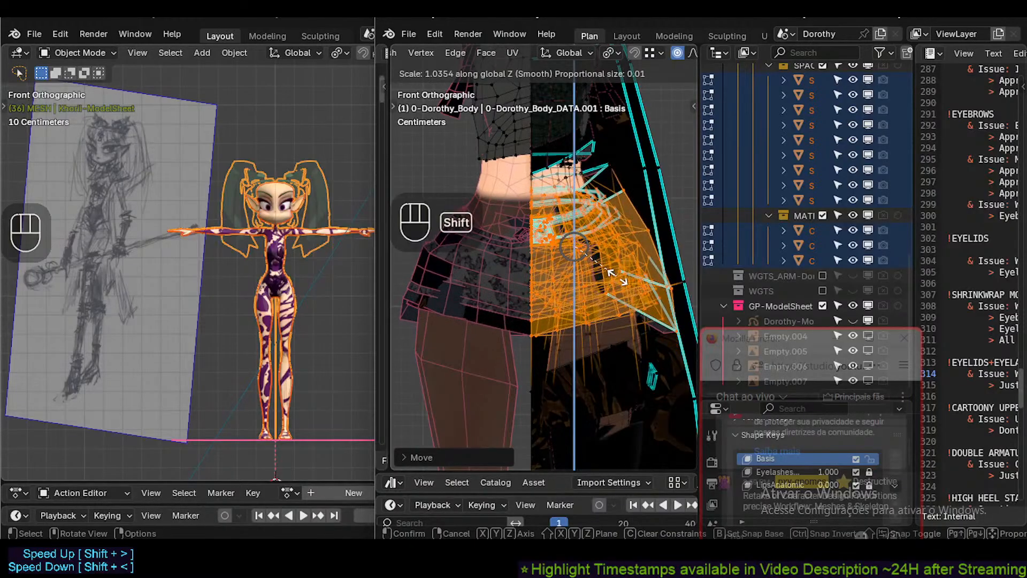
{"action": "left_click", "coordinate": [633, 272], "text": "shift"}
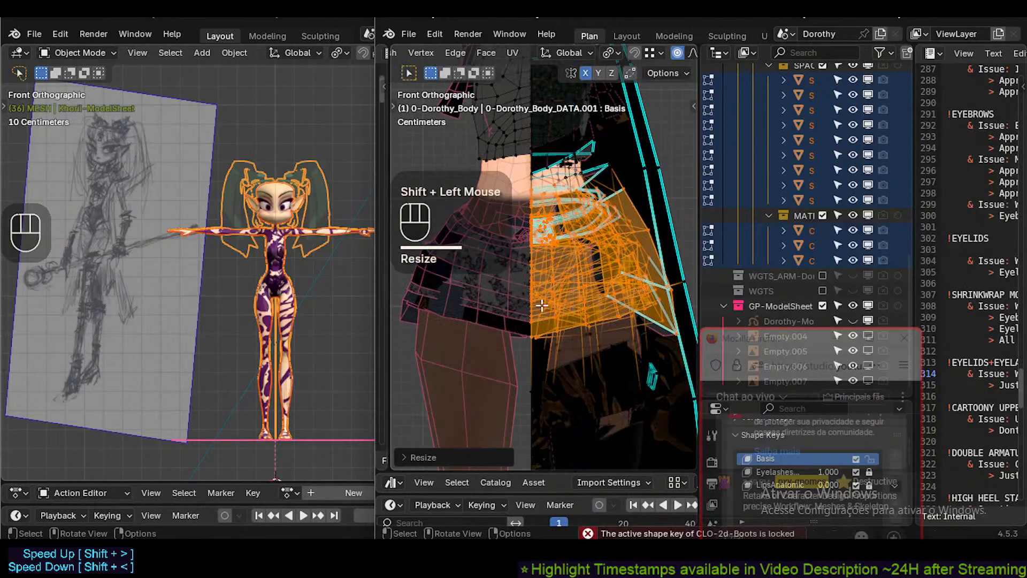
Lower the stretched hip and skirt vertices slightly further along the Z axis.
{"action": "scroll", "coordinate": [588, 278], "scroll_direction": "up", "scroll_amount": 3, "text": "shift"}
{"action": "scroll", "coordinate": [522, 292], "scroll_direction": "up", "scroll_amount": 3}
{"action": "scroll", "coordinate": [522, 292], "scroll_direction": "down", "scroll_amount": 3}
{"action": "key", "text": "g"}
{"action": "key", "text": "z"}
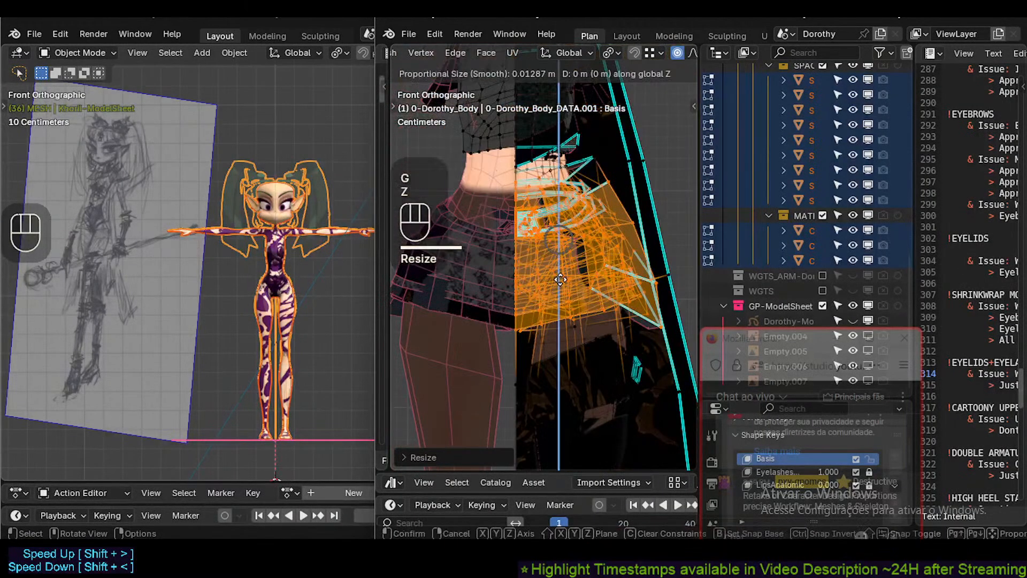
{"action": "left_click", "coordinate": [559, 335], "text": "shift"}
Hide the selected hip and skirt geometry of the body and costumes.
{"action": "middle_click_drag", "start_coordinate": [559, 334], "coordinate": [587, 310], "text": "shift"}
{"action": "scroll", "coordinate": [572, 315], "scroll_direction": "up", "scroll_amount": 2}
{"action": "scroll", "coordinate": [586, 315], "scroll_direction": "up", "scroll_amount": 5}
{"action": "scroll", "coordinate": [586, 314], "scroll_direction": "up", "scroll_amount": 2}
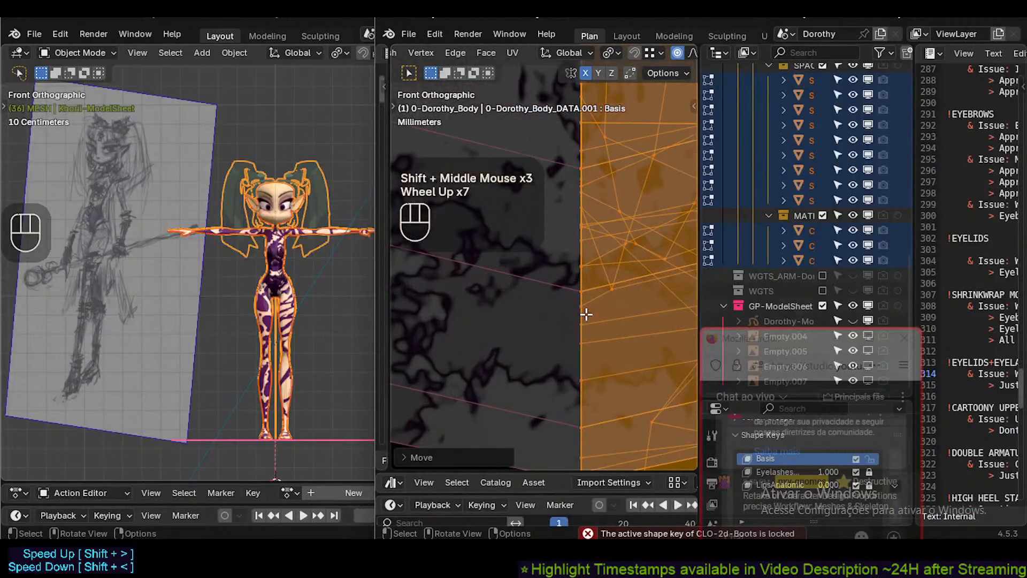
{"action": "scroll", "coordinate": [587, 311], "scroll_direction": "up", "scroll_amount": 1, "text": "shift"}
{"action": "scroll", "coordinate": [588, 309], "scroll_direction": "down", "scroll_amount": 2, "text": "shift"}
{"action": "scroll", "coordinate": [590, 305], "scroll_direction": "down", "scroll_amount": 5}
{"action": "key", "text": "h"}
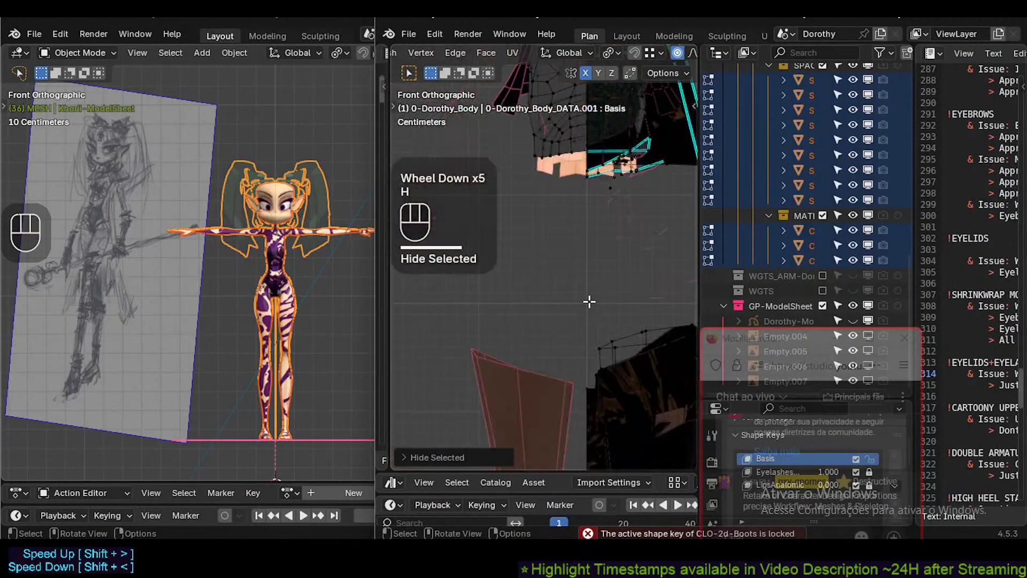
Undo the hiding of the hip and skirt geometry and lower it about 0.003 m along the Z axis.
{"action": "key", "text": "ctrl+z"}
{"action": "scroll", "coordinate": [589, 306], "scroll_direction": "up", "scroll_amount": 3}
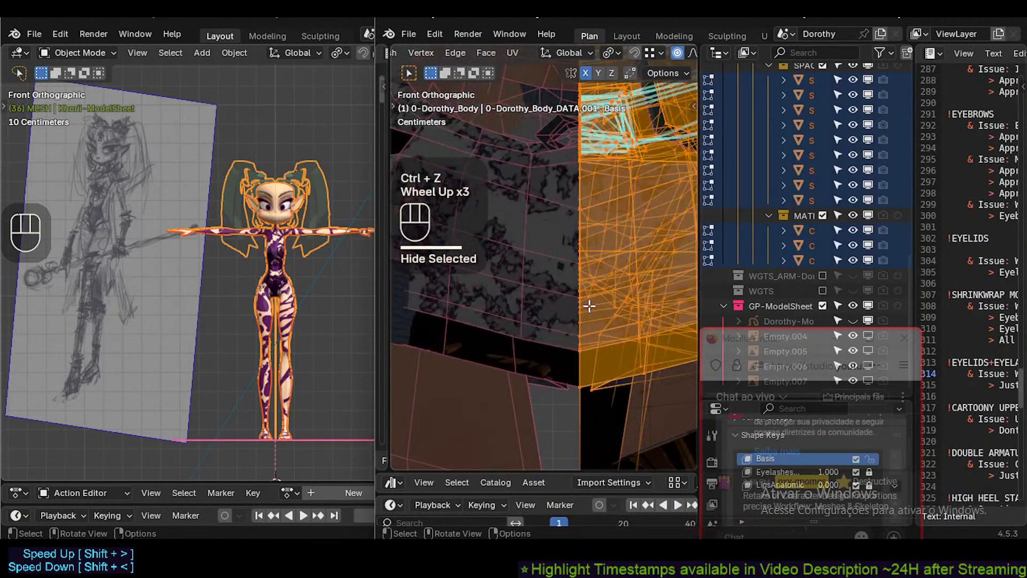
{"action": "key", "text": "g"}
{"action": "key", "text": "z"}
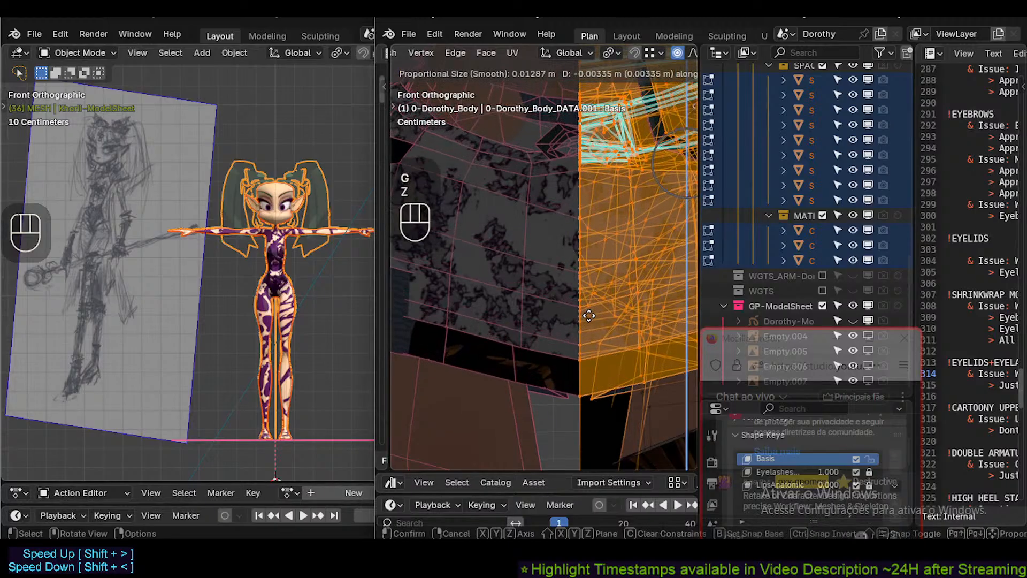
{"action": "left_click", "coordinate": [589, 316]}
Hide the selected hip and skirt geometry temporarily and reveal it again.
{"action": "key", "text": "h"}
{"action": "scroll", "coordinate": [589, 317], "scroll_direction": "up", "scroll_amount": 1}
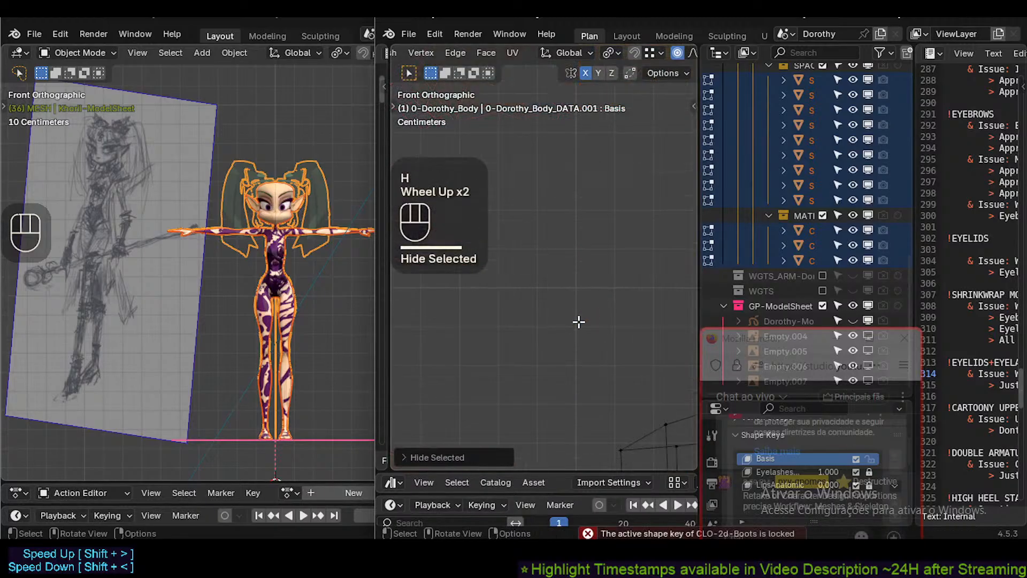
{"action": "scroll", "coordinate": [578, 321], "scroll_direction": "down", "scroll_amount": 4}
{"action": "key", "text": "alt+h"}
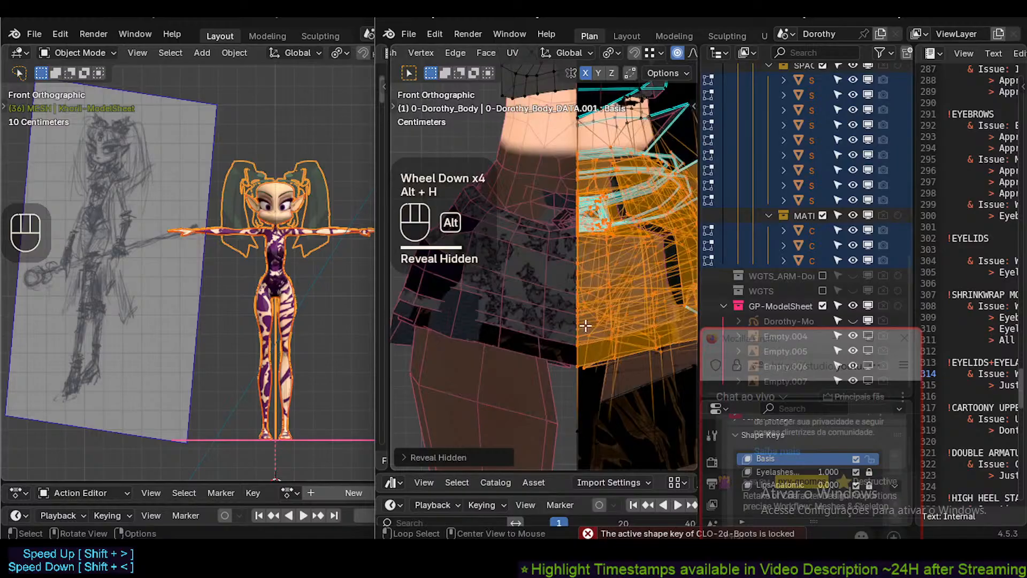
{"action": "key", "text": "ctrl+z"}
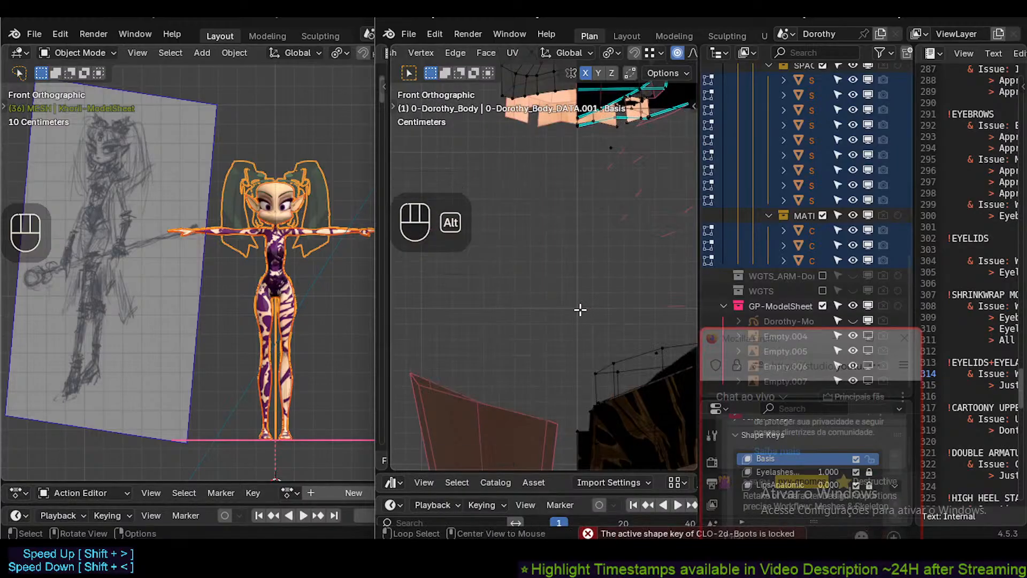
{"action": "key", "text": "alt+h"}
Nudge the revealed hip and skirt vertices slightly further down along Z and check the overall silhouette.
{"action": "key", "text": "g"}
{"action": "key", "text": "z"}
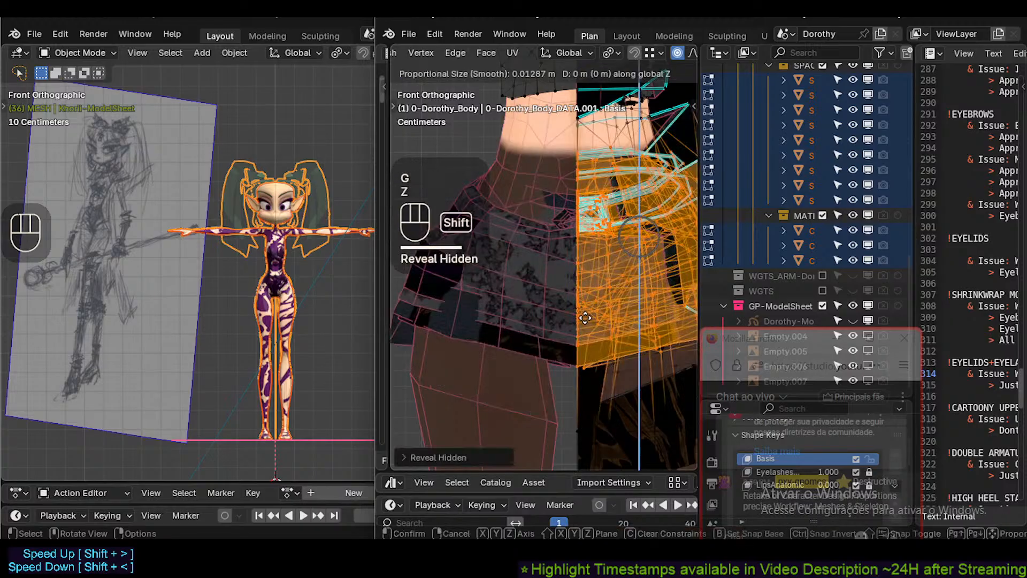
{"action": "left_click", "coordinate": [574, 359], "text": "shift"}
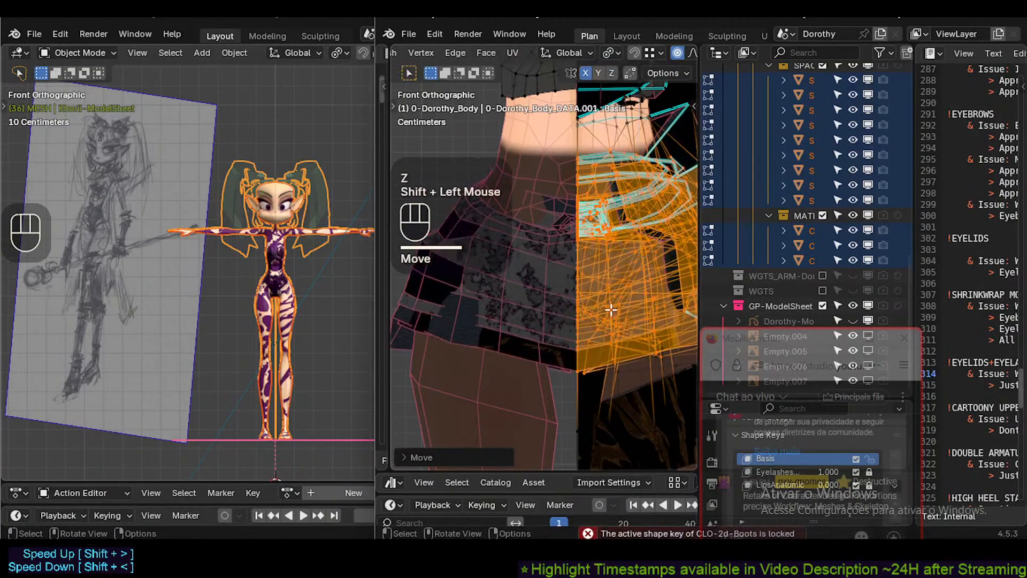
{"action": "middle_click_drag", "start_coordinate": [611, 309], "coordinate": [588, 304], "text": "shift"}
{"action": "scroll", "coordinate": [586, 304], "scroll_direction": "down", "scroll_amount": 2}
{"action": "scroll", "coordinate": [584, 304], "scroll_direction": "up", "scroll_amount": 4}
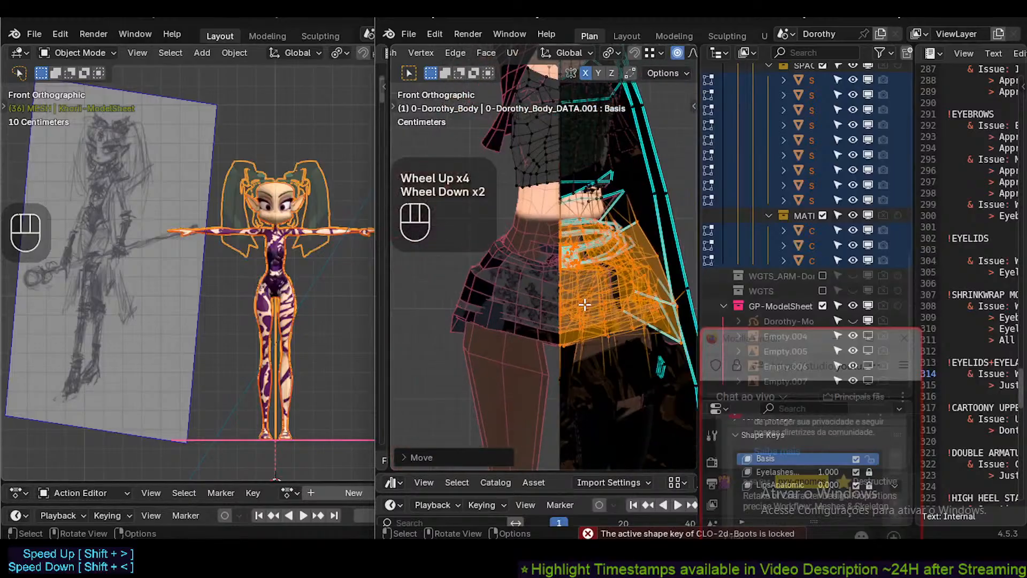
{"action": "scroll", "coordinate": [585, 304], "scroll_direction": "down", "scroll_amount": 2}
{"action": "scroll", "coordinate": [566, 303], "scroll_direction": "up", "scroll_amount": 4}
{"action": "scroll", "coordinate": [557, 301], "scroll_direction": "down", "scroll_amount": 3}
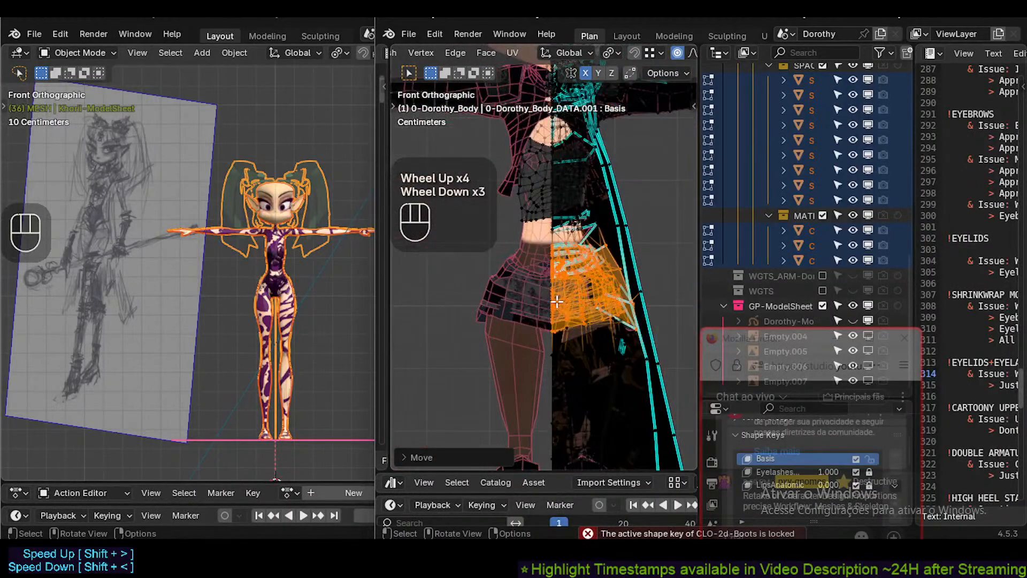
{"action": "scroll", "coordinate": [579, 301], "scroll_direction": "down", "scroll_amount": 2}
Return to Object Mode and deselect all the body and costume meshes.
{"action": "key", "text": "Tab"}
{"action": "scroll", "coordinate": [582, 281], "scroll_direction": "down", "scroll_amount": 2}
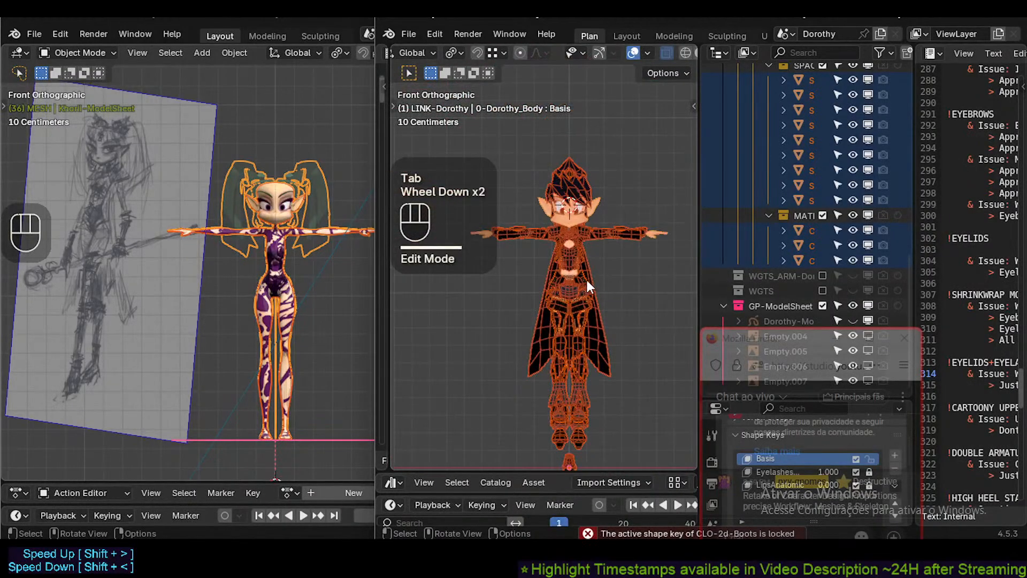
{"action": "left_click", "coordinate": [576, 269]}
{"action": "scroll", "coordinate": [583, 287], "scroll_direction": "up", "scroll_amount": 2}
{"action": "scroll", "coordinate": [583, 287], "scroll_direction": "up", "scroll_amount": 1}
{"action": "scroll", "coordinate": [586, 315], "scroll_direction": "down", "scroll_amount": 2}
{"action": "scroll", "coordinate": [587, 316], "scroll_direction": "up", "scroll_amount": 2}
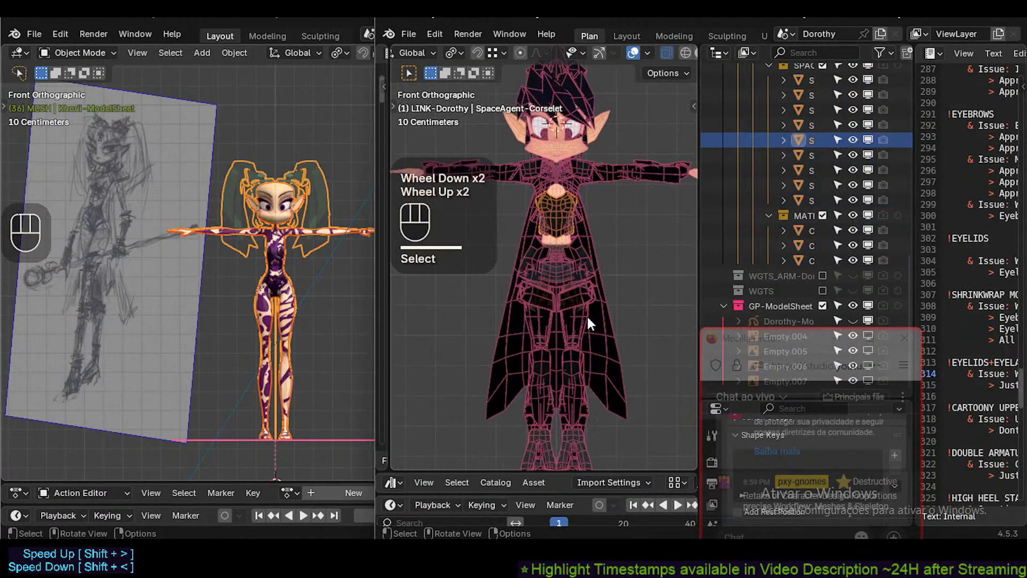
{"action": "left_click", "coordinate": [619, 242]}
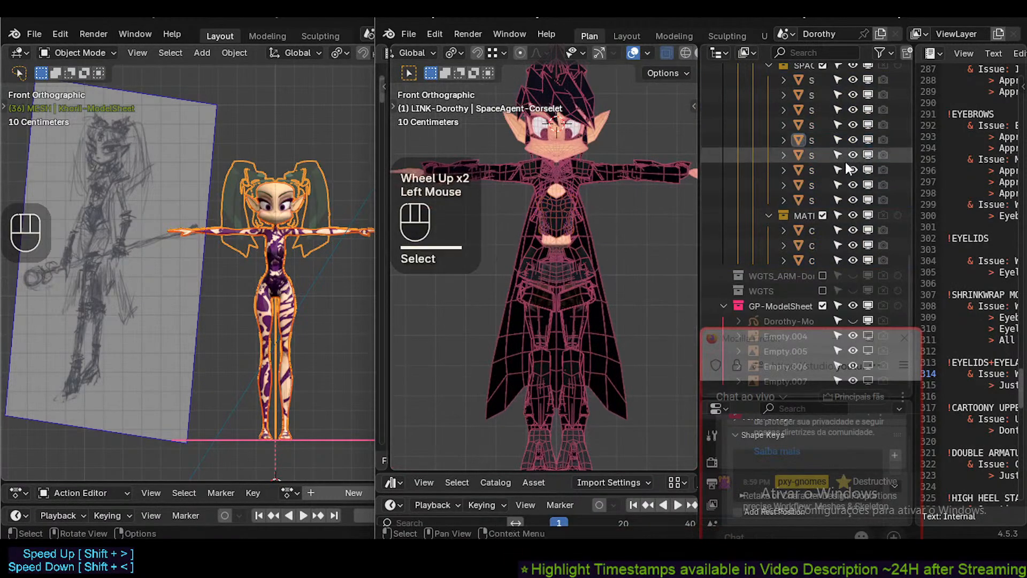
Exclude all four costume collections from the view layer so only the bare body is shown.
{"action": "left_click", "coordinate": [825, 214]}
{"action": "scroll", "coordinate": [823, 214], "scroll_direction": "up", "scroll_amount": 1}
{"action": "scroll", "coordinate": [818, 203], "scroll_direction": "up", "scroll_amount": 1}
{"action": "left_click", "coordinate": [817, 197]}
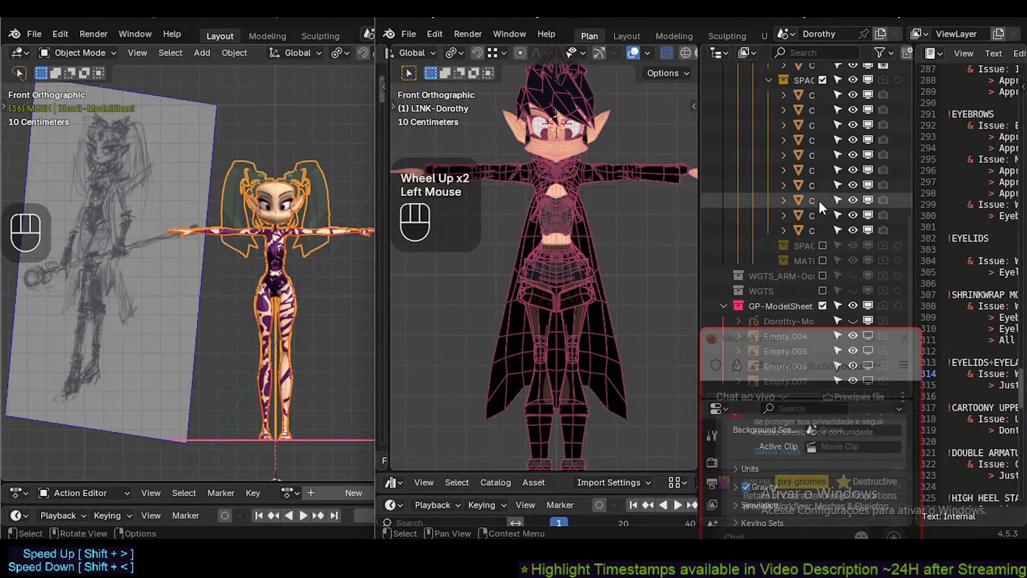
{"action": "scroll", "coordinate": [818, 197], "scroll_direction": "up", "scroll_amount": 2}
{"action": "left_click", "coordinate": [822, 141]}
{"action": "left_click", "coordinate": [822, 140]}
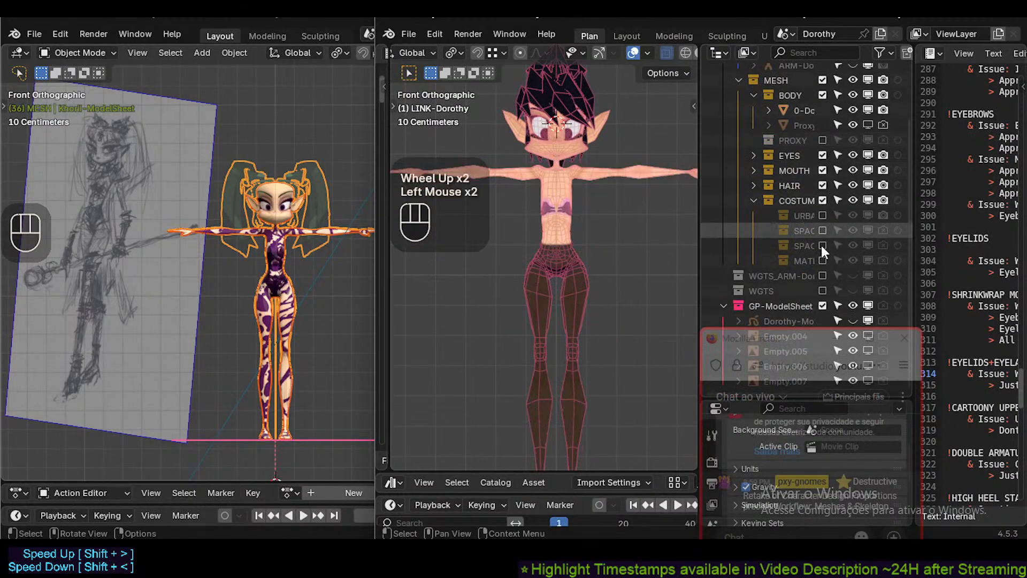
Open the 0-Dorothy_Body mesh in Edit Mode and clear its vertex selection.
{"action": "left_click", "coordinate": [583, 255]}
{"action": "scroll", "coordinate": [543, 259], "scroll_direction": "up", "scroll_amount": 3}
{"action": "key", "text": "Tab"}
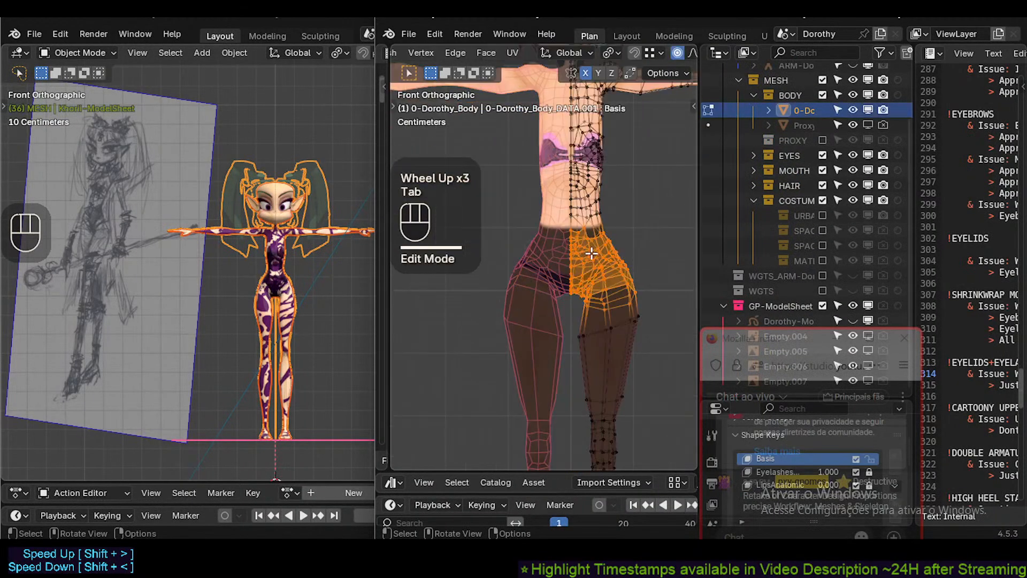
{"action": "middle_click_drag", "start_coordinate": [544, 259], "coordinate": [593, 270], "text": "shift"}
{"action": "scroll", "coordinate": [598, 275], "scroll_direction": "up", "scroll_amount": 2}
{"action": "key", "text": "alt+a"}
{"action": "key", "text": "c"}
{"action": "left_click_drag", "start_coordinate": [610, 278], "coordinate": [607, 257]}
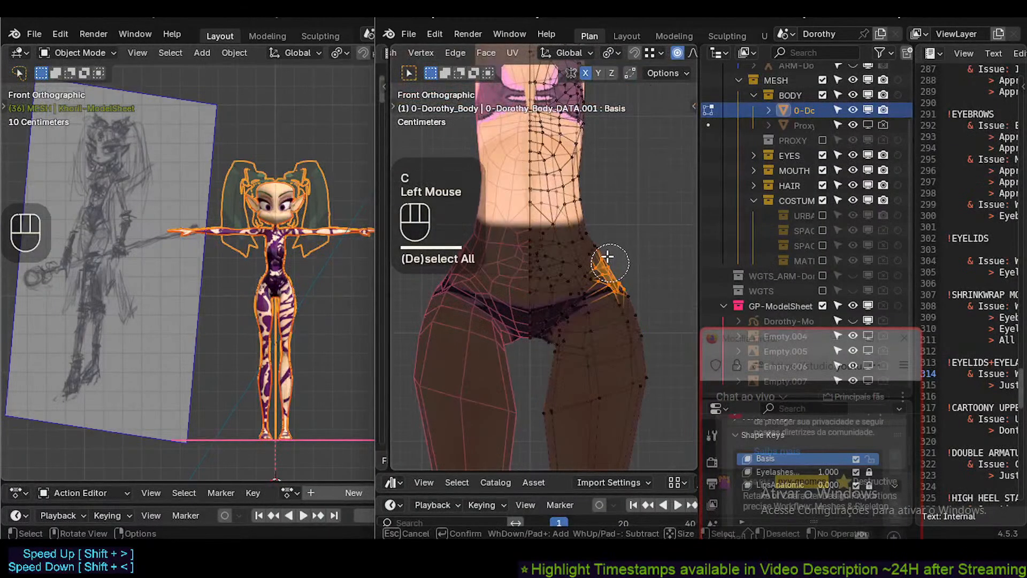
{"action": "right_click", "coordinate": [598, 236]}
{"action": "key", "text": "alt+a"}
Circle-select the outer waist vertices and move them slightly outward with proportional editing at a size of about 0.054 m.
{"action": "key", "text": "c"}
{"action": "left_click", "coordinate": [585, 234]}
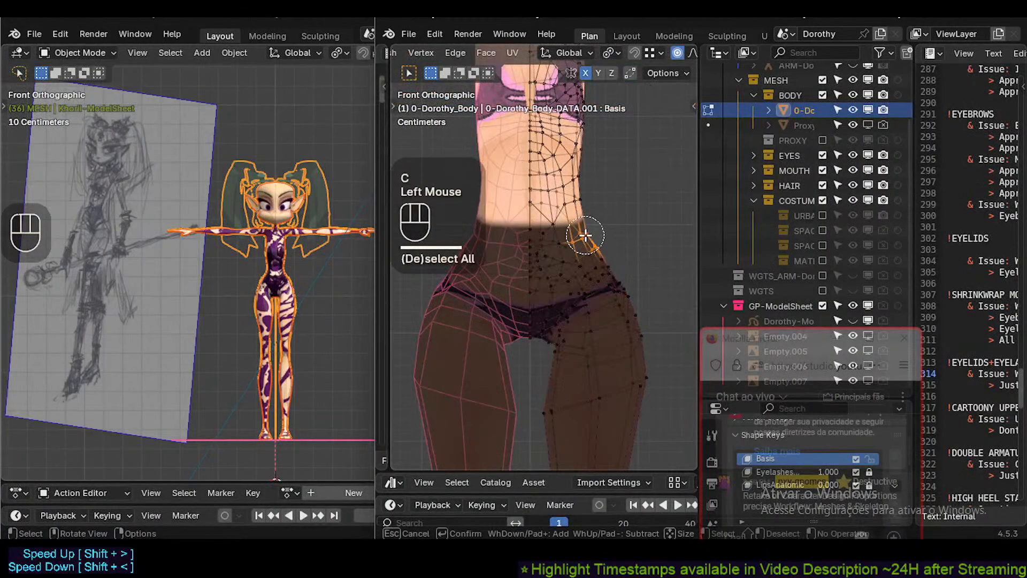
{"action": "right_click", "coordinate": [585, 234]}
{"action": "key", "text": "g"}
{"action": "scroll", "coordinate": [589, 218], "scroll_direction": "down", "scroll_amount": 3}
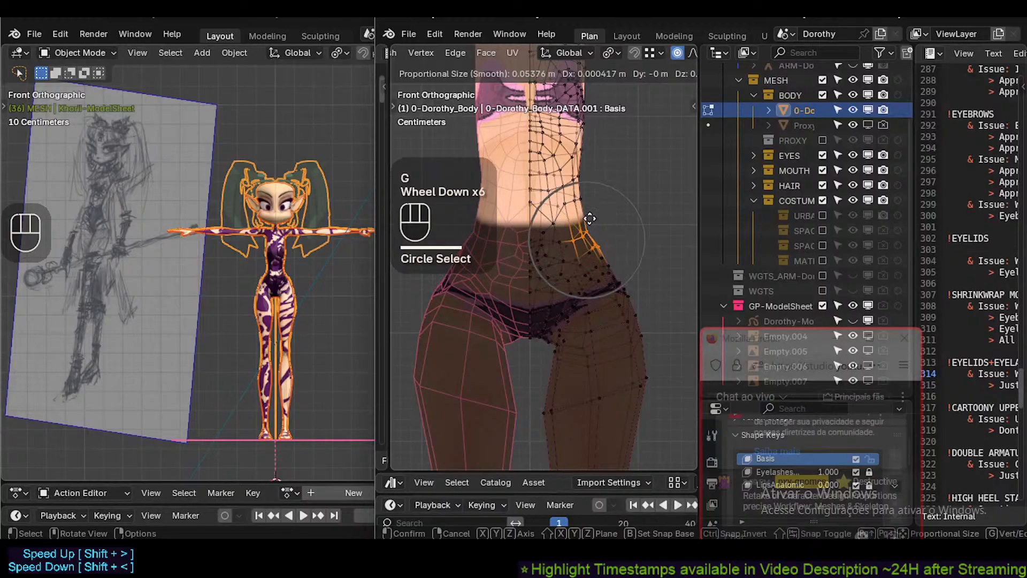
{"action": "left_click", "coordinate": [594, 221], "text": "shift"}
{"action": "key", "text": "g"}
{"action": "left_click", "coordinate": [601, 223], "text": "shift"}
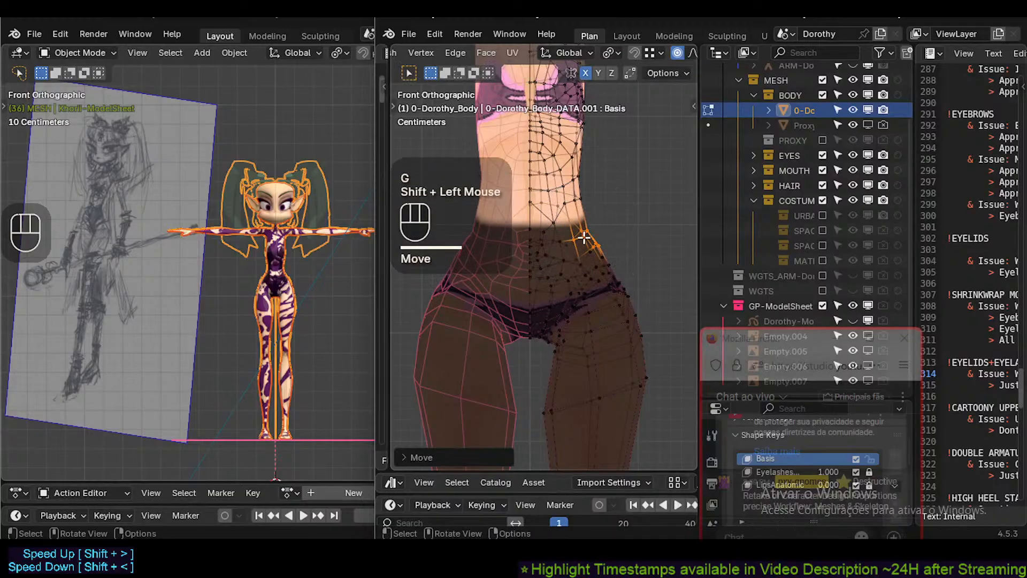
Nudge the neighbouring vertex just inside the waist outline slightly up and outward with proportional editing.
{"action": "left_click", "coordinate": [575, 237]}
{"action": "key", "text": "g"}
{"action": "left_click", "coordinate": [582, 226], "text": "shift"}
{"action": "left_click", "coordinate": [565, 228]}
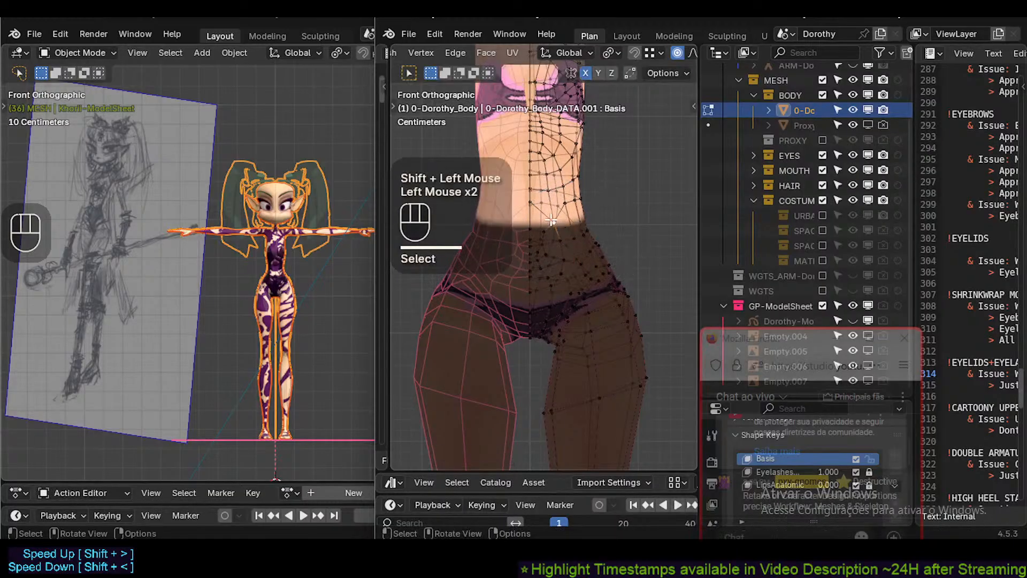
{"action": "key", "text": "g"}
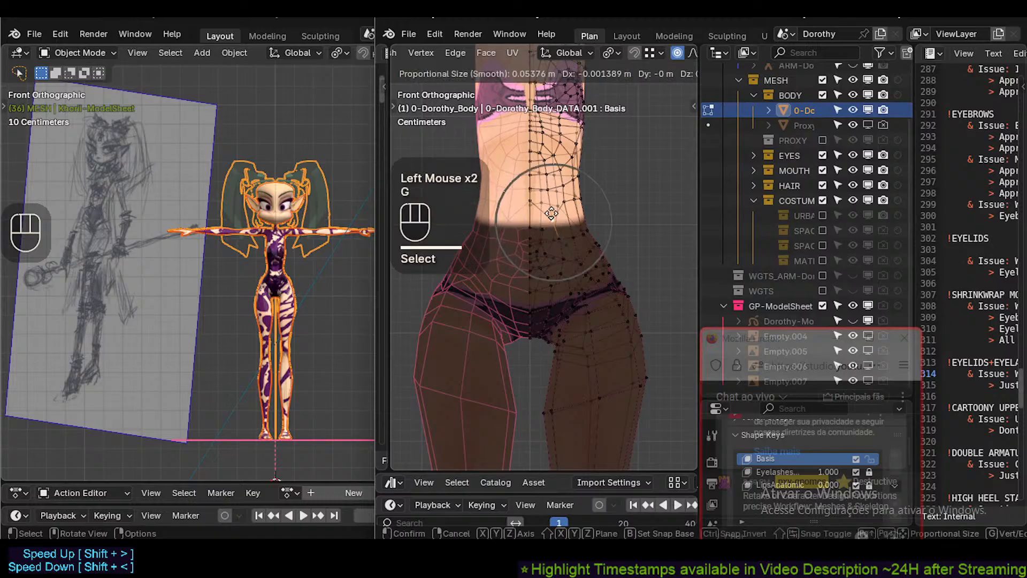
{"action": "key", "text": "Escape"}
Slide the front centre-line vertex at the dark tights' upper border and its outer neighbour upward along their edges.
{"action": "scroll", "coordinate": [551, 215], "scroll_direction": "up", "scroll_amount": 3}
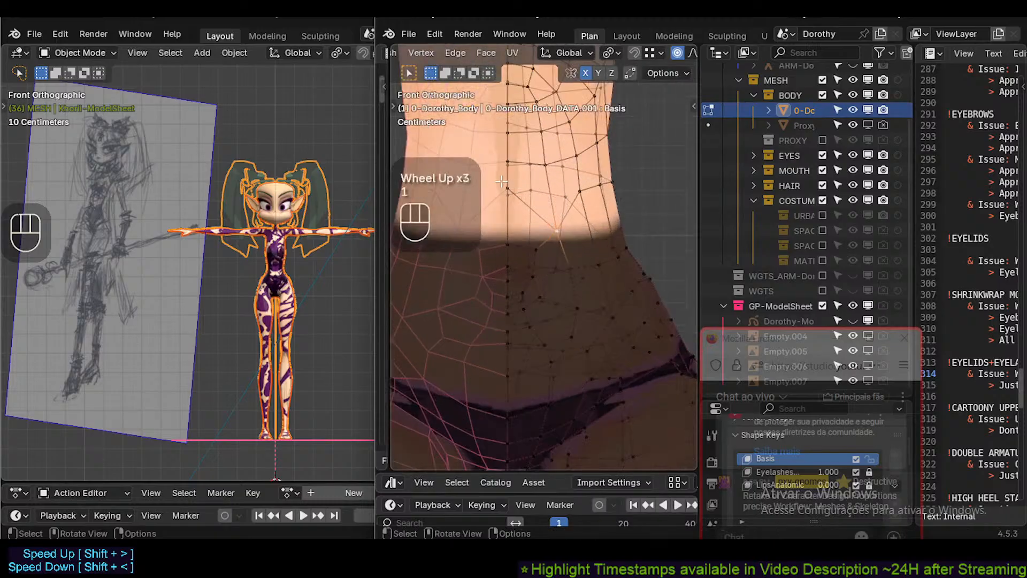
{"action": "key", "text": "alt+z"}
{"action": "key", "text": "g"}
{"action": "key", "text": "g"}
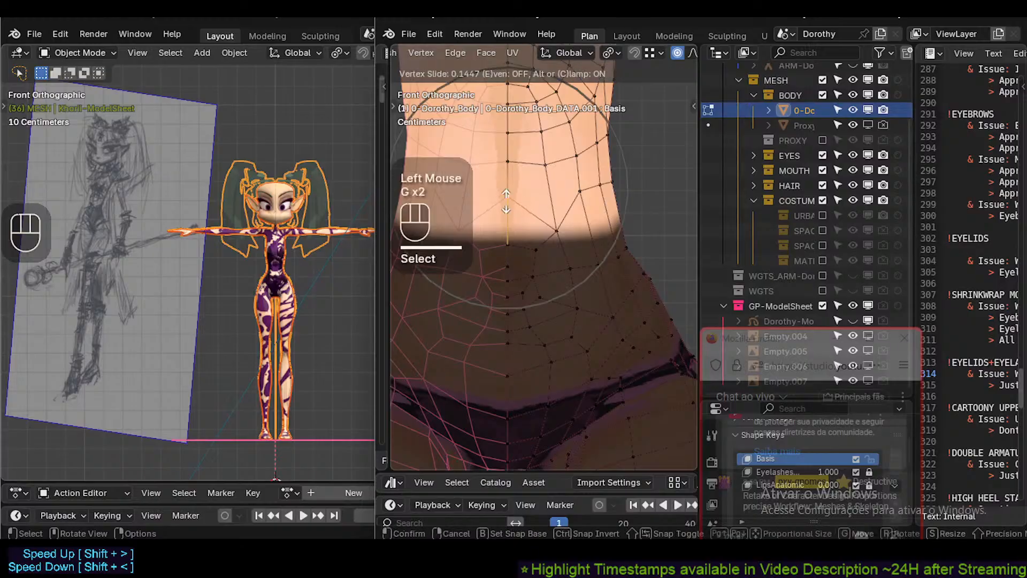
{"action": "left_click", "coordinate": [508, 215]}
{"action": "left_click", "coordinate": [554, 227]}
{"action": "key", "text": "g"}
{"action": "key", "text": "g"}
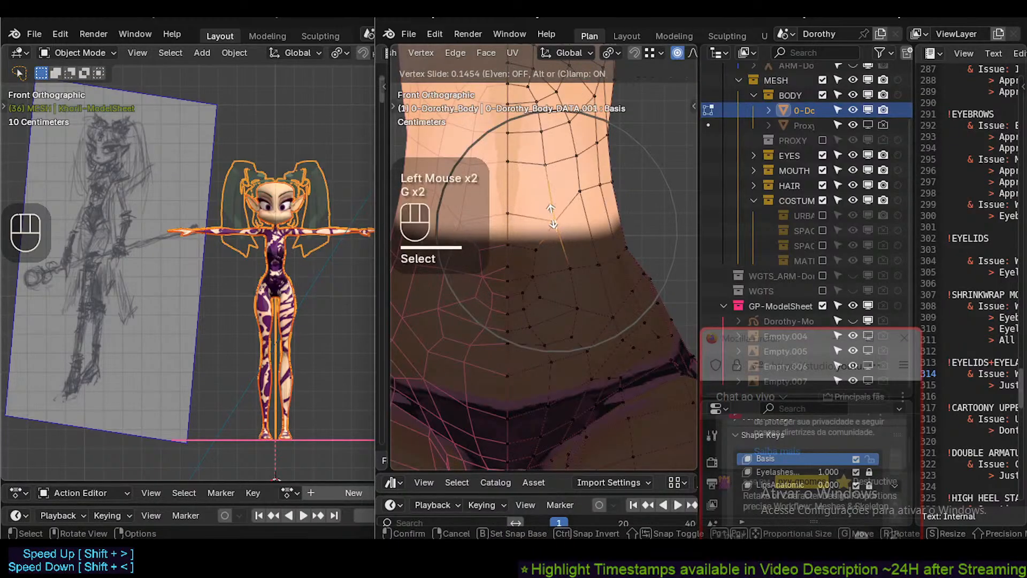
{"action": "left_click", "coordinate": [551, 216]}
Slide the belly's centre-line vertex one row above the tights' border and its outer neighbour slightly down along their edges.
{"action": "key", "text": "2"}
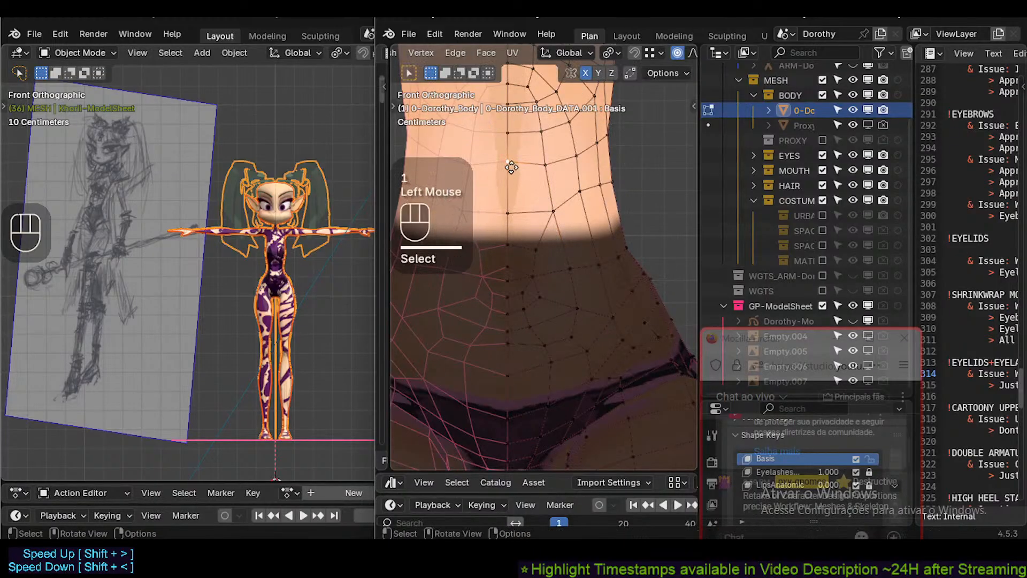
{"action": "key", "text": "g"}
{"action": "key", "text": "g"}
{"action": "left_click", "coordinate": [512, 167]}
{"action": "left_click", "coordinate": [544, 166]}
{"action": "key", "text": "g"}
{"action": "key", "text": "g"}
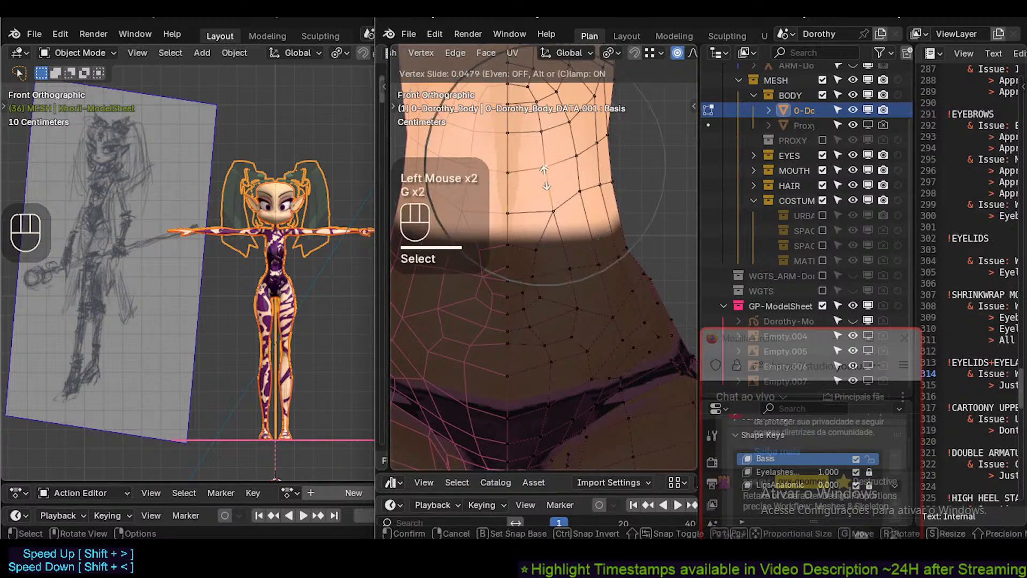
{"action": "left_click", "coordinate": [544, 177]}
Edge-slide the short edge just below the tights' border near the waist's outer side upward.
{"action": "left_click", "coordinate": [573, 192]}
{"action": "left_click", "coordinate": [605, 259]}
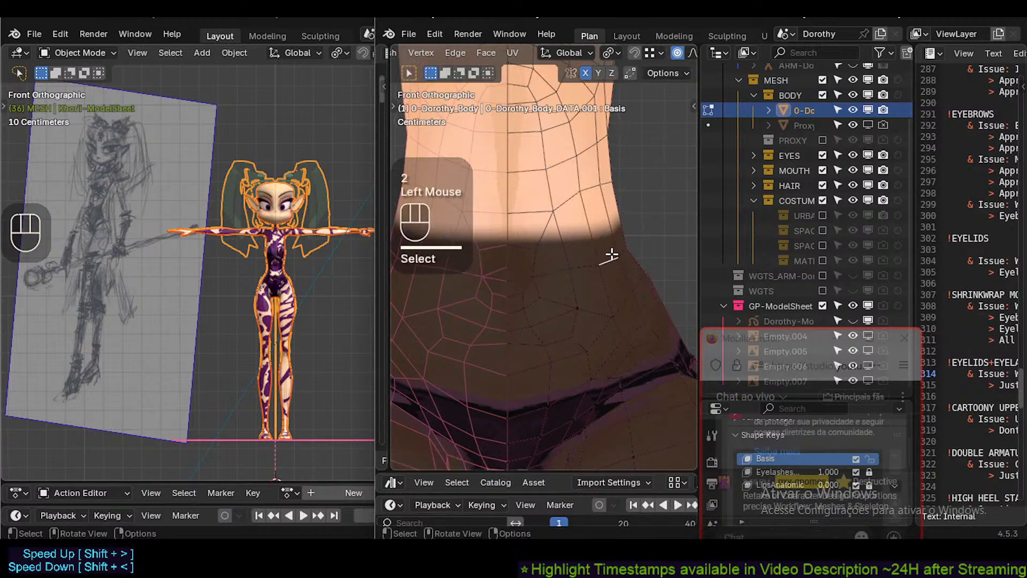
{"action": "key", "text": "g"}
{"action": "key", "text": "g"}
{"action": "left_click", "coordinate": [603, 235]}
{"action": "key", "text": "g"}
{"action": "key", "text": "g"}
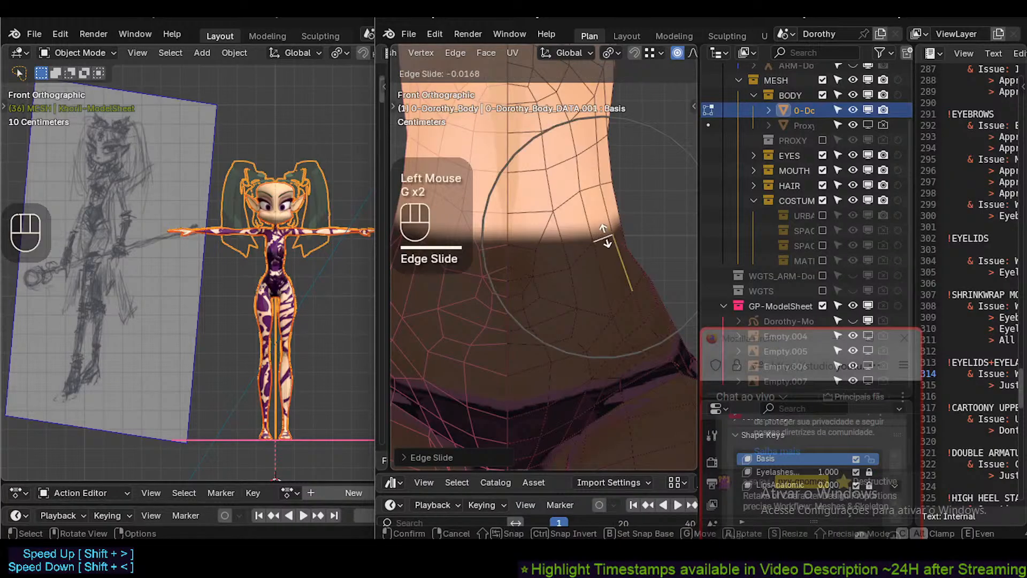
{"action": "left_click", "coordinate": [607, 241]}
Slide the outermost waist vertex at the tights' border slightly up along the body outline.
{"action": "key", "text": "1"}
{"action": "left_click", "coordinate": [627, 242]}
{"action": "key", "text": "g"}
{"action": "key", "text": "g"}
{"action": "left_click", "coordinate": [620, 235]}
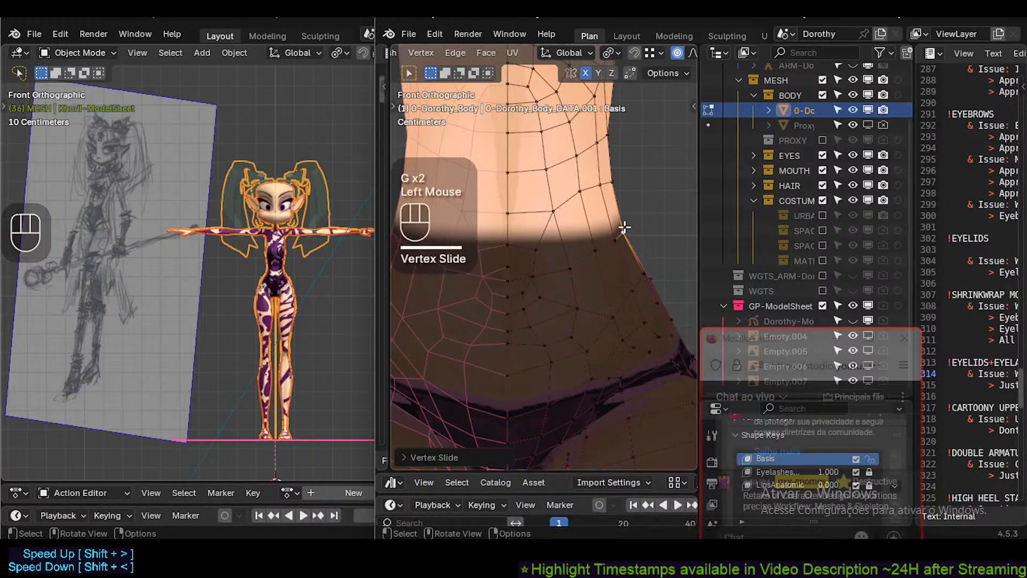
Slide the waist vertex below the tights' border, seen from the back and side, upward to the border.
{"action": "key", "text": "alt+z"}
{"action": "scroll", "coordinate": [615, 280], "scroll_direction": "down", "scroll_amount": 1}
{"action": "middle_click_drag", "start_coordinate": [615, 282], "coordinate": [508, 264]}
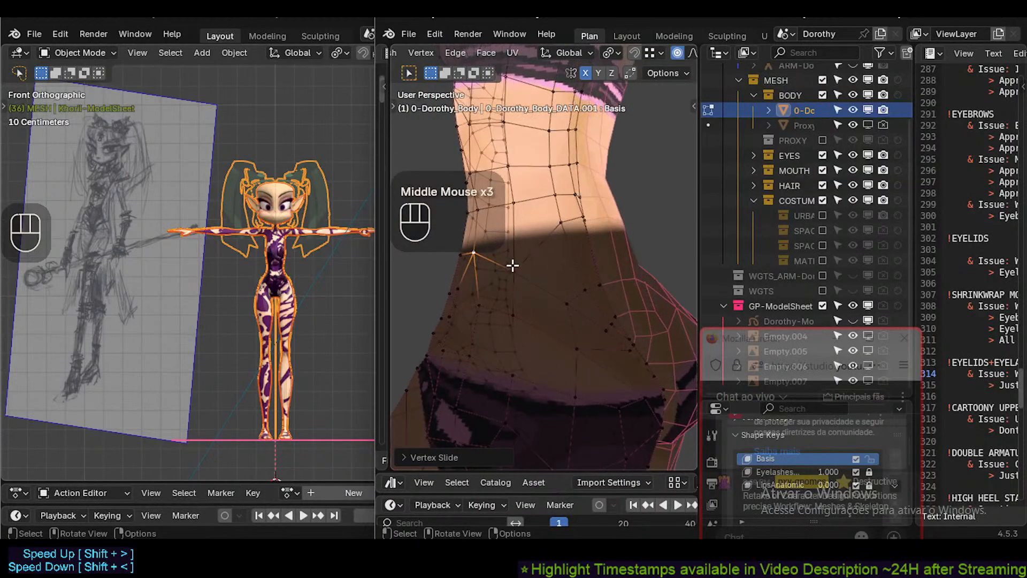
{"action": "left_click", "coordinate": [510, 262]}
{"action": "key", "text": "g"}
{"action": "key", "text": "g"}
{"action": "key", "text": "Escape"}
{"action": "left_click", "coordinate": [521, 262]}
{"action": "key", "text": "g"}
{"action": "key", "text": "g"}
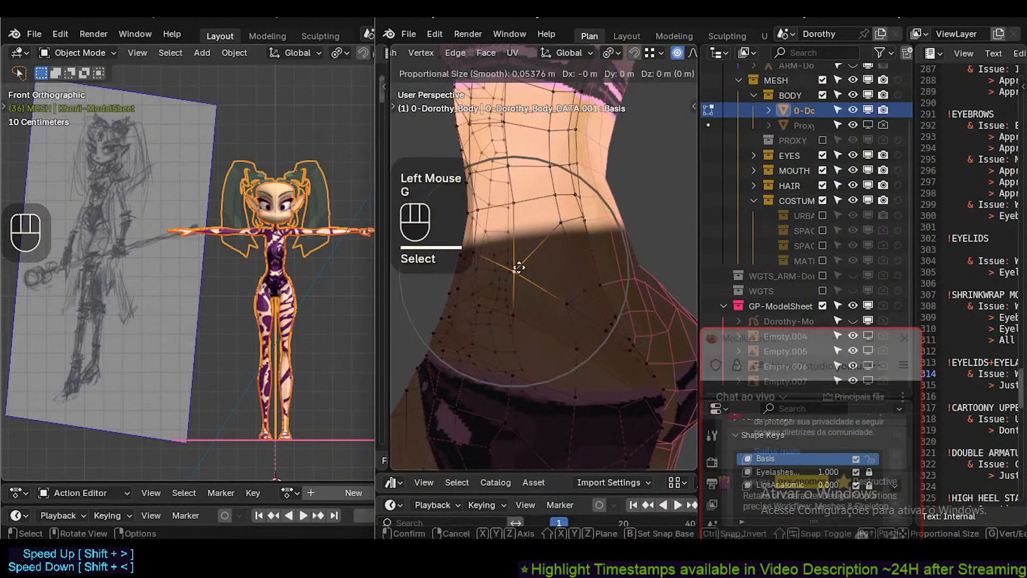
{"action": "left_click", "coordinate": [521, 234]}
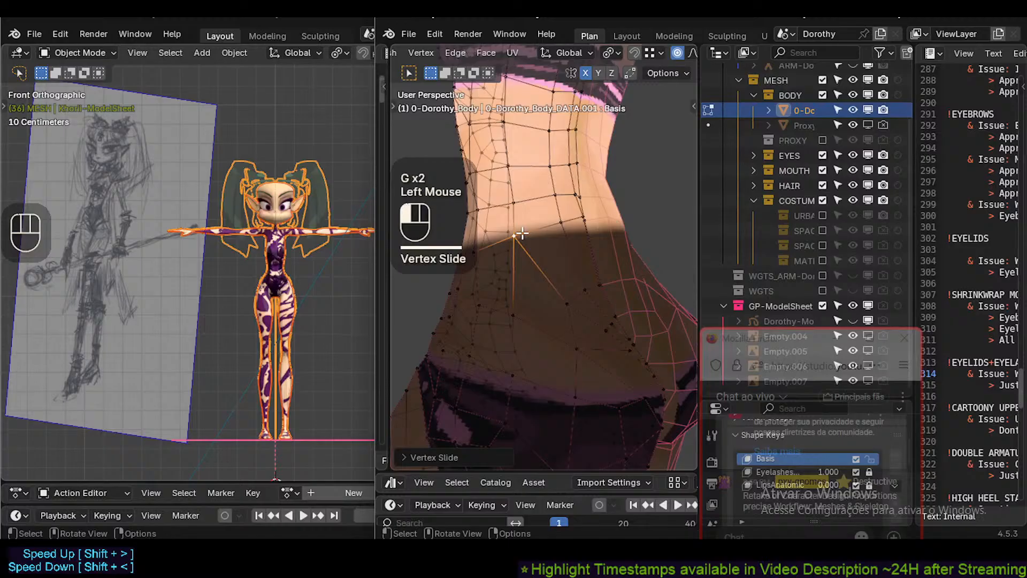
Turn off proportional editing and edge-slide the two lower-back edges below the tights' border upward.
{"action": "left_click", "coordinate": [566, 293]}
{"action": "middle_click_drag", "start_coordinate": [566, 293], "coordinate": [502, 275]}
{"action": "scroll", "coordinate": [530, 295], "scroll_direction": "down", "scroll_amount": 2}
{"action": "key", "text": "alt+z"}
{"action": "scroll", "coordinate": [585, 319], "scroll_direction": "up", "scroll_amount": 1}
{"action": "scroll", "coordinate": [585, 319], "scroll_direction": "up", "scroll_amount": 1}
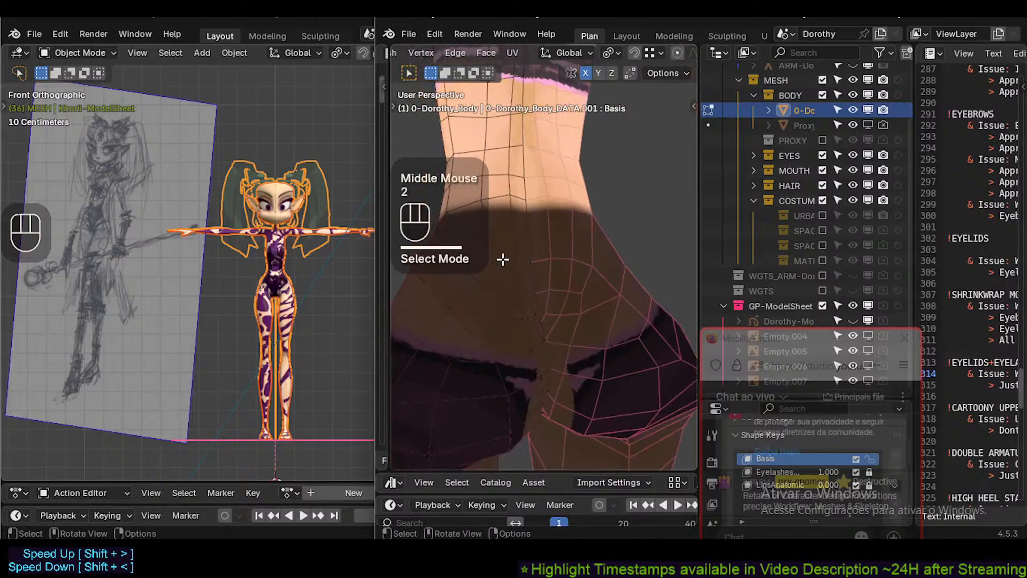
{"action": "left_click", "coordinate": [480, 265], "text": "shift"}
{"action": "key", "text": "g"}
{"action": "key", "text": "g"}
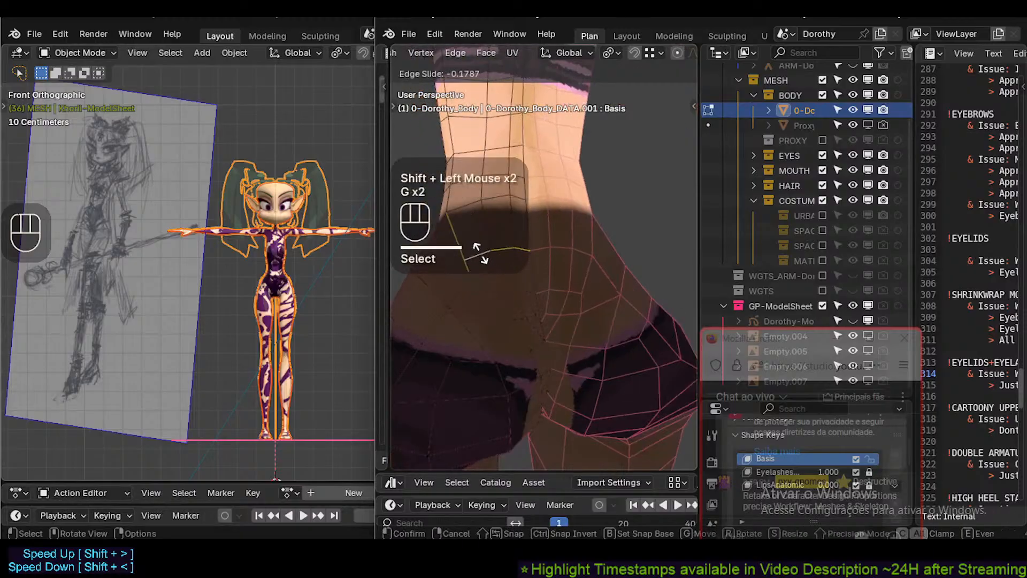
{"action": "left_click", "coordinate": [482, 258]}
Slide the lower-back hip vertex just above the underwear's upper line along its edge.
{"action": "middle_click_drag", "start_coordinate": [483, 258], "coordinate": [510, 276]}
{"action": "key", "text": "1"}
{"action": "left_click", "coordinate": [476, 315]}
{"action": "key", "text": "g"}
{"action": "key", "text": "g"}
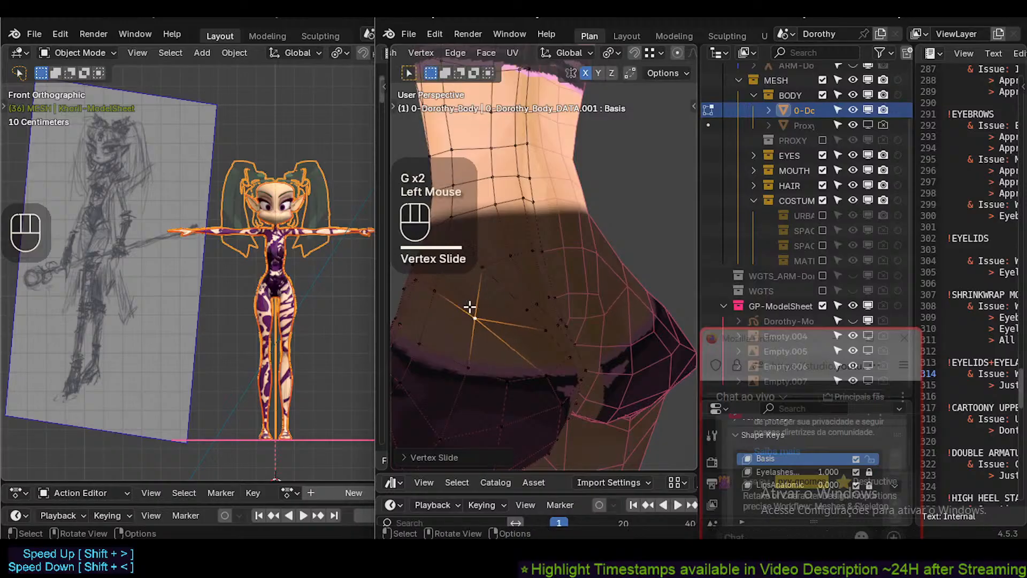
Switch to edge selection and nudge the short edge beside the spine on the lower back.
{"action": "left_click", "coordinate": [482, 310]}
{"action": "middle_click_drag", "start_coordinate": [481, 311], "coordinate": [488, 306]}
{"action": "left_click", "coordinate": [508, 299]}
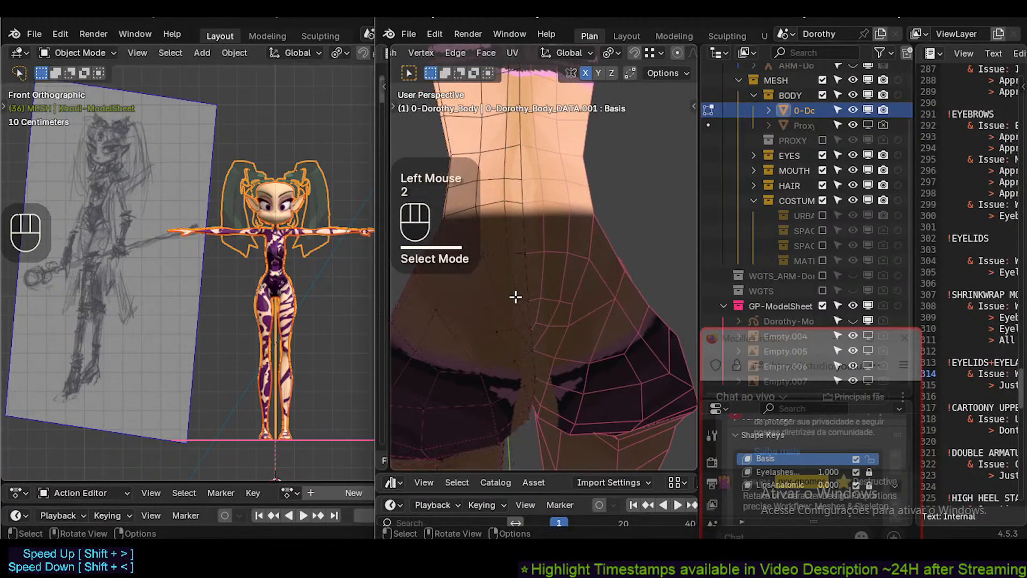
{"action": "key", "text": "g"}
{"action": "key", "text": "g"}
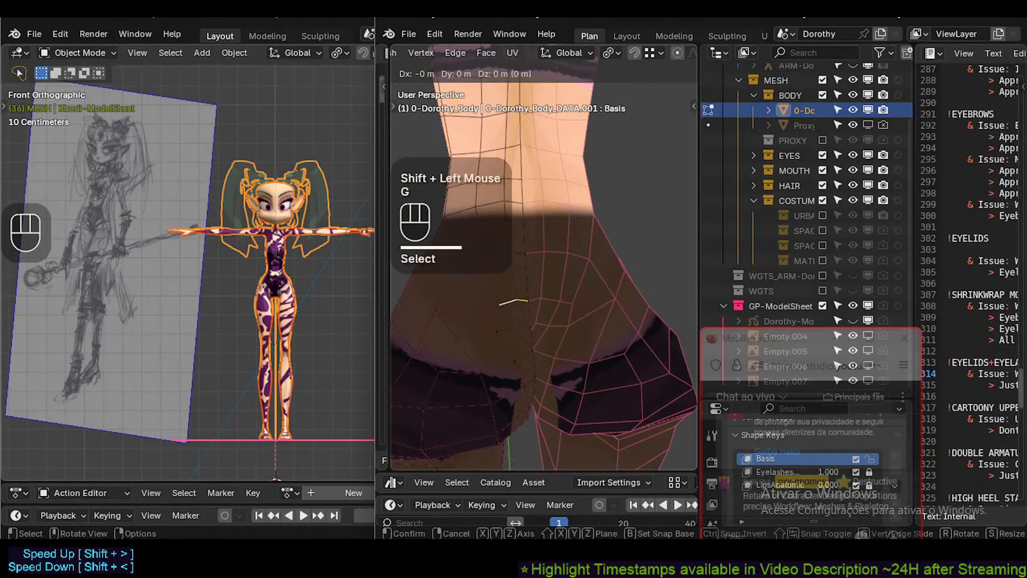
{"action": "left_click", "coordinate": [514, 292]}
Return to vertex selection and slide the lower-back vertex beside that short edge along its diagonal edge.
{"action": "key", "text": "1"}
{"action": "left_click", "coordinate": [486, 308]}
{"action": "key", "text": "g"}
{"action": "key", "text": "g"}
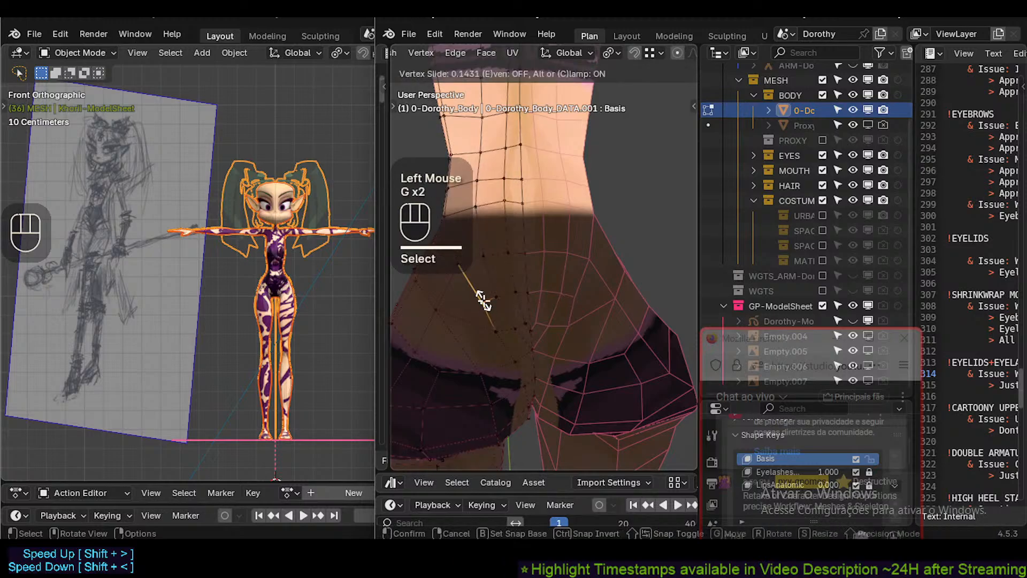
{"action": "left_click", "coordinate": [454, 304]}
{"action": "left_click", "coordinate": [465, 317]}
Move the rear hip vertex below the tights' border to smooth the body's side profile.
{"action": "middle_click_drag", "start_coordinate": [466, 318], "coordinate": [559, 257]}
{"action": "scroll", "coordinate": [596, 303], "scroll_direction": "down", "scroll_amount": 2}
{"action": "key", "text": "Tab"}
{"action": "key", "text": "Tab"}
{"action": "scroll", "coordinate": [540, 296], "scroll_direction": "up", "scroll_amount": 3}
{"action": "left_click", "coordinate": [579, 276]}
{"action": "key", "text": "g"}
{"action": "left_click", "coordinate": [647, 286], "text": "shift"}
Move the lower-back outline vertices at and just above the tights' border slightly inward.
{"action": "left_click", "coordinate": [587, 225]}
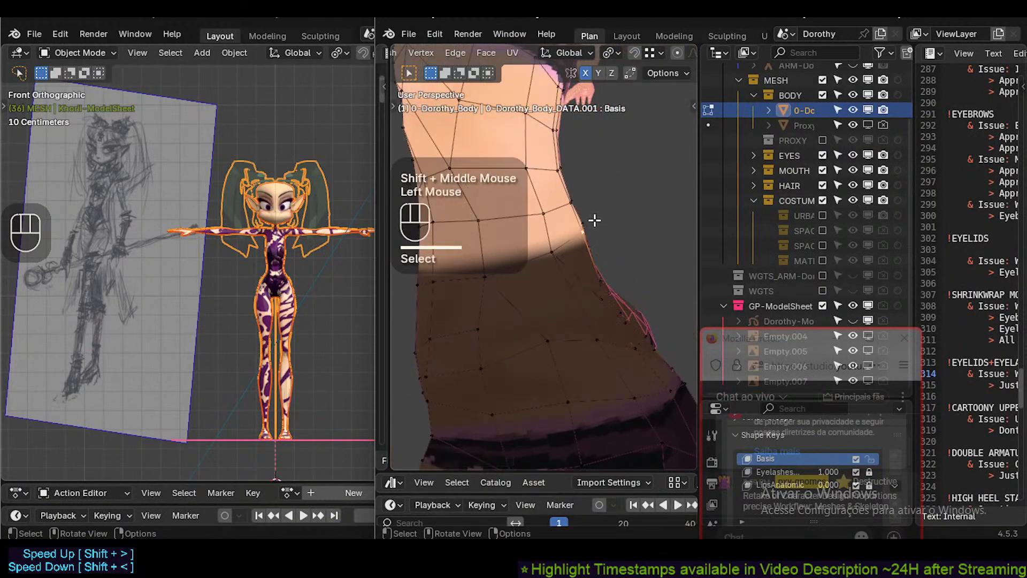
{"action": "left_click", "coordinate": [594, 220], "text": "shift"}
{"action": "key", "text": "g"}
{"action": "left_click", "coordinate": [567, 215], "text": "shift"}
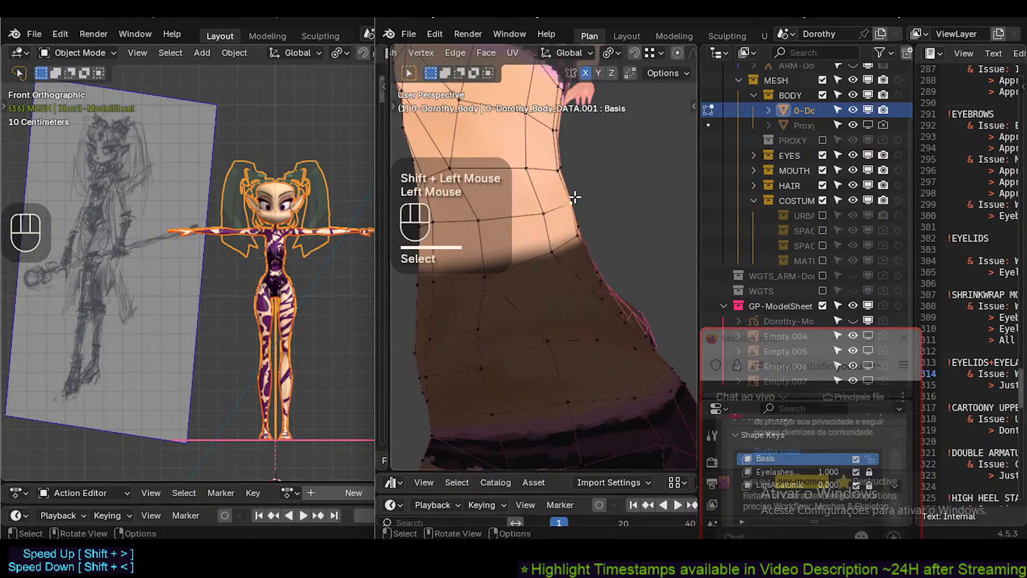
{"action": "key", "text": "g"}
{"action": "left_click", "coordinate": [528, 221], "text": "shift"}
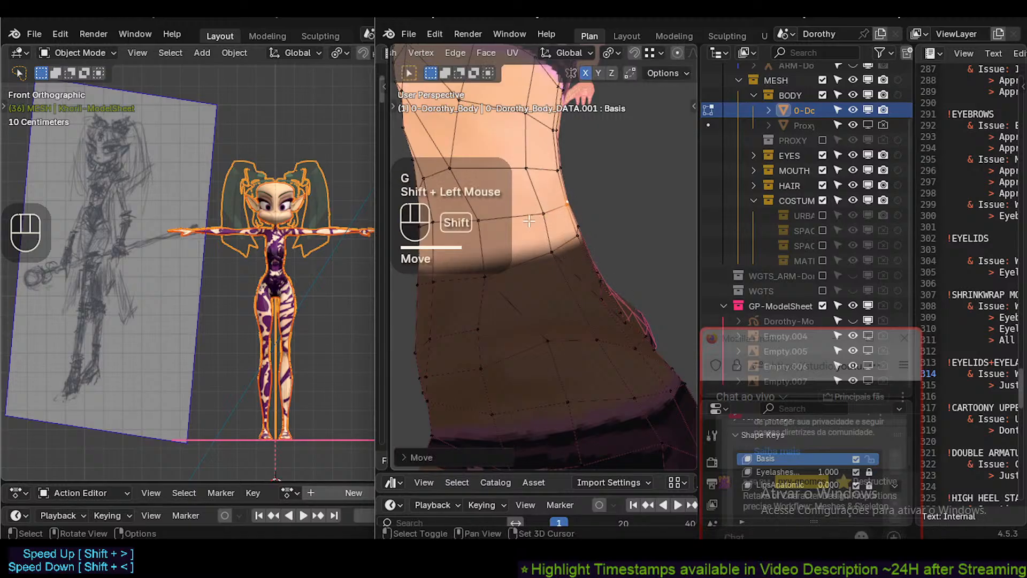
Reposition the two side-waist vertices next to the back outline, at the tights' border and just above it.
{"action": "left_click", "coordinate": [543, 252]}
{"action": "mouse_move", "coordinate": [548, 253]}
{"action": "middle_mouse_down"}
{"action": "mouse_move", "coordinate": [573, 261]}
{"action": "mouse_move", "coordinate": [563, 262]}
{"action": "middle_mouse_up"}
{"action": "key", "text": "g"}
{"action": "left_click", "coordinate": [605, 281], "text": "shift"}
{"action": "left_click", "coordinate": [556, 220]}
{"action": "key", "text": "g"}
{"action": "left_click", "coordinate": [546, 235], "text": "shift"}
Slide the two neighbouring side-hip vertices between the tights' border and the underwear slightly upward along their edges.
{"action": "scroll", "coordinate": [546, 236], "scroll_direction": "down", "scroll_amount": 3}
{"action": "middle_click_drag", "start_coordinate": [564, 262], "coordinate": [522, 267]}
{"action": "middle_click_drag", "start_coordinate": [521, 267], "coordinate": [525, 274]}
{"action": "scroll", "coordinate": [513, 274], "scroll_direction": "up", "scroll_amount": 2}
{"action": "left_click", "coordinate": [509, 266]}
{"action": "key", "text": "g"}
{"action": "key", "text": "g"}
{"action": "left_click", "coordinate": [511, 257]}
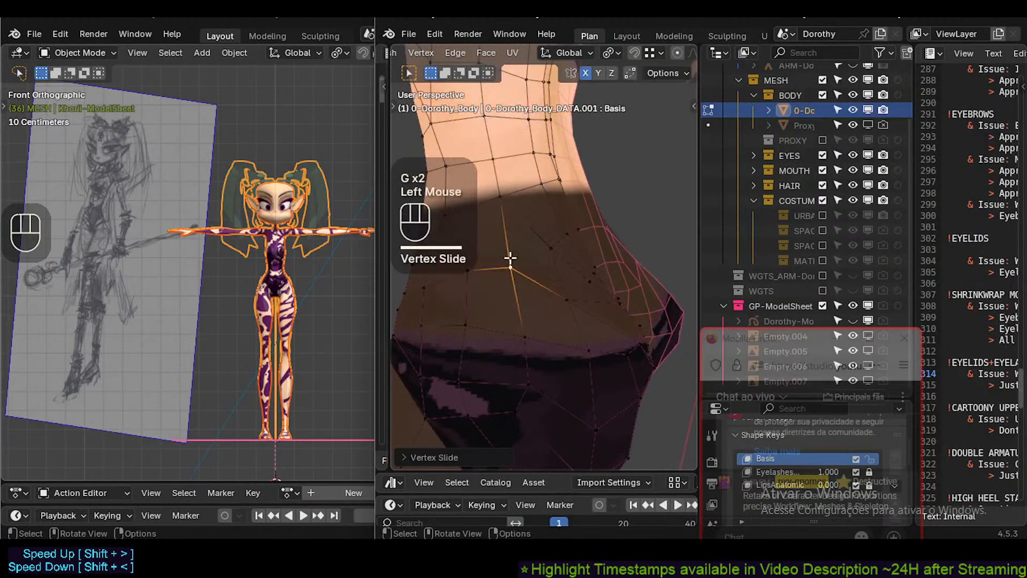
{"action": "left_click", "coordinate": [468, 270]}
{"action": "key", "text": "g"}
{"action": "key", "text": "g"}
{"action": "left_click", "coordinate": [469, 261]}
Reposition the rear hip vertex above the underwear's upper line from both the back and the side.
{"action": "left_click", "coordinate": [572, 304]}
{"action": "middle_click_drag", "start_coordinate": [572, 305], "coordinate": [507, 287]}
{"action": "key", "text": "g"}
{"action": "left_click", "coordinate": [555, 279], "text": "shift"}
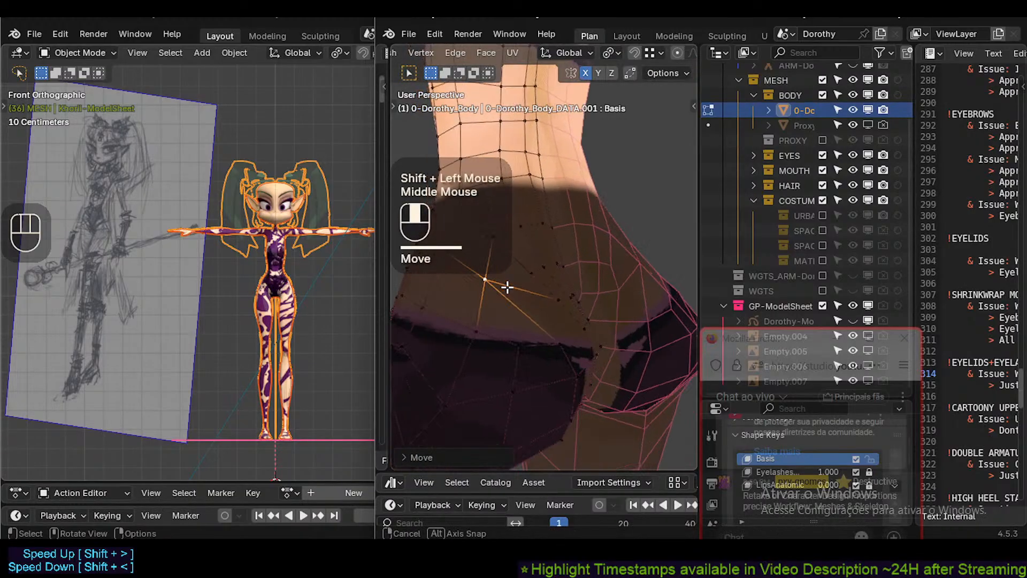
{"action": "middle_click_drag", "start_coordinate": [517, 336], "coordinate": [593, 329]}
{"action": "key", "text": "g"}
{"action": "left_click", "coordinate": [516, 267], "text": "shift"}
Move two buttock vertices near the rear end of the underwear's upper line and turn on proportional editing.
{"action": "key", "text": "1"}
{"action": "left_click", "coordinate": [594, 323]}
{"action": "key", "text": "g"}
{"action": "left_click", "coordinate": [620, 346], "text": "shift"}
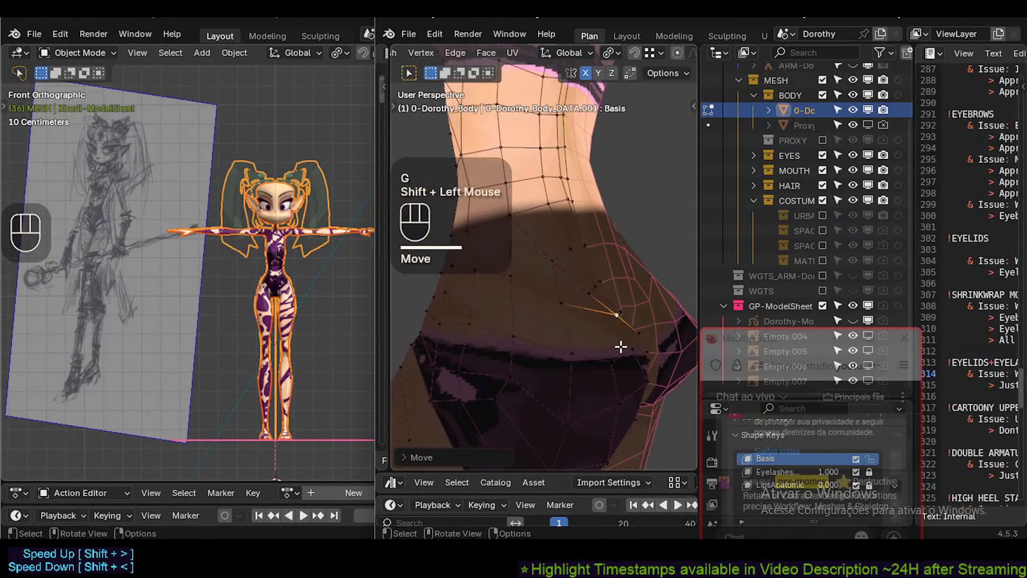
{"action": "left_click", "coordinate": [626, 348]}
{"action": "key", "text": "g"}
{"action": "left_click", "coordinate": [602, 348], "text": "shift"}
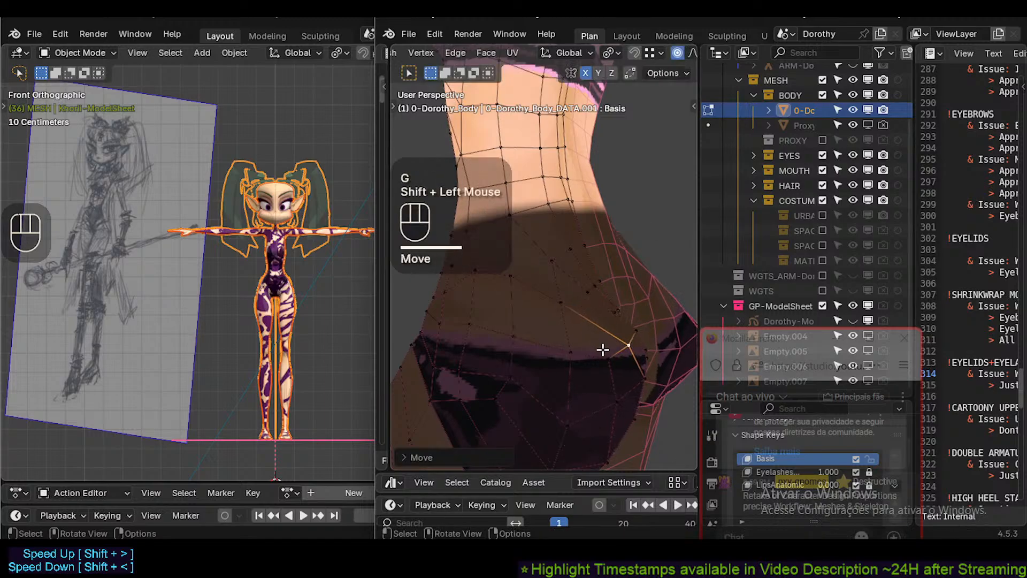
Adjust the buttock vertices at the underwear's upper line using proportional editing, checking them from the back.
{"action": "key", "text": "g"}
{"action": "left_click", "coordinate": [588, 355]}
{"action": "left_click", "coordinate": [588, 354]}
{"action": "middle_click_drag", "start_coordinate": [589, 355], "coordinate": [502, 342]}
{"action": "key", "text": "g"}
{"action": "left_click", "coordinate": [448, 310], "text": "shift"}
Reshape the outer hip outline vertex above the underwear with proportional editing, reducing its size to about 0.028 m.
{"action": "left_click", "coordinate": [423, 299]}
{"action": "key", "text": "g"}
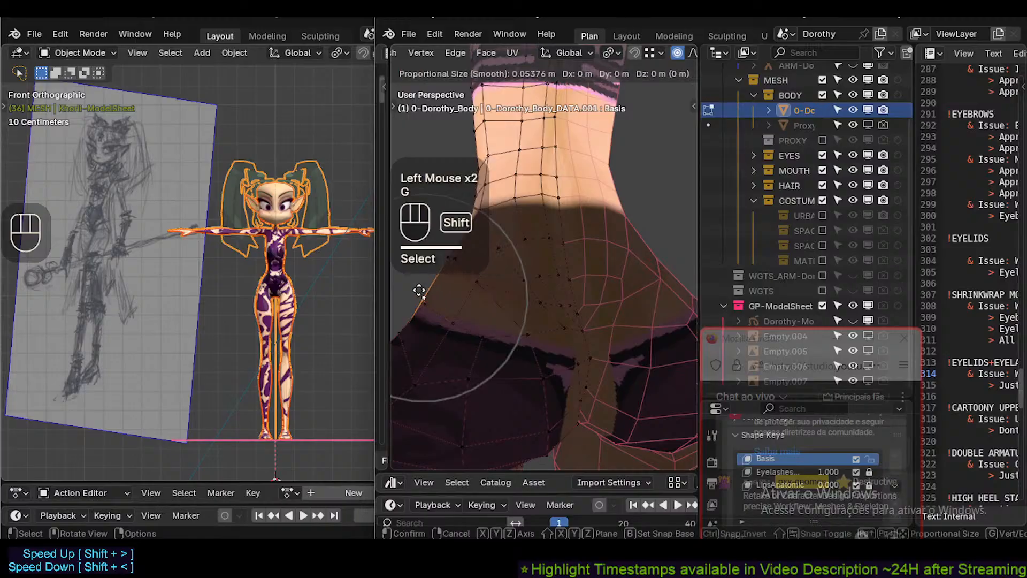
{"action": "left_click", "coordinate": [419, 291], "text": "shift"}
{"action": "left_click", "coordinate": [429, 307]}
{"action": "key", "text": "g"}
{"action": "scroll", "coordinate": [429, 307], "scroll_direction": "up", "scroll_amount": 2}
{"action": "left_click", "coordinate": [428, 305]}
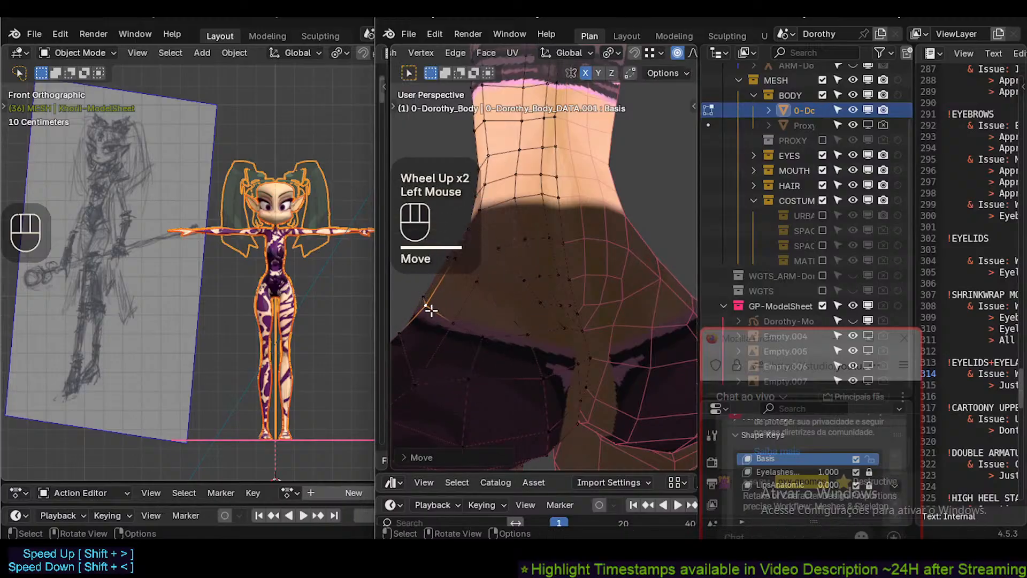
{"action": "key", "text": "g"}
{"action": "left_click", "coordinate": [432, 293], "text": "shift"}
{"action": "key", "text": "g"}
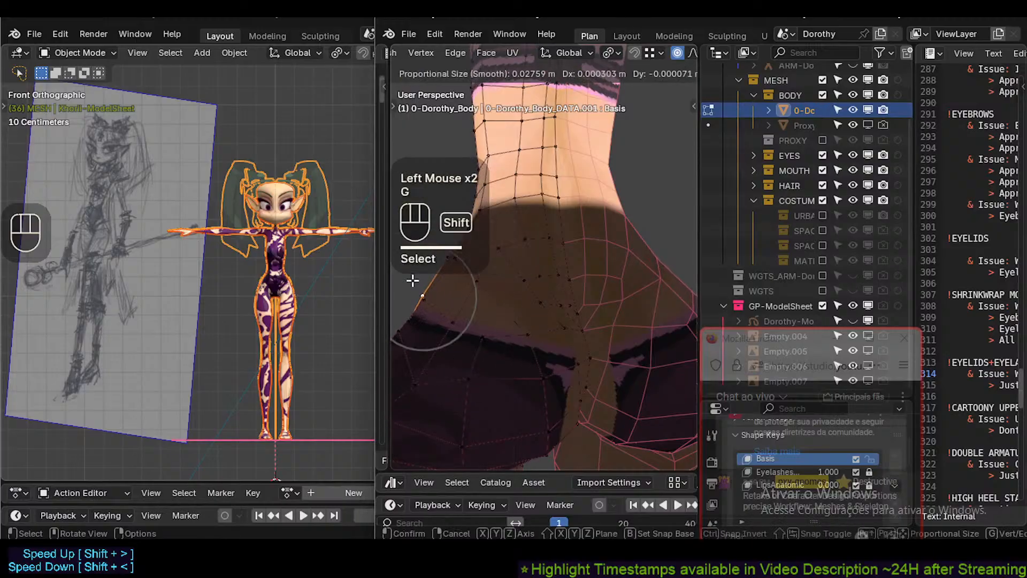
{"action": "left_click", "coordinate": [412, 282], "text": "shift"}
Nudge the back hip vertex on the underwear's upper line, just inside the hip outline.
{"action": "left_click", "coordinate": [451, 325]}
{"action": "key", "text": "g"}
{"action": "left_click", "coordinate": [441, 308], "text": "shift"}
{"action": "key", "text": "g"}
{"action": "left_click", "coordinate": [451, 313], "text": "shift"}
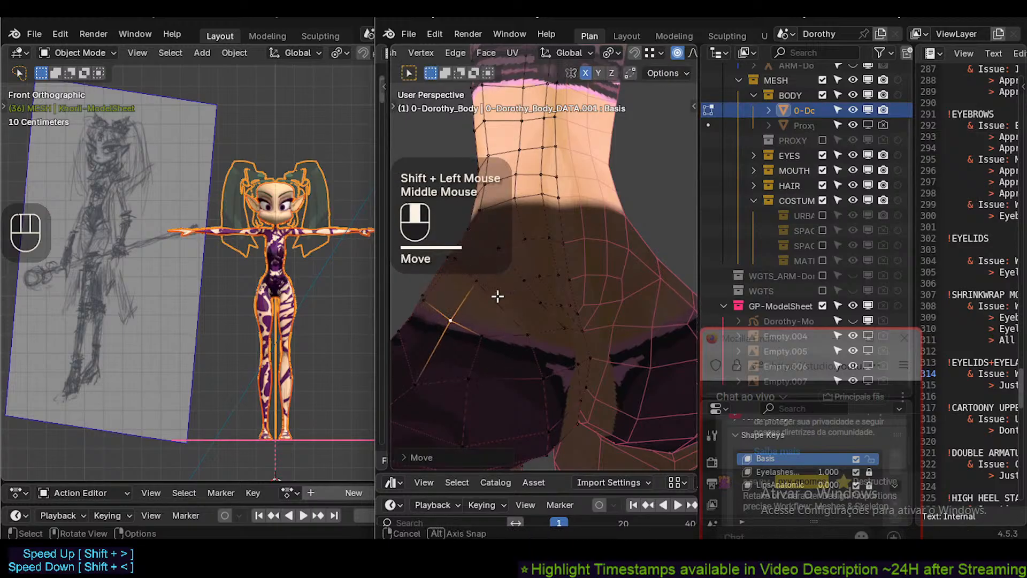
Slide the lower-belly vertex on the front centerline along its vertical edge.
{"action": "middle_click_drag", "start_coordinate": [495, 295], "coordinate": [557, 239]}
{"action": "scroll", "coordinate": [565, 244], "scroll_direction": "down", "scroll_amount": 2}
{"action": "middle_click_drag", "start_coordinate": [489, 288], "coordinate": [556, 205]}
{"action": "scroll", "coordinate": [538, 287], "scroll_direction": "up", "scroll_amount": 1}
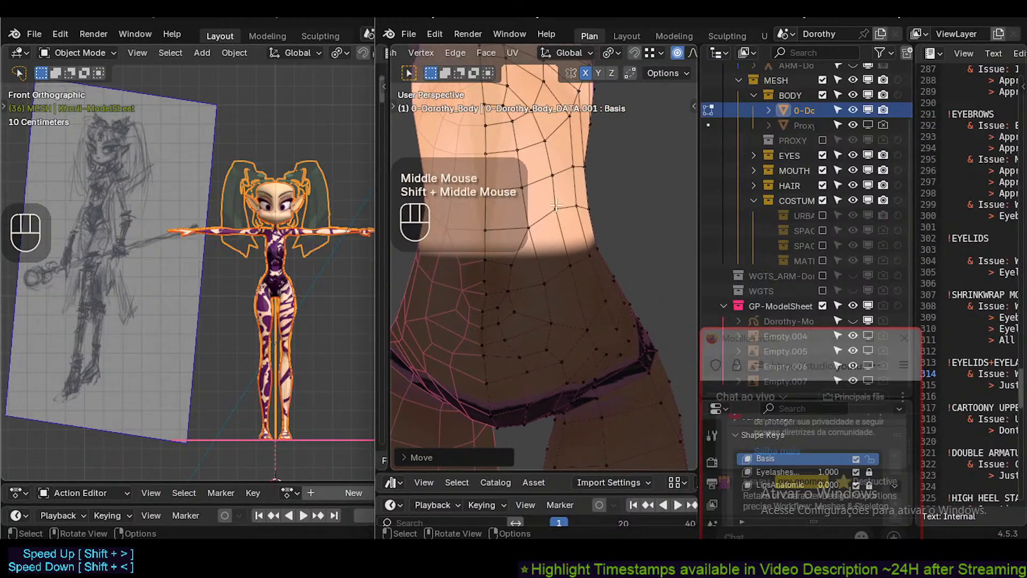
{"action": "middle_click_drag", "start_coordinate": [552, 280], "coordinate": [561, 268]}
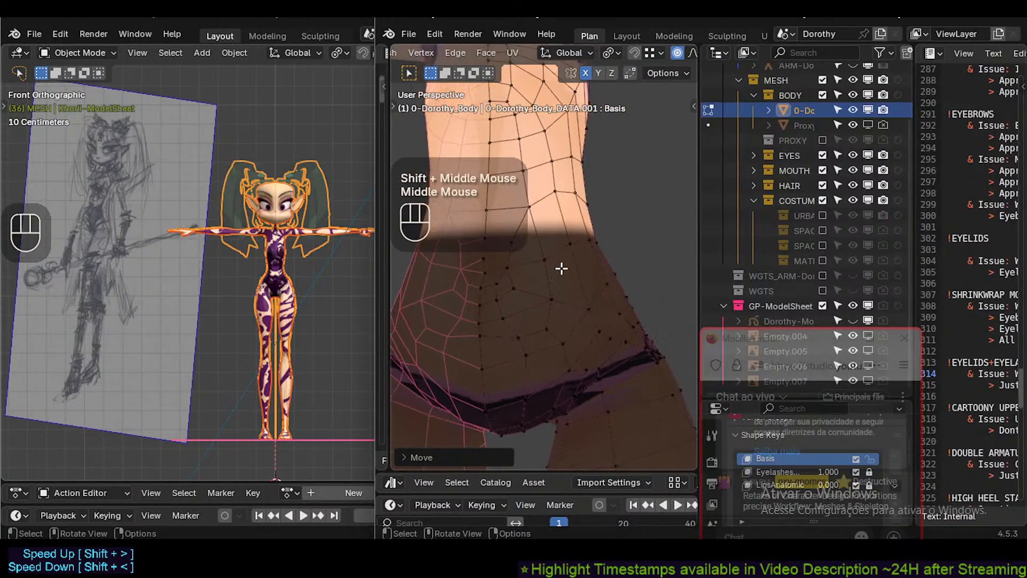
{"action": "left_click", "coordinate": [480, 335]}
{"action": "key", "text": "g"}
{"action": "key", "text": "g"}
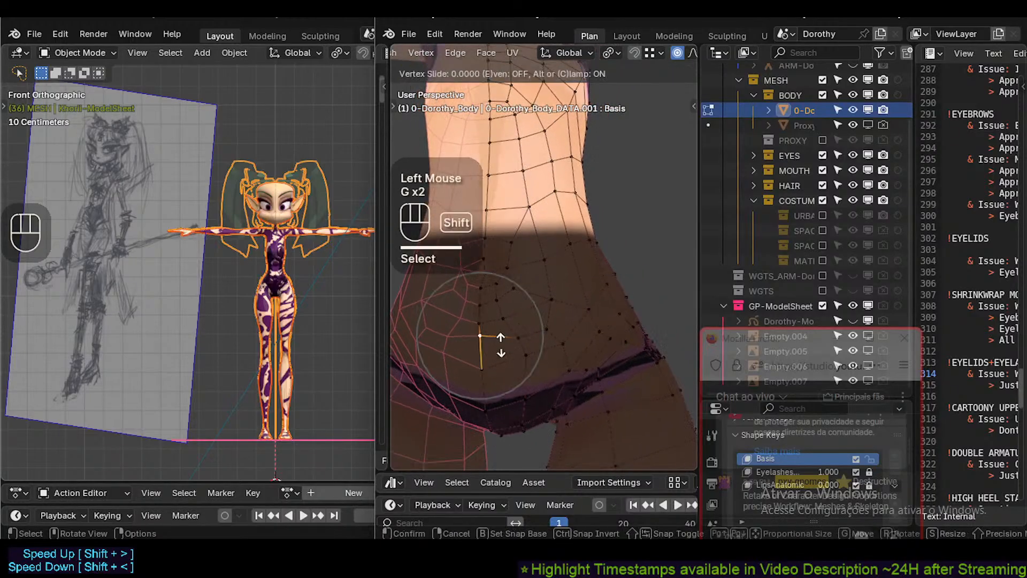
{"action": "left_click", "coordinate": [499, 412], "text": "shift"}
Move the lower-belly vertex beside the front centerline with proportional editing.
{"action": "left_click", "coordinate": [510, 336]}
{"action": "middle_click_drag", "start_coordinate": [511, 336], "coordinate": [466, 412]}
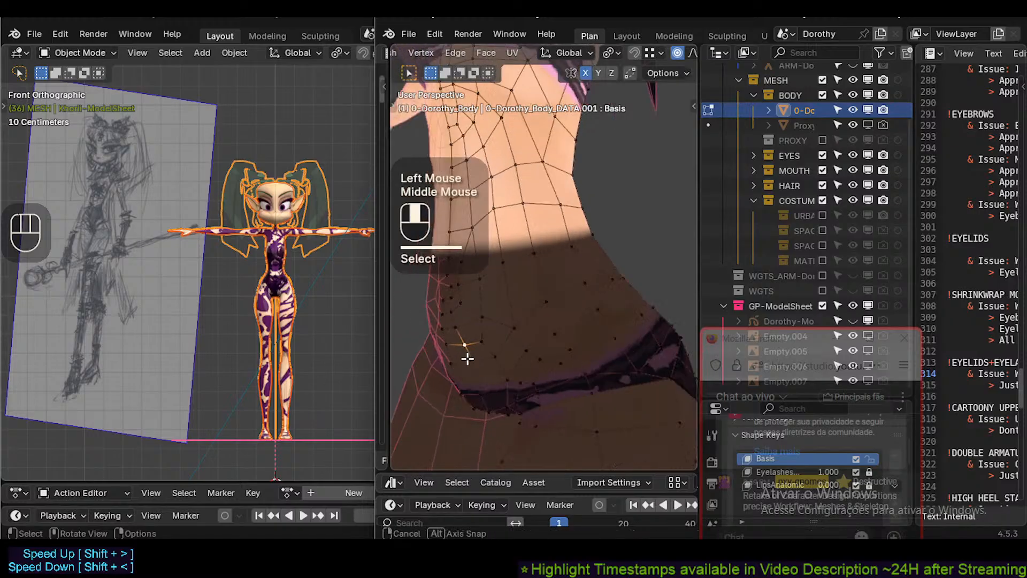
{"action": "scroll", "coordinate": [462, 353], "scroll_direction": "up", "scroll_amount": 2}
{"action": "key", "text": "g"}
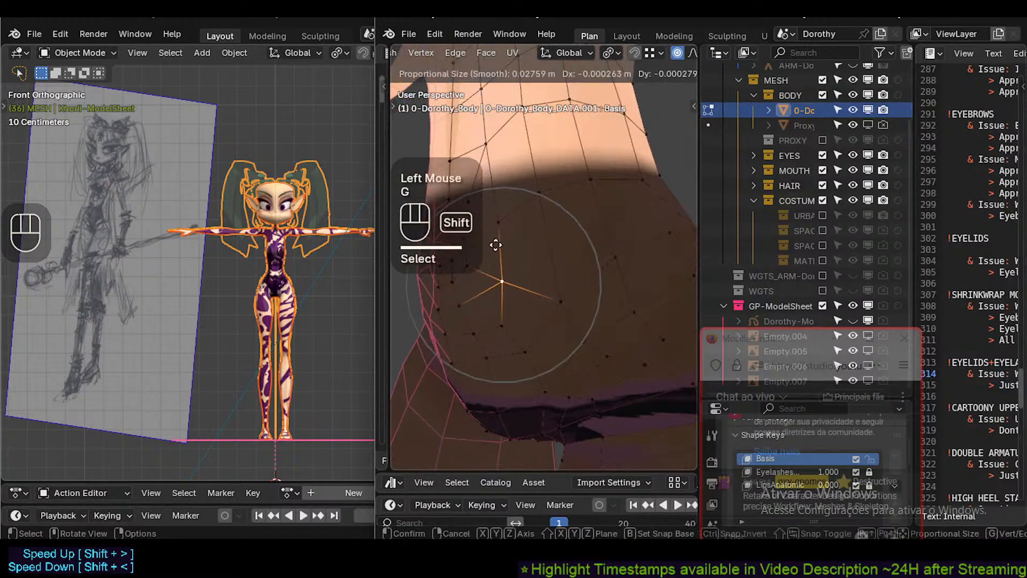
{"action": "left_click", "coordinate": [550, 293], "text": "shift"}
Reposition the neighbouring lower-belly vertices above the front of the underwear to even out their spacing.
{"action": "left_click", "coordinate": [519, 334]}
{"action": "key", "text": "g"}
{"action": "left_click", "coordinate": [517, 327], "text": "shift"}
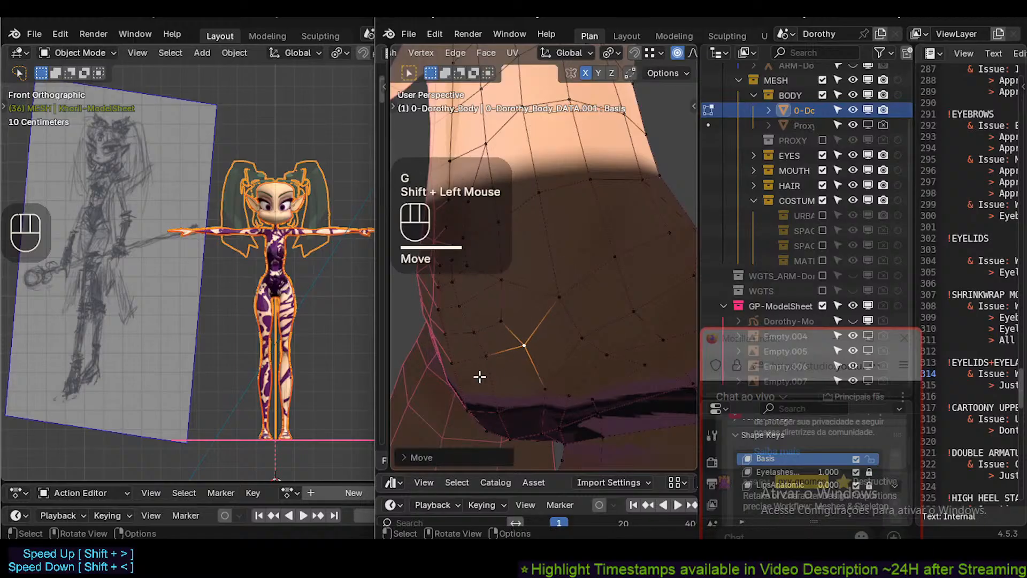
{"action": "left_click", "coordinate": [479, 375]}
{"action": "key", "text": "g"}
{"action": "left_click", "coordinate": [477, 374], "text": "shift"}
{"action": "middle_click_drag", "start_coordinate": [480, 379], "coordinate": [596, 403]}
{"action": "key", "text": "g"}
{"action": "left_click", "coordinate": [428, 435], "text": "shift"}
Move the two belly vertices just above the underwear's upper line toward the hip.
{"action": "scroll", "coordinate": [439, 426], "scroll_direction": "down", "scroll_amount": 1}
{"action": "left_click", "coordinate": [577, 396]}
{"action": "key", "text": "g"}
{"action": "left_click", "coordinate": [532, 415], "text": "shift"}
{"action": "left_click", "coordinate": [612, 395]}
{"action": "key", "text": "g"}
{"action": "left_click", "coordinate": [619, 383], "text": "shift"}
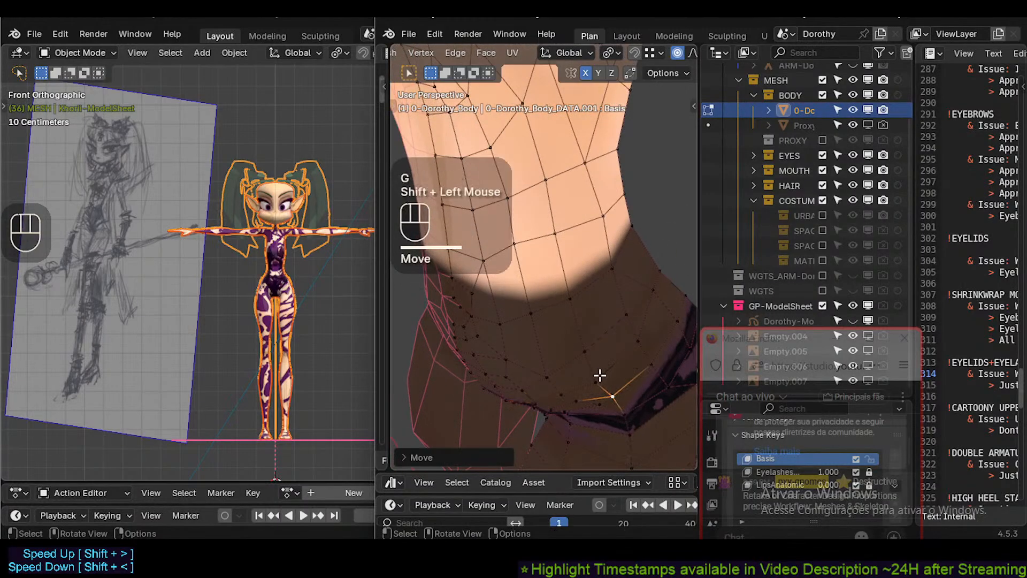
Shift the next two front-hip vertices, midway between the underwear and the tights' border, toward the side.
{"action": "left_click", "coordinate": [596, 380]}
{"action": "key", "text": "g"}
{"action": "left_click", "coordinate": [616, 369], "text": "shift"}
{"action": "left_click", "coordinate": [590, 353]}
{"action": "key", "text": "g"}
{"action": "left_click", "coordinate": [637, 339], "text": "shift"}
Slide the front-hip vertex just below the tights' border along its edge.
{"action": "left_click", "coordinate": [570, 301]}
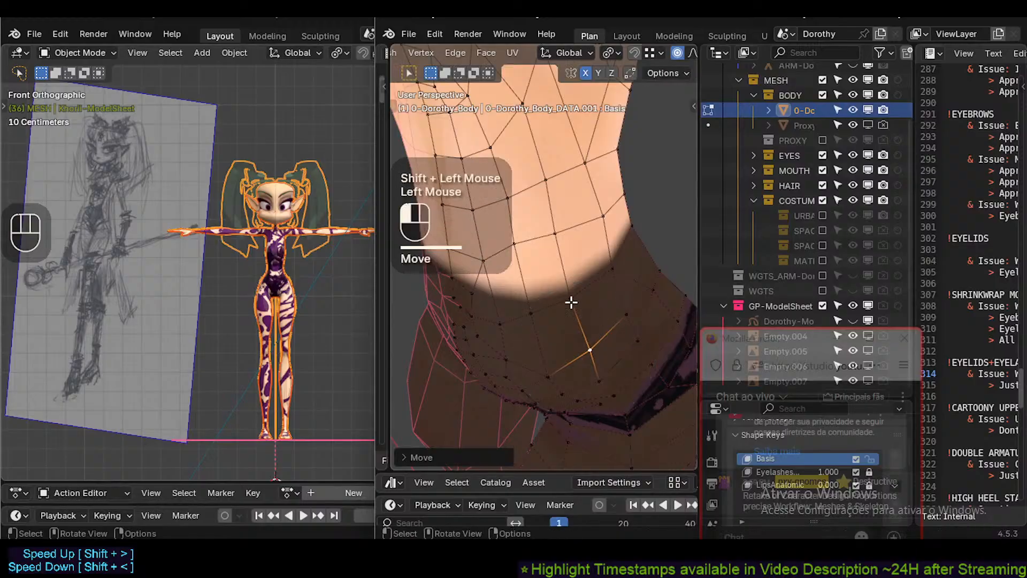
{"action": "key", "text": "g"}
{"action": "key", "text": "g"}
{"action": "left_click", "coordinate": [600, 289], "text": "shift"}
{"action": "left_click", "coordinate": [567, 225]}
{"action": "scroll", "coordinate": [566, 224], "scroll_direction": "down", "scroll_amount": 2}
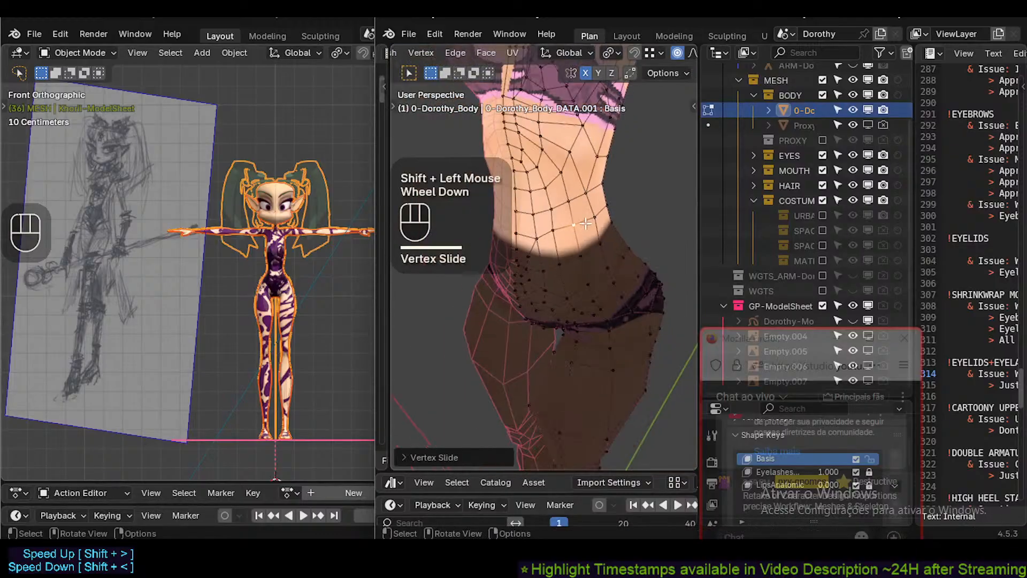
Reposition the outer hip vertex where the underwear's side band meets the body outline.
{"action": "key", "text": "Tab"}
{"action": "middle_click_drag", "start_coordinate": [540, 257], "coordinate": [508, 299]}
{"action": "scroll", "coordinate": [591, 243], "scroll_direction": "down", "scroll_amount": 2}
{"action": "middle_click_drag", "start_coordinate": [508, 300], "coordinate": [548, 330]}
{"action": "scroll", "coordinate": [547, 330], "scroll_direction": "up", "scroll_amount": 2}
{"action": "key", "text": "Tab"}
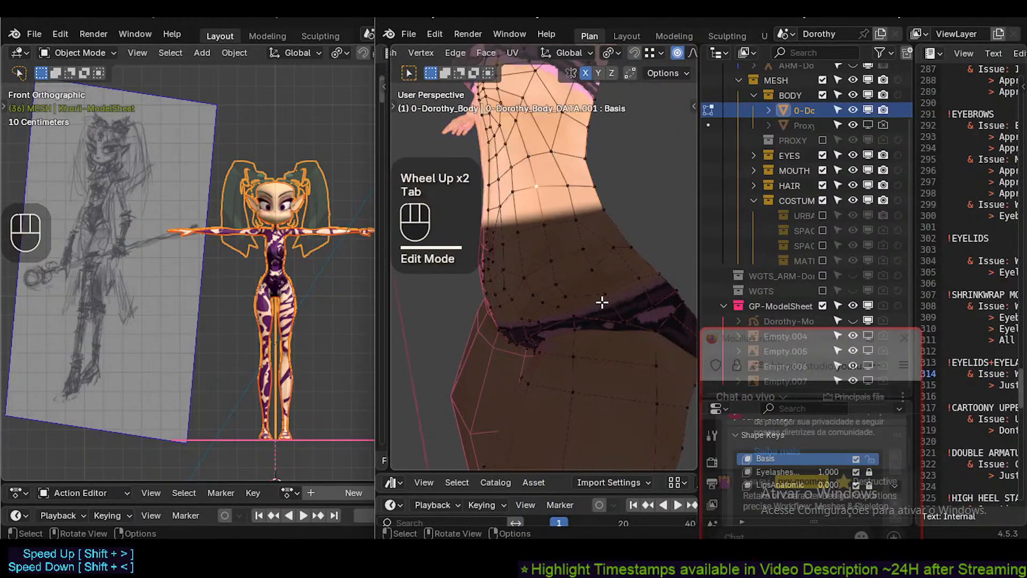
{"action": "left_click", "coordinate": [627, 319]}
{"action": "middle_click_drag", "start_coordinate": [629, 319], "coordinate": [662, 314]}
{"action": "middle_click_drag", "start_coordinate": [656, 316], "coordinate": [592, 336], "text": "shift"}
{"action": "key", "text": "g"}
{"action": "key", "text": "g"}
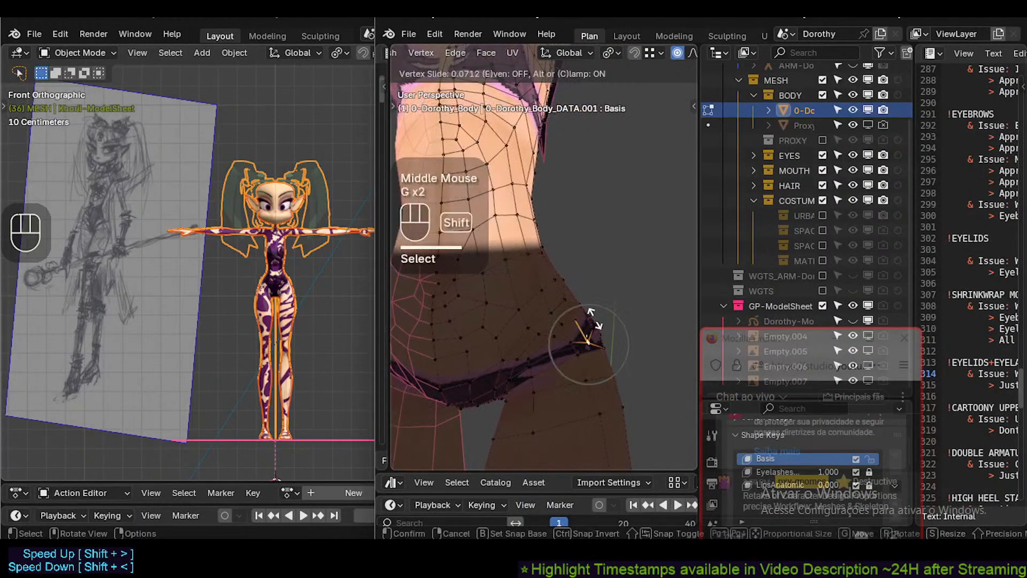
{"action": "left_click", "coordinate": [608, 278], "text": "shift"}
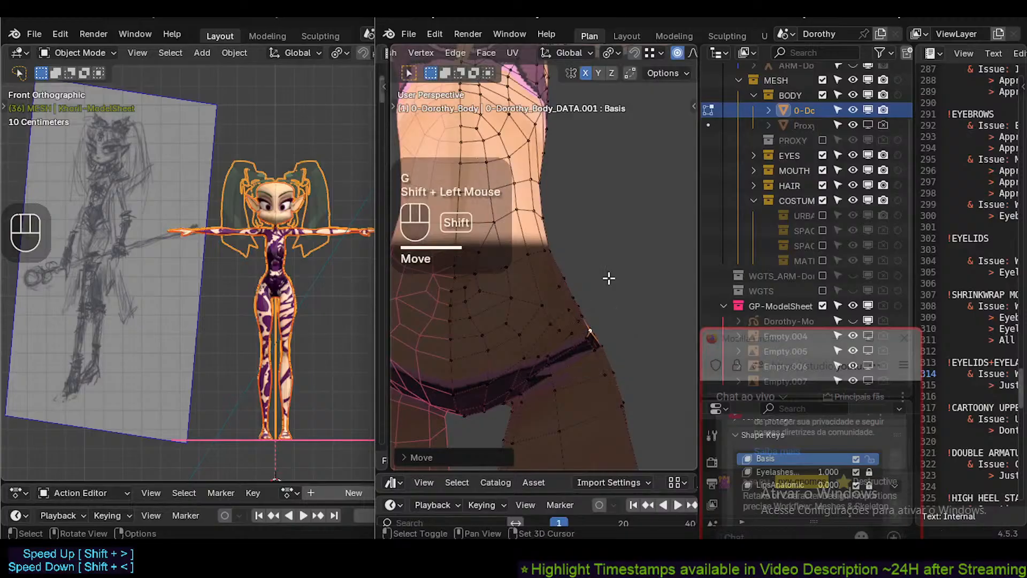
Switch to face selection and move the upper-hip face just below the tights' border outward.
{"action": "scroll", "coordinate": [589, 326], "scroll_direction": "down", "scroll_amount": 2}
{"action": "key", "text": "Tab"}
{"action": "scroll", "coordinate": [588, 337], "scroll_direction": "down", "scroll_amount": 2}
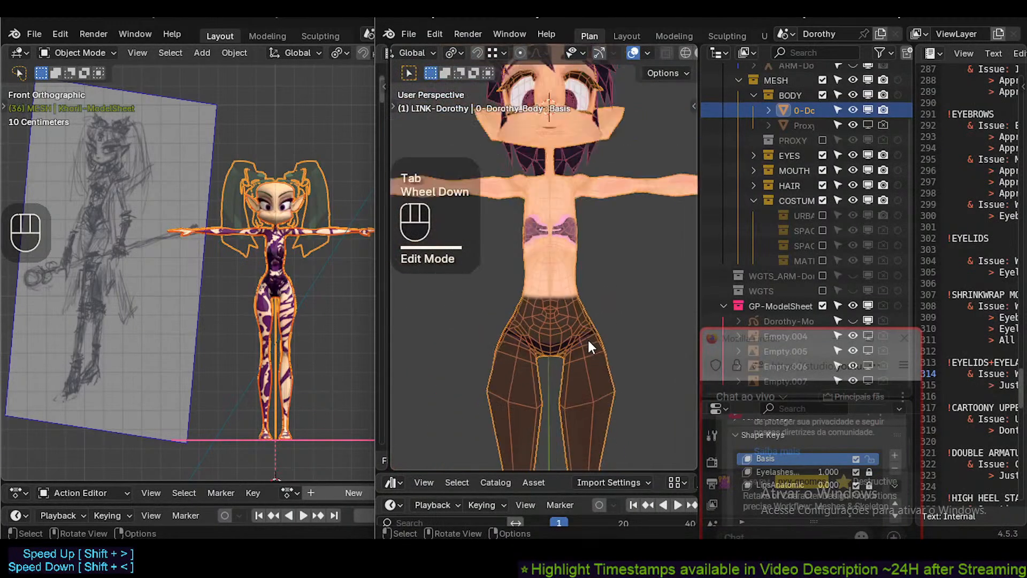
{"action": "middle_click_drag", "start_coordinate": [588, 340], "coordinate": [548, 345]}
{"action": "scroll", "coordinate": [610, 320], "scroll_direction": "up", "scroll_amount": 2}
{"action": "key", "text": "Tab"}
{"action": "middle_click_drag", "start_coordinate": [610, 320], "coordinate": [584, 348]}
{"action": "scroll", "coordinate": [596, 312], "scroll_direction": "up", "scroll_amount": 1}
{"action": "key", "text": "3"}
{"action": "left_click", "coordinate": [571, 283]}
{"action": "middle_click_drag", "start_coordinate": [573, 284], "coordinate": [599, 283]}
{"action": "key", "text": "g"}
{"action": "left_click", "coordinate": [625, 277], "text": "shift"}
Pull the outer hip face above the underwear's side band outward, and readjust the upper-hip face.
{"action": "left_click", "coordinate": [588, 323]}
{"action": "key", "text": "g"}
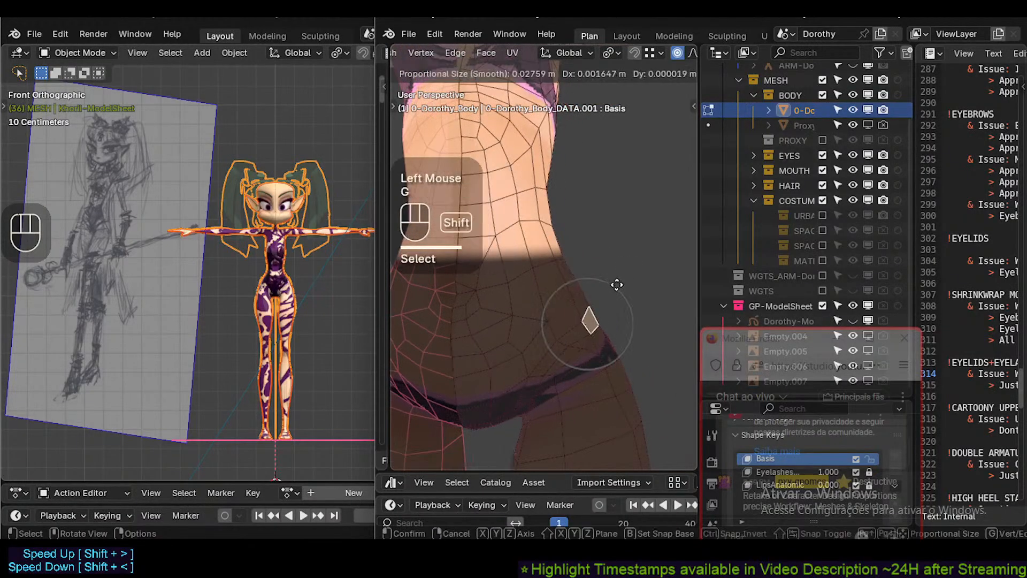
{"action": "left_click", "coordinate": [617, 284], "text": "shift"}
{"action": "left_click", "coordinate": [579, 280]}
{"action": "left_click", "coordinate": [585, 269], "text": "shift"}
Move the outer back hip face directly below the tights' border with proportional editing.
{"action": "middle_click_drag", "start_coordinate": [585, 270], "coordinate": [536, 267]}
{"action": "left_click", "coordinate": [592, 337]}
{"action": "left_click", "coordinate": [559, 272]}
{"action": "key", "text": "g"}
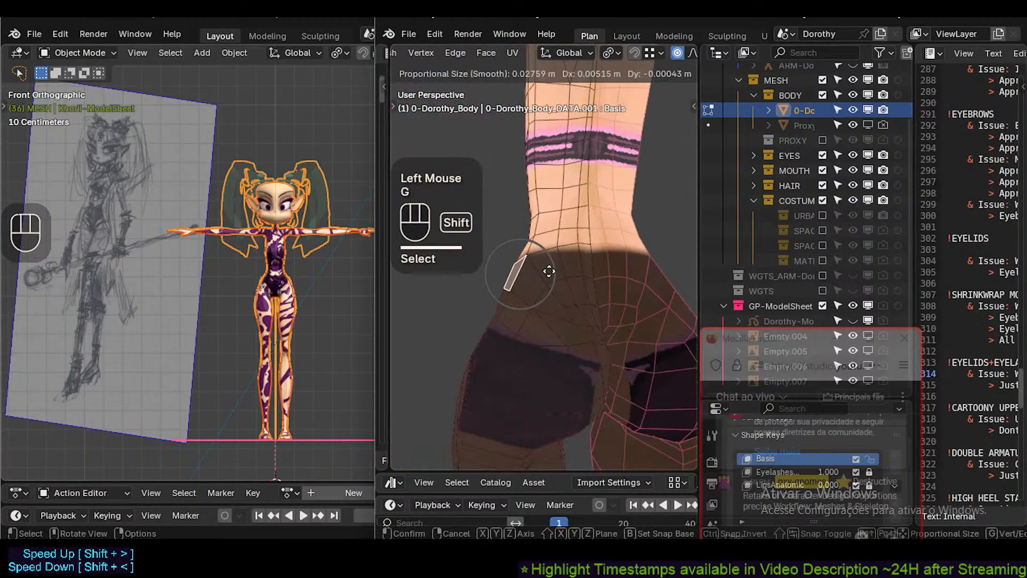
{"action": "left_click", "coordinate": [555, 274], "text": "shift"}
Select the outer back hip face just above the underwear's side band, rotate it, and shift its position with proportional editing.
{"action": "left_click", "coordinate": [514, 310]}
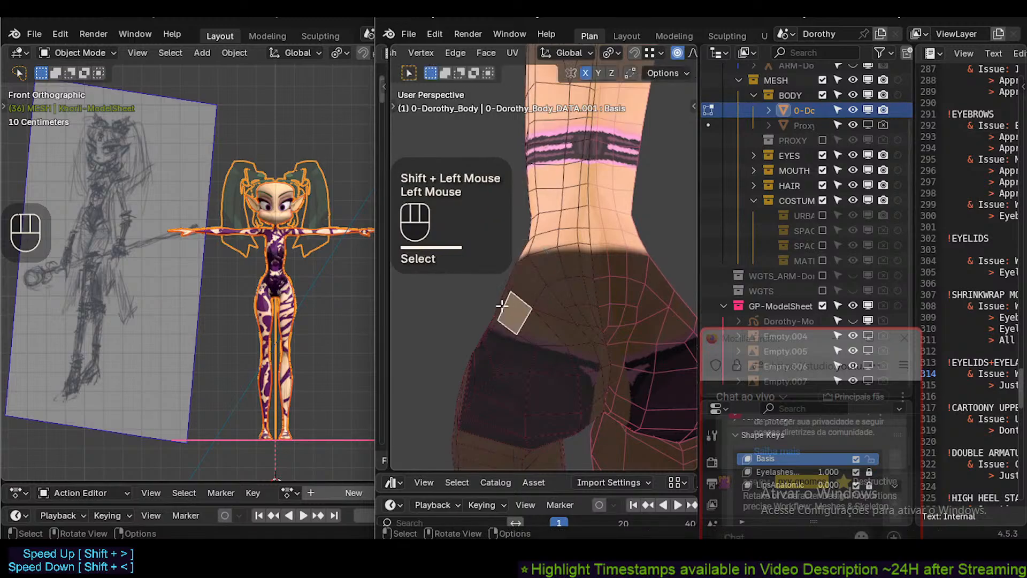
{"action": "left_click", "coordinate": [587, 267]}
{"action": "left_click", "coordinate": [522, 295]}
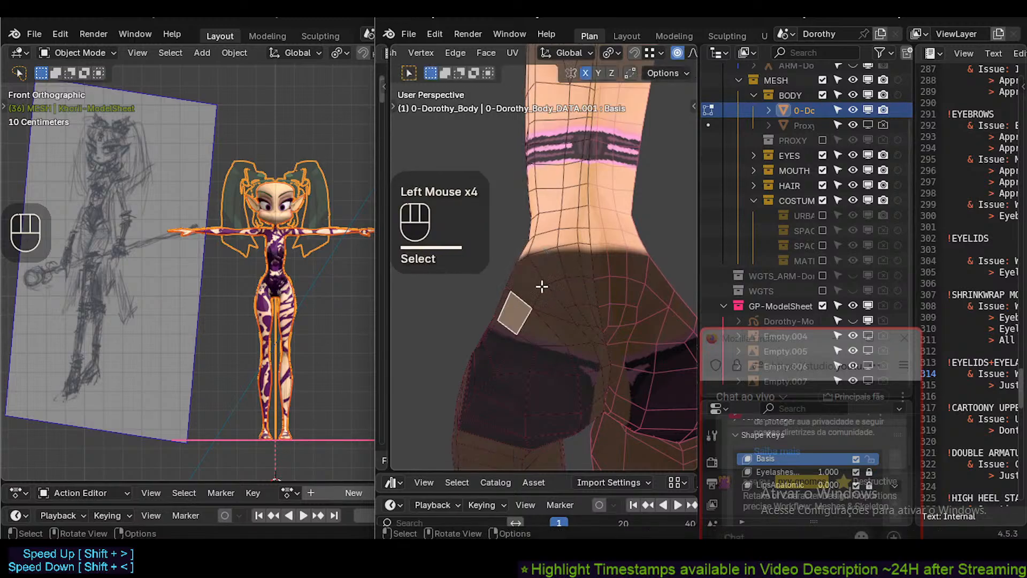
{"action": "left_click", "coordinate": [509, 291]}
{"action": "key", "text": "r"}
{"action": "left_click", "coordinate": [554, 273]}
{"action": "key", "text": "g"}
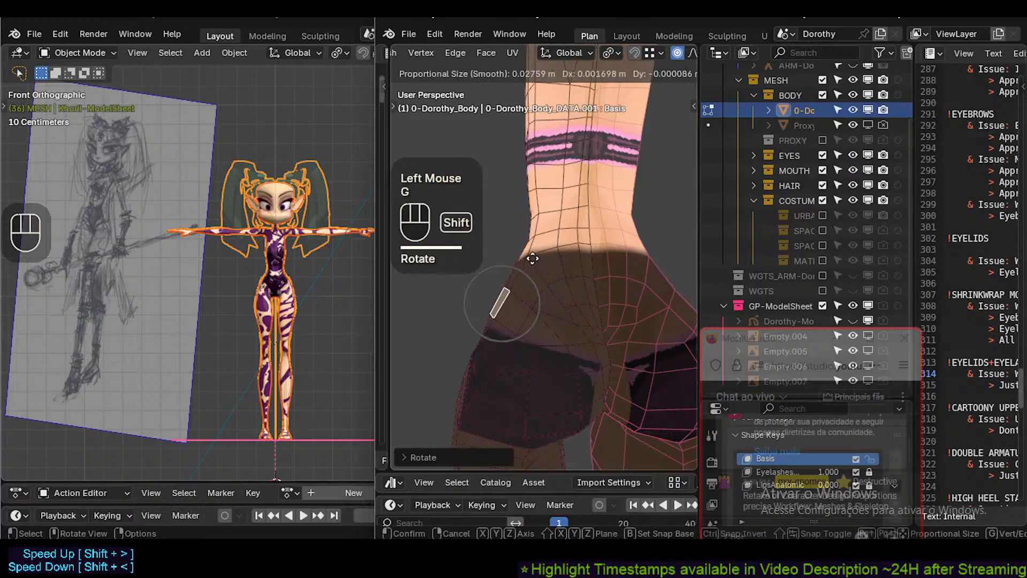
{"action": "left_click", "coordinate": [529, 261], "text": "shift"}
Viewing the hip outline up close, rotate the outer face touching the underwear's side band and nudge its position.
{"action": "middle_click_drag", "start_coordinate": [507, 288], "coordinate": [640, 296]}
{"action": "middle_click_drag", "start_coordinate": [562, 326], "coordinate": [611, 343]}
{"action": "left_click", "coordinate": [595, 328]}
{"action": "scroll", "coordinate": [611, 343], "scroll_direction": "up", "scroll_amount": 1}
{"action": "scroll", "coordinate": [625, 340], "scroll_direction": "up", "scroll_amount": 1}
{"action": "key", "text": "r"}
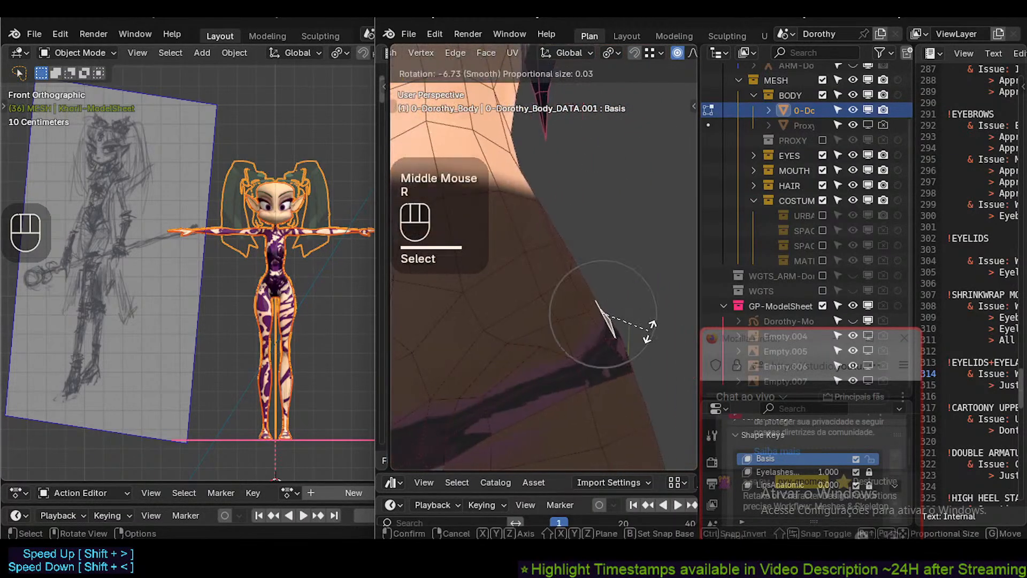
{"action": "left_click", "coordinate": [598, 303]}
{"action": "key", "text": "g"}
{"action": "left_click", "coordinate": [604, 286], "text": "shift"}
Switch to vertex selection and fine-tune the hip vertex position at the underwear's side band.
{"action": "key", "text": "1"}
{"action": "middle_click_drag", "start_coordinate": [592, 294], "coordinate": [457, 358]}
{"action": "key", "text": "g"}
{"action": "left_click", "coordinate": [608, 337], "text": "shift"}
Hide the wireframe, check the whole figure from the front, and resume editing the body mesh around the hips.
{"action": "scroll", "coordinate": [601, 340], "scroll_direction": "down", "scroll_amount": 2}
{"action": "key", "text": "Tab"}
{"action": "scroll", "coordinate": [482, 353], "scroll_direction": "down", "scroll_amount": 2}
{"action": "scroll", "coordinate": [518, 345], "scroll_direction": "down", "scroll_amount": 2}
{"action": "middle_click_drag", "start_coordinate": [518, 345], "coordinate": [612, 336]}
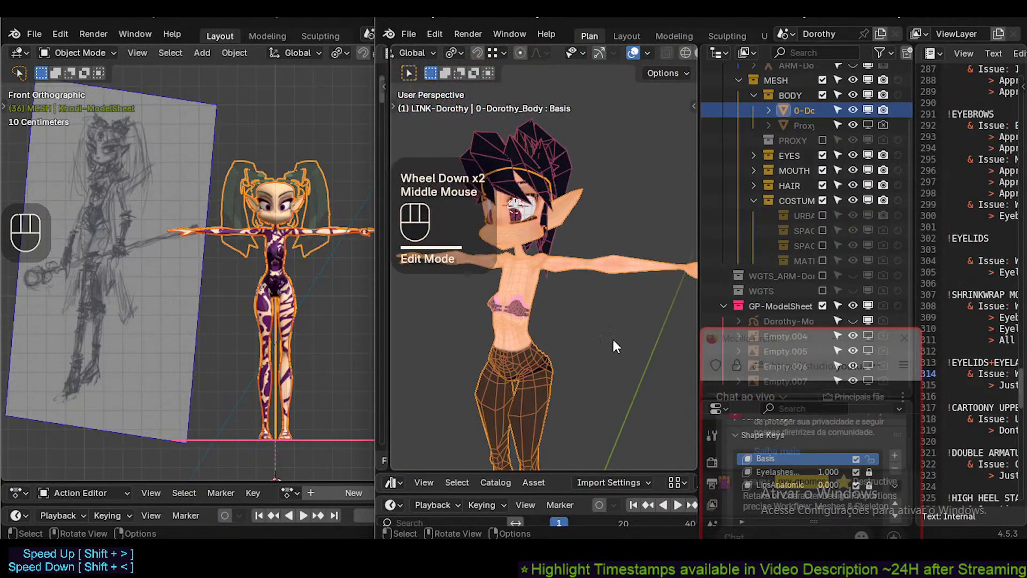
{"action": "key", "text": "shift+ctrl+alt+z"}
{"action": "scroll", "coordinate": [532, 368], "scroll_direction": "down", "scroll_amount": 2}
{"action": "middle_click_drag", "start_coordinate": [532, 368], "coordinate": [569, 346]}
{"action": "key", "text": "KP_1"}
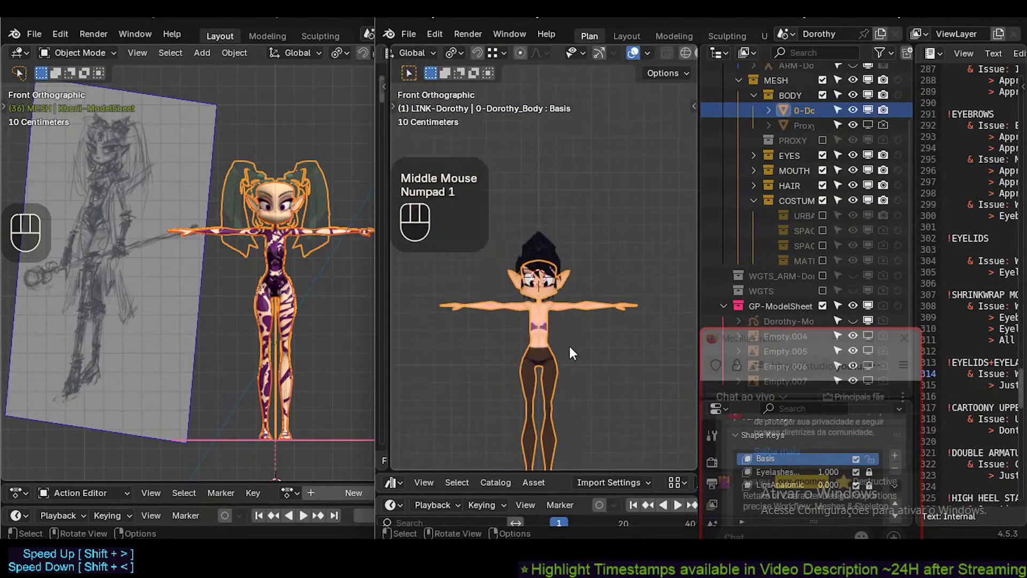
{"action": "scroll", "coordinate": [569, 346], "scroll_direction": "up", "scroll_amount": 4}
{"action": "middle_click_drag", "start_coordinate": [459, 429], "coordinate": [553, 355], "text": "shift"}
{"action": "scroll", "coordinate": [553, 355], "scroll_direction": "up", "scroll_amount": 1}
{"action": "scroll", "coordinate": [554, 359], "scroll_direction": "up", "scroll_amount": 2}
{"action": "key", "text": "Tab"}
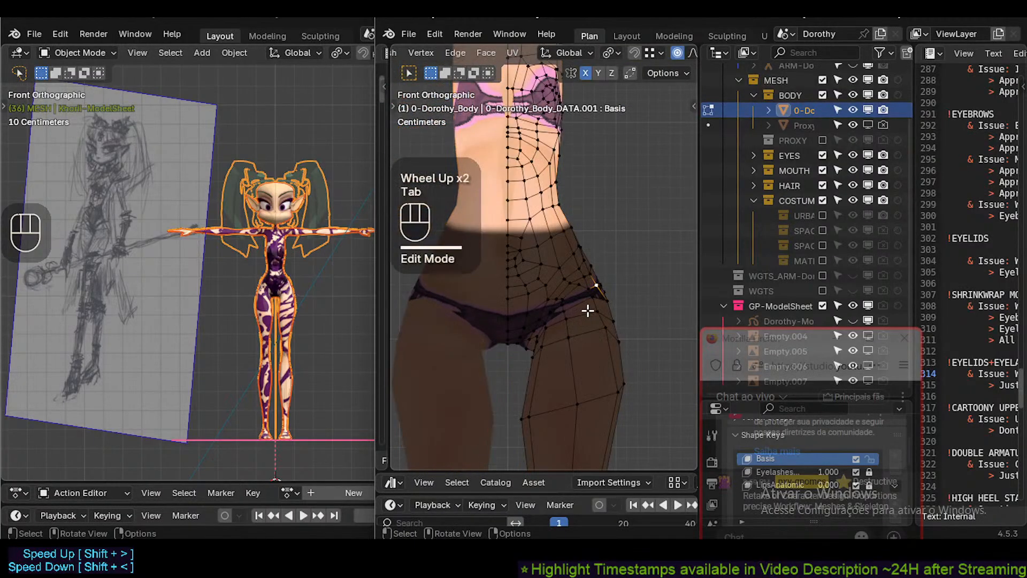
{"action": "middle_click_drag", "start_coordinate": [589, 307], "coordinate": [579, 310], "text": "shift"}
{"action": "key", "text": "alt+a"}
{"action": "key", "text": "c"}
{"action": "mouse_move", "coordinate": [578, 299]}
{"action": "left_mouse_down"}
{"action": "mouse_move", "coordinate": [590, 308]}
{"action": "mouse_move", "coordinate": [578, 267]}
{"action": "left_mouse_up"}
{"action": "left_click", "coordinate": [593, 299]}
{"action": "right_click", "coordinate": [600, 299]}
Circle-select the outer hip vertices at the underwear's side band and nudge them using a proportional size of about 0.059 m.
{"action": "key", "text": "alt+a"}
{"action": "key", "text": "c"}
{"action": "left_click", "coordinate": [588, 300]}
{"action": "right_click", "coordinate": [588, 300]}
{"action": "key", "text": "g"}
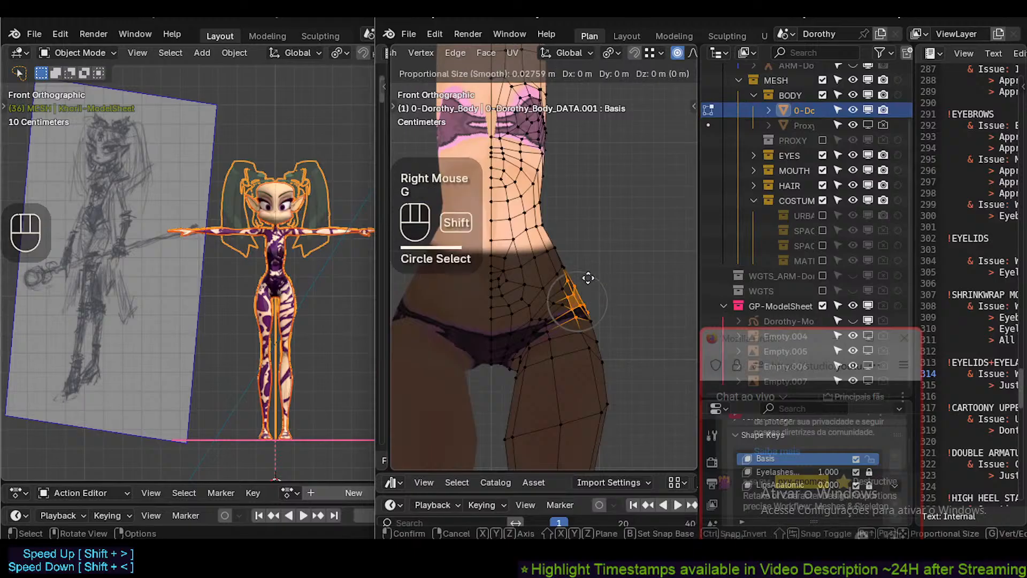
{"action": "scroll", "coordinate": [590, 257], "scroll_direction": "down", "scroll_amount": 4}
{"action": "left_click", "coordinate": [590, 256], "text": "shift"}
{"action": "key", "text": "g"}
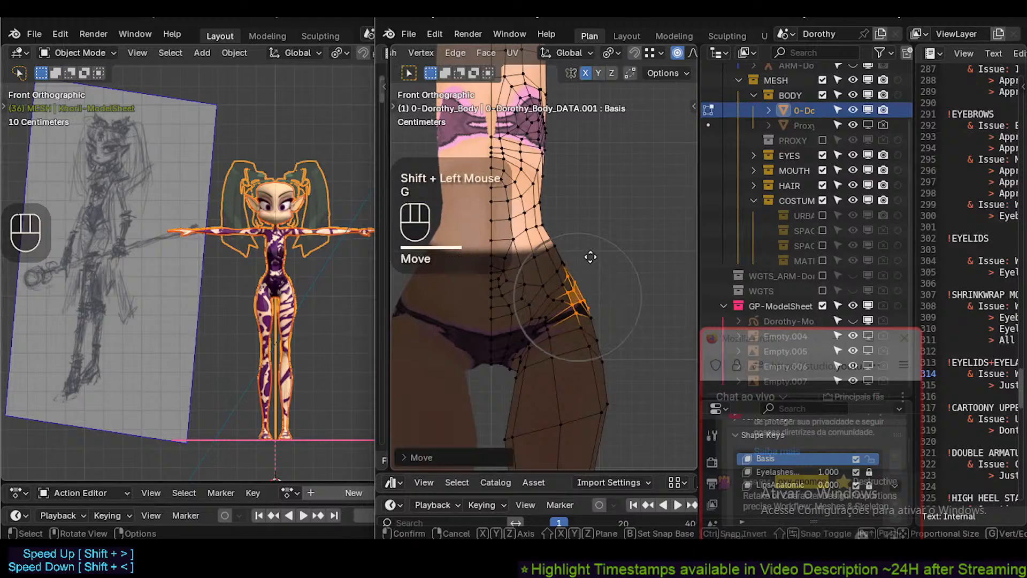
{"action": "left_click", "coordinate": [598, 250], "text": "shift"}
Move the outline vertex at the tights' border and the waist outline vertex directly above it.
{"action": "left_click", "coordinate": [554, 242]}
{"action": "key", "text": "g"}
{"action": "left_click", "coordinate": [557, 245], "text": "shift"}
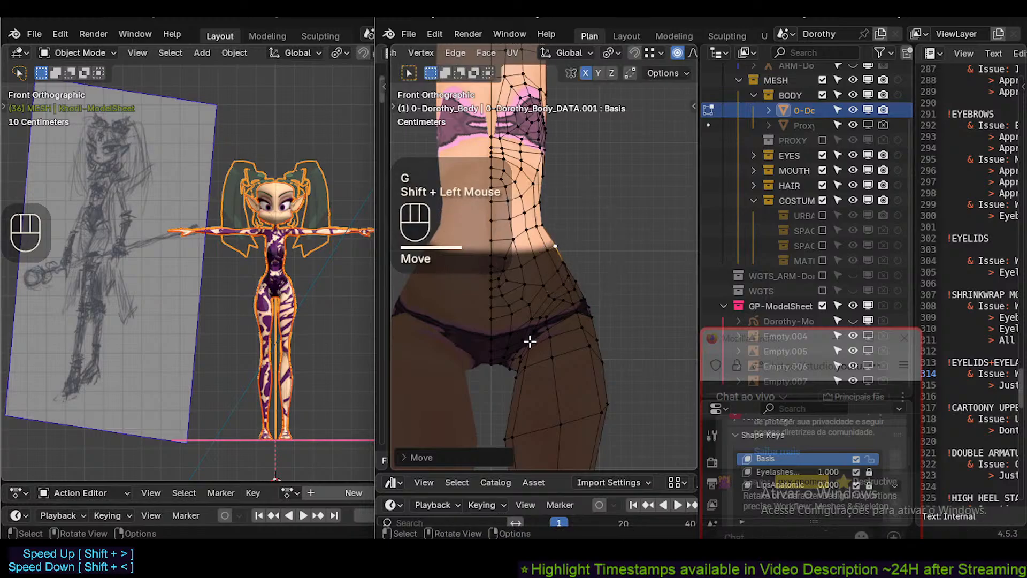
{"action": "left_click", "coordinate": [542, 223]}
{"action": "key", "text": "g"}
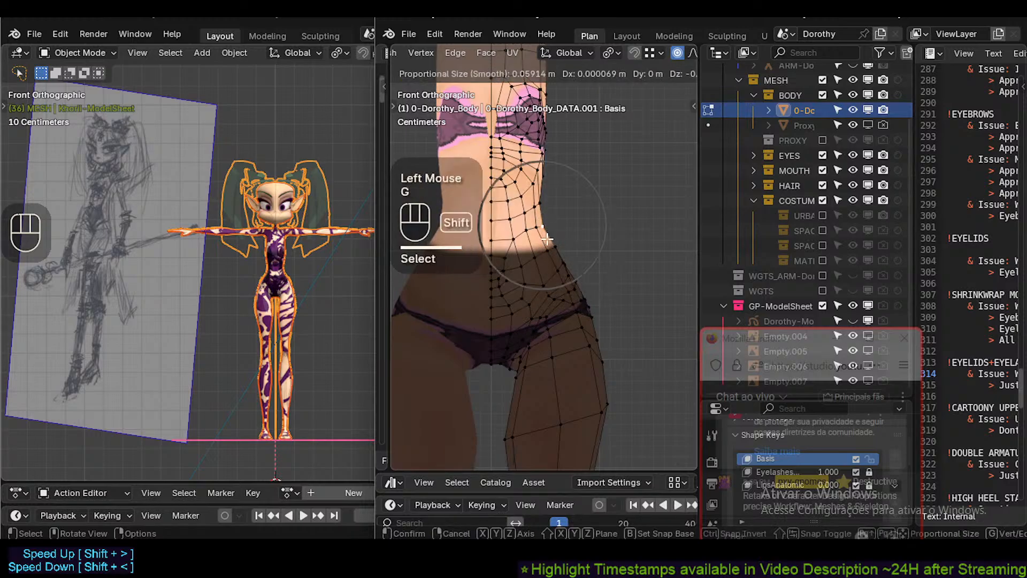
{"action": "left_click", "coordinate": [550, 228], "text": "shift"}
Rotate the area around the tights' border outline vertex and move the hip outline vertex just below it.
{"action": "left_click", "coordinate": [558, 246]}
{"action": "key", "text": "r"}
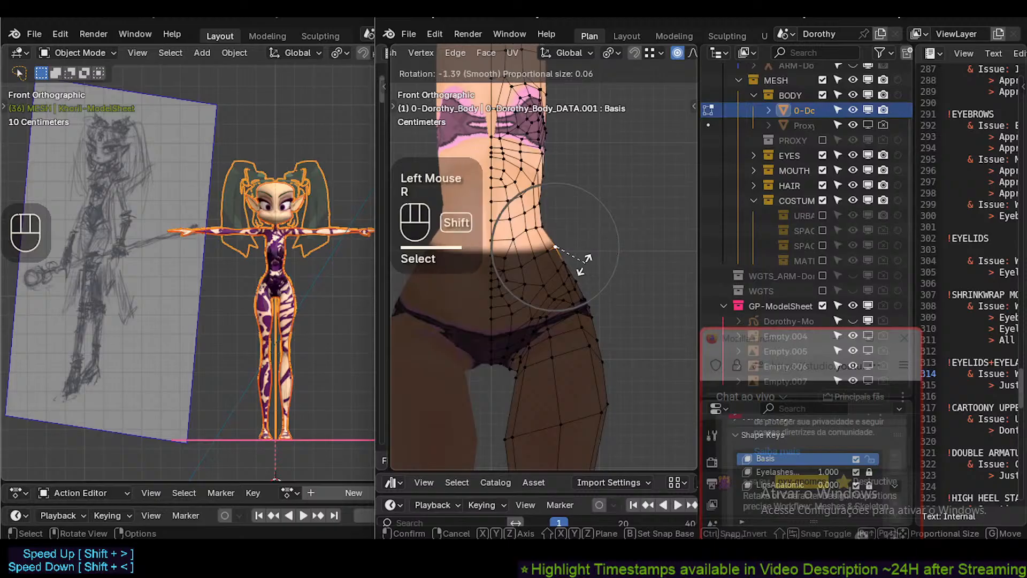
{"action": "left_click", "coordinate": [568, 270], "text": "shift"}
{"action": "left_click", "coordinate": [572, 260]}
{"action": "key", "text": "g"}
{"action": "left_click", "coordinate": [571, 255], "text": "shift"}
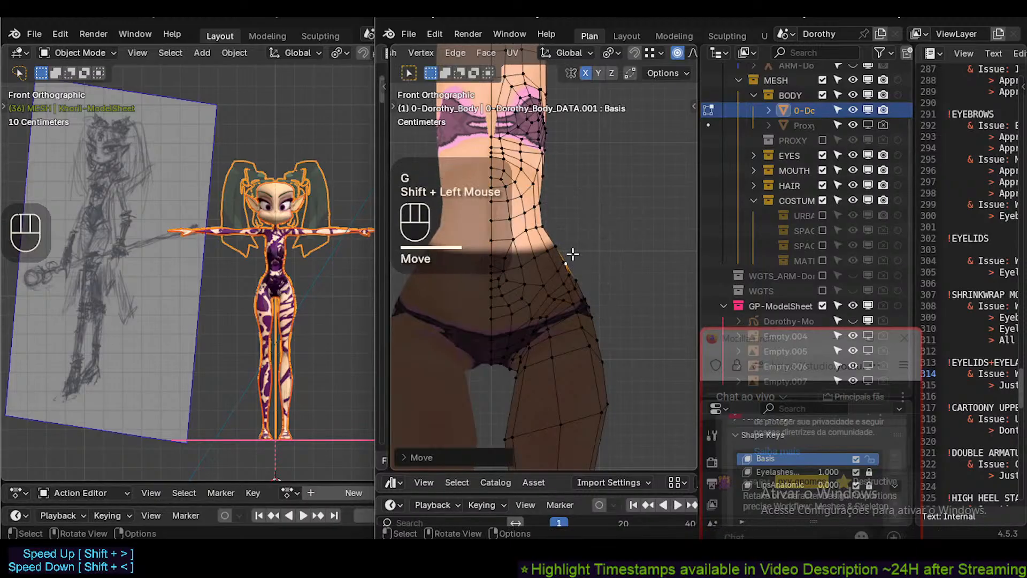
Readjust the outline vertices just below and just above the tights' border to smooth the waist-to-hip curve.
{"action": "left_click", "coordinate": [567, 256]}
{"action": "key", "text": "g"}
{"action": "left_click", "coordinate": [562, 243], "text": "shift"}
{"action": "left_click", "coordinate": [550, 230]}
{"action": "key", "text": "g"}
{"action": "left_click", "coordinate": [551, 230], "text": "shift"}
Reposition the waist outline vertex above the tights' border and a front hip vertex near the underwear's upper edge.
{"action": "middle_click_drag", "start_coordinate": [551, 230], "coordinate": [550, 277], "text": "shift"}
{"action": "middle_click_drag", "start_coordinate": [565, 382], "coordinate": [568, 289], "text": "shift"}
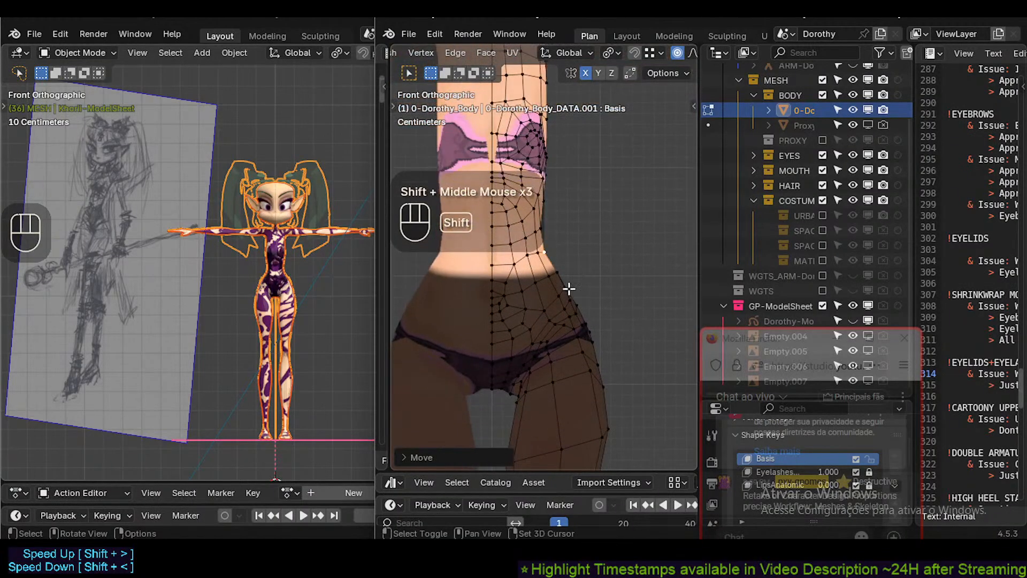
{"action": "left_click", "coordinate": [546, 251]}
{"action": "key", "text": "g"}
{"action": "left_click", "coordinate": [569, 290], "text": "shift"}
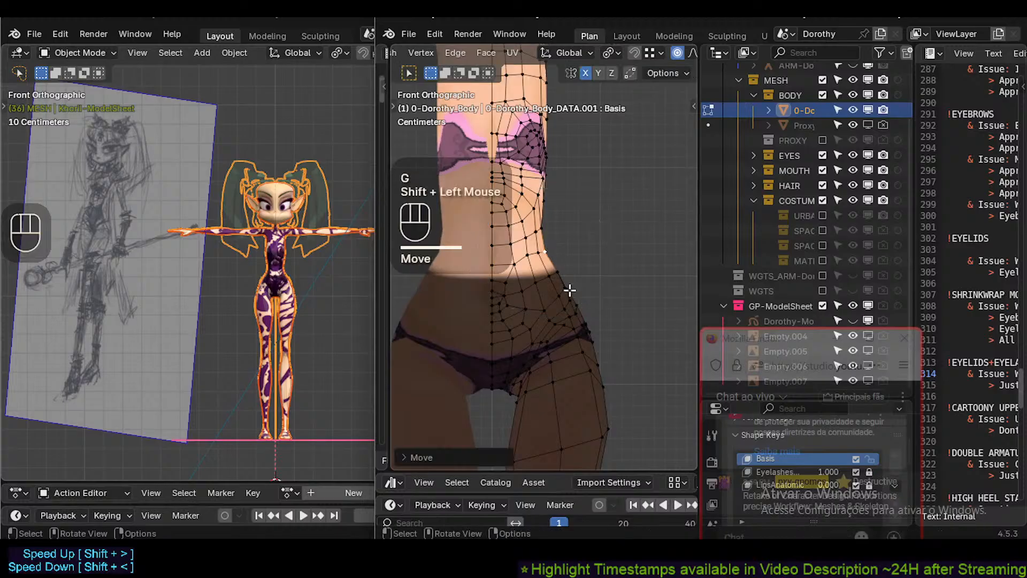
{"action": "left_click", "coordinate": [550, 339]}
{"action": "key", "text": "g"}
{"action": "left_click", "coordinate": [555, 326], "text": "shift"}
Move the crotch vertex where the inner thigh meets the underwear, using a smaller proportional influence, and preview the figure.
{"action": "left_click", "coordinate": [504, 391]}
{"action": "scroll", "coordinate": [512, 395], "scroll_direction": "up", "scroll_amount": 2}
{"action": "key", "text": "g"}
{"action": "scroll", "coordinate": [510, 386], "scroll_direction": "up", "scroll_amount": 6}
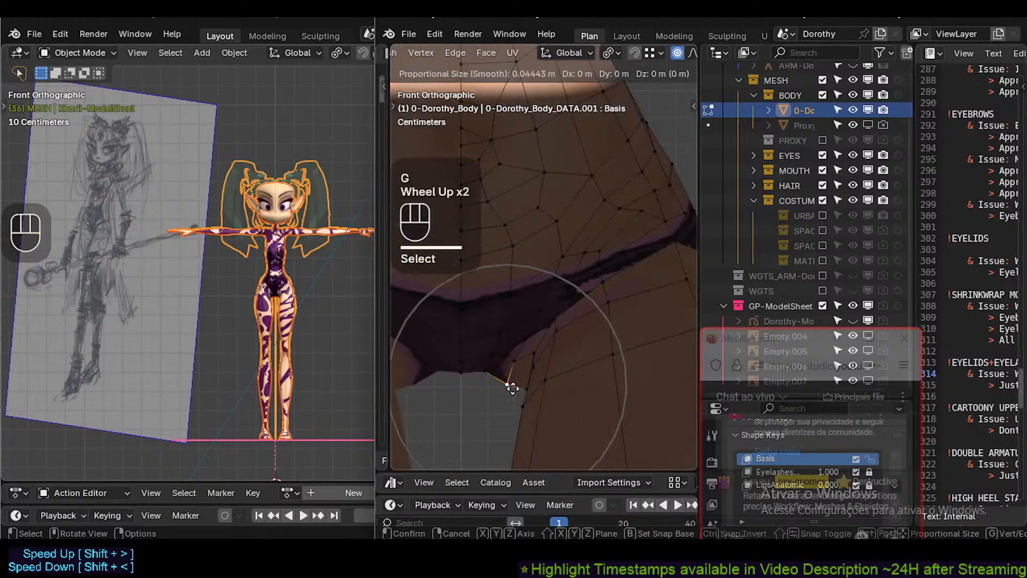
{"action": "left_click", "coordinate": [512, 385]}
{"action": "key", "text": "g"}
{"action": "left_click", "coordinate": [527, 373], "text": "shift"}
{"action": "scroll", "coordinate": [529, 372], "scroll_direction": "down", "scroll_amount": 4}
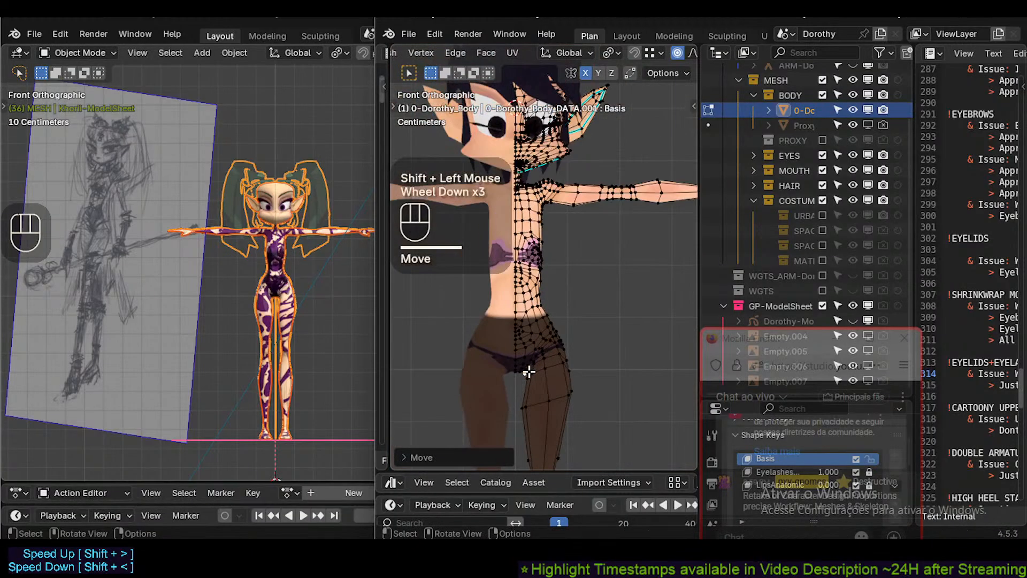
{"action": "key", "text": "Tab"}
{"action": "key", "text": "Tab"}
Circle-select the outer upper-thigh vertices and move them outward using a proportional size of about 0.065 m.
{"action": "middle_click_drag", "start_coordinate": [567, 388], "coordinate": [570, 362], "text": "shift"}
{"action": "key", "text": "c"}
{"action": "left_click", "coordinate": [567, 342]}
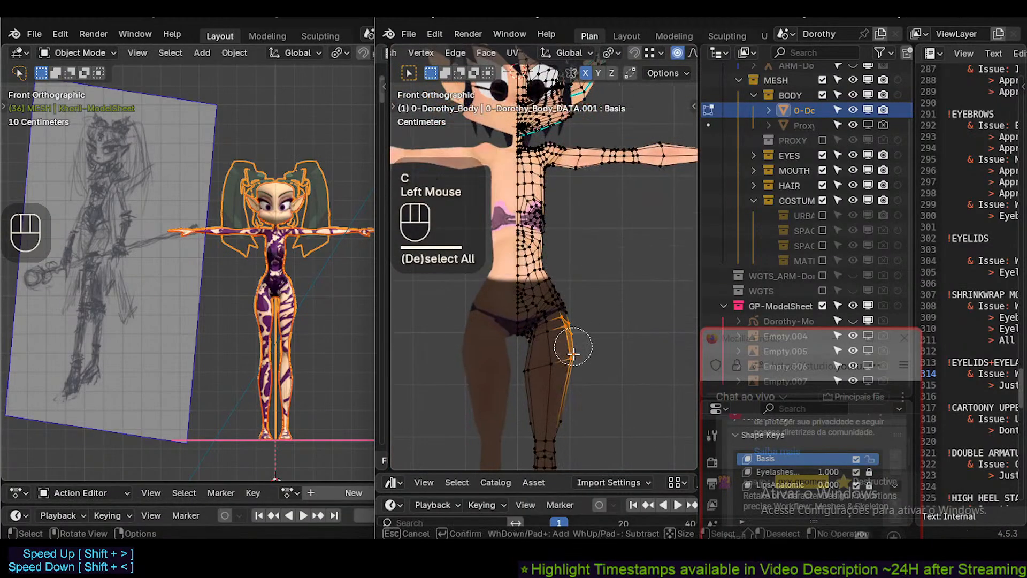
{"action": "right_click", "coordinate": [567, 343]}
{"action": "key", "text": "g"}
{"action": "scroll", "coordinate": [595, 349], "scroll_direction": "down", "scroll_amount": 1}
{"action": "scroll", "coordinate": [594, 348], "scroll_direction": "down", "scroll_amount": 5}
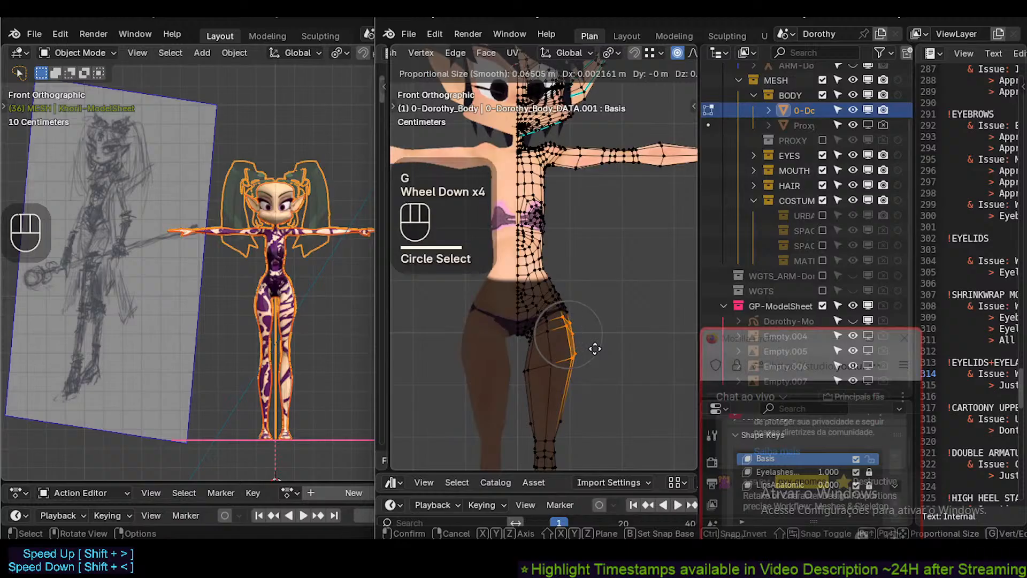
{"action": "left_click", "coordinate": [592, 343]}
Circle-select the whole outer edge from hip to upper thigh with X-ray toggled, and adjust its position.
{"action": "key", "text": "c"}
{"action": "left_click", "coordinate": [571, 306]}
{"action": "right_click", "coordinate": [571, 306]}
{"action": "key", "text": "alt+z"}
{"action": "key", "text": "c"}
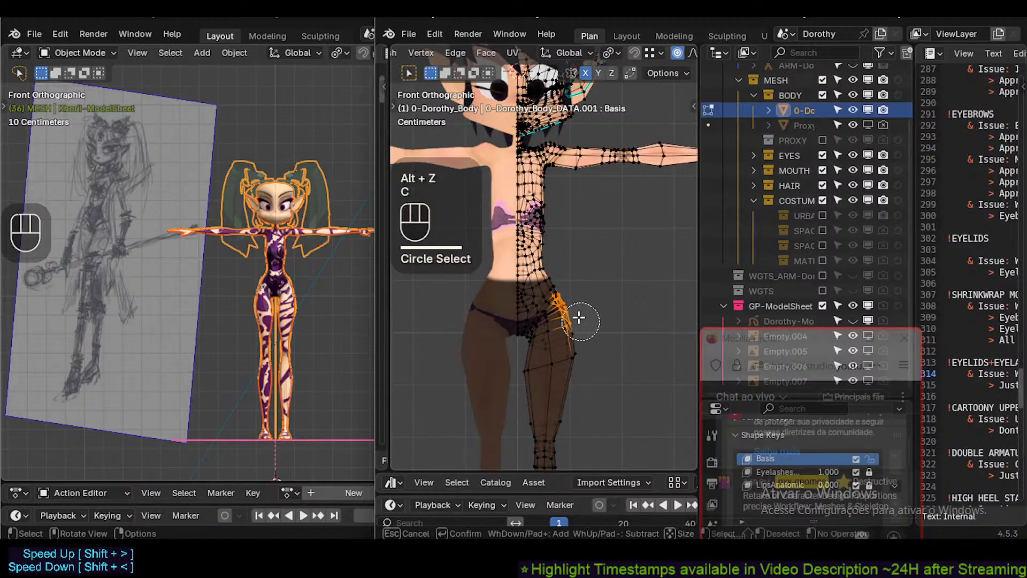
{"action": "left_click_drag", "start_coordinate": [578, 321], "coordinate": [577, 354]}
{"action": "right_click", "coordinate": [578, 355]}
{"action": "key", "text": "g"}
{"action": "left_click", "coordinate": [590, 354], "text": "shift"}
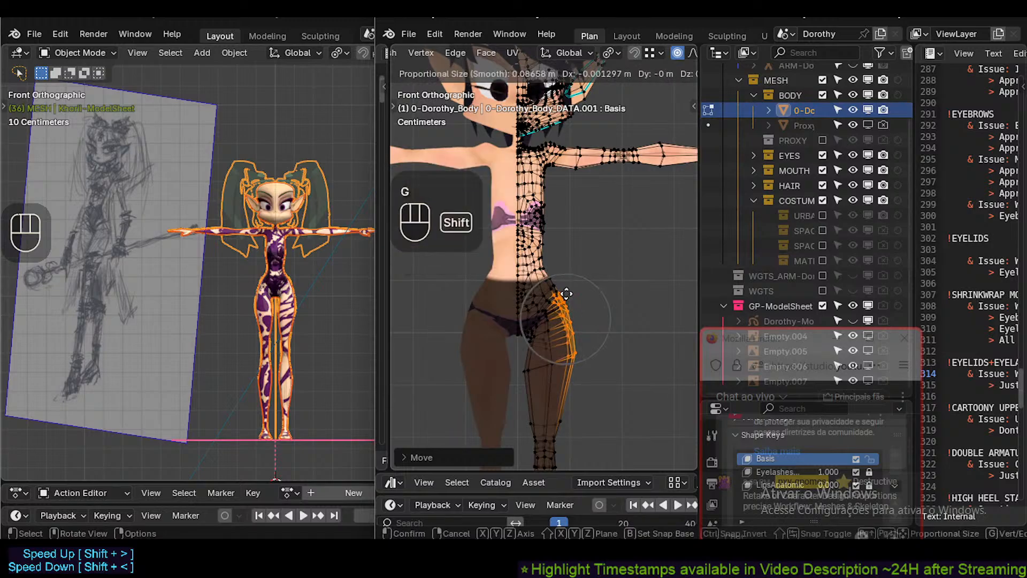
Circle-select the lower-thigh vertices above the knee and move them with proportional editing.
{"action": "middle_click_drag", "start_coordinate": [589, 308], "coordinate": [587, 253], "text": "shift"}
{"action": "key", "text": "alt+a"}
{"action": "key", "text": "c"}
{"action": "left_click", "coordinate": [571, 369]}
{"action": "right_click", "coordinate": [571, 369]}
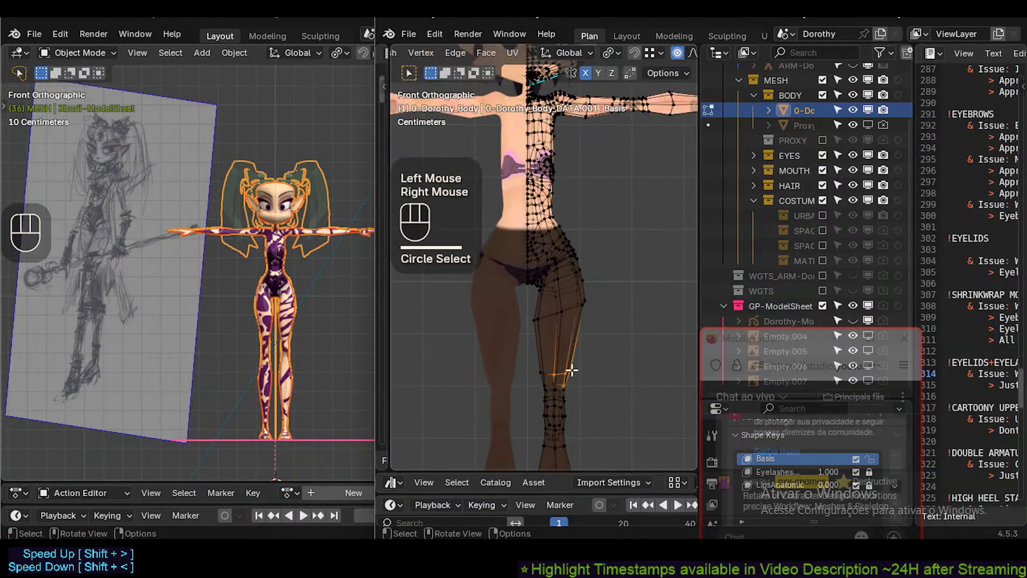
{"action": "key", "text": "g"}
{"action": "left_click", "coordinate": [579, 383], "text": "shift"}
Leave mesh editing, show the wireframe, and examine Dorothy's hips, thighs and knees from the front.
{"action": "middle_click_drag", "start_coordinate": [579, 383], "coordinate": [586, 339], "text": "shift"}
{"action": "key", "text": "Tab"}
{"action": "scroll", "coordinate": [571, 382], "scroll_direction": "down", "scroll_amount": 2}
{"action": "key", "text": "shift+ctrl+alt+z"}
{"action": "scroll", "coordinate": [585, 337], "scroll_direction": "down", "scroll_amount": 1}
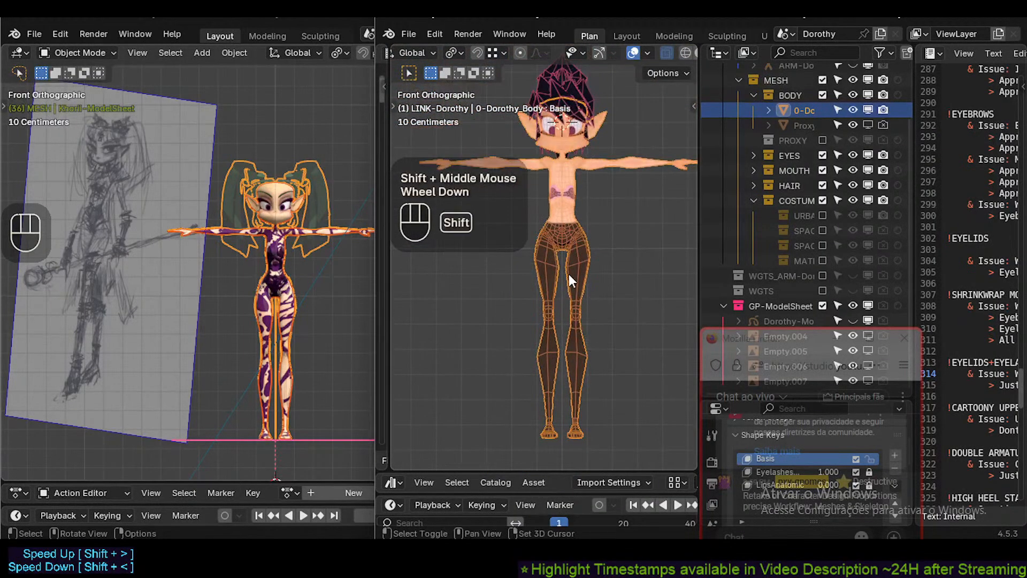
{"action": "middle_click_drag", "start_coordinate": [569, 274], "coordinate": [567, 288], "text": "shift"}
{"action": "scroll", "coordinate": [574, 323], "scroll_direction": "up", "scroll_amount": 2}
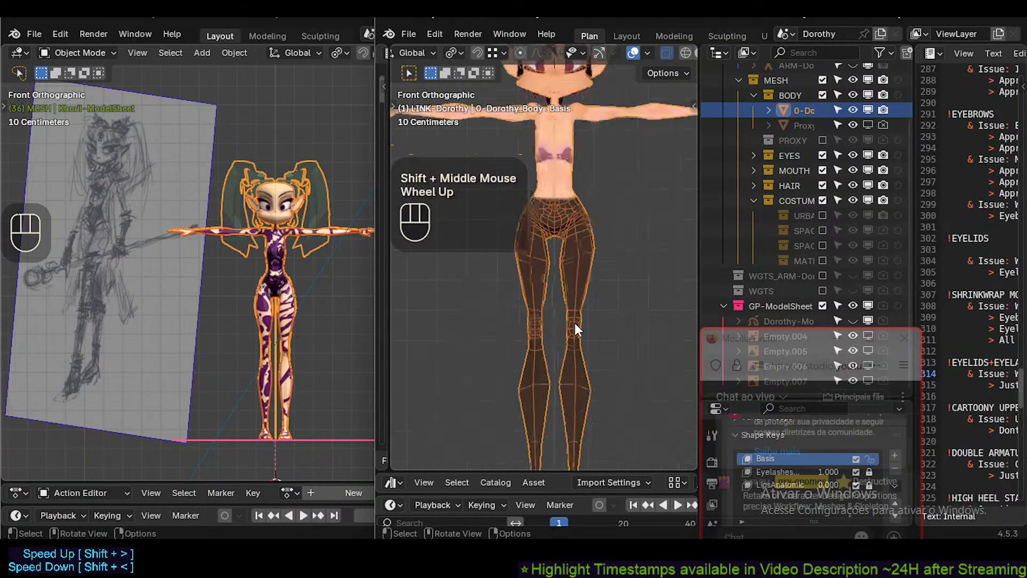
{"action": "middle_click_drag", "start_coordinate": [586, 245], "coordinate": [590, 345], "text": "shift"}
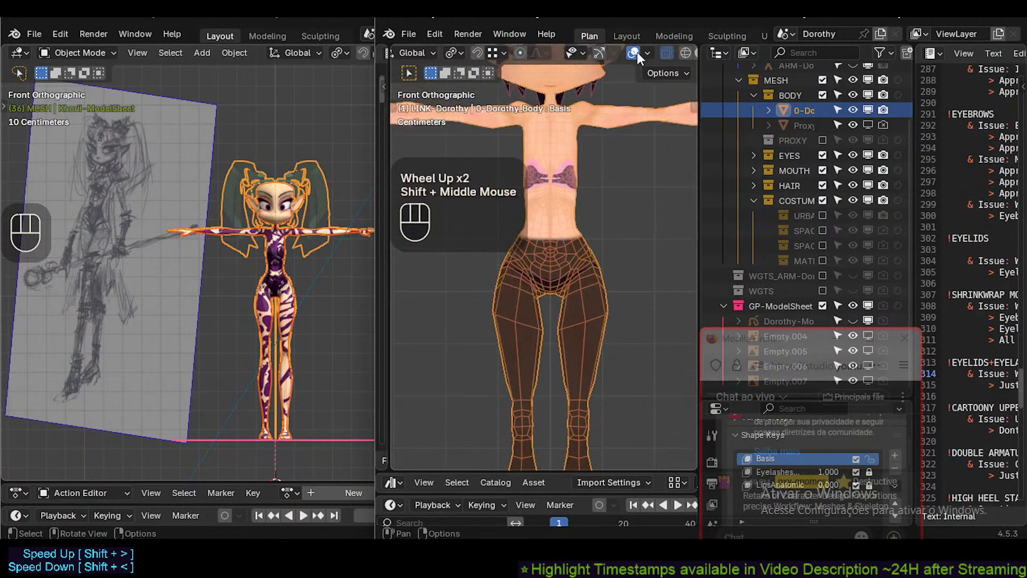
{"action": "scroll", "coordinate": [637, 53], "scroll_direction": "down", "scroll_amount": 3}
{"action": "scroll", "coordinate": [637, 52], "scroll_direction": "up", "scroll_amount": 1}
{"action": "scroll", "coordinate": [570, 358], "scroll_direction": "down", "scroll_amount": 1}
{"action": "middle_click_drag", "start_coordinate": [564, 377], "coordinate": [573, 303], "text": "shift"}
{"action": "scroll", "coordinate": [569, 295], "scroll_direction": "up", "scroll_amount": 4}
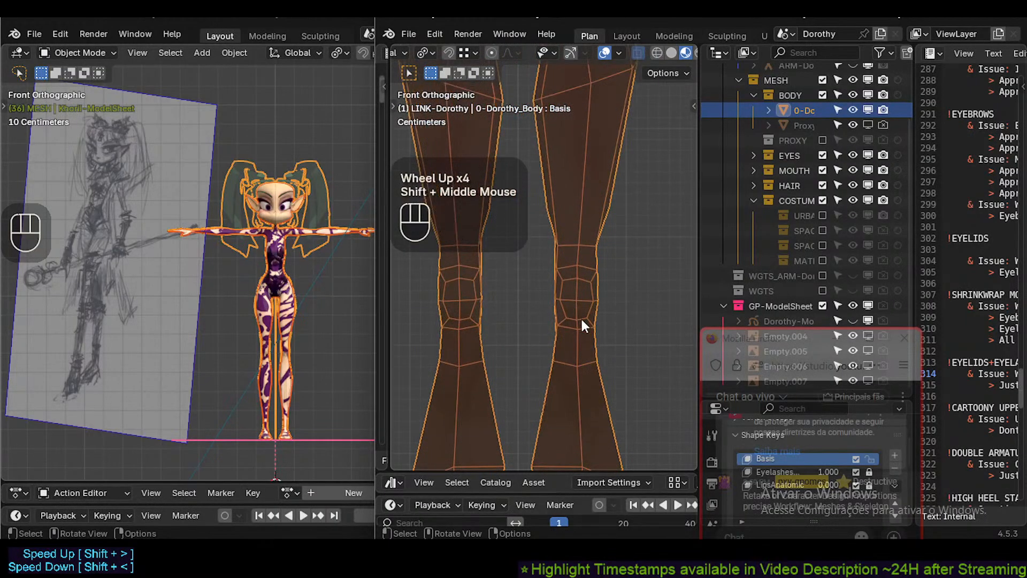
Switch to the other Blender window, select the Khorii body, show its wireframe around the knees, and enter Edit Mode.
{"action": "scroll", "coordinate": [268, 356], "scroll_direction": "up", "scroll_amount": 2}
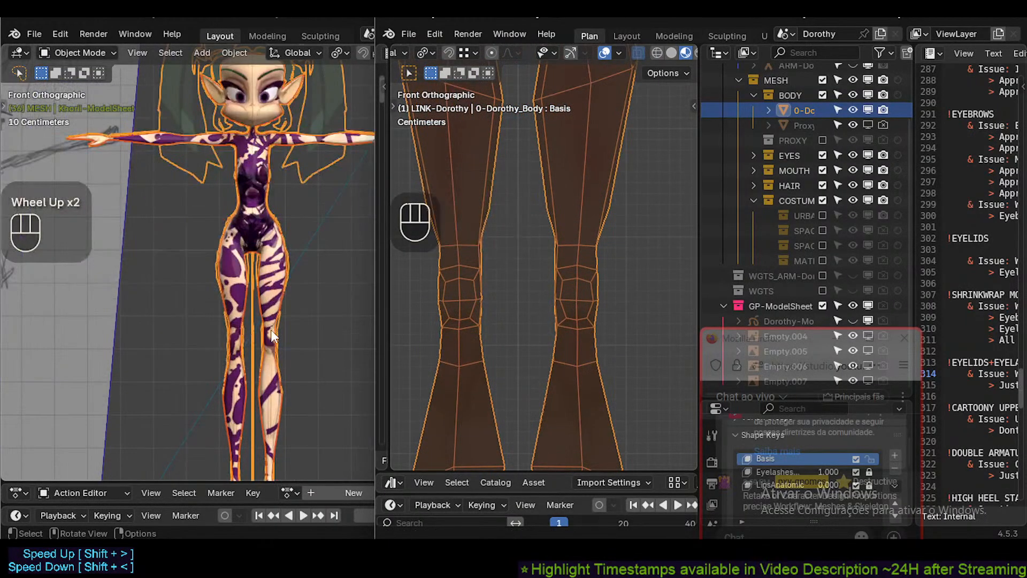
{"action": "left_click", "coordinate": [278, 348]}
{"action": "scroll", "coordinate": [235, 321], "scroll_direction": "up", "scroll_amount": 2}
{"action": "left_click", "coordinate": [651, 333]}
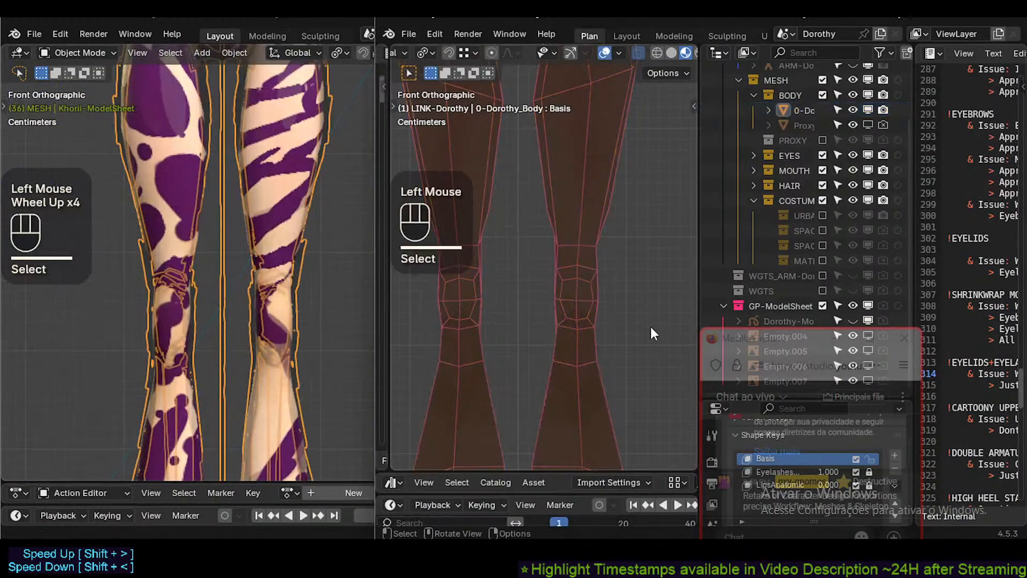
{"action": "left_click", "coordinate": [573, 304]}
{"action": "left_click", "coordinate": [271, 320]}
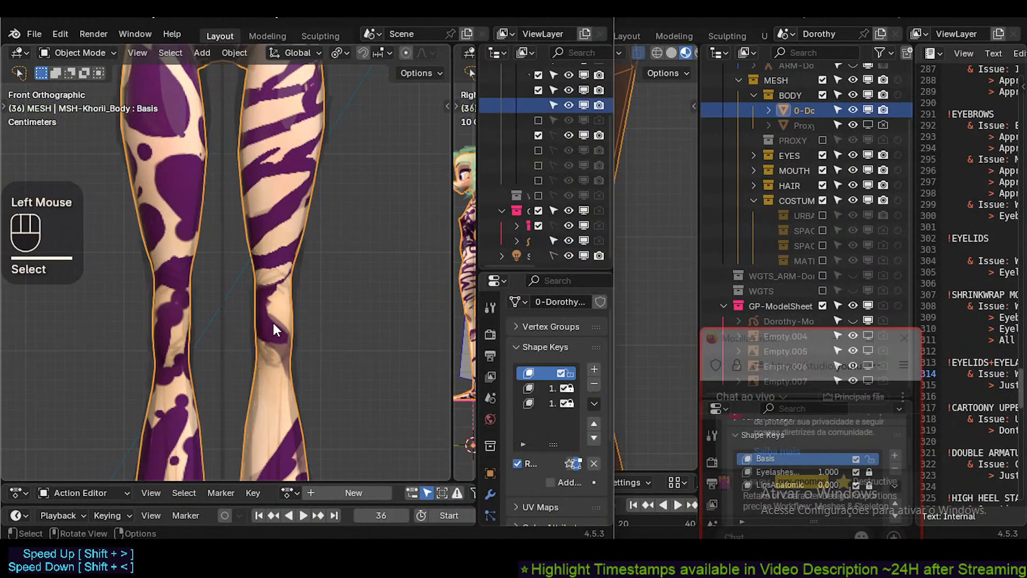
{"action": "scroll", "coordinate": [272, 320], "scroll_direction": "up", "scroll_amount": 2}
{"action": "left_click", "coordinate": [273, 319]}
{"action": "key", "text": "ctrl+shift+alt+z"}
{"action": "left_click", "coordinate": [285, 300]}
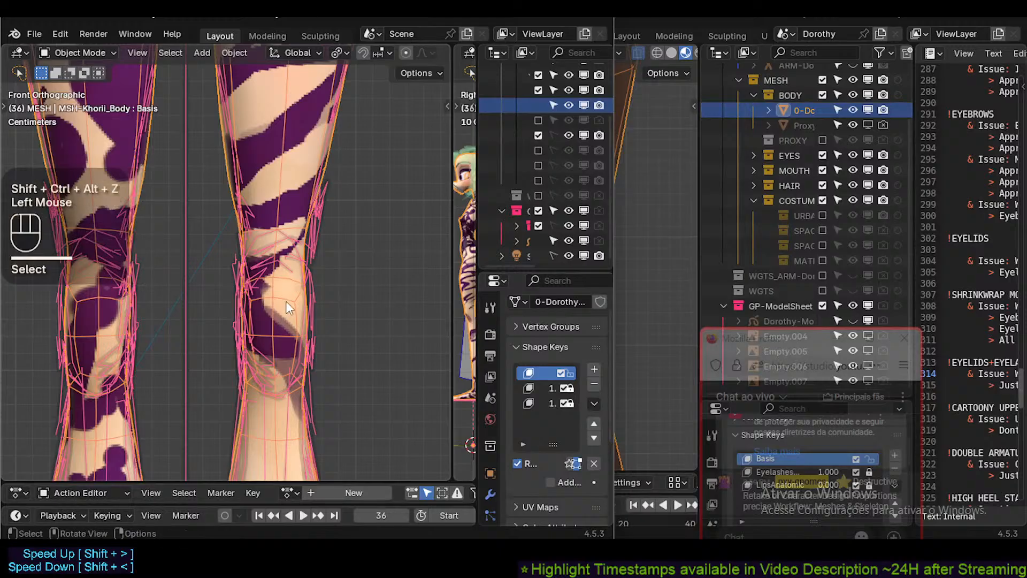
{"action": "key", "text": "Tab"}
Examine the Khorii body's knee topology from the right side and the front.
{"action": "scroll", "coordinate": [293, 300], "scroll_direction": "down", "scroll_amount": 2}
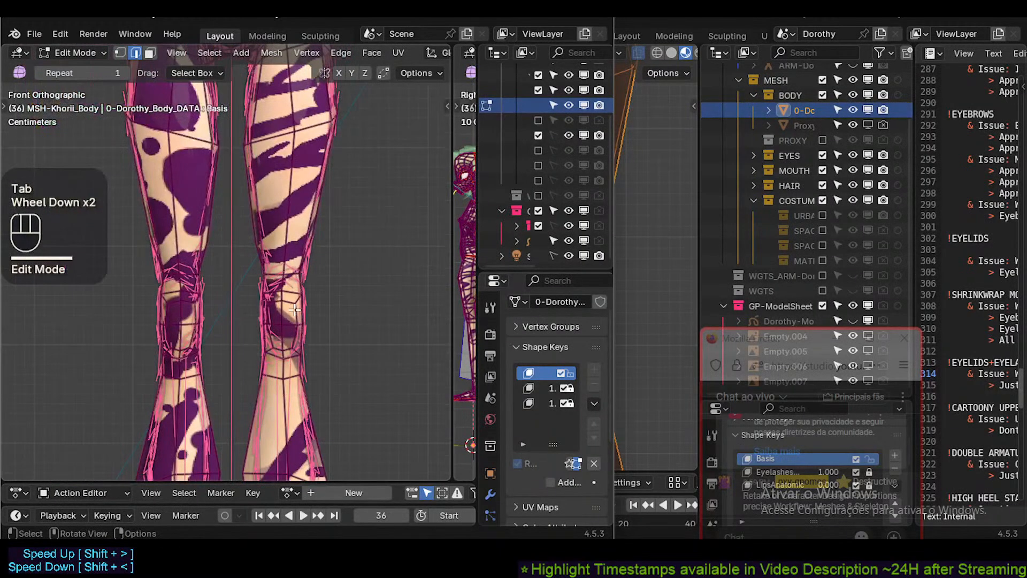
{"action": "key", "text": "KP_3"}
{"action": "middle_click_drag", "start_coordinate": [293, 308], "coordinate": [257, 334], "text": "shift"}
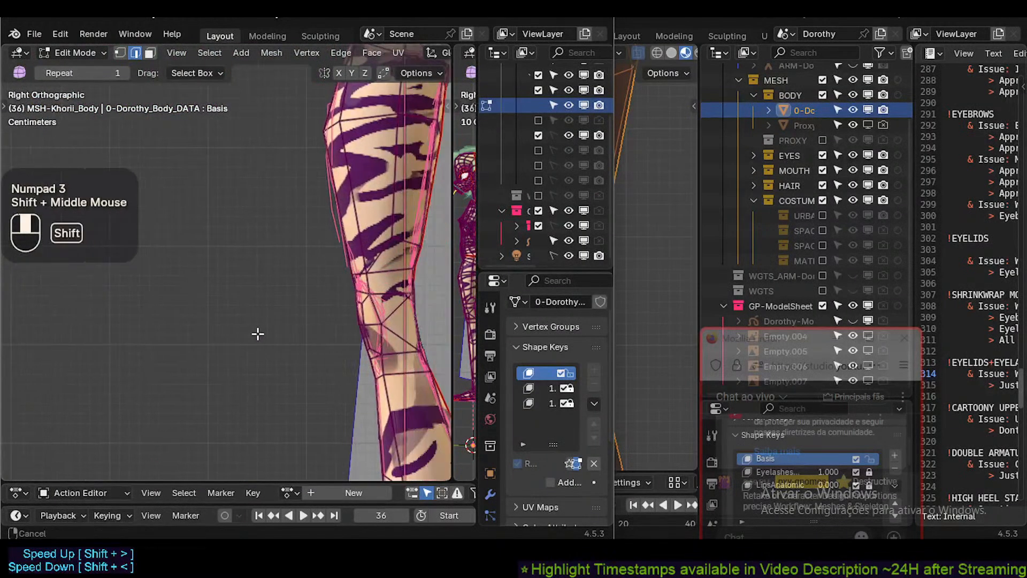
{"action": "scroll", "coordinate": [255, 334], "scroll_direction": "up", "scroll_amount": 3}
{"action": "scroll", "coordinate": [254, 335], "scroll_direction": "down", "scroll_amount": 2}
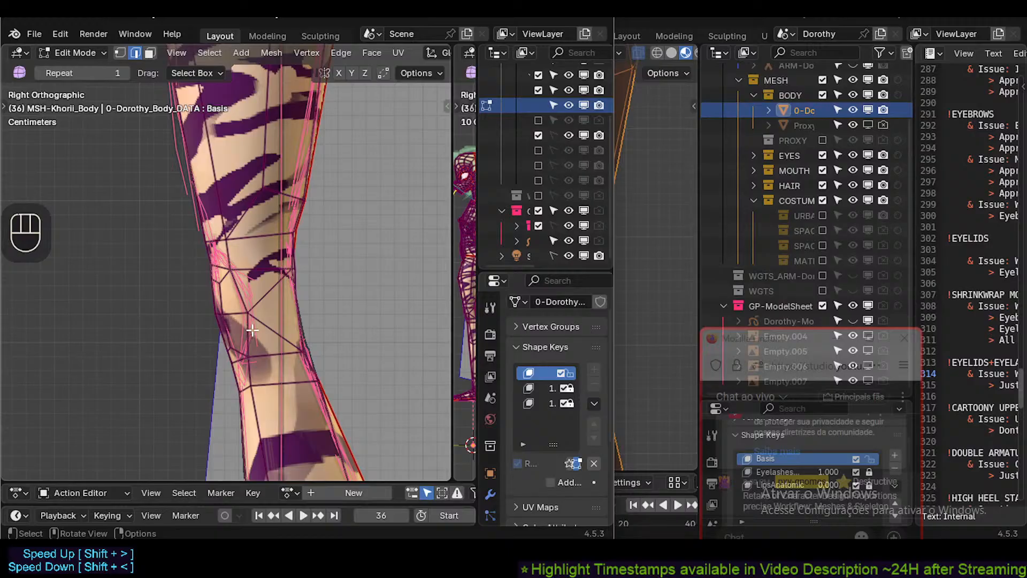
{"action": "scroll", "coordinate": [250, 320], "scroll_direction": "down", "scroll_amount": 2}
{"action": "key", "text": "KP_1"}
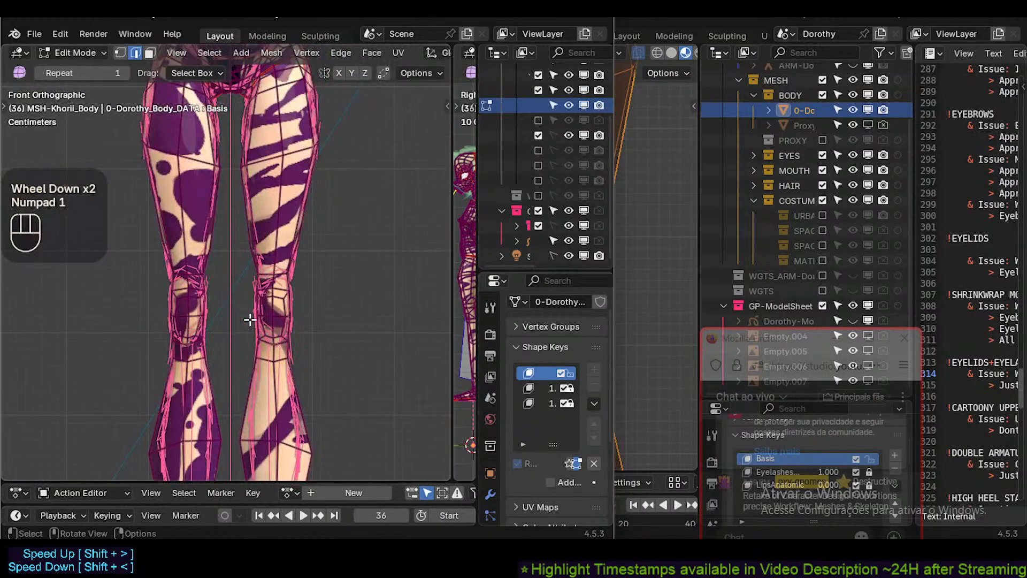
Switch to vertex selection on the Khorii body and select the center vertex of the kneecap.
{"action": "scroll", "coordinate": [252, 319], "scroll_direction": "up", "scroll_amount": 2}
{"action": "key", "text": "1"}
{"action": "left_click", "coordinate": [279, 320]}
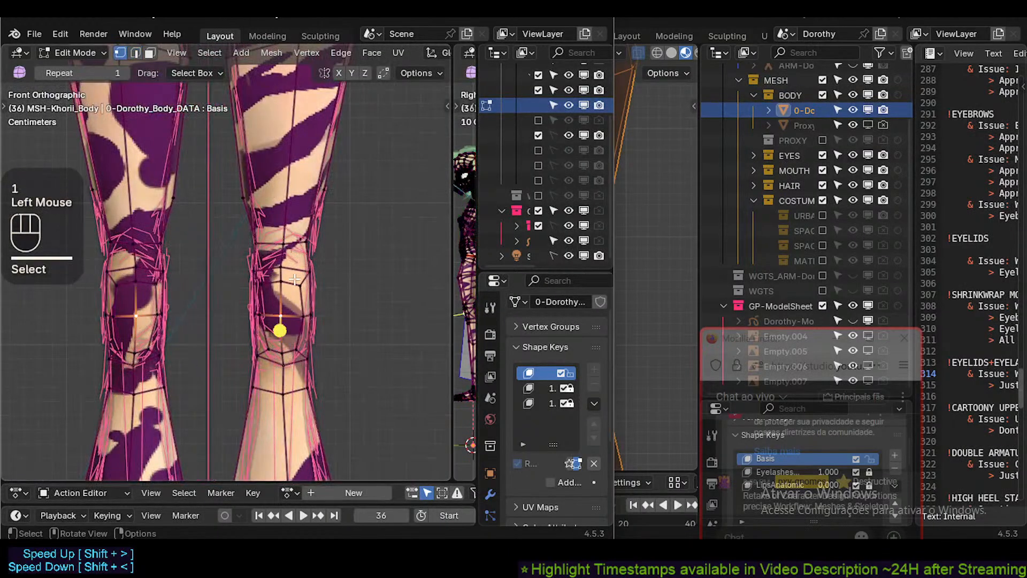
Gauge the Khorii body's lower-leg and thigh lengths from the front by box-selecting the outer leg vertices.
{"action": "scroll", "coordinate": [321, 270], "scroll_direction": "down", "scroll_amount": 3}
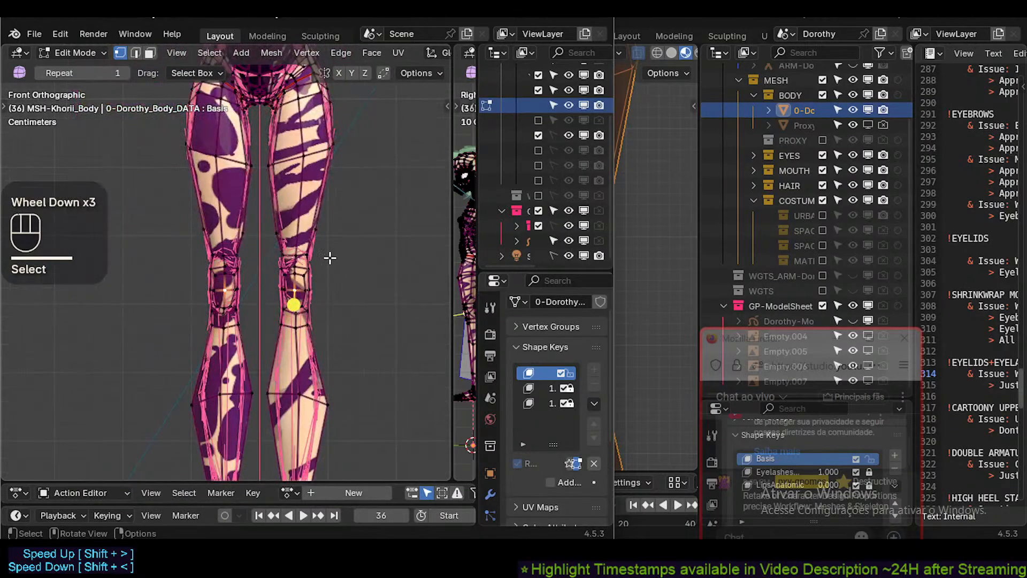
{"action": "scroll", "coordinate": [329, 258], "scroll_direction": "down", "scroll_amount": 4}
{"action": "scroll", "coordinate": [251, 412], "scroll_direction": "down", "scroll_amount": 1}
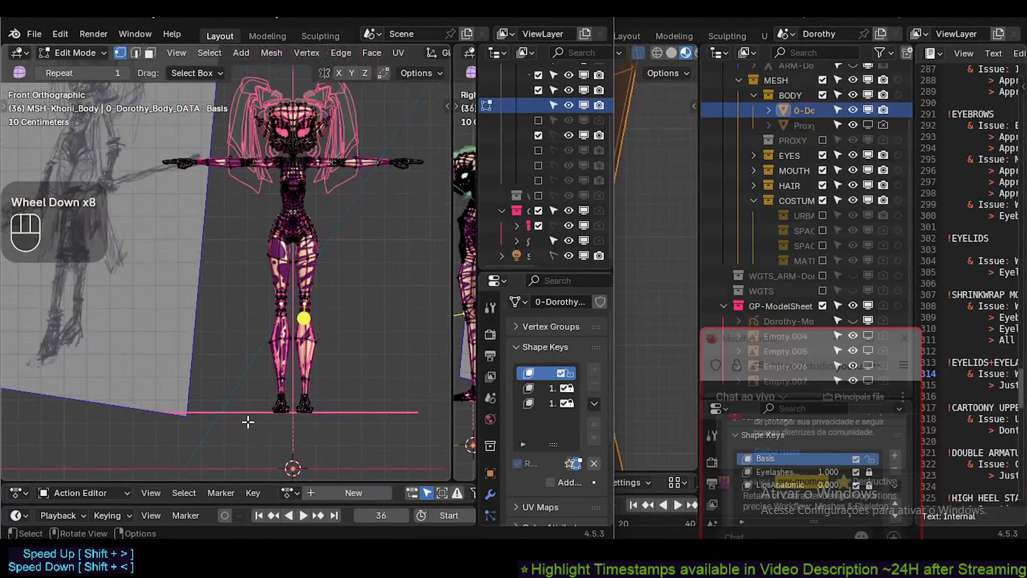
{"action": "middle_click_drag", "start_coordinate": [247, 420], "coordinate": [250, 408], "text": "shift"}
{"action": "scroll", "coordinate": [223, 400], "scroll_direction": "up", "scroll_amount": 1}
{"action": "key", "text": "b"}
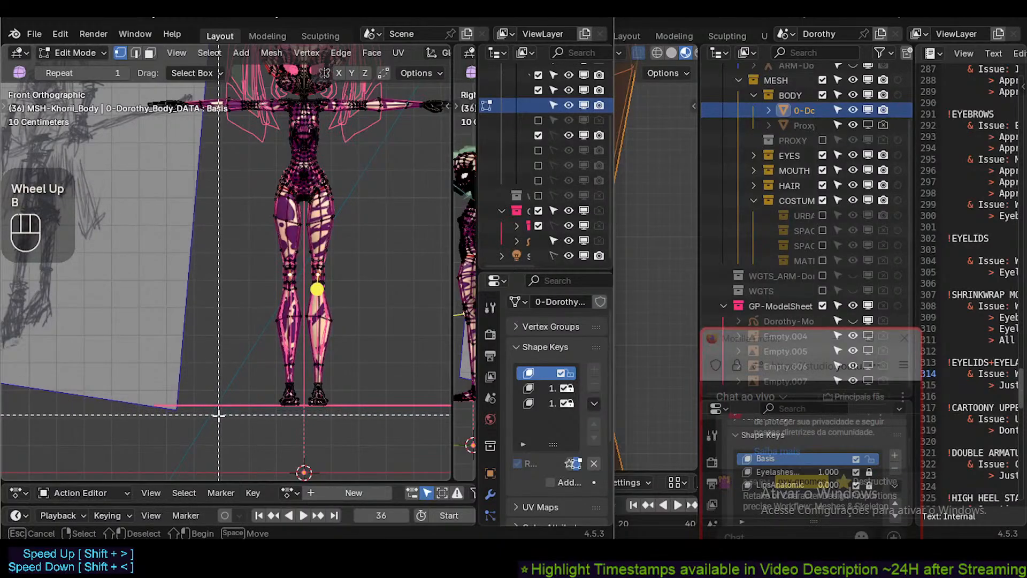
{"action": "scroll", "coordinate": [223, 403], "scroll_direction": "down", "scroll_amount": 1}
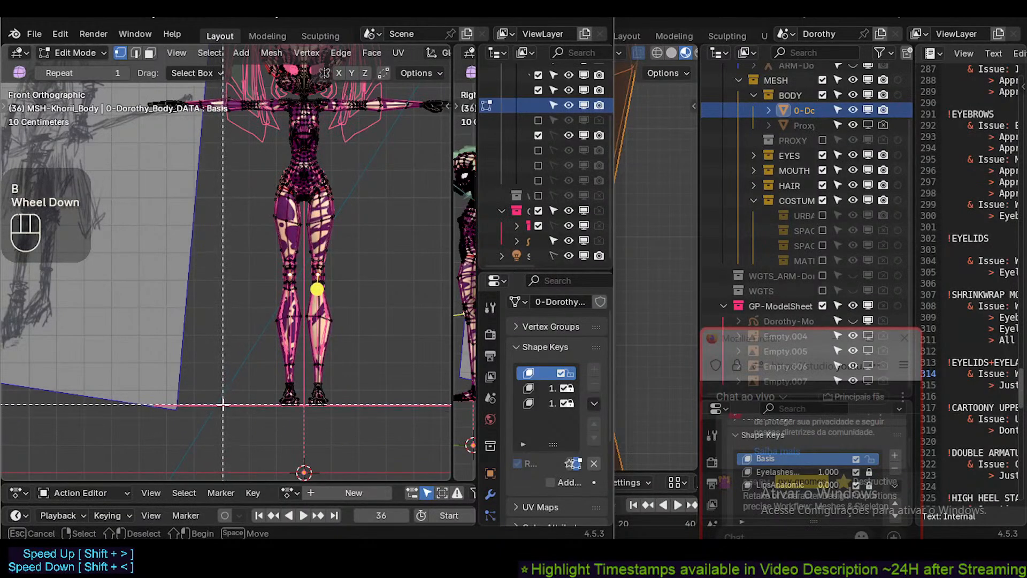
{"action": "left_click", "coordinate": [223, 362]}
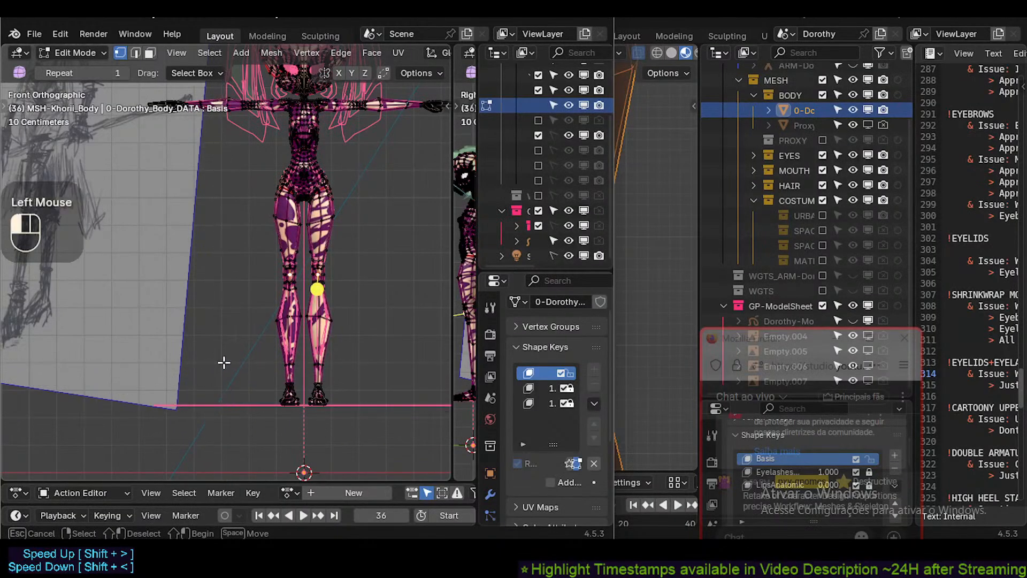
{"action": "left_click_drag", "start_coordinate": [259, 336], "coordinate": [277, 248]}
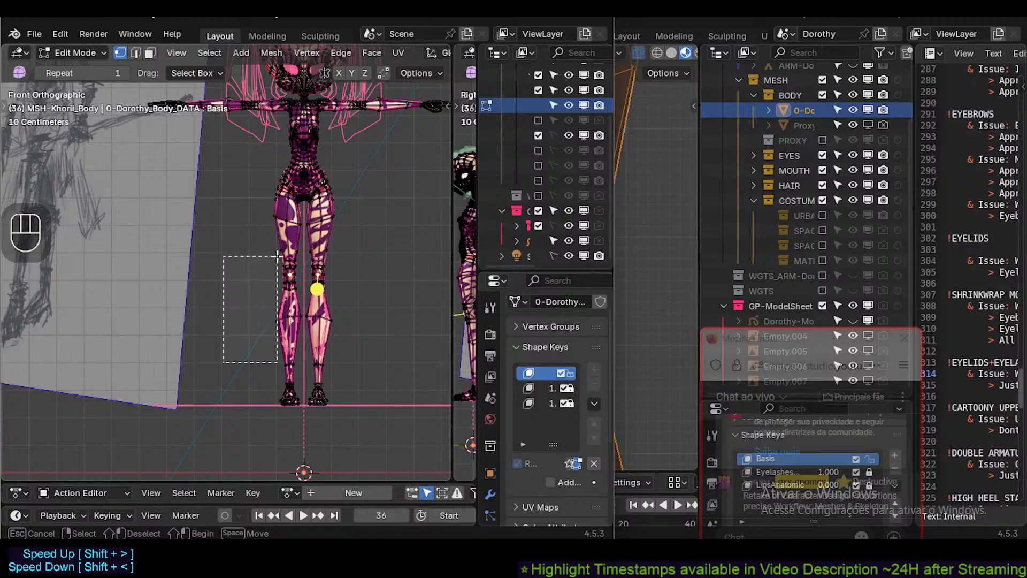
{"action": "left_click_drag", "start_coordinate": [278, 256], "coordinate": [282, 202]}
{"action": "left_click", "coordinate": [222, 199]}
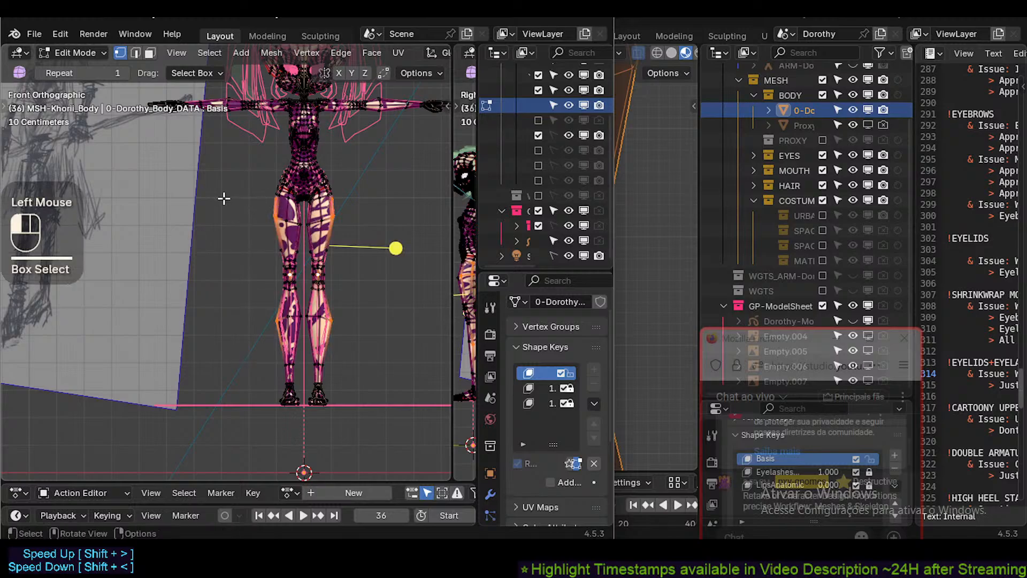
{"action": "key", "text": "b"}
{"action": "left_click_drag", "start_coordinate": [220, 198], "coordinate": [277, 274]}
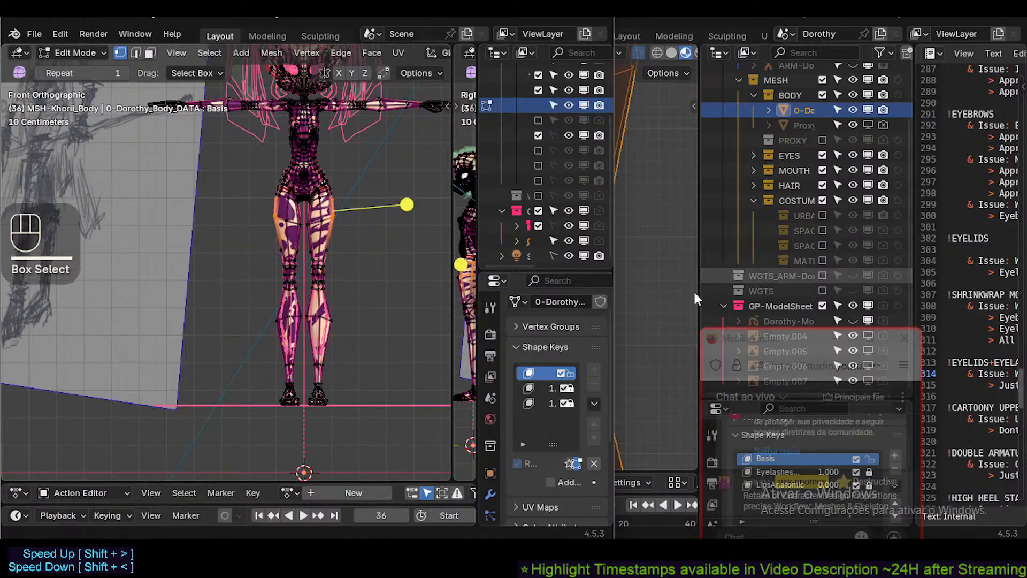
Switch to the Dorothy window, select her body, and gauge its hip-to-knee length from the front with box selections.
{"action": "left_click", "coordinate": [656, 227]}
{"action": "scroll", "coordinate": [464, 271], "scroll_direction": "down", "scroll_amount": 1}
{"action": "middle_click_drag", "start_coordinate": [464, 270], "coordinate": [549, 351], "text": "shift"}
{"action": "scroll", "coordinate": [557, 301], "scroll_direction": "down", "scroll_amount": 3}
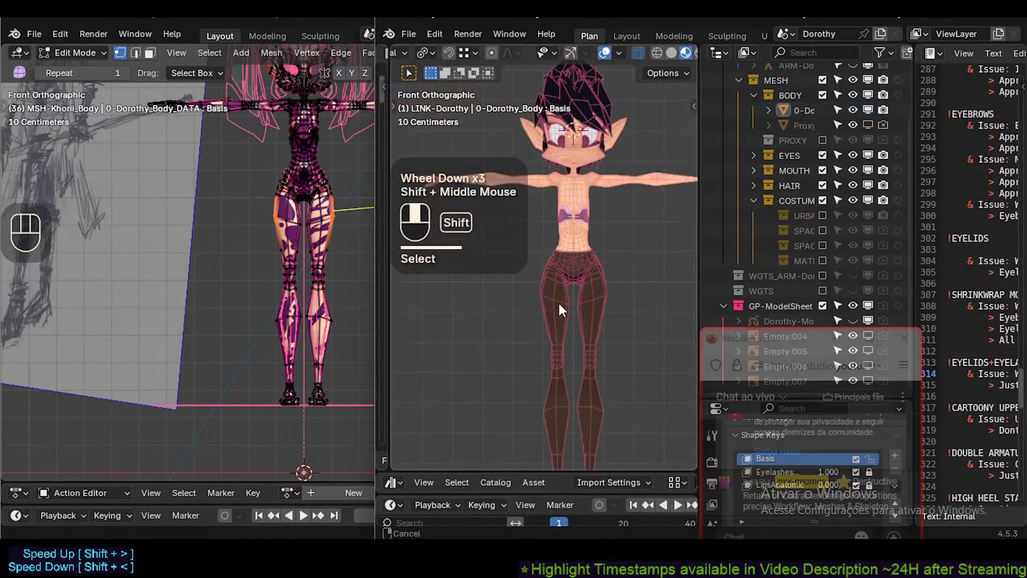
{"action": "scroll", "coordinate": [557, 301], "scroll_direction": "up", "scroll_amount": 2}
{"action": "middle_click_drag", "start_coordinate": [515, 290], "coordinate": [544, 265], "text": "shift"}
{"action": "scroll", "coordinate": [503, 254], "scroll_direction": "down", "scroll_amount": 1}
{"action": "key", "text": "b"}
{"action": "left_click_drag", "start_coordinate": [495, 249], "coordinate": [566, 254]}
{"action": "key", "text": "b"}
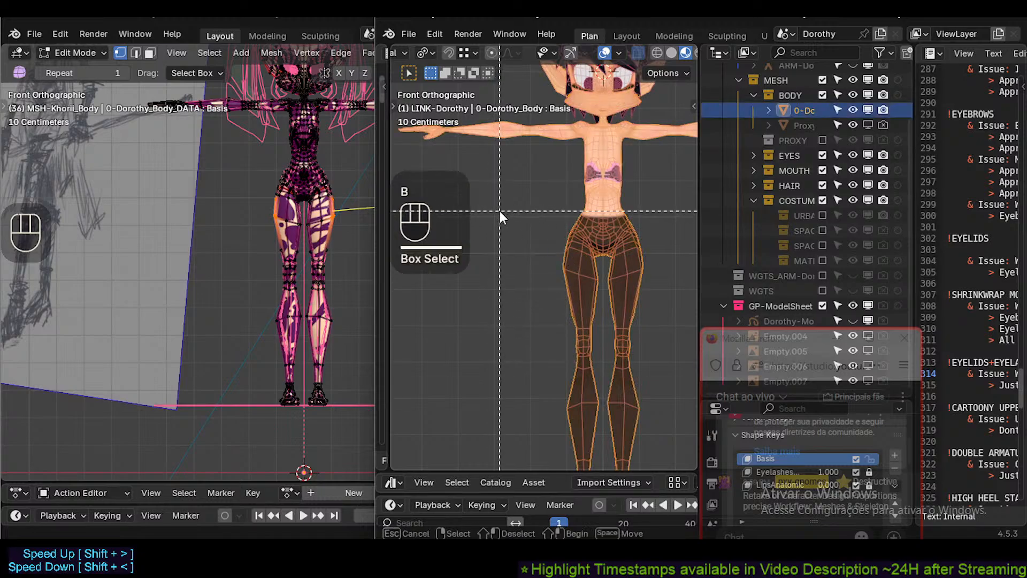
{"action": "left_click_drag", "start_coordinate": [500, 211], "coordinate": [564, 344]}
{"action": "key", "text": "b"}
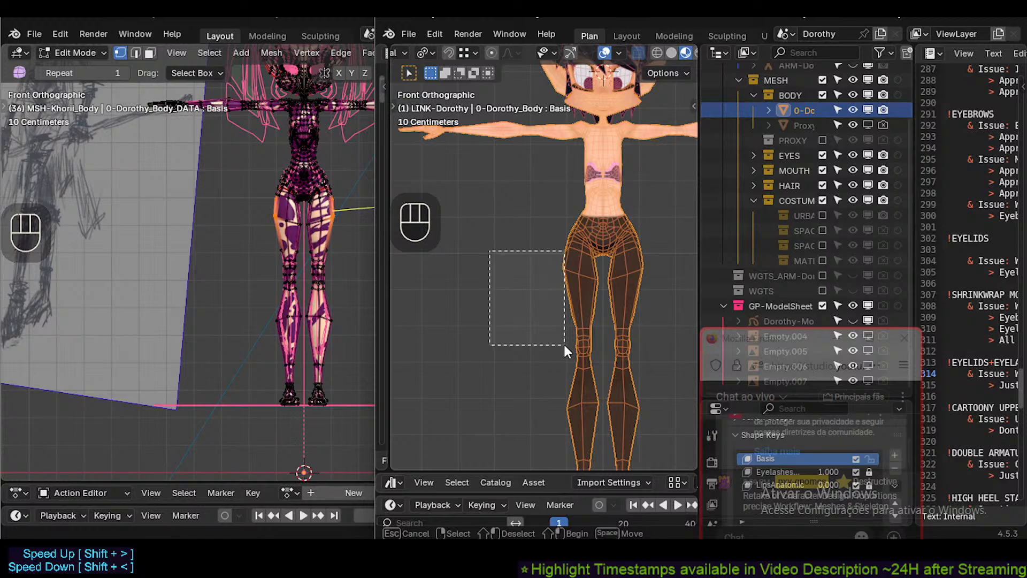
{"action": "mouse_move", "coordinate": [564, 345]}
{"action": "left_mouse_down"}
{"action": "mouse_move", "coordinate": [566, 400]}
{"action": "mouse_move", "coordinate": [565, 344]}
{"action": "left_mouse_up"}
Return to the Khorii window and recheck the hip-to-knee length by box-selecting the outer thigh vertices.
{"action": "scroll", "coordinate": [286, 284], "scroll_direction": "up", "scroll_amount": 4}
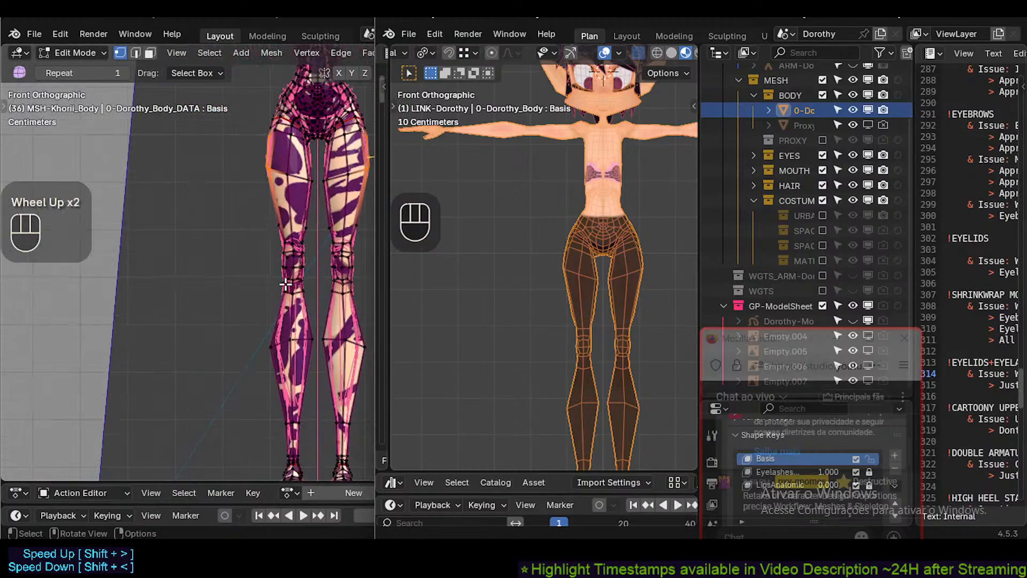
{"action": "scroll", "coordinate": [286, 284], "scroll_direction": "down", "scroll_amount": 2}
{"action": "middle_click_drag", "start_coordinate": [286, 283], "coordinate": [236, 149], "text": "shift"}
{"action": "key", "text": "b"}
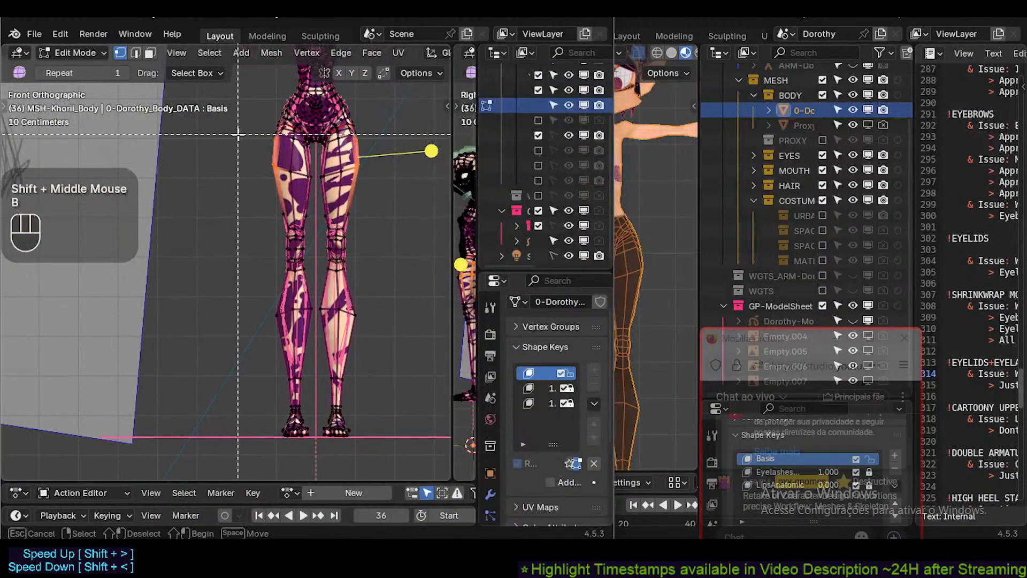
{"action": "left_click_drag", "start_coordinate": [197, 142], "coordinate": [274, 294]}
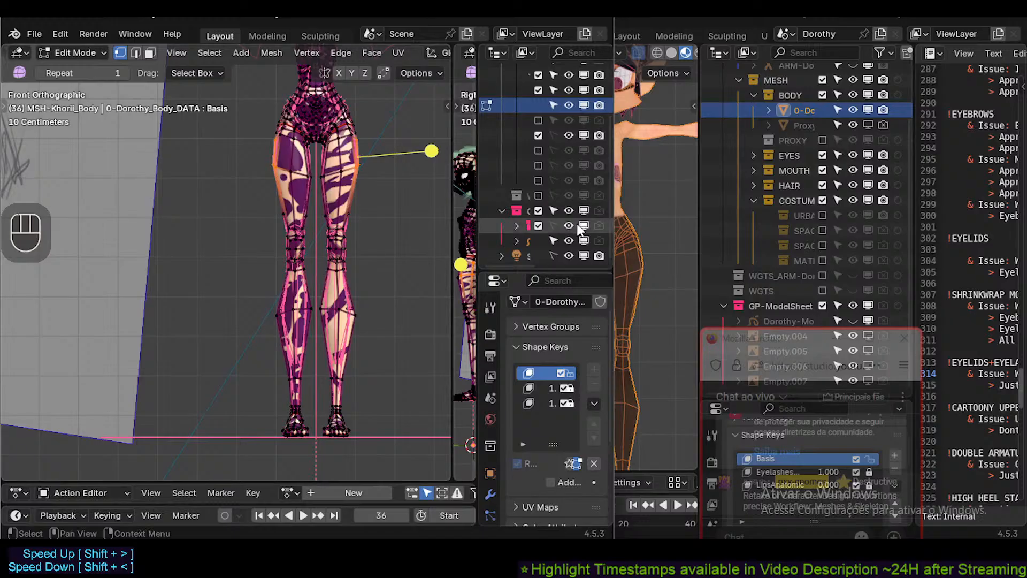
{"action": "scroll", "coordinate": [519, 220], "scroll_direction": "down", "scroll_amount": 4}
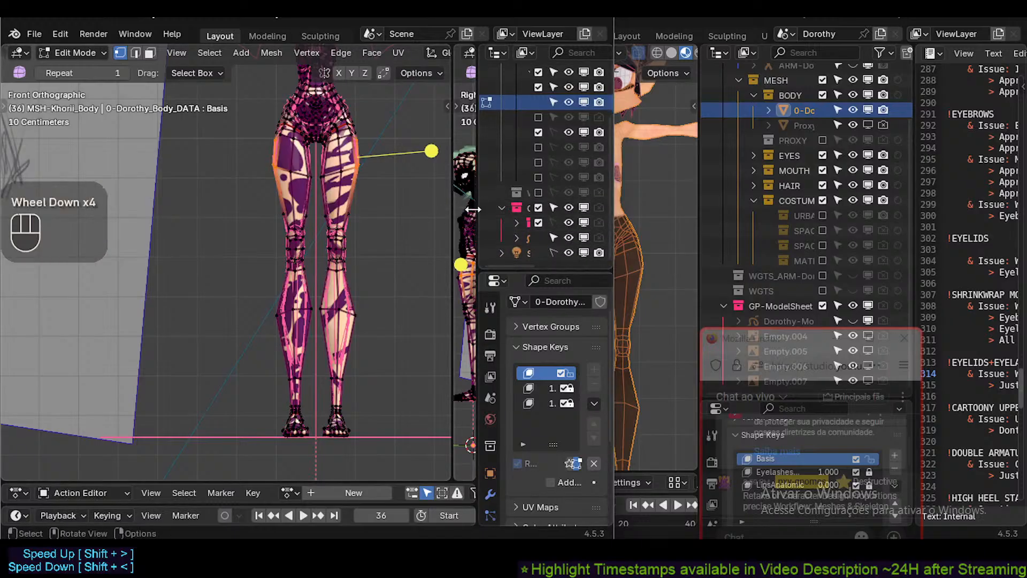
{"action": "left_click_drag", "start_coordinate": [573, 270], "coordinate": [572, 293]}
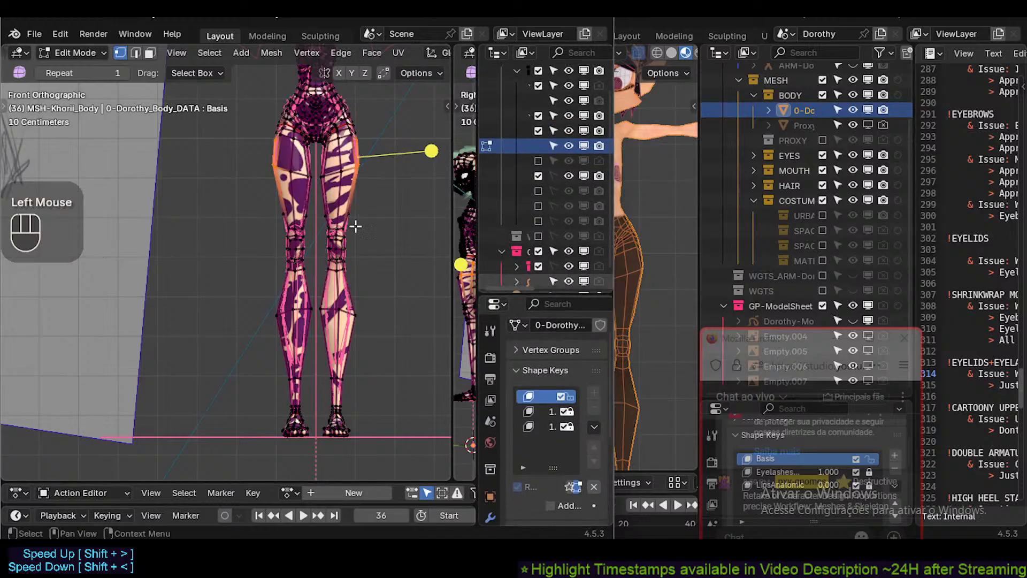
{"action": "left_click", "coordinate": [214, 162]}
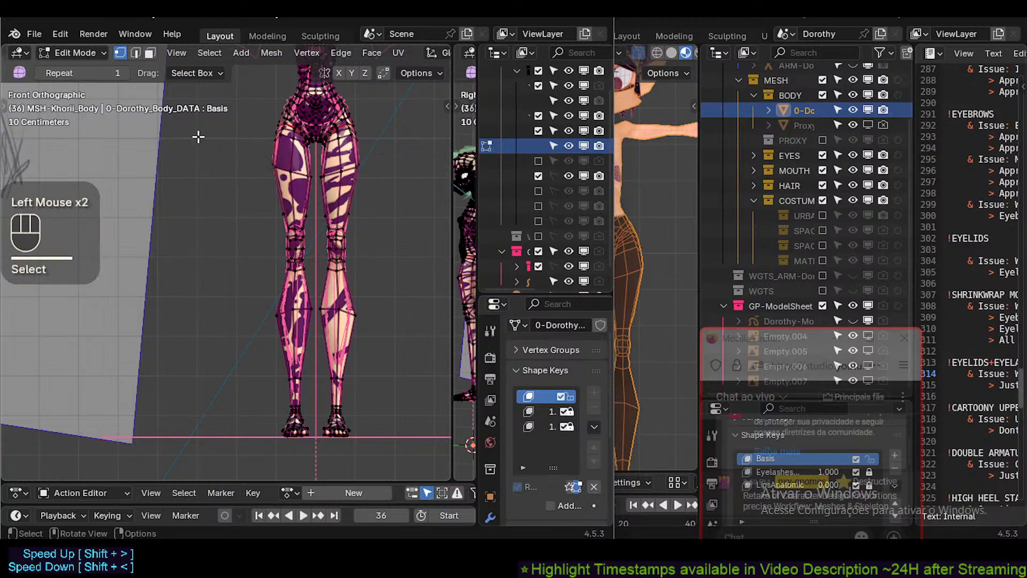
{"action": "key", "text": "b"}
{"action": "left_click_drag", "start_coordinate": [198, 137], "coordinate": [276, 244]}
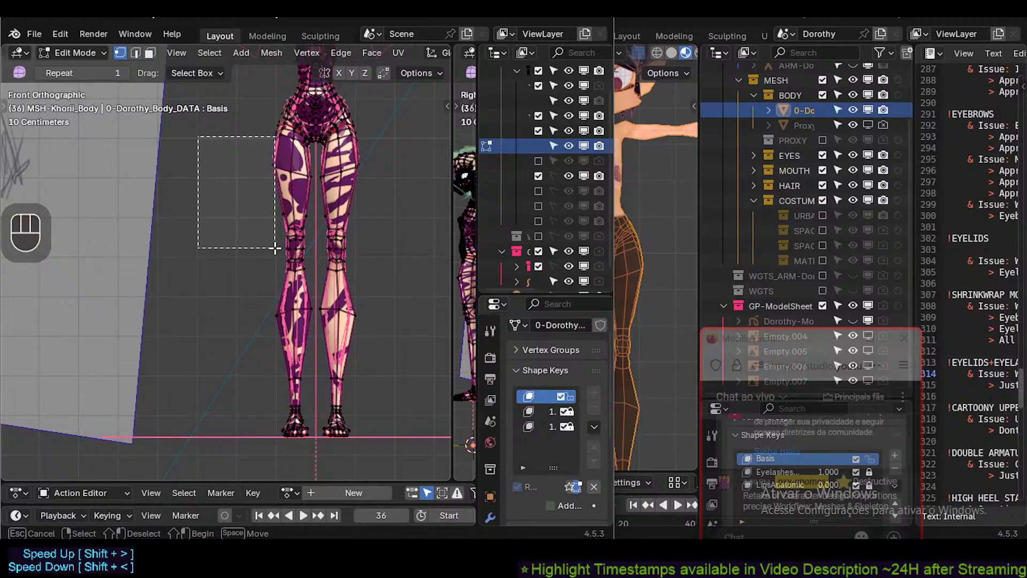
{"action": "left_click_drag", "start_coordinate": [277, 242], "coordinate": [275, 237]}
Switch back to Dorothy, enter Edit Mode on her body, clear the selection, and box-select all vertices of the knee.
{"action": "left_click", "coordinate": [652, 283]}
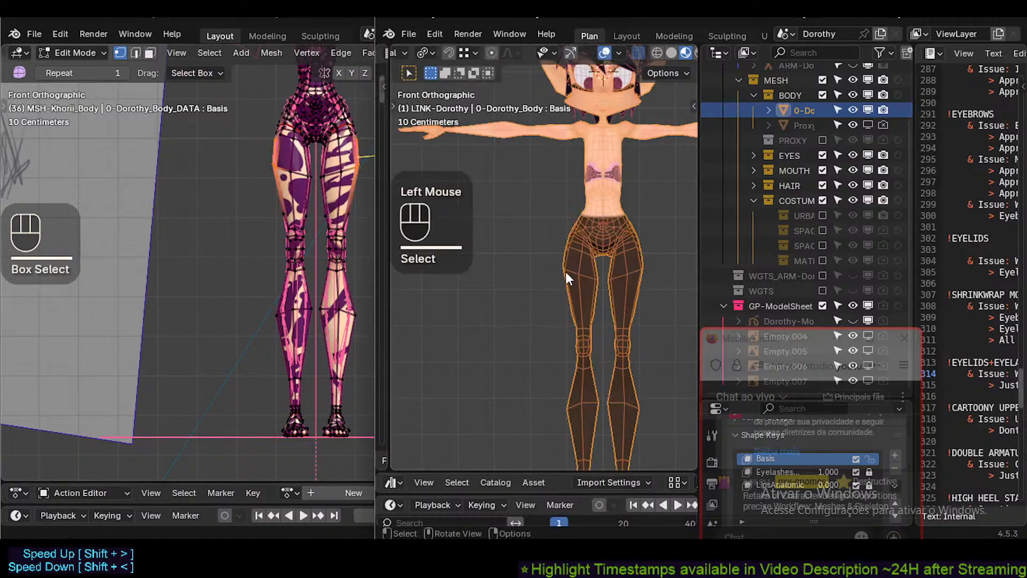
{"action": "scroll", "coordinate": [582, 348], "scroll_direction": "up", "scroll_amount": 2}
{"action": "scroll", "coordinate": [579, 353], "scroll_direction": "down", "scroll_amount": 2}
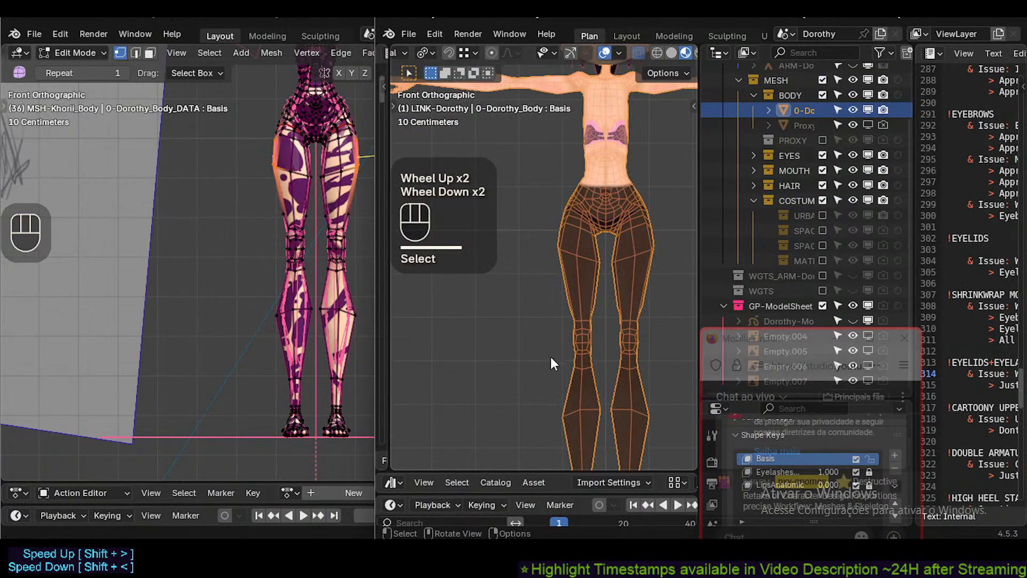
{"action": "scroll", "coordinate": [550, 356], "scroll_direction": "up", "scroll_amount": 1}
{"action": "key", "text": "Tab"}
{"action": "scroll", "coordinate": [597, 348], "scroll_direction": "up", "scroll_amount": 1}
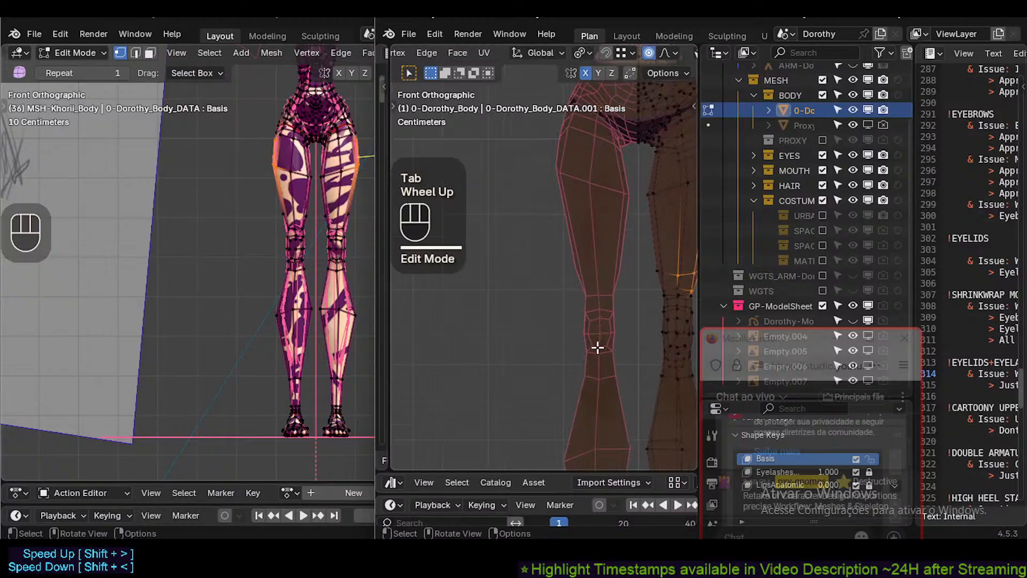
{"action": "middle_click_drag", "start_coordinate": [597, 348], "coordinate": [569, 344], "text": "shift"}
{"action": "scroll", "coordinate": [569, 344], "scroll_direction": "up", "scroll_amount": 1}
{"action": "key", "text": "alt+a"}
{"action": "key", "text": "b"}
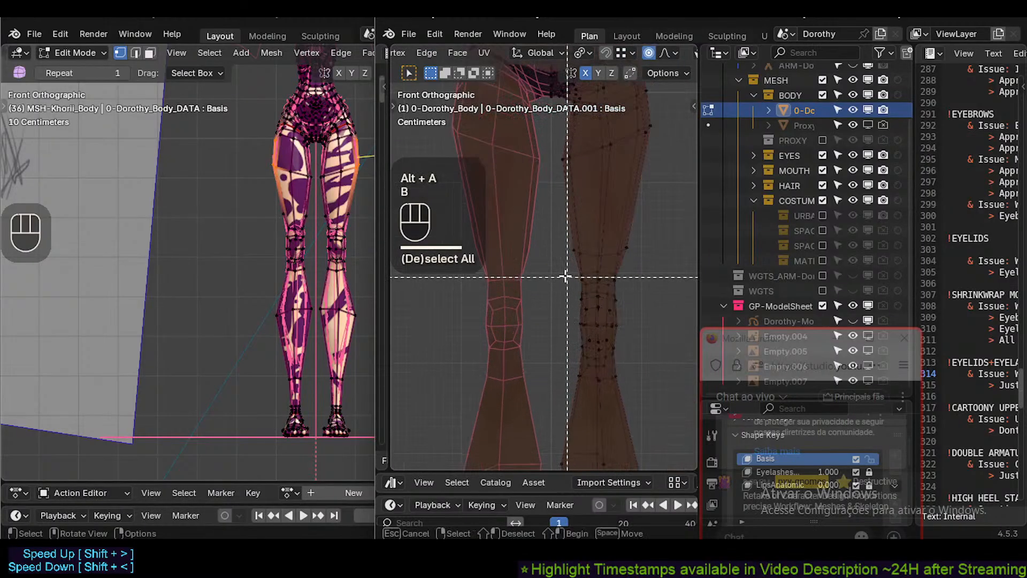
{"action": "left_click_drag", "start_coordinate": [565, 277], "coordinate": [644, 390]}
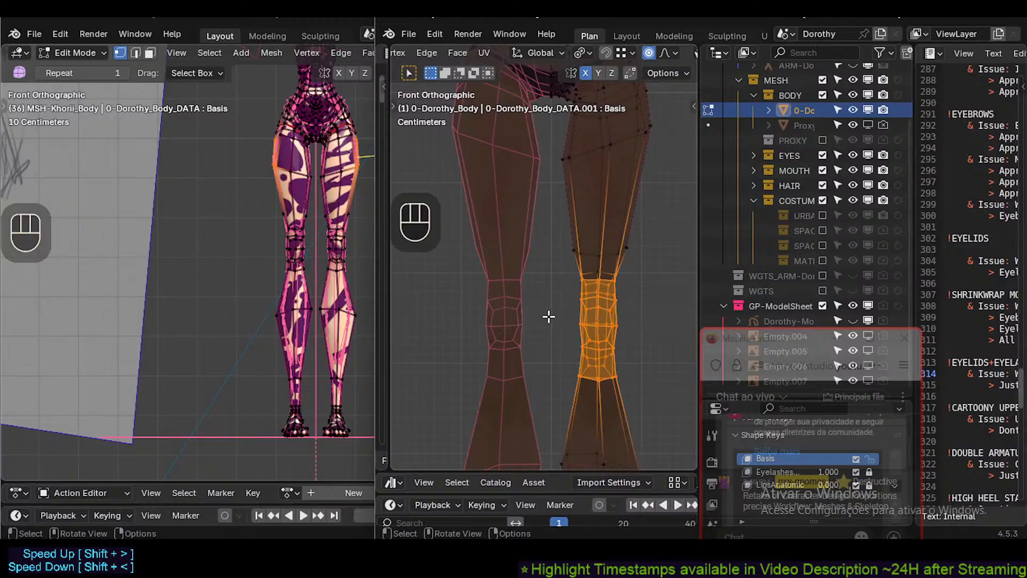
{"action": "key", "text": "b"}
{"action": "left_click_drag", "start_coordinate": [549, 316], "coordinate": [630, 317]}
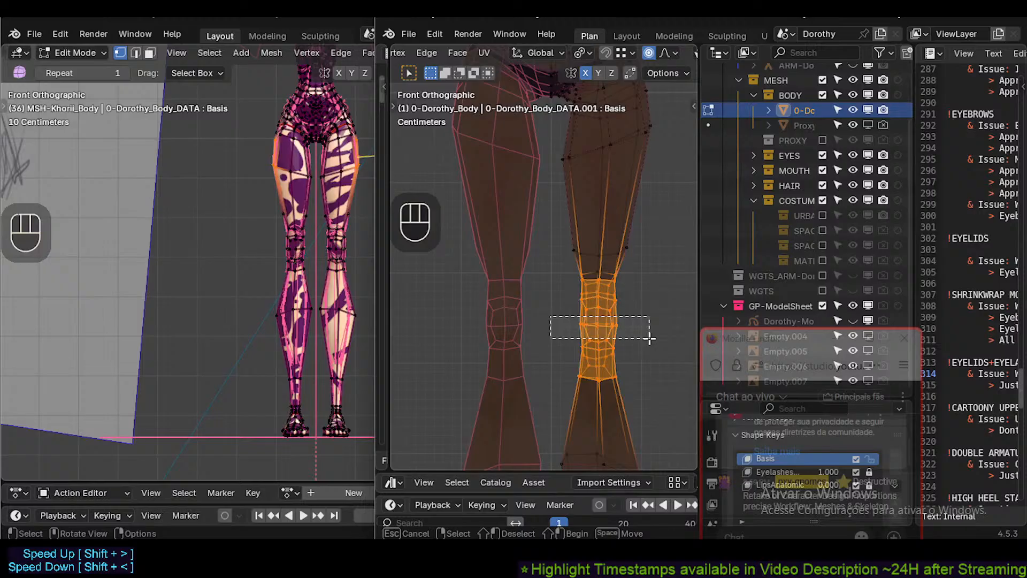
{"action": "left_click_drag", "start_coordinate": [649, 339], "coordinate": [649, 339]}
Lower Dorothy's selected knee slightly with proportional editing, keeping it aligned with the leg.
{"action": "key", "text": "g"}
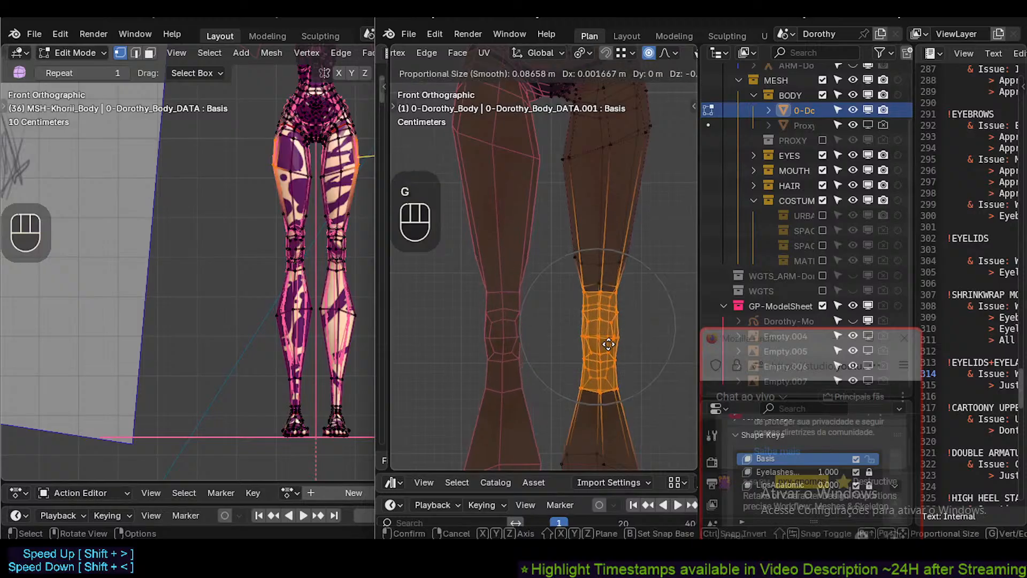
{"action": "left_click", "coordinate": [608, 347]}
{"action": "key", "text": "r"}
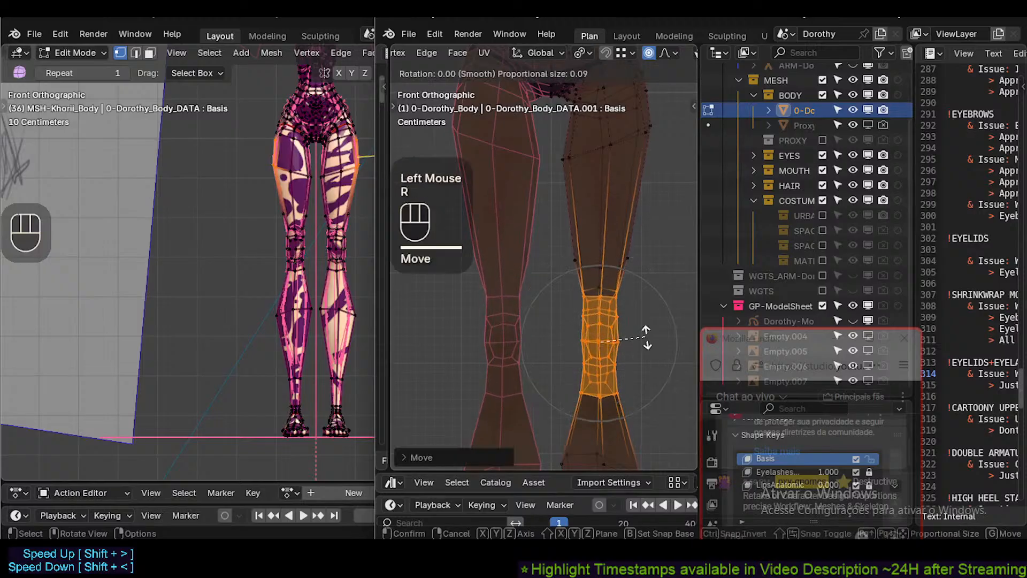
{"action": "left_click", "coordinate": [646, 328], "text": "shift"}
Scale the knee vertices along Z by about 1.06 and rotate them by about 0.7 degrees.
{"action": "key", "text": "s"}
{"action": "key", "text": "z"}
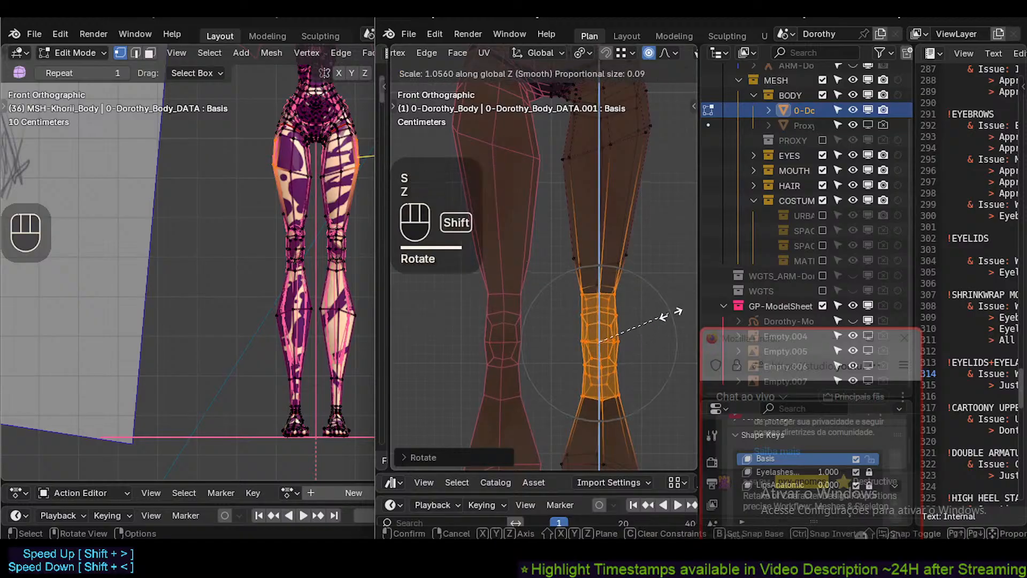
{"action": "left_click", "coordinate": [673, 319], "text": "shift"}
{"action": "key", "text": "r"}
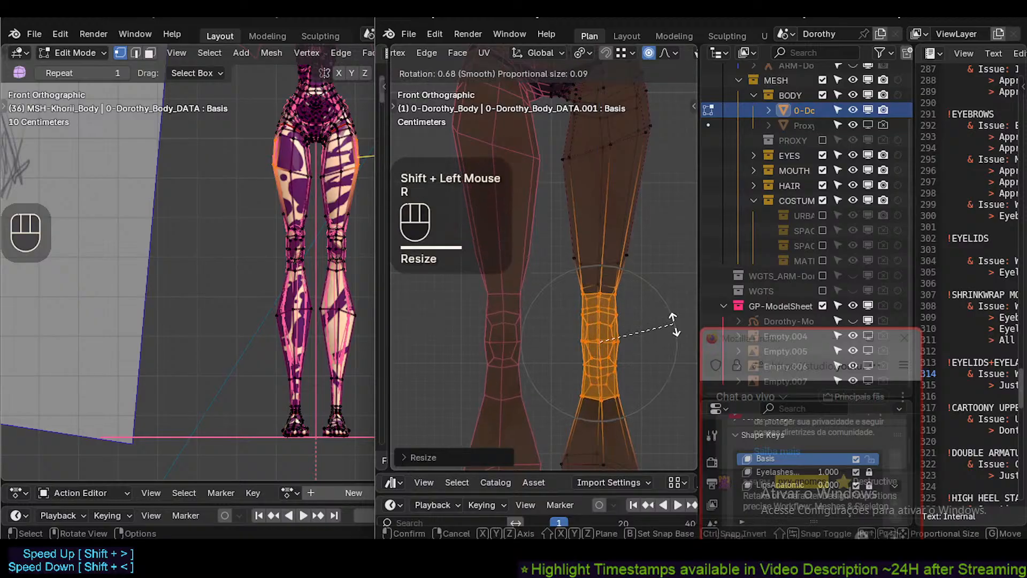
{"action": "left_click", "coordinate": [672, 324], "text": "shift"}
Leave Edit Mode and examine Dorothy's full leg proportions from the front against the Khorii body.
{"action": "scroll", "coordinate": [636, 316], "scroll_direction": "down", "scroll_amount": 2}
{"action": "key", "text": "Tab"}
{"action": "scroll", "coordinate": [636, 316], "scroll_direction": "down", "scroll_amount": 2}
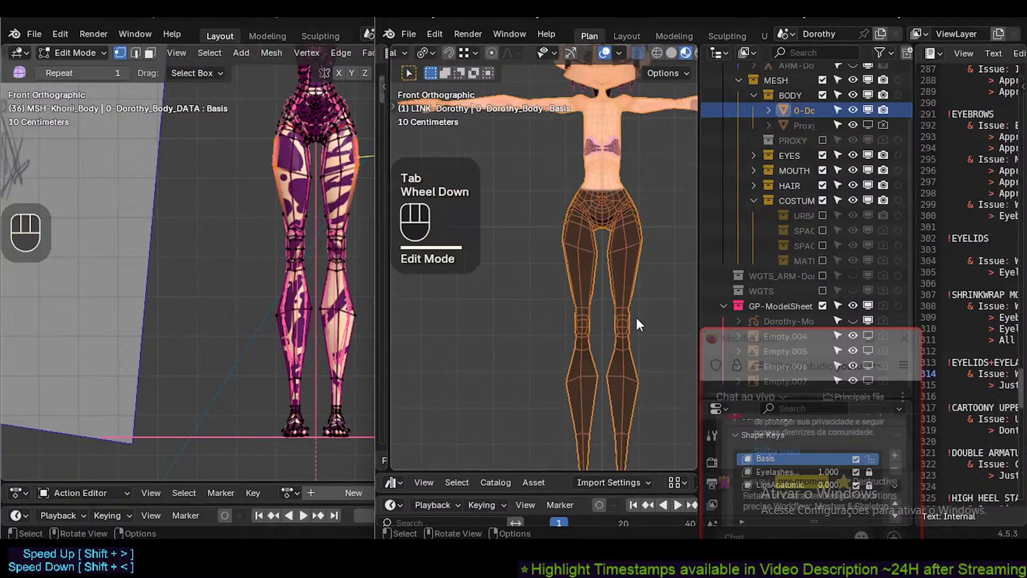
{"action": "middle_click_drag", "start_coordinate": [636, 317], "coordinate": [607, 332], "text": "shift"}
{"action": "scroll", "coordinate": [607, 321], "scroll_direction": "up", "scroll_amount": 2}
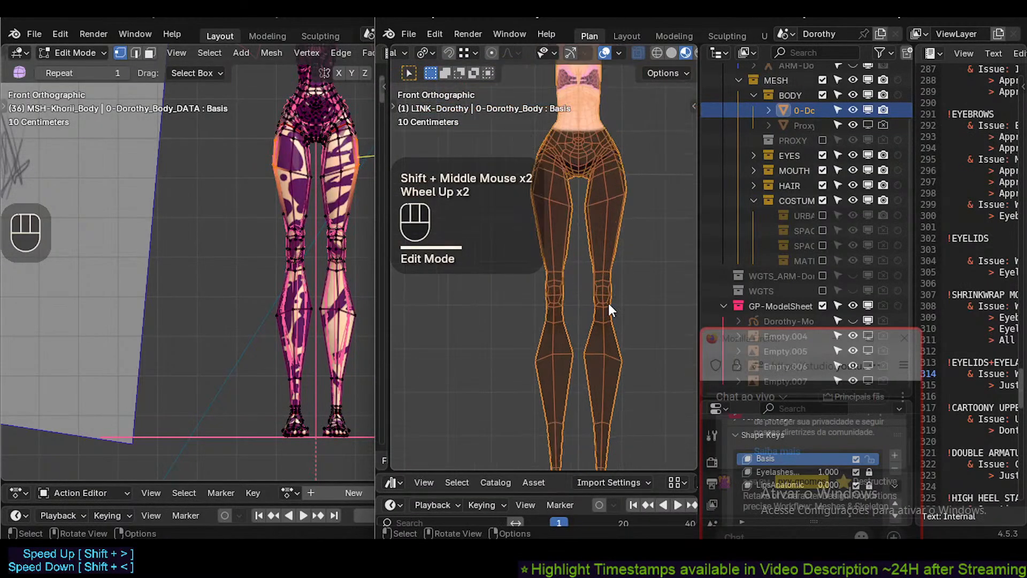
{"action": "scroll", "coordinate": [597, 293], "scroll_direction": "down", "scroll_amount": 2}
{"action": "key", "text": "shift"}
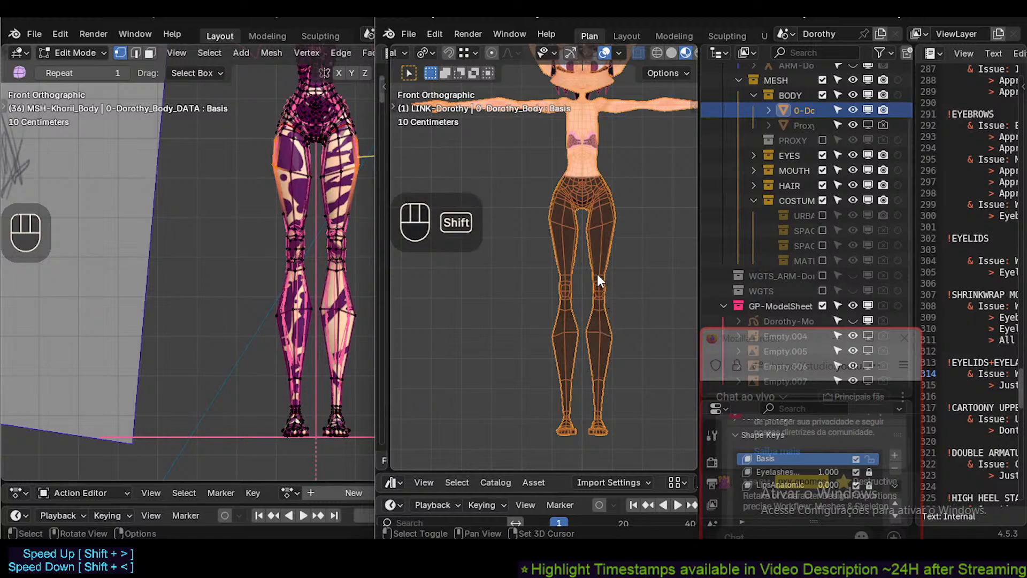
{"action": "scroll", "coordinate": [595, 278], "scroll_direction": "up", "scroll_amount": 1, "text": "shift"}
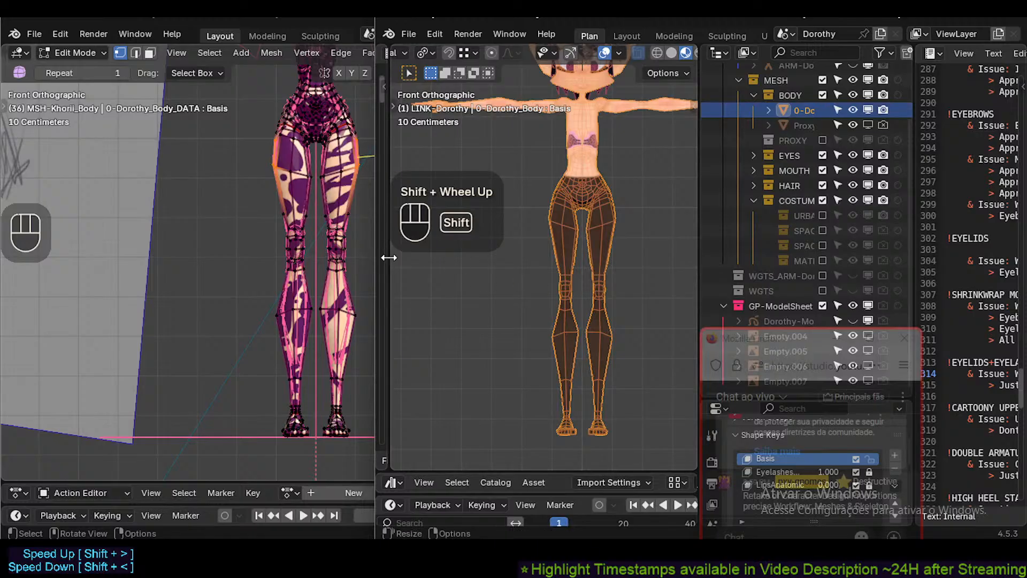
{"action": "scroll", "coordinate": [578, 268], "scroll_direction": "up", "scroll_amount": 1, "text": "shift"}
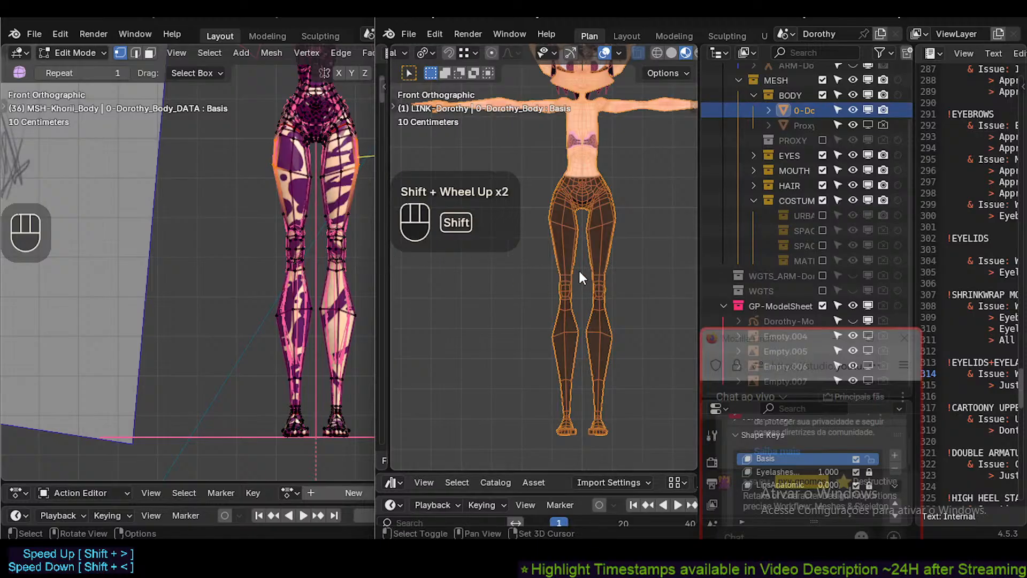
{"action": "scroll", "coordinate": [584, 307], "scroll_direction": "down", "scroll_amount": 1, "text": "shift"}
{"action": "scroll", "coordinate": [589, 305], "scroll_direction": "up", "scroll_amount": 1, "text": "shift"}
Reselect Dorothy's body and re-enter Edit Mode around the knees.
{"action": "left_click", "coordinate": [617, 320], "text": "shift"}
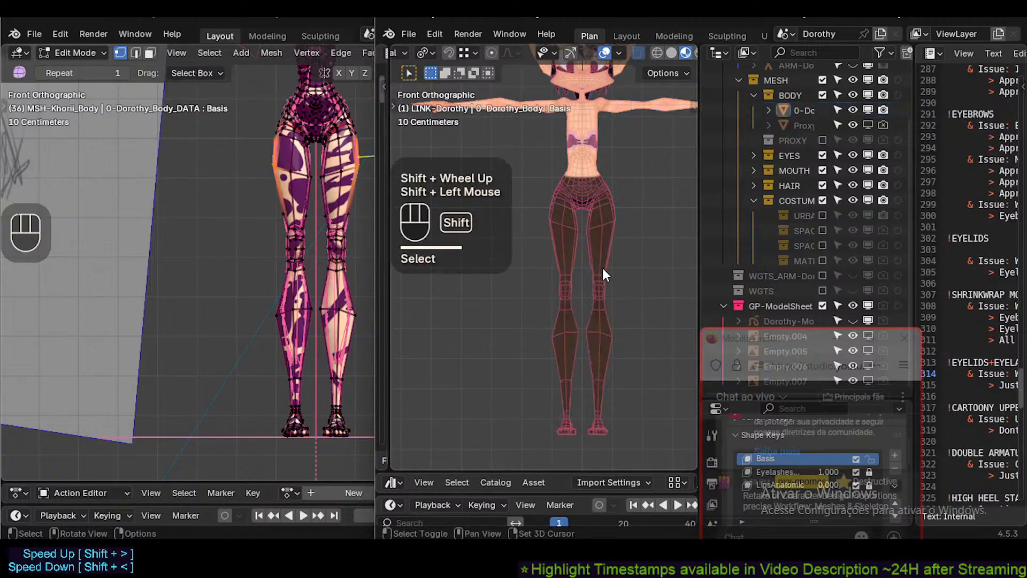
{"action": "left_click", "coordinate": [596, 301], "text": "shift"}
{"action": "scroll", "coordinate": [595, 293], "scroll_direction": "up", "scroll_amount": 2}
{"action": "key", "text": "Tab"}
{"action": "scroll", "coordinate": [595, 289], "scroll_direction": "up", "scroll_amount": 4}
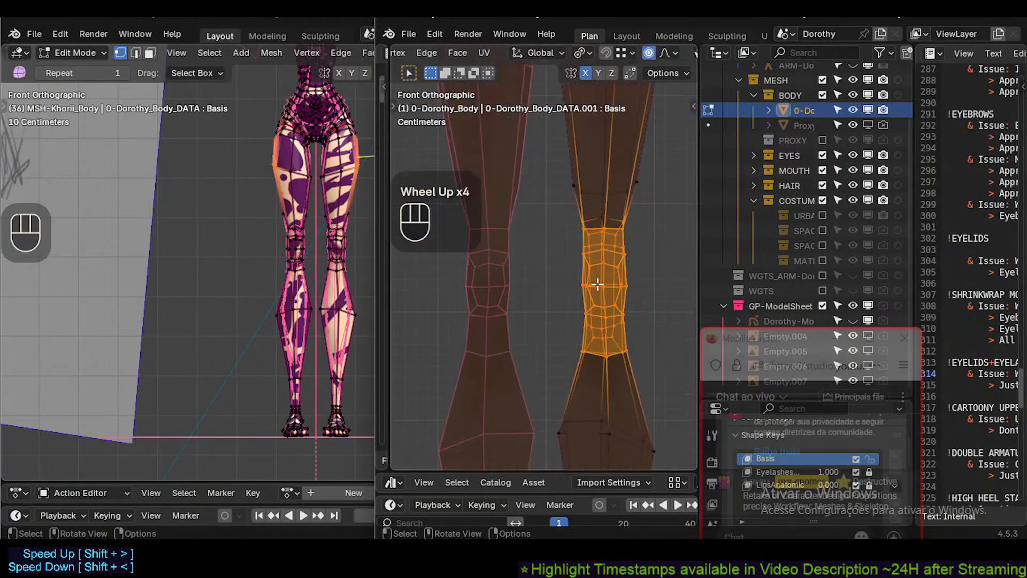
{"action": "key", "text": "g"}
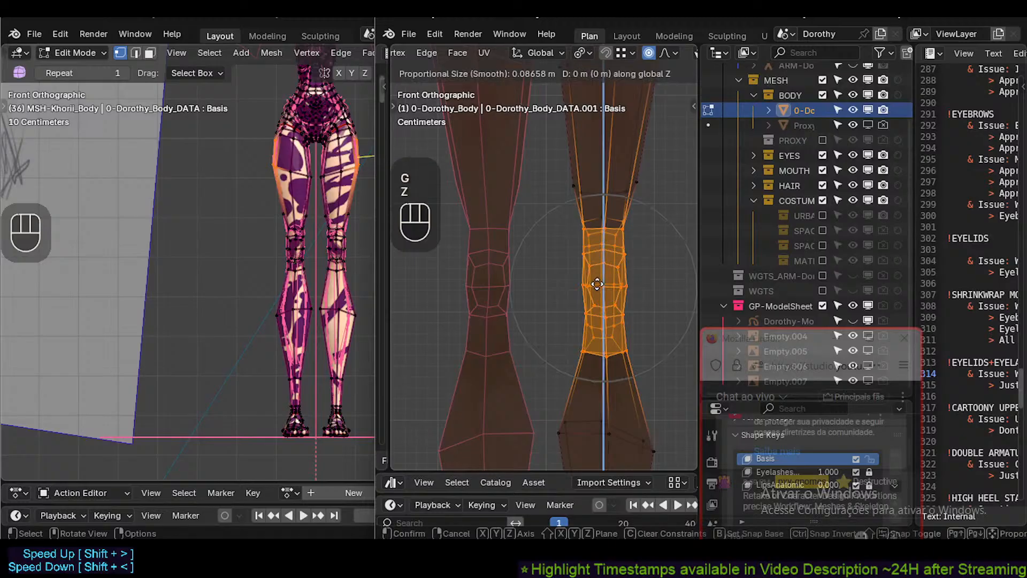
{"action": "key", "text": "z"}
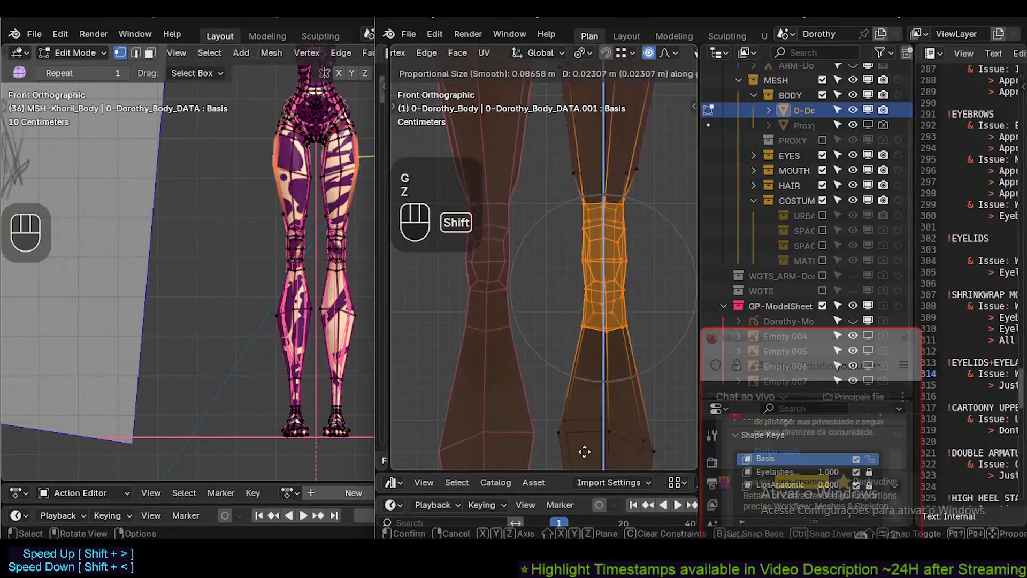
{"action": "key", "text": "Escape"}
Raise the selected knee about 0.024 m along global Z, using a proportional editing size of 0.1687 m.
{"action": "key", "text": "g"}
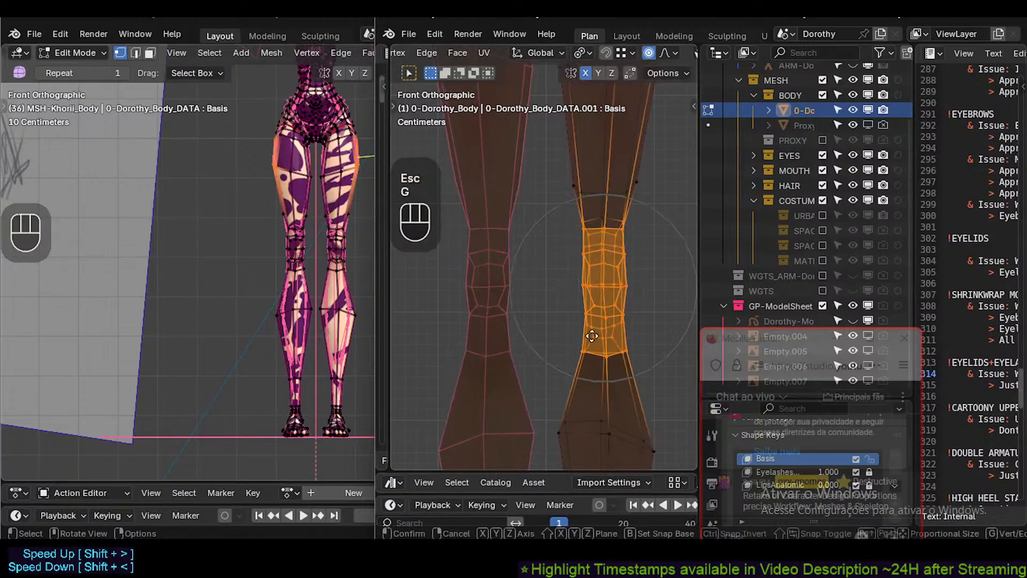
{"action": "scroll", "coordinate": [591, 335], "scroll_direction": "down", "scroll_amount": 4}
{"action": "key", "text": "z"}
{"action": "key", "text": "shift"}
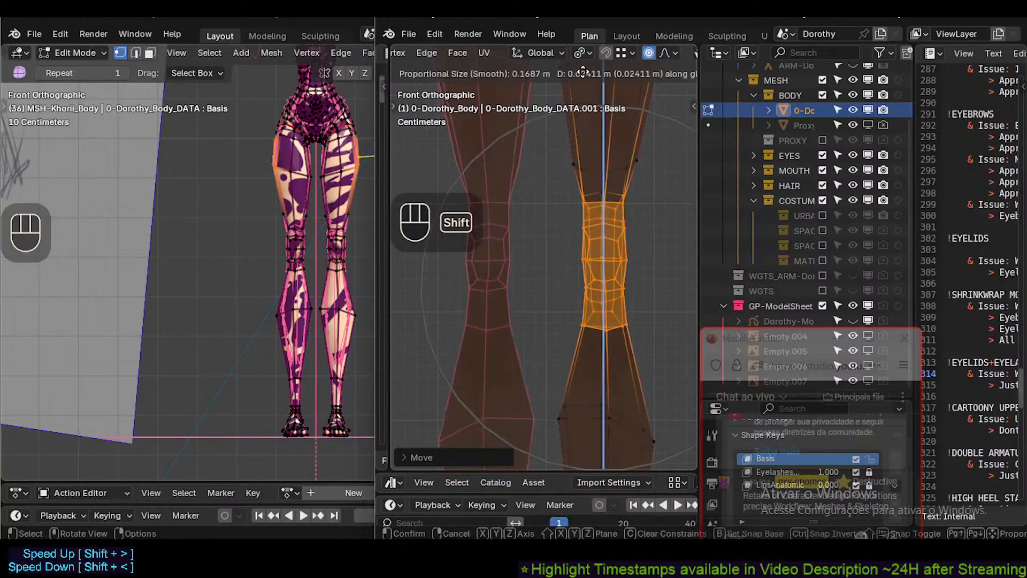
{"action": "left_click", "coordinate": [584, 94], "text": "shift"}
Deselect the mesh to examine the leg proportions from the front, and restore the knee selection.
{"action": "scroll", "coordinate": [572, 264], "scroll_direction": "down", "scroll_amount": 5}
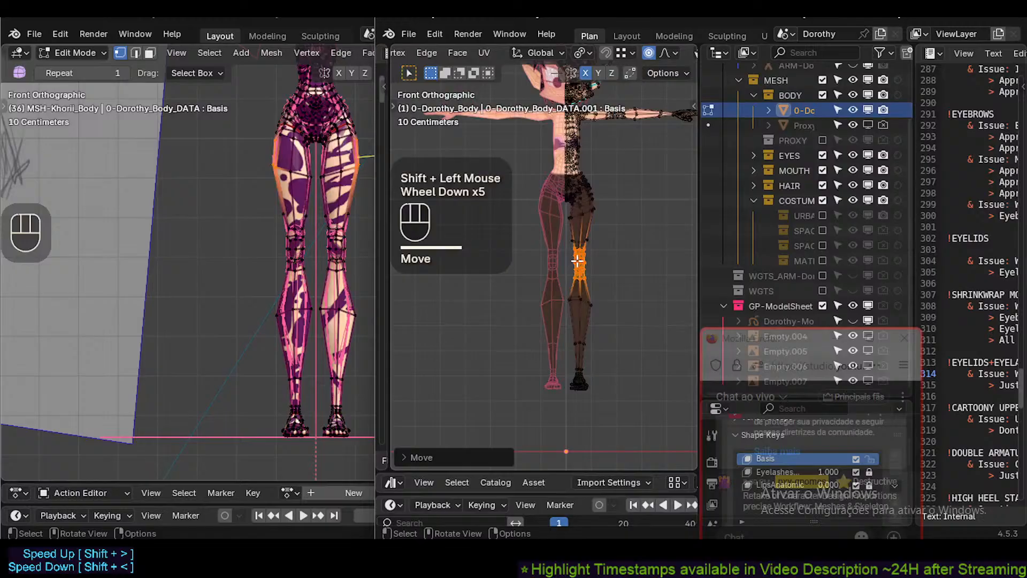
{"action": "scroll", "coordinate": [576, 261], "scroll_direction": "up", "scroll_amount": 2}
{"action": "key", "text": "alt+a"}
{"action": "scroll", "coordinate": [588, 304], "scroll_direction": "down", "scroll_amount": 2}
{"action": "scroll", "coordinate": [592, 308], "scroll_direction": "up", "scroll_amount": 2}
{"action": "scroll", "coordinate": [583, 269], "scroll_direction": "up", "scroll_amount": 1}
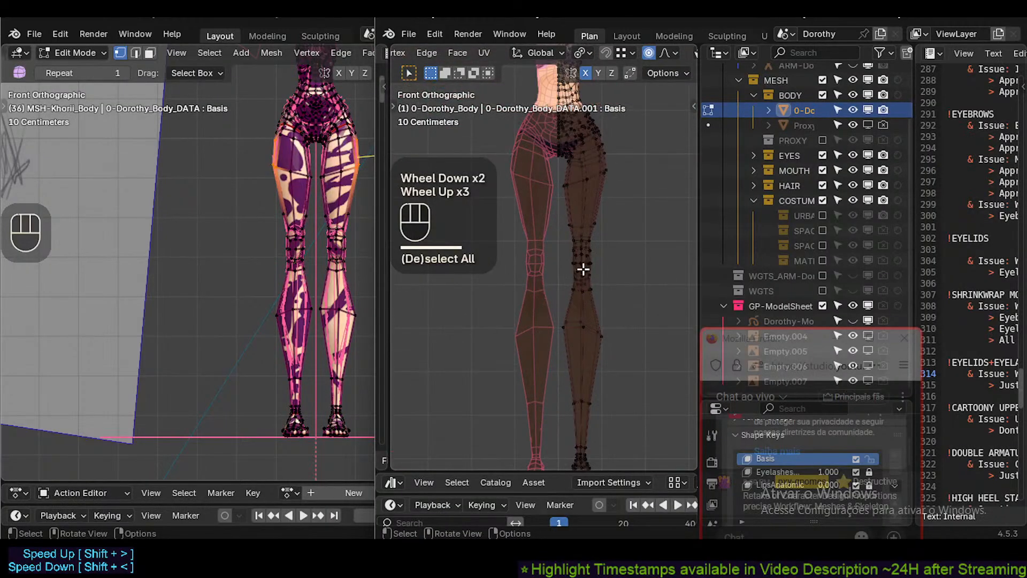
{"action": "key", "text": "ctrl+z"}
{"action": "scroll", "coordinate": [589, 262], "scroll_direction": "up", "scroll_amount": 2}
{"action": "key", "text": "g"}
{"action": "key", "text": "z"}
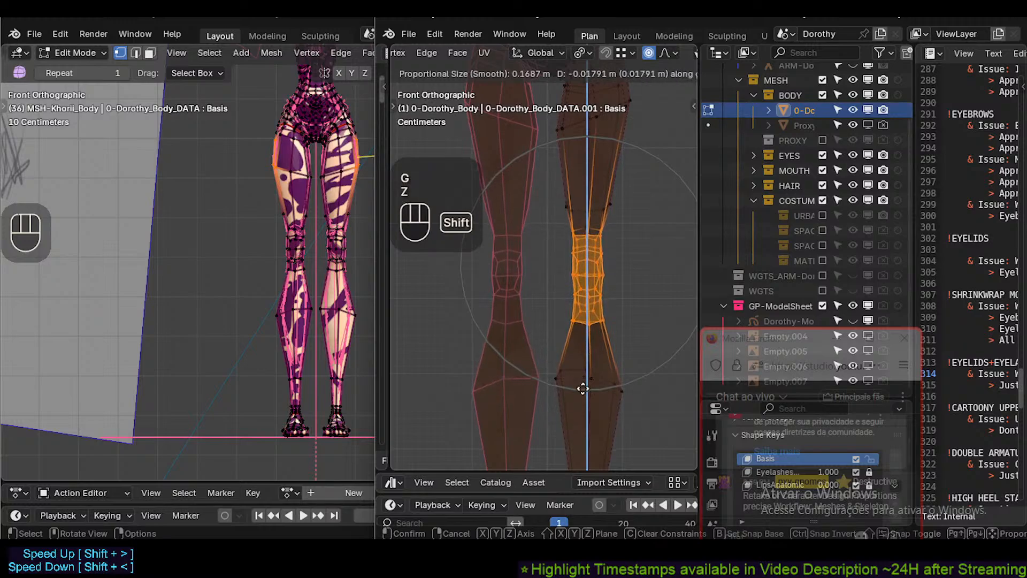
{"action": "key", "text": "Escape"}
Lower the selected knee about 0.014 m along global Z with a proportional editing size of 0.1687 m.
{"action": "scroll", "coordinate": [582, 265], "scroll_direction": "up", "scroll_amount": 2}
{"action": "key", "text": "g"}
{"action": "key", "text": "z"}
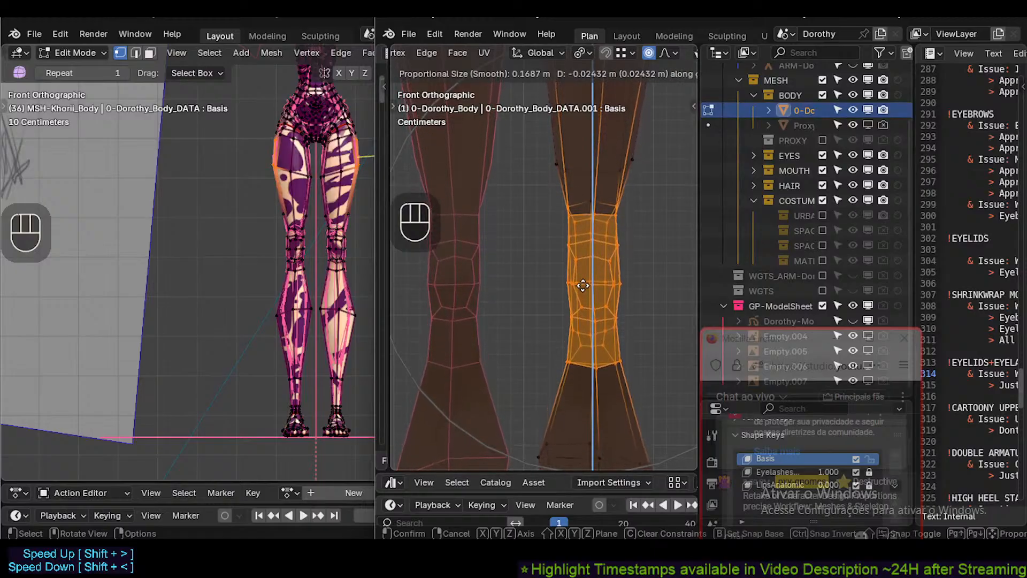
{"action": "key", "text": "z"}
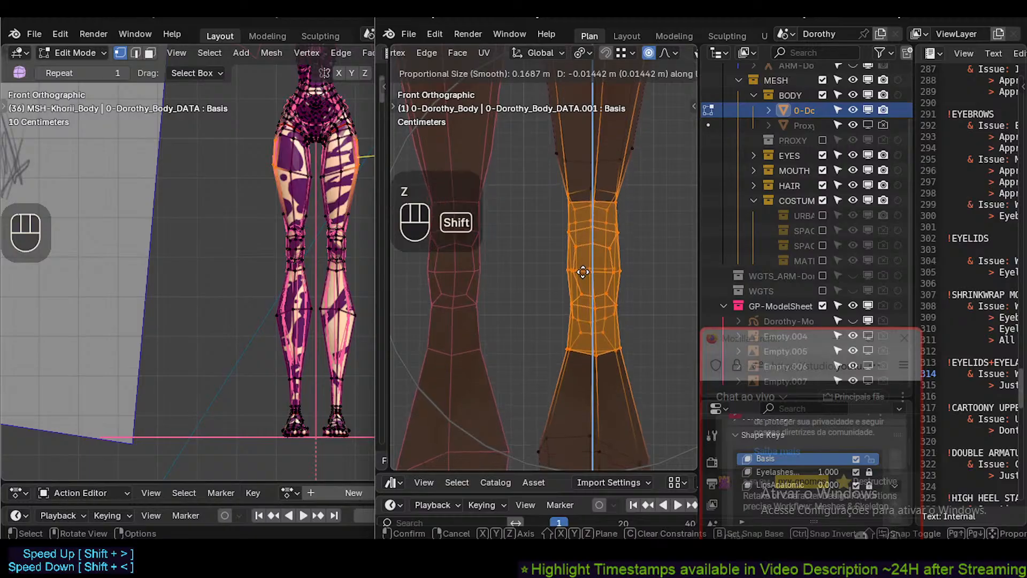
{"action": "left_click", "coordinate": [583, 272], "text": "shift"}
Leave Edit Mode and examine the knee placement and overall leg proportions from the front.
{"action": "scroll", "coordinate": [585, 276], "scroll_direction": "down", "scroll_amount": 3}
{"action": "middle_click_drag", "start_coordinate": [601, 313], "coordinate": [591, 288], "text": "shift"}
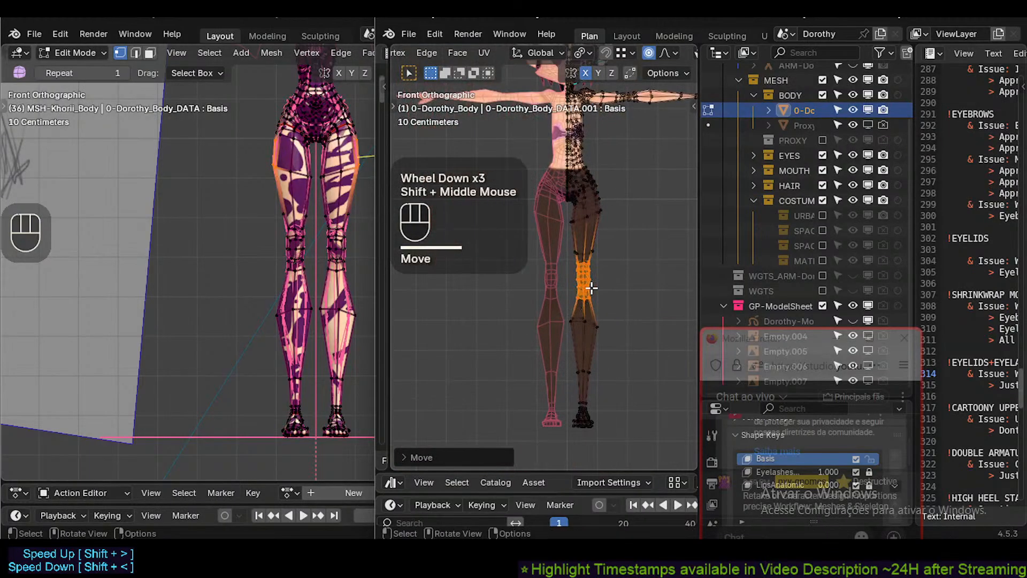
{"action": "key", "text": "Tab"}
{"action": "scroll", "coordinate": [591, 277], "scroll_direction": "up", "scroll_amount": 3}
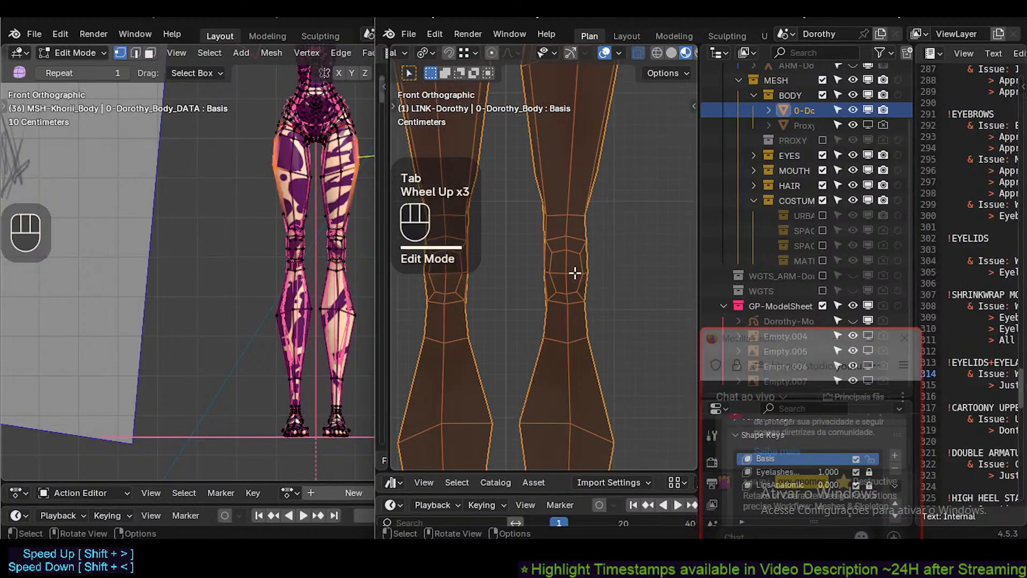
{"action": "key", "text": "Tab"}
{"action": "key", "text": "Tab"}
{"action": "scroll", "coordinate": [570, 283], "scroll_direction": "down", "scroll_amount": 4}
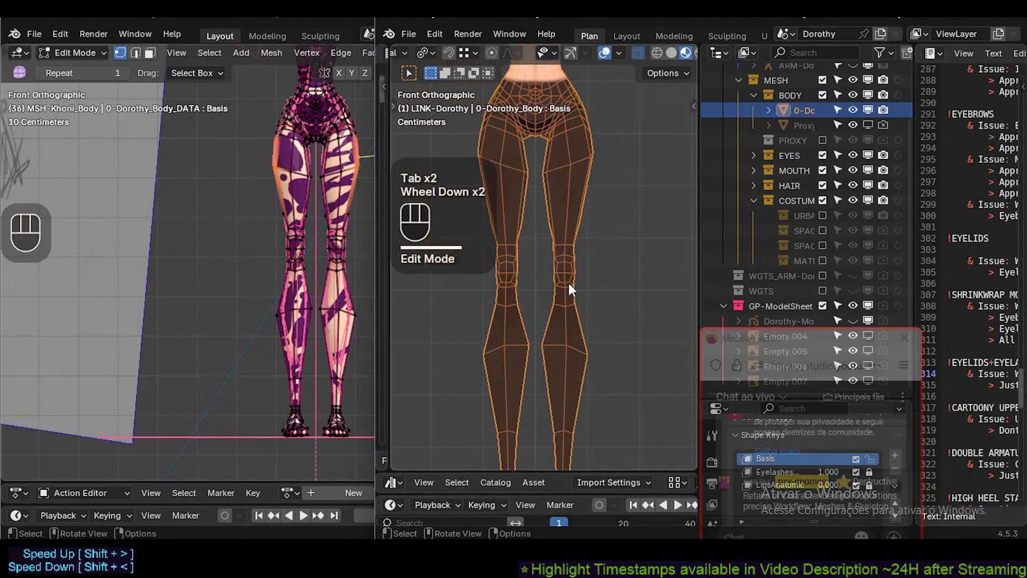
Re-enter Edit Mode on Dorothy's body around the waist and hips.
{"action": "middle_click_drag", "start_coordinate": [573, 271], "coordinate": [583, 340], "text": "shift"}
{"action": "scroll", "coordinate": [563, 298], "scroll_direction": "up", "scroll_amount": 2}
{"action": "scroll", "coordinate": [587, 318], "scroll_direction": "up", "scroll_amount": 2}
{"action": "key", "text": "Tab"}
{"action": "scroll", "coordinate": [608, 283], "scroll_direction": "up", "scroll_amount": 2}
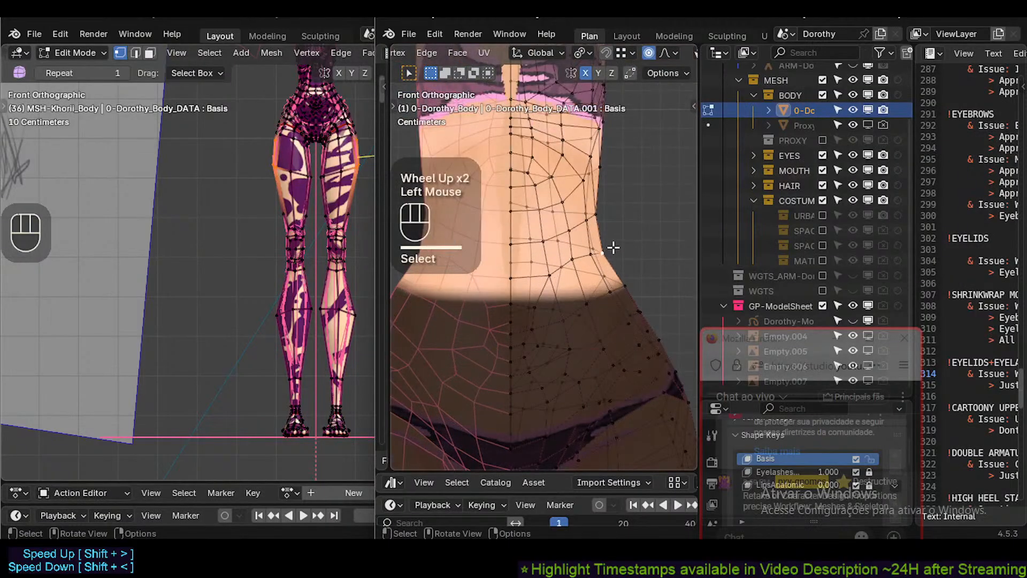
Move vertices along the outer waist outline to refine the curve above the hip, using a smaller proportional editing radius.
{"action": "key", "text": "g"}
{"action": "scroll", "coordinate": [613, 247], "scroll_direction": "up", "scroll_amount": 8}
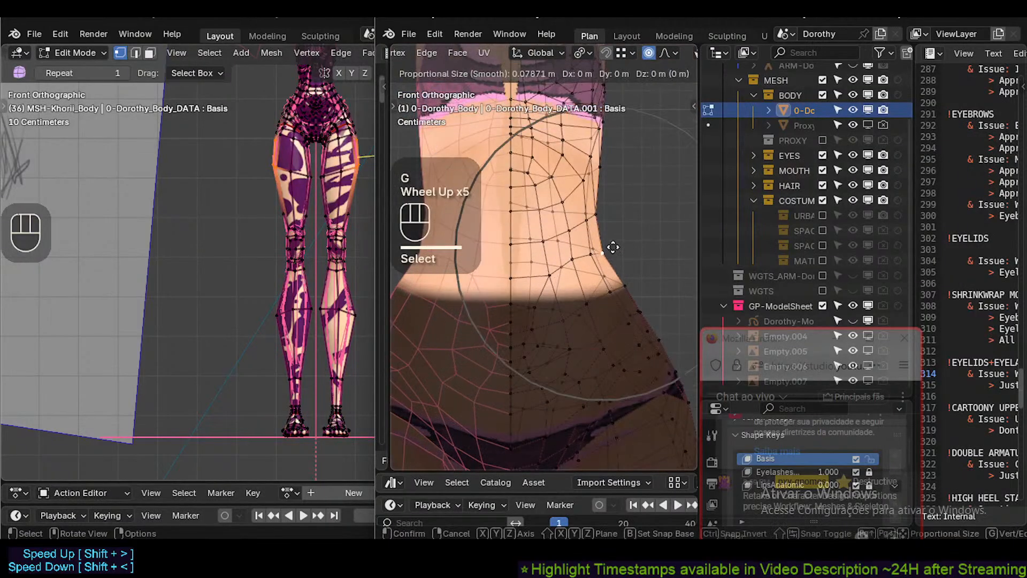
{"action": "left_click", "coordinate": [613, 247]}
{"action": "key", "text": "g"}
{"action": "left_click", "coordinate": [610, 247], "text": "shift"}
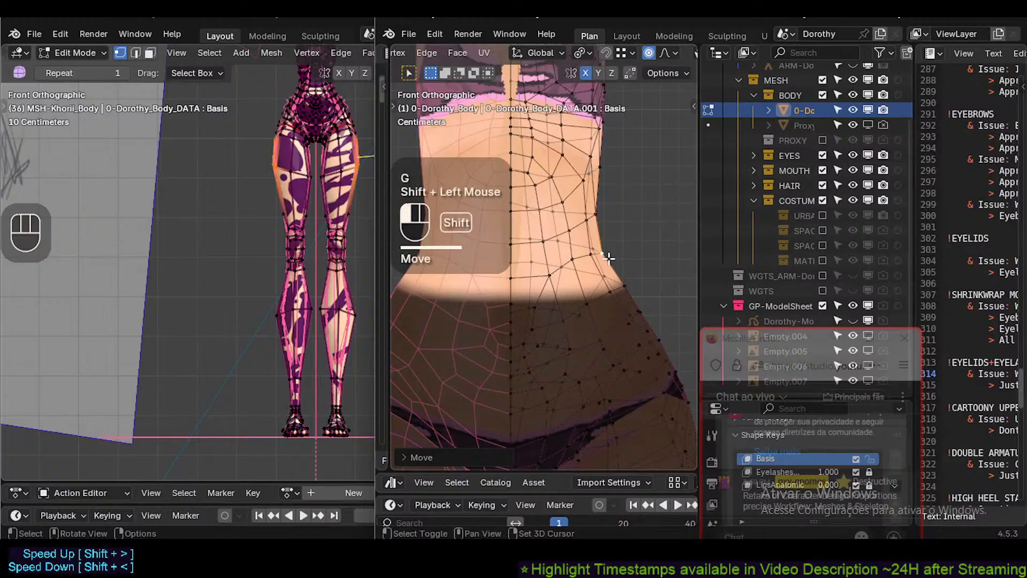
{"action": "left_click", "coordinate": [603, 247]}
{"action": "key", "text": "g"}
{"action": "left_click", "coordinate": [604, 248], "text": "shift"}
{"action": "left_click", "coordinate": [595, 247]}
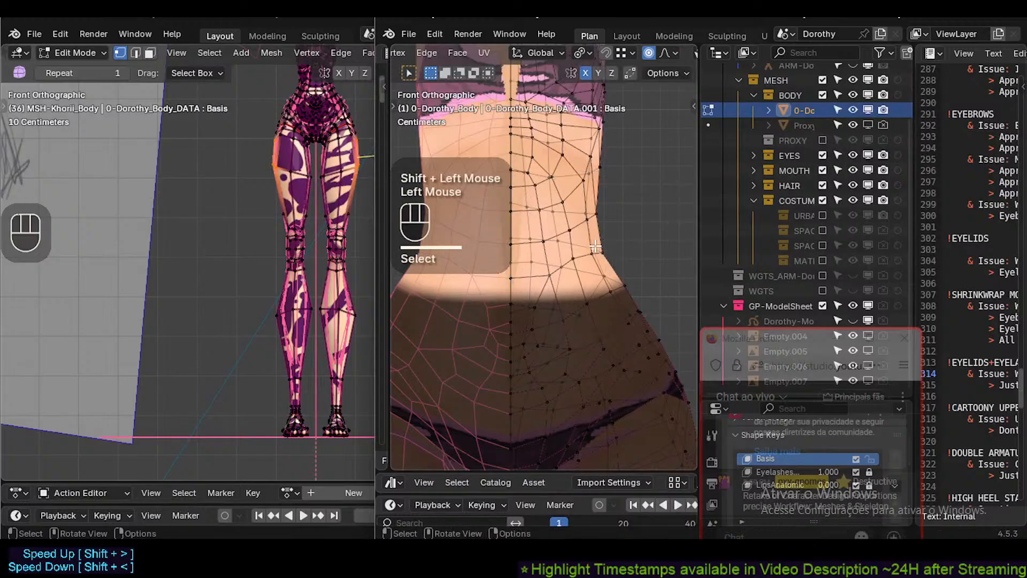
Move the lowest vertex on the underside of the upper arm to refine the arm's lower contour.
{"action": "middle_click_drag", "start_coordinate": [600, 216], "coordinate": [592, 361], "text": "shift"}
{"action": "middle_click_drag", "start_coordinate": [594, 290], "coordinate": [543, 355], "text": "shift"}
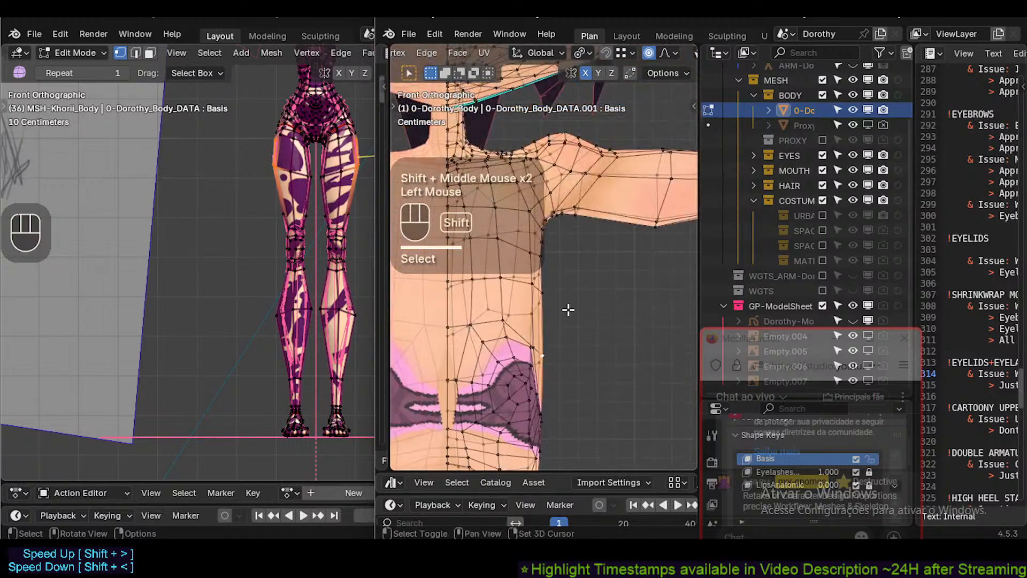
{"action": "middle_click_drag", "start_coordinate": [563, 209], "coordinate": [486, 304], "text": "shift"}
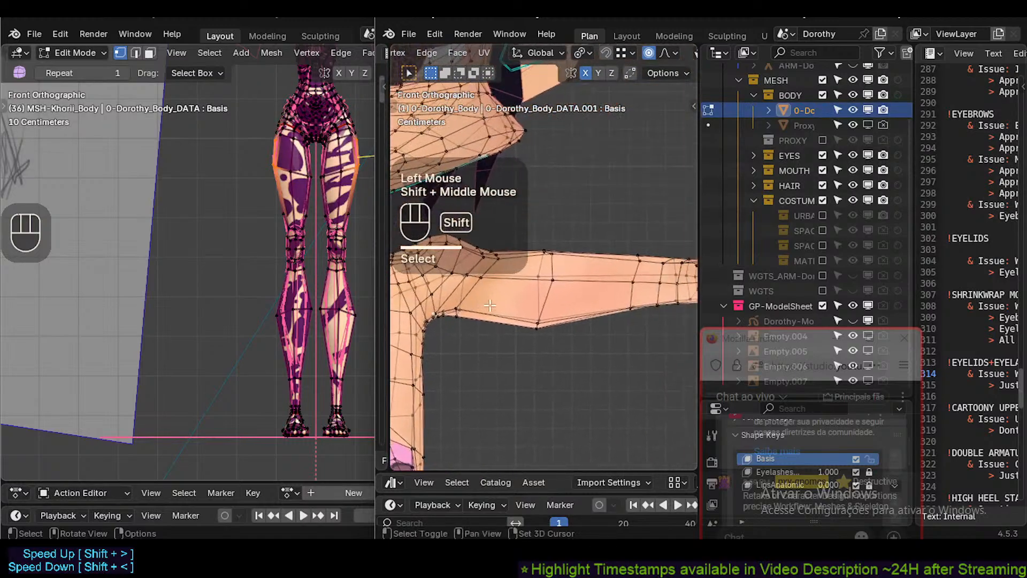
{"action": "key", "text": "g"}
{"action": "left_click", "coordinate": [553, 301], "text": "shift"}
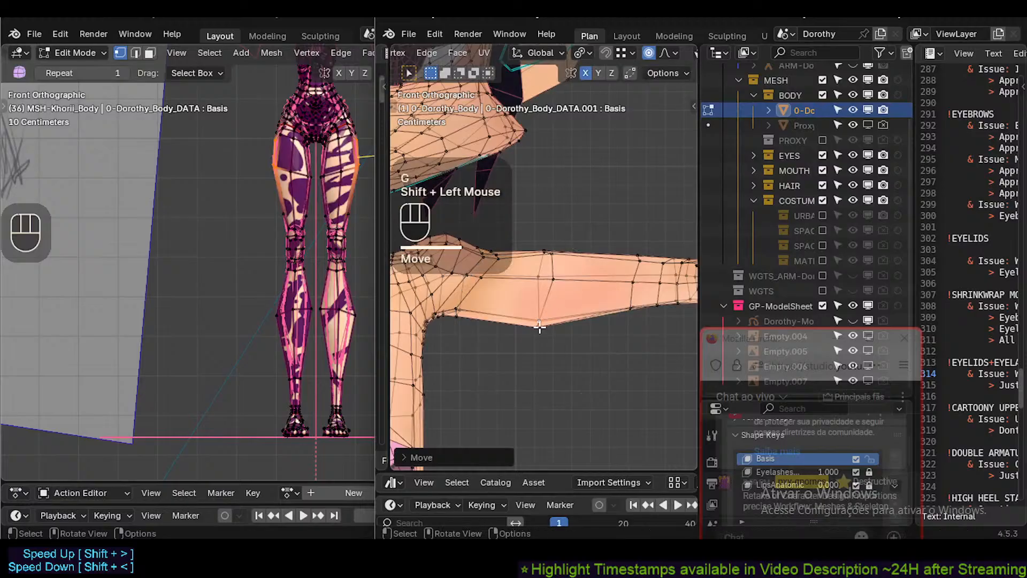
{"action": "left_click", "coordinate": [538, 327]}
{"action": "key", "text": "g"}
{"action": "left_click", "coordinate": [595, 315], "text": "shift"}
Circle-select the vertices along the underside of the elbow and move them slightly to reshape its lower contour.
{"action": "middle_click_drag", "start_coordinate": [657, 296], "coordinate": [558, 315], "text": "shift"}
{"action": "key", "text": "alt+a"}
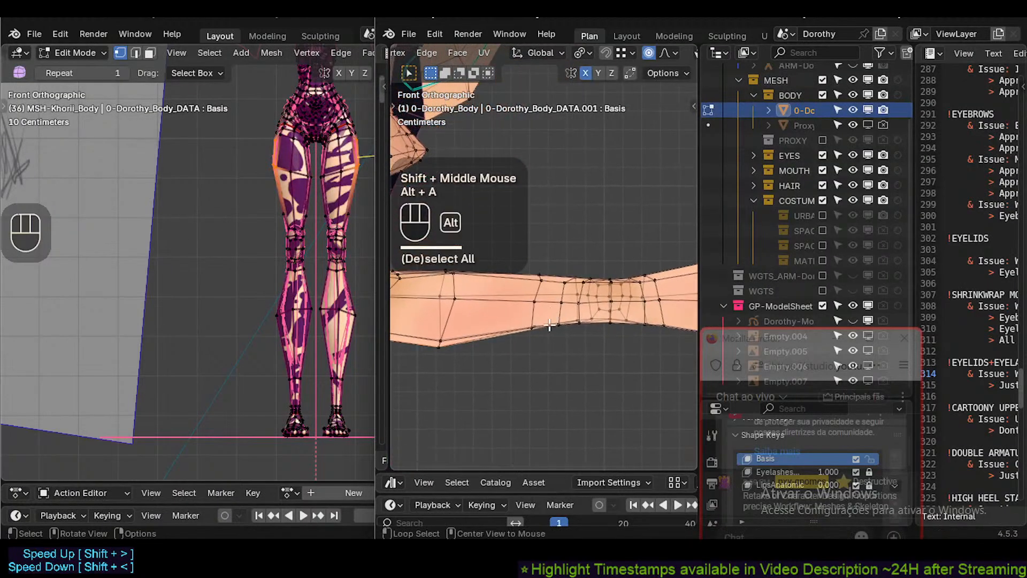
{"action": "key", "text": "c"}
{"action": "left_click_drag", "start_coordinate": [547, 328], "coordinate": [581, 327]}
{"action": "right_click", "coordinate": [668, 320]}
{"action": "key", "text": "g"}
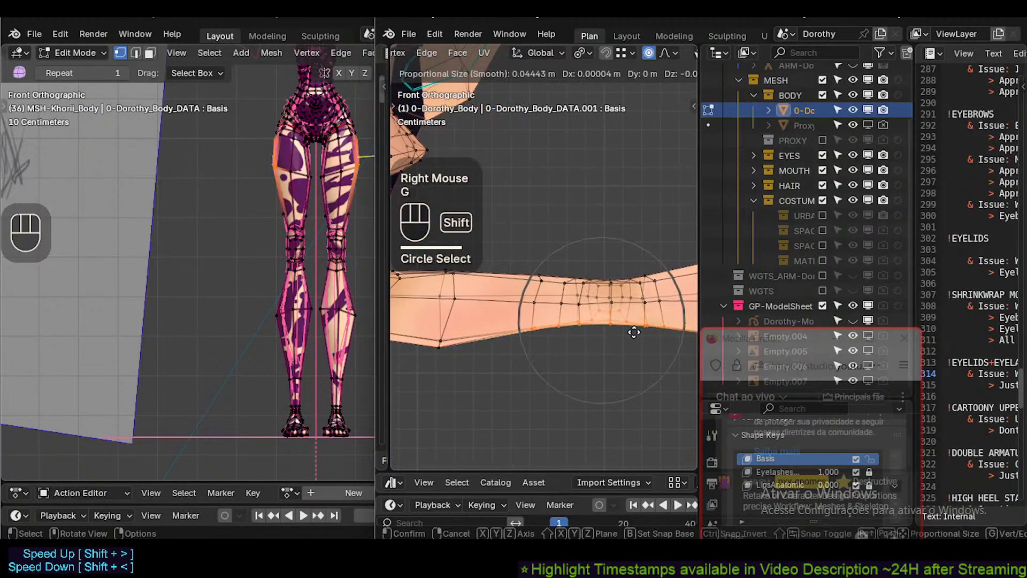
{"action": "left_click", "coordinate": [633, 332], "text": "shift"}
Move the vertex on the wrist's upper edge beside the hand, shrinking the proportional editing radius to about 0.006 m.
{"action": "scroll", "coordinate": [632, 332], "scroll_direction": "down", "scroll_amount": 3}
{"action": "middle_click_drag", "start_coordinate": [589, 334], "coordinate": [436, 343], "text": "shift"}
{"action": "key", "text": "alt+a"}
{"action": "key", "text": "c"}
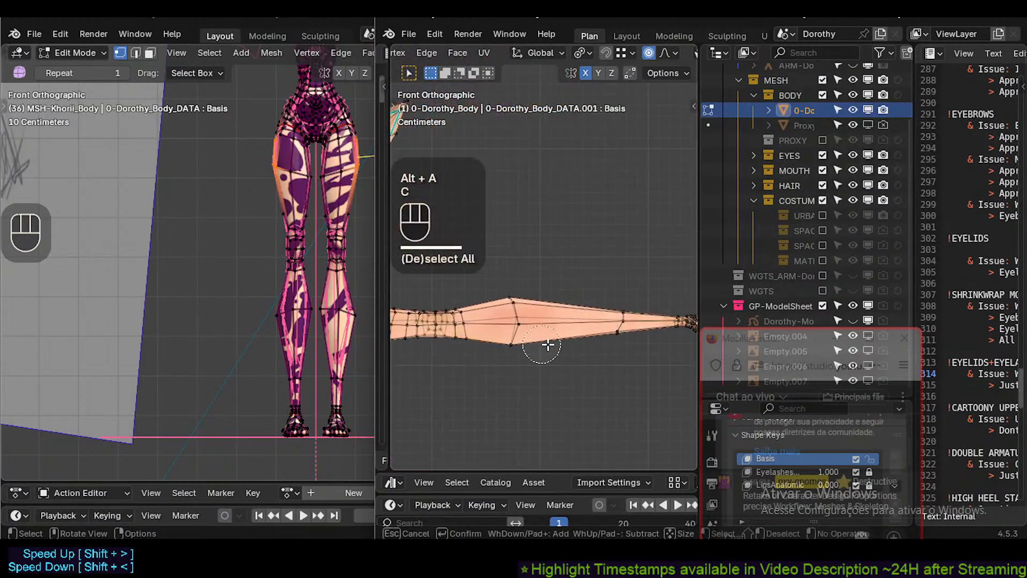
{"action": "right_click", "coordinate": [601, 348]}
{"action": "middle_click_drag", "start_coordinate": [601, 349], "coordinate": [507, 344], "text": "shift"}
{"action": "scroll", "coordinate": [507, 344], "scroll_direction": "up", "scroll_amount": 3}
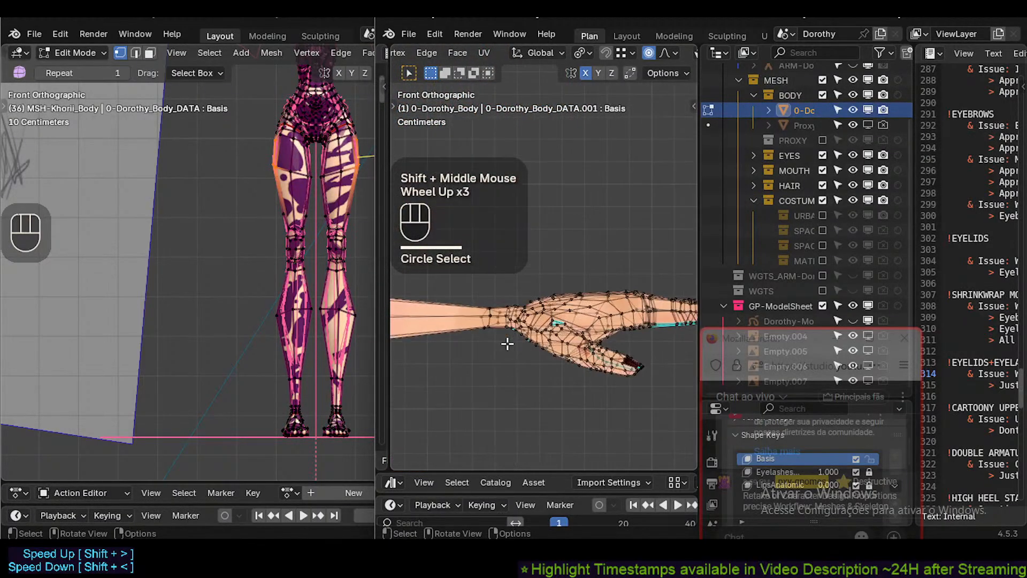
{"action": "scroll", "coordinate": [521, 315], "scroll_direction": "up", "scroll_amount": 1}
{"action": "double_click", "coordinate": [514, 303]}
{"action": "key", "text": "g"}
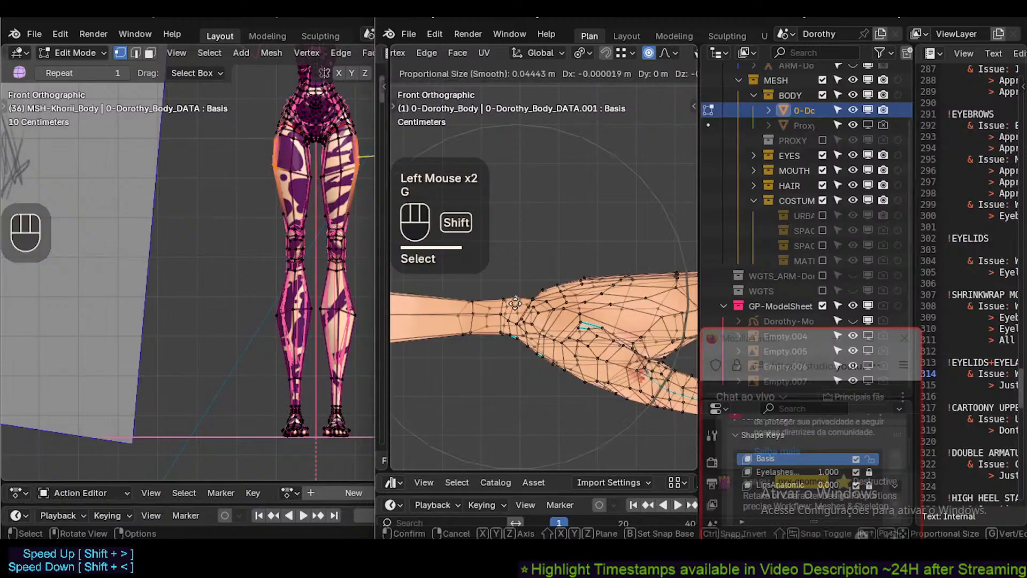
{"action": "key", "text": "Escape"}
{"action": "key", "text": "g"}
{"action": "scroll", "coordinate": [513, 310], "scroll_direction": "up", "scroll_amount": 5}
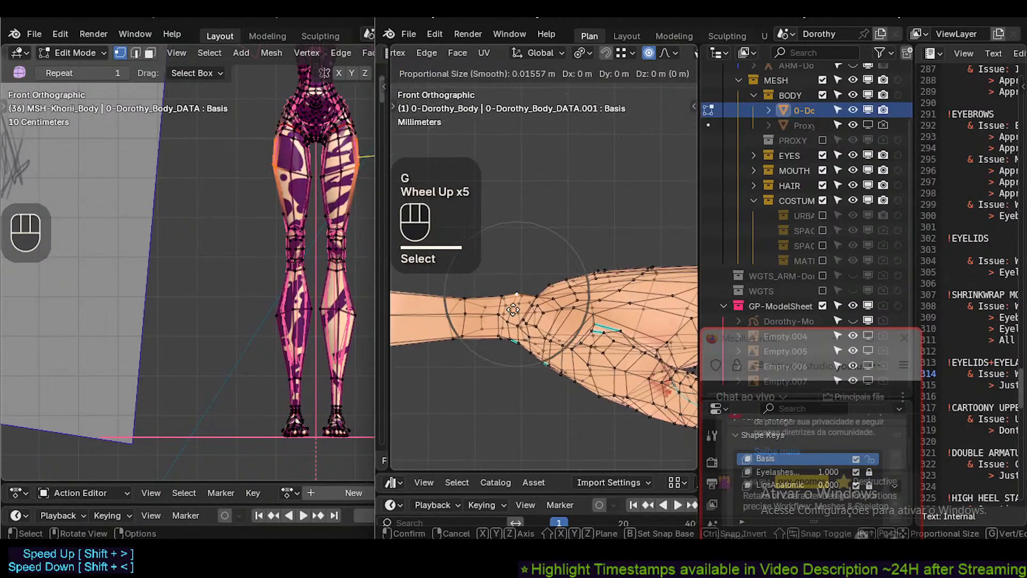
{"action": "scroll", "coordinate": [510, 315], "scroll_direction": "up", "scroll_amount": 3, "text": "shift"}
{"action": "scroll", "coordinate": [498, 345], "scroll_direction": "up", "scroll_amount": 4}
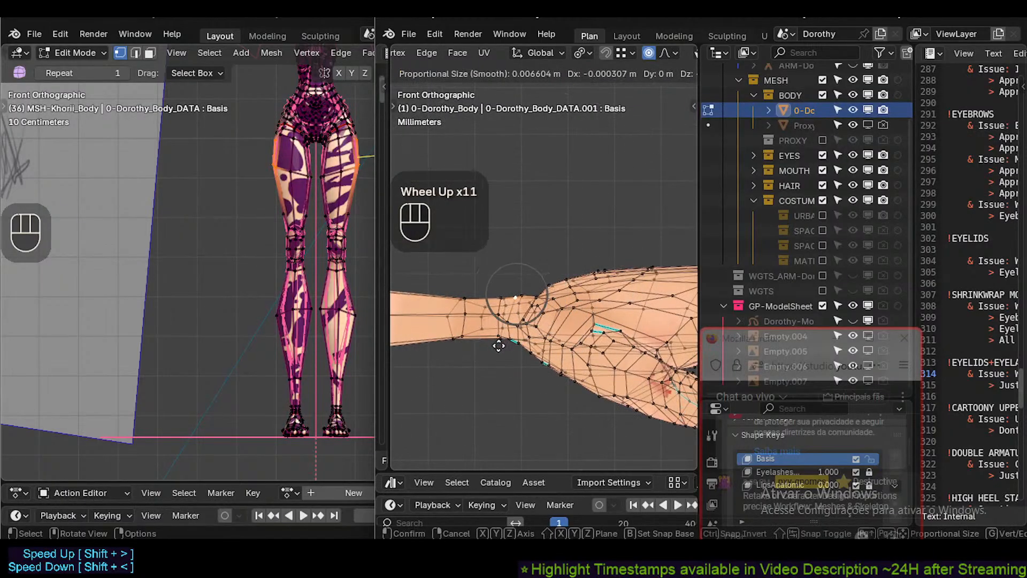
{"action": "left_click", "coordinate": [511, 318], "text": "shift"}
Nudge two more vertices along the wrist's upper edge to even out the transition into the hand.
{"action": "left_click", "coordinate": [521, 288]}
{"action": "key", "text": "g"}
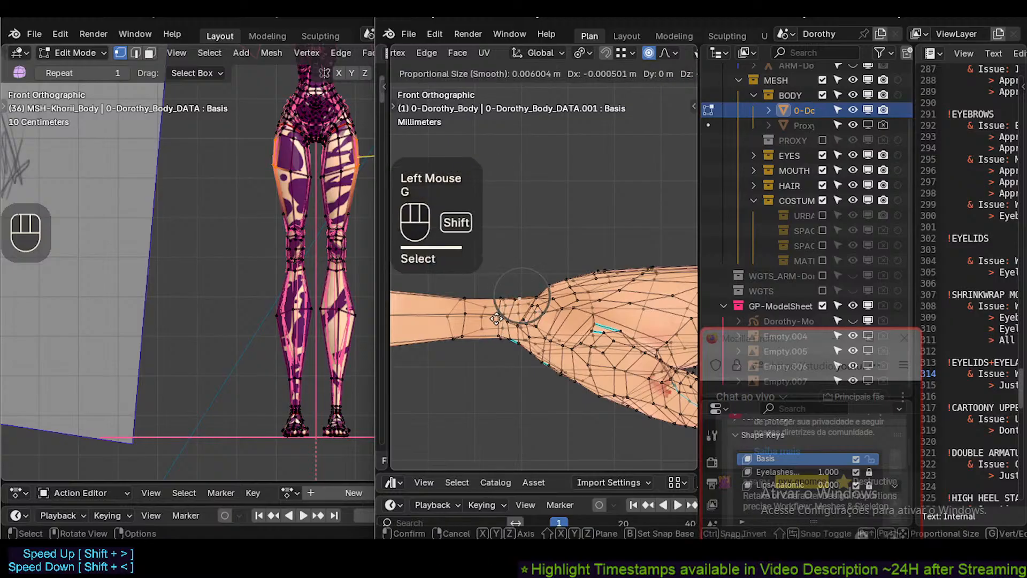
{"action": "left_click", "coordinate": [495, 309], "text": "shift"}
{"action": "left_click", "coordinate": [497, 303]}
{"action": "key", "text": "g"}
{"action": "left_click", "coordinate": [494, 307], "text": "shift"}
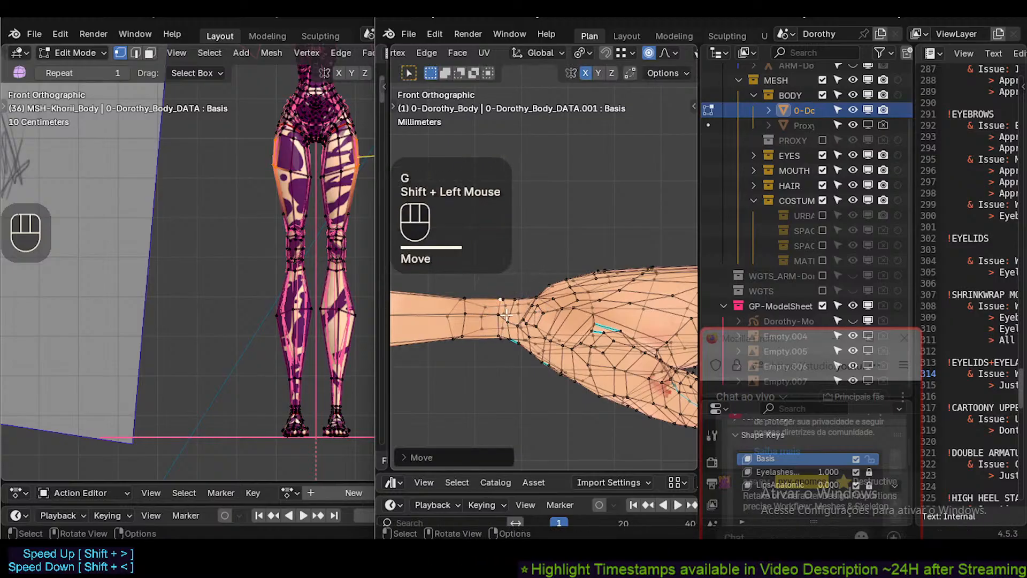
Nudge two vertices along the wrist's lower edge to refine its underside contour.
{"action": "left_click", "coordinate": [496, 330]}
{"action": "key", "text": "g"}
{"action": "left_click", "coordinate": [493, 332], "text": "shift"}
{"action": "left_click", "coordinate": [460, 338]}
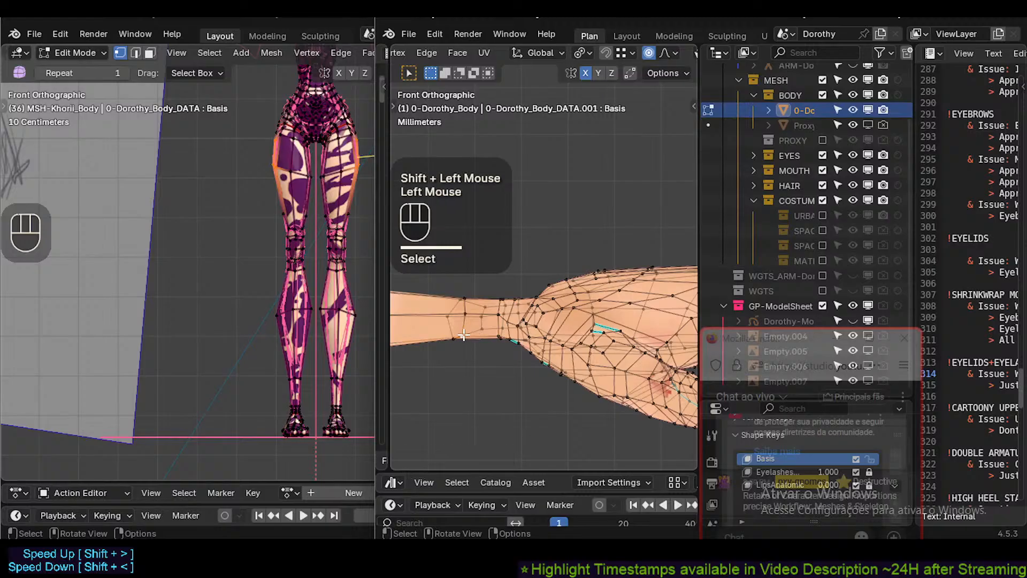
{"action": "key", "text": "g"}
{"action": "left_click", "coordinate": [459, 342], "text": "shift"}
Adjust the vertices of the edge loop at the forearm end of the wrist and check the shape in Object Mode.
{"action": "left_click", "coordinate": [498, 308]}
{"action": "key", "text": "g"}
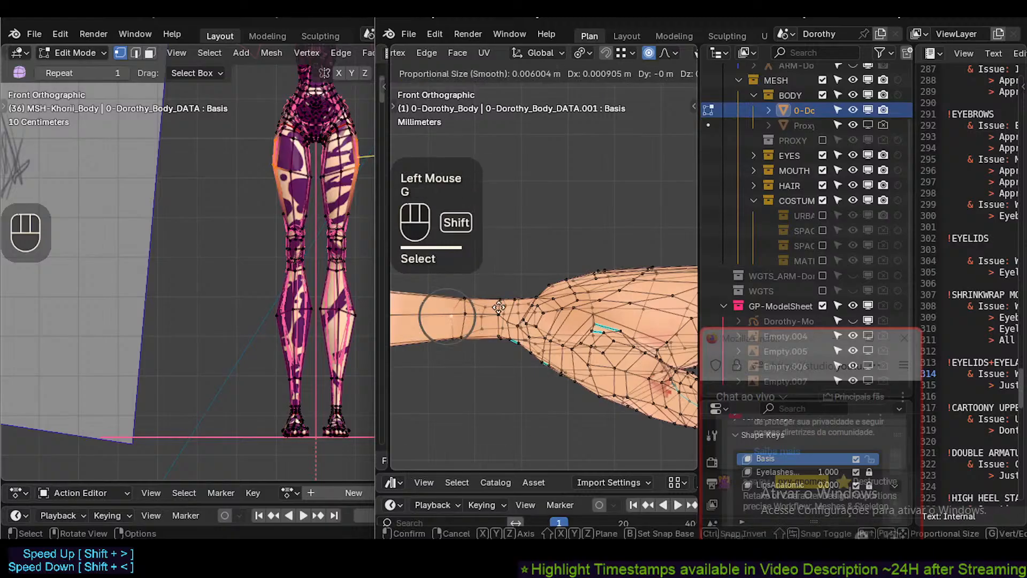
{"action": "left_click", "coordinate": [534, 305], "text": "shift"}
{"action": "left_click", "coordinate": [459, 315]}
{"action": "key", "text": "g"}
{"action": "left_click", "coordinate": [461, 337], "text": "shift"}
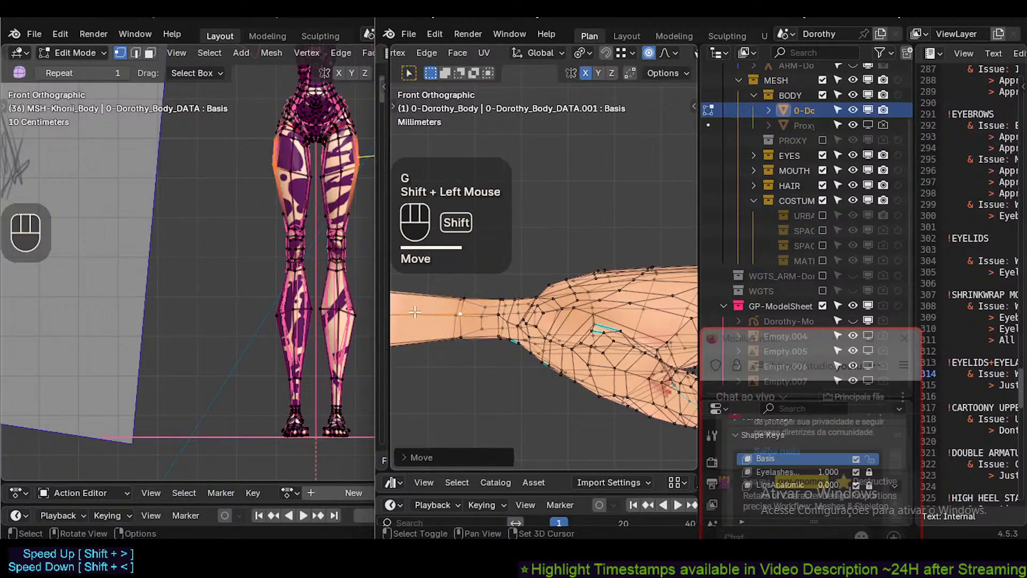
{"action": "left_click", "coordinate": [463, 336]}
{"action": "key", "text": "g"}
{"action": "left_click", "coordinate": [460, 342], "text": "shift"}
{"action": "scroll", "coordinate": [459, 345], "scroll_direction": "down", "scroll_amount": 1}
{"action": "key", "text": "Tab"}
{"action": "scroll", "coordinate": [458, 347], "scroll_direction": "down", "scroll_amount": 2}
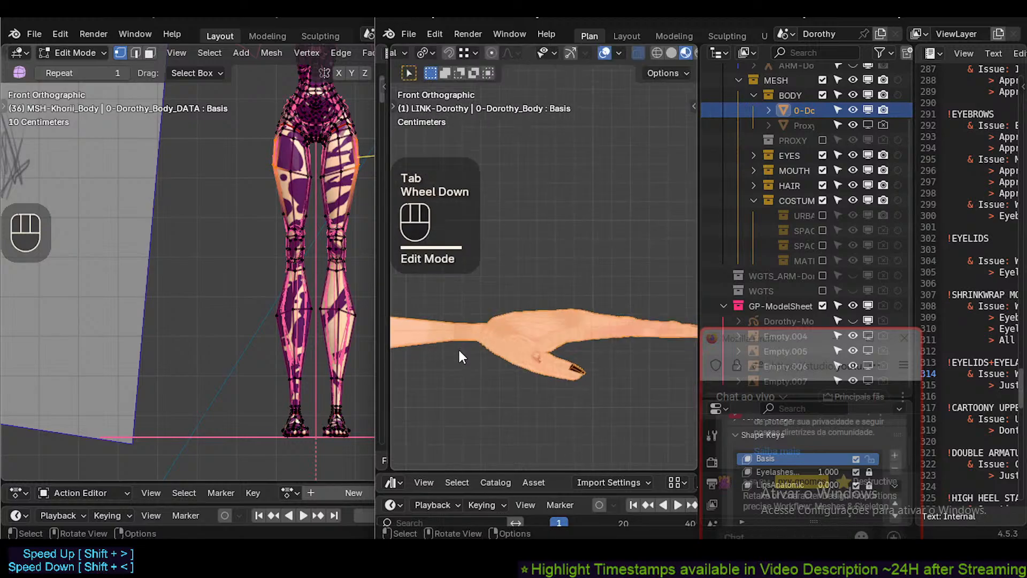
Return to Edit Mode and move the vertex on the hand's upper edge just past the wrist.
{"action": "scroll", "coordinate": [479, 345], "scroll_direction": "up", "scroll_amount": 4}
{"action": "key", "text": "Tab"}
{"action": "middle_click_drag", "start_coordinate": [479, 345], "coordinate": [481, 309], "text": "shift"}
{"action": "left_click", "coordinate": [481, 309], "text": "shift"}
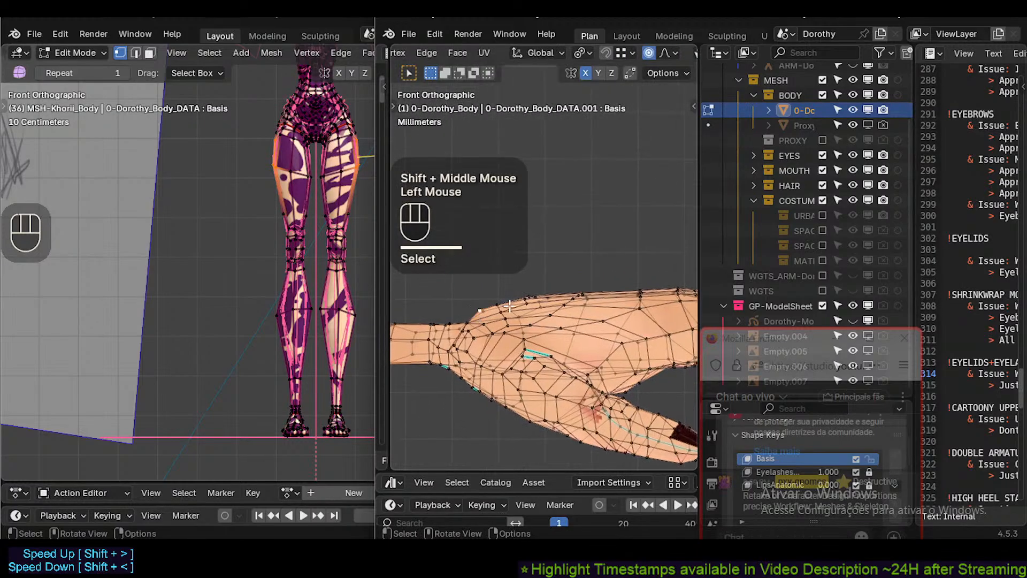
{"action": "key", "text": "g"}
{"action": "left_click", "coordinate": [504, 357], "text": "shift"}
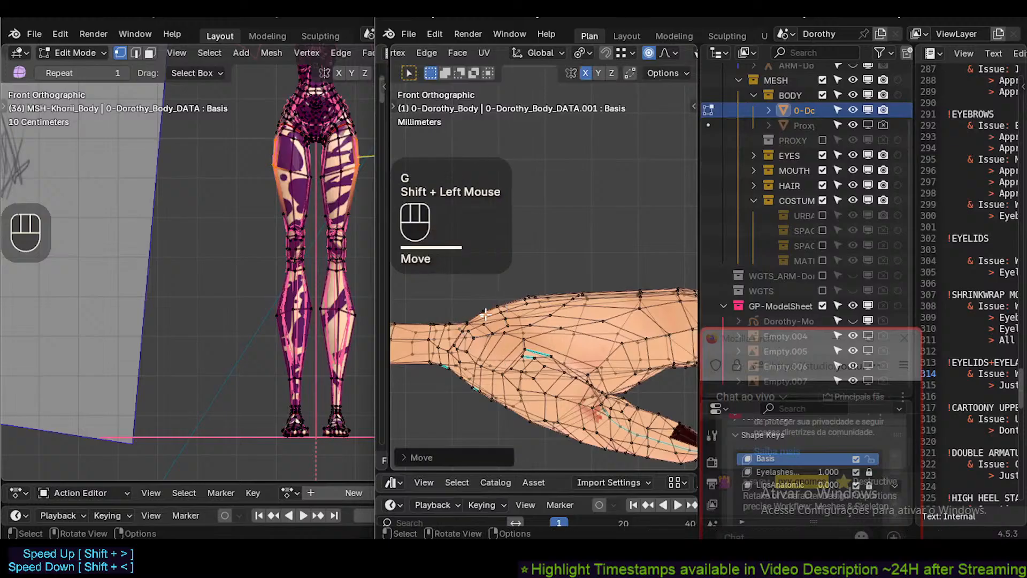
{"action": "left_click", "coordinate": [482, 314]}
{"action": "key", "text": "g"}
{"action": "left_click", "coordinate": [496, 301], "text": "shift"}
Circle-select the vertices along the first bulge of the hand's upper edge and move them slightly.
{"action": "key", "text": "c"}
{"action": "left_click", "coordinate": [533, 291]}
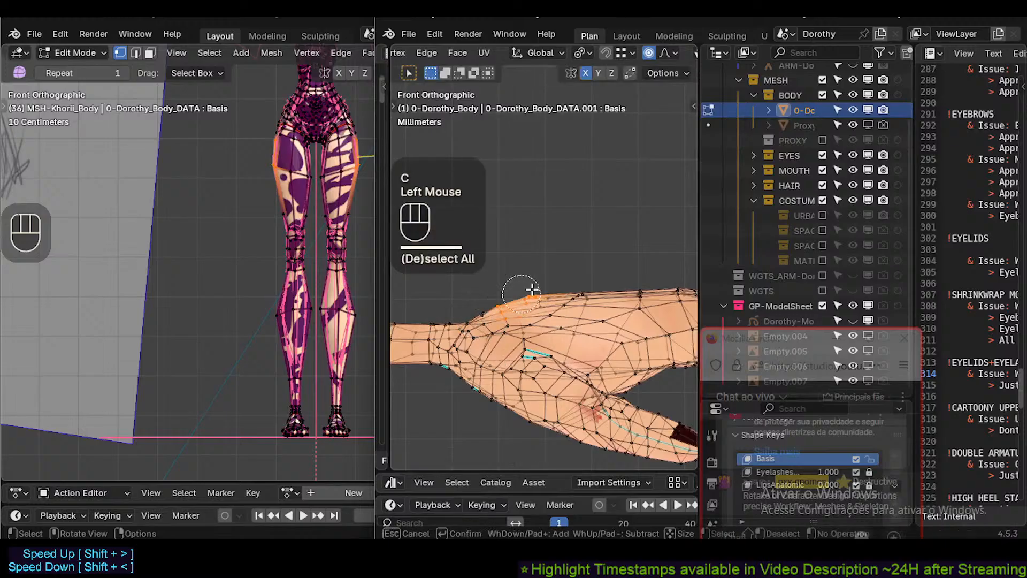
{"action": "right_click", "coordinate": [534, 286]}
{"action": "key", "text": "g"}
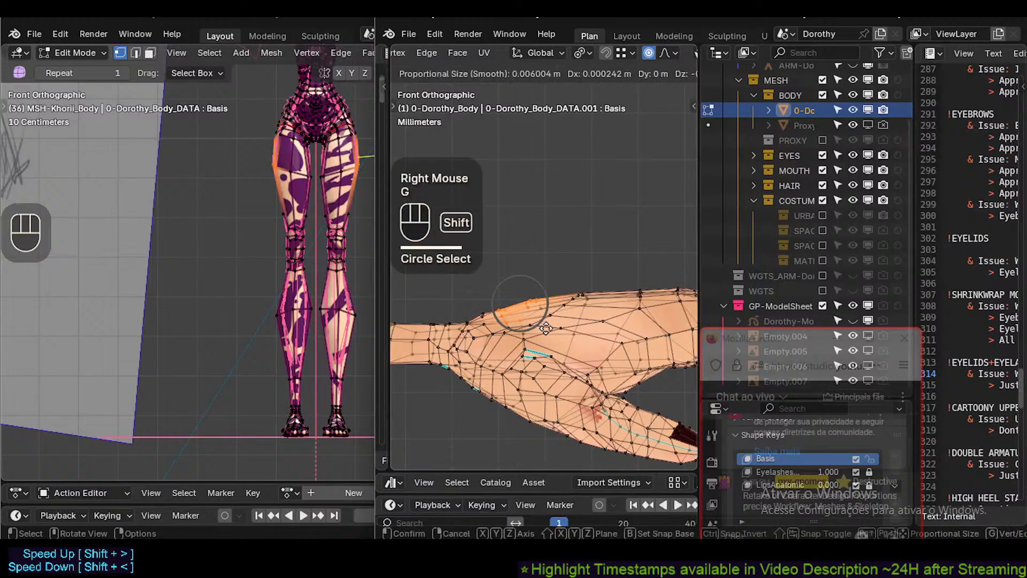
{"action": "left_click", "coordinate": [545, 327], "text": "shift"}
Circle-select the small vertex group at the base of the hand's upper edge and shift it to smooth the slope.
{"action": "key", "text": "alt+a"}
{"action": "key", "text": "c"}
{"action": "left_click", "coordinate": [489, 307]}
{"action": "right_click", "coordinate": [477, 289]}
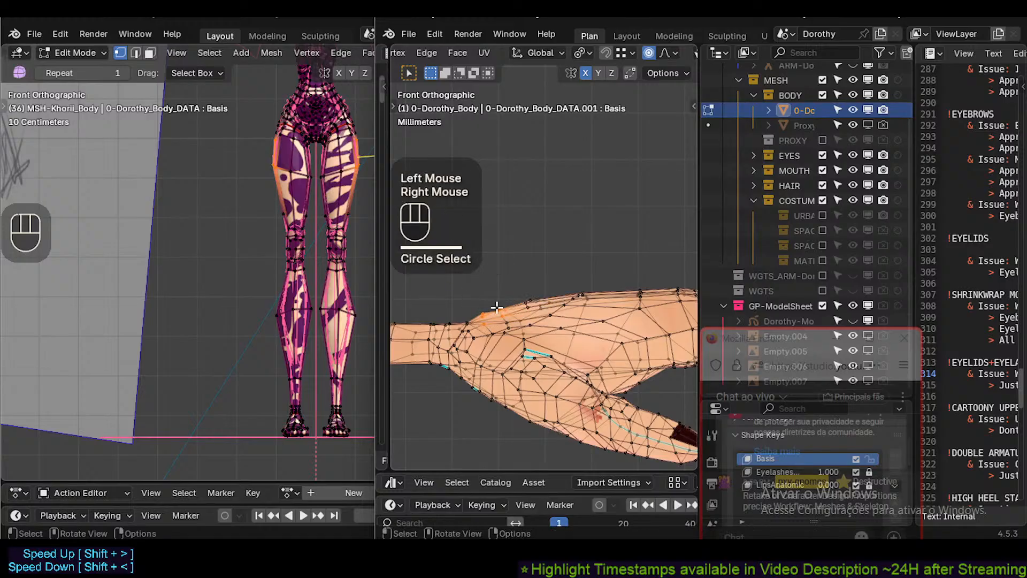
{"action": "key", "text": "g"}
{"action": "left_click", "coordinate": [497, 310], "text": "shift"}
Nudge individual vertices at the start of the hand's upper edge to even out the curve.
{"action": "key", "text": "alt+a"}
{"action": "left_click", "coordinate": [485, 314]}
{"action": "left_click", "coordinate": [504, 303], "text": "shift"}
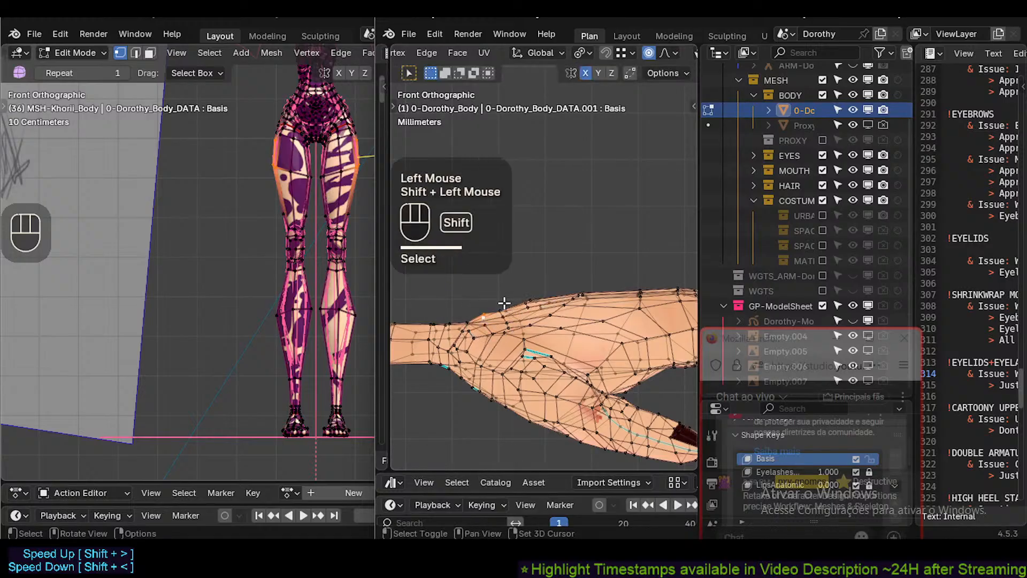
{"action": "key", "text": "g"}
{"action": "left_click", "coordinate": [520, 315], "text": "shift"}
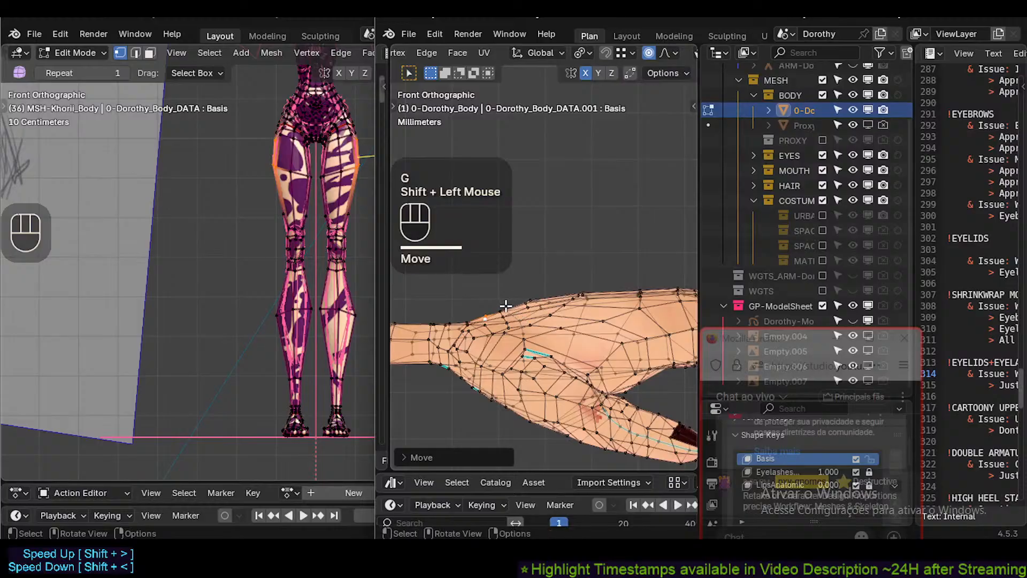
{"action": "left_click", "coordinate": [504, 303]}
{"action": "key", "text": "g"}
{"action": "key", "text": "Escape"}
{"action": "key", "text": "g"}
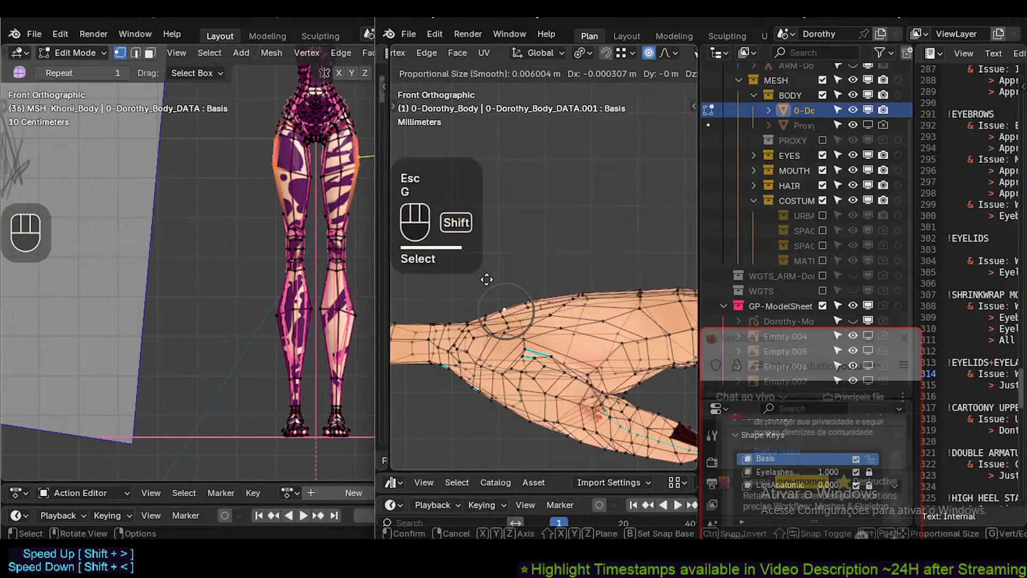
{"action": "left_click", "coordinate": [488, 280], "text": "shift"}
Move the circle-selected vertices farther along the hand's upper edge and check the silhouette in Object Mode.
{"action": "key", "text": "alt+a"}
{"action": "key", "text": "c"}
{"action": "left_click", "coordinate": [528, 299]}
{"action": "right_click", "coordinate": [527, 297]}
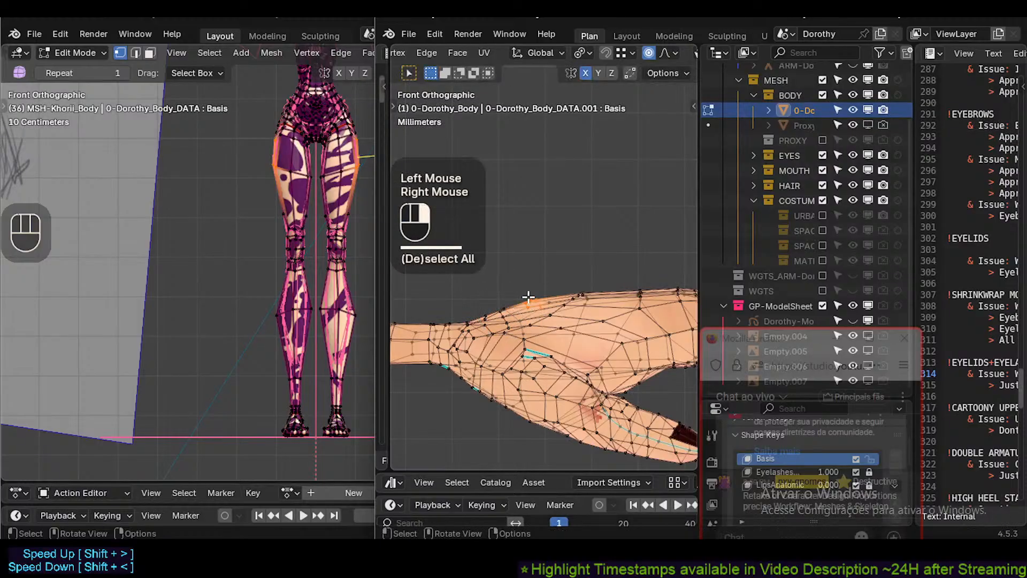
{"action": "key", "text": "g"}
{"action": "left_click", "coordinate": [530, 309], "text": "shift"}
{"action": "scroll", "coordinate": [541, 332], "scroll_direction": "down", "scroll_amount": 1}
{"action": "key", "text": "Tab"}
{"action": "scroll", "coordinate": [542, 337], "scroll_direction": "down", "scroll_amount": 1}
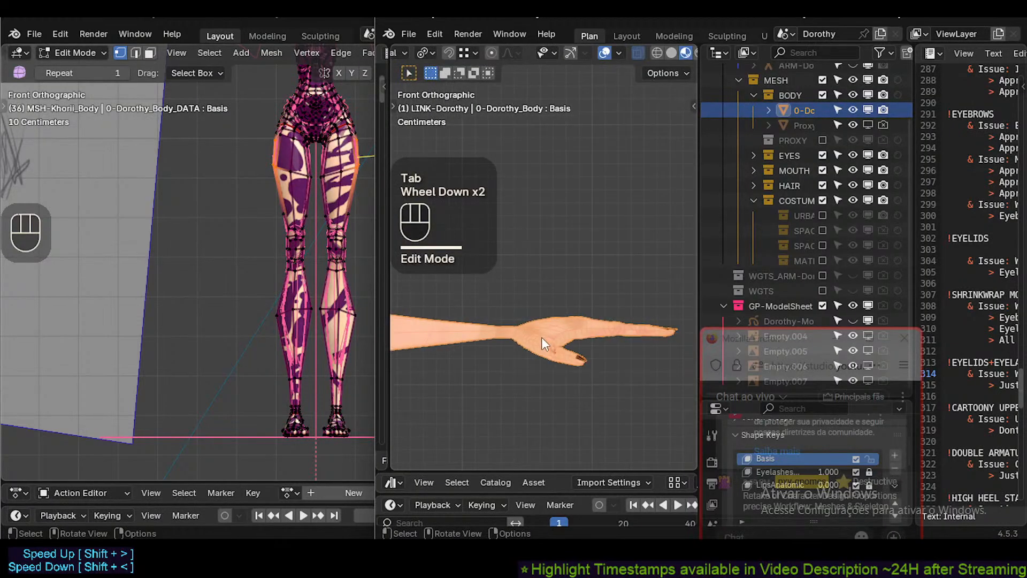
{"action": "scroll", "coordinate": [541, 337], "scroll_direction": "down", "scroll_amount": 1}
{"action": "middle_click_drag", "start_coordinate": [526, 357], "coordinate": [425, 367], "text": "shift"}
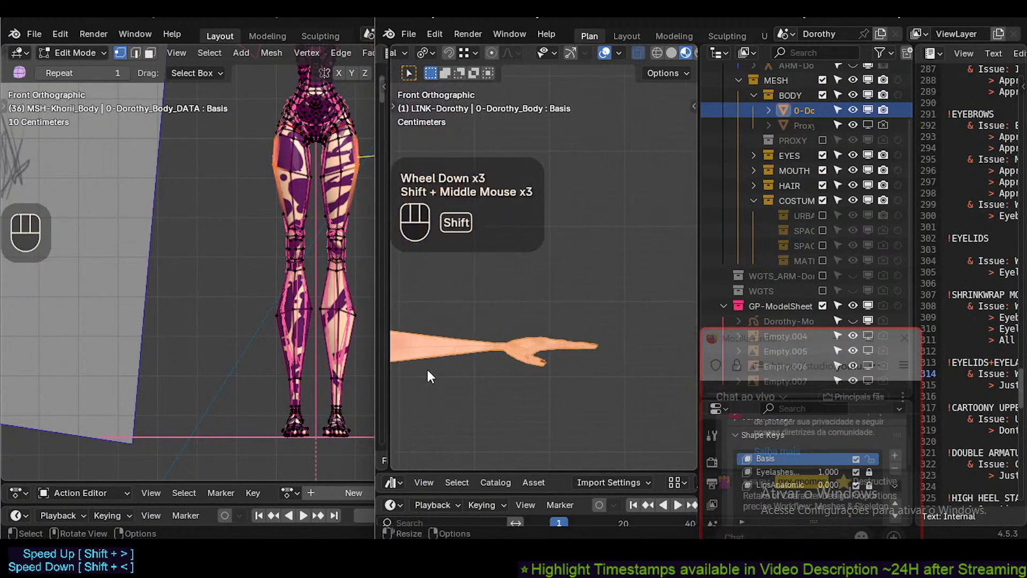
Return to Edit Mode and move the circle-selected vertices where the wrist's upper edge meets the hand.
{"action": "scroll", "coordinate": [521, 340], "scroll_direction": "up", "scroll_amount": 2}
{"action": "scroll", "coordinate": [522, 342], "scroll_direction": "up", "scroll_amount": 2}
{"action": "key", "text": "Tab"}
{"action": "middle_click_drag", "start_coordinate": [522, 341], "coordinate": [498, 333], "text": "shift"}
{"action": "scroll", "coordinate": [489, 330], "scroll_direction": "up", "scroll_amount": 1}
{"action": "key", "text": "alt+a"}
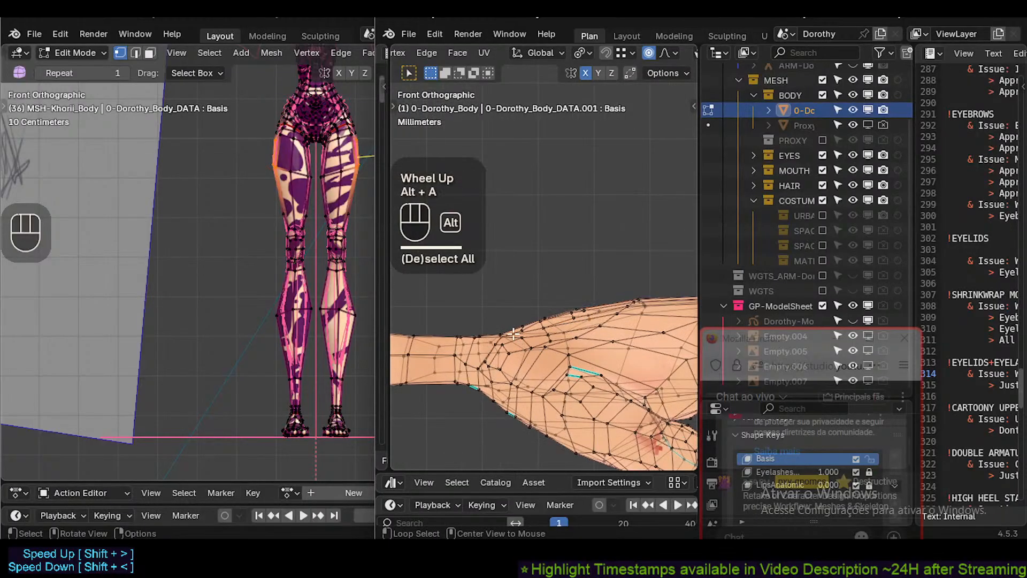
{"action": "key", "text": "c"}
{"action": "left_click", "coordinate": [489, 330]}
{"action": "right_click", "coordinate": [489, 330]}
{"action": "key", "text": "g"}
{"action": "left_click", "coordinate": [488, 310], "text": "shift"}
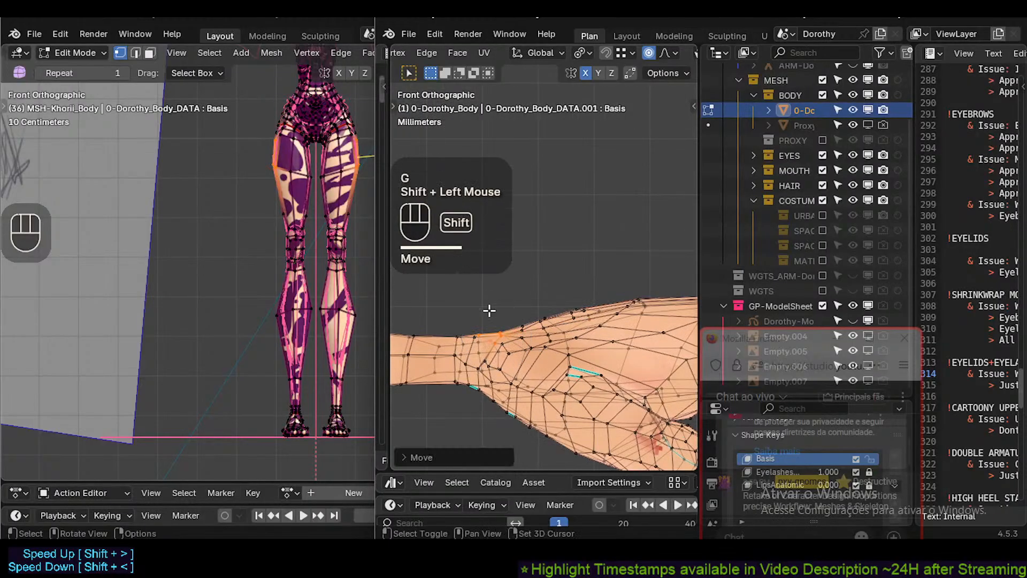
Rotate the selected wrist-to-hand vertices to follow the slope and move them slightly.
{"action": "key", "text": "r"}
{"action": "left_click", "coordinate": [559, 321]}
{"action": "key", "text": "g"}
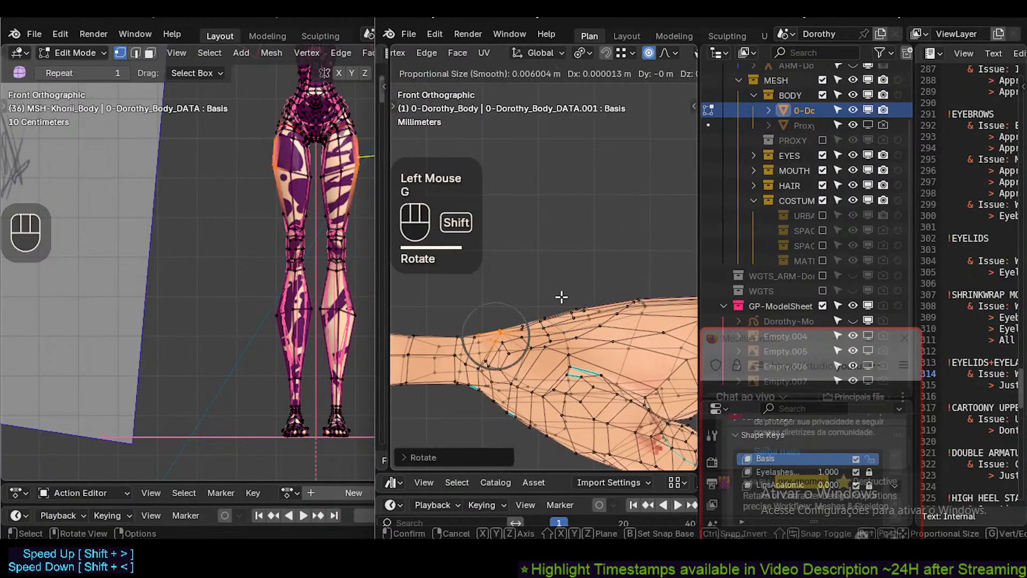
{"action": "left_click", "coordinate": [561, 297], "text": "shift"}
Nudge the next vertex along the hand's upper edge toward a smoother slope.
{"action": "left_click", "coordinate": [540, 318]}
{"action": "key", "text": "g"}
{"action": "left_click", "coordinate": [525, 323], "text": "shift"}
Circle-select the vertices on the hand's upper edge just past the wrist and nudge them to smooth the outline.
{"action": "key", "text": "alt+a"}
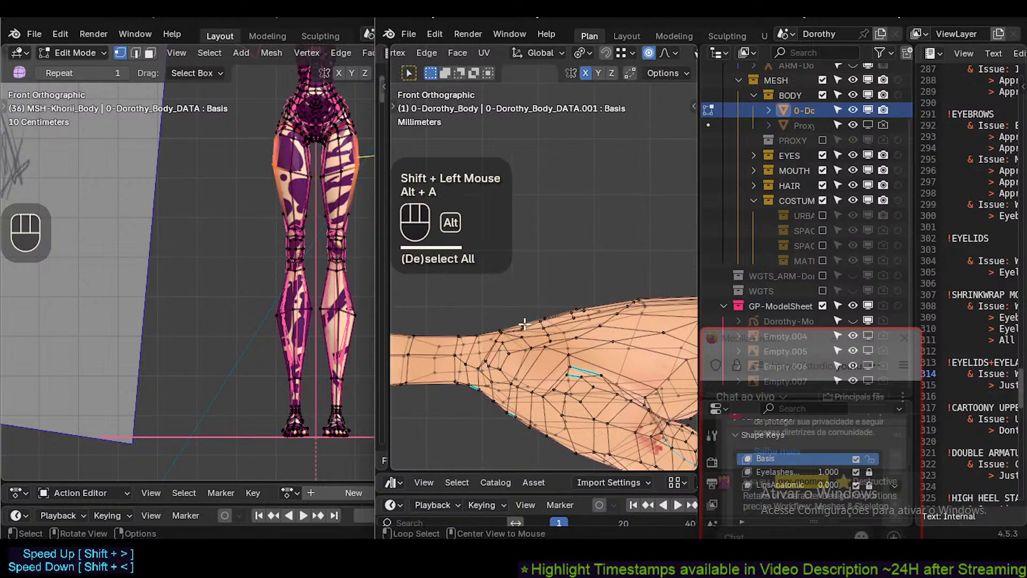
{"action": "key", "text": "c"}
{"action": "left_click", "coordinate": [521, 321]}
{"action": "right_click", "coordinate": [521, 321]}
{"action": "key", "text": "g"}
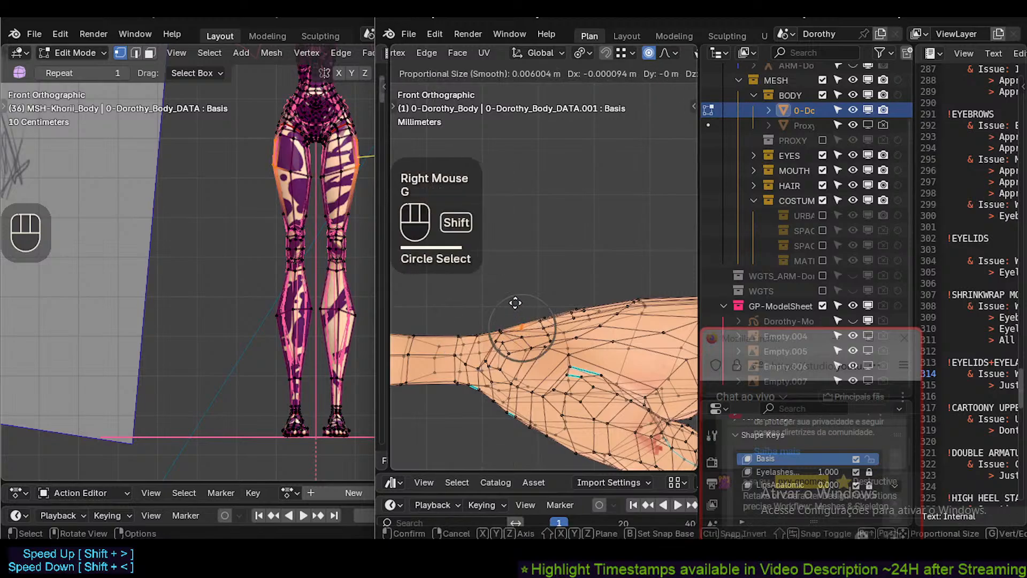
{"action": "left_click", "coordinate": [522, 307], "text": "shift"}
Move the next circle-selected vertices farther along the hand's upper edge to continue the smooth slope.
{"action": "key", "text": "alt+a"}
{"action": "key", "text": "c"}
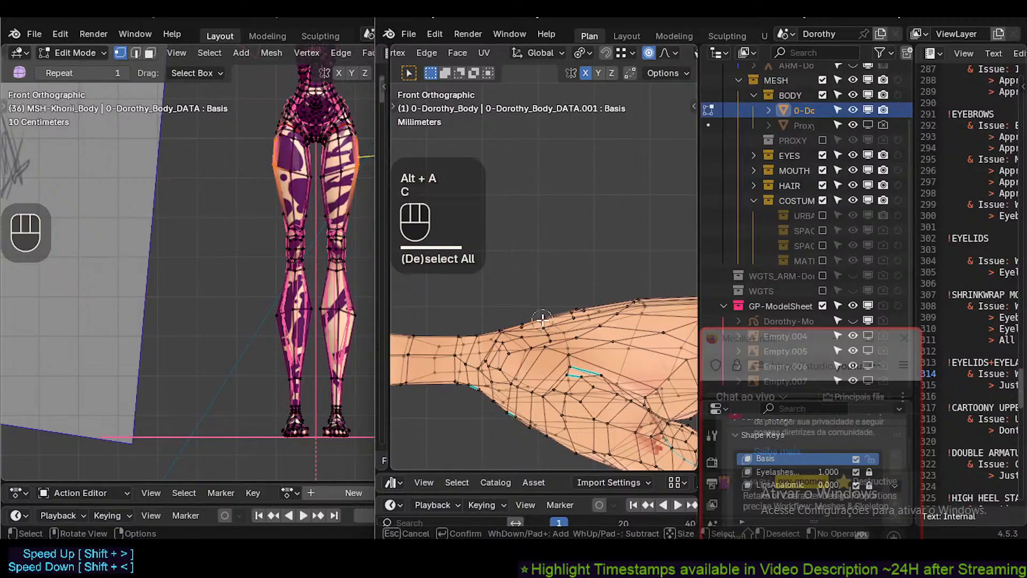
{"action": "right_click", "coordinate": [544, 320]}
{"action": "key", "text": "g"}
{"action": "left_click", "coordinate": [554, 327], "text": "shift"}
{"action": "key", "text": "alt+a"}
{"action": "key", "text": "c"}
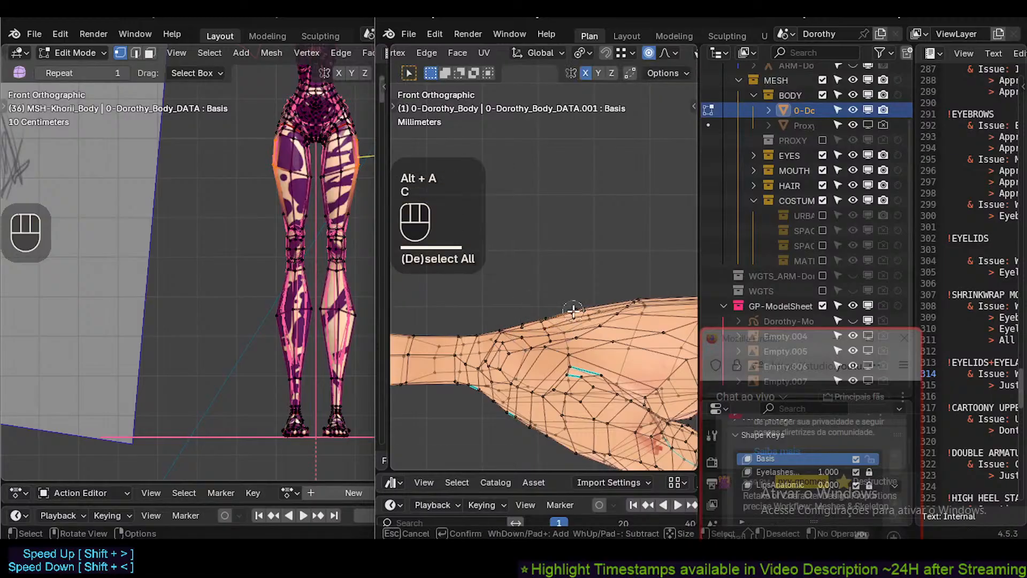
{"action": "right_click", "coordinate": [573, 312]}
Return to Object Mode and examine the hand, arm and upper-body silhouette from the front.
{"action": "key", "text": "Tab"}
{"action": "scroll", "coordinate": [556, 357], "scroll_direction": "down", "scroll_amount": 2}
{"action": "scroll", "coordinate": [556, 358], "scroll_direction": "down", "scroll_amount": 1}
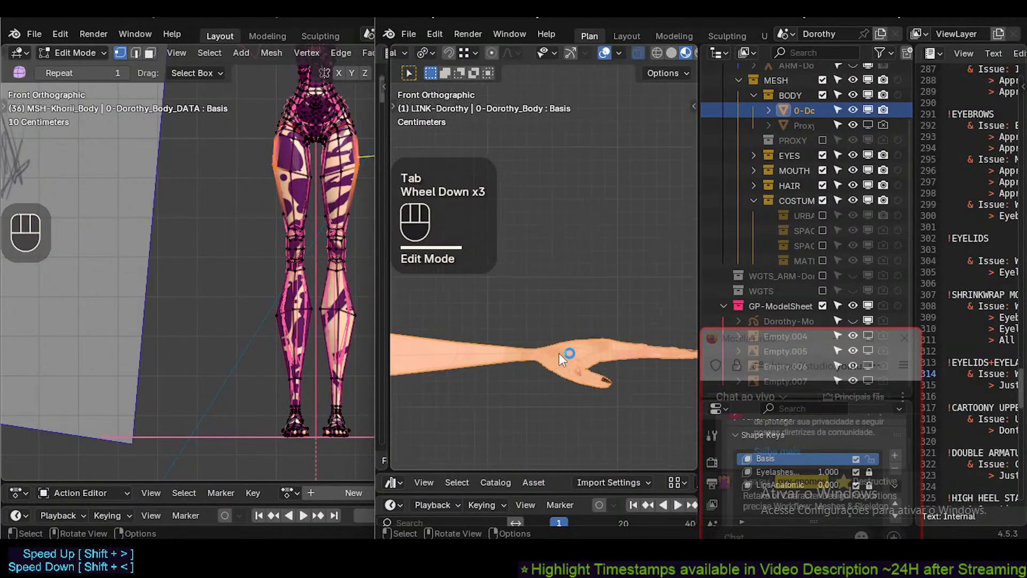
{"action": "scroll", "coordinate": [554, 351], "scroll_direction": "up", "scroll_amount": 2}
{"action": "scroll", "coordinate": [554, 352], "scroll_direction": "down", "scroll_amount": 2}
{"action": "scroll", "coordinate": [554, 351], "scroll_direction": "down", "scroll_amount": 1, "text": "shift"}
{"action": "middle_click_drag", "start_coordinate": [555, 352], "coordinate": [575, 320], "text": "shift"}
{"action": "scroll", "coordinate": [575, 320], "scroll_direction": "down", "scroll_amount": 2}
{"action": "middle_click_drag", "start_coordinate": [508, 326], "coordinate": [566, 335], "text": "shift"}
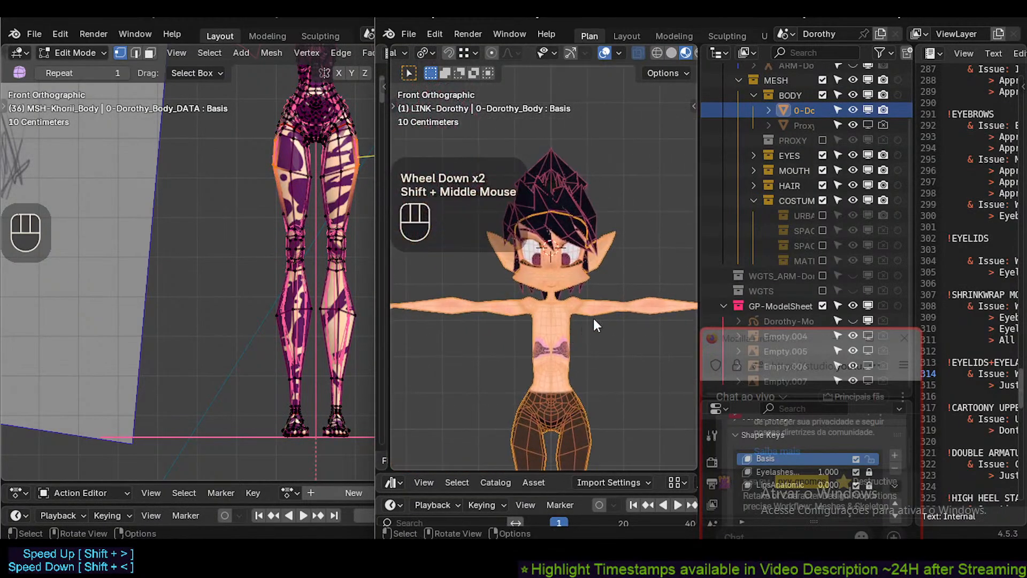
Hide the wireframe overlay and examine the front silhouette of the torso, hips, legs and feet.
{"action": "scroll", "coordinate": [592, 320], "scroll_direction": "up", "scroll_amount": 1}
{"action": "key", "text": "shift+ctrl+alt+z"}
{"action": "scroll", "coordinate": [589, 324], "scroll_direction": "down", "scroll_amount": 2}
{"action": "scroll", "coordinate": [588, 324], "scroll_direction": "up", "scroll_amount": 2}
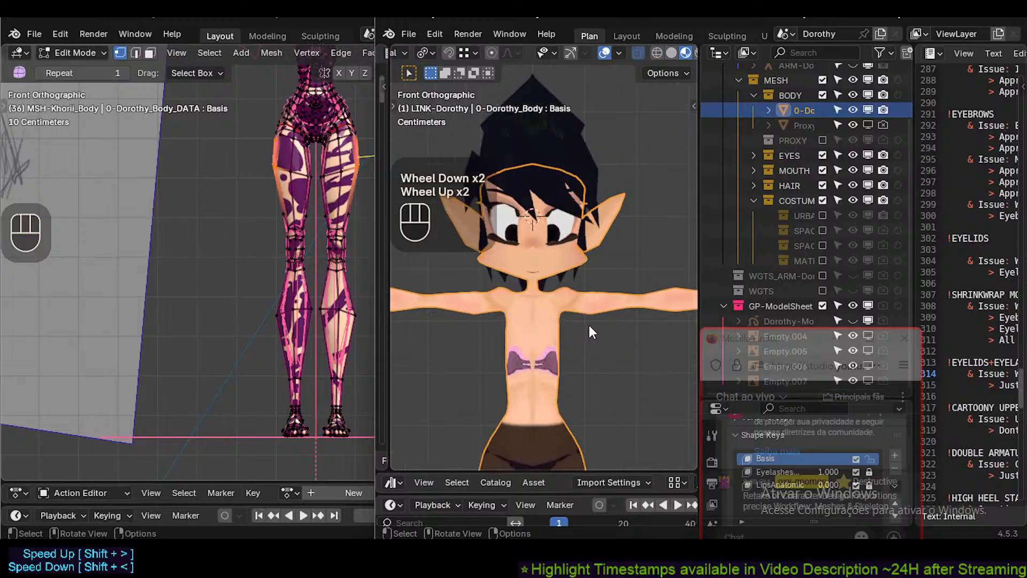
{"action": "scroll", "coordinate": [589, 326], "scroll_direction": "up", "scroll_amount": 1}
{"action": "middle_click_drag", "start_coordinate": [566, 302], "coordinate": [554, 263], "text": "shift"}
{"action": "scroll", "coordinate": [579, 280], "scroll_direction": "down", "scroll_amount": 2}
{"action": "scroll", "coordinate": [557, 278], "scroll_direction": "down", "scroll_amount": 2}
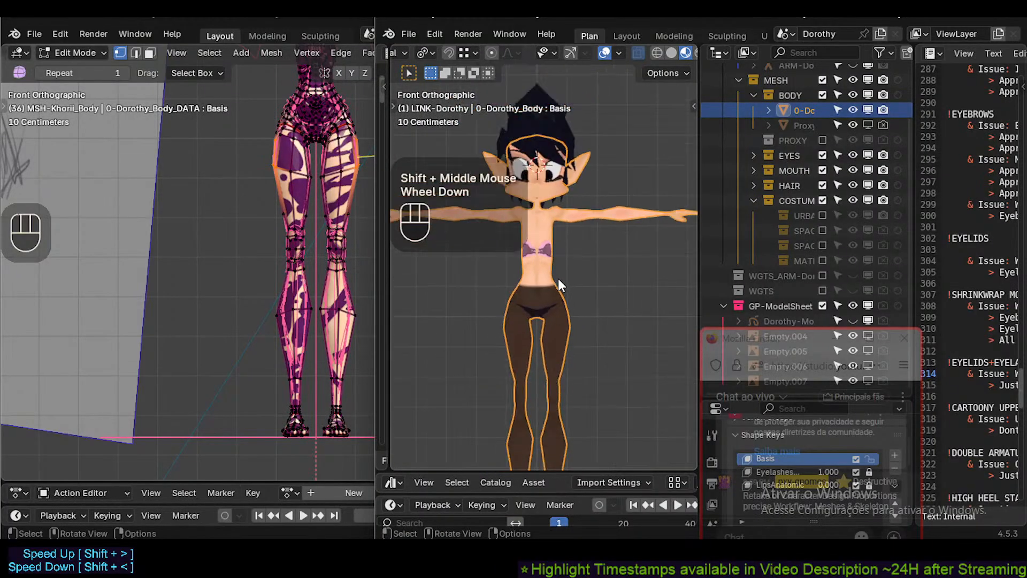
{"action": "scroll", "coordinate": [563, 298], "scroll_direction": "up", "scroll_amount": 2}
{"action": "middle_click_drag", "start_coordinate": [563, 299], "coordinate": [538, 136], "text": "shift"}
{"action": "scroll", "coordinate": [570, 333], "scroll_direction": "up", "scroll_amount": 3}
{"action": "scroll", "coordinate": [570, 333], "scroll_direction": "down", "scroll_amount": 2}
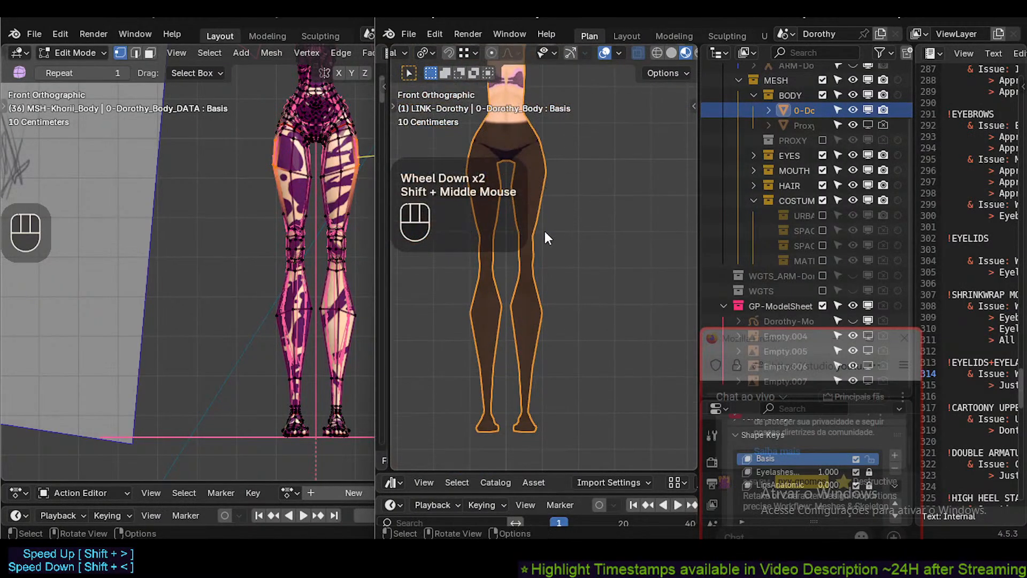
{"action": "scroll", "coordinate": [546, 252], "scroll_direction": "down", "scroll_amount": 1}
{"action": "scroll", "coordinate": [528, 309], "scroll_direction": "up", "scroll_amount": 2}
{"action": "middle_click_drag", "start_coordinate": [528, 310], "coordinate": [573, 258], "text": "shift"}
{"action": "scroll", "coordinate": [565, 263], "scroll_direction": "up", "scroll_amount": 2}
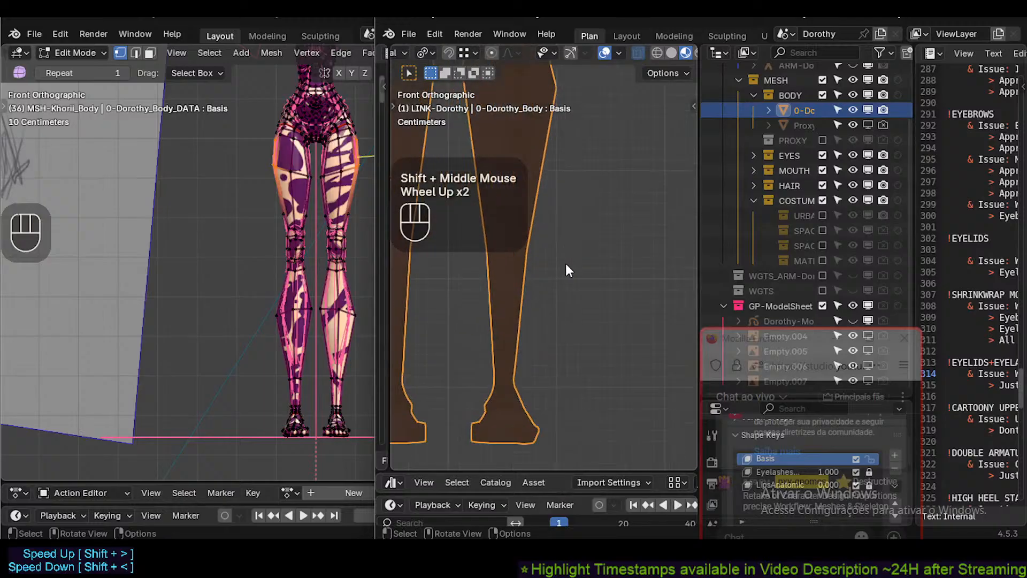
Restore the wireframe overlay and inspect the whole figure from an angled perspective.
{"action": "left_click", "coordinate": [515, 388]}
{"action": "key", "text": "shift+ctrl+alt+z"}
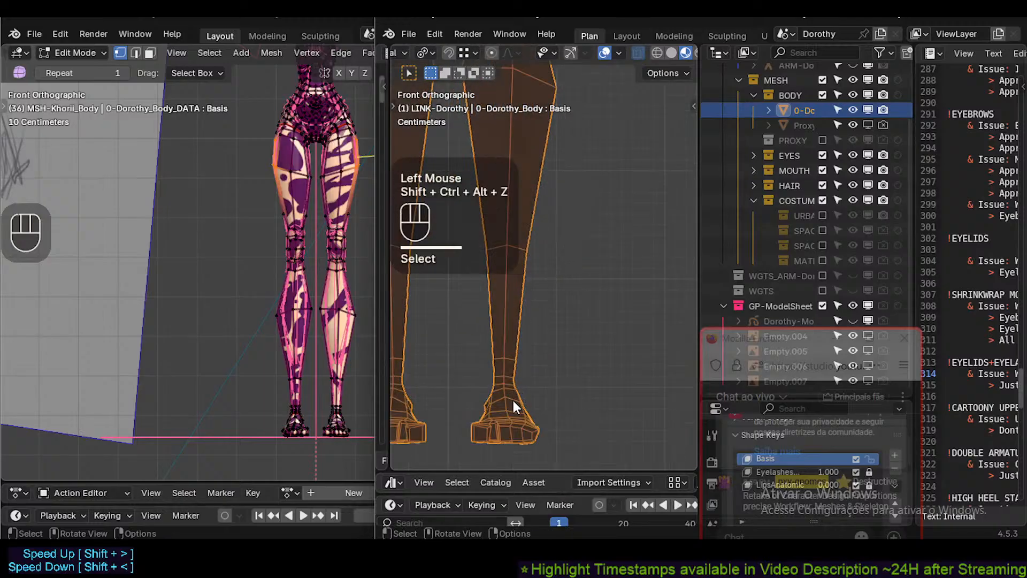
{"action": "left_click", "coordinate": [511, 397]}
{"action": "middle_click_drag", "start_coordinate": [549, 368], "coordinate": [448, 289]}
{"action": "scroll", "coordinate": [485, 390], "scroll_direction": "down", "scroll_amount": 3}
{"action": "scroll", "coordinate": [557, 387], "scroll_direction": "up", "scroll_amount": 2}
{"action": "middle_click_drag", "start_coordinate": [476, 144], "coordinate": [450, 193], "text": "shift"}
{"action": "scroll", "coordinate": [526, 295], "scroll_direction": "down", "scroll_amount": 2}
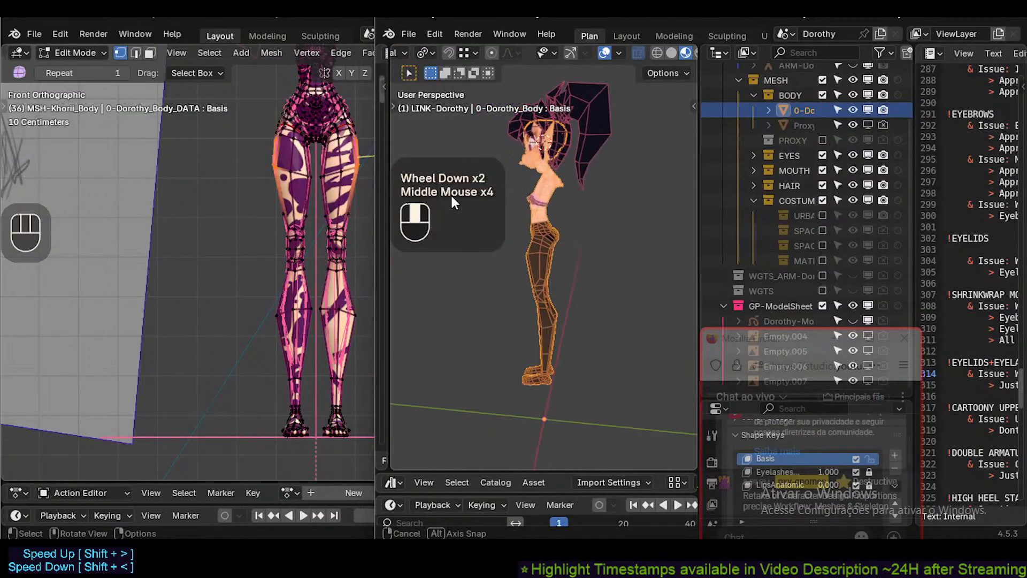
{"action": "key", "text": "KP_Decimal"}
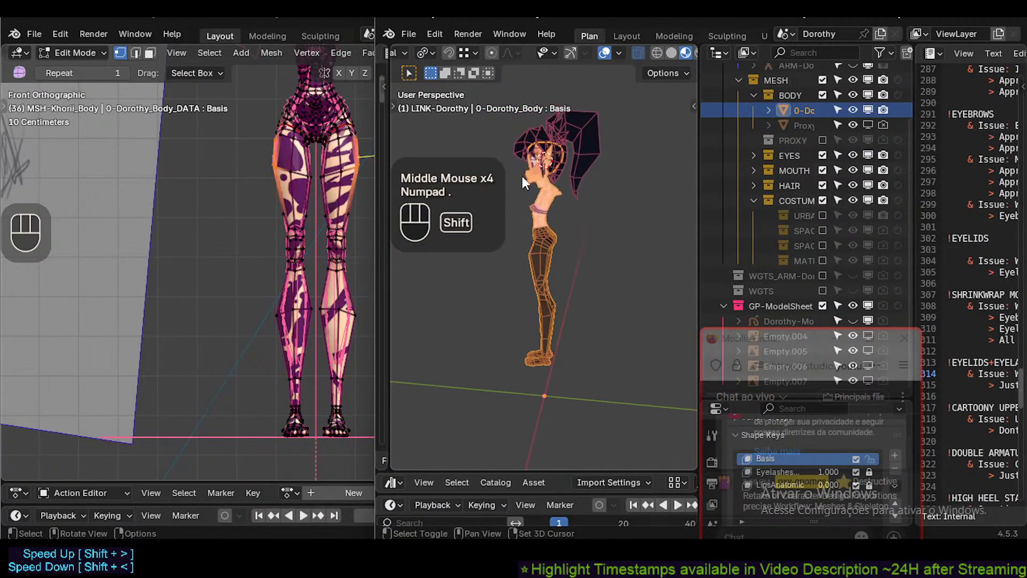
{"action": "middle_click_drag", "start_coordinate": [522, 175], "coordinate": [563, 249], "text": "shift"}
Switch to the right orthographic view and open the body mesh in Edit Mode at the lower back.
{"action": "key", "text": "KP_Decimal"}
{"action": "key", "text": "KP_3"}
{"action": "scroll", "coordinate": [527, 266], "scroll_direction": "up", "scroll_amount": 3}
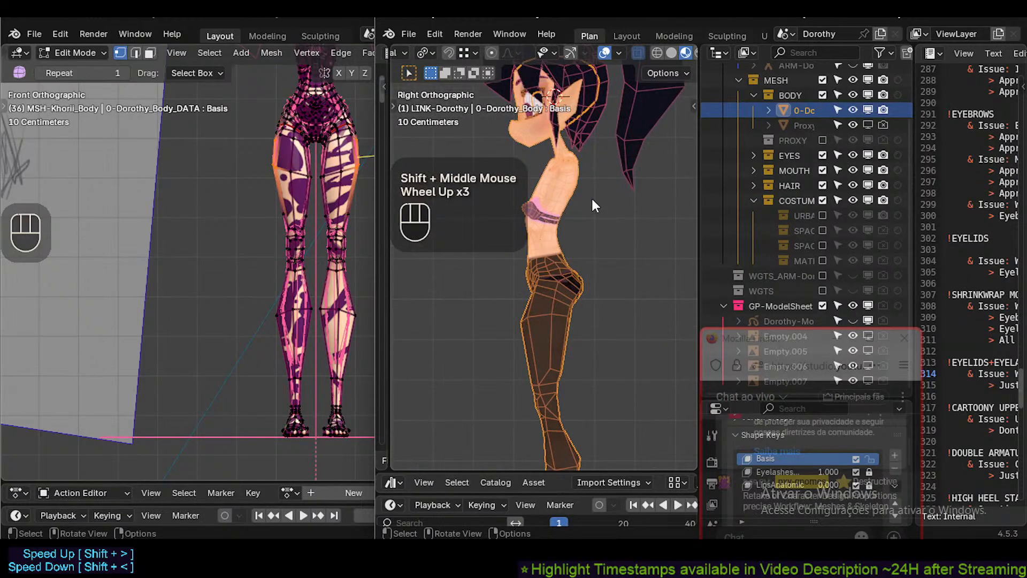
{"action": "left_click", "coordinate": [551, 232]}
{"action": "scroll", "coordinate": [551, 232], "scroll_direction": "down", "scroll_amount": 2}
{"action": "scroll", "coordinate": [554, 268], "scroll_direction": "up", "scroll_amount": 3}
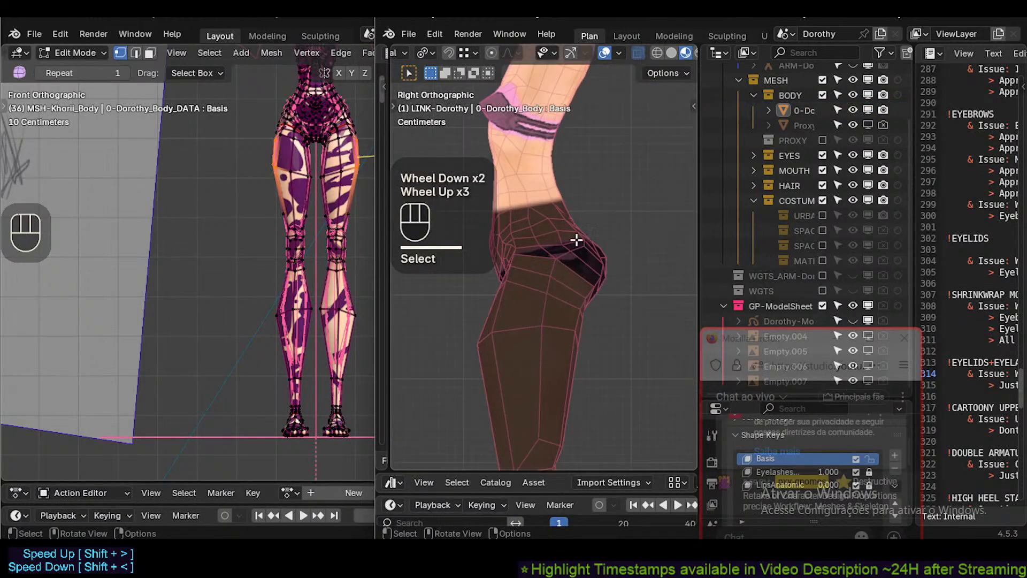
{"action": "key", "text": "Tab"}
{"action": "scroll", "coordinate": [579, 232], "scroll_direction": "up", "scroll_amount": 2}
{"action": "middle_click_drag", "start_coordinate": [579, 232], "coordinate": [580, 262], "text": "shift"}
{"action": "key", "text": "alt+a"}
{"action": "key", "text": "c"}
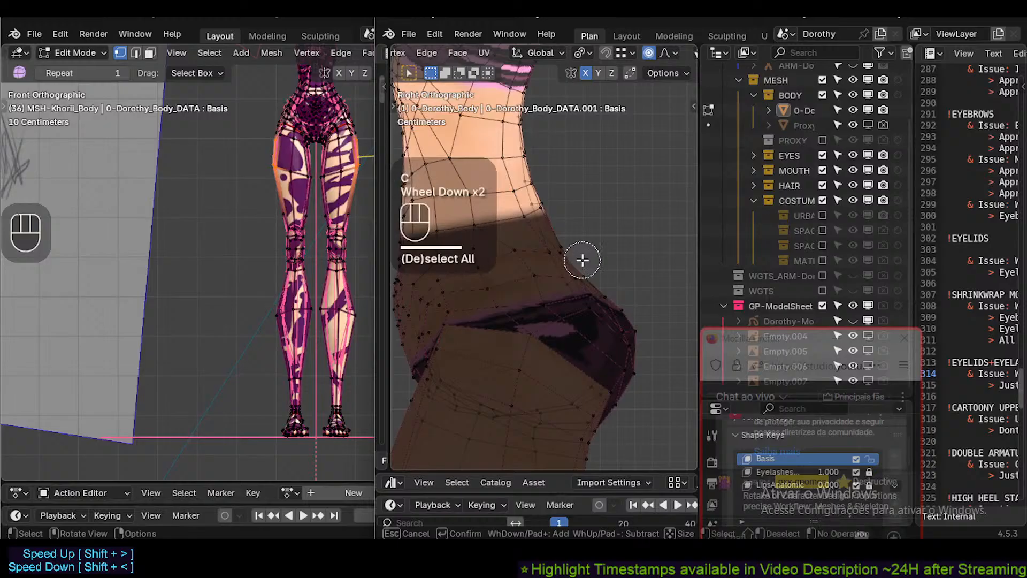
Toggle X-ray, circle-select the vertices where the lower back meets the buttocks, and move them with a proportional size of about 0.04 m.
{"action": "right_click", "coordinate": [587, 257]}
{"action": "key", "text": "c"}
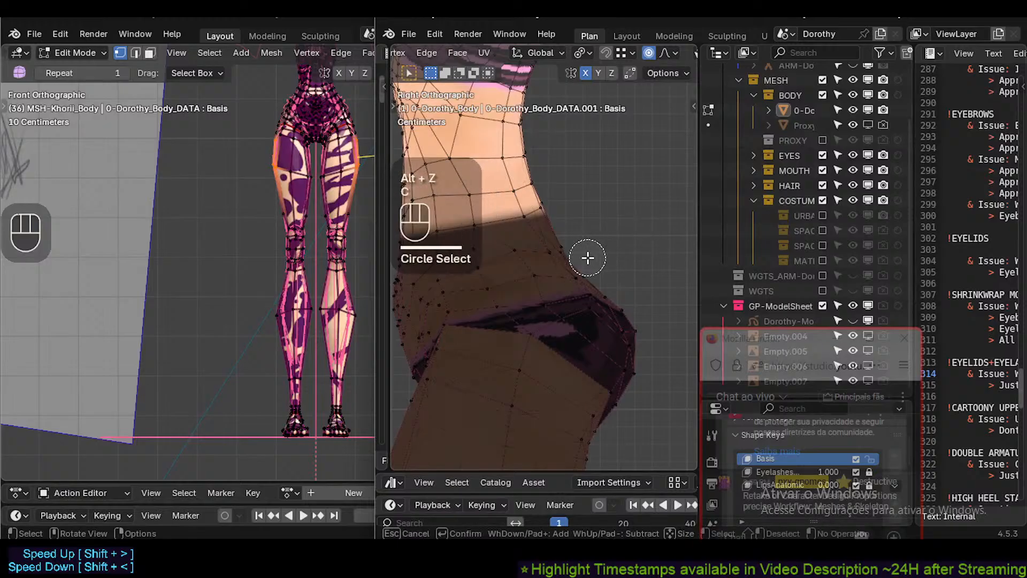
{"action": "right_click", "coordinate": [587, 258], "text": "alt"}
{"action": "key", "text": "alt+z"}
{"action": "key", "text": "c"}
{"action": "right_click", "coordinate": [588, 276]}
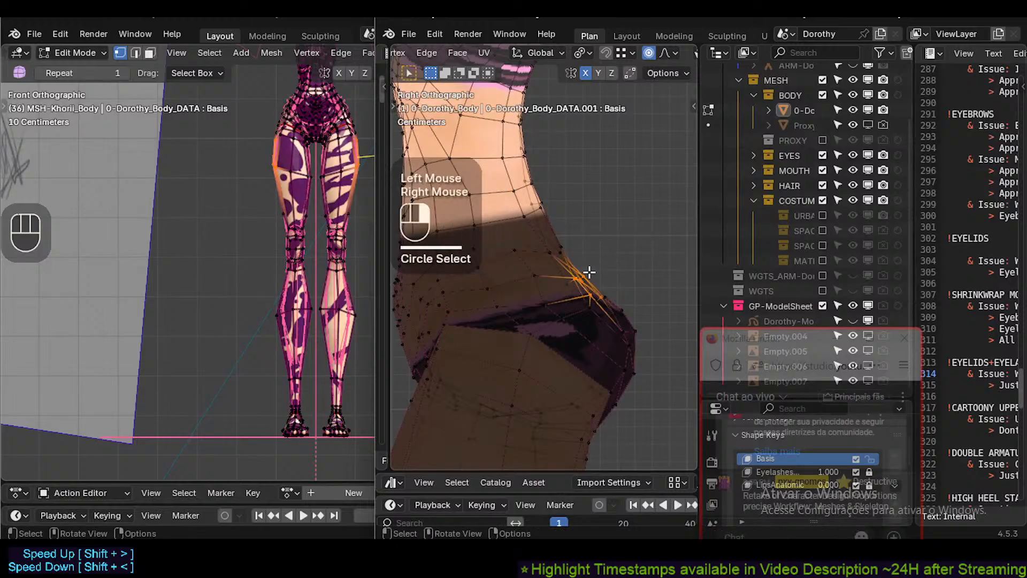
{"action": "key", "text": "g"}
{"action": "scroll", "coordinate": [588, 255], "scroll_direction": "down", "scroll_amount": 5}
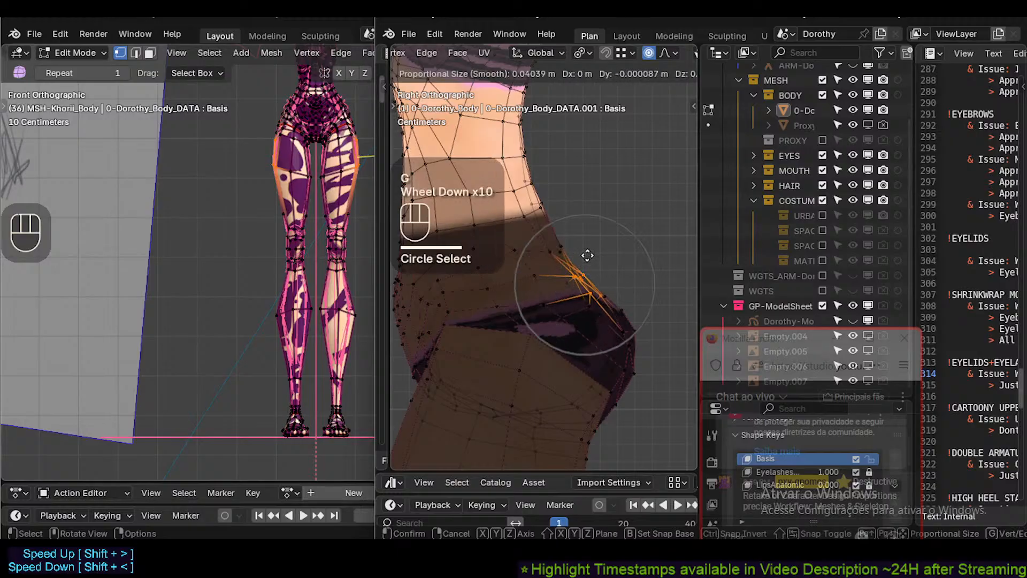
Reposition the lower-back vertices just below the waistband, and the ones on the waistband's rear edge, in the side view.
{"action": "left_click", "coordinate": [562, 262]}
{"action": "right_click", "coordinate": [562, 257]}
{"action": "key", "text": "g"}
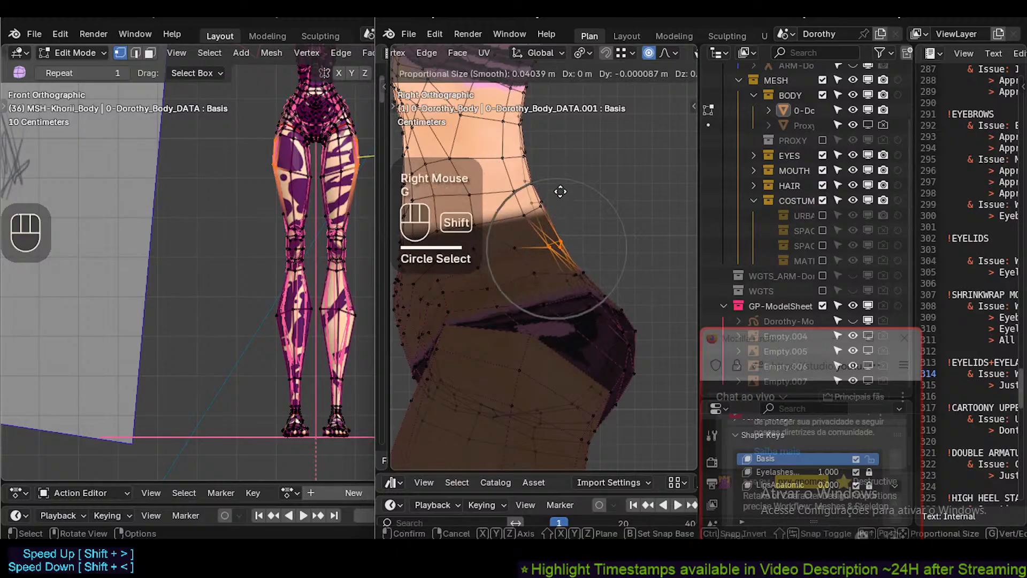
{"action": "left_click", "coordinate": [559, 186], "text": "shift"}
{"action": "key", "text": "alt+a"}
{"action": "key", "text": "c"}
{"action": "left_click", "coordinate": [541, 211]}
{"action": "right_click", "coordinate": [541, 210]}
{"action": "key", "text": "g"}
{"action": "left_click", "coordinate": [538, 203], "text": "shift"}
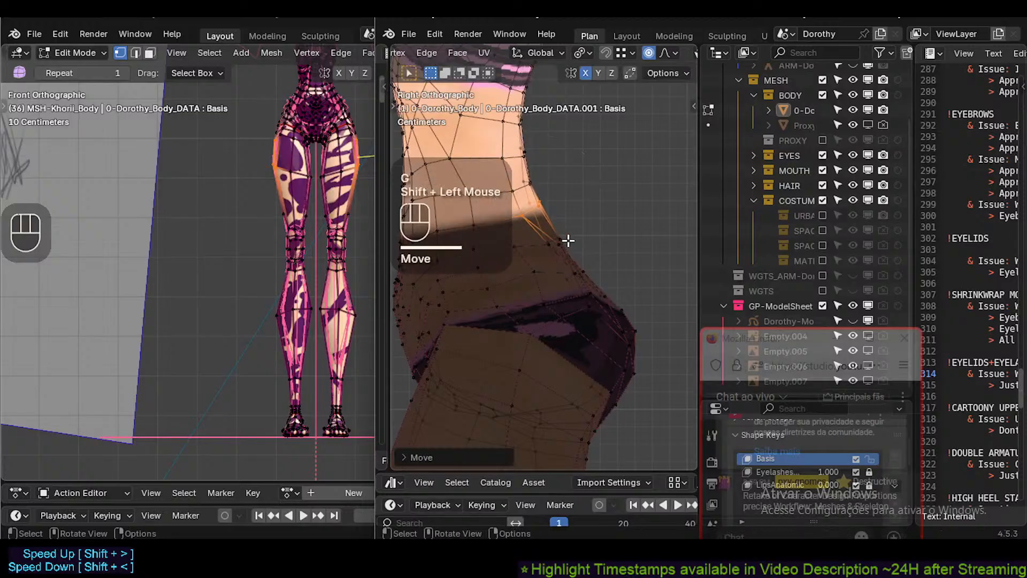
Shift the vertices just below the rear waistband slightly inward.
{"action": "key", "text": "alt+a"}
{"action": "key", "text": "c"}
{"action": "left_click", "coordinate": [561, 241]}
{"action": "right_click", "coordinate": [562, 241]}
{"action": "key", "text": "g"}
{"action": "left_click", "coordinate": [558, 241], "text": "shift"}
Enlarge the proportional size to about 0.059 m and move the vertices where the lower back curves into the buttocks.
{"action": "key", "text": "alt+a"}
{"action": "key", "text": "c"}
{"action": "left_click", "coordinate": [586, 276]}
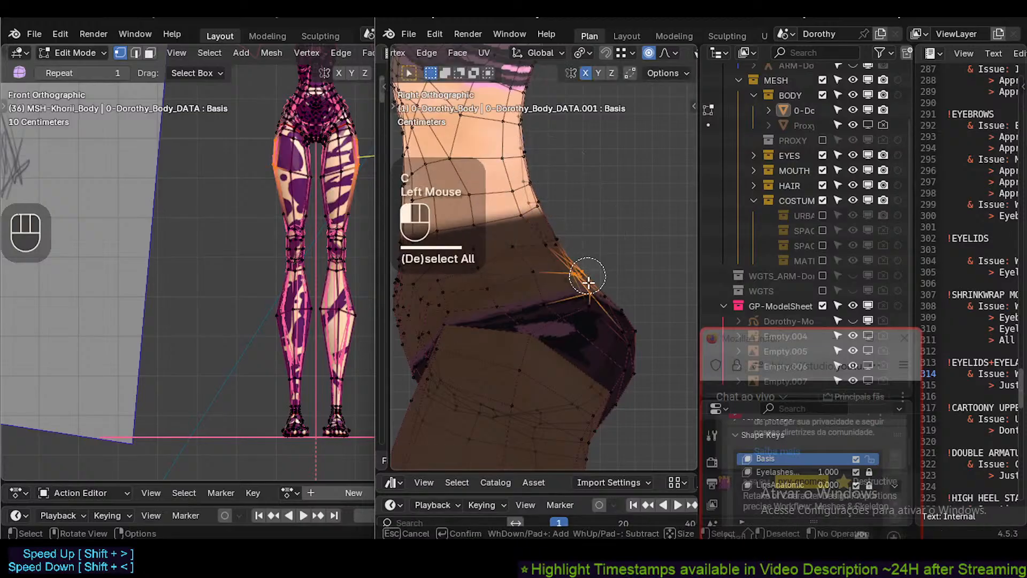
{"action": "right_click", "coordinate": [588, 280]}
{"action": "key", "text": "g"}
{"action": "scroll", "coordinate": [565, 241], "scroll_direction": "down", "scroll_amount": 2}
{"action": "left_click", "coordinate": [565, 242], "text": "shift"}
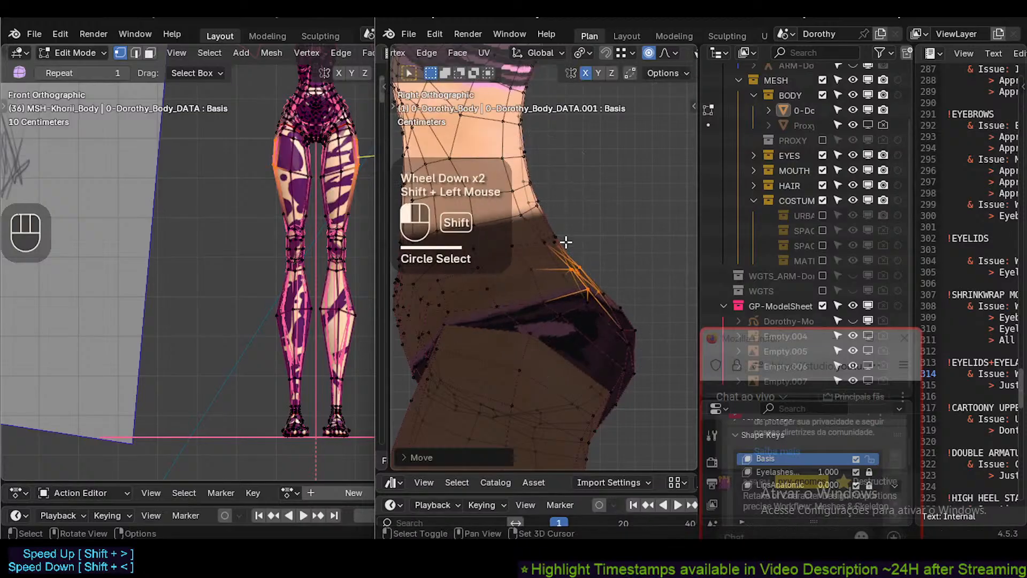
{"action": "key", "text": "g"}
{"action": "left_click", "coordinate": [580, 261], "text": "shift"}
Adjust the vertices at the upper start of the buttock curve to soften the side profile.
{"action": "key", "text": "alt+a"}
{"action": "key", "text": "c"}
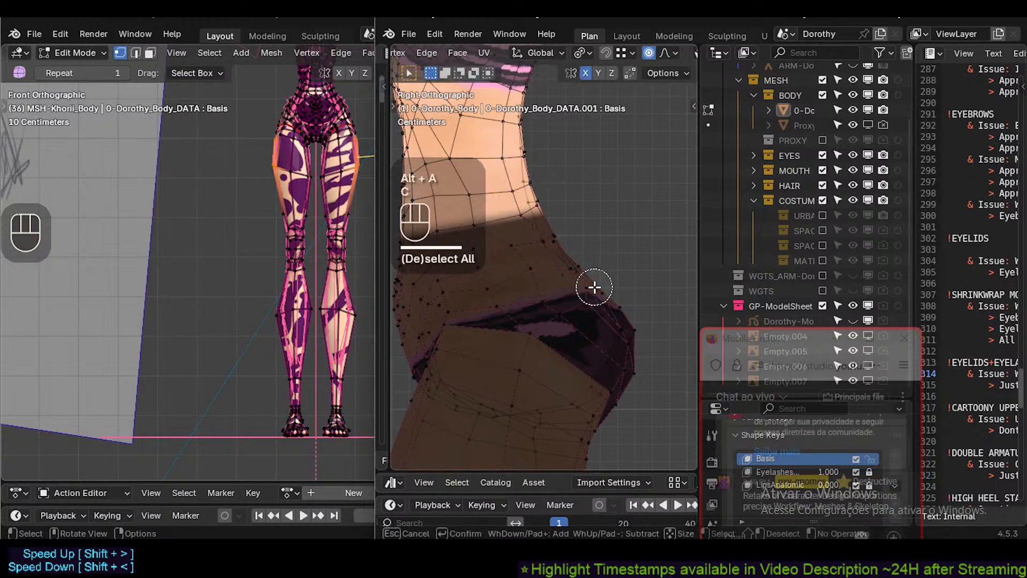
{"action": "left_click", "coordinate": [595, 289]}
{"action": "right_click", "coordinate": [593, 283]}
{"action": "key", "text": "g"}
{"action": "left_click", "coordinate": [579, 208], "text": "shift"}
Move the lower-back vertices below the waistband again to even out the slope toward the buttocks.
{"action": "key", "text": "alt+a"}
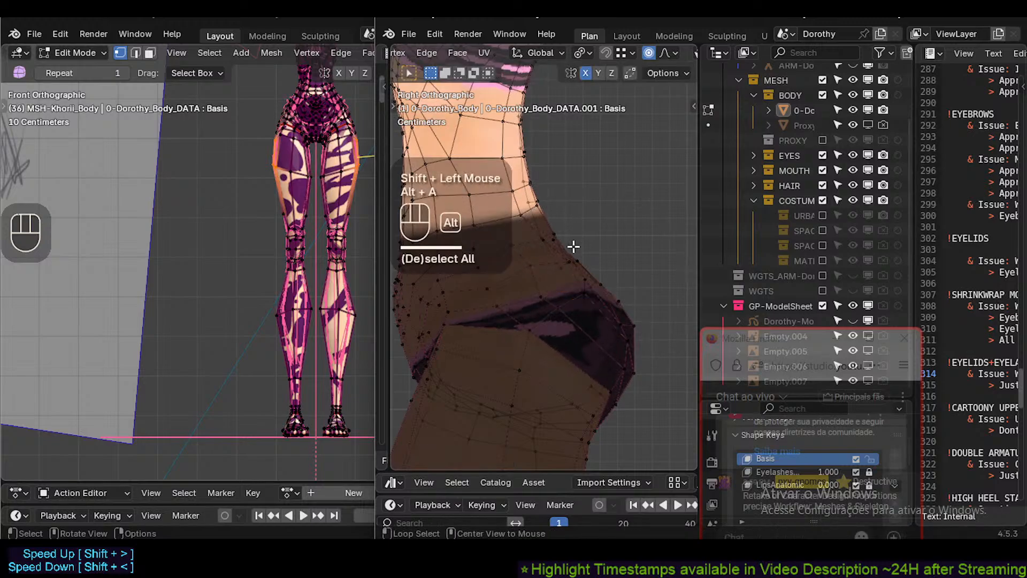
{"action": "key", "text": "c"}
{"action": "left_click", "coordinate": [555, 242]}
{"action": "right_click", "coordinate": [558, 240]}
{"action": "key", "text": "g"}
{"action": "left_click", "coordinate": [572, 218], "text": "shift"}
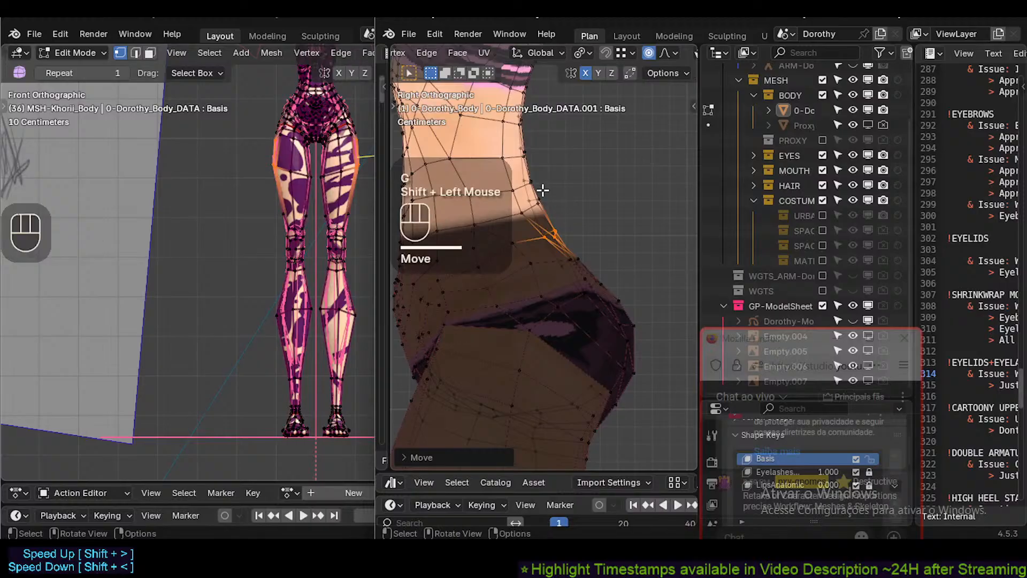
Circle-select the vertices on the back of the bare waist, well above the waistband, and nudge them.
{"action": "key", "text": "alt+a"}
{"action": "key", "text": "c"}
{"action": "left_click", "coordinate": [530, 156]}
{"action": "right_click", "coordinate": [528, 156]}
{"action": "key", "text": "g"}
{"action": "left_click", "coordinate": [499, 159], "text": "shift"}
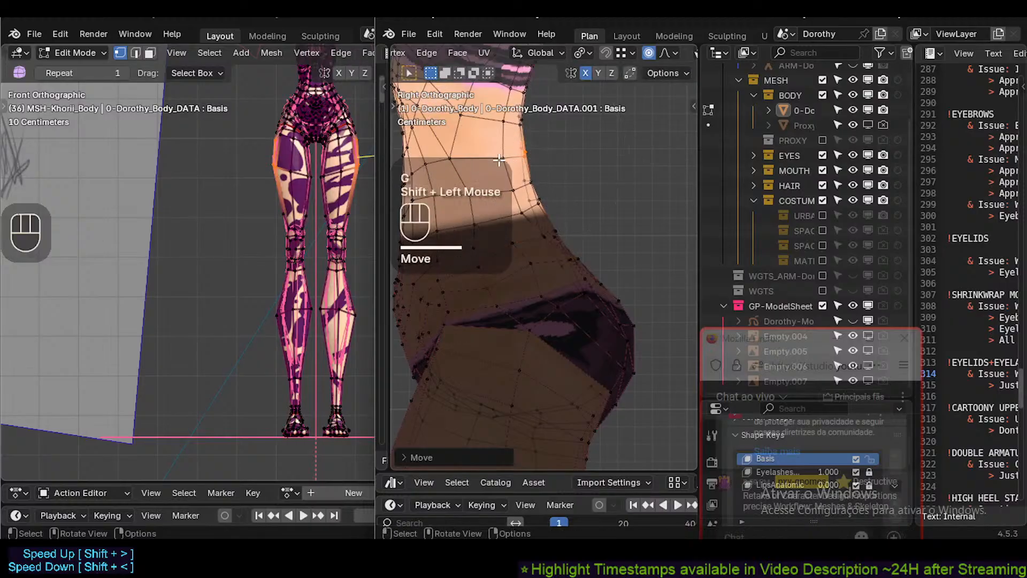
Nudge the rear profile vertices just above the waistband edge to smooth the waist curve.
{"action": "key", "text": "alt+a"}
{"action": "key", "text": "c"}
{"action": "left_click", "coordinate": [538, 202]}
{"action": "right_click", "coordinate": [539, 201]}
{"action": "key", "text": "g"}
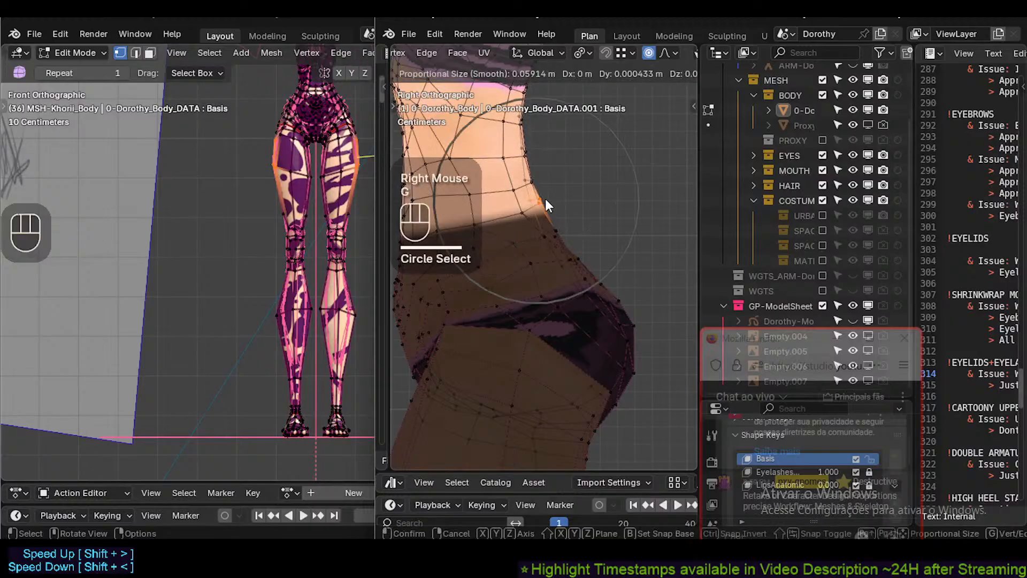
{"action": "left_click", "coordinate": [546, 201]}
Fine-tune the first row of rear vertices under the waistband so the lower-back curve flows evenly.
{"action": "key", "text": "alt+a"}
{"action": "key", "text": "c"}
{"action": "left_click", "coordinate": [551, 238]}
{"action": "right_click", "coordinate": [550, 237]}
{"action": "key", "text": "g"}
{"action": "left_click", "coordinate": [554, 239], "text": "shift"}
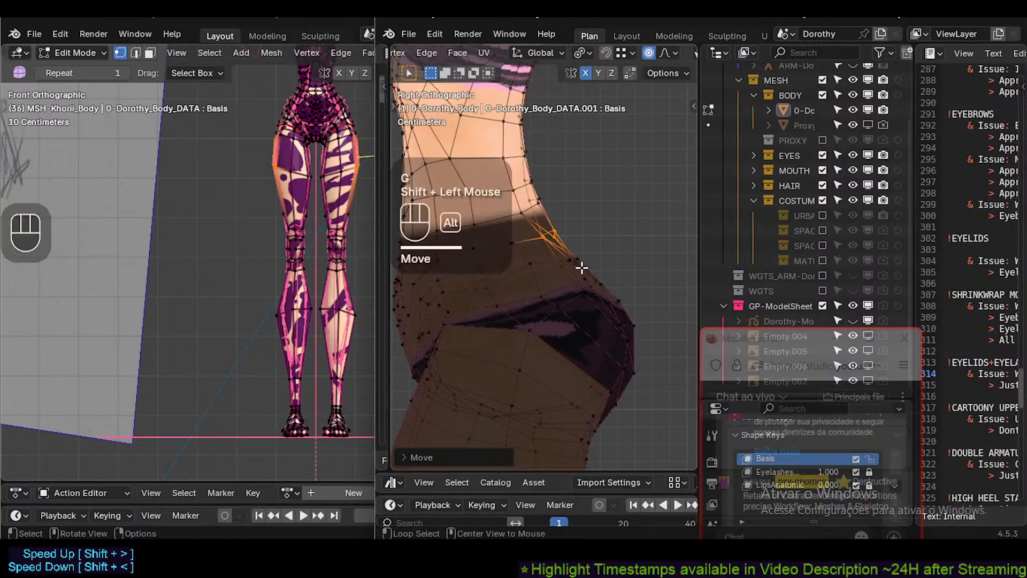
Nudge the vertices midway between the rear waistband and the top of the buttocks.
{"action": "key", "text": "alt+a"}
{"action": "key", "text": "c"}
{"action": "left_click", "coordinate": [565, 254]}
{"action": "right_click", "coordinate": [561, 249]}
{"action": "key", "text": "g"}
{"action": "left_click", "coordinate": [562, 245], "text": "shift"}
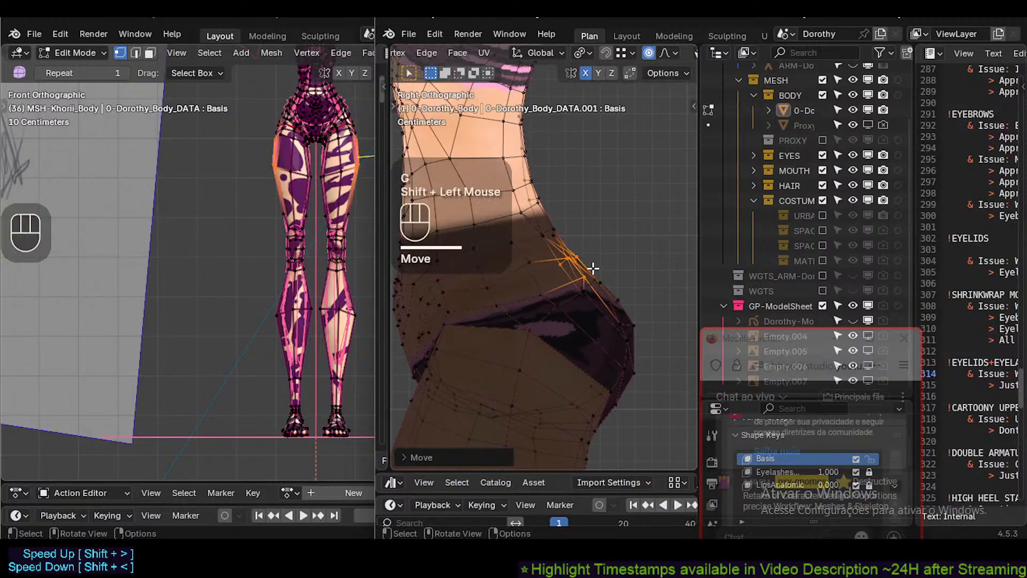
Move the vertices at the top of the buttocks to round the transition from the lower back.
{"action": "key", "text": "alt+a"}
{"action": "key", "text": "c"}
{"action": "left_click", "coordinate": [595, 275]}
{"action": "right_click", "coordinate": [595, 273]}
{"action": "key", "text": "g"}
{"action": "left_click", "coordinate": [591, 267], "text": "shift"}
Readjust the mid lower-back vertices and the ones just under the waistband along the rear profile.
{"action": "key", "text": "alt+a"}
{"action": "key", "text": "c"}
{"action": "left_click", "coordinate": [571, 258]}
{"action": "right_click", "coordinate": [571, 258]}
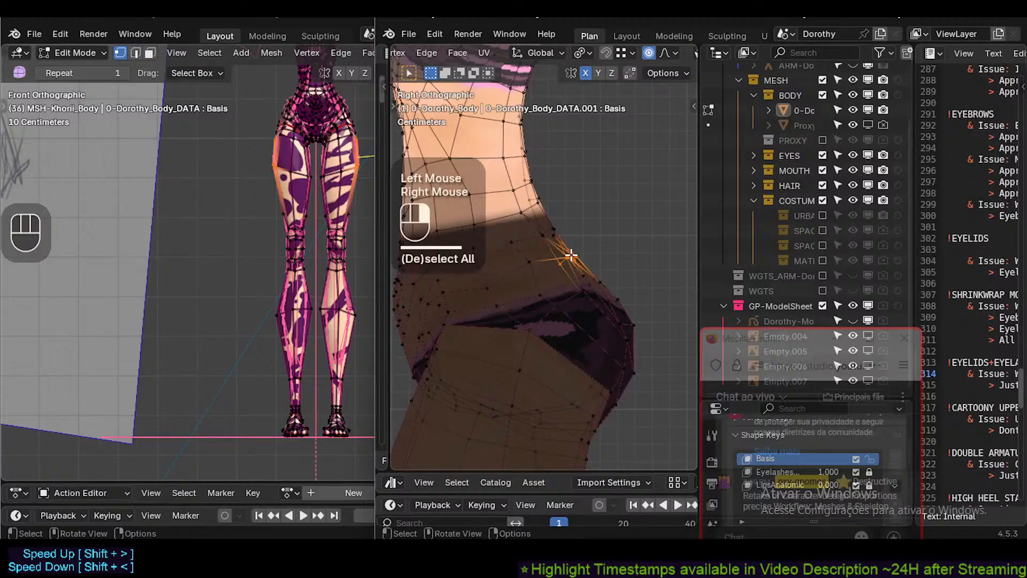
{"action": "key", "text": "g"}
{"action": "left_click", "coordinate": [557, 247], "text": "shift"}
{"action": "key", "text": "alt+a"}
{"action": "key", "text": "c"}
{"action": "left_click", "coordinate": [551, 232]}
{"action": "left_click", "coordinate": [547, 226], "text": "shift"}
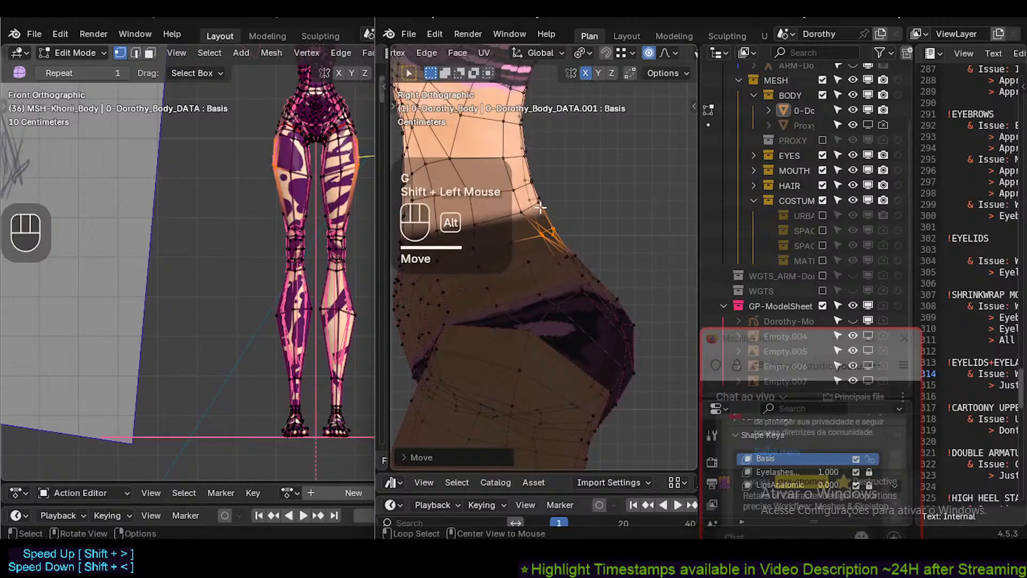
Move and rotate the rear vertices at the waistband edge to follow the lower-back curve, and deselect them.
{"action": "key", "text": "alt+a"}
{"action": "key", "text": "c"}
{"action": "left_click", "coordinate": [531, 195]}
{"action": "key", "text": "g"}
{"action": "left_click", "coordinate": [570, 169], "text": "shift"}
{"action": "key", "text": "r"}
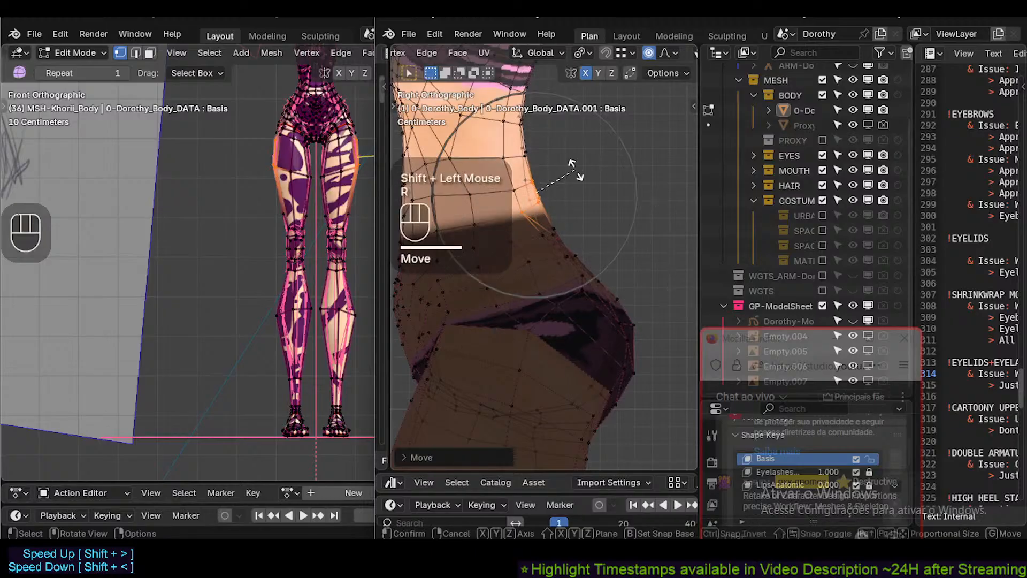
{"action": "left_click", "coordinate": [576, 174], "text": "shift"}
{"action": "key", "text": "g"}
{"action": "left_click", "coordinate": [537, 183], "text": "shift"}
{"action": "key", "text": "alt+a"}
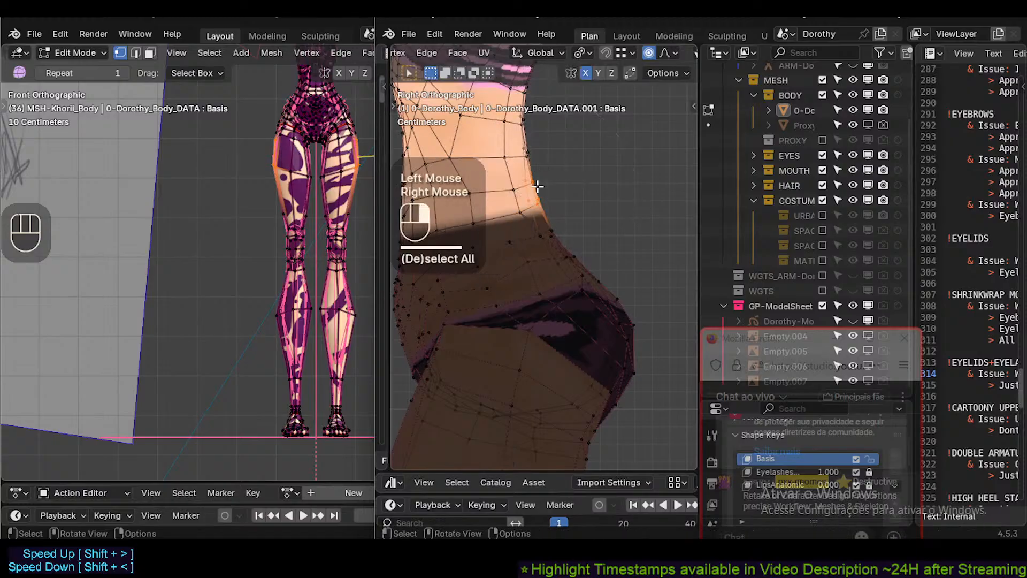
Move the rear profile vertices just above the waistband and at its edge to smooth the lower-back curve.
{"action": "key", "text": "c"}
{"action": "left_click", "coordinate": [533, 187]}
{"action": "right_click", "coordinate": [532, 187]}
{"action": "key", "text": "g"}
{"action": "left_click", "coordinate": [521, 190], "text": "shift"}
{"action": "key", "text": "alt+a"}
{"action": "key", "text": "c"}
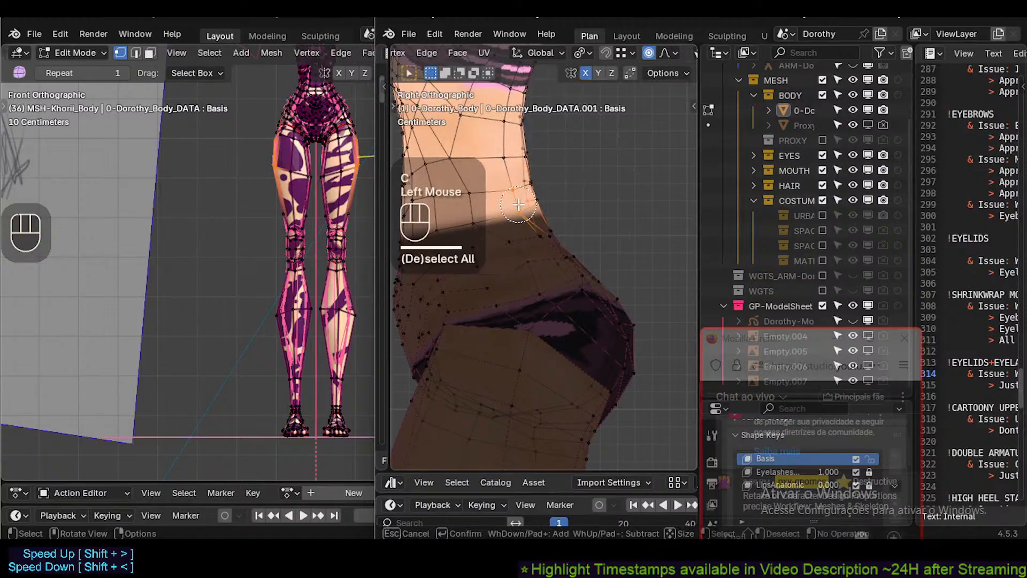
{"action": "key", "text": "g"}
{"action": "left_click", "coordinate": [487, 212], "text": "shift"}
Nudge the side-hip vertices below the waistband and along the upper edge of the dark buttock panel.
{"action": "left_click", "coordinate": [510, 242]}
{"action": "key", "text": "g"}
{"action": "left_click", "coordinate": [517, 252], "text": "shift"}
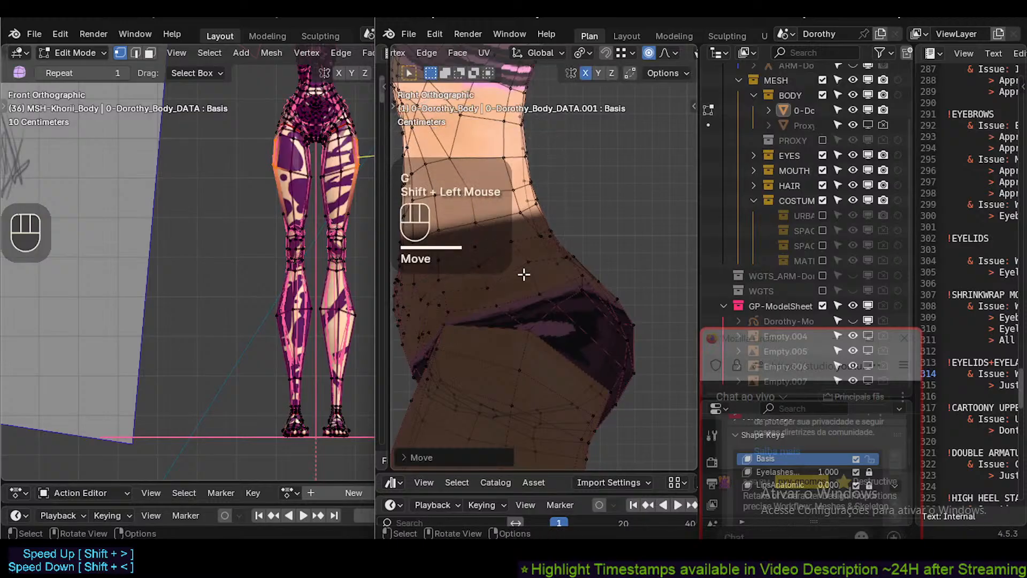
{"action": "left_click", "coordinate": [540, 293]}
{"action": "key", "text": "g"}
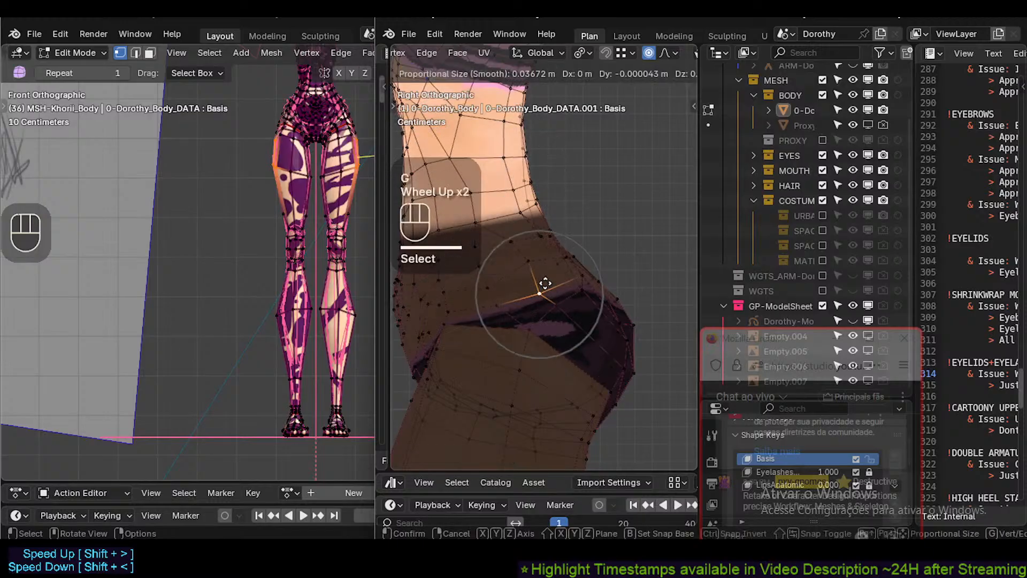
{"action": "left_click", "coordinate": [537, 269], "text": "shift"}
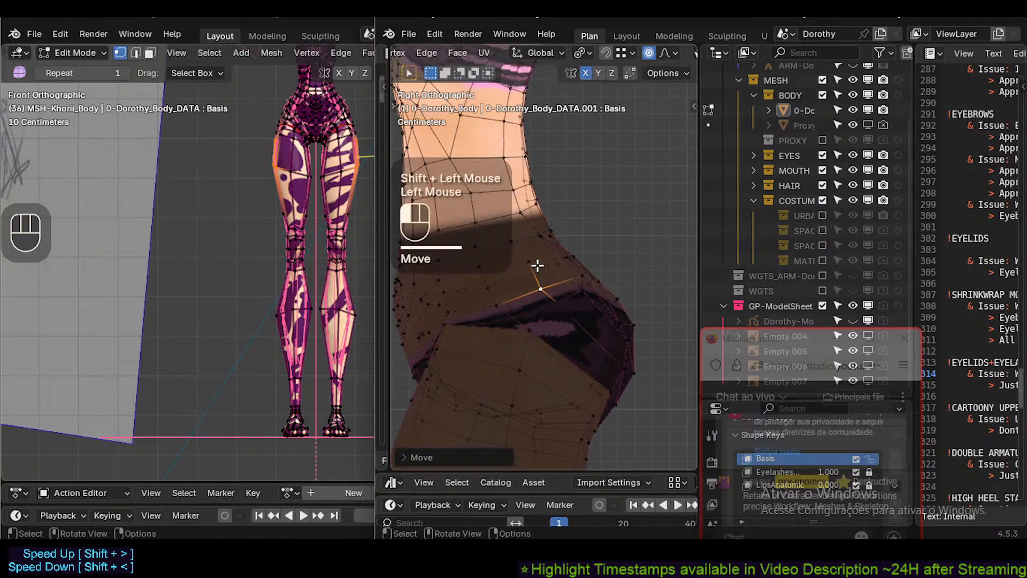
Even out the side-hip vertices between the waistband and the dark buttock panel.
{"action": "left_click", "coordinate": [528, 254]}
{"action": "key", "text": "g"}
{"action": "left_click", "coordinate": [507, 289], "text": "shift"}
{"action": "left_click", "coordinate": [494, 288]}
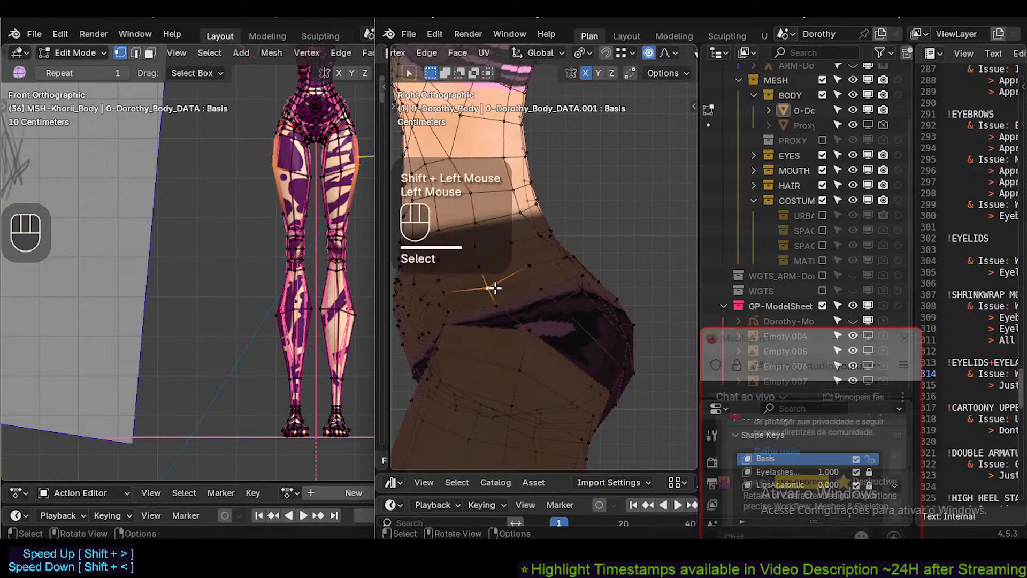
{"action": "key", "text": "g"}
{"action": "left_click", "coordinate": [509, 239], "text": "shift"}
{"action": "left_click", "coordinate": [511, 249]}
{"action": "key", "text": "g"}
{"action": "left_click", "coordinate": [514, 258], "text": "shift"}
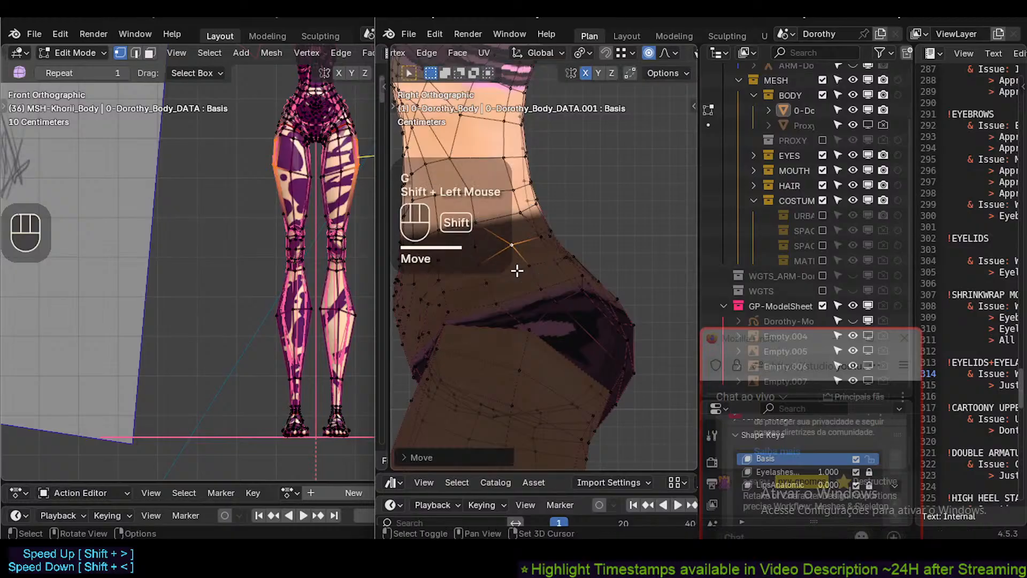
Readjust the side-hip vertex at the upper edge of the dark panel and the one just above it.
{"action": "left_click", "coordinate": [538, 285]}
{"action": "key", "text": "g"}
{"action": "left_click", "coordinate": [545, 282], "text": "shift"}
{"action": "left_click", "coordinate": [529, 268]}
{"action": "key", "text": "g"}
{"action": "left_click", "coordinate": [526, 284], "text": "shift"}
Reposition the vertices around the middle of the side hip to space them evenly under the waistband.
{"action": "left_click", "coordinate": [486, 268]}
{"action": "key", "text": "g"}
{"action": "left_click", "coordinate": [473, 260], "text": "shift"}
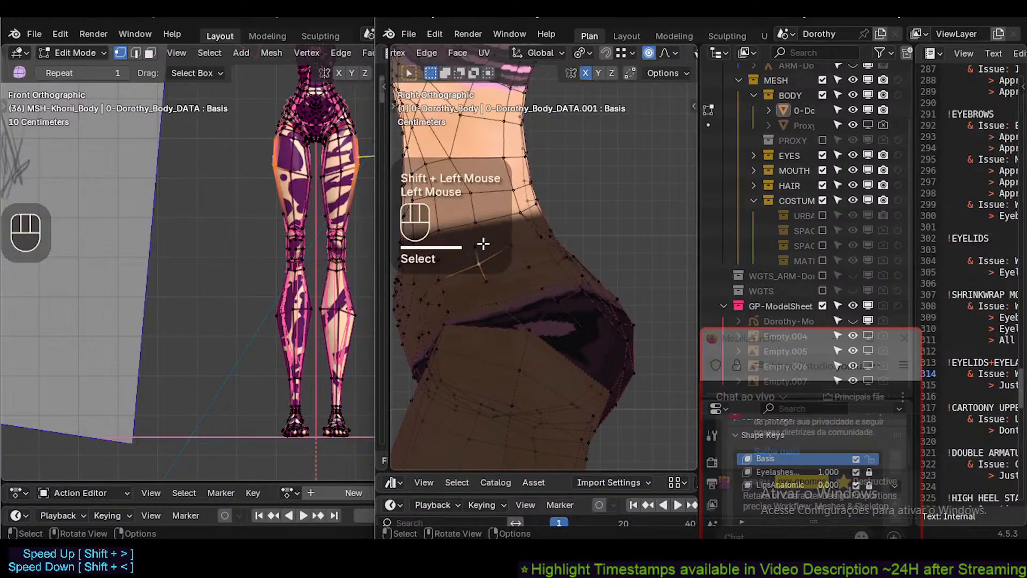
{"action": "key", "text": "g"}
{"action": "left_click", "coordinate": [474, 231], "text": "shift"}
{"action": "key", "text": "g"}
{"action": "left_click", "coordinate": [538, 232], "text": "shift"}
Adjust the vertices near the rear end of the waistband, just below and at its edge, and deselect them.
{"action": "left_click", "coordinate": [542, 236]}
{"action": "key", "text": "g"}
{"action": "left_click", "coordinate": [545, 239], "text": "shift"}
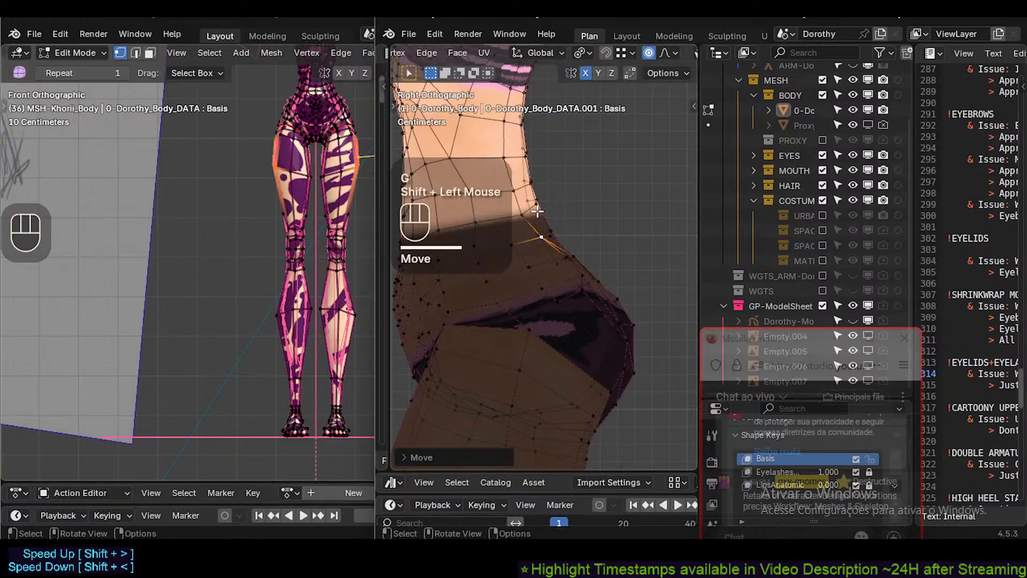
{"action": "left_click", "coordinate": [539, 210]}
{"action": "key", "text": "g"}
{"action": "left_click", "coordinate": [544, 223], "text": "shift"}
{"action": "key", "text": "alt+a"}
Select the profile vertices along the top of the buttocks, move them to smooth the curve, and deselect them.
{"action": "key", "text": "c"}
{"action": "left_click_drag", "start_coordinate": [615, 290], "coordinate": [582, 257]}
{"action": "right_click", "coordinate": [581, 258]}
{"action": "key", "text": "g"}
{"action": "left_click", "coordinate": [570, 216], "text": "shift"}
{"action": "key", "text": "alt+a"}
Nudge the rear profile vertices between the waistband and the top of the buttocks, then clear the selection.
{"action": "key", "text": "c"}
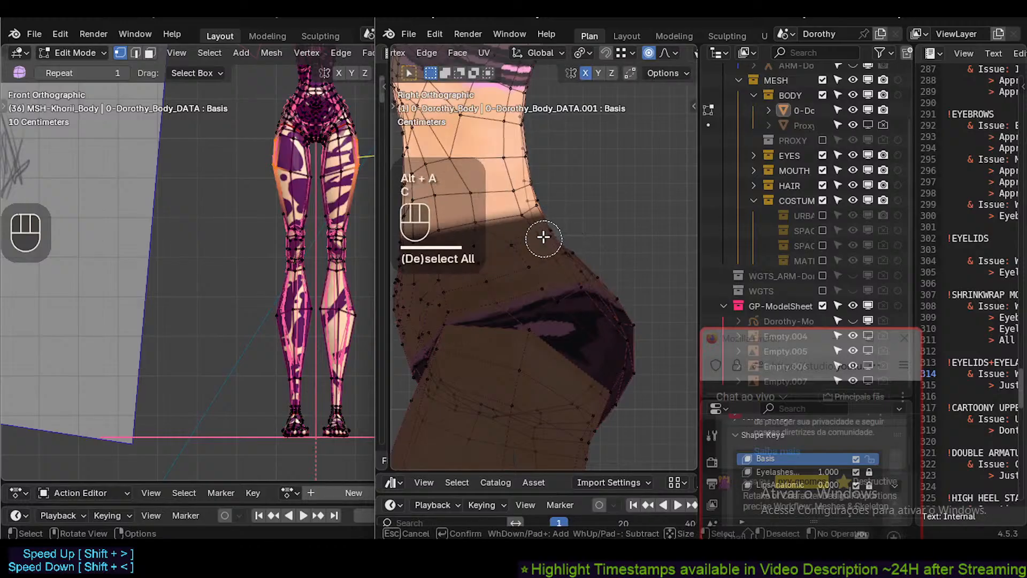
{"action": "right_click", "coordinate": [558, 239]}
{"action": "key", "text": "alt+a"}
{"action": "key", "text": "c"}
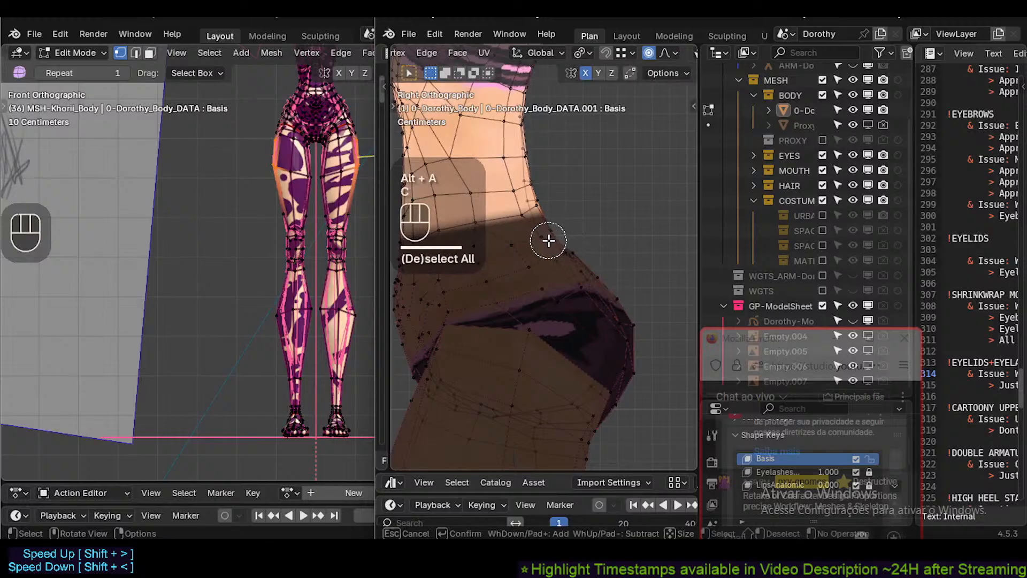
{"action": "right_click", "coordinate": [548, 240]}
{"action": "key", "text": "g"}
{"action": "left_click", "coordinate": [557, 228], "text": "shift"}
{"action": "key", "text": "alt+a"}
{"action": "left_click", "coordinate": [562, 253]}
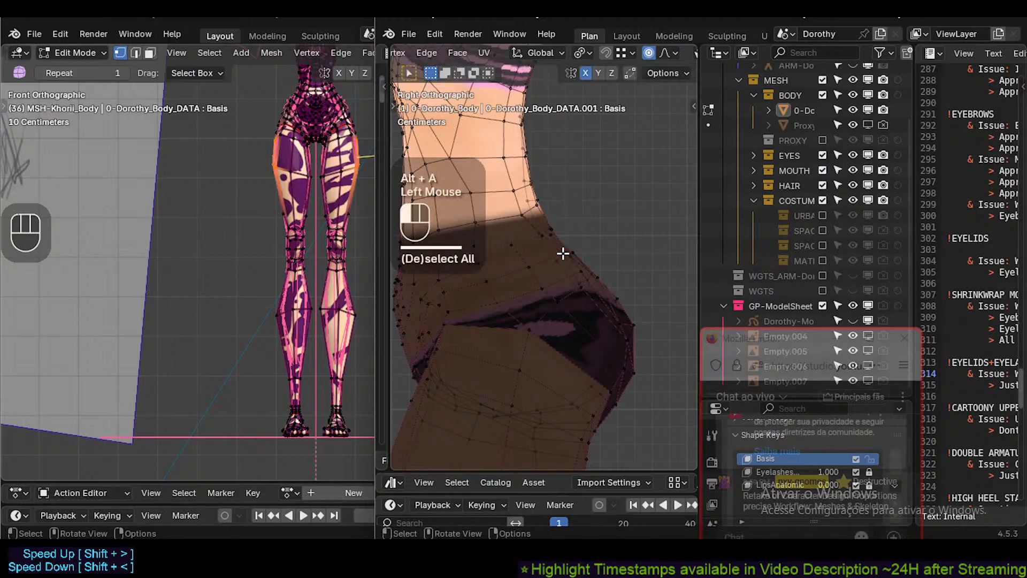
{"action": "key", "text": "g"}
{"action": "left_click", "coordinate": [562, 253]}
{"action": "key", "text": "alt+a"}
Check the side silhouette in Object Mode, then switch to the back view, return to Edit Mode and toggle X-ray.
{"action": "scroll", "coordinate": [563, 322], "scroll_direction": "down", "scroll_amount": 2}
{"action": "key", "text": "Tab"}
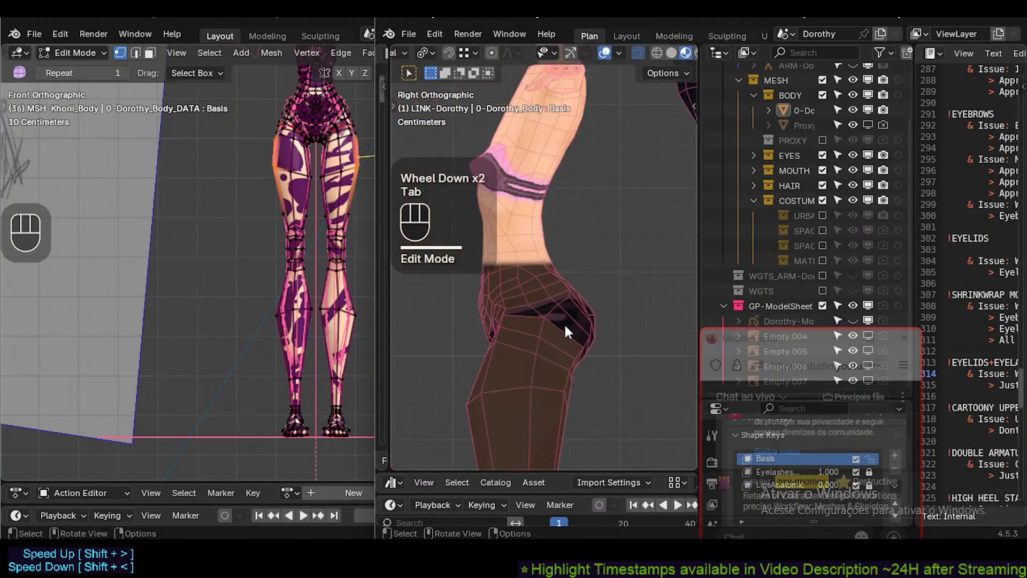
{"action": "scroll", "coordinate": [572, 331], "scroll_direction": "down", "scroll_amount": 1}
{"action": "scroll", "coordinate": [575, 341], "scroll_direction": "up", "scroll_amount": 3}
{"action": "key", "text": "ctrl+KP_1"}
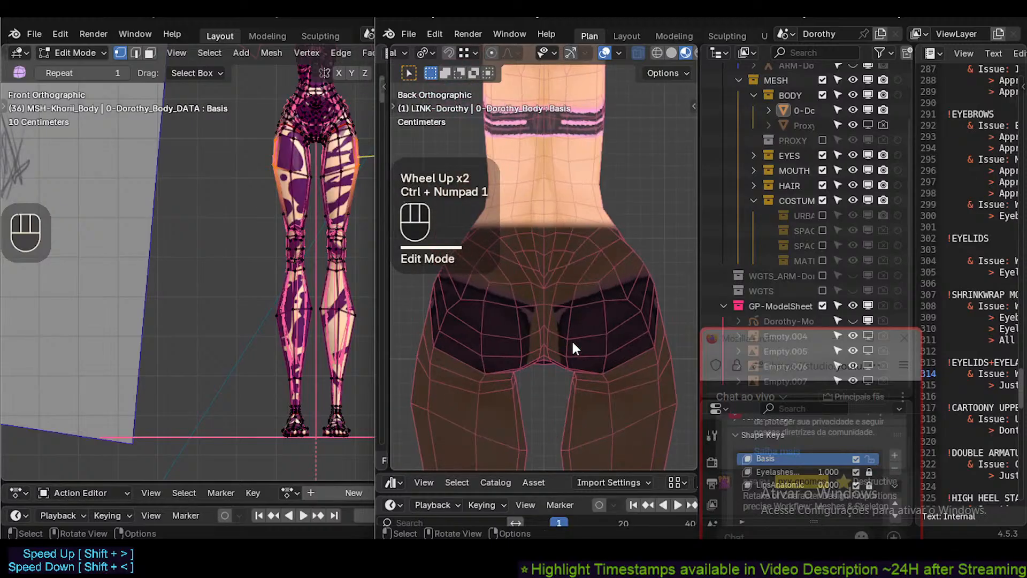
{"action": "key", "text": "Tab"}
{"action": "middle_click_drag", "start_coordinate": [483, 303], "coordinate": [508, 337], "text": "shift"}
{"action": "scroll", "coordinate": [509, 339], "scroll_direction": "up", "scroll_amount": 2}
{"action": "key", "text": "alt+z"}
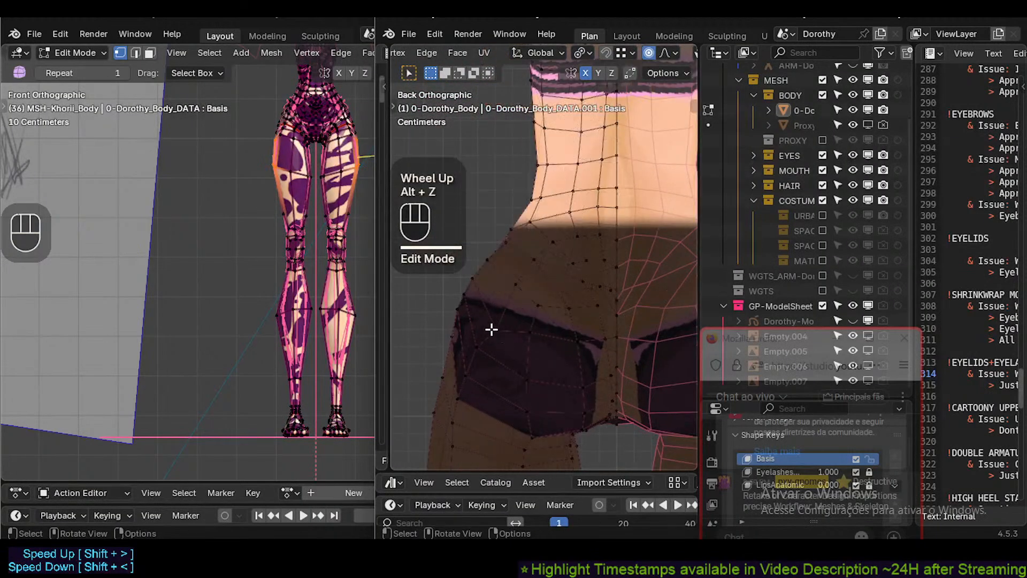
In the back view, move the left buttock vertices along the upper edge of the dark panel.
{"action": "key", "text": "g"}
{"action": "left_click", "coordinate": [499, 161], "text": "shift"}
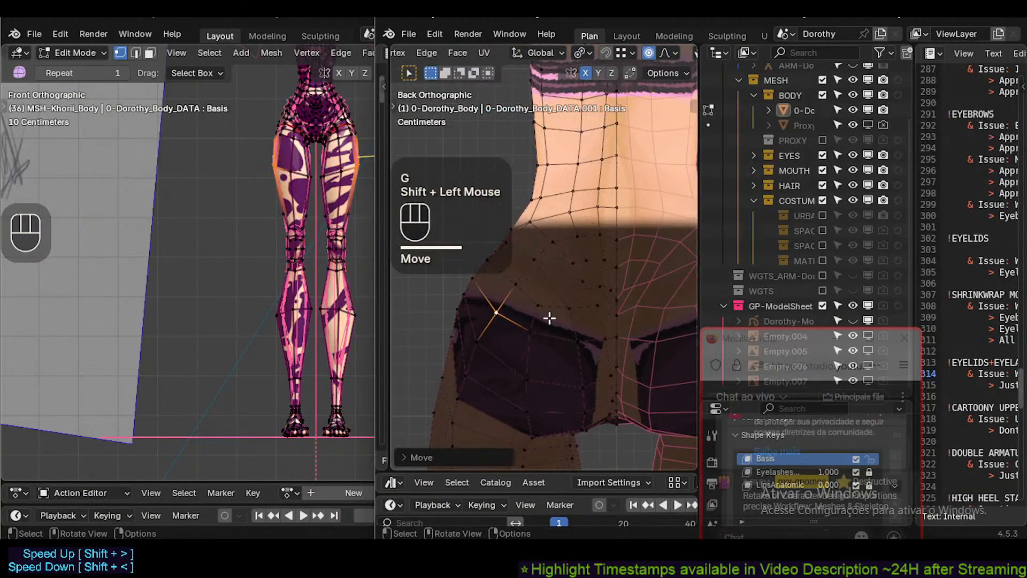
{"action": "left_click", "coordinate": [540, 338]}
{"action": "key", "text": "g"}
{"action": "left_click", "coordinate": [541, 355], "text": "shift"}
{"action": "left_click", "coordinate": [574, 345]}
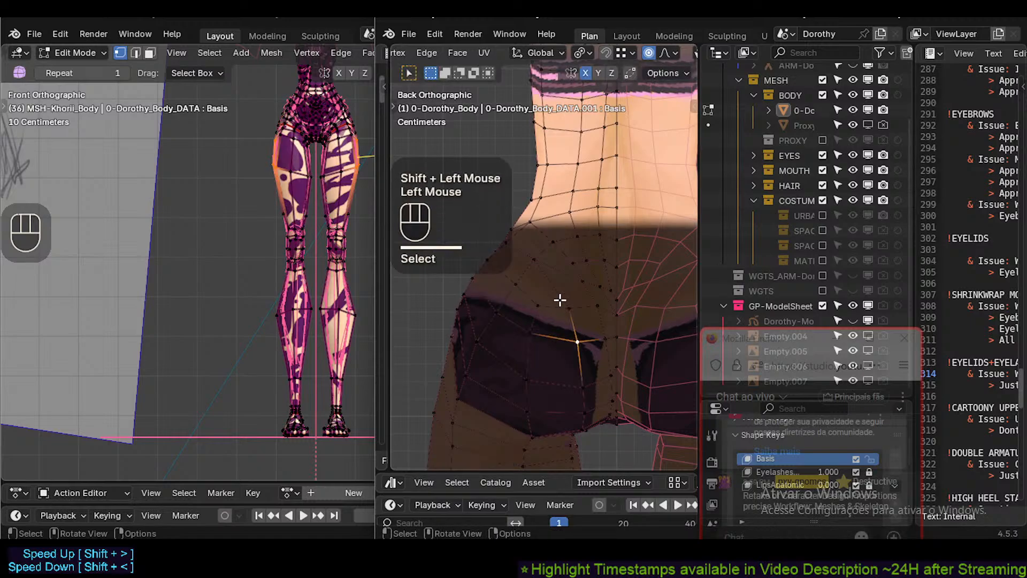
Raise the two vertices just above the inner part of the left dark panel.
{"action": "left_click", "coordinate": [563, 304]}
{"action": "key", "text": "g"}
{"action": "left_click", "coordinate": [564, 286], "text": "shift"}
{"action": "left_click", "coordinate": [539, 307]}
{"action": "key", "text": "g"}
{"action": "left_click", "coordinate": [532, 237], "text": "shift"}
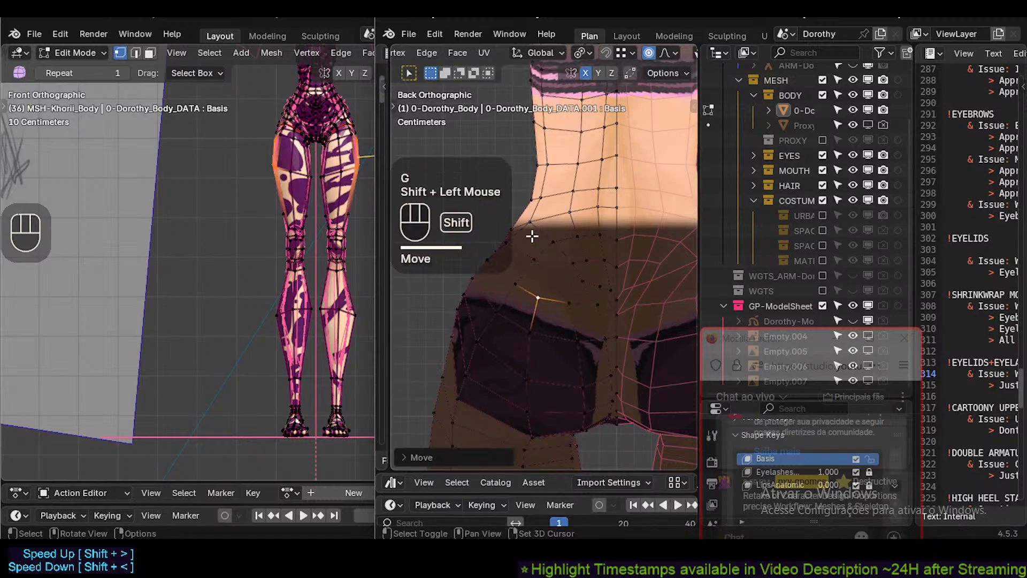
Adjust the outer upper-buttock vertex above the left dark panel and the one on the panel's upper edge.
{"action": "left_click", "coordinate": [514, 283]}
{"action": "key", "text": "g"}
{"action": "left_click", "coordinate": [504, 247], "text": "shift"}
{"action": "left_click", "coordinate": [496, 308]}
{"action": "key", "text": "g"}
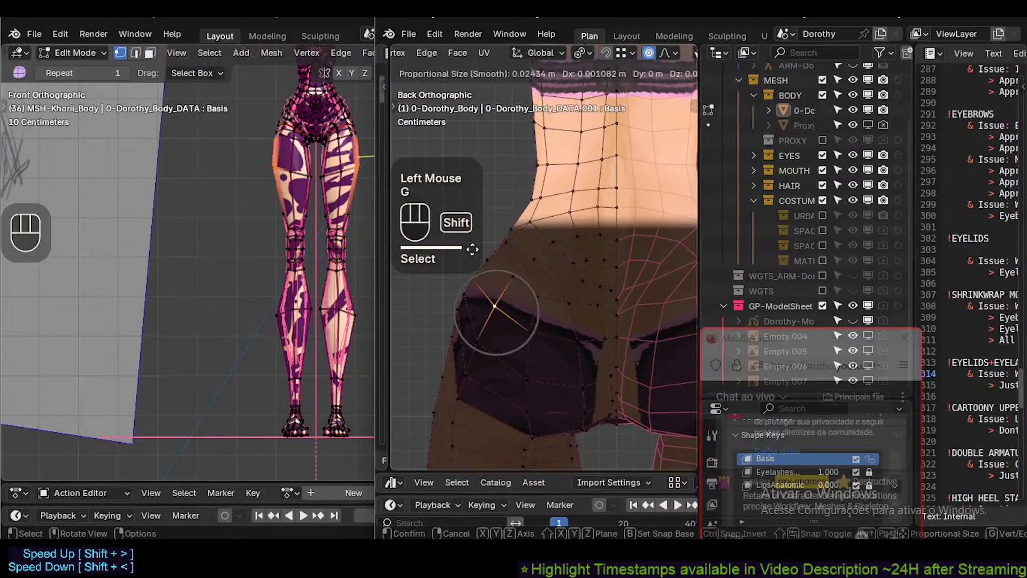
{"action": "left_click", "coordinate": [485, 266], "text": "shift"}
Shape the left hip outline by moving its vertices just below and at the waistband edge.
{"action": "left_click", "coordinate": [497, 255]}
{"action": "key", "text": "g"}
{"action": "left_click", "coordinate": [509, 240], "text": "shift"}
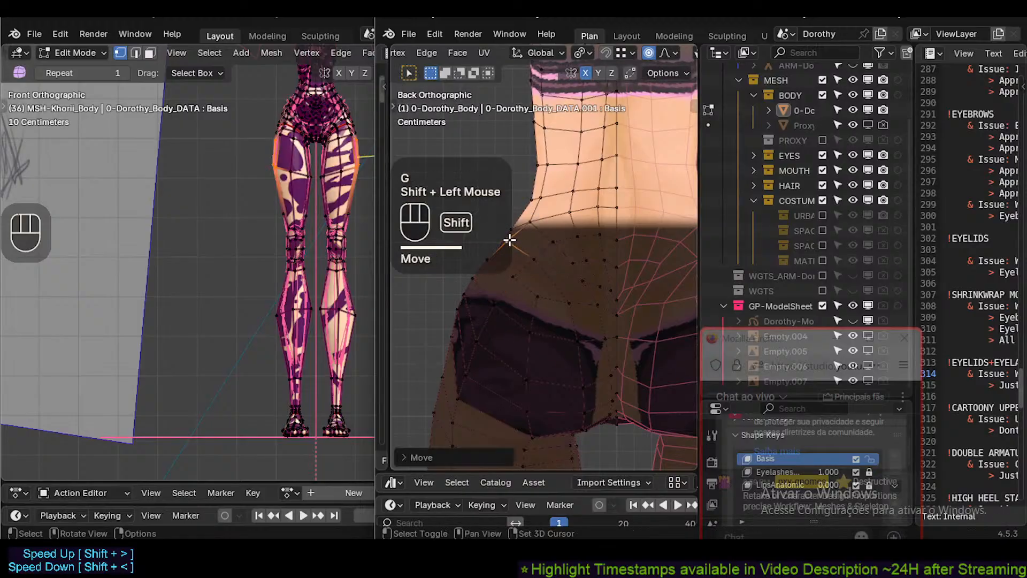
{"action": "key", "text": "g"}
{"action": "left_click", "coordinate": [519, 227], "text": "shift"}
{"action": "left_click", "coordinate": [514, 211]}
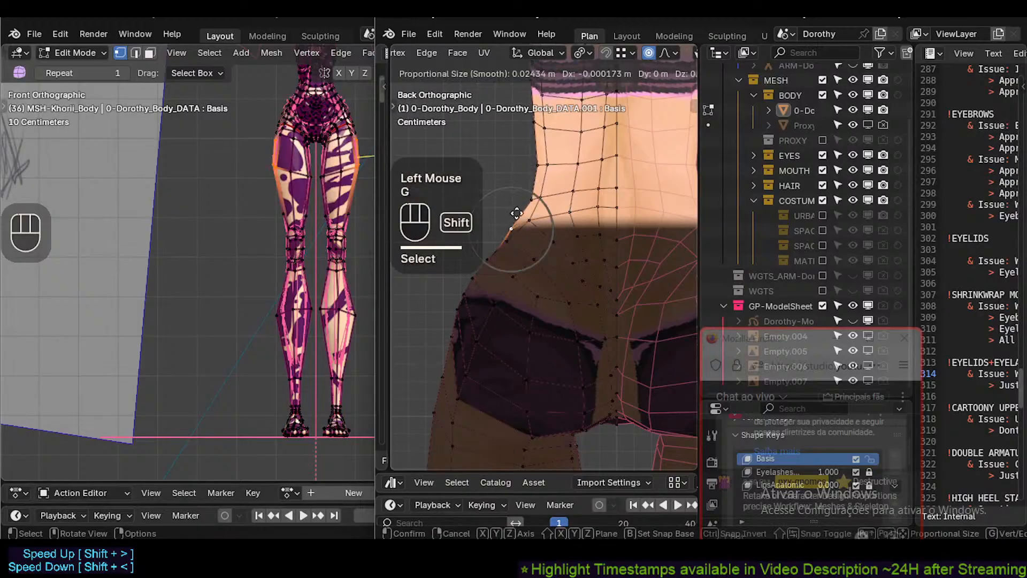
{"action": "key", "text": "g"}
{"action": "left_click", "coordinate": [543, 234], "text": "shift"}
Reposition the vertices beneath the waistband on the outer left side of the lower back.
{"action": "left_click", "coordinate": [550, 241]}
{"action": "key", "text": "g"}
{"action": "left_click", "coordinate": [539, 242], "text": "shift"}
{"action": "left_click", "coordinate": [529, 252]}
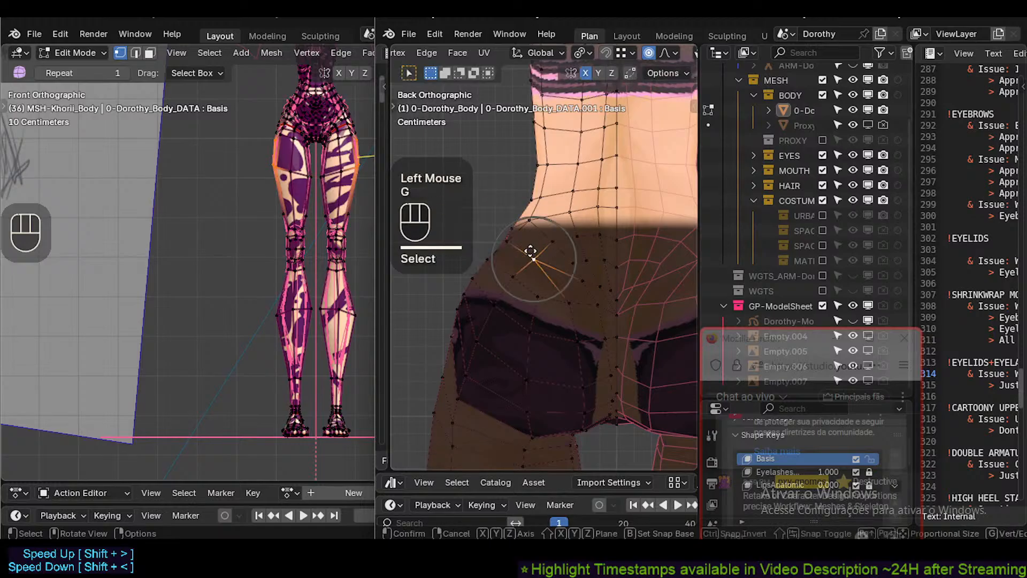
{"action": "key", "text": "g"}
{"action": "left_click", "coordinate": [525, 252], "text": "shift"}
{"action": "key", "text": "g"}
{"action": "left_click", "coordinate": [518, 246], "text": "shift"}
Realign the row of vertices above the left dark panel, from the outer hip toward the spine.
{"action": "left_click", "coordinate": [507, 274]}
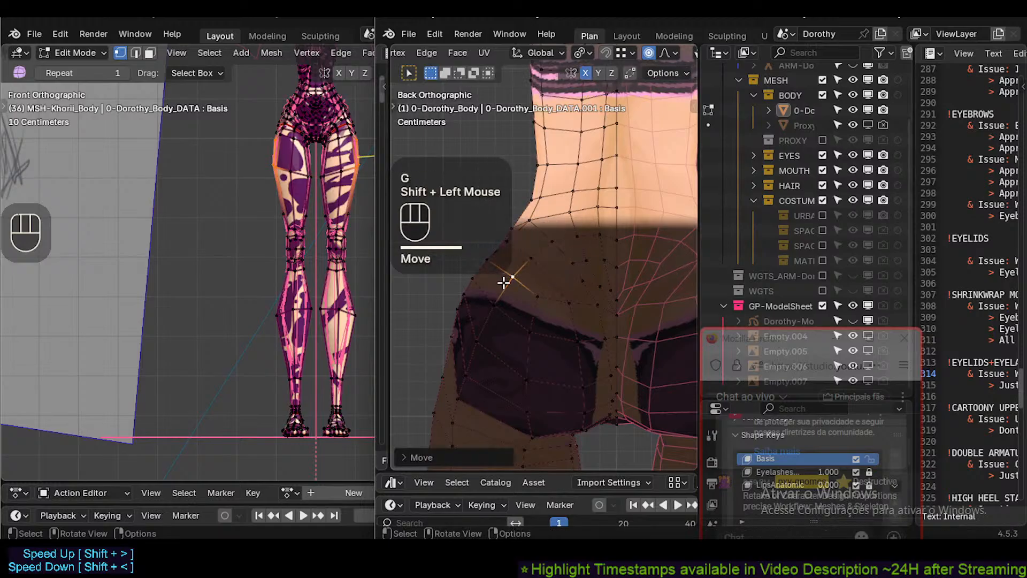
{"action": "key", "text": "g"}
{"action": "left_click", "coordinate": [505, 279], "text": "shift"}
{"action": "left_click", "coordinate": [534, 296]}
{"action": "key", "text": "g"}
{"action": "left_click", "coordinate": [537, 290], "text": "shift"}
{"action": "left_click", "coordinate": [565, 301]}
{"action": "key", "text": "g"}
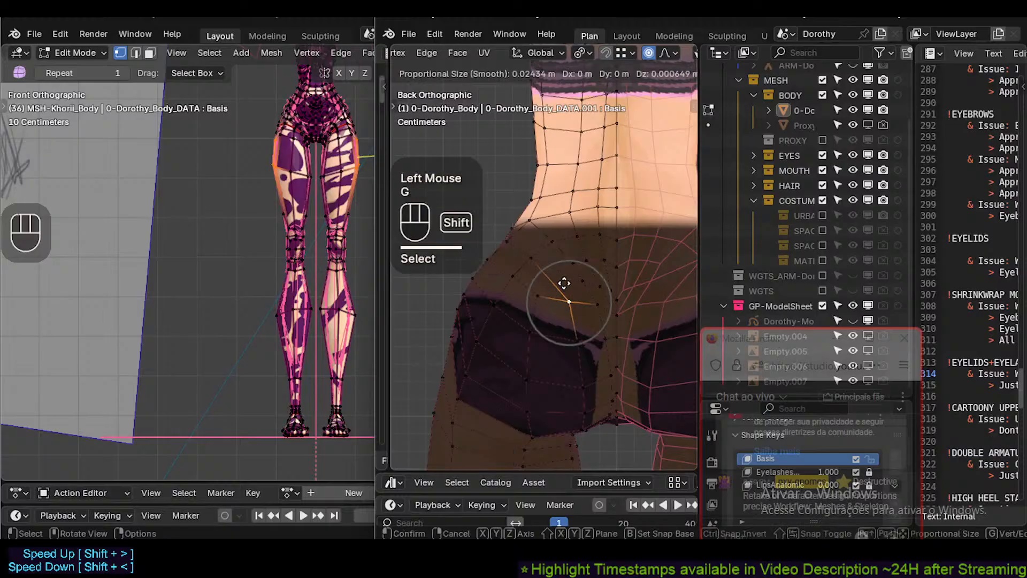
{"action": "left_click", "coordinate": [564, 251], "text": "shift"}
Move the vertices beside the center line, just above the gap between the two dark panels.
{"action": "left_click", "coordinate": [597, 305]}
{"action": "key", "text": "g"}
{"action": "left_click", "coordinate": [602, 313], "text": "shift"}
{"action": "left_click", "coordinate": [587, 285]}
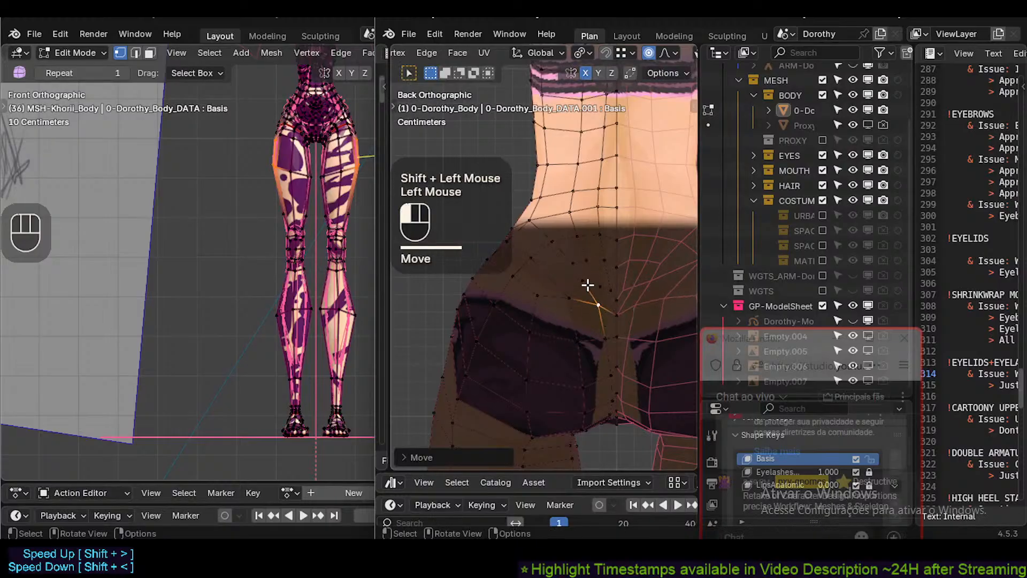
{"action": "key", "text": "g"}
{"action": "left_click", "coordinate": [578, 277], "text": "shift"}
{"action": "key", "text": "g"}
{"action": "left_click", "coordinate": [548, 264], "text": "shift"}
Space out the middle lower-back vertices beside the center line, one row below the waistband vertices.
{"action": "left_click", "coordinate": [568, 260]}
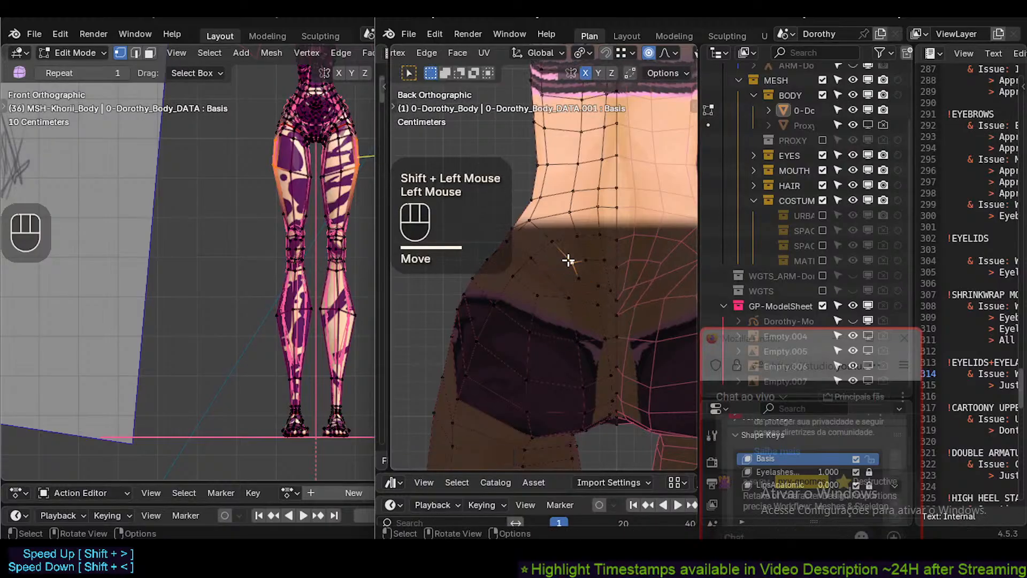
{"action": "key", "text": "g"}
{"action": "left_click", "coordinate": [603, 257], "text": "shift"}
{"action": "left_click", "coordinate": [603, 257]}
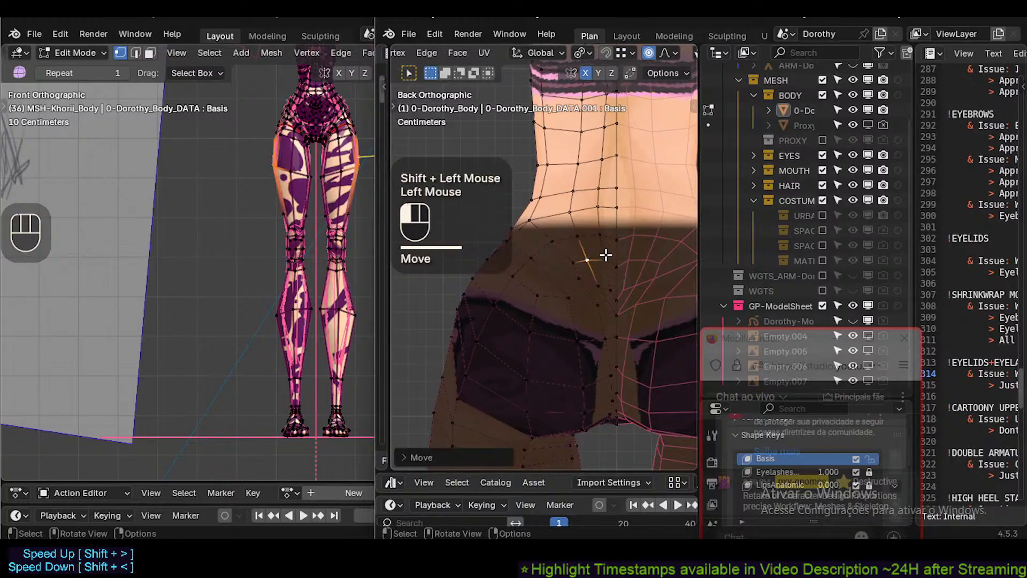
{"action": "key", "text": "g"}
{"action": "left_click", "coordinate": [584, 243], "text": "shift"}
Nudge the row of vertices directly under the waistband on the left side of the lower back.
{"action": "left_click", "coordinate": [580, 237]}
{"action": "key", "text": "g"}
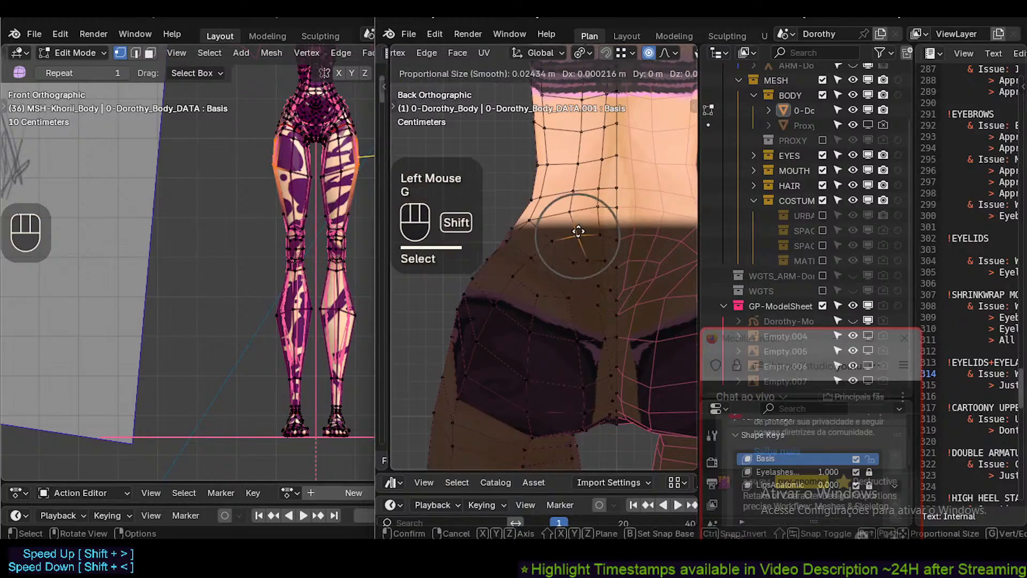
{"action": "left_click", "coordinate": [557, 232], "text": "shift"}
{"action": "left_click", "coordinate": [550, 234]}
{"action": "key", "text": "g"}
{"action": "left_click", "coordinate": [532, 252], "text": "shift"}
Readjust the two vertices on the outer left hip between the waistband and the dark panel.
{"action": "left_click", "coordinate": [532, 251]}
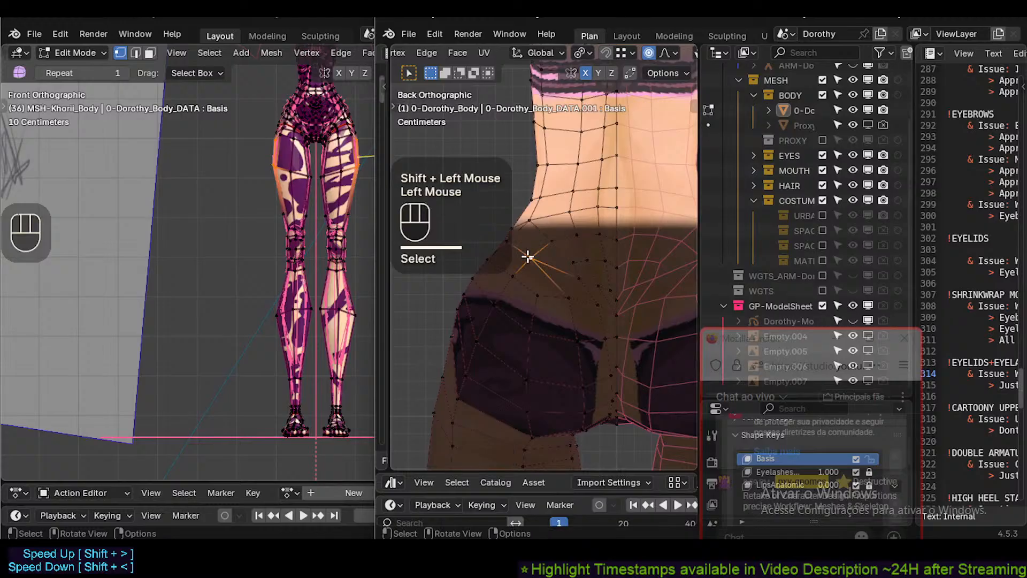
{"action": "key", "text": "g"}
{"action": "left_click", "coordinate": [508, 277], "text": "shift"}
{"action": "left_click", "coordinate": [518, 270]}
{"action": "key", "text": "g"}
{"action": "left_click", "coordinate": [531, 298], "text": "shift"}
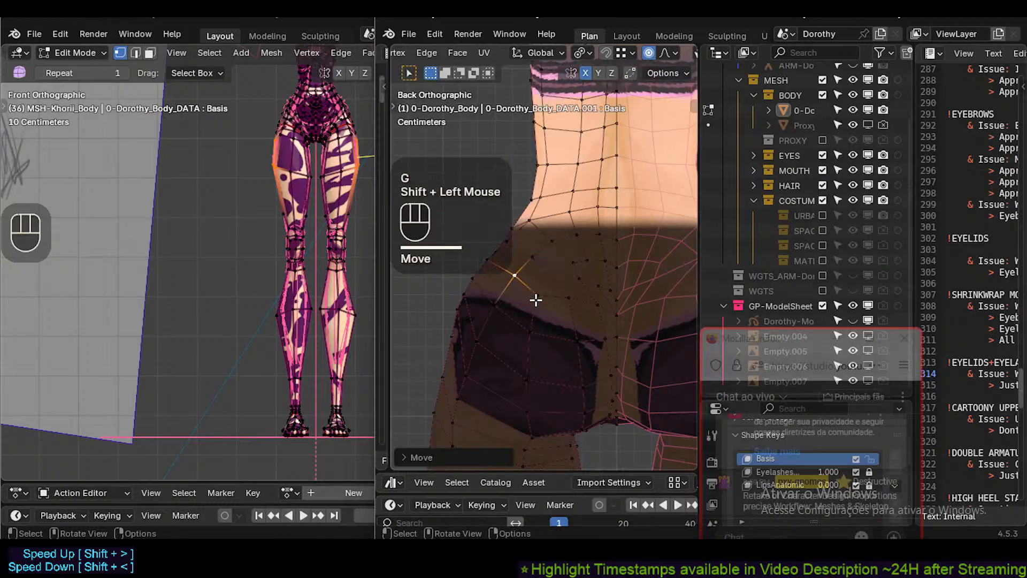
Adjust the middle upper-buttock vertex and the one below it on the left dark panel's upper edge.
{"action": "left_click", "coordinate": [531, 300]}
{"action": "key", "text": "g"}
{"action": "left_click", "coordinate": [529, 325], "text": "shift"}
{"action": "left_click", "coordinate": [529, 325]}
{"action": "key", "text": "g"}
{"action": "left_click", "coordinate": [530, 289], "text": "shift"}
Move the vertices at the outer upper corner and on the outer side of the left dark panel.
{"action": "left_click", "coordinate": [493, 300]}
{"action": "key", "text": "g"}
{"action": "left_click", "coordinate": [488, 277], "text": "shift"}
{"action": "left_click", "coordinate": [481, 336]}
{"action": "key", "text": "g"}
{"action": "left_click", "coordinate": [473, 359], "text": "shift"}
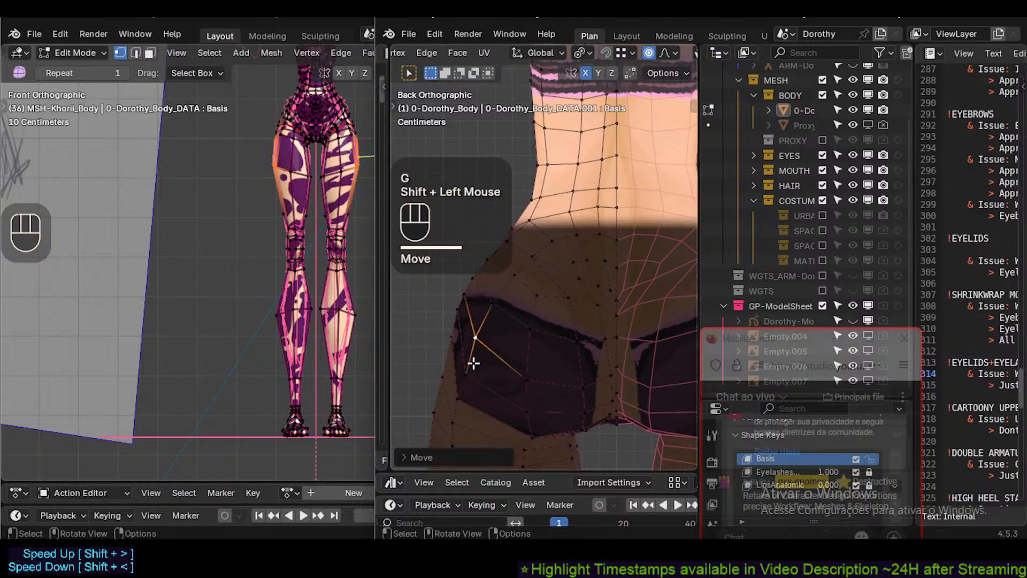
Move the vertices on the outer side and at the lower outer corner of the left dark panel.
{"action": "left_click", "coordinate": [470, 349]}
{"action": "key", "text": "g"}
{"action": "left_click", "coordinate": [459, 332], "text": "shift"}
{"action": "left_click", "coordinate": [463, 393]}
{"action": "key", "text": "g"}
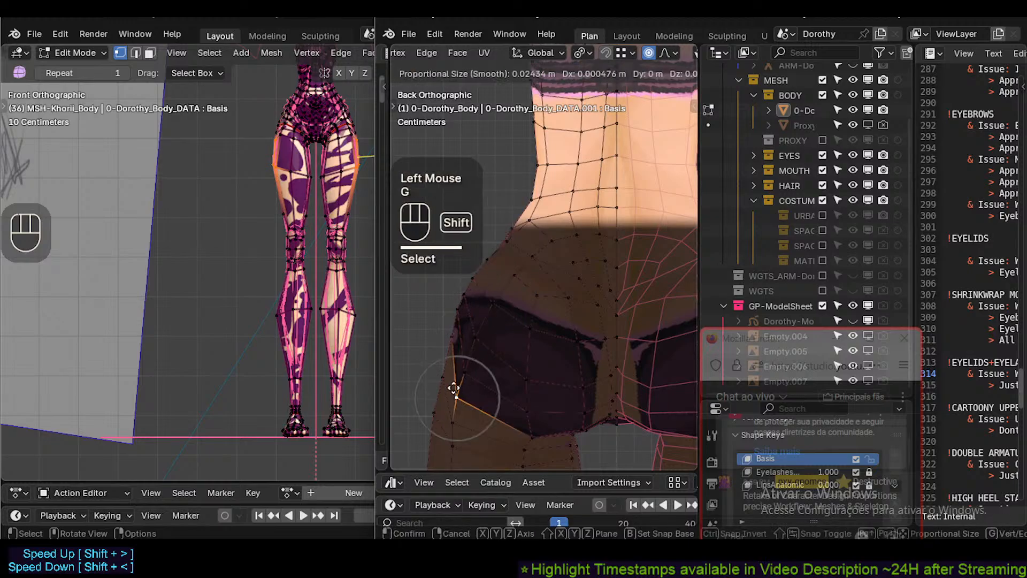
{"action": "left_click", "coordinate": [454, 388], "text": "shift"}
Adjust the inner vertex on the left dark panel's outer side and the neighbouring vertex on the thigh silhouette.
{"action": "left_click", "coordinate": [466, 365]}
{"action": "key", "text": "g"}
{"action": "left_click", "coordinate": [453, 342], "text": "shift"}
{"action": "left_click", "coordinate": [447, 340]}
{"action": "key", "text": "g"}
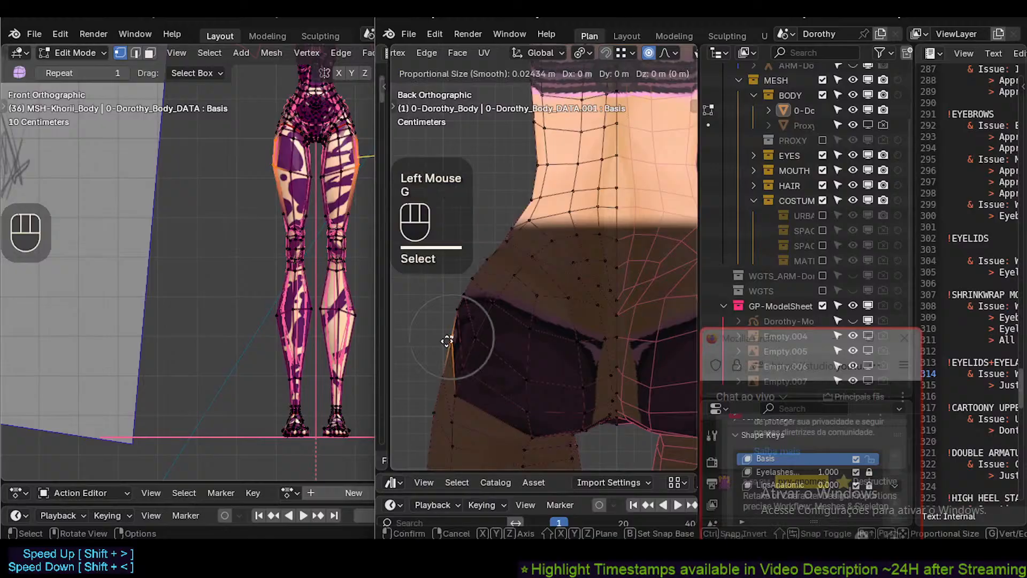
{"action": "left_click", "coordinate": [441, 341], "text": "shift"}
Reposition the silhouette vertices at the left dark panel's upper outer corner and directly above it.
{"action": "left_click", "coordinate": [454, 309]}
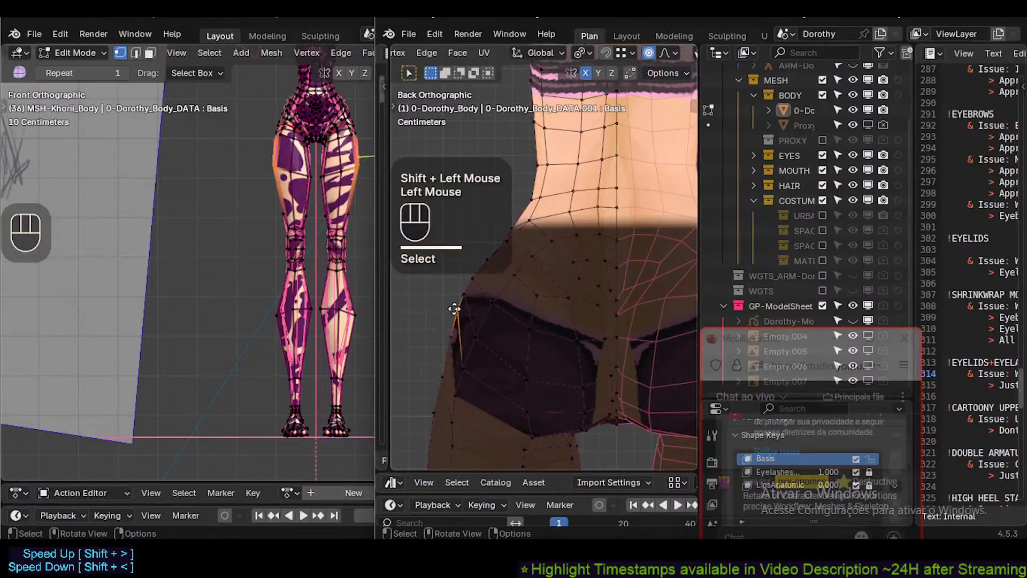
{"action": "key", "text": "g"}
{"action": "left_click", "coordinate": [469, 288], "text": "shift"}
{"action": "left_click", "coordinate": [472, 280]}
{"action": "left_click", "coordinate": [468, 291], "text": "shift"}
{"action": "key", "text": "g"}
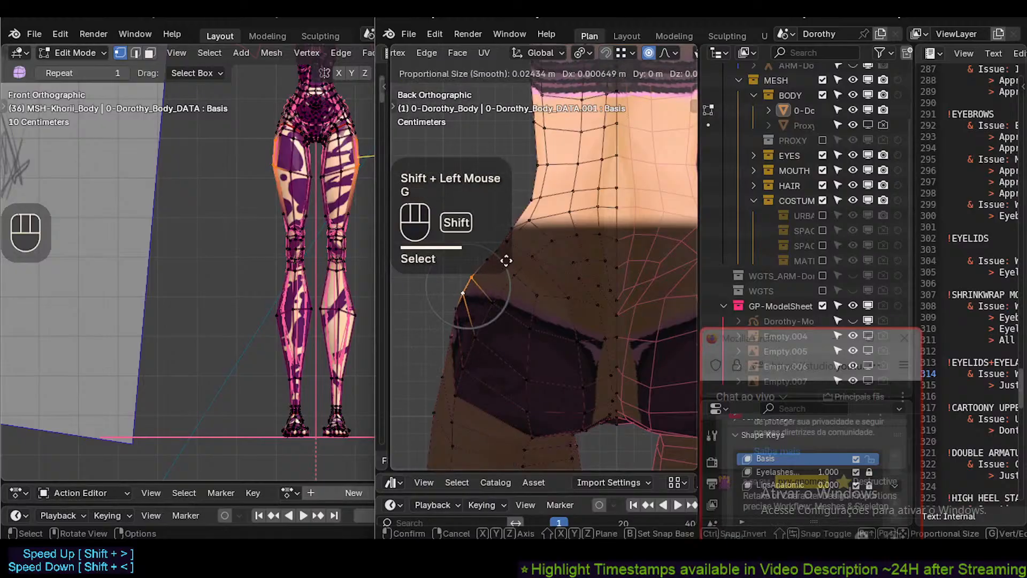
{"action": "left_click", "coordinate": [503, 258], "text": "shift"}
Turn on X-ray and adjust the left hip silhouette vertices midway between the dark panel and the waistband.
{"action": "left_click", "coordinate": [493, 252]}
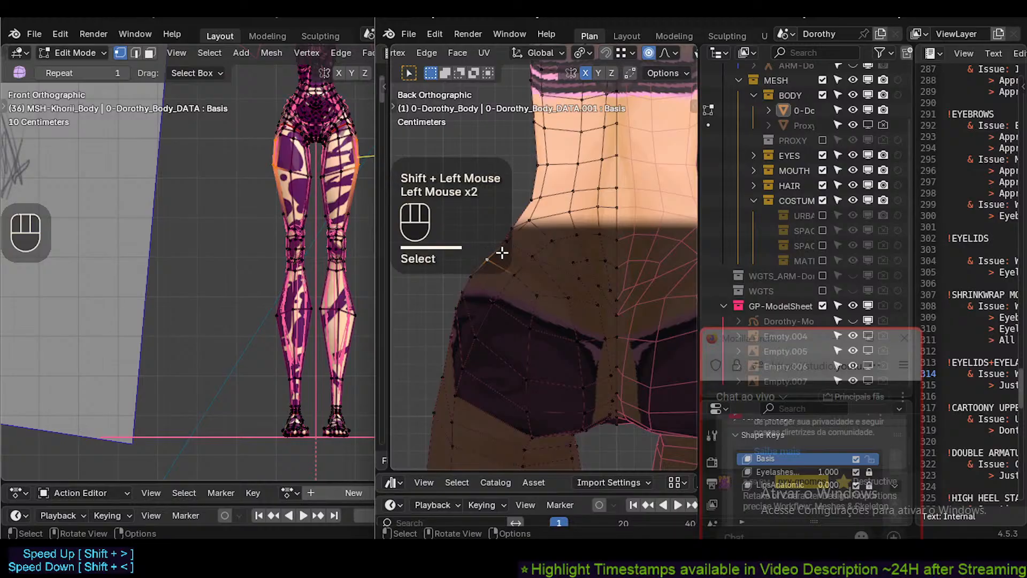
{"action": "key", "text": "g"}
{"action": "left_click", "coordinate": [499, 249], "text": "shift"}
{"action": "key", "text": "alt+z"}
{"action": "left_click", "coordinate": [499, 247]}
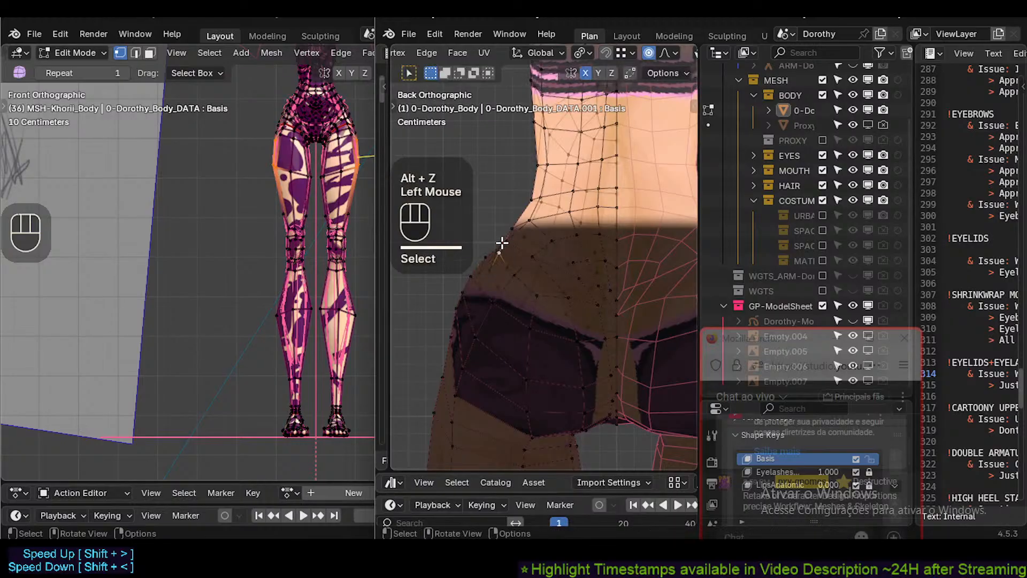
{"action": "key", "text": "g"}
{"action": "left_click", "coordinate": [500, 171], "text": "shift"}
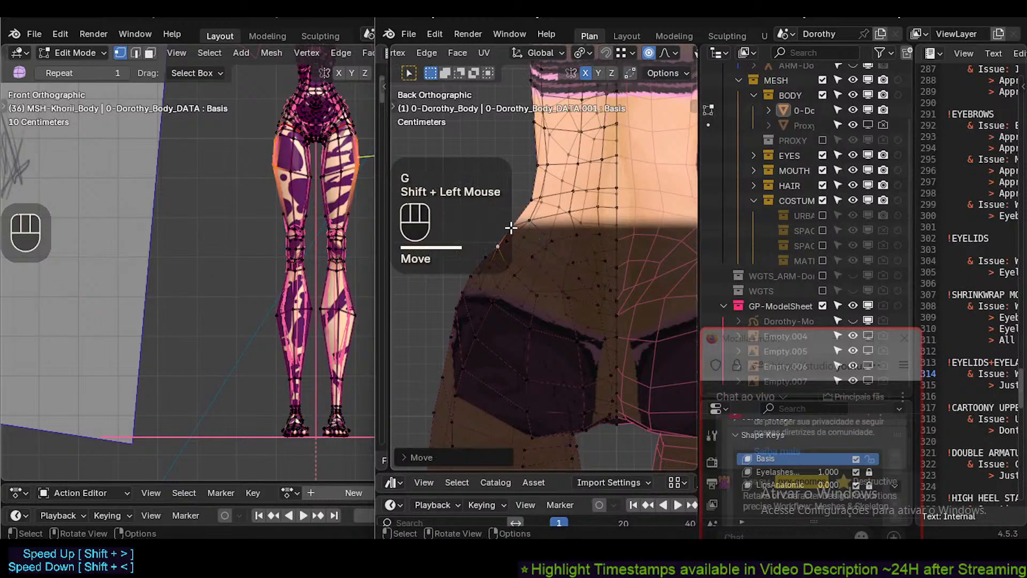
Nudge the left hip silhouette vertices at the outer end of the waistband and just below it.
{"action": "left_click", "coordinate": [508, 239]}
{"action": "key", "text": "g"}
{"action": "left_click", "coordinate": [501, 235], "text": "shift"}
{"action": "left_click", "coordinate": [513, 225]}
{"action": "key", "text": "g"}
{"action": "left_click", "coordinate": [507, 229], "text": "shift"}
{"action": "left_click", "coordinate": [493, 242]}
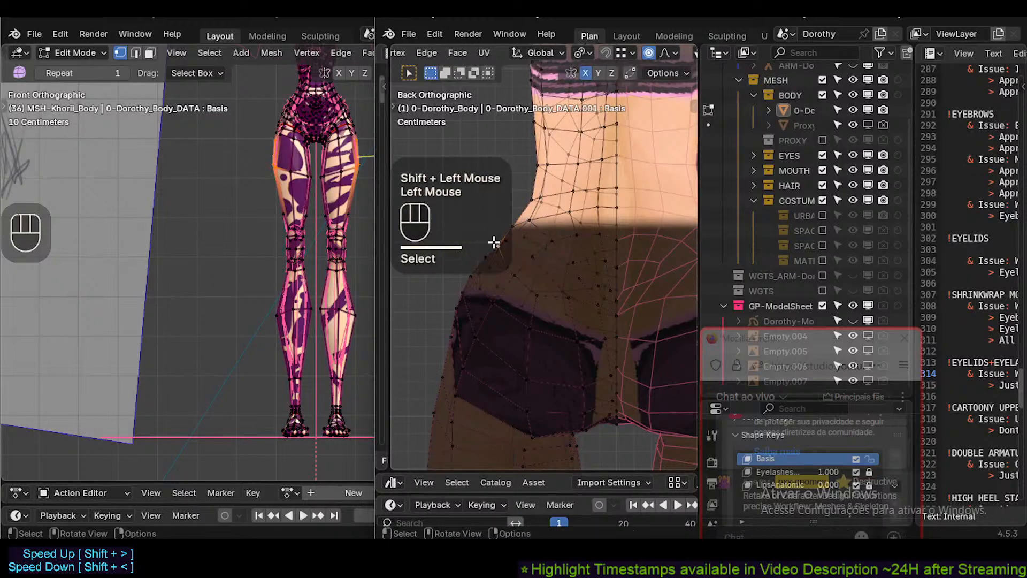
{"action": "key", "text": "g"}
{"action": "left_click", "coordinate": [494, 253], "text": "shift"}
In front view, move the outer hip outline vertex below the waistband and the one at the waistband line.
{"action": "key", "text": "Tab"}
{"action": "middle_click_drag", "start_coordinate": [494, 256], "coordinate": [600, 262]}
{"action": "scroll", "coordinate": [612, 272], "scroll_direction": "down", "scroll_amount": 1}
{"action": "key", "text": "KP_0"}
{"action": "key", "text": "KP_1"}
{"action": "scroll", "coordinate": [569, 283], "scroll_direction": "up", "scroll_amount": 3}
{"action": "key", "text": "Tab"}
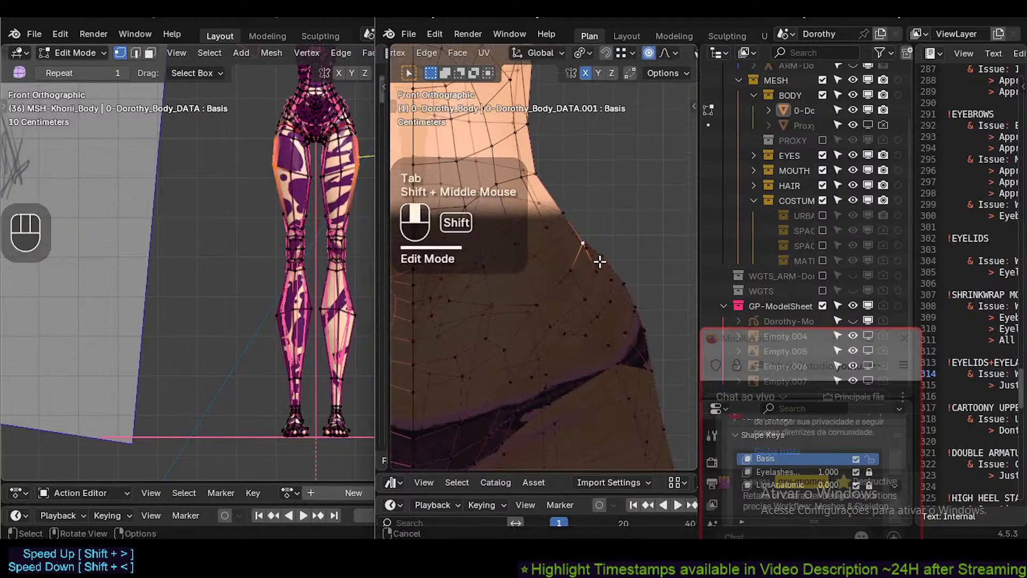
{"action": "key", "text": "g"}
{"action": "left_click", "coordinate": [556, 197], "text": "shift"}
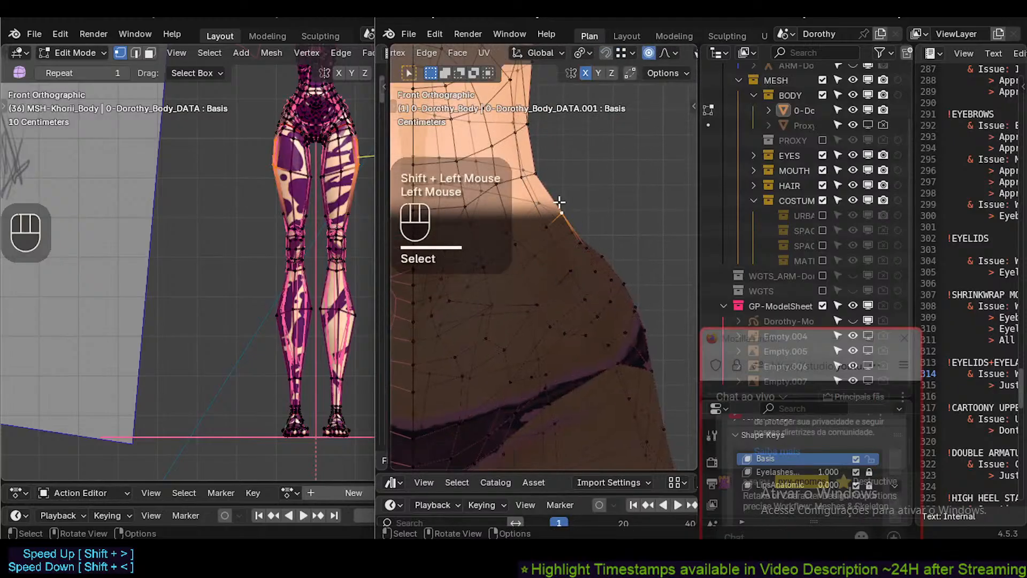
{"action": "key", "text": "g"}
{"action": "left_click", "coordinate": [574, 237], "text": "shift"}
Adjust the close-set outline vertices on the upper hip just below the waistband to smooth the front-view curve.
{"action": "left_click_drag", "start_coordinate": [574, 247], "coordinate": [575, 245]}
{"action": "left_click", "coordinate": [575, 241]}
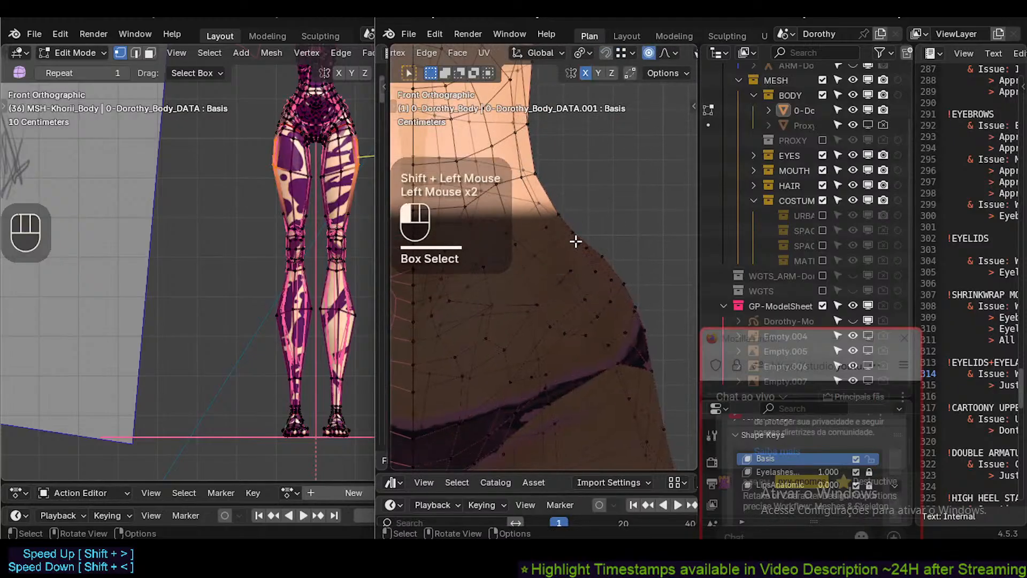
{"action": "key", "text": "g"}
{"action": "left_click", "coordinate": [579, 254], "text": "shift"}
{"action": "key", "text": "g"}
{"action": "left_click", "coordinate": [587, 233], "text": "shift"}
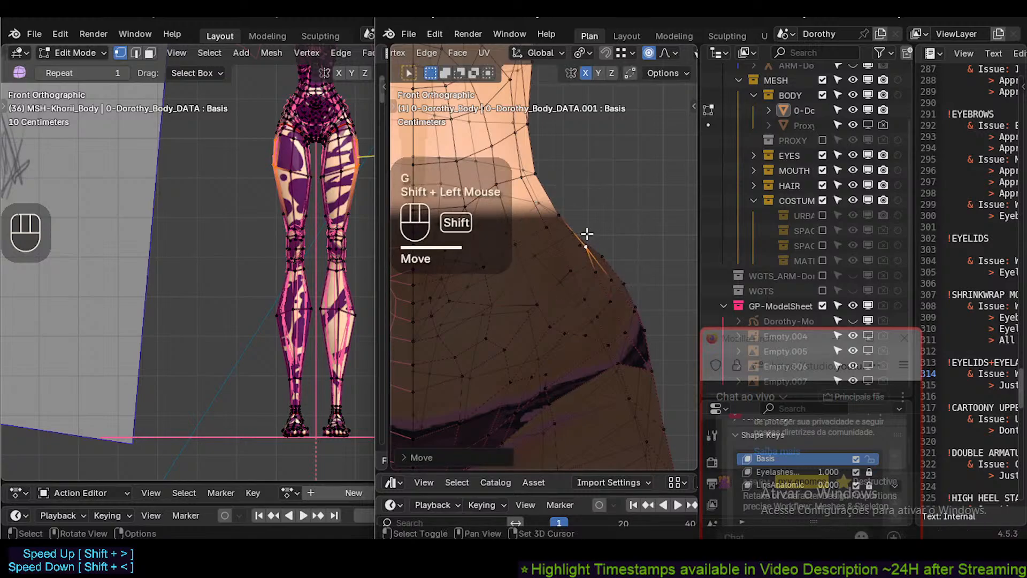
{"action": "key", "text": "g"}
{"action": "left_click", "coordinate": [567, 230], "text": "shift"}
Shift the inner upper-hip vertex and the vertex beside the hip outline above it.
{"action": "left_click", "coordinate": [589, 272]}
{"action": "key", "text": "g"}
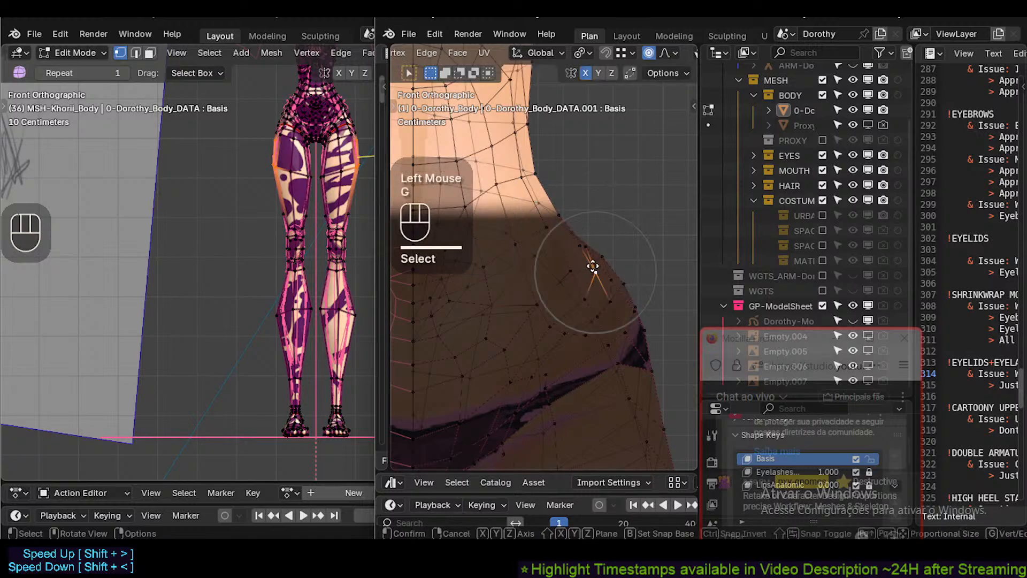
{"action": "left_click", "coordinate": [589, 267], "text": "shift"}
{"action": "key", "text": "g"}
{"action": "left_click", "coordinate": [581, 246], "text": "shift"}
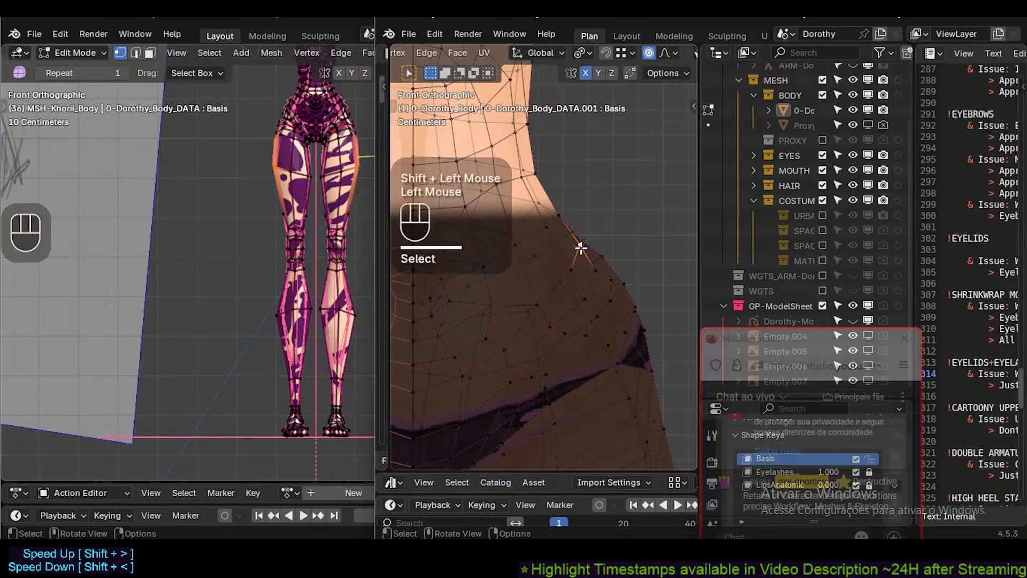
{"action": "key", "text": "g"}
{"action": "left_click", "coordinate": [581, 246], "text": "shift"}
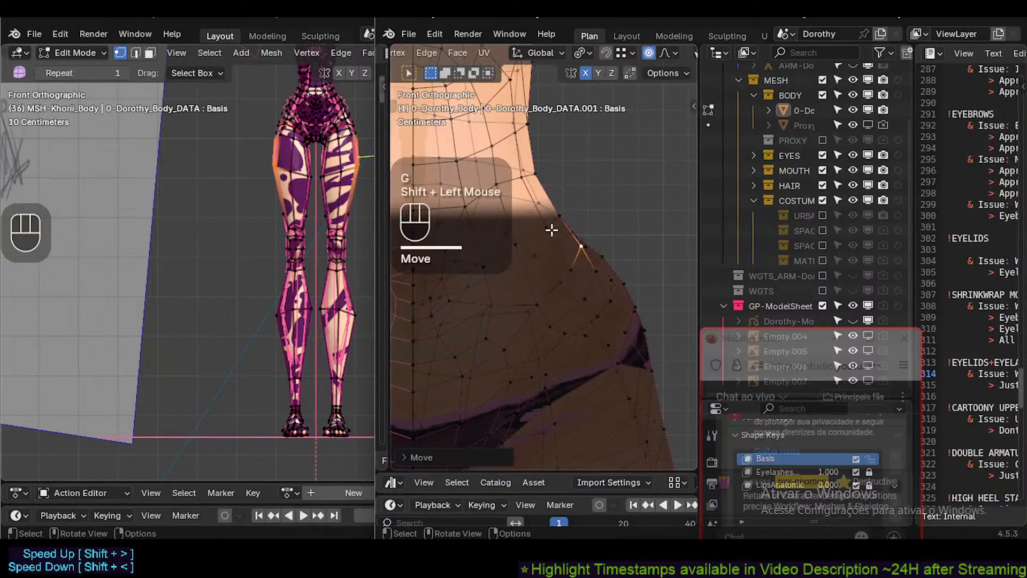
Adjust the vertices at the waistband's outer end and at the waist just above it in front view.
{"action": "left_click", "coordinate": [551, 230]}
{"action": "middle_click_drag", "start_coordinate": [552, 230], "coordinate": [570, 266], "text": "shift"}
{"action": "key", "text": "g"}
{"action": "left_click", "coordinate": [582, 269], "text": "shift"}
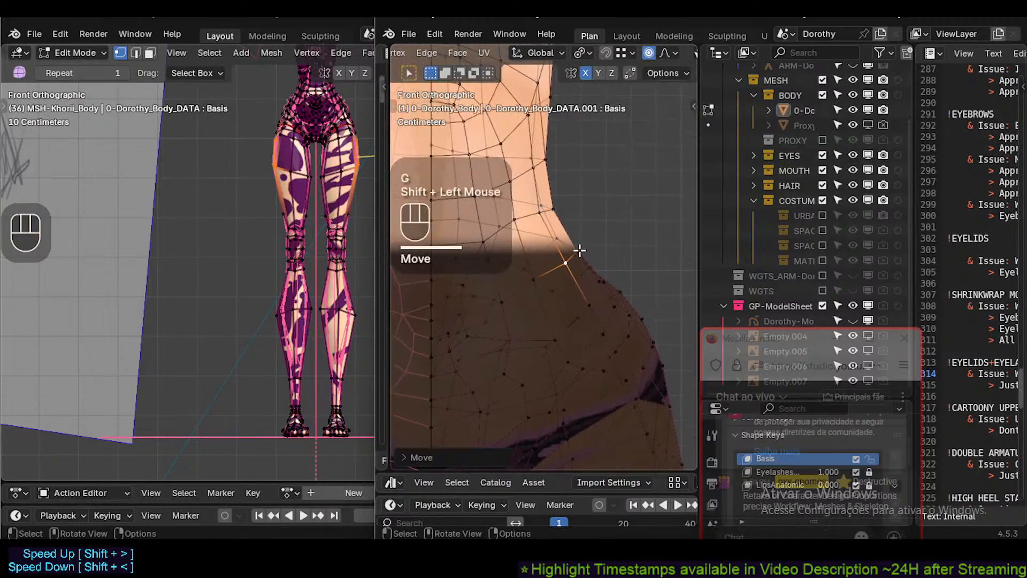
{"action": "key", "text": "g"}
{"action": "left_click", "coordinate": [554, 203], "text": "shift"}
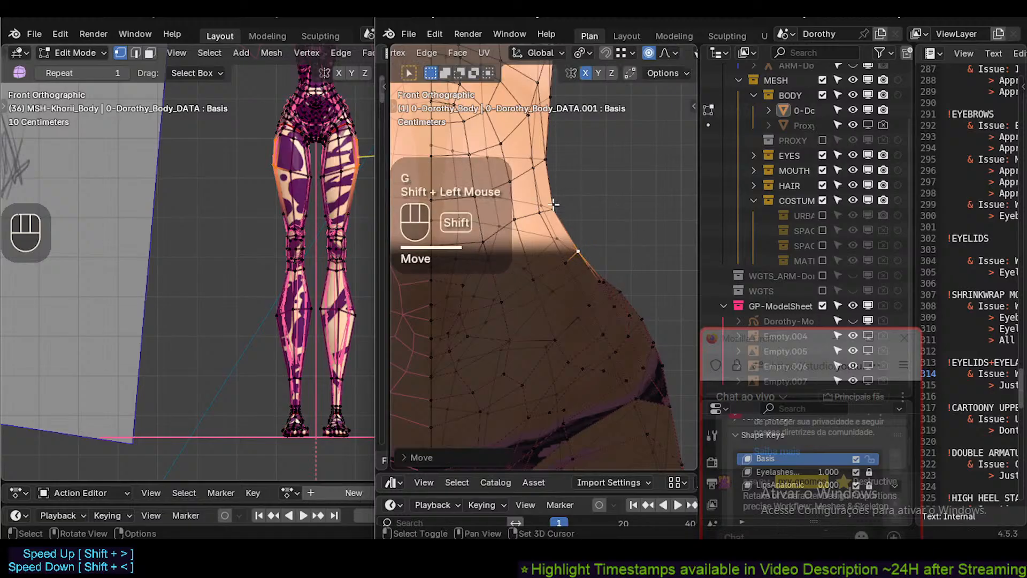
{"action": "key", "text": "g"}
{"action": "left_click", "coordinate": [567, 210], "text": "shift"}
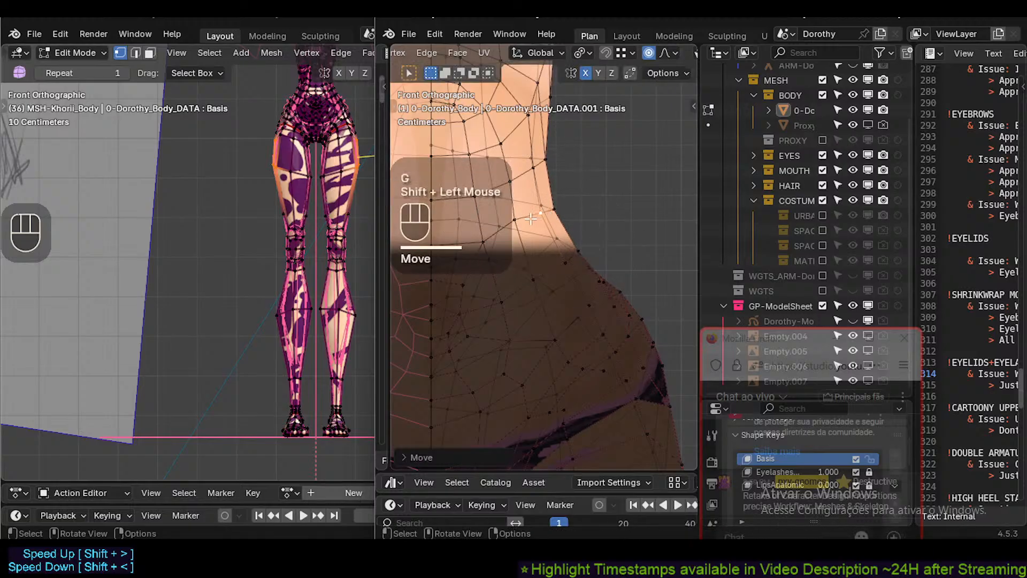
Turn off X-ray and reposition the front abdomen vertices along the row just above the waistband.
{"action": "left_click", "coordinate": [515, 219]}
{"action": "key", "text": "g"}
{"action": "left_click", "coordinate": [570, 278], "text": "shift"}
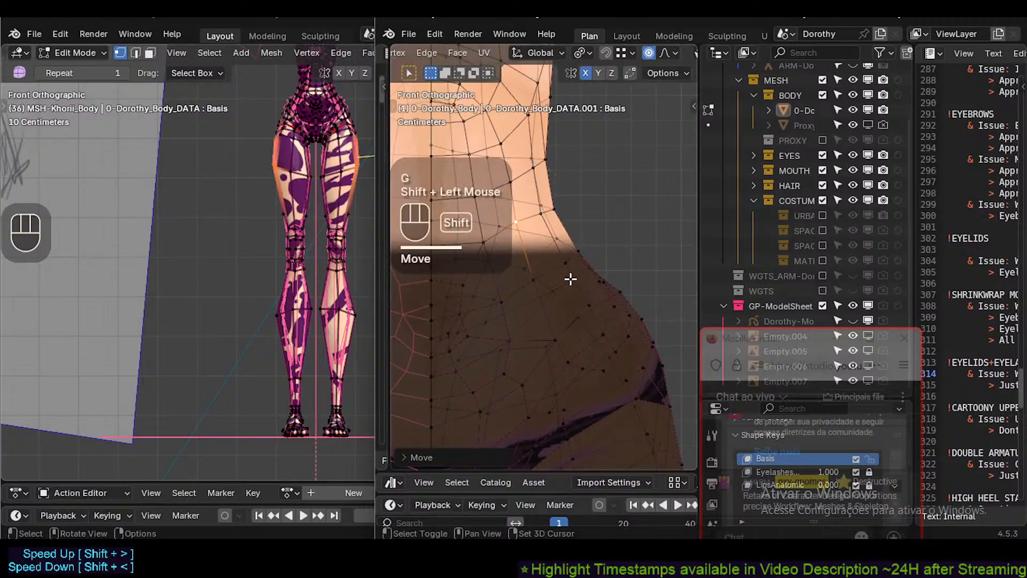
{"action": "left_click", "coordinate": [491, 247]}
{"action": "key", "text": "alt+z"}
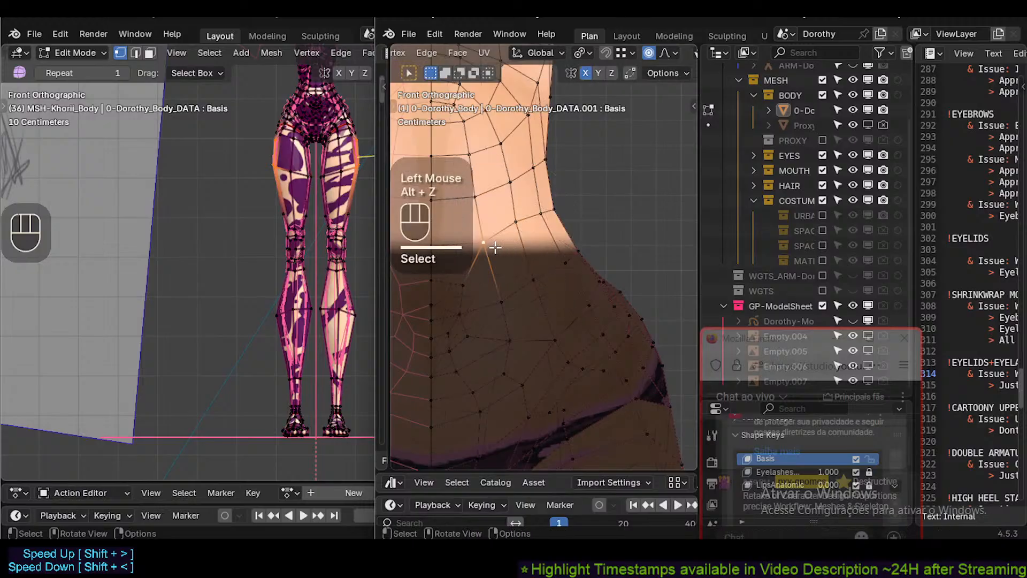
{"action": "key", "text": "g"}
{"action": "left_click", "coordinate": [503, 249], "text": "shift"}
{"action": "left_click", "coordinate": [519, 229]}
{"action": "key", "text": "g"}
{"action": "left_click", "coordinate": [539, 251], "text": "shift"}
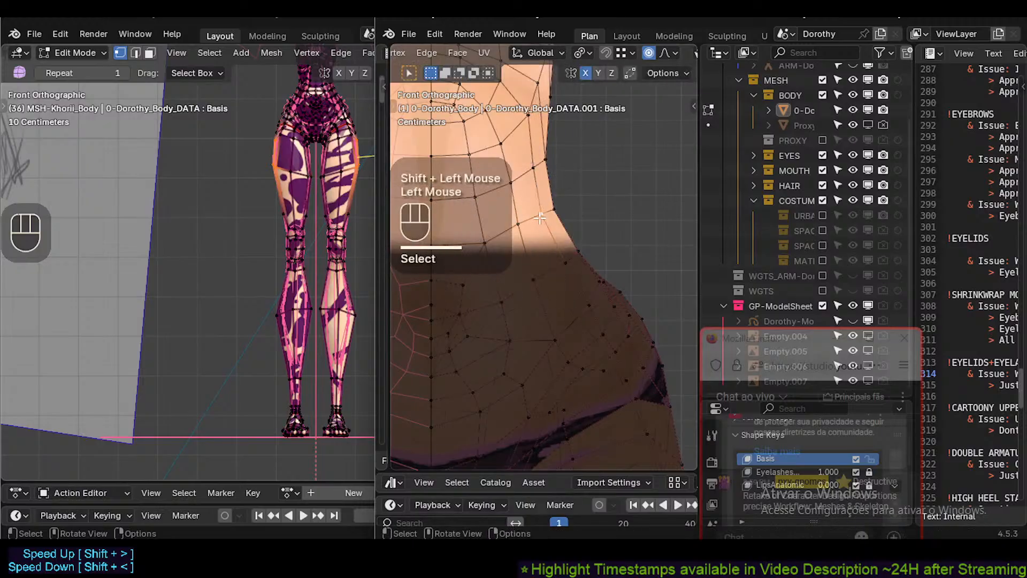
Readjust the three vertices of the row above the waistband, from the waist's outer side towards the abdomen's centre.
{"action": "key", "text": "shift+g"}
{"action": "left_click", "coordinate": [539, 217]}
{"action": "key", "text": "g"}
{"action": "left_click", "coordinate": [516, 220], "text": "shift"}
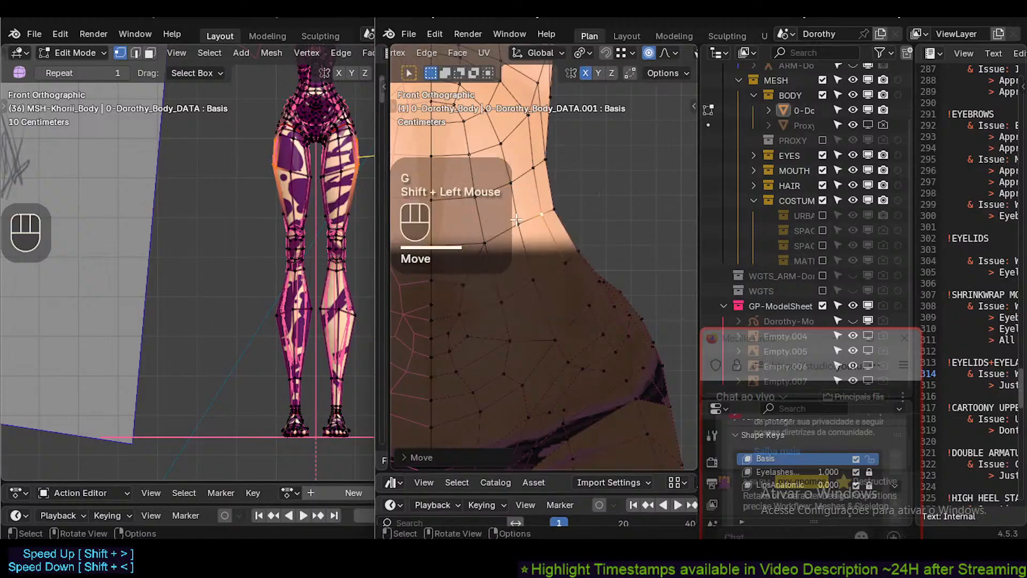
{"action": "left_click", "coordinate": [516, 221]}
{"action": "key", "text": "g"}
{"action": "left_click", "coordinate": [515, 233], "text": "shift"}
{"action": "left_click", "coordinate": [486, 249]}
{"action": "key", "text": "g"}
{"action": "left_click", "coordinate": [488, 263], "text": "shift"}
Nudge the front-view hip outline vertex at the waistband and the vertex just inside it.
{"action": "key", "text": "Tab"}
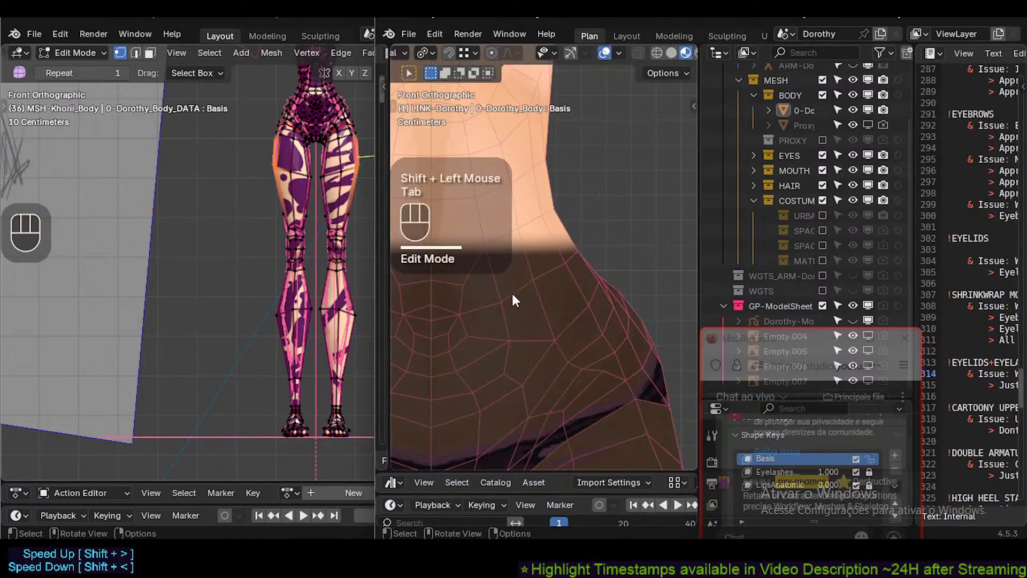
{"action": "scroll", "coordinate": [513, 295], "scroll_direction": "down", "scroll_amount": 3}
{"action": "scroll", "coordinate": [524, 318], "scroll_direction": "up", "scroll_amount": 2}
{"action": "key", "text": "Tab"}
{"action": "left_click", "coordinate": [545, 266]}
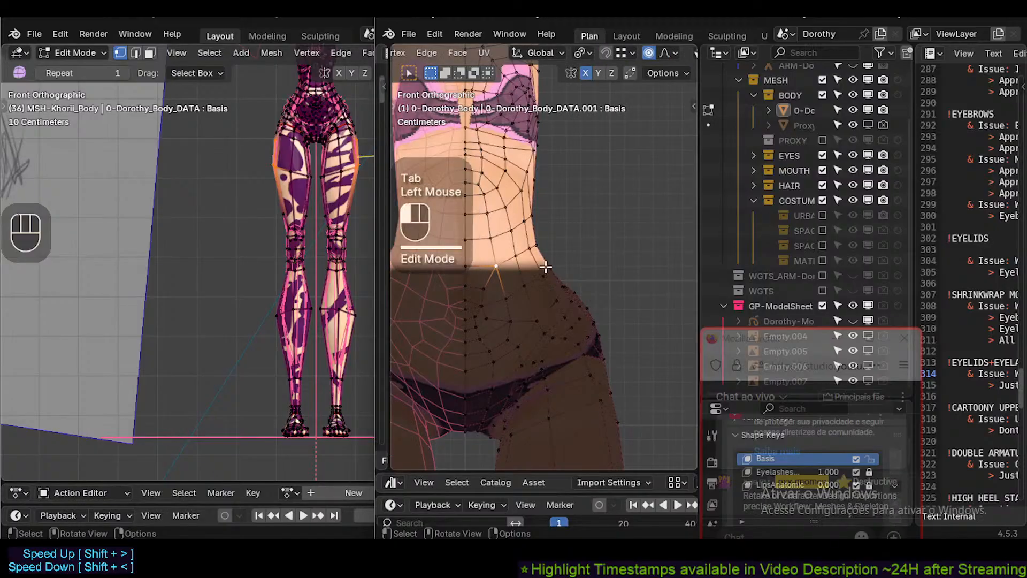
{"action": "key", "text": "g"}
{"action": "left_click", "coordinate": [548, 268], "text": "shift"}
{"action": "left_click", "coordinate": [544, 274]}
{"action": "key", "text": "g"}
{"action": "left_click", "coordinate": [539, 270], "text": "shift"}
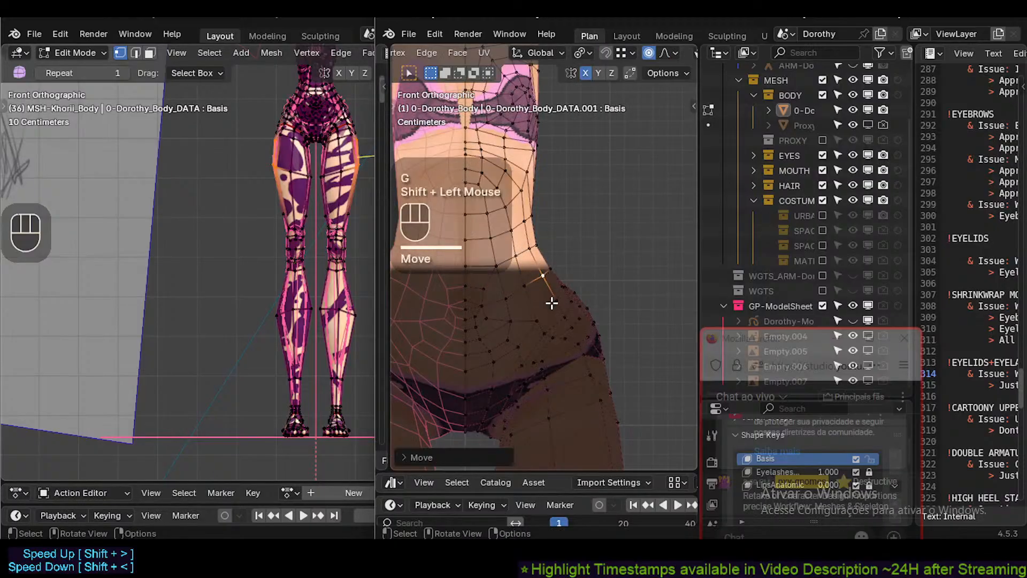
Select the edges on the front outer hip above the underwear line and relax them with the Smooth tool.
{"action": "key", "text": "2"}
{"action": "scroll", "coordinate": [552, 301], "scroll_direction": "down", "scroll_amount": 2}
{"action": "key", "text": "Tab"}
{"action": "scroll", "coordinate": [576, 339], "scroll_direction": "up", "scroll_amount": 1}
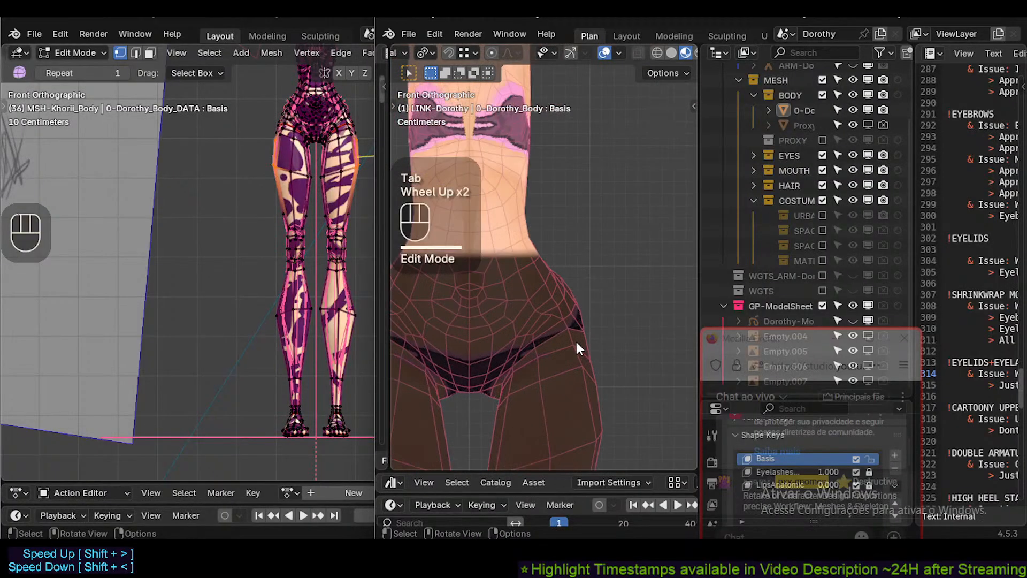
{"action": "scroll", "coordinate": [556, 331], "scroll_direction": "up", "scroll_amount": 2}
{"action": "key", "text": "Tab"}
{"action": "scroll", "coordinate": [533, 337], "scroll_direction": "up", "scroll_amount": 2}
{"action": "key", "text": "c"}
{"action": "mouse_move", "coordinate": [562, 262]}
{"action": "left_mouse_down"}
{"action": "mouse_move", "coordinate": [536, 340]}
{"action": "mouse_move", "coordinate": [521, 342]}
{"action": "mouse_move", "coordinate": [518, 395]}
{"action": "left_mouse_up"}
{"action": "right_click", "coordinate": [518, 396]}
{"action": "scroll", "coordinate": [433, 310], "scroll_direction": "down", "scroll_amount": 2}
{"action": "key", "text": "t"}
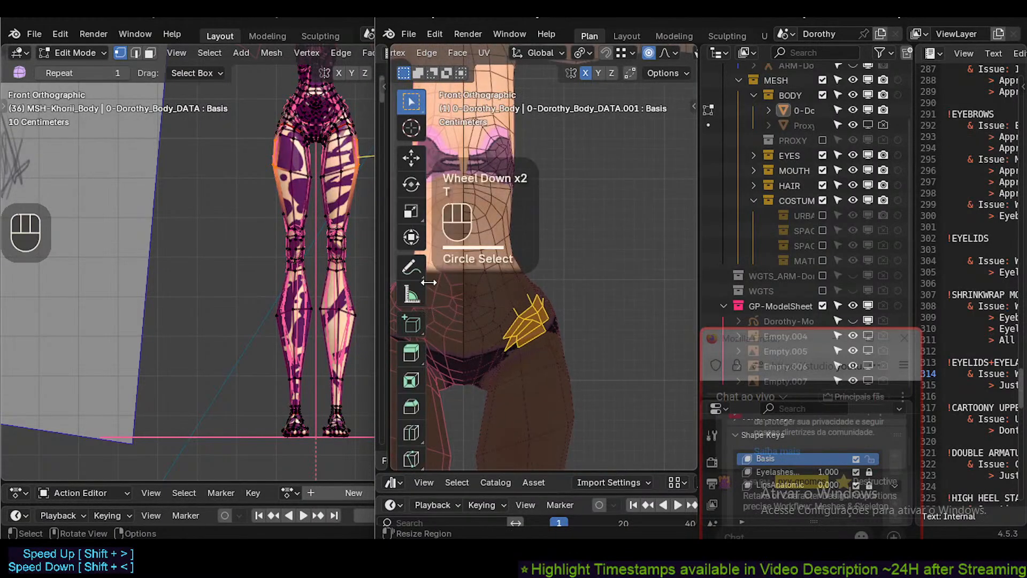
{"action": "scroll", "coordinate": [402, 364], "scroll_direction": "down", "scroll_amount": 3}
{"action": "left_click", "coordinate": [411, 347]}
{"action": "scroll", "coordinate": [544, 307], "scroll_direction": "down", "scroll_amount": 3}
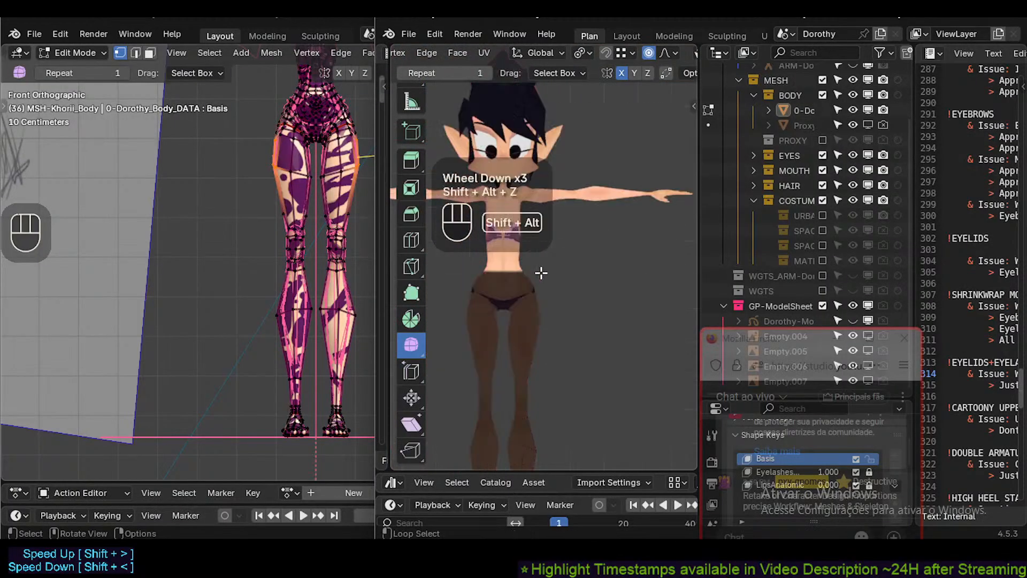
{"action": "key", "text": "shift+alt+z"}
{"action": "scroll", "coordinate": [541, 273], "scroll_direction": "up", "scroll_amount": 2}
{"action": "key", "text": "shift+alt+z"}
{"action": "key", "text": "ctrl+alt+z"}
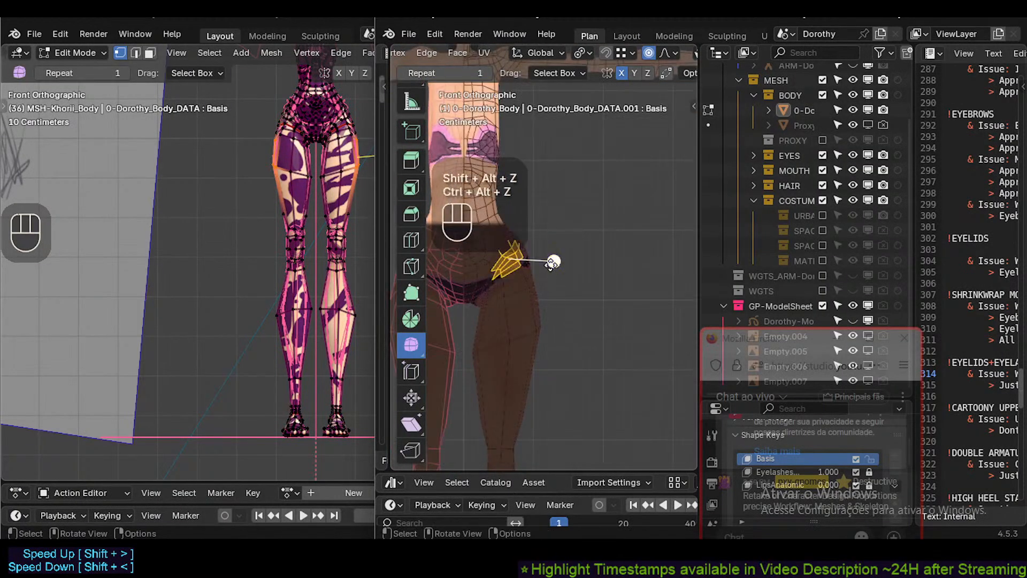
{"action": "left_click_drag", "start_coordinate": [551, 261], "coordinate": [560, 260]}
In right side view, move the lower-back profile vertex below the waistband with a proportional size of about 0.03 m.
{"action": "key", "text": "Tab"}
{"action": "middle_click_drag", "start_coordinate": [555, 262], "coordinate": [473, 292]}
{"action": "scroll", "coordinate": [478, 304], "scroll_direction": "down", "scroll_amount": 1}
{"action": "key", "text": "KP_3"}
{"action": "scroll", "coordinate": [579, 233], "scroll_direction": "up", "scroll_amount": 3}
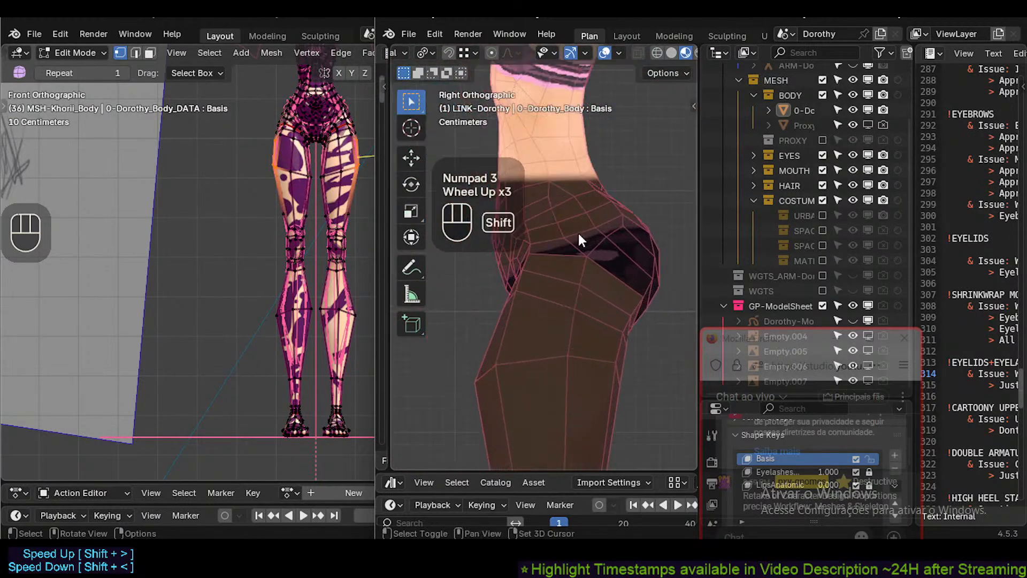
{"action": "middle_click_drag", "start_coordinate": [579, 233], "coordinate": [527, 306], "text": "shift"}
{"action": "scroll", "coordinate": [528, 306], "scroll_direction": "up", "scroll_amount": 2}
{"action": "key", "text": "Tab"}
{"action": "key", "text": "alt+a"}
{"action": "key", "text": "1"}
{"action": "left_click", "coordinate": [510, 282]}
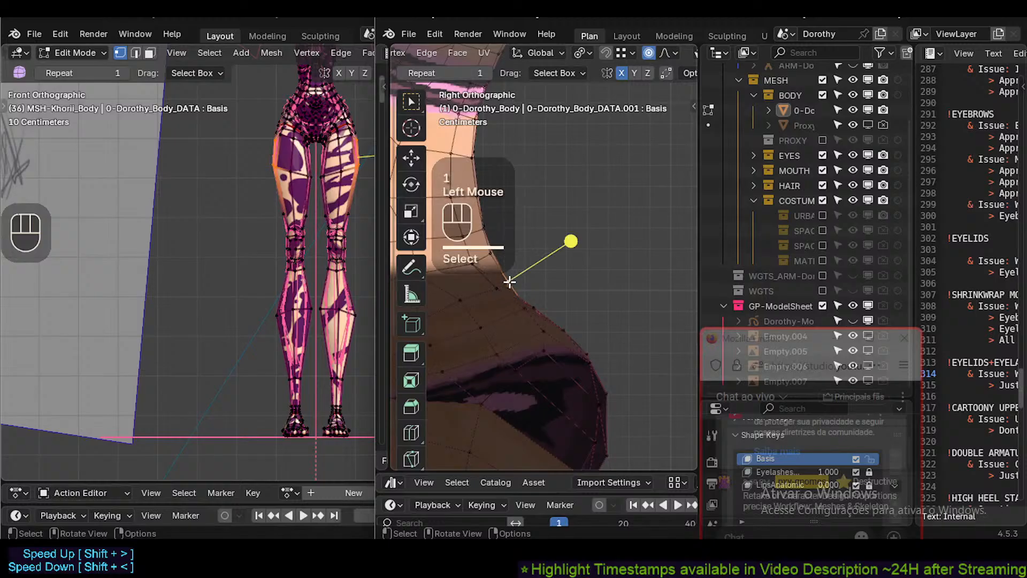
{"action": "left_click", "coordinate": [509, 288]}
{"action": "key", "text": "g"}
{"action": "scroll", "coordinate": [514, 269], "scroll_direction": "down", "scroll_amount": 1, "text": "shift"}
{"action": "scroll", "coordinate": [513, 268], "scroll_direction": "down", "scroll_amount": 3}
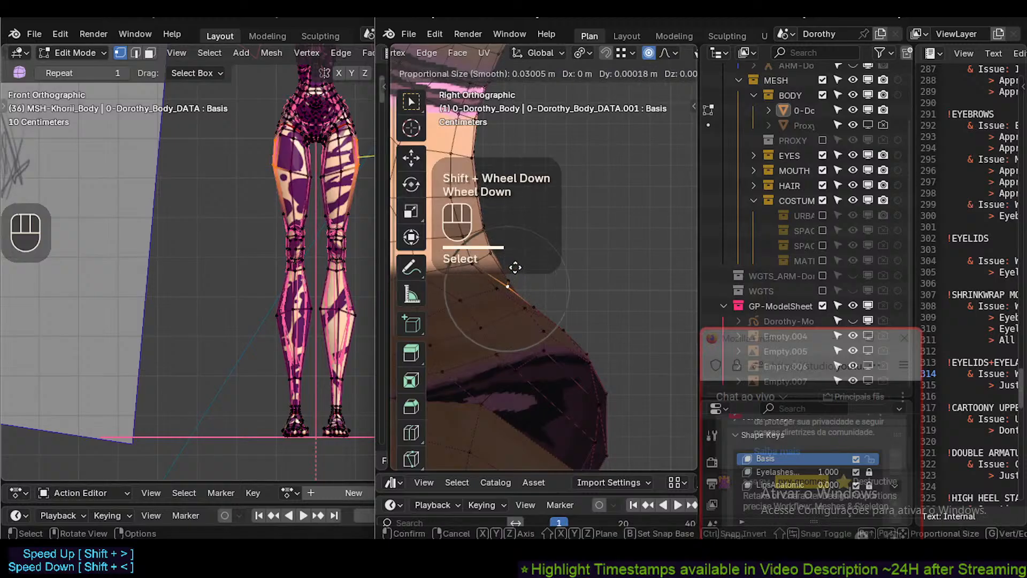
{"action": "left_click", "coordinate": [514, 261], "text": "shift"}
Adjust the next vertex down the lower-back profile and the inner vertex beside the waistband.
{"action": "left_click", "coordinate": [522, 308]}
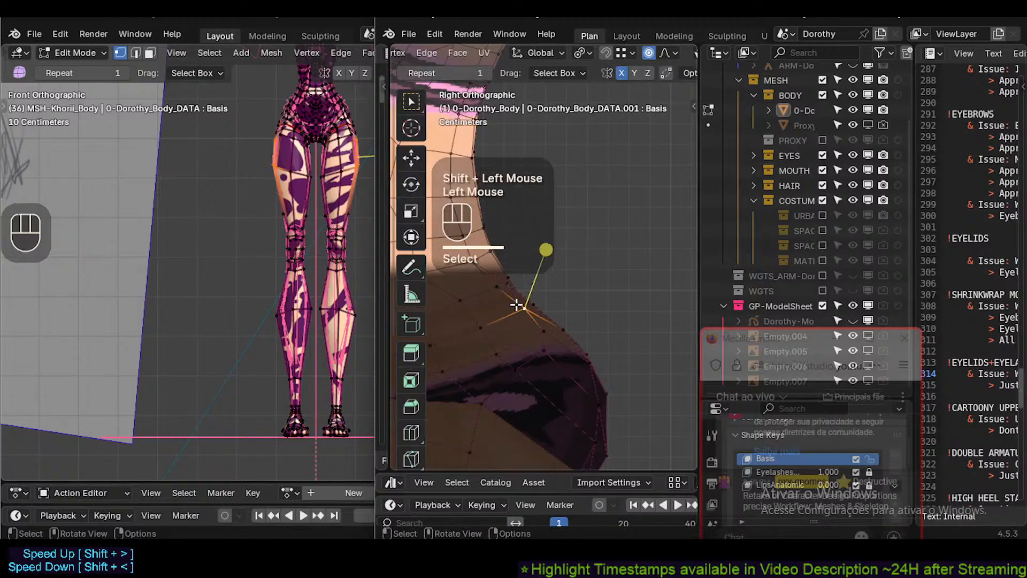
{"action": "key", "text": "g"}
{"action": "left_click", "coordinate": [493, 303], "text": "shift"}
{"action": "left_click", "coordinate": [496, 288]}
{"action": "key", "text": "g"}
{"action": "left_click", "coordinate": [491, 282], "text": "shift"}
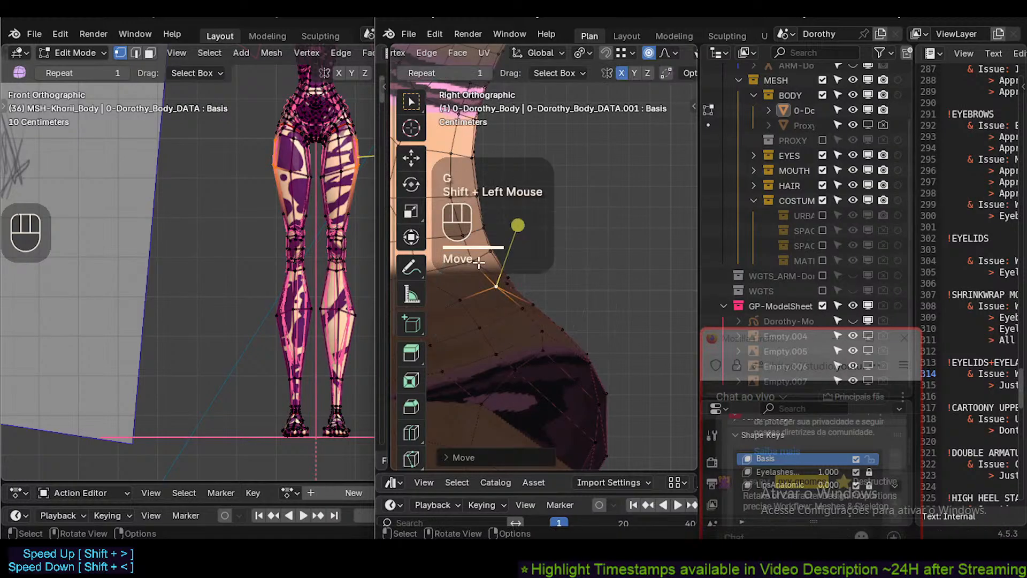
In right side view, move the inner lower-back vertex beside the waistband and review the silhouette in Object Mode.
{"action": "left_click", "coordinate": [475, 261]}
{"action": "key", "text": "g"}
{"action": "left_click", "coordinate": [484, 251], "text": "shift"}
{"action": "left_click", "coordinate": [509, 280]}
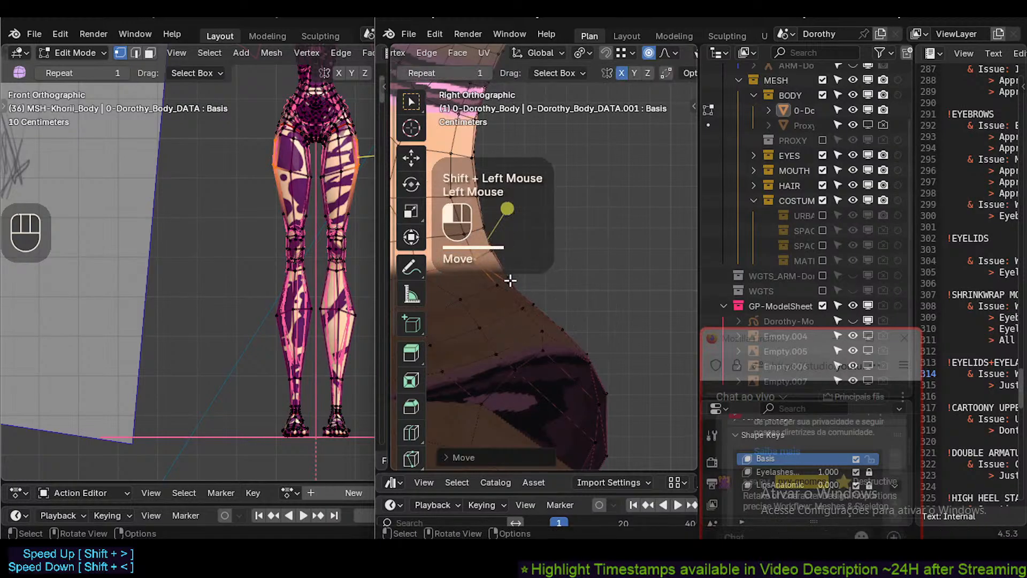
{"action": "scroll", "coordinate": [511, 283], "scroll_direction": "down", "scroll_amount": 2}
{"action": "key", "text": "Tab"}
{"action": "scroll", "coordinate": [522, 324], "scroll_direction": "down", "scroll_amount": 2}
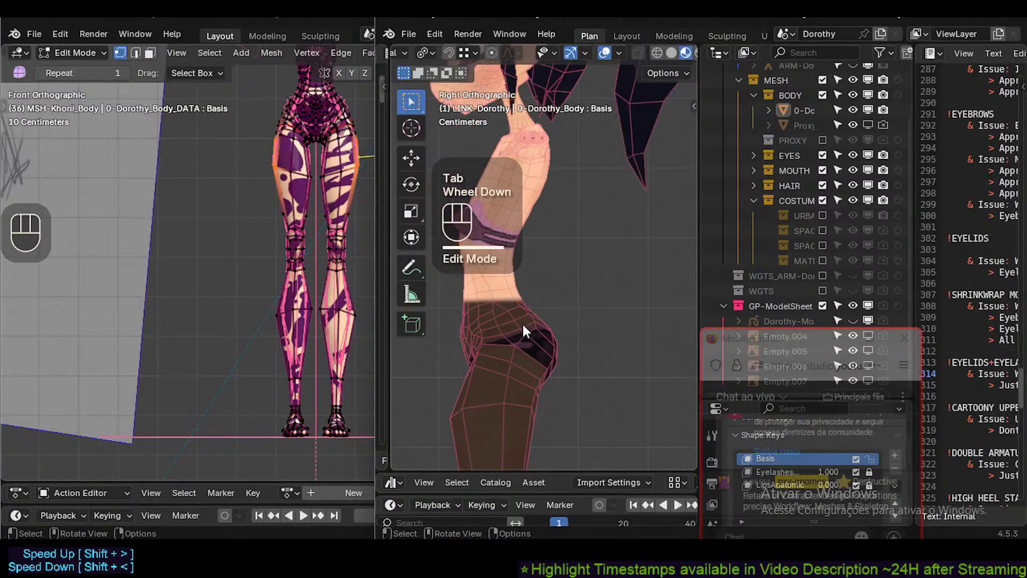
Move the lower-back profile vertex at the waistband and the one above the buttocks, enlarging the proportional size to about 0.059 m.
{"action": "scroll", "coordinate": [519, 326], "scroll_direction": "up", "scroll_amount": 1, "text": "shift"}
{"action": "scroll", "coordinate": [516, 342], "scroll_direction": "up", "scroll_amount": 1}
{"action": "key", "text": "Tab"}
{"action": "key", "text": "g"}
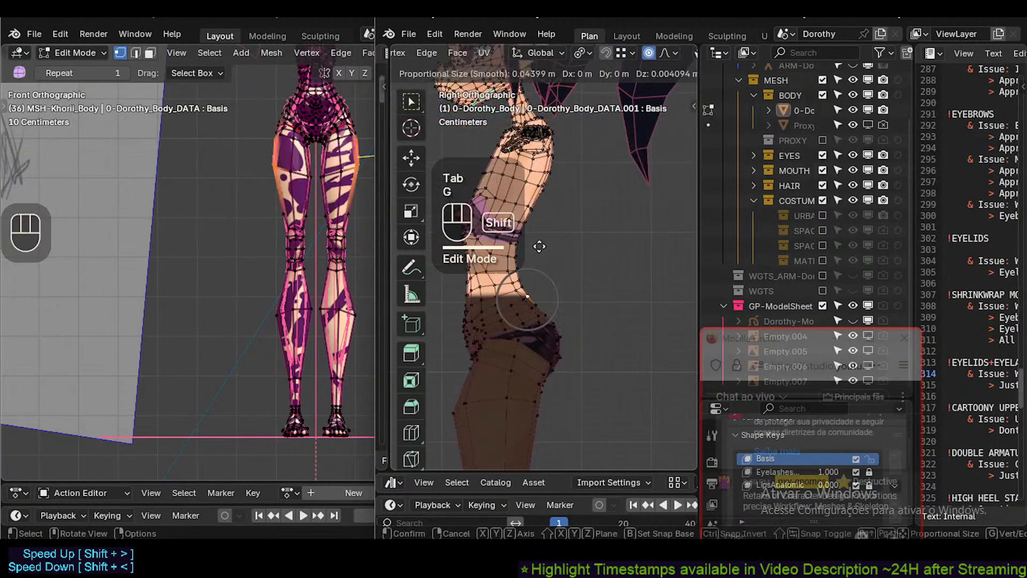
{"action": "left_click", "coordinate": [582, 238], "text": "shift"}
{"action": "left_click", "coordinate": [546, 303]}
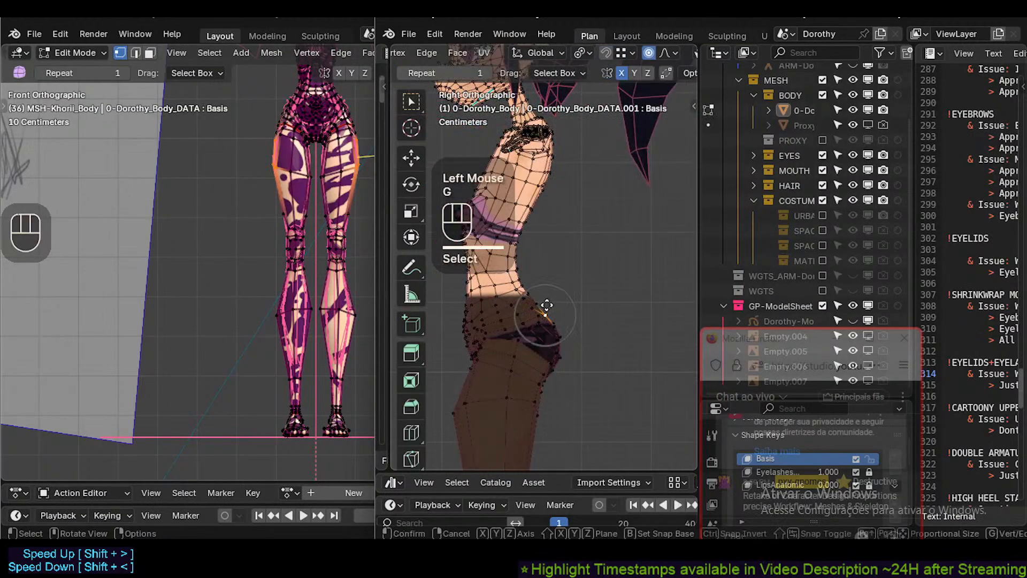
{"action": "key", "text": "g"}
{"action": "scroll", "coordinate": [543, 291], "scroll_direction": "down", "scroll_amount": 1, "text": "shift"}
{"action": "scroll", "coordinate": [543, 291], "scroll_direction": "down", "scroll_amount": 3}
{"action": "left_click", "coordinate": [532, 274], "text": "shift"}
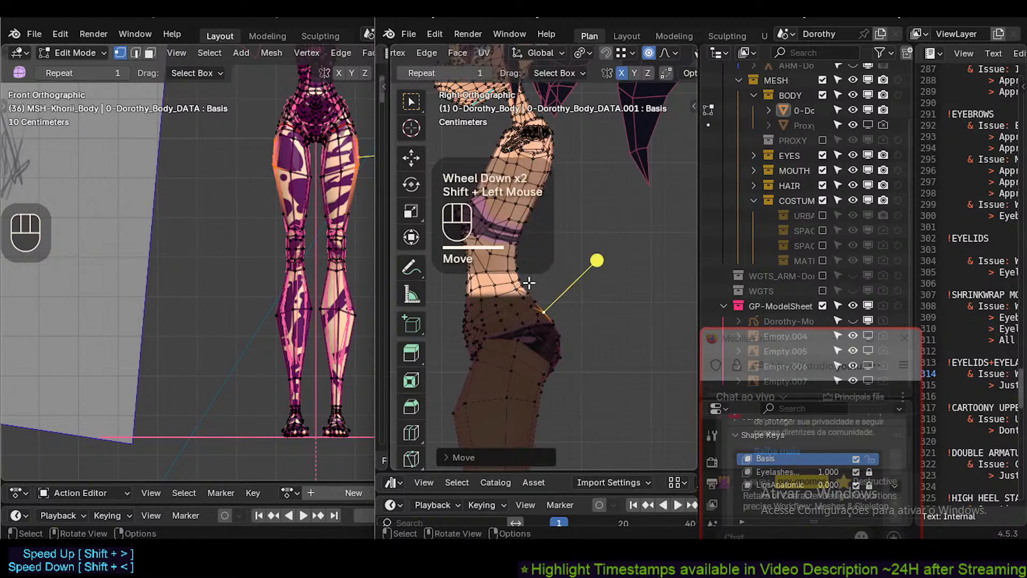
Adjust the back profile vertices above the waistband and just below the bra band with proportional editing.
{"action": "left_click", "coordinate": [521, 279]}
{"action": "key", "text": "g"}
{"action": "left_click", "coordinate": [530, 267], "text": "shift"}
{"action": "left_click", "coordinate": [535, 241]}
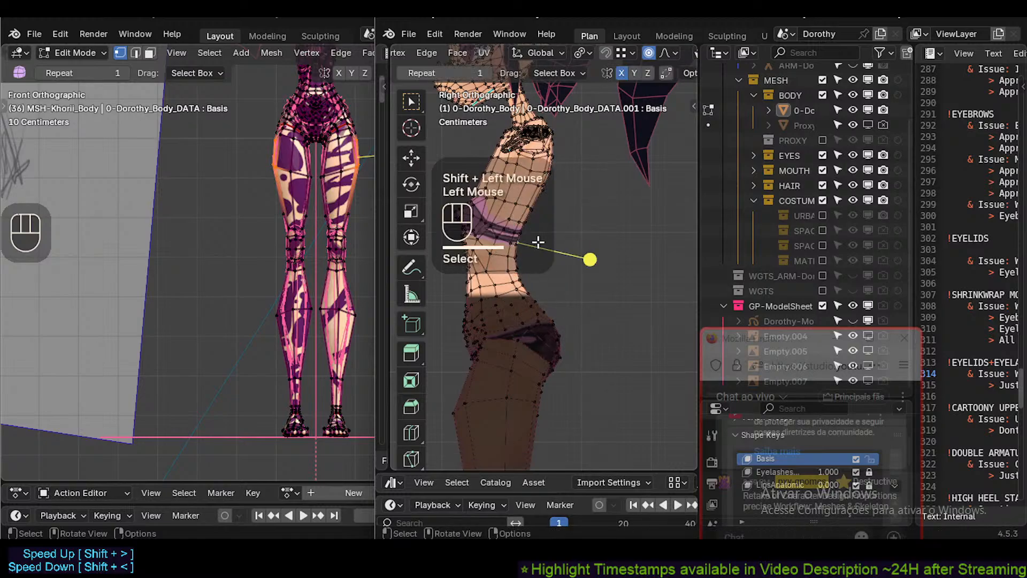
{"action": "key", "text": "g"}
{"action": "left_click", "coordinate": [544, 225], "text": "shift"}
Adjust the two upper-back profile vertices behind the shoulder blade and below the shoulder with a proportional size of about 0.059 m.
{"action": "left_click", "coordinate": [544, 190]}
{"action": "key", "text": "g"}
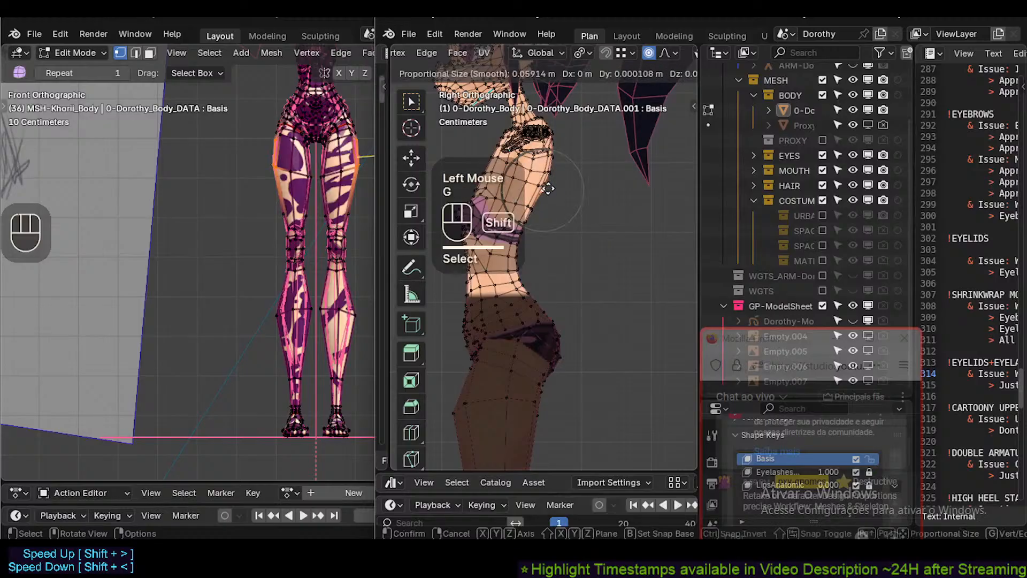
{"action": "left_click", "coordinate": [555, 189], "text": "shift"}
{"action": "left_click", "coordinate": [556, 154]}
{"action": "key", "text": "g"}
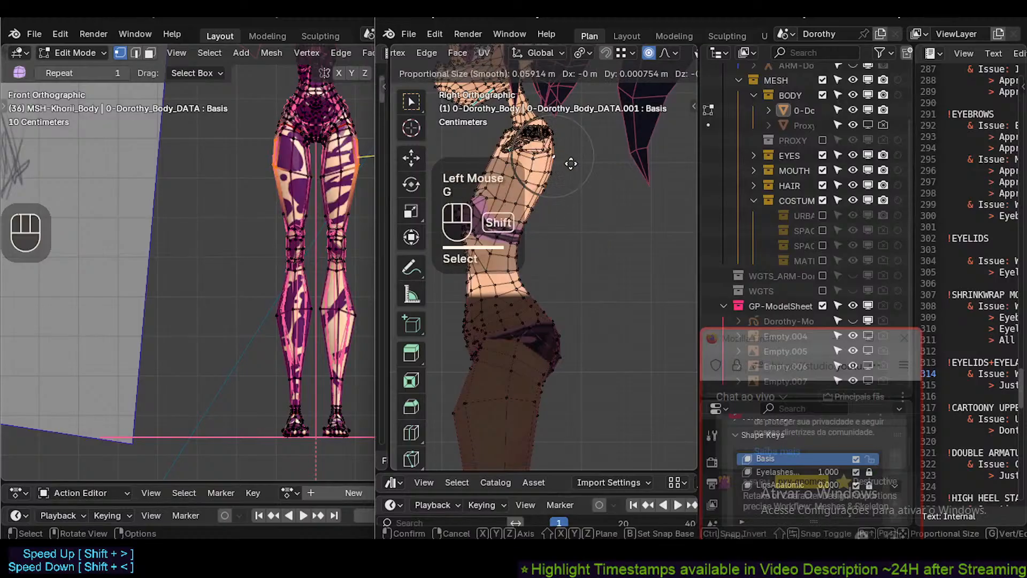
{"action": "left_click", "coordinate": [570, 163], "text": "shift"}
Nudge the back profile vertices around the bra band with a proportional size of about 0.059 m.
{"action": "left_click", "coordinate": [518, 233]}
{"action": "key", "text": "g"}
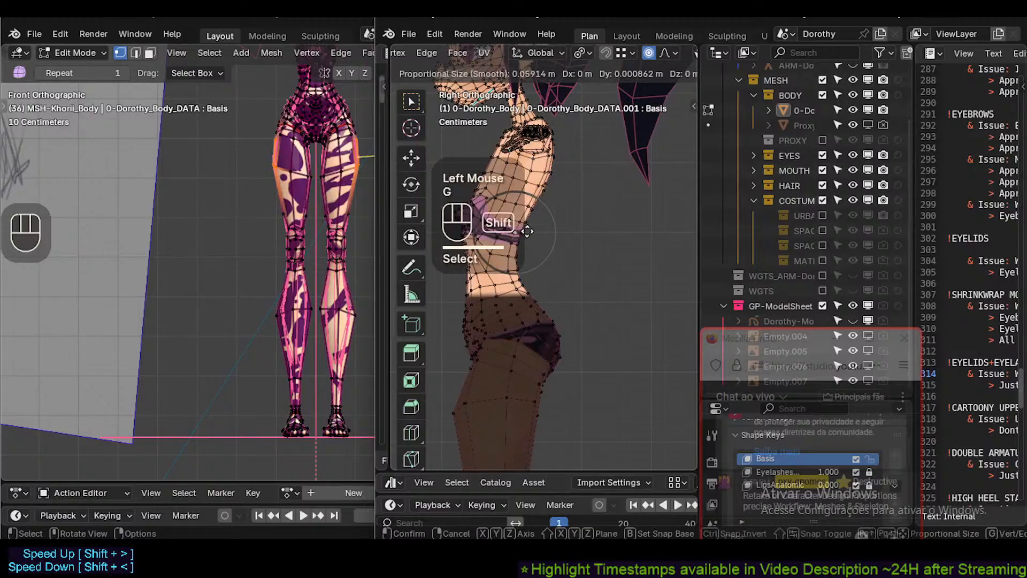
{"action": "left_click", "coordinate": [526, 230], "text": "shift"}
{"action": "left_click", "coordinate": [524, 231]}
{"action": "key", "text": "g"}
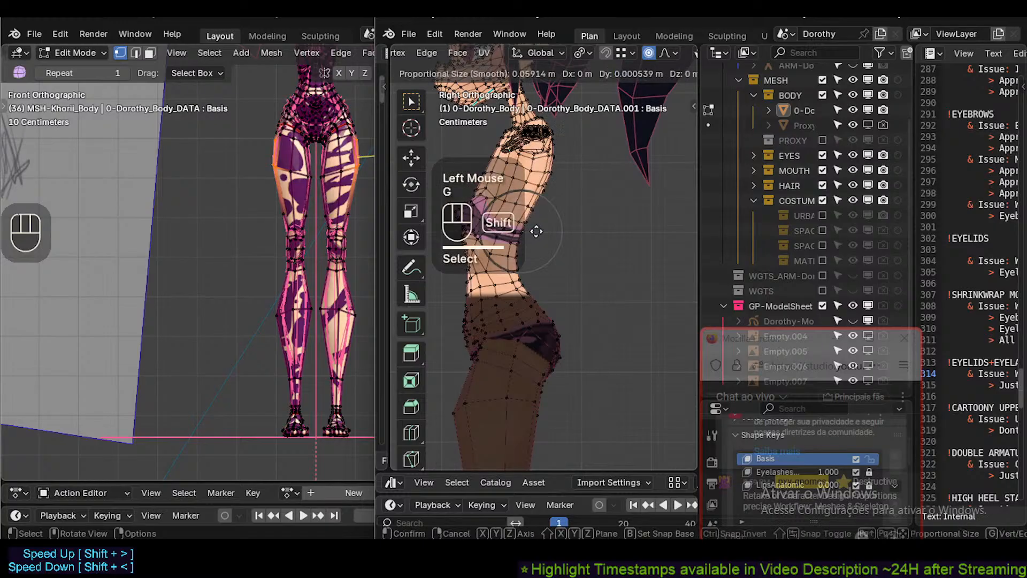
{"action": "left_click", "coordinate": [529, 239], "text": "shift"}
Examine the character's side silhouette in Object Mode from the head down to the legs.
{"action": "key", "text": "Tab"}
{"action": "middle_click_drag", "start_coordinate": [529, 238], "coordinate": [569, 287], "text": "shift"}
{"action": "scroll", "coordinate": [571, 300], "scroll_direction": "down", "scroll_amount": 2}
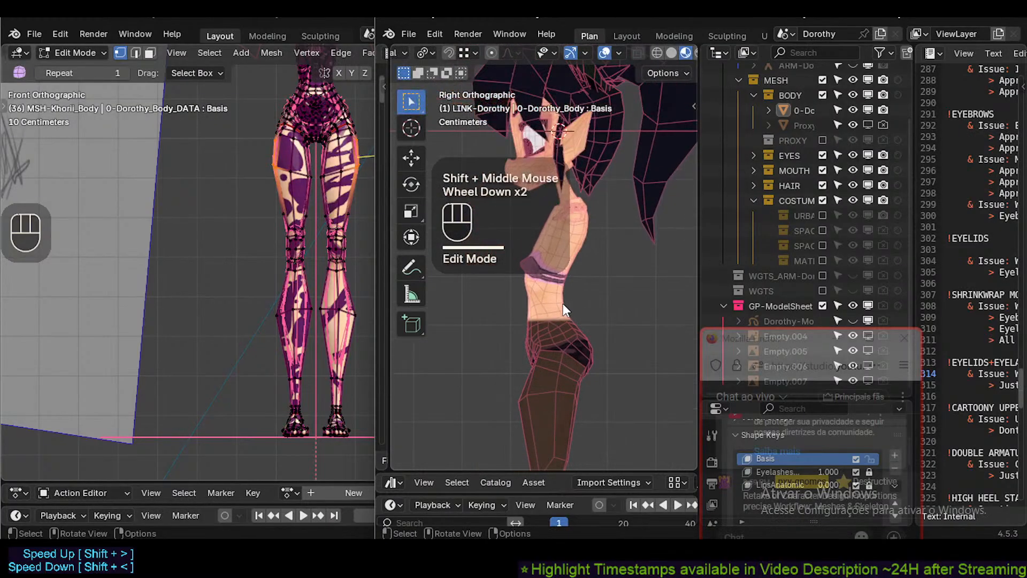
{"action": "scroll", "coordinate": [559, 297], "scroll_direction": "up", "scroll_amount": 2}
{"action": "scroll", "coordinate": [554, 295], "scroll_direction": "down", "scroll_amount": 3}
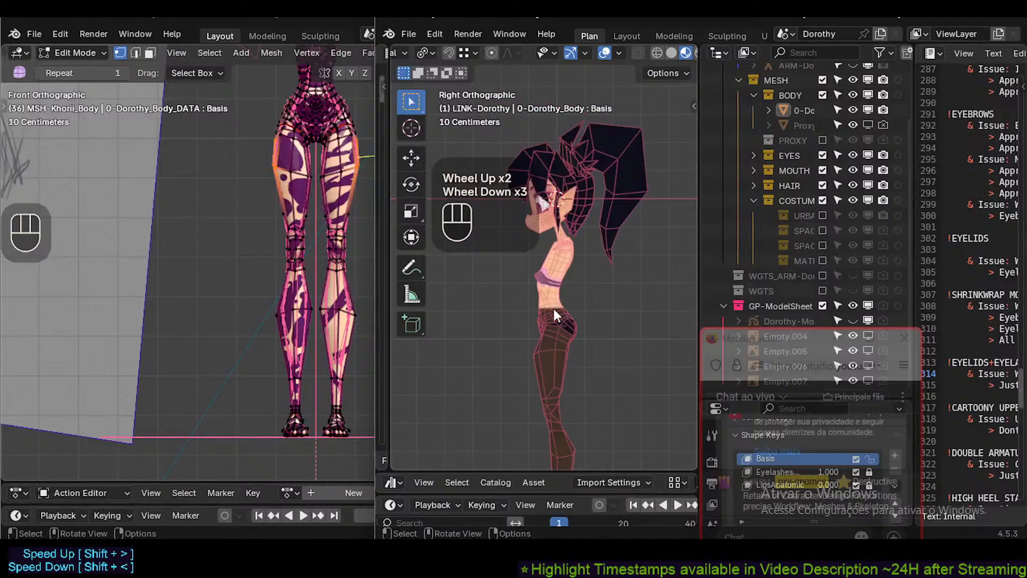
{"action": "middle_click_drag", "start_coordinate": [550, 349], "coordinate": [544, 326], "text": "shift"}
{"action": "scroll", "coordinate": [544, 325], "scroll_direction": "up", "scroll_amount": 2}
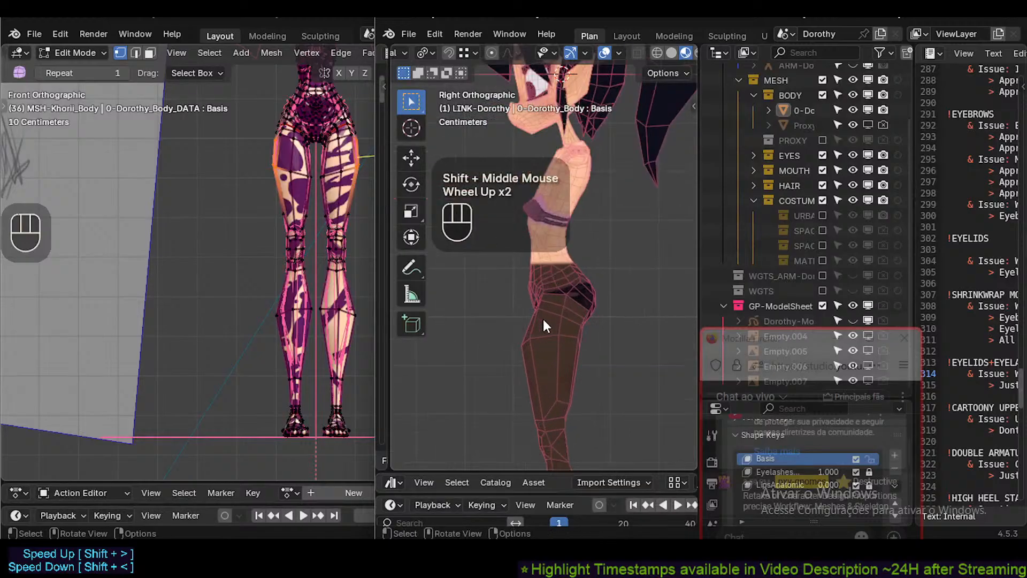
{"action": "scroll", "coordinate": [543, 315], "scroll_direction": "down", "scroll_amount": 2}
{"action": "scroll", "coordinate": [534, 265], "scroll_direction": "up", "scroll_amount": 3}
{"action": "scroll", "coordinate": [547, 280], "scroll_direction": "up", "scroll_amount": 2}
{"action": "middle_click_drag", "start_coordinate": [534, 265], "coordinate": [540, 367], "text": "shift"}
{"action": "scroll", "coordinate": [553, 266], "scroll_direction": "down", "scroll_amount": 3}
{"action": "scroll", "coordinate": [545, 257], "scroll_direction": "down", "scroll_amount": 1}
Reveal all hidden objects except the model-sheet sketch, and select the armature in front view.
{"action": "key", "text": "alt+h"}
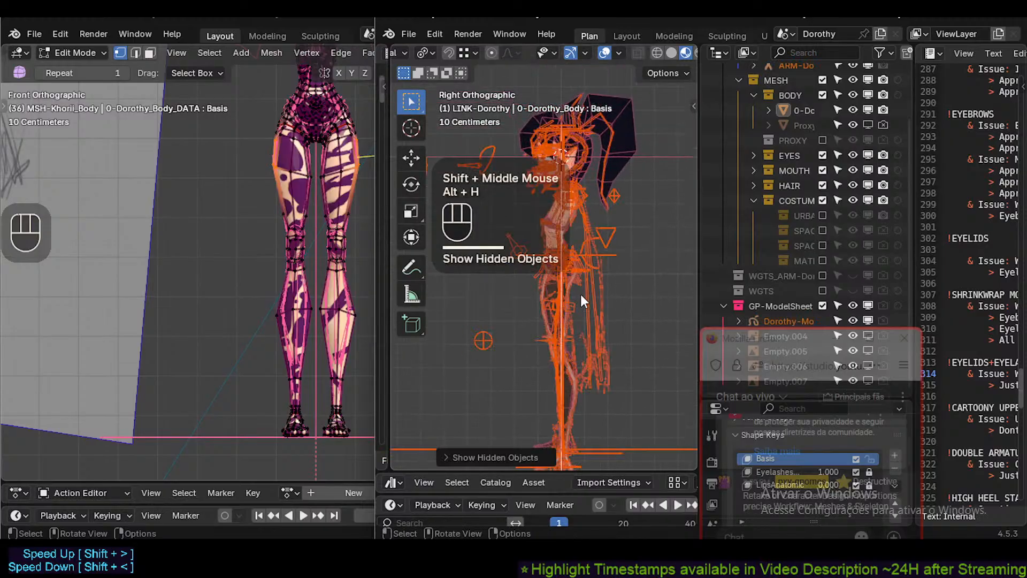
{"action": "key", "text": "KP_1"}
{"action": "key", "text": "KP_1"}
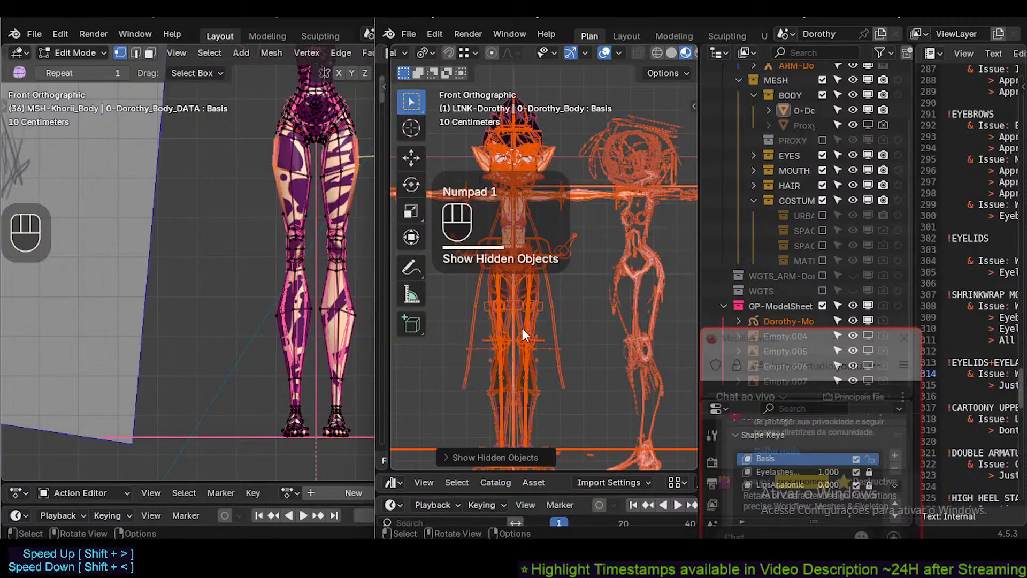
{"action": "key", "text": "KP_3"}
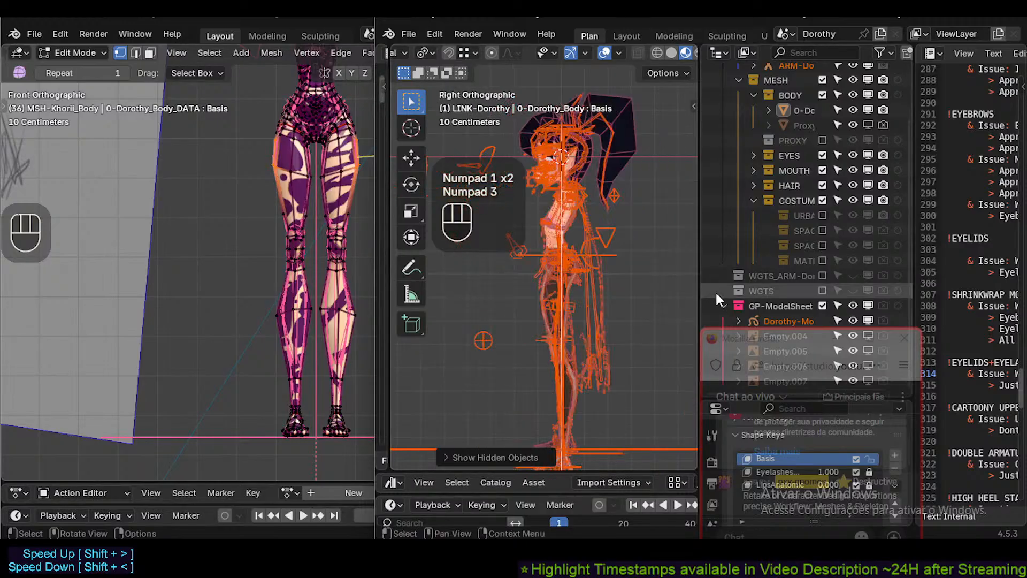
{"action": "left_click", "coordinate": [589, 287]}
{"action": "left_click", "coordinate": [609, 288]}
{"action": "key", "text": "h"}
{"action": "middle_click_drag", "start_coordinate": [598, 283], "coordinate": [579, 297]}
{"action": "key", "text": "KP_1"}
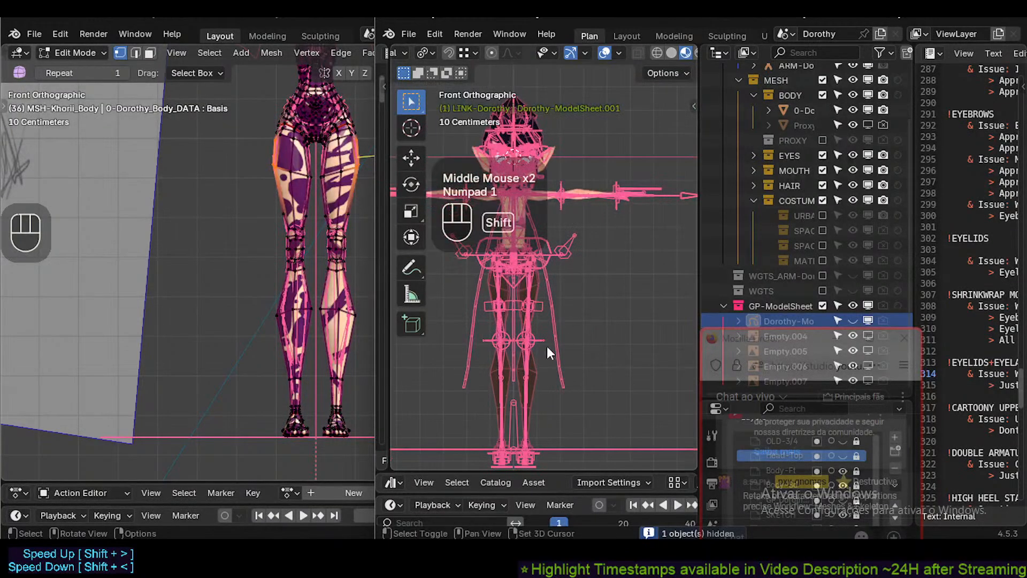
{"action": "middle_click_drag", "start_coordinate": [547, 346], "coordinate": [555, 325], "text": "shift"}
{"action": "left_click", "coordinate": [536, 313]}
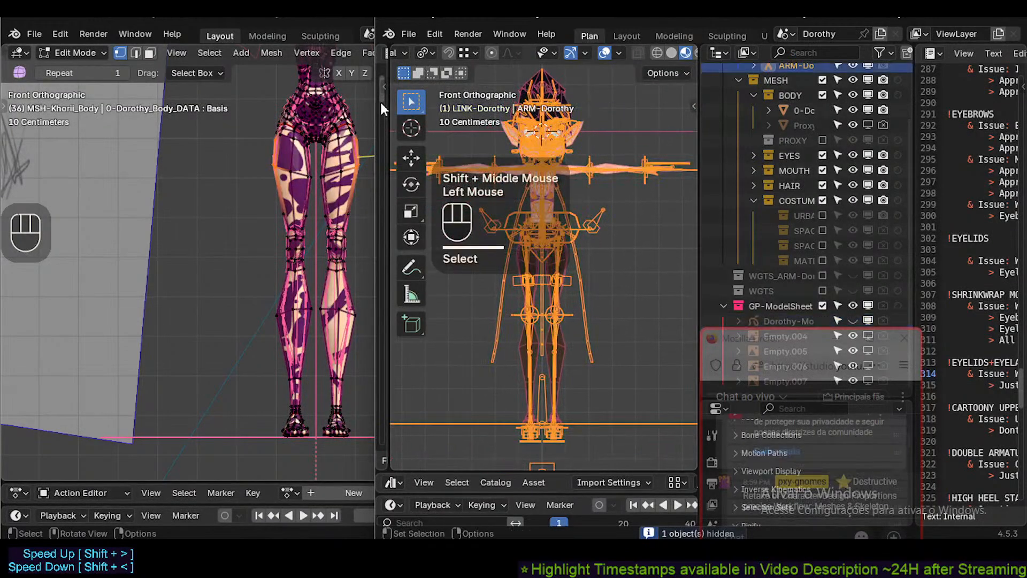
In the MSH-Khorii_Body scene, examine the body's torso, shoulders and outstretched arm from the front.
{"action": "scroll", "coordinate": [301, 199], "scroll_direction": "down", "scroll_amount": 2}
{"action": "middle_click_drag", "start_coordinate": [301, 199], "coordinate": [257, 336], "text": "shift"}
{"action": "scroll", "coordinate": [297, 239], "scroll_direction": "up", "scroll_amount": 4}
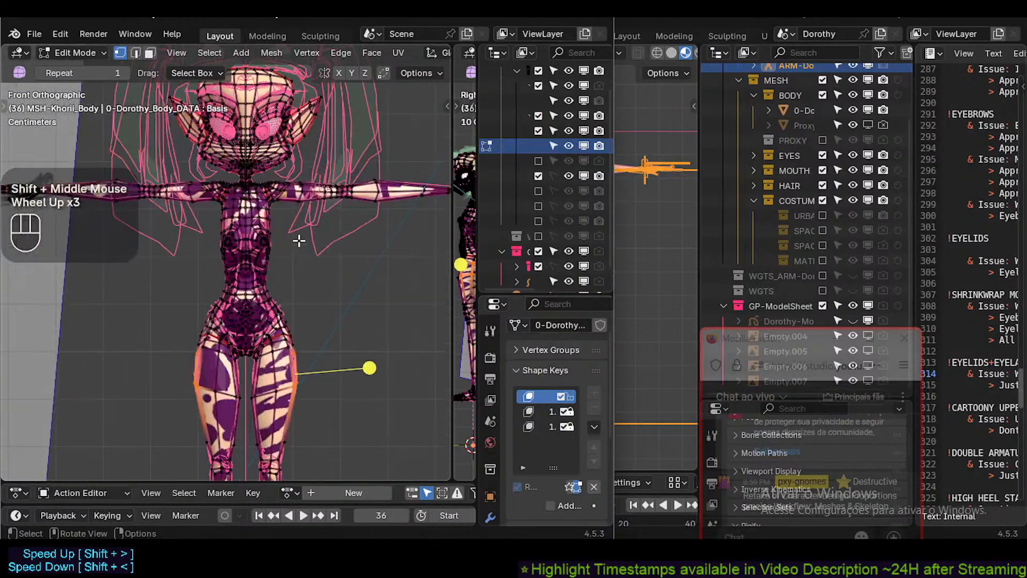
{"action": "middle_click_drag", "start_coordinate": [278, 214], "coordinate": [274, 289], "text": "shift"}
{"action": "left_click", "coordinate": [359, 213]}
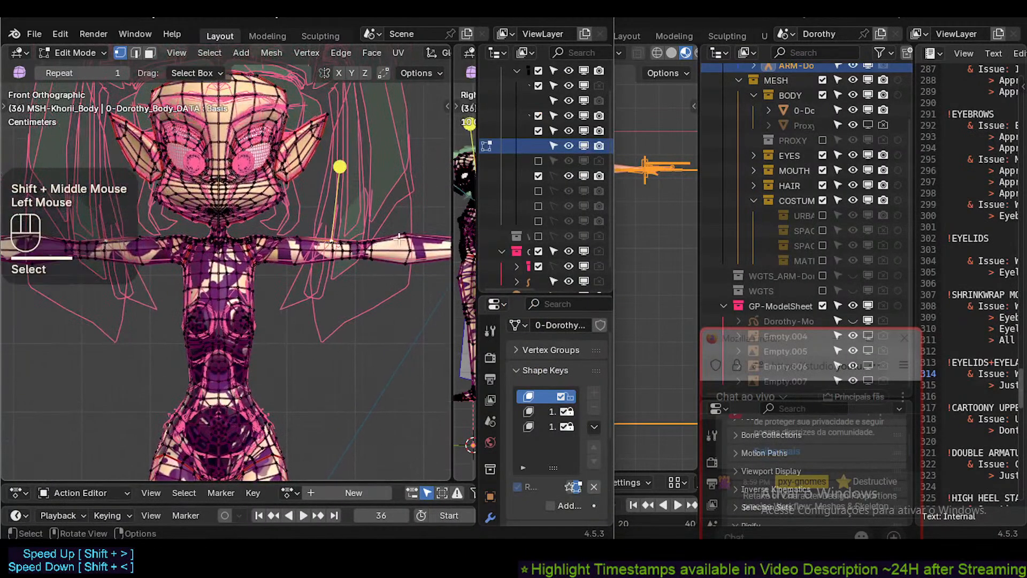
{"action": "scroll", "coordinate": [360, 213], "scroll_direction": "up", "scroll_amount": 1}
{"action": "middle_click_drag", "start_coordinate": [364, 208], "coordinate": [273, 251], "text": "shift"}
{"action": "scroll", "coordinate": [342, 185], "scroll_direction": "down", "scroll_amount": 3}
Select the whole MSH-Khorii_Body mesh and hold a box-selection marquee over the forearm to check its straightness.
{"action": "key", "text": "a"}
{"action": "key", "text": "b"}
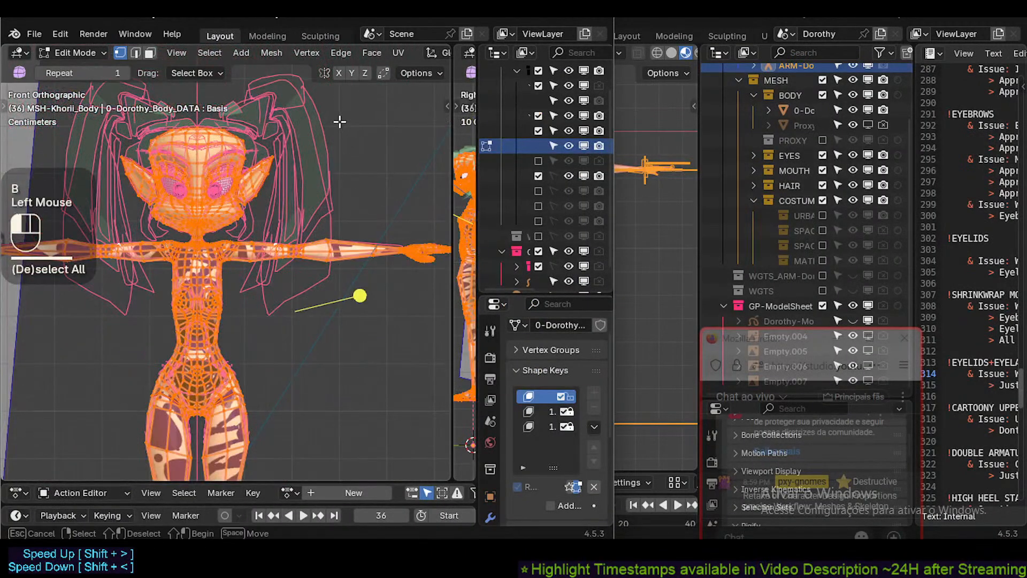
{"action": "left_click_drag", "start_coordinate": [340, 122], "coordinate": [432, 247]}
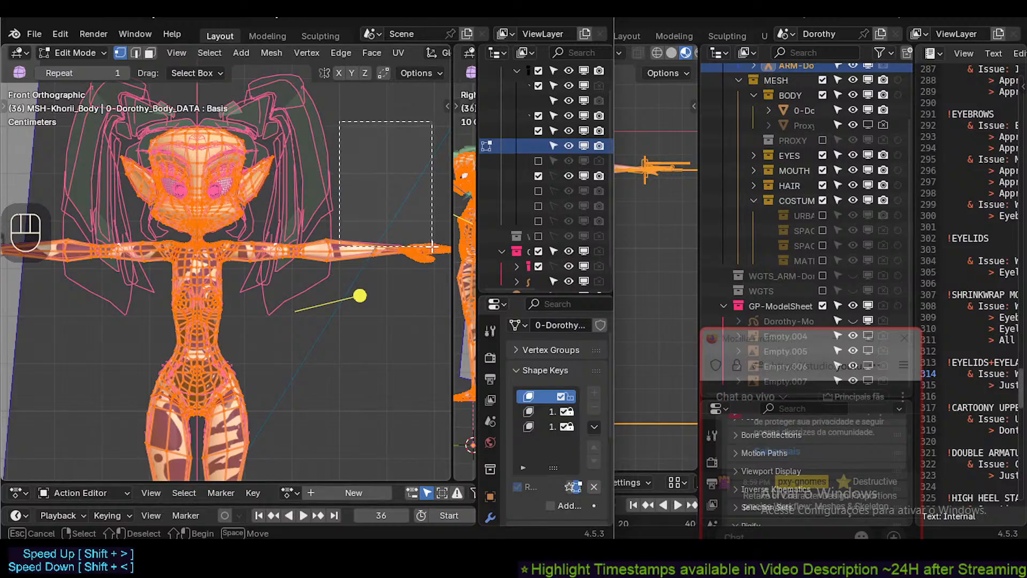
{"action": "left_click_drag", "start_coordinate": [432, 247], "coordinate": [432, 250]}
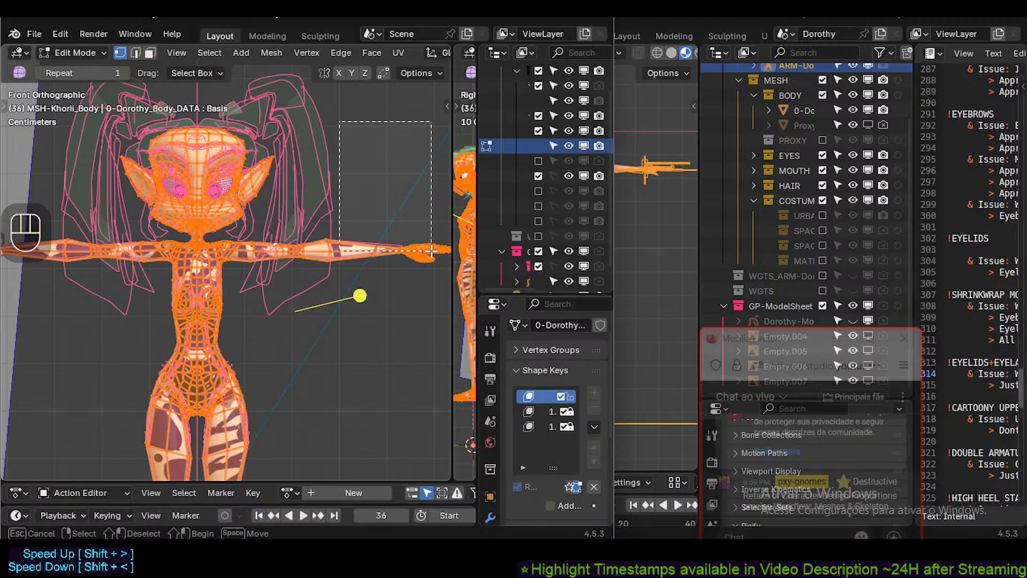
{"action": "left_click_drag", "start_coordinate": [433, 249], "coordinate": [432, 249]}
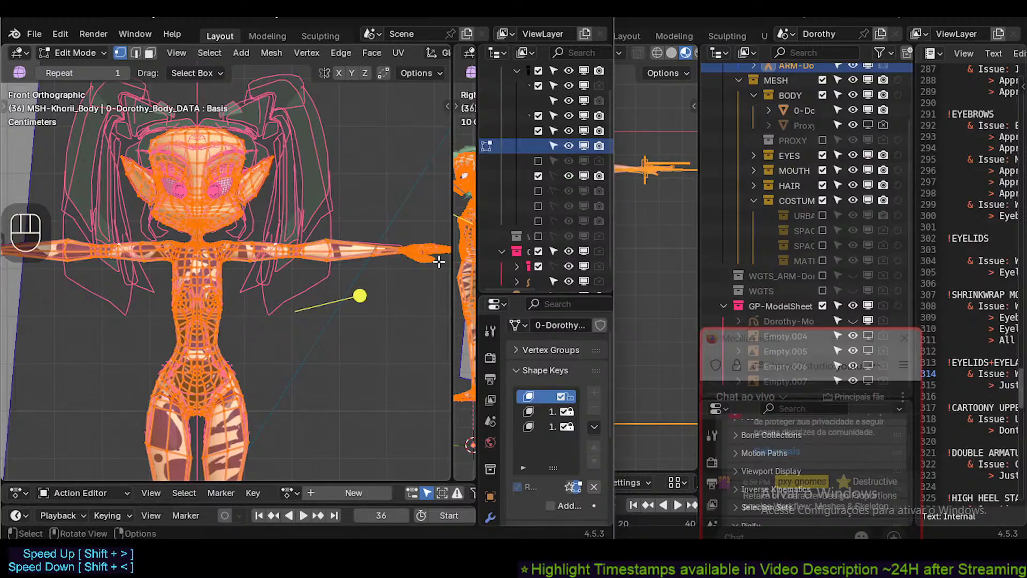
Back in the Dorothy scene, select the body mesh and frame its outstretched arm in front view.
{"action": "left_click", "coordinate": [627, 254]}
{"action": "scroll", "coordinate": [566, 220], "scroll_direction": "up", "scroll_amount": 2}
{"action": "middle_click_drag", "start_coordinate": [566, 220], "coordinate": [419, 332], "text": "shift"}
{"action": "scroll", "coordinate": [543, 253], "scroll_direction": "up", "scroll_amount": 2}
{"action": "left_click", "coordinate": [582, 230]}
{"action": "scroll", "coordinate": [562, 268], "scroll_direction": "up", "scroll_amount": 1}
{"action": "scroll", "coordinate": [521, 319], "scroll_direction": "up", "scroll_amount": 1}
{"action": "scroll", "coordinate": [419, 332], "scroll_direction": "down", "scroll_amount": 1}
{"action": "middle_click_drag", "start_coordinate": [479, 356], "coordinate": [563, 363], "text": "shift"}
{"action": "middle_click_drag", "start_coordinate": [395, 355], "coordinate": [481, 335], "text": "shift"}
{"action": "scroll", "coordinate": [582, 362], "scroll_direction": "down", "scroll_amount": 2}
{"action": "scroll", "coordinate": [558, 343], "scroll_direction": "up", "scroll_amount": 1}
{"action": "left_click", "coordinate": [579, 303]}
{"action": "scroll", "coordinate": [578, 306], "scroll_direction": "down", "scroll_amount": 2}
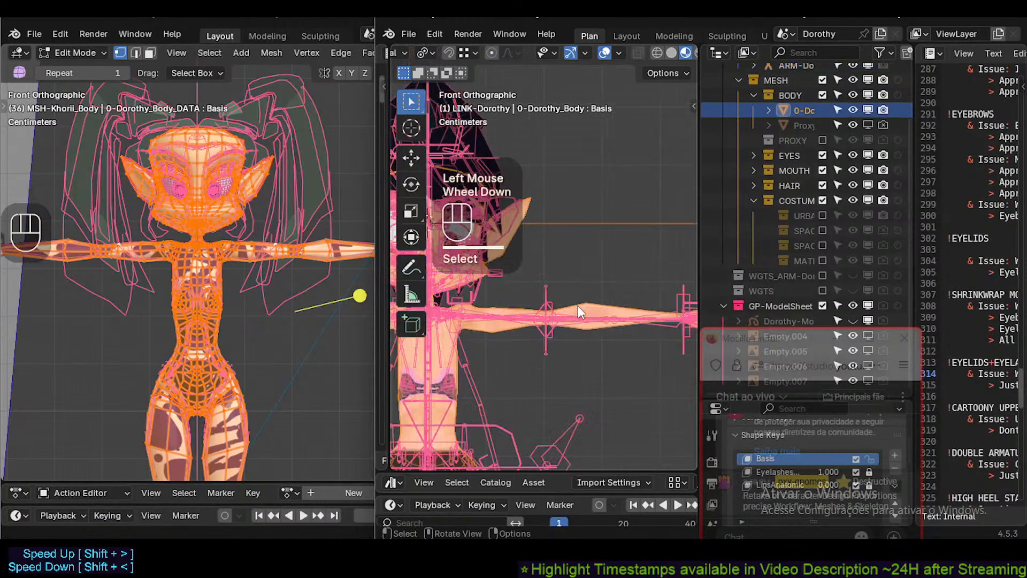
Clear the selection and use box-selection marquees as straight guides to check the Dorothy arm's alignment from elbow to wrist.
{"action": "key", "text": "alt+a"}
{"action": "key", "text": "b"}
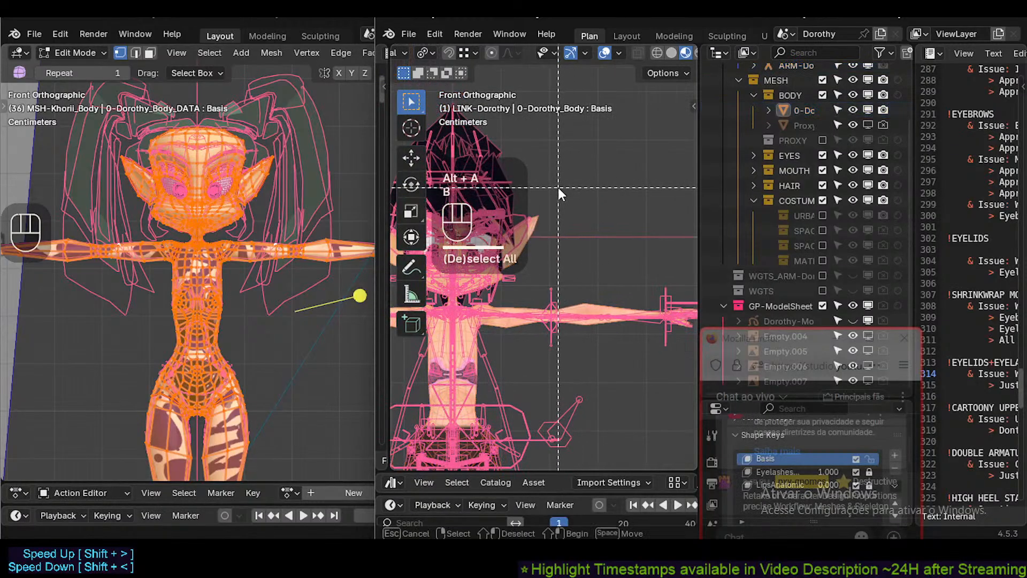
{"action": "left_click_drag", "start_coordinate": [558, 187], "coordinate": [648, 333]}
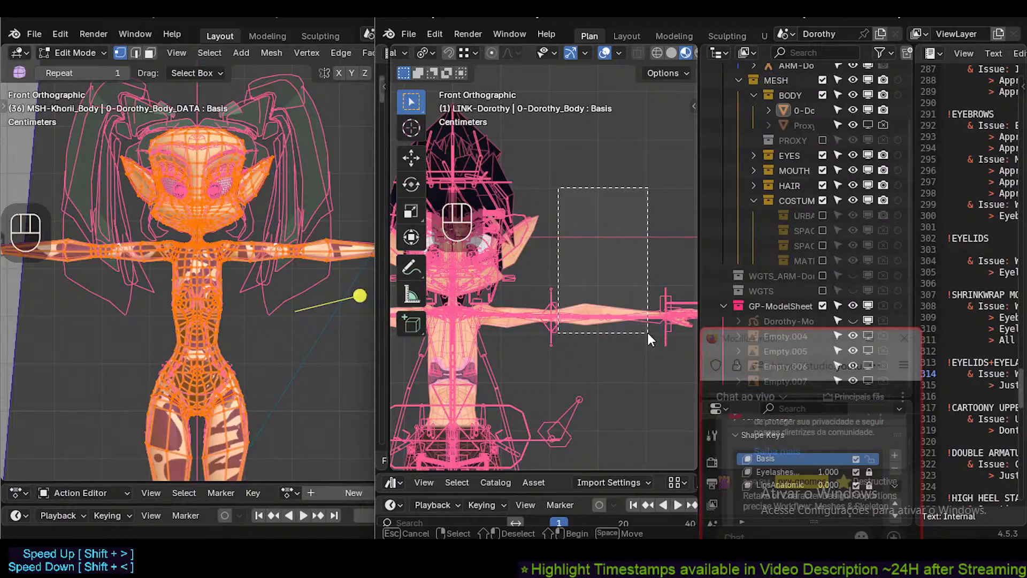
{"action": "left_click_drag", "start_coordinate": [648, 333], "coordinate": [637, 274]}
{"action": "scroll", "coordinate": [531, 213], "scroll_direction": "up", "scroll_amount": 2}
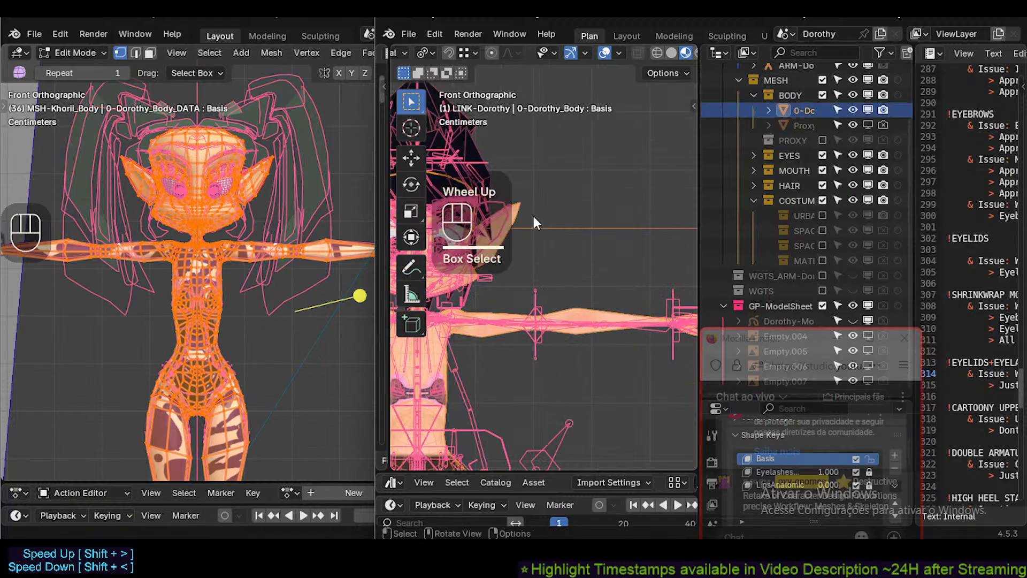
{"action": "key", "text": "b"}
{"action": "left_click_drag", "start_coordinate": [534, 169], "coordinate": [649, 320]}
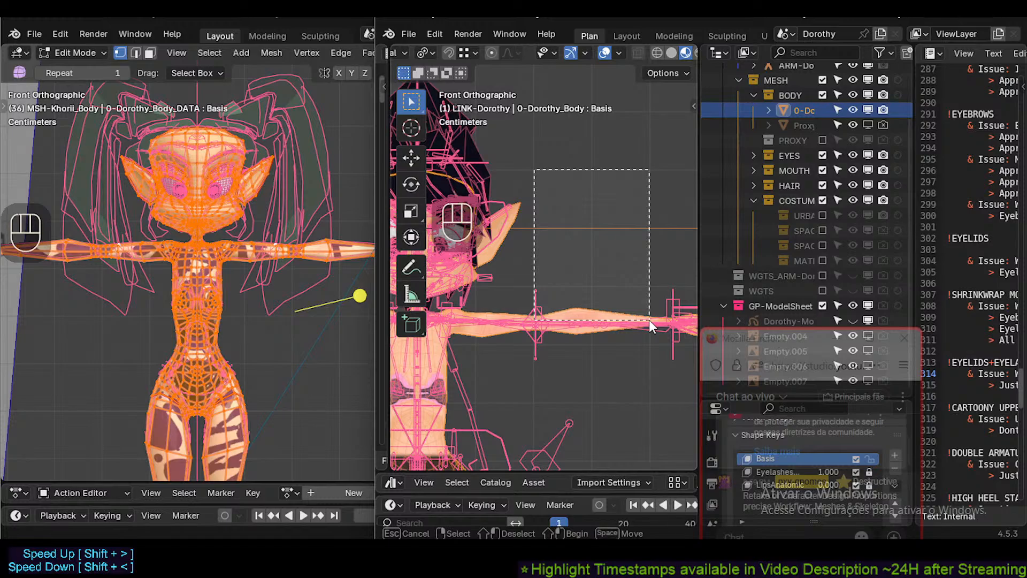
{"action": "left_click_drag", "start_coordinate": [649, 320], "coordinate": [650, 294]}
Try toggling X-ray on the arm, and switch the viewport to wireframe shading.
{"action": "scroll", "coordinate": [599, 319], "scroll_direction": "up", "scroll_amount": 2}
{"action": "key", "text": "alt+z"}
{"action": "left_click", "coordinate": [592, 306]}
{"action": "key", "text": "alt+z"}
{"action": "left_click", "coordinate": [592, 274]}
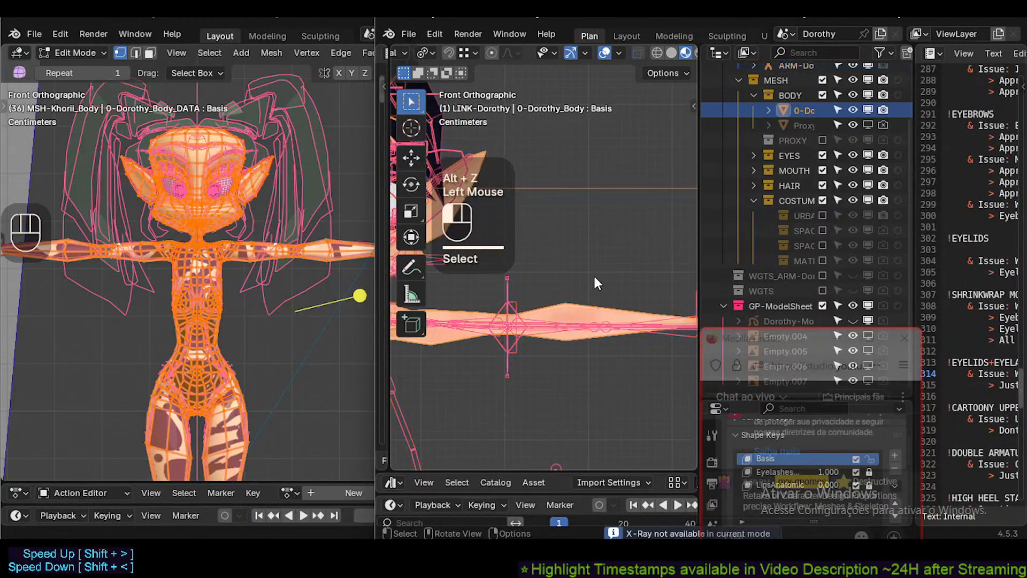
{"action": "key", "text": "alt+z"}
{"action": "left_click", "coordinate": [658, 53]}
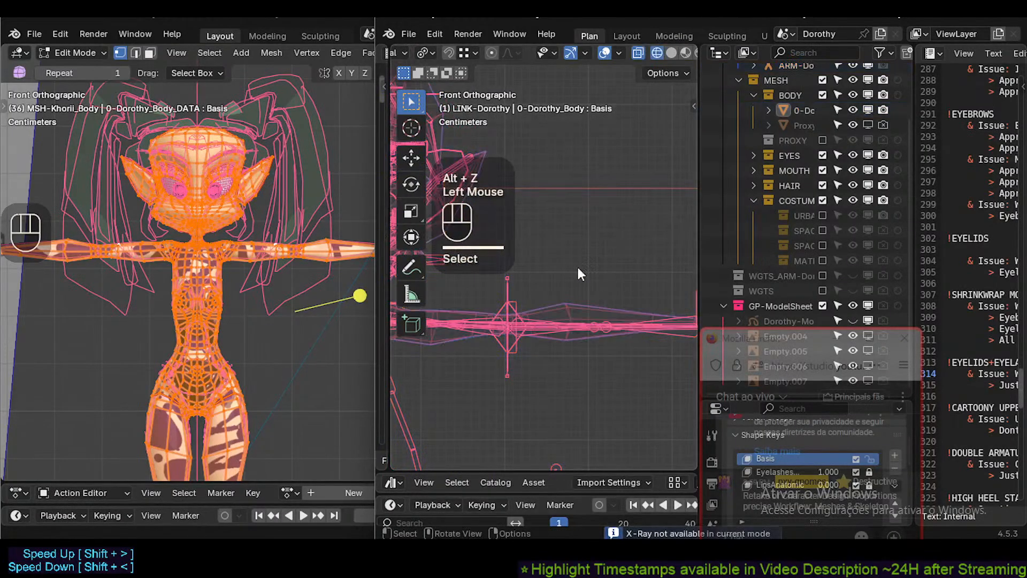
Hold a box-selection marquee from the elbow to the wrist in wireframe to compare the arm with its bones.
{"action": "key", "text": "b"}
{"action": "scroll", "coordinate": [506, 155], "scroll_direction": "down", "scroll_amount": 2}
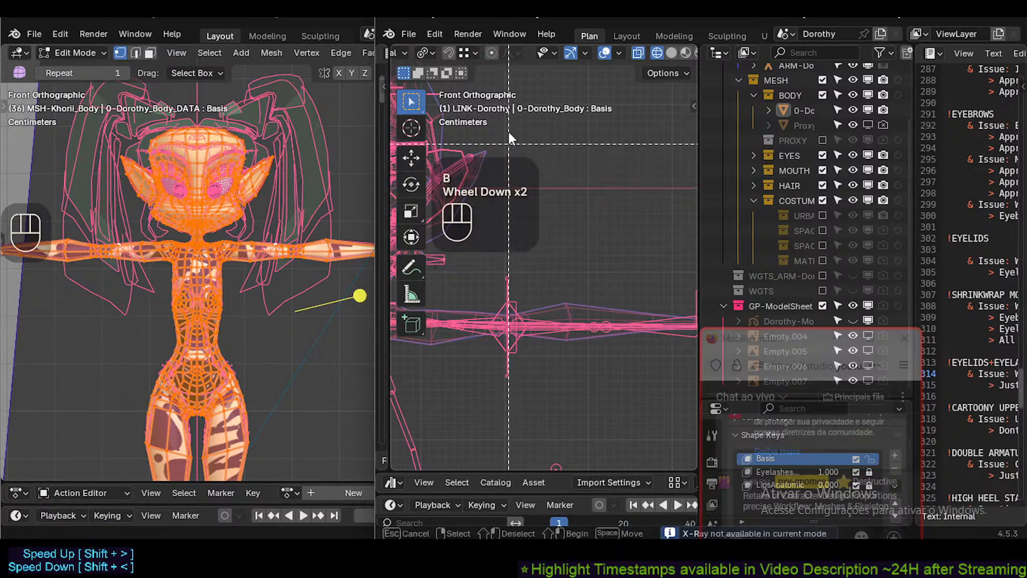
{"action": "left_click_drag", "start_coordinate": [501, 102], "coordinate": [673, 322]}
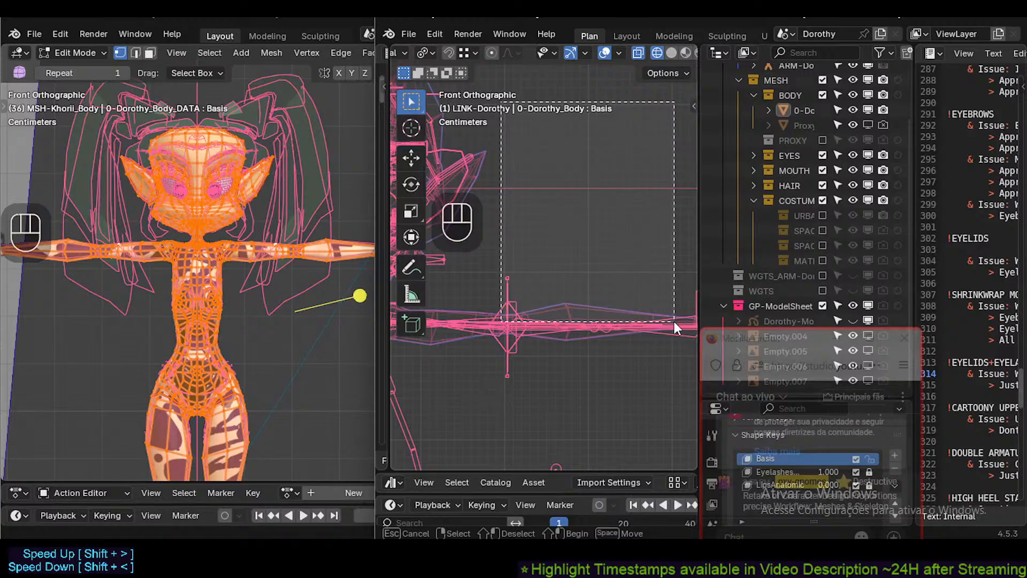
{"action": "left_click_drag", "start_coordinate": [674, 322], "coordinate": [674, 324]}
Select only the Dorothy body mesh and frame its shoulder area in wireframe.
{"action": "middle_click_drag", "start_coordinate": [674, 324], "coordinate": [526, 355], "text": "shift"}
{"action": "scroll", "coordinate": [497, 325], "scroll_direction": "down", "scroll_amount": 1}
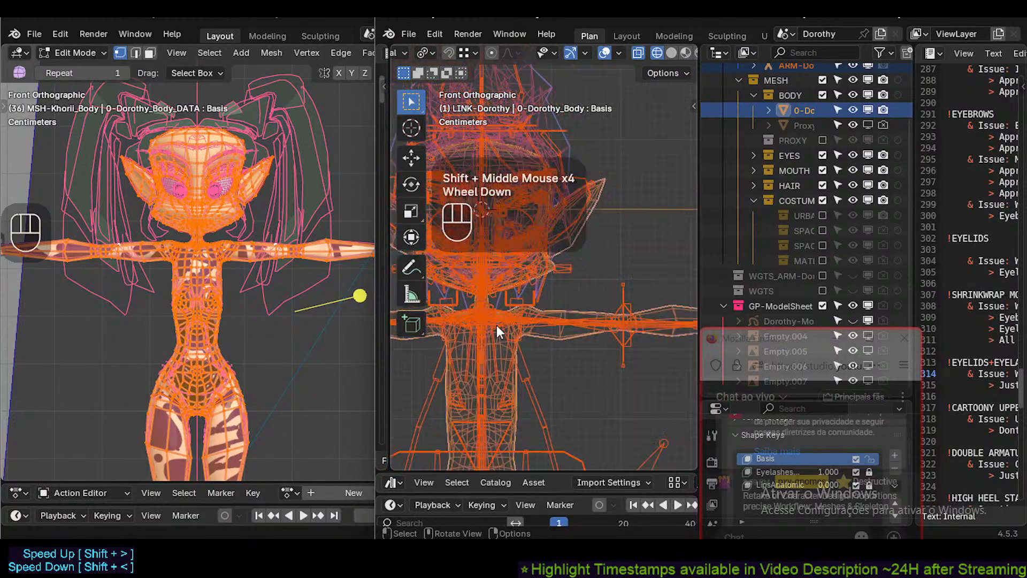
{"action": "scroll", "coordinate": [497, 325], "scroll_direction": "up", "scroll_amount": 3}
{"action": "left_click", "coordinate": [541, 287]}
{"action": "scroll", "coordinate": [535, 288], "scroll_direction": "up", "scroll_amount": 1}
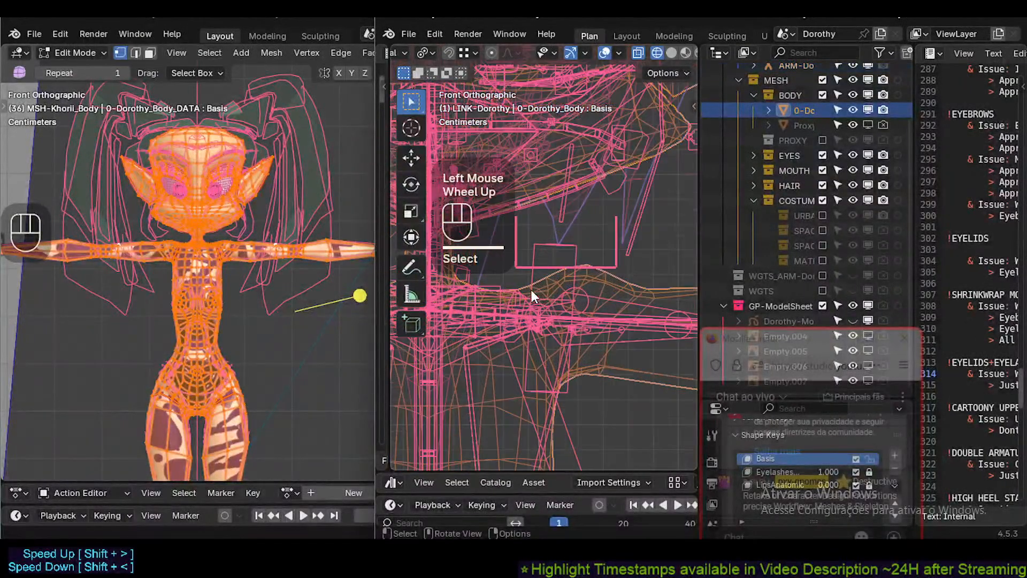
Circle-select the vertices along the top of Dorothy's shoulder, reveal the body's hidden geometry and return to Object Mode.
{"action": "left_click", "coordinate": [590, 281]}
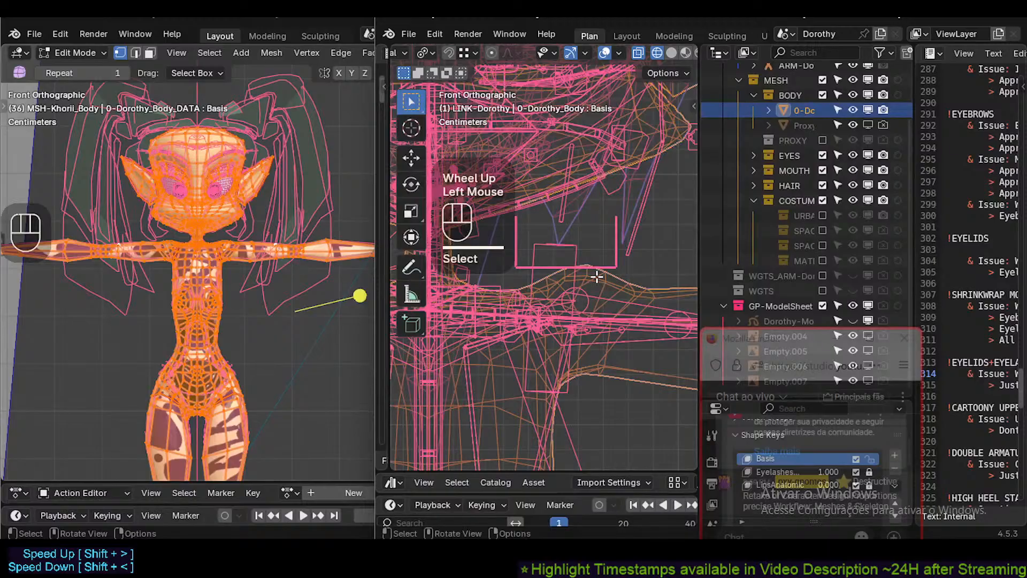
{"action": "key", "text": "Tab"}
{"action": "key", "text": "alt+a"}
{"action": "key", "text": "c"}
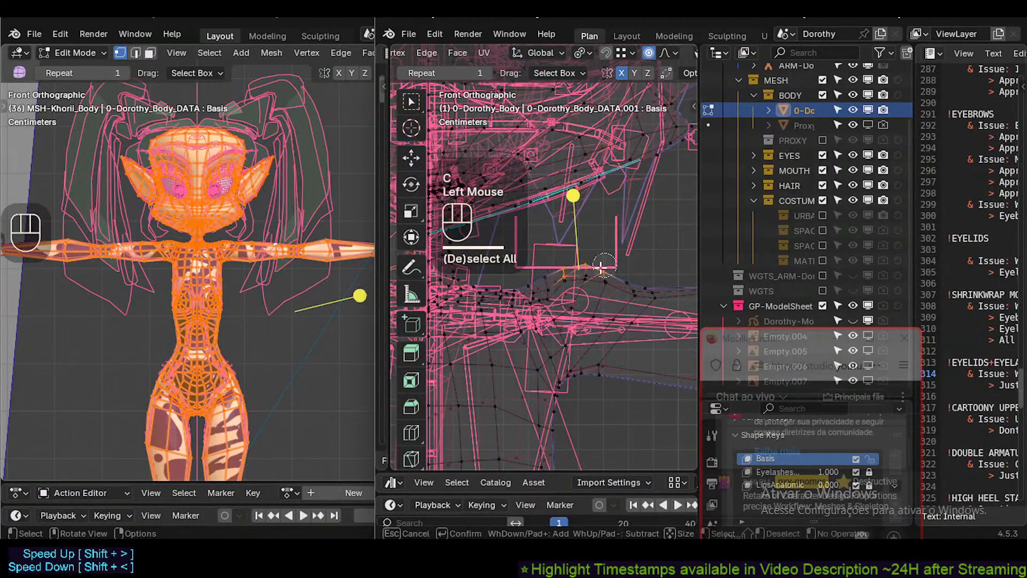
{"action": "right_click", "coordinate": [546, 276]}
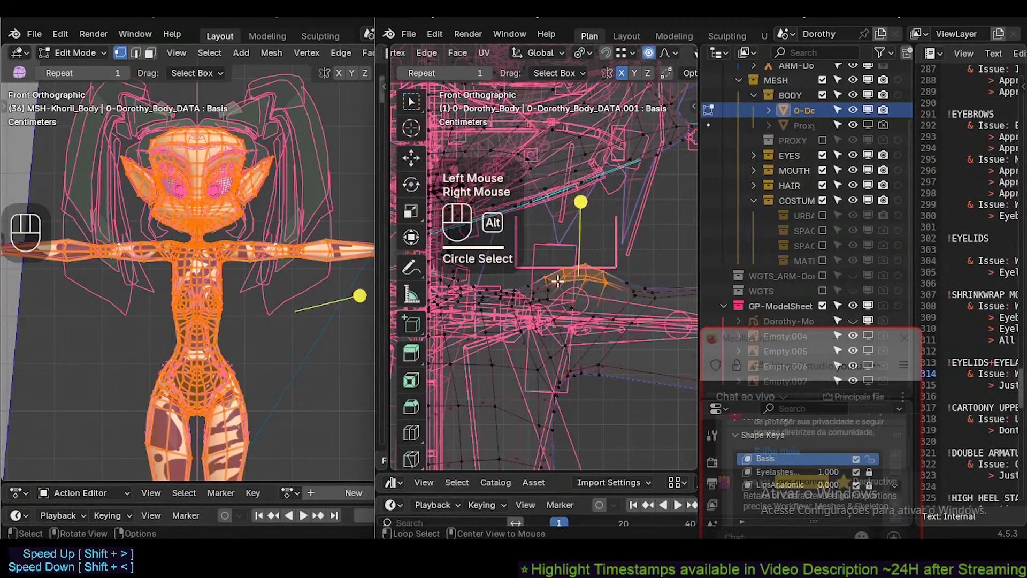
{"action": "key", "text": "alt+h"}
{"action": "key", "text": "Tab"}
Enable all four outfit sub-collections inside Dorothy's costume collection.
{"action": "left_click", "coordinate": [822, 215]}
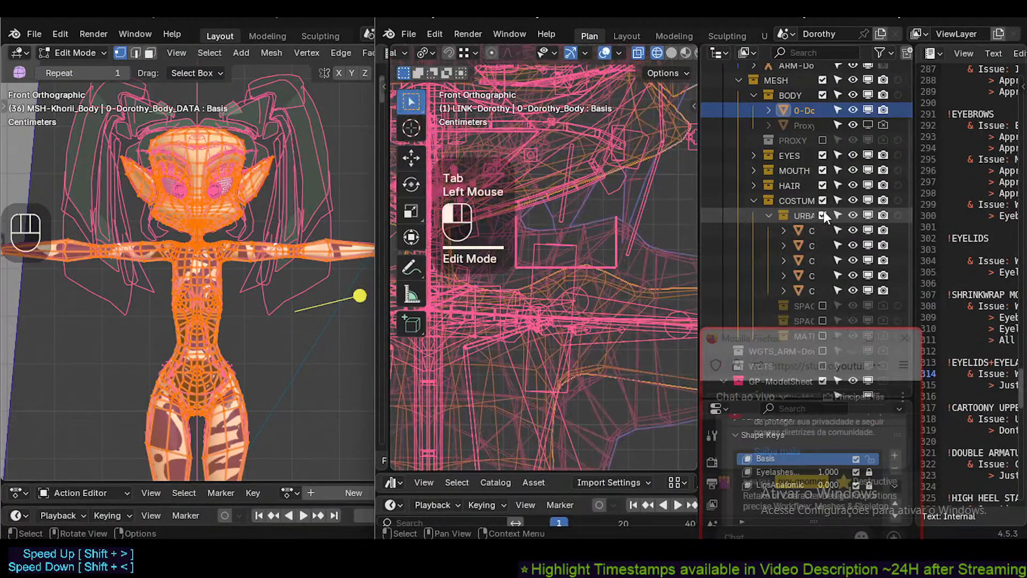
{"action": "left_click", "coordinate": [822, 306]}
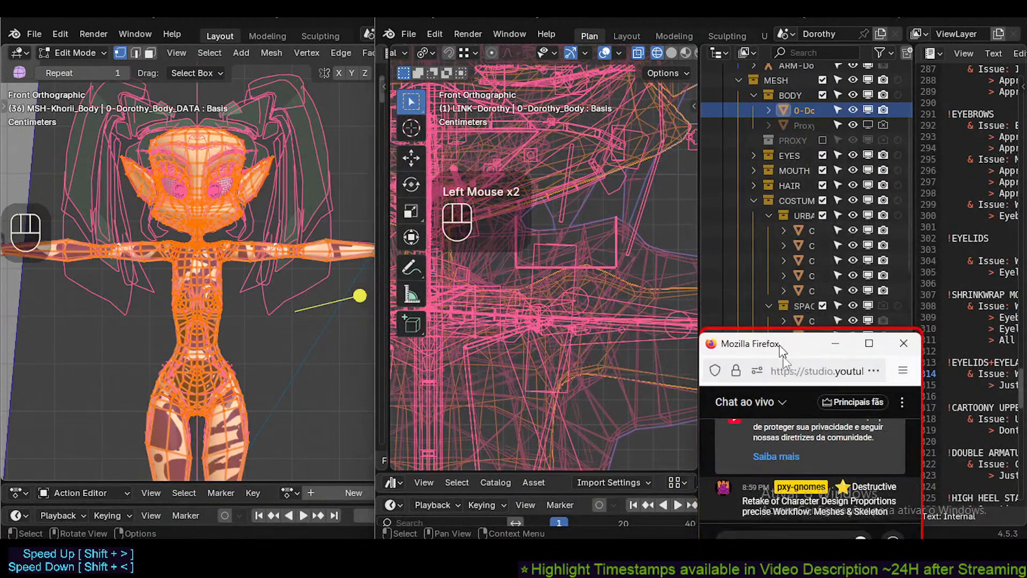
{"action": "scroll", "coordinate": [816, 339], "scroll_direction": "down", "scroll_amount": 3}
{"action": "left_click", "coordinate": [823, 246]}
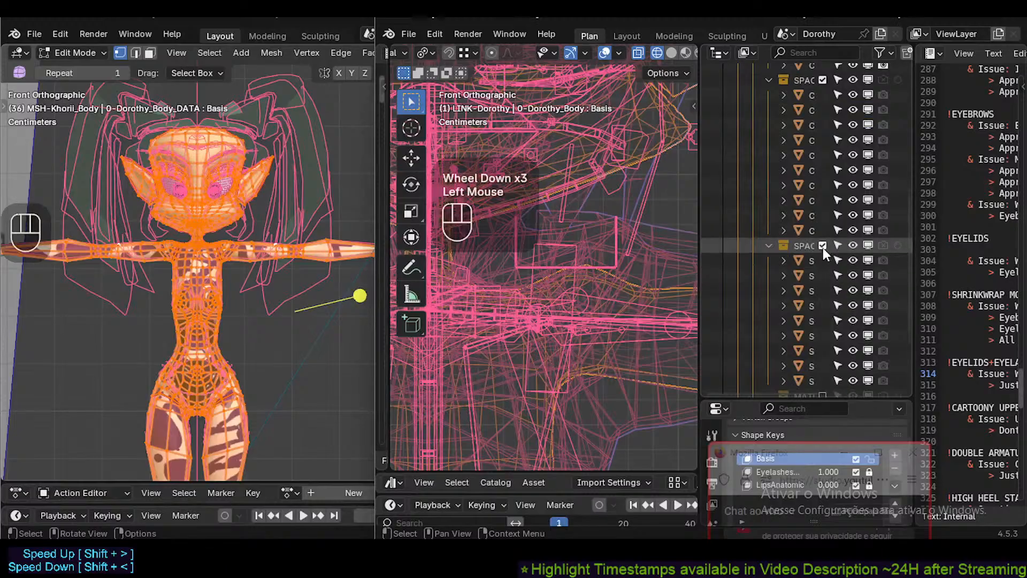
{"action": "scroll", "coordinate": [807, 321], "scroll_direction": "down", "scroll_amount": 1}
{"action": "left_click", "coordinate": [822, 275]}
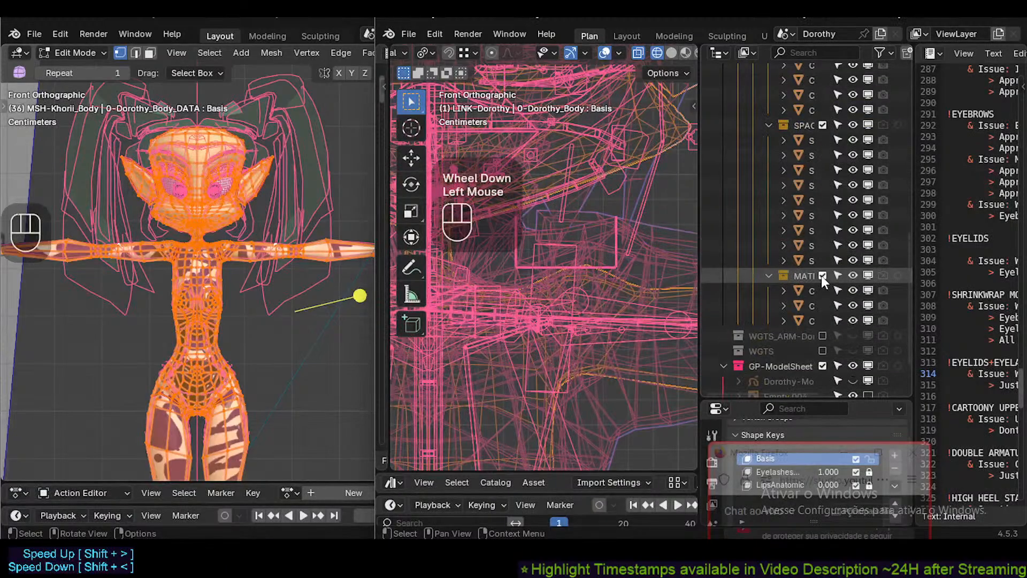
Try a circle selection near the shoulder of the body mesh, then select the whole mesh to compare it with the costumes.
{"action": "left_click", "coordinate": [591, 275]}
{"action": "key", "text": "Tab"}
{"action": "key", "text": "alt+a"}
{"action": "key", "text": "c"}
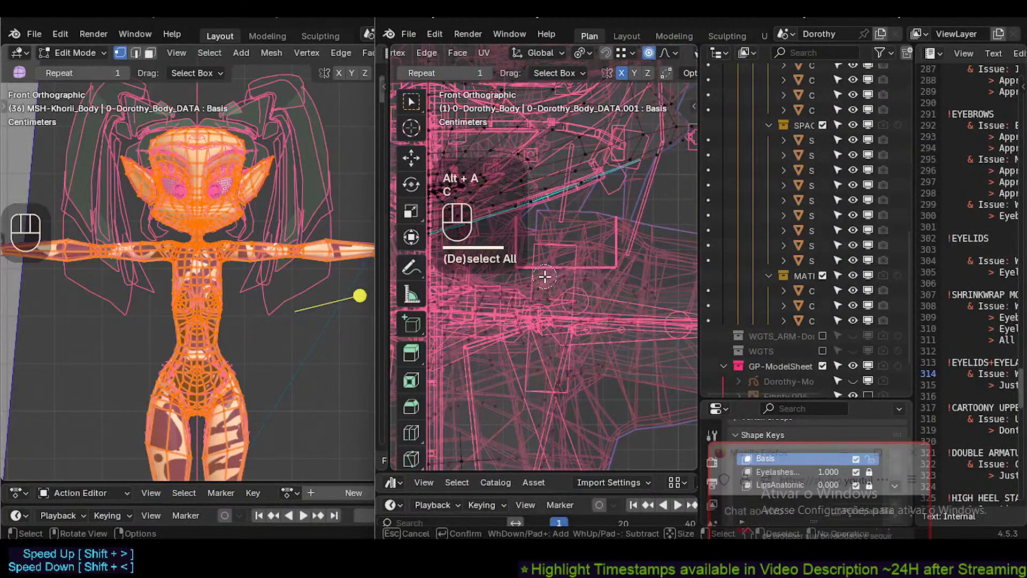
{"action": "scroll", "coordinate": [545, 276], "scroll_direction": "down", "scroll_amount": 3}
{"action": "left_click", "coordinate": [515, 222]}
{"action": "right_click", "coordinate": [516, 222]}
{"action": "key", "text": "a"}
{"action": "scroll", "coordinate": [576, 303], "scroll_direction": "down", "scroll_amount": 3}
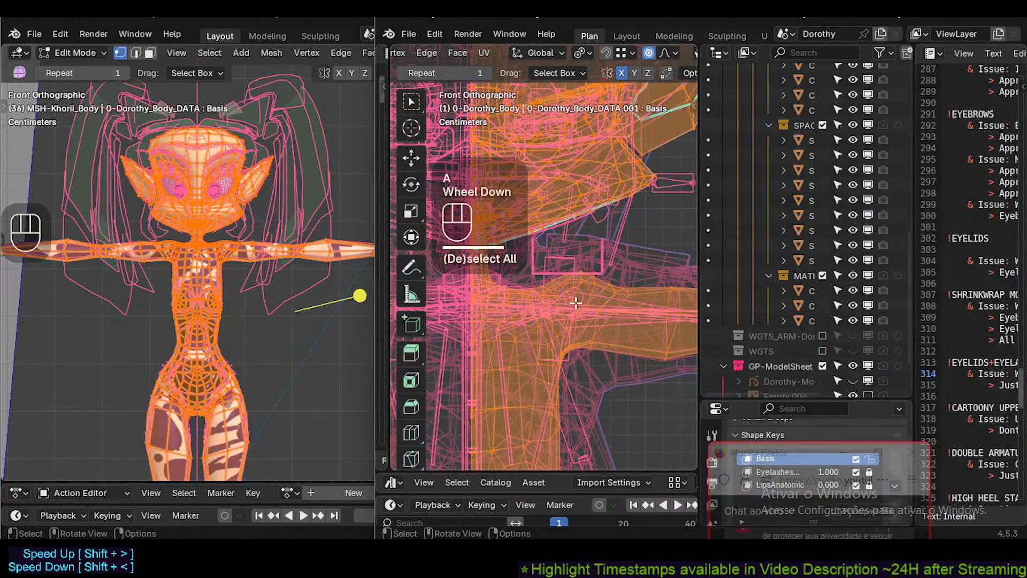
Try opening all visible Dorothy objects together in Edit Mode with their geometry deselected.
{"action": "key", "text": "Tab"}
{"action": "key", "text": "a"}
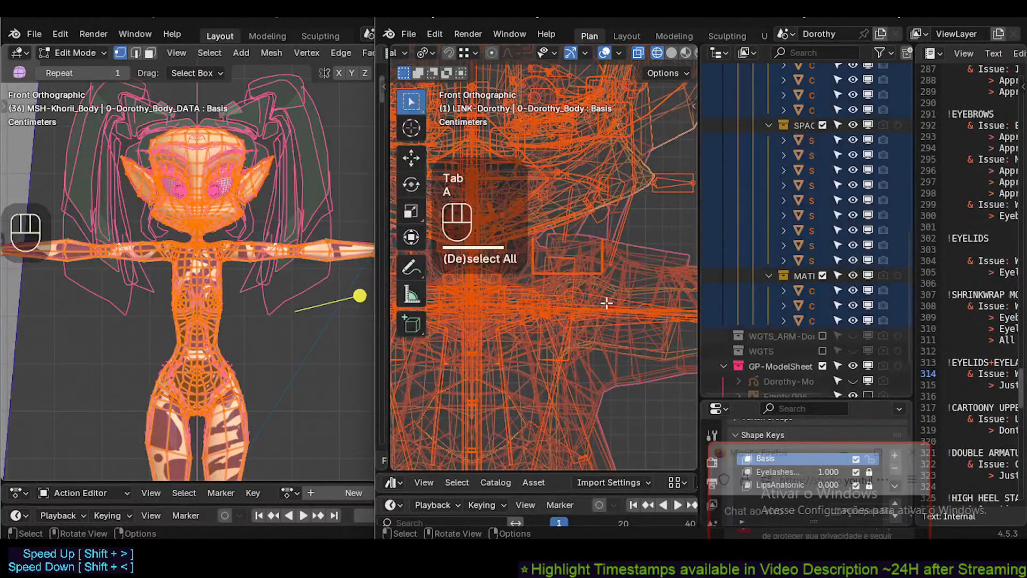
{"action": "key", "text": "Tab"}
{"action": "scroll", "coordinate": [586, 276], "scroll_direction": "up", "scroll_amount": 3}
{"action": "key", "text": "alt+a"}
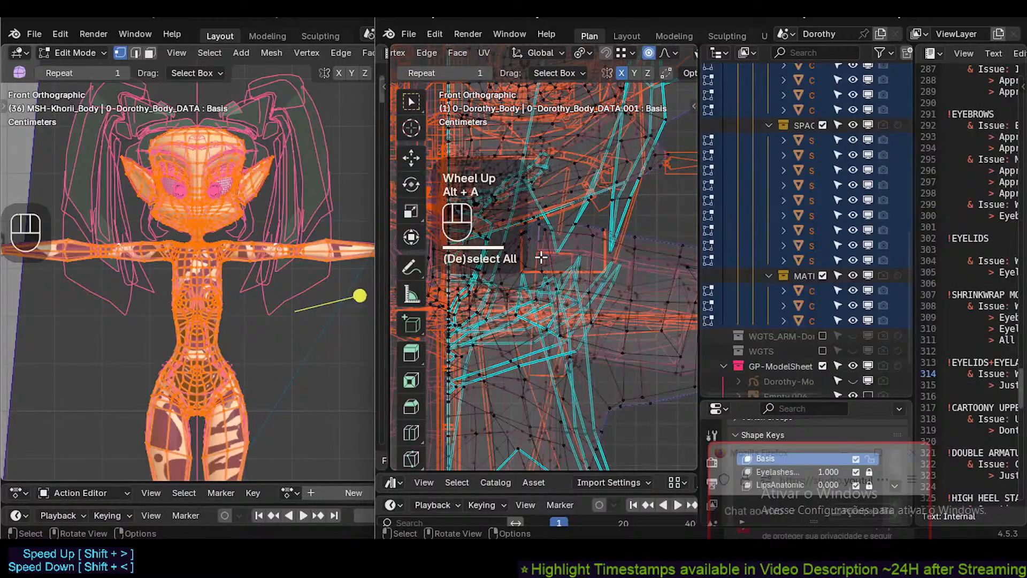
{"action": "key", "text": "c"}
{"action": "right_click", "coordinate": [546, 259]}
{"action": "scroll", "coordinate": [545, 259], "scroll_direction": "down", "scroll_amount": 2}
{"action": "middle_click_drag", "start_coordinate": [545, 259], "coordinate": [562, 306], "text": "shift"}
{"action": "scroll", "coordinate": [599, 272], "scroll_direction": "up", "scroll_amount": 1}
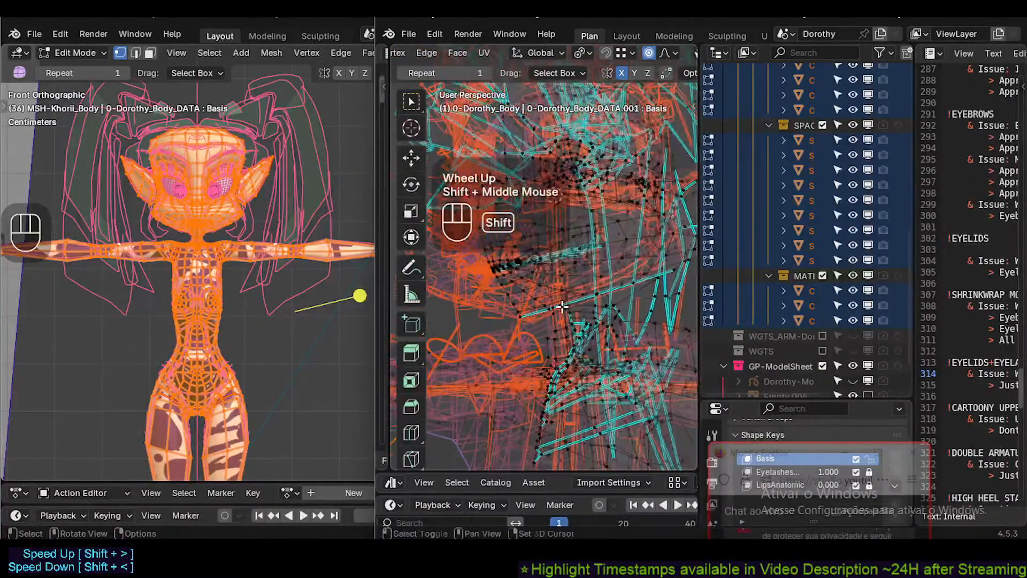
Return to Object Mode and open only the Dorothy body mesh for editing.
{"action": "key", "text": "Tab"}
{"action": "left_click", "coordinate": [620, 240]}
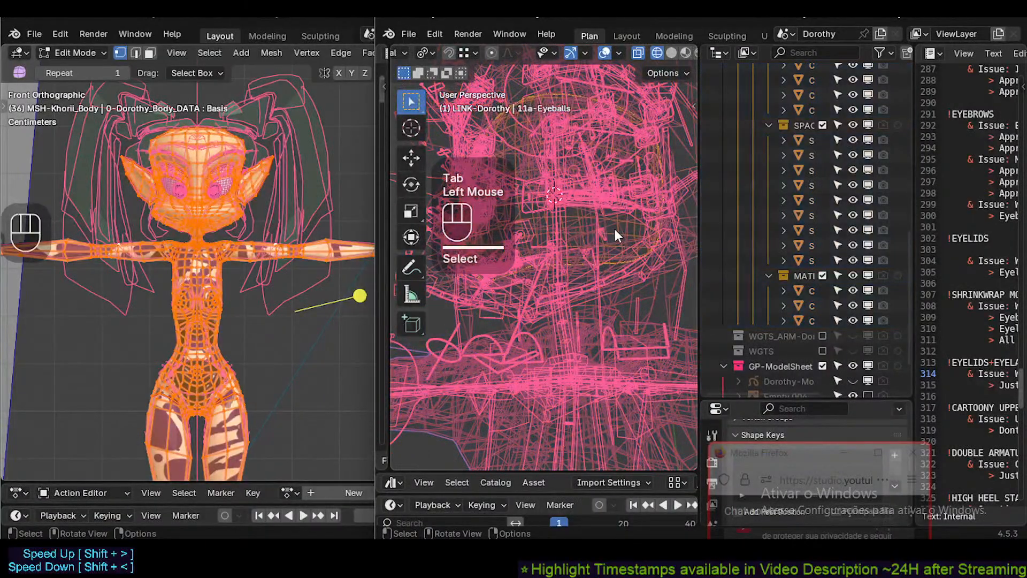
{"action": "left_click", "coordinate": [624, 236]}
{"action": "left_click", "coordinate": [625, 261]}
{"action": "key", "text": "Tab"}
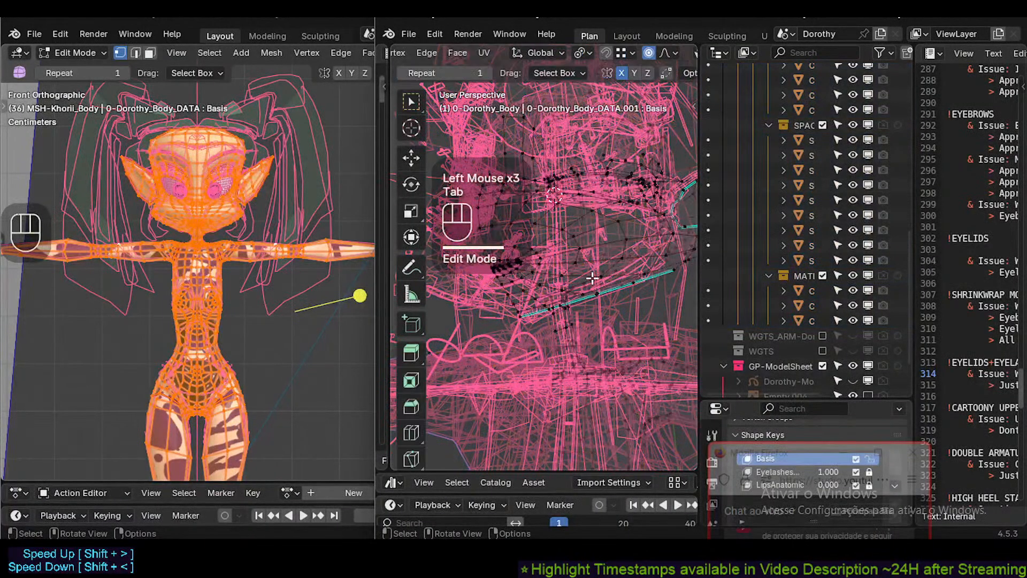
Hide the face loop around Dorothy's neck, then hide the linked head geometry.
{"action": "middle_click_drag", "start_coordinate": [567, 289], "coordinate": [535, 312]}
{"action": "scroll", "coordinate": [535, 273], "scroll_direction": "up", "scroll_amount": 2}
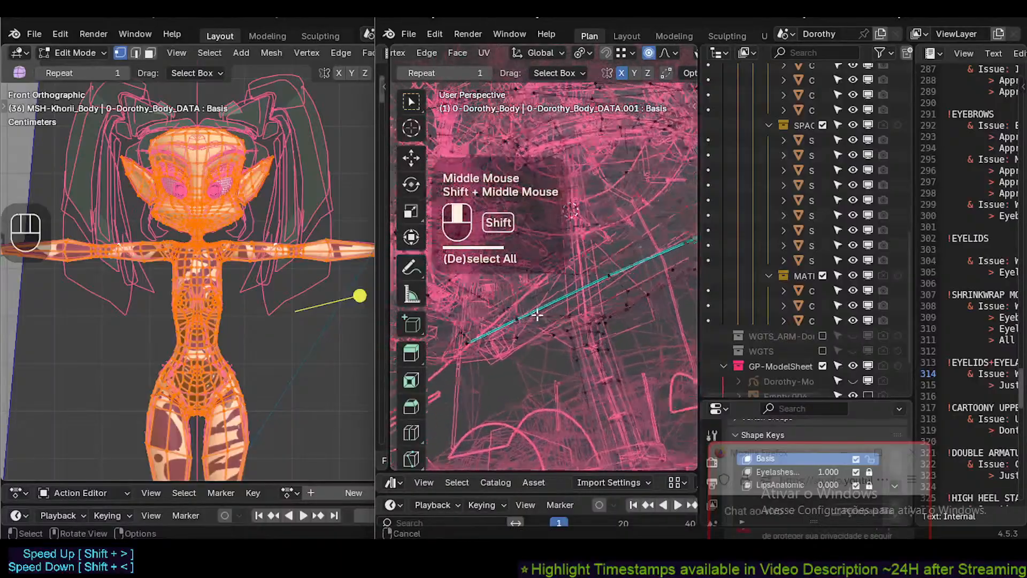
{"action": "scroll", "coordinate": [567, 310], "scroll_direction": "up", "scroll_amount": 1}
{"action": "left_click", "coordinate": [566, 304], "text": "alt+shift"}
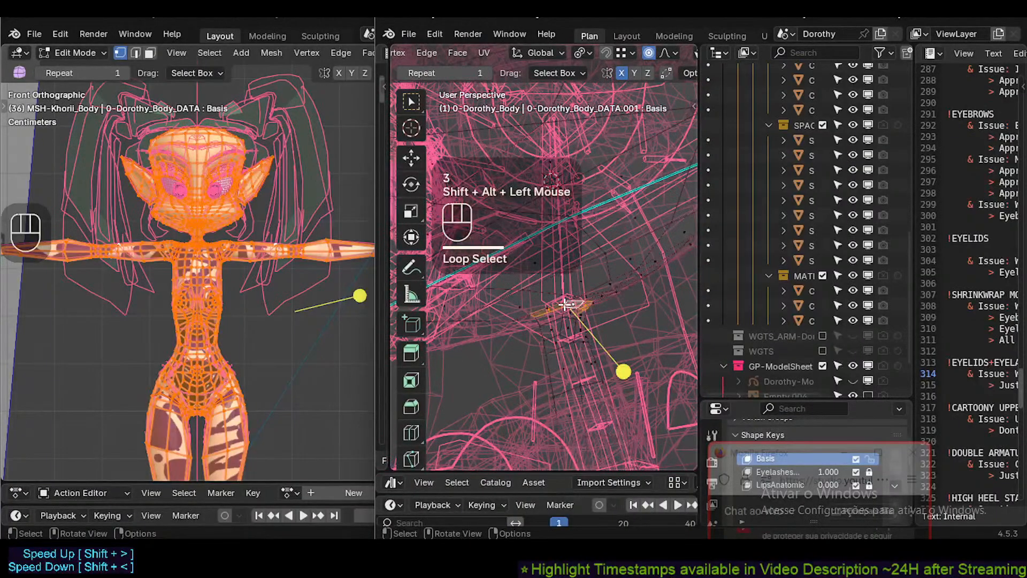
{"action": "key", "text": "j"}
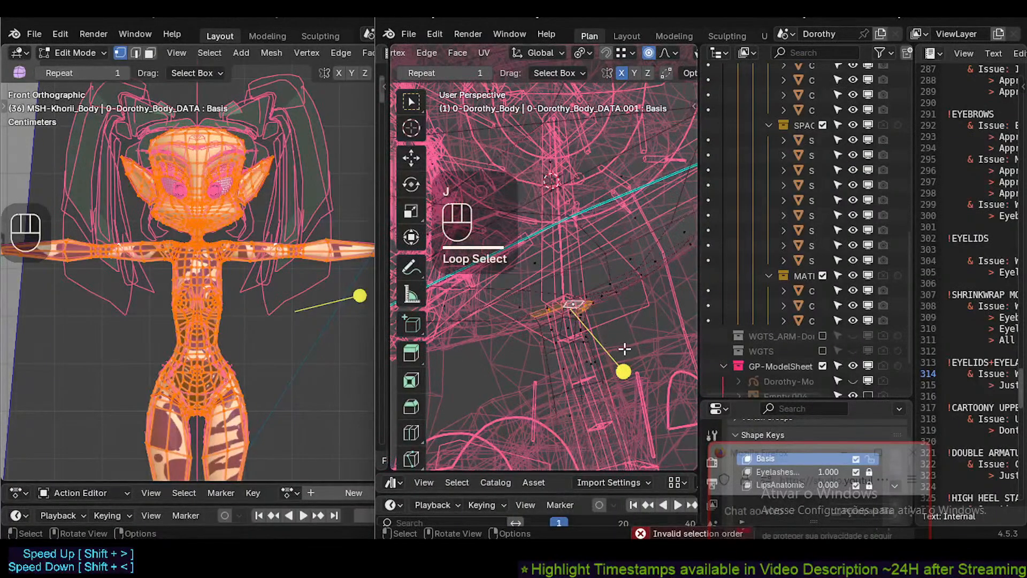
{"action": "key", "text": "h"}
{"action": "key", "text": "l"}
{"action": "key", "text": "h"}
Select all remaining visible geometry of the Dorothy body and align the view to the front.
{"action": "middle_click_drag", "start_coordinate": [581, 243], "coordinate": [596, 342]}
{"action": "middle_click_drag", "start_coordinate": [597, 343], "coordinate": [546, 268], "text": "shift"}
{"action": "scroll", "coordinate": [533, 223], "scroll_direction": "down", "scroll_amount": 3}
{"action": "middle_click_drag", "start_coordinate": [545, 267], "coordinate": [559, 334]}
{"action": "scroll", "coordinate": [570, 339], "scroll_direction": "up", "scroll_amount": 2}
{"action": "scroll", "coordinate": [567, 321], "scroll_direction": "up", "scroll_amount": 3}
{"action": "scroll", "coordinate": [567, 321], "scroll_direction": "up", "scroll_amount": 2}
{"action": "mouse_move", "coordinate": [559, 334]}
{"action": "middle_mouse_down", "text": "shift"}
{"action": "mouse_move", "coordinate": [543, 334]}
{"action": "mouse_move", "coordinate": [565, 323]}
{"action": "mouse_move", "coordinate": [523, 341]}
{"action": "mouse_move", "coordinate": [547, 339]}
{"action": "middle_mouse_up", "text": "shift"}
{"action": "key", "text": "KP_1"}
{"action": "key", "text": "a"}
Examine the selected body's neck, shoulder and arm silhouette against the costume meshes from the front.
{"action": "scroll", "coordinate": [566, 323], "scroll_direction": "down", "scroll_amount": 2}
{"action": "scroll", "coordinate": [566, 323], "scroll_direction": "up", "scroll_amount": 2}
{"action": "scroll", "coordinate": [523, 341], "scroll_direction": "down", "scroll_amount": 1}
{"action": "scroll", "coordinate": [516, 334], "scroll_direction": "down", "scroll_amount": 4}
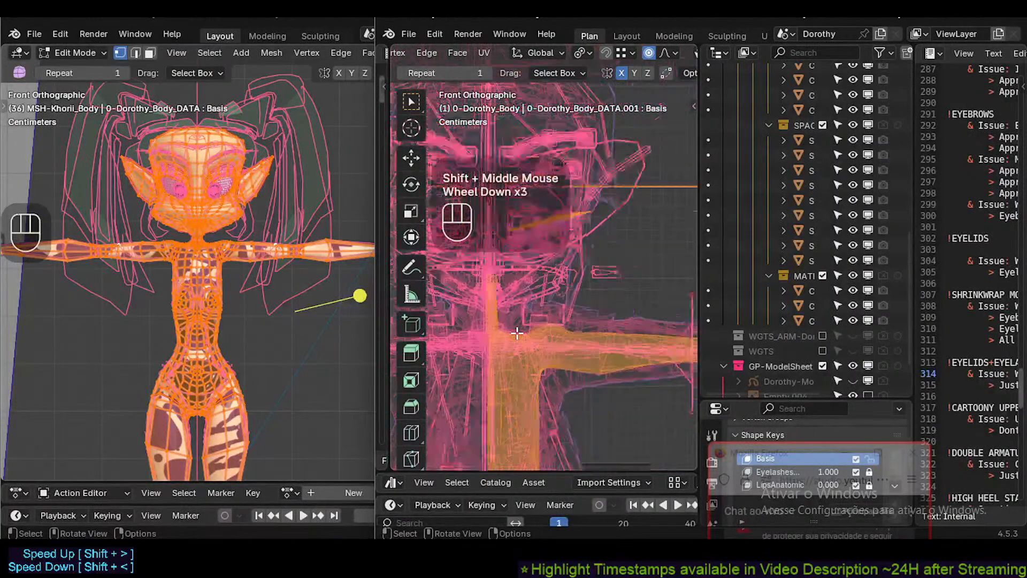
{"action": "scroll", "coordinate": [519, 346], "scroll_direction": "up", "scroll_amount": 2}
{"action": "scroll", "coordinate": [518, 347], "scroll_direction": "up", "scroll_amount": 2}
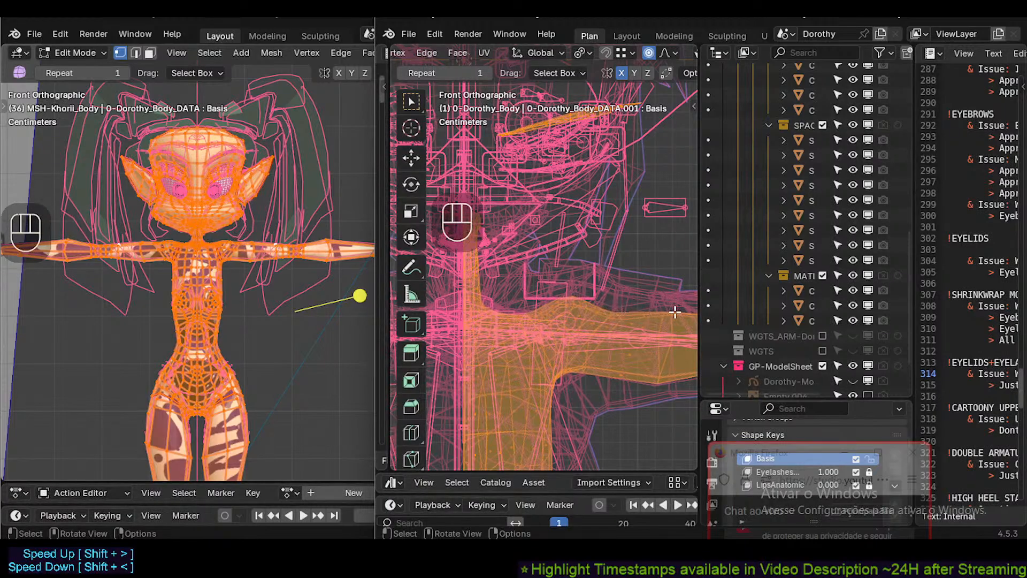
{"action": "middle_click_drag", "start_coordinate": [655, 311], "coordinate": [635, 311], "text": "shift"}
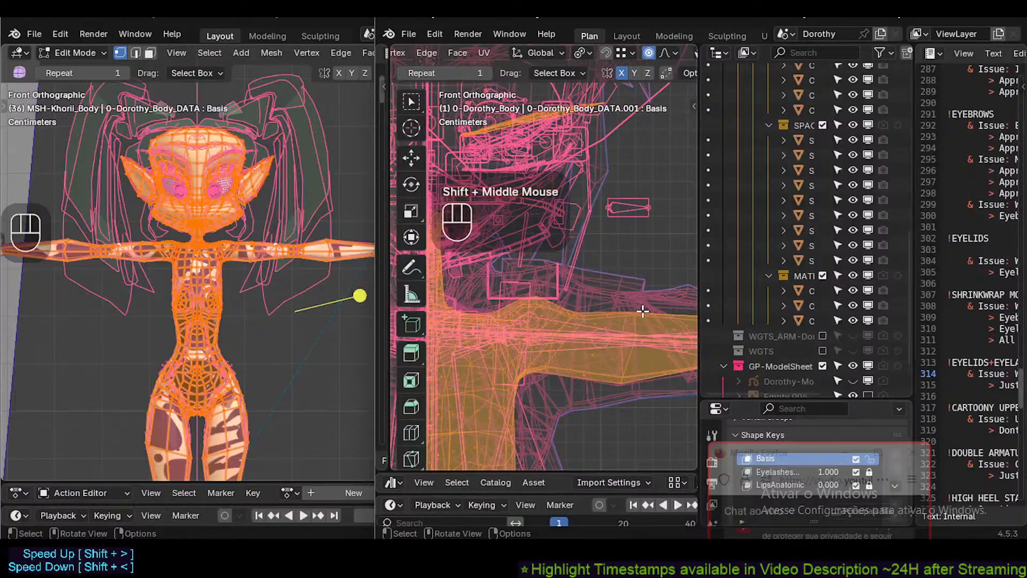
{"action": "middle_click_drag", "start_coordinate": [467, 305], "coordinate": [527, 320]}
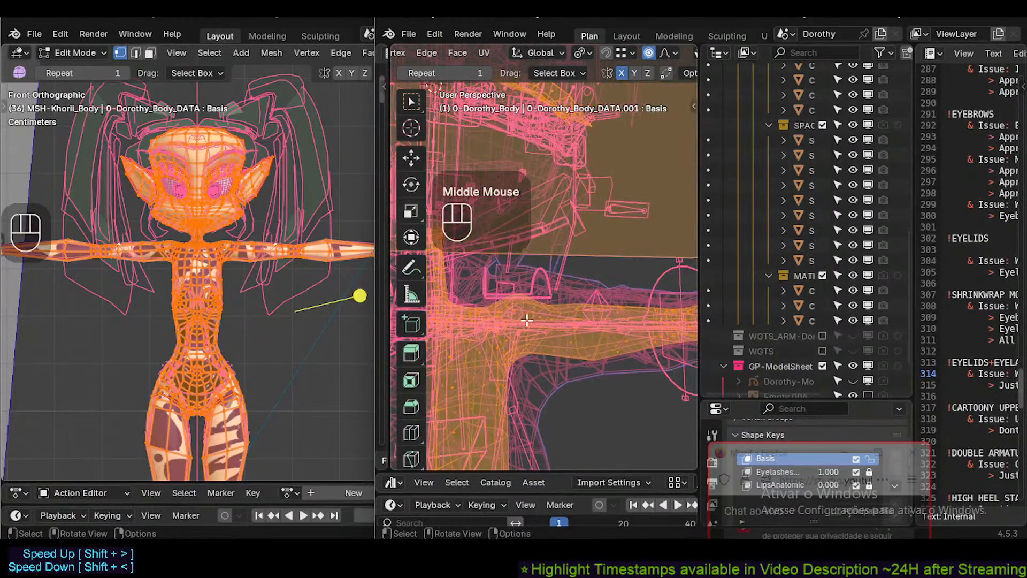
{"action": "key", "text": "KP_1"}
Select all visible Dorothy objects and open the body and costume meshes together in Edit Mode.
{"action": "key", "text": "Tab"}
{"action": "key", "text": "a"}
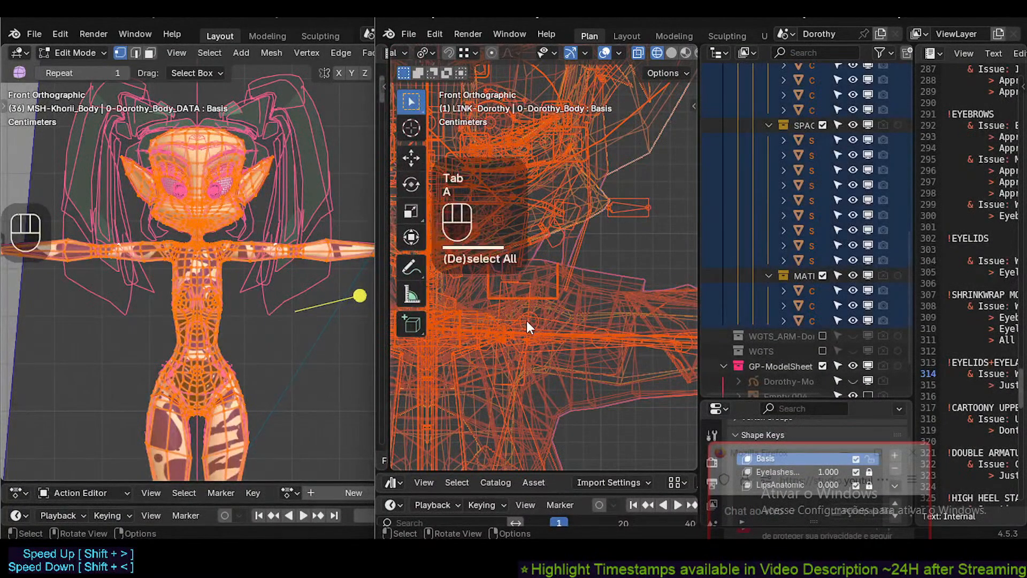
{"action": "key", "text": "Tab"}
{"action": "scroll", "coordinate": [558, 324], "scroll_direction": "up", "scroll_amount": 2}
{"action": "middle_click_drag", "start_coordinate": [558, 325], "coordinate": [554, 299], "text": "shift"}
{"action": "scroll", "coordinate": [550, 280], "scroll_direction": "down", "scroll_amount": 2}
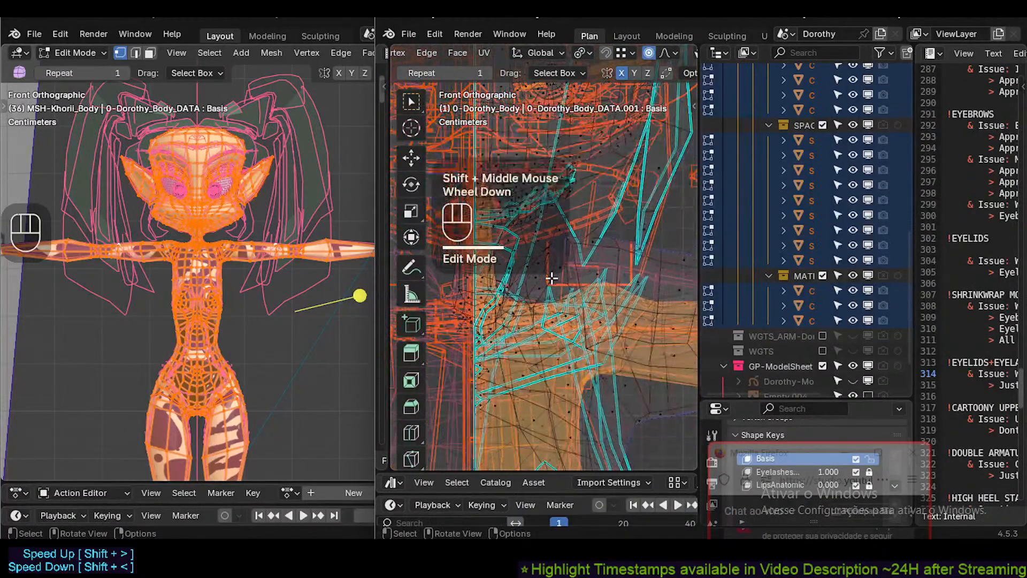
Clear the geometry selection and circle-select the vertices just above Dorothy's shoulder.
{"action": "key", "text": "alt+a"}
{"action": "key", "text": "c"}
{"action": "mouse_move", "coordinate": [576, 256]}
{"action": "left_mouse_down"}
{"action": "mouse_move", "coordinate": [591, 251]}
{"action": "mouse_move", "coordinate": [599, 267]}
{"action": "mouse_move", "coordinate": [583, 267]}
{"action": "left_mouse_up"}
{"action": "right_click", "coordinate": [583, 267]}
{"action": "scroll", "coordinate": [576, 277], "scroll_direction": "down", "scroll_amount": 1}
{"action": "scroll", "coordinate": [575, 277], "scroll_direction": "down", "scroll_amount": 1}
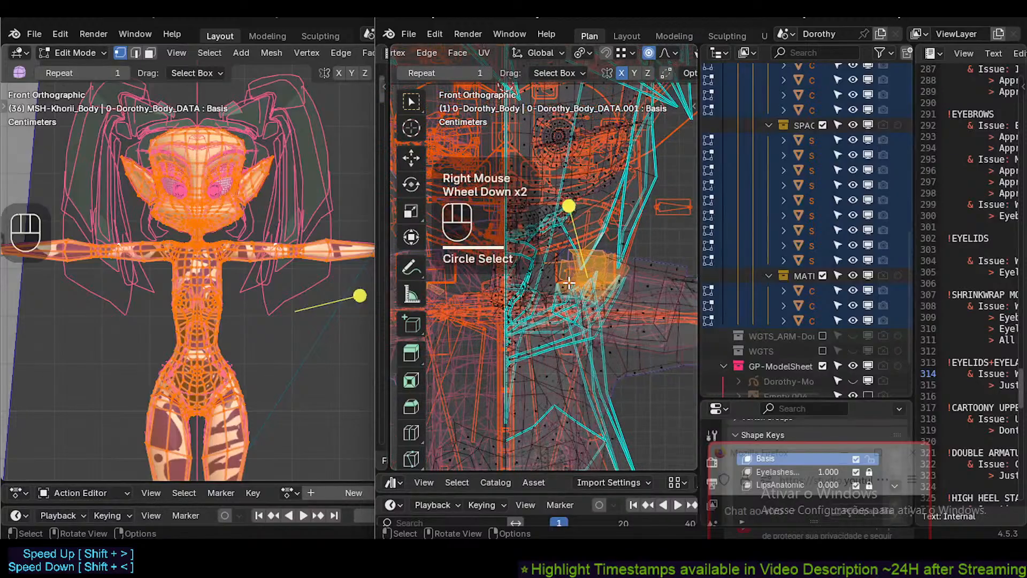
Select all geometry across the jointly edited Dorothy meshes.
{"action": "key", "text": "Tab"}
{"action": "key", "text": "Tab"}
{"action": "key", "text": "a"}
{"action": "scroll", "coordinate": [568, 282], "scroll_direction": "down", "scroll_amount": 3}
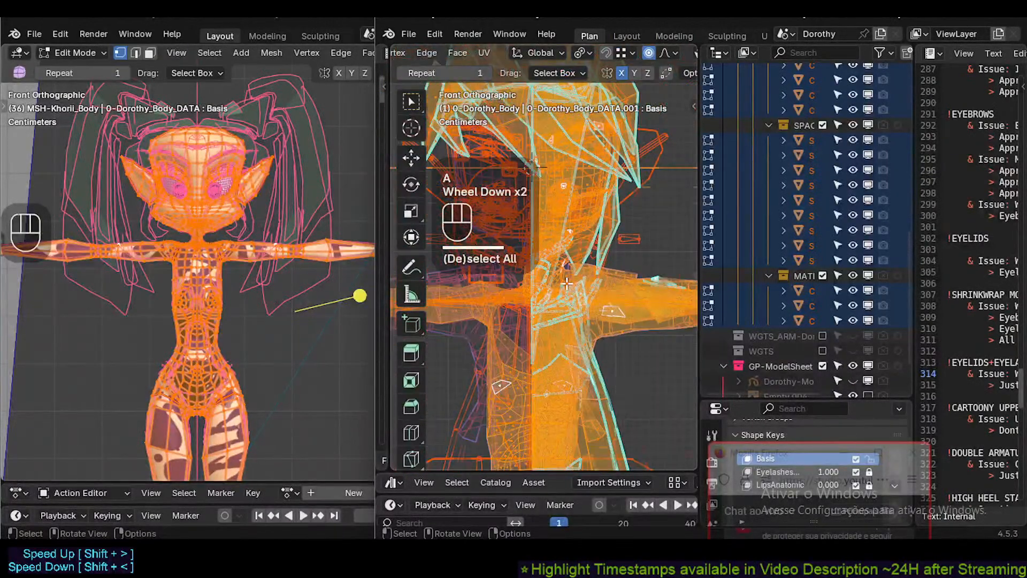
{"action": "scroll", "coordinate": [569, 283], "scroll_direction": "up", "scroll_amount": 4}
Return to Object Mode and disable the EYES, MOUTH and HAIR collections.
{"action": "key", "text": "Tab"}
{"action": "scroll", "coordinate": [820, 250], "scroll_direction": "up", "scroll_amount": 8}
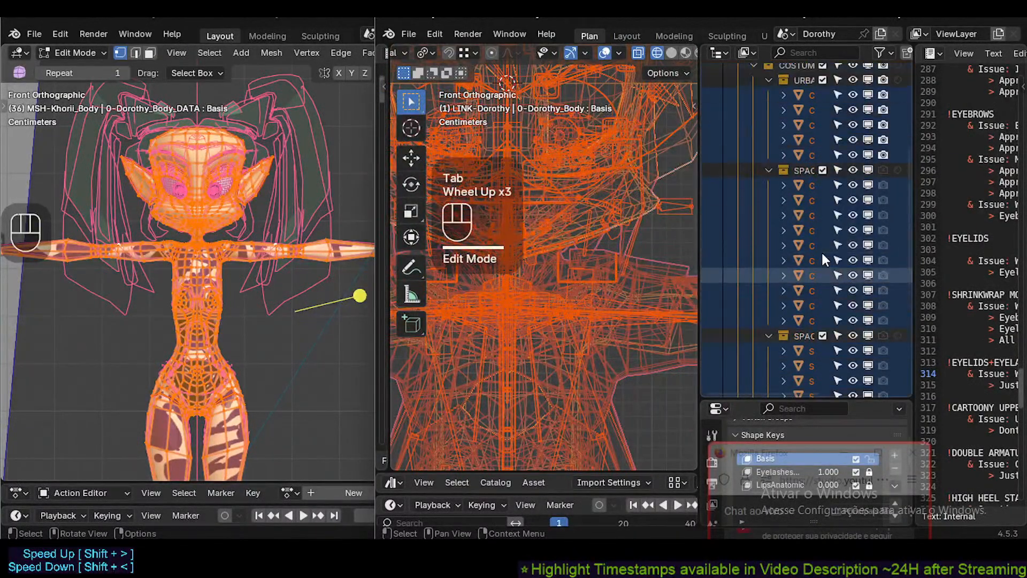
{"action": "left_click", "coordinate": [822, 222]}
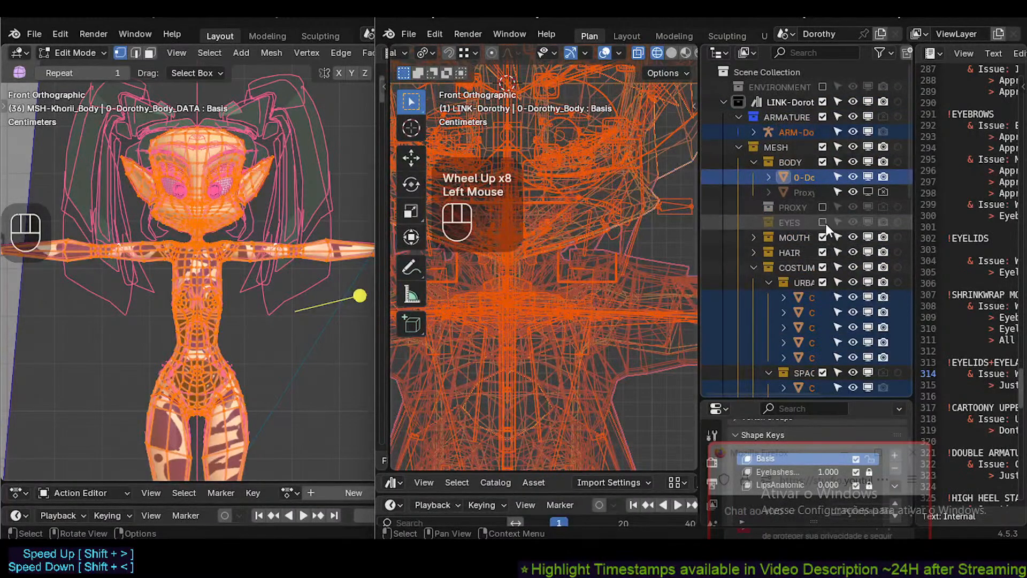
{"action": "left_click", "coordinate": [823, 237]}
{"action": "left_click", "coordinate": [823, 252]}
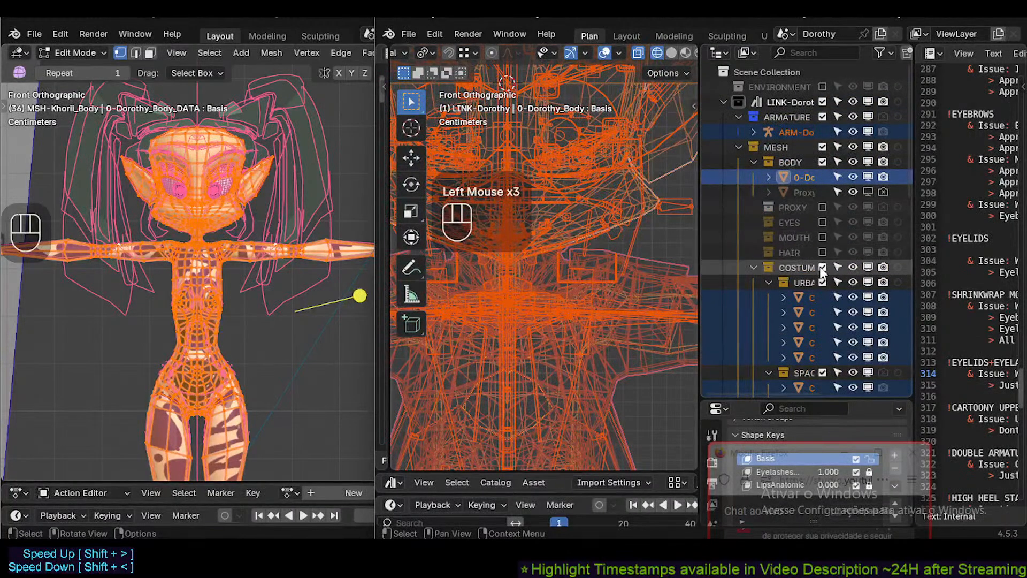
Reopen the body and costume meshes together in Edit Mode, framed on the shoulder.
{"action": "key", "text": "Tab"}
{"action": "scroll", "coordinate": [551, 292], "scroll_direction": "down", "scroll_amount": 1}
{"action": "scroll", "coordinate": [551, 291], "scroll_direction": "down", "scroll_amount": 2}
{"action": "scroll", "coordinate": [551, 290], "scroll_direction": "up", "scroll_amount": 4}
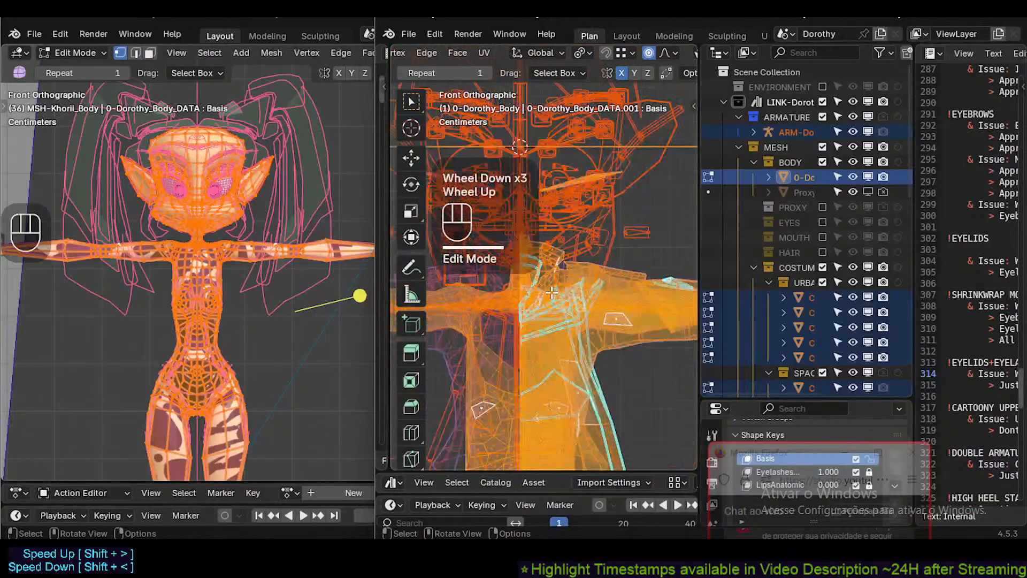
{"action": "middle_click_drag", "start_coordinate": [599, 294], "coordinate": [498, 214], "text": "shift"}
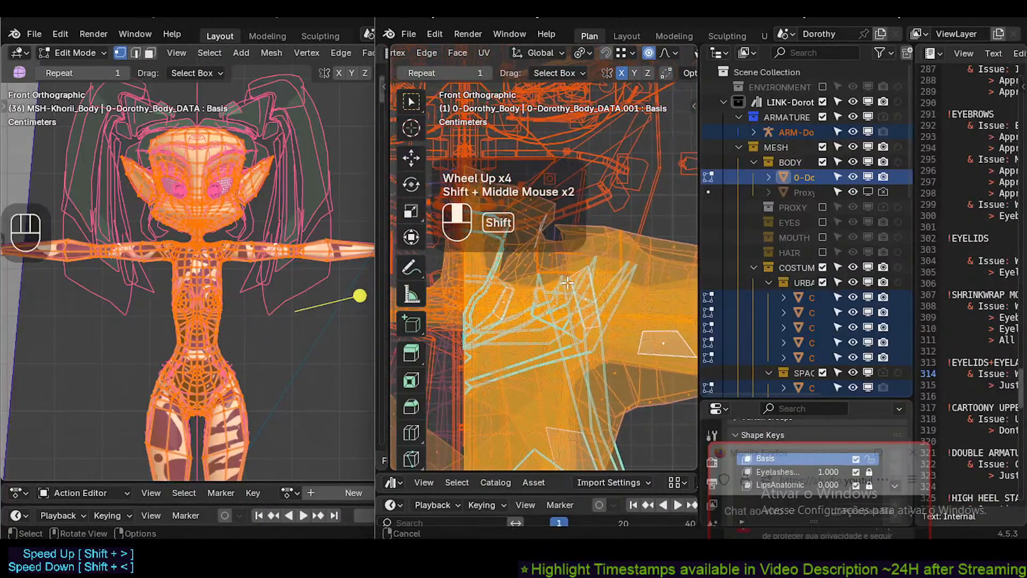
Clear the selection and circle-select the geometry from the neck to above the shoulder.
{"action": "key", "text": "alt+a"}
{"action": "key", "text": "c"}
{"action": "left_click_drag", "start_coordinate": [502, 186], "coordinate": [527, 243]}
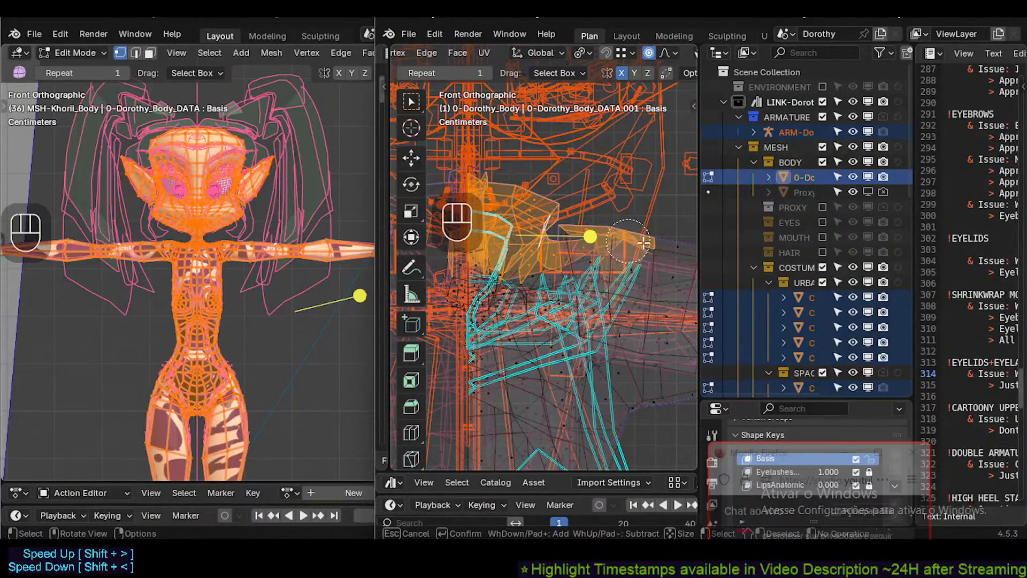
{"action": "right_click", "coordinate": [571, 253]}
{"action": "scroll", "coordinate": [575, 262], "scroll_direction": "up", "scroll_amount": 4}
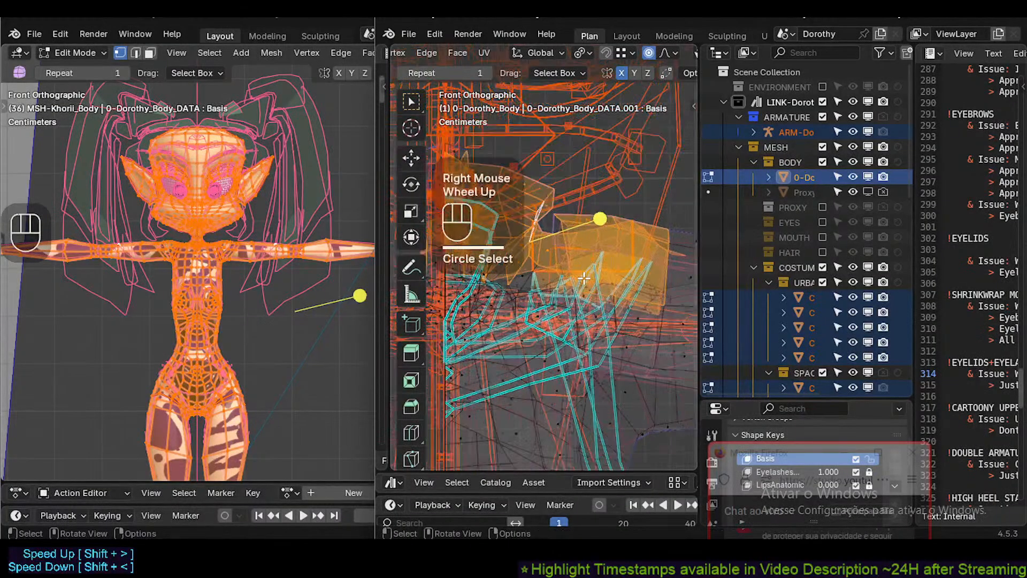
{"action": "scroll", "coordinate": [582, 281], "scroll_direction": "down", "scroll_amount": 2}
{"action": "scroll", "coordinate": [581, 280], "scroll_direction": "down", "scroll_amount": 2}
{"action": "scroll", "coordinate": [580, 284], "scroll_direction": "up", "scroll_amount": 4}
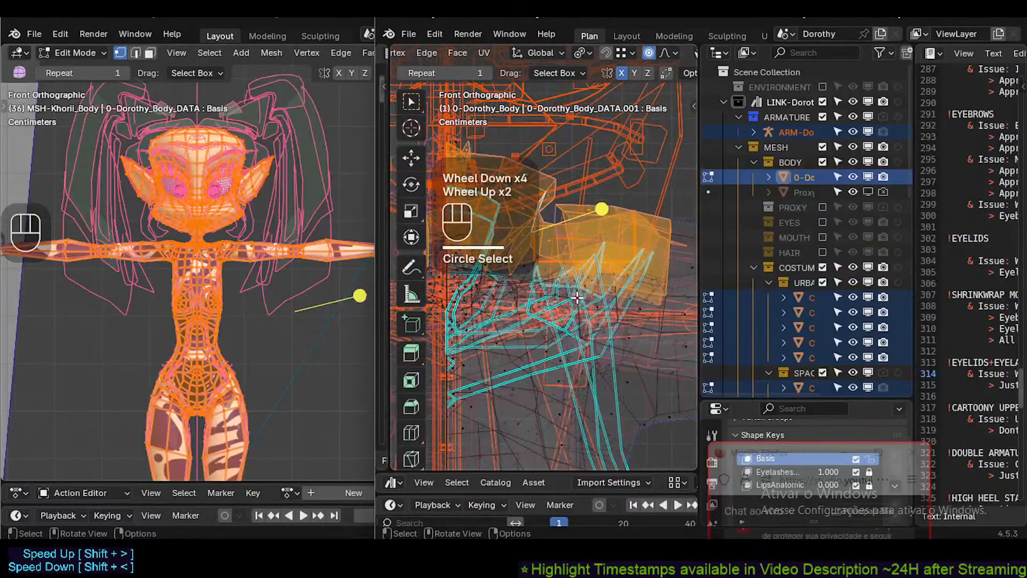
{"action": "key", "text": "alt+a"}
{"action": "scroll", "coordinate": [579, 287], "scroll_direction": "down", "scroll_amount": 2}
{"action": "middle_click_drag", "start_coordinate": [580, 284], "coordinate": [585, 248], "text": "shift"}
{"action": "scroll", "coordinate": [586, 249], "scroll_direction": "up", "scroll_amount": 2}
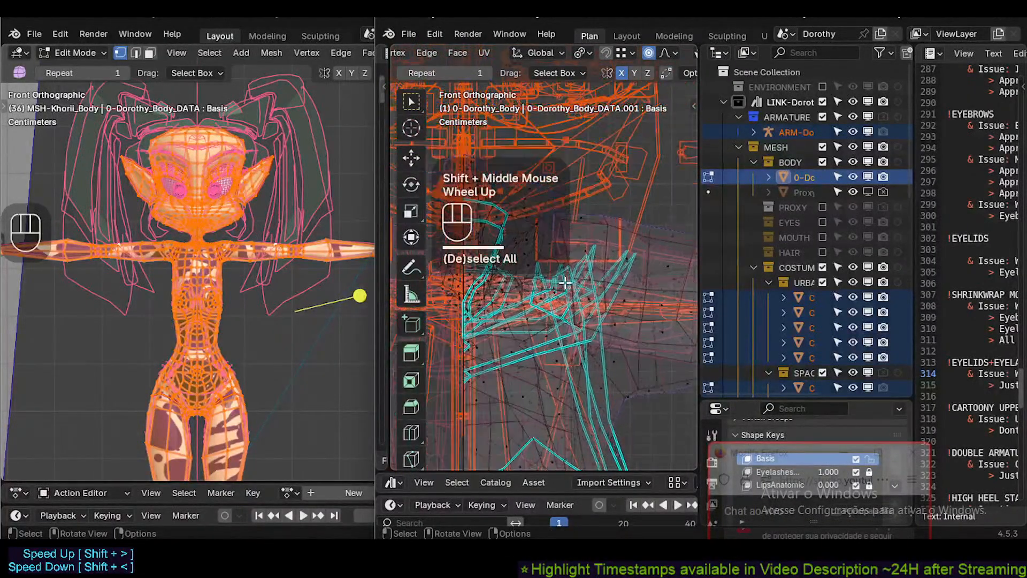
{"action": "key", "text": "c"}
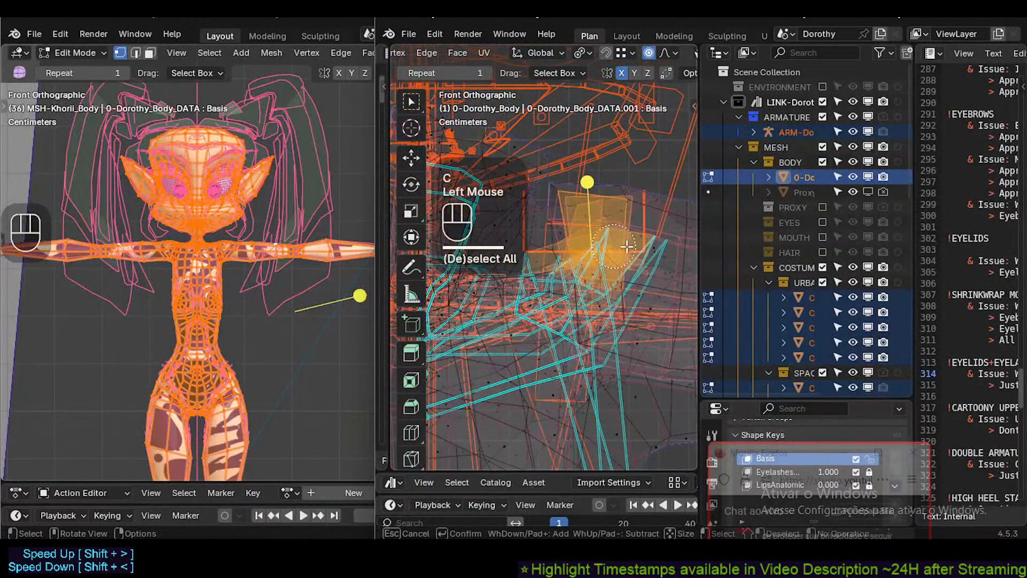
{"action": "right_click", "coordinate": [641, 255]}
{"action": "key", "text": "alt+a"}
{"action": "key", "text": "c"}
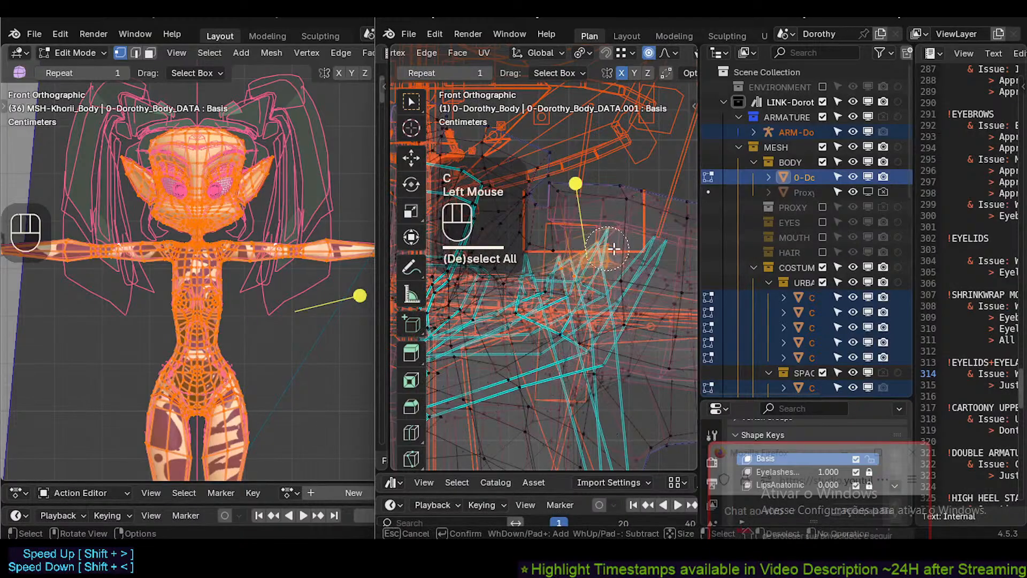
{"action": "right_click", "coordinate": [616, 255]}
{"action": "key", "text": "alt+a"}
Circle-select the raised vertices at the top of the shoulder, then lower and rotate them slightly with smooth proportional editing.
{"action": "key", "text": "c"}
{"action": "left_click", "coordinate": [590, 248]}
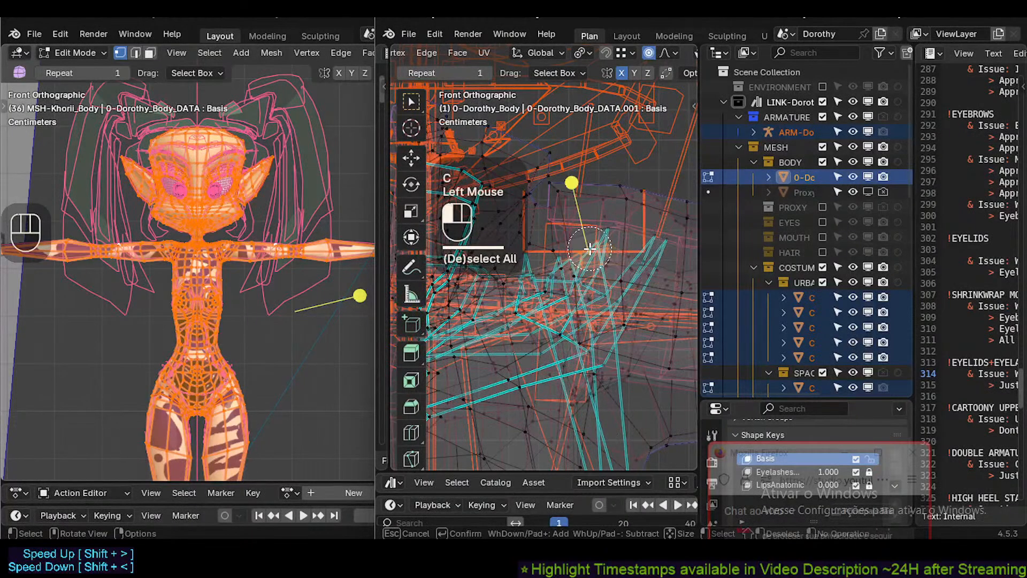
{"action": "right_click", "coordinate": [613, 240]}
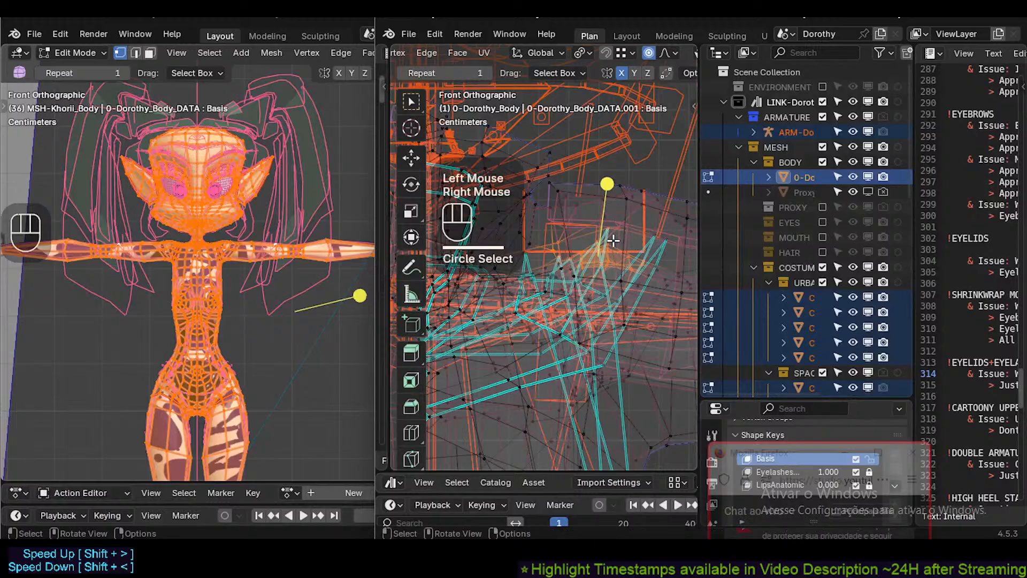
{"action": "key", "text": "g"}
{"action": "scroll", "coordinate": [607, 235], "scroll_direction": "up", "scroll_amount": 2}
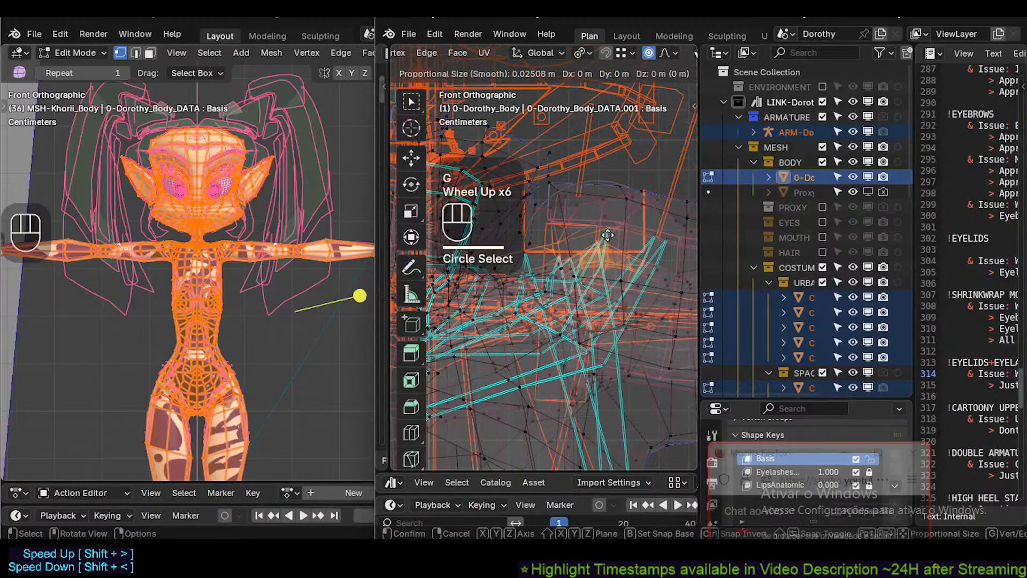
{"action": "left_click", "coordinate": [599, 260], "text": "shift"}
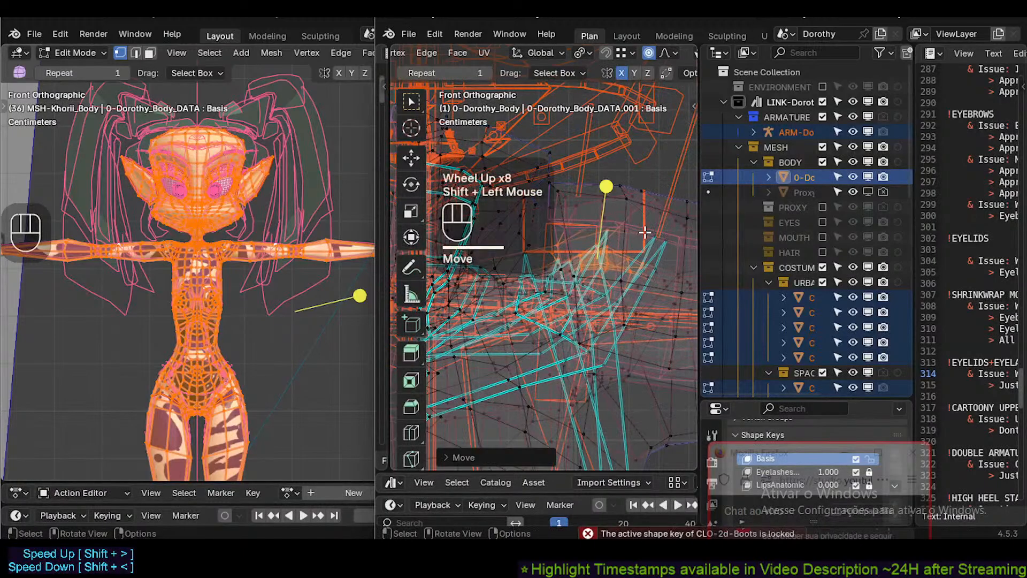
{"action": "left_click_drag", "start_coordinate": [609, 191], "coordinate": [627, 188]}
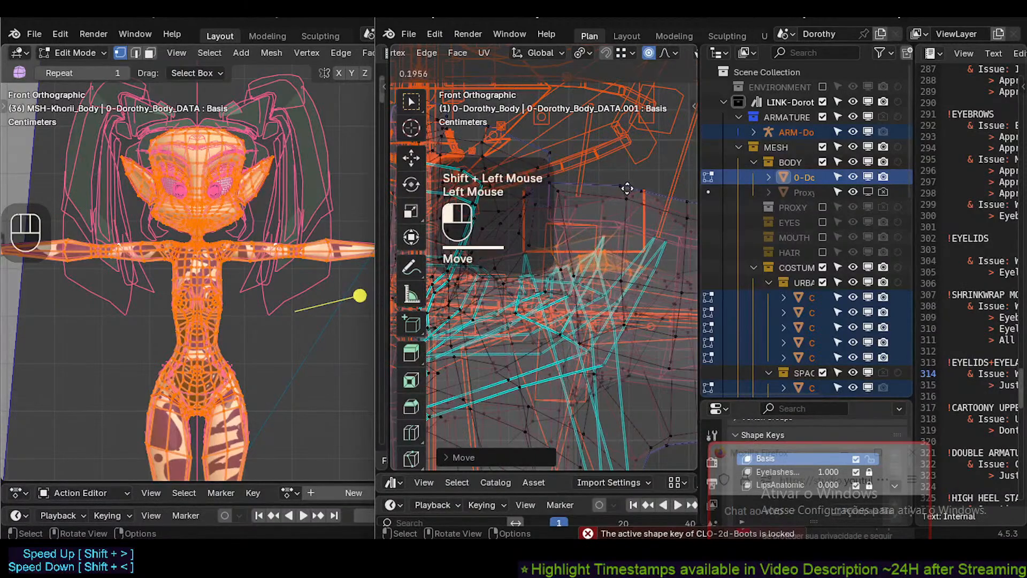
{"action": "key", "text": "g"}
{"action": "left_click", "coordinate": [608, 265], "text": "shift"}
{"action": "left_click", "coordinate": [604, 257]}
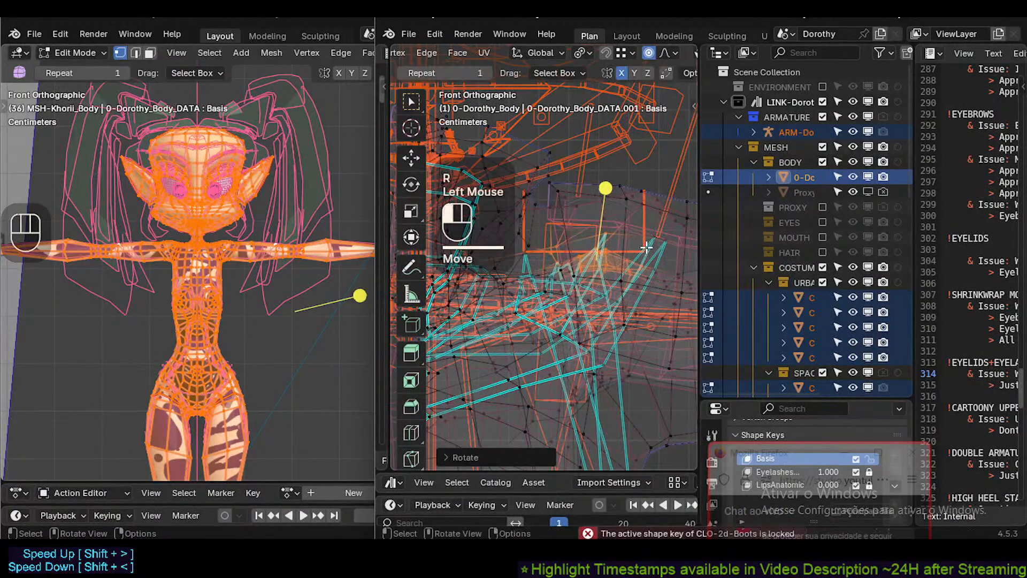
Select only the tip of the protruding shoulder spike and lower it with proportional editing.
{"action": "key", "text": "alt+a"}
{"action": "key", "text": "c"}
{"action": "scroll", "coordinate": [598, 243], "scroll_direction": "up", "scroll_amount": 2}
{"action": "left_click", "coordinate": [599, 243]}
{"action": "right_click", "coordinate": [599, 244]}
{"action": "key", "text": "g"}
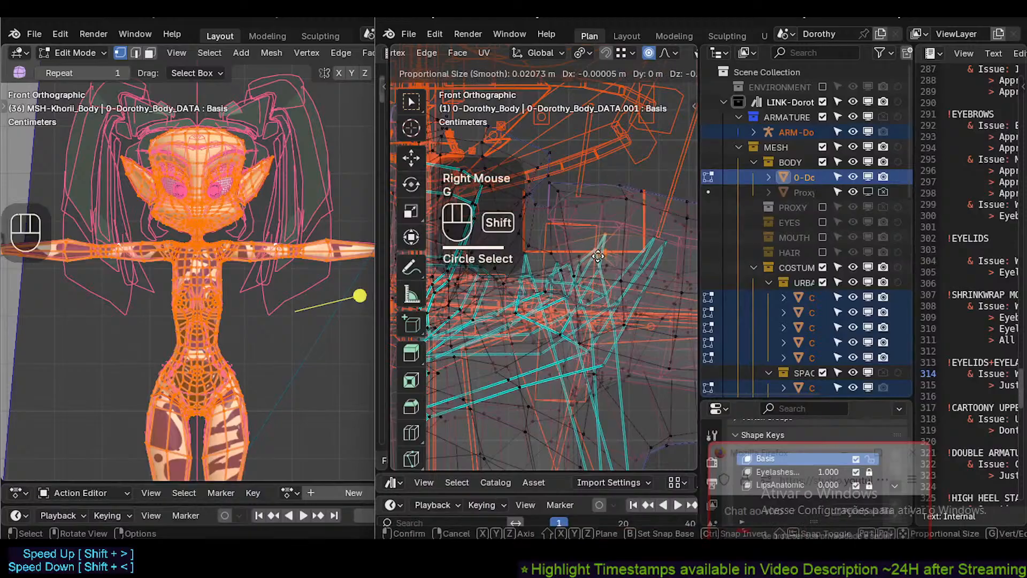
{"action": "left_click", "coordinate": [589, 282], "text": "shift"}
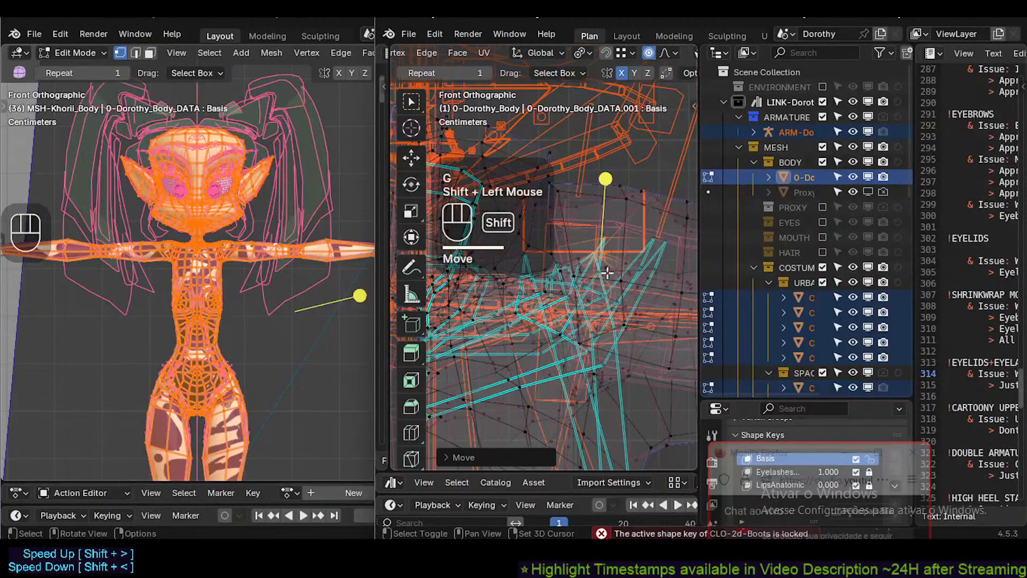
Lower the remaining protruding shoulder vertices one at a time, including the urban coat's vertex at the spike tip.
{"action": "left_click", "coordinate": [582, 259]}
{"action": "key", "text": "g"}
{"action": "left_click", "coordinate": [579, 277], "text": "shift"}
{"action": "left_click", "coordinate": [604, 252]}
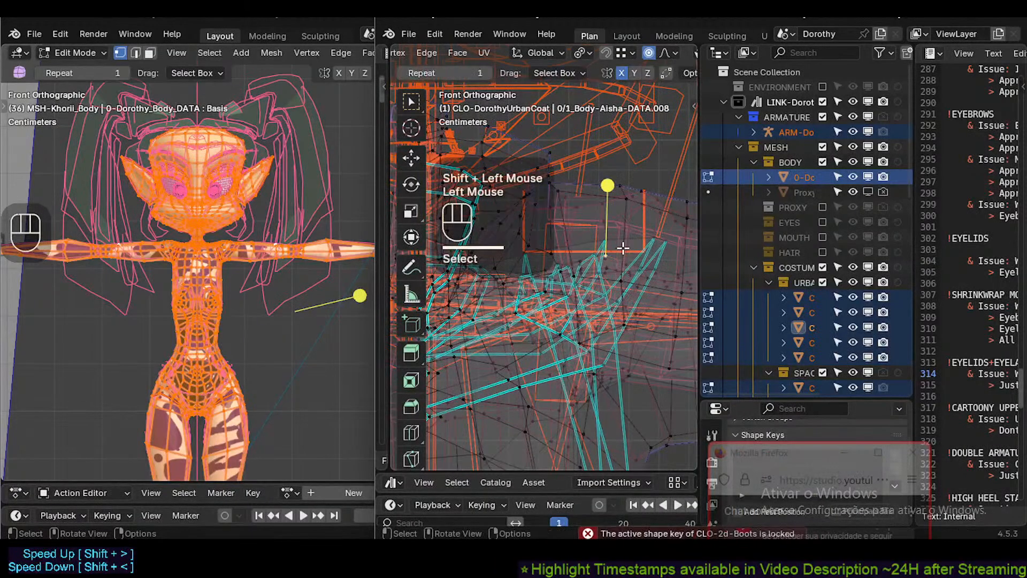
{"action": "key", "text": "g"}
{"action": "left_click", "coordinate": [617, 266], "text": "shift"}
{"action": "scroll", "coordinate": [616, 266], "scroll_direction": "down", "scroll_amount": 1}
{"action": "left_click", "coordinate": [580, 263]}
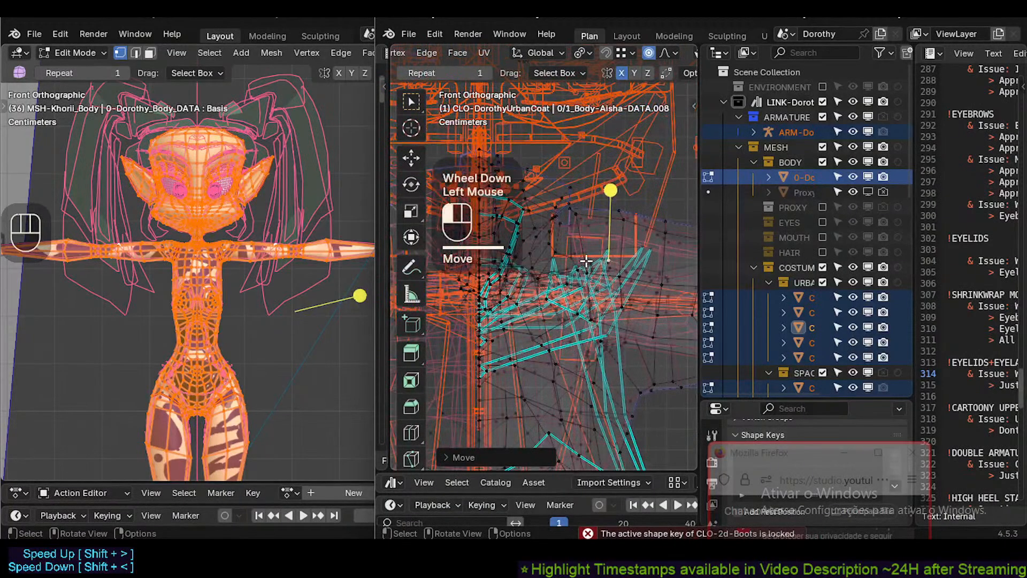
{"action": "left_click", "coordinate": [568, 272]}
Return to Object Mode, clear the selection and save Dorothy.blend.
{"action": "scroll", "coordinate": [566, 279], "scroll_direction": "up", "scroll_amount": 1}
{"action": "scroll", "coordinate": [570, 281], "scroll_direction": "down", "scroll_amount": 3}
{"action": "key", "text": "Tab"}
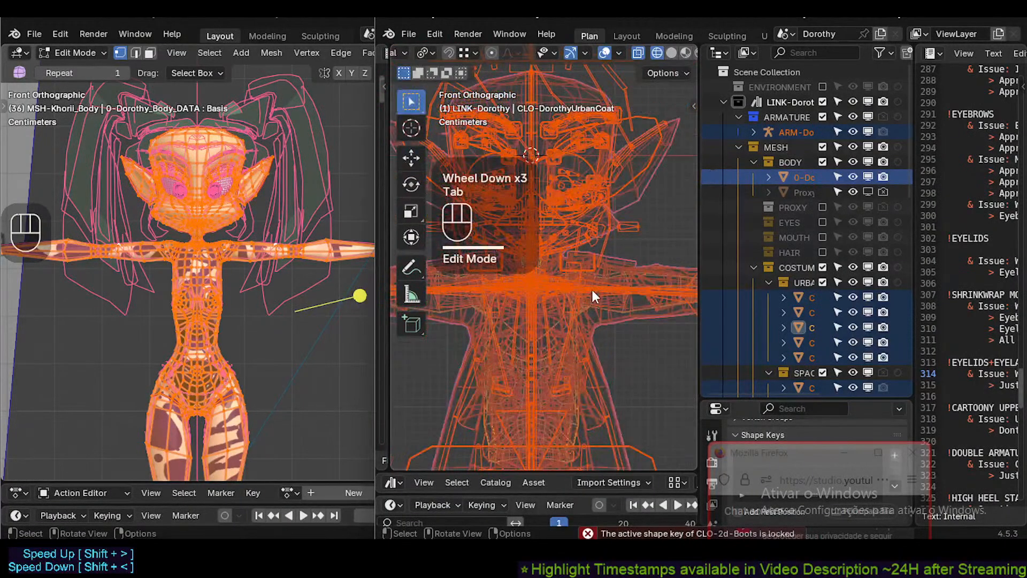
{"action": "scroll", "coordinate": [599, 292], "scroll_direction": "down", "scroll_amount": 1}
{"action": "key", "text": "alt+a"}
{"action": "scroll", "coordinate": [618, 331], "scroll_direction": "down", "scroll_amount": 1}
{"action": "middle_click_drag", "start_coordinate": [618, 332], "coordinate": [585, 261], "text": "shift"}
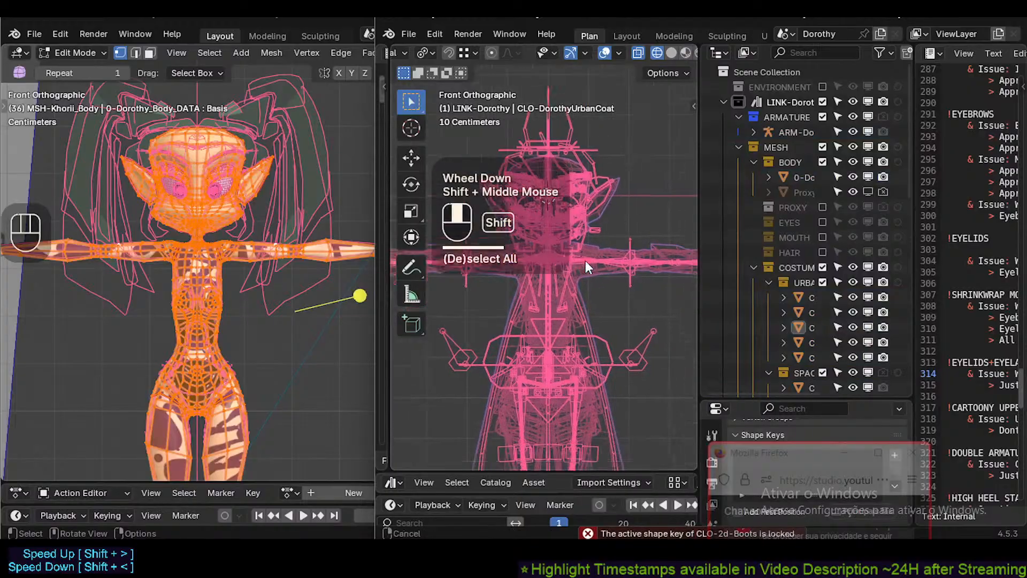
{"action": "scroll", "coordinate": [565, 335], "scroll_direction": "down", "scroll_amount": 2}
{"action": "scroll", "coordinate": [601, 373], "scroll_direction": "up", "scroll_amount": 2}
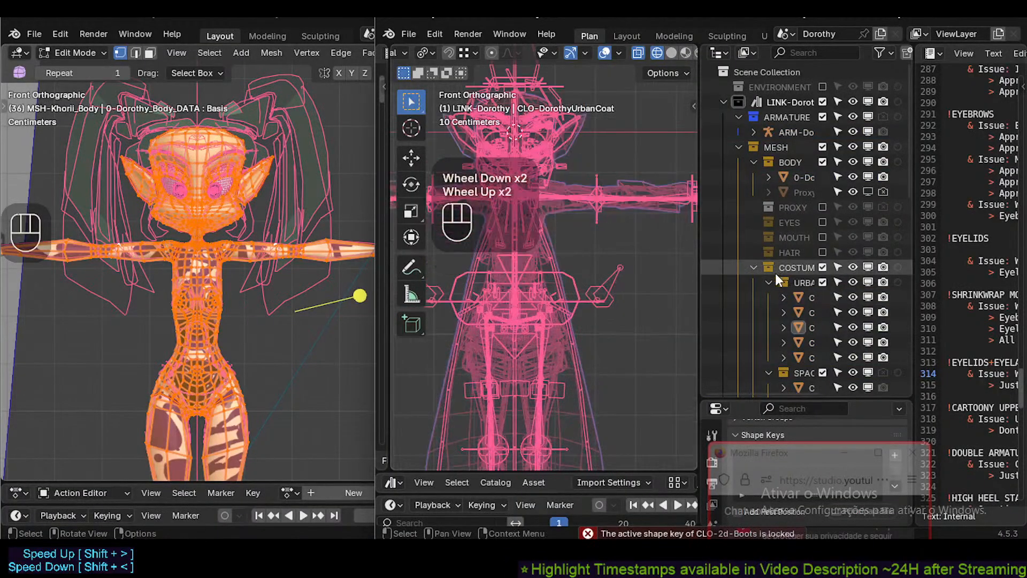
{"action": "scroll", "coordinate": [550, 301], "scroll_direction": "down", "scroll_amount": 1}
{"action": "scroll", "coordinate": [549, 302], "scroll_direction": "up", "scroll_amount": 1}
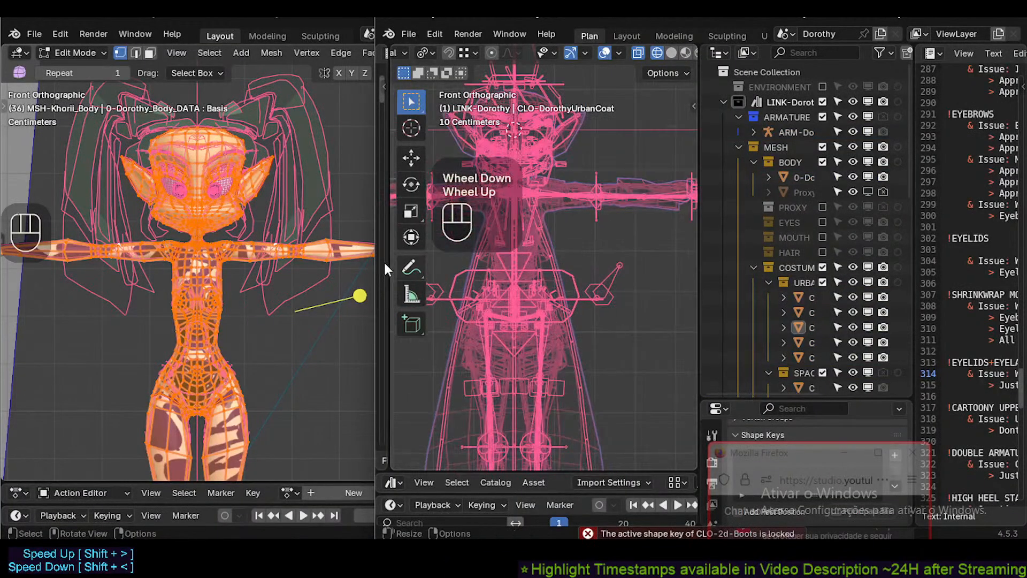
{"action": "left_click", "coordinate": [556, 238], "text": "shift"}
{"action": "middle_click_drag", "start_coordinate": [556, 239], "coordinate": [618, 235], "text": "shift"}
{"action": "key", "text": "ctrl+s"}
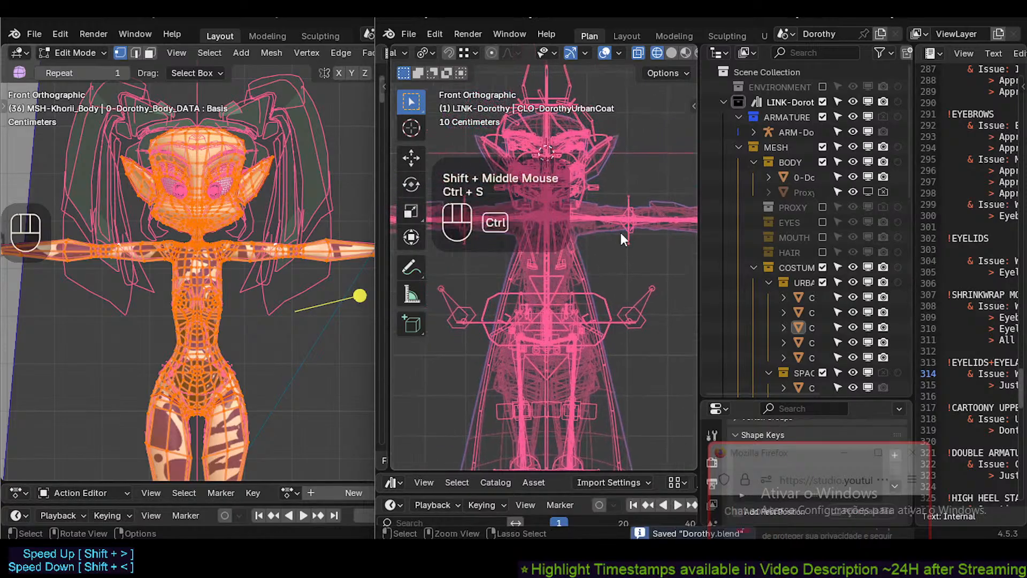
Select the Dorothy armature in the front view.
{"action": "scroll", "coordinate": [620, 238], "scroll_direction": "down", "scroll_amount": 2}
{"action": "scroll", "coordinate": [619, 306], "scroll_direction": "up", "scroll_amount": 4}
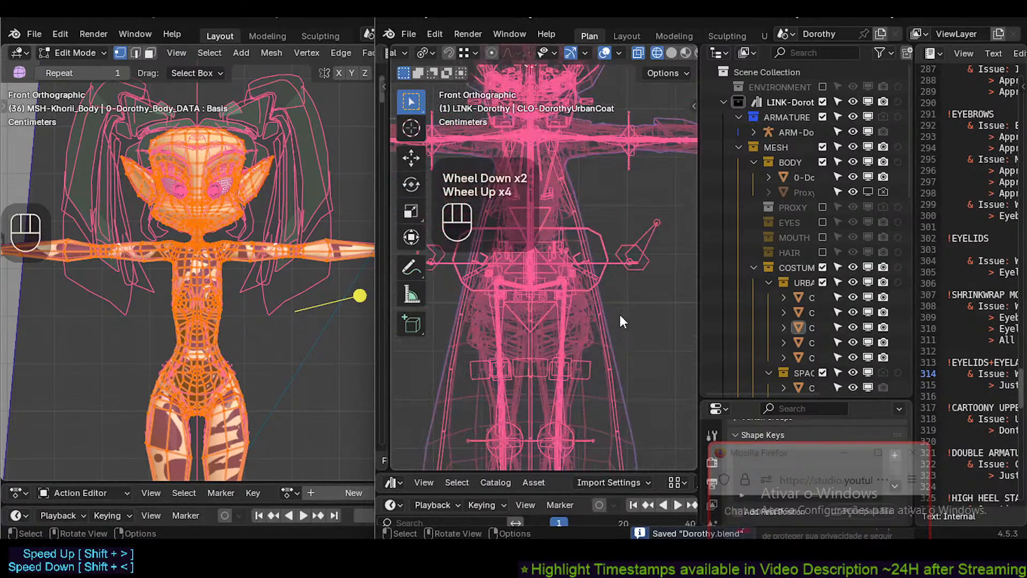
{"action": "left_click", "coordinate": [555, 293]}
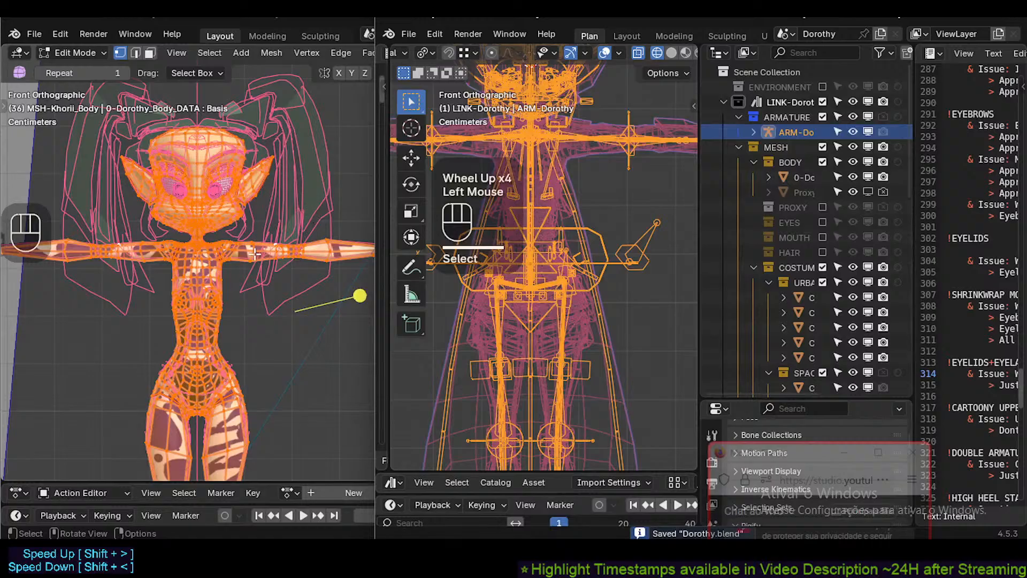
In the Khorii file's window, deselect the body geometry, return to Object Mode and select the Khorii-ModelSheet drawing.
{"action": "scroll", "coordinate": [257, 256], "scroll_direction": "down", "scroll_amount": 1}
{"action": "middle_click_drag", "start_coordinate": [262, 299], "coordinate": [278, 225], "text": "shift"}
{"action": "key", "text": "alt+a"}
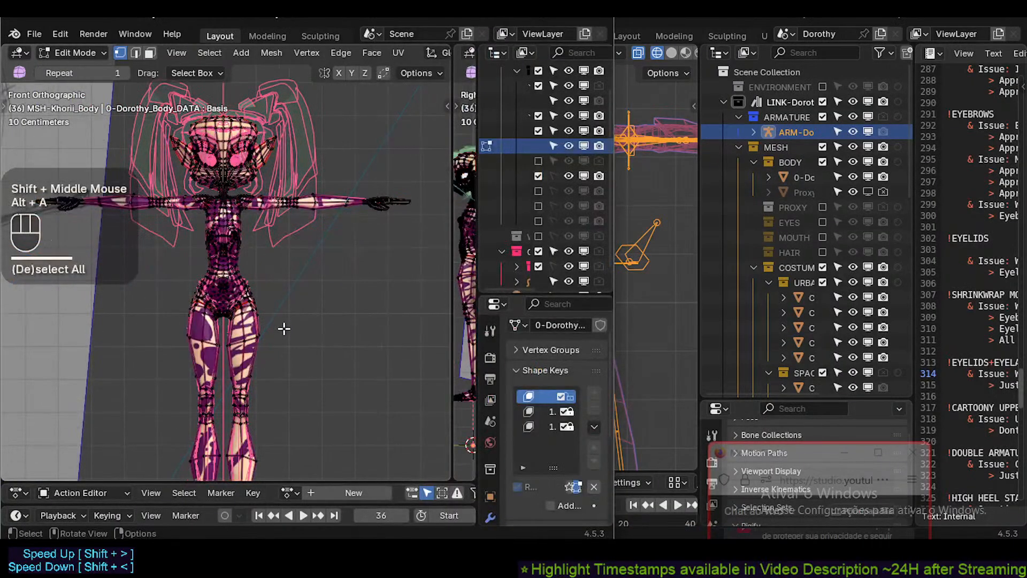
{"action": "key", "text": "Tab"}
{"action": "left_click", "coordinate": [268, 334]}
{"action": "scroll", "coordinate": [289, 340], "scroll_direction": "down", "scroll_amount": 1}
{"action": "middle_click_drag", "start_coordinate": [323, 349], "coordinate": [297, 309], "text": "shift"}
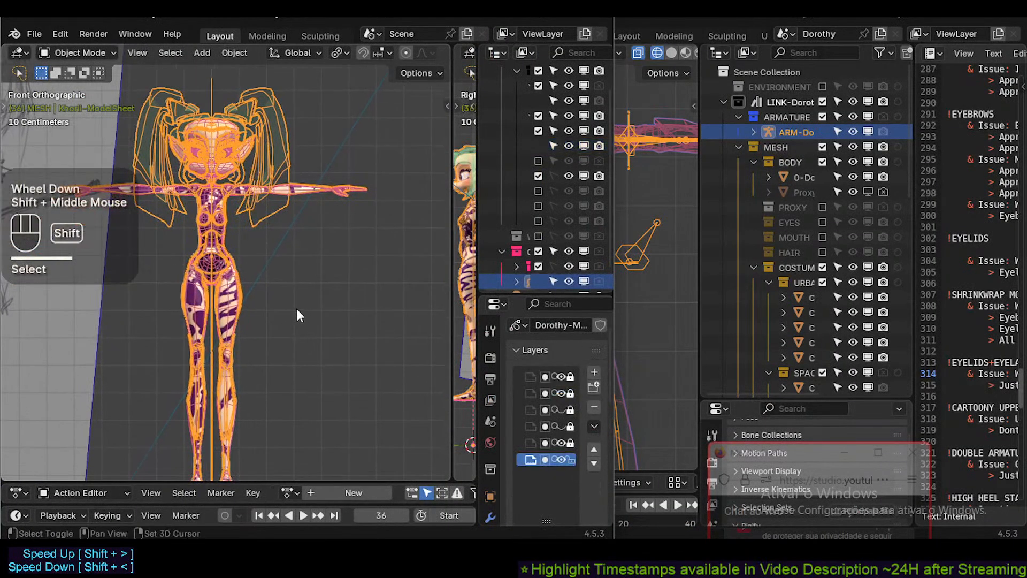
{"action": "scroll", "coordinate": [296, 309], "scroll_direction": "down", "scroll_amount": 1}
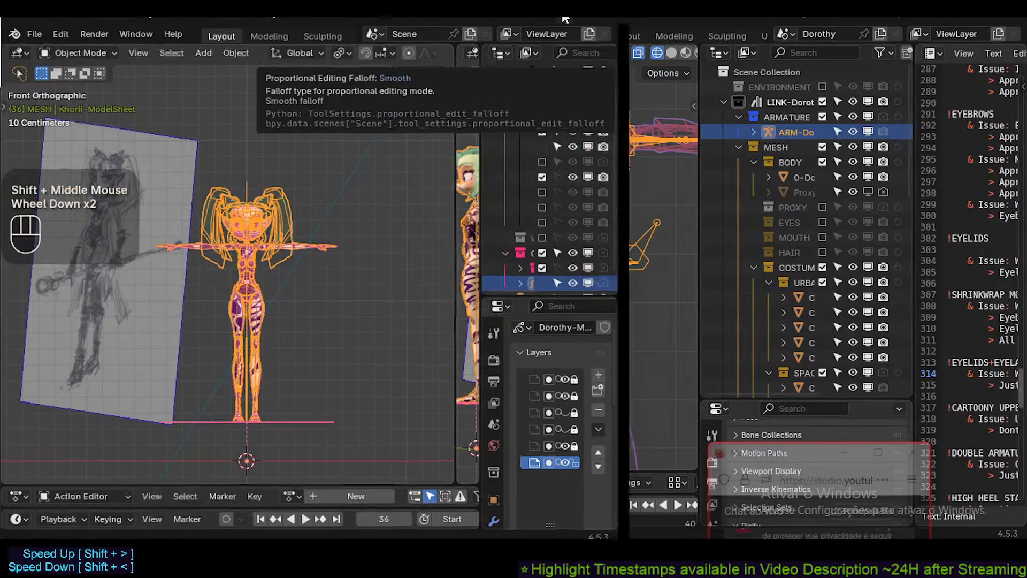
Enlarge the Khorii window and clear the object selection, with the front view framed on the body.
{"action": "left_click", "coordinate": [563, 16]}
{"action": "mouse_move", "coordinate": [758, 459]}
{"action": "left_mouse_down"}
{"action": "mouse_move", "coordinate": [710, 194]}
{"action": "mouse_move", "coordinate": [698, 177]}
{"action": "mouse_move", "coordinate": [735, 279]}
{"action": "mouse_move", "coordinate": [764, 460]}
{"action": "left_mouse_up"}
{"action": "left_click", "coordinate": [525, 321]}
{"action": "middle_click_drag", "start_coordinate": [524, 321], "coordinate": [462, 268], "text": "shift"}
{"action": "scroll", "coordinate": [464, 236], "scroll_direction": "down", "scroll_amount": 1}
{"action": "scroll", "coordinate": [459, 289], "scroll_direction": "up", "scroll_amount": 2}
{"action": "key", "text": "alt+a"}
{"action": "scroll", "coordinate": [460, 236], "scroll_direction": "up", "scroll_amount": 2}
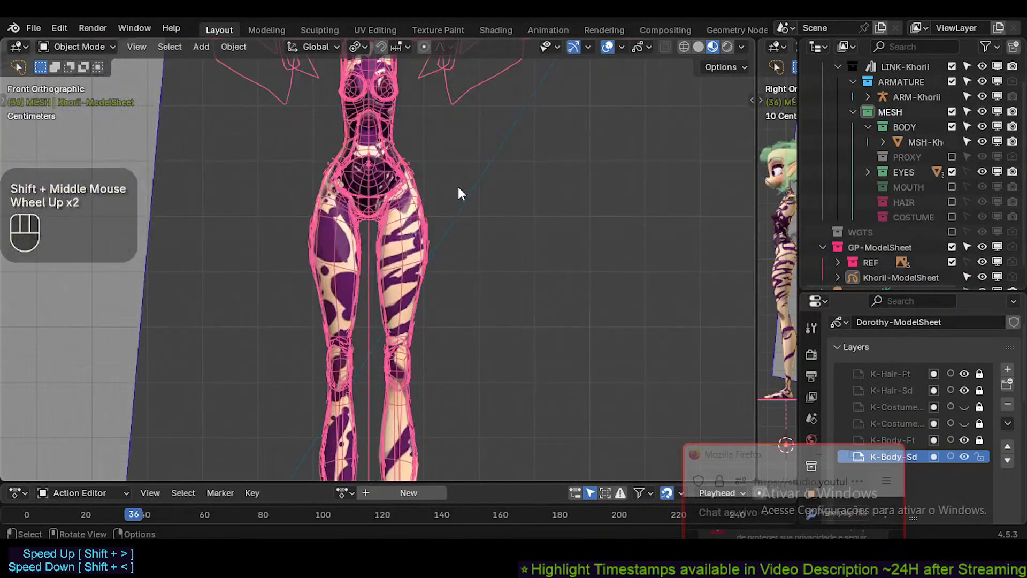
Turn off the wireframe overlay and check Khorii's full figure from the right and front.
{"action": "key", "text": "shift+ctrl+alt+z"}
{"action": "middle_click_drag", "start_coordinate": [447, 165], "coordinate": [505, 251], "text": "shift"}
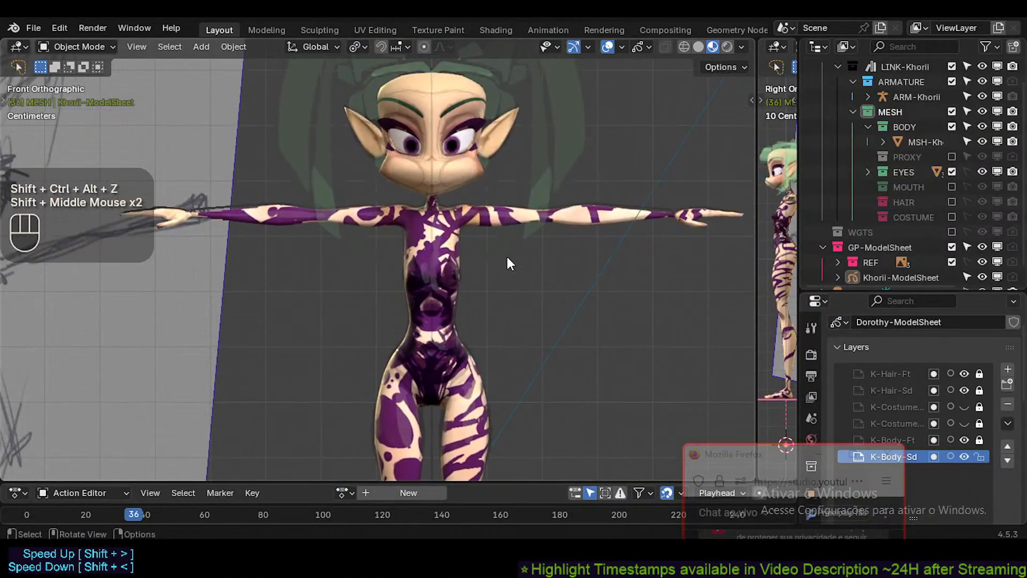
{"action": "key", "text": "KP_3"}
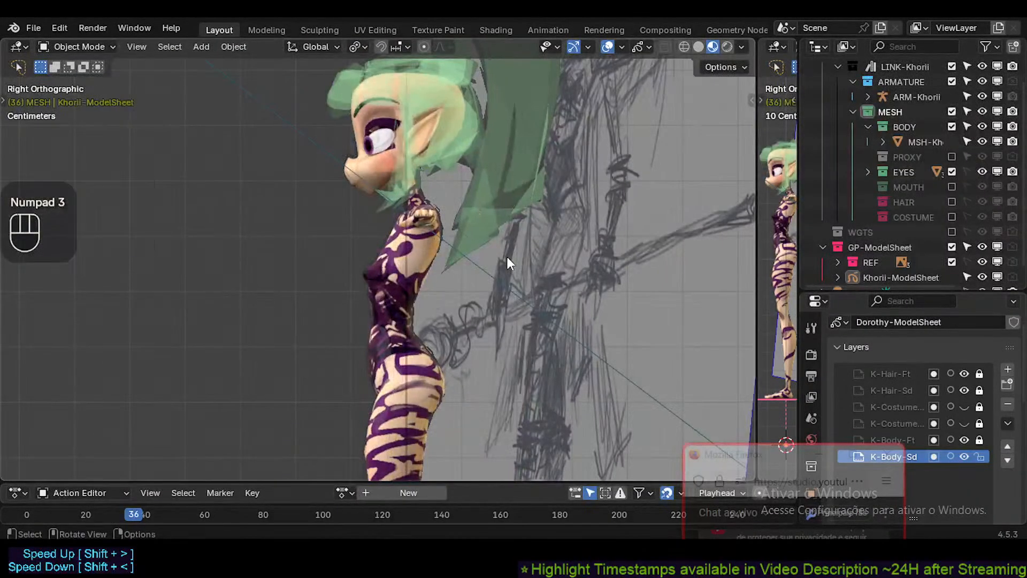
{"action": "key", "text": "KP_1"}
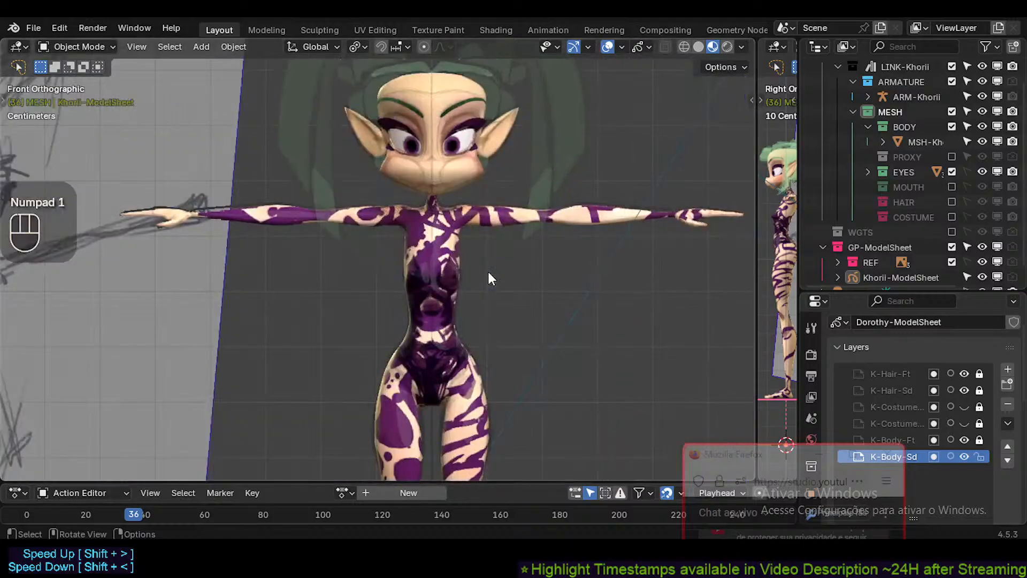
{"action": "scroll", "coordinate": [487, 269], "scroll_direction": "down", "scroll_amount": 2}
{"action": "middle_click_drag", "start_coordinate": [486, 268], "coordinate": [445, 183], "text": "shift"}
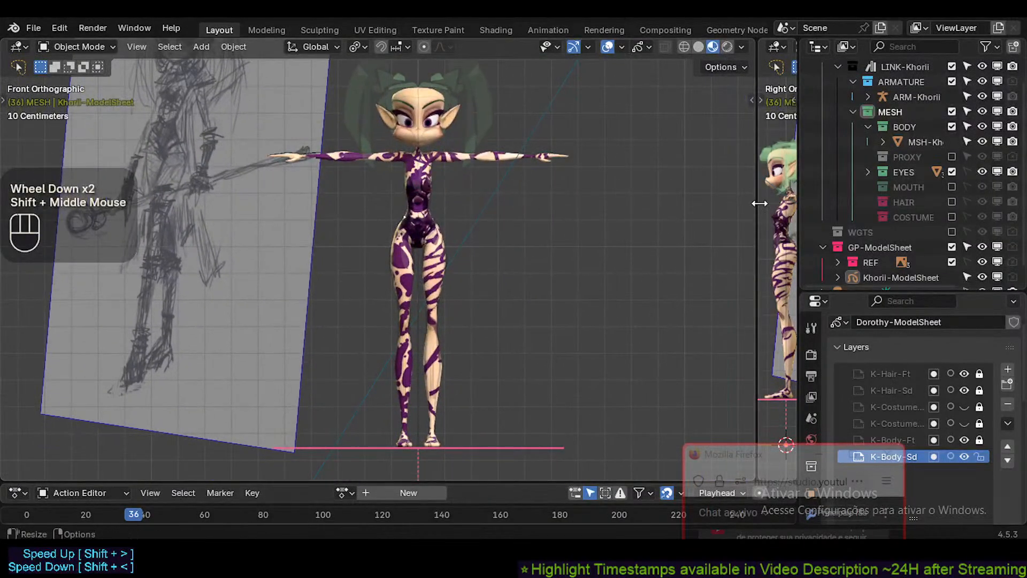
Resize the editors for equally prominent front and right views, full layer names and a taller Properties editor.
{"action": "left_click_drag", "start_coordinate": [759, 203], "coordinate": [442, 206]}
{"action": "middle_click_drag", "start_coordinate": [300, 267], "coordinate": [252, 248], "text": "shift"}
{"action": "middle_click_drag", "start_coordinate": [553, 286], "coordinate": [578, 239], "text": "shift"}
{"action": "left_click", "coordinate": [790, 236]}
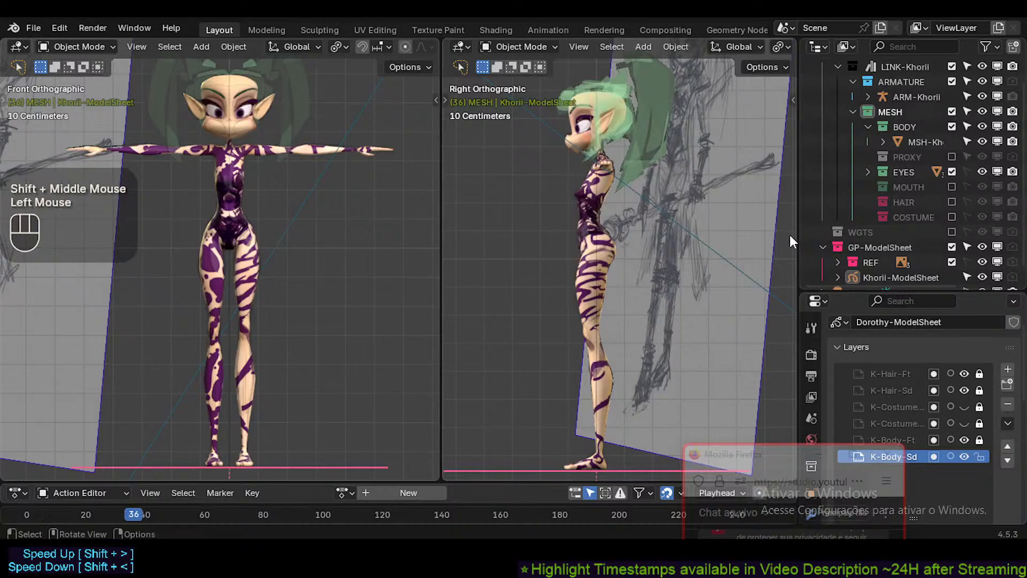
{"action": "left_click_drag", "start_coordinate": [799, 228], "coordinate": [710, 239]}
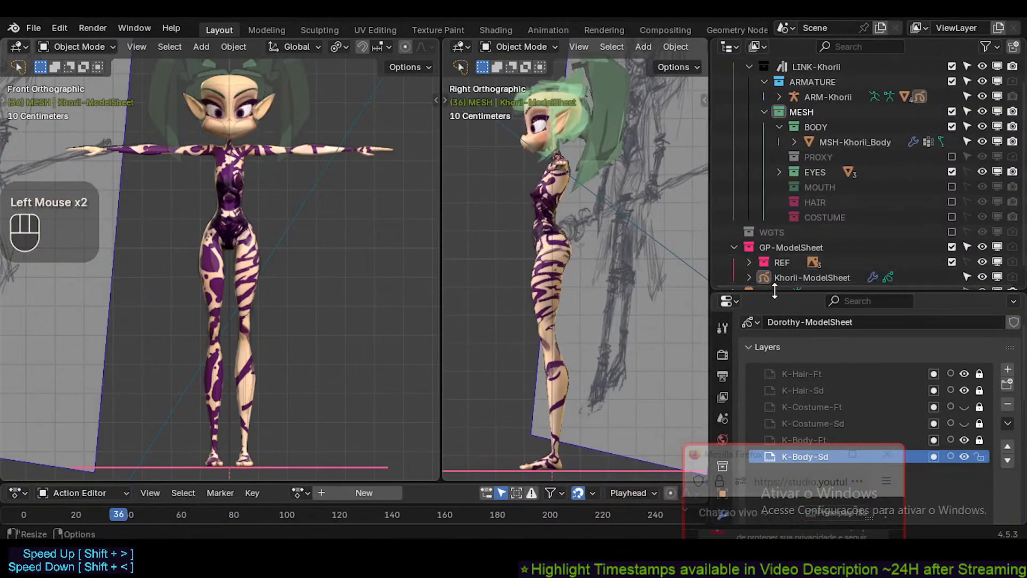
{"action": "left_click_drag", "start_coordinate": [769, 289], "coordinate": [771, 172]}
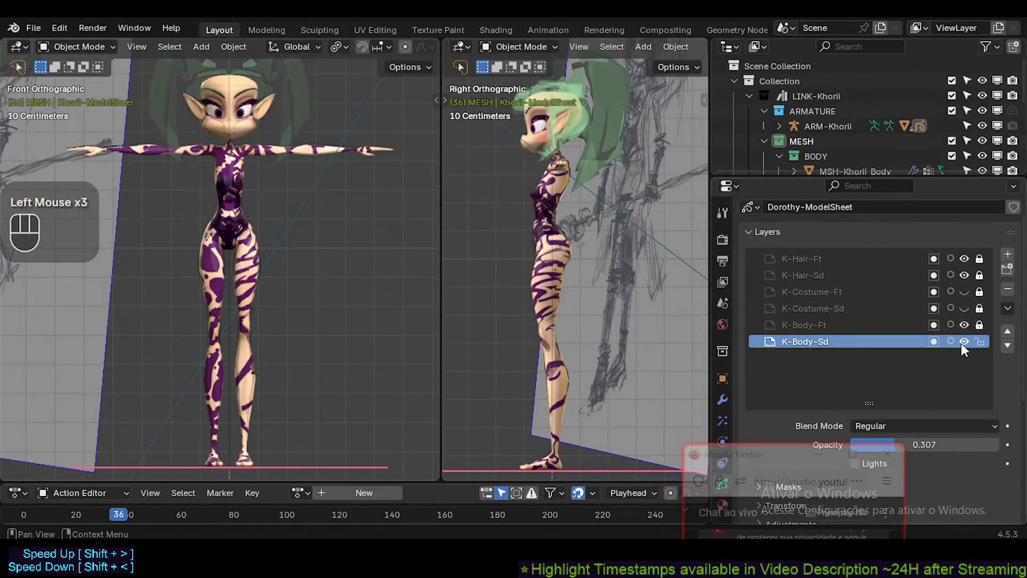
Briefly show the K-Costume-Ft and K-Costume-Sd layers, then hide all six model sheet layers.
{"action": "left_click", "coordinate": [964, 308]}
{"action": "left_click", "coordinate": [963, 291]}
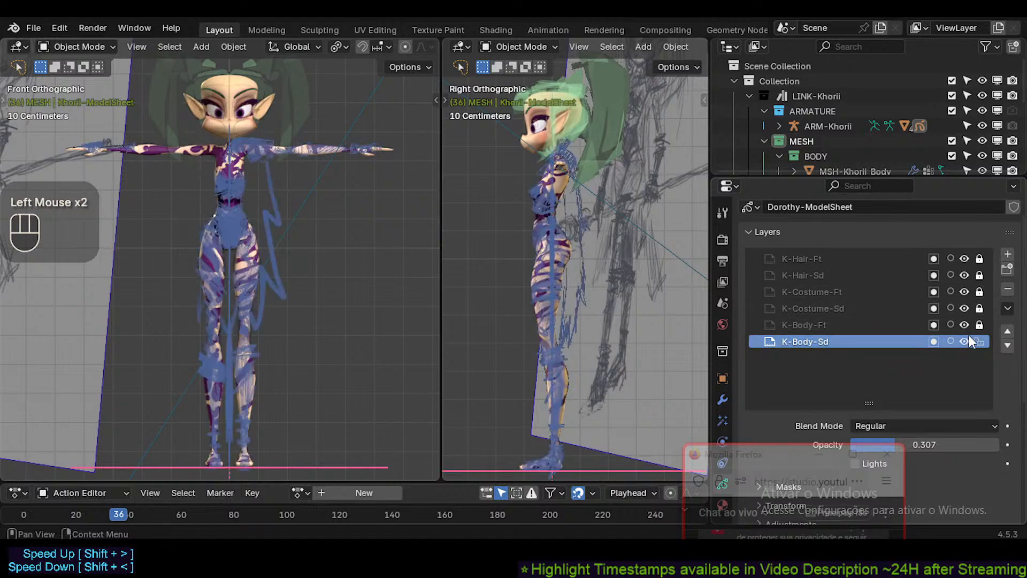
{"action": "left_click", "coordinate": [964, 341]}
{"action": "left_click_drag", "start_coordinate": [962, 293], "coordinate": [962, 260]}
{"action": "left_click", "coordinate": [963, 307]}
{"action": "left_click", "coordinate": [963, 323]}
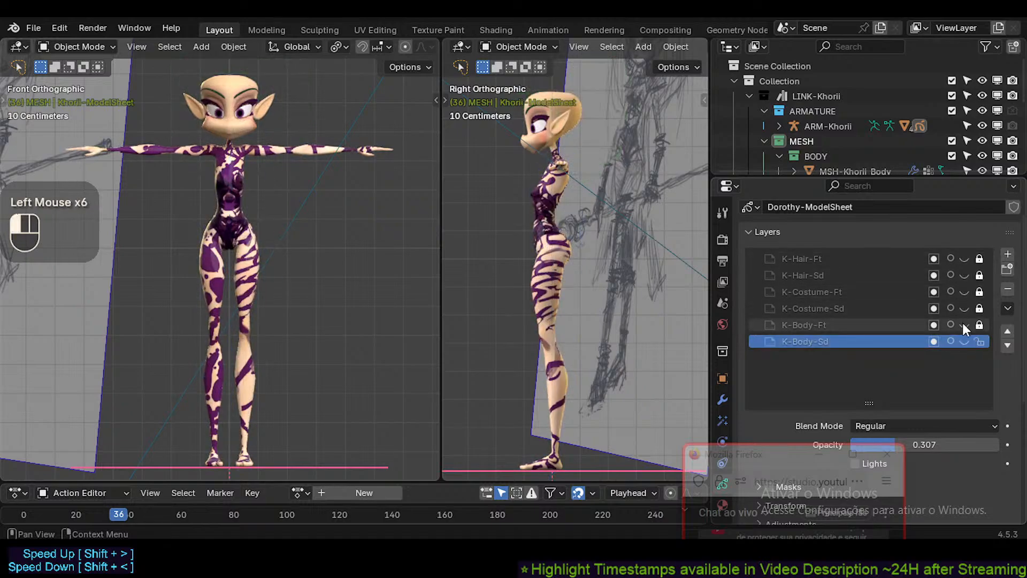
Make the K-Body-Sd and K-Body-Ft layers of the model sheet visible.
{"action": "left_click", "coordinate": [963, 341]}
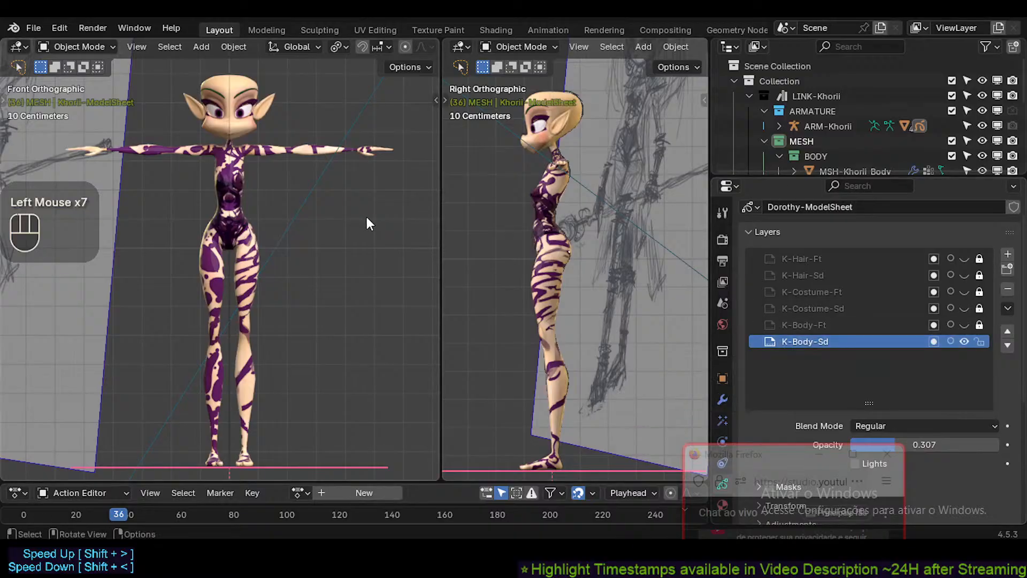
{"action": "key", "text": "alt+h"}
{"action": "left_click", "coordinate": [961, 324]}
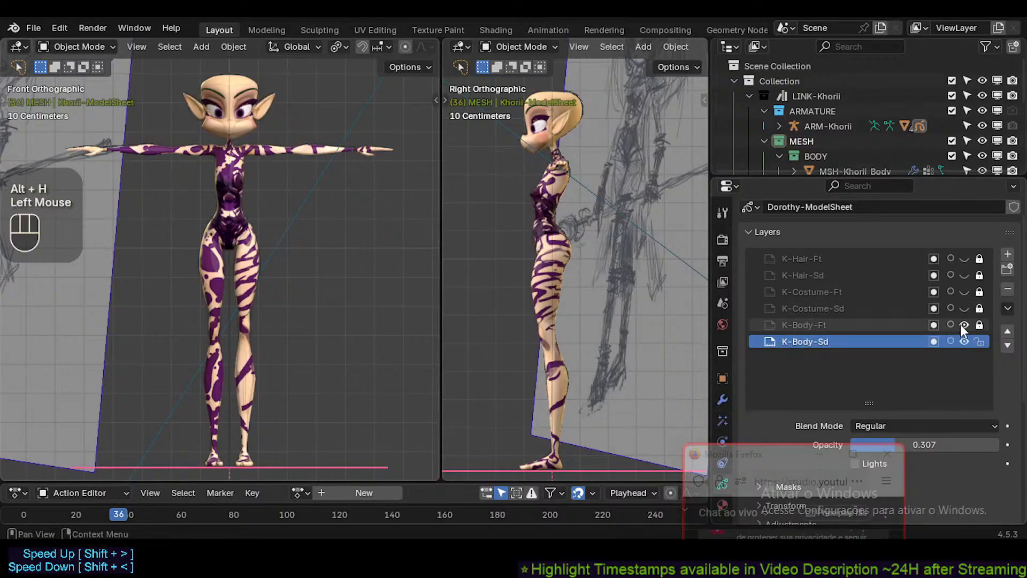
Toggle the K-Body-Ft and K-Body-Sd layers to compare them with the mesh, leaving both layers hidden.
{"action": "left_click", "coordinate": [961, 325]}
{"action": "left_click", "coordinate": [961, 325]}
{"action": "left_click", "coordinate": [962, 338]}
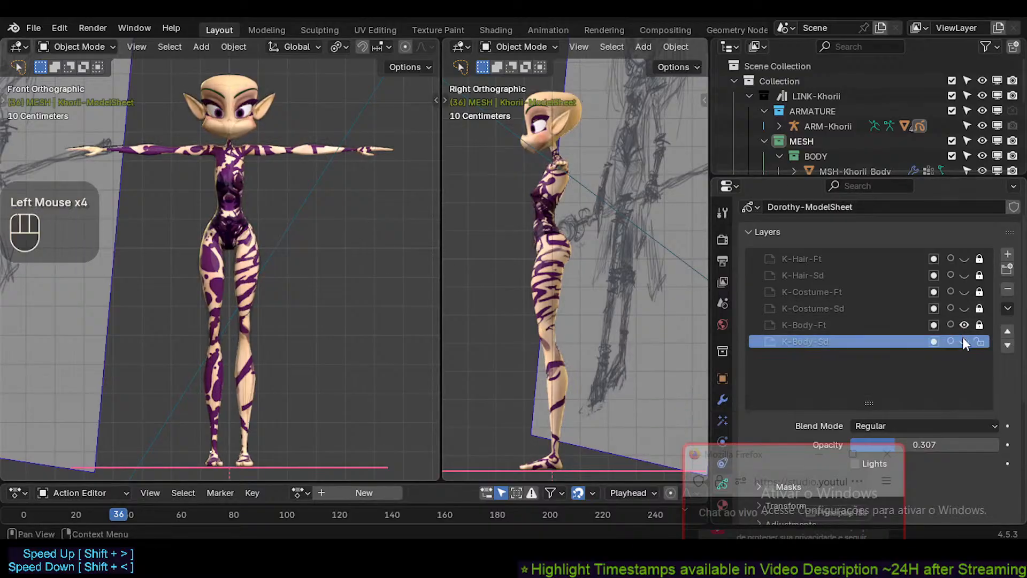
{"action": "left_click", "coordinate": [962, 340]}
{"action": "left_click", "coordinate": [963, 340]}
{"action": "left_click", "coordinate": [963, 327]}
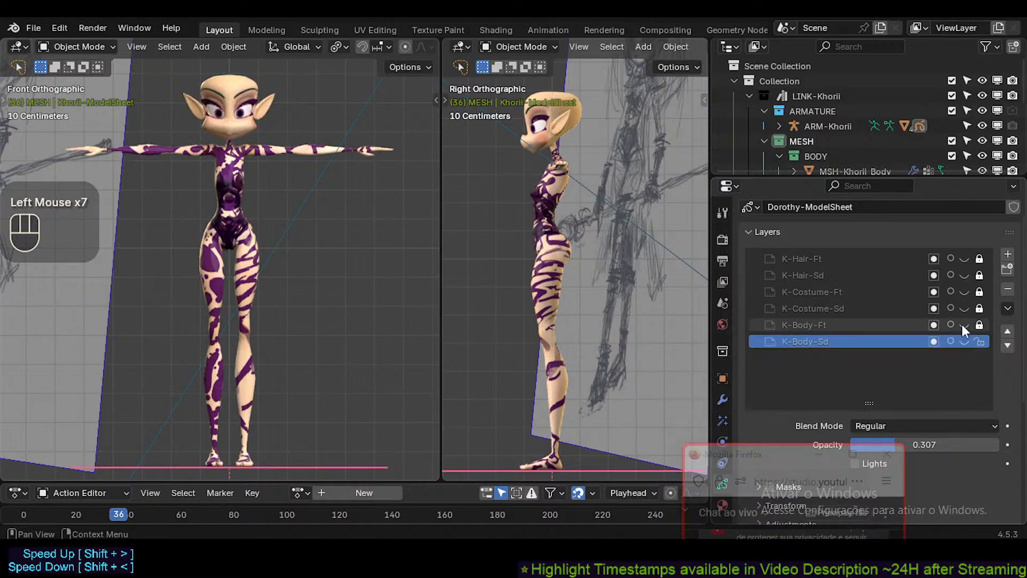
{"action": "left_click", "coordinate": [961, 324]}
{"action": "left_click", "coordinate": [963, 321]}
Hide the MSH-Khorii_Body mesh and exclude the EYES collection from the view layer.
{"action": "left_click", "coordinate": [244, 213]}
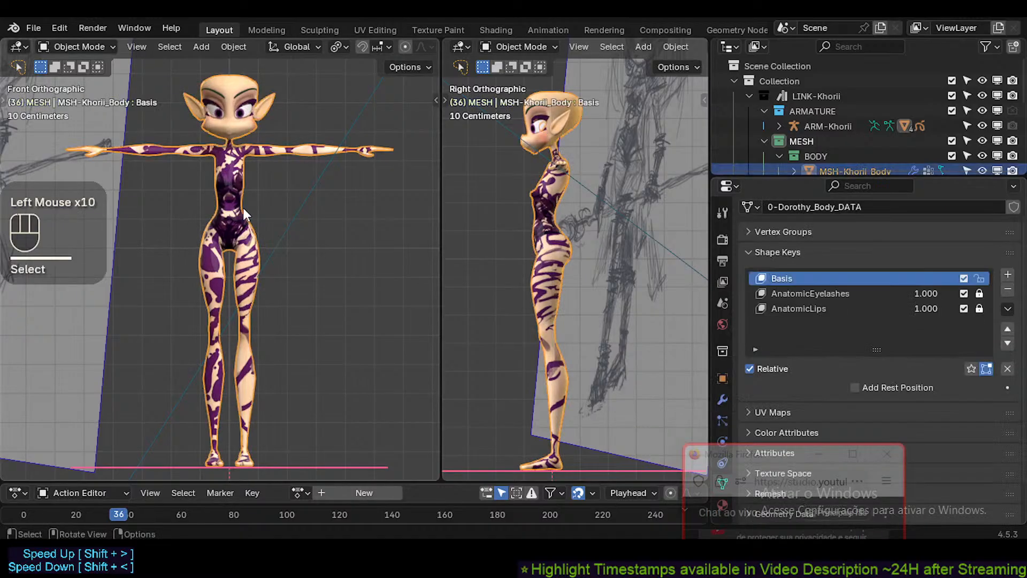
{"action": "key", "text": "h"}
{"action": "left_click", "coordinate": [243, 112]}
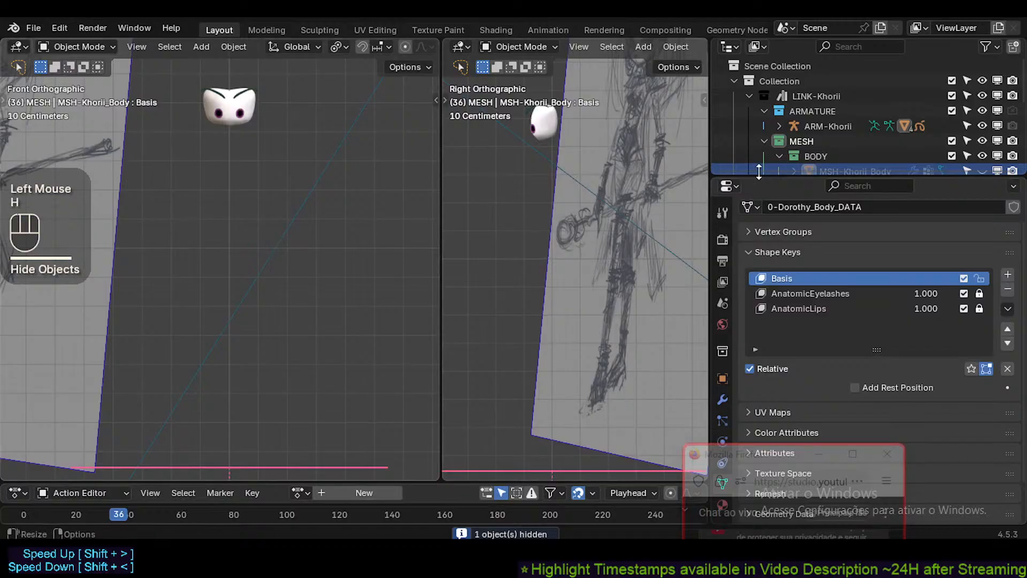
{"action": "scroll", "coordinate": [867, 136], "scroll_direction": "down", "scroll_amount": 2}
{"action": "left_click", "coordinate": [951, 141]}
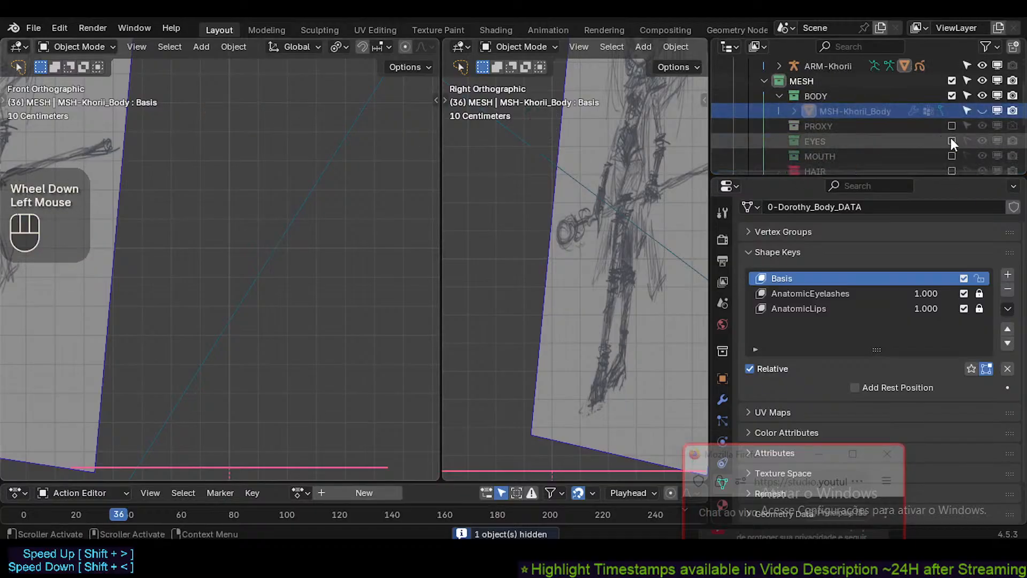
Select the Khorii-ModelSheet object and make its K-Body-Sd layer visible.
{"action": "scroll", "coordinate": [799, 148], "scroll_direction": "down", "scroll_amount": 2}
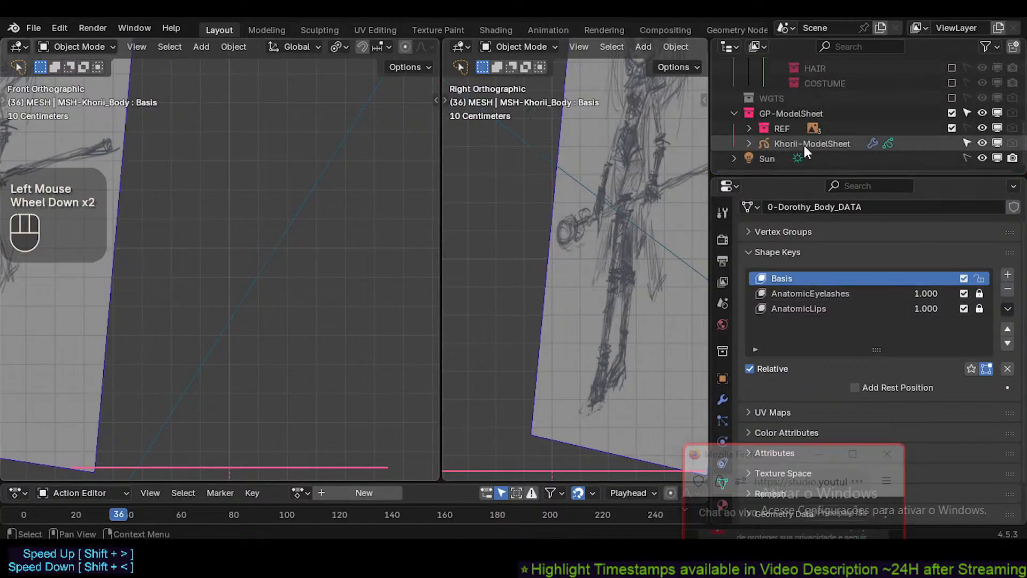
{"action": "left_click", "coordinate": [811, 143]}
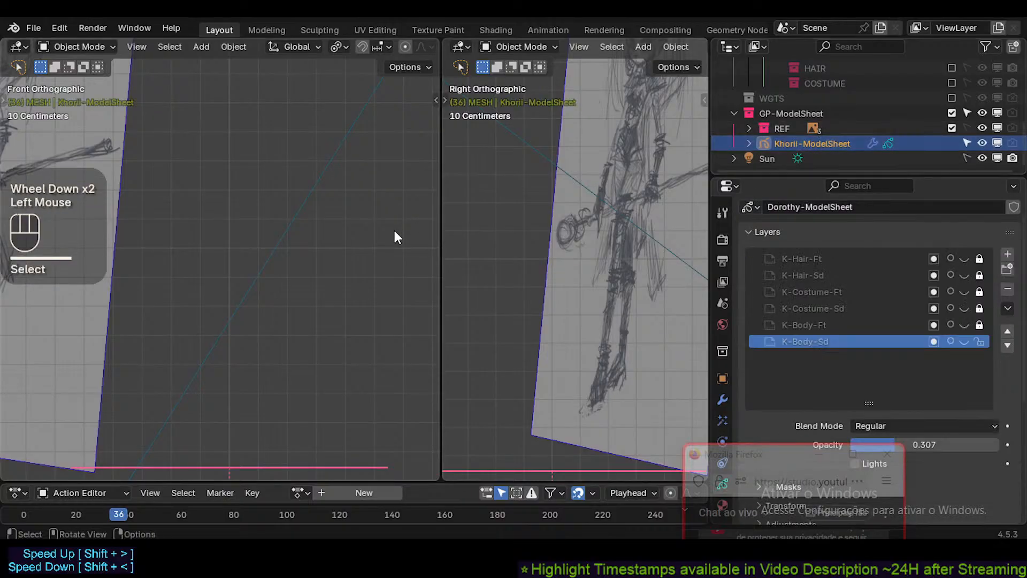
{"action": "left_click", "coordinate": [966, 341]}
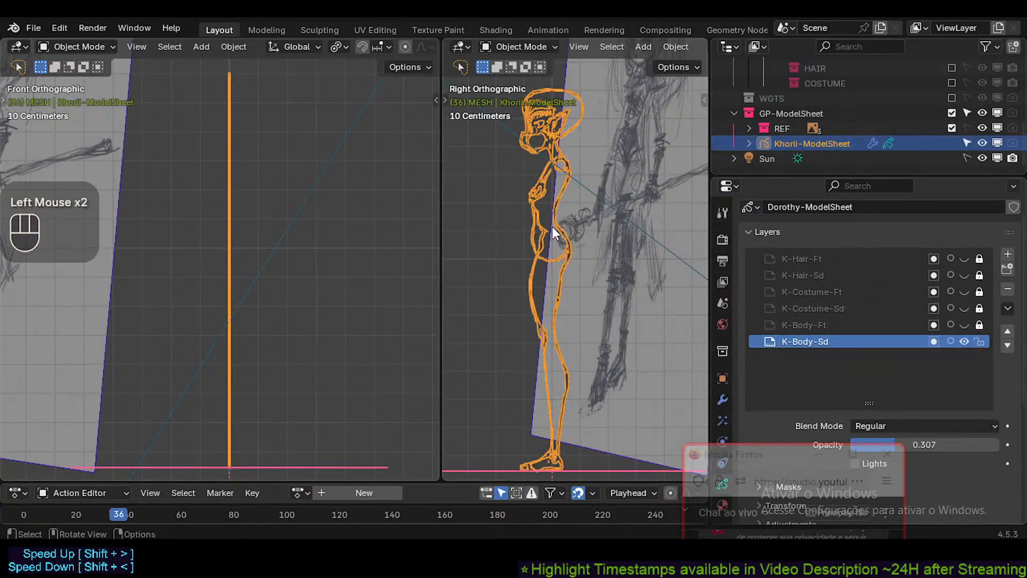
Examine the side-view body drawing from head to feet and frame the whole figure in both views.
{"action": "middle_click_drag", "start_coordinate": [557, 328], "coordinate": [528, 313], "text": "shift"}
{"action": "scroll", "coordinate": [553, 297], "scroll_direction": "down", "scroll_amount": 2}
{"action": "scroll", "coordinate": [536, 336], "scroll_direction": "up", "scroll_amount": 4}
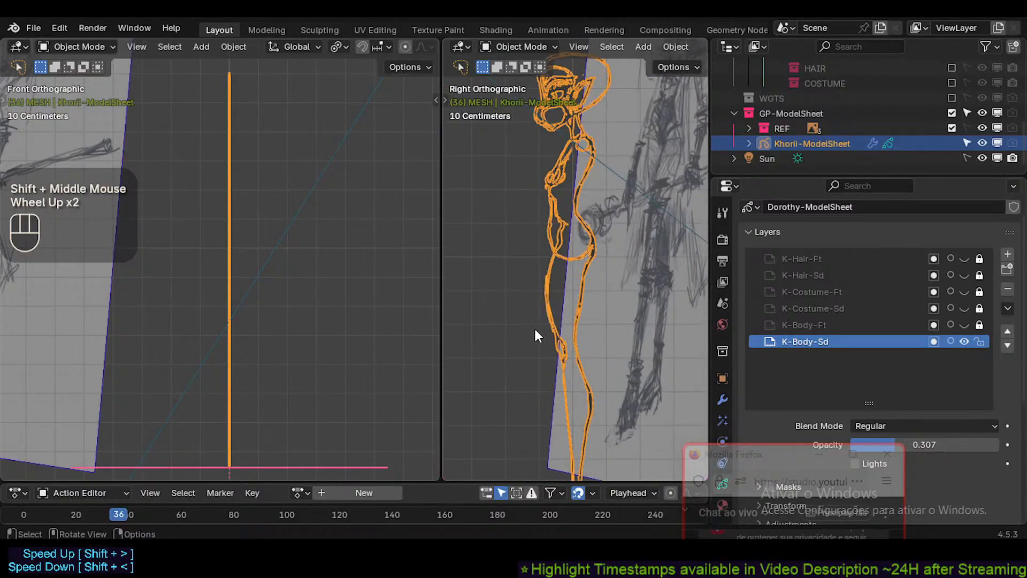
{"action": "middle_click_drag", "start_coordinate": [567, 229], "coordinate": [532, 262], "text": "shift"}
{"action": "scroll", "coordinate": [558, 275], "scroll_direction": "up", "scroll_amount": 1}
{"action": "scroll", "coordinate": [537, 291], "scroll_direction": "down", "scroll_amount": 1}
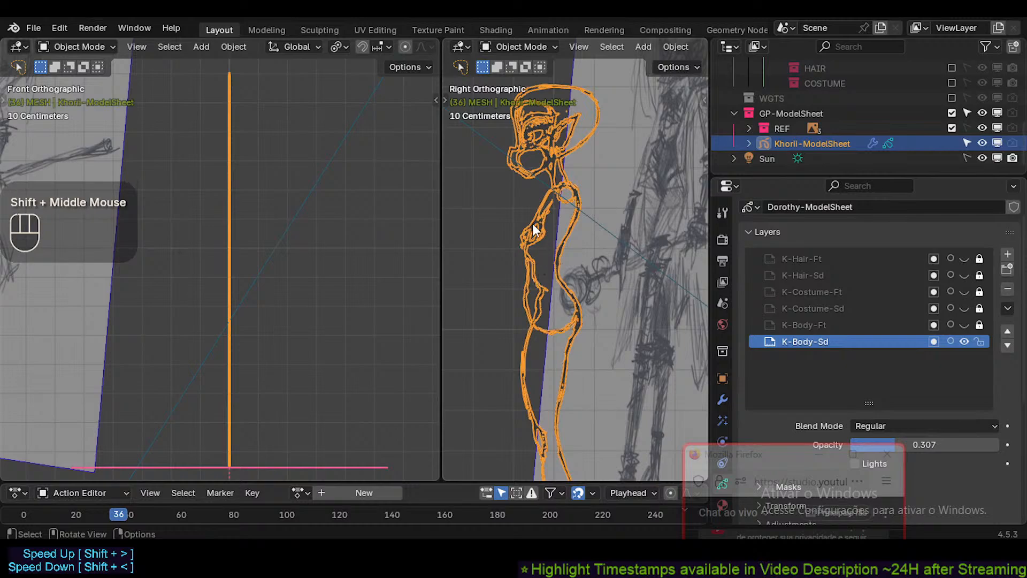
{"action": "left_click", "coordinate": [539, 249]}
{"action": "key", "text": "alt+a"}
{"action": "left_click", "coordinate": [532, 221]}
{"action": "scroll", "coordinate": [533, 241], "scroll_direction": "down", "scroll_amount": 2}
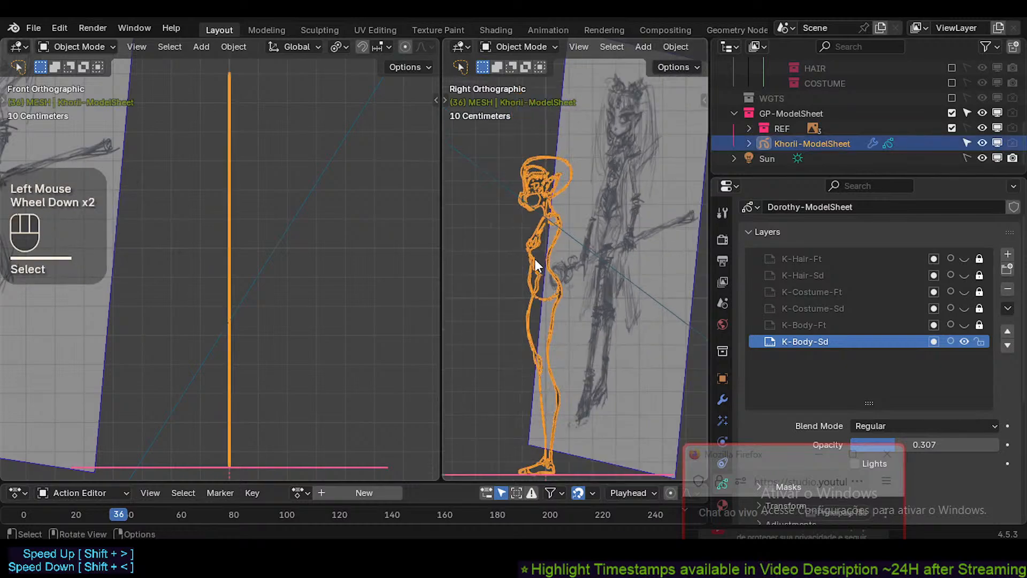
{"action": "middle_click_drag", "start_coordinate": [535, 259], "coordinate": [548, 319], "text": "shift"}
{"action": "middle_click_drag", "start_coordinate": [238, 262], "coordinate": [264, 290], "text": "shift"}
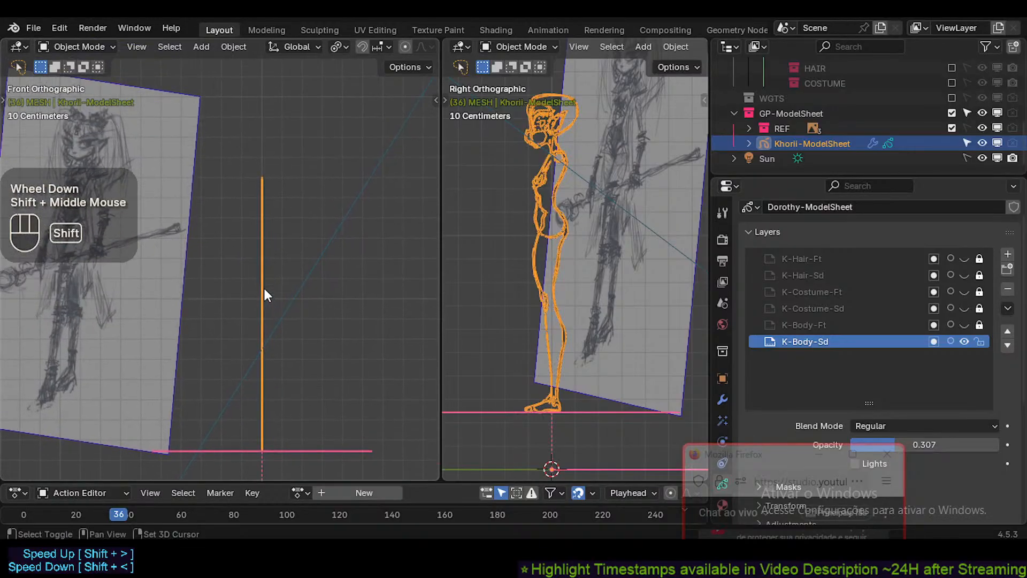
{"action": "key", "text": "KP_1"}
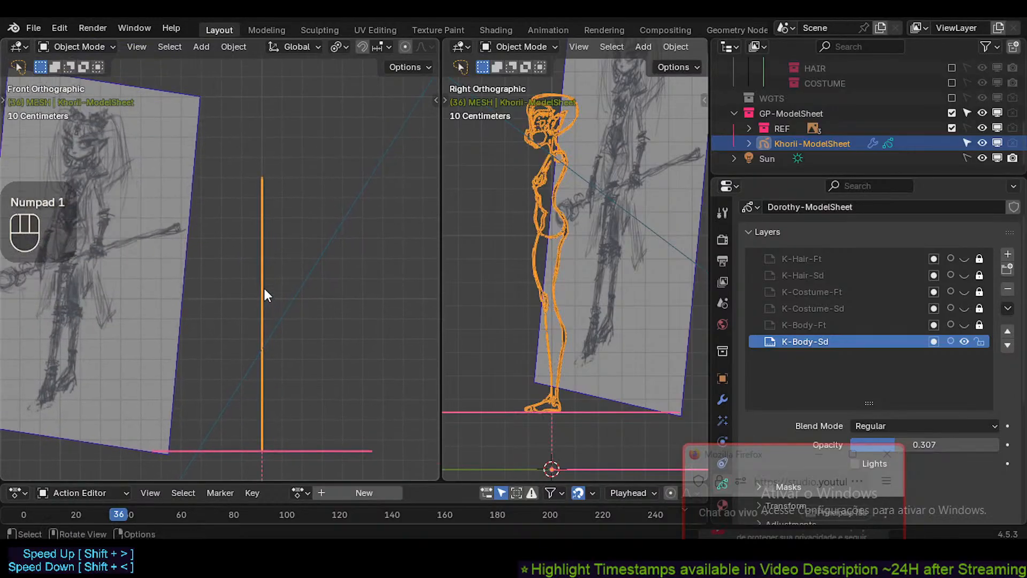
Make the K-Body-Ft layer visible and inspect the front body drawing's head and torso up close.
{"action": "left_click", "coordinate": [964, 325]}
{"action": "scroll", "coordinate": [334, 294], "scroll_direction": "up", "scroll_amount": 2}
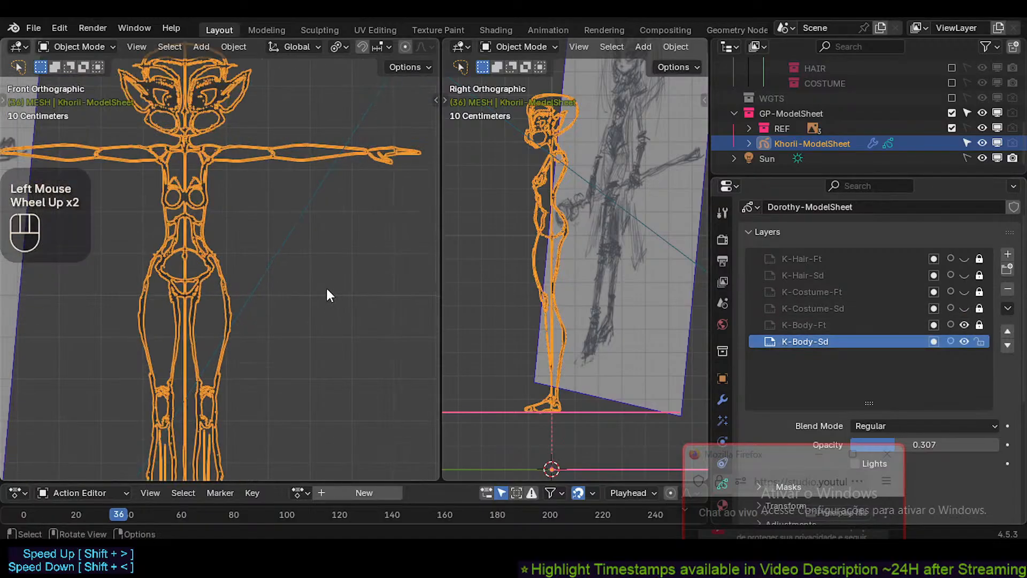
{"action": "key", "text": "alt+a"}
{"action": "middle_click_drag", "start_coordinate": [176, 207], "coordinate": [250, 284], "text": "shift"}
{"action": "scroll", "coordinate": [272, 262], "scroll_direction": "up", "scroll_amount": 2}
{"action": "left_click", "coordinate": [278, 261]}
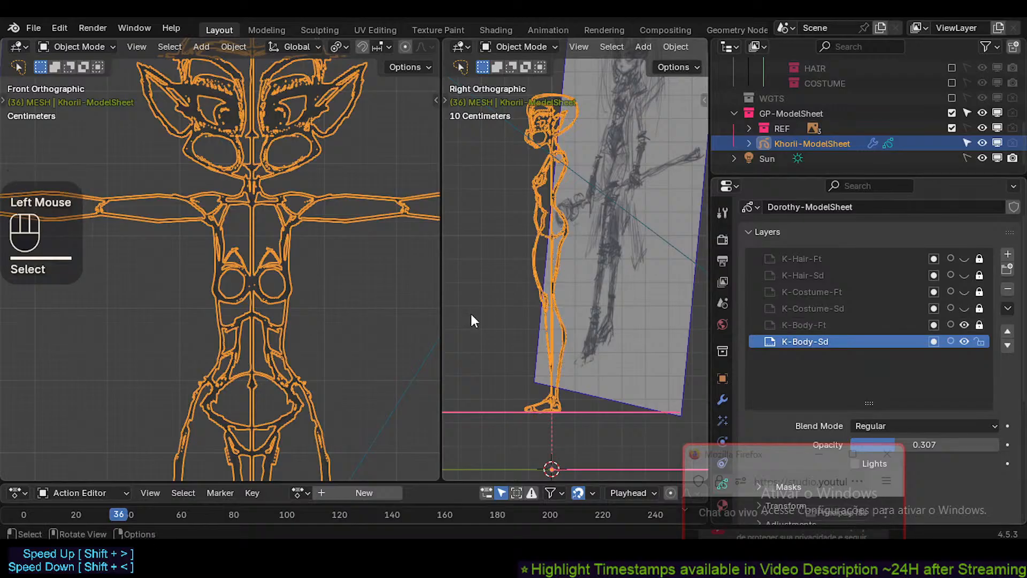
Examine the proportions of the full front body drawing, from the head down to the feet.
{"action": "middle_click_drag", "start_coordinate": [321, 332], "coordinate": [300, 333], "text": "shift"}
{"action": "scroll", "coordinate": [283, 217], "scroll_direction": "down", "scroll_amount": 2}
{"action": "scroll", "coordinate": [294, 233], "scroll_direction": "down", "scroll_amount": 1}
{"action": "scroll", "coordinate": [293, 303], "scroll_direction": "up", "scroll_amount": 2}
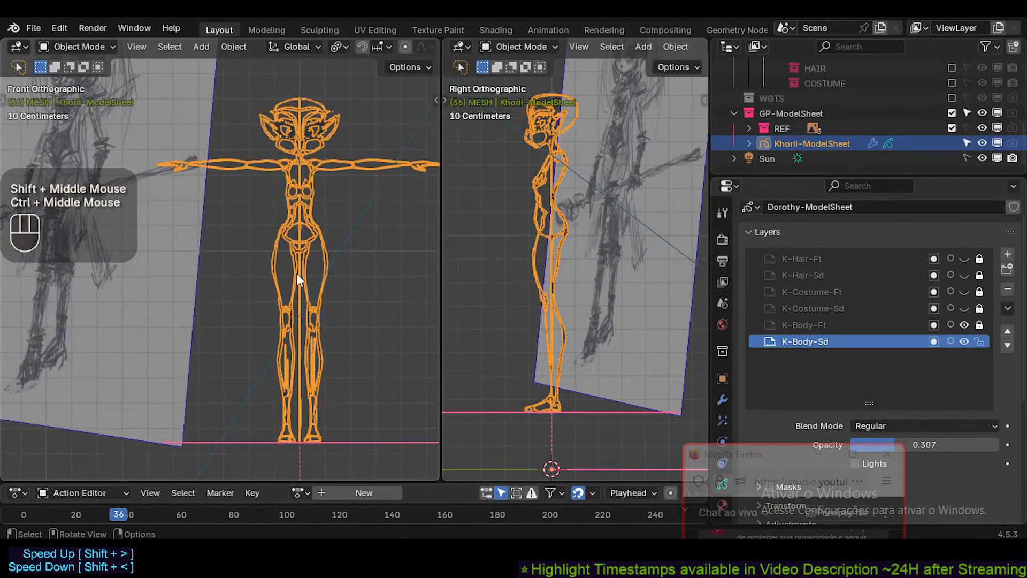
{"action": "middle_click_drag", "start_coordinate": [296, 274], "coordinate": [295, 292], "text": "shift"}
{"action": "middle_click_drag", "start_coordinate": [297, 347], "coordinate": [294, 328], "text": "shift"}
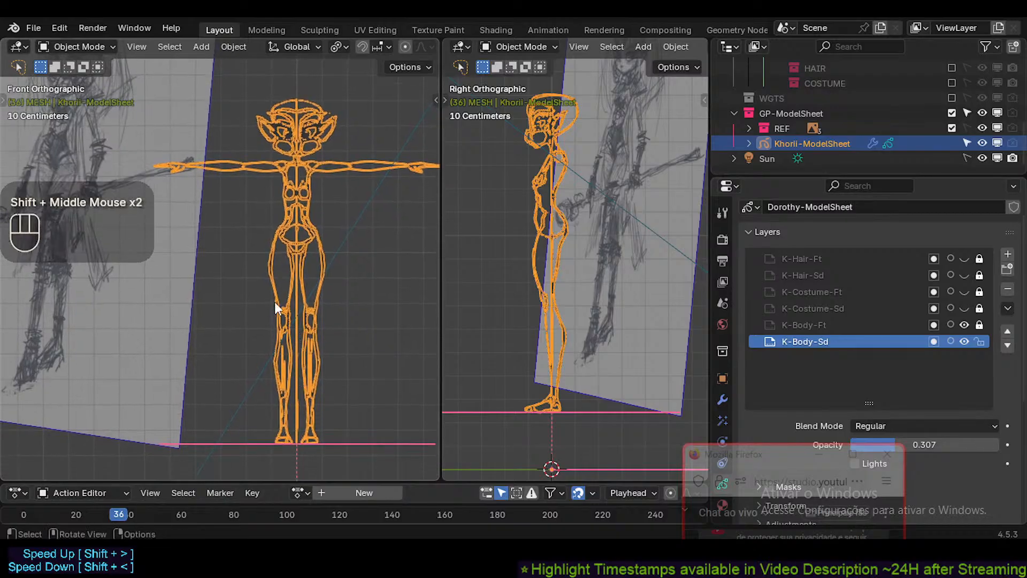
{"action": "mouse_move", "coordinate": [299, 284]}
{"action": "middle_mouse_down", "text": "shift"}
{"action": "mouse_move", "coordinate": [306, 251]}
{"action": "mouse_move", "coordinate": [294, 307]}
{"action": "mouse_move", "coordinate": [294, 272]}
{"action": "middle_mouse_up", "text": "shift"}
{"action": "scroll", "coordinate": [294, 268], "scroll_direction": "down", "scroll_amount": 1}
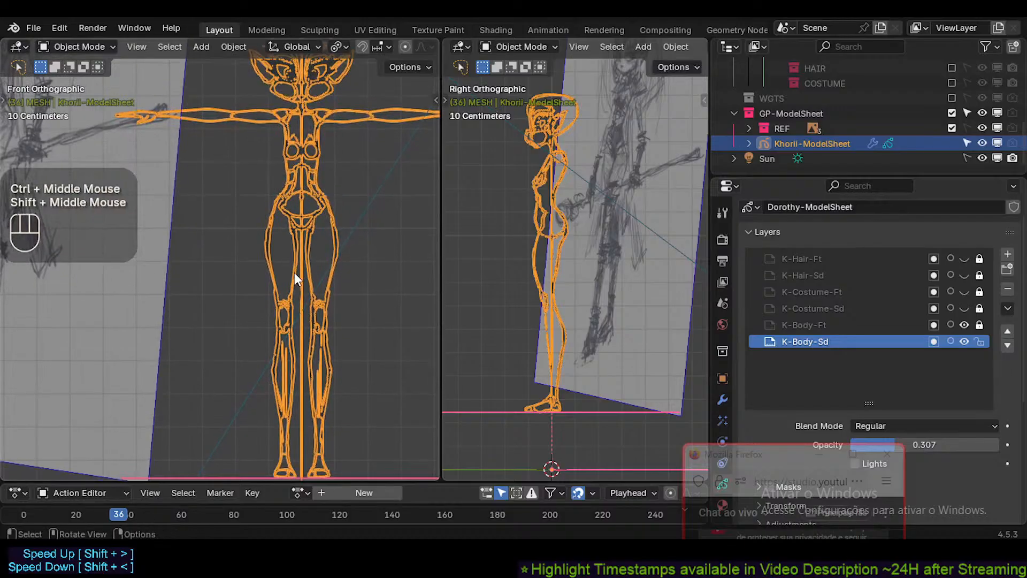
{"action": "middle_click_drag", "start_coordinate": [297, 235], "coordinate": [297, 203], "text": "shift"}
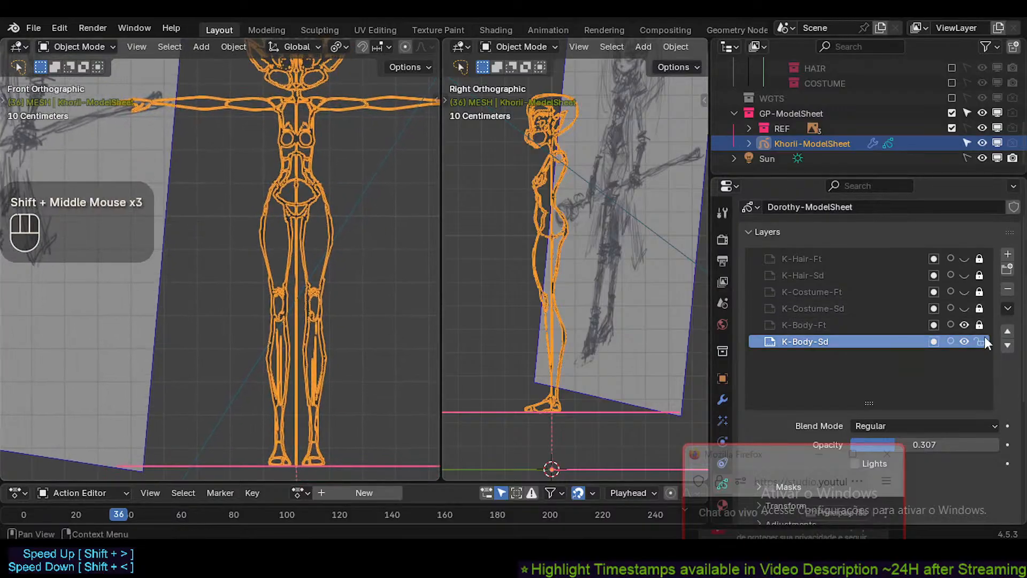
Show the K-Costume-Sd layer, deselect the model sheet and inspect the side costume sketch up close.
{"action": "left_click", "coordinate": [965, 309]}
{"action": "left_click", "coordinate": [965, 308]}
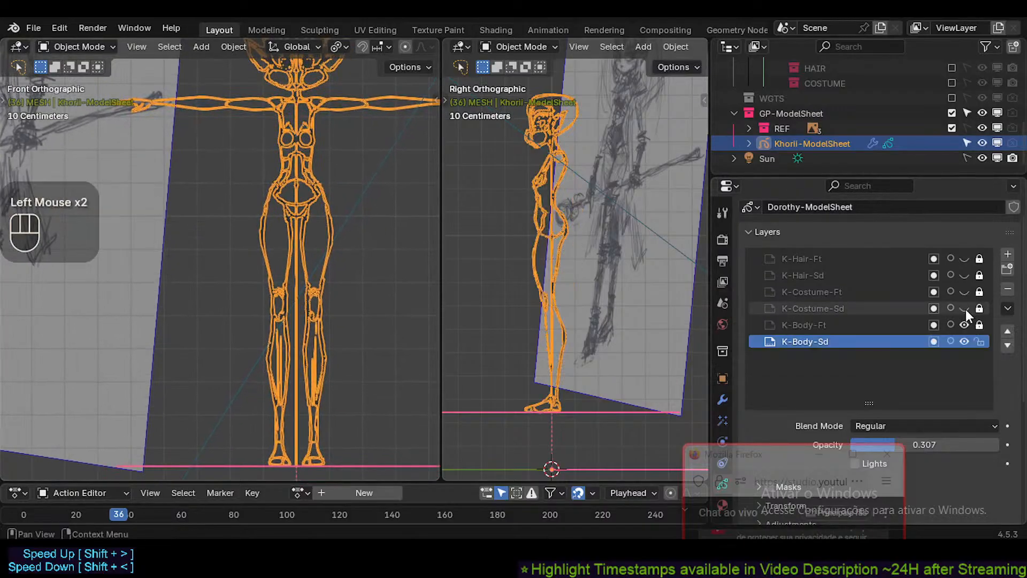
{"action": "left_click", "coordinate": [965, 308]}
{"action": "left_click", "coordinate": [964, 308]}
{"action": "left_click", "coordinate": [964, 308]}
{"action": "key", "text": "alt+a"}
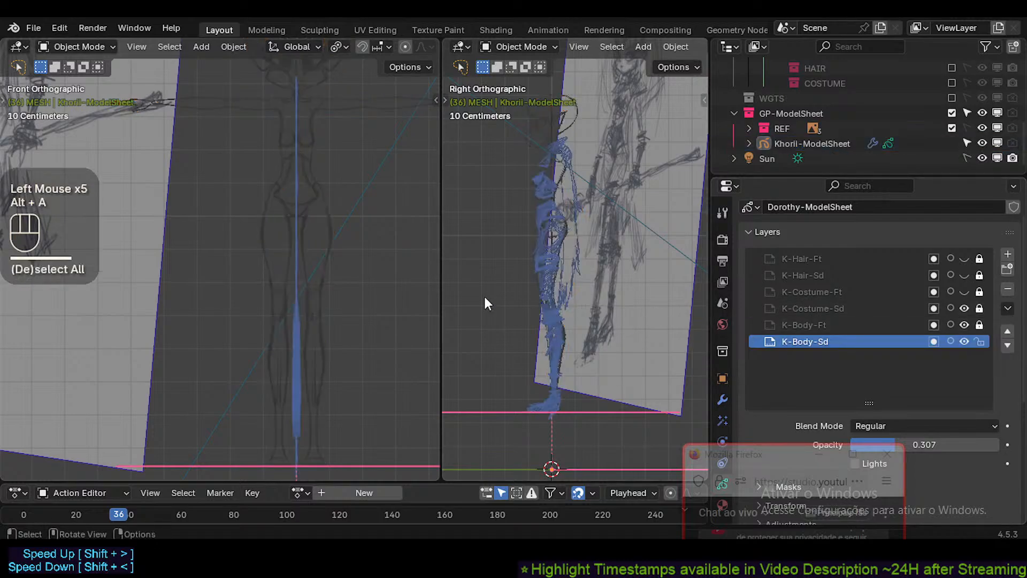
{"action": "scroll", "coordinate": [556, 218], "scroll_direction": "up", "scroll_amount": 2}
{"action": "middle_click_drag", "start_coordinate": [557, 218], "coordinate": [554, 298], "text": "shift"}
{"action": "scroll", "coordinate": [554, 298], "scroll_direction": "up", "scroll_amount": 1}
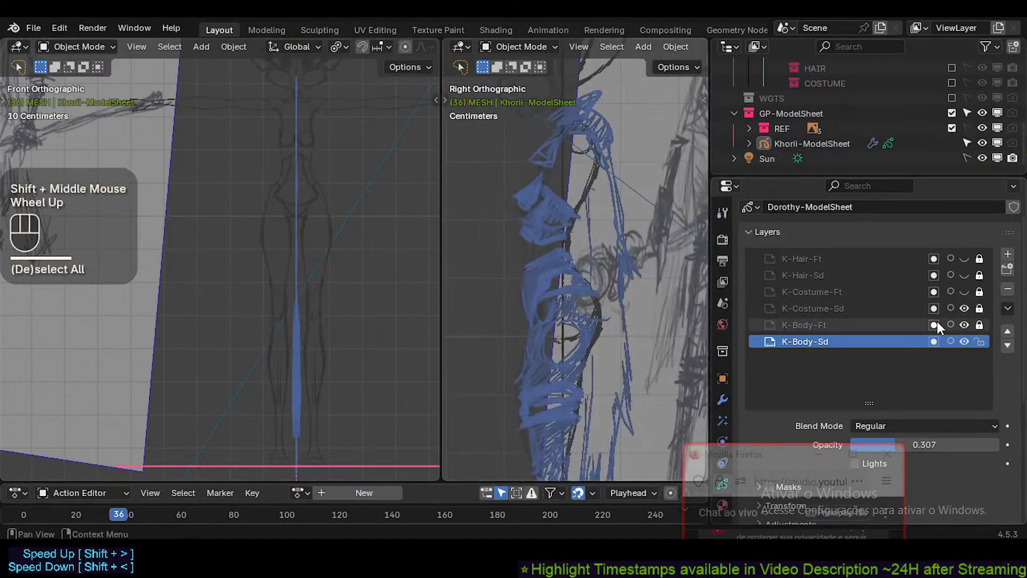
View the K-Costume-Ft layer on its own in the front view, then together with K-Costume-Sd.
{"action": "left_click", "coordinate": [964, 308]}
{"action": "left_click", "coordinate": [964, 291]}
{"action": "scroll", "coordinate": [575, 241], "scroll_direction": "down", "scroll_amount": 2}
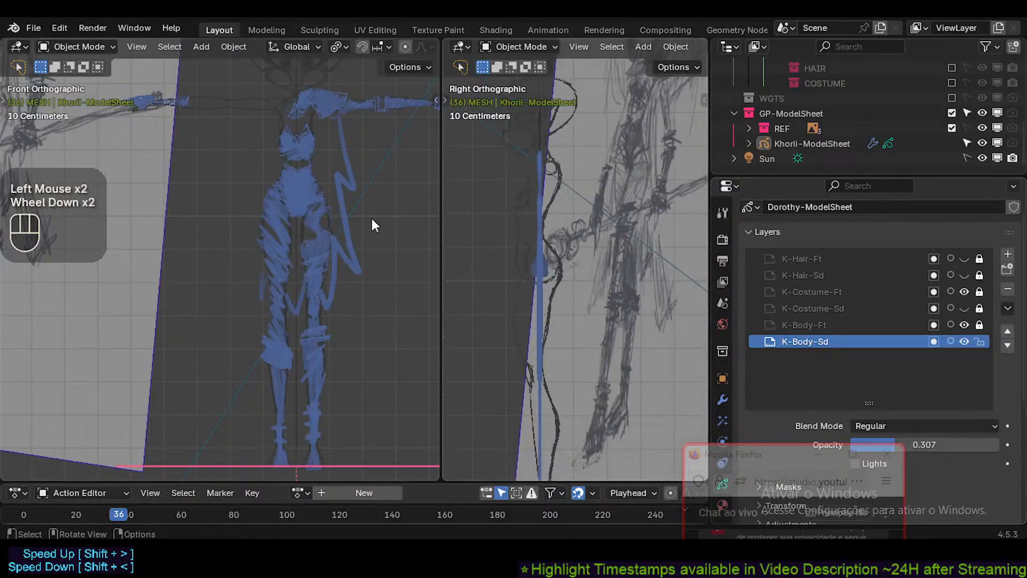
{"action": "middle_click_drag", "start_coordinate": [372, 224], "coordinate": [289, 291], "text": "shift"}
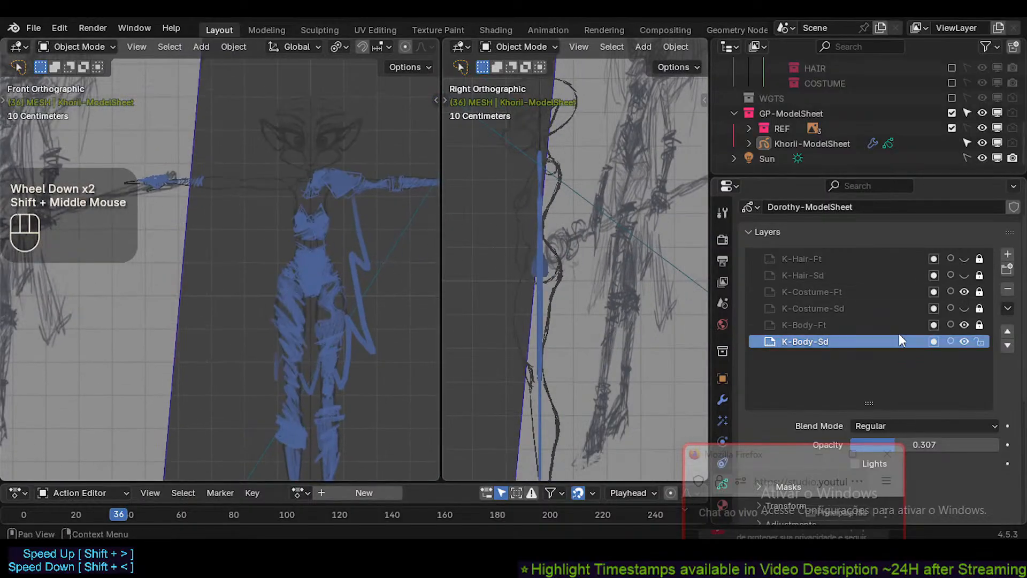
{"action": "left_click", "coordinate": [964, 308]}
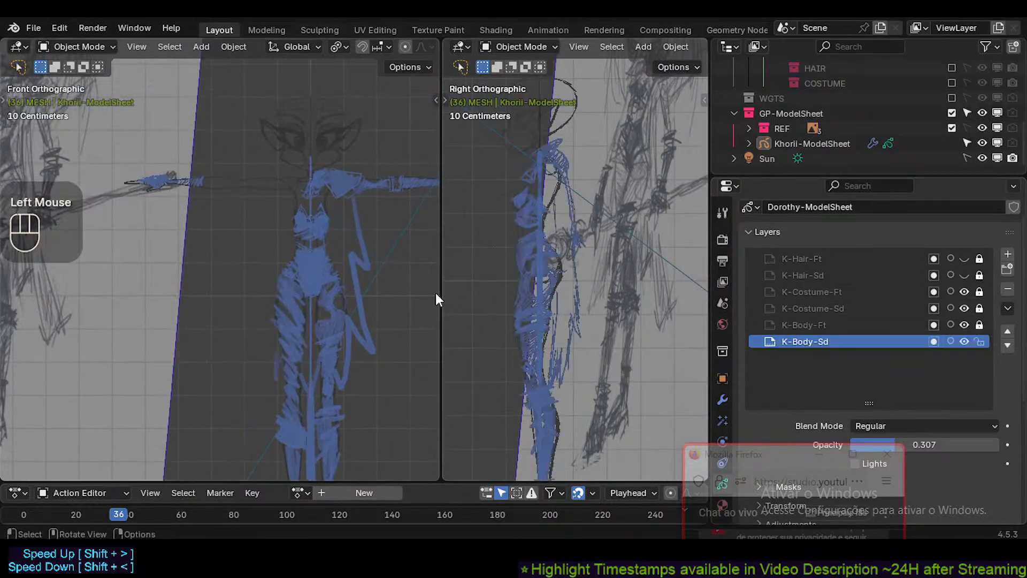
{"action": "middle_click_drag", "start_coordinate": [318, 286], "coordinate": [320, 238], "text": "shift"}
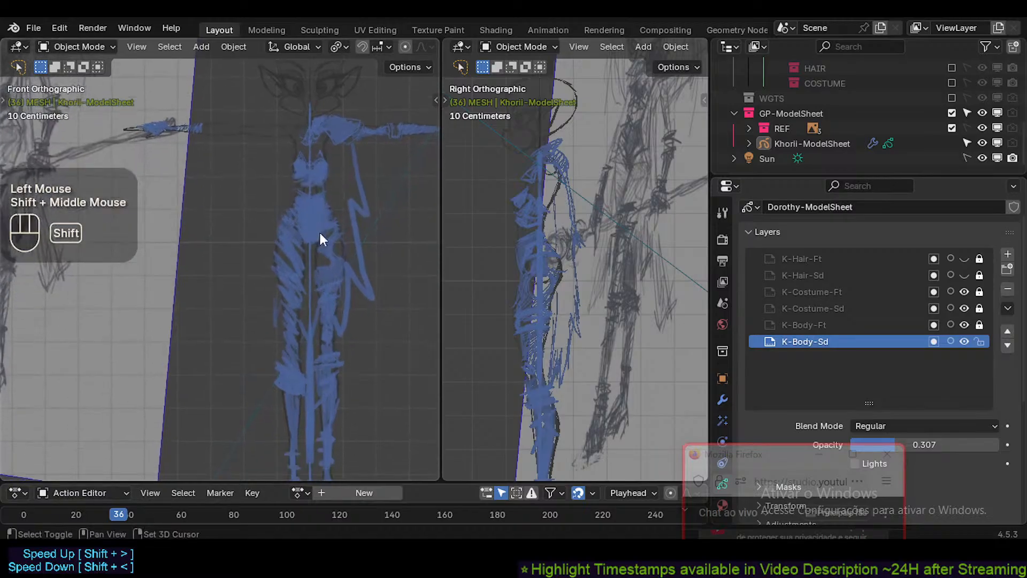
Show the K-Hair-Sd and K-Hair-Ft layers and inspect the hair sketches around the head in both views.
{"action": "left_click", "coordinate": [964, 275]}
{"action": "middle_click_drag", "start_coordinate": [479, 162], "coordinate": [554, 300], "text": "shift"}
{"action": "scroll", "coordinate": [551, 231], "scroll_direction": "up", "scroll_amount": 3}
{"action": "scroll", "coordinate": [621, 290], "scroll_direction": "down", "scroll_amount": 1}
{"action": "left_click", "coordinate": [964, 258]}
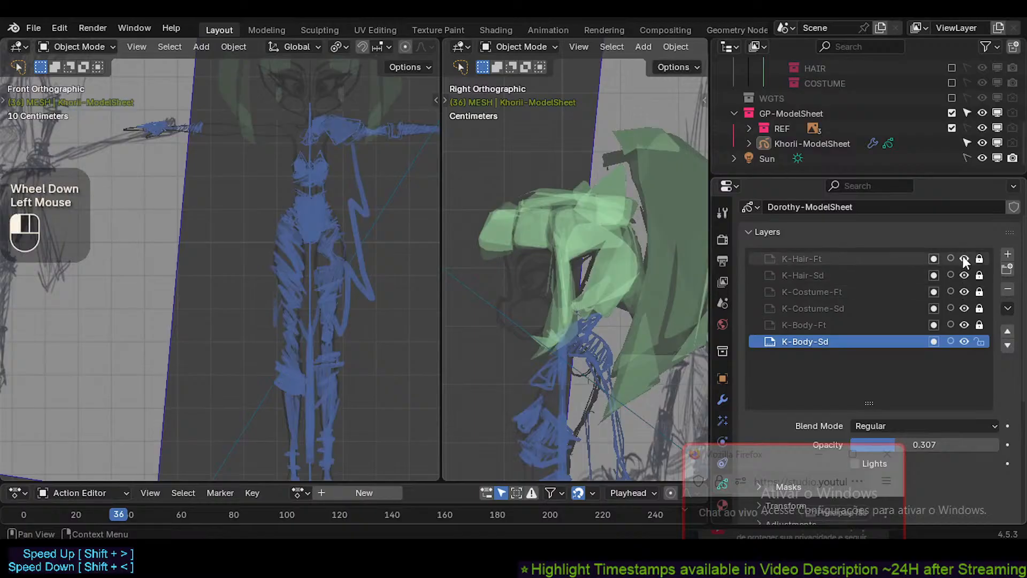
{"action": "middle_click_drag", "start_coordinate": [361, 196], "coordinate": [338, 267], "text": "shift"}
{"action": "scroll", "coordinate": [338, 267], "scroll_direction": "up", "scroll_amount": 3}
{"action": "scroll", "coordinate": [338, 268], "scroll_direction": "down", "scroll_amount": 2}
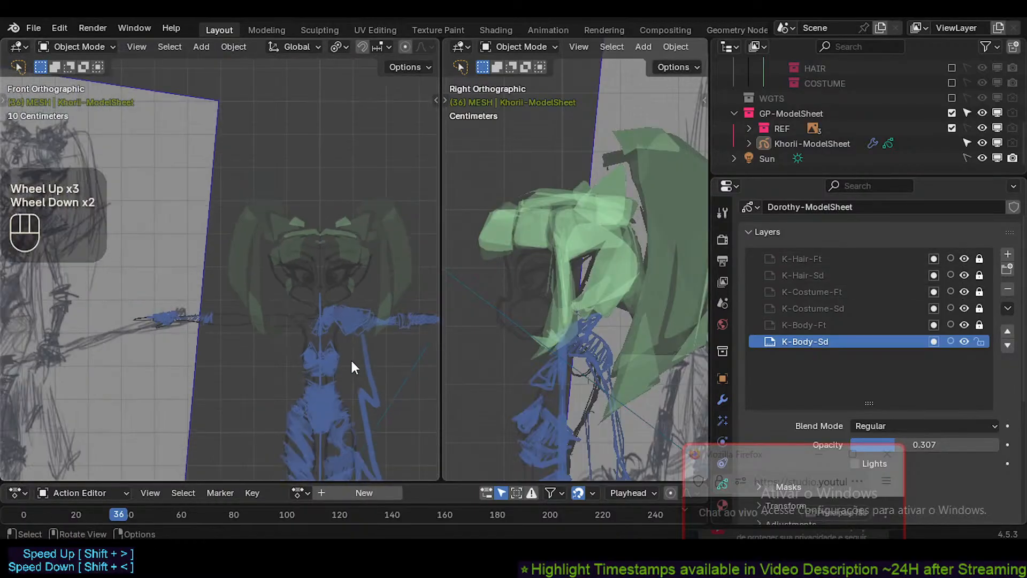
Review the complete body, costume and hair design across the front and right views.
{"action": "middle_click_drag", "start_coordinate": [363, 387], "coordinate": [347, 281], "text": "shift"}
{"action": "scroll", "coordinate": [595, 390], "scroll_direction": "down", "scroll_amount": 2}
{"action": "middle_click_drag", "start_coordinate": [594, 401], "coordinate": [550, 299], "text": "shift"}
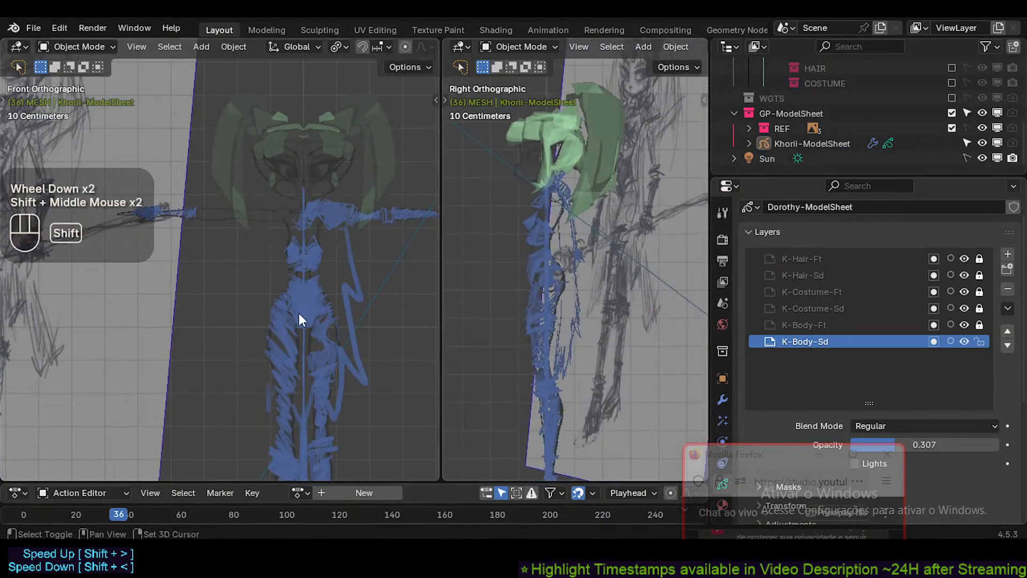
{"action": "middle_click_drag", "start_coordinate": [298, 313], "coordinate": [286, 309], "text": "shift"}
{"action": "scroll", "coordinate": [293, 342], "scroll_direction": "up", "scroll_amount": 2}
{"action": "middle_click_drag", "start_coordinate": [297, 344], "coordinate": [321, 325], "text": "shift"}
{"action": "scroll", "coordinate": [298, 258], "scroll_direction": "down", "scroll_amount": 2}
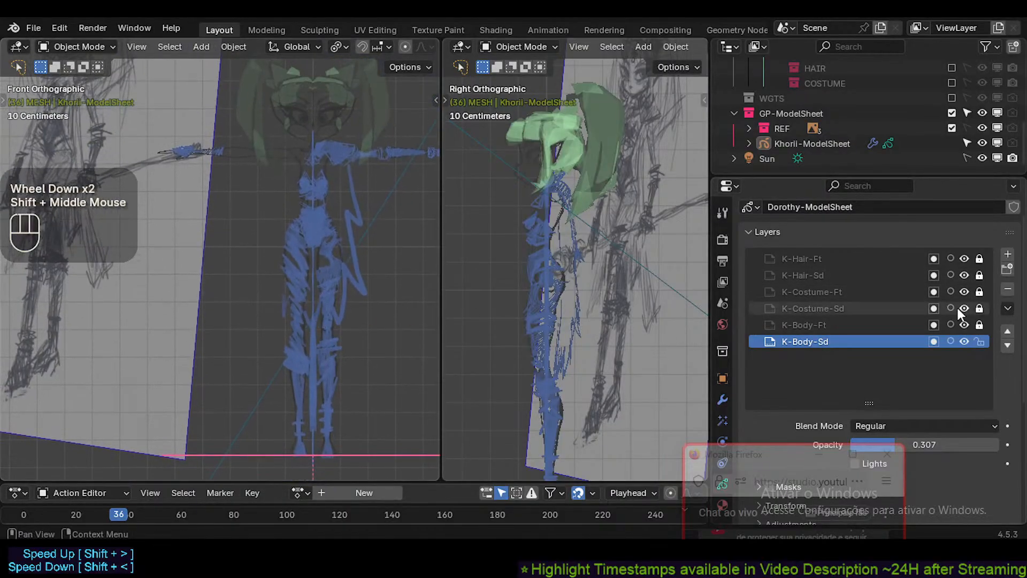
Hide the four costume and hair layers, leaving only K-Body-Ft and K-Body-Sd visible.
{"action": "left_click_drag", "start_coordinate": [963, 308], "coordinate": [962, 290]}
{"action": "left_click", "coordinate": [962, 275]}
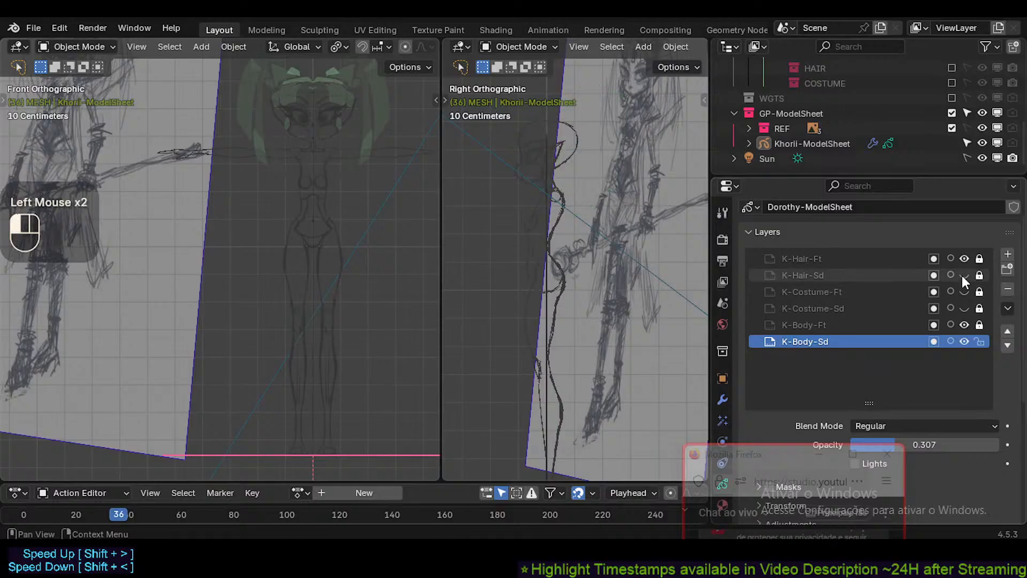
{"action": "left_click", "coordinate": [963, 258]}
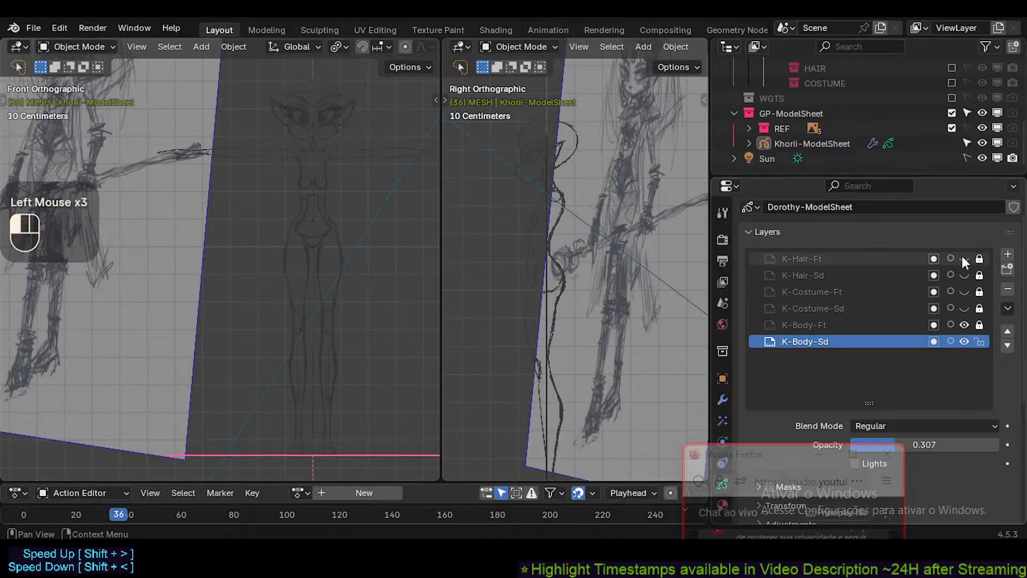
{"action": "left_click", "coordinate": [966, 326]}
{"action": "left_click", "coordinate": [966, 342]}
{"action": "left_click", "coordinate": [965, 327]}
{"action": "left_click", "coordinate": [964, 343]}
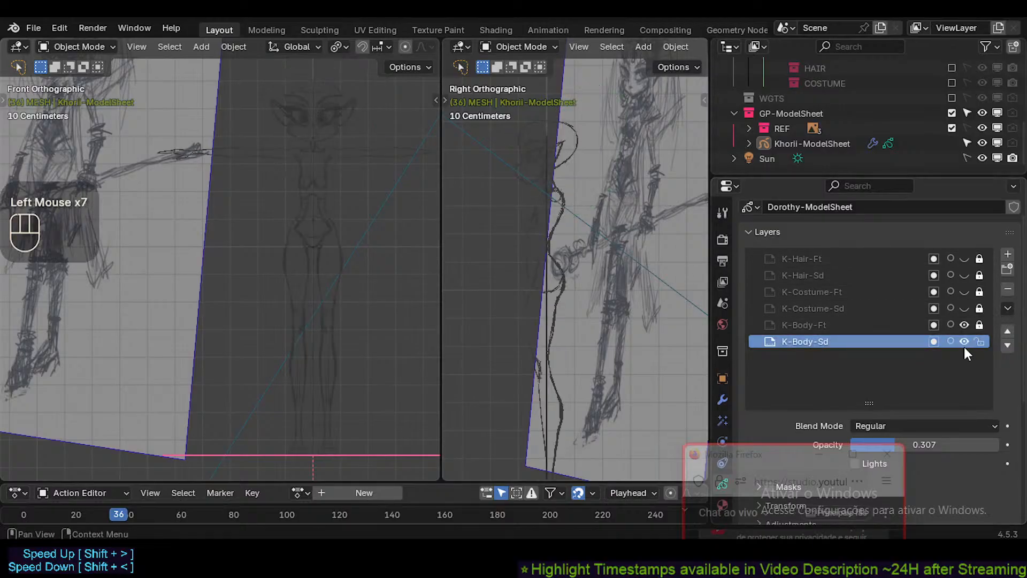
Inspect the hips, legs and feet of the body drawings in the front and right views.
{"action": "middle_click_drag", "start_coordinate": [376, 257], "coordinate": [345, 290], "text": "shift"}
{"action": "scroll", "coordinate": [339, 337], "scroll_direction": "up", "scroll_amount": 3, "text": "shift"}
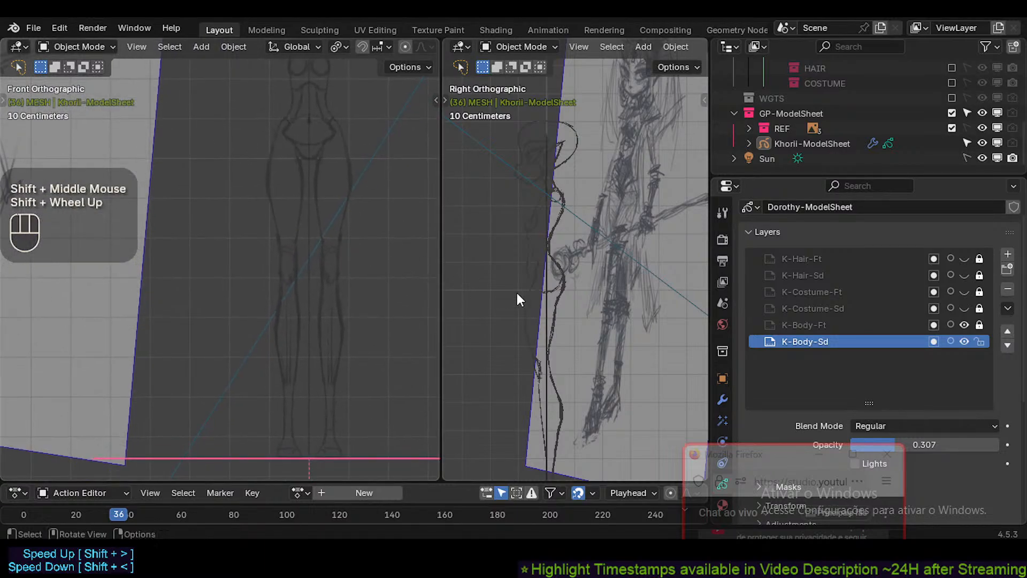
{"action": "scroll", "coordinate": [517, 300], "scroll_direction": "down", "scroll_amount": 2}
{"action": "middle_click_drag", "start_coordinate": [518, 295], "coordinate": [523, 275], "text": "shift"}
{"action": "scroll", "coordinate": [522, 275], "scroll_direction": "up", "scroll_amount": 2}
{"action": "middle_click_drag", "start_coordinate": [522, 316], "coordinate": [548, 312], "text": "shift"}
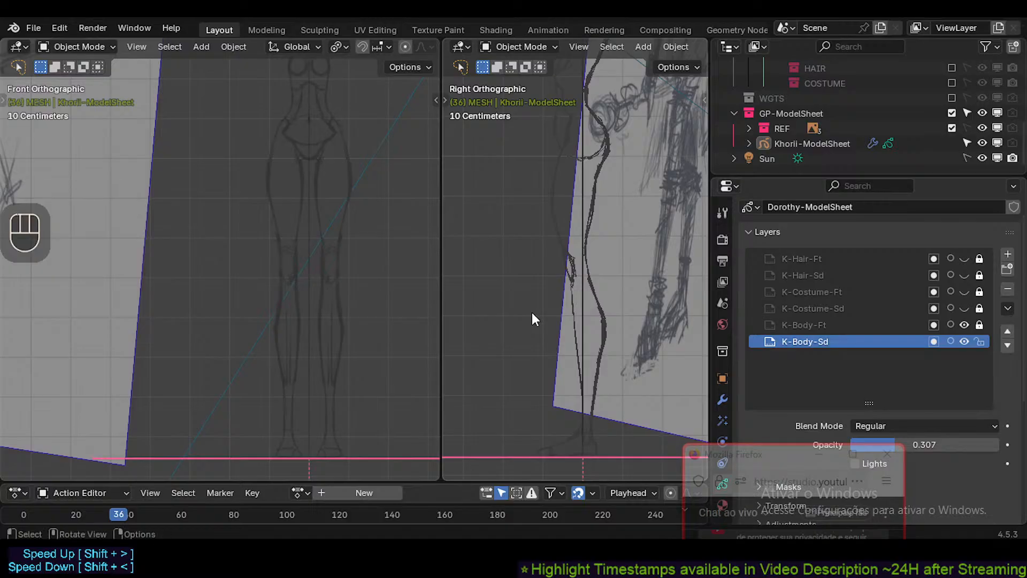
Briefly show the K-Costume-Sd, K-Costume-Ft and K-Hair-Sd layers one by one to compare them with the body drawings.
{"action": "middle_click_drag", "start_coordinate": [562, 329], "coordinate": [554, 300], "text": "ctrl"}
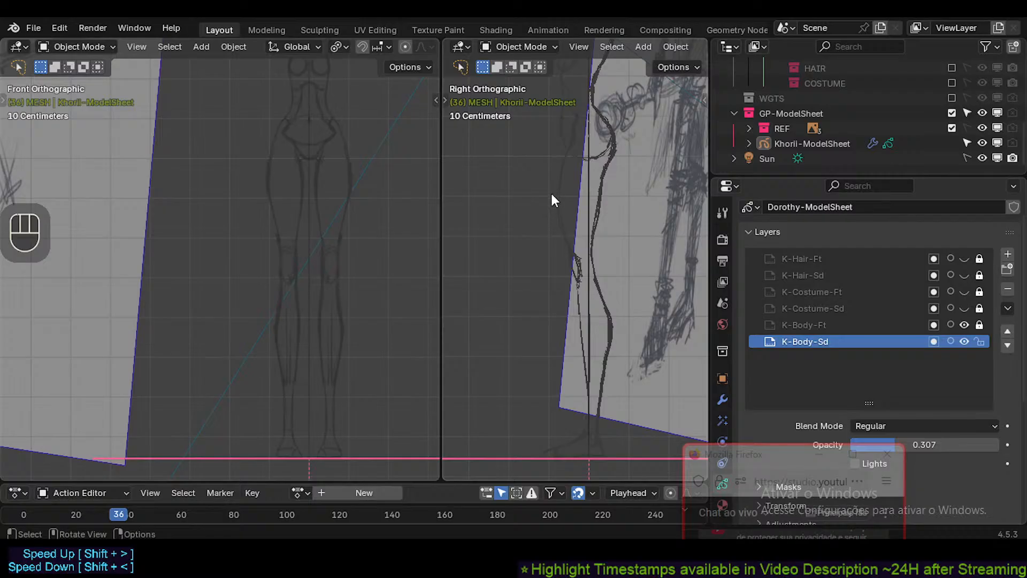
{"action": "left_click", "coordinate": [967, 307]}
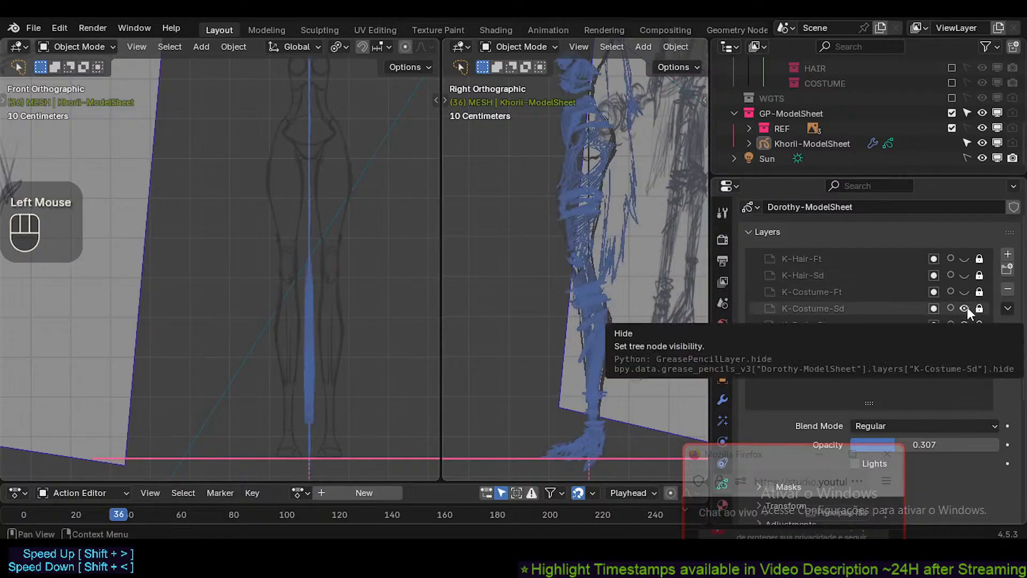
{"action": "left_click", "coordinate": [966, 307]}
{"action": "left_click", "coordinate": [964, 292]}
{"action": "left_click", "coordinate": [964, 292]}
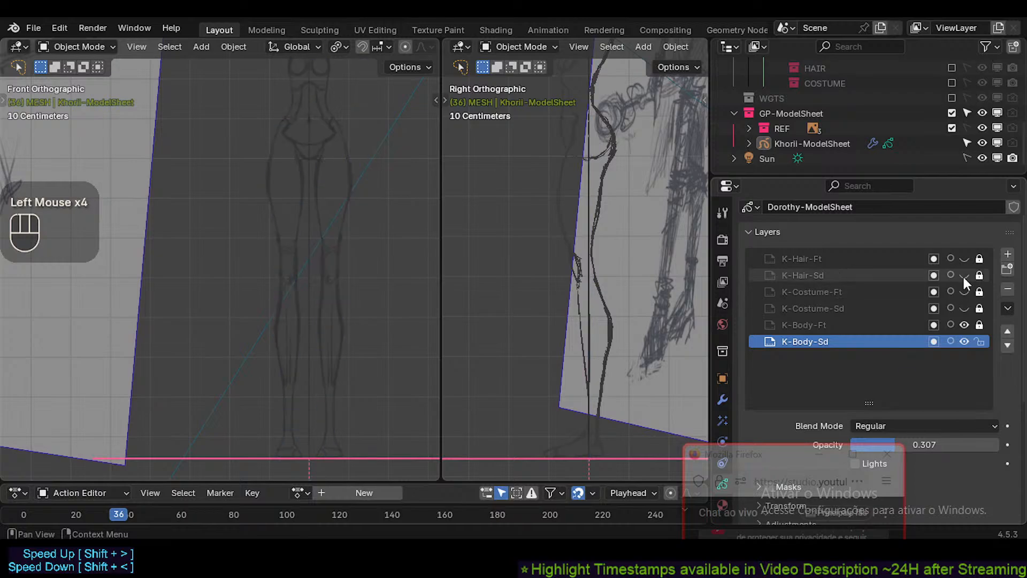
{"action": "left_click", "coordinate": [964, 275]}
{"action": "scroll", "coordinate": [589, 232], "scroll_direction": "down", "scroll_amount": 1}
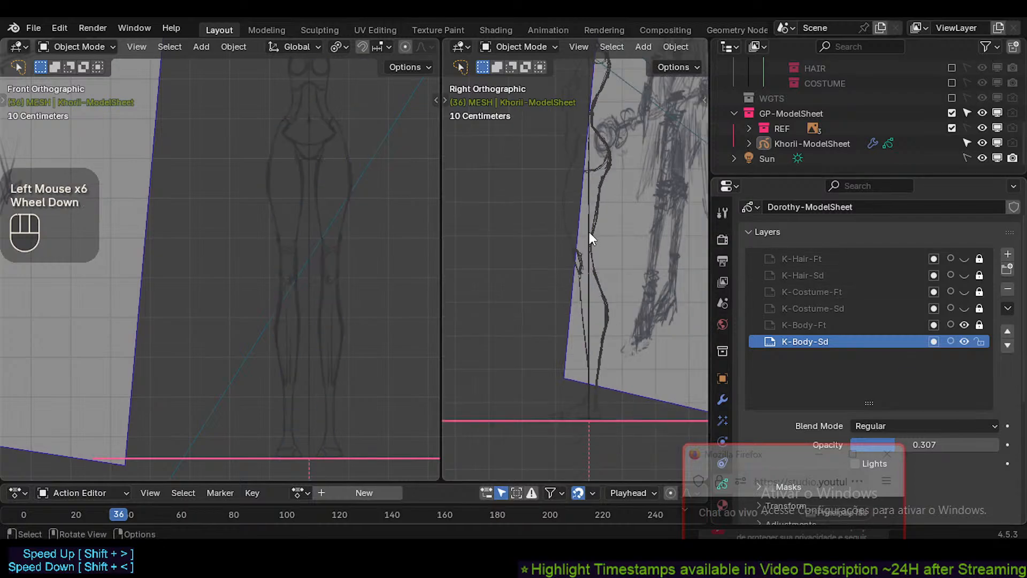
{"action": "scroll", "coordinate": [412, 215], "scroll_direction": "down", "scroll_amount": 1}
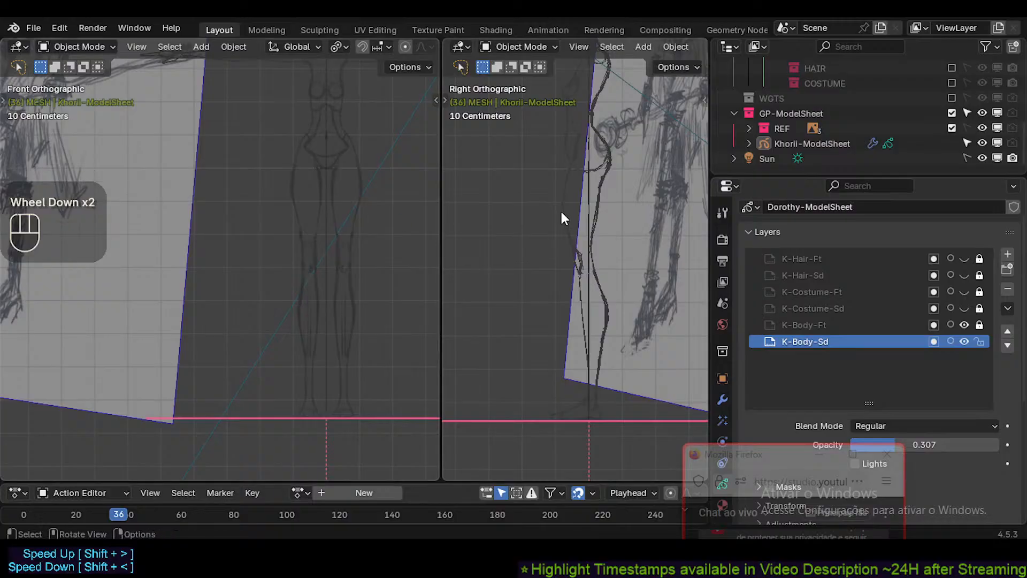
{"action": "scroll", "coordinate": [952, 270], "scroll_direction": "up", "scroll_amount": 1}
Recheck the costume and hair layers over the body, hide them again, and inspect the hips and legs in both views.
{"action": "left_click", "coordinate": [964, 338]}
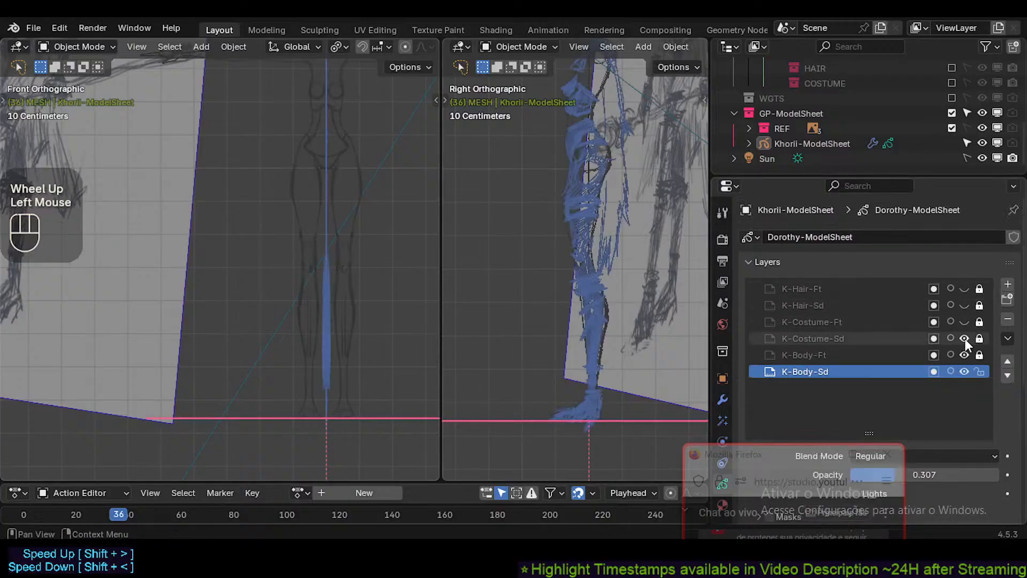
{"action": "left_click", "coordinate": [964, 323]}
{"action": "left_click", "coordinate": [965, 323]}
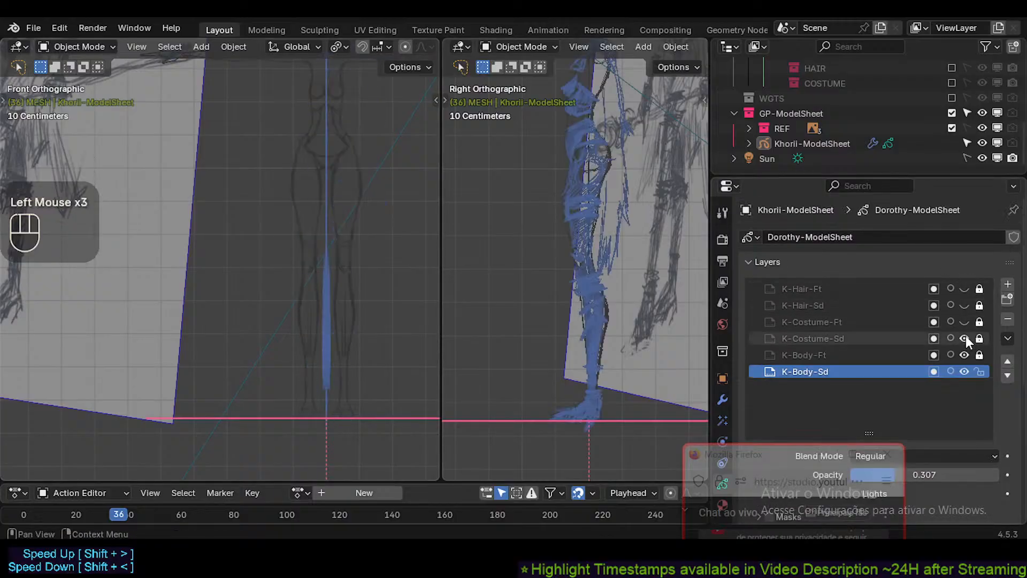
{"action": "left_click", "coordinate": [965, 337]}
{"action": "left_click", "coordinate": [964, 305]}
{"action": "left_click", "coordinate": [964, 289]}
{"action": "left_click", "coordinate": [964, 304]}
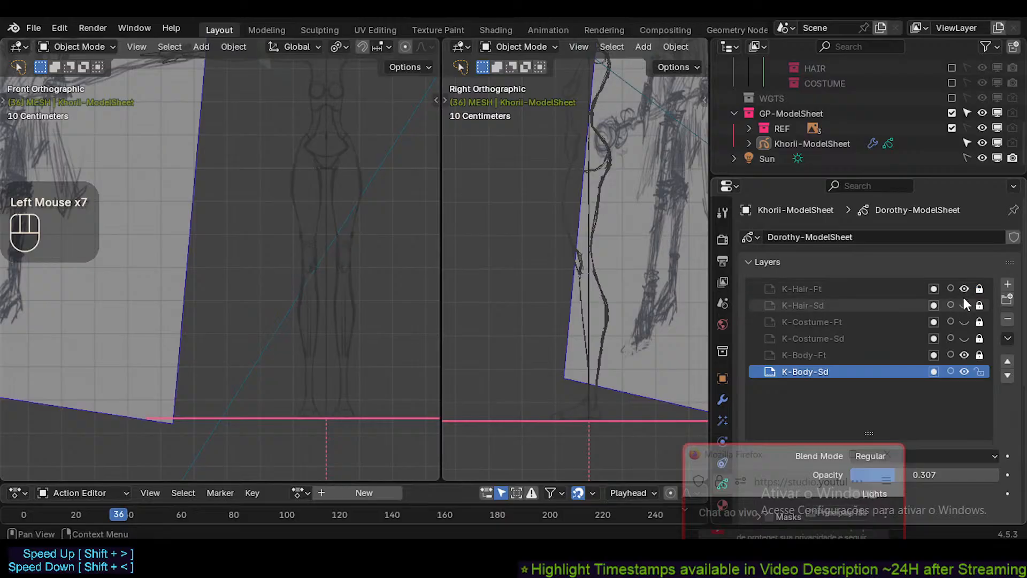
{"action": "left_click", "coordinate": [964, 288]}
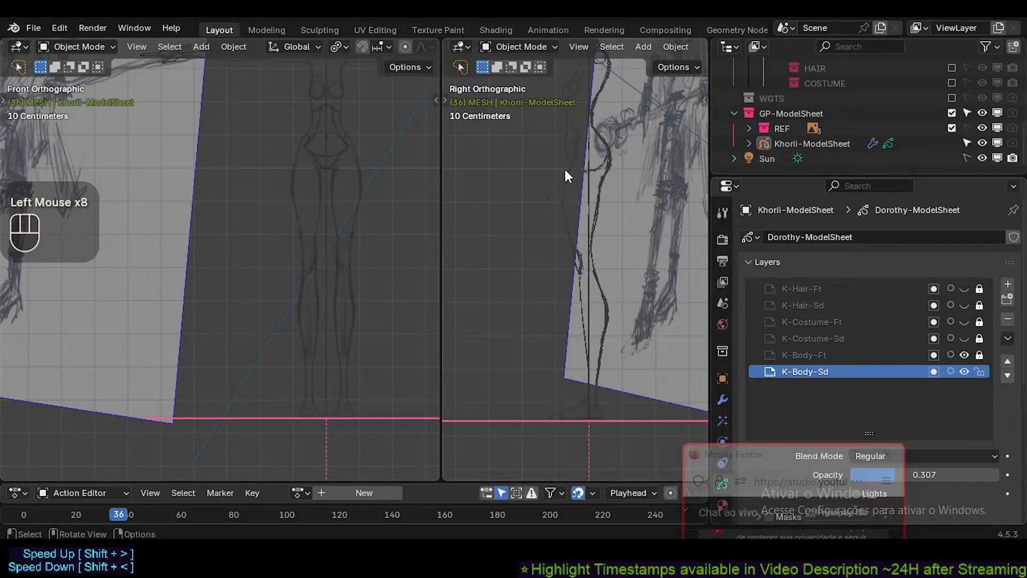
{"action": "scroll", "coordinate": [564, 166], "scroll_direction": "up", "scroll_amount": 1}
{"action": "scroll", "coordinate": [385, 167], "scroll_direction": "up", "scroll_amount": 1}
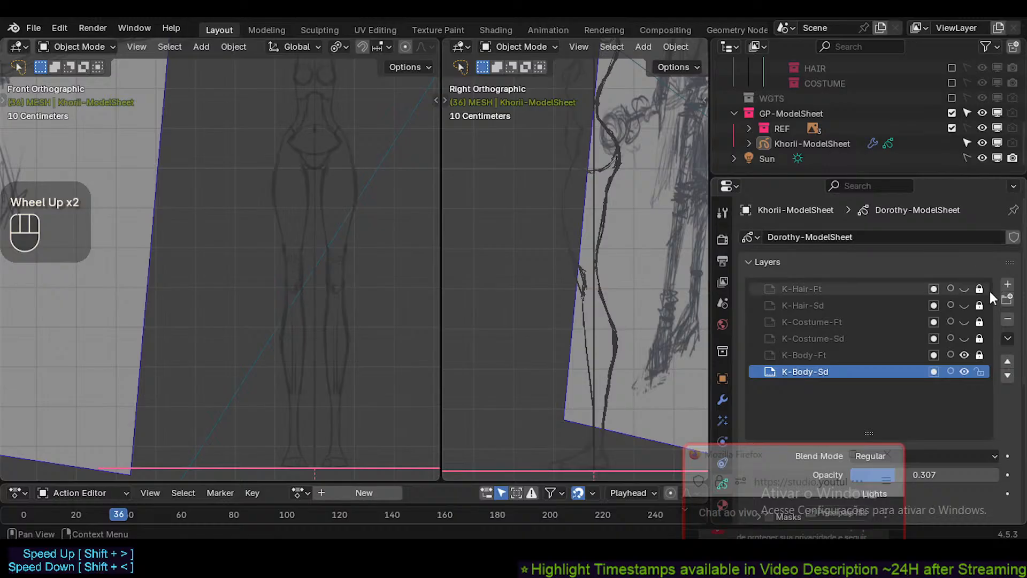
{"action": "scroll", "coordinate": [554, 161], "scroll_direction": "down", "scroll_amount": 1}
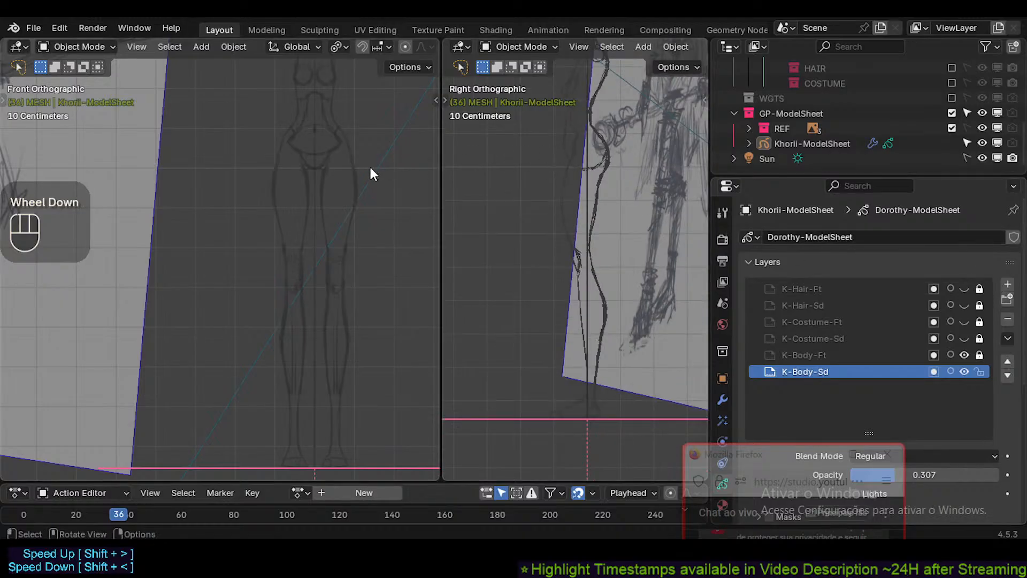
{"action": "scroll", "coordinate": [369, 165], "scroll_direction": "down", "scroll_amount": 1}
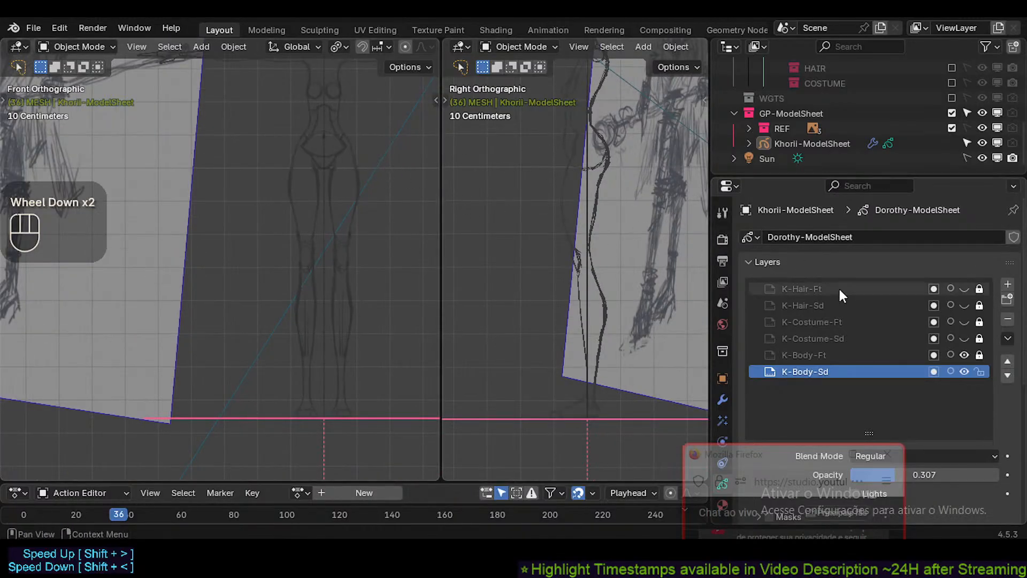
{"action": "scroll", "coordinate": [805, 152], "scroll_direction": "down", "scroll_amount": 1}
Select the Khorii-ModelSheet object and hide its K-Body-Ft and K-Body-Sd layers.
{"action": "left_click", "coordinate": [802, 144]}
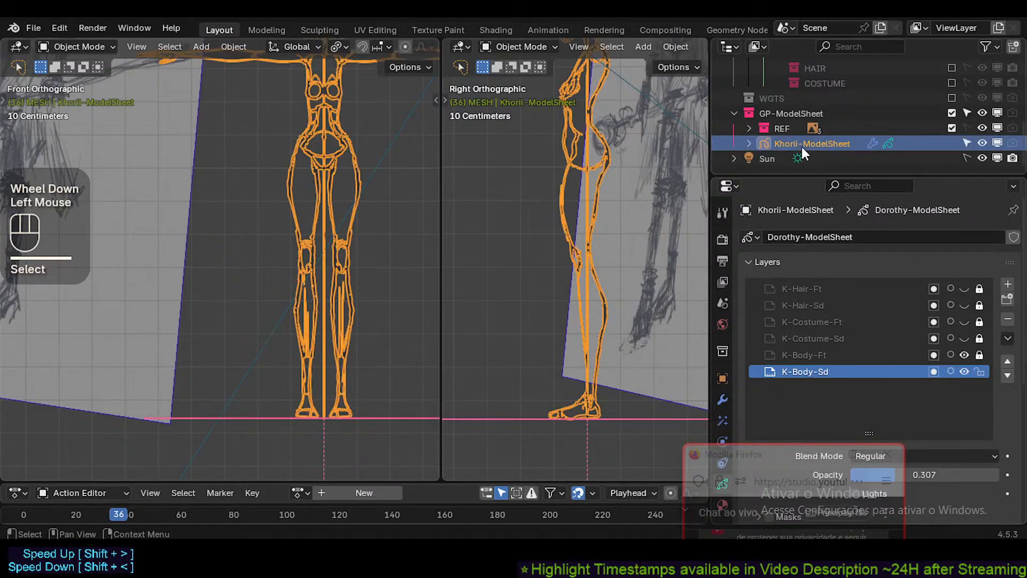
{"action": "left_click", "coordinate": [749, 144]}
{"action": "left_click", "coordinate": [749, 144]}
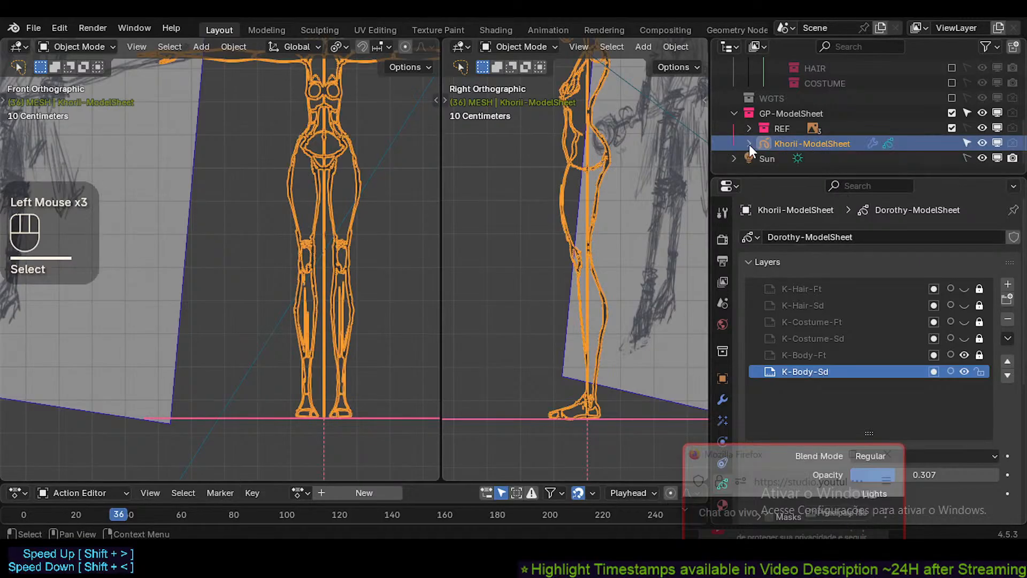
{"action": "scroll", "coordinate": [909, 359], "scroll_direction": "up", "scroll_amount": 2}
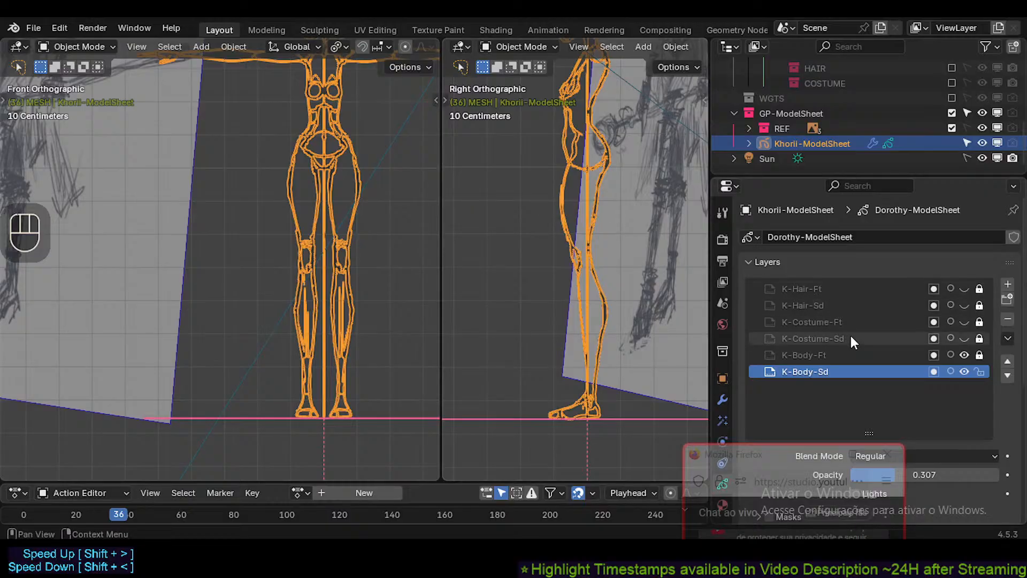
{"action": "scroll", "coordinate": [884, 347], "scroll_direction": "up", "scroll_amount": 1}
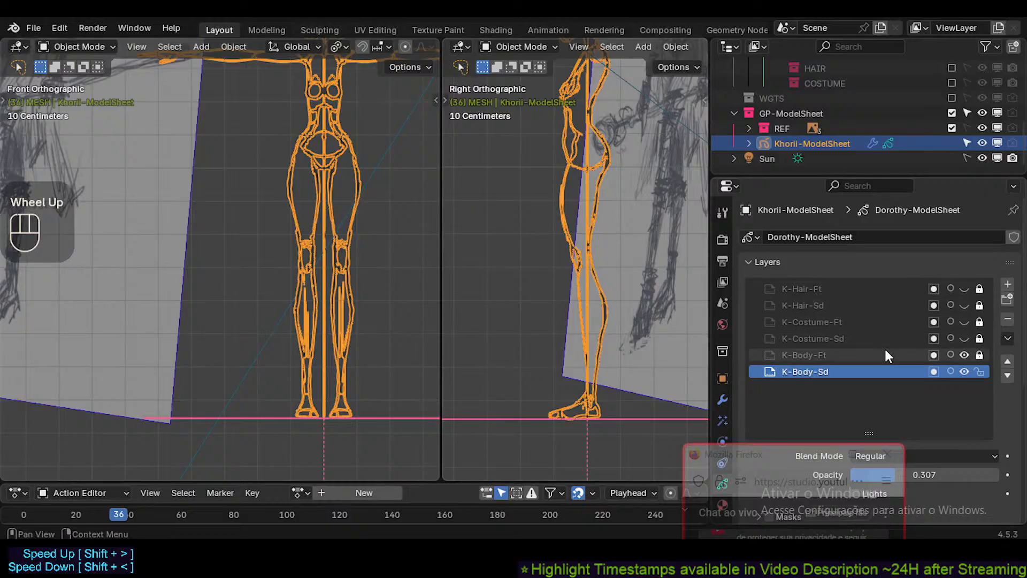
{"action": "left_click", "coordinate": [964, 356]}
{"action": "left_click", "coordinate": [966, 371]}
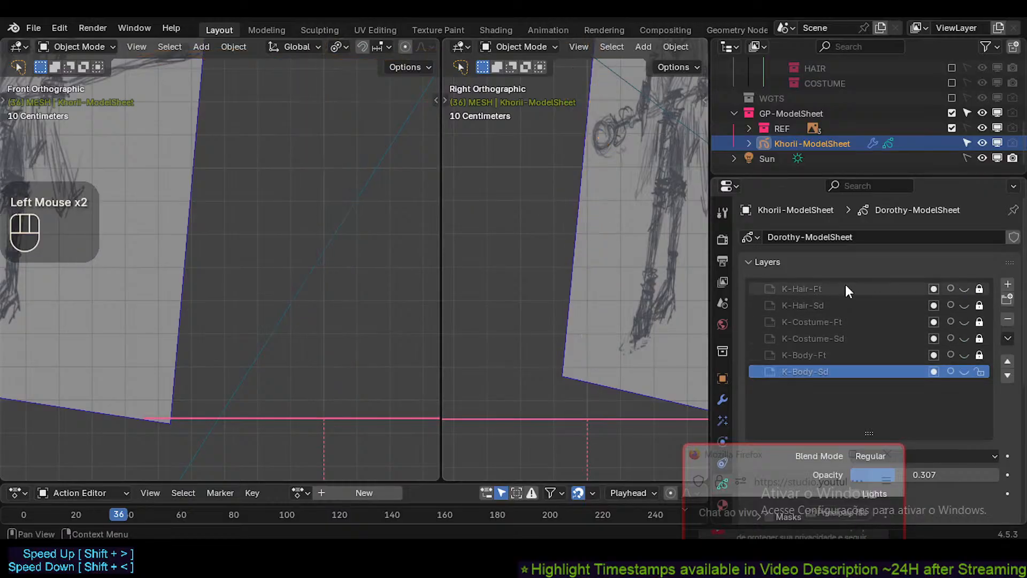
Show only the K-Hair-Ft and K-Hair-Sd layers, make K-Hair-Ft active, and view the lower hair shapes.
{"action": "left_click", "coordinate": [967, 306]}
{"action": "left_click", "coordinate": [966, 305]}
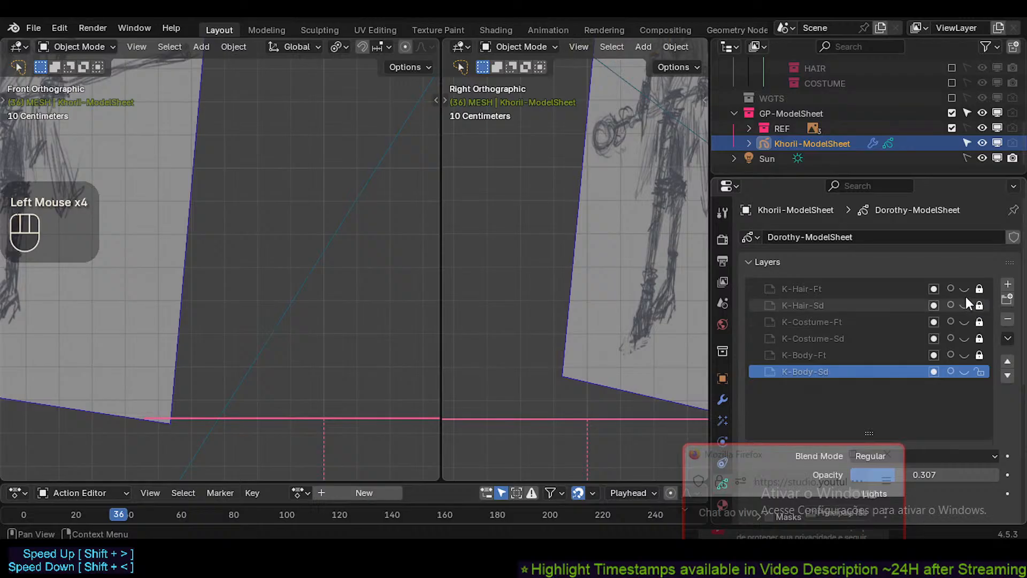
{"action": "left_click", "coordinate": [965, 295]}
{"action": "left_click", "coordinate": [965, 303]}
{"action": "left_click", "coordinate": [964, 293]}
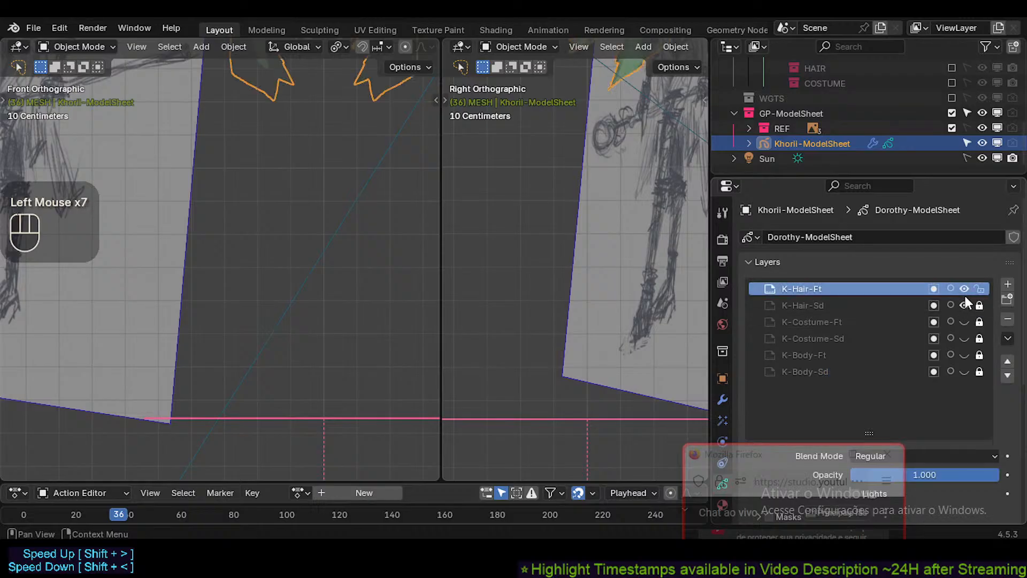
{"action": "scroll", "coordinate": [470, 208], "scroll_direction": "down", "scroll_amount": 1}
{"action": "scroll", "coordinate": [477, 201], "scroll_direction": "down", "scroll_amount": 1, "text": "shift"}
{"action": "middle_click_drag", "start_coordinate": [346, 183], "coordinate": [347, 222], "text": "shift"}
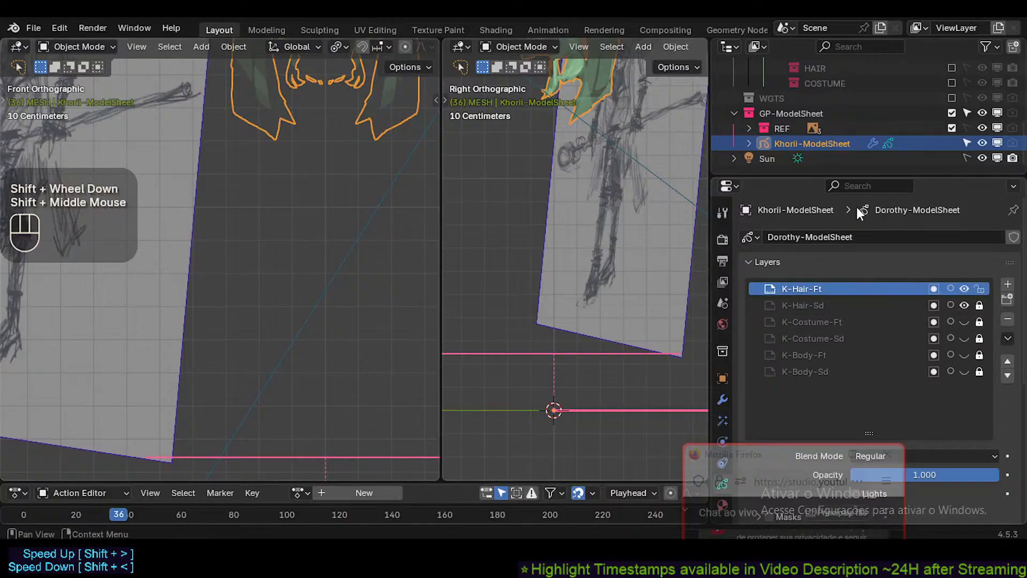
Close Khorii.blend without saving and maximize the window of the Dorothy file.
{"action": "key", "text": "ctrl+q"}
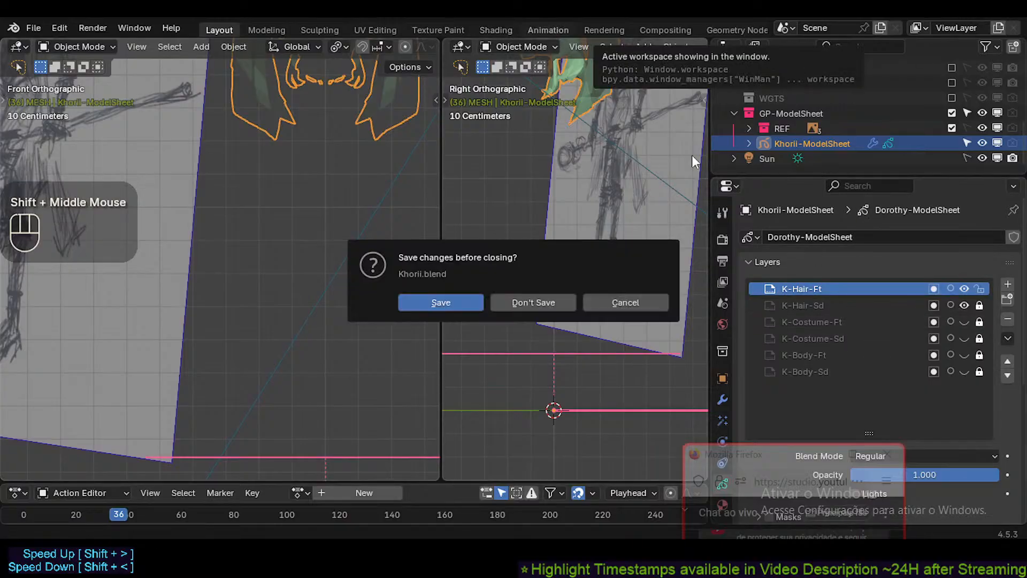
{"action": "left_click", "coordinate": [547, 297]}
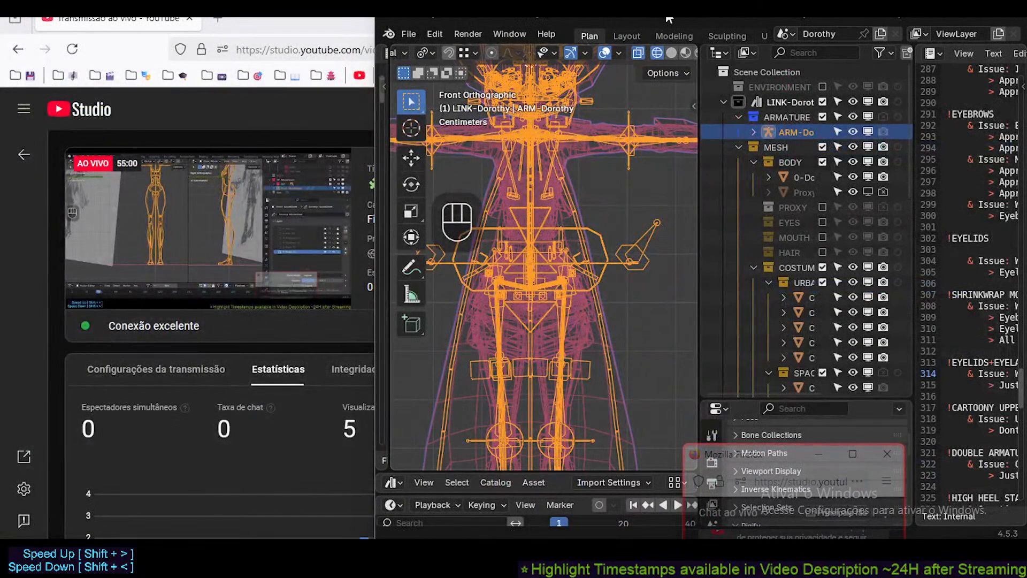
{"action": "double_click", "coordinate": [669, 18]}
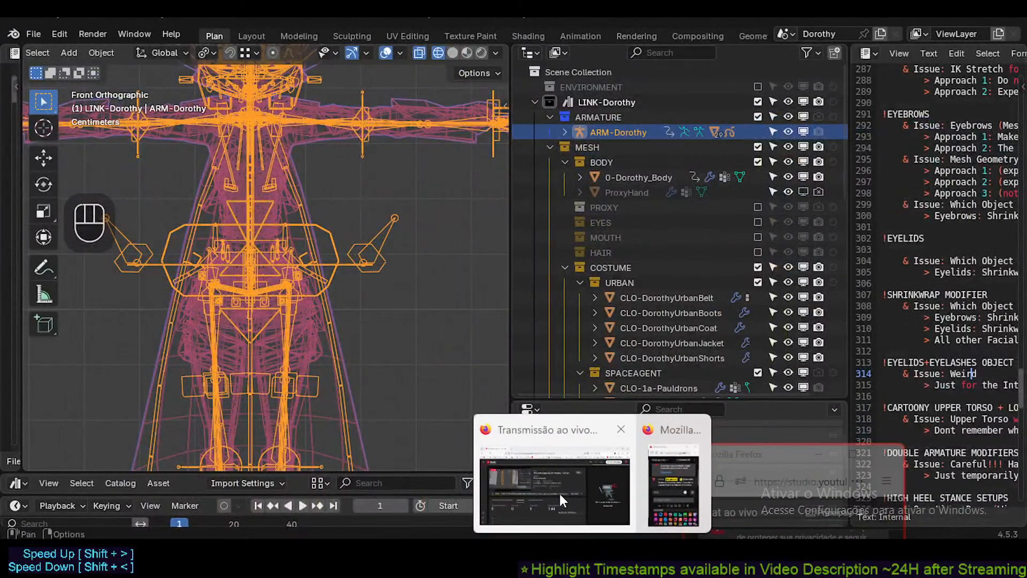
Check the live stream page in YouTube Studio, then return to the Dorothy file in Blender.
{"action": "left_click", "coordinate": [558, 491]}
{"action": "mouse_move", "coordinate": [725, 561]}
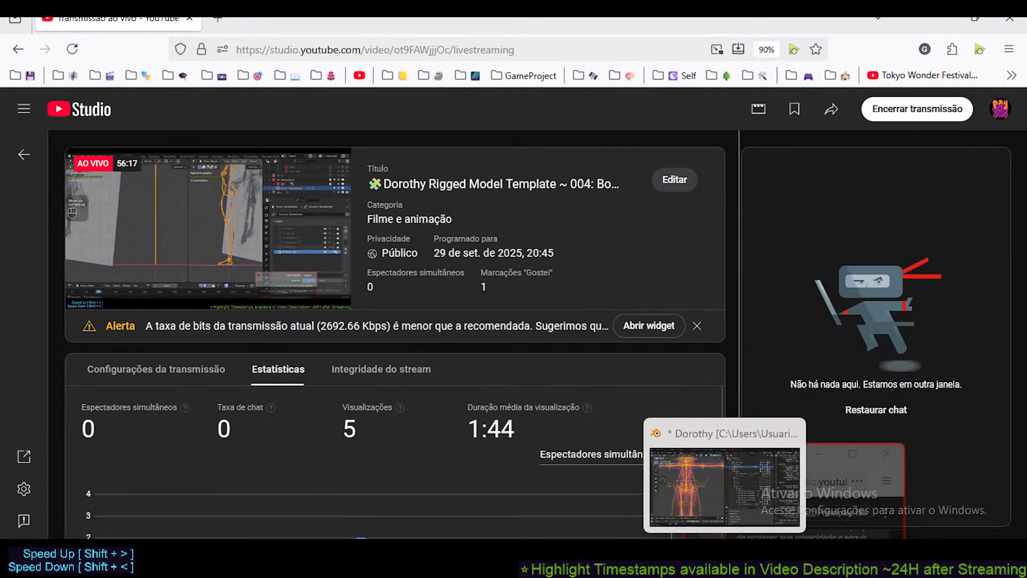
{"action": "left_click", "coordinate": [648, 488]}
Exclude the COSTUME collection from the view layer so that Dorothy's clothing is removed from the viewport.
{"action": "middle_click_drag", "start_coordinate": [262, 168], "coordinate": [347, 258], "text": "shift"}
{"action": "scroll", "coordinate": [350, 251], "scroll_direction": "up", "scroll_amount": 1}
{"action": "scroll", "coordinate": [348, 225], "scroll_direction": "down", "scroll_amount": 2}
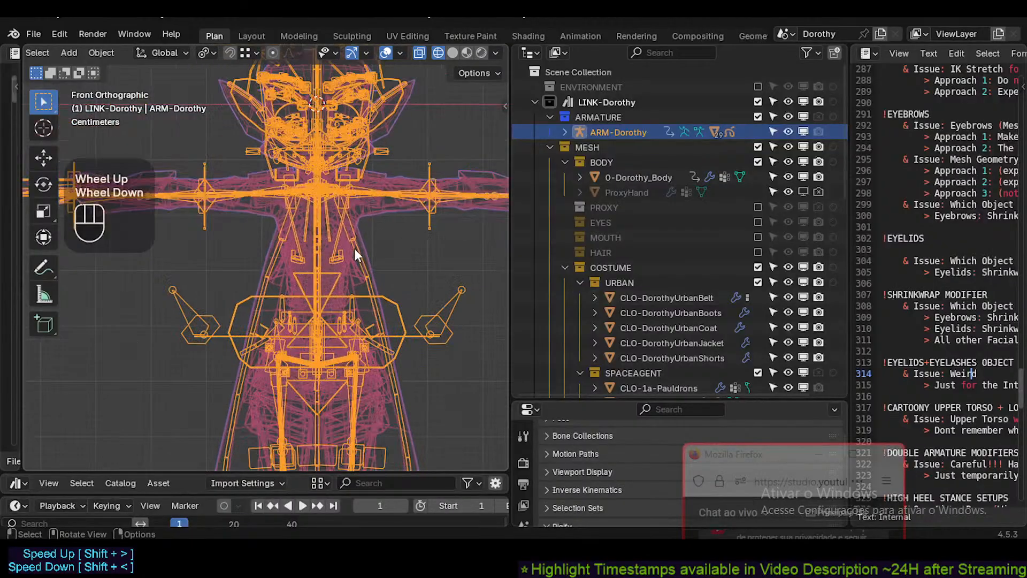
{"action": "left_click", "coordinate": [353, 215]}
{"action": "left_click", "coordinate": [360, 203]}
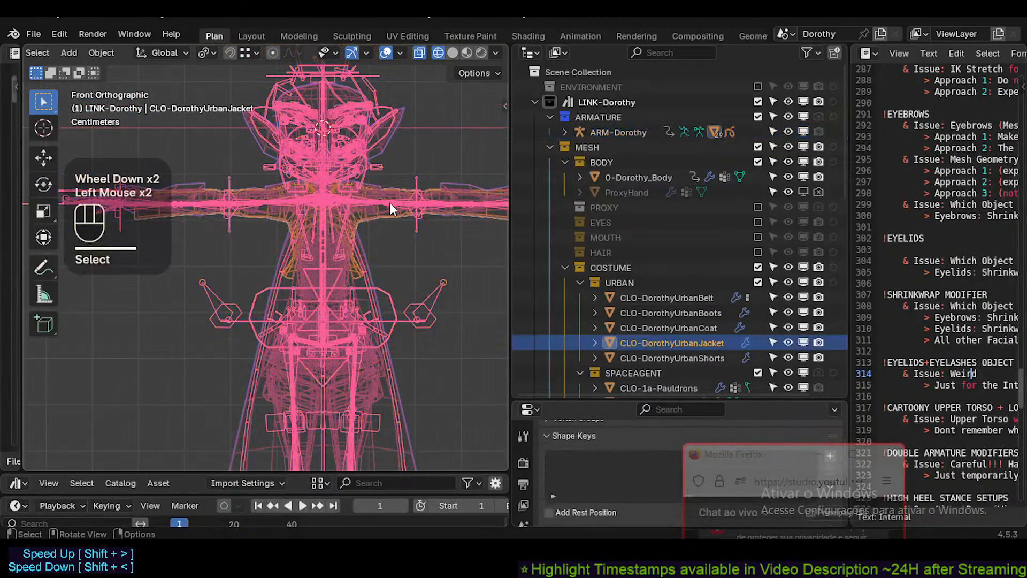
{"action": "left_click", "coordinate": [397, 219]}
{"action": "scroll", "coordinate": [791, 283], "scroll_direction": "down", "scroll_amount": 3}
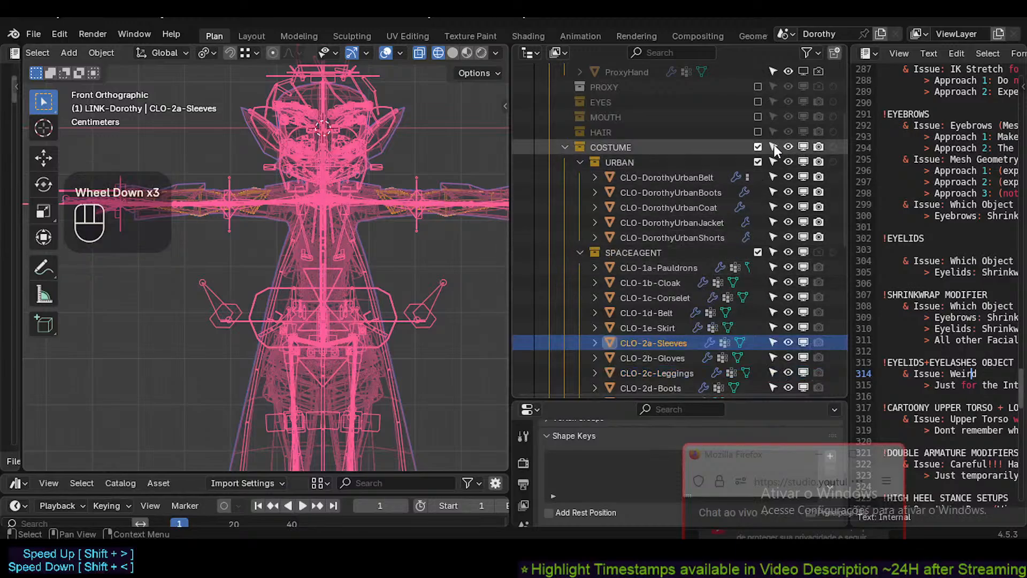
{"action": "left_click", "coordinate": [758, 148]}
Switch the front viewport from wireframe to Material Preview shading.
{"action": "key", "text": "alt+z"}
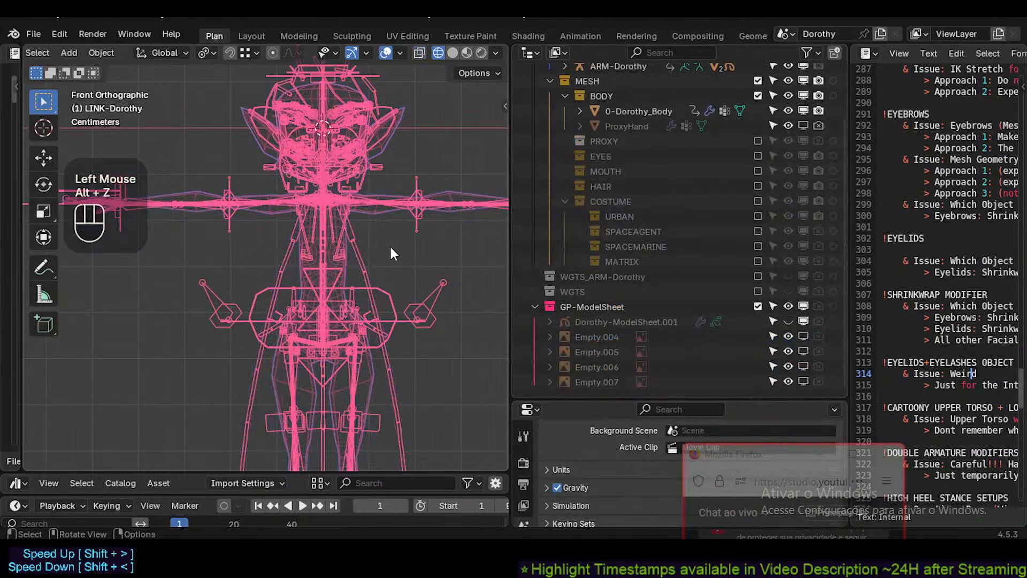
{"action": "key", "text": "shift+ctrl+alt+z"}
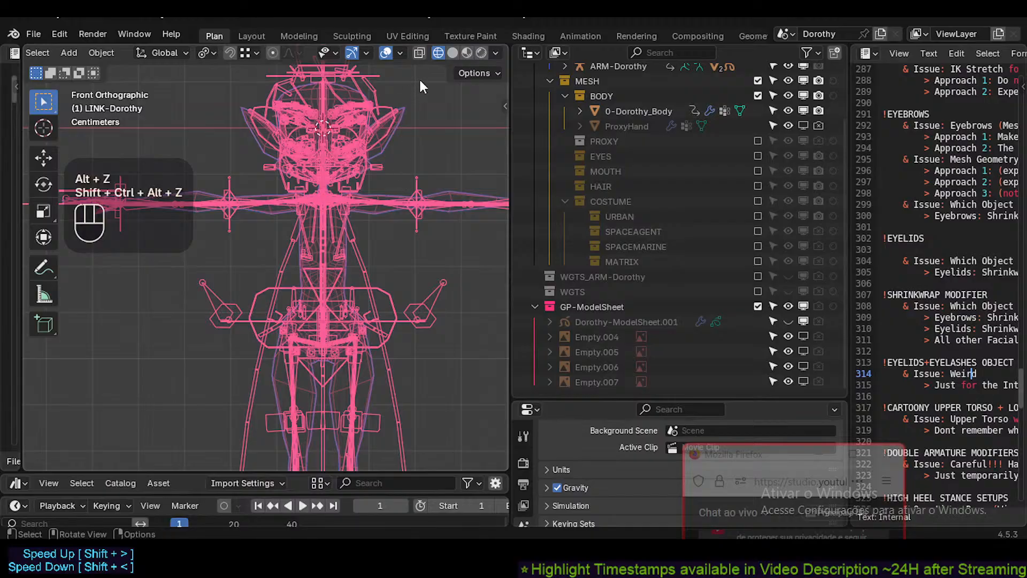
{"action": "left_click", "coordinate": [454, 54]}
{"action": "left_click", "coordinate": [457, 53]}
{"action": "left_click", "coordinate": [467, 54]}
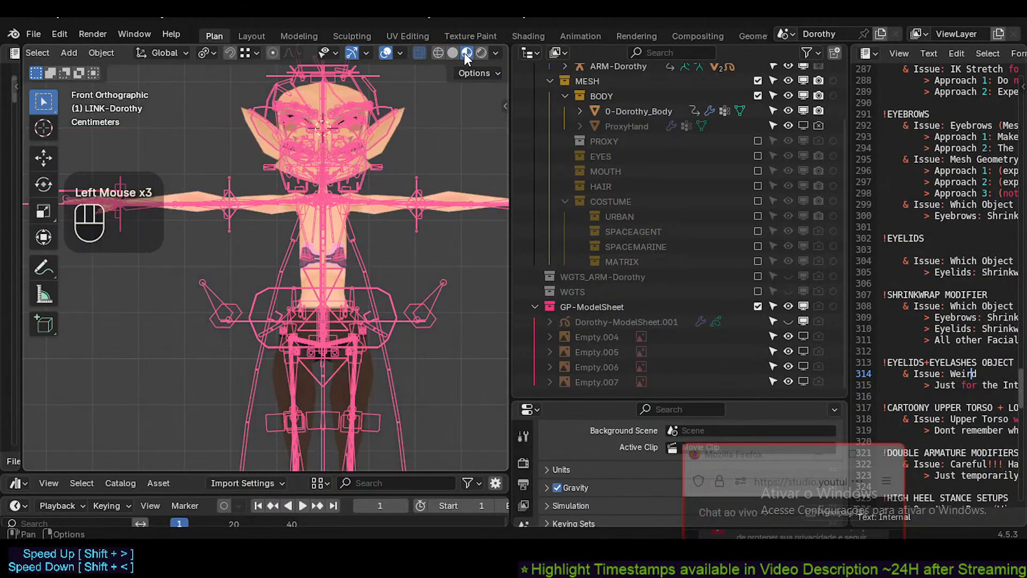
Select ARM-Dorothy and enter Edit Mode with the hip and pelvis bones in view.
{"action": "left_click", "coordinate": [380, 307]}
{"action": "scroll", "coordinate": [379, 307], "scroll_direction": "up", "scroll_amount": 2}
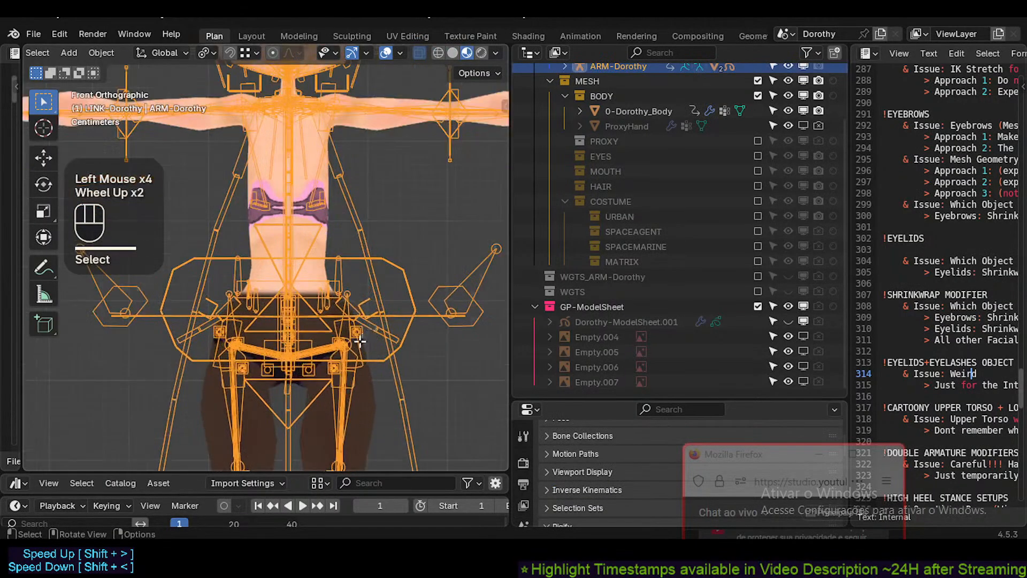
{"action": "key", "text": "Tab"}
{"action": "middle_click_drag", "start_coordinate": [423, 450], "coordinate": [427, 333], "text": "shift"}
{"action": "scroll", "coordinate": [426, 333], "scroll_direction": "up", "scroll_amount": 2}
{"action": "scroll", "coordinate": [418, 333], "scroll_direction": "down", "scroll_amount": 1}
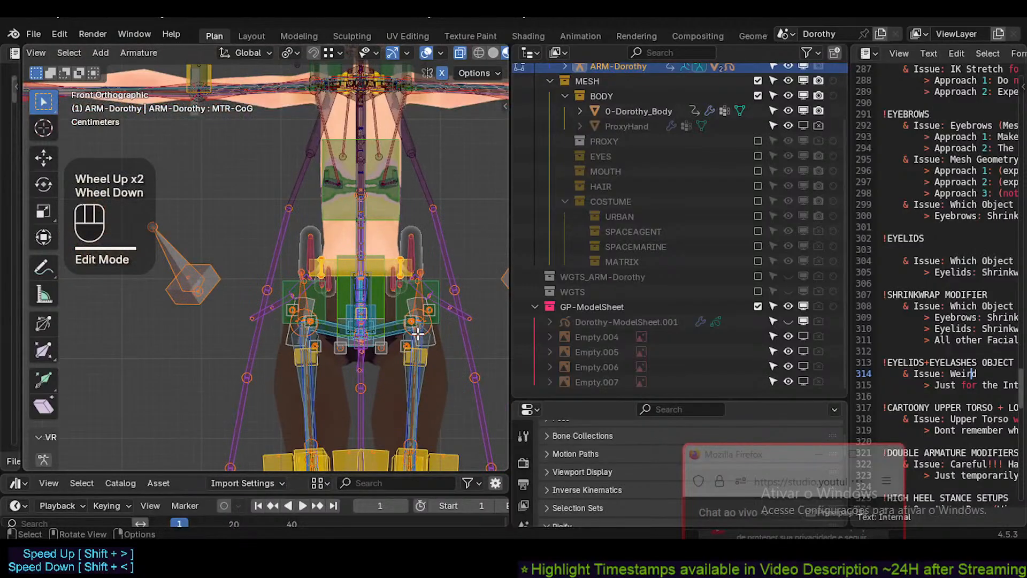
Clear the selection and box-select the bones around the hips and pelvis, including the outlying control bones on both sides.
{"action": "scroll", "coordinate": [417, 333], "scroll_direction": "up", "scroll_amount": 2}
{"action": "scroll", "coordinate": [369, 349], "scroll_direction": "down", "scroll_amount": 3}
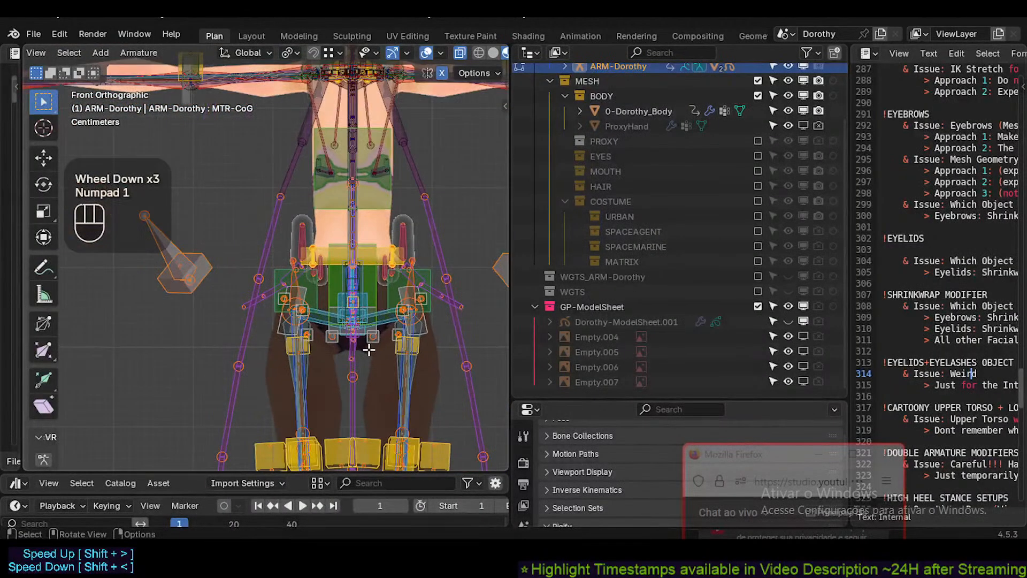
{"action": "key", "text": "KP_3"}
{"action": "key", "text": "KP_1"}
{"action": "scroll", "coordinate": [369, 336], "scroll_direction": "up", "scroll_amount": 2}
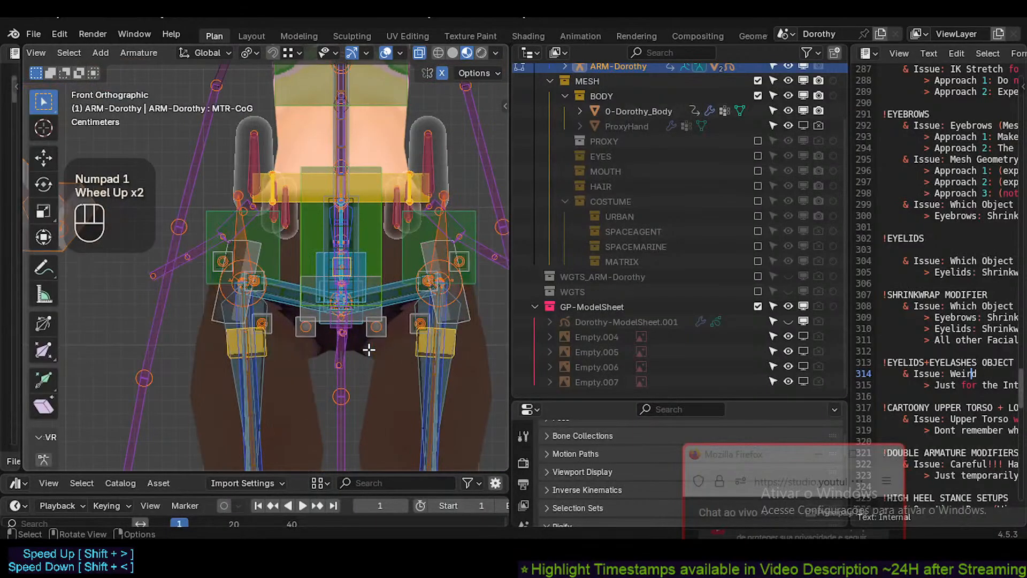
{"action": "key", "text": "alt+a"}
{"action": "scroll", "coordinate": [369, 332], "scroll_direction": "down", "scroll_amount": 2}
{"action": "key", "text": "alt+a"}
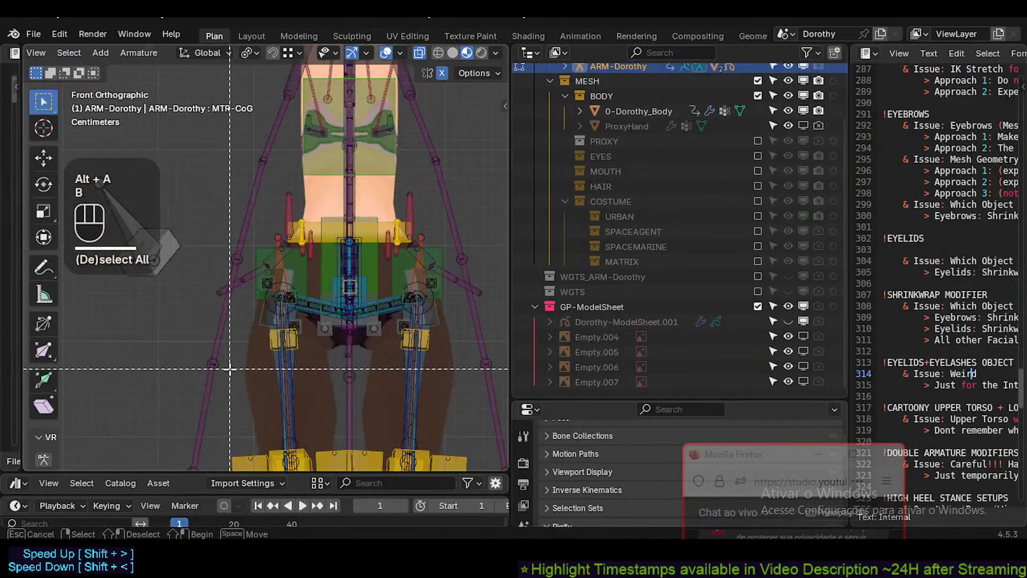
{"action": "key", "text": "b"}
{"action": "left_click_drag", "start_coordinate": [173, 376], "coordinate": [493, 208]}
{"action": "scroll", "coordinate": [493, 208], "scroll_direction": "down", "scroll_amount": 2}
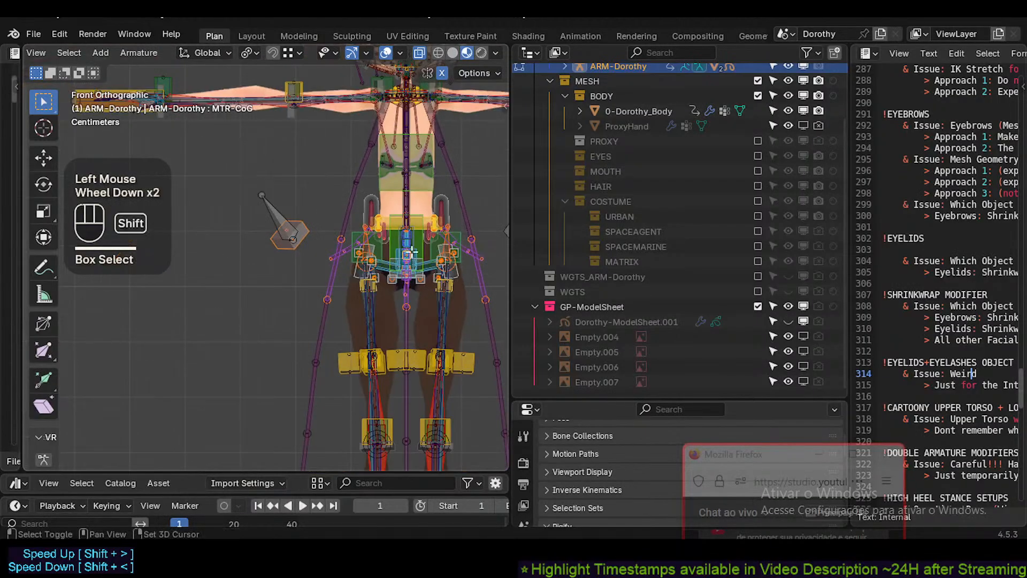
{"action": "middle_click_drag", "start_coordinate": [418, 209], "coordinate": [381, 208], "text": "shift"}
{"action": "left_click_drag", "start_coordinate": [478, 201], "coordinate": [448, 306]}
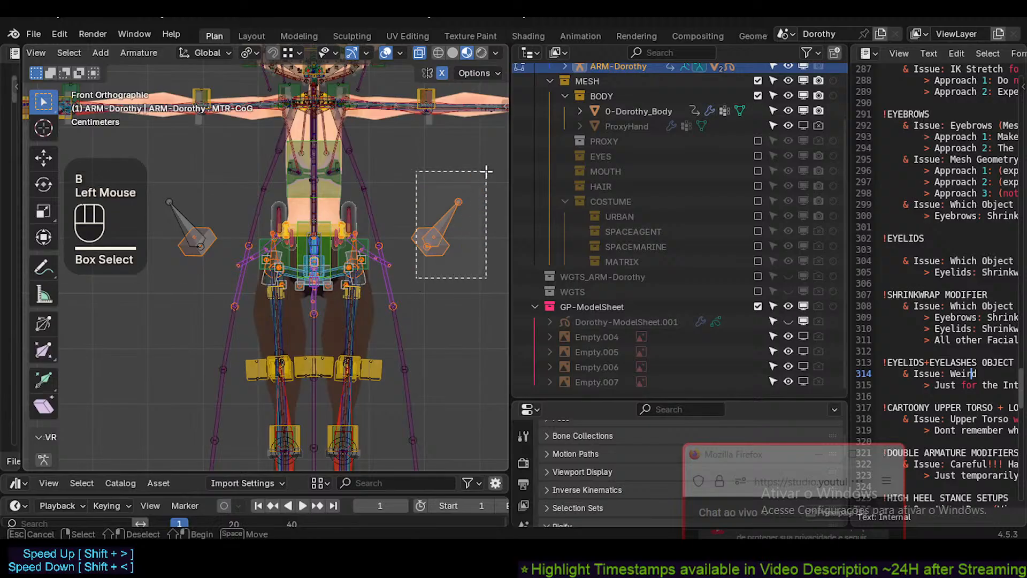
{"action": "left_click_drag", "start_coordinate": [507, 205], "coordinate": [676, 207]}
{"action": "middle_click_drag", "start_coordinate": [559, 246], "coordinate": [559, 265], "text": "shift"}
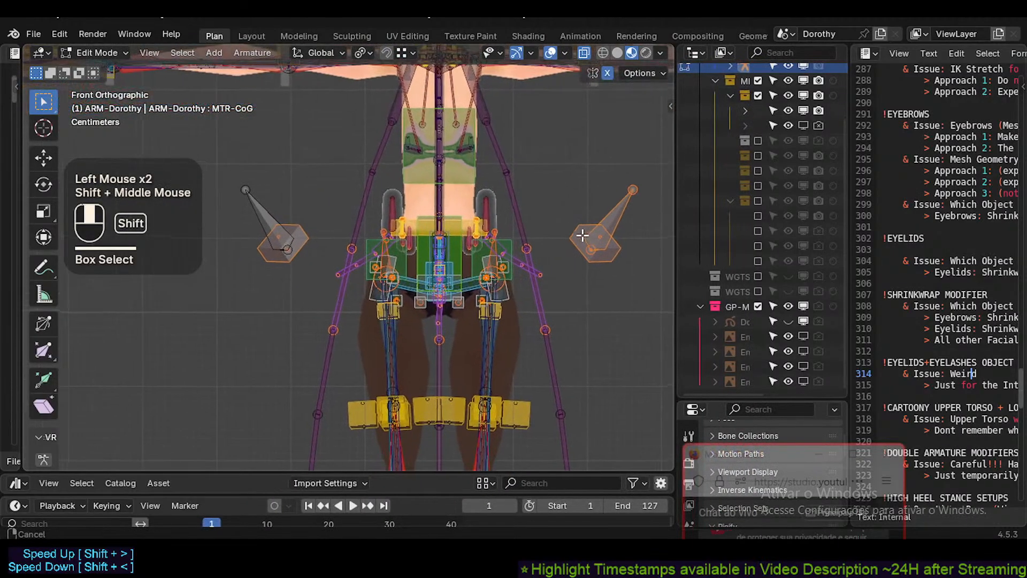
{"action": "scroll", "coordinate": [559, 262], "scroll_direction": "up", "scroll_amount": 3}
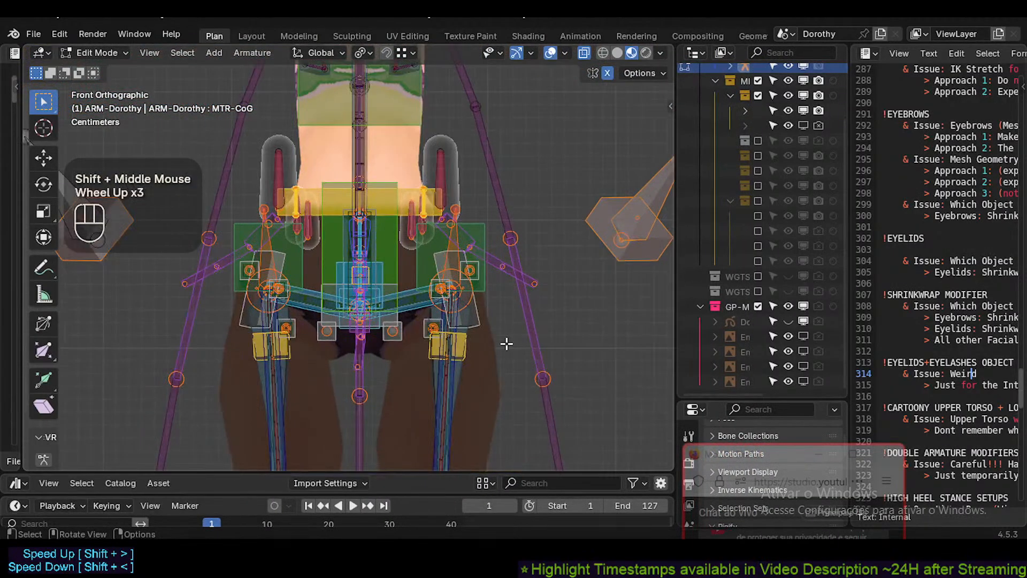
{"action": "key", "text": "KP_3"}
{"action": "key", "text": "g"}
{"action": "key", "text": "z"}
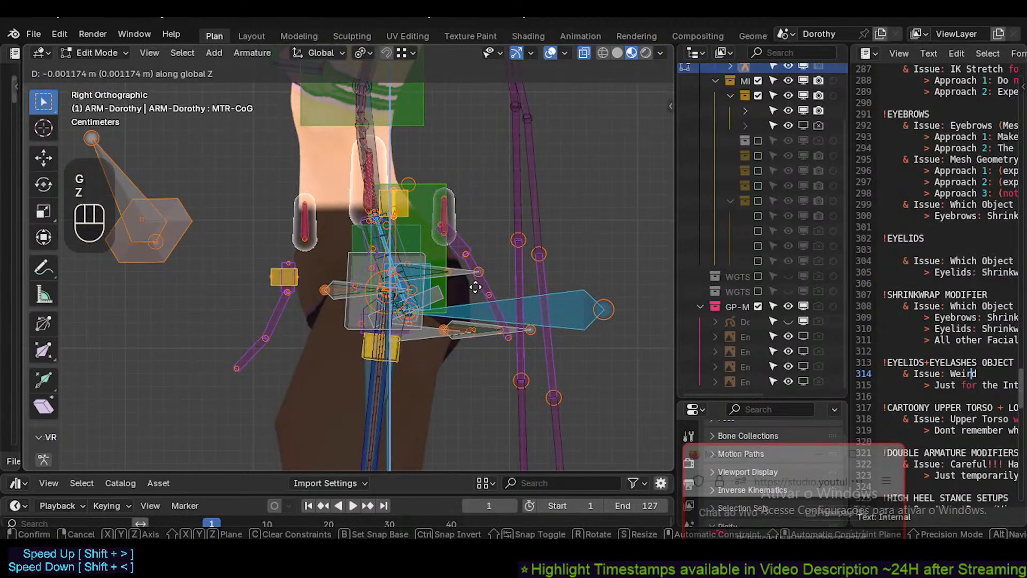
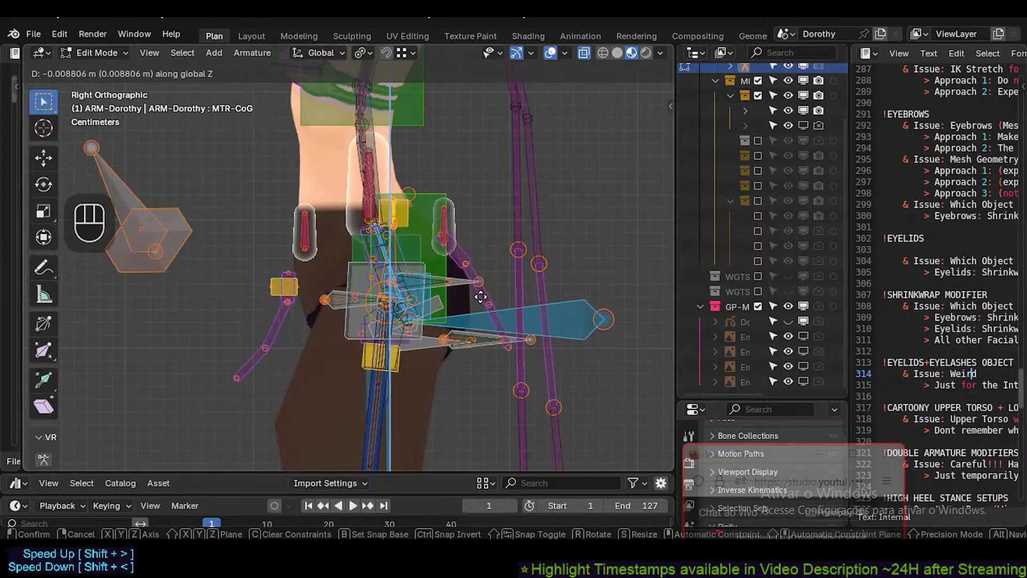
{"action": "key", "text": "Escape"}
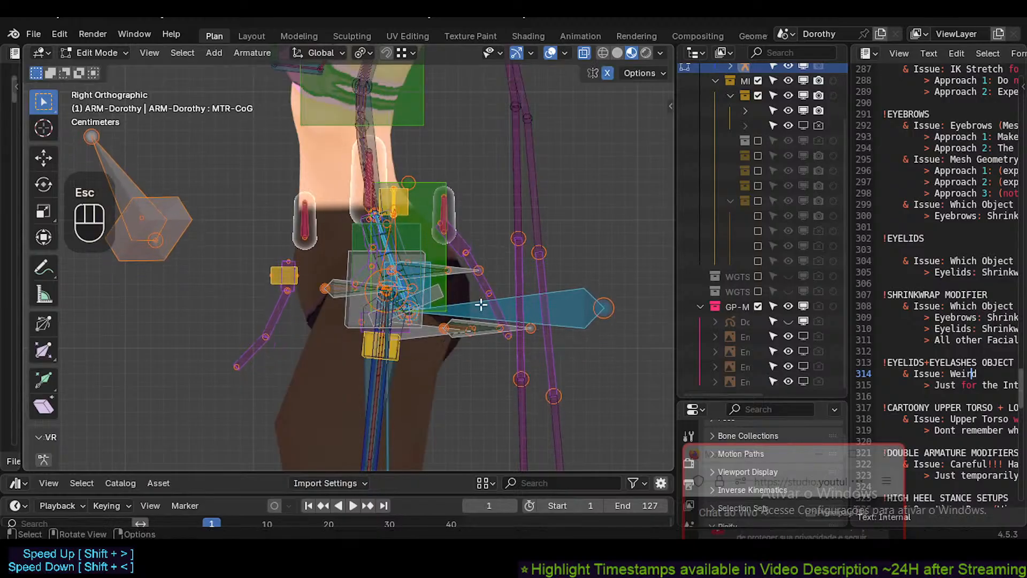
Move the selected hip and pelvis bones down about 0.02 m along Z and slightly backward along Y.
{"action": "key", "text": "KP_1"}
{"action": "key", "text": "g"}
{"action": "key", "text": "z"}
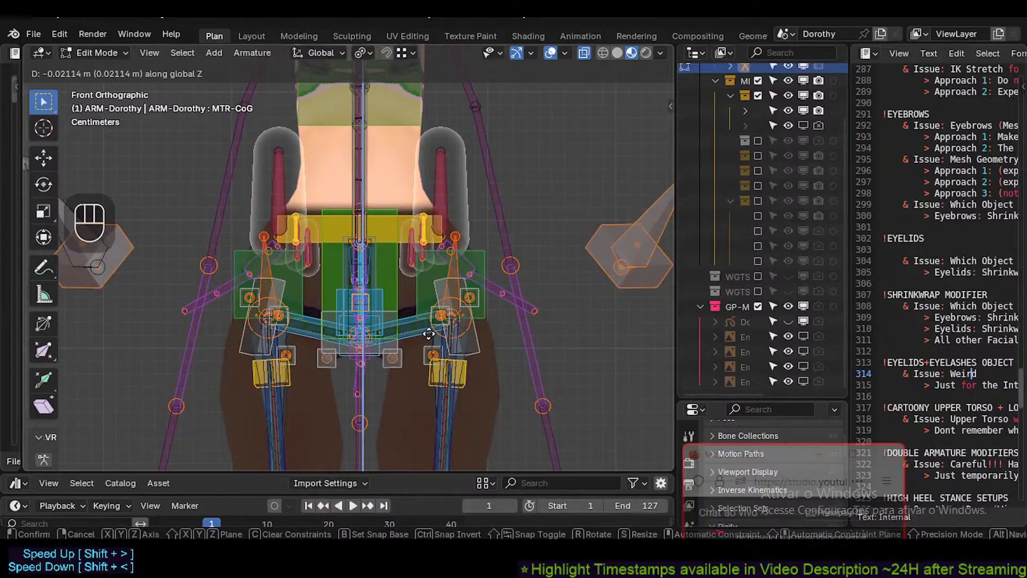
{"action": "left_click", "coordinate": [430, 328]}
{"action": "key", "text": "KP_3"}
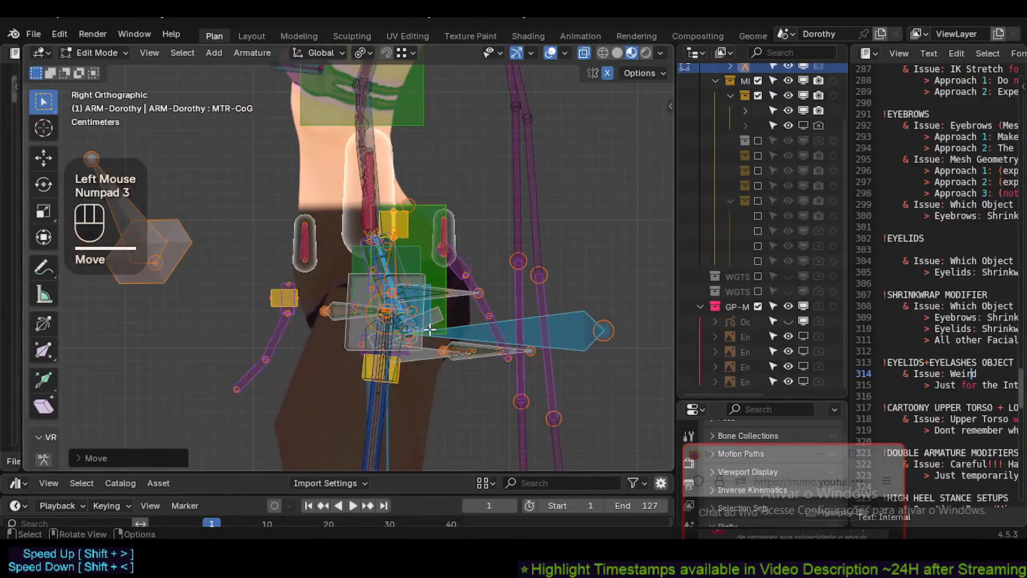
{"action": "key", "text": "g"}
{"action": "key", "text": "y"}
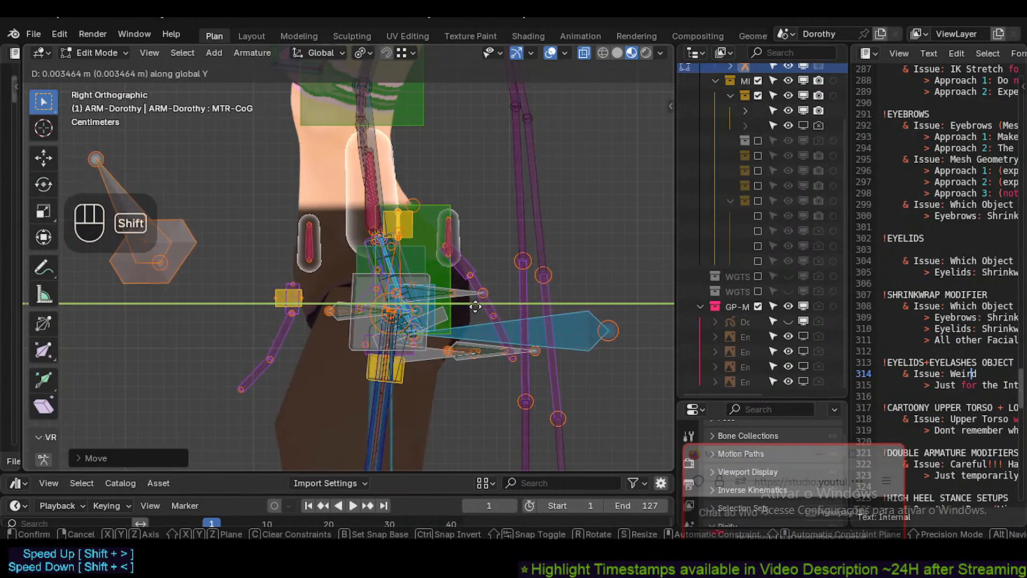
{"action": "left_click", "coordinate": [467, 307], "text": "shift"}
Select only the joints of the cloak bone chains behind the legs, from hip height to the hem.
{"action": "middle_click_drag", "start_coordinate": [439, 256], "coordinate": [471, 307], "text": "shift"}
{"action": "scroll", "coordinate": [439, 332], "scroll_direction": "down", "scroll_amount": 2}
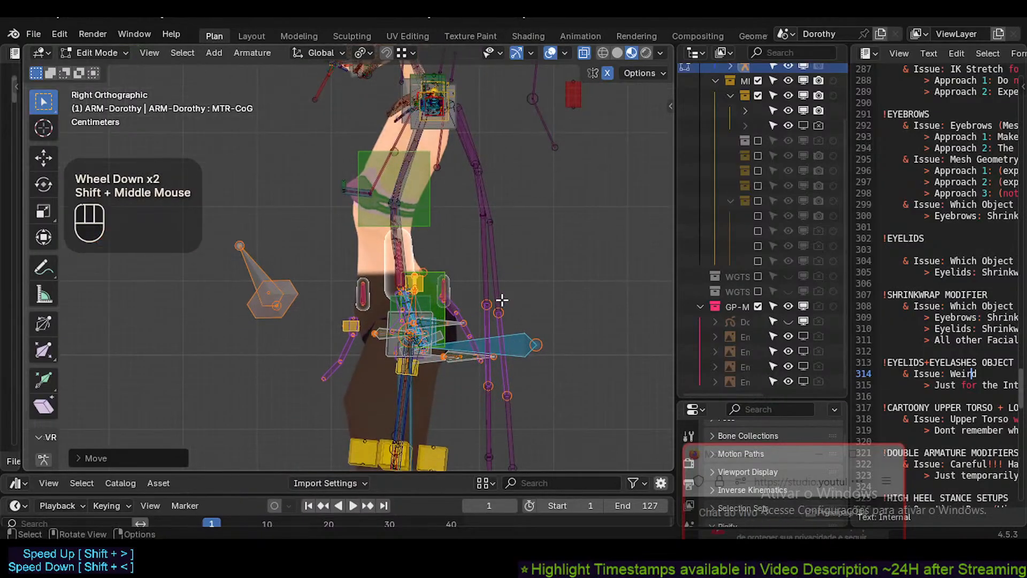
{"action": "key", "text": "alt+a"}
{"action": "key", "text": "c"}
{"action": "left_click", "coordinate": [496, 302]}
{"action": "right_click", "coordinate": [496, 302]}
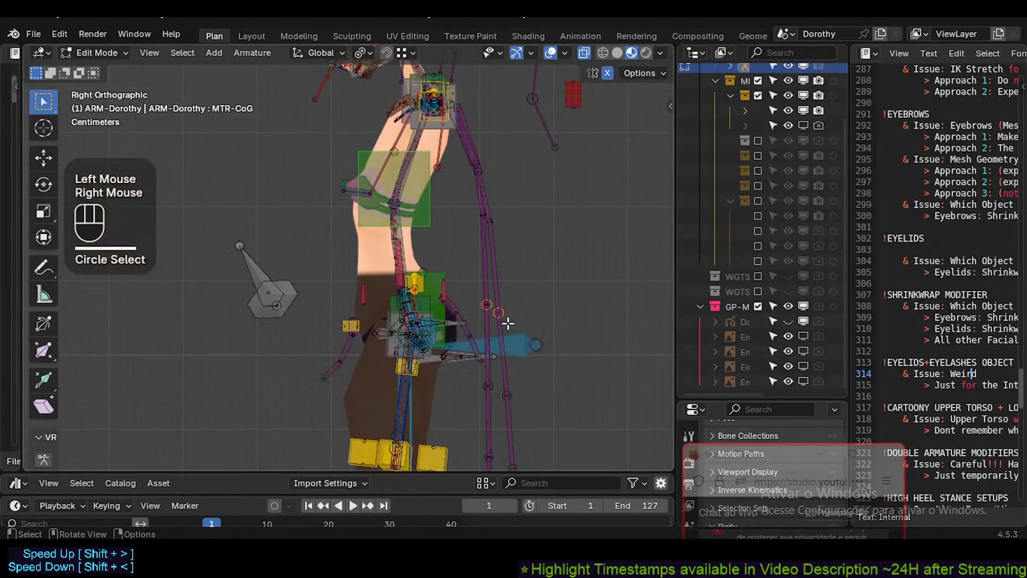
{"action": "middle_click_drag", "start_coordinate": [508, 323], "coordinate": [527, 222], "text": "shift"}
{"action": "scroll", "coordinate": [528, 222], "scroll_direction": "down", "scroll_amount": 3}
{"action": "key", "text": "c"}
{"action": "left_click", "coordinate": [522, 357]}
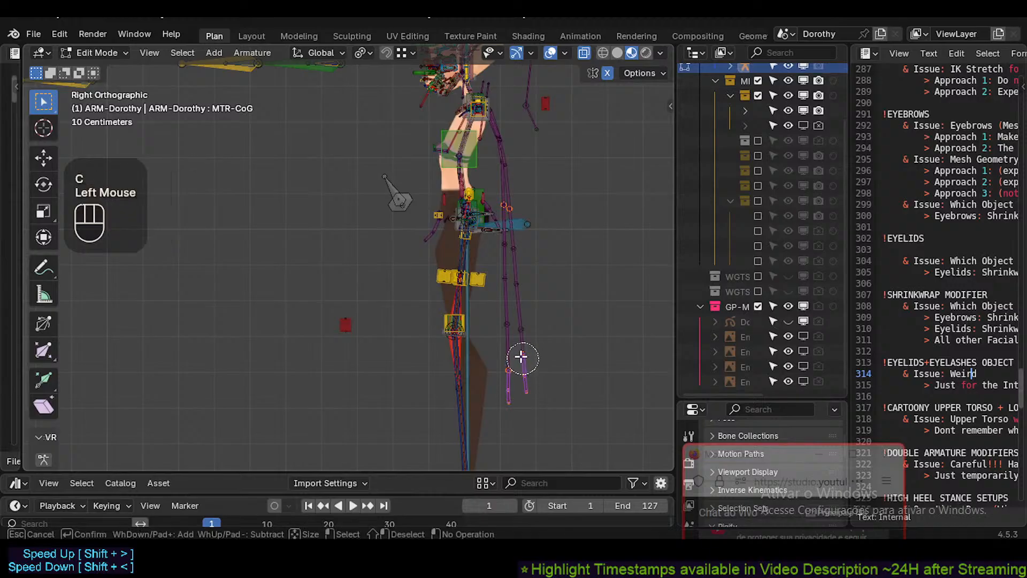
{"action": "right_click", "coordinate": [511, 255]}
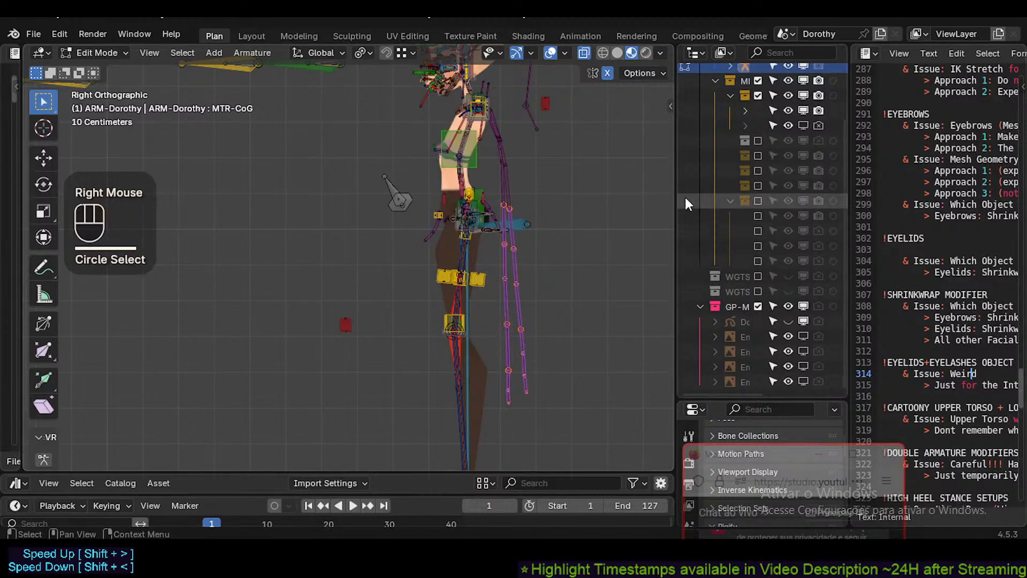
Include the COSTUME collection in the view layer again and view the cloak from the back.
{"action": "left_click_drag", "start_coordinate": [675, 193], "coordinate": [589, 192]}
{"action": "left_click", "coordinate": [758, 200]}
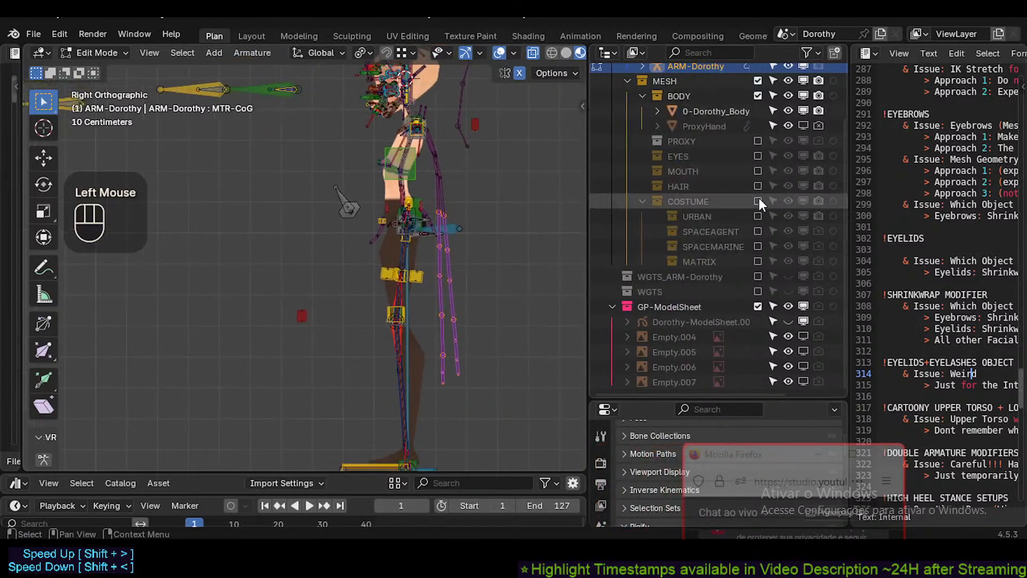
{"action": "scroll", "coordinate": [483, 340], "scroll_direction": "up", "scroll_amount": 2}
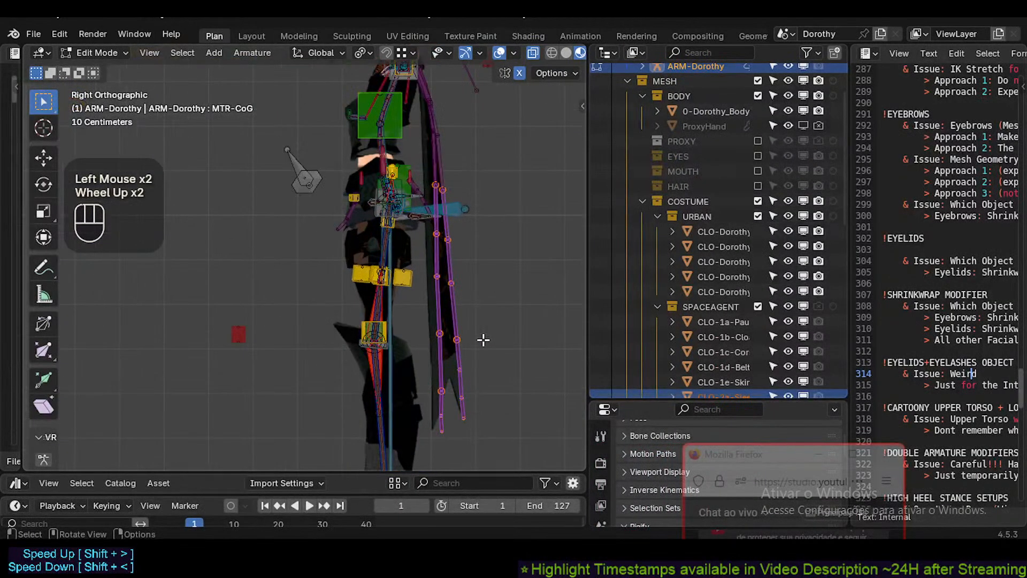
{"action": "key", "text": "ctrl+KP_1"}
{"action": "middle_click_drag", "start_coordinate": [151, 398], "coordinate": [244, 411], "text": "shift"}
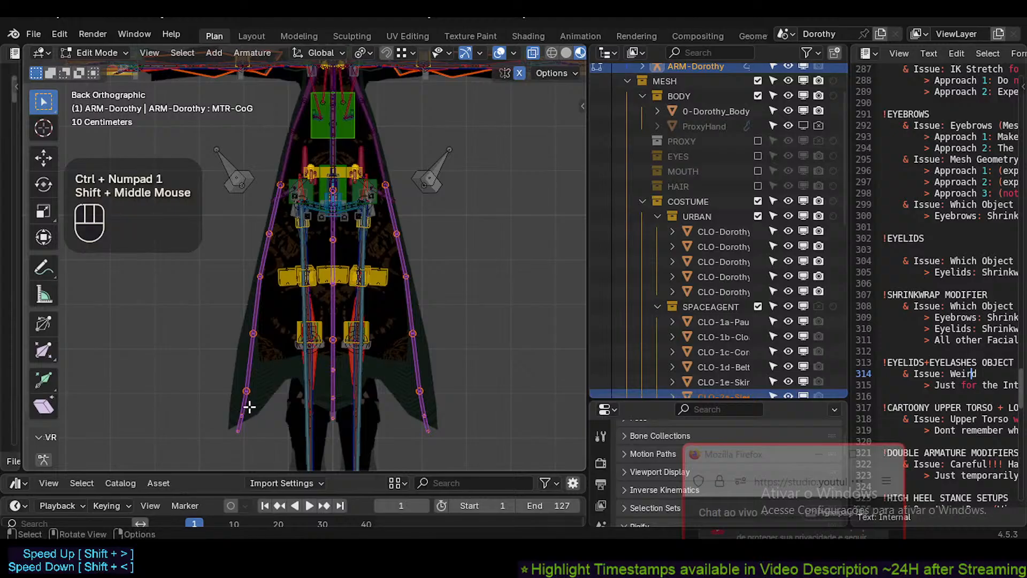
Select the end bone of the left cloak chain and move it up about 0.02 m to fit the cloak's corner.
{"action": "key", "text": "alt+a"}
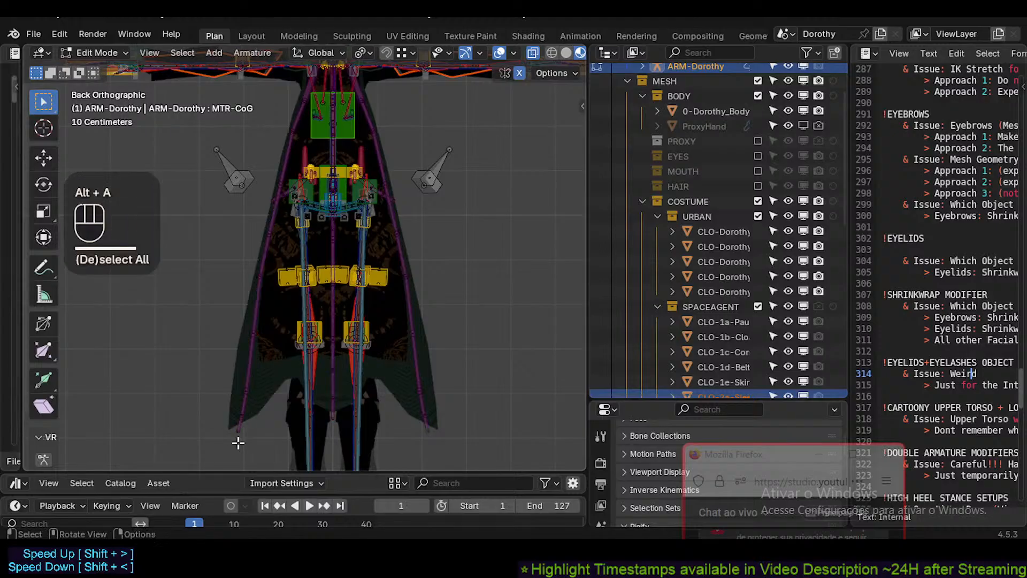
{"action": "key", "text": "c"}
{"action": "left_click", "coordinate": [246, 393]}
{"action": "right_click", "coordinate": [248, 415]}
{"action": "key", "text": "g"}
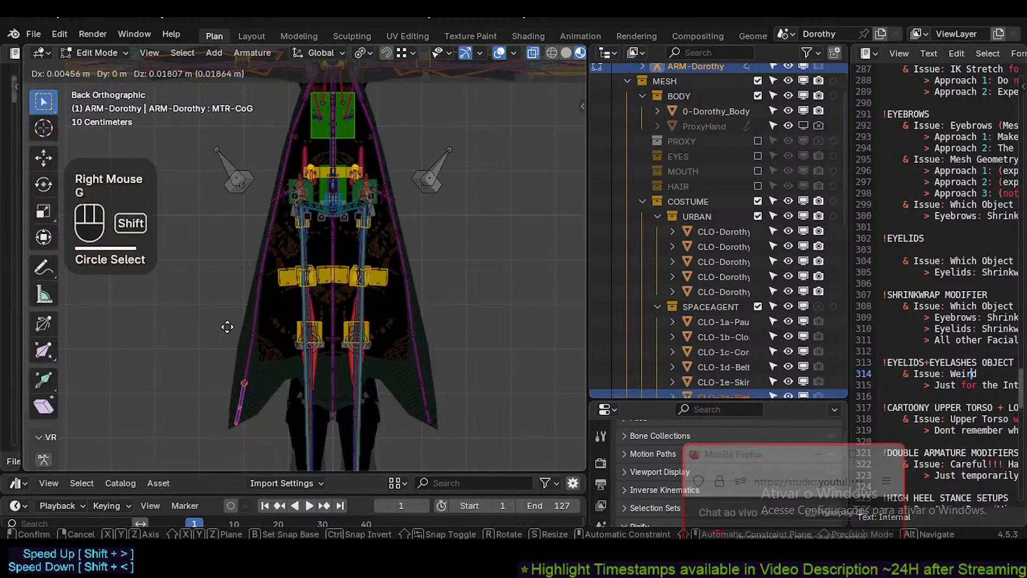
{"action": "left_click", "coordinate": [223, 315], "text": "shift"}
Adjust the next joints up the left cloak chain, around knee and thigh height, to even out its bones.
{"action": "key", "text": "alt+a"}
{"action": "key", "text": "c"}
{"action": "left_click", "coordinate": [249, 334]}
{"action": "right_click", "coordinate": [250, 335]}
{"action": "key", "text": "g"}
{"action": "left_click", "coordinate": [233, 320], "text": "shift"}
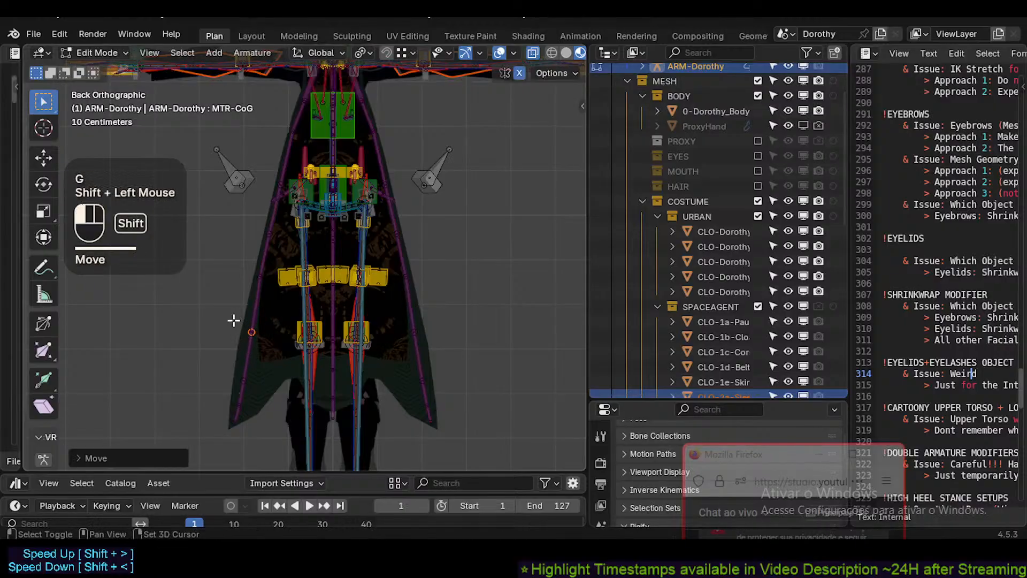
{"action": "left_click", "coordinate": [258, 278]}
{"action": "key", "text": "g"}
{"action": "left_click", "coordinate": [275, 260], "text": "shift"}
Move the left cloak joint just below the hips up about 0.008 m and inward about 0.004 m.
{"action": "left_click", "coordinate": [269, 231]}
{"action": "key", "text": "alt+a"}
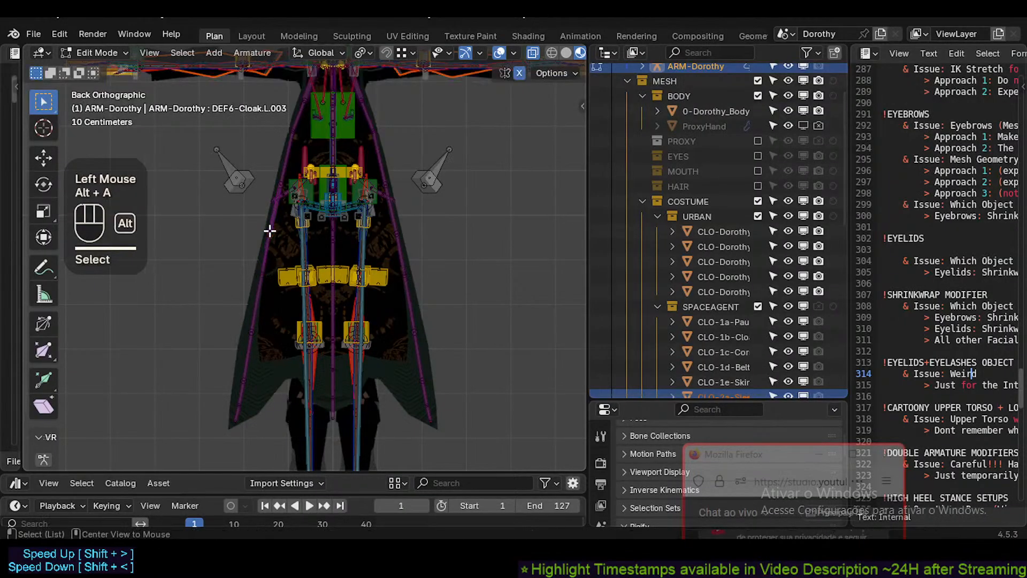
{"action": "key", "text": "c"}
{"action": "left_click", "coordinate": [270, 231]}
{"action": "right_click", "coordinate": [271, 231]}
{"action": "key", "text": "g"}
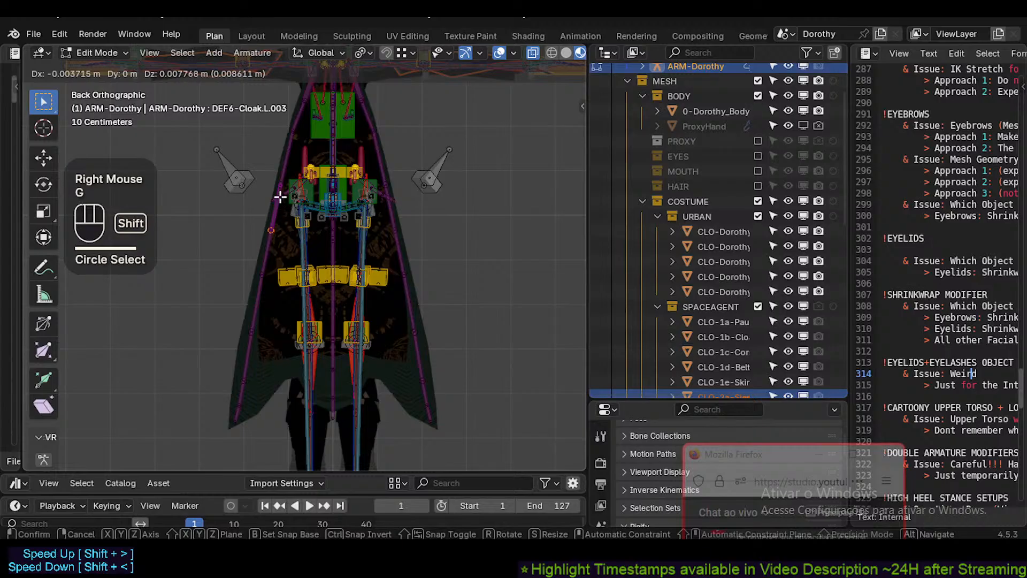
{"action": "left_click", "coordinate": [280, 197], "text": "shift"}
{"action": "scroll", "coordinate": [321, 337], "scroll_direction": "up", "scroll_amount": 1}
{"action": "scroll", "coordinate": [322, 331], "scroll_direction": "down", "scroll_amount": 1}
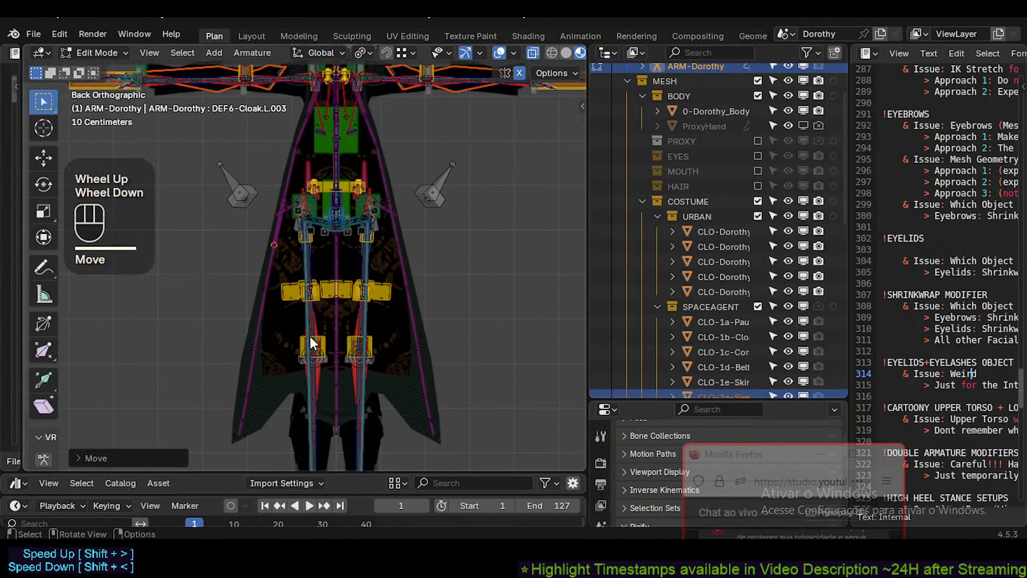
Solo the Costume bone collection in Edit Mode so that only the costume bones are shown.
{"action": "key", "text": "Tab"}
{"action": "scroll", "coordinate": [278, 343], "scroll_direction": "down", "scroll_amount": 2}
{"action": "scroll", "coordinate": [304, 372], "scroll_direction": "up", "scroll_amount": 1}
{"action": "middle_click_drag", "start_coordinate": [297, 380], "coordinate": [325, 302], "text": "shift"}
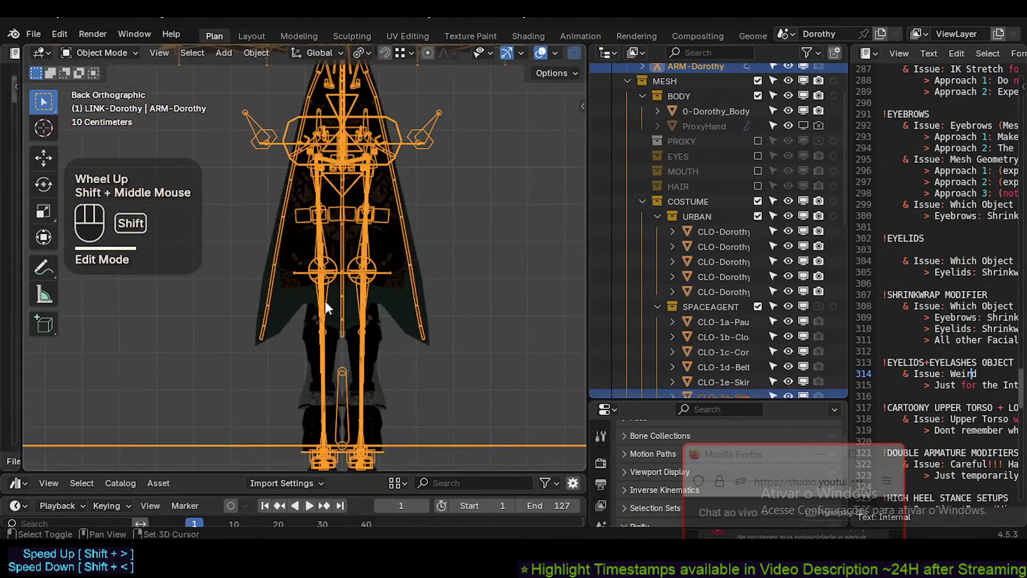
{"action": "scroll", "coordinate": [326, 305], "scroll_direction": "up", "scroll_amount": 2}
{"action": "key", "text": "Tab"}
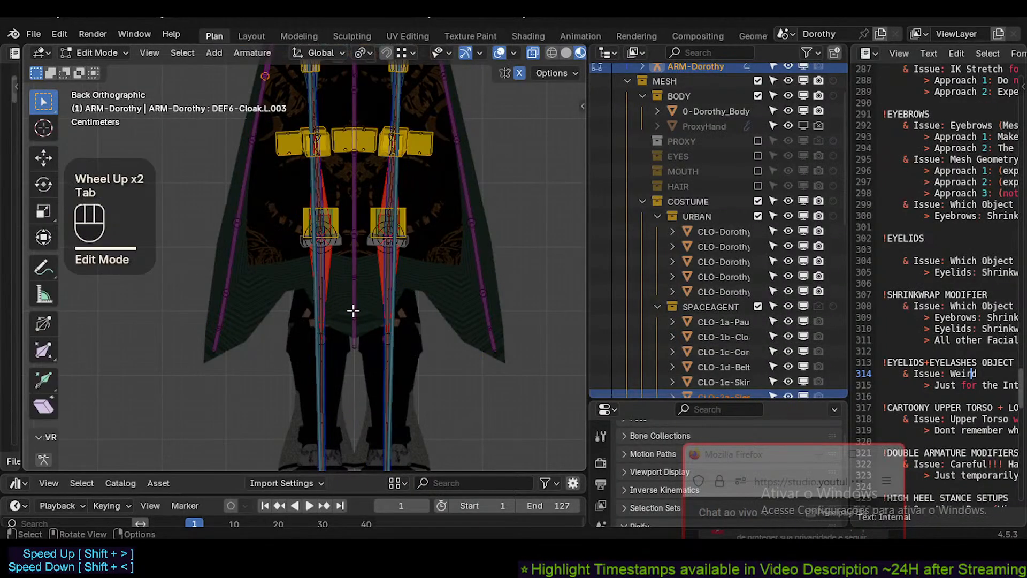
{"action": "key", "text": "n"}
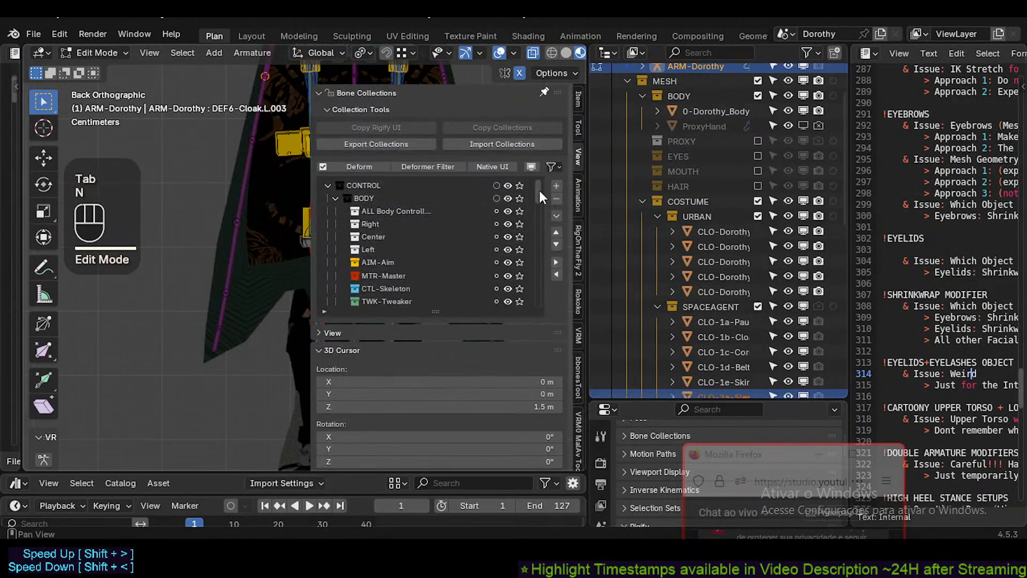
{"action": "left_click_drag", "start_coordinate": [539, 191], "coordinate": [543, 308]}
{"action": "left_click", "coordinate": [518, 290]}
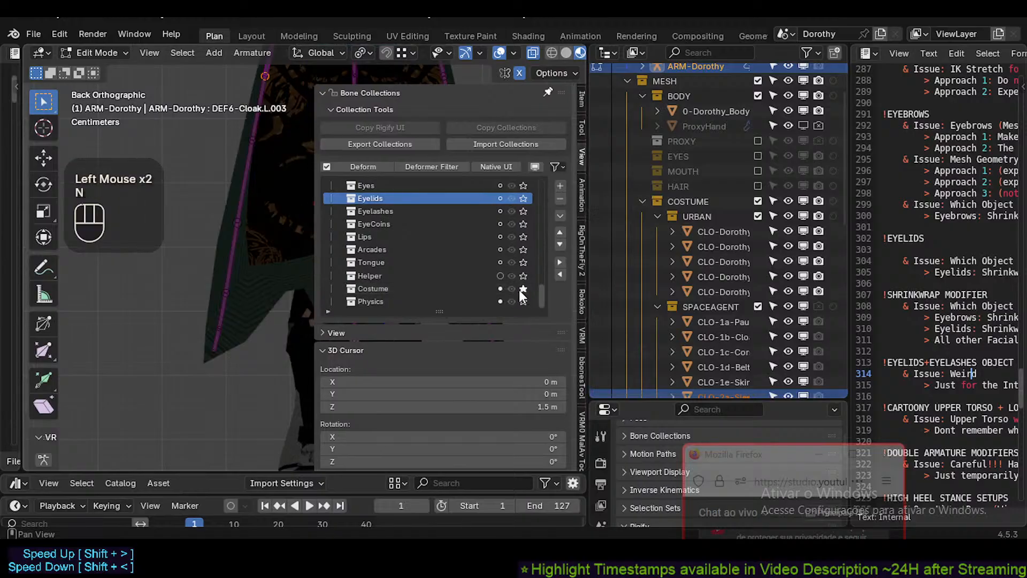
{"action": "key", "text": "n"}
{"action": "scroll", "coordinate": [342, 254], "scroll_direction": "down", "scroll_amount": 2}
{"action": "key", "text": "Tab"}
{"action": "middle_click_drag", "start_coordinate": [342, 255], "coordinate": [362, 328], "text": "shift"}
{"action": "key", "text": "Tab"}
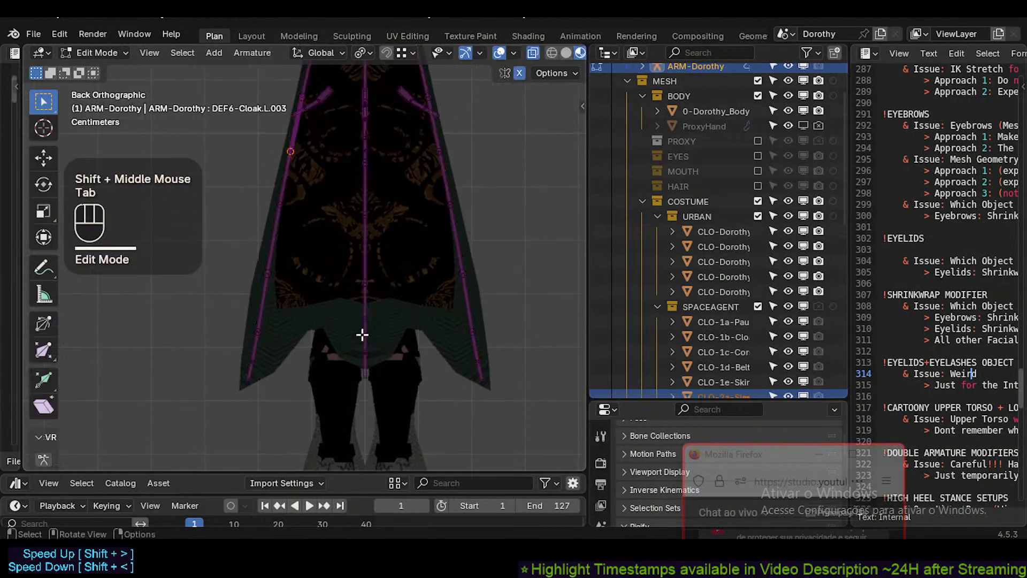
{"action": "key", "text": "alt+a"}
{"action": "key", "text": "c"}
{"action": "right_click", "coordinate": [367, 245]}
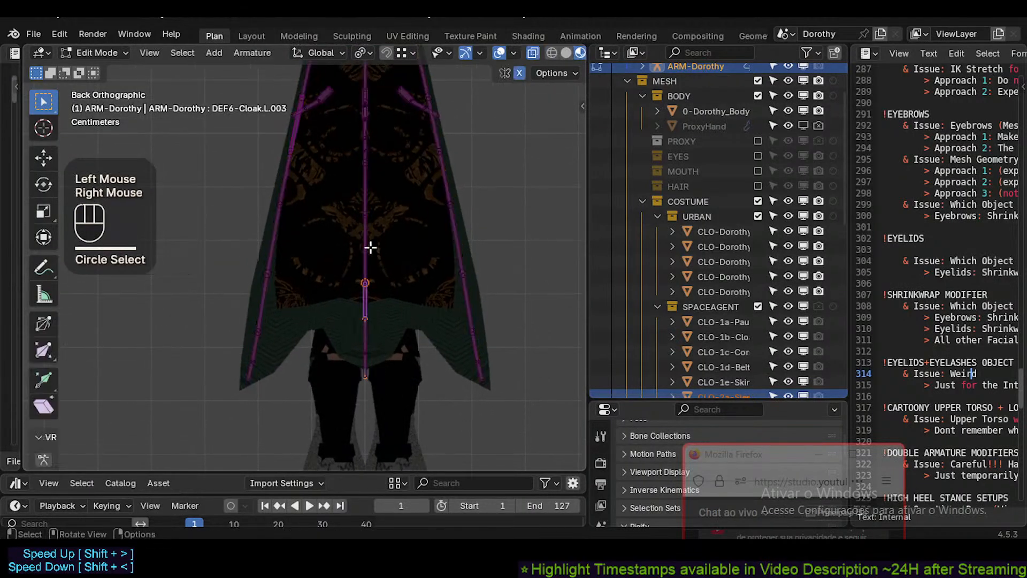
{"action": "key", "text": "a"}
Select the lower joints of the central cloak bone chain and move them up to fit the middle of the hem.
{"action": "middle_click_drag", "start_coordinate": [382, 326], "coordinate": [357, 328], "text": "shift"}
{"action": "key", "text": "c"}
{"action": "left_click", "coordinate": [368, 425]}
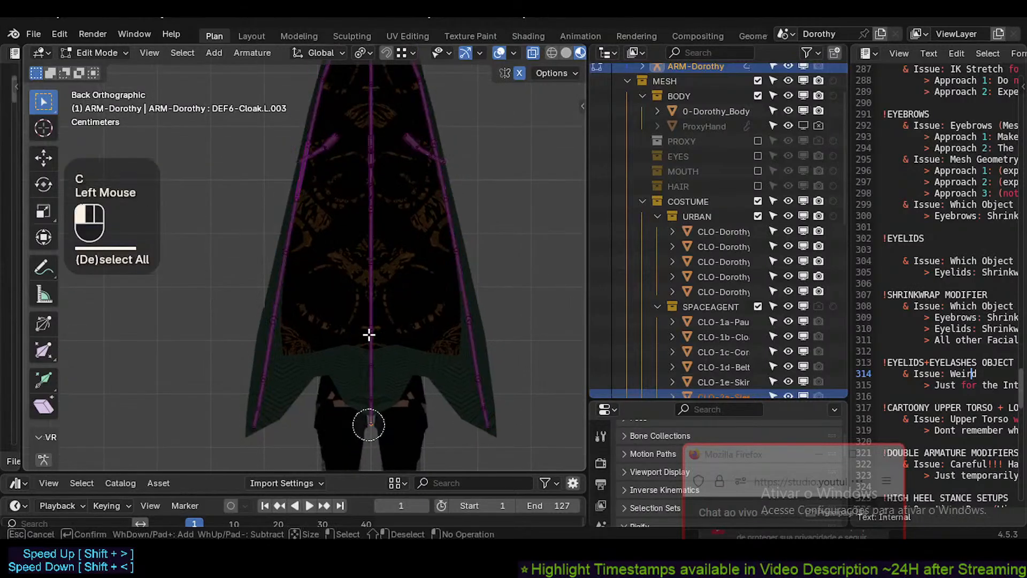
{"action": "right_click", "coordinate": [372, 405]}
{"action": "key", "text": "g"}
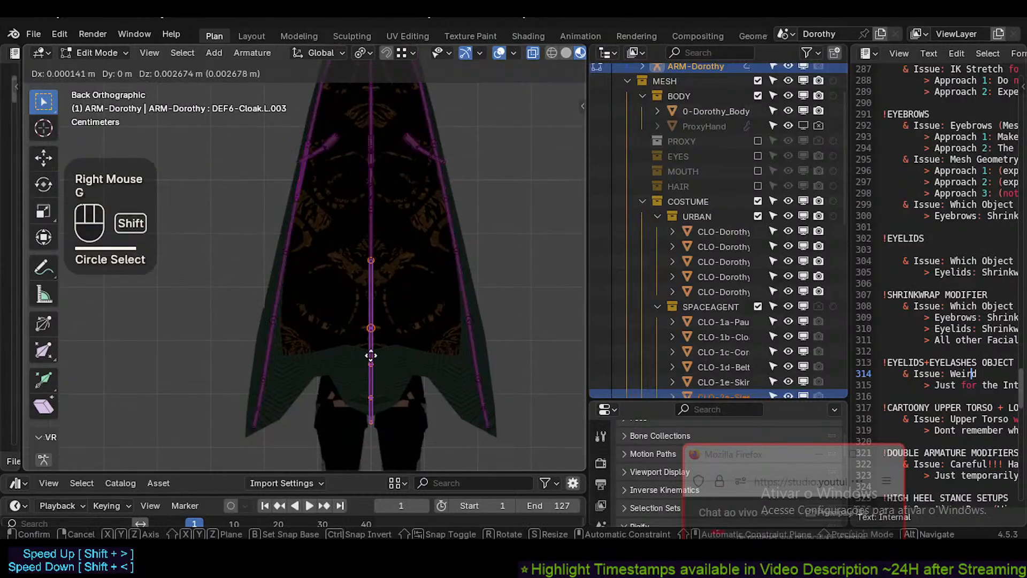
{"action": "left_click", "coordinate": [371, 198], "text": "shift"}
{"action": "middle_click_drag", "start_coordinate": [368, 280], "coordinate": [368, 294], "text": "shift"}
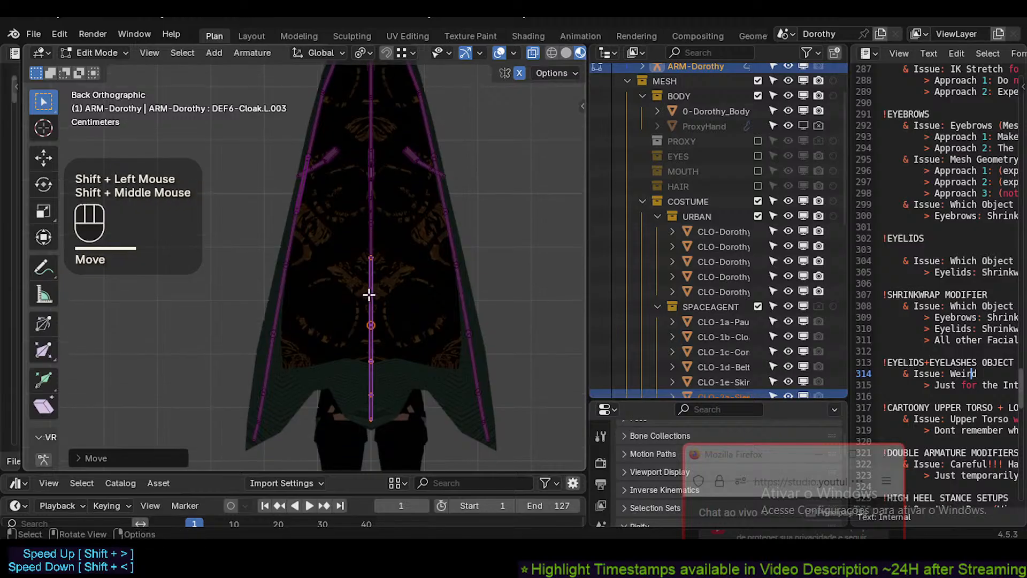
Move the central cloak joint above the hem slightly up in the back view.
{"action": "key", "text": "a"}
{"action": "key", "text": "c"}
{"action": "left_click", "coordinate": [369, 314]}
{"action": "right_click", "coordinate": [370, 314]}
{"action": "key", "text": "g"}
{"action": "left_click", "coordinate": [370, 241], "text": "shift"}
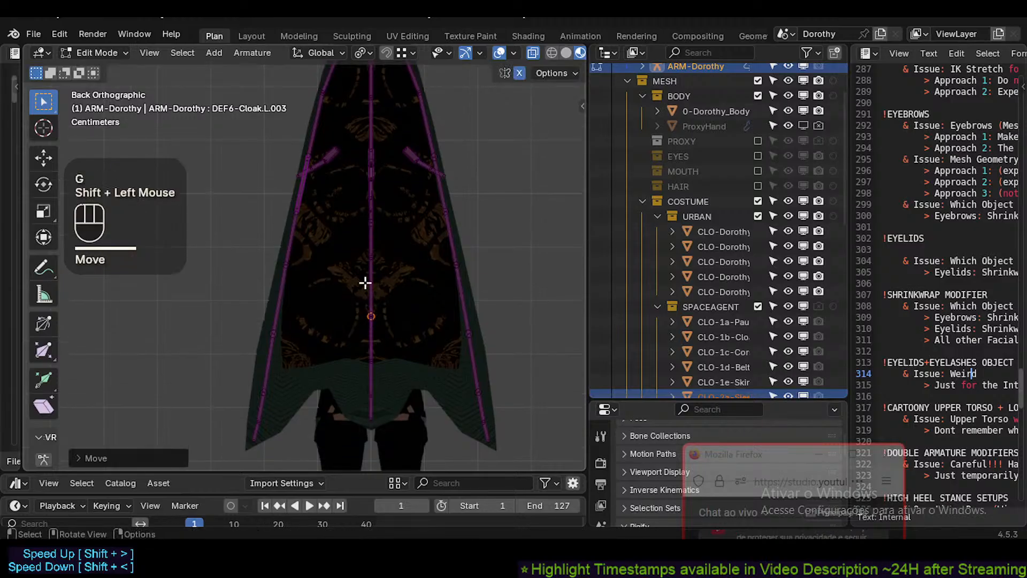
In the right side view, select the lowest bone of the left cloak chain and move it slightly forward.
{"action": "key", "text": "KP_3"}
{"action": "scroll", "coordinate": [468, 374], "scroll_direction": "up", "scroll_amount": 1}
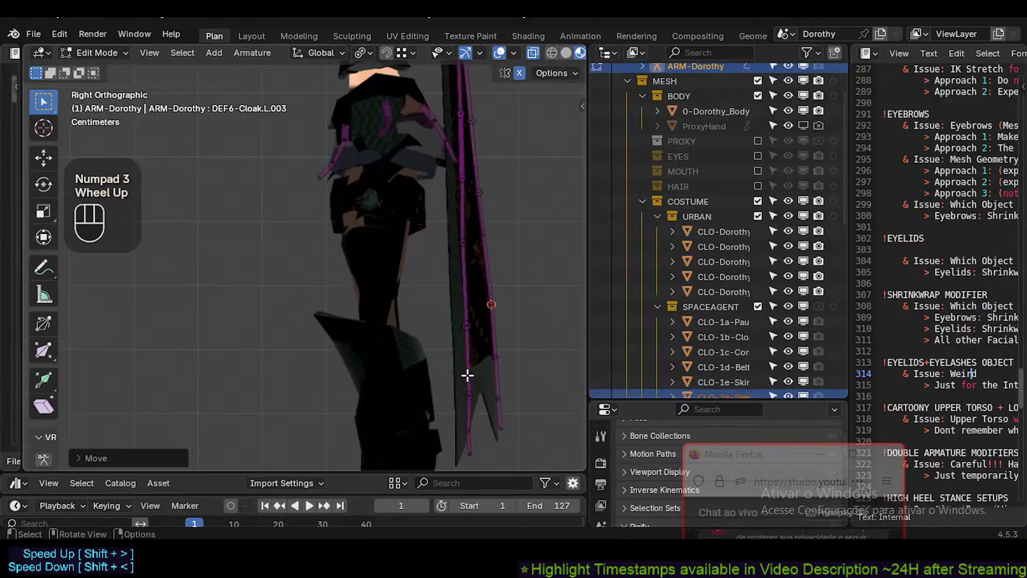
{"action": "key", "text": "alt+a"}
{"action": "key", "text": "c"}
{"action": "left_click", "coordinate": [467, 450]}
{"action": "right_click", "coordinate": [469, 435]}
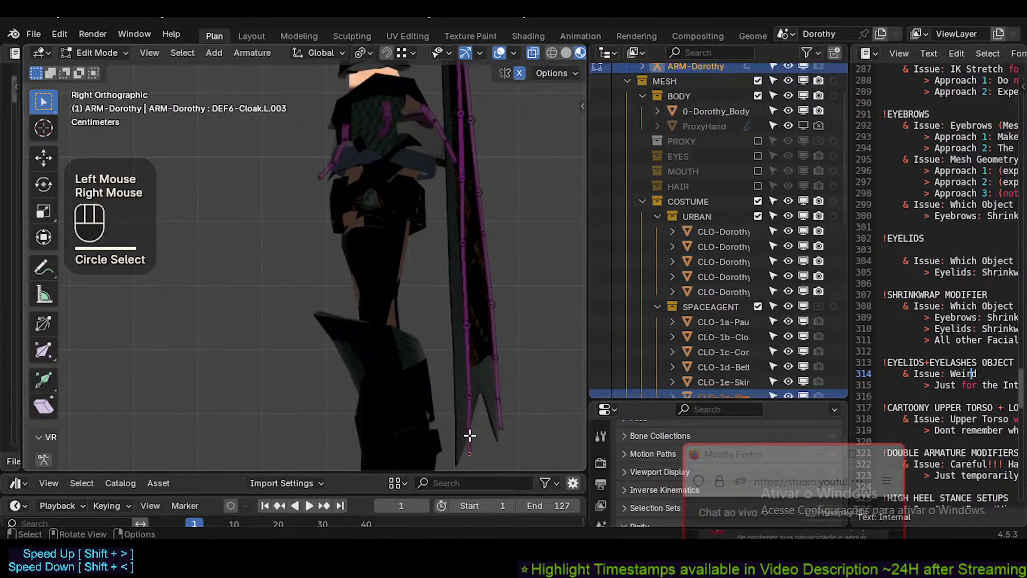
{"action": "key", "text": "alt+a"}
{"action": "key", "text": "c"}
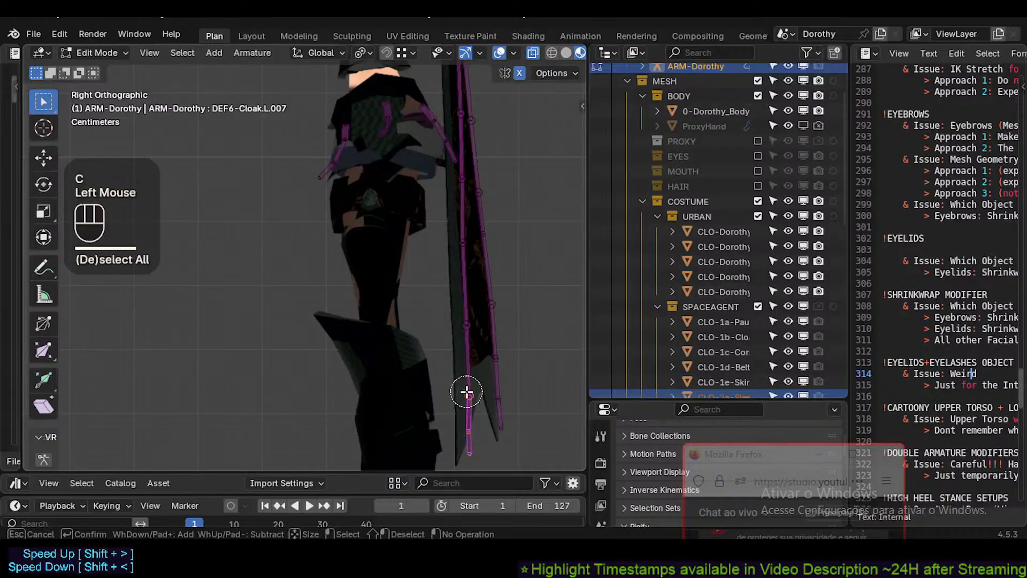
{"action": "left_click", "coordinate": [467, 392]}
{"action": "right_click", "coordinate": [467, 392]}
{"action": "key", "text": "g"}
{"action": "left_click", "coordinate": [411, 378], "text": "shift"}
Move the left cloak joint at knee height slightly forward in line with the lowest bone.
{"action": "key", "text": "alt+a"}
{"action": "key", "text": "c"}
{"action": "left_click", "coordinate": [466, 323]}
{"action": "right_click", "coordinate": [465, 323]}
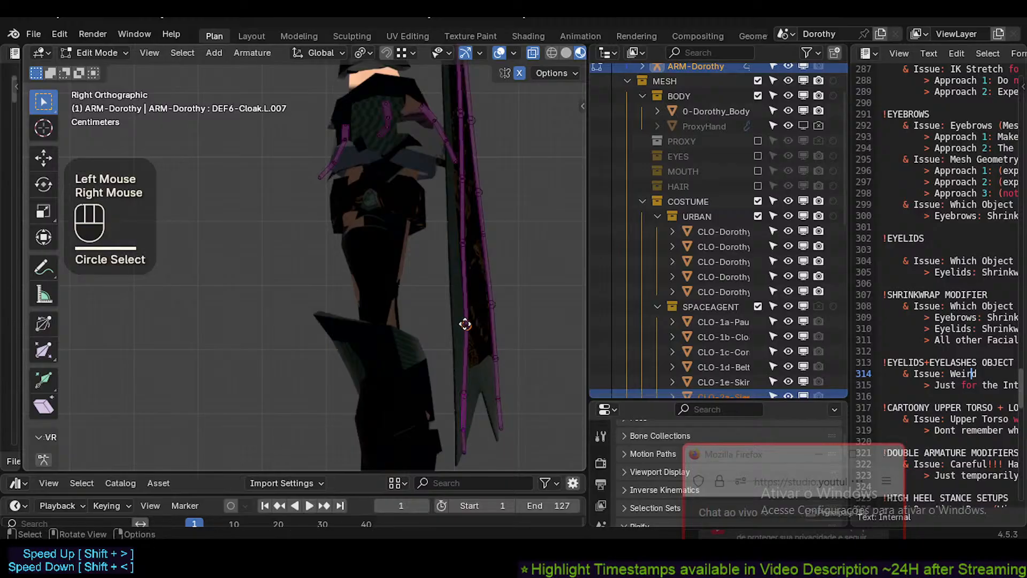
{"action": "key", "text": "g"}
{"action": "left_click", "coordinate": [426, 308], "text": "shift"}
Move the left cloak joint at upper thigh height about 0.005 m forward.
{"action": "key", "text": "alt+a"}
{"action": "key", "text": "c"}
{"action": "left_click", "coordinate": [463, 237]}
{"action": "right_click", "coordinate": [463, 237]}
{"action": "key", "text": "g"}
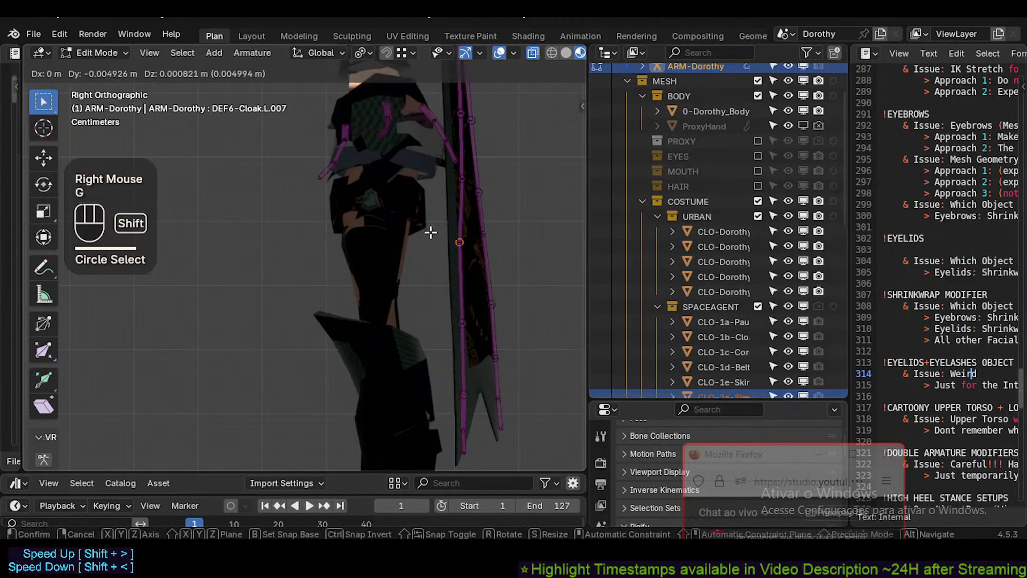
{"action": "left_click", "coordinate": [427, 230], "text": "shift"}
Select only the left cloak joint just below the hips and move it slightly forward.
{"action": "middle_click_drag", "start_coordinate": [428, 230], "coordinate": [415, 368], "text": "shift"}
{"action": "key", "text": "alt+a"}
{"action": "key", "text": "c"}
{"action": "left_click", "coordinate": [451, 327]}
{"action": "right_click", "coordinate": [451, 328]}
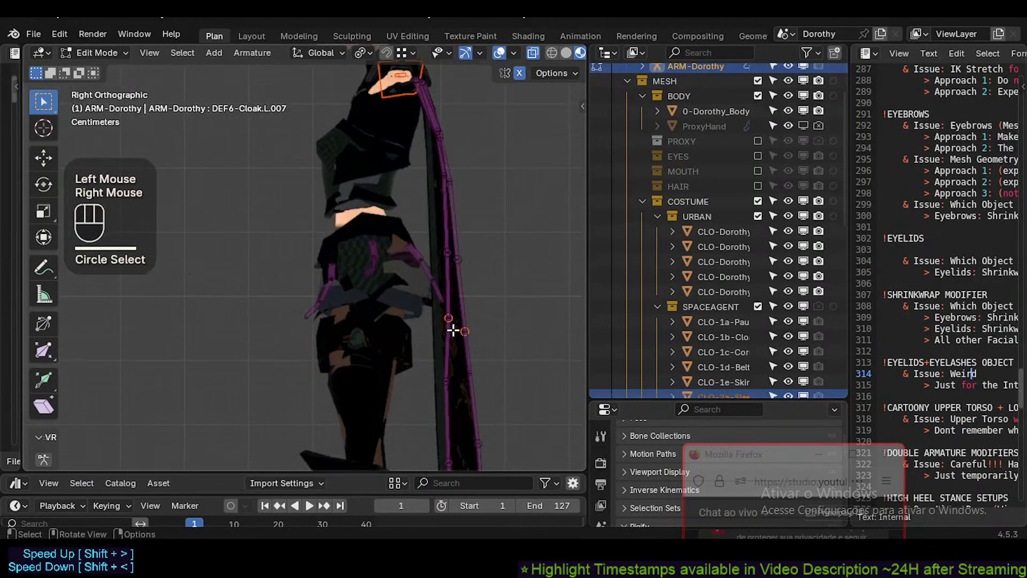
{"action": "key", "text": "alt+a"}
{"action": "key", "text": "c"}
{"action": "left_click", "coordinate": [440, 330]}
{"action": "right_click", "coordinate": [439, 330]}
{"action": "key", "text": "g"}
{"action": "left_click", "coordinate": [415, 289], "text": "shift"}
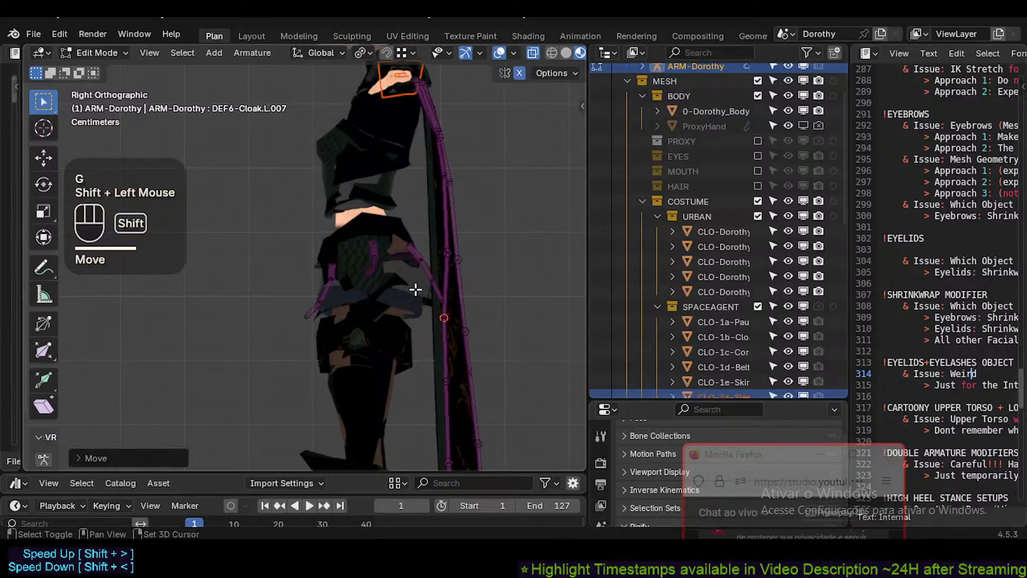
Move the left cloak joint just below the waist slightly forward to follow the chain.
{"action": "key", "text": "alt+a"}
{"action": "key", "text": "c"}
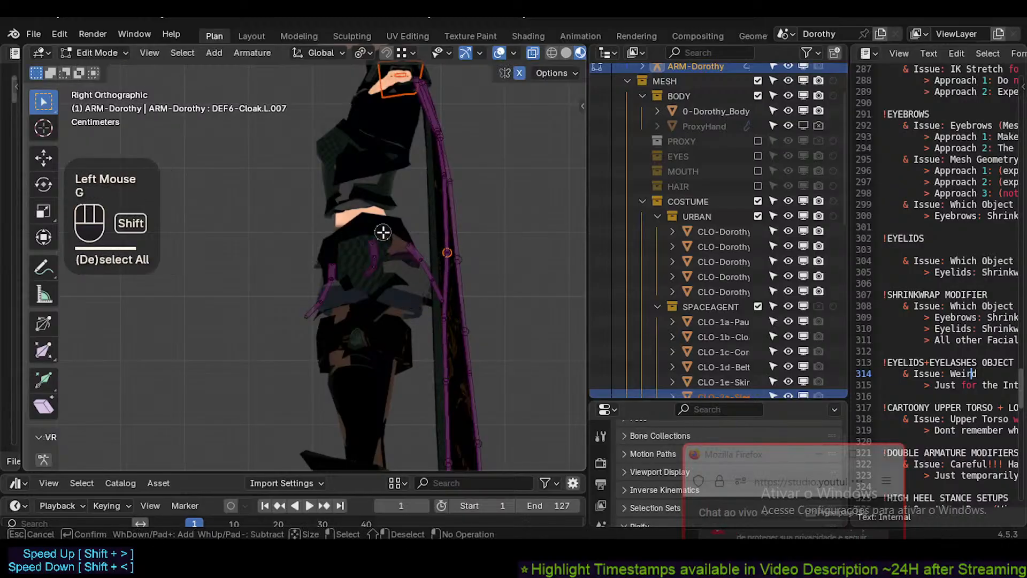
{"action": "right_click", "coordinate": [387, 232]}
{"action": "key", "text": "g"}
{"action": "left_click", "coordinate": [406, 236], "text": "shift"}
{"action": "middle_click_drag", "start_coordinate": [445, 202], "coordinate": [447, 273], "text": "shift"}
Move the left cloak joint at lower back height about 0.011 m forward.
{"action": "key", "text": "alt+a"}
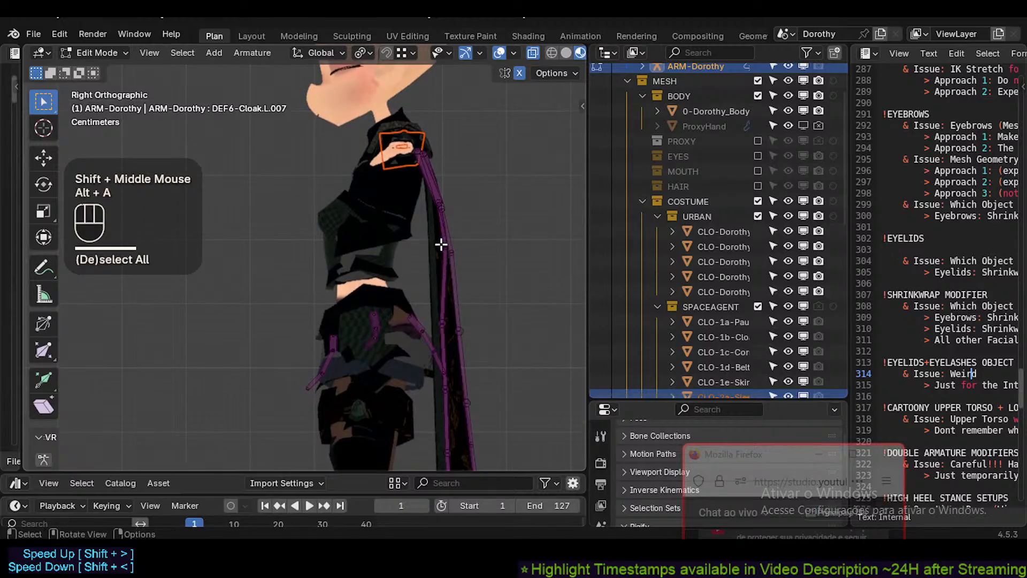
{"action": "key", "text": "c"}
{"action": "left_click", "coordinate": [442, 245]}
{"action": "right_click", "coordinate": [449, 240]}
{"action": "scroll", "coordinate": [458, 232], "scroll_direction": "up", "scroll_amount": 2}
{"action": "key", "text": "g"}
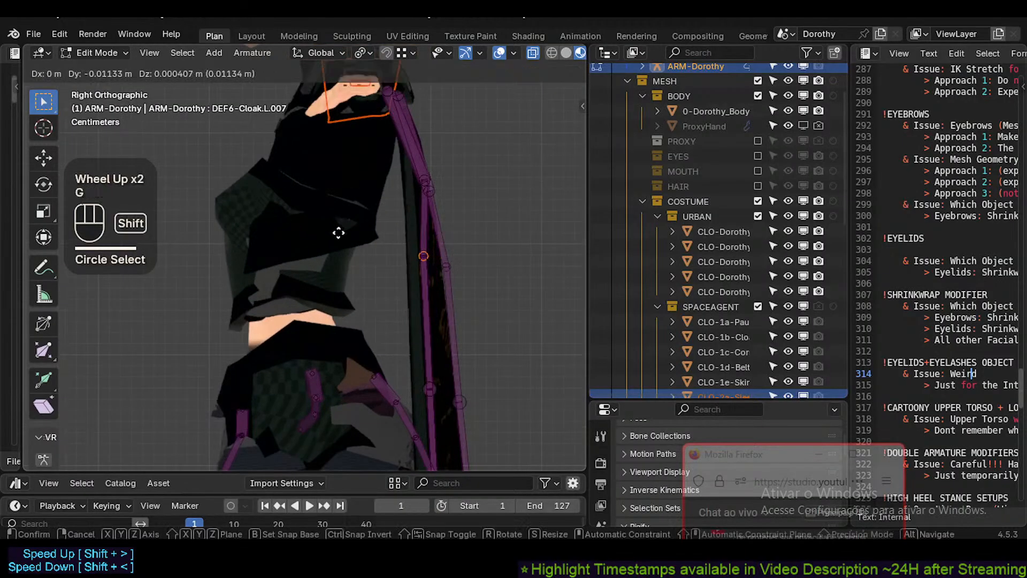
{"action": "left_click", "coordinate": [343, 233], "text": "shift"}
Move the lower end of the topmost left cloak bone forward, closer to the back.
{"action": "middle_click_drag", "start_coordinate": [384, 262], "coordinate": [385, 320], "text": "shift"}
{"action": "left_click", "coordinate": [422, 251]}
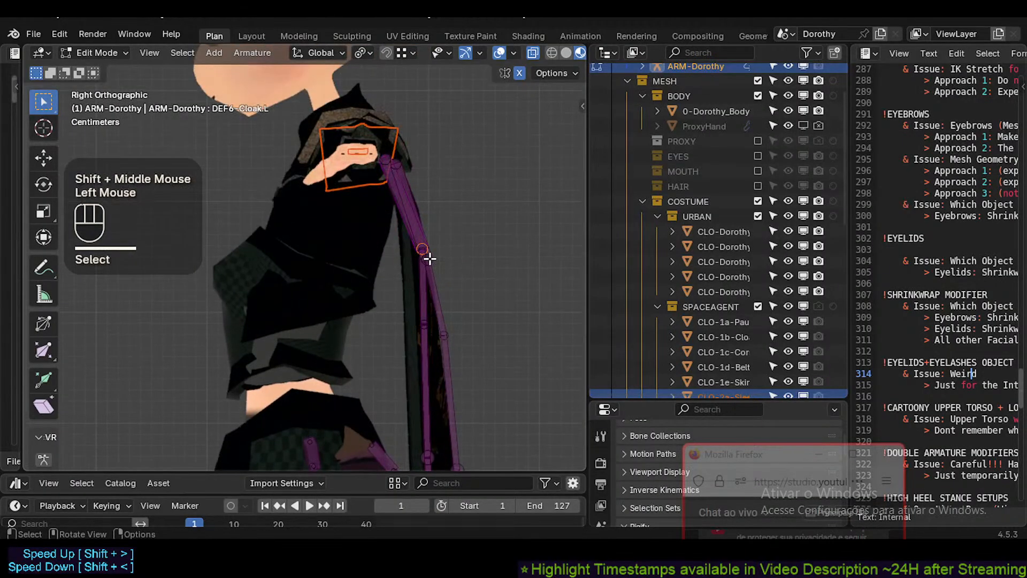
{"action": "key", "text": "g"}
{"action": "left_click", "coordinate": [366, 262], "text": "shift"}
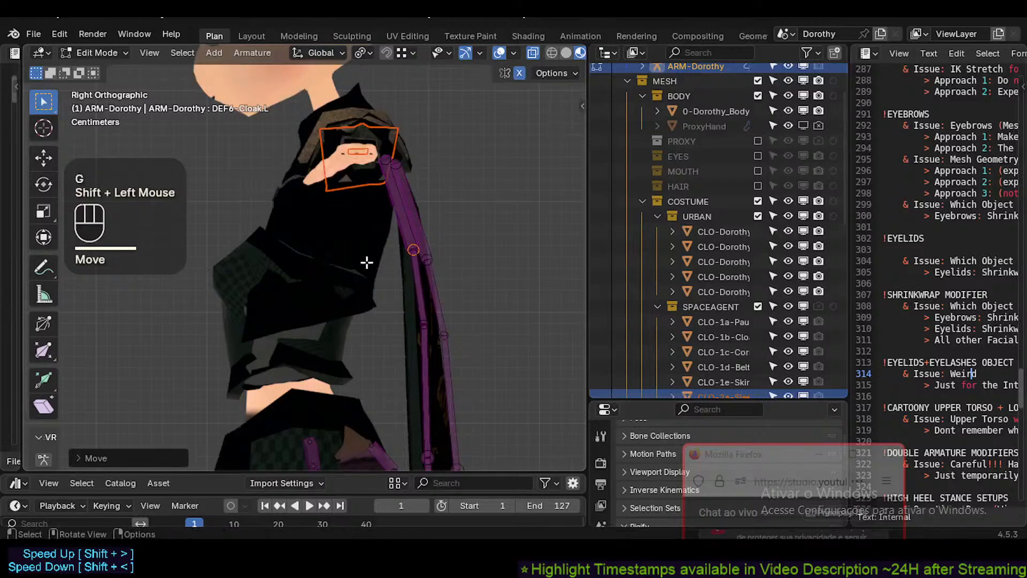
Move the lower end of the topmost central cloak bone about 0.002 m forward.
{"action": "scroll", "coordinate": [369, 276], "scroll_direction": "down", "scroll_amount": 2}
{"action": "middle_click_drag", "start_coordinate": [379, 364], "coordinate": [433, 187], "text": "shift"}
{"action": "key", "text": "alt+a"}
{"action": "key", "text": "c"}
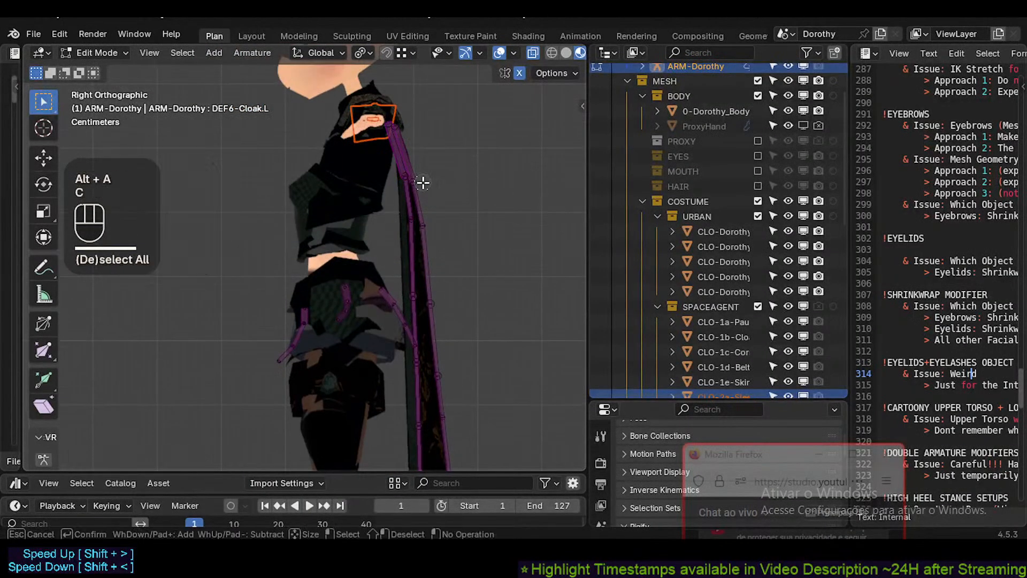
{"action": "key", "text": "g"}
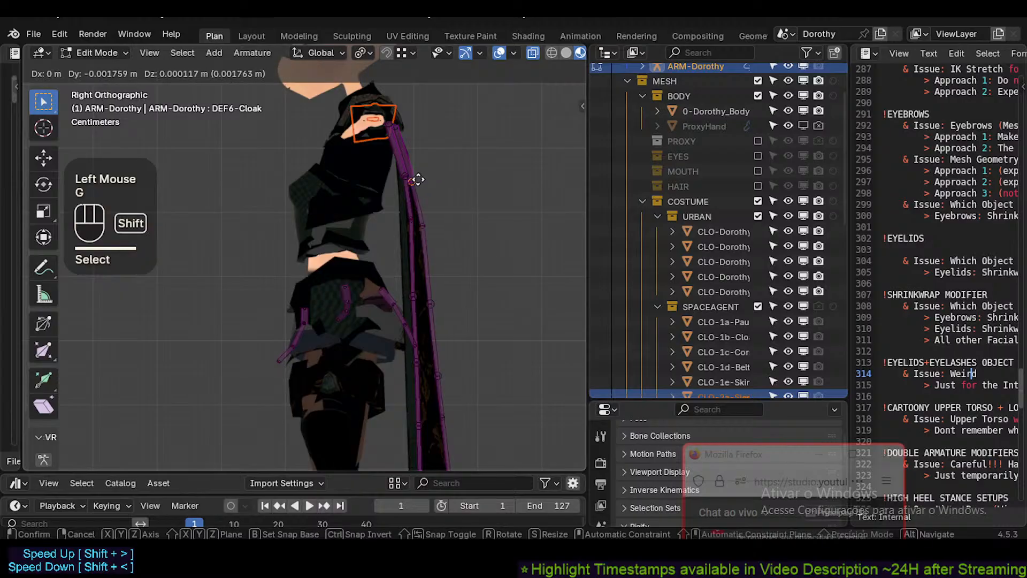
{"action": "left_click", "coordinate": [417, 179], "text": "shift"}
Move the second central cloak joint, at lower back height, slightly forward.
{"action": "key", "text": "alt+a"}
{"action": "key", "text": "c"}
{"action": "left_click", "coordinate": [427, 223]}
{"action": "right_click", "coordinate": [428, 224]}
{"action": "key", "text": "g"}
{"action": "left_click", "coordinate": [402, 229], "text": "shift"}
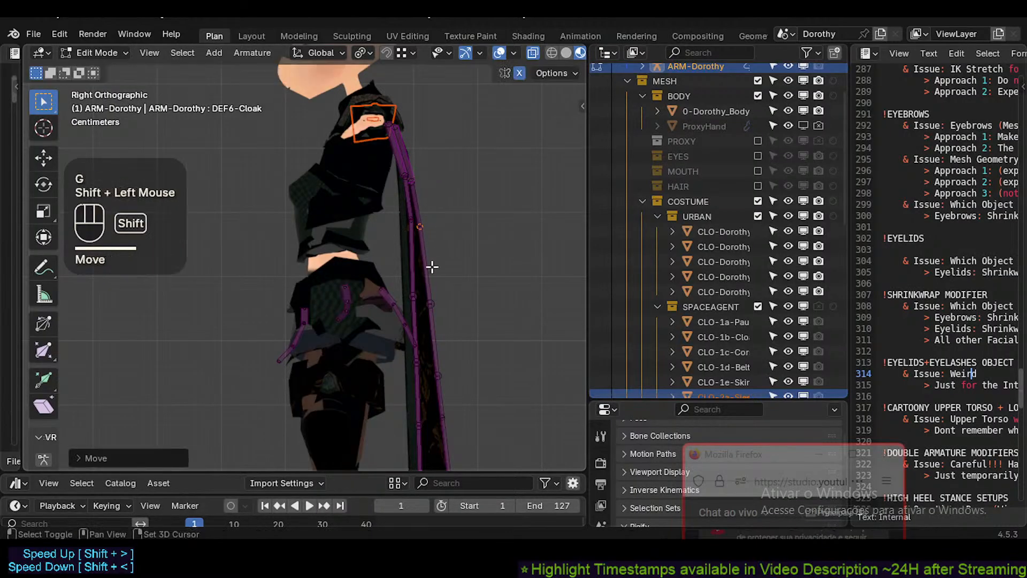
Move the central cloak joint just below the waist forward to straighten the chain.
{"action": "key", "text": "alt+a"}
{"action": "key", "text": "c"}
{"action": "left_click", "coordinate": [431, 305]}
{"action": "right_click", "coordinate": [433, 306]}
{"action": "key", "text": "g"}
{"action": "left_click", "coordinate": [401, 306], "text": "shift"}
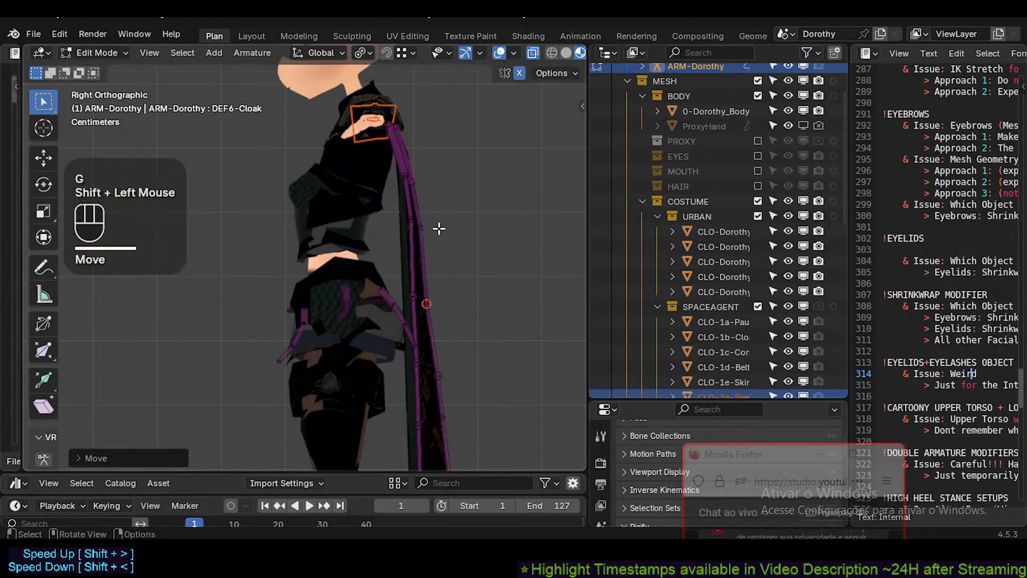
Readjust the central cloak joint at lower back height to smooth the curve between its neighbours.
{"action": "key", "text": "alt+a"}
{"action": "key", "text": "c"}
{"action": "left_click", "coordinate": [419, 225]}
{"action": "right_click", "coordinate": [421, 226]}
{"action": "key", "text": "g"}
{"action": "left_click", "coordinate": [416, 267], "text": "shift"}
{"action": "middle_click_drag", "start_coordinate": [416, 267], "coordinate": [440, 234], "text": "shift"}
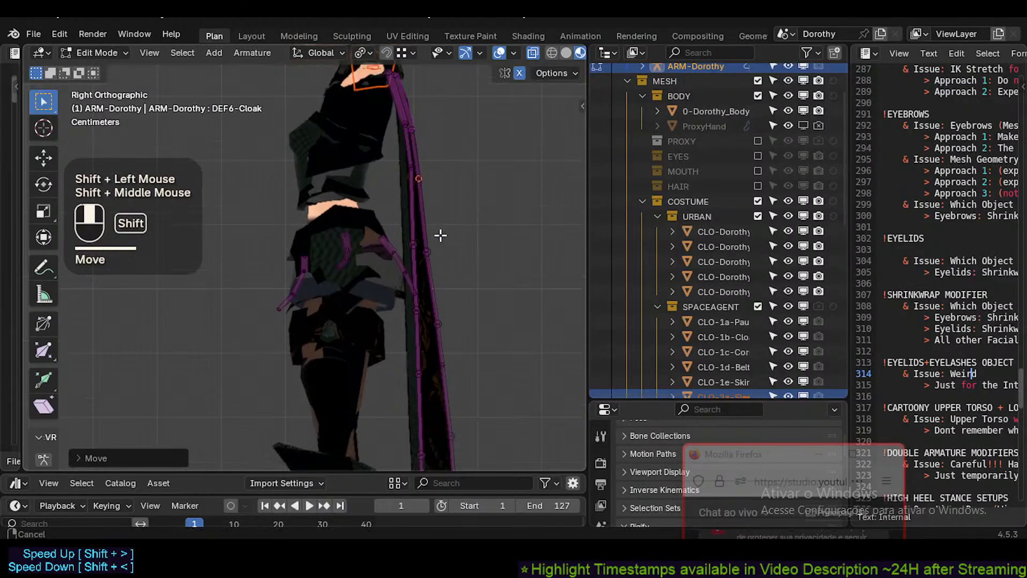
Fine-tune the central cloak joint just below the waist to smooth the chain's curve.
{"action": "key", "text": "alt+a"}
{"action": "key", "text": "c"}
{"action": "left_click", "coordinate": [426, 202]}
{"action": "right_click", "coordinate": [426, 202]}
{"action": "key", "text": "g"}
{"action": "left_click", "coordinate": [425, 206], "text": "shift"}
Move the central cloak joint just below the hips slightly forward in line with the joints above.
{"action": "key", "text": "alt+a"}
{"action": "key", "text": "c"}
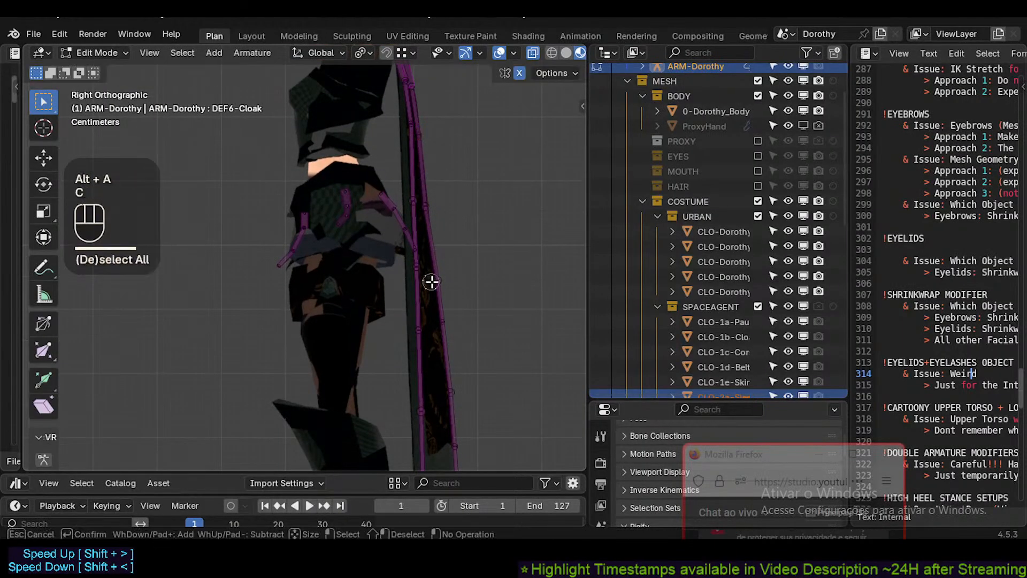
{"action": "left_click", "coordinate": [438, 280]}
{"action": "right_click", "coordinate": [438, 281]}
{"action": "key", "text": "g"}
{"action": "left_click", "coordinate": [452, 310], "text": "shift"}
Select the central cloak joint at thigh height for repositioning.
{"action": "key", "text": "alt+a"}
{"action": "key", "text": "c"}
{"action": "left_click", "coordinate": [440, 323]}
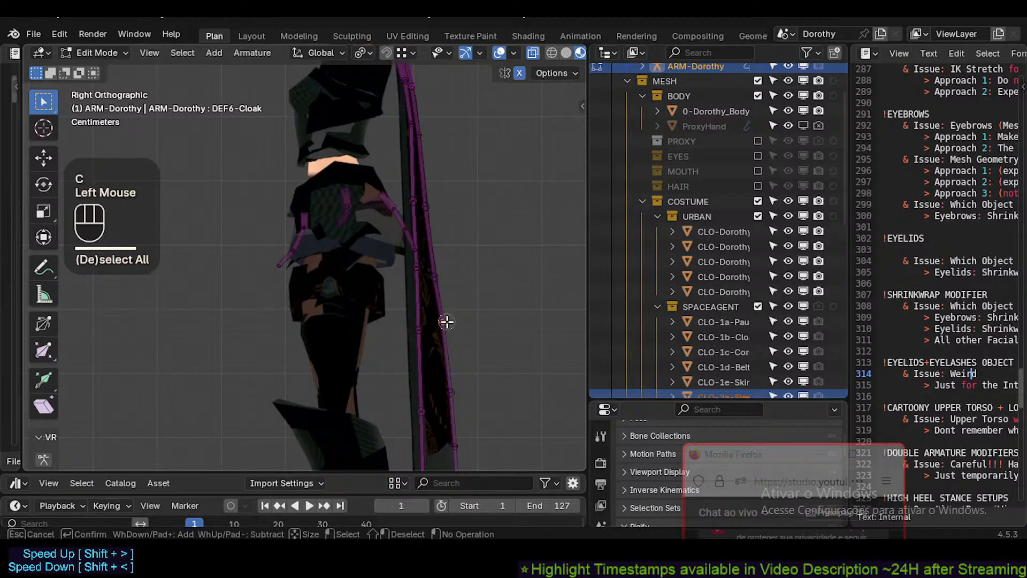
Reposition the rear cloak bone chain's thigh-level and knee-level joints to follow the cloak's rear edge in side view.
{"action": "right_click", "coordinate": [440, 323]}
{"action": "key", "text": "g"}
{"action": "left_click", "coordinate": [419, 351], "text": "shift"}
{"action": "key", "text": "alt+a"}
{"action": "key", "text": "c"}
{"action": "left_click", "coordinate": [451, 390]}
{"action": "right_click", "coordinate": [452, 390]}
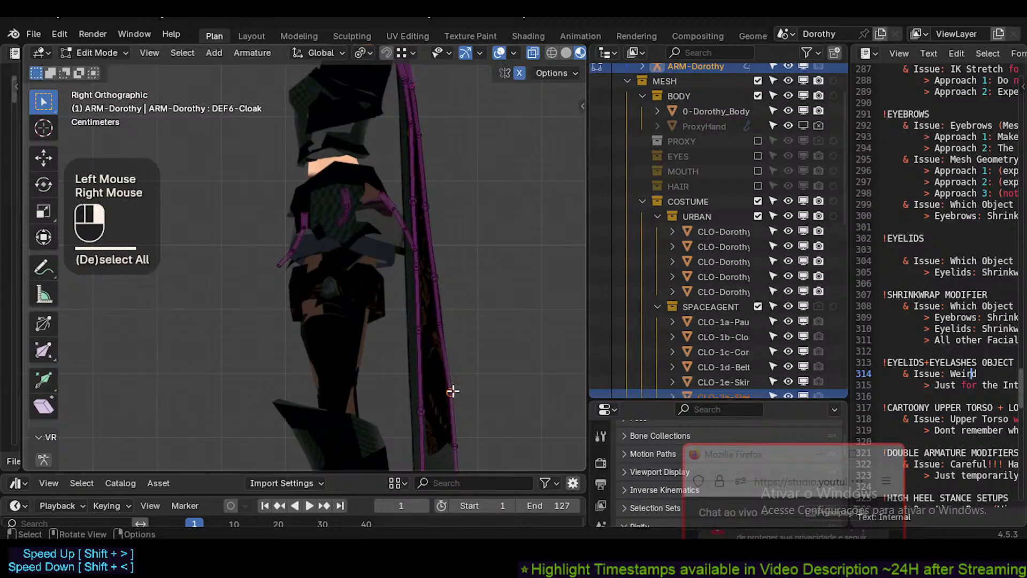
{"action": "key", "text": "g"}
{"action": "left_click", "coordinate": [420, 347], "text": "shift"}
Adjust the rear cloak chain's joint just above the hem's fork to match the cloak's rear edge.
{"action": "middle_click_drag", "start_coordinate": [438, 381], "coordinate": [460, 360], "text": "shift"}
{"action": "key", "text": "alt+a"}
{"action": "key", "text": "c"}
{"action": "left_click", "coordinate": [464, 357]}
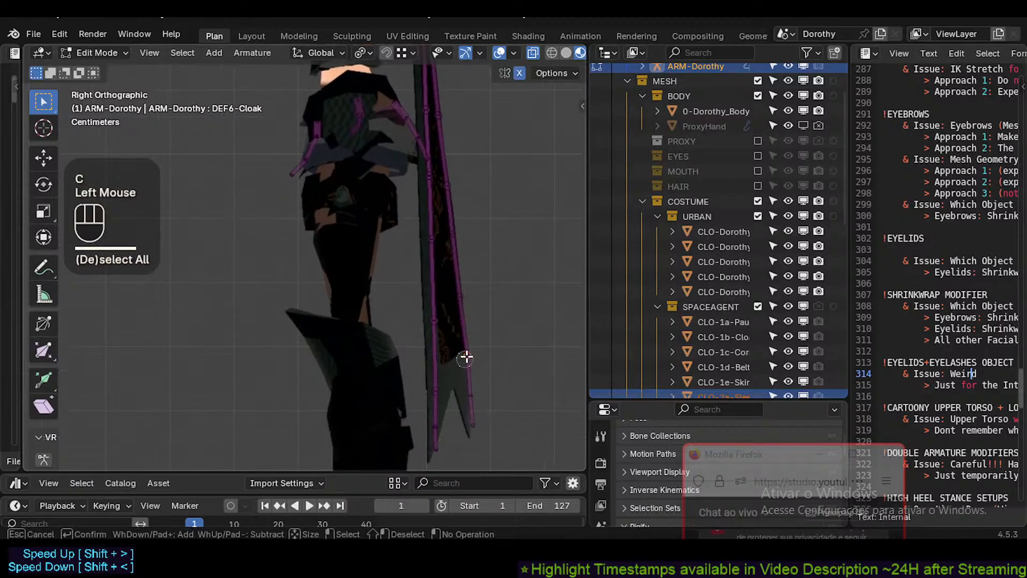
{"action": "right_click", "coordinate": [465, 357]}
{"action": "key", "text": "g"}
{"action": "left_click", "coordinate": [432, 330], "text": "shift"}
{"action": "key", "text": "g"}
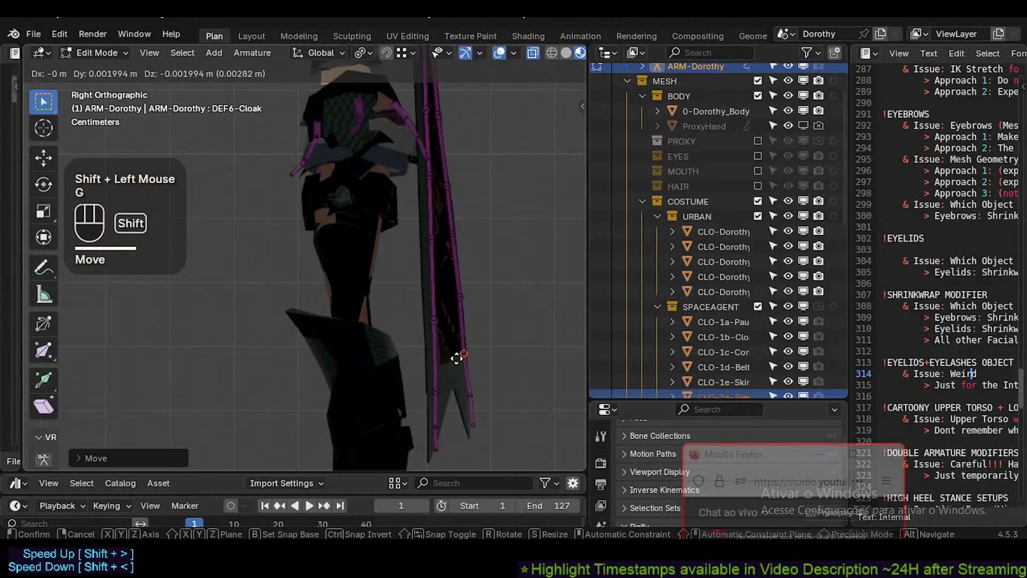
{"action": "left_click", "coordinate": [457, 358], "text": "shift"}
Shift the second-to-last joint of the rear cloak chain forward, into the hem's rear prong.
{"action": "key", "text": "alt+a"}
{"action": "key", "text": "c"}
{"action": "left_click", "coordinate": [469, 396]}
{"action": "right_click", "coordinate": [469, 396]}
{"action": "key", "text": "g"}
{"action": "left_click", "coordinate": [425, 359], "text": "shift"}
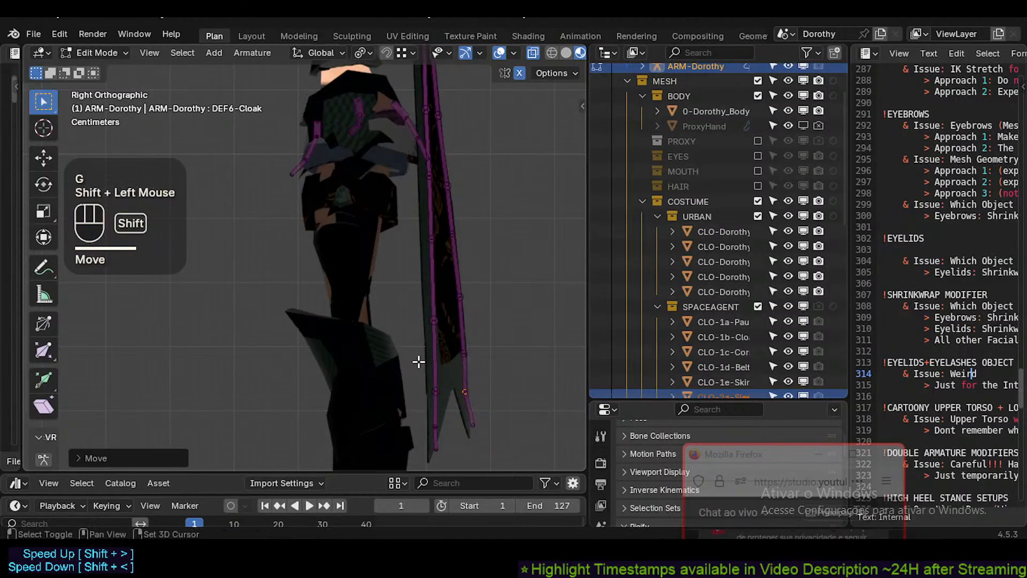
Place the rear cloak chain's end joint at the pointed tip of the hem's rear prong.
{"action": "key", "text": "alt+a"}
{"action": "key", "text": "c"}
{"action": "left_click", "coordinate": [470, 426]}
{"action": "right_click", "coordinate": [471, 425]}
{"action": "key", "text": "g"}
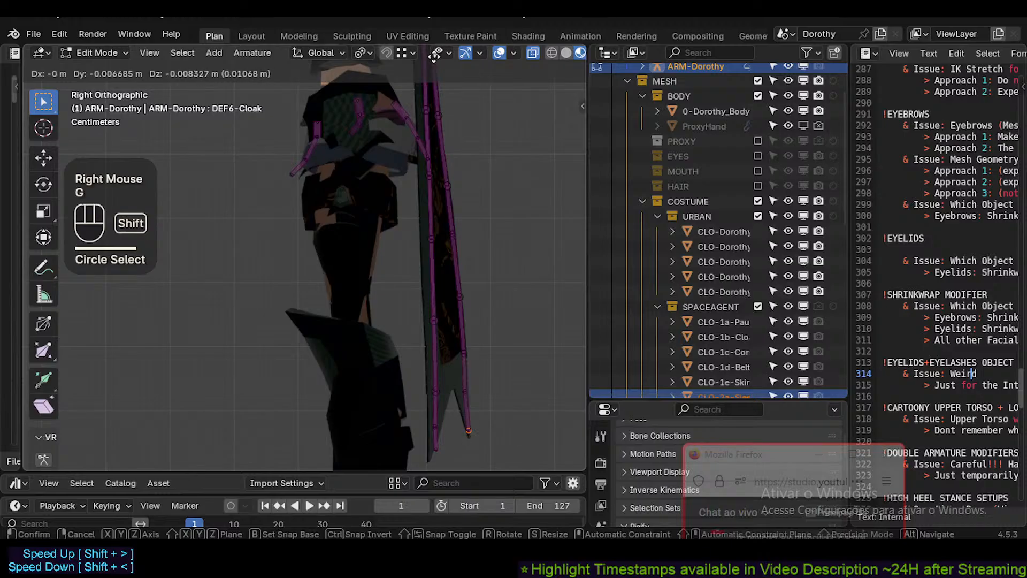
{"action": "left_click", "coordinate": [436, 76], "text": "shift"}
Move the front cloak chain's end joint onto the tip of the hem's front prong.
{"action": "middle_click_drag", "start_coordinate": [490, 337], "coordinate": [444, 419], "text": "shift"}
{"action": "key", "text": "alt+a"}
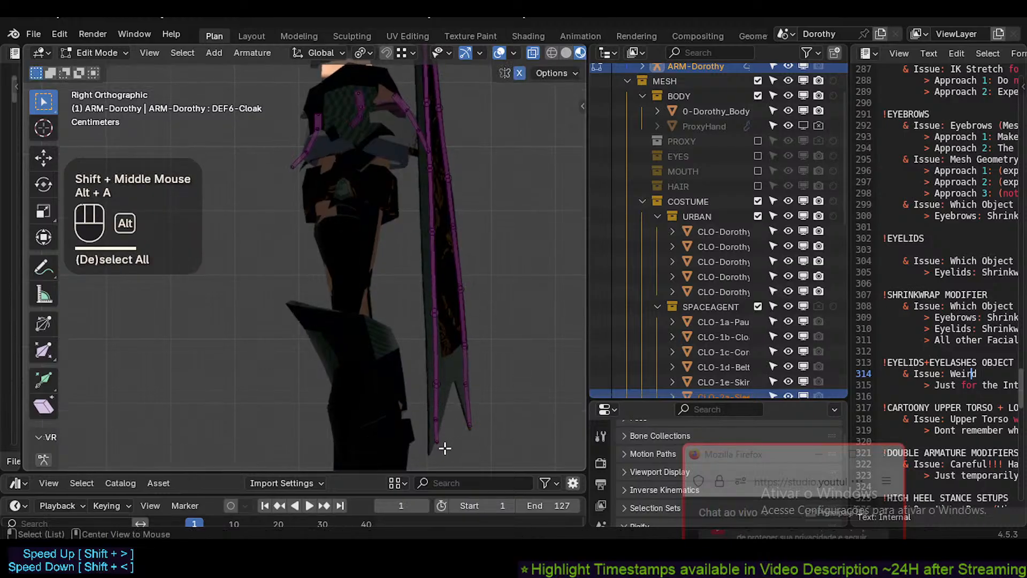
{"action": "key", "text": "c"}
{"action": "left_click", "coordinate": [437, 441]}
{"action": "right_click", "coordinate": [437, 441]}
{"action": "key", "text": "g"}
{"action": "left_click", "coordinate": [479, 82], "text": "shift"}
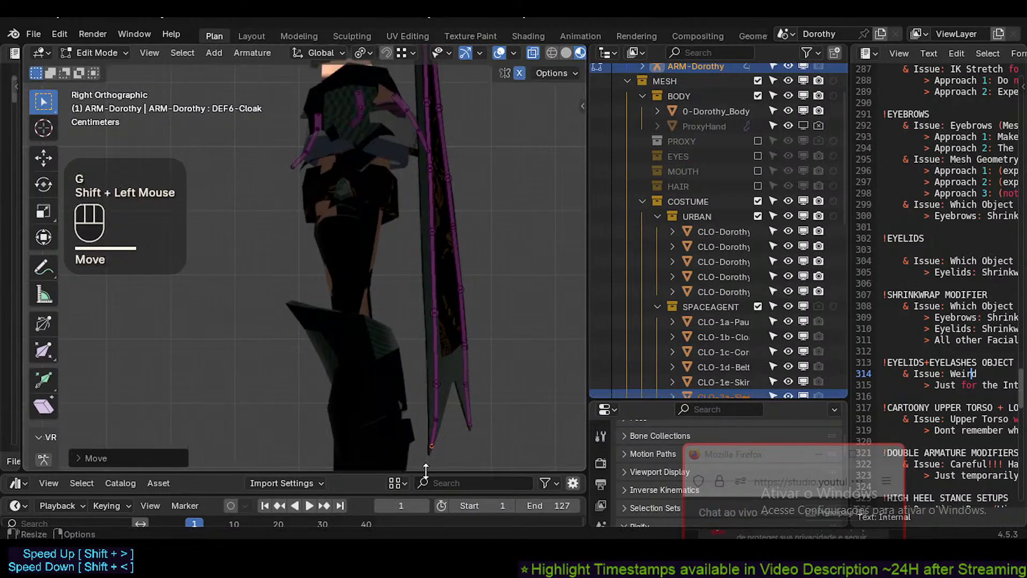
Align the front cloak chain's second-to-last joint with the hem's front prong.
{"action": "key", "text": "alt+a"}
{"action": "key", "text": "c"}
{"action": "left_click", "coordinate": [440, 417]}
{"action": "right_click", "coordinate": [440, 417]}
{"action": "key", "text": "g"}
{"action": "key", "text": "Escape"}
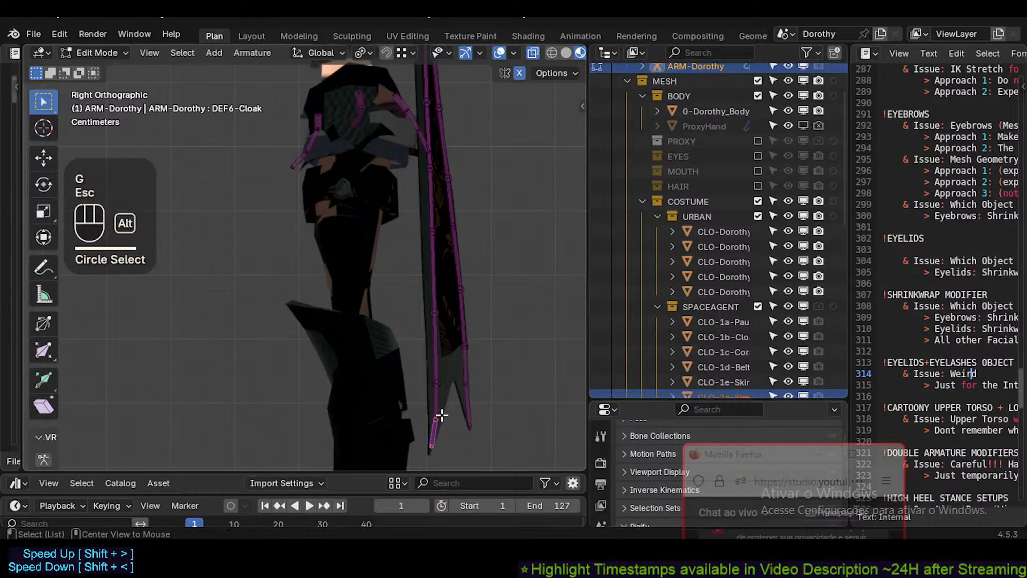
{"action": "right_click", "coordinate": [440, 413]}
{"action": "key", "text": "g"}
{"action": "left_click", "coordinate": [426, 390], "text": "shift"}
Raise the front cloak chain's joint beside the hem's fork slightly.
{"action": "key", "text": "alt+a"}
{"action": "key", "text": "c"}
{"action": "left_click", "coordinate": [433, 382]}
{"action": "right_click", "coordinate": [433, 383]}
{"action": "key", "text": "g"}
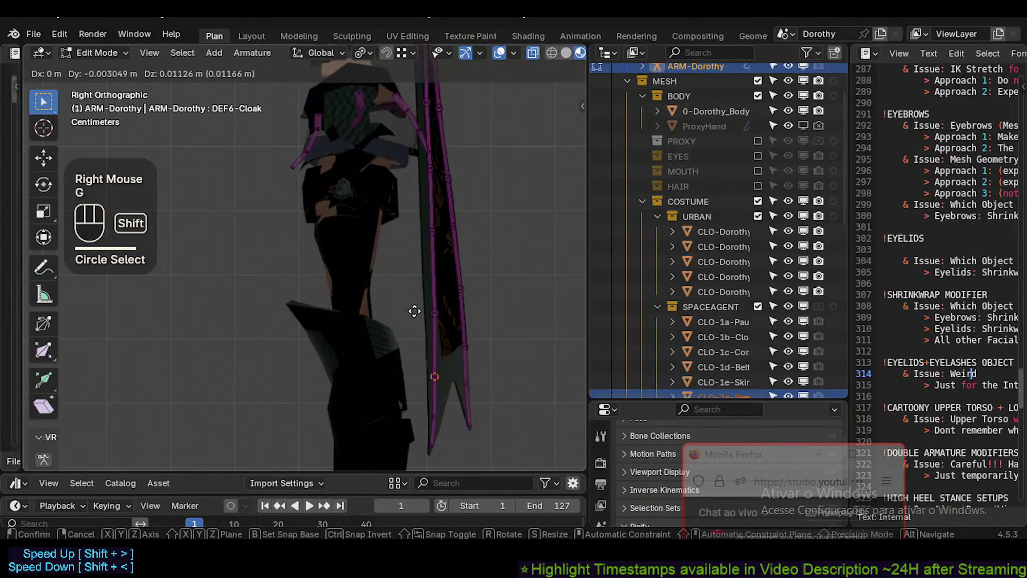
{"action": "left_click", "coordinate": [422, 195], "text": "shift"}
Reposition the knee-level joint of the front cloak bone chain along the cloak.
{"action": "middle_click_drag", "start_coordinate": [424, 195], "coordinate": [429, 344], "text": "shift"}
{"action": "key", "text": "alt+a"}
{"action": "key", "text": "c"}
{"action": "left_click", "coordinate": [436, 390]}
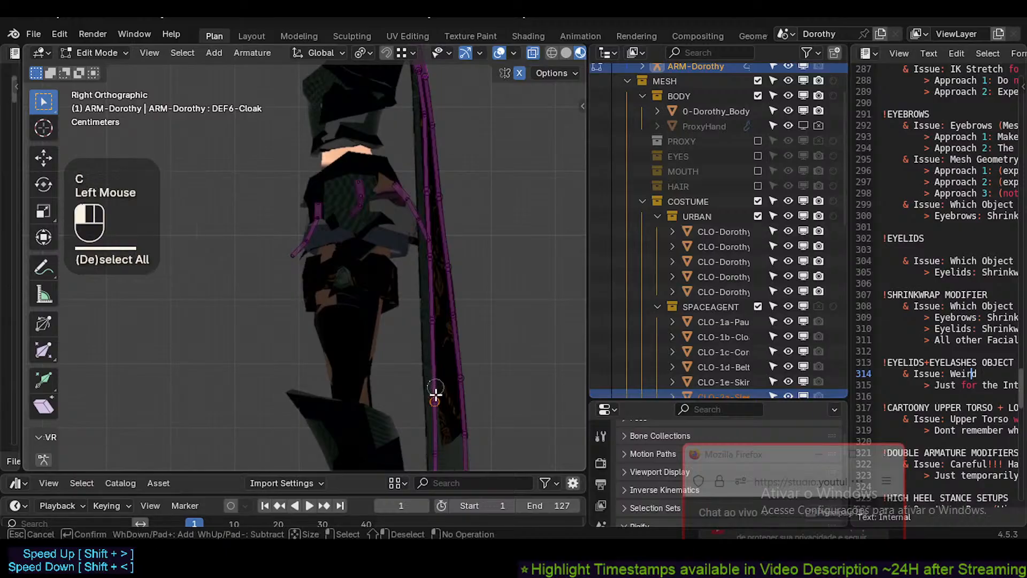
{"action": "right_click", "coordinate": [434, 386]}
{"action": "key", "text": "g"}
{"action": "left_click", "coordinate": [419, 353], "text": "shift"}
Nudge the front cloak chain's thigh-level joint forward to smooth the chain's line.
{"action": "key", "text": "alt+a"}
{"action": "key", "text": "c"}
{"action": "left_click", "coordinate": [431, 319]}
{"action": "right_click", "coordinate": [431, 320]}
{"action": "key", "text": "g"}
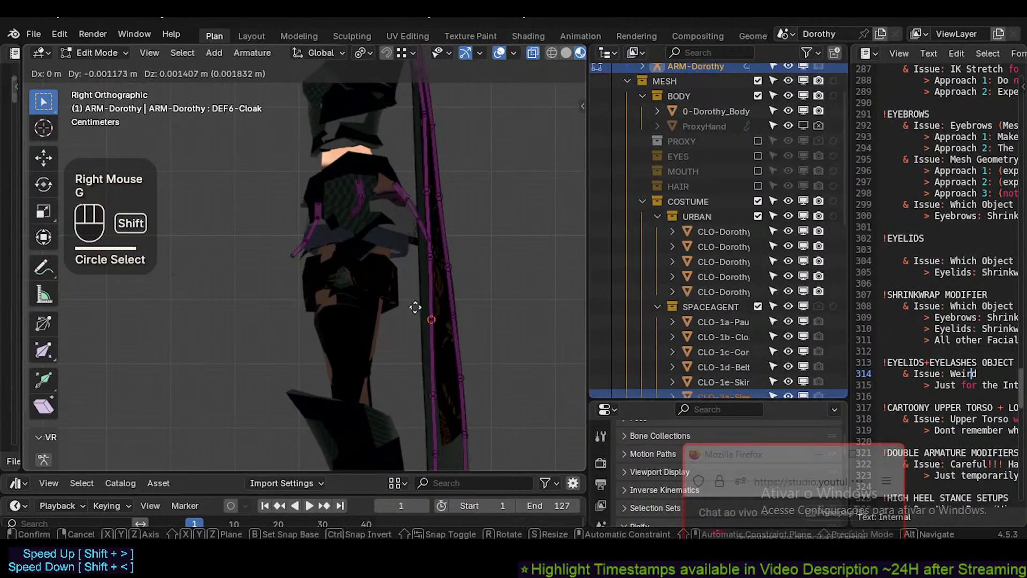
{"action": "left_click", "coordinate": [396, 300], "text": "shift"}
Shift the front cloak chain's joint just below the belt toward the body.
{"action": "middle_click_drag", "start_coordinate": [396, 300], "coordinate": [422, 342], "text": "shift"}
{"action": "scroll", "coordinate": [437, 321], "scroll_direction": "up", "scroll_amount": 3, "text": "shift"}
{"action": "key", "text": "alt+a"}
{"action": "key", "text": "c"}
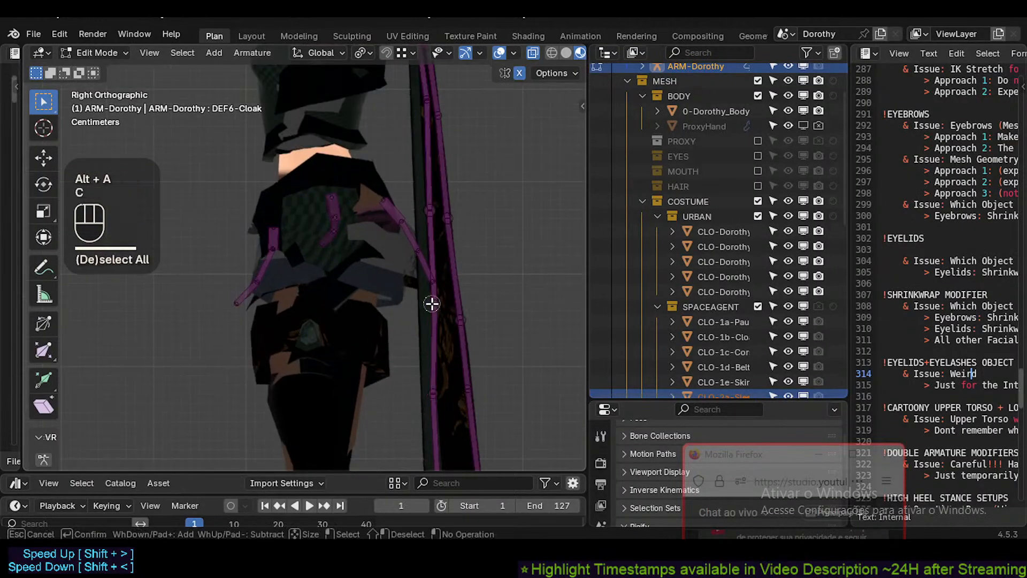
{"action": "left_click", "coordinate": [432, 304]}
{"action": "right_click", "coordinate": [431, 305]}
{"action": "key", "text": "g"}
{"action": "left_click", "coordinate": [399, 296], "text": "shift"}
Adjust the front cloak chain's joint behind the top of the hips.
{"action": "key", "text": "alt+a"}
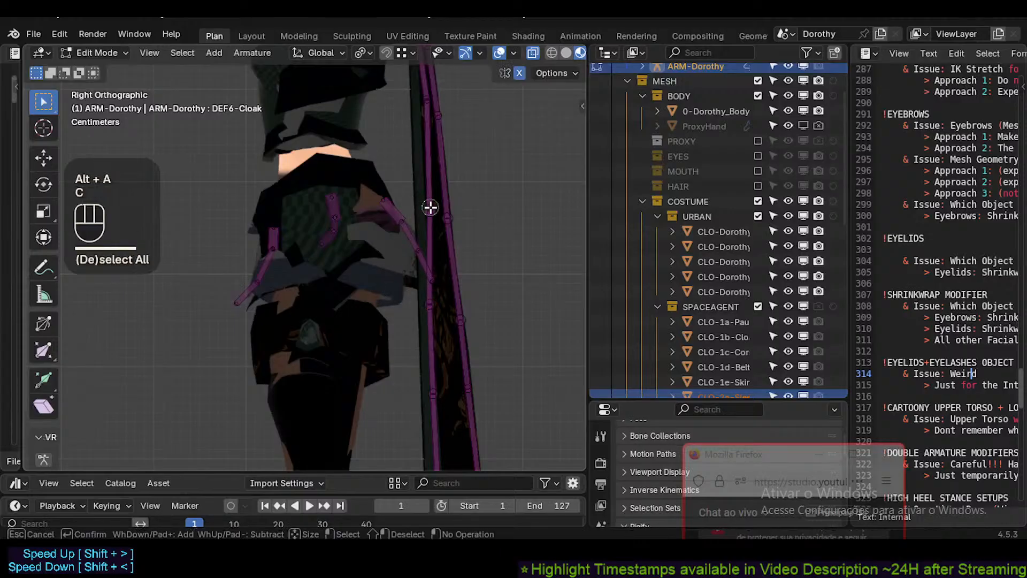
{"action": "key", "text": "c"}
{"action": "left_click", "coordinate": [420, 203]}
{"action": "right_click", "coordinate": [420, 203]}
{"action": "key", "text": "g"}
{"action": "left_click", "coordinate": [425, 200], "text": "shift"}
Reposition the front cloak chain's joint behind the lower torso.
{"action": "middle_click_drag", "start_coordinate": [456, 181], "coordinate": [452, 291], "text": "shift"}
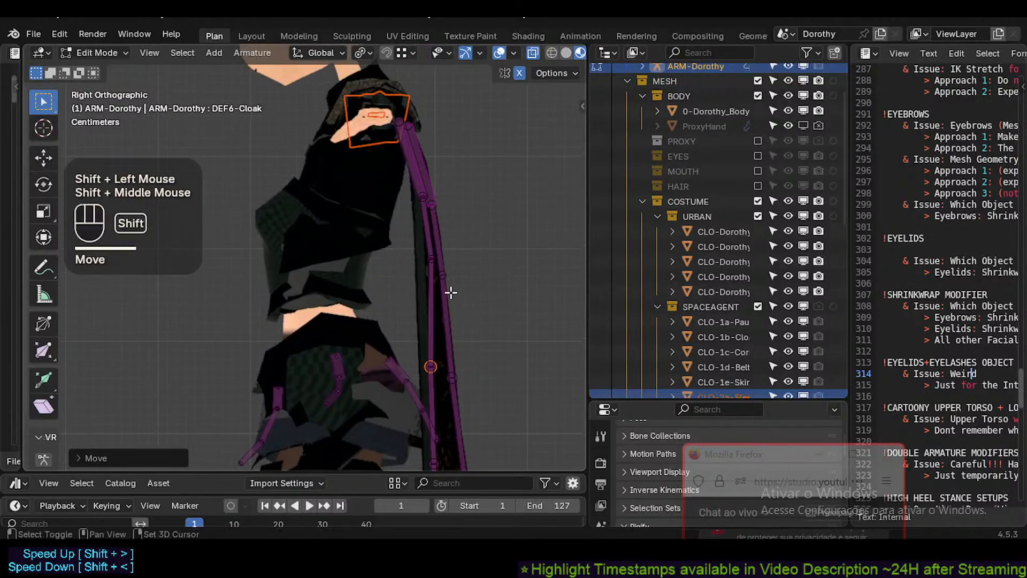
{"action": "key", "text": "alt+a"}
{"action": "key", "text": "c"}
{"action": "left_click", "coordinate": [426, 258]}
{"action": "right_click", "coordinate": [426, 258]}
{"action": "key", "text": "g"}
{"action": "left_click", "coordinate": [369, 351], "text": "shift"}
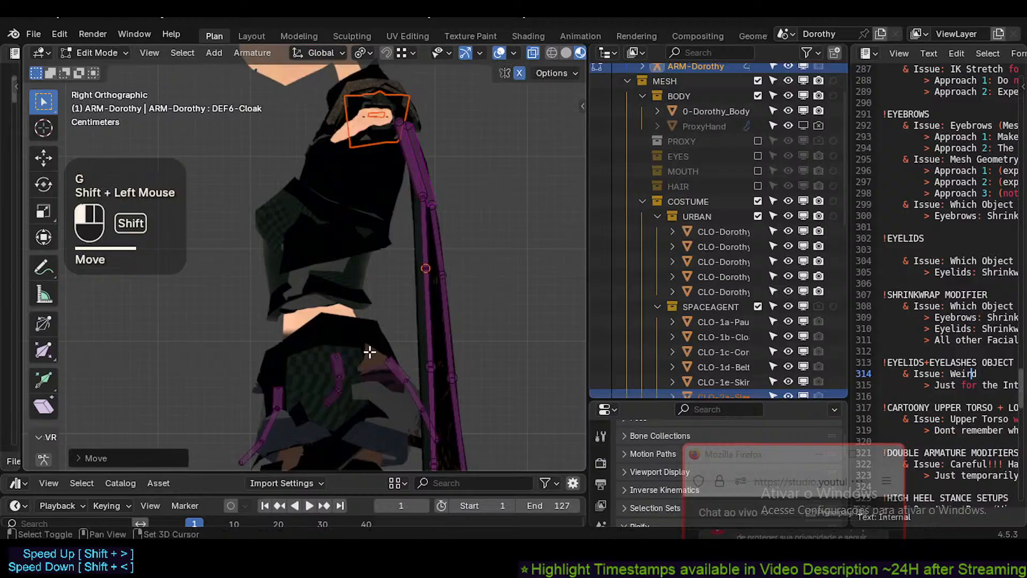
Move the front cloak chain's upper-back joint to follow the inner edge of the cloak.
{"action": "key", "text": "alt+a"}
{"action": "key", "text": "c"}
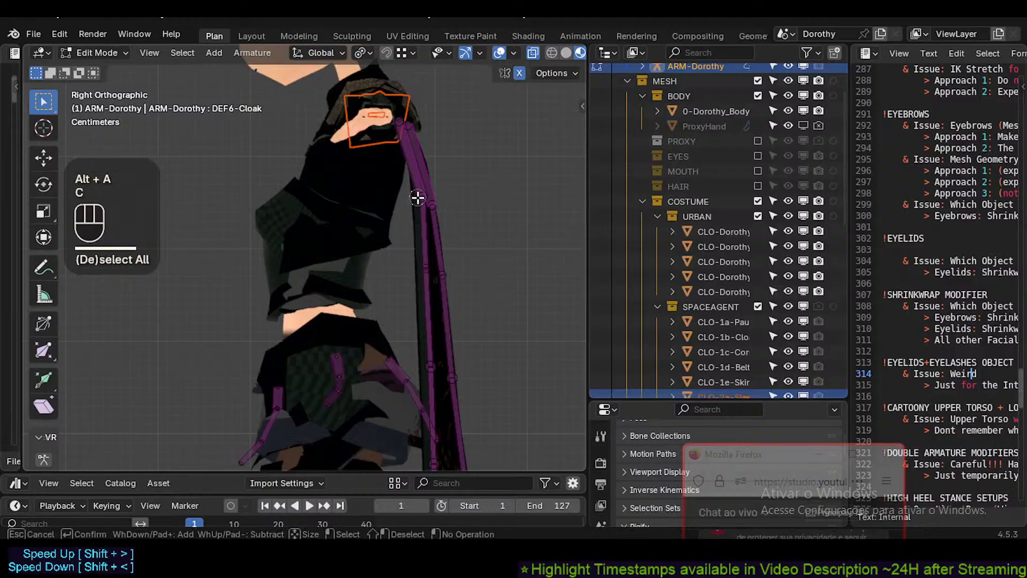
{"action": "left_click", "coordinate": [418, 198]}
{"action": "right_click", "coordinate": [417, 197]}
{"action": "key", "text": "g"}
{"action": "left_click", "coordinate": [389, 215], "text": "shift"}
Fine-tune the front cloak chain's lower-torso joint so it lines up with the upper-back joint.
{"action": "key", "text": "alt+a"}
{"action": "key", "text": "c"}
{"action": "left_click", "coordinate": [426, 267]}
{"action": "right_click", "coordinate": [427, 268]}
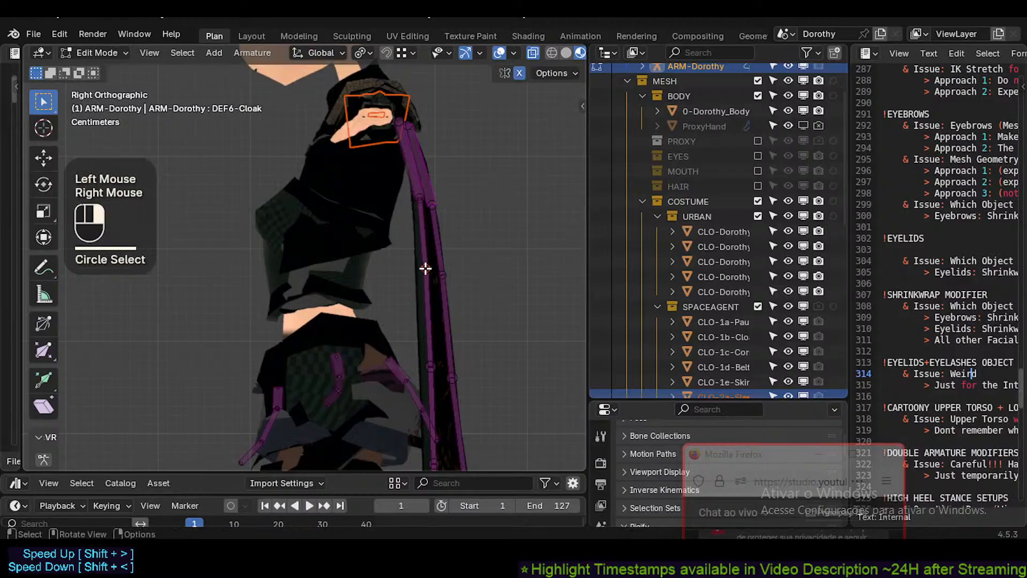
{"action": "key", "text": "g"}
{"action": "left_click", "coordinate": [415, 269], "text": "shift"}
Nudge the front cloak chain's joint behind the hips slightly forward and upward.
{"action": "key", "text": "alt+a"}
{"action": "key", "text": "c"}
{"action": "left_click", "coordinate": [431, 364]}
{"action": "right_click", "coordinate": [431, 363]}
{"action": "key", "text": "g"}
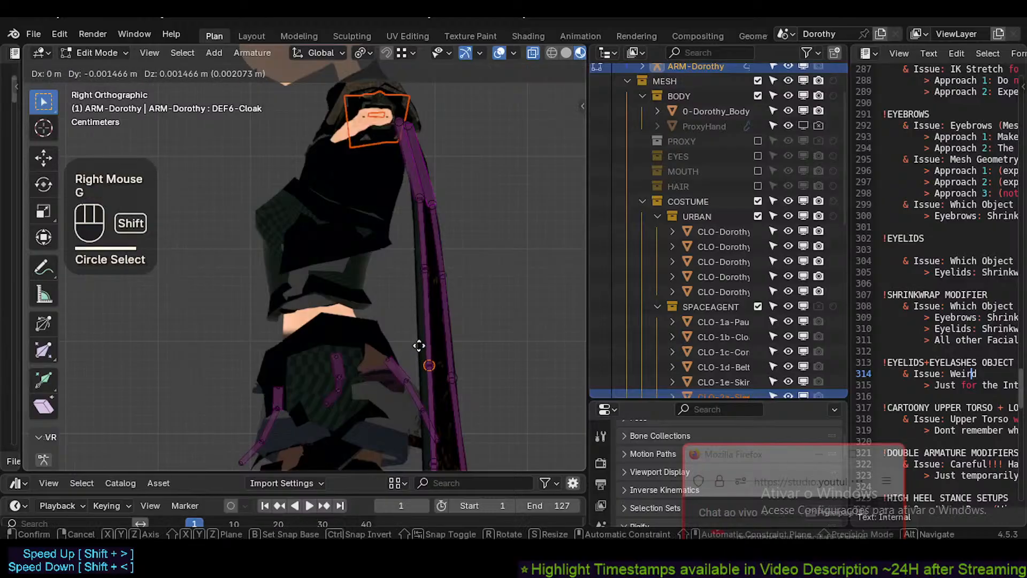
{"action": "left_click", "coordinate": [424, 339], "text": "shift"}
Reposition the rear cloak chain's joint just below belt level along the cloak's rear edge.
{"action": "scroll", "coordinate": [447, 355], "scroll_direction": "down", "scroll_amount": 3}
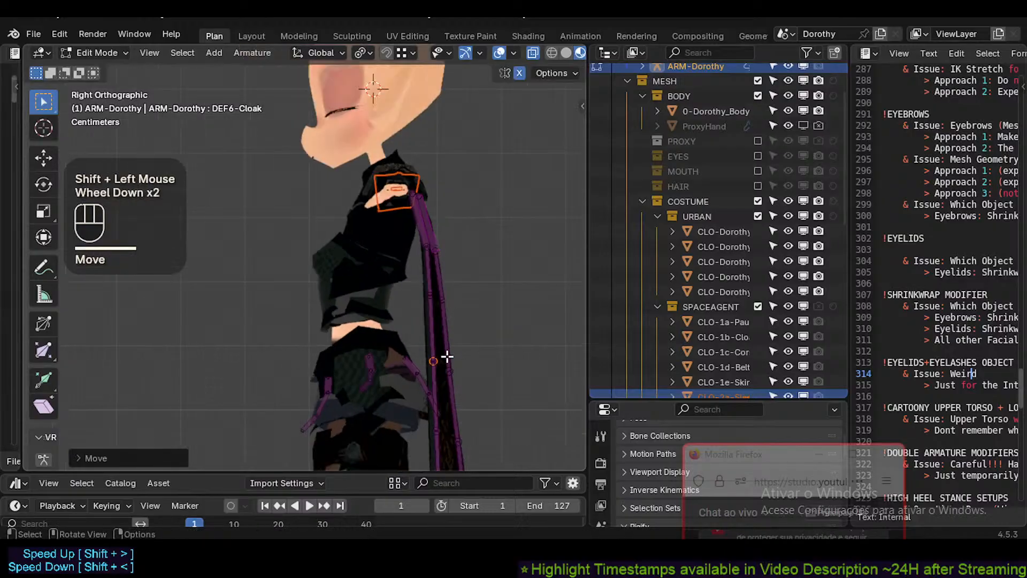
{"action": "left_click", "coordinate": [456, 413]}
{"action": "scroll", "coordinate": [464, 409], "scroll_direction": "up", "scroll_amount": 2}
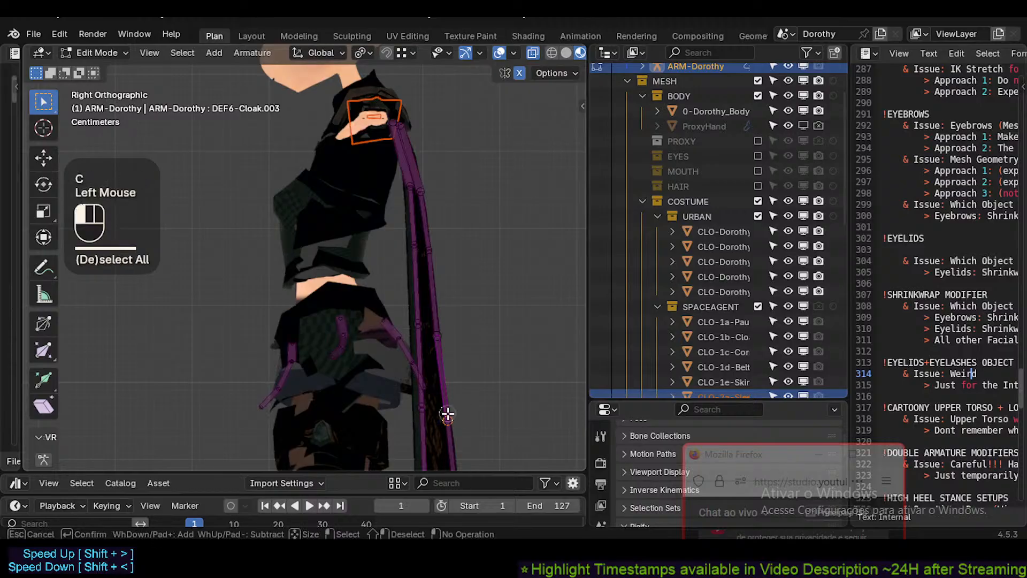
{"action": "right_click", "coordinate": [447, 413]}
{"action": "key", "text": "g"}
{"action": "left_click", "coordinate": [431, 328], "text": "shift"}
Adjust the rear cloak chain's next joint up, behind the top of the hips.
{"action": "key", "text": "c"}
{"action": "left_click", "coordinate": [436, 333]}
{"action": "right_click", "coordinate": [436, 336]}
{"action": "key", "text": "g"}
{"action": "left_click", "coordinate": [439, 275], "text": "shift"}
Reposition the rear cloak chain's upper-thigh joint to follow the cloak's rear edge.
{"action": "scroll", "coordinate": [452, 385], "scroll_direction": "down", "scroll_amount": 2}
{"action": "left_click_drag", "start_coordinate": [457, 412], "coordinate": [458, 314], "text": "shift"}
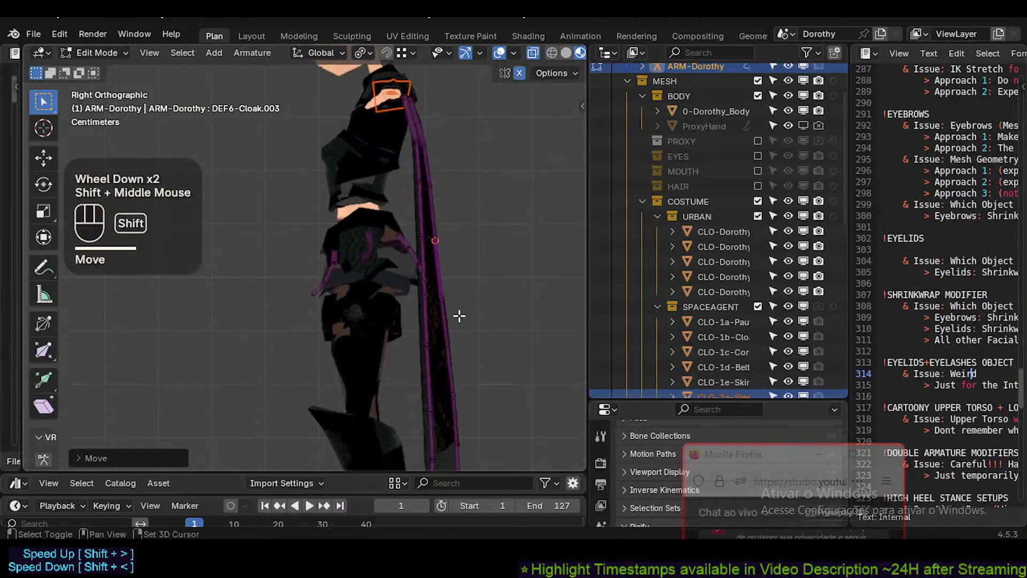
{"action": "middle_click_drag", "start_coordinate": [458, 314], "coordinate": [462, 316], "text": "shift"}
{"action": "scroll", "coordinate": [457, 351], "scroll_direction": "up", "scroll_amount": 2}
{"action": "key", "text": "alt+a"}
{"action": "key", "text": "c"}
{"action": "left_click", "coordinate": [442, 338]}
{"action": "key", "text": "g"}
{"action": "left_click", "coordinate": [438, 360], "text": "shift"}
Shift the rear cloak chain's knee-level joint to smooth the chain's line.
{"action": "key", "text": "alt+a"}
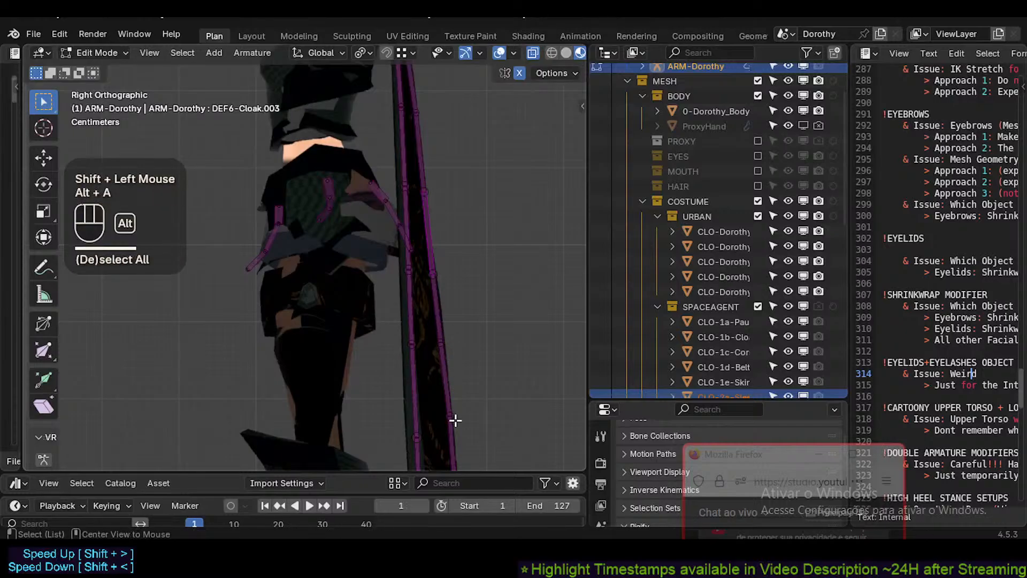
{"action": "key", "text": "c"}
{"action": "left_click", "coordinate": [450, 416]}
{"action": "key", "text": "g"}
{"action": "left_click", "coordinate": [434, 436], "text": "shift"}
Refine the position of the rear cloak chain's joint above the hem's fork, keeping the armature in Edit Mode.
{"action": "scroll", "coordinate": [433, 435], "scroll_direction": "down", "scroll_amount": 2}
{"action": "middle_click_drag", "start_coordinate": [433, 435], "coordinate": [457, 347], "text": "shift"}
{"action": "scroll", "coordinate": [457, 346], "scroll_direction": "up", "scroll_amount": 2}
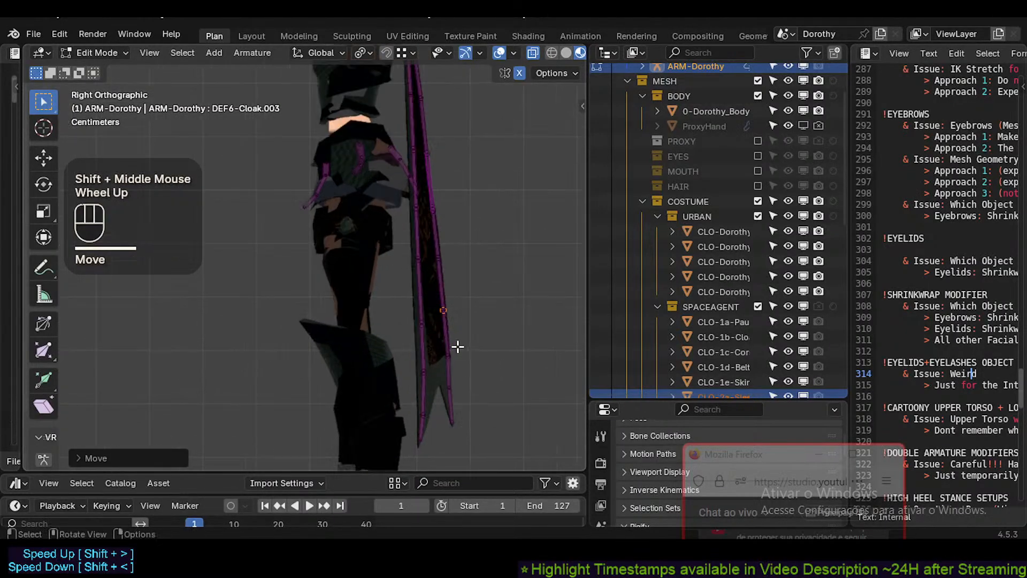
{"action": "key", "text": "Tab"}
{"action": "key", "text": "Tab"}
{"action": "key", "text": "alt+a"}
{"action": "key", "text": "c"}
{"action": "left_click", "coordinate": [448, 351]}
{"action": "right_click", "coordinate": [447, 351]}
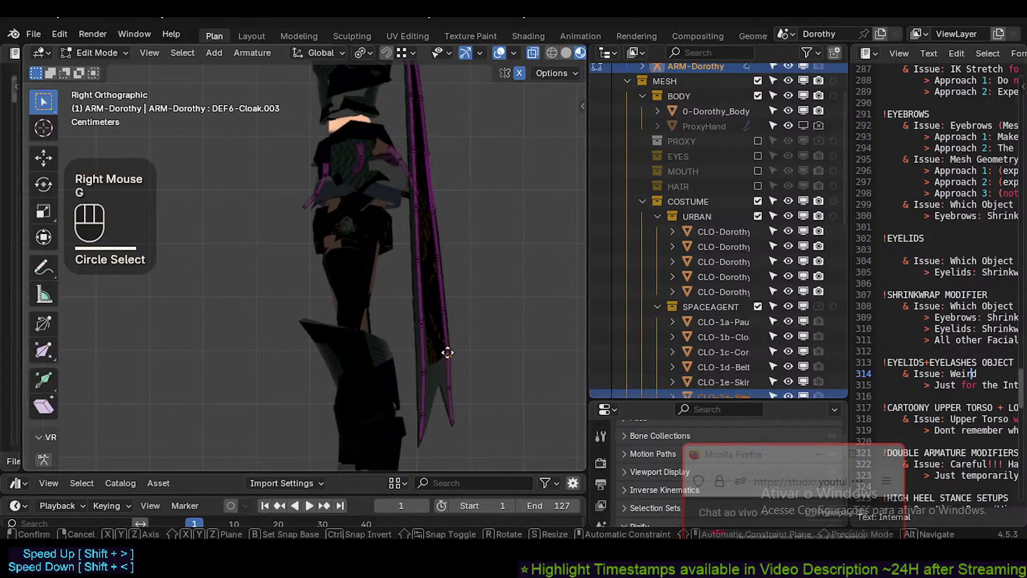
{"action": "key", "text": "g"}
{"action": "left_click", "coordinate": [457, 325], "text": "shift"}
Review the cloak chains in Object Mode, and nudge the front chain's upper-back joint forward in Edit Mode.
{"action": "key", "text": "Tab"}
{"action": "middle_click_drag", "start_coordinate": [461, 187], "coordinate": [476, 300], "text": "shift"}
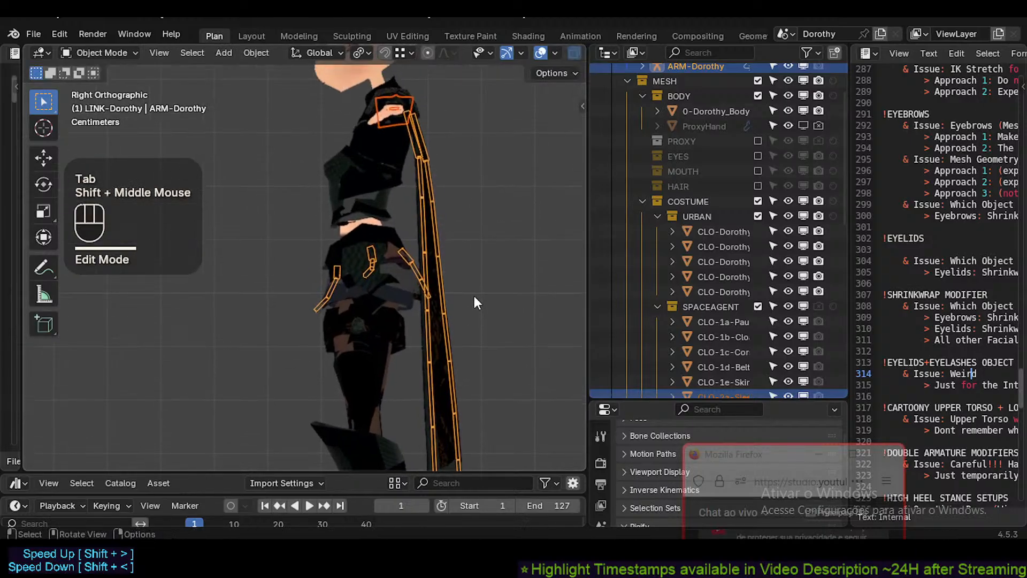
{"action": "scroll", "coordinate": [447, 168], "scroll_direction": "down", "scroll_amount": 1}
{"action": "scroll", "coordinate": [449, 181], "scroll_direction": "down", "scroll_amount": 1}
{"action": "middle_click_drag", "start_coordinate": [456, 207], "coordinate": [448, 329], "text": "shift"}
{"action": "scroll", "coordinate": [428, 316], "scroll_direction": "up", "scroll_amount": 2}
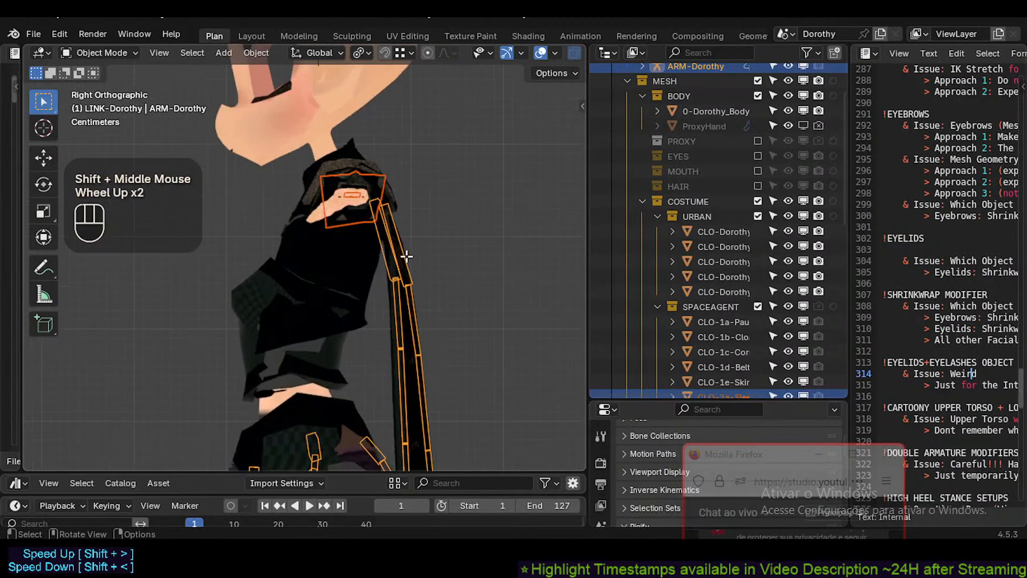
{"action": "key", "text": "Tab"}
{"action": "key", "text": "alt+a"}
{"action": "key", "text": "c"}
{"action": "left_click", "coordinate": [394, 270]}
{"action": "right_click", "coordinate": [394, 271]}
{"action": "key", "text": "g"}
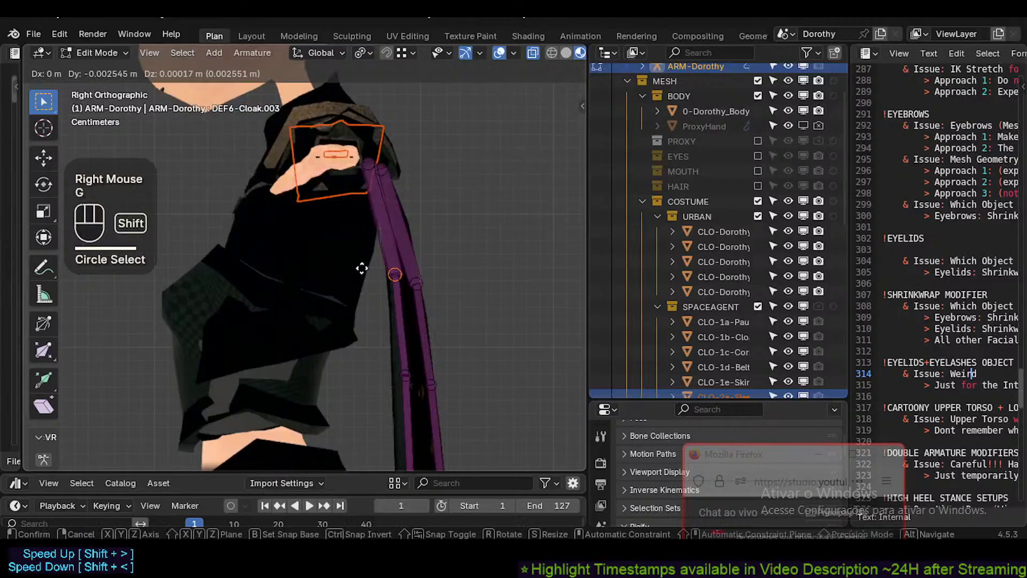
{"action": "left_click", "coordinate": [431, 293], "text": "shift"}
Nudge the front and rear cloak chains' upper-back joints slightly forward, and return the armature to Object Mode.
{"action": "left_click", "coordinate": [428, 291]}
{"action": "key", "text": "c"}
{"action": "right_click", "coordinate": [423, 287]}
{"action": "key", "text": "alt+a"}
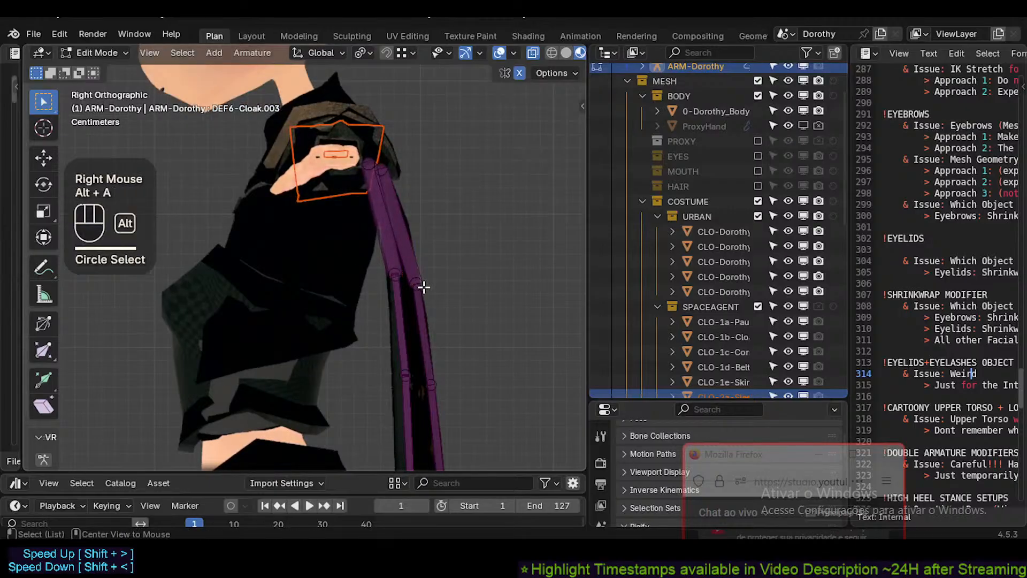
{"action": "key", "text": "c"}
{"action": "left_click", "coordinate": [416, 284]}
{"action": "right_click", "coordinate": [417, 284]}
{"action": "key", "text": "g"}
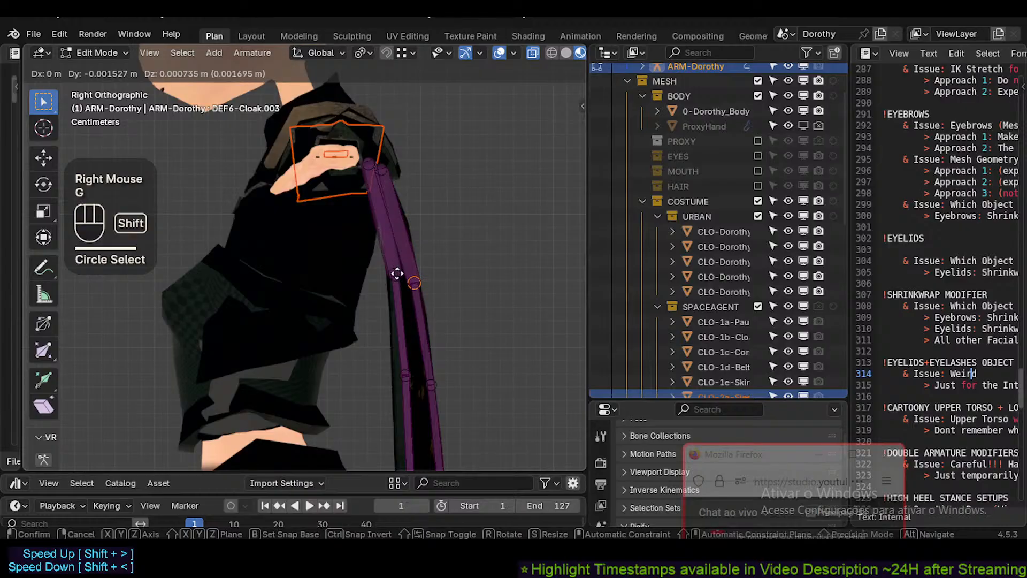
{"action": "left_click", "coordinate": [397, 273], "text": "shift"}
{"action": "scroll", "coordinate": [401, 271], "scroll_direction": "down", "scroll_amount": 2}
{"action": "key", "text": "Tab"}
{"action": "scroll", "coordinate": [465, 357], "scroll_direction": "down", "scroll_amount": 2}
{"action": "middle_click_drag", "start_coordinate": [466, 360], "coordinate": [496, 260], "text": "shift"}
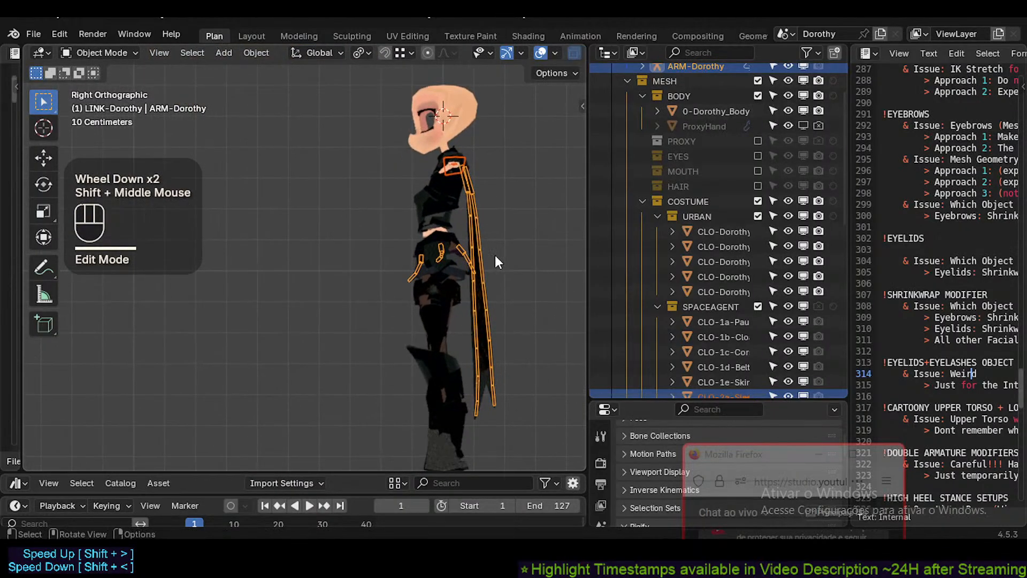
Show the model in front view, reveal all hidden objects and clear the selection.
{"action": "key", "text": "KP_1"}
{"action": "key", "text": "alt+h"}
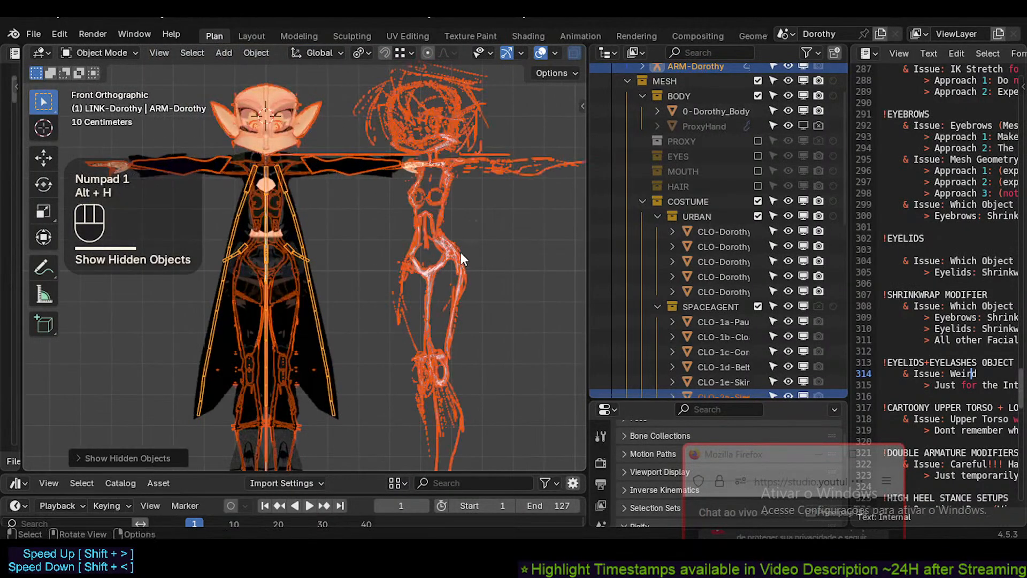
{"action": "key", "text": "alt+a"}
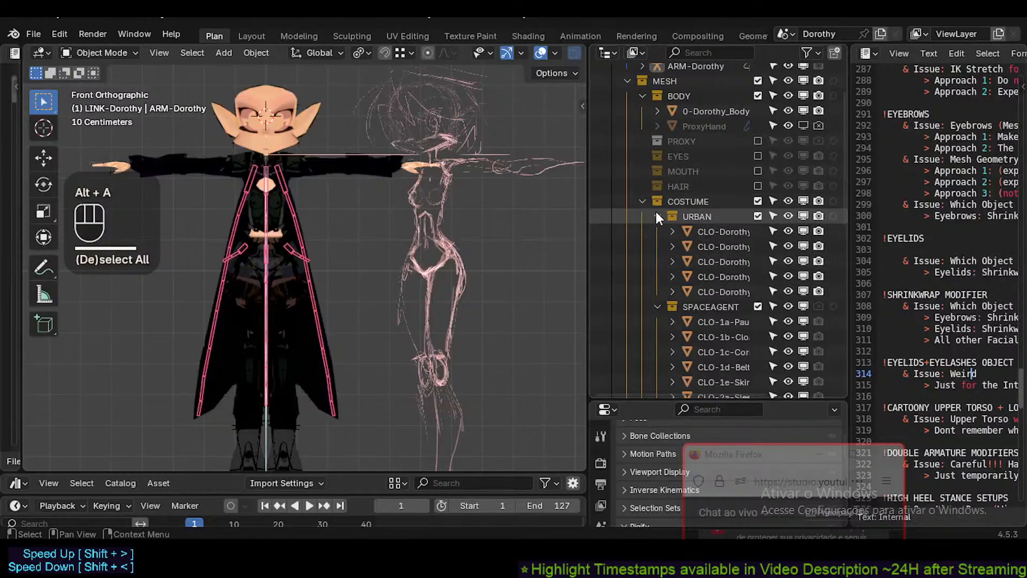
Collapse the costume sub-collections and exclude SPACEAGENT, SPACEMARINE and MATRIX, leaving only URBAN enabled.
{"action": "left_click_drag", "start_coordinate": [655, 211], "coordinate": [656, 285]}
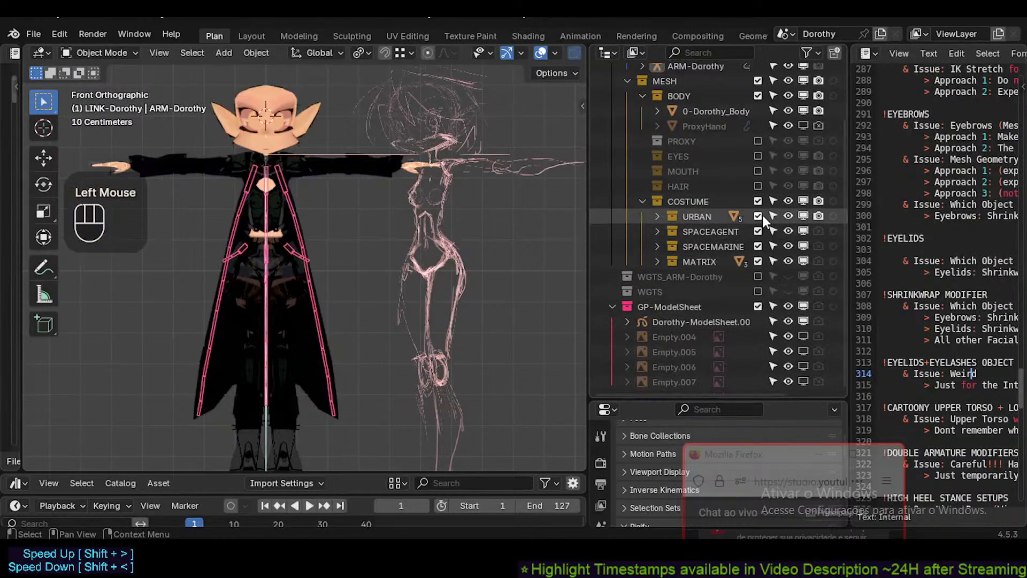
{"action": "left_click_drag", "start_coordinate": [758, 231], "coordinate": [757, 261]}
{"action": "middle_click_drag", "start_coordinate": [375, 208], "coordinate": [380, 261], "text": "shift"}
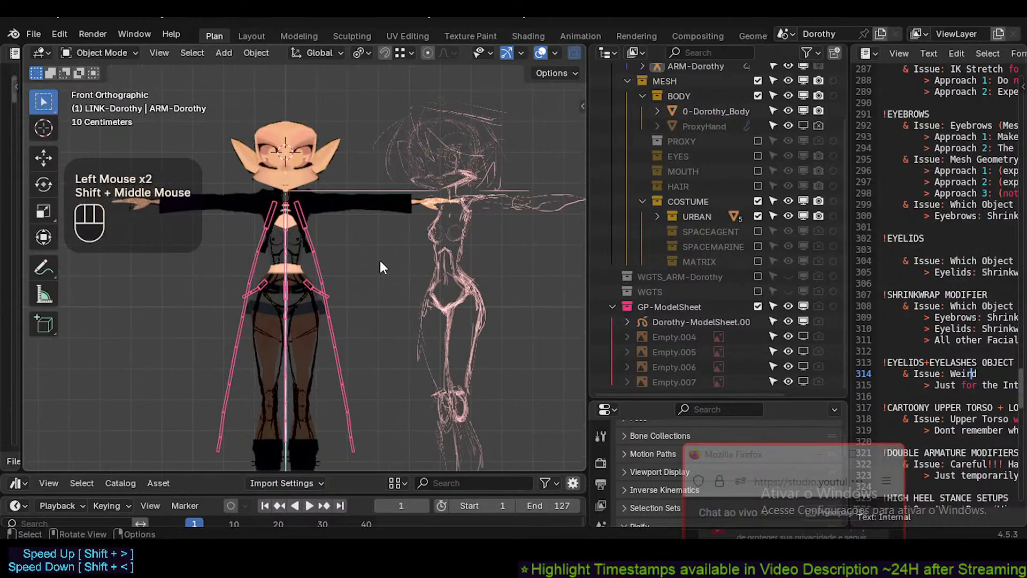
Enable the EYES, MOUTH and HAIR collections and clear the selection.
{"action": "scroll", "coordinate": [804, 189], "scroll_direction": "up", "scroll_amount": 3}
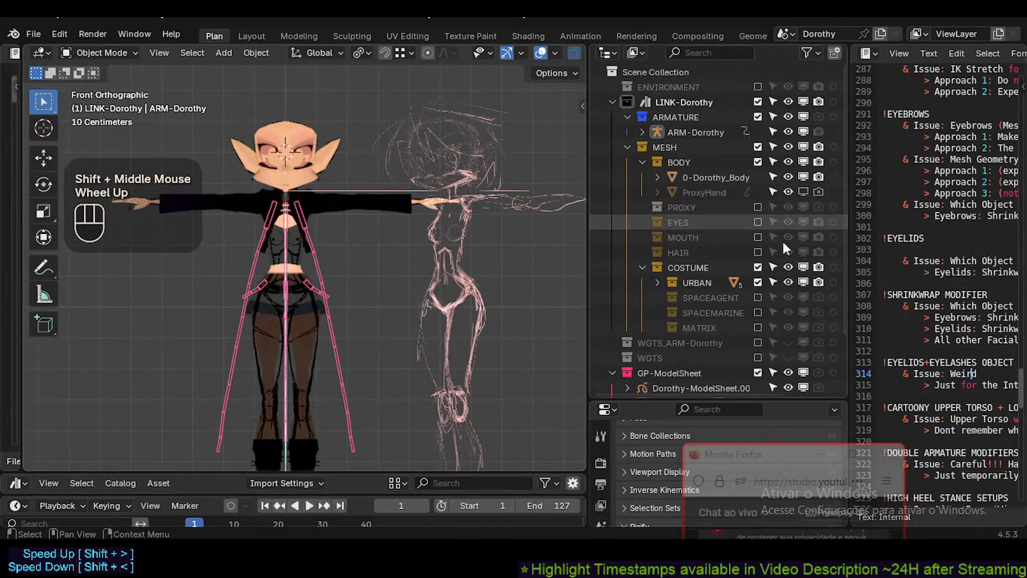
{"action": "left_click", "coordinate": [758, 222]}
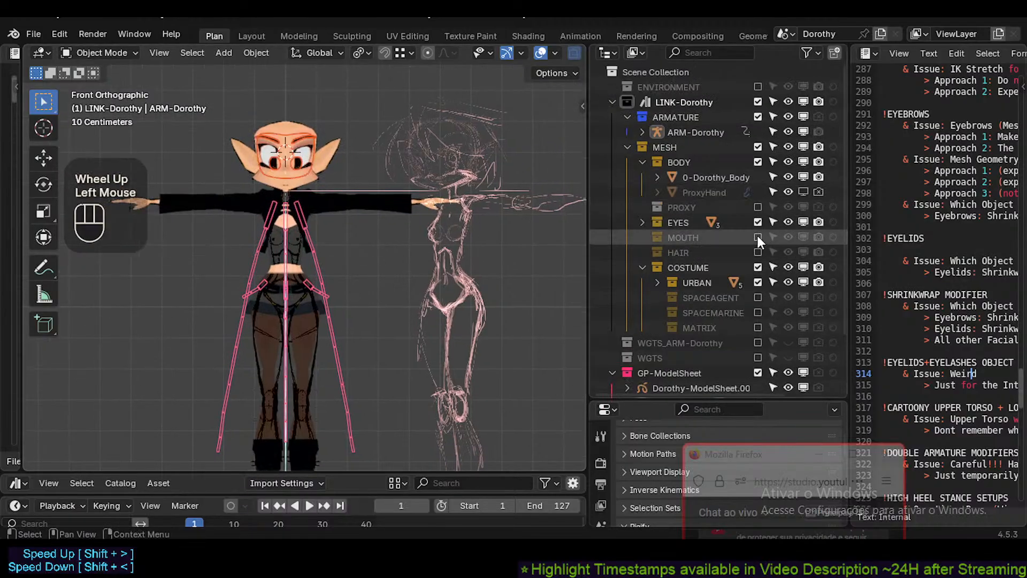
{"action": "left_click", "coordinate": [758, 237]}
{"action": "left_click", "coordinate": [758, 252]}
{"action": "key", "text": "alt+a"}
Select the large stray plane cutting through the figure, test-move it, and inspect which object it belongs to.
{"action": "middle_click_drag", "start_coordinate": [373, 257], "coordinate": [468, 296]}
{"action": "left_click", "coordinate": [486, 332]}
{"action": "scroll", "coordinate": [387, 312], "scroll_direction": "up", "scroll_amount": 3}
{"action": "middle_click_drag", "start_coordinate": [385, 306], "coordinate": [375, 342]}
{"action": "key", "text": "g"}
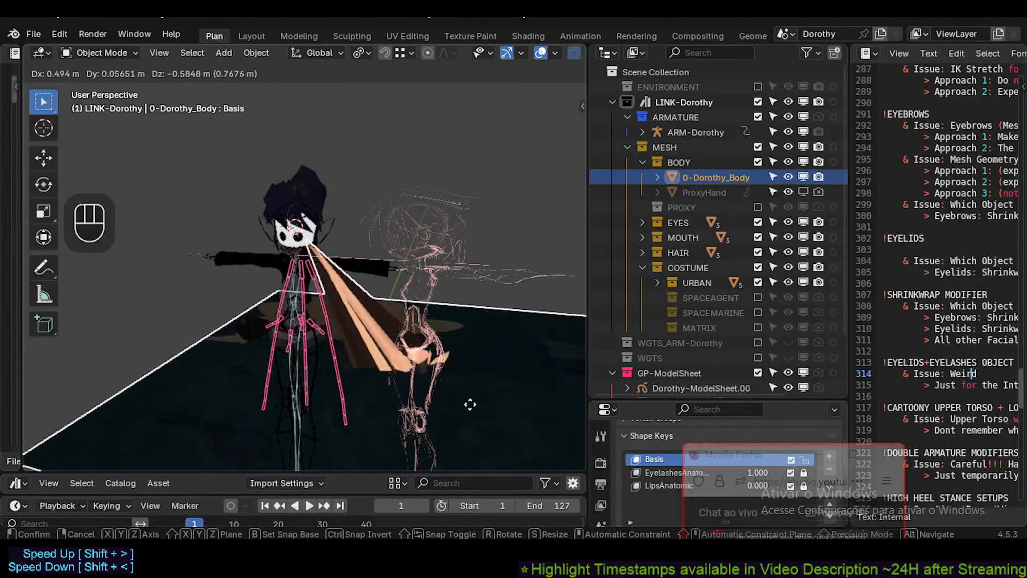
{"action": "key", "text": "Escape"}
{"action": "scroll", "coordinate": [334, 242], "scroll_direction": "up", "scroll_amount": 2}
{"action": "middle_click_drag", "start_coordinate": [334, 242], "coordinate": [374, 250]}
{"action": "middle_click_drag", "start_coordinate": [374, 249], "coordinate": [442, 259], "text": "shift"}
{"action": "scroll", "coordinate": [386, 259], "scroll_direction": "up", "scroll_amount": 4}
{"action": "scroll", "coordinate": [367, 222], "scroll_direction": "down", "scroll_amount": 4}
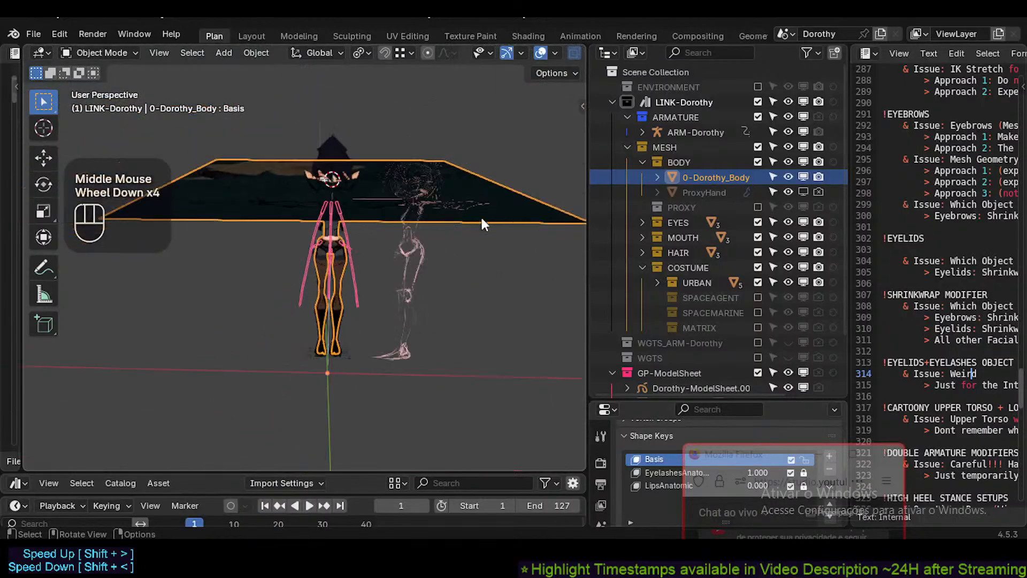
Toggle the visibility of ProxyHand, the PROXY collection and 0-Dorothy_Body to trace the source of the stray plane.
{"action": "left_click", "coordinate": [802, 190]}
{"action": "left_click", "coordinate": [802, 190]}
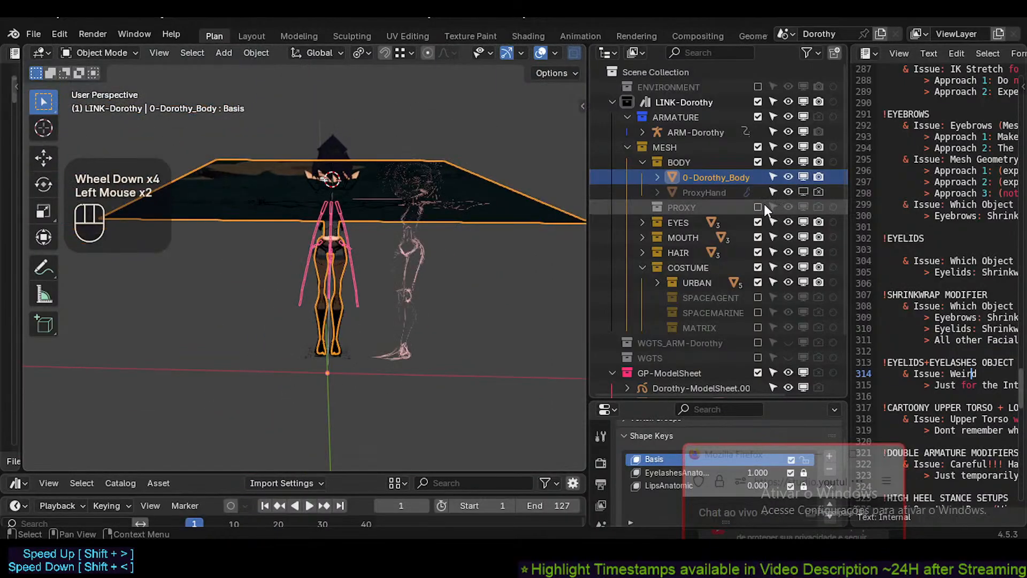
{"action": "left_click", "coordinate": [758, 207]}
{"action": "left_click", "coordinate": [757, 206]}
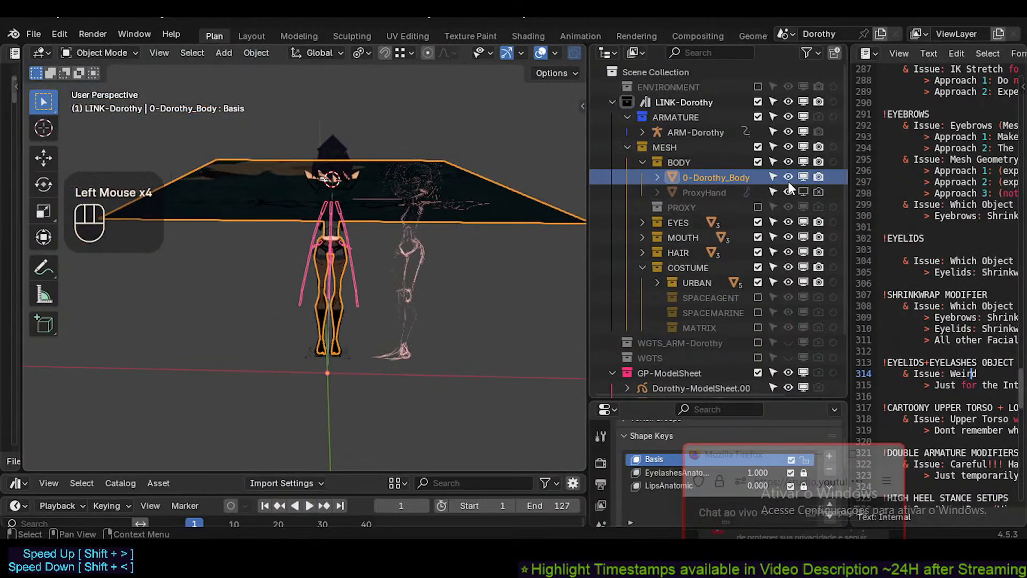
{"action": "left_click", "coordinate": [800, 176]}
{"action": "left_click", "coordinate": [800, 176]}
{"action": "left_click", "coordinate": [800, 176]}
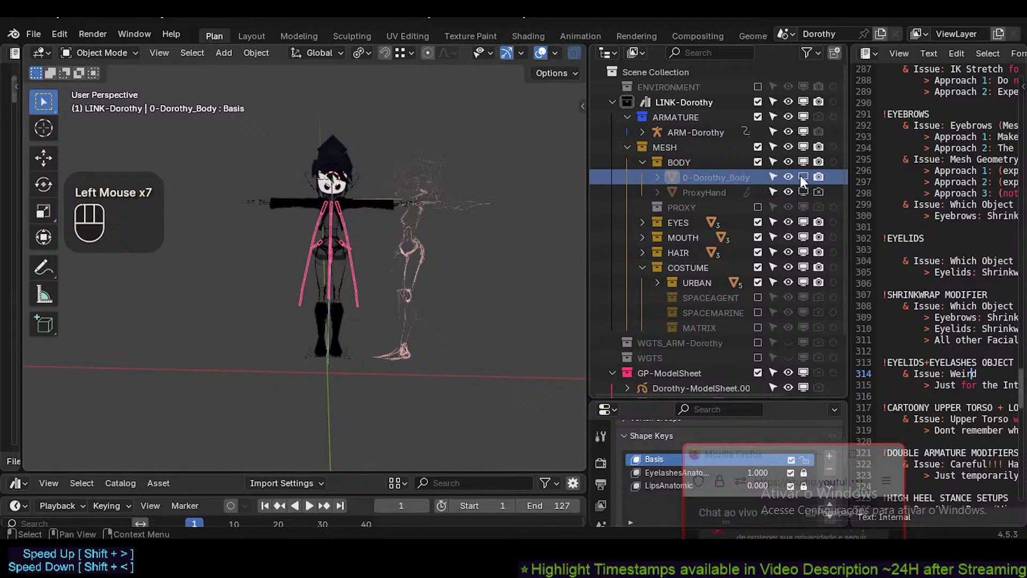
{"action": "left_click", "coordinate": [800, 176]}
Reveal all hidden geometry of 0-Dorothy_Body in Edit Mode, return to Object Mode and reselect the body.
{"action": "middle_click_drag", "start_coordinate": [407, 211], "coordinate": [331, 225]}
{"action": "scroll", "coordinate": [381, 214], "scroll_direction": "up", "scroll_amount": 5}
{"action": "key", "text": "Tab"}
{"action": "key", "text": "alt+h"}
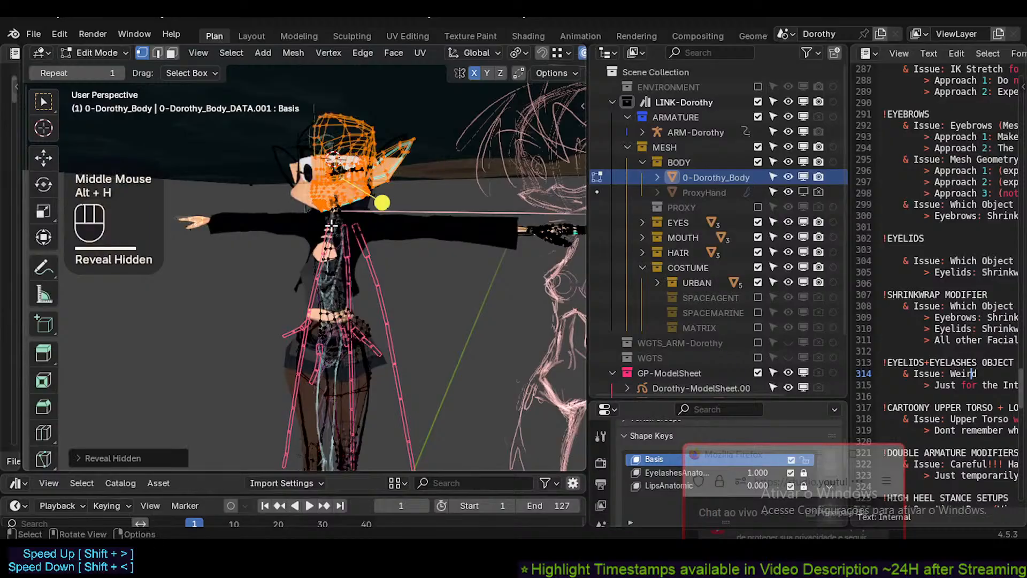
{"action": "key", "text": "alt+a"}
{"action": "key", "text": "Tab"}
{"action": "left_click", "coordinate": [419, 175]}
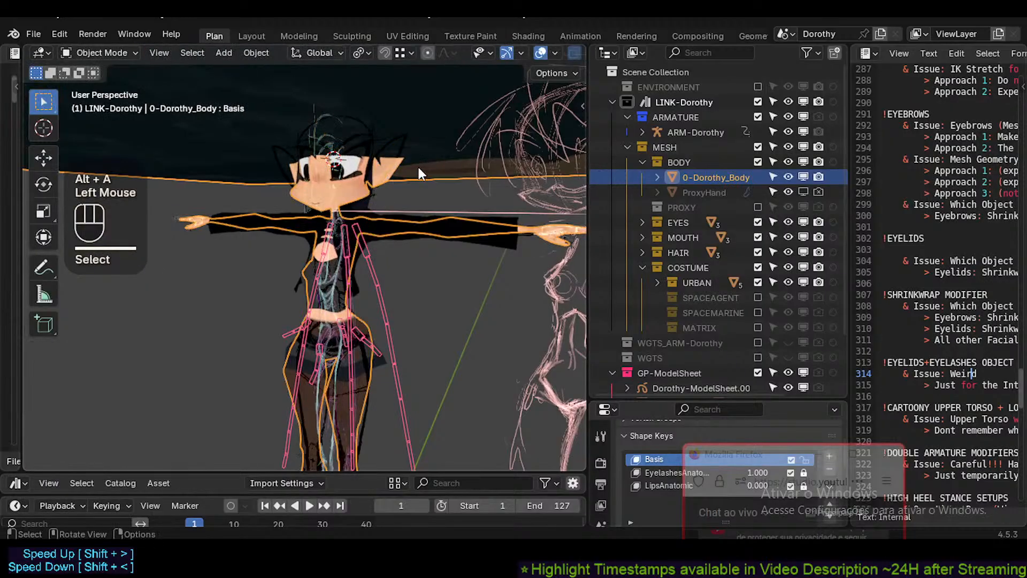
{"action": "middle_click_drag", "start_coordinate": [449, 208], "coordinate": [513, 224]}
Toggle the URBAN collection to check its effect on the stray plane, and exclude the whole COSTUME collection.
{"action": "left_click", "coordinate": [758, 282]}
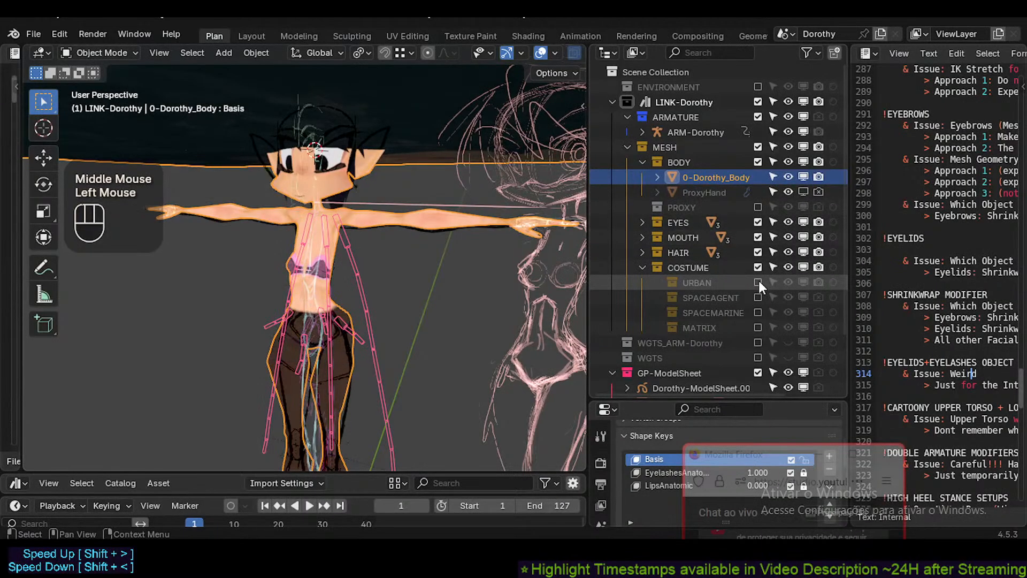
{"action": "left_click", "coordinate": [757, 282]}
{"action": "left_click", "coordinate": [758, 282]}
{"action": "left_click", "coordinate": [758, 282]}
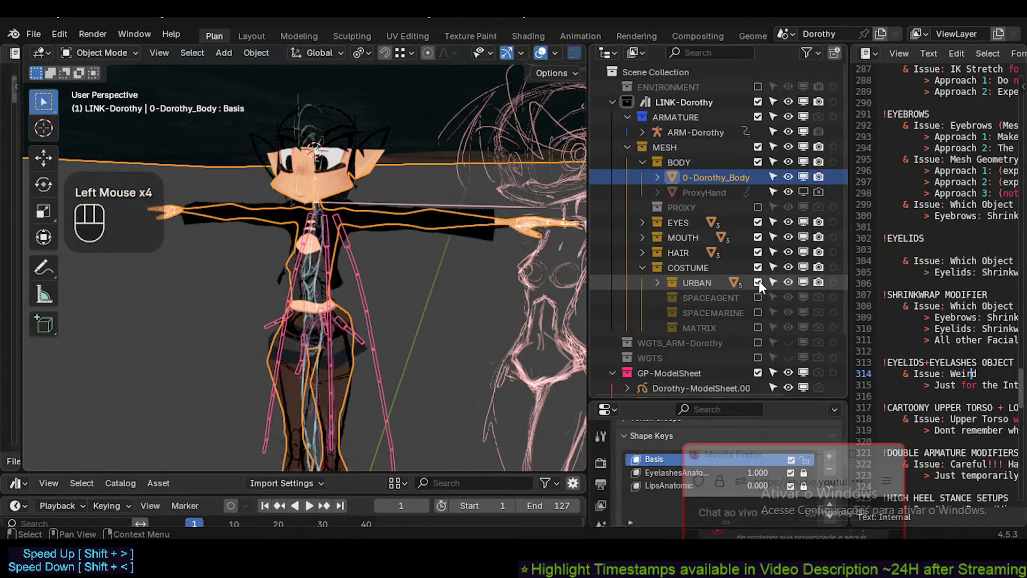
{"action": "left_click", "coordinate": [758, 282]}
{"action": "left_click", "coordinate": [757, 266]}
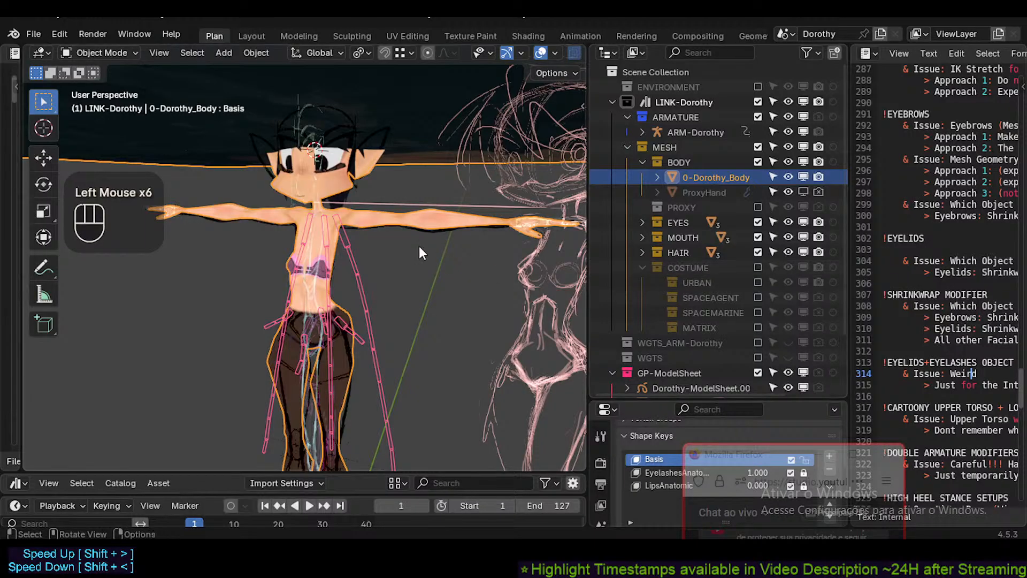
{"action": "scroll", "coordinate": [419, 246], "scroll_direction": "down", "scroll_amount": 2}
{"action": "mouse_move", "coordinate": [385, 235]}
{"action": "middle_mouse_down", "text": "shift"}
{"action": "mouse_move", "coordinate": [370, 262]}
{"action": "mouse_move", "coordinate": [395, 252]}
{"action": "middle_mouse_up", "text": "shift"}
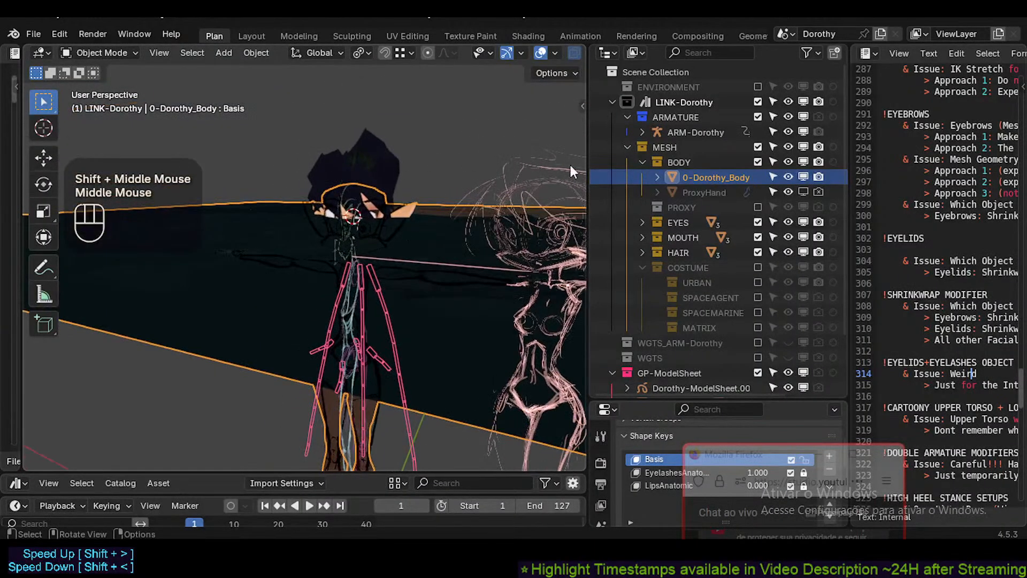
Toggle the EYES, MOUTH and HAIR collections to check them against the stray plane, and leave all three excluded.
{"action": "left_click", "coordinate": [759, 221]}
{"action": "left_click", "coordinate": [758, 221]}
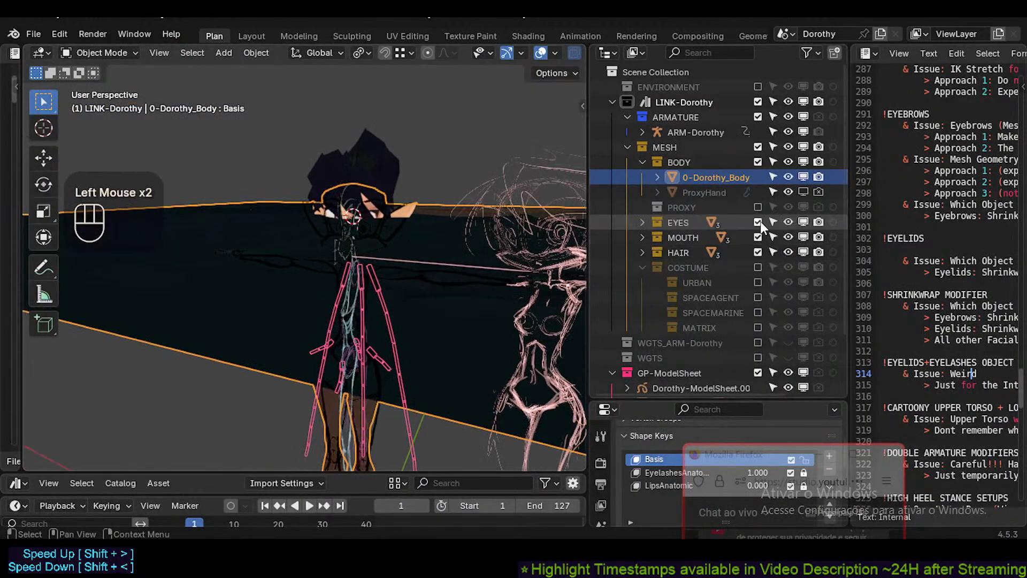
{"action": "left_click", "coordinate": [758, 222]}
{"action": "left_click", "coordinate": [758, 221]}
{"action": "left_click", "coordinate": [759, 237]}
{"action": "left_click", "coordinate": [760, 237]}
{"action": "left_click", "coordinate": [762, 252]}
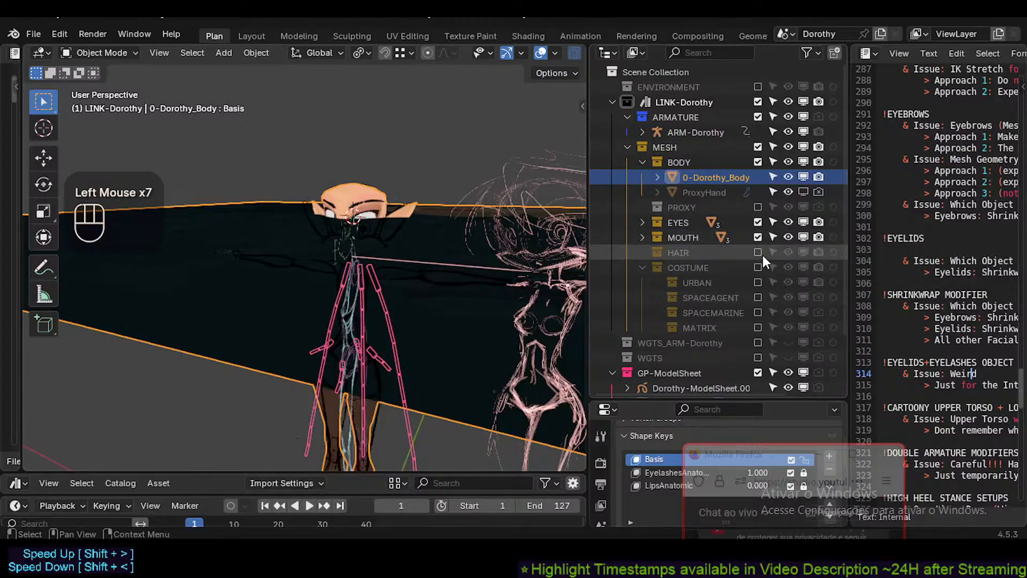
{"action": "left_click", "coordinate": [762, 253]}
{"action": "left_click", "coordinate": [762, 254]}
{"action": "left_click", "coordinate": [760, 237]}
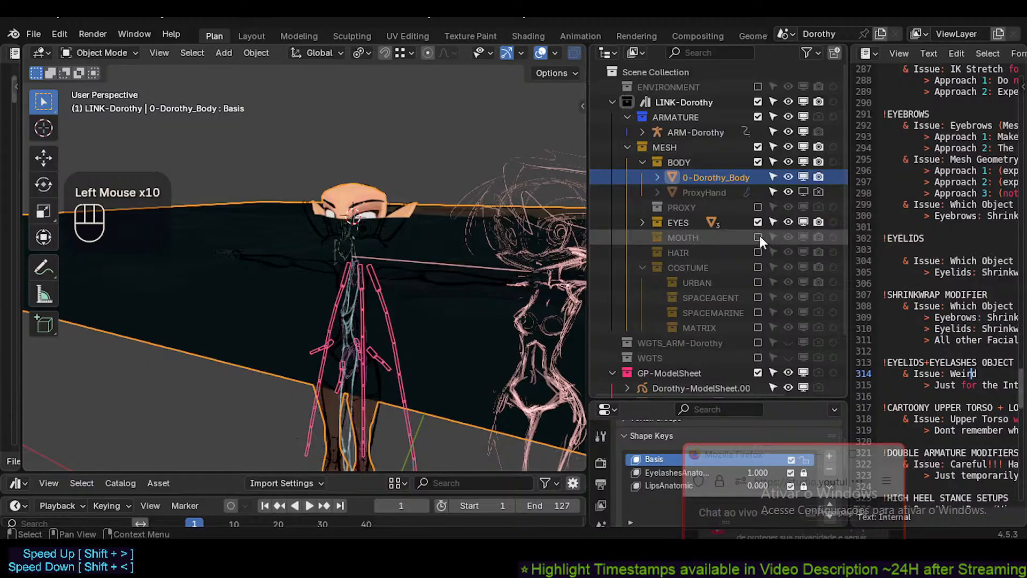
{"action": "left_click", "coordinate": [759, 223]}
Enlarge the Properties editor and show the modifier stack of 0-Dorothy_Body from its first modifier.
{"action": "mouse_move", "coordinate": [333, 224]}
{"action": "middle_mouse_down"}
{"action": "mouse_move", "coordinate": [389, 188]}
{"action": "mouse_move", "coordinate": [336, 238]}
{"action": "middle_mouse_up"}
{"action": "scroll", "coordinate": [356, 217], "scroll_direction": "up", "scroll_amount": 3}
{"action": "scroll", "coordinate": [357, 200], "scroll_direction": "down", "scroll_amount": 1}
{"action": "middle_click_drag", "start_coordinate": [357, 200], "coordinate": [342, 279]}
{"action": "left_click_drag", "start_coordinate": [663, 399], "coordinate": [663, 223]}
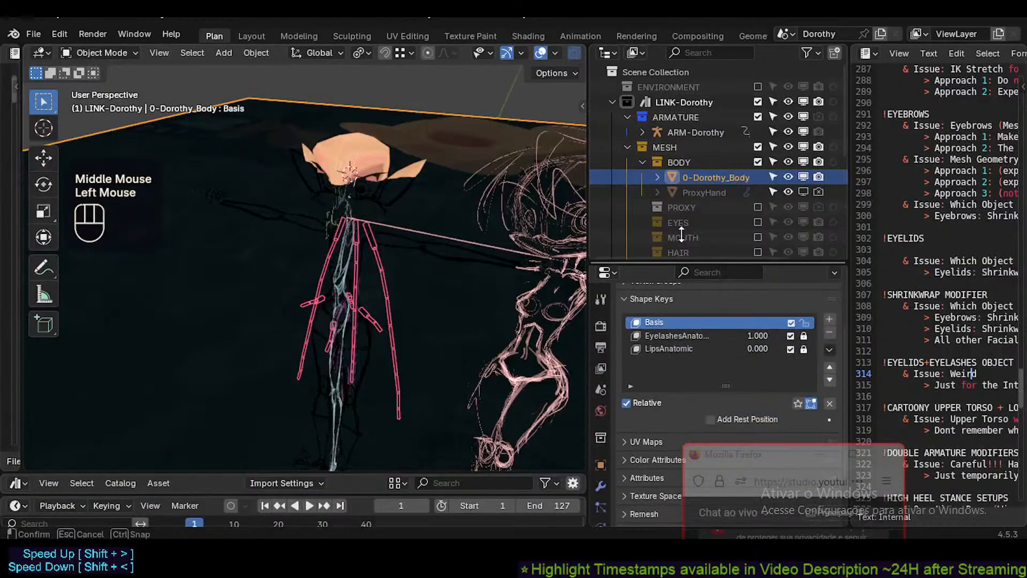
{"action": "left_click", "coordinate": [600, 447]}
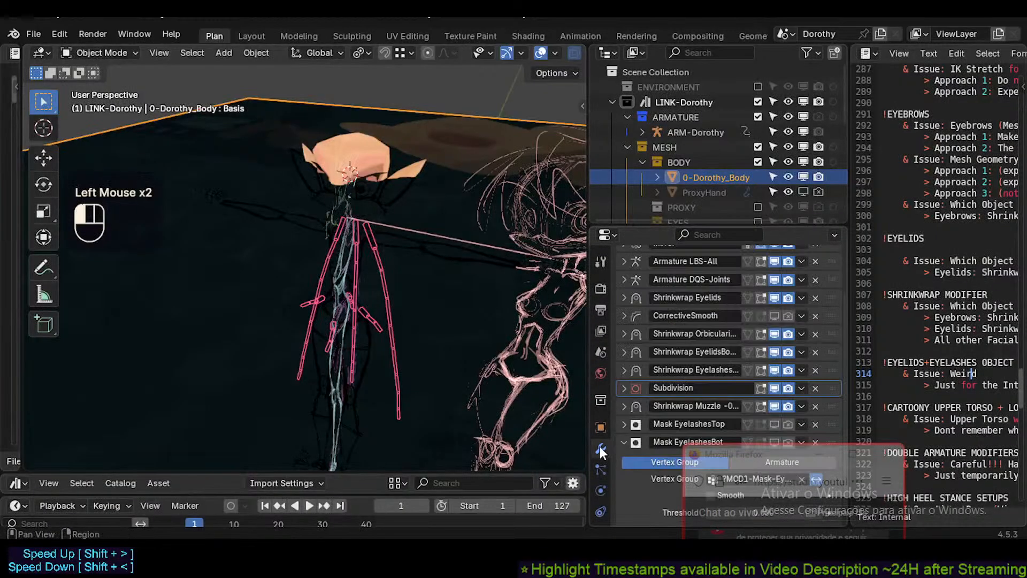
{"action": "scroll", "coordinate": [774, 299], "scroll_direction": "up", "scroll_amount": 3}
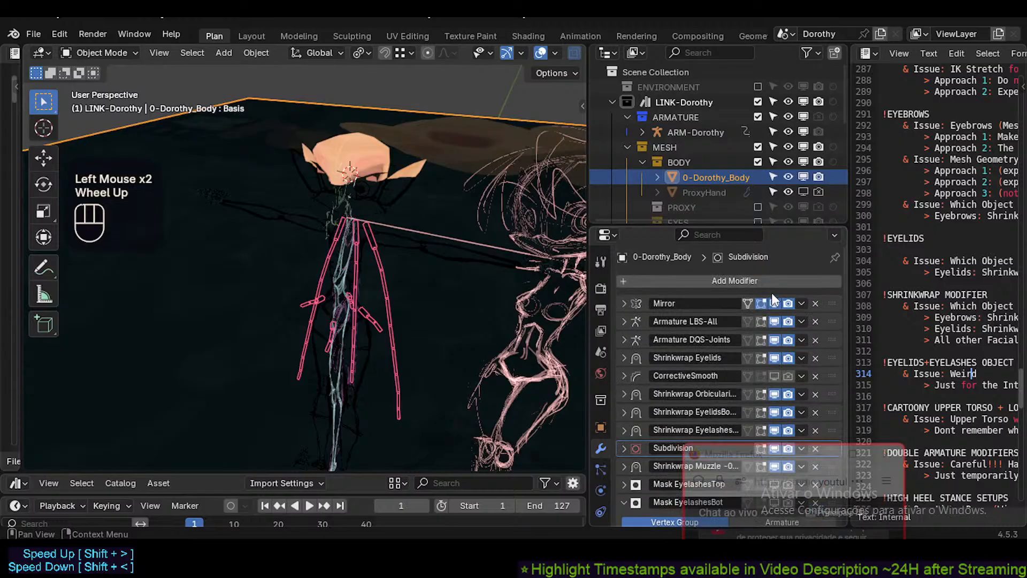
Toggle the body's Armature, Shrinkwrap and Subdivision modifiers in the viewport to test each one, and collapse Mask EyelashesBot.
{"action": "left_click", "coordinate": [775, 321]}
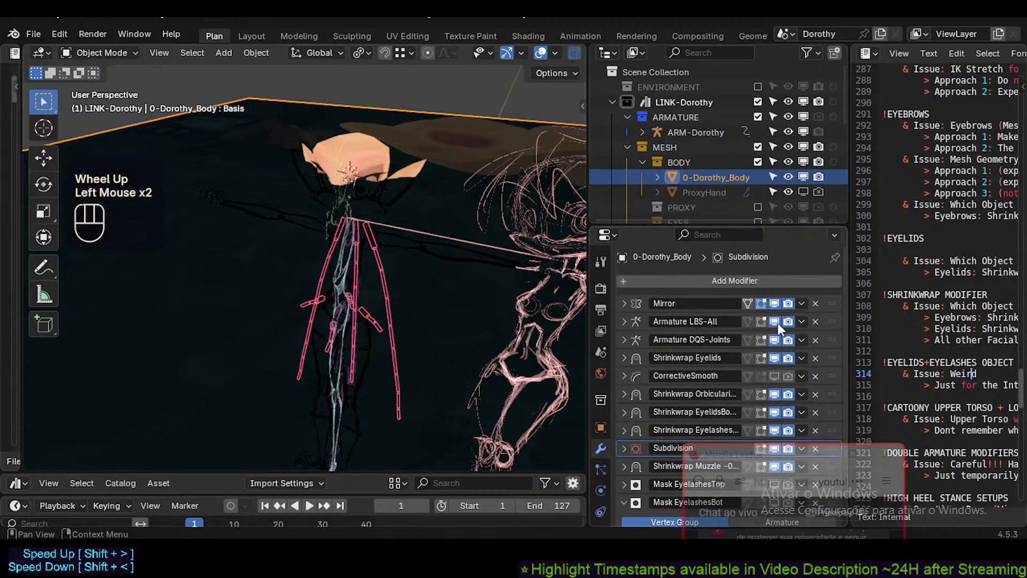
{"action": "left_click", "coordinate": [774, 339]}
{"action": "left_click", "coordinate": [773, 322]}
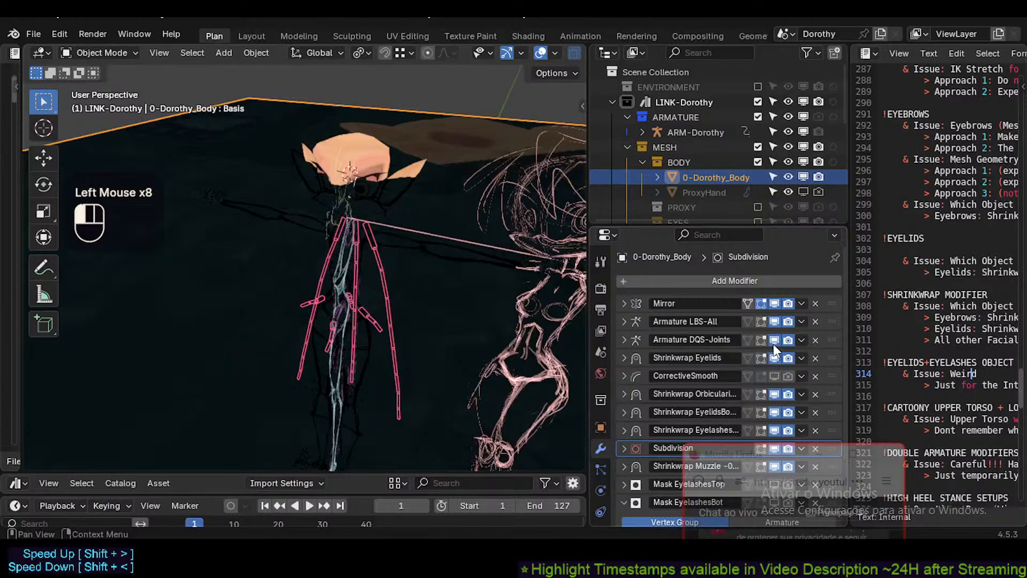
{"action": "scroll", "coordinate": [774, 369], "scroll_direction": "down", "scroll_amount": 2}
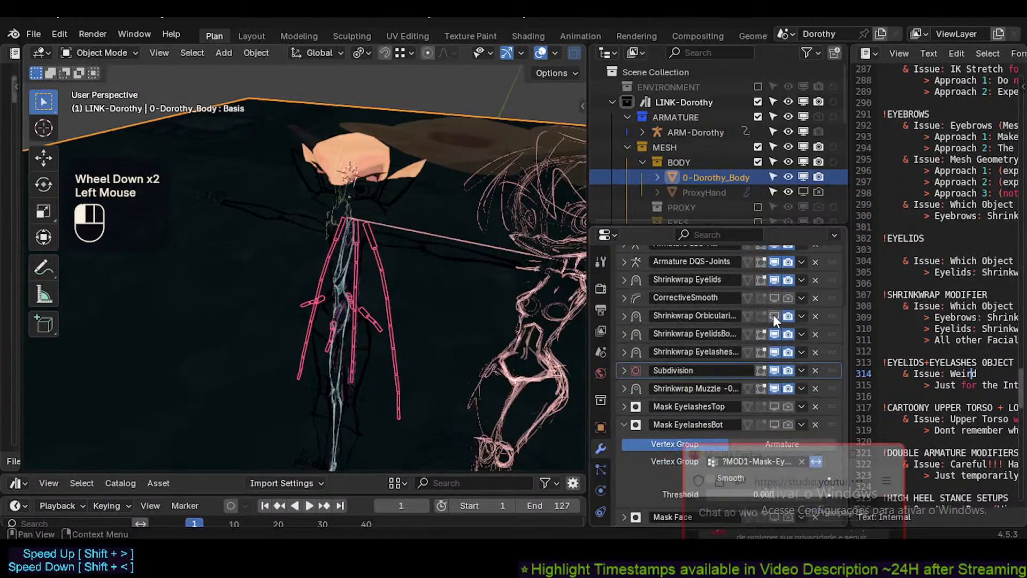
{"action": "left_click", "coordinate": [774, 352]}
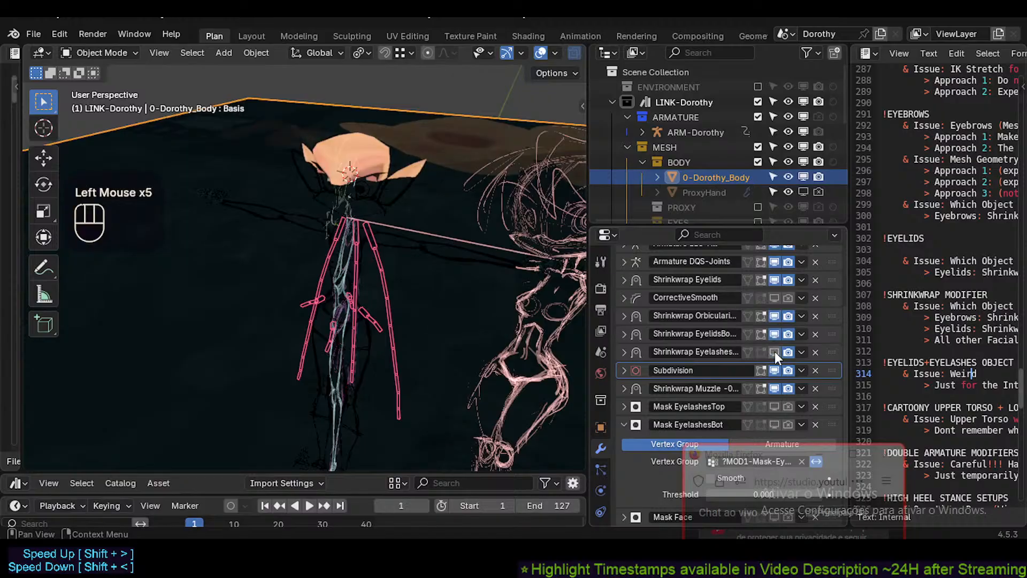
{"action": "left_click", "coordinate": [775, 352]}
{"action": "left_click", "coordinate": [770, 373]}
{"action": "scroll", "coordinate": [695, 417], "scroll_direction": "down", "scroll_amount": 2}
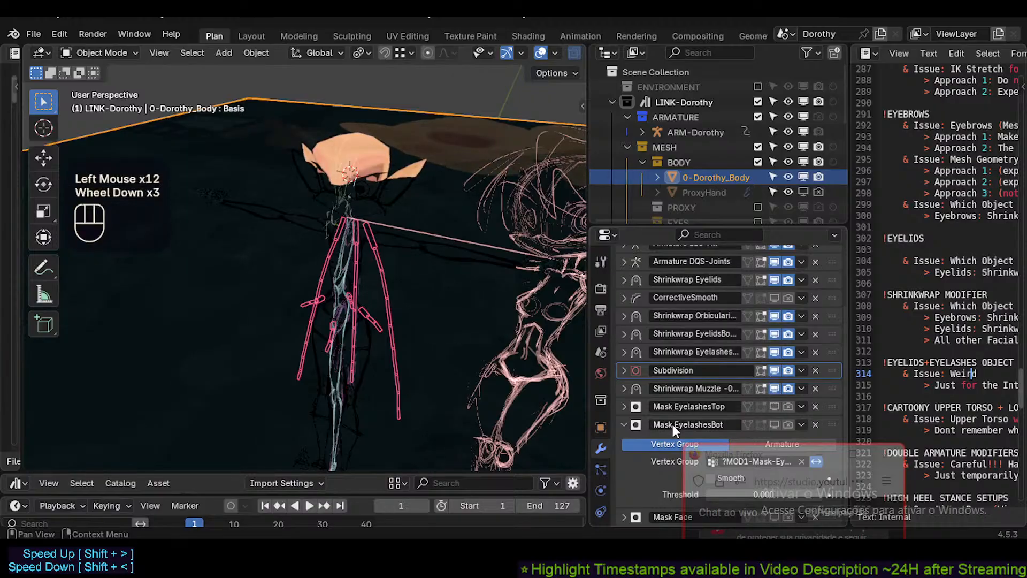
{"action": "left_click", "coordinate": [624, 424]}
Inspect the stray plane against the body mesh in Edit Mode and Object Mode, including from above.
{"action": "middle_click_drag", "start_coordinate": [405, 294], "coordinate": [354, 273]}
{"action": "scroll", "coordinate": [415, 254], "scroll_direction": "down", "scroll_amount": 4}
{"action": "key", "text": "Tab"}
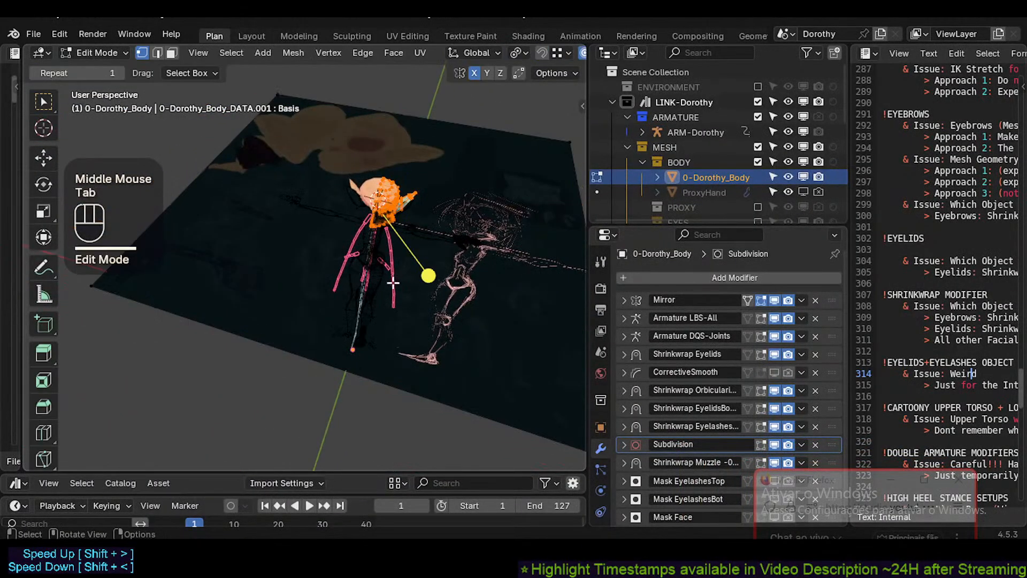
{"action": "middle_click_drag", "start_coordinate": [426, 275], "coordinate": [424, 271]}
{"action": "key", "text": "Tab"}
{"action": "middle_click_drag", "start_coordinate": [438, 176], "coordinate": [411, 275]}
{"action": "scroll", "coordinate": [407, 263], "scroll_direction": "down", "scroll_amount": 1}
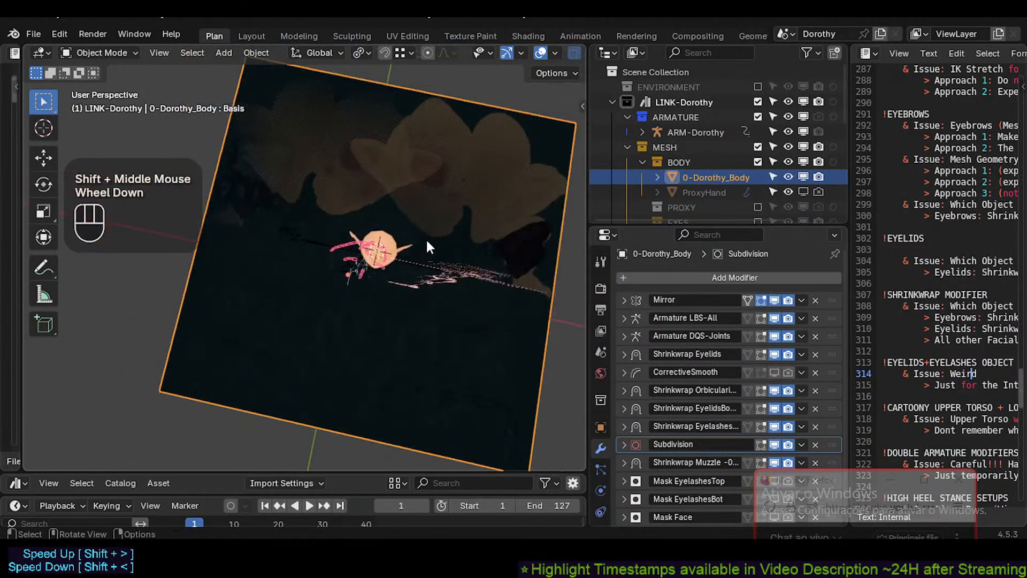
{"action": "middle_click_drag", "start_coordinate": [426, 238], "coordinate": [406, 256]}
Test-hide the 0-Dorothy_Body object, undo the hiding and reselect the body.
{"action": "key", "text": "h"}
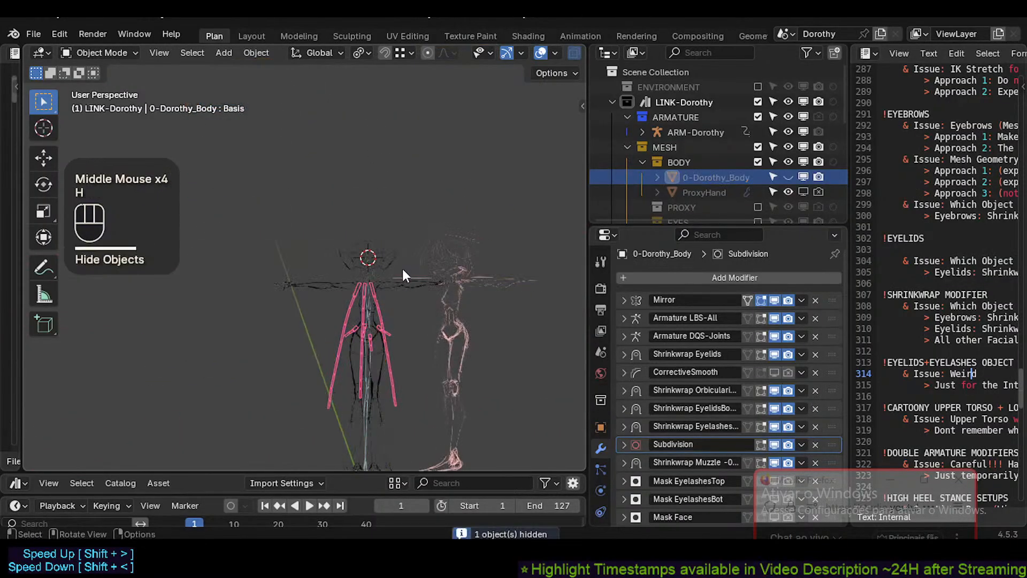
{"action": "key", "text": "ctrl+z"}
{"action": "key", "text": "alt+a"}
{"action": "left_click", "coordinate": [497, 285]}
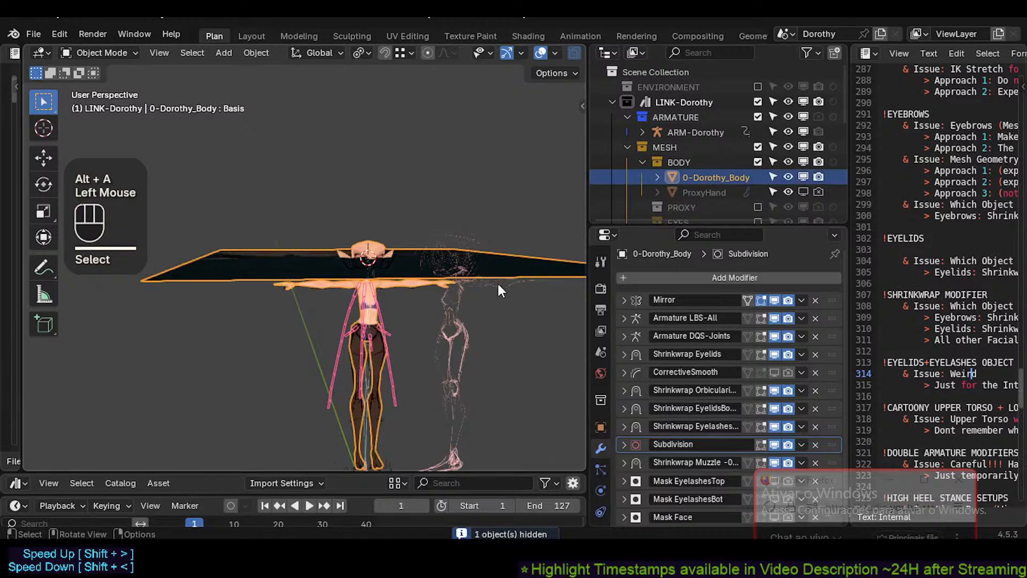
Turn on wireframe display and disable the GP-ModelSheet collection in the viewport.
{"action": "scroll", "coordinate": [389, 283], "scroll_direction": "up", "scroll_amount": 3}
{"action": "middle_click_drag", "start_coordinate": [390, 283], "coordinate": [320, 265]}
{"action": "scroll", "coordinate": [343, 278], "scroll_direction": "down", "scroll_amount": 1}
{"action": "scroll", "coordinate": [320, 264], "scroll_direction": "up", "scroll_amount": 4}
{"action": "mouse_move", "coordinate": [346, 228]}
{"action": "middle_mouse_down"}
{"action": "mouse_move", "coordinate": [349, 210]}
{"action": "mouse_move", "coordinate": [351, 224]}
{"action": "middle_mouse_up"}
{"action": "middle_click_drag", "start_coordinate": [350, 225], "coordinate": [353, 248], "text": "shift"}
{"action": "key", "text": "ctrl+alt+shift+z"}
{"action": "scroll", "coordinate": [750, 195], "scroll_direction": "down", "scroll_amount": 3}
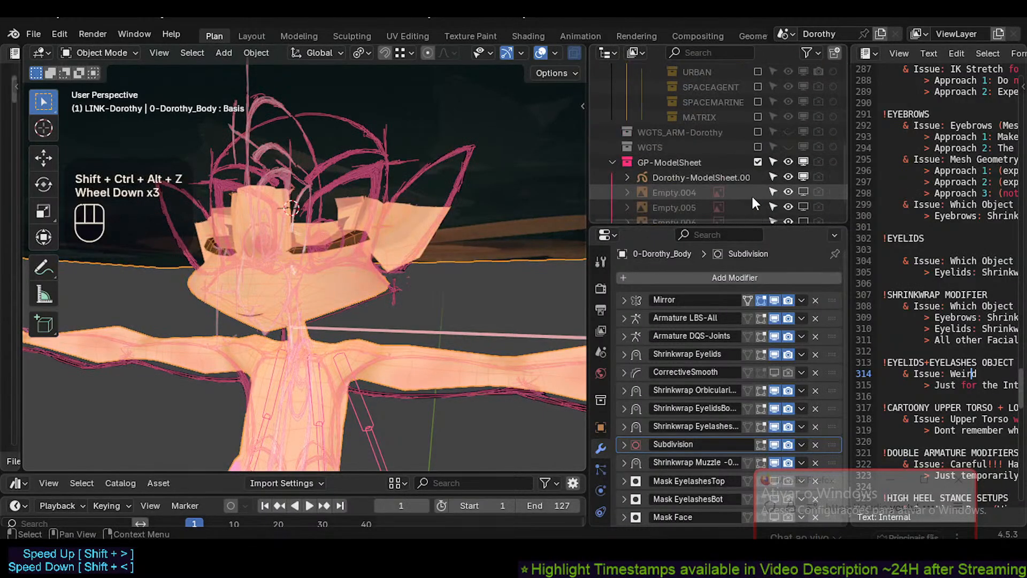
{"action": "scroll", "coordinate": [752, 203], "scroll_direction": "down", "scroll_amount": 2}
{"action": "left_click", "coordinate": [803, 132]}
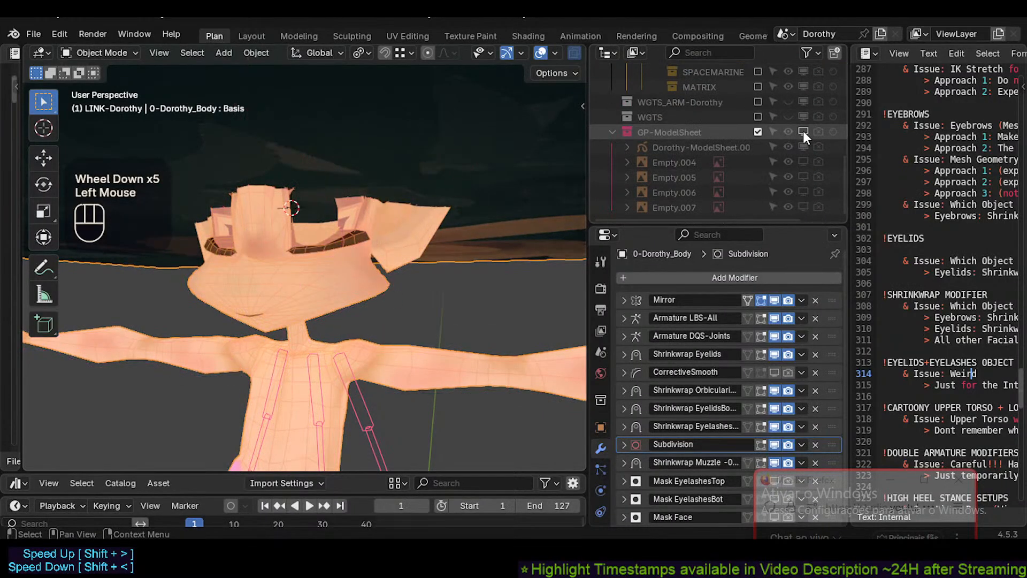
Compare the body mesh around the head and the stray plane in Edit Mode and Object Mode.
{"action": "left_click", "coordinate": [385, 207]}
{"action": "key", "text": "Tab"}
{"action": "mouse_move", "coordinate": [464, 199]}
{"action": "middle_mouse_down"}
{"action": "mouse_move", "coordinate": [438, 237]}
{"action": "mouse_move", "coordinate": [461, 189]}
{"action": "middle_mouse_up"}
{"action": "scroll", "coordinate": [438, 238], "scroll_direction": "down", "scroll_amount": 2}
{"action": "key", "text": "Tab"}
{"action": "left_click", "coordinate": [464, 190]}
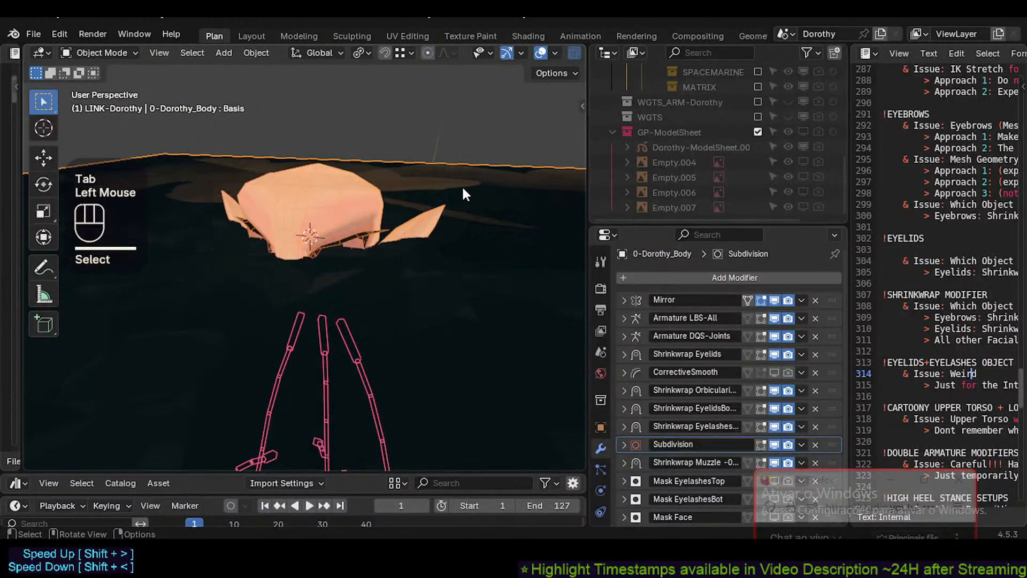
{"action": "left_click", "coordinate": [420, 207]}
{"action": "key", "text": "Tab"}
{"action": "key", "text": "Tab"}
{"action": "key", "text": "Tab"}
{"action": "scroll", "coordinate": [399, 257], "scroll_direction": "down", "scroll_amount": 1}
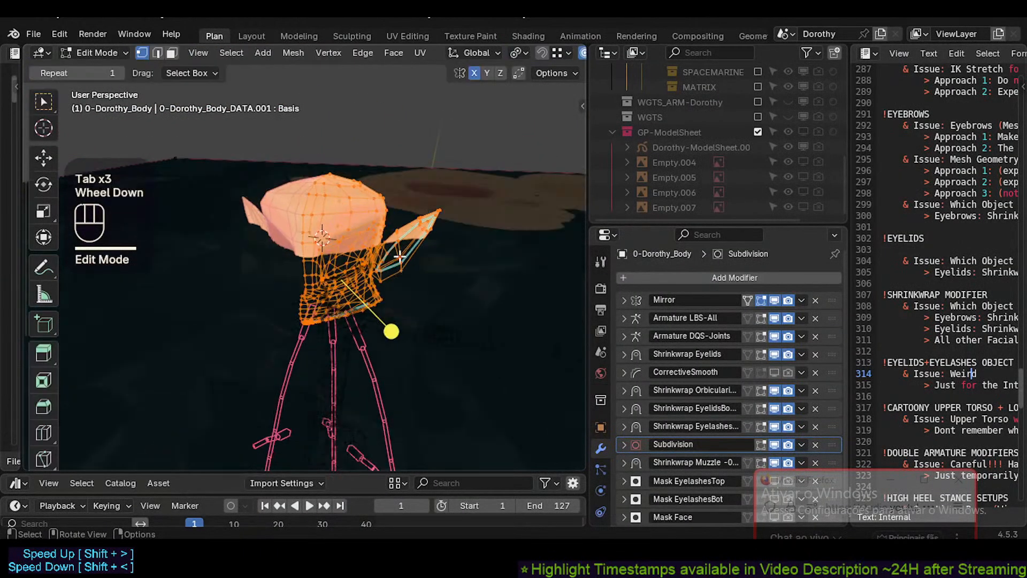
Examine the whole body mesh in Edit Mode using face and vertex selection to check whether the stray plane belongs to it.
{"action": "middle_click_drag", "start_coordinate": [399, 257], "coordinate": [354, 255], "text": "shift"}
{"action": "key", "text": "a"}
{"action": "middle_click_drag", "start_coordinate": [379, 206], "coordinate": [277, 163], "text": "shift"}
{"action": "key", "text": "alt+a"}
{"action": "key", "text": "3"}
{"action": "scroll", "coordinate": [272, 172], "scroll_direction": "down", "scroll_amount": 2}
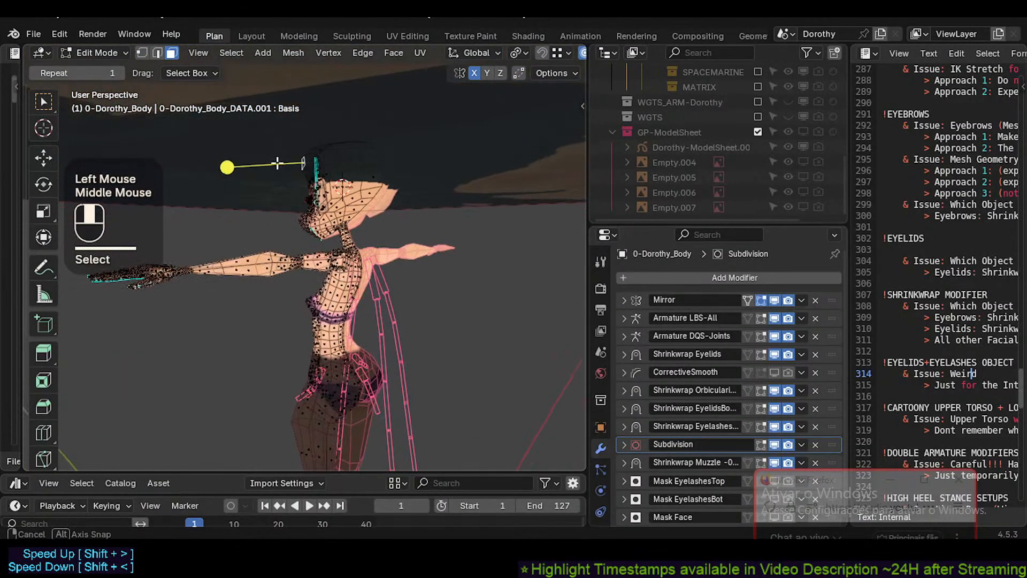
{"action": "scroll", "coordinate": [277, 163], "scroll_direction": "down", "scroll_amount": 2}
{"action": "key", "text": "1"}
{"action": "scroll", "coordinate": [447, 185], "scroll_direction": "down", "scroll_amount": 2}
{"action": "key", "text": "a"}
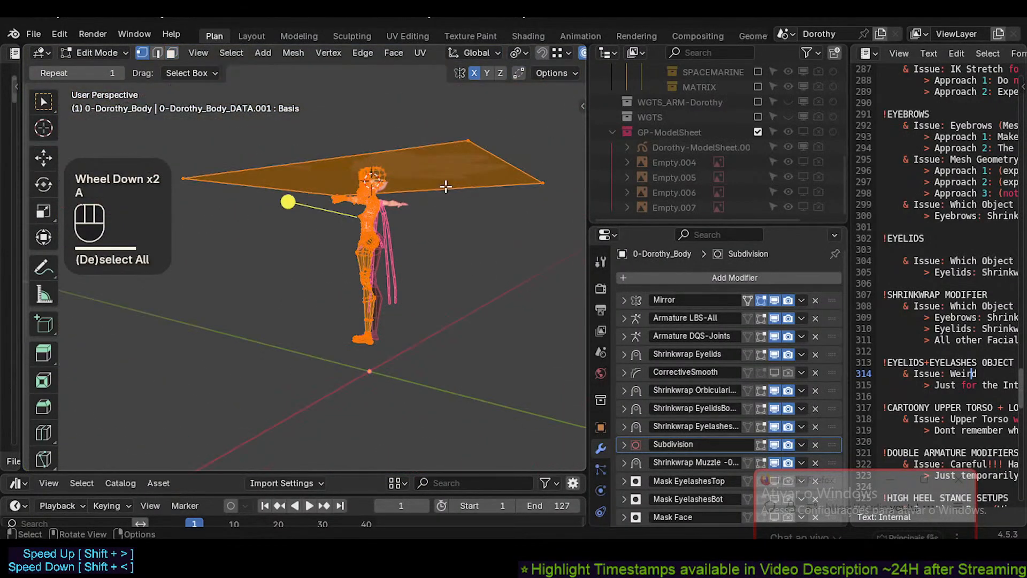
Select the four corner vertices of the stray plane and move the plane above the head.
{"action": "middle_click_drag", "start_coordinate": [449, 184], "coordinate": [465, 303]}
{"action": "key", "text": "1"}
{"action": "left_click", "coordinate": [459, 304]}
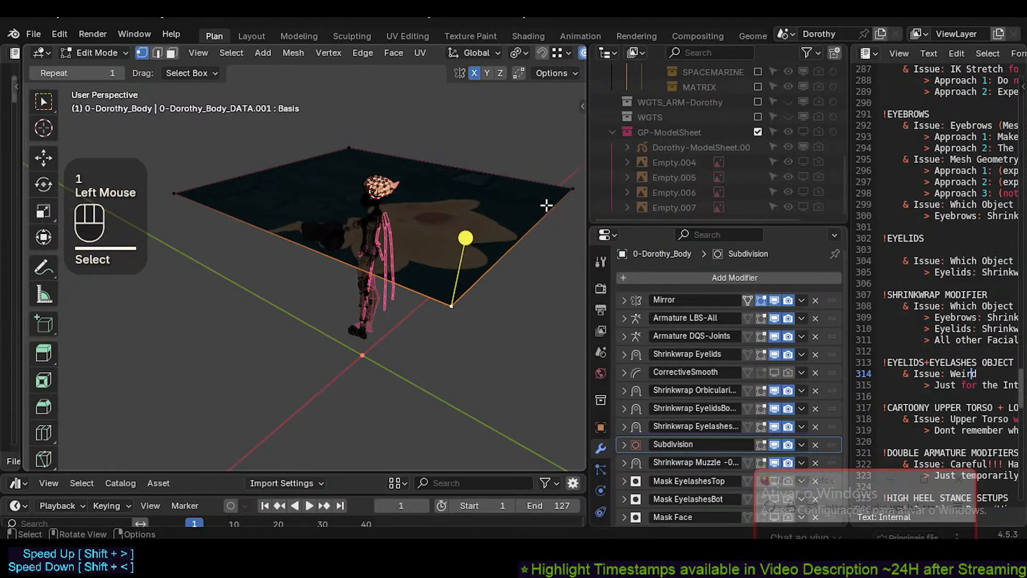
{"action": "left_click", "coordinate": [183, 193], "text": "shift"}
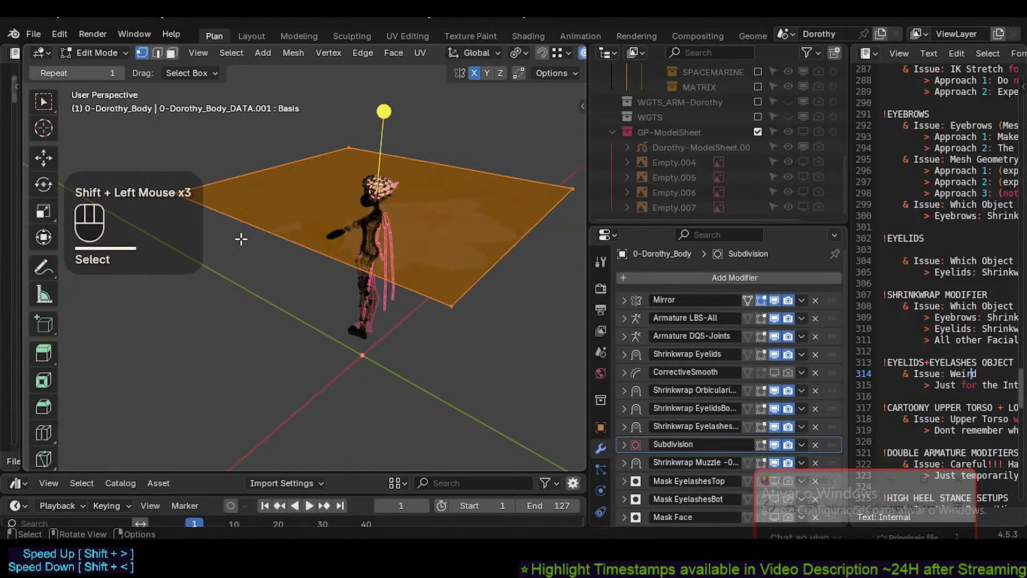
{"action": "key", "text": "g"}
{"action": "left_click", "coordinate": [259, 169]}
{"action": "middle_click_drag", "start_coordinate": [259, 170], "coordinate": [401, 257]}
{"action": "scroll", "coordinate": [385, 155], "scroll_direction": "up", "scroll_amount": 1}
{"action": "scroll", "coordinate": [307, 236], "scroll_direction": "up", "scroll_amount": 3}
{"action": "middle_click_drag", "start_coordinate": [307, 236], "coordinate": [358, 222]}
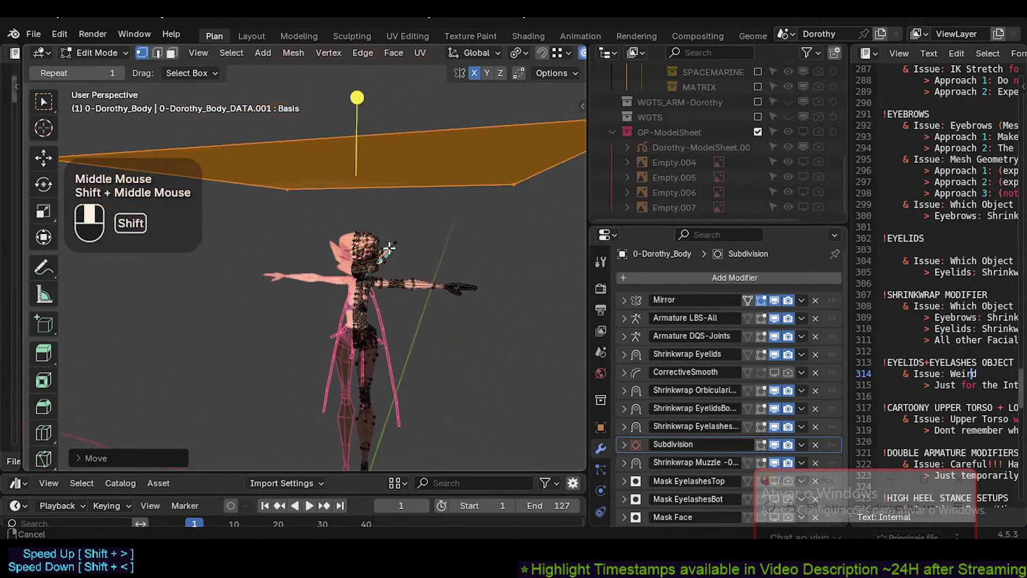
Scale the stray plane down and move it to just above the head.
{"action": "scroll", "coordinate": [360, 218], "scroll_direction": "up", "scroll_amount": 2}
{"action": "key", "text": "g"}
{"action": "key", "text": "Escape"}
{"action": "middle_click_drag", "start_coordinate": [359, 289], "coordinate": [394, 268]}
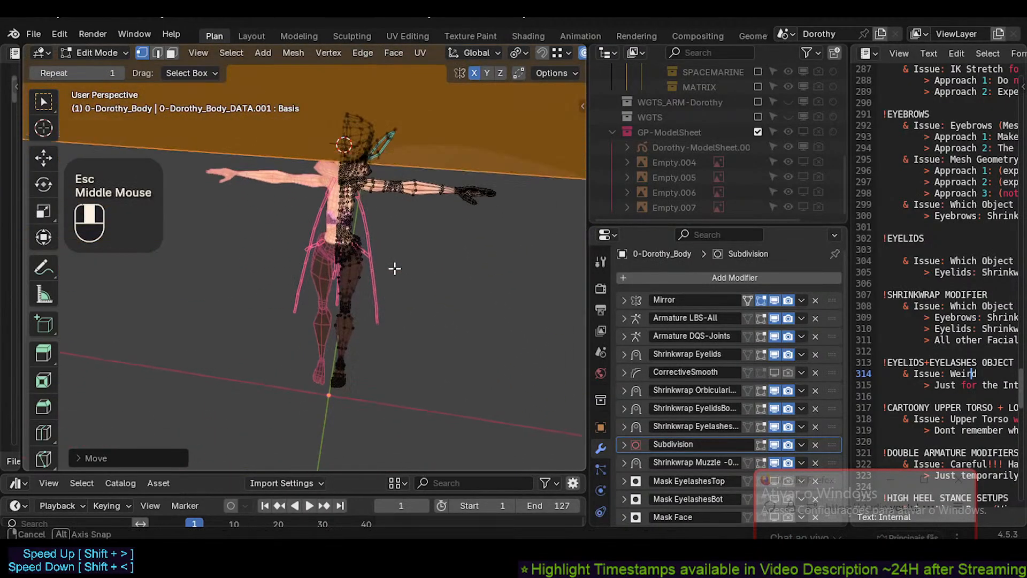
{"action": "key", "text": "s"}
{"action": "left_click", "coordinate": [396, 230]}
{"action": "middle_click_drag", "start_coordinate": [396, 230], "coordinate": [355, 156], "text": "shift"}
{"action": "scroll", "coordinate": [382, 240], "scroll_direction": "down", "scroll_amount": 2}
{"action": "key", "text": "s"}
{"action": "left_click", "coordinate": [417, 268]}
{"action": "key", "text": "g"}
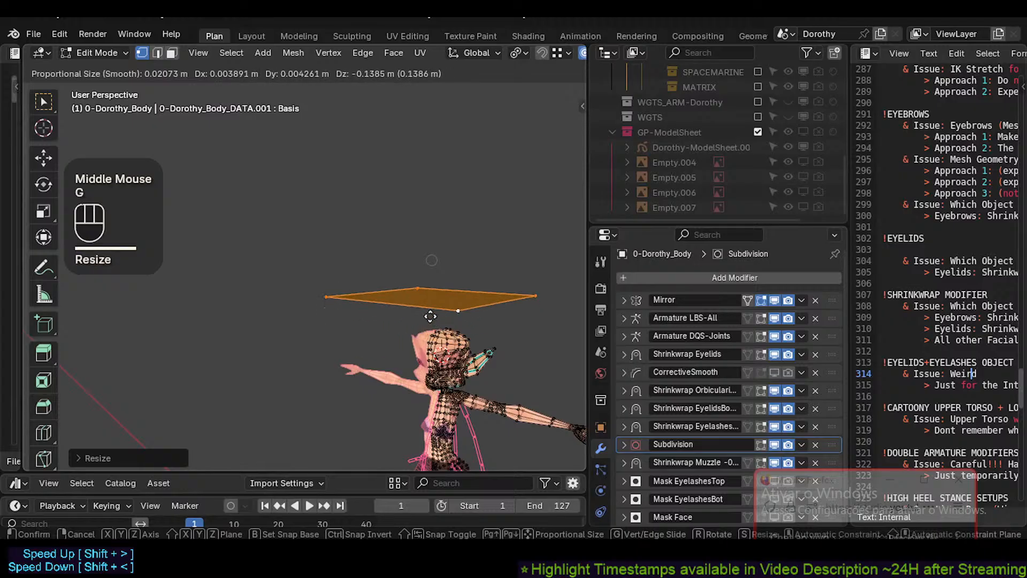
{"action": "left_click", "coordinate": [444, 300]}
{"action": "middle_click_drag", "start_coordinate": [445, 300], "coordinate": [409, 267], "text": "shift"}
Delete the stray plane from the body mesh and return to Object Mode.
{"action": "key", "text": "3"}
{"action": "middle_click_drag", "start_coordinate": [409, 268], "coordinate": [353, 279], "text": "shift"}
{"action": "middle_click_drag", "start_coordinate": [353, 279], "coordinate": [479, 327]}
{"action": "key", "text": "x"}
{"action": "left_click", "coordinate": [410, 239]}
{"action": "key", "text": "Tab"}
{"action": "scroll", "coordinate": [405, 324], "scroll_direction": "up", "scroll_amount": 2}
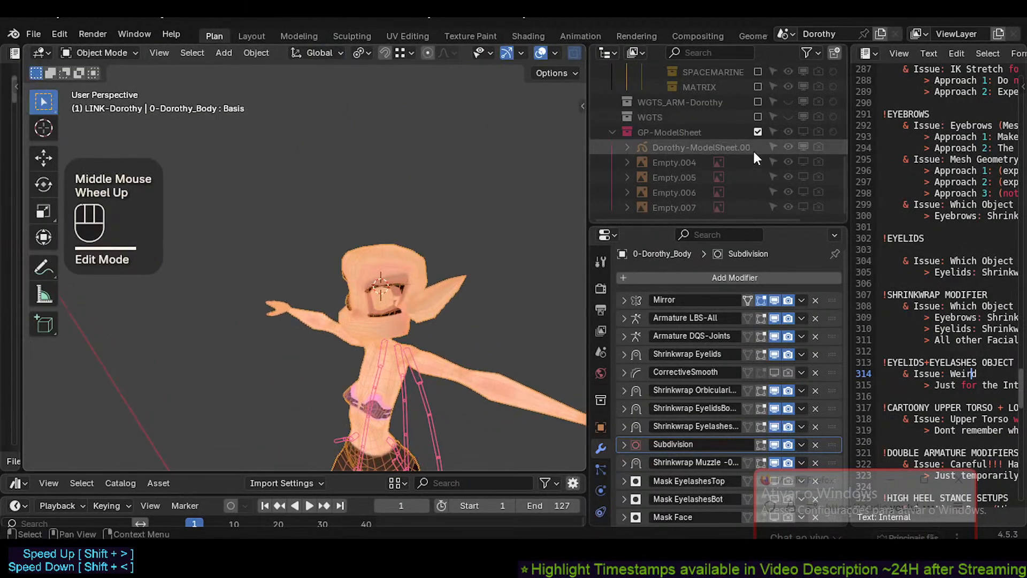
Enable the EYES, MOUTH, HAIR and COSTUME collections and deselect everything.
{"action": "scroll", "coordinate": [775, 149], "scroll_direction": "up", "scroll_amount": 4}
{"action": "scroll", "coordinate": [782, 182], "scroll_direction": "down", "scroll_amount": 1}
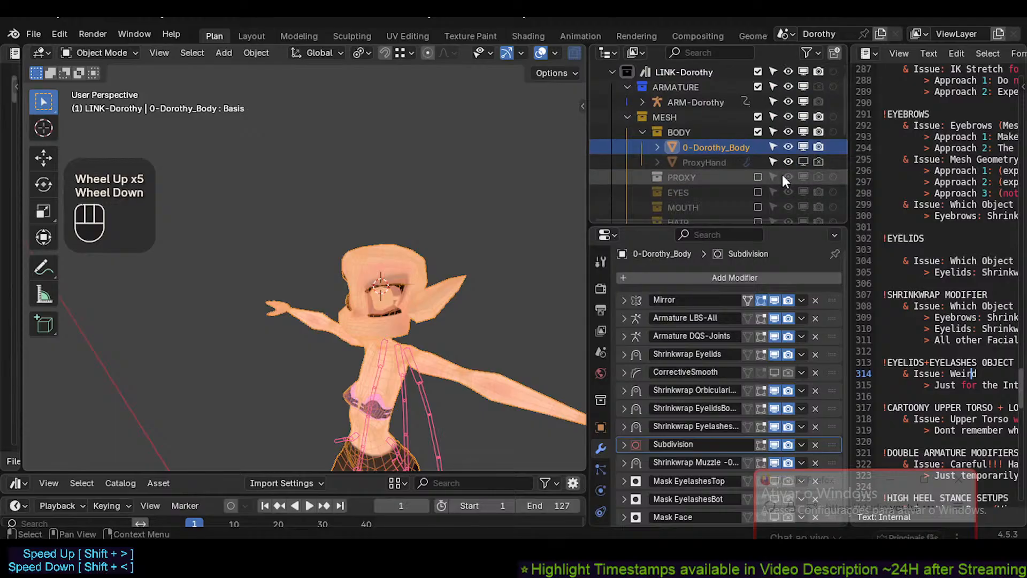
{"action": "scroll", "coordinate": [770, 172], "scroll_direction": "down", "scroll_amount": 1}
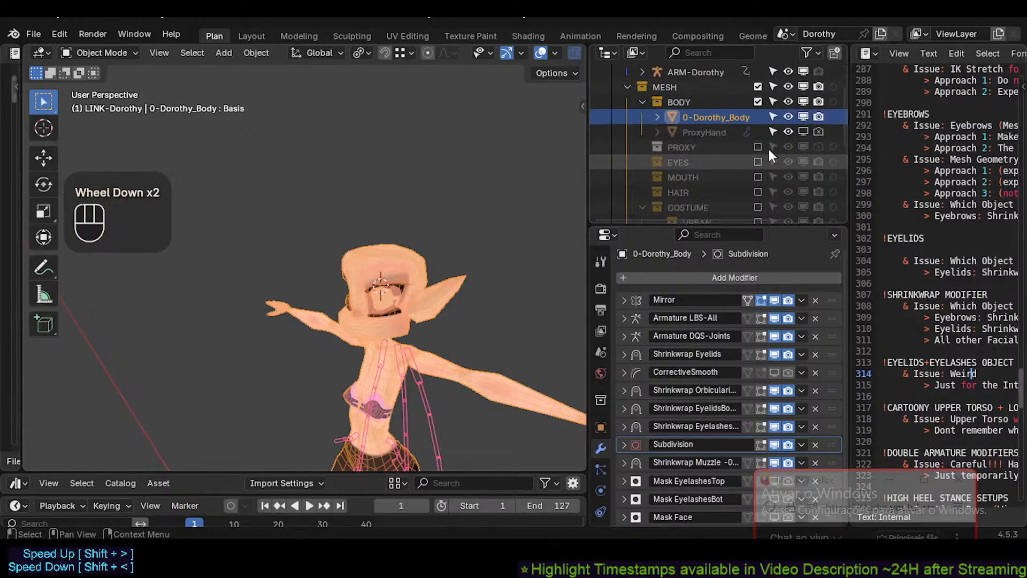
{"action": "left_click", "coordinate": [759, 161]}
{"action": "left_click", "coordinate": [758, 177]}
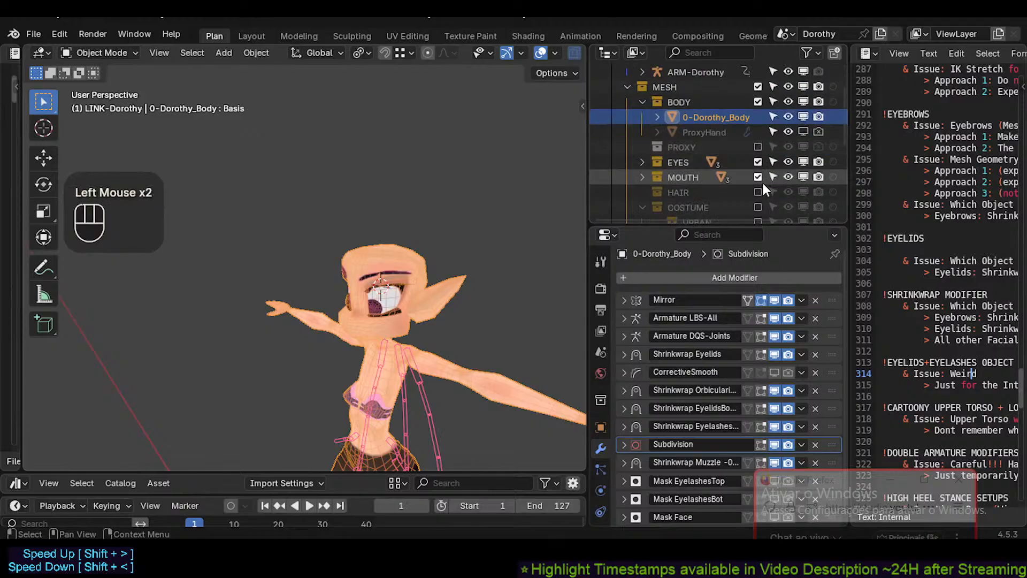
{"action": "left_click", "coordinate": [758, 191]}
{"action": "left_click", "coordinate": [758, 207]}
{"action": "middle_click_drag", "start_coordinate": [416, 262], "coordinate": [437, 198], "text": "shift"}
{"action": "key", "text": "alt+a"}
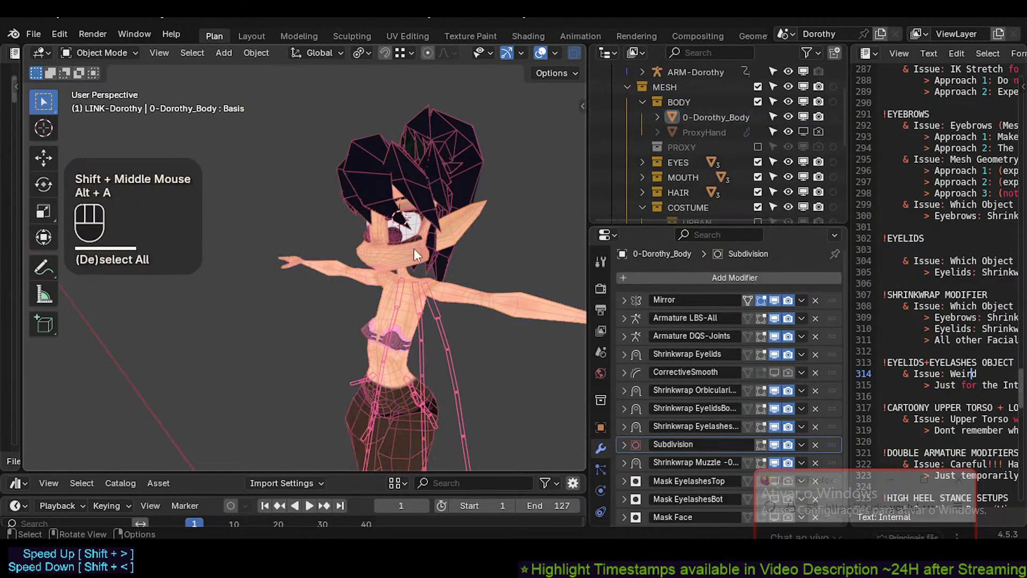
Inspect the character's head, torso and legs from several angles with the enabled parts in place.
{"action": "middle_click_drag", "start_coordinate": [416, 255], "coordinate": [403, 257]}
{"action": "scroll", "coordinate": [404, 259], "scroll_direction": "up", "scroll_amount": 2}
{"action": "key", "text": "ctrl+Tab"}
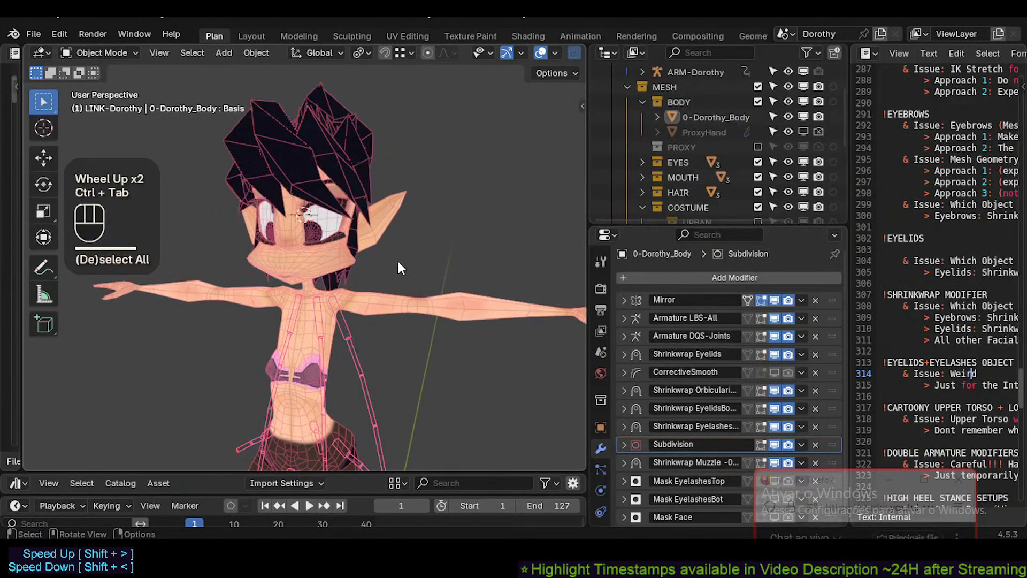
{"action": "left_click", "coordinate": [328, 262]}
{"action": "middle_click_drag", "start_coordinate": [327, 263], "coordinate": [144, 310]}
{"action": "scroll", "coordinate": [438, 284], "scroll_direction": "down", "scroll_amount": 2, "text": "shift"}
{"action": "scroll", "coordinate": [440, 284], "scroll_direction": "down", "scroll_amount": 2}
{"action": "middle_click_drag", "start_coordinate": [505, 240], "coordinate": [348, 321], "text": "shift"}
{"action": "middle_click_drag", "start_coordinate": [342, 369], "coordinate": [307, 209], "text": "shift"}
{"action": "scroll", "coordinate": [307, 209], "scroll_direction": "down", "scroll_amount": 1}
{"action": "middle_click_drag", "start_coordinate": [284, 257], "coordinate": [320, 353]}
{"action": "middle_click_drag", "start_coordinate": [320, 353], "coordinate": [250, 331]}
{"action": "scroll", "coordinate": [336, 319], "scroll_direction": "up", "scroll_amount": 2}
{"action": "key", "text": "alt+a"}
{"action": "scroll", "coordinate": [250, 331], "scroll_direction": "down", "scroll_amount": 5}
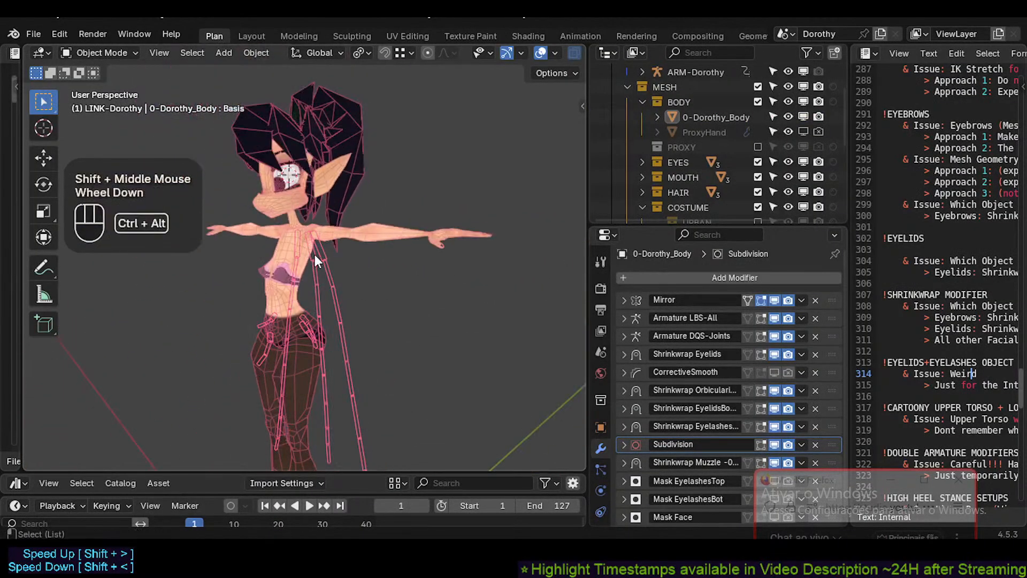
Turn off the wireframe display and select the ARM-Dorothy armature.
{"action": "key", "text": "ctrl+alt+shift+z"}
{"action": "scroll", "coordinate": [321, 259], "scroll_direction": "down", "scroll_amount": 2}
{"action": "middle_click_drag", "start_coordinate": [321, 259], "coordinate": [329, 157], "text": "shift"}
{"action": "middle_click_drag", "start_coordinate": [292, 209], "coordinate": [357, 300]}
{"action": "scroll", "coordinate": [339, 291], "scroll_direction": "up", "scroll_amount": 2}
{"action": "left_click", "coordinate": [368, 246]}
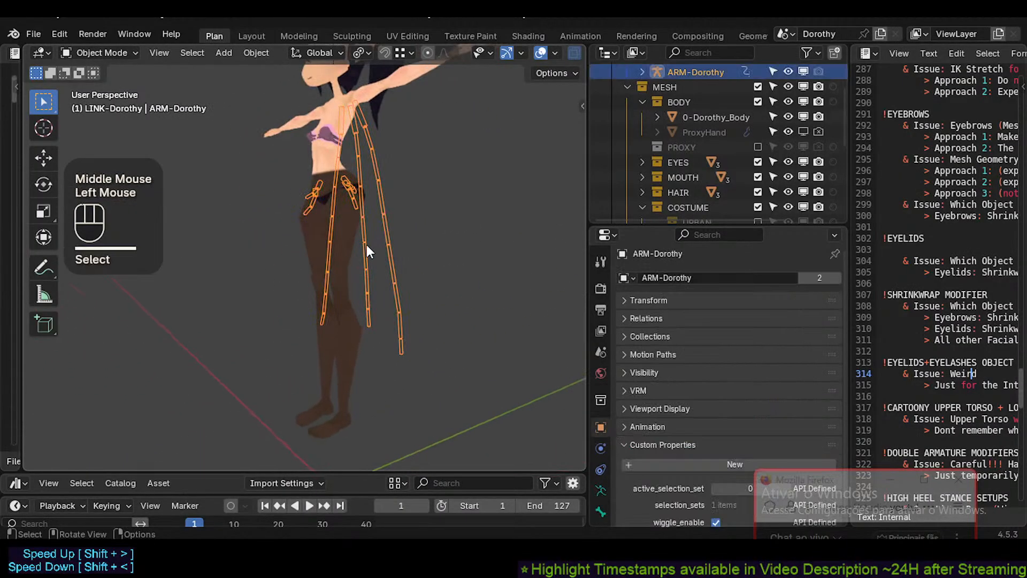
Save the file and show the body control bones of ARM-Dorothy through its bone collections.
{"action": "key", "text": "n"}
{"action": "key", "text": "ctrl+s"}
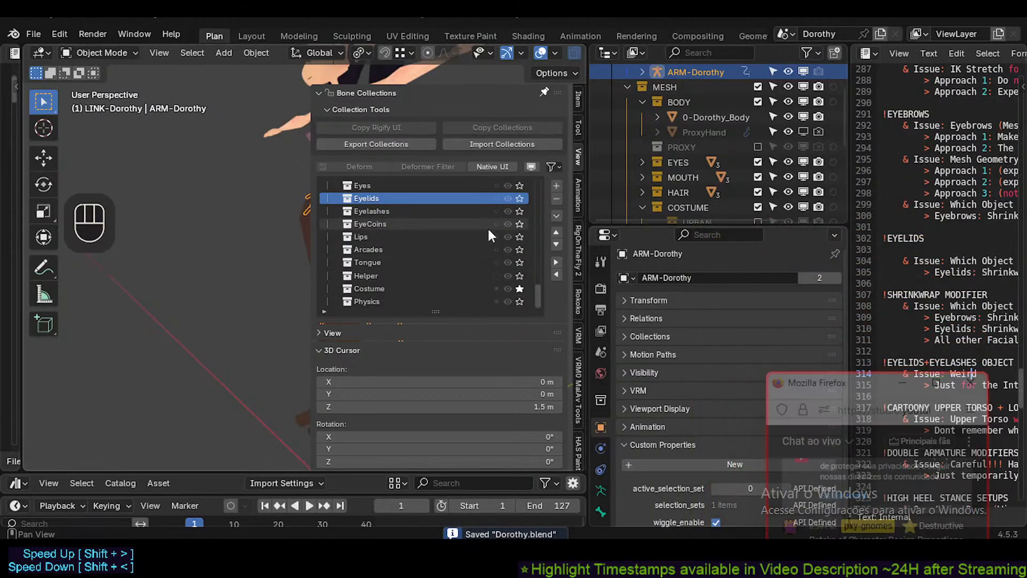
{"action": "left_click_drag", "start_coordinate": [538, 292], "coordinate": [544, 190]}
{"action": "left_click", "coordinate": [522, 209]}
{"action": "key", "text": "n"}
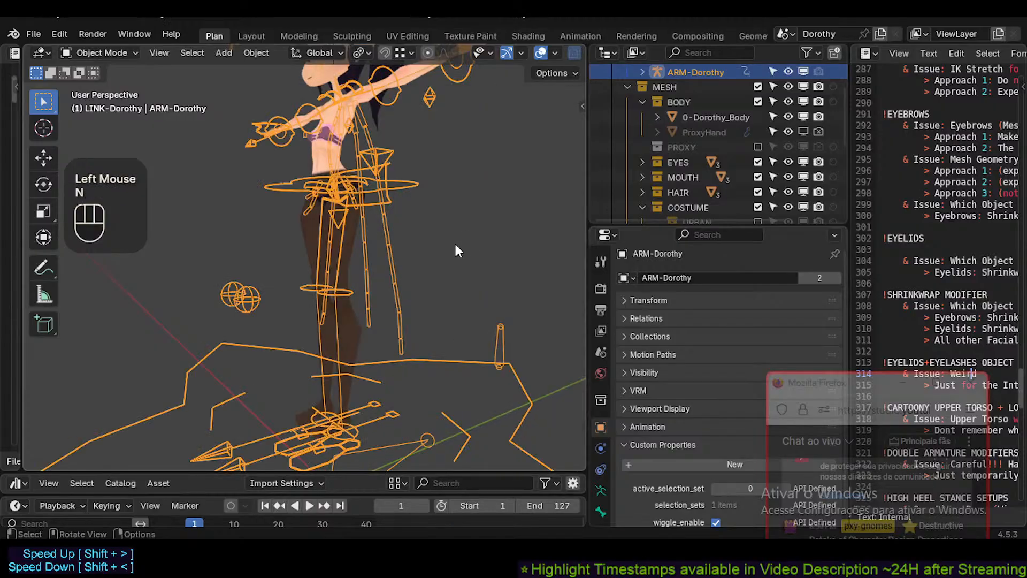
Show the wireframes again and switch ARM-Dorothy to Pose Mode.
{"action": "middle_click_drag", "start_coordinate": [454, 242], "coordinate": [401, 292]}
{"action": "key", "text": "shift+ctrl+alt+z"}
{"action": "left_click", "coordinate": [361, 429]}
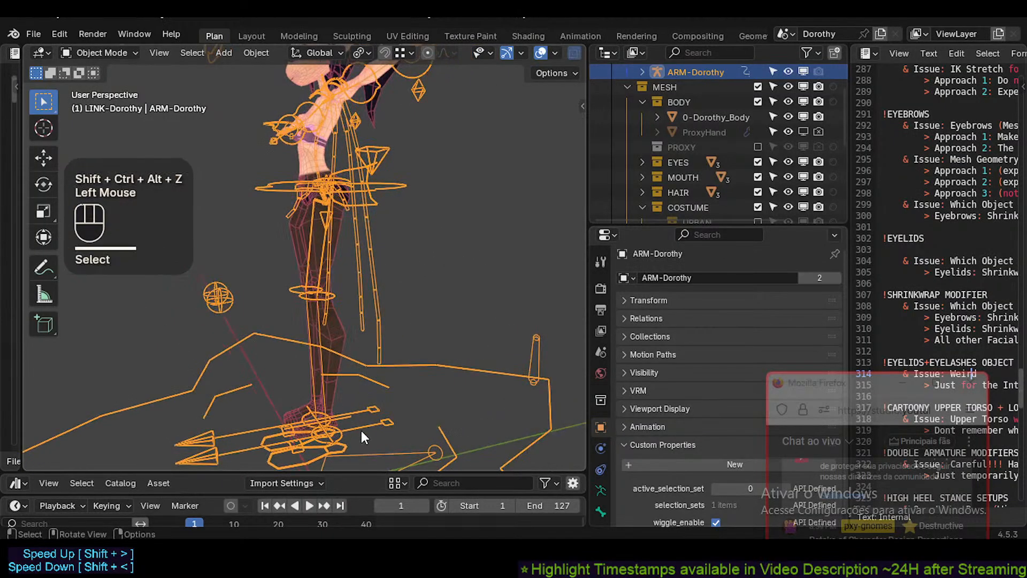
{"action": "left_click", "coordinate": [344, 444]}
{"action": "key", "text": "ctrl+Tab"}
Move the AIM-Foot.L control to raise the left foot behind the body with the knee bent.
{"action": "left_click", "coordinate": [251, 449]}
{"action": "key", "text": "g"}
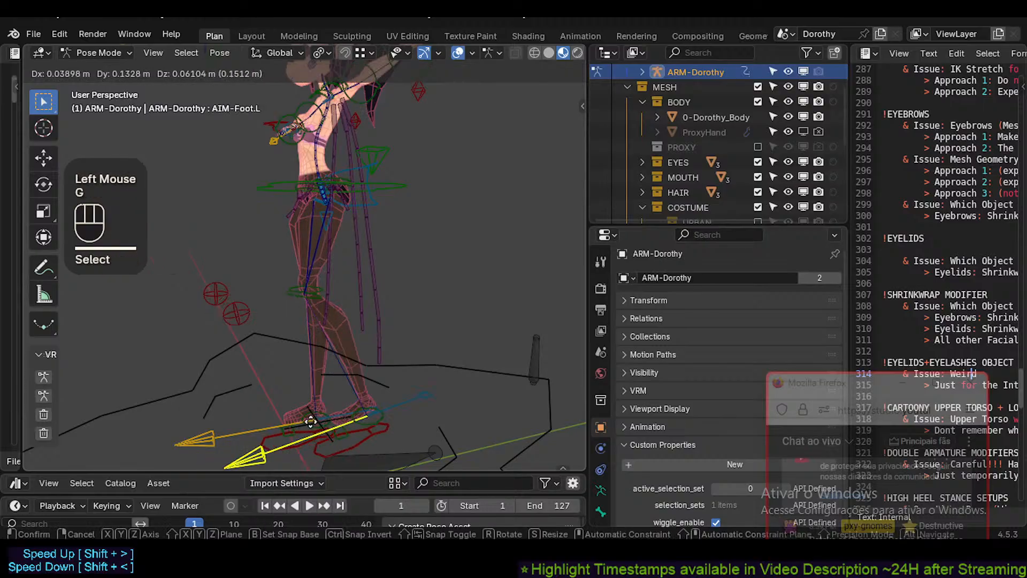
{"action": "left_click", "coordinate": [394, 213]}
{"action": "left_click", "coordinate": [410, 238]}
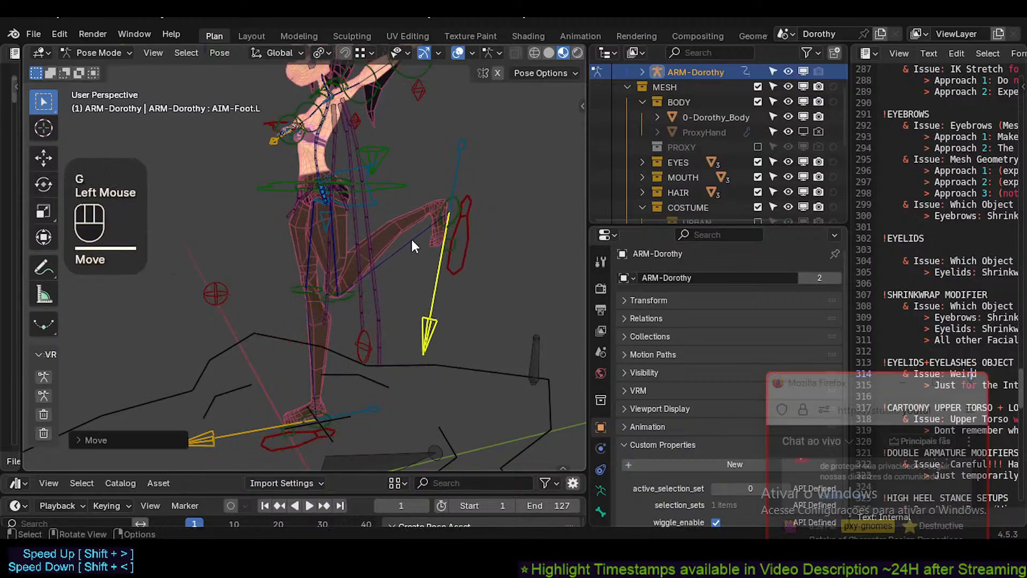
{"action": "scroll", "coordinate": [396, 267], "scroll_direction": "up", "scroll_amount": 2}
{"action": "middle_click_drag", "start_coordinate": [396, 267], "coordinate": [480, 288], "text": "shift"}
{"action": "left_click", "coordinate": [480, 281]}
{"action": "key", "text": "r"}
{"action": "key", "text": "x"}
{"action": "key", "text": "Escape"}
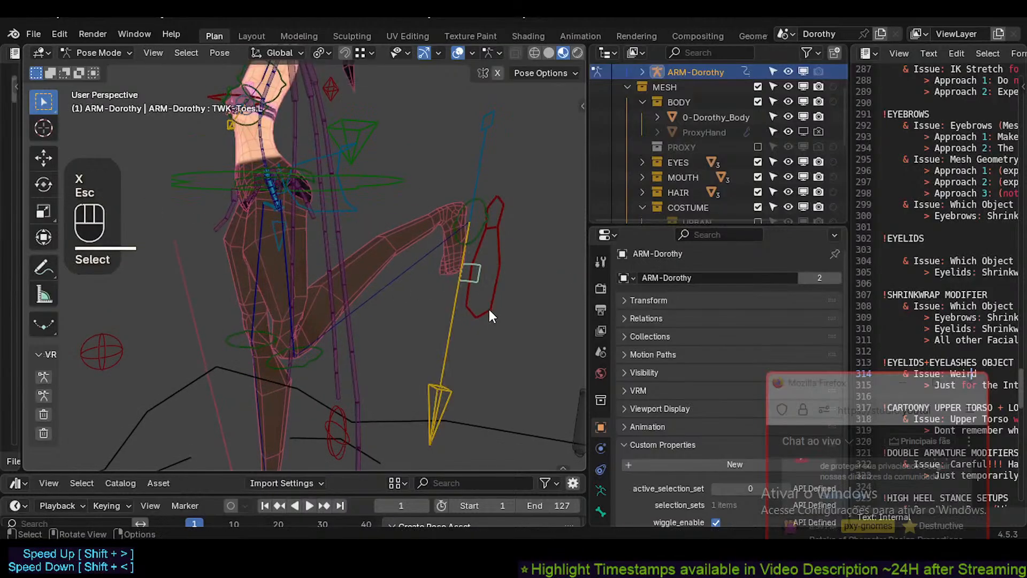
Rotate the MTR-IK-Foot.L control about the X axis and raise it toward the hips.
{"action": "left_click", "coordinate": [487, 310]}
{"action": "key", "text": "r"}
{"action": "key", "text": "x"}
{"action": "left_click", "coordinate": [511, 238]}
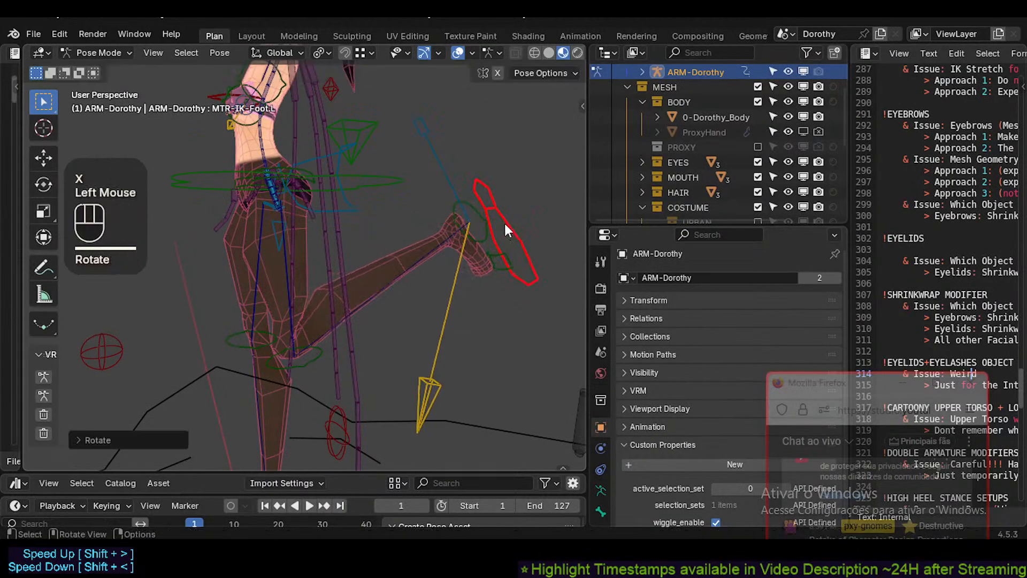
{"action": "key", "text": "g"}
{"action": "left_click", "coordinate": [413, 159]}
Bend the left knee more tightly by repositioning MTR-IK-Foot.L near the hips and tilting the foot flatter.
{"action": "middle_click_drag", "start_coordinate": [413, 161], "coordinate": [385, 179]}
{"action": "key", "text": "g"}
{"action": "left_click", "coordinate": [372, 188]}
{"action": "key", "text": "g"}
{"action": "left_click", "coordinate": [371, 194]}
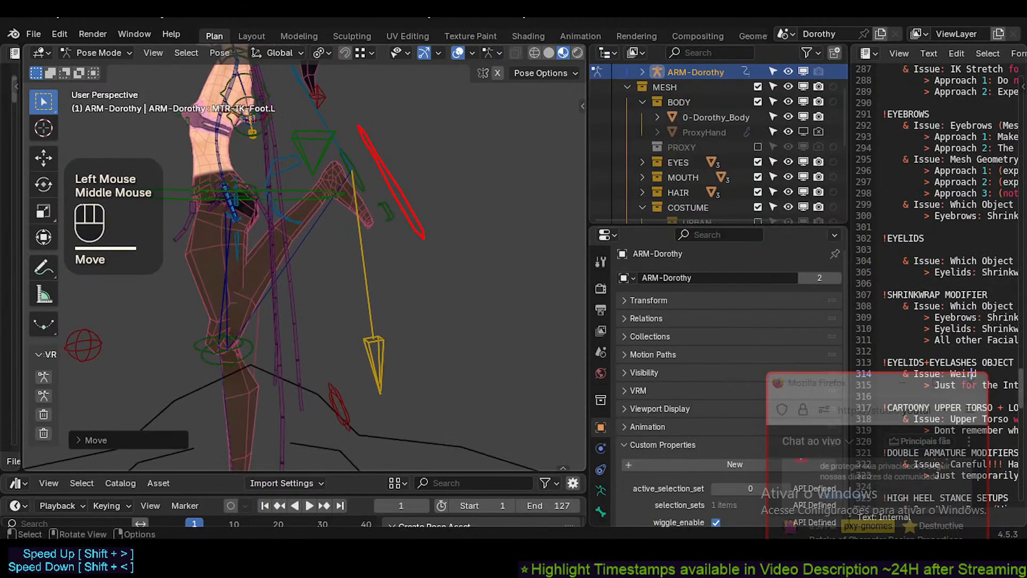
{"action": "key", "text": "r"}
{"action": "left_click", "coordinate": [414, 150]}
{"action": "key", "text": "g"}
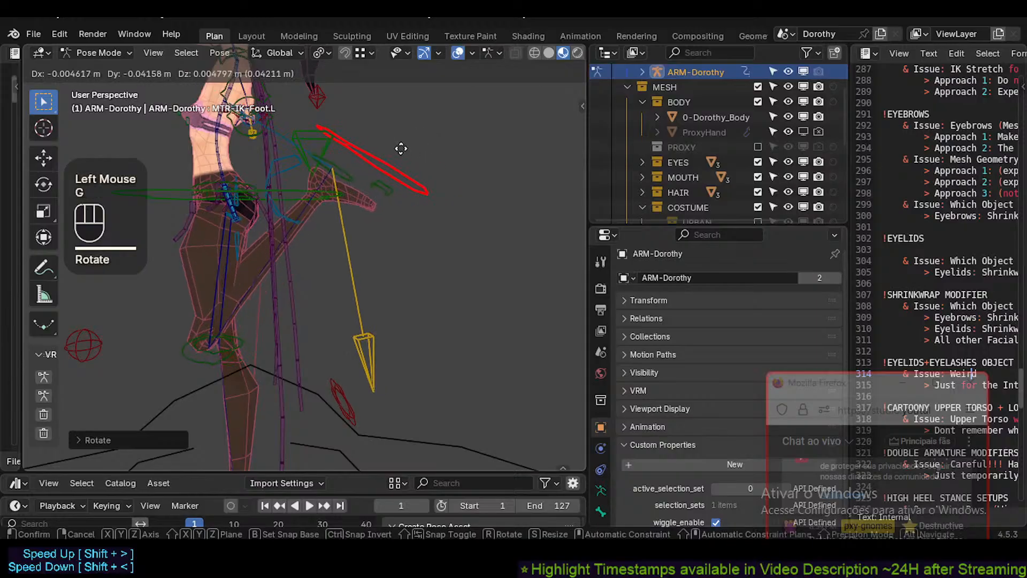
{"action": "left_click", "coordinate": [409, 150]}
Shift the TWK-Knee.L control slightly down and backward to adjust the bent knee.
{"action": "left_click", "coordinate": [244, 343]}
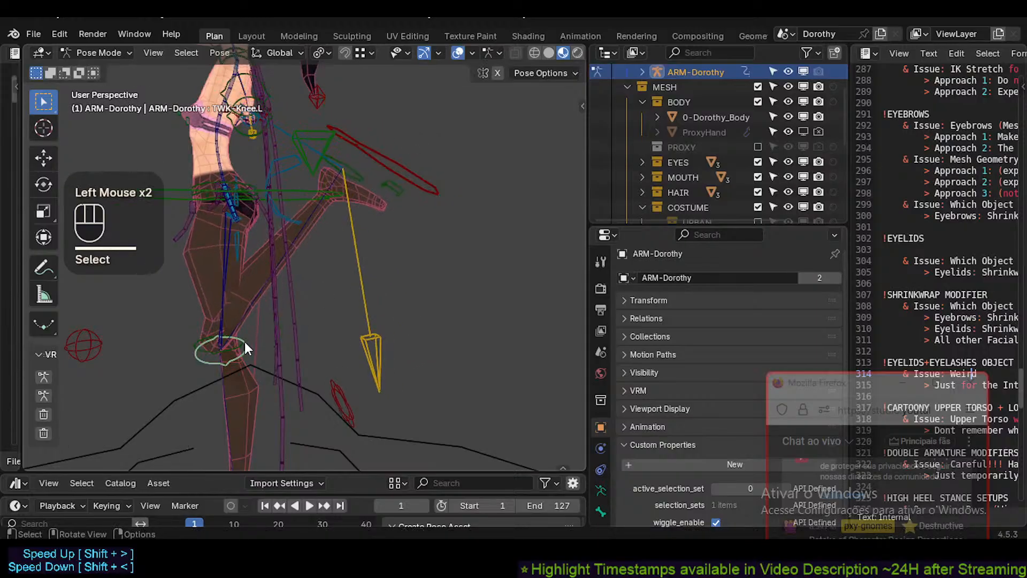
{"action": "key", "text": "g"}
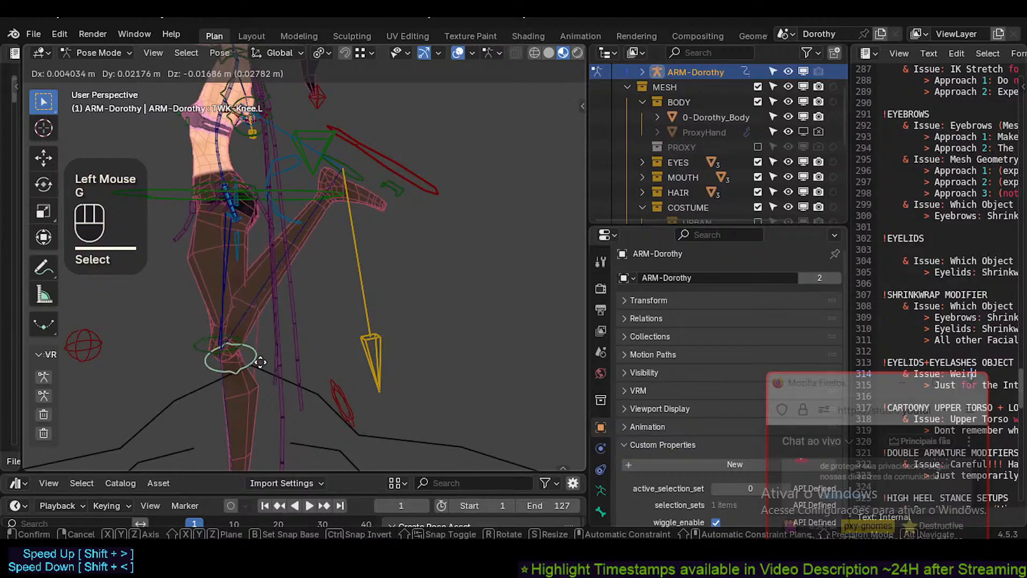
{"action": "left_click", "coordinate": [254, 356]}
Test the left knee's deformation by moving MTR-IK-Foot.L back and forth behind the hips.
{"action": "key", "text": "g"}
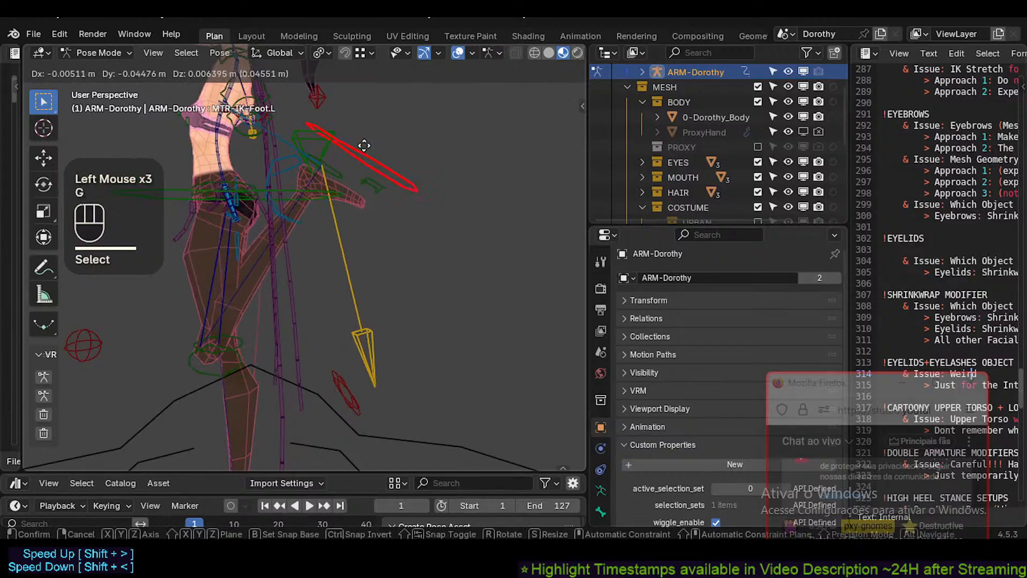
{"action": "left_click", "coordinate": [407, 177]}
{"action": "key", "text": "g"}
{"action": "left_click", "coordinate": [377, 205]}
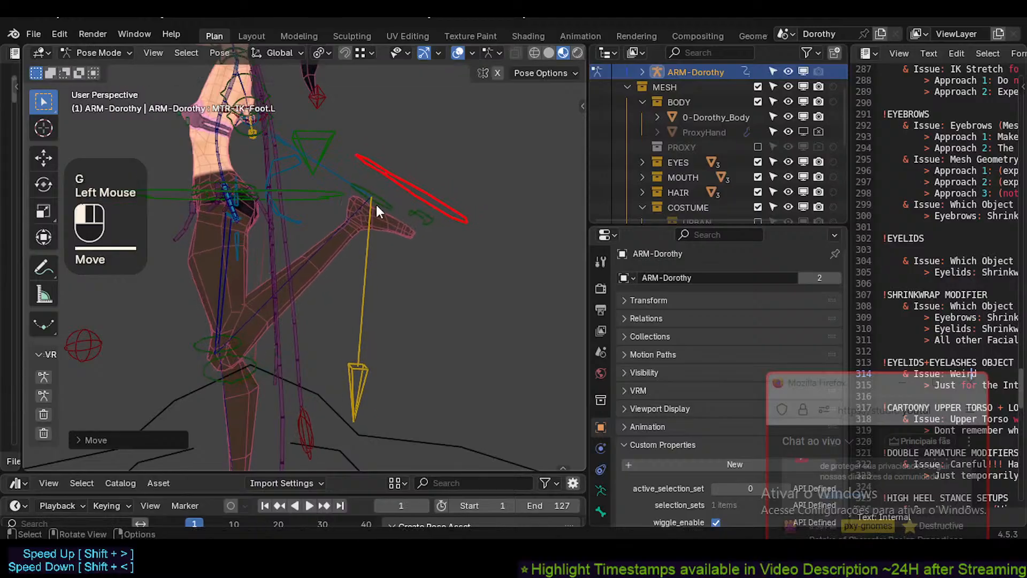
{"action": "key", "text": "g"}
{"action": "left_click", "coordinate": [270, 241]}
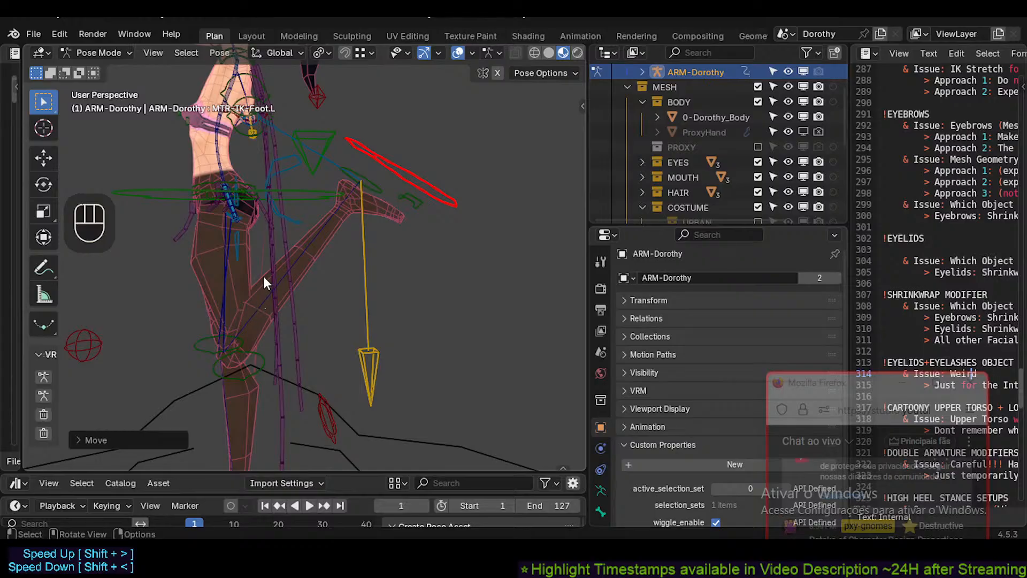
Clear the pose transforms of all bones and view the character from the front.
{"action": "key", "text": "a"}
{"action": "key", "text": "alt+q"}
{"action": "key", "text": "alt+q"}
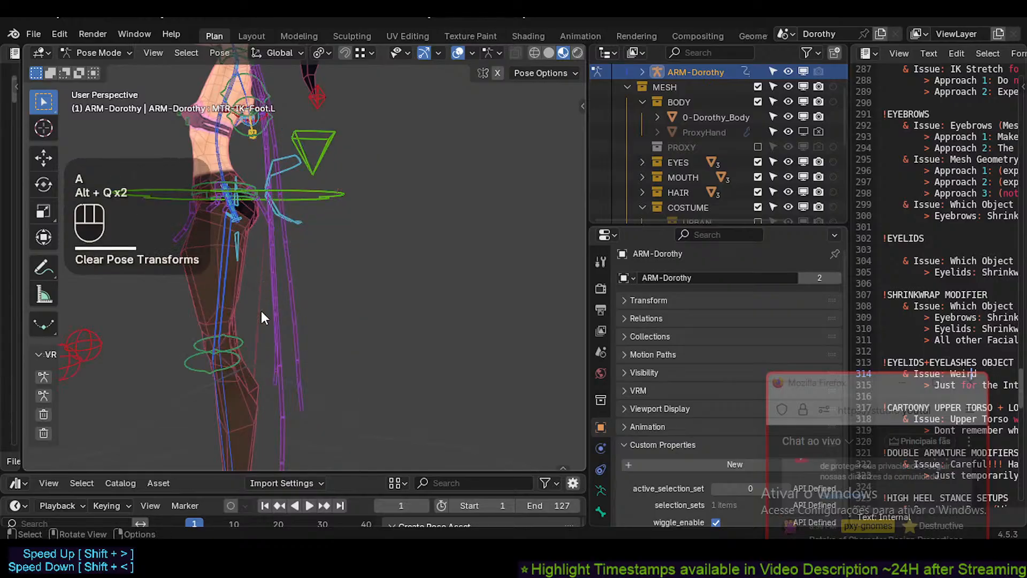
{"action": "key", "text": "KP_1"}
{"action": "scroll", "coordinate": [261, 312], "scroll_direction": "down", "scroll_amount": 2}
{"action": "middle_click_drag", "start_coordinate": [298, 308], "coordinate": [305, 274], "text": "shift"}
{"action": "scroll", "coordinate": [305, 274], "scroll_direction": "up", "scroll_amount": 1}
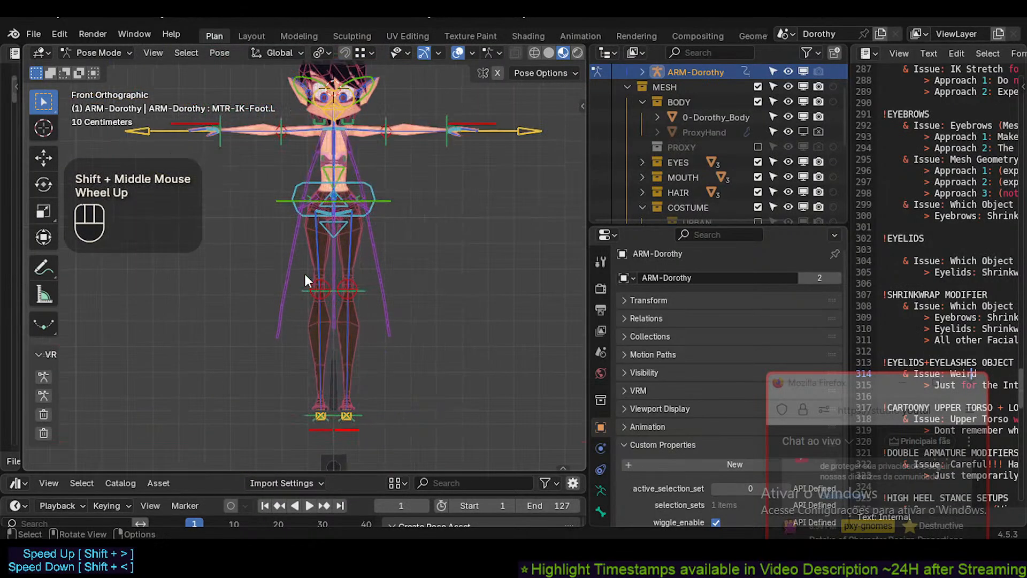
Examine the straightened legs from the front and then the knee profile from the right side.
{"action": "scroll", "coordinate": [307, 278], "scroll_direction": "up", "scroll_amount": 1, "text": "shift"}
{"action": "middle_click_drag", "start_coordinate": [312, 208], "coordinate": [317, 264], "text": "shift"}
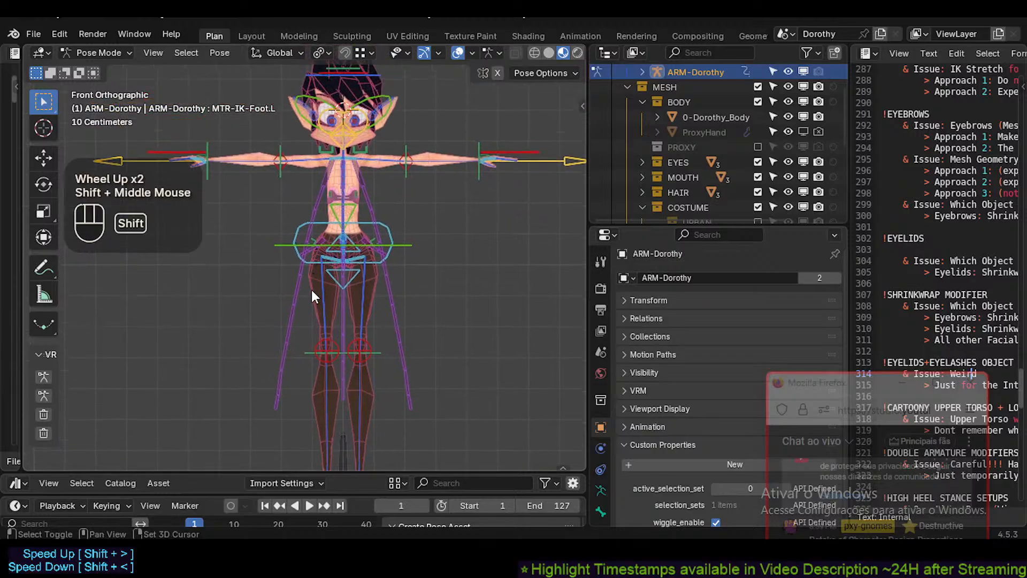
{"action": "middle_click_drag", "start_coordinate": [314, 375], "coordinate": [338, 339], "text": "shift"}
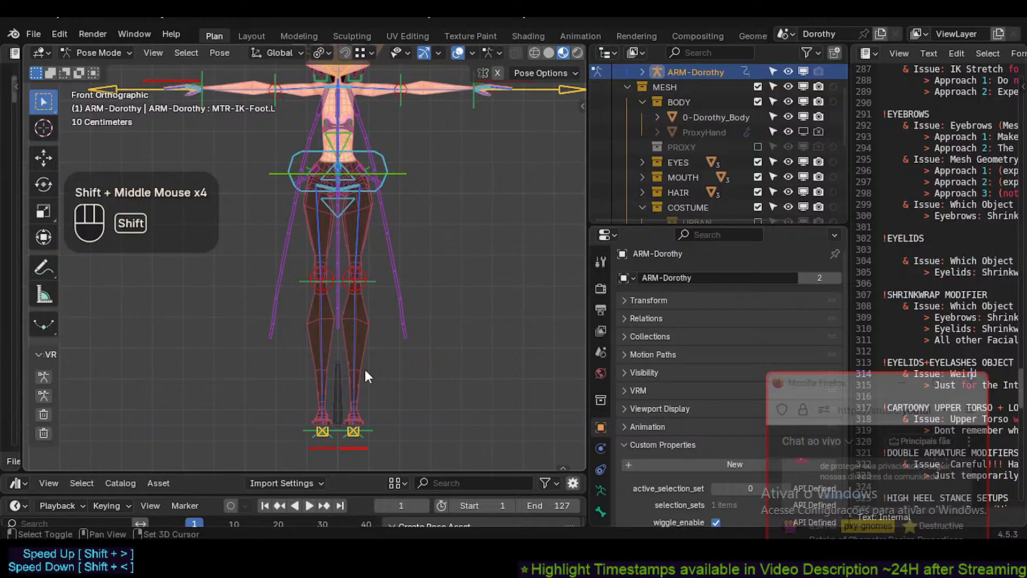
{"action": "middle_click_drag", "start_coordinate": [364, 367], "coordinate": [352, 336], "text": "shift"}
{"action": "scroll", "coordinate": [359, 312], "scroll_direction": "up", "scroll_amount": 1}
{"action": "key", "text": "KP_3"}
{"action": "scroll", "coordinate": [352, 336], "scroll_direction": "up", "scroll_amount": 2}
{"action": "middle_click_drag", "start_coordinate": [276, 297], "coordinate": [319, 313], "text": "shift"}
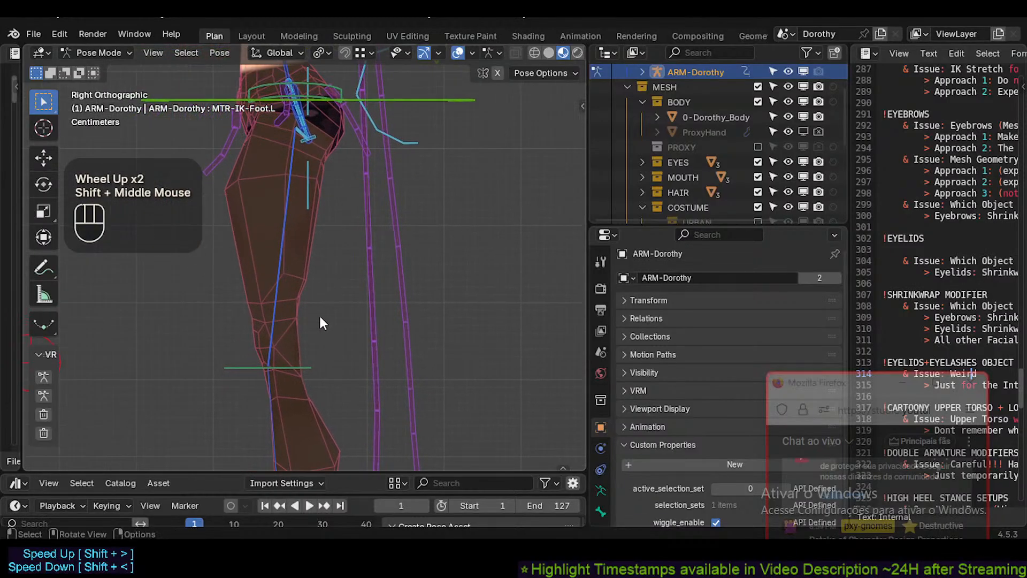
{"action": "scroll", "coordinate": [319, 313], "scroll_direction": "down", "scroll_amount": 2}
{"action": "middle_click_drag", "start_coordinate": [314, 249], "coordinate": [347, 283], "text": "shift"}
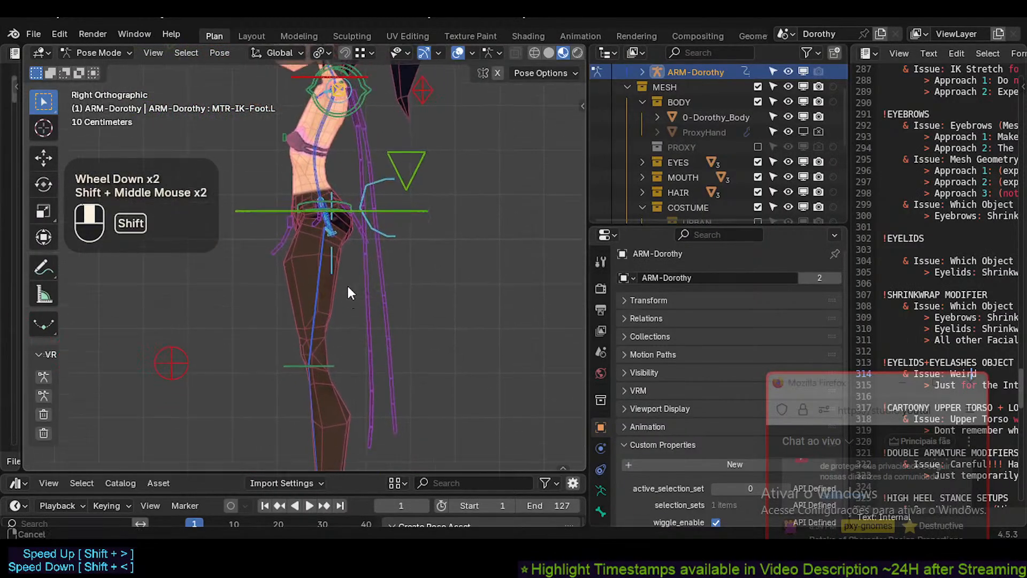
Raise the AIM-Foot.L control up and backward so the left foot sits behind the hips with the knee bent.
{"action": "scroll", "coordinate": [348, 280], "scroll_direction": "down", "scroll_amount": 2}
{"action": "middle_click_drag", "start_coordinate": [350, 328], "coordinate": [352, 385], "text": "shift"}
{"action": "left_click", "coordinate": [227, 415]}
{"action": "key", "text": "g"}
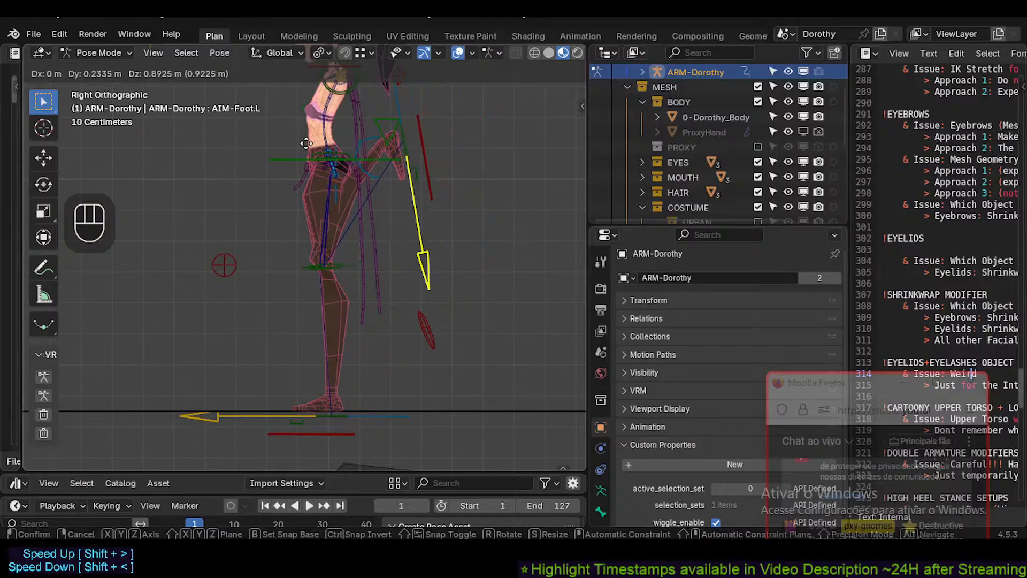
{"action": "left_click", "coordinate": [362, 182]}
Rotate MTR-IK-Foot.L around the global X axis to tilt the raised foot, and test shifting it around its position.
{"action": "left_click", "coordinate": [428, 190]}
{"action": "key", "text": "r"}
{"action": "key", "text": "x"}
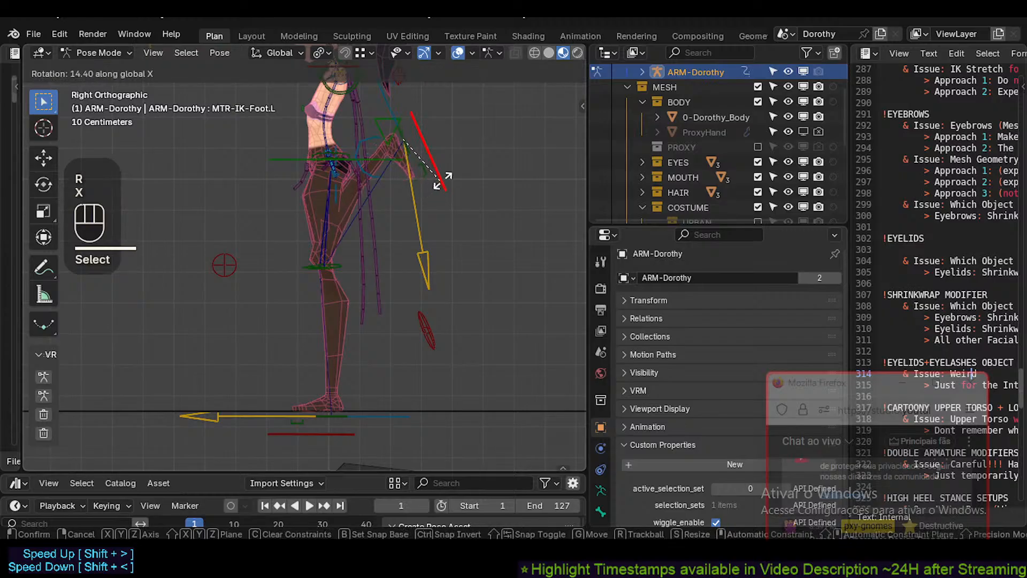
{"action": "left_click", "coordinate": [453, 169]}
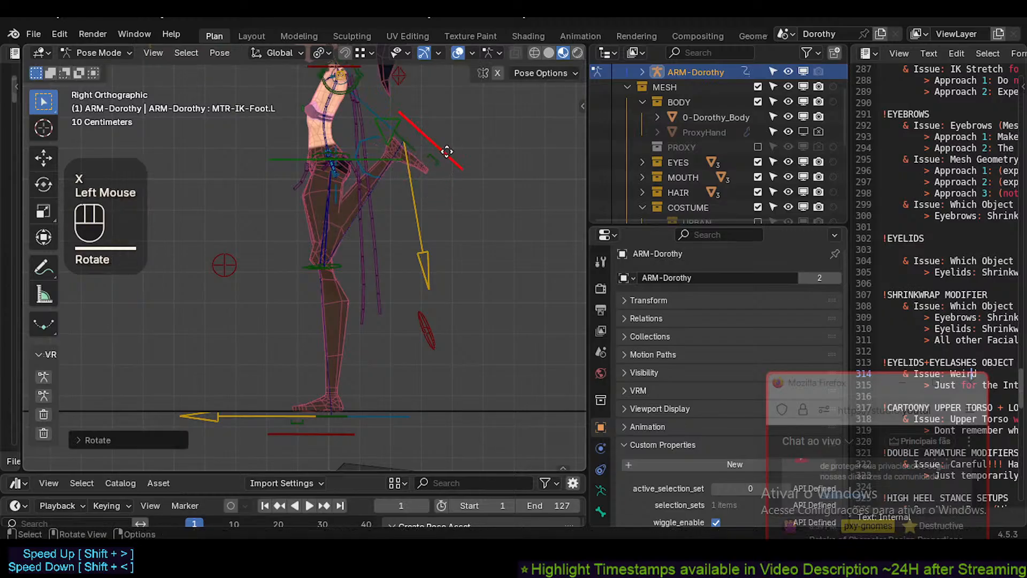
{"action": "key", "text": "g"}
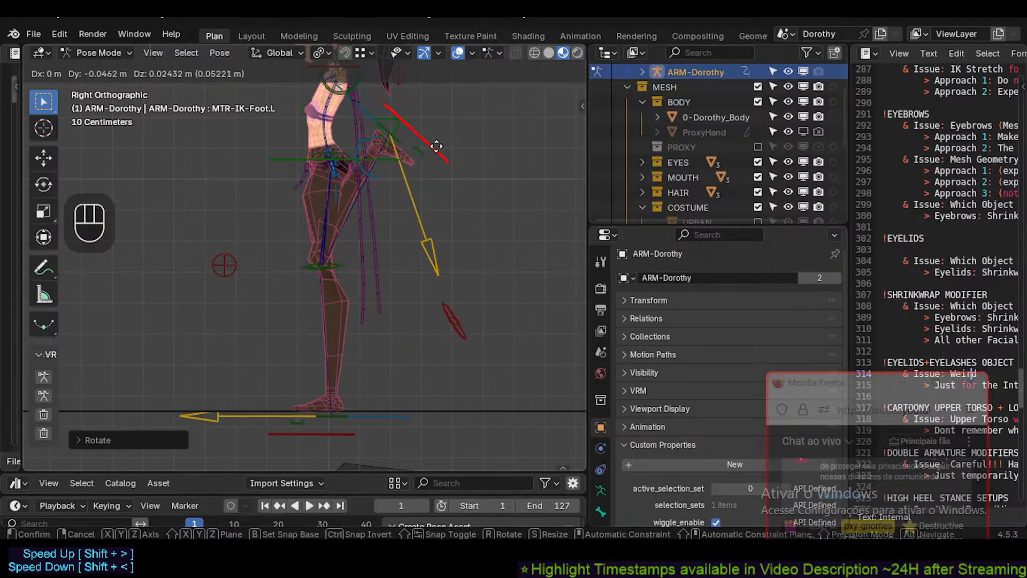
{"action": "left_click", "coordinate": [449, 159]}
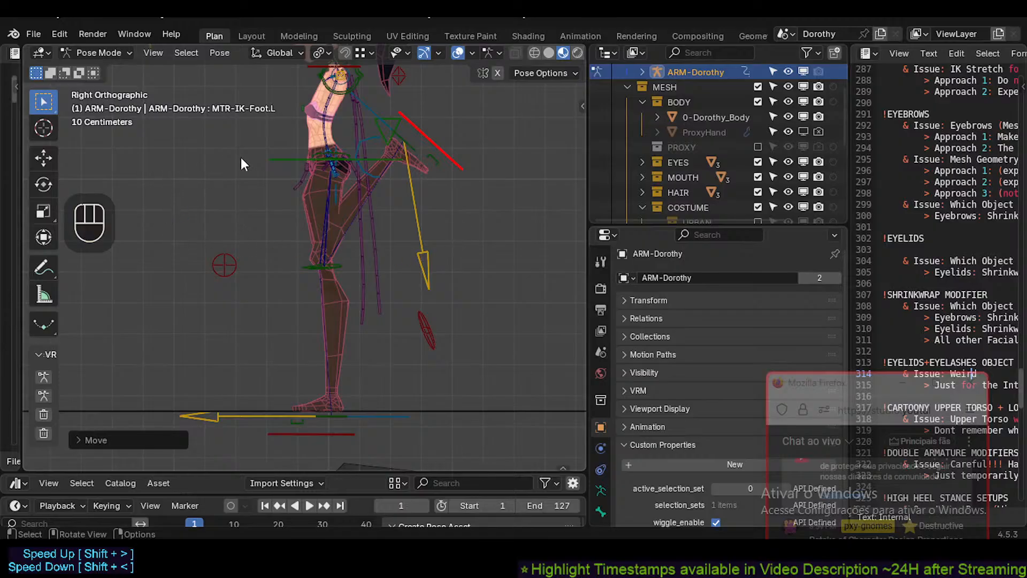
Activate the Annotate tool and draw test strokes in the empty space in front of the character's legs.
{"action": "key", "text": "d"}
{"action": "left_click", "coordinate": [205, 159]}
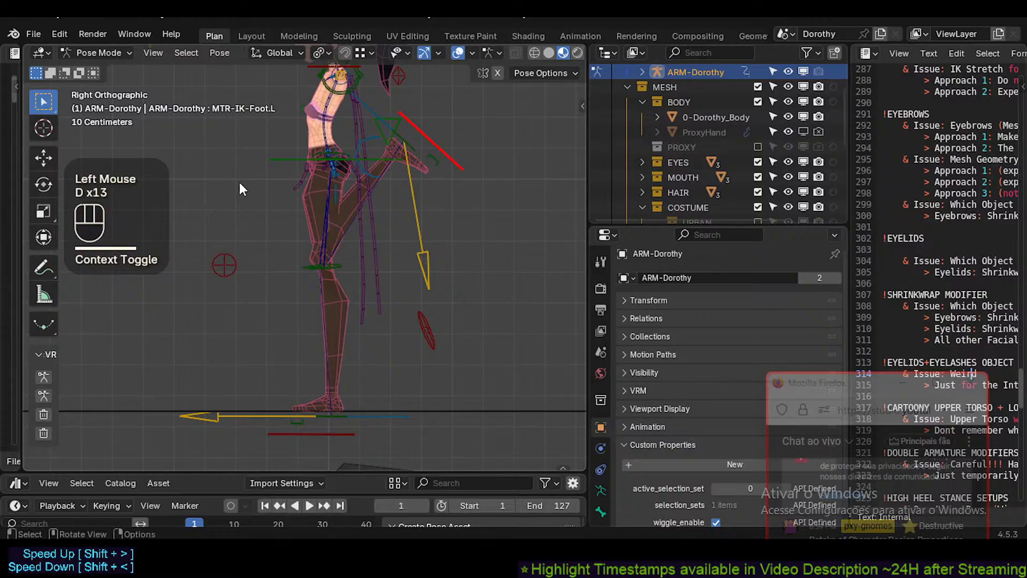
{"action": "left_click", "coordinate": [44, 267]}
{"action": "left_click", "coordinate": [227, 230]}
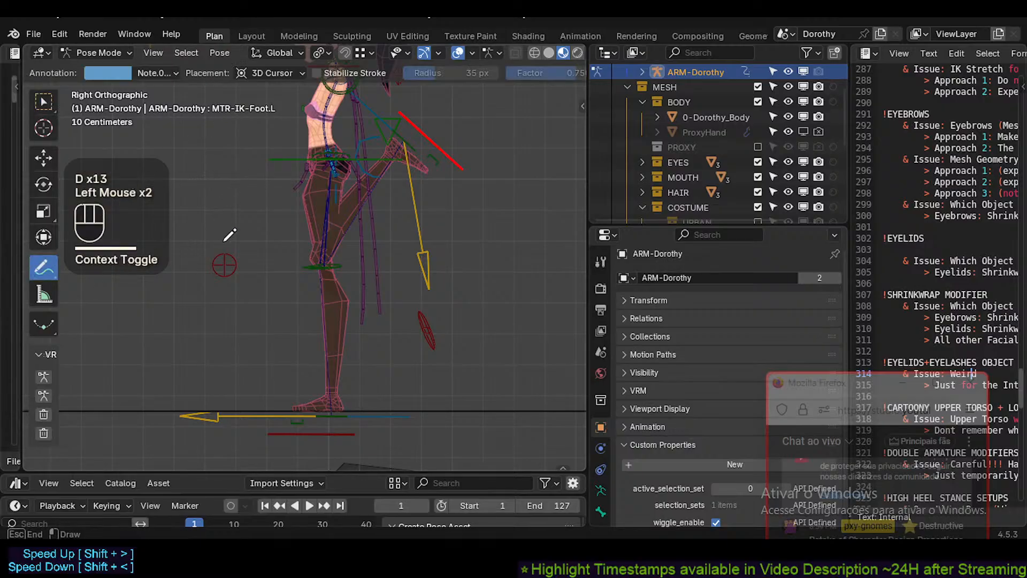
Collapse the Bone Collections settings and make the annotation layer's strokes visible in the viewport.
{"action": "key", "text": "n"}
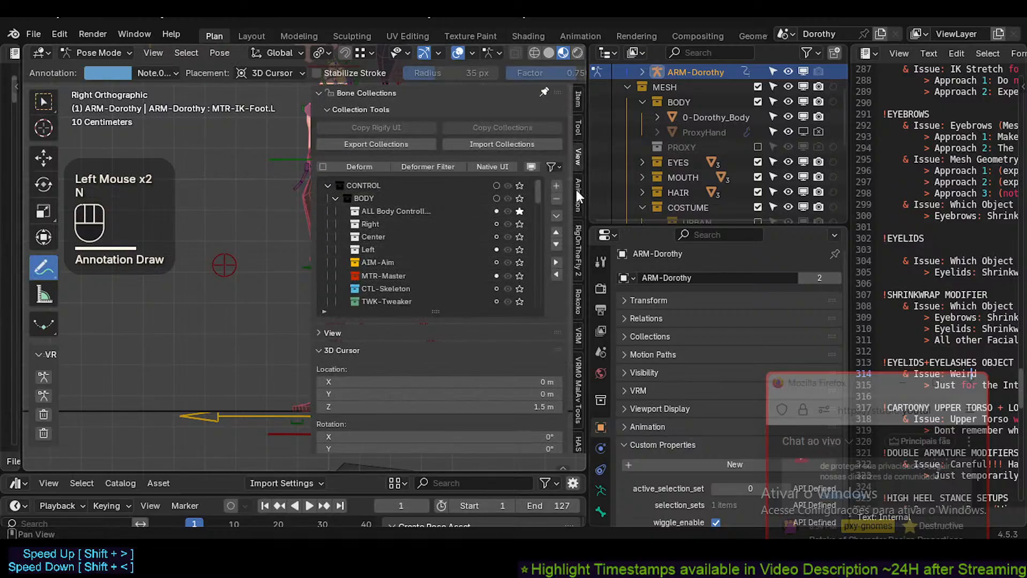
{"action": "middle_click_drag", "start_coordinate": [579, 152], "coordinate": [374, 99]}
{"action": "left_click", "coordinate": [373, 98]}
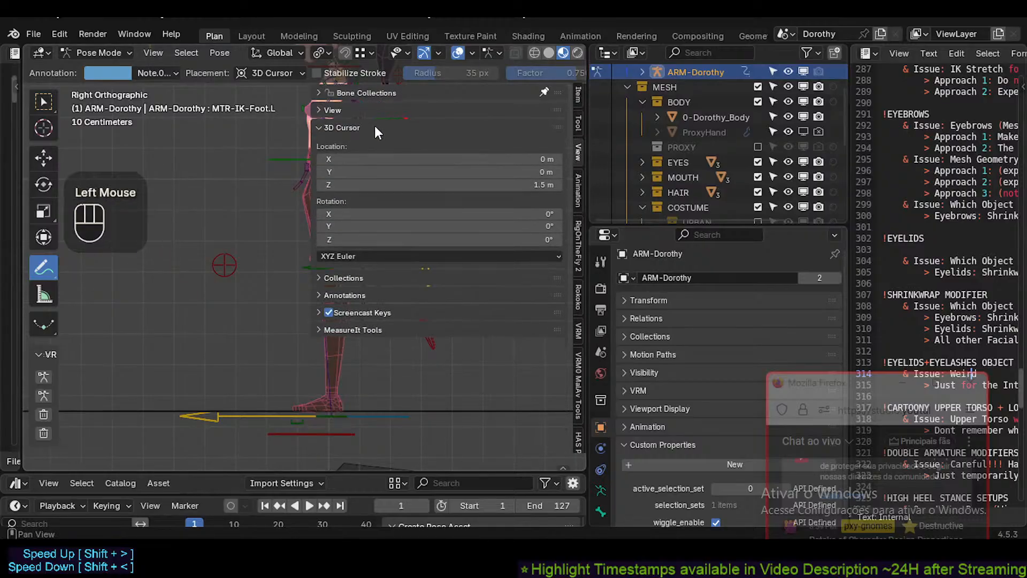
{"action": "left_click", "coordinate": [366, 111]}
{"action": "left_click", "coordinate": [369, 111]}
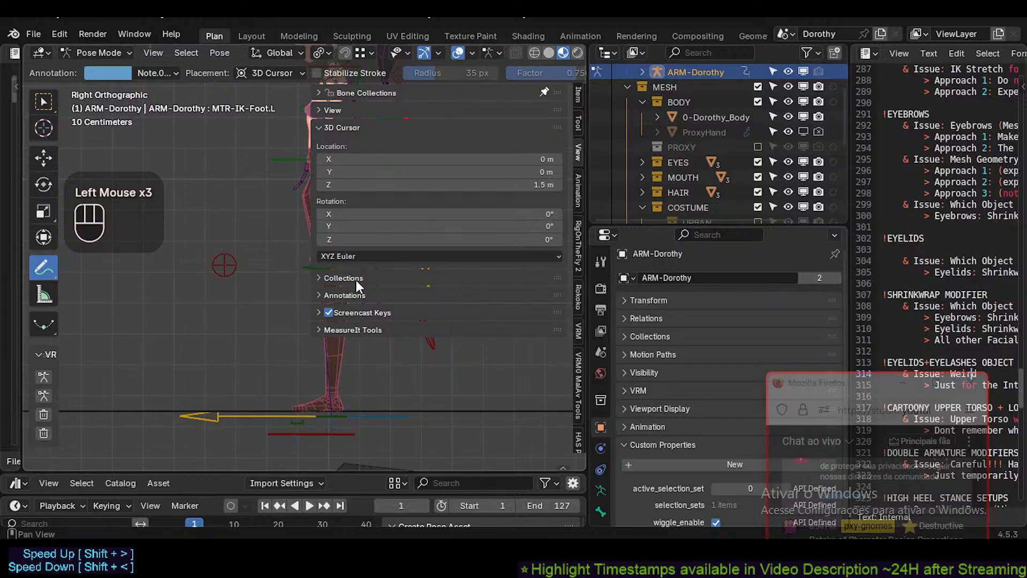
{"action": "left_click", "coordinate": [354, 296]}
{"action": "left_click", "coordinate": [518, 335]}
{"action": "key", "text": "n"}
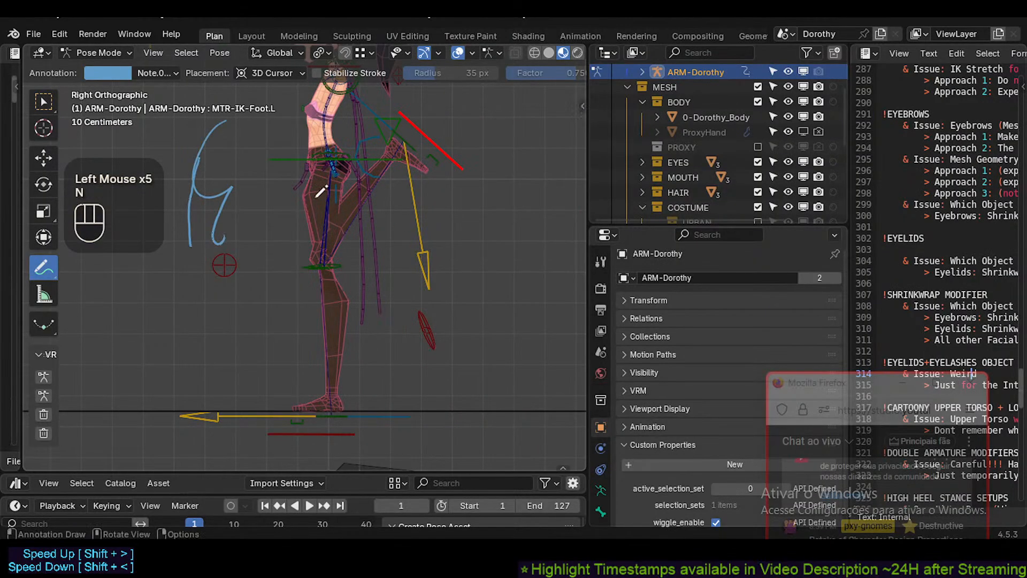
Erase the annotation test strokes in front of the character's legs.
{"action": "key", "text": "ctrl+x"}
{"action": "key", "text": "ctrl+x"}
{"action": "key", "text": "ctrl+x"}
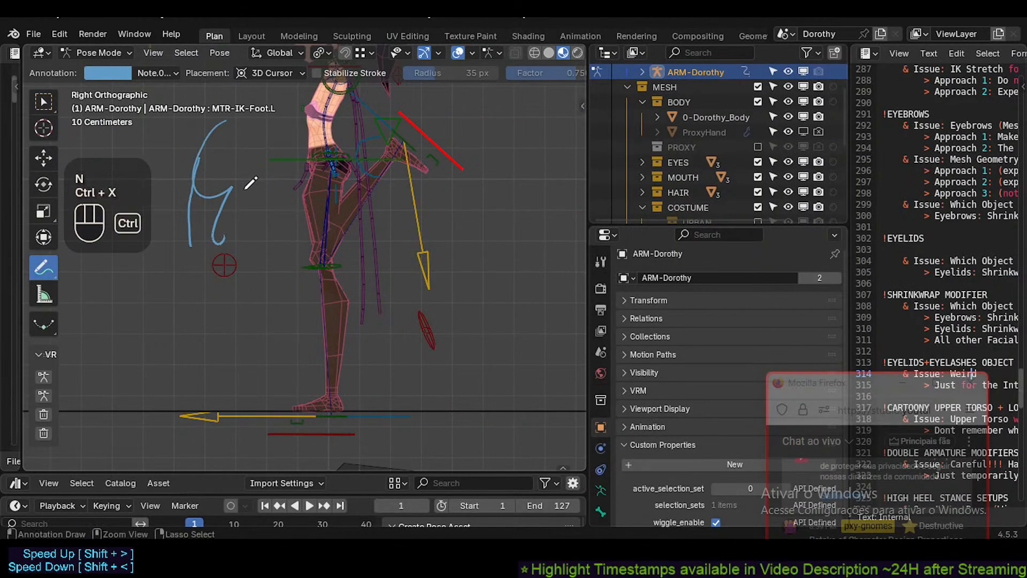
{"action": "key", "text": "ctrl+shift+z"}
{"action": "key", "text": "ctrl+shift+z"}
{"action": "key", "text": "ctrl+shift+z"}
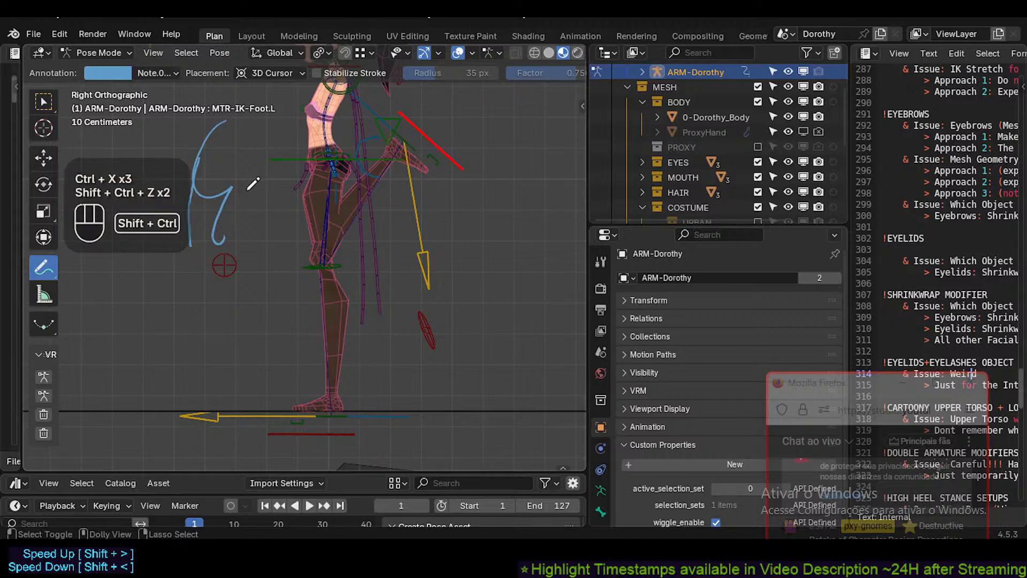
{"action": "key", "text": "d"}
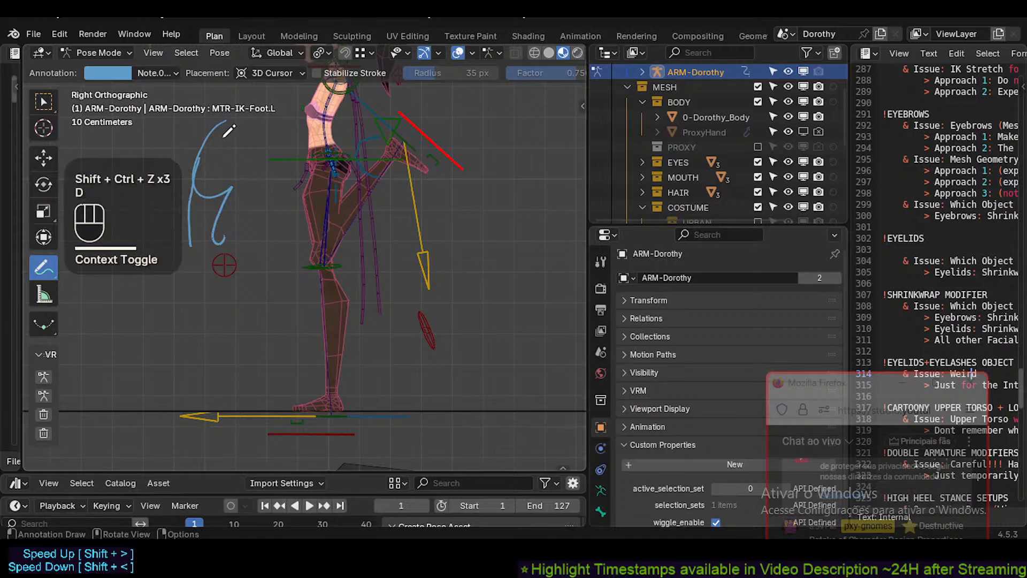
{"action": "right_click_drag", "start_coordinate": [223, 136], "coordinate": [227, 126]}
{"action": "left_click", "coordinate": [192, 202]}
{"action": "mouse_move", "coordinate": [225, 175]}
{"action": "right_mouse_down"}
{"action": "mouse_move", "coordinate": [214, 167]}
{"action": "mouse_move", "coordinate": [219, 132]}
{"action": "mouse_move", "coordinate": [245, 182]}
{"action": "mouse_move", "coordinate": [237, 188]}
{"action": "mouse_move", "coordinate": [236, 167]}
{"action": "mouse_move", "coordinate": [236, 204]}
{"action": "right_mouse_up"}
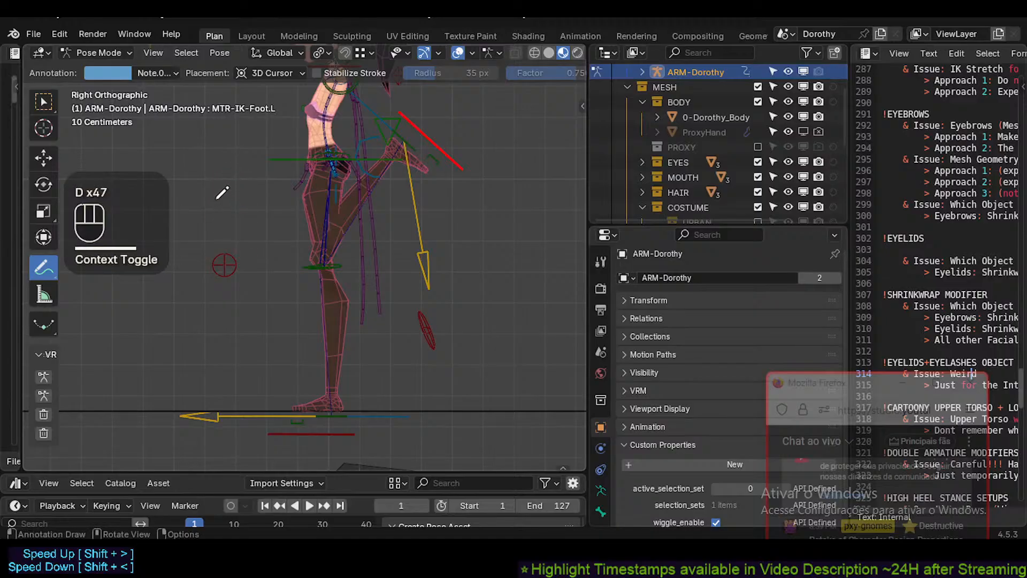
Sketch annotation contours along the front of the waist and the back of the waist and hips.
{"action": "left_click_drag", "start_coordinate": [321, 156], "coordinate": [323, 259]}
{"action": "key", "text": "ctrl+z"}
{"action": "left_click_drag", "start_coordinate": [314, 103], "coordinate": [312, 183]}
{"action": "left_click_drag", "start_coordinate": [334, 117], "coordinate": [334, 135]}
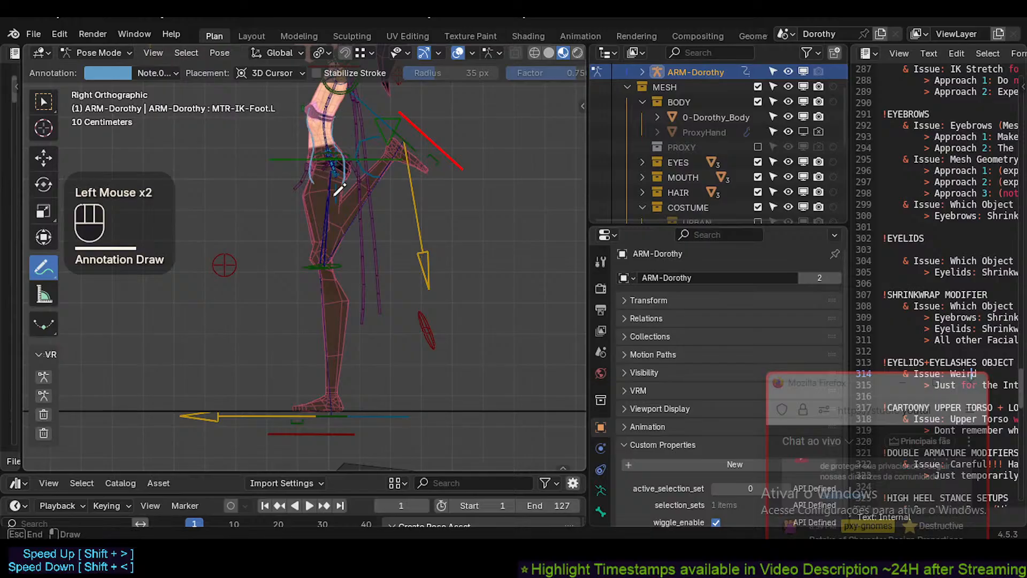
{"action": "left_click_drag", "start_coordinate": [334, 196], "coordinate": [334, 199]}
{"action": "key", "text": "ctrl+z"}
{"action": "left_click_drag", "start_coordinate": [336, 123], "coordinate": [348, 184]}
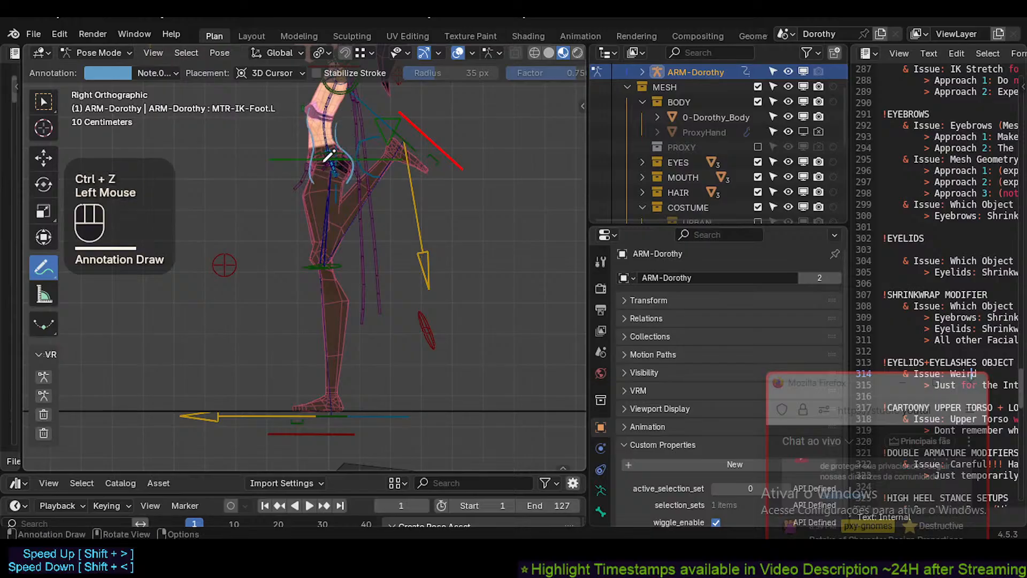
Sketch the front contour of the bent left thigh from the hip down to the knee.
{"action": "left_click", "coordinate": [322, 165]}
{"action": "left_click", "coordinate": [321, 165]}
{"action": "middle_click_drag", "start_coordinate": [322, 165], "coordinate": [325, 239]}
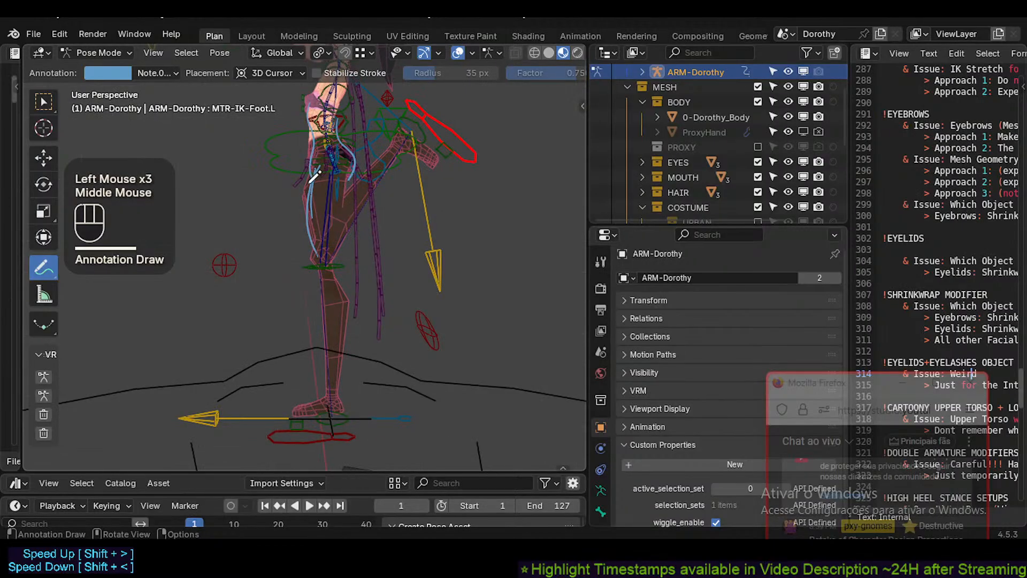
{"action": "mouse_move", "coordinate": [314, 177]}
{"action": "left_mouse_down"}
{"action": "mouse_move", "coordinate": [320, 252]}
{"action": "mouse_move", "coordinate": [320, 239]}
{"action": "left_mouse_up"}
{"action": "key", "text": "KP_1"}
{"action": "key", "text": "KP_3"}
Sketch the back of the left thigh, the kneecap and the folded lower leg over the bent pose.
{"action": "left_click_drag", "start_coordinate": [350, 170], "coordinate": [332, 246]}
{"action": "mouse_move", "coordinate": [345, 184]}
{"action": "left_mouse_down"}
{"action": "mouse_move", "coordinate": [328, 261]}
{"action": "mouse_move", "coordinate": [351, 181]}
{"action": "left_mouse_up"}
{"action": "left_click_drag", "start_coordinate": [367, 155], "coordinate": [336, 206]}
{"action": "left_click_drag", "start_coordinate": [373, 171], "coordinate": [349, 230]}
{"action": "left_click_drag", "start_coordinate": [352, 224], "coordinate": [336, 258]}
{"action": "left_click_drag", "start_coordinate": [338, 254], "coordinate": [332, 268]}
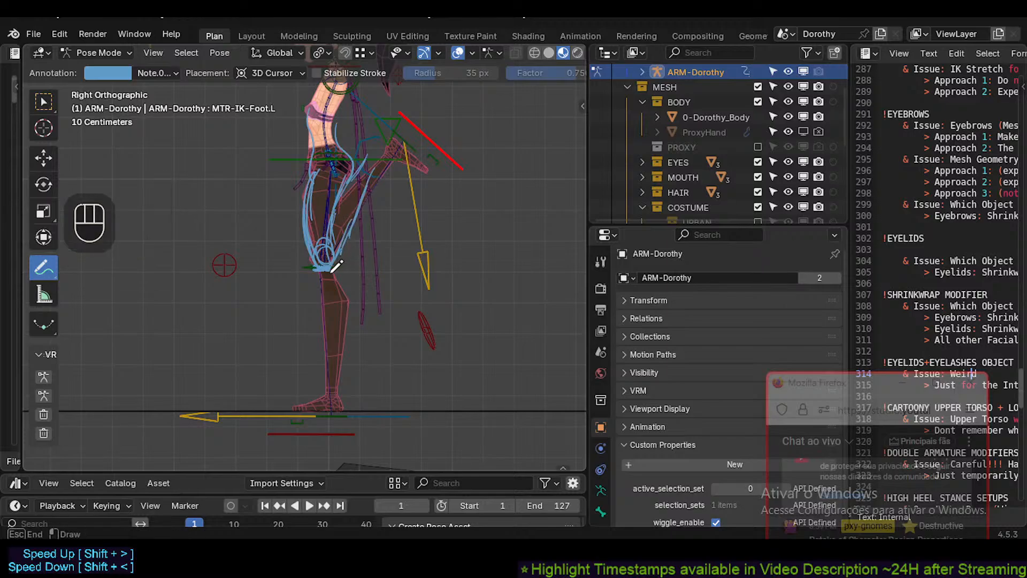
{"action": "left_click_drag", "start_coordinate": [331, 272], "coordinate": [359, 193]}
{"action": "left_click_drag", "start_coordinate": [368, 170], "coordinate": [367, 156]}
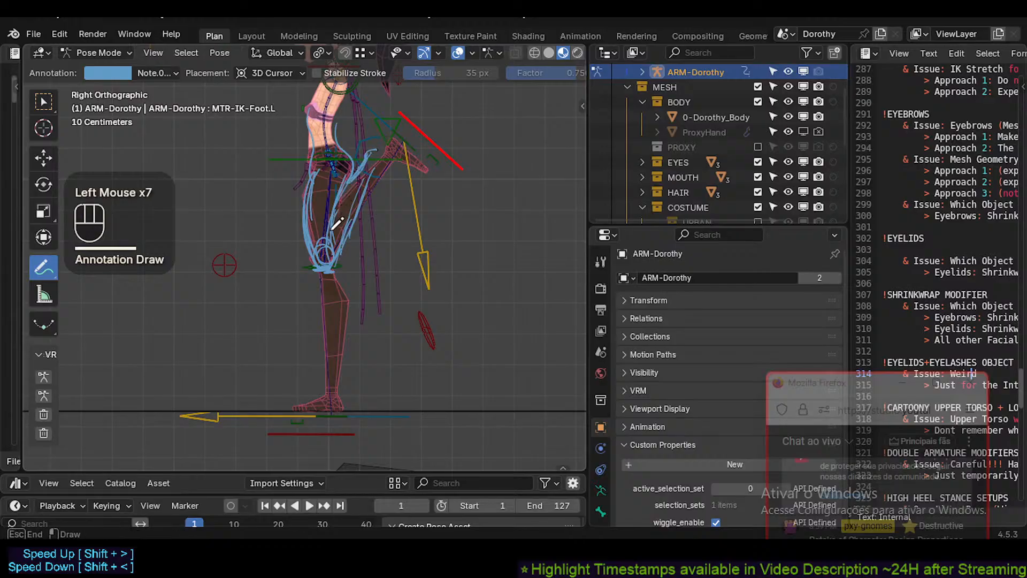
Rework the annotated calf contours between knee and ankle, and sketch the foot extending backward and upward from the ankle.
{"action": "mouse_move", "coordinate": [372, 152]}
{"action": "left_mouse_down"}
{"action": "mouse_move", "coordinate": [423, 159]}
{"action": "mouse_move", "coordinate": [365, 176]}
{"action": "mouse_move", "coordinate": [428, 165]}
{"action": "left_mouse_up"}
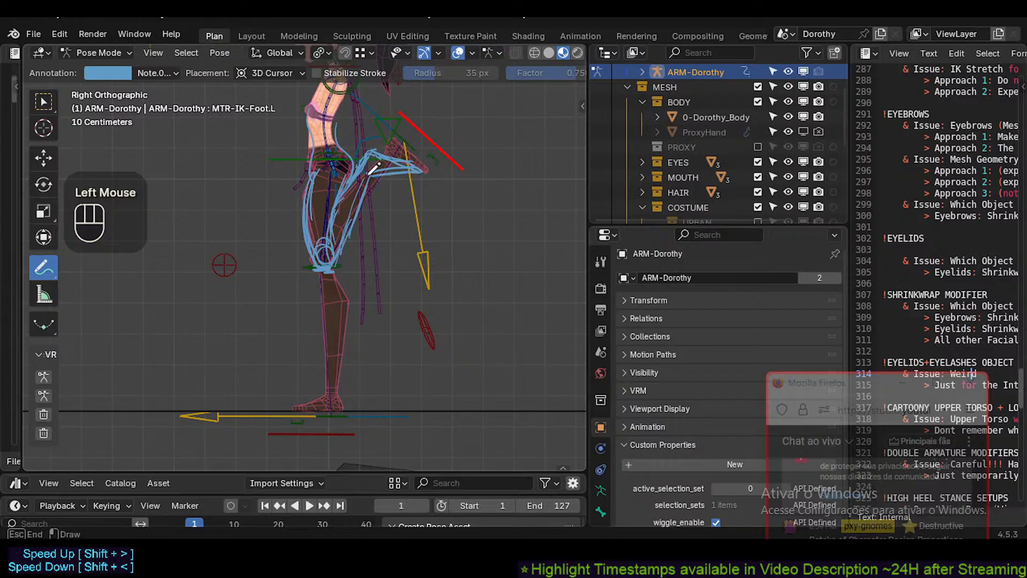
{"action": "left_click_drag", "start_coordinate": [369, 175], "coordinate": [367, 175]}
{"action": "mouse_move", "coordinate": [386, 171]}
{"action": "left_mouse_down"}
{"action": "mouse_move", "coordinate": [361, 166]}
{"action": "mouse_move", "coordinate": [383, 160]}
{"action": "mouse_move", "coordinate": [378, 189]}
{"action": "mouse_move", "coordinate": [329, 246]}
{"action": "mouse_move", "coordinate": [350, 157]}
{"action": "mouse_move", "coordinate": [336, 220]}
{"action": "left_mouse_up"}
{"action": "mouse_move", "coordinate": [342, 194]}
{"action": "left_mouse_down"}
{"action": "mouse_move", "coordinate": [336, 262]}
{"action": "mouse_move", "coordinate": [319, 247]}
{"action": "mouse_move", "coordinate": [339, 209]}
{"action": "left_mouse_up"}
{"action": "left_click_drag", "start_coordinate": [381, 170], "coordinate": [336, 263]}
{"action": "left_click_drag", "start_coordinate": [365, 194], "coordinate": [342, 250]}
{"action": "left_click_drag", "start_coordinate": [369, 183], "coordinate": [346, 216]}
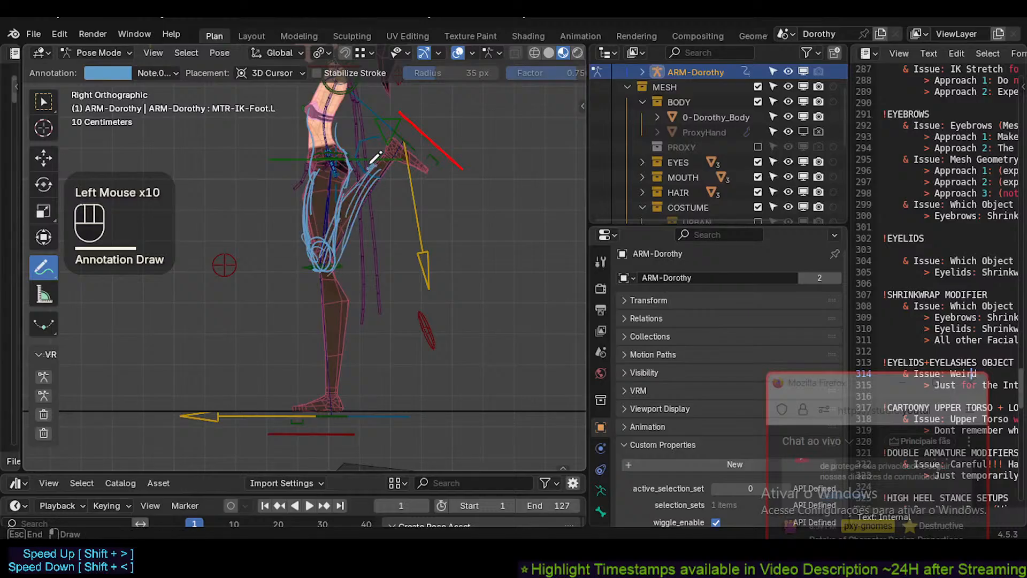
{"action": "left_click_drag", "start_coordinate": [404, 155], "coordinate": [426, 137]}
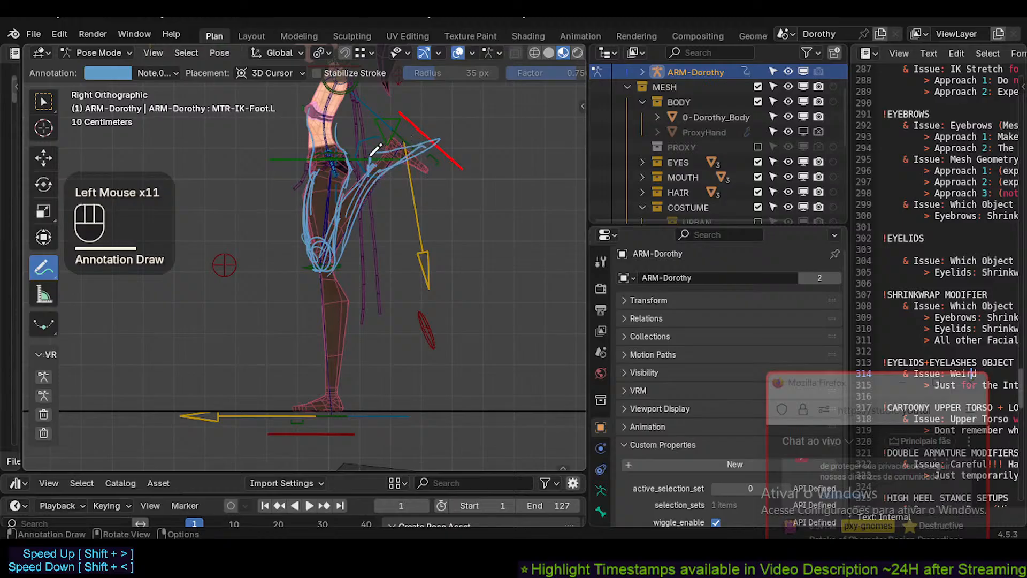
Try annotating curved strokes from the hips across to the back of the raised lower leg.
{"action": "left_click_drag", "start_coordinate": [350, 145], "coordinate": [347, 151]}
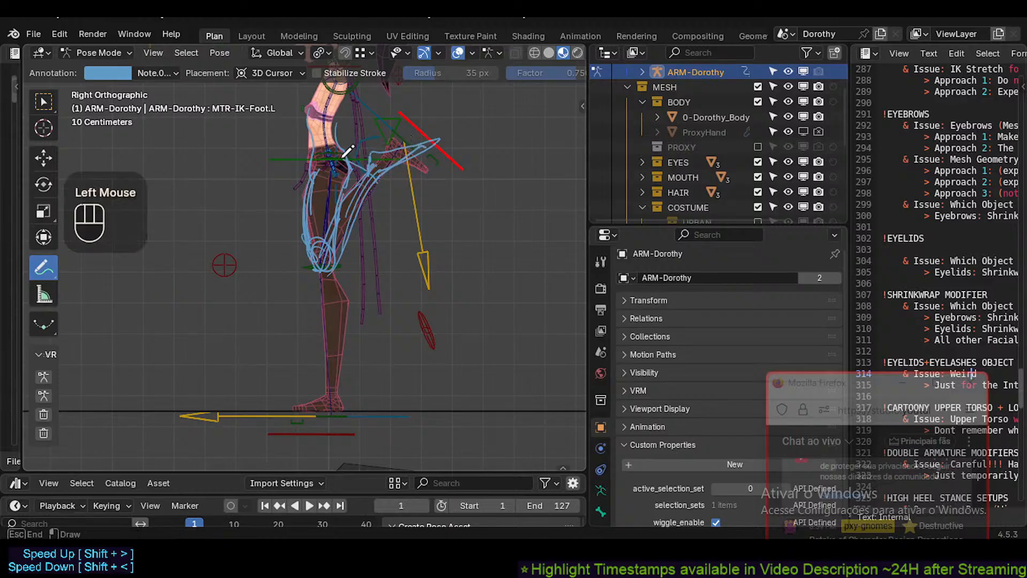
{"action": "left_click_drag", "start_coordinate": [386, 184], "coordinate": [388, 183]}
{"action": "key", "text": "ctrl+z"}
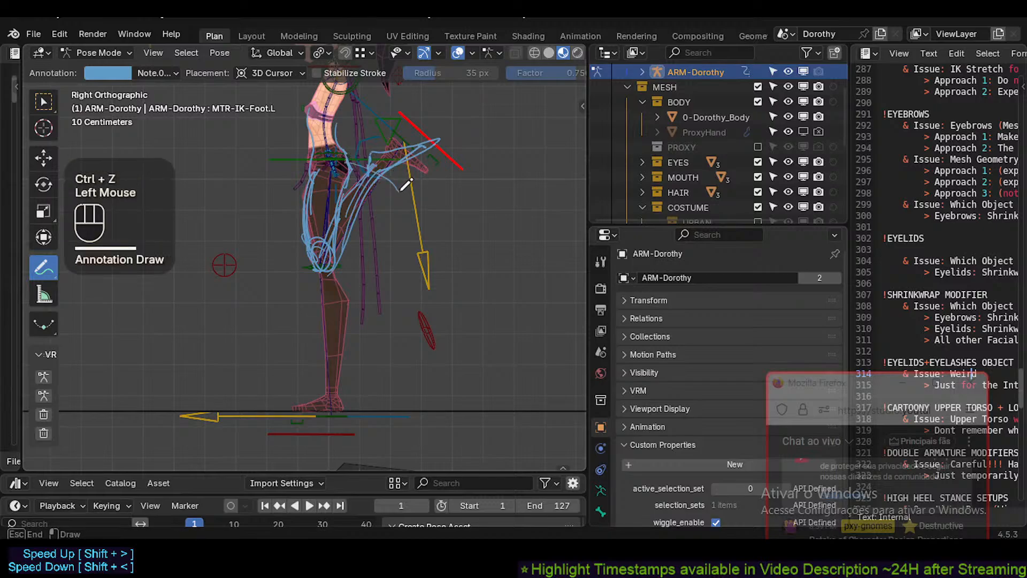
{"action": "left_click_drag", "start_coordinate": [321, 166], "coordinate": [320, 165]}
{"action": "key", "text": "ctrl+z"}
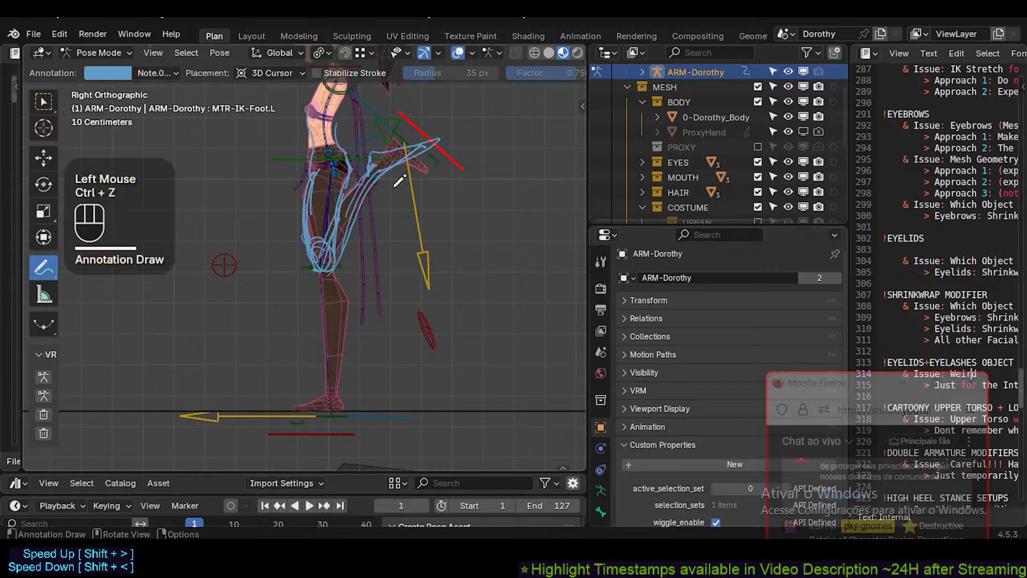
{"action": "left_click_drag", "start_coordinate": [395, 190], "coordinate": [378, 172]}
{"action": "left_click_drag", "start_coordinate": [327, 152], "coordinate": [400, 201]}
{"action": "key", "text": "ctrl+z"}
{"action": "key", "text": "ctrl+z"}
{"action": "mouse_move", "coordinate": [340, 160]}
{"action": "left_mouse_down"}
{"action": "mouse_move", "coordinate": [390, 182]}
{"action": "mouse_move", "coordinate": [405, 205]}
{"action": "left_mouse_up"}
{"action": "key", "text": "ctrl+z"}
Try annotating the lower leg's swing as a wide arc from the raised ankle down toward the standing foot.
{"action": "left_click_drag", "start_coordinate": [327, 264], "coordinate": [331, 266]}
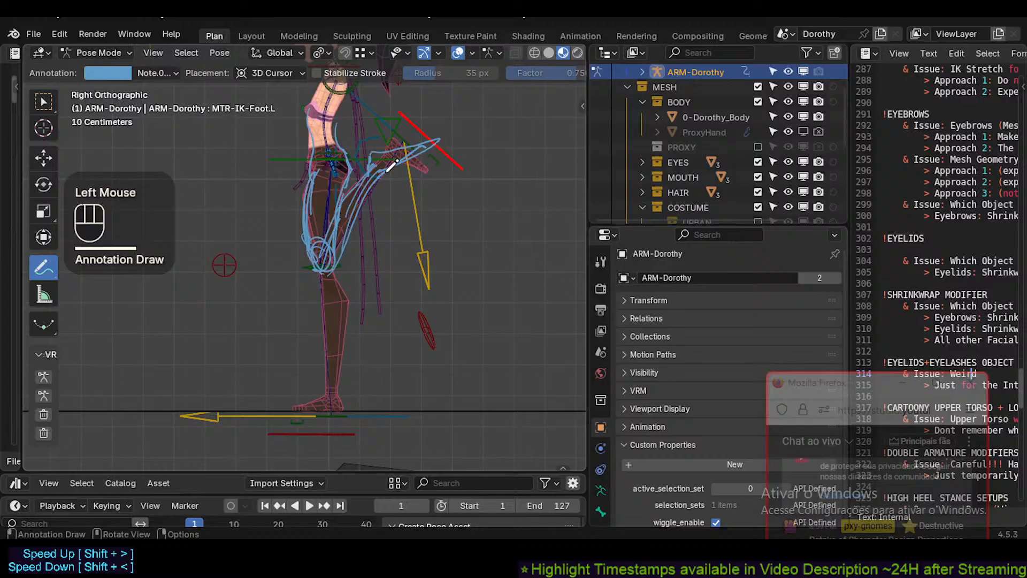
{"action": "left_click_drag", "start_coordinate": [407, 166], "coordinate": [453, 212]}
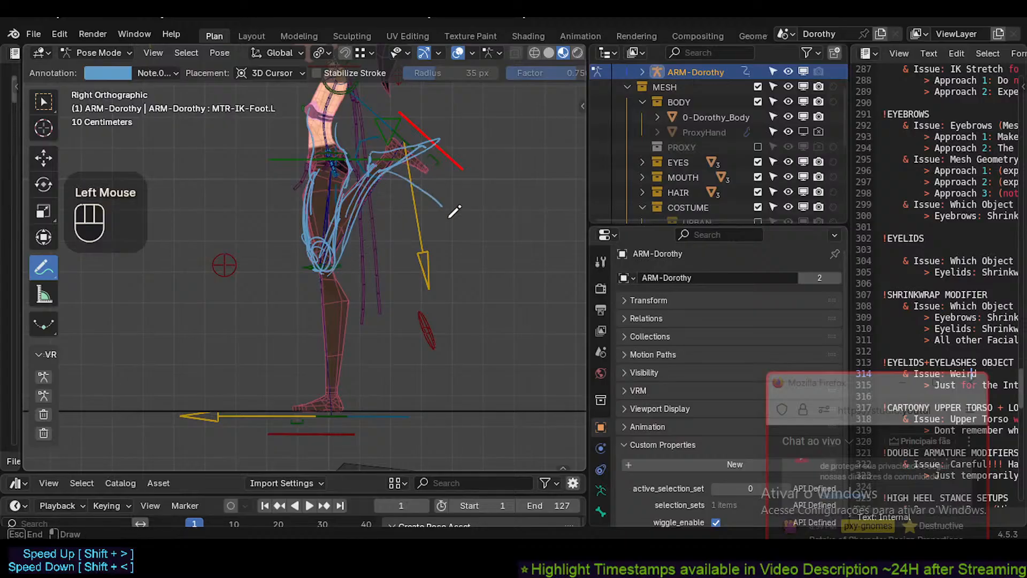
{"action": "left_click_drag", "start_coordinate": [416, 368], "coordinate": [417, 367]}
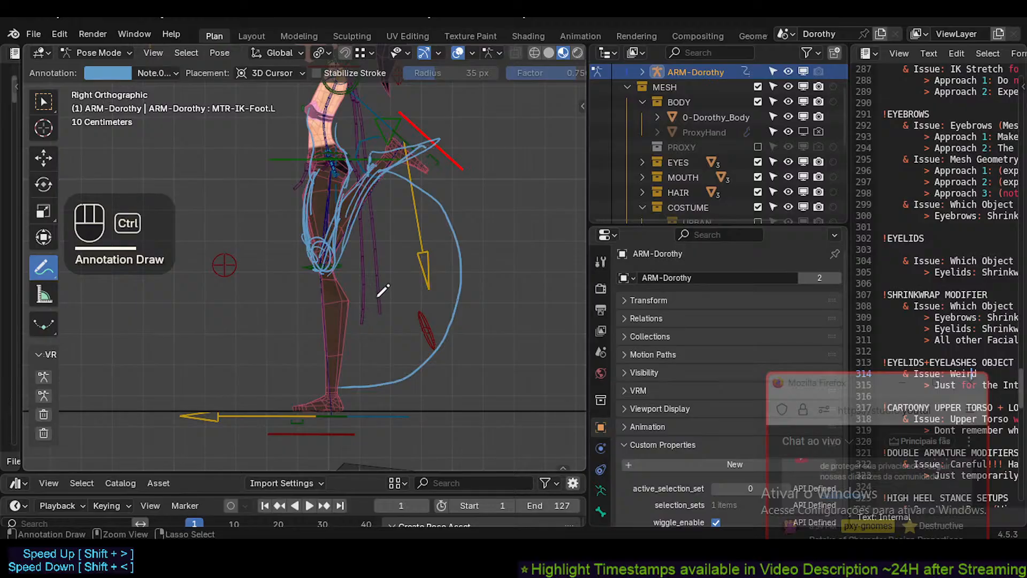
{"action": "key", "text": "ctrl+z"}
{"action": "mouse_move", "coordinate": [384, 163]}
{"action": "left_mouse_down"}
{"action": "mouse_move", "coordinate": [434, 206]}
{"action": "mouse_move", "coordinate": [447, 316]}
{"action": "mouse_move", "coordinate": [302, 386]}
{"action": "left_mouse_up"}
{"action": "key", "text": "ctrl+z"}
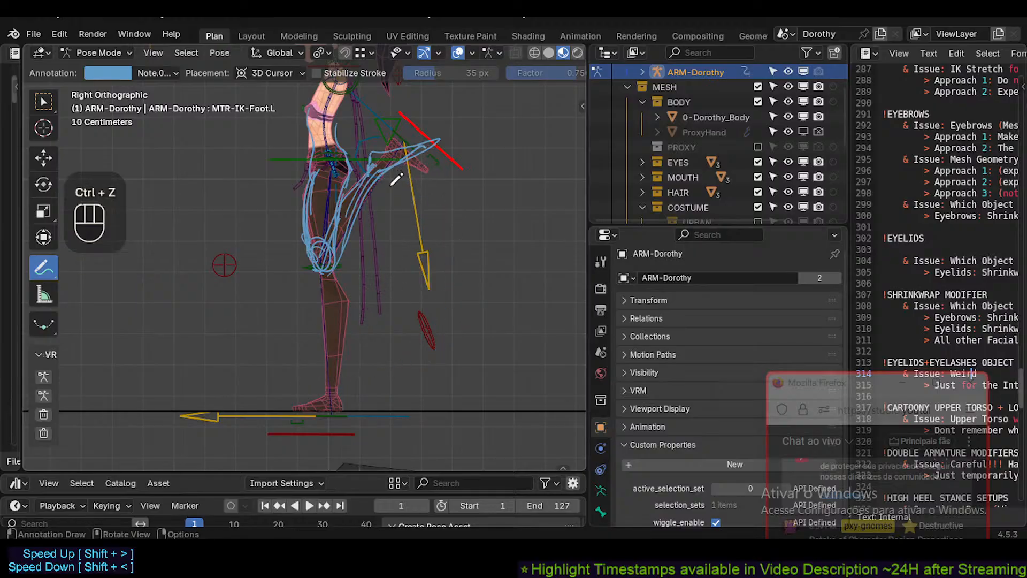
{"action": "left_click", "coordinate": [50, 264]}
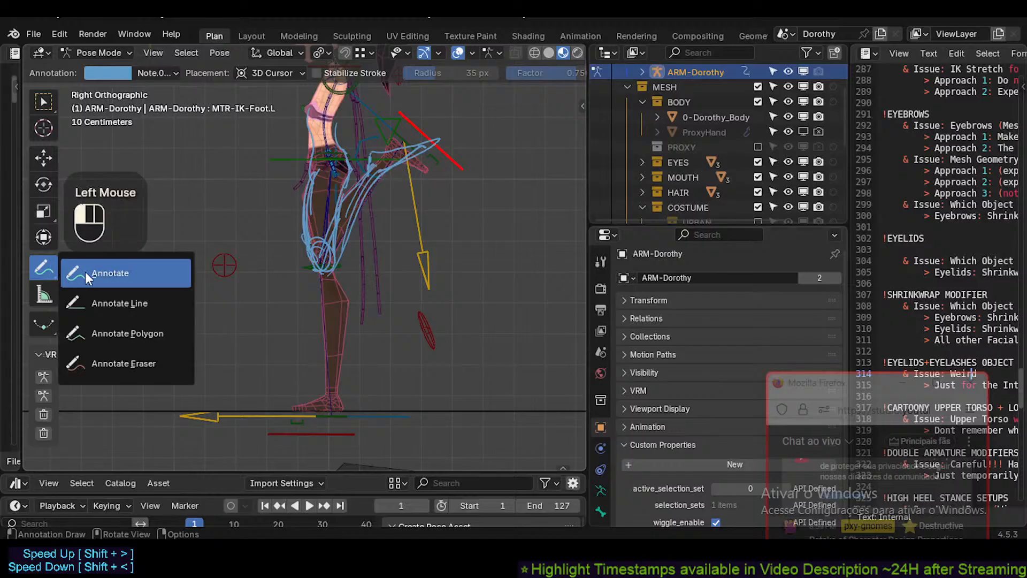
{"action": "left_click", "coordinate": [101, 329]}
{"action": "left_click_drag", "start_coordinate": [53, 269], "coordinate": [100, 271]}
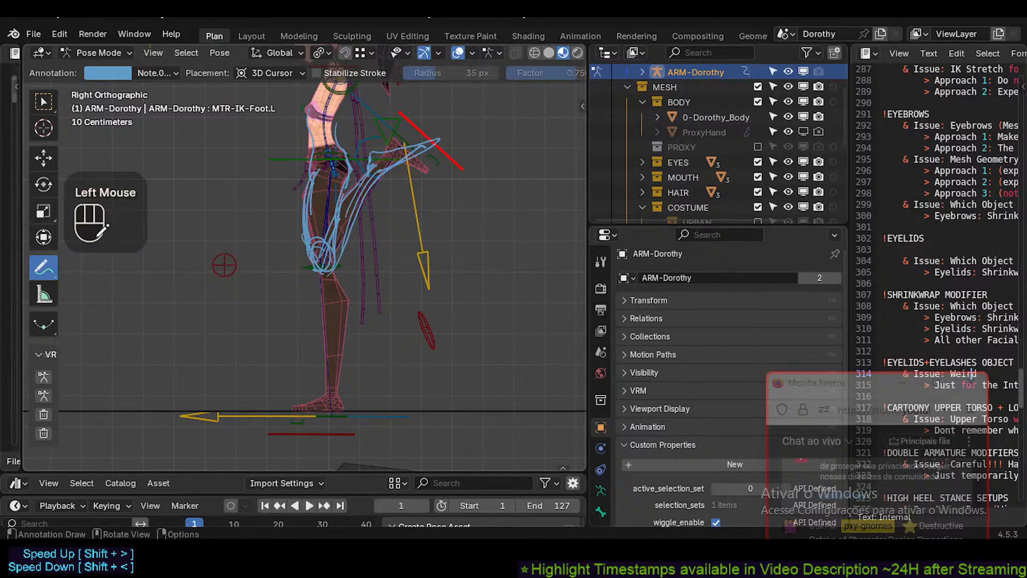
{"action": "key", "text": "o"}
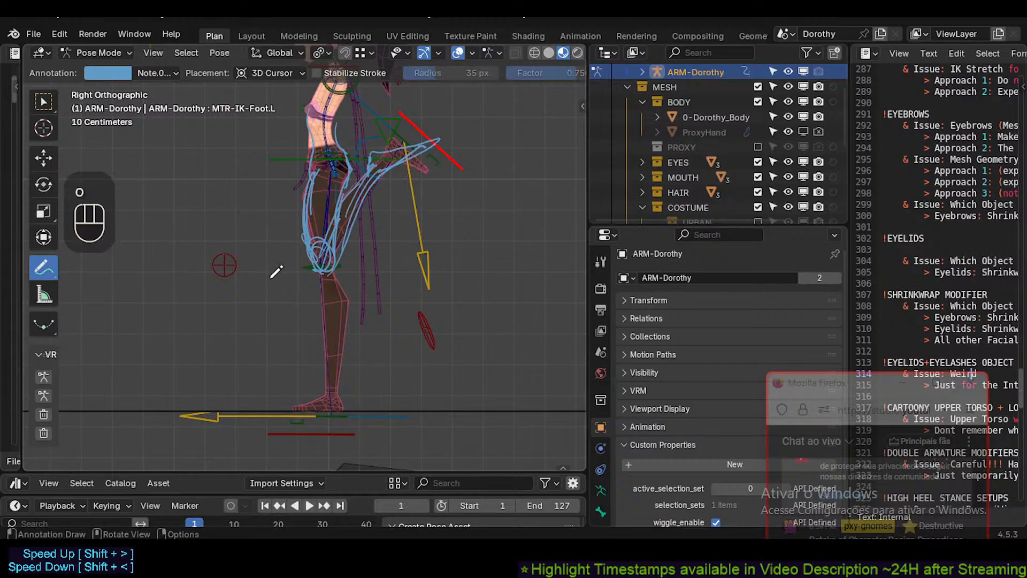
{"action": "right_click", "coordinate": [213, 176]}
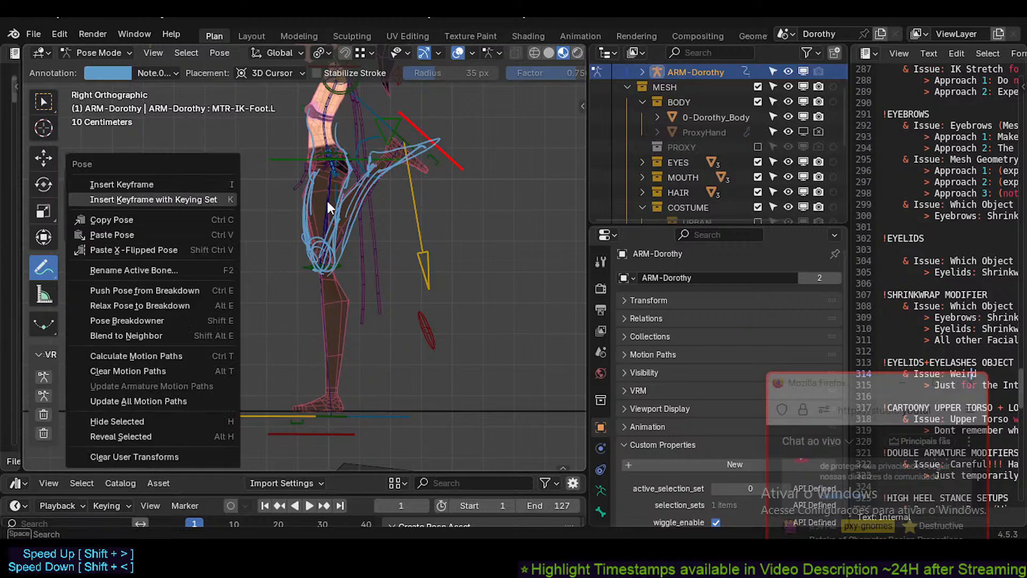
Switch from annotating to box selection and size a Circle Select outline around the knee to gauge the lower leg's swing.
{"action": "left_click", "coordinate": [44, 101]}
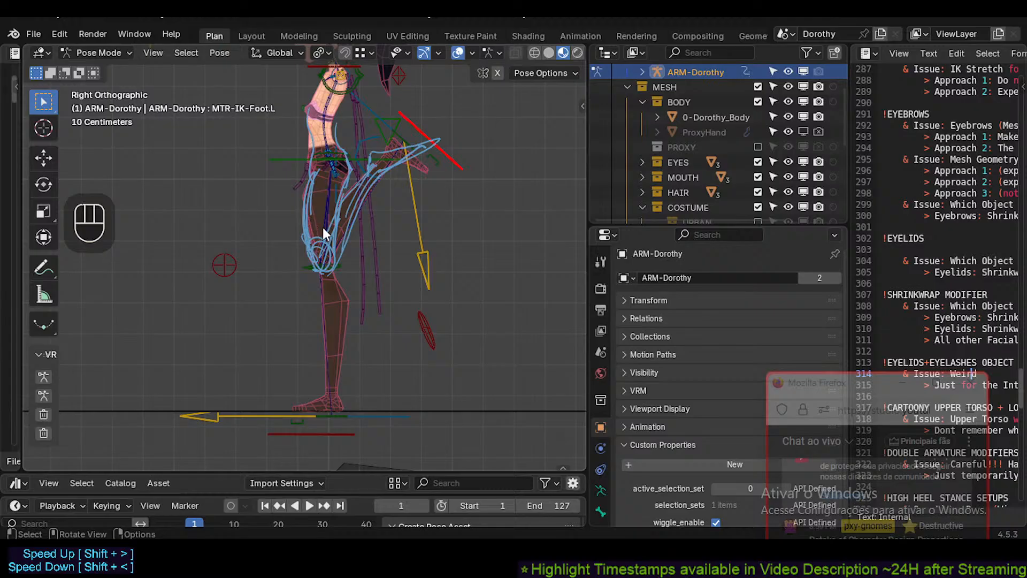
{"action": "key", "text": "c"}
{"action": "scroll", "coordinate": [335, 238], "scroll_direction": "down", "scroll_amount": 8}
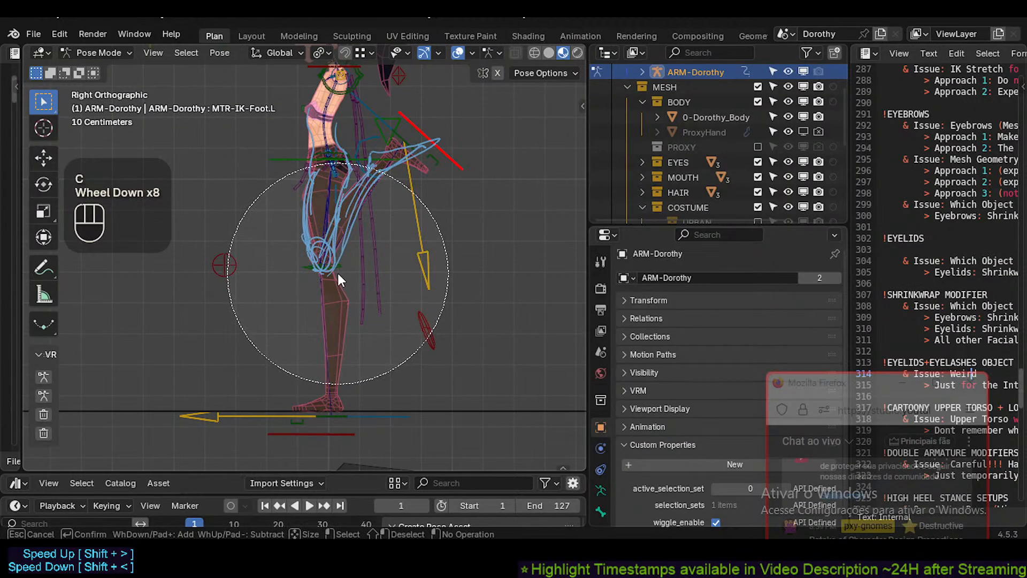
{"action": "scroll", "coordinate": [338, 276], "scroll_direction": "down", "scroll_amount": 1}
{"action": "scroll", "coordinate": [330, 279], "scroll_direction": "up", "scroll_amount": 1}
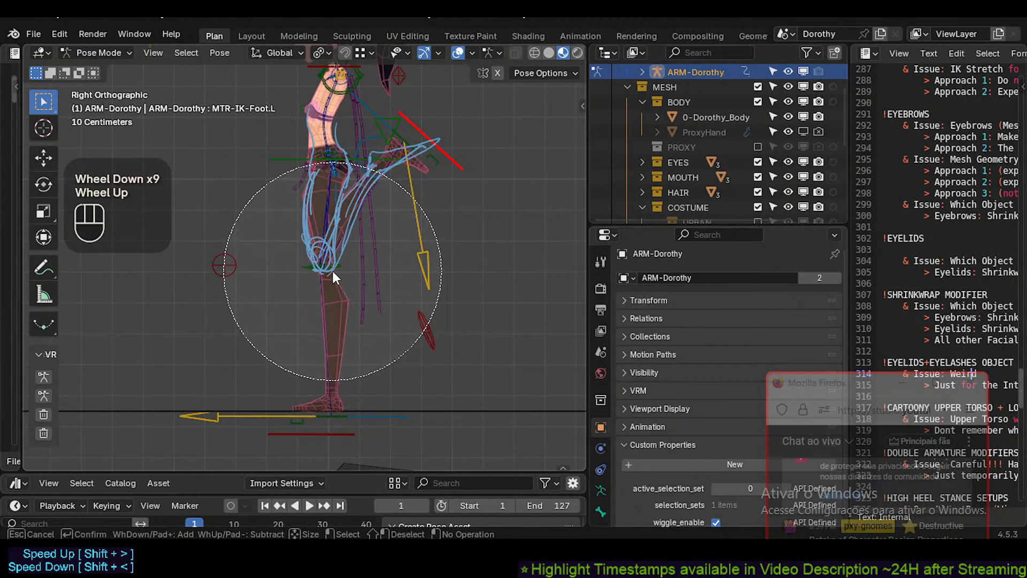
{"action": "scroll", "coordinate": [325, 261], "scroll_direction": "down", "scroll_amount": 1}
{"action": "scroll", "coordinate": [334, 274], "scroll_direction": "up", "scroll_amount": 1}
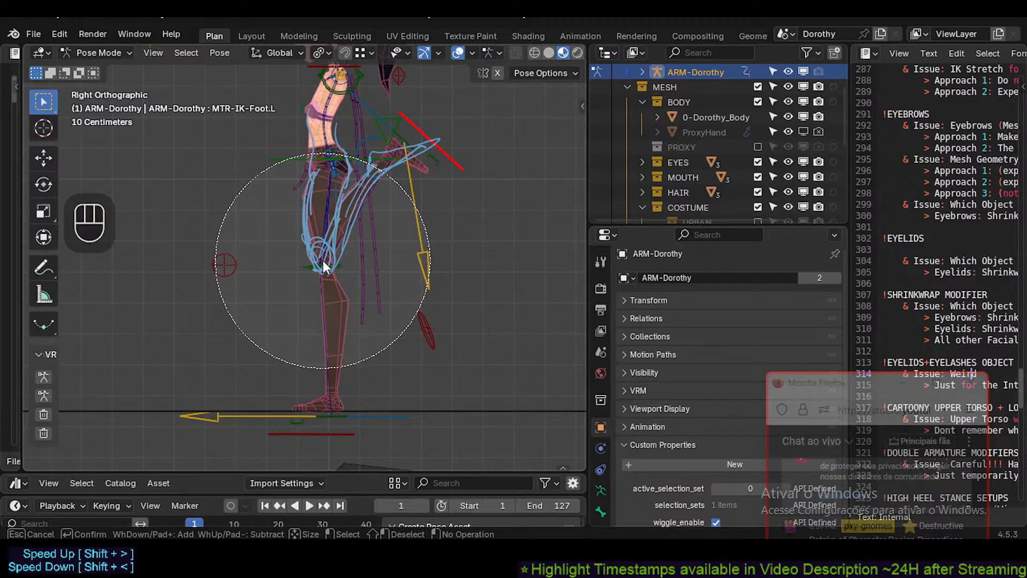
{"action": "scroll", "coordinate": [322, 264], "scroll_direction": "down", "scroll_amount": 1}
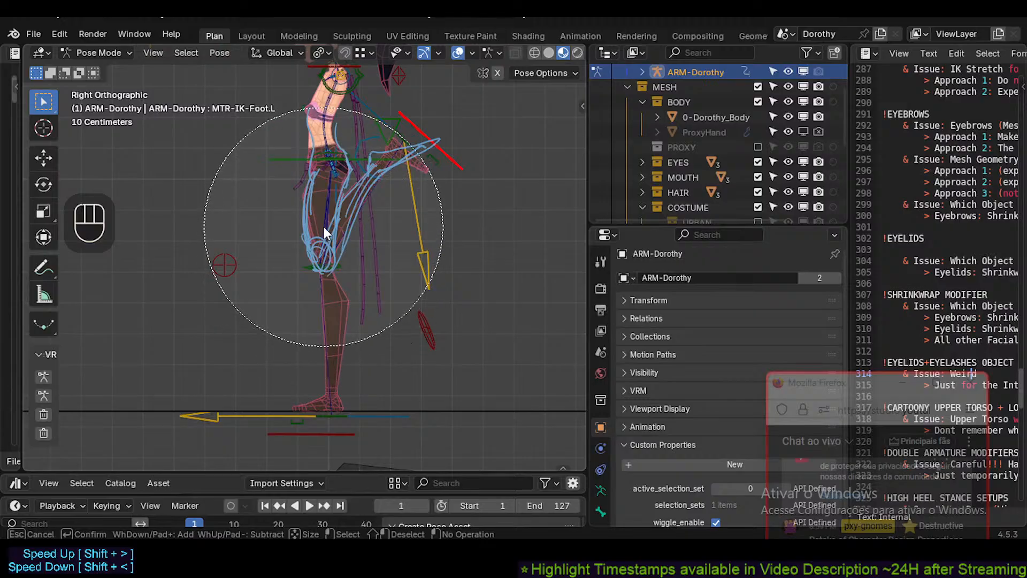
{"action": "right_click", "coordinate": [316, 266]}
Centre the Circle Select outline on the knee pivot and enlarge it to compare its radius with the raised and standing feet.
{"action": "scroll", "coordinate": [321, 265], "scroll_direction": "up", "scroll_amount": 7}
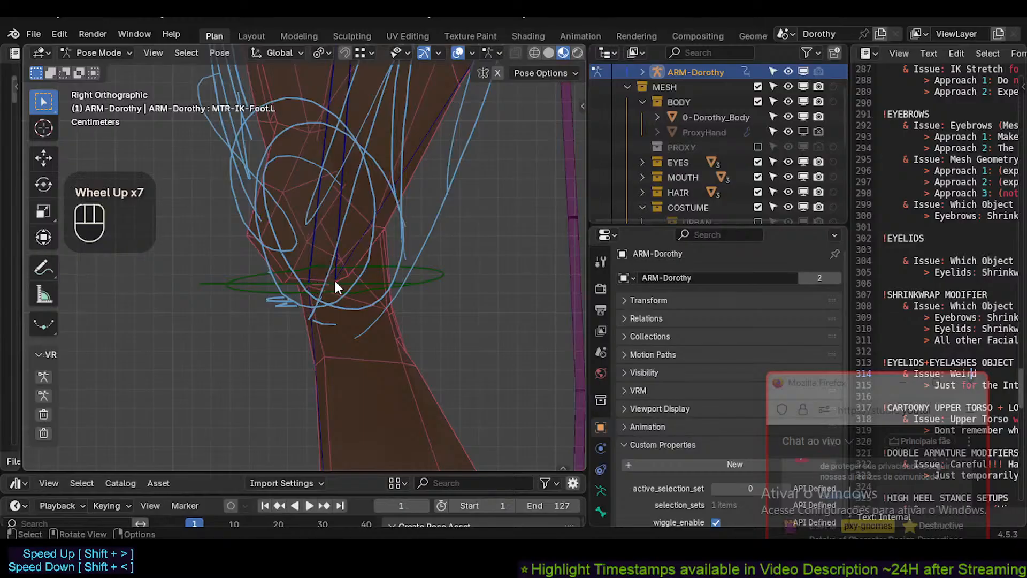
{"action": "scroll", "coordinate": [335, 284], "scroll_direction": "down", "scroll_amount": 3}
{"action": "scroll", "coordinate": [340, 270], "scroll_direction": "up", "scroll_amount": 2}
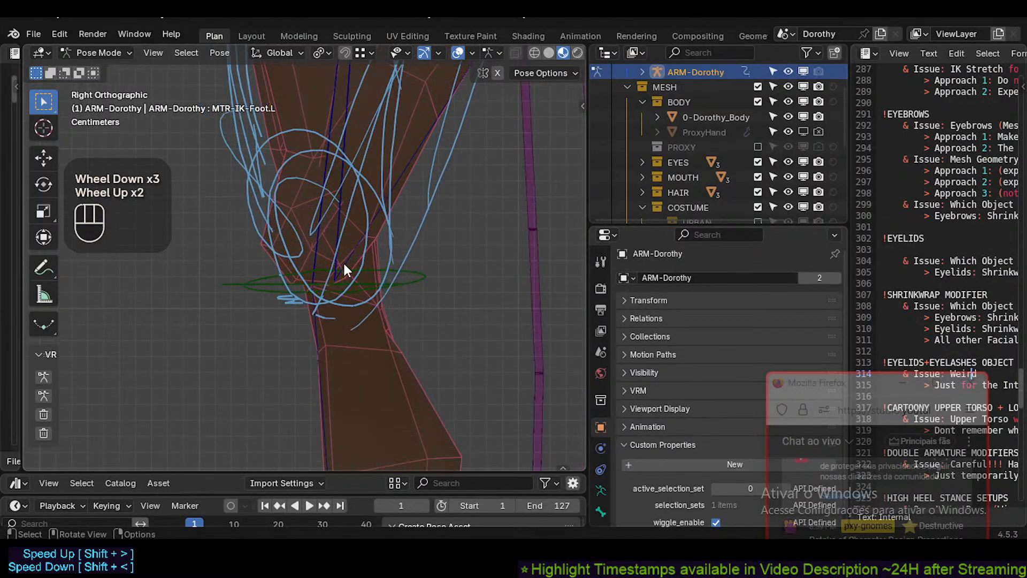
{"action": "scroll", "coordinate": [343, 273], "scroll_direction": "down", "scroll_amount": 6}
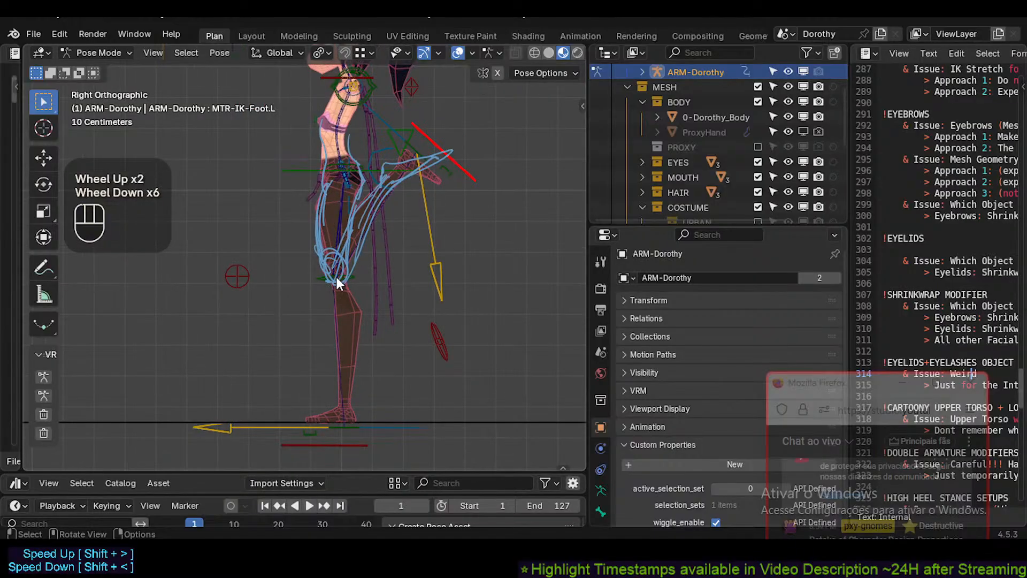
{"action": "scroll", "coordinate": [336, 277], "scroll_direction": "up", "scroll_amount": 1}
{"action": "key", "text": "c"}
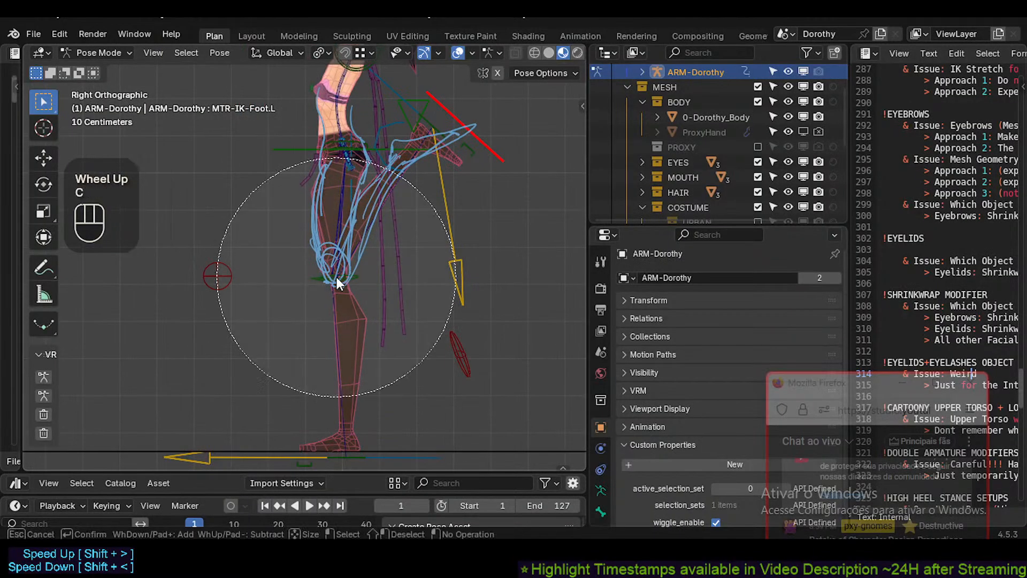
{"action": "scroll", "coordinate": [336, 277], "scroll_direction": "down", "scroll_amount": 1}
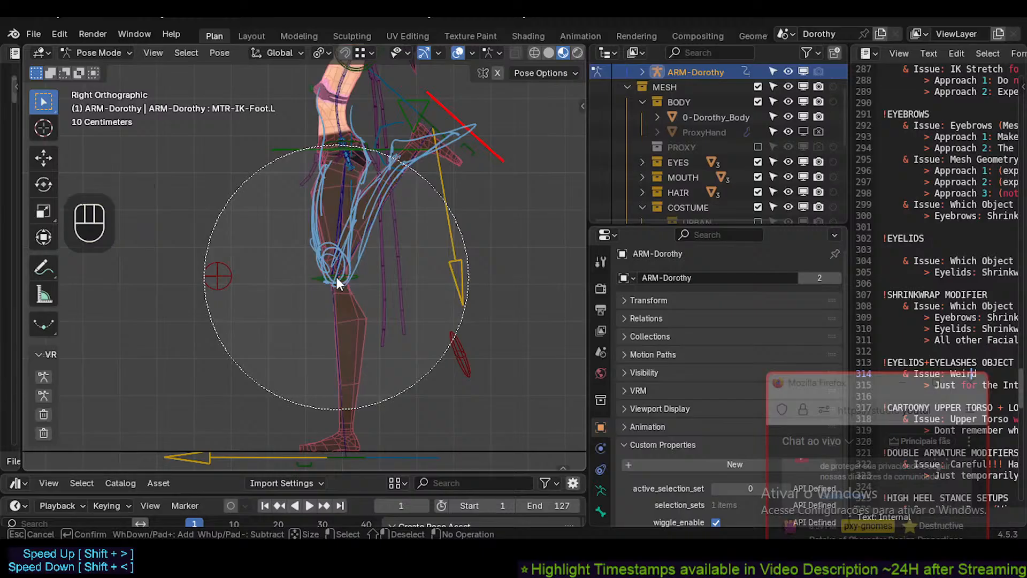
{"action": "scroll", "coordinate": [336, 277], "scroll_direction": "down", "scroll_amount": 1}
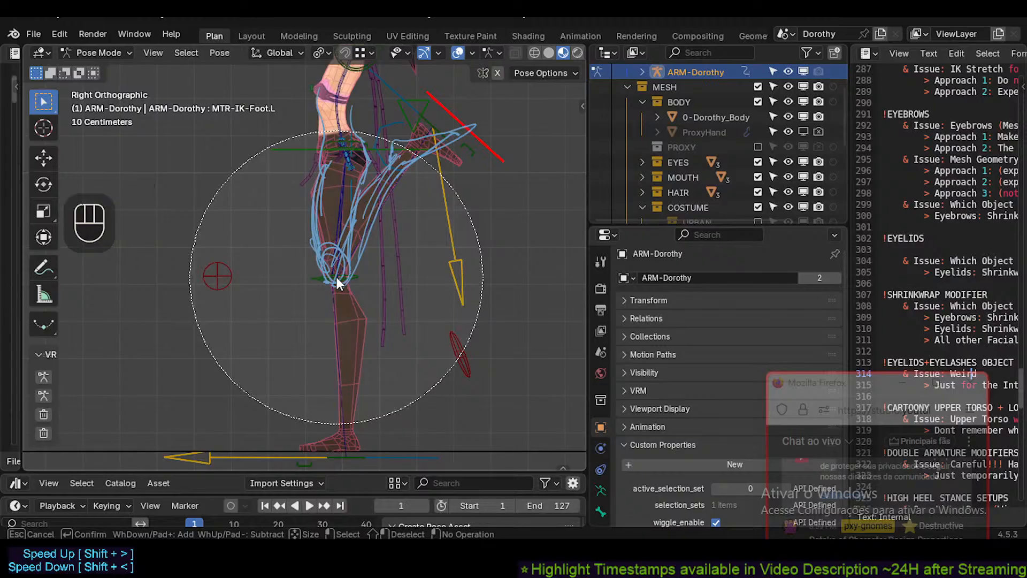
{"action": "scroll", "coordinate": [338, 283], "scroll_direction": "down", "scroll_amount": 1}
{"action": "scroll", "coordinate": [338, 282], "scroll_direction": "up", "scroll_amount": 1}
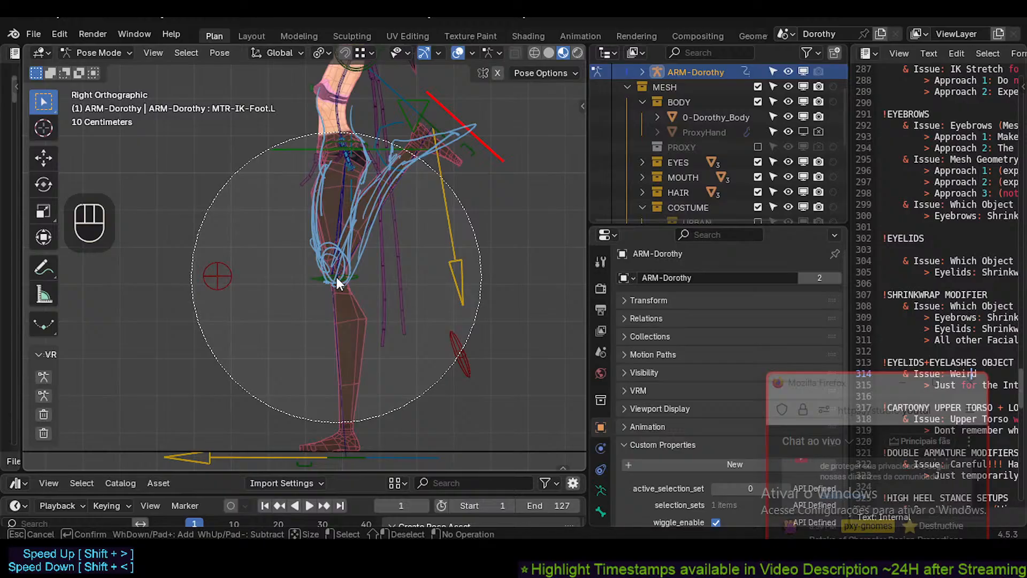
{"action": "scroll", "coordinate": [337, 283], "scroll_direction": "down", "scroll_amount": 2}
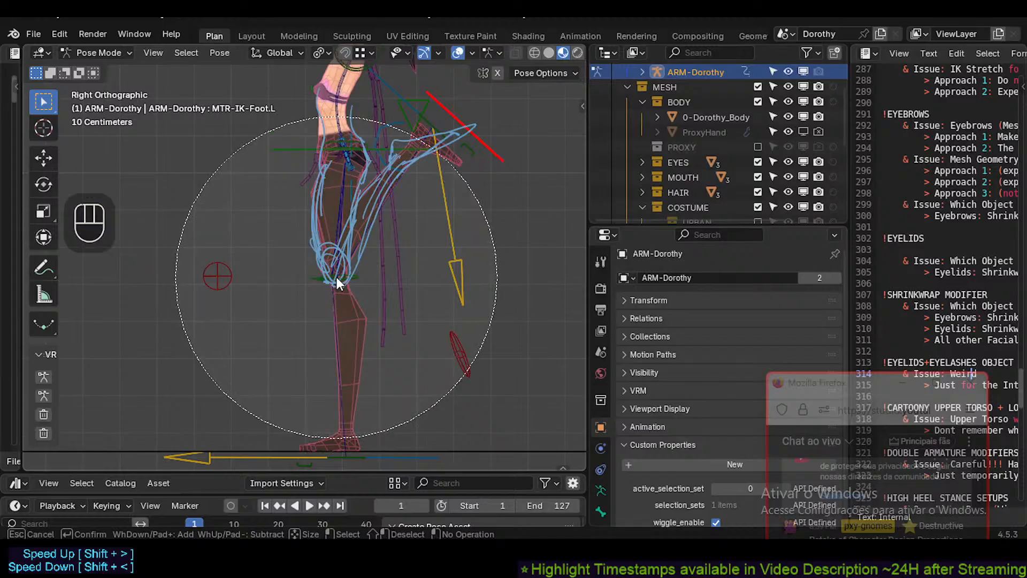
{"action": "scroll", "coordinate": [337, 283], "scroll_direction": "down", "scroll_amount": 1}
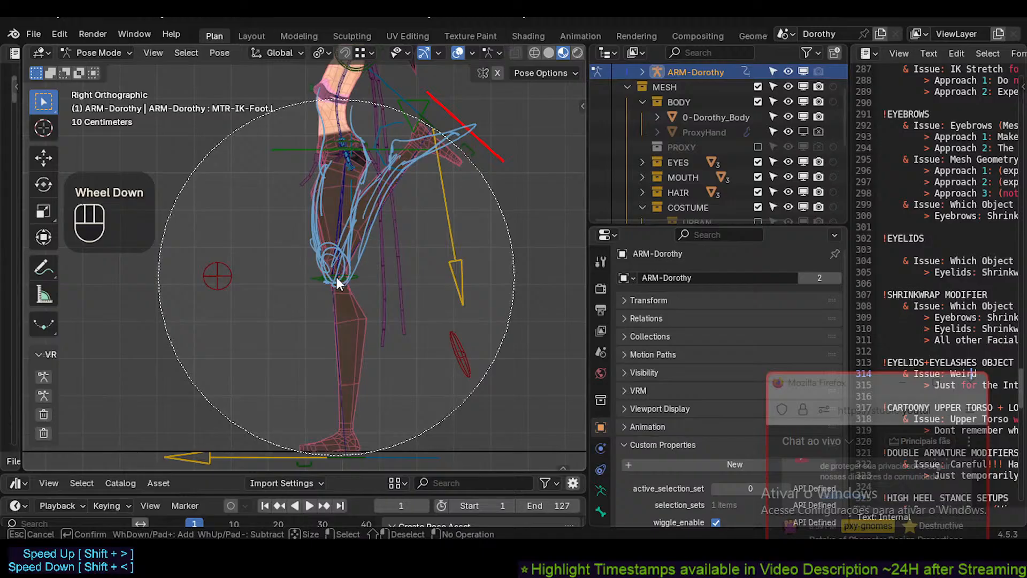
{"action": "scroll", "coordinate": [337, 284], "scroll_direction": "up", "scroll_amount": 1}
{"action": "scroll", "coordinate": [336, 283], "scroll_direction": "down", "scroll_amount": 1}
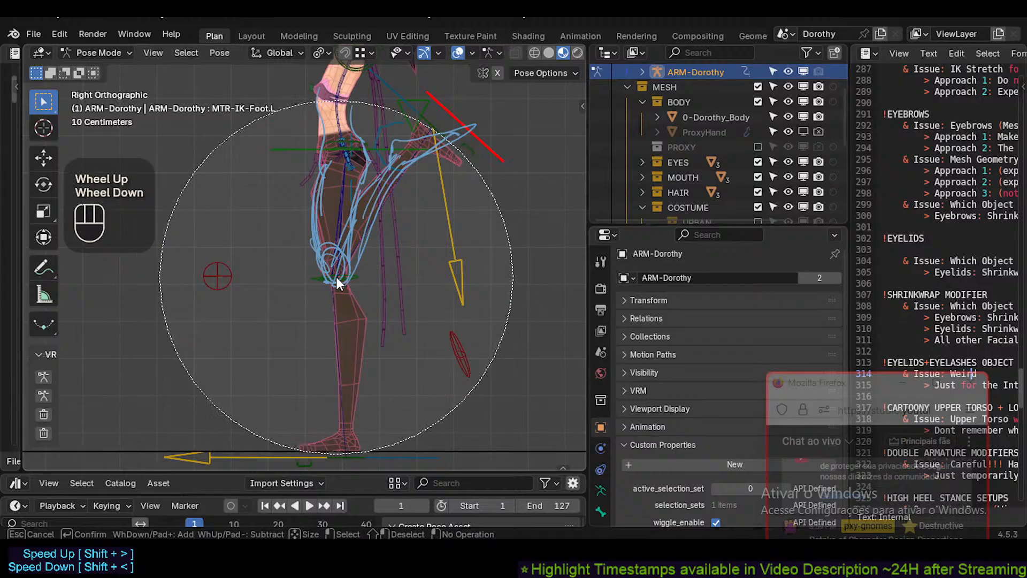
{"action": "scroll", "coordinate": [337, 283], "scroll_direction": "up", "scroll_amount": 2}
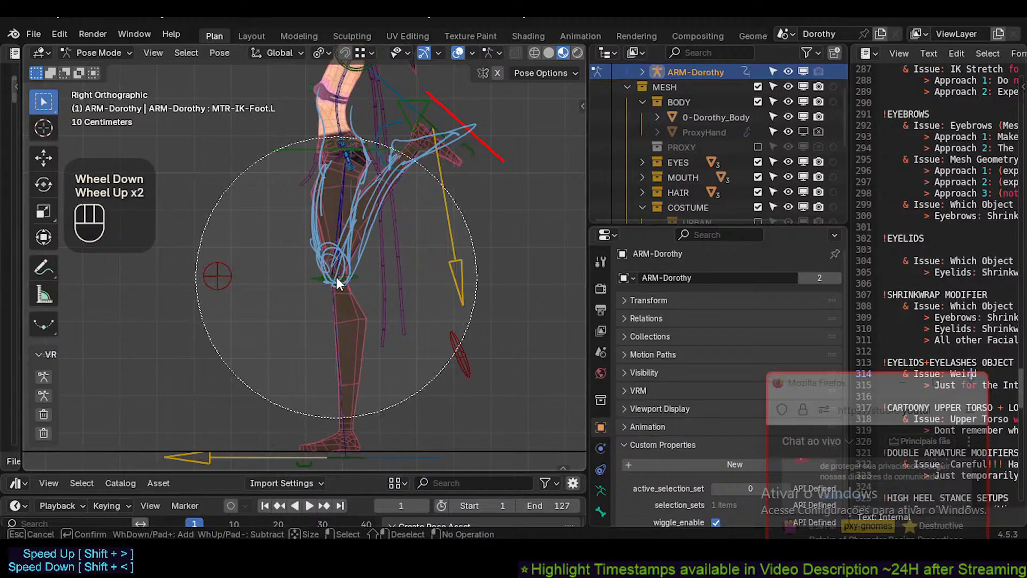
{"action": "scroll", "coordinate": [337, 284], "scroll_direction": "down", "scroll_amount": 2}
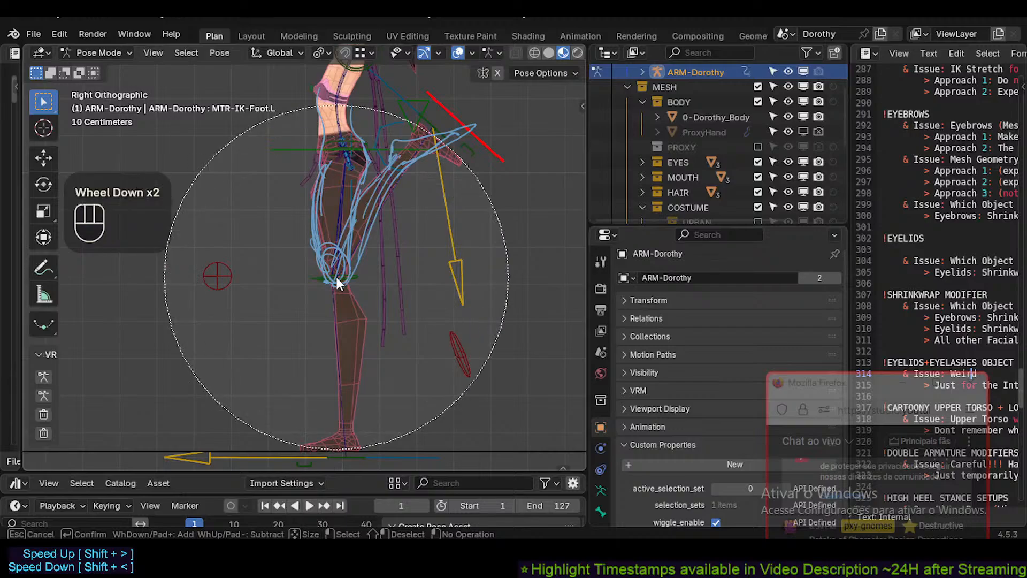
{"action": "scroll", "coordinate": [337, 284], "scroll_direction": "up", "scroll_amount": 2}
{"action": "scroll", "coordinate": [337, 284], "scroll_direction": "down", "scroll_amount": 2}
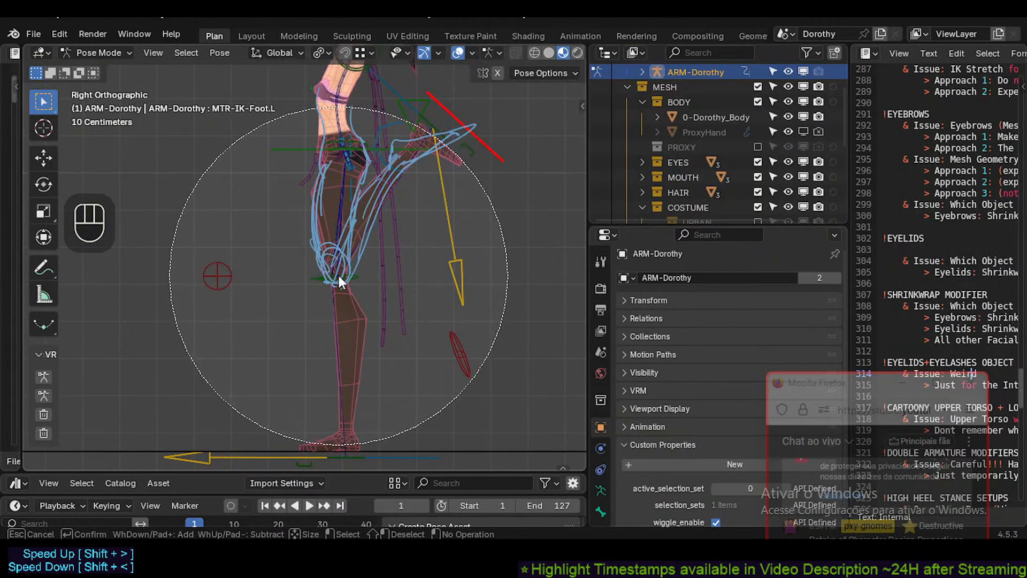
{"action": "key", "text": "Escape"}
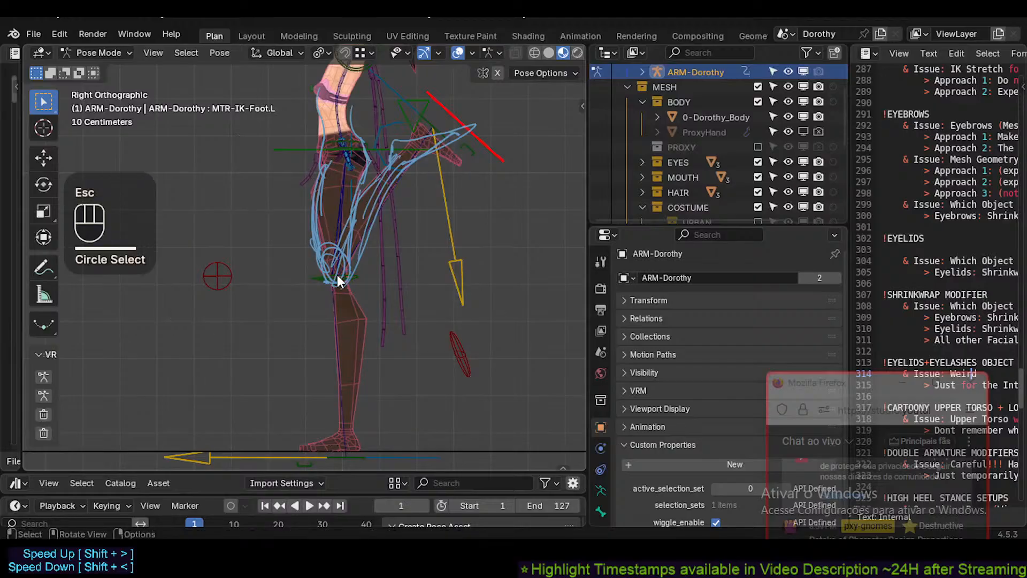
Overlay the Circle Select outline on the knee again and fine-tune its radius against the ankles of both lower-leg positions.
{"action": "scroll", "coordinate": [338, 281], "scroll_direction": "up", "scroll_amount": 4}
{"action": "scroll", "coordinate": [338, 283], "scroll_direction": "down", "scroll_amount": 7}
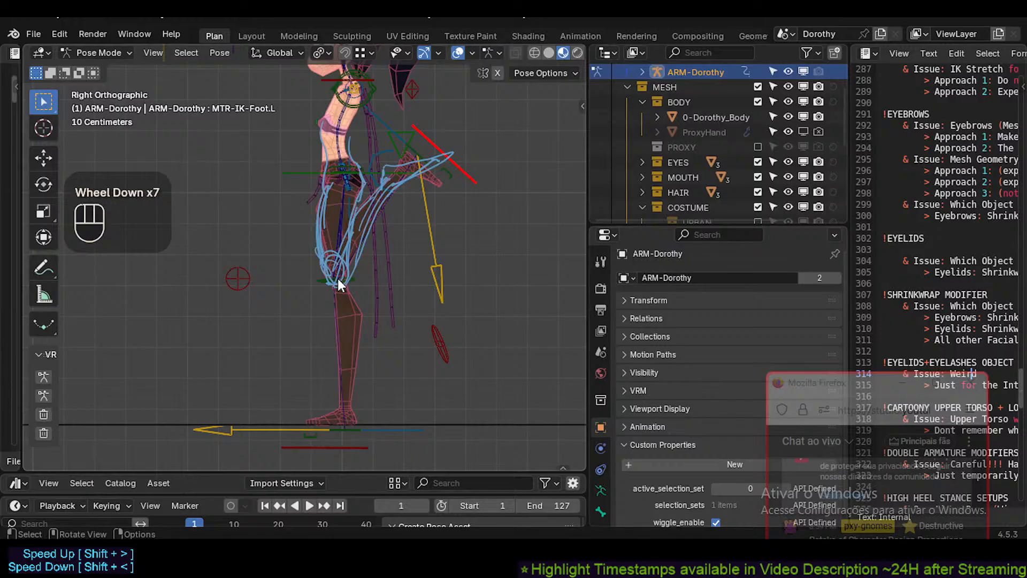
{"action": "key", "text": "o"}
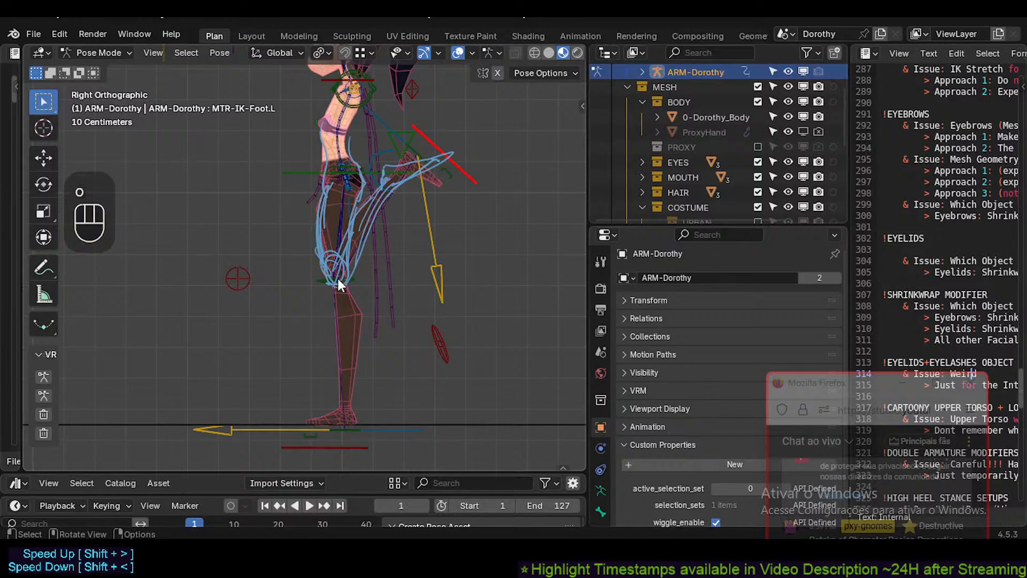
{"action": "key", "text": "c"}
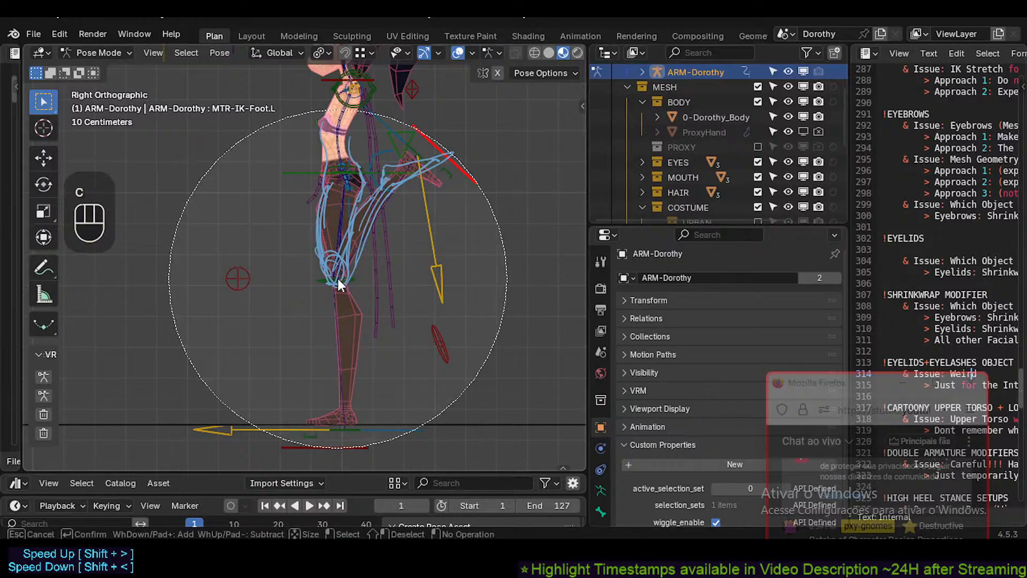
{"action": "scroll", "coordinate": [339, 285], "scroll_direction": "up", "scroll_amount": 2}
{"action": "scroll", "coordinate": [339, 285], "scroll_direction": "down", "scroll_amount": 1}
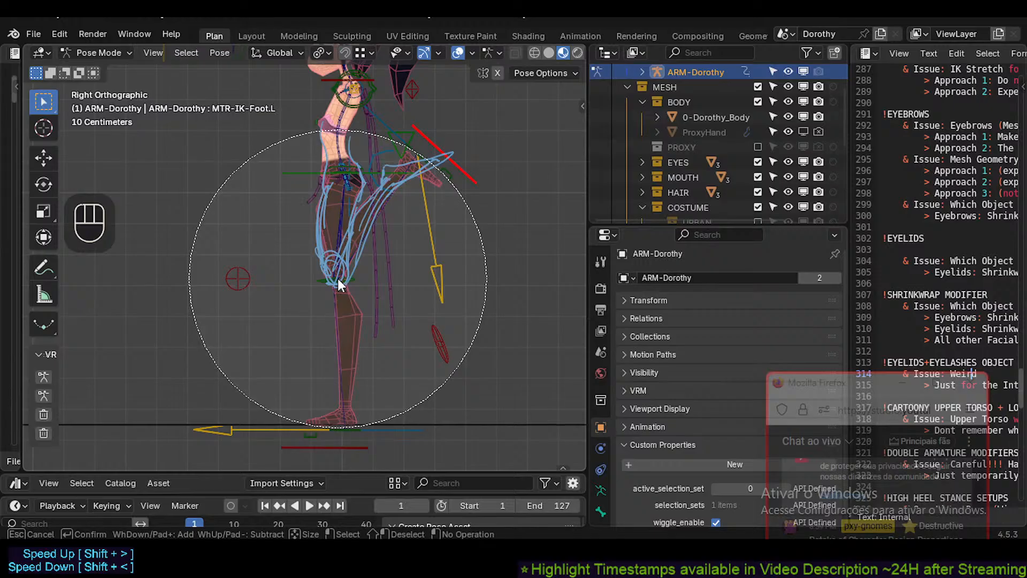
{"action": "scroll", "coordinate": [339, 285], "scroll_direction": "up", "scroll_amount": 2}
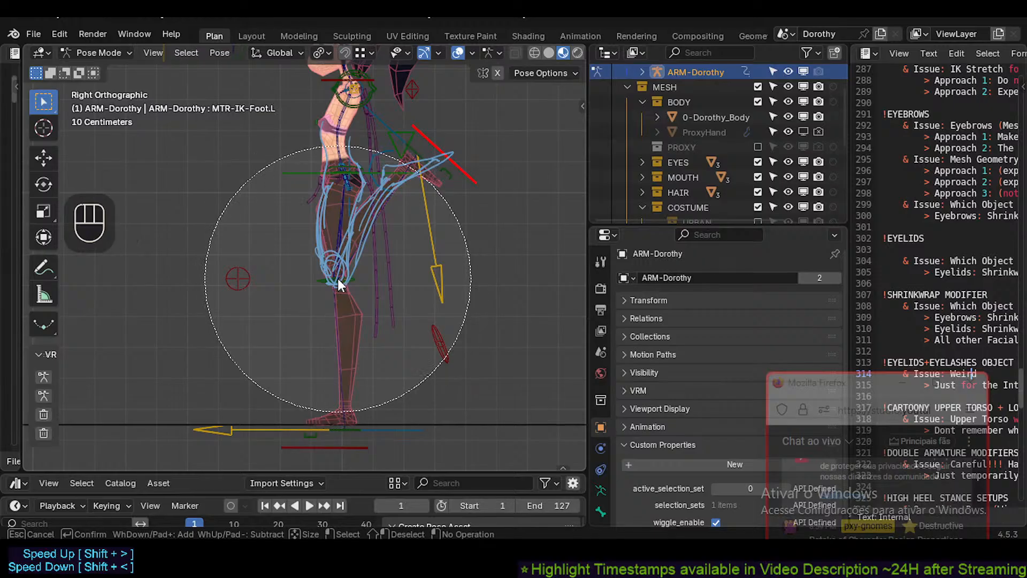
{"action": "scroll", "coordinate": [338, 286], "scroll_direction": "up", "scroll_amount": 1}
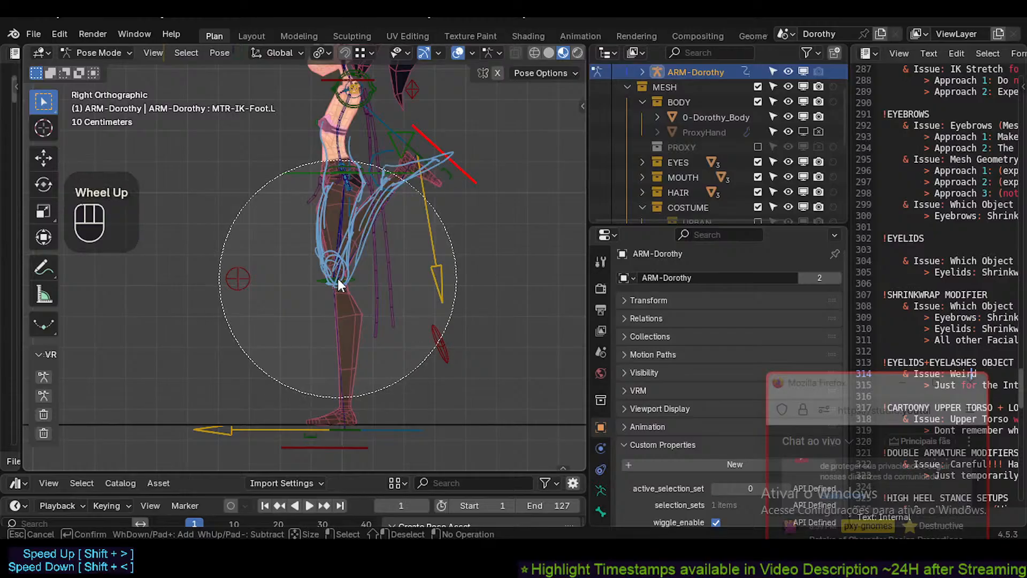
{"action": "scroll", "coordinate": [339, 285], "scroll_direction": "down", "scroll_amount": 2}
{"action": "scroll", "coordinate": [339, 285], "scroll_direction": "up", "scroll_amount": 1}
{"action": "scroll", "coordinate": [339, 285], "scroll_direction": "down", "scroll_amount": 1}
{"action": "scroll", "coordinate": [339, 285], "scroll_direction": "up", "scroll_amount": 1}
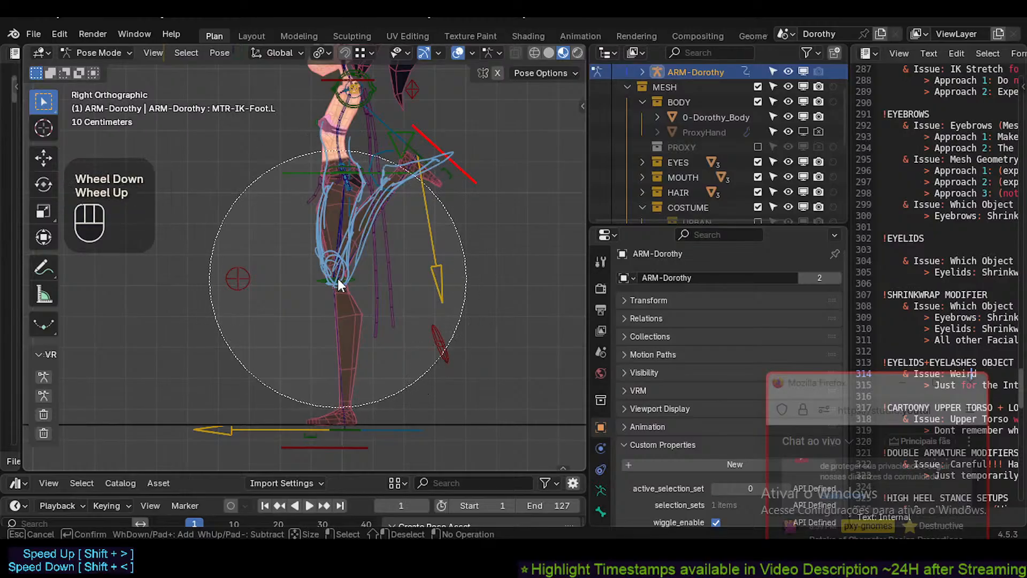
{"action": "scroll", "coordinate": [338, 285], "scroll_direction": "down", "scroll_amount": 1}
{"action": "scroll", "coordinate": [338, 285], "scroll_direction": "up", "scroll_amount": 1}
{"action": "scroll", "coordinate": [339, 285], "scroll_direction": "down", "scroll_amount": 1}
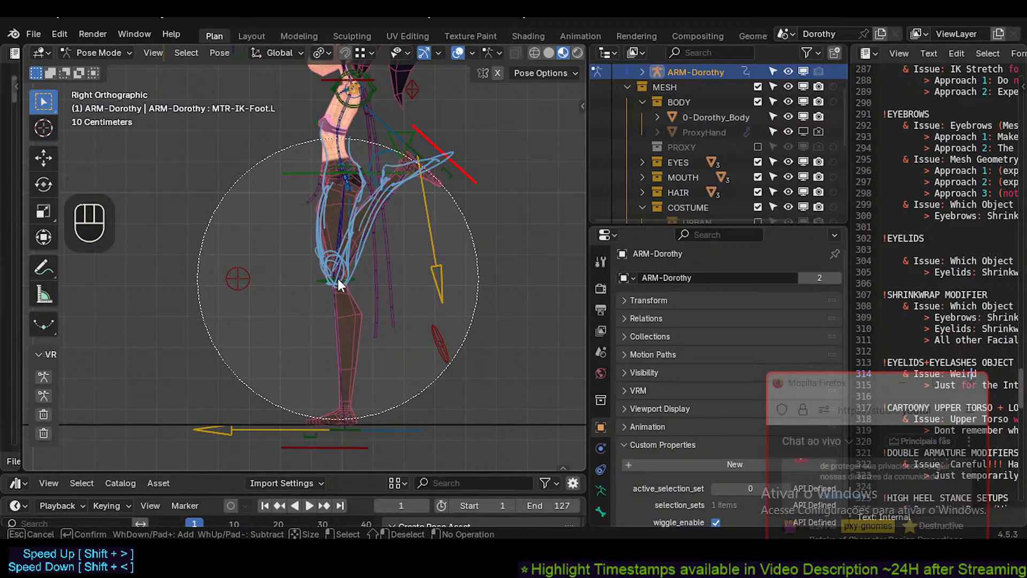
{"action": "scroll", "coordinate": [338, 285], "scroll_direction": "up", "scroll_amount": 1}
{"action": "scroll", "coordinate": [339, 285], "scroll_direction": "down", "scroll_amount": 2}
{"action": "scroll", "coordinate": [339, 285], "scroll_direction": "up", "scroll_amount": 1}
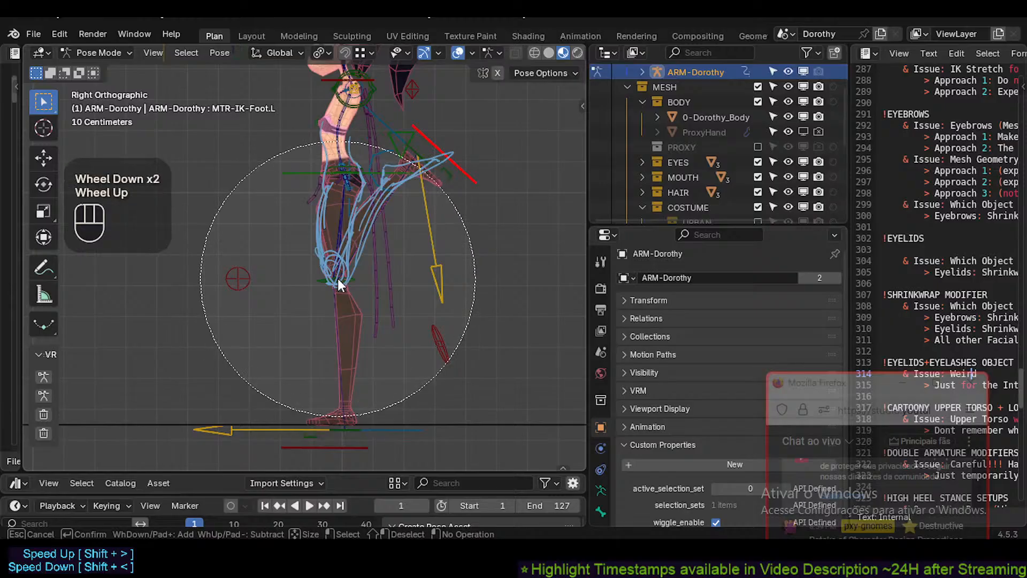
{"action": "scroll", "coordinate": [339, 285], "scroll_direction": "down", "scroll_amount": 1}
{"action": "scroll", "coordinate": [338, 285], "scroll_direction": "up", "scroll_amount": 1}
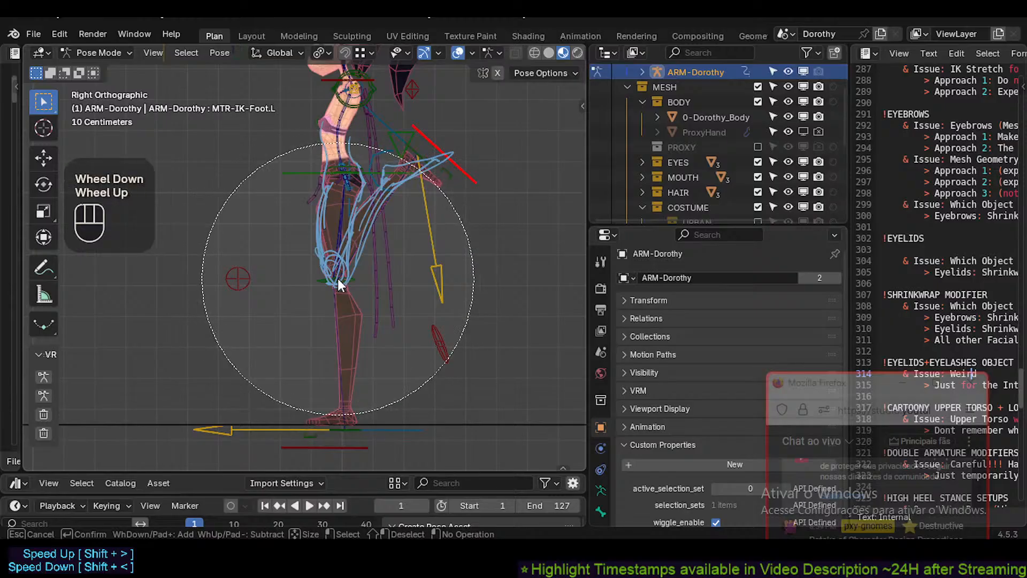
{"action": "key", "text": "backslash"}
{"action": "key", "text": "bracketright"}
{"action": "key", "text": "backslash"}
{"action": "key", "text": "backslash"}
{"action": "key", "text": "bracketright"}
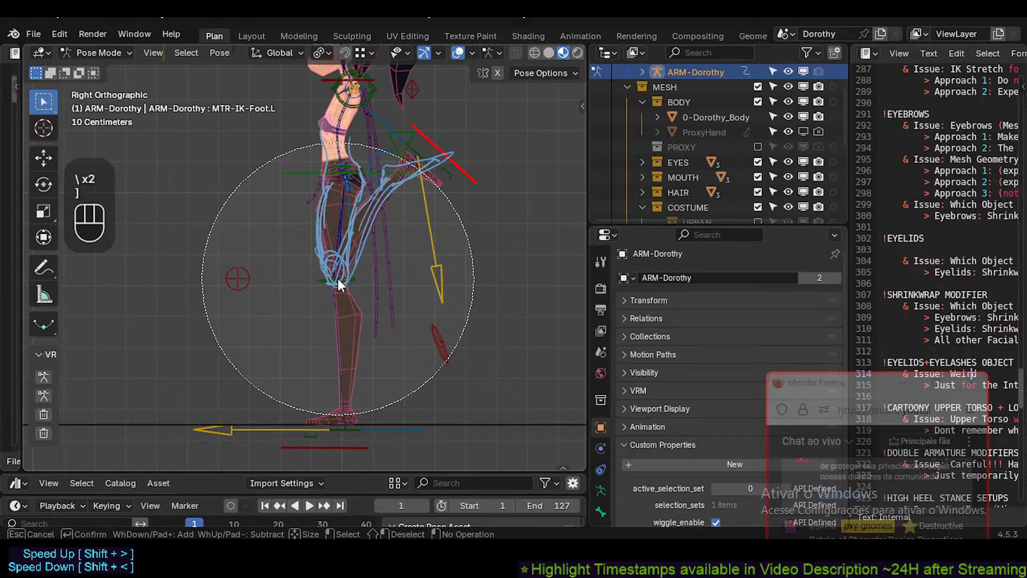
{"action": "key", "text": "backslash"}
{"action": "key", "text": "apostrophe"}
{"action": "key", "text": "bracketleft"}
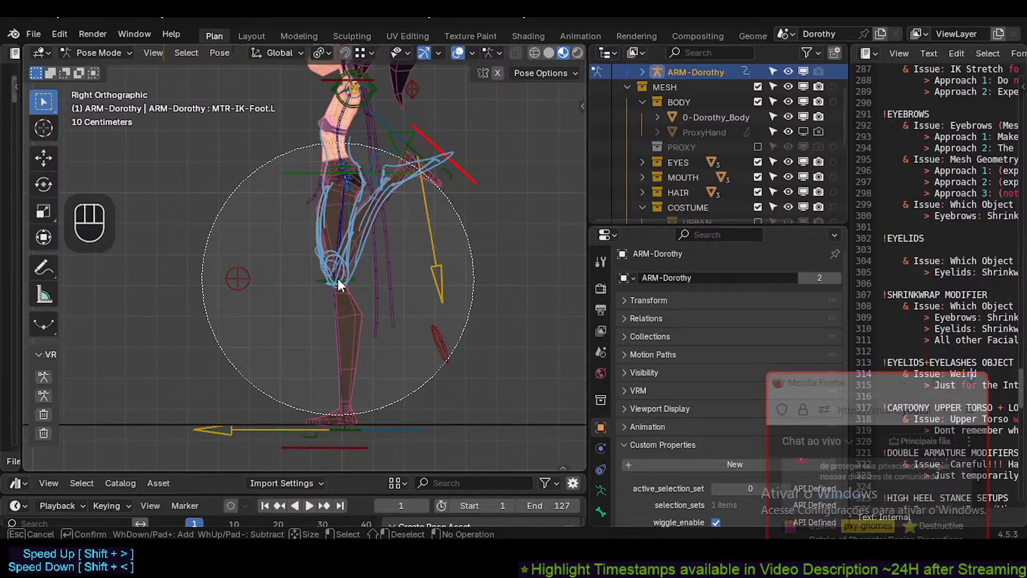
Try resizing the knee-centred Circle Select outline in finer increments near the raised ankle and standing foot.
{"action": "scroll", "coordinate": [338, 280], "scroll_direction": "down", "scroll_amount": 1, "text": "shift"}
{"action": "scroll", "coordinate": [338, 280], "scroll_direction": "down", "scroll_amount": 2, "text": "alt"}
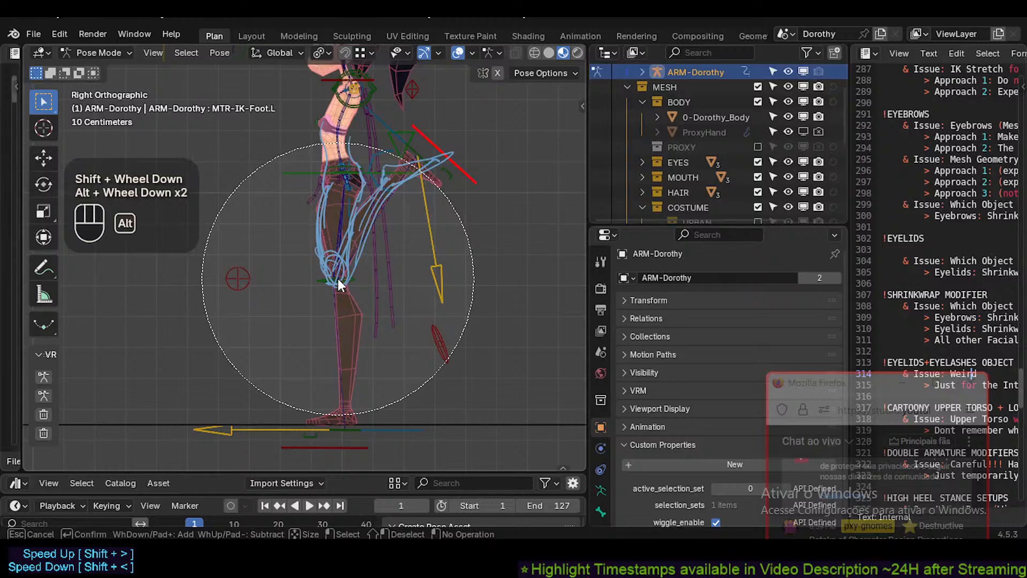
{"action": "scroll", "coordinate": [338, 280], "scroll_direction": "up", "scroll_amount": 2, "text": "alt"}
{"action": "scroll", "coordinate": [338, 280], "scroll_direction": "down", "scroll_amount": 2, "text": "alt"}
{"action": "scroll", "coordinate": [338, 280], "scroll_direction": "down", "scroll_amount": 2, "text": "ctrl"}
{"action": "scroll", "coordinate": [338, 281], "scroll_direction": "up", "scroll_amount": 1, "text": "ctrl"}
{"action": "scroll", "coordinate": [338, 280], "scroll_direction": "down", "scroll_amount": 1}
{"action": "scroll", "coordinate": [338, 280], "scroll_direction": "up", "scroll_amount": 1}
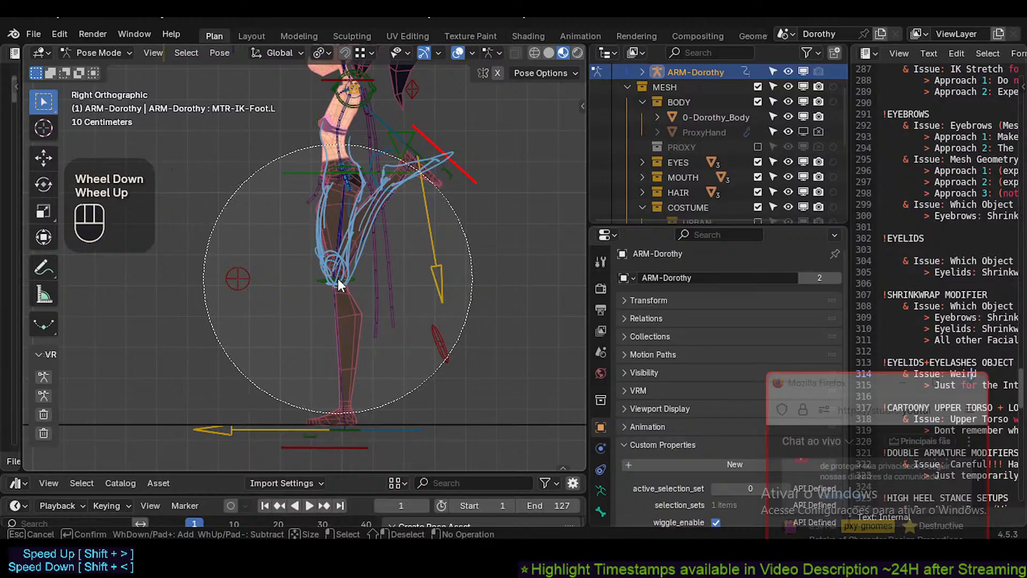
Adjust the Circle Select radius around the knee to compare the raised foot's reach with the standing foot's sole.
{"action": "scroll", "coordinate": [338, 280], "scroll_direction": "down", "scroll_amount": 1}
{"action": "scroll", "coordinate": [338, 281], "scroll_direction": "up", "scroll_amount": 1}
{"action": "scroll", "coordinate": [338, 280], "scroll_direction": "down", "scroll_amount": 1}
{"action": "middle_click", "coordinate": [338, 281]}
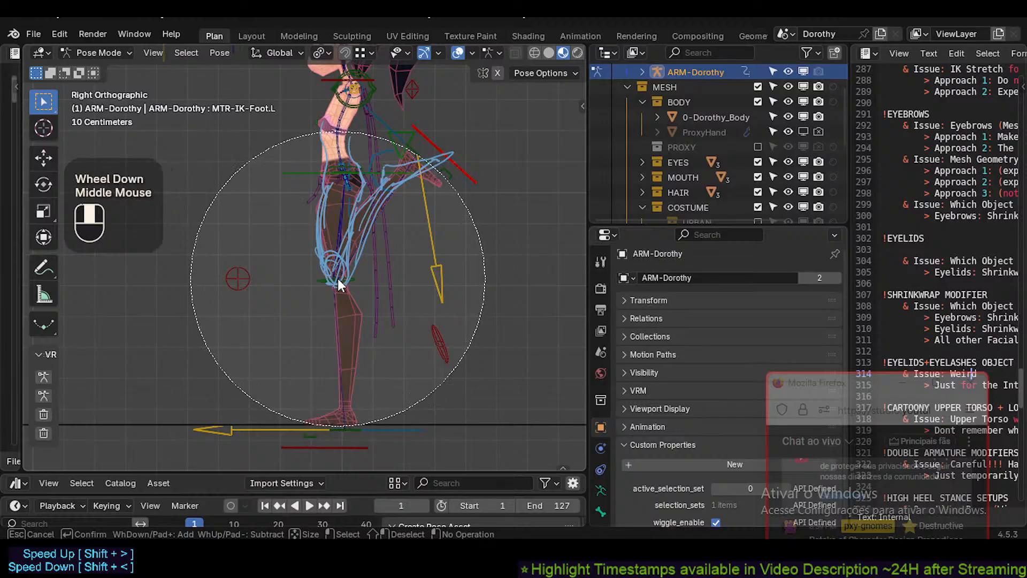
{"action": "scroll", "coordinate": [338, 280], "scroll_direction": "up", "scroll_amount": 1}
{"action": "scroll", "coordinate": [338, 280], "scroll_direction": "down", "scroll_amount": 1}
{"action": "scroll", "coordinate": [338, 284], "scroll_direction": "up", "scroll_amount": 1}
{"action": "scroll", "coordinate": [338, 285], "scroll_direction": "down", "scroll_amount": 1}
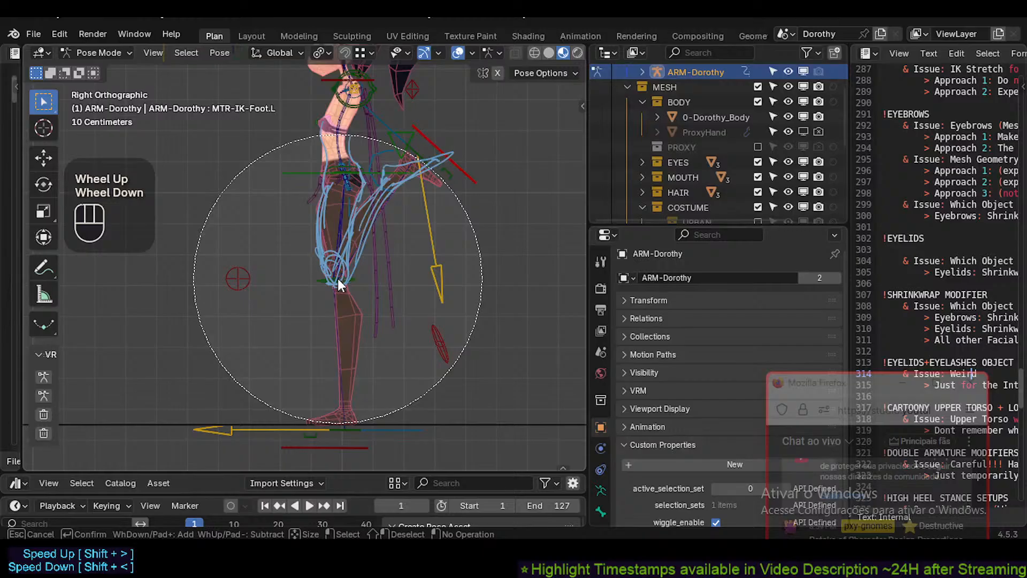
{"action": "scroll", "coordinate": [338, 283], "scroll_direction": "up", "scroll_amount": 1}
{"action": "scroll", "coordinate": [338, 283], "scroll_direction": "down", "scroll_amount": 1}
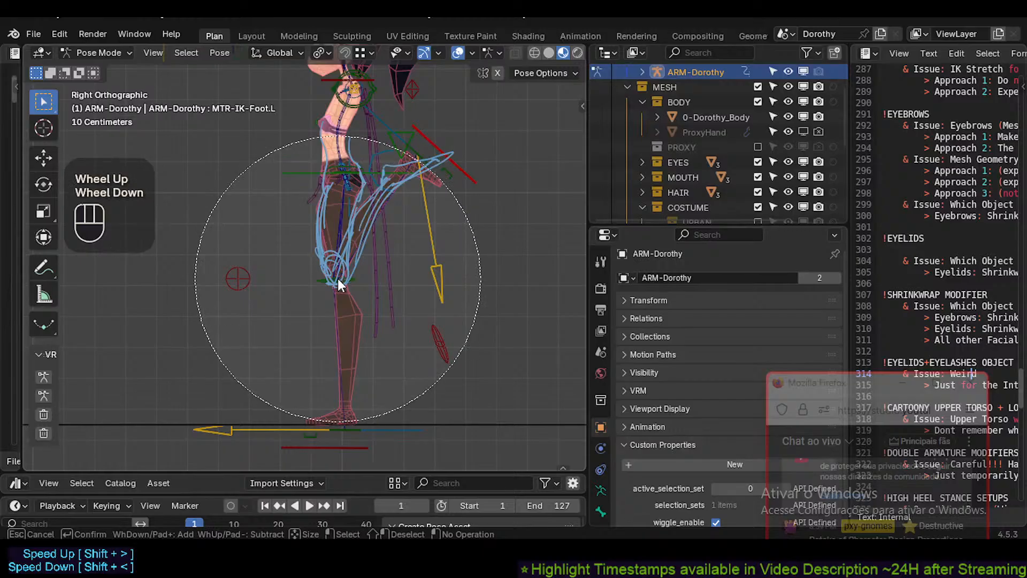
{"action": "scroll", "coordinate": [338, 284], "scroll_direction": "down", "scroll_amount": 1}
{"action": "scroll", "coordinate": [338, 284], "scroll_direction": "up", "scroll_amount": 1}
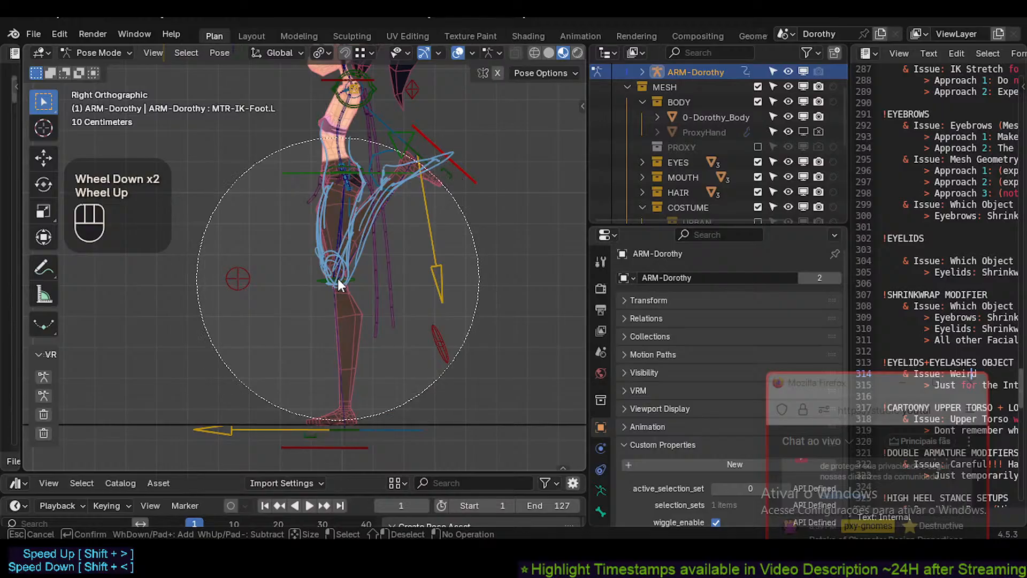
Test again whether the Circle Select outline around the knee accepts smaller radius increments.
{"action": "middle_click", "coordinate": [338, 280], "text": "shift"}
{"action": "scroll", "coordinate": [338, 280], "scroll_direction": "down", "scroll_amount": 2, "text": "shift"}
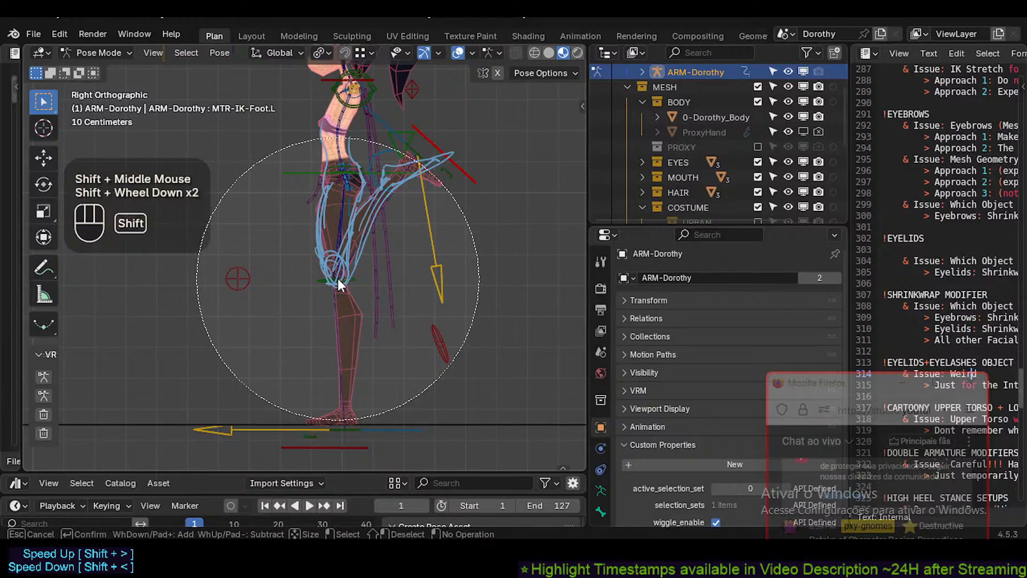
{"action": "scroll", "coordinate": [338, 280], "scroll_direction": "up", "scroll_amount": 2, "text": "shift"}
{"action": "scroll", "coordinate": [338, 280], "scroll_direction": "down", "scroll_amount": 2, "text": "shift"}
{"action": "middle_click", "coordinate": [338, 285], "text": "alt"}
{"action": "scroll", "coordinate": [338, 284], "scroll_direction": "down", "scroll_amount": 2, "text": "alt"}
{"action": "scroll", "coordinate": [338, 285], "scroll_direction": "up", "scroll_amount": 3, "text": "alt"}
{"action": "scroll", "coordinate": [338, 285], "scroll_direction": "down", "scroll_amount": 3, "text": "alt"}
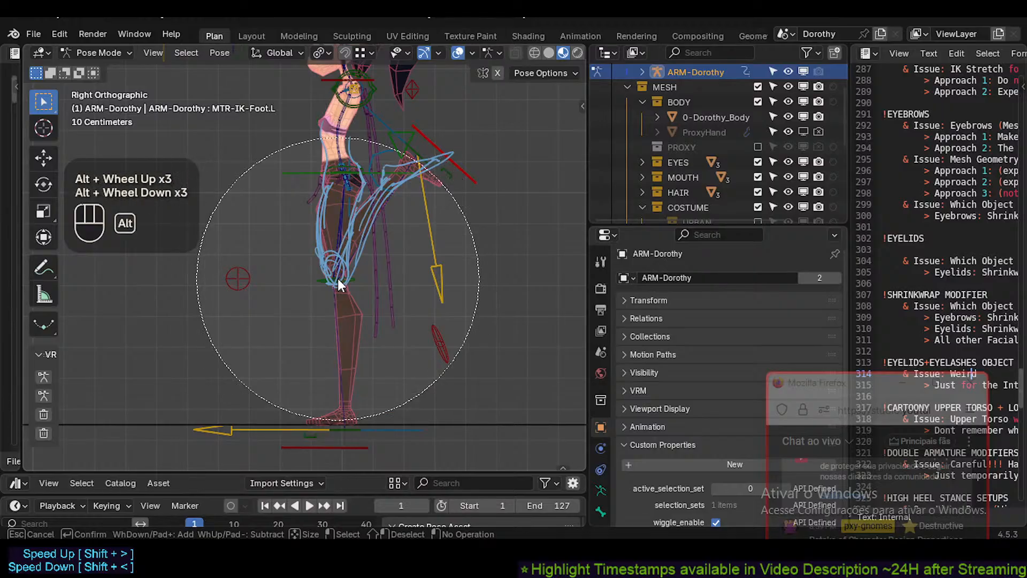
{"action": "scroll", "coordinate": [338, 285], "scroll_direction": "down", "scroll_amount": 2, "text": "ctrl"}
{"action": "scroll", "coordinate": [338, 285], "scroll_direction": "up", "scroll_amount": 3, "text": "ctrl"}
{"action": "scroll", "coordinate": [338, 284], "scroll_direction": "down", "scroll_amount": 1, "text": "ctrl"}
Enlarge the knee-centred Circle Select outline beyond the standing foot's sole to compare it with the raised foot.
{"action": "scroll", "coordinate": [338, 284], "scroll_direction": "down", "scroll_amount": 1}
{"action": "scroll", "coordinate": [338, 284], "scroll_direction": "up", "scroll_amount": 2}
{"action": "scroll", "coordinate": [338, 284], "scroll_direction": "down", "scroll_amount": 2}
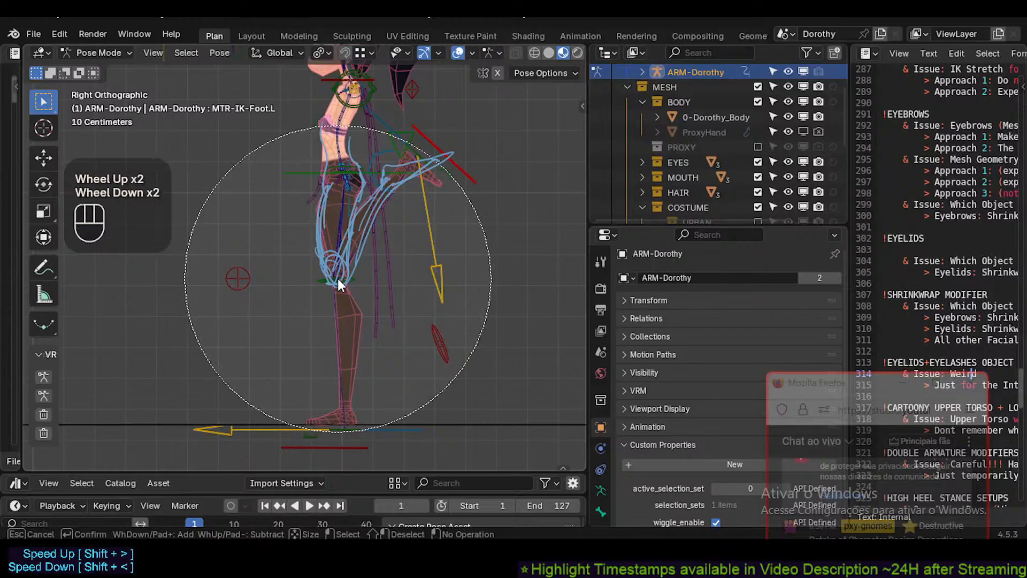
{"action": "scroll", "coordinate": [338, 285], "scroll_direction": "up", "scroll_amount": 2}
{"action": "scroll", "coordinate": [338, 285], "scroll_direction": "down", "scroll_amount": 2}
{"action": "scroll", "coordinate": [338, 284], "scroll_direction": "up", "scroll_amount": 1}
{"action": "scroll", "coordinate": [338, 284], "scroll_direction": "down", "scroll_amount": 1}
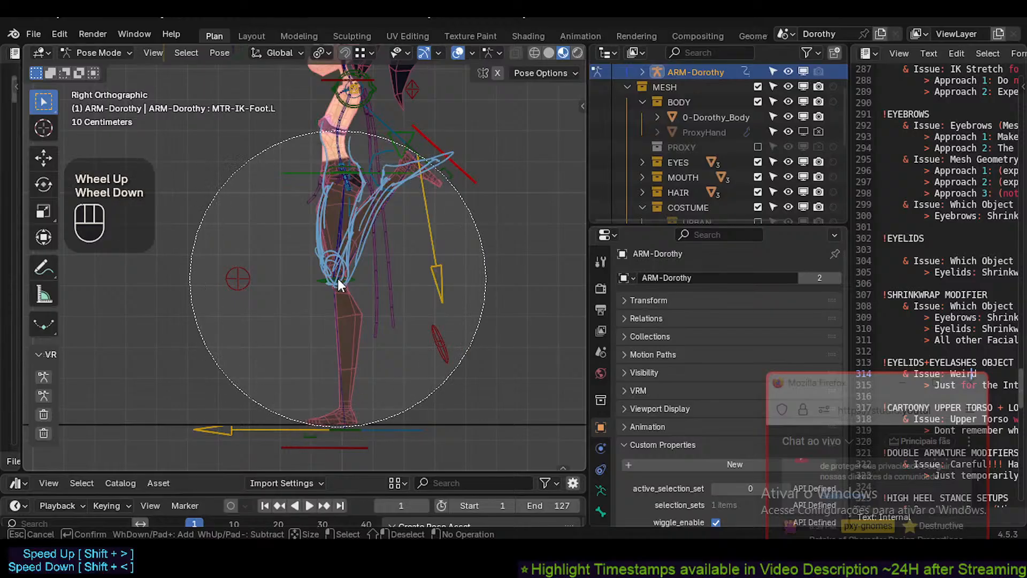
{"action": "scroll", "coordinate": [338, 285], "scroll_direction": "up", "scroll_amount": 1}
{"action": "scroll", "coordinate": [338, 284], "scroll_direction": "down", "scroll_amount": 2}
{"action": "scroll", "coordinate": [338, 285], "scroll_direction": "up", "scroll_amount": 2}
{"action": "scroll", "coordinate": [338, 285], "scroll_direction": "down", "scroll_amount": 2}
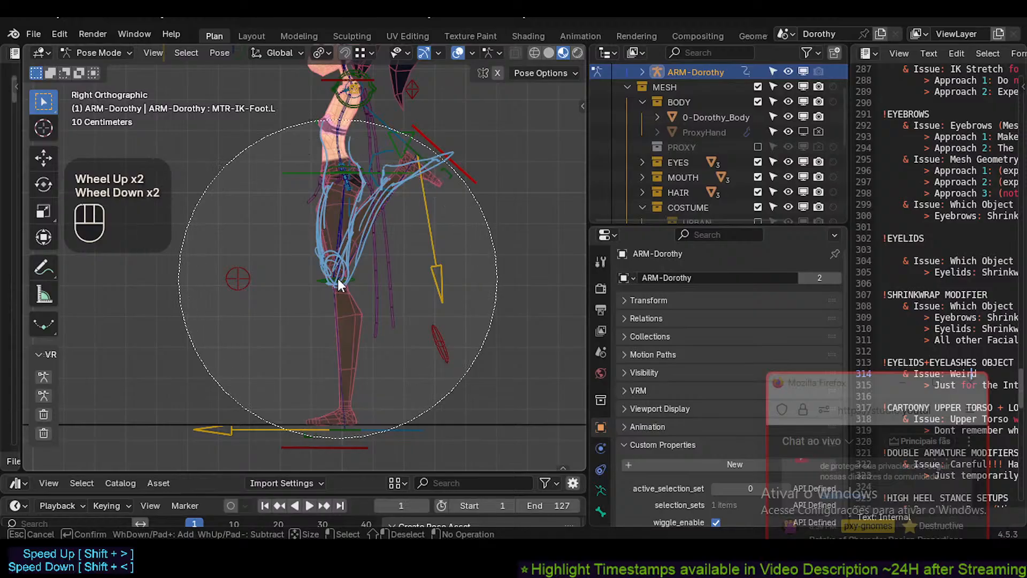
{"action": "scroll", "coordinate": [338, 284], "scroll_direction": "up", "scroll_amount": 1}
{"action": "scroll", "coordinate": [338, 284], "scroll_direction": "down", "scroll_amount": 1}
{"action": "scroll", "coordinate": [338, 285], "scroll_direction": "up", "scroll_amount": 1}
{"action": "scroll", "coordinate": [338, 284], "scroll_direction": "down", "scroll_amount": 1}
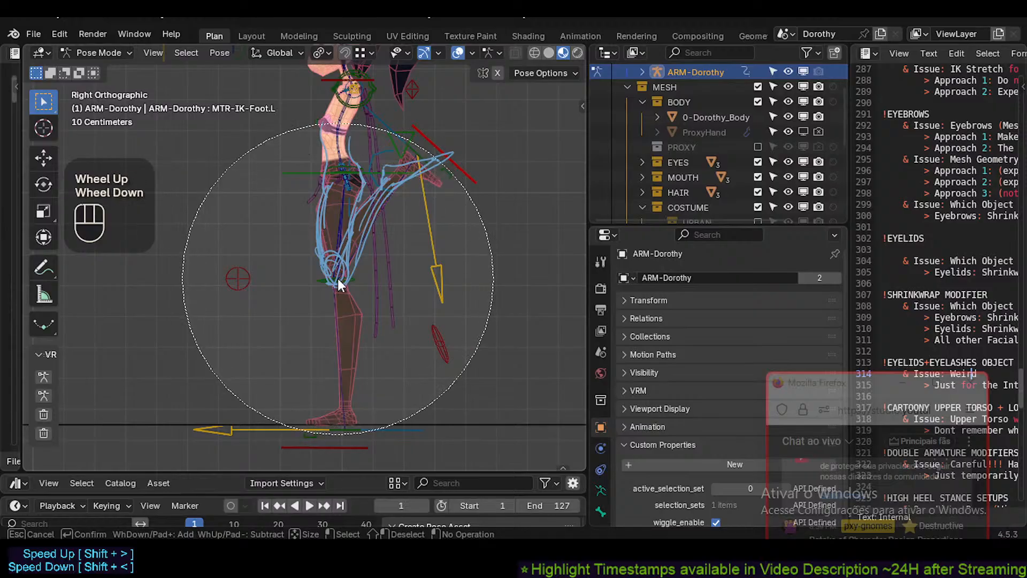
Shrink the Circle Select outline around the knee to compare both ankle positions, and leave Circle Select.
{"action": "scroll", "coordinate": [338, 284], "scroll_direction": "up", "scroll_amount": 1}
{"action": "scroll", "coordinate": [338, 284], "scroll_direction": "up", "scroll_amount": 1}
{"action": "scroll", "coordinate": [338, 285], "scroll_direction": "down", "scroll_amount": 1}
{"action": "scroll", "coordinate": [338, 284], "scroll_direction": "down", "scroll_amount": 1}
{"action": "scroll", "coordinate": [338, 284], "scroll_direction": "up", "scroll_amount": 1}
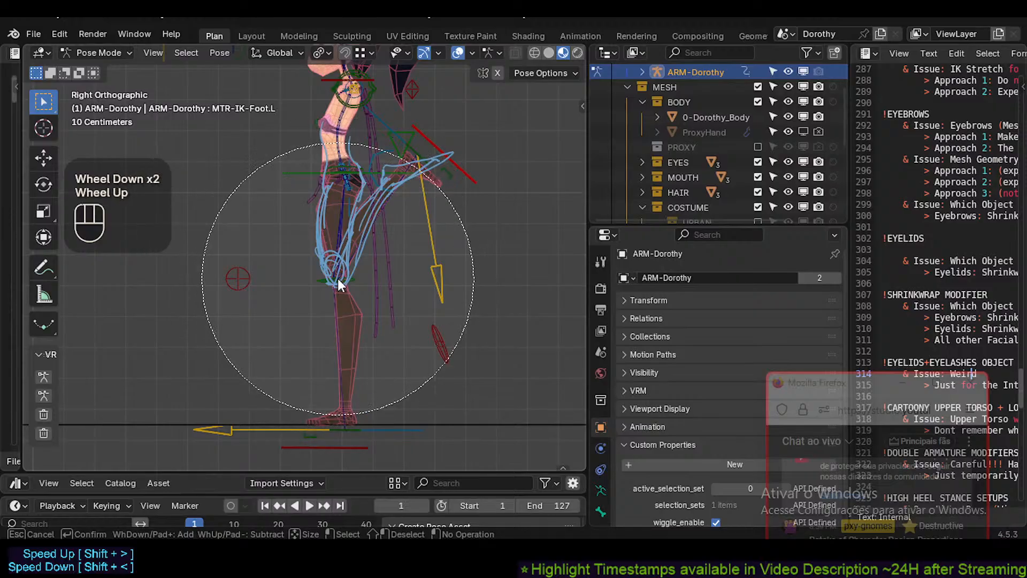
{"action": "scroll", "coordinate": [338, 285], "scroll_direction": "down", "scroll_amount": 2}
{"action": "scroll", "coordinate": [338, 284], "scroll_direction": "up", "scroll_amount": 2}
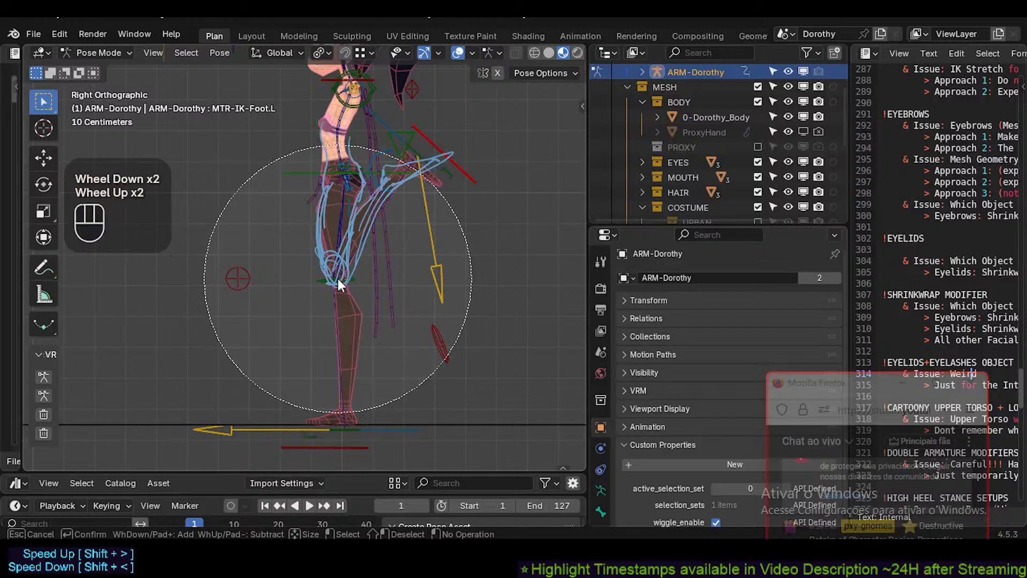
{"action": "scroll", "coordinate": [338, 285], "scroll_direction": "down", "scroll_amount": 2}
{"action": "scroll", "coordinate": [338, 284], "scroll_direction": "up", "scroll_amount": 2}
{"action": "scroll", "coordinate": [338, 285], "scroll_direction": "down", "scroll_amount": 1}
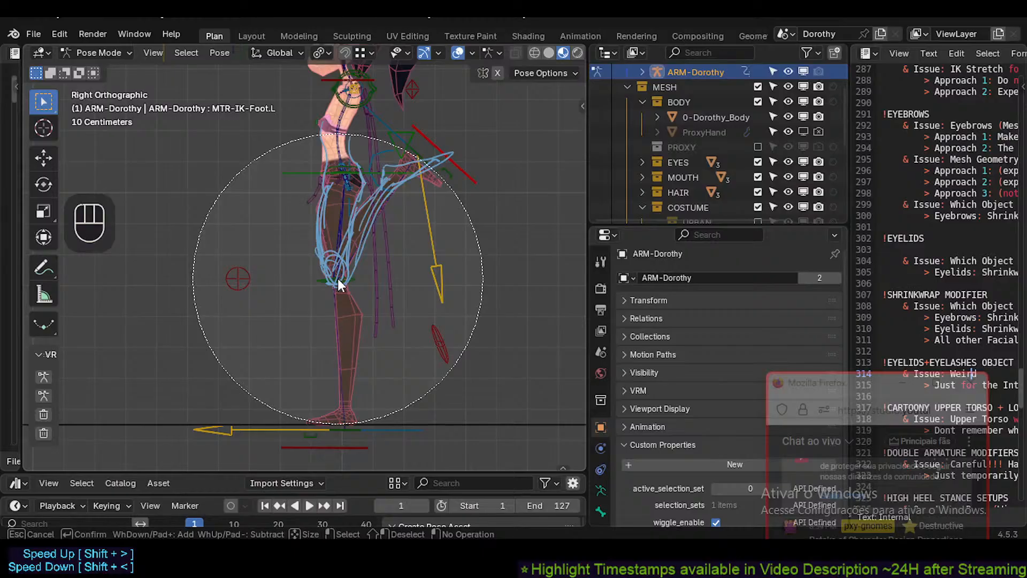
{"action": "scroll", "coordinate": [337, 285], "scroll_direction": "up", "scroll_amount": 1}
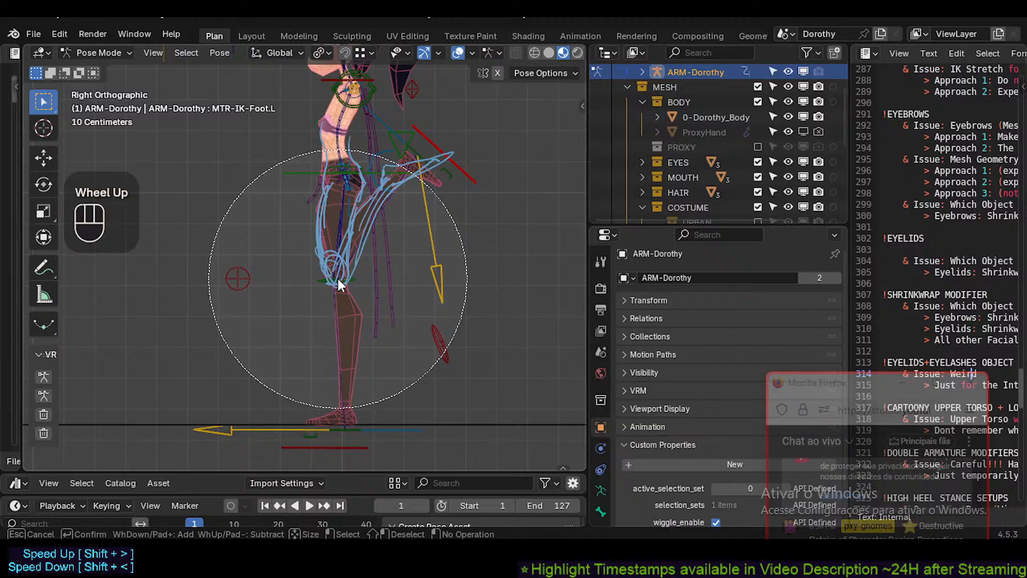
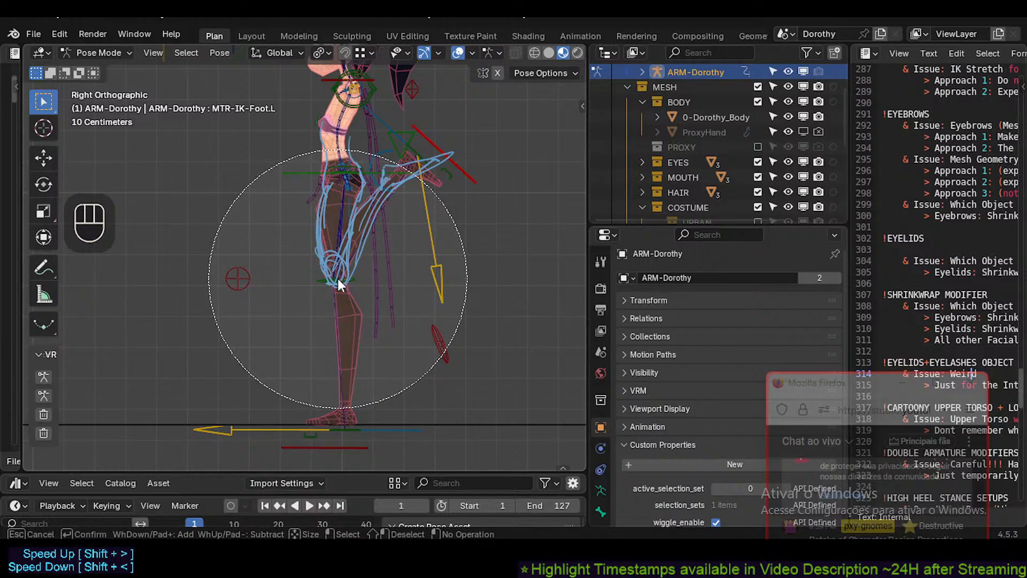
{"action": "right_click", "coordinate": [338, 282]}
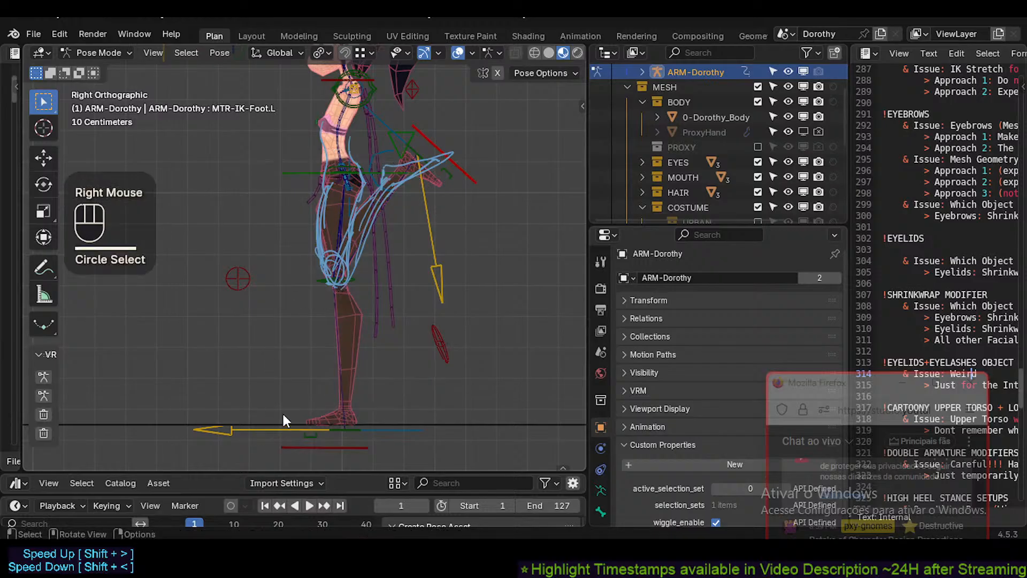
Frame the standing foot and lower leg with box selections, and make CTL-Shin.R the active bone.
{"action": "key", "text": "b"}
{"action": "left_click_drag", "start_coordinate": [278, 408], "coordinate": [353, 404]}
{"action": "left_click", "coordinate": [314, 405]}
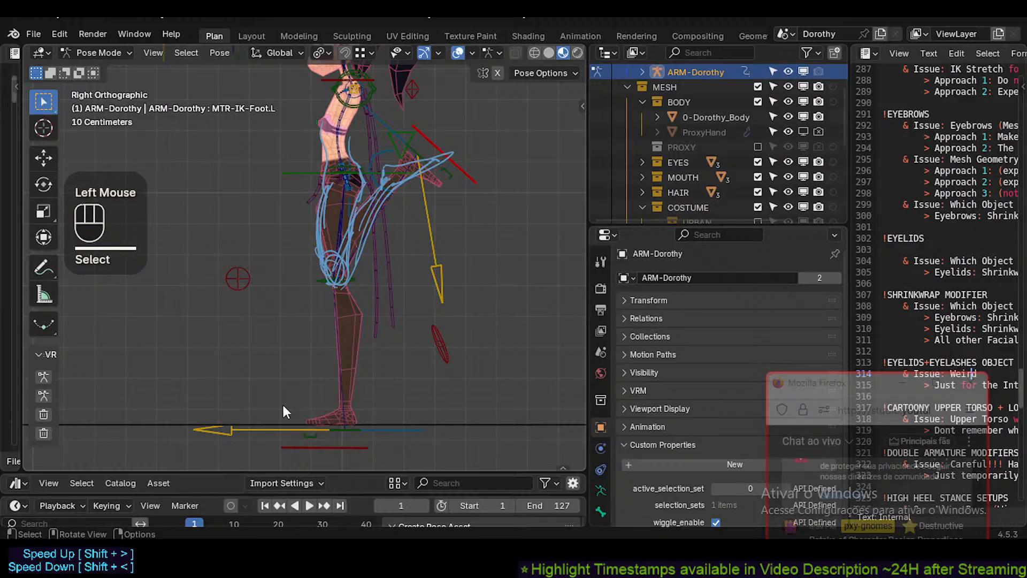
{"action": "key", "text": "b"}
{"action": "left_click_drag", "start_coordinate": [281, 408], "coordinate": [342, 219]}
{"action": "left_click", "coordinate": [285, 342]}
{"action": "key", "text": "b"}
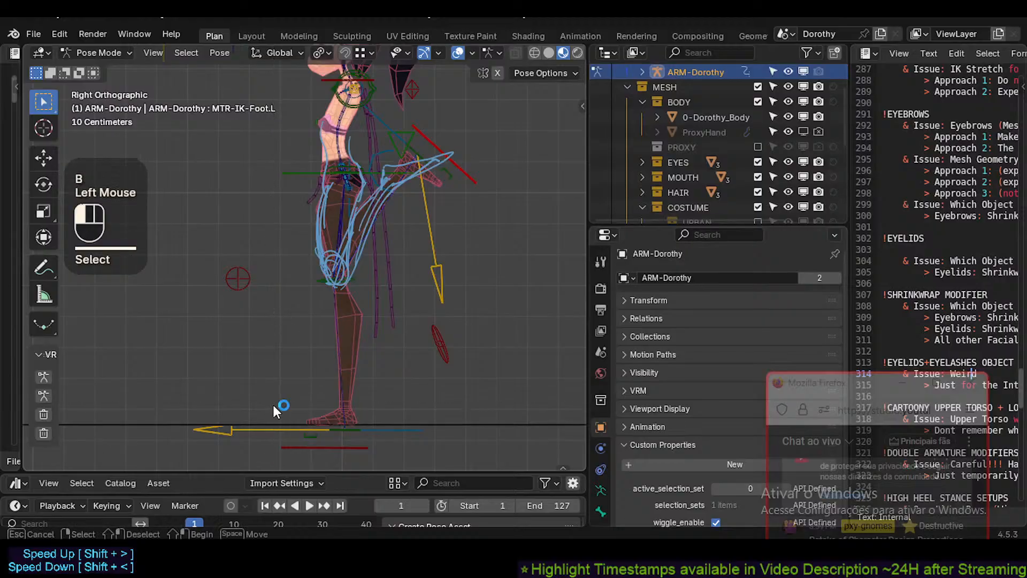
{"action": "left_click_drag", "start_coordinate": [274, 404], "coordinate": [319, 366]}
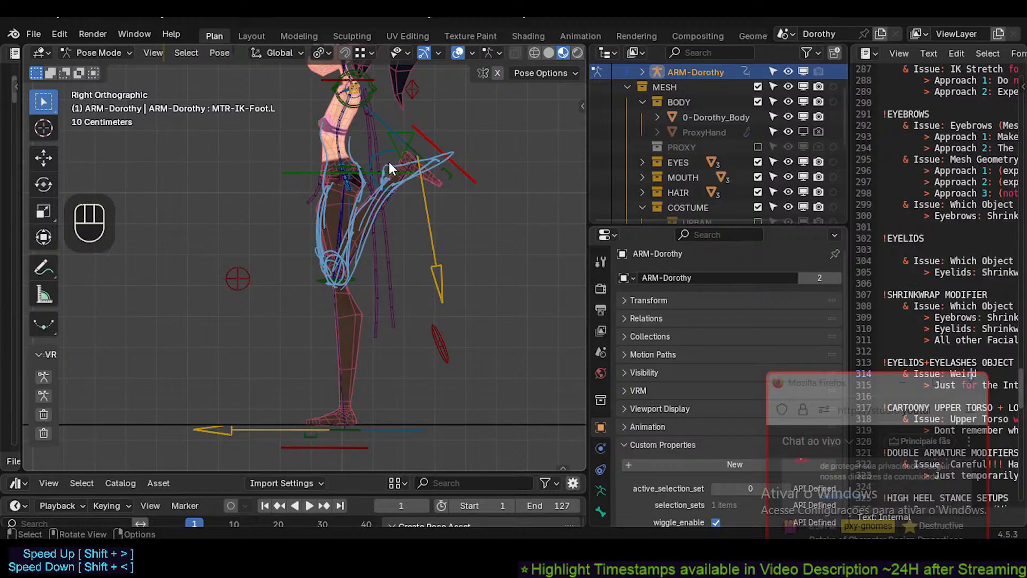
{"action": "left_click", "coordinate": [335, 425]}
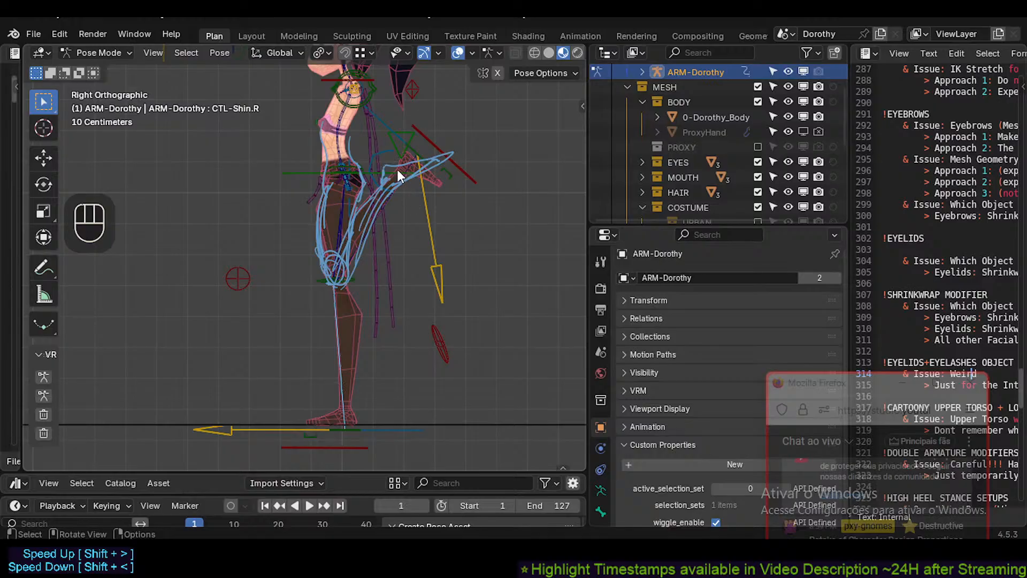
Inspect the knee pivot up close, and overlay a slightly smaller Circle Select outline on it to recheck the lower leg's swing radius.
{"action": "key", "text": "c"}
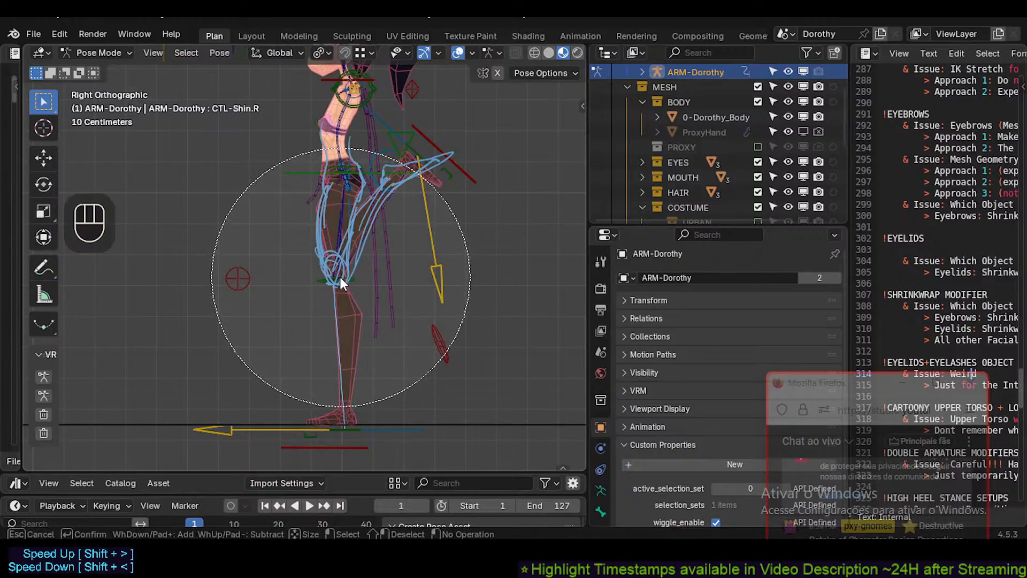
{"action": "key", "text": "Escape"}
{"action": "scroll", "coordinate": [340, 275], "scroll_direction": "up", "scroll_amount": 5}
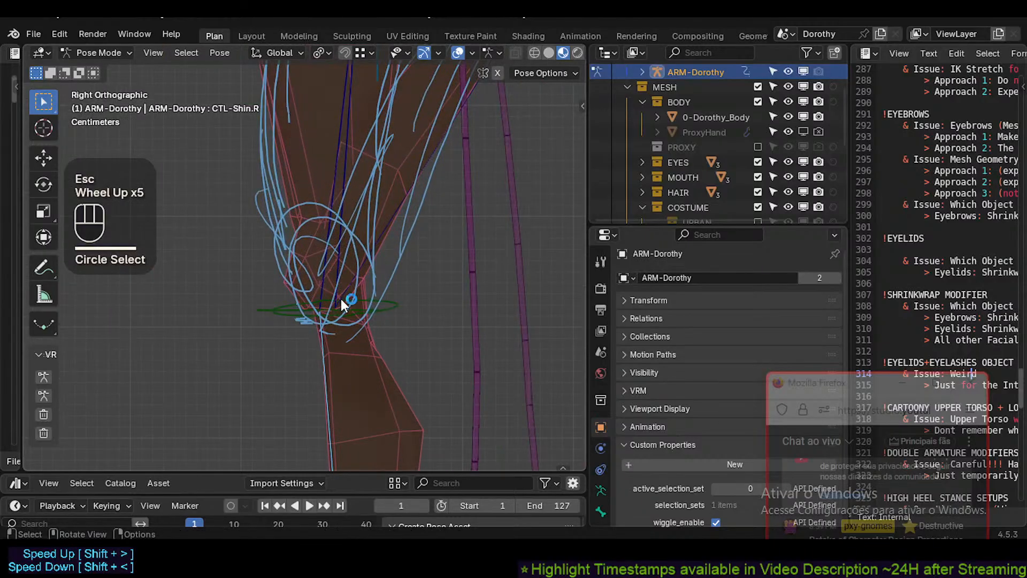
{"action": "scroll", "coordinate": [343, 299], "scroll_direction": "down", "scroll_amount": 4}
{"action": "key", "text": "c"}
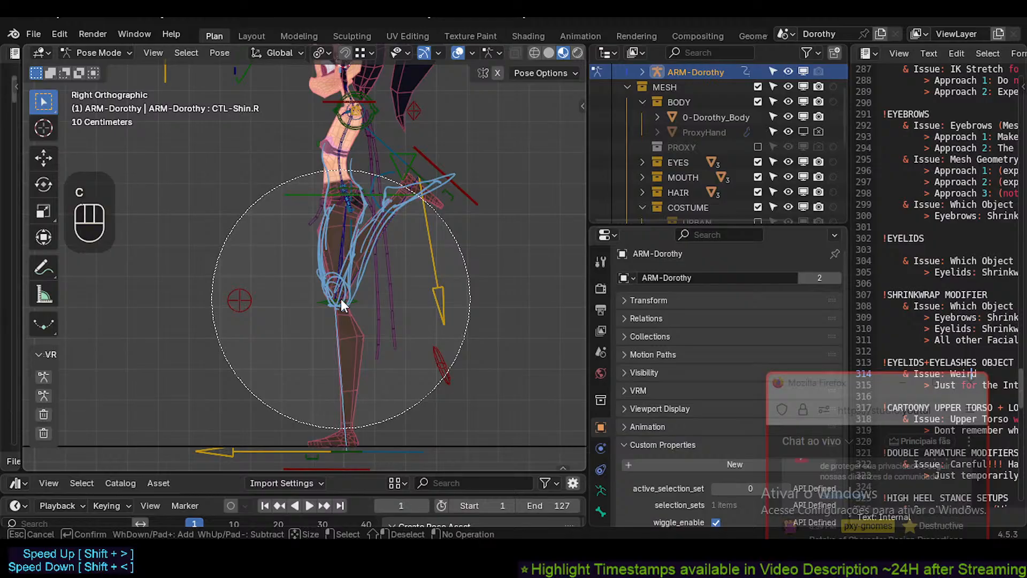
{"action": "scroll", "coordinate": [341, 301], "scroll_direction": "up", "scroll_amount": 1}
{"action": "scroll", "coordinate": [341, 301], "scroll_direction": "down", "scroll_amount": 1}
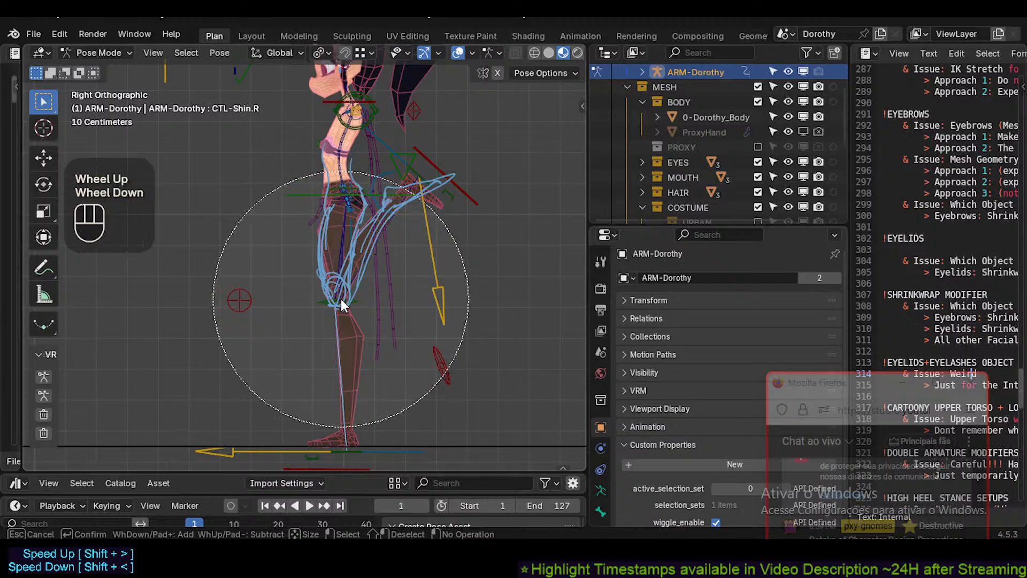
{"action": "scroll", "coordinate": [342, 302], "scroll_direction": "down", "scroll_amount": 2}
{"action": "scroll", "coordinate": [341, 302], "scroll_direction": "up", "scroll_amount": 2}
{"action": "scroll", "coordinate": [342, 302], "scroll_direction": "down", "scroll_amount": 2}
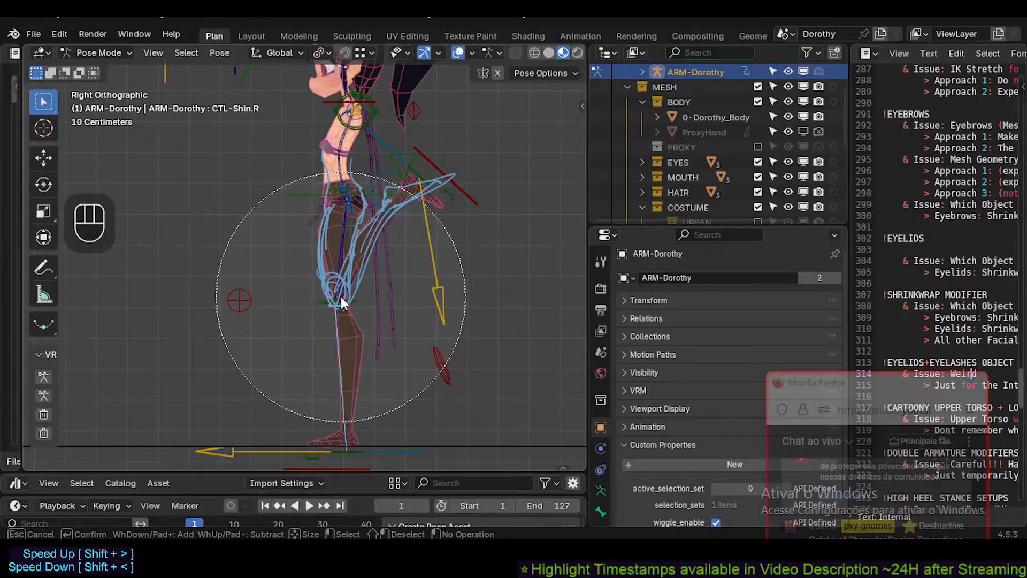
{"action": "scroll", "coordinate": [341, 302], "scroll_direction": "up", "scroll_amount": 1}
{"action": "scroll", "coordinate": [341, 303], "scroll_direction": "down", "scroll_amount": 1}
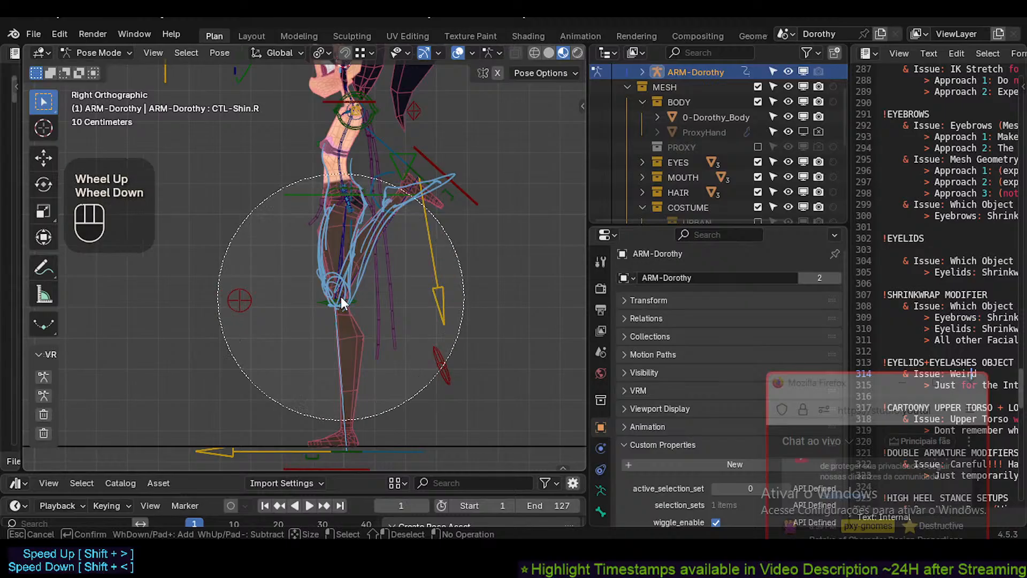
{"action": "scroll", "coordinate": [341, 303], "scroll_direction": "up", "scroll_amount": 2}
{"action": "scroll", "coordinate": [341, 299], "scroll_direction": "down", "scroll_amount": 2}
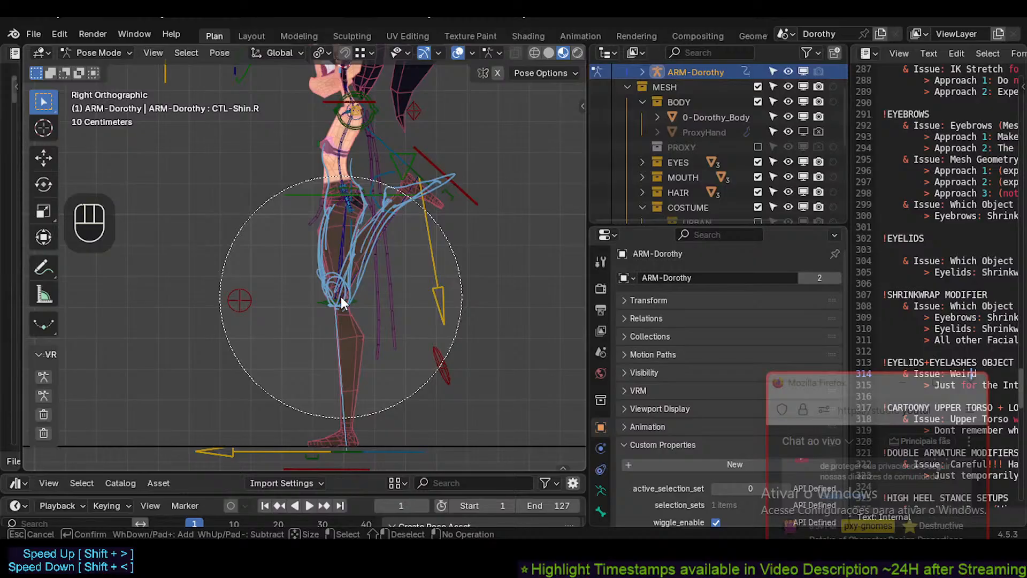
{"action": "right_click", "coordinate": [341, 296]}
Frame the standing foot from toe to ankle with a box selection to gauge its extent.
{"action": "key", "text": "b"}
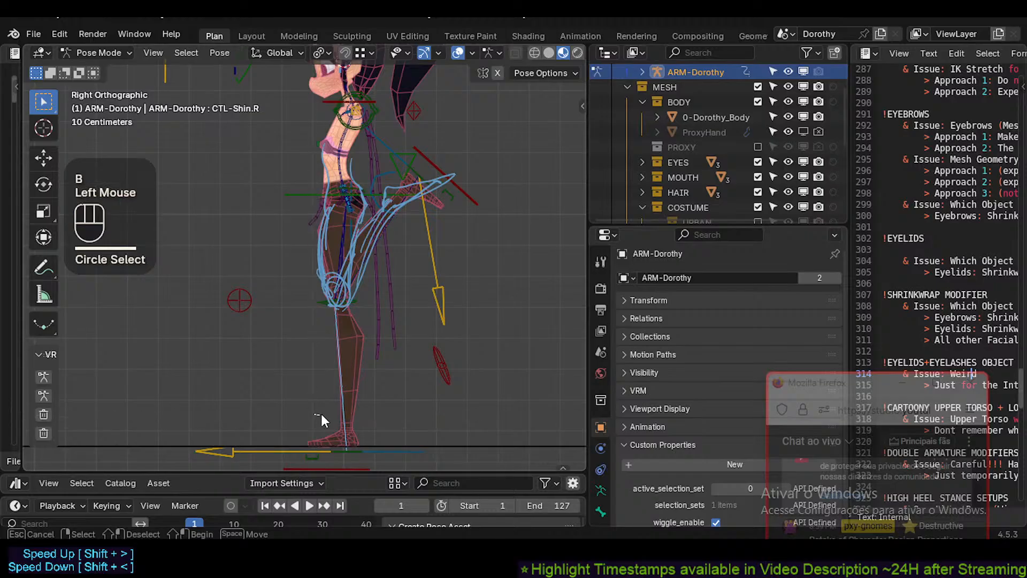
{"action": "left_click", "coordinate": [339, 412]}
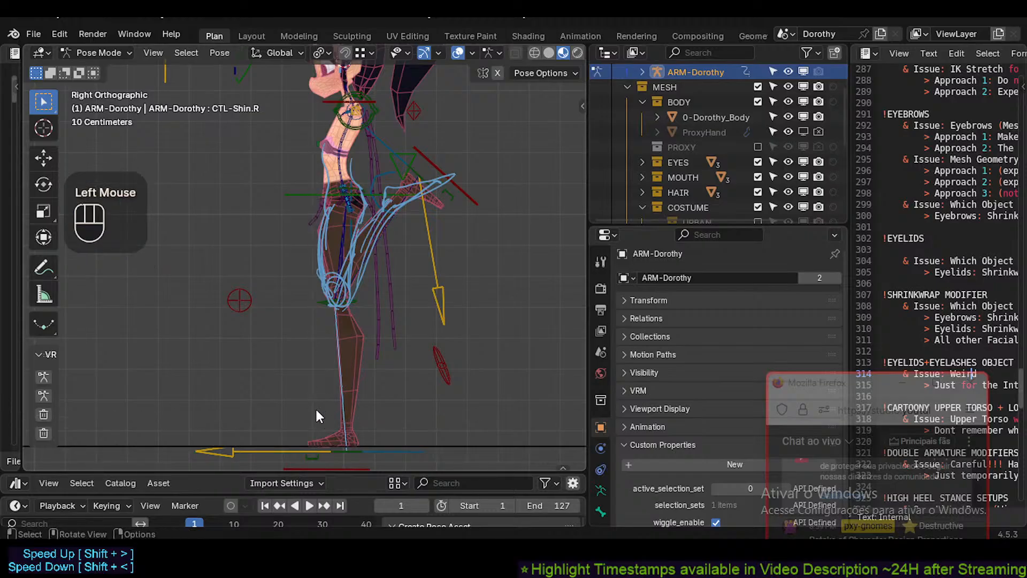
{"action": "left_click", "coordinate": [311, 417]}
{"action": "left_click_drag", "start_coordinate": [312, 416], "coordinate": [341, 441]}
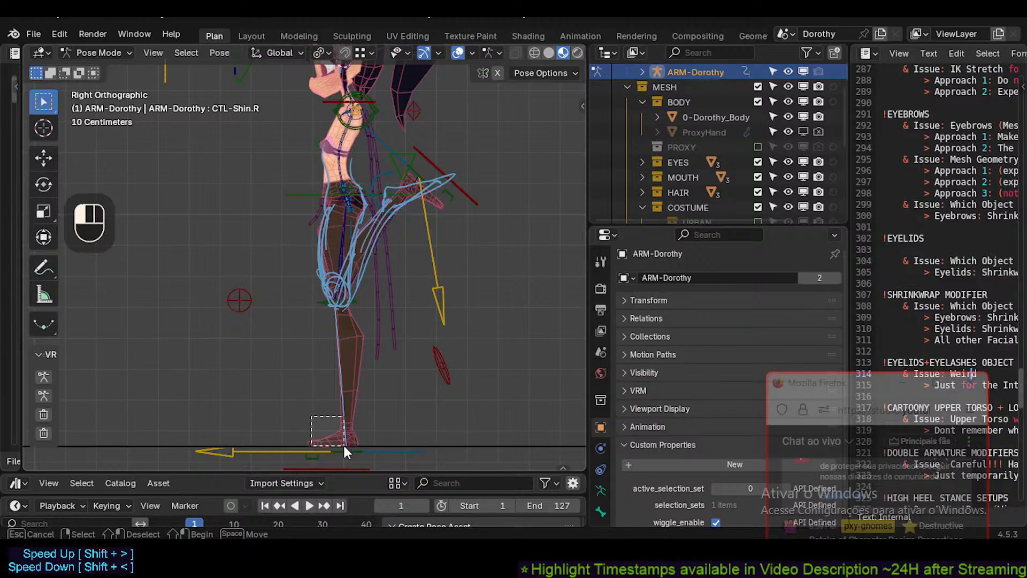
{"action": "left_click_drag", "start_coordinate": [344, 447], "coordinate": [342, 444]}
{"action": "left_click", "coordinate": [348, 427]}
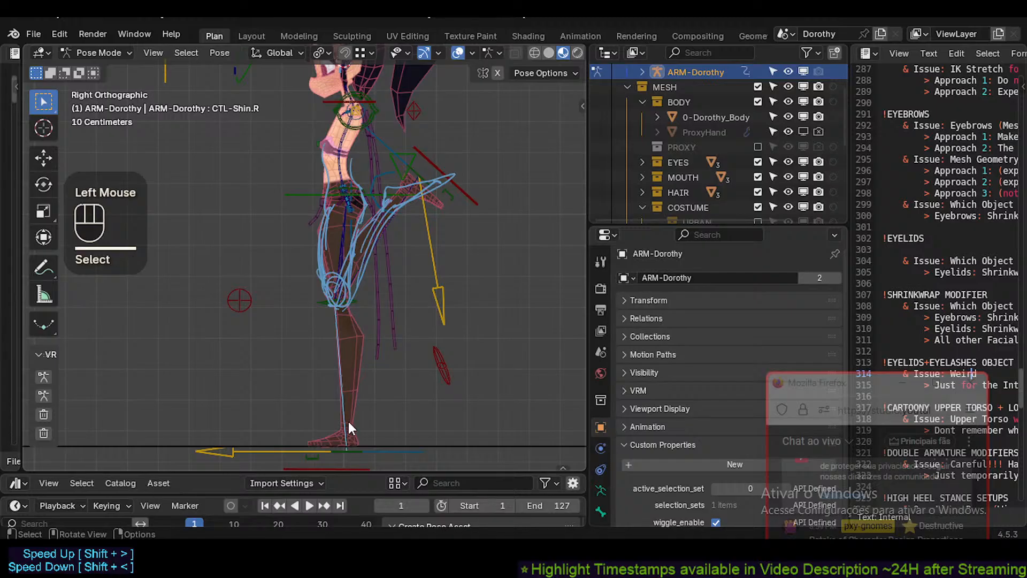
Switch from Pose Mode to Object Mode and select the ARM-Dorothy armature.
{"action": "key", "text": "ctrl+Tab"}
{"action": "left_click", "coordinate": [353, 413]}
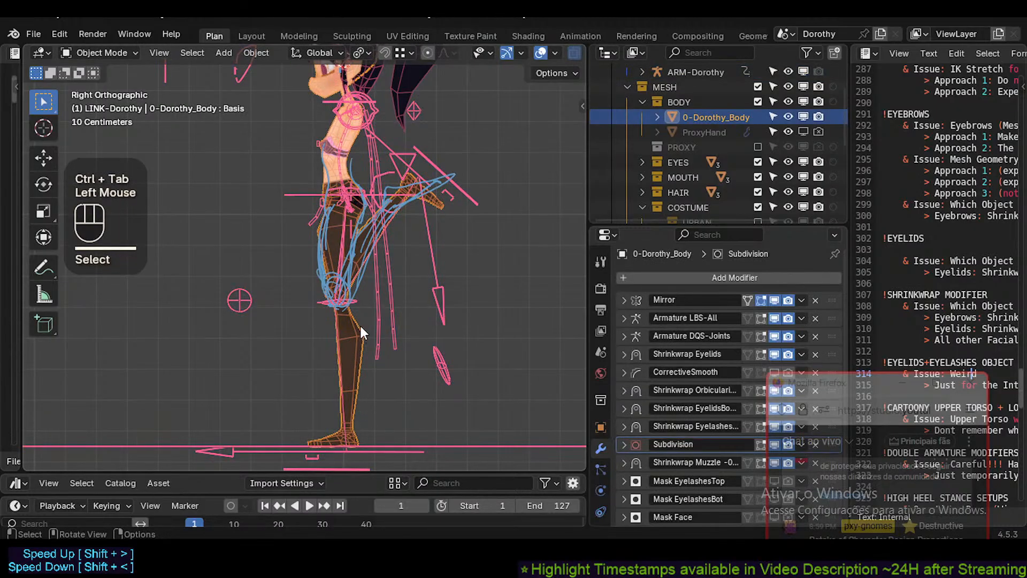
{"action": "double_click", "coordinate": [366, 268]}
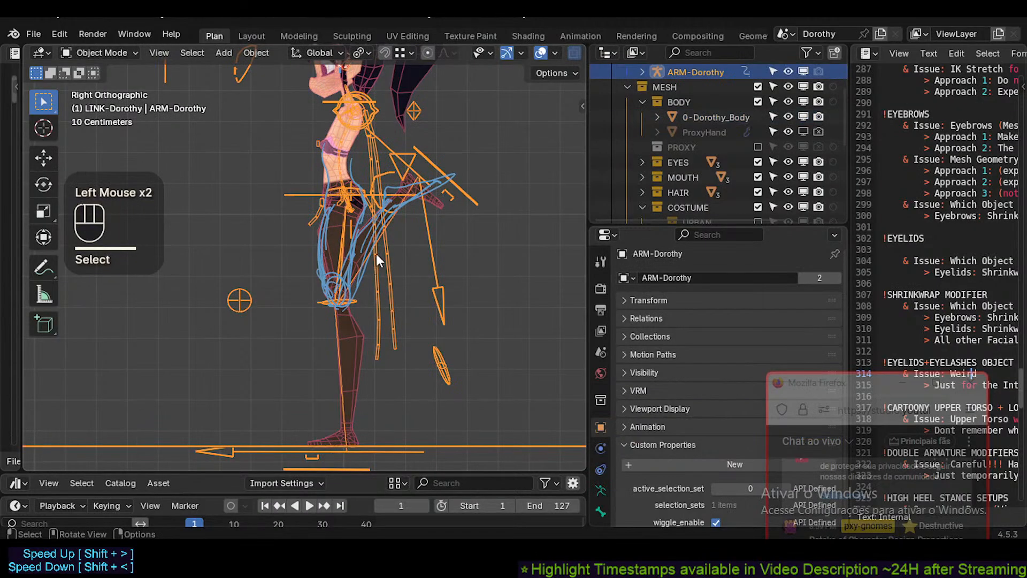
Open the 0-Dorothy_Body mesh in Edit Mode and clear its selection around the lower leg.
{"action": "key", "text": "ctrl+Tab"}
{"action": "key", "text": "a"}
{"action": "key", "text": "alt+q"}
{"action": "key", "text": "alt+q"}
{"action": "key", "text": "alt+q"}
{"action": "middle_click_drag", "start_coordinate": [354, 411], "coordinate": [397, 357], "text": "shift"}
{"action": "scroll", "coordinate": [400, 376], "scroll_direction": "up", "scroll_amount": 3}
{"action": "key", "text": "ctrl+Tab"}
{"action": "left_click", "coordinate": [412, 352]}
{"action": "key", "text": "Tab"}
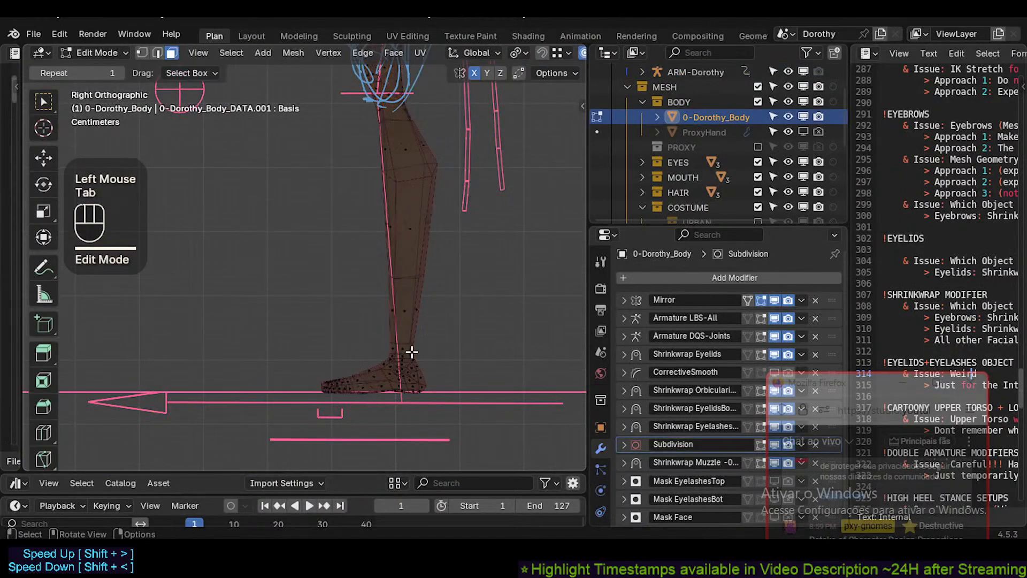
{"action": "scroll", "coordinate": [342, 375], "scroll_direction": "up", "scroll_amount": 1}
{"action": "key", "text": "alt+a"}
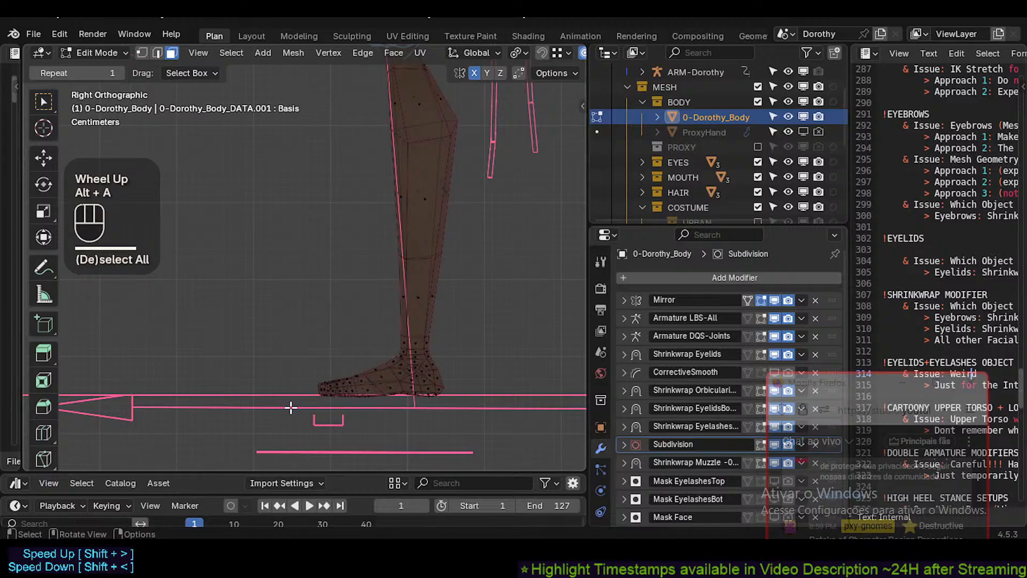
{"action": "key", "text": "alt+z"}
{"action": "key", "text": "alt+z"}
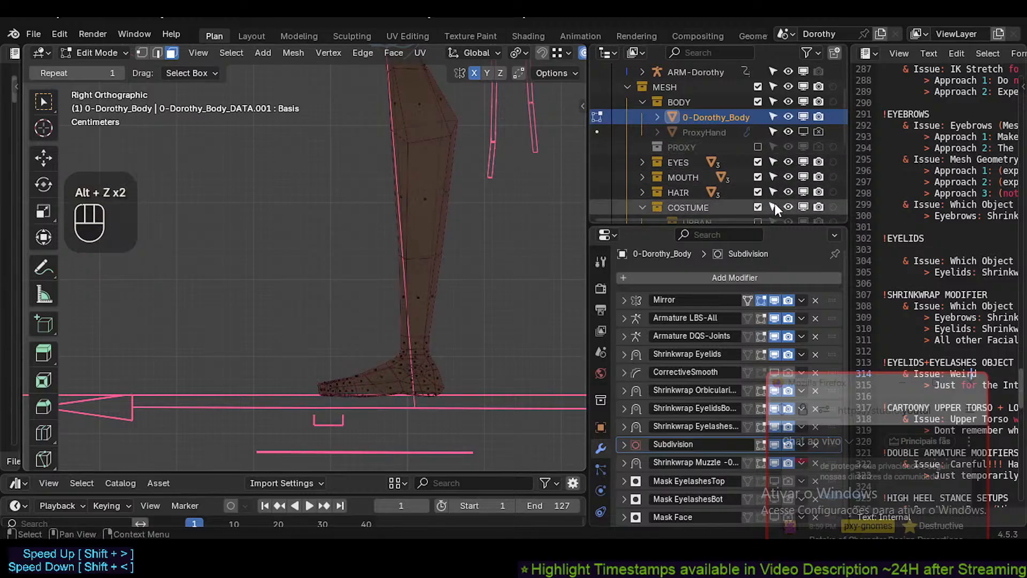
Enable the URBAN, SPACEAGENT, SPACEMARINE and MATRIX costume collections.
{"action": "scroll", "coordinate": [775, 204], "scroll_direction": "down", "scroll_amount": 2}
{"action": "left_click", "coordinate": [761, 146]}
{"action": "left_click", "coordinate": [759, 159]}
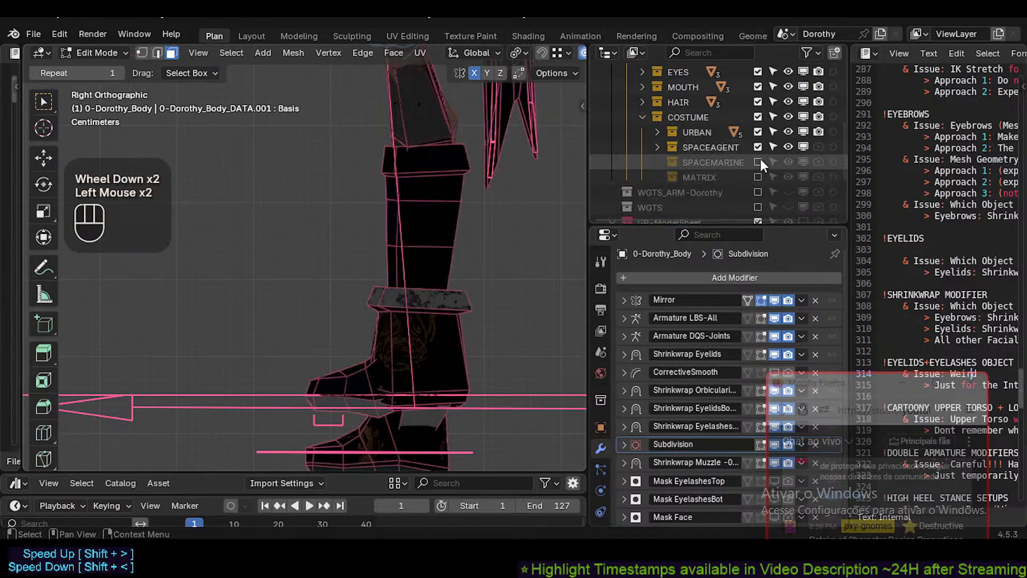
{"action": "left_click", "coordinate": [758, 161]}
{"action": "left_click", "coordinate": [758, 177]}
Put the body and all visible costume meshes into Edit Mode together, reveal their hidden geometry and clear the selection.
{"action": "key", "text": "a"}
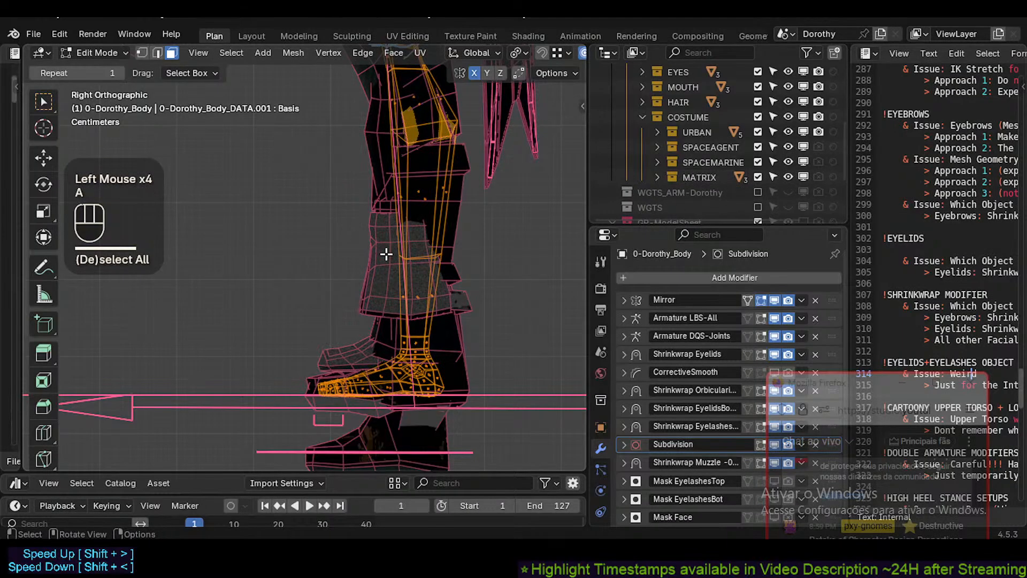
{"action": "scroll", "coordinate": [386, 254], "scroll_direction": "down", "scroll_amount": 2}
{"action": "middle_click_drag", "start_coordinate": [386, 254], "coordinate": [390, 296], "text": "shift"}
{"action": "key", "text": "Tab"}
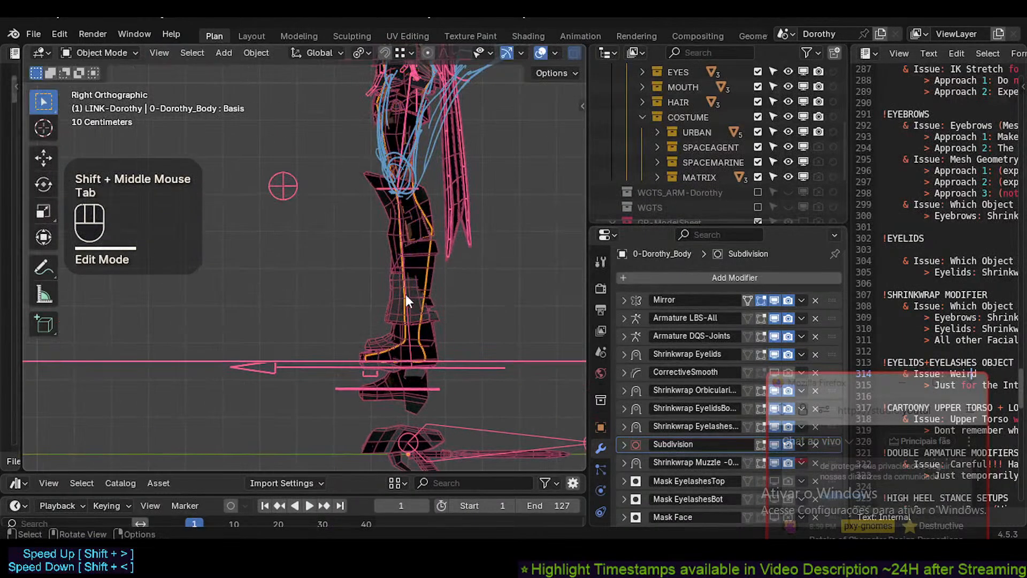
{"action": "key", "text": "a"}
{"action": "key", "text": "Tab"}
{"action": "key", "text": "alt+a"}
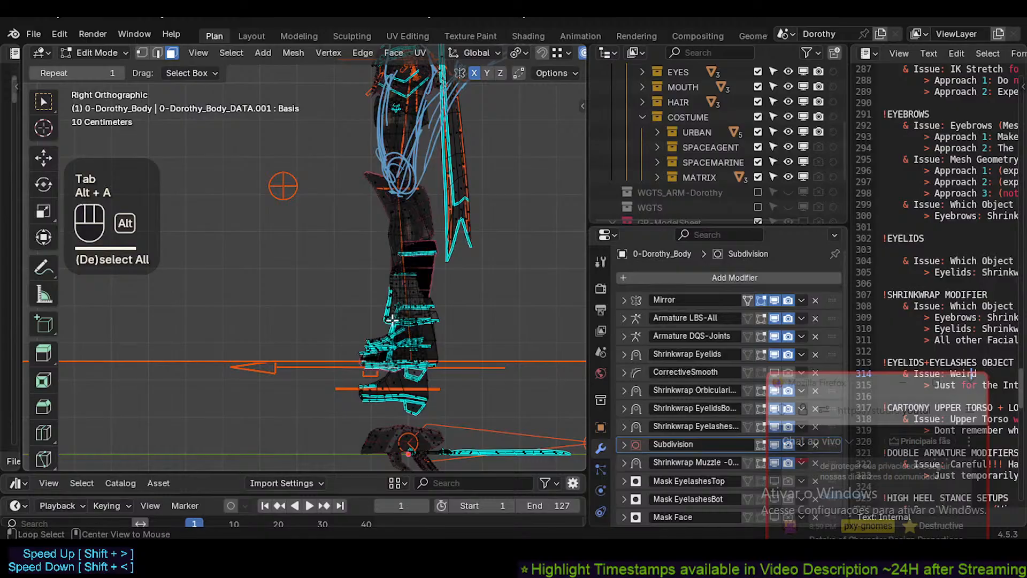
{"action": "key", "text": "alt+h"}
{"action": "key", "text": "alt+a"}
{"action": "key", "text": "alt+z"}
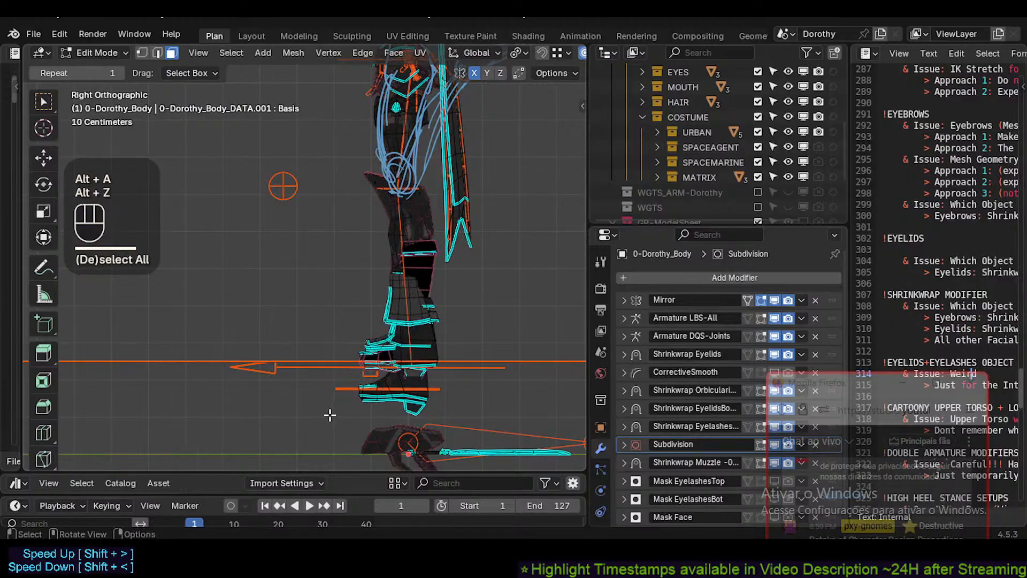
Switch the meshes to vertex selection with X-ray enabled.
{"action": "key", "text": "1"}
{"action": "key", "text": "alt+z"}
{"action": "key", "text": "alt+z"}
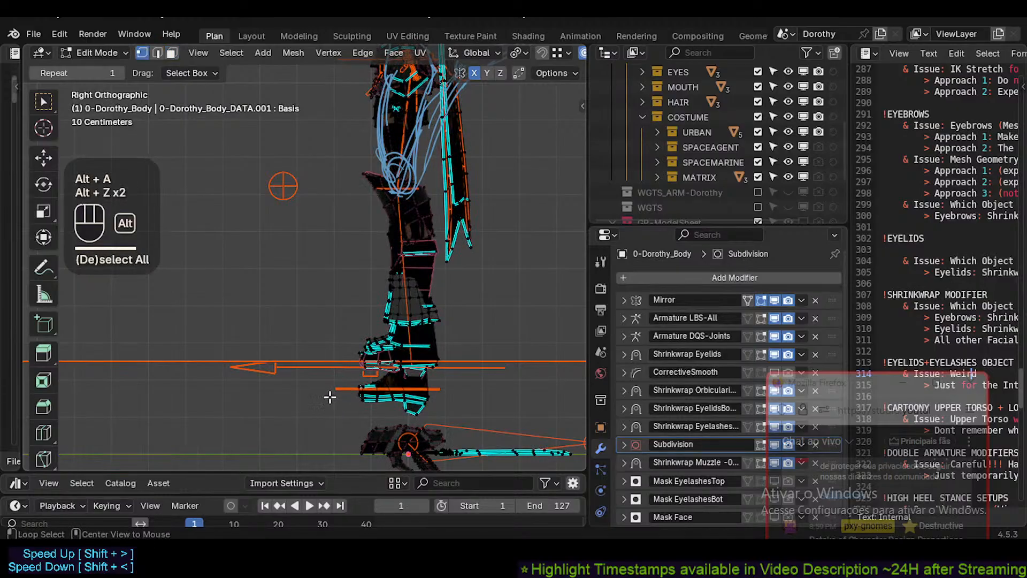
{"action": "scroll", "coordinate": [504, 58], "scroll_direction": "down", "scroll_amount": 4}
{"action": "key", "text": "alt+z"}
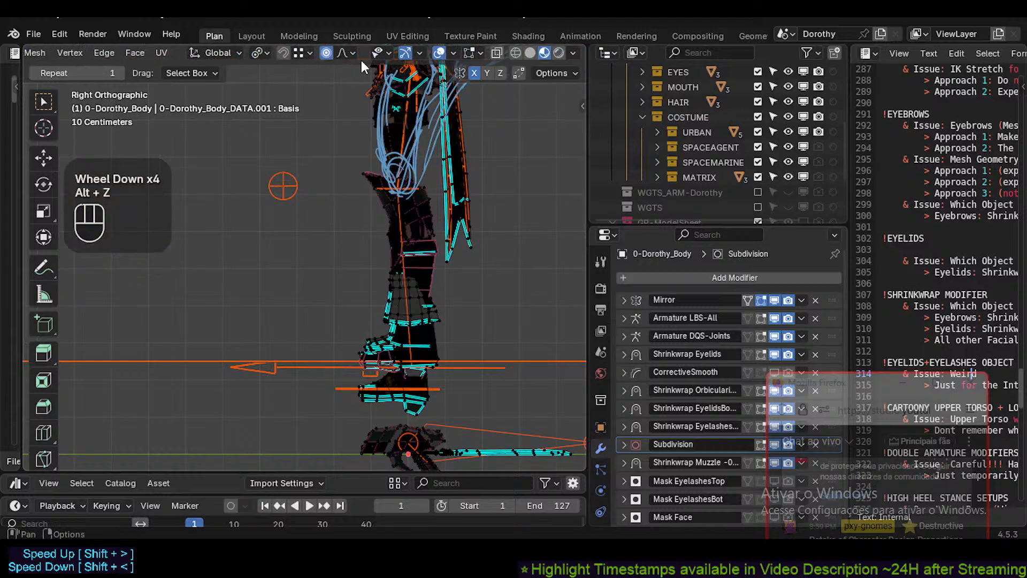
{"action": "scroll", "coordinate": [496, 52], "scroll_direction": "down", "scroll_amount": 1}
{"action": "key", "text": "alt+z"}
{"action": "key", "text": "alt+z"}
{"action": "key", "text": "alt+z"}
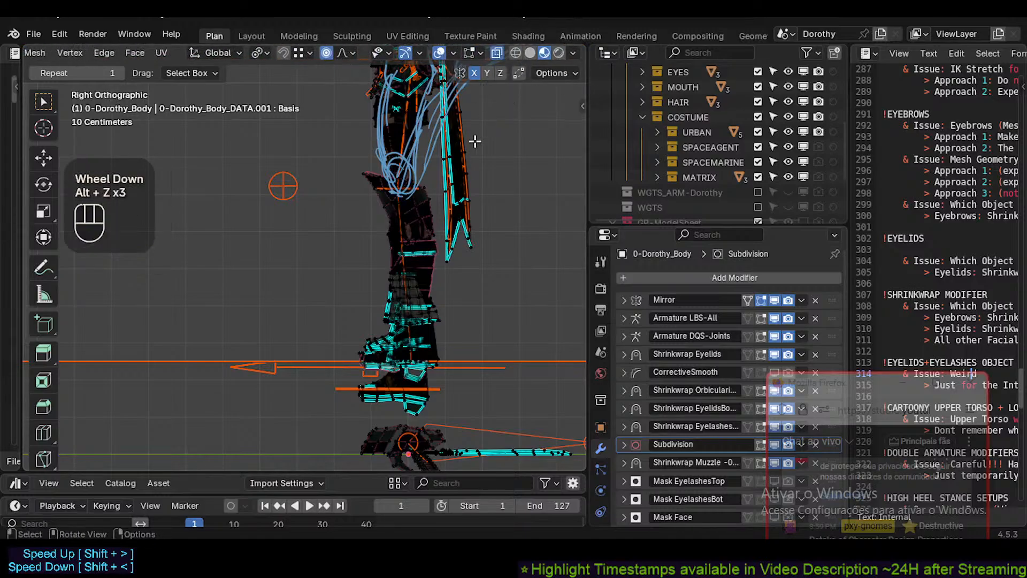
{"action": "key", "text": "b"}
{"action": "left_click_drag", "start_coordinate": [335, 425], "coordinate": [438, 217]}
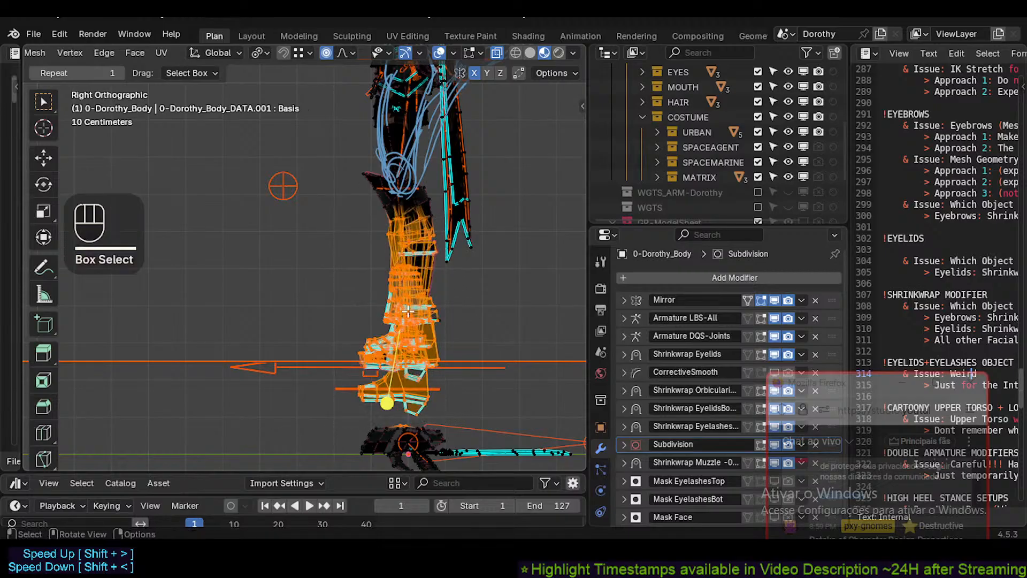
{"action": "key", "text": "b"}
{"action": "left_click_drag", "start_coordinate": [346, 425], "coordinate": [466, 300]}
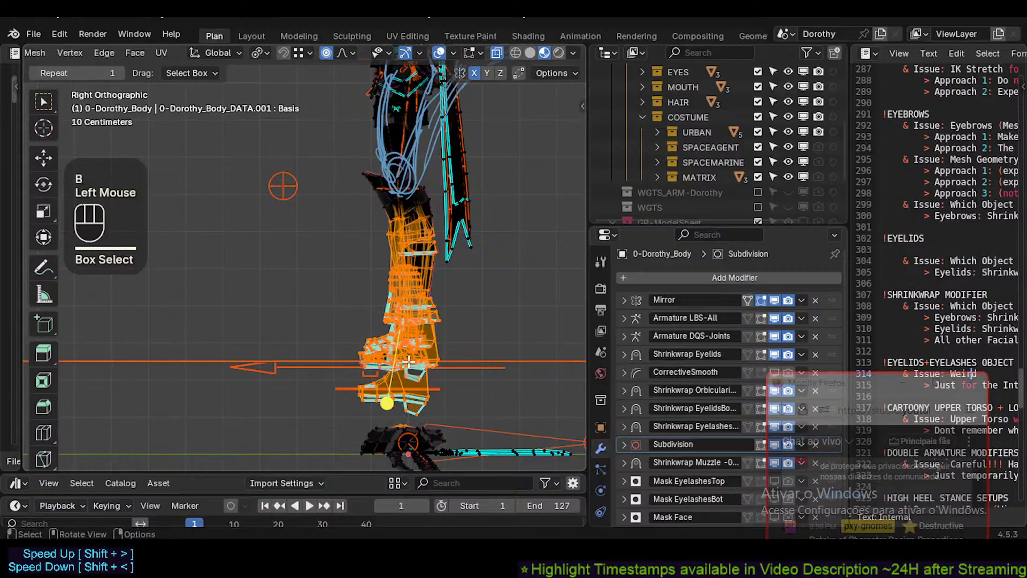
Reselect only the foot and boot vertices up to the lower shin, and try moving them.
{"action": "key", "text": "alt+a"}
{"action": "key", "text": "b"}
{"action": "left_click_drag", "start_coordinate": [346, 422], "coordinate": [466, 292]}
{"action": "key", "text": "g"}
{"action": "key", "text": "Escape"}
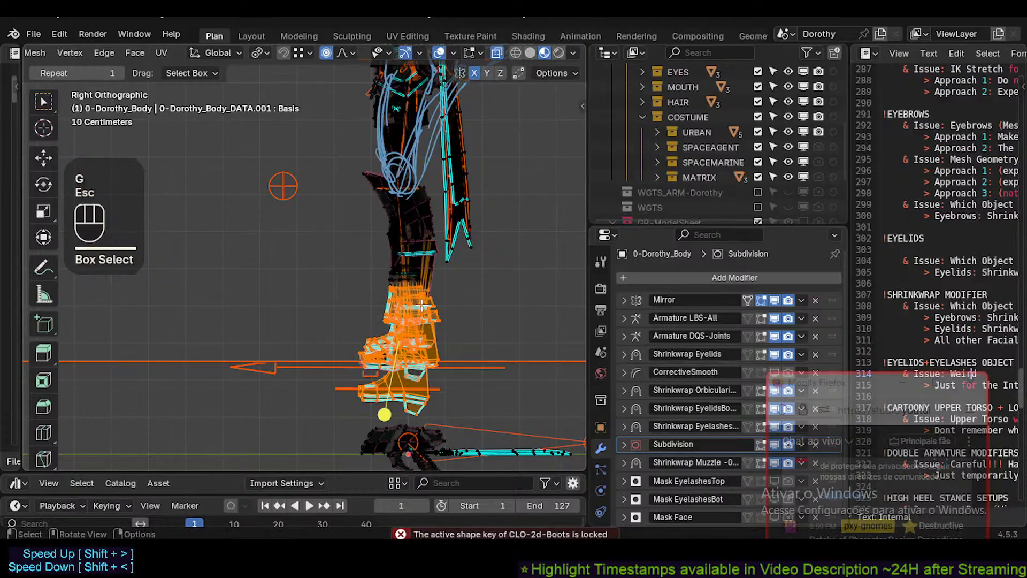
Extend the box selection up the shin to include the knee and kneecap armor vertices.
{"action": "scroll", "coordinate": [415, 301], "scroll_direction": "up", "scroll_amount": 2}
{"action": "middle_click_drag", "start_coordinate": [416, 302], "coordinate": [411, 331], "text": "shift"}
{"action": "key", "text": "b"}
{"action": "left_click_drag", "start_coordinate": [361, 340], "coordinate": [443, 206]}
{"action": "scroll", "coordinate": [422, 208], "scroll_direction": "up", "scroll_amount": 2}
{"action": "middle_click_drag", "start_coordinate": [421, 208], "coordinate": [422, 278], "text": "shift"}
{"action": "key", "text": "b"}
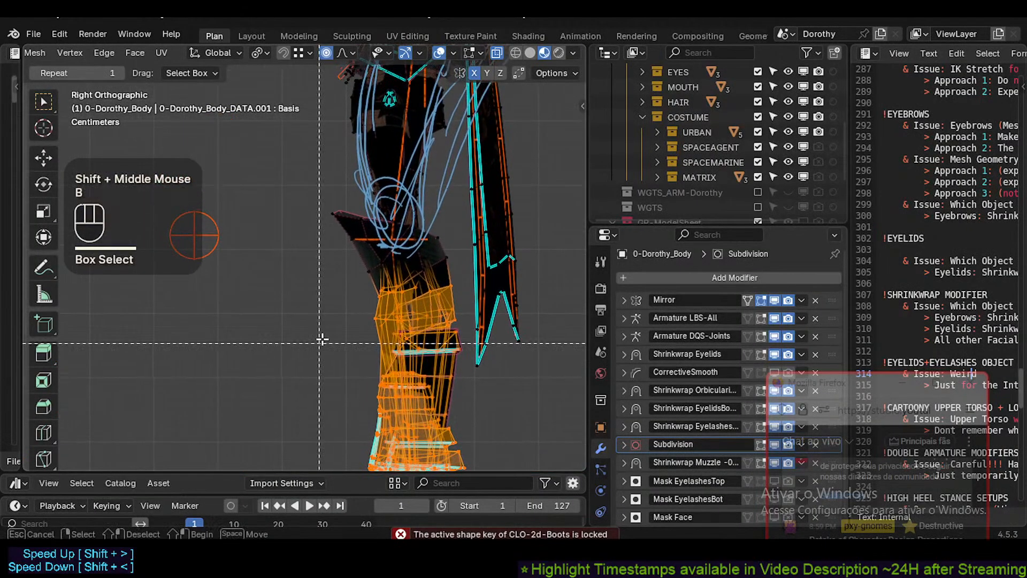
{"action": "left_click_drag", "start_coordinate": [320, 342], "coordinate": [457, 198]}
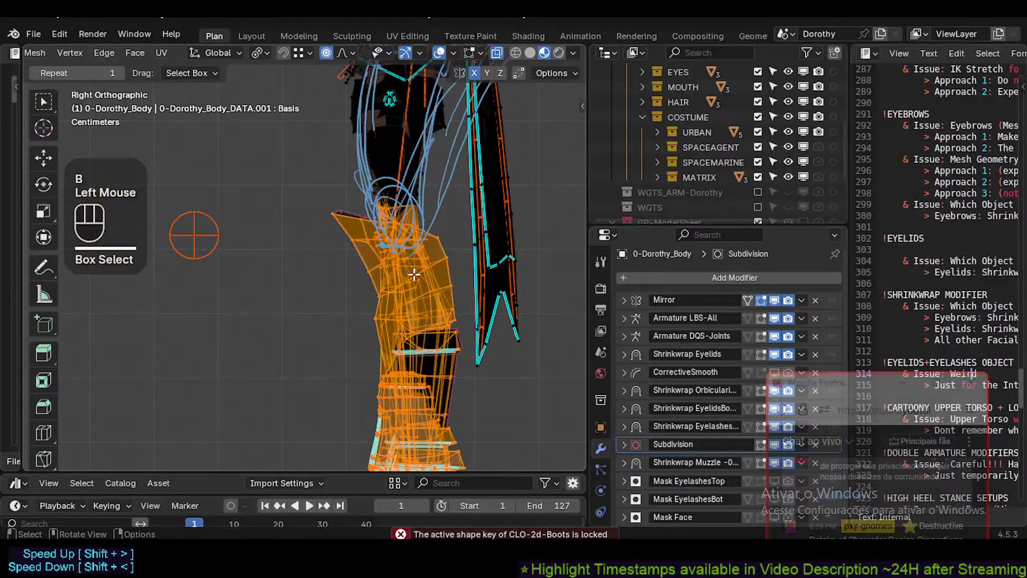
Remove the knee vertices from the selection with a box deselection in front view.
{"action": "scroll", "coordinate": [414, 279], "scroll_direction": "up", "scroll_amount": 1}
{"action": "middle_click_drag", "start_coordinate": [415, 280], "coordinate": [374, 282], "text": "shift"}
{"action": "key", "text": "KP_1"}
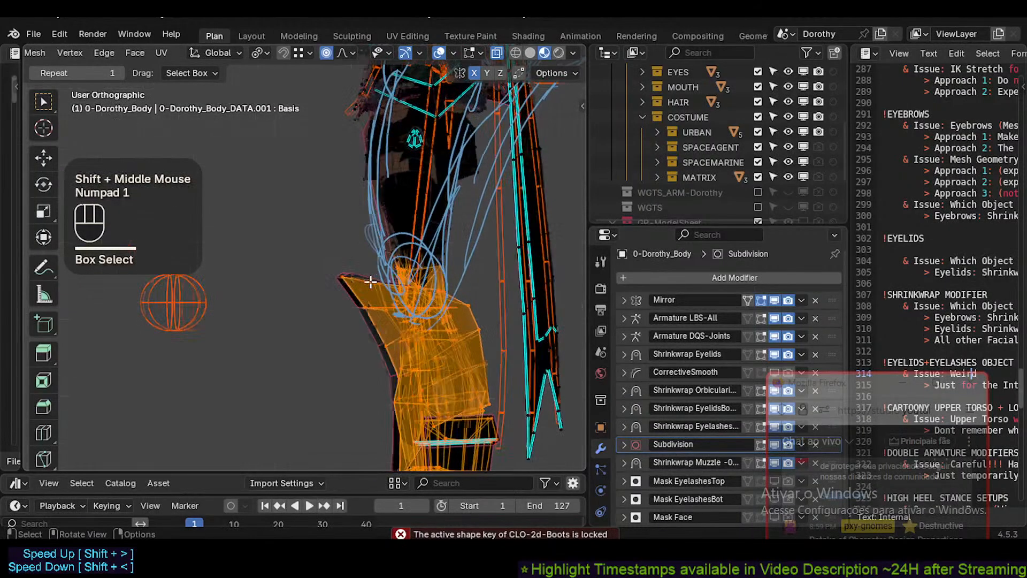
{"action": "scroll", "coordinate": [370, 280], "scroll_direction": "up", "scroll_amount": 2}
{"action": "scroll", "coordinate": [398, 304], "scroll_direction": "up", "scroll_amount": 2}
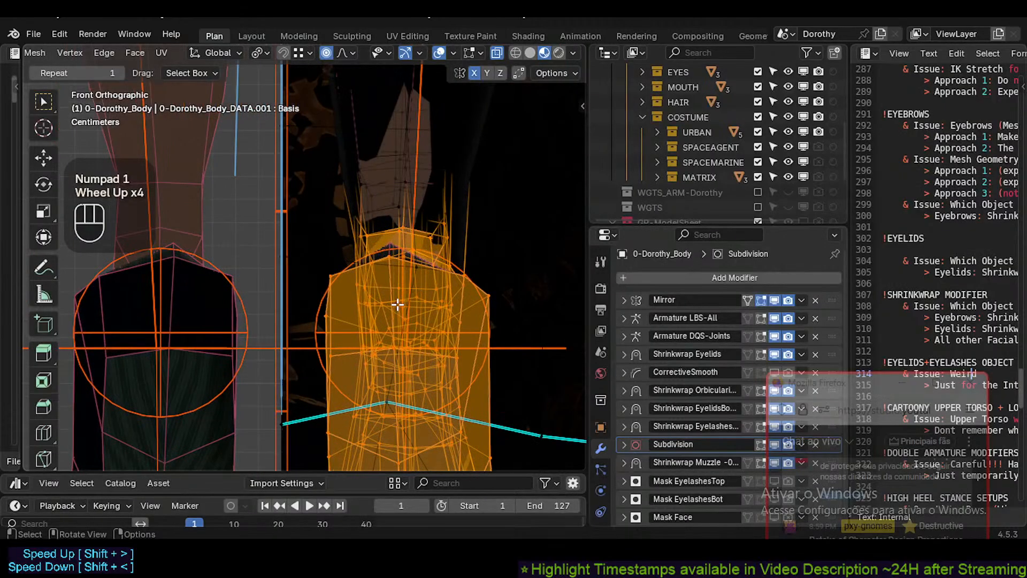
{"action": "scroll", "coordinate": [397, 304], "scroll_direction": "down", "scroll_amount": 3}
{"action": "scroll", "coordinate": [397, 303], "scroll_direction": "down", "scroll_amount": 2}
{"action": "scroll", "coordinate": [397, 305], "scroll_direction": "up", "scroll_amount": 3}
{"action": "scroll", "coordinate": [396, 306], "scroll_direction": "down", "scroll_amount": 2}
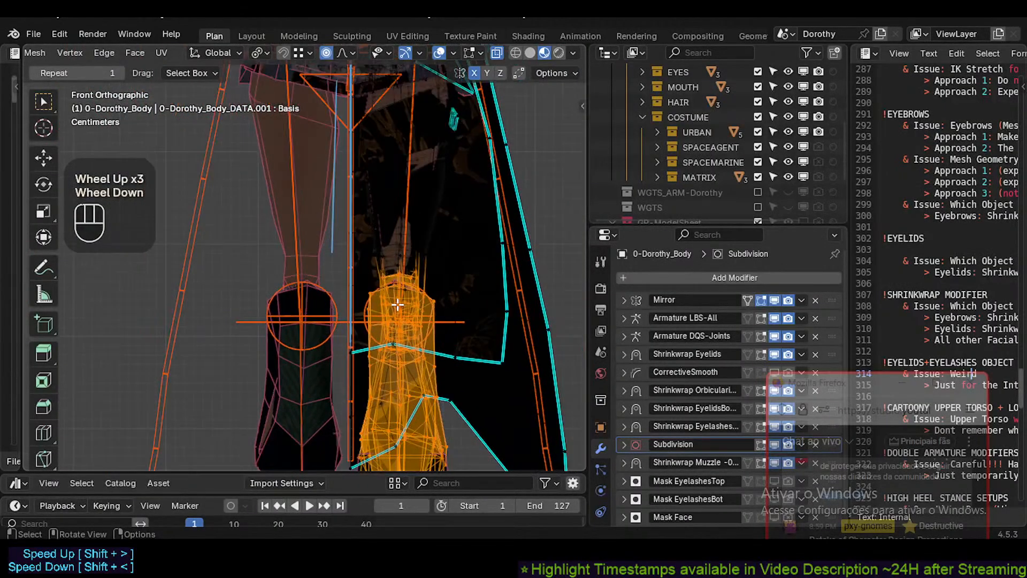
{"action": "middle_click_drag", "start_coordinate": [396, 306], "coordinate": [395, 307], "text": "shift"}
{"action": "key", "text": "b"}
{"action": "right_click", "coordinate": [436, 238]}
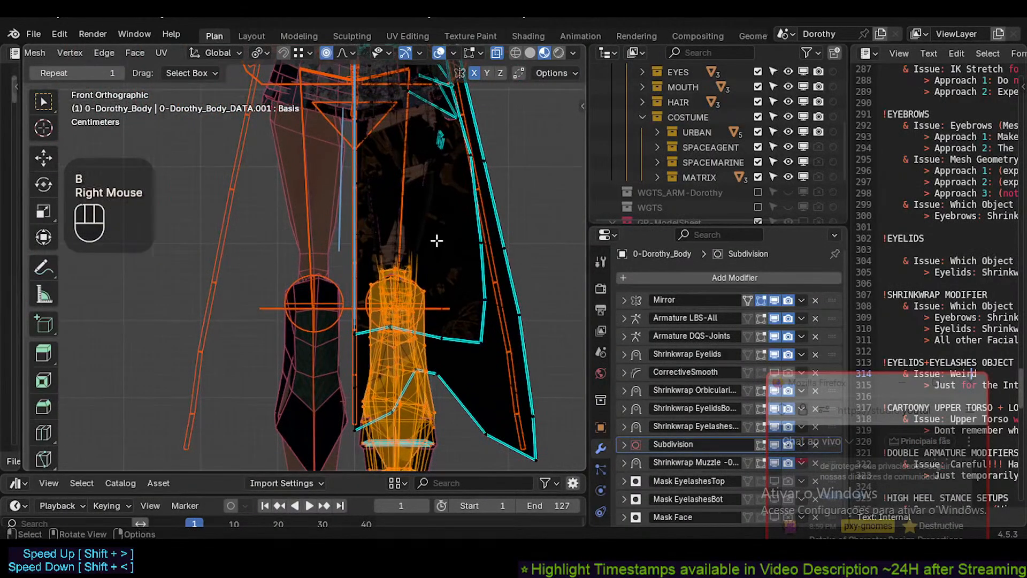
{"action": "key", "text": "b"}
{"action": "left_click_drag", "start_coordinate": [459, 229], "coordinate": [351, 343], "text": "shift"}
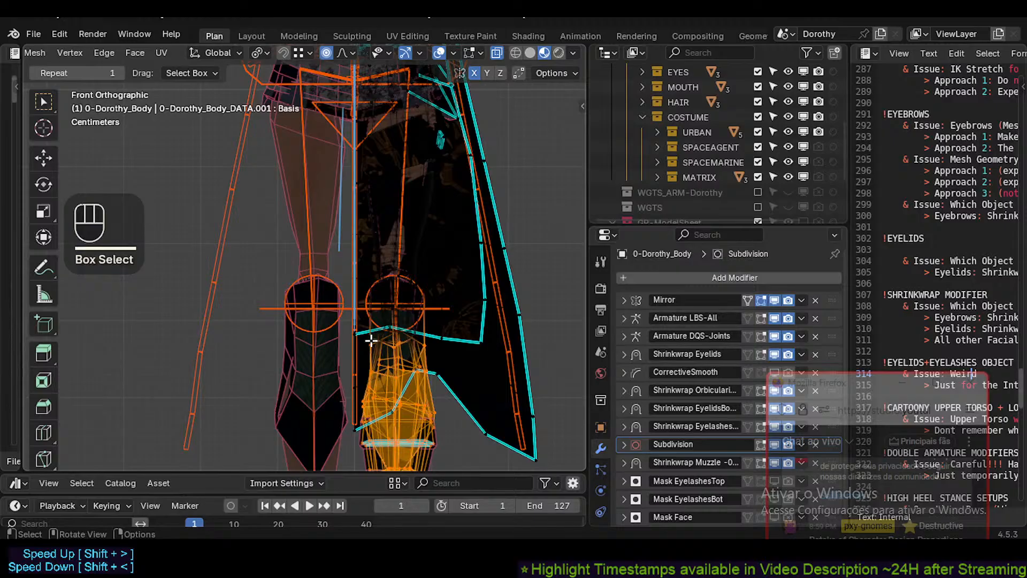
Try circle-deselecting the shin vertices below the knee with a large radius, and undo it.
{"action": "key", "text": "alt+z"}
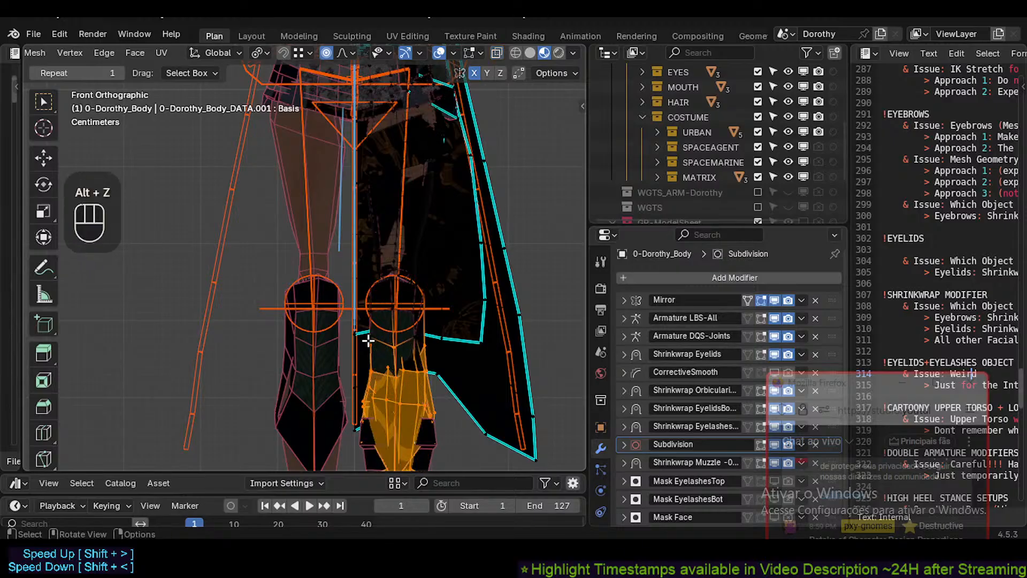
{"action": "key", "text": "c"}
{"action": "right_click", "coordinate": [367, 330]}
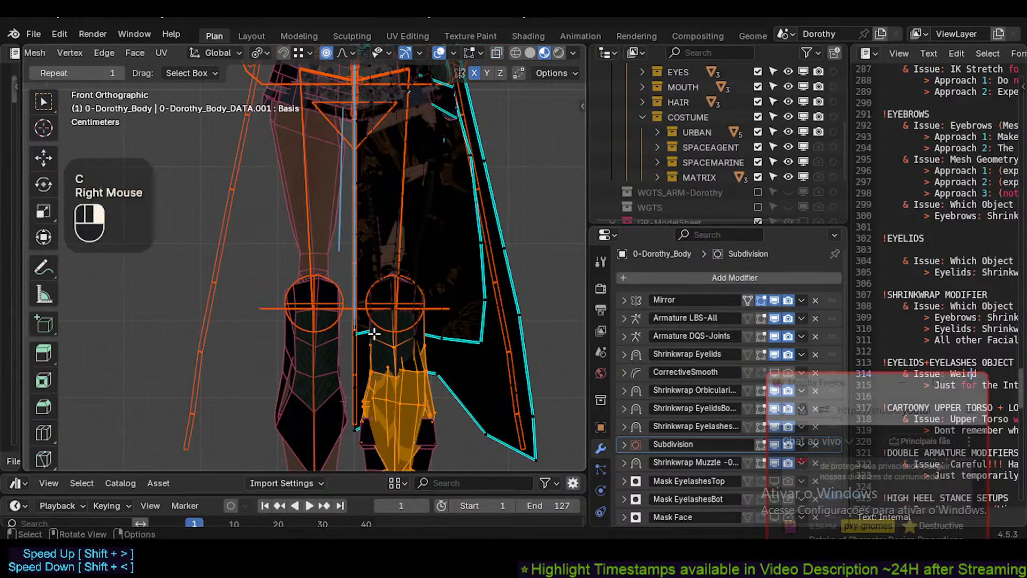
{"action": "key", "text": "alt+z"}
{"action": "key", "text": "c"}
{"action": "left_click", "coordinate": [380, 327], "text": "shift"}
{"action": "right_click", "coordinate": [378, 324]}
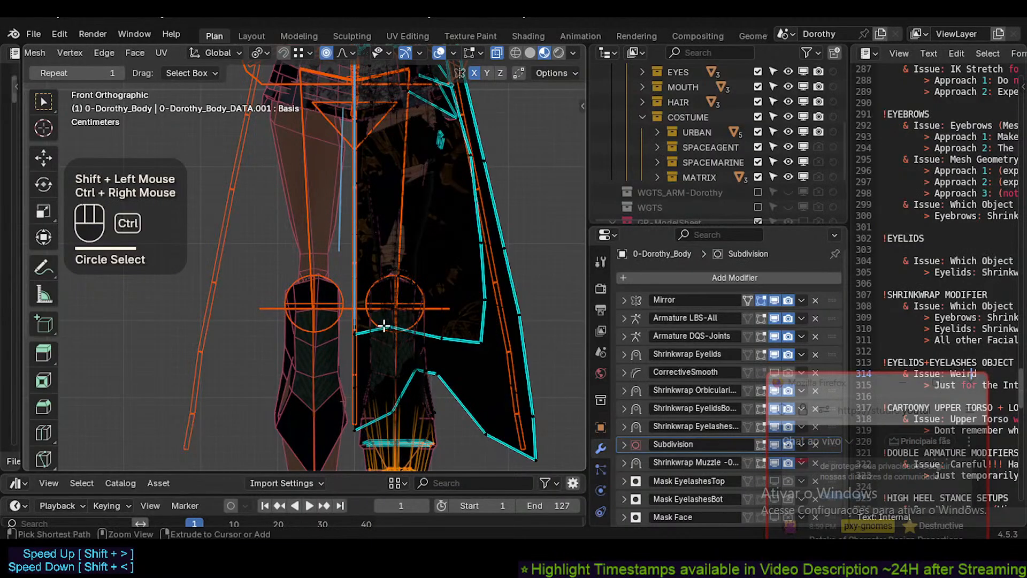
{"action": "key", "text": "ctrl+z"}
Reduce the Circle Select radius to roughly the width of the knee area.
{"action": "key", "text": "c"}
{"action": "scroll", "coordinate": [387, 324], "scroll_direction": "up", "scroll_amount": 4}
{"action": "right_click", "coordinate": [387, 320]}
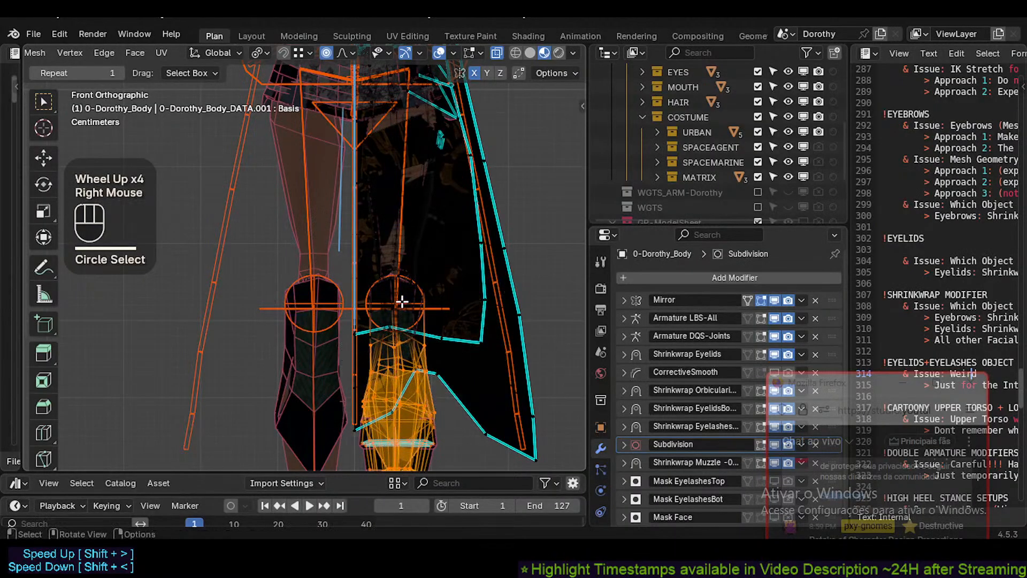
Try circle-deselecting the vertices just below the knee and around the mid-shin with the smaller radius.
{"action": "key", "text": "c"}
{"action": "left_click", "coordinate": [385, 317], "text": "ctrl"}
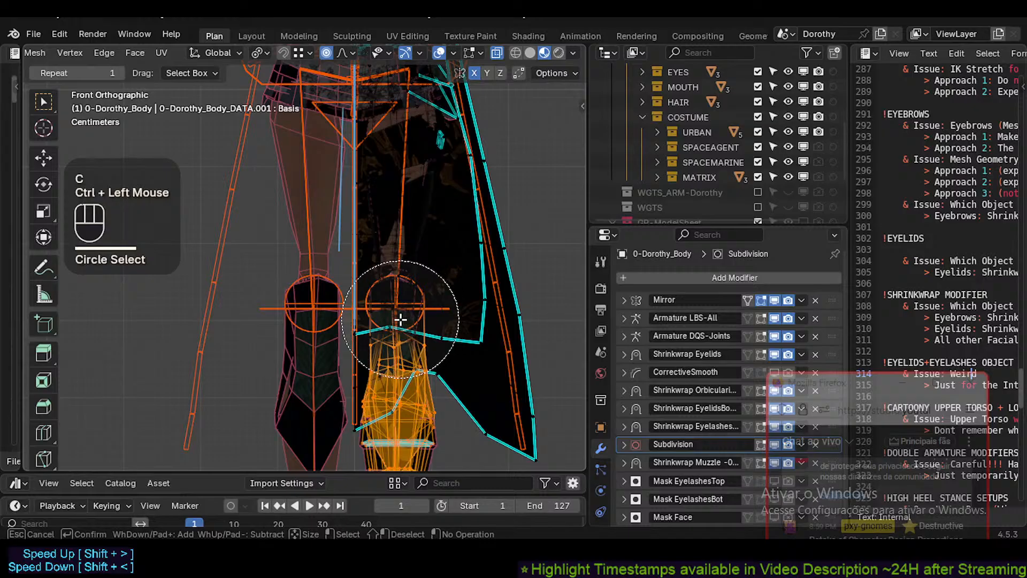
{"action": "left_click", "coordinate": [396, 321], "text": "shift"}
{"action": "right_click", "coordinate": [398, 321]}
{"action": "key", "text": "c"}
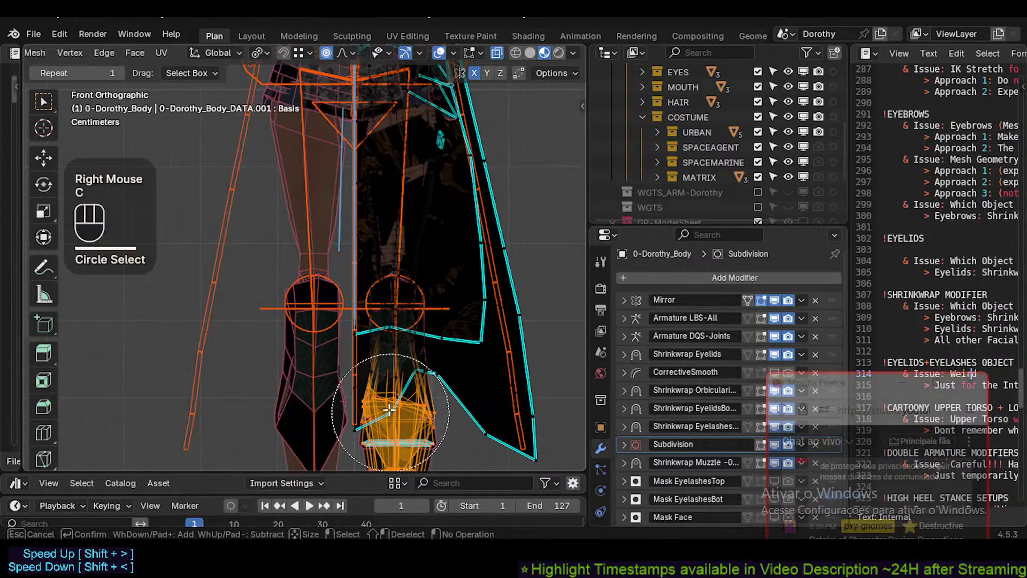
{"action": "left_click", "coordinate": [394, 418], "text": "shift"}
{"action": "key", "text": "ctrl+z"}
{"action": "key", "text": "c"}
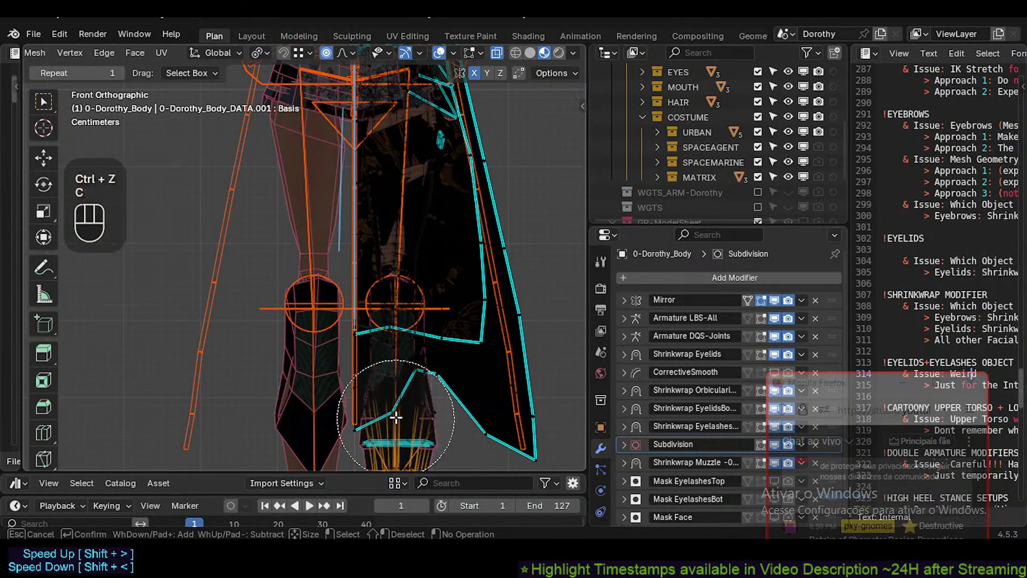
{"action": "right_click", "coordinate": [396, 413]}
Try circle-selecting the mid-shin vertices, and undo the recent circle selection changes.
{"action": "key", "text": "c"}
{"action": "left_click", "coordinate": [396, 413]}
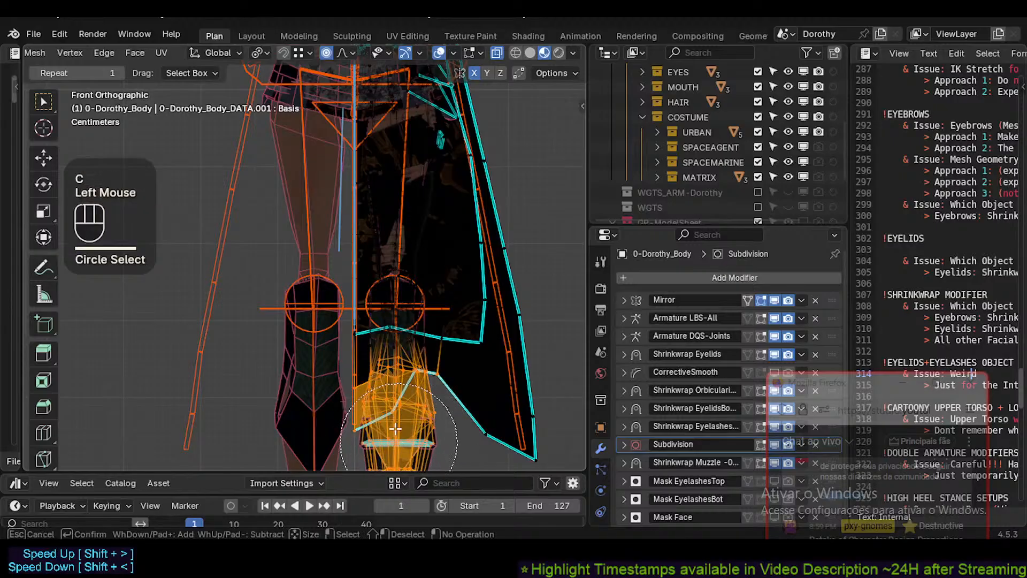
{"action": "right_click", "coordinate": [391, 437]}
{"action": "middle_click_drag", "start_coordinate": [394, 421], "coordinate": [400, 364], "text": "shift"}
{"action": "key", "text": "ctrl+z"}
{"action": "key", "text": "ctrl+z"}
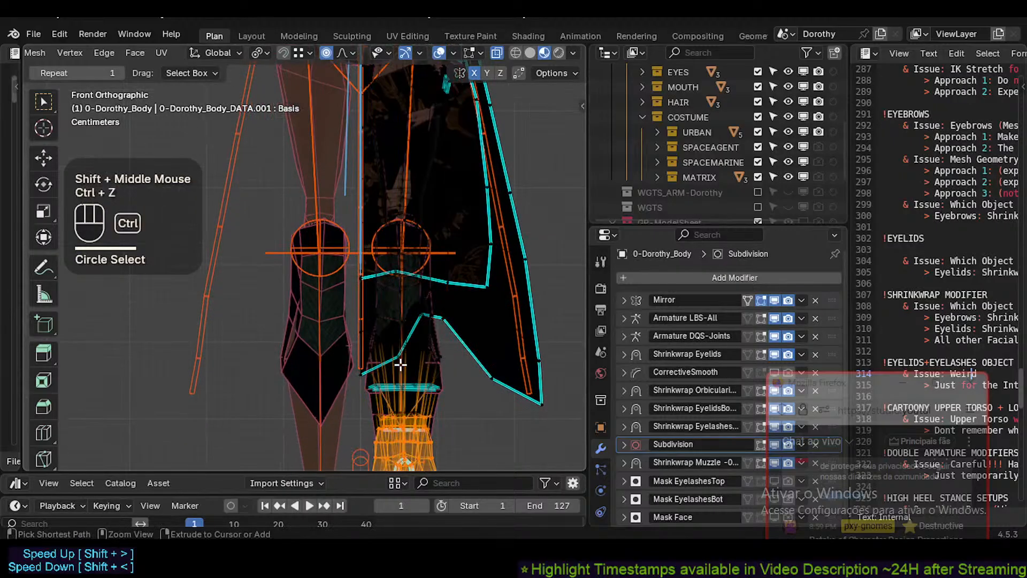
{"action": "key", "text": "ctrl+z"}
Circle-deselect the upper shin vertices just below the knee, keeping the mid-shin and lower vertices selected.
{"action": "scroll", "coordinate": [425, 347], "scroll_direction": "up", "scroll_amount": 2}
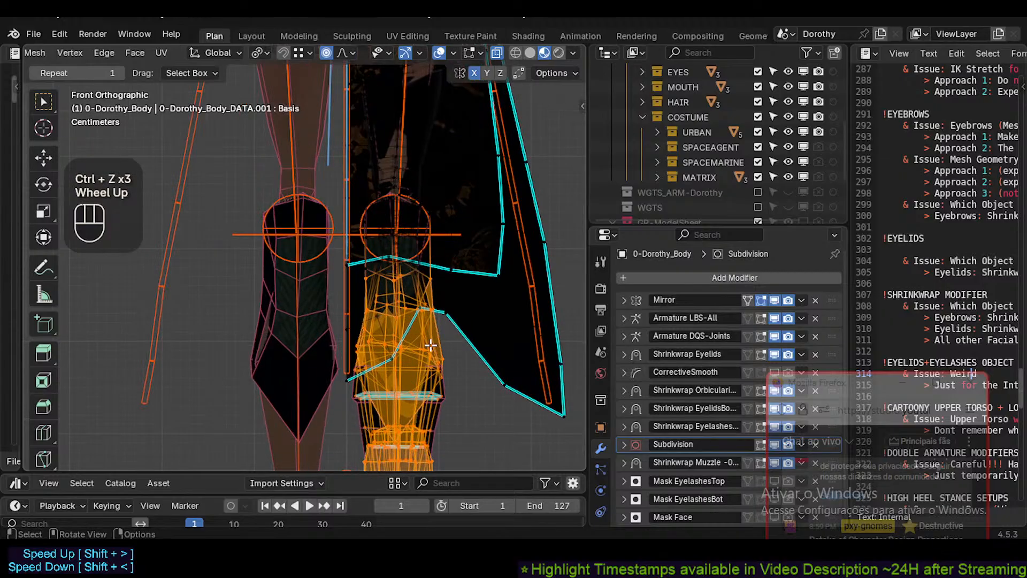
{"action": "right_click", "coordinate": [430, 345]}
{"action": "key", "text": "Escape"}
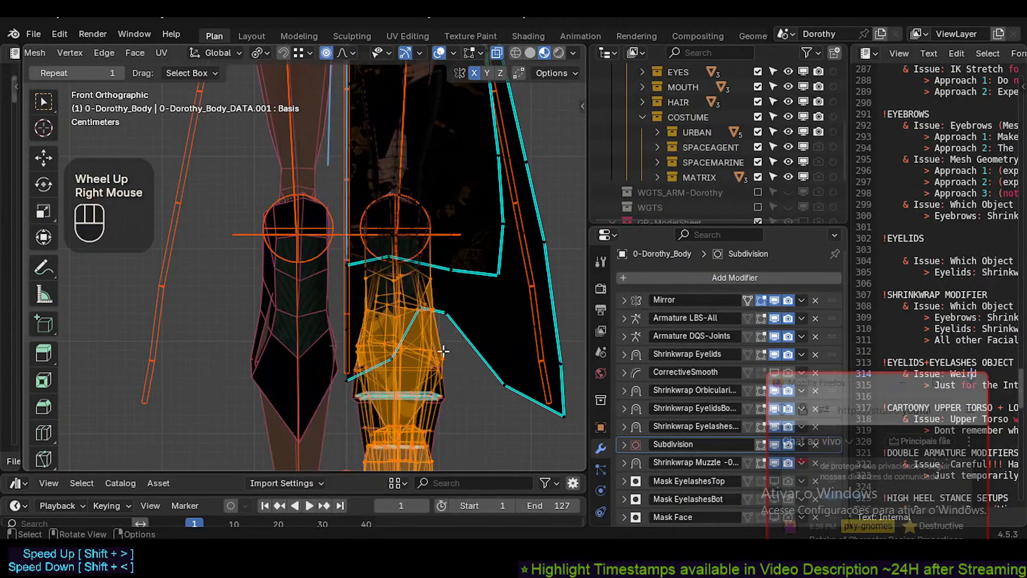
{"action": "key", "text": "c"}
{"action": "left_click", "coordinate": [395, 236], "text": "shift"}
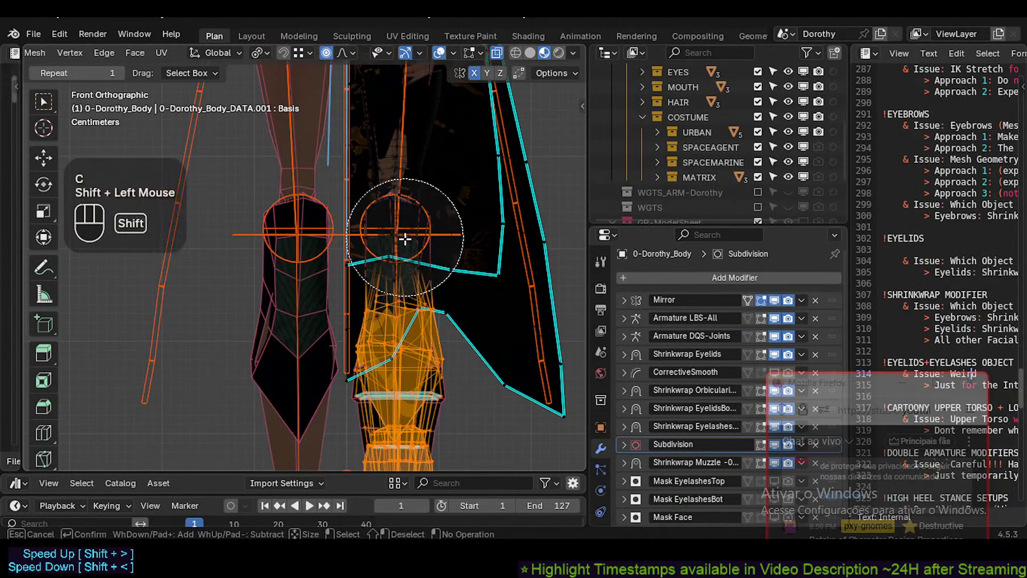
{"action": "mouse_move", "coordinate": [405, 239]}
{"action": "left_mouse_down", "text": "shift"}
{"action": "mouse_move", "coordinate": [398, 262]}
{"action": "mouse_move", "coordinate": [382, 260]}
{"action": "left_mouse_up", "text": "shift"}
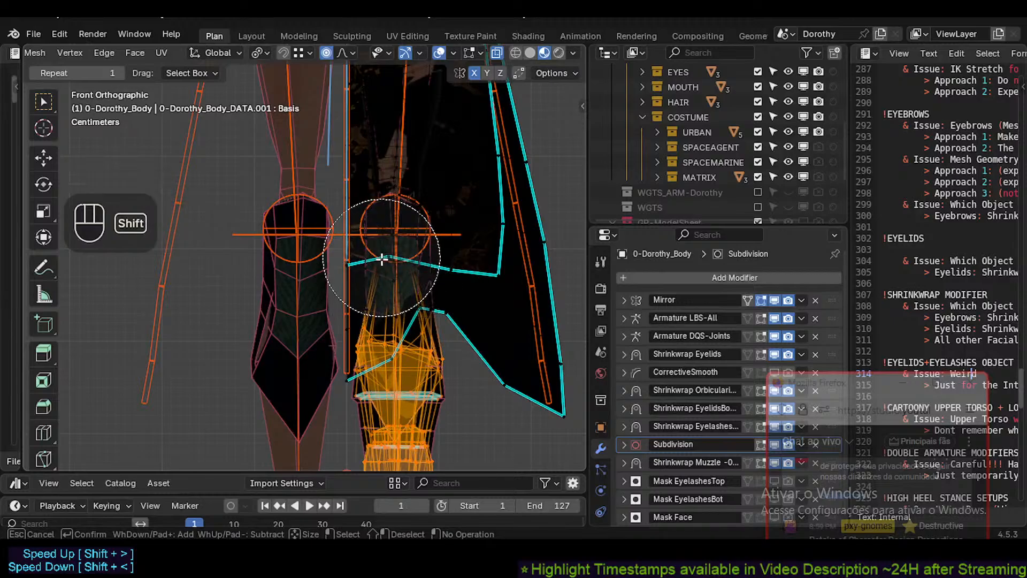
{"action": "right_click", "coordinate": [422, 301]}
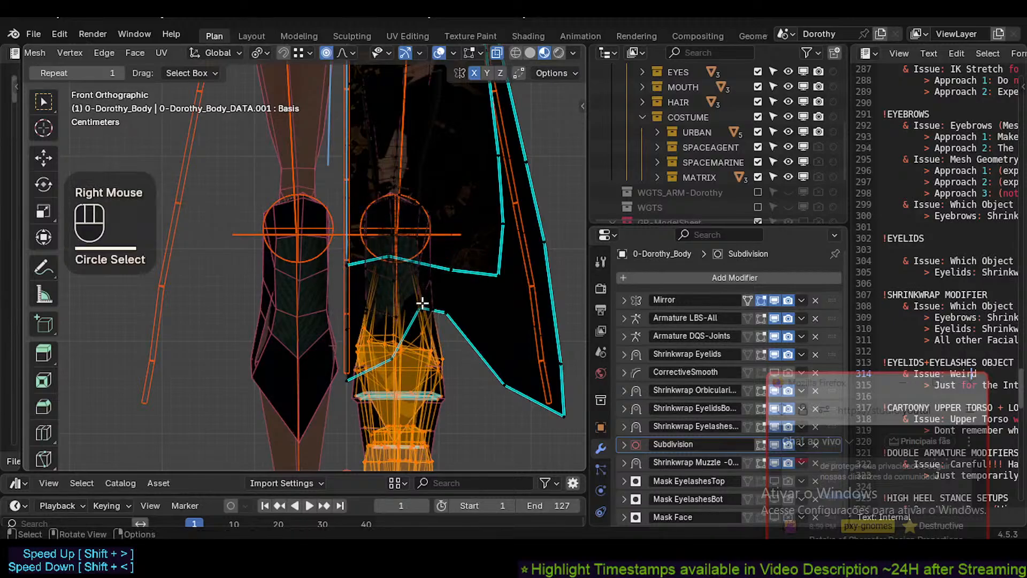
Circle-deselect any remaining vertices along the inner side of the knee and upper shin.
{"action": "key", "text": "c"}
{"action": "left_click", "coordinate": [358, 266], "text": "shift"}
{"action": "left_click", "coordinate": [358, 265], "text": "shift"}
{"action": "left_click", "coordinate": [358, 265], "text": "shift"}
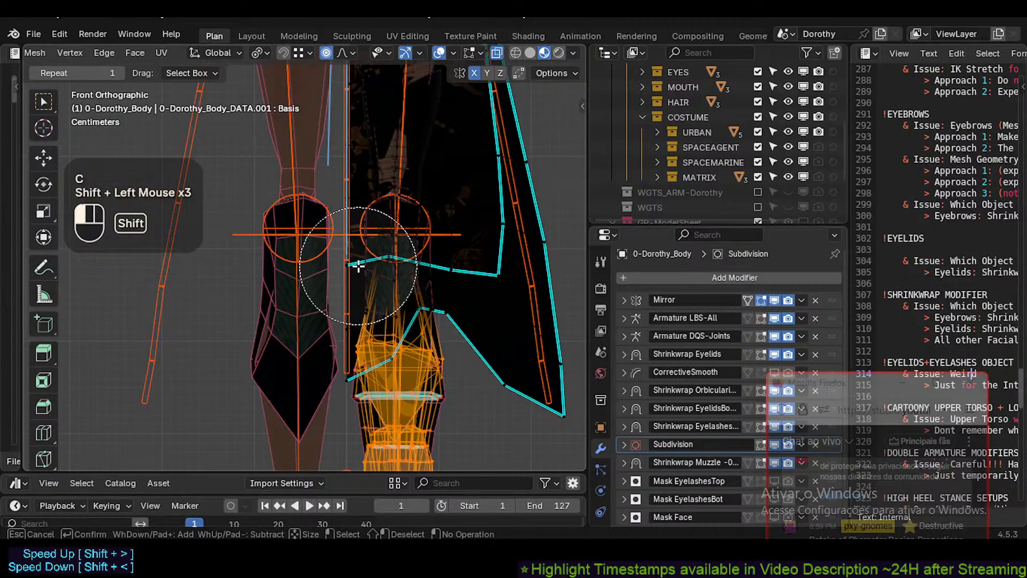
{"action": "right_click", "coordinate": [455, 298]}
Check the selected lower-leg and boot vertices from the right side view, and save the file.
{"action": "middle_click_drag", "start_coordinate": [464, 325], "coordinate": [399, 251], "text": "shift"}
{"action": "scroll", "coordinate": [397, 255], "scroll_direction": "down", "scroll_amount": 2}
{"action": "key", "text": "KP_3"}
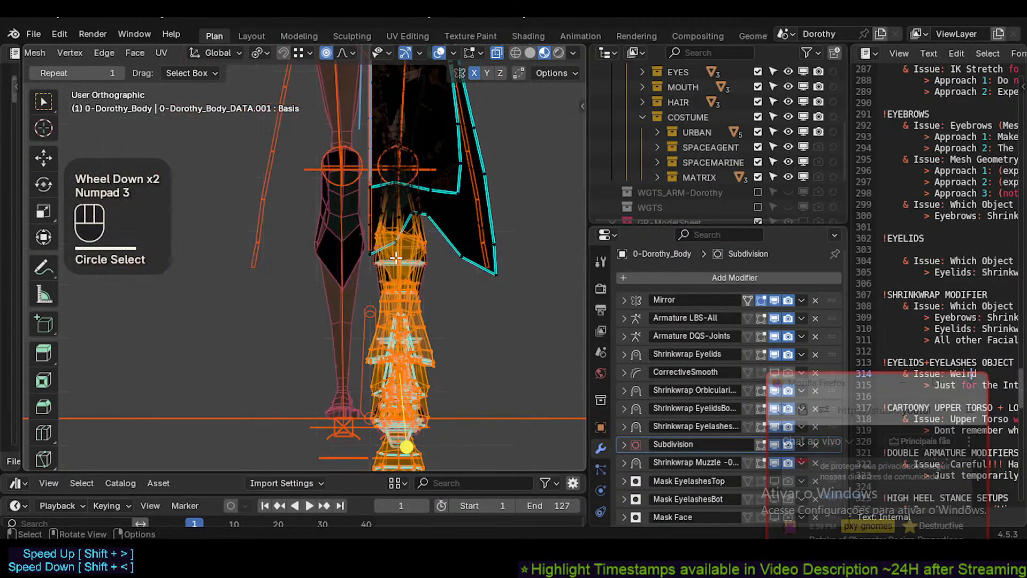
{"action": "scroll", "coordinate": [396, 258], "scroll_direction": "up", "scroll_amount": 3}
{"action": "scroll", "coordinate": [398, 289], "scroll_direction": "down", "scroll_amount": 4}
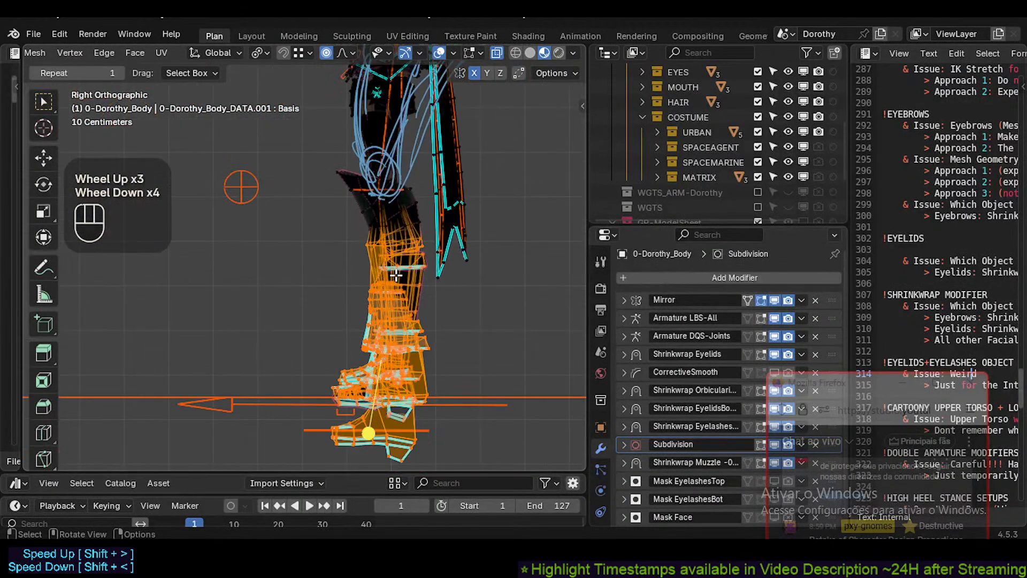
{"action": "scroll", "coordinate": [400, 318], "scroll_direction": "up", "scroll_amount": 1}
{"action": "middle_click_drag", "start_coordinate": [399, 414], "coordinate": [390, 374], "text": "shift"}
{"action": "scroll", "coordinate": [385, 419], "scroll_direction": "up", "scroll_amount": 3}
{"action": "scroll", "coordinate": [389, 370], "scroll_direction": "down", "scroll_amount": 3}
{"action": "scroll", "coordinate": [386, 370], "scroll_direction": "up", "scroll_amount": 3}
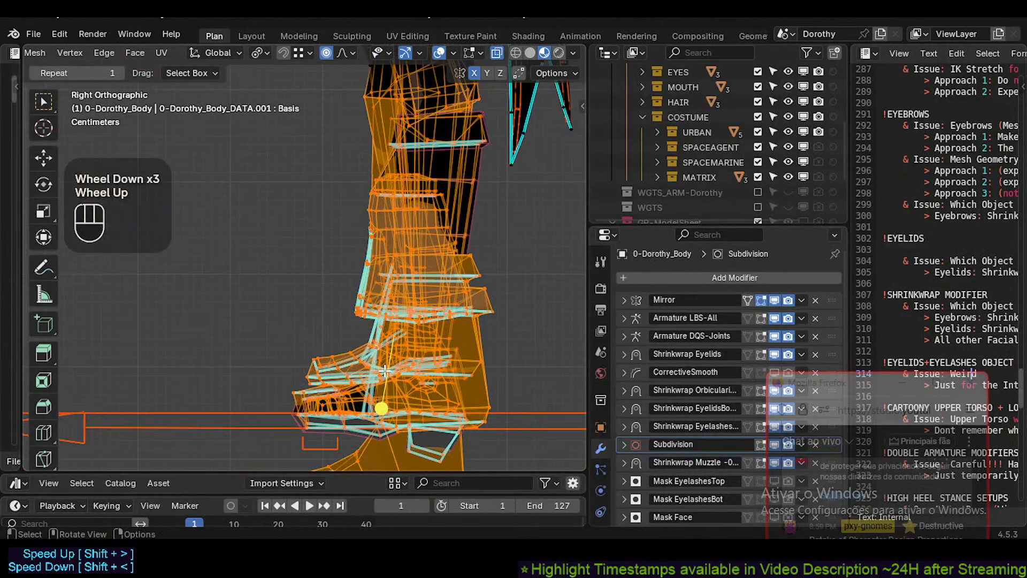
{"action": "key", "text": "ctrl+s"}
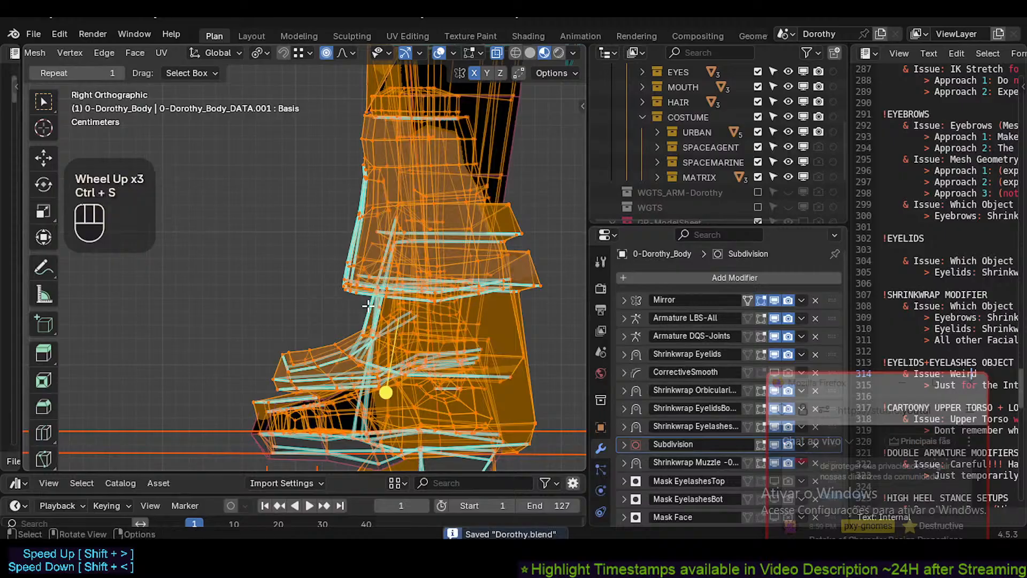
Place the 3D cursor just in front of the knee and set the pivot point to the 3D cursor.
{"action": "scroll", "coordinate": [366, 316], "scroll_direction": "down", "scroll_amount": 2}
{"action": "scroll", "coordinate": [369, 331], "scroll_direction": "up", "scroll_amount": 4}
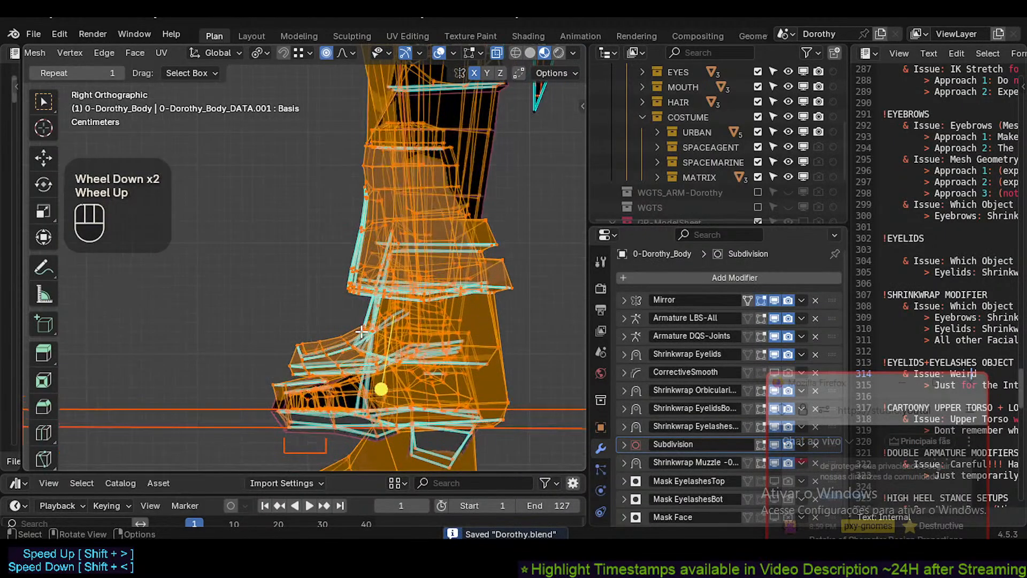
{"action": "scroll", "coordinate": [369, 331], "scroll_direction": "down", "scroll_amount": 2}
{"action": "middle_click_drag", "start_coordinate": [348, 411], "coordinate": [330, 412], "text": "shift"}
{"action": "scroll", "coordinate": [327, 413], "scroll_direction": "down", "scroll_amount": 2}
{"action": "middle_click_drag", "start_coordinate": [335, 221], "coordinate": [339, 278], "text": "shift"}
{"action": "scroll", "coordinate": [339, 278], "scroll_direction": "down", "scroll_amount": 2}
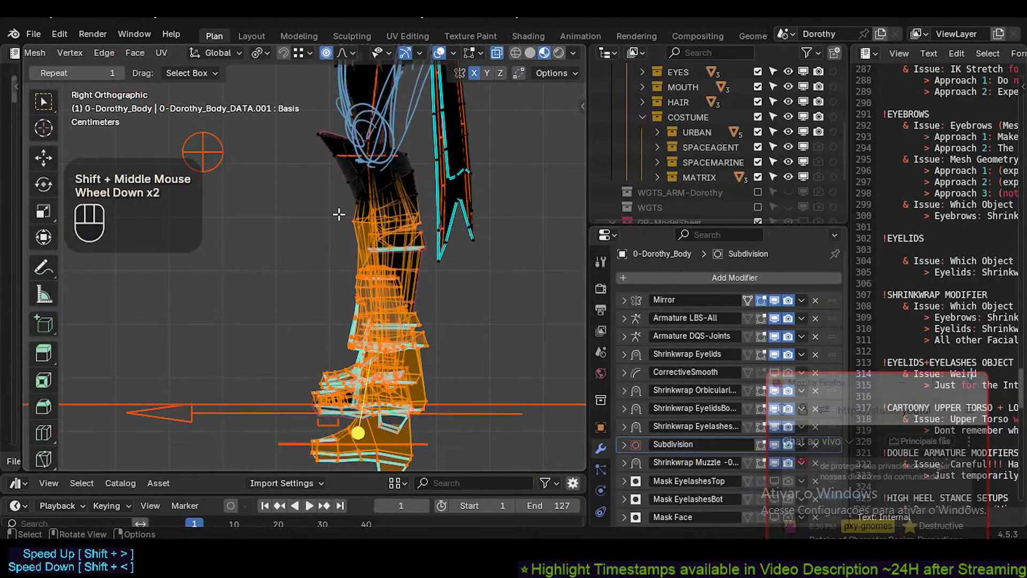
{"action": "right_click", "coordinate": [315, 155], "text": "shift"}
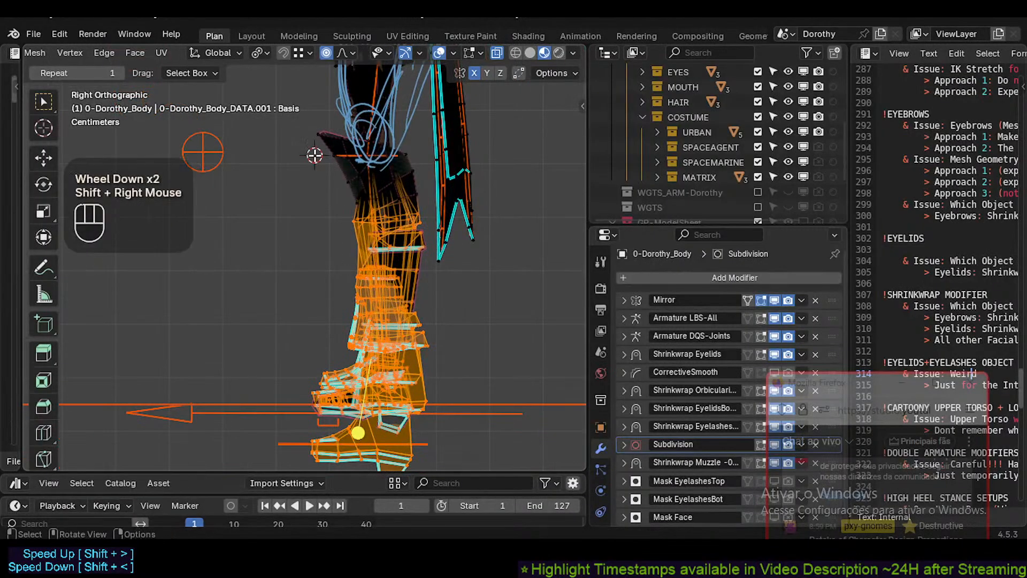
{"action": "key", "text": "less"}
{"action": "left_click", "coordinate": [306, 158]}
Try scaling the selected lower-leg and boot vertices along global Z from the 3D cursor.
{"action": "key", "text": "s"}
{"action": "key", "text": "z"}
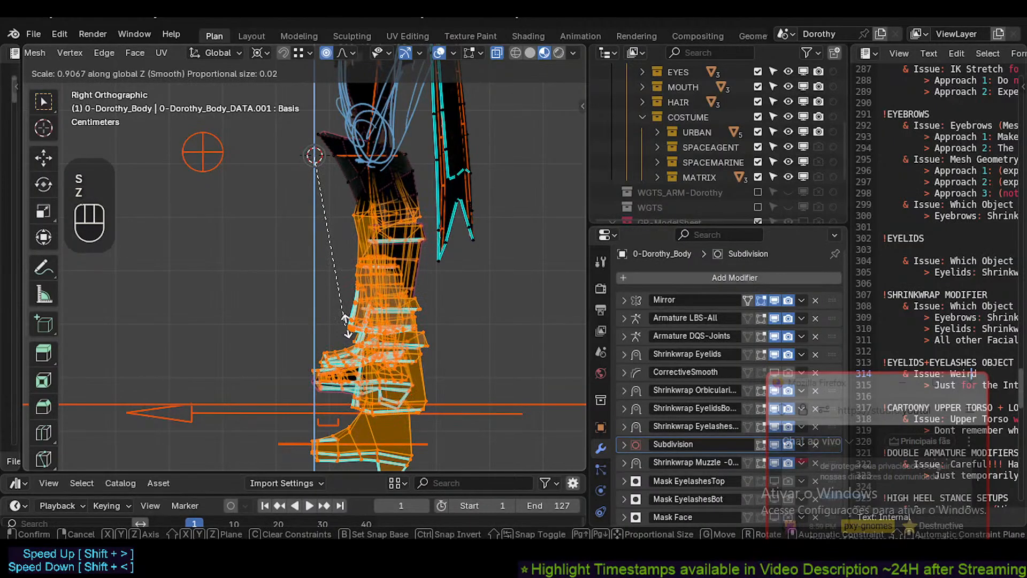
{"action": "key", "text": "Escape"}
{"action": "scroll", "coordinate": [335, 383], "scroll_direction": "up", "scroll_amount": 1}
{"action": "scroll", "coordinate": [353, 353], "scroll_direction": "down", "scroll_amount": 2}
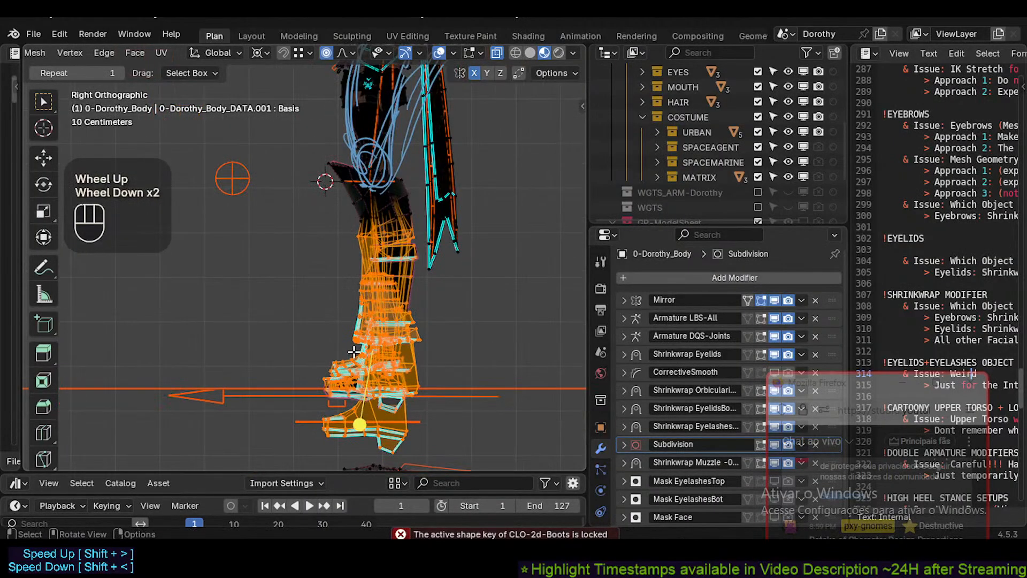
{"action": "key", "text": "s"}
{"action": "key", "text": "z"}
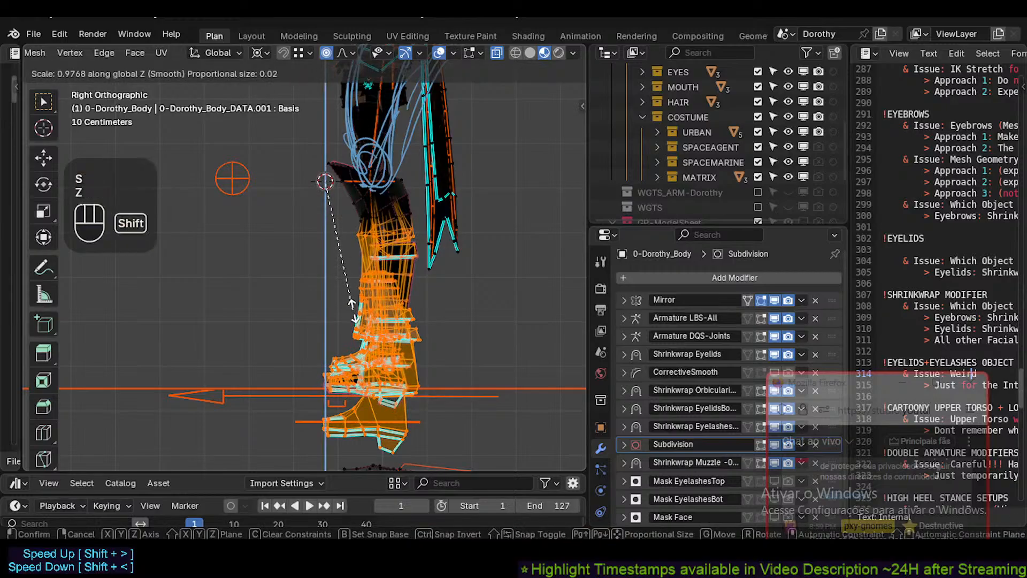
{"action": "key", "text": "Escape"}
Try moving the selected lower-leg and boot vertices along global Z and along global Y.
{"action": "key", "text": "s"}
{"action": "key", "text": "z"}
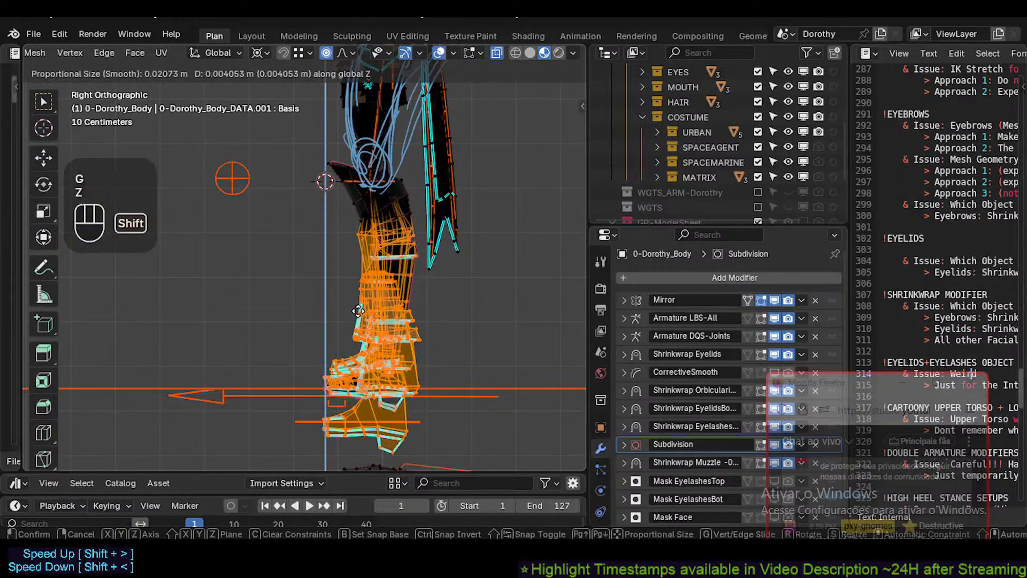
{"action": "key", "text": "Escape"}
{"action": "key", "text": "g"}
{"action": "key", "text": "y"}
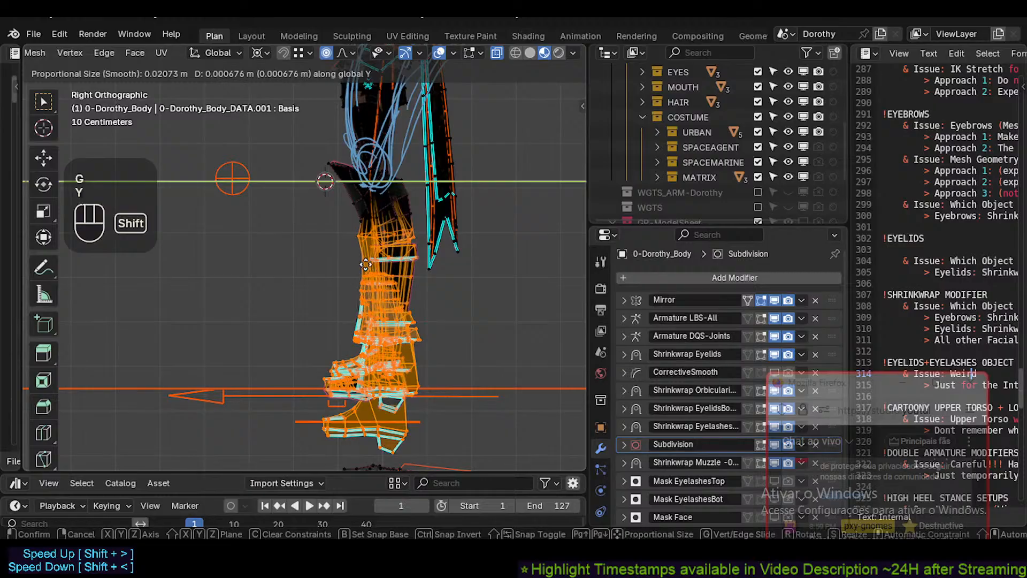
{"action": "key", "text": "Escape"}
{"action": "key", "text": "g"}
{"action": "key", "text": "z"}
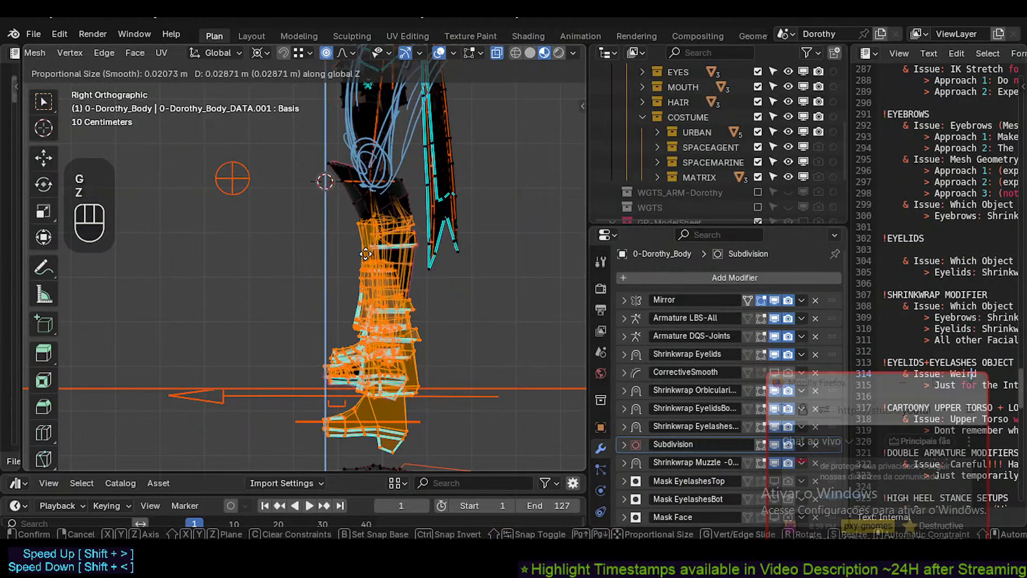
{"action": "key", "text": "Escape"}
Try moving the selected lower leg along global Z with a much larger proportional editing size.
{"action": "key", "text": "g"}
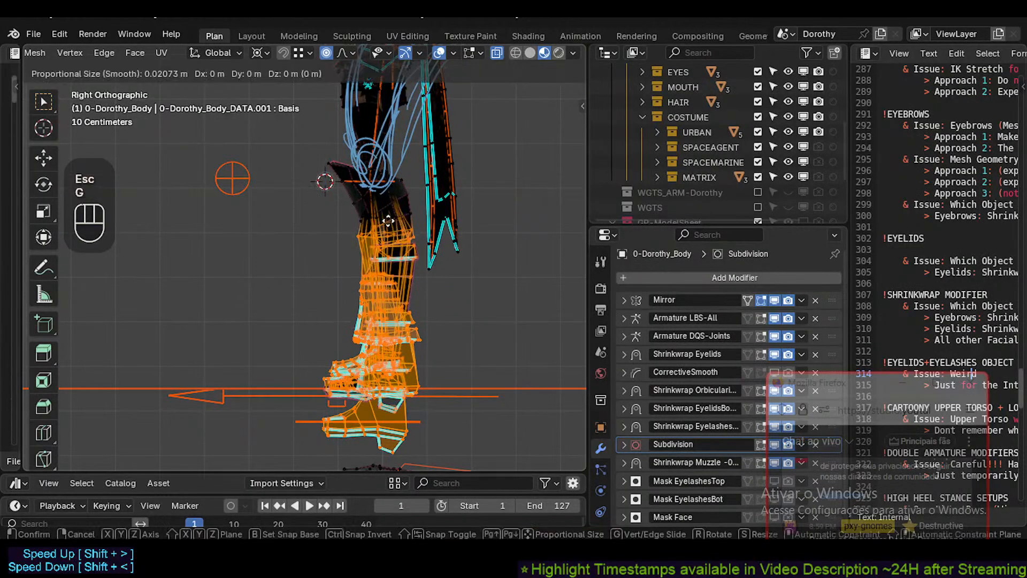
{"action": "scroll", "coordinate": [388, 221], "scroll_direction": "down", "scroll_amount": 11}
{"action": "scroll", "coordinate": [387, 220], "scroll_direction": "down", "scroll_amount": 5}
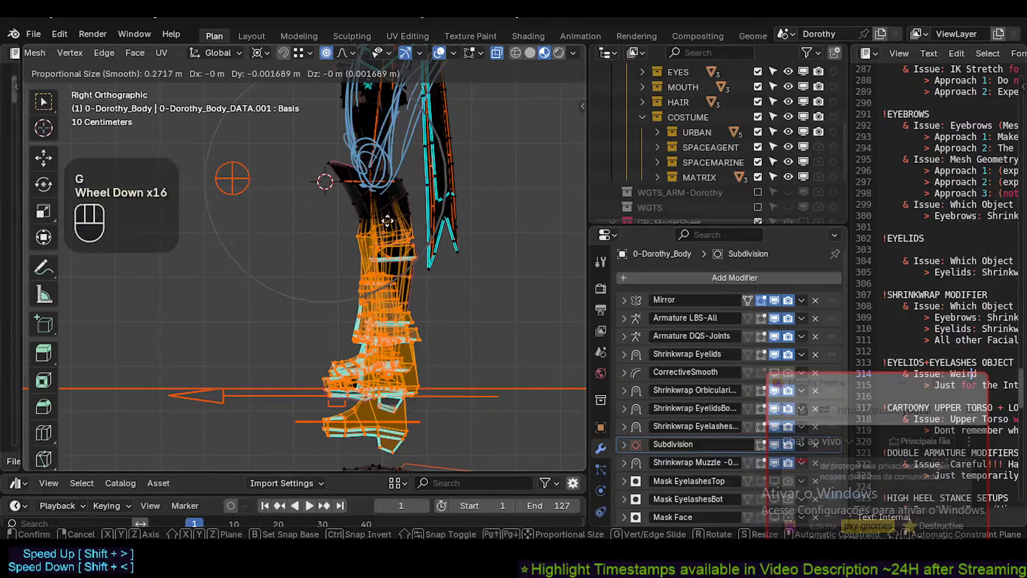
{"action": "key", "text": "Escape"}
{"action": "key", "text": "g"}
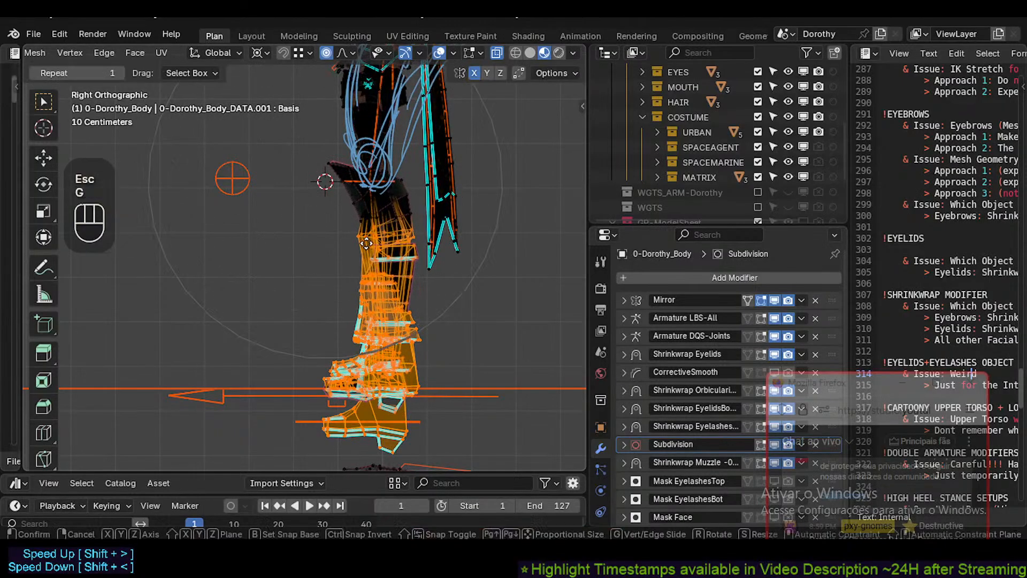
{"action": "key", "text": "z"}
{"action": "key", "text": "Escape"}
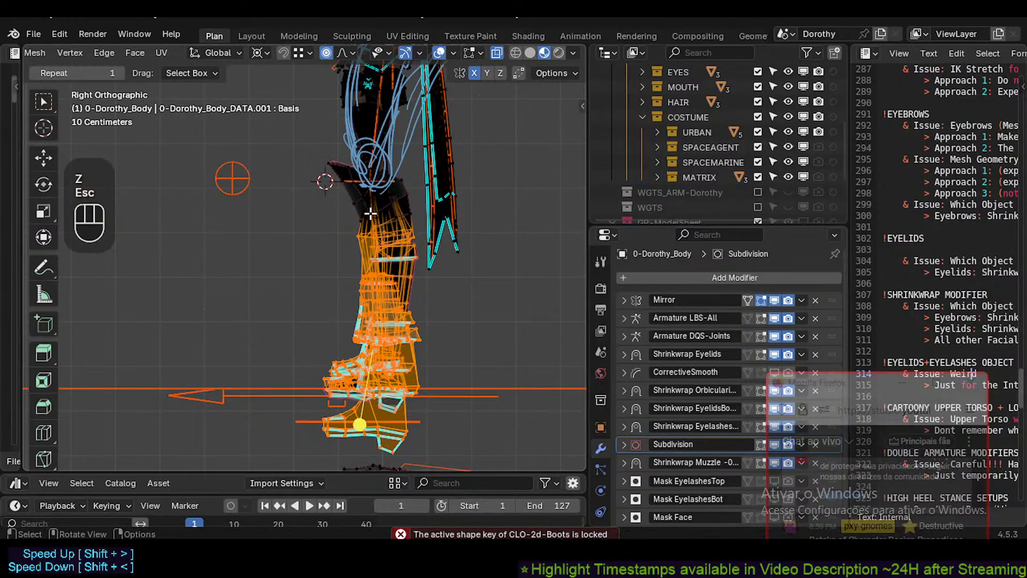
Reduce the proportional editing size to about 0.15 m while testing vertical moves of the selected lower leg.
{"action": "key", "text": "g"}
{"action": "key", "text": "z"}
{"action": "scroll", "coordinate": [369, 214], "scroll_direction": "up", "scroll_amount": 5}
{"action": "left_click", "coordinate": [370, 213]}
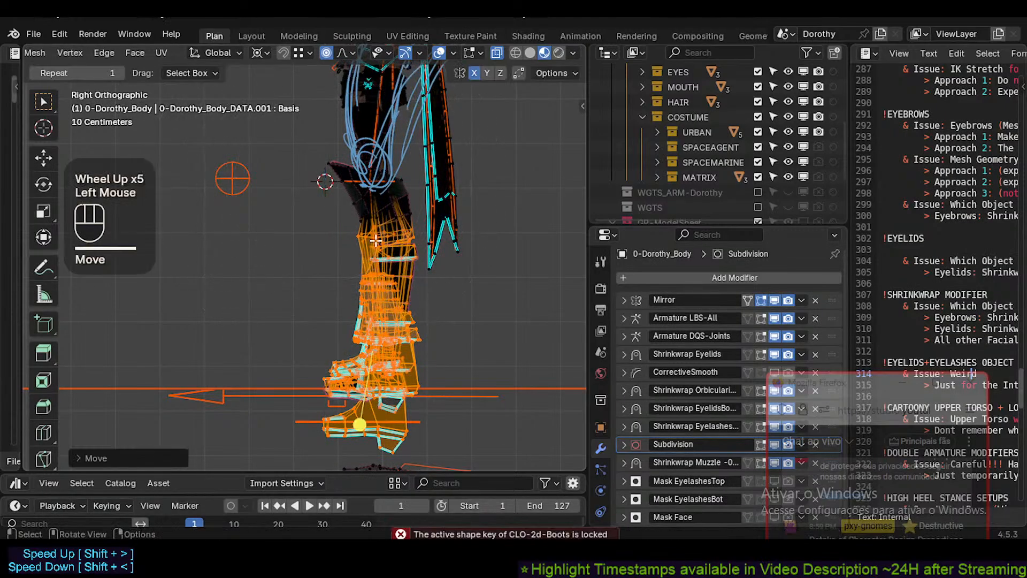
{"action": "key", "text": "g"}
{"action": "key", "text": "z"}
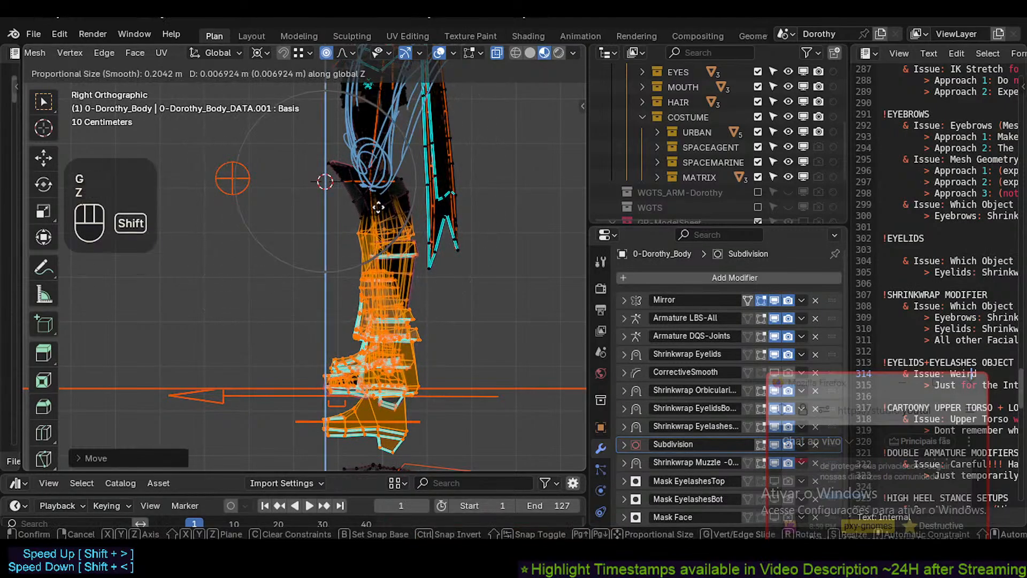
{"action": "key", "text": "Escape"}
{"action": "key", "text": "g"}
{"action": "scroll", "coordinate": [372, 201], "scroll_direction": "up", "scroll_amount": 3}
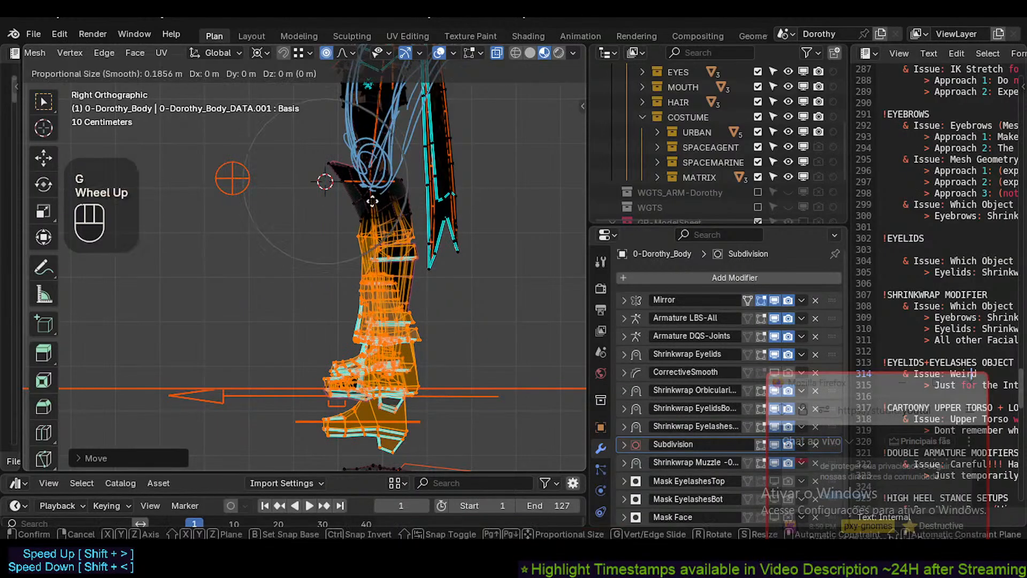
{"action": "right_click", "coordinate": [372, 201]}
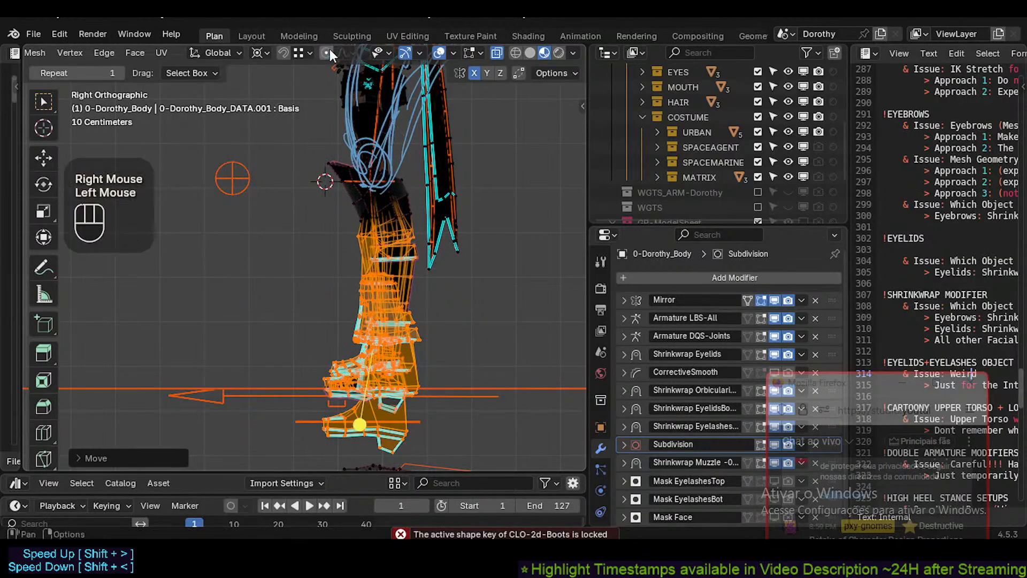
Toggle proportional editing off and back on, and try raising the selected lower leg about 0.05 m along global Z.
{"action": "left_click", "coordinate": [345, 51]}
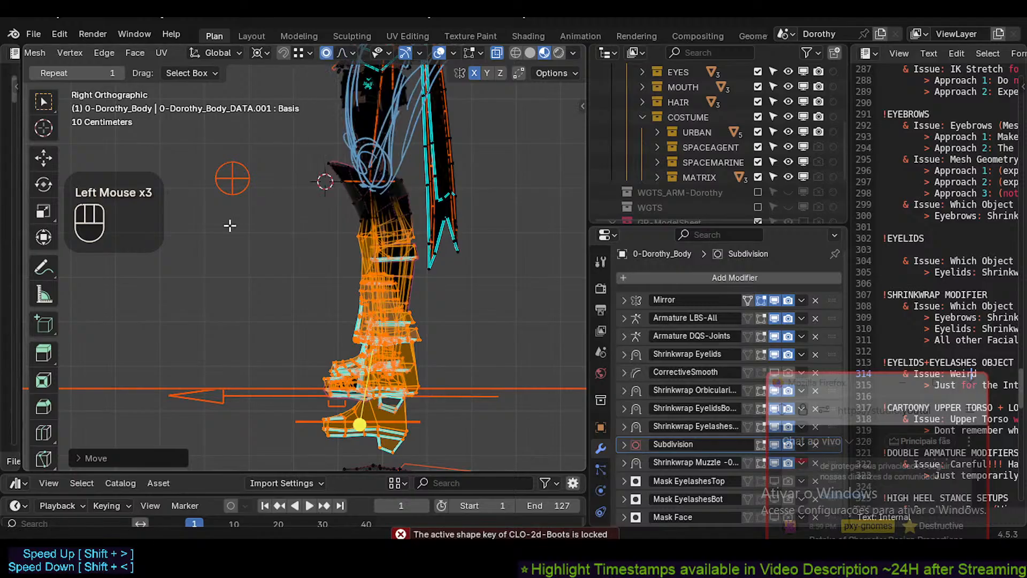
{"action": "key", "text": "g"}
{"action": "key", "text": "z"}
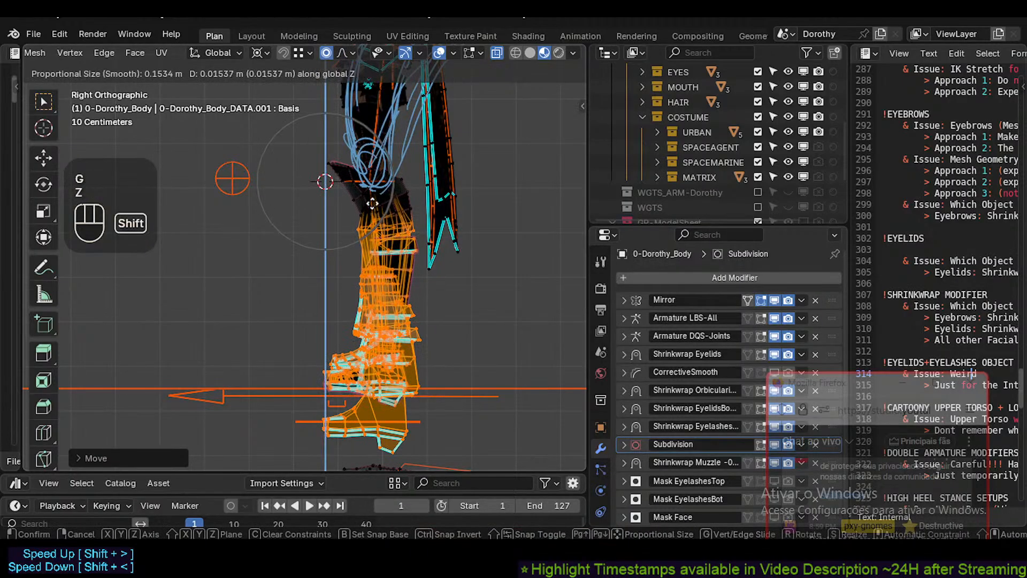
{"action": "key", "text": "Escape"}
{"action": "scroll", "coordinate": [356, 420], "scroll_direction": "up", "scroll_amount": 2}
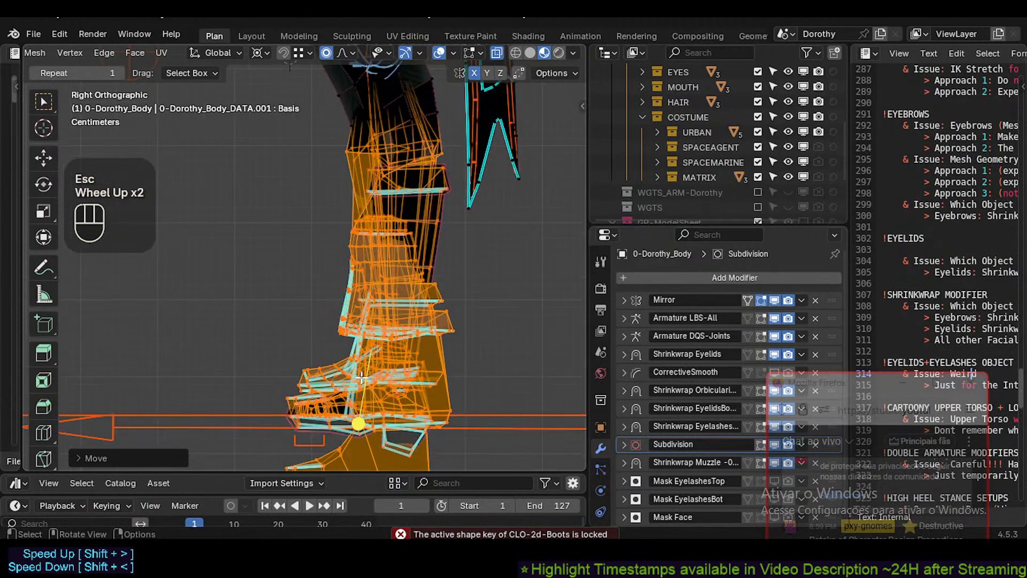
{"action": "key", "text": "g"}
{"action": "key", "text": "z"}
{"action": "key", "text": "shift"}
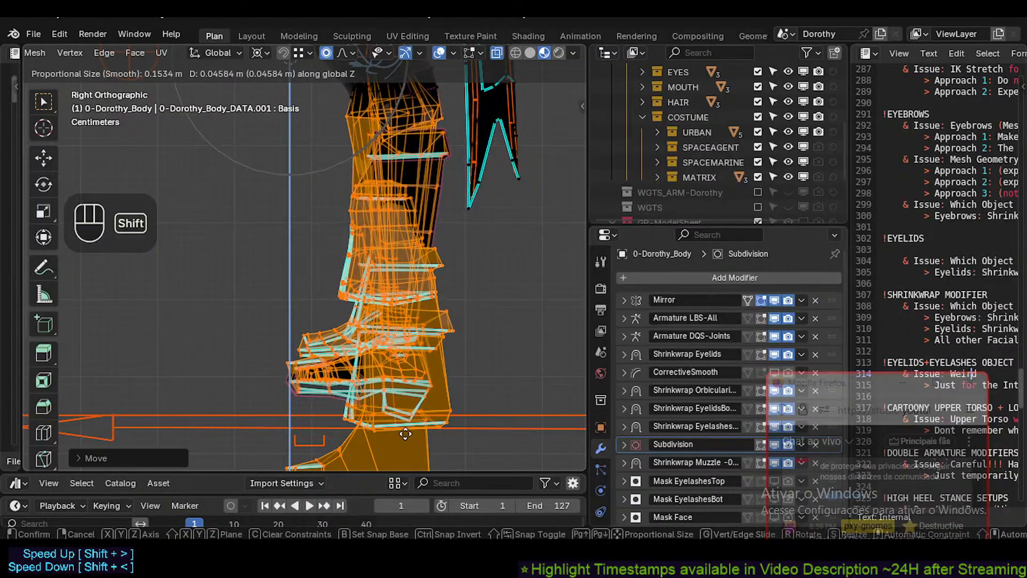
{"action": "key", "text": "Escape"}
Raise the selected lower leg and boot along global Z toward the knee, and undo the move.
{"action": "middle_click_drag", "start_coordinate": [407, 378], "coordinate": [396, 329], "text": "shift"}
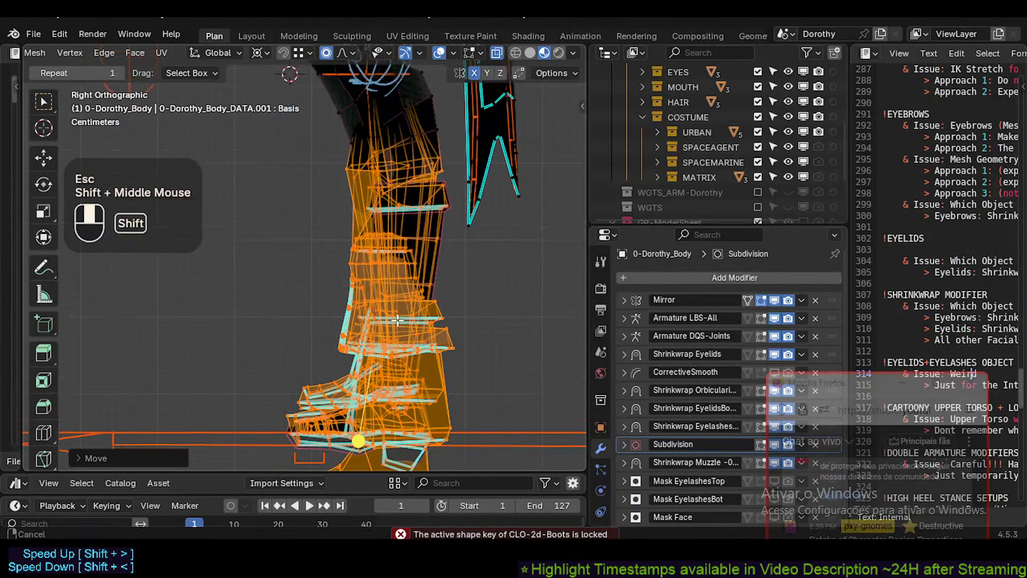
{"action": "scroll", "coordinate": [394, 325], "scroll_direction": "down", "scroll_amount": 2}
{"action": "key", "text": "g"}
{"action": "key", "text": "z"}
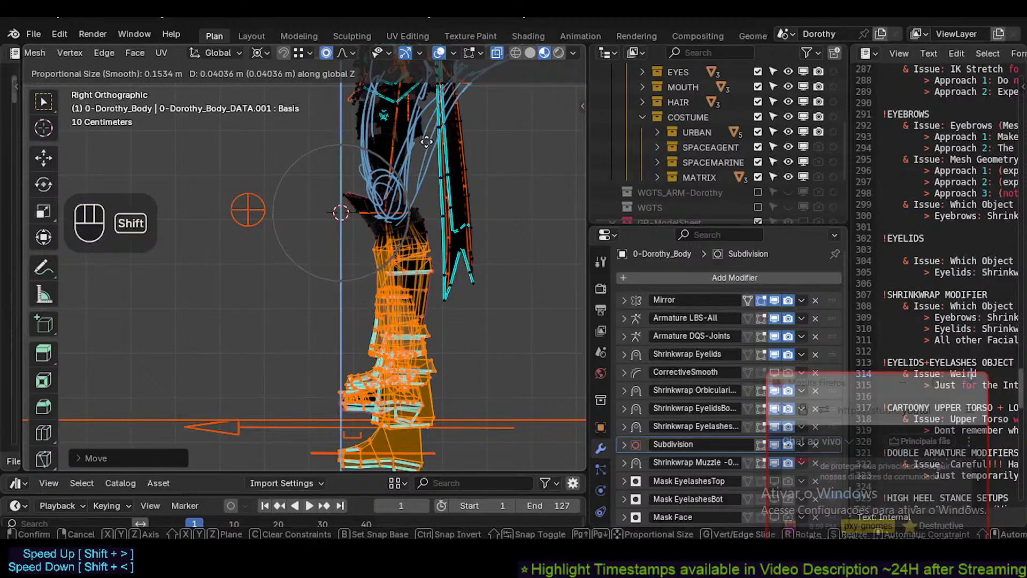
{"action": "left_click", "coordinate": [427, 95], "text": "shift"}
{"action": "middle_click_drag", "start_coordinate": [376, 365], "coordinate": [382, 348], "text": "shift"}
{"action": "key", "text": "ctrl+z"}
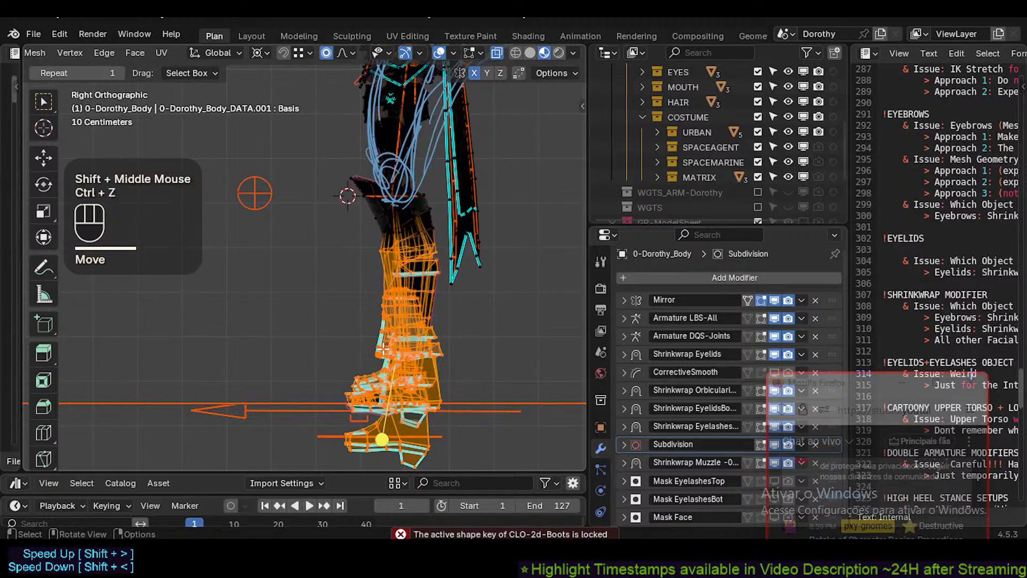
Try raising the selected lower leg and boot about 0.1 m along global Z, and undo the move.
{"action": "key", "text": "g"}
{"action": "key", "text": "z"}
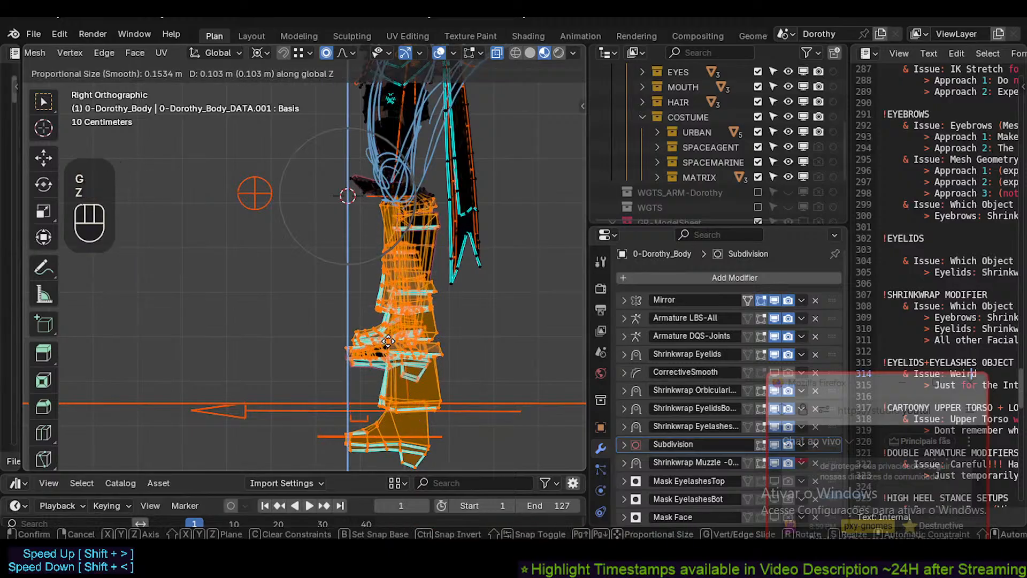
{"action": "key", "text": "shift"}
{"action": "key", "text": "Escape"}
{"action": "scroll", "coordinate": [349, 385], "scroll_direction": "up", "scroll_amount": 4}
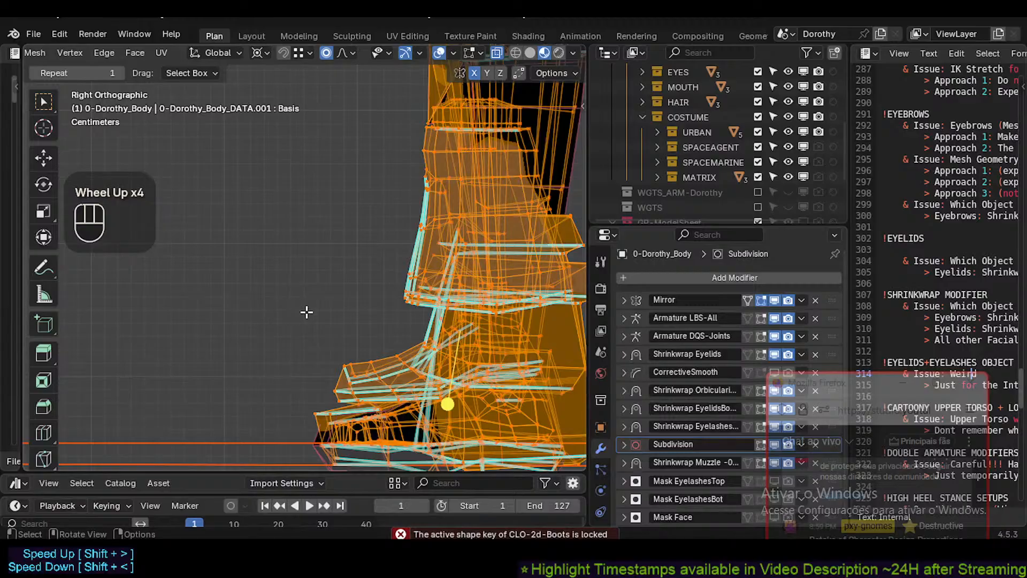
{"action": "key", "text": "g"}
{"action": "key", "text": "z"}
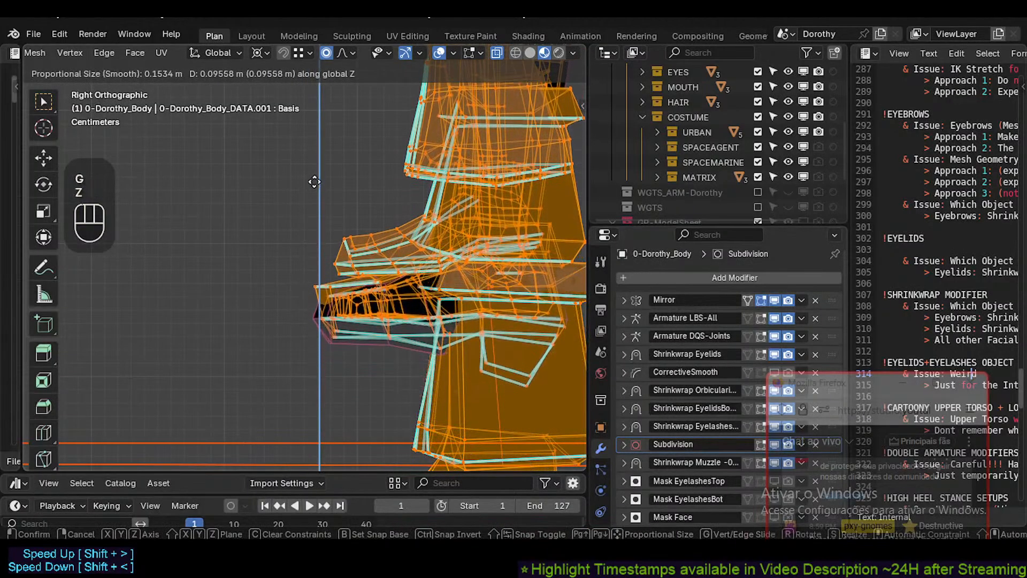
{"action": "left_click", "coordinate": [327, 285], "text": "shift"}
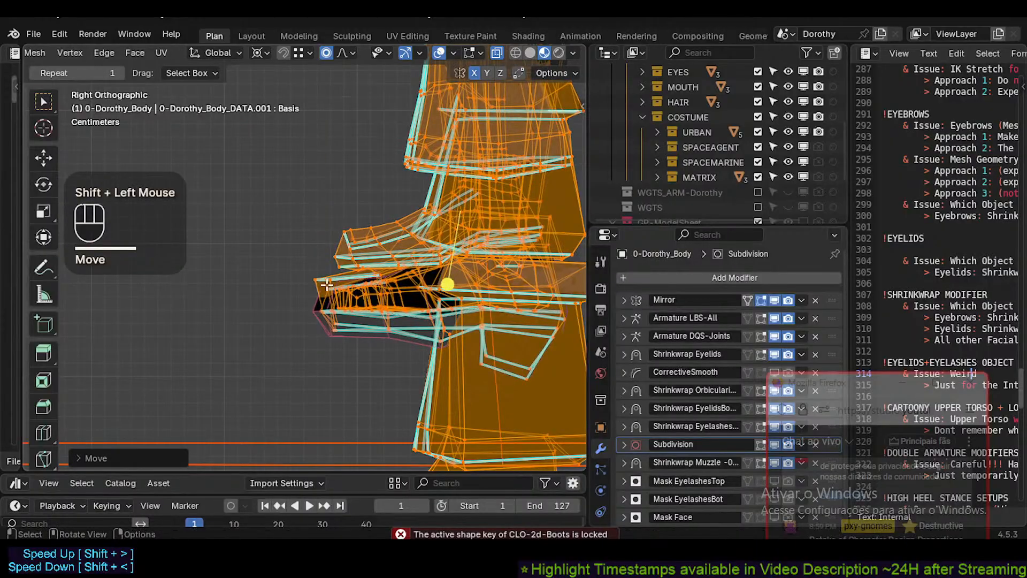
{"action": "scroll", "coordinate": [327, 285], "scroll_direction": "down", "scroll_amount": 2}
{"action": "middle_click_drag", "start_coordinate": [327, 285], "coordinate": [408, 357], "text": "shift"}
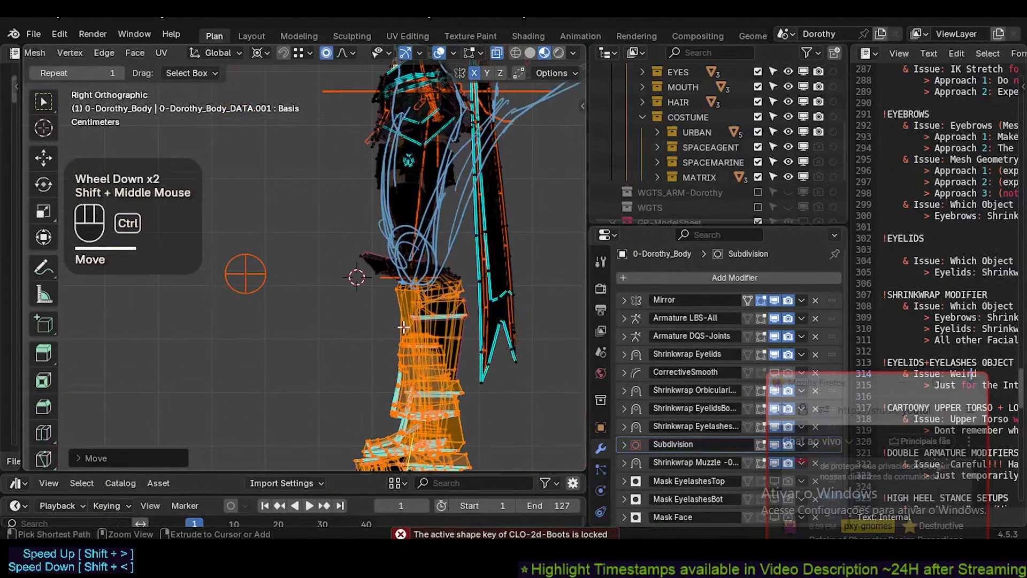
{"action": "key", "text": "ctrl+z"}
Try adding the knee vertices to the lower-leg selection with Circle Select, and undo the selection.
{"action": "key", "text": "c"}
{"action": "left_click", "coordinate": [411, 311]}
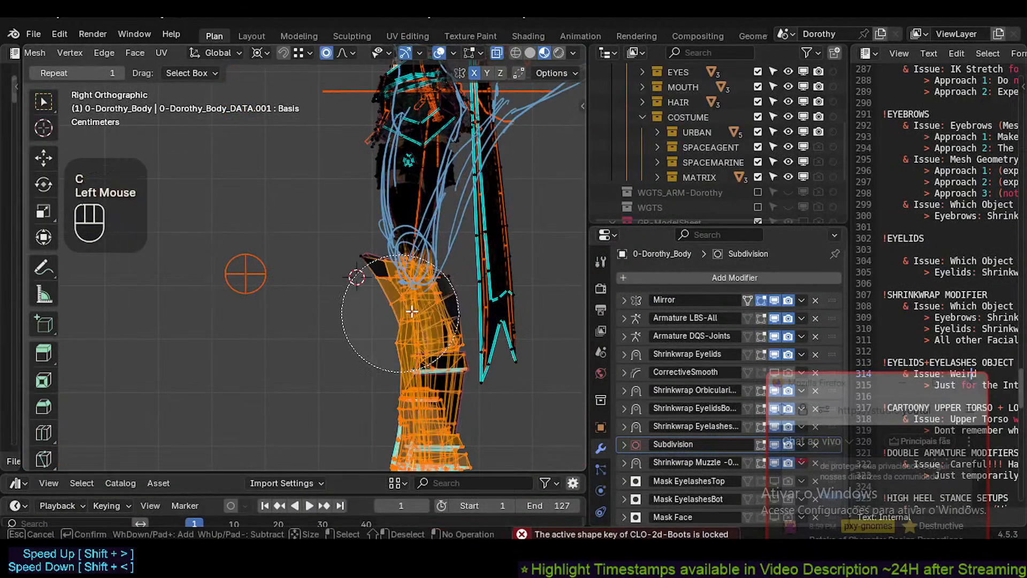
{"action": "right_click", "coordinate": [415, 311]}
{"action": "key", "text": "ctrl+z"}
Add the missed calf vertices just below the knee to the lower-leg selection with Circle Select.
{"action": "key", "text": "c"}
{"action": "scroll", "coordinate": [406, 339], "scroll_direction": "up", "scroll_amount": 1}
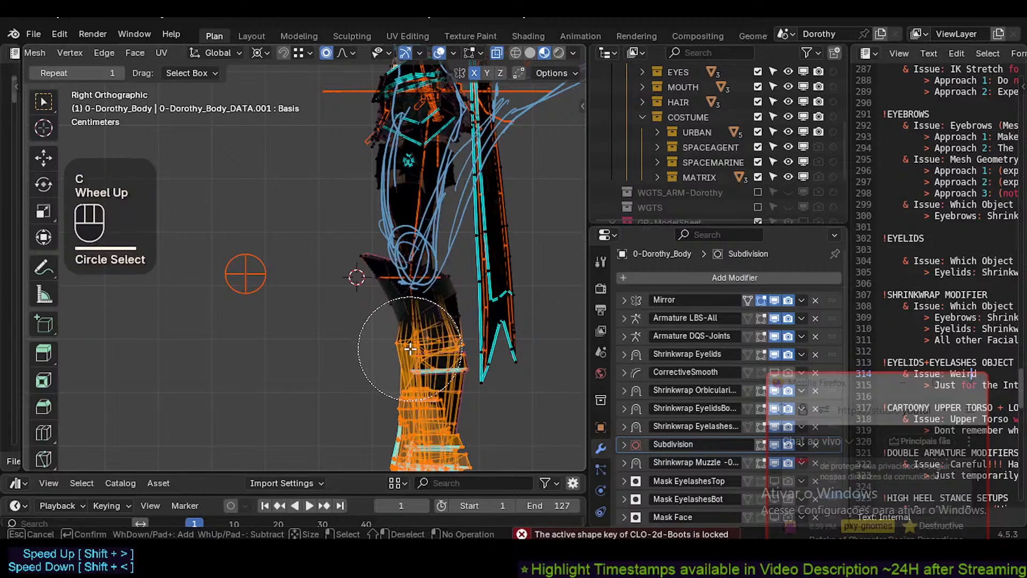
{"action": "left_click", "coordinate": [426, 358]}
{"action": "right_click", "coordinate": [426, 353]}
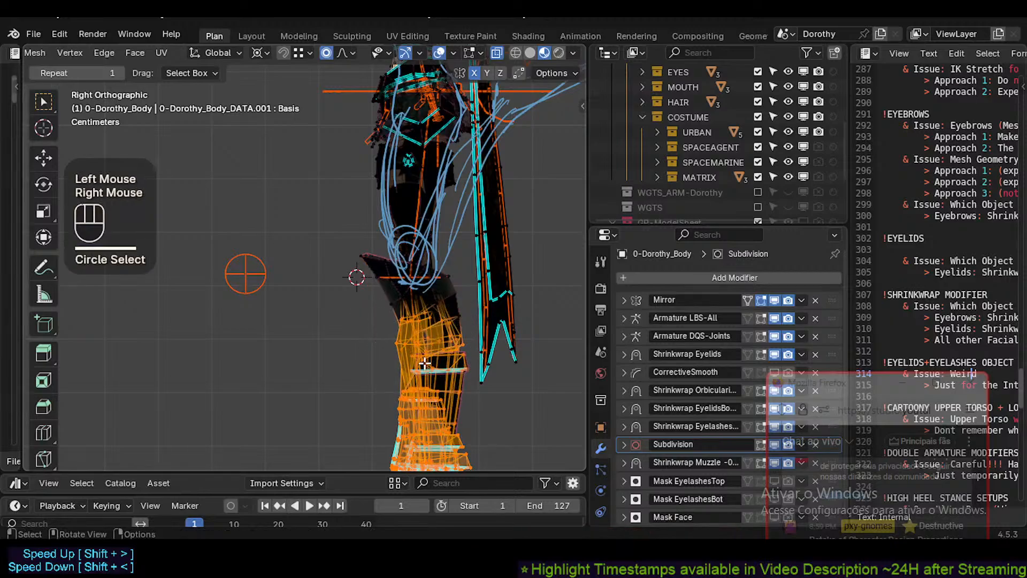
{"action": "key", "text": "c"}
{"action": "scroll", "coordinate": [429, 347], "scroll_direction": "up", "scroll_amount": 1}
{"action": "left_click", "coordinate": [437, 339]}
{"action": "right_click", "coordinate": [438, 338]}
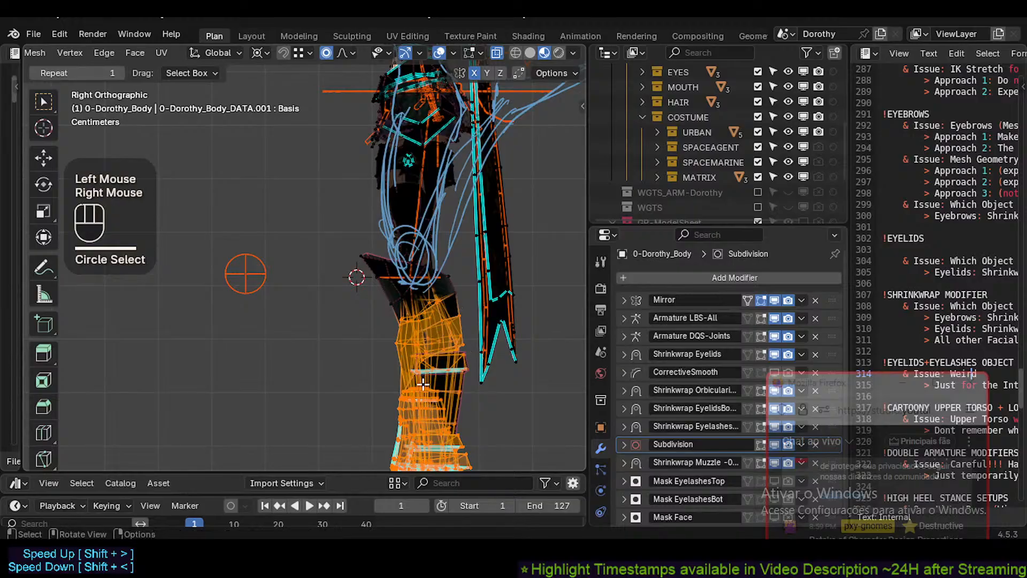
Raise the selected lower leg and boot along global Z with a proportional editing size of about 0.15 m.
{"action": "key", "text": "g"}
{"action": "key", "text": "z"}
{"action": "key", "text": "Escape"}
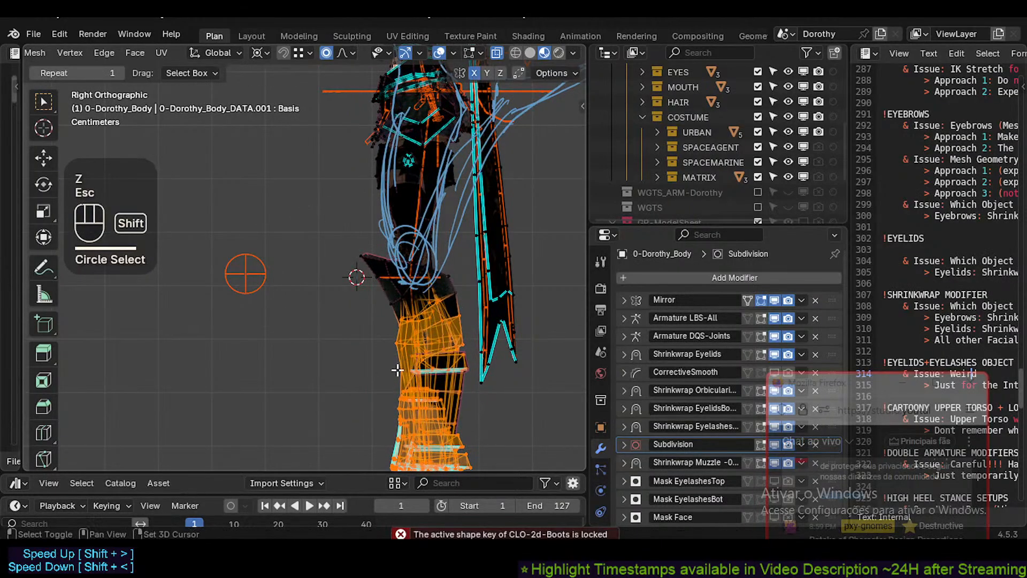
{"action": "middle_click_drag", "start_coordinate": [397, 369], "coordinate": [429, 205], "text": "shift"}
{"action": "scroll", "coordinate": [417, 333], "scroll_direction": "up", "scroll_amount": 2}
{"action": "key", "text": "g"}
{"action": "key", "text": "z"}
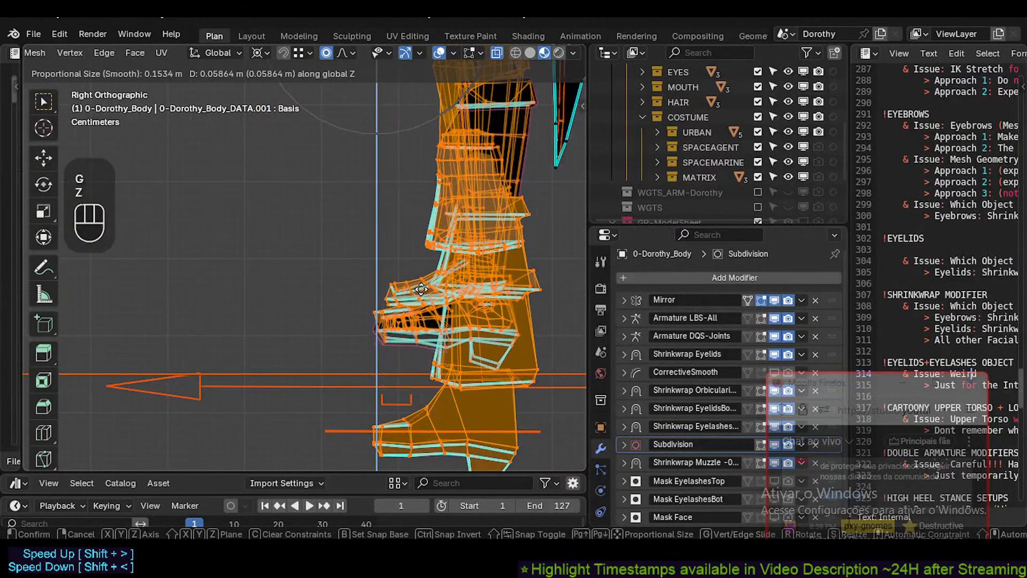
{"action": "left_click", "coordinate": [388, 63], "text": "shift"}
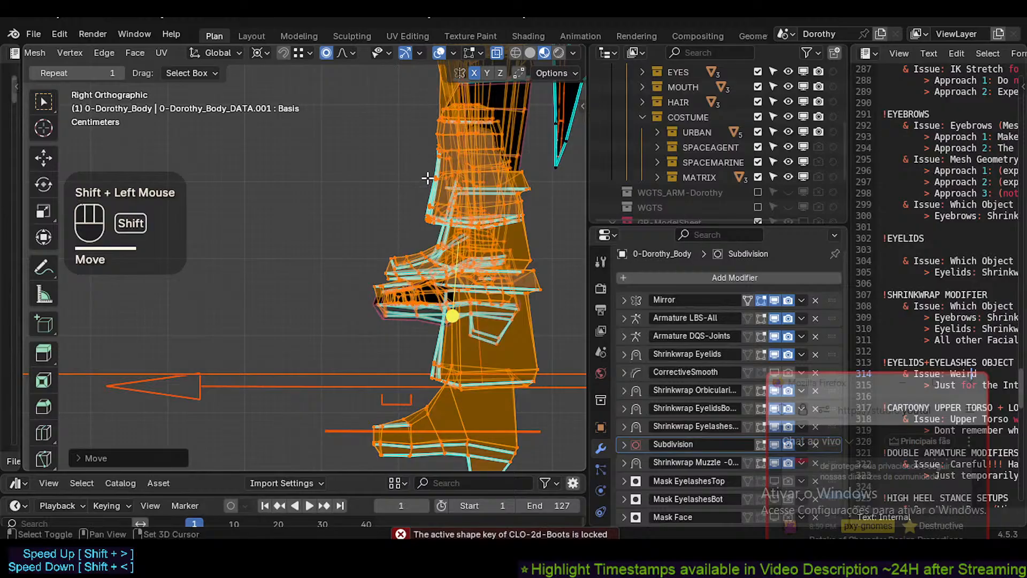
Examine the raised boot and the knee area against the blue sketch lines in side, perspective and front views.
{"action": "middle_click_drag", "start_coordinate": [427, 178], "coordinate": [381, 218], "text": "shift"}
{"action": "scroll", "coordinate": [377, 261], "scroll_direction": "up", "scroll_amount": 3}
{"action": "scroll", "coordinate": [375, 267], "scroll_direction": "down", "scroll_amount": 3}
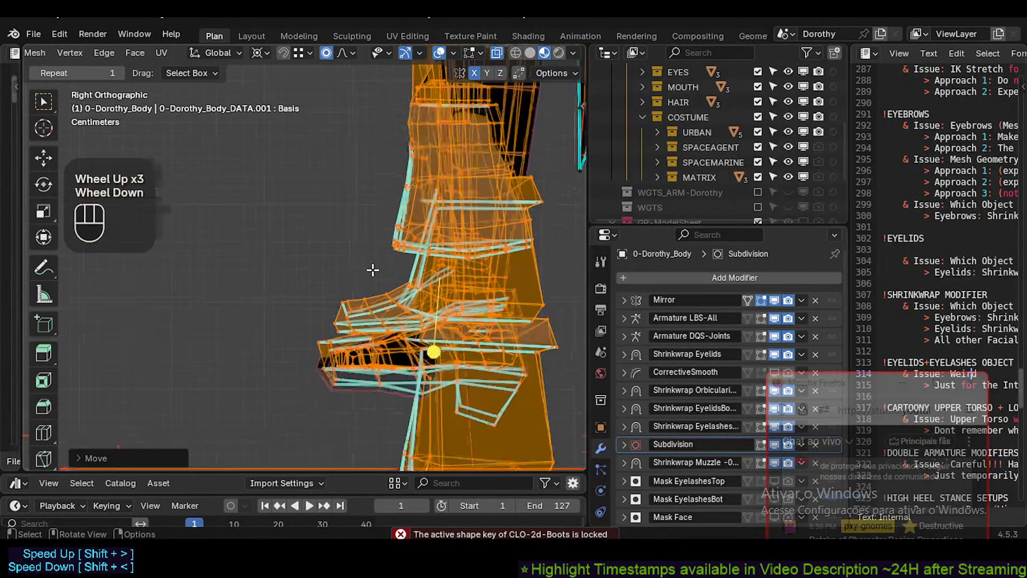
{"action": "middle_click_drag", "start_coordinate": [396, 268], "coordinate": [366, 285], "text": "shift"}
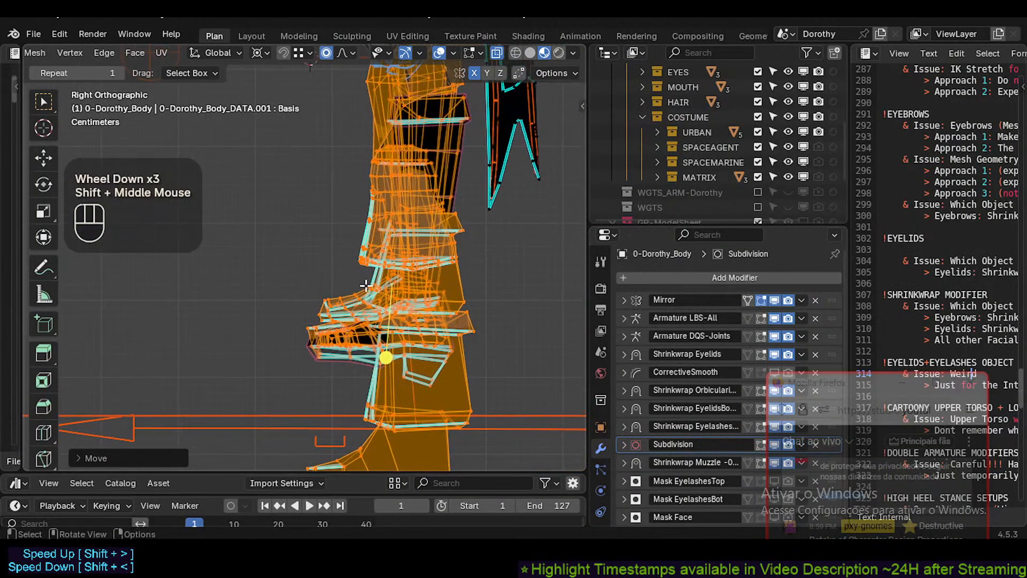
{"action": "scroll", "coordinate": [366, 285], "scroll_direction": "up", "scroll_amount": 2}
{"action": "scroll", "coordinate": [375, 290], "scroll_direction": "down", "scroll_amount": 1}
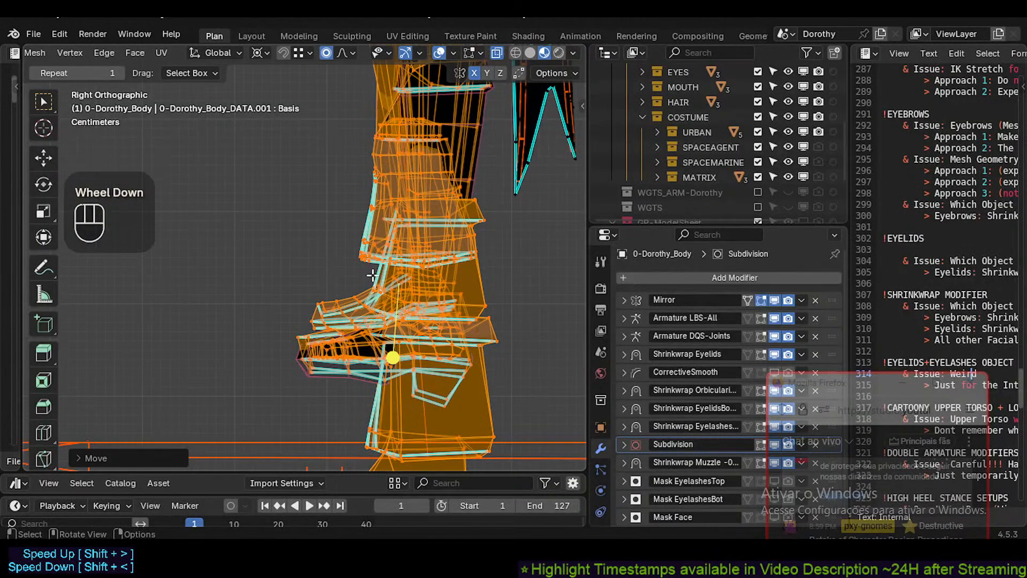
{"action": "scroll", "coordinate": [372, 275], "scroll_direction": "down", "scroll_amount": 1}
{"action": "scroll", "coordinate": [358, 160], "scroll_direction": "down", "scroll_amount": 1}
{"action": "middle_click_drag", "start_coordinate": [358, 160], "coordinate": [436, 293], "text": "shift"}
{"action": "scroll", "coordinate": [350, 251], "scroll_direction": "up", "scroll_amount": 3}
{"action": "scroll", "coordinate": [350, 251], "scroll_direction": "down", "scroll_amount": 2}
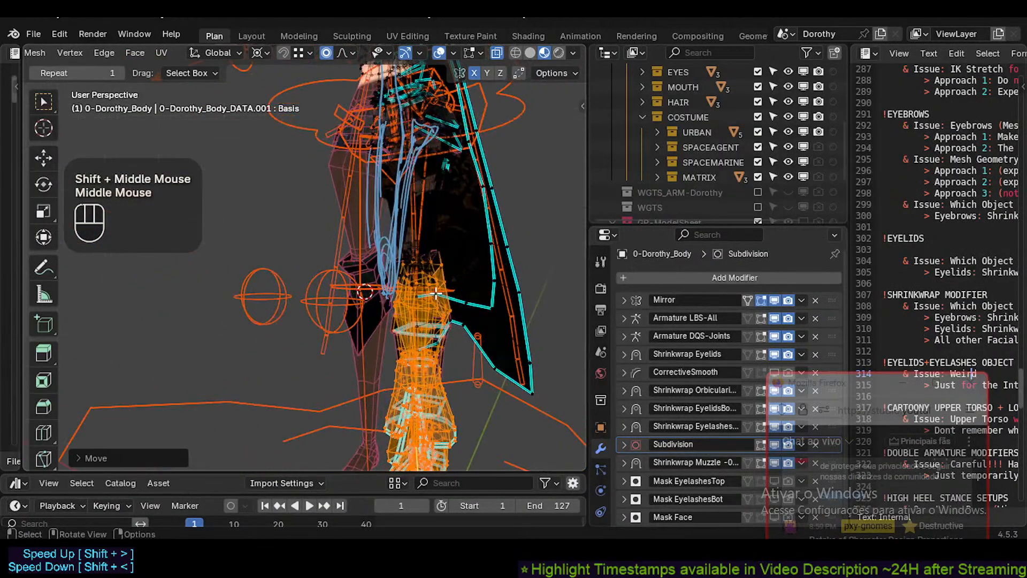
{"action": "scroll", "coordinate": [436, 293], "scroll_direction": "up", "scroll_amount": 2}
{"action": "key", "text": "KP_1"}
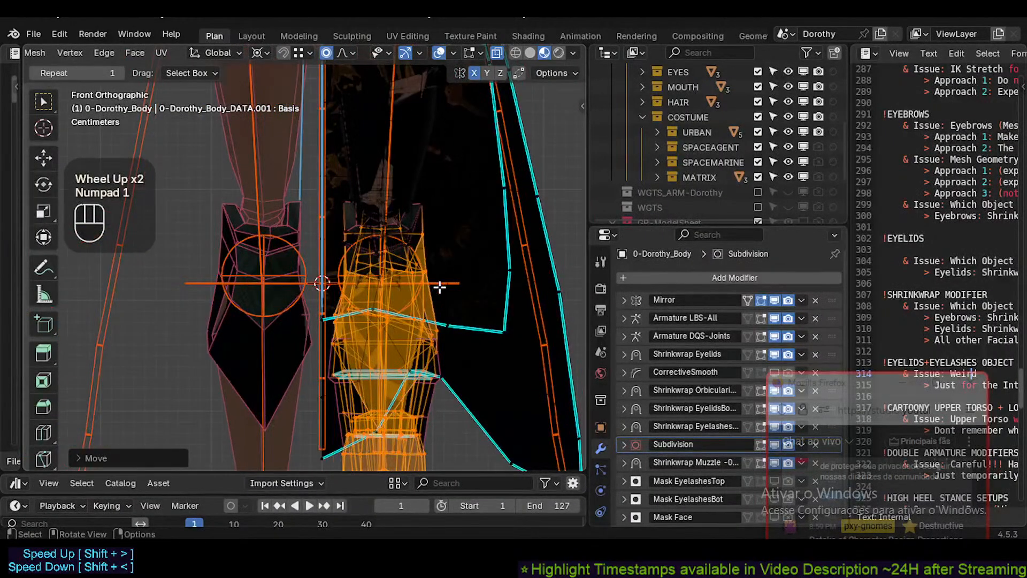
{"action": "scroll", "coordinate": [439, 287], "scroll_direction": "down", "scroll_amount": 1}
{"action": "key", "text": "KP_3"}
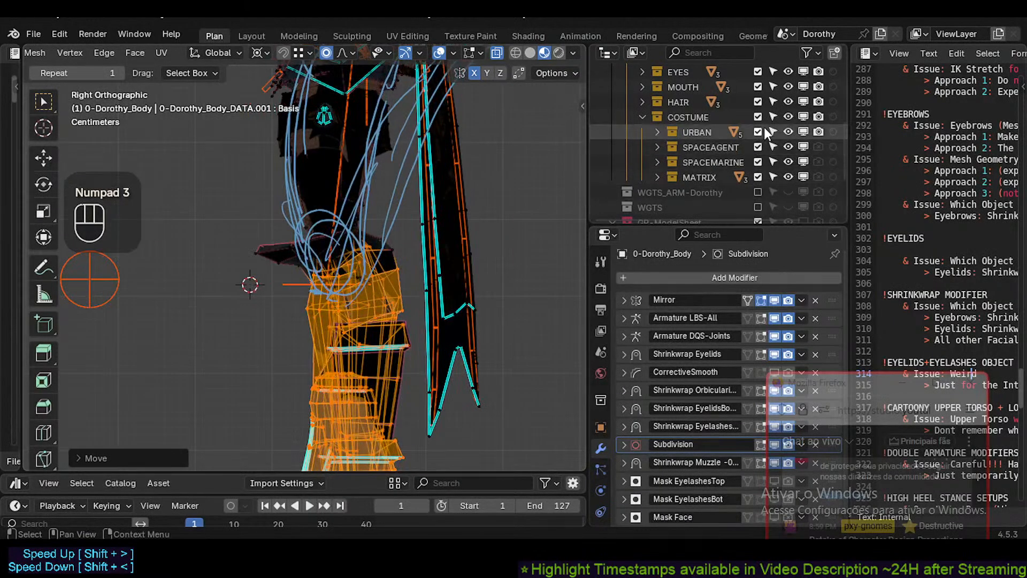
Deselect all vertices and exclude the COSTUME collection, viewing the bare legs from the front with X-ray off.
{"action": "key", "text": "alt+a"}
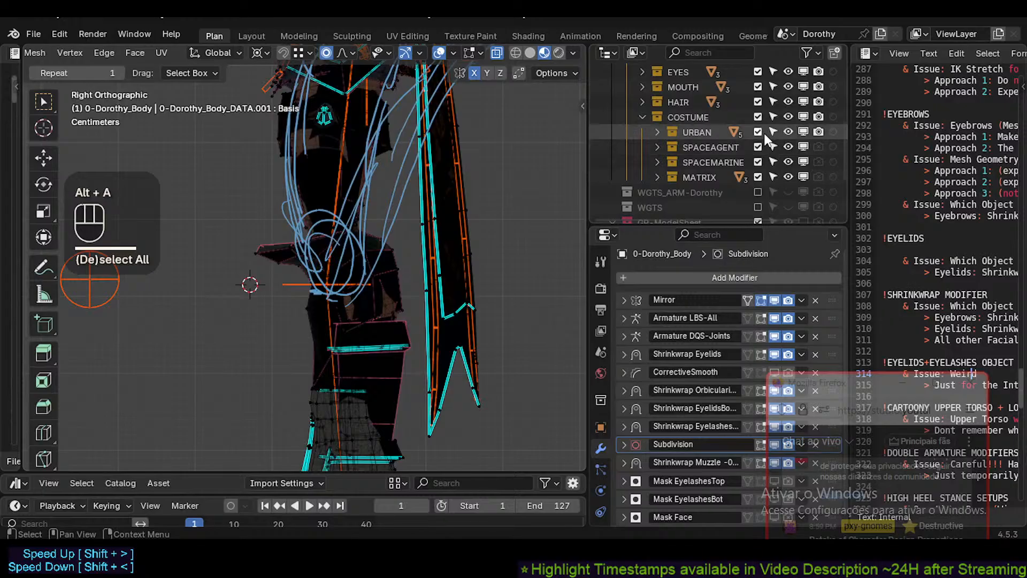
{"action": "left_click", "coordinate": [758, 116]}
{"action": "scroll", "coordinate": [350, 267], "scroll_direction": "up", "scroll_amount": 3}
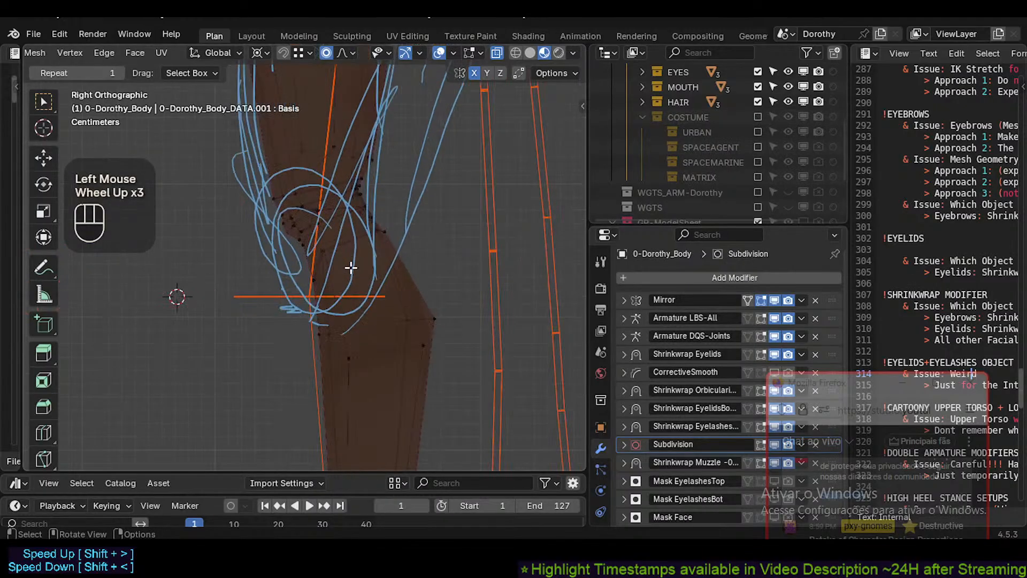
{"action": "key", "text": "KP_1"}
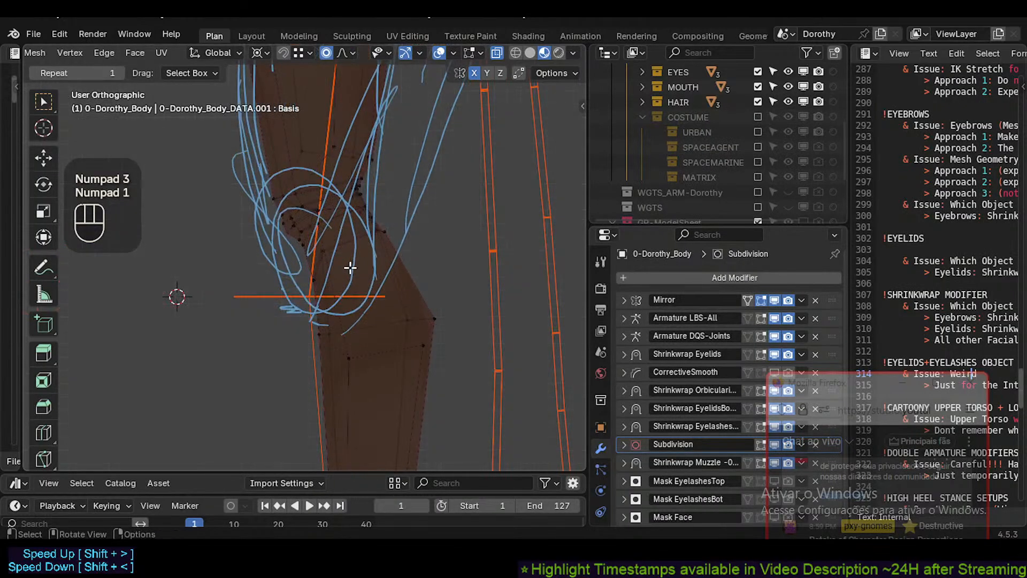
{"action": "key", "text": "alt+z"}
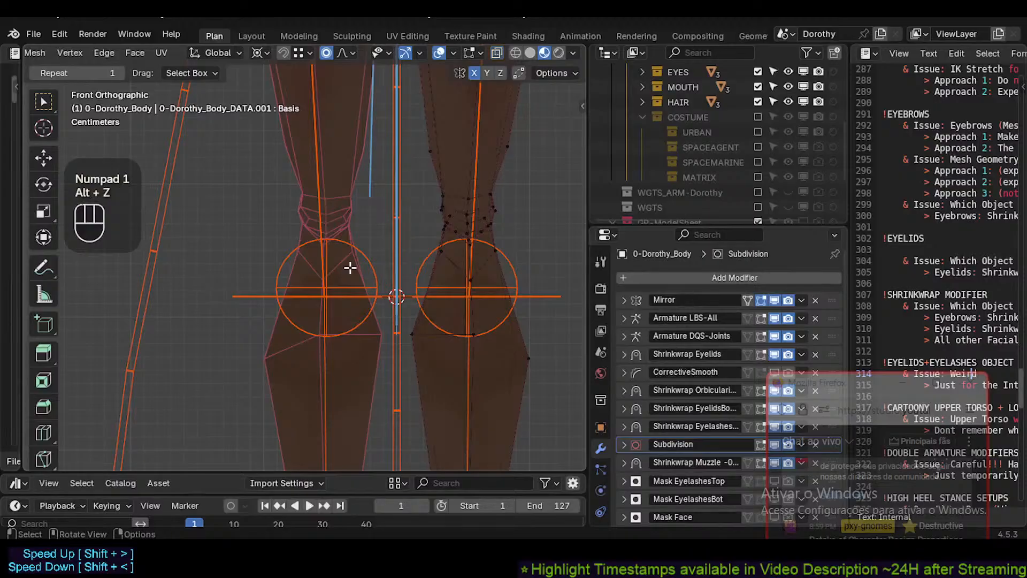
Examine the thigh and knee proportions of the bare body mesh in front and side views.
{"action": "middle_click_drag", "start_coordinate": [367, 165], "coordinate": [359, 358], "text": "shift"}
{"action": "scroll", "coordinate": [357, 399], "scroll_direction": "down", "scroll_amount": 2}
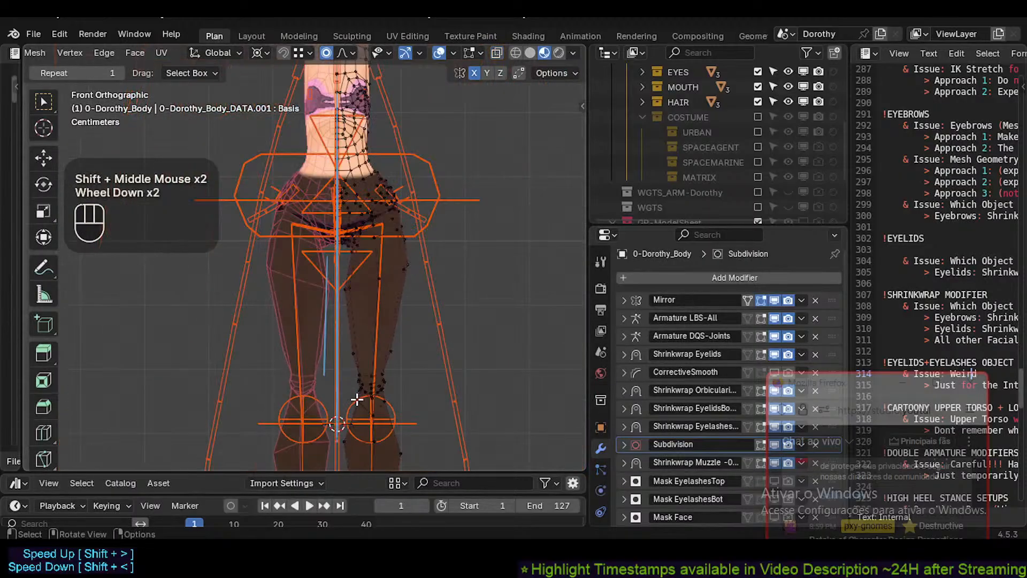
{"action": "scroll", "coordinate": [357, 399], "scroll_direction": "down", "scroll_amount": 1}
{"action": "scroll", "coordinate": [419, 394], "scroll_direction": "up", "scroll_amount": 3}
{"action": "scroll", "coordinate": [419, 394], "scroll_direction": "up", "scroll_amount": 1}
{"action": "middle_click_drag", "start_coordinate": [419, 394], "coordinate": [367, 212], "text": "shift"}
{"action": "scroll", "coordinate": [401, 298], "scroll_direction": "up", "scroll_amount": 3}
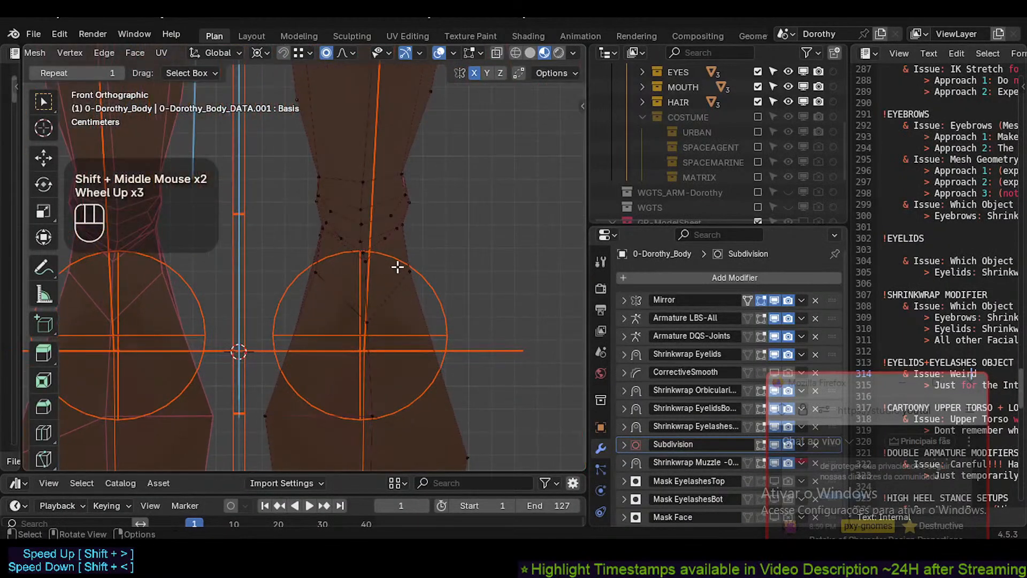
{"action": "key", "text": "KP_3"}
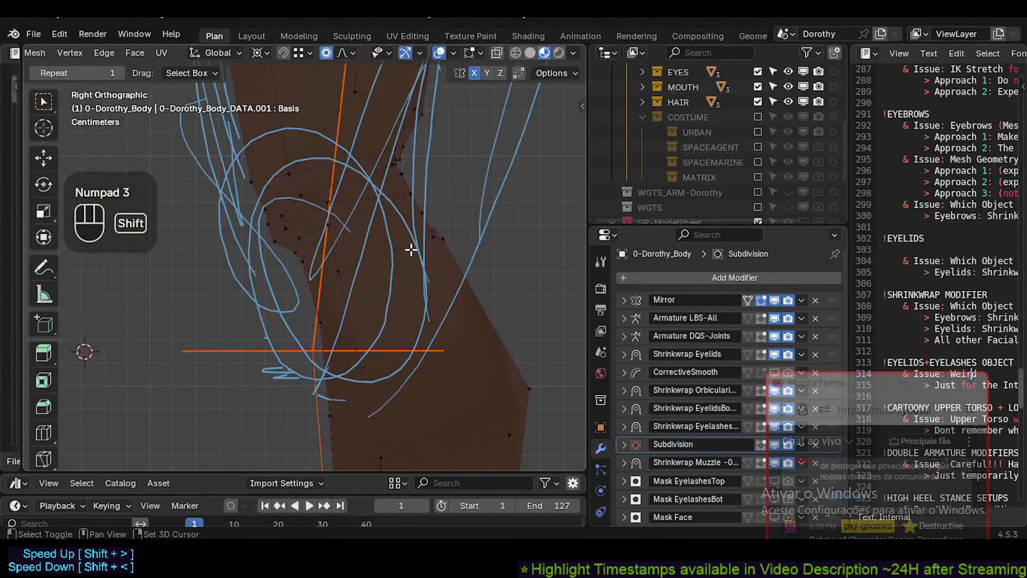
{"action": "middle_click_drag", "start_coordinate": [397, 267], "coordinate": [337, 333], "text": "shift"}
{"action": "scroll", "coordinate": [406, 302], "scroll_direction": "down", "scroll_amount": 2}
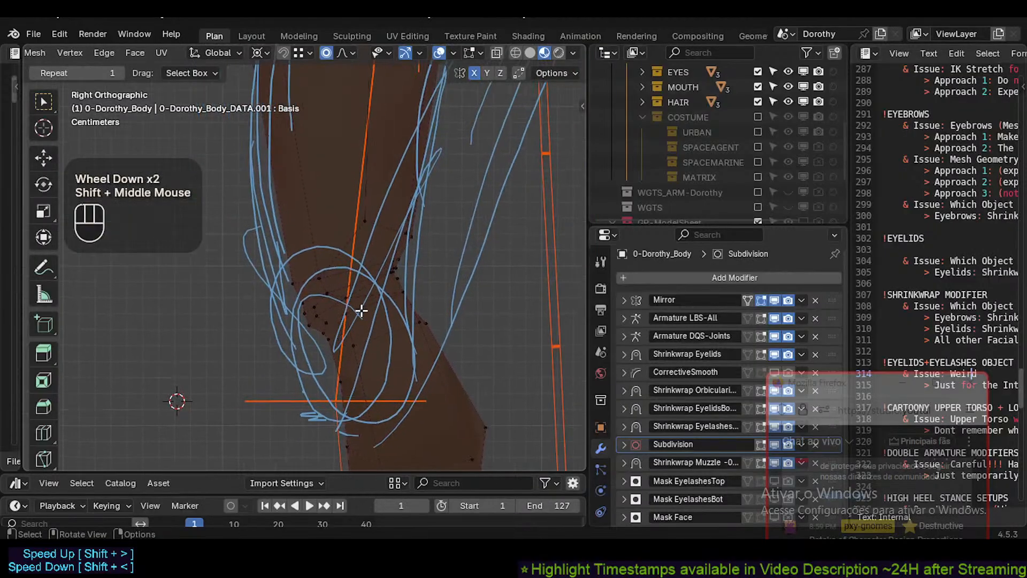
Turn on X-ray and circle-select the lower-thigh vertices just above the knee in the side view.
{"action": "key", "text": "alt+a"}
{"action": "key", "text": "c"}
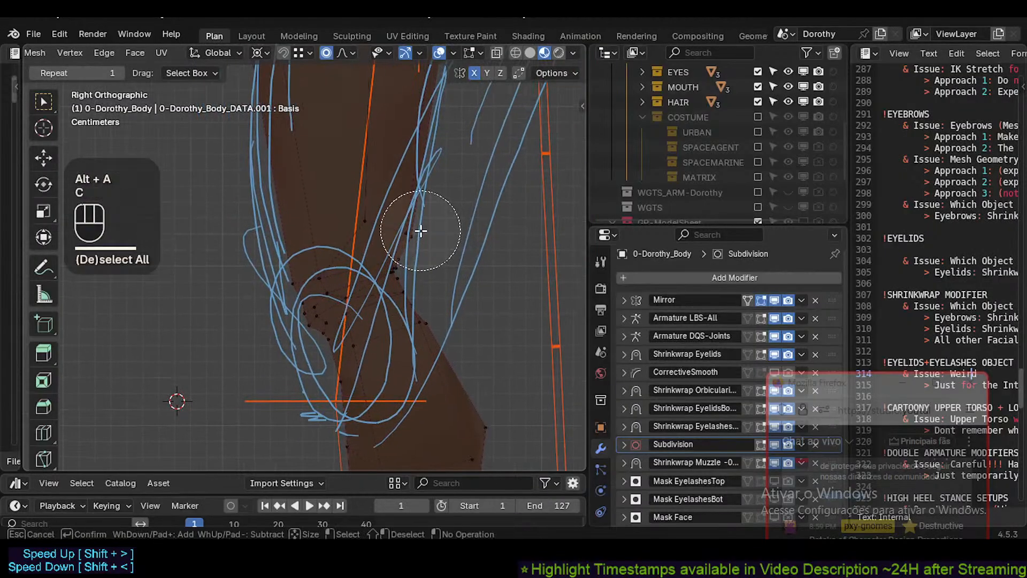
{"action": "scroll", "coordinate": [420, 230], "scroll_direction": "up", "scroll_amount": 2}
{"action": "right_click", "coordinate": [421, 231]}
{"action": "key", "text": "alt+z"}
{"action": "middle_click_drag", "start_coordinate": [421, 231], "coordinate": [426, 282], "text": "shift"}
{"action": "scroll", "coordinate": [426, 282], "scroll_direction": "down", "scroll_amount": 1}
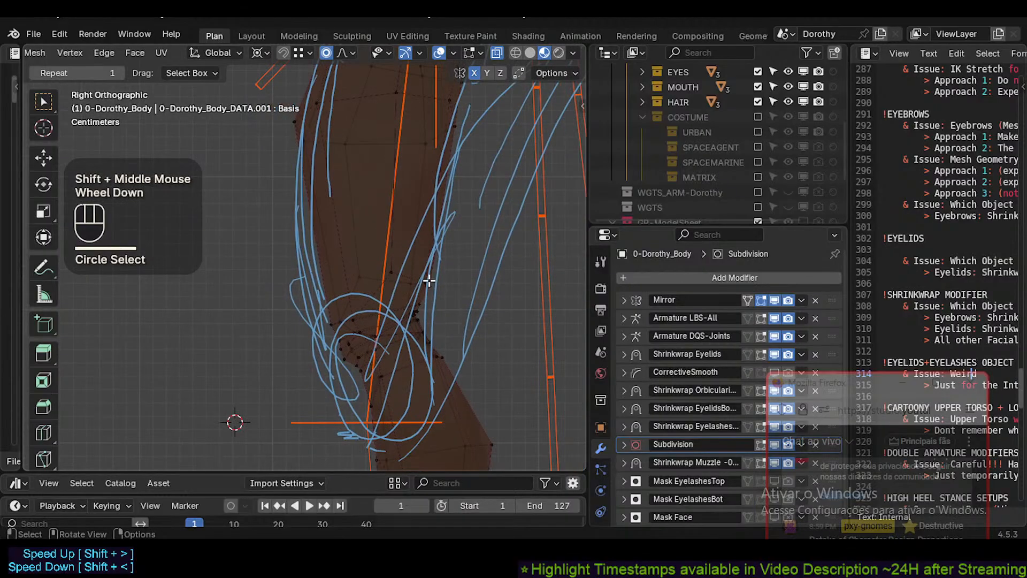
{"action": "key", "text": "alt+a"}
{"action": "key", "text": "c"}
{"action": "right_click", "coordinate": [368, 259]}
Reduce the proportional editing size to about 0.054 m and set the transform pivot point to Individual Origins.
{"action": "key", "text": "g"}
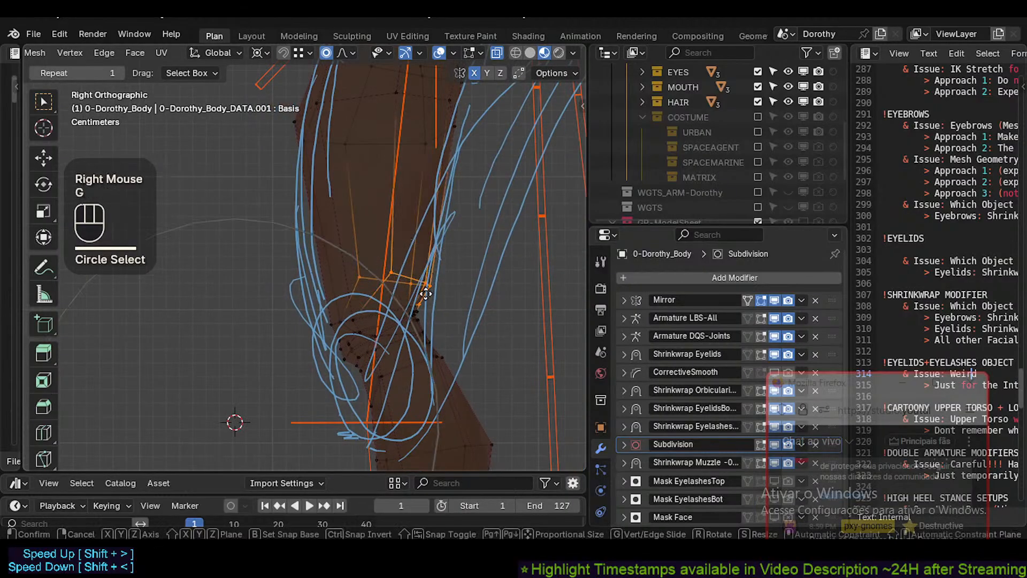
{"action": "key", "text": "Escape"}
{"action": "key", "text": "g"}
{"action": "scroll", "coordinate": [424, 288], "scroll_direction": "up", "scroll_amount": 2}
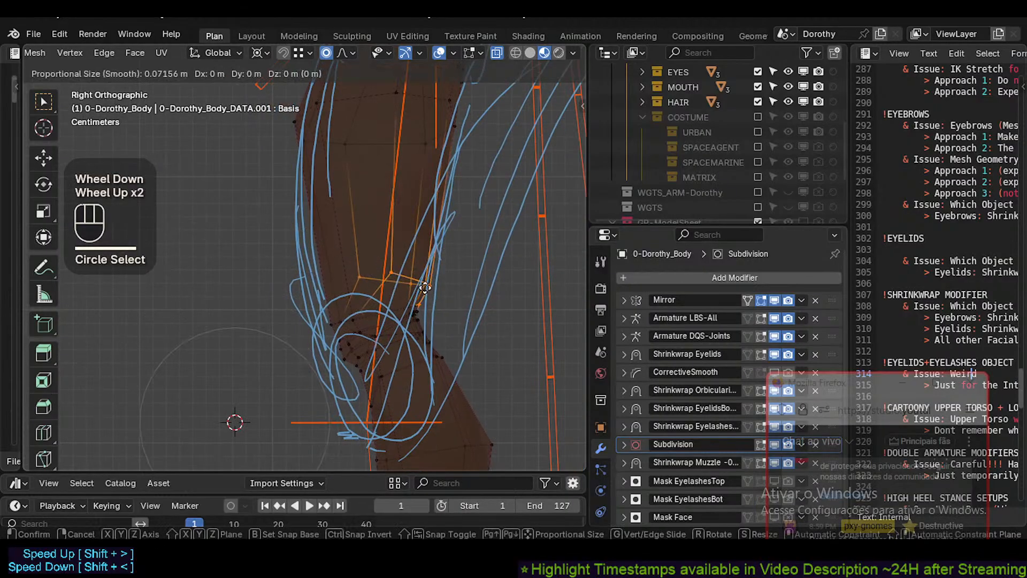
{"action": "scroll", "coordinate": [424, 287], "scroll_direction": "up", "scroll_amount": 2}
{"action": "left_click", "coordinate": [425, 288]}
{"action": "key", "text": "period"}
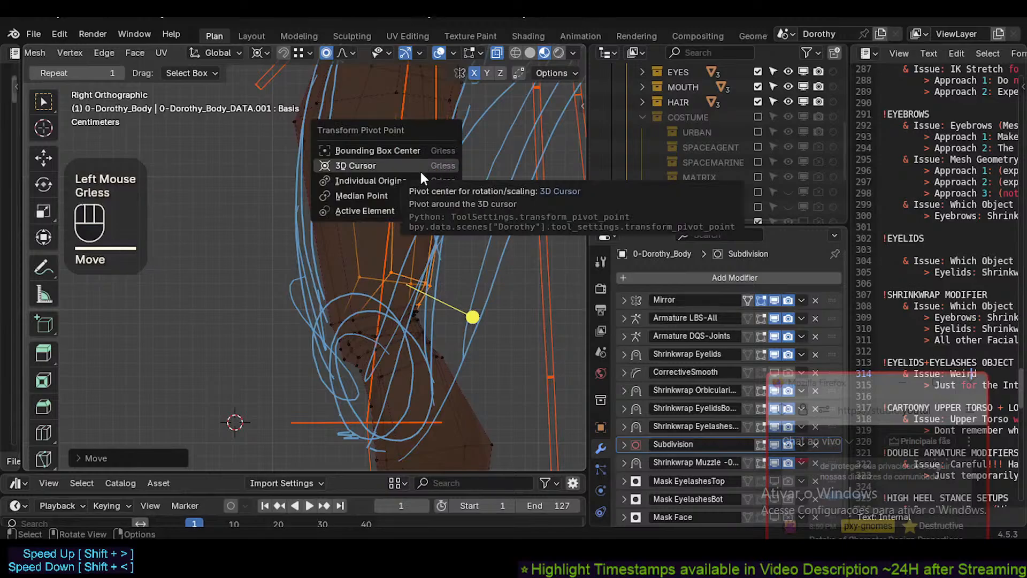
{"action": "left_click", "coordinate": [407, 180]}
{"action": "key", "text": "g"}
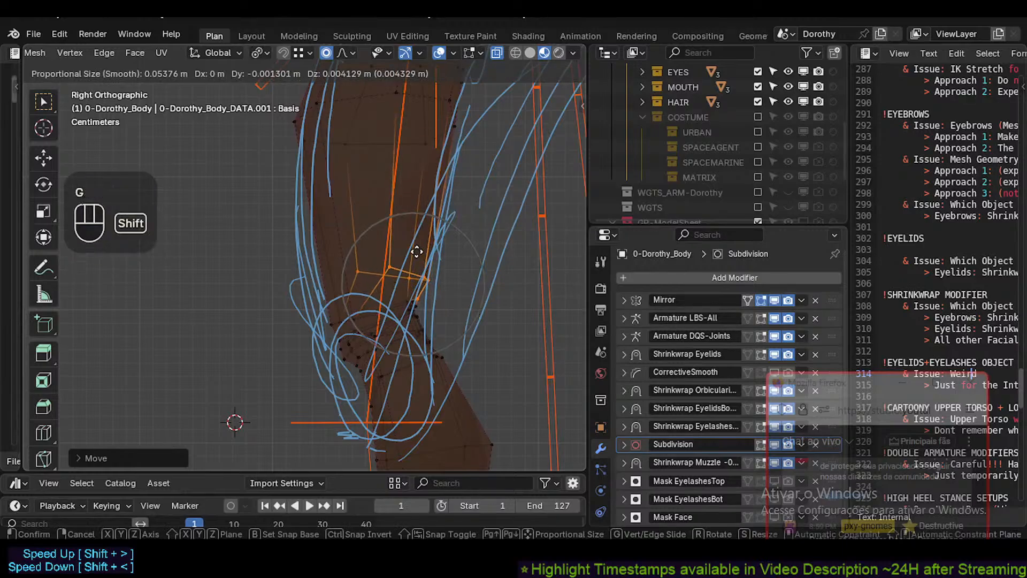
{"action": "key", "text": "Escape"}
Turn off X-ray and switch the viewport to Solid shading, viewing the knee from the front.
{"action": "mouse_move", "coordinate": [384, 303]}
{"action": "middle_mouse_down"}
{"action": "mouse_move", "coordinate": [246, 291]}
{"action": "mouse_move", "coordinate": [323, 278]}
{"action": "mouse_move", "coordinate": [287, 300]}
{"action": "mouse_move", "coordinate": [262, 305]}
{"action": "mouse_move", "coordinate": [339, 268]}
{"action": "mouse_move", "coordinate": [428, 289]}
{"action": "middle_mouse_up"}
{"action": "key", "text": "alt+z"}
{"action": "left_click", "coordinate": [521, 49]}
{"action": "left_click", "coordinate": [530, 52]}
{"action": "scroll", "coordinate": [364, 308], "scroll_direction": "up", "scroll_amount": 2}
{"action": "key", "text": "KP_1"}
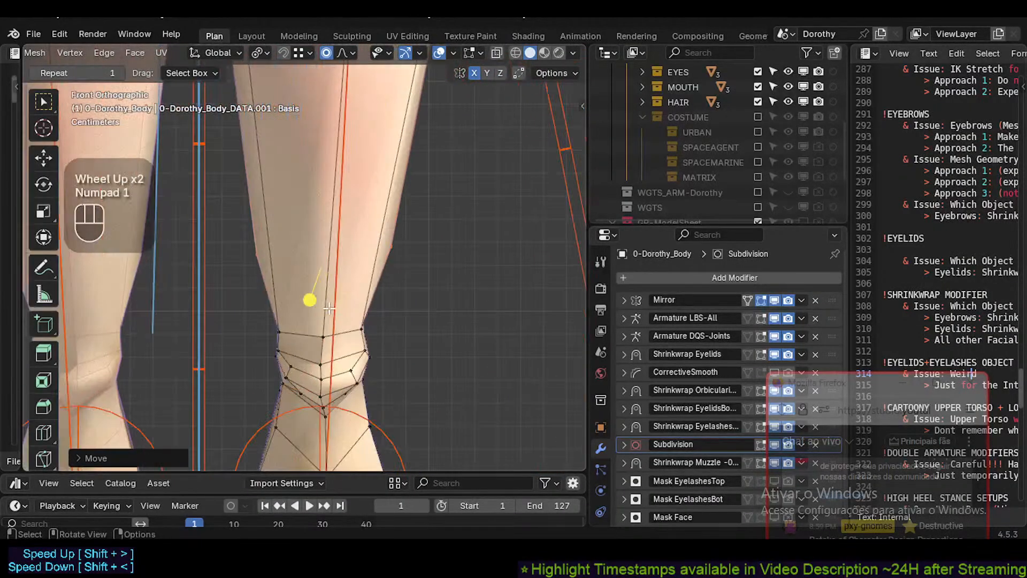
Reduce the proportional editing size to about 0.04 m while testing a raise of the front vertex row above the knee.
{"action": "key", "text": "alt+a"}
{"action": "key", "text": "c"}
{"action": "left_click", "coordinate": [348, 308]}
{"action": "right_click", "coordinate": [348, 307]}
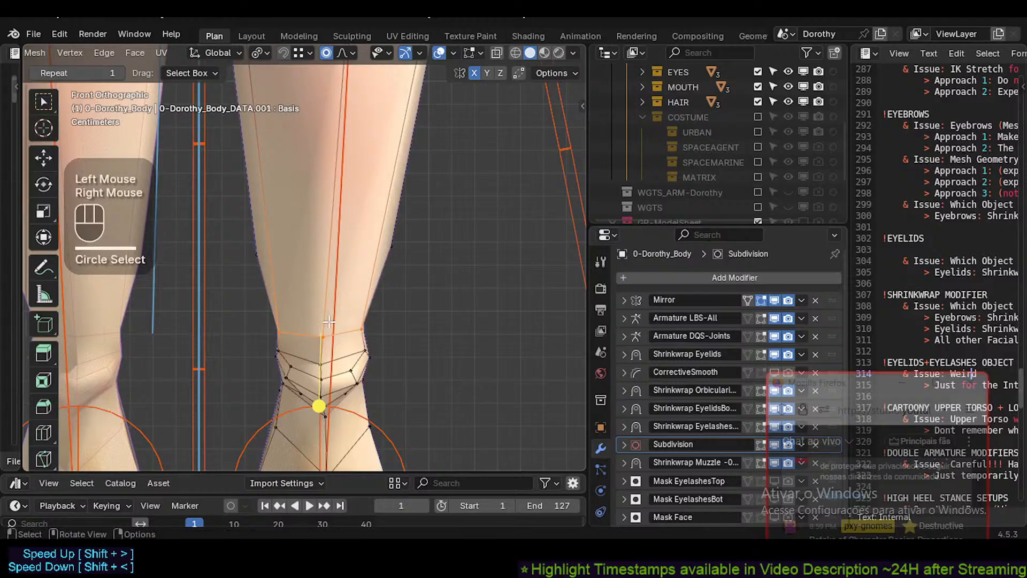
{"action": "key", "text": "g"}
{"action": "scroll", "coordinate": [312, 291], "scroll_direction": "up", "scroll_amount": 2}
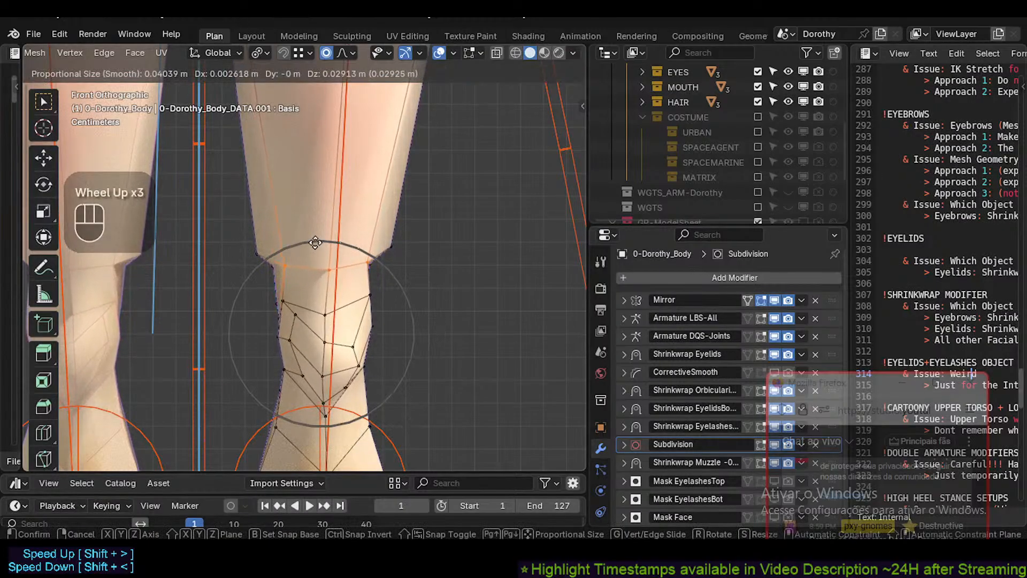
{"action": "key", "text": "Escape"}
Circle-select the vertex rows around the leg just above the knee through X-ray and raise them along global Z.
{"action": "key", "text": "alt+a"}
{"action": "key", "text": "alt+z"}
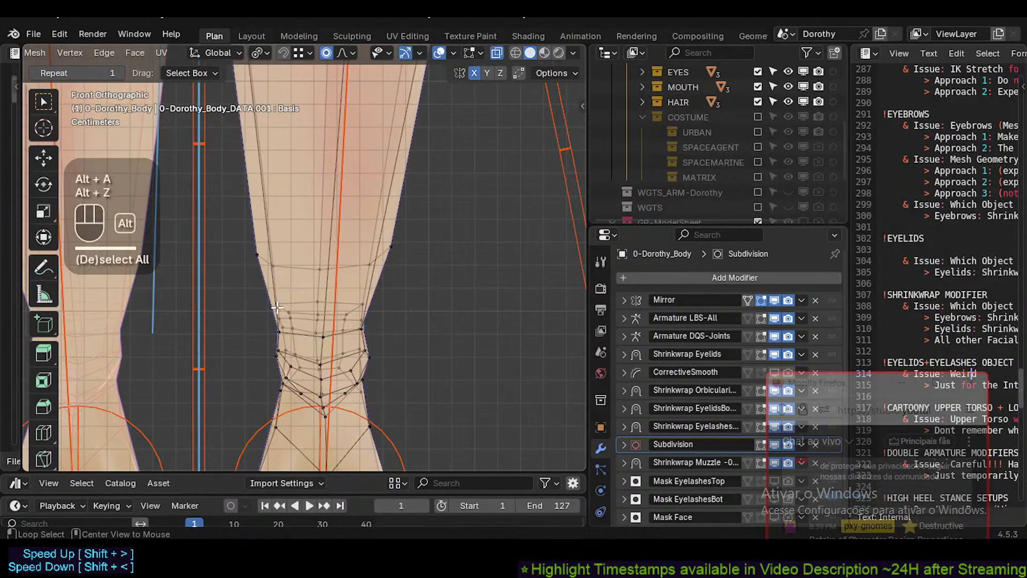
{"action": "key", "text": "c"}
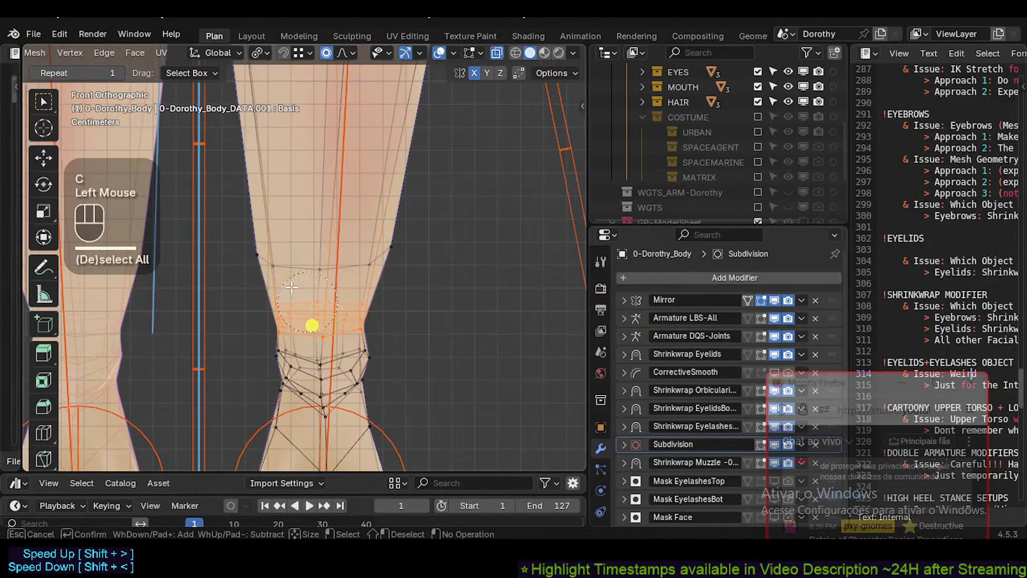
{"action": "mouse_move", "coordinate": [291, 287]}
{"action": "left_mouse_down"}
{"action": "mouse_move", "coordinate": [332, 267]}
{"action": "mouse_move", "coordinate": [370, 273]}
{"action": "left_mouse_up"}
{"action": "right_click", "coordinate": [371, 273]}
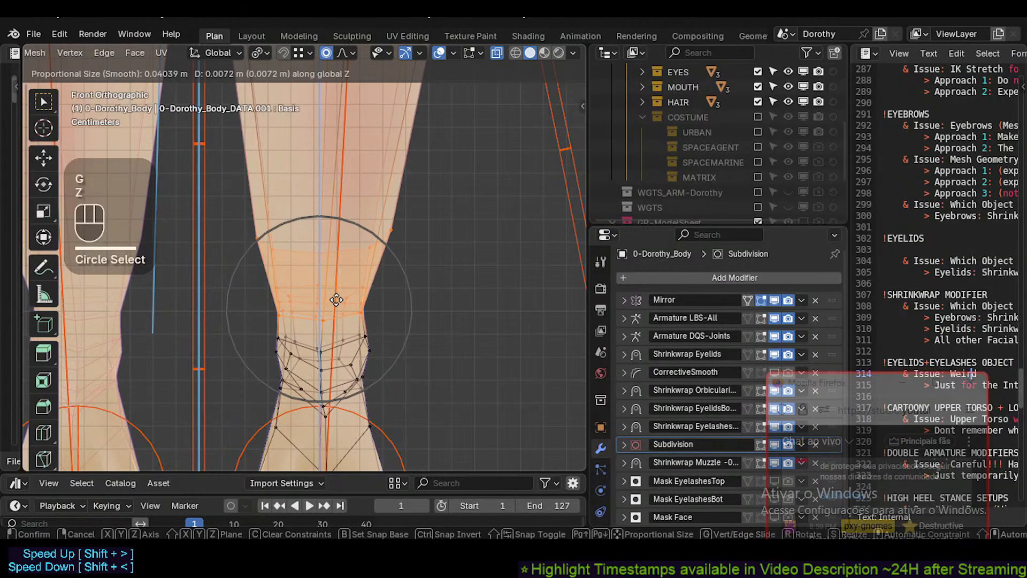
{"action": "left_click", "coordinate": [347, 246]}
{"action": "key", "text": "KP_3"}
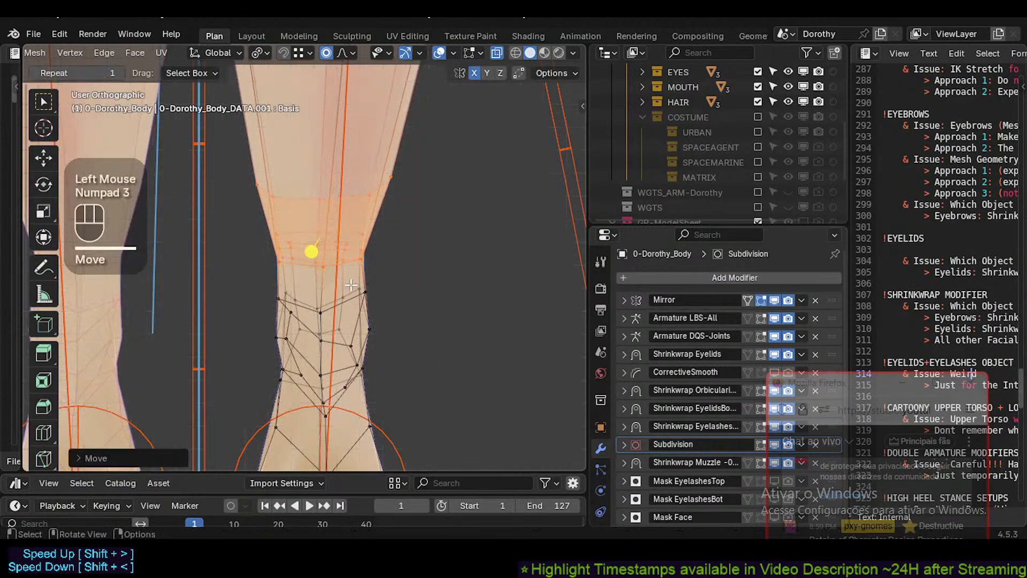
{"action": "scroll", "coordinate": [364, 267], "scroll_direction": "down", "scroll_amount": 2}
{"action": "middle_click_drag", "start_coordinate": [348, 278], "coordinate": [388, 248], "text": "shift"}
{"action": "key", "text": "alt+z"}
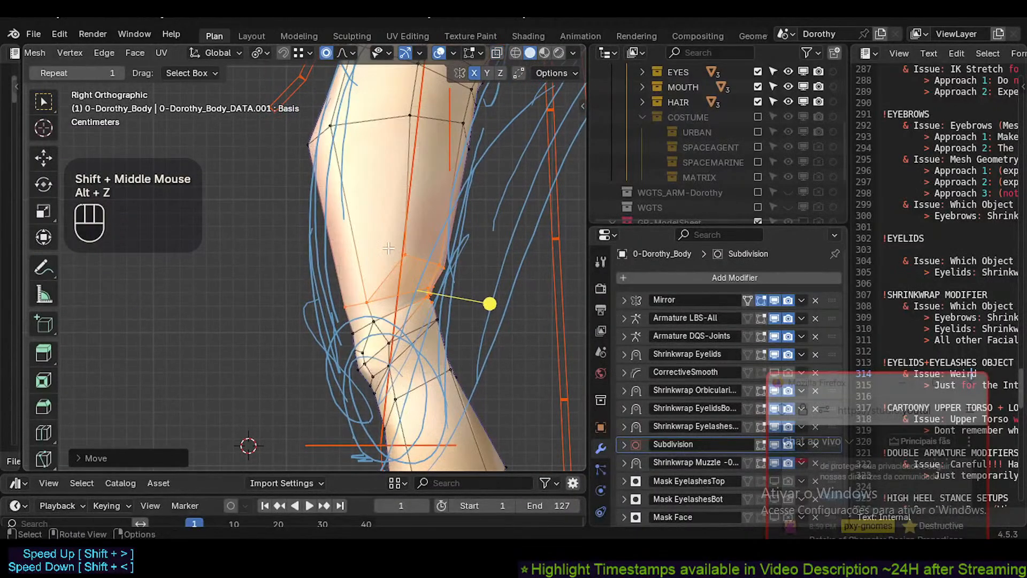
Select the rear vertices of the row just above the knee through X-ray and raise them by about 0.003 m.
{"action": "left_click", "coordinate": [413, 260]}
{"action": "left_click", "coordinate": [440, 256], "text": "shift"}
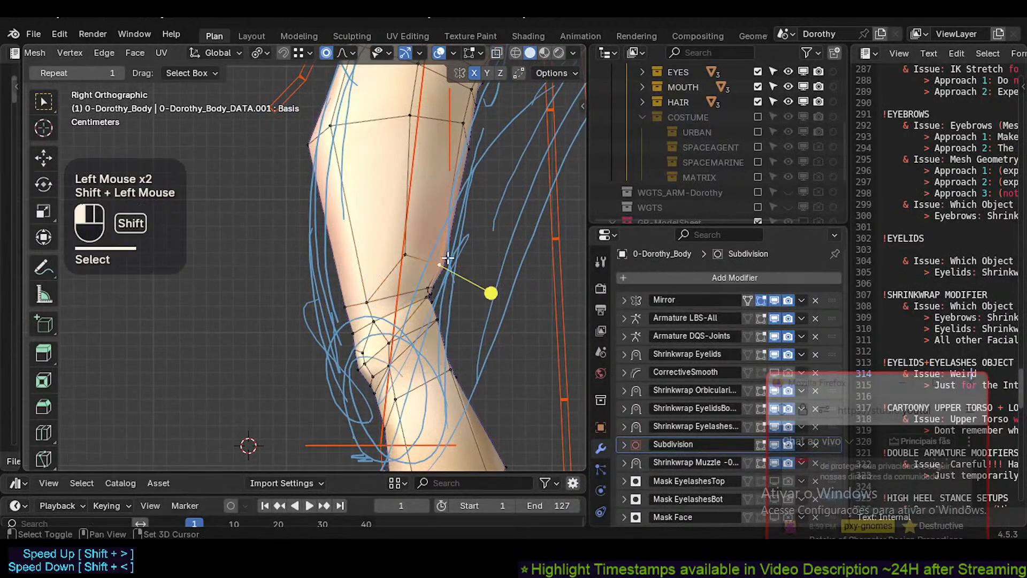
{"action": "key", "text": "alt+z"}
{"action": "key", "text": "c"}
{"action": "right_click", "coordinate": [441, 259]}
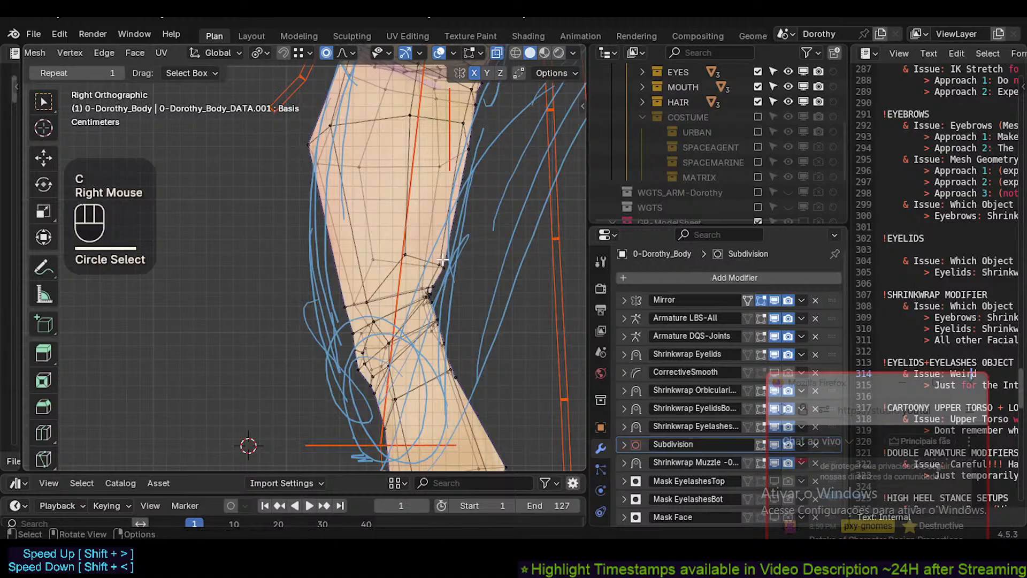
{"action": "right_click", "coordinate": [439, 253]}
{"action": "key", "text": "g"}
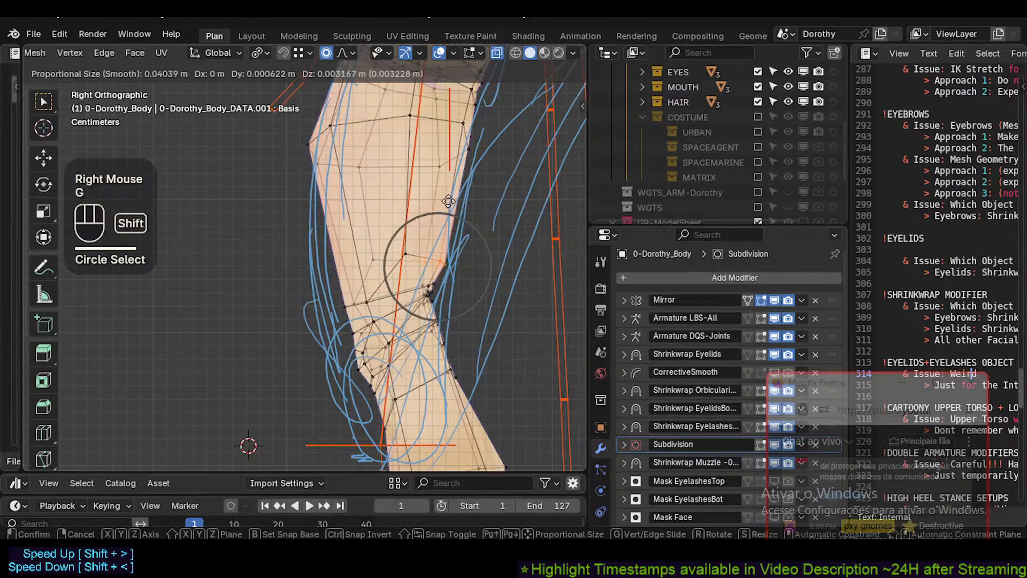
{"action": "left_click", "coordinate": [448, 156], "text": "shift"}
Circle-select the front vertices of the row just above the knee and raise them by about 0.012 m.
{"action": "key", "text": "alt+a"}
{"action": "key", "text": "c"}
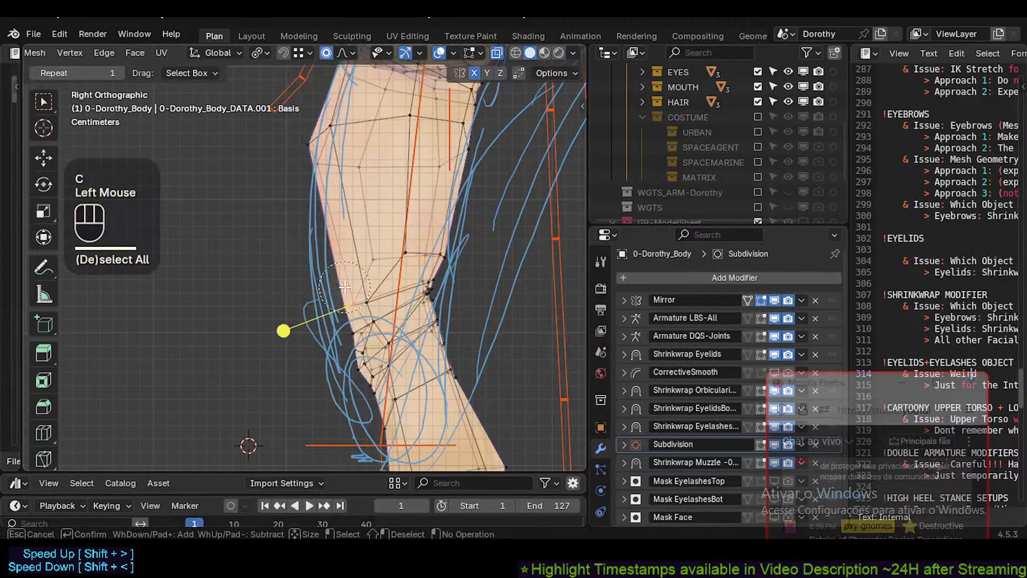
{"action": "left_click", "coordinate": [344, 288]}
{"action": "right_click", "coordinate": [346, 292]}
{"action": "key", "text": "g"}
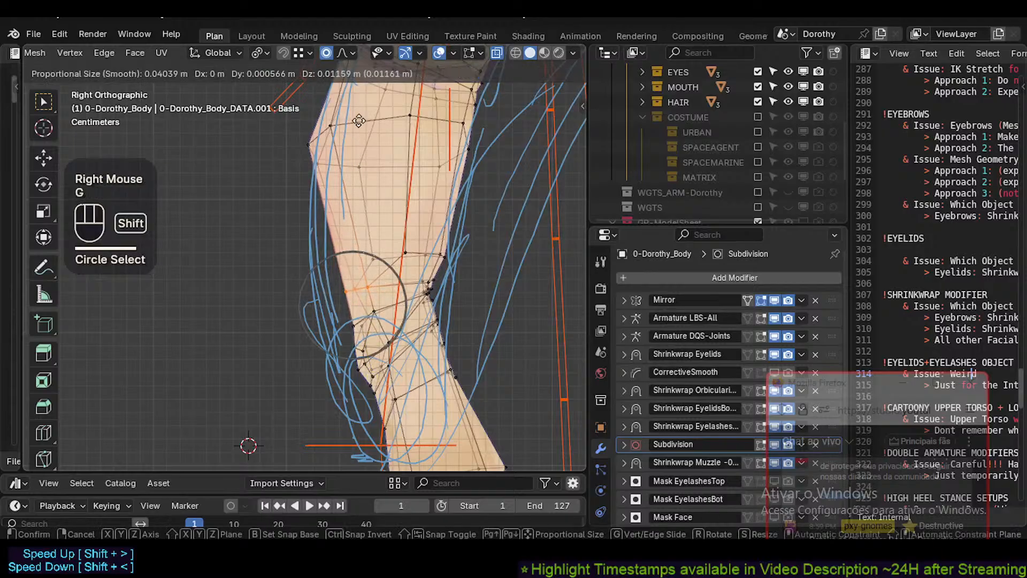
{"action": "left_click", "coordinate": [363, 93], "text": "shift"}
Nudge the rear vertex at the top of the calf, just below the back of the knee.
{"action": "scroll", "coordinate": [369, 101], "scroll_direction": "down", "scroll_amount": 1}
{"action": "middle_click_drag", "start_coordinate": [348, 300], "coordinate": [341, 273], "text": "shift"}
{"action": "scroll", "coordinate": [341, 273], "scroll_direction": "up", "scroll_amount": 2}
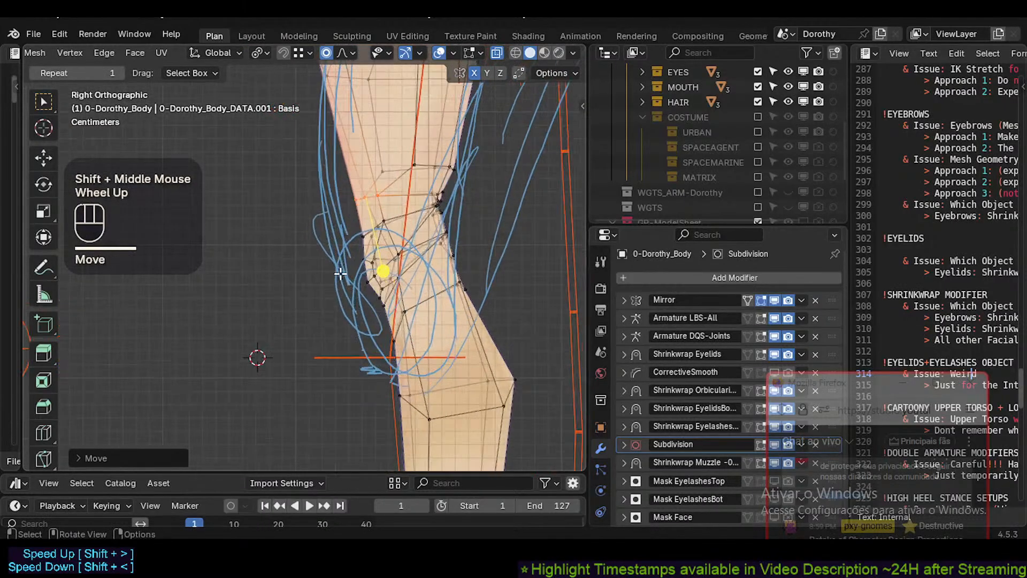
{"action": "scroll", "coordinate": [400, 291], "scroll_direction": "up", "scroll_amount": 1}
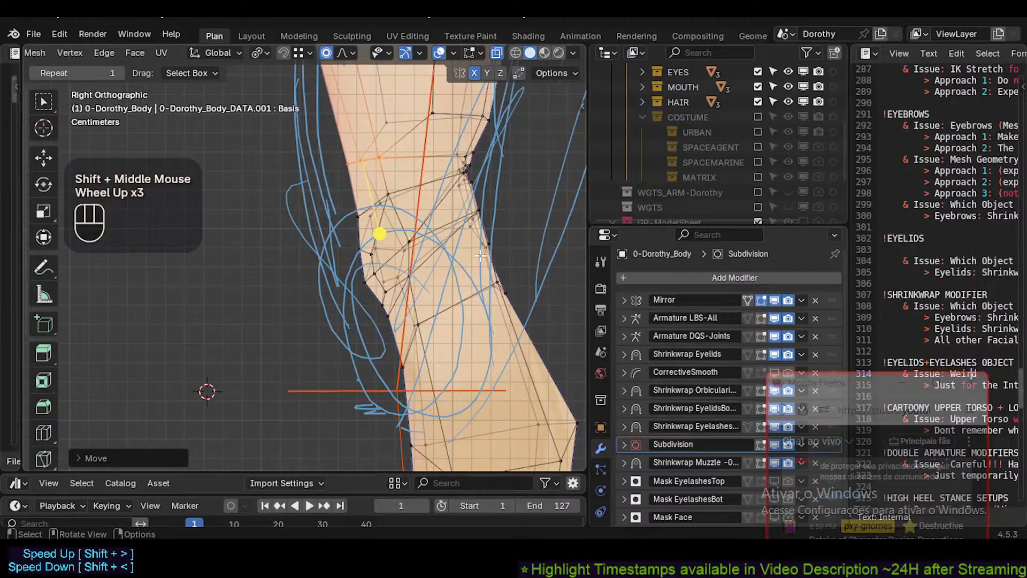
{"action": "left_click", "coordinate": [495, 284]}
{"action": "key", "text": "g"}
{"action": "left_click", "coordinate": [493, 240], "text": "shift"}
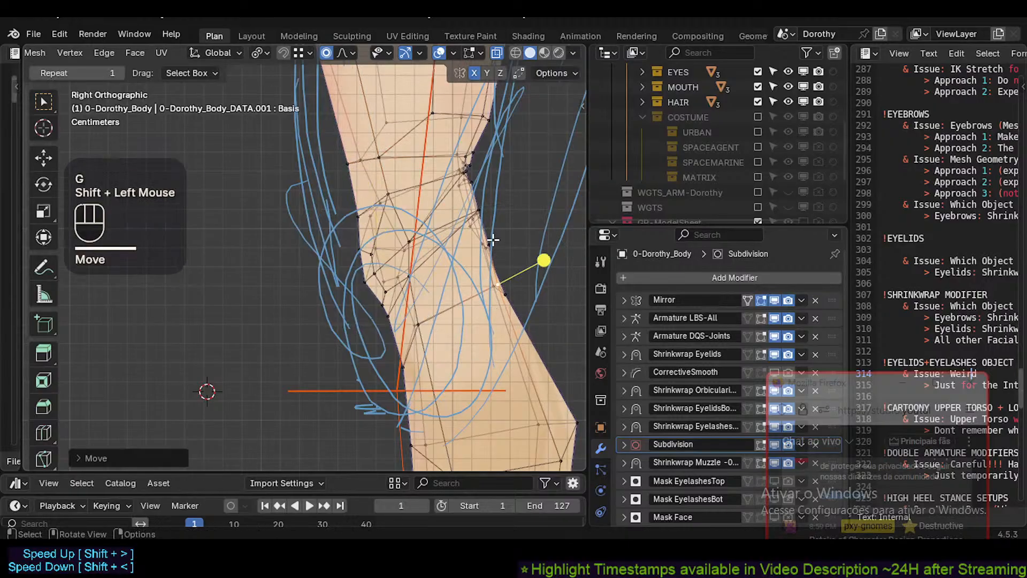
Circle-select the vertices at the lower back of the knee and lower them by about 0.018 m.
{"action": "key", "text": "c"}
{"action": "left_click", "coordinate": [484, 219]}
{"action": "right_click", "coordinate": [488, 217]}
{"action": "key", "text": "g"}
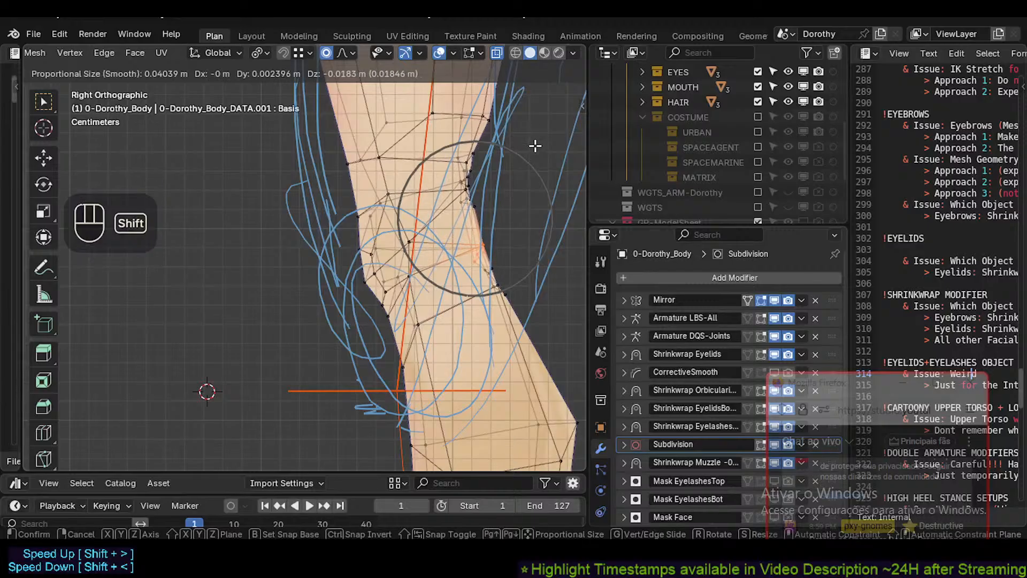
{"action": "left_click", "coordinate": [461, 246], "text": "shift"}
Circle-select the vertex cluster at the back-of-knee crease and move it slightly backward and down.
{"action": "key", "text": "alt+a"}
{"action": "key", "text": "c"}
{"action": "left_click", "coordinate": [479, 187]}
{"action": "right_click", "coordinate": [479, 187]}
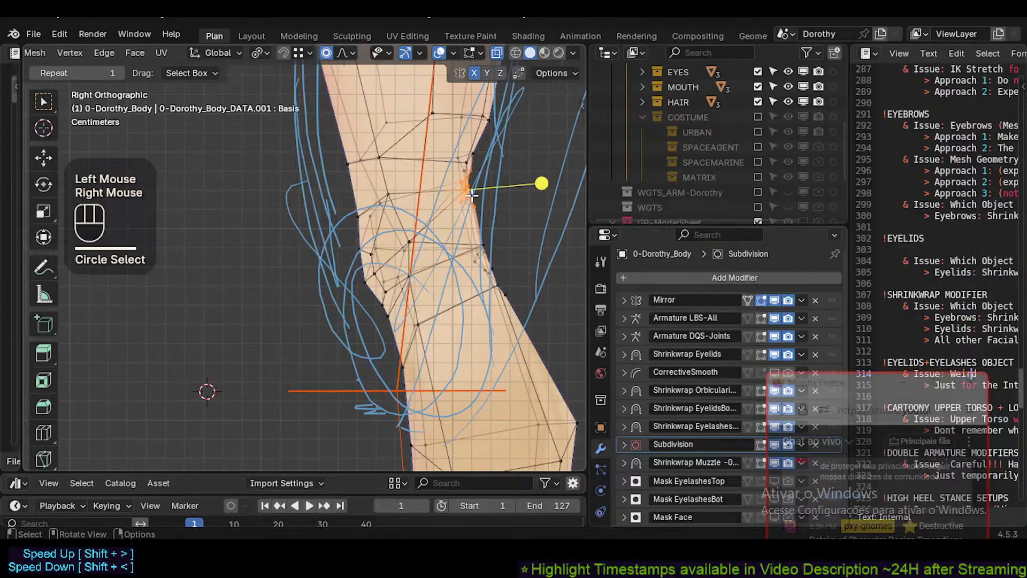
{"action": "scroll", "coordinate": [480, 214], "scroll_direction": "up", "scroll_amount": 2}
{"action": "key", "text": "g"}
{"action": "left_click", "coordinate": [542, 199], "text": "shift"}
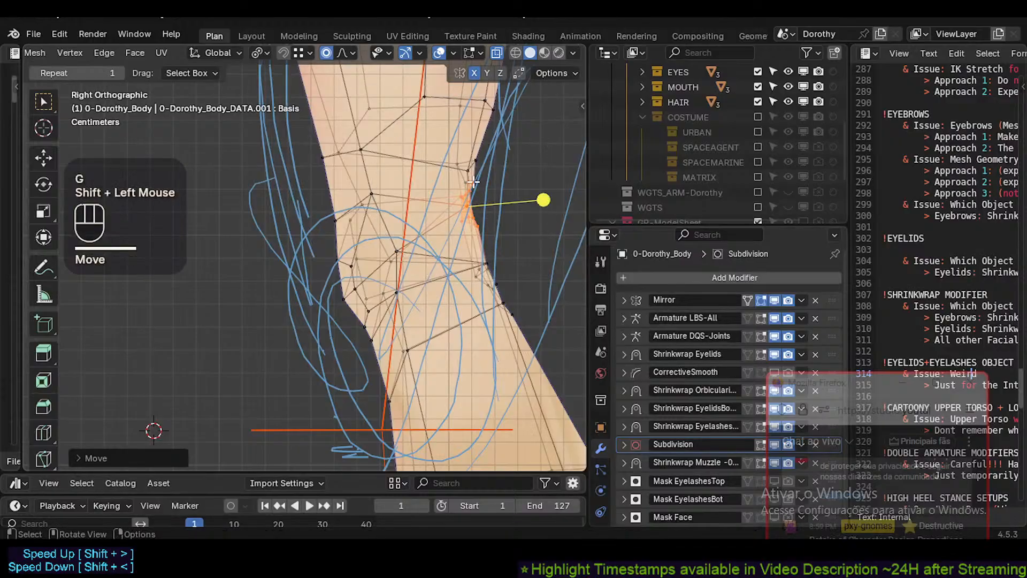
{"action": "key", "text": "g"}
{"action": "left_click", "coordinate": [504, 270], "text": "shift"}
{"action": "key", "text": "g"}
{"action": "left_click", "coordinate": [504, 261], "text": "shift"}
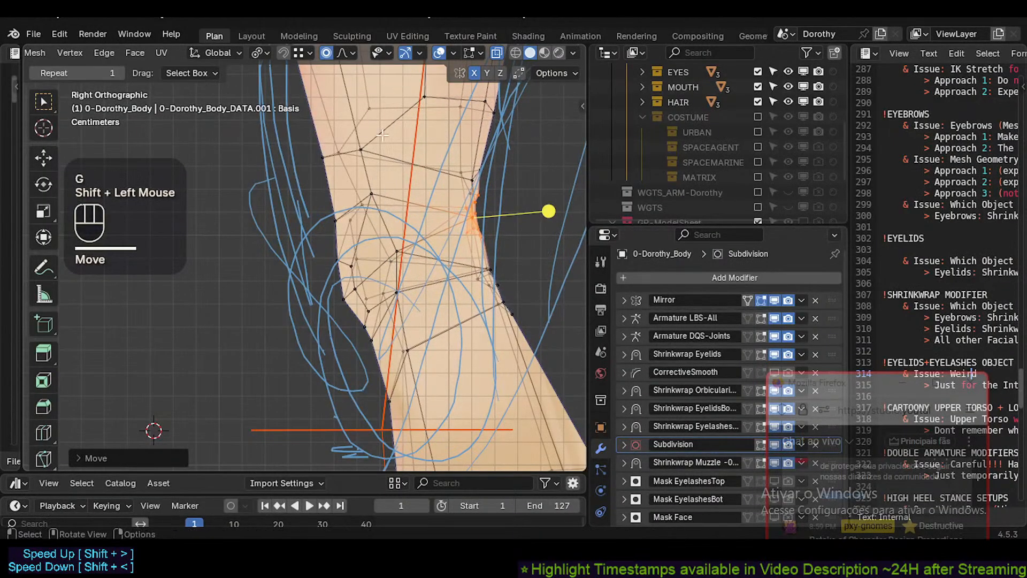
Shift the side and front-edge vertices of the row above the knee slightly backward into the thigh.
{"action": "key", "text": "alt+a"}
{"action": "key", "text": "c"}
{"action": "left_click", "coordinate": [364, 147]}
{"action": "right_click", "coordinate": [365, 146]}
{"action": "key", "text": "g"}
{"action": "left_click", "coordinate": [333, 170], "text": "shift"}
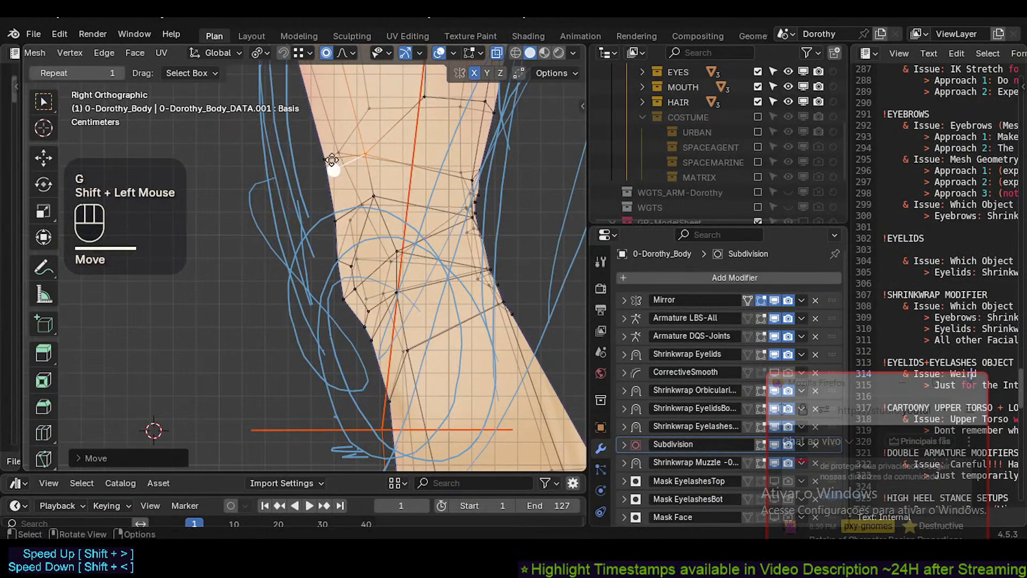
{"action": "left_click", "coordinate": [332, 160]}
{"action": "key", "text": "g"}
{"action": "left_click", "coordinate": [337, 155], "text": "shift"}
Raise the two upper front-edge vertices of the knee and push them slightly backward to reshape its profile.
{"action": "key", "text": "alt+a"}
{"action": "left_click", "coordinate": [341, 213]}
{"action": "key", "text": "g"}
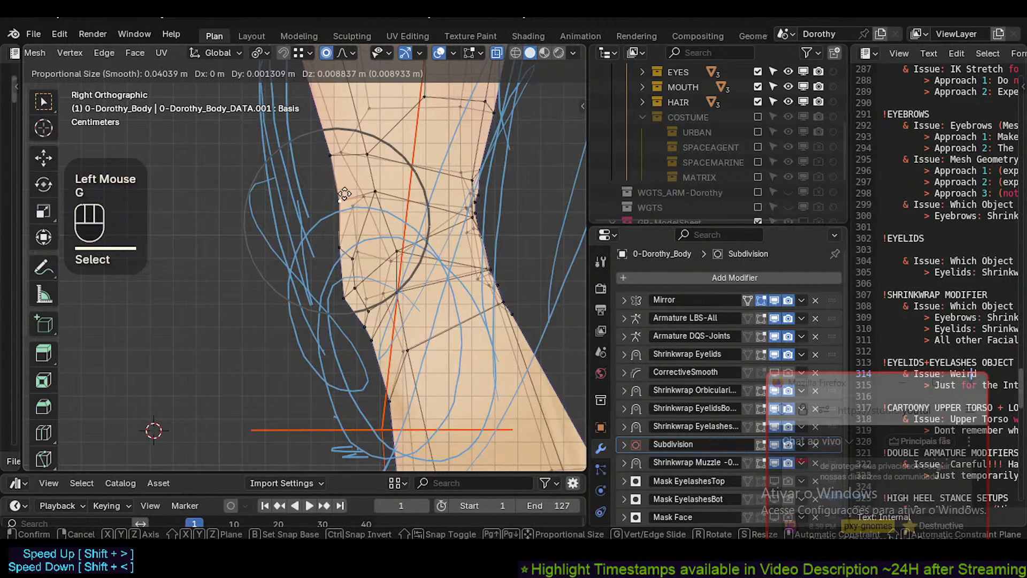
{"action": "left_click", "coordinate": [348, 177]}
{"action": "left_click", "coordinate": [336, 233]}
{"action": "key", "text": "g"}
{"action": "left_click", "coordinate": [347, 198]}
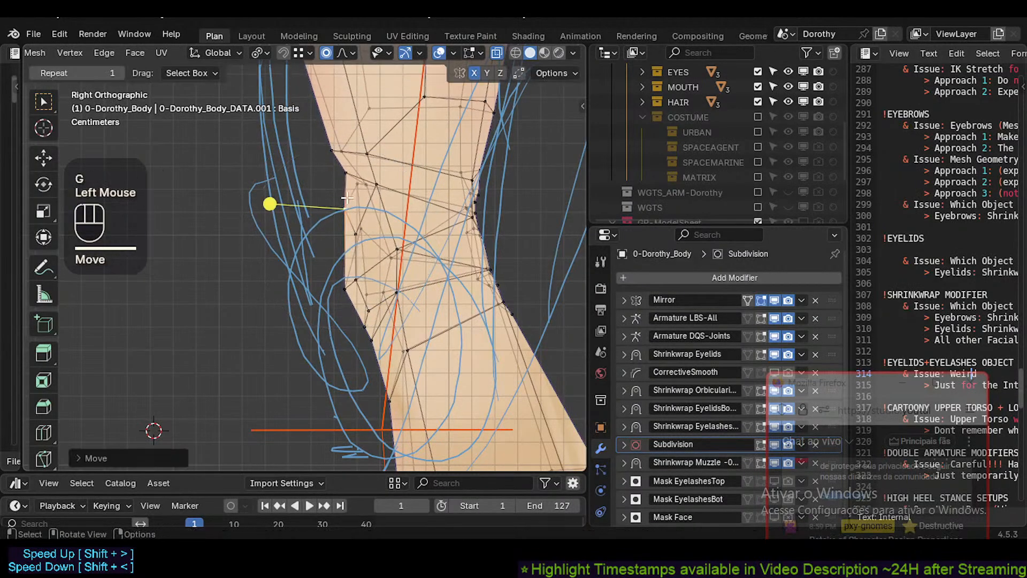
{"action": "key", "text": "g"}
{"action": "left_click", "coordinate": [343, 209], "text": "shift"}
Fine-tune the side vertex at the top of the knee and the rear vertex above the back-of-knee crease.
{"action": "left_click", "coordinate": [375, 187]}
{"action": "key", "text": "g"}
{"action": "left_click", "coordinate": [375, 189], "text": "shift"}
{"action": "left_click", "coordinate": [472, 172]}
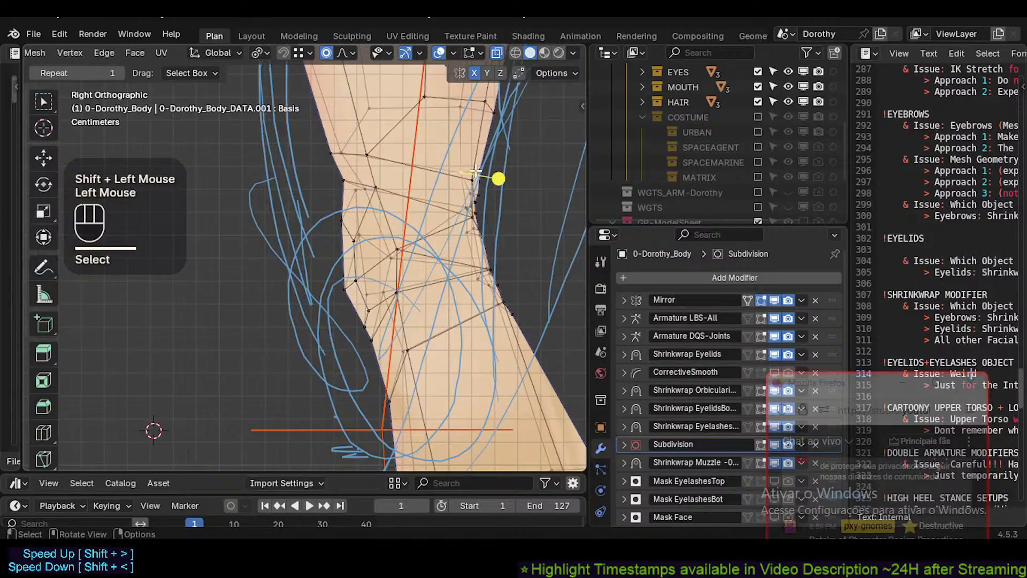
{"action": "key", "text": "g"}
{"action": "left_click", "coordinate": [484, 159], "text": "shift"}
{"action": "left_click", "coordinate": [484, 160]}
View the legs from the back, leave mesh editing and hide the ARM-Dorothy armature.
{"action": "key", "text": "ctrl+KP_1"}
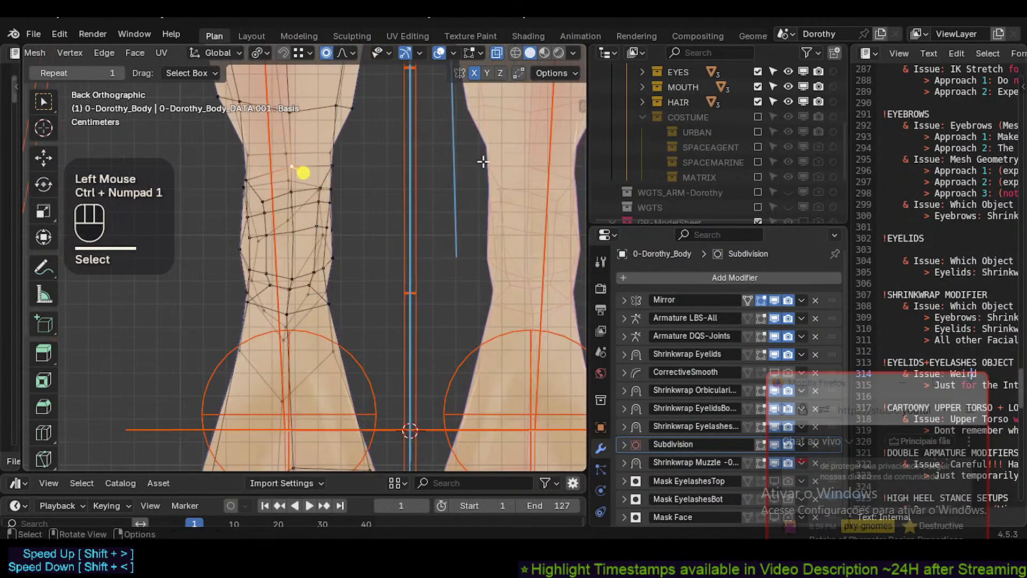
{"action": "key", "text": "ctrl+Tab"}
{"action": "scroll", "coordinate": [415, 196], "scroll_direction": "down", "scroll_amount": 2}
{"action": "scroll", "coordinate": [415, 195], "scroll_direction": "up", "scroll_amount": 1}
{"action": "left_click", "coordinate": [344, 192]}
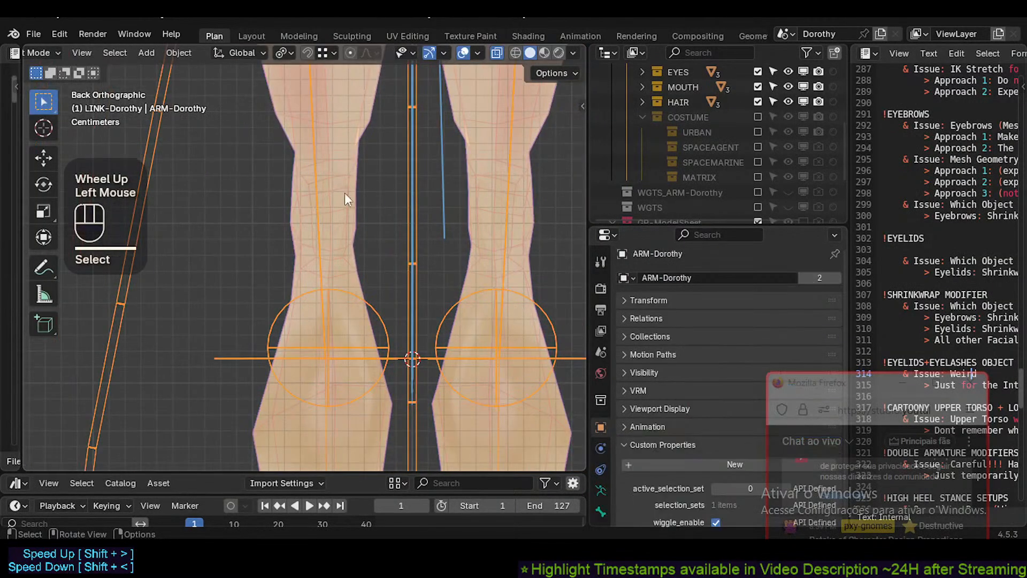
{"action": "key", "text": "h"}
Turn off X-ray and resume editing 0-Dorothy_Body in vertex select mode from the back view.
{"action": "key", "text": "alt+z"}
{"action": "middle_click_drag", "start_coordinate": [335, 195], "coordinate": [357, 206], "text": "shift"}
{"action": "left_click", "coordinate": [375, 211]}
{"action": "key", "text": "Tab"}
{"action": "scroll", "coordinate": [359, 194], "scroll_direction": "up", "scroll_amount": 2, "text": "shift"}
{"action": "key", "text": "Tab"}
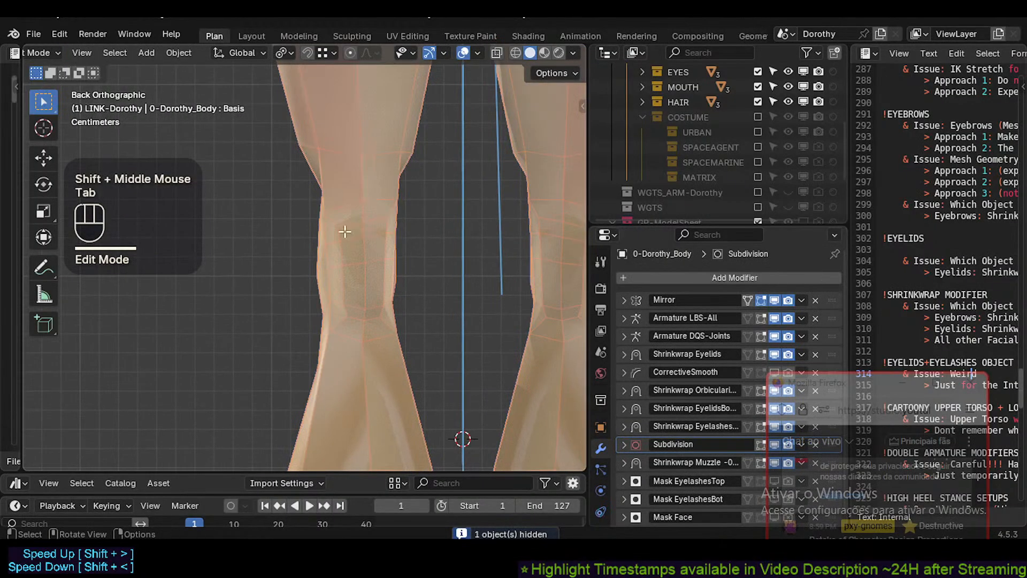
{"action": "key", "text": "Tab"}
{"action": "key", "text": "1"}
Raise the outer vertex above the back-of-knee patch and, with X-ray on, pull the lower thigh row's outer vertex inward.
{"action": "left_click", "coordinate": [330, 228]}
{"action": "key", "text": "g"}
{"action": "left_click", "coordinate": [333, 218]}
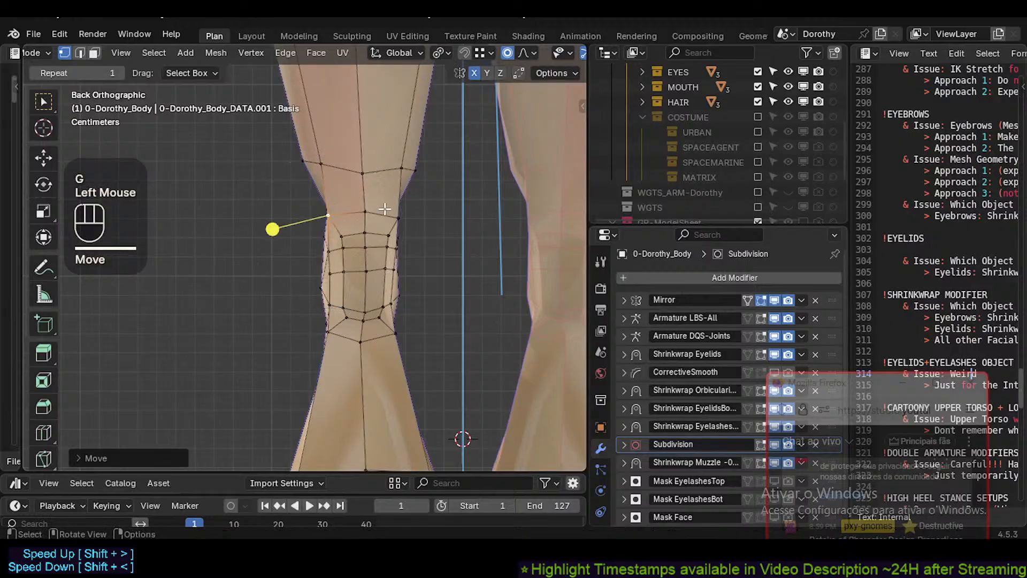
{"action": "left_click", "coordinate": [398, 217]}
{"action": "key", "text": "alt+z"}
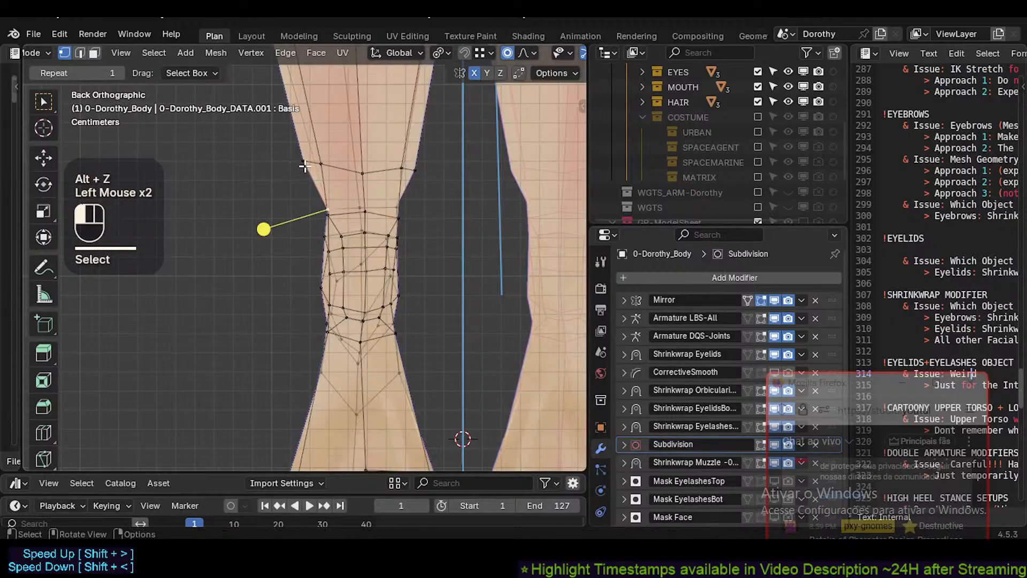
{"action": "key", "text": "g"}
{"action": "left_click", "coordinate": [426, 172], "text": "shift"}
Narrow the inner side of the lower thigh row and adjust the inner vertex of the row below it.
{"action": "left_click", "coordinate": [408, 166]}
{"action": "key", "text": "g"}
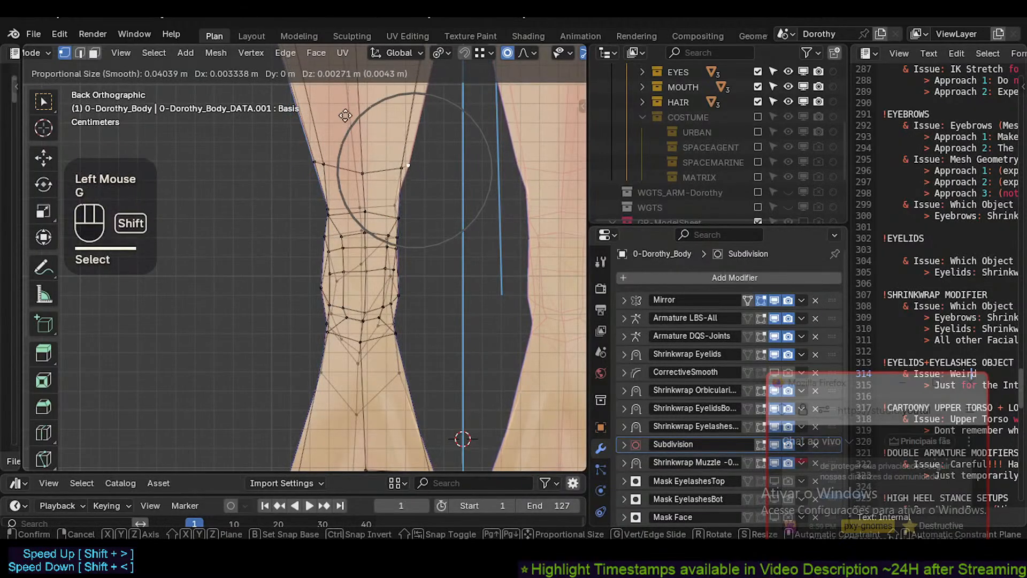
{"action": "left_click", "coordinate": [340, 113], "text": "shift"}
{"action": "left_click", "coordinate": [402, 166]}
{"action": "key", "text": "g"}
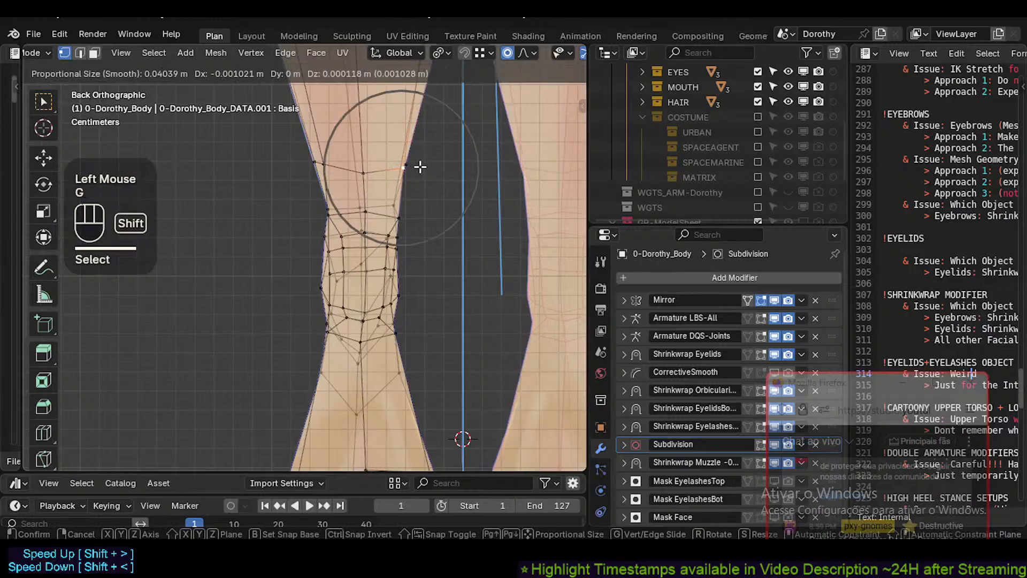
{"action": "left_click", "coordinate": [418, 171], "text": "shift"}
{"action": "left_click", "coordinate": [399, 217]}
{"action": "key", "text": "g"}
{"action": "left_click", "coordinate": [401, 180], "text": "shift"}
Nudge the middle see-through vertex of the row above the knee slightly upward through X-ray.
{"action": "left_click", "coordinate": [365, 211]}
{"action": "key", "text": "g"}
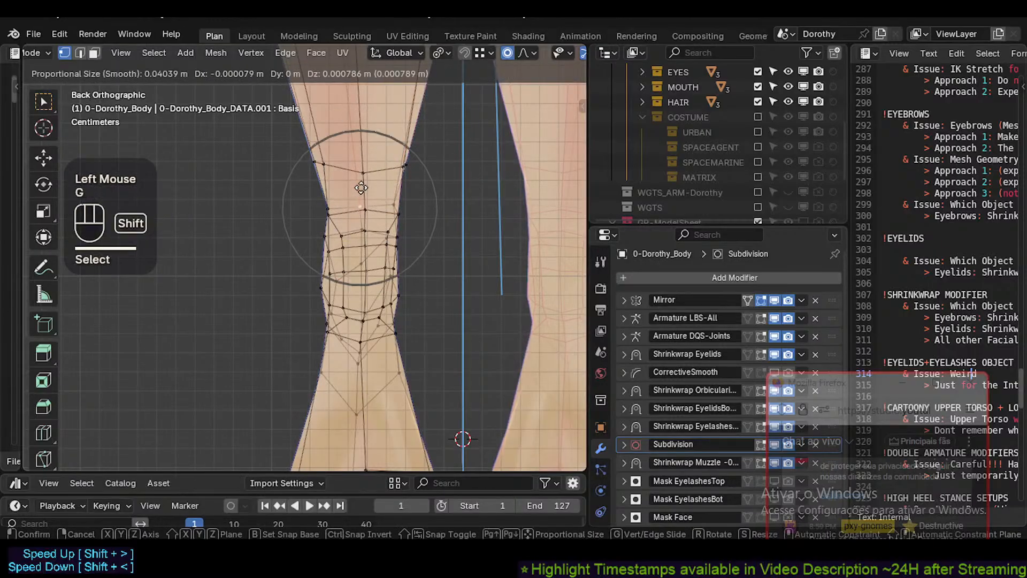
{"action": "key", "text": "Escape"}
{"action": "left_click", "coordinate": [361, 208]}
{"action": "key", "text": "g"}
{"action": "left_click", "coordinate": [347, 231], "text": "shift"}
{"action": "key", "text": "g"}
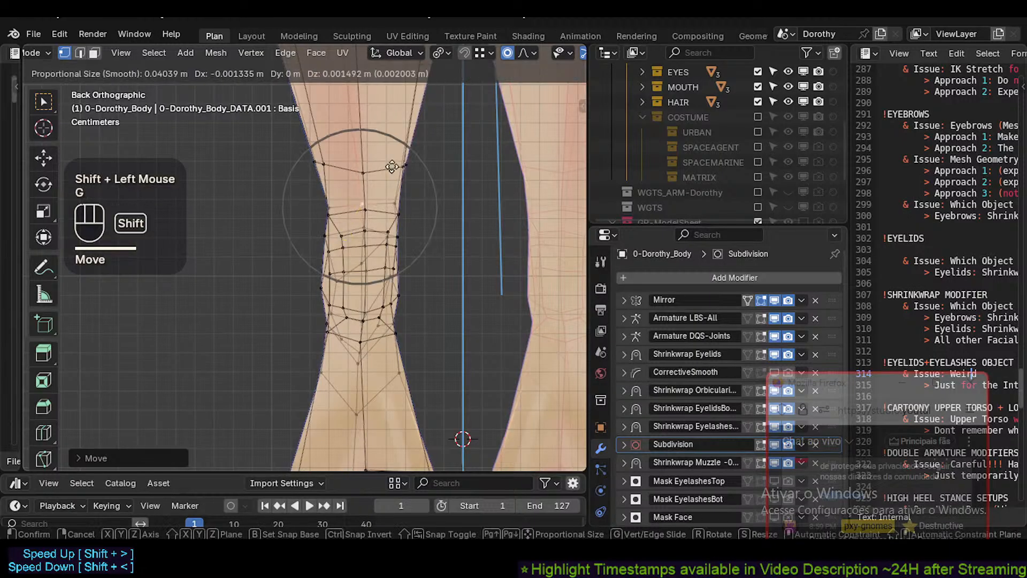
{"action": "left_click", "coordinate": [348, 230], "text": "shift"}
Adjust the outer see-through vertex and the rear centre vertex of the row above the knee.
{"action": "left_click", "coordinate": [336, 194]}
{"action": "key", "text": "g"}
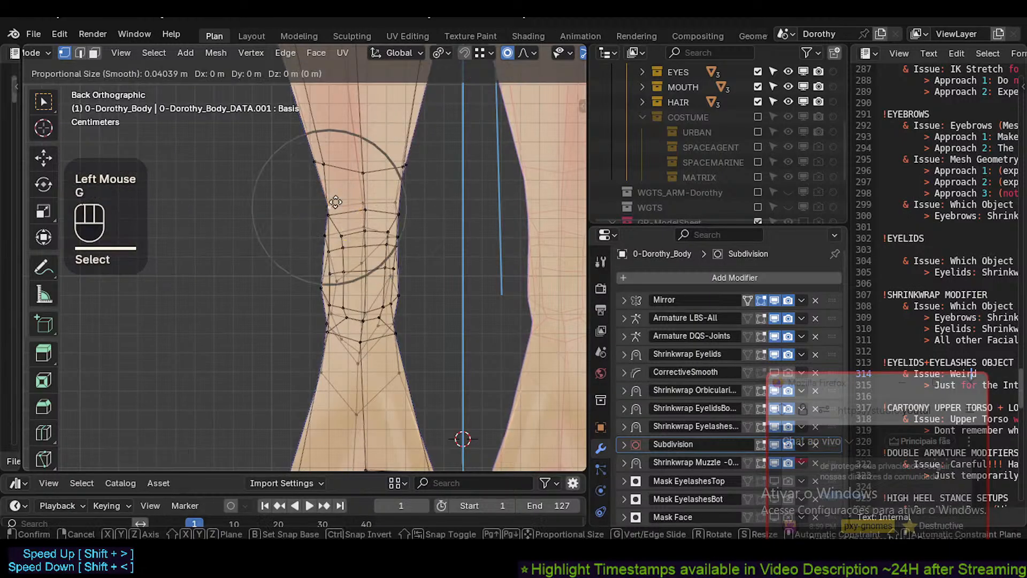
{"action": "left_click", "coordinate": [349, 172], "text": "shift"}
{"action": "left_click", "coordinate": [364, 211]}
{"action": "key", "text": "g"}
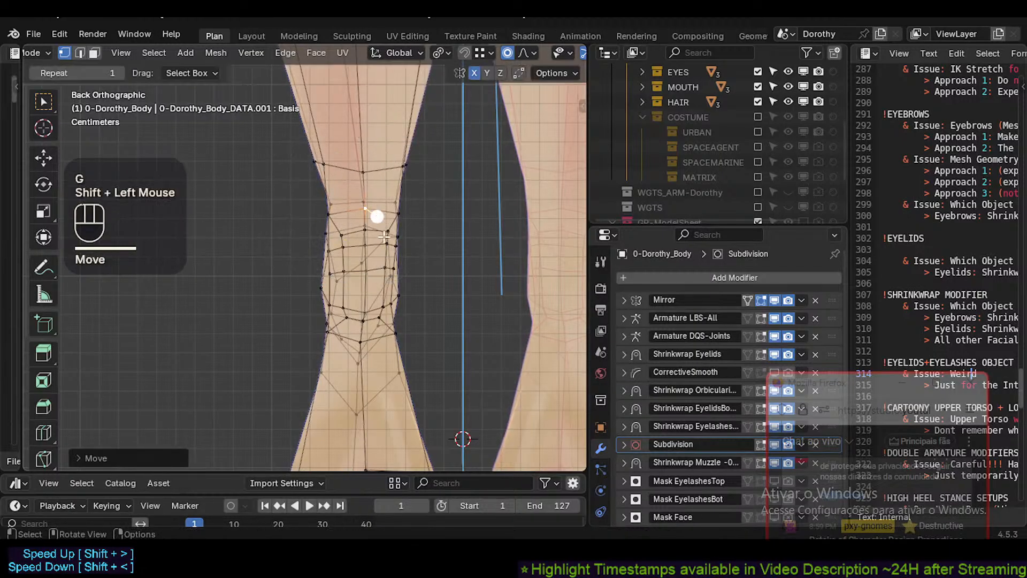
Turn off X-ray and shift the inner and centre vertices of the row below the back-of-knee patch toward the inner leg.
{"action": "key", "text": "alt+z"}
{"action": "left_click", "coordinate": [394, 337]}
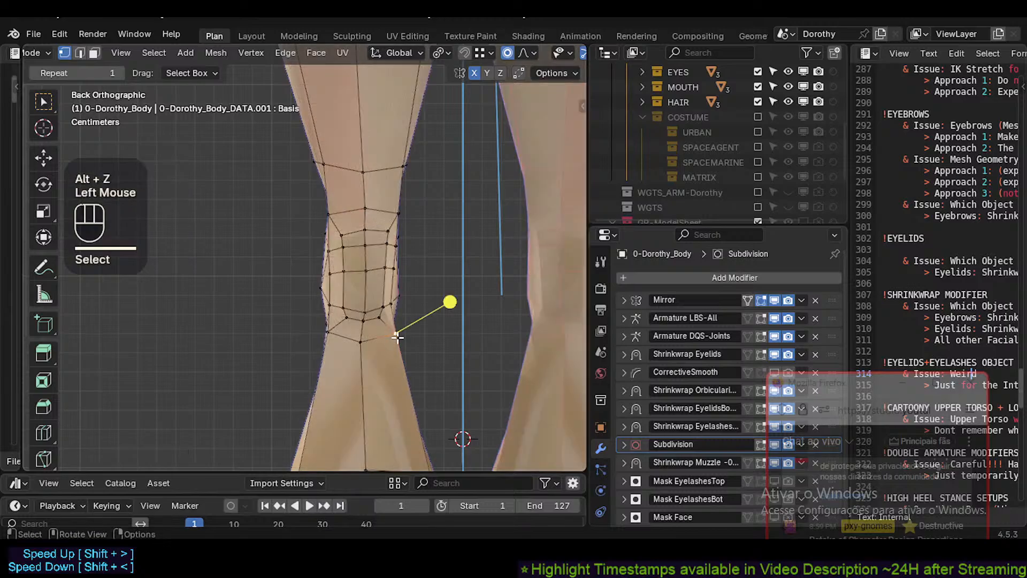
{"action": "key", "text": "g"}
{"action": "left_click", "coordinate": [362, 342], "text": "shift"}
{"action": "left_click", "coordinate": [362, 343]}
{"action": "key", "text": "g"}
{"action": "left_click", "coordinate": [428, 298], "text": "shift"}
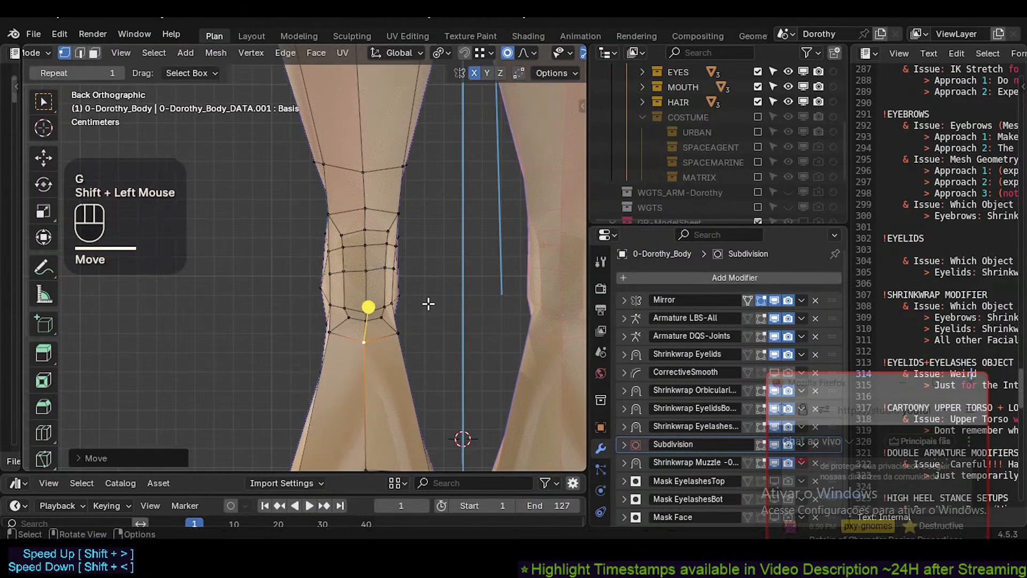
Rotate the area around the centre vertex below the knee patch and nudge the patch's bottom centre vertex.
{"action": "key", "text": "r"}
{"action": "left_click", "coordinate": [365, 296]}
{"action": "left_click", "coordinate": [364, 312]}
{"action": "key", "text": "g"}
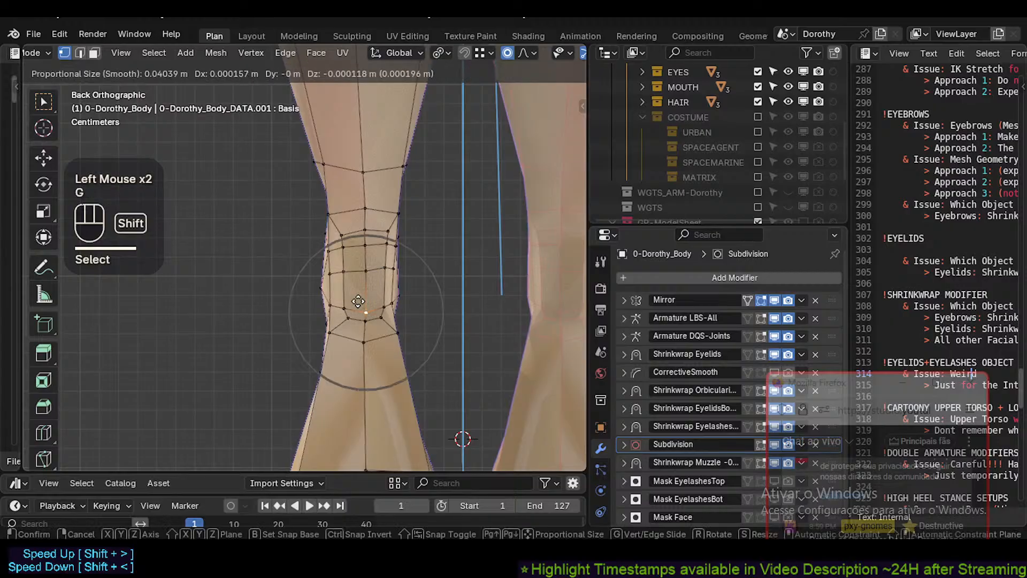
{"action": "left_click", "coordinate": [357, 301], "text": "shift"}
Adjust the outer vertex below the knee patch and pull the outer knee-edge vertex inward.
{"action": "left_click", "coordinate": [321, 333]}
{"action": "left_click", "coordinate": [331, 332]}
{"action": "key", "text": "g"}
{"action": "left_click", "coordinate": [342, 330], "text": "shift"}
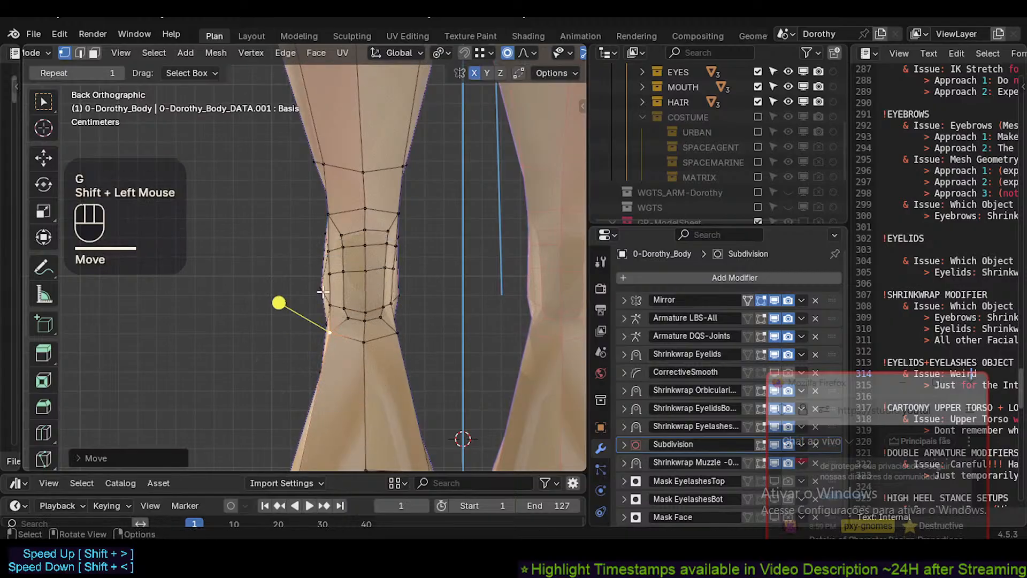
{"action": "left_click", "coordinate": [321, 289]}
{"action": "key", "text": "g"}
{"action": "left_click", "coordinate": [247, 287], "text": "shift"}
Pull the lower inner knee-edge vertex inward, and rotate and lower the area around the inner vertex above it.
{"action": "left_click", "coordinate": [398, 291]}
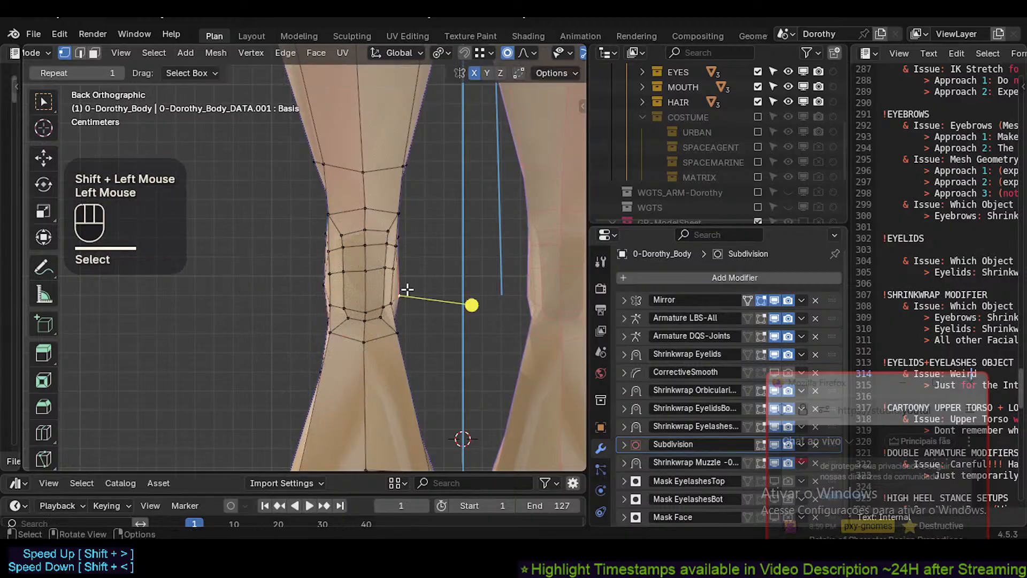
{"action": "key", "text": "g"}
{"action": "left_click", "coordinate": [388, 203], "text": "shift"}
{"action": "left_click", "coordinate": [397, 247]}
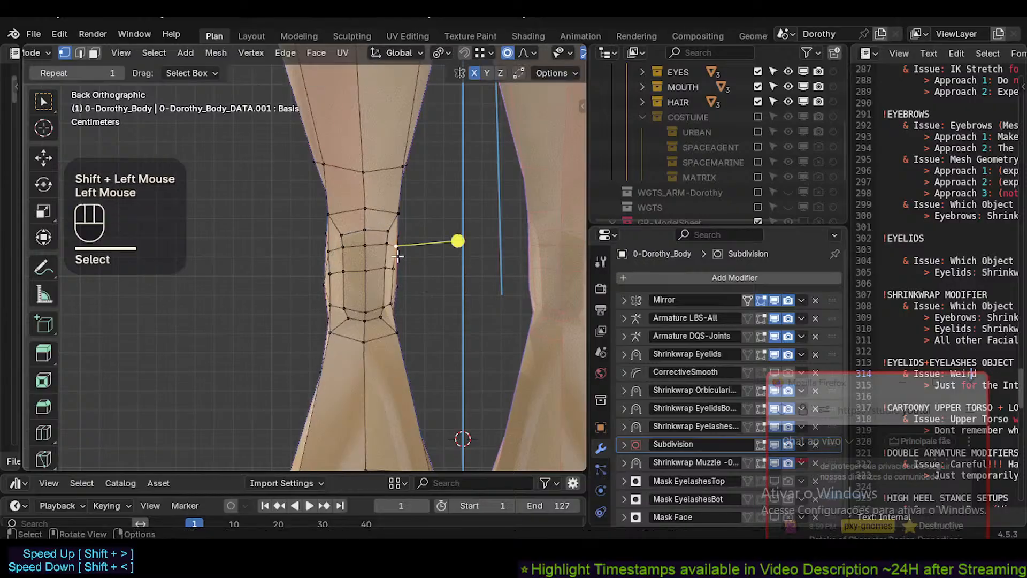
{"action": "key", "text": "r"}
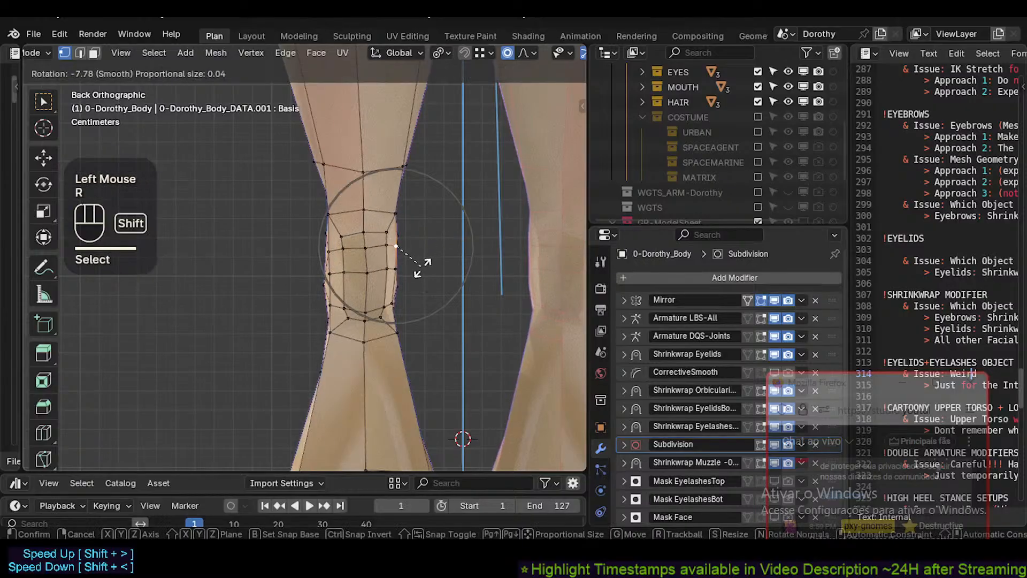
{"action": "left_click", "coordinate": [390, 285], "text": "shift"}
{"action": "key", "text": "g"}
{"action": "left_click", "coordinate": [397, 306], "text": "shift"}
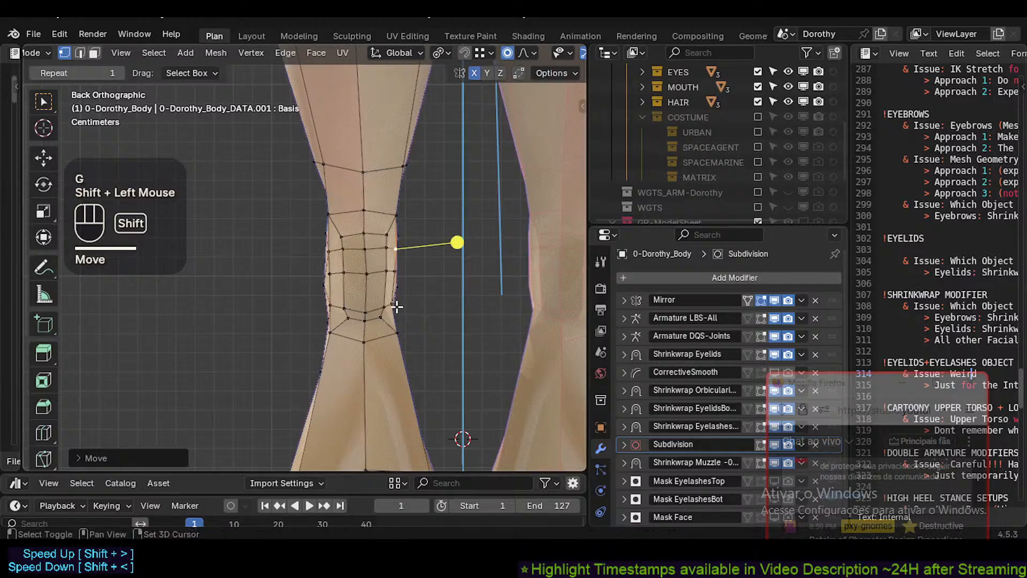
Nudge the outer knee-edge vertex and slightly raise the lower inner knee-edge vertex at the back of the knee.
{"action": "left_click", "coordinate": [322, 273]}
{"action": "key", "text": "g"}
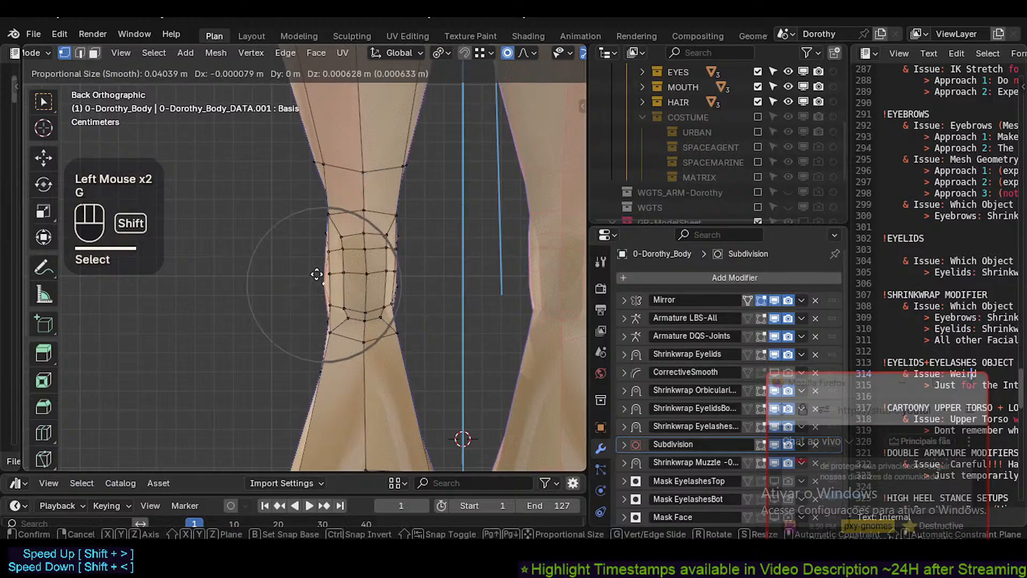
{"action": "left_click", "coordinate": [328, 269], "text": "shift"}
{"action": "left_click", "coordinate": [399, 283]}
{"action": "key", "text": "g"}
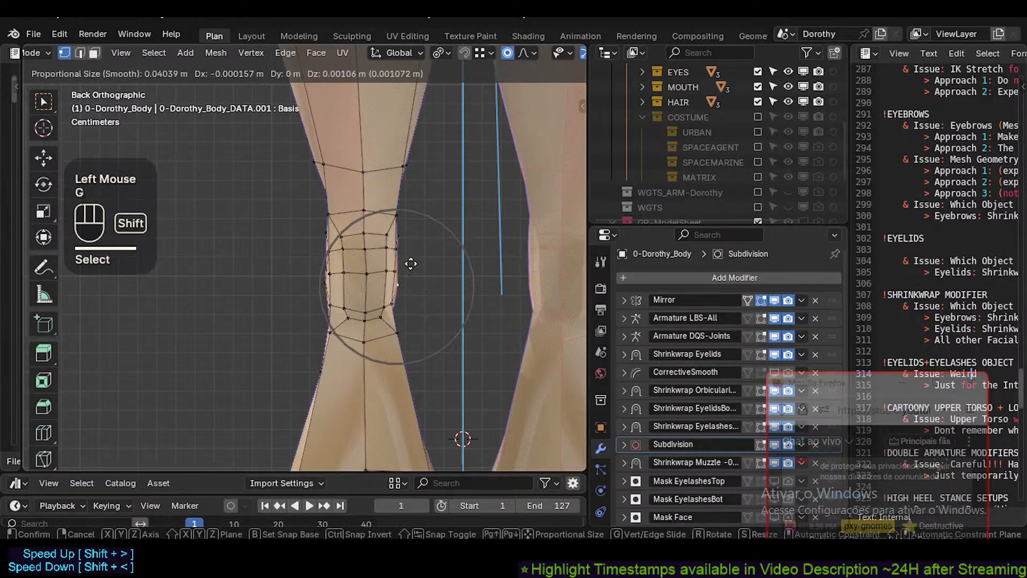
{"action": "left_click", "coordinate": [413, 248], "text": "shift"}
Adjust the middle and upper inner-edge vertices of the back-of-knee patch.
{"action": "left_click", "coordinate": [400, 266]}
{"action": "key", "text": "g"}
{"action": "left_click", "coordinate": [406, 278], "text": "shift"}
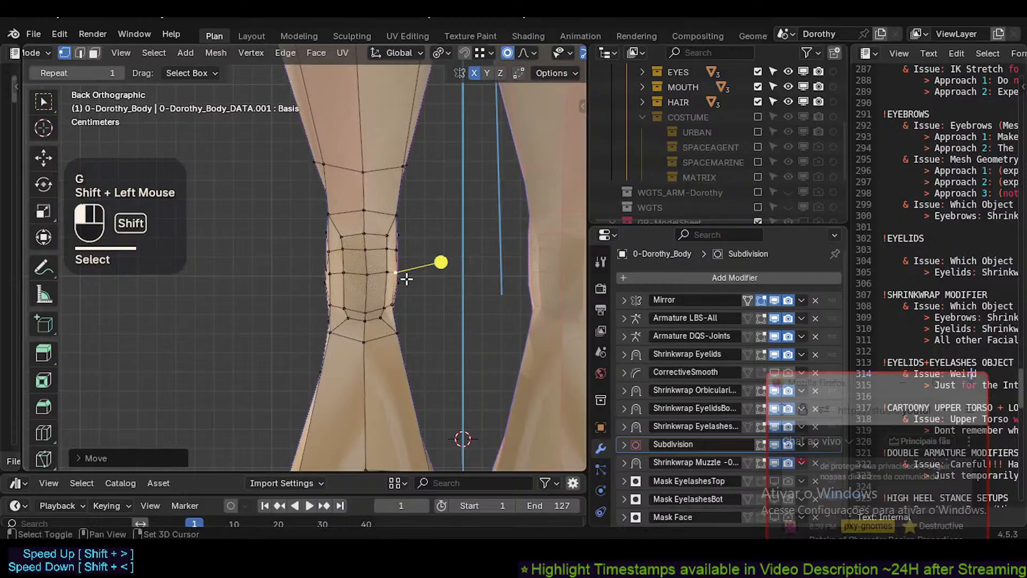
{"action": "left_click", "coordinate": [399, 253]}
{"action": "key", "text": "g"}
{"action": "left_click", "coordinate": [388, 237], "text": "shift"}
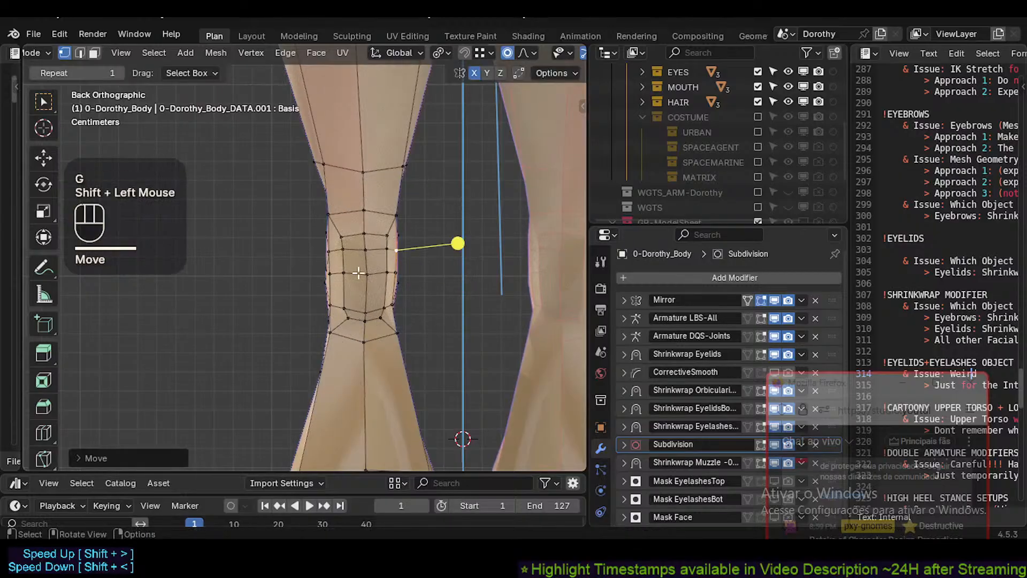
Shift the centre vertex of the back-of-knee patch toward the outer leg and fine-tune the patch's lower centre vertex.
{"action": "left_click", "coordinate": [372, 264]}
{"action": "key", "text": "g"}
{"action": "left_click", "coordinate": [355, 287], "text": "shift"}
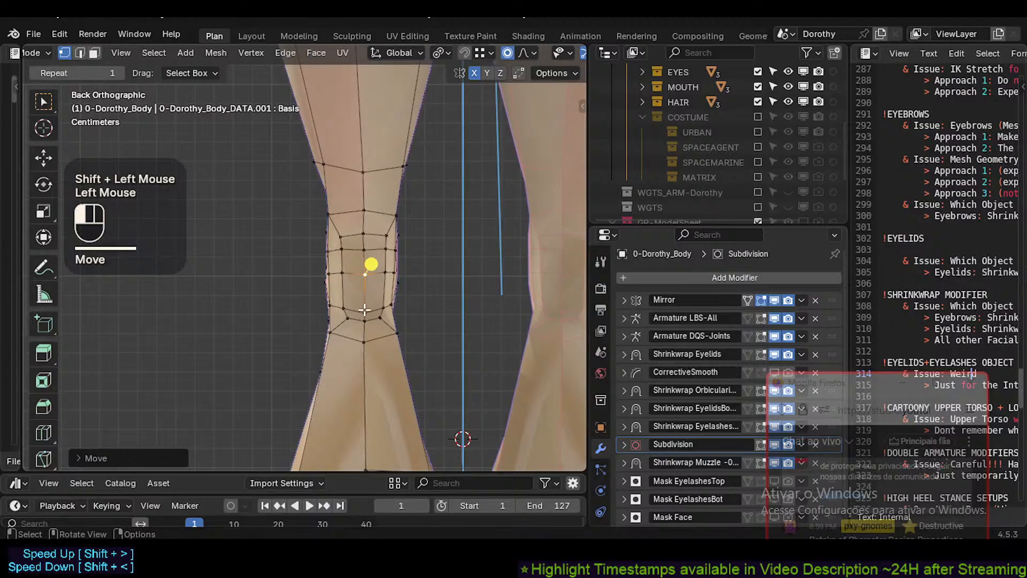
{"action": "left_click", "coordinate": [365, 310]}
{"action": "key", "text": "g"}
{"action": "left_click", "coordinate": [364, 295], "text": "shift"}
Nudge the lower inner vertex of the knee patch and the centre vertex of the row below it.
{"action": "left_click", "coordinate": [379, 315]}
{"action": "key", "text": "g"}
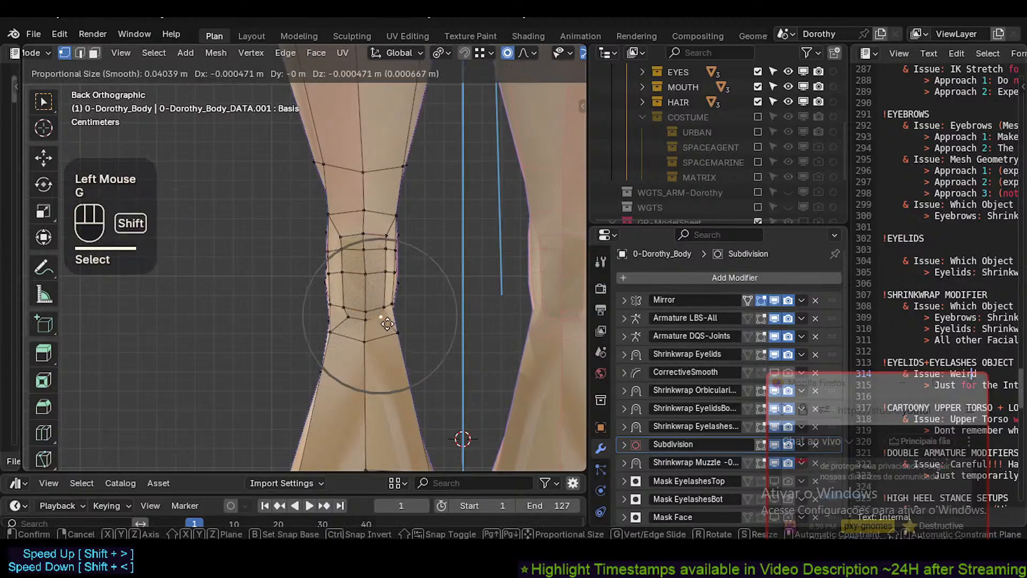
{"action": "left_click", "coordinate": [380, 319], "text": "shift"}
{"action": "left_click", "coordinate": [364, 339]}
{"action": "key", "text": "g"}
{"action": "left_click", "coordinate": [362, 339], "text": "shift"}
Fine-tune the outer and inner vertices of the row below the back-of-knee patch.
{"action": "left_click", "coordinate": [319, 321]}
{"action": "key", "text": "g"}
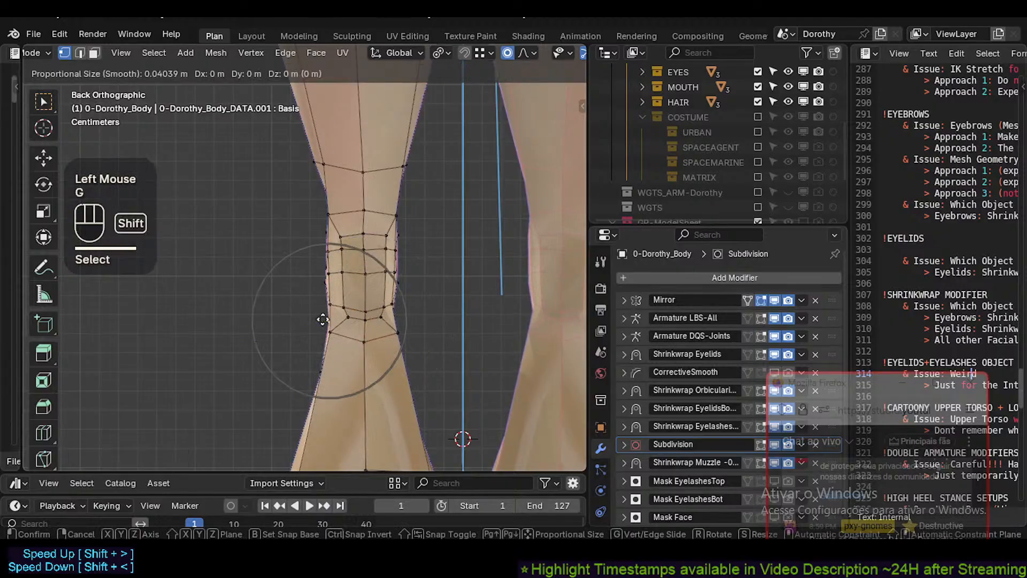
{"action": "left_click", "coordinate": [350, 321], "text": "shift"}
{"action": "left_click", "coordinate": [392, 328]}
{"action": "key", "text": "g"}
{"action": "left_click", "coordinate": [381, 326], "text": "shift"}
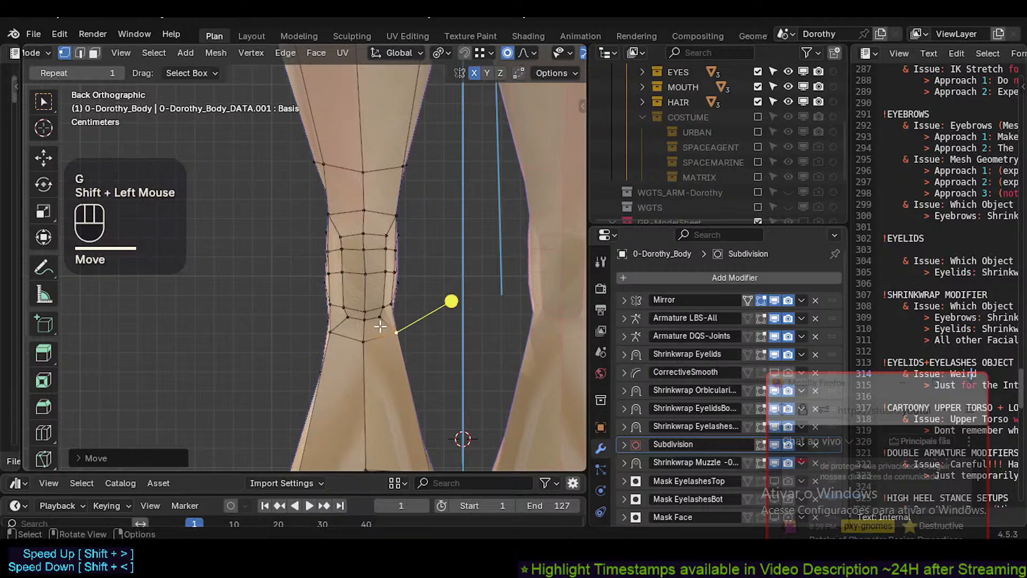
{"action": "key", "text": "g"}
{"action": "left_click", "coordinate": [354, 317], "text": "shift"}
Pull the outer vertex of the lower-thigh row above the knee slightly inward.
{"action": "scroll", "coordinate": [339, 299], "scroll_direction": "down", "scroll_amount": 2}
{"action": "scroll", "coordinate": [334, 282], "scroll_direction": "up", "scroll_amount": 1}
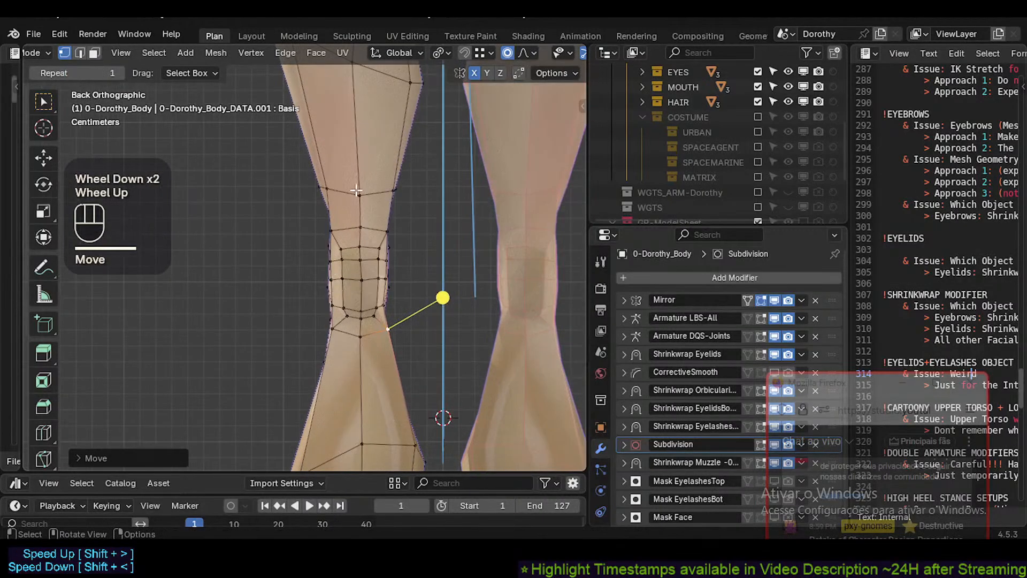
{"action": "left_click", "coordinate": [326, 190]}
{"action": "key", "text": "g"}
{"action": "left_click", "coordinate": [330, 210], "text": "shift"}
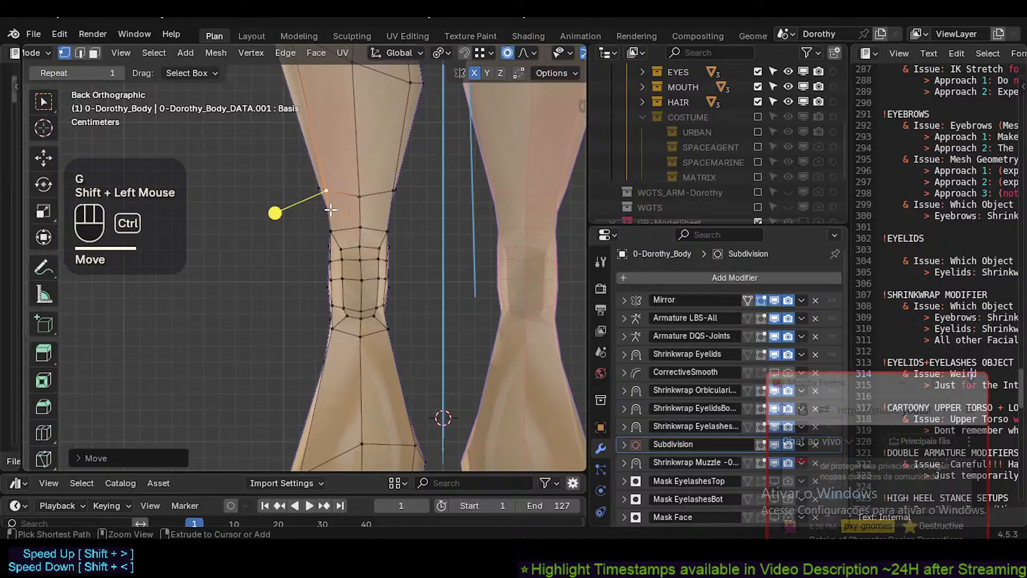
From the front view, reduce the proportional size to about 0.014 m and raise the lower centre kneecap vertex to mid-kneecap.
{"action": "key", "text": "ctrl+KP_1"}
{"action": "key", "text": "KP_1"}
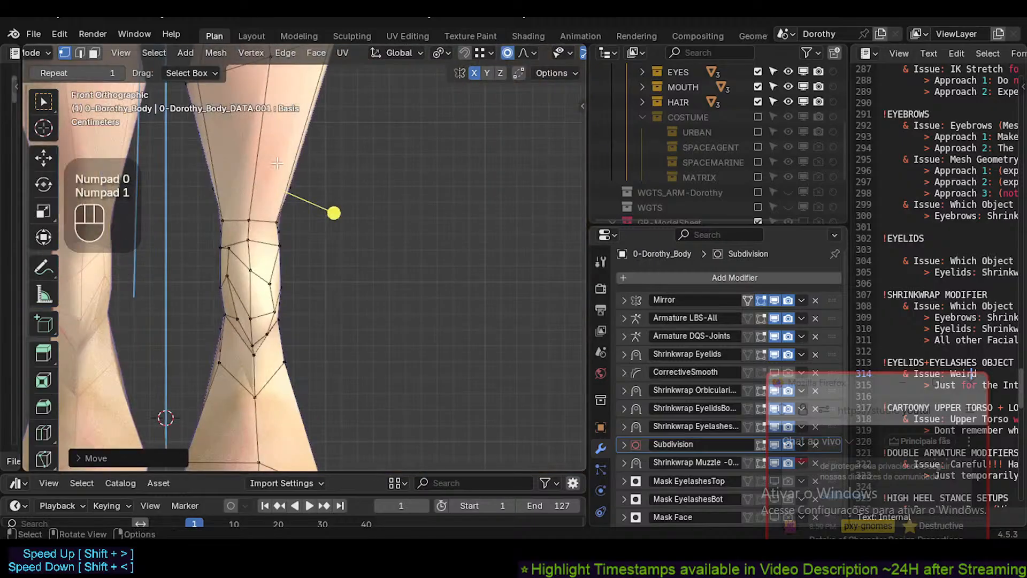
{"action": "middle_click_drag", "start_coordinate": [407, 208], "coordinate": [349, 274], "text": "shift"}
{"action": "scroll", "coordinate": [349, 275], "scroll_direction": "up", "scroll_amount": 1}
{"action": "left_click", "coordinate": [373, 289]}
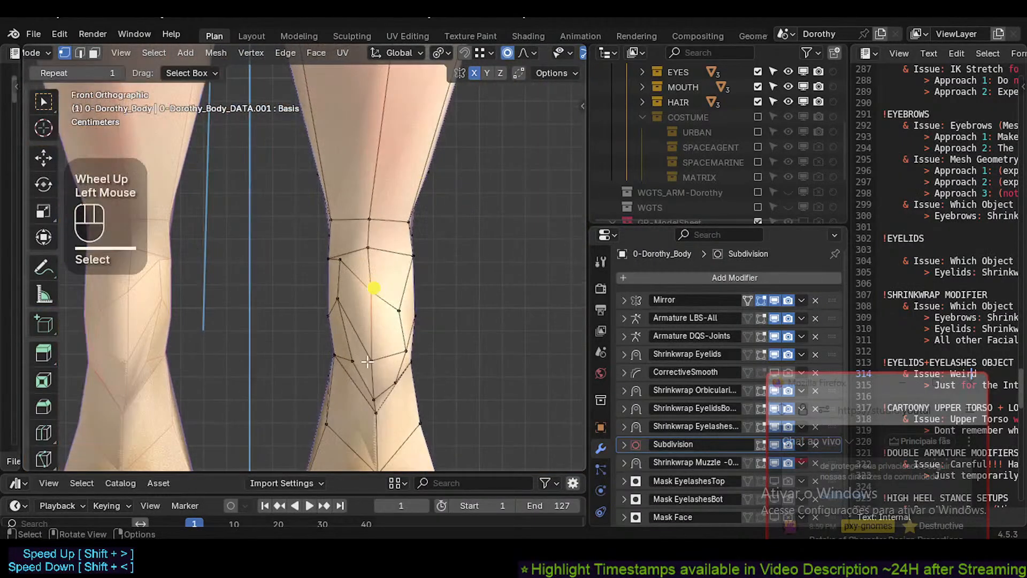
{"action": "key", "text": "g"}
{"action": "scroll", "coordinate": [374, 326], "scroll_direction": "up", "scroll_amount": 8}
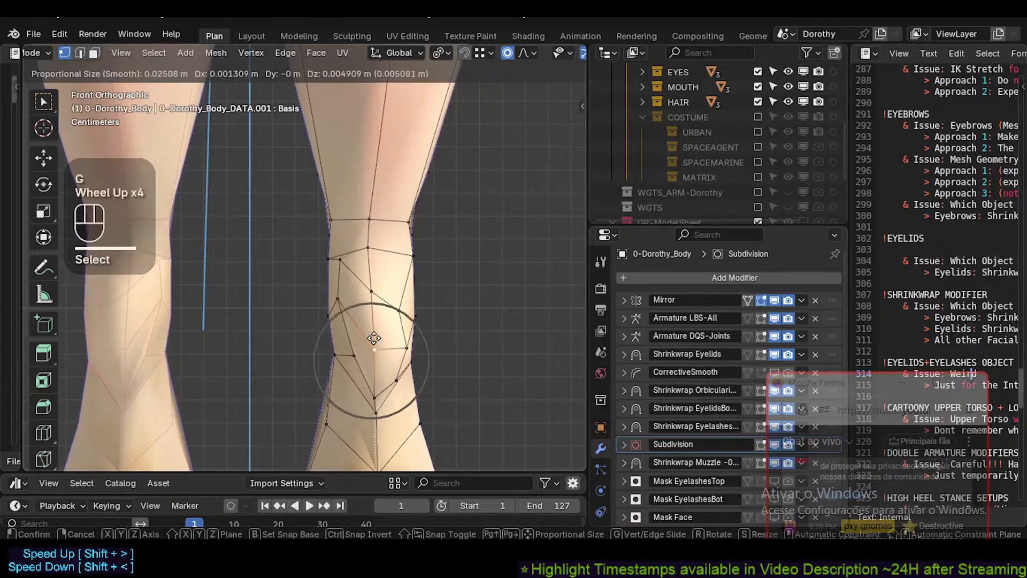
{"action": "left_click", "coordinate": [376, 303]}
Raise the kneecap's upper centre vertex and slightly lift the centre vertex of the row above it.
{"action": "left_click", "coordinate": [376, 293]}
{"action": "key", "text": "g"}
{"action": "left_click", "coordinate": [378, 263]}
{"action": "left_click", "coordinate": [377, 260]}
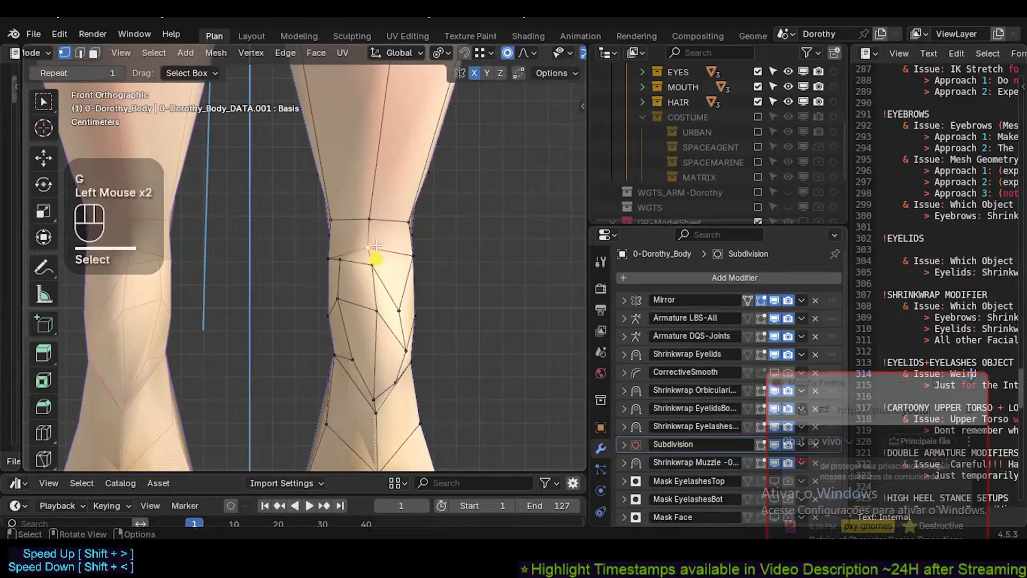
{"action": "key", "text": "g"}
{"action": "left_click", "coordinate": [375, 257]}
Raise the inner and outer vertices of the row above the kneecap and pull both toward the knee's centre.
{"action": "left_click", "coordinate": [334, 259]}
{"action": "key", "text": "g"}
{"action": "left_click", "coordinate": [342, 250]}
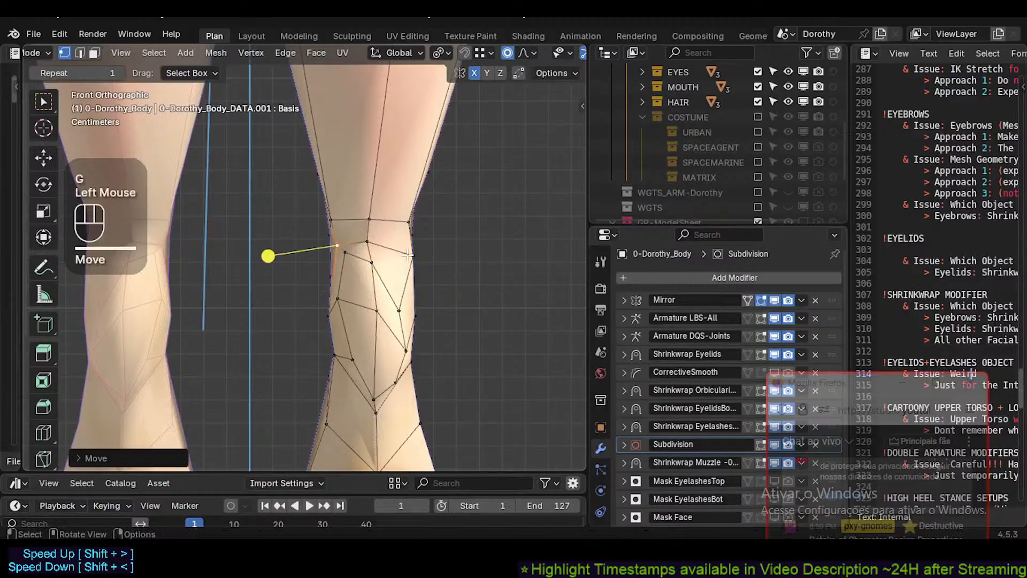
{"action": "left_click", "coordinate": [411, 253]}
{"action": "key", "text": "g"}
{"action": "left_click", "coordinate": [404, 250]}
Raise the kneecap's top centre vertex, and move the outer kneecap vertex up toward the row above the kneecap.
{"action": "left_click", "coordinate": [370, 258]}
{"action": "key", "text": "g"}
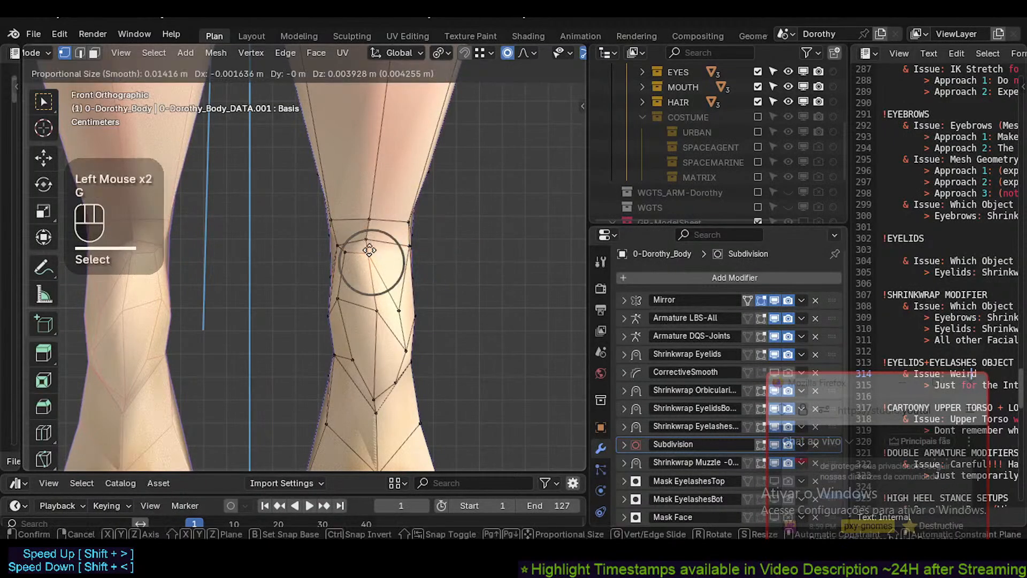
{"action": "left_click", "coordinate": [369, 249]}
{"action": "left_click", "coordinate": [398, 310]}
{"action": "key", "text": "g"}
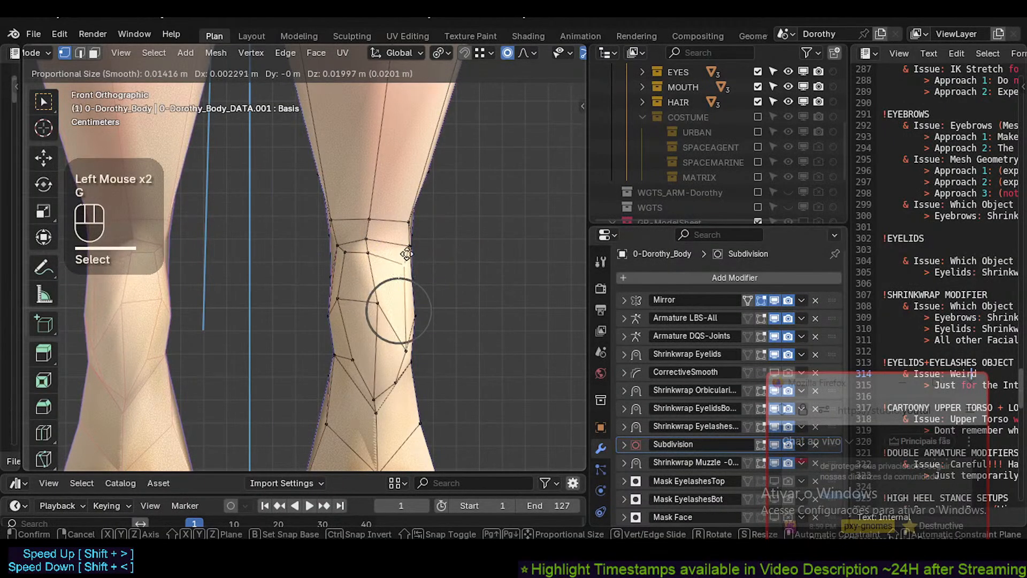
Raise the two outer front knee vertices about 0.02 m each and nudge the mid-knee centre vertex into their row.
{"action": "left_click", "coordinate": [406, 254]}
{"action": "left_click", "coordinate": [376, 301]}
{"action": "left_click", "coordinate": [402, 342]}
{"action": "key", "text": "g"}
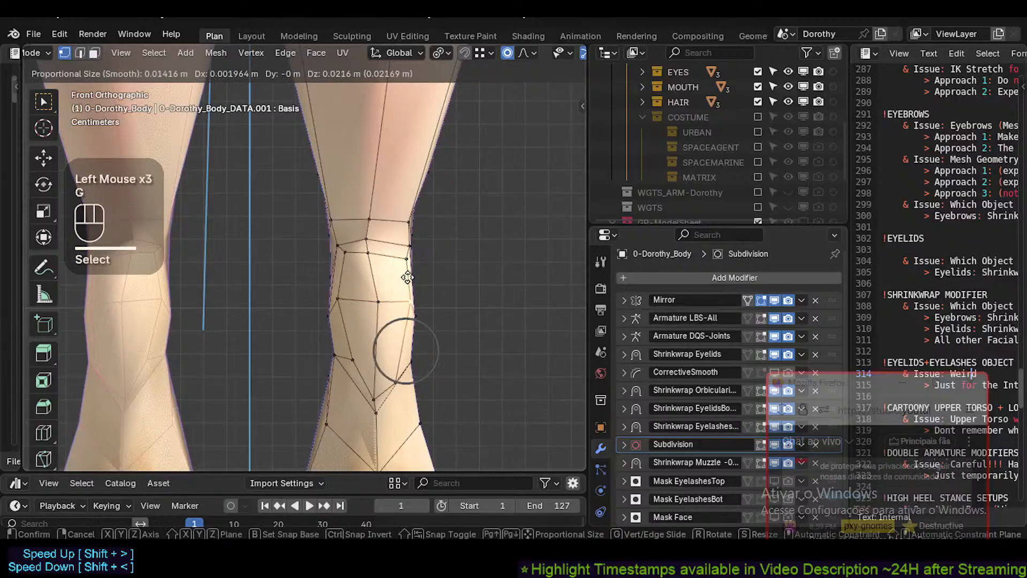
{"action": "left_click", "coordinate": [407, 281]}
{"action": "left_click", "coordinate": [376, 309]}
{"action": "key", "text": "g"}
{"action": "left_click", "coordinate": [372, 310]}
Pull the inner, centre and outer vertices of the V-shaped edge row under the knee upward to flatten it.
{"action": "left_click", "coordinate": [355, 355]}
{"action": "key", "text": "g"}
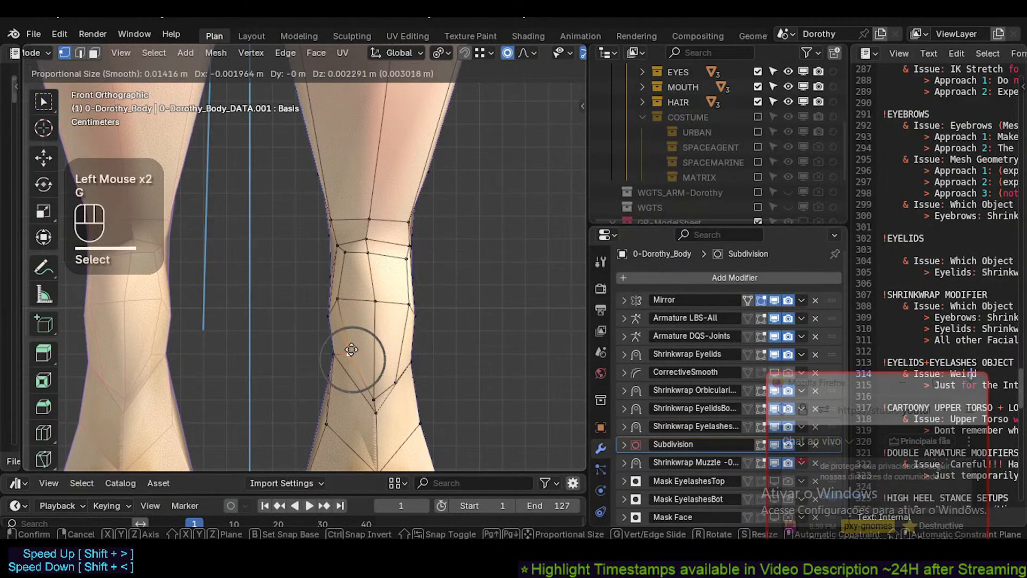
{"action": "left_click", "coordinate": [351, 350]}
{"action": "left_click", "coordinate": [375, 396]}
{"action": "key", "text": "g"}
{"action": "left_click", "coordinate": [376, 369]}
{"action": "left_click", "coordinate": [395, 373]}
{"action": "key", "text": "g"}
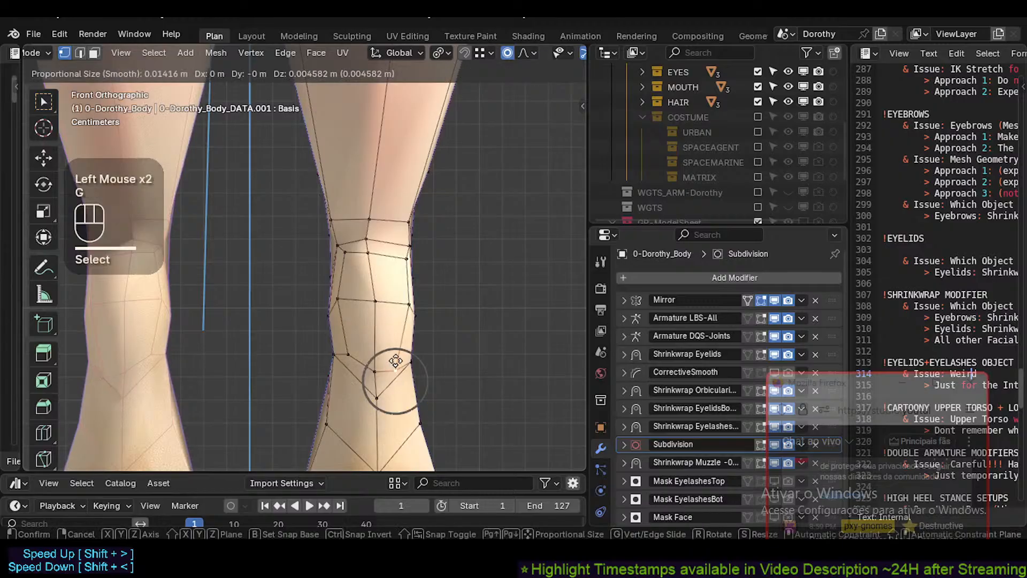
{"action": "left_click", "coordinate": [395, 352]}
{"action": "key", "text": "g"}
{"action": "left_click", "coordinate": [398, 350]}
Adjust the outer silhouette vertex under the knee and raise the two centre vertices of the lower V-shaped rows.
{"action": "left_click", "coordinate": [411, 364]}
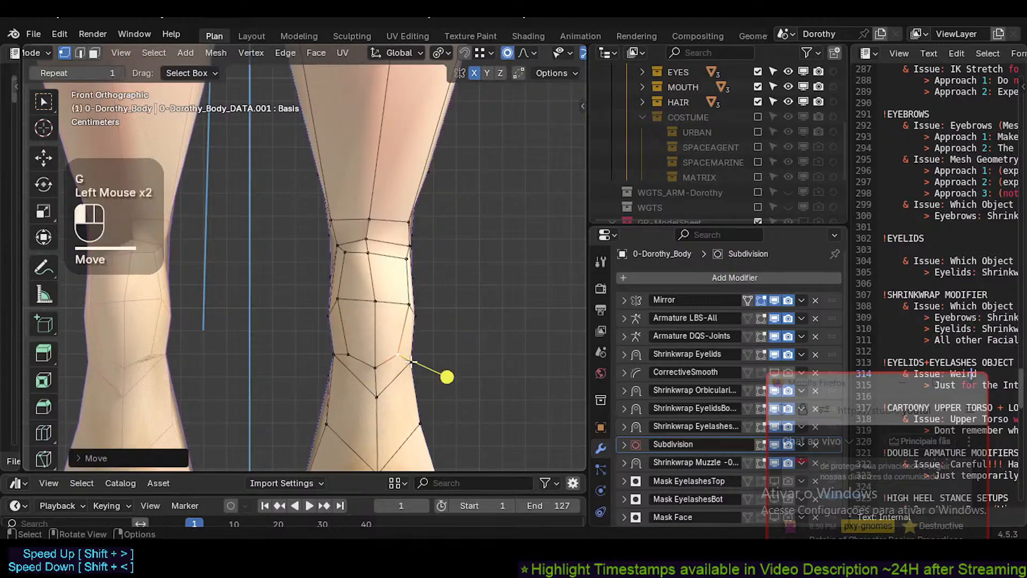
{"action": "key", "text": "g"}
{"action": "left_click", "coordinate": [409, 365]}
{"action": "left_click", "coordinate": [380, 394]}
{"action": "key", "text": "g"}
{"action": "left_click", "coordinate": [379, 379]}
{"action": "left_click", "coordinate": [376, 369]}
{"action": "key", "text": "g"}
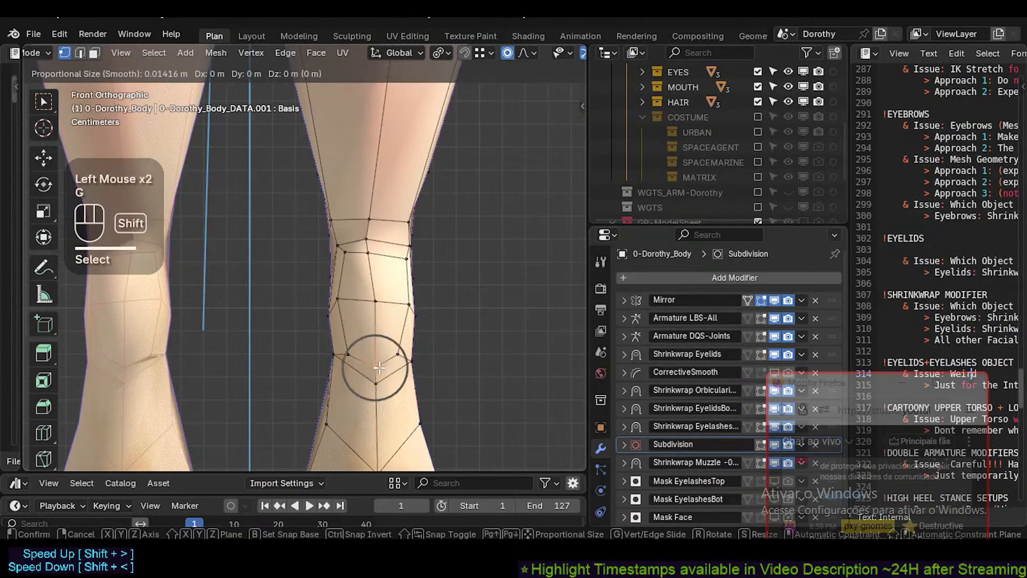
{"action": "left_click", "coordinate": [374, 367], "text": "shift"}
Level the next edge row below the knee by nudging its inner and outer vertices and sliding its centre vertex upward.
{"action": "scroll", "coordinate": [362, 345], "scroll_direction": "down", "scroll_amount": 2}
{"action": "left_click", "coordinate": [341, 399]}
{"action": "key", "text": "g"}
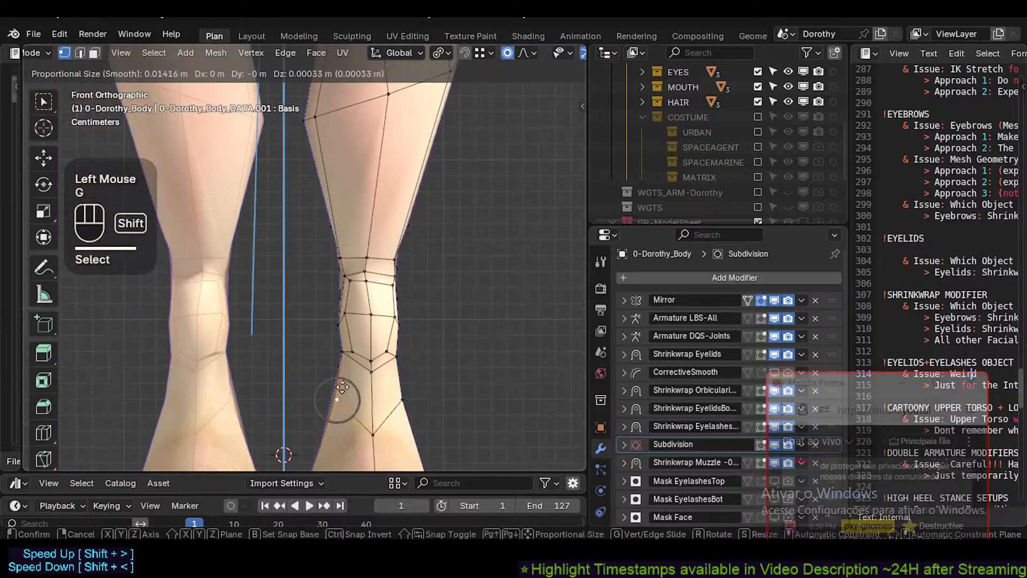
{"action": "left_click", "coordinate": [342, 387], "text": "shift"}
{"action": "left_click", "coordinate": [376, 431]}
{"action": "key", "text": "g"}
{"action": "key", "text": "g"}
{"action": "left_click", "coordinate": [374, 417]}
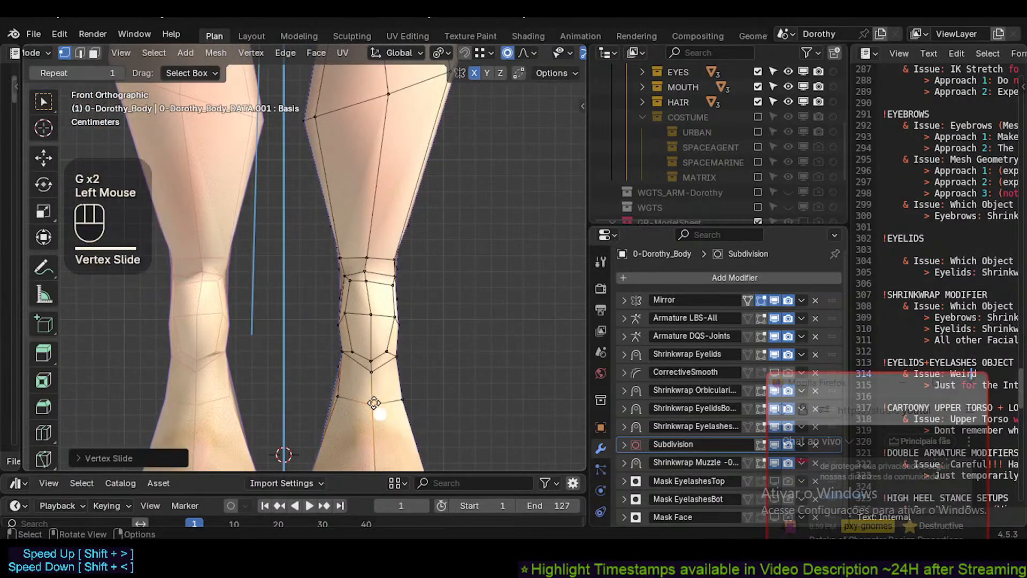
{"action": "left_click", "coordinate": [402, 399]}
{"action": "key", "text": "g"}
{"action": "left_click", "coordinate": [398, 378], "text": "shift"}
Shift the outer vertex of the row under the knee inward and lower the inner silhouette vertex on the same level.
{"action": "left_click", "coordinate": [386, 356]}
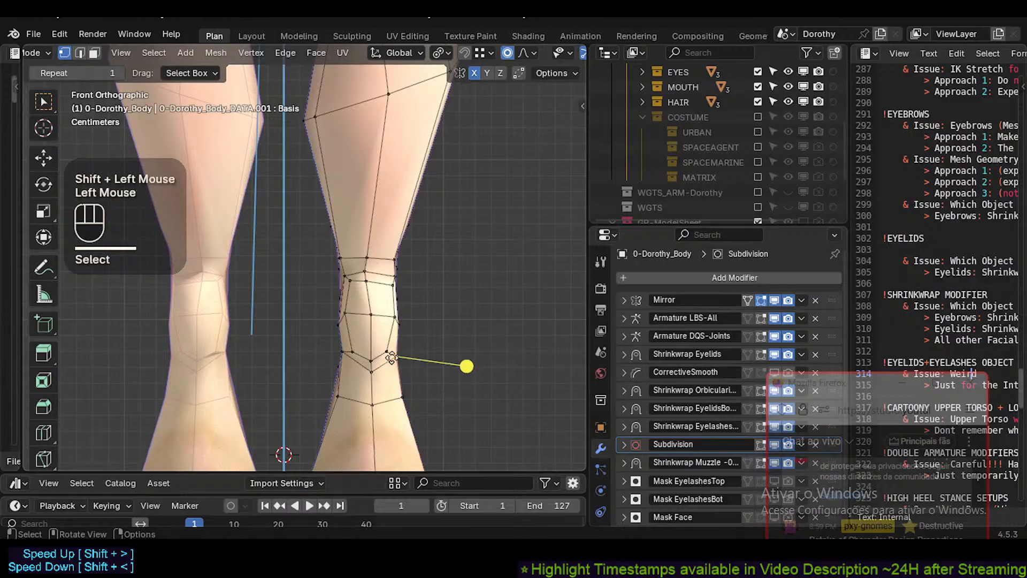
{"action": "key", "text": "g"}
{"action": "left_click", "coordinate": [381, 359]}
{"action": "left_click", "coordinate": [341, 354]}
{"action": "key", "text": "g"}
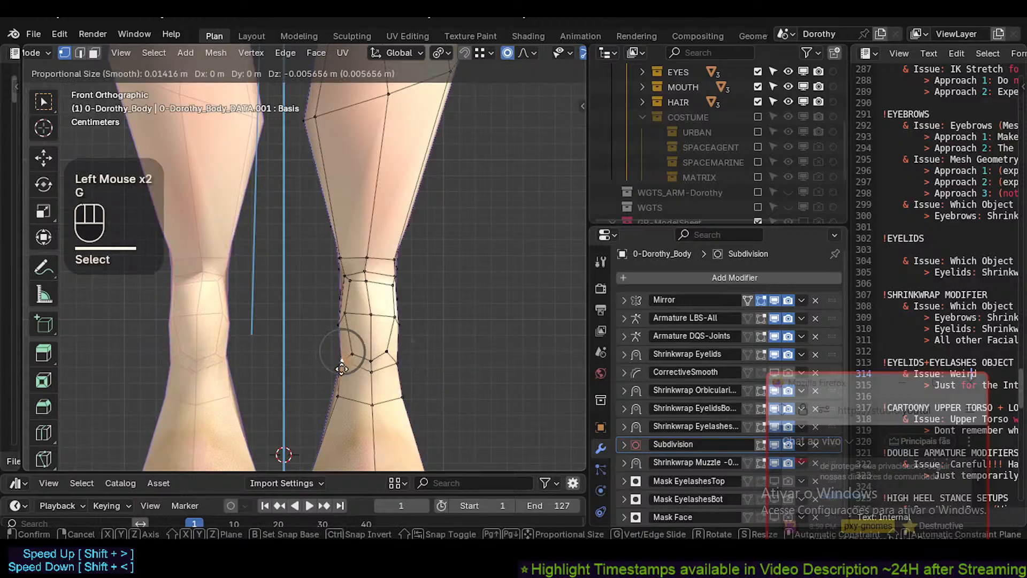
{"action": "left_click", "coordinate": [341, 372]}
Nudge the two inner-side vertices of the closely spaced edge rows at the top of the knee.
{"action": "left_click", "coordinate": [349, 279]}
{"action": "key", "text": "g"}
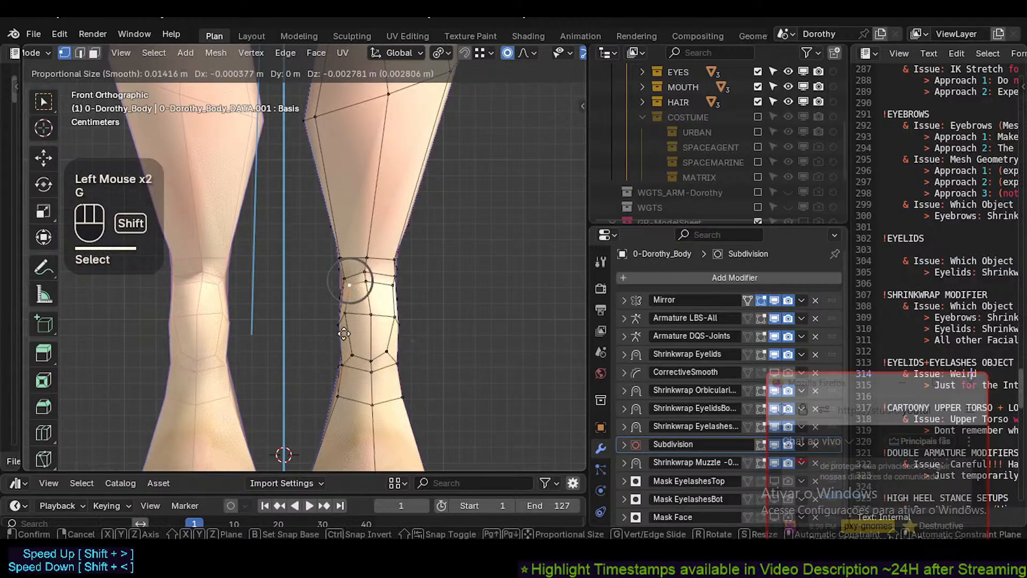
{"action": "left_click", "coordinate": [347, 283], "text": "shift"}
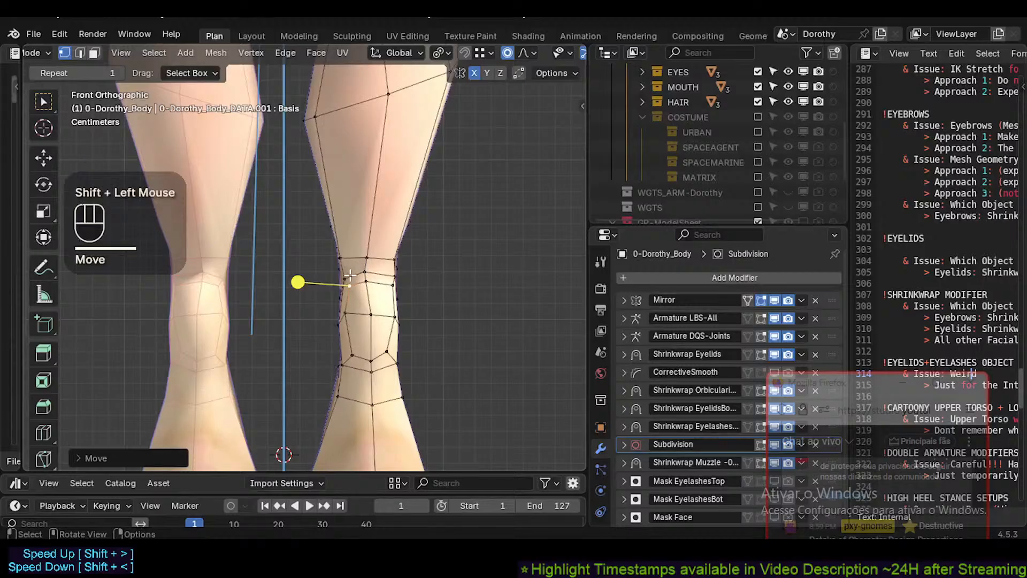
{"action": "left_click", "coordinate": [345, 278]}
{"action": "key", "text": "g"}
{"action": "left_click", "coordinate": [346, 280], "text": "shift"}
Nudge the two centre vertices of the closely spaced edge rows at the top of the knee.
{"action": "left_click", "coordinate": [366, 271]}
{"action": "key", "text": "g"}
{"action": "left_click", "coordinate": [378, 263], "text": "shift"}
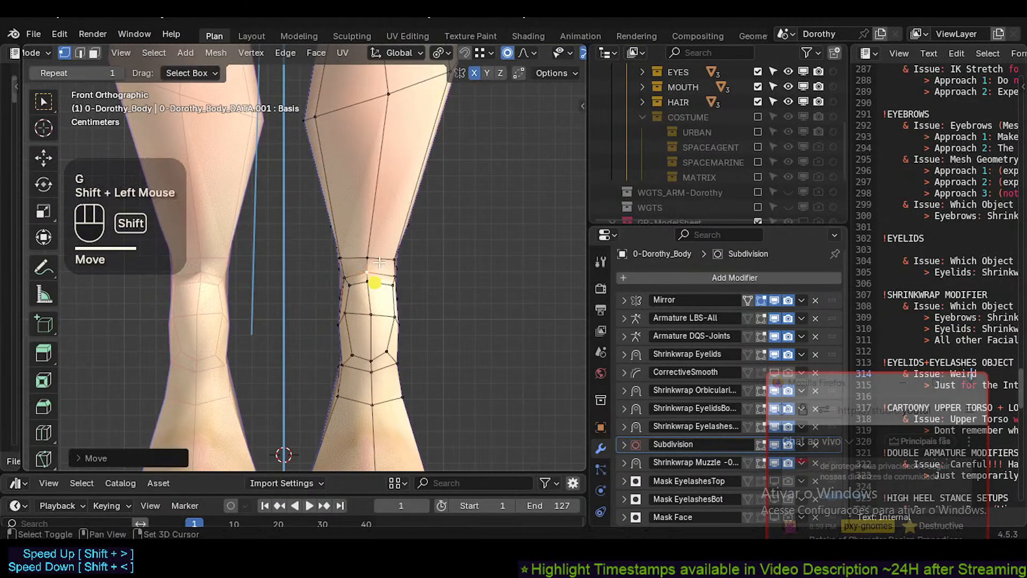
{"action": "left_click", "coordinate": [372, 286]}
{"action": "key", "text": "g"}
{"action": "left_click", "coordinate": [384, 292], "text": "shift"}
Inspect the face loops running around the top of the knee from the right side view.
{"action": "key", "text": "KP_3"}
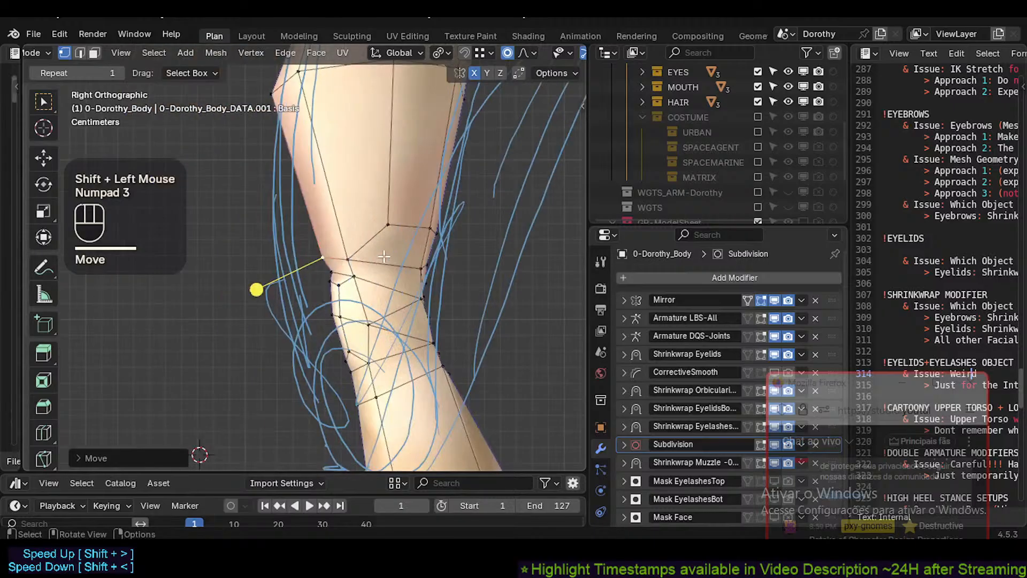
{"action": "key", "text": "3"}
{"action": "left_click", "coordinate": [383, 257], "text": "alt+shift"}
{"action": "scroll", "coordinate": [400, 272], "scroll_direction": "down", "scroll_amount": 1}
{"action": "key", "text": "alt+a"}
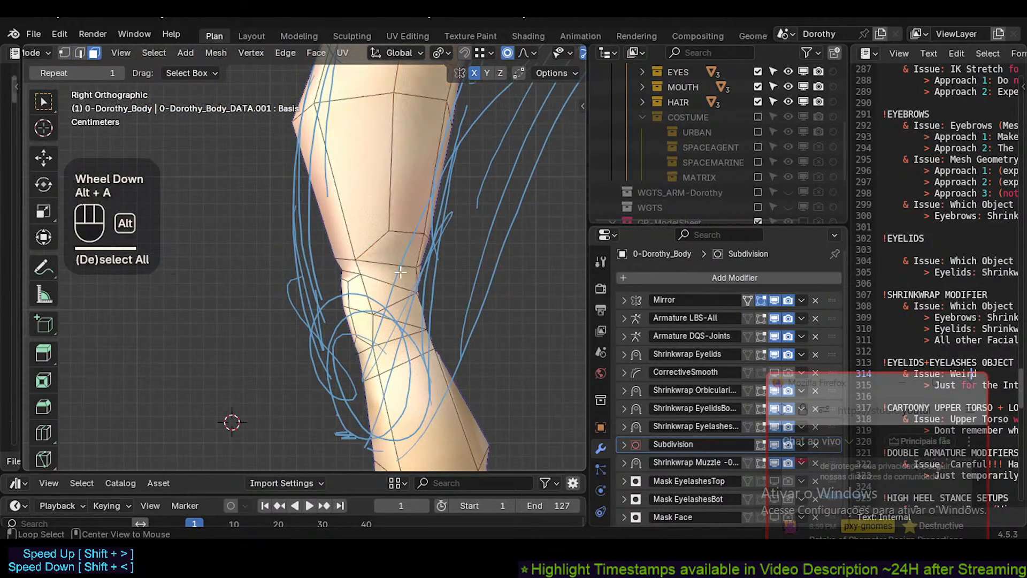
{"action": "left_click", "coordinate": [492, 291], "text": "alt+shift"}
{"action": "key", "text": "alt+a"}
{"action": "left_click", "coordinate": [366, 272], "text": "alt+shift"}
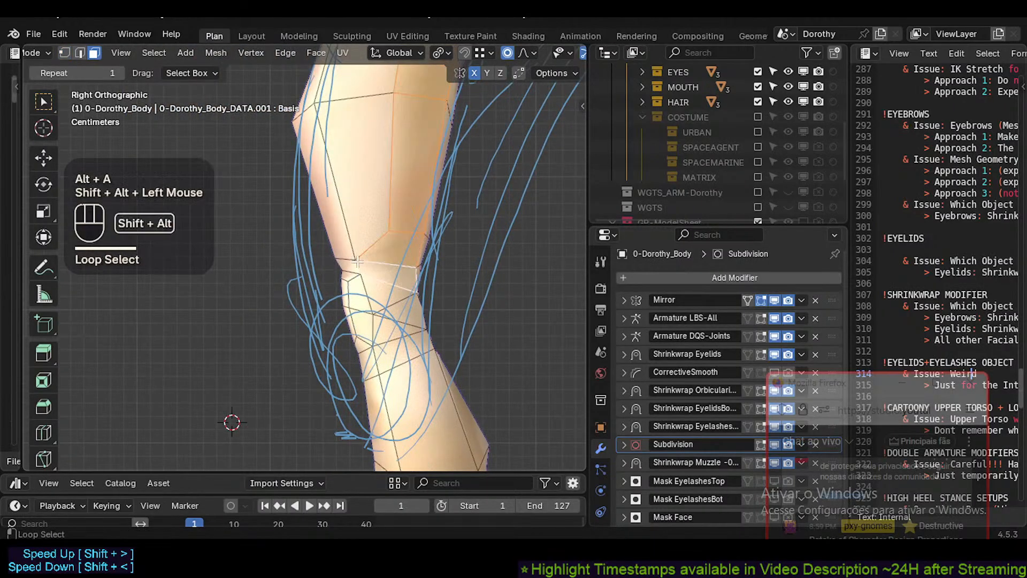
{"action": "key", "text": "alt+a"}
Turn on X-ray, circle-select the faces around the knee and clear that selection.
{"action": "key", "text": "c"}
{"action": "scroll", "coordinate": [365, 271], "scroll_direction": "up", "scroll_amount": 2}
{"action": "left_click", "coordinate": [347, 286]}
{"action": "right_click", "coordinate": [346, 286]}
{"action": "key", "text": "alt+z"}
{"action": "key", "text": "c"}
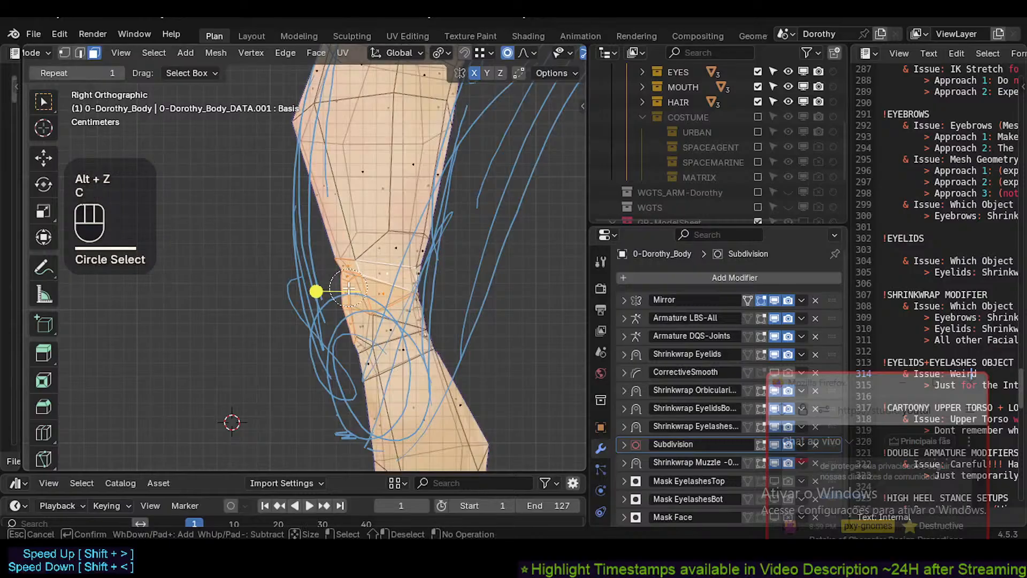
{"action": "right_click", "coordinate": [401, 354]}
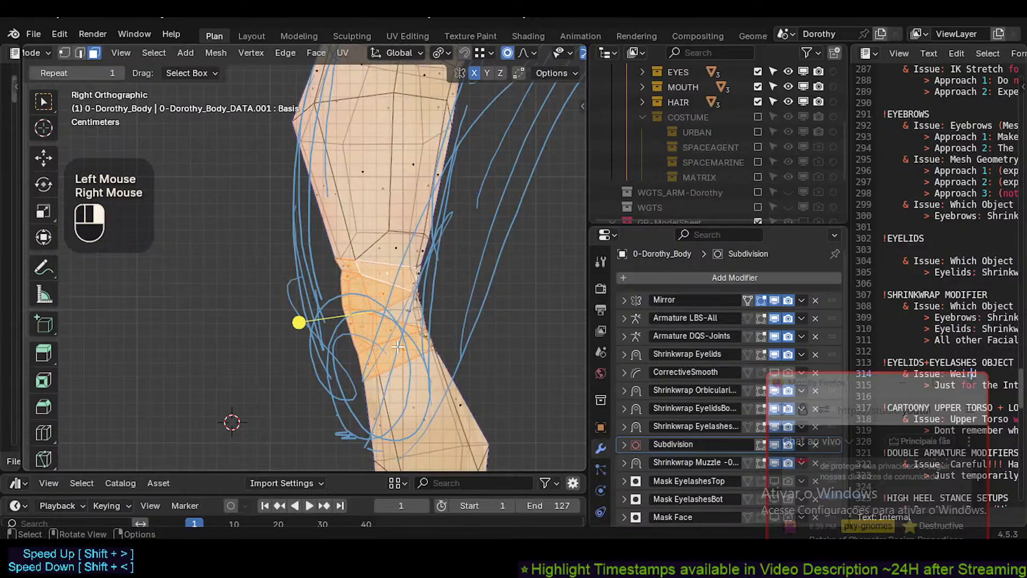
{"action": "left_click", "coordinate": [298, 321]}
{"action": "key", "text": "alt+a"}
{"action": "scroll", "coordinate": [409, 351], "scroll_direction": "up", "scroll_amount": 1}
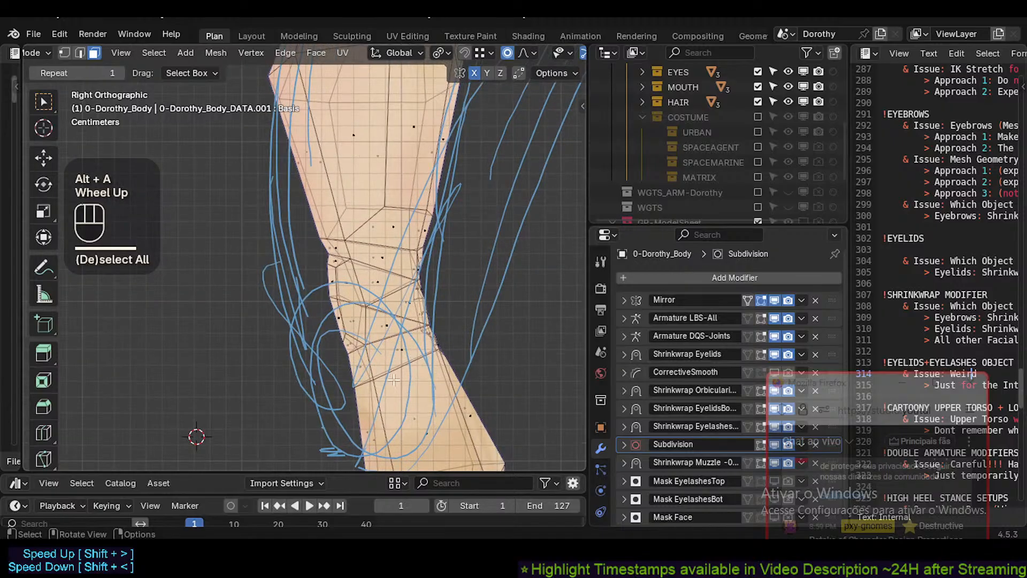
In vertex mode, nudge the side, back and front vertices of the edge row at the top of the knee.
{"action": "key", "text": "1"}
{"action": "left_click", "coordinate": [346, 238]}
{"action": "left_click", "coordinate": [396, 249], "text": "shift"}
{"action": "key", "text": "g"}
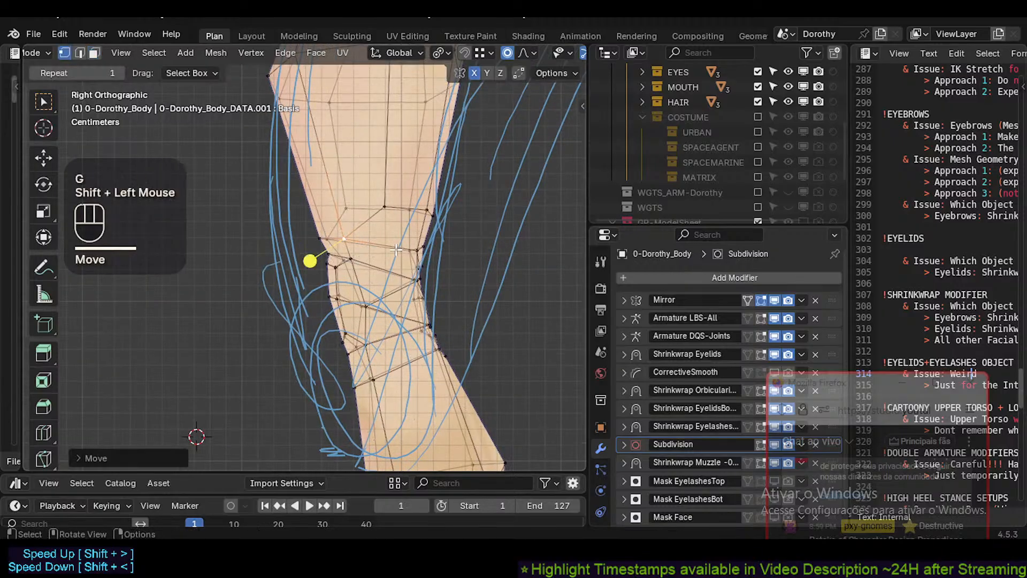
{"action": "left_click", "coordinate": [416, 252]}
{"action": "key", "text": "g"}
{"action": "left_click", "coordinate": [413, 243], "text": "shift"}
{"action": "left_click", "coordinate": [319, 234]}
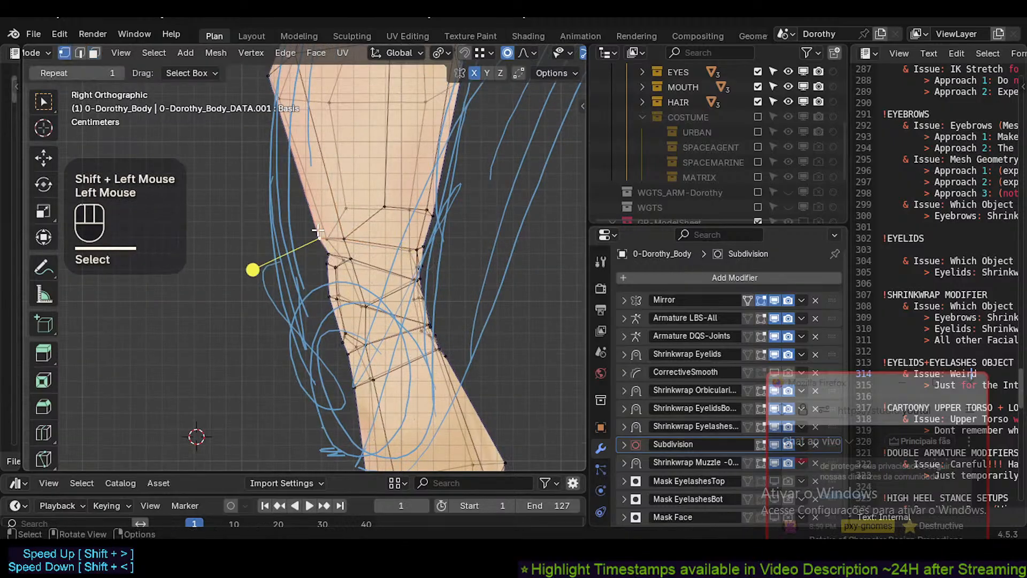
{"action": "key", "text": "g"}
{"action": "left_click", "coordinate": [315, 217], "text": "shift"}
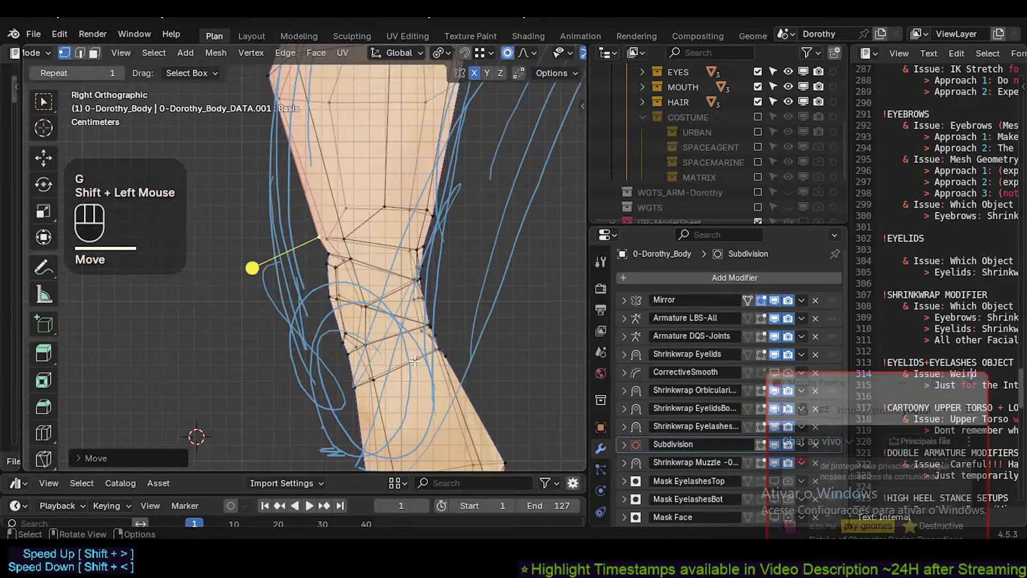
Lower the front mid-knee vertices slightly in side view, enlarging the proportional editing size to 0.03338 m.
{"action": "left_click", "coordinate": [332, 298]}
{"action": "key", "text": "g"}
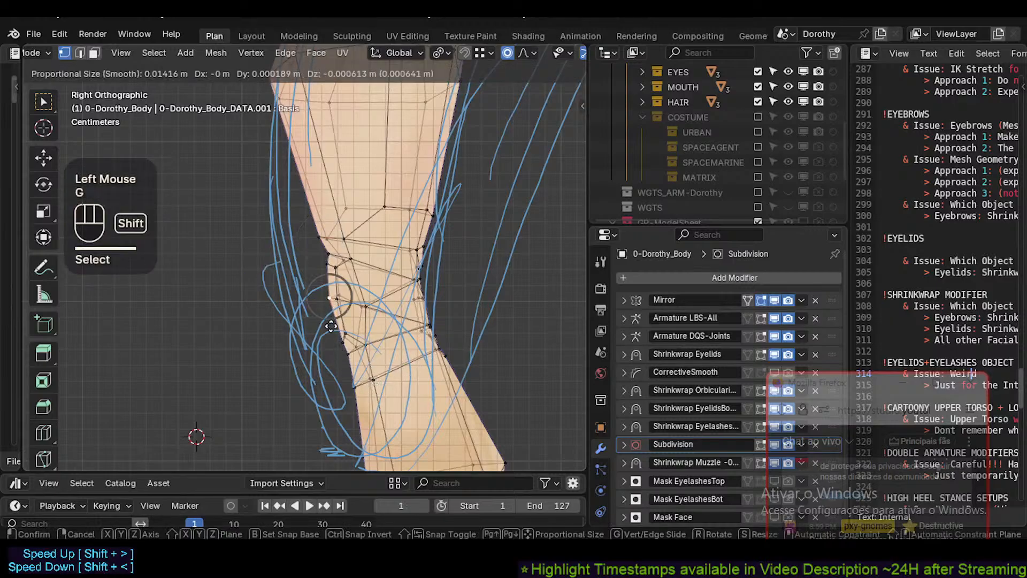
{"action": "left_click", "coordinate": [333, 354], "text": "shift"}
{"action": "left_click", "coordinate": [341, 303]}
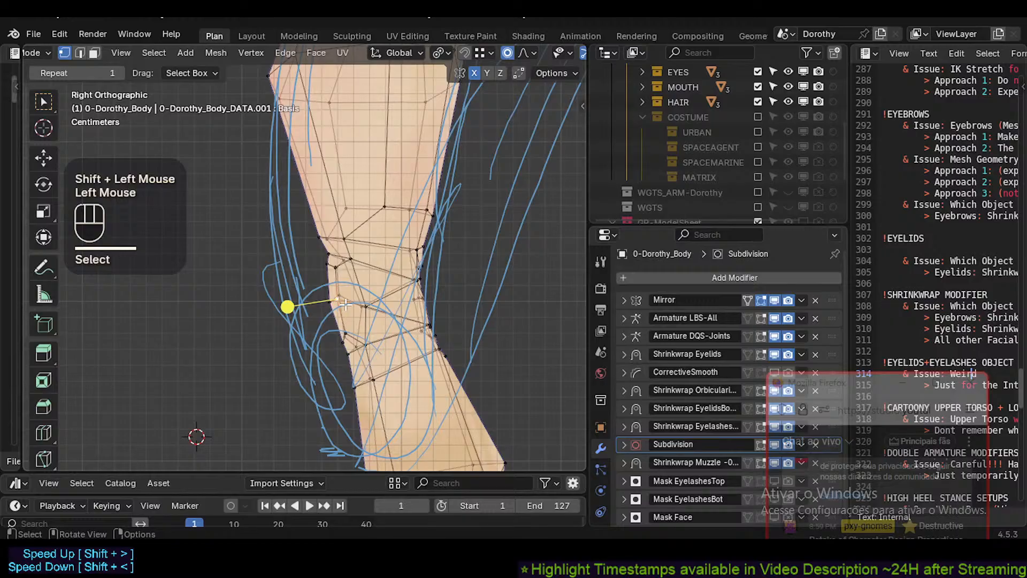
{"action": "key", "text": "g"}
{"action": "scroll", "coordinate": [343, 303], "scroll_direction": "down", "scroll_amount": 5}
{"action": "left_click", "coordinate": [344, 304]}
{"action": "key", "text": "g"}
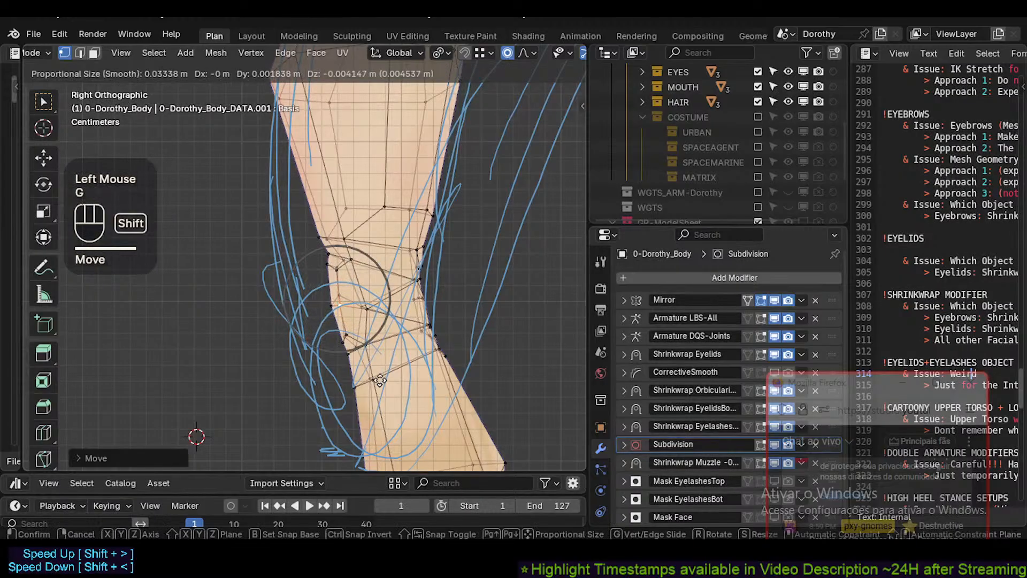
{"action": "left_click", "coordinate": [379, 381], "text": "shift"}
{"action": "left_click", "coordinate": [337, 298]}
{"action": "key", "text": "g"}
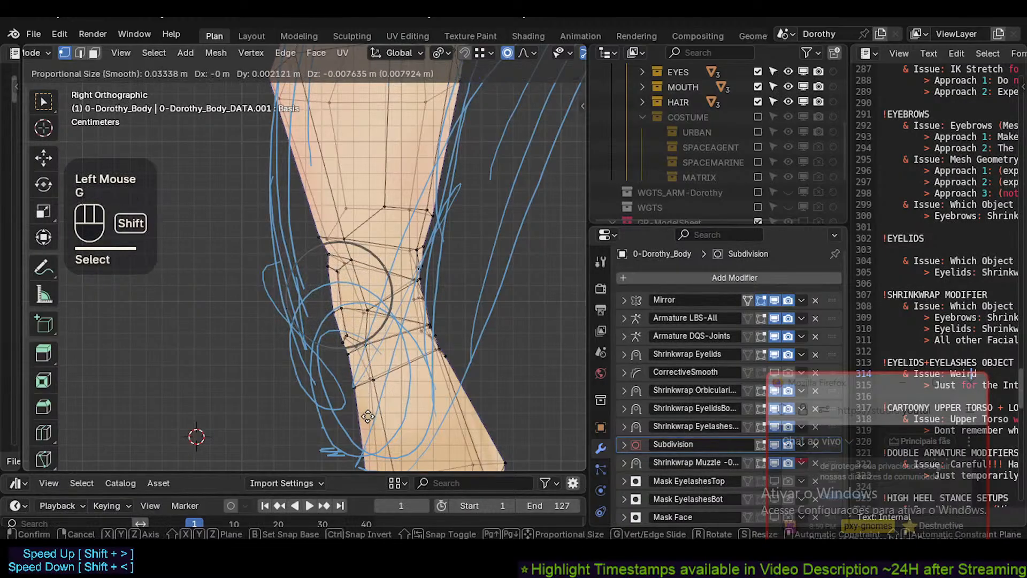
{"action": "left_click", "coordinate": [367, 416], "text": "shift"}
Reshape the back of the knee by raising its upper vertices and lowering the vertex at its base about 0.005 m.
{"action": "left_click", "coordinate": [420, 249]}
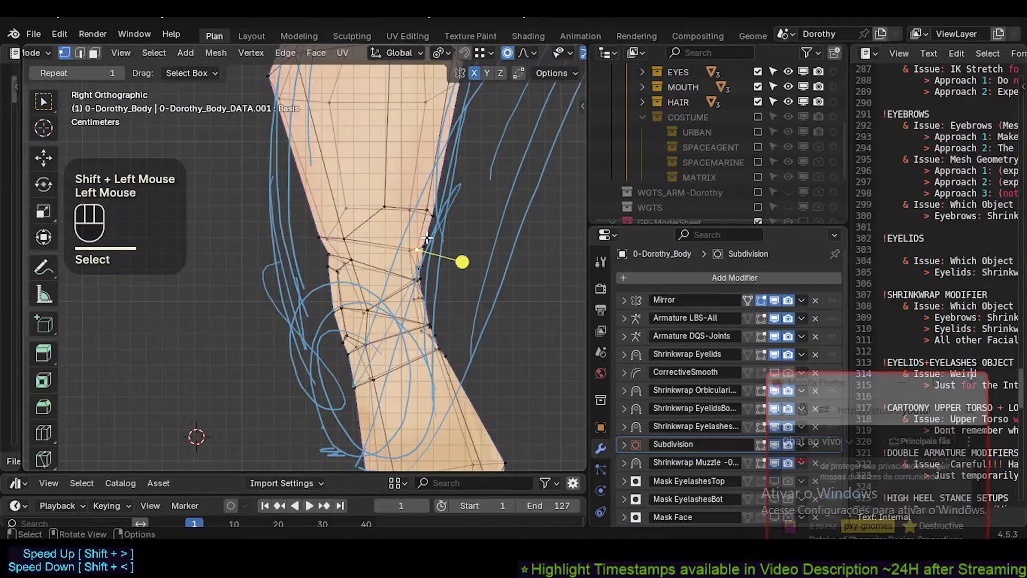
{"action": "key", "text": "g"}
{"action": "left_click", "coordinate": [442, 208]}
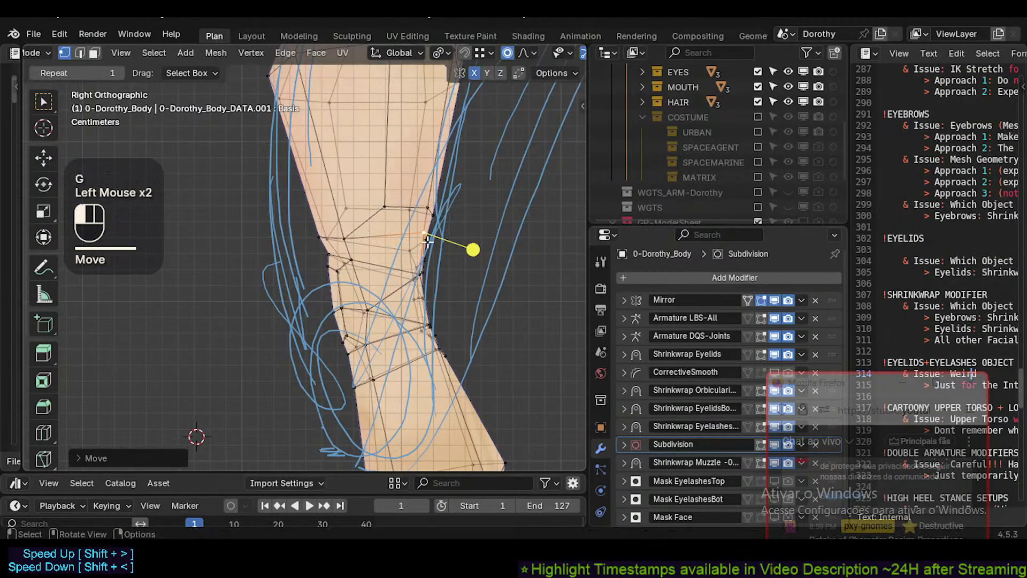
{"action": "left_click", "coordinate": [428, 241]}
{"action": "key", "text": "g"}
{"action": "left_click", "coordinate": [435, 287]}
{"action": "left_click", "coordinate": [436, 352]}
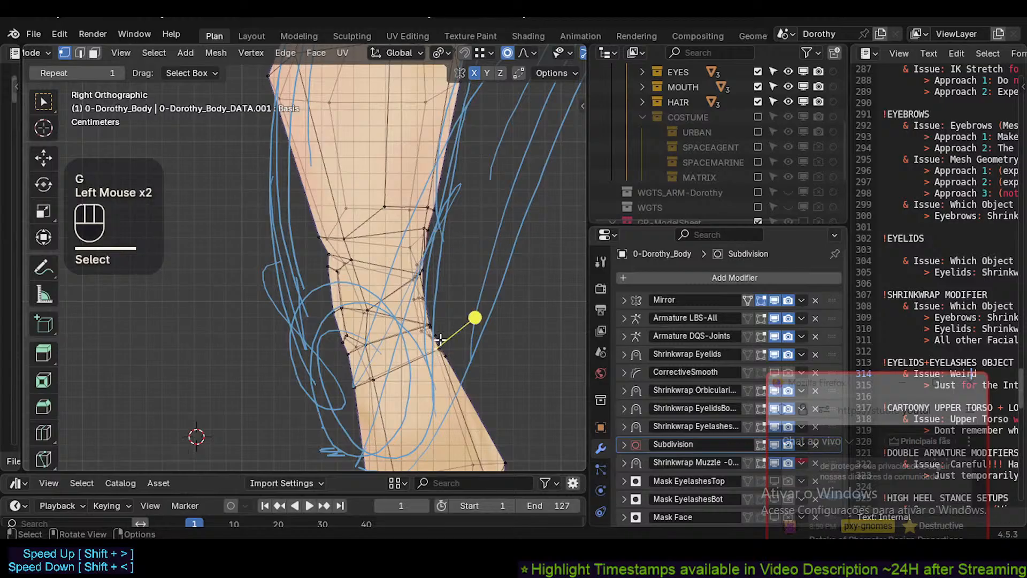
{"action": "key", "text": "g"}
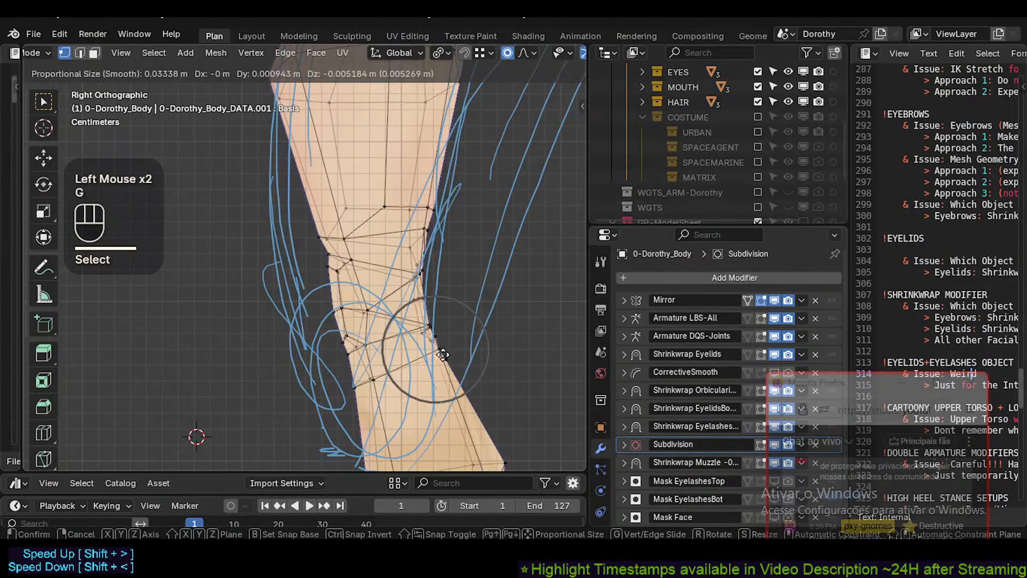
{"action": "left_click", "coordinate": [445, 360]}
Move the front mid-knee vertices slightly upward and forward to reshape the knee's front profile.
{"action": "left_click", "coordinate": [335, 313]}
{"action": "key", "text": "g"}
{"action": "left_click", "coordinate": [319, 243], "text": "shift"}
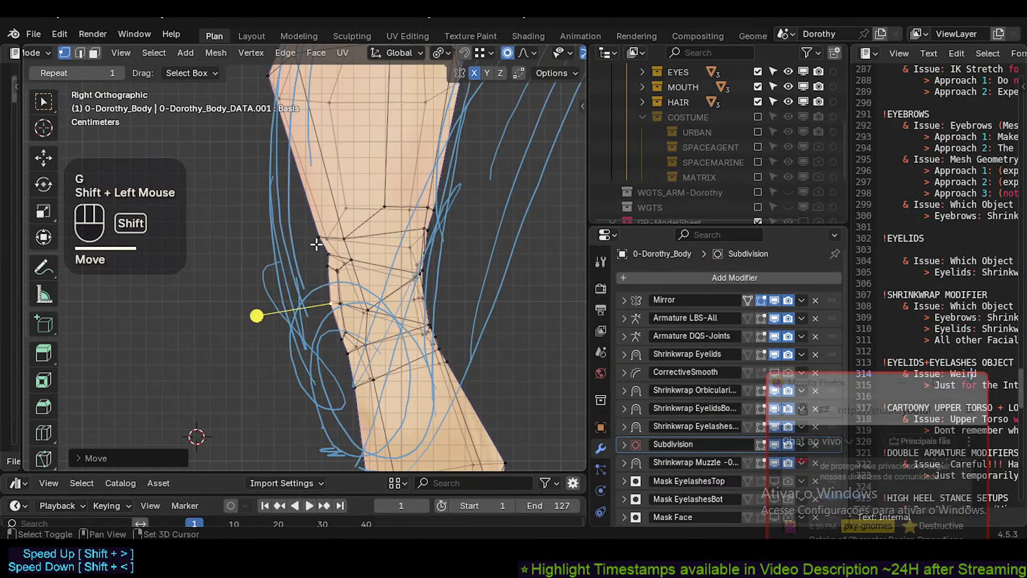
{"action": "key", "text": "g"}
{"action": "left_click", "coordinate": [324, 328], "text": "shift"}
{"action": "left_click", "coordinate": [321, 301]}
{"action": "key", "text": "g"}
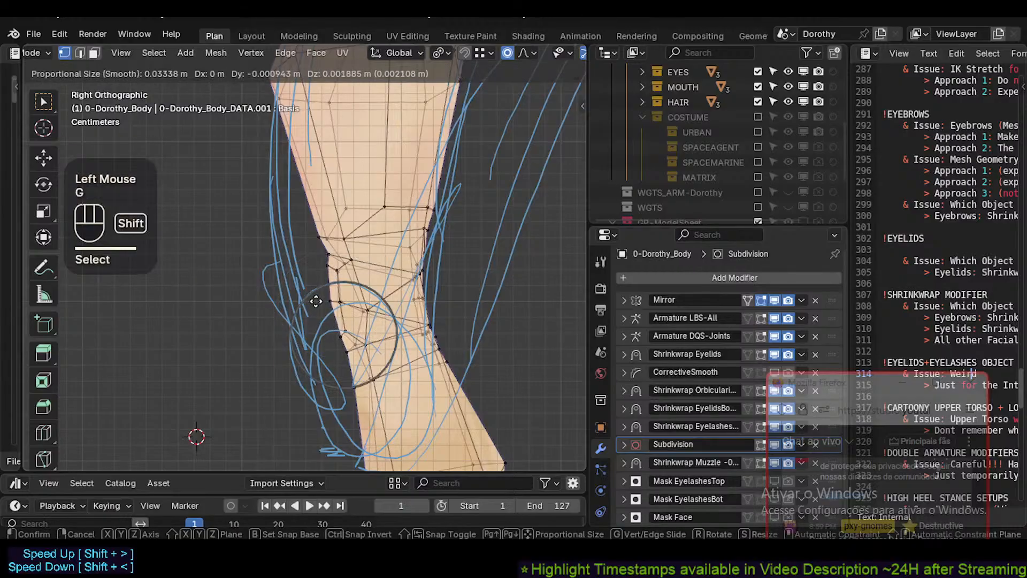
{"action": "left_click", "coordinate": [342, 369], "text": "shift"}
Raise the front vertex of the edge row below the knee and nudge the front silhouette vertex just above it.
{"action": "left_click", "coordinate": [345, 386]}
{"action": "key", "text": "g"}
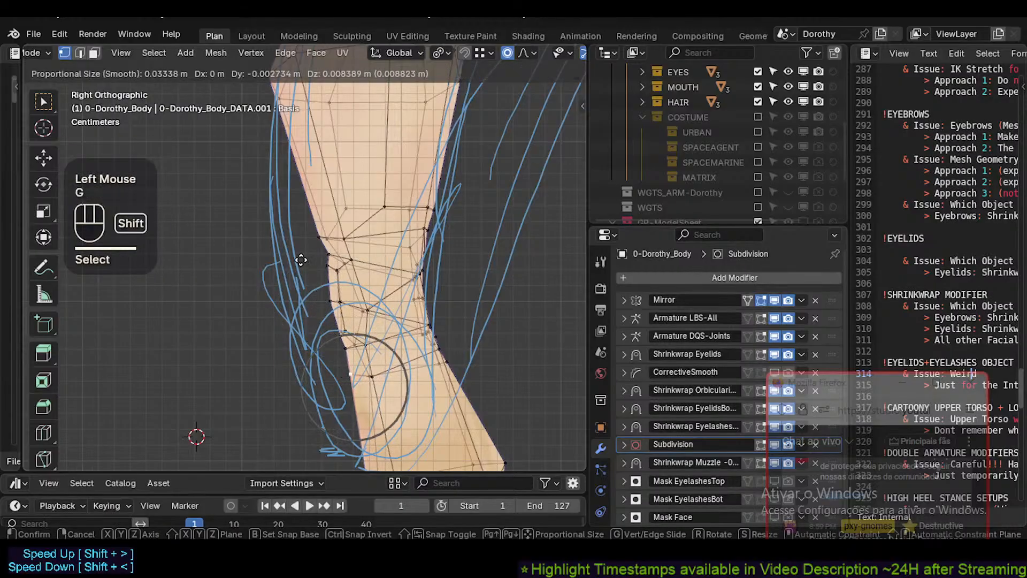
{"action": "left_click", "coordinate": [275, 385], "text": "shift"}
{"action": "left_click", "coordinate": [341, 349]}
{"action": "key", "text": "g"}
{"action": "key", "text": "Escape"}
{"action": "left_click", "coordinate": [344, 352]}
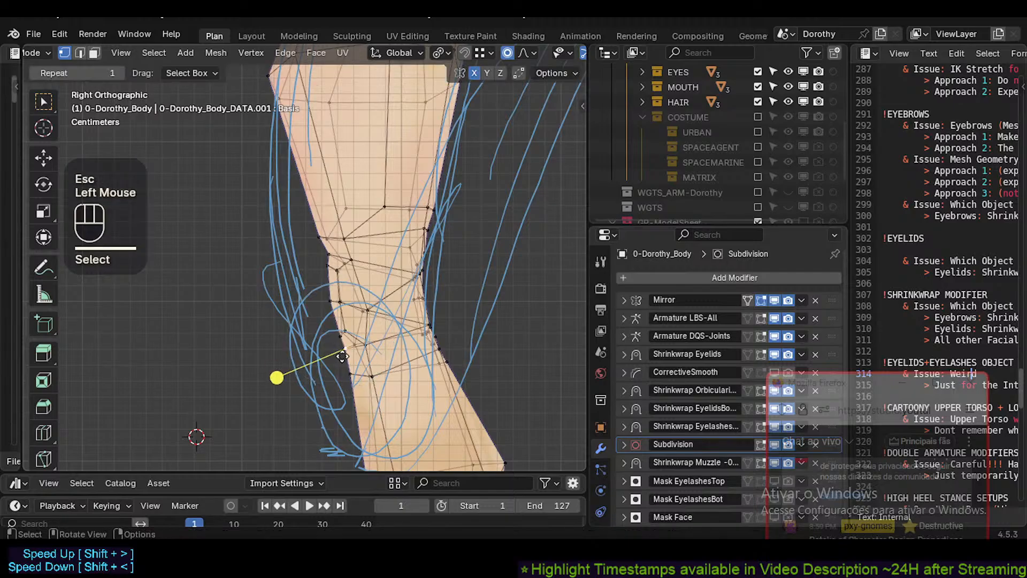
{"action": "key", "text": "g"}
{"action": "left_click", "coordinate": [345, 363], "text": "shift"}
Raise the centre vertex of the edge row below the knee slightly and nudge the adjacent front silhouette vertex.
{"action": "left_click", "coordinate": [370, 373]}
{"action": "key", "text": "g"}
{"action": "left_click", "coordinate": [338, 361], "text": "shift"}
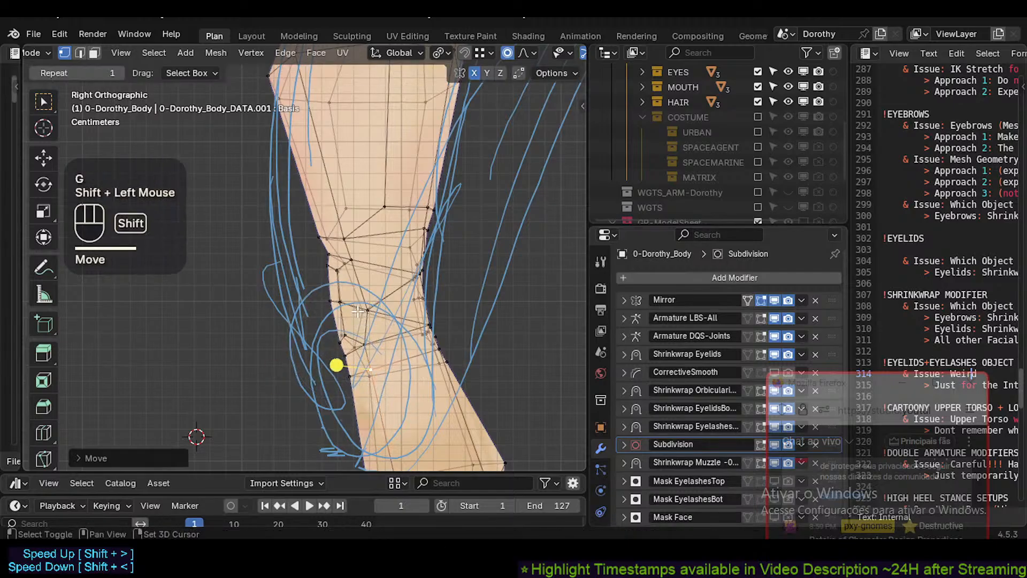
{"action": "left_click", "coordinate": [337, 355]}
{"action": "key", "text": "g"}
{"action": "left_click", "coordinate": [335, 354], "text": "shift"}
Lower the back vertex of the lower-knee edge row about 0.002 m.
{"action": "left_click", "coordinate": [484, 320]}
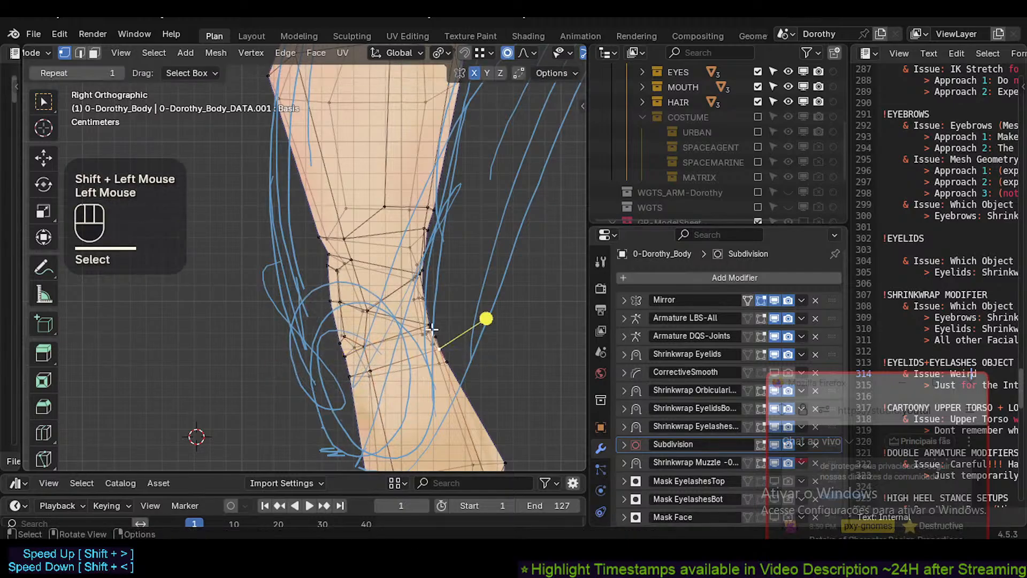
{"action": "left_click", "coordinate": [433, 330]}
{"action": "key", "text": "g"}
{"action": "key", "text": "Escape"}
{"action": "left_click", "coordinate": [434, 334]}
{"action": "key", "text": "g"}
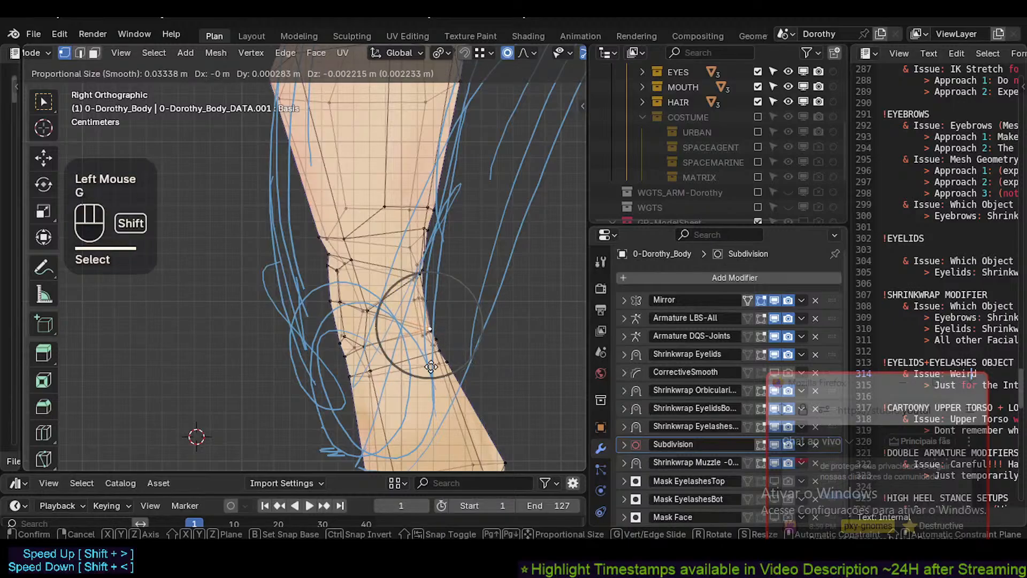
{"action": "left_click", "coordinate": [432, 368], "text": "shift"}
Shift the back vertices at the base of the knee slightly and readjust the back vertex just above them.
{"action": "left_click", "coordinate": [436, 356]}
{"action": "key", "text": "g"}
{"action": "left_click", "coordinate": [446, 377], "text": "shift"}
{"action": "left_click", "coordinate": [448, 366]}
{"action": "key", "text": "g"}
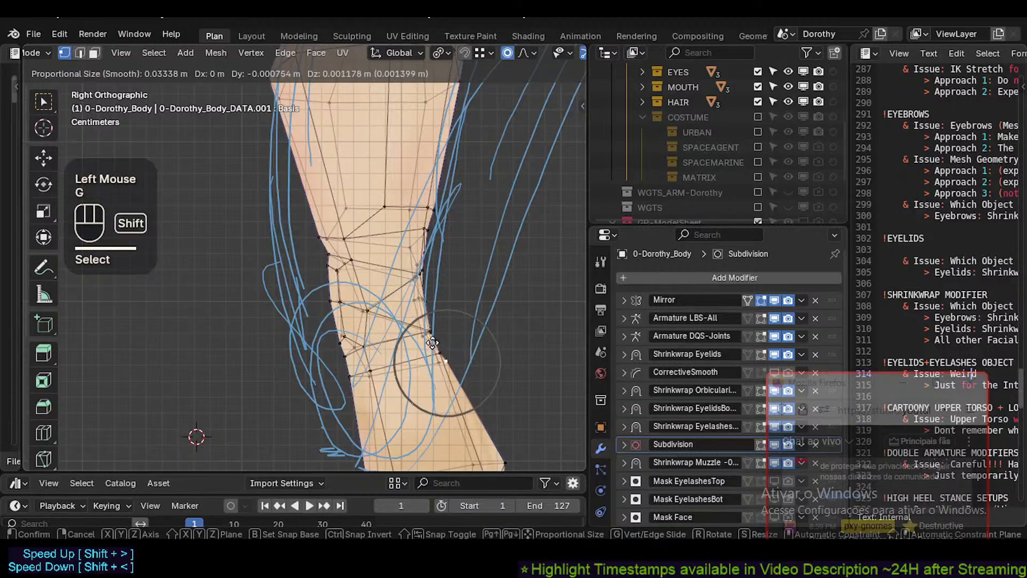
{"action": "left_click", "coordinate": [432, 343], "text": "shift"}
{"action": "left_click", "coordinate": [432, 336]}
{"action": "key", "text": "g"}
{"action": "left_click", "coordinate": [497, 300], "text": "shift"}
Raise the back vertex of the mid-knee edge row to level the row, and nudge the vertex just below it.
{"action": "left_click", "coordinate": [417, 270]}
{"action": "key", "text": "g"}
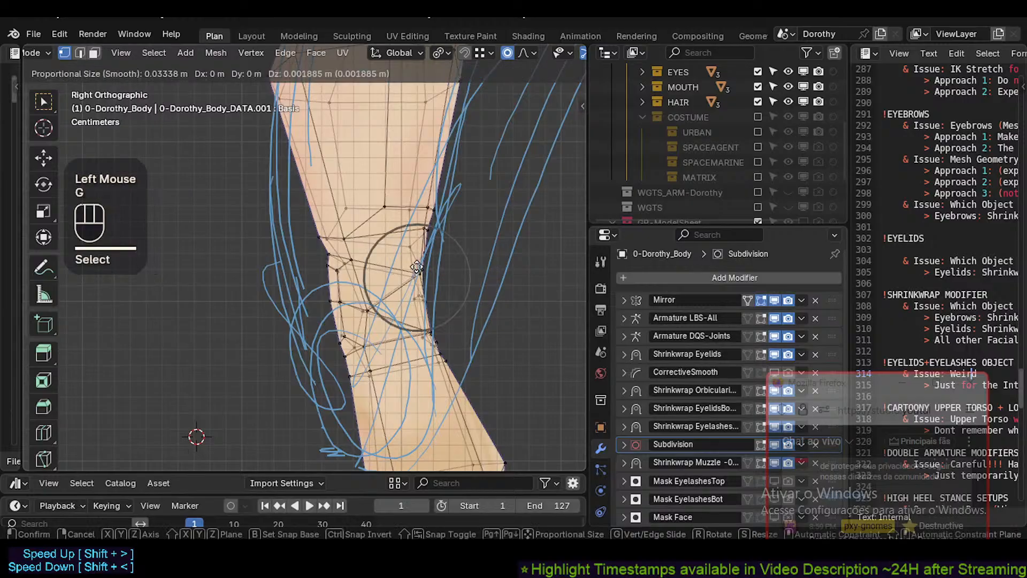
{"action": "key", "text": "Escape"}
{"action": "left_click", "coordinate": [419, 270]}
{"action": "left_click", "coordinate": [419, 270]}
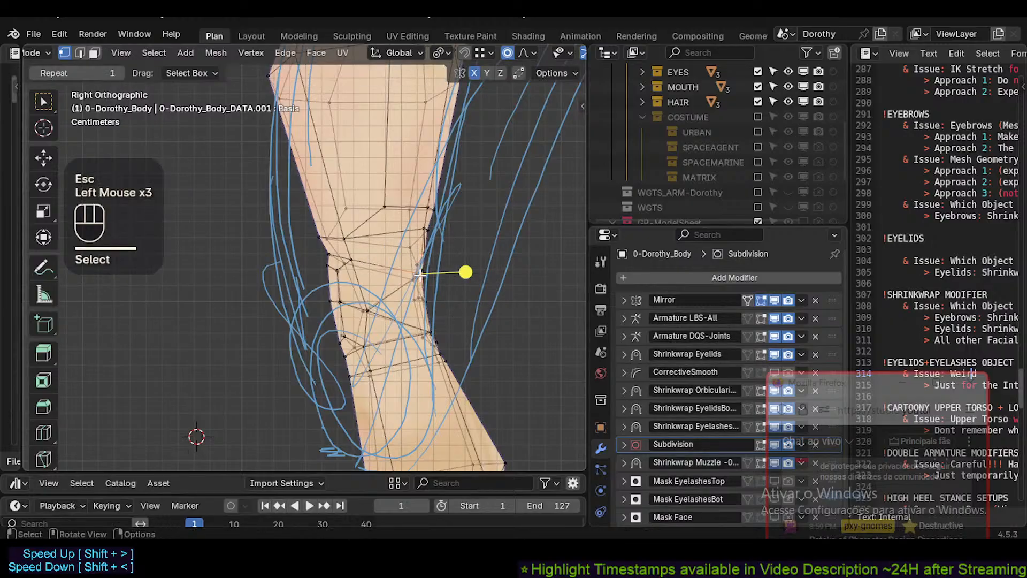
{"action": "key", "text": "g"}
{"action": "left_click", "coordinate": [463, 259], "text": "shift"}
{"action": "left_click", "coordinate": [451, 272]}
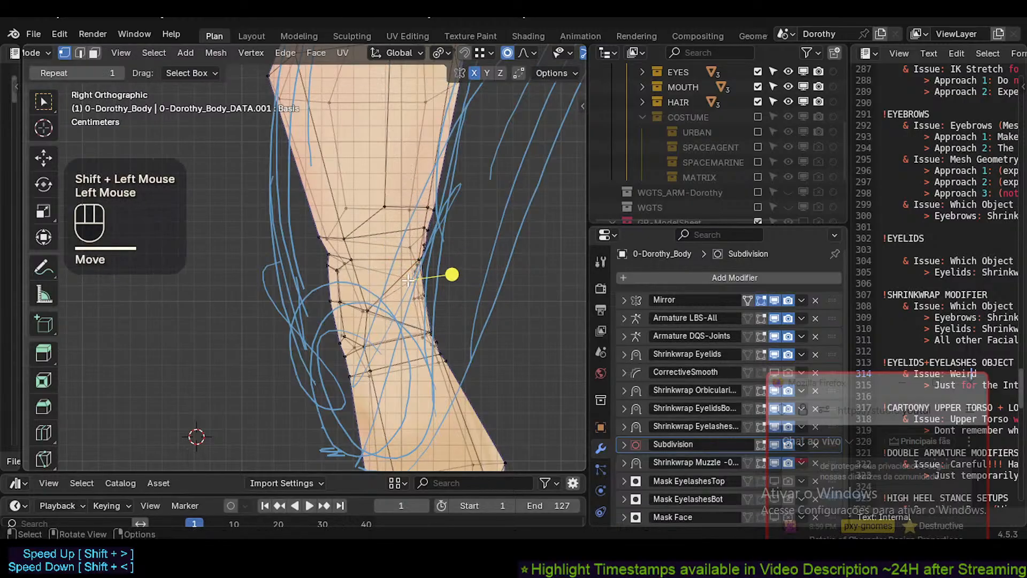
{"action": "key", "text": "g"}
{"action": "left_click", "coordinate": [469, 134], "text": "shift"}
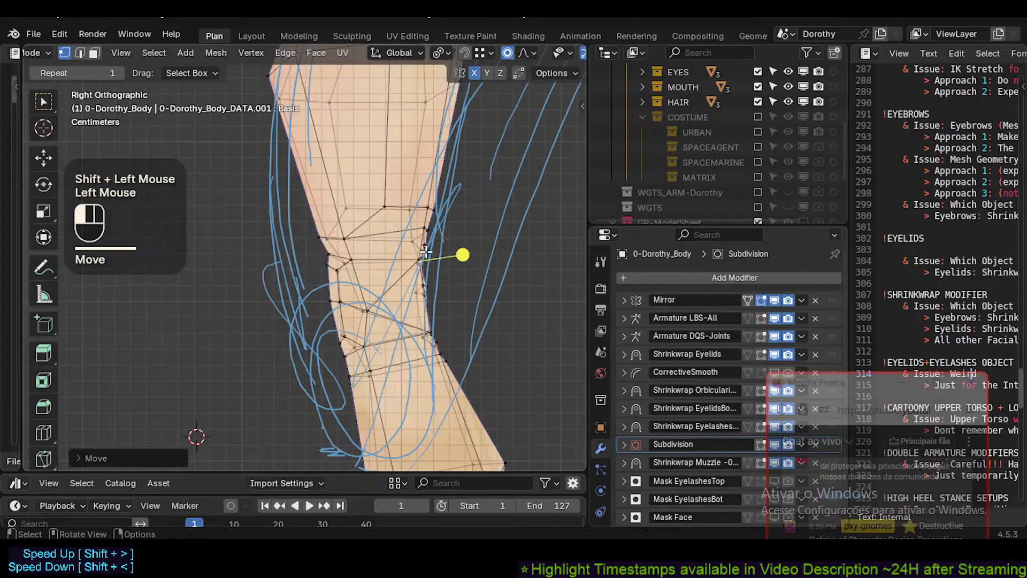
Raise the back vertex just above mid-knee and nudge the back vertex of the edge row above it.
{"action": "left_click", "coordinate": [482, 257]}
{"action": "key", "text": "g"}
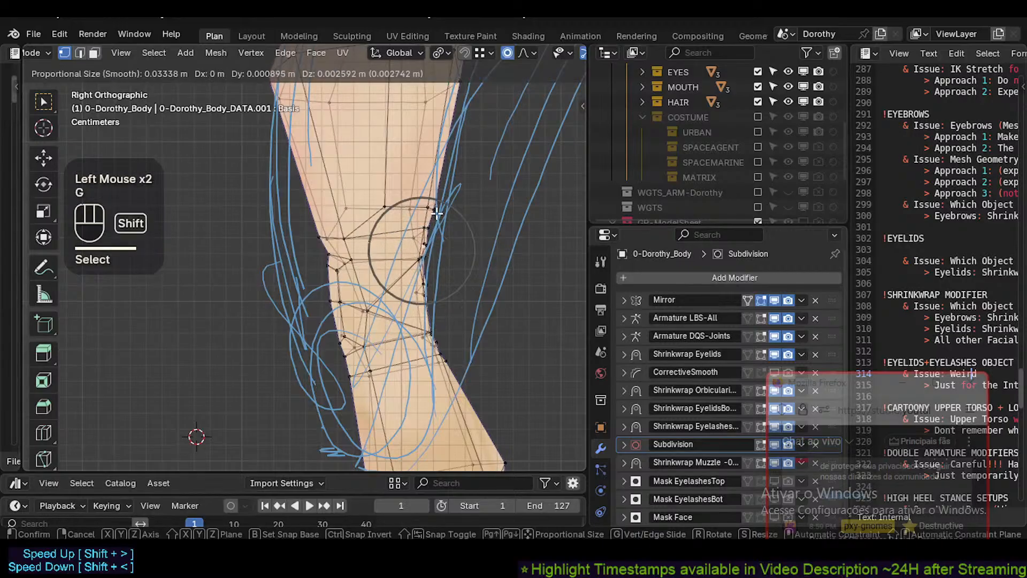
{"action": "left_click", "coordinate": [493, 239], "text": "shift"}
{"action": "left_click", "coordinate": [421, 225]}
{"action": "key", "text": "g"}
{"action": "left_click", "coordinate": [440, 231], "text": "shift"}
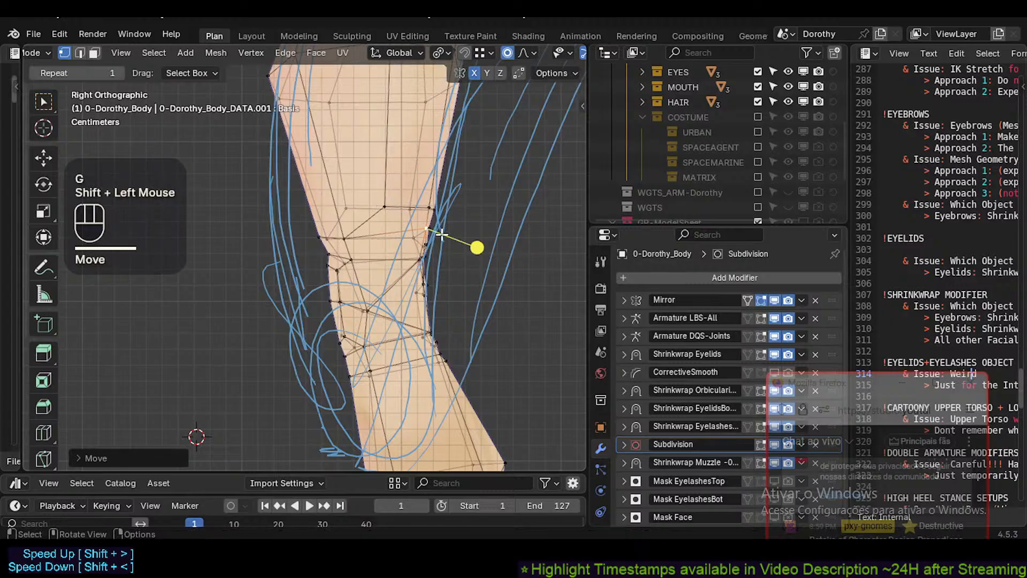
Nudge the front silhouette vertices at the top of the kneecap slightly backward.
{"action": "left_click", "coordinate": [325, 254]}
{"action": "key", "text": "g"}
{"action": "left_click", "coordinate": [347, 262], "text": "shift"}
{"action": "left_click", "coordinate": [326, 274]}
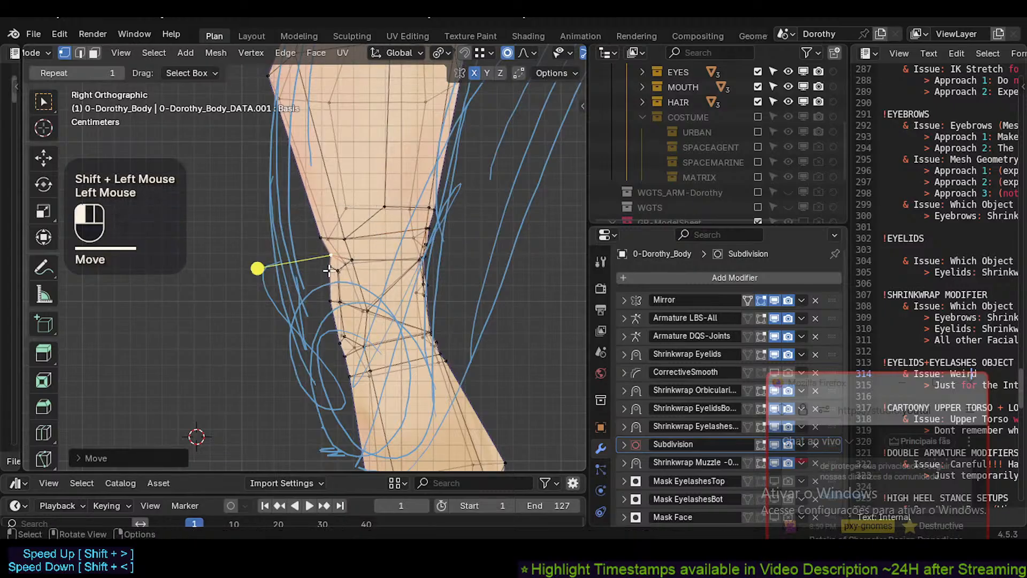
{"action": "key", "text": "g"}
{"action": "left_click", "coordinate": [319, 288], "text": "shift"}
Pull the front vertex above the kneecap and the one just below it backward to smooth the front profile.
{"action": "left_click", "coordinate": [318, 237]}
{"action": "key", "text": "g"}
{"action": "left_click", "coordinate": [345, 237], "text": "shift"}
{"action": "left_click", "coordinate": [331, 254]}
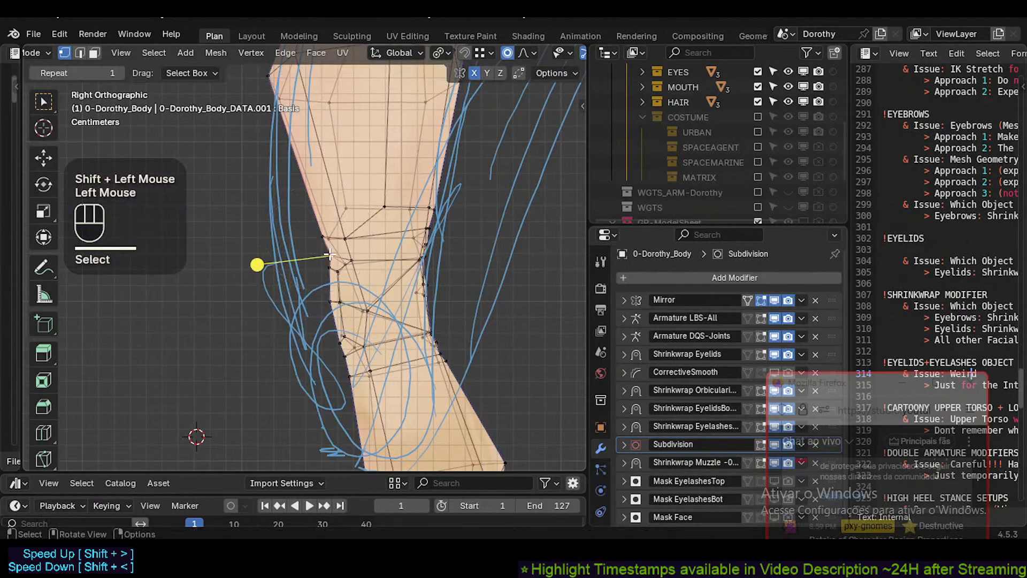
{"action": "key", "text": "g"}
{"action": "left_click", "coordinate": [344, 259], "text": "shift"}
Nudge the lower-knee vertex near the front silhouette slightly.
{"action": "left_click", "coordinate": [340, 347]}
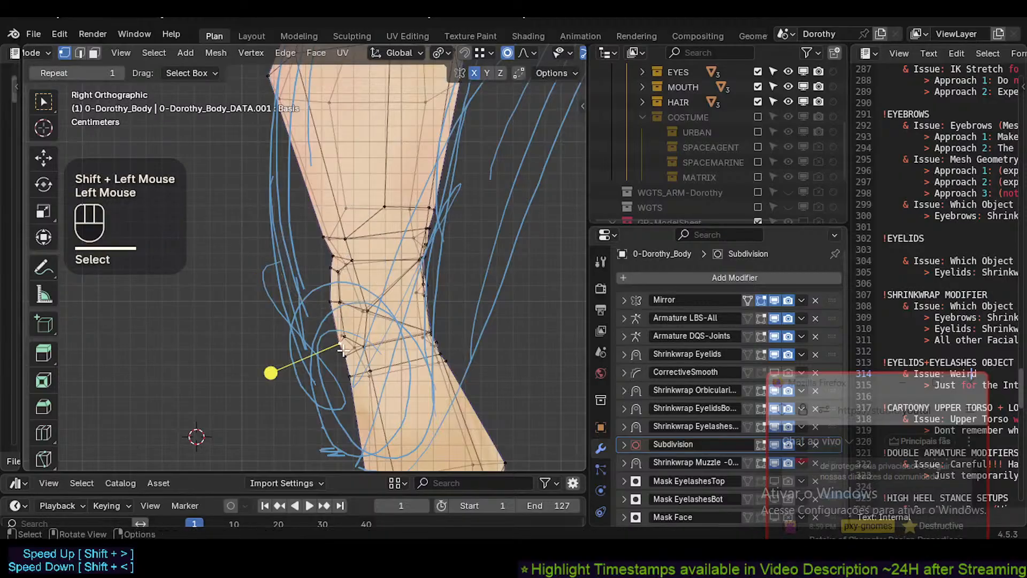
{"action": "left_click", "coordinate": [364, 350]}
{"action": "key", "text": "g"}
{"action": "left_click", "coordinate": [342, 354], "text": "shift"}
Examine the whole leg's side silhouette in Object Mode, with the viewport overlays hidden and shown.
{"action": "scroll", "coordinate": [383, 361], "scroll_direction": "down", "scroll_amount": 2}
{"action": "key", "text": "Tab"}
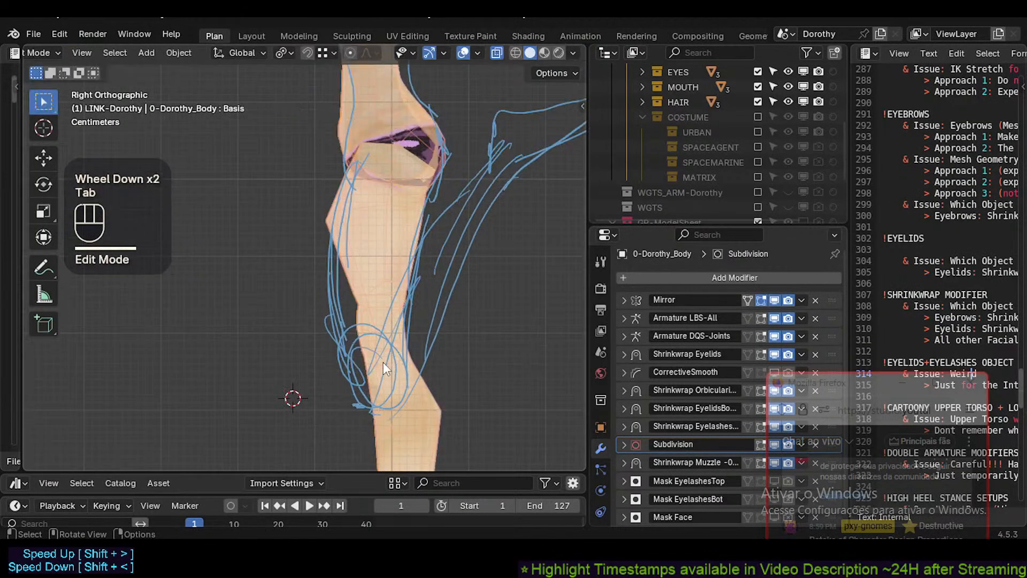
{"action": "scroll", "coordinate": [410, 329], "scroll_direction": "down", "scroll_amount": 1}
{"action": "key", "text": "shift+alt+z"}
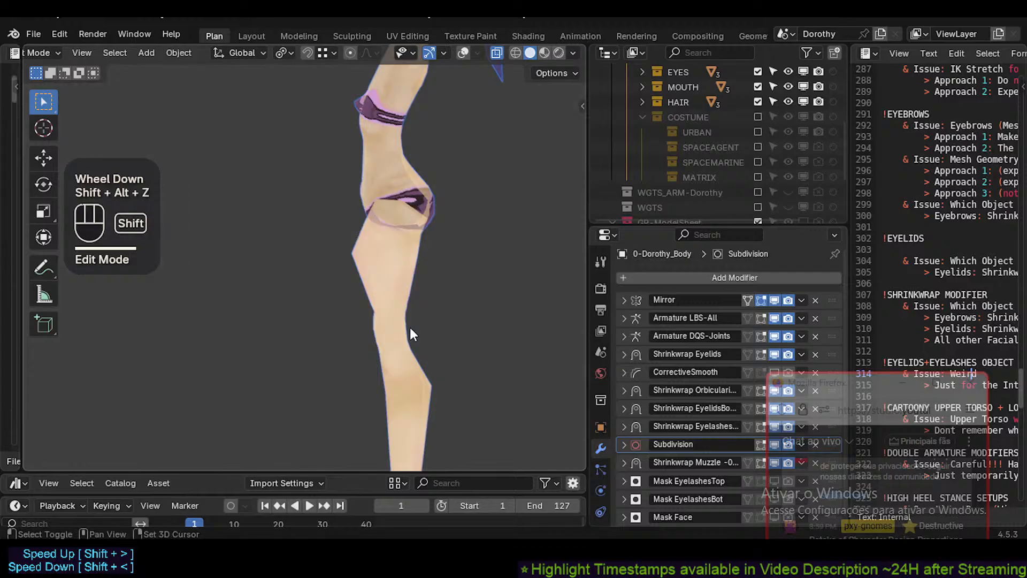
{"action": "key", "text": "shift+alt+z"}
{"action": "scroll", "coordinate": [407, 354], "scroll_direction": "up", "scroll_amount": 1}
{"action": "middle_click_drag", "start_coordinate": [396, 362], "coordinate": [400, 311], "text": "shift"}
{"action": "scroll", "coordinate": [403, 342], "scroll_direction": "down", "scroll_amount": 2}
{"action": "scroll", "coordinate": [404, 347], "scroll_direction": "up", "scroll_amount": 2}
{"action": "scroll", "coordinate": [404, 343], "scroll_direction": "down", "scroll_amount": 2}
{"action": "left_click", "coordinate": [398, 290]}
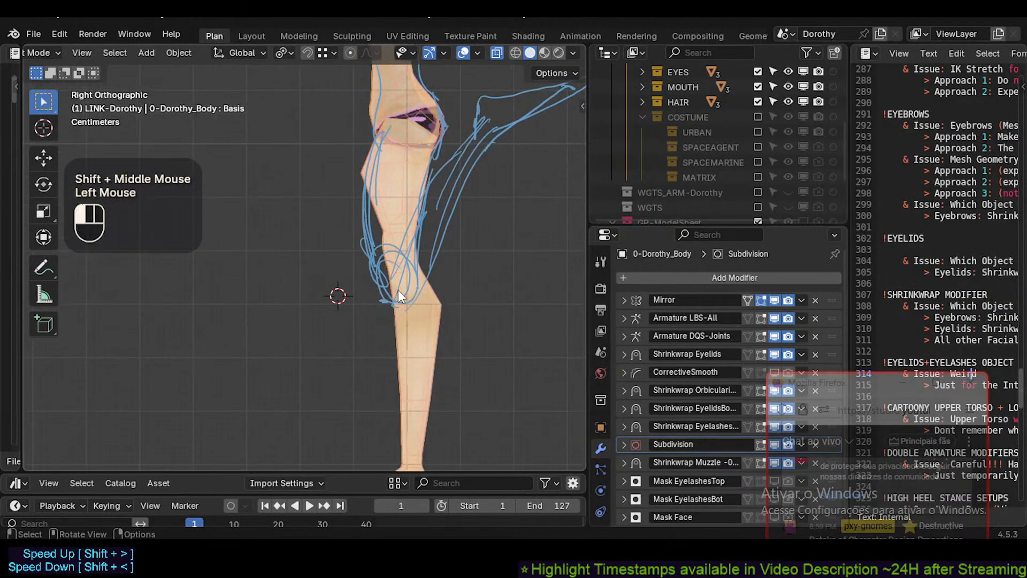
{"action": "scroll", "coordinate": [396, 257], "scroll_direction": "down", "scroll_amount": 2}
{"action": "scroll", "coordinate": [393, 279], "scroll_direction": "up", "scroll_amount": 1}
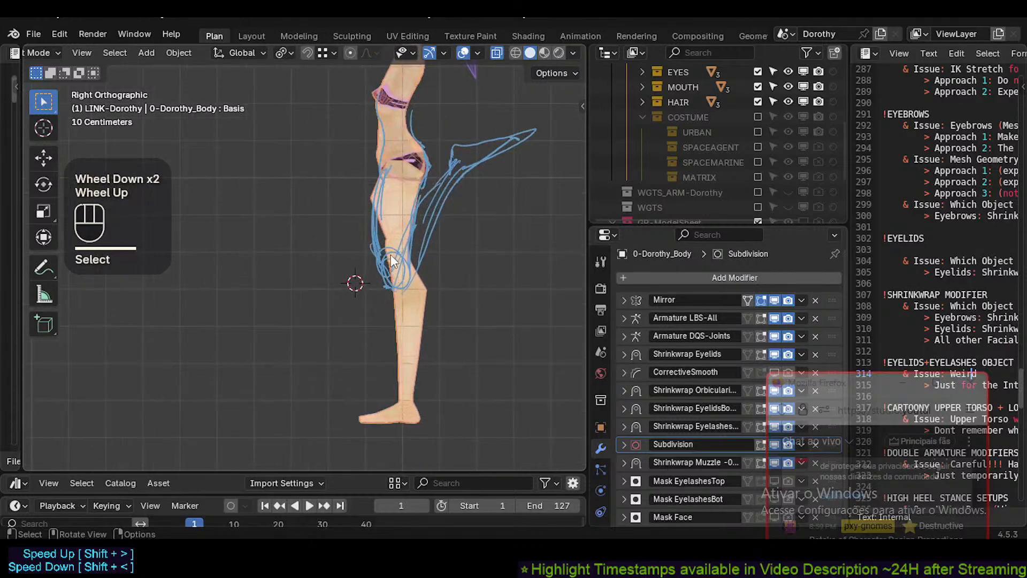
Circle-select the knee vertices in Edit Mode and try lowering them with a proportional editing size of 0.07871 m.
{"action": "key", "text": "Tab"}
{"action": "scroll", "coordinate": [395, 256], "scroll_direction": "up", "scroll_amount": 3}
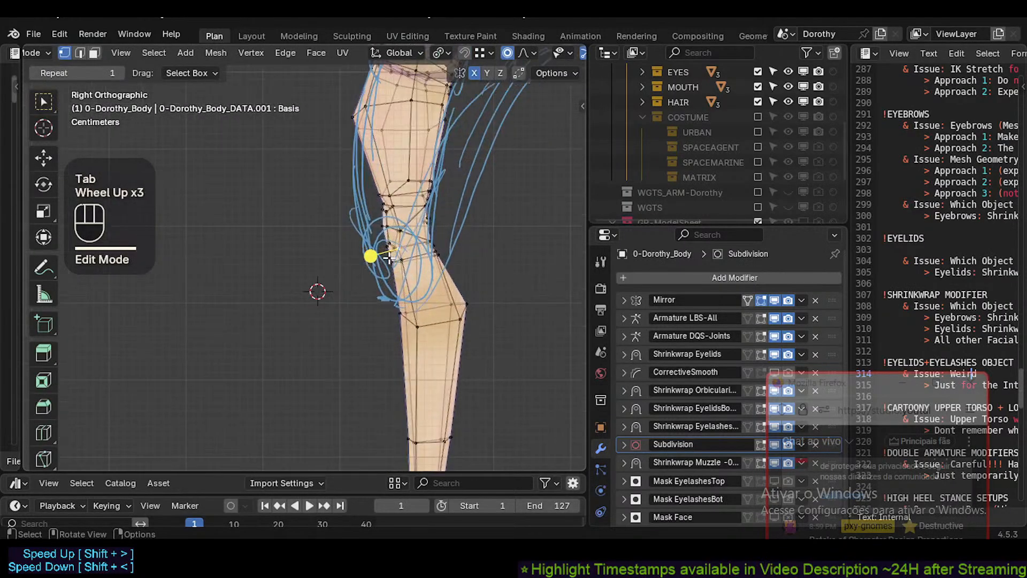
{"action": "key", "text": "alt+a"}
{"action": "key", "text": "c"}
{"action": "mouse_move", "coordinate": [374, 251]}
{"action": "left_mouse_down"}
{"action": "mouse_move", "coordinate": [398, 231]}
{"action": "mouse_move", "coordinate": [430, 240]}
{"action": "mouse_move", "coordinate": [420, 231]}
{"action": "left_mouse_up"}
{"action": "right_click", "coordinate": [417, 238]}
{"action": "key", "text": "g"}
{"action": "scroll", "coordinate": [410, 251], "scroll_direction": "down", "scroll_amount": 5}
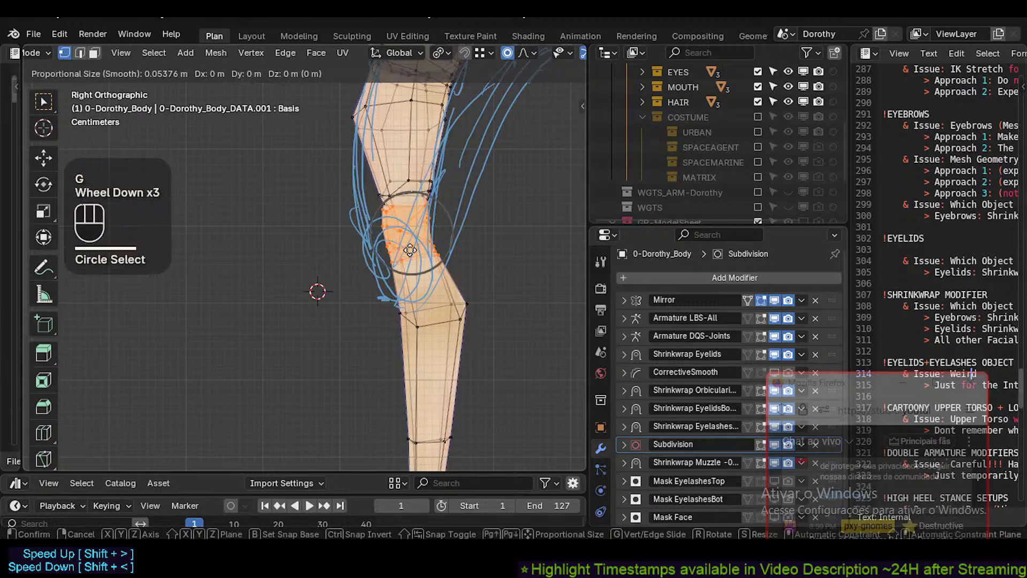
{"action": "scroll", "coordinate": [410, 255], "scroll_direction": "up", "scroll_amount": 1}
{"action": "right_click", "coordinate": [410, 254]}
{"action": "key", "text": "g"}
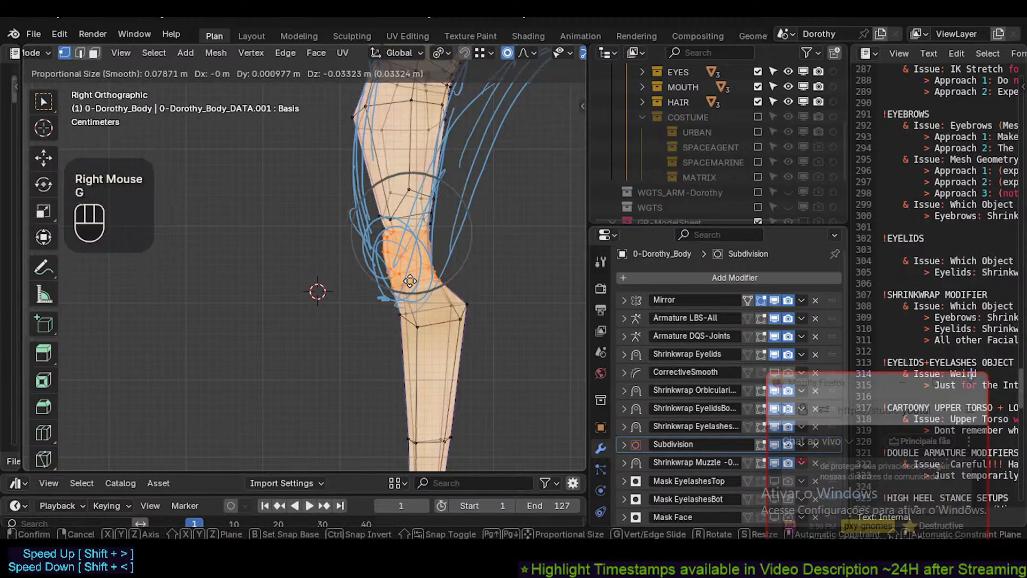
{"action": "key", "text": "Escape"}
Add the upper-calf edge row to the knee selection and lower the whole section about 0.021 m.
{"action": "key", "text": "c"}
{"action": "left_click_drag", "start_coordinate": [400, 307], "coordinate": [467, 306]}
{"action": "right_click", "coordinate": [467, 306]}
{"action": "key", "text": "g"}
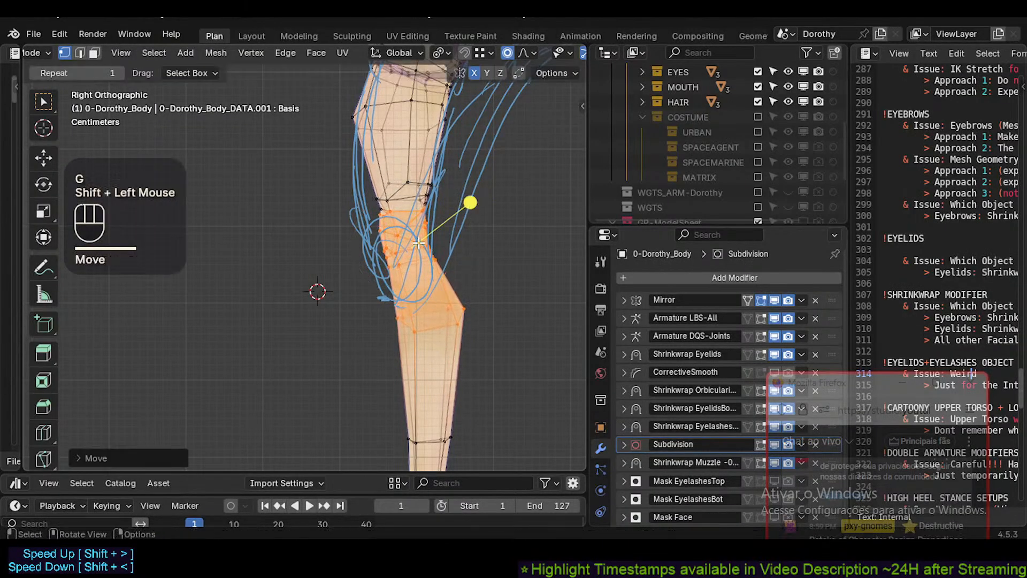
{"action": "left_click", "coordinate": [416, 314], "text": "shift"}
{"action": "key", "text": "g"}
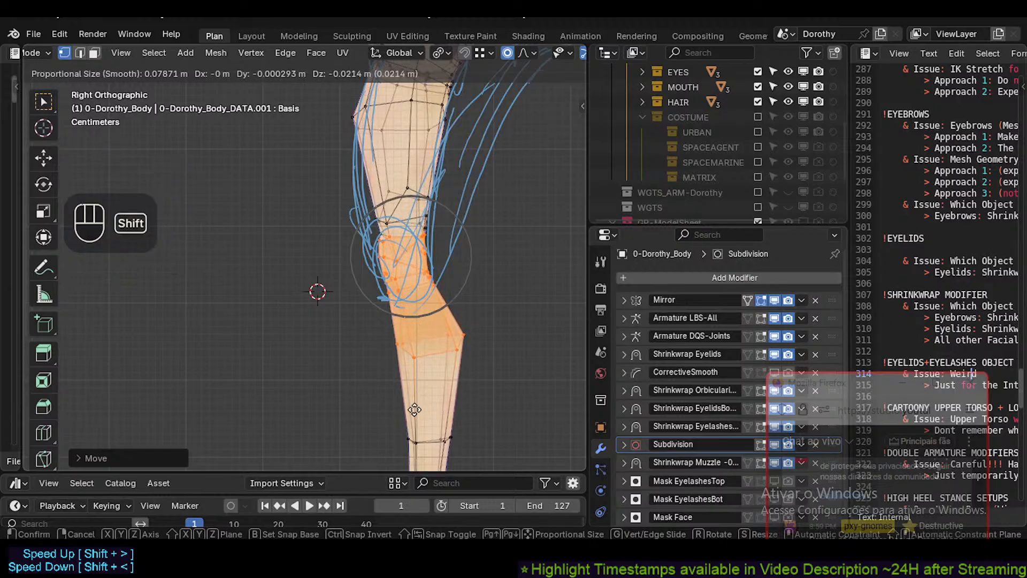
{"action": "left_click", "coordinate": [470, 229], "text": "shift"}
{"action": "key", "text": "g"}
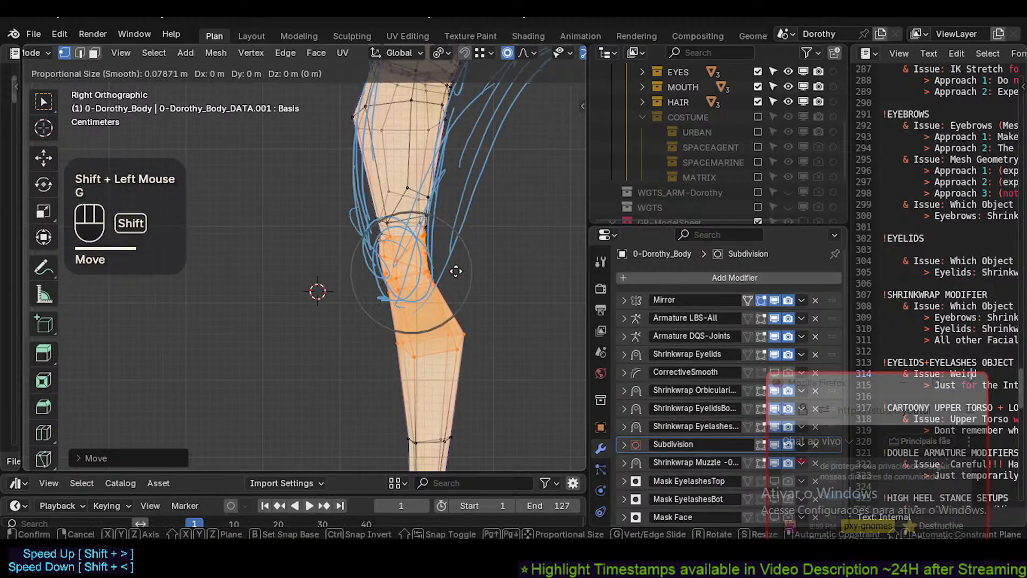
{"action": "left_click", "coordinate": [458, 281], "text": "shift"}
Select the face loop at the base of the knee and move it down about 0.005 m and slightly backward.
{"action": "scroll", "coordinate": [458, 282], "scroll_direction": "up", "scroll_amount": 2}
{"action": "key", "text": "alt+a"}
{"action": "key", "text": "3"}
{"action": "left_click", "coordinate": [428, 272], "text": "alt+shift"}
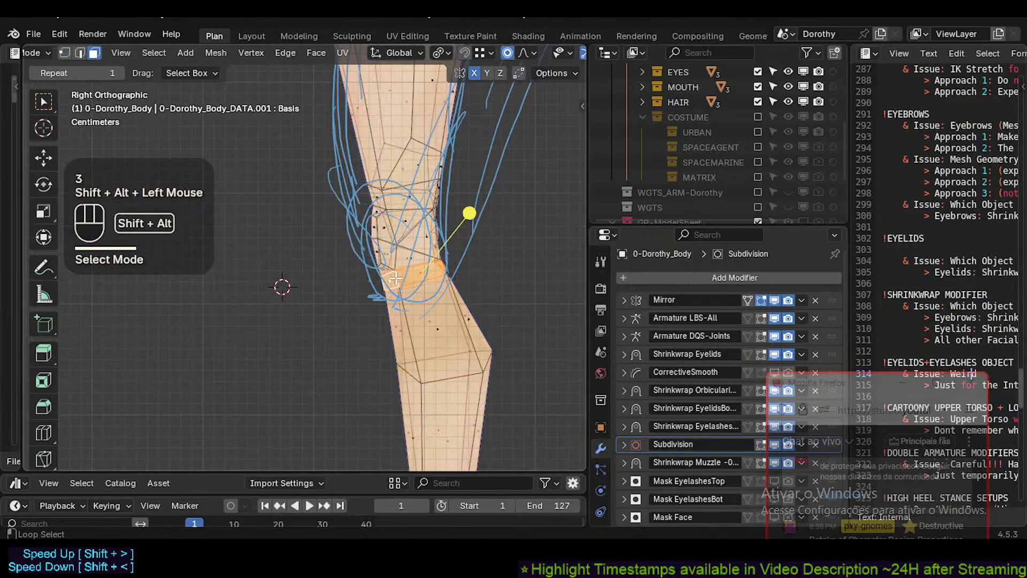
{"action": "key", "text": "g"}
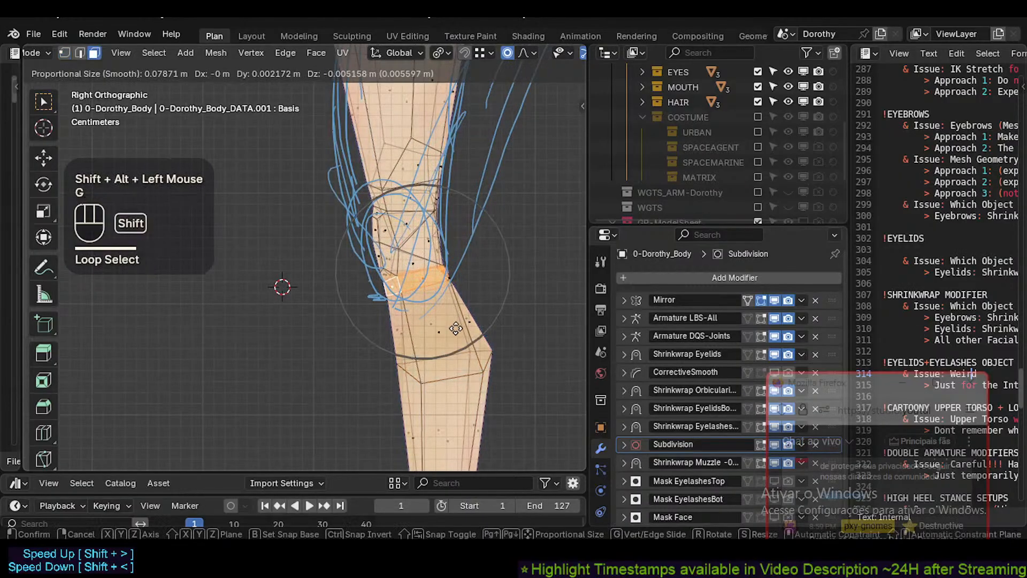
{"action": "left_click", "coordinate": [455, 328], "text": "shift"}
Select the face loop at the top of the knee and nudge it slightly.
{"action": "middle_click_drag", "start_coordinate": [387, 198], "coordinate": [386, 224], "text": "shift"}
{"action": "key", "text": "alt+a"}
{"action": "left_click", "coordinate": [387, 224], "text": "alt+shift"}
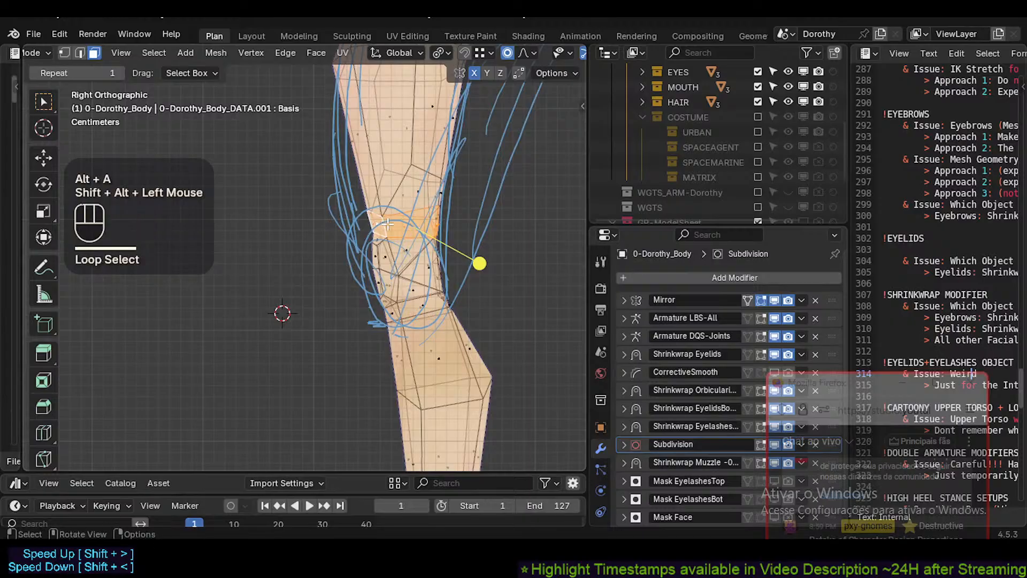
{"action": "key", "text": "g"}
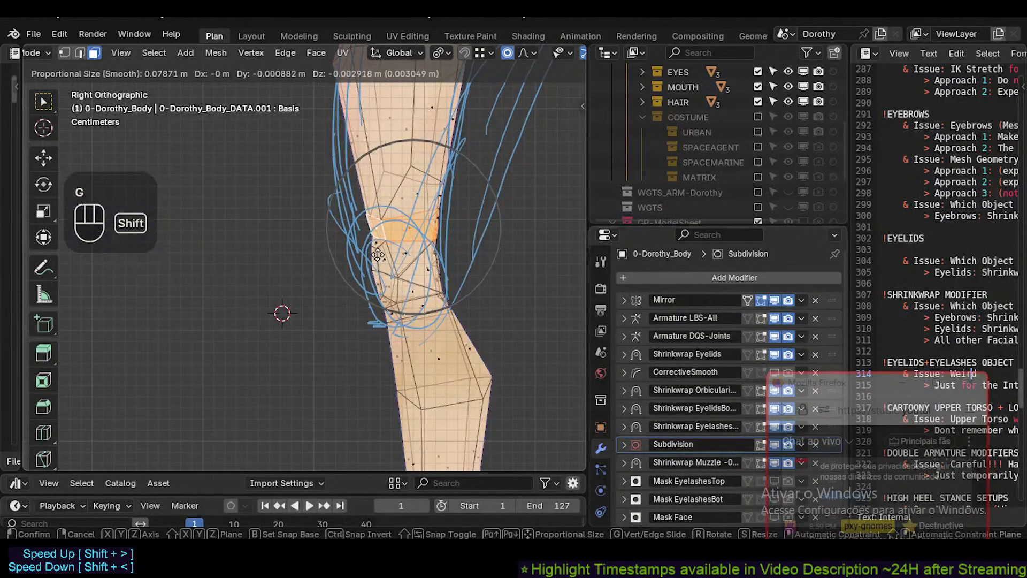
{"action": "left_click", "coordinate": [479, 266], "text": "shift"}
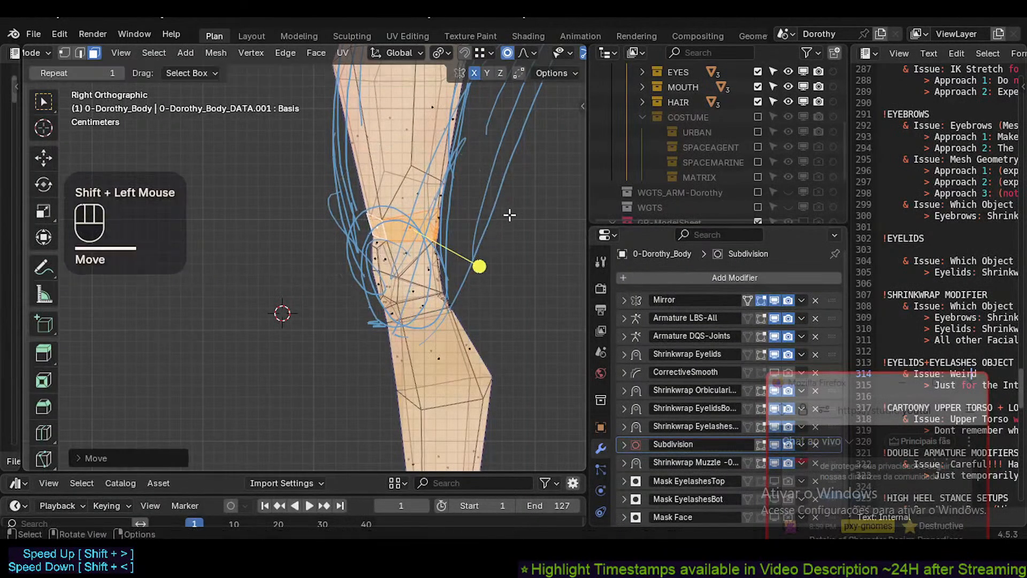
Lower the back vertex at the top of the knee and rotate the surrounding mesh slightly around it.
{"action": "key", "text": "1"}
{"action": "left_click", "coordinate": [439, 207]}
{"action": "left_click", "coordinate": [437, 207]}
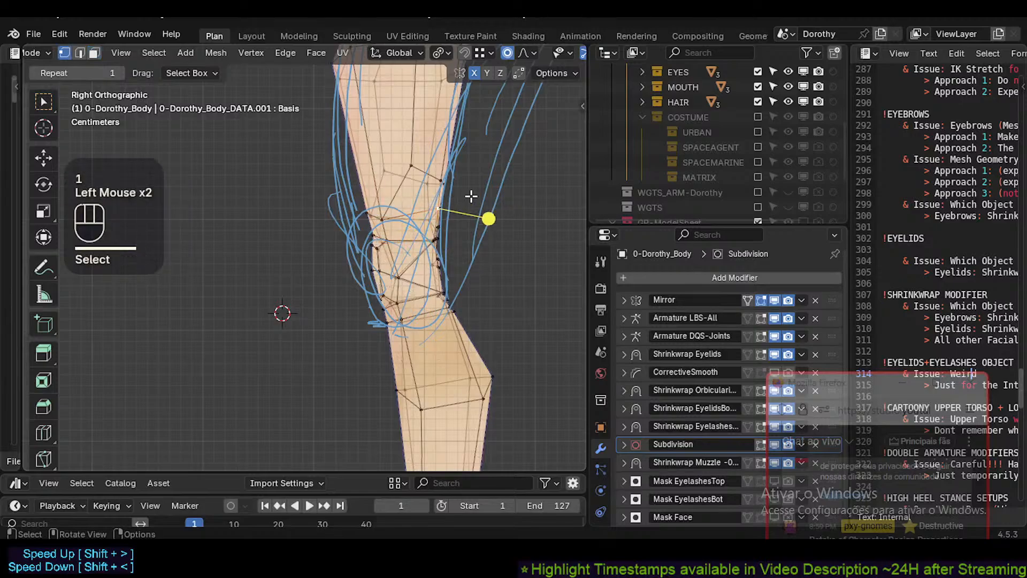
{"action": "key", "text": "g"}
{"action": "left_click", "coordinate": [486, 219], "text": "shift"}
{"action": "key", "text": "r"}
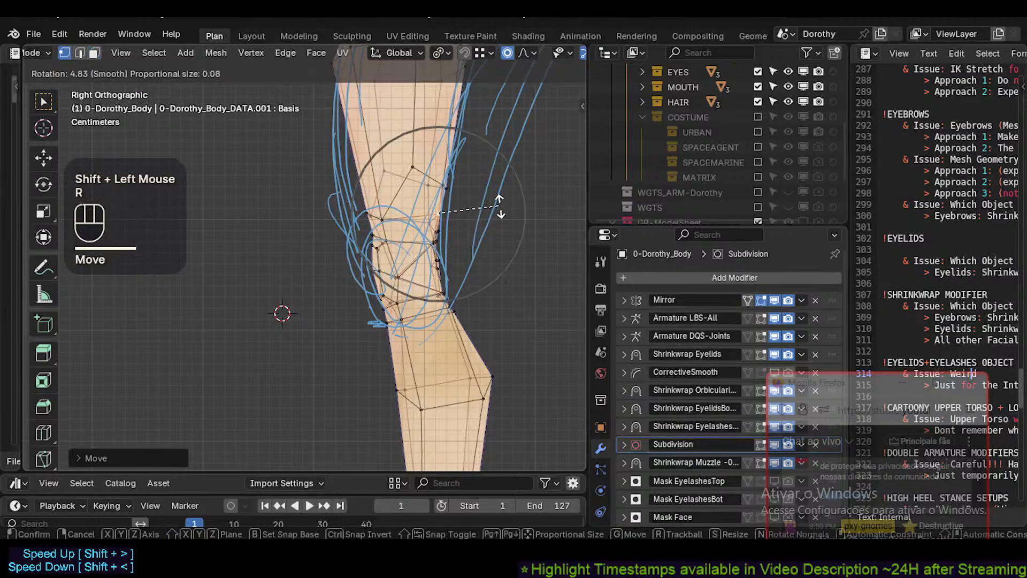
{"action": "left_click", "coordinate": [493, 217]}
{"action": "key", "text": "g"}
{"action": "left_click", "coordinate": [489, 235], "text": "shift"}
{"action": "key", "text": "g"}
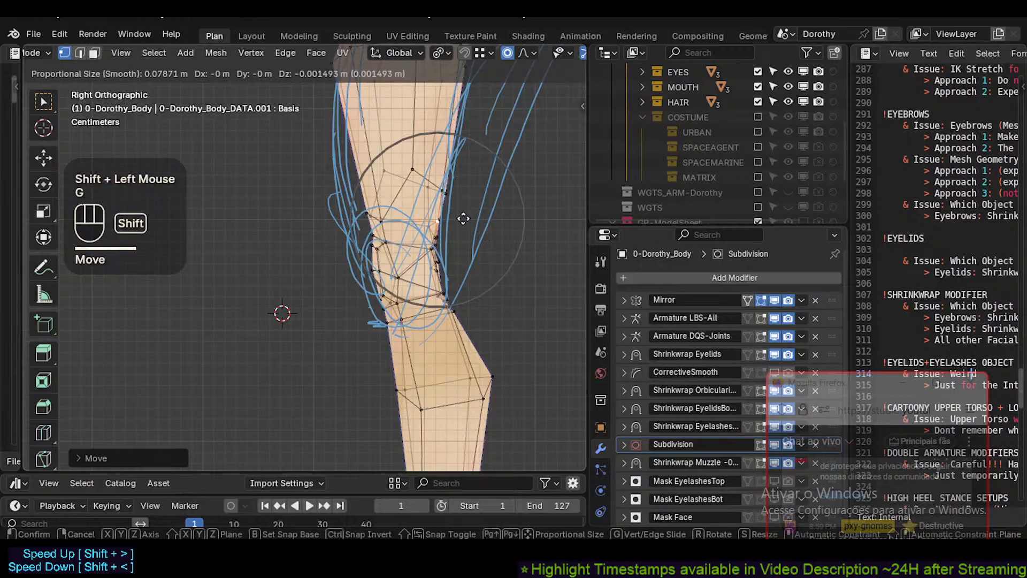
{"action": "left_click", "coordinate": [486, 234], "text": "shift"}
Raise the front vertex of the edge row at the top of the knee slightly.
{"action": "left_click", "coordinate": [343, 234]}
{"action": "key", "text": "g"}
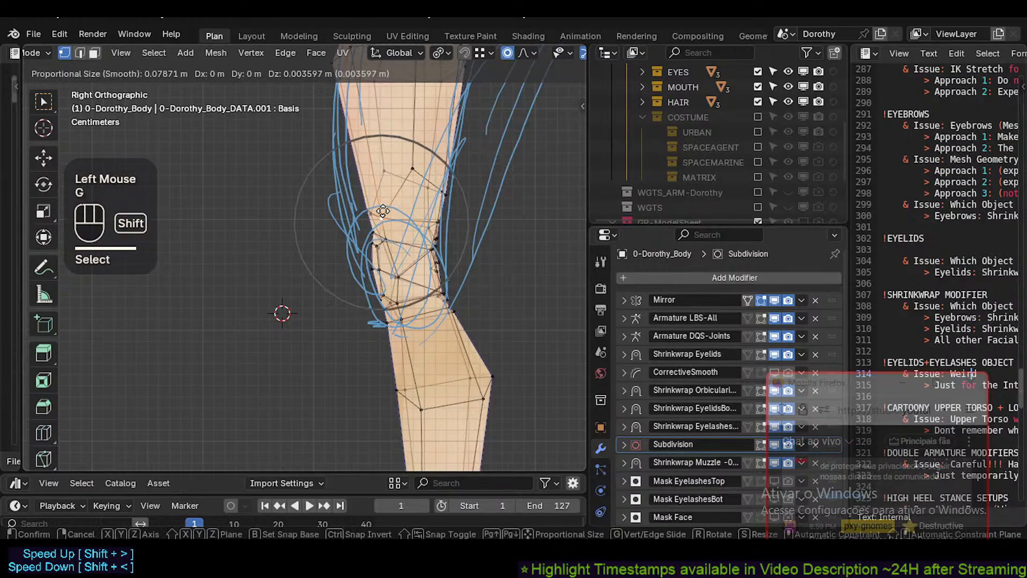
{"action": "left_click", "coordinate": [343, 233], "text": "shift"}
Nudge the back upper-knee vertices slightly, reducing the proportional editing size to 0.04039 m.
{"action": "left_click", "coordinate": [511, 229]}
{"action": "key", "text": "g"}
{"action": "scroll", "coordinate": [438, 224], "scroll_direction": "up", "scroll_amount": 4}
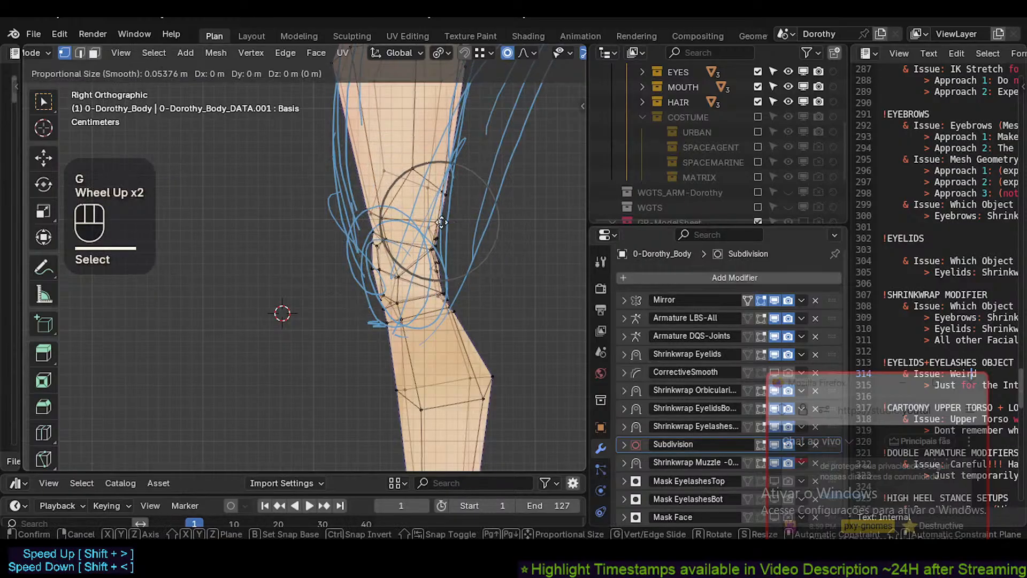
{"action": "left_click", "coordinate": [428, 244], "text": "shift"}
{"action": "left_click", "coordinate": [438, 219]}
{"action": "key", "text": "g"}
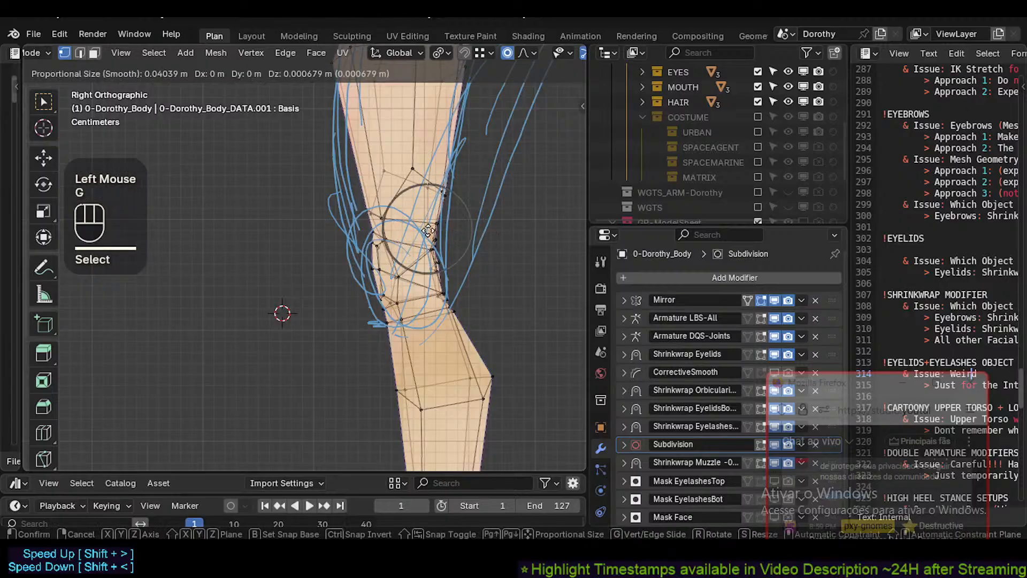
{"action": "left_click", "coordinate": [438, 216], "text": "shift"}
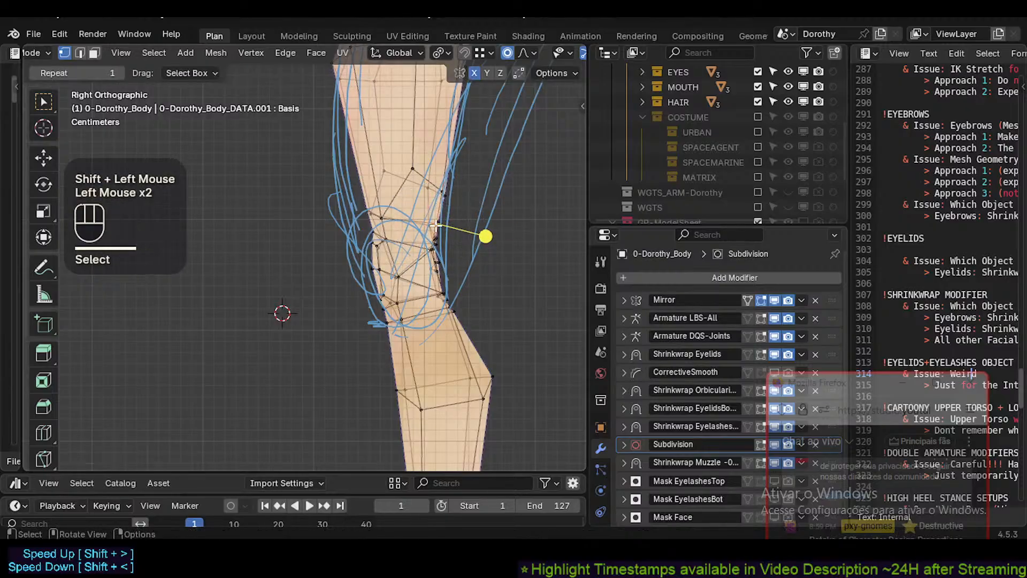
Nudge the vertices along the back of the upper knee to even out their spacing.
{"action": "key", "text": "g"}
{"action": "left_click", "coordinate": [436, 228], "text": "shift"}
{"action": "left_click", "coordinate": [438, 224]}
{"action": "left_click", "coordinate": [438, 225]}
{"action": "key", "text": "g"}
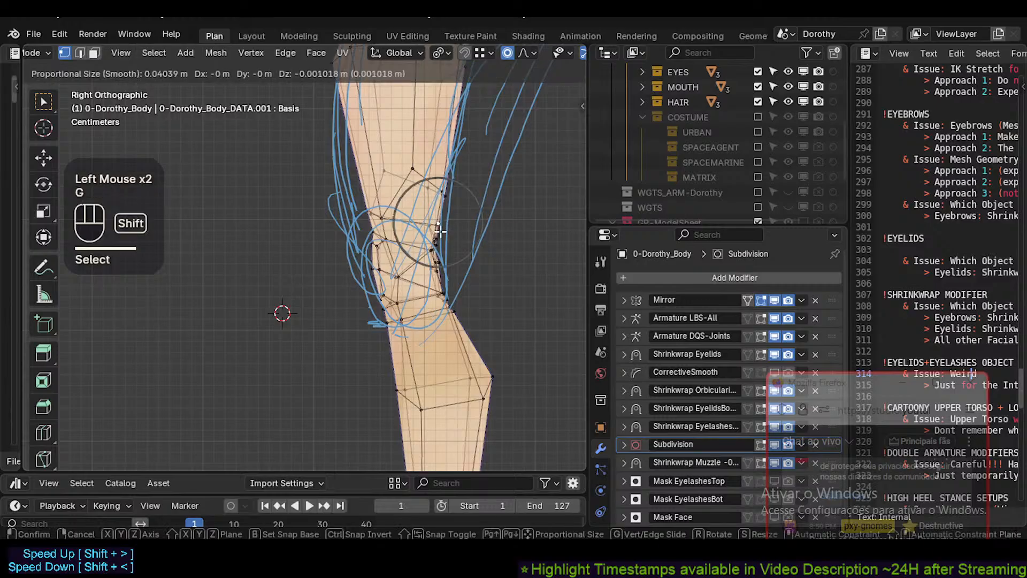
{"action": "left_click", "coordinate": [509, 229], "text": "shift"}
{"action": "left_click", "coordinate": [474, 248]}
{"action": "key", "text": "g"}
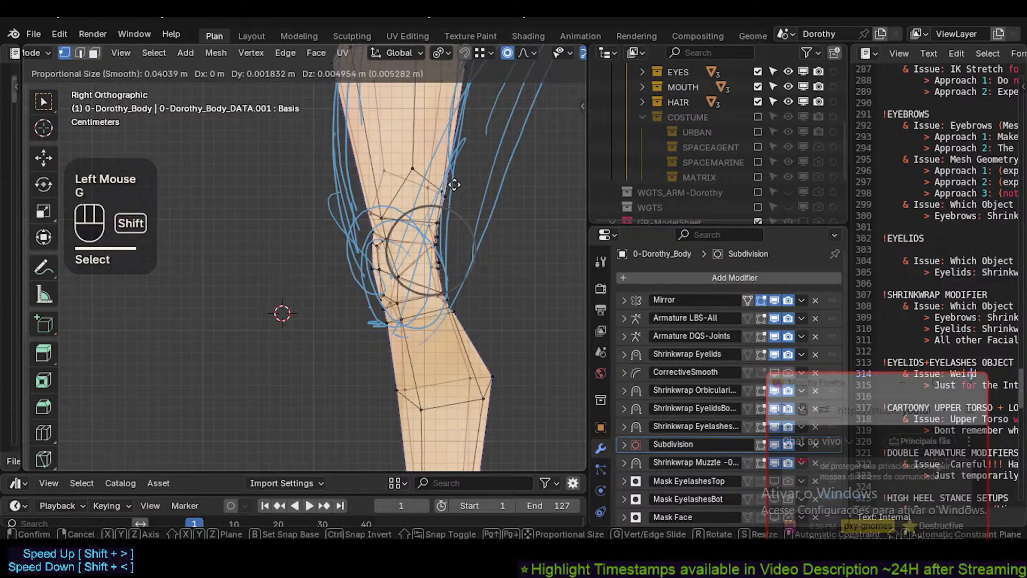
{"action": "left_click", "coordinate": [454, 185], "text": "shift"}
Move the vertices at the lower back of the knee slightly down toward the calf.
{"action": "left_click", "coordinate": [444, 293]}
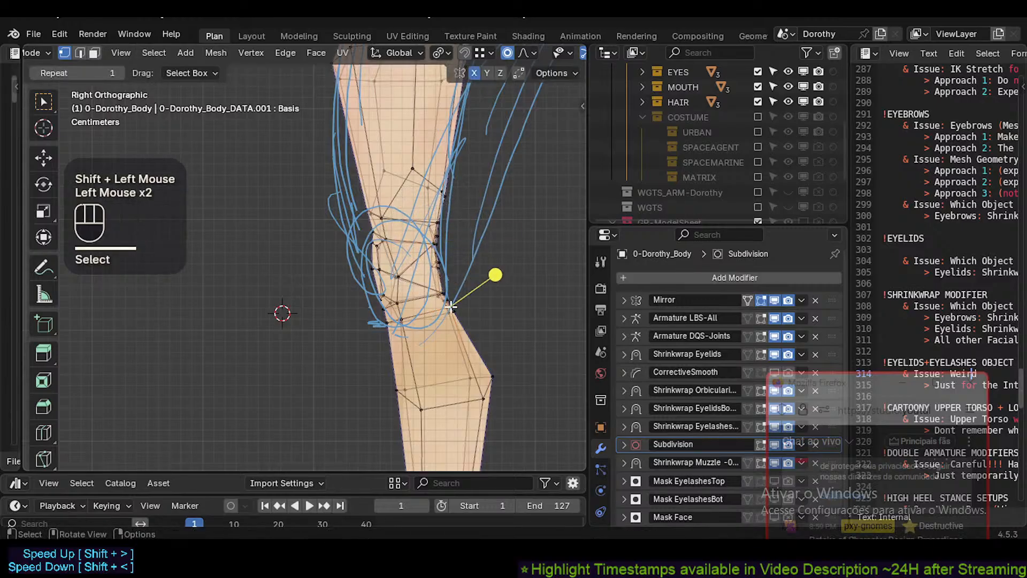
{"action": "key", "text": "g"}
{"action": "left_click", "coordinate": [454, 311], "text": "shift"}
{"action": "key", "text": "g"}
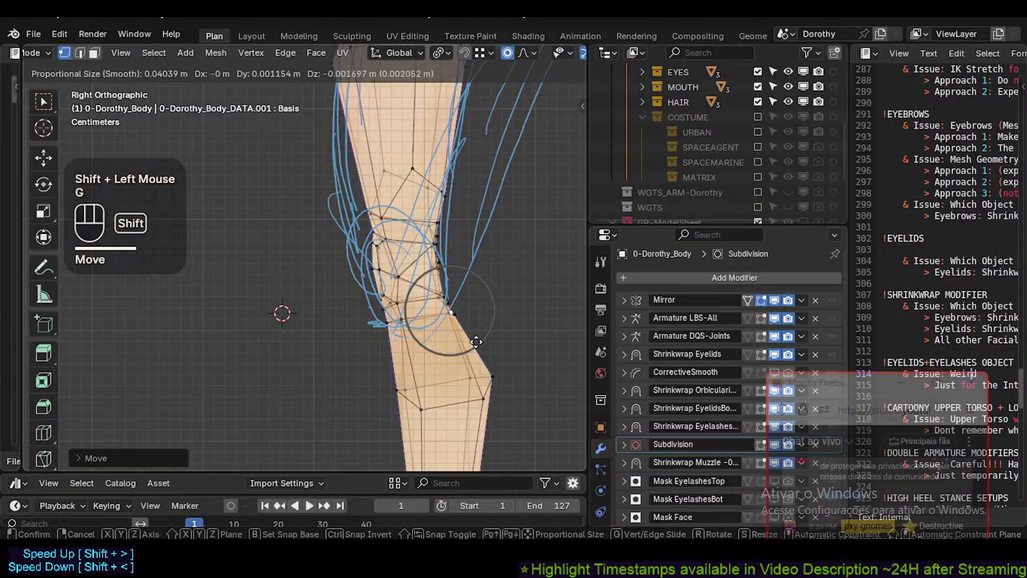
{"action": "left_click", "coordinate": [497, 286], "text": "shift"}
{"action": "key", "text": "g"}
{"action": "left_click", "coordinate": [497, 287], "text": "shift"}
{"action": "key", "text": "g"}
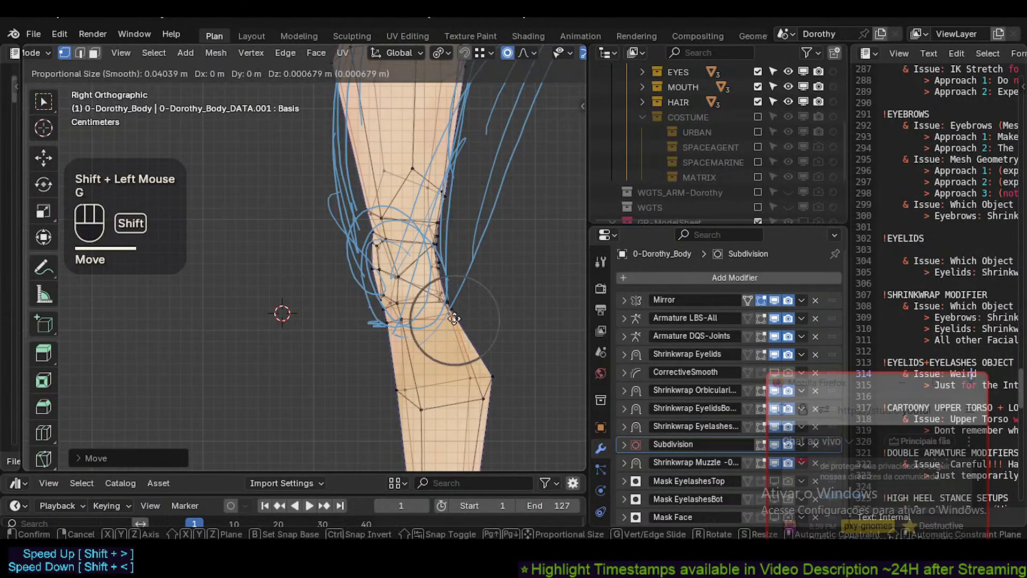
{"action": "left_click", "coordinate": [454, 319], "text": "shift"}
Raise the two back vertices at the top of the knee slightly along the sketched outline.
{"action": "left_click", "coordinate": [453, 296]}
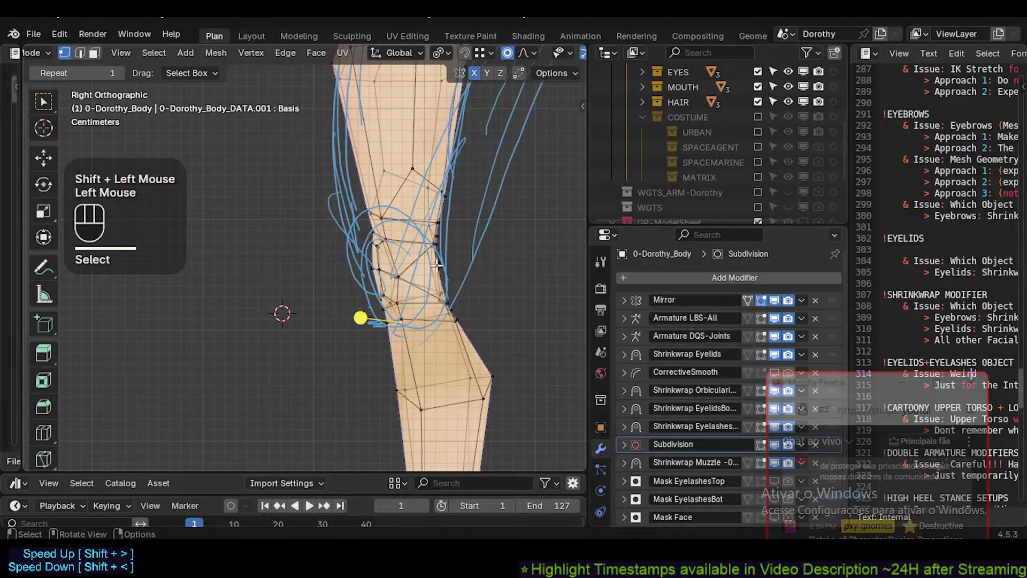
{"action": "key", "text": "g"}
{"action": "left_click", "coordinate": [485, 227], "text": "shift"}
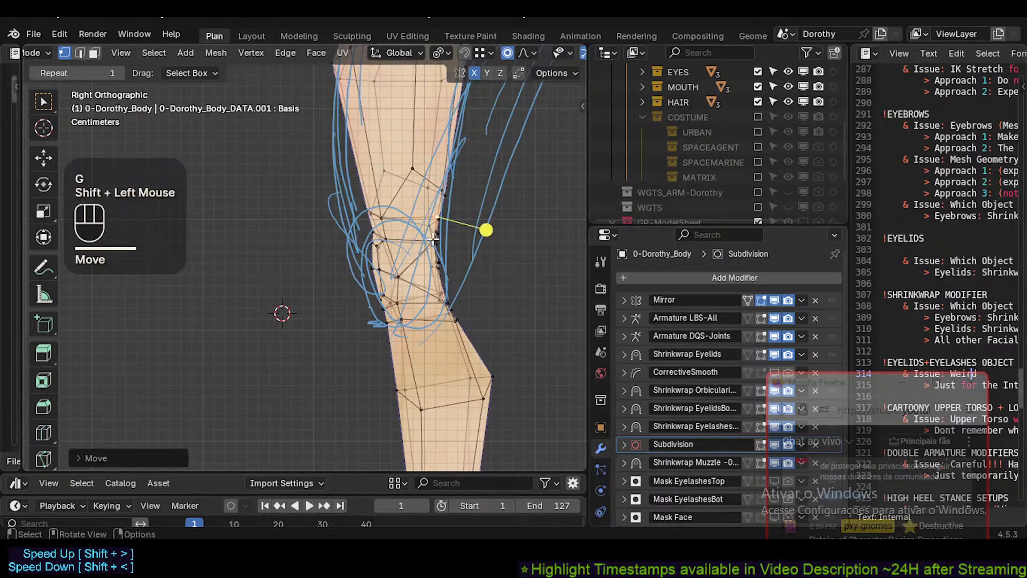
{"action": "left_click", "coordinate": [433, 231]}
{"action": "key", "text": "g"}
{"action": "left_click", "coordinate": [479, 233], "text": "shift"}
{"action": "left_click", "coordinate": [477, 233]}
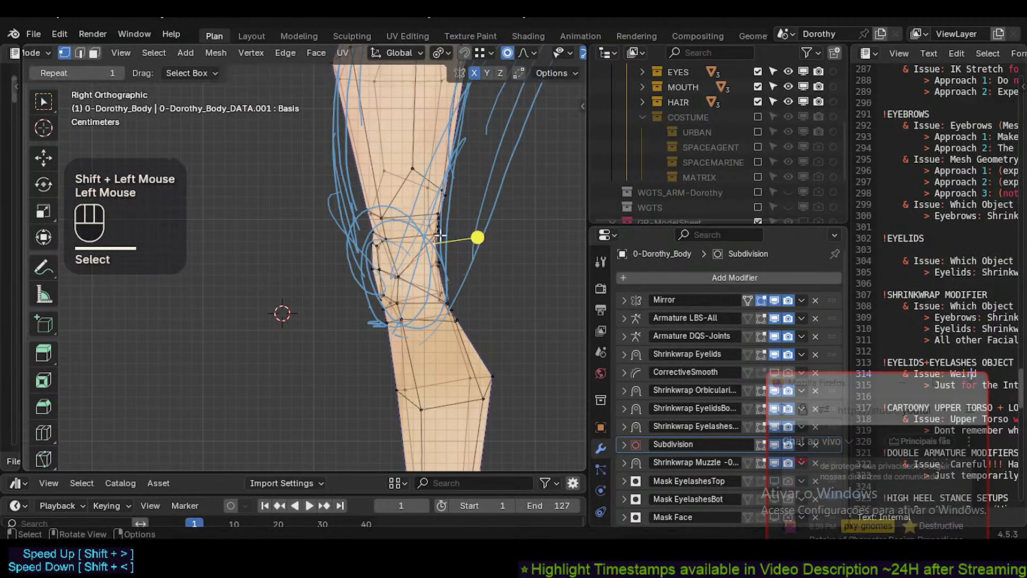
{"action": "key", "text": "g"}
{"action": "left_click", "coordinate": [479, 230], "text": "shift"}
Lower the vertex at the bottom of the back of the knee slightly.
{"action": "left_click", "coordinate": [437, 304]}
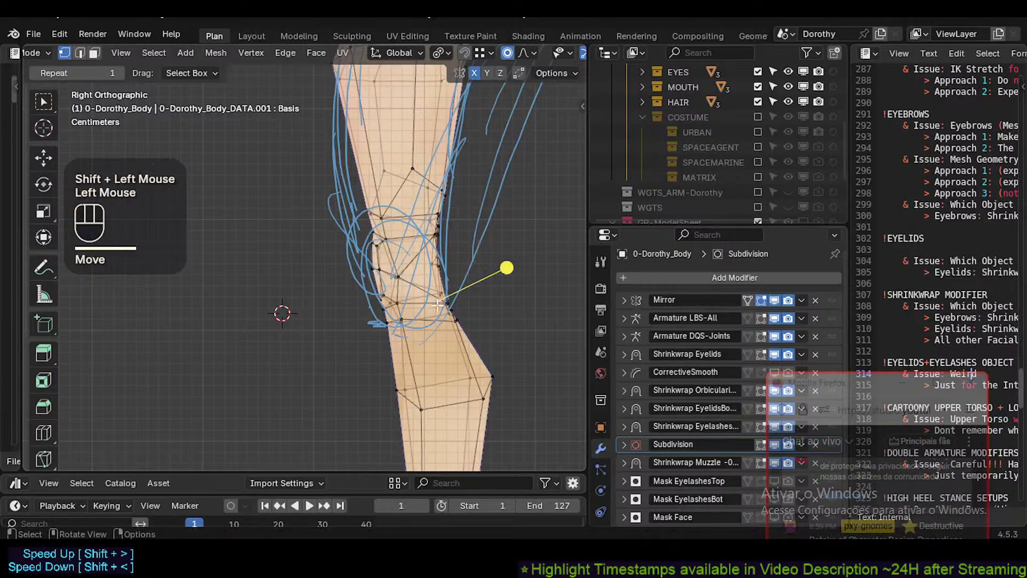
{"action": "key", "text": "g"}
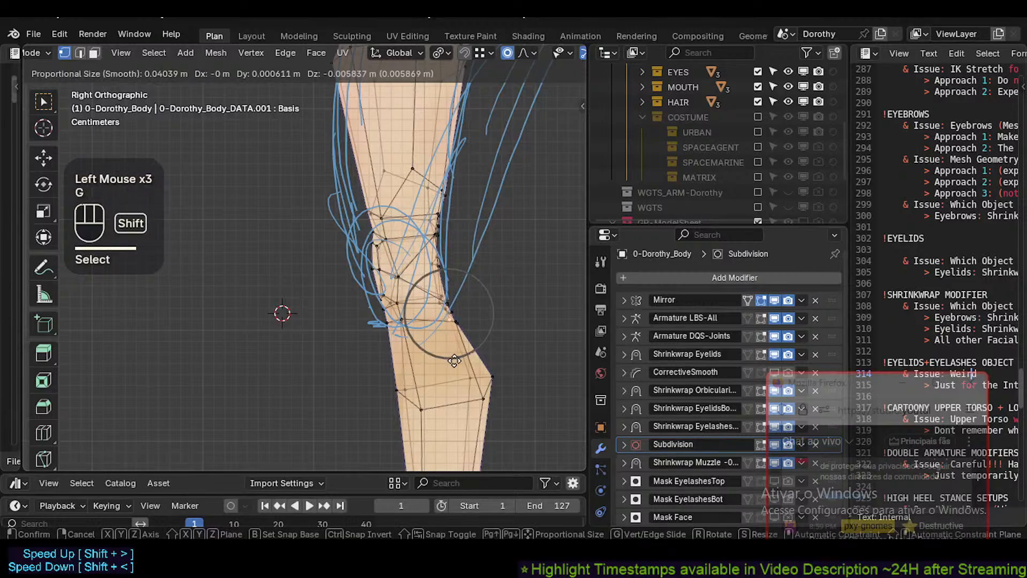
{"action": "left_click", "coordinate": [485, 285], "text": "shift"}
Raise the front vertices at the lower edge of the kneecap slightly.
{"action": "left_click", "coordinate": [387, 327]}
{"action": "key", "text": "g"}
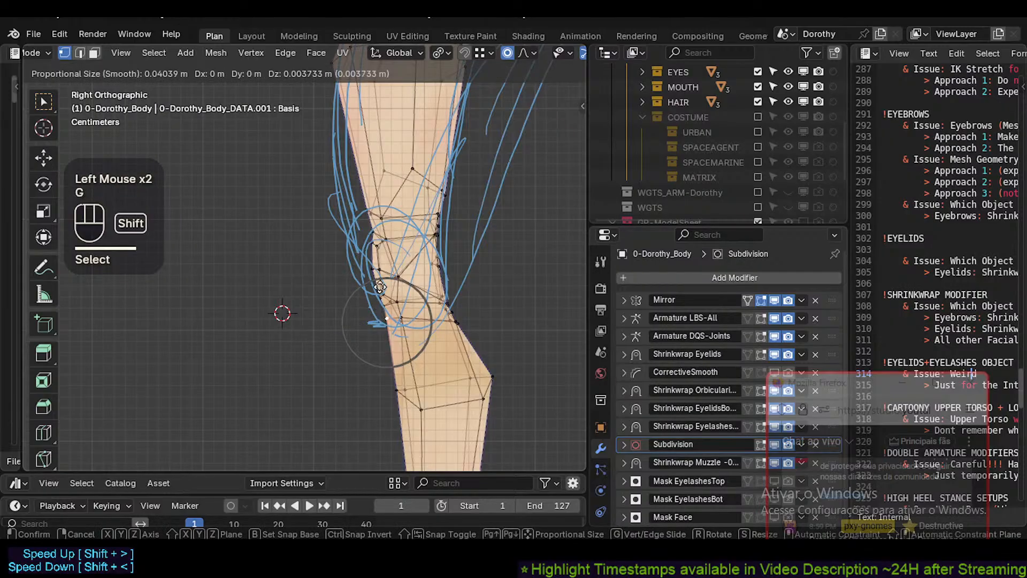
{"action": "left_click", "coordinate": [387, 318], "text": "shift"}
{"action": "key", "text": "g"}
{"action": "left_click", "coordinate": [404, 299], "text": "shift"}
{"action": "left_click", "coordinate": [404, 299]}
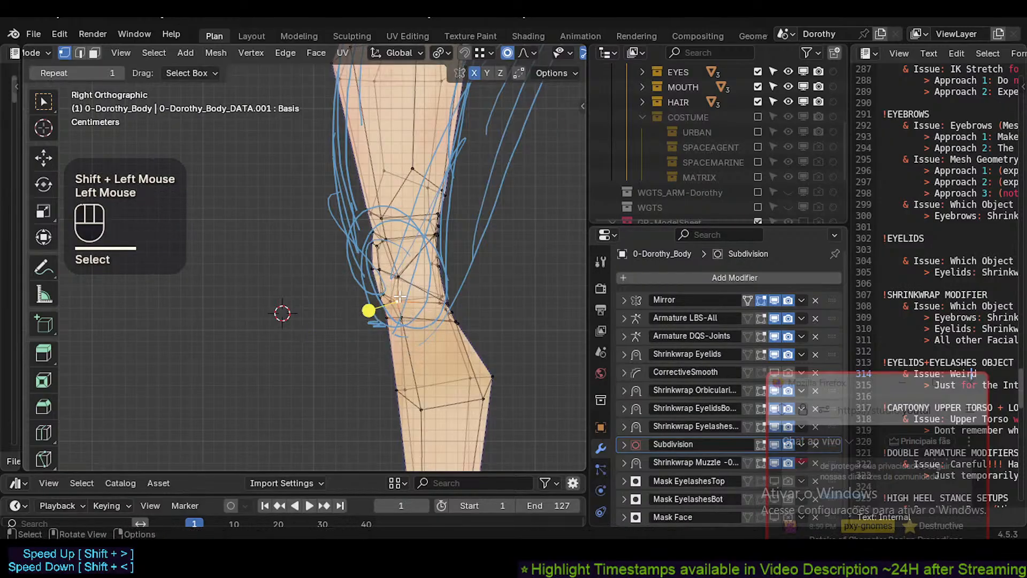
{"action": "key", "text": "g"}
{"action": "left_click", "coordinate": [396, 278], "text": "shift"}
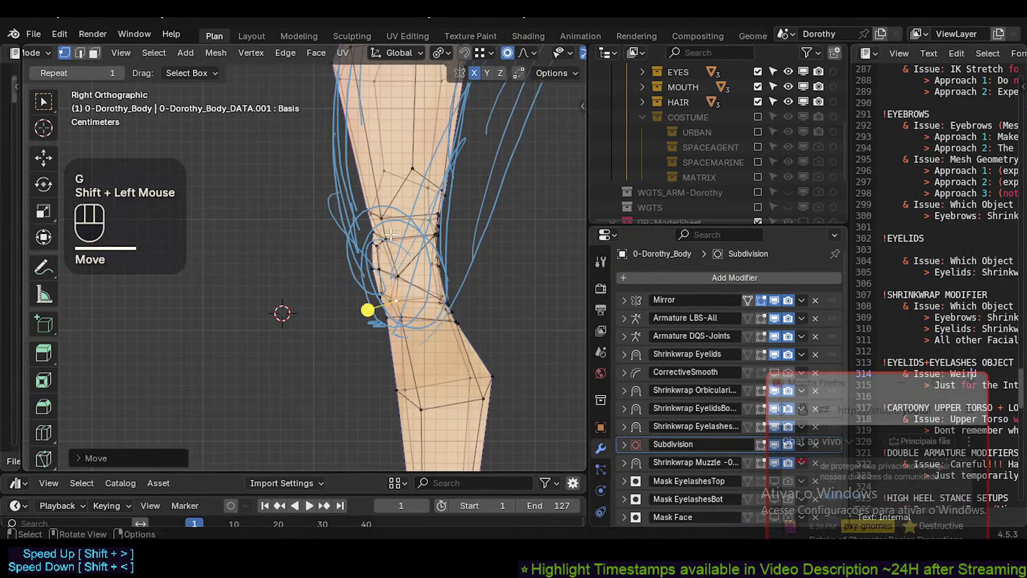
Adjust the front vertices at the upper edge of the kneecap to follow the sketched knee curve.
{"action": "left_click", "coordinate": [390, 233]}
{"action": "key", "text": "g"}
{"action": "left_click", "coordinate": [377, 236], "text": "shift"}
{"action": "left_click", "coordinate": [374, 238]}
{"action": "key", "text": "g"}
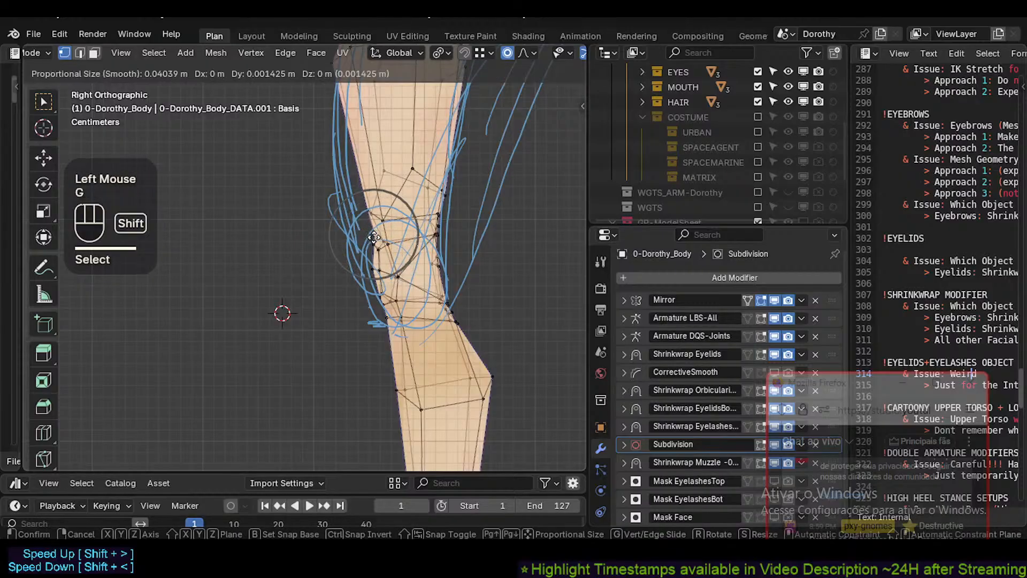
{"action": "left_click", "coordinate": [375, 239], "text": "shift"}
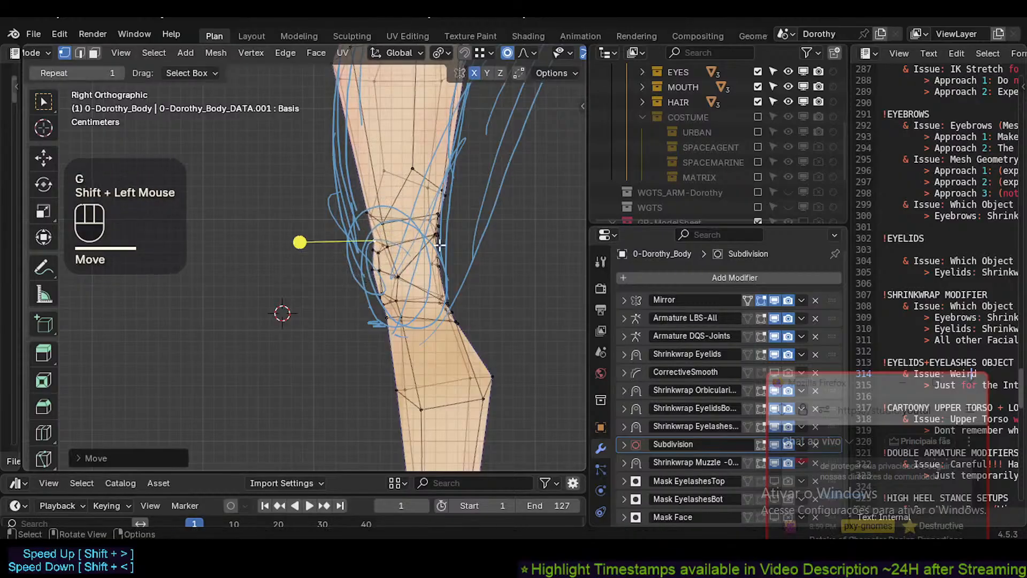
{"action": "left_click", "coordinate": [376, 248]}
{"action": "left_click", "coordinate": [374, 243], "text": "shift"}
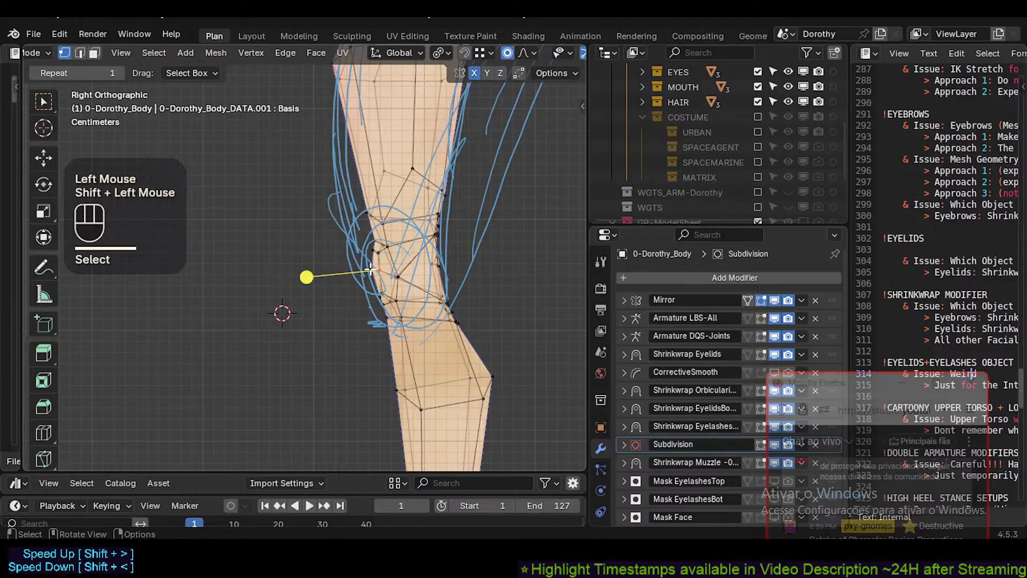
Reposition the front mid-knee vertex and raise the inner vertex beside it slightly.
{"action": "key", "text": "g"}
{"action": "left_click", "coordinate": [392, 293], "text": "shift"}
{"action": "left_click", "coordinate": [392, 281]}
{"action": "left_click", "coordinate": [390, 279], "text": "shift"}
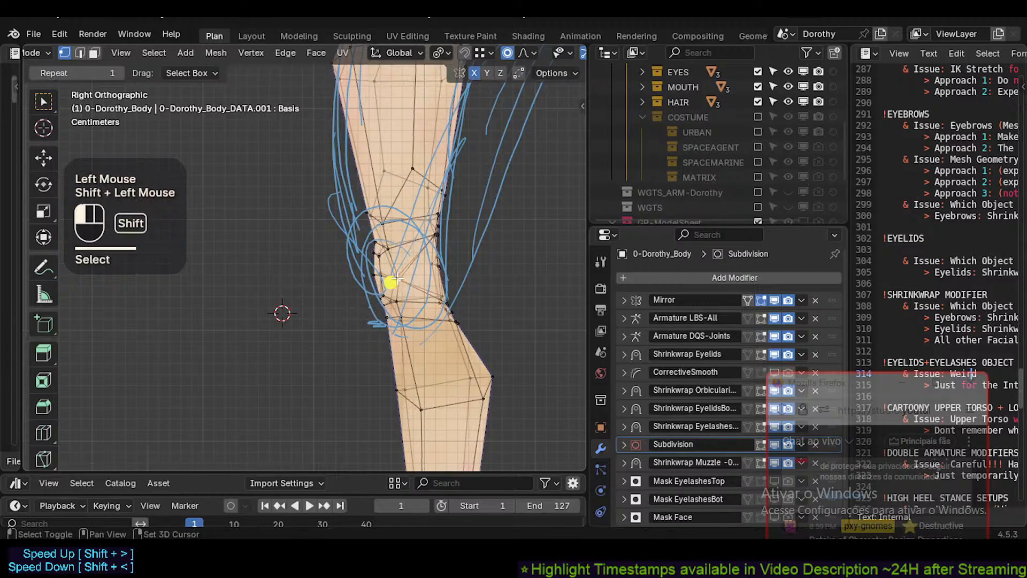
{"action": "key", "text": "g"}
{"action": "left_click", "coordinate": [388, 197], "text": "shift"}
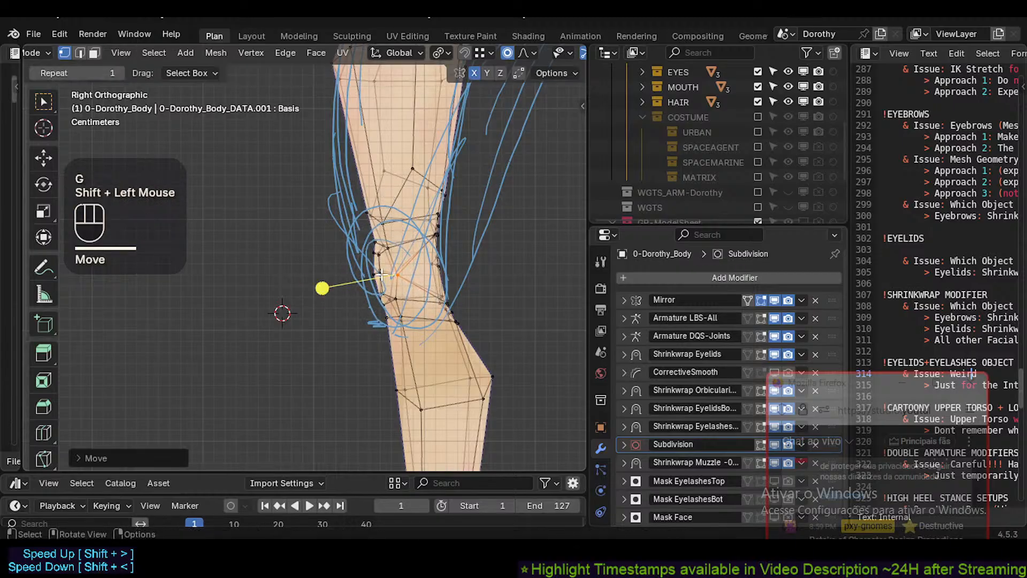
Shift the inner mid-knee vertices slightly toward the front of the kneecap.
{"action": "left_click", "coordinate": [380, 274]}
{"action": "key", "text": "g"}
{"action": "left_click", "coordinate": [383, 273], "text": "shift"}
{"action": "left_click", "coordinate": [404, 272]}
{"action": "key", "text": "g"}
{"action": "left_click", "coordinate": [389, 271], "text": "shift"}
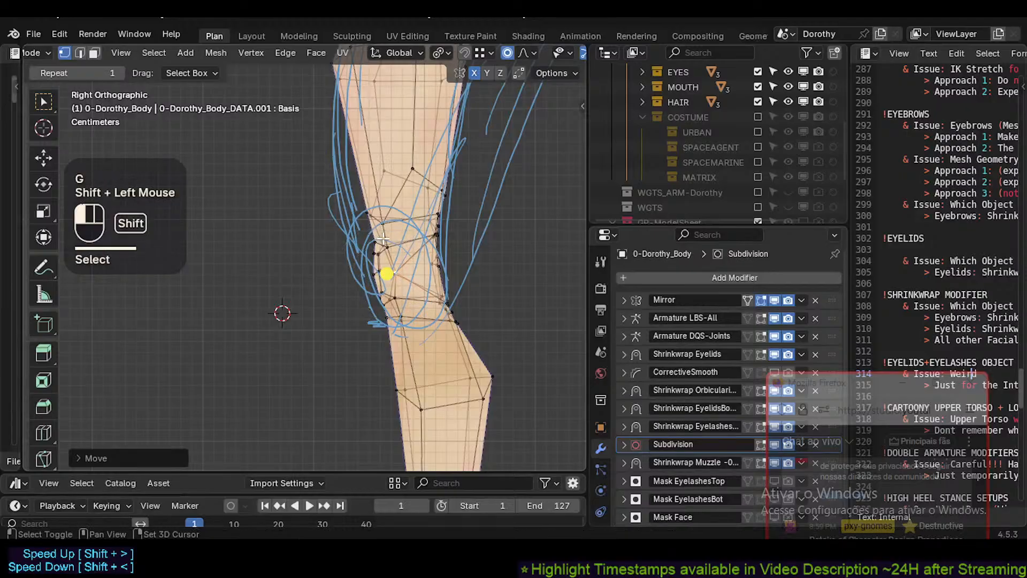
{"action": "left_click", "coordinate": [385, 274]}
{"action": "key", "text": "g"}
{"action": "left_click", "coordinate": [381, 273], "text": "shift"}
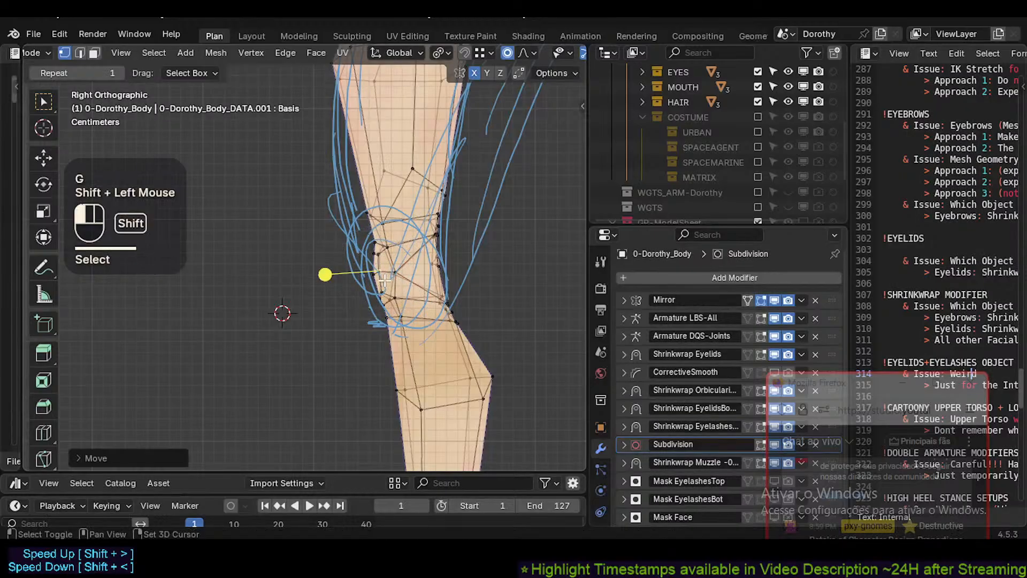
Nudge the front vertices at the middle of the kneecap to align the middle edge row.
{"action": "left_click", "coordinate": [377, 273]}
{"action": "key", "text": "g"}
{"action": "left_click", "coordinate": [377, 273], "text": "shift"}
{"action": "left_click", "coordinate": [377, 273]}
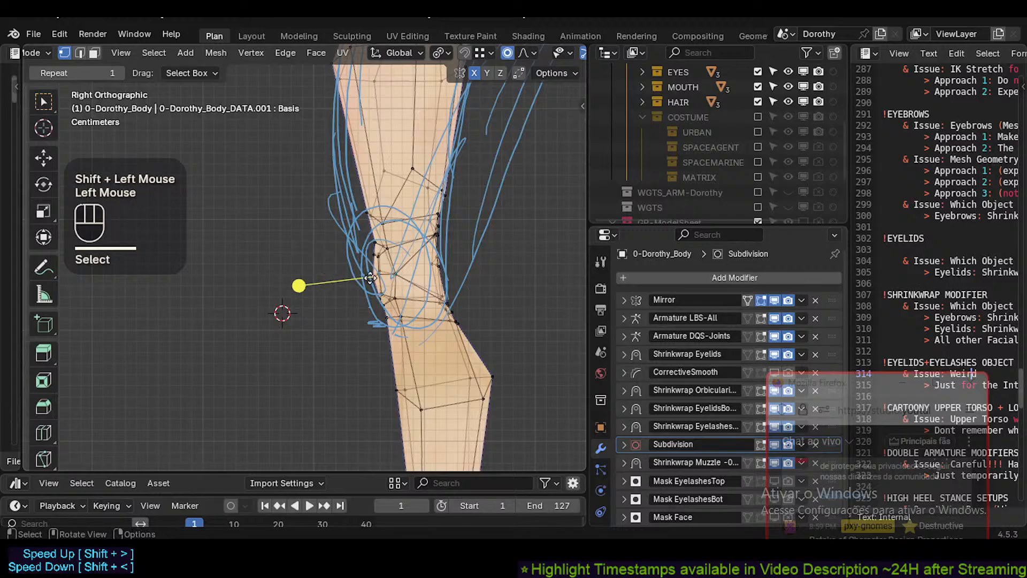
{"action": "key", "text": "g"}
{"action": "left_click", "coordinate": [382, 271], "text": "shift"}
{"action": "left_click", "coordinate": [379, 271]}
Fine-tune the front outline vertex at mid-knee and rotate the surrounding mesh slightly around it.
{"action": "key", "text": "g"}
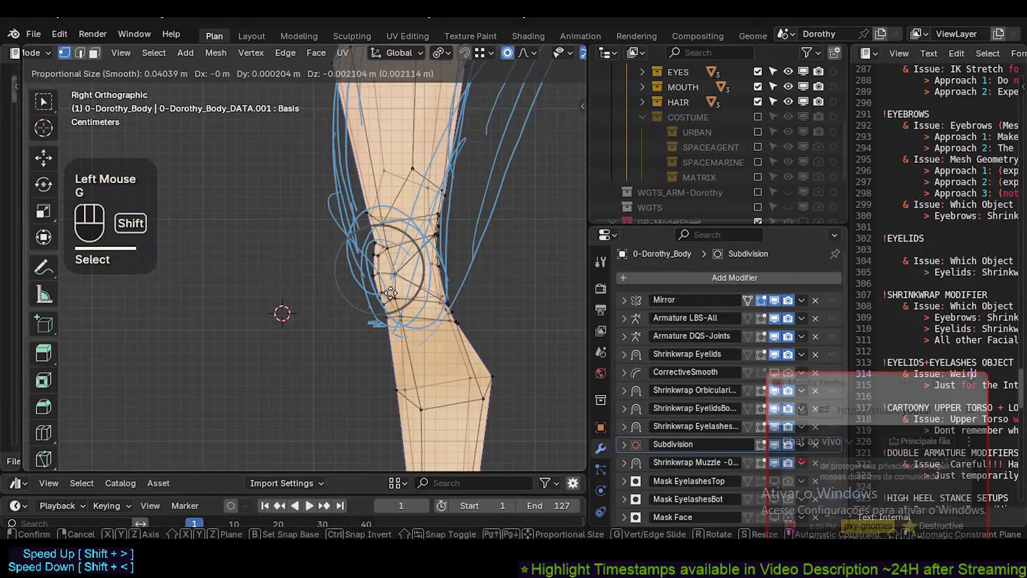
{"action": "left_click", "coordinate": [375, 275], "text": "shift"}
{"action": "left_click", "coordinate": [372, 275]}
{"action": "key", "text": "g"}
{"action": "left_click", "coordinate": [375, 275], "text": "shift"}
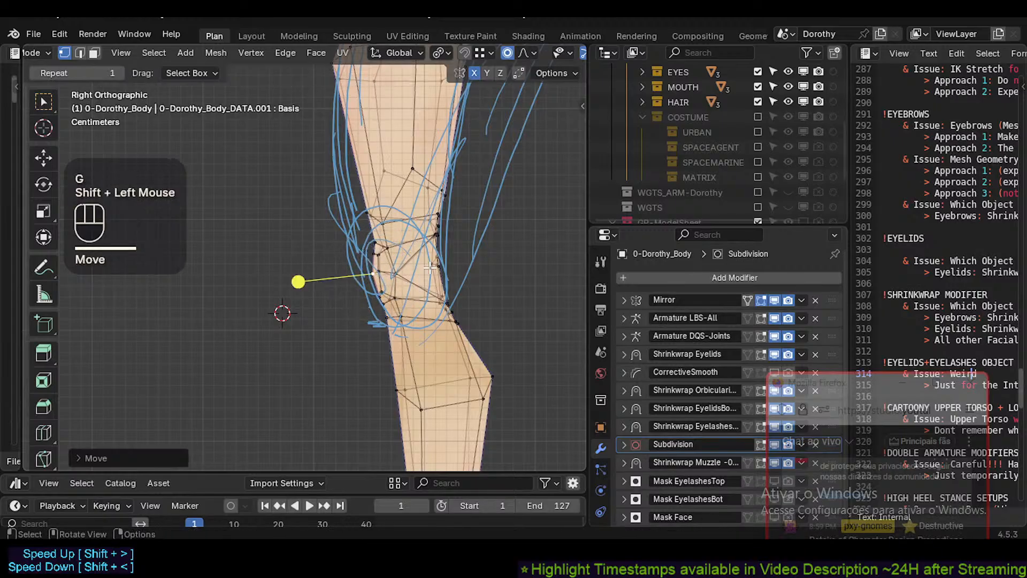
{"action": "key", "text": "r"}
{"action": "left_click", "coordinate": [439, 277]}
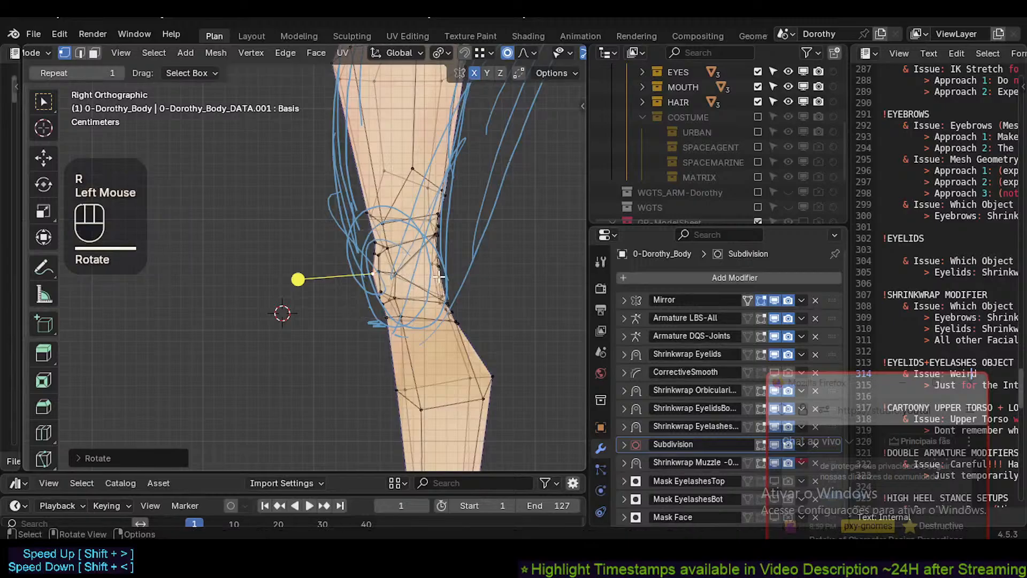
{"action": "double_click", "coordinate": [378, 304]}
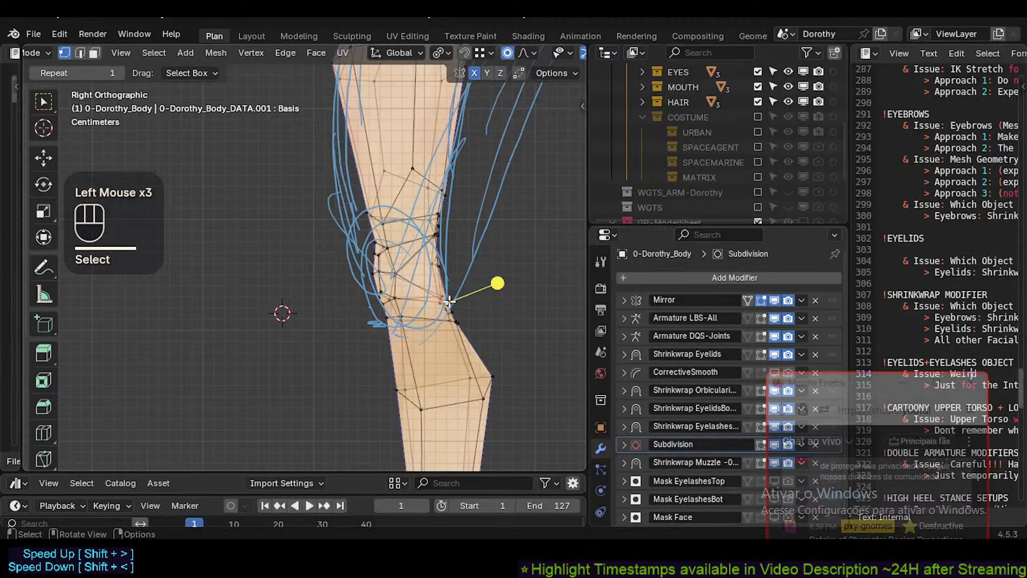
{"action": "key", "text": "c"}
{"action": "scroll", "coordinate": [439, 264], "scroll_direction": "up", "scroll_amount": 1}
{"action": "left_click", "coordinate": [440, 263]}
{"action": "right_click", "coordinate": [440, 263]}
{"action": "key", "text": "c"}
{"action": "left_click", "coordinate": [439, 264]}
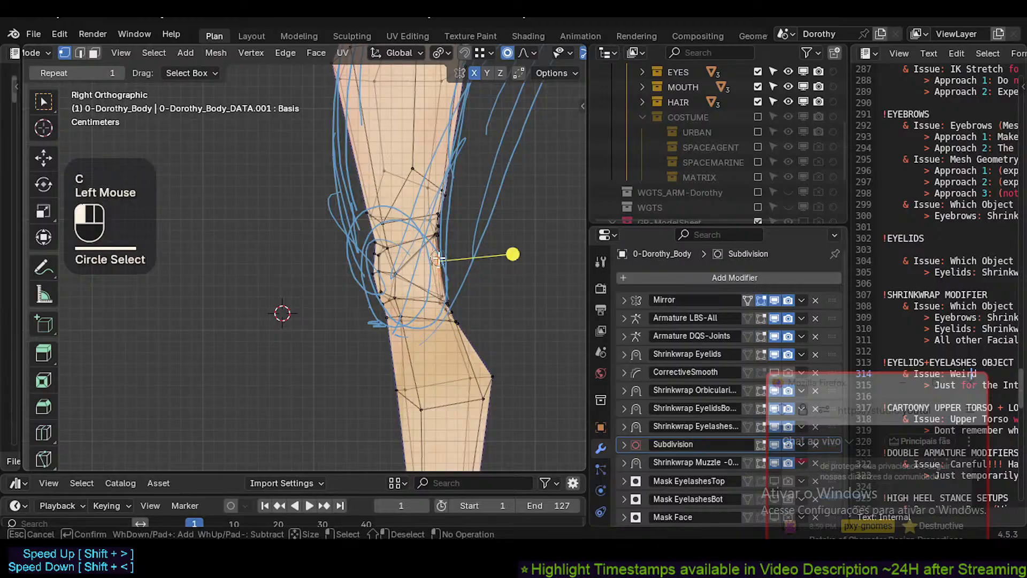
{"action": "left_click", "coordinate": [439, 264]}
{"action": "right_click", "coordinate": [440, 263]}
{"action": "scroll", "coordinate": [428, 289], "scroll_direction": "down", "scroll_amount": 1}
{"action": "scroll", "coordinate": [423, 299], "scroll_direction": "up", "scroll_amount": 2}
{"action": "key", "text": "alt+a"}
Nudge the inner front vertex on the lower edge row of the kneecap.
{"action": "left_click", "coordinate": [389, 309]}
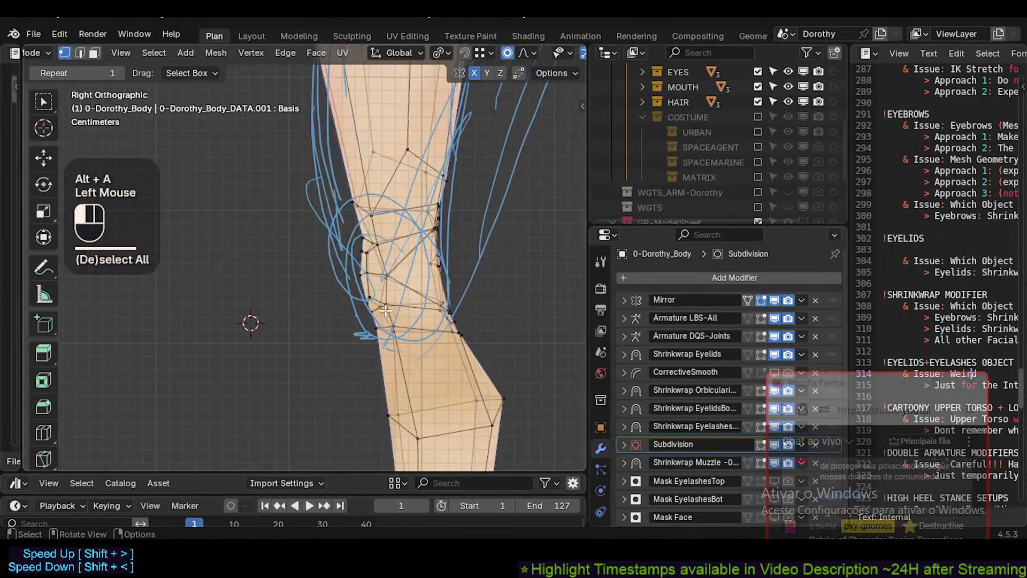
{"action": "key", "text": "g"}
{"action": "left_click", "coordinate": [388, 309], "text": "shift"}
{"action": "left_click", "coordinate": [387, 309]}
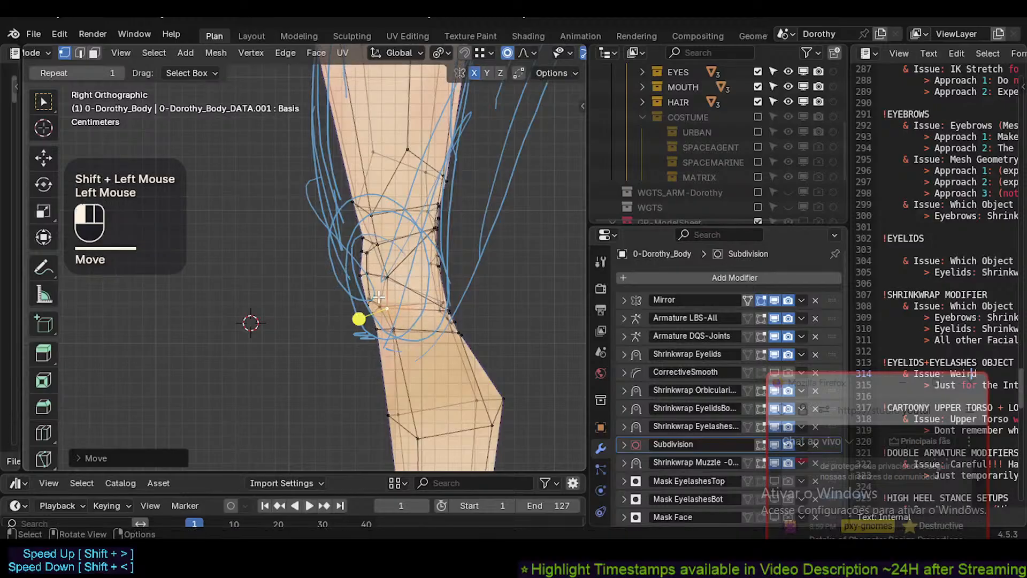
{"action": "left_click", "coordinate": [386, 309]}
{"action": "key", "text": "g"}
{"action": "left_click", "coordinate": [420, 325], "text": "shift"}
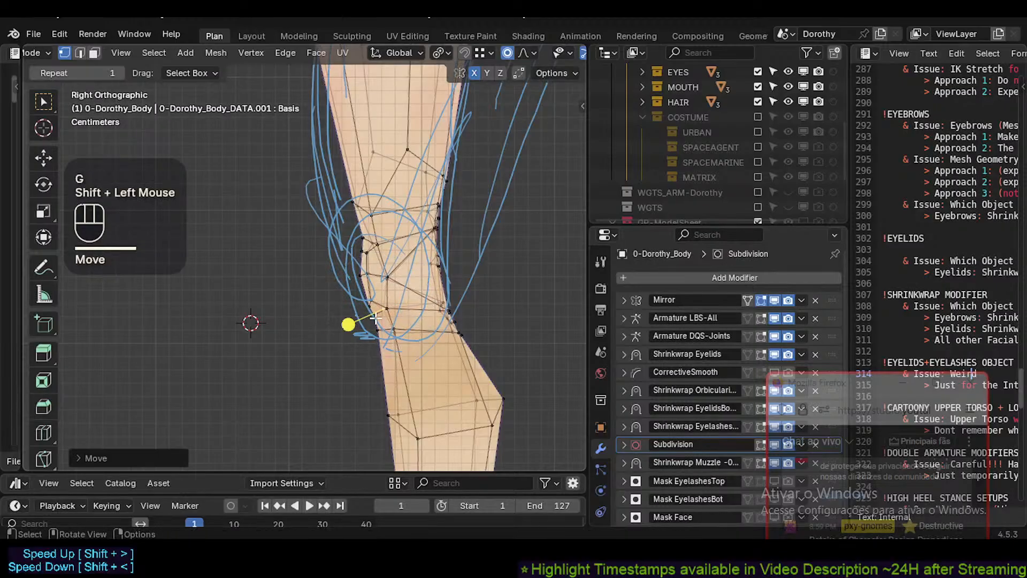
Move the front outline vertex at the bottom of the kneecap slightly forward and up.
{"action": "left_click", "coordinate": [375, 317]}
{"action": "key", "text": "g"}
{"action": "left_click", "coordinate": [370, 312], "text": "shift"}
{"action": "left_click", "coordinate": [365, 305]}
{"action": "key", "text": "g"}
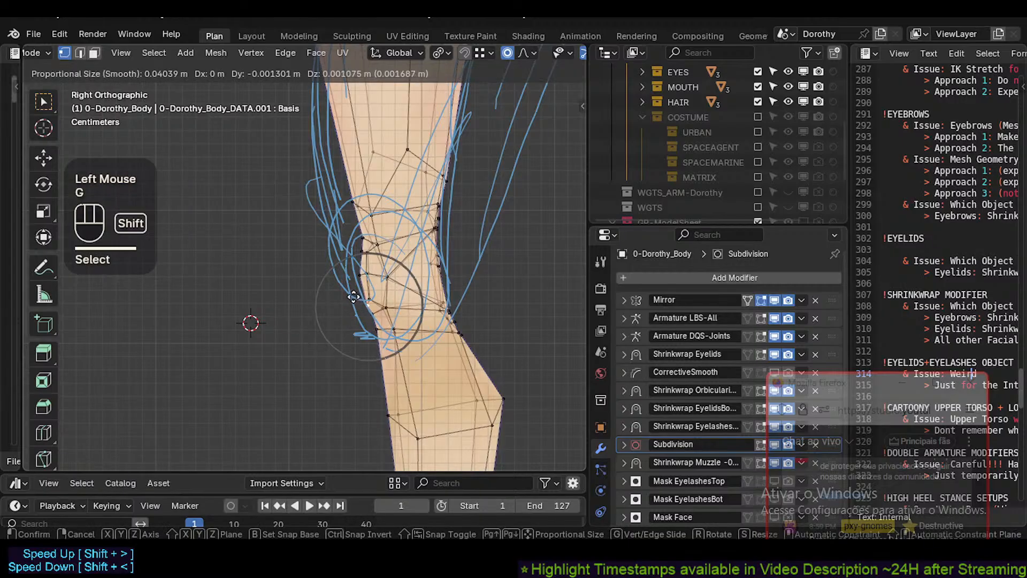
{"action": "left_click", "coordinate": [369, 289], "text": "shift"}
Nudge the side vertex near the front of the middle knee row slightly.
{"action": "left_click", "coordinate": [410, 321]}
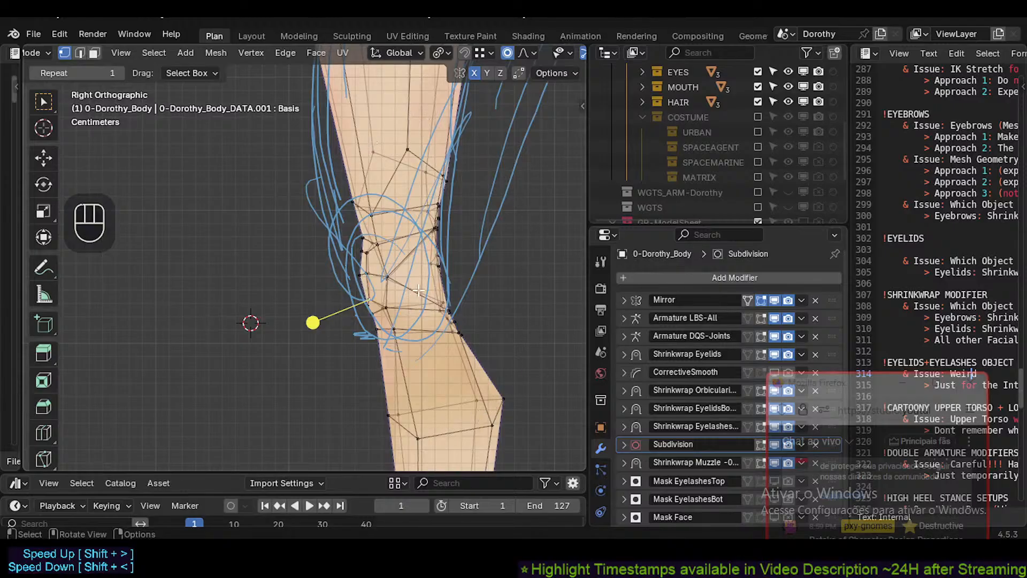
{"action": "left_click", "coordinate": [428, 228]}
{"action": "scroll", "coordinate": [368, 274], "scroll_direction": "down", "scroll_amount": 2}
{"action": "scroll", "coordinate": [368, 274], "scroll_direction": "up", "scroll_amount": 2}
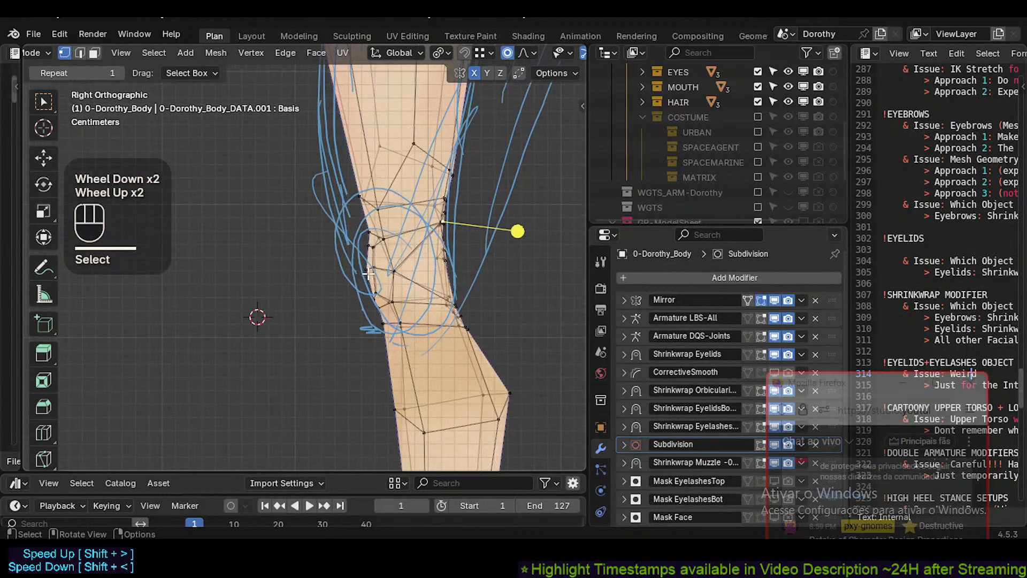
{"action": "left_click", "coordinate": [371, 267]}
{"action": "key", "text": "g"}
{"action": "left_click", "coordinate": [374, 270], "text": "shift"}
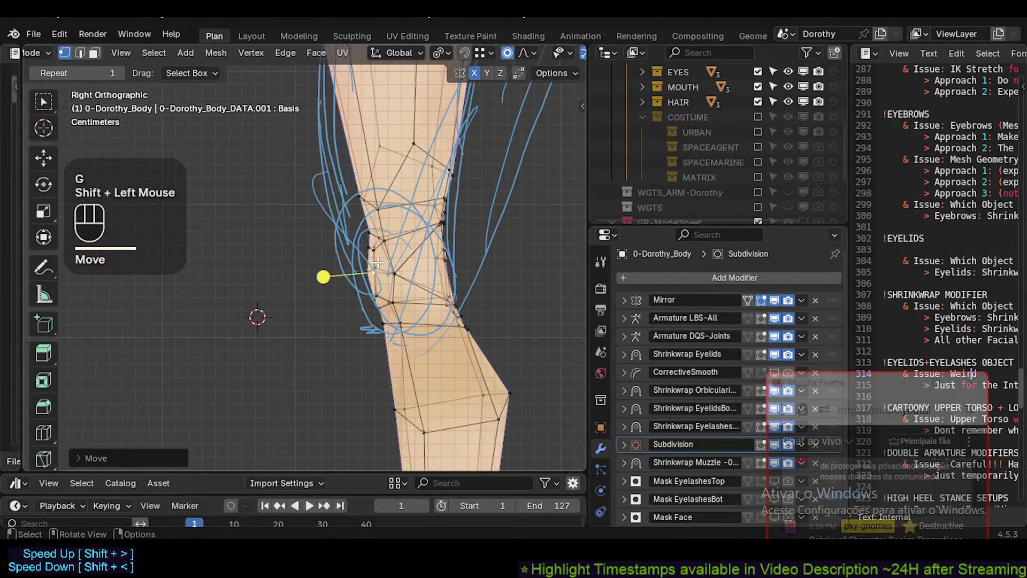
{"action": "left_click", "coordinate": [378, 261]}
{"action": "key", "text": "g"}
{"action": "left_click", "coordinate": [375, 264], "text": "shift"}
Fine-tune the front outline vertex on the middle knee row, moving it slightly forward and down.
{"action": "left_click", "coordinate": [373, 262]}
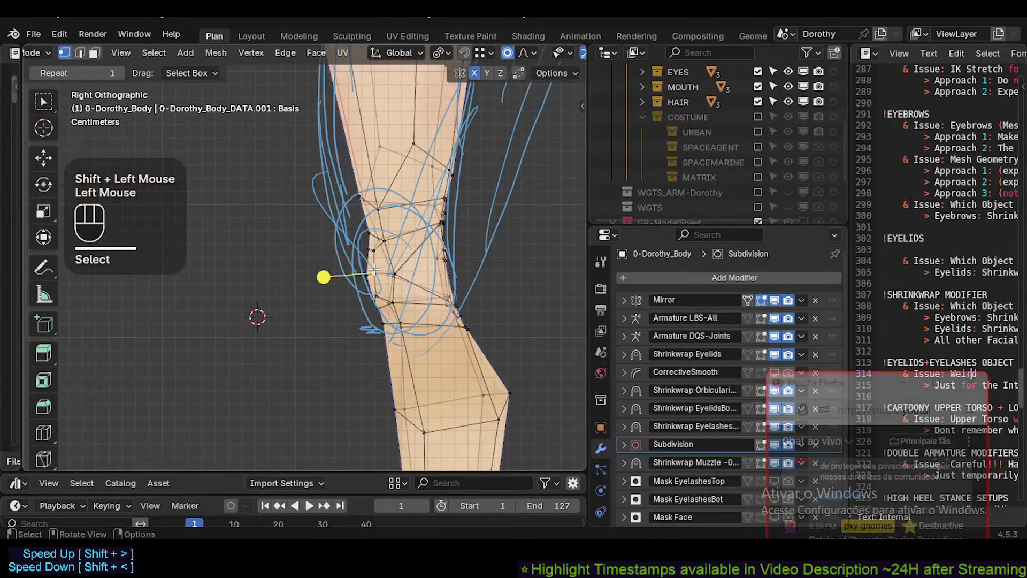
{"action": "left_click", "coordinate": [371, 262], "text": "shift"}
{"action": "left_click", "coordinate": [374, 275]}
{"action": "left_click", "coordinate": [377, 280], "text": "shift"}
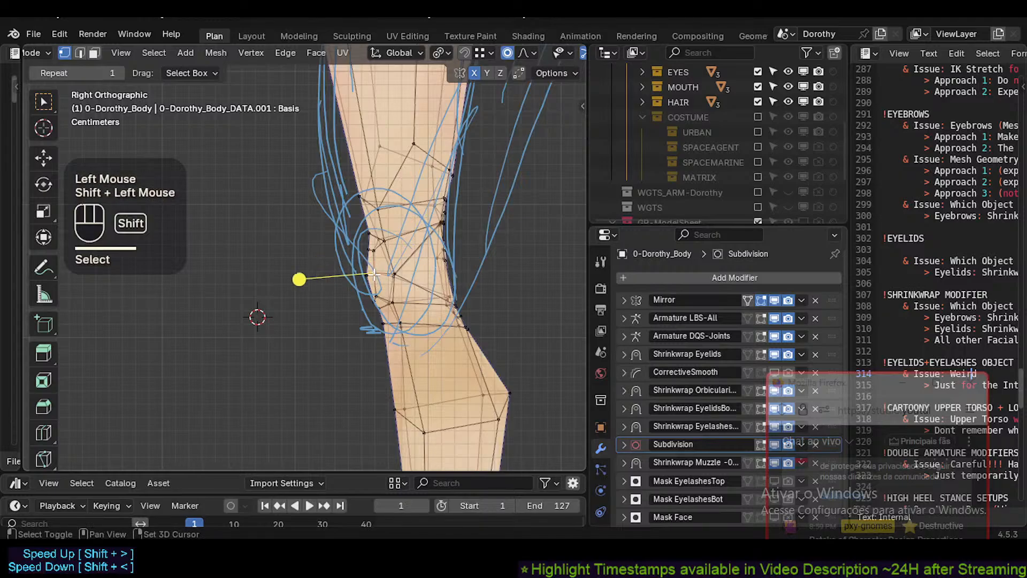
{"action": "key", "text": "g"}
{"action": "left_click", "coordinate": [383, 288], "text": "shift"}
{"action": "left_click", "coordinate": [381, 283]}
{"action": "key", "text": "g"}
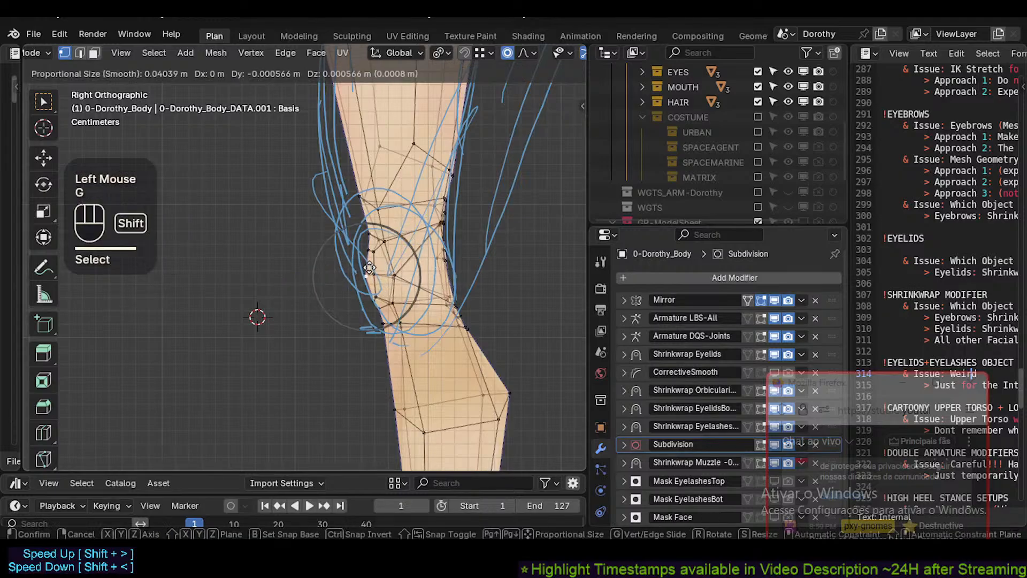
{"action": "left_click", "coordinate": [387, 286], "text": "shift"}
{"action": "key", "text": "g"}
{"action": "left_click", "coordinate": [390, 273], "text": "shift"}
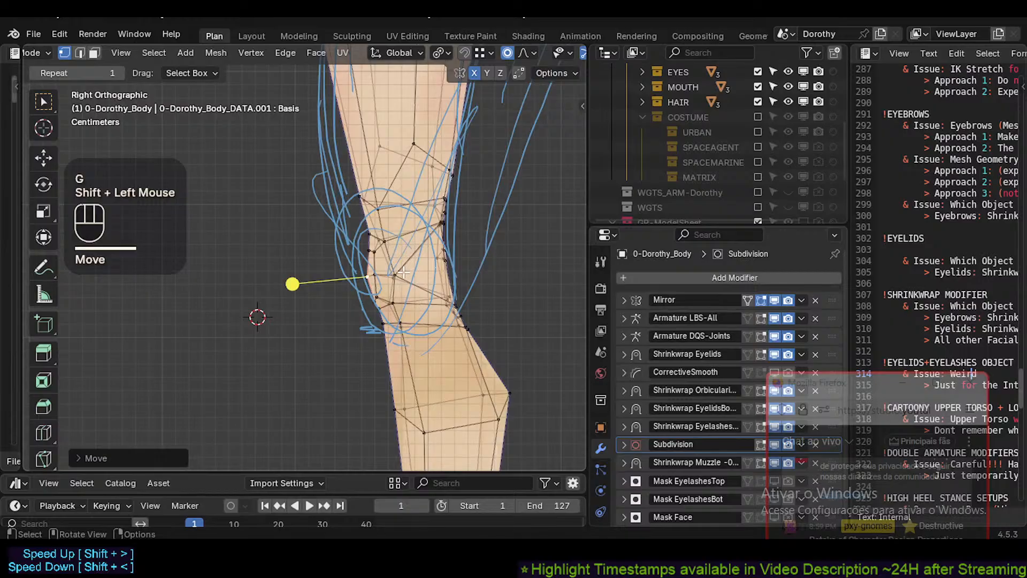
Make small adjustments to the side vertex just behind the front outline on the middle knee row.
{"action": "left_click", "coordinate": [396, 273]}
{"action": "key", "text": "g"}
{"action": "left_click", "coordinate": [393, 276], "text": "shift"}
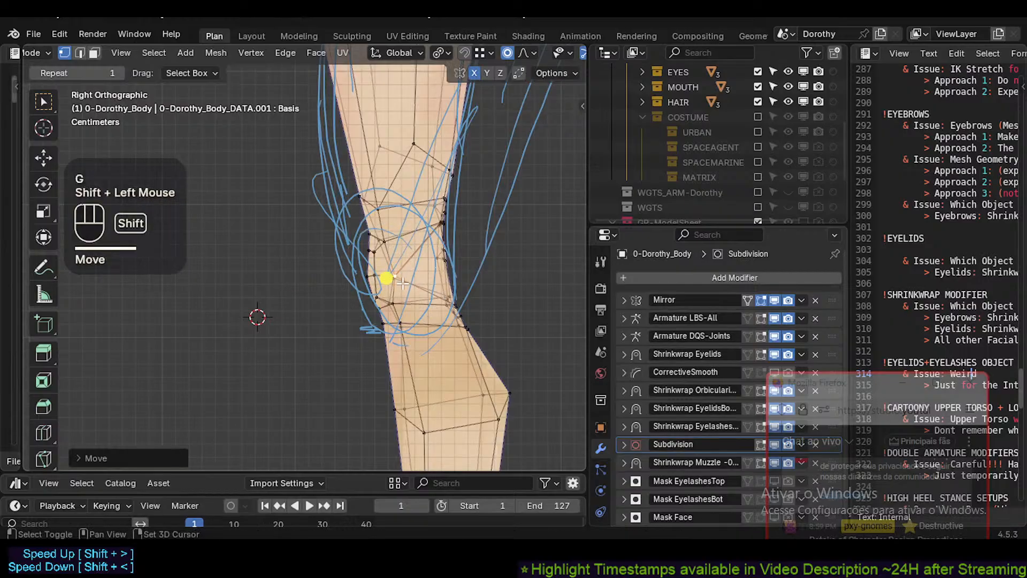
{"action": "left_click", "coordinate": [382, 279]}
{"action": "key", "text": "g"}
{"action": "left_click", "coordinate": [420, 241], "text": "shift"}
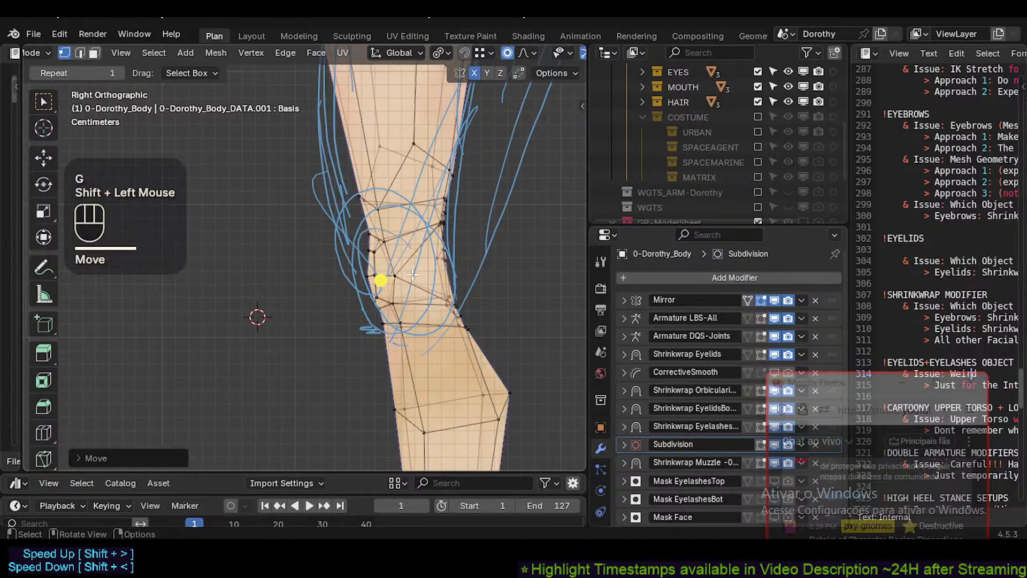
Nudge the back-of-knee vertices on the lower and upper knee rows slightly.
{"action": "left_click", "coordinate": [458, 303]}
{"action": "key", "text": "g"}
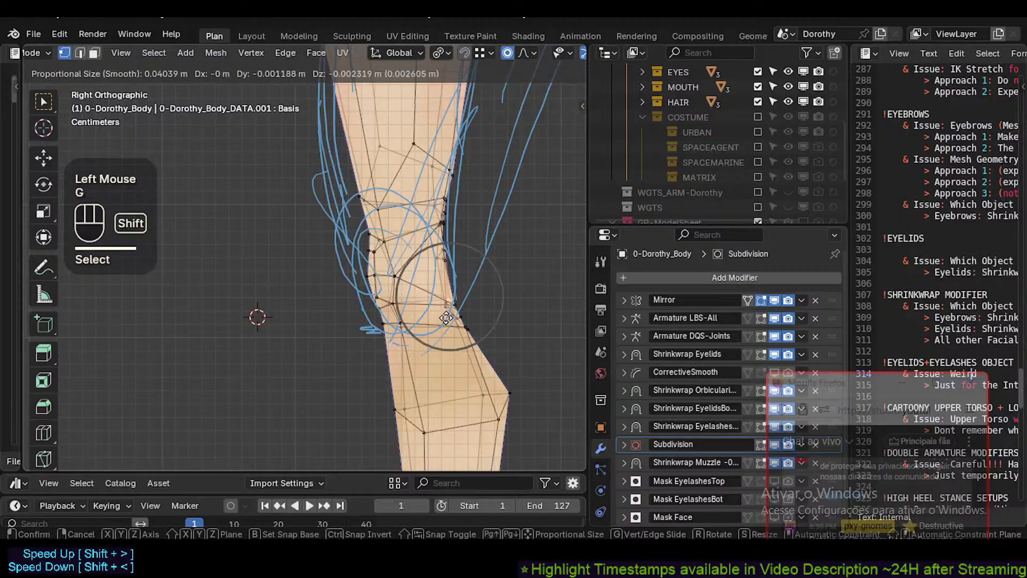
{"action": "left_click", "coordinate": [467, 304], "text": "shift"}
{"action": "left_click", "coordinate": [460, 307]}
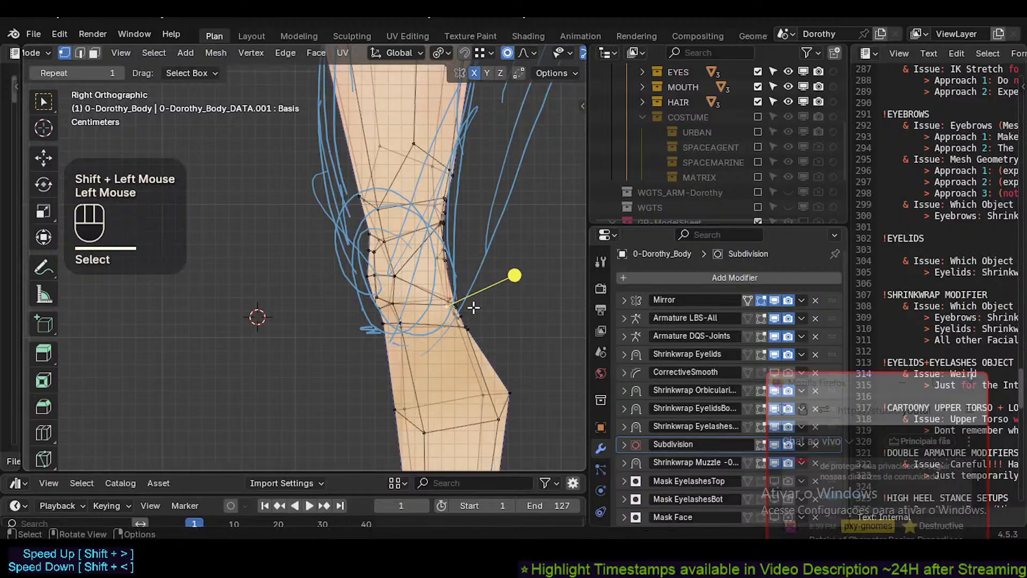
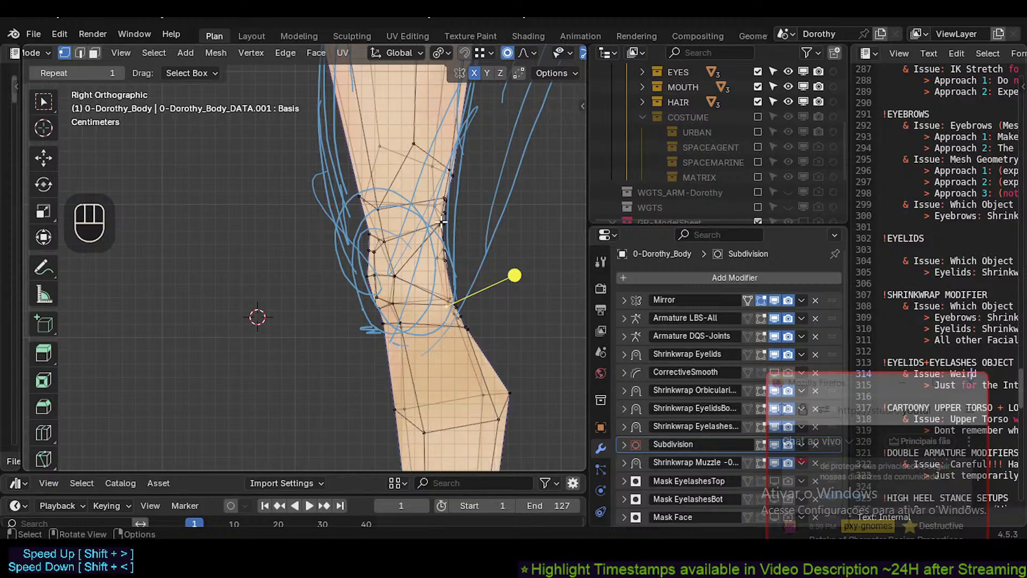
{"action": "left_click", "coordinate": [442, 221]}
{"action": "left_click", "coordinate": [444, 224]}
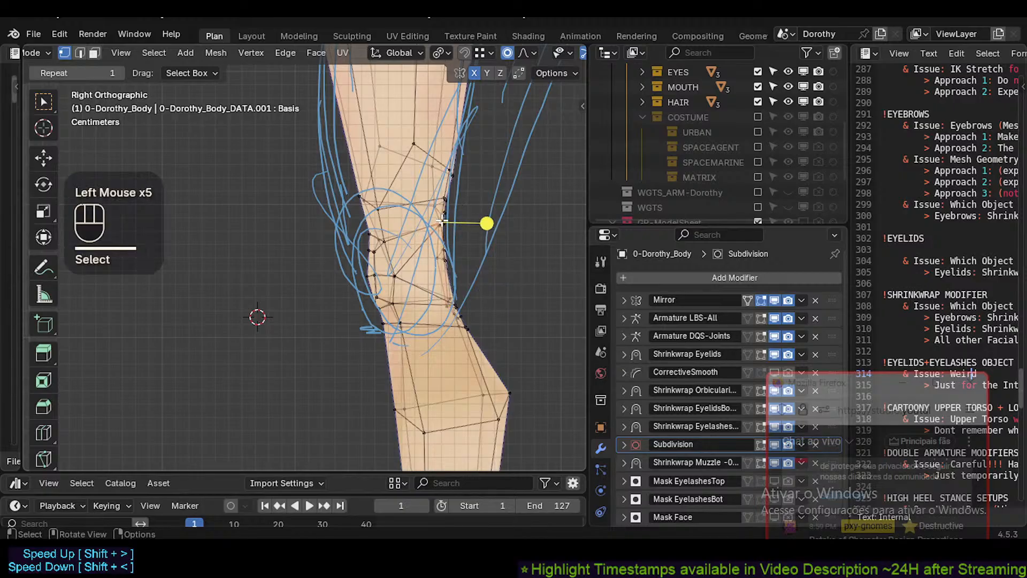
{"action": "key", "text": "g"}
{"action": "left_click", "coordinate": [404, 248], "text": "shift"}
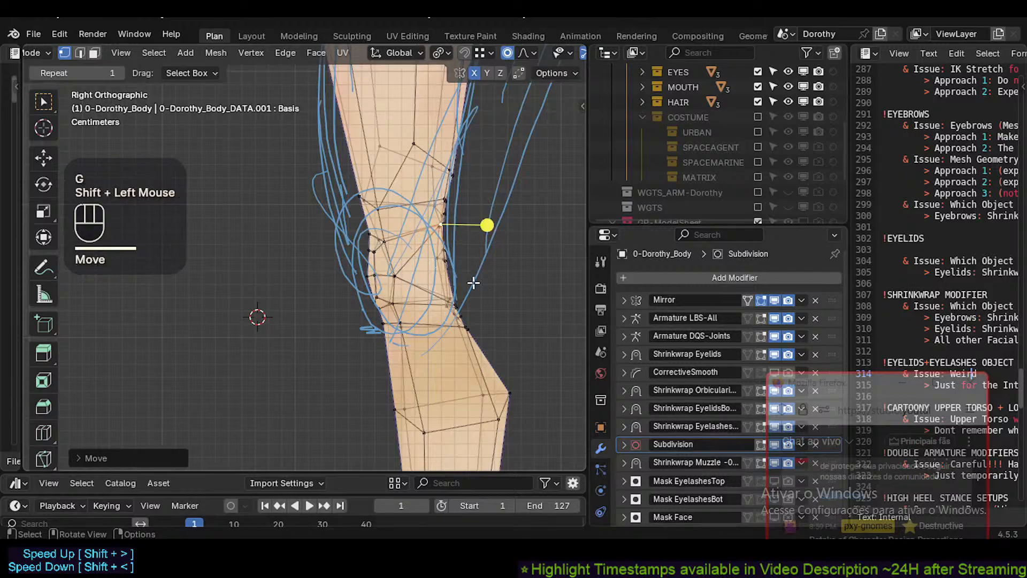
Check the knee's face loops and shift the rear vertices of the lower knee row slightly backward and down.
{"action": "key", "text": "3"}
{"action": "left_click", "coordinate": [386, 220], "text": "alt+shift"}
{"action": "key", "text": "alt+a"}
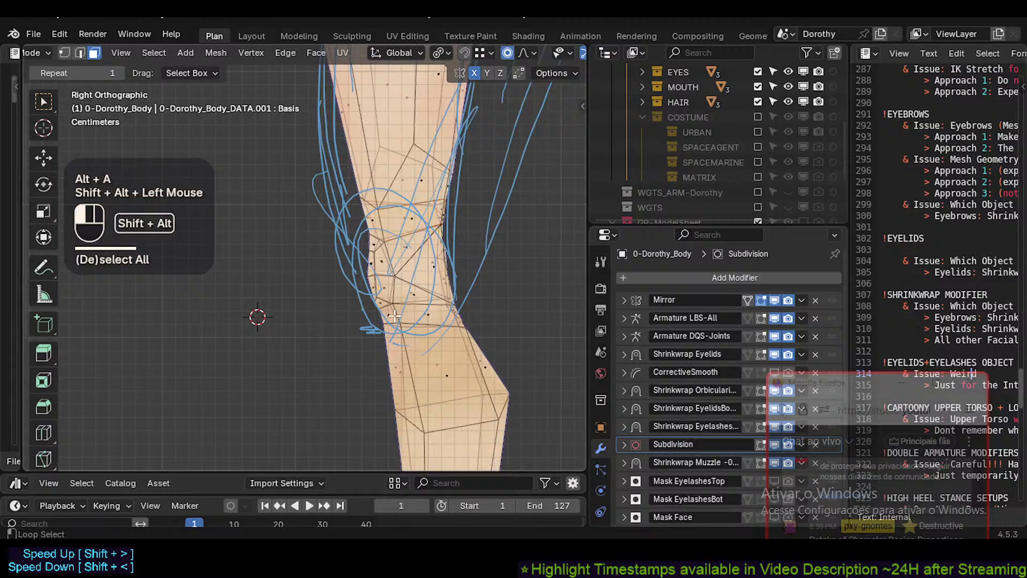
{"action": "left_click", "coordinate": [452, 316], "text": "alt+shift"}
{"action": "key", "text": "1"}
{"action": "left_click", "coordinate": [474, 287]}
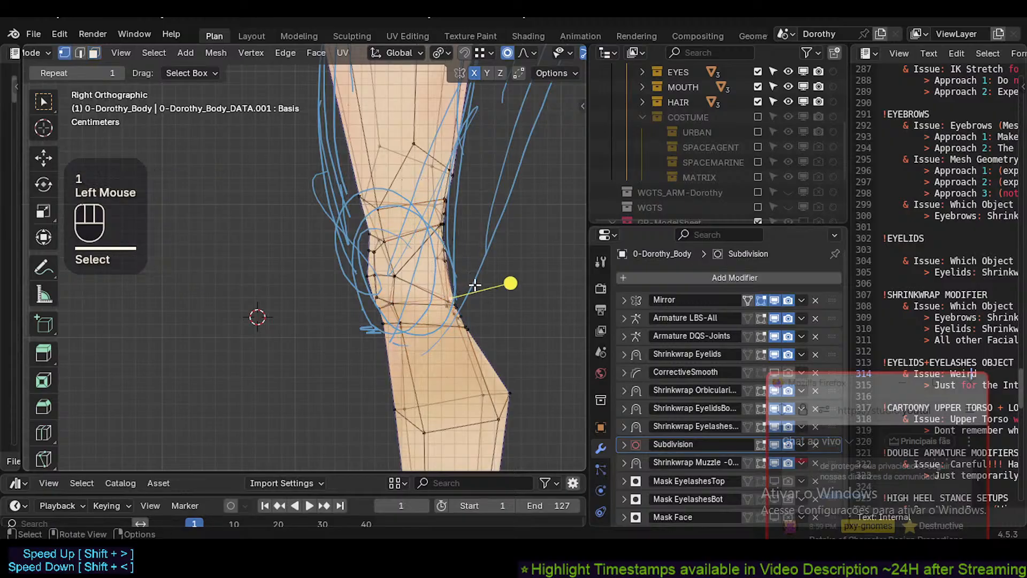
{"action": "key", "text": "g"}
{"action": "left_click", "coordinate": [460, 317], "text": "shift"}
{"action": "left_click", "coordinate": [454, 310]}
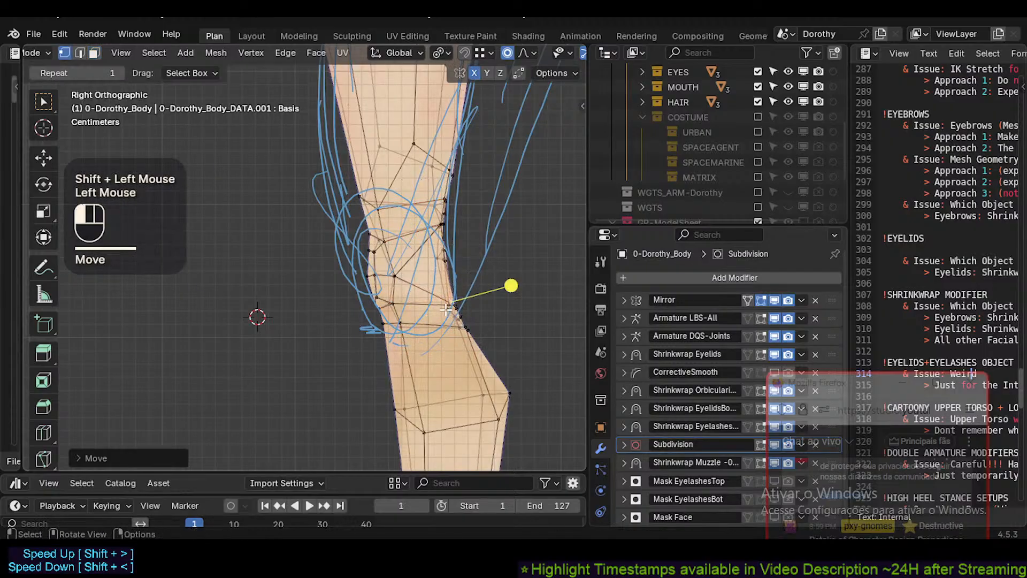
{"action": "key", "text": "g"}
{"action": "left_click", "coordinate": [457, 315], "text": "shift"}
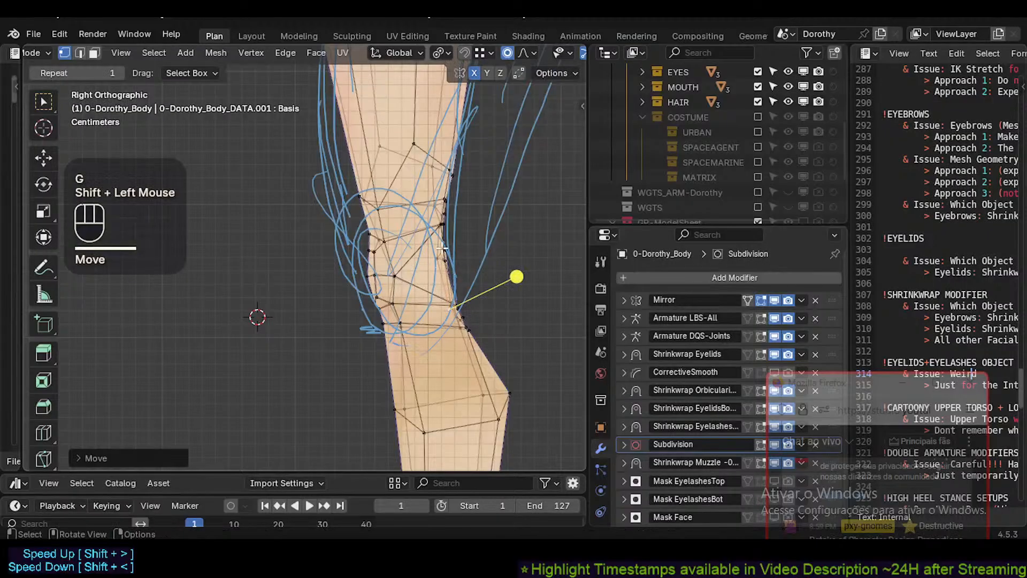
Nudge the front side vertices on the upper kneecap row and on the row directly above it.
{"action": "left_click", "coordinate": [385, 239]}
{"action": "key", "text": "g"}
{"action": "left_click", "coordinate": [383, 238], "text": "shift"}
{"action": "left_click", "coordinate": [375, 203]}
{"action": "key", "text": "g"}
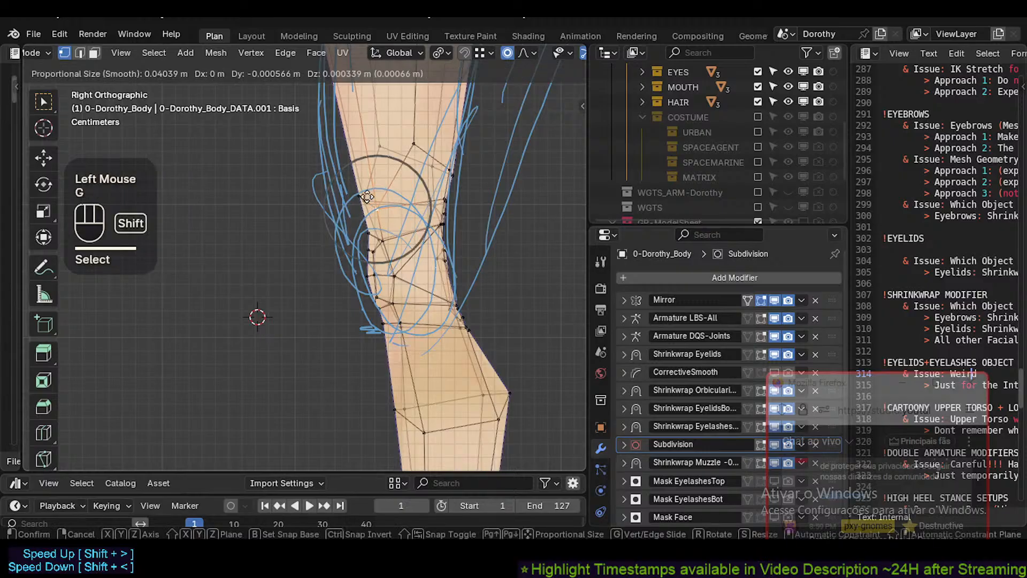
{"action": "left_click", "coordinate": [370, 201], "text": "shift"}
Fine-tune the front outline vertex just above the kneecap to smooth the front leg contour.
{"action": "left_click", "coordinate": [363, 197]}
{"action": "key", "text": "g"}
{"action": "left_click", "coordinate": [372, 196], "text": "shift"}
{"action": "left_click", "coordinate": [365, 202]}
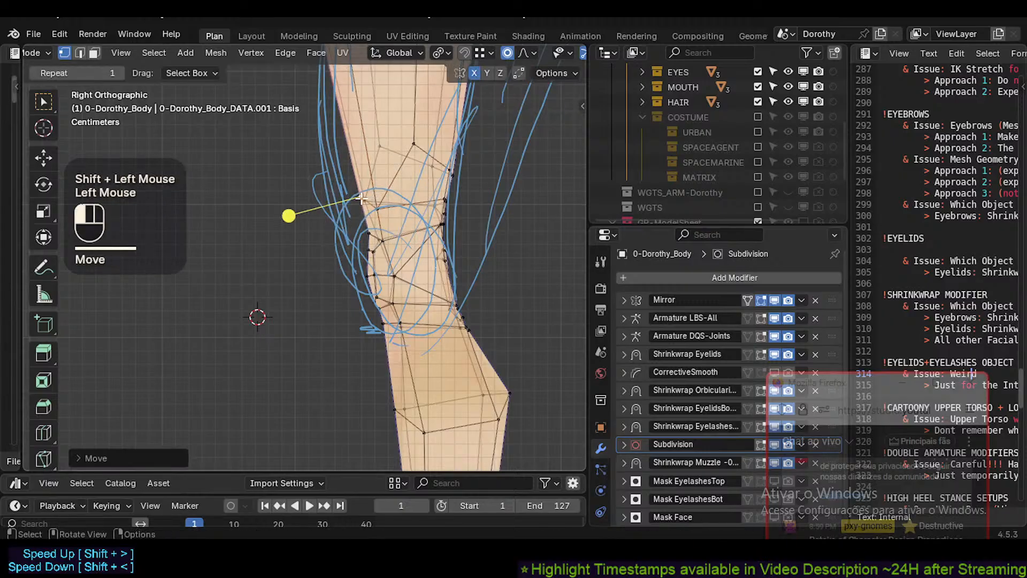
{"action": "key", "text": "g"}
{"action": "left_click", "coordinate": [367, 194], "text": "shift"}
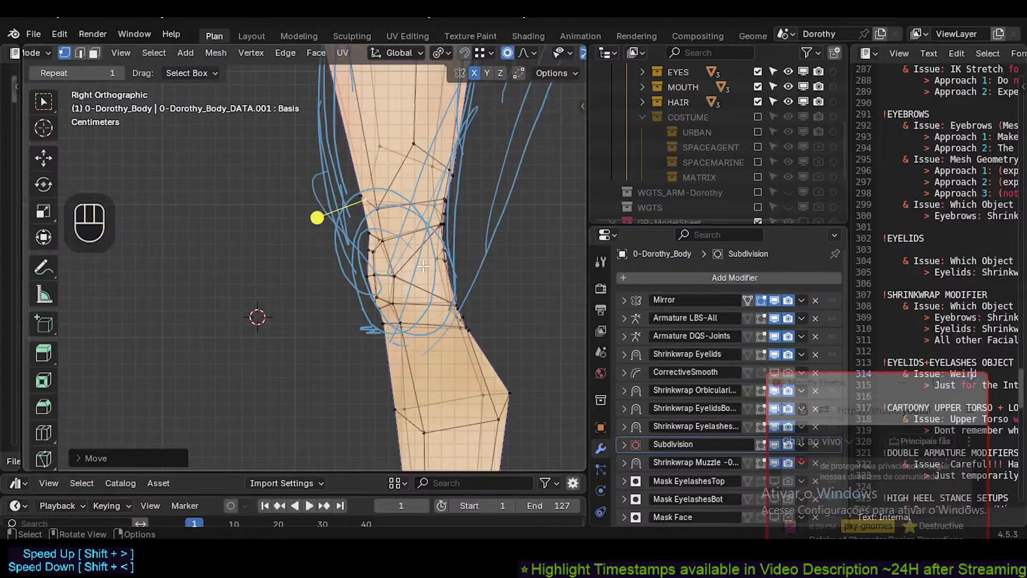
Raise the side vertex near the front of the middle knee row slightly.
{"action": "left_click", "coordinate": [385, 275]}
{"action": "key", "text": "g"}
{"action": "left_click", "coordinate": [387, 272], "text": "shift"}
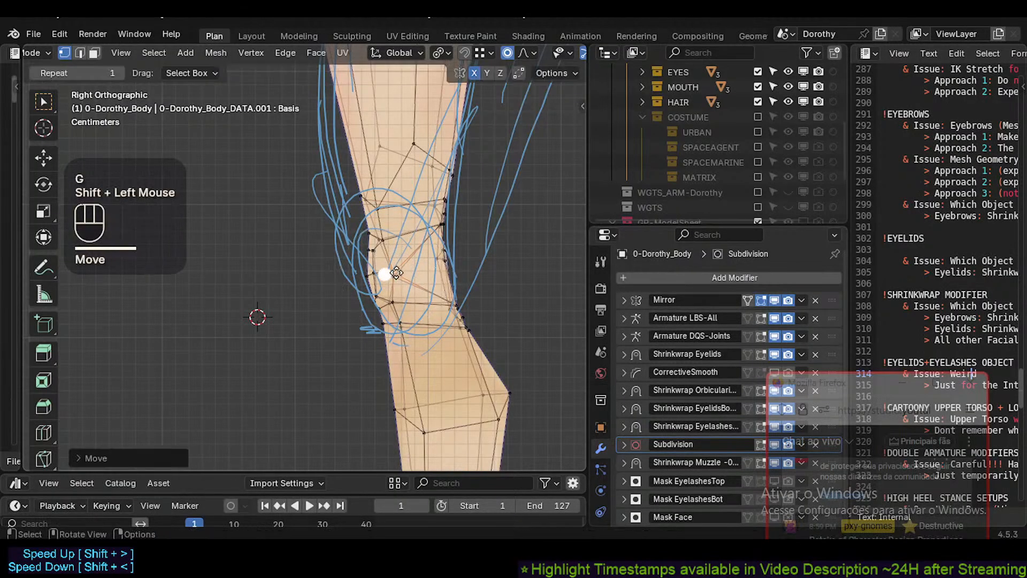
{"action": "left_click", "coordinate": [381, 279]}
{"action": "key", "text": "g"}
{"action": "left_click", "coordinate": [380, 276], "text": "shift"}
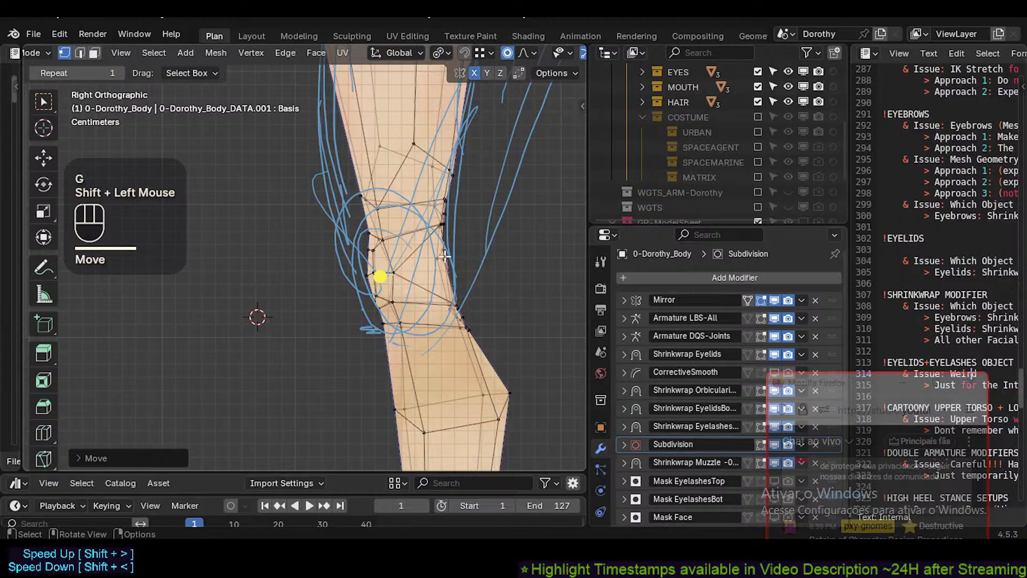
{"action": "left_click", "coordinate": [444, 220]}
{"action": "double_click", "coordinate": [455, 310]}
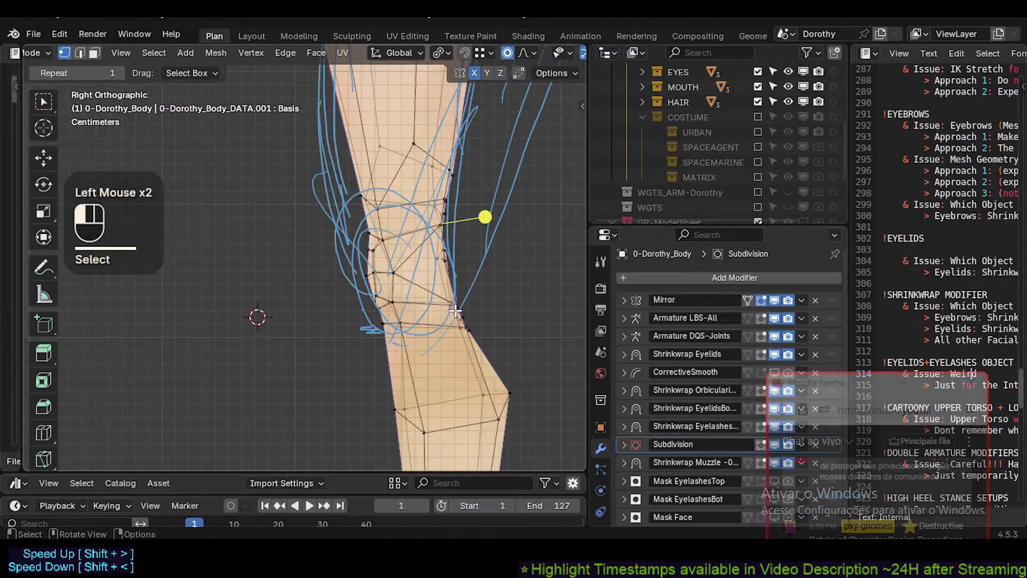
{"action": "key", "text": "g"}
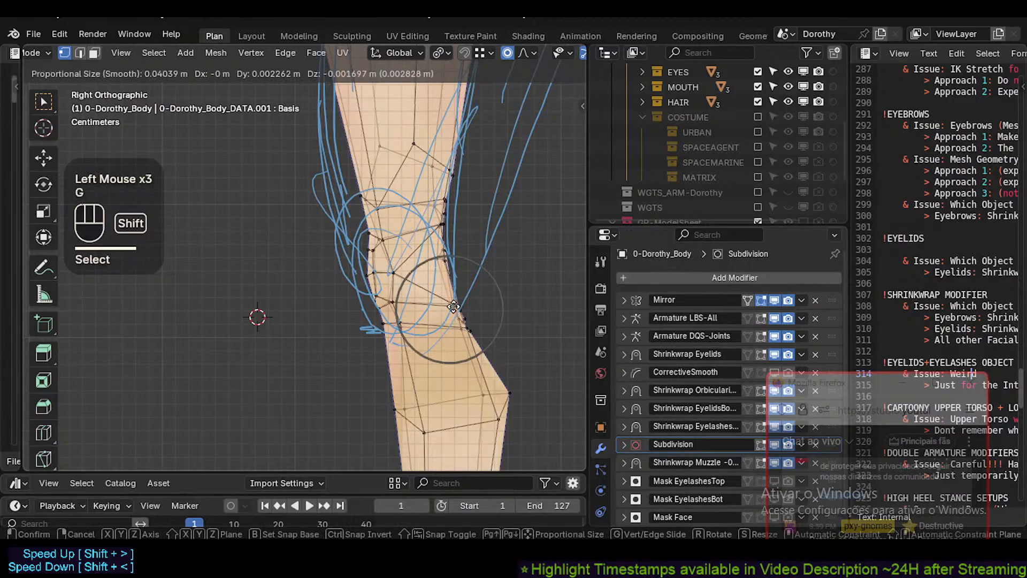
{"action": "key", "text": "Escape"}
Examine the vertices and edges along the back of the knee and the large face on its side.
{"action": "left_click", "coordinate": [433, 258]}
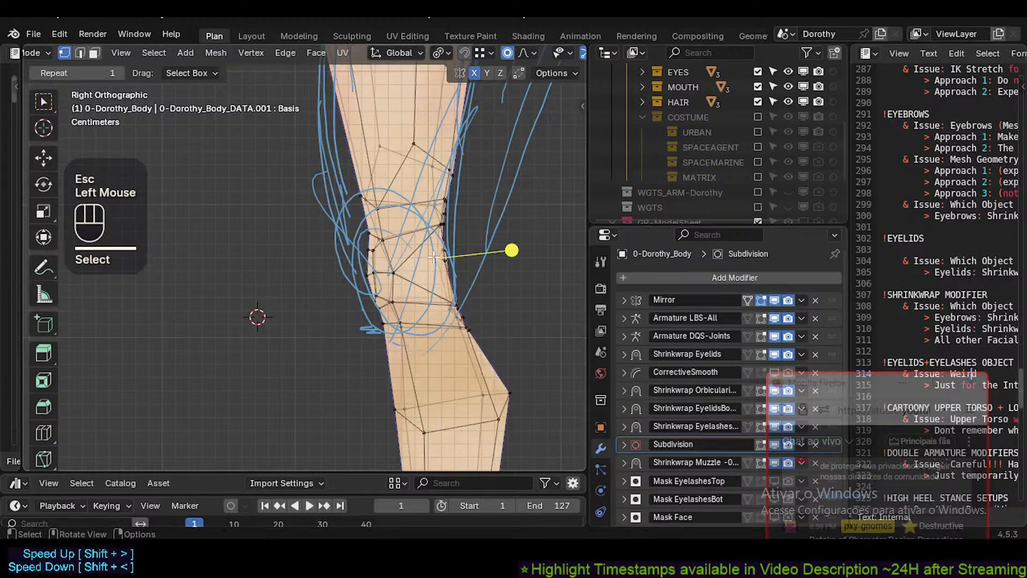
{"action": "key", "text": "c"}
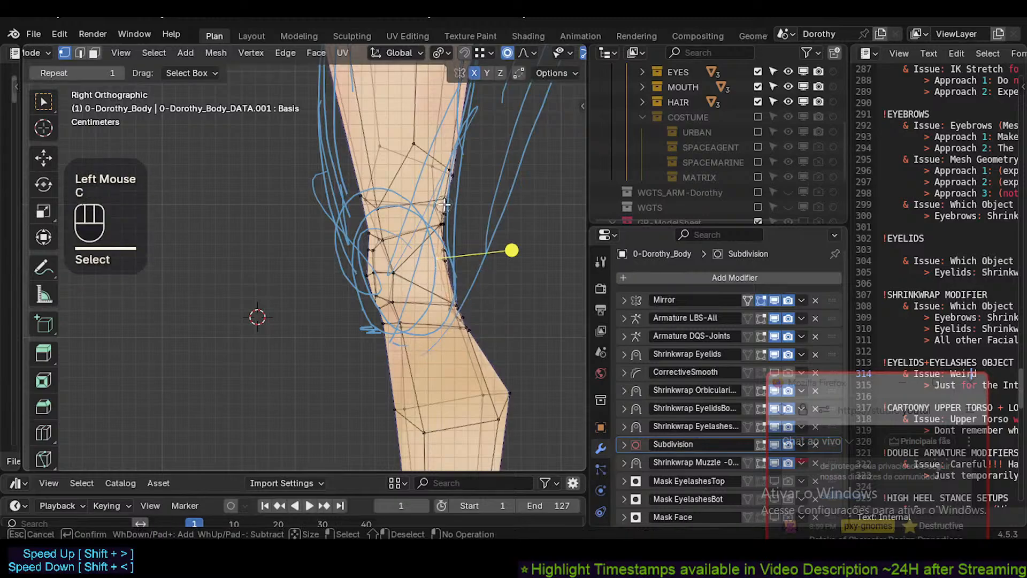
{"action": "left_click_drag", "start_coordinate": [444, 204], "coordinate": [470, 345]}
{"action": "key", "text": "2"}
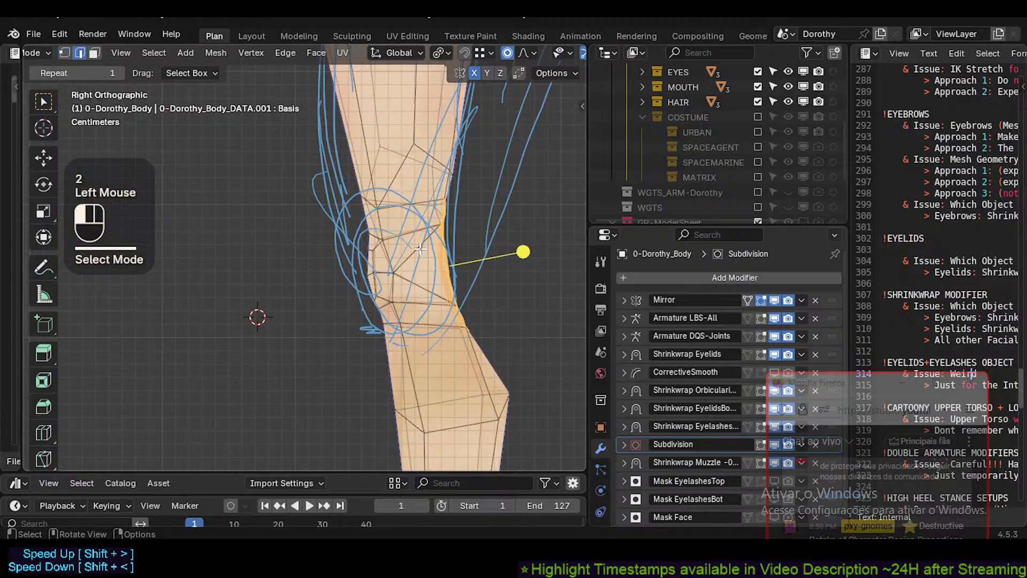
{"action": "key", "text": "3"}
{"action": "left_click", "coordinate": [422, 264]}
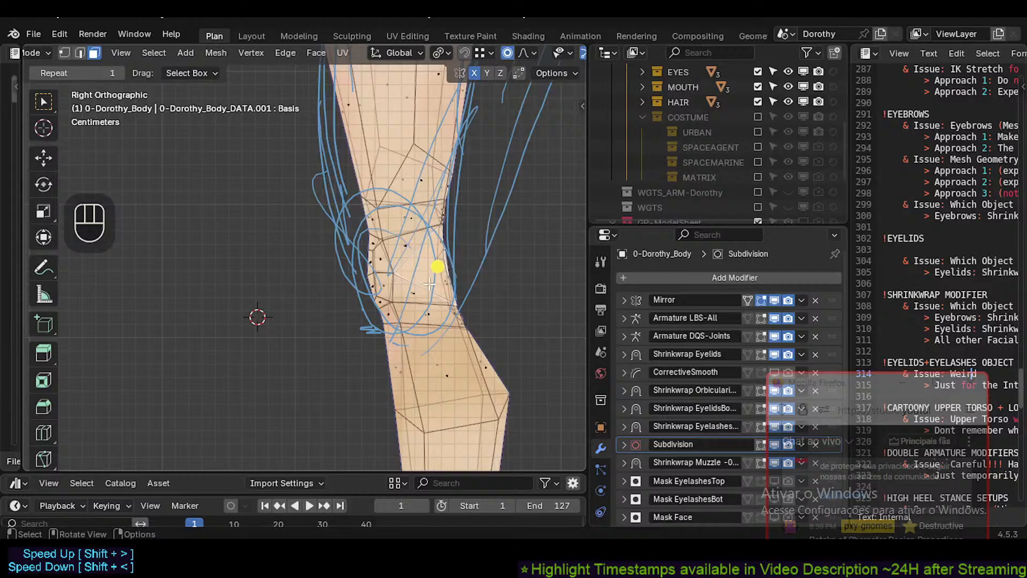
Clear the selection and nudge the back-of-knee vertex at mid-knee height slightly.
{"action": "scroll", "coordinate": [429, 284], "scroll_direction": "up", "scroll_amount": 2}
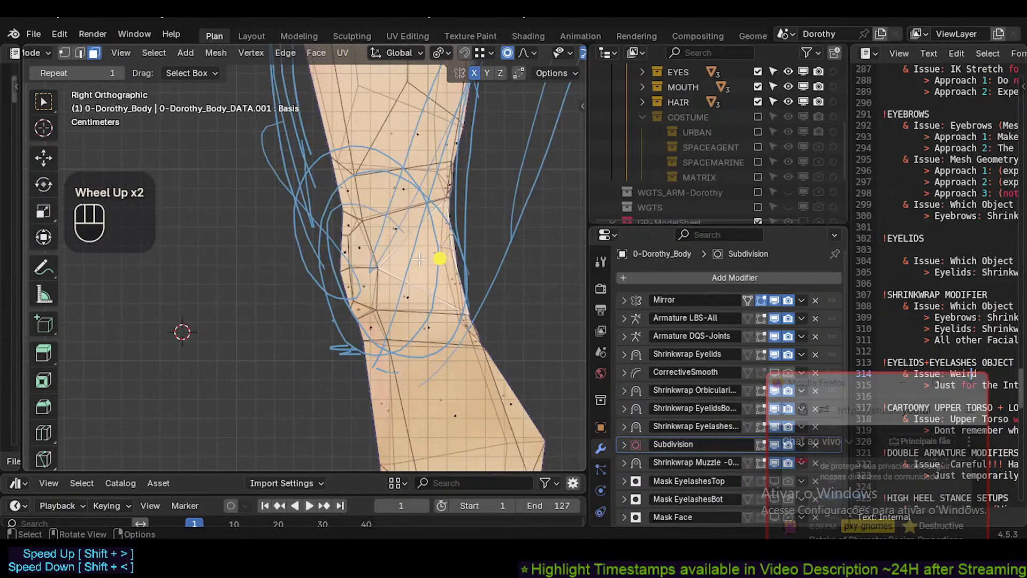
{"action": "middle_click_drag", "start_coordinate": [443, 262], "coordinate": [414, 290], "text": "shift"}
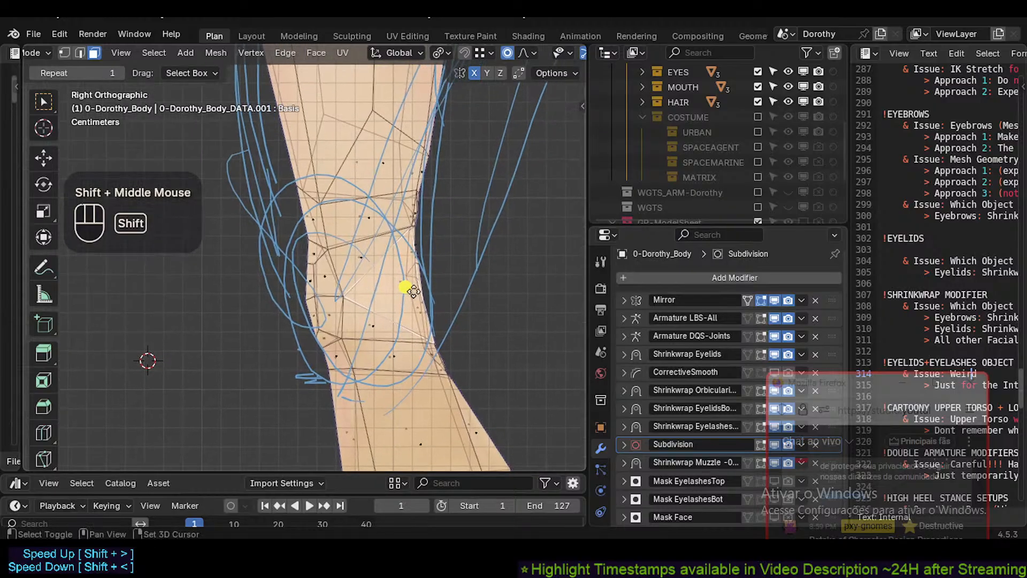
{"action": "key", "text": "alt+a"}
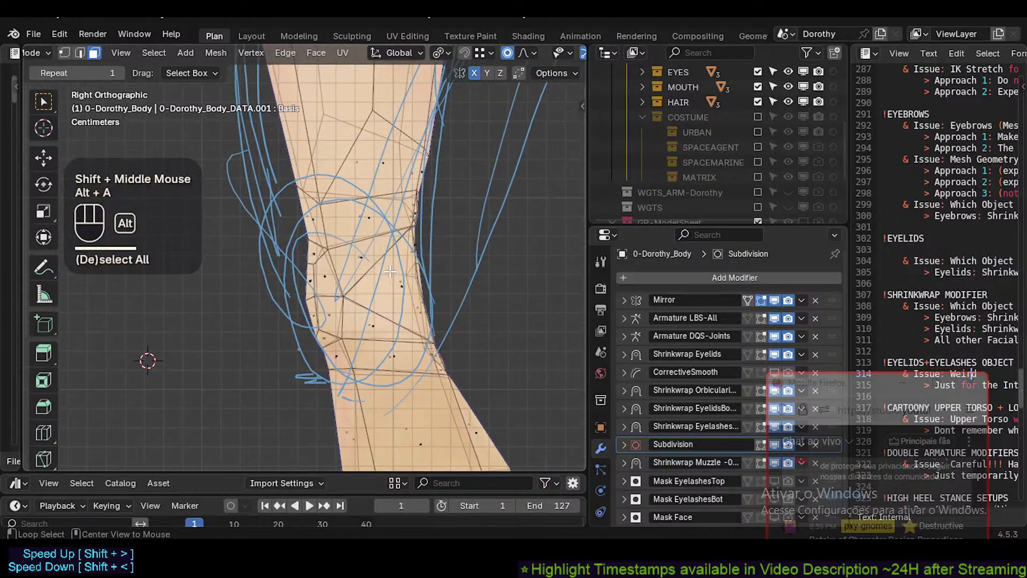
{"action": "scroll", "coordinate": [401, 283], "scroll_direction": "down", "scroll_amount": 1}
{"action": "scroll", "coordinate": [400, 288], "scroll_direction": "up", "scroll_amount": 1}
{"action": "key", "text": "1"}
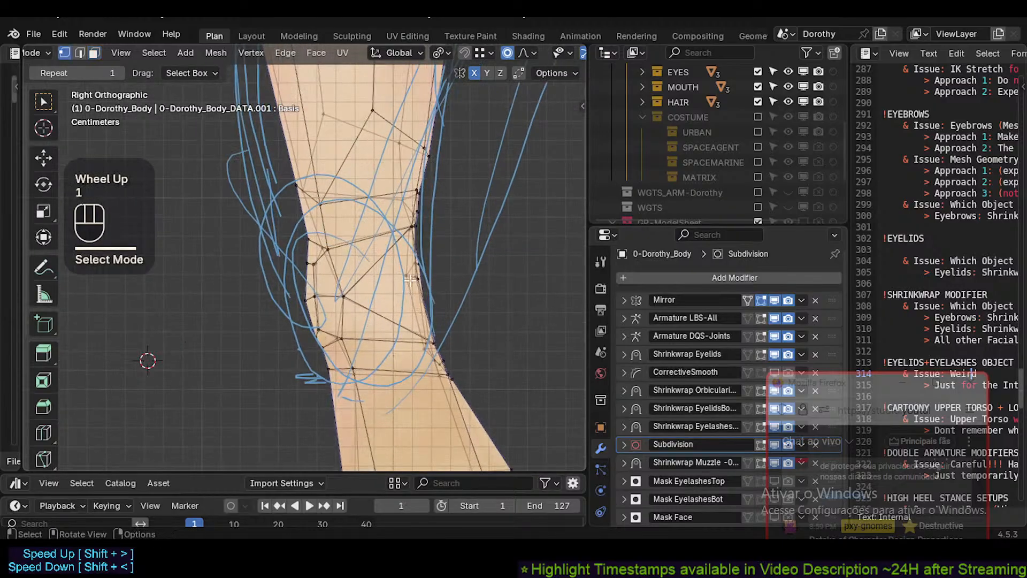
{"action": "key", "text": "g"}
{"action": "left_click", "coordinate": [486, 269], "text": "shift"}
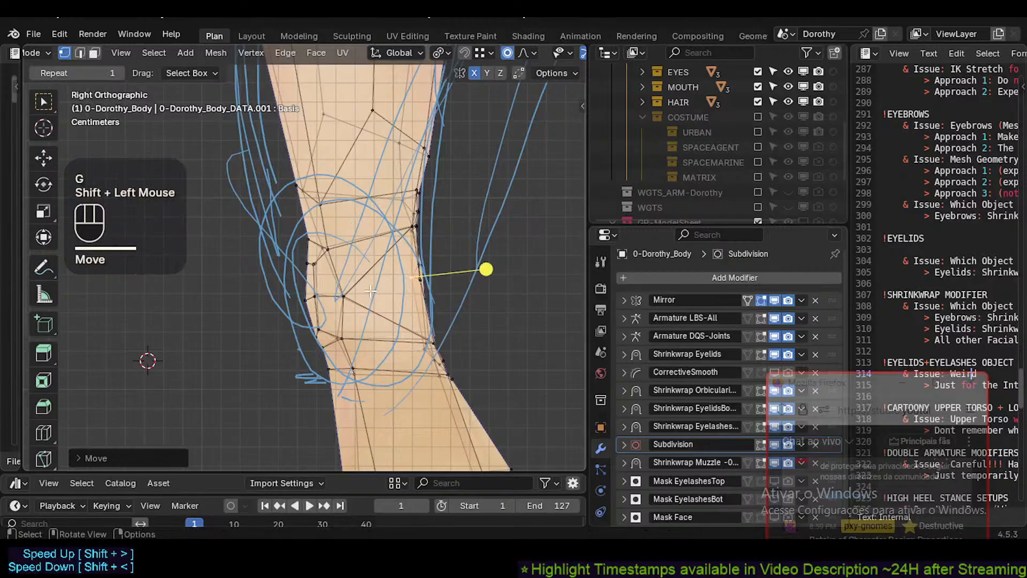
Examine the large side knee face and its rear corner vertices, including from another angle in perspective.
{"action": "key", "text": "3"}
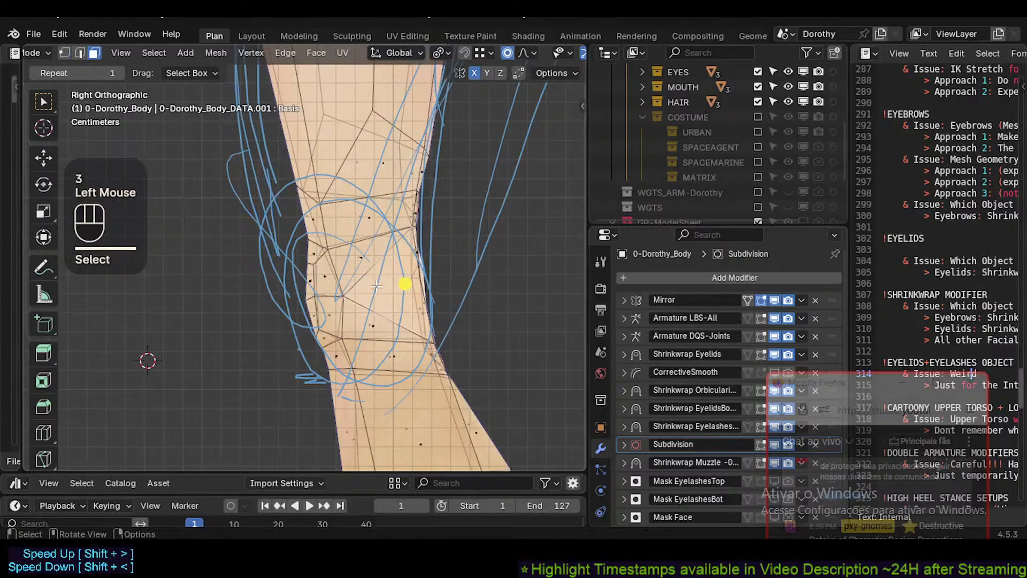
{"action": "key", "text": "alt+a"}
{"action": "key", "text": "3"}
{"action": "left_click", "coordinate": [395, 285]}
{"action": "left_click", "coordinate": [401, 288]}
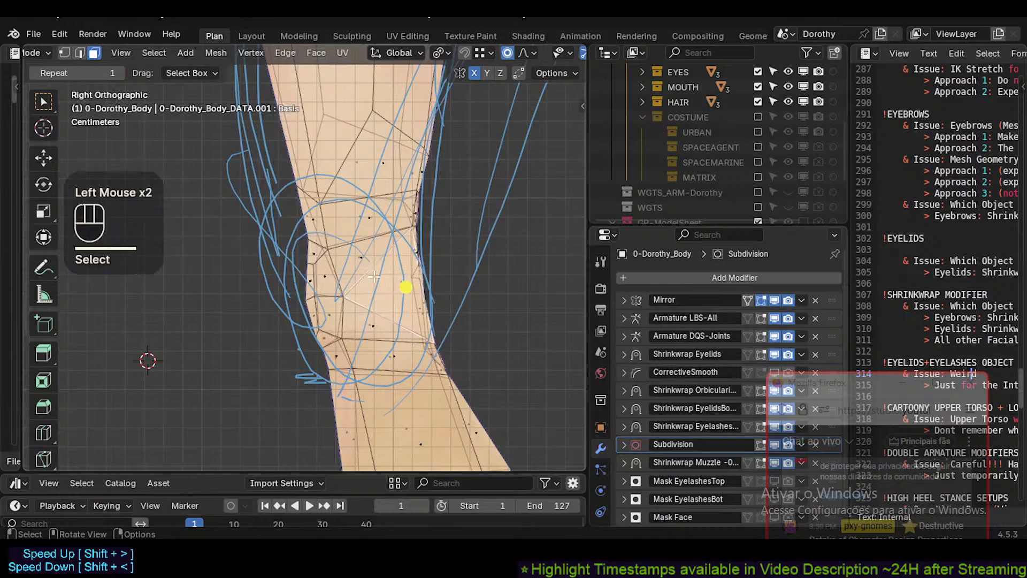
{"action": "key", "text": "1"}
{"action": "left_click", "coordinate": [412, 225]}
{"action": "left_click", "coordinate": [433, 339]}
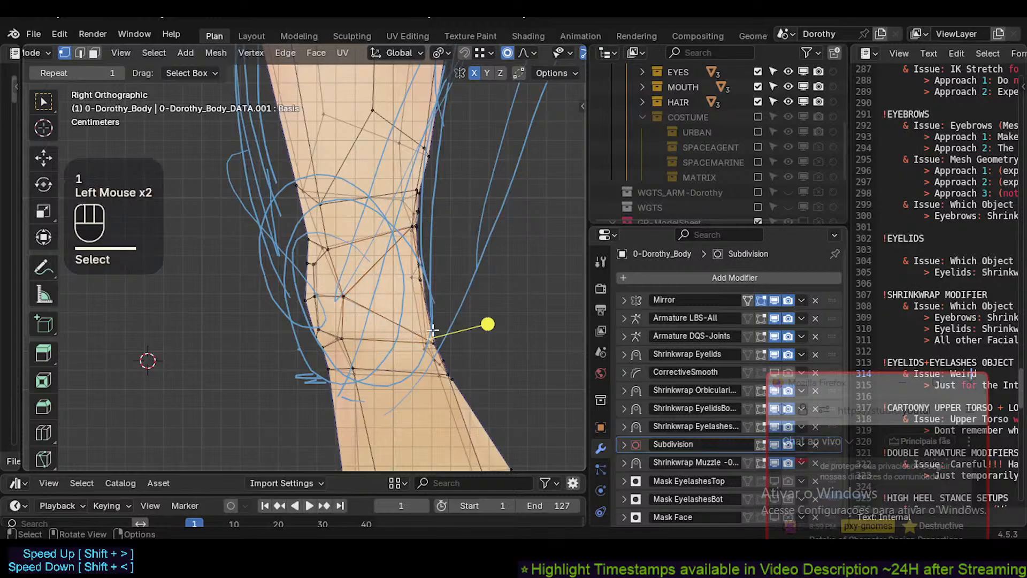
{"action": "middle_click_drag", "start_coordinate": [434, 330], "coordinate": [257, 314]}
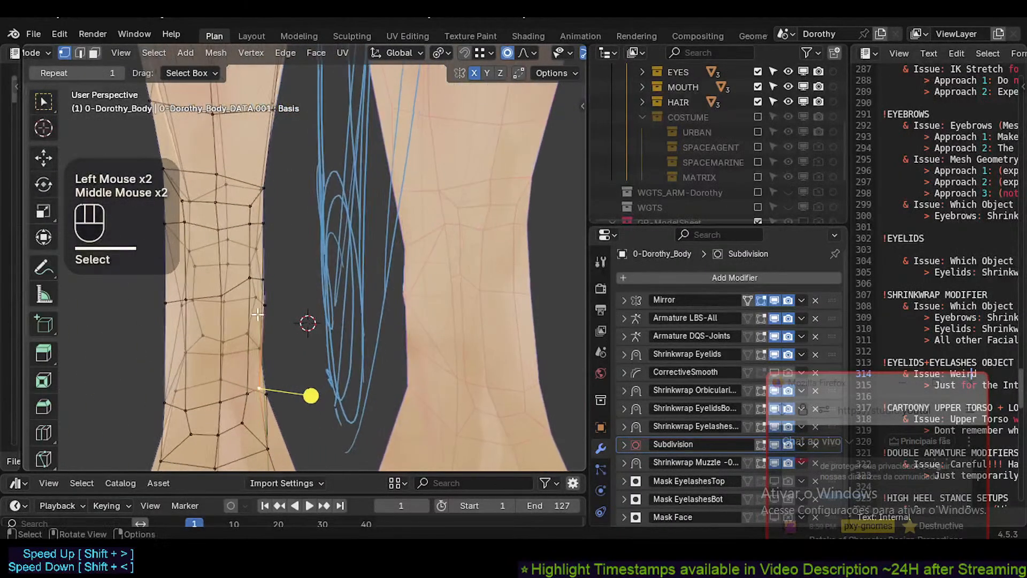
Turn off see-through display and lower the back-of-knee vertex in the middle knee row with proportional editing.
{"action": "left_click", "coordinate": [253, 275]}
{"action": "key", "text": "alt+z"}
{"action": "key", "text": "g"}
{"action": "key", "text": "shift"}
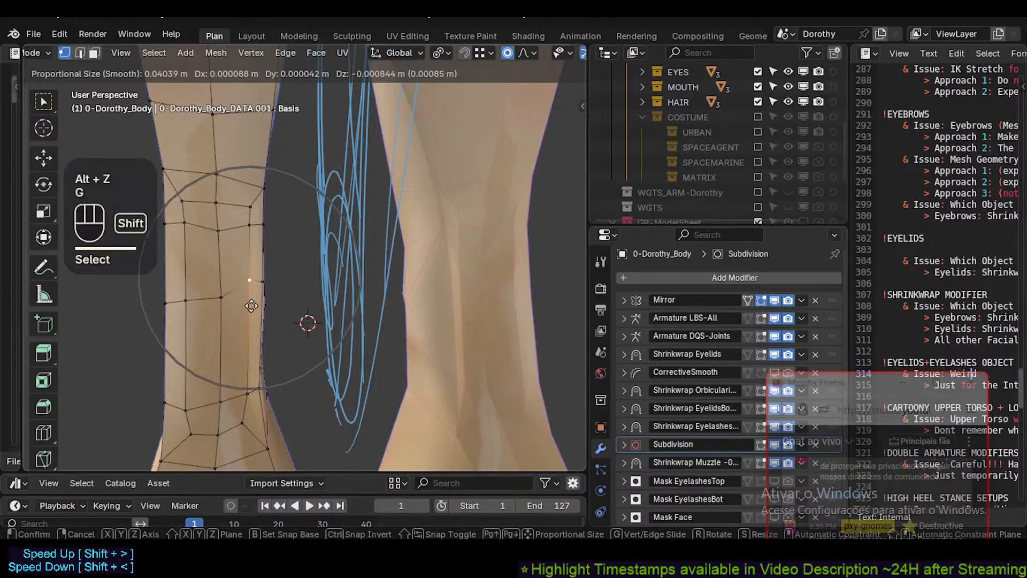
{"action": "scroll", "coordinate": [248, 304], "scroll_direction": "up", "scroll_amount": 4}
{"action": "left_click", "coordinate": [254, 320]}
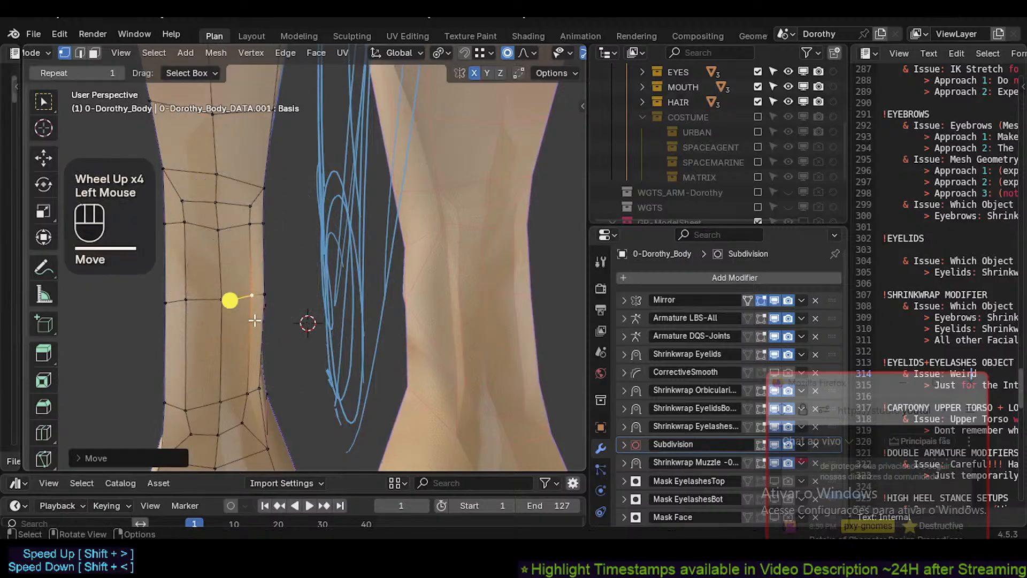
{"action": "key", "text": "g"}
{"action": "left_click", "coordinate": [254, 317], "text": "shift"}
Nudge the center vertex of the upper row at the back of the knee slightly.
{"action": "middle_click_drag", "start_coordinate": [255, 316], "coordinate": [310, 273], "text": "shift"}
{"action": "key", "text": "3"}
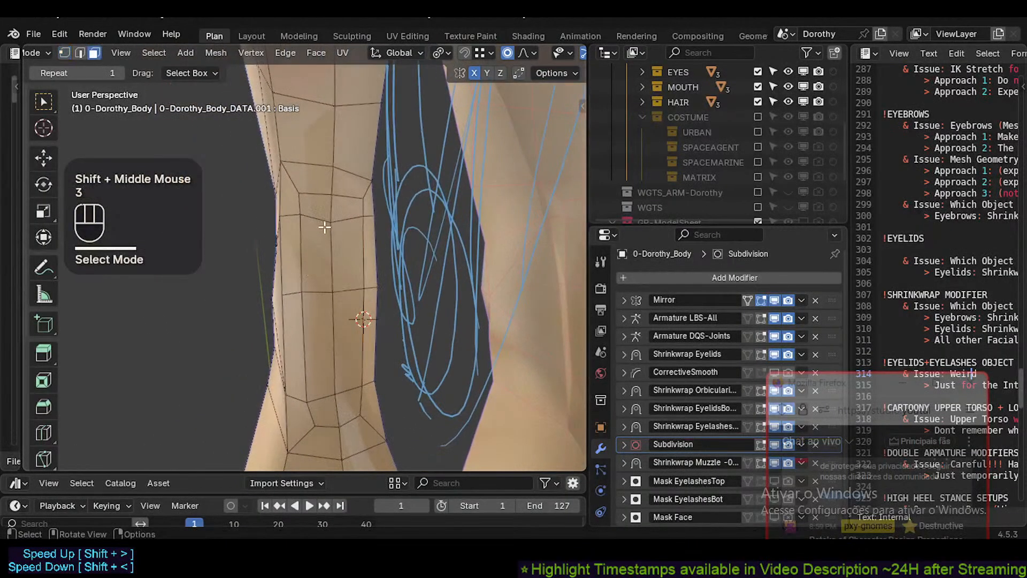
{"action": "key", "text": "1"}
{"action": "left_click", "coordinate": [330, 220]}
{"action": "key", "text": "g"}
{"action": "left_click", "coordinate": [312, 316], "text": "shift"}
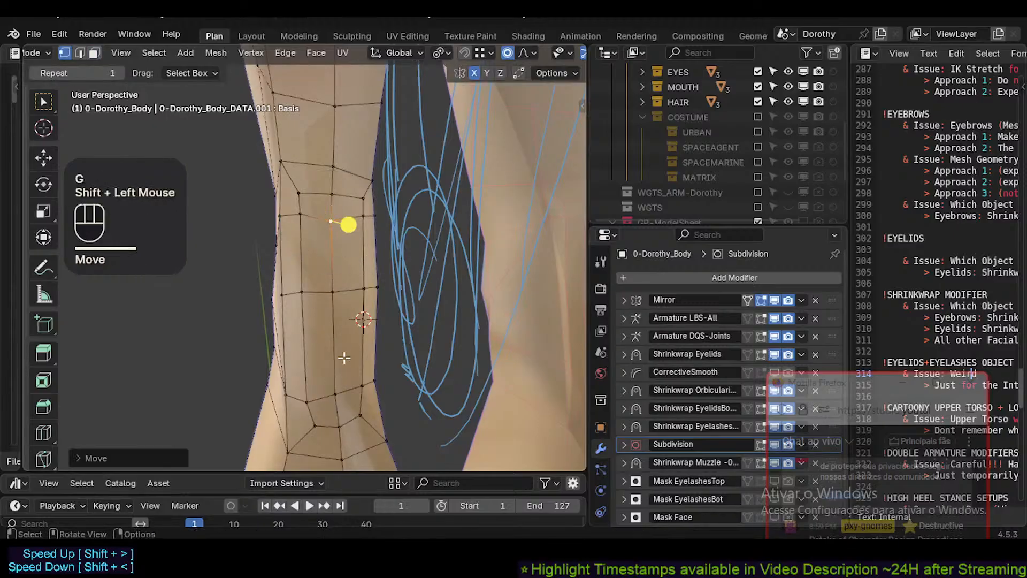
Slide the two central edges of the middle row at the back of the knee slightly downward.
{"action": "key", "text": "2"}
{"action": "left_click", "coordinate": [322, 290]}
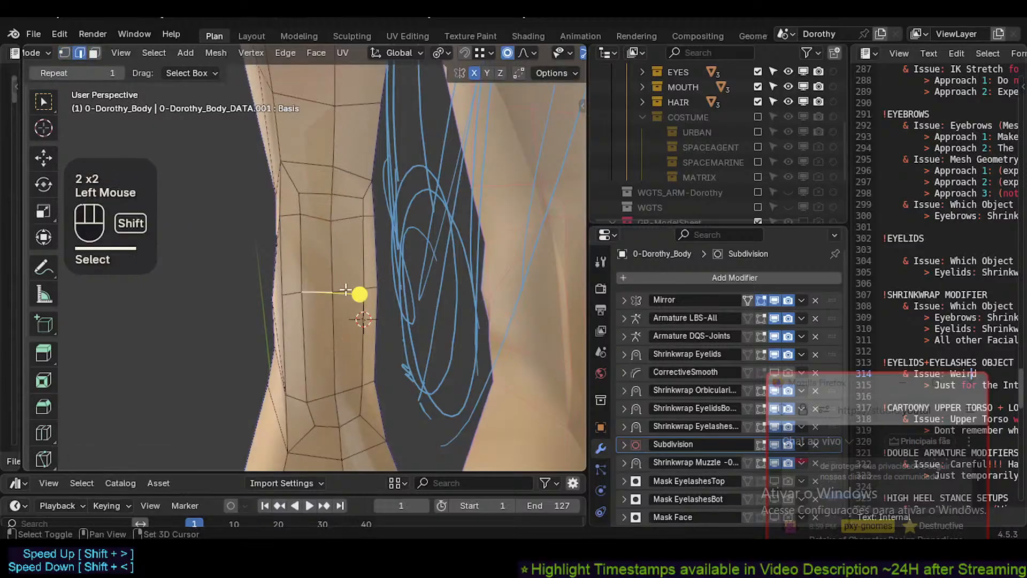
{"action": "left_click", "coordinate": [347, 289], "text": "shift"}
{"action": "key", "text": "g"}
{"action": "key", "text": "g"}
{"action": "left_click", "coordinate": [324, 298]}
{"action": "key", "text": "1"}
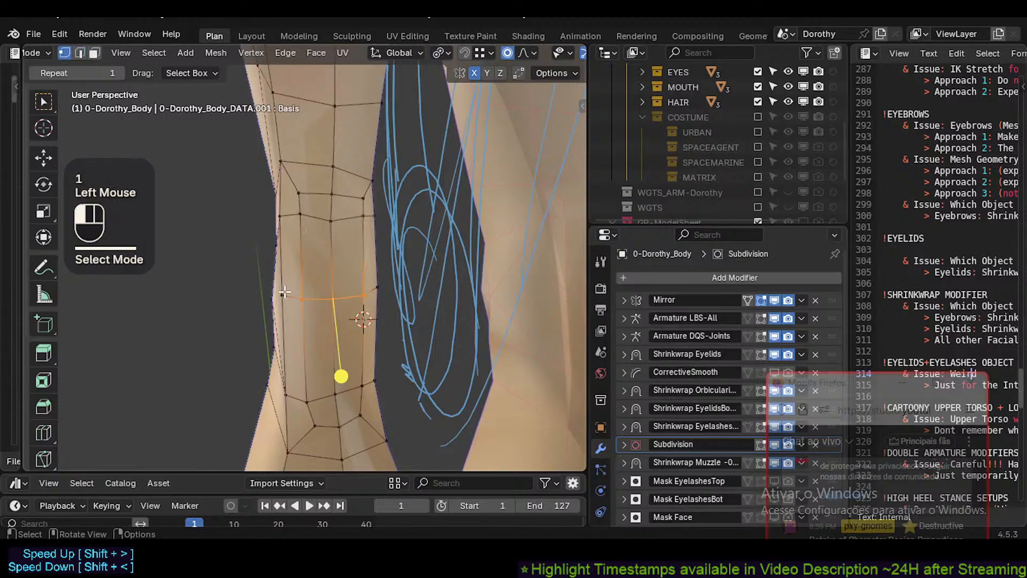
Slide the remaining side vertices of the middle back-of-knee row into line with its central edges.
{"action": "left_click", "coordinate": [302, 299], "text": "shift"}
{"action": "key", "text": "g"}
{"action": "key", "text": "g"}
{"action": "left_click", "coordinate": [284, 340], "text": "shift"}
{"action": "left_click", "coordinate": [379, 287]}
{"action": "key", "text": "g"}
{"action": "key", "text": "g"}
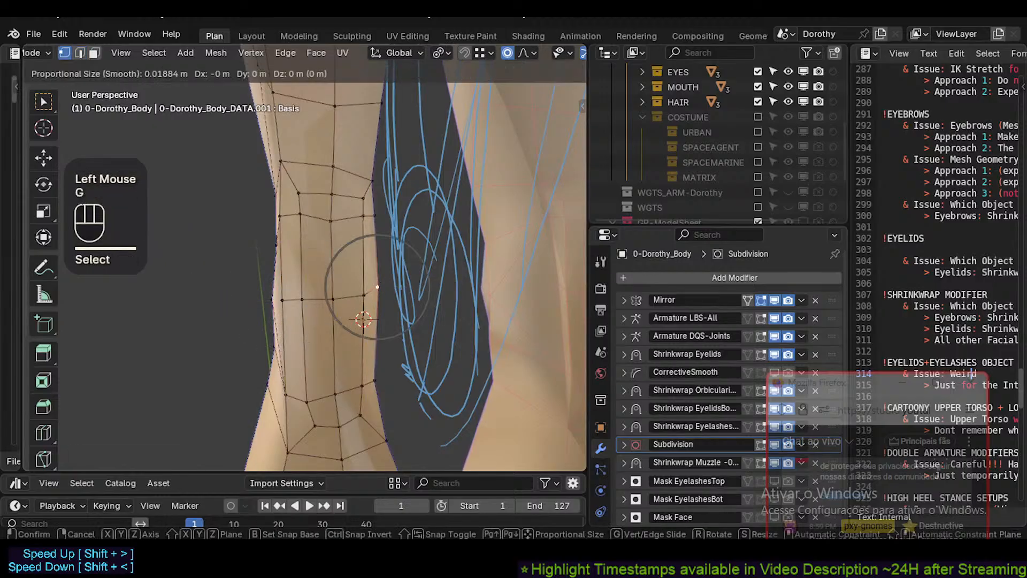
{"action": "left_click", "coordinate": [380, 296]}
Straighten the center of the upper back-of-knee row and slide its two central edges downward.
{"action": "left_click", "coordinate": [330, 220]}
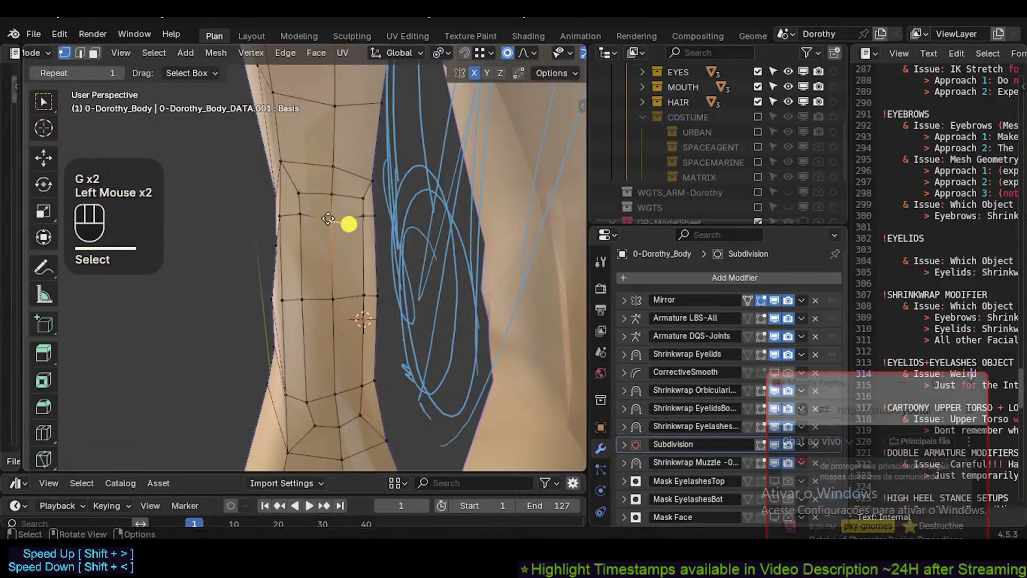
{"action": "key", "text": "g"}
{"action": "key", "text": "g"}
{"action": "left_click", "coordinate": [329, 213]}
{"action": "key", "text": "2"}
{"action": "left_click", "coordinate": [341, 213]}
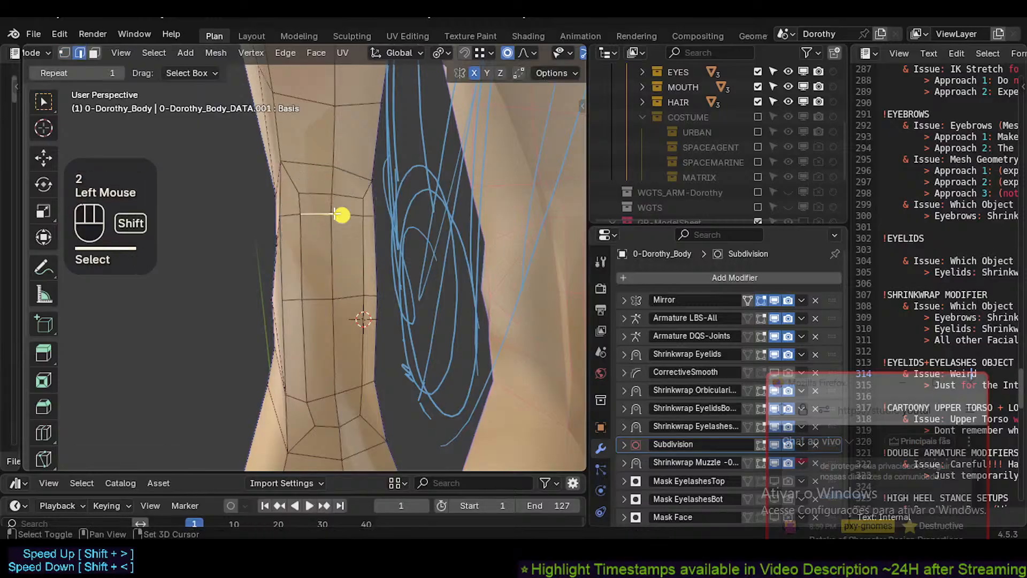
{"action": "left_click", "coordinate": [337, 137], "text": "shift"}
{"action": "key", "text": "g"}
{"action": "key", "text": "g"}
{"action": "left_click", "coordinate": [319, 247]}
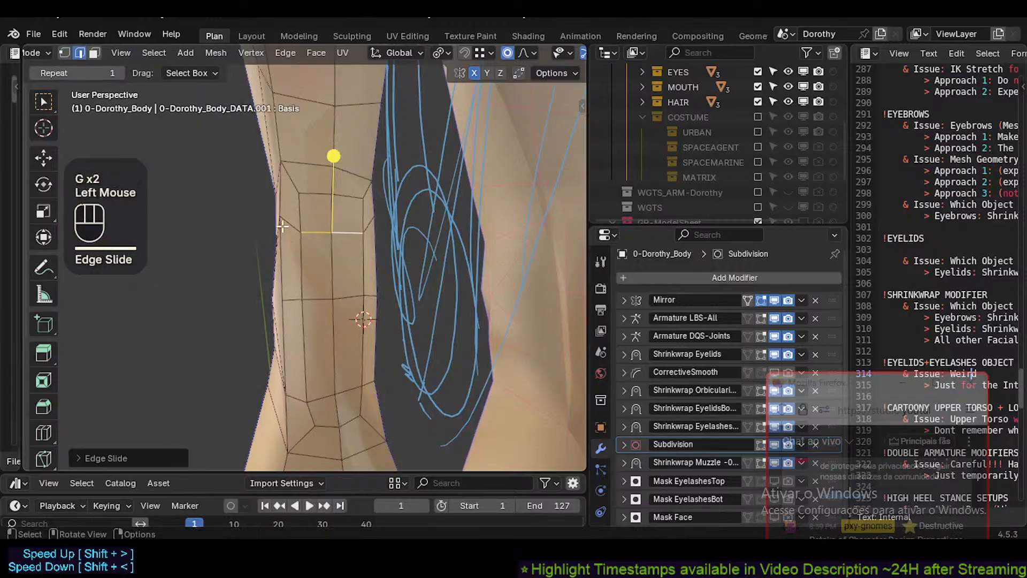
Slide both end vertices of the upper back-of-knee row down level with its central edges.
{"action": "key", "text": "1"}
{"action": "left_click", "coordinate": [281, 231]}
{"action": "key", "text": "g"}
{"action": "key", "text": "g"}
{"action": "left_click", "coordinate": [284, 233]}
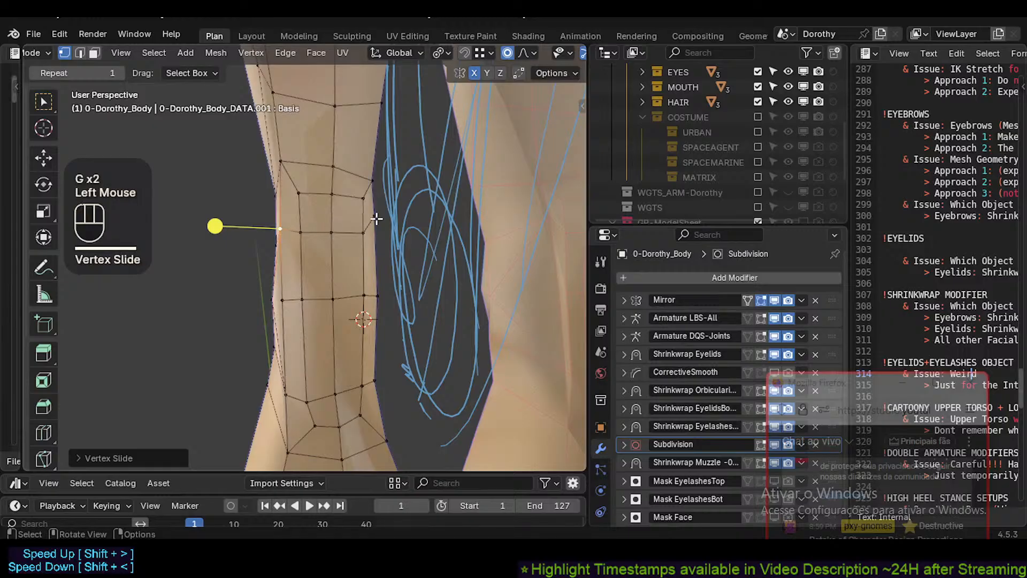
{"action": "left_click", "coordinate": [376, 220]}
{"action": "key", "text": "g"}
{"action": "key", "text": "g"}
{"action": "left_click", "coordinate": [378, 230]}
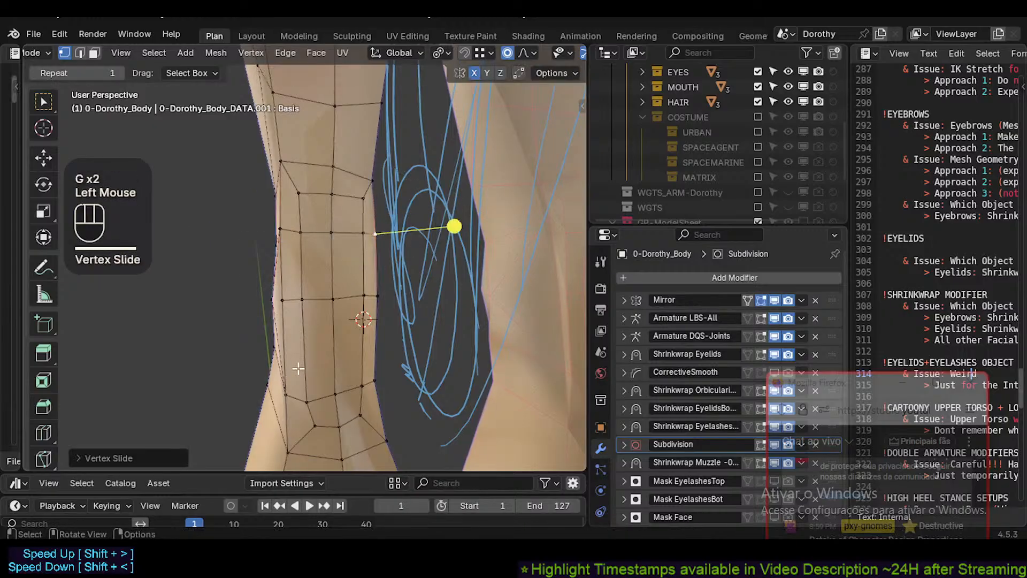
Slide the central edges of the lower back-of-knee row upward.
{"action": "key", "text": "2"}
{"action": "left_click", "coordinate": [297, 396]}
{"action": "left_click", "coordinate": [322, 397], "text": "shift"}
{"action": "left_click", "coordinate": [351, 388], "text": "shift"}
{"action": "key", "text": "g"}
{"action": "key", "text": "g"}
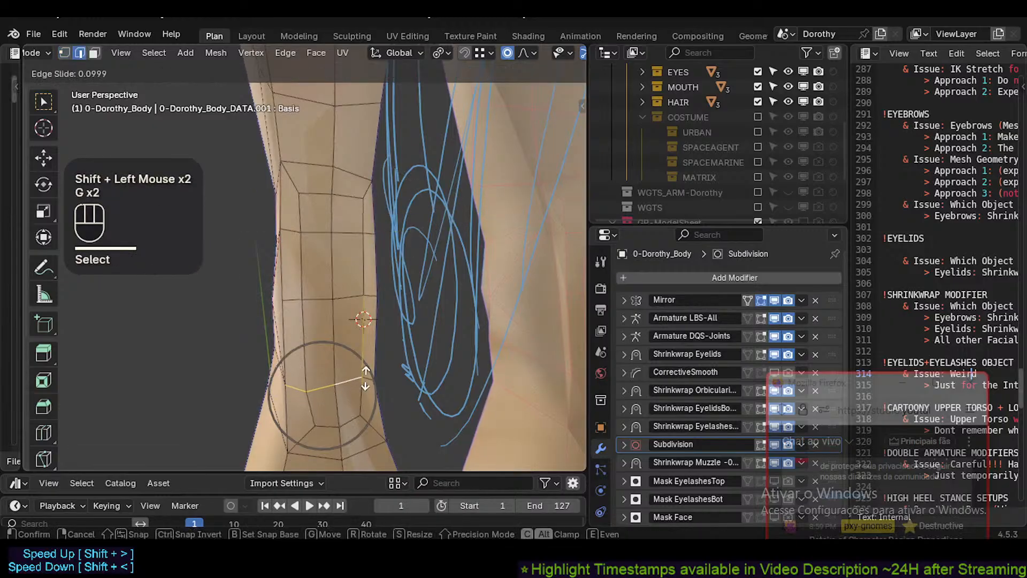
{"action": "left_click", "coordinate": [321, 383]}
Slide the two vertices at the inner-leg end of the lower back-of-knee row into line.
{"action": "key", "text": "1"}
{"action": "left_click", "coordinate": [378, 383]}
{"action": "key", "text": "g"}
{"action": "key", "text": "g"}
{"action": "left_click", "coordinate": [377, 378]}
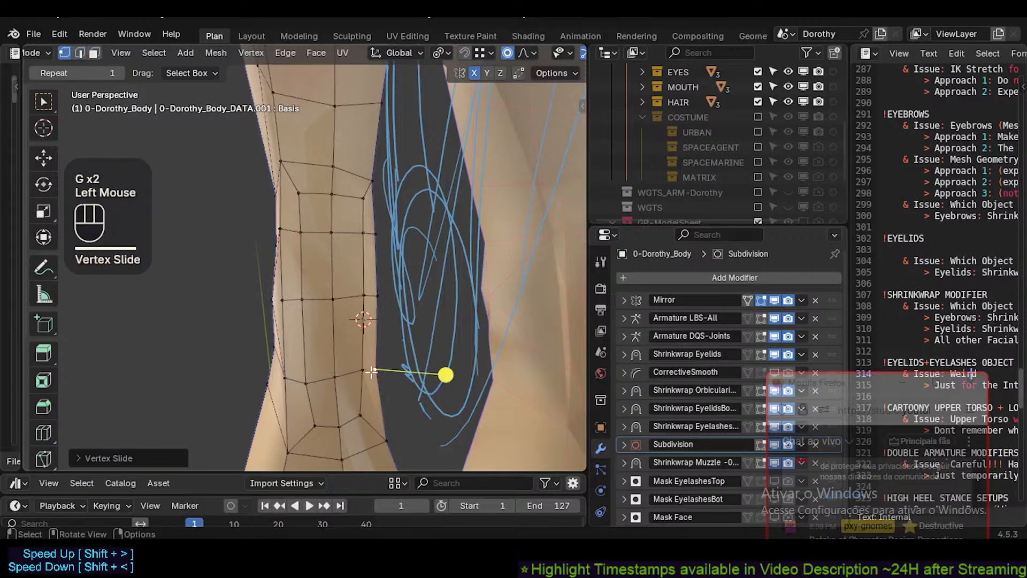
{"action": "left_click", "coordinate": [367, 375]}
{"action": "key", "text": "g"}
{"action": "key", "text": "g"}
{"action": "left_click", "coordinate": [368, 384], "text": "shift"}
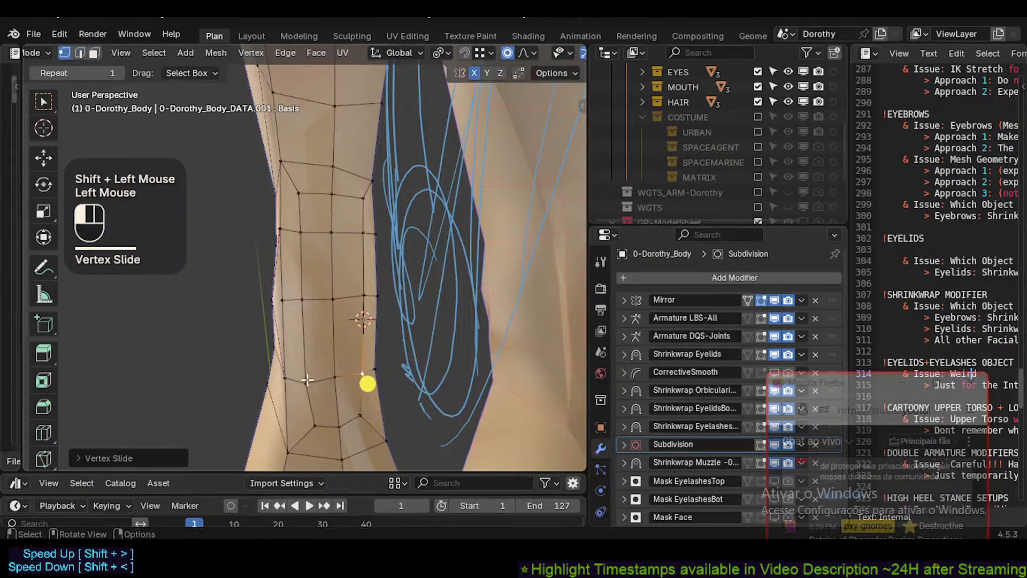
Nudge the lower back-of-knee row's side vertices level and adjust the vertex just beneath its inner-leg end.
{"action": "left_click", "coordinate": [307, 380]}
{"action": "key", "text": "g"}
{"action": "left_click", "coordinate": [334, 338], "text": "shift"}
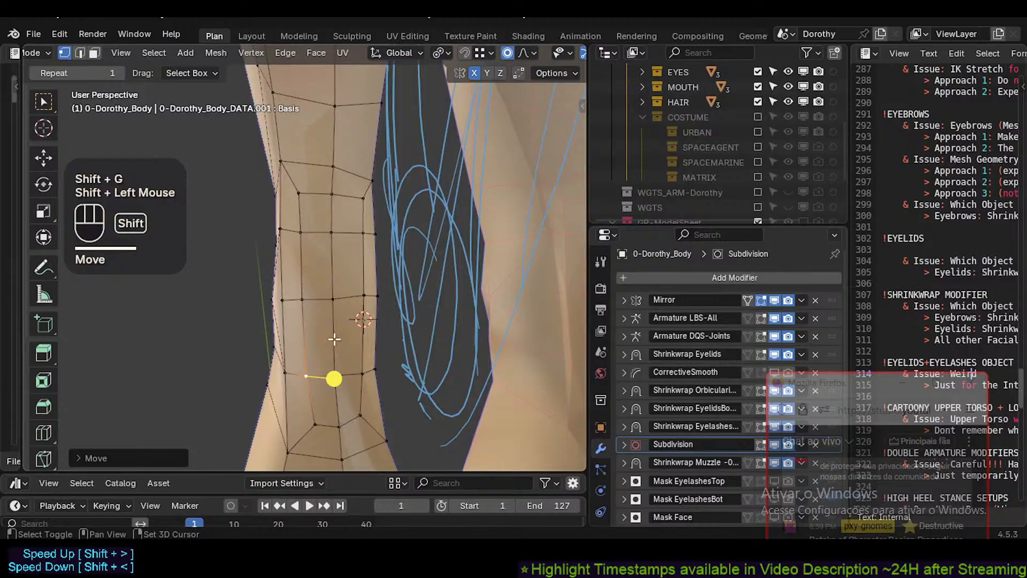
{"action": "left_click", "coordinate": [362, 373]}
{"action": "key", "text": "g"}
{"action": "left_click", "coordinate": [367, 382], "text": "shift"}
{"action": "left_click", "coordinate": [360, 417]}
{"action": "key", "text": "g"}
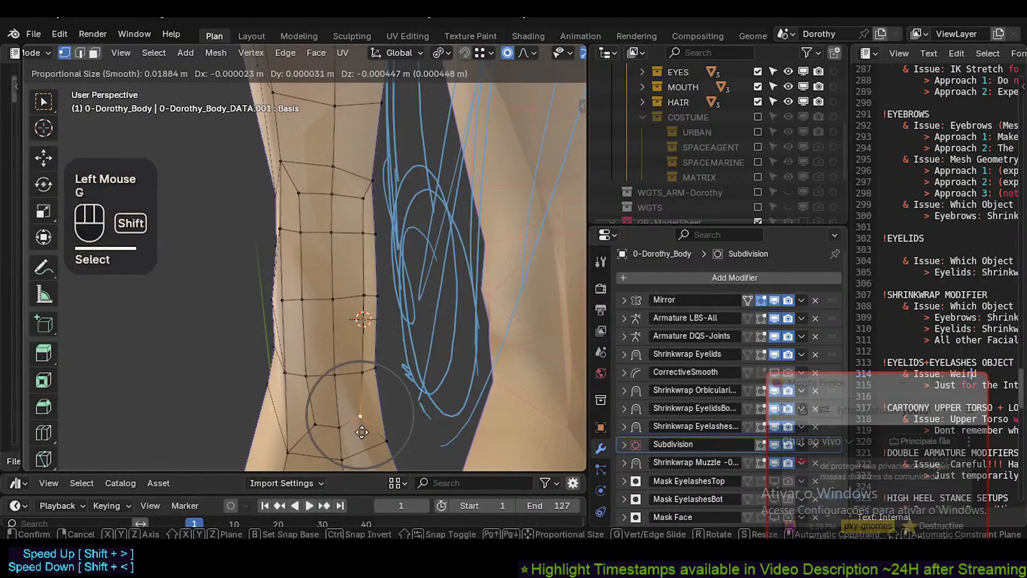
{"action": "left_click", "coordinate": [367, 421], "text": "shift"}
Raise the center vertex of the kneecap's upper row slightly at the front of the leg.
{"action": "middle_click_drag", "start_coordinate": [371, 421], "coordinate": [359, 329]}
{"action": "scroll", "coordinate": [442, 305], "scroll_direction": "up", "scroll_amount": 2}
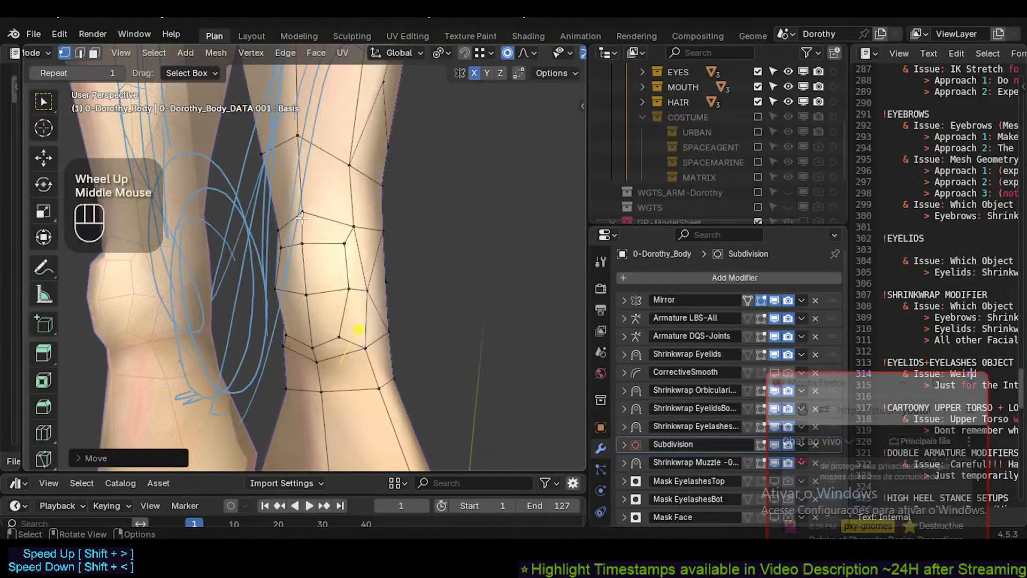
{"action": "middle_click_drag", "start_coordinate": [390, 298], "coordinate": [370, 365]}
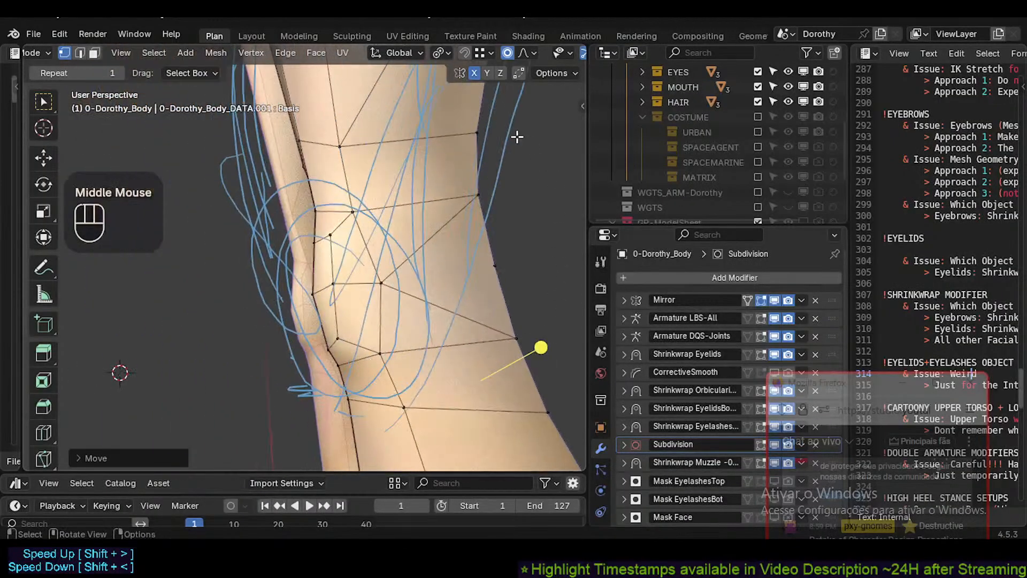
{"action": "middle_click_drag", "start_coordinate": [394, 198], "coordinate": [330, 241]}
{"action": "key", "text": "1"}
{"action": "left_click", "coordinate": [299, 241]}
{"action": "key", "text": "g"}
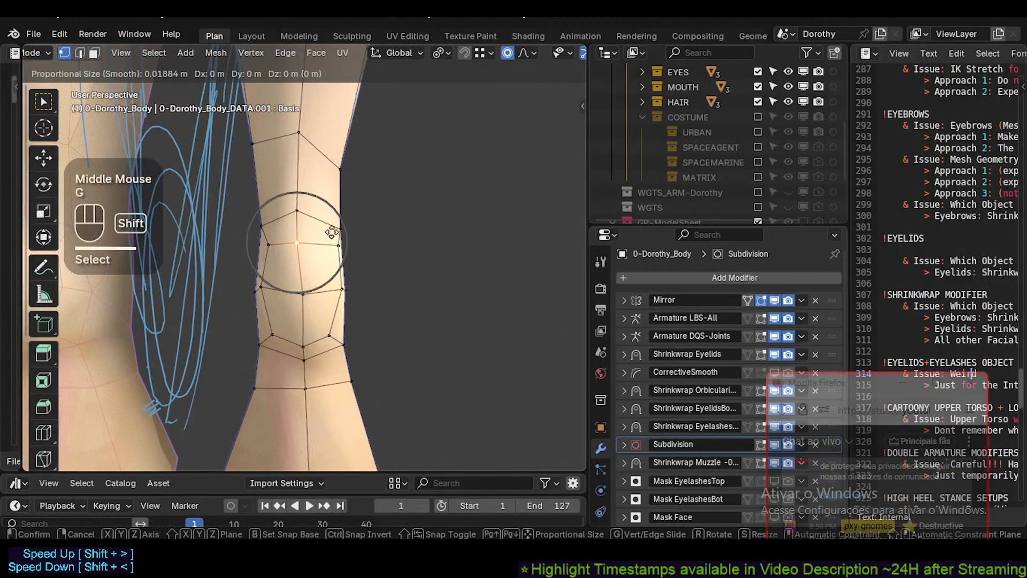
{"action": "left_click", "coordinate": [333, 230], "text": "shift"}
Nudge the kneecap's two upper corner vertices and the vertex just above the outer one.
{"action": "left_click", "coordinate": [337, 233]}
{"action": "key", "text": "g"}
{"action": "left_click", "coordinate": [334, 235], "text": "shift"}
{"action": "left_click", "coordinate": [338, 245]}
{"action": "key", "text": "g"}
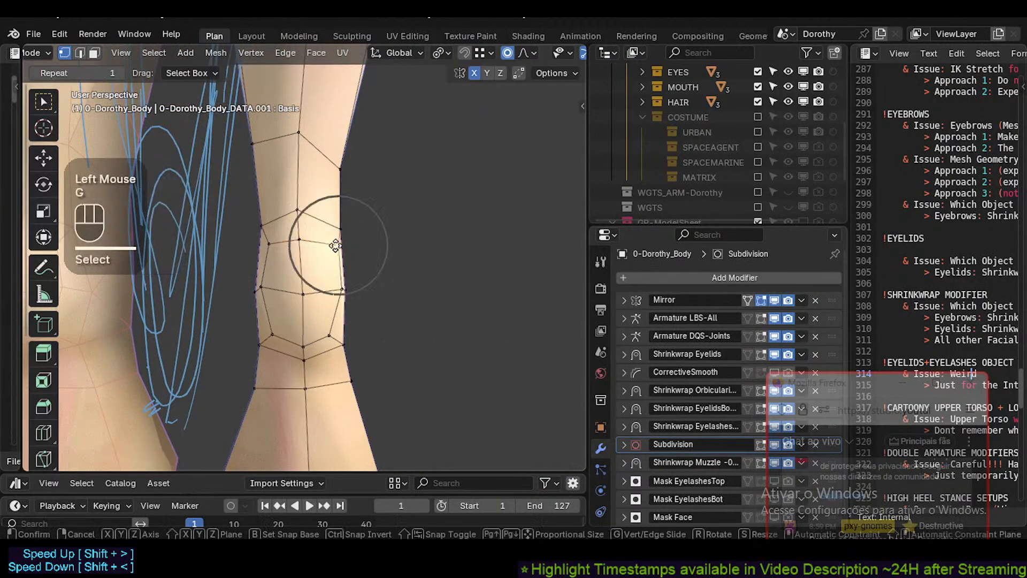
{"action": "left_click", "coordinate": [334, 244], "text": "shift"}
{"action": "left_click", "coordinate": [268, 243]}
{"action": "key", "text": "g"}
{"action": "left_click", "coordinate": [266, 244], "text": "shift"}
Raise the center vertices of the kneecap's middle and lower rows slightly.
{"action": "left_click", "coordinate": [268, 290]}
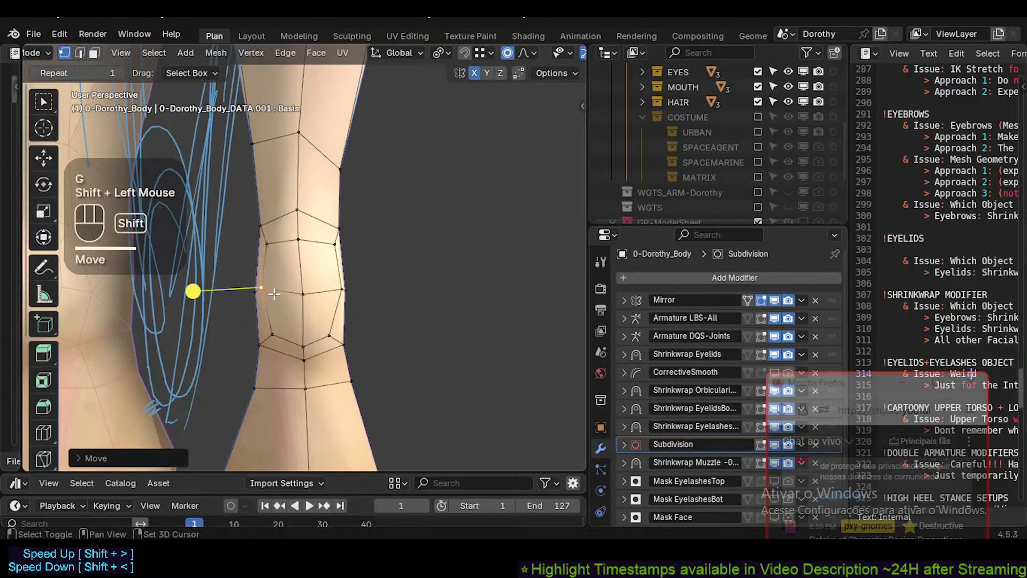
{"action": "left_click", "coordinate": [305, 293]}
{"action": "key", "text": "g"}
{"action": "left_click", "coordinate": [296, 257], "text": "shift"}
{"action": "left_click", "coordinate": [303, 346]}
{"action": "key", "text": "g"}
{"action": "left_click", "coordinate": [302, 335], "text": "shift"}
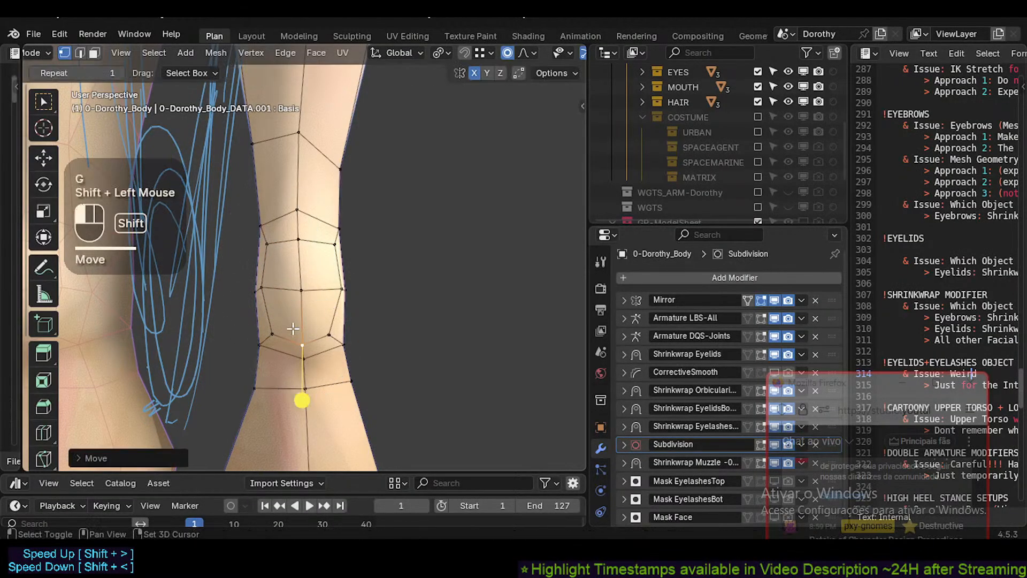
Nudge the kneecap's two lower corner vertices slightly outward.
{"action": "left_click", "coordinate": [329, 339]}
{"action": "key", "text": "g"}
{"action": "left_click", "coordinate": [332, 339], "text": "shift"}
{"action": "key", "text": "g"}
{"action": "left_click", "coordinate": [334, 339], "text": "shift"}
{"action": "left_click", "coordinate": [276, 334]}
{"action": "key", "text": "g"}
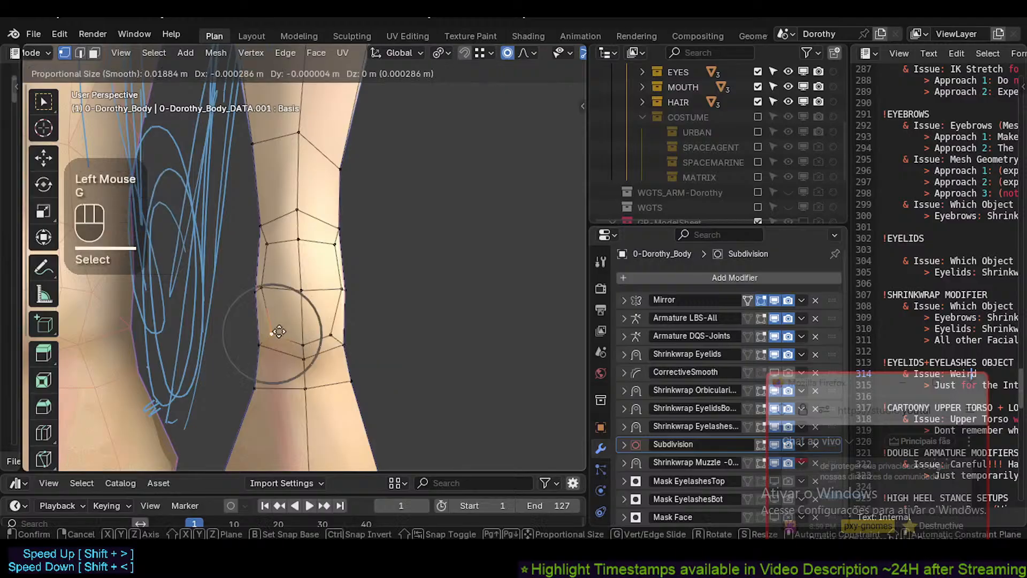
{"action": "left_click", "coordinate": [275, 333], "text": "shift"}
Refine the lower, middle and top vertices along the kneecap's vertical center line.
{"action": "left_click", "coordinate": [302, 348]}
{"action": "key", "text": "g"}
{"action": "left_click", "coordinate": [300, 340], "text": "shift"}
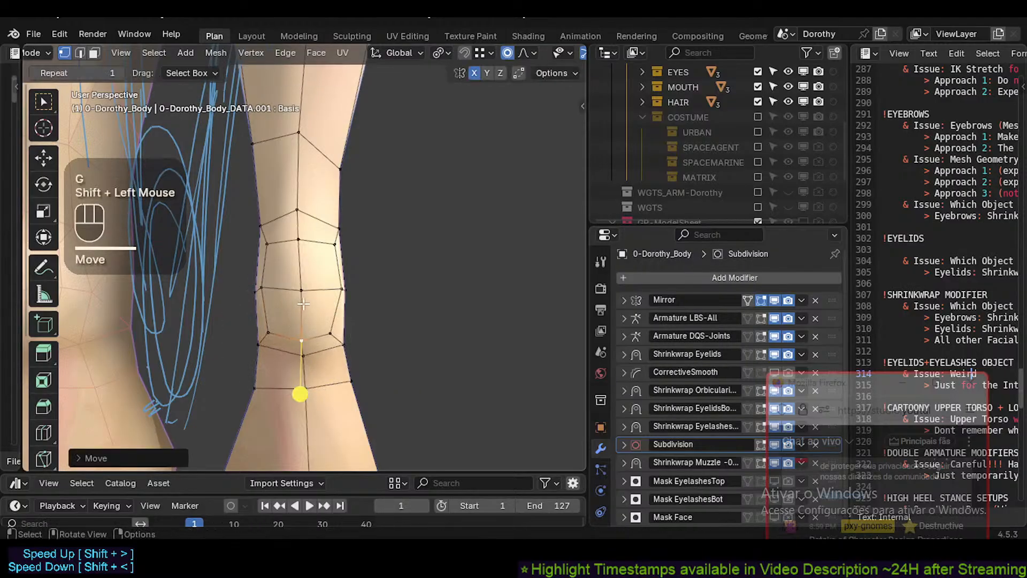
{"action": "left_click", "coordinate": [295, 294]}
{"action": "key", "text": "g"}
{"action": "left_click", "coordinate": [293, 295], "text": "shift"}
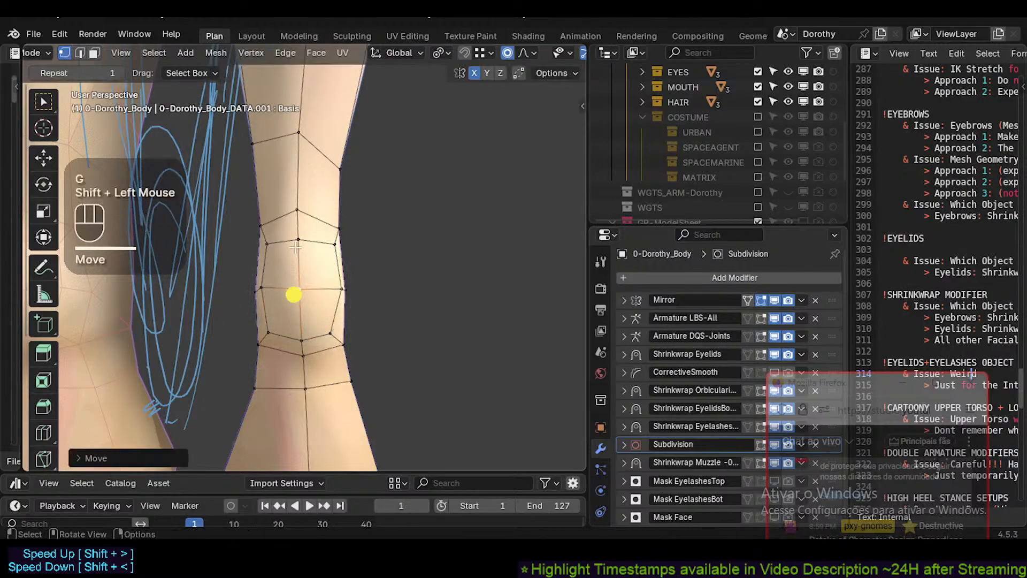
{"action": "left_click", "coordinate": [302, 200]}
{"action": "key", "text": "g"}
{"action": "left_click", "coordinate": [327, 255], "text": "shift"}
Adjust the upper corner vertex of the kneecap from an angled side view.
{"action": "scroll", "coordinate": [321, 261], "scroll_direction": "down", "scroll_amount": 2}
{"action": "middle_click_drag", "start_coordinate": [329, 253], "coordinate": [303, 257]}
{"action": "scroll", "coordinate": [293, 253], "scroll_direction": "up", "scroll_amount": 2}
{"action": "left_click", "coordinate": [314, 241]}
{"action": "key", "text": "g"}
{"action": "left_click", "coordinate": [316, 238], "text": "shift"}
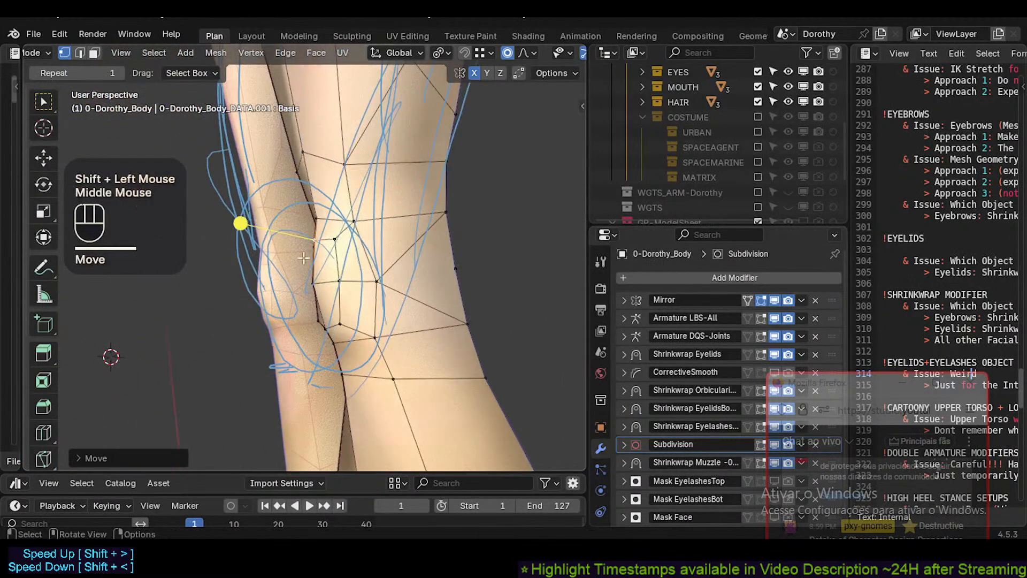
Select the kneecap faces and compare the knee profile with the sketch in the right orthographic view.
{"action": "key", "text": "3"}
{"action": "left_click", "coordinate": [342, 263], "text": "alt+shift"}
{"action": "left_click_drag", "start_coordinate": [262, 294], "coordinate": [291, 296]}
{"action": "middle_click_drag", "start_coordinate": [294, 296], "coordinate": [367, 312]}
{"action": "scroll", "coordinate": [276, 299], "scroll_direction": "down", "scroll_amount": 2}
{"action": "key", "text": "KP_3"}
{"action": "key", "text": "Tab"}
{"action": "key", "text": "Tab"}
Slide the front vertex above the kneecap downward and lower its counterpart behind it using see-through display.
{"action": "left_click", "coordinate": [277, 242]}
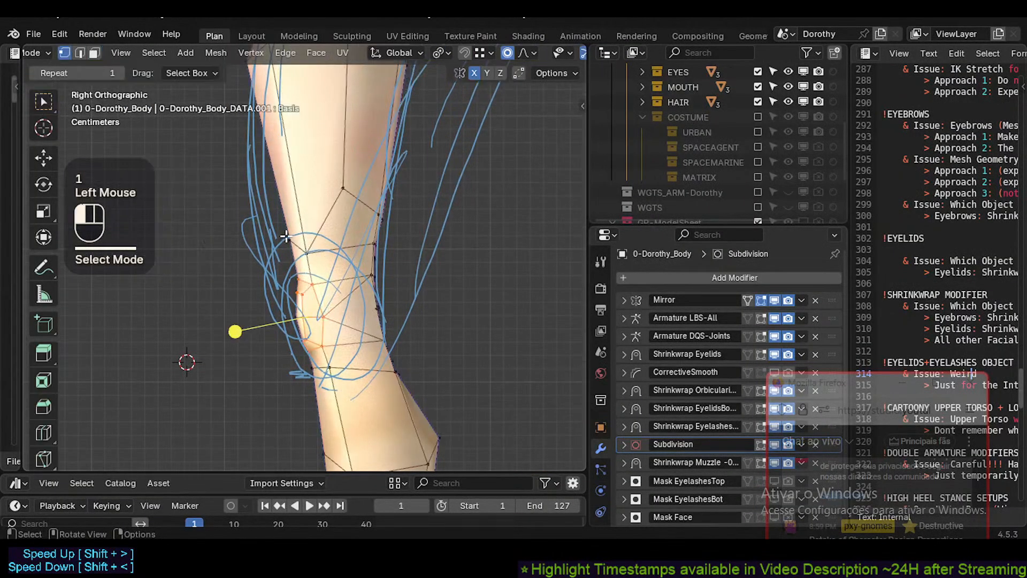
{"action": "key", "text": "g"}
{"action": "key", "text": "g"}
{"action": "left_click", "coordinate": [289, 252]}
{"action": "key", "text": "alt+z"}
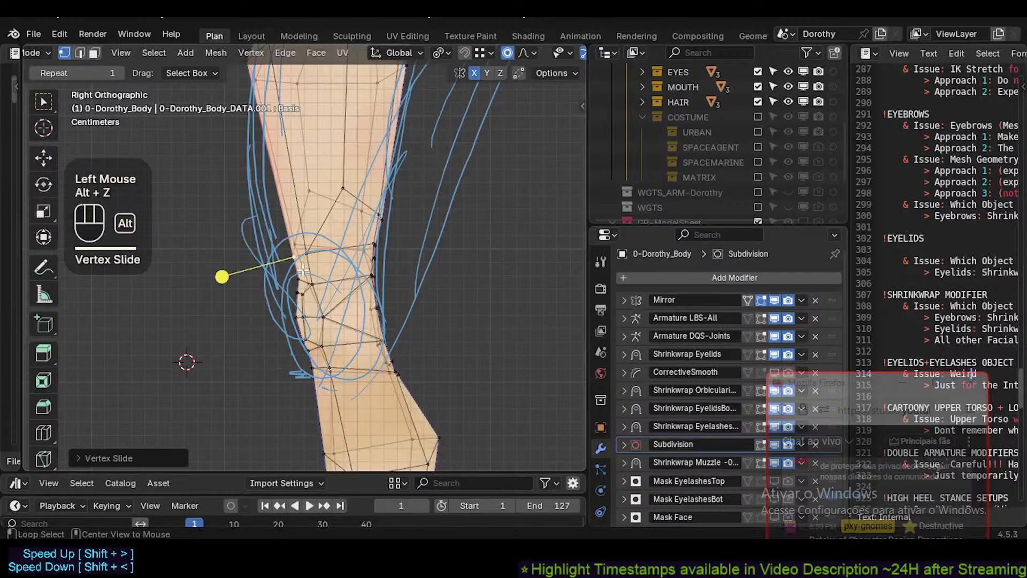
{"action": "left_click", "coordinate": [289, 239]}
{"action": "key", "text": "g"}
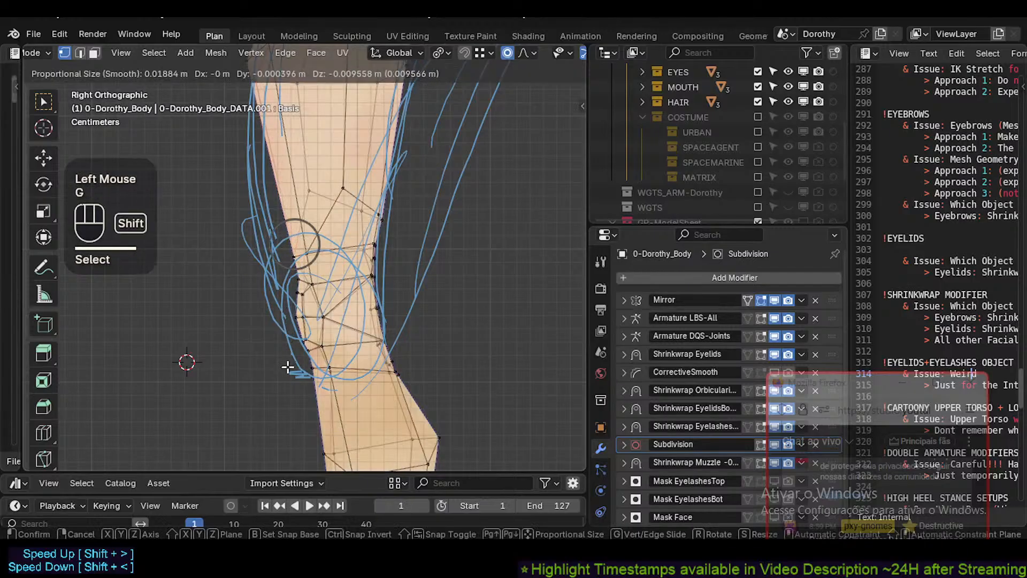
{"action": "left_click", "coordinate": [310, 262], "text": "shift"}
Rotate the face loop just above the kneecap slightly in the side view.
{"action": "key", "text": "3"}
{"action": "left_click", "coordinate": [267, 277], "text": "alt+shift"}
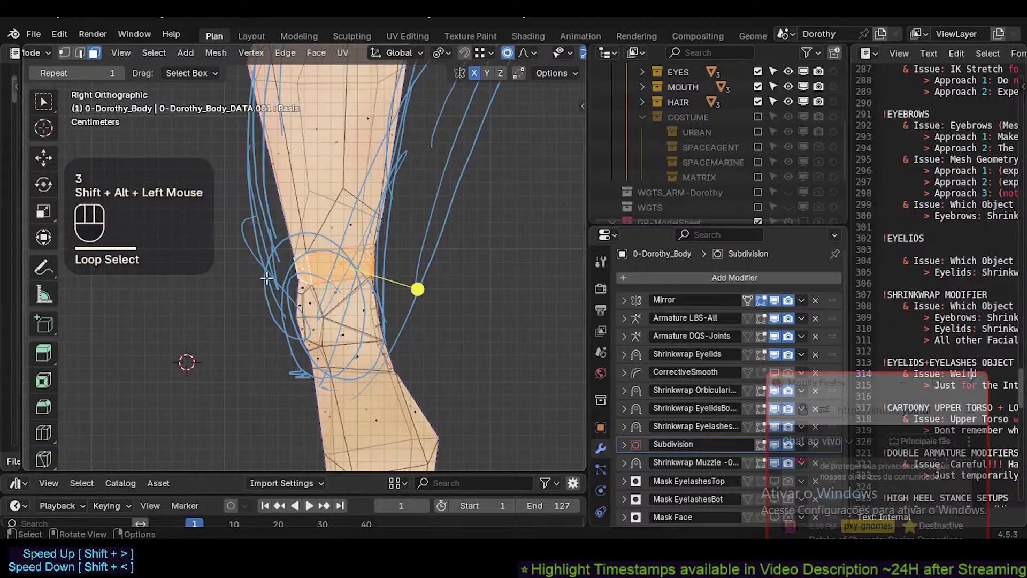
{"action": "key", "text": "r"}
{"action": "left_click", "coordinate": [413, 284]}
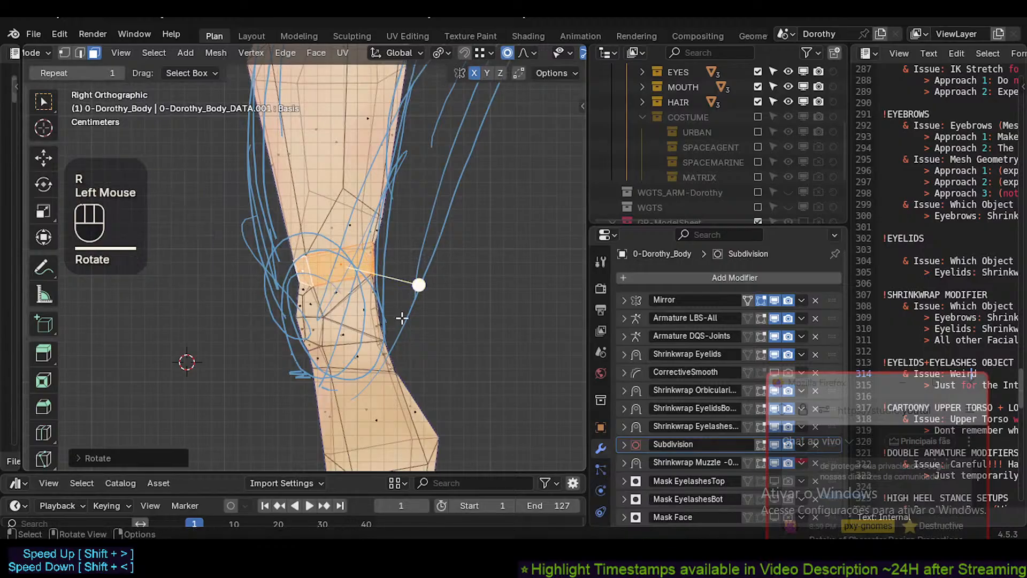
Rotate and slightly shift the face loop just below the kneecap, and return to Object Mode.
{"action": "key", "text": "alt+a"}
{"action": "left_click", "coordinate": [425, 318], "text": "alt+shift"}
{"action": "key", "text": "r"}
{"action": "left_click", "coordinate": [457, 328]}
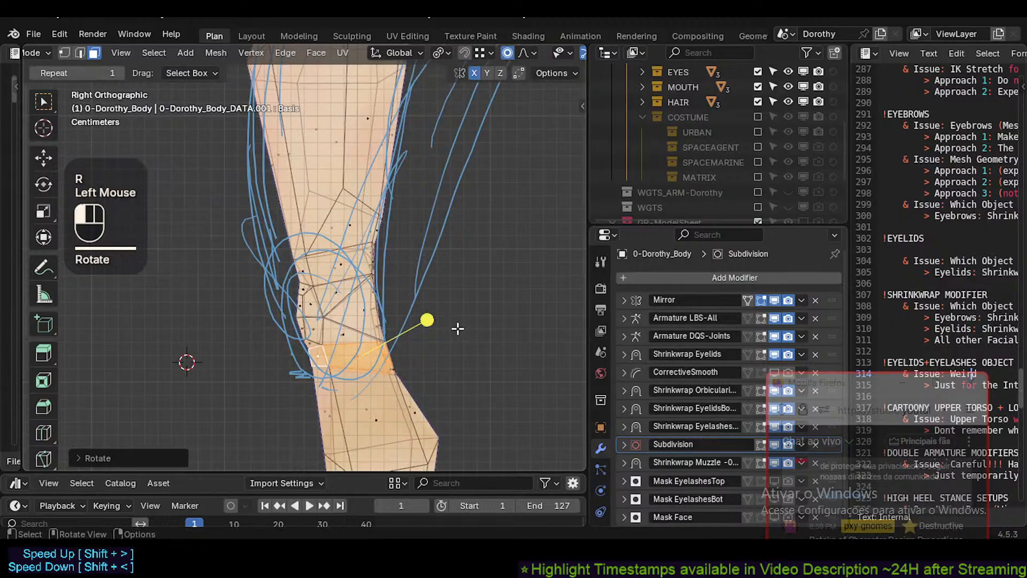
{"action": "key", "text": "g"}
{"action": "left_click", "coordinate": [453, 333], "text": "shift"}
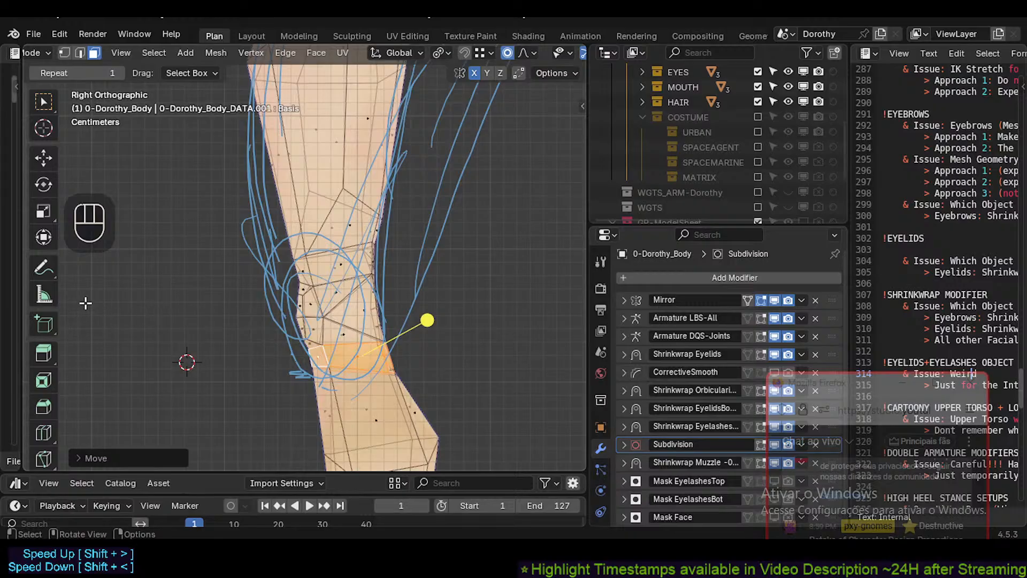
{"action": "key", "text": "Tab"}
{"action": "scroll", "coordinate": [330, 381], "scroll_direction": "down", "scroll_amount": 1}
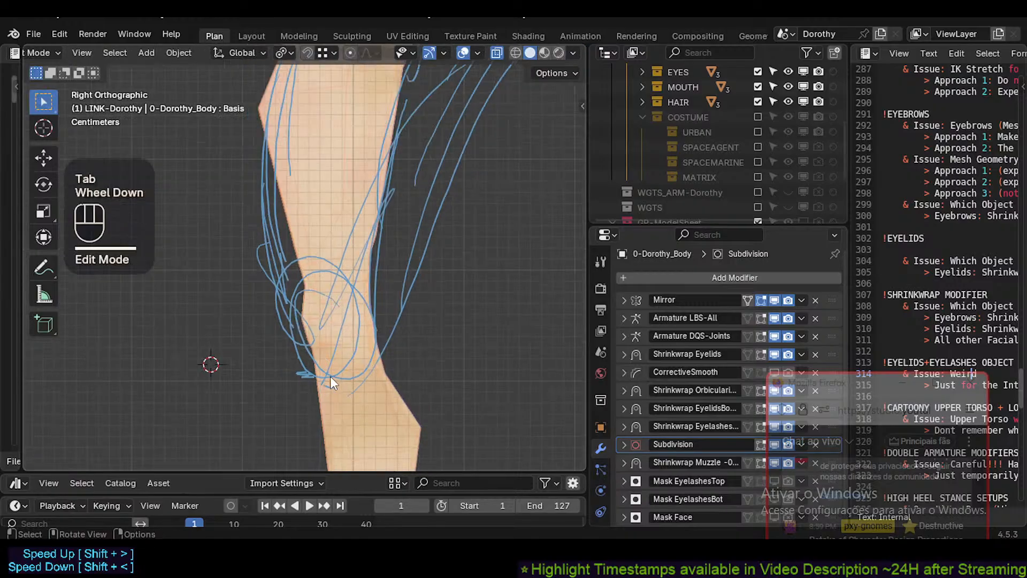
In the front view, slide the centre vertex of the row below the knee and pull that row's outer vertex inward.
{"action": "key", "text": "KP_1"}
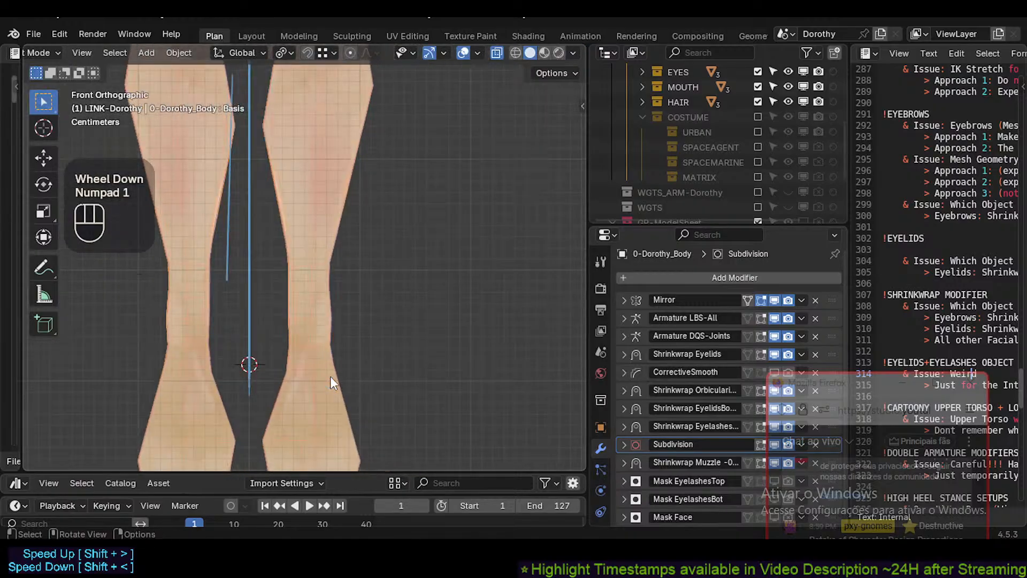
{"action": "key", "text": "Tab"}
{"action": "middle_click_drag", "start_coordinate": [356, 335], "coordinate": [357, 332], "text": "shift"}
{"action": "scroll", "coordinate": [358, 333], "scroll_direction": "up", "scroll_amount": 1}
{"action": "scroll", "coordinate": [358, 332], "scroll_direction": "down", "scroll_amount": 1}
{"action": "scroll", "coordinate": [357, 333], "scroll_direction": "up", "scroll_amount": 2}
{"action": "key", "text": "alt+a"}
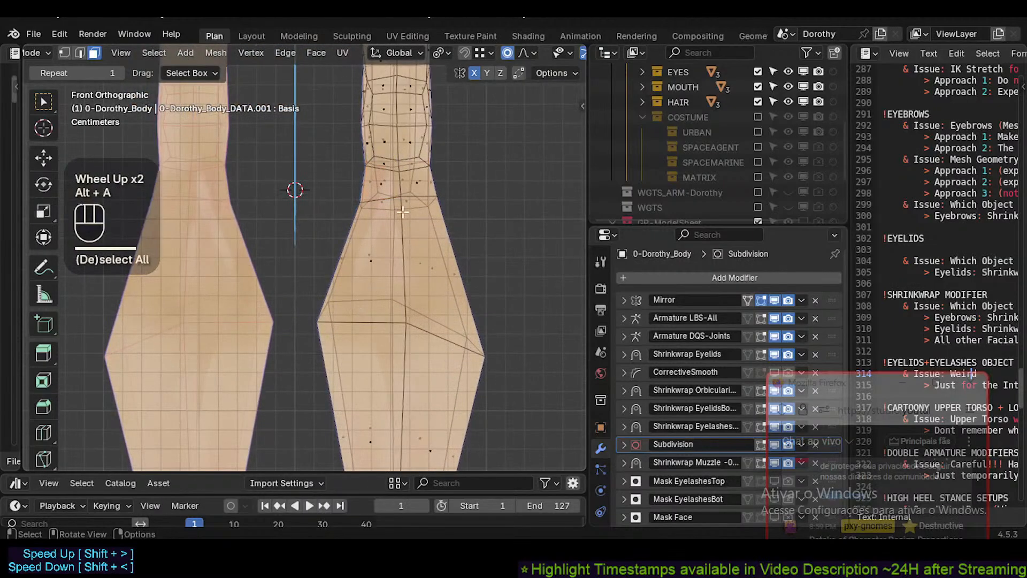
{"action": "key", "text": "1"}
{"action": "left_click", "coordinate": [418, 217]}
{"action": "key", "text": "g"}
{"action": "key", "text": "g"}
{"action": "left_click", "coordinate": [405, 215], "text": "shift"}
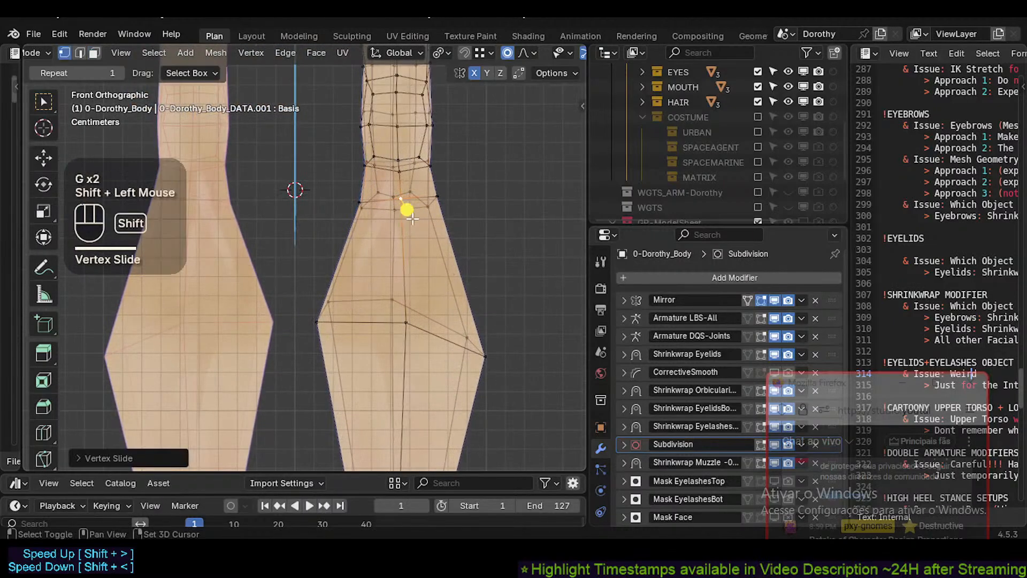
{"action": "left_click", "coordinate": [438, 196]}
{"action": "key", "text": "g"}
{"action": "left_click", "coordinate": [424, 231], "text": "shift"}
Pull the innermost and outermost vertices of the widest calf row inward to slim the calf.
{"action": "left_click", "coordinate": [317, 321]}
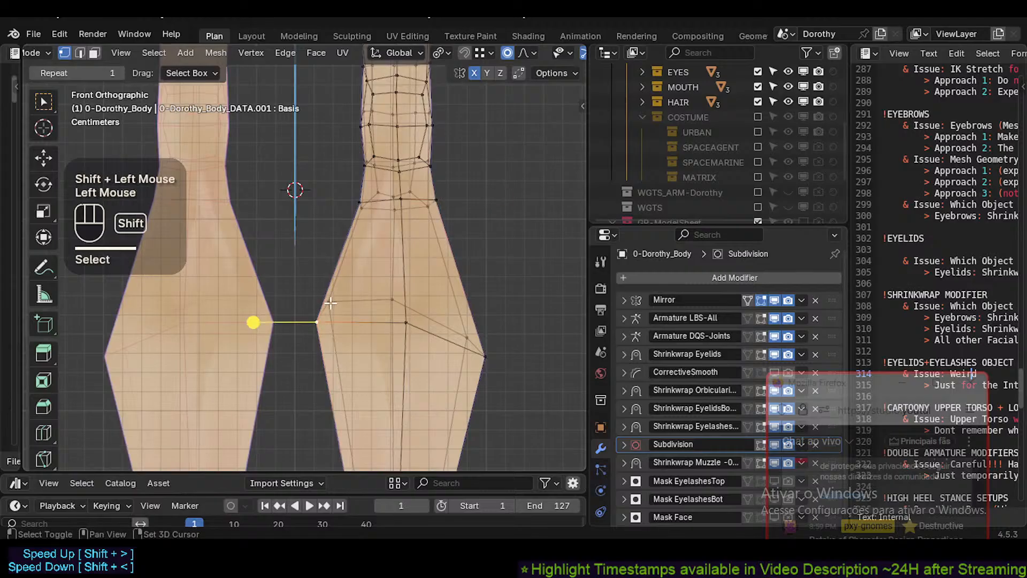
{"action": "key", "text": "g"}
{"action": "left_click", "coordinate": [451, 332], "text": "shift"}
{"action": "left_click", "coordinate": [485, 354]}
{"action": "key", "text": "g"}
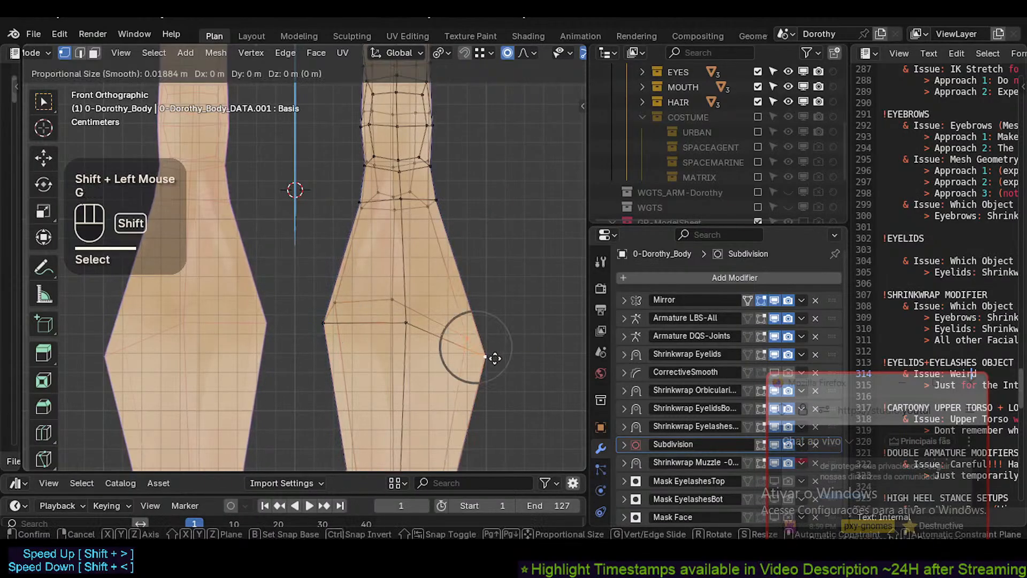
{"action": "left_click", "coordinate": [483, 355], "text": "shift"}
Tuck the calf row's inner corner in slightly further and nudge its two outer vertices inward and up.
{"action": "scroll", "coordinate": [410, 306], "scroll_direction": "down", "scroll_amount": 1}
{"action": "scroll", "coordinate": [410, 306], "scroll_direction": "down", "scroll_amount": 1}
{"action": "scroll", "coordinate": [410, 306], "scroll_direction": "up", "scroll_amount": 2}
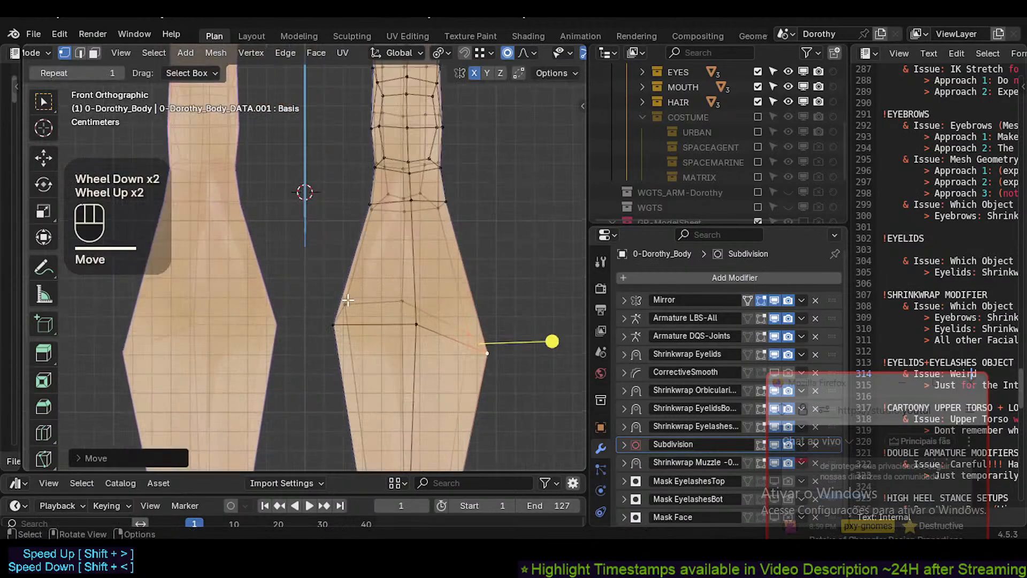
{"action": "left_click", "coordinate": [336, 327]}
{"action": "left_click", "coordinate": [335, 327], "text": "shift"}
{"action": "key", "text": "g"}
{"action": "left_click", "coordinate": [357, 340], "text": "shift"}
{"action": "key", "text": "alt+a"}
{"action": "left_click", "coordinate": [469, 335]}
{"action": "left_click", "coordinate": [490, 356], "text": "shift"}
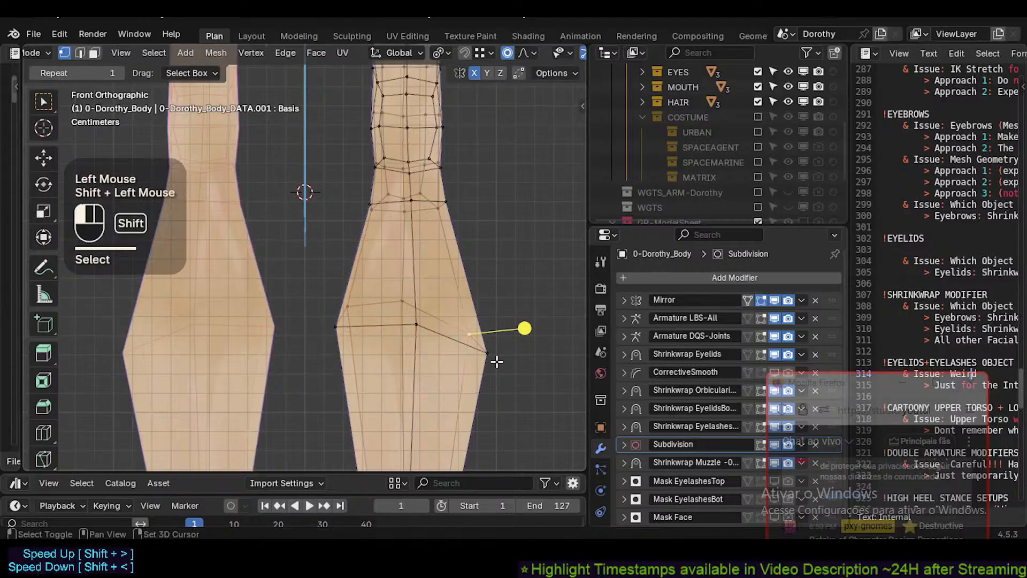
{"action": "key", "text": "g"}
{"action": "left_click", "coordinate": [469, 323], "text": "shift"}
Nudge the centre back and centre front vertices of the widest calf row in the front view.
{"action": "left_click", "coordinate": [403, 290]}
{"action": "key", "text": "g"}
{"action": "left_click", "coordinate": [413, 295], "text": "shift"}
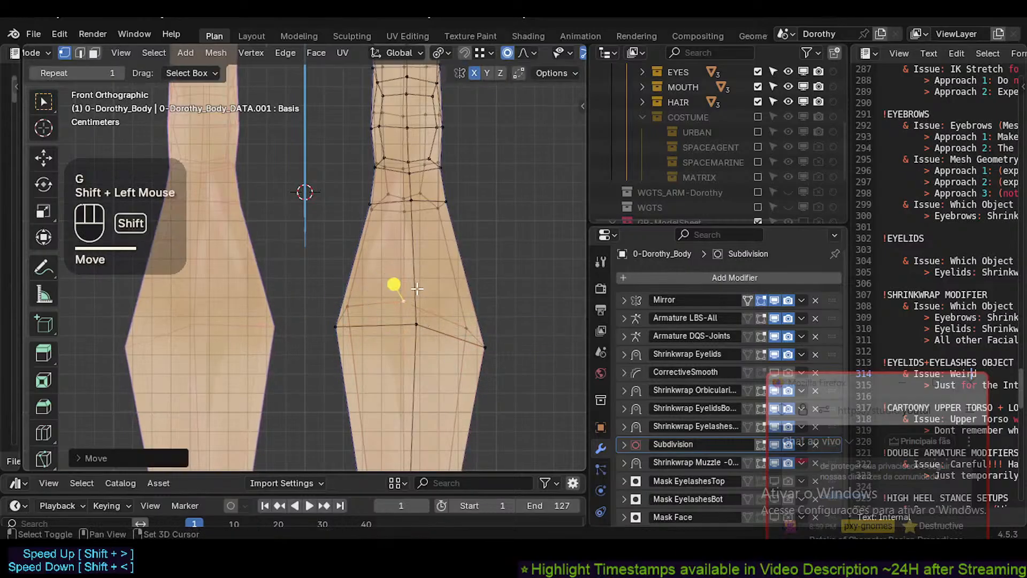
{"action": "left_click", "coordinate": [415, 334]}
{"action": "key", "text": "g"}
{"action": "left_click", "coordinate": [401, 349], "text": "shift"}
In the right view, shift the back vertex of the row below the knee slightly forward and check the silhouette in Object Mode.
{"action": "key", "text": "KP_3"}
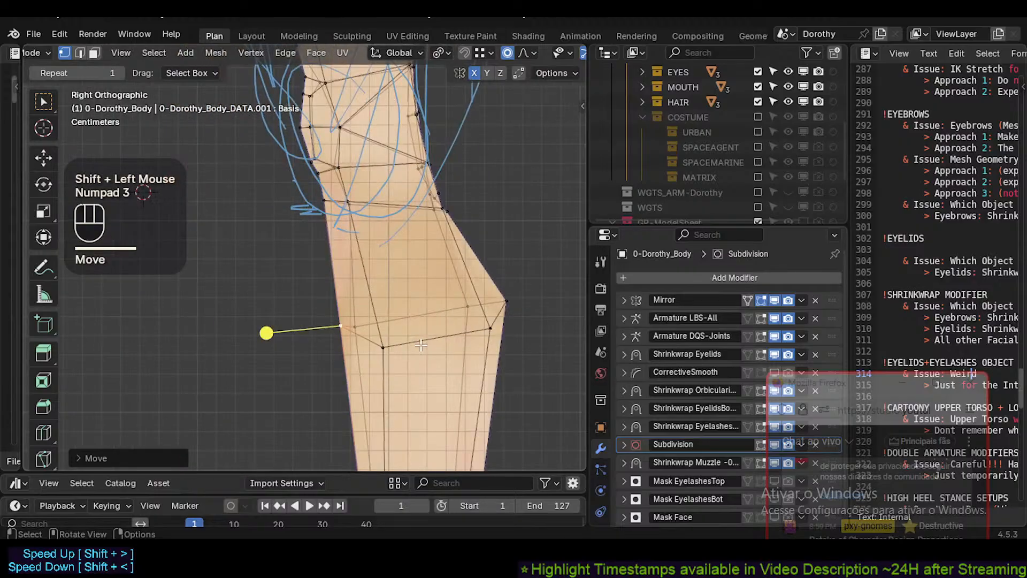
{"action": "left_click", "coordinate": [443, 207]}
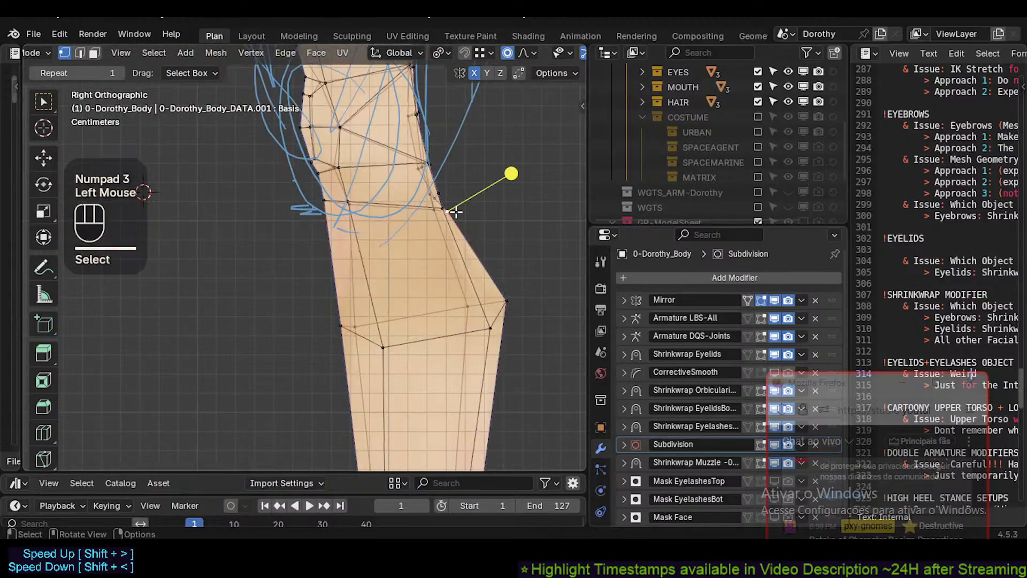
{"action": "key", "text": "g"}
{"action": "left_click", "coordinate": [438, 210], "text": "shift"}
{"action": "scroll", "coordinate": [340, 299], "scroll_direction": "down", "scroll_amount": 2}
{"action": "key", "text": "Tab"}
{"action": "scroll", "coordinate": [351, 307], "scroll_direction": "down", "scroll_amount": 3}
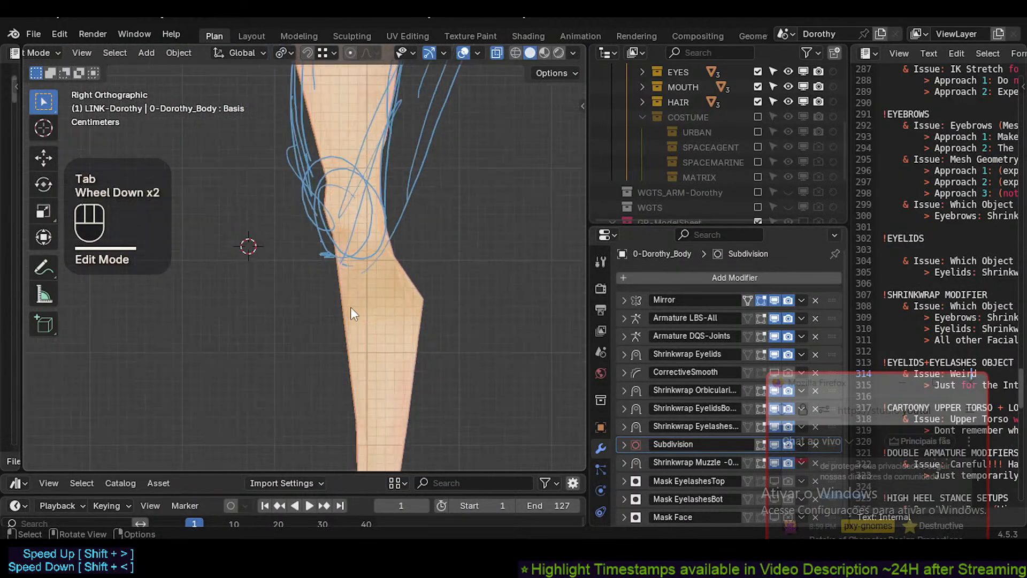
Pull the rearmost calf vertex slightly forward in the side view, and return to Object Mode.
{"action": "key", "text": "Tab"}
{"action": "scroll", "coordinate": [417, 294], "scroll_direction": "up", "scroll_amount": 2}
{"action": "left_click", "coordinate": [425, 298]}
{"action": "key", "text": "g"}
{"action": "left_click", "coordinate": [423, 301], "text": "shift"}
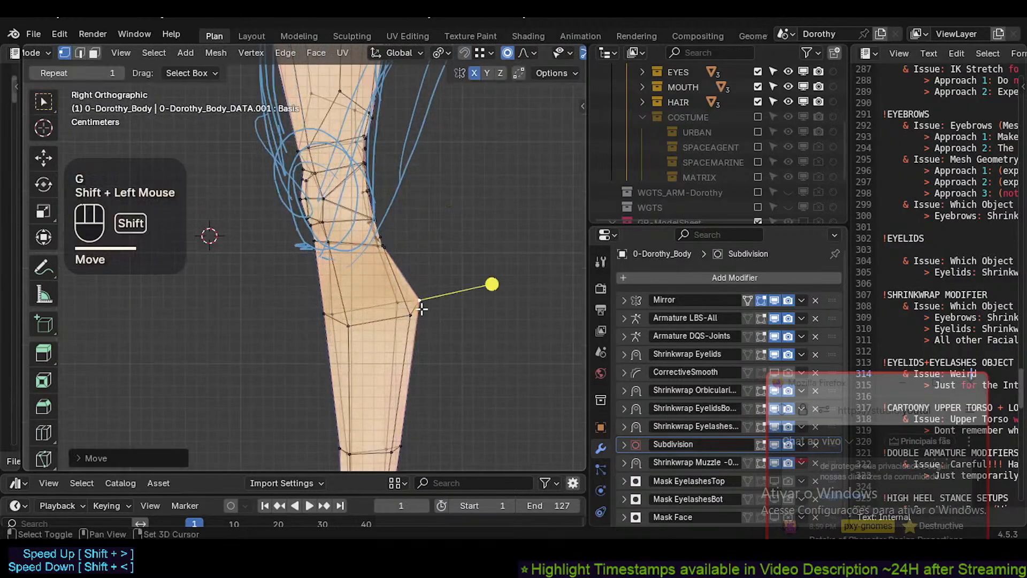
{"action": "key", "text": "Tab"}
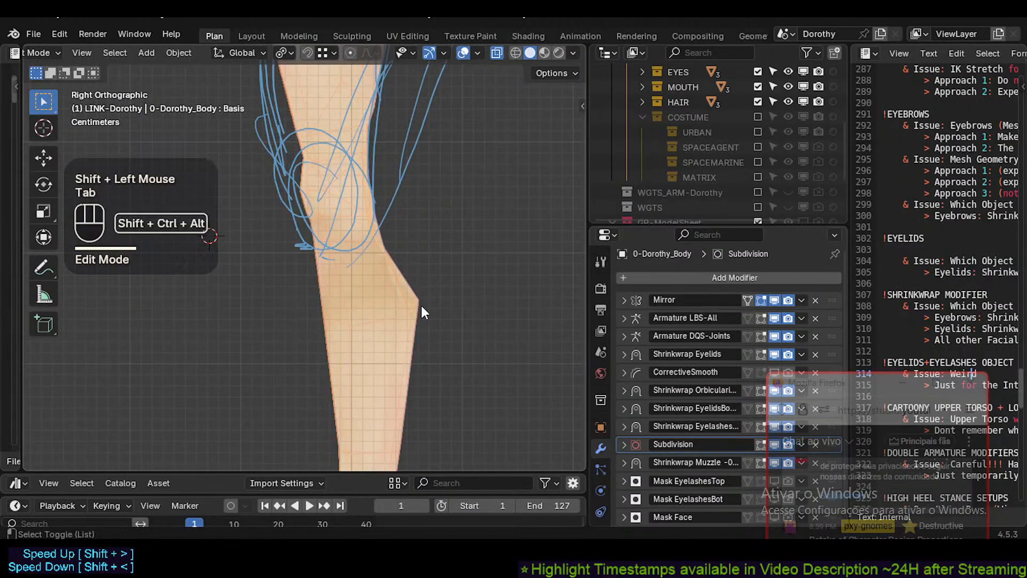
{"action": "key", "text": "shift+ctrl+alt+i"}
In the front view, readjust the outer and inner vertices of the widest calf row, and check the outline in Object Mode.
{"action": "key", "text": "KP_1"}
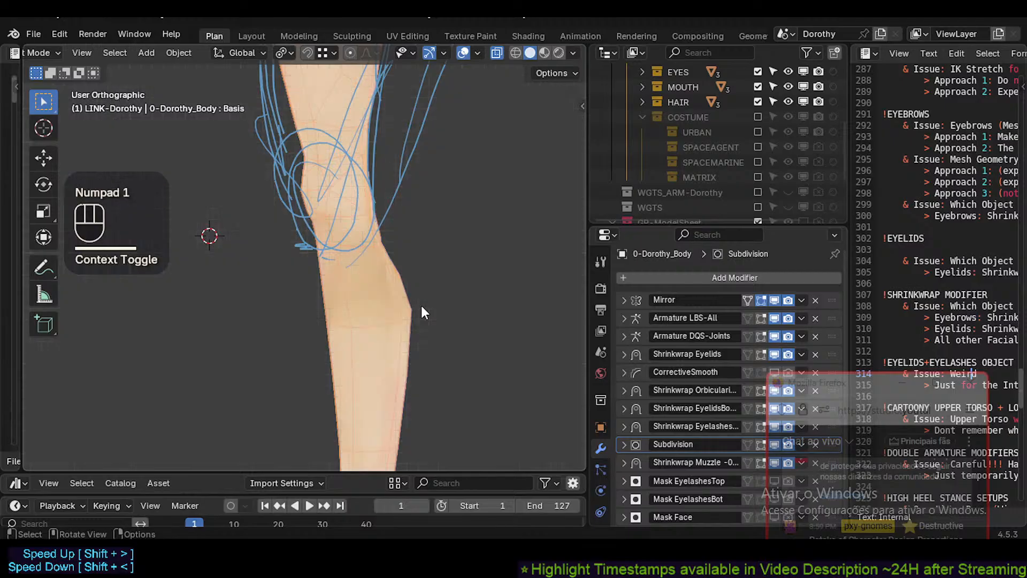
{"action": "key", "text": "Tab"}
{"action": "left_click", "coordinate": [412, 326]}
{"action": "key", "text": "g"}
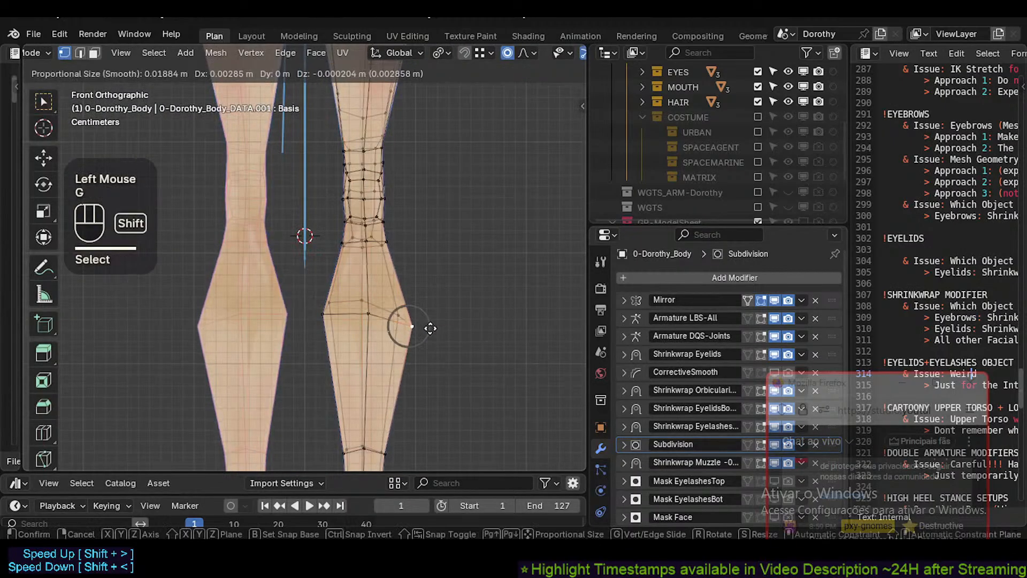
{"action": "left_click", "coordinate": [429, 327], "text": "shift"}
{"action": "left_click", "coordinate": [406, 311]}
{"action": "key", "text": "g"}
{"action": "left_click", "coordinate": [431, 305], "text": "shift"}
{"action": "left_click", "coordinate": [329, 303]}
{"action": "left_click", "coordinate": [323, 313], "text": "shift"}
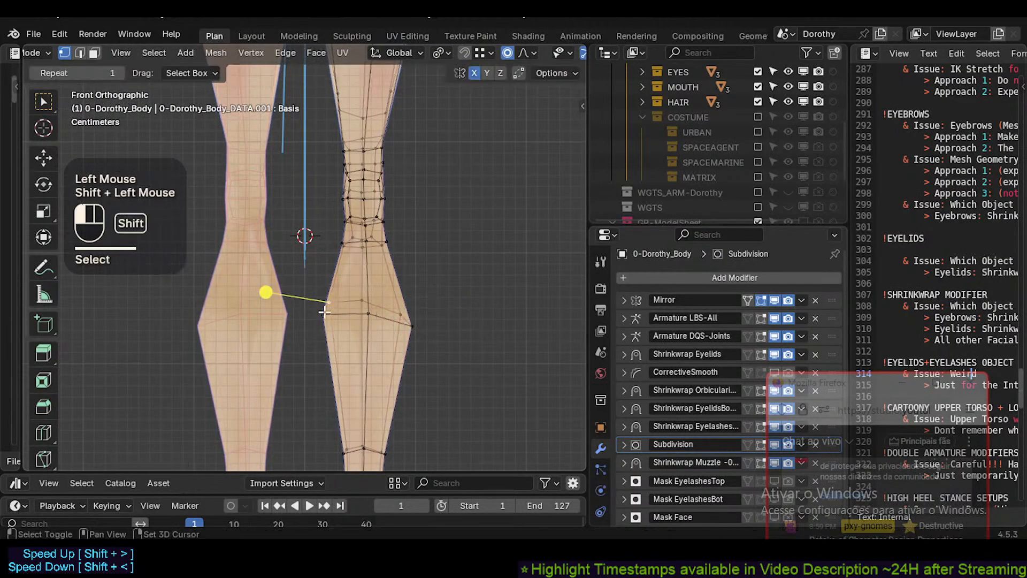
{"action": "key", "text": "g"}
{"action": "left_click", "coordinate": [312, 323], "text": "shift"}
{"action": "key", "text": "Tab"}
{"action": "scroll", "coordinate": [387, 303], "scroll_direction": "down", "scroll_amount": 2}
{"action": "scroll", "coordinate": [387, 303], "scroll_direction": "up", "scroll_amount": 2}
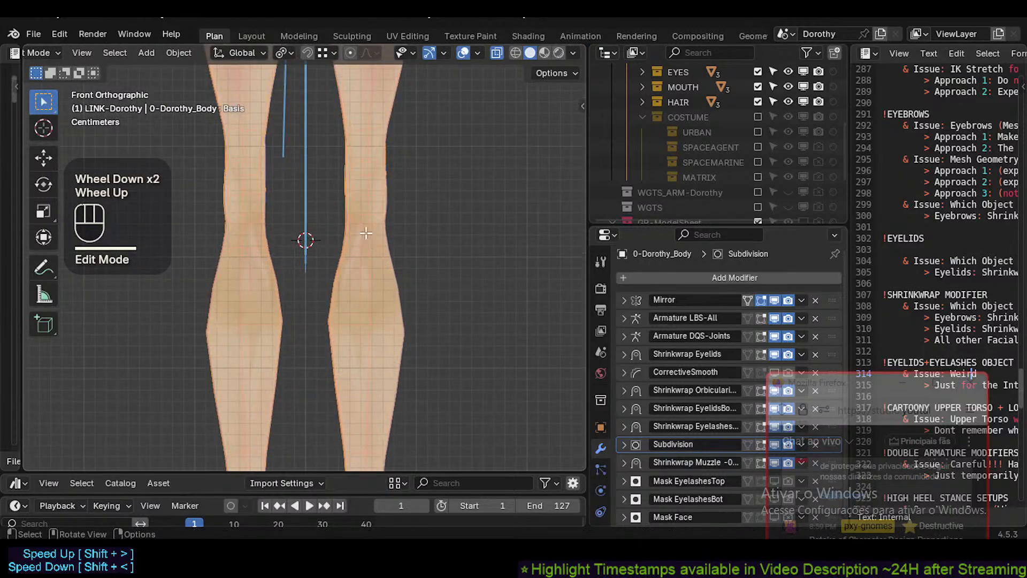
Select the face loops around and just above the knee to examine the front outline, and return to Object Mode.
{"action": "key", "text": "Tab"}
{"action": "scroll", "coordinate": [375, 283], "scroll_direction": "up", "scroll_amount": 3}
{"action": "key", "text": "3"}
{"action": "left_click", "coordinate": [374, 198], "text": "alt+shift"}
{"action": "mouse_move", "coordinate": [370, 192]}
{"action": "left_mouse_down"}
{"action": "mouse_move", "coordinate": [380, 191]}
{"action": "mouse_move", "coordinate": [378, 177]}
{"action": "left_mouse_up"}
{"action": "middle_click_drag", "start_coordinate": [377, 176], "coordinate": [378, 241], "text": "shift"}
{"action": "key", "text": "alt+a"}
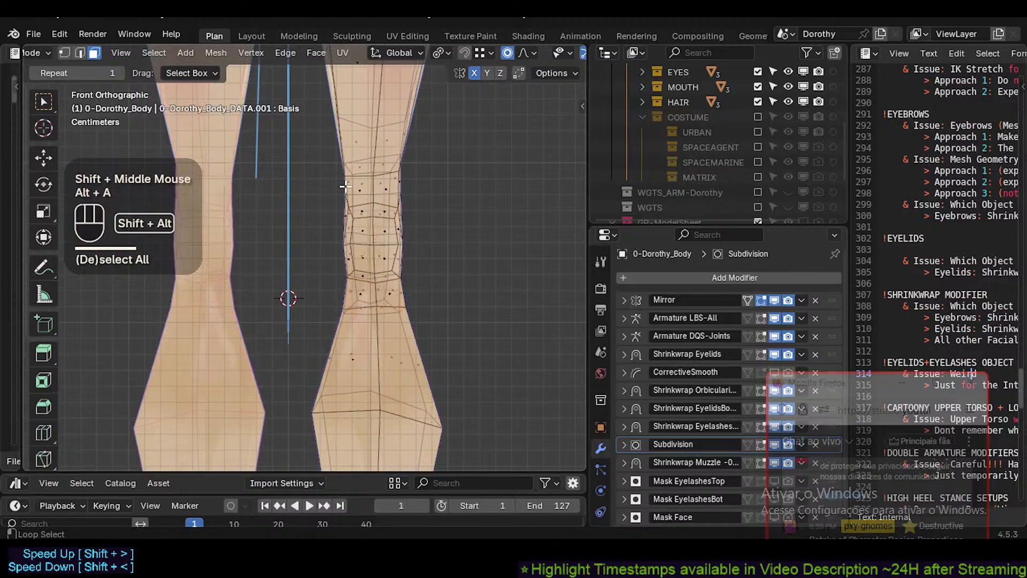
{"action": "left_click", "coordinate": [372, 185], "text": "alt+shift"}
{"action": "left_click_drag", "start_coordinate": [367, 200], "coordinate": [378, 203]}
{"action": "key", "text": "Tab"}
{"action": "scroll", "coordinate": [382, 241], "scroll_direction": "down", "scroll_amount": 1}
{"action": "scroll", "coordinate": [382, 260], "scroll_direction": "down", "scroll_amount": 2}
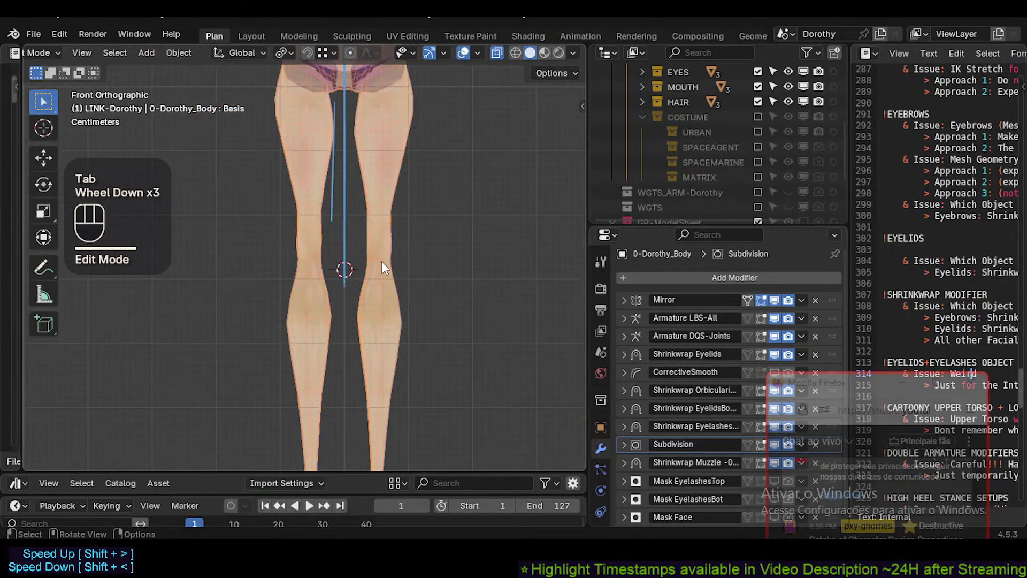
Examine the whole leg's side profile against the sketched shape in the right orthographic view.
{"action": "key", "text": "KP_3"}
{"action": "key", "text": "shift+ctrl+alt+z"}
{"action": "scroll", "coordinate": [382, 262], "scroll_direction": "down", "scroll_amount": 1}
{"action": "scroll", "coordinate": [381, 261], "scroll_direction": "down", "scroll_amount": 1}
{"action": "middle_click_drag", "start_coordinate": [380, 261], "coordinate": [326, 319]}
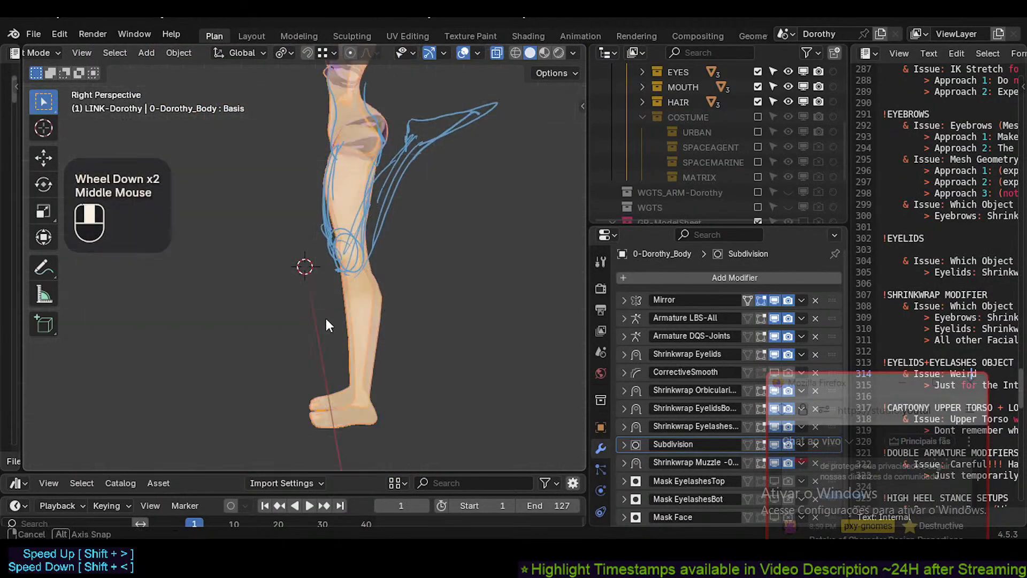
{"action": "key", "text": "KP_3"}
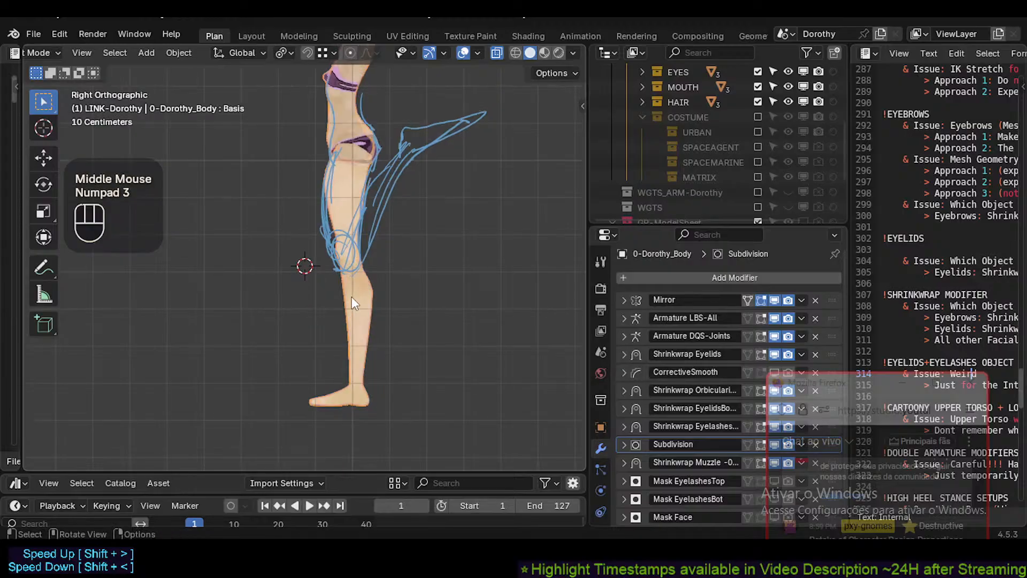
{"action": "scroll", "coordinate": [351, 296], "scroll_direction": "up", "scroll_amount": 1}
{"action": "middle_click_drag", "start_coordinate": [351, 296], "coordinate": [346, 300], "text": "shift"}
{"action": "scroll", "coordinate": [347, 306], "scroll_direction": "up", "scroll_amount": 1}
{"action": "scroll", "coordinate": [348, 278], "scroll_direction": "down", "scroll_amount": 1}
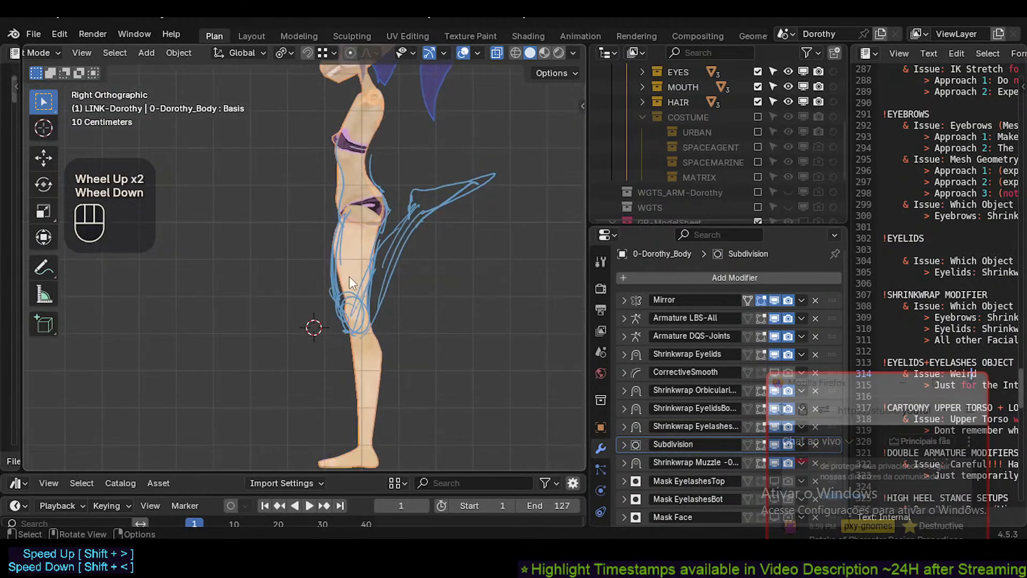
In vertex mode, move the front vertex at the top of the kneecap slightly forward toward the sketch.
{"action": "scroll", "coordinate": [337, 307], "scroll_direction": "up", "scroll_amount": 3}
{"action": "left_click", "coordinate": [353, 305]}
{"action": "key", "text": "Tab"}
{"action": "scroll", "coordinate": [458, 307], "scroll_direction": "up", "scroll_amount": 2}
{"action": "key", "text": "1"}
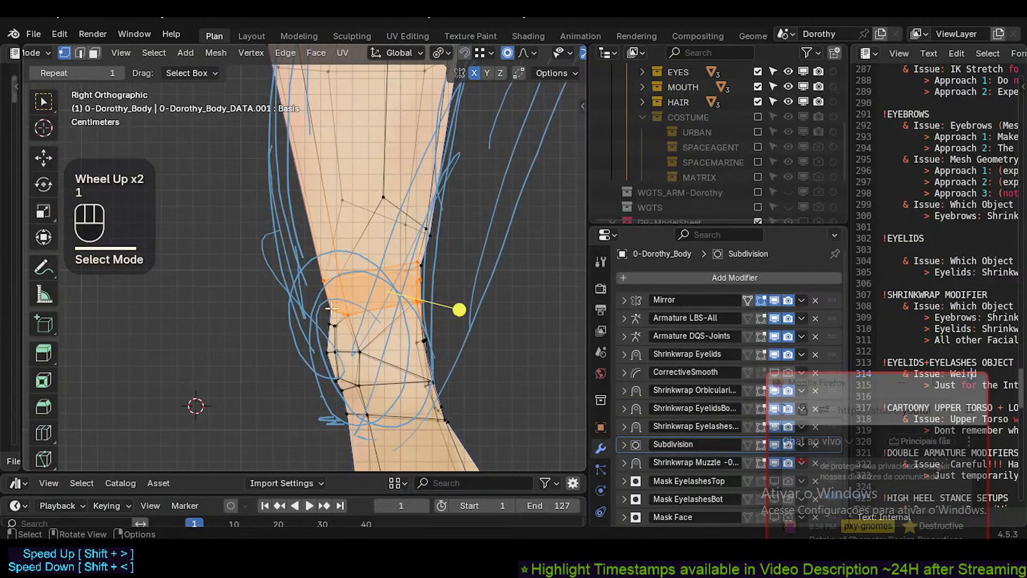
{"action": "left_click", "coordinate": [329, 305]}
{"action": "key", "text": "g"}
{"action": "scroll", "coordinate": [328, 305], "scroll_direction": "down", "scroll_amount": 1}
{"action": "left_click", "coordinate": [325, 305]}
Move the front vertex and the adjacent side vertex of the row above the kneecap forward.
{"action": "left_click", "coordinate": [323, 281]}
{"action": "key", "text": "g"}
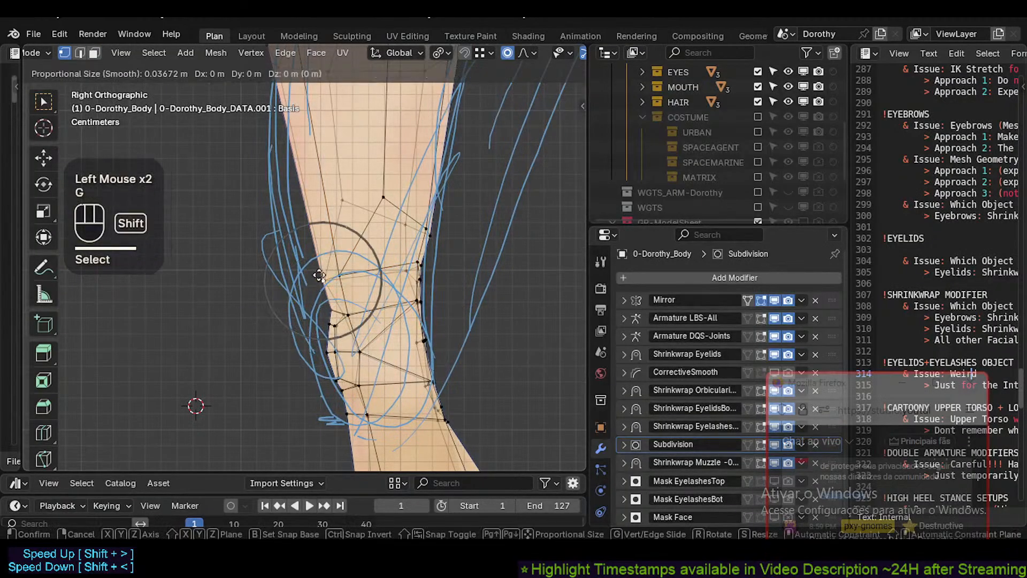
{"action": "left_click", "coordinate": [276, 295], "text": "shift"}
{"action": "left_click", "coordinate": [339, 273]}
{"action": "key", "text": "g"}
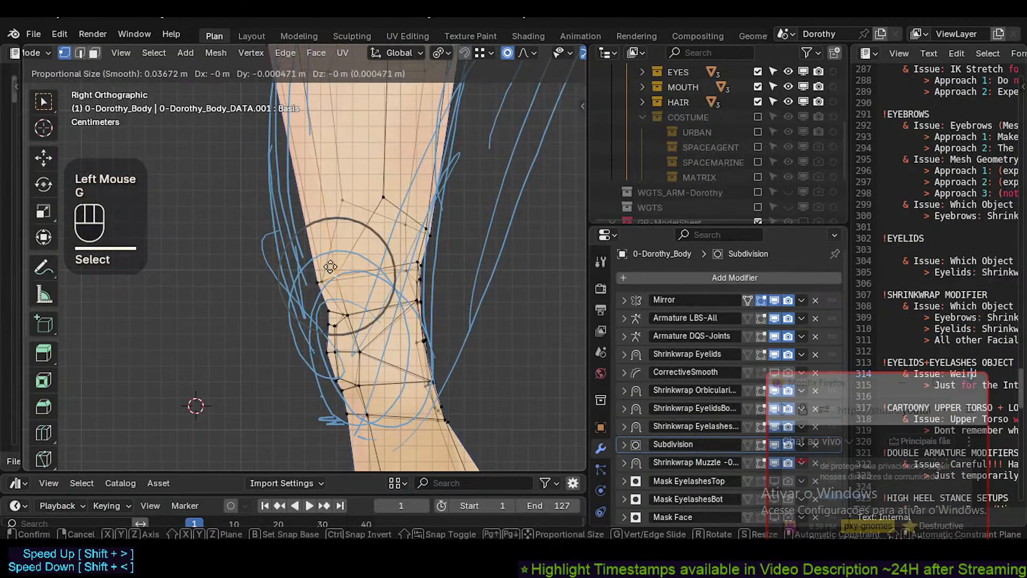
{"action": "left_click", "coordinate": [280, 273], "text": "shift"}
Move the outer side vertex of the lower-thigh row forward and nudge its inner-side counterpart slightly backward.
{"action": "middle_click_drag", "start_coordinate": [378, 171], "coordinate": [384, 269], "text": "shift"}
{"action": "left_click", "coordinate": [387, 297]}
{"action": "key", "text": "g"}
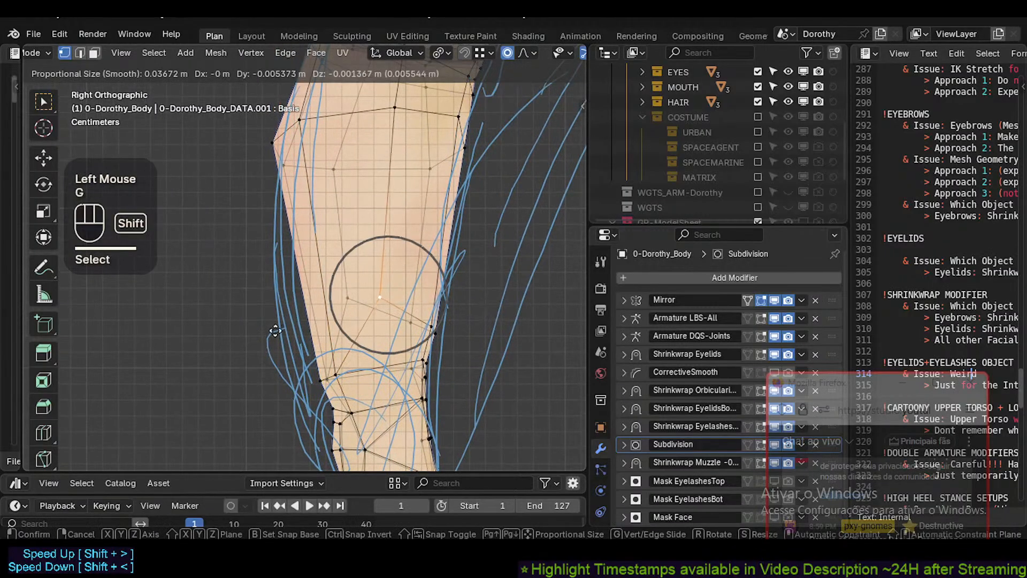
{"action": "left_click", "coordinate": [291, 317], "text": "shift"}
{"action": "left_click", "coordinate": [347, 300]}
{"action": "key", "text": "g"}
{"action": "left_click", "coordinate": [384, 301], "text": "shift"}
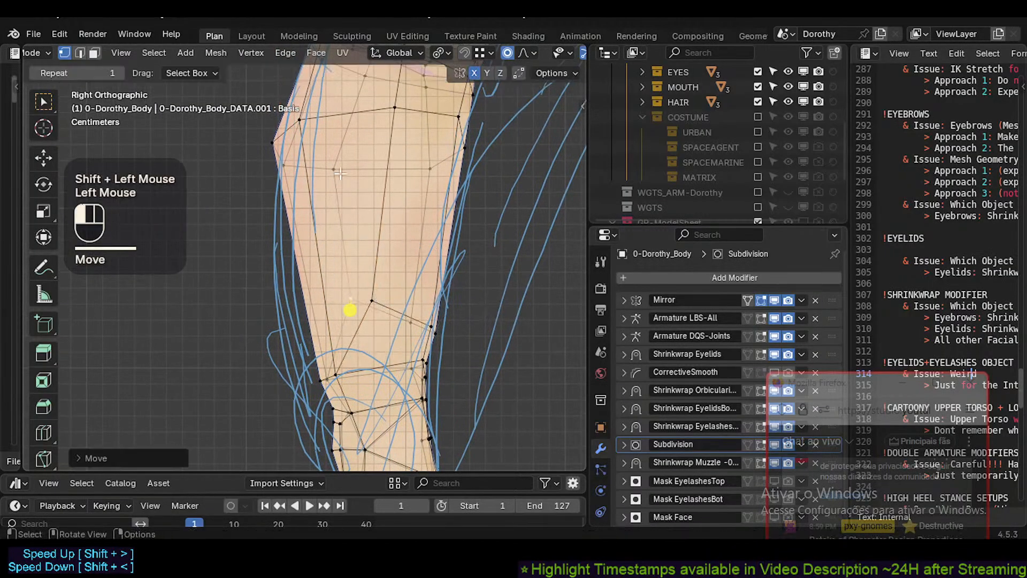
Nudge the inner-side vertices of the upper-thigh and lower-thigh rows slightly backward in the side view.
{"action": "left_click", "coordinate": [340, 173]}
{"action": "scroll", "coordinate": [340, 173], "scroll_direction": "down", "scroll_amount": 3}
{"action": "middle_click_drag", "start_coordinate": [339, 173], "coordinate": [328, 263], "text": "shift"}
{"action": "key", "text": "g"}
{"action": "left_click", "coordinate": [375, 264], "text": "shift"}
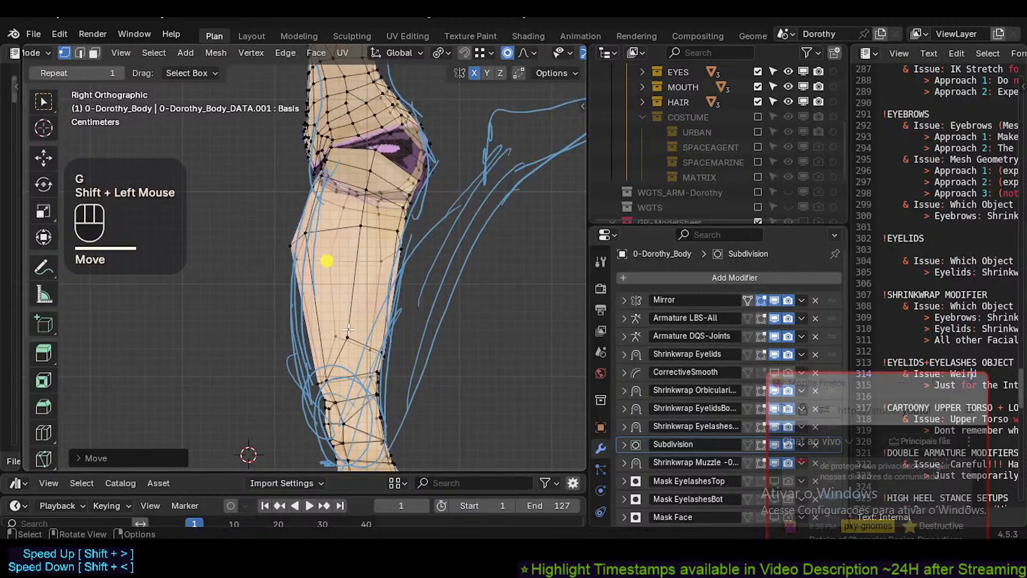
{"action": "left_click", "coordinate": [336, 341]}
{"action": "key", "text": "g"}
{"action": "left_click", "coordinate": [341, 355], "text": "shift"}
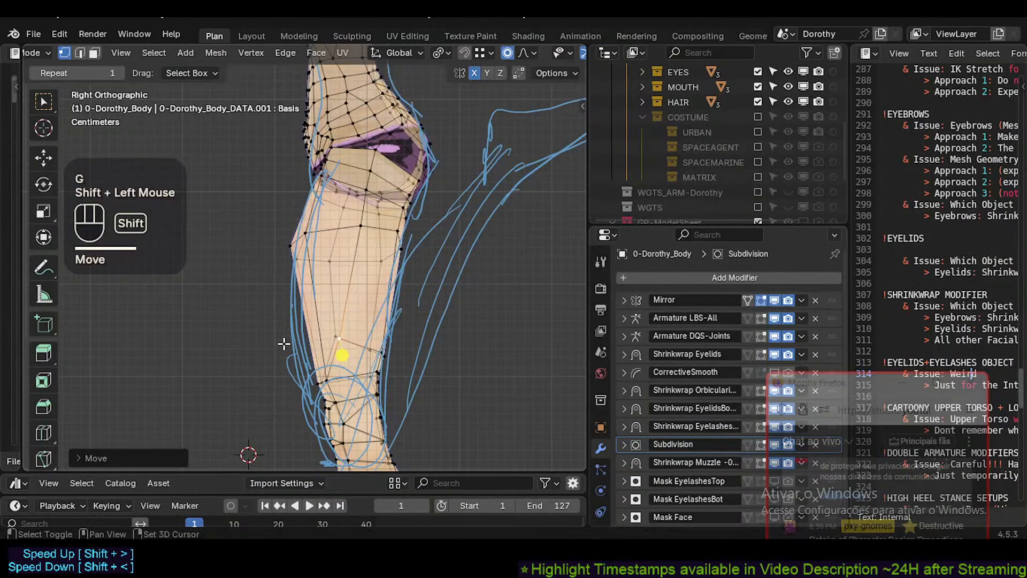
Adjust the two front vertices of the upper-thigh row to follow the sketched thigh contour.
{"action": "left_click", "coordinate": [316, 237]}
{"action": "key", "text": "g"}
{"action": "left_click", "coordinate": [336, 241], "text": "shift"}
{"action": "left_click", "coordinate": [291, 244]}
{"action": "key", "text": "g"}
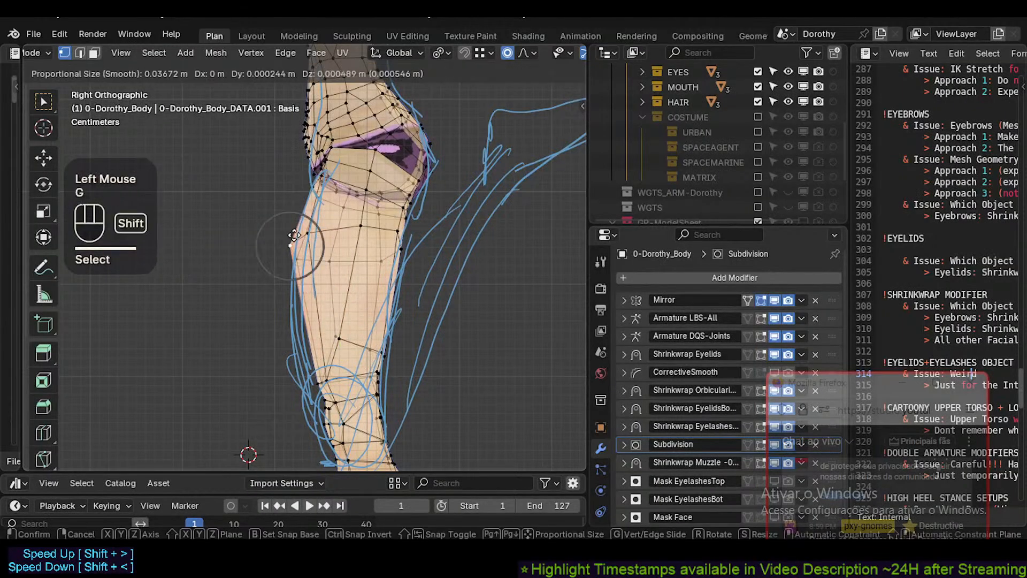
{"action": "left_click", "coordinate": [219, 236], "text": "shift"}
Shift the upper-thigh row's outer side vertex and the vertex above it at the underwear's lower edge slightly forward.
{"action": "left_click", "coordinate": [355, 228]}
{"action": "key", "text": "g"}
{"action": "left_click", "coordinate": [357, 227], "text": "shift"}
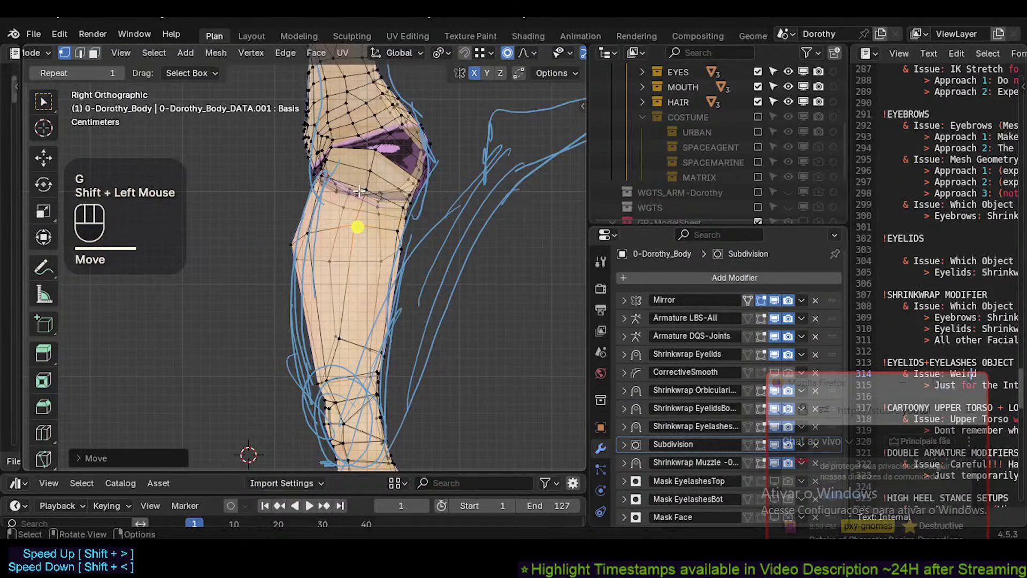
{"action": "left_click", "coordinate": [358, 191]}
{"action": "key", "text": "g"}
{"action": "key", "text": "Escape"}
{"action": "key", "text": "g"}
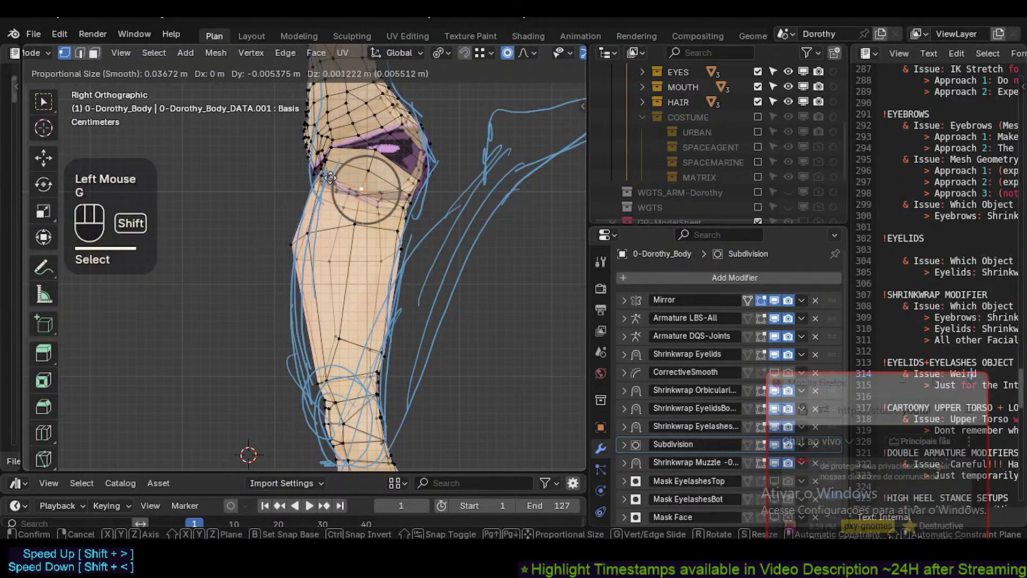
{"action": "left_click", "coordinate": [360, 187], "text": "shift"}
{"action": "left_click", "coordinate": [357, 228]}
{"action": "key", "text": "g"}
{"action": "left_click", "coordinate": [376, 227], "text": "shift"}
Nudge the rear vertex of the upper-thigh row and the two rear vertices of the lower-thigh row.
{"action": "left_click", "coordinate": [392, 228]}
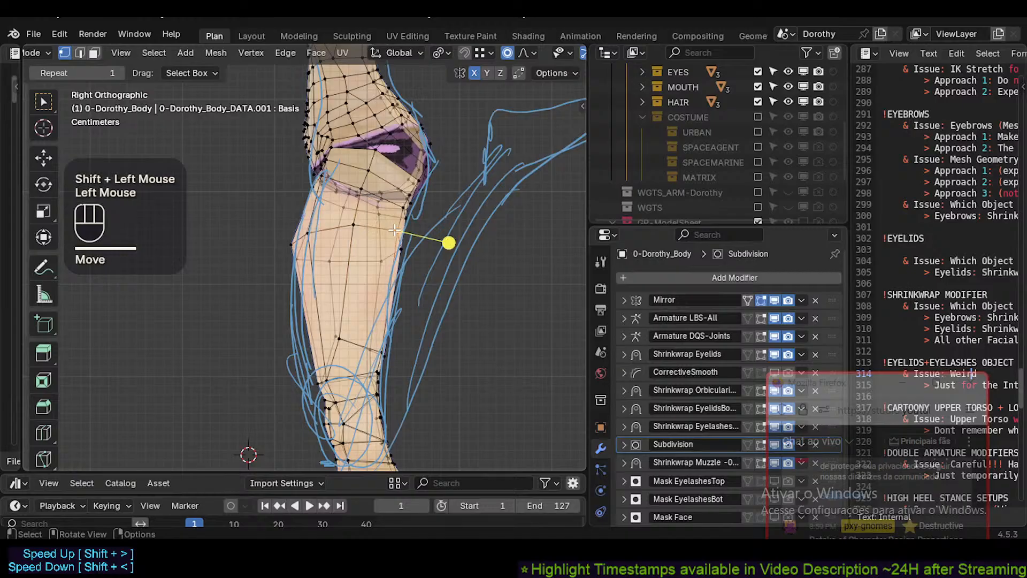
{"action": "key", "text": "g"}
{"action": "left_click", "coordinate": [393, 229], "text": "shift"}
{"action": "left_click", "coordinate": [380, 350]}
{"action": "key", "text": "g"}
{"action": "left_click", "coordinate": [381, 351], "text": "shift"}
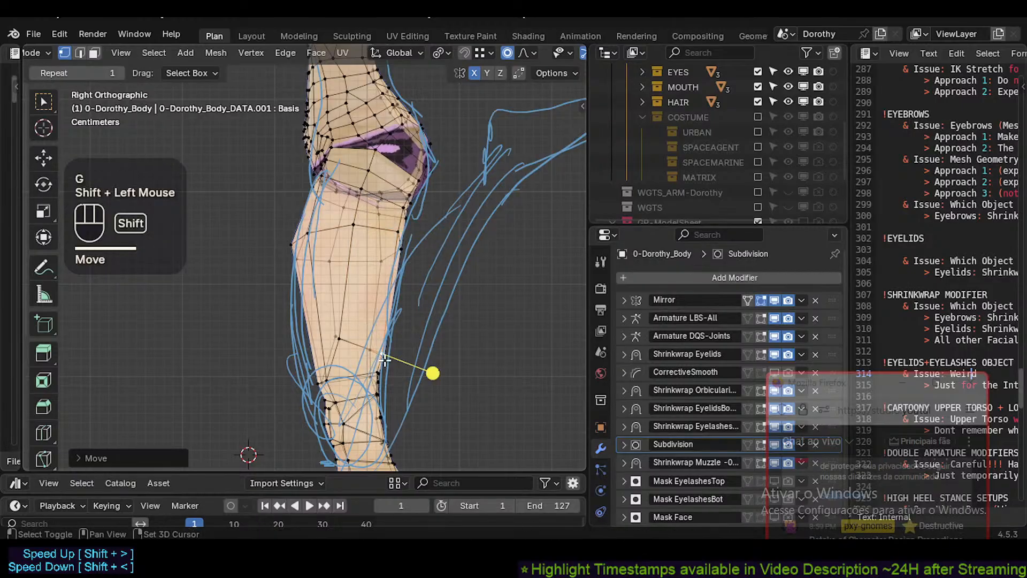
{"action": "left_click", "coordinate": [392, 358]}
{"action": "key", "text": "g"}
{"action": "left_click", "coordinate": [398, 337], "text": "shift"}
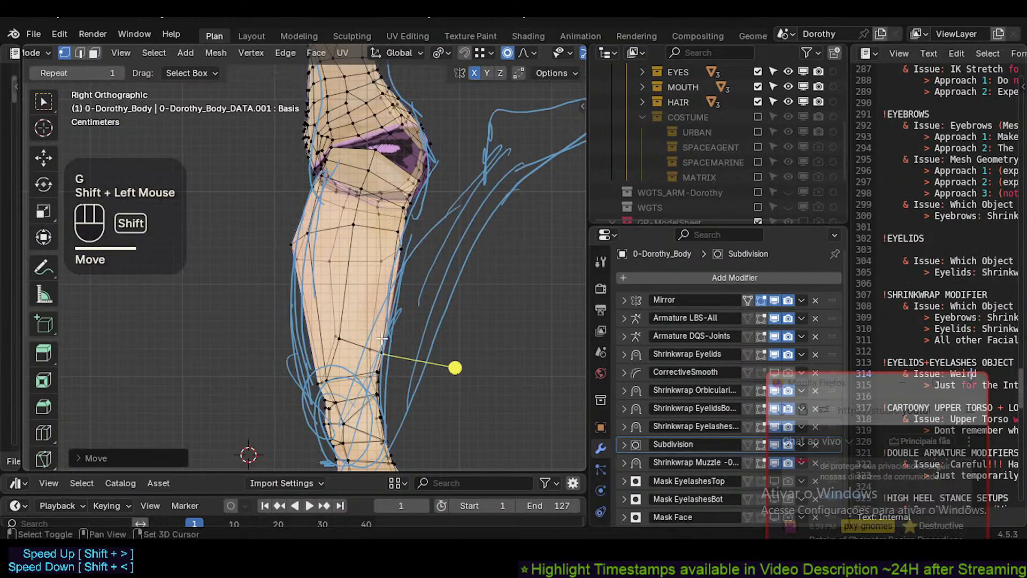
Examine the hip and leg silhouette in the side view, with the mesh and sketch overlays hidden.
{"action": "middle_click_drag", "start_coordinate": [398, 337], "coordinate": [389, 392], "text": "shift"}
{"action": "scroll", "coordinate": [389, 392], "scroll_direction": "down", "scroll_amount": 2}
{"action": "key", "text": "Tab"}
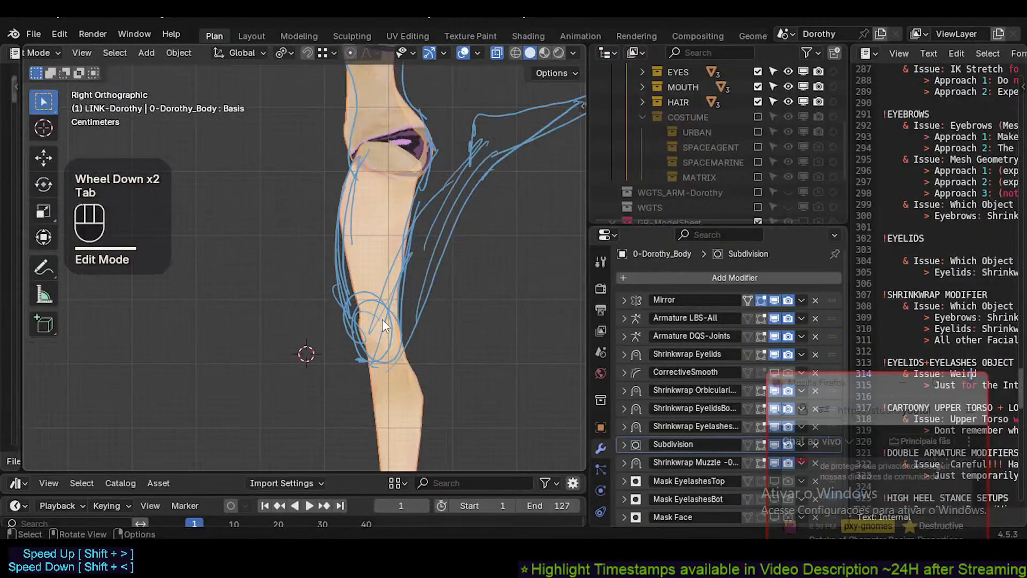
{"action": "scroll", "coordinate": [374, 326], "scroll_direction": "up", "scroll_amount": 1}
{"action": "scroll", "coordinate": [367, 265], "scroll_direction": "down", "scroll_amount": 1}
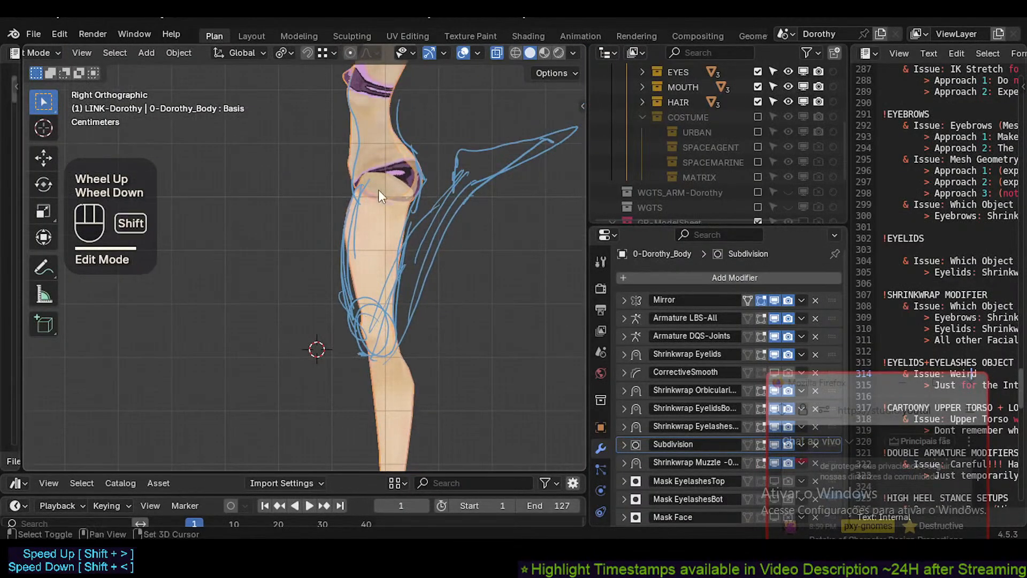
{"action": "middle_click_drag", "start_coordinate": [378, 190], "coordinate": [406, 285], "text": "shift"}
{"action": "key", "text": "shift+alt+z"}
{"action": "scroll", "coordinate": [410, 292], "scroll_direction": "down", "scroll_amount": 1}
{"action": "scroll", "coordinate": [409, 294], "scroll_direction": "up", "scroll_amount": 2}
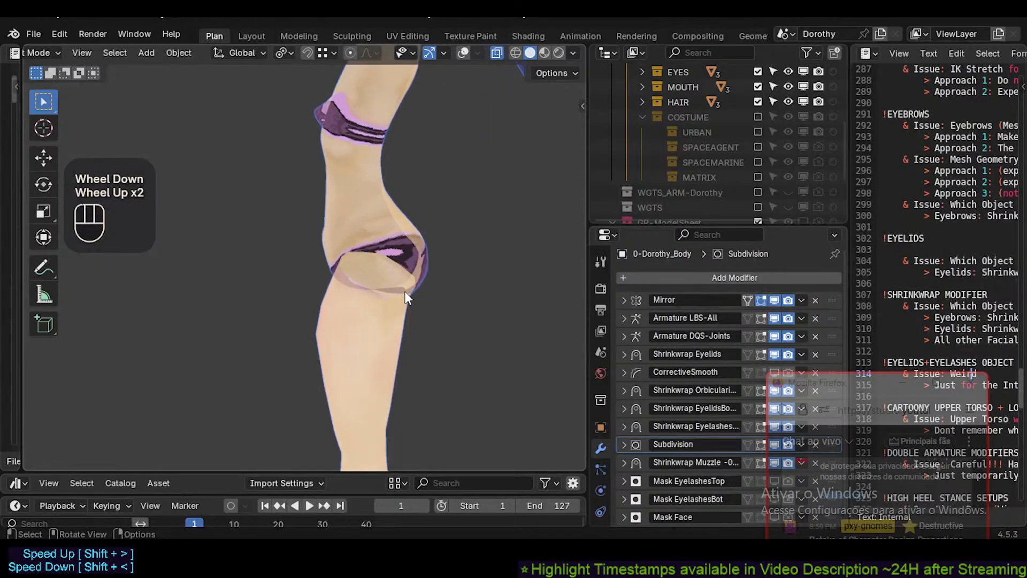
{"action": "scroll", "coordinate": [407, 294], "scroll_direction": "up", "scroll_amount": 2}
{"action": "key", "text": "Tab"}
{"action": "scroll", "coordinate": [423, 267], "scroll_direction": "up", "scroll_amount": 1}
{"action": "scroll", "coordinate": [428, 260], "scroll_direction": "down", "scroll_amount": 1}
{"action": "scroll", "coordinate": [429, 257], "scroll_direction": "down", "scroll_amount": 2}
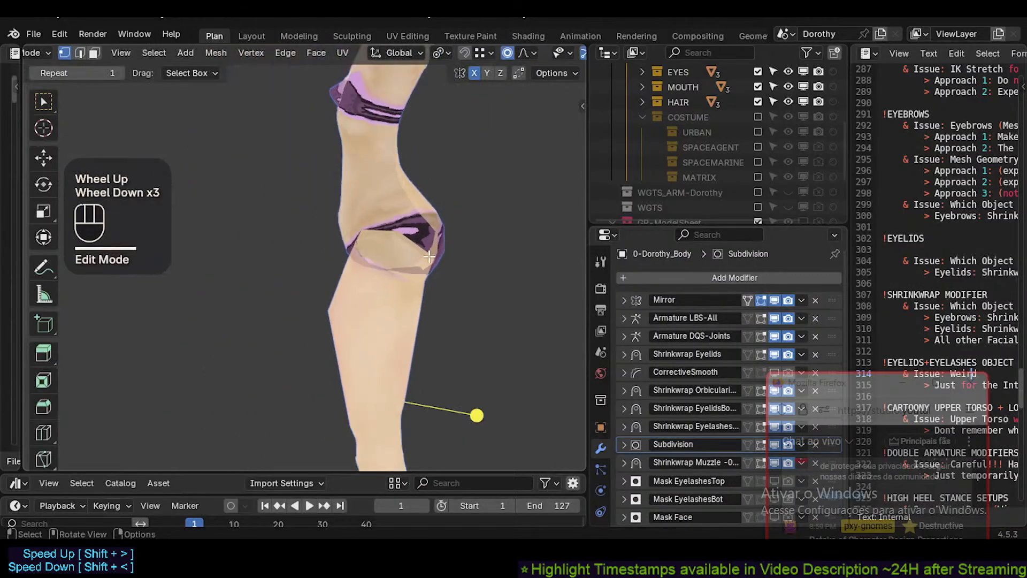
{"action": "scroll", "coordinate": [429, 256], "scroll_direction": "down", "scroll_amount": 2}
{"action": "middle_click_drag", "start_coordinate": [402, 400], "coordinate": [411, 332], "text": "shift"}
{"action": "scroll", "coordinate": [402, 228], "scroll_direction": "down", "scroll_amount": 2}
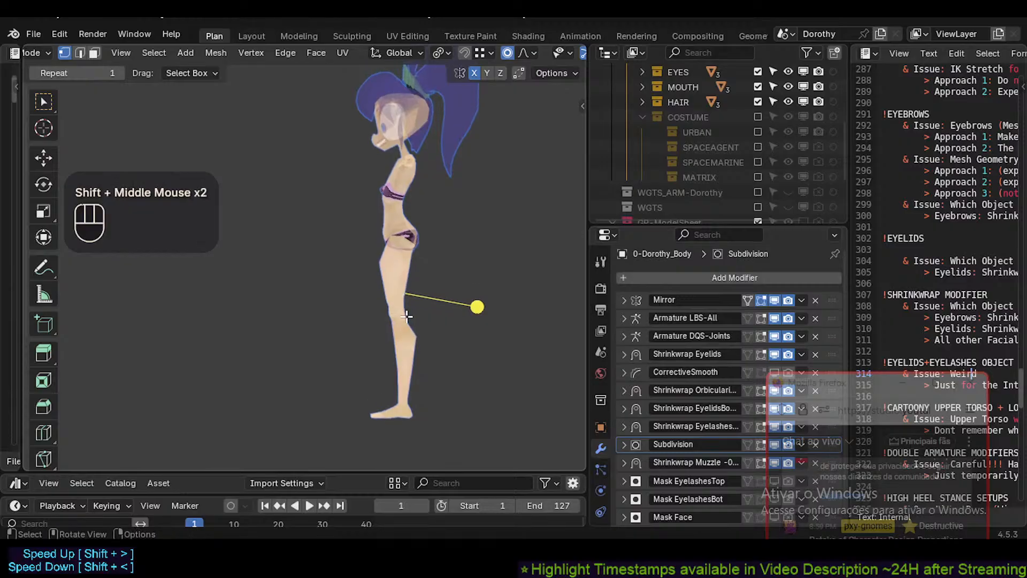
Compare the whole leg's side profile with the sketch, including in opaque shading without the edit mesh.
{"action": "scroll", "coordinate": [407, 308], "scroll_direction": "up", "scroll_amount": 2}
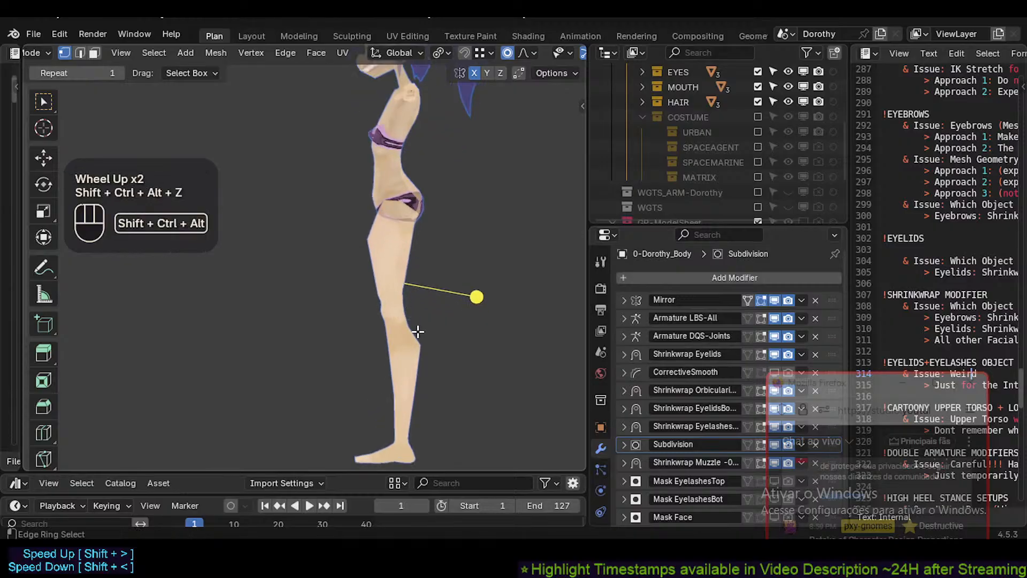
{"action": "key", "text": "ctrl+shift+alt+z"}
{"action": "left_click", "coordinate": [393, 271]}
{"action": "key", "text": "shift+alt+z"}
{"action": "scroll", "coordinate": [400, 292], "scroll_direction": "up", "scroll_amount": 3}
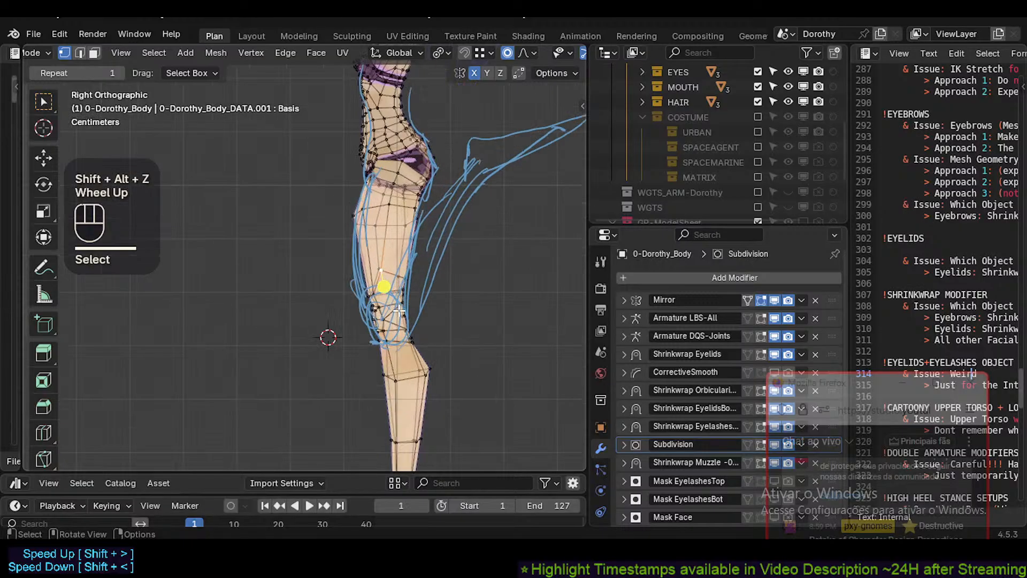
{"action": "key", "text": "alt+a"}
{"action": "scroll", "coordinate": [400, 339], "scroll_direction": "down", "scroll_amount": 2}
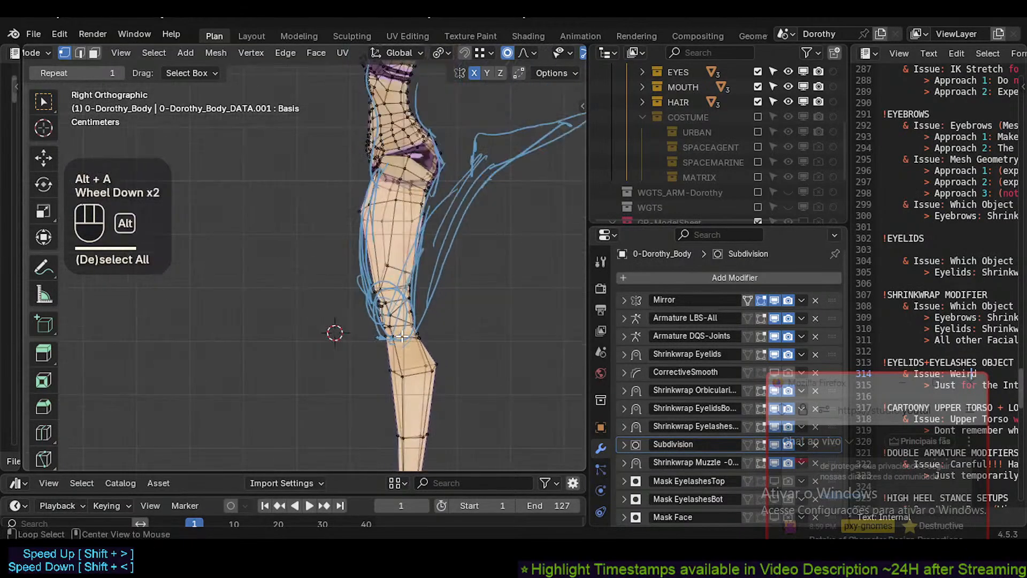
{"action": "key", "text": "alt+z"}
{"action": "key", "text": "Tab"}
{"action": "scroll", "coordinate": [405, 365], "scroll_direction": "down", "scroll_amount": 2}
{"action": "middle_click_drag", "start_coordinate": [404, 366], "coordinate": [410, 318], "text": "shift"}
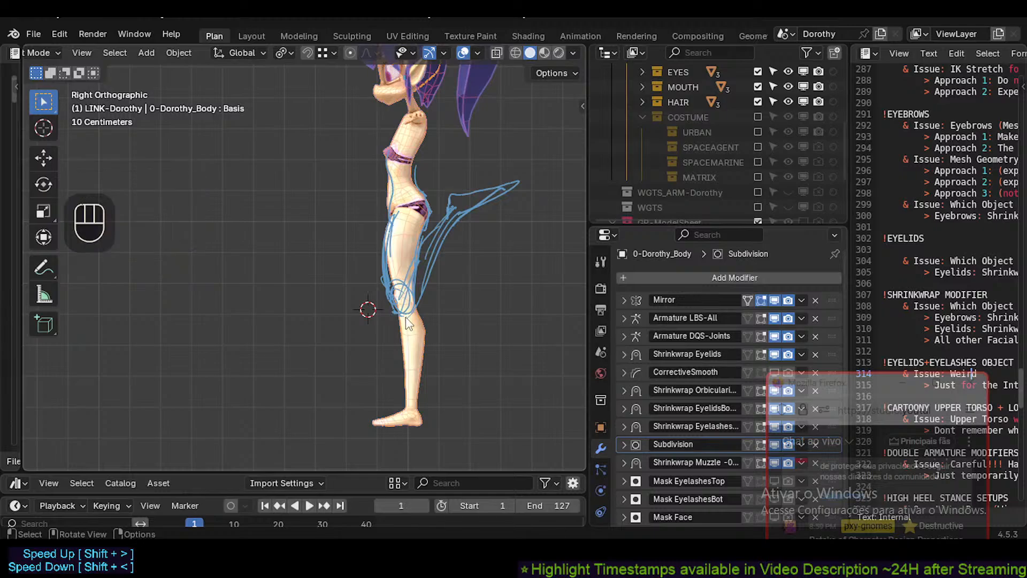
Narrow the ankle from front to back by scaling its vertex row along Y to about 0.84.
{"action": "key", "text": "Tab"}
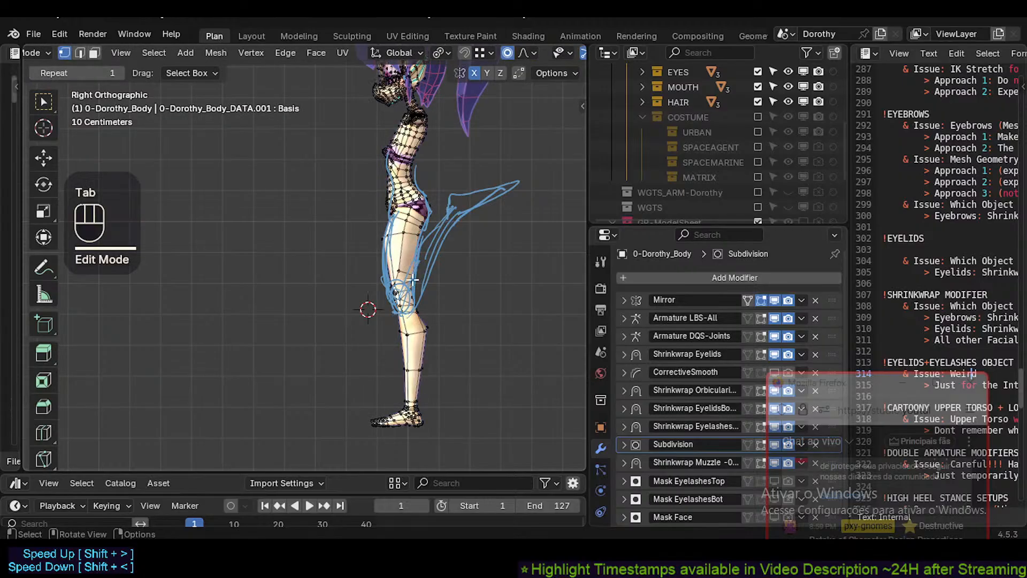
{"action": "scroll", "coordinate": [416, 304], "scroll_direction": "up", "scroll_amount": 2}
{"action": "scroll", "coordinate": [416, 304], "scroll_direction": "down", "scroll_amount": 1}
{"action": "middle_click_drag", "start_coordinate": [423, 450], "coordinate": [428, 376], "text": "shift"}
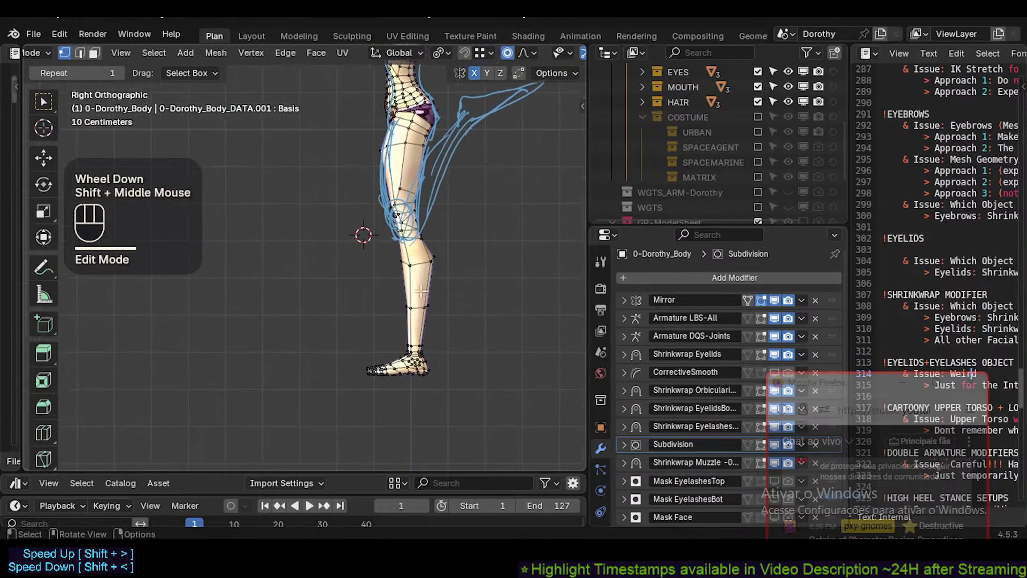
{"action": "scroll", "coordinate": [428, 376], "scroll_direction": "up", "scroll_amount": 2}
{"action": "key", "text": "alt+a"}
{"action": "key", "text": "c"}
{"action": "scroll", "coordinate": [404, 376], "scroll_direction": "down", "scroll_amount": 1}
{"action": "right_click", "coordinate": [402, 376]}
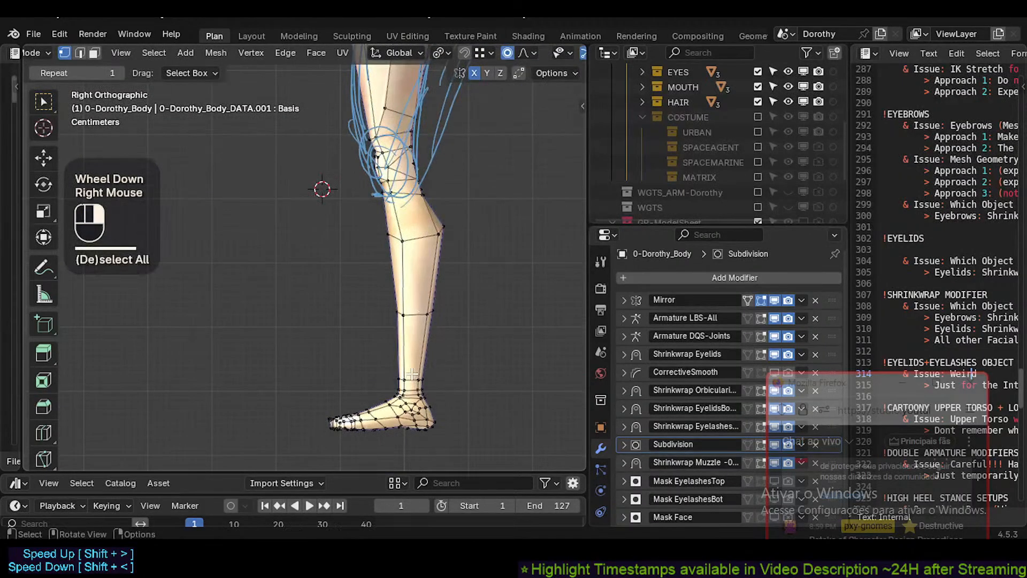
{"action": "key", "text": "alt+z"}
{"action": "key", "text": "c"}
{"action": "right_click", "coordinate": [440, 381]}
{"action": "key", "text": "s"}
{"action": "key", "text": "y"}
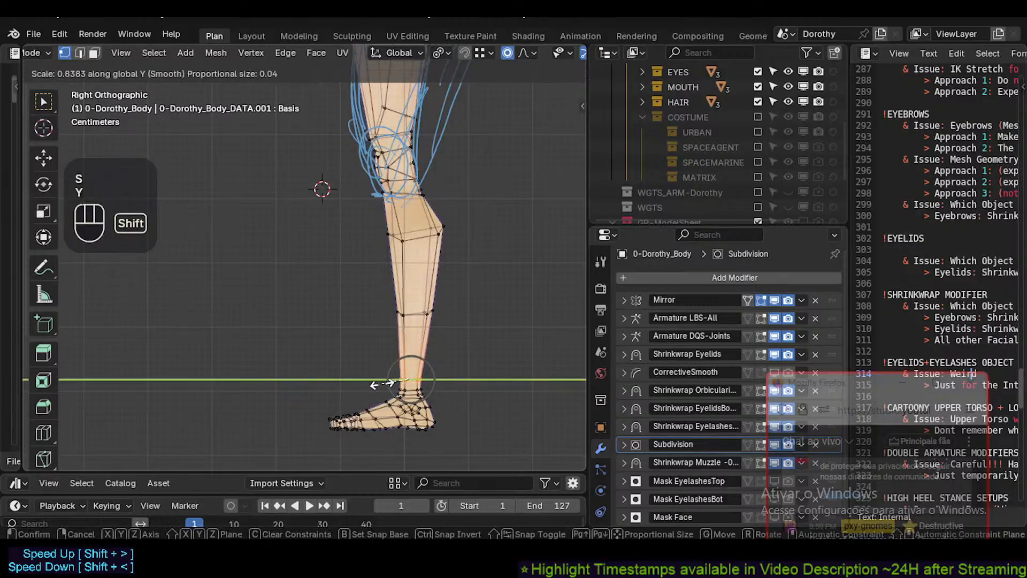
{"action": "left_click", "coordinate": [390, 360], "text": "shift"}
Delete the Note.001 annotation layer that holds the sketched leg outline.
{"action": "key", "text": "Tab"}
{"action": "middle_click_drag", "start_coordinate": [390, 360], "coordinate": [408, 316], "text": "shift"}
{"action": "scroll", "coordinate": [407, 367], "scroll_direction": "down", "scroll_amount": 2}
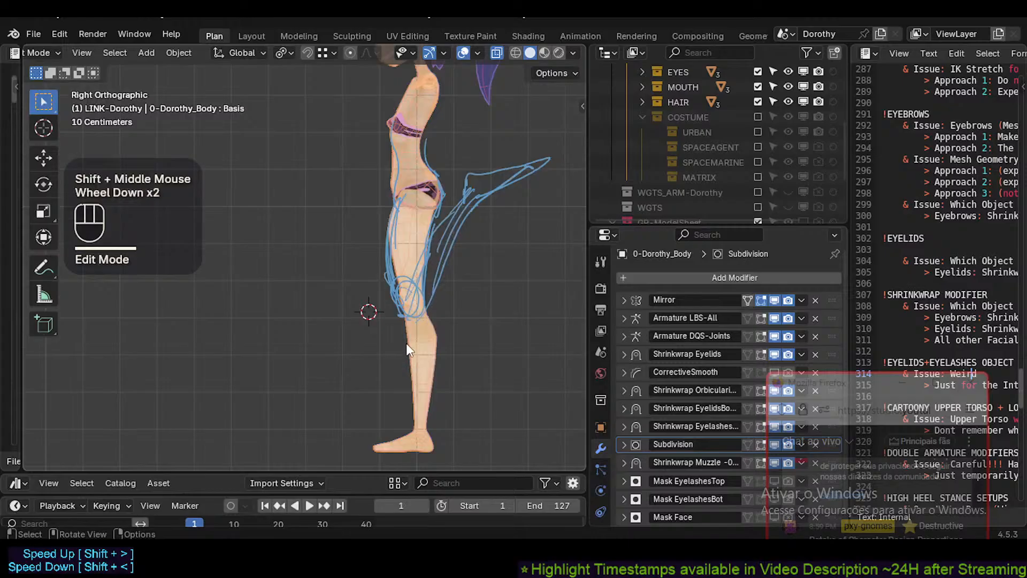
{"action": "key", "text": "shift+ctrl+alt+z"}
{"action": "key", "text": "shift+ctrl+alt+z"}
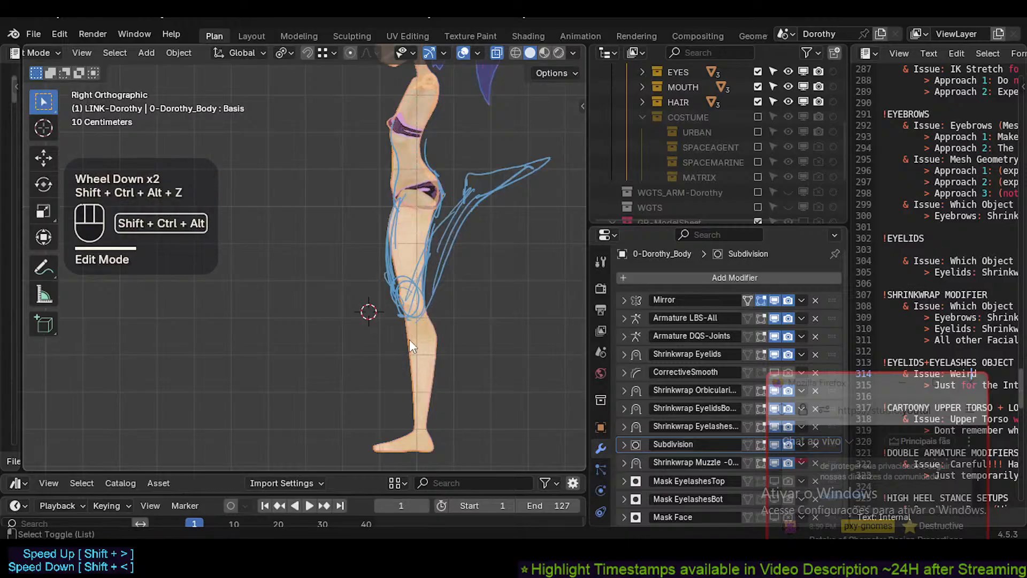
{"action": "left_click", "coordinate": [429, 247]}
{"action": "key", "text": "n"}
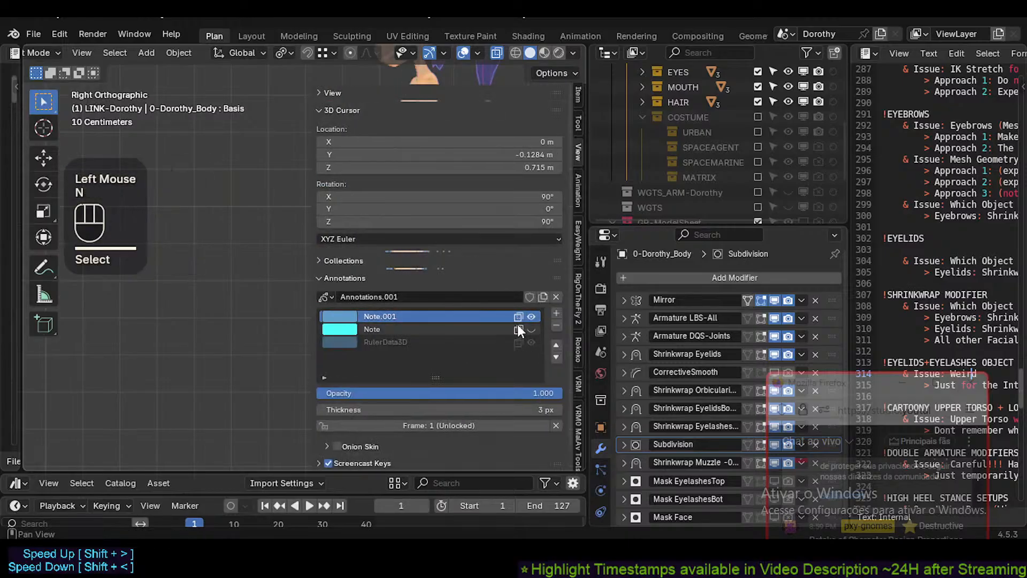
{"action": "left_click", "coordinate": [556, 314]}
{"action": "left_click", "coordinate": [555, 325]}
{"action": "key", "text": "n"}
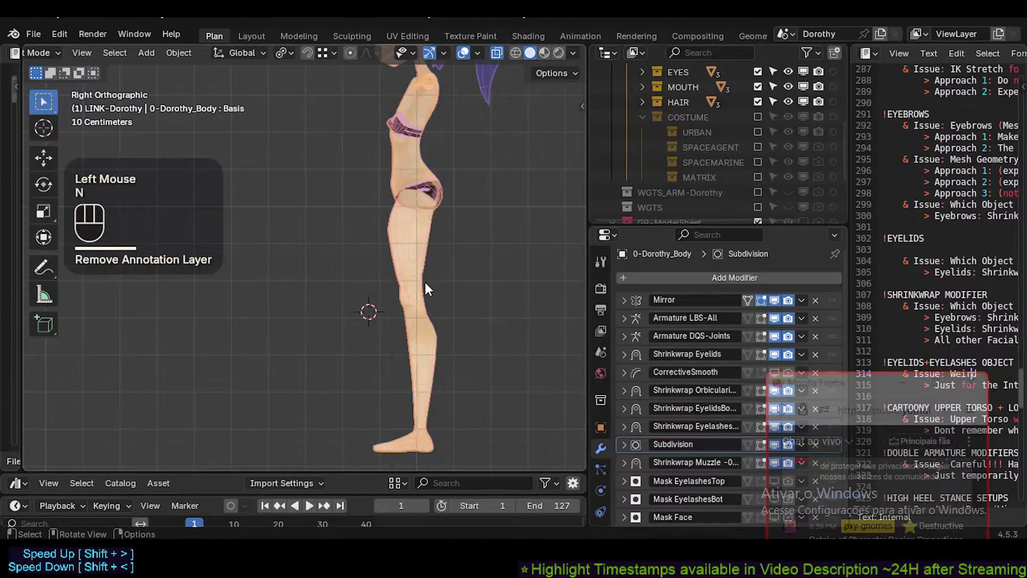
Examine the full figure's side silhouette with the overlays hidden.
{"action": "scroll", "coordinate": [417, 275], "scroll_direction": "down", "scroll_amount": 2}
{"action": "key", "text": "shift+alt+z"}
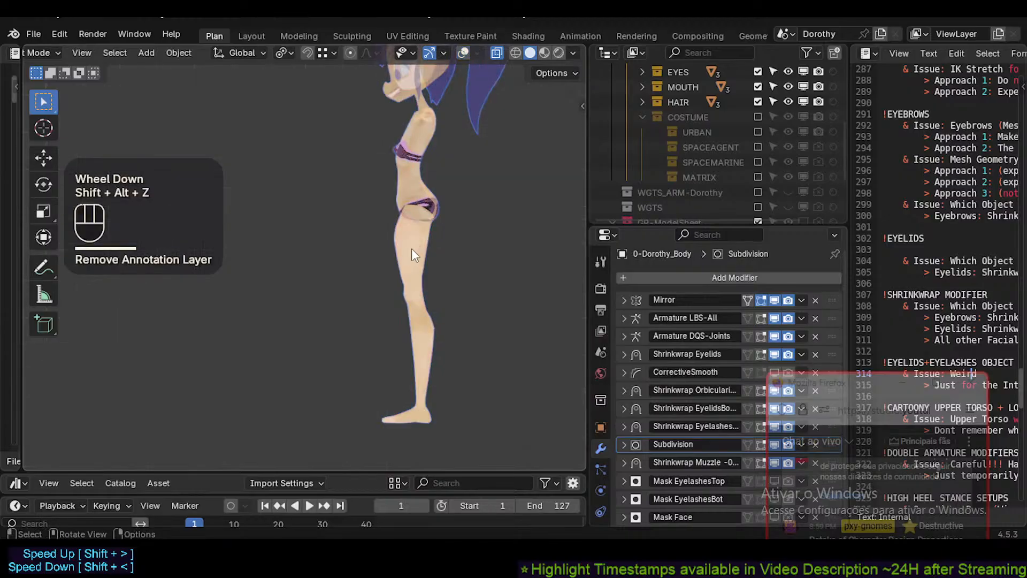
{"action": "scroll", "coordinate": [413, 247], "scroll_direction": "down", "scroll_amount": 3}
{"action": "middle_click_drag", "start_coordinate": [413, 247], "coordinate": [378, 336], "text": "shift"}
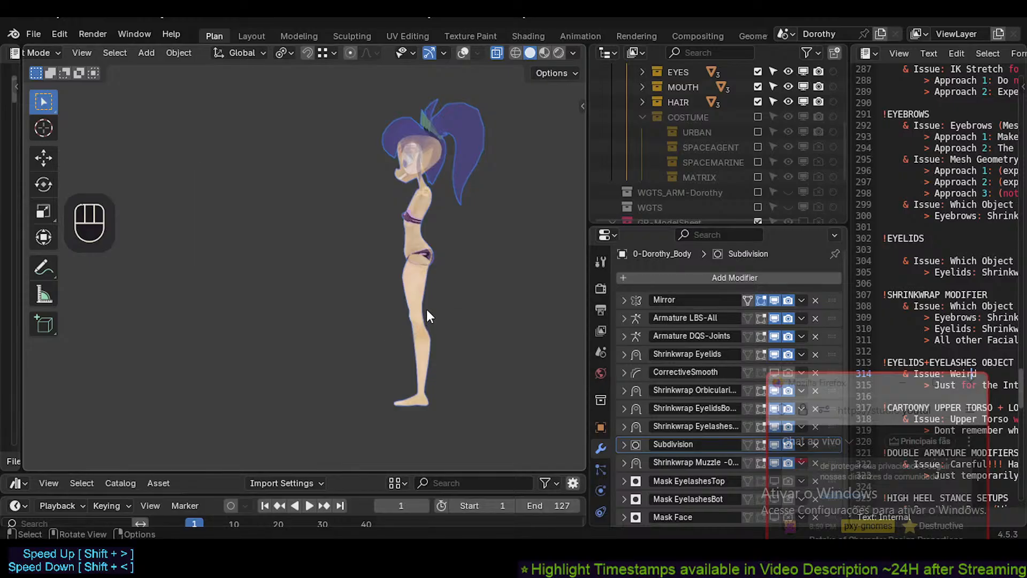
{"action": "left_click", "coordinate": [415, 258]}
{"action": "scroll", "coordinate": [413, 252], "scroll_direction": "up", "scroll_amount": 2}
{"action": "key", "text": "ctrl+shift+alt+z"}
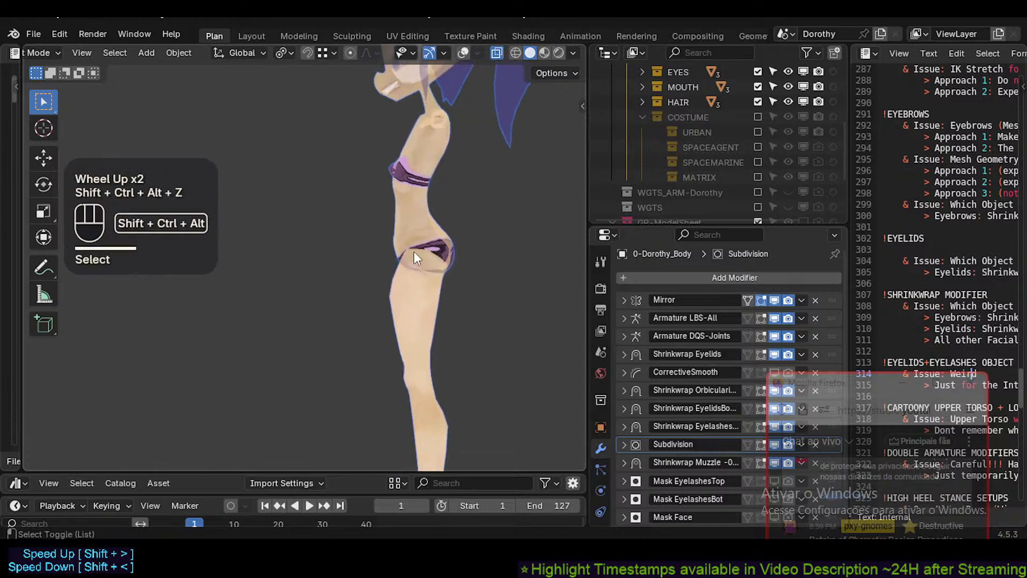
{"action": "left_click", "coordinate": [412, 240]}
Examine the body, hips and thighs from the front in opaque shading without overlays.
{"action": "key", "text": "KP_1"}
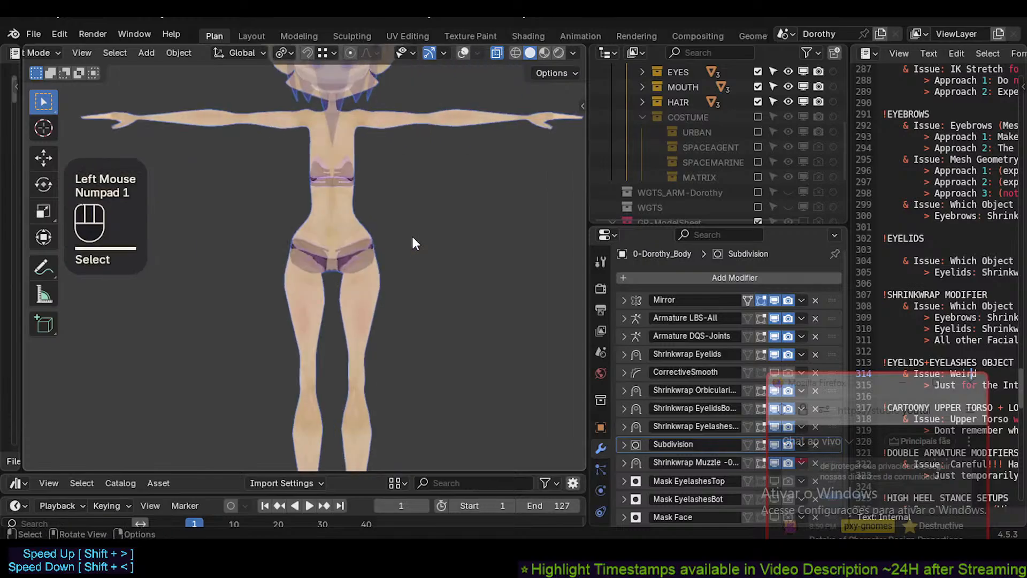
{"action": "scroll", "coordinate": [411, 234], "scroll_direction": "down", "scroll_amount": 2}
{"action": "middle_click_drag", "start_coordinate": [412, 233], "coordinate": [365, 289], "text": "shift"}
{"action": "key", "text": "alt+z"}
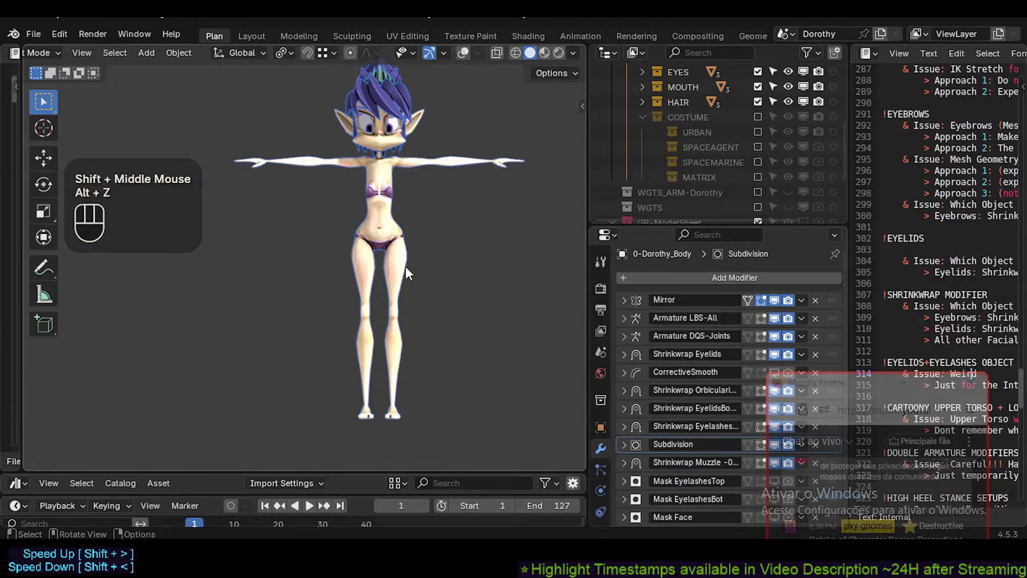
{"action": "scroll", "coordinate": [390, 236], "scroll_direction": "up", "scroll_amount": 2}
{"action": "left_click", "coordinate": [390, 236]}
{"action": "key", "text": "Tab"}
{"action": "scroll", "coordinate": [391, 236], "scroll_direction": "up", "scroll_amount": 2}
{"action": "middle_click_drag", "start_coordinate": [390, 237], "coordinate": [452, 126], "text": "shift"}
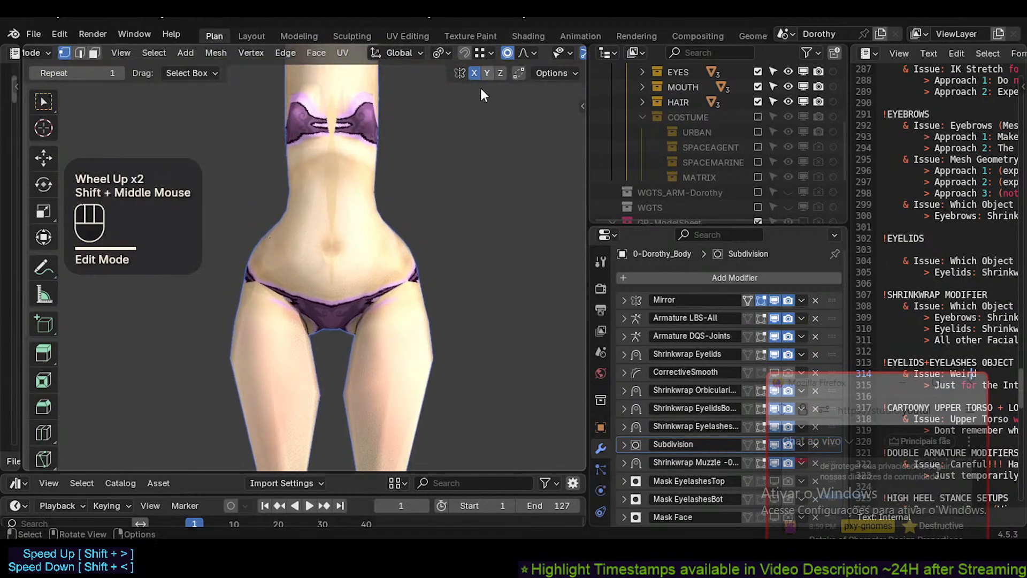
{"action": "scroll", "coordinate": [416, 214], "scroll_direction": "down", "scroll_amount": 2}
{"action": "scroll", "coordinate": [552, 59], "scroll_direction": "down", "scroll_amount": 2}
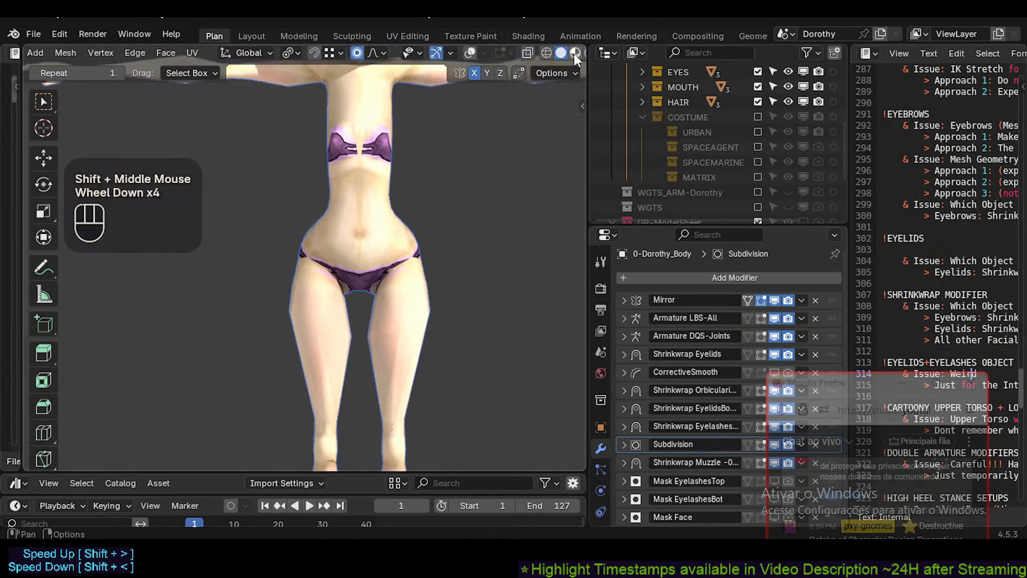
Switch the viewport to Material Preview shading and show the overlays again.
{"action": "left_click", "coordinate": [574, 53]}
{"action": "scroll", "coordinate": [411, 216], "scroll_direction": "up", "scroll_amount": 1}
{"action": "key", "text": "Tab"}
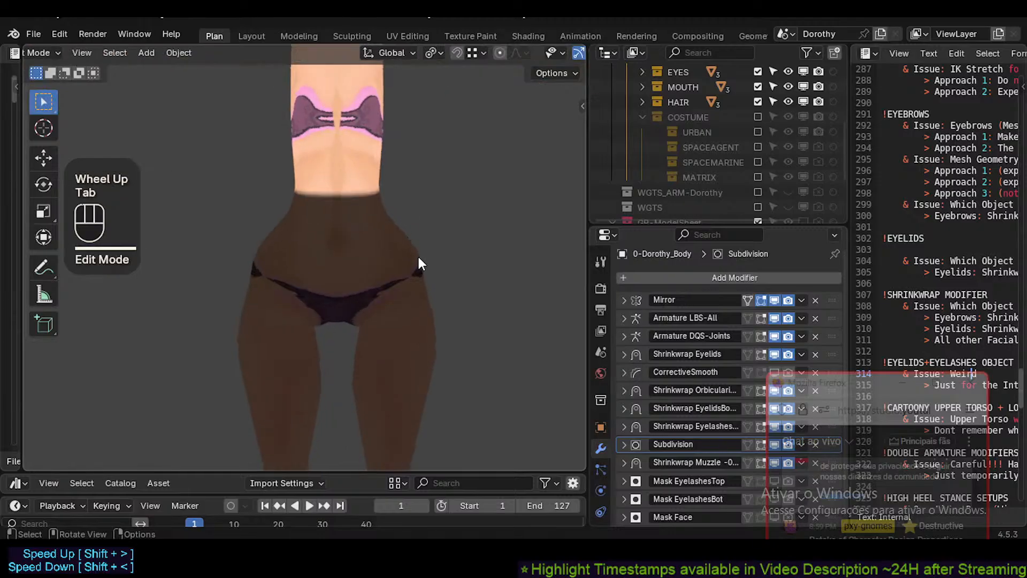
{"action": "key", "text": "shift+ctrl+alt+z"}
{"action": "left_click", "coordinate": [405, 244]}
{"action": "key", "text": "Tab"}
{"action": "key", "text": "Tab"}
{"action": "key", "text": "Tab"}
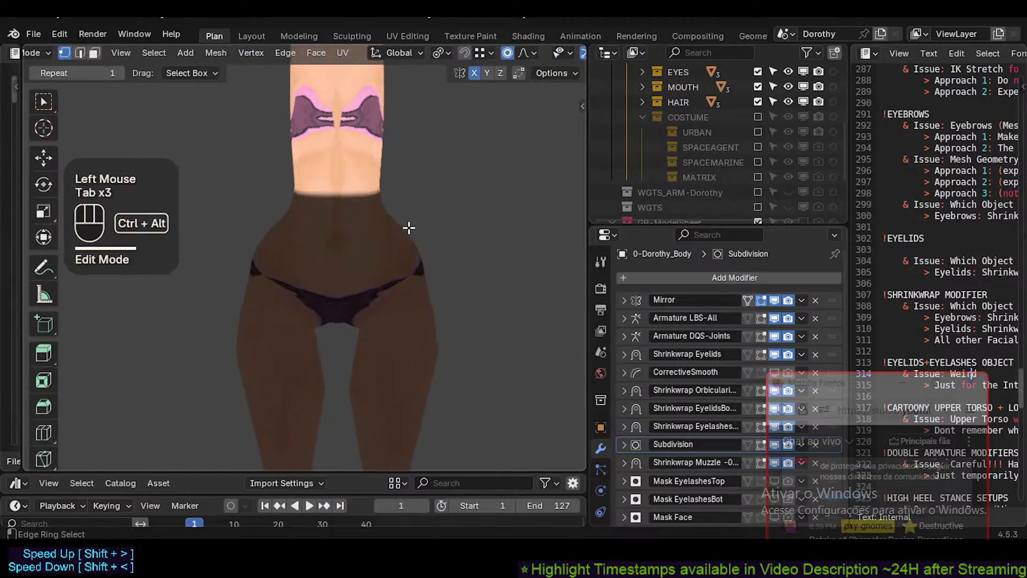
{"action": "key", "text": "shift+ctrl+alt+z"}
{"action": "key", "text": "shift+alt+z"}
{"action": "key", "text": "Tab"}
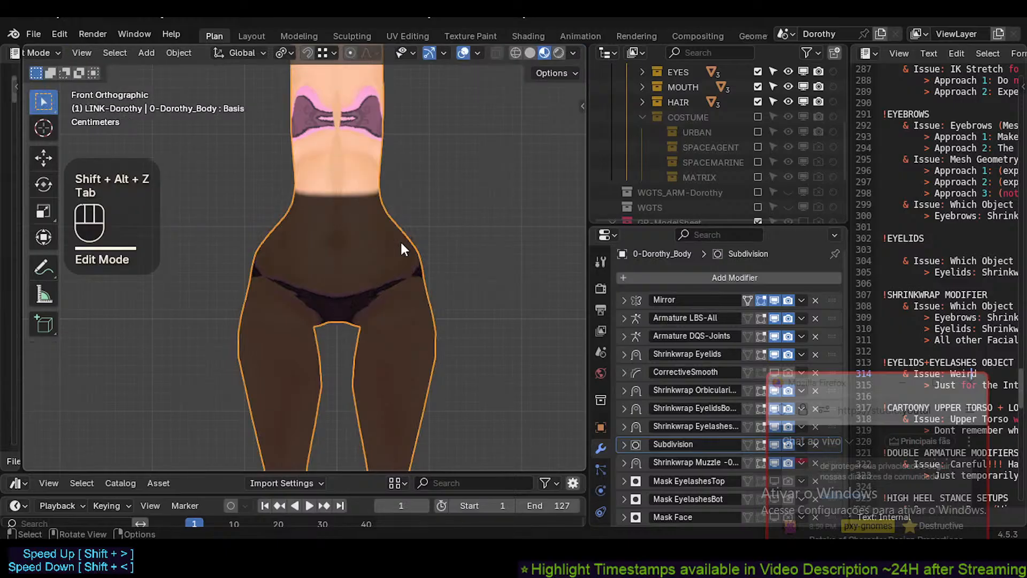
Pull the outer hip vertices above the underwear's side edge slightly inward in the front view and rotate them to smooth the hip contour.
{"action": "key", "text": "Tab"}
{"action": "key", "text": "alt+a"}
{"action": "key", "text": "c"}
{"action": "scroll", "coordinate": [416, 229], "scroll_direction": "down", "scroll_amount": 2}
{"action": "right_click", "coordinate": [418, 227]}
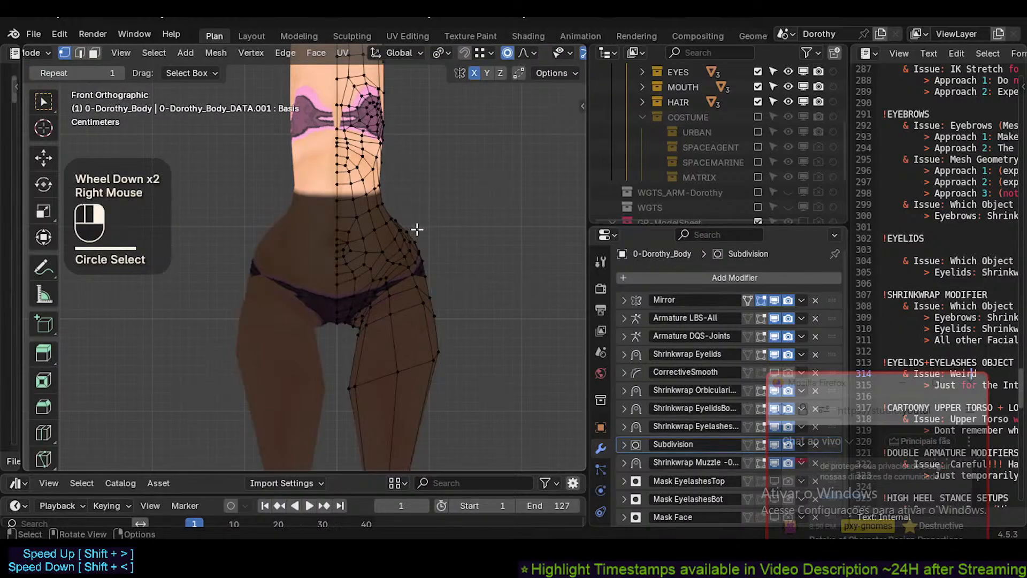
{"action": "key", "text": "alt+z"}
{"action": "key", "text": "c"}
{"action": "scroll", "coordinate": [417, 236], "scroll_direction": "down", "scroll_amount": 2}
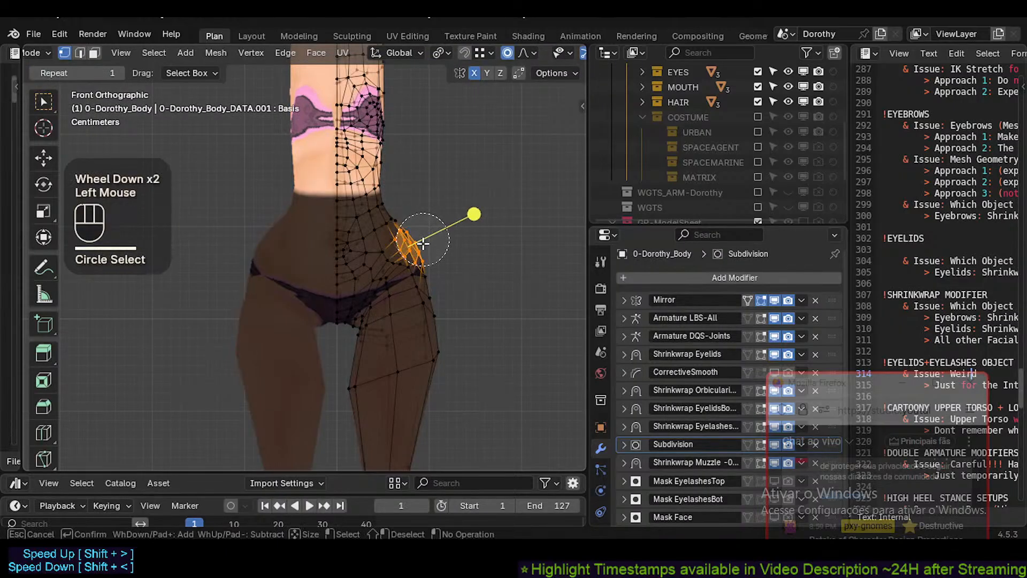
{"action": "right_click", "coordinate": [423, 243]}
{"action": "key", "text": "g"}
{"action": "scroll", "coordinate": [415, 248], "scroll_direction": "down", "scroll_amount": 2}
{"action": "scroll", "coordinate": [413, 250], "scroll_direction": "down", "scroll_amount": 1, "text": "shift"}
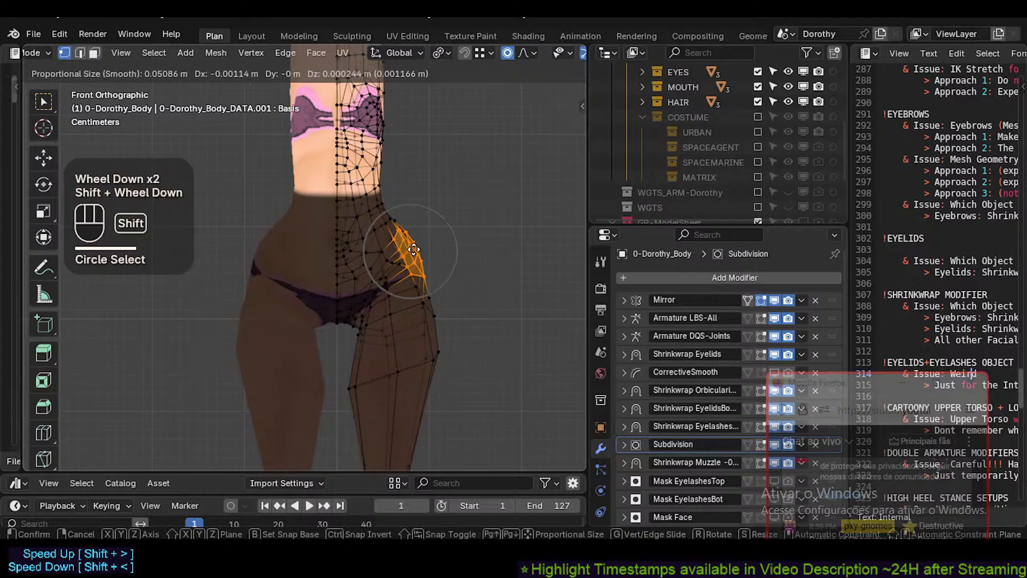
{"action": "scroll", "coordinate": [413, 249], "scroll_direction": "down", "scroll_amount": 3, "text": "shift"}
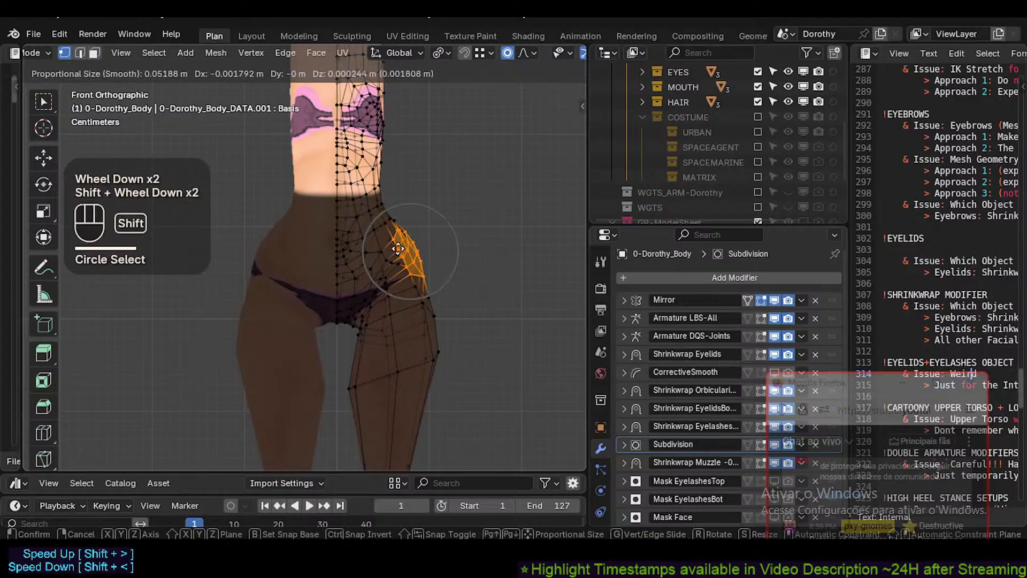
{"action": "left_click", "coordinate": [369, 248], "text": "shift"}
{"action": "key", "text": "r"}
{"action": "left_click", "coordinate": [486, 229]}
Move the outer-thigh vertices just below the underwear and those of the upper-thigh row slightly inward in the front view.
{"action": "key", "text": "alt+a"}
{"action": "key", "text": "c"}
{"action": "left_click", "coordinate": [438, 317]}
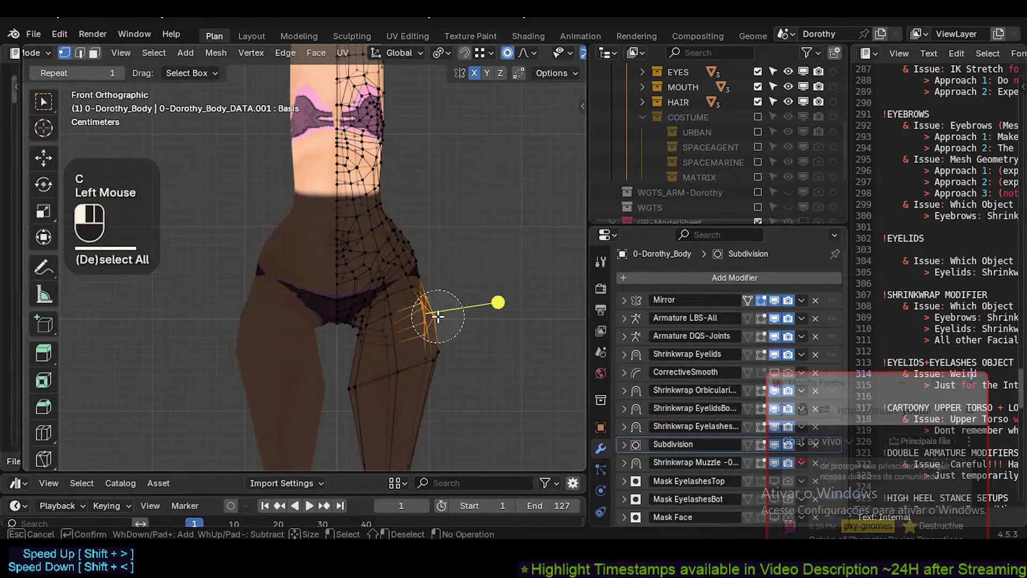
{"action": "right_click", "coordinate": [425, 305]}
{"action": "key", "text": "g"}
{"action": "left_click", "coordinate": [442, 360], "text": "shift"}
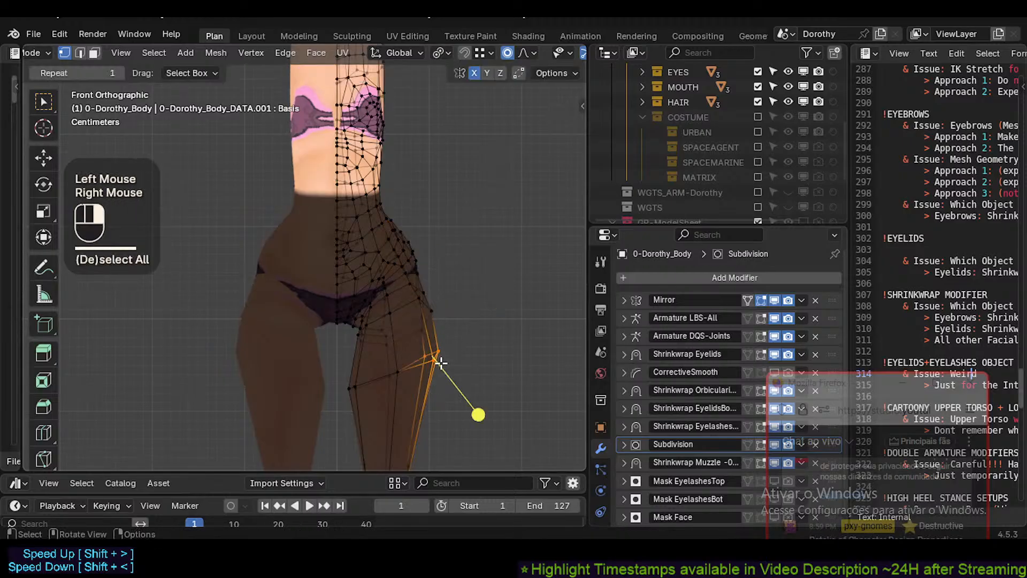
{"action": "key", "text": "g"}
{"action": "left_click", "coordinate": [411, 367], "text": "shift"}
Nudge the inner-thigh vertices just below the crotch slightly in the front view.
{"action": "key", "text": "alt+a"}
{"action": "key", "text": "c"}
{"action": "left_click", "coordinate": [352, 390]}
{"action": "right_click", "coordinate": [356, 383]}
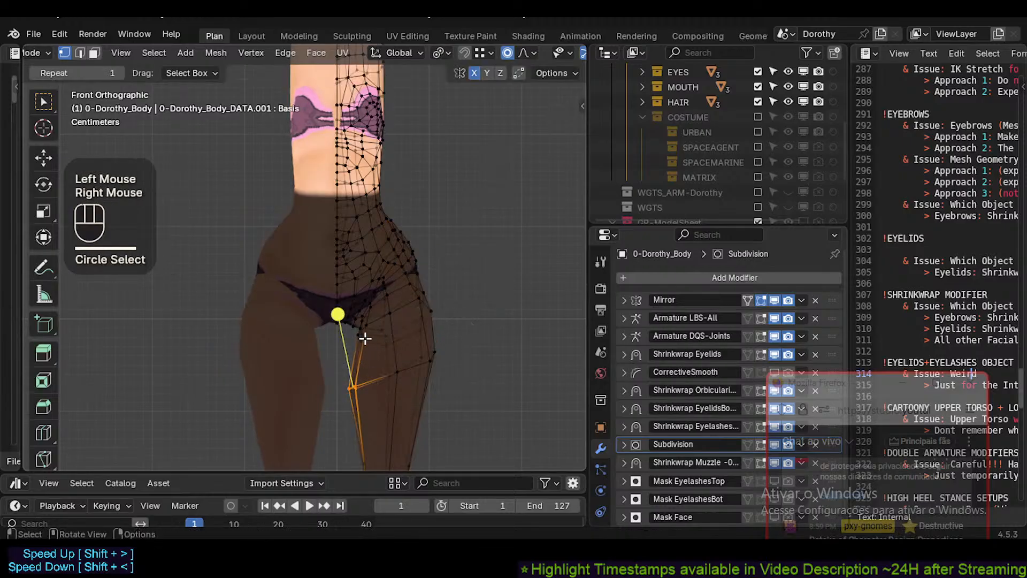
{"action": "key", "text": "alt+a"}
{"action": "key", "text": "c"}
{"action": "right_click", "coordinate": [361, 340]}
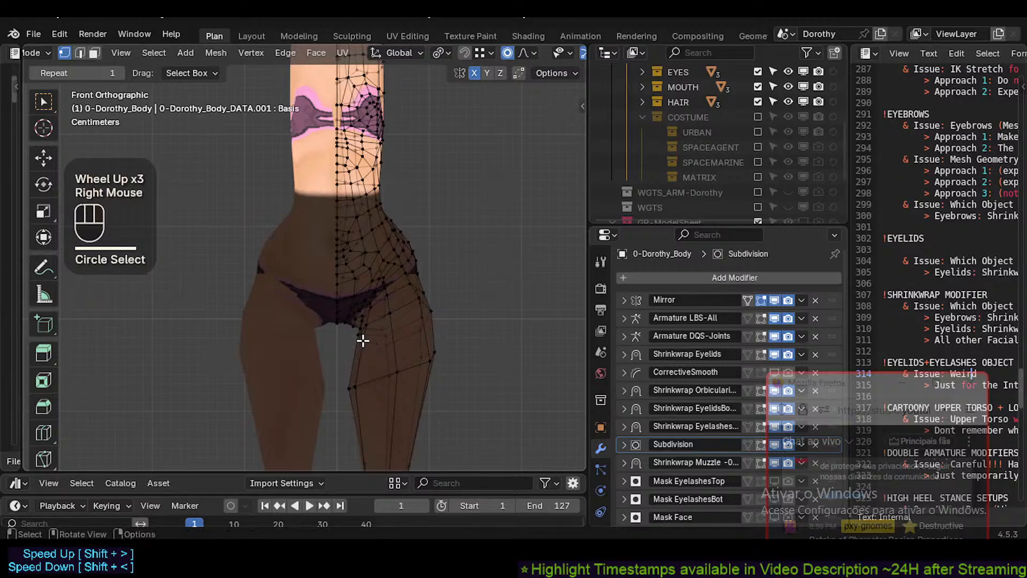
{"action": "key", "text": "alt+a"}
{"action": "key", "text": "c"}
{"action": "left_click", "coordinate": [360, 338]}
{"action": "right_click", "coordinate": [360, 338]}
{"action": "key", "text": "g"}
{"action": "left_click", "coordinate": [360, 332], "text": "shift"}
{"action": "key", "text": "alt+a"}
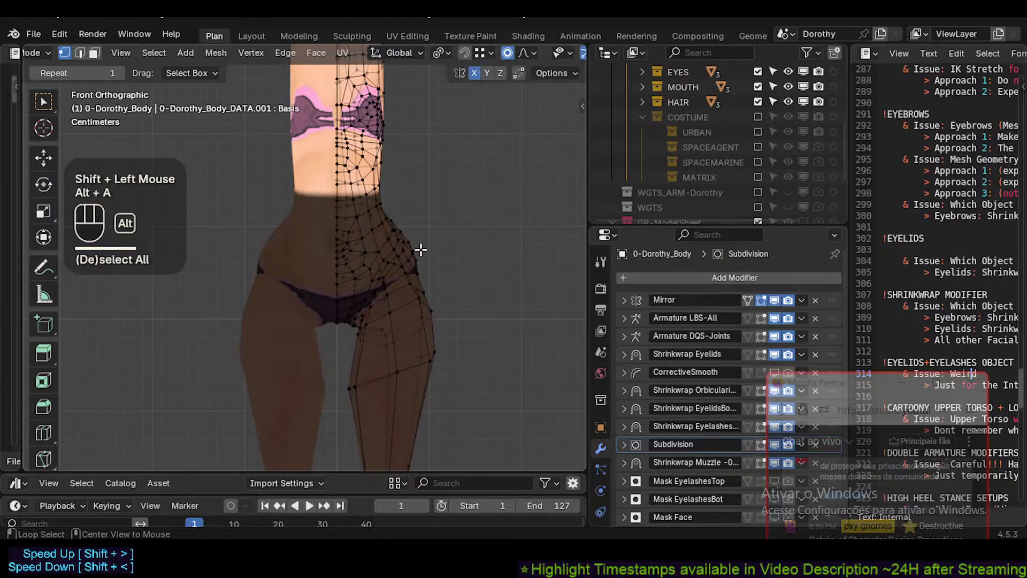
Shift the outer hip vertices and those just under the waist slightly to smooth the upper hip contour in the front view.
{"action": "key", "text": "c"}
{"action": "left_click", "coordinate": [408, 236]}
{"action": "right_click", "coordinate": [409, 238]}
{"action": "key", "text": "g"}
{"action": "left_click", "coordinate": [392, 219], "text": "shift"}
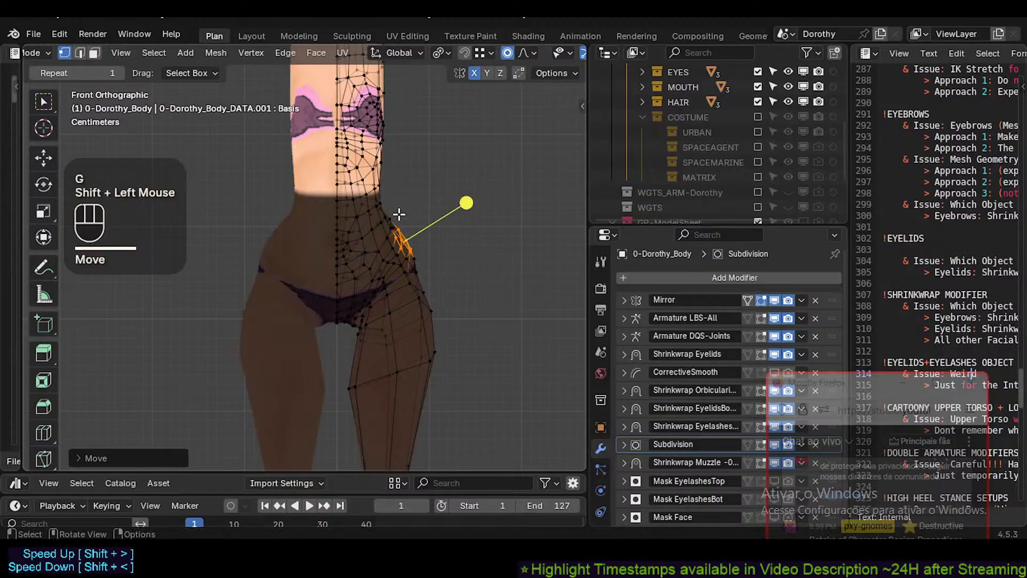
{"action": "key", "text": "alt+a"}
{"action": "key", "text": "c"}
{"action": "left_click", "coordinate": [383, 211]}
{"action": "right_click", "coordinate": [383, 210]}
{"action": "key", "text": "g"}
{"action": "left_click", "coordinate": [383, 209], "text": "shift"}
{"action": "key", "text": "alt+a"}
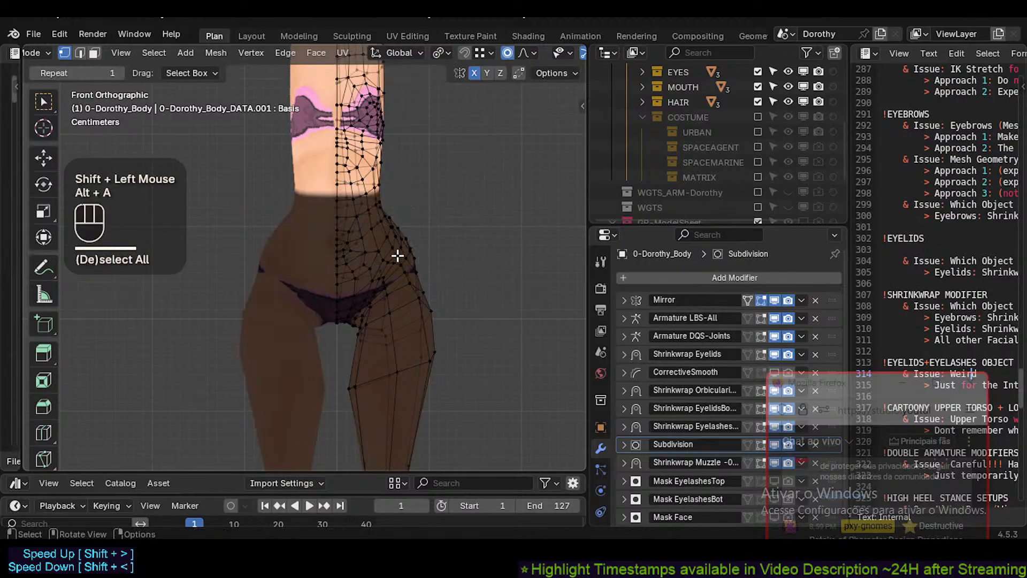
Nudge the cluster of vertices on the side of the hip above the underwear, and check the shape outside Edit Mode.
{"action": "key", "text": "c"}
{"action": "left_click", "coordinate": [406, 246]}
{"action": "right_click", "coordinate": [406, 246]}
{"action": "key", "text": "g"}
{"action": "left_click", "coordinate": [420, 274], "text": "shift"}
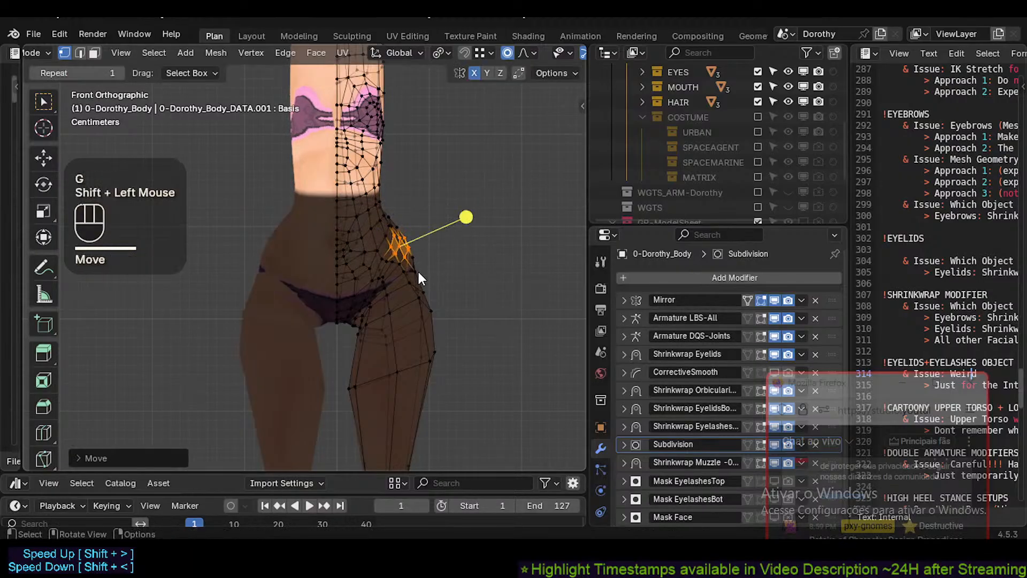
{"action": "key", "text": "Tab"}
{"action": "key", "text": "alt+a"}
{"action": "key", "text": "c"}
{"action": "scroll", "coordinate": [424, 271], "scroll_direction": "up", "scroll_amount": 2}
{"action": "right_click", "coordinate": [452, 259]}
{"action": "key", "text": "Tab"}
{"action": "key", "text": "alt+a"}
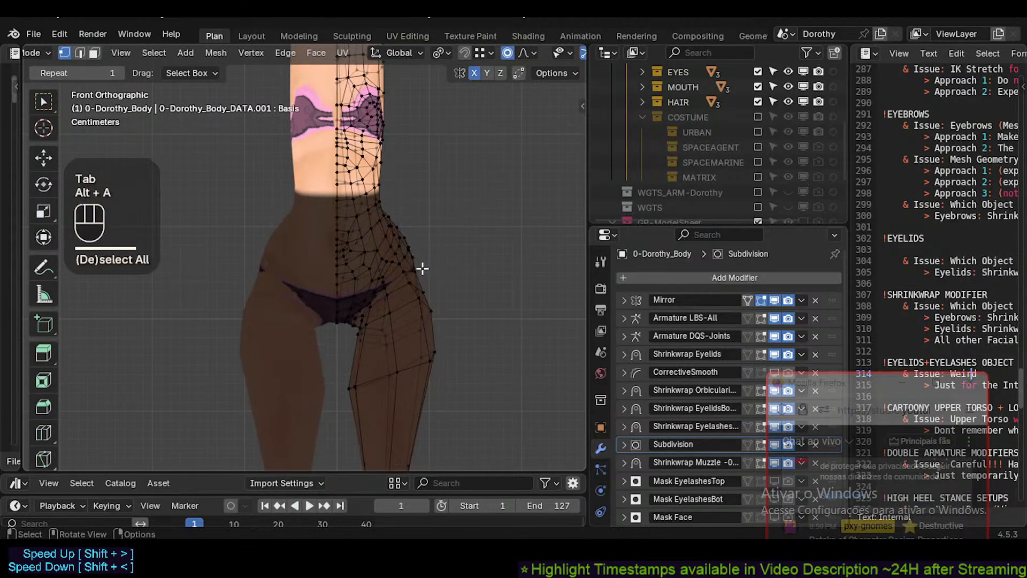
Reshape the outer hip edge with a proportional size of 0.0588 m and move the vertex at the hip-thigh junction slightly outward.
{"action": "key", "text": "c"}
{"action": "left_click", "coordinate": [417, 256]}
{"action": "right_click", "coordinate": [405, 231]}
{"action": "key", "text": "g"}
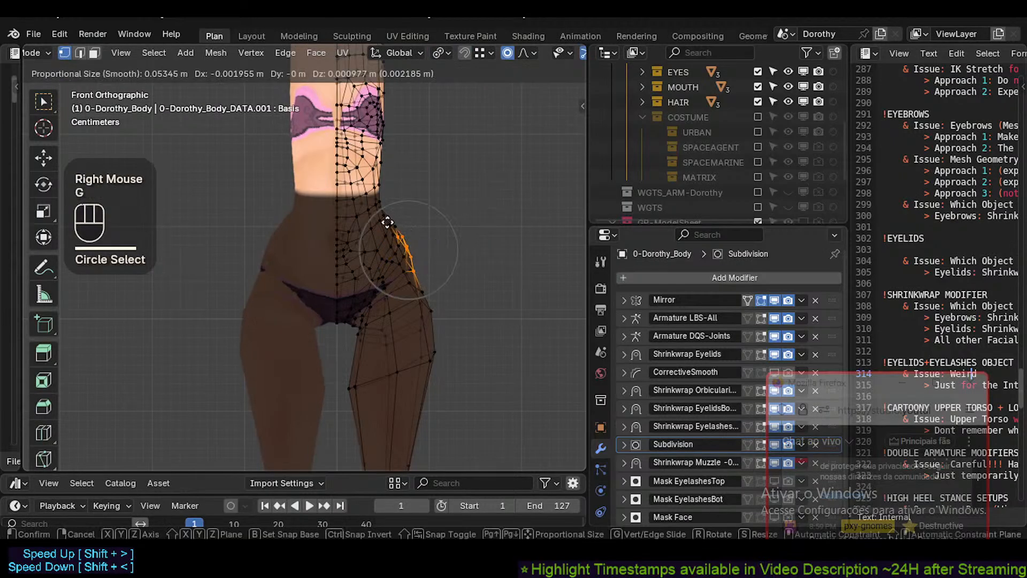
{"action": "scroll", "coordinate": [387, 222], "scroll_direction": "down", "scroll_amount": 1}
{"action": "left_click", "coordinate": [475, 217]}
{"action": "key", "text": "alt+a"}
{"action": "left_click", "coordinate": [422, 266], "text": "shift"}
{"action": "key", "text": "g"}
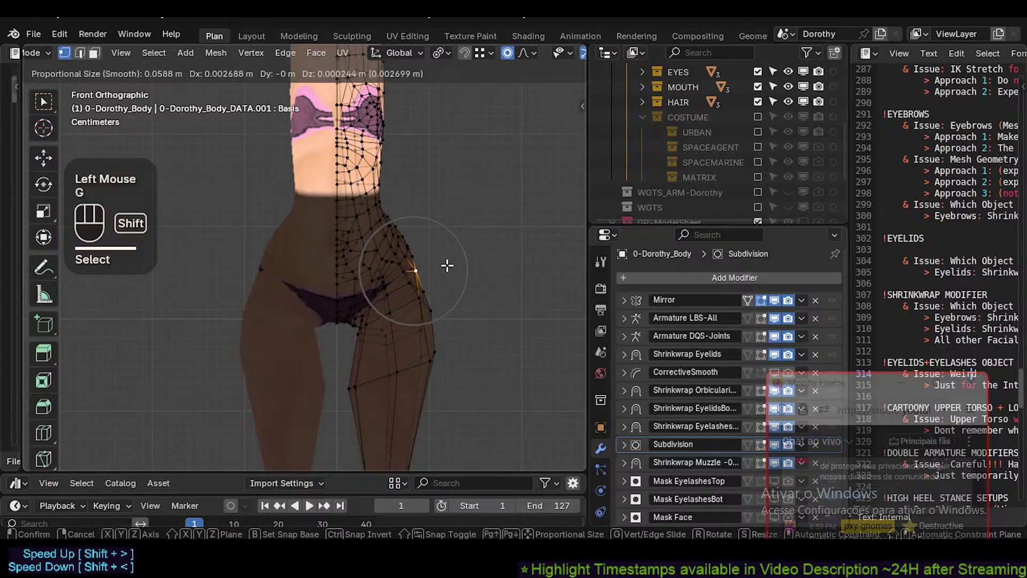
{"action": "left_click", "coordinate": [447, 265], "text": "shift"}
Nudge the vertex just inside the hip-thigh junction slightly up and outward in the front view.
{"action": "key", "text": "alt+a"}
{"action": "key", "text": "c"}
{"action": "left_click", "coordinate": [405, 271]}
{"action": "right_click", "coordinate": [406, 271]}
{"action": "key", "text": "g"}
{"action": "left_click", "coordinate": [412, 263], "text": "shift"}
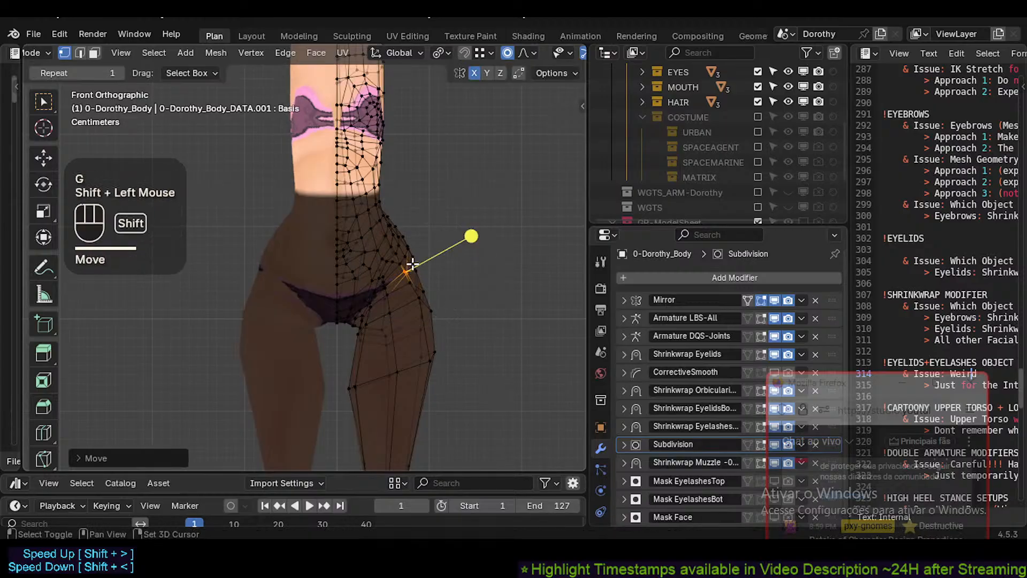
Pull the outer hip vertices above the hip-thigh junction slightly inward and check the silhouette in Object Mode.
{"action": "key", "text": "alt+a"}
{"action": "key", "text": "c"}
{"action": "left_click", "coordinate": [403, 230]}
{"action": "right_click", "coordinate": [403, 238]}
{"action": "key", "text": "g"}
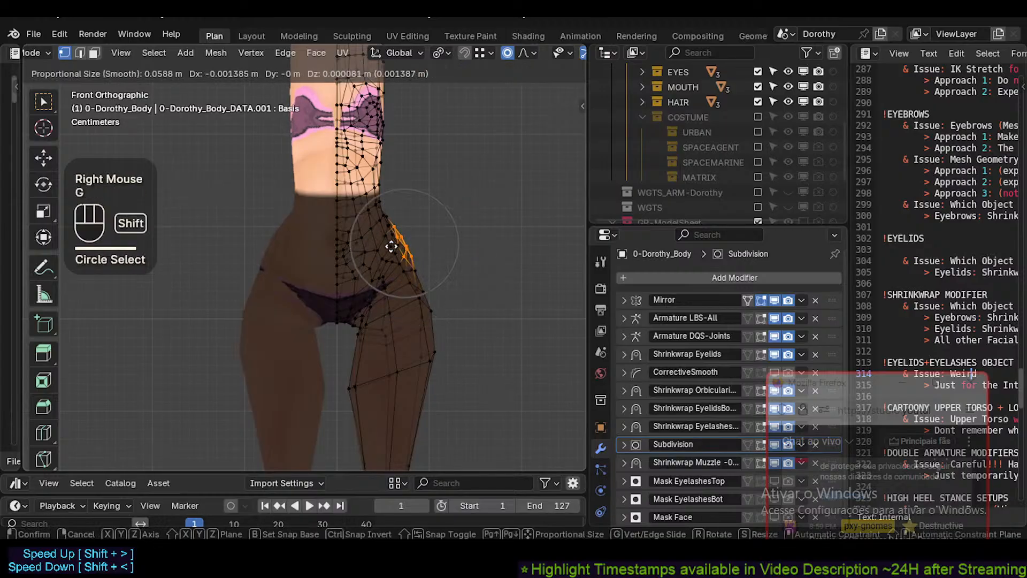
{"action": "left_click", "coordinate": [378, 245], "text": "shift"}
{"action": "scroll", "coordinate": [386, 247], "scroll_direction": "down", "scroll_amount": 2}
{"action": "key", "text": "Tab"}
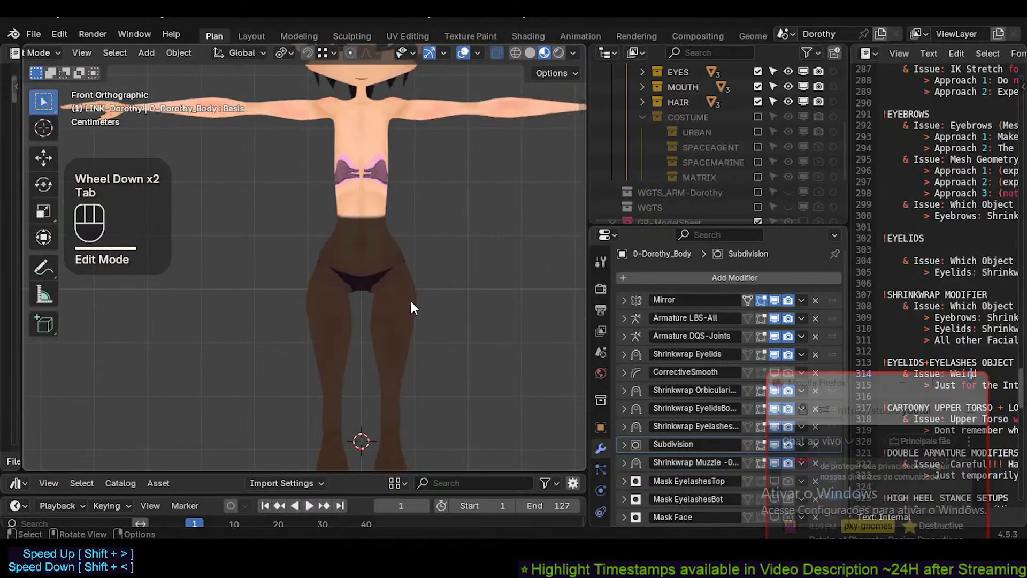
Return to Edit Mode and move the outer hip vertices just below the waist slightly inward.
{"action": "scroll", "coordinate": [409, 298], "scroll_direction": "up", "scroll_amount": 2}
{"action": "key", "text": "Tab"}
{"action": "key", "text": "alt+a"}
{"action": "key", "text": "c"}
{"action": "left_click_drag", "start_coordinate": [388, 215], "coordinate": [394, 222]}
{"action": "right_click", "coordinate": [396, 223]}
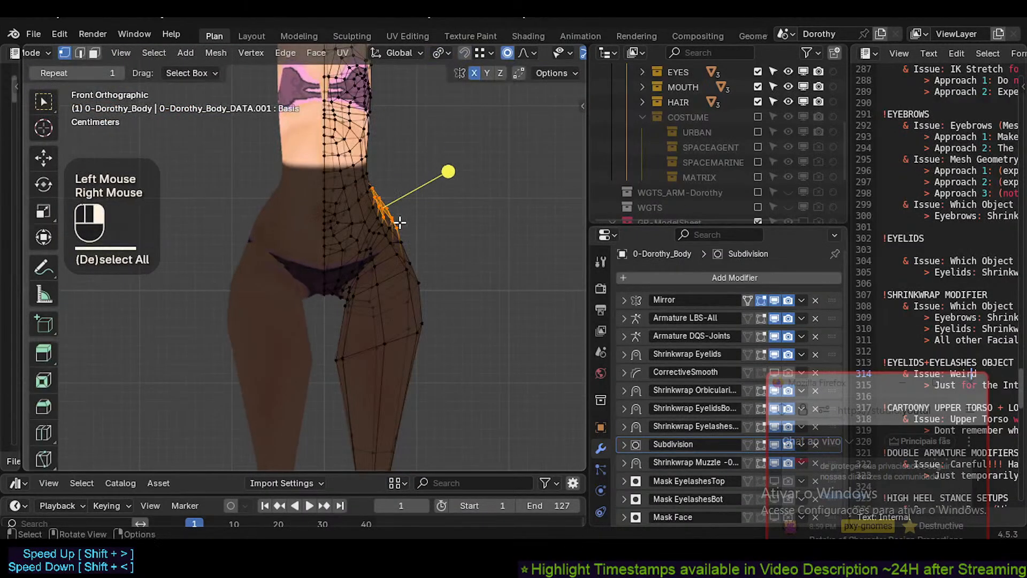
{"action": "key", "text": "g"}
{"action": "left_click", "coordinate": [393, 225], "text": "shift"}
Move the vertices where the hip meets the outer thigh slightly inward in the front view.
{"action": "key", "text": "alt+a"}
{"action": "key", "text": "c"}
{"action": "left_click", "coordinate": [400, 244]}
{"action": "right_click", "coordinate": [398, 243]}
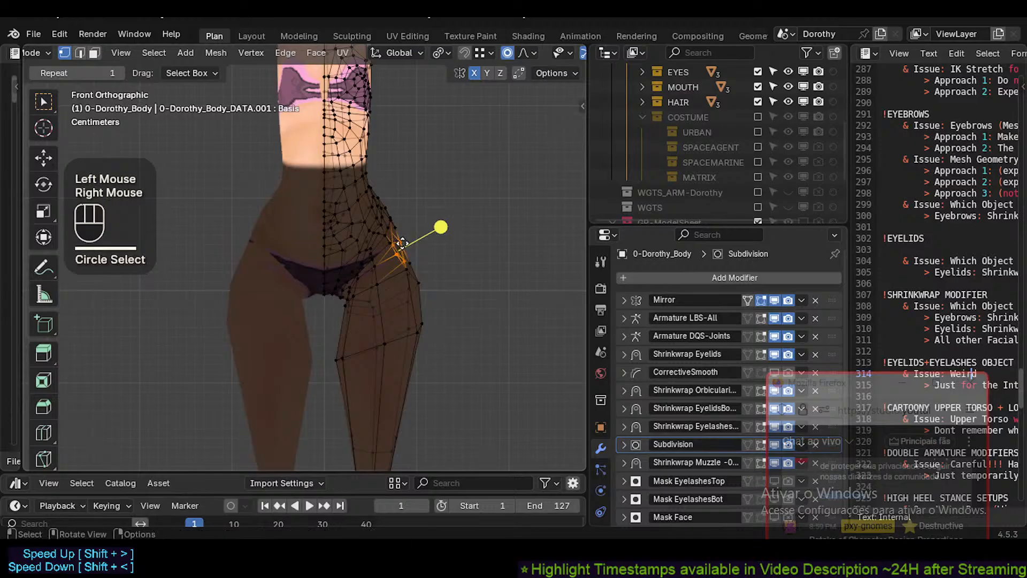
{"action": "key", "text": "g"}
{"action": "left_click", "coordinate": [392, 243], "text": "shift"}
Nudge the vertex just inside the hip contour beside the underwear slightly up and outward.
{"action": "key", "text": "alt+a"}
{"action": "key", "text": "c"}
{"action": "right_click", "coordinate": [387, 236]}
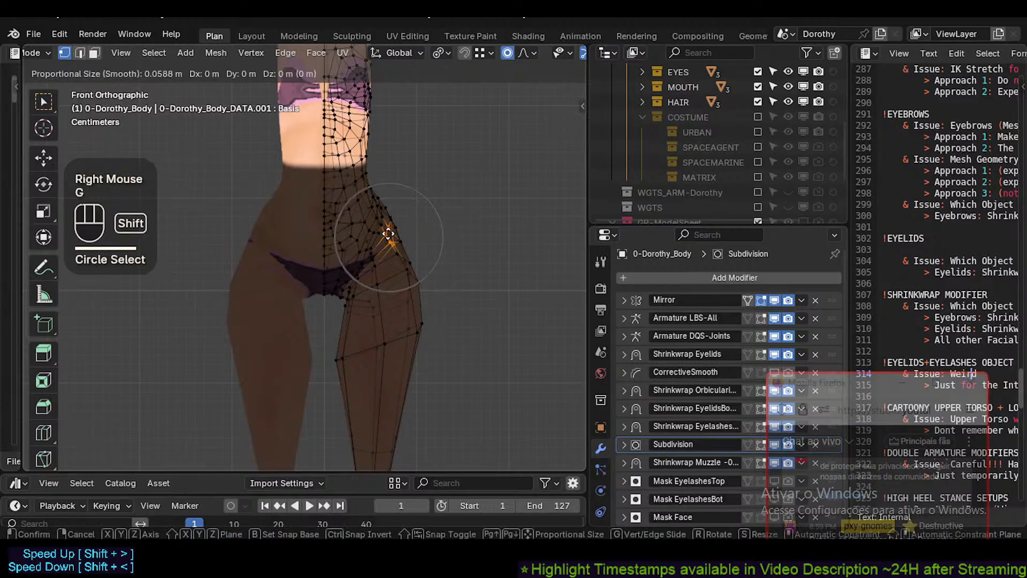
{"action": "key", "text": "g"}
{"action": "left_click", "coordinate": [394, 230], "text": "shift"}
{"action": "key", "text": "alt+a"}
{"action": "key", "text": "a"}
{"action": "right_click", "coordinate": [394, 237]}
{"action": "key", "text": "alt+a"}
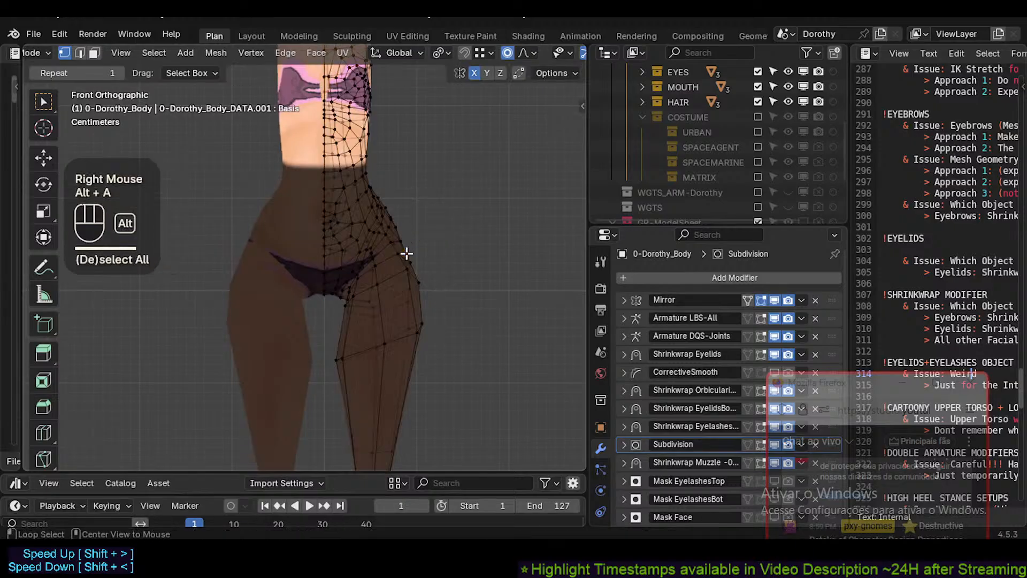
Move the vertex cluster at the side of the hip slightly outward and up in the front view.
{"action": "key", "text": "c"}
{"action": "left_click", "coordinate": [400, 250]}
{"action": "right_click", "coordinate": [392, 229]}
{"action": "key", "text": "g"}
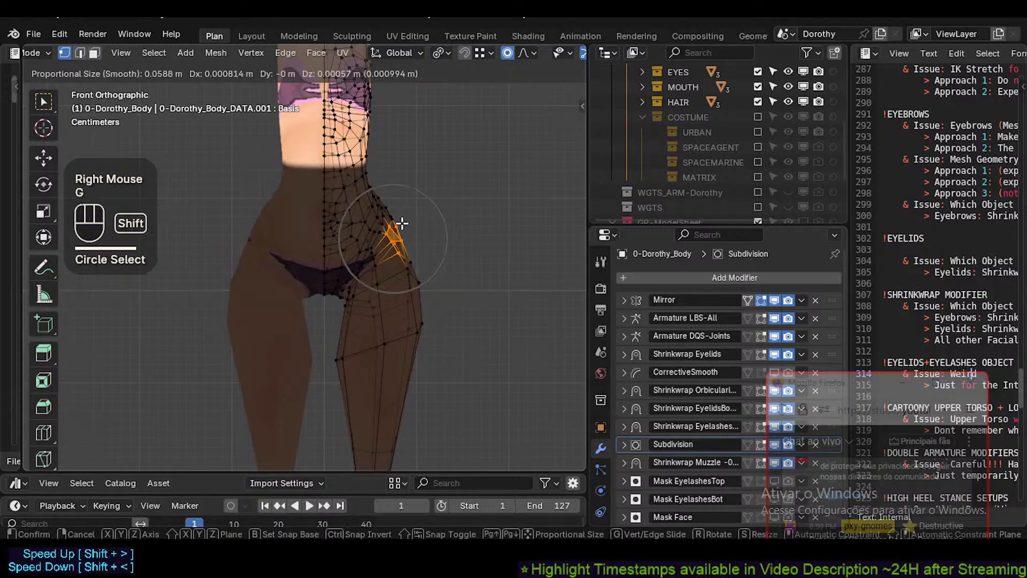
{"action": "left_click", "coordinate": [402, 227]}
Move the outer upper-thigh vertices below the hip slightly inward and up, and rotate them to follow the contour.
{"action": "key", "text": "alt+a"}
{"action": "key", "text": "c"}
{"action": "left_click", "coordinate": [412, 268]}
{"action": "right_click", "coordinate": [421, 284]}
{"action": "key", "text": "g"}
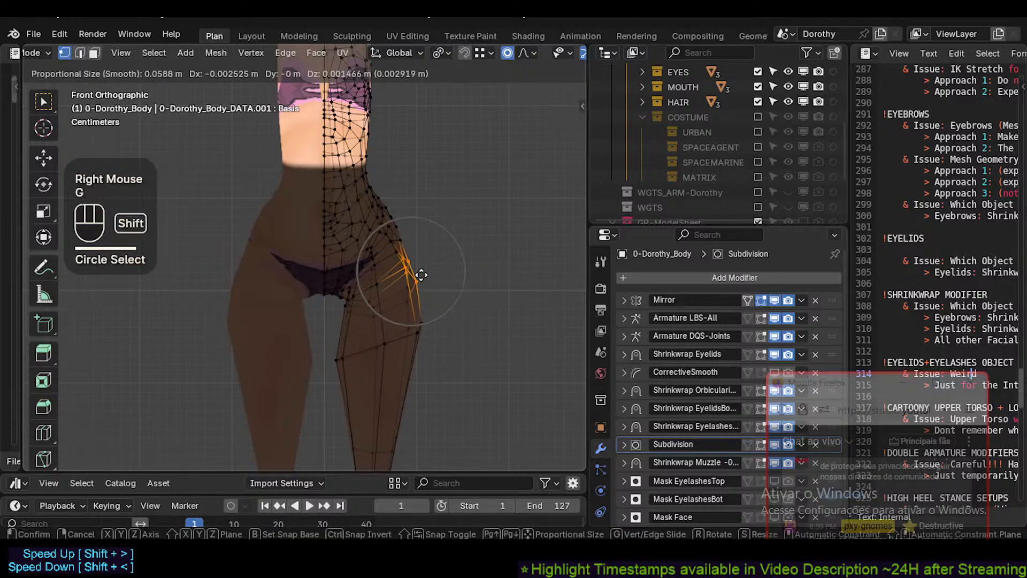
{"action": "left_click", "coordinate": [423, 274], "text": "shift"}
{"action": "key", "text": "r"}
{"action": "left_click", "coordinate": [465, 279]}
Pull the outermost thigh vertices below the hip slightly inward and check the whole silhouette in Object Mode.
{"action": "key", "text": "alt+a"}
{"action": "key", "text": "c"}
{"action": "left_click_drag", "start_coordinate": [418, 344], "coordinate": [419, 310]}
{"action": "right_click", "coordinate": [419, 310]}
{"action": "key", "text": "g"}
{"action": "left_click", "coordinate": [401, 307], "text": "shift"}
{"action": "key", "text": "Tab"}
{"action": "scroll", "coordinate": [417, 323], "scroll_direction": "down", "scroll_amount": 3}
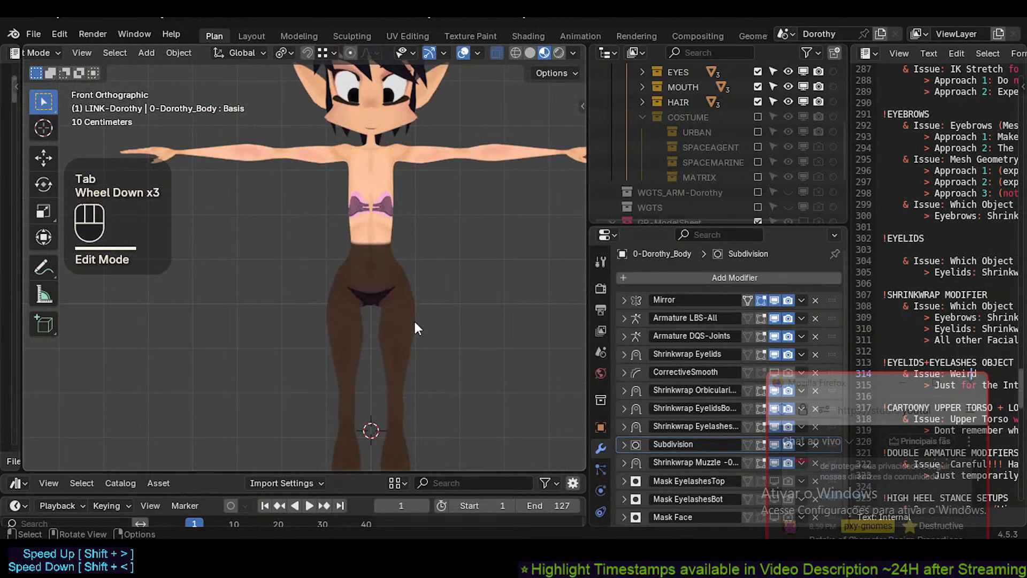
Raise the outer vertices between the waist and hip slightly in the front view and check the figure in Object Mode.
{"action": "scroll", "coordinate": [403, 287], "scroll_direction": "up", "scroll_amount": 3}
{"action": "key", "text": "Tab"}
{"action": "key", "text": "alt+a"}
{"action": "key", "text": "c"}
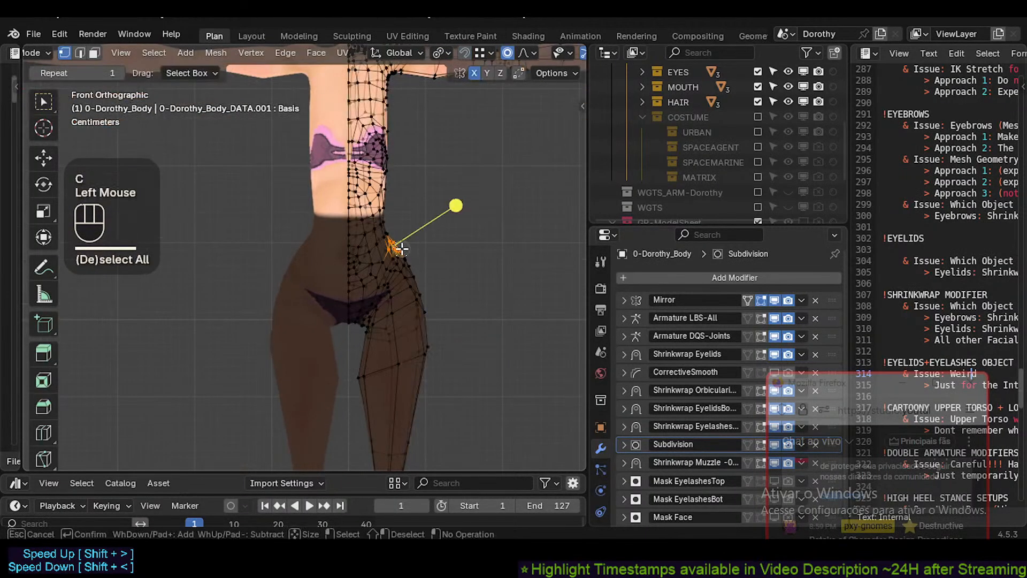
{"action": "right_click", "coordinate": [389, 224]}
{"action": "key", "text": "g"}
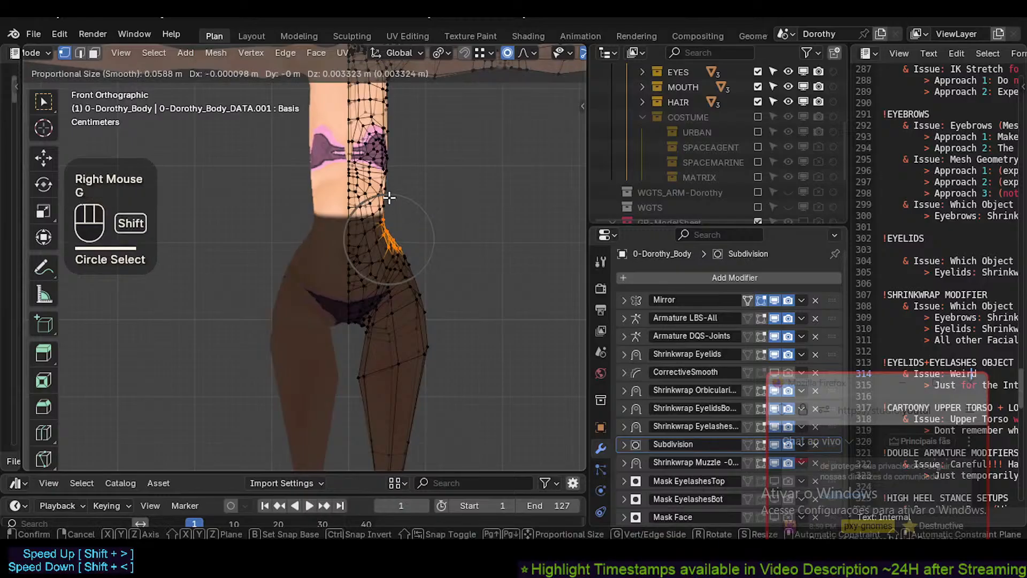
{"action": "left_click", "coordinate": [418, 281], "text": "shift"}
{"action": "key", "text": "Tab"}
{"action": "scroll", "coordinate": [430, 300], "scroll_direction": "down", "scroll_amount": 3}
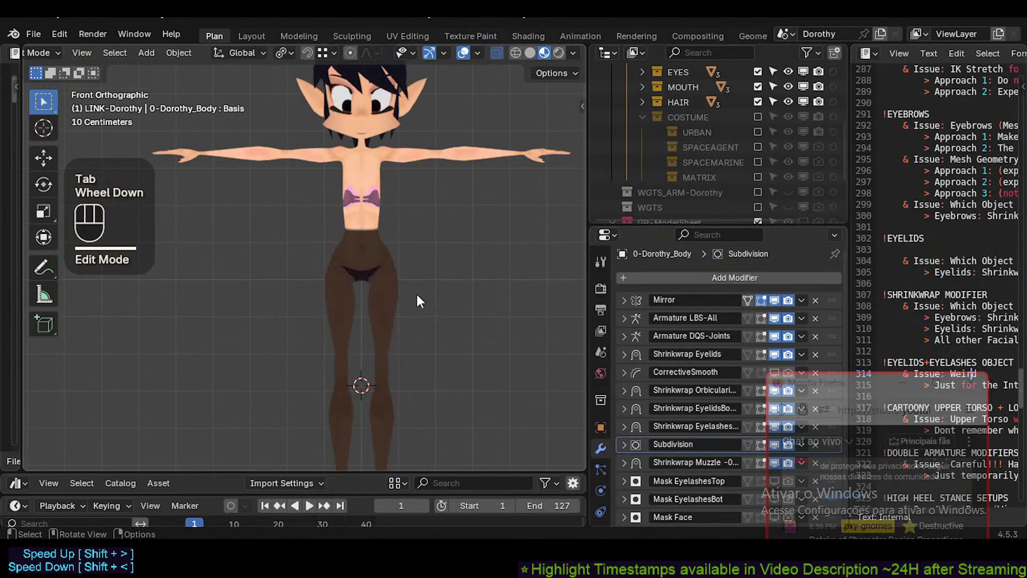
Switch to the right side view and open the body mesh in Edit Mode around the thigh and knee.
{"action": "middle_click_drag", "start_coordinate": [406, 299], "coordinate": [409, 283], "text": "shift"}
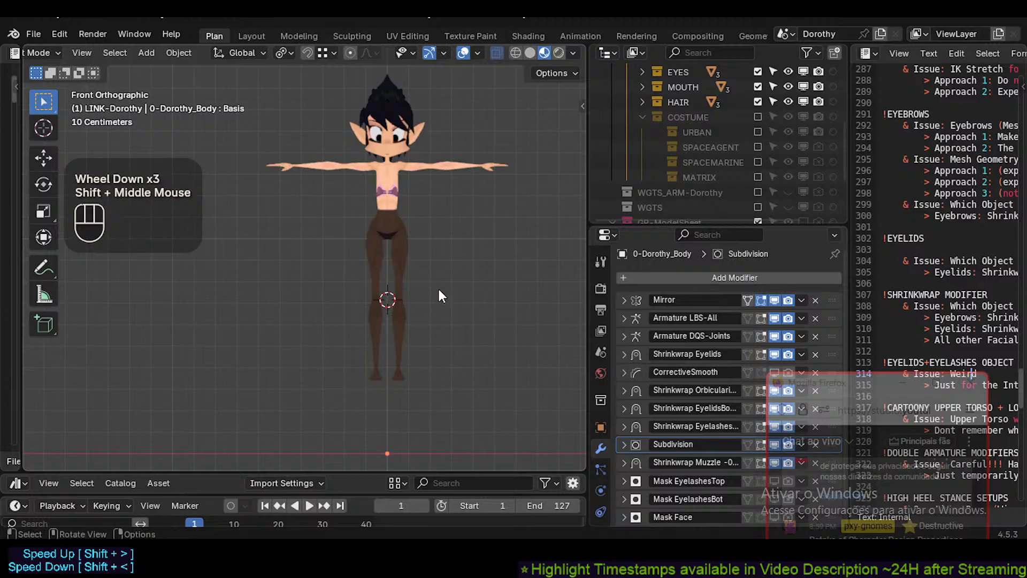
{"action": "key", "text": "KP_3"}
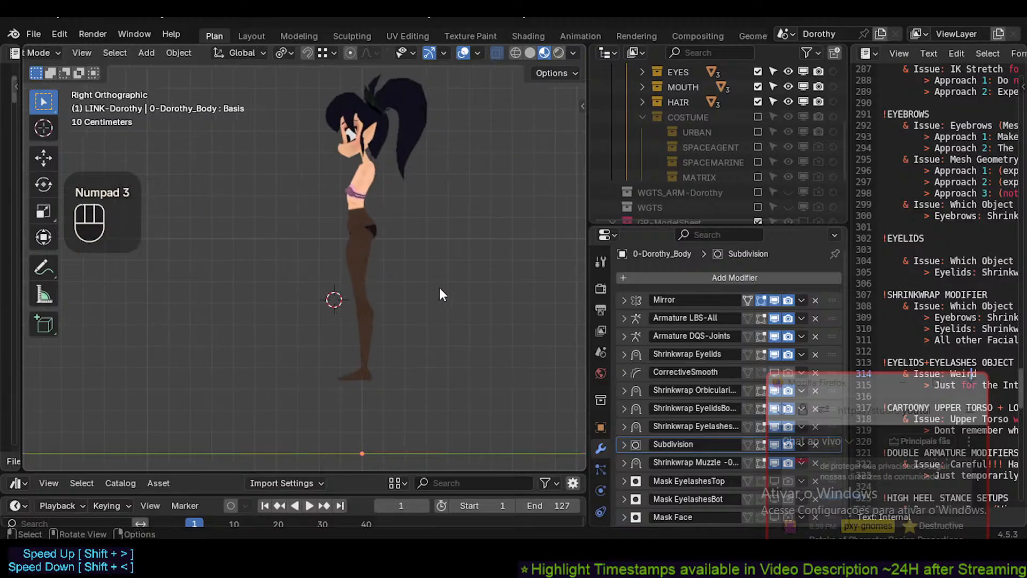
{"action": "scroll", "coordinate": [440, 294], "scroll_direction": "up", "scroll_amount": 2}
{"action": "middle_click_drag", "start_coordinate": [439, 294], "coordinate": [424, 367], "text": "shift"}
{"action": "scroll", "coordinate": [425, 319], "scroll_direction": "up", "scroll_amount": 2}
{"action": "key", "text": "Tab"}
{"action": "middle_click_drag", "start_coordinate": [425, 319], "coordinate": [385, 312], "text": "shift"}
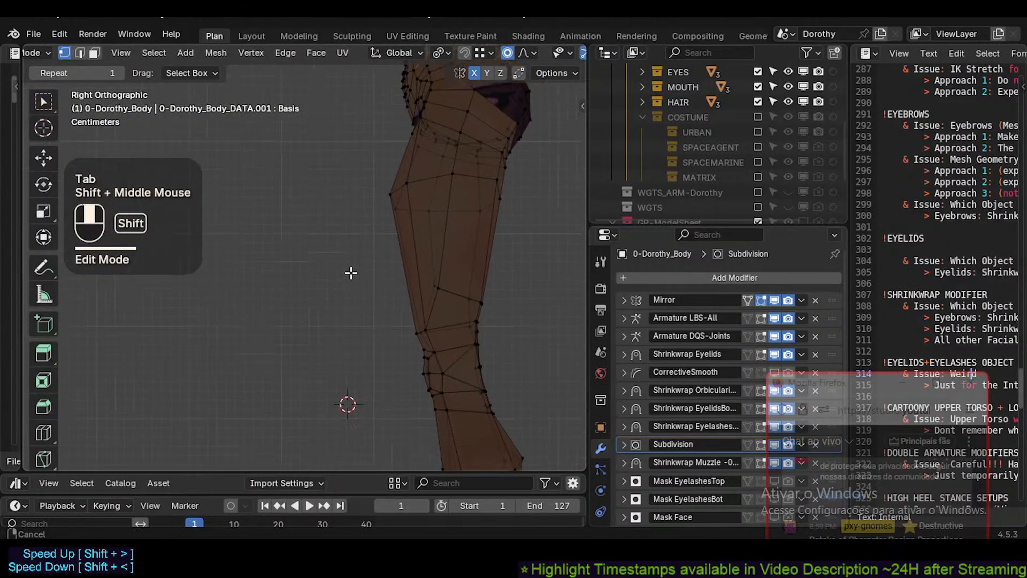
{"action": "scroll", "coordinate": [384, 312], "scroll_direction": "up", "scroll_amount": 2}
{"action": "key", "text": "alt+a"}
{"action": "key", "text": "3"}
{"action": "left_click", "coordinate": [428, 323], "text": "alt+shift"}
{"action": "left_click", "coordinate": [522, 337]}
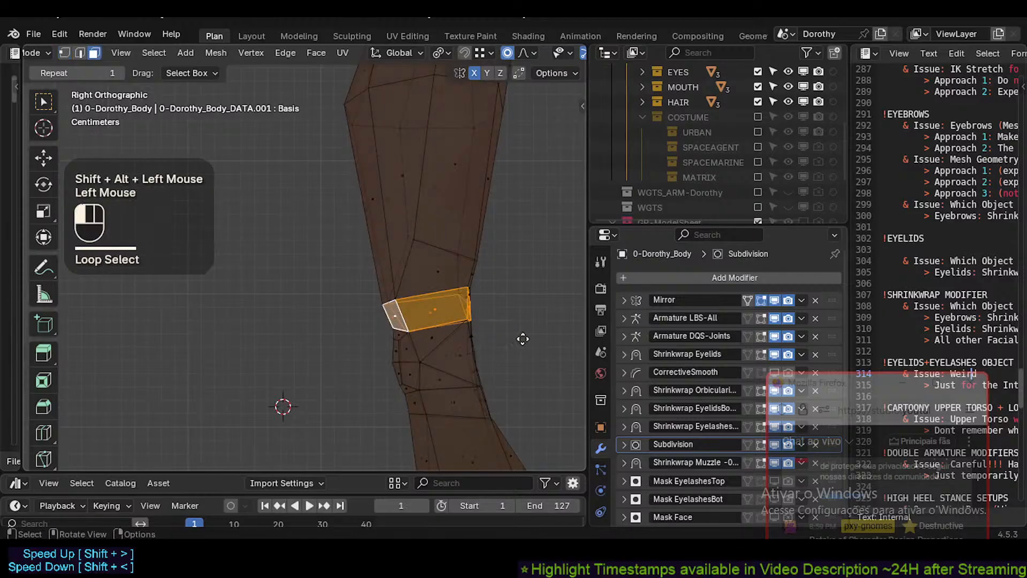
{"action": "key", "text": "alt+a"}
{"action": "key", "text": "1"}
{"action": "key", "text": "c"}
{"action": "left_click", "coordinate": [471, 297]}
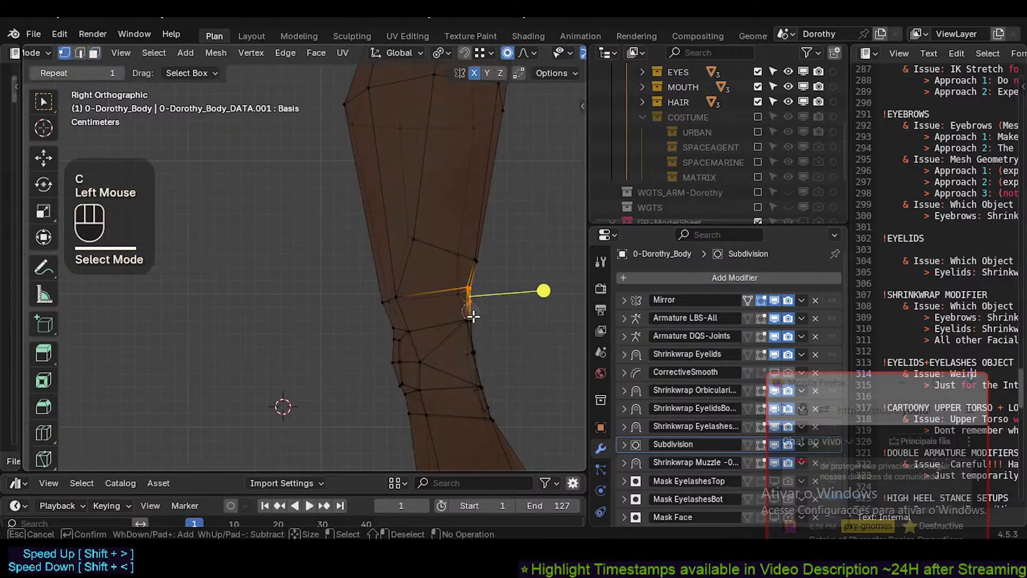
{"action": "right_click", "coordinate": [470, 314]}
{"action": "scroll", "coordinate": [471, 317], "scroll_direction": "down", "scroll_amount": 2}
{"action": "right_click", "coordinate": [471, 316]}
{"action": "scroll", "coordinate": [489, 291], "scroll_direction": "down", "scroll_amount": 3}
{"action": "middle_click_drag", "start_coordinate": [449, 305], "coordinate": [408, 307], "text": "shift"}
{"action": "scroll", "coordinate": [427, 299], "scroll_direction": "up", "scroll_amount": 4}
{"action": "key", "text": "c"}
{"action": "left_click", "coordinate": [447, 326]}
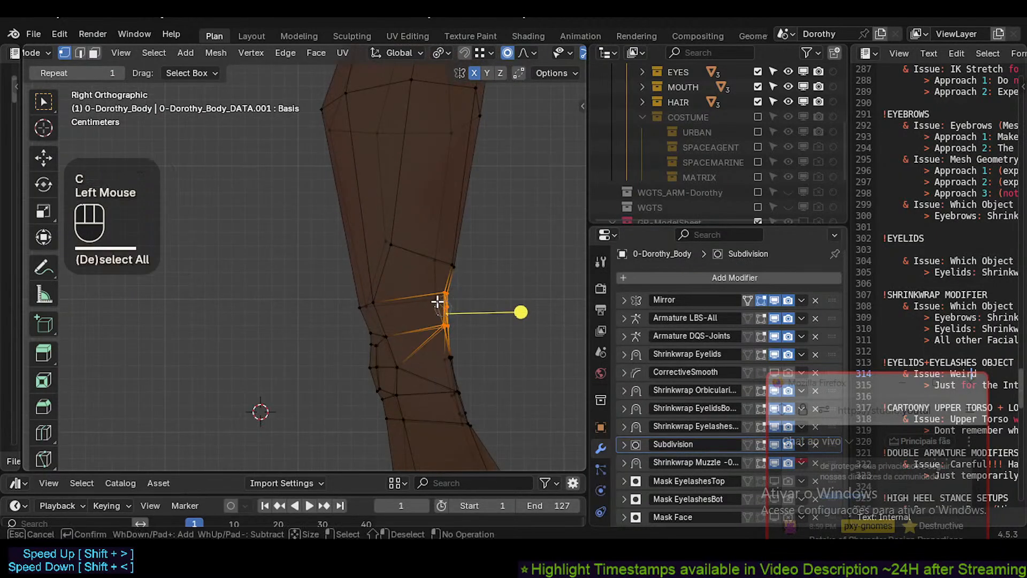
{"action": "left_click", "coordinate": [447, 296]}
{"action": "right_click", "coordinate": [450, 294]}
Pull the two rows of vertices at the back of the knee slightly forward in the side view.
{"action": "key", "text": "alt+a"}
{"action": "key", "text": "c"}
{"action": "left_click", "coordinate": [448, 292]}
{"action": "right_click", "coordinate": [447, 292]}
{"action": "key", "text": "g"}
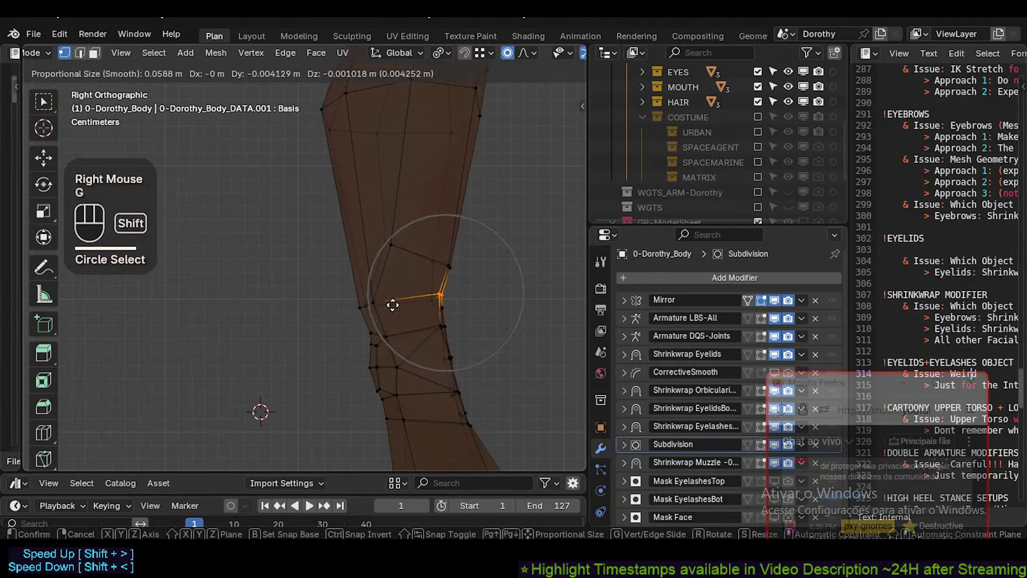
{"action": "left_click", "coordinate": [438, 314], "text": "shift"}
{"action": "key", "text": "alt+a"}
{"action": "key", "text": "c"}
{"action": "right_click", "coordinate": [439, 305]}
{"action": "key", "text": "g"}
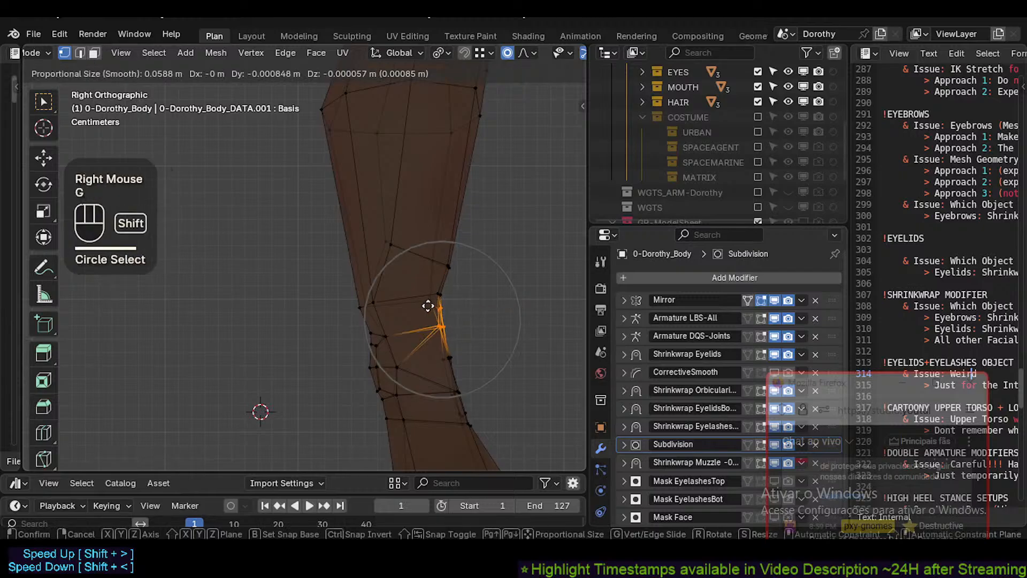
{"action": "left_click", "coordinate": [426, 307], "text": "shift"}
Raise the vertices at the front of the knee slightly and nudge them back in the side view.
{"action": "key", "text": "alt+a"}
{"action": "key", "text": "c"}
{"action": "left_click", "coordinate": [373, 293]}
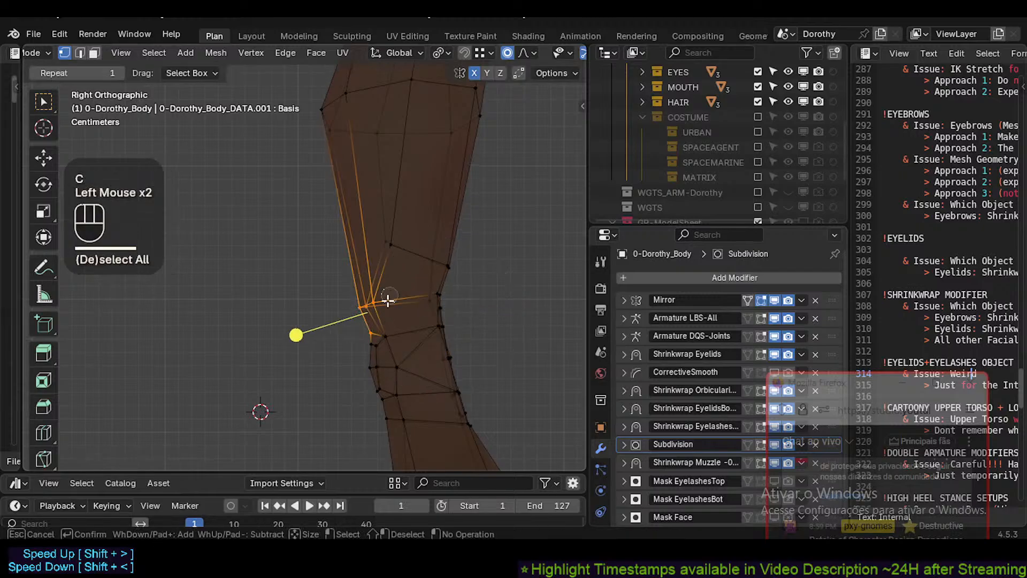
{"action": "right_click", "coordinate": [379, 329]}
{"action": "key", "text": "g"}
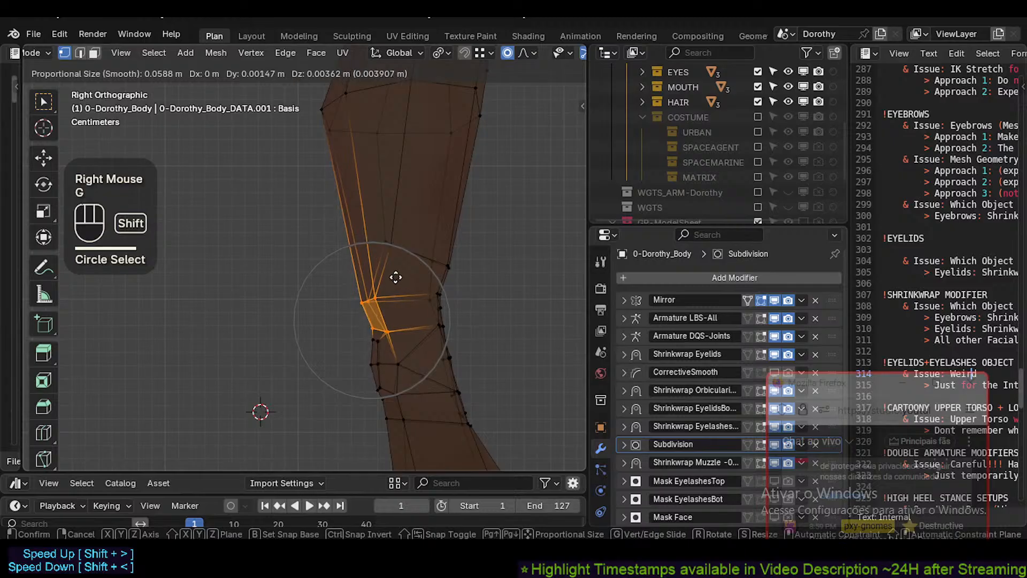
{"action": "left_click", "coordinate": [374, 339], "text": "shift"}
Shift the front vertices just below the knee slightly and check the side silhouette in Object Mode.
{"action": "key", "text": "alt+a"}
{"action": "key", "text": "c"}
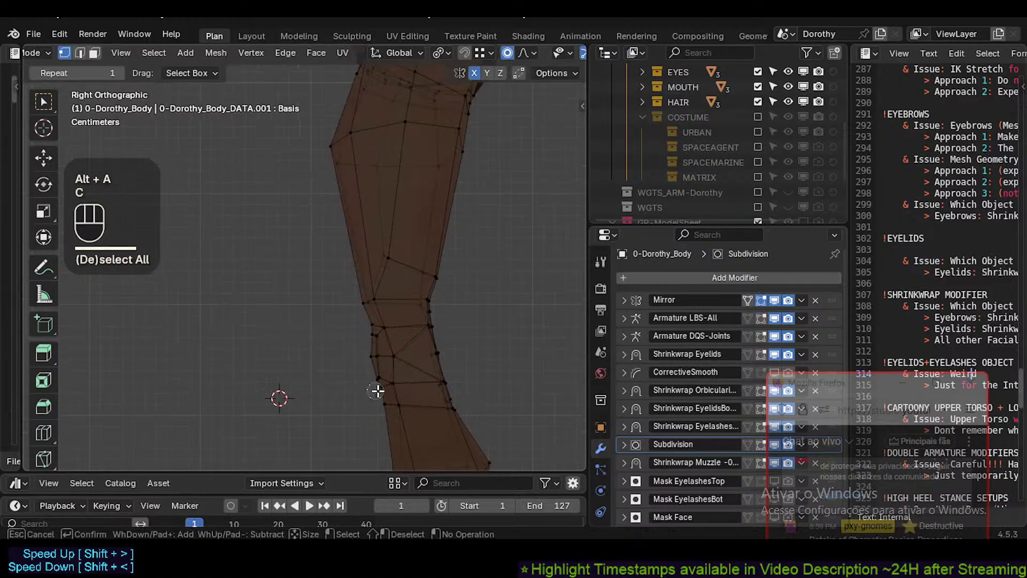
{"action": "right_click", "coordinate": [398, 389]}
{"action": "key", "text": "g"}
{"action": "left_click", "coordinate": [401, 441], "text": "shift"}
{"action": "scroll", "coordinate": [403, 394], "scroll_direction": "down", "scroll_amount": 2}
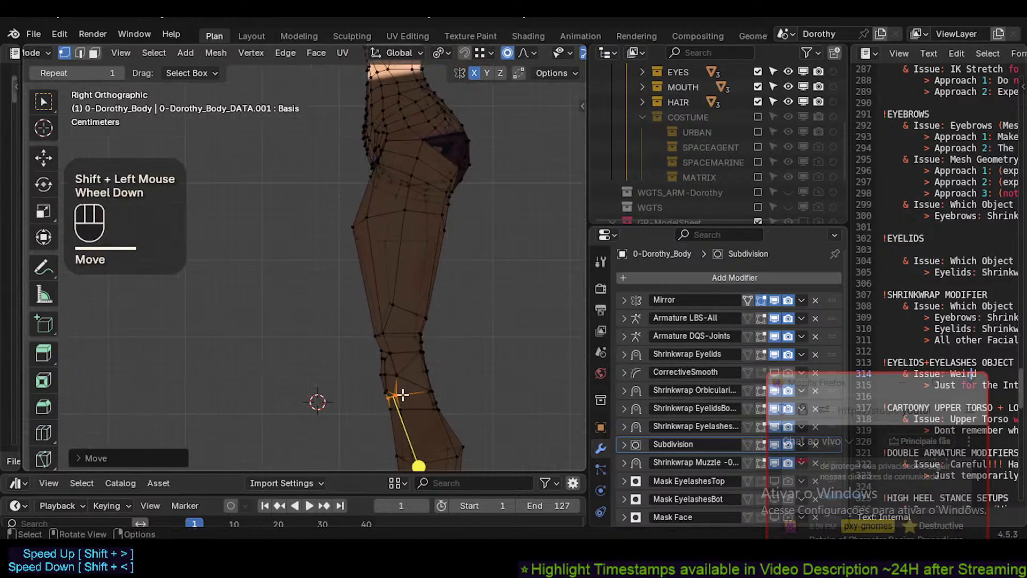
{"action": "key", "text": "Tab"}
{"action": "scroll", "coordinate": [394, 342], "scroll_direction": "down", "scroll_amount": 4}
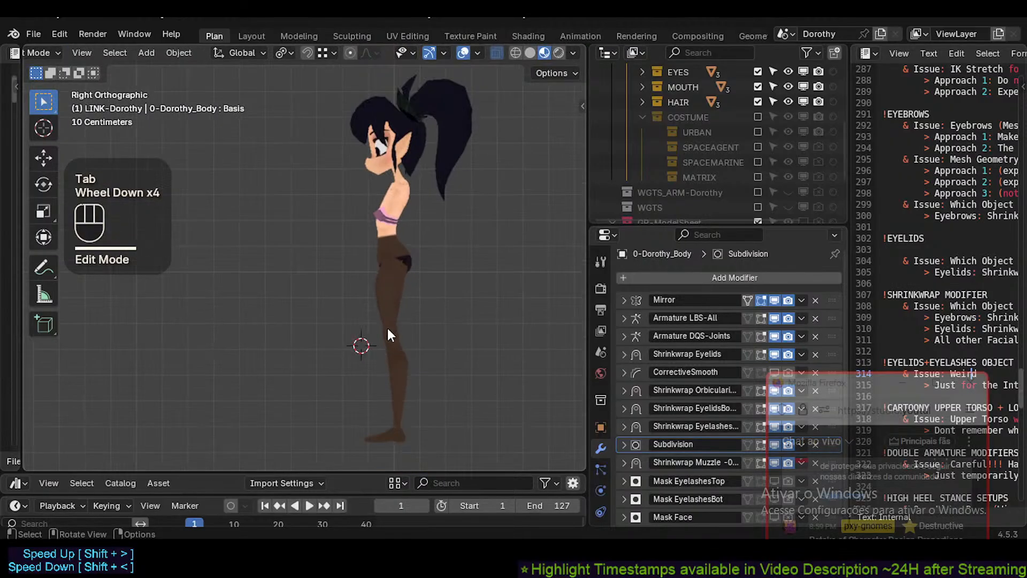
Select the vertex rows across the knee in the side view and scale them along Z to about 1.11.
{"action": "scroll", "coordinate": [399, 363], "scroll_direction": "up", "scroll_amount": 1}
{"action": "scroll", "coordinate": [395, 358], "scroll_direction": "up", "scroll_amount": 4}
{"action": "key", "text": "Tab"}
{"action": "middle_click_drag", "start_coordinate": [433, 198], "coordinate": [333, 277], "text": "shift"}
{"action": "key", "text": "alt+a"}
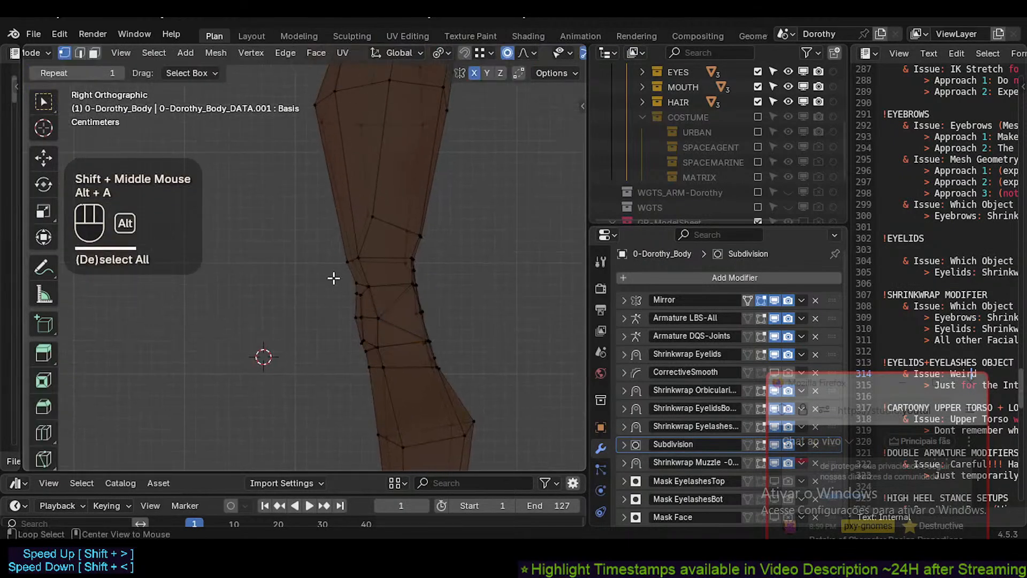
{"action": "key", "text": "c"}
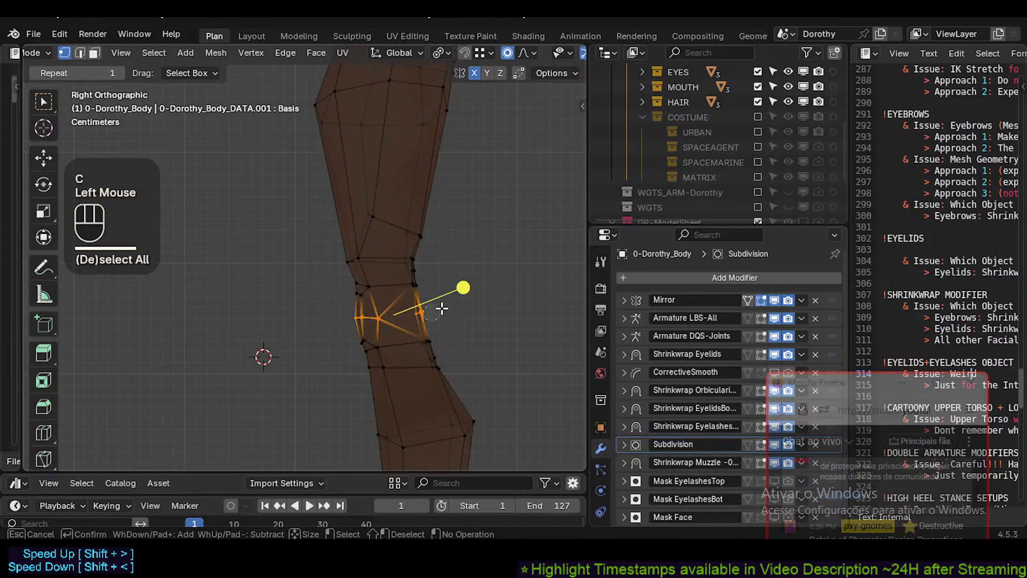
{"action": "mouse_move", "coordinate": [442, 308]}
{"action": "left_mouse_down"}
{"action": "mouse_move", "coordinate": [367, 280]}
{"action": "mouse_move", "coordinate": [345, 291]}
{"action": "left_mouse_up"}
{"action": "left_click_drag", "start_coordinate": [343, 351], "coordinate": [431, 335]}
{"action": "right_click", "coordinate": [454, 294]}
{"action": "key", "text": "s"}
{"action": "key", "text": "z"}
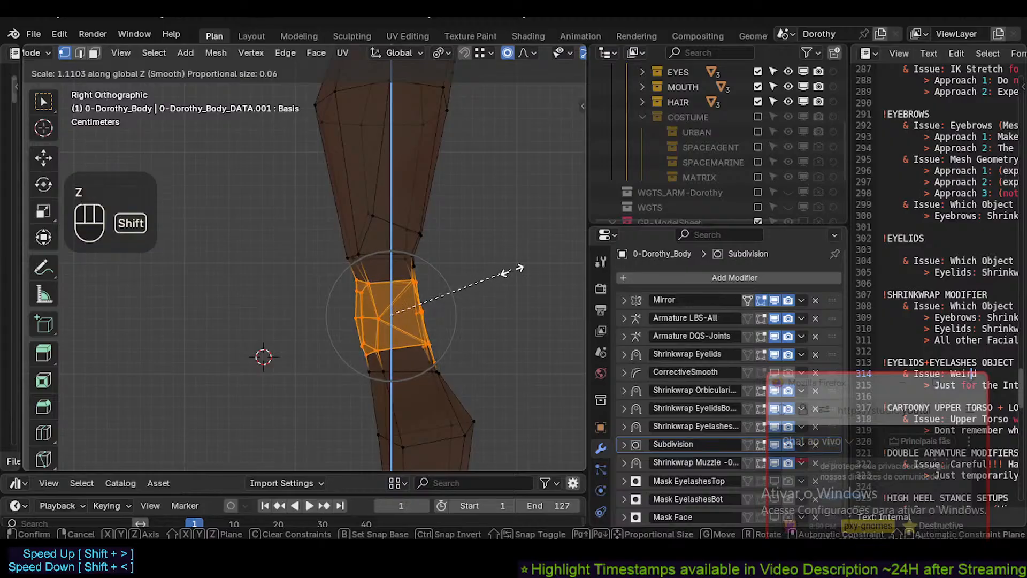
{"action": "left_click", "coordinate": [467, 252], "text": "shift"}
Nudge the selected knee section slightly and check the figure's side profile in Object Mode.
{"action": "key", "text": "g"}
{"action": "left_click", "coordinate": [468, 238], "text": "shift"}
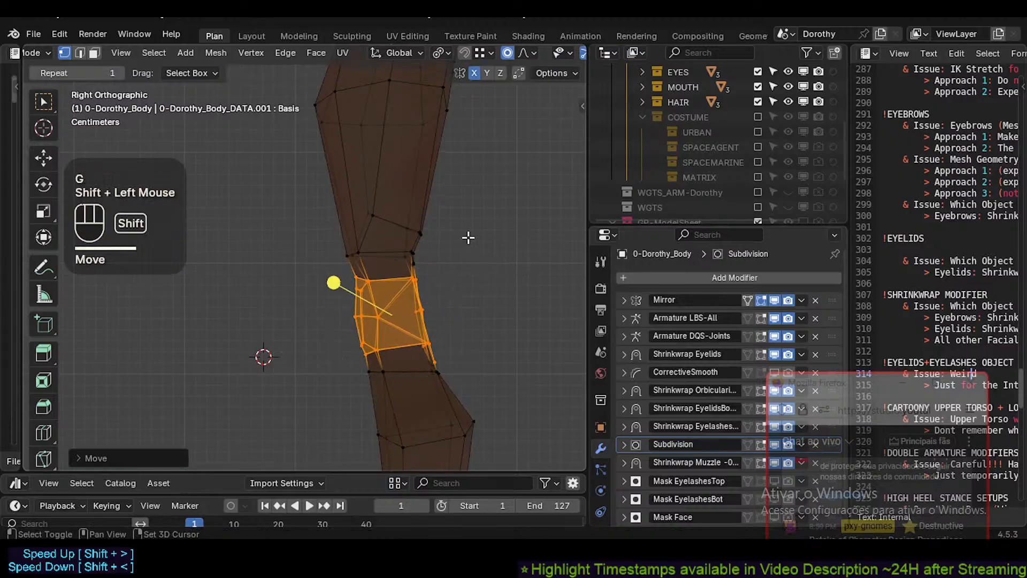
{"action": "scroll", "coordinate": [468, 238], "scroll_direction": "down", "scroll_amount": 3}
{"action": "key", "text": "Tab"}
{"action": "scroll", "coordinate": [445, 278], "scroll_direction": "down", "scroll_amount": 1}
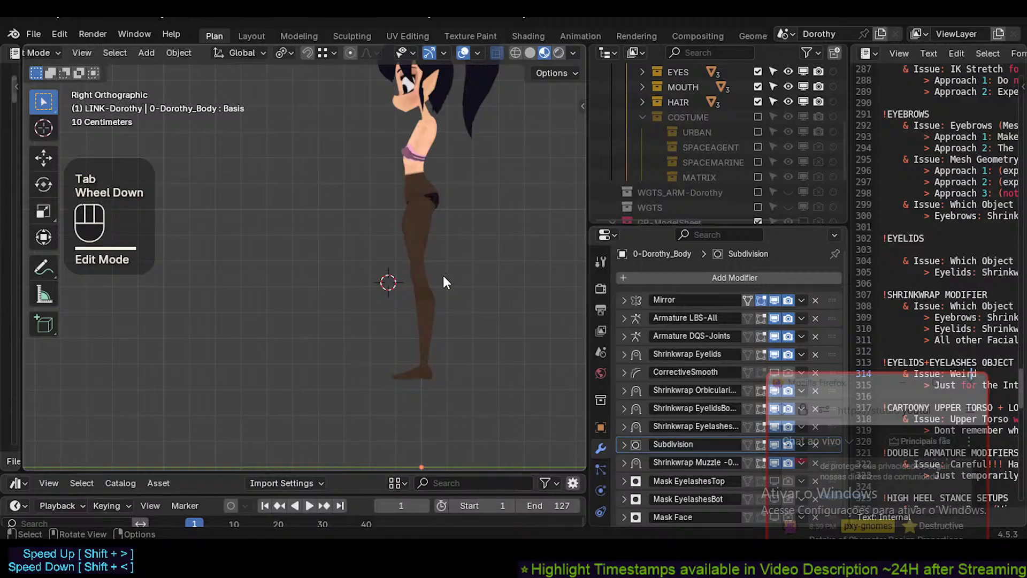
{"action": "middle_click_drag", "start_coordinate": [443, 280], "coordinate": [433, 313], "text": "shift"}
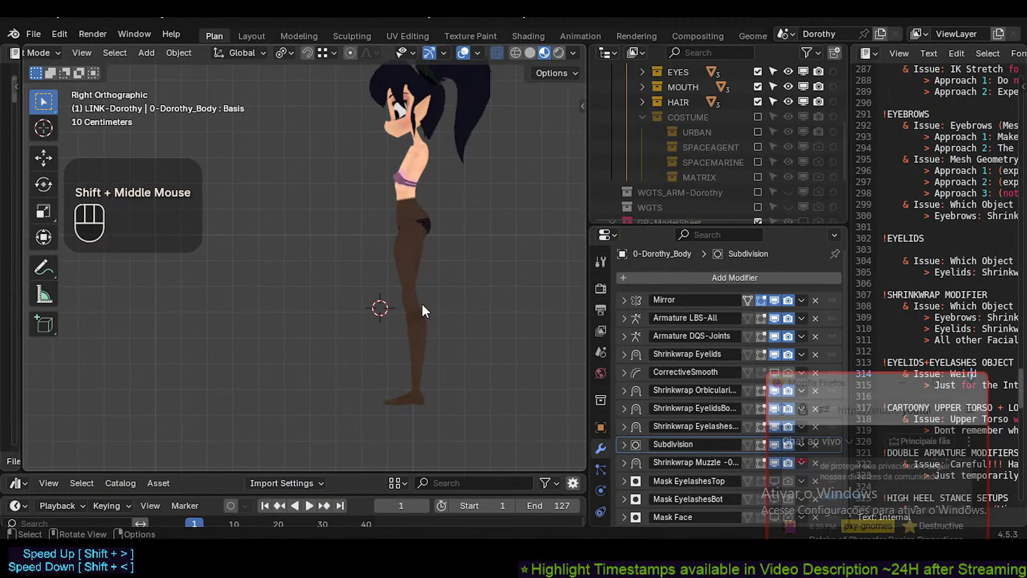
Reopen the body mesh in Edit Mode and move the vertex at the side of the hip slightly upward.
{"action": "left_click", "coordinate": [424, 225]}
{"action": "scroll", "coordinate": [423, 225], "scroll_direction": "up", "scroll_amount": 2}
{"action": "key", "text": "Tab"}
{"action": "scroll", "coordinate": [404, 235], "scroll_direction": "up", "scroll_amount": 2}
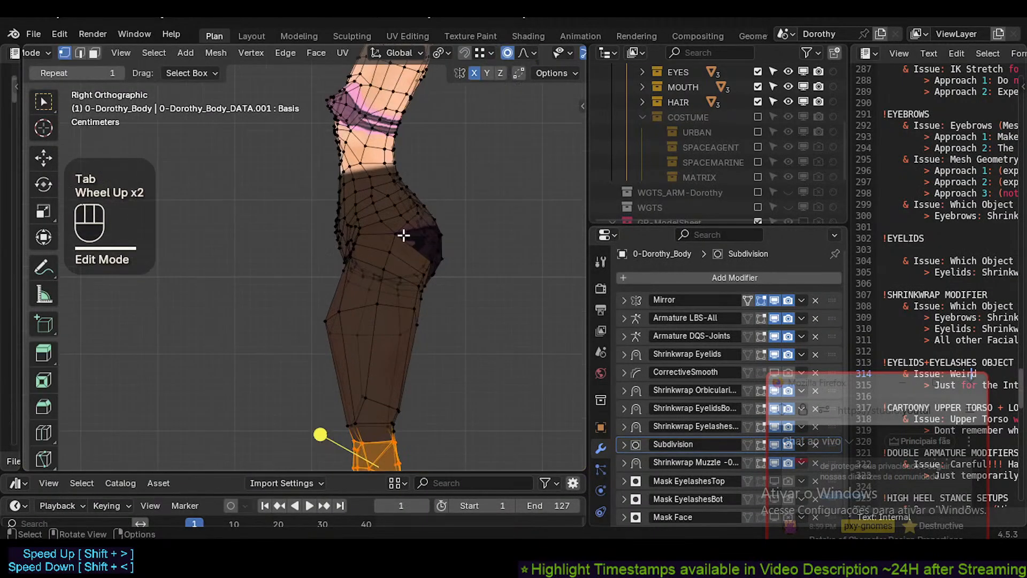
{"action": "scroll", "coordinate": [383, 214], "scroll_direction": "up", "scroll_amount": 2}
{"action": "key", "text": "1"}
{"action": "left_click", "coordinate": [386, 229]}
{"action": "key", "text": "g"}
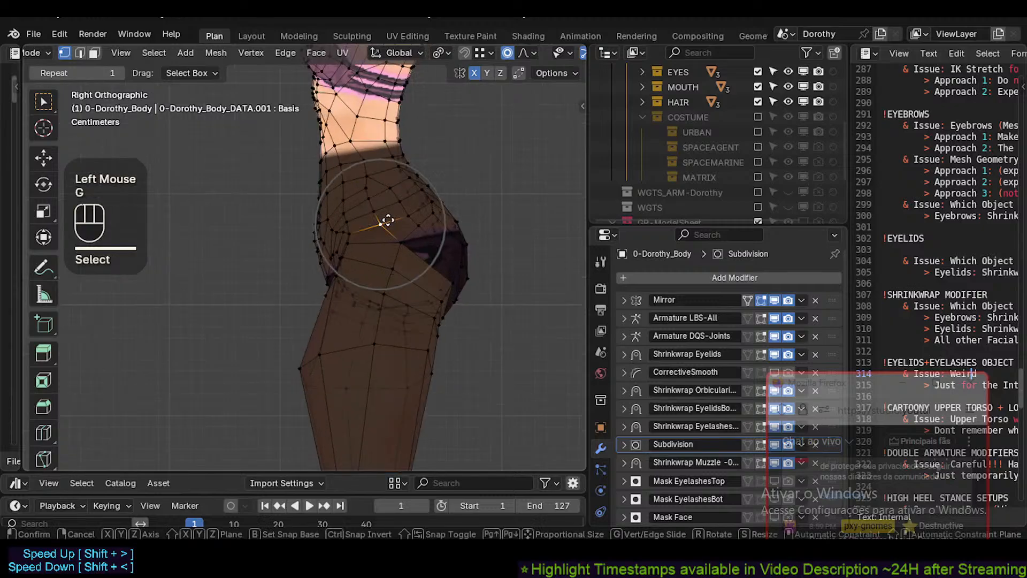
{"action": "left_click", "coordinate": [387, 216], "text": "shift"}
Turn off X-ray, adjust three vertices along the upper buttock contour and check the side profile in Object Mode.
{"action": "left_click", "coordinate": [398, 211]}
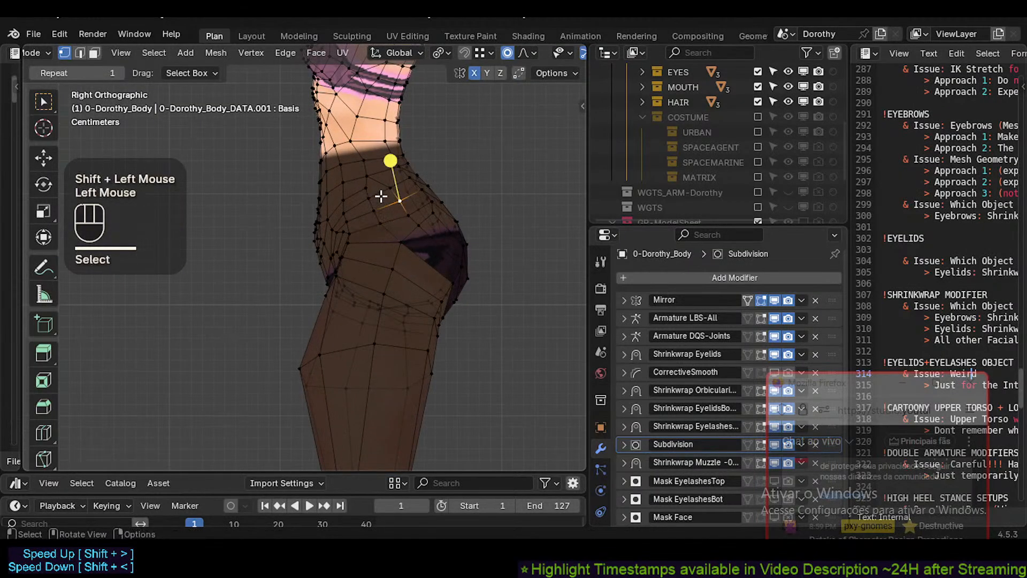
{"action": "left_click", "coordinate": [431, 197]}
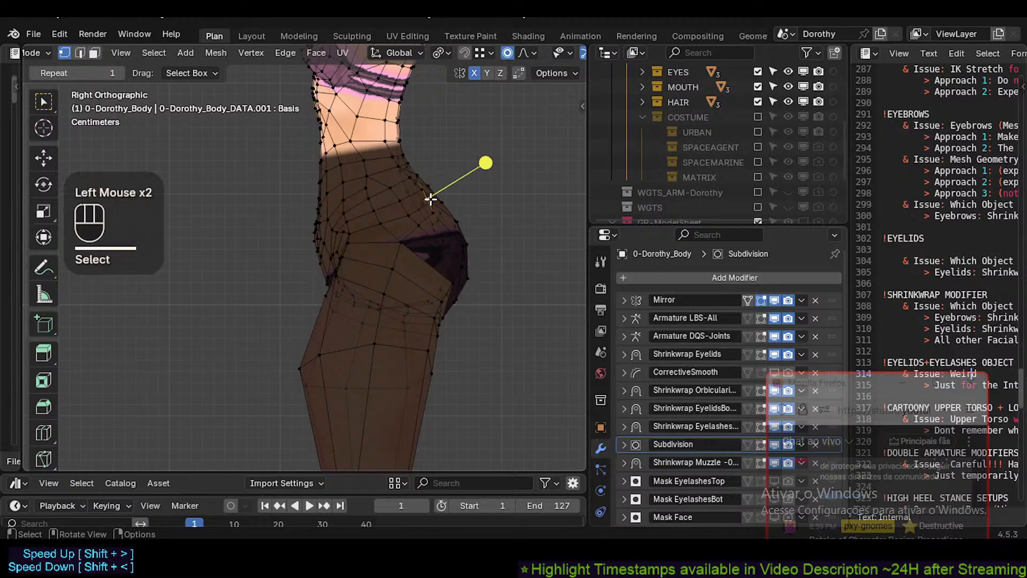
{"action": "key", "text": "alt+z"}
{"action": "left_click", "coordinate": [430, 201]}
{"action": "key", "text": "g"}
{"action": "left_click", "coordinate": [426, 200], "text": "shift"}
{"action": "left_click", "coordinate": [421, 196]}
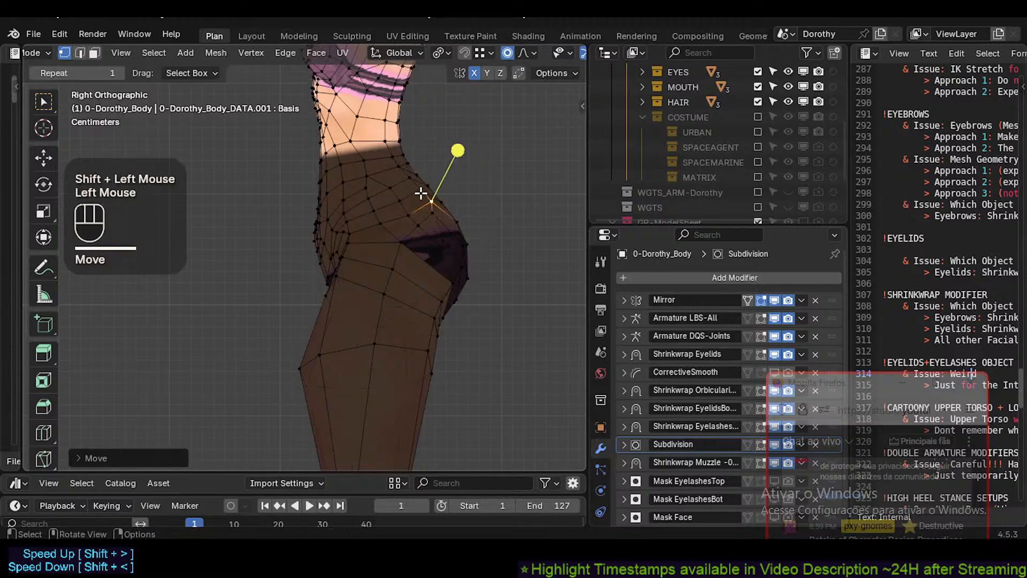
{"action": "key", "text": "g"}
{"action": "left_click", "coordinate": [417, 196], "text": "shift"}
{"action": "left_click", "coordinate": [410, 175]}
{"action": "key", "text": "g"}
{"action": "left_click", "coordinate": [411, 173], "text": "shift"}
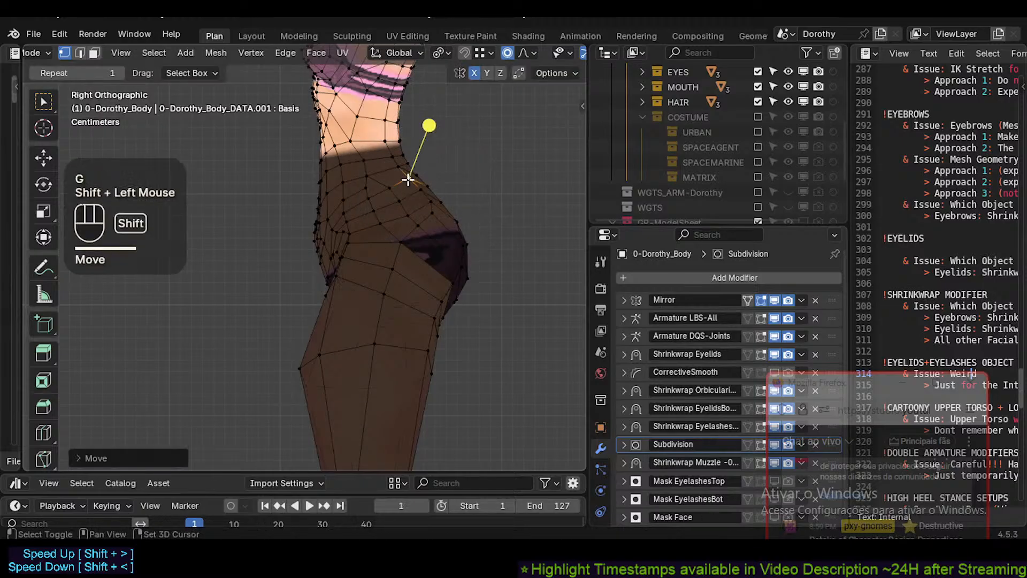
{"action": "scroll", "coordinate": [404, 236], "scroll_direction": "down", "scroll_amount": 2}
{"action": "key", "text": "Tab"}
Slide the edge running over the side of the buttock by about -0.27 in a rear three-quarter view.
{"action": "scroll", "coordinate": [426, 286], "scroll_direction": "up", "scroll_amount": 2}
{"action": "key", "text": "Tab"}
{"action": "middle_click_drag", "start_coordinate": [426, 258], "coordinate": [288, 319], "text": "shift"}
{"action": "scroll", "coordinate": [287, 315], "scroll_direction": "down", "scroll_amount": 6}
{"action": "scroll", "coordinate": [246, 360], "scroll_direction": "up", "scroll_amount": 4}
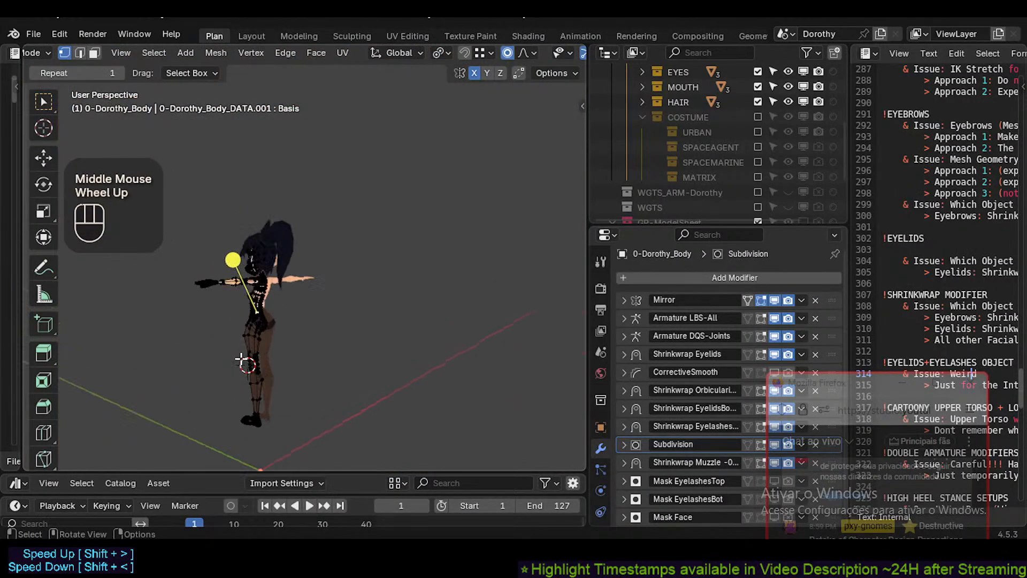
{"action": "middle_click_drag", "start_coordinate": [307, 252], "coordinate": [296, 334], "text": "shift"}
{"action": "key", "text": "2"}
{"action": "left_click", "coordinate": [340, 323]}
{"action": "key", "text": "g"}
{"action": "key", "text": "g"}
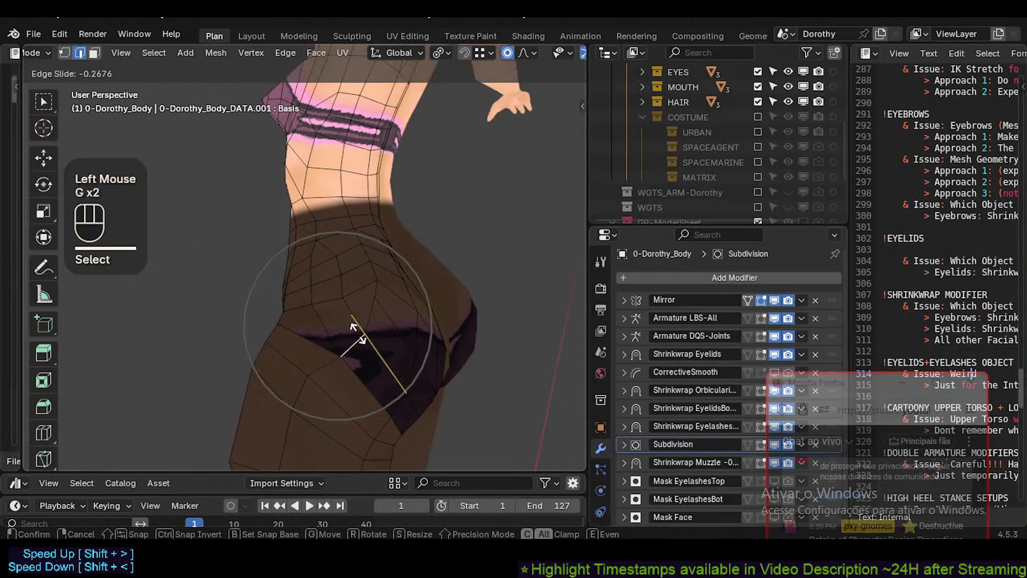
{"action": "left_click", "coordinate": [356, 336]}
Slide an upper buttock vertex along its edge and move the side hip vertex slightly forward and up.
{"action": "key", "text": "1"}
{"action": "left_click", "coordinate": [377, 299]}
{"action": "key", "text": "g"}
{"action": "key", "text": "g"}
{"action": "left_click", "coordinate": [387, 310]}
{"action": "middle_click_drag", "start_coordinate": [388, 310], "coordinate": [372, 323]}
{"action": "left_click", "coordinate": [371, 322]}
{"action": "key", "text": "g"}
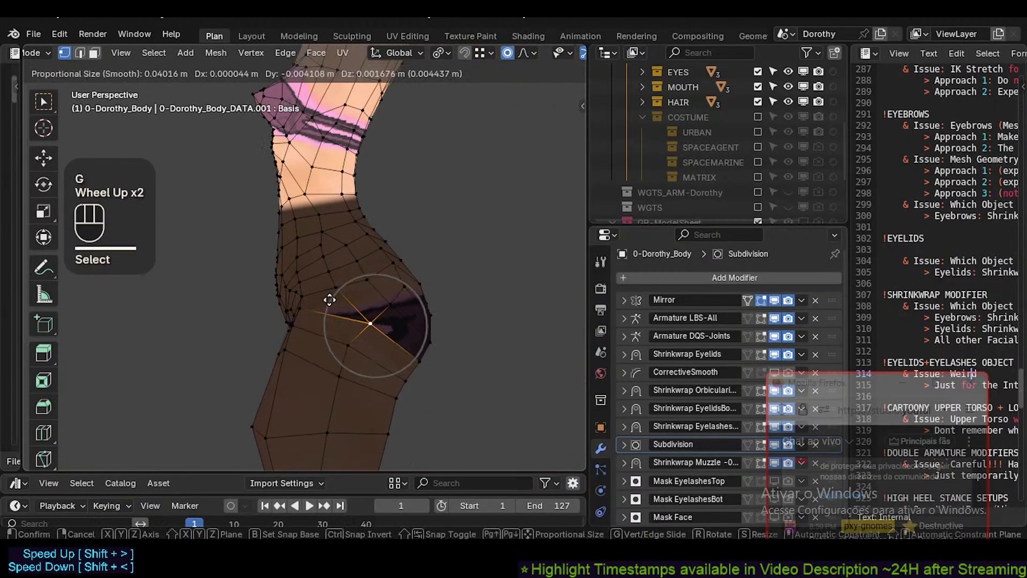
{"action": "left_click", "coordinate": [322, 284], "text": "shift"}
Select the neighbouring hip vertex from the front and move it slightly up and inward.
{"action": "left_click", "coordinate": [342, 286]}
{"action": "middle_click_drag", "start_coordinate": [345, 288], "coordinate": [369, 300]}
{"action": "middle_click_drag", "start_coordinate": [369, 300], "coordinate": [436, 314], "text": "shift"}
{"action": "scroll", "coordinate": [283, 311], "scroll_direction": "up", "scroll_amount": 1}
{"action": "key", "text": "g"}
{"action": "left_click", "coordinate": [427, 305], "text": "shift"}
Move the outer hip vertex slightly up and inward, and slide the vertex beside it along its edge.
{"action": "left_click", "coordinate": [444, 315]}
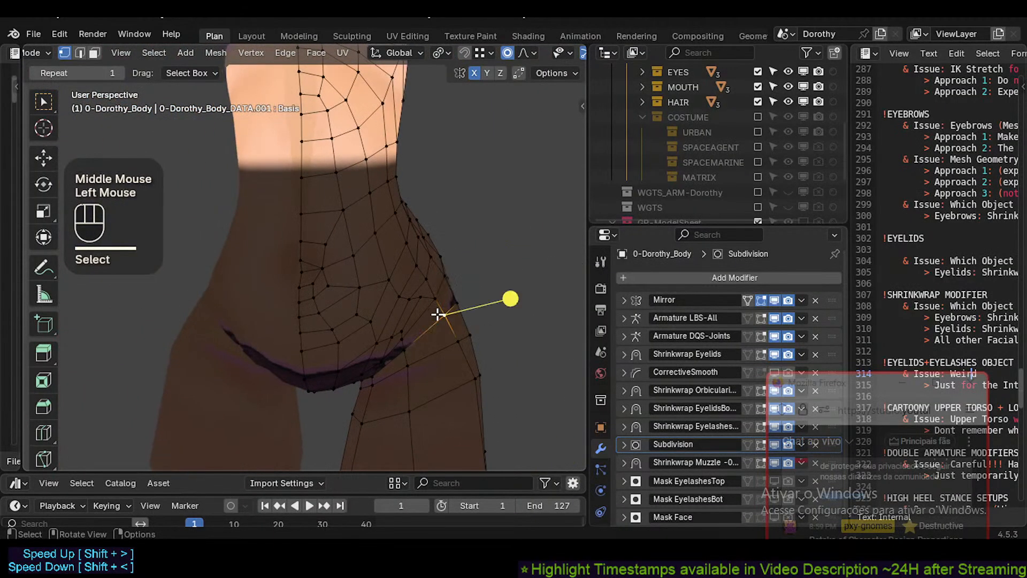
{"action": "key", "text": "g"}
{"action": "left_click", "coordinate": [418, 298], "text": "shift"}
{"action": "left_click", "coordinate": [423, 298]}
{"action": "key", "text": "g"}
{"action": "key", "text": "g"}
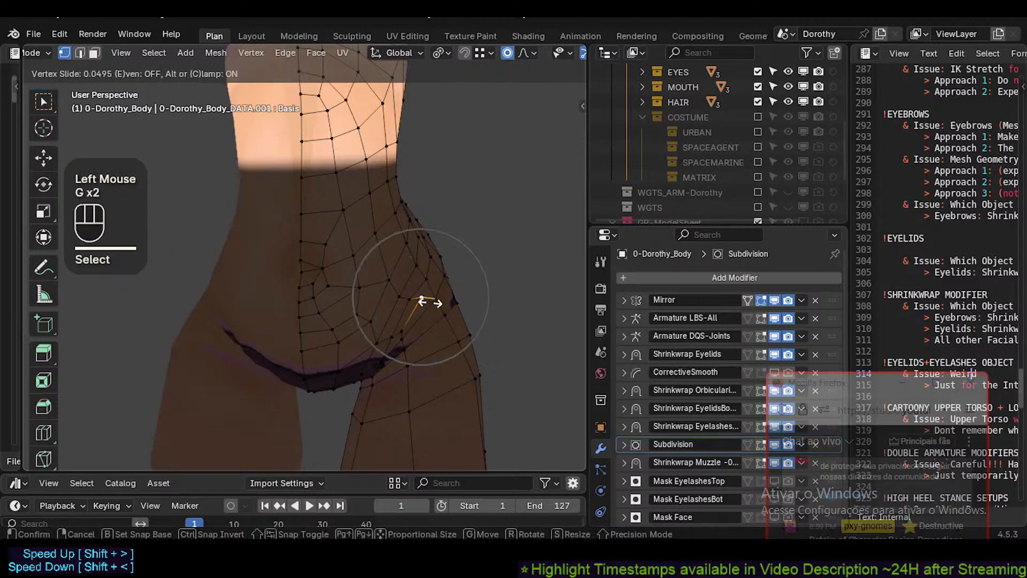
{"action": "left_click", "coordinate": [398, 364], "text": "shift"}
Orbit to the side of the hip and slide one more hip vertex slightly along its edge.
{"action": "middle_click_drag", "start_coordinate": [445, 339], "coordinate": [422, 343]}
{"action": "middle_click_drag", "start_coordinate": [348, 338], "coordinate": [396, 315]}
{"action": "left_click", "coordinate": [318, 341]}
{"action": "key", "text": "g"}
{"action": "key", "text": "g"}
{"action": "left_click", "coordinate": [312, 341]}
Examine the reshaped hips from the side and the whole figure from several angles in Object Mode.
{"action": "middle_click_drag", "start_coordinate": [343, 313], "coordinate": [267, 323]}
{"action": "middle_click_drag", "start_coordinate": [273, 323], "coordinate": [315, 304], "text": "shift"}
{"action": "middle_click_drag", "start_coordinate": [315, 304], "coordinate": [229, 296]}
{"action": "middle_click_drag", "start_coordinate": [229, 296], "coordinate": [333, 346], "text": "shift"}
{"action": "scroll", "coordinate": [333, 346], "scroll_direction": "down", "scroll_amount": 1}
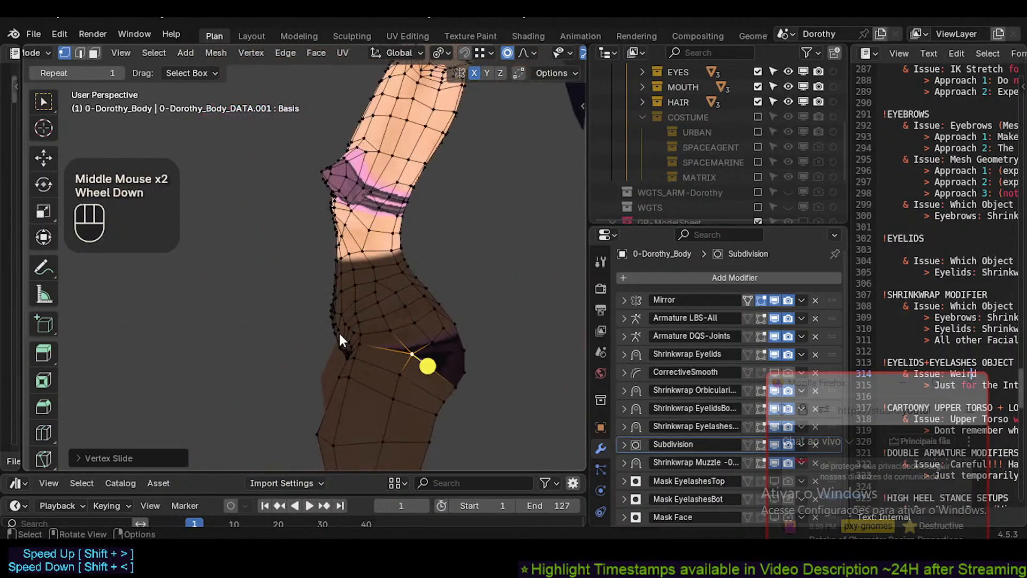
{"action": "key", "text": "Tab"}
{"action": "scroll", "coordinate": [349, 299], "scroll_direction": "down", "scroll_amount": 1}
{"action": "scroll", "coordinate": [385, 316], "scroll_direction": "down", "scroll_amount": 2}
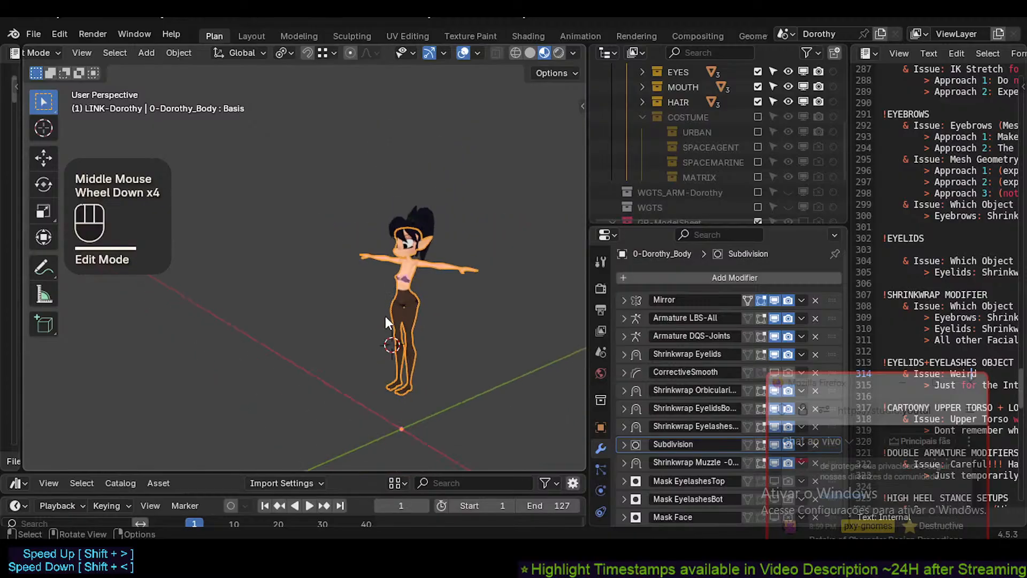
{"action": "middle_click_drag", "start_coordinate": [385, 316], "coordinate": [437, 303]}
{"action": "key", "text": "alt+a"}
{"action": "scroll", "coordinate": [393, 339], "scroll_direction": "up", "scroll_amount": 1}
{"action": "middle_click_drag", "start_coordinate": [394, 339], "coordinate": [450, 304]}
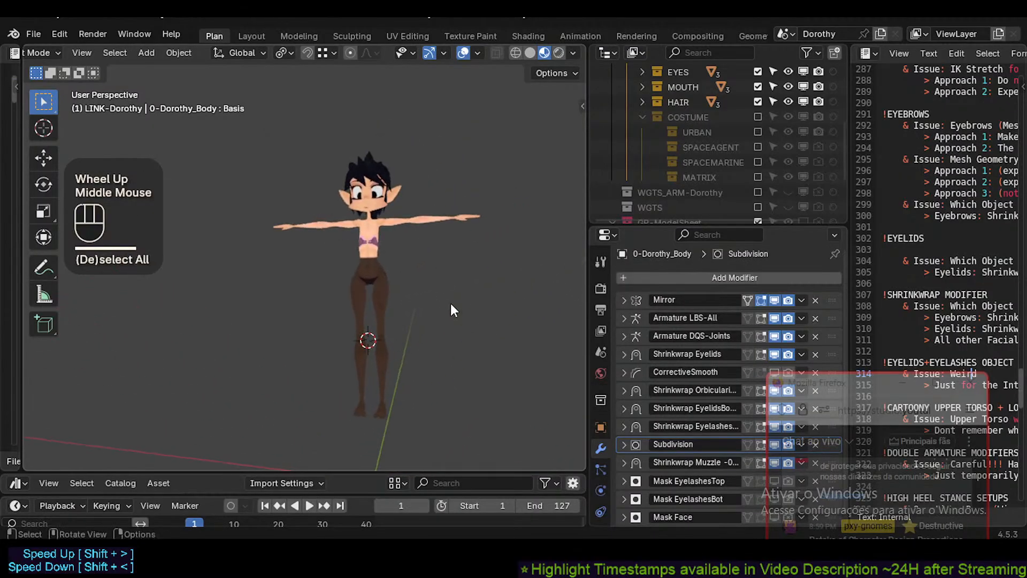
Show all hidden objects in the front view and enable the COSTUME collection with SPACEAGENT, SPACEMARINE and MATRIX excluded.
{"action": "key", "text": "KP_1"}
{"action": "key", "text": "alt+h"}
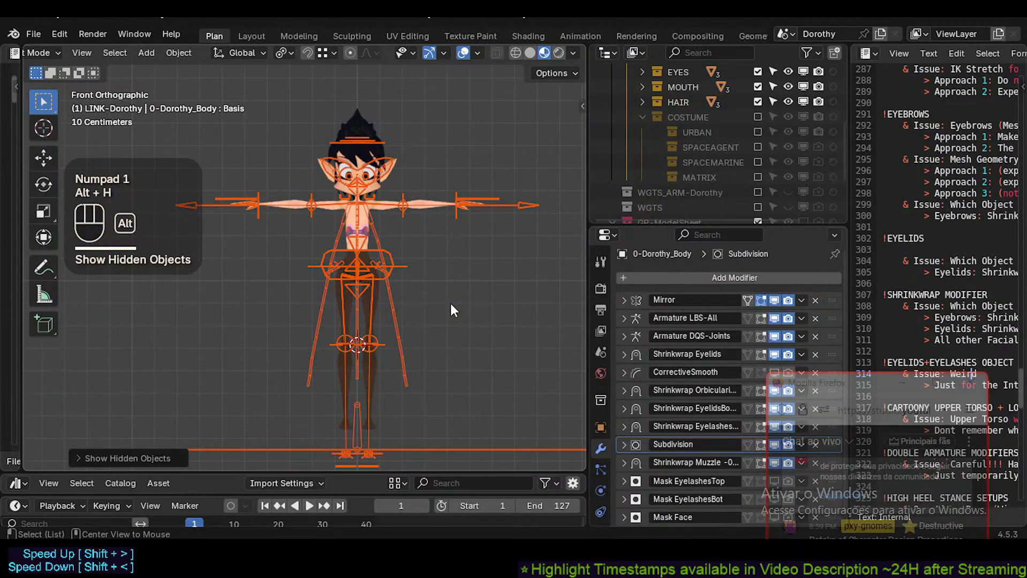
{"action": "left_click", "coordinate": [485, 256]}
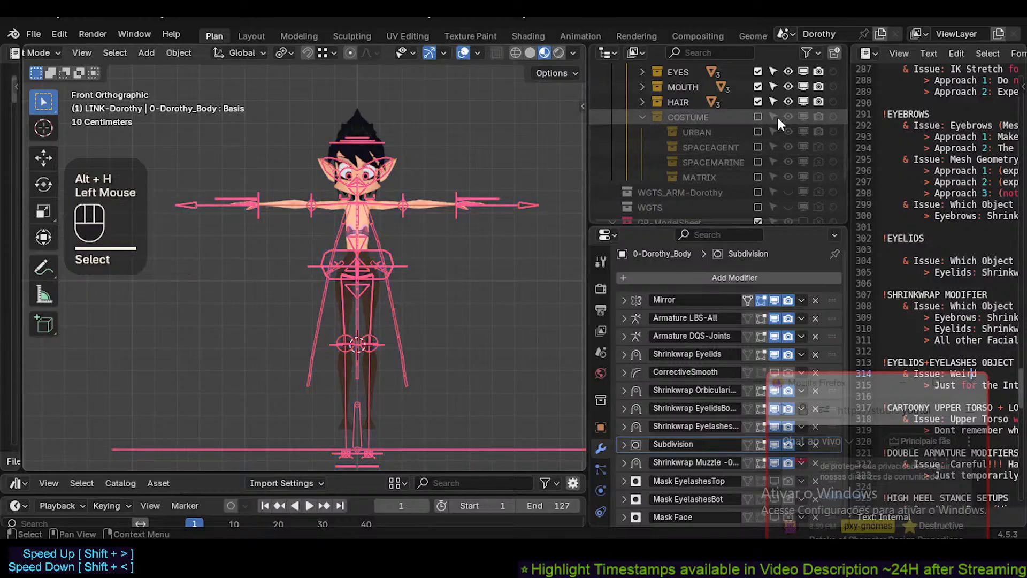
{"action": "left_click", "coordinate": [757, 116]}
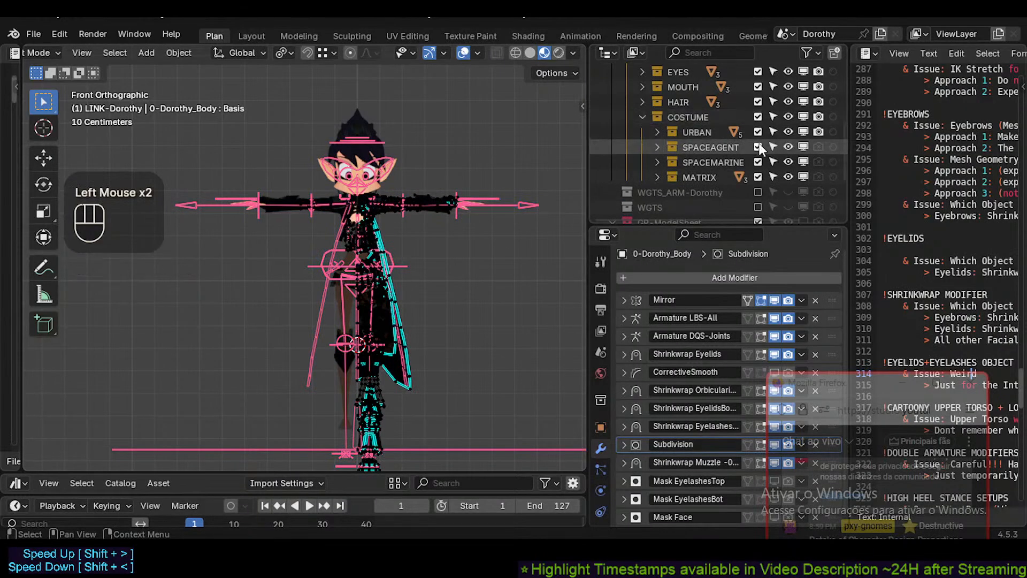
{"action": "scroll", "coordinate": [458, 345], "scroll_direction": "up", "scroll_amount": 3}
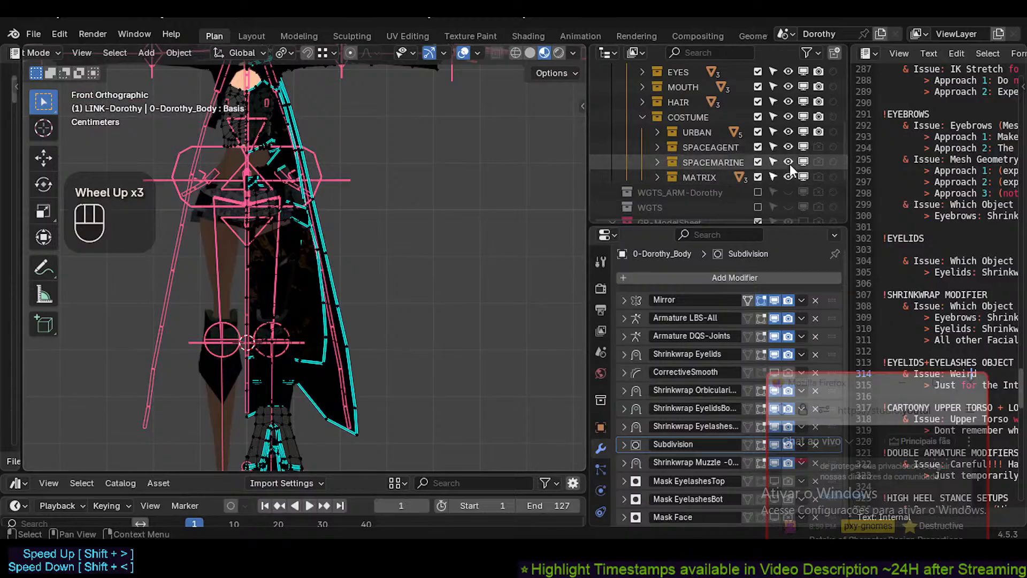
{"action": "left_click", "coordinate": [758, 146]}
{"action": "left_click", "coordinate": [758, 162]}
{"action": "left_click", "coordinate": [758, 177]}
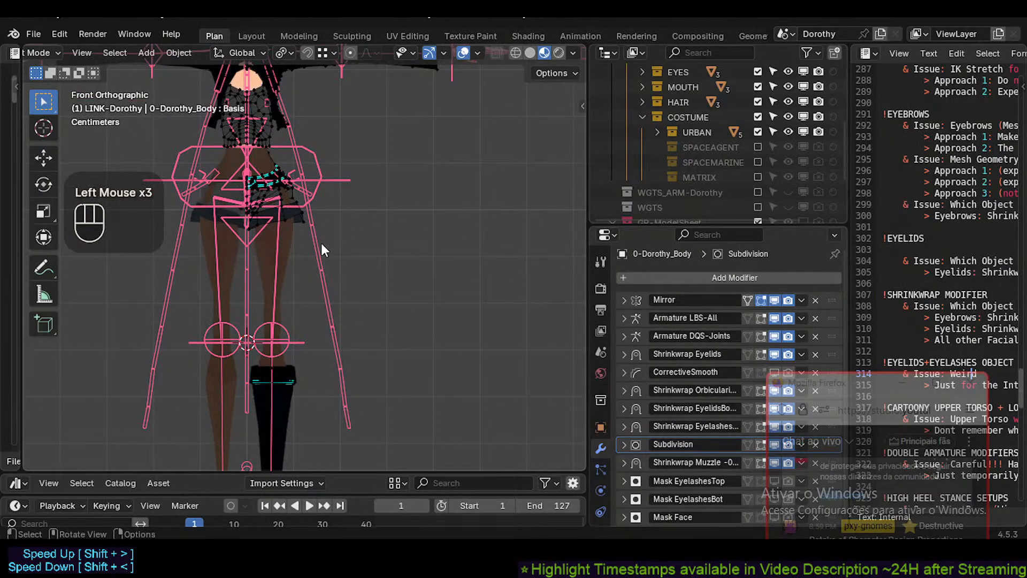
Show wireframes in the right side view and open the urban boots mesh in Edit Mode with X-ray toggled.
{"action": "key", "text": "shift+ctrl+alt+z"}
{"action": "mouse_move", "coordinate": [332, 326]}
{"action": "middle_mouse_down", "text": "shift"}
{"action": "mouse_move", "coordinate": [426, 179]}
{"action": "mouse_move", "coordinate": [374, 284]}
{"action": "mouse_move", "coordinate": [262, 296]}
{"action": "mouse_move", "coordinate": [435, 346]}
{"action": "mouse_move", "coordinate": [412, 352]}
{"action": "mouse_move", "coordinate": [341, 289]}
{"action": "mouse_move", "coordinate": [321, 338]}
{"action": "middle_mouse_up", "text": "shift"}
{"action": "key", "text": "KP_3"}
{"action": "left_click", "coordinate": [401, 252]}
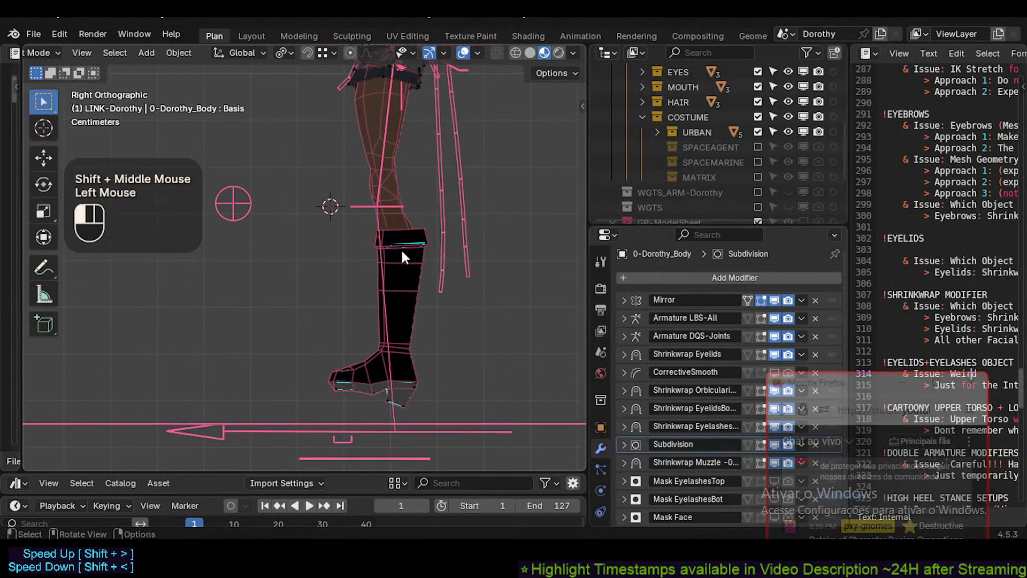
{"action": "key", "text": "Tab"}
{"action": "scroll", "coordinate": [402, 258], "scroll_direction": "up", "scroll_amount": 1}
{"action": "key", "text": "alt+z"}
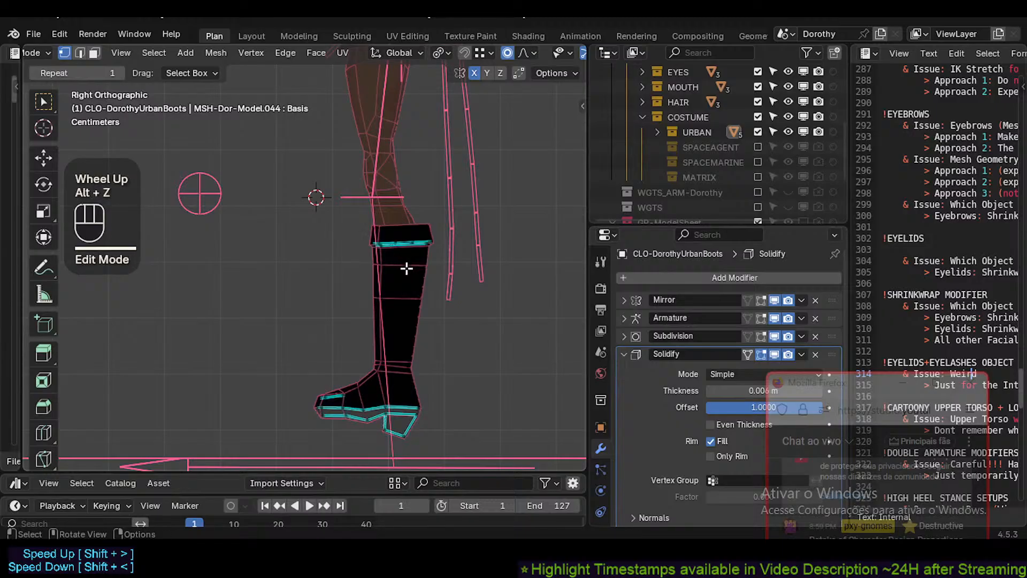
{"action": "key", "text": "a"}
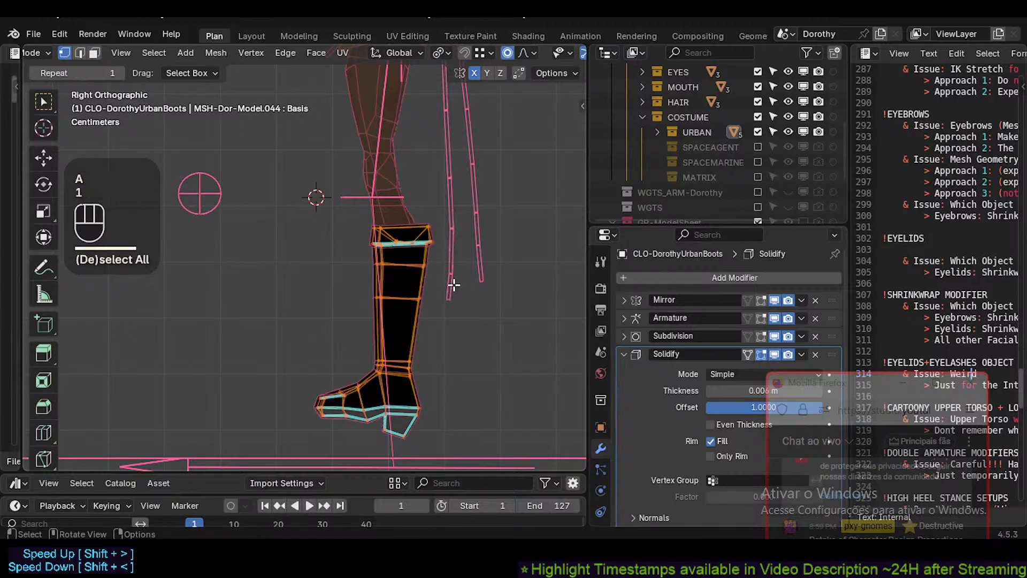
{"action": "key", "text": "Tab"}
{"action": "key", "text": "Tab"}
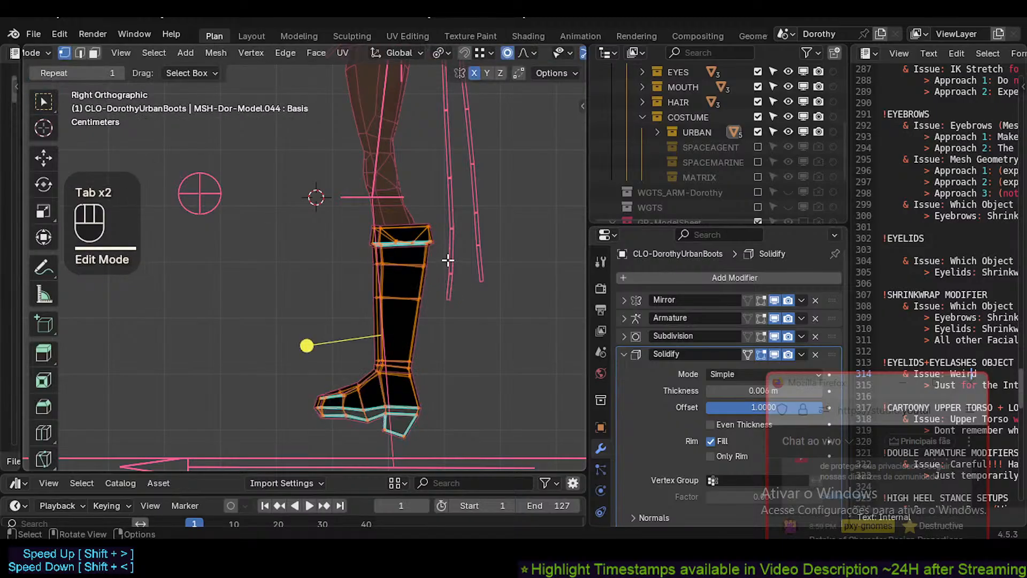
{"action": "key", "text": "g"}
{"action": "key", "text": "Escape"}
{"action": "key", "text": "a"}
{"action": "key", "text": "g"}
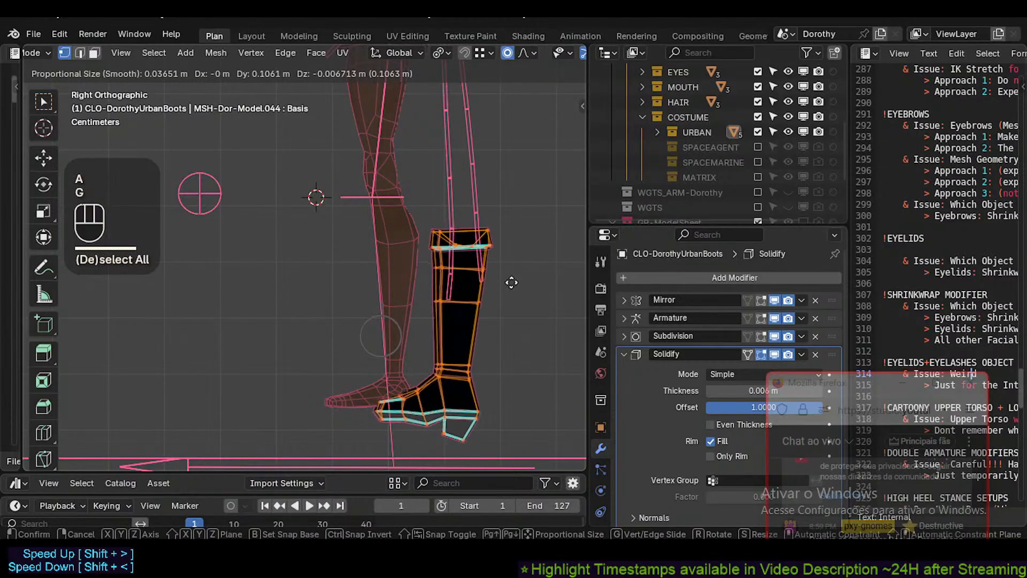
{"action": "key", "text": "Escape"}
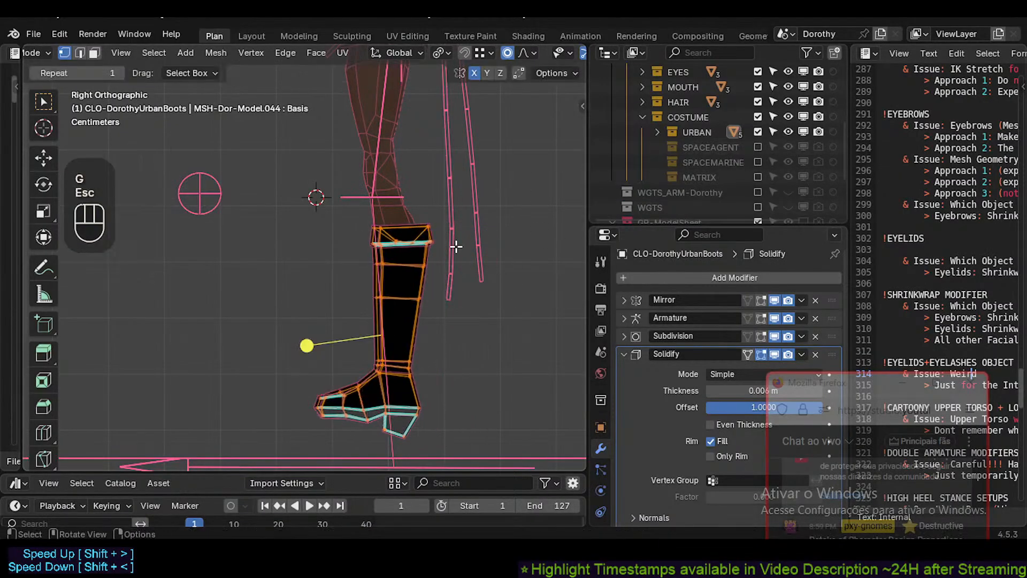
{"action": "key", "text": "alt+a"}
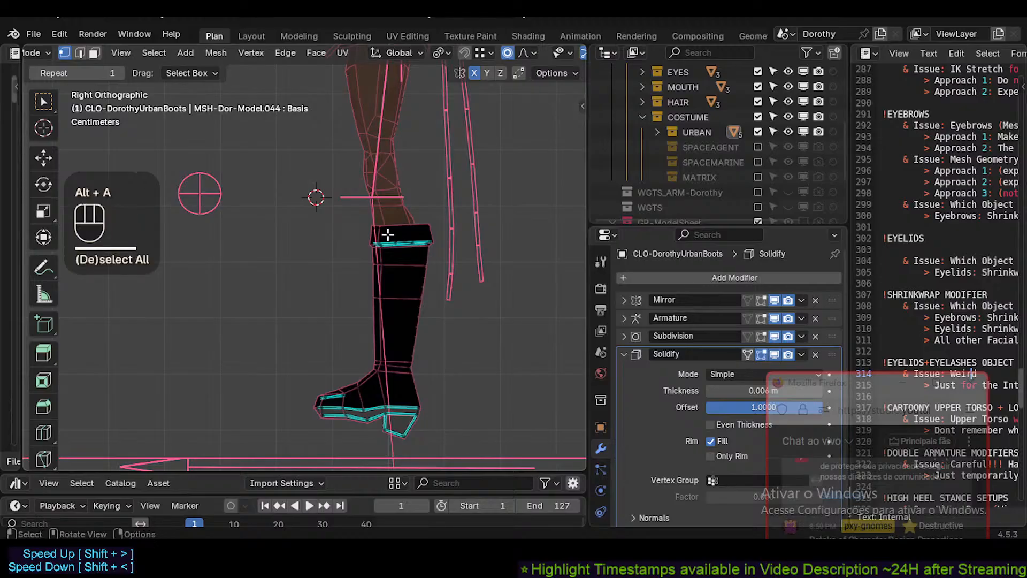
Circle-select the cuff vertices at the upper end of the urban boots and return to Object Mode.
{"action": "key", "text": "alt+z"}
{"action": "key", "text": "c"}
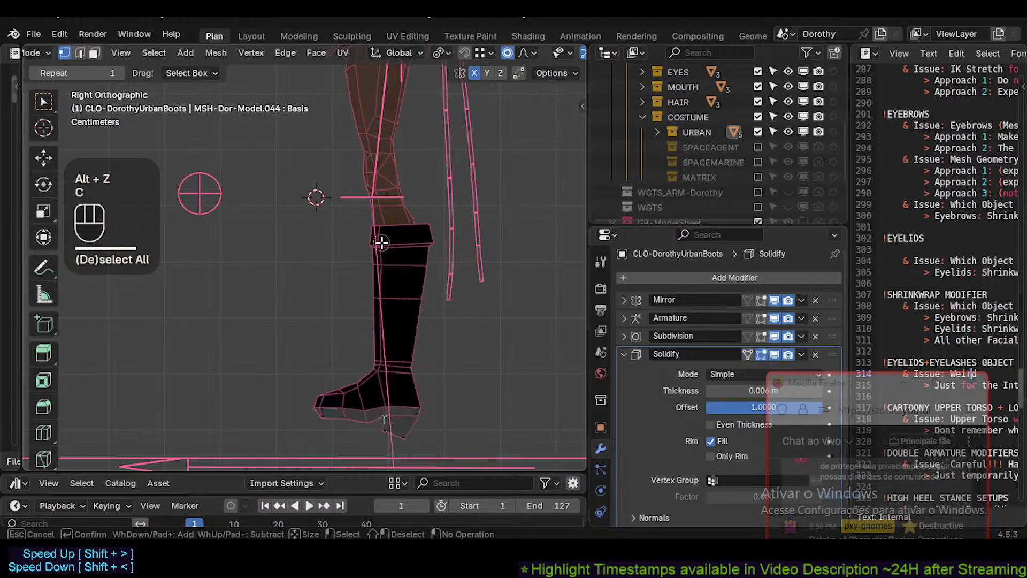
{"action": "right_click", "coordinate": [381, 242]}
{"action": "key", "text": "alt+z"}
{"action": "key", "text": "c"}
{"action": "left_click", "coordinate": [375, 237]}
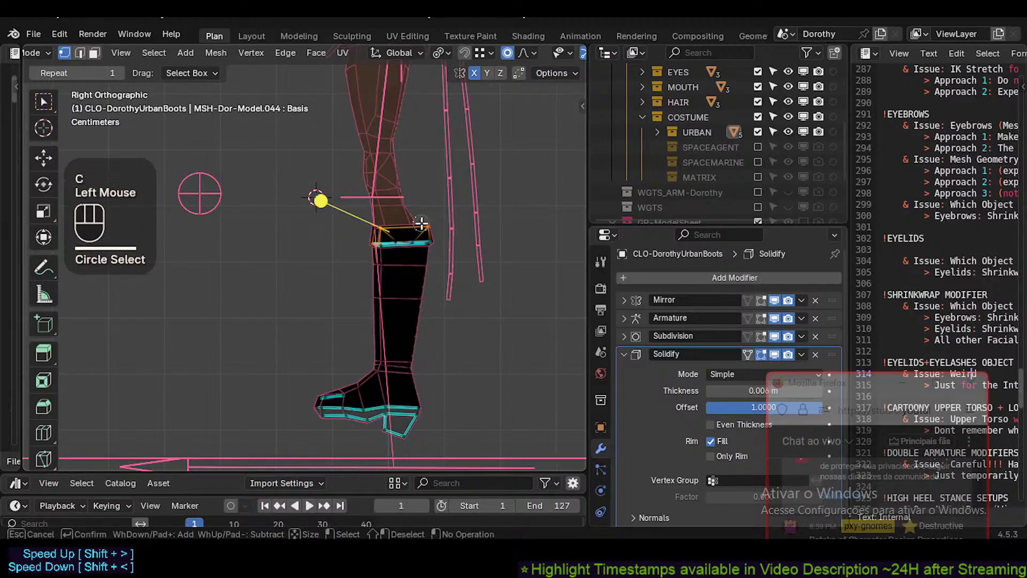
{"action": "right_click", "coordinate": [409, 225]}
{"action": "key", "text": "alt+z"}
{"action": "key", "text": "Tab"}
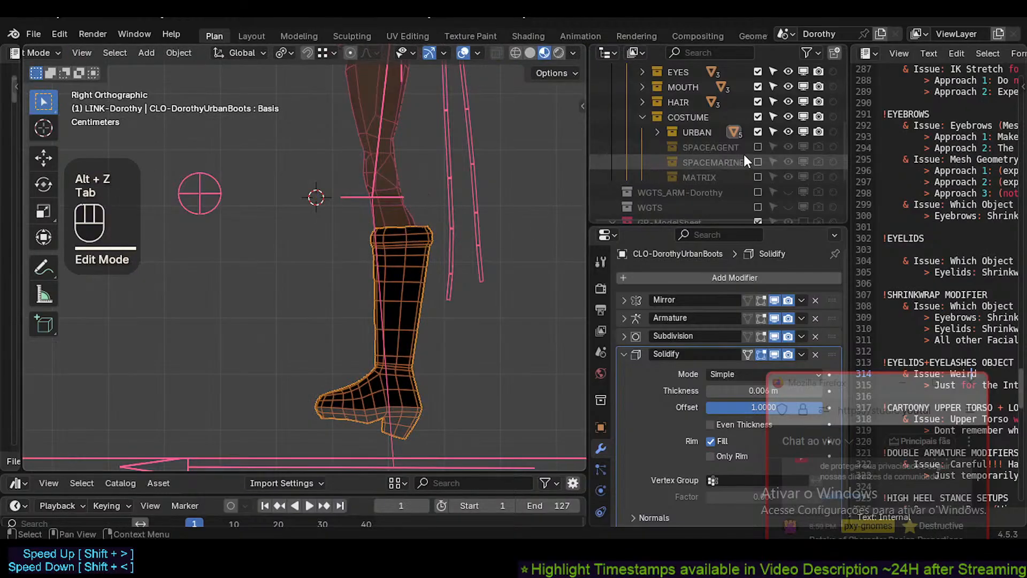
Exclude URBAN and compare the boots of SPACEAGENT, SPACEMARINE and MATRIX one at a time, leaving only SPACEAGENT enabled.
{"action": "left_click", "coordinate": [757, 132]}
{"action": "left_click", "coordinate": [758, 147]}
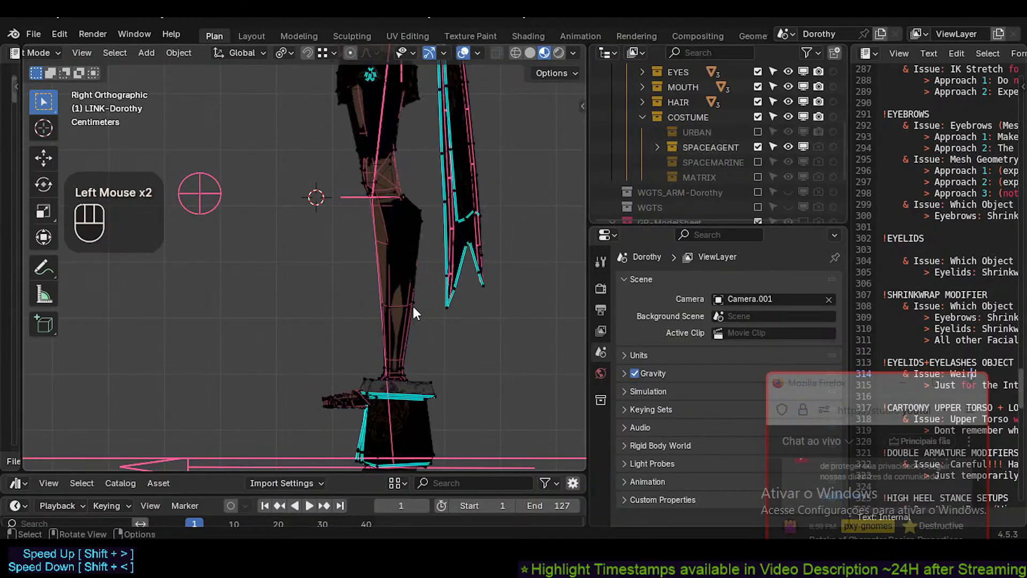
{"action": "middle_click_drag", "start_coordinate": [413, 313], "coordinate": [406, 272], "text": "shift"}
{"action": "scroll", "coordinate": [406, 271], "scroll_direction": "down", "scroll_amount": 3, "text": "shift"}
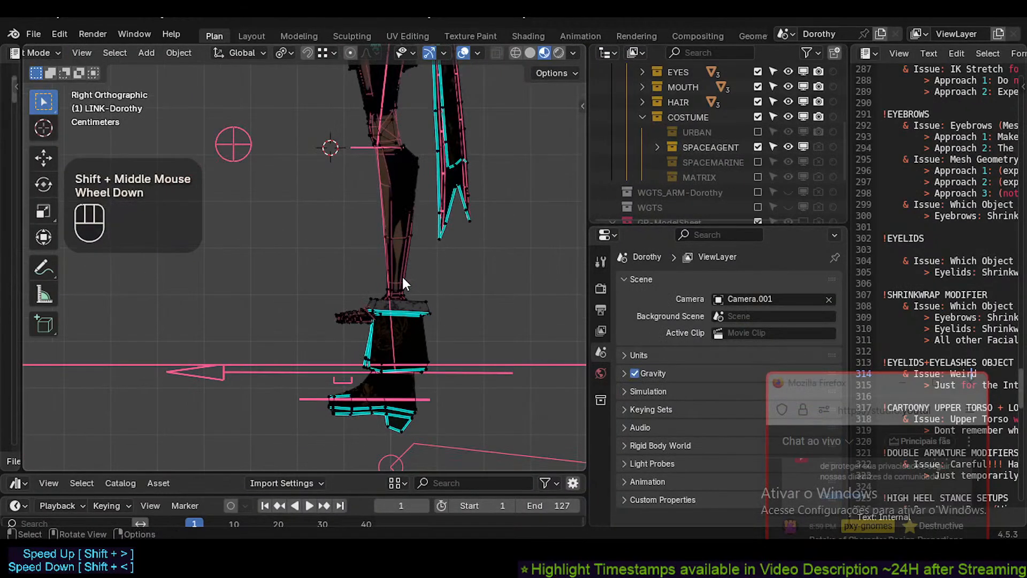
{"action": "left_click", "coordinate": [756, 146]}
{"action": "left_click", "coordinate": [756, 162]}
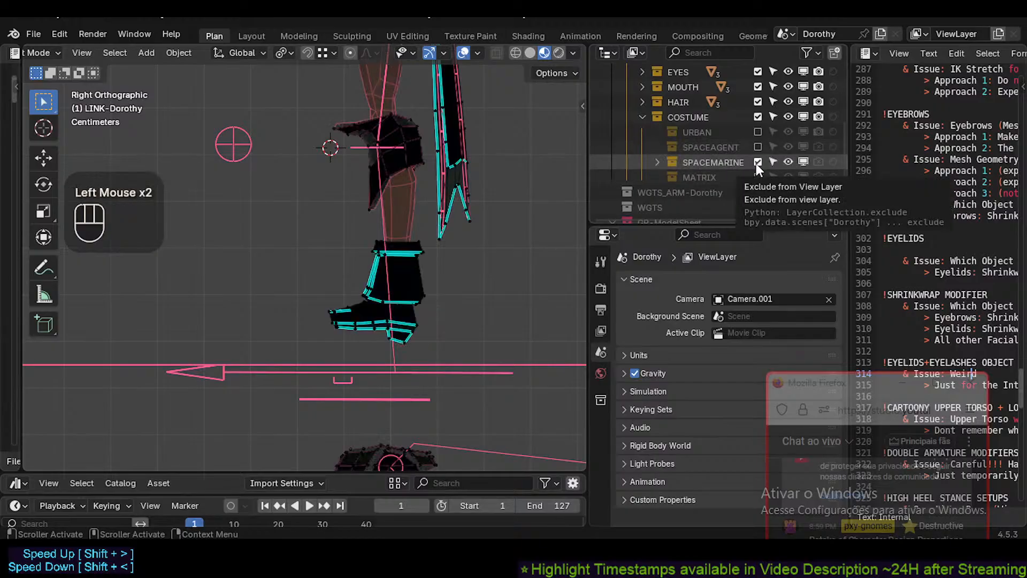
{"action": "left_click", "coordinate": [755, 163]}
{"action": "left_click", "coordinate": [756, 176]}
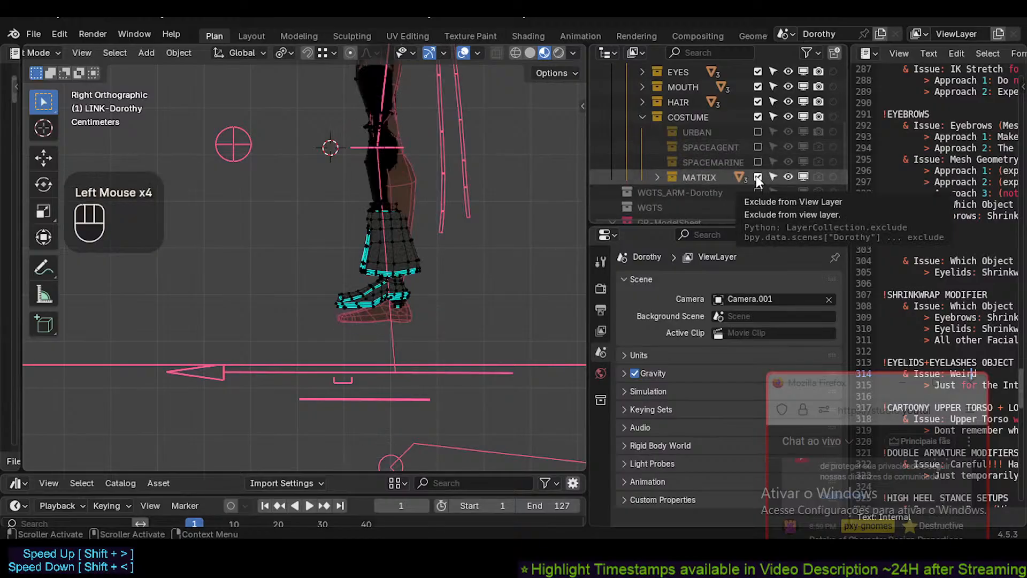
{"action": "left_click", "coordinate": [756, 177]}
{"action": "left_click", "coordinate": [756, 146]}
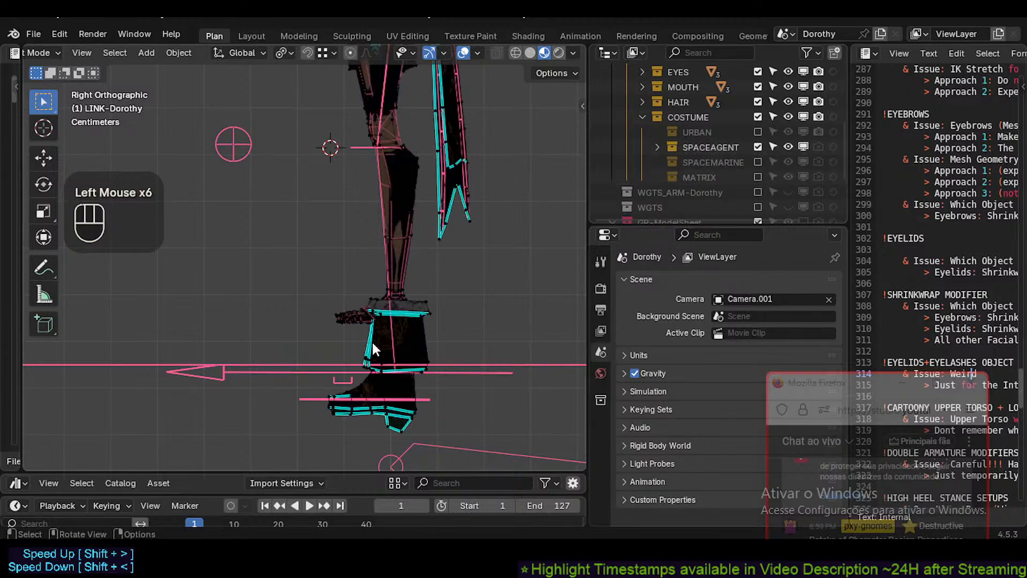
Select the SPACEAGENT costume's boots in Object Mode and save the file.
{"action": "key", "text": "a"}
{"action": "left_click", "coordinate": [413, 336]}
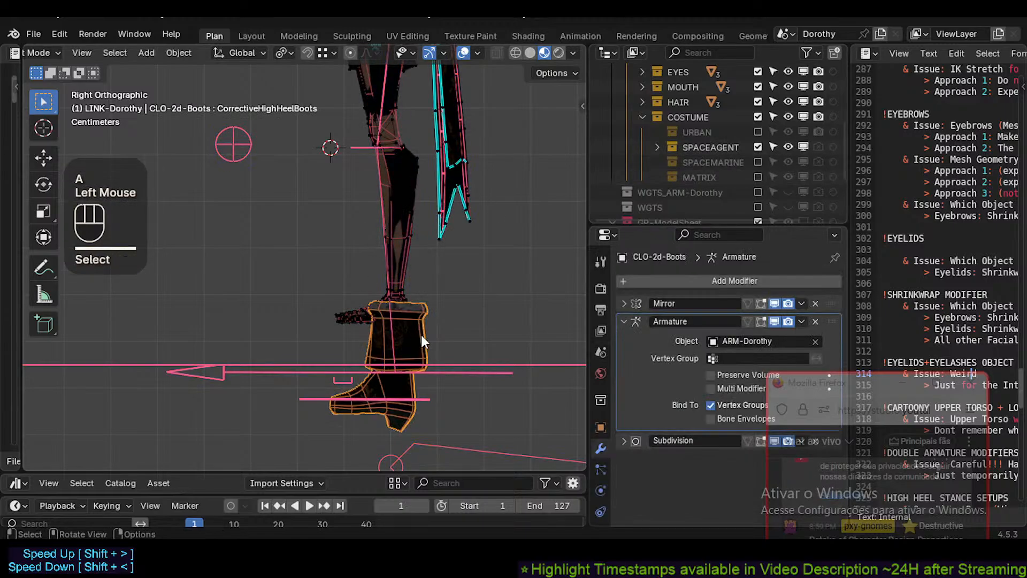
{"action": "key", "text": "Tab"}
{"action": "key", "text": "Tab"}
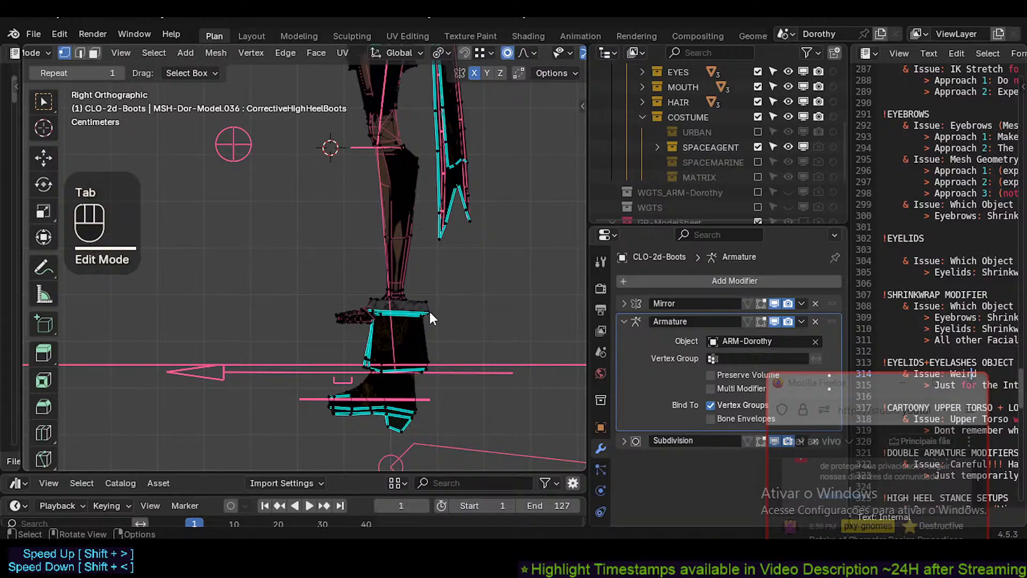
{"action": "left_click", "coordinate": [423, 319]}
{"action": "left_click", "coordinate": [442, 292]}
{"action": "left_click", "coordinate": [416, 321]}
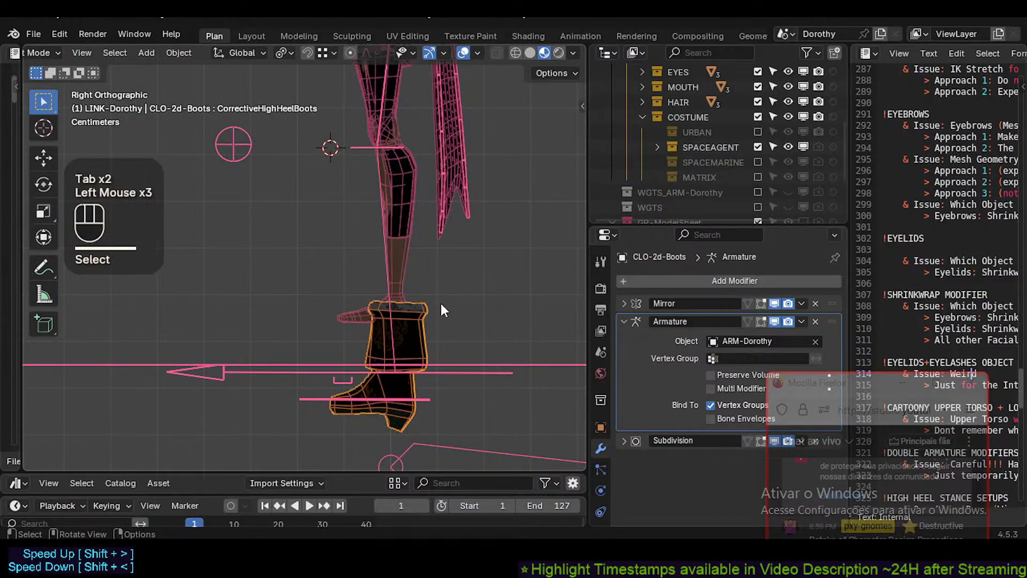
{"action": "key", "text": "ctrl+s"}
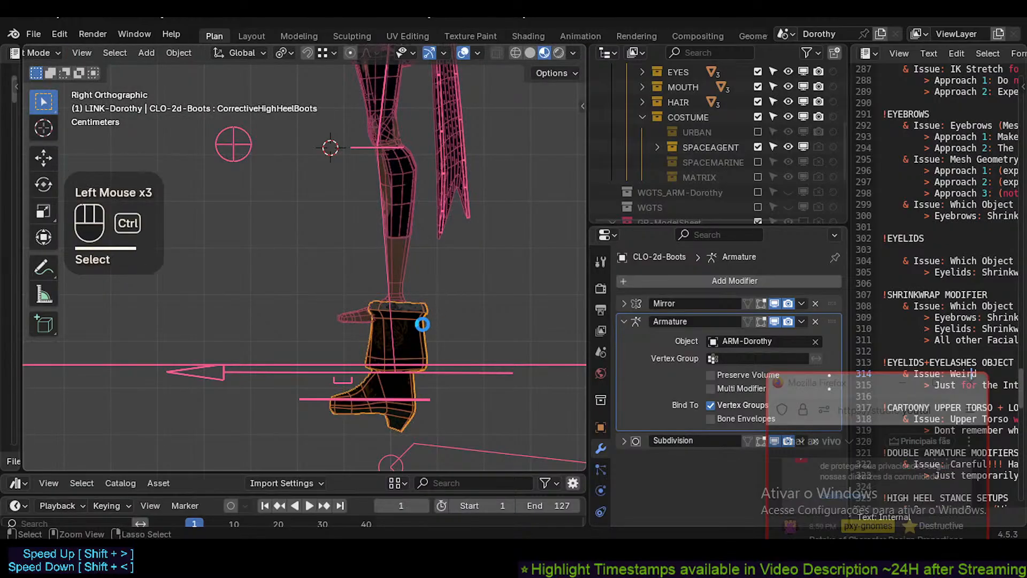
Select all vertices of the SPACEAGENT boots in Edit Mode with X-ray toggled, and try to move them.
{"action": "key", "text": "g"}
{"action": "key", "text": "Escape"}
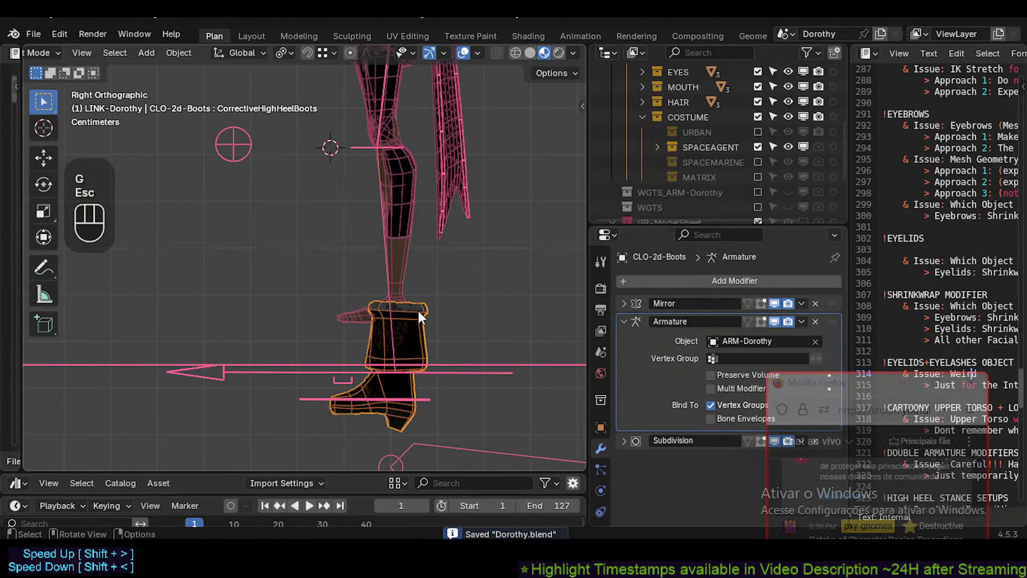
{"action": "middle_click_drag", "start_coordinate": [410, 335], "coordinate": [412, 351], "text": "shift"}
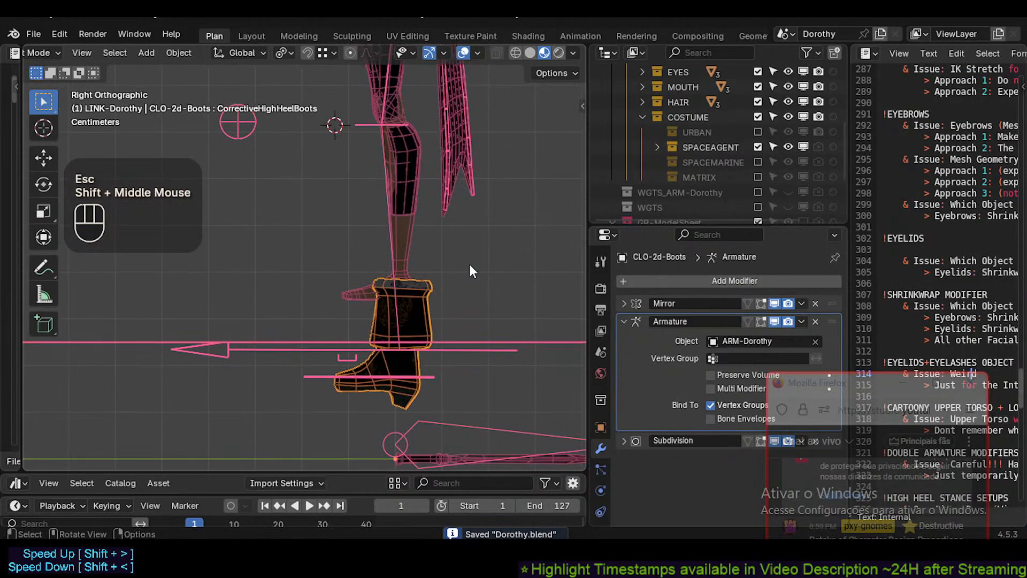
{"action": "key", "text": "Tab"}
{"action": "scroll", "coordinate": [420, 342], "scroll_direction": "up", "scroll_amount": 2}
{"action": "key", "text": "Tab"}
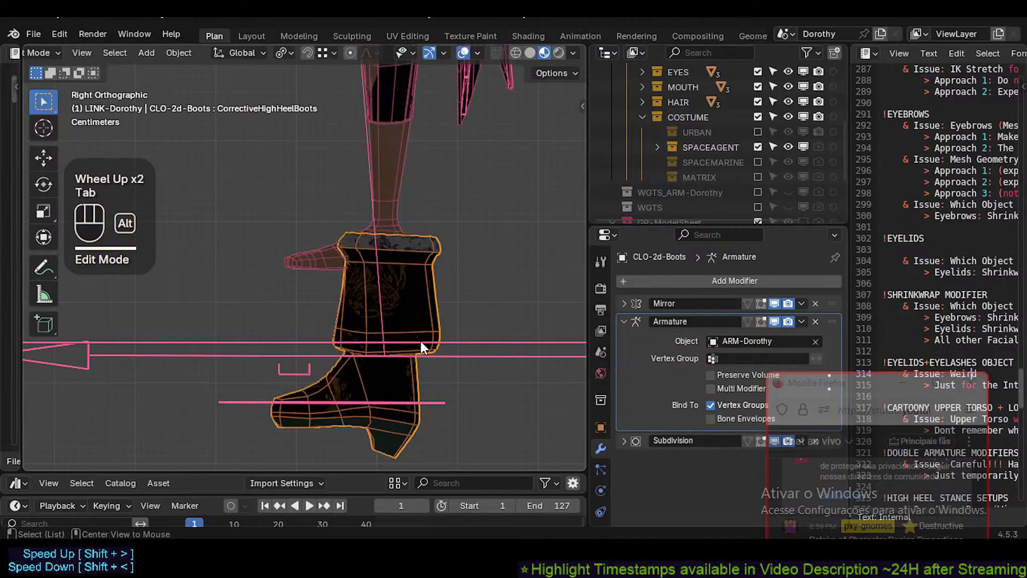
{"action": "key", "text": "Tab"}
{"action": "key", "text": "1"}
{"action": "scroll", "coordinate": [421, 341], "scroll_direction": "down", "scroll_amount": 1}
{"action": "key", "text": "alt+z"}
{"action": "key", "text": "a"}
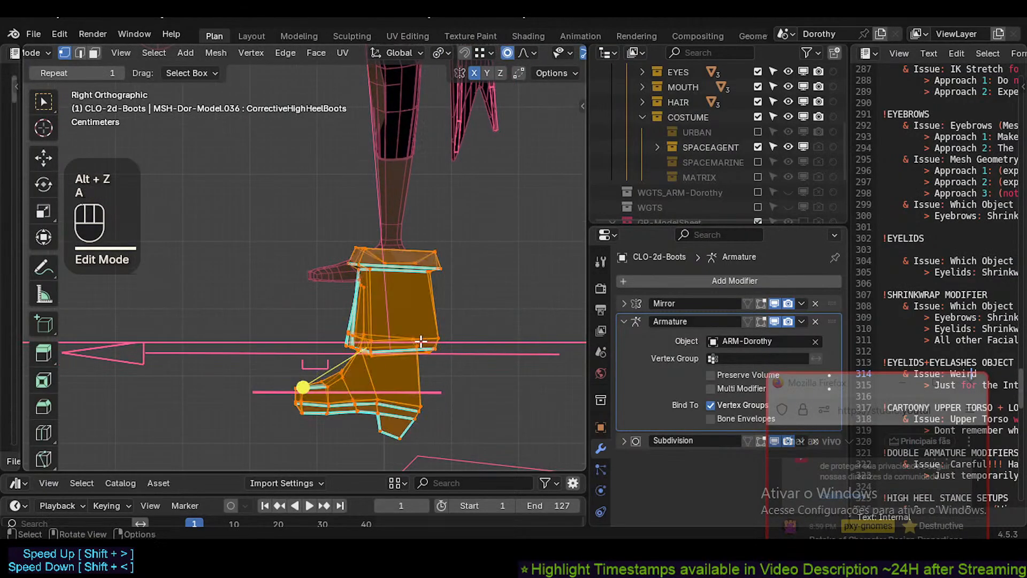
{"action": "key", "text": "g"}
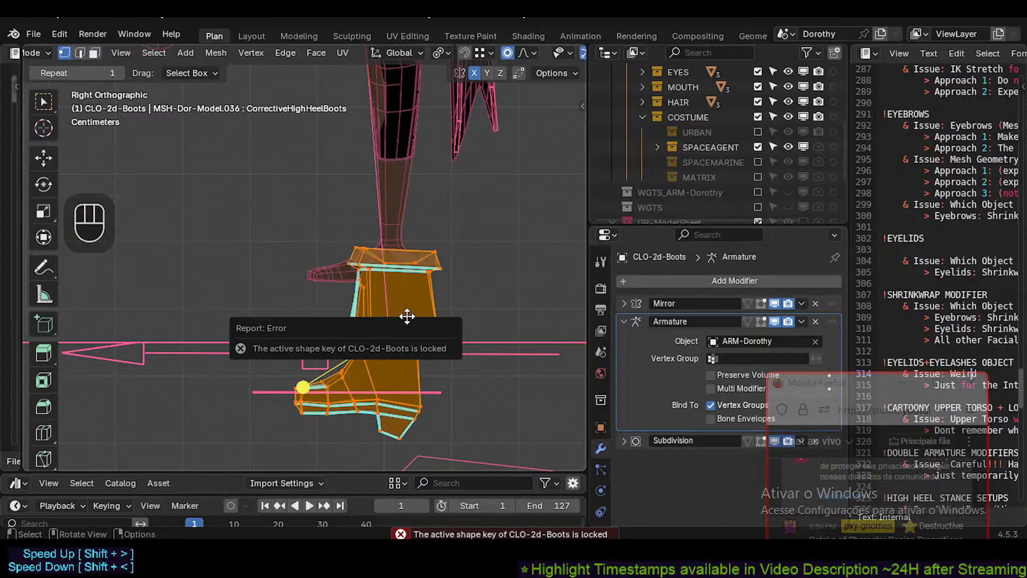
Make Basis the active shape key of the SPACEAGENT boots.
{"action": "scroll", "coordinate": [599, 481], "scroll_direction": "down", "scroll_amount": 4}
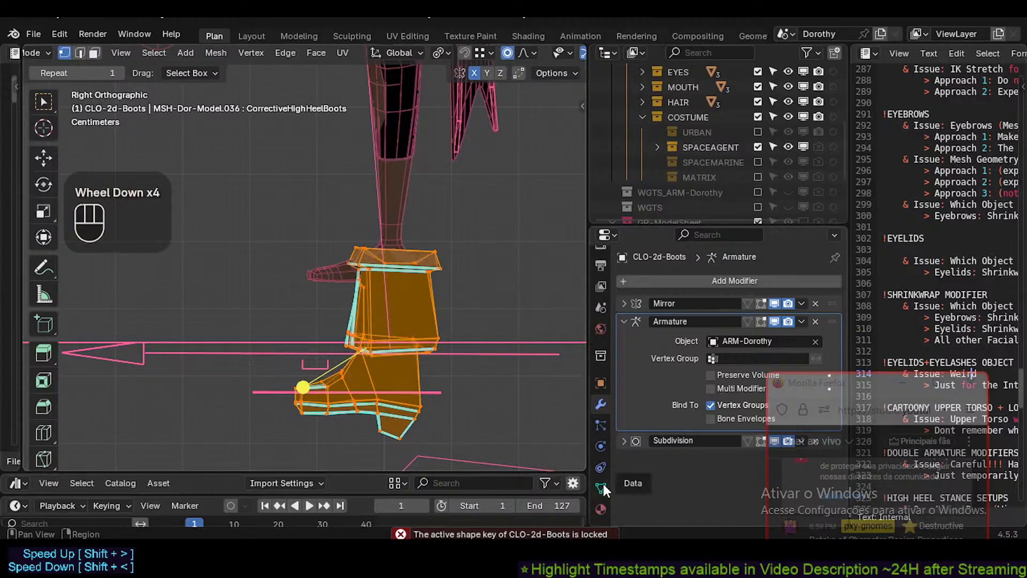
{"action": "left_click", "coordinate": [601, 486]}
{"action": "left_click", "coordinate": [684, 346]}
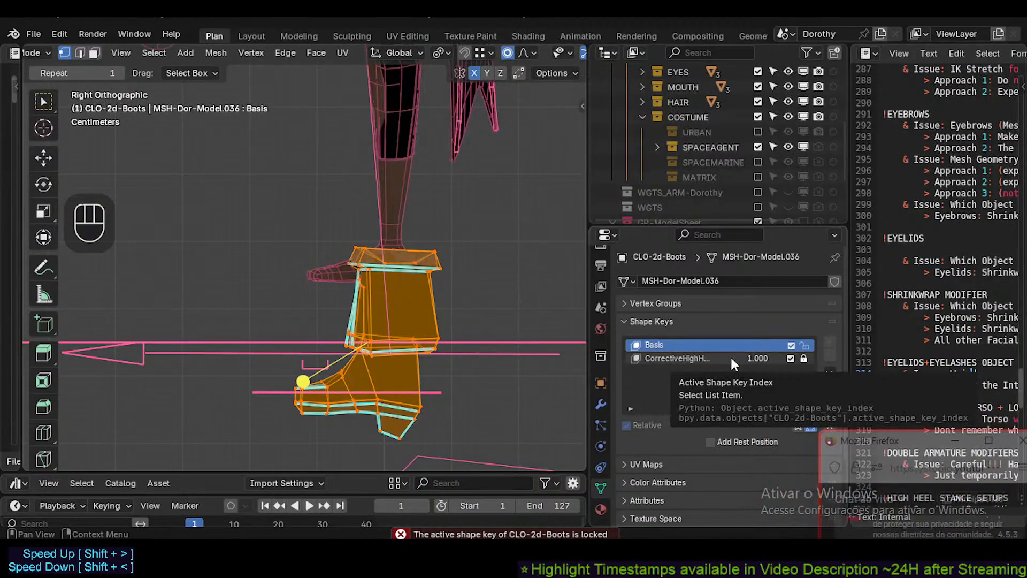
{"action": "left_click", "coordinate": [672, 357]}
{"action": "left_click", "coordinate": [668, 345]}
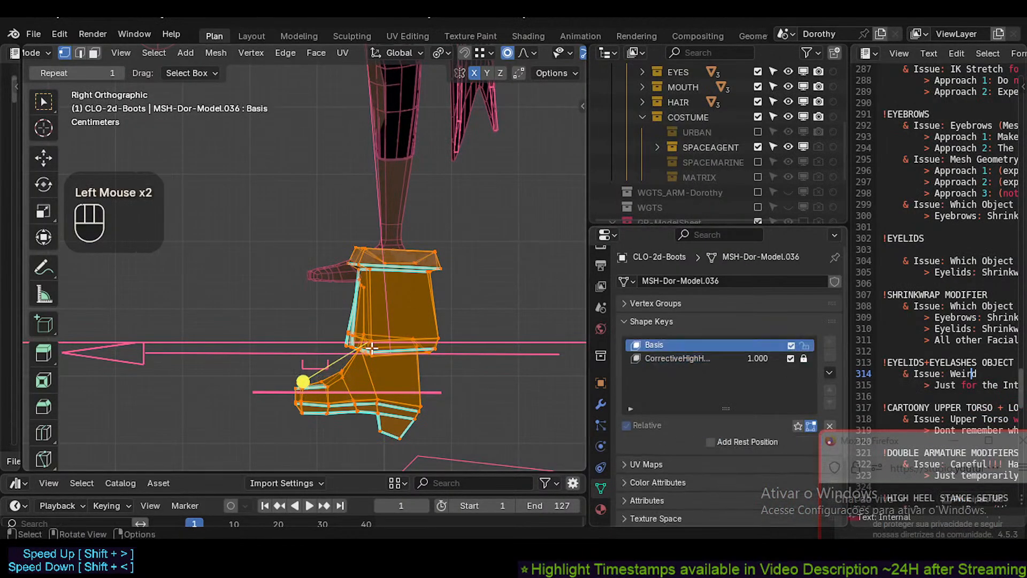
Try raising the whole boots mesh along the Z axis towards the foot and undo the move.
{"action": "middle_click_drag", "start_coordinate": [372, 348], "coordinate": [373, 372], "text": "shift"}
{"action": "key", "text": "g"}
{"action": "key", "text": "z"}
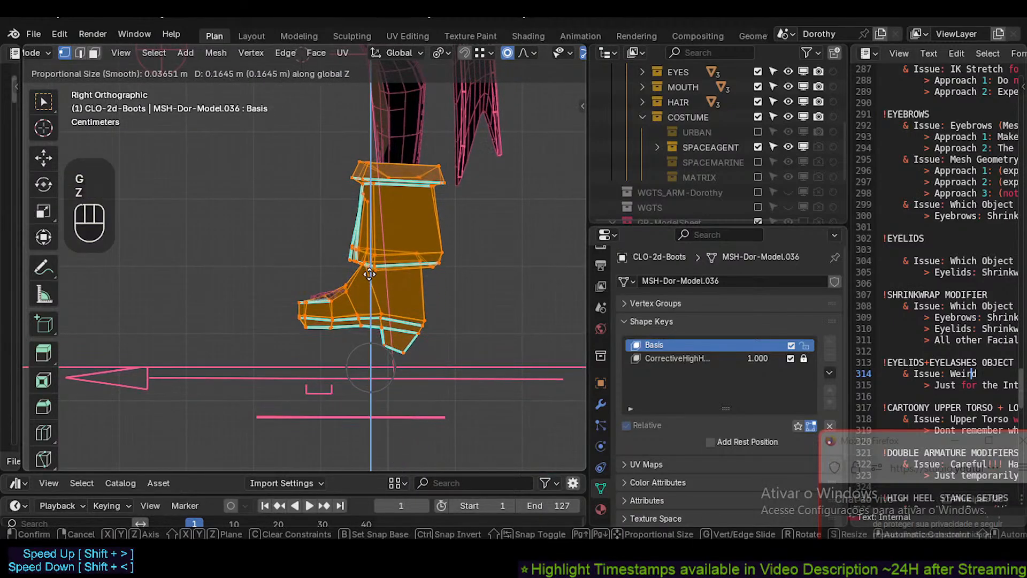
{"action": "left_click", "coordinate": [369, 271]}
{"action": "middle_click_drag", "start_coordinate": [369, 292], "coordinate": [371, 345], "text": "shift"}
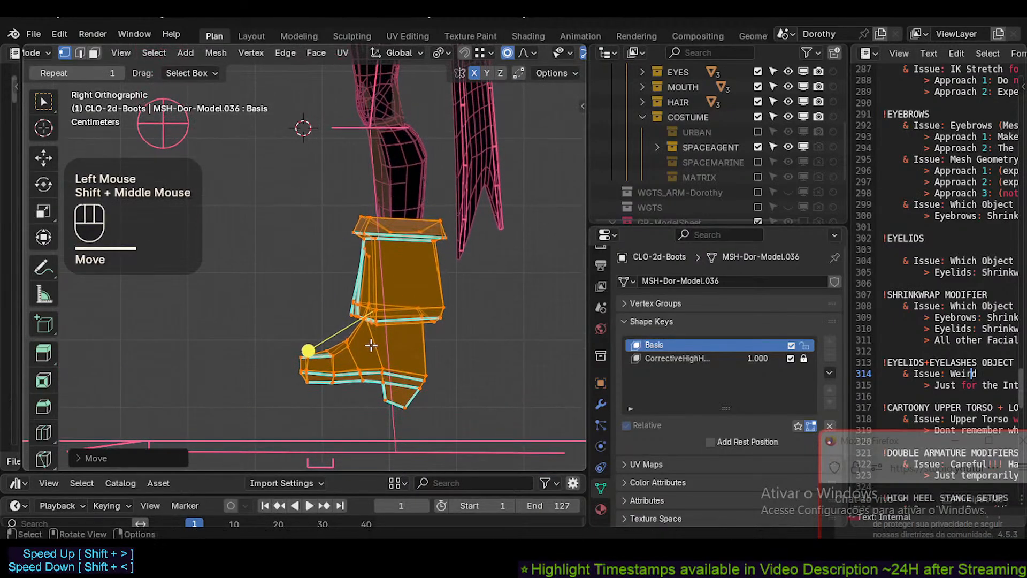
{"action": "scroll", "coordinate": [372, 346], "scroll_direction": "down", "scroll_amount": 2}
{"action": "scroll", "coordinate": [366, 336], "scroll_direction": "up", "scroll_amount": 2}
{"action": "key", "text": "ctrl+z"}
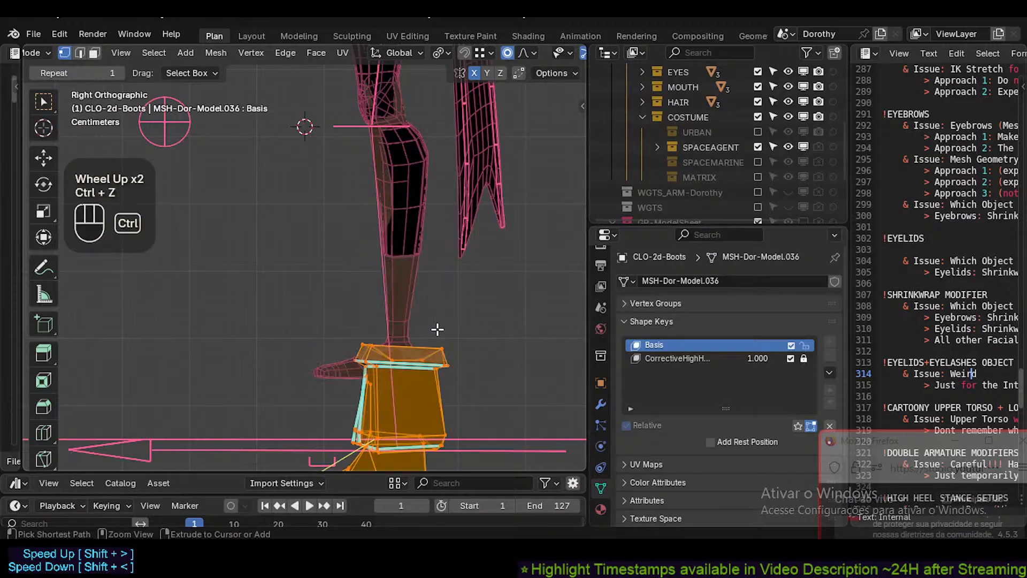
Enable the MATRIX collection as a height reference, raise the SPACEAGENT boots along Z onto the foot, and deselect everything.
{"action": "double_click", "coordinate": [758, 177]}
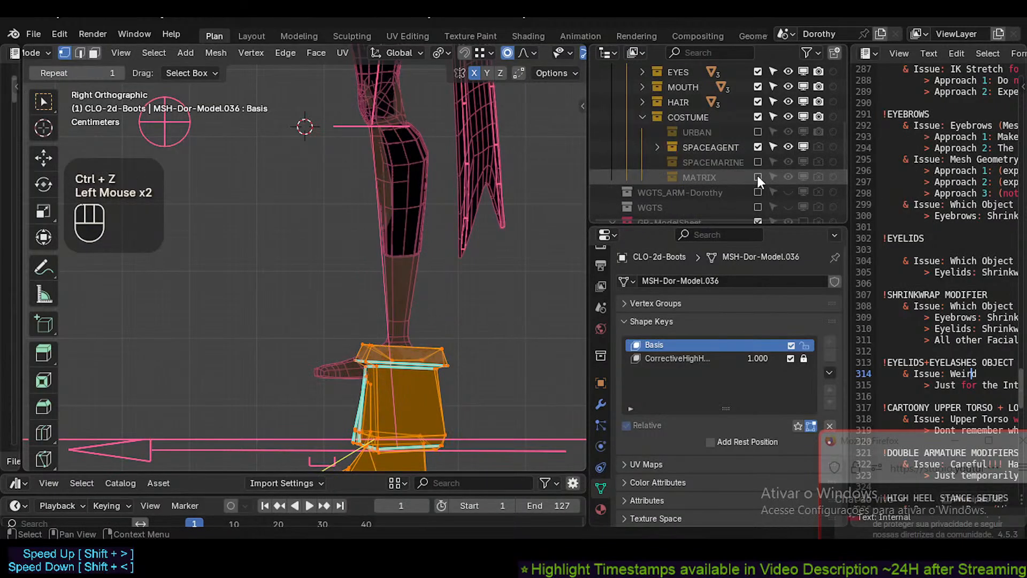
{"action": "left_click", "coordinate": [758, 177]}
{"action": "key", "text": "g"}
{"action": "key", "text": "z"}
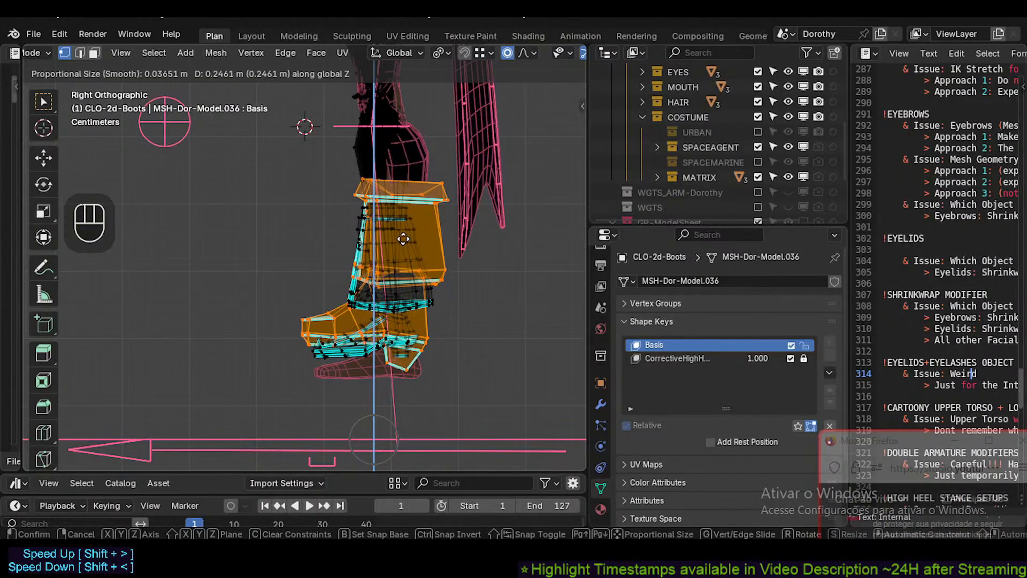
{"action": "left_click", "coordinate": [400, 280], "text": "shift"}
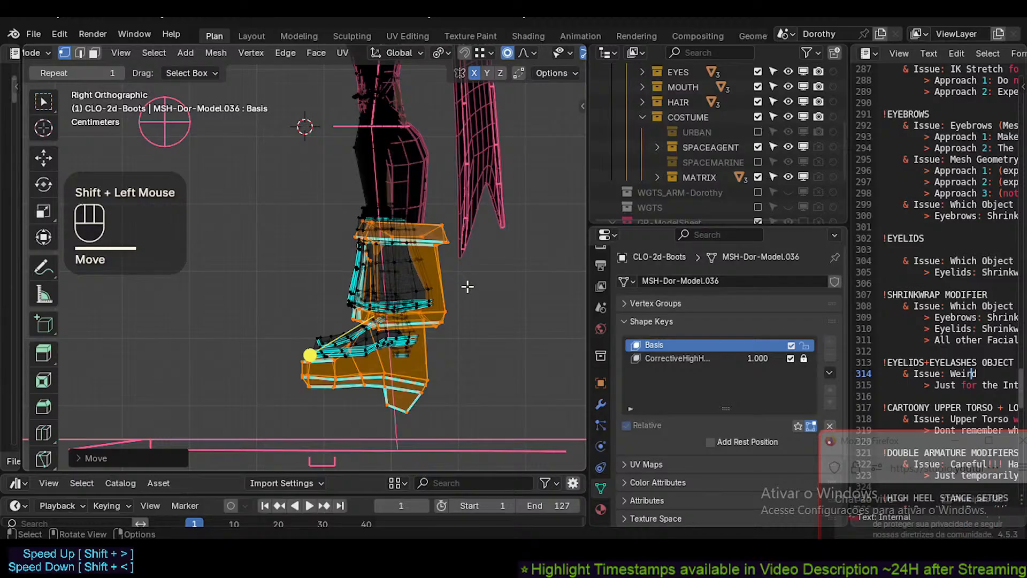
{"action": "key", "text": "alt+a"}
Switch the visible costume to SPACEMARINE by excluding the MATRIX and SPACEAGENT collections.
{"action": "left_click", "coordinate": [758, 176]}
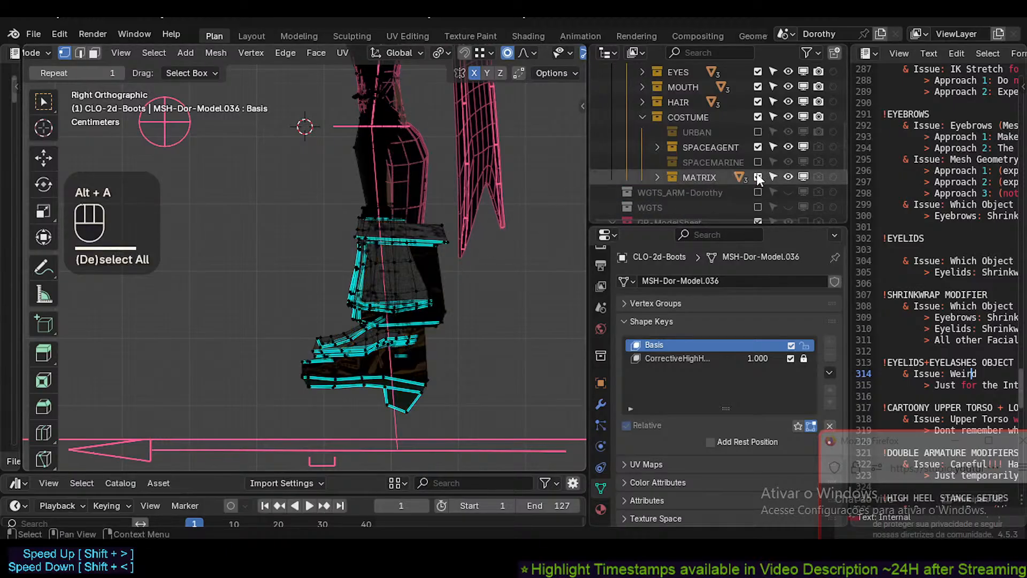
{"action": "left_click", "coordinate": [758, 161]}
{"action": "left_click", "coordinate": [757, 148]}
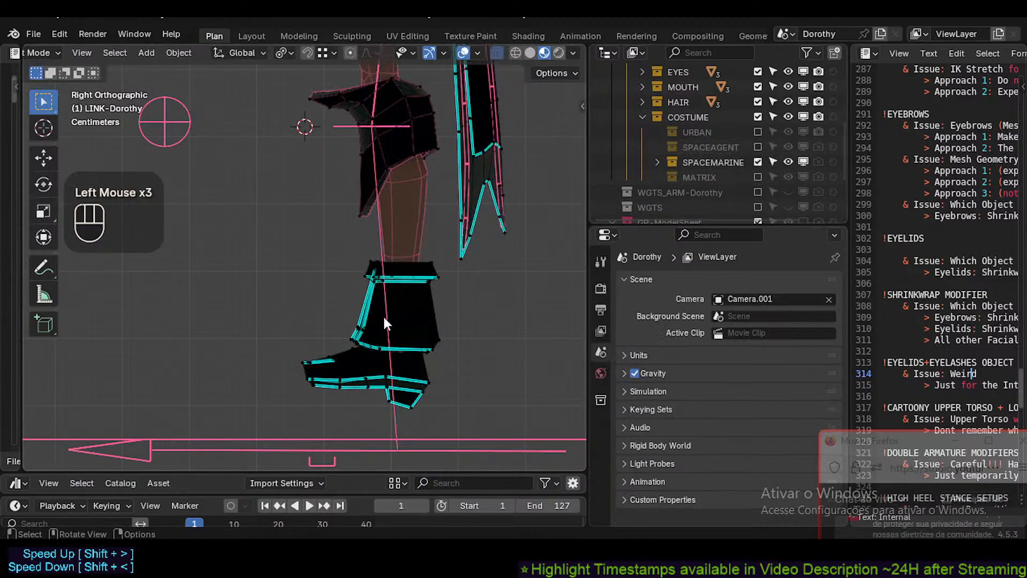
Open the SPACEMARINE costume's boots mesh in Edit Mode and save the file.
{"action": "key", "text": "alt+a"}
{"action": "key", "text": "Tab"}
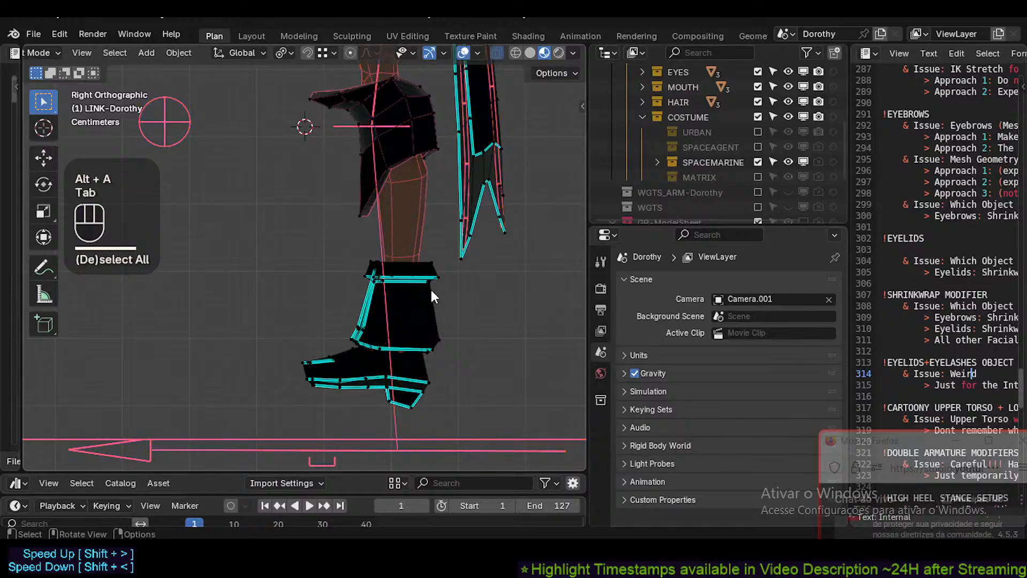
{"action": "left_click", "coordinate": [432, 281]}
{"action": "key", "text": "Tab"}
{"action": "key", "text": "ctrl+s"}
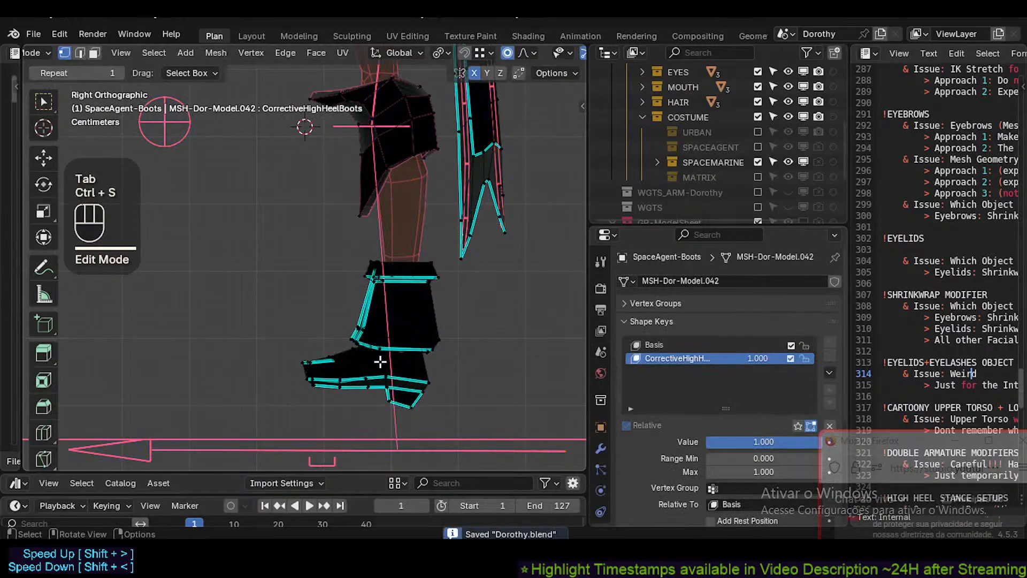
Reopen Edit Mode on the SPACEMARINE costume's boots mesh alone, with the other meshes kept out of editing.
{"action": "key", "text": "a"}
{"action": "key", "text": "ctrl+Tab"}
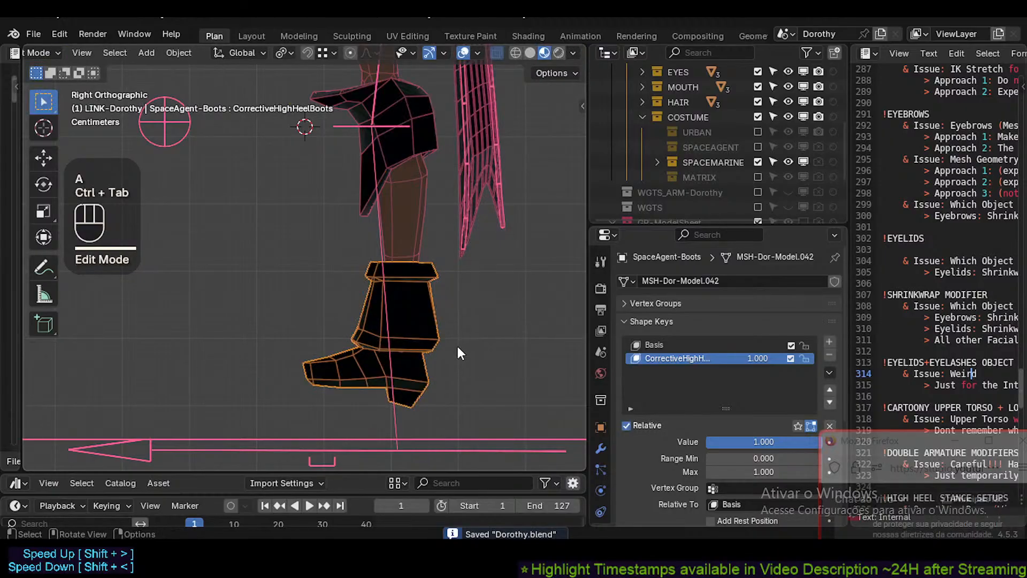
{"action": "double_click", "coordinate": [428, 305]}
{"action": "key", "text": "Tab"}
{"action": "key", "text": "a"}
{"action": "key", "text": "alt+a"}
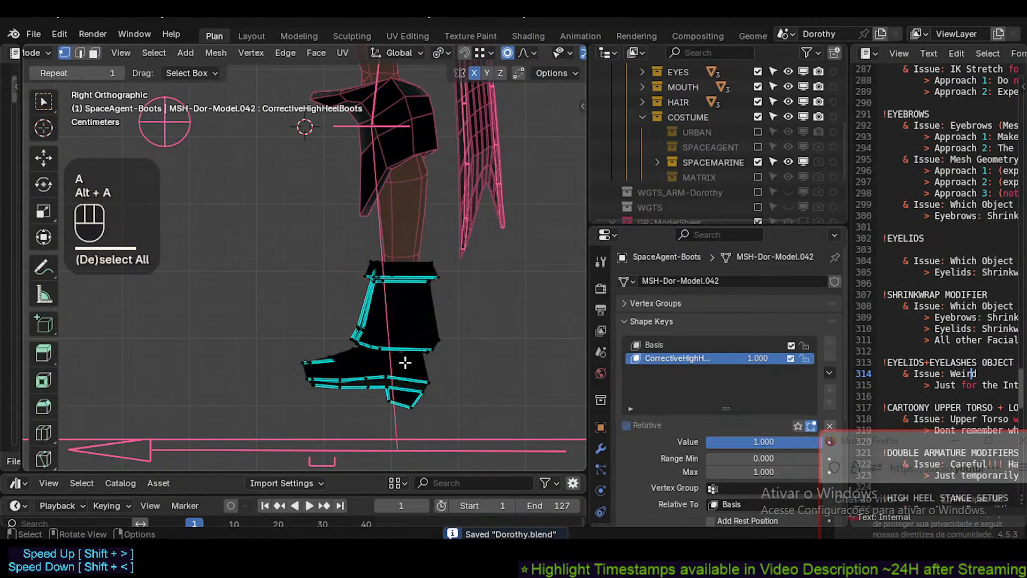
Raise the whole SPACEMARINE boots mesh slightly along the Z axis and return to Object Mode.
{"action": "key", "text": "a"}
{"action": "key", "text": "g"}
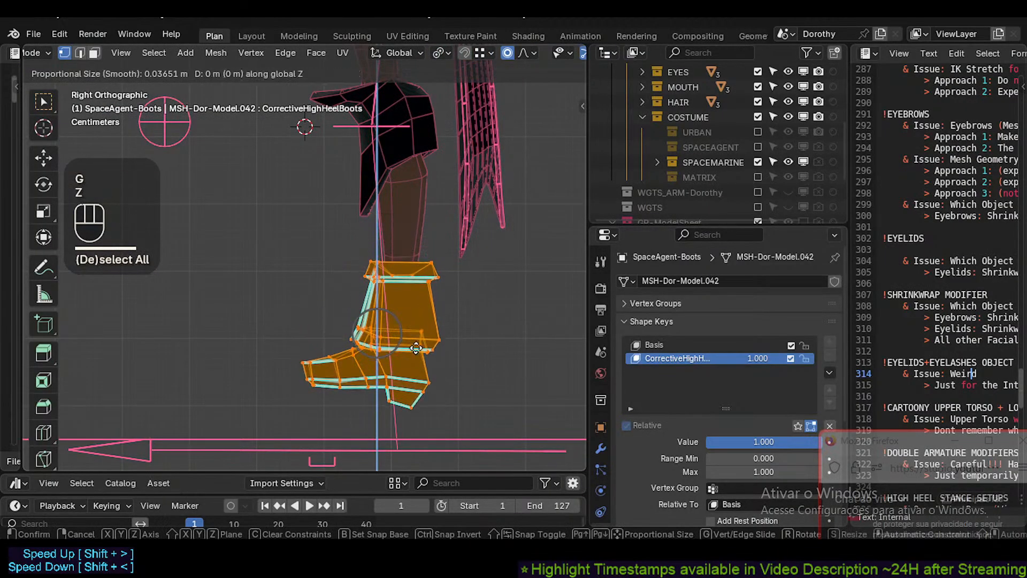
{"action": "key", "text": "z"}
{"action": "key", "text": "Escape"}
{"action": "key", "text": "alt+z"}
{"action": "key", "text": "g"}
{"action": "key", "text": "z"}
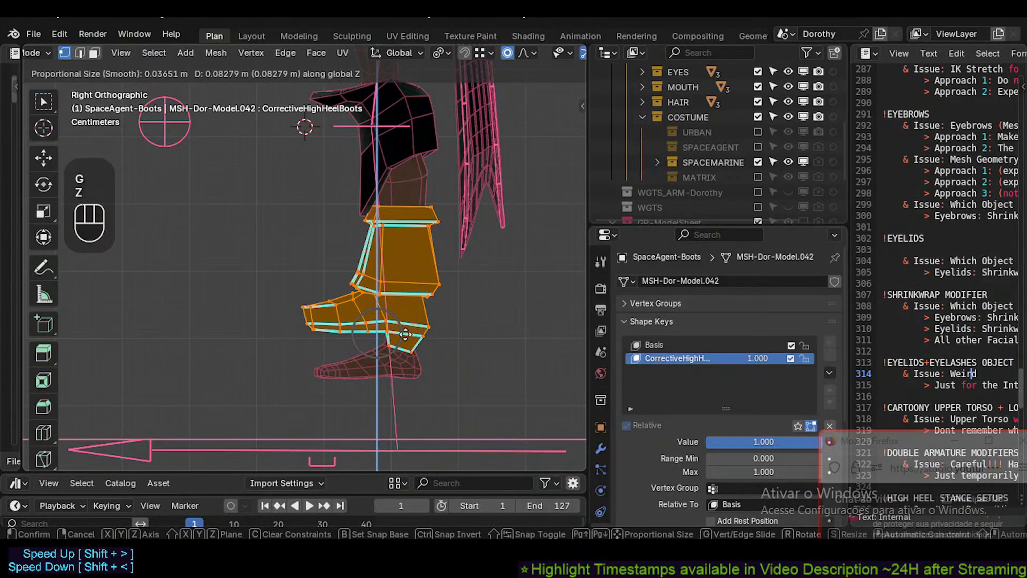
{"action": "left_click", "coordinate": [401, 386], "text": "shift"}
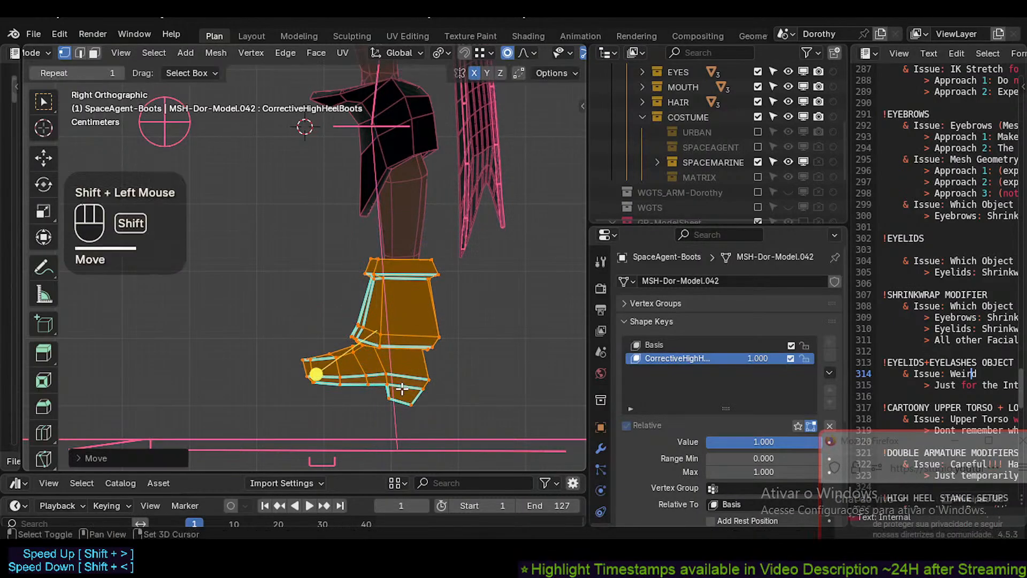
{"action": "key", "text": "Tab"}
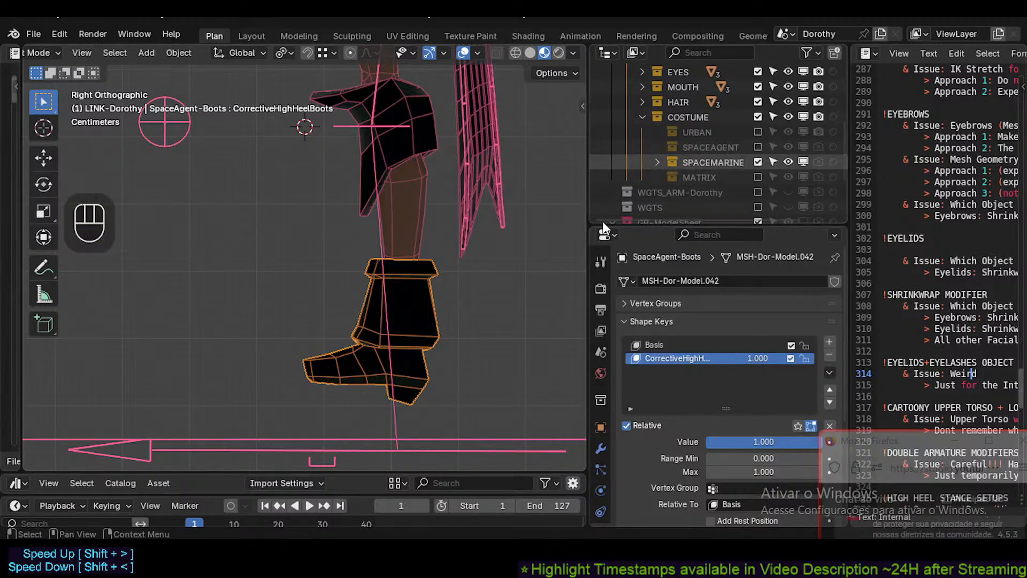
Switch the visible costume from SPACEMARINE to SPACEAGENT and open its boots mesh in Edit Mode with everything selected.
{"action": "left_click", "coordinate": [758, 162]}
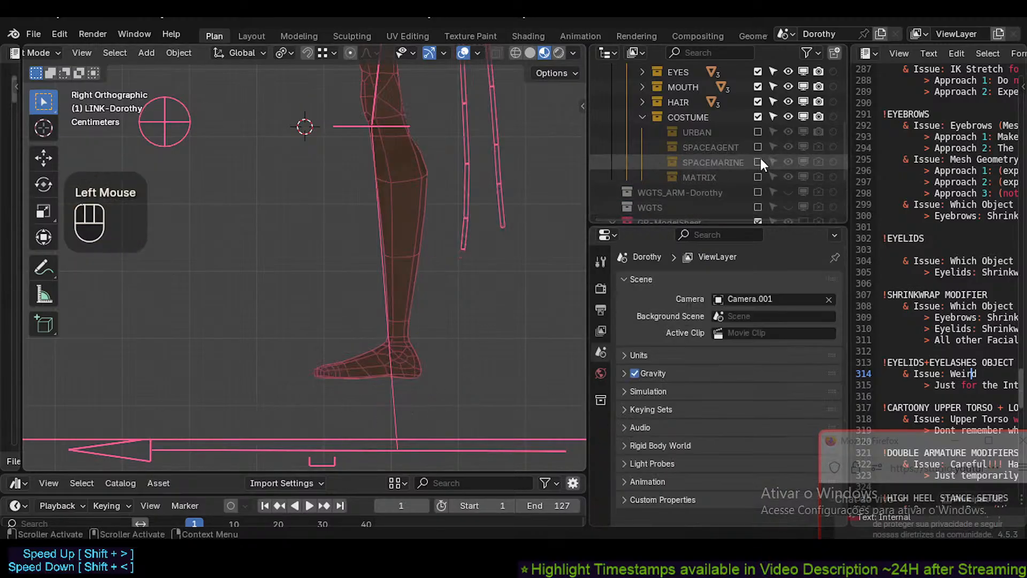
{"action": "left_click", "coordinate": [757, 147]}
{"action": "key", "text": "Tab"}
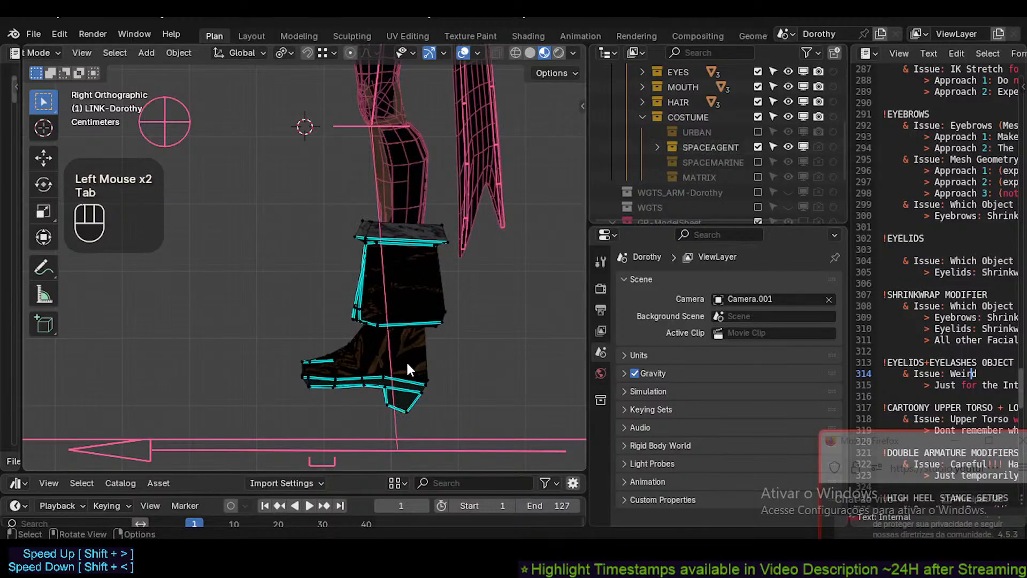
{"action": "left_click", "coordinate": [415, 347]}
{"action": "key", "text": "Tab"}
{"action": "key", "text": "a"}
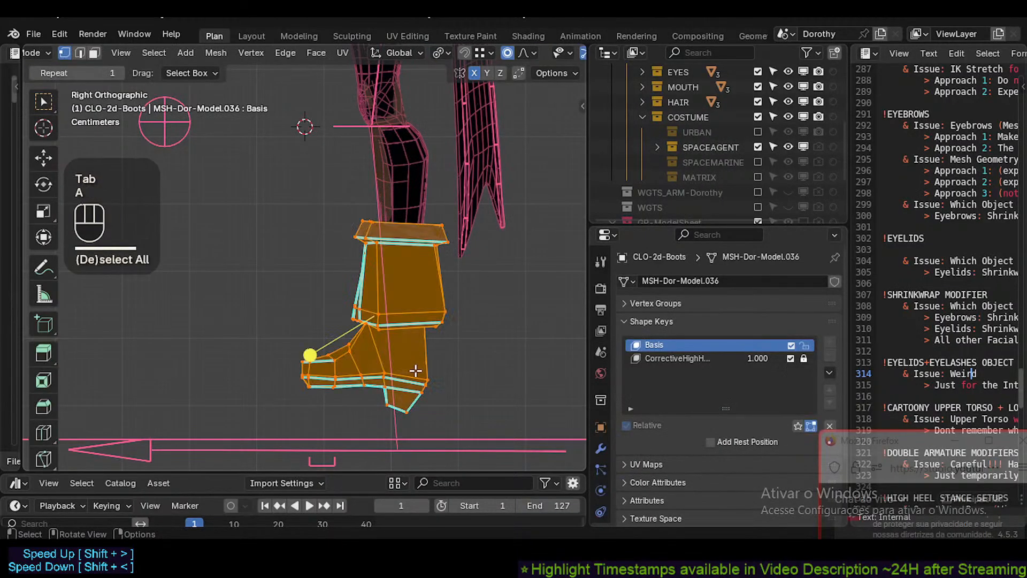
{"action": "key", "text": "alt+z"}
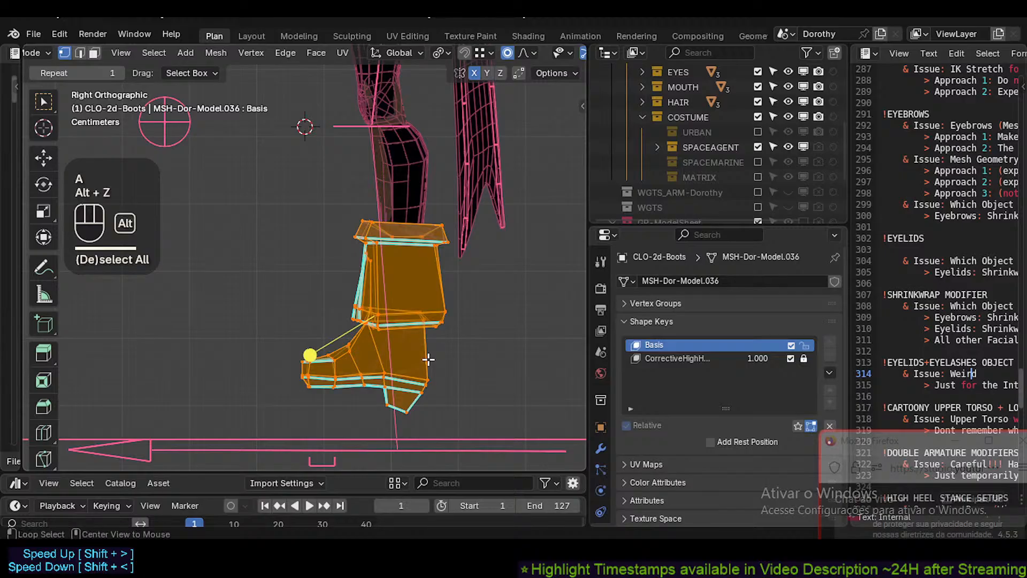
{"action": "key", "text": "s"}
{"action": "key", "text": "z"}
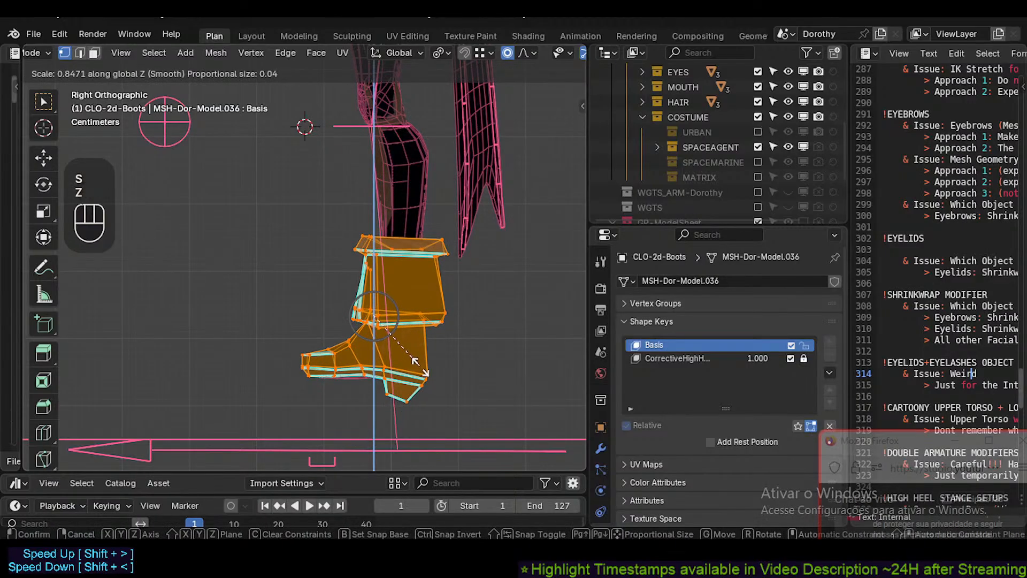
{"action": "key", "text": "Escape"}
{"action": "key", "text": "g"}
{"action": "key", "text": "Escape"}
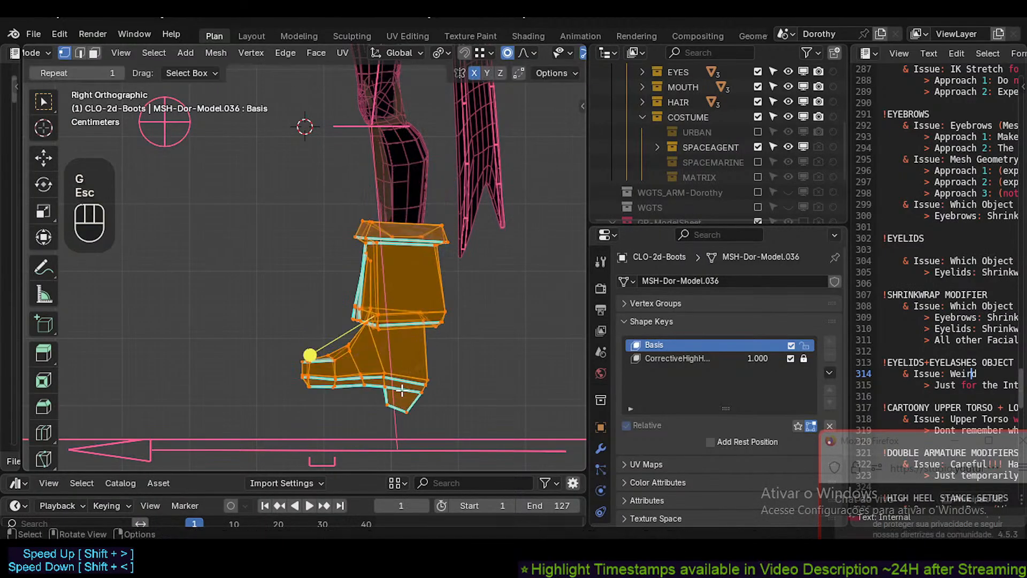
{"action": "key", "text": "g"}
{"action": "key", "text": "Escape"}
{"action": "key", "text": "g"}
{"action": "key", "text": "Escape"}
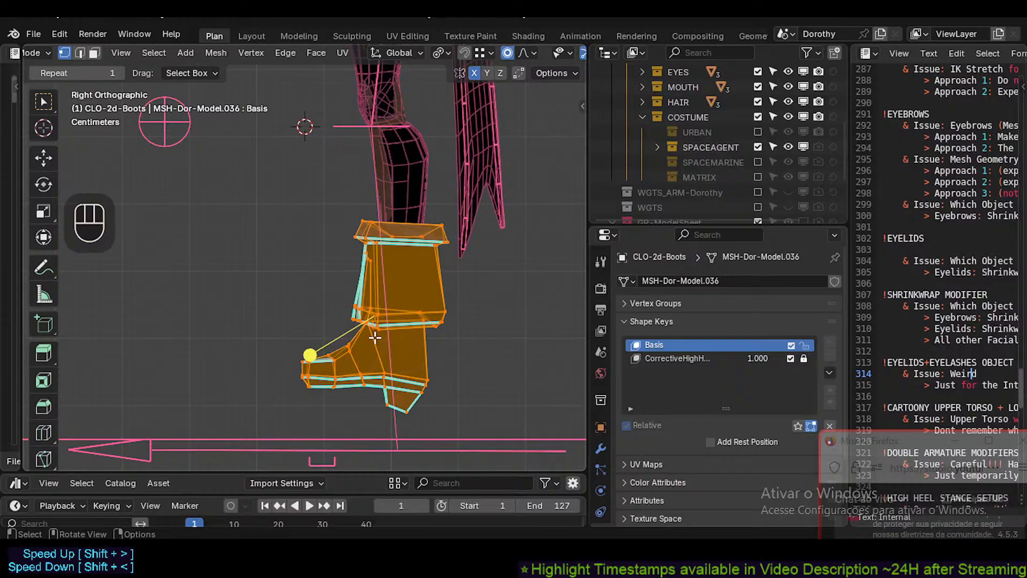
Return to Object Mode and switch the visible costume from SPACEAGENT to URBAN.
{"action": "key", "text": "Tab"}
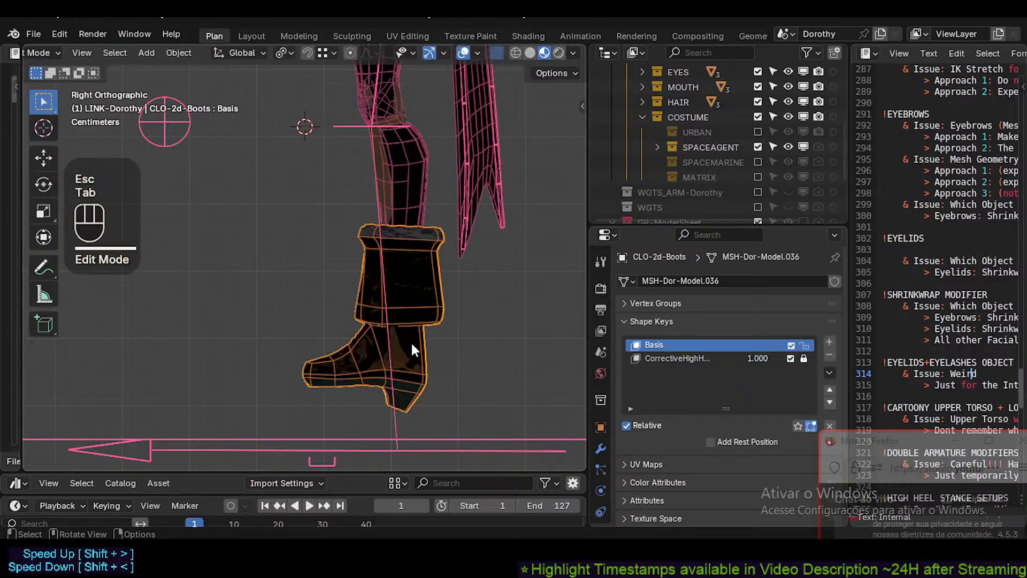
{"action": "left_click", "coordinate": [758, 143]}
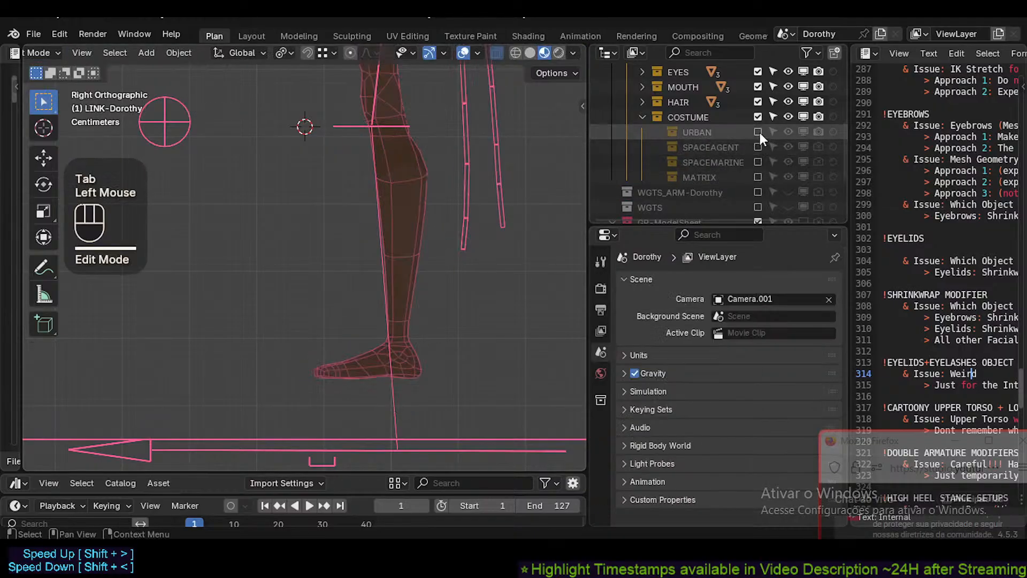
{"action": "left_click", "coordinate": [759, 132]}
{"action": "left_click", "coordinate": [759, 131]}
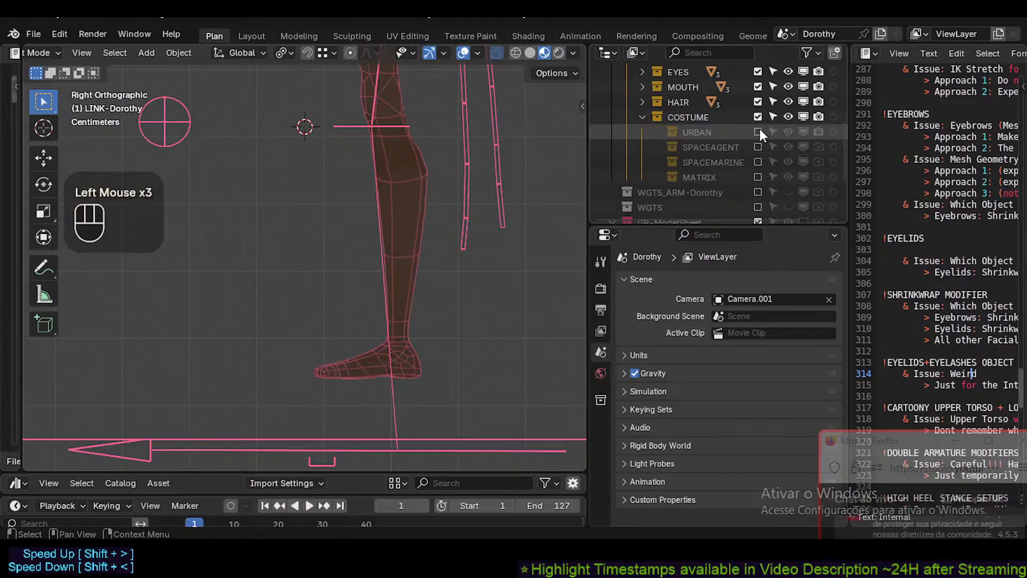
{"action": "left_click", "coordinate": [758, 131]}
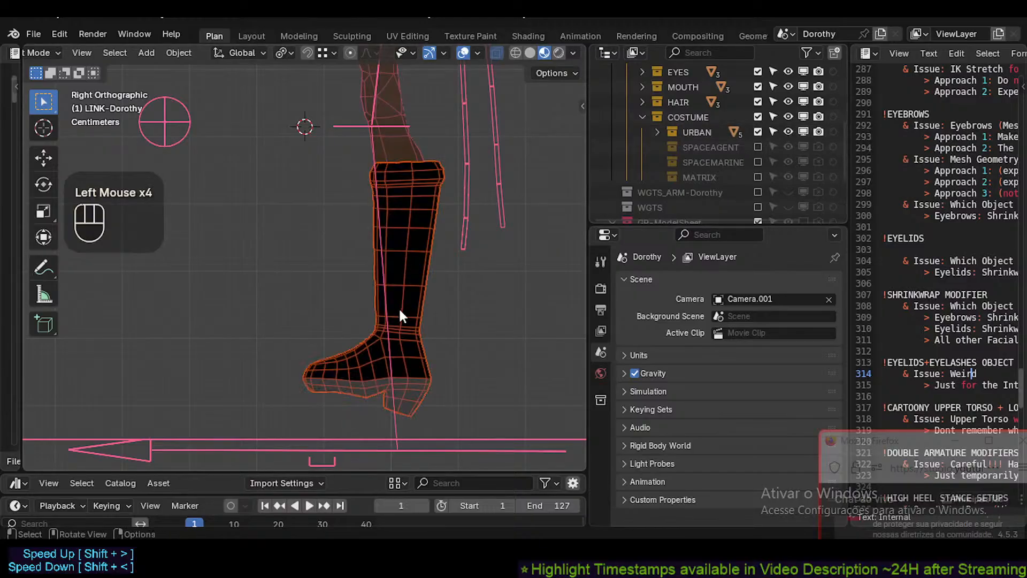
Show the character in front view, save the file, and select the URBAN costume's boots.
{"action": "scroll", "coordinate": [419, 270], "scroll_direction": "down", "scroll_amount": 3}
{"action": "middle_click_drag", "start_coordinate": [420, 271], "coordinate": [401, 283], "text": "shift"}
{"action": "scroll", "coordinate": [395, 226], "scroll_direction": "up", "scroll_amount": 2}
{"action": "middle_click_drag", "start_coordinate": [395, 225], "coordinate": [387, 329], "text": "shift"}
{"action": "scroll", "coordinate": [387, 328], "scroll_direction": "down", "scroll_amount": 1}
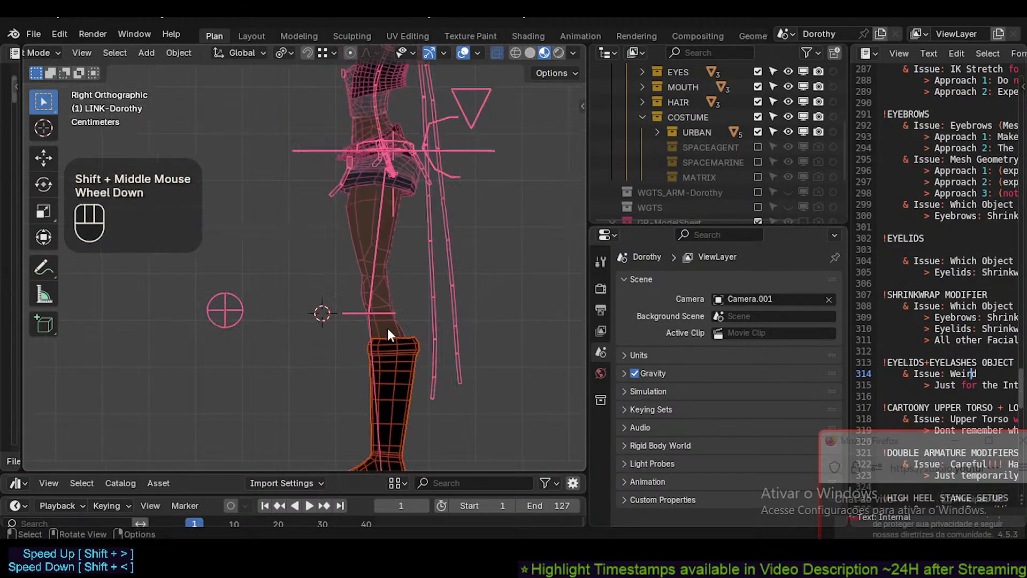
{"action": "scroll", "coordinate": [388, 322], "scroll_direction": "down", "scroll_amount": 1}
{"action": "key", "text": "KP_1"}
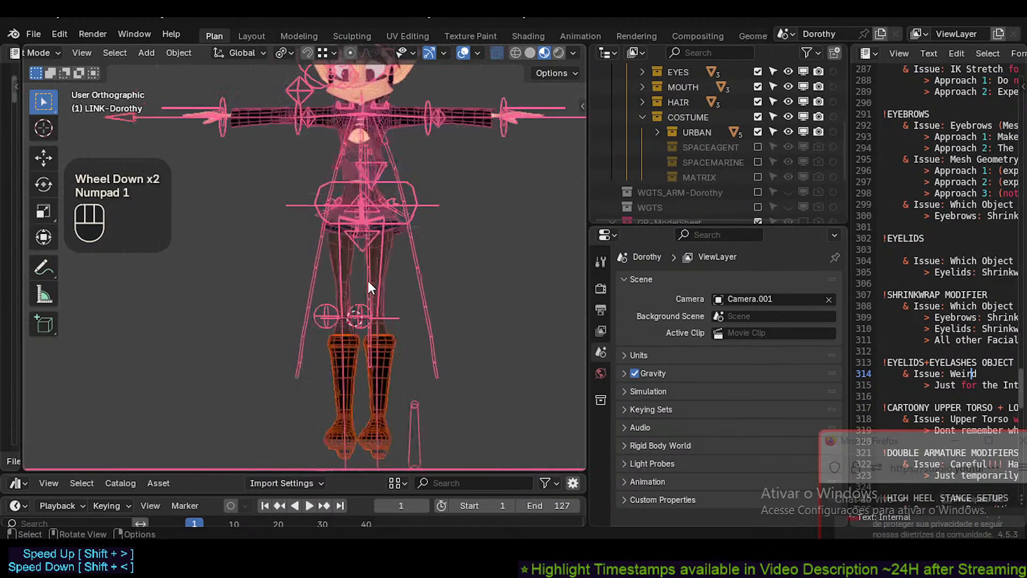
{"action": "key", "text": "ctrl+s"}
{"action": "scroll", "coordinate": [368, 281], "scroll_direction": "up", "scroll_amount": 2}
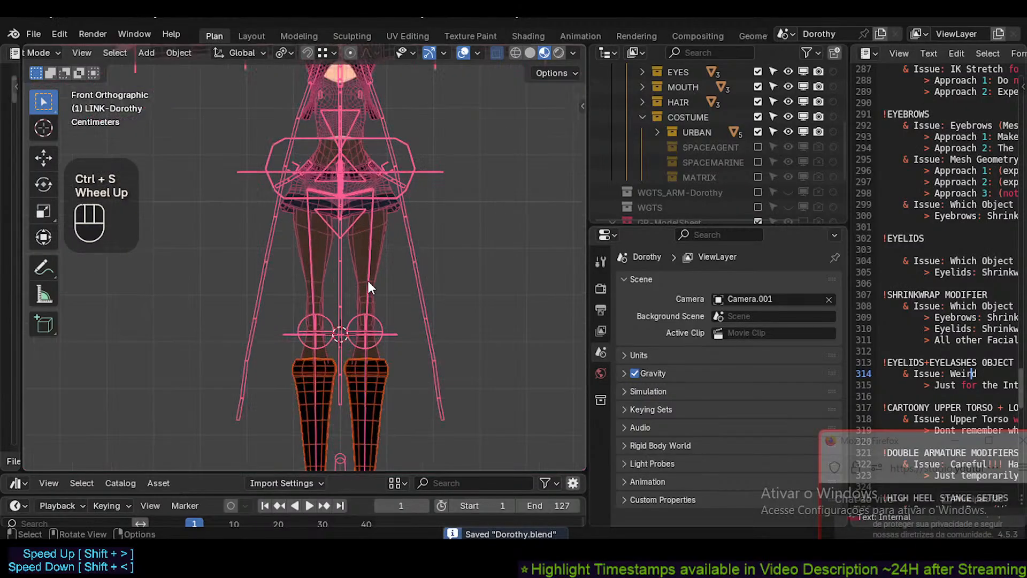
{"action": "scroll", "coordinate": [368, 366], "scroll_direction": "down", "scroll_amount": 2}
{"action": "left_click", "coordinate": [369, 368]}
{"action": "left_click", "coordinate": [376, 329]}
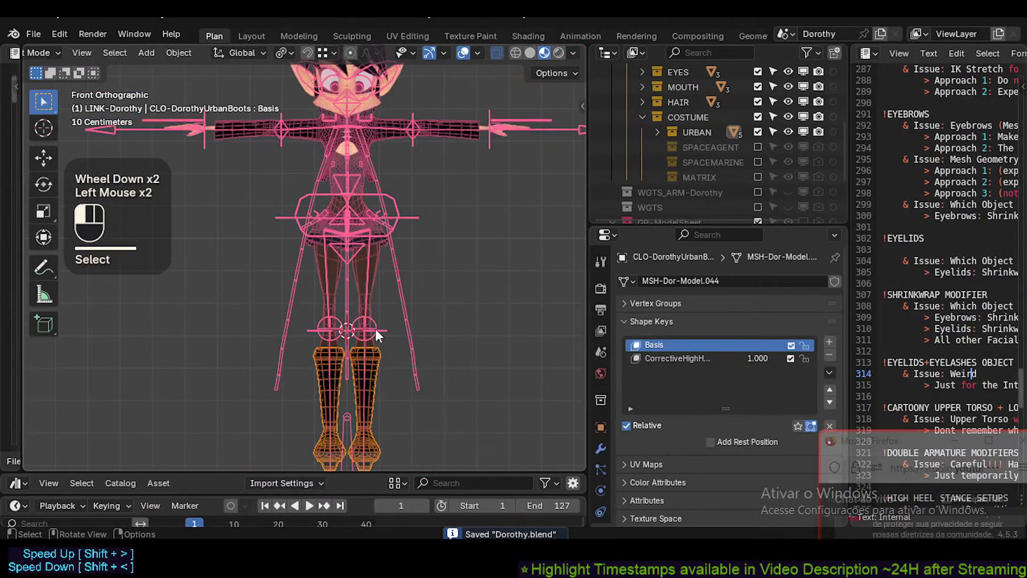
Select the ARM-Dorothy armature, enter Pose Mode and pick the left foot IK control.
{"action": "middle_click_drag", "start_coordinate": [376, 333], "coordinate": [310, 349]}
{"action": "scroll", "coordinate": [299, 362], "scroll_direction": "down", "scroll_amount": 2}
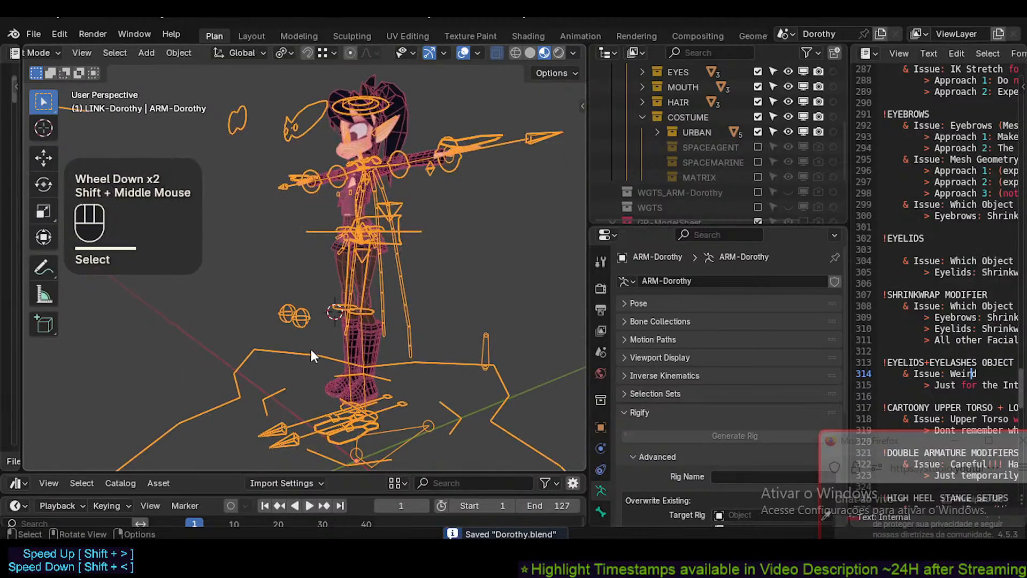
{"action": "scroll", "coordinate": [310, 349], "scroll_direction": "up", "scroll_amount": 2}
{"action": "middle_click_drag", "start_coordinate": [385, 396], "coordinate": [318, 384]}
{"action": "scroll", "coordinate": [355, 330], "scroll_direction": "down", "scroll_amount": 2}
{"action": "left_click", "coordinate": [325, 443]}
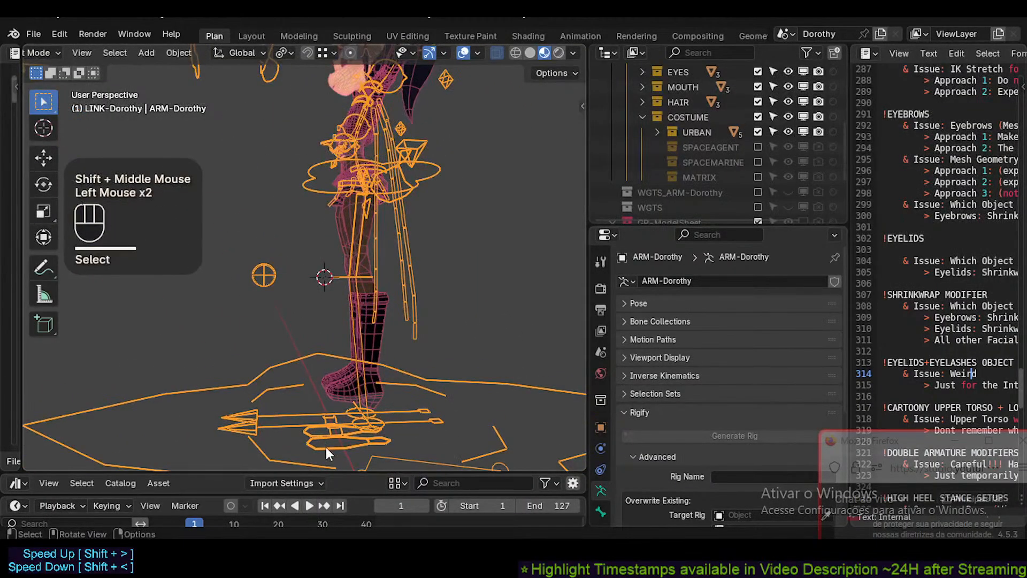
{"action": "key", "text": "ctrl+Tab"}
{"action": "left_click", "coordinate": [351, 447]}
Lift the left foot IK control, bring it forward and rotate it to test how the boot deforms.
{"action": "key", "text": "g"}
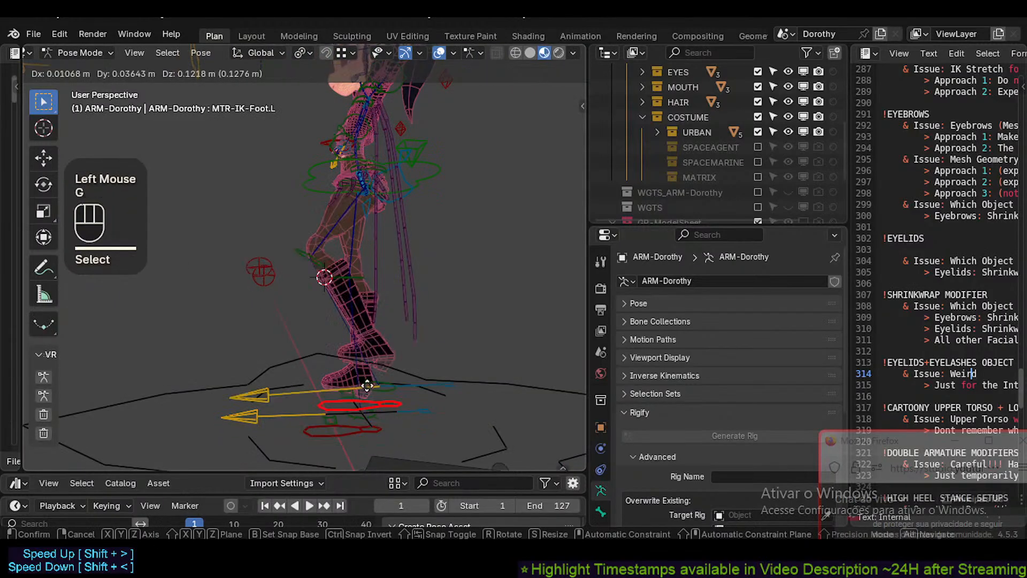
{"action": "left_click", "coordinate": [355, 390]}
{"action": "key", "text": "g"}
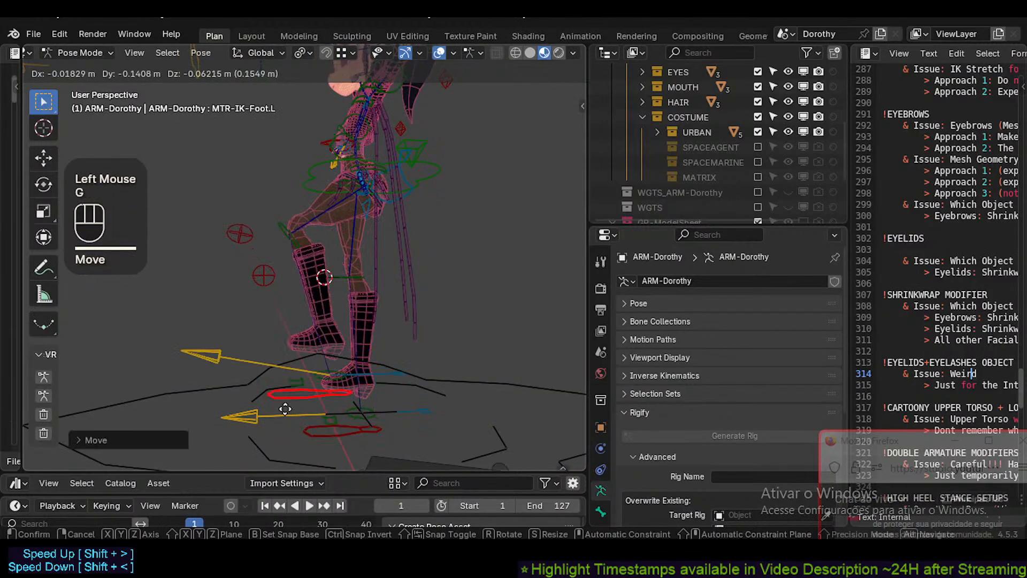
{"action": "left_click", "coordinate": [285, 409]}
{"action": "key", "text": "r"}
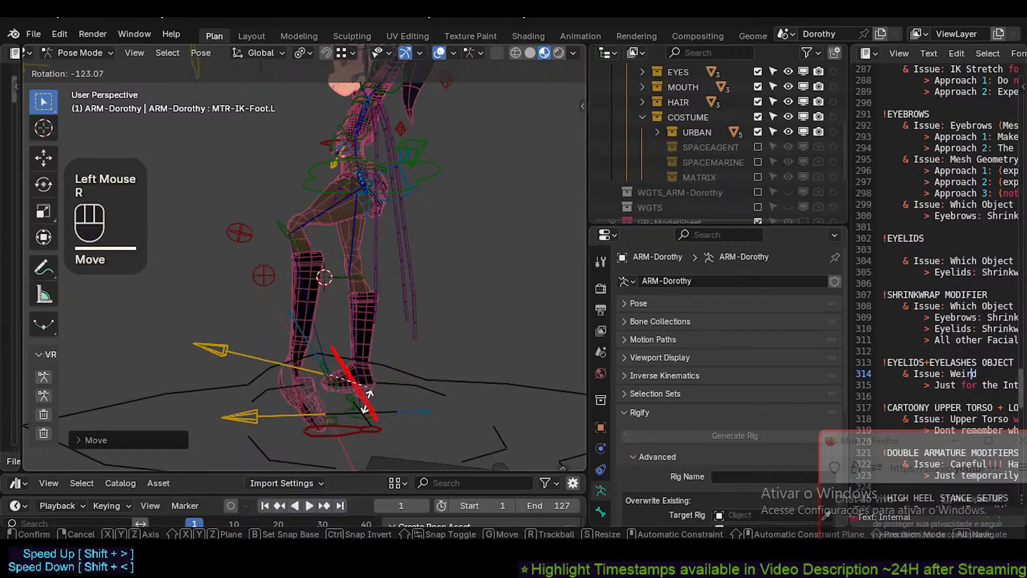
{"action": "key", "text": "a"}
{"action": "left_click", "coordinate": [305, 417]}
Select all bones and clear their transforms to reset the test pose.
{"action": "key", "text": "alt+a"}
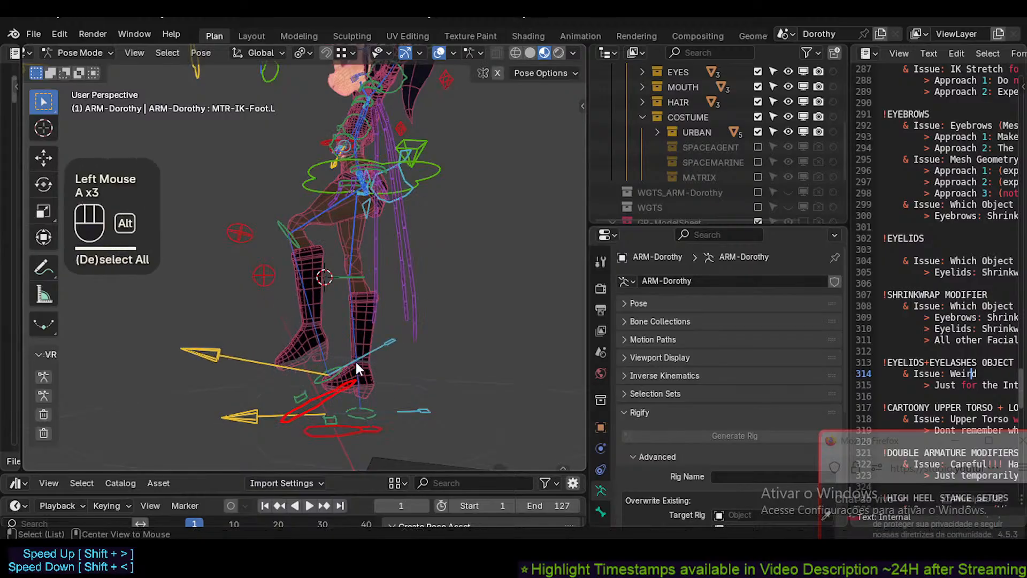
{"action": "key", "text": "alt+g"}
{"action": "key", "text": "alt+g"}
{"action": "key", "text": "alt+g"}
Hide the wireframe overlay and return the armature to Object Mode.
{"action": "key", "text": "shift+ctrl+alt+z"}
{"action": "key", "text": "shift+ctrl+alt+i"}
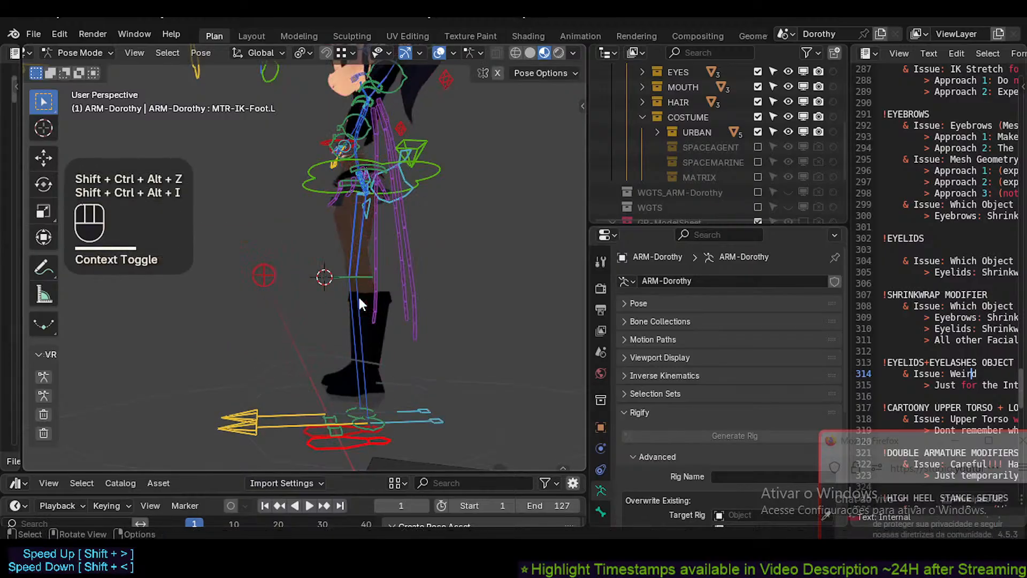
{"action": "middle_click_drag", "start_coordinate": [311, 188], "coordinate": [380, 263]}
{"action": "scroll", "coordinate": [383, 220], "scroll_direction": "up", "scroll_amount": 2}
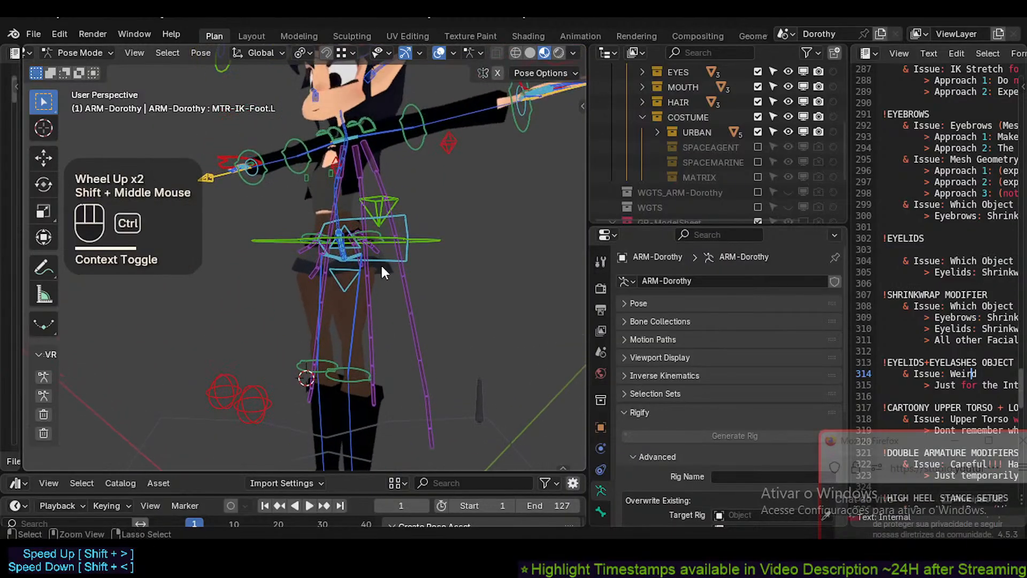
{"action": "key", "text": "ctrl+Tab"}
{"action": "left_click", "coordinate": [332, 188]}
{"action": "middle_click_drag", "start_coordinate": [332, 188], "coordinate": [332, 168]}
Reselect the ARM-Dorothy armature in Object Mode and briefly check the viewport sidebar.
{"action": "left_click", "coordinate": [336, 148]}
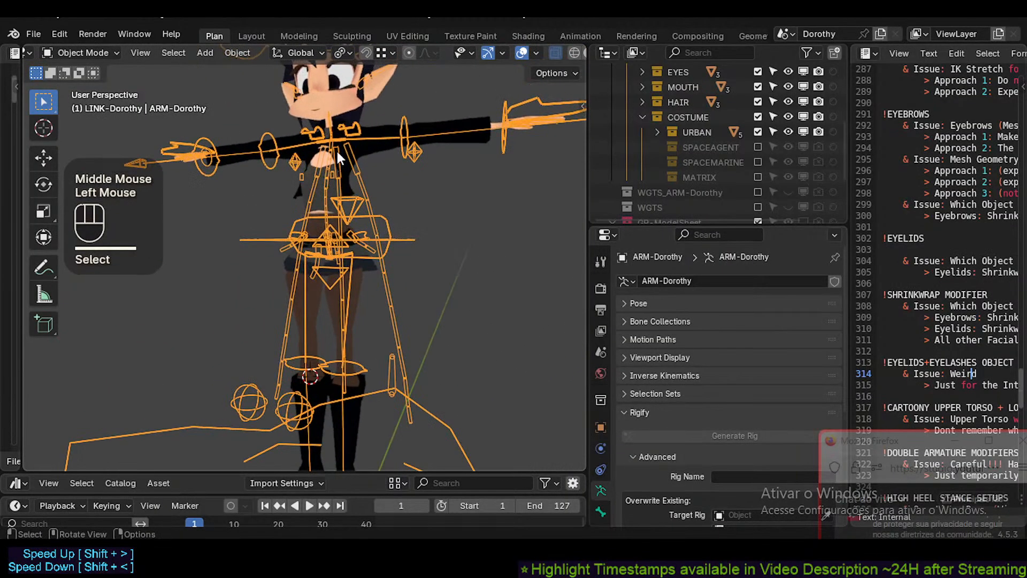
{"action": "left_click", "coordinate": [336, 148]}
{"action": "middle_click_drag", "start_coordinate": [361, 280], "coordinate": [356, 241], "text": "shift"}
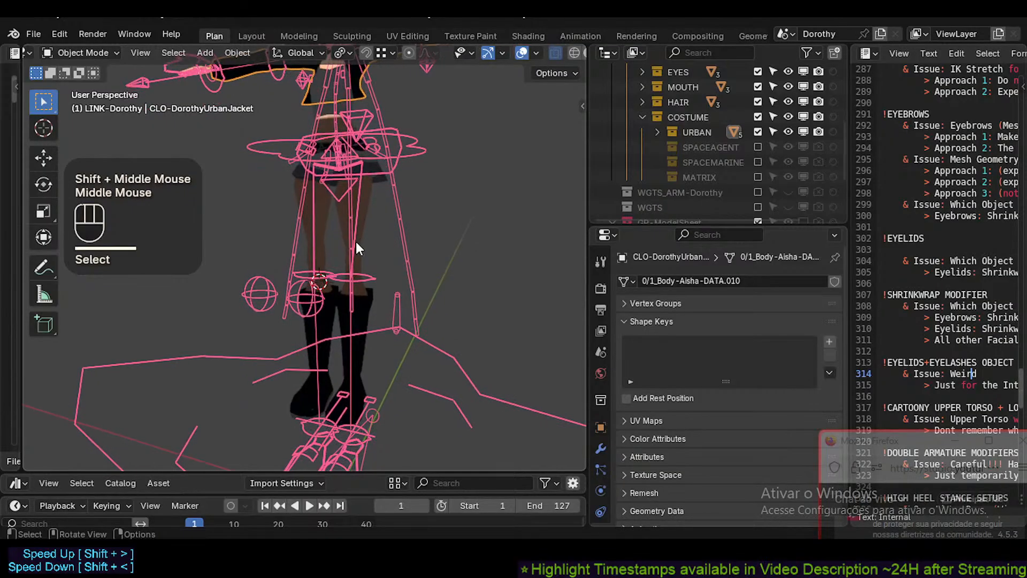
{"action": "scroll", "coordinate": [349, 372], "scroll_direction": "down", "scroll_amount": 2}
{"action": "left_click", "coordinate": [352, 389]}
{"action": "key", "text": "n"}
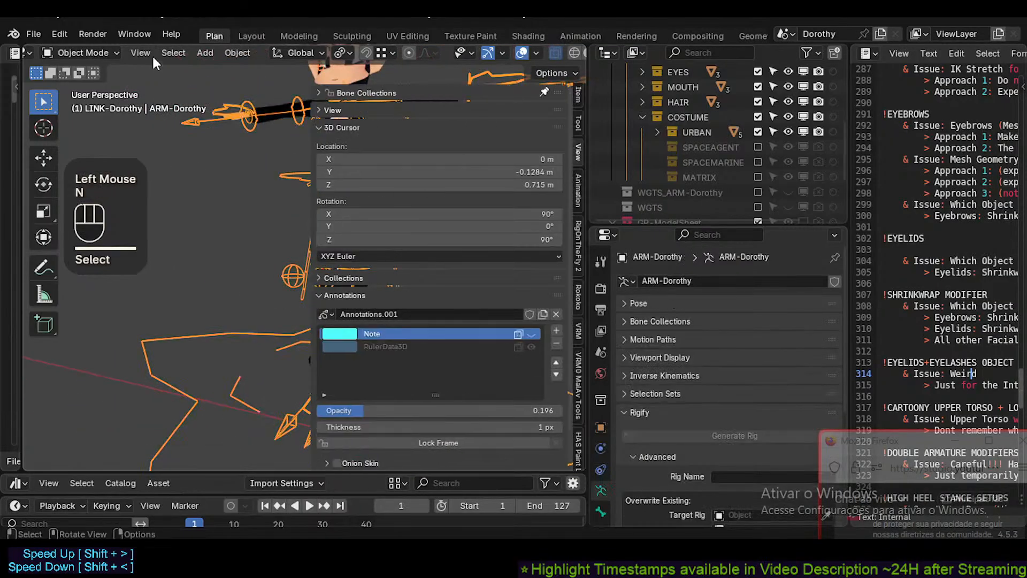
{"action": "key", "text": "n"}
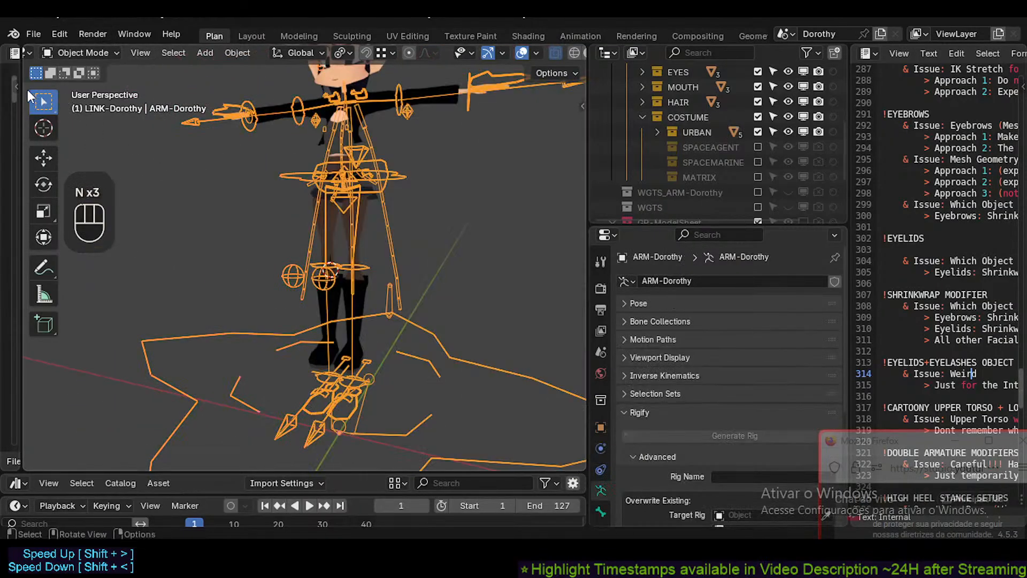
Widen the script editor beside the viewport and save the Dorothy.blend file.
{"action": "left_click_drag", "start_coordinate": [22, 89], "coordinate": [96, 89]}
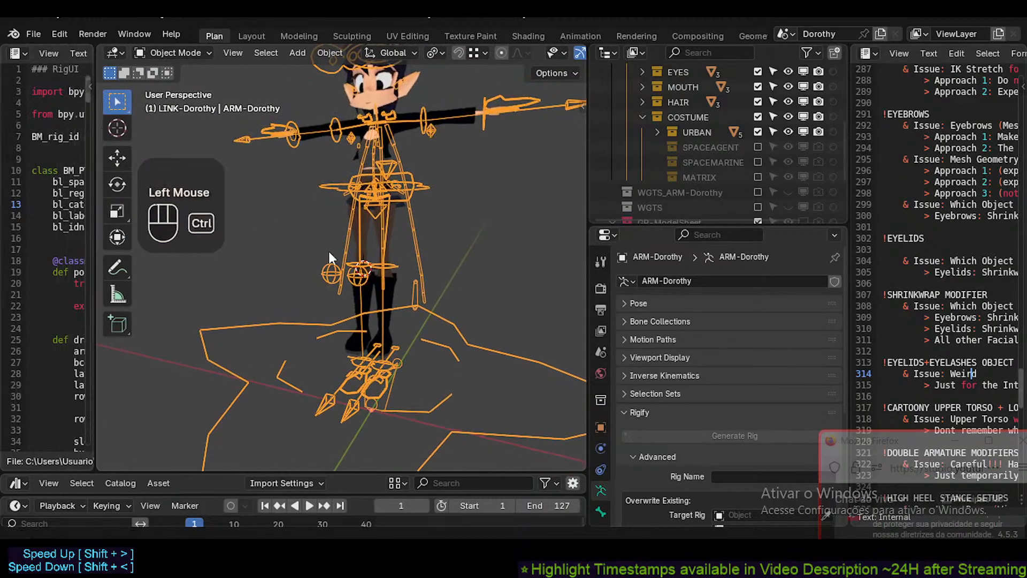
{"action": "key", "text": "ctrl+s"}
Select the CLO-DorothyUrbanBoots object and view it from the side.
{"action": "middle_click_drag", "start_coordinate": [410, 361], "coordinate": [369, 390]}
{"action": "scroll", "coordinate": [369, 391], "scroll_direction": "up", "scroll_amount": 2}
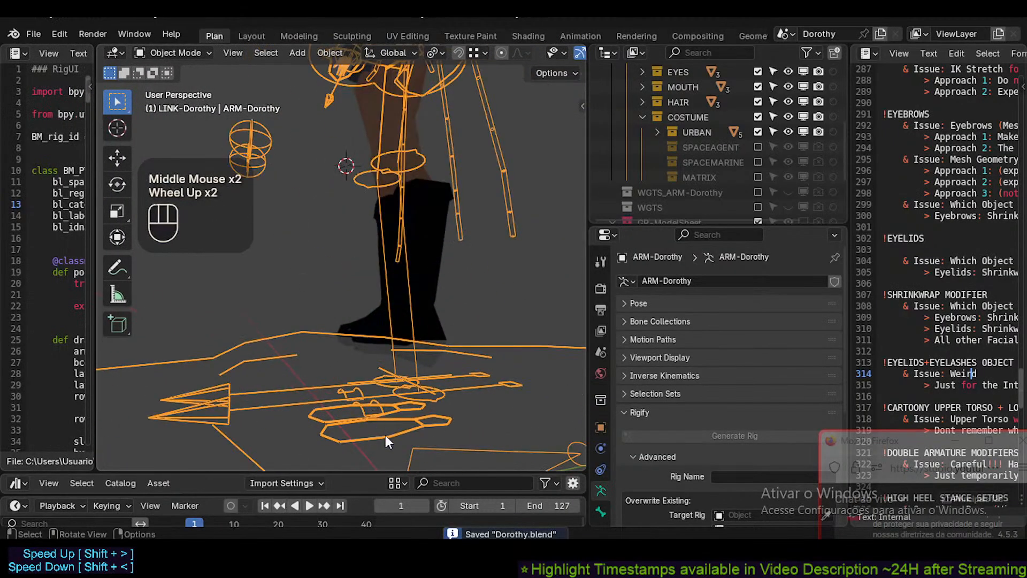
{"action": "double_click", "coordinate": [427, 317]}
{"action": "middle_click_drag", "start_coordinate": [426, 293], "coordinate": [366, 277]}
{"action": "scroll", "coordinate": [432, 270], "scroll_direction": "down", "scroll_amount": 1}
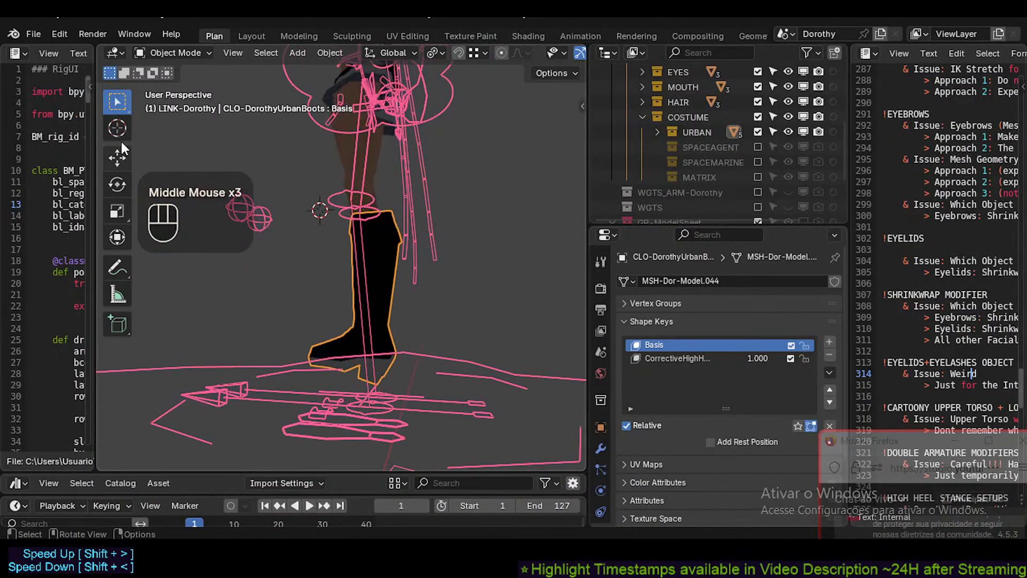
Run the Dorothy-BoneManager-RigUI-01.py script and shrink the script editor again.
{"action": "left_click_drag", "start_coordinate": [94, 73], "coordinate": [282, 64]}
{"action": "scroll", "coordinate": [187, 53], "scroll_direction": "down", "scroll_amount": 4}
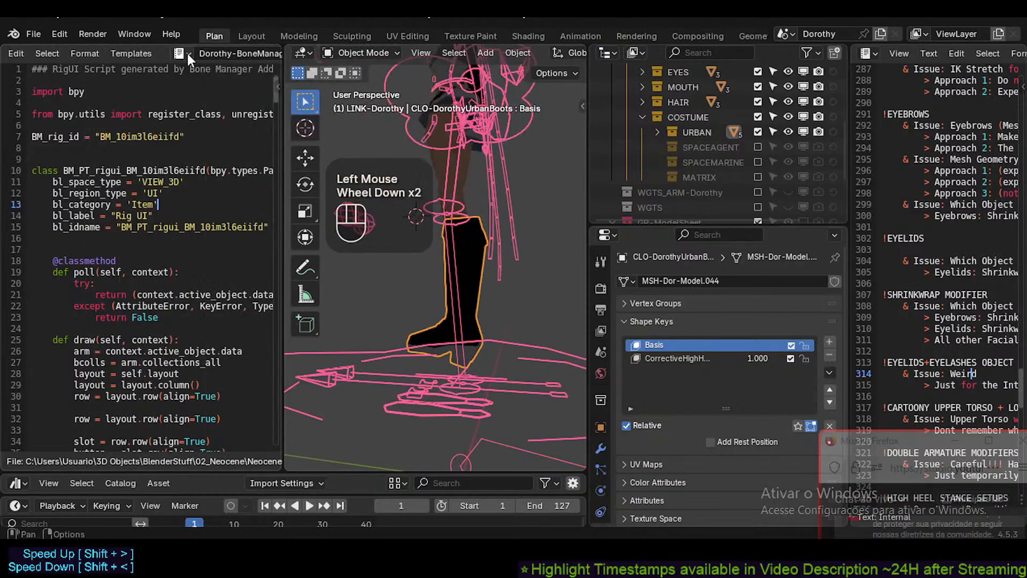
{"action": "left_click", "coordinate": [215, 52]}
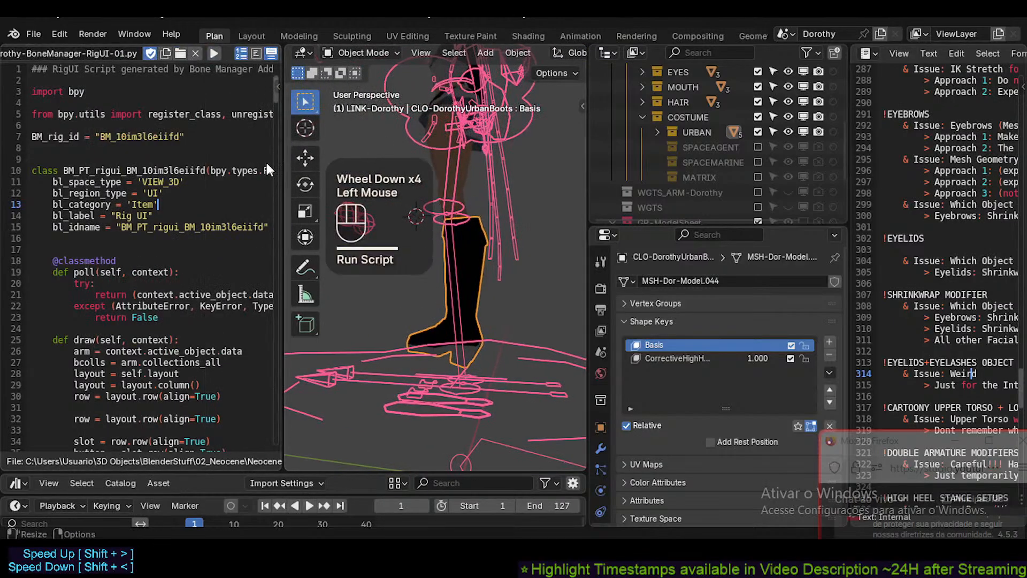
{"action": "left_click_drag", "start_coordinate": [279, 157], "coordinate": [120, 160]}
Open the viewport sidebar, collapse its View sections and show the Item section.
{"action": "key", "text": "n"}
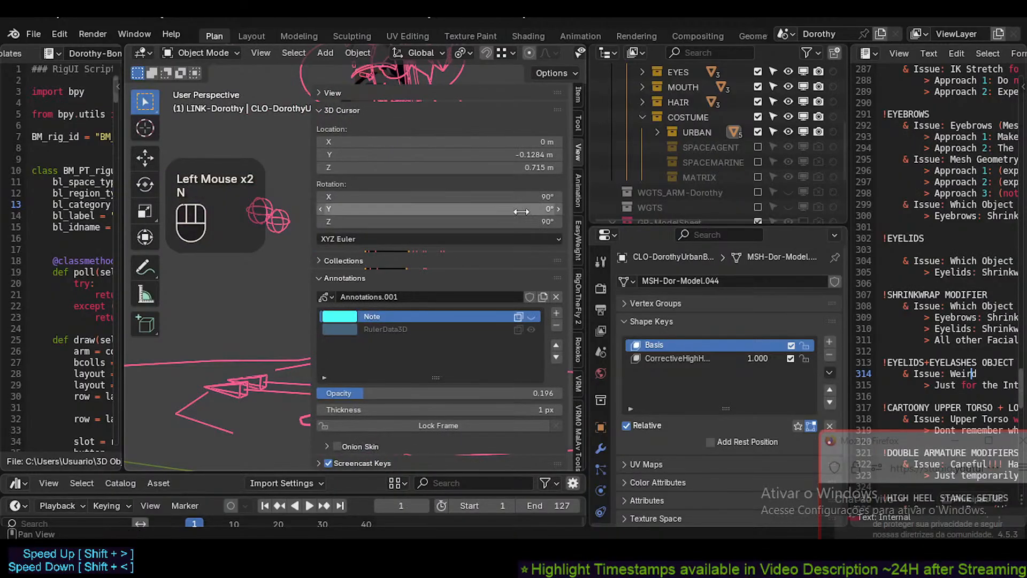
{"action": "scroll", "coordinate": [496, 274], "scroll_direction": "down", "scroll_amount": 2}
{"action": "scroll", "coordinate": [482, 256], "scroll_direction": "up", "scroll_amount": 1}
{"action": "left_click_drag", "start_coordinate": [367, 107], "coordinate": [395, 210]}
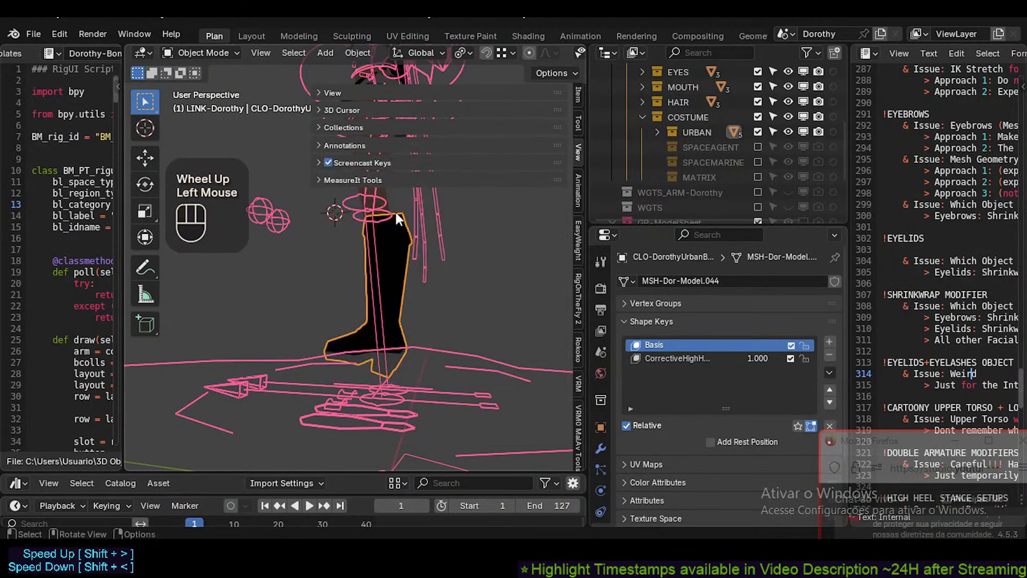
{"action": "scroll", "coordinate": [567, 123], "scroll_direction": "up", "scroll_amount": 2}
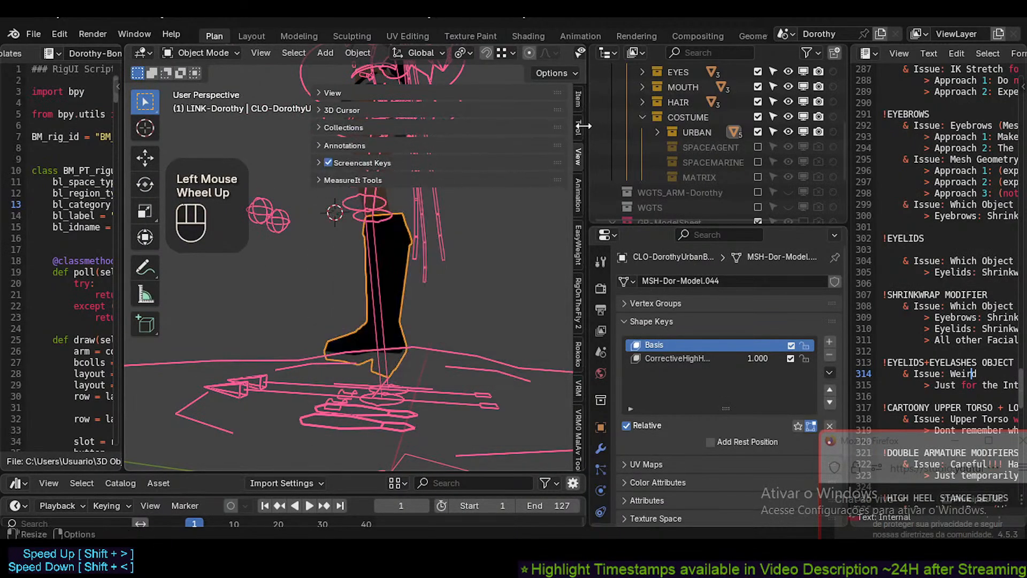
{"action": "left_click", "coordinate": [579, 99]}
{"action": "left_click", "coordinate": [579, 102]}
{"action": "left_click", "coordinate": [451, 91]}
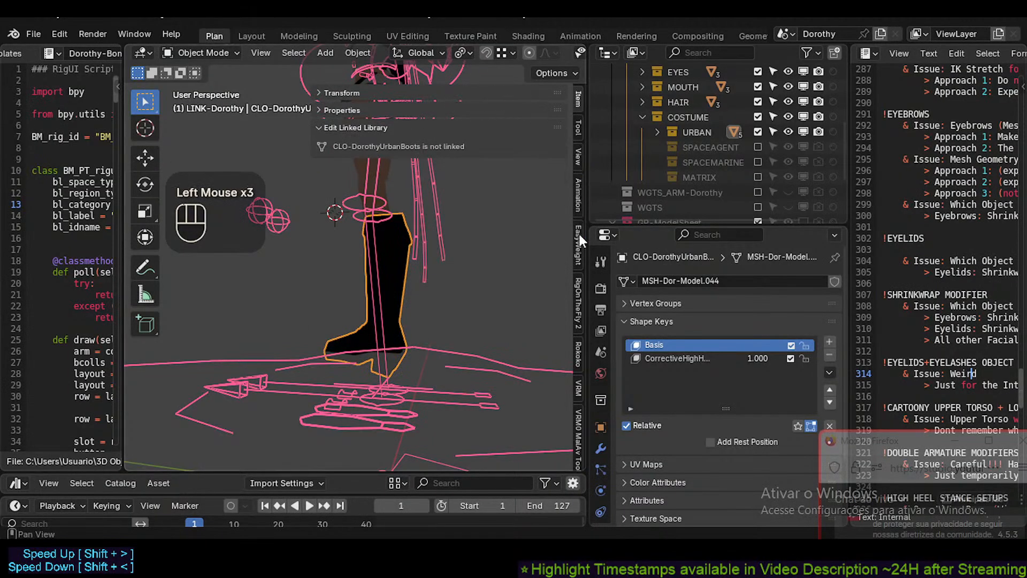
Look through the sidebar sections for the rig controls while the boots are selected.
{"action": "scroll", "coordinate": [578, 291], "scroll_direction": "down", "scroll_amount": 1}
{"action": "scroll", "coordinate": [578, 291], "scroll_direction": "down", "scroll_amount": 1}
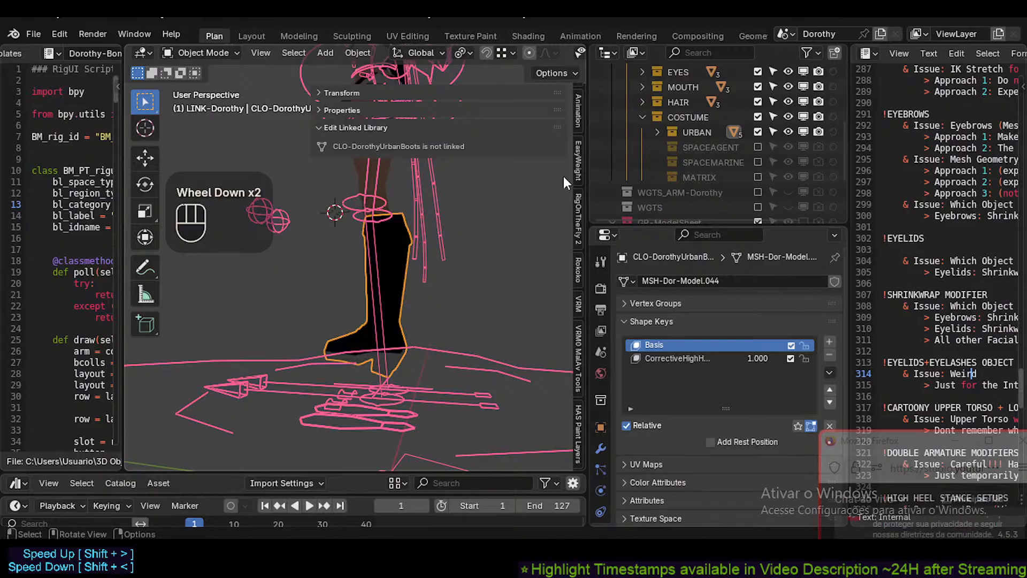
{"action": "scroll", "coordinate": [563, 175], "scroll_direction": "up", "scroll_amount": 3}
{"action": "scroll", "coordinate": [575, 145], "scroll_direction": "up", "scroll_amount": 3}
{"action": "scroll", "coordinate": [504, 136], "scroll_direction": "down", "scroll_amount": 2}
{"action": "scroll", "coordinate": [540, 241], "scroll_direction": "up", "scroll_amount": 2}
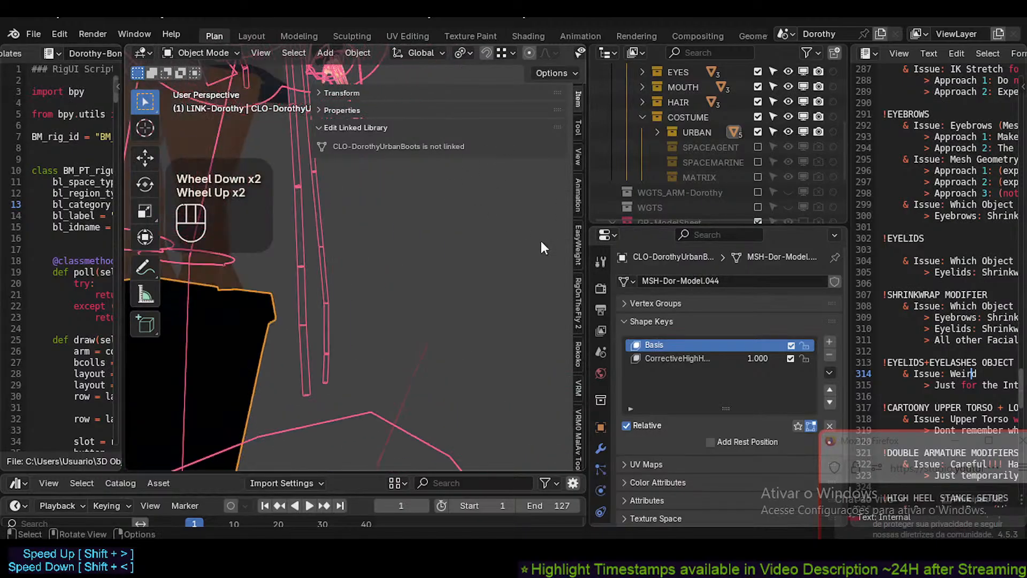
{"action": "scroll", "coordinate": [577, 311], "scroll_direction": "down", "scroll_amount": 3}
{"action": "scroll", "coordinate": [577, 313], "scroll_direction": "up", "scroll_amount": 4}
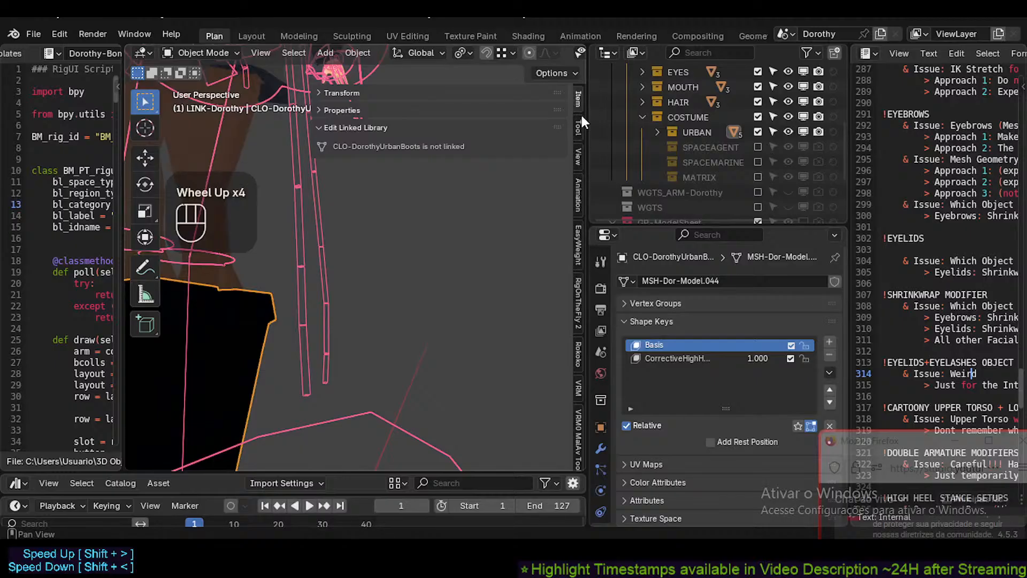
{"action": "left_click", "coordinate": [351, 112]}
{"action": "left_click", "coordinate": [351, 112]}
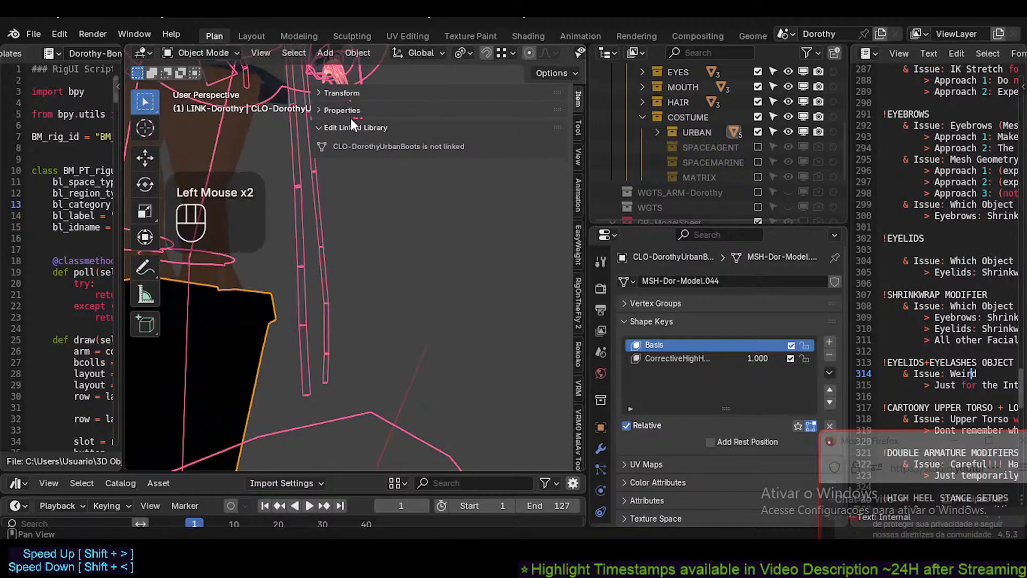
{"action": "left_click", "coordinate": [349, 123]}
{"action": "left_click", "coordinate": [349, 128]}
{"action": "left_click", "coordinate": [577, 128]}
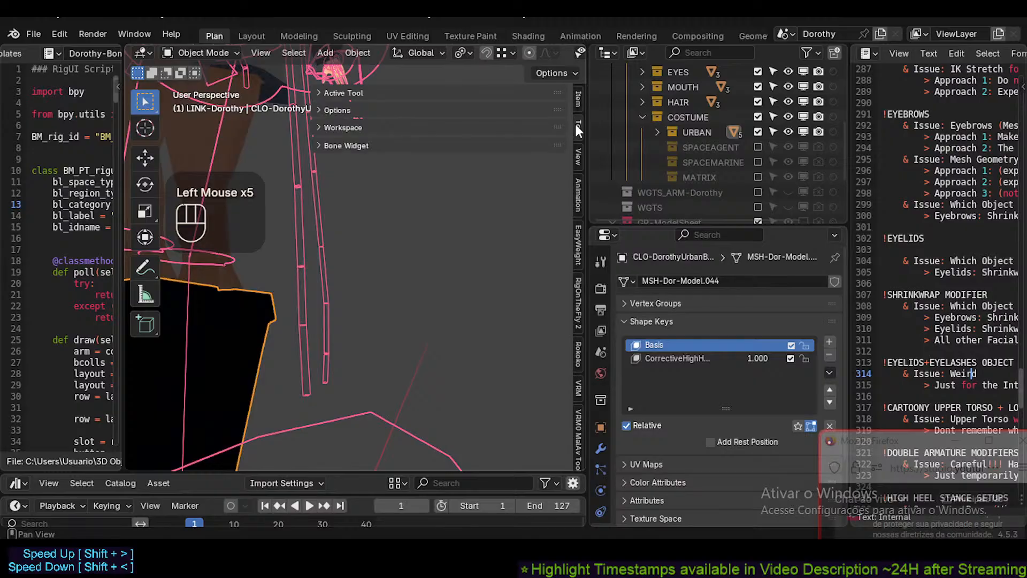
{"action": "left_click", "coordinate": [579, 98]}
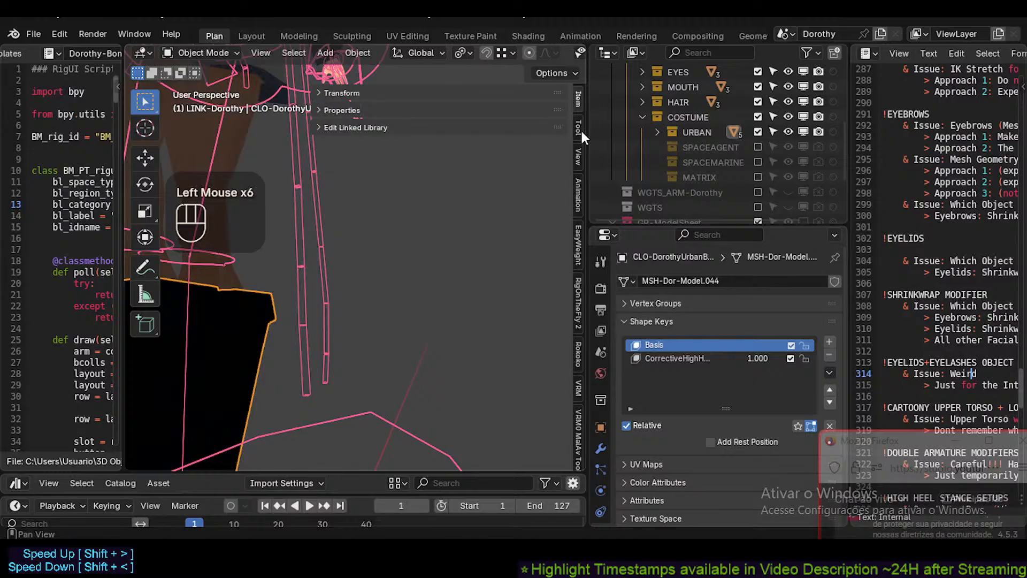
Select the ARM-Dorothy armature so the sidebar offers its Rig UI, and bring the legs into view.
{"action": "scroll", "coordinate": [293, 297], "scroll_direction": "down", "scroll_amount": 1}
{"action": "scroll", "coordinate": [294, 297], "scroll_direction": "down", "scroll_amount": 1}
{"action": "left_click", "coordinate": [316, 239]}
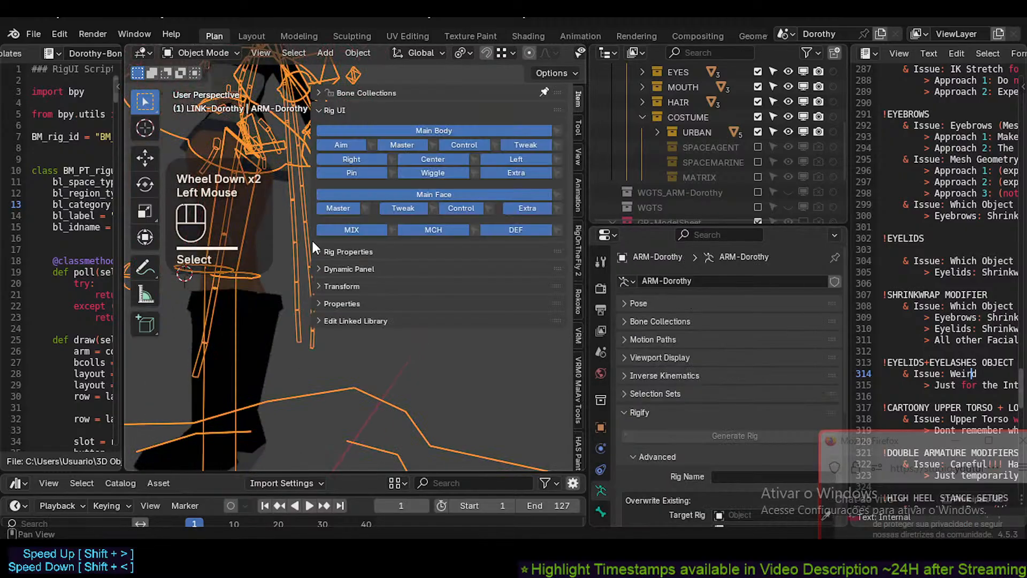
{"action": "middle_click", "coordinate": [303, 289], "text": "shift"}
{"action": "middle_click_drag", "start_coordinate": [321, 359], "coordinate": [406, 396]}
{"action": "middle_click_drag", "start_coordinate": [406, 396], "coordinate": [546, 469], "text": "shift"}
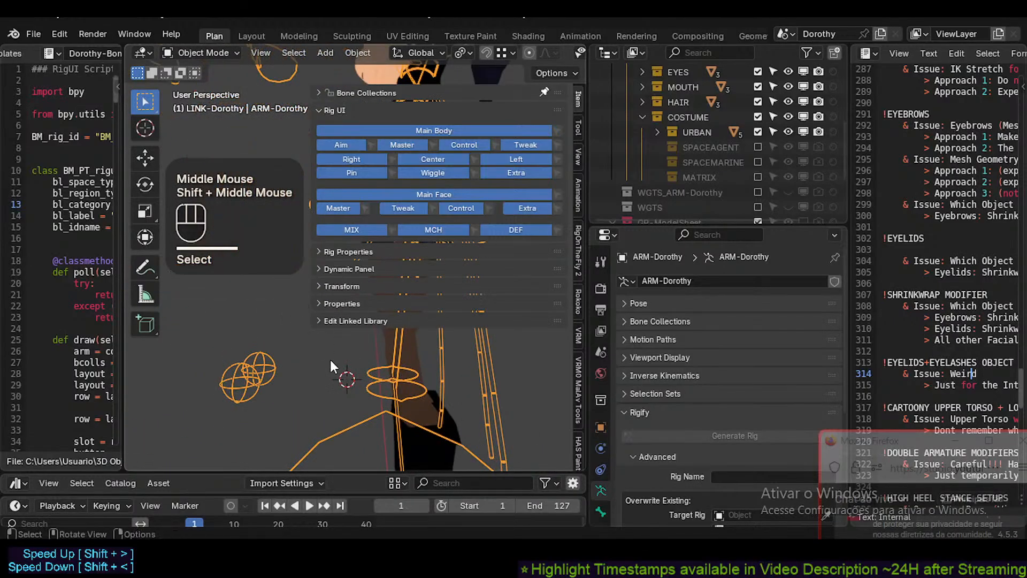
{"action": "middle_click_drag", "start_coordinate": [330, 360], "coordinate": [311, 362], "text": "shift"}
{"action": "middle_click_drag", "start_coordinate": [317, 337], "coordinate": [276, 351], "text": "shift"}
{"action": "middle_click_drag", "start_coordinate": [276, 350], "coordinate": [262, 344]}
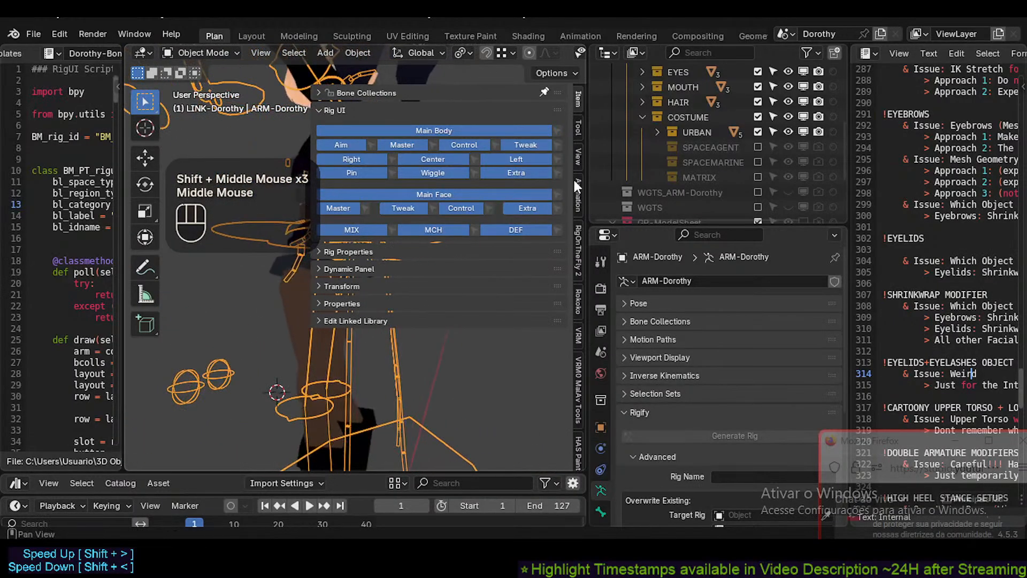
Widen the 3D viewport and expand the rig's Dynamic Panel.
{"action": "left_click_drag", "start_coordinate": [588, 176], "coordinate": [715, 172]}
{"action": "middle_click_drag", "start_coordinate": [365, 209], "coordinate": [385, 225], "text": "shift"}
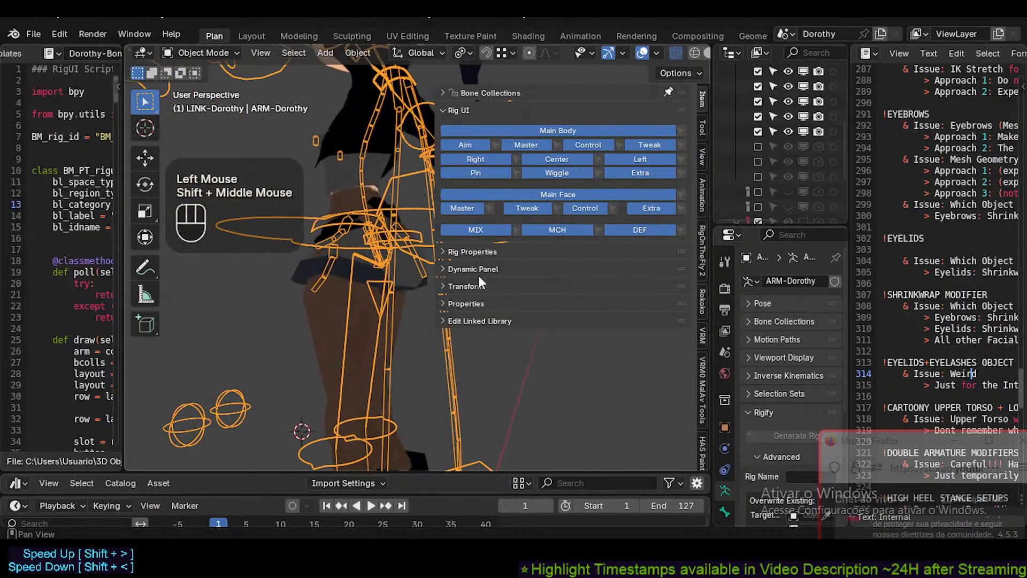
{"action": "left_click", "coordinate": [480, 269]}
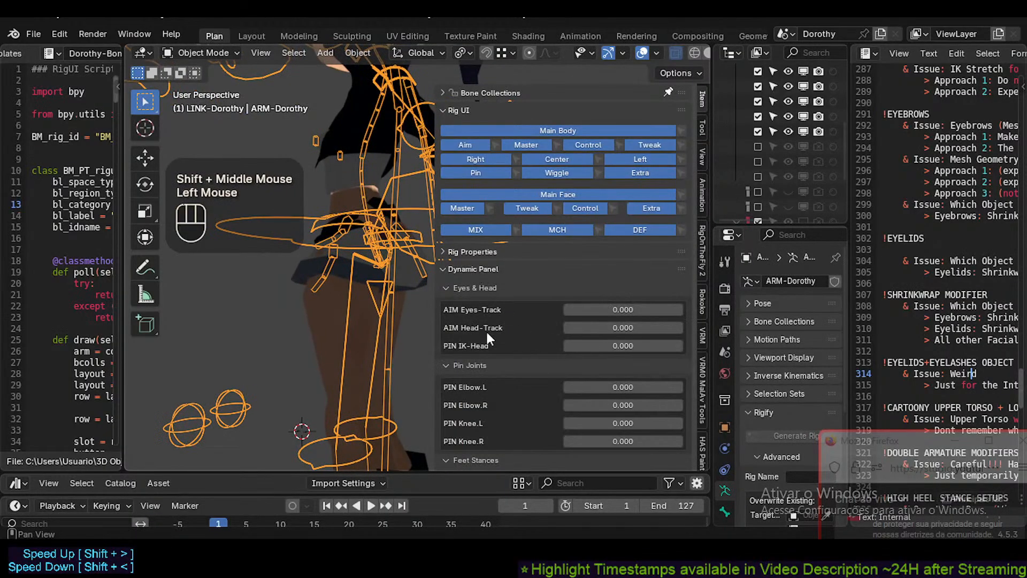
{"action": "scroll", "coordinate": [365, 359], "scroll_direction": "down", "scroll_amount": 2}
{"action": "mouse_move", "coordinate": [365, 359]}
{"action": "middle_mouse_down", "text": "shift"}
{"action": "mouse_move", "coordinate": [355, 300]}
{"action": "mouse_move", "coordinate": [355, 345]}
{"action": "mouse_move", "coordinate": [374, 364]}
{"action": "middle_mouse_up", "text": "shift"}
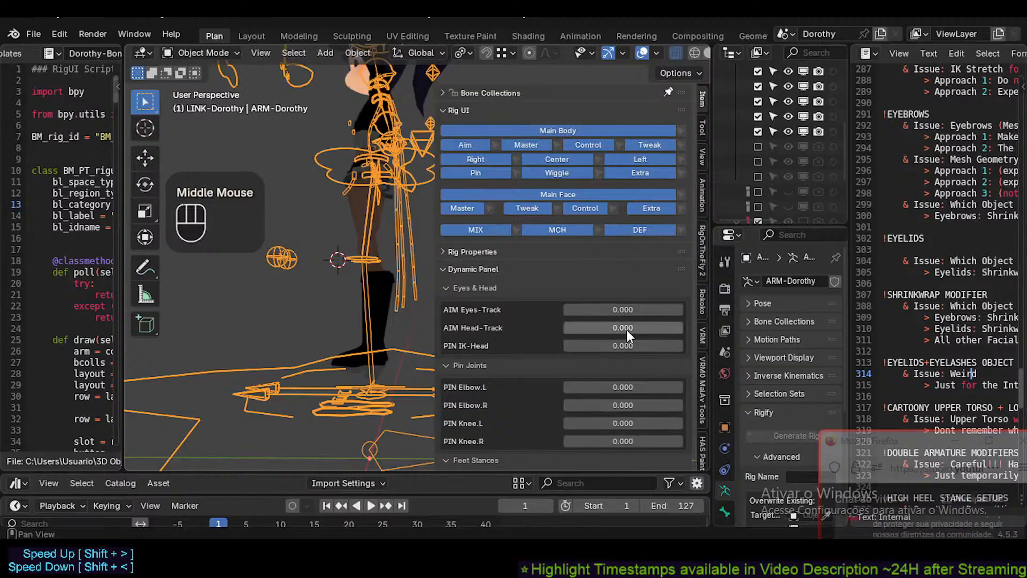
Set the Flat Feet | High Heels foot stance to 1.000 and inspect the boots.
{"action": "scroll", "coordinate": [604, 412], "scroll_direction": "down", "scroll_amount": 2}
{"action": "scroll", "coordinate": [604, 414], "scroll_direction": "up", "scroll_amount": 1}
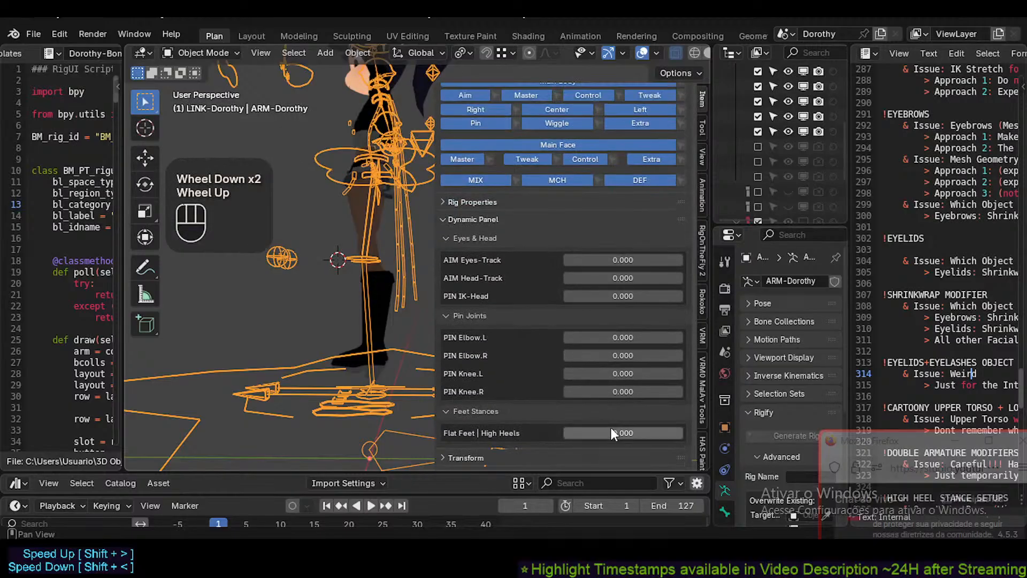
{"action": "key", "text": "BackSpace"}
{"action": "middle_click_drag", "start_coordinate": [292, 284], "coordinate": [338, 284]}
{"action": "middle_click_drag", "start_coordinate": [338, 284], "coordinate": [360, 339]}
{"action": "scroll", "coordinate": [325, 329], "scroll_direction": "up", "scroll_amount": 2}
{"action": "middle_click_drag", "start_coordinate": [360, 339], "coordinate": [297, 371], "text": "shift"}
Show the wireframe overlay and view the character's legs in right orthographic view.
{"action": "key", "text": "ctrl+shift+alt+z"}
{"action": "scroll", "coordinate": [374, 348], "scroll_direction": "down", "scroll_amount": 2}
{"action": "middle_click_drag", "start_coordinate": [296, 371], "coordinate": [326, 330]}
{"action": "middle_click_drag", "start_coordinate": [327, 330], "coordinate": [327, 338], "text": "shift"}
{"action": "middle_click_drag", "start_coordinate": [327, 338], "coordinate": [332, 368]}
{"action": "key", "text": "KP_3"}
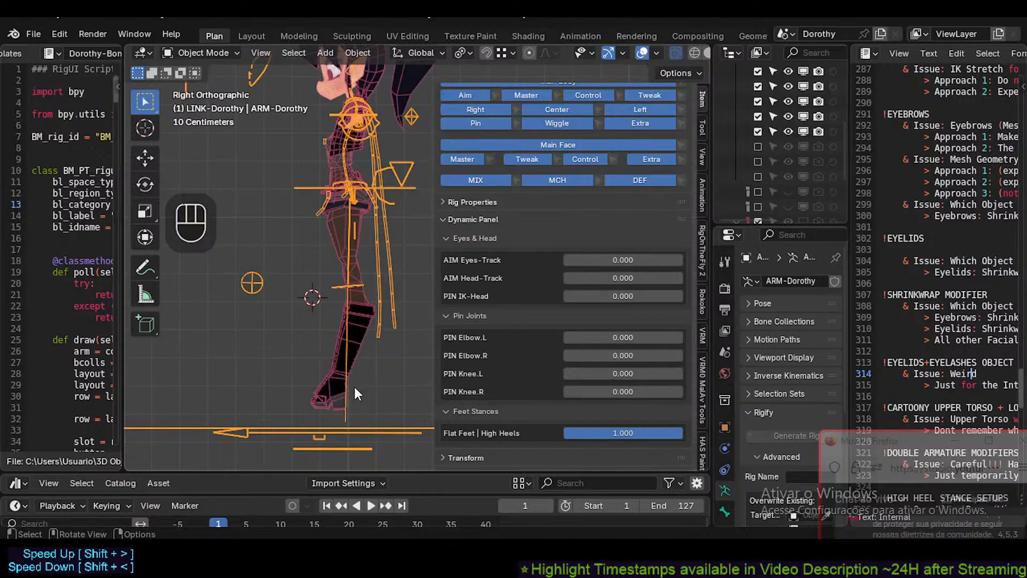
Set the Flat Feet | High Heels foot stance to 0.000.
{"action": "mouse_move", "coordinate": [653, 437]}
{"action": "left_mouse_down"}
{"action": "mouse_move", "coordinate": [615, 438]}
{"action": "mouse_move", "coordinate": [669, 437]}
{"action": "mouse_move", "coordinate": [637, 426]}
{"action": "left_mouse_up"}
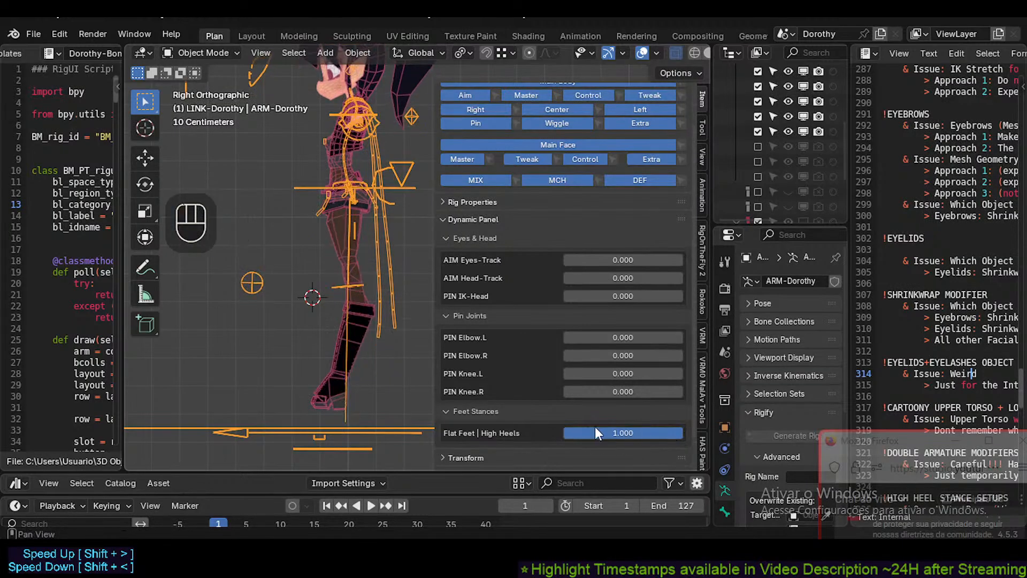
{"action": "left_click_drag", "start_coordinate": [657, 439], "coordinate": [572, 436]}
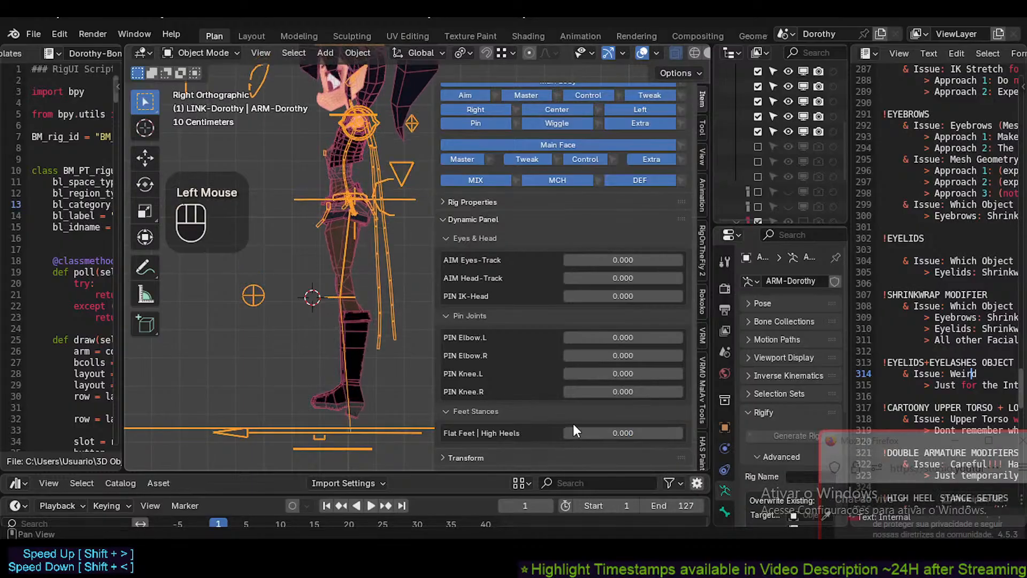
Compare the urban boots' editable mesh with their displayed shape in the flat-feet stance, and finish with nothing selected.
{"action": "left_click", "coordinate": [361, 406]}
{"action": "scroll", "coordinate": [359, 401], "scroll_direction": "up", "scroll_amount": 3}
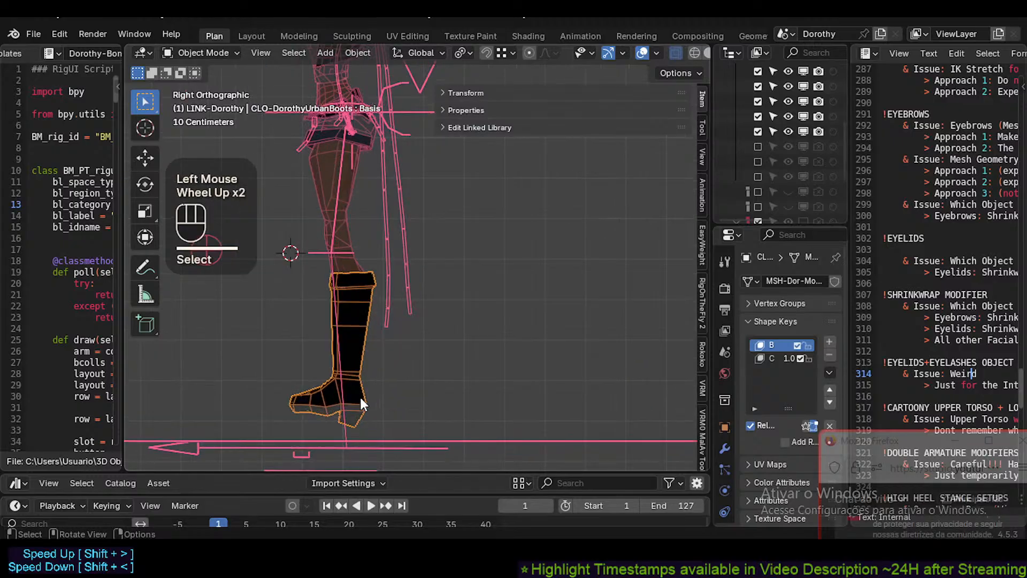
{"action": "middle_click_drag", "start_coordinate": [360, 401], "coordinate": [425, 410], "text": "shift"}
{"action": "scroll", "coordinate": [425, 345], "scroll_direction": "down", "scroll_amount": 2}
{"action": "key", "text": "Tab"}
{"action": "key", "text": "Tab"}
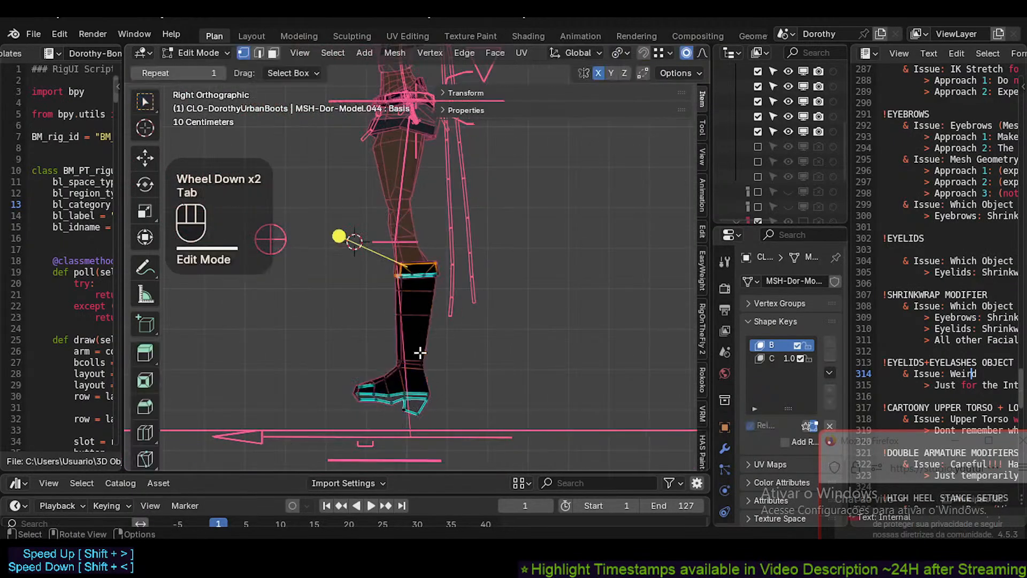
{"action": "left_click", "coordinate": [408, 235]}
{"action": "key", "text": "alt+a"}
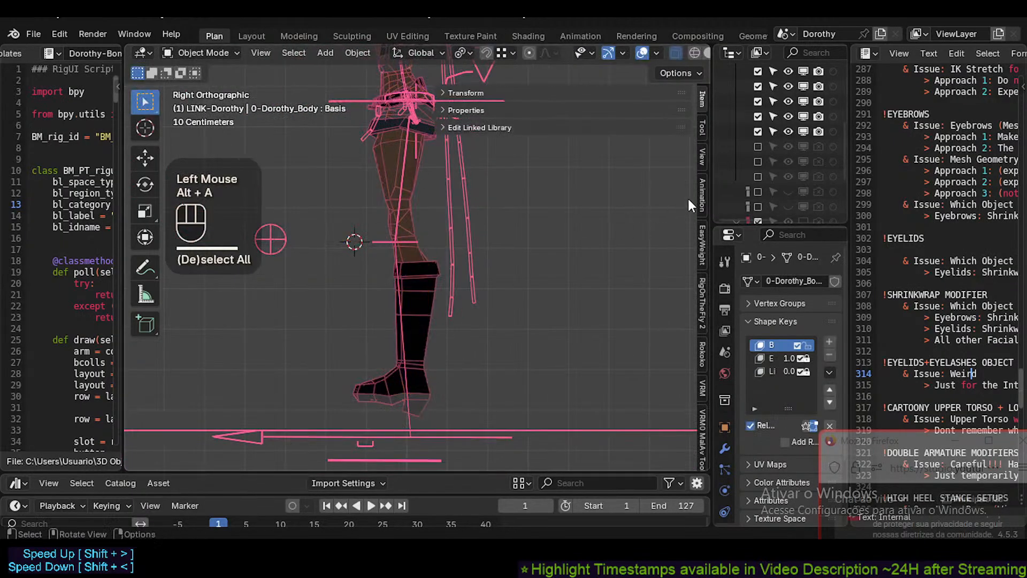
Widen the Outliner and Properties editors until names are readable, and bring the COSTUME collections into view.
{"action": "left_click_drag", "start_coordinate": [713, 186], "coordinate": [581, 186]}
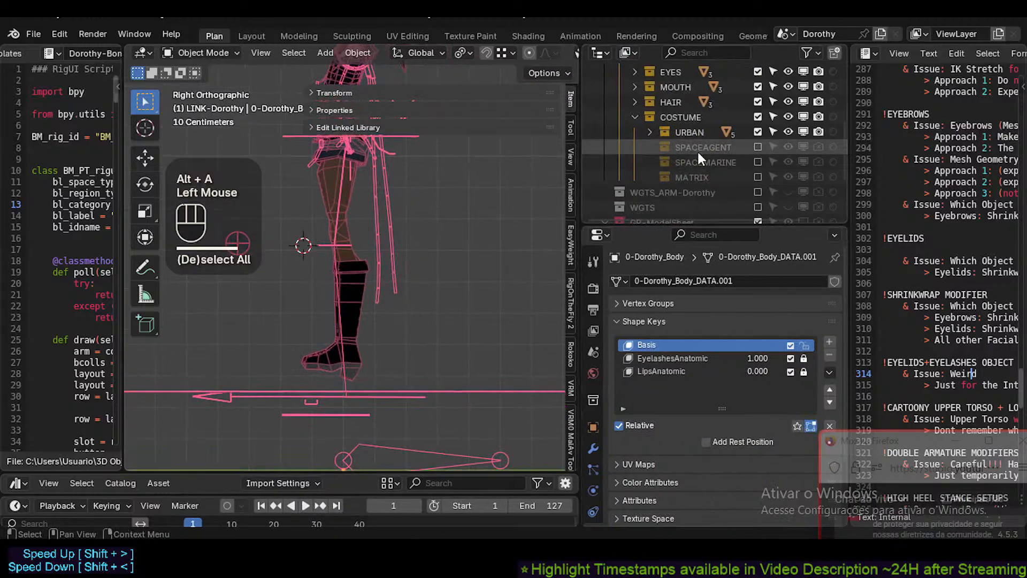
{"action": "scroll", "coordinate": [697, 150], "scroll_direction": "down", "scroll_amount": 2}
{"action": "scroll", "coordinate": [697, 164], "scroll_direction": "up", "scroll_amount": 2}
{"action": "scroll", "coordinate": [697, 166], "scroll_direction": "down", "scroll_amount": 1}
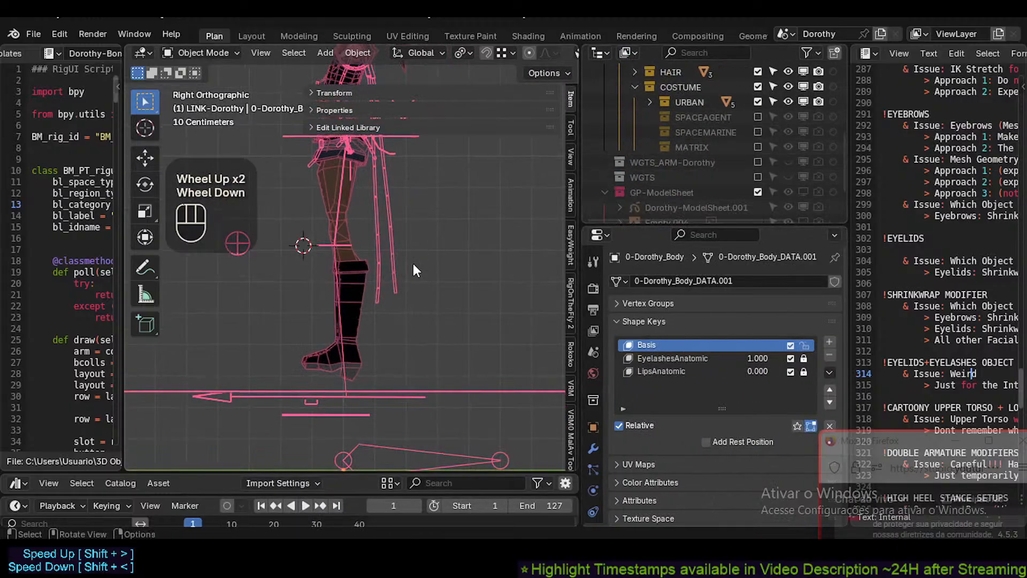
{"action": "scroll", "coordinate": [347, 358], "scroll_direction": "up", "scroll_amount": 1}
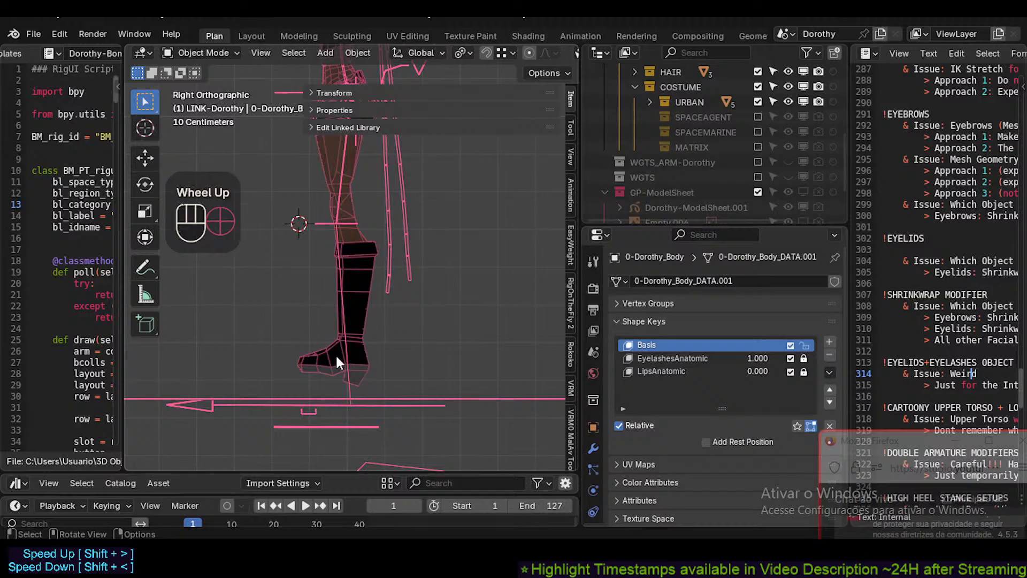
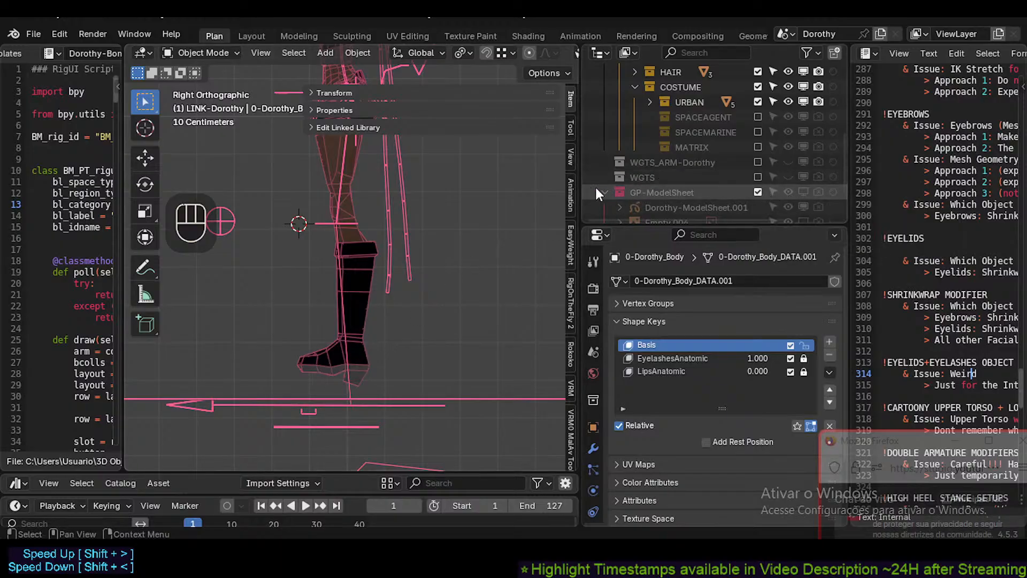
Select the urban boots and compare their Basis mesh with the corrective high-heel shape by alternating between Edit and Object Mode.
{"action": "left_click", "coordinate": [354, 293]}
{"action": "key", "text": "Tab"}
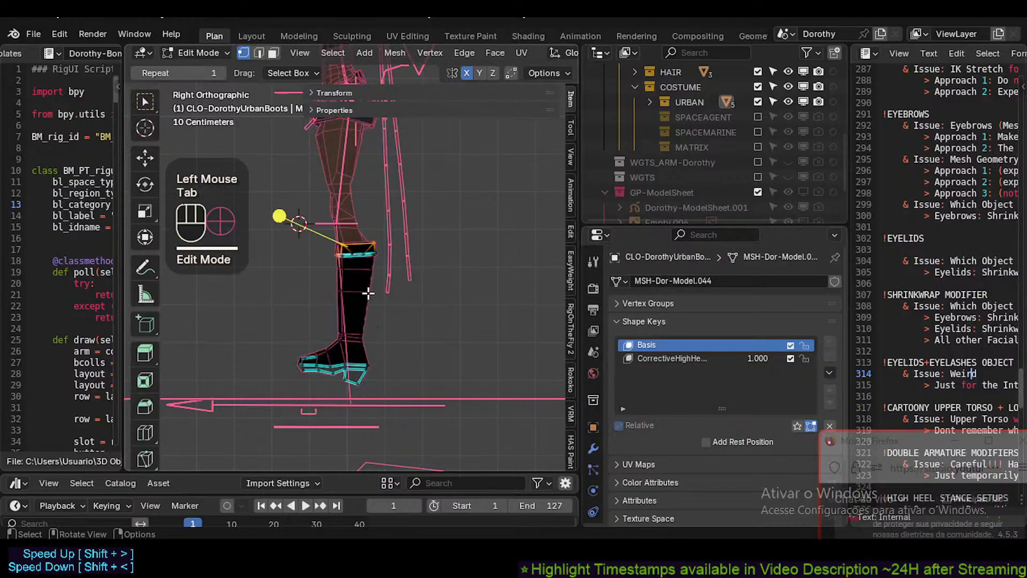
{"action": "scroll", "coordinate": [368, 293], "scroll_direction": "up", "scroll_amount": 2}
{"action": "key", "text": "alt+z"}
{"action": "key", "text": "alt+z"}
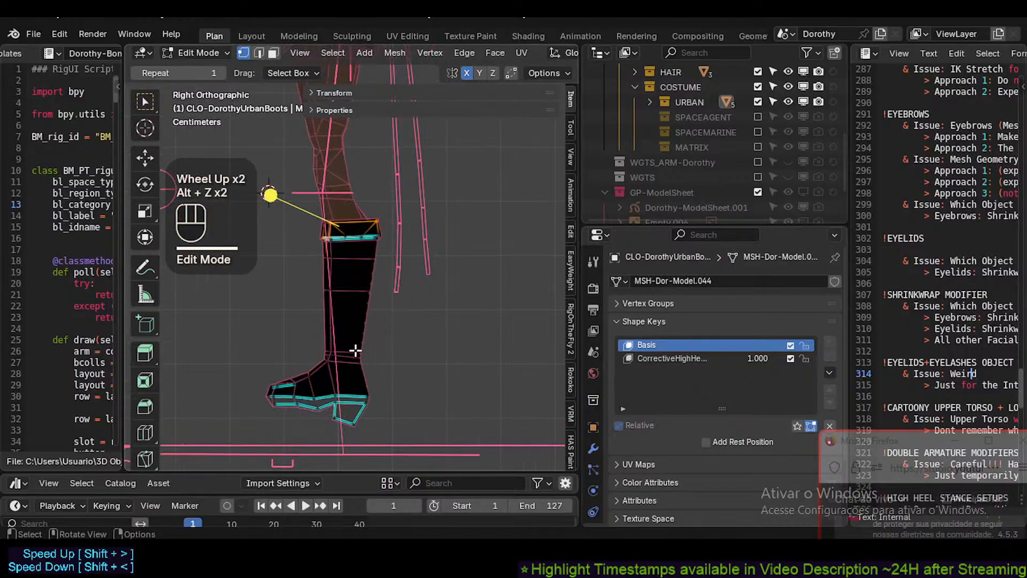
{"action": "key", "text": "Tab"}
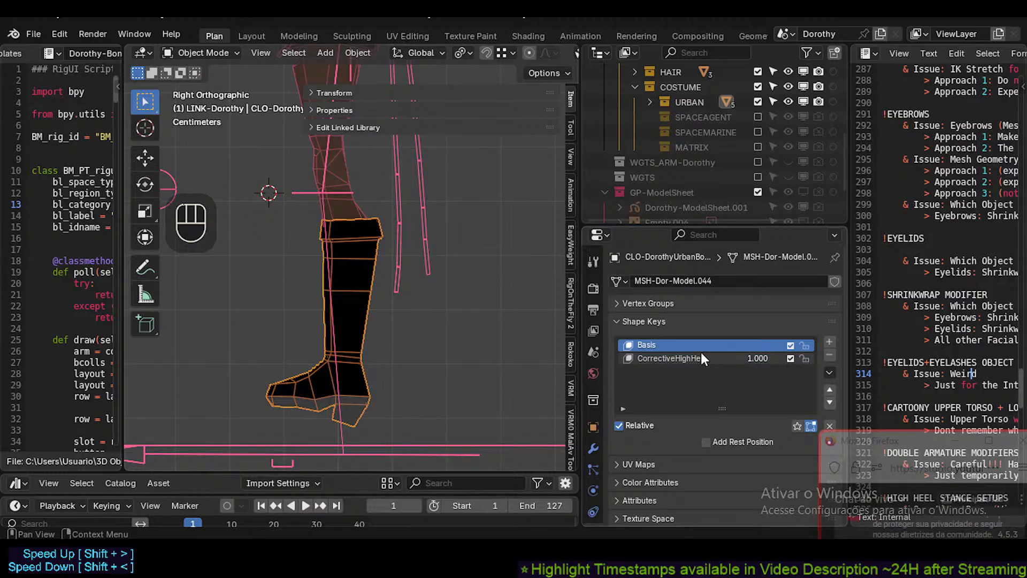
{"action": "mouse_move", "coordinate": [765, 357]}
{"action": "left_mouse_down"}
{"action": "mouse_move", "coordinate": [716, 357]}
{"action": "mouse_move", "coordinate": [784, 358]}
{"action": "left_mouse_up"}
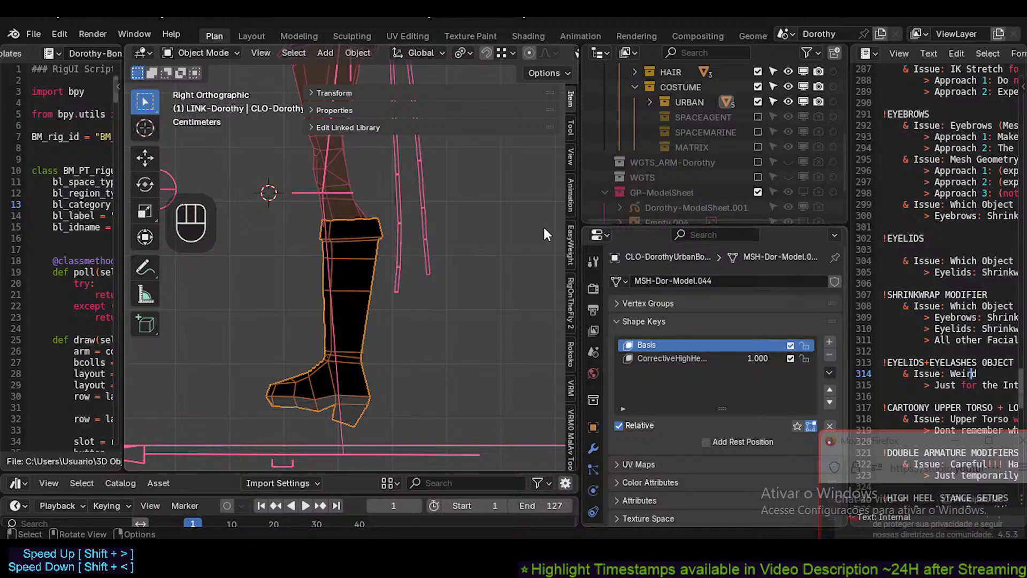
{"action": "key", "text": "Tab"}
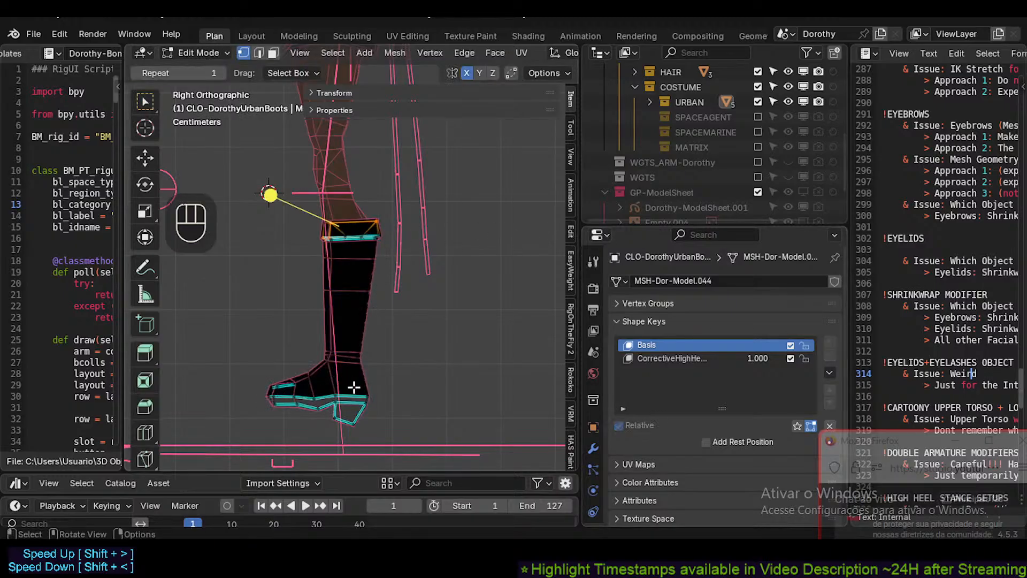
{"action": "key", "text": "Tab"}
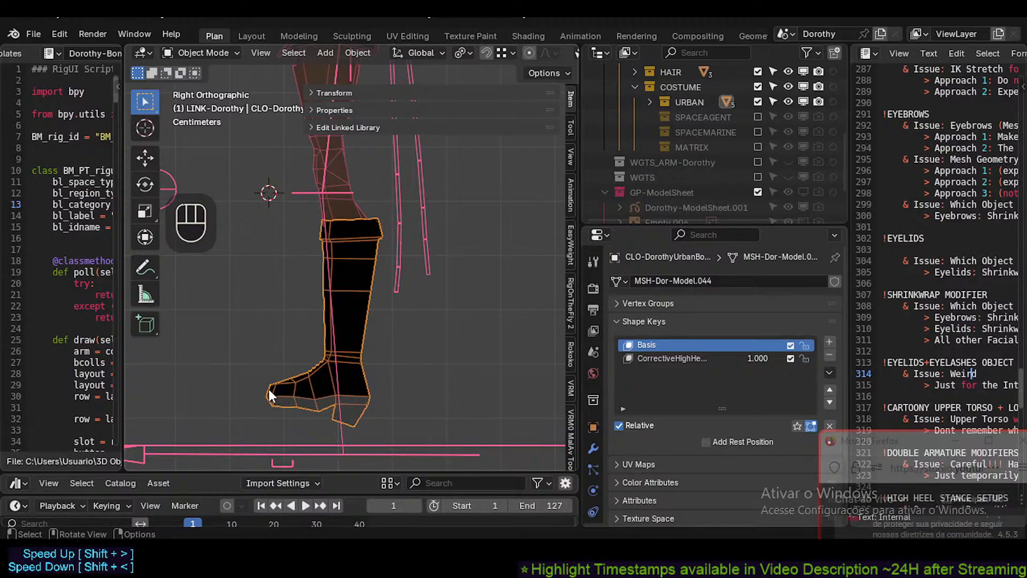
{"action": "key", "text": "Tab"}
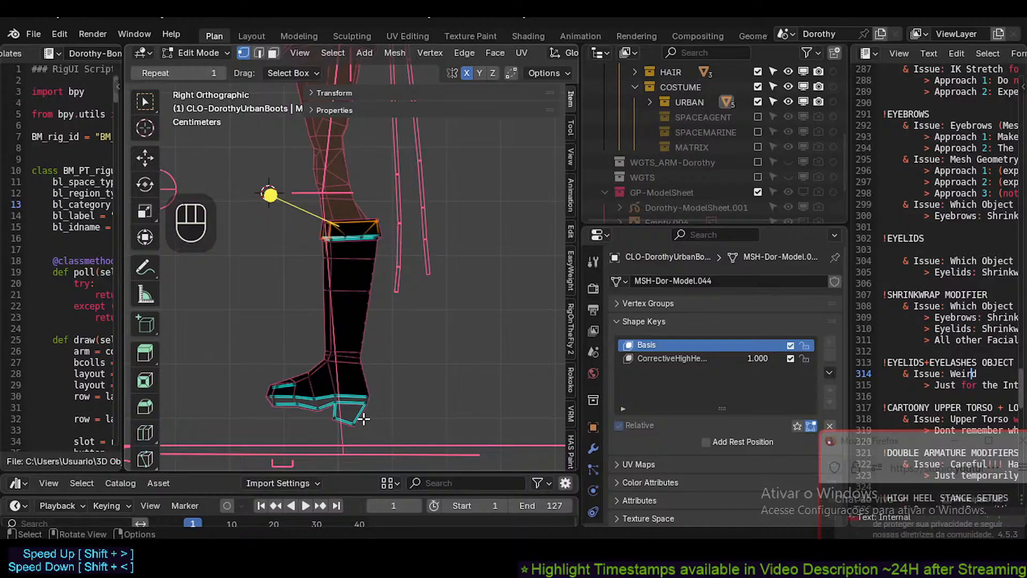
{"action": "key", "text": "Tab"}
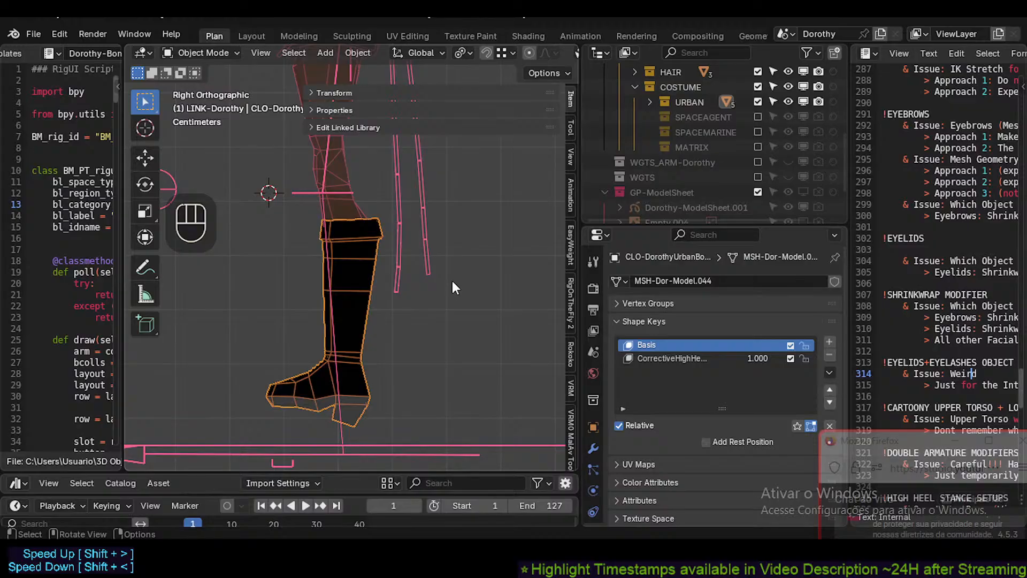
Exclude the URBAN costume collection from the view layer so the bare feet can be seen.
{"action": "left_click", "coordinate": [418, 318]}
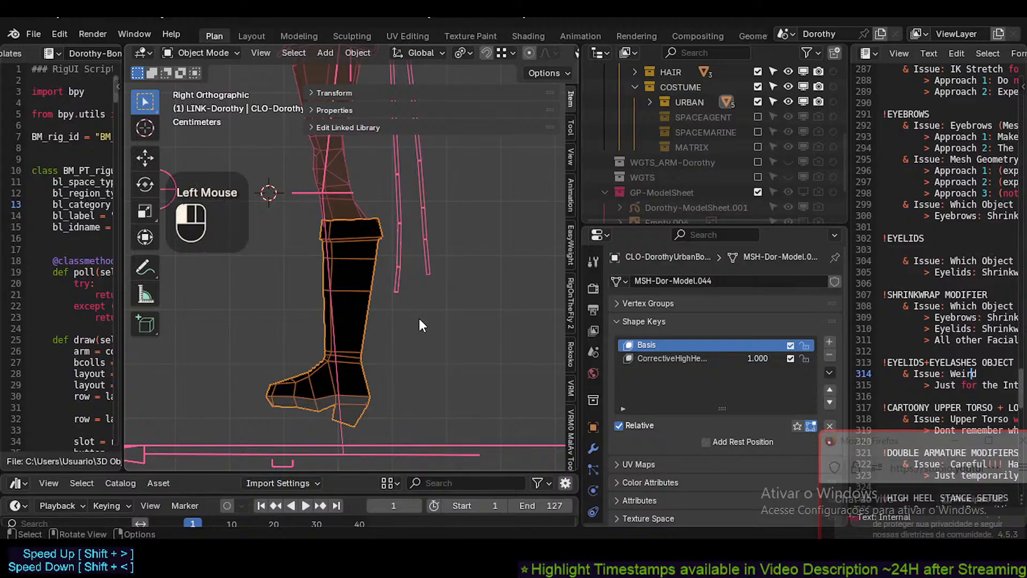
{"action": "left_click", "coordinate": [377, 300]}
{"action": "scroll", "coordinate": [768, 133], "scroll_direction": "up", "scroll_amount": 2}
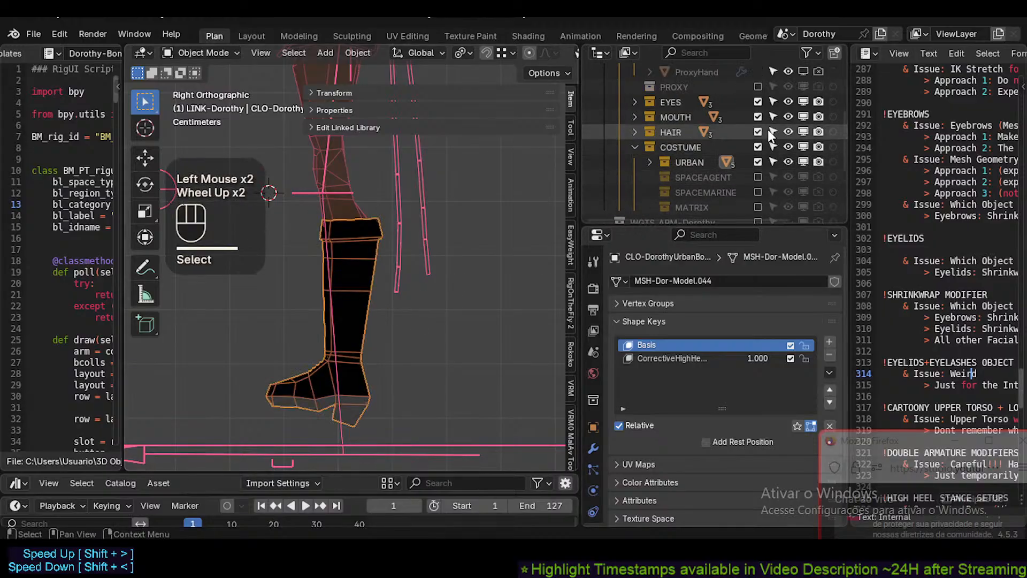
{"action": "scroll", "coordinate": [767, 147], "scroll_direction": "down", "scroll_amount": 2}
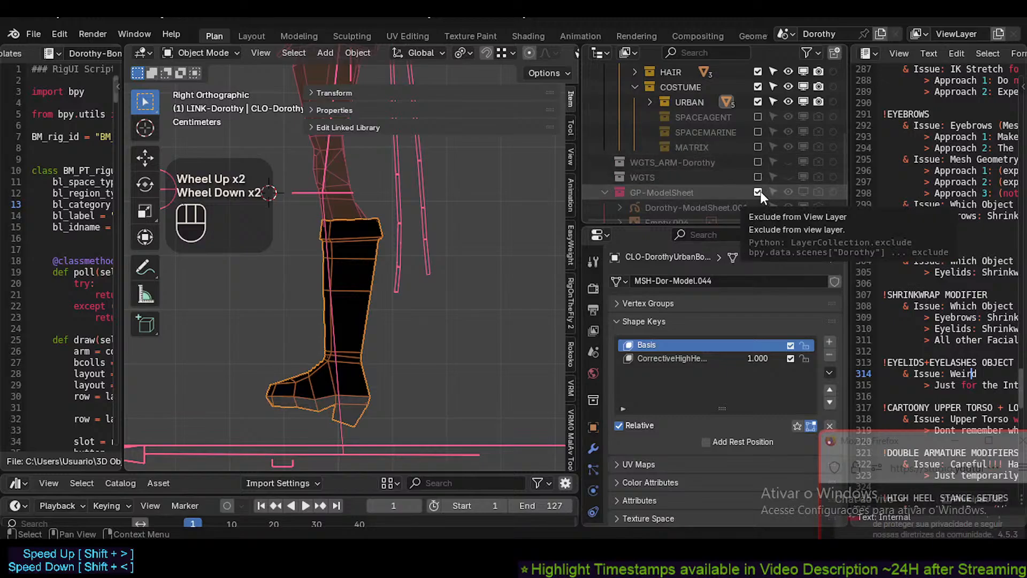
{"action": "left_click", "coordinate": [760, 99]}
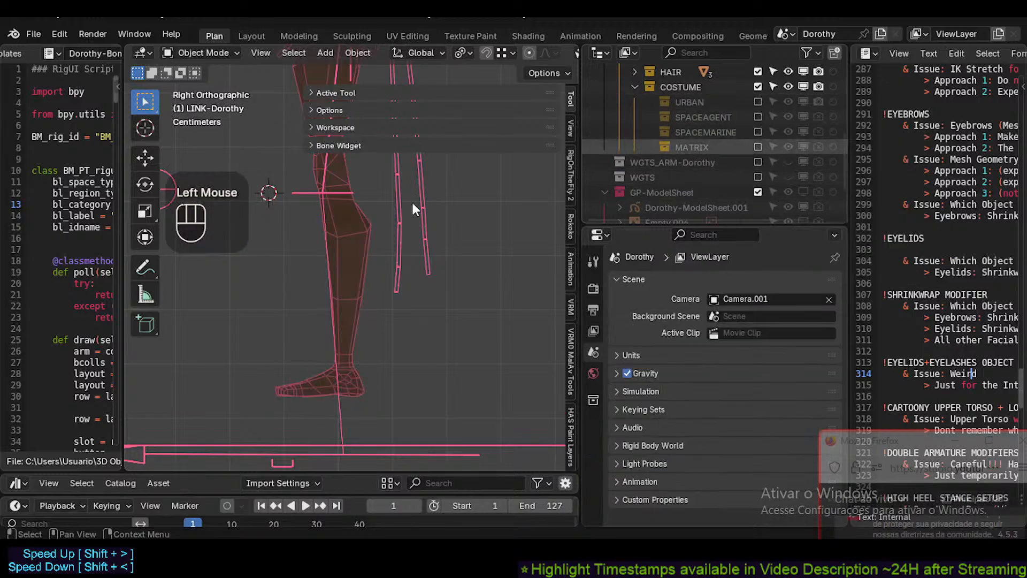
Select the ARM-Dorothy armature instead of the body mesh.
{"action": "left_click", "coordinate": [340, 340]}
{"action": "left_click", "coordinate": [390, 268]}
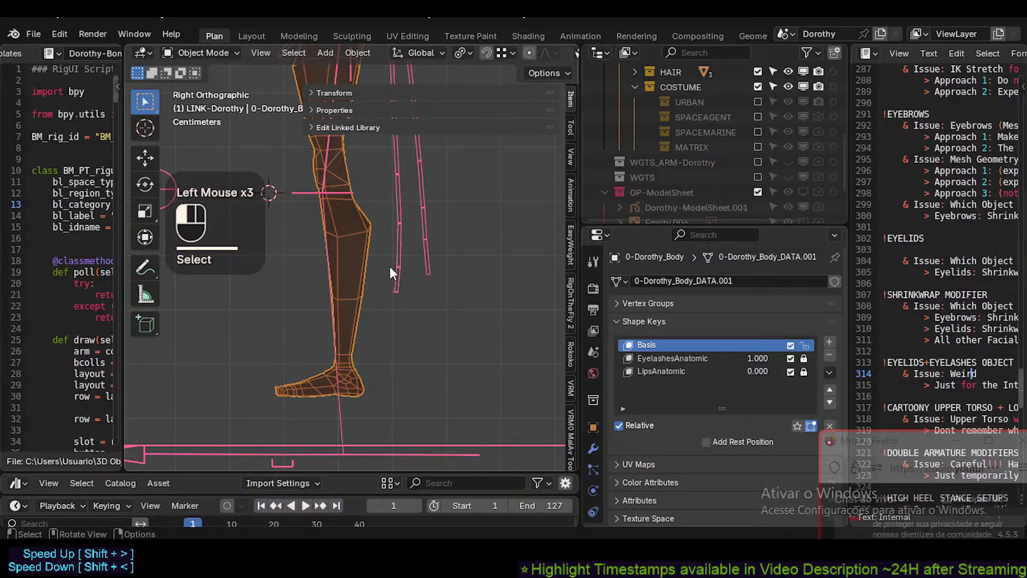
{"action": "left_click", "coordinate": [327, 110]}
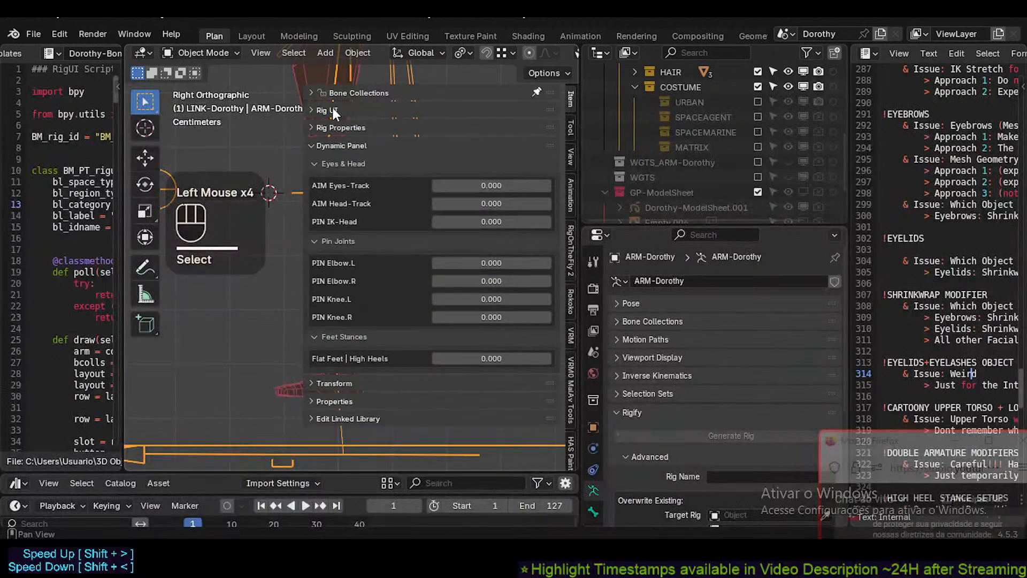
Switch to the Layout workspace and frame the character's feet together with the foot controls.
{"action": "left_click", "coordinate": [250, 35]}
{"action": "scroll", "coordinate": [369, 293], "scroll_direction": "down", "scroll_amount": 8}
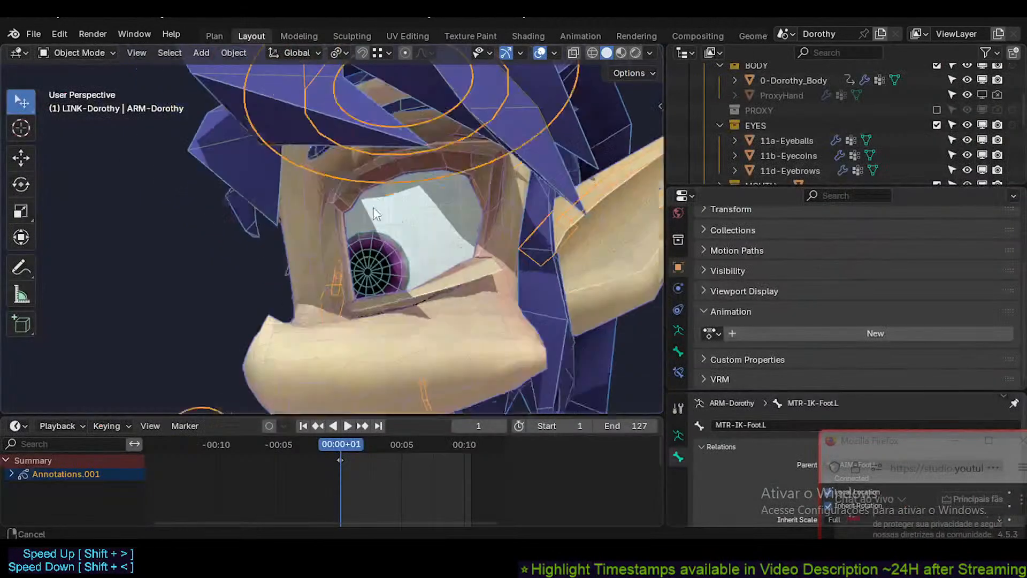
{"action": "middle_click_drag", "start_coordinate": [368, 289], "coordinate": [397, 209], "text": "shift"}
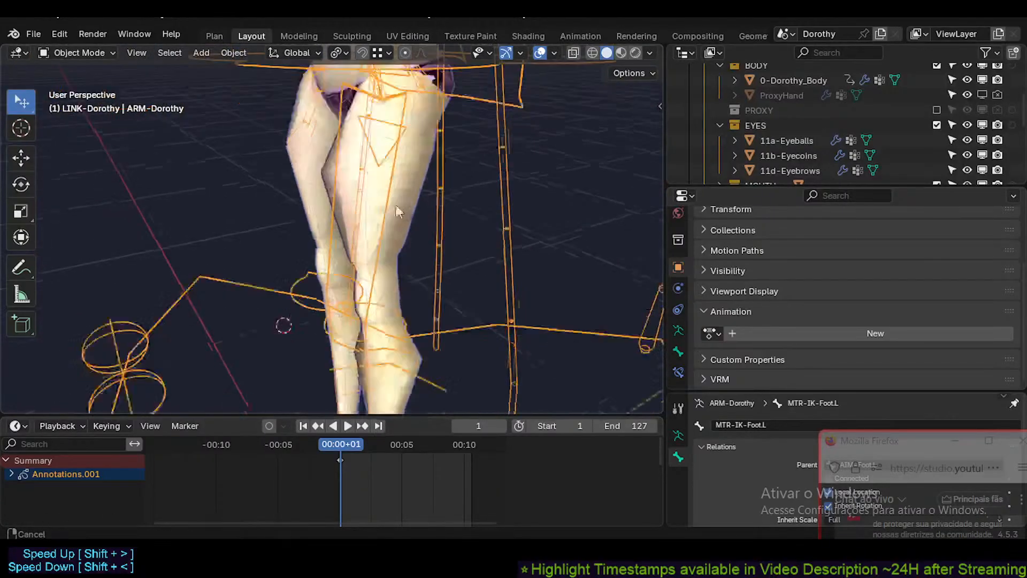
{"action": "scroll", "coordinate": [398, 210], "scroll_direction": "down", "scroll_amount": 3}
{"action": "middle_click_drag", "start_coordinate": [397, 300], "coordinate": [377, 176], "text": "shift"}
{"action": "mouse_move", "coordinate": [374, 353]}
{"action": "middle_mouse_down"}
{"action": "mouse_move", "coordinate": [369, 305]}
{"action": "mouse_move", "coordinate": [350, 345]}
{"action": "mouse_move", "coordinate": [358, 328]}
{"action": "mouse_move", "coordinate": [365, 357]}
{"action": "mouse_move", "coordinate": [385, 338]}
{"action": "middle_mouse_up"}
{"action": "scroll", "coordinate": [369, 306], "scroll_direction": "up", "scroll_amount": 2}
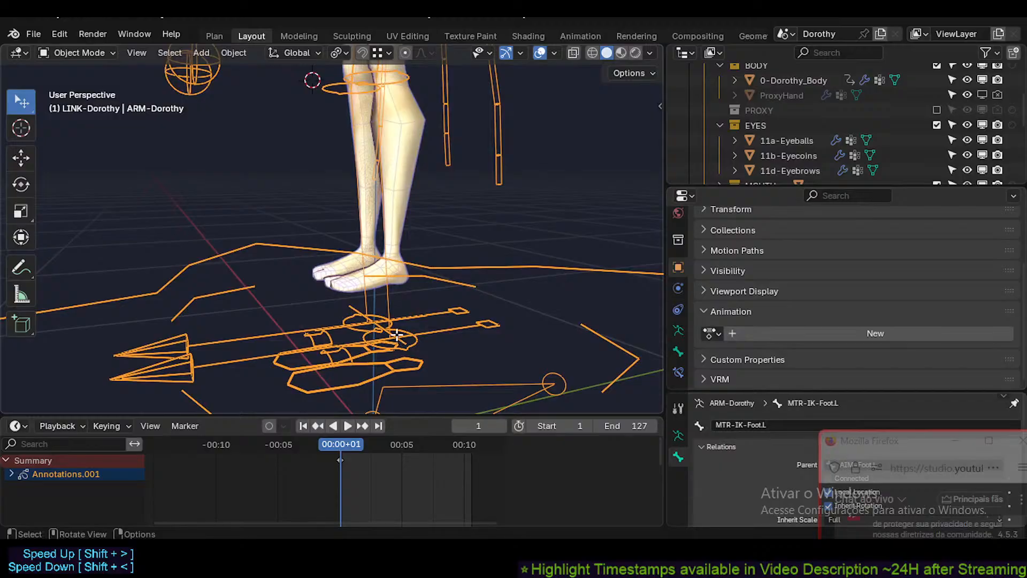
Un-solo all bone collections in Pose Mode, and reveal the hidden bones in Edit Mode from the right orthographic view.
{"action": "key", "text": "Tab"}
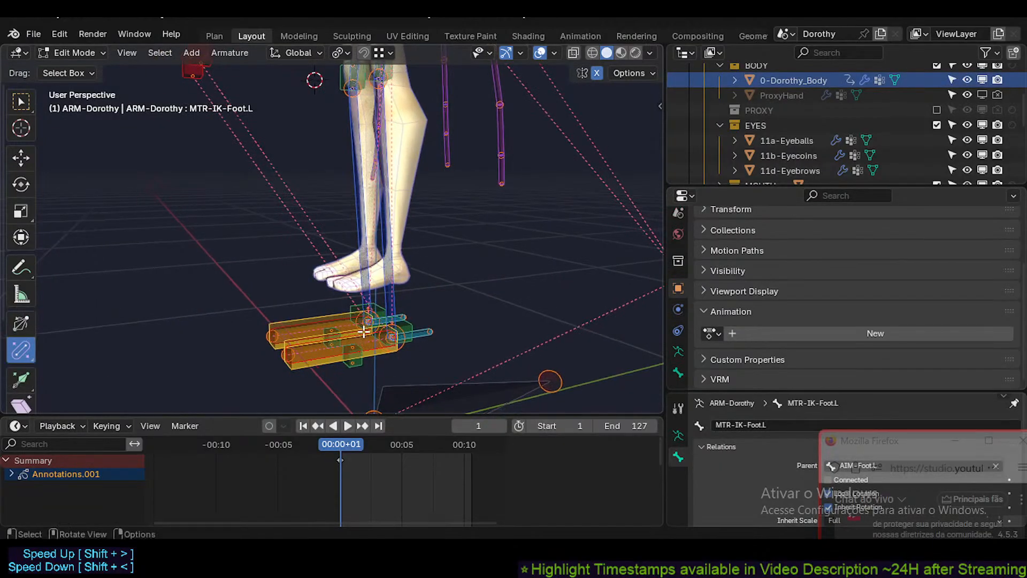
{"action": "key", "text": "ctrl+Tab"}
{"action": "key", "text": "q"}
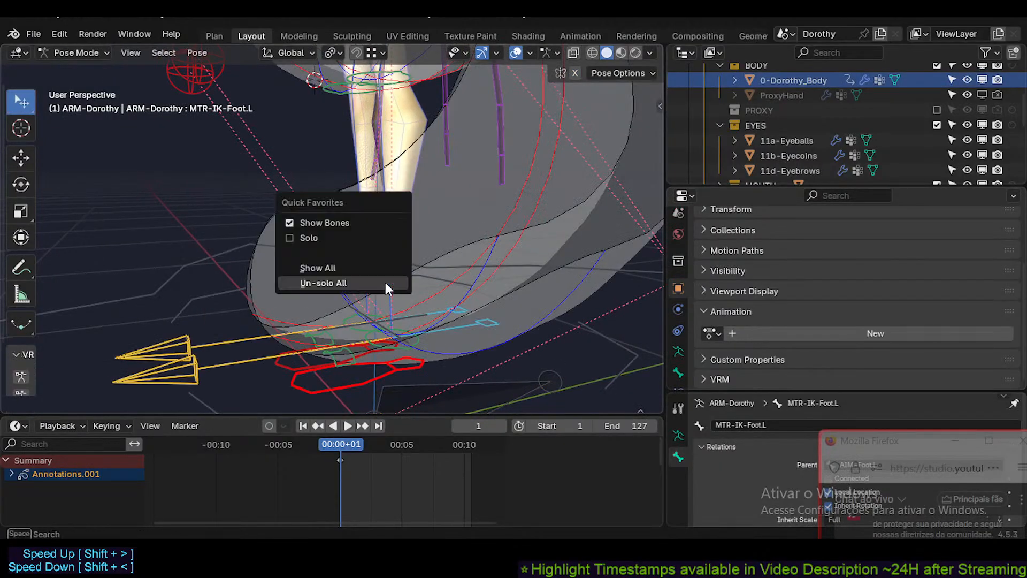
{"action": "left_click", "coordinate": [385, 281]}
{"action": "scroll", "coordinate": [390, 288], "scroll_direction": "down", "scroll_amount": 3}
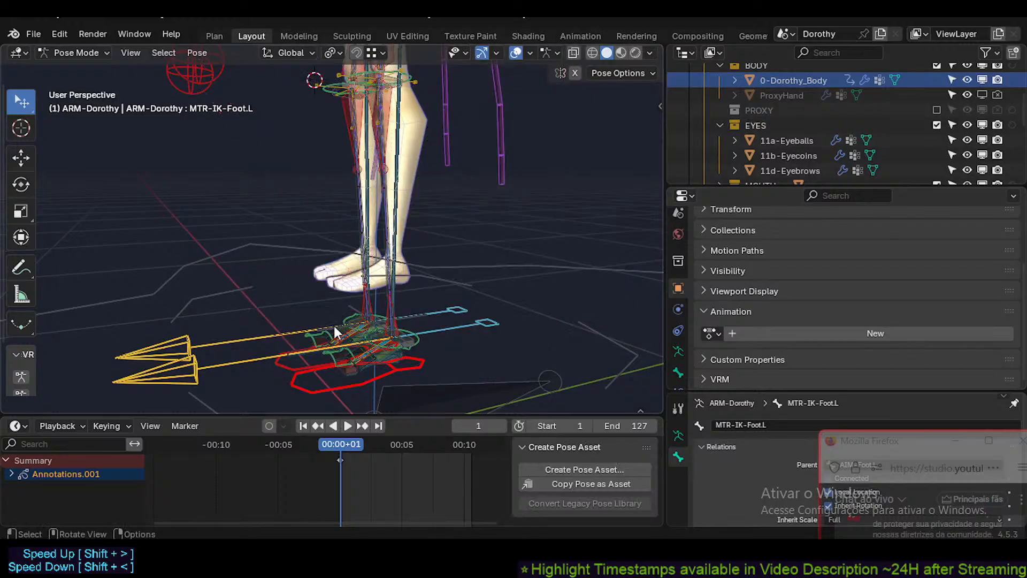
{"action": "scroll", "coordinate": [333, 327], "scroll_direction": "down", "scroll_amount": 2}
{"action": "key", "text": "Tab"}
{"action": "key", "text": "alt+h"}
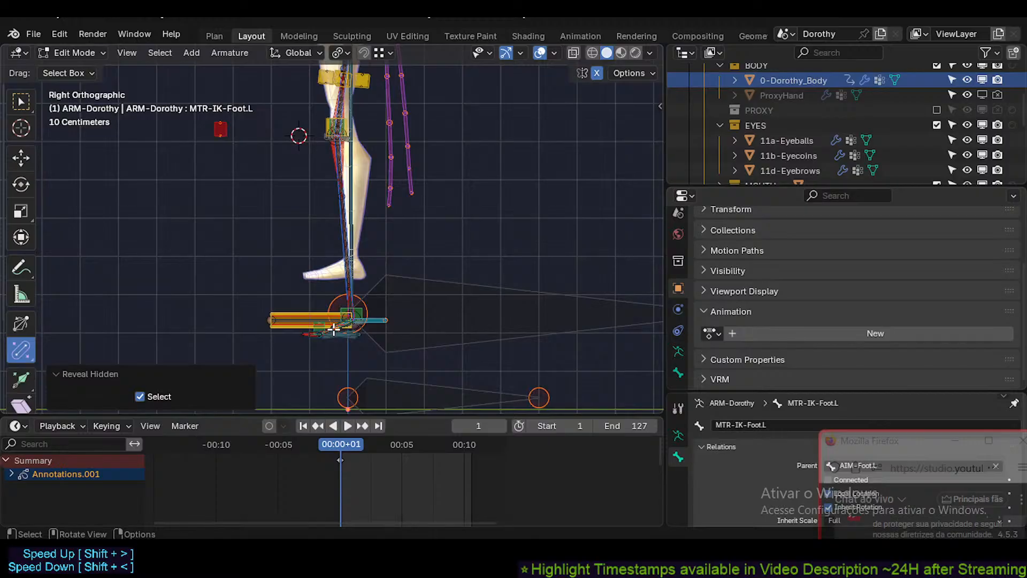
Clear the bone selection and select the ROOT bone together with the PROP bone.
{"action": "key", "text": "alt+a"}
{"action": "left_click_drag", "start_coordinate": [227, 359], "coordinate": [610, 213]}
{"action": "middle_click_drag", "start_coordinate": [448, 320], "coordinate": [356, 305], "text": "shift"}
{"action": "left_click_drag", "start_coordinate": [385, 208], "coordinate": [570, 333]}
{"action": "scroll", "coordinate": [254, 304], "scroll_direction": "up", "scroll_amount": 2}
{"action": "middle_click_drag", "start_coordinate": [254, 304], "coordinate": [383, 323], "text": "shift"}
{"action": "scroll", "coordinate": [383, 323], "scroll_direction": "up", "scroll_amount": 3}
{"action": "left_click", "coordinate": [565, 306]}
{"action": "middle_click_drag", "start_coordinate": [648, 299], "coordinate": [348, 259], "text": "shift"}
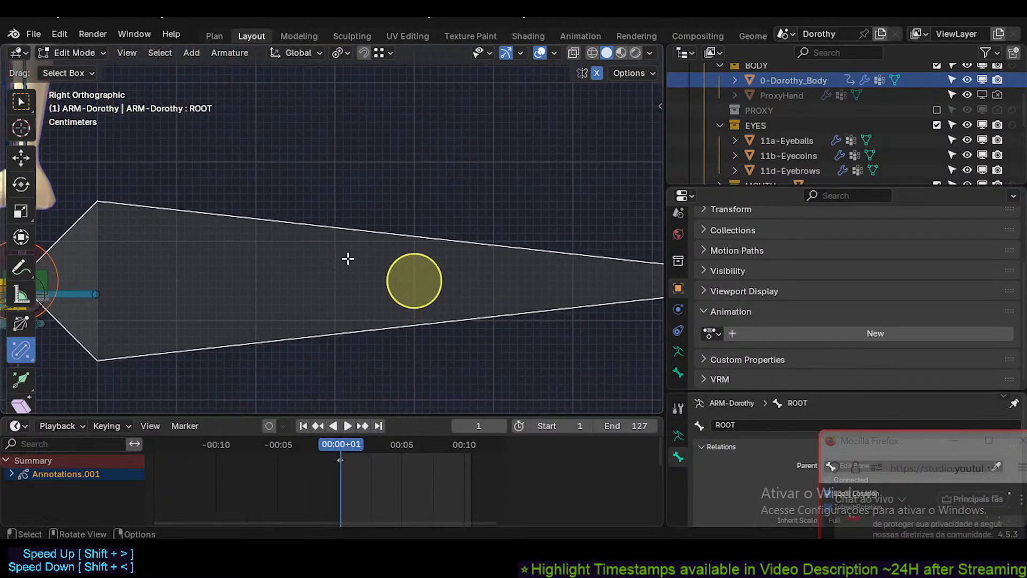
{"action": "scroll", "coordinate": [347, 258], "scroll_direction": "down", "scroll_amount": 3}
{"action": "left_click", "coordinate": [619, 255], "text": "shift"}
{"action": "middle_click_drag", "start_coordinate": [241, 212], "coordinate": [325, 234], "text": "shift"}
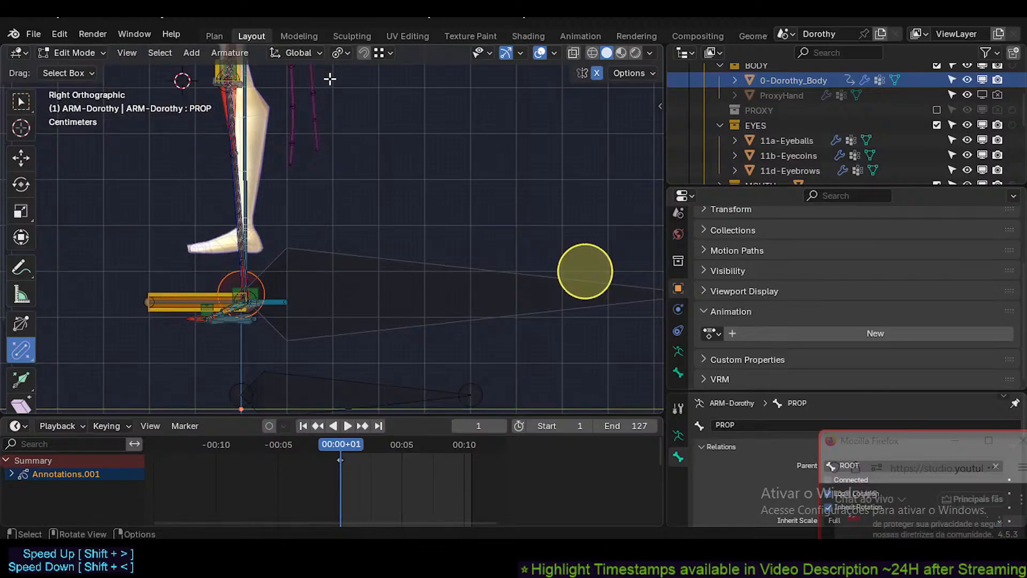
Raise the selected ROOT and PROP bones 0.09 m along the global Z axis to the soles of the feet.
{"action": "key", "text": "shift+less"}
{"action": "key", "text": "Escape"}
{"action": "key", "text": "ctrl+shift+Tab"}
{"action": "left_click", "coordinate": [317, 151]}
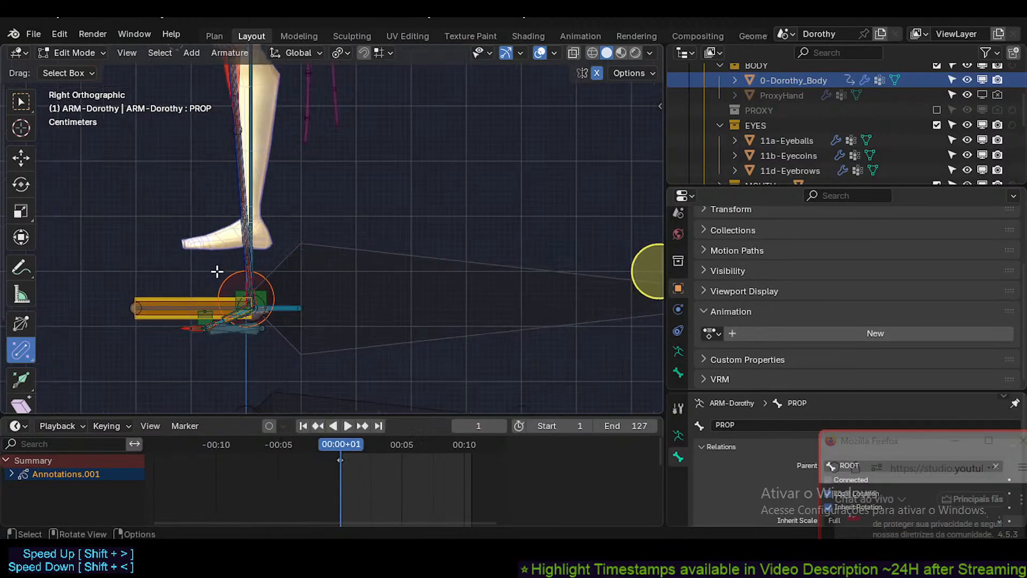
{"action": "scroll", "coordinate": [218, 278], "scroll_direction": "up", "scroll_amount": 4}
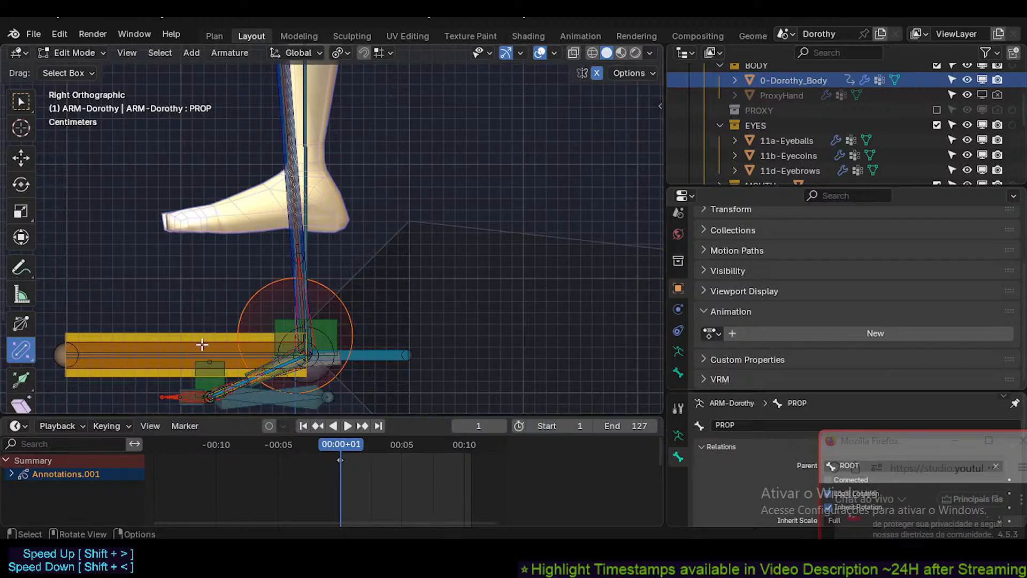
{"action": "key", "text": "g"}
{"action": "key", "text": "z"}
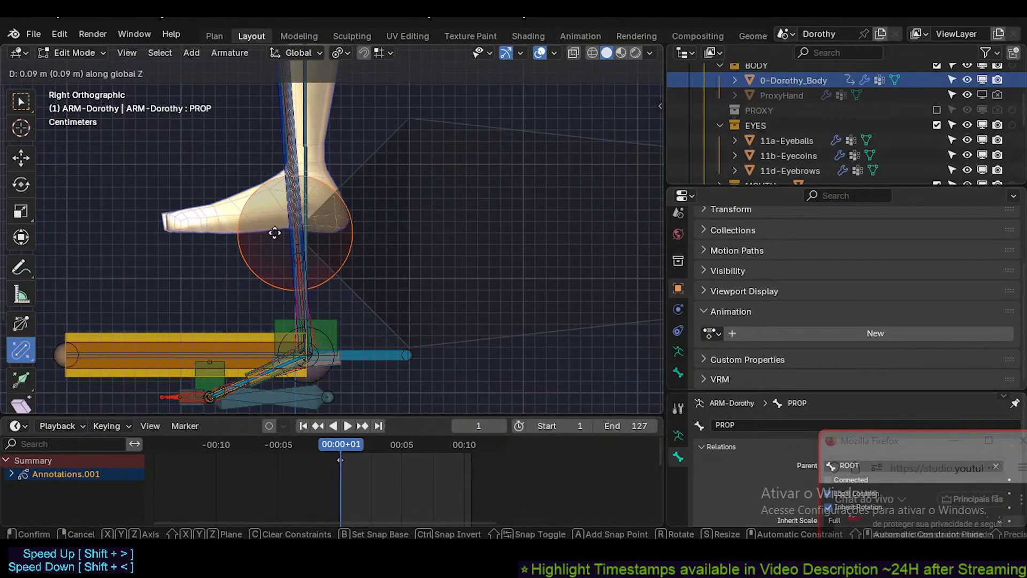
{"action": "left_click", "coordinate": [274, 232]}
{"action": "scroll", "coordinate": [271, 241], "scroll_direction": "up", "scroll_amount": 5}
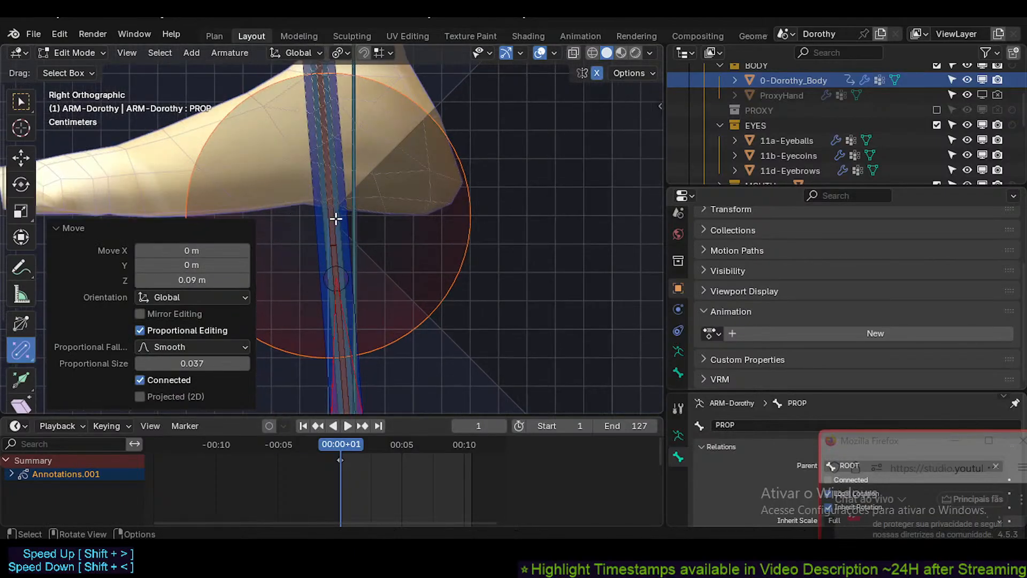
{"action": "scroll", "coordinate": [314, 225], "scroll_direction": "down", "scroll_amount": 3}
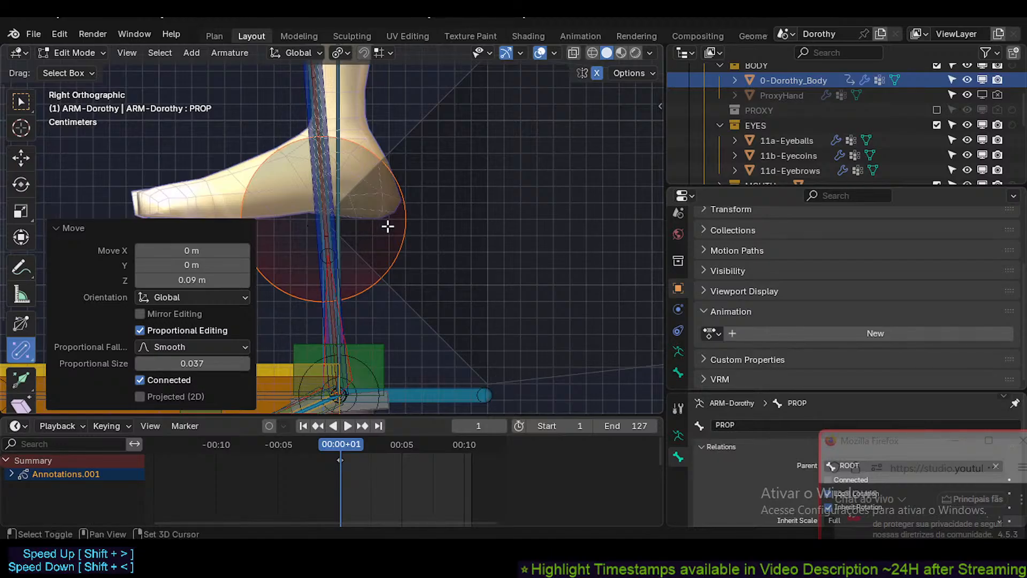
{"action": "key", "text": "shift+h"}
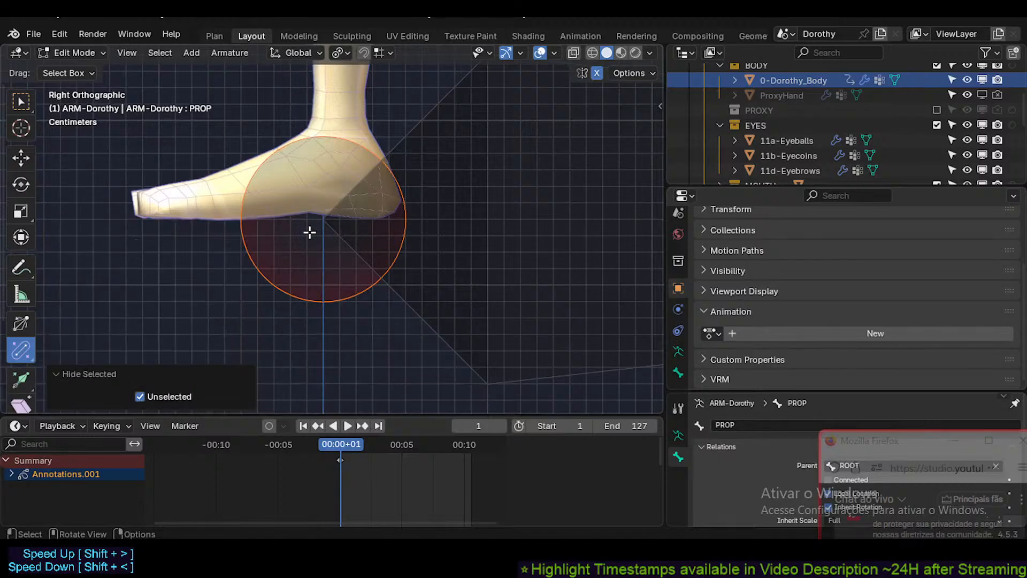
{"action": "scroll", "coordinate": [193, 236], "scroll_direction": "down", "scroll_amount": 6}
{"action": "key", "text": "ctrl+z"}
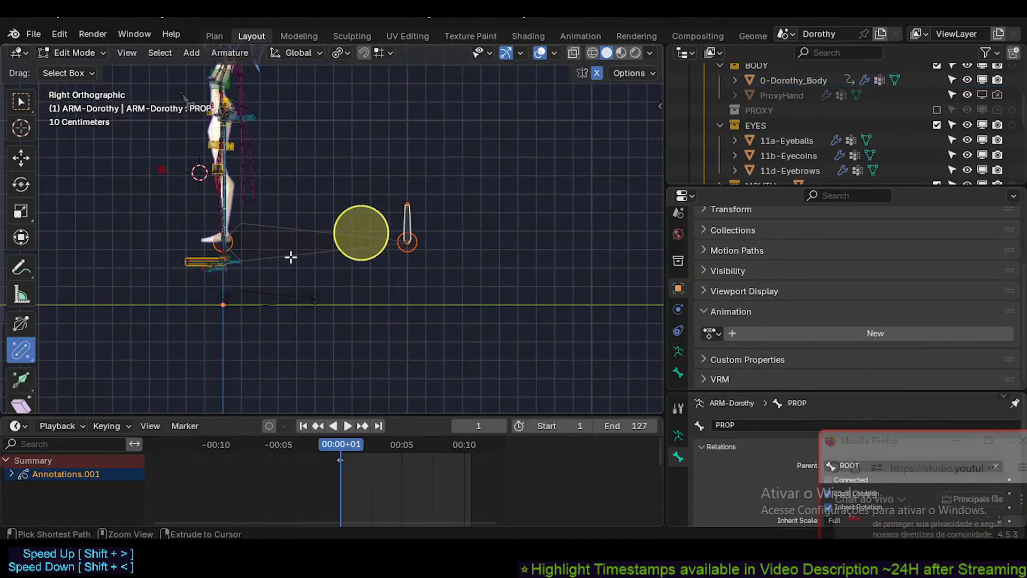
Select only the large ROOT bone extending behind the feet and hide it.
{"action": "scroll", "coordinate": [257, 281], "scroll_direction": "up", "scroll_amount": 5}
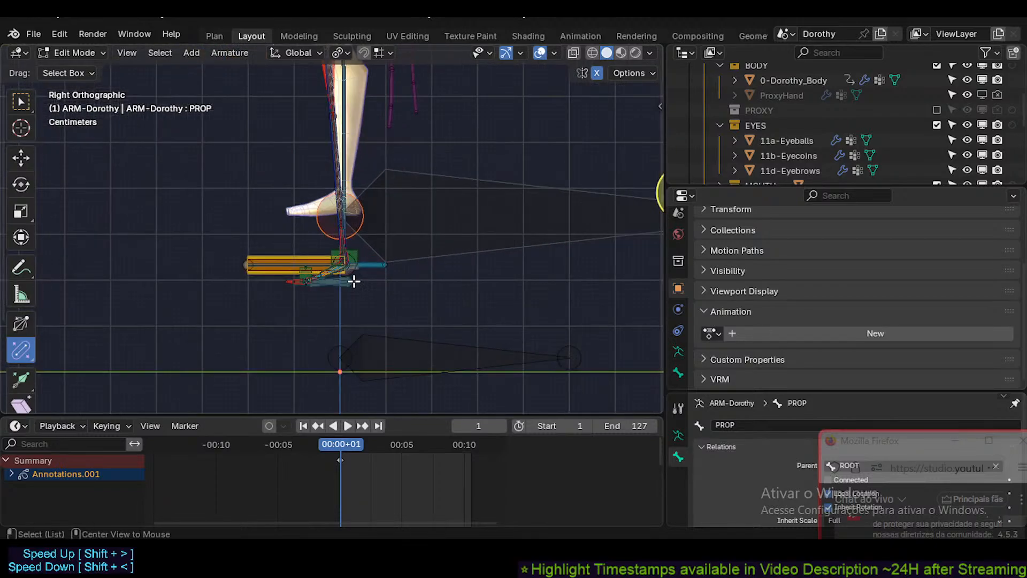
{"action": "left_click", "coordinate": [499, 229]}
{"action": "scroll", "coordinate": [482, 259], "scroll_direction": "down", "scroll_amount": 2}
{"action": "key", "text": "h"}
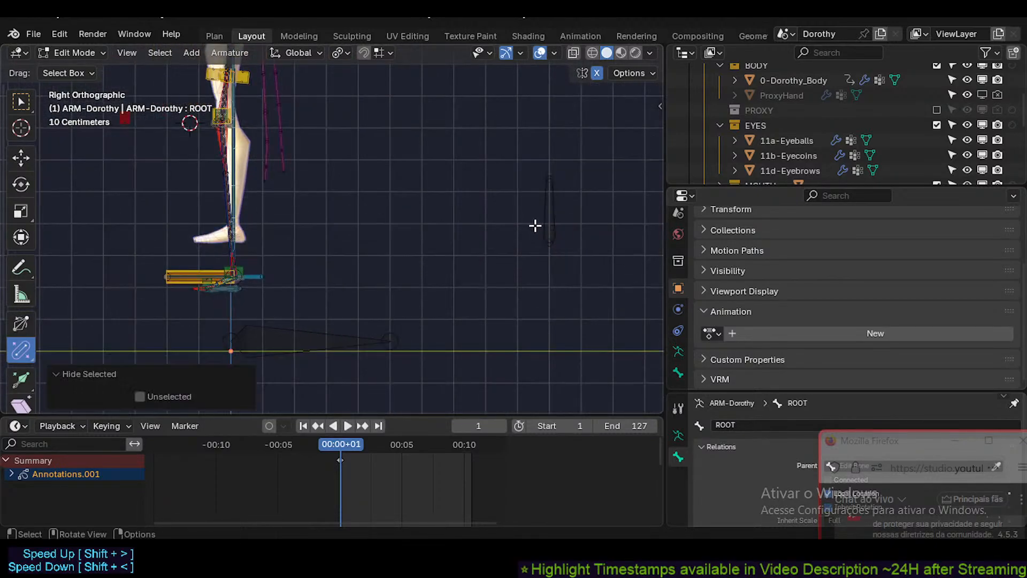
Move the GP-Floor bone 0.030516 m down so its head sits at the world origin, and save the file.
{"action": "left_click", "coordinate": [301, 335]}
{"action": "scroll", "coordinate": [344, 305], "scroll_direction": "up", "scroll_amount": 4}
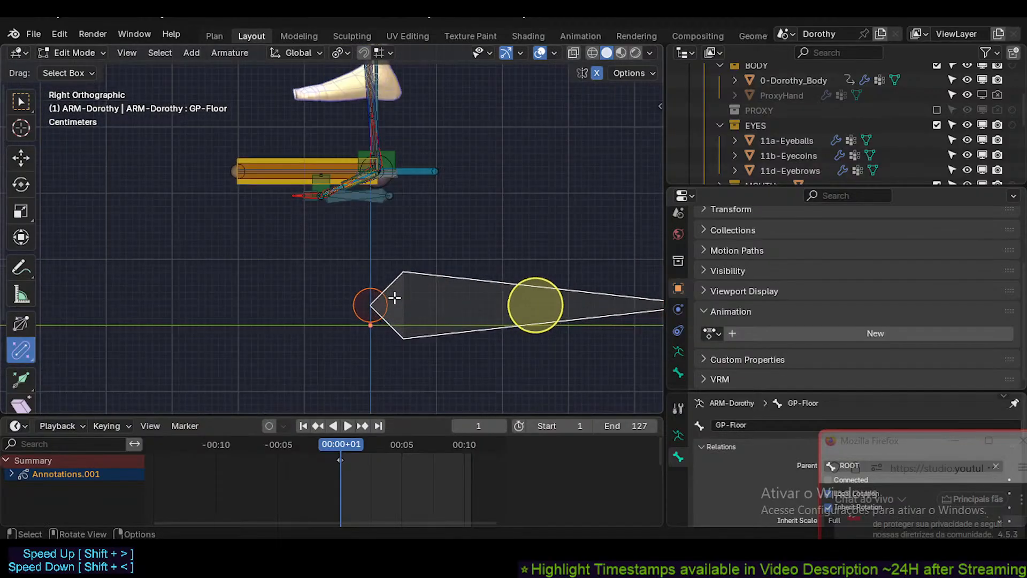
{"action": "key", "text": "g"}
{"action": "left_click", "coordinate": [370, 327]}
{"action": "middle_click_drag", "start_coordinate": [370, 328], "coordinate": [374, 291]}
{"action": "middle_click_drag", "start_coordinate": [369, 256], "coordinate": [366, 277], "text": "shift"}
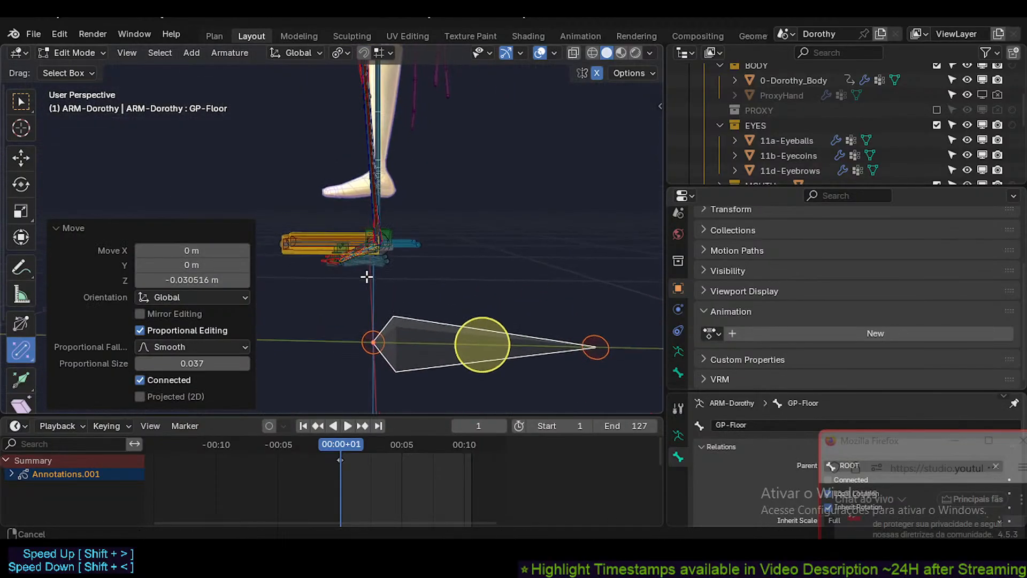
{"action": "key", "text": "KP_3"}
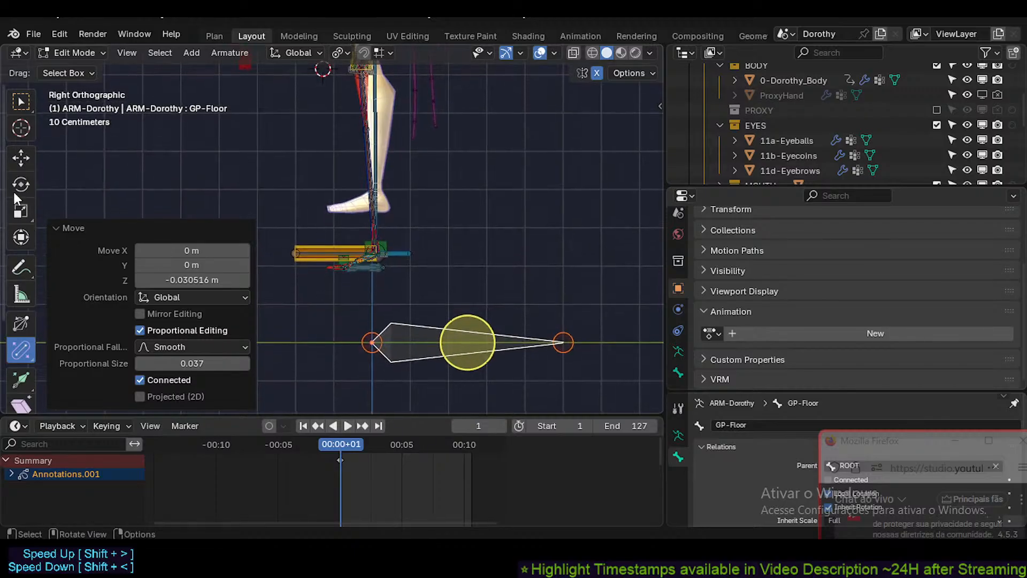
{"action": "left_click", "coordinate": [73, 227]}
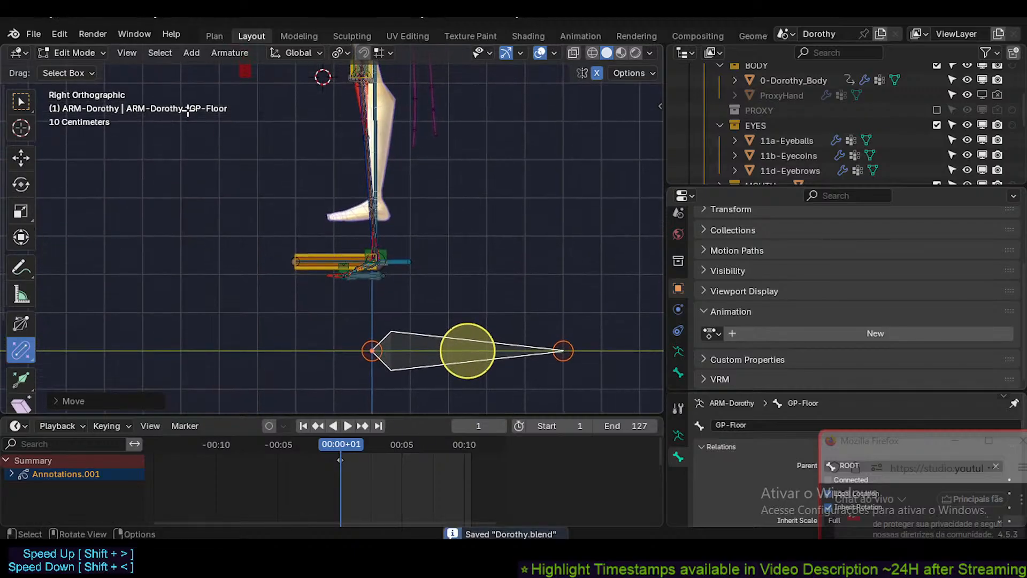
Compare the foot controls with the feet from the front and side, and pick the MCH-AimFoot.L bone in Pose Mode.
{"action": "scroll", "coordinate": [401, 273], "scroll_direction": "up", "scroll_amount": 4}
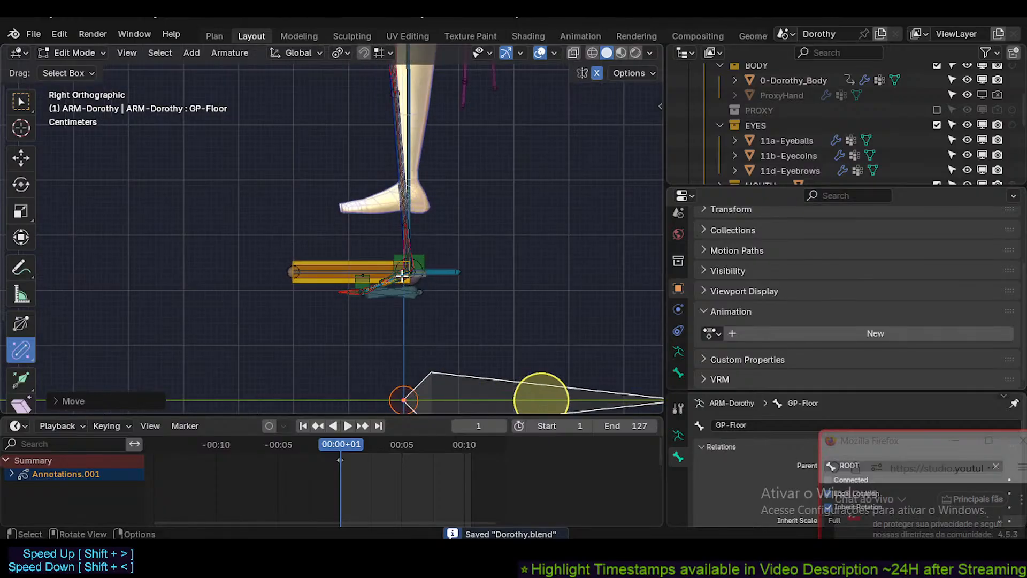
{"action": "scroll", "coordinate": [391, 271], "scroll_direction": "down", "scroll_amount": 6}
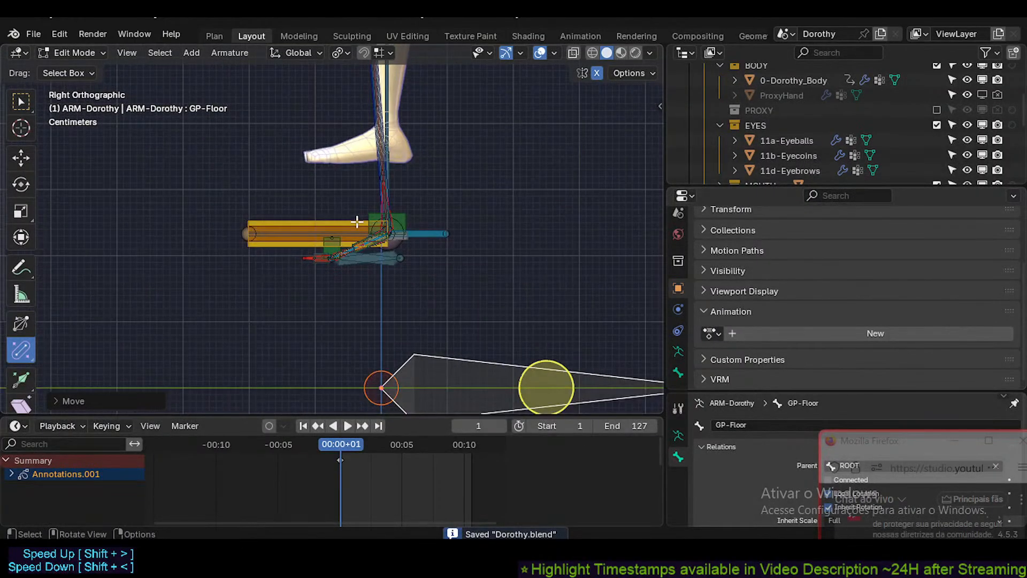
{"action": "middle_click_drag", "start_coordinate": [351, 196], "coordinate": [334, 297], "text": "shift"}
{"action": "key", "text": "KP_1"}
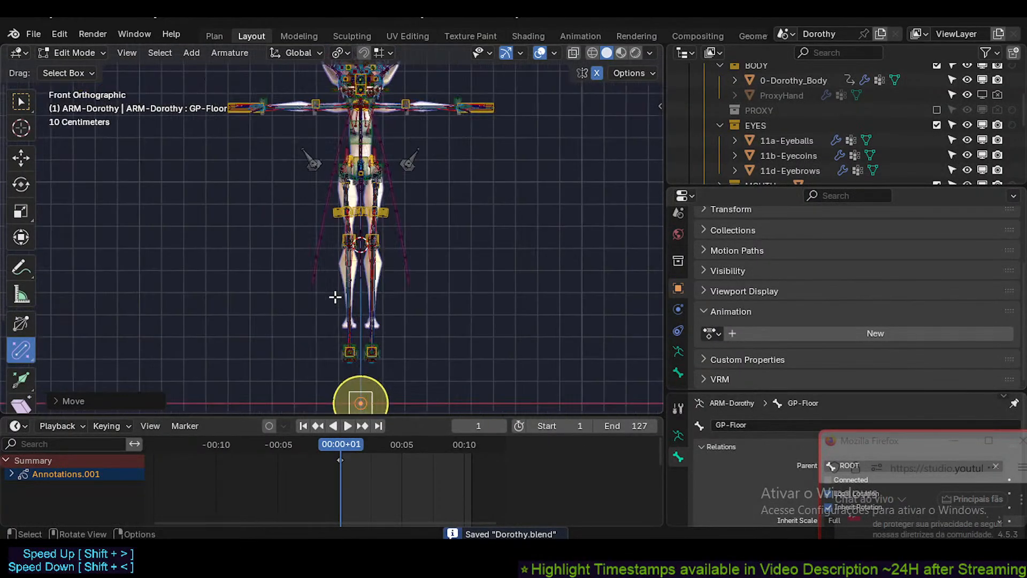
{"action": "key", "text": "KP_3"}
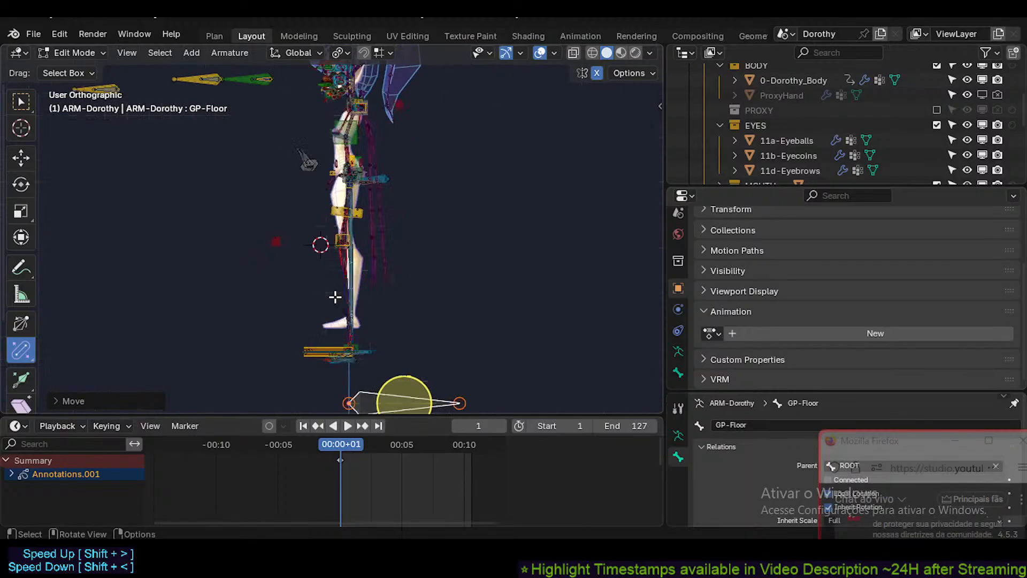
{"action": "scroll", "coordinate": [335, 178], "scroll_direction": "up", "scroll_amount": 5}
{"action": "left_click", "coordinate": [336, 247]}
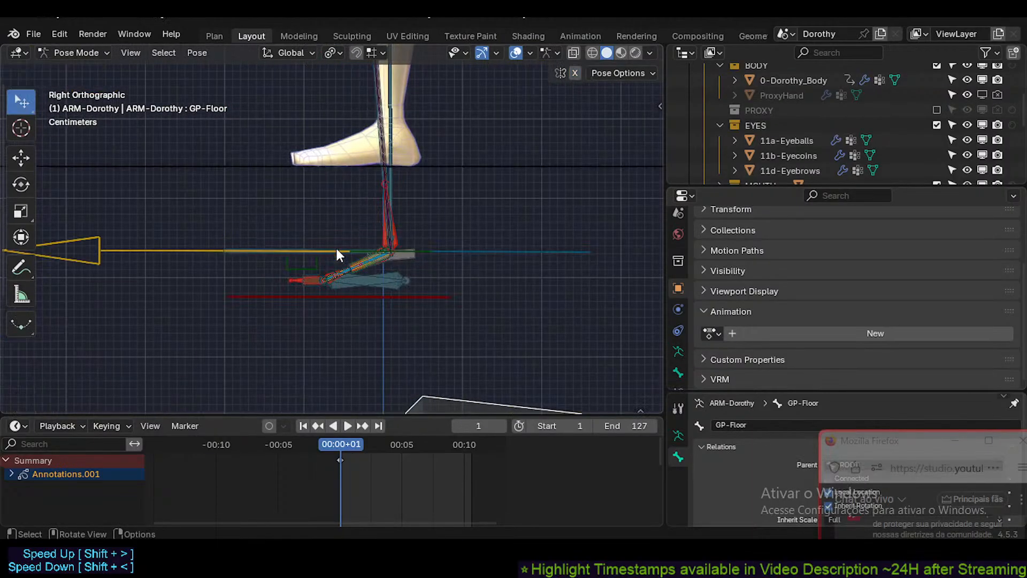
{"action": "key", "text": "ctrl+Tab"}
{"action": "middle_click_drag", "start_coordinate": [337, 251], "coordinate": [348, 290]}
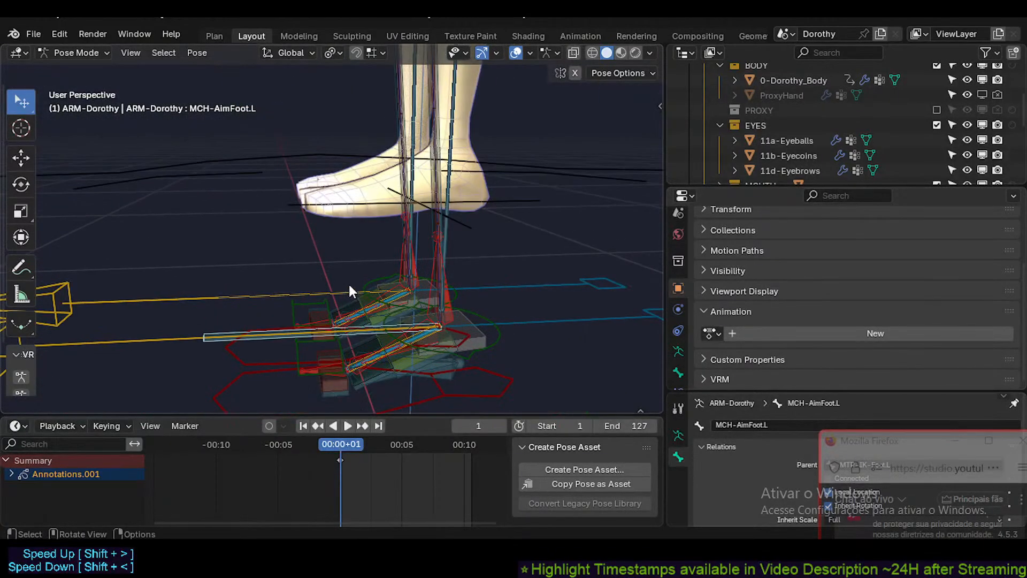
Return to Edit Mode in the right orthographic view and box-select all the foot bones and foot controls below the feet.
{"action": "key", "text": "KP_3"}
{"action": "key", "text": "Tab"}
{"action": "left_click_drag", "start_coordinate": [141, 343], "coordinate": [470, 216]}
{"action": "middle_click_drag", "start_coordinate": [470, 216], "coordinate": [433, 268]}
{"action": "key", "text": "g"}
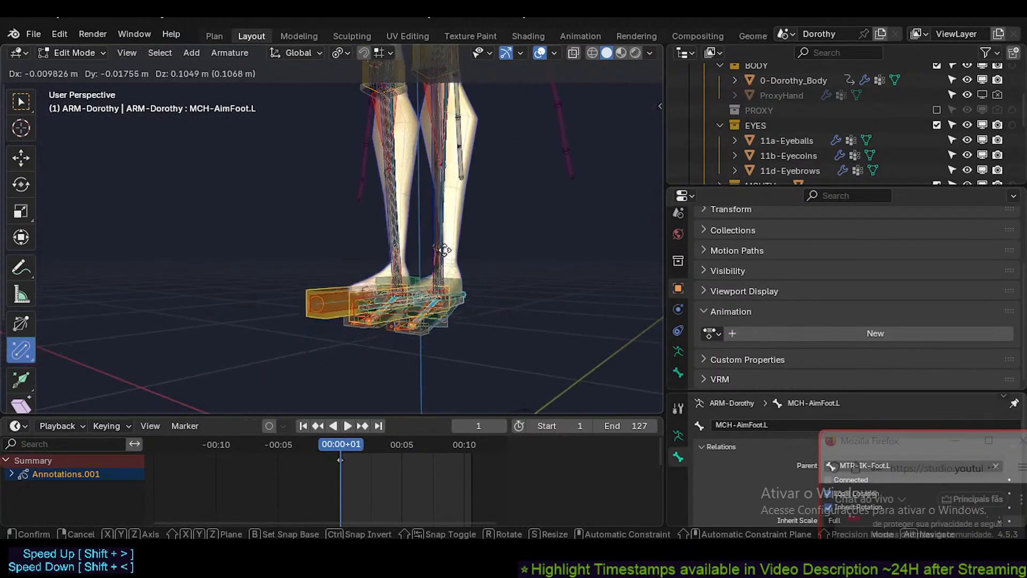
{"action": "left_click", "coordinate": [455, 276]}
{"action": "key", "text": "KP_5"}
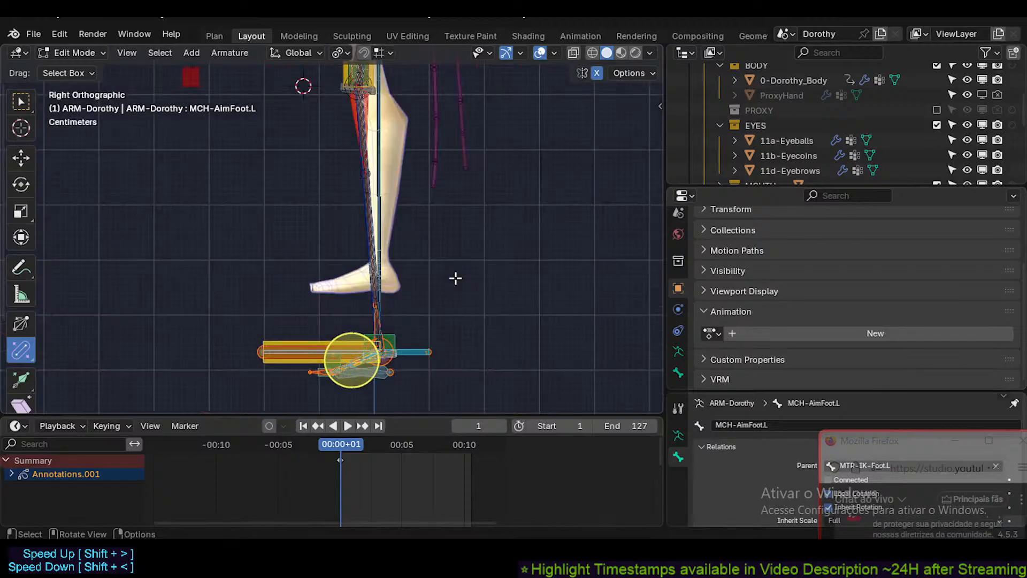
Raise the selected foot bones and controls about 0.15 m along the global Z axis into the foot mesh.
{"action": "scroll", "coordinate": [455, 278], "scroll_direction": "up", "scroll_amount": 4}
{"action": "middle_click_drag", "start_coordinate": [252, 335], "coordinate": [279, 299], "text": "shift"}
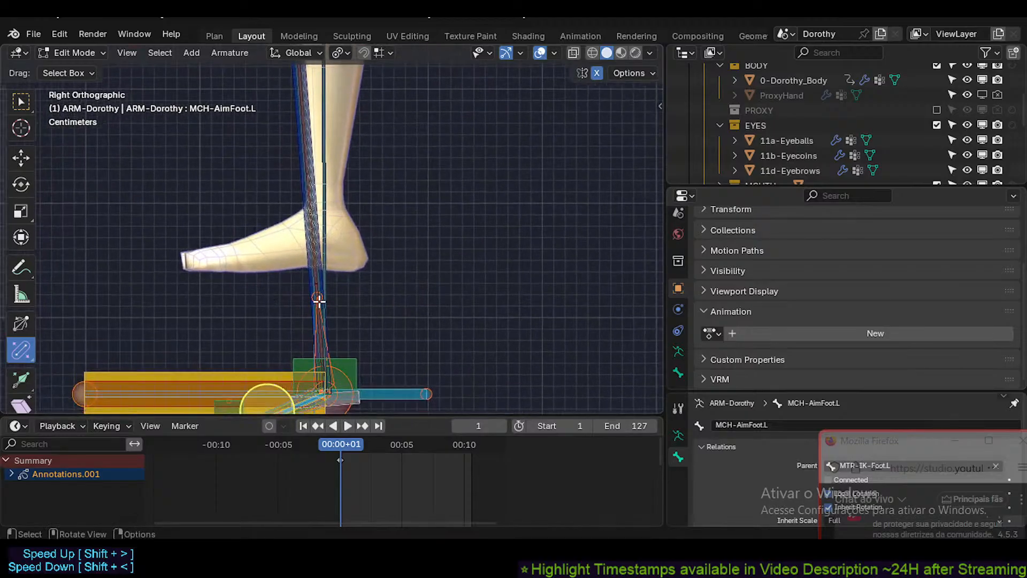
{"action": "key", "text": "g"}
{"action": "key", "text": "z"}
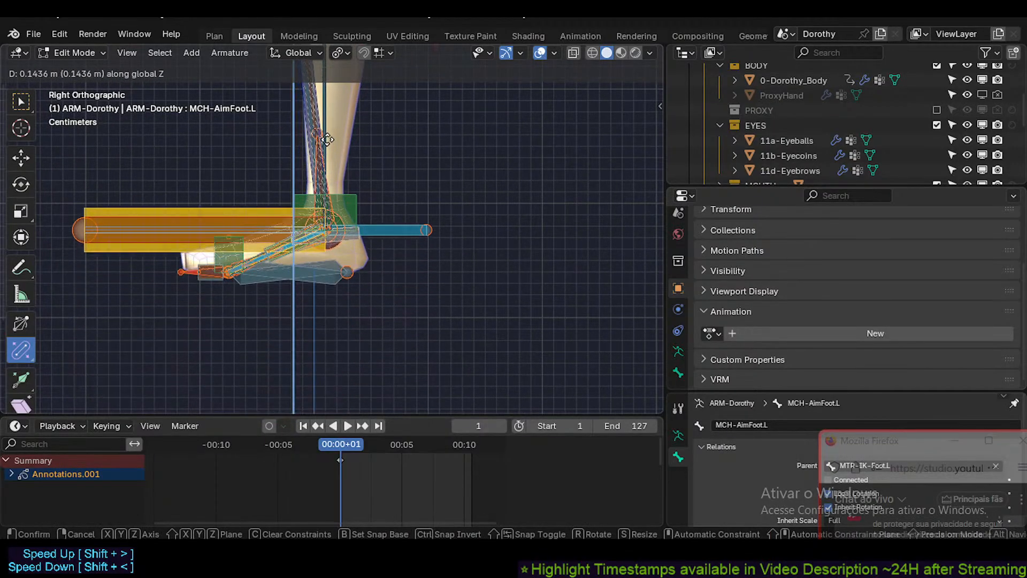
{"action": "left_click", "coordinate": [326, 132]}
{"action": "scroll", "coordinate": [320, 251], "scroll_direction": "up", "scroll_amount": 4}
{"action": "middle_click_drag", "start_coordinate": [320, 251], "coordinate": [325, 319], "text": "shift"}
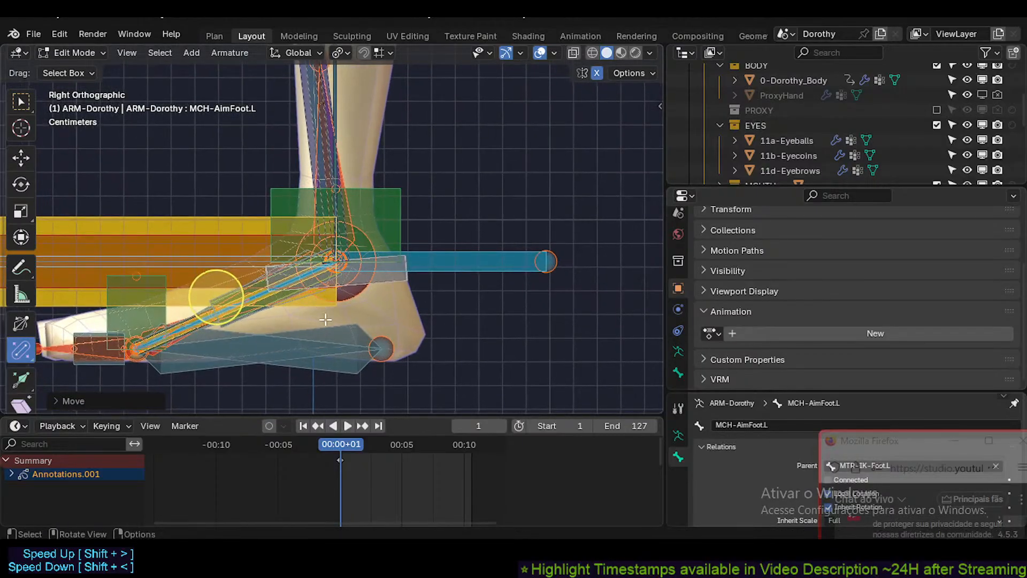
Raise the selected foot bones slightly further along the global Z axis to align the ankle joint with the mesh.
{"action": "key", "text": "g"}
{"action": "key", "text": "z"}
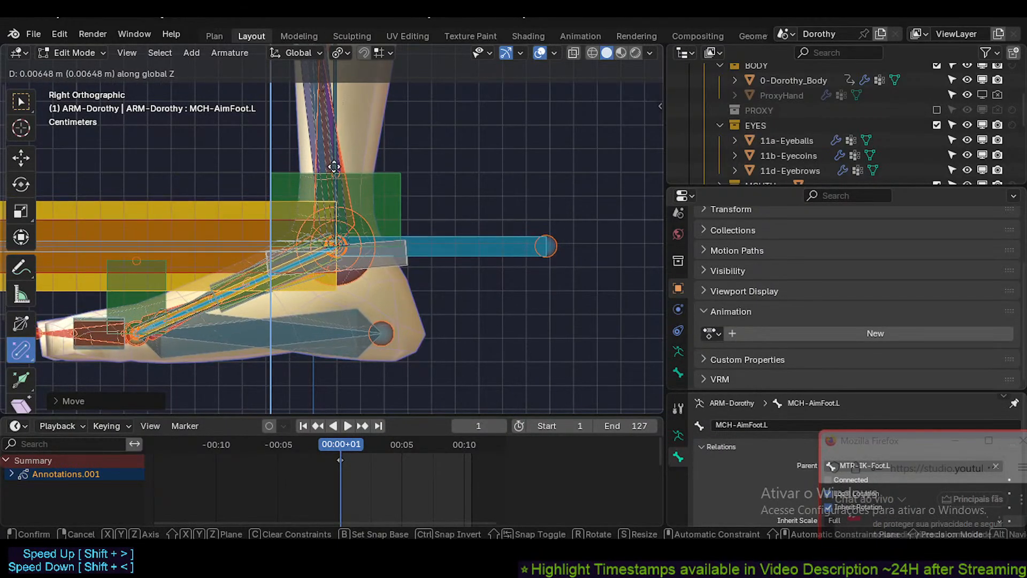
{"action": "left_click", "coordinate": [337, 141]}
{"action": "scroll", "coordinate": [332, 229], "scroll_direction": "up", "scroll_amount": 3}
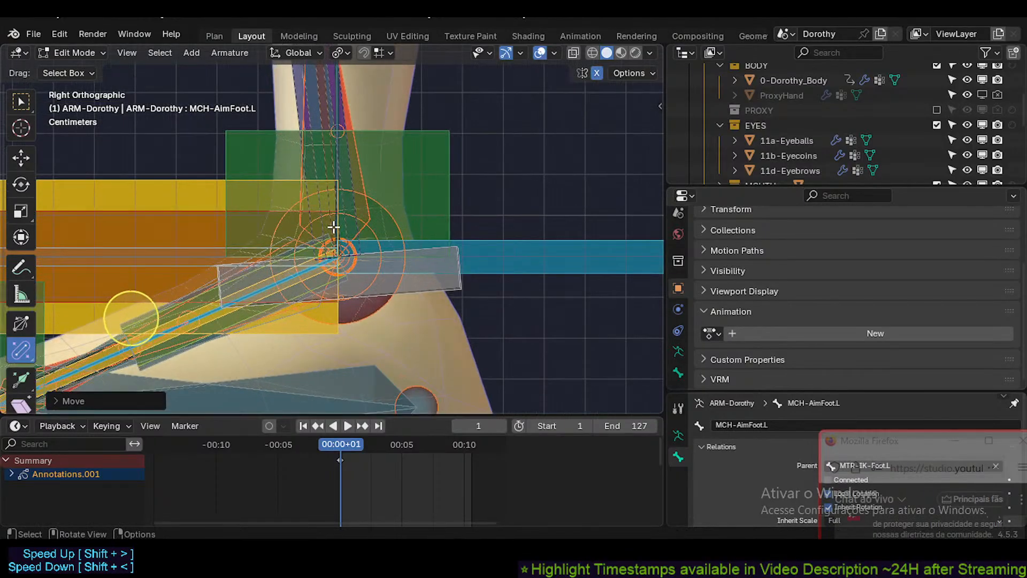
{"action": "scroll", "coordinate": [344, 248], "scroll_direction": "down", "scroll_amount": 2}
{"action": "key", "text": "g"}
{"action": "key", "text": "z"}
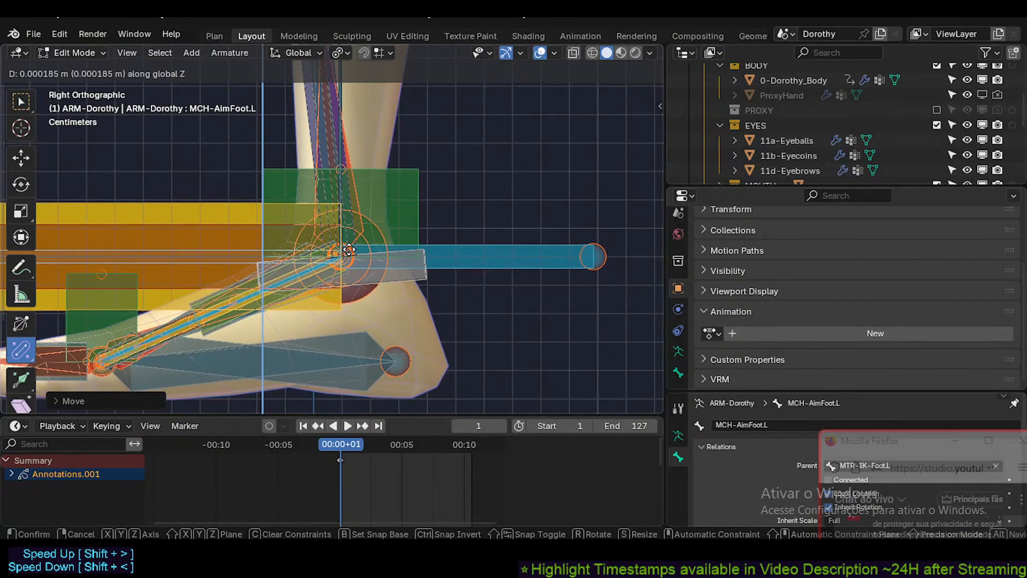
{"action": "left_click", "coordinate": [351, 161]}
Lower the selected foot bones slightly along the global Z axis to fit the toe and heel bones inside the foot.
{"action": "middle_click_drag", "start_coordinate": [317, 236], "coordinate": [443, 228], "text": "shift"}
{"action": "key", "text": "g"}
{"action": "key", "text": "z"}
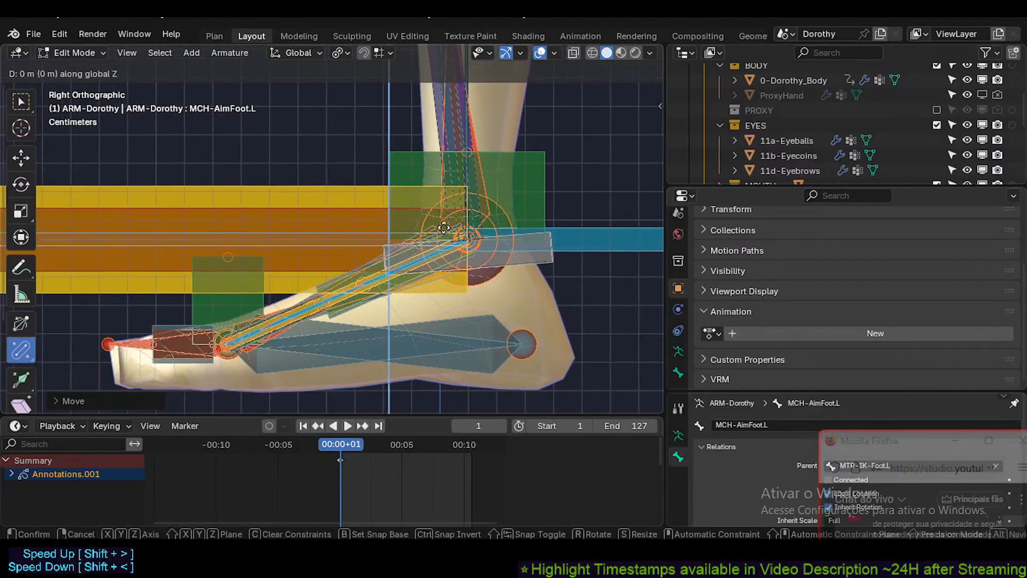
{"action": "left_click", "coordinate": [323, 289]}
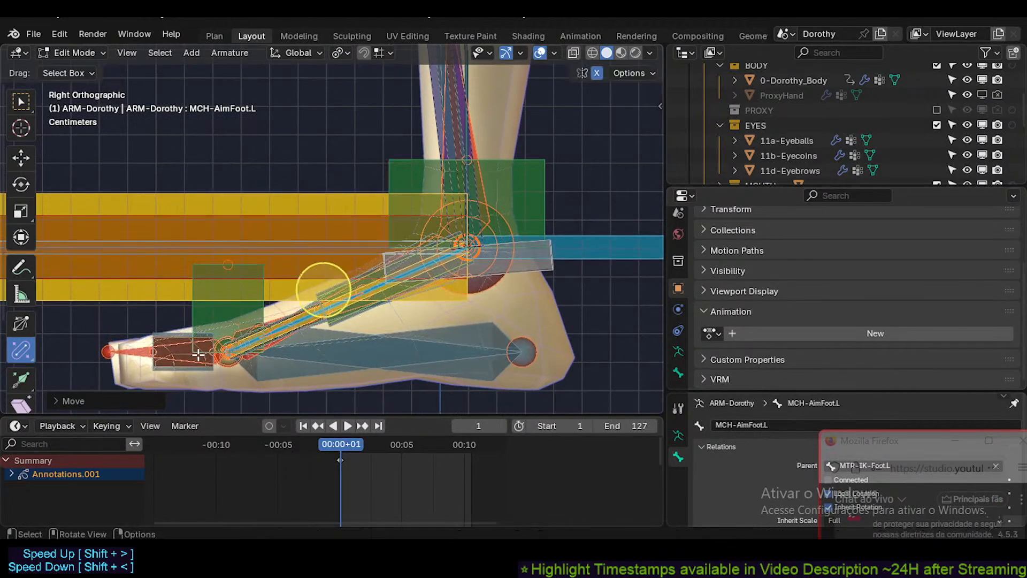
{"action": "key", "text": "g"}
{"action": "key", "text": "z"}
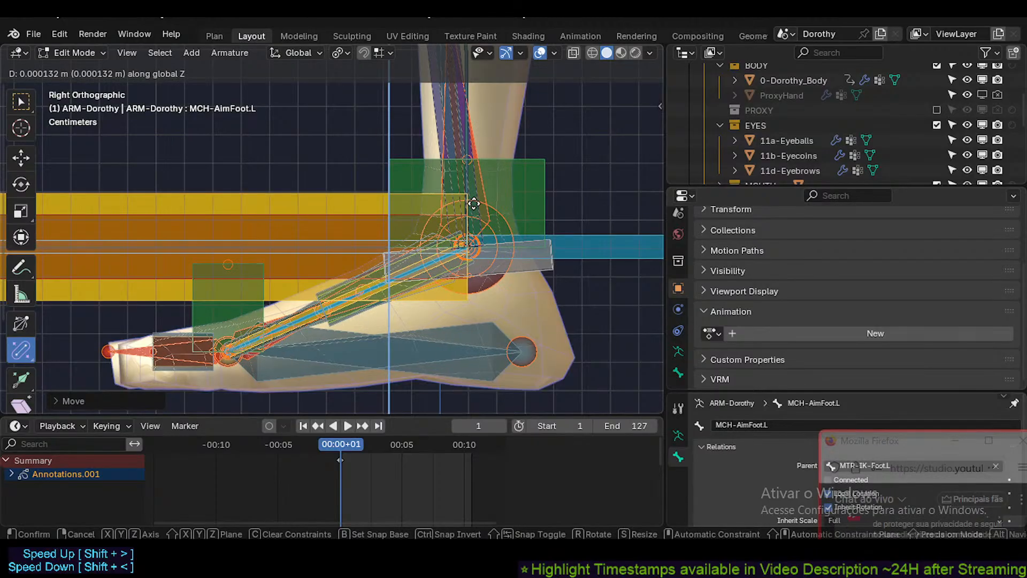
{"action": "left_click", "coordinate": [474, 206]}
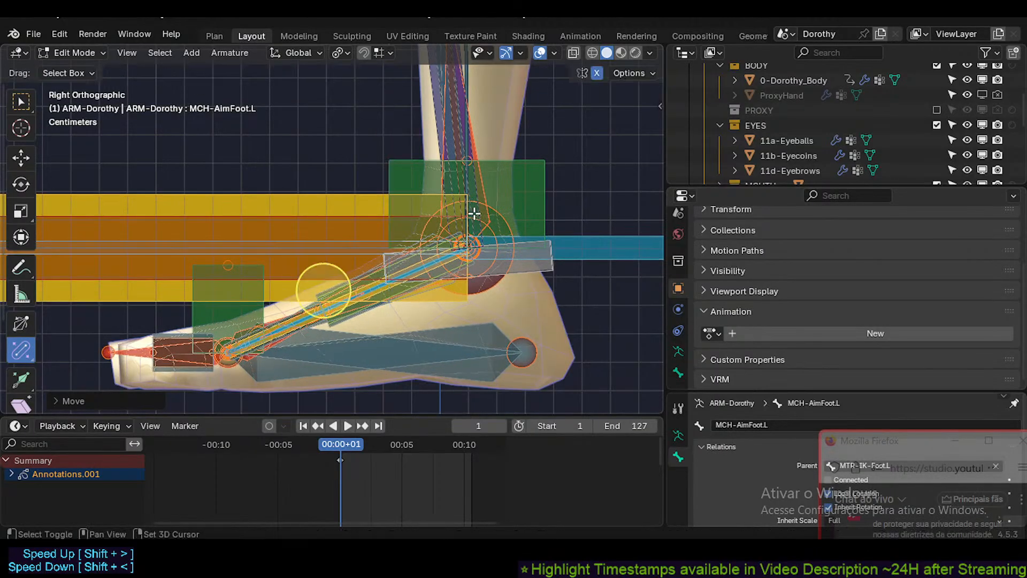
Check the leg and foot bones against the body from the front orthographic view, and switch the armature to Object Mode.
{"action": "scroll", "coordinate": [473, 214], "scroll_direction": "down", "scroll_amount": 5}
{"action": "scroll", "coordinate": [474, 214], "scroll_direction": "down", "scroll_amount": 2}
{"action": "key", "text": "KP_1"}
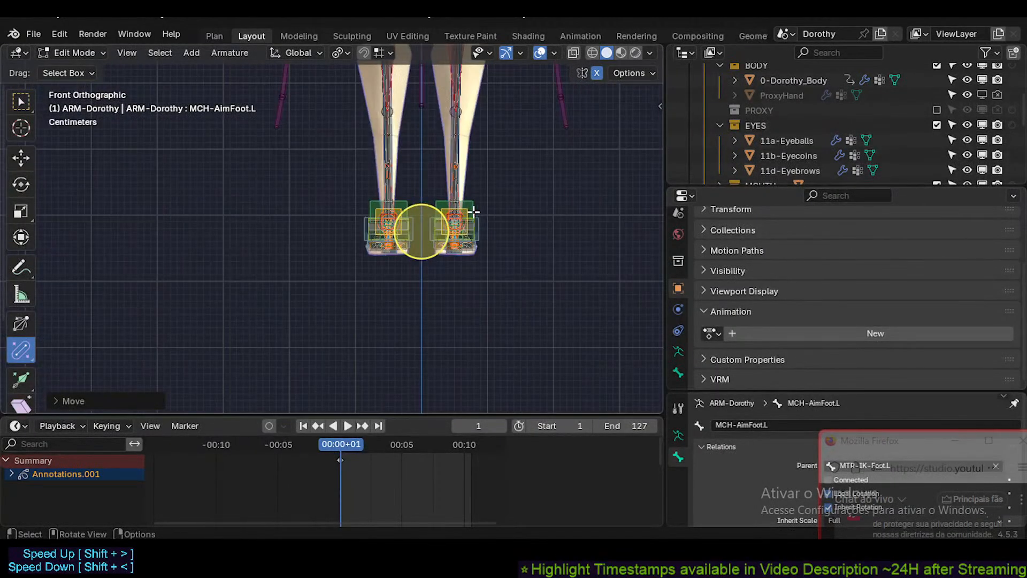
{"action": "middle_click_drag", "start_coordinate": [474, 213], "coordinate": [433, 320], "text": "shift"}
{"action": "scroll", "coordinate": [432, 320], "scroll_direction": "down", "scroll_amount": 2}
{"action": "middle_click_drag", "start_coordinate": [445, 178], "coordinate": [432, 240], "text": "shift"}
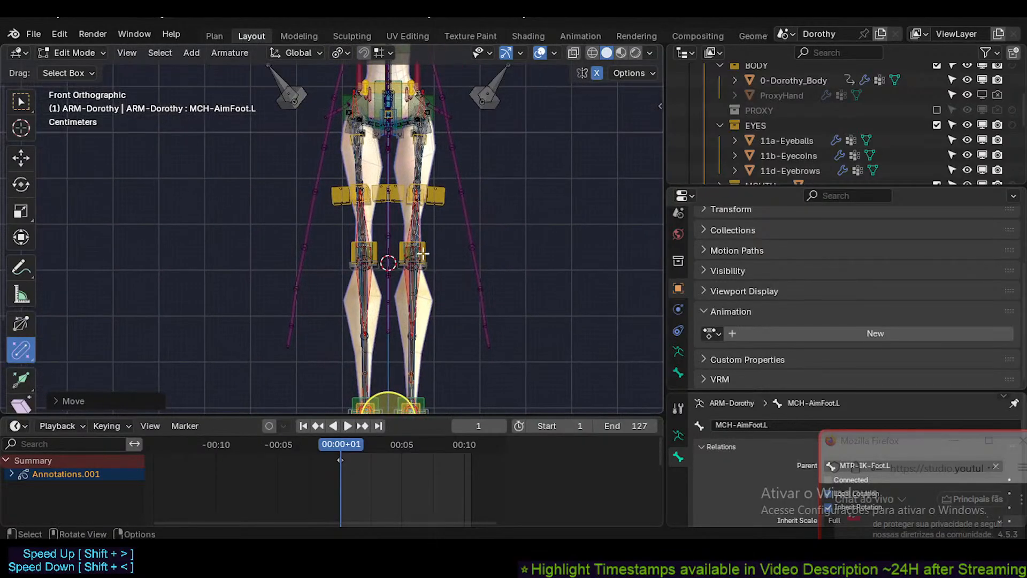
{"action": "scroll", "coordinate": [422, 261], "scroll_direction": "down", "scroll_amount": 2}
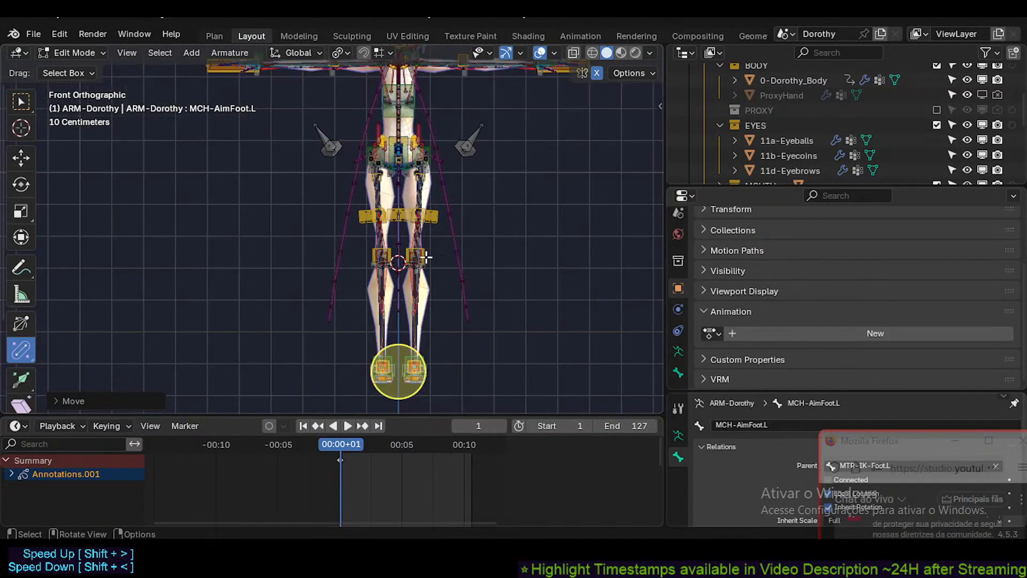
{"action": "key", "text": "ctrl+Tab"}
{"action": "left_click", "coordinate": [299, 308]}
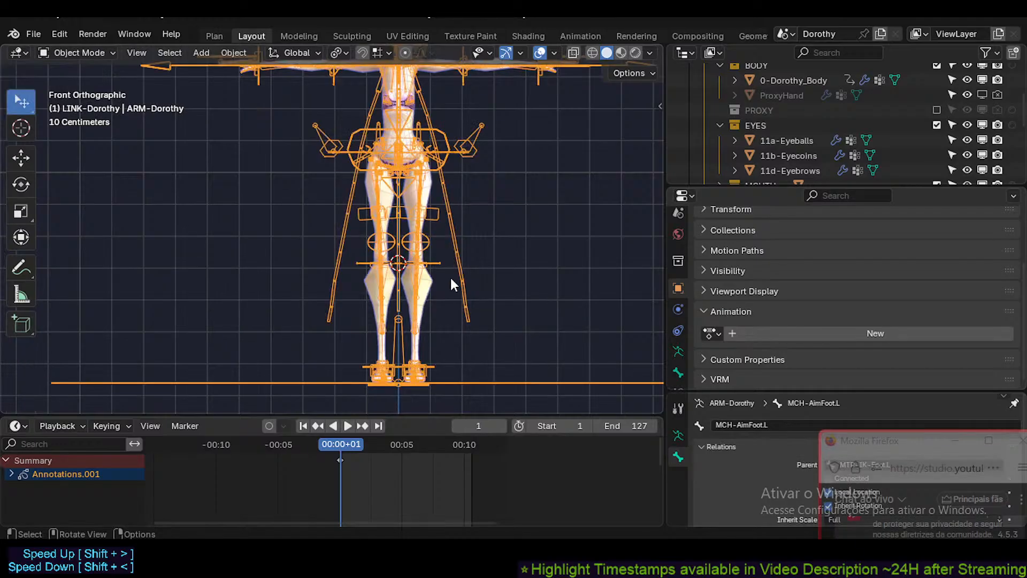
Switch the viewport to Material Preview shading and save Dorothy.blend.
{"action": "mouse_move", "coordinate": [431, 282]}
{"action": "middle_mouse_down"}
{"action": "mouse_move", "coordinate": [304, 276]}
{"action": "mouse_move", "coordinate": [427, 299]}
{"action": "middle_mouse_up"}
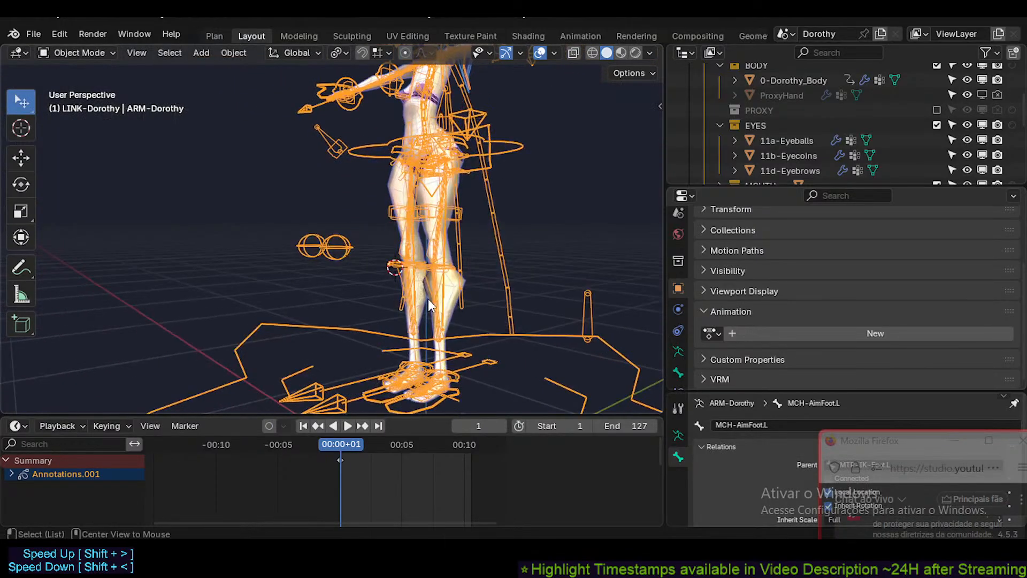
{"action": "left_click", "coordinate": [621, 52]}
{"action": "mouse_move", "coordinate": [607, 69]}
{"action": "middle_mouse_down"}
{"action": "mouse_move", "coordinate": [471, 270]}
{"action": "mouse_move", "coordinate": [465, 264]}
{"action": "middle_mouse_up"}
{"action": "key", "text": "ctrl+s"}
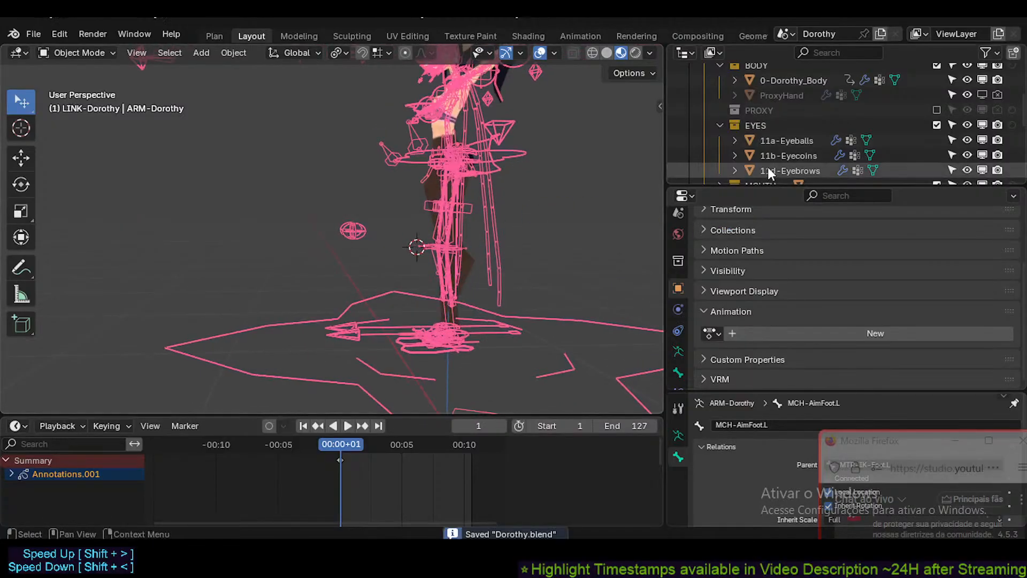
Enlarge the outliner area and collapse the GP-ModelSheet and BODY collections.
{"action": "scroll", "coordinate": [775, 163], "scroll_direction": "down", "scroll_amount": 6}
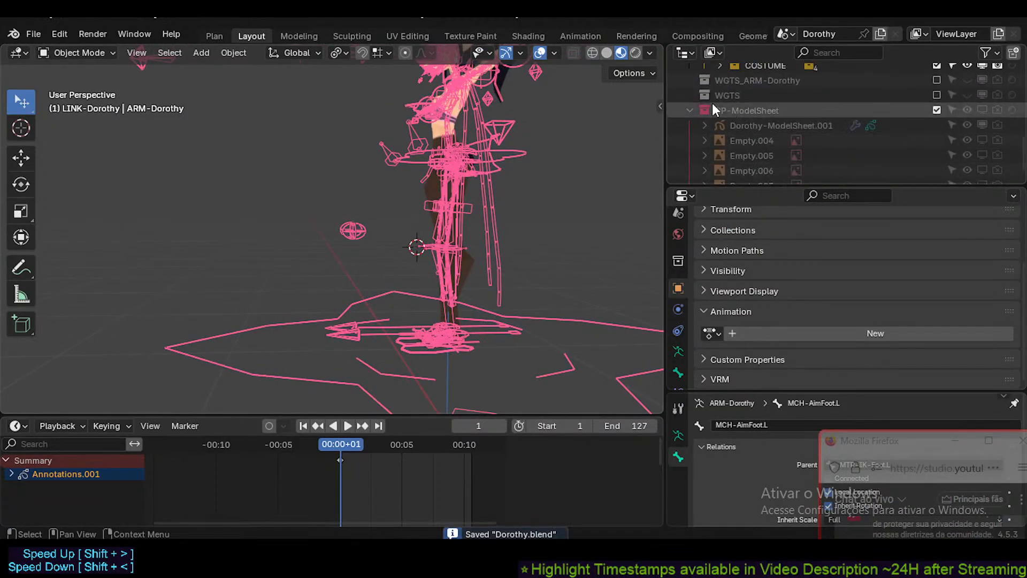
{"action": "left_click", "coordinate": [703, 111]}
{"action": "left_click", "coordinate": [690, 110]}
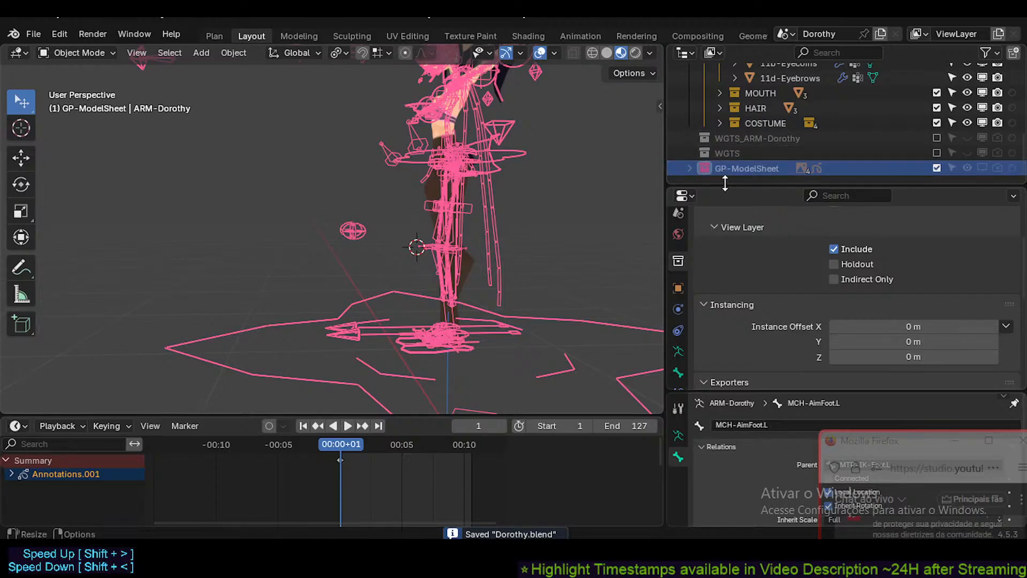
{"action": "left_click_drag", "start_coordinate": [723, 183], "coordinate": [732, 289]}
{"action": "scroll", "coordinate": [768, 225], "scroll_direction": "up", "scroll_amount": 4}
{"action": "scroll", "coordinate": [886, 207], "scroll_direction": "down", "scroll_amount": 3}
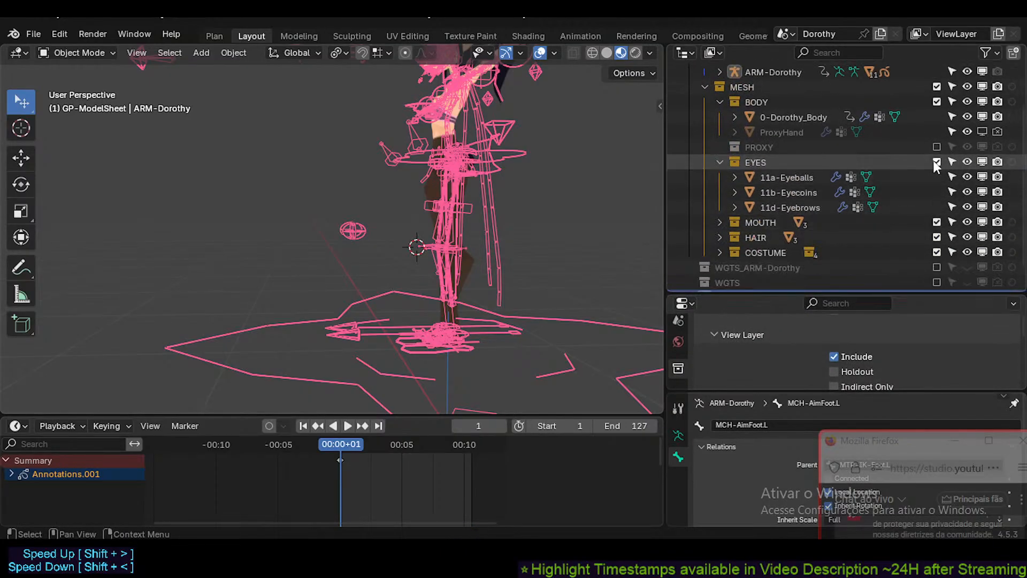
{"action": "left_click", "coordinate": [719, 102]}
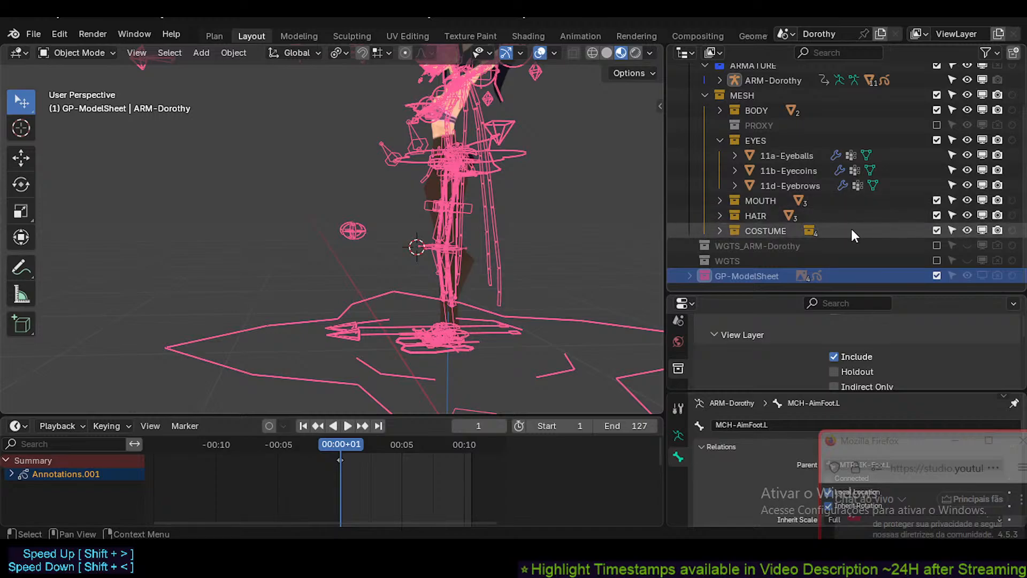
Enable the URBAN collection inside COSTUME and return the viewport to Solid shading.
{"action": "left_click", "coordinate": [719, 231]}
{"action": "scroll", "coordinate": [887, 230], "scroll_direction": "down", "scroll_amount": 2}
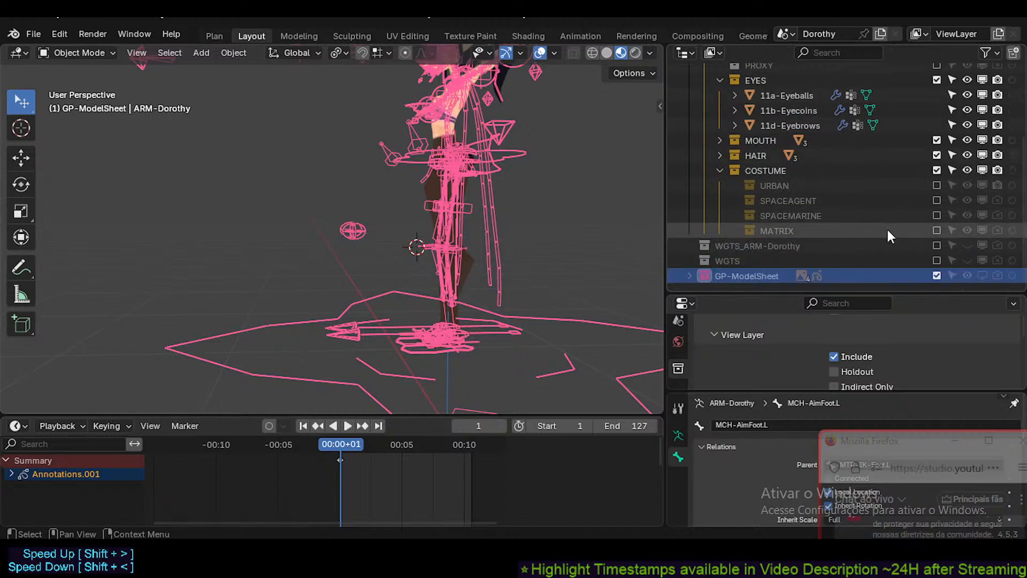
{"action": "left_click", "coordinate": [937, 185]}
{"action": "middle_click_drag", "start_coordinate": [432, 194], "coordinate": [500, 145]}
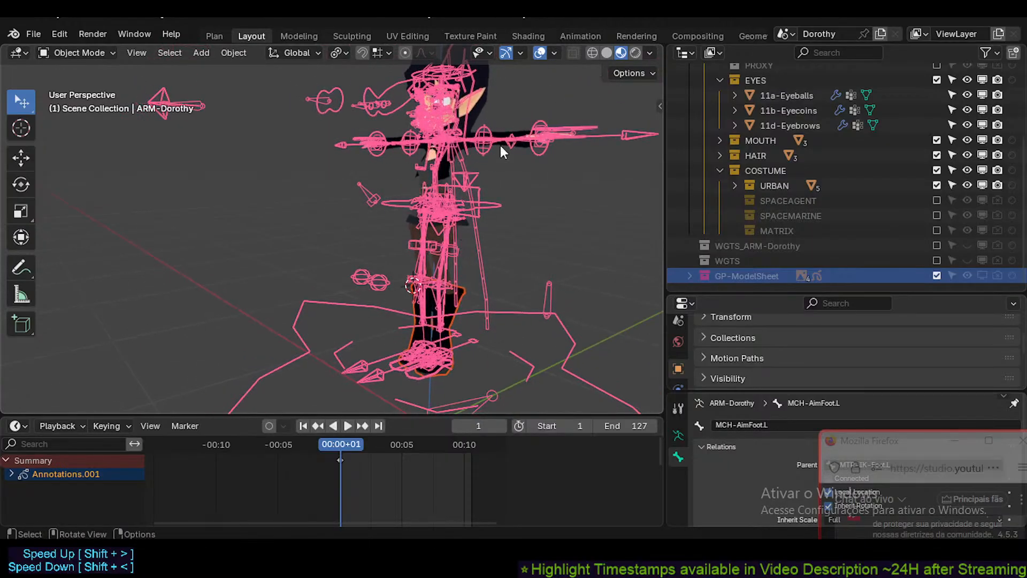
{"action": "left_click", "coordinate": [606, 54]}
Put the ARM-Dorothy armature in Pose Mode and solo the bone collection holding all body controls.
{"action": "left_click", "coordinate": [471, 213]}
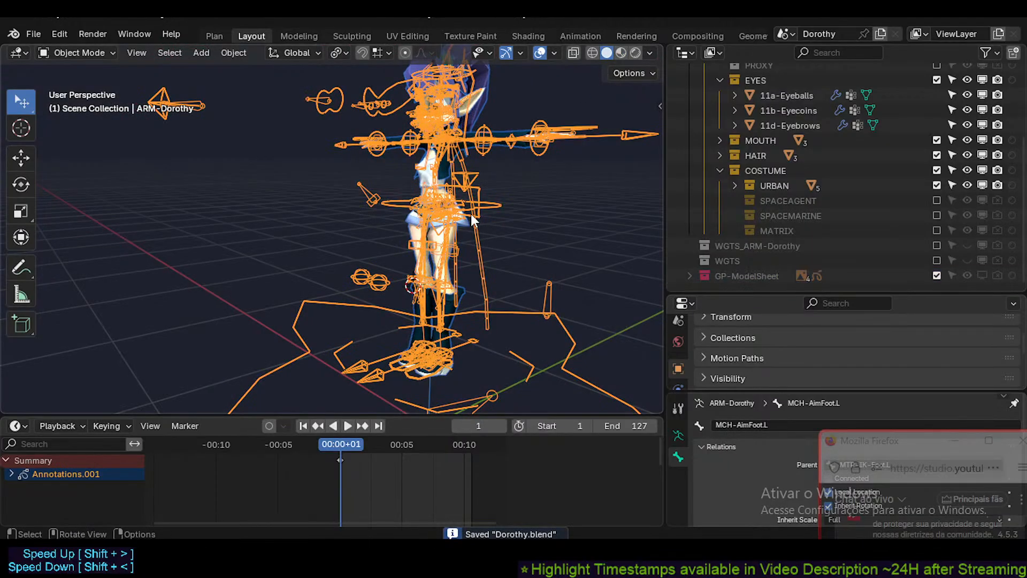
{"action": "key", "text": "ctrl+Tab"}
{"action": "key", "text": "n"}
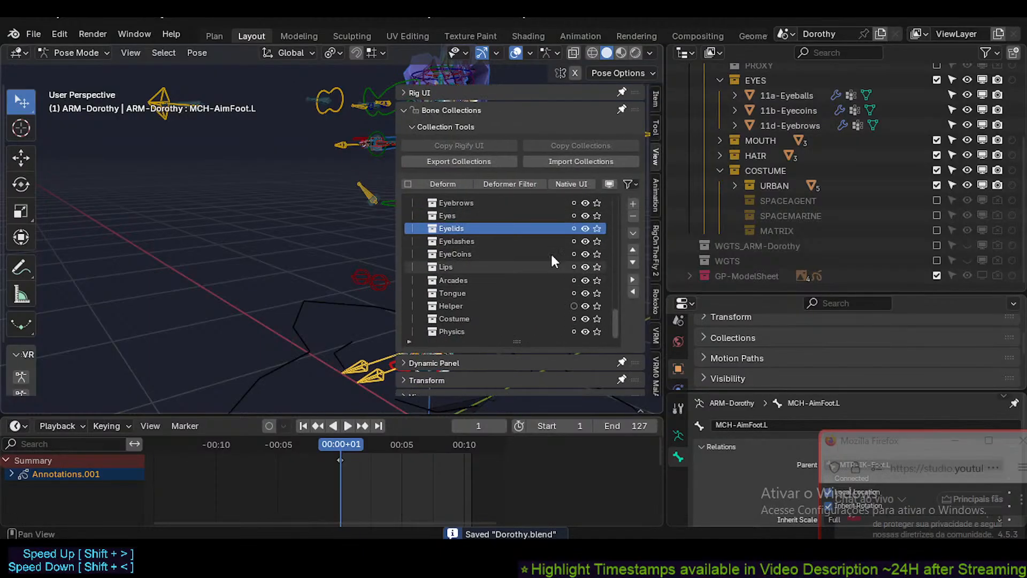
{"action": "key", "text": "n"}
{"action": "key", "text": "n"}
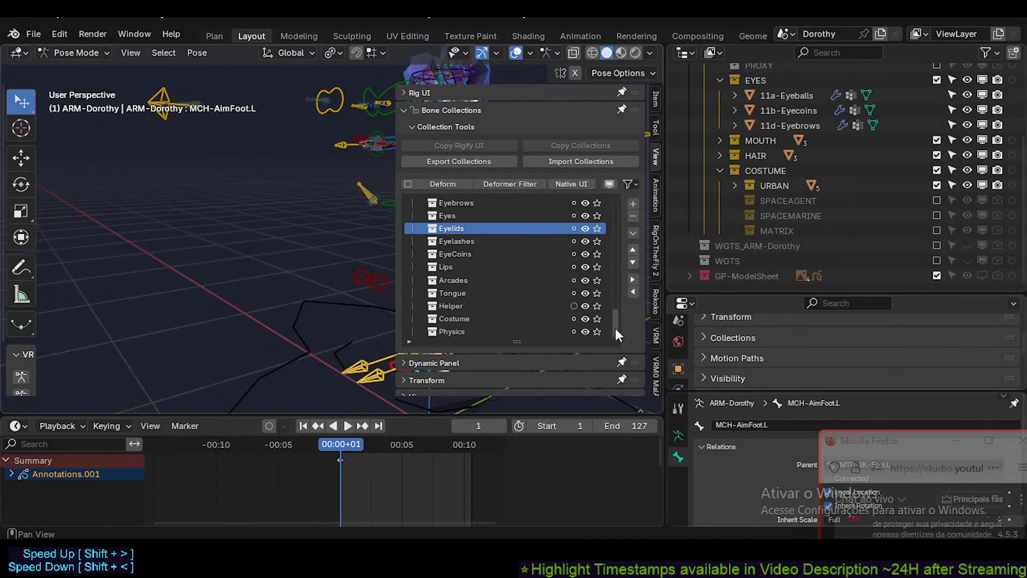
{"action": "left_click_drag", "start_coordinate": [615, 328], "coordinate": [618, 194]}
{"action": "key", "text": "n"}
{"action": "key", "text": "n"}
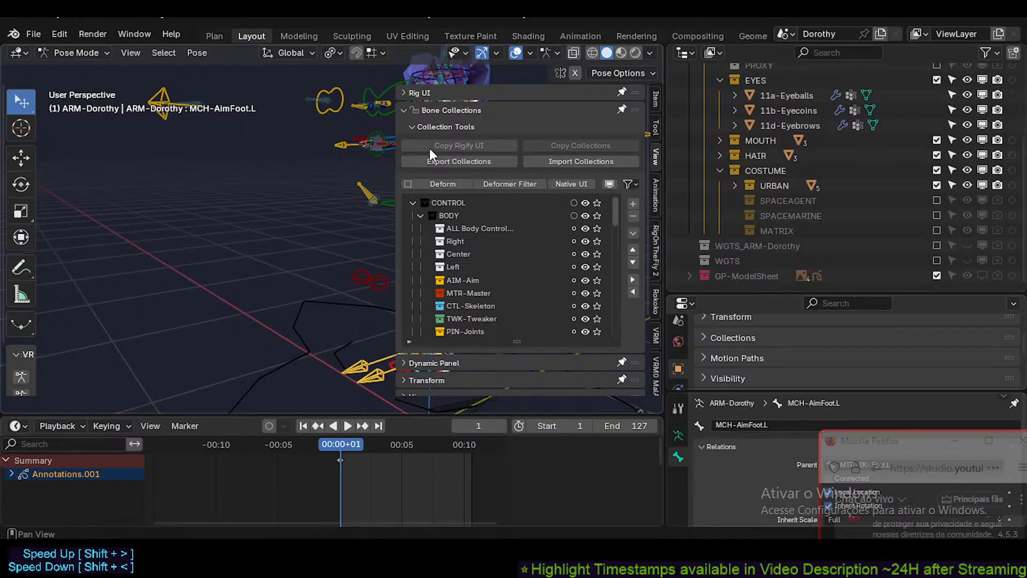
{"action": "left_click", "coordinate": [597, 228]}
{"action": "key", "text": "n"}
Move the AIM-Foot.L control backward and upward to test bending the left leg behind the body.
{"action": "middle_click_drag", "start_coordinate": [379, 263], "coordinate": [354, 274]}
{"action": "middle_click_drag", "start_coordinate": [377, 376], "coordinate": [364, 377]}
{"action": "left_click", "coordinate": [364, 376]}
{"action": "key", "text": "g"}
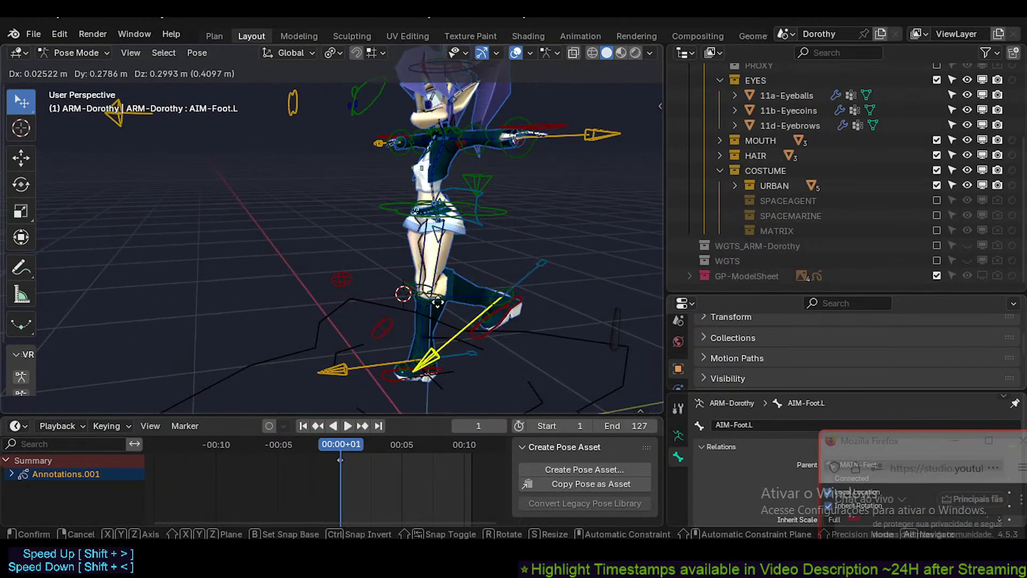
{"action": "left_click", "coordinate": [487, 242]}
Rotate the MTR-IK-Foot.L control and move it so the left foot is raised behind the hips.
{"action": "middle_click_drag", "start_coordinate": [487, 241], "coordinate": [467, 216]}
{"action": "left_click", "coordinate": [464, 239]}
{"action": "key", "text": "r"}
{"action": "left_click", "coordinate": [464, 221]}
{"action": "key", "text": "g"}
{"action": "left_click", "coordinate": [457, 243]}
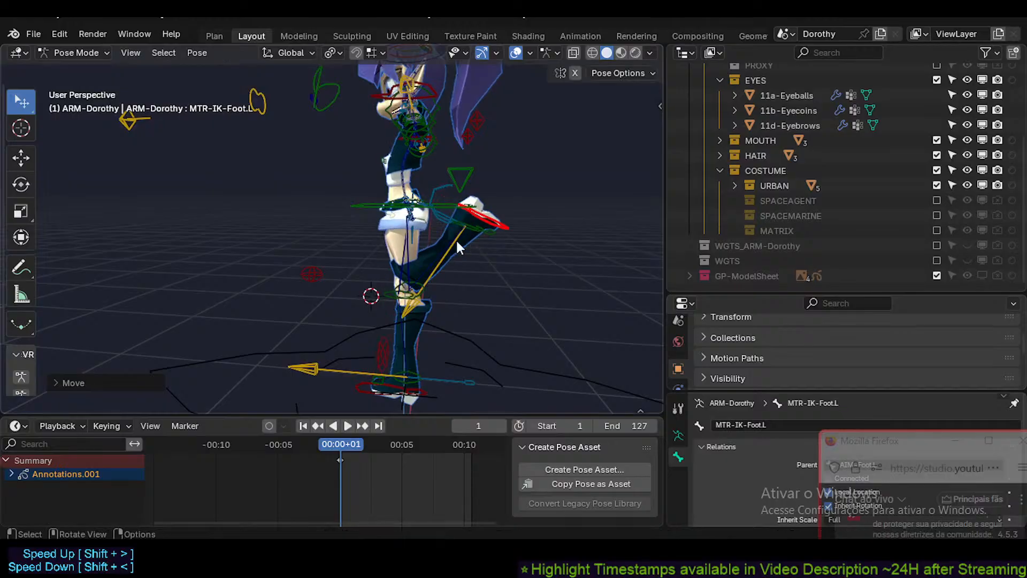
Hide the CLO-DorothyUrbanBoots mesh in Object Mode and return the armature to Pose Mode.
{"action": "key", "text": "ctrl+Tab"}
{"action": "left_click", "coordinate": [466, 244]}
{"action": "key", "text": "h"}
{"action": "scroll", "coordinate": [467, 246], "scroll_direction": "up", "scroll_amount": 3}
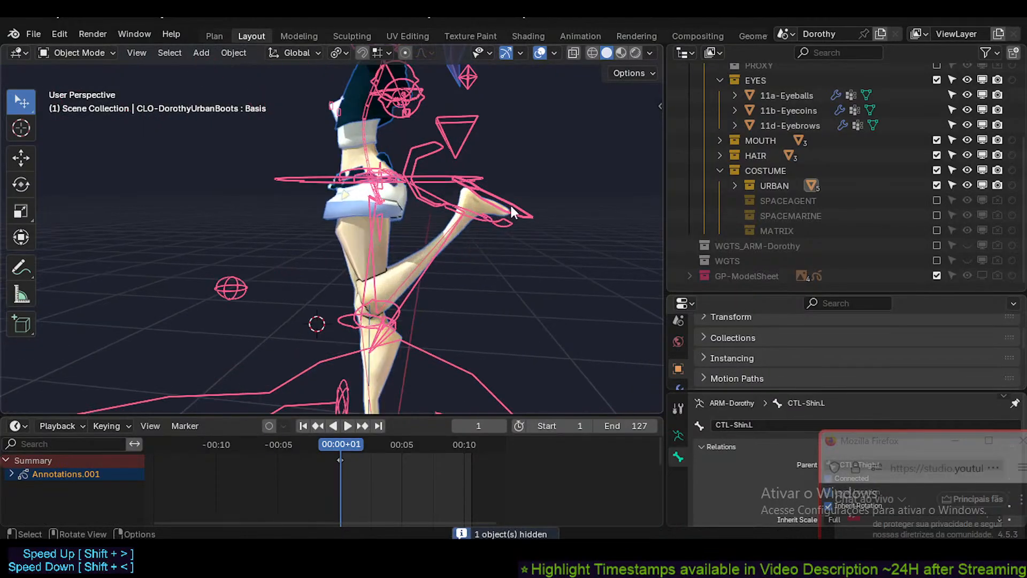
{"action": "left_click", "coordinate": [513, 207]}
{"action": "middle_click_drag", "start_coordinate": [470, 247], "coordinate": [473, 283]}
{"action": "key", "text": "ctrl+Tab"}
{"action": "left_click", "coordinate": [419, 310]}
{"action": "key", "text": "g"}
{"action": "right_click", "coordinate": [459, 290]}
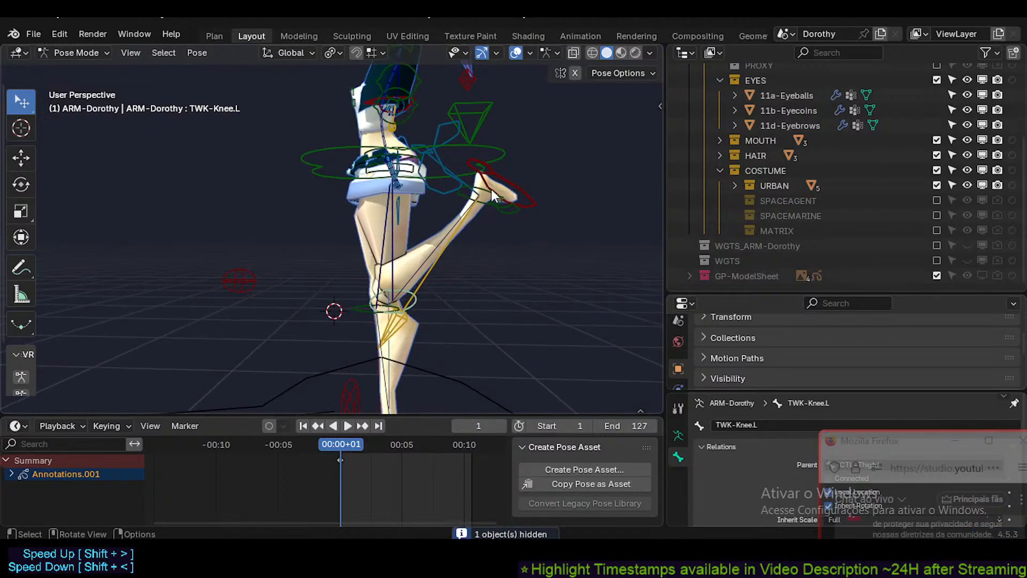
Move the MTR-IK-Foot.L control around behind the hips to test how the left knee and thigh deform.
{"action": "left_click", "coordinate": [517, 191]}
{"action": "key", "text": "g"}
{"action": "left_click", "coordinate": [475, 162]}
{"action": "middle_click_drag", "start_coordinate": [475, 162], "coordinate": [295, 190]}
{"action": "key", "text": "g"}
{"action": "left_click", "coordinate": [170, 244]}
{"action": "middle_click_drag", "start_coordinate": [170, 244], "coordinate": [382, 234]}
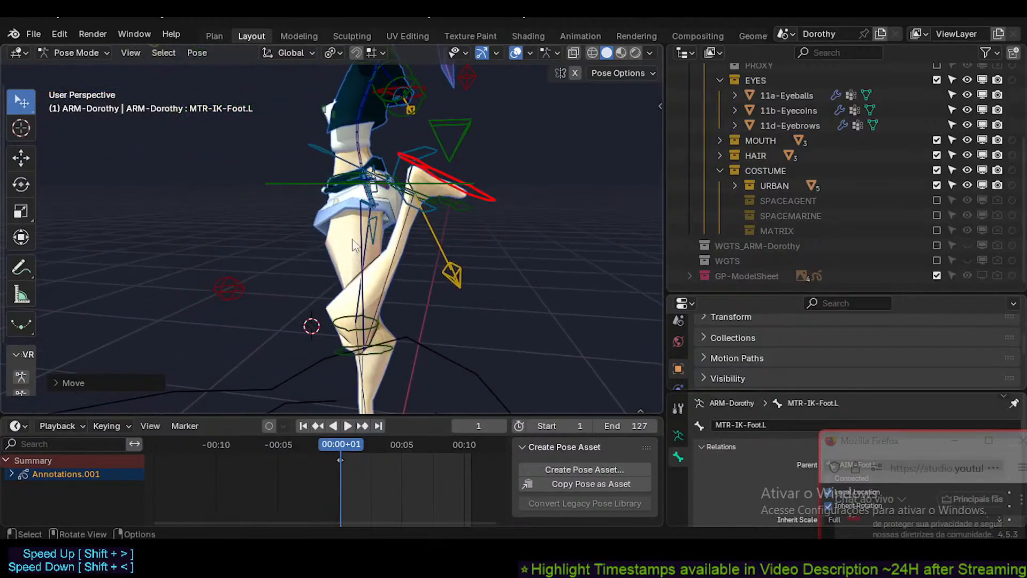
{"action": "key", "text": "g"}
{"action": "left_click", "coordinate": [459, 248]}
{"action": "key", "text": "g"}
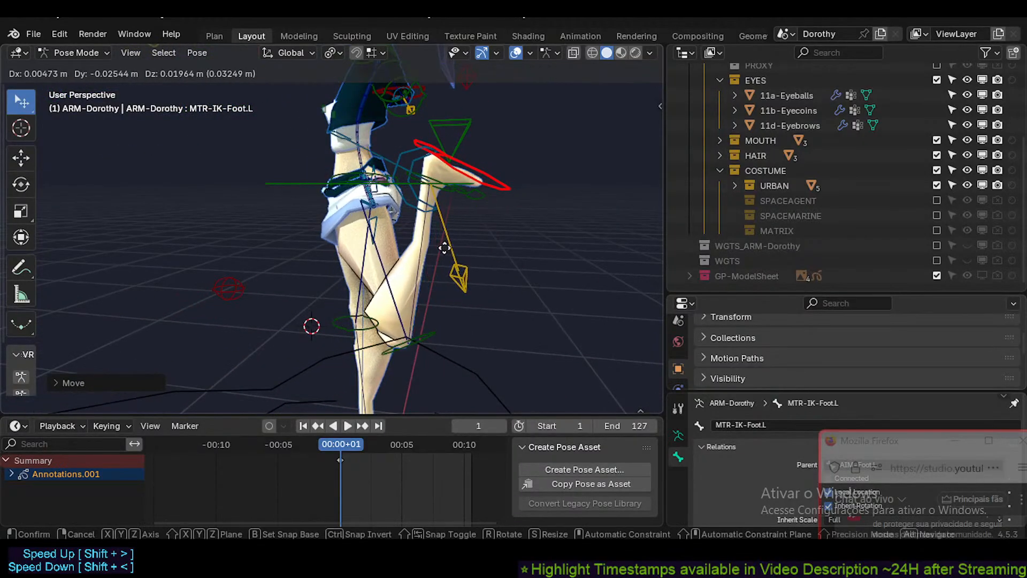
{"action": "left_click", "coordinate": [428, 268]}
Move the TWK-Knee.L tweaker to test its effect on the bent left knee.
{"action": "left_click", "coordinate": [361, 354]}
{"action": "key", "text": "g"}
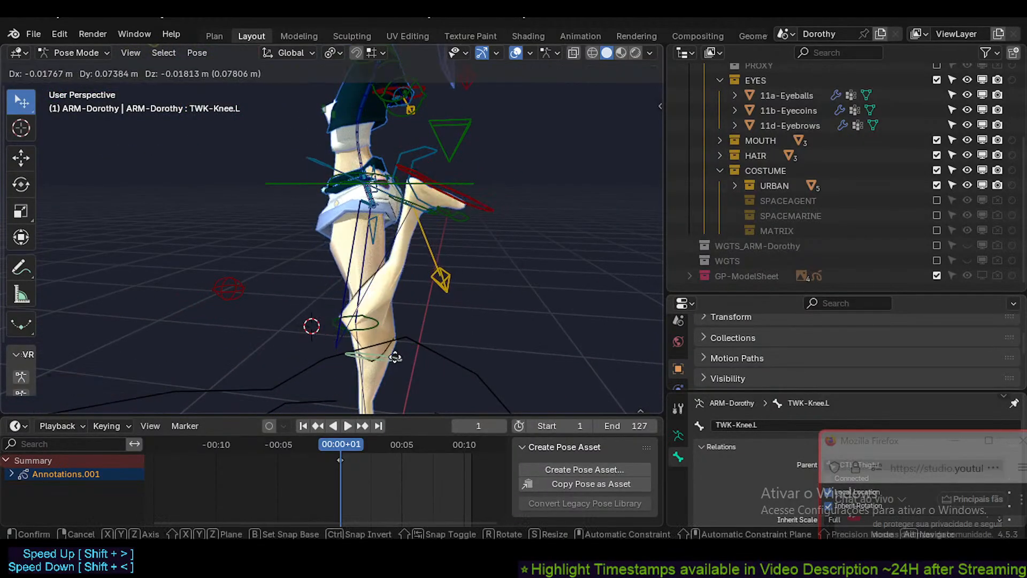
{"action": "left_click", "coordinate": [405, 296]}
Rotate the MTR-IK-Foot.L control to level the raised left foot and shift its position behind the hips.
{"action": "left_click", "coordinate": [482, 211]}
{"action": "key", "text": "r"}
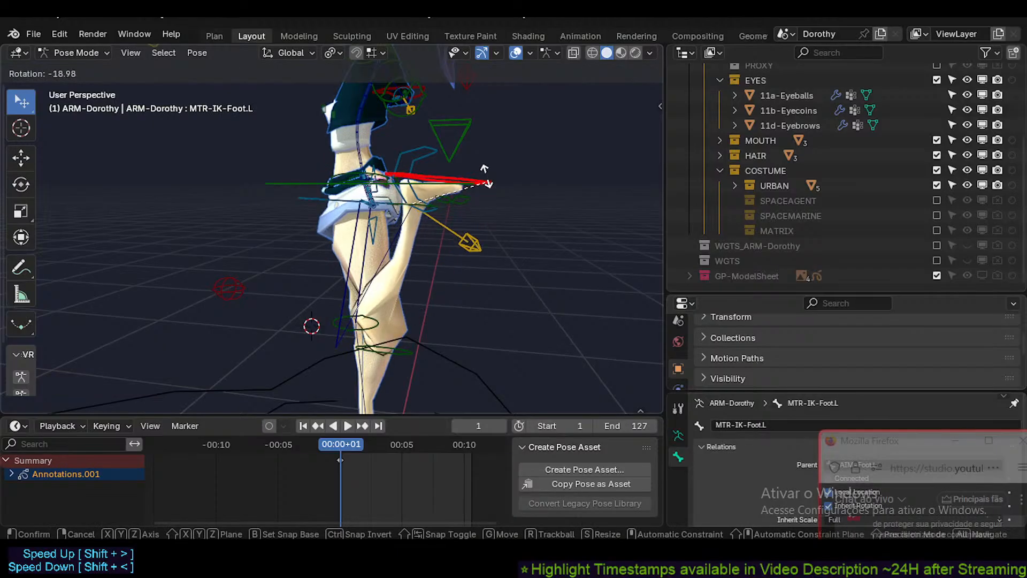
{"action": "left_click", "coordinate": [435, 214]}
{"action": "left_click", "coordinate": [437, 217]}
{"action": "middle_click_drag", "start_coordinate": [437, 218], "coordinate": [469, 215]}
{"action": "key", "text": "g"}
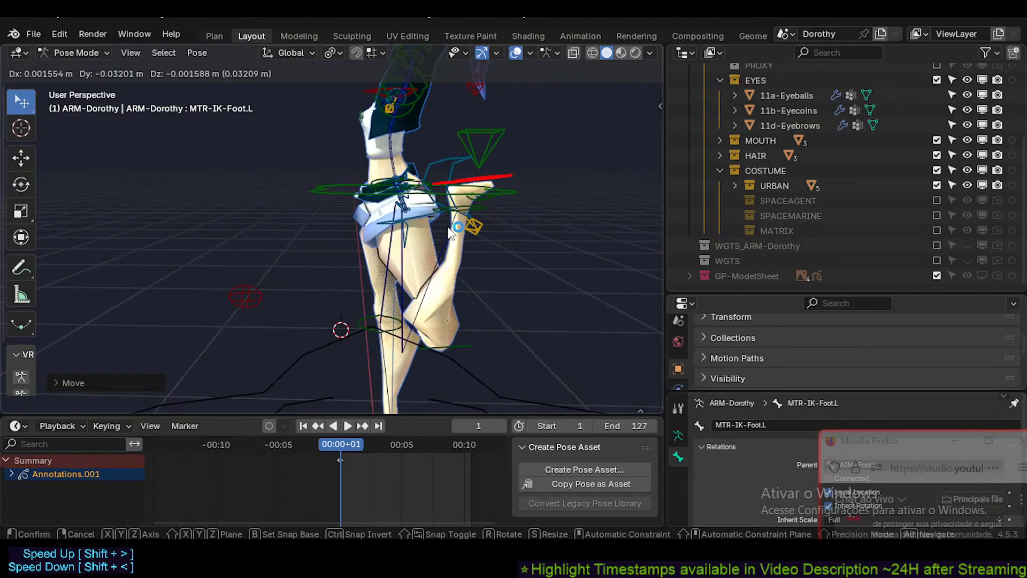
{"action": "left_click", "coordinate": [484, 187]}
Rotate the raised MTR-IK-Foot.L control further and move it down and back up to test the leg bend.
{"action": "middle_click_drag", "start_coordinate": [493, 179], "coordinate": [477, 229]}
{"action": "key", "text": "r"}
{"action": "left_click", "coordinate": [477, 196]}
{"action": "key", "text": "r"}
{"action": "left_click", "coordinate": [459, 233]}
{"action": "key", "text": "g"}
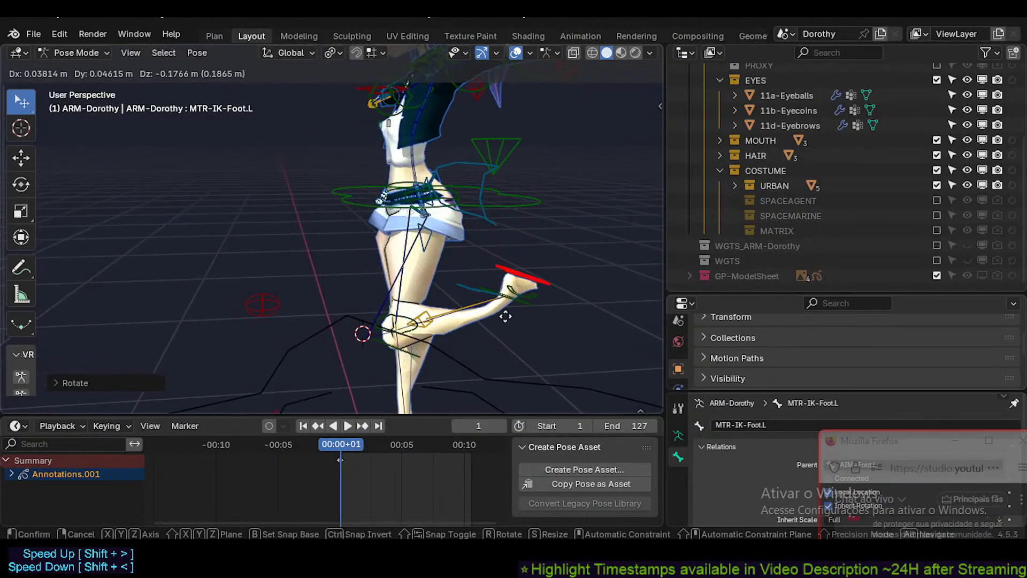
{"action": "left_click", "coordinate": [520, 304]}
{"action": "key", "text": "g"}
{"action": "left_click", "coordinate": [518, 216]}
Clear the location and rotation of all pose bones so both legs return to the rest pose.
{"action": "key", "text": "a"}
{"action": "key", "text": "alt+g"}
{"action": "key", "text": "alt+r"}
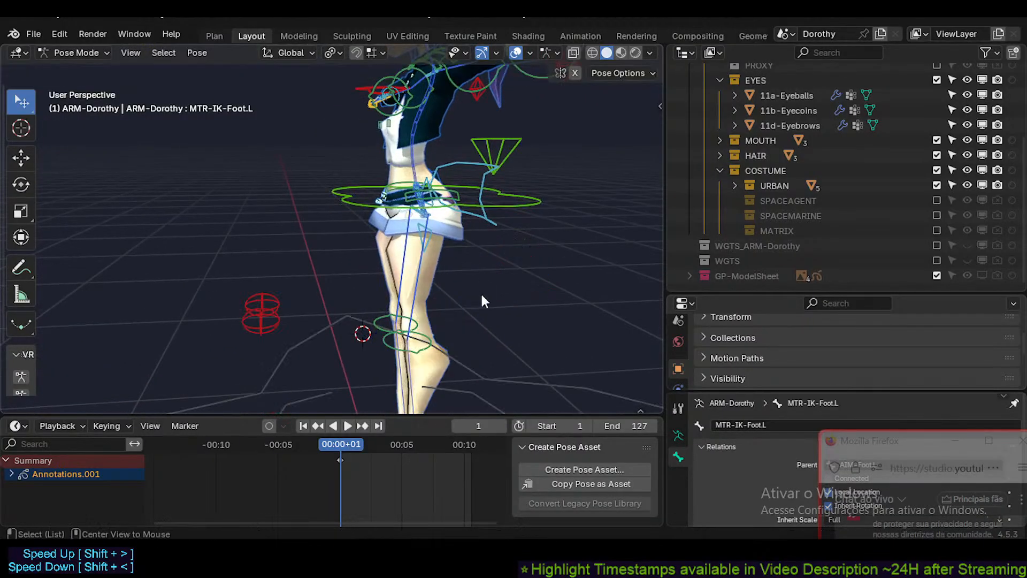
{"action": "middle_click_drag", "start_coordinate": [463, 333], "coordinate": [472, 174], "text": "shift"}
{"action": "middle_click_drag", "start_coordinate": [418, 201], "coordinate": [373, 301], "text": "ctrl"}
{"action": "scroll", "coordinate": [373, 301], "scroll_direction": "up", "scroll_amount": 3}
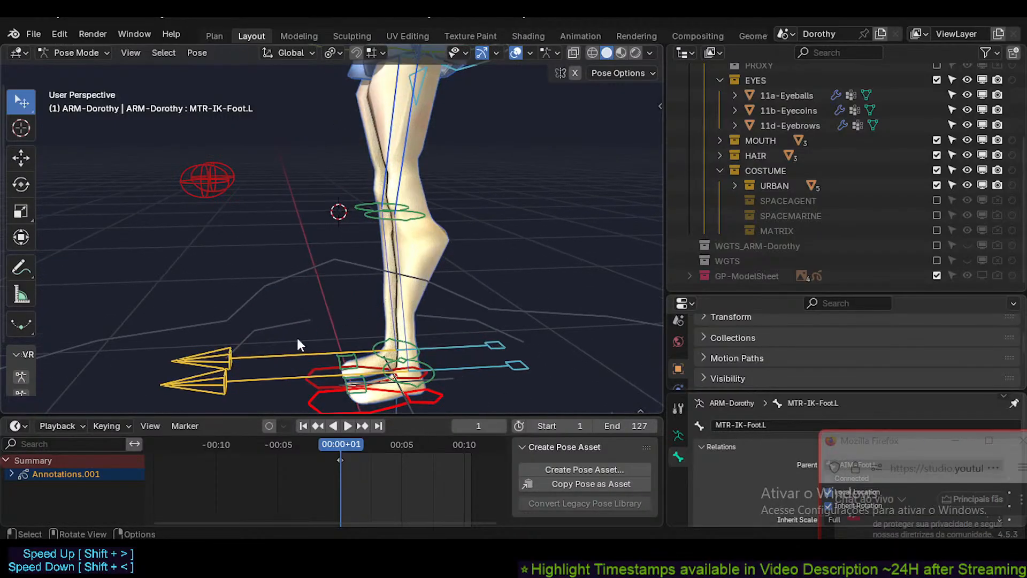
Test the left leg by moving AIM-Foot.L backward, and clear the location of all pose bones.
{"action": "left_click", "coordinate": [256, 377]}
{"action": "scroll", "coordinate": [256, 377], "scroll_direction": "down", "scroll_amount": 3}
{"action": "key", "text": "g"}
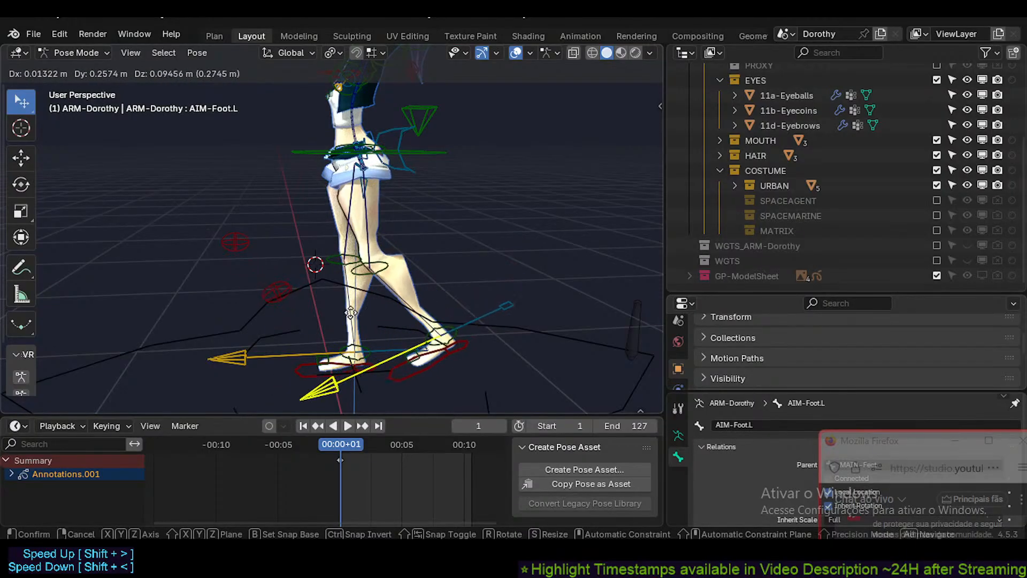
{"action": "left_click", "coordinate": [407, 306]}
{"action": "scroll", "coordinate": [411, 307], "scroll_direction": "up", "scroll_amount": 5}
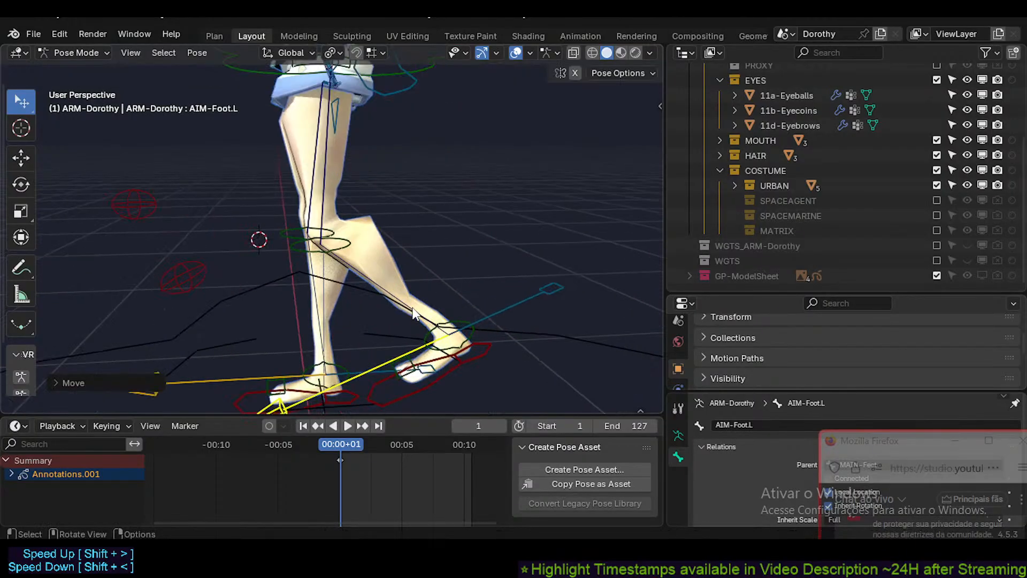
{"action": "scroll", "coordinate": [272, 207], "scroll_direction": "down", "scroll_amount": 4}
{"action": "middle_click_drag", "start_coordinate": [271, 231], "coordinate": [264, 285], "text": "shift"}
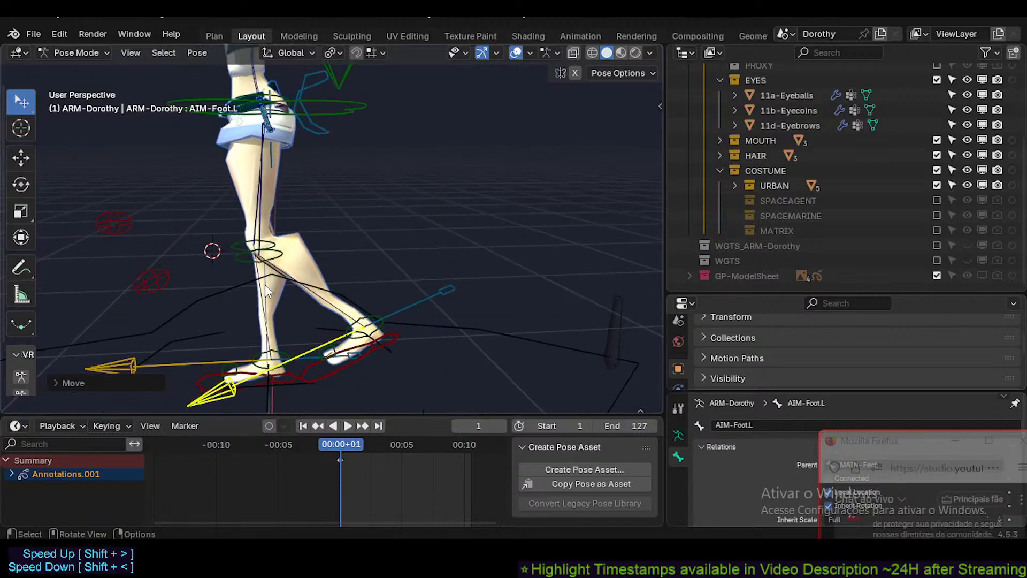
{"action": "key", "text": "a"}
{"action": "key", "text": "alt+g"}
Try lowering the left arm beside the body by moving AIM-Hand.L, and undo the move.
{"action": "middle_click_drag", "start_coordinate": [280, 161], "coordinate": [595, 111]}
{"action": "left_click", "coordinate": [604, 123]}
{"action": "scroll", "coordinate": [532, 139], "scroll_direction": "down", "scroll_amount": 2}
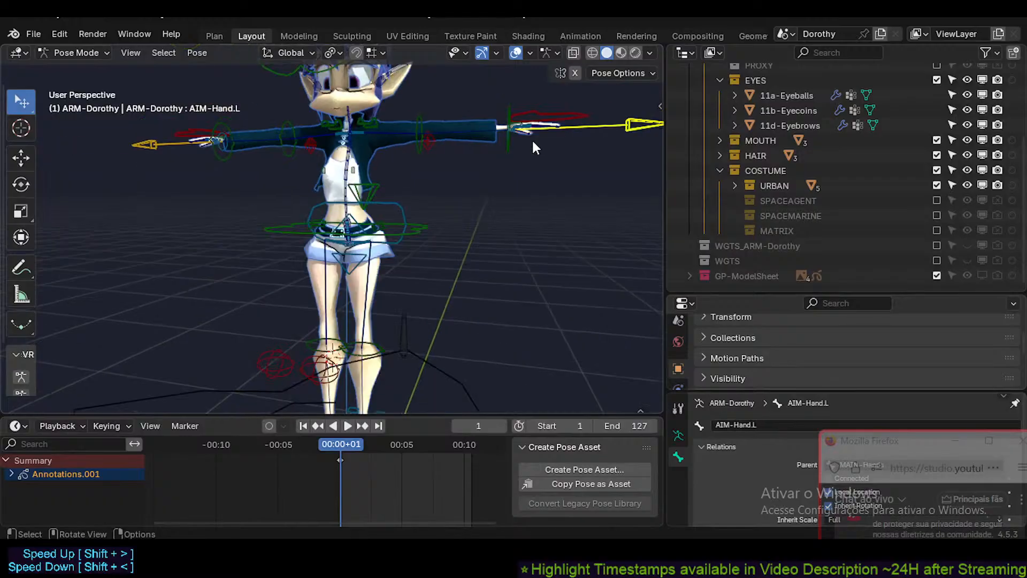
{"action": "middle_click_drag", "start_coordinate": [532, 139], "coordinate": [543, 145]}
{"action": "key", "text": "g"}
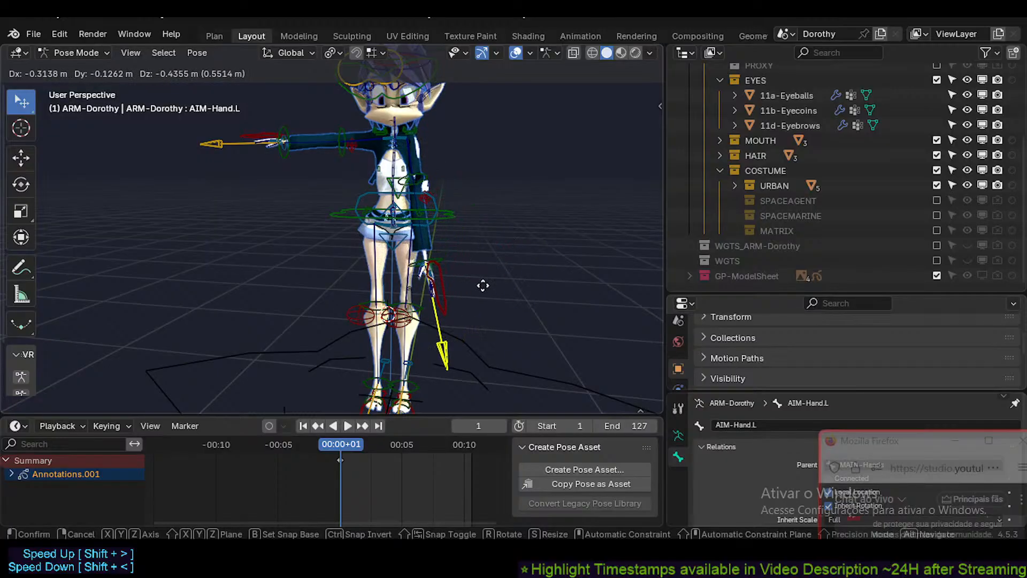
{"action": "middle_click_drag", "start_coordinate": [463, 309], "coordinate": [192, 329], "text": "shift"}
{"action": "left_click_drag", "start_coordinate": [244, 323], "coordinate": [289, 232]}
{"action": "key", "text": "ctrl+z"}
Inspect the costumed character and its upper-body controls in the rest pose, and save Dorothy.blend.
{"action": "middle_click_drag", "start_coordinate": [290, 233], "coordinate": [387, 268]}
{"action": "middle_click_drag", "start_coordinate": [387, 269], "coordinate": [380, 325], "text": "shift"}
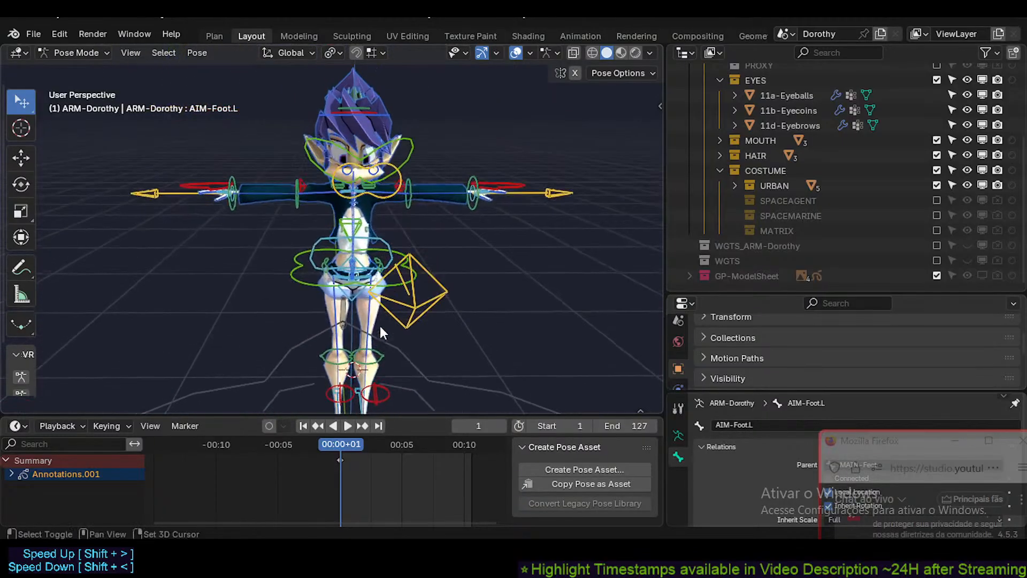
{"action": "scroll", "coordinate": [380, 288], "scroll_direction": "up", "scroll_amount": 4}
{"action": "middle_click_drag", "start_coordinate": [345, 274], "coordinate": [362, 267]}
{"action": "scroll", "coordinate": [347, 265], "scroll_direction": "up", "scroll_amount": 2}
{"action": "middle_click_drag", "start_coordinate": [353, 214], "coordinate": [317, 251], "text": "shift"}
{"action": "scroll", "coordinate": [329, 270], "scroll_direction": "down", "scroll_amount": 5}
{"action": "key", "text": "ctrl+s"}
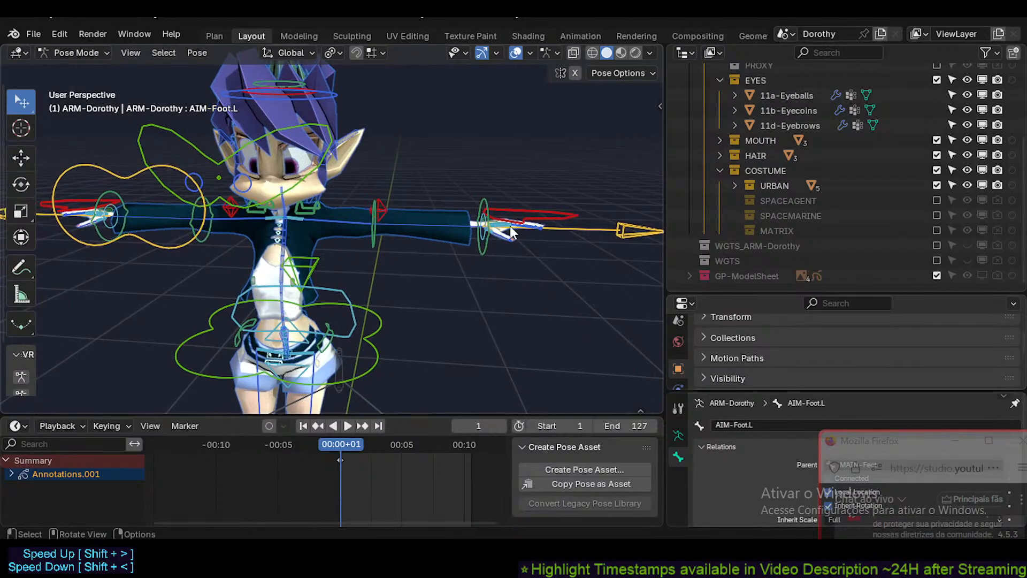
Switch to the Plan workspace and widen the text editor to read the ToDoList notes around the high heel stance section.
{"action": "left_click", "coordinate": [214, 34]}
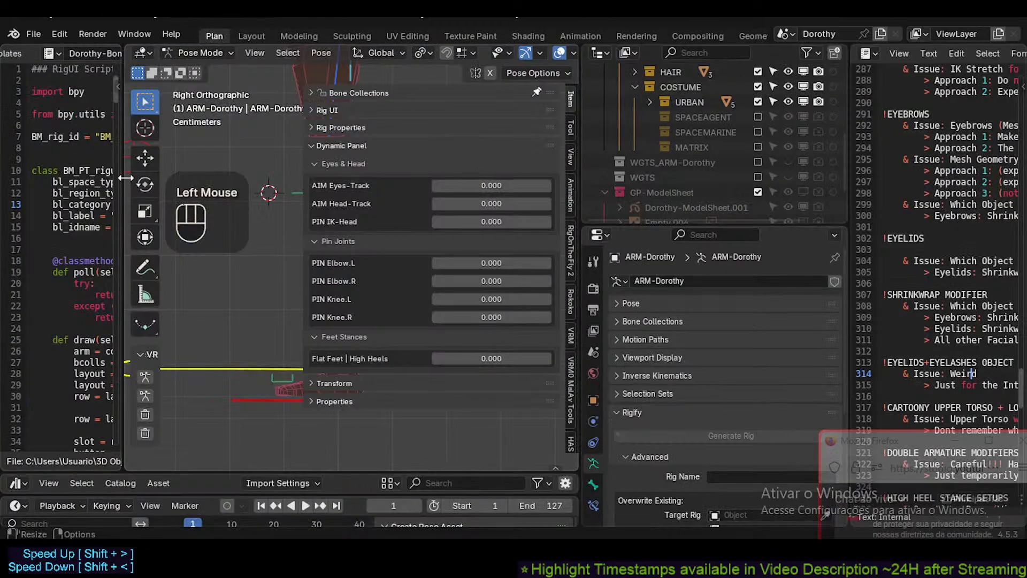
{"action": "left_click_drag", "start_coordinate": [122, 174], "coordinate": [5, 175]}
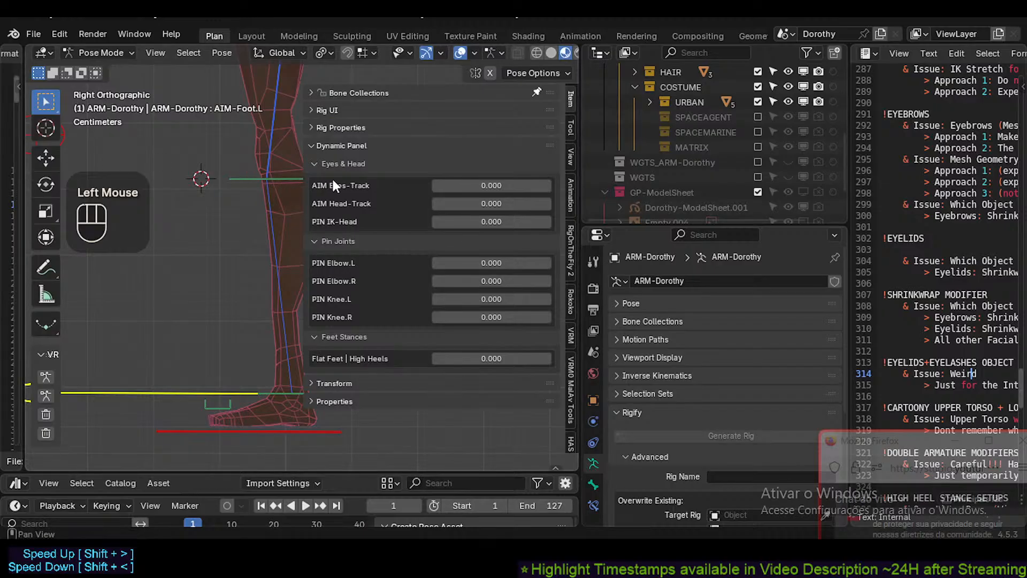
{"action": "key", "text": "n"}
{"action": "left_click_drag", "start_coordinate": [580, 166], "coordinate": [490, 167]}
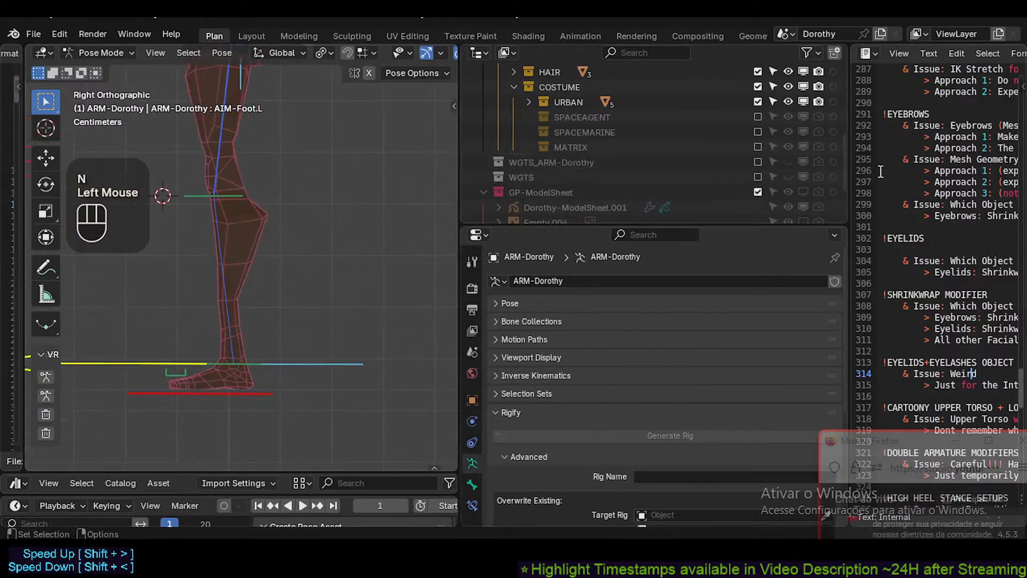
{"action": "left_click_drag", "start_coordinate": [849, 171], "coordinate": [512, 174]}
{"action": "scroll", "coordinate": [644, 282], "scroll_direction": "down", "scroll_amount": 8}
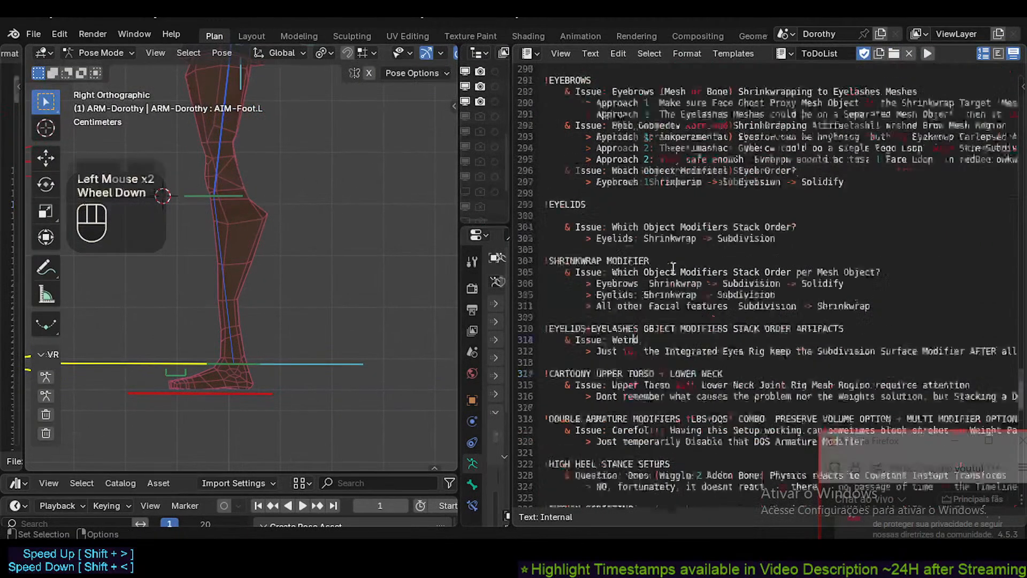
Add the heading "!CHARACTER DESIGN: PROPORTIONS" on its own line above IK STRETCH in the FINAL NOTES section.
{"action": "scroll", "coordinate": [599, 301], "scroll_direction": "up", "scroll_amount": 8}
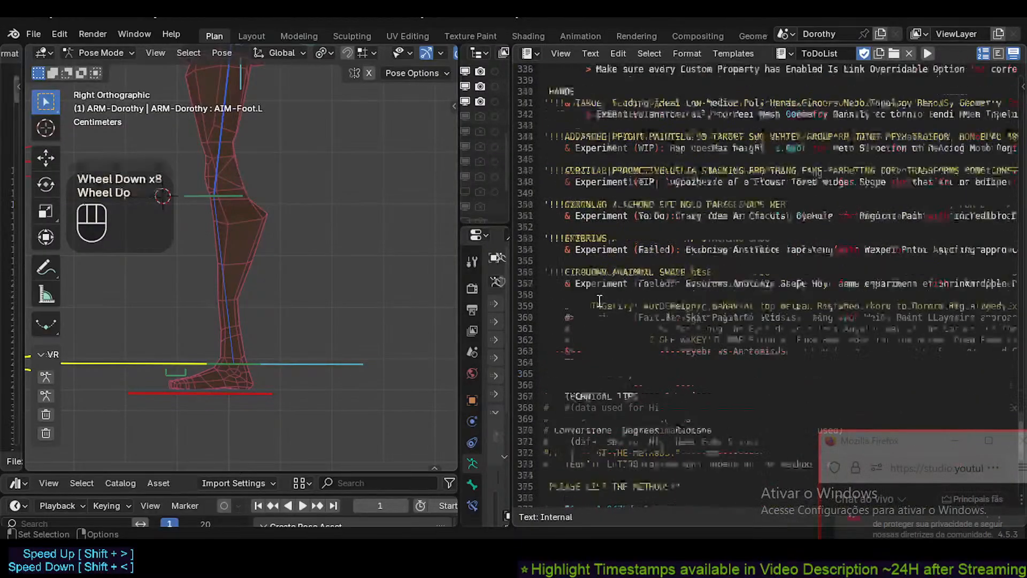
{"action": "scroll", "coordinate": [598, 301], "scroll_direction": "up", "scroll_amount": 2}
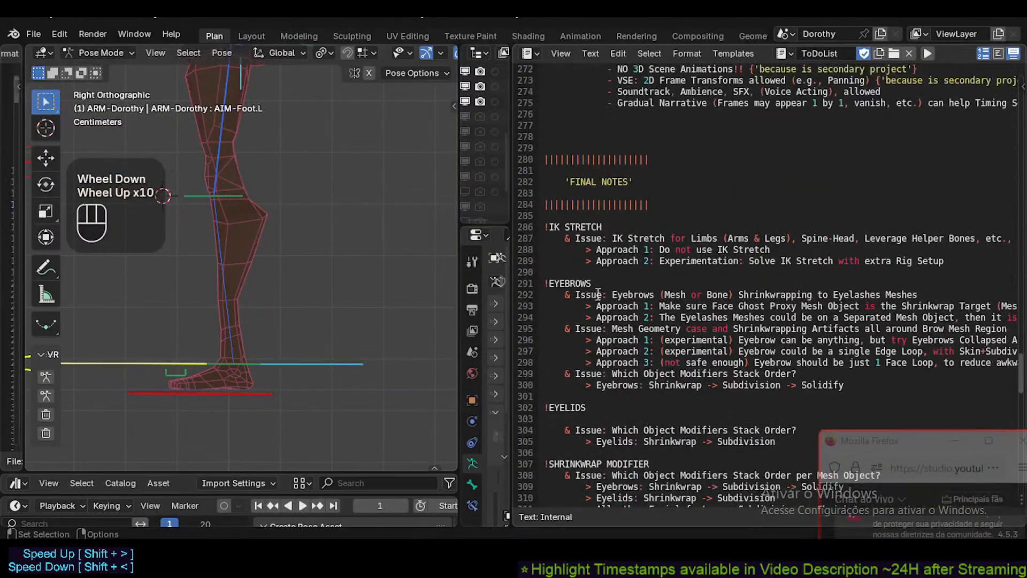
{"action": "left_click", "coordinate": [593, 215]}
{"action": "key", "text": "Return"}
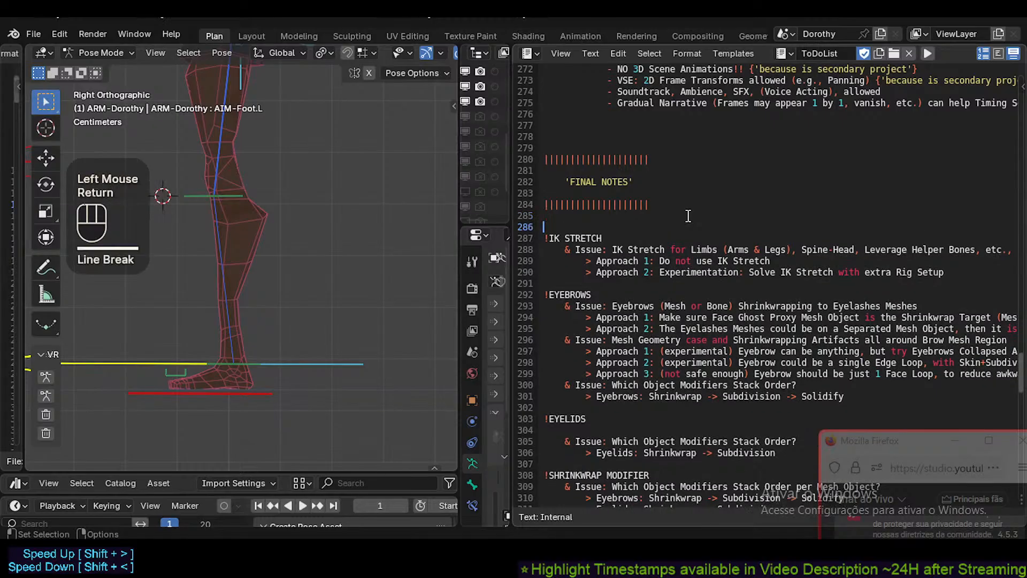
{"action": "key", "text": "Return"}
{"action": "key", "text": "Up"}
{"action": "type", "text": "!Chareac"}
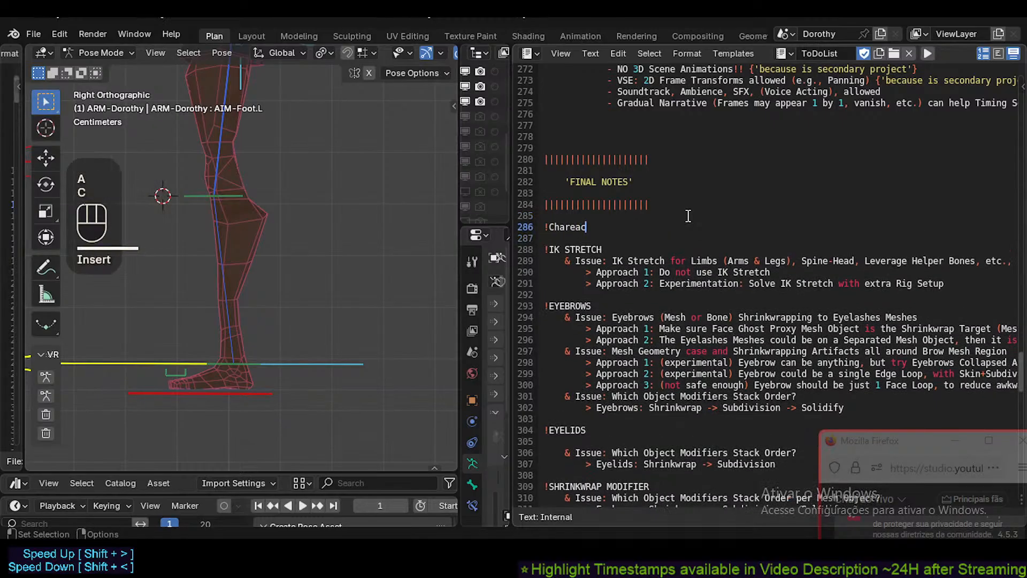
{"action": "key", "text": "BackSpace"}
{"action": "key", "text": "BackSpace"}
{"action": "key", "text": "BackSpace"}
{"action": "key", "text": "BackSpace"}
{"action": "key", "text": "BackSpace"}
{"action": "key", "text": "shift+BackSpace"}
{"action": "key", "text": "shift+BackSpace"}
{"action": "type", "text": "G"}
{"action": "key", "text": "shift+BackSpace"}
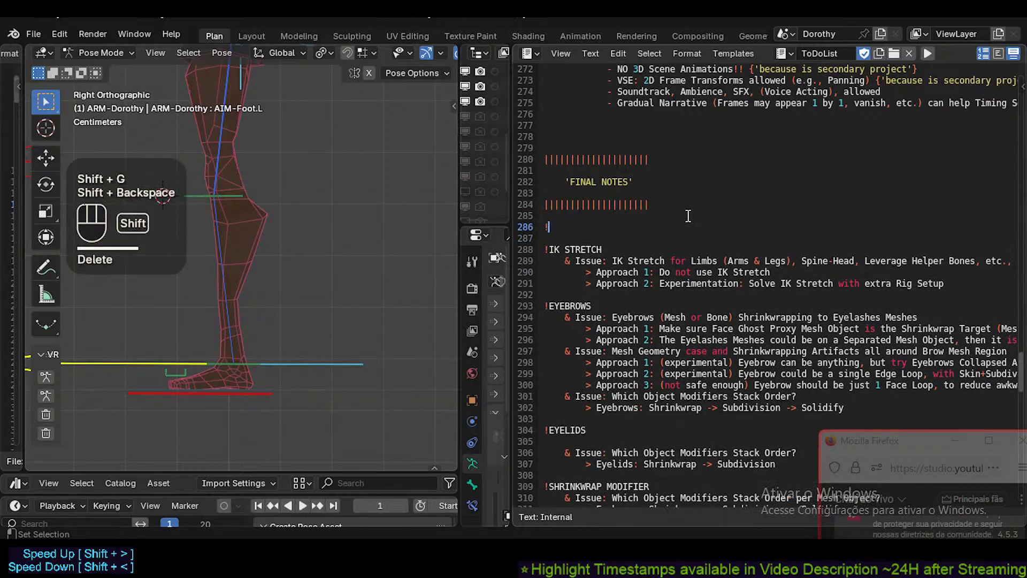
{"action": "type", "text": "CHARACTER DESIGN"}
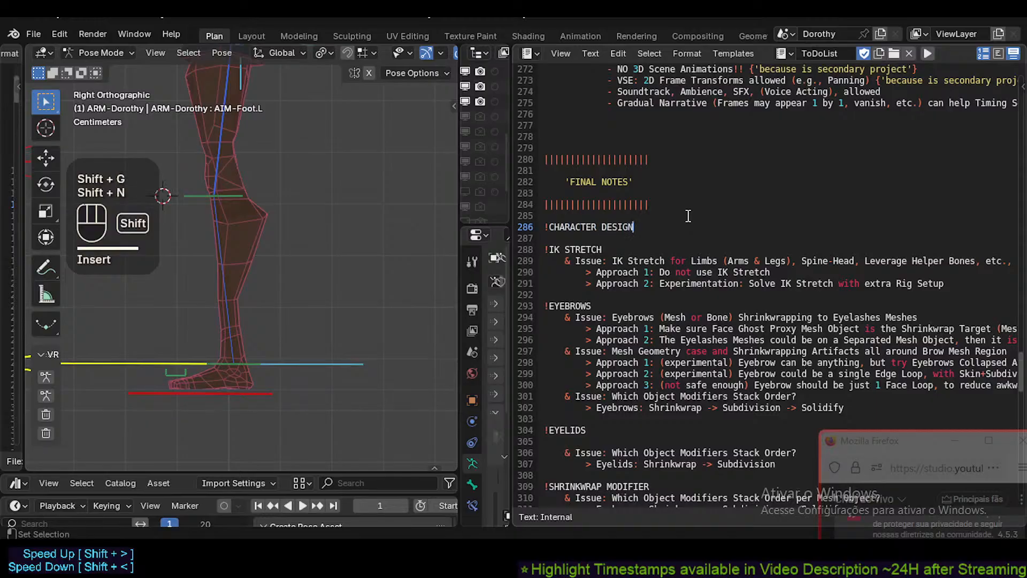
{"action": "type", "text": ": PROPORTIONS"}
{"action": "key", "text": "BackSpace"}
{"action": "type", "text": "RTIONS"}
{"action": "key", "text": "BackSpace"}
{"action": "key", "text": "BackSpace"}
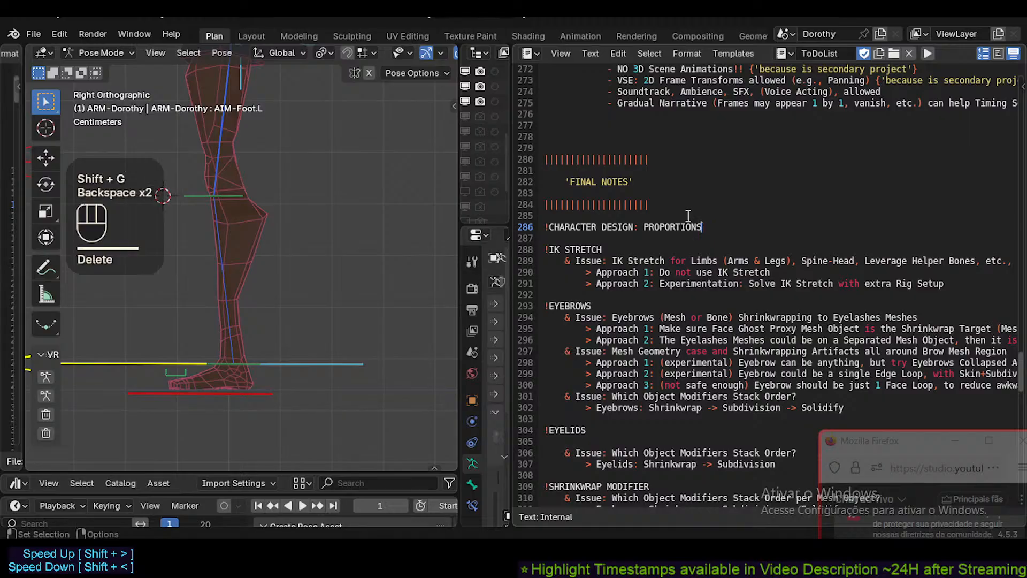
Append ", GP" to the end of the CHARACTER DESIGN: PROPORTIONS heading.
{"action": "key", "text": "Left"}
{"action": "key", "text": "Right"}
{"action": "key", "text": "Left"}
{"action": "key", "text": "Left"}
{"action": "key", "text": "Left"}
{"action": "key", "text": "Left"}
{"action": "key", "text": "Left"}
{"action": "key", "text": "Left"}
{"action": "key", "text": "Left"}
{"action": "key", "text": "Left"}
{"action": "key", "text": "Left"}
{"action": "key", "text": "Left"}
{"action": "key", "text": "Left"}
{"action": "key", "text": "Left"}
{"action": "key", "text": "Left"}
{"action": "key", "text": "Left"}
{"action": "key", "text": "Left"}
{"action": "key", "text": "Left"}
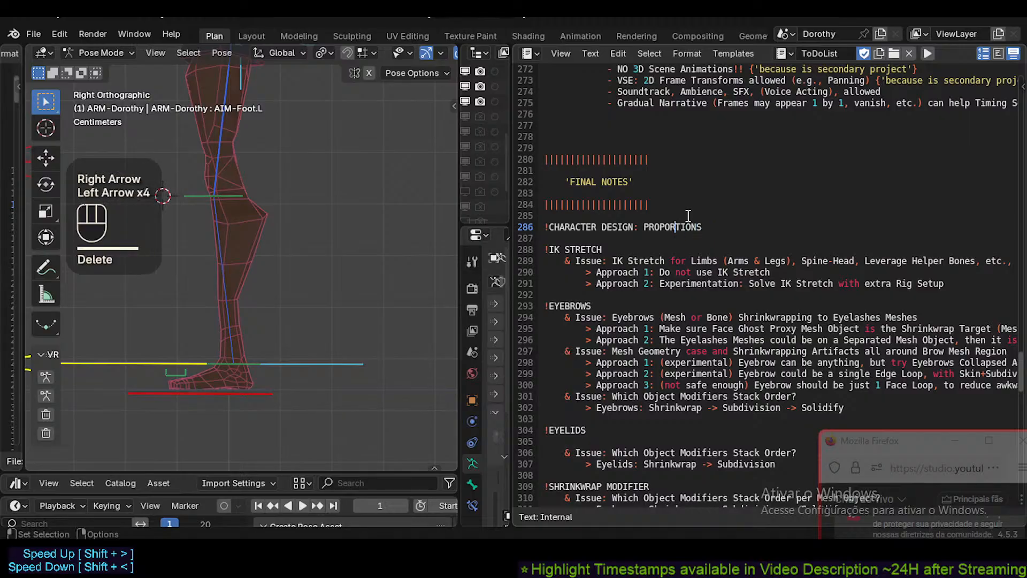
{"action": "key", "text": "Left"}
{"action": "key", "text": "Left"}
{"action": "key", "text": "End"}
{"action": "key", "text": "Left"}
{"action": "key", "text": "Left"}
{"action": "key", "text": "Left"}
{"action": "key", "text": "Left"}
{"action": "key", "text": "Left"}
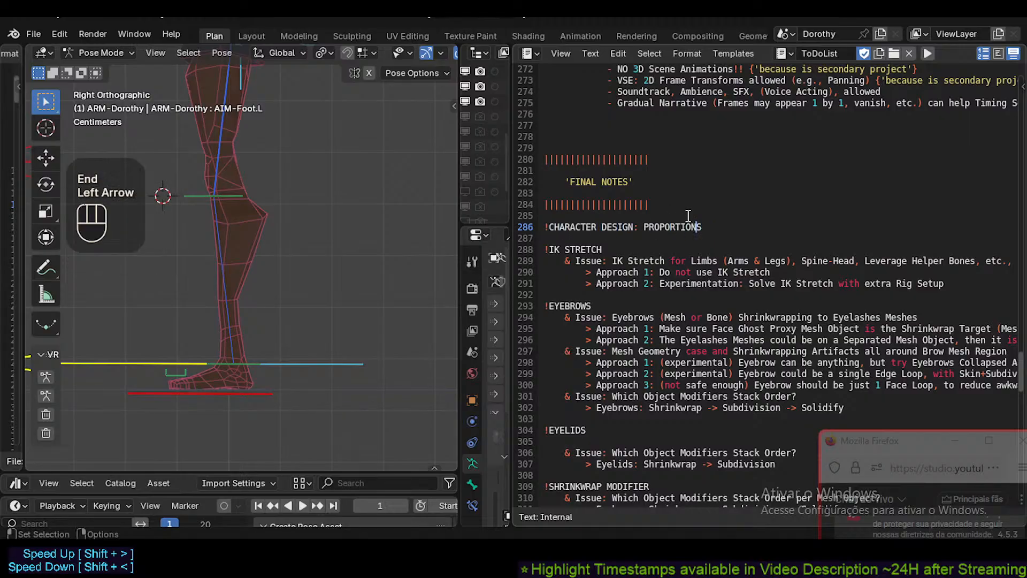
{"action": "type", "text": ", GP"}
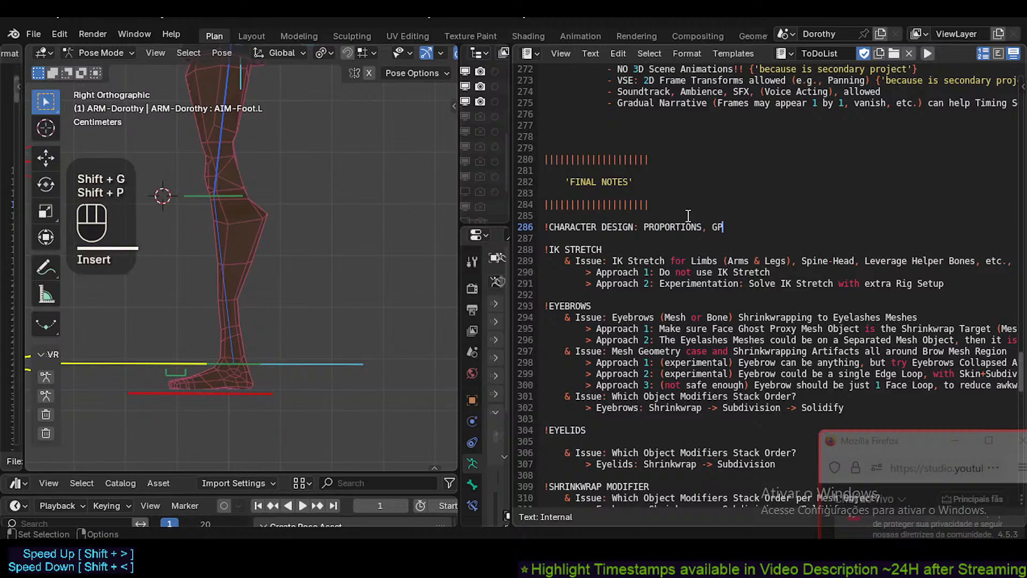
Add the indented line "& Issue: Shin/Calf Leg Bending extrapolating Buttocks" under the CHARACTER DESIGN heading, leaving a blank line before IK STRETCH.
{"action": "key", "text": "Down"}
{"action": "key", "text": "Return"}
{"action": "key", "text": "Up"}
{"action": "key", "text": "Tab"}
{"action": "key", "text": "Tab"}
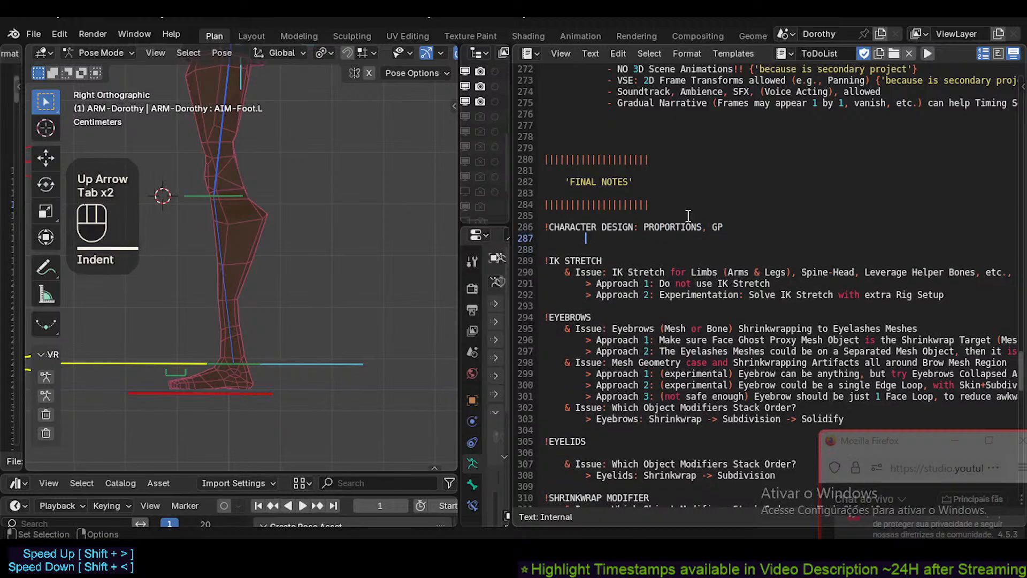
{"action": "key", "text": "BackSpace"}
{"action": "type", "text": "& Is"}
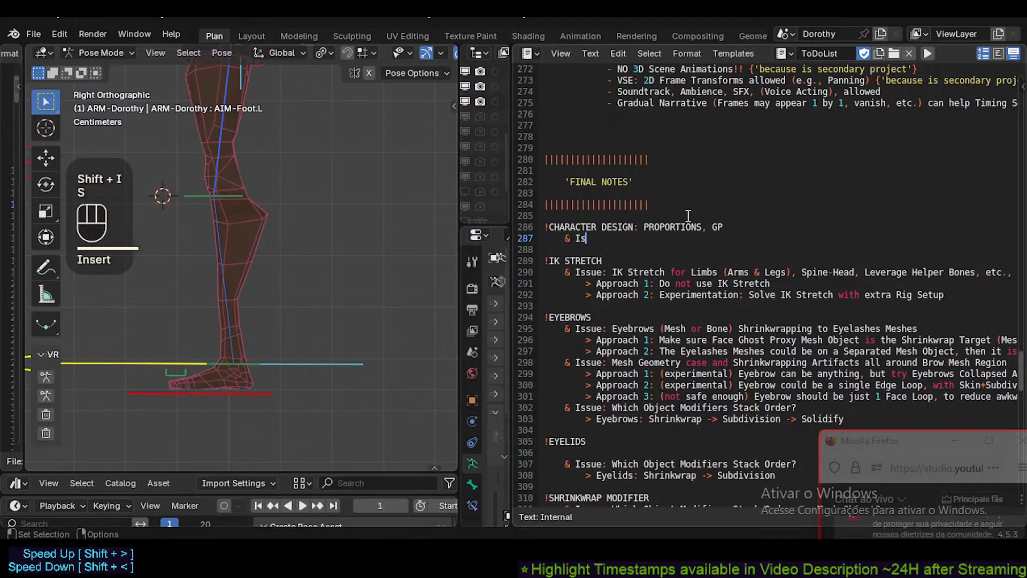
{"action": "type", "text": "sue: Shink"}
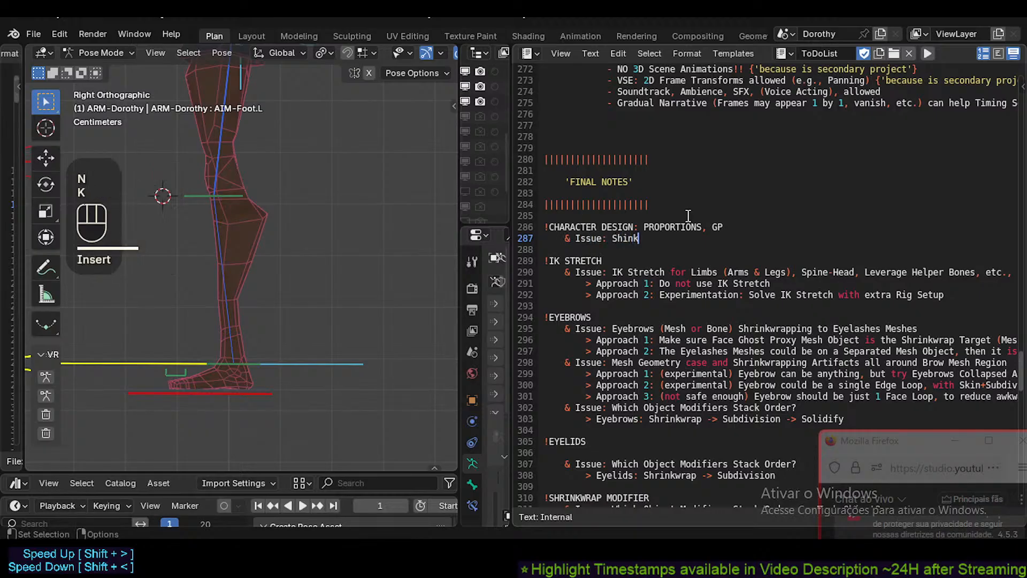
{"action": "key", "text": "BackSpace"}
{"action": "type", "text": "/Calf "}
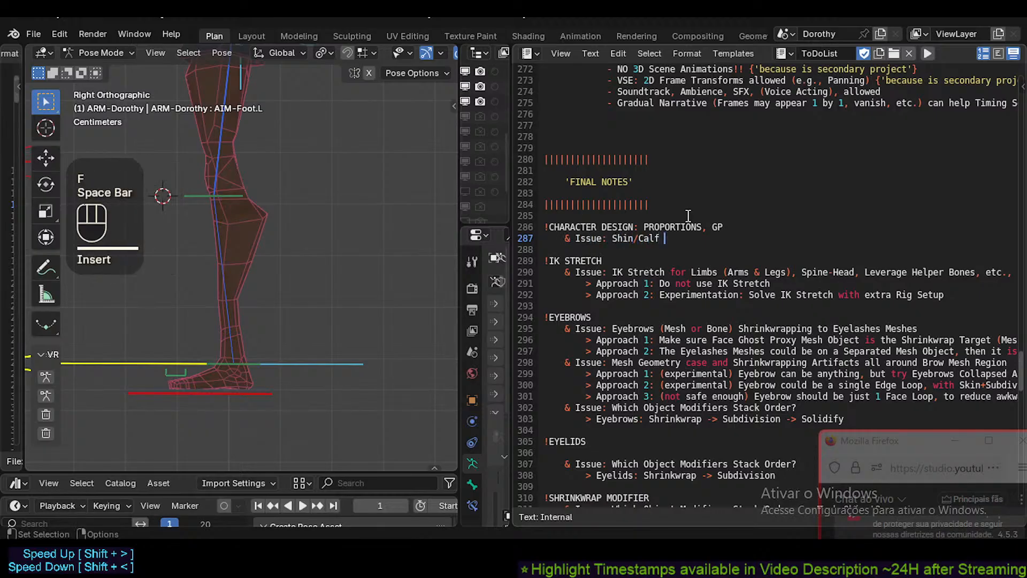
{"action": "type", "text": "Leg B"}
{"action": "key", "text": "BackSpace"}
{"action": "type", "text": "L"}
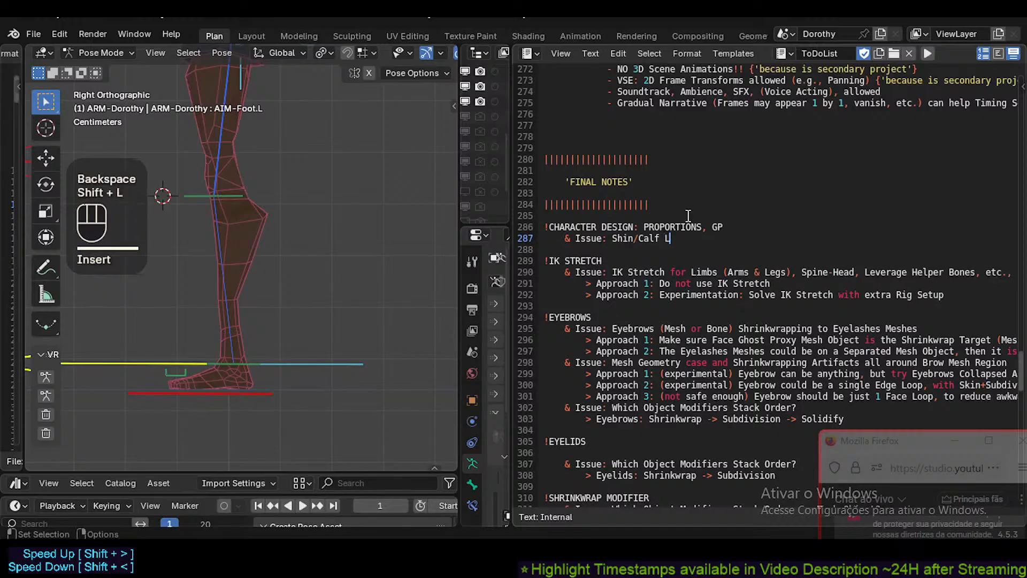
{"action": "type", "text": "eg Bending ex"}
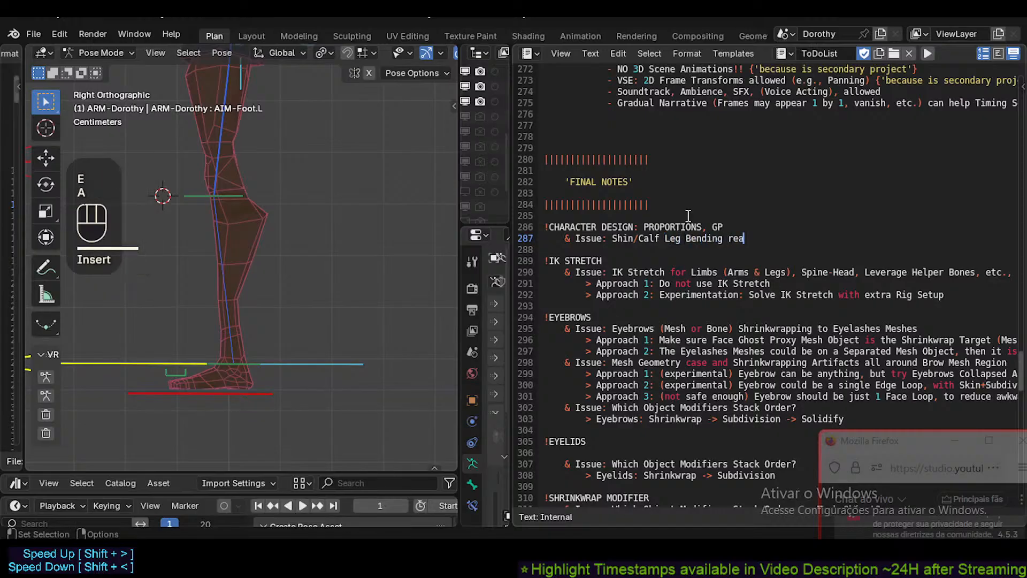
{"action": "type", "text": "a"}
{"action": "key", "text": "BackSpace"}
{"action": "key", "text": "BackSpace"}
{"action": "key", "text": "BackSpace"}
{"action": "type", "text": "extrapolating Buit"}
{"action": "key", "text": "BackSpace"}
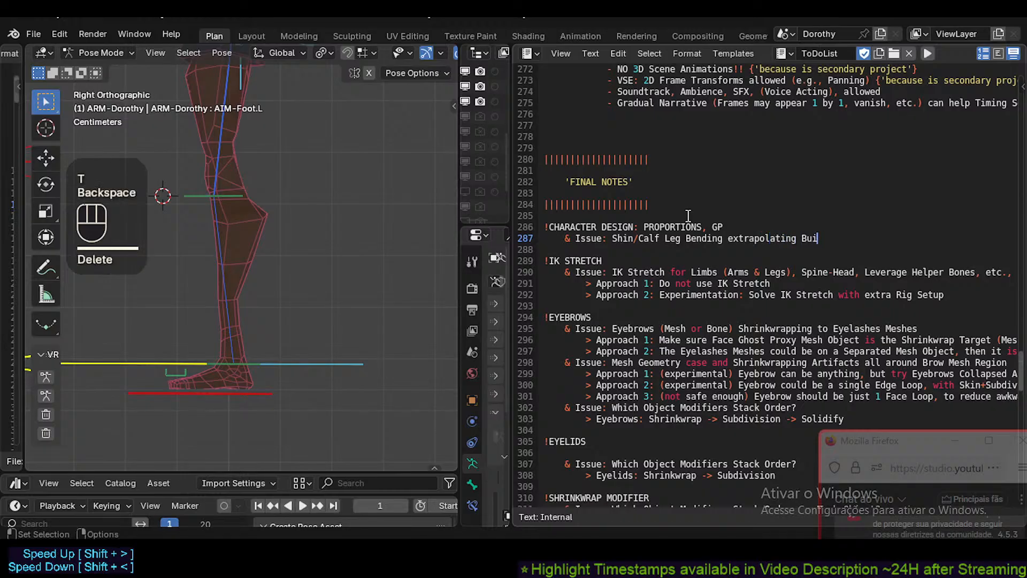
{"action": "key", "text": "BackSpace"}
{"action": "type", "text": "ttocks"}
Complete the Shin/Calf Leg Bending issue line by appending the word "Disproportion" after "Buttocks".
{"action": "key", "text": "Left"}
{"action": "key", "text": "Left"}
{"action": "key", "text": "Left"}
{"action": "key", "text": "Left"}
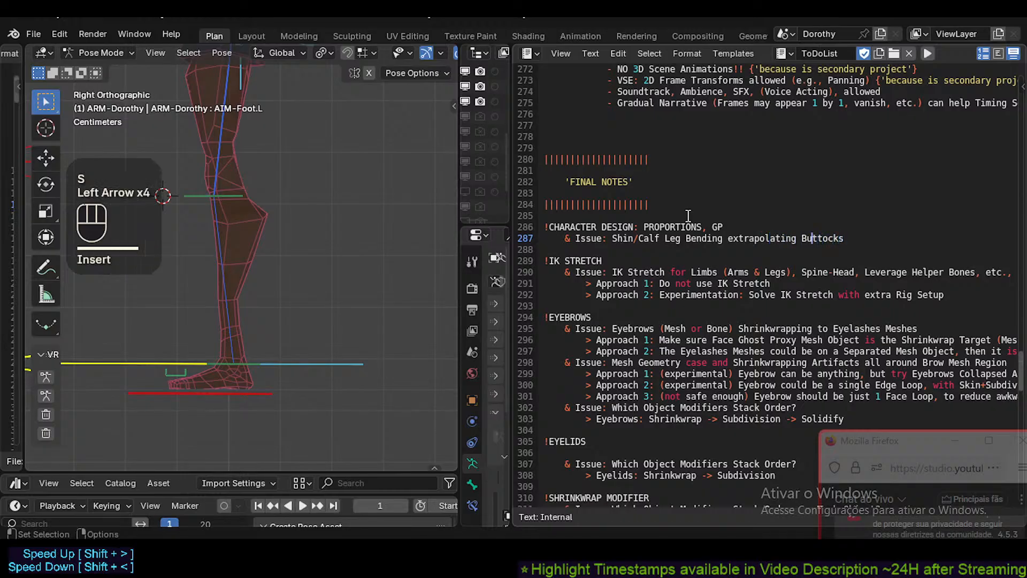
{"action": "key", "text": "Left"}
{"action": "key", "text": "Left"}
{"action": "key", "text": "Left"}
{"action": "key", "text": "Left"}
{"action": "key", "text": "Left"}
{"action": "key", "text": "Left"}
{"action": "key", "text": "Left"}
{"action": "key", "text": "Left"}
{"action": "key", "text": "Left"}
{"action": "key", "text": "Left"}
{"action": "key", "text": "Left"}
{"action": "key", "text": "Left"}
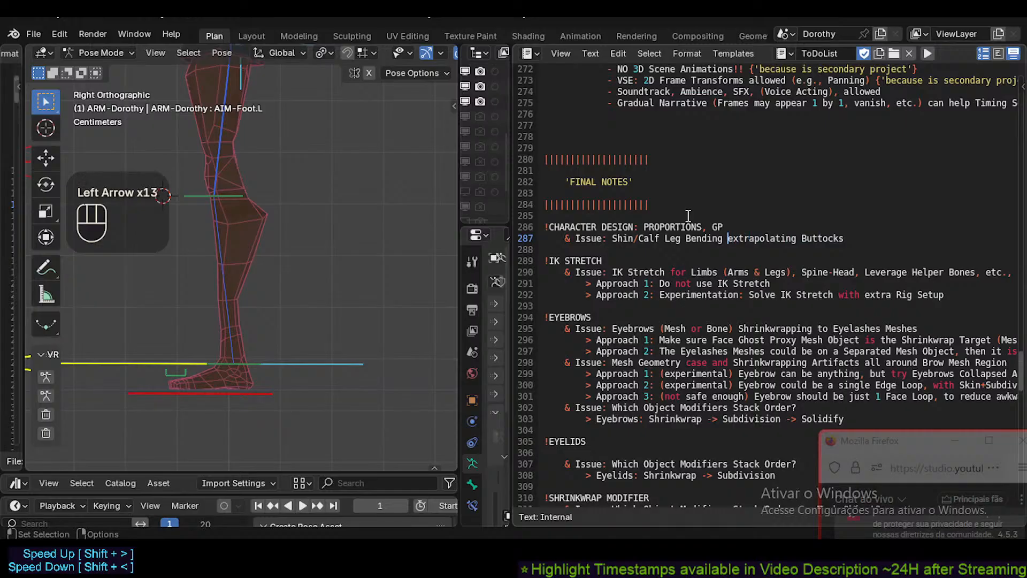
{"action": "key", "text": "End"}
{"action": "type", "text": "Di"}
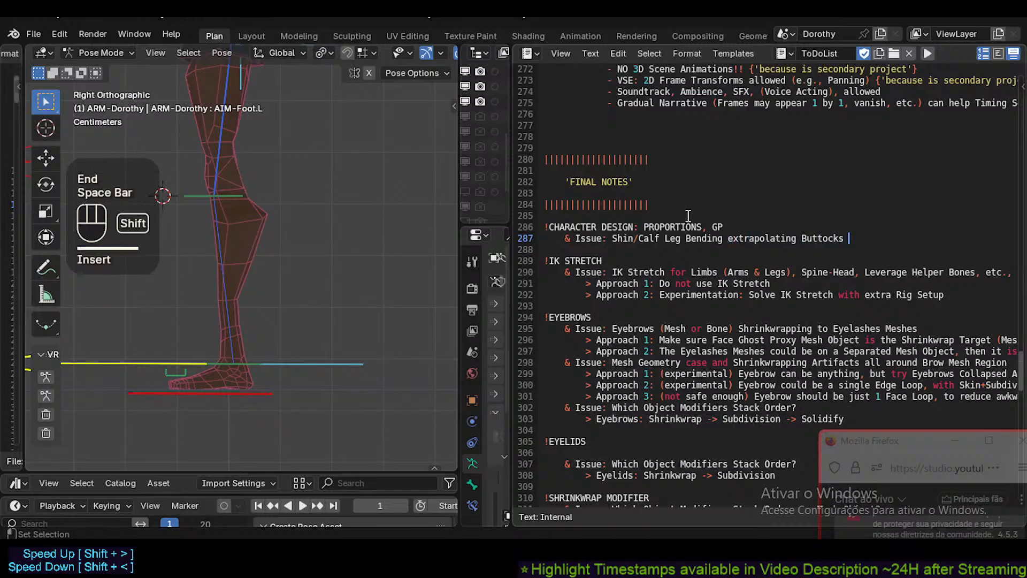
{"action": "type", "text": "sp"}
{"action": "key", "text": "BackSpace"}
{"action": "type", "text": "pro"}
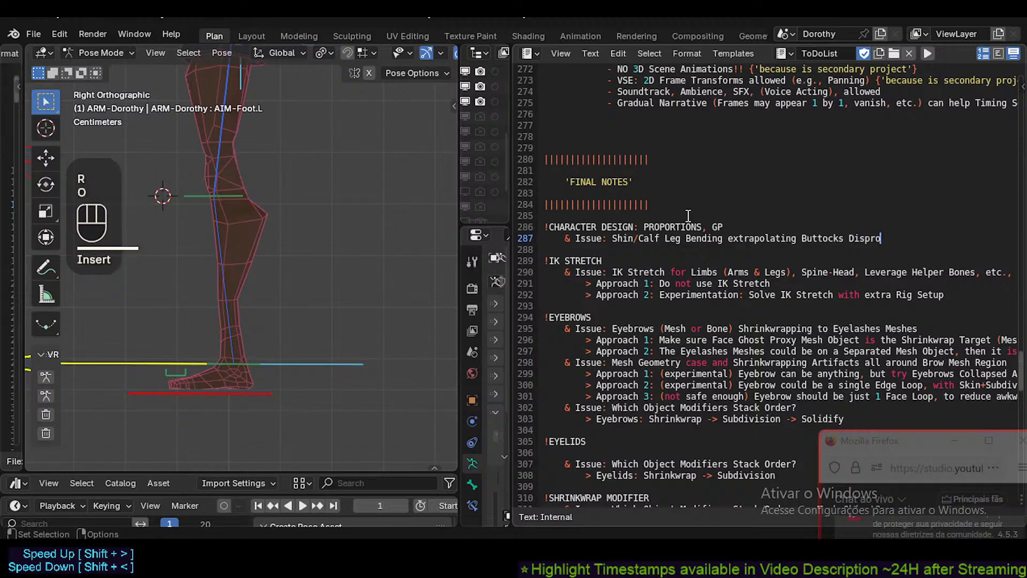
{"action": "type", "text": "port"}
{"action": "key", "text": "BackSpace"}
{"action": "key", "text": "BackSpace"}
{"action": "type", "text": "p"}
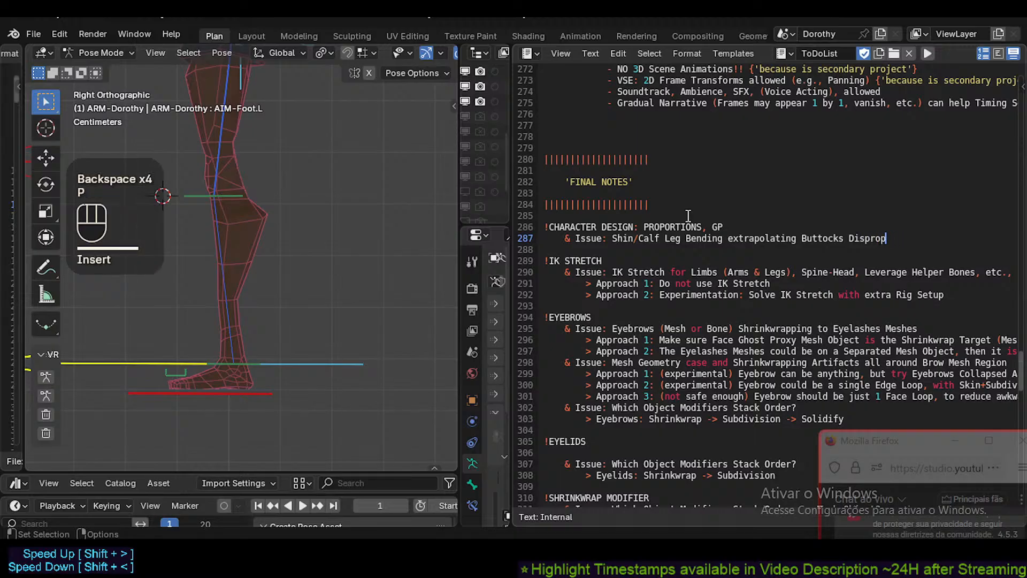
{"action": "key", "text": "BackSpace"}
{"action": "type", "text": "portio"}
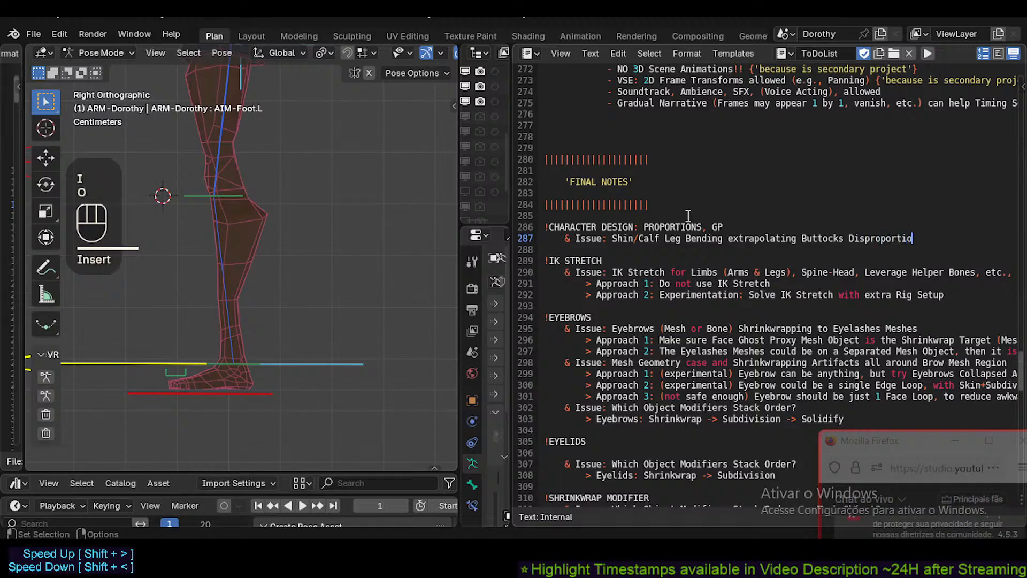
{"action": "type", "text": "n"}
Add the further indented note "> Need to map Arc of Rotation" below the Shin/Calf issue line.
{"action": "key", "text": "Return"}
{"action": "key", "text": "Tab"}
{"action": "type", "text": "> "}
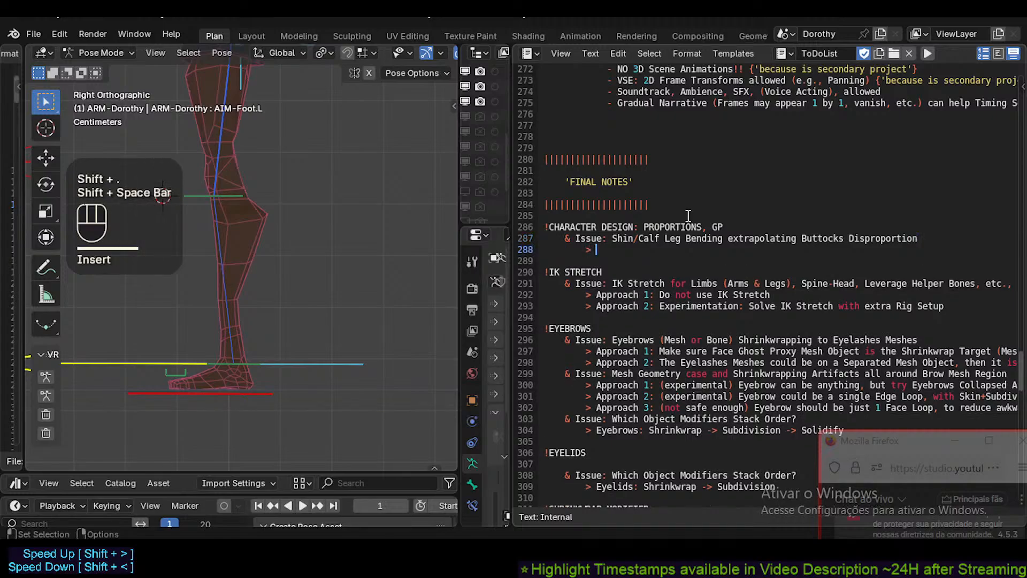
{"action": "type", "text": "Need to "}
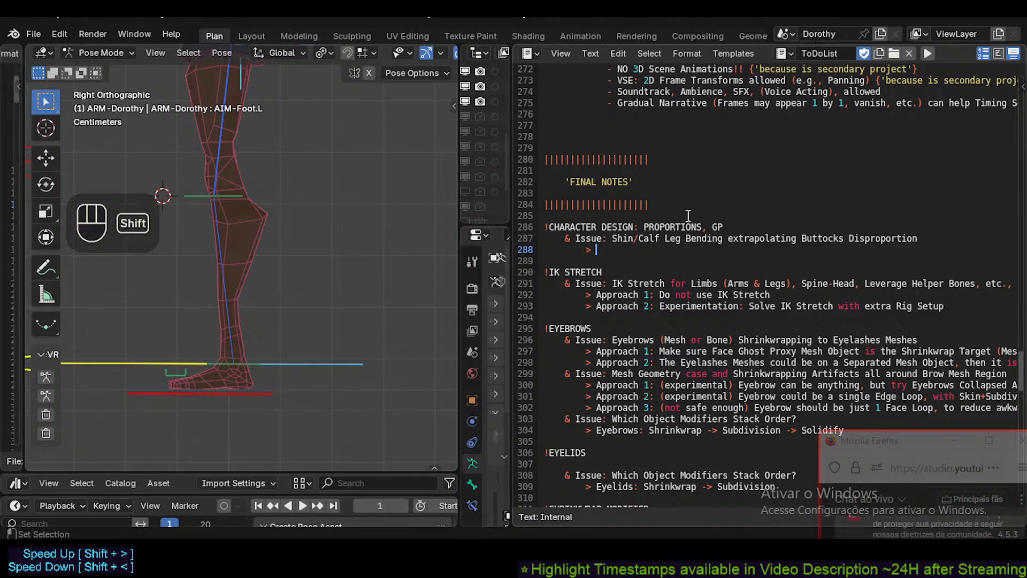
{"action": "type", "text": "M"}
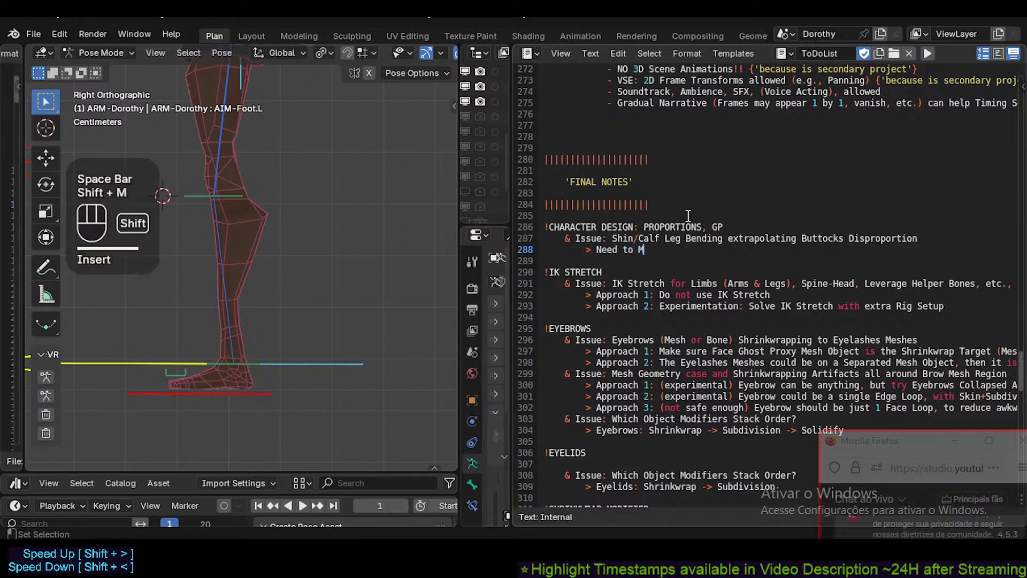
{"action": "key", "text": "BackSpace"}
{"action": "type", "text": "map Cir"}
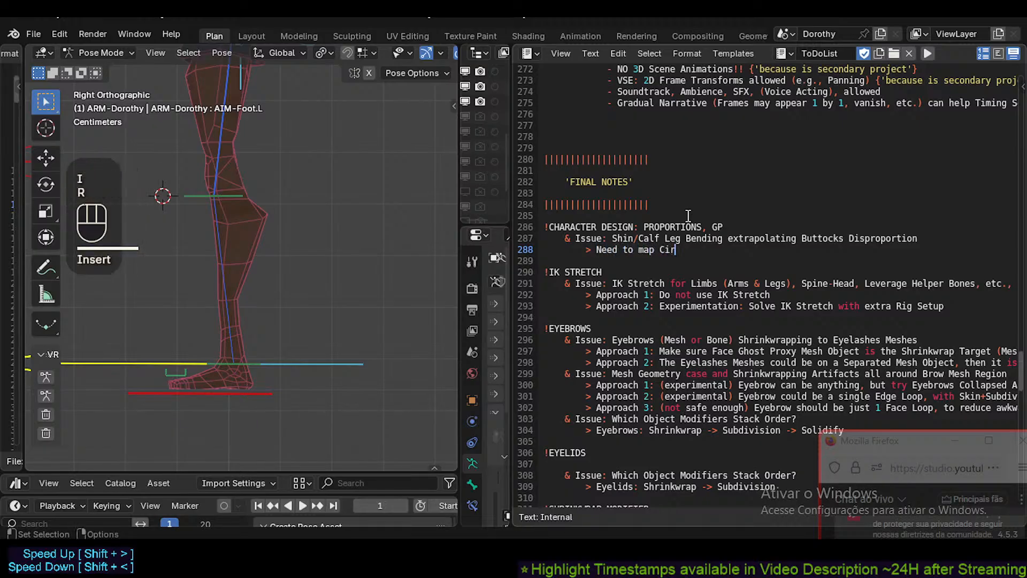
{"action": "type", "text": "cle"}
{"action": "key", "text": "BackSpace"}
{"action": "key", "text": "BackSpace"}
{"action": "key", "text": "BackSpace"}
{"action": "key", "text": "BackSpace"}
{"action": "key", "text": "BackSpace"}
{"action": "key", "text": "BackSpace"}
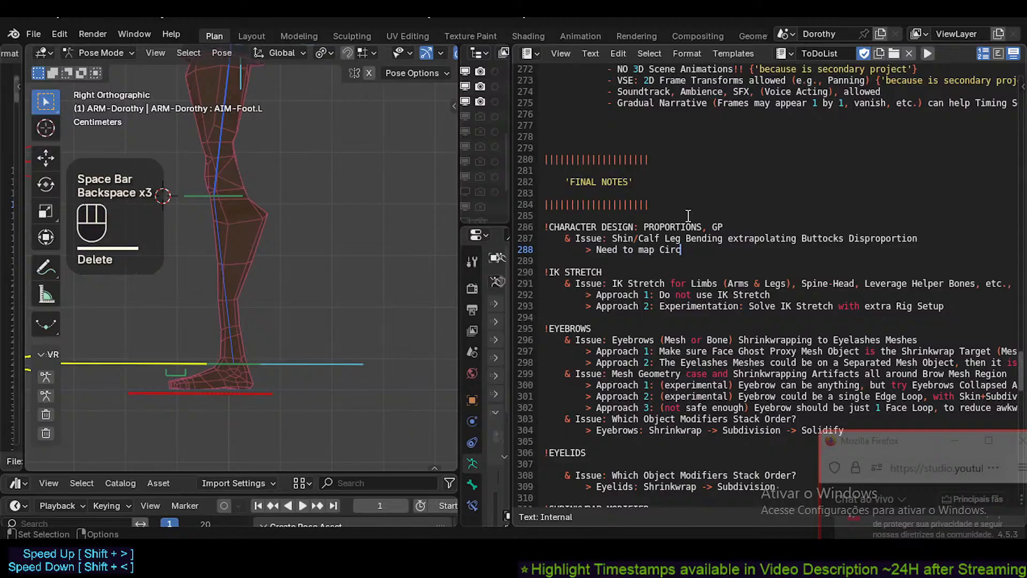
{"action": "key", "text": "shift+BackSpace"}
{"action": "type", "text": "A"}
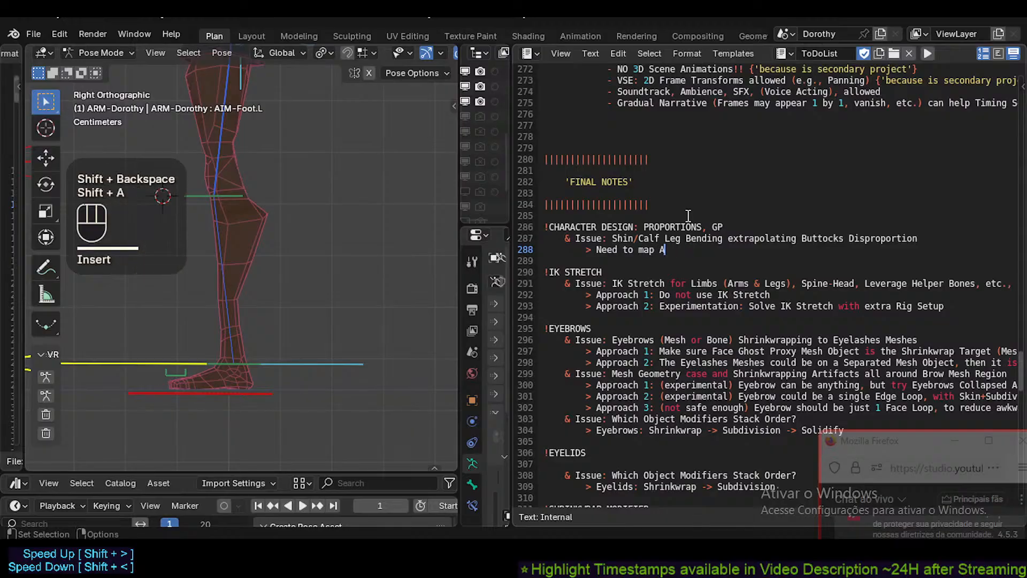
{"action": "type", "text": "rc of "}
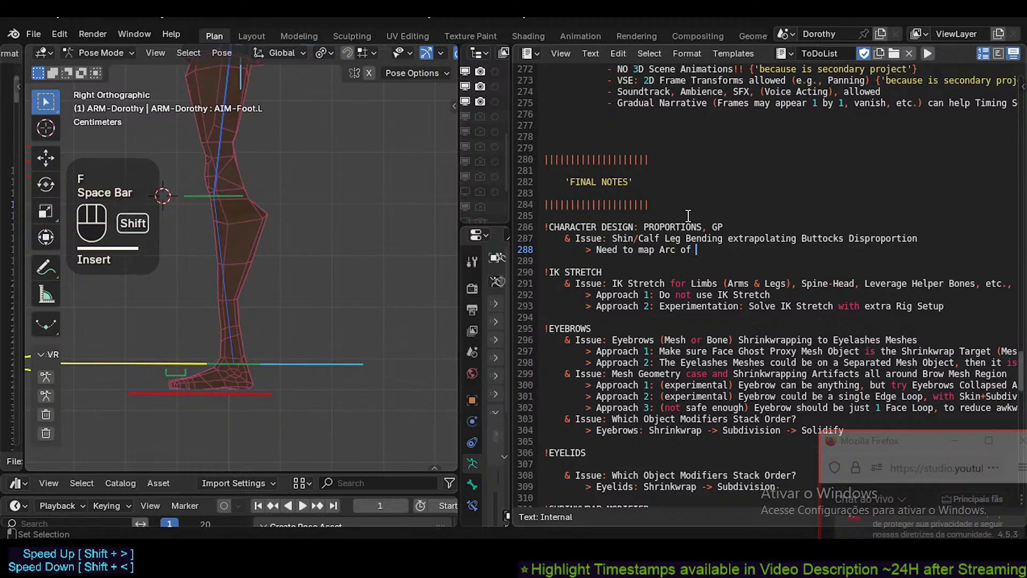
{"action": "type", "text": "Rotation"}
{"action": "key", "text": "BackSpace"}
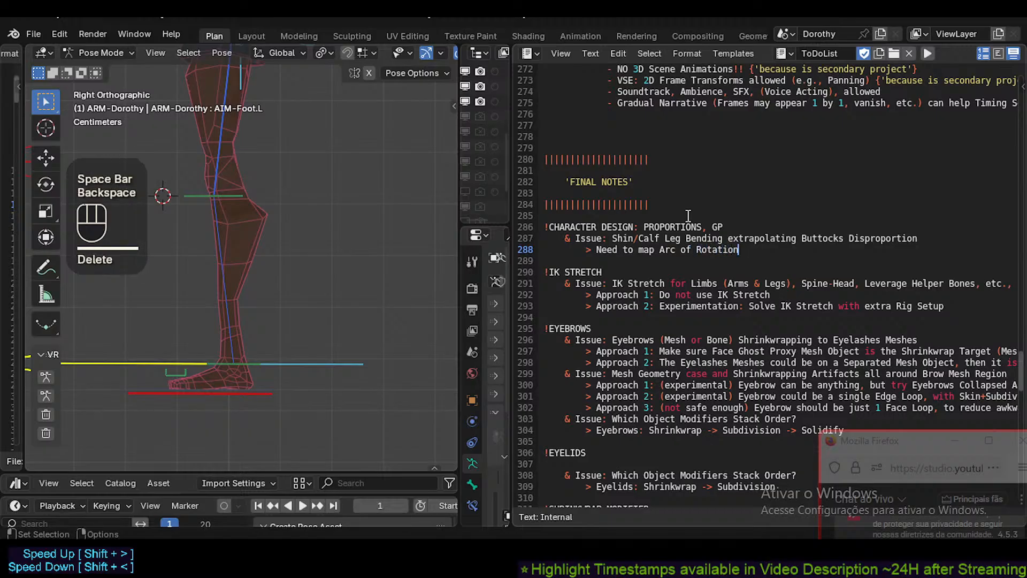
Reword the start of the Arc of Rotation note from "Need" to "Just need".
{"action": "key", "text": "Home"}
{"action": "key", "text": "Right"}
{"action": "key", "text": "Right"}
{"action": "key", "text": "Right"}
{"action": "key", "text": "Right"}
{"action": "key", "text": "Right"}
{"action": "key", "text": "Right"}
{"action": "key", "text": "Right"}
{"action": "key", "text": "Right"}
{"action": "key", "text": "Right"}
{"action": "key", "text": "Right"}
{"action": "key", "text": "Insert"}
{"action": "type", "text": "Just"}
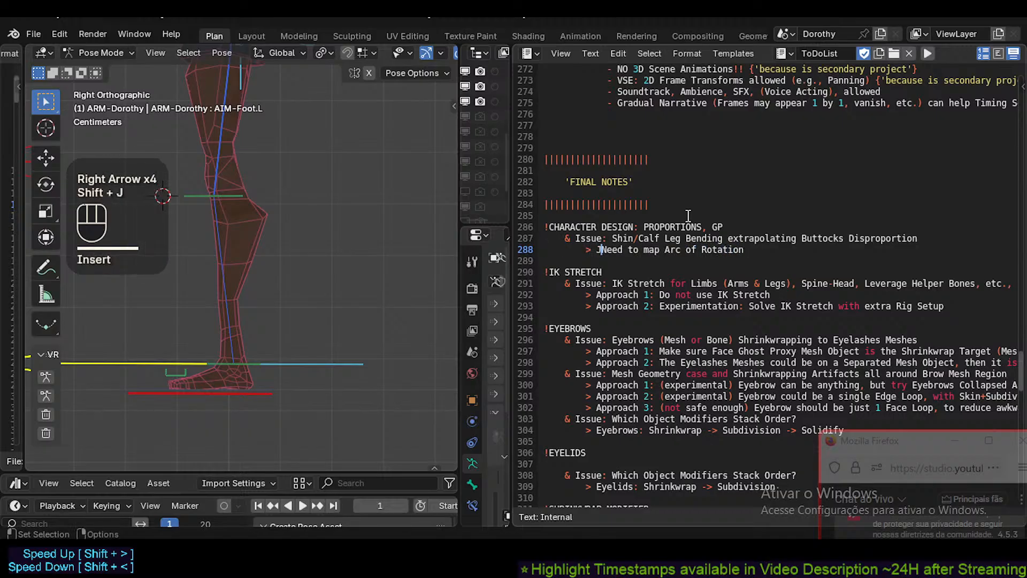
{"action": "key", "text": "Delete"}
{"action": "type", "text": "n"}
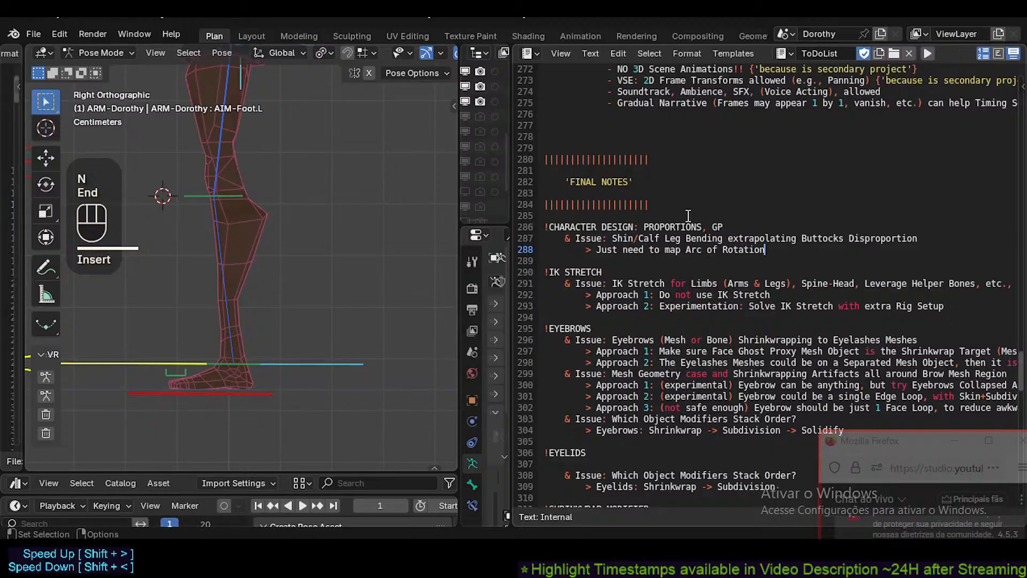
Extend the Arc of Rotation note with " and compare with good Sketch".
{"action": "type", "text": " and compare t"}
{"action": "key", "text": "BackSpace"}
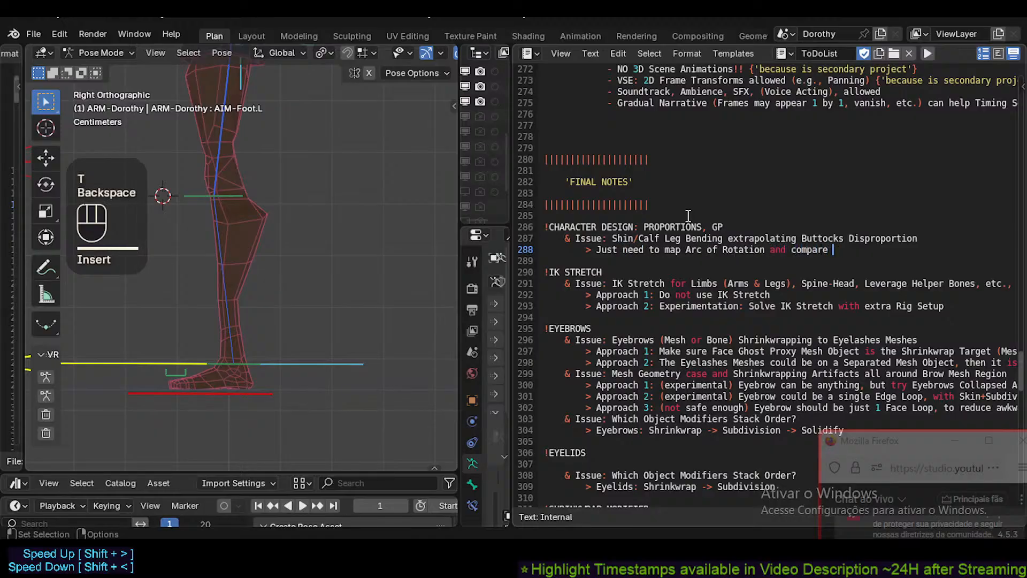
{"action": "type", "text": "with good Sketch"}
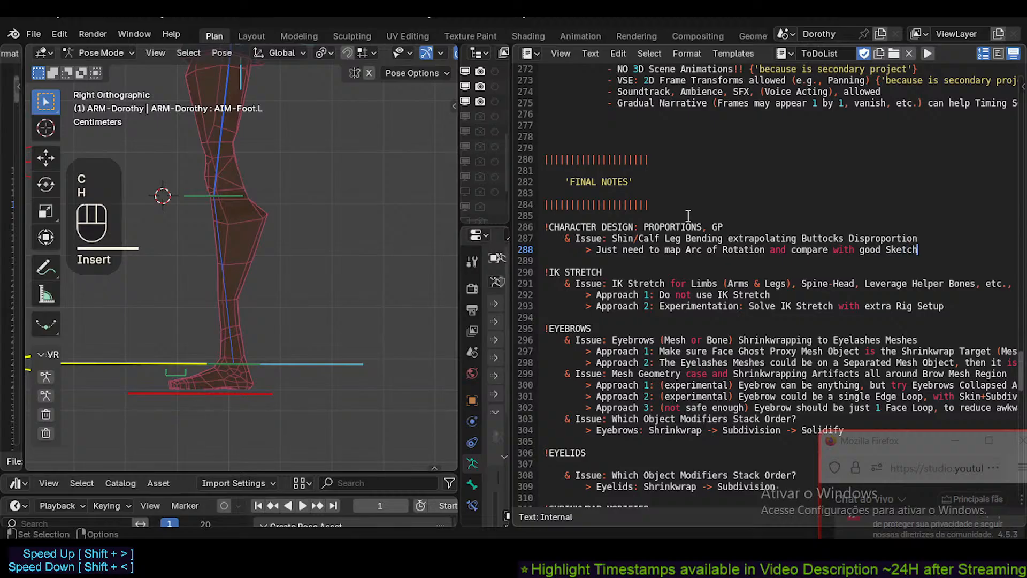
Append "Pose" to the Arc of Rotation note and insert "in advance" before "Arc of Rotation".
{"action": "type", "text": " Pos"}
{"action": "key", "text": "Left"}
{"action": "key", "text": "Left"}
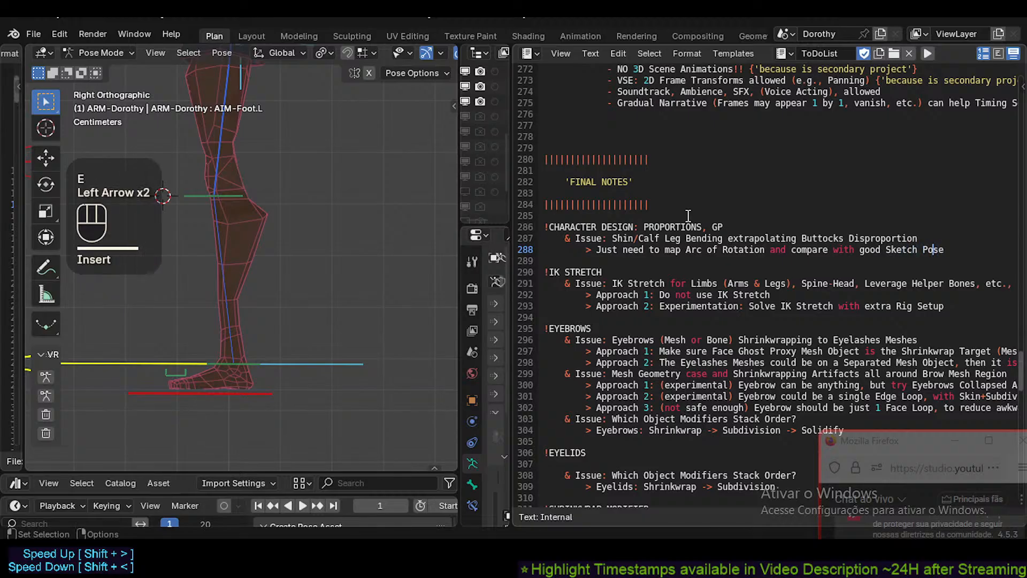
{"action": "key", "text": "Left"}
{"action": "key", "text": "Left"}
{"action": "key", "text": "Left"}
{"action": "key", "text": "Left"}
{"action": "key", "text": "Left"}
{"action": "key", "text": "Left"}
{"action": "key", "text": "Left"}
{"action": "key", "text": "Left"}
{"action": "key", "text": "Left"}
{"action": "key", "text": "Left"}
{"action": "key", "text": "Left"}
{"action": "key", "text": "Left"}
{"action": "key", "text": "Left"}
{"action": "key", "text": "Left"}
{"action": "key", "text": "Left"}
{"action": "key", "text": "Left"}
{"action": "key", "text": "Left"}
{"action": "key", "text": "Left"}
{"action": "key", "text": "Left"}
{"action": "key", "text": "Left"}
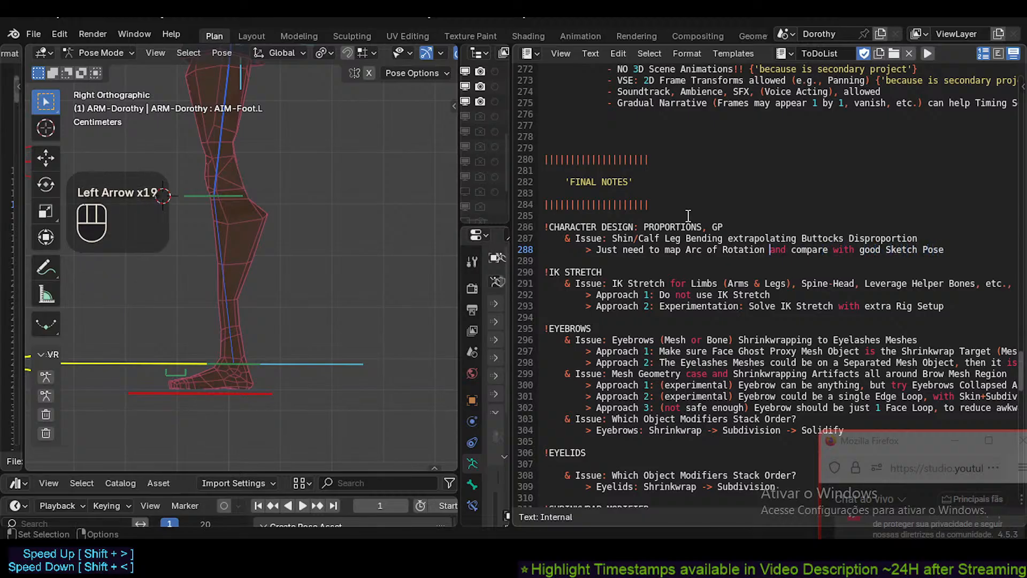
{"action": "key", "text": "Left"}
{"action": "key", "text": "Left"}
{"action": "key", "text": "Left"}
{"action": "key", "text": "Left"}
{"action": "key", "text": "Right"}
{"action": "type", "text": "in advancce"}
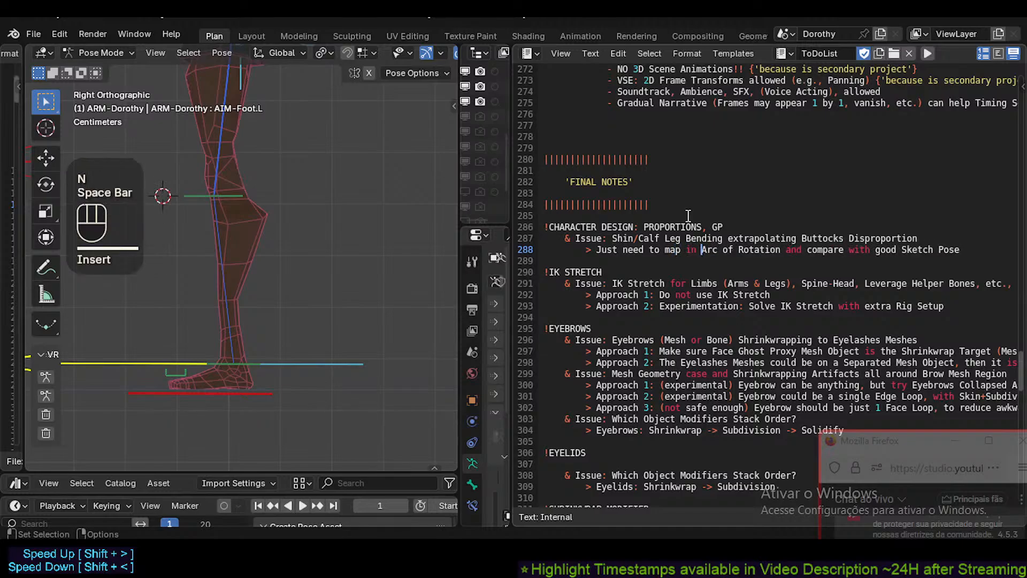
{"action": "key", "text": "BackSpace"}
{"action": "key", "text": "BackSpace"}
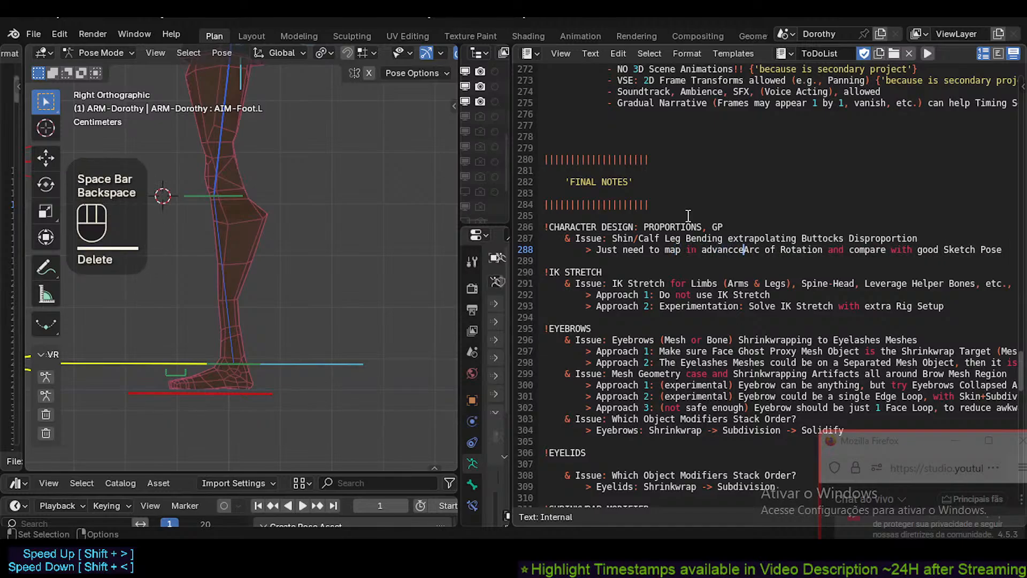
{"action": "type", "text": "e"}
Insert "(Side View)" after "Arc of Rotation" in the note, keeping a single space before "and compare".
{"action": "key", "text": "Right"}
{"action": "key", "text": "Right"}
{"action": "key", "text": "Right"}
{"action": "key", "text": "Right"}
{"action": "key", "text": "Right"}
{"action": "key", "text": "Right"}
{"action": "key", "text": "Right"}
{"action": "key", "text": "Right"}
{"action": "key", "text": "Right"}
{"action": "key", "text": "Right"}
{"action": "key", "text": "Right"}
{"action": "key", "text": "Right"}
{"action": "key", "text": "Right"}
{"action": "key", "text": "Right"}
{"action": "key", "text": "Right"}
{"action": "key", "text": "Right"}
{"action": "key", "text": "Right"}
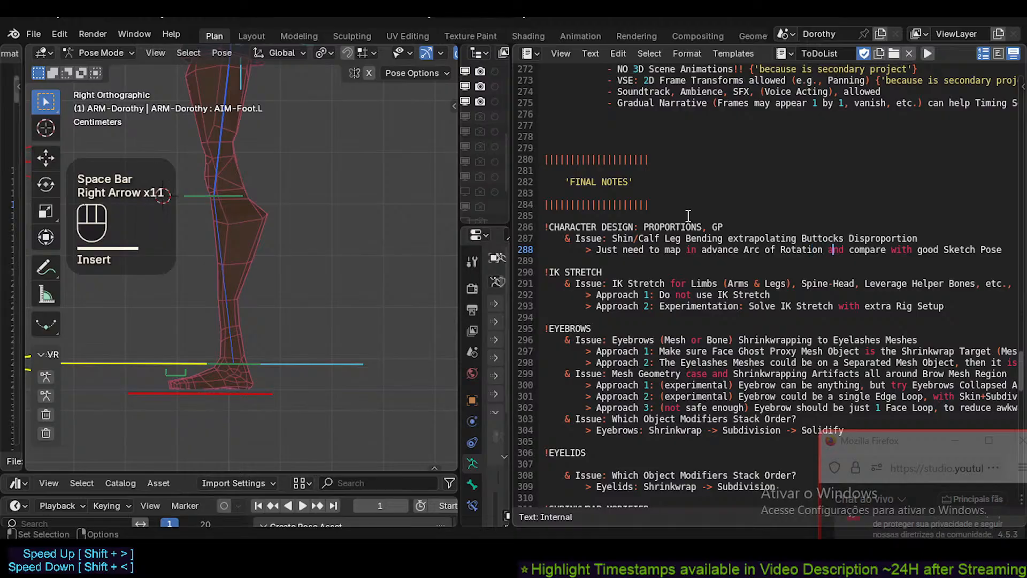
{"action": "key", "text": "Left"}
{"action": "type", "text": "(Side View)"}
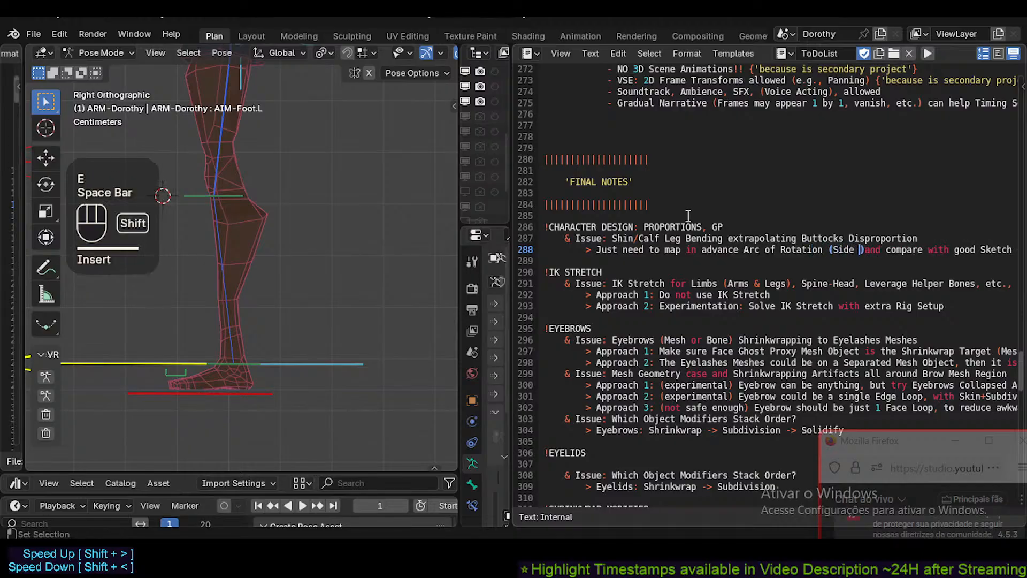
{"action": "key", "text": "BackSpace"}
{"action": "key", "text": "Delete"}
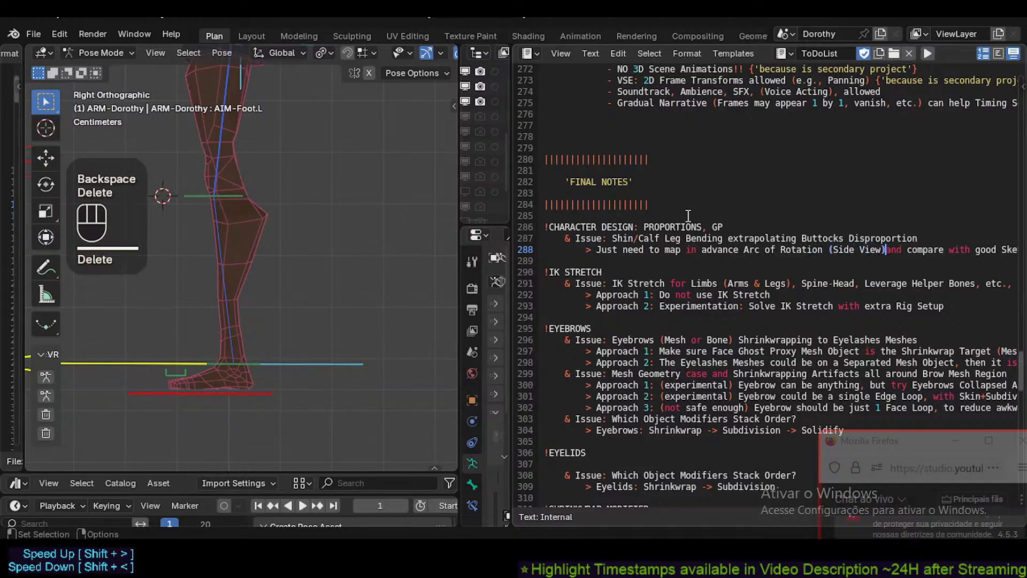
{"action": "key", "text": "Right"}
{"action": "key", "text": "Right"}
{"action": "key", "text": "Left"}
Extend the end of the Arc of Rotation note with ", for calculating the Length of the Bone".
{"action": "key", "text": "End"}
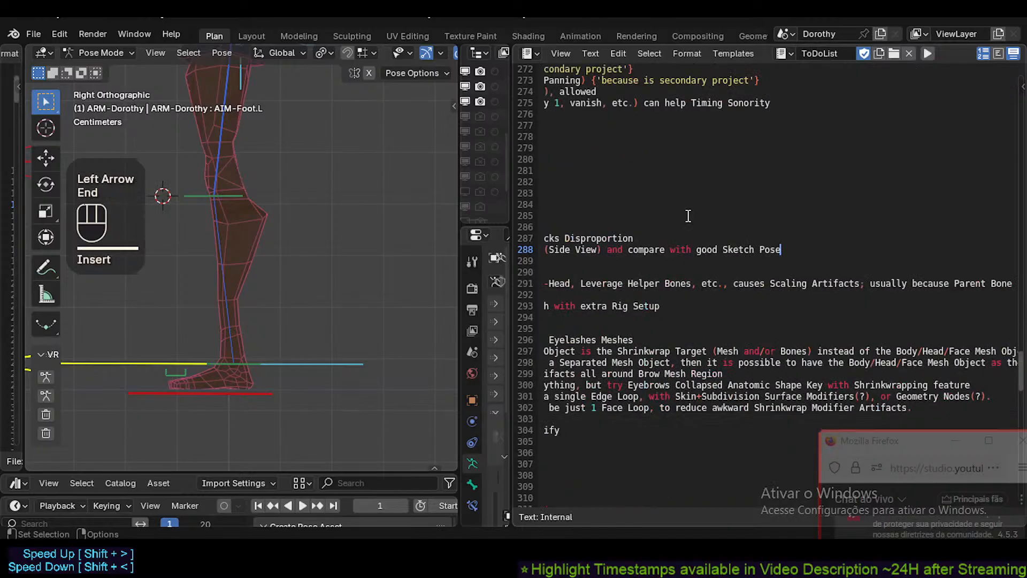
{"action": "type", "text": ", for calcula"}
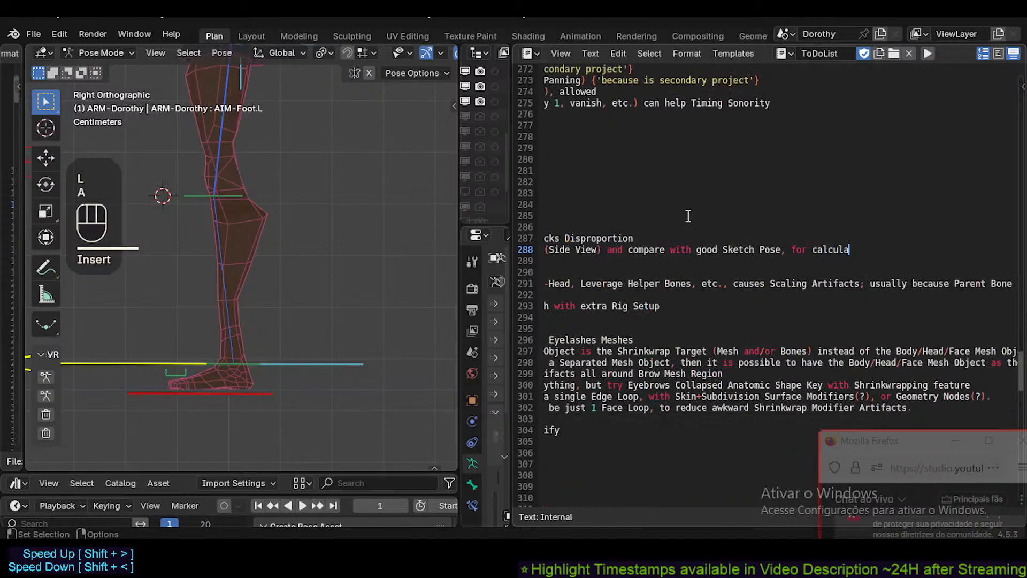
{"action": "type", "text": "ting the"}
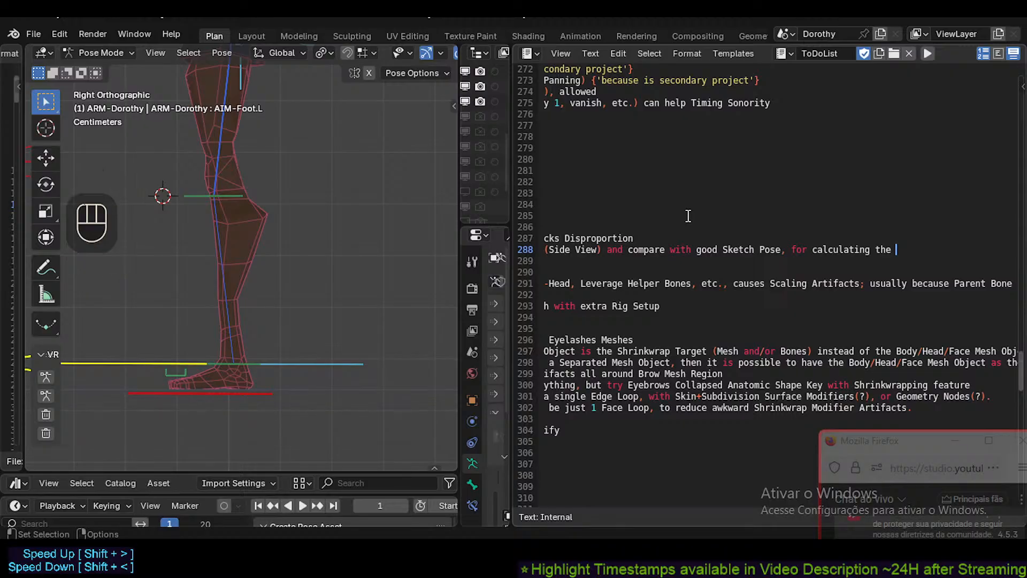
{"action": "key", "text": "shift"}
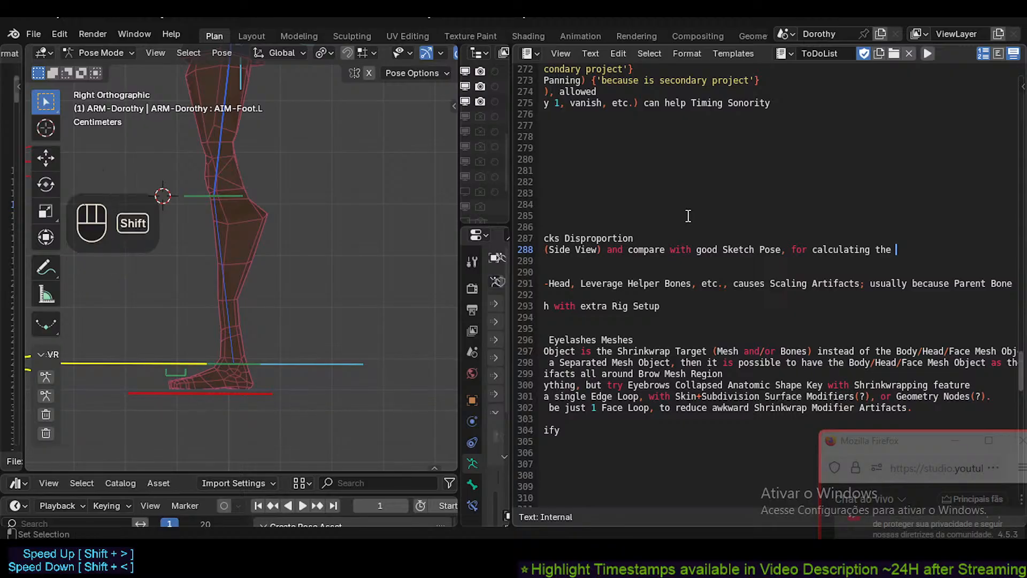
{"action": "type", "text": "Length of the Bone"}
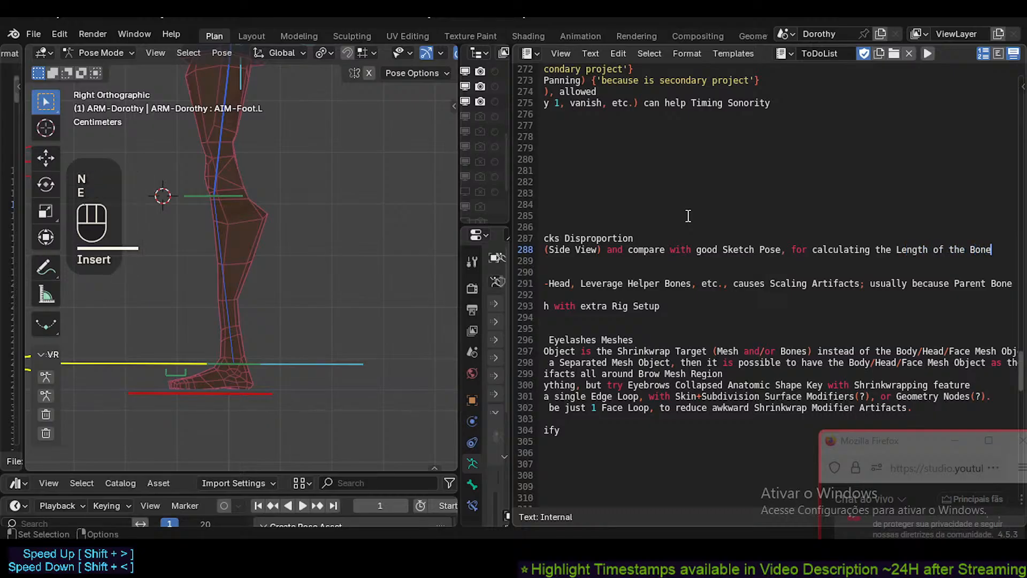
Replace the word "Bone" at the end of the Arc of Rotation note with "Lower Leg".
{"action": "key", "text": "BackSpace"}
{"action": "key", "text": "BackSpace"}
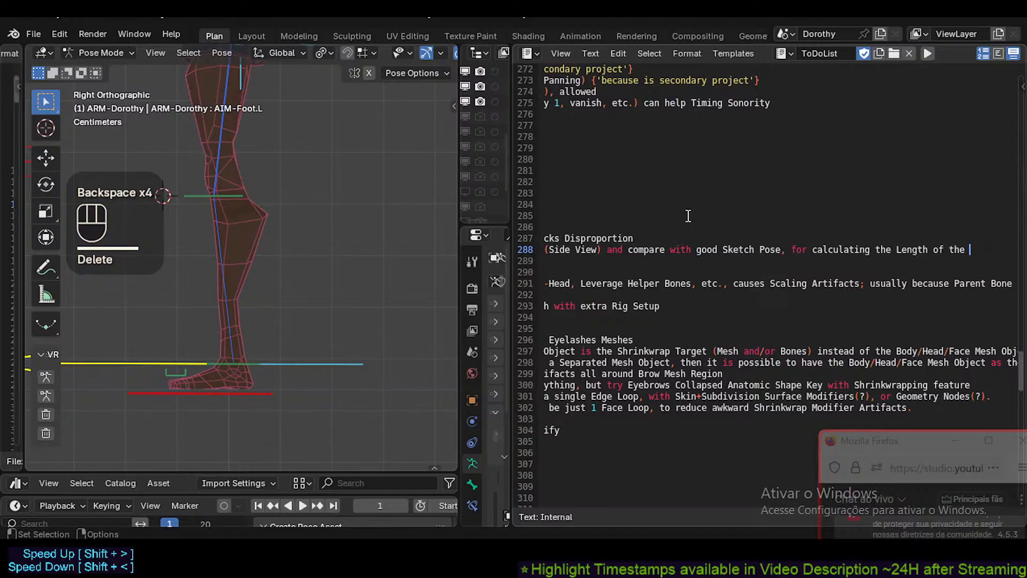
{"action": "type", "text": "Lower"}
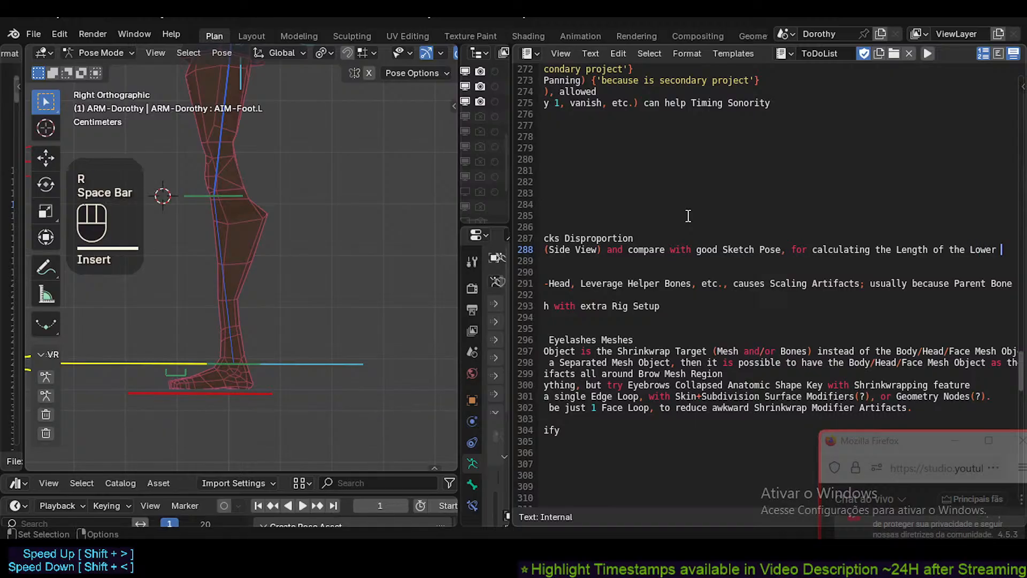
{"action": "key", "text": "BackSpace"}
{"action": "key", "text": "BackSpace"}
{"action": "key", "text": "BackSpace"}
{"action": "key", "text": "shift+BackSpace"}
{"action": "key", "text": "shift+BackSpace"}
{"action": "type", "text": "owe"}
{"action": "key", "text": "BackSpace"}
{"action": "key", "text": "BackSpace"}
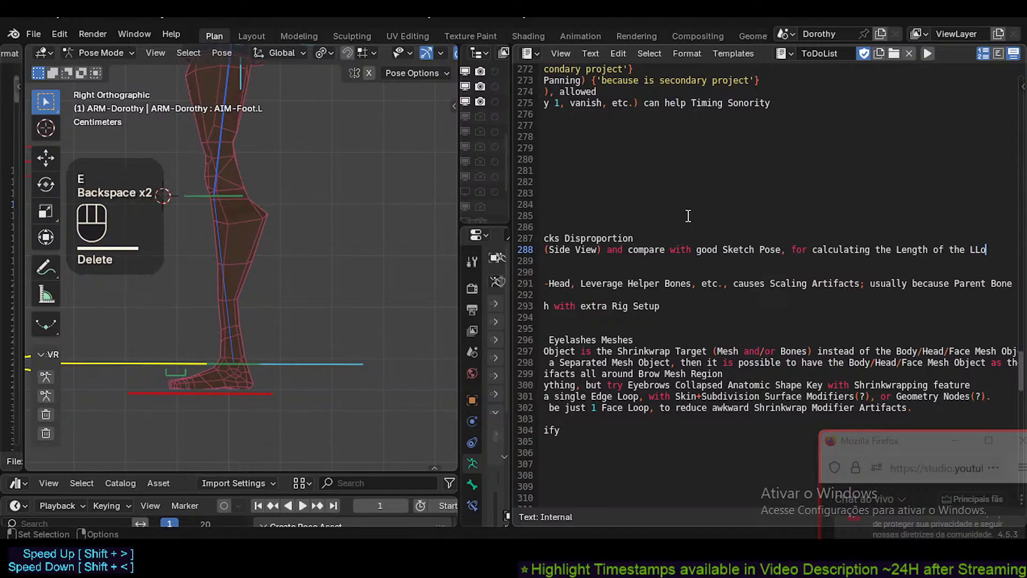
{"action": "type", "text": "o"}
{"action": "key", "text": "BackSpace"}
{"action": "type", "text": "wer Leg"}
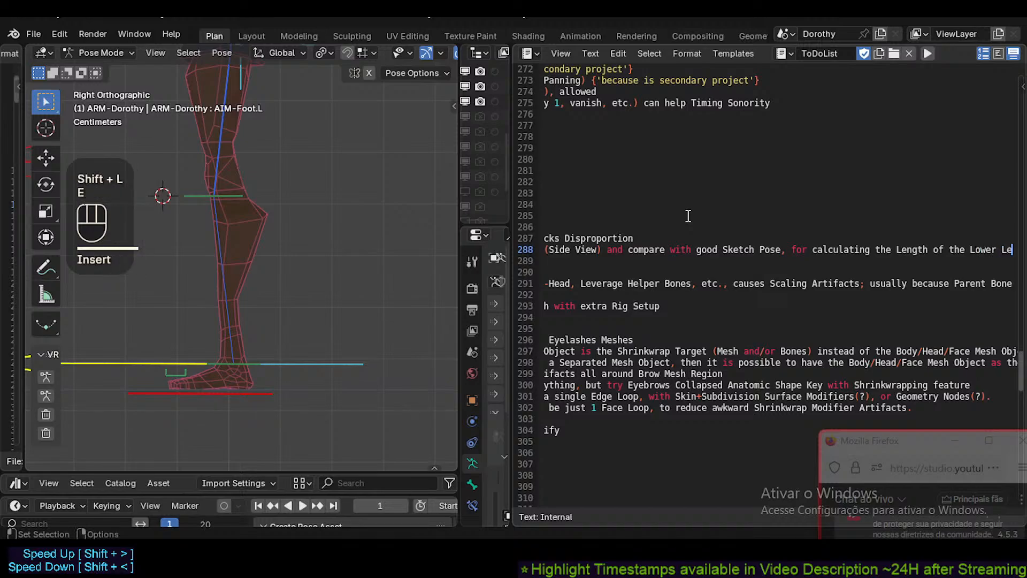
Append " in relation to Upper Leg + Lower Torso" to the end of the Arc of Rotation note.
{"action": "key", "text": "Left"}
{"action": "key", "text": "Left"}
{"action": "key", "text": "Left"}
{"action": "key", "text": "Left"}
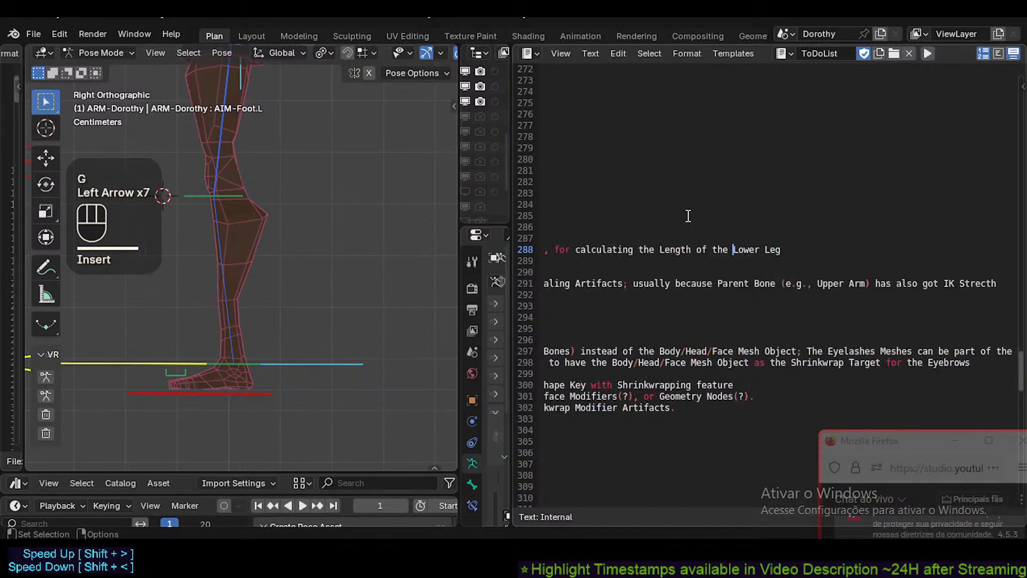
{"action": "key", "text": "End"}
{"action": "type", "text": "in relation"}
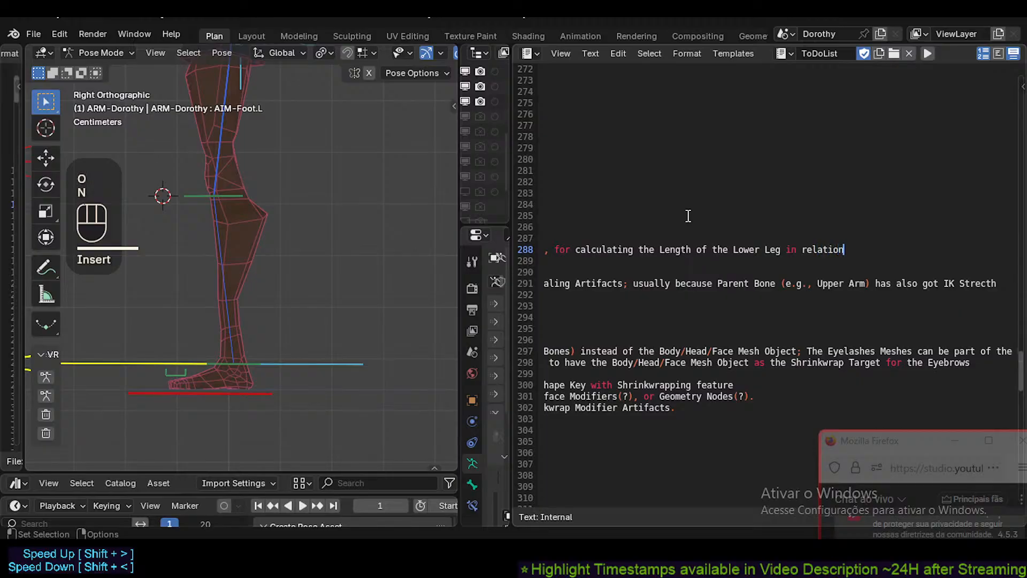
{"action": "type", "text": " to Upper Le"}
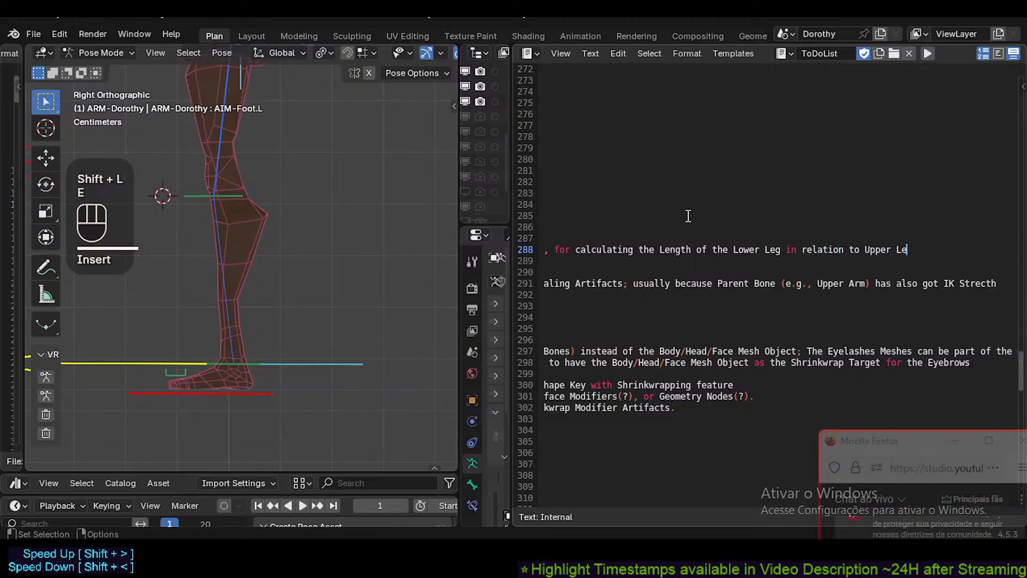
{"action": "type", "text": "g + T"}
{"action": "key", "text": "BackSpace"}
{"action": "type", "text": "Lower "}
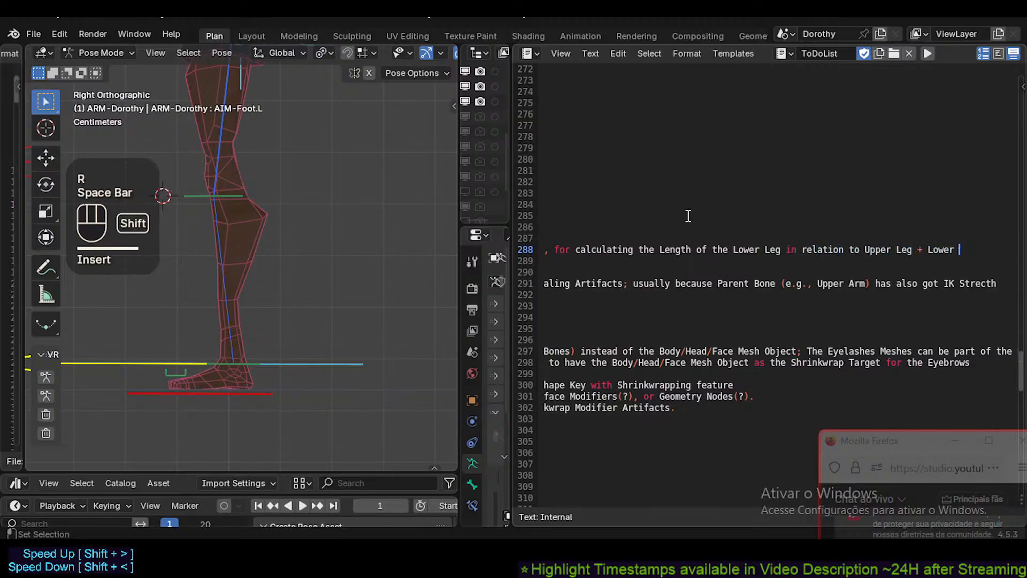
{"action": "type", "text": "Tor"}
Check the closing wording of the Arc of Rotation note and save the Dorothy.blend file.
{"action": "key", "text": "Left"}
{"action": "key", "text": "Left"}
{"action": "key", "text": "Left"}
{"action": "key", "text": "Left"}
{"action": "key", "text": "Left"}
{"action": "key", "text": "Left"}
{"action": "key", "text": "Left"}
{"action": "key", "text": "Left"}
{"action": "key", "text": "Left"}
{"action": "key", "text": "Left"}
{"action": "key", "text": "Left"}
{"action": "key", "text": "Left"}
{"action": "key", "text": "Left"}
{"action": "key", "text": "Left"}
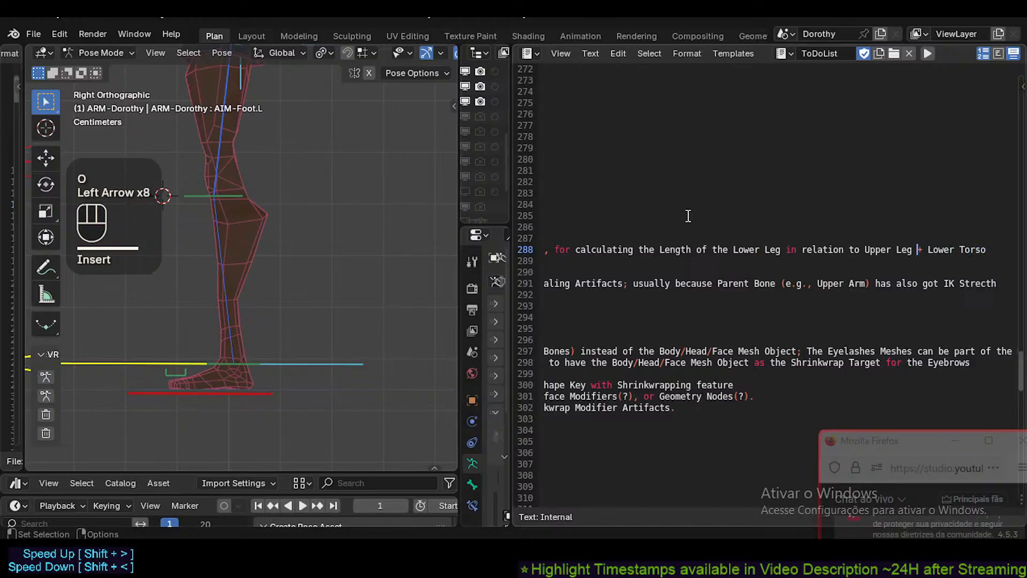
{"action": "key", "text": "End"}
{"action": "key", "text": "Left"}
{"action": "key", "text": "Left"}
{"action": "key", "text": "Left"}
{"action": "key", "text": "Left"}
{"action": "key", "text": "Left"}
{"action": "key", "text": "Left"}
{"action": "key", "text": "Left"}
{"action": "key", "text": "Left"}
{"action": "key", "text": "Left"}
{"action": "key", "text": "Left"}
{"action": "key", "text": "Left"}
{"action": "key", "text": "Left"}
{"action": "key", "text": "Left"}
{"action": "key", "text": "Left"}
{"action": "key", "text": "Left"}
{"action": "key", "text": "Left"}
{"action": "key", "text": "Left"}
{"action": "key", "text": "Left"}
{"action": "key", "text": "Left"}
{"action": "key", "text": "Left"}
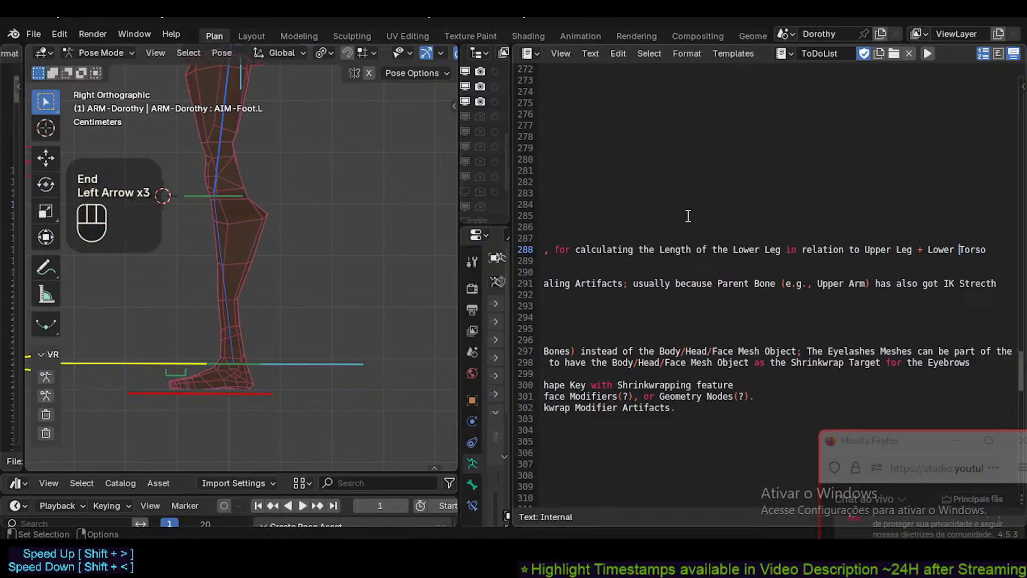
{"action": "key", "text": "Home"}
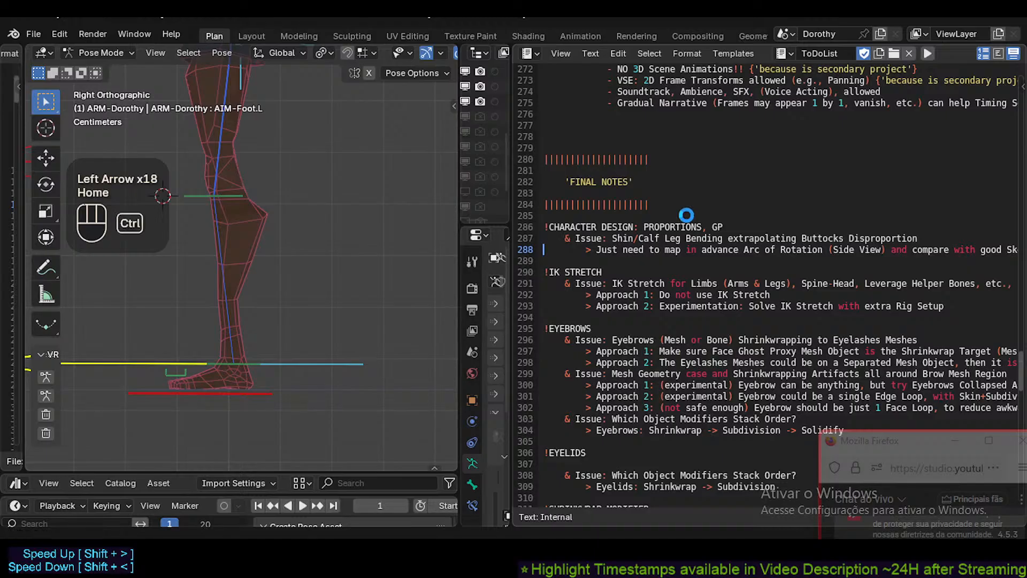
{"action": "key", "text": "ctrl+s"}
Reread the Arc of Rotation note from its beginning up to "(Side View)" to check its wording.
{"action": "key", "text": "Down"}
{"action": "key", "text": "Up"}
{"action": "key", "text": "Right"}
{"action": "key", "text": "Right"}
{"action": "key", "text": "Right"}
{"action": "key", "text": "Right"}
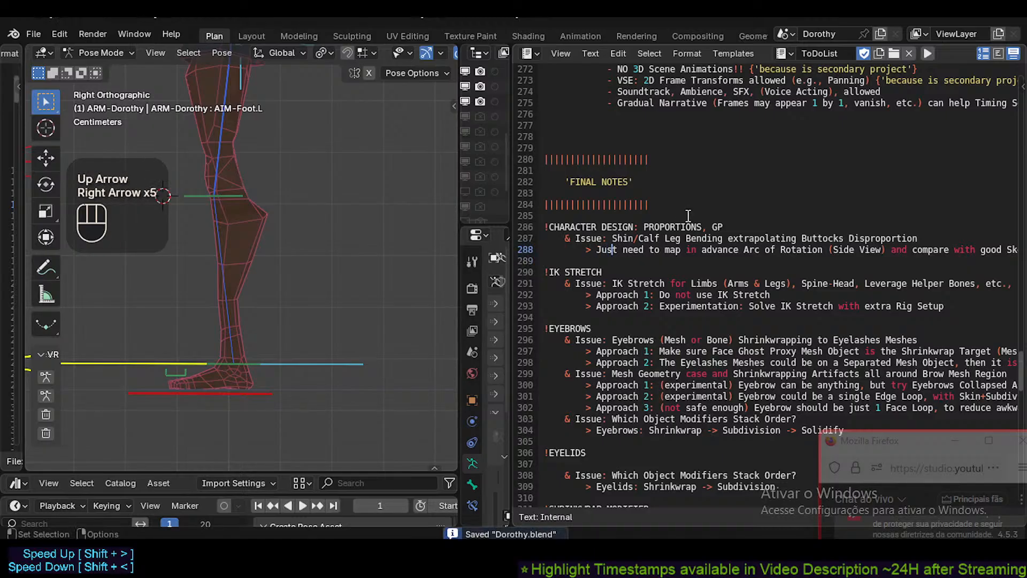
{"action": "key", "text": "Right"}
{"action": "key", "text": "Left"}
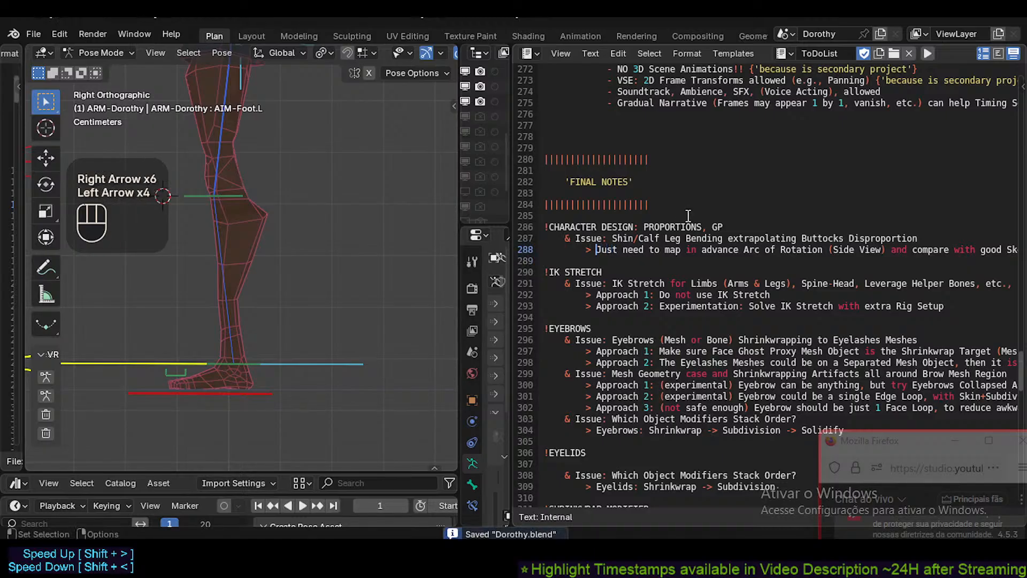
{"action": "key", "text": "Right"}
{"action": "key", "text": "Right"}
{"action": "key", "text": "Right"}
{"action": "key", "text": "Right"}
{"action": "key", "text": "Right"}
{"action": "key", "text": "Right"}
{"action": "key", "text": "Right"}
{"action": "key", "text": "Right"}
{"action": "key", "text": "Right"}
{"action": "key", "text": "Right"}
{"action": "key", "text": "Right"}
{"action": "key", "text": "Right"}
{"action": "key", "text": "Right"}
{"action": "key", "text": "Right"}
{"action": "key", "text": "Right"}
{"action": "key", "text": "Right"}
{"action": "key", "text": "Right"}
{"action": "key", "text": "Right"}
{"action": "key", "text": "Right"}
{"action": "key", "text": "Right"}
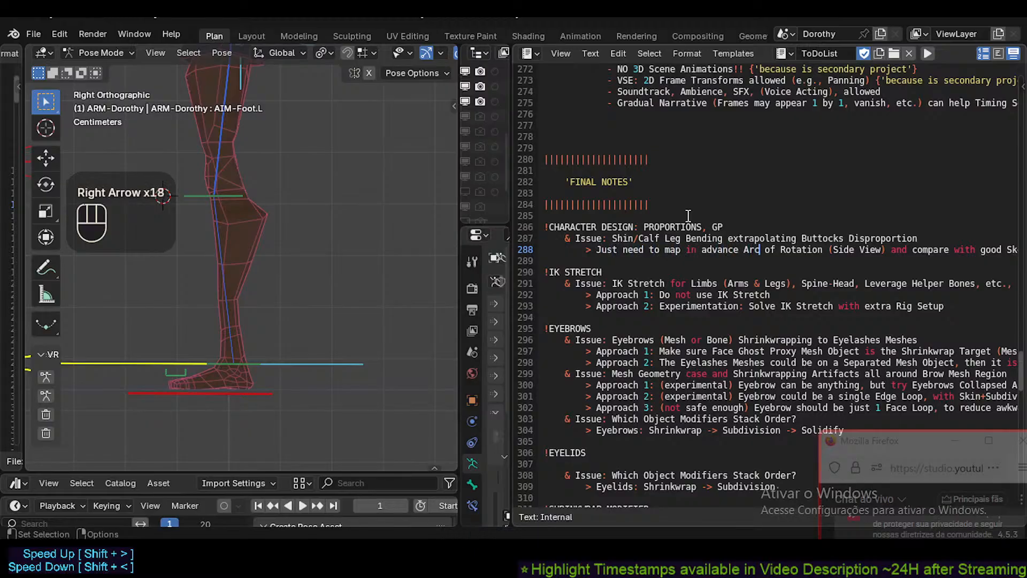
{"action": "key", "text": "Left"}
{"action": "key", "text": "Right"}
{"action": "key", "text": "Right"}
{"action": "key", "text": "Right"}
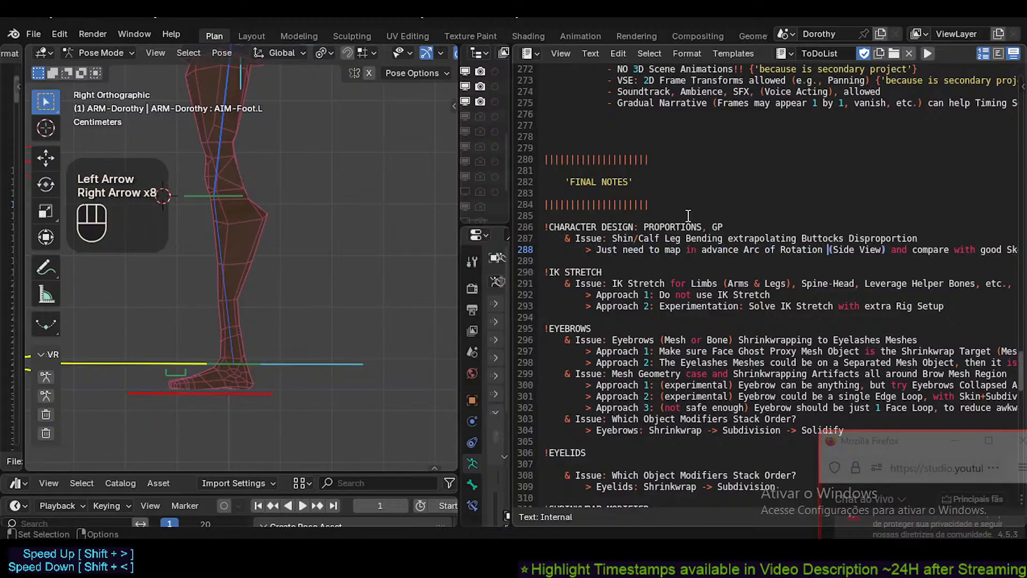
{"action": "key", "text": "Right"}
{"action": "key", "text": "Right"}
{"action": "key", "text": "Left"}
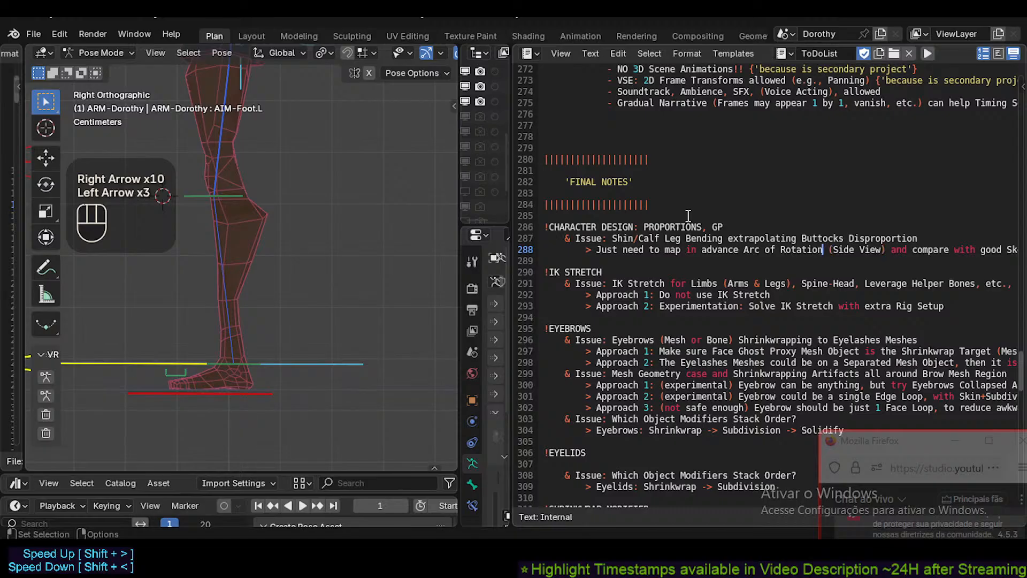
Insert ", Floor" after "(Side View)" in the Arc of Rotation note.
{"action": "key", "text": "Right"}
{"action": "key", "text": "Right"}
{"action": "key", "text": "Right"}
{"action": "key", "text": "Right"}
{"action": "key", "text": "Right"}
{"action": "key", "text": "Right"}
{"action": "key", "text": "Right"}
{"action": "key", "text": "Right"}
{"action": "key", "text": "Right"}
{"action": "key", "text": "Right"}
{"action": "key", "text": "Right"}
{"action": "type", "text": ", Floor"}
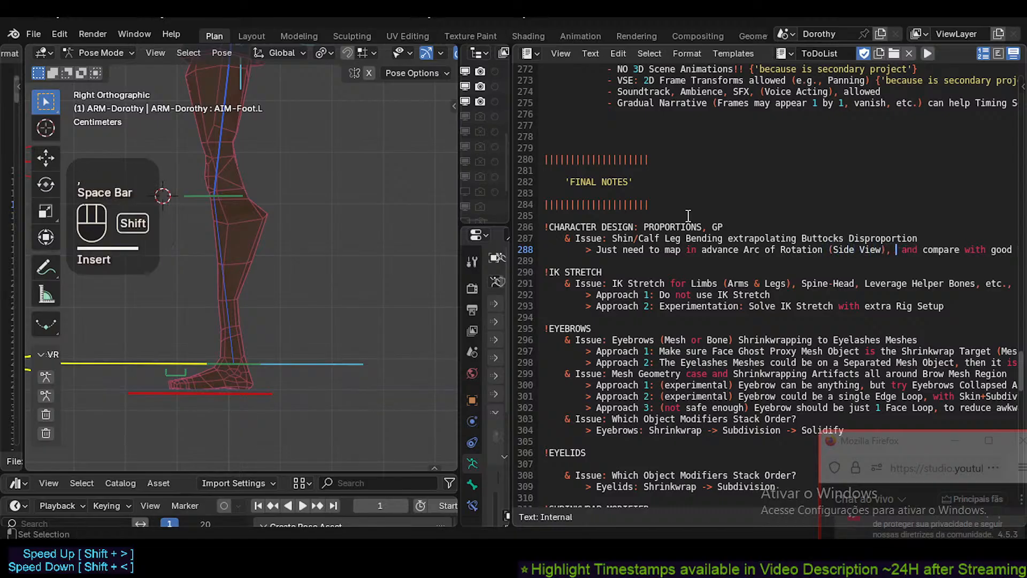
Insert "T-Pose" before the word "Floor" in the Arc of Rotation note.
{"action": "key", "text": "Left"}
{"action": "key", "text": "Left"}
{"action": "key", "text": "Left"}
{"action": "key", "text": "Left"}
{"action": "key", "text": "Left"}
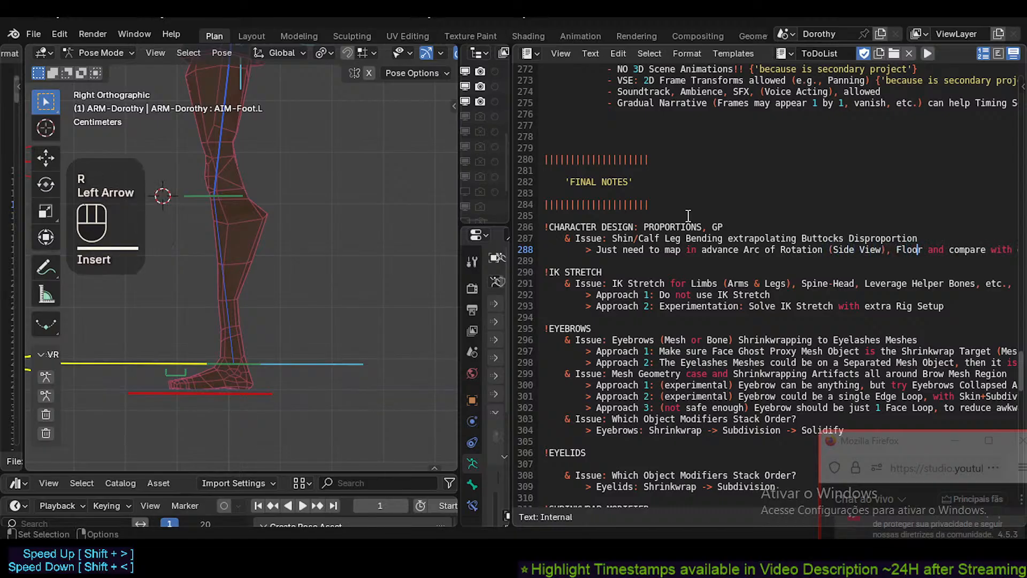
{"action": "type", "text": "T-Pose"}
{"action": "key", "text": "Right"}
{"action": "key", "text": "Right"}
{"action": "key", "text": "Right"}
{"action": "key", "text": "Right"}
{"action": "key", "text": "Right"}
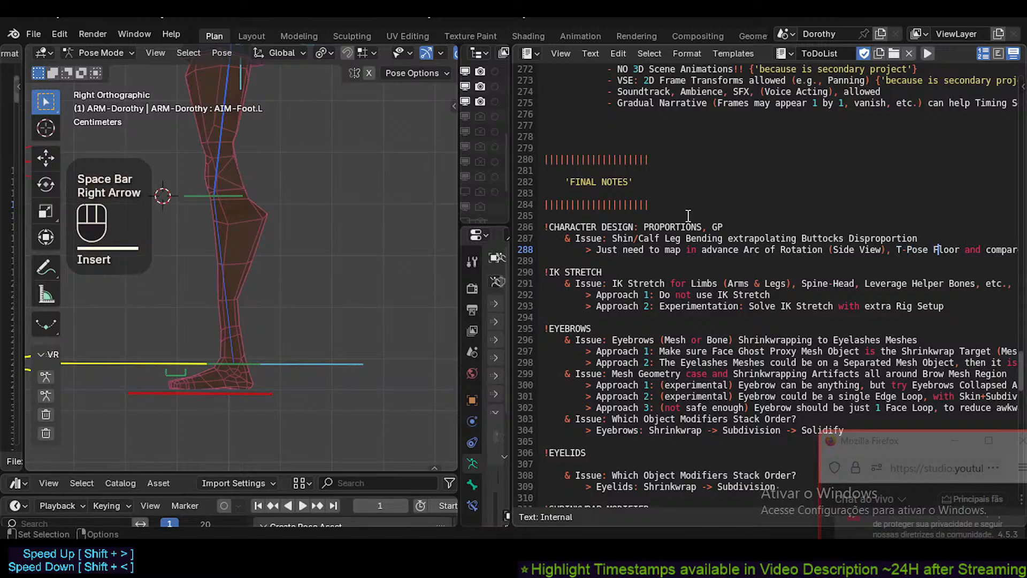
Add "to 180° Bent" after "T-Pose Floor" in the Arc of Rotation note.
{"action": "type", "text": "top"}
{"action": "key", "text": "BackSpace"}
{"action": "key", "text": "BackSpace"}
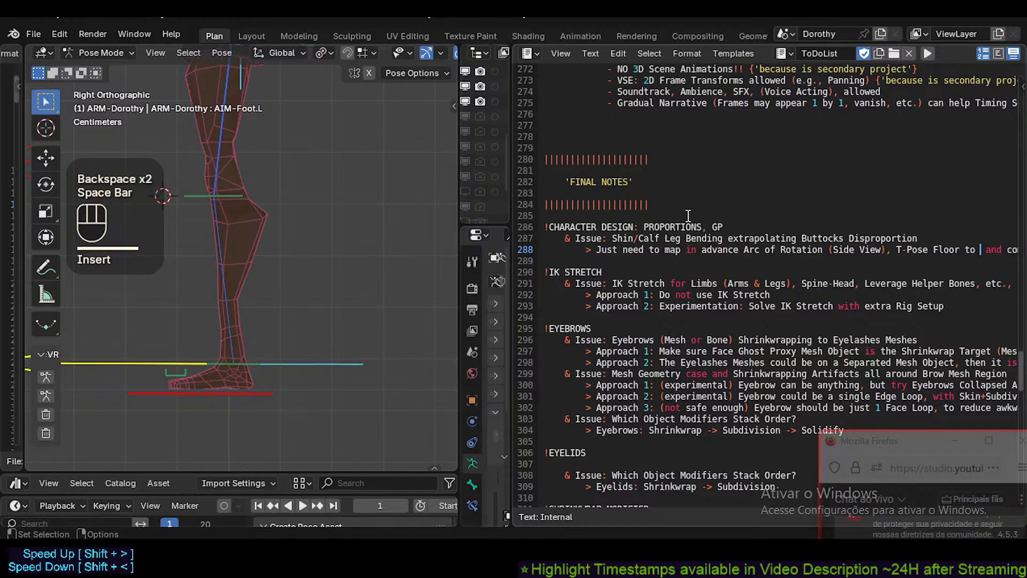
{"action": "type", "text": "180"}
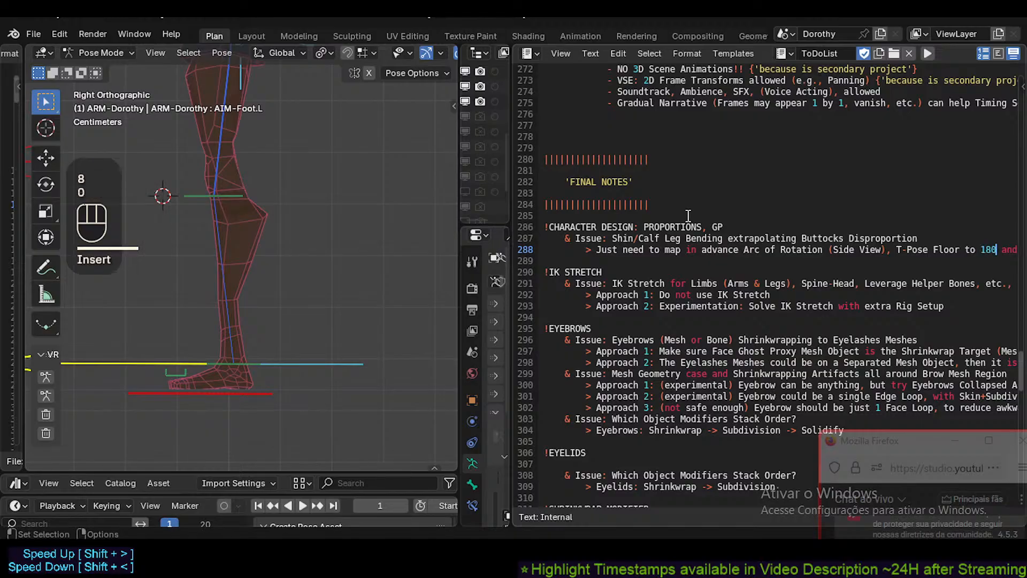
{"action": "type", "text": "° Be"}
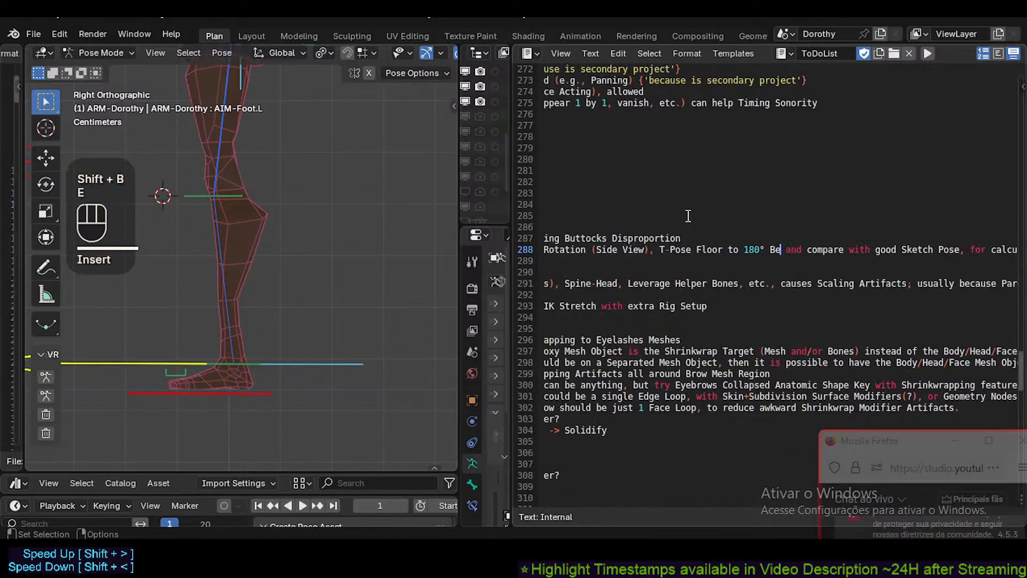
{"action": "type", "text": "nt"}
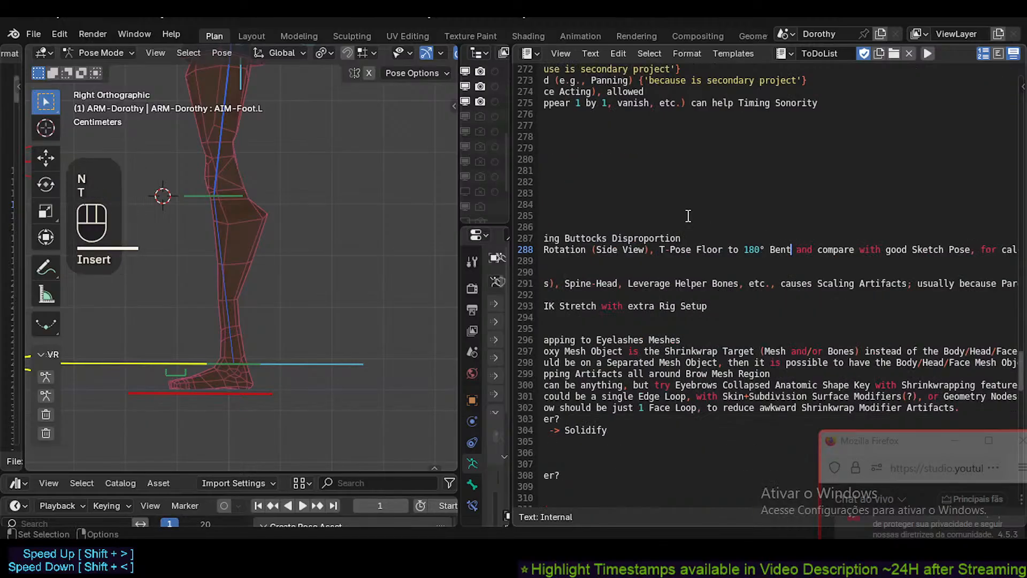
{"action": "key", "text": "BackSpace"}
{"action": "type", "text": "d"}
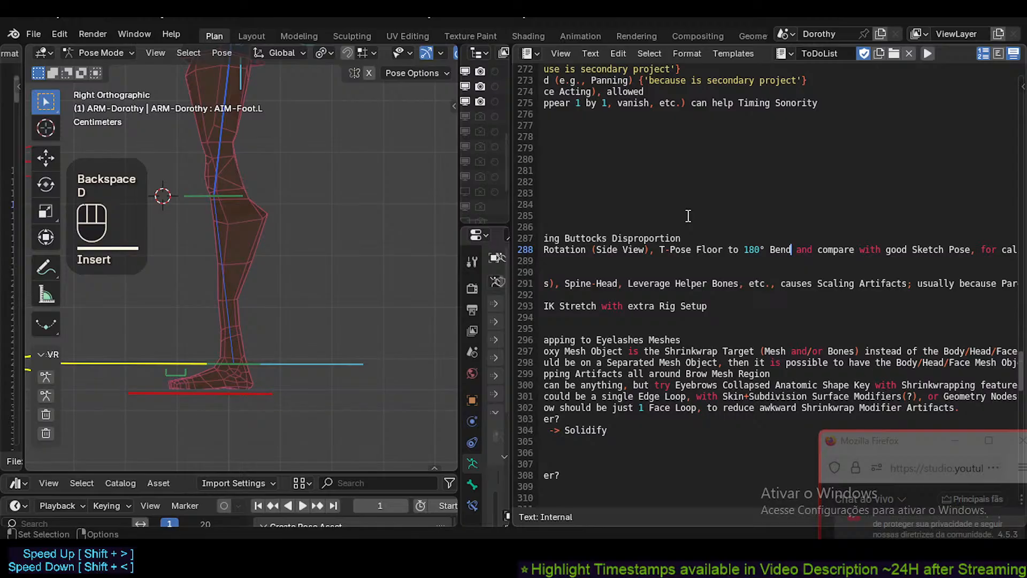
{"action": "key", "text": "BackSpace"}
{"action": "type", "text": "t "}
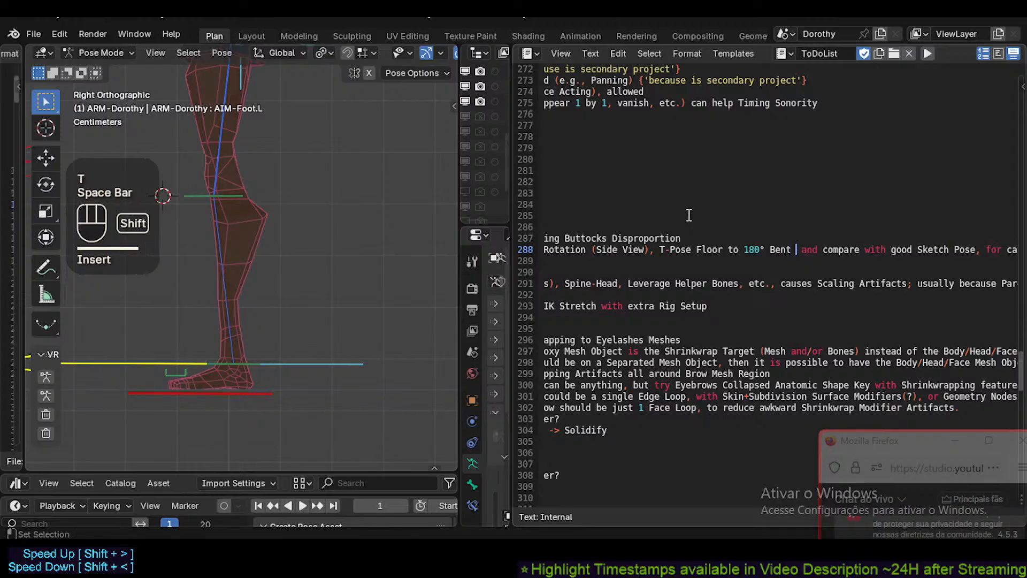
Add the word "Shin" after "180° Bent" in the Arc of Rotation note.
{"action": "type", "text": "K"}
{"action": "key", "text": "BackSpace"}
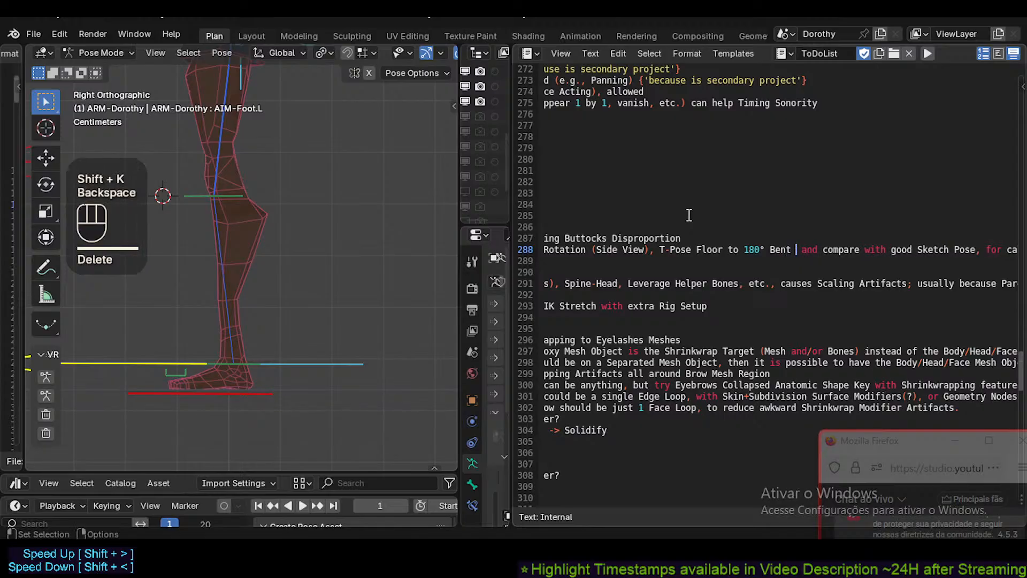
{"action": "key", "text": "shift"}
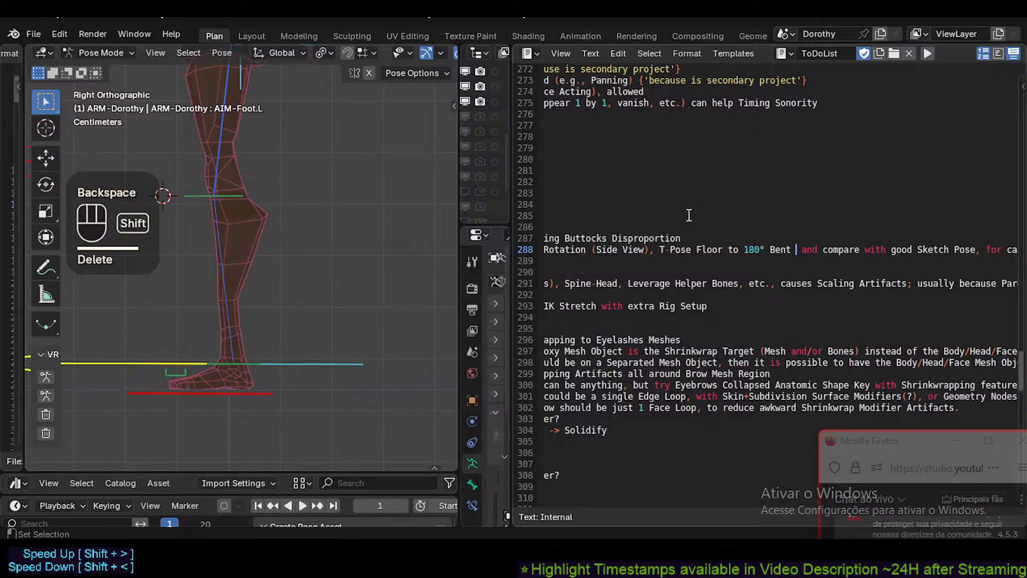
{"action": "type", "text": "Shin"}
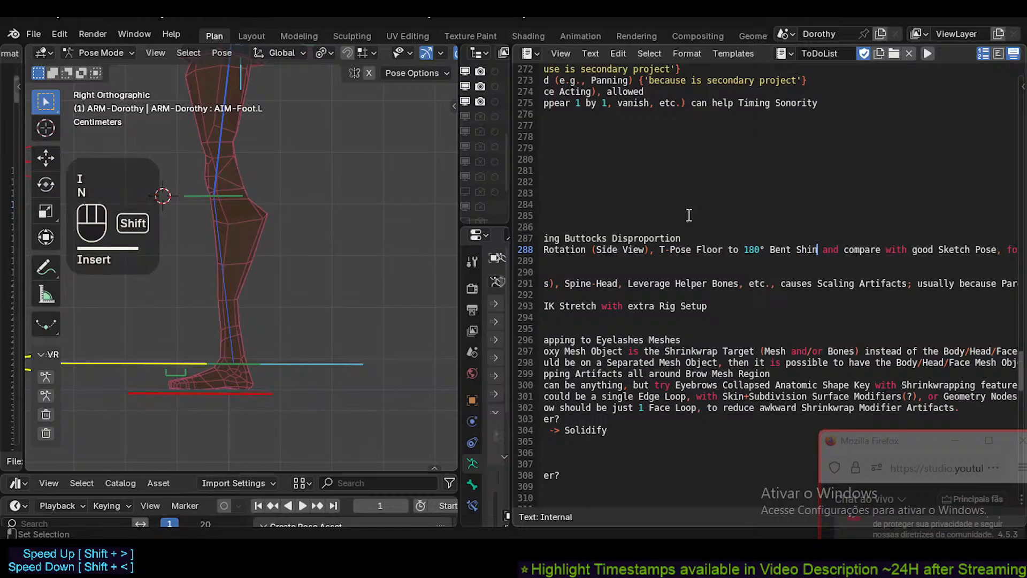
{"action": "key", "text": "BackSpace"}
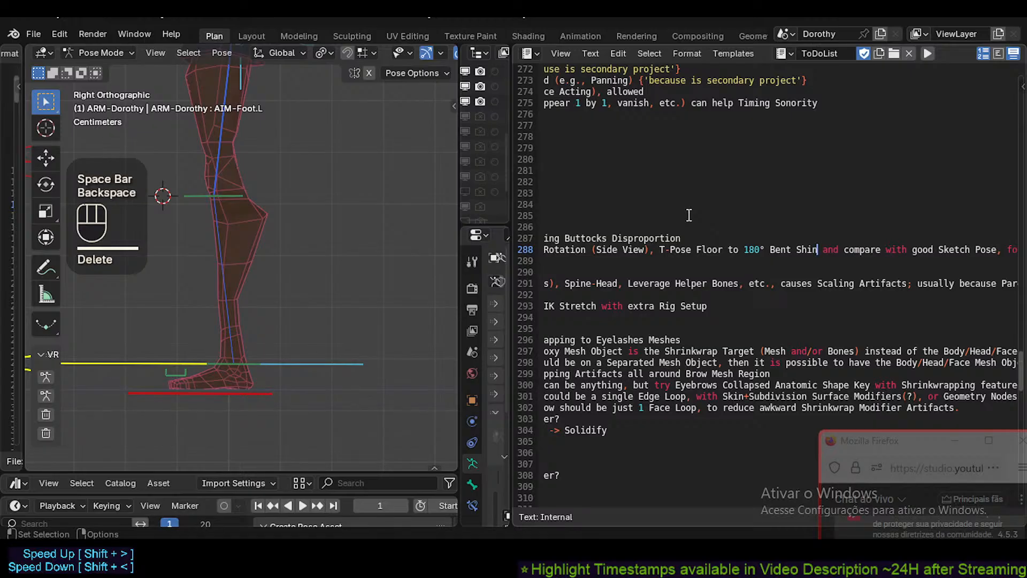
Replace "180°" with "highly" before "Bent Shin" in the Arc of Rotation note.
{"action": "key", "text": "Left"}
{"action": "key", "text": "Left"}
{"action": "key", "text": "Left"}
{"action": "key", "text": "Left"}
{"action": "key", "text": "Left"}
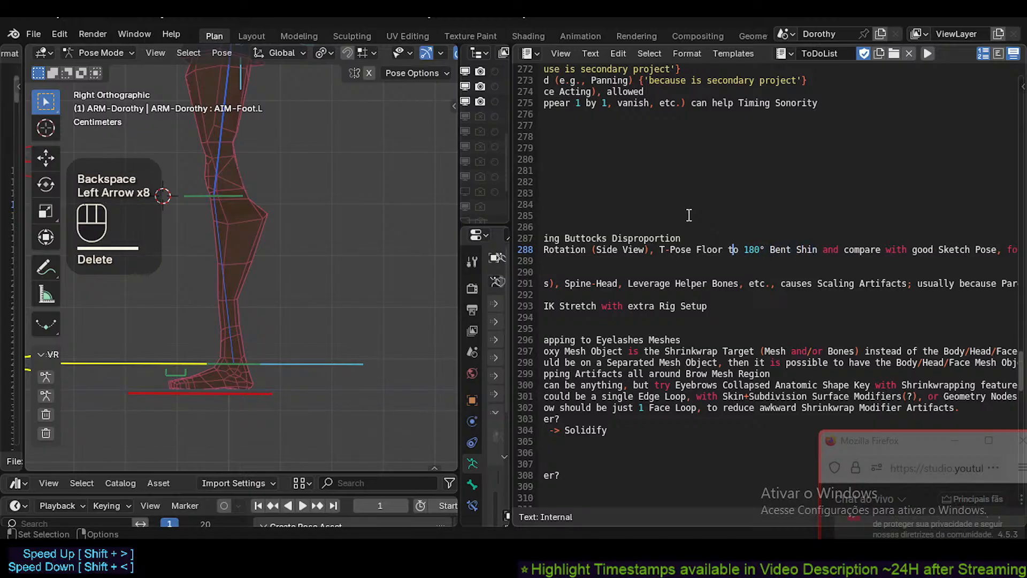
{"action": "key", "text": "Right"}
{"action": "key", "text": "Right"}
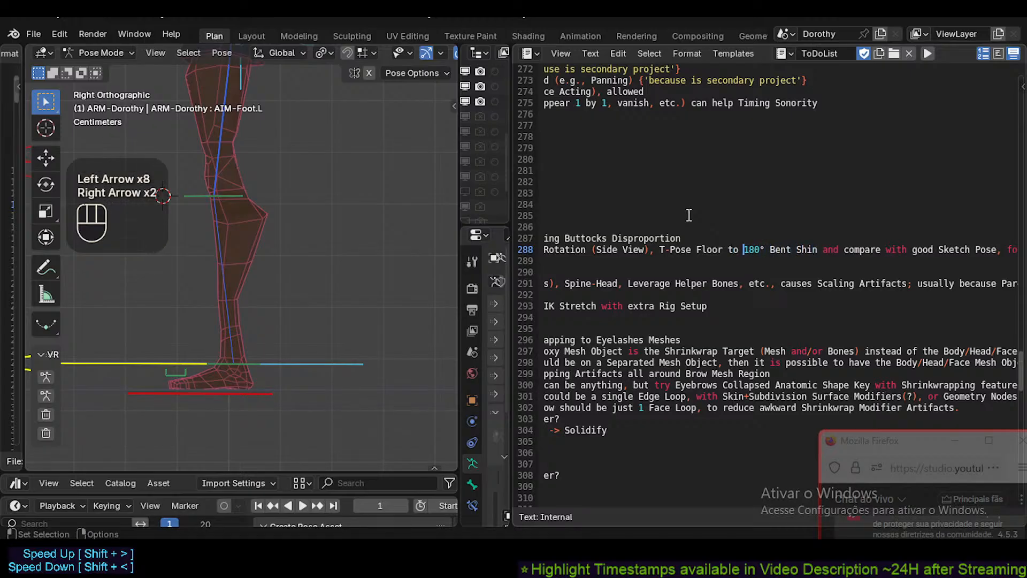
{"action": "key", "text": "Right"}
{"action": "key", "text": "Left"}
{"action": "key", "text": "Delete"}
{"action": "key", "text": "Delete"}
{"action": "key", "text": "Delete"}
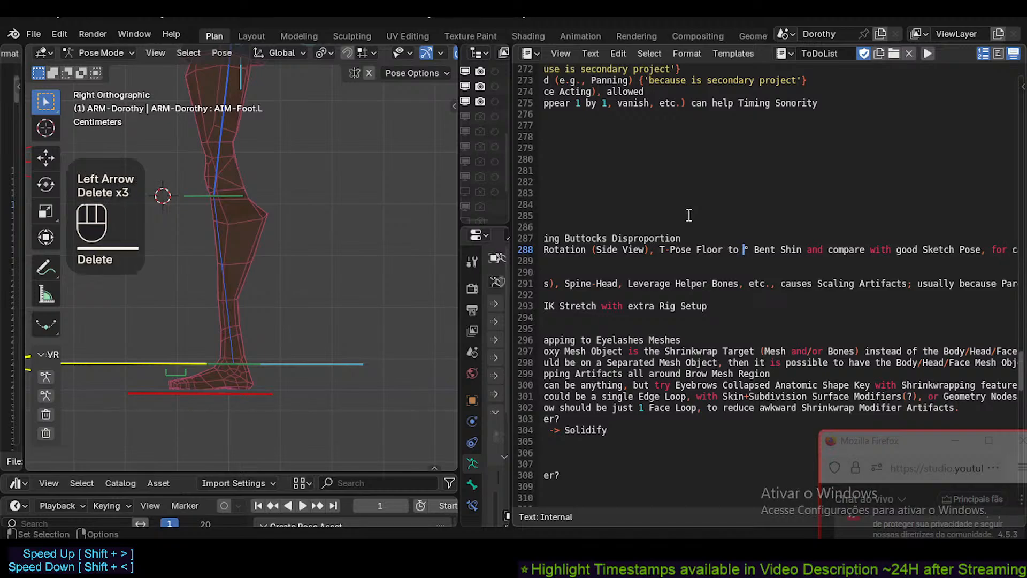
{"action": "type", "text": "highly"}
{"action": "key", "text": "Delete"}
{"action": "key", "text": "Right"}
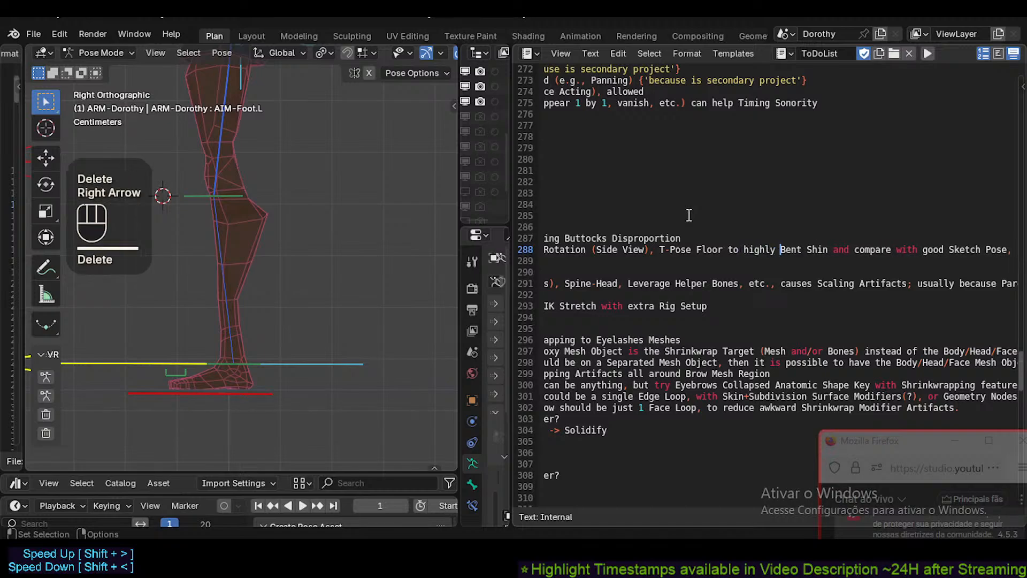
Insert a comma after "highly Bent Shin", ahead of "and compare", in the Arc of Rotation note.
{"action": "key", "text": "Right"}
{"action": "key", "text": "Right"}
{"action": "key", "text": "Right"}
{"action": "key", "text": "Right"}
{"action": "key", "text": "Right"}
{"action": "key", "text": "Right"}
{"action": "key", "text": "Right"}
{"action": "key", "text": "Right"}
{"action": "key", "text": "Right"}
{"action": "key", "text": "Right"}
{"action": "key", "text": "Right"}
{"action": "key", "text": "BackSpace"}
Replace the comma after "(Side View)" with a colon in the Arc of Rotation note.
{"action": "key", "text": "Left"}
{"action": "key", "text": "Left"}
{"action": "key", "text": "Left"}
{"action": "key", "text": "Left"}
{"action": "key", "text": "Left"}
{"action": "key", "text": "Left"}
{"action": "key", "text": "Left"}
{"action": "key", "text": "Left"}
{"action": "key", "text": "Left"}
{"action": "key", "text": "Left"}
{"action": "key", "text": "Left"}
{"action": "key", "text": "Left"}
{"action": "key", "text": "Left"}
{"action": "key", "text": "Left"}
{"action": "key", "text": "Left"}
{"action": "key", "text": "Left"}
{"action": "key", "text": "Left"}
{"action": "key", "text": "Left"}
{"action": "key", "text": "Left"}
{"action": "key", "text": "Left"}
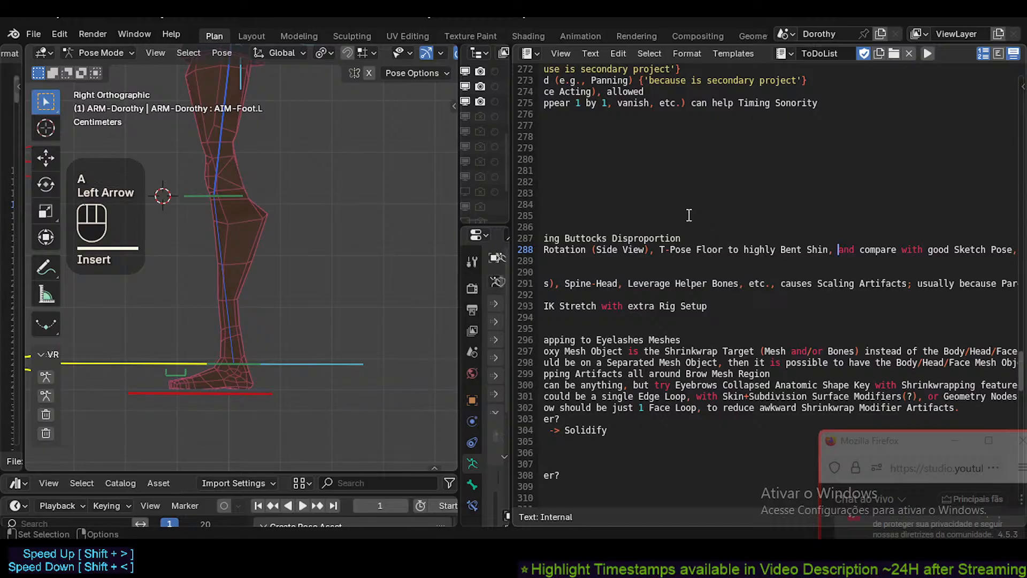
{"action": "key", "text": "Right"}
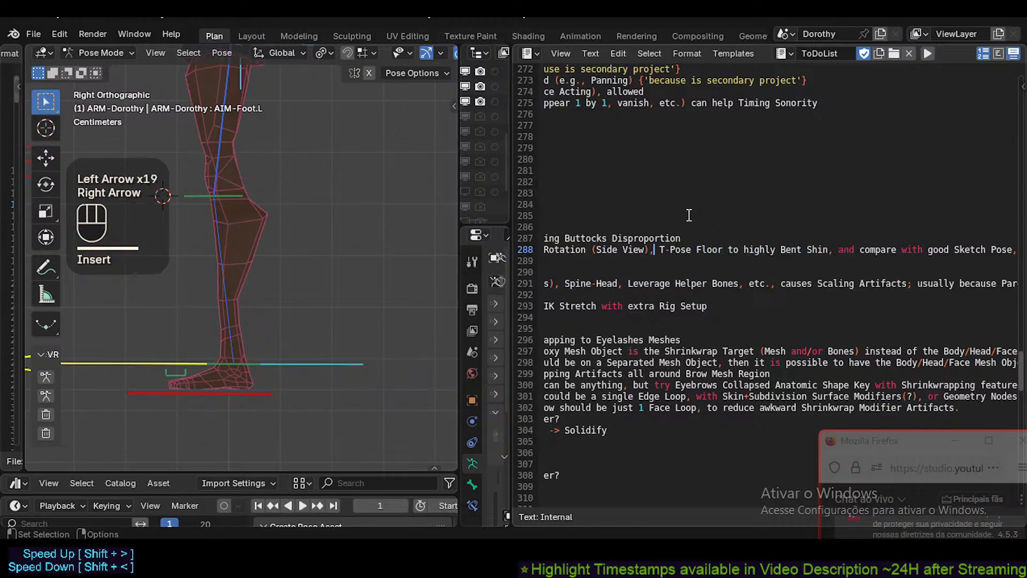
{"action": "key", "text": "Left"}
{"action": "key", "text": "Left"}
{"action": "key", "text": "Left"}
{"action": "key", "text": "Left"}
{"action": "key", "text": "Left"}
{"action": "key", "text": "Left"}
{"action": "key", "text": "Left"}
{"action": "key", "text": "Left"}
{"action": "key", "text": "Left"}
{"action": "key", "text": "Left"}
{"action": "key", "text": "Left"}
{"action": "key", "text": "Left"}
{"action": "key", "text": "Left"}
{"action": "key", "text": "Left"}
{"action": "key", "text": "Left"}
{"action": "key", "text": "Left"}
{"action": "key", "text": "Left"}
{"action": "key", "text": "Left"}
{"action": "key", "text": "Left"}
{"action": "key", "text": "Left"}
{"action": "key", "text": "Right"}
{"action": "key", "text": "Right"}
{"action": "key", "text": "Right"}
{"action": "key", "text": "Right"}
{"action": "key", "text": "Right"}
{"action": "key", "text": "Right"}
{"action": "key", "text": "Right"}
{"action": "key", "text": "Right"}
{"action": "key", "text": "Right"}
{"action": "key", "text": "Right"}
{"action": "key", "text": "Right"}
{"action": "key", "text": "Right"}
{"action": "key", "text": "Right"}
{"action": "key", "text": "Right"}
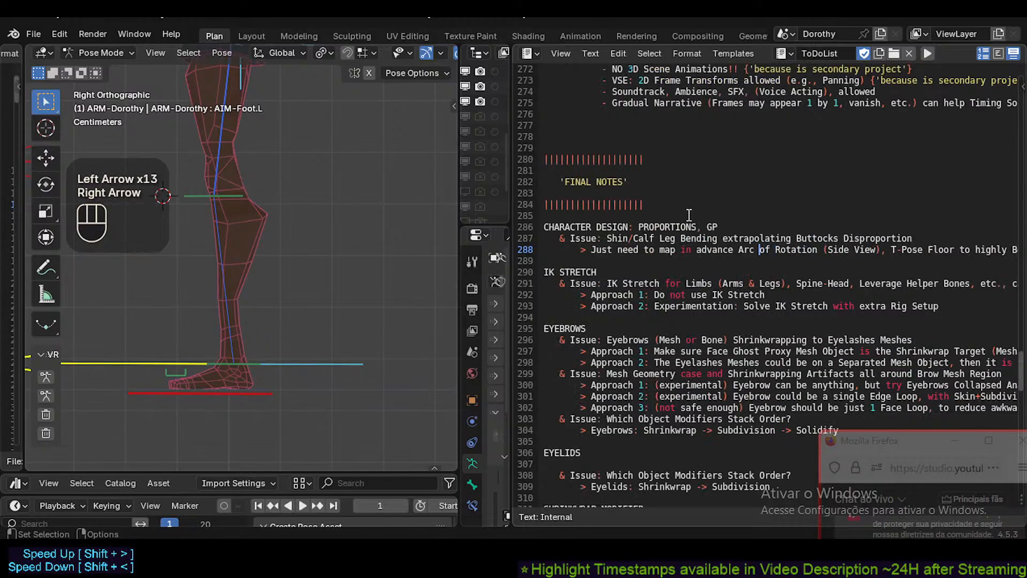
{"action": "key", "text": "Delete"}
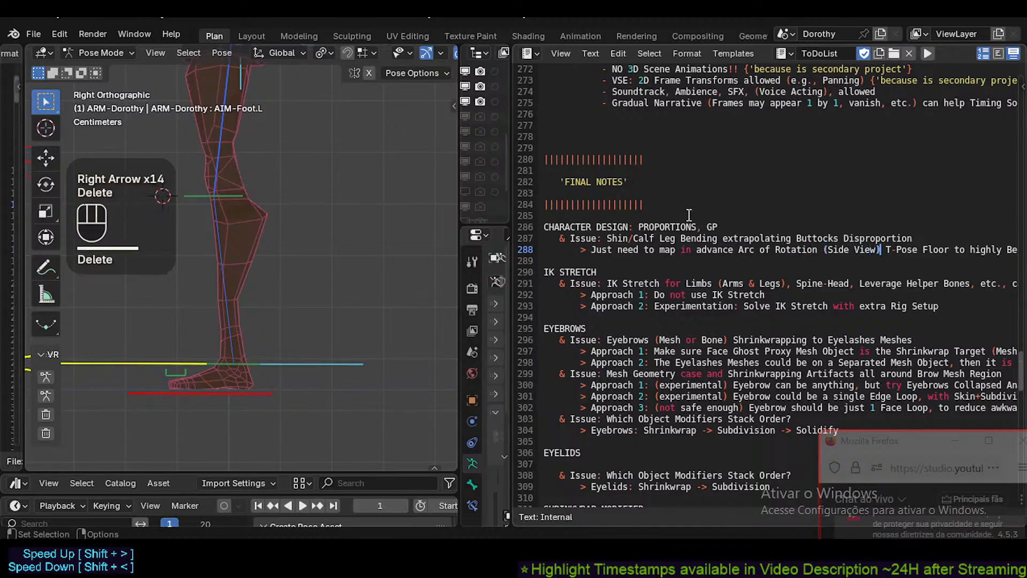
{"action": "type", "text": ":"}
{"action": "key", "text": "Insert"}
Replace the comma after "highly Bent Shin" with a semicolon in the Arc of Rotation note.
{"action": "key", "text": "Right"}
{"action": "key", "text": "Right"}
{"action": "key", "text": "Right"}
{"action": "key", "text": "Right"}
{"action": "key", "text": "Right"}
{"action": "key", "text": "Right"}
{"action": "key", "text": "Right"}
{"action": "key", "text": "Right"}
{"action": "key", "text": "Right"}
{"action": "key", "text": "Right"}
{"action": "key", "text": "Right"}
{"action": "key", "text": "Right"}
{"action": "key", "text": "Right"}
{"action": "key", "text": "Right"}
{"action": "key", "text": "Right"}
{"action": "key", "text": "Right"}
{"action": "key", "text": "Right"}
{"action": "key", "text": "Right"}
{"action": "key", "text": "Right"}
{"action": "key", "text": "Right"}
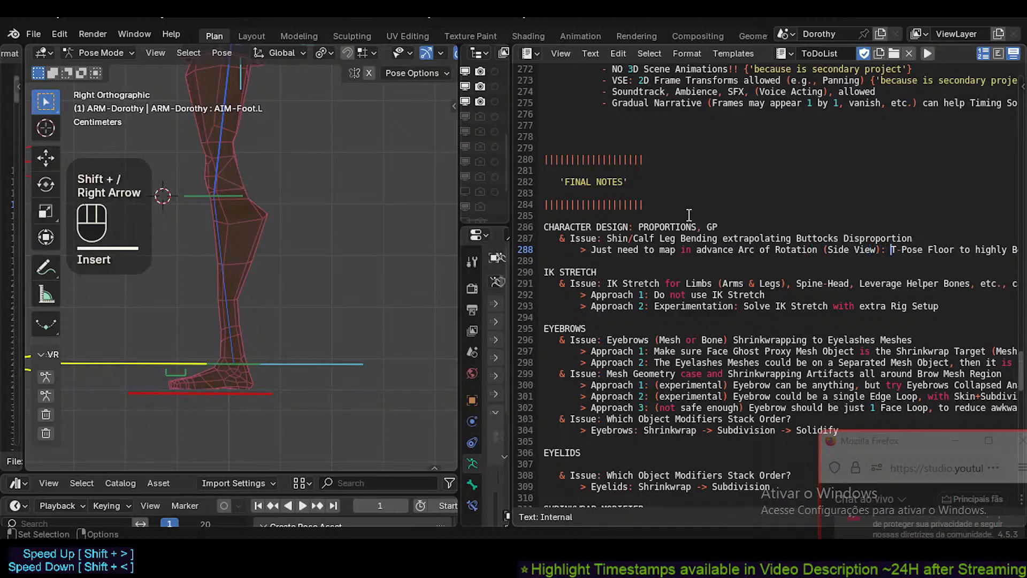
{"action": "key", "text": "Left"}
{"action": "key", "text": "Right"}
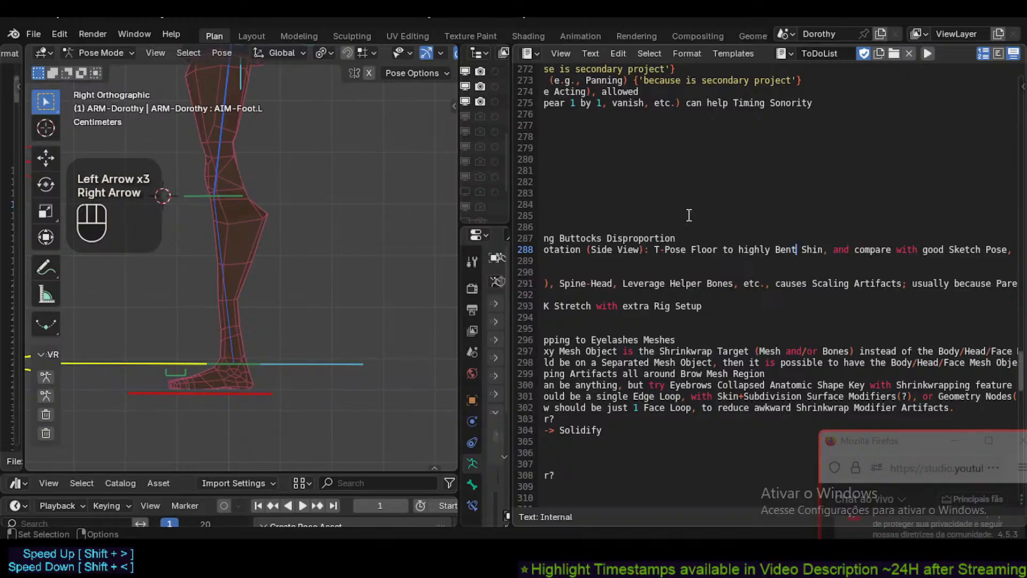
{"action": "key", "text": "Right"}
{"action": "key", "text": "Right"}
{"action": "key", "text": "Right"}
{"action": "type", "text": ";"}
{"action": "key", "text": "Delete"}
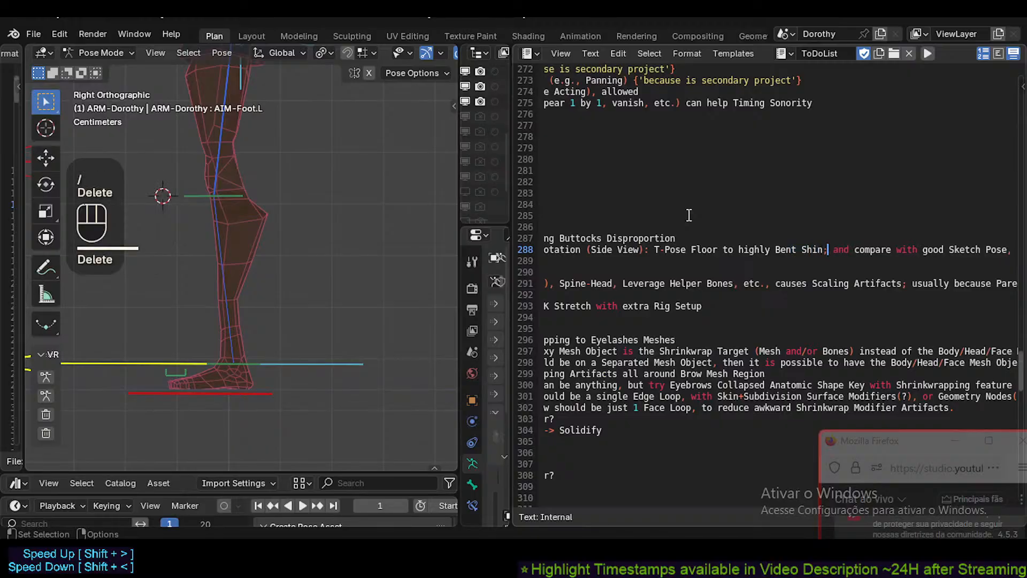
{"action": "key", "text": "Left"}
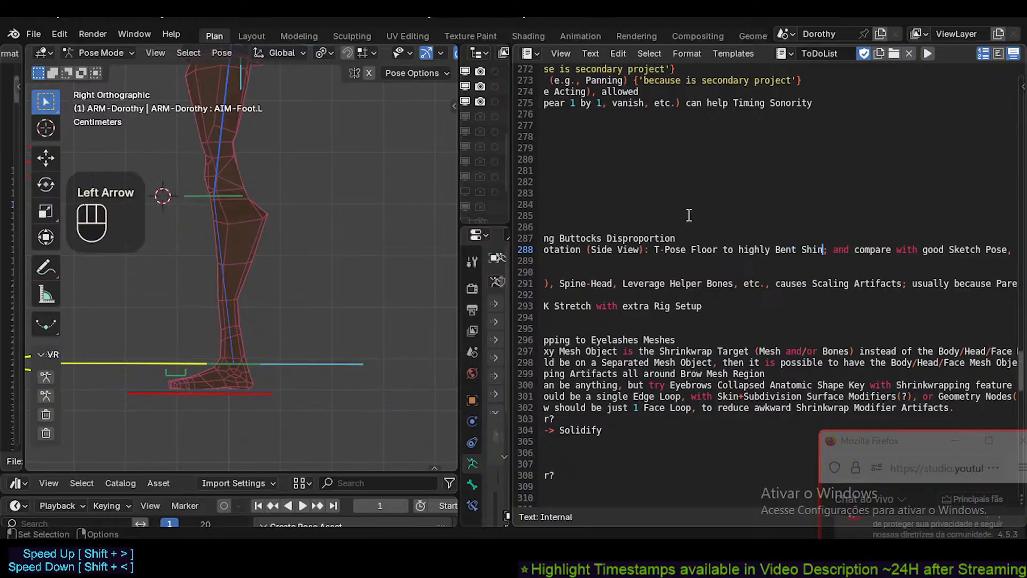
Insert "Circle," before "Arc of Rotation" in the Shin/Calf bending note and save the file.
{"action": "key", "text": "Left"}
{"action": "key", "text": "Left"}
{"action": "key", "text": "Left"}
{"action": "key", "text": "Left"}
{"action": "key", "text": "Left"}
{"action": "key", "text": "Left"}
{"action": "key", "text": "Left"}
{"action": "key", "text": "Left"}
{"action": "key", "text": "Left"}
{"action": "key", "text": "Left"}
{"action": "key", "text": "Left"}
{"action": "key", "text": "Left"}
{"action": "key", "text": "Left"}
{"action": "key", "text": "Left"}
{"action": "key", "text": "Left"}
{"action": "key", "text": "Left"}
{"action": "key", "text": "Left"}
{"action": "key", "text": "Left"}
{"action": "key", "text": "Left"}
{"action": "key", "text": "Left"}
{"action": "key", "text": "Left"}
{"action": "key", "text": "Left"}
{"action": "key", "text": "Left"}
{"action": "key", "text": "Left"}
{"action": "key", "text": "Left"}
{"action": "key", "text": "Left"}
{"action": "key", "text": "Left"}
{"action": "key", "text": "Left"}
{"action": "key", "text": "Left"}
{"action": "key", "text": "Left"}
{"action": "key", "text": "Left"}
{"action": "key", "text": "Left"}
{"action": "key", "text": "Left"}
{"action": "key", "text": "Left"}
{"action": "key", "text": "Left"}
{"action": "key", "text": "Left"}
{"action": "key", "text": "Left"}
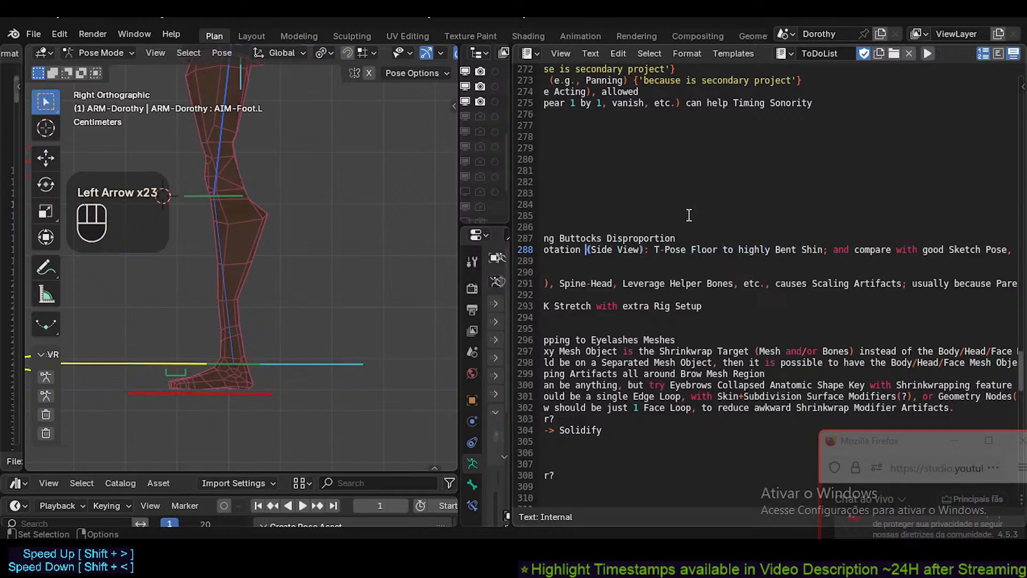
{"action": "key", "text": "Right"}
{"action": "key", "text": "Right"}
{"action": "key", "text": "Right"}
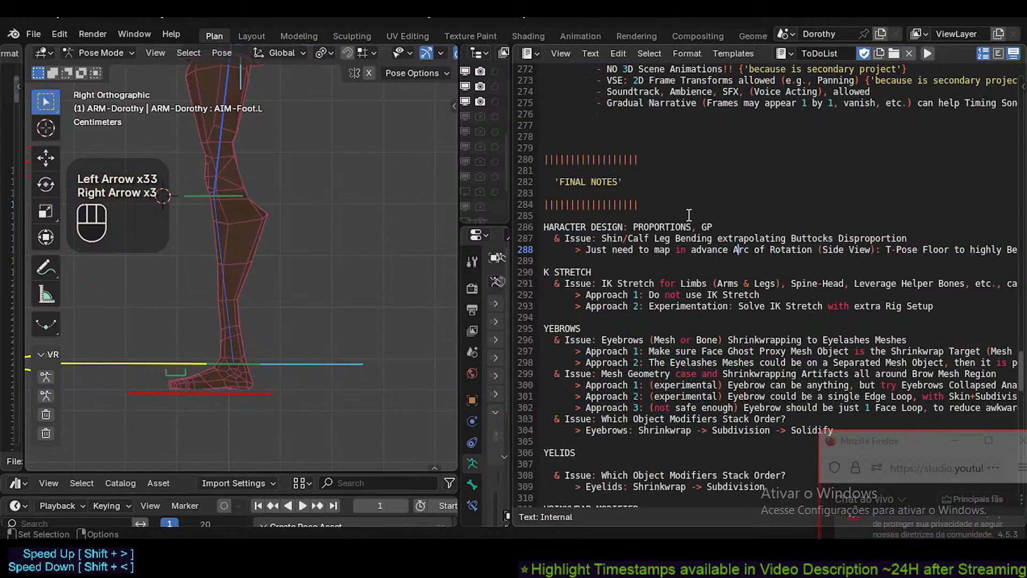
{"action": "key", "text": "Left"}
{"action": "type", "text": "Circle"}
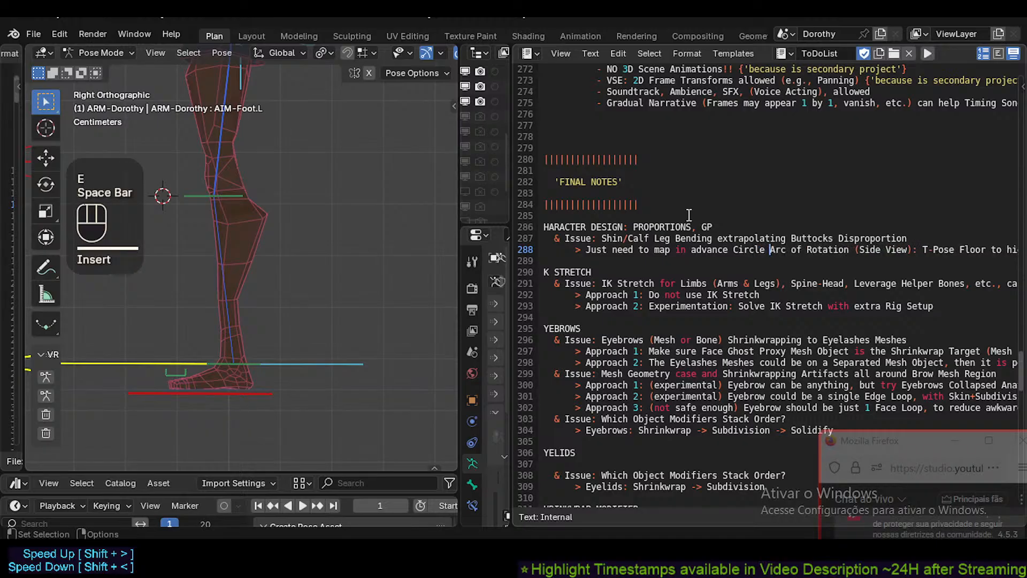
{"action": "key", "text": "BackSpace"}
{"action": "type", "text": "/"}
{"action": "key", "text": "BackSpace"}
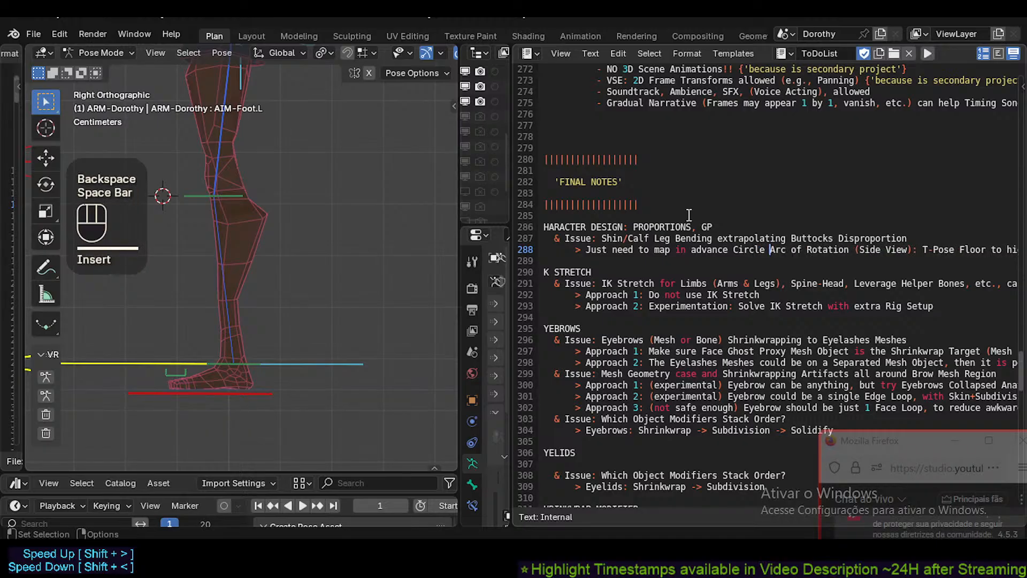
{"action": "key", "text": "Left"}
{"action": "type", "text": ","}
{"action": "key", "text": "Right"}
{"action": "key", "text": "Right"}
{"action": "key", "text": "ctrl+s"}
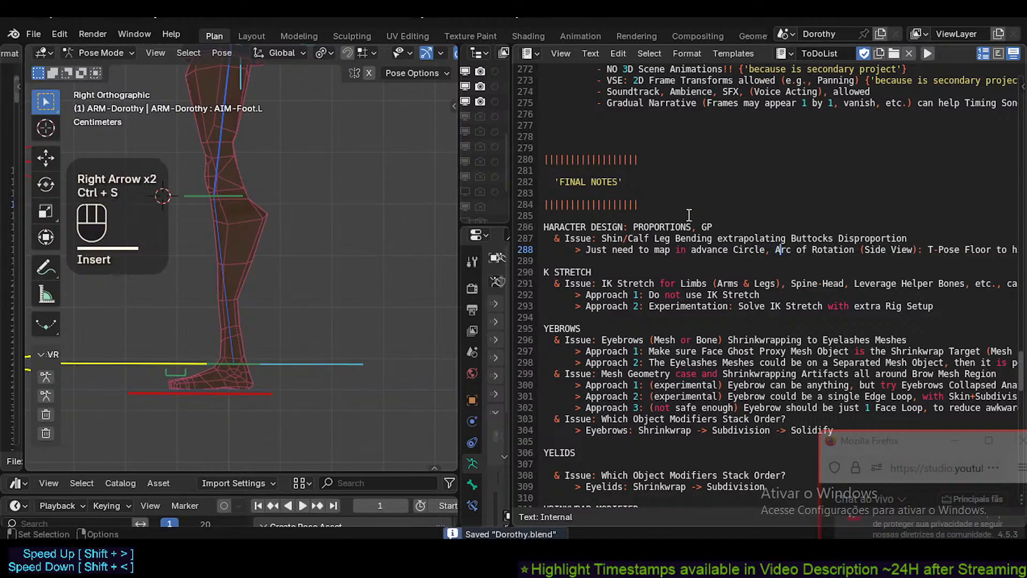
Insert "Map" before "T-Pose Floor" in the Arc of Rotation note.
{"action": "key", "text": "Right"}
{"action": "key", "text": "Right"}
{"action": "key", "text": "Right"}
{"action": "key", "text": "Right"}
{"action": "key", "text": "Right"}
{"action": "key", "text": "Right"}
{"action": "key", "text": "Right"}
{"action": "key", "text": "Right"}
{"action": "key", "text": "Right"}
{"action": "key", "text": "Right"}
{"action": "key", "text": "Right"}
{"action": "key", "text": "Right"}
{"action": "key", "text": "Right"}
{"action": "key", "text": "Right"}
{"action": "key", "text": "Right"}
{"action": "key", "text": "Right"}
{"action": "key", "text": "Right"}
{"action": "key", "text": "Right"}
{"action": "key", "text": "Right"}
{"action": "key", "text": "Right"}
{"action": "key", "text": "Right"}
{"action": "key", "text": "Right"}
{"action": "key", "text": "Right"}
{"action": "key", "text": "Right"}
{"action": "key", "text": "Right"}
{"action": "key", "text": "Right"}
{"action": "key", "text": "Right"}
{"action": "key", "text": "Right"}
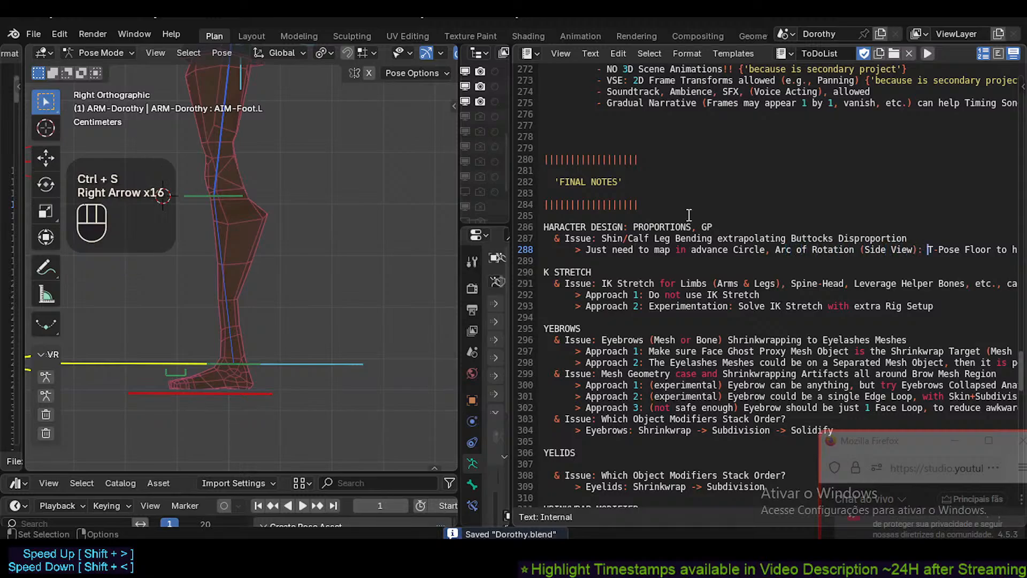
{"action": "type", "text": "M"}
{"action": "key", "text": "Insert"}
{"action": "type", "text": "ap"}
Replace "to" before "highly Bent Shin" with "+ Map" in the Arc of Rotation note and save the file.
{"action": "key", "text": "Right"}
{"action": "key", "text": "Right"}
{"action": "key", "text": "Right"}
{"action": "key", "text": "Right"}
{"action": "key", "text": "Right"}
{"action": "key", "text": "Right"}
{"action": "key", "text": "Right"}
{"action": "key", "text": "Right"}
{"action": "key", "text": "Right"}
{"action": "key", "text": "Right"}
{"action": "key", "text": "Right"}
{"action": "key", "text": "Right"}
{"action": "key", "text": "Right"}
{"action": "key", "text": "Right"}
{"action": "key", "text": "Right"}
{"action": "key", "text": "Right"}
{"action": "key", "text": "Right"}
{"action": "key", "text": "Right"}
{"action": "key", "text": "Right"}
{"action": "key", "text": "Right"}
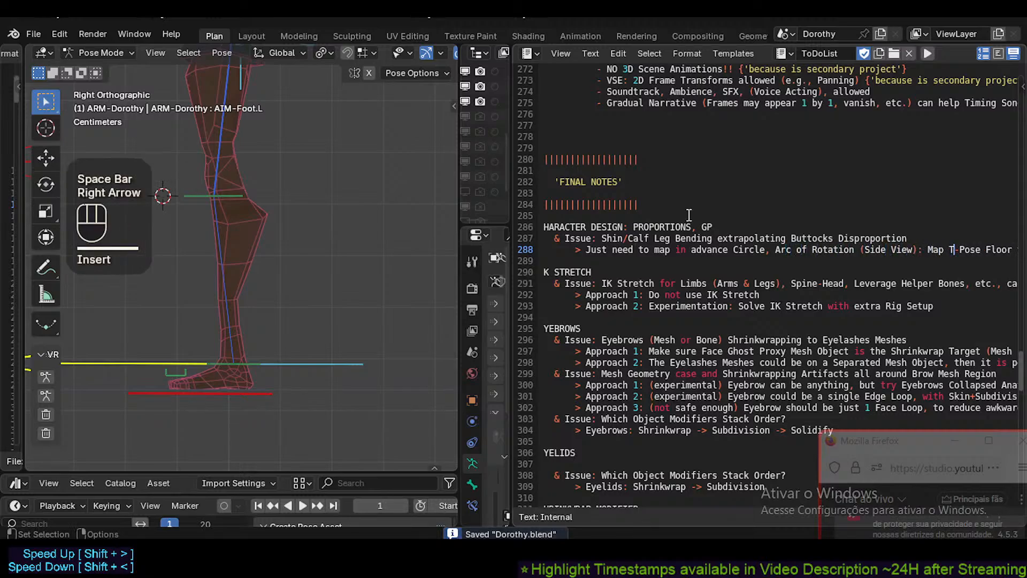
{"action": "key", "text": "Left"}
{"action": "key", "text": "Left"}
{"action": "key", "text": "Left"}
{"action": "key", "text": "Left"}
{"action": "key", "text": "Left"}
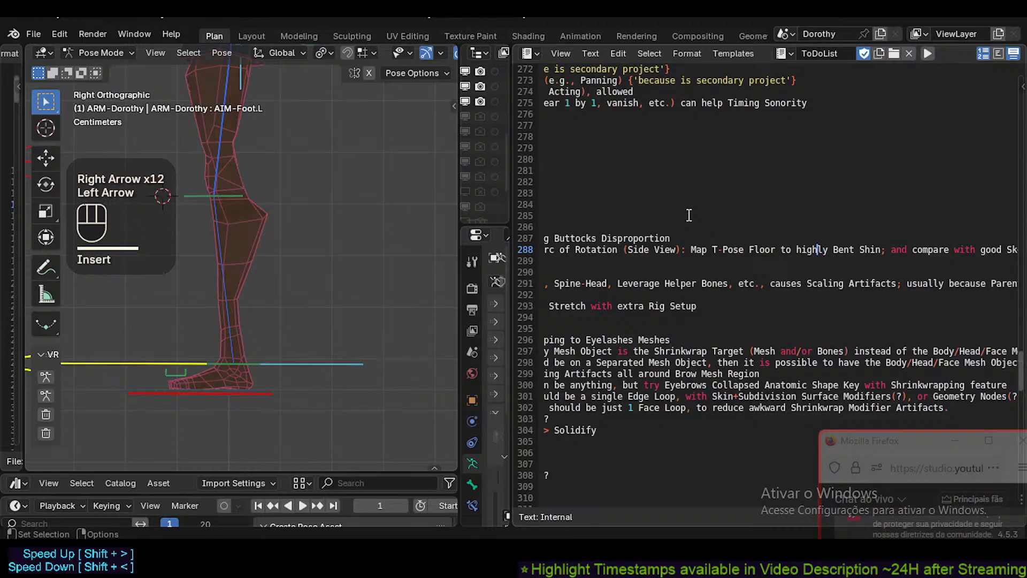
{"action": "type", "text": "Map"}
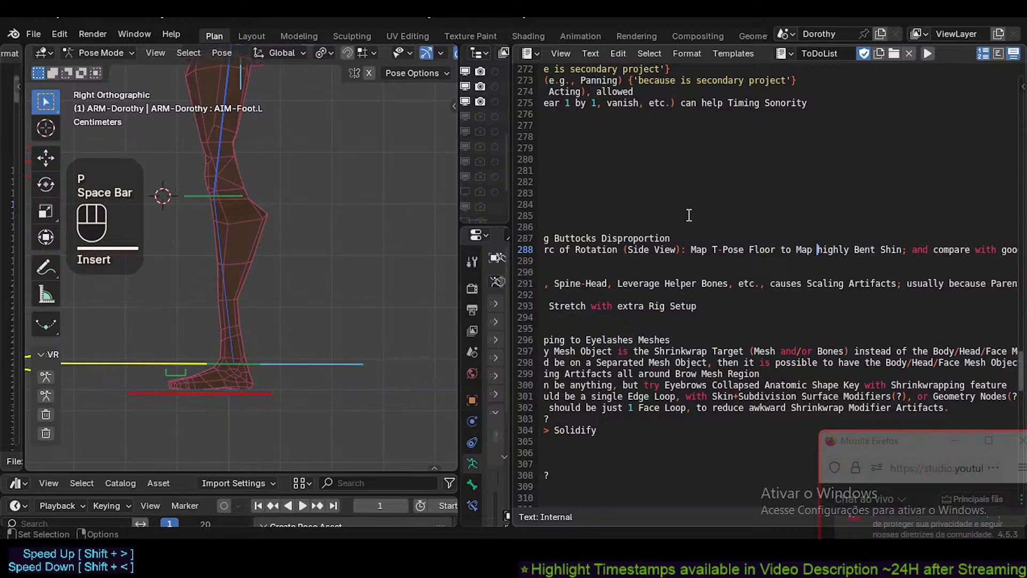
{"action": "key", "text": "BackSpace"}
{"action": "key", "text": "BackSpace"}
{"action": "key", "text": "BackSpace"}
{"action": "key", "text": "BackSpace"}
{"action": "key", "text": "BackSpace"}
{"action": "key", "text": "BackSpace"}
{"action": "key", "text": "BackSpace"}
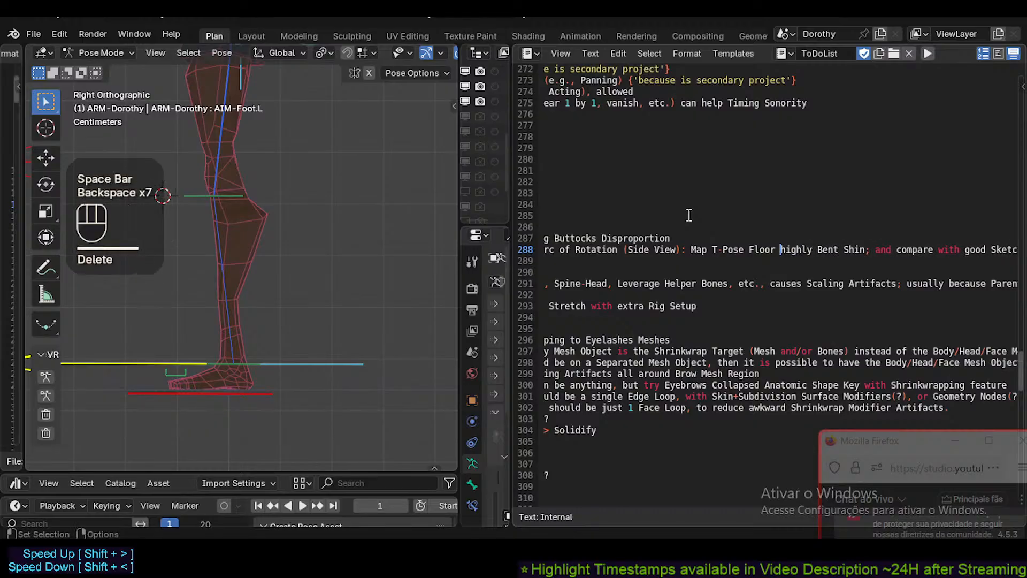
{"action": "type", "text": "Ma"}
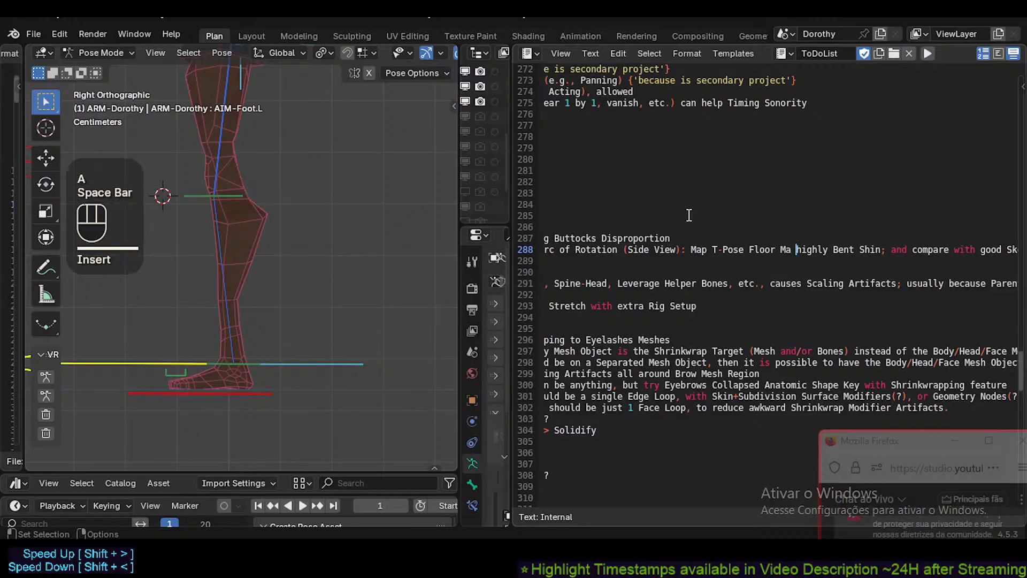
{"action": "key", "text": "BackSpace"}
{"action": "key", "text": "BackSpace"}
{"action": "key", "text": "BackSpace"}
{"action": "key", "text": "BackSpace"}
{"action": "type", "text": "+ Map"}
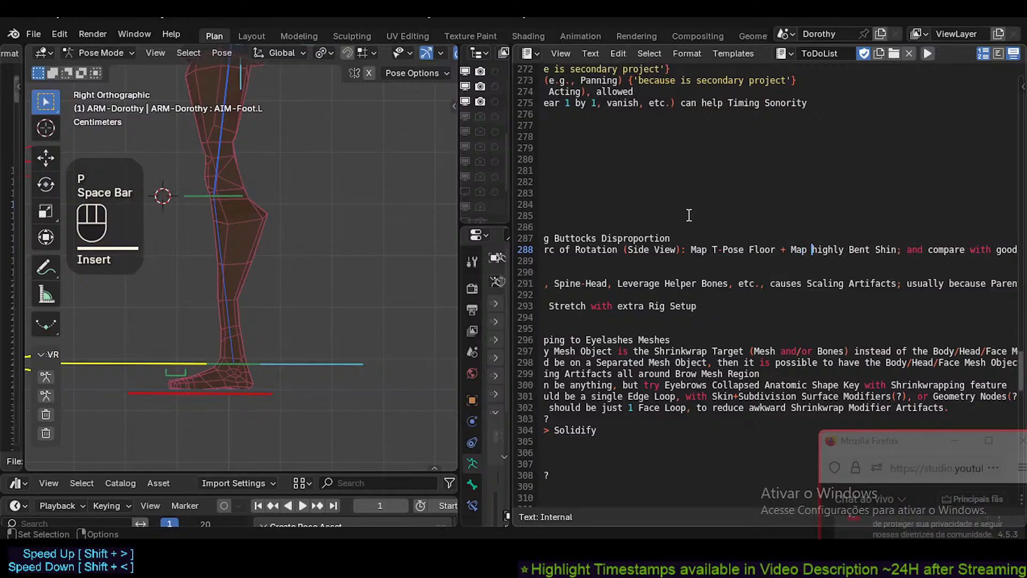
{"action": "key", "text": "Right"}
{"action": "key", "text": "Right"}
{"action": "key", "text": "Right"}
{"action": "key", "text": "Right"}
{"action": "key", "text": "Right"}
{"action": "key", "text": "Right"}
{"action": "key", "text": "Right"}
{"action": "key", "text": "Right"}
{"action": "key", "text": "Right"}
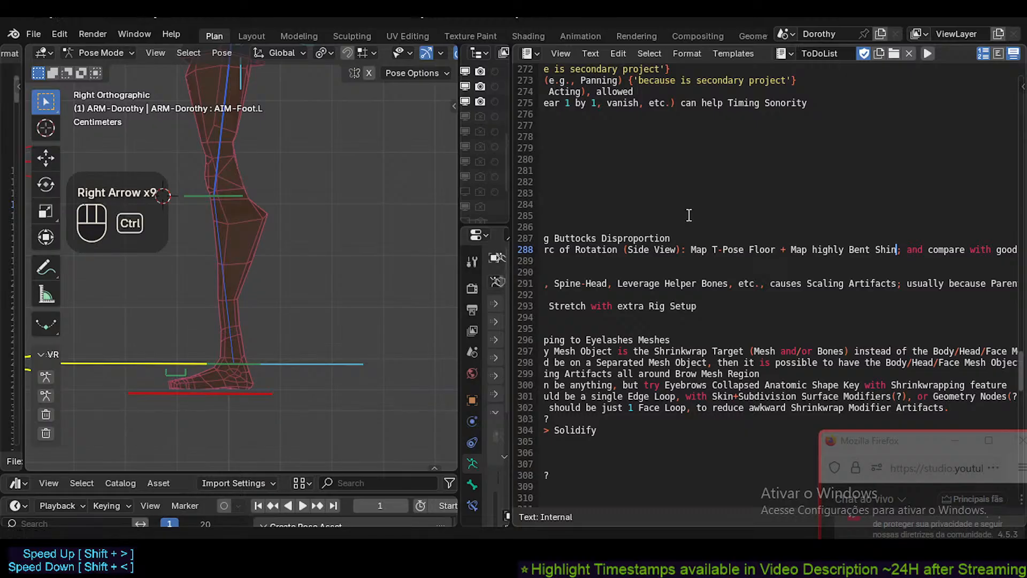
{"action": "key", "text": "ctrl+s"}
Go back to the GP Model Sheet Corrections list at the start of the ToDoList and save the file.
{"action": "middle_click_drag", "start_coordinate": [694, 246], "coordinate": [734, 238]}
{"action": "mouse_move", "coordinate": [669, 215]}
{"action": "middle_mouse_down"}
{"action": "mouse_move", "coordinate": [697, 228]}
{"action": "mouse_move", "coordinate": [671, 225]}
{"action": "middle_mouse_up"}
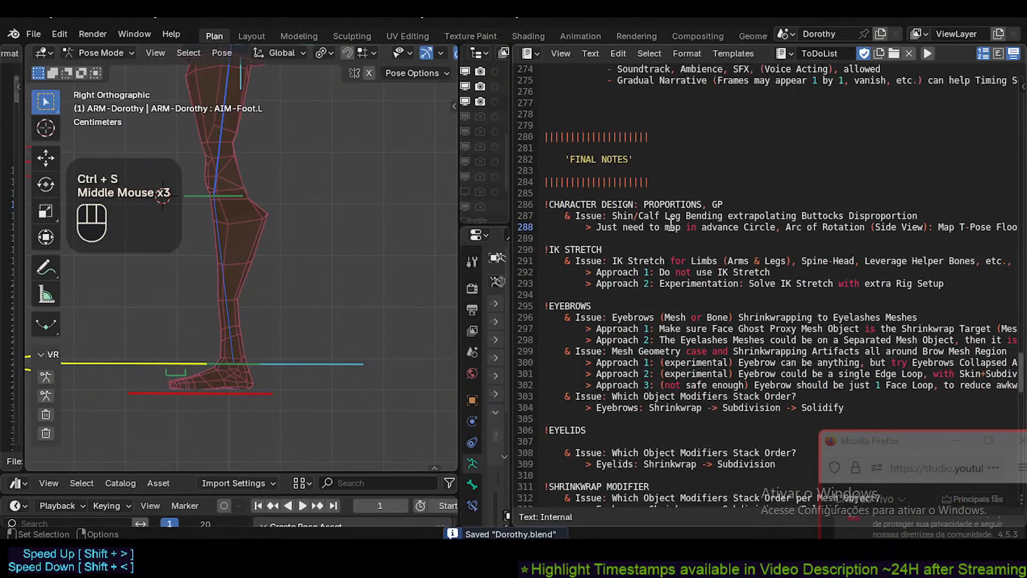
{"action": "scroll", "coordinate": [631, 198], "scroll_direction": "up", "scroll_amount": 1}
{"action": "scroll", "coordinate": [631, 198], "scroll_direction": "down", "scroll_amount": 2}
{"action": "scroll", "coordinate": [631, 198], "scroll_direction": "up", "scroll_amount": 2}
{"action": "scroll", "coordinate": [631, 199], "scroll_direction": "up", "scroll_amount": 15}
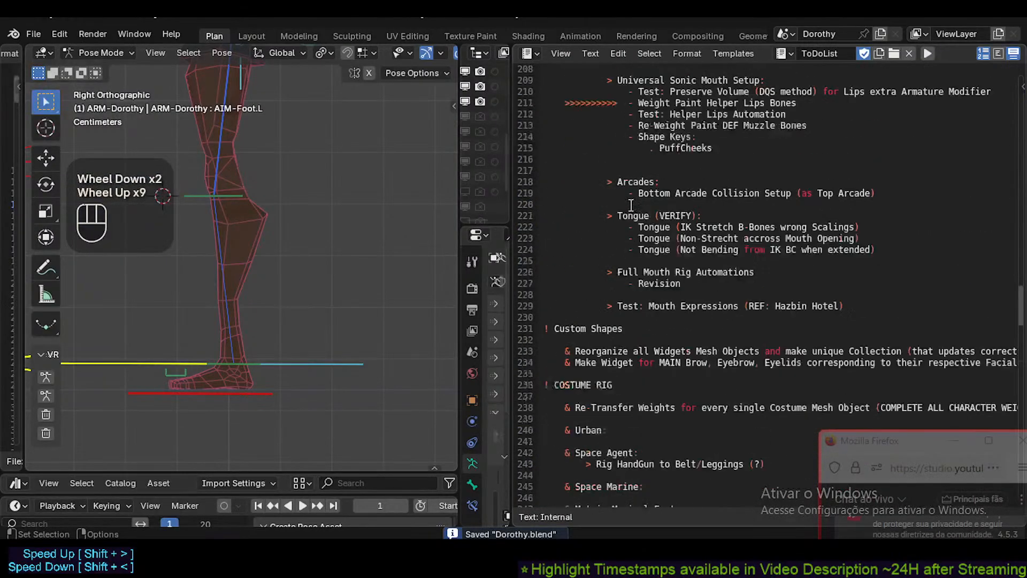
{"action": "scroll", "coordinate": [631, 203], "scroll_direction": "up", "scroll_amount": 14}
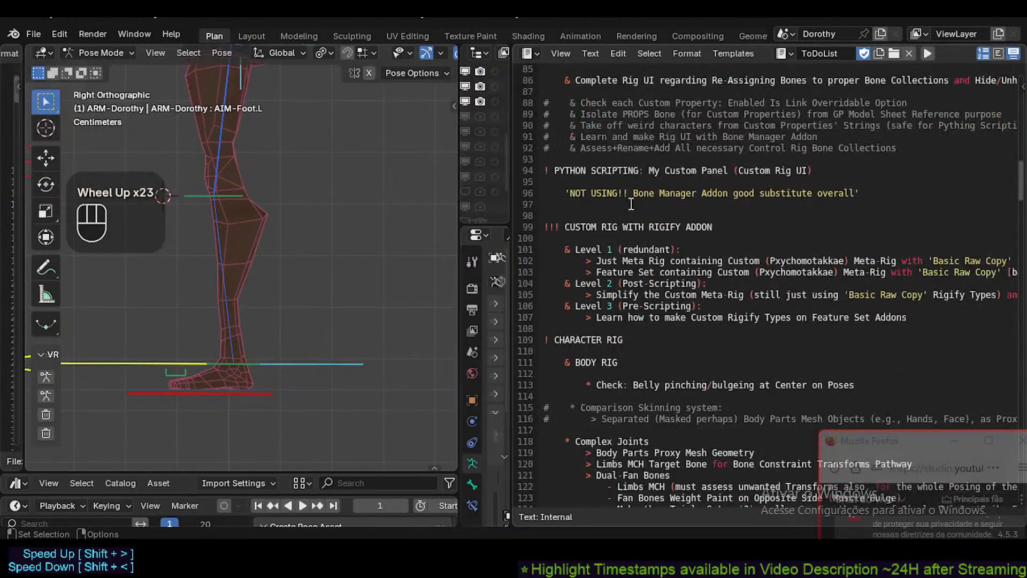
{"action": "scroll", "coordinate": [631, 200], "scroll_direction": "up", "scroll_amount": 6}
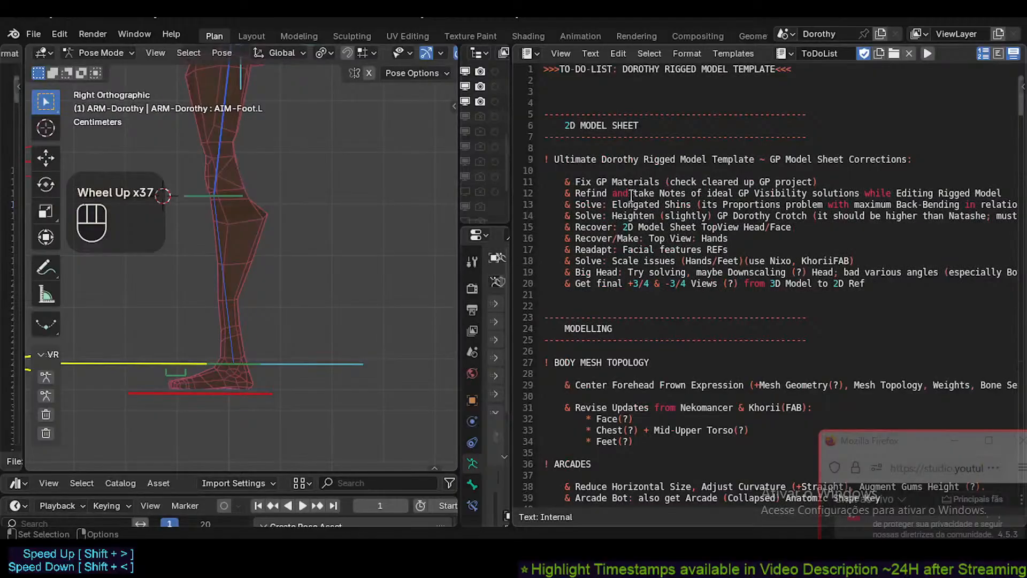
{"action": "left_click", "coordinate": [627, 182]}
{"action": "scroll", "coordinate": [237, 184], "scroll_direction": "down", "scroll_amount": 1}
{"action": "scroll", "coordinate": [237, 185], "scroll_direction": "down", "scroll_amount": 1}
{"action": "middle_click_drag", "start_coordinate": [237, 184], "coordinate": [239, 245], "text": "shift"}
{"action": "scroll", "coordinate": [246, 249], "scroll_direction": "up", "scroll_amount": 2}
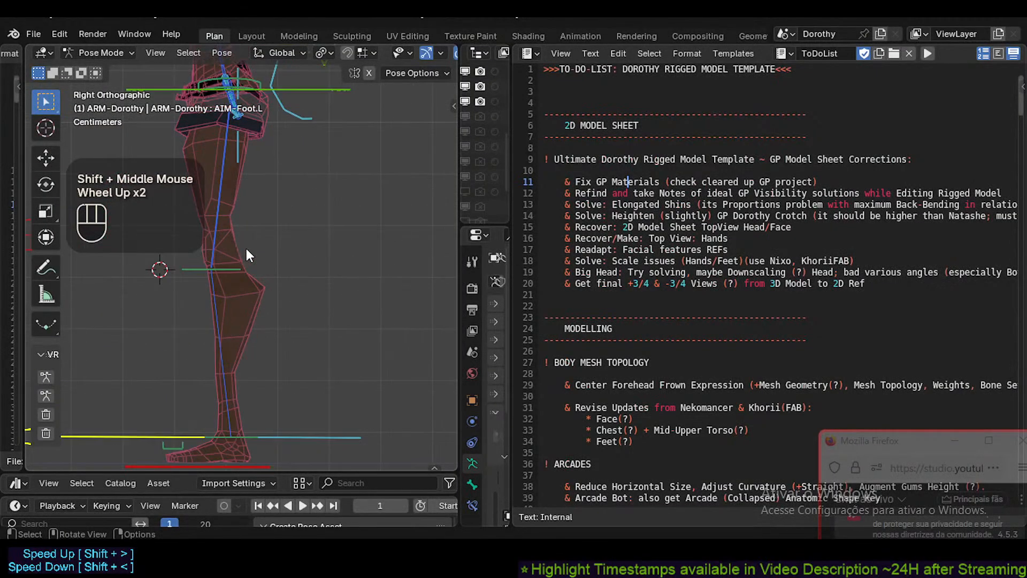
{"action": "key", "text": "ctrl+s"}
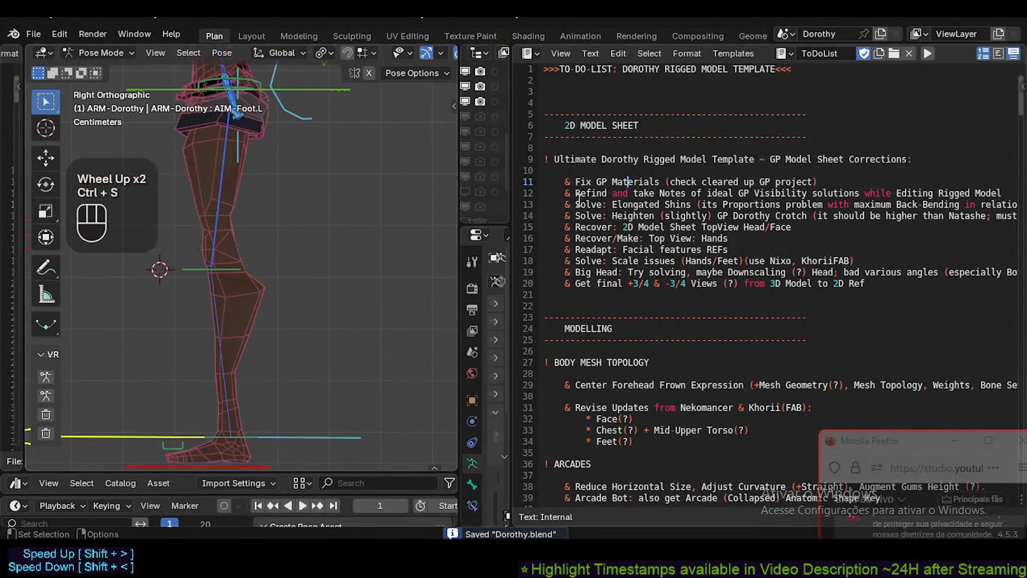
Compare Dorothy's upper and lower body proportions in front view using the Circle Select outline as a gauge, and return to the right side view.
{"action": "middle_click_drag", "start_coordinate": [450, 193], "coordinate": [262, 354], "text": "shift"}
{"action": "key", "text": "KP_1"}
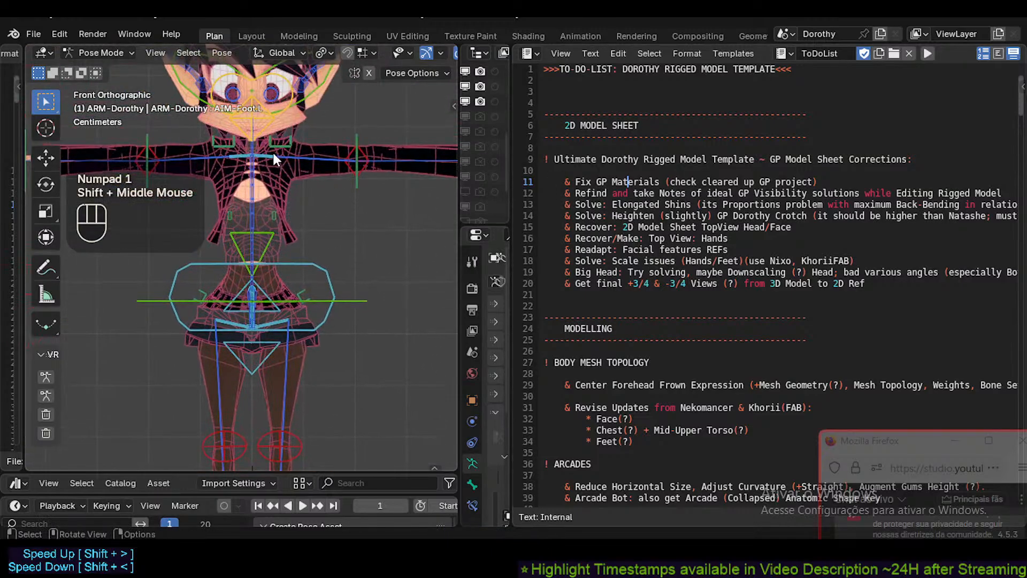
{"action": "middle_click_drag", "start_coordinate": [344, 179], "coordinate": [245, 177], "text": "shift"}
{"action": "scroll", "coordinate": [227, 168], "scroll_direction": "down", "scroll_amount": 1}
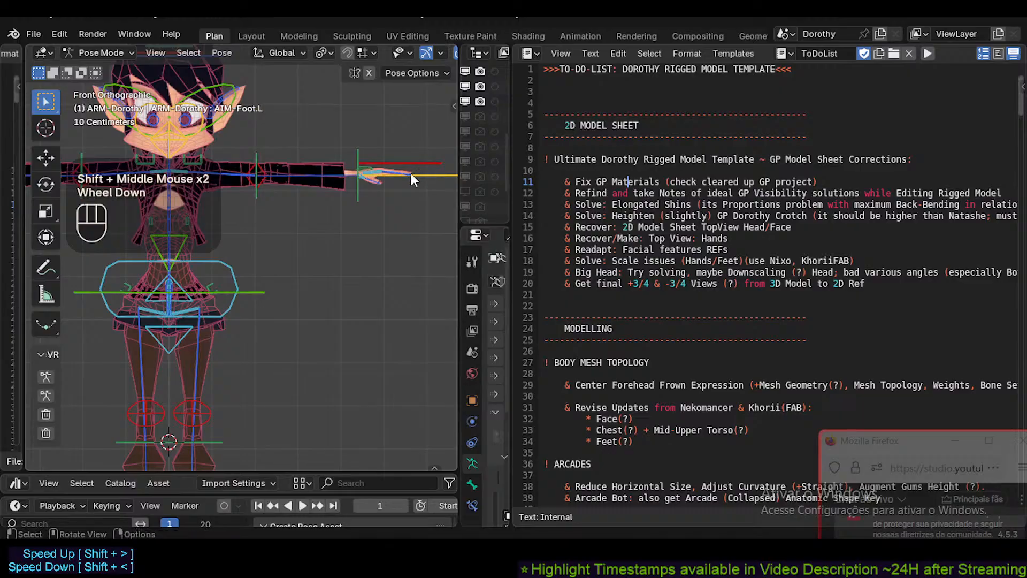
{"action": "middle_click_drag", "start_coordinate": [406, 207], "coordinate": [333, 235], "text": "shift"}
{"action": "scroll", "coordinate": [308, 235], "scroll_direction": "down", "scroll_amount": 4}
{"action": "key", "text": "c"}
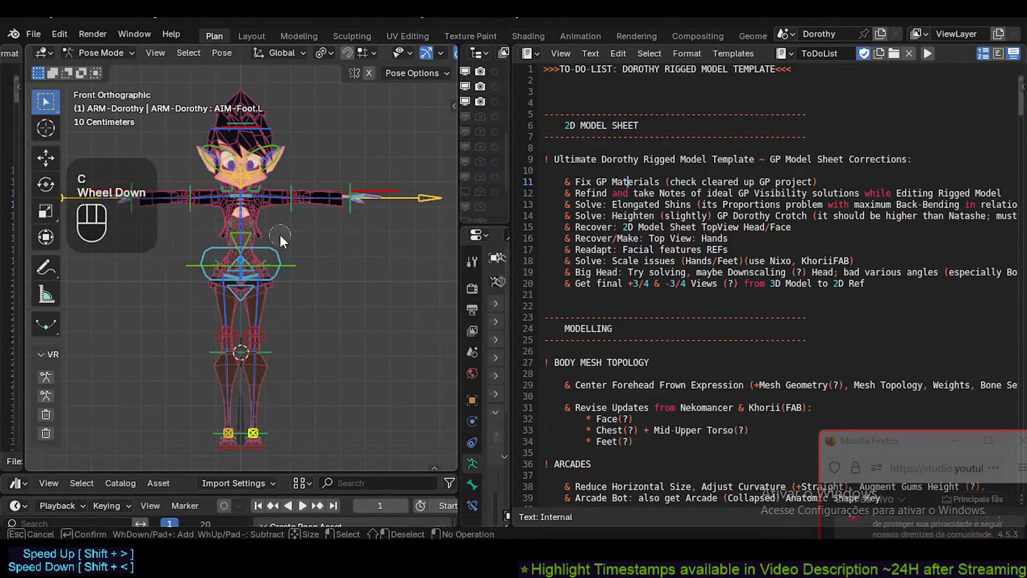
{"action": "scroll", "coordinate": [276, 207], "scroll_direction": "down", "scroll_amount": 6}
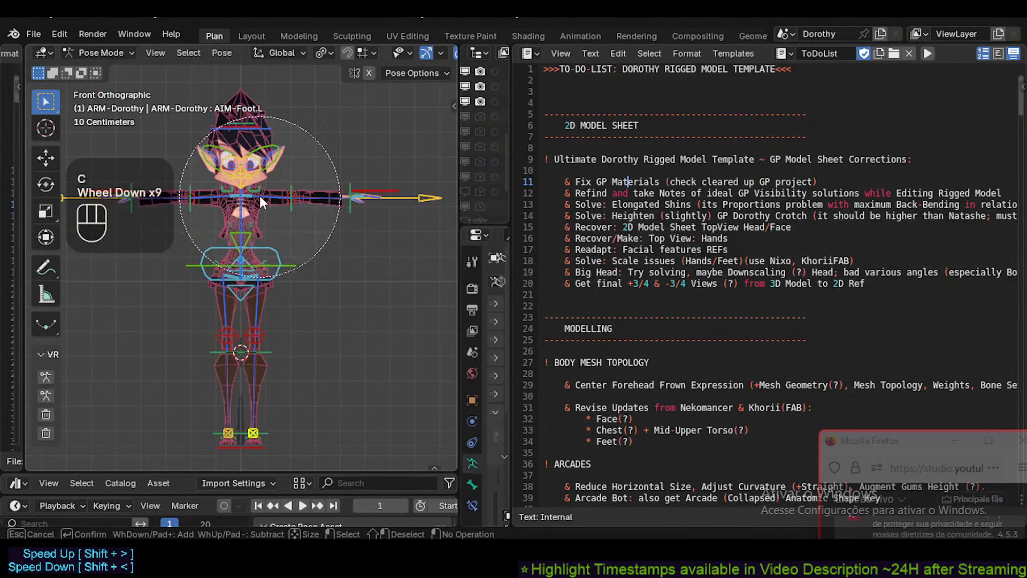
{"action": "scroll", "coordinate": [260, 201], "scroll_direction": "down", "scroll_amount": 3}
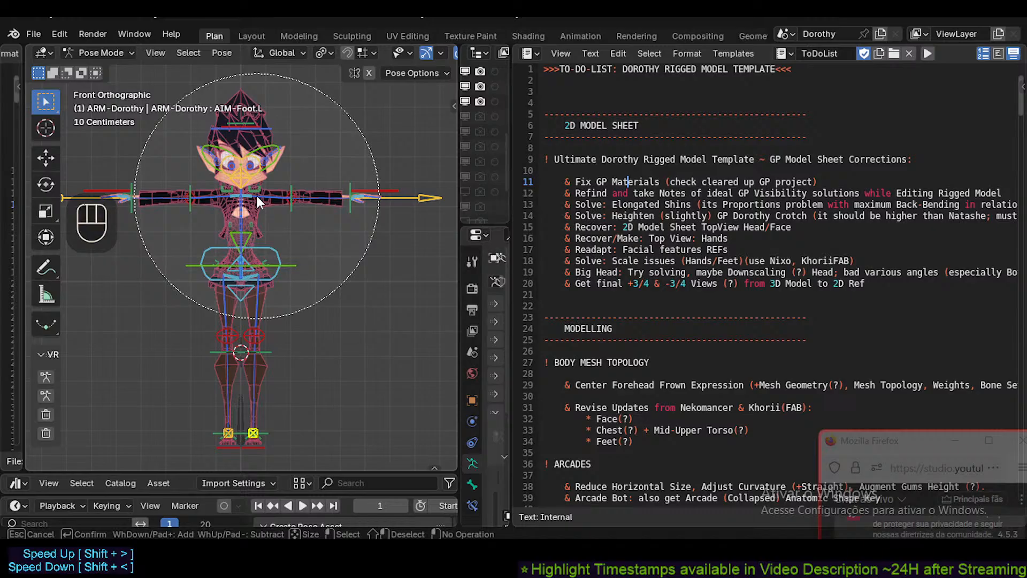
{"action": "scroll", "coordinate": [257, 201], "scroll_direction": "down", "scroll_amount": 1}
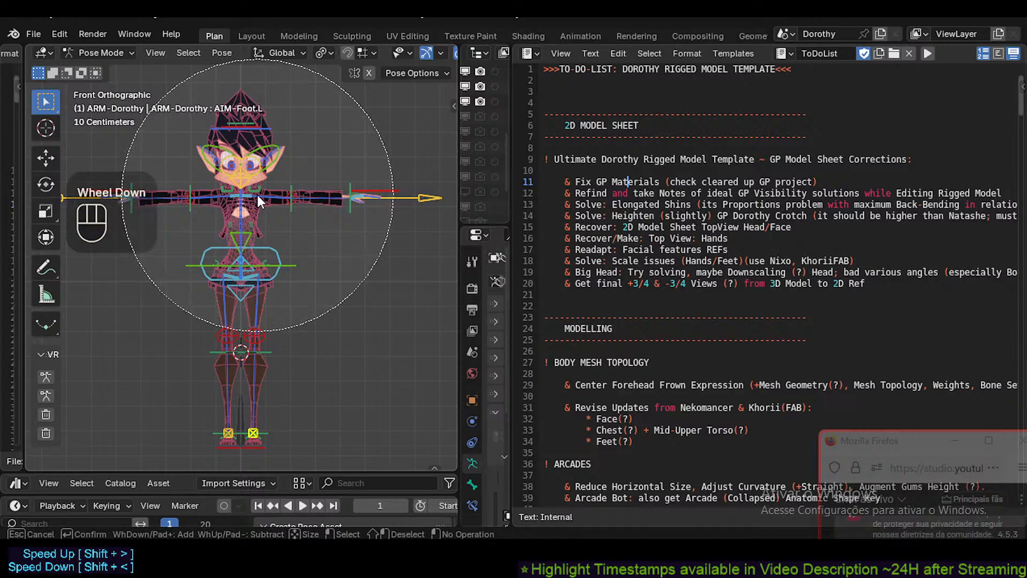
{"action": "scroll", "coordinate": [258, 197], "scroll_direction": "up", "scroll_amount": 1}
{"action": "scroll", "coordinate": [258, 195], "scroll_direction": "down", "scroll_amount": 1}
{"action": "scroll", "coordinate": [258, 195], "scroll_direction": "up", "scroll_amount": 1}
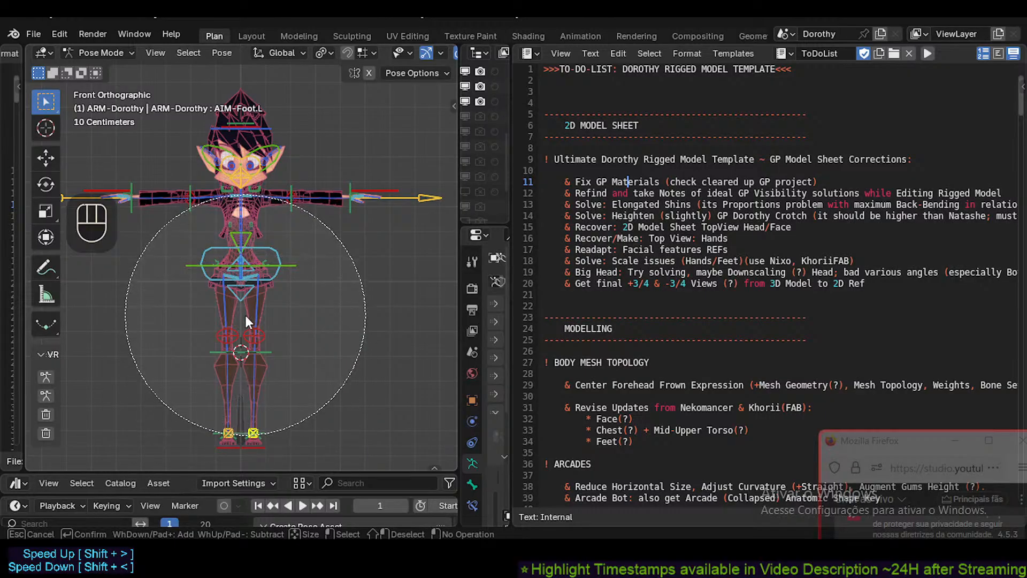
{"action": "right_click", "coordinate": [251, 291]}
{"action": "key", "text": "KP_3"}
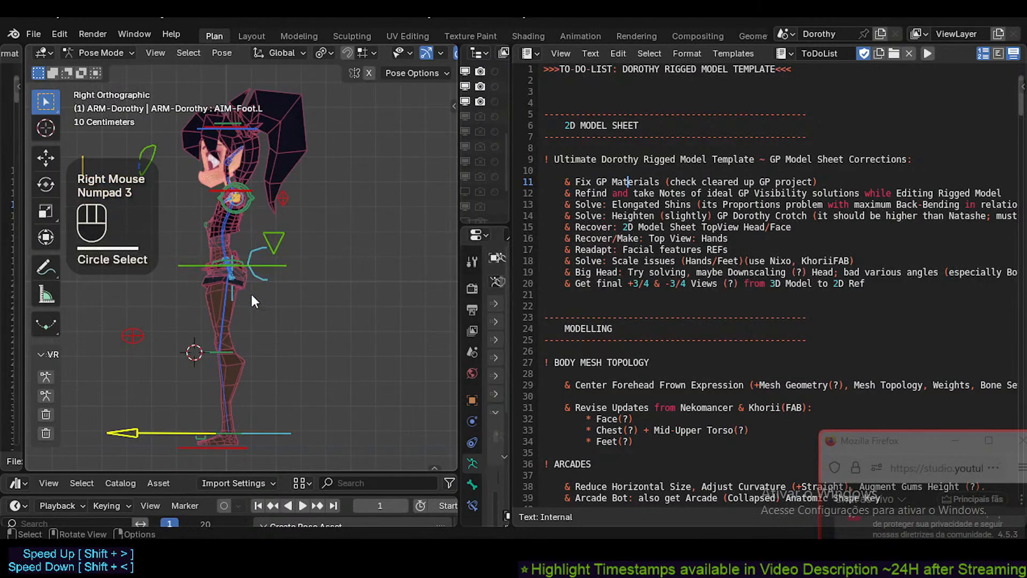
Switch the armature from Pose Mode to Object Mode and select Dorothy's body mesh.
{"action": "key", "text": "ctrl+Tab"}
{"action": "left_click", "coordinate": [250, 333]}
{"action": "left_click", "coordinate": [236, 320]}
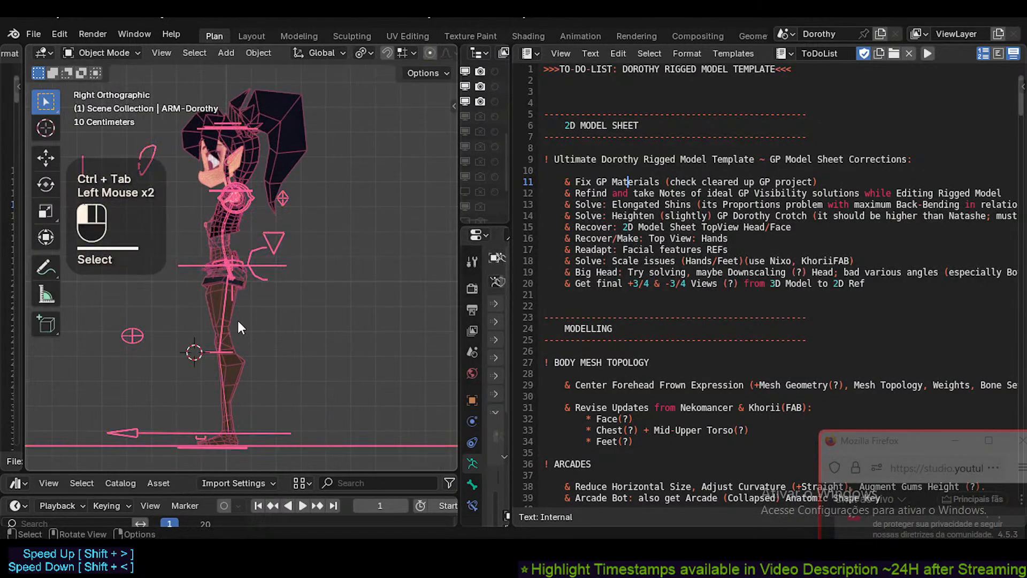
Examine Dorothy's leg silhouette and knee placement in side view, first without and then with the wireframe display.
{"action": "key", "text": "ctrl+alt+shift+z"}
{"action": "scroll", "coordinate": [239, 335], "scroll_direction": "up", "scroll_amount": 3}
{"action": "middle_click_drag", "start_coordinate": [239, 335], "coordinate": [273, 257], "text": "shift"}
{"action": "scroll", "coordinate": [262, 281], "scroll_direction": "up", "scroll_amount": 1, "text": "shift"}
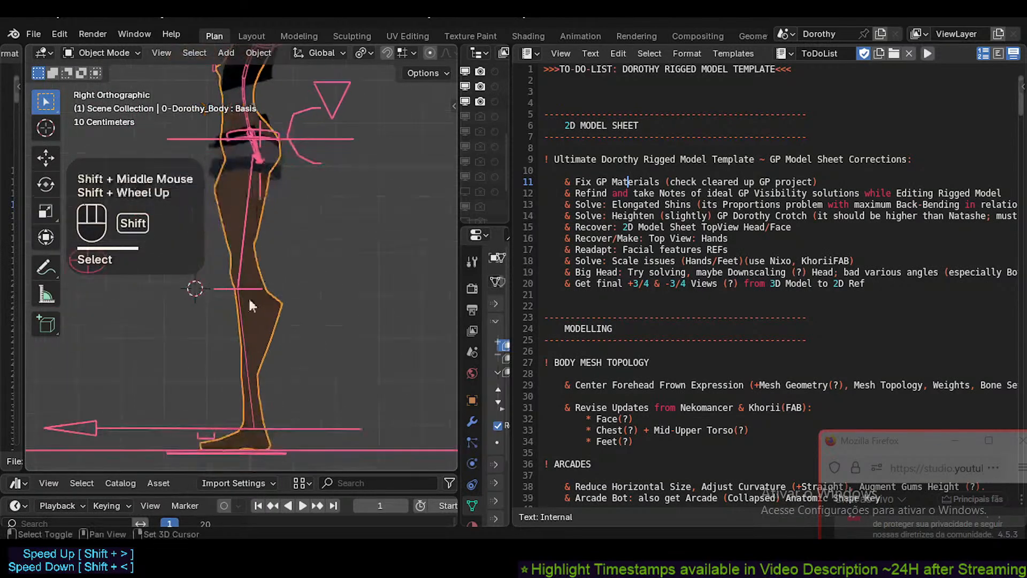
{"action": "middle_click_drag", "start_coordinate": [272, 329], "coordinate": [269, 408], "text": "shift"}
{"action": "left_click", "coordinate": [271, 266]}
{"action": "scroll", "coordinate": [270, 266], "scroll_direction": "down", "scroll_amount": 2}
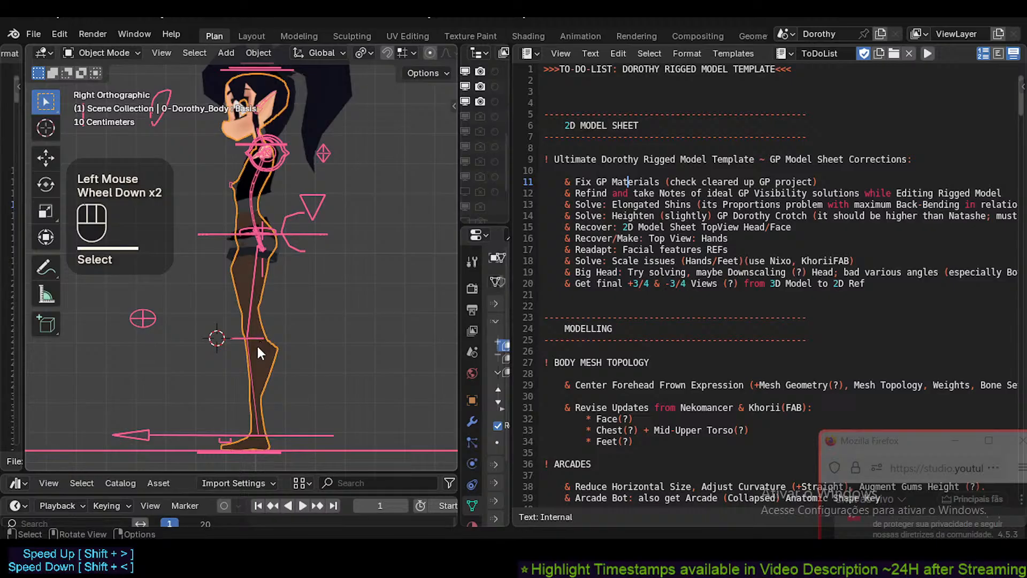
{"action": "middle_click_drag", "start_coordinate": [234, 272], "coordinate": [235, 289], "text": "shift"}
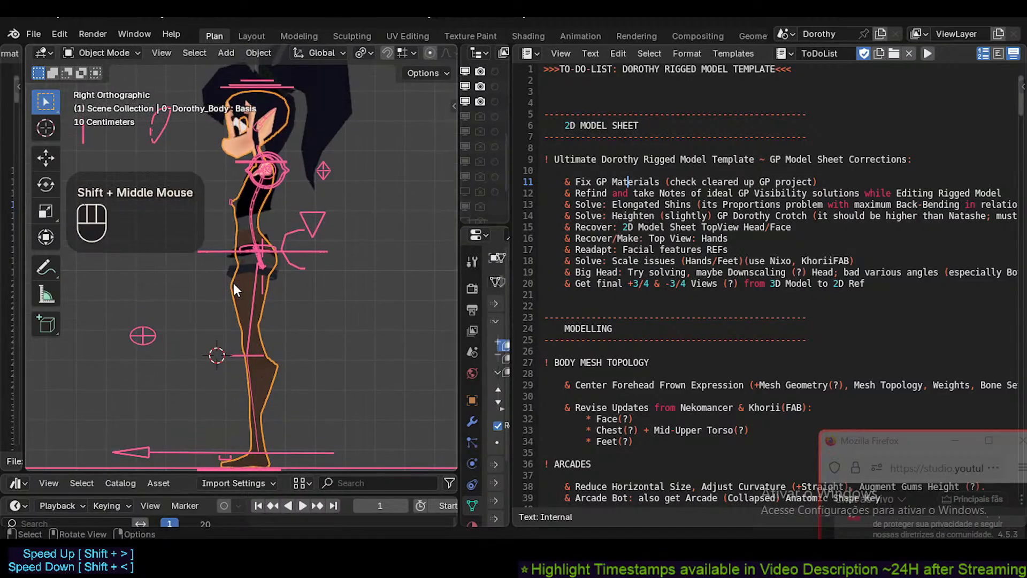
{"action": "middle_click_drag", "start_coordinate": [240, 331], "coordinate": [249, 311], "text": "shift"}
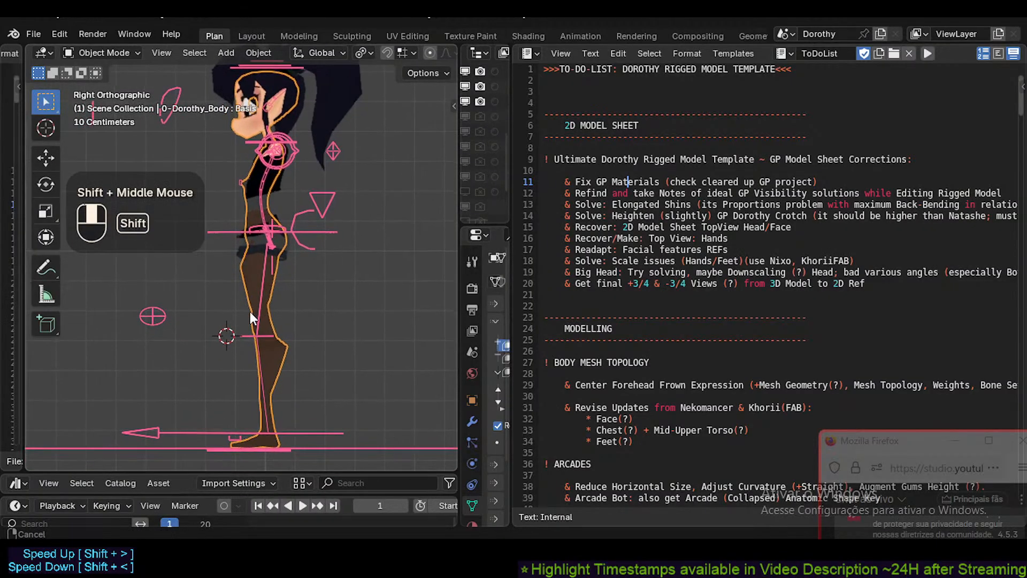
{"action": "key", "text": "ctrl+alt+shift+z"}
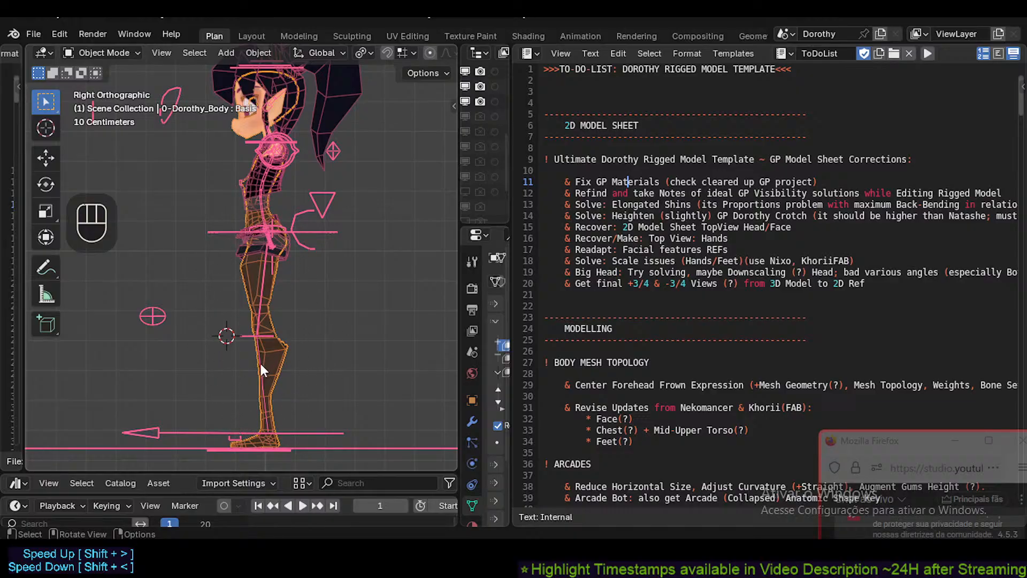
{"action": "scroll", "coordinate": [266, 249], "scroll_direction": "down", "scroll_amount": 2}
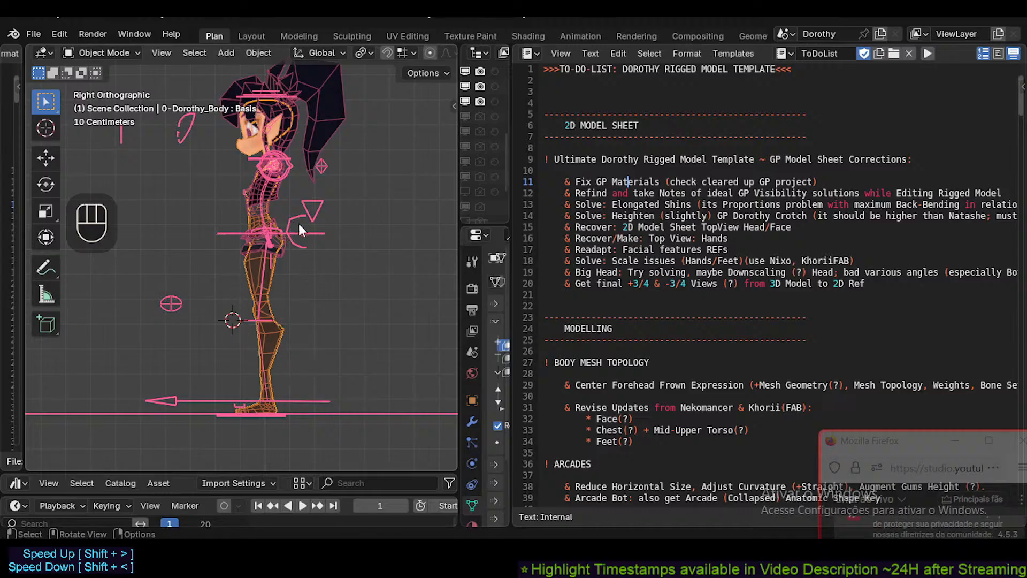
{"action": "scroll", "coordinate": [279, 345], "scroll_direction": "up", "scroll_amount": 4}
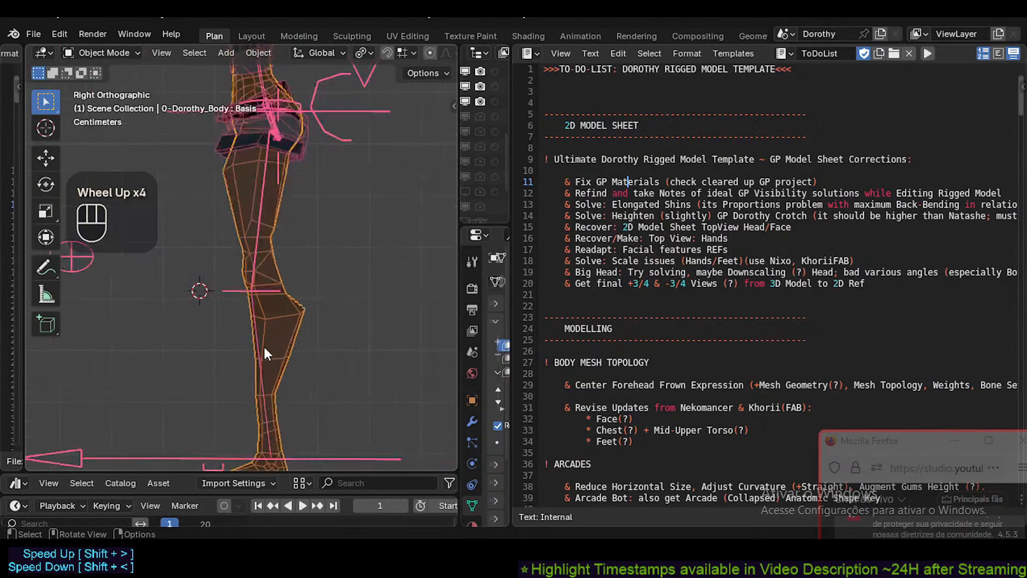
{"action": "left_click", "coordinate": [278, 319]}
{"action": "scroll", "coordinate": [278, 342], "scroll_direction": "down", "scroll_amount": 3}
{"action": "middle_click_drag", "start_coordinate": [278, 293], "coordinate": [281, 329], "text": "shift"}
{"action": "scroll", "coordinate": [280, 315], "scroll_direction": "down", "scroll_amount": 1}
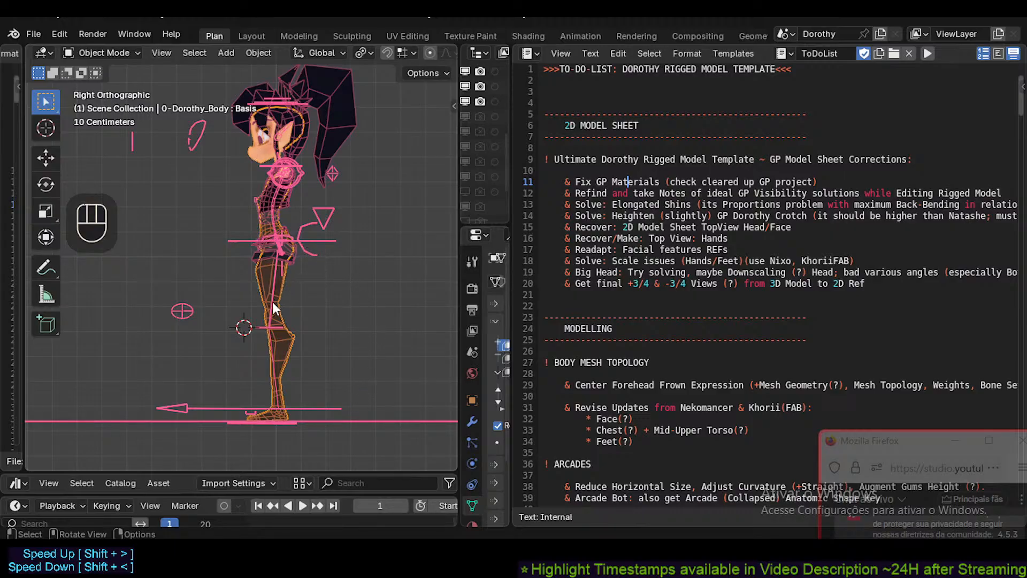
{"action": "key", "text": "d"}
{"action": "left_click", "coordinate": [251, 249]}
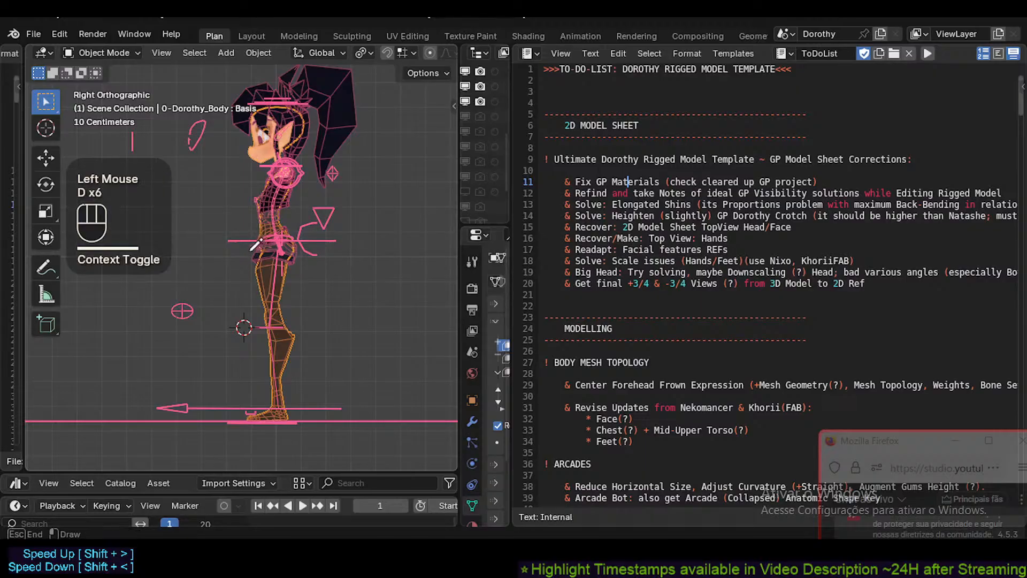
{"action": "key", "text": "ctrl+z"}
Add a new annotation layer for drawing over the model and save the file.
{"action": "key", "text": "n"}
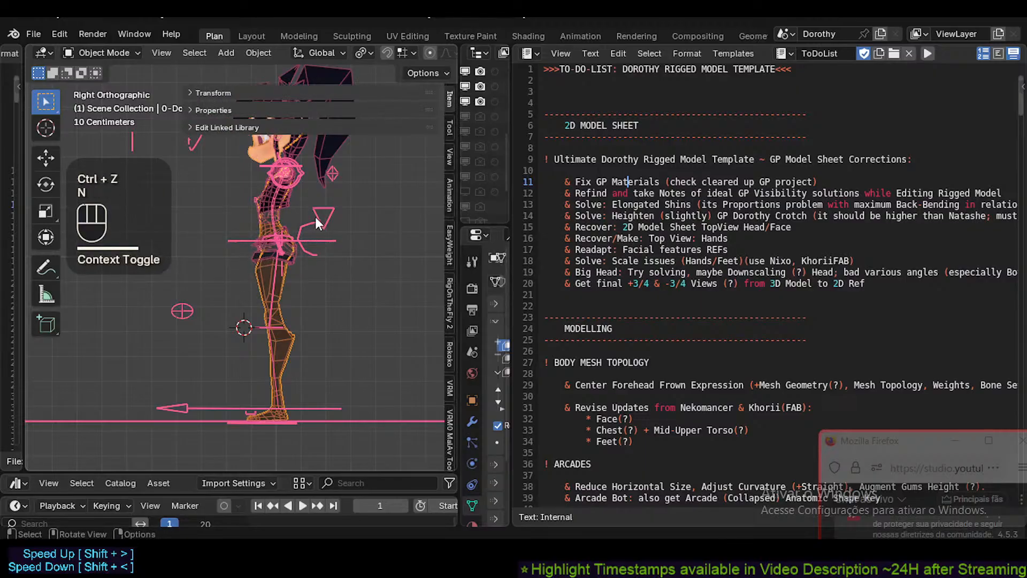
{"action": "left_click", "coordinate": [450, 157]}
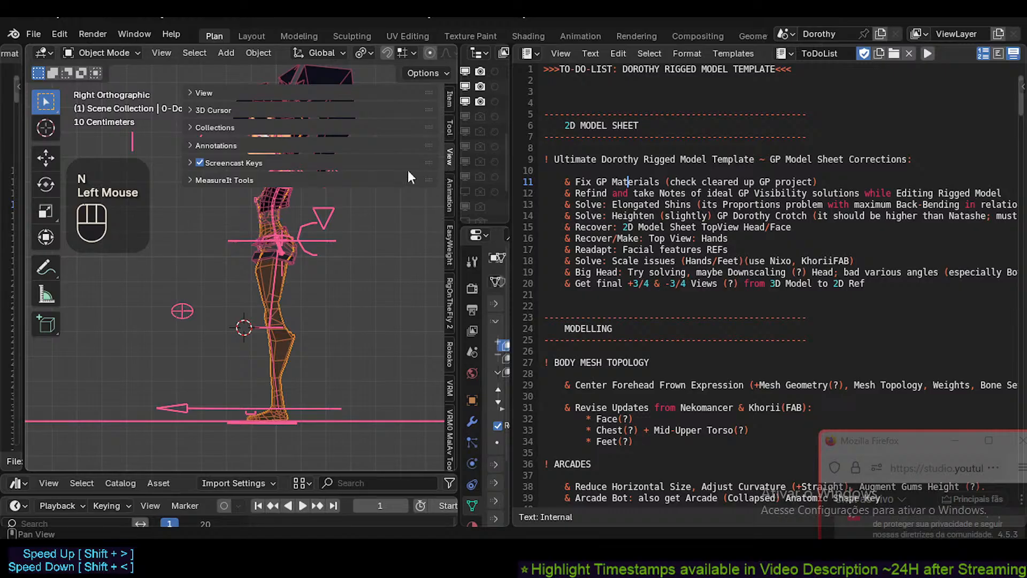
{"action": "left_click", "coordinate": [348, 146]}
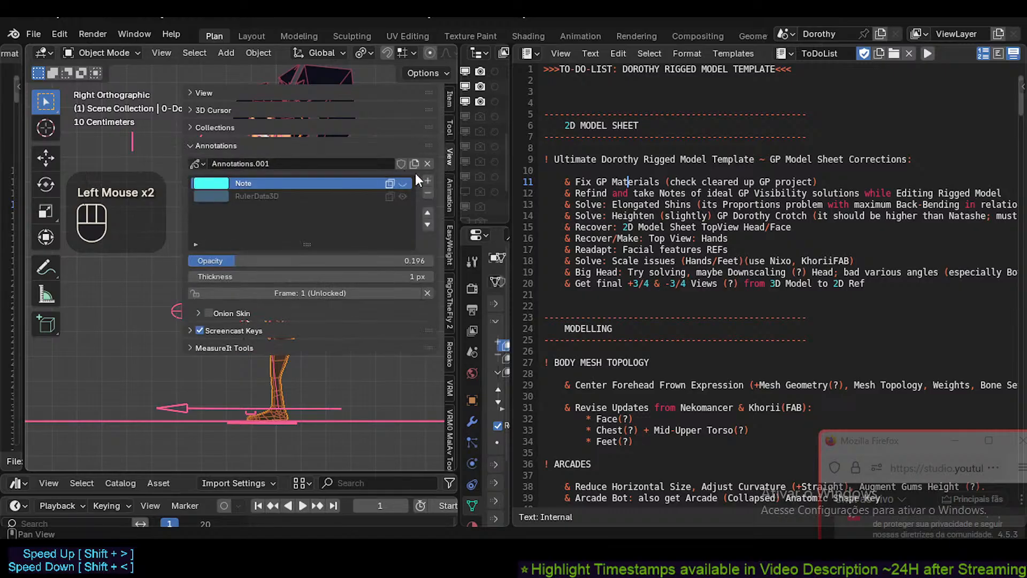
{"action": "left_click", "coordinate": [427, 180]}
{"action": "left_click", "coordinate": [307, 187]}
{"action": "key", "text": "n"}
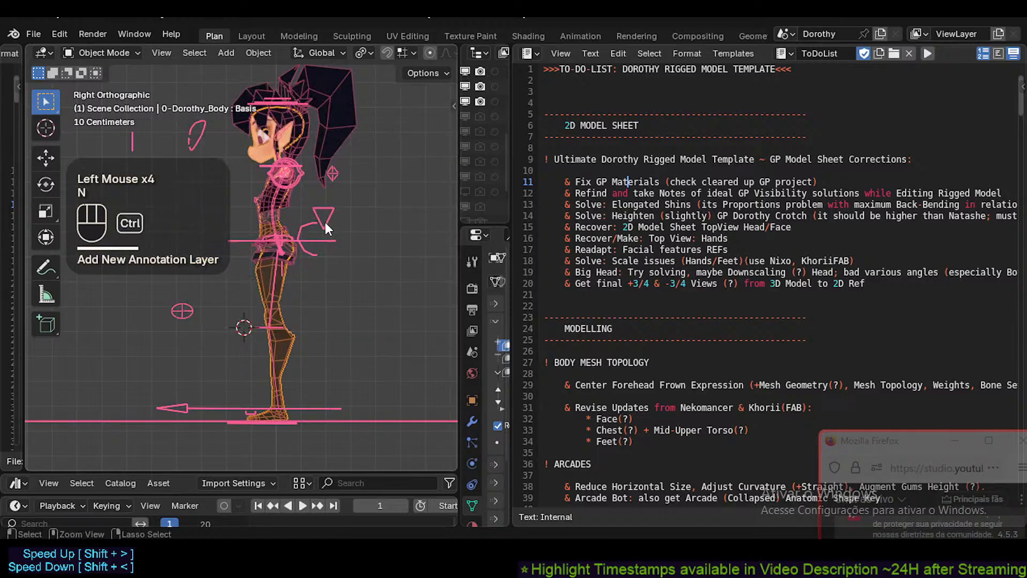
{"action": "key", "text": "ctrl+s"}
Try annotating a raised thigh with hip, knee and longer outline strokes in front of Dorothy's leg, and erase the strokes.
{"action": "key", "text": "d"}
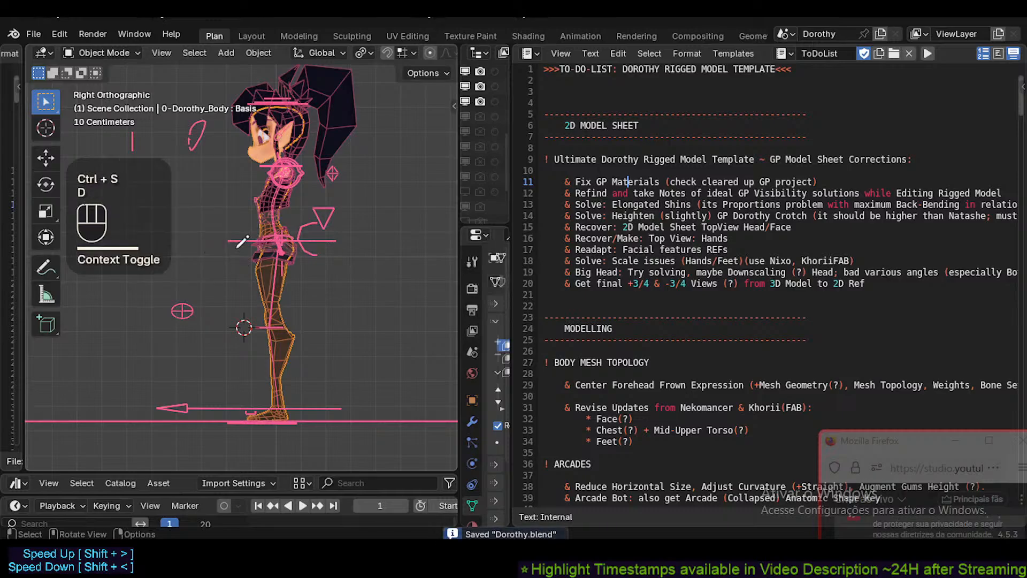
{"action": "mouse_move", "coordinate": [232, 260]}
{"action": "left_mouse_down"}
{"action": "mouse_move", "coordinate": [238, 323]}
{"action": "mouse_move", "coordinate": [246, 314]}
{"action": "mouse_move", "coordinate": [252, 326]}
{"action": "mouse_move", "coordinate": [268, 255]}
{"action": "mouse_move", "coordinate": [258, 322]}
{"action": "mouse_move", "coordinate": [267, 316]}
{"action": "mouse_move", "coordinate": [256, 323]}
{"action": "mouse_move", "coordinate": [306, 246]}
{"action": "mouse_move", "coordinate": [324, 242]}
{"action": "mouse_move", "coordinate": [292, 236]}
{"action": "mouse_move", "coordinate": [269, 277]}
{"action": "left_mouse_up"}
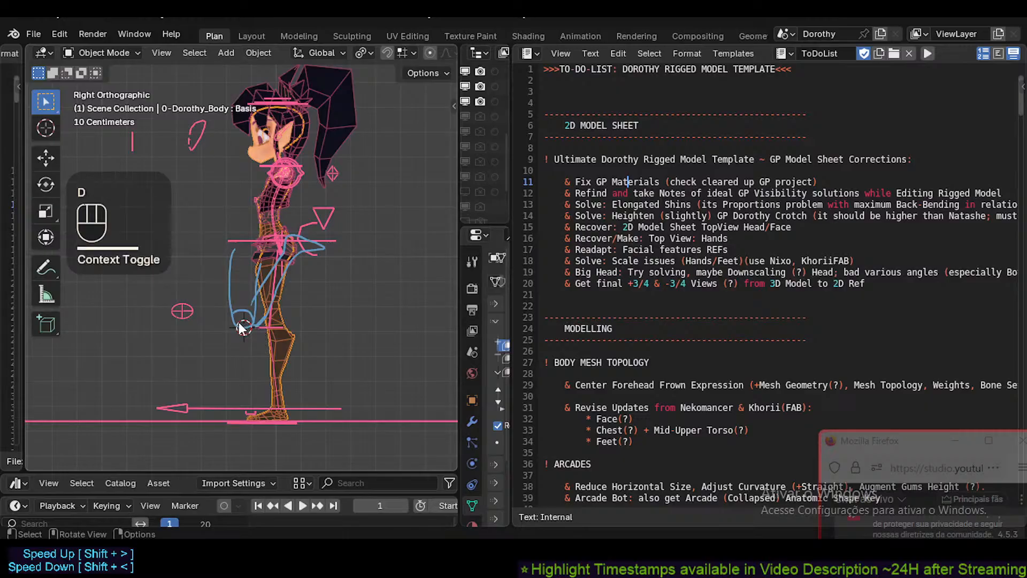
{"action": "left_click_drag", "start_coordinate": [240, 327], "coordinate": [262, 323]}
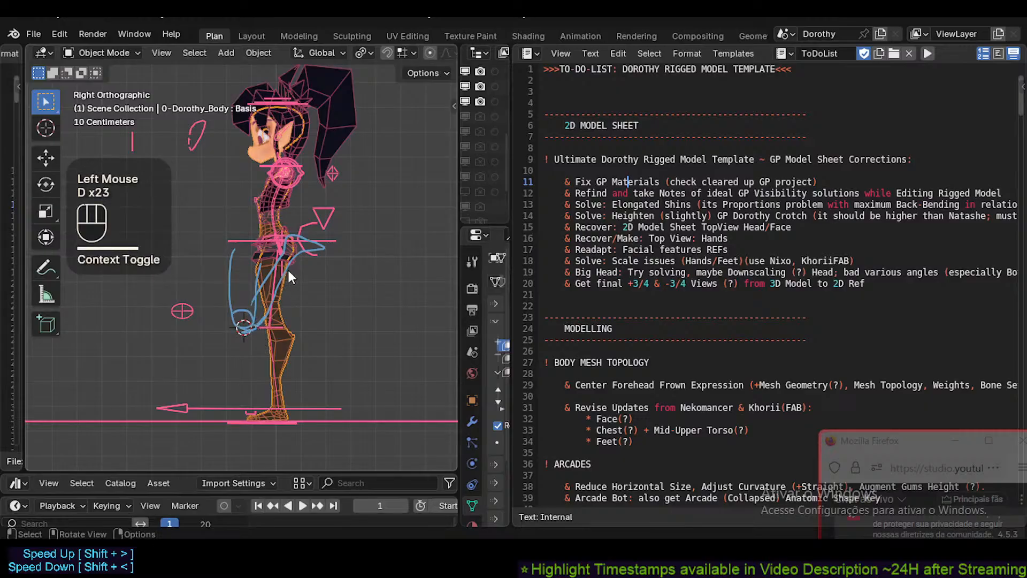
{"action": "left_click_drag", "start_coordinate": [303, 232], "coordinate": [300, 294]}
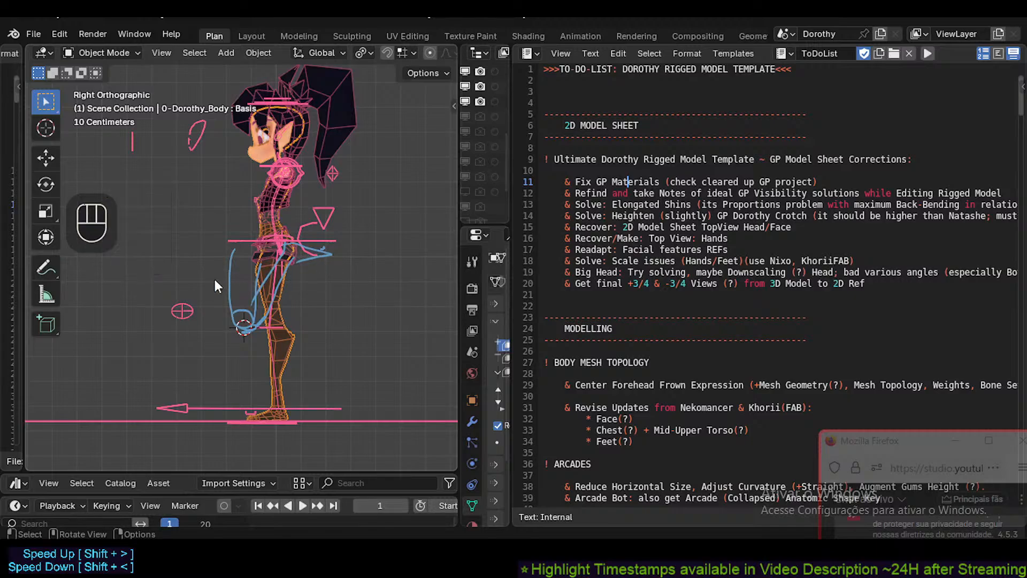
{"action": "key", "text": "d"}
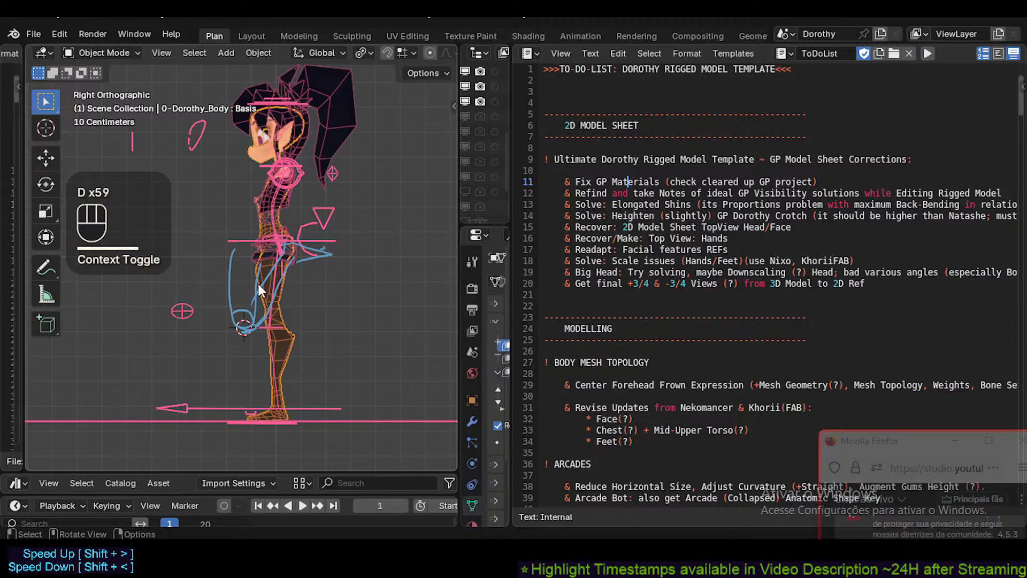
{"action": "mouse_move", "coordinate": [211, 250]}
{"action": "left_mouse_down"}
{"action": "mouse_move", "coordinate": [216, 332]}
{"action": "mouse_move", "coordinate": [235, 343]}
{"action": "left_mouse_up"}
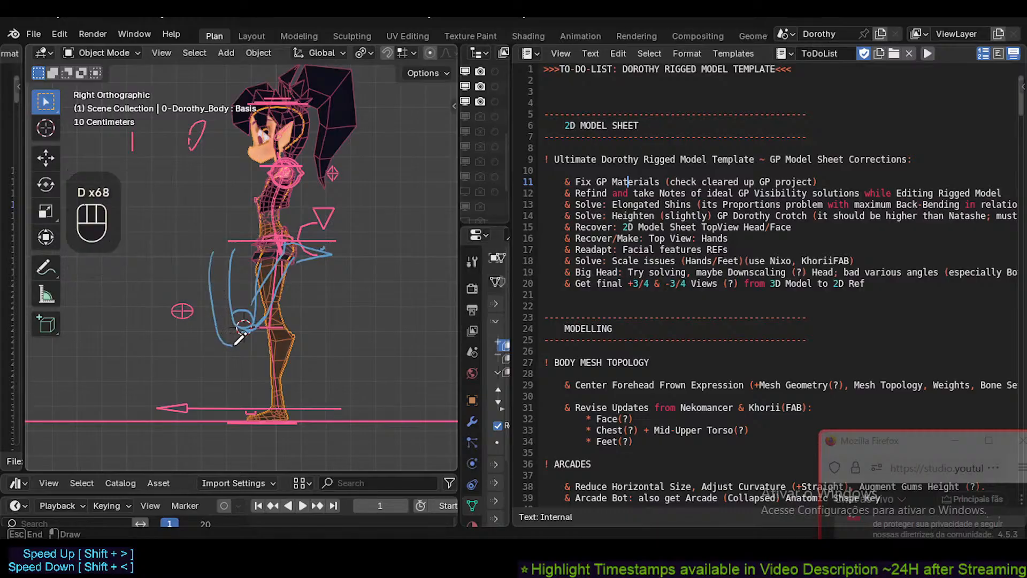
{"action": "mouse_move", "coordinate": [224, 268]}
{"action": "right_mouse_down"}
{"action": "mouse_move", "coordinate": [241, 257]}
{"action": "mouse_move", "coordinate": [241, 300]}
{"action": "mouse_move", "coordinate": [300, 252]}
{"action": "mouse_move", "coordinate": [243, 243]}
{"action": "mouse_move", "coordinate": [234, 338]}
{"action": "right_mouse_up"}
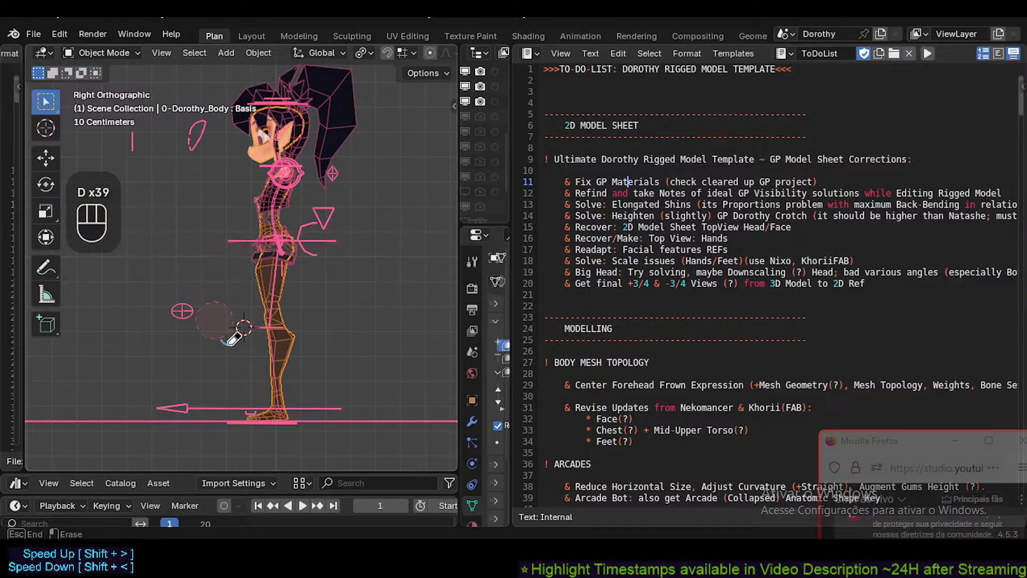
Sketch an annotated side outline of the straight leg from hip to foot, marking the knee joint.
{"action": "mouse_move", "coordinate": [259, 234]}
{"action": "left_mouse_down"}
{"action": "mouse_move", "coordinate": [261, 312]}
{"action": "mouse_move", "coordinate": [269, 330]}
{"action": "mouse_move", "coordinate": [279, 321]}
{"action": "mouse_move", "coordinate": [263, 333]}
{"action": "mouse_move", "coordinate": [268, 416]}
{"action": "mouse_move", "coordinate": [274, 429]}
{"action": "mouse_move", "coordinate": [294, 427]}
{"action": "left_mouse_up"}
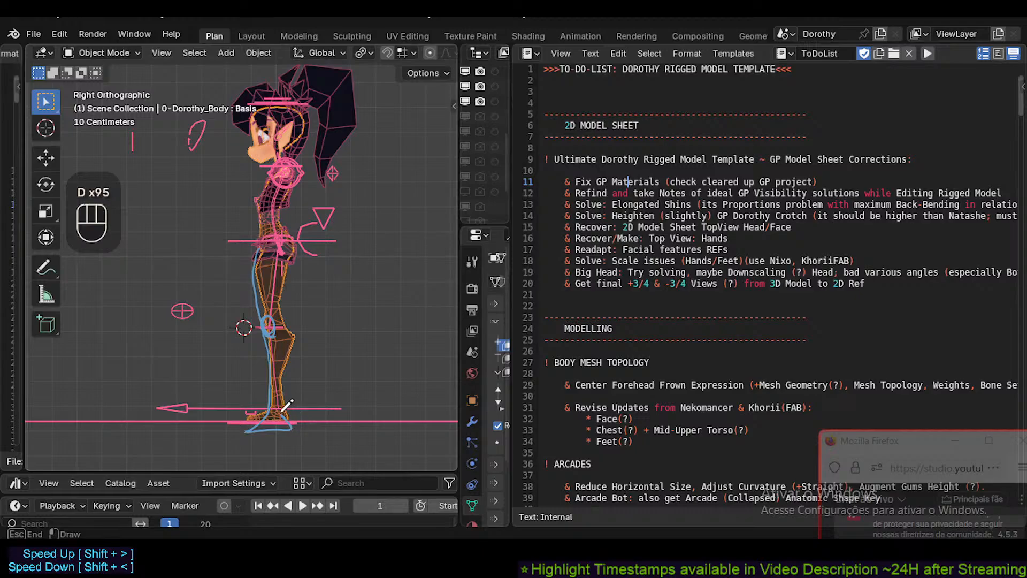
{"action": "mouse_move", "coordinate": [251, 428]}
{"action": "left_mouse_down"}
{"action": "mouse_move", "coordinate": [300, 420]}
{"action": "mouse_move", "coordinate": [279, 375]}
{"action": "left_mouse_up"}
{"action": "left_click_drag", "start_coordinate": [295, 242], "coordinate": [281, 337]}
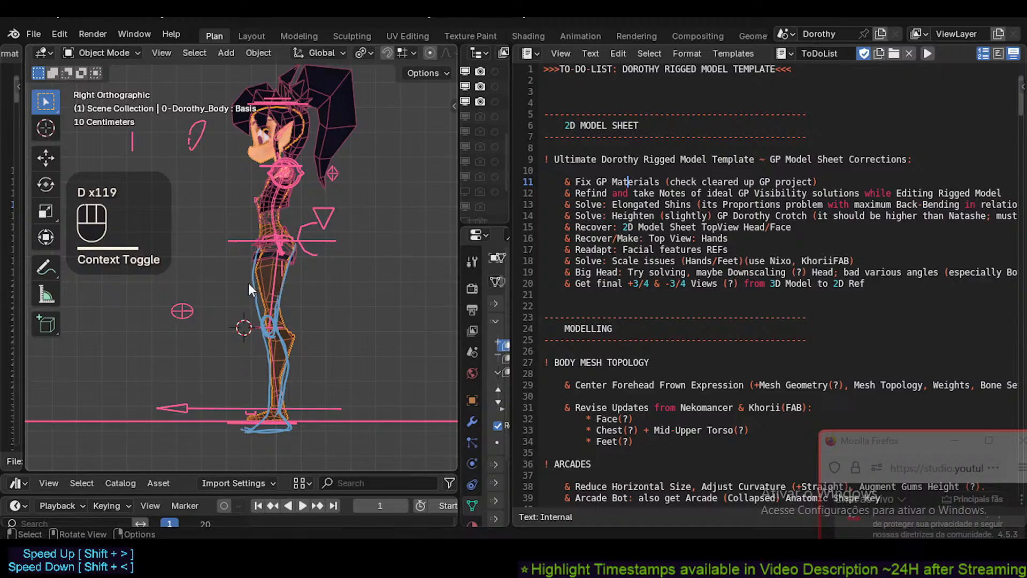
Draw double-headed annotation arrows in front of the leg marking the thigh length and the shin length.
{"action": "left_click_drag", "start_coordinate": [249, 265], "coordinate": [252, 308]}
{"action": "left_click_drag", "start_coordinate": [244, 311], "coordinate": [253, 320]}
{"action": "left_click_drag", "start_coordinate": [242, 312], "coordinate": [256, 312]}
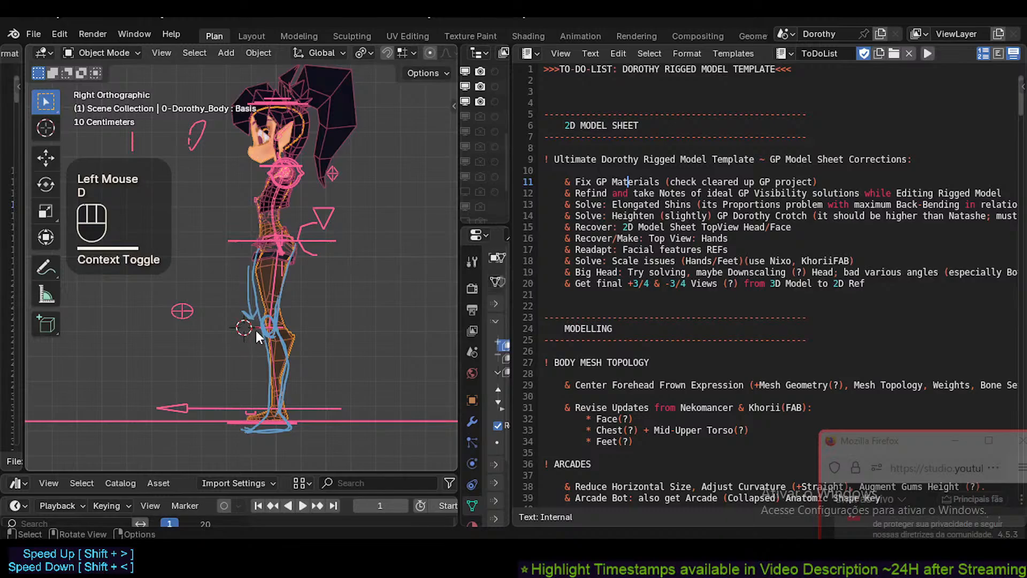
{"action": "left_click_drag", "start_coordinate": [252, 260], "coordinate": [237, 271]}
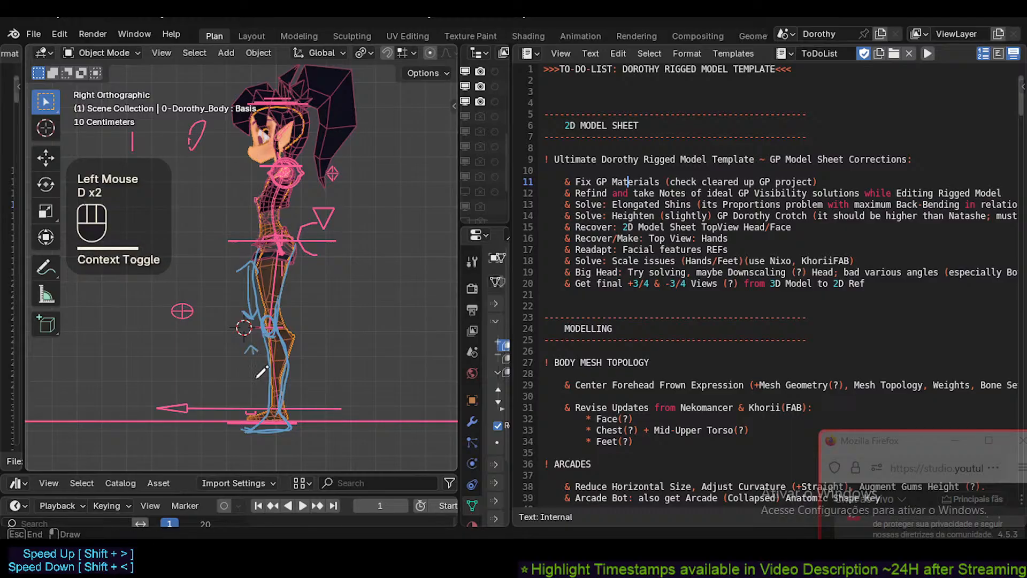
{"action": "mouse_move", "coordinate": [252, 348]}
{"action": "left_mouse_down"}
{"action": "mouse_move", "coordinate": [251, 395]}
{"action": "mouse_move", "coordinate": [262, 396]}
{"action": "left_mouse_up"}
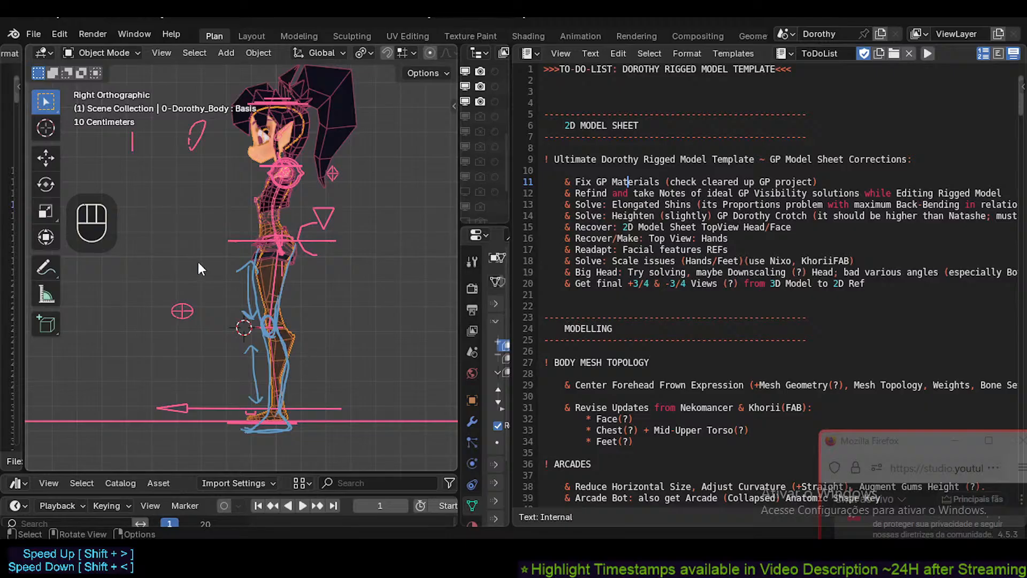
Compare the thigh length with the shin length using the circle-select outline centred on Dorothy's knee, leaving the selection as it is.
{"action": "key", "text": "o"}
{"action": "key", "text": "c"}
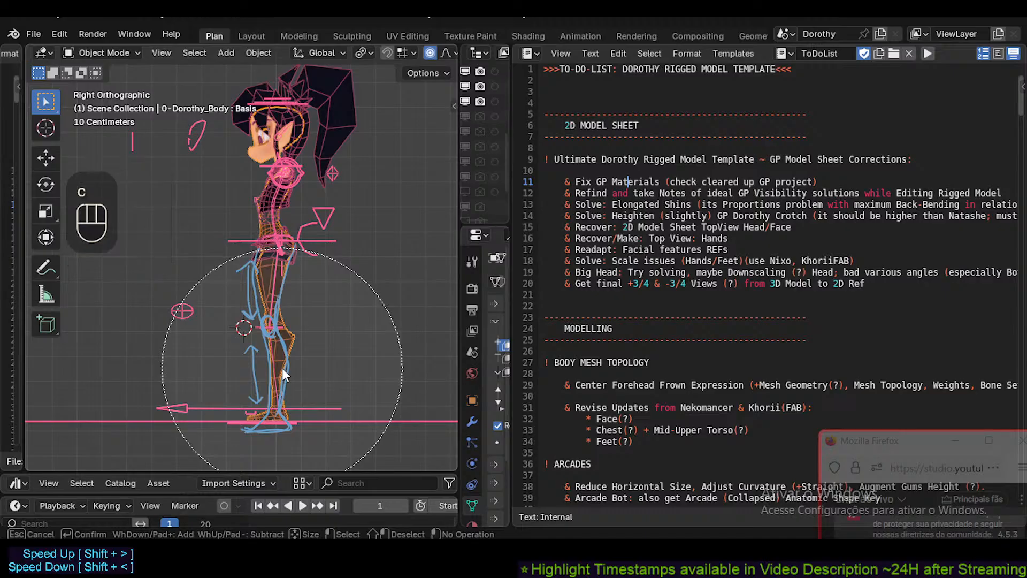
{"action": "scroll", "coordinate": [267, 329], "scroll_direction": "up", "scroll_amount": 2}
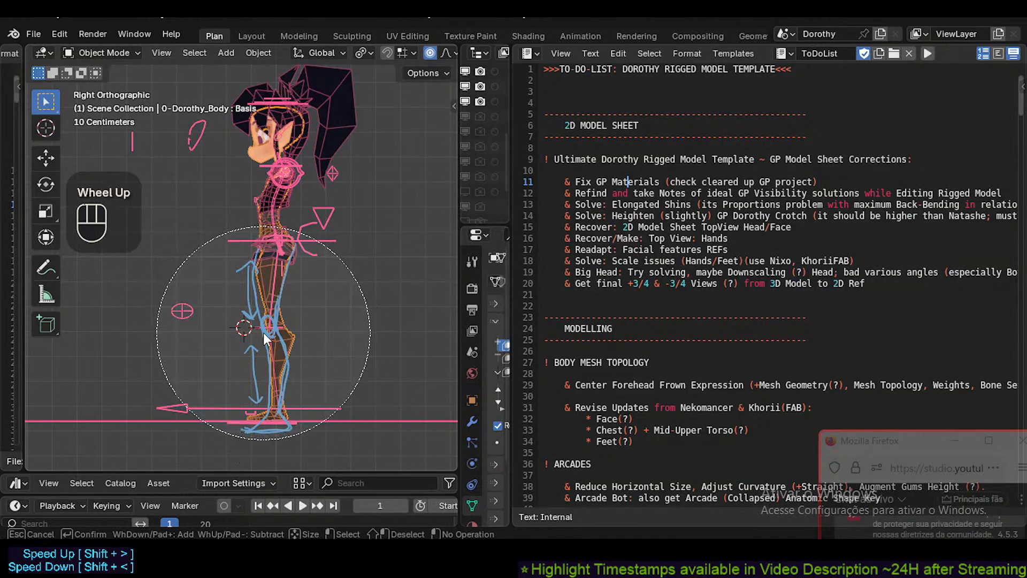
{"action": "scroll", "coordinate": [263, 332], "scroll_direction": "up", "scroll_amount": 1}
{"action": "scroll", "coordinate": [263, 335], "scroll_direction": "down", "scroll_amount": 1}
{"action": "scroll", "coordinate": [263, 336], "scroll_direction": "up", "scroll_amount": 1}
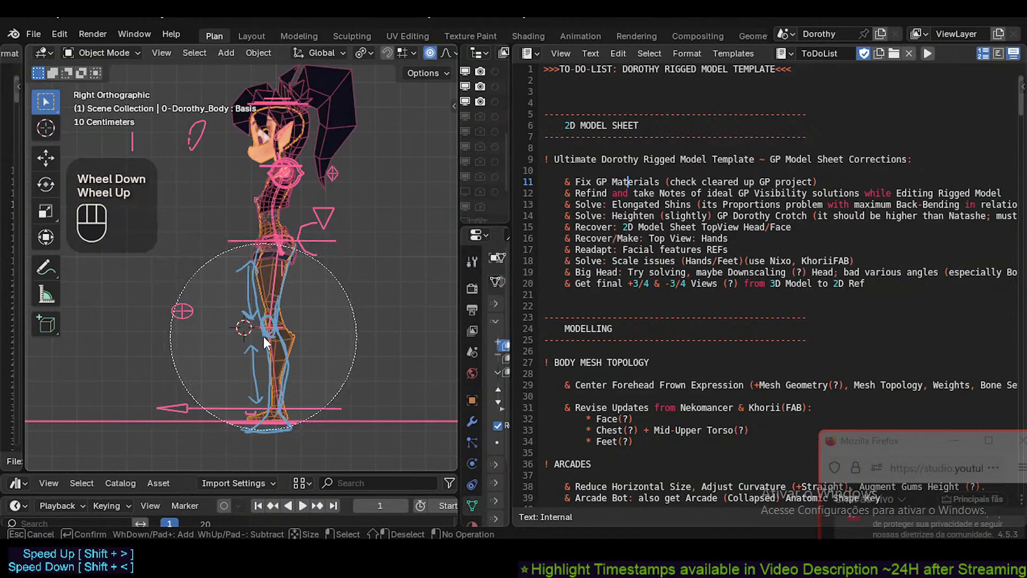
{"action": "scroll", "coordinate": [263, 336], "scroll_direction": "down", "scroll_amount": 1}
{"action": "scroll", "coordinate": [263, 336], "scroll_direction": "up", "scroll_amount": 1}
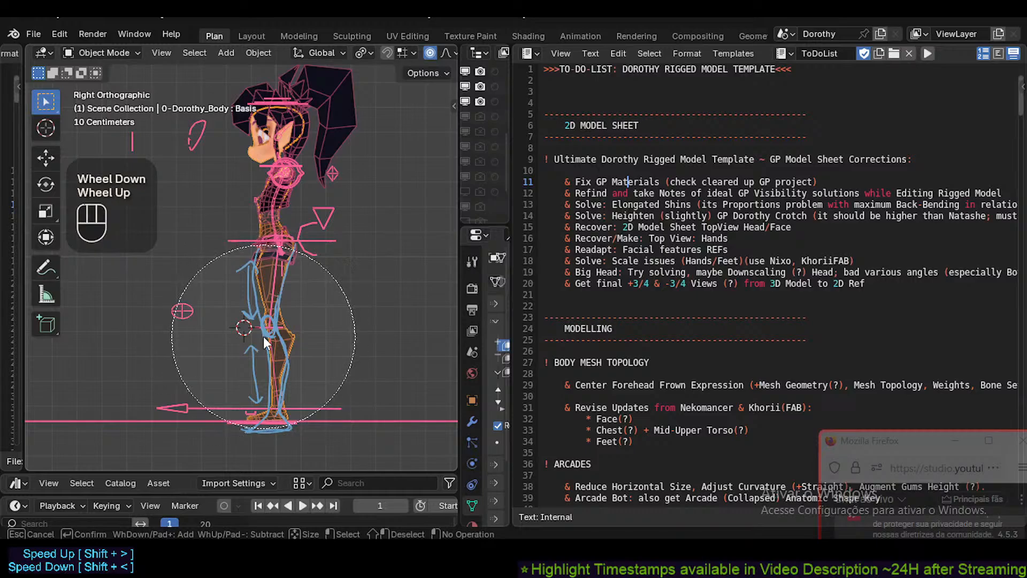
{"action": "scroll", "coordinate": [263, 336], "scroll_direction": "down", "scroll_amount": 1}
{"action": "scroll", "coordinate": [264, 336], "scroll_direction": "up", "scroll_amount": 1}
{"action": "scroll", "coordinate": [263, 336], "scroll_direction": "down", "scroll_amount": 1}
{"action": "scroll", "coordinate": [263, 336], "scroll_direction": "up", "scroll_amount": 1}
{"action": "scroll", "coordinate": [263, 336], "scroll_direction": "down", "scroll_amount": 3}
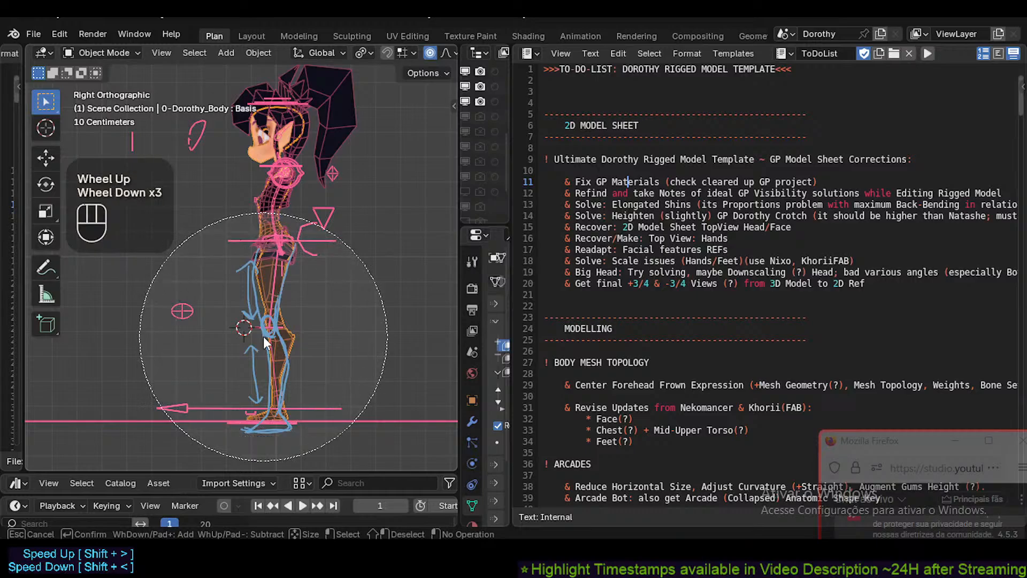
{"action": "scroll", "coordinate": [263, 336], "scroll_direction": "up", "scroll_amount": 3}
{"action": "scroll", "coordinate": [263, 336], "scroll_direction": "down", "scroll_amount": 1}
{"action": "scroll", "coordinate": [264, 336], "scroll_direction": "down", "scroll_amount": 1}
{"action": "scroll", "coordinate": [263, 336], "scroll_direction": "up", "scroll_amount": 2}
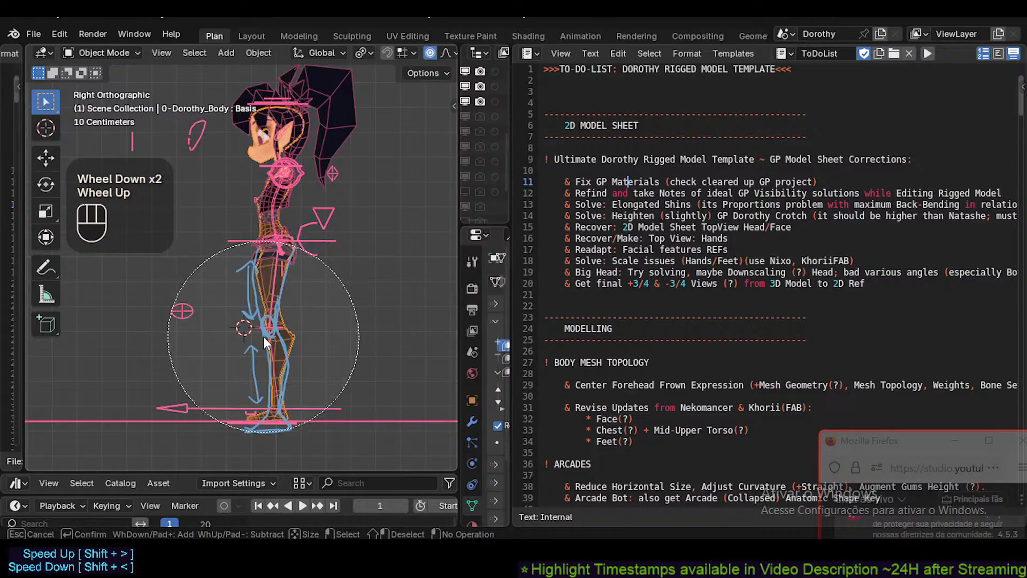
{"action": "scroll", "coordinate": [263, 336], "scroll_direction": "down", "scroll_amount": 2}
{"action": "scroll", "coordinate": [264, 336], "scroll_direction": "up", "scroll_amount": 1}
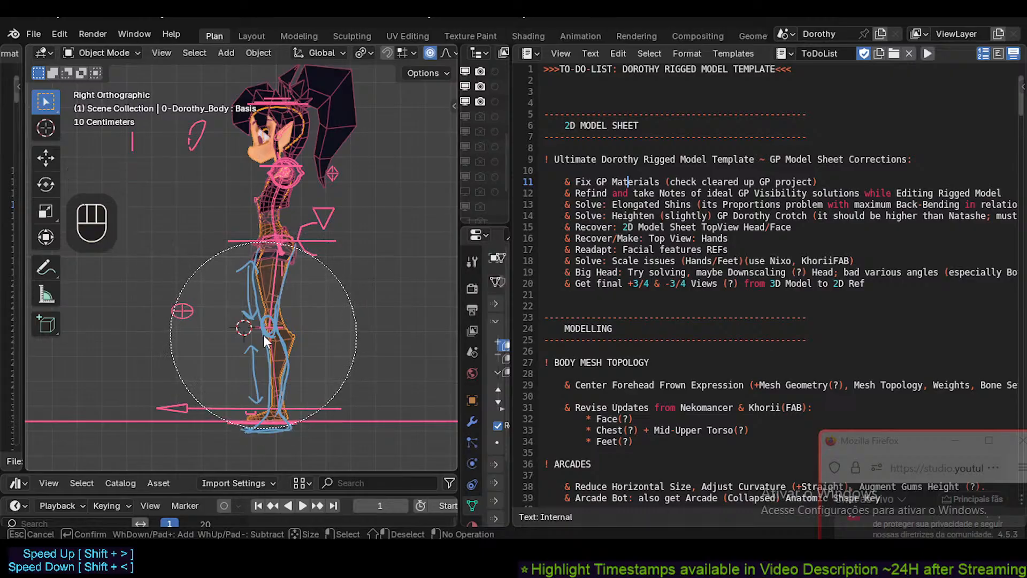
{"action": "scroll", "coordinate": [263, 333], "scroll_direction": "down", "scroll_amount": 1}
{"action": "scroll", "coordinate": [263, 333], "scroll_direction": "up", "scroll_amount": 1}
{"action": "scroll", "coordinate": [263, 332], "scroll_direction": "down", "scroll_amount": 2}
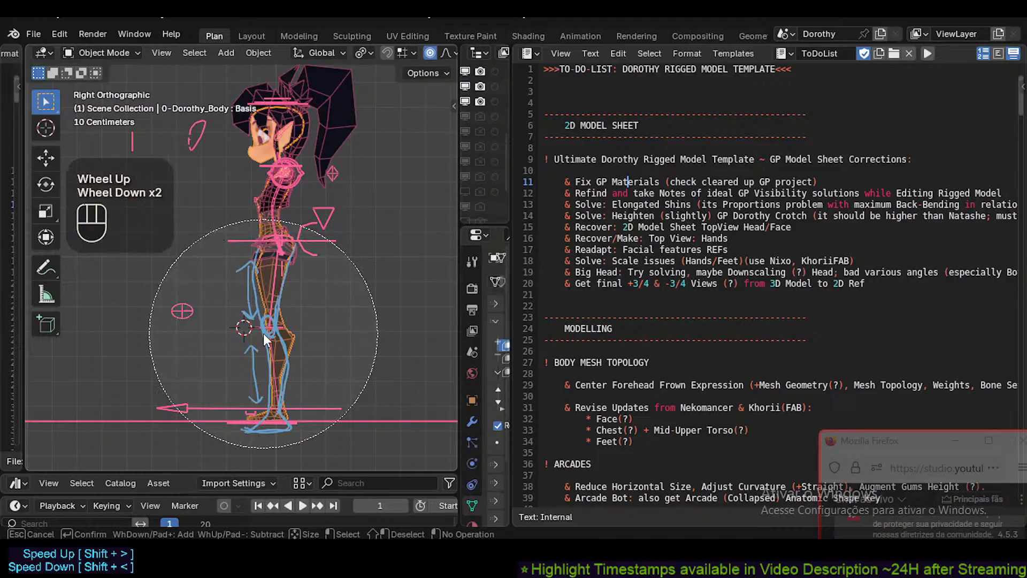
{"action": "scroll", "coordinate": [263, 332], "scroll_direction": "up", "scroll_amount": 1}
{"action": "scroll", "coordinate": [263, 333], "scroll_direction": "up", "scroll_amount": 1}
{"action": "scroll", "coordinate": [263, 333], "scroll_direction": "down", "scroll_amount": 2}
{"action": "scroll", "coordinate": [263, 332], "scroll_direction": "up", "scroll_amount": 1}
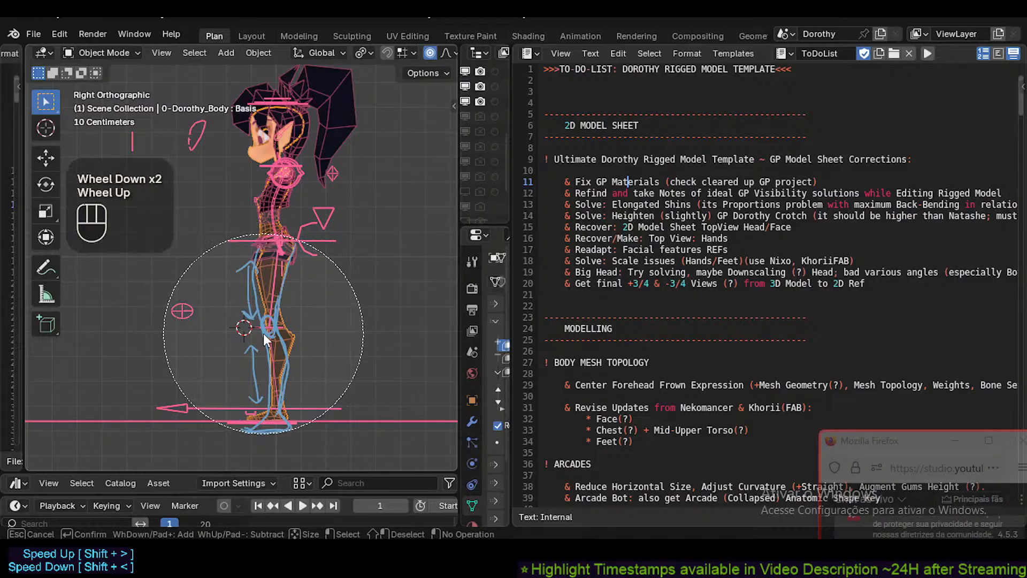
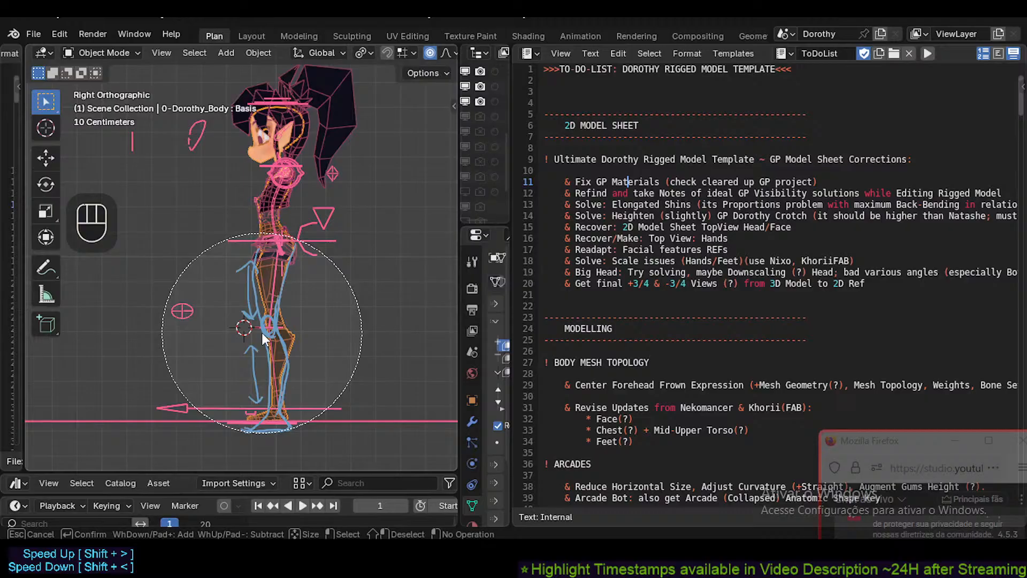
{"action": "right_click", "coordinate": [262, 332]}
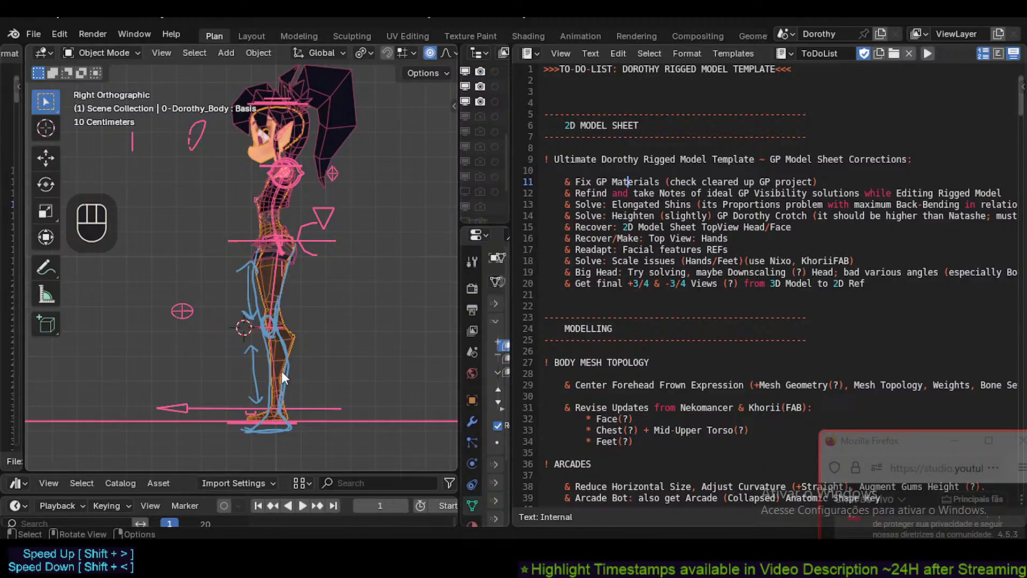
Look through ToDoList from the 2D model sheet section to the costume rig section for the place of the leg proportion notes.
{"action": "scroll", "coordinate": [656, 309], "scroll_direction": "down", "scroll_amount": 6}
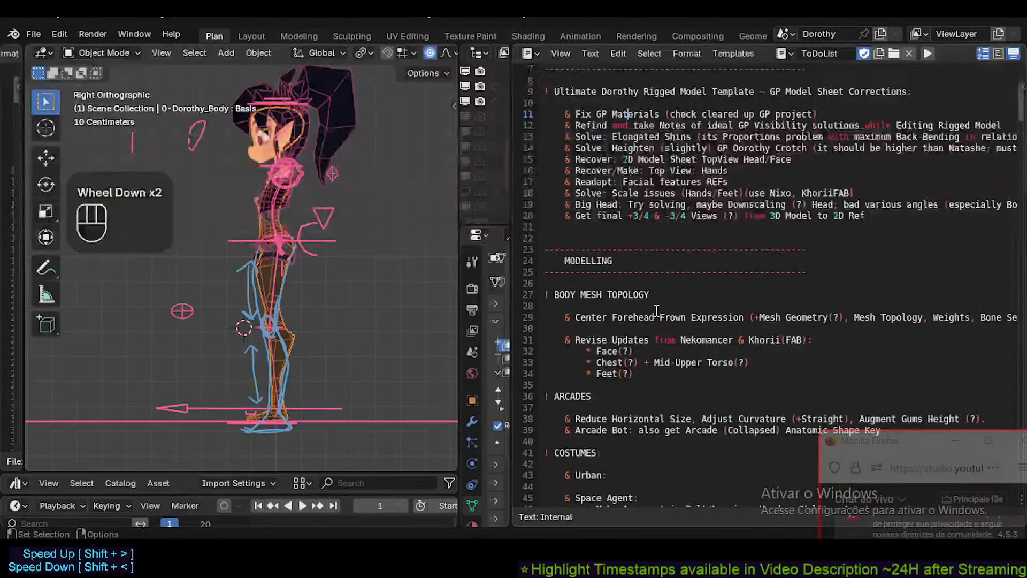
{"action": "scroll", "coordinate": [591, 311], "scroll_direction": "down", "scroll_amount": 8}
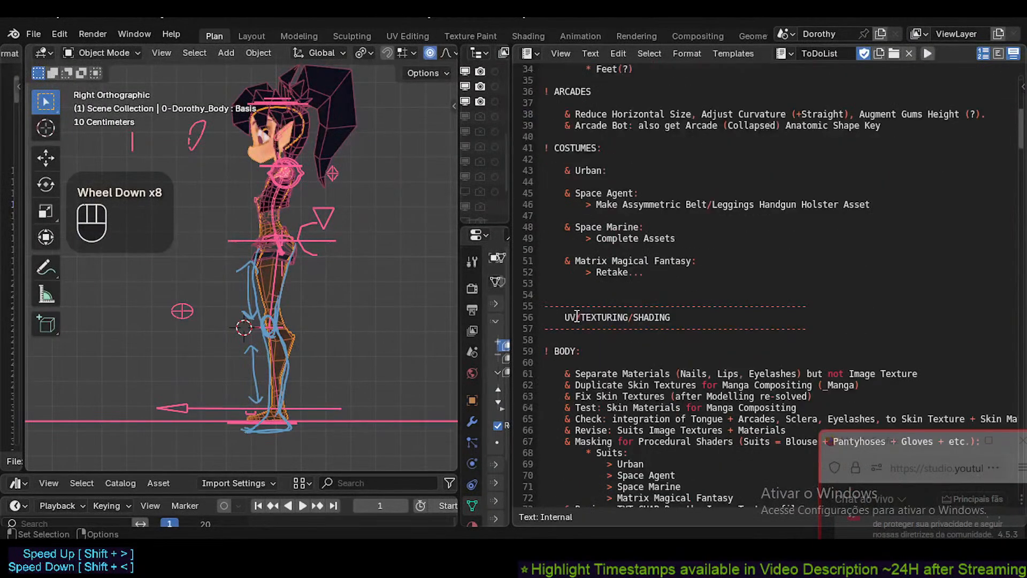
{"action": "scroll", "coordinate": [591, 310], "scroll_direction": "down", "scroll_amount": 5}
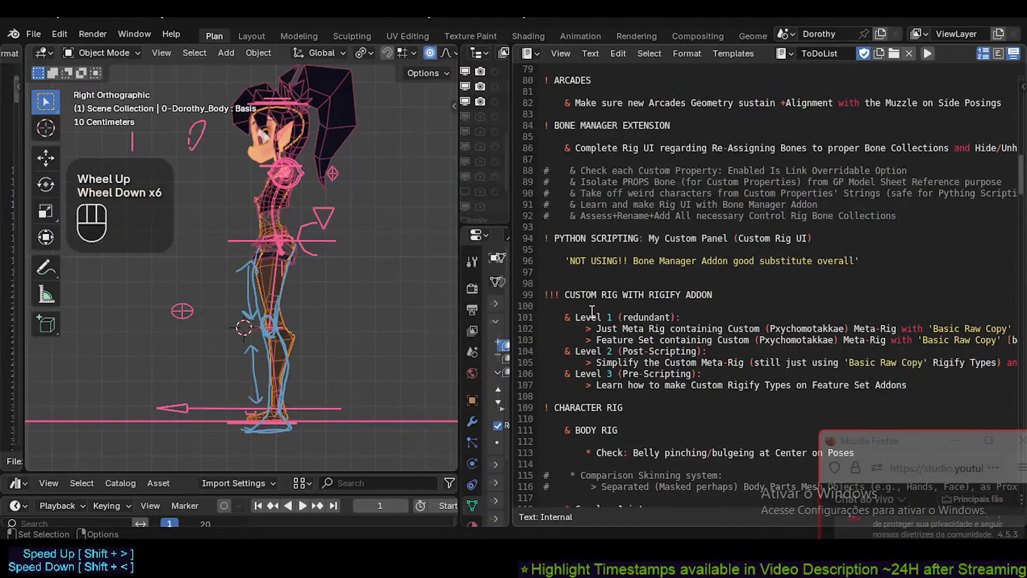
{"action": "scroll", "coordinate": [591, 311], "scroll_direction": "up", "scroll_amount": 2}
{"action": "scroll", "coordinate": [592, 312], "scroll_direction": "down", "scroll_amount": 2}
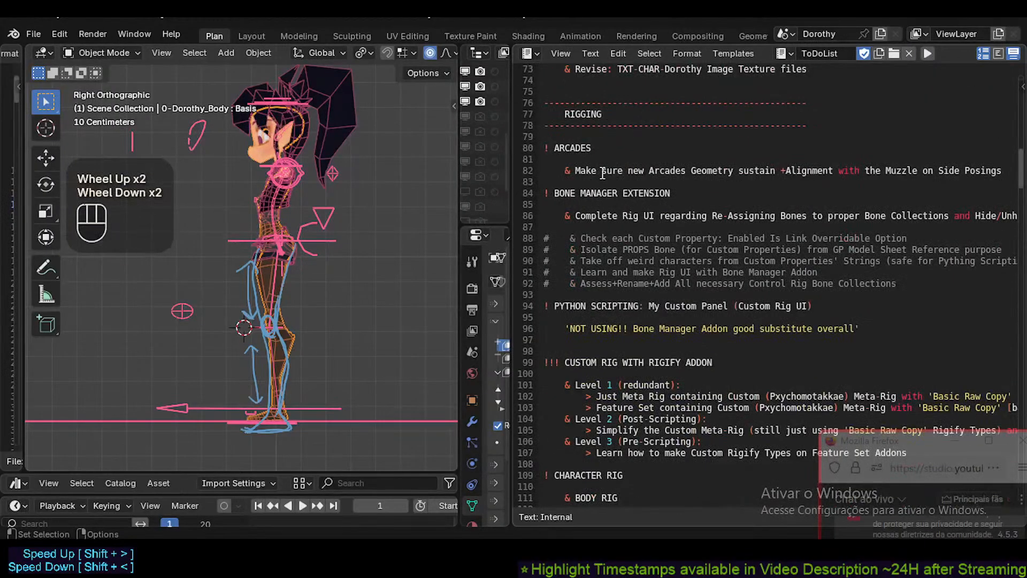
{"action": "scroll", "coordinate": [593, 262], "scroll_direction": "down", "scroll_amount": 1}
{"action": "scroll", "coordinate": [593, 265], "scroll_direction": "down", "scroll_amount": 3}
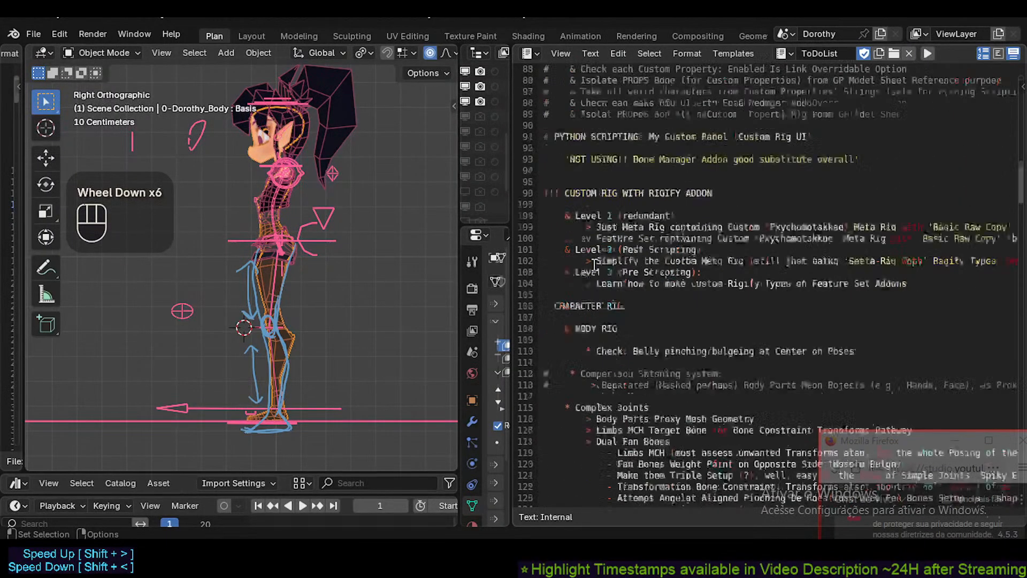
{"action": "scroll", "coordinate": [594, 265], "scroll_direction": "up", "scroll_amount": 5}
{"action": "scroll", "coordinate": [594, 265], "scroll_direction": "up", "scroll_amount": 4}
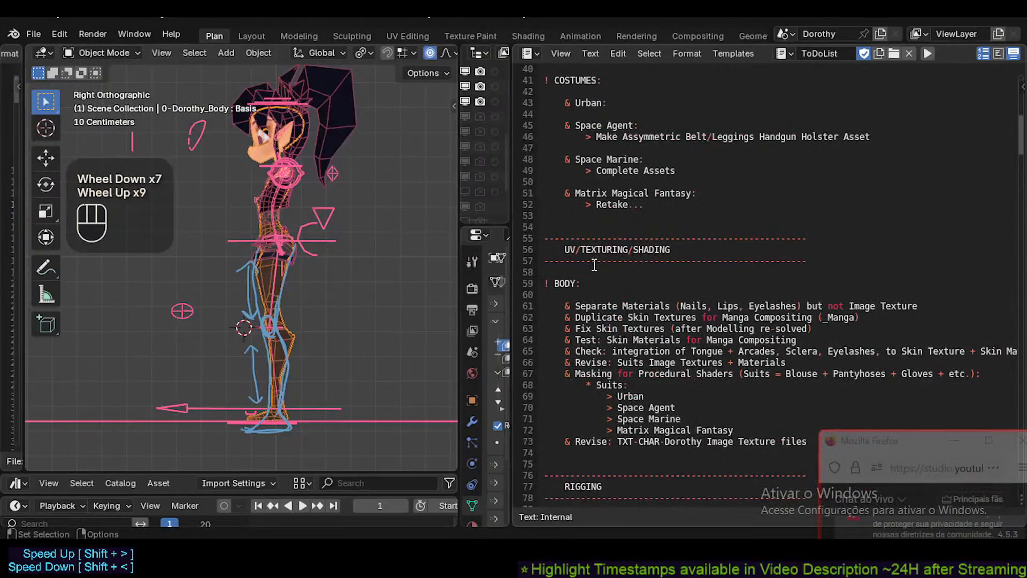
{"action": "scroll", "coordinate": [593, 265], "scroll_direction": "down", "scroll_amount": 3}
{"action": "scroll", "coordinate": [593, 266], "scroll_direction": "down", "scroll_amount": 3}
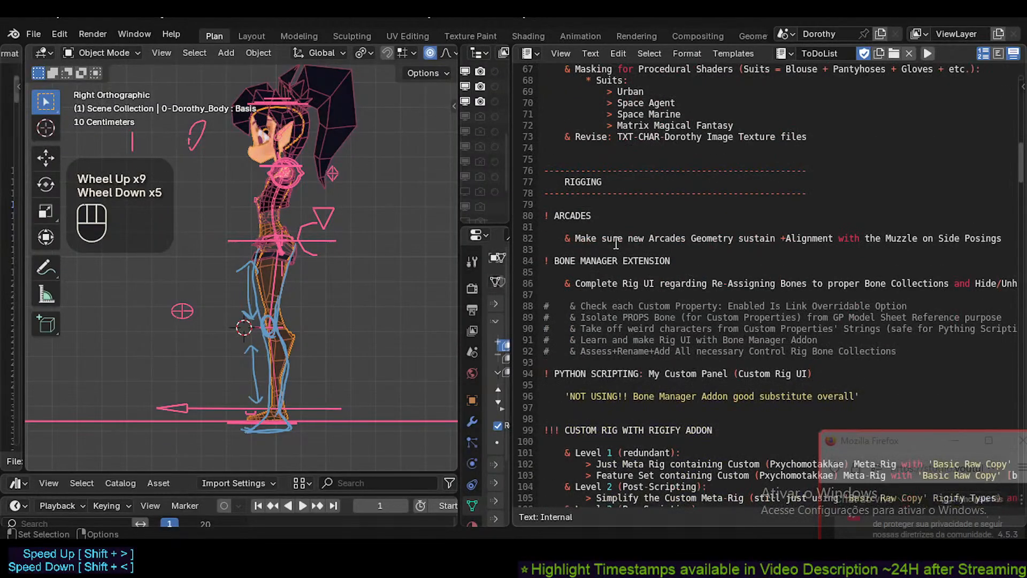
{"action": "left_click", "coordinate": [607, 238]}
{"action": "scroll", "coordinate": [641, 256], "scroll_direction": "down", "scroll_amount": 2}
{"action": "scroll", "coordinate": [674, 283], "scroll_direction": "down", "scroll_amount": 11}
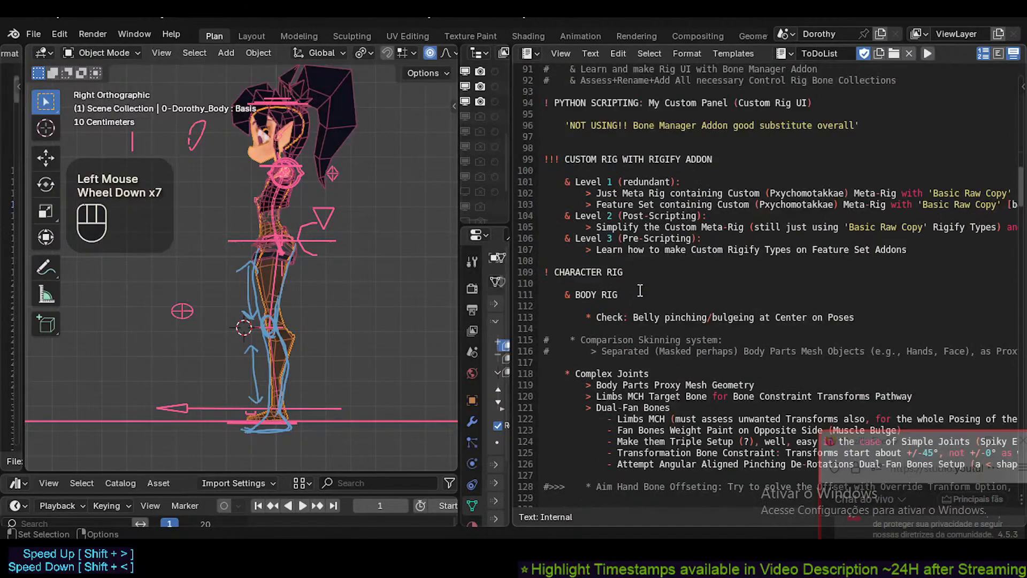
{"action": "scroll", "coordinate": [639, 289], "scroll_direction": "down", "scroll_amount": 4}
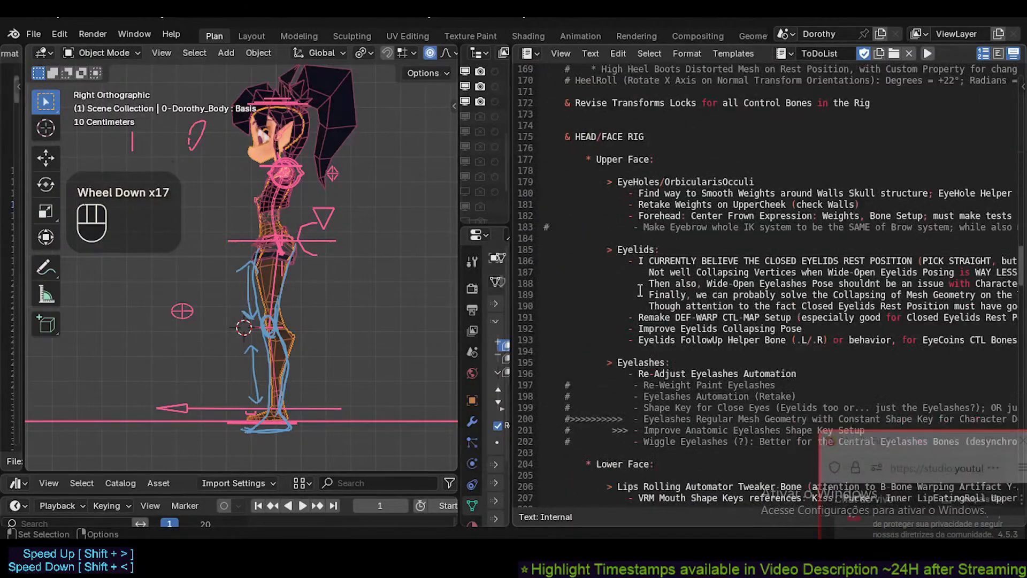
{"action": "scroll", "coordinate": [802, 305], "scroll_direction": "up", "scroll_amount": 1}
{"action": "scroll", "coordinate": [997, 321], "scroll_direction": "down", "scroll_amount": 6}
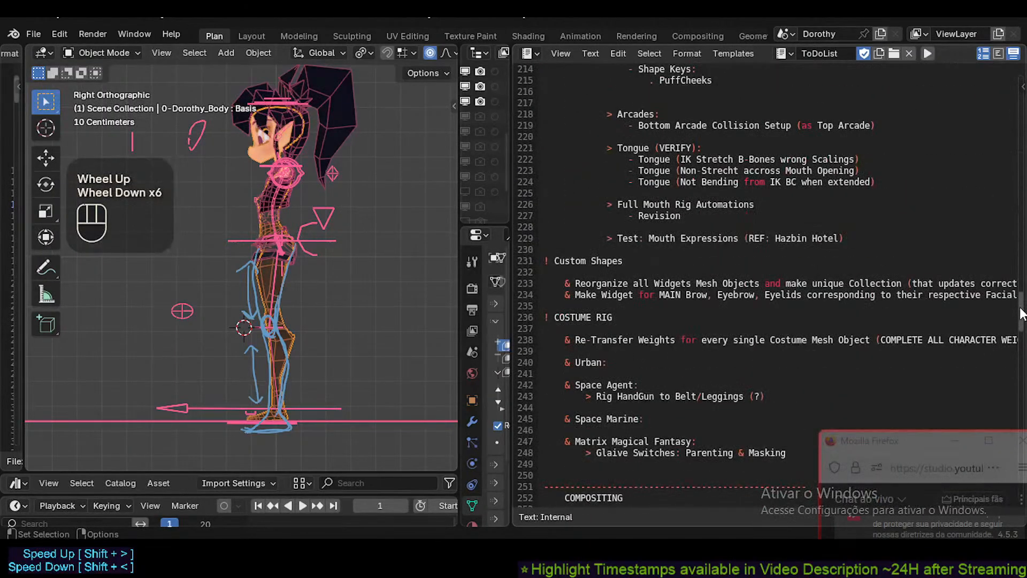
Start a new note ending the CHARACTER DESIGN: PROPORTIONS, GP entry in the final notes: "> Also, the real question is the Proportion of the".
{"action": "left_click_drag", "start_coordinate": [1016, 308], "coordinate": [1014, 371]}
{"action": "left_click", "coordinate": [608, 307]}
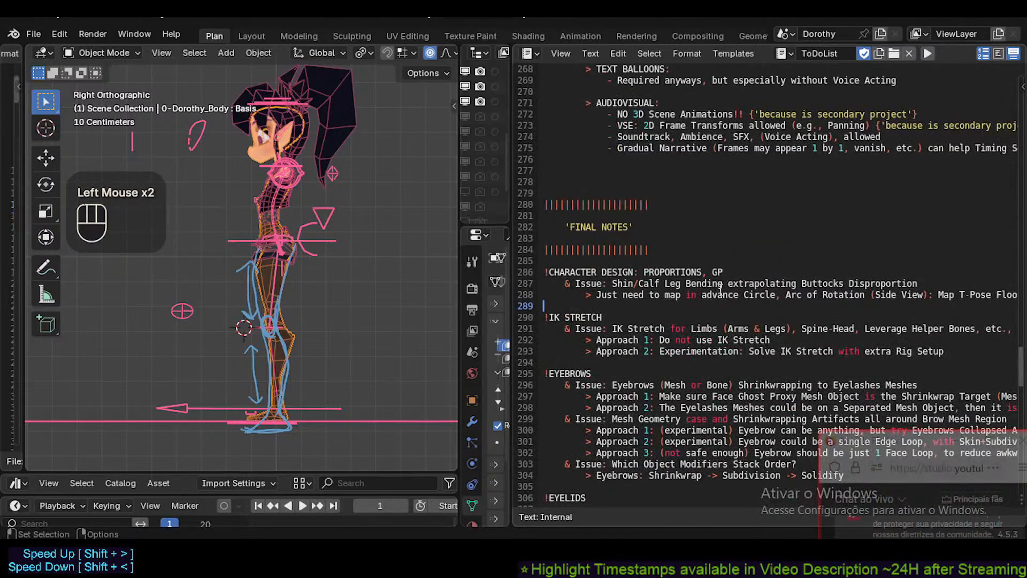
{"action": "key", "text": "Up"}
{"action": "key", "text": "End"}
{"action": "key", "text": "Return"}
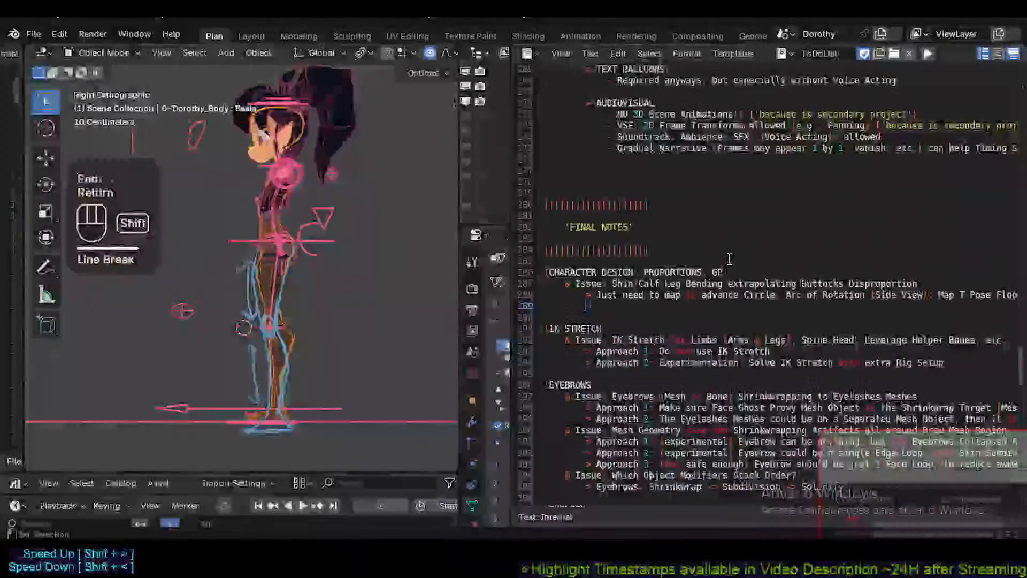
{"action": "type", "text": "> Also, "}
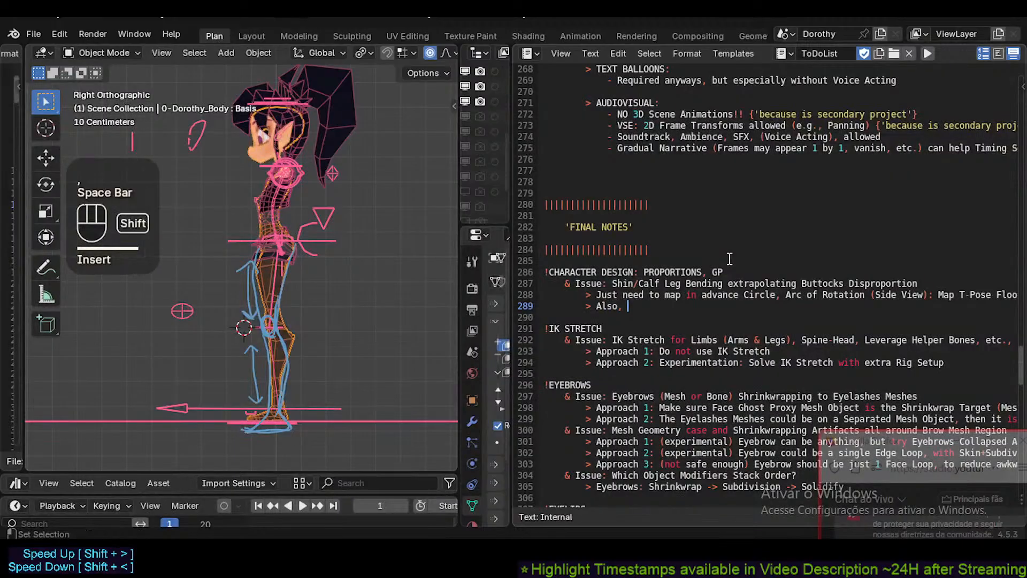
{"action": "type", "text": "the real "}
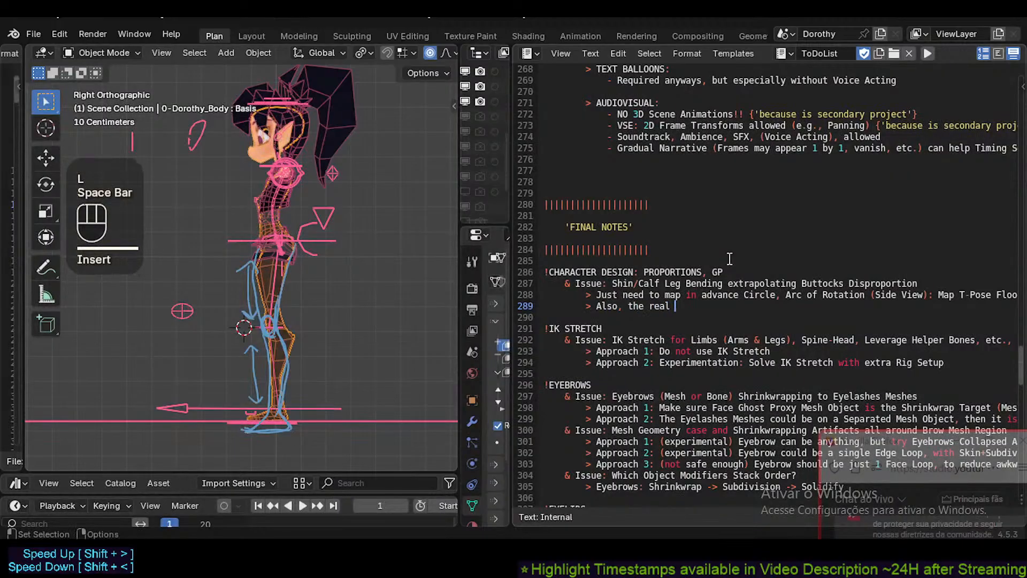
{"action": "type", "text": "question is "}
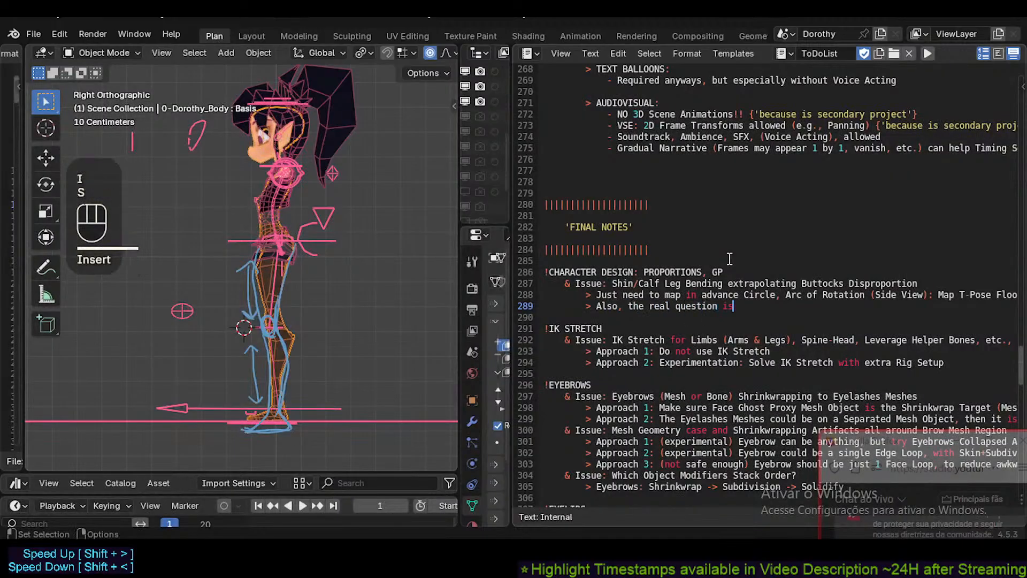
{"action": "type", "text": "the Proportion of the"}
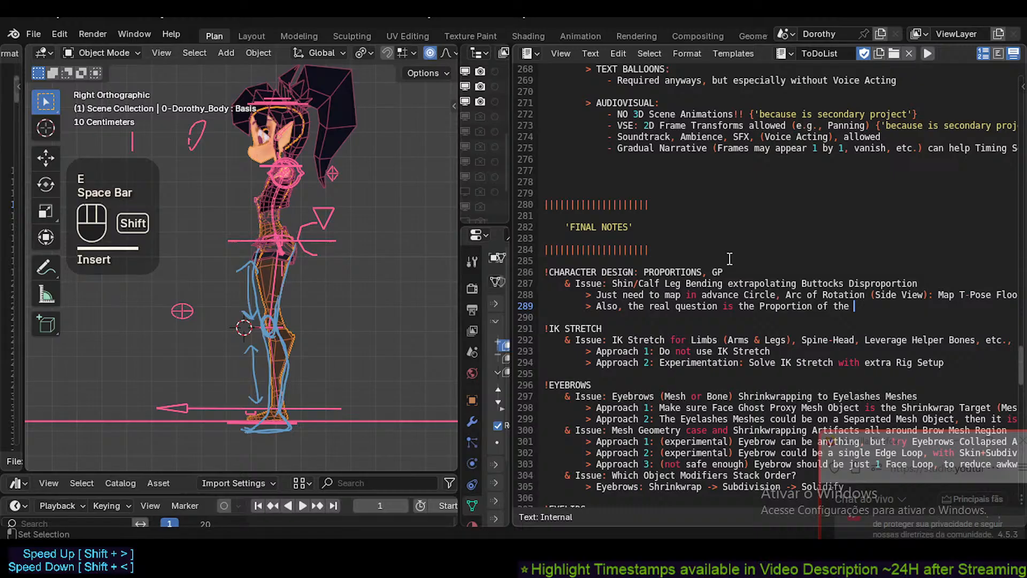
Continue the new proportion note with "Lower Body (esentially the Leg: Thigh+Shin+Feet)".
{"action": "type", "text": "Lower B"}
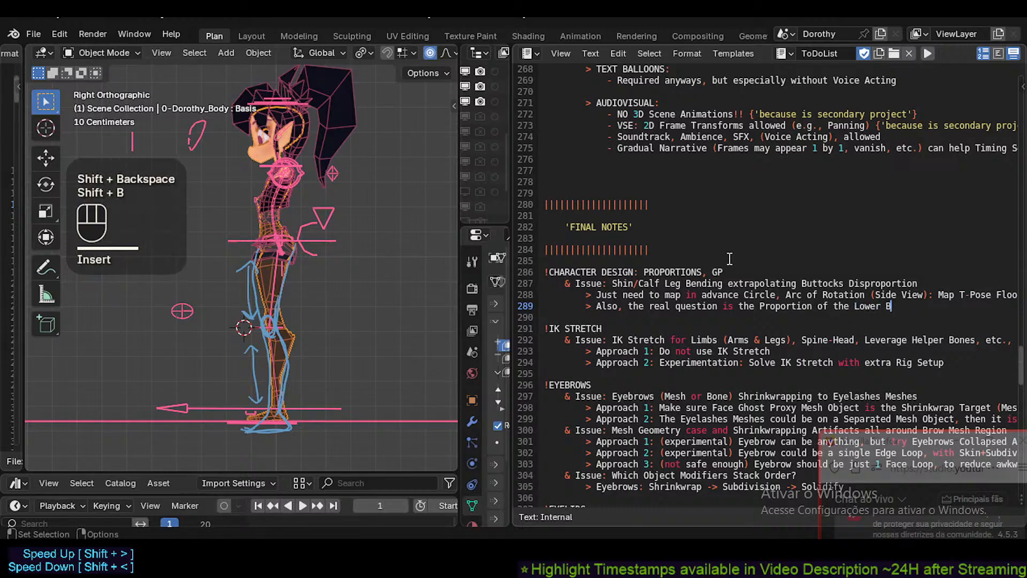
{"action": "type", "text": "ody (esentially"}
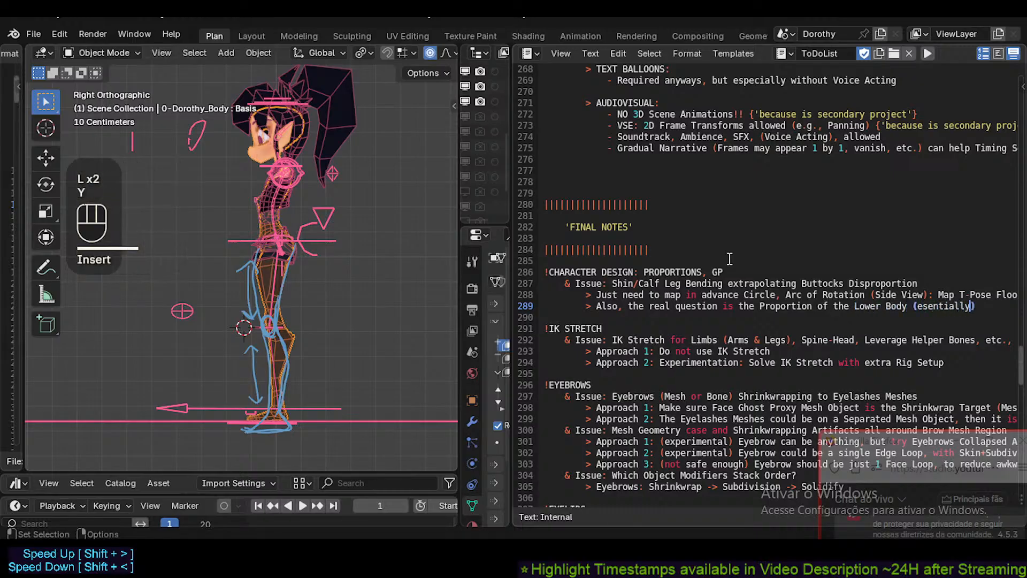
{"action": "type", "text": " the Leg: "}
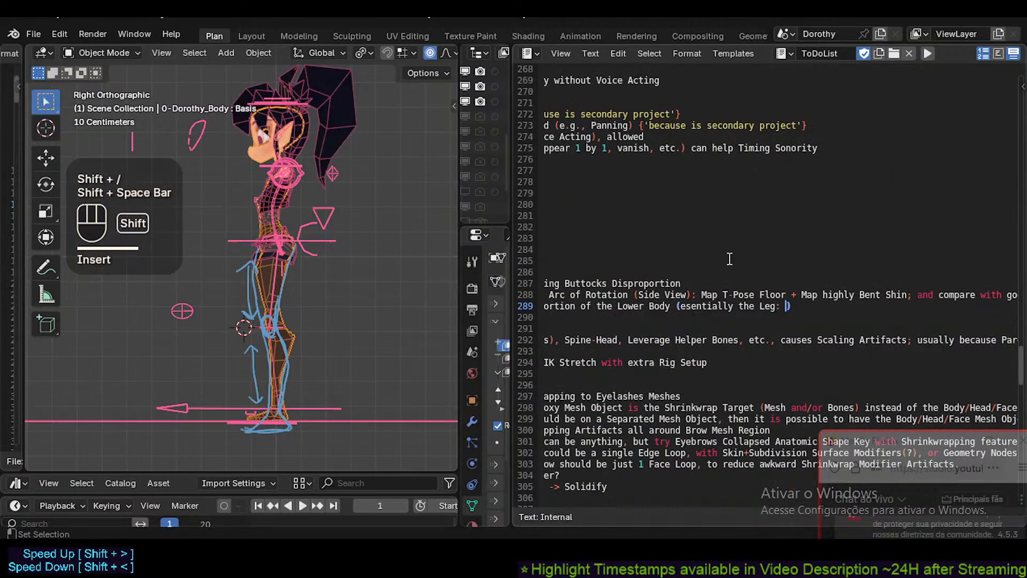
{"action": "type", "text": "Thigh+"}
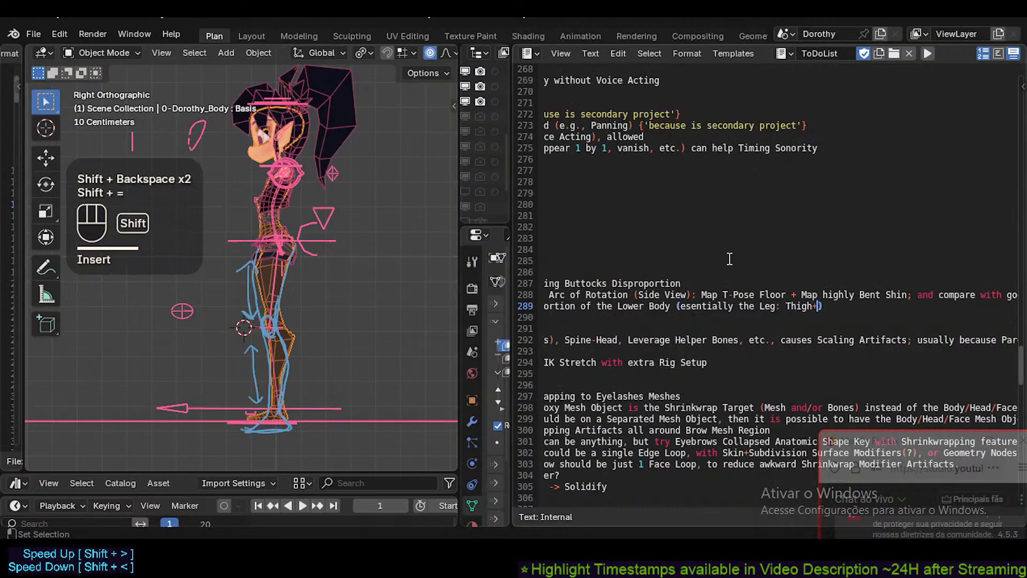
{"action": "type", "text": "Shin"}
{"action": "key", "text": "Home"}
{"action": "key", "text": "End"}
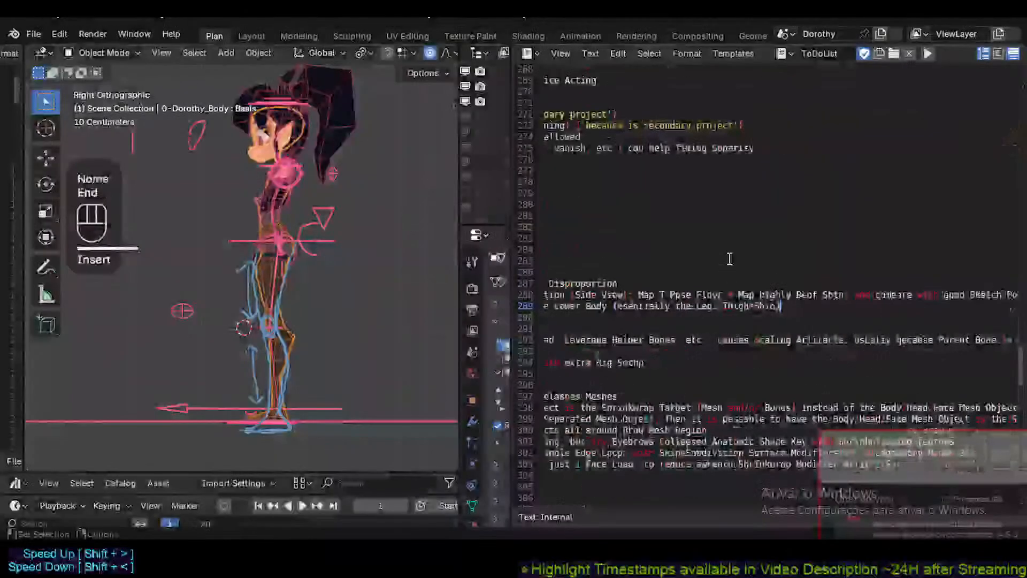
{"action": "key", "text": "Left"}
{"action": "type", "text": "_f"}
{"action": "key", "text": "BackSpace"}
{"action": "key", "text": "BackSpace"}
{"action": "type", "text": "+Fe"}
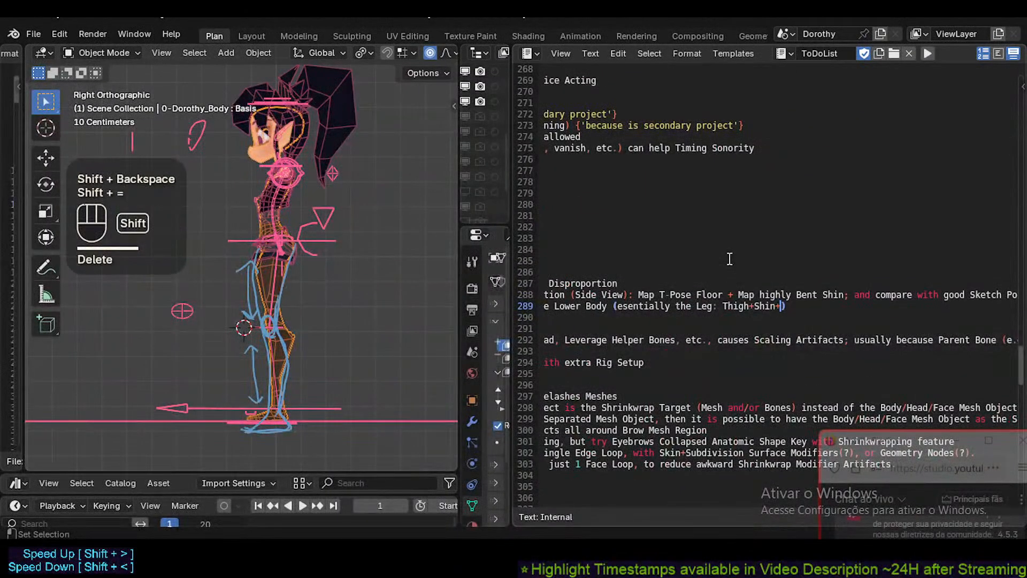
{"action": "type", "text": "et"}
Add "Hips+" before "Thigh" in the leg part list of the Lower Body proportion note.
{"action": "key", "text": "Left"}
{"action": "key", "text": "Left"}
{"action": "key", "text": "Left"}
{"action": "key", "text": "Left"}
{"action": "key", "text": "Left"}
{"action": "key", "text": "Left"}
{"action": "key", "text": "Left"}
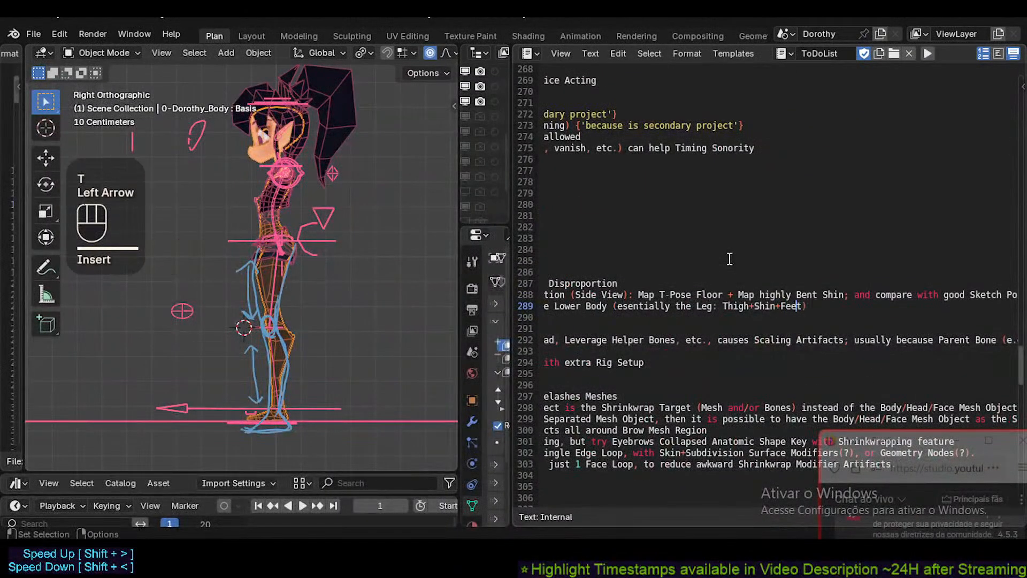
{"action": "key", "text": "Left"}
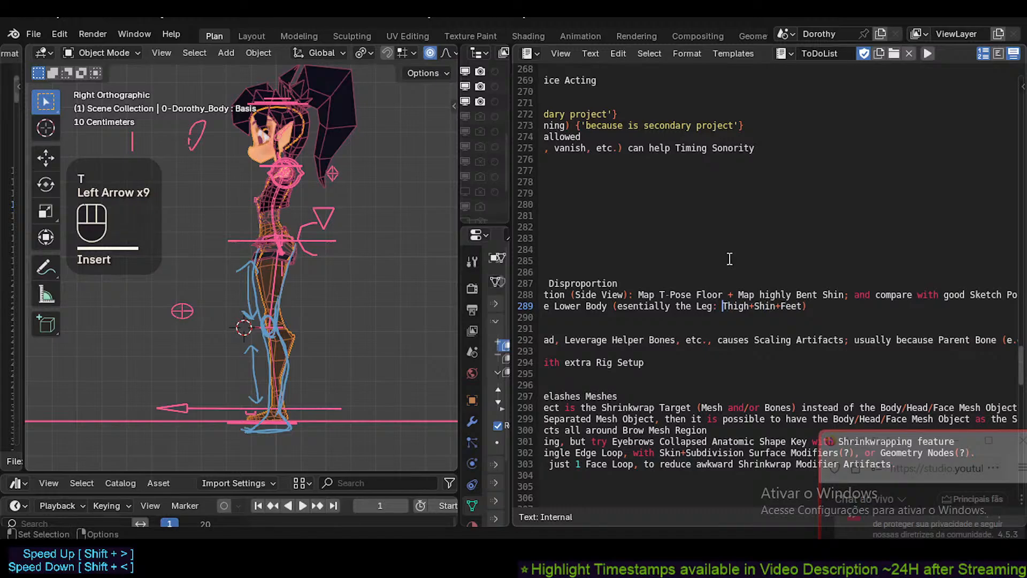
{"action": "type", "text": "Hips+"}
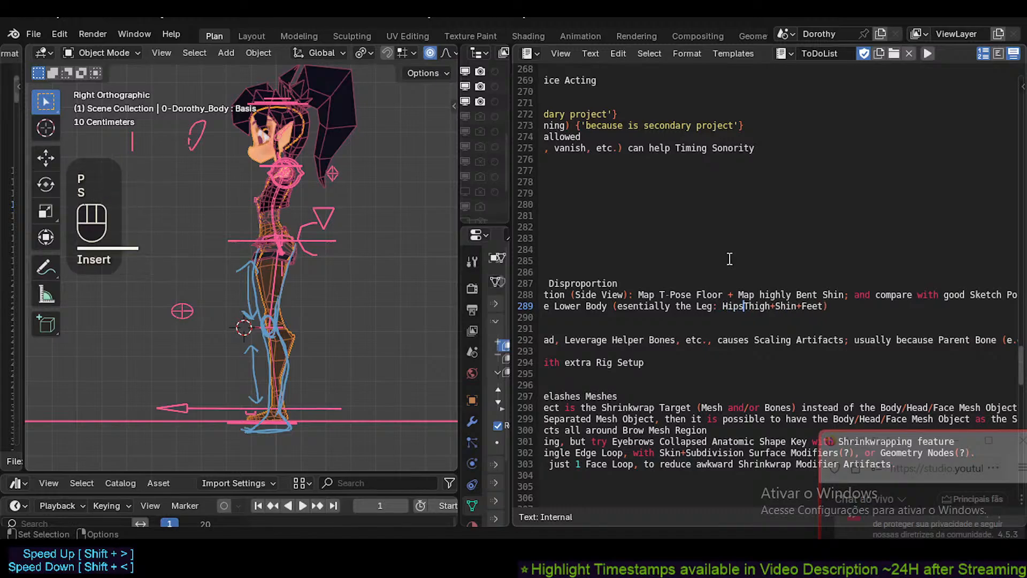
Enclose "Hips" in parentheses in the leg part list so it reads "(Hips)+Thigh".
{"action": "key", "text": "Left"}
{"action": "key", "text": "Left"}
{"action": "key", "text": "Left"}
{"action": "key", "text": "Left"}
{"action": "key", "text": "Left"}
{"action": "type", "text": "("}
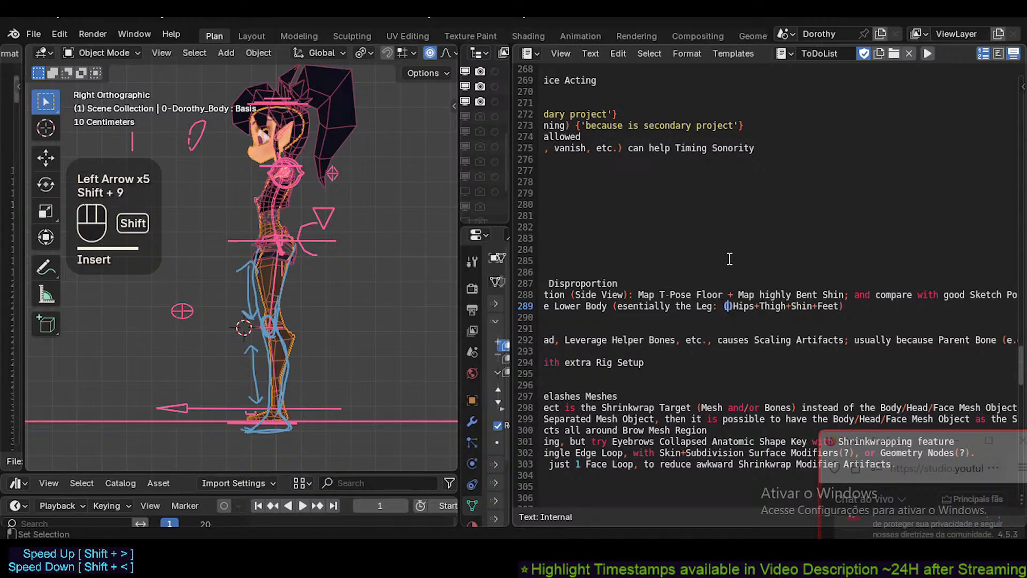
{"action": "key", "text": "Right"}
{"action": "key", "text": "Right"}
{"action": "key", "text": "Left"}
{"action": "key", "text": "Left"}
{"action": "key", "text": "Delete"}
{"action": "key", "text": "Right"}
{"action": "key", "text": "Right"}
{"action": "key", "text": "Right"}
{"action": "key", "text": "Right"}
{"action": "key", "text": "Right"}
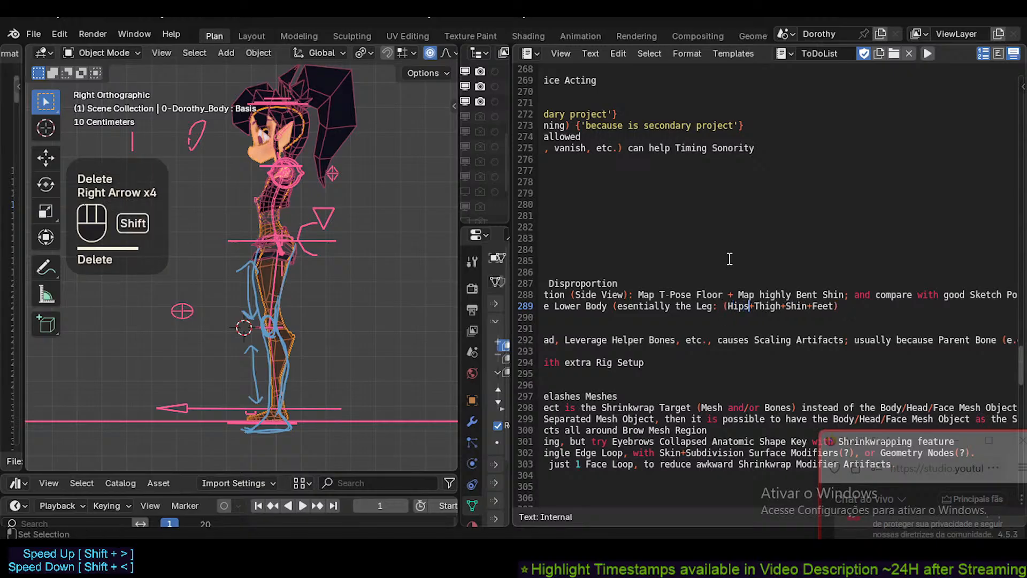
{"action": "key", "text": "Left"}
{"action": "type", "text": ")"}
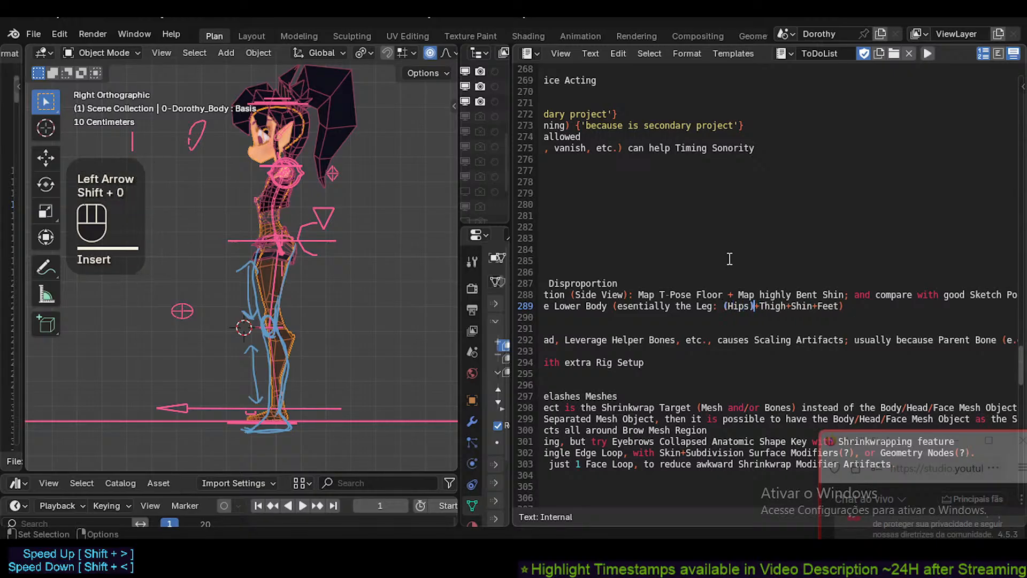
Add an opening parenthesis before "Feet" so the leg part list ends with "Shin+(Feet)".
{"action": "key", "text": "Right"}
{"action": "key", "text": "Right"}
{"action": "key", "text": "Right"}
{"action": "key", "text": "Right"}
{"action": "key", "text": "Right"}
{"action": "key", "text": "Right"}
{"action": "key", "text": "Right"}
{"action": "key", "text": "Right"}
{"action": "key", "text": "Right"}
{"action": "key", "text": "Right"}
{"action": "key", "text": "Right"}
{"action": "key", "text": "Right"}
{"action": "type", "text": "("}
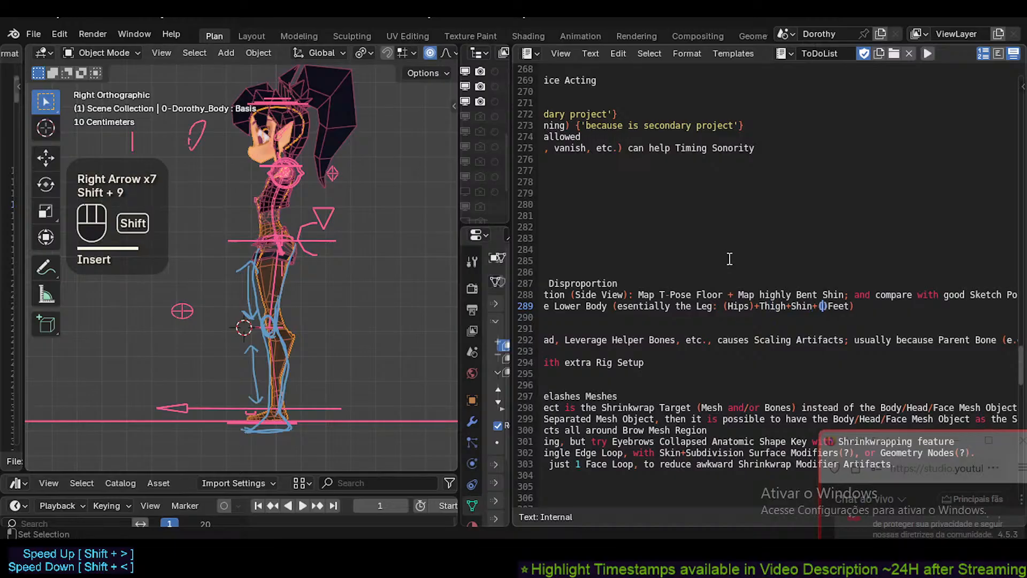
{"action": "key", "text": "Delete"}
{"action": "key", "text": "End"}
Move the plus sign after "Hips" inside its parentheses so the list begins "(Hips+)Thigh".
{"action": "key", "text": "Left"}
{"action": "key", "text": "Left"}
{"action": "key", "text": "Left"}
{"action": "key", "text": "Left"}
{"action": "key", "text": "Left"}
{"action": "key", "text": "Left"}
{"action": "key", "text": "Left"}
{"action": "key", "text": "Left"}
{"action": "key", "text": "Left"}
{"action": "key", "text": "Left"}
{"action": "key", "text": "Left"}
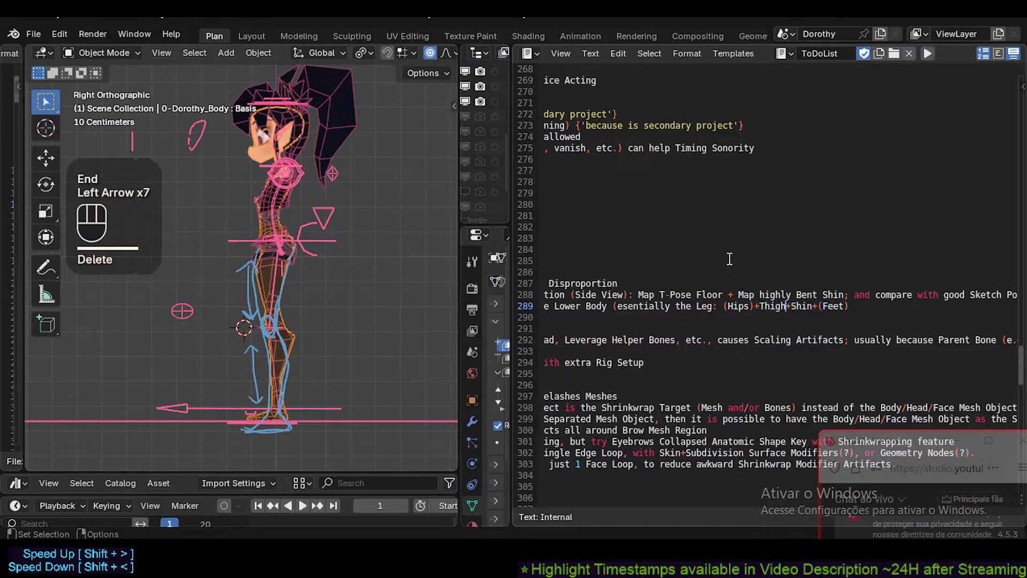
{"action": "key", "text": "Right"}
{"action": "key", "text": "Left"}
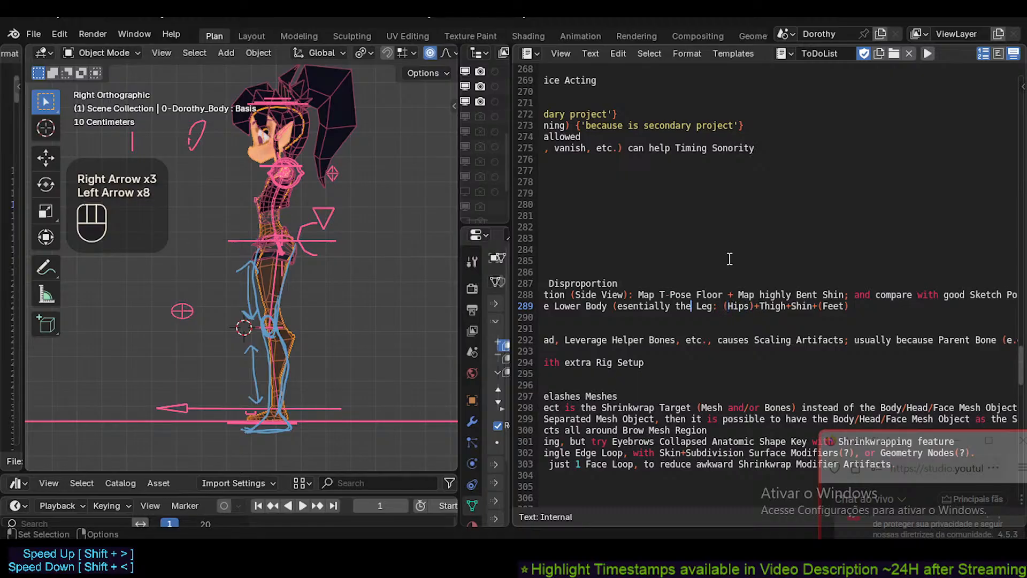
{"action": "key", "text": "Left"}
{"action": "key", "text": "Left"}
{"action": "key", "text": "Left"}
{"action": "key", "text": "Left"}
{"action": "key", "text": "Left"}
{"action": "key", "text": "Left"}
{"action": "key", "text": "Left"}
{"action": "key", "text": "Left"}
{"action": "key", "text": "Left"}
{"action": "key", "text": "Left"}
{"action": "key", "text": "Left"}
{"action": "key", "text": "Left"}
{"action": "key", "text": "Left"}
{"action": "key", "text": "Right"}
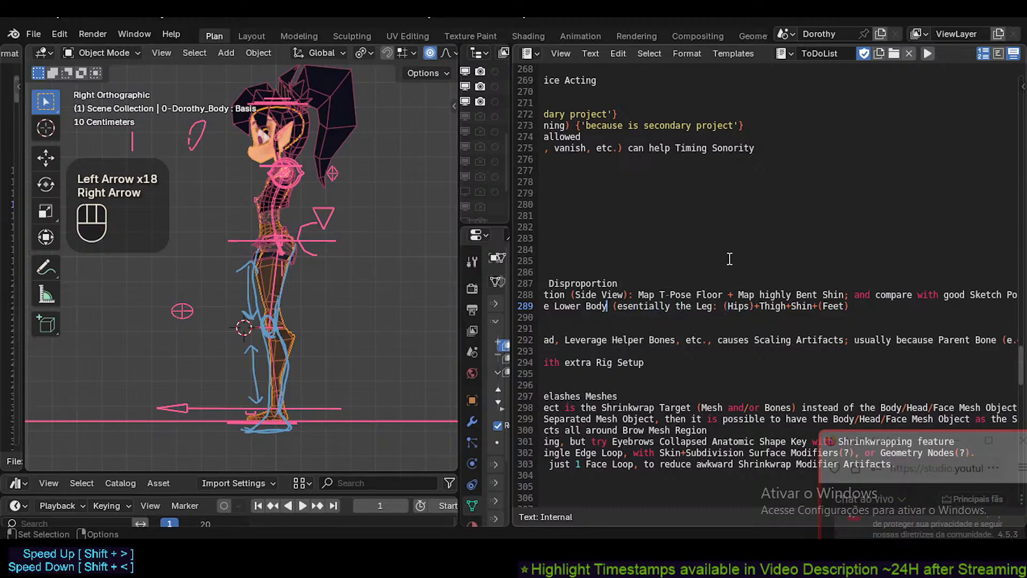
{"action": "key", "text": "Right"}
{"action": "key", "text": "Right"}
{"action": "key", "text": "Right"}
{"action": "type", "text": "+"}
{"action": "key", "text": "Right"}
{"action": "key", "text": "Delete"}
Move the plus sign after "Shin" inside the feet parentheses so the list ends "Shin(+Feet)".
{"action": "key", "text": "Right"}
{"action": "key", "text": "Right"}
{"action": "key", "text": "Right"}
{"action": "key", "text": "Right"}
{"action": "key", "text": "Right"}
{"action": "key", "text": "Right"}
{"action": "key", "text": "Right"}
{"action": "key", "text": "Right"}
{"action": "key", "text": "Right"}
{"action": "key", "text": "Right"}
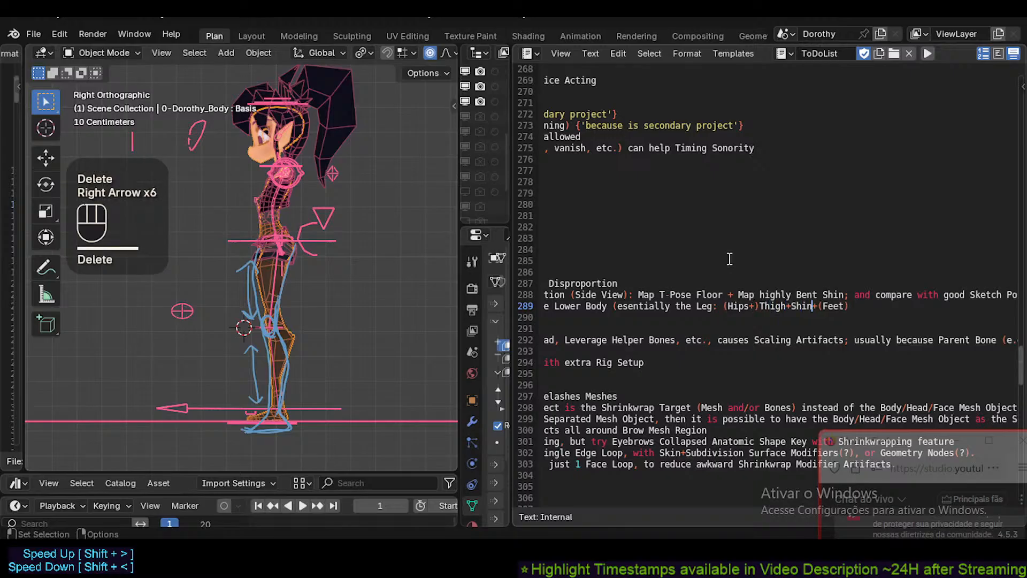
{"action": "key", "text": "BackSpace"}
{"action": "key", "text": "Right"}
{"action": "type", "text": "+"}
Replace the opening parenthesis before "esentially" with a comma so the note reads "Lower Body, esentially the Leg".
{"action": "key", "text": "Left"}
{"action": "key", "text": "Left"}
{"action": "key", "text": "Left"}
{"action": "key", "text": "Left"}
{"action": "key", "text": "Left"}
{"action": "key", "text": "Left"}
{"action": "key", "text": "Left"}
{"action": "key", "text": "Left"}
{"action": "key", "text": "Left"}
{"action": "key", "text": "Left"}
{"action": "key", "text": "Left"}
{"action": "key", "text": "Left"}
{"action": "key", "text": "Left"}
{"action": "key", "text": "Left"}
{"action": "key", "text": "Left"}
{"action": "key", "text": "Left"}
{"action": "key", "text": "Left"}
{"action": "key", "text": "Left"}
{"action": "key", "text": "Left"}
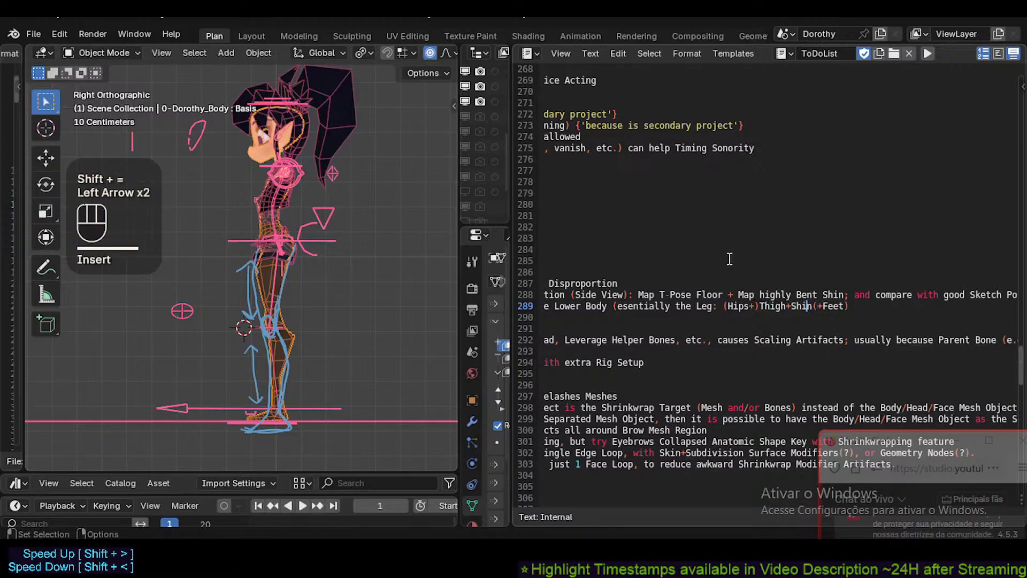
{"action": "key", "text": "Left"}
{"action": "key", "text": "Left"}
{"action": "key", "text": "Left"}
{"action": "key", "text": "Left"}
{"action": "key", "text": "Left"}
{"action": "key", "text": "Left"}
{"action": "key", "text": "Left"}
{"action": "key", "text": "Left"}
{"action": "key", "text": "Left"}
{"action": "key", "text": "Right"}
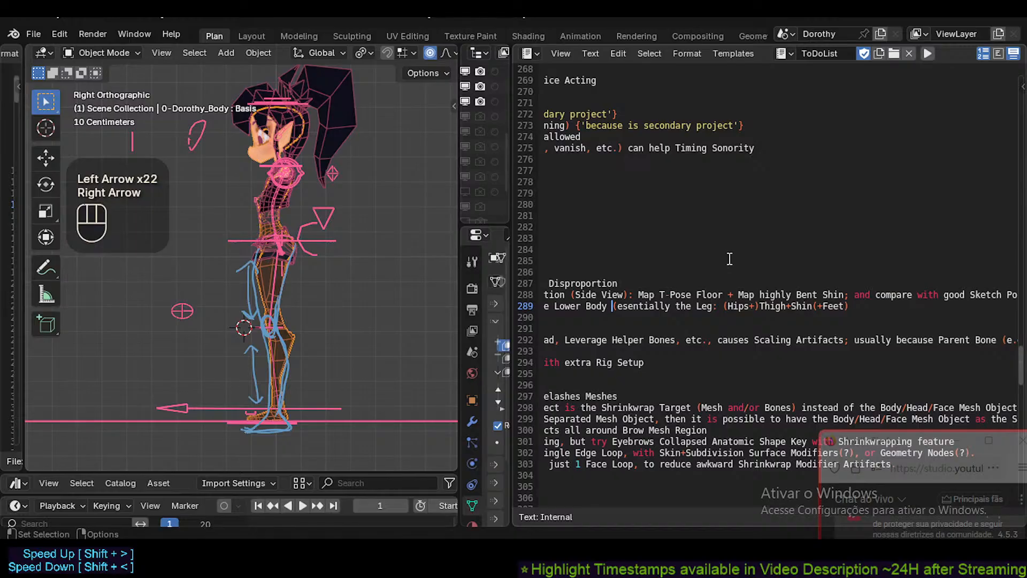
{"action": "key", "text": "Delete"}
{"action": "key", "text": "BackSpace"}
{"action": "type", "text": ","}
Insert "whole" before "Leg" so the note reads "esentially the whole Leg", and return to the closing parenthesis of the line.
{"action": "key", "text": "Right"}
{"action": "key", "text": "Right"}
{"action": "key", "text": "Right"}
{"action": "key", "text": "Right"}
{"action": "key", "text": "Right"}
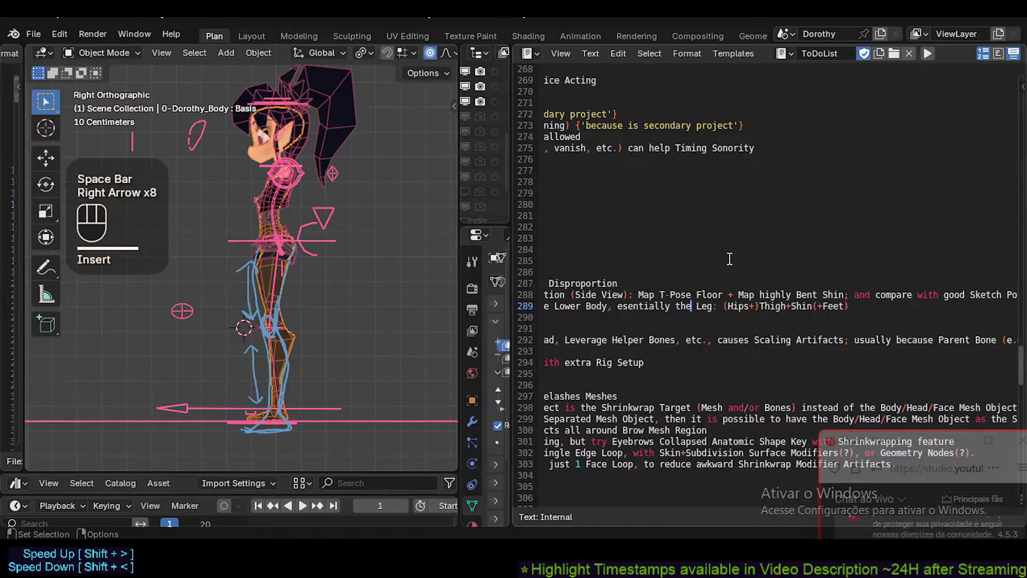
{"action": "type", "text": "whole"}
{"action": "key", "text": "End"}
{"action": "key", "text": "Left"}
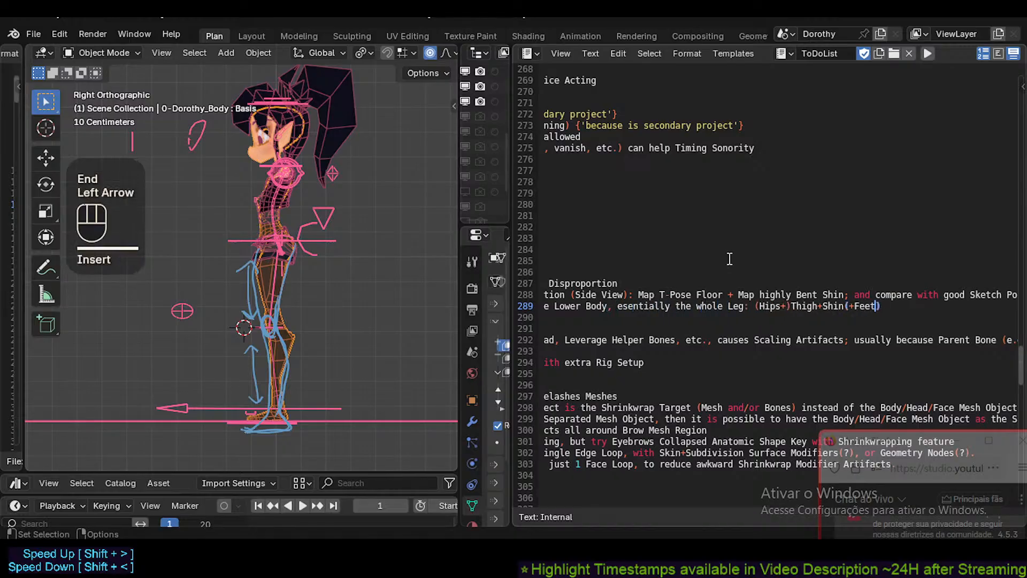
Add a semicolon after "(+Feet)" at the end of line 289.
{"action": "key", "text": "Left"}
{"action": "key", "text": "Left"}
{"action": "key", "text": "Left"}
{"action": "key", "text": "Left"}
{"action": "key", "text": "Left"}
{"action": "key", "text": "Left"}
{"action": "key", "text": "Left"}
{"action": "key", "text": "Left"}
{"action": "key", "text": "Left"}
{"action": "key", "text": "Left"}
{"action": "key", "text": "Left"}
{"action": "key", "text": "End"}
{"action": "type", "text": ";"}
{"action": "key", "text": "Left"}
Insert "having" before "the Proportion" in line 289 so it reads "the real question is having the Proportion".
{"action": "key", "text": "Home"}
{"action": "key", "text": "Right"}
{"action": "key", "text": "Right"}
{"action": "key", "text": "Right"}
{"action": "key", "text": "Right"}
{"action": "key", "text": "Right"}
{"action": "key", "text": "Right"}
{"action": "key", "text": "Right"}
{"action": "key", "text": "Right"}
{"action": "key", "text": "Right"}
{"action": "key", "text": "Right"}
{"action": "key", "text": "Right"}
{"action": "key", "text": "Right"}
{"action": "key", "text": "Right"}
{"action": "key", "text": "Right"}
{"action": "key", "text": "Right"}
{"action": "key", "text": "Right"}
{"action": "key", "text": "Right"}
{"action": "key", "text": "Right"}
{"action": "key", "text": "Right"}
{"action": "key", "text": "Right"}
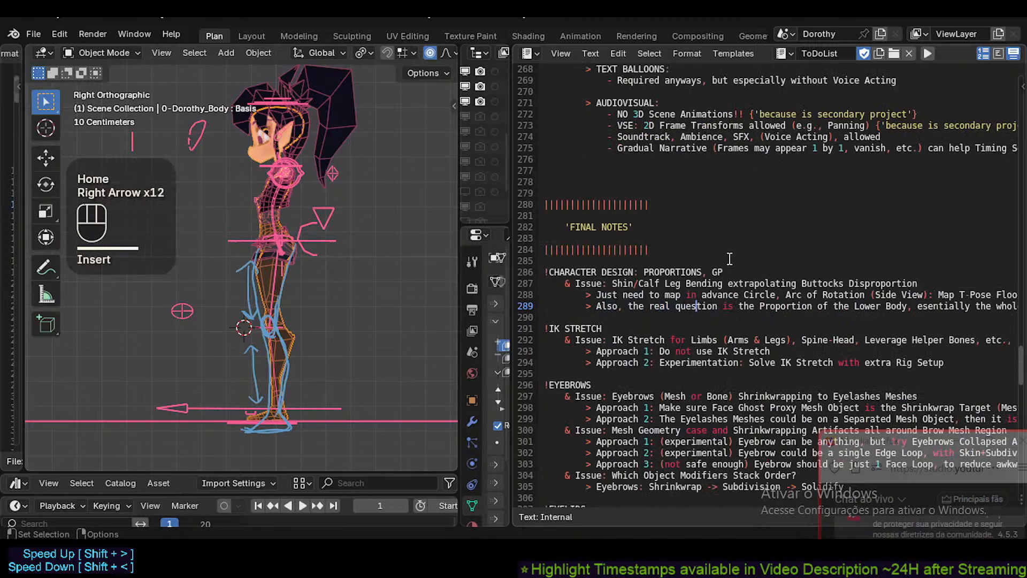
{"action": "key", "text": "Right"}
{"action": "key", "text": "Right"}
{"action": "key", "text": "Right"}
{"action": "key", "text": "Right"}
{"action": "key", "text": "Right"}
{"action": "key", "text": "Right"}
{"action": "key", "text": "Right"}
{"action": "key", "text": "Right"}
{"action": "key", "text": "Right"}
{"action": "key", "text": "Right"}
{"action": "key", "text": "Right"}
{"action": "key", "text": "Right"}
{"action": "key", "text": "Right"}
{"action": "key", "text": "Right"}
{"action": "key", "text": "Right"}
{"action": "key", "text": "Right"}
{"action": "key", "text": "Right"}
{"action": "key", "text": "Right"}
{"action": "key", "text": "Right"}
{"action": "key", "text": "Right"}
{"action": "key", "text": "Left"}
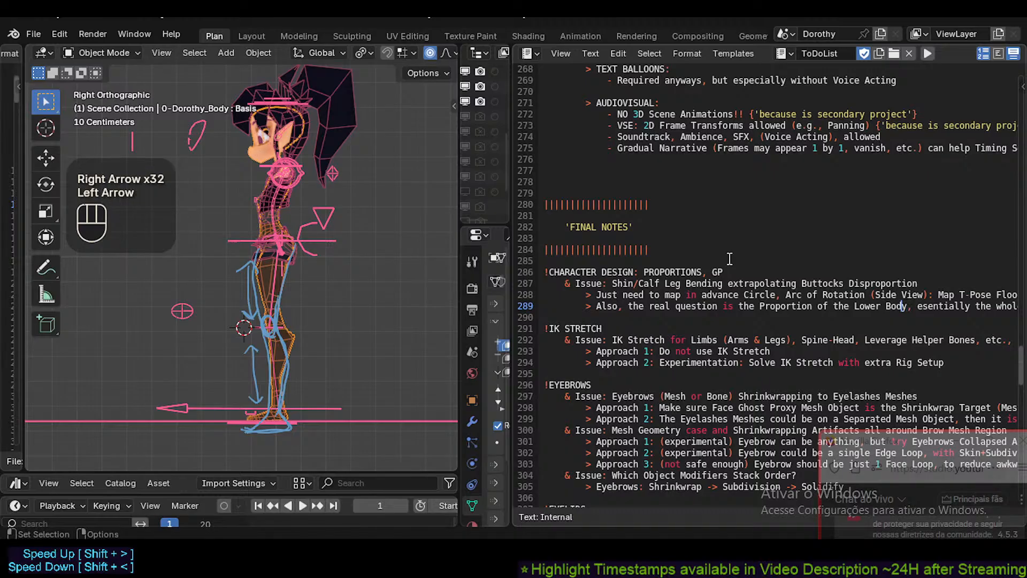
{"action": "key", "text": "Right"}
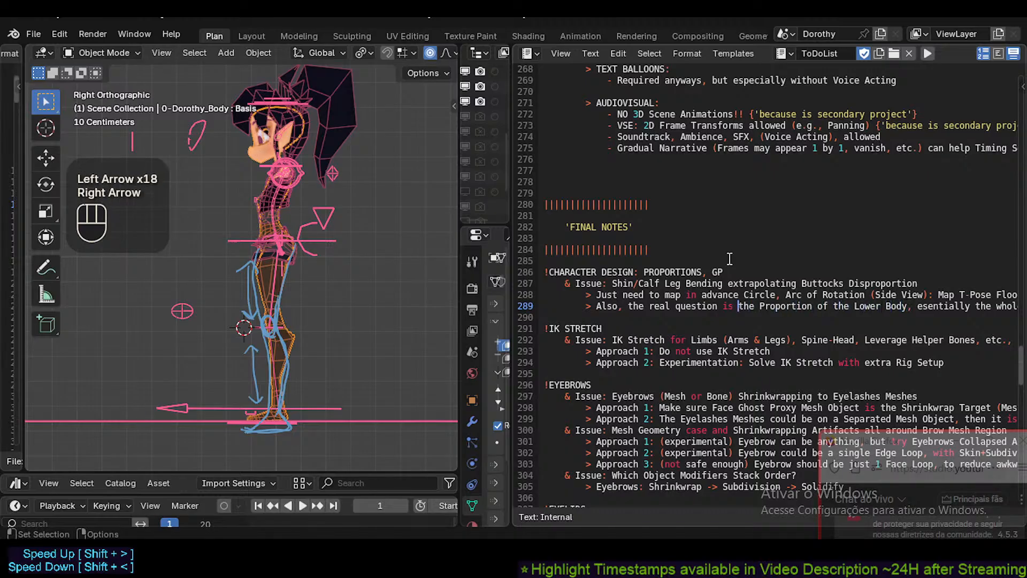
{"action": "type", "text": "having a"}
{"action": "key", "text": "BackSpace"}
{"action": "key", "text": "BackSpace"}
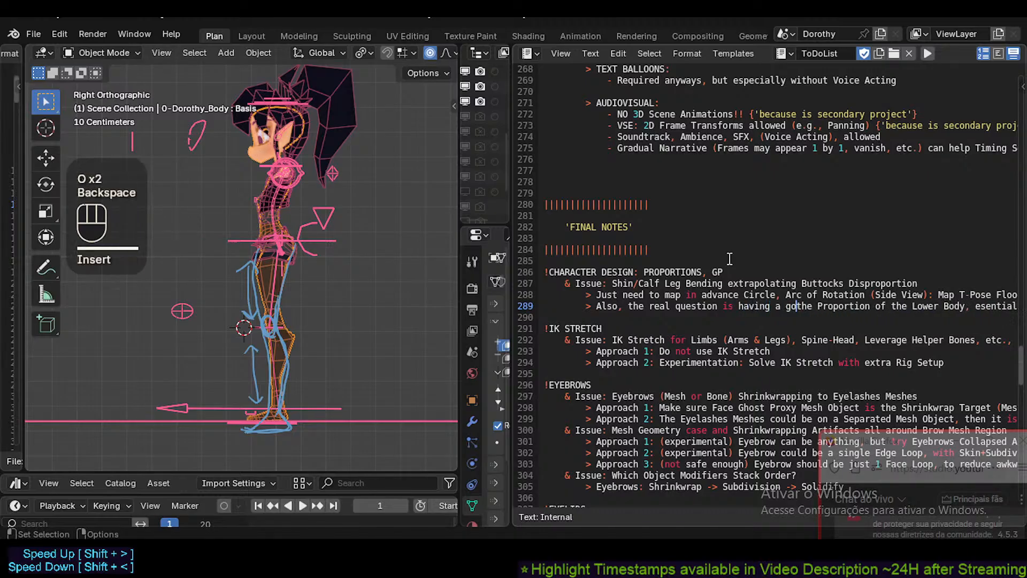
{"action": "type", "text": "good"}
{"action": "key", "text": "BackSpace"}
{"action": "key", "text": "BackSpace"}
{"action": "key", "text": "BackSpace"}
{"action": "key", "text": "BackSpace"}
{"action": "key", "text": "BackSpace"}
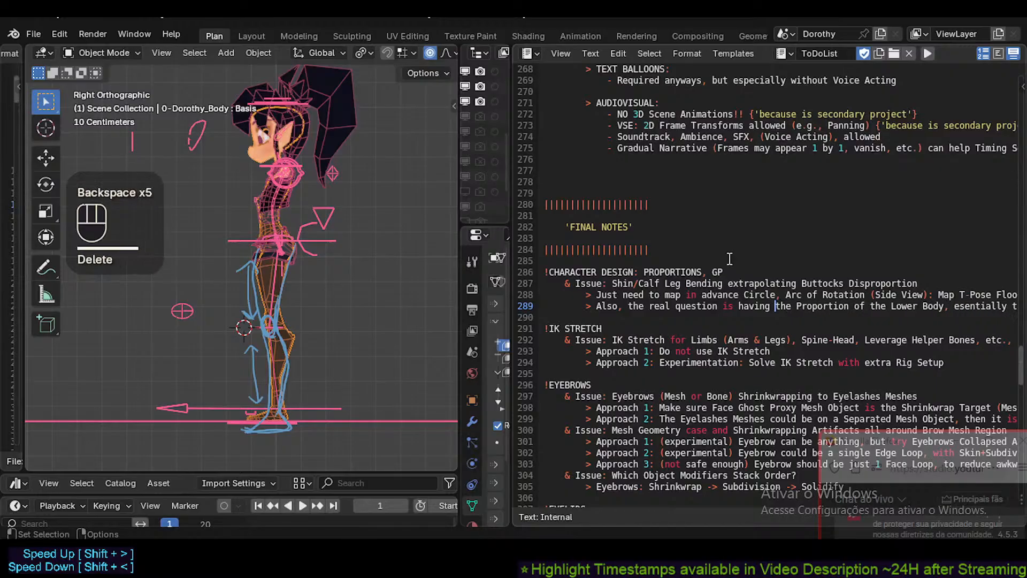
{"action": "type", "text": "cor"}
{"action": "key", "text": "BackSpace"}
{"action": "key", "text": "BackSpace"}
{"action": "key", "text": "BackSpace"}
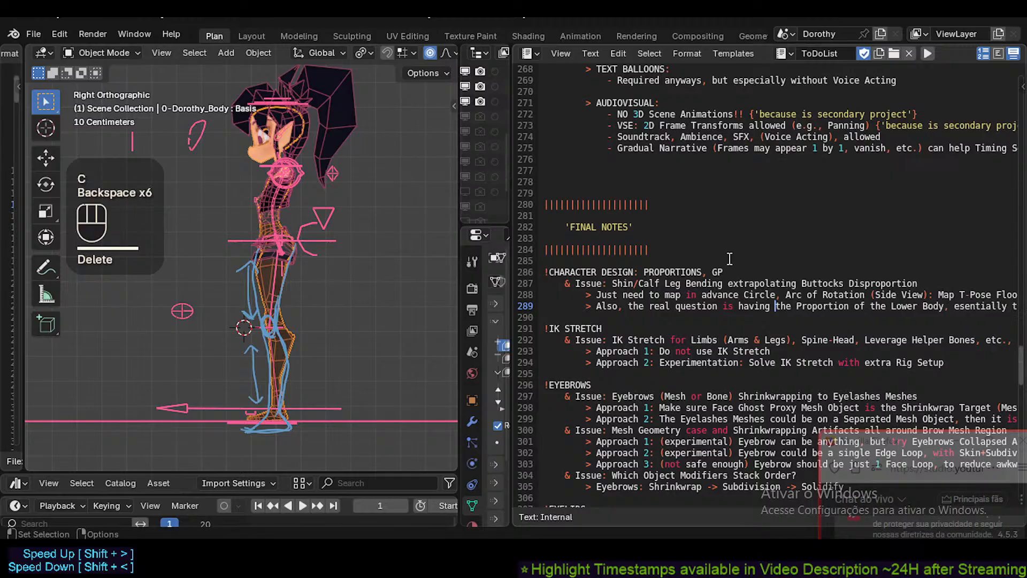
Replace "the" with "correct" and pluralize "Proportion" so the note reads "having correct Proportions of the Lower Body".
{"action": "type", "text": "correct"}
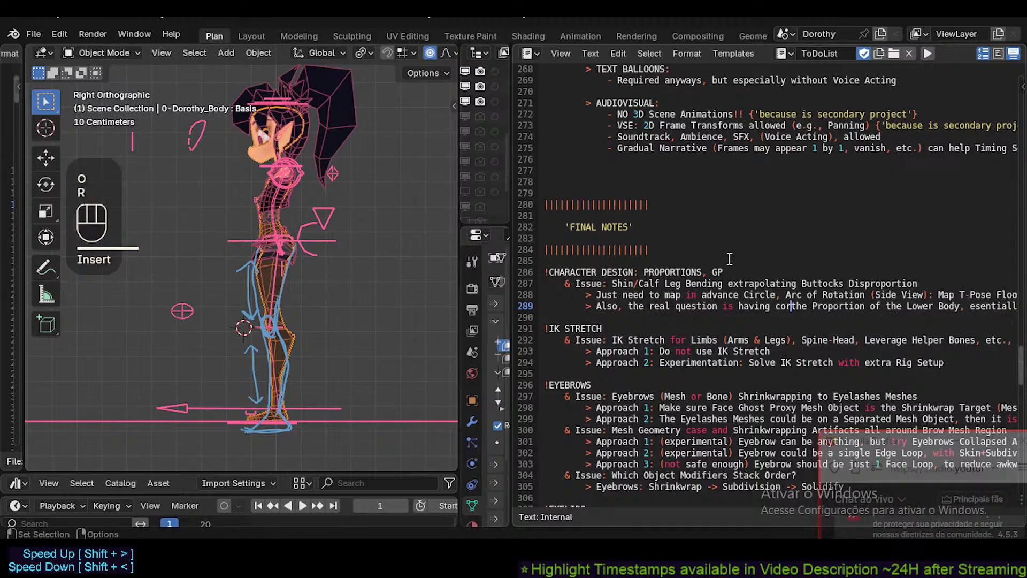
{"action": "key", "text": "Delete"}
{"action": "key", "text": "Delete"}
{"action": "key", "text": "Delete"}
{"action": "key", "text": "Delete"}
{"action": "key", "text": "Right"}
{"action": "key", "text": "Right"}
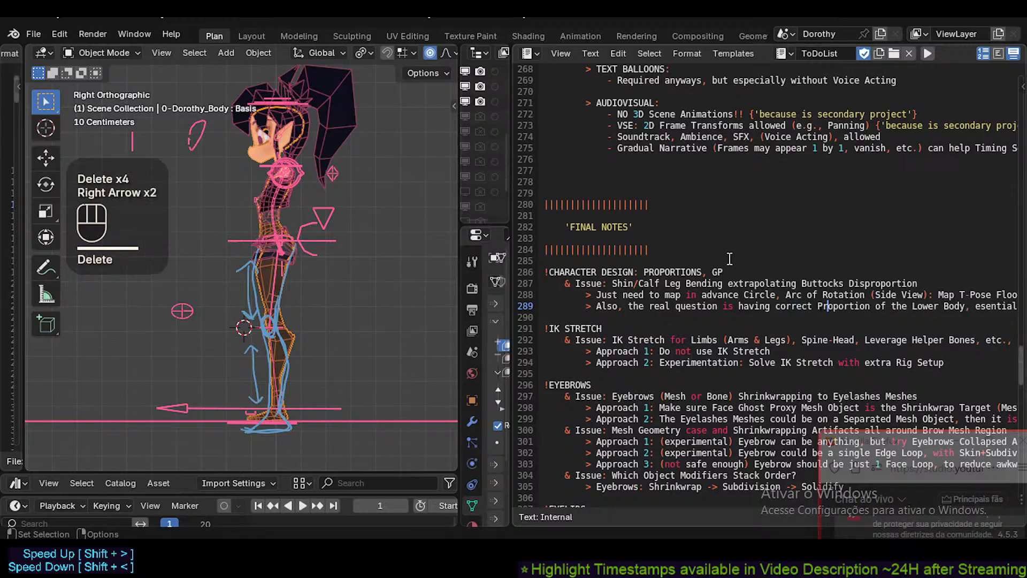
{"action": "key", "text": "Right"}
{"action": "type", "text": "s"}
{"action": "key", "text": "Right"}
{"action": "key", "text": "Right"}
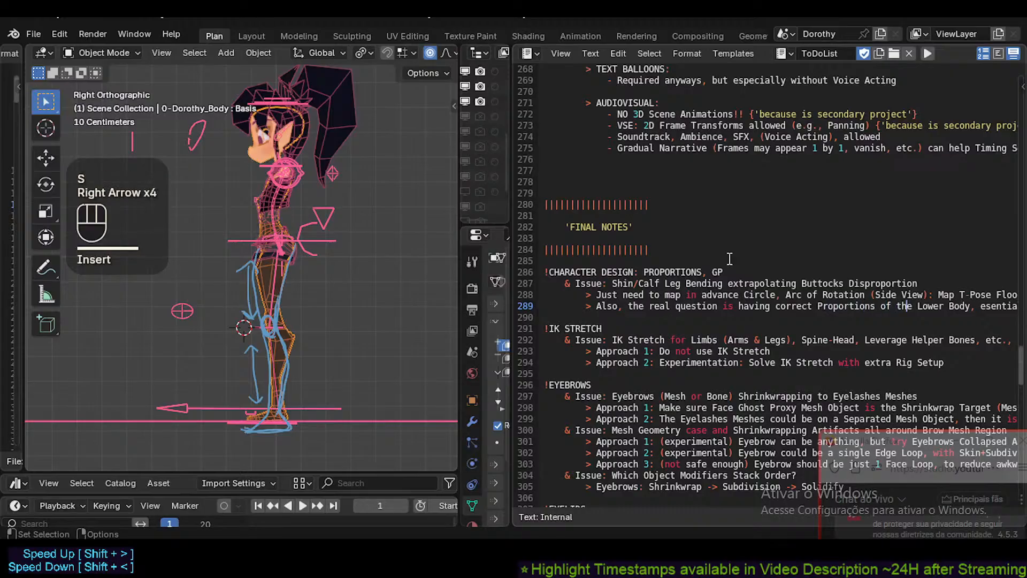
Append "indifferently from the Upper Body" after the semicolon at the end of line 289, without a trailing space.
{"action": "key", "text": "Right"}
{"action": "key", "text": "Right"}
{"action": "key", "text": "Right"}
{"action": "key", "text": "Right"}
{"action": "key", "text": "Right"}
{"action": "key", "text": "Right"}
{"action": "key", "text": "Right"}
{"action": "key", "text": "Right"}
{"action": "key", "text": "Right"}
{"action": "key", "text": "Right"}
{"action": "key", "text": "Right"}
{"action": "key", "text": "Right"}
{"action": "key", "text": "Right"}
{"action": "key", "text": "Right"}
{"action": "key", "text": "Right"}
{"action": "key", "text": "Right"}
{"action": "key", "text": "Right"}
{"action": "key", "text": "Right"}
{"action": "key", "text": "Right"}
{"action": "key", "text": "Right"}
{"action": "key", "text": "Left"}
{"action": "key", "text": "Right"}
{"action": "key", "text": "Right"}
{"action": "key", "text": "Right"}
{"action": "key", "text": "Right"}
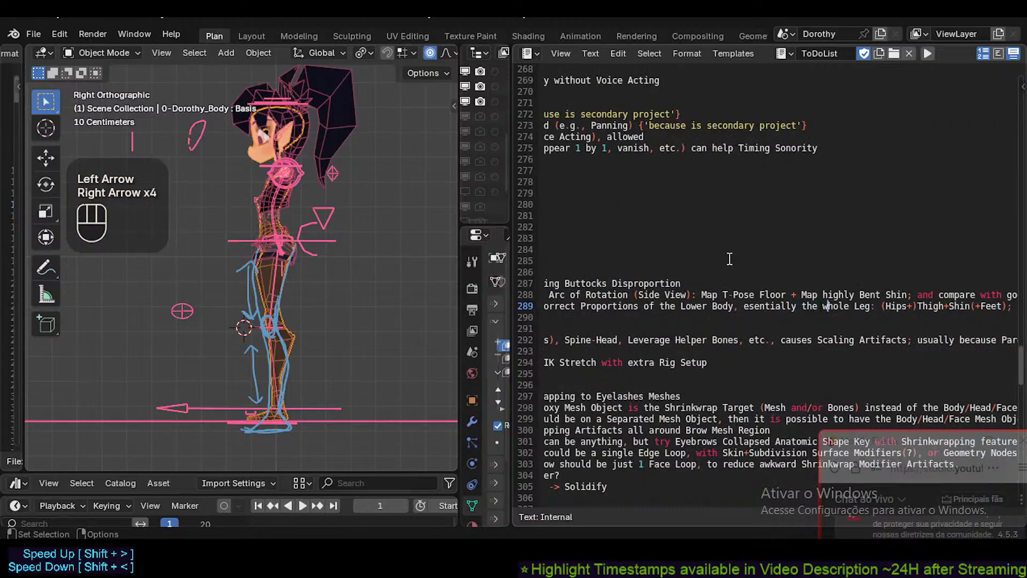
{"action": "key", "text": "End"}
{"action": "key", "text": "Right"}
{"action": "key", "text": "Left"}
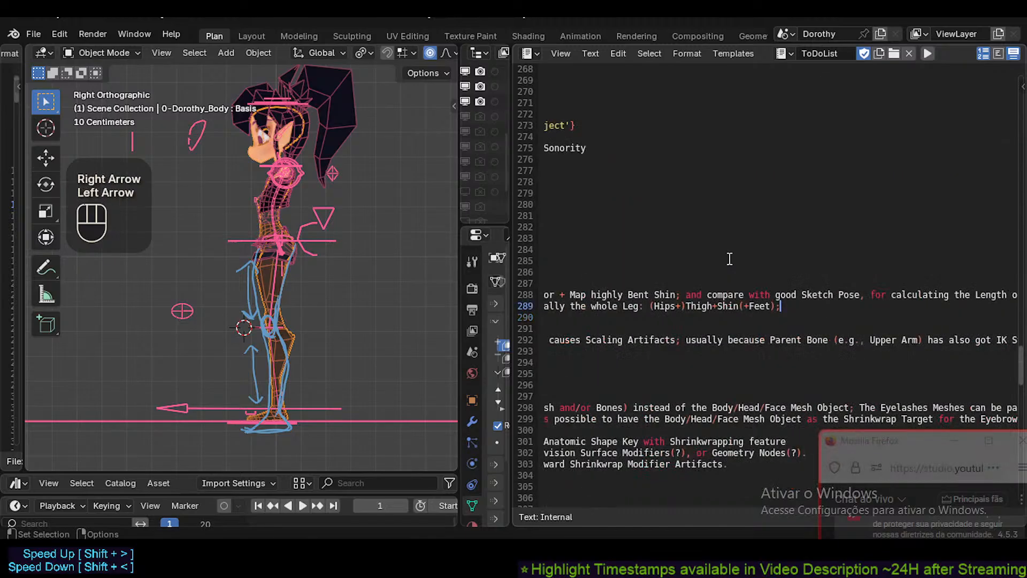
{"action": "key", "text": "Down"}
{"action": "key", "text": "Left"}
{"action": "type", "text": "indi"}
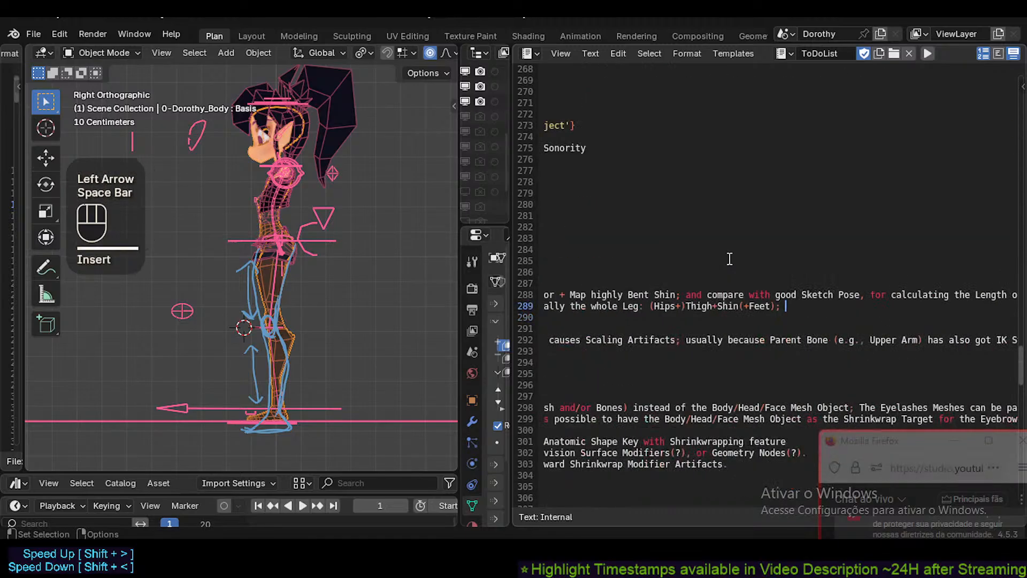
{"action": "type", "text": "ffer"}
{"action": "key", "text": "BackSpace"}
{"action": "key", "text": "BackSpace"}
{"action": "type", "text": "ferent"}
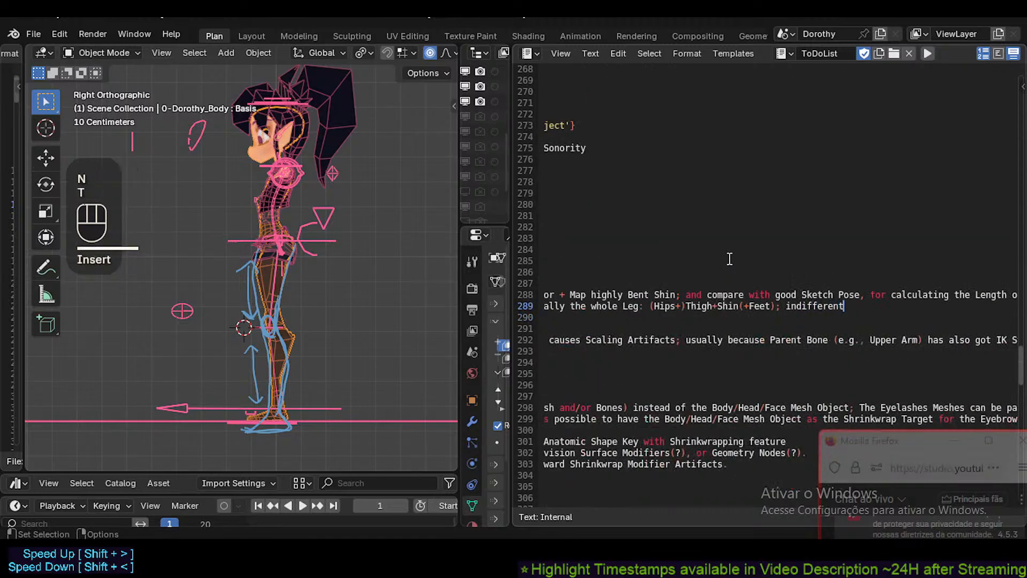
{"action": "type", "text": "ly from the "}
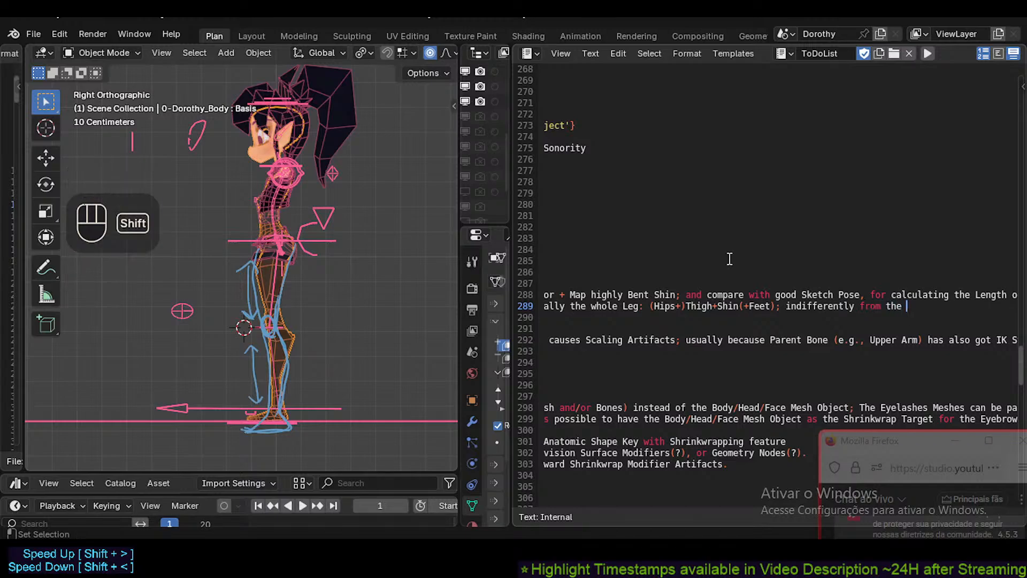
{"action": "type", "text": "Upper Body"}
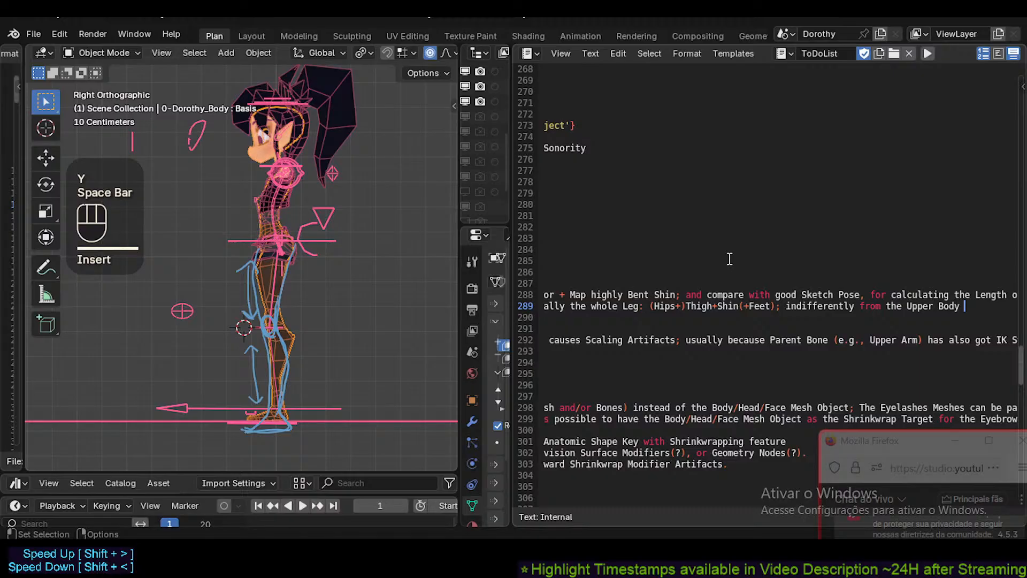
{"action": "key", "text": "BackSpace"}
Insert "though" before "indifferently" so the ending reads "though indifferently from the Upper Body".
{"action": "key", "text": "Left"}
{"action": "key", "text": "Left"}
{"action": "key", "text": "Left"}
{"action": "key", "text": "Left"}
{"action": "key", "text": "Left"}
{"action": "key", "text": "Left"}
{"action": "key", "text": "Left"}
{"action": "key", "text": "Left"}
{"action": "key", "text": "Left"}
{"action": "key", "text": "Left"}
{"action": "key", "text": "Left"}
{"action": "key", "text": "Left"}
{"action": "key", "text": "Left"}
{"action": "key", "text": "Left"}
{"action": "key", "text": "Left"}
{"action": "key", "text": "Left"}
{"action": "key", "text": "Left"}
{"action": "key", "text": "Left"}
{"action": "key", "text": "Left"}
{"action": "key", "text": "Left"}
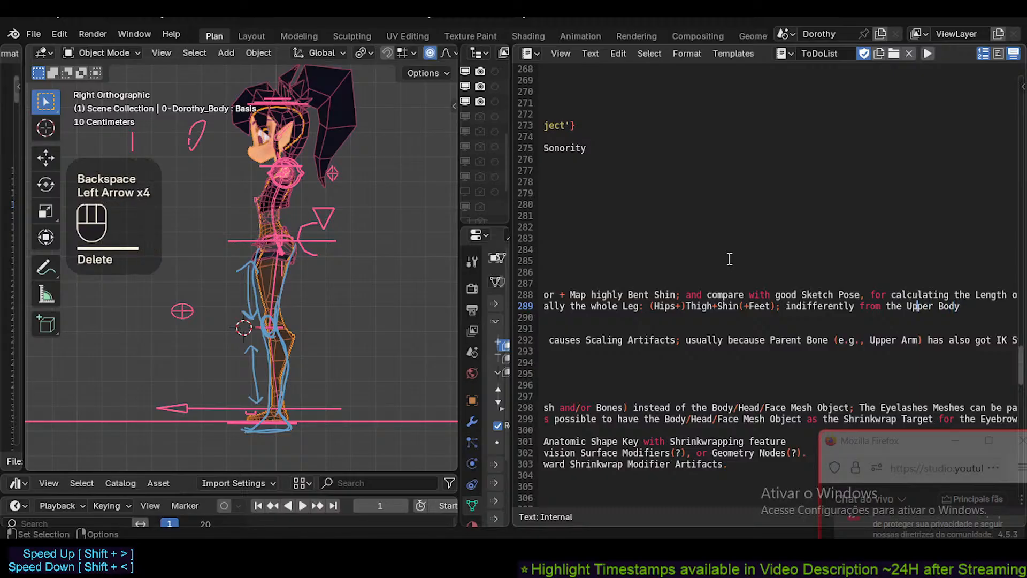
{"action": "type", "text": "though"}
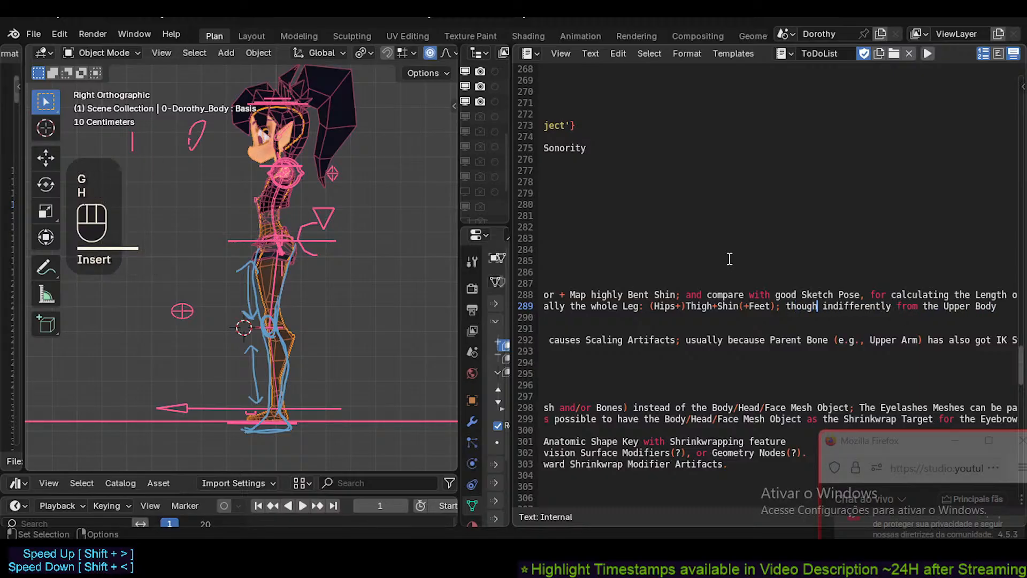
{"action": "key", "text": "Delete"}
Add a comma after "Upper Body" at the end of line 289.
{"action": "key", "text": "Right"}
{"action": "key", "text": "Right"}
{"action": "key", "text": "Right"}
{"action": "key", "text": "Right"}
{"action": "key", "text": "Right"}
{"action": "key", "text": "End"}
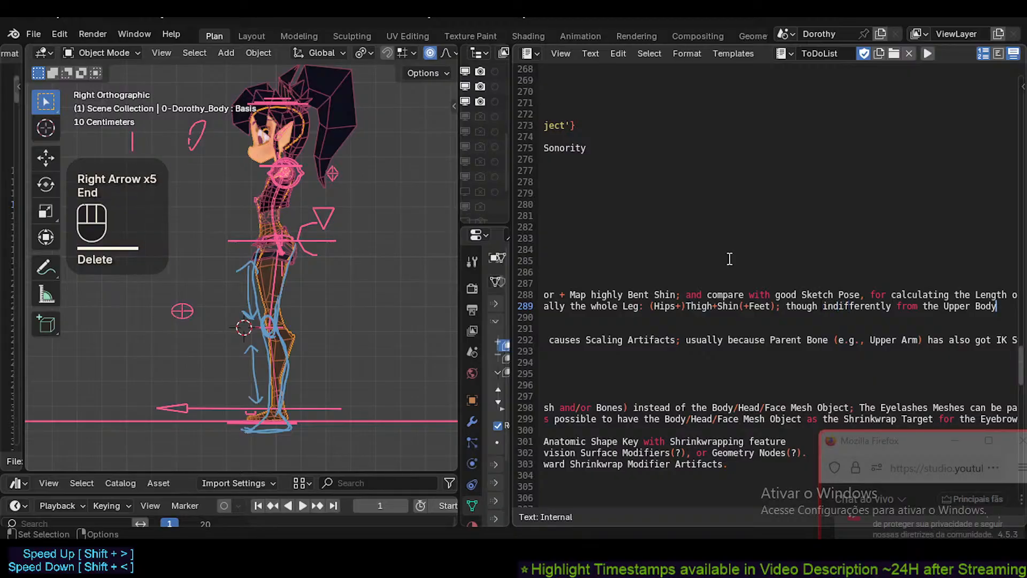
{"action": "key", "text": "Left"}
{"action": "key", "text": "Left"}
{"action": "key", "text": "Left"}
{"action": "key", "text": "End"}
{"action": "key", "text": "Insert"}
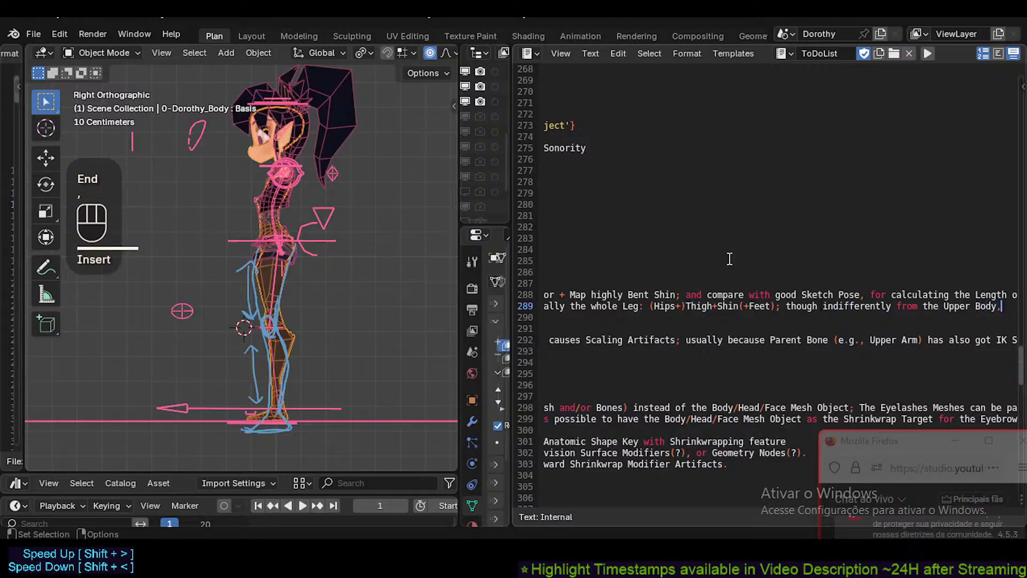
Change "though" to "thought" before "indifferently" on line 289, keeping the comma after "Upper Body", and save the file.
{"action": "type", "text": ","}
{"action": "key", "text": "Left"}
{"action": "key", "text": "Left"}
{"action": "key", "text": "Left"}
{"action": "key", "text": "Left"}
{"action": "key", "text": "Left"}
{"action": "key", "text": "Left"}
{"action": "key", "text": "Left"}
{"action": "key", "text": "Left"}
{"action": "key", "text": "Left"}
{"action": "key", "text": "Left"}
{"action": "key", "text": "Left"}
{"action": "key", "text": "Left"}
{"action": "key", "text": "Left"}
{"action": "key", "text": "Left"}
{"action": "key", "text": "Left"}
{"action": "key", "text": "Left"}
{"action": "key", "text": "Left"}
{"action": "key", "text": "Left"}
{"action": "key", "text": "Left"}
{"action": "key", "text": "Left"}
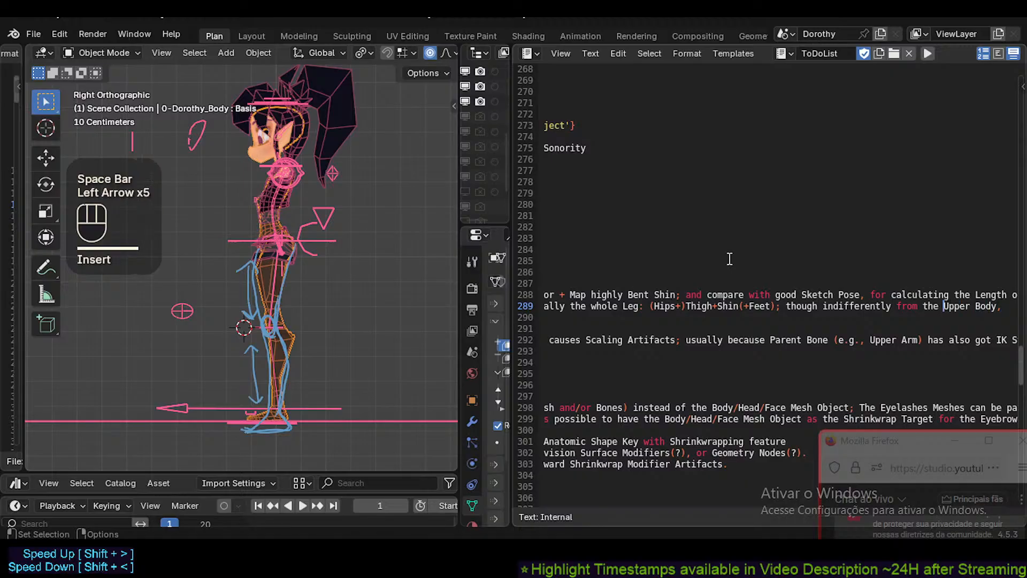
{"action": "type", "text": "t"}
{"action": "key", "text": "Left"}
{"action": "key", "text": "Left"}
{"action": "key", "text": "Left"}
{"action": "key", "text": "Left"}
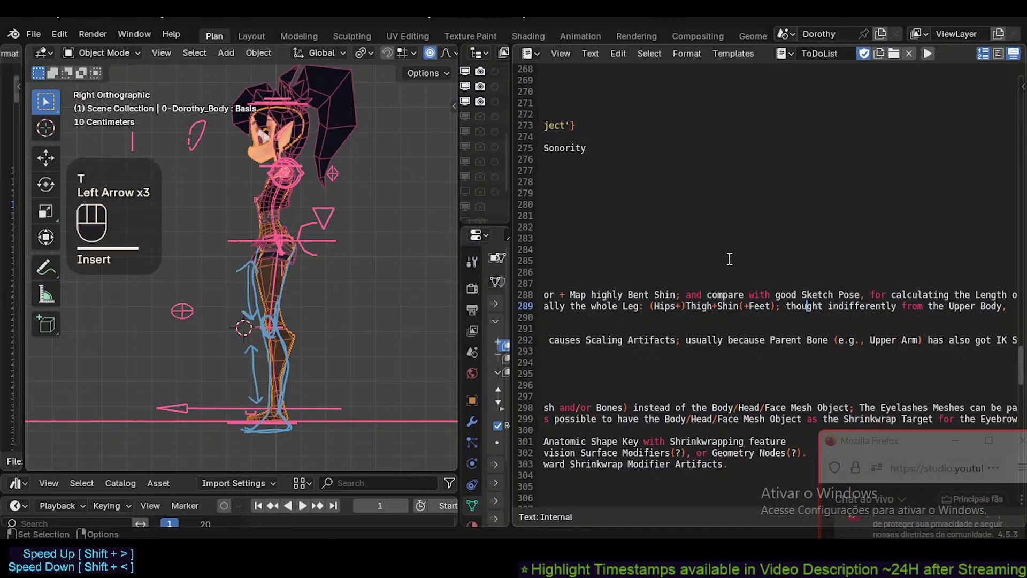
{"action": "key", "text": "End"}
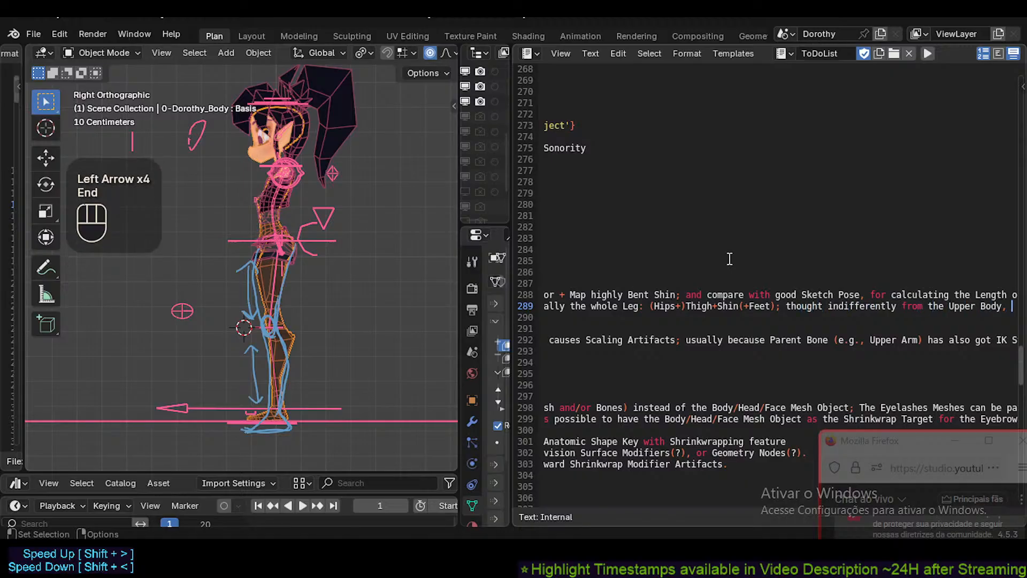
{"action": "key", "text": "Home"}
{"action": "key", "text": "ctrl+s"}
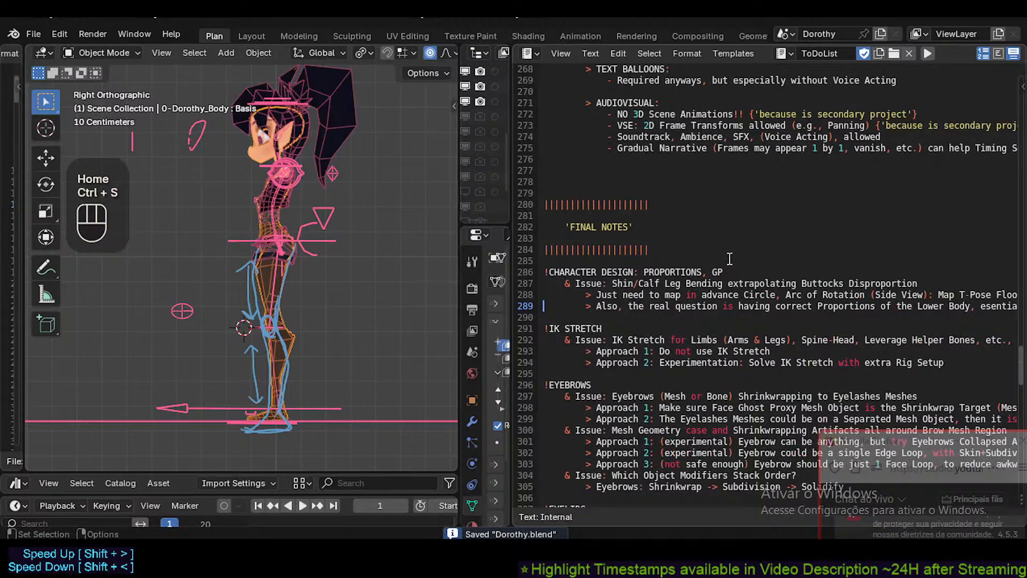
Replace the trailing comma after "Upper Body" on line 289 with "; so, as long as Proportions".
{"action": "key", "text": "End"}
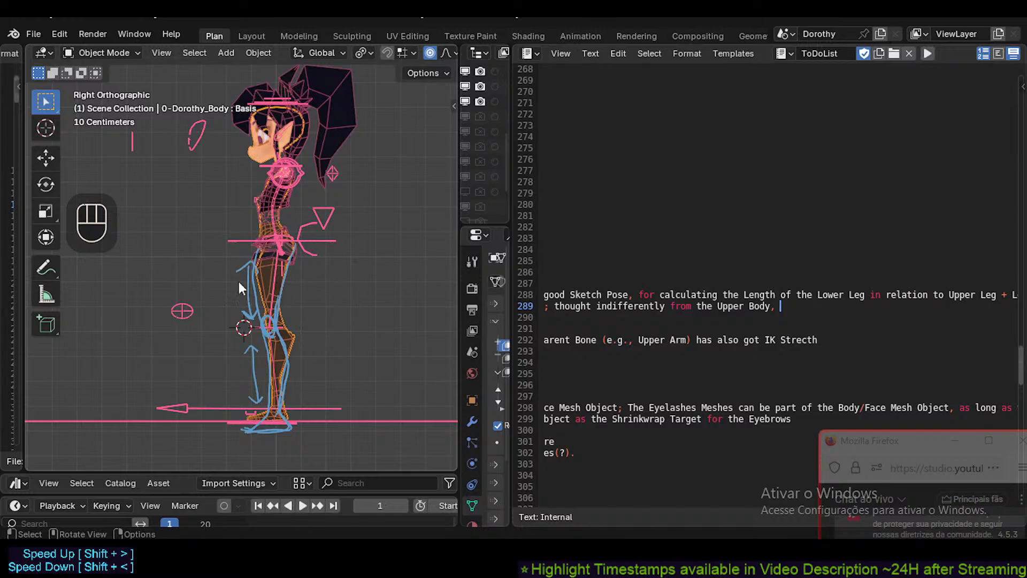
{"action": "key", "text": "BackSpace"}
{"action": "key", "text": "BackSpace"}
{"action": "type", "text": "; s"}
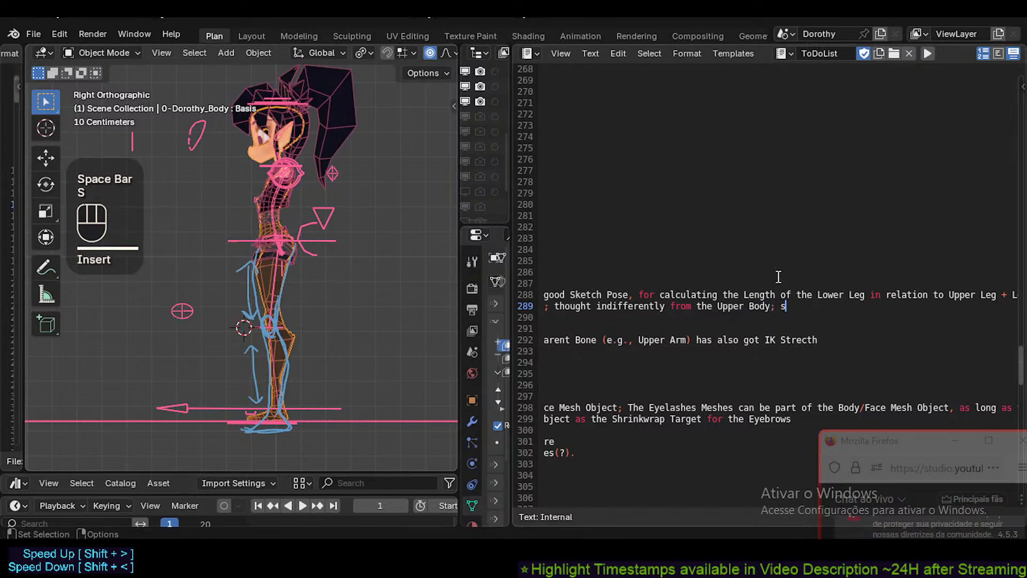
{"action": "type", "text": "o, as long as Prop"}
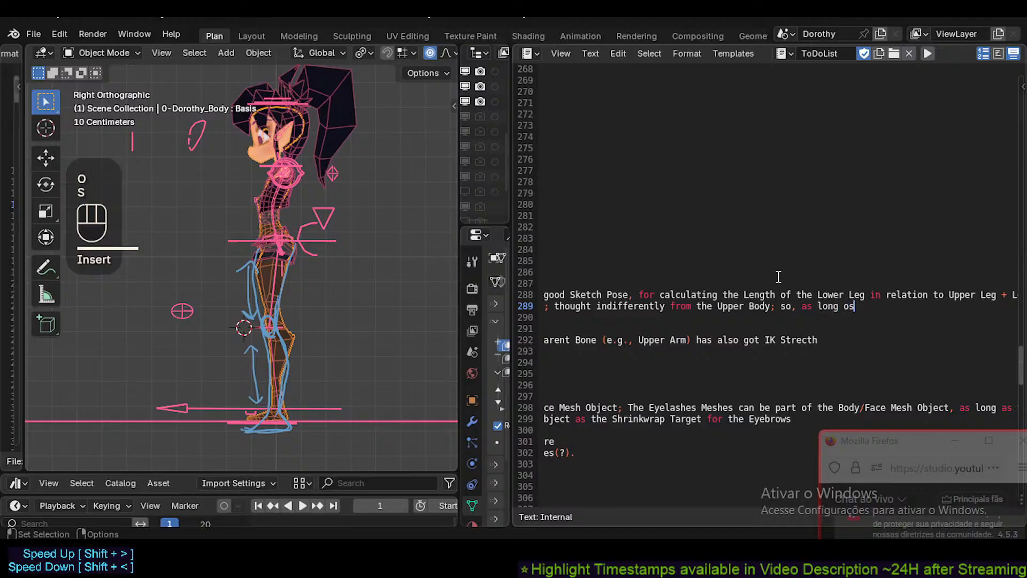
{"action": "type", "text": "ortio"}
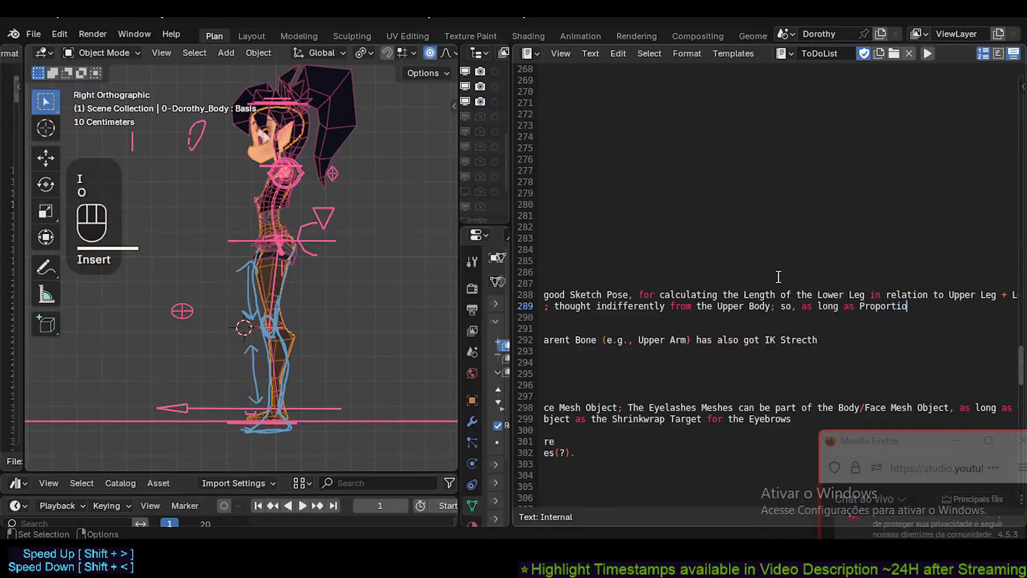
{"action": "type", "text": "ns"}
Insert "Leg" before "Proportions" so the clause reads "as long as Leg Proportions".
{"action": "key", "text": "Left"}
{"action": "key", "text": "Left"}
{"action": "key", "text": "Left"}
{"action": "key", "text": "Left"}
{"action": "key", "text": "Left"}
{"action": "key", "text": "Left"}
{"action": "key", "text": "Left"}
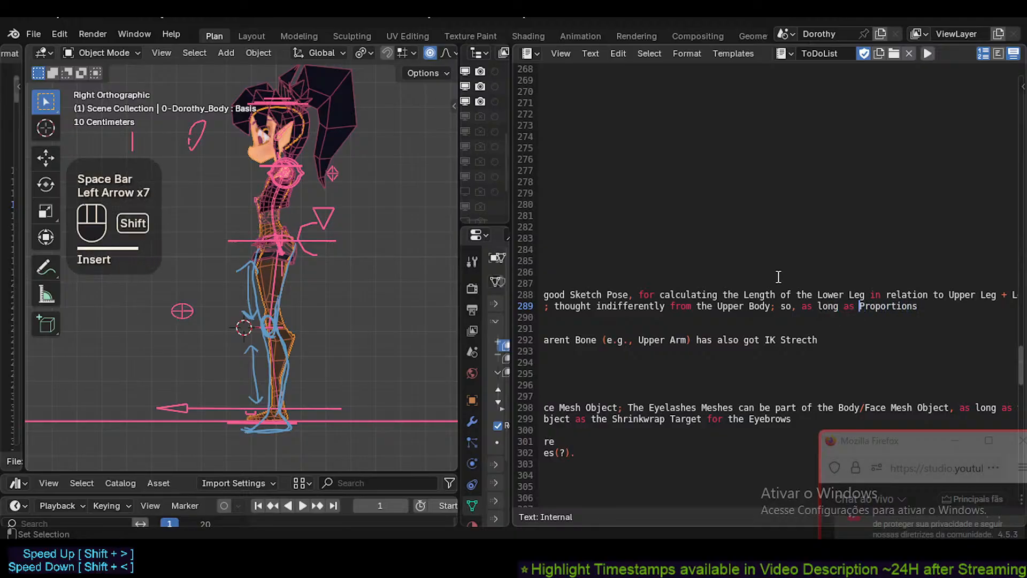
{"action": "type", "text": "Leg"}
Continue the clause after "Leg Proportions" at the end of line 289 with "are right in themse".
{"action": "key", "text": "End"}
{"action": "type", "text": "are "}
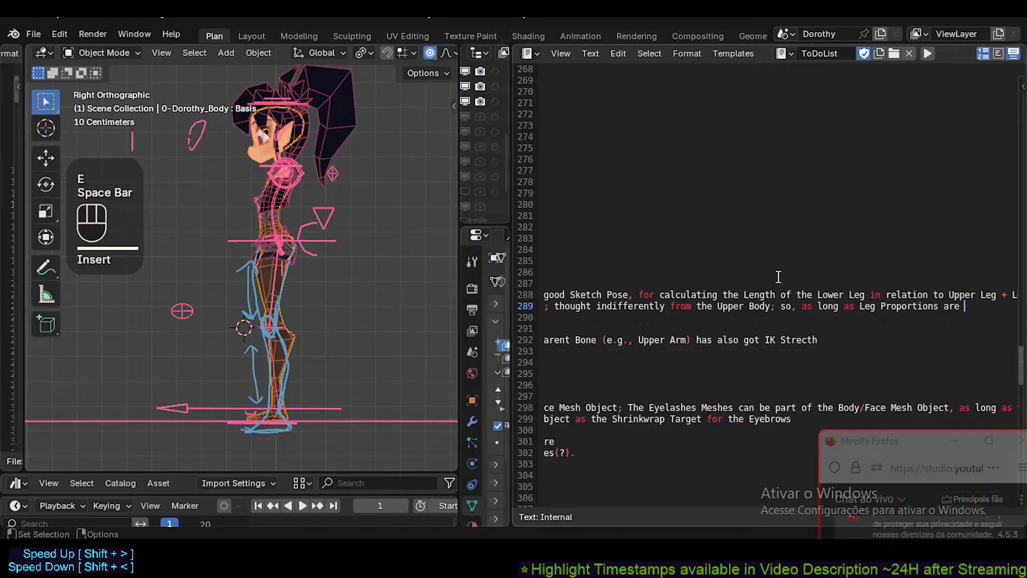
{"action": "type", "text": "right in themse"}
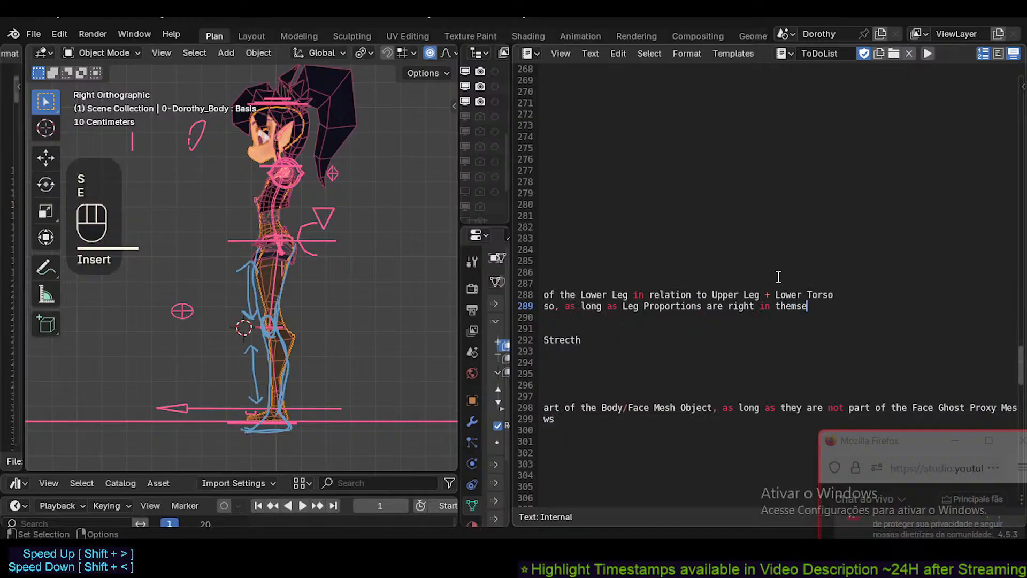
Finish the last Lower Body proportions note with "themselves, Shin will never extrapolate Buttocks".
{"action": "type", "text": "lves, Shin "}
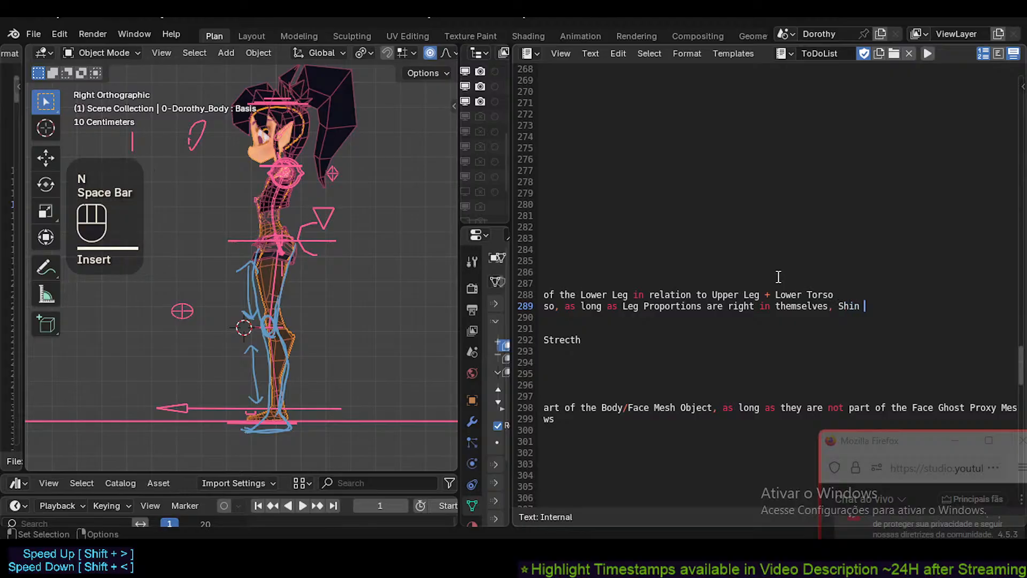
{"action": "type", "text": "will never"}
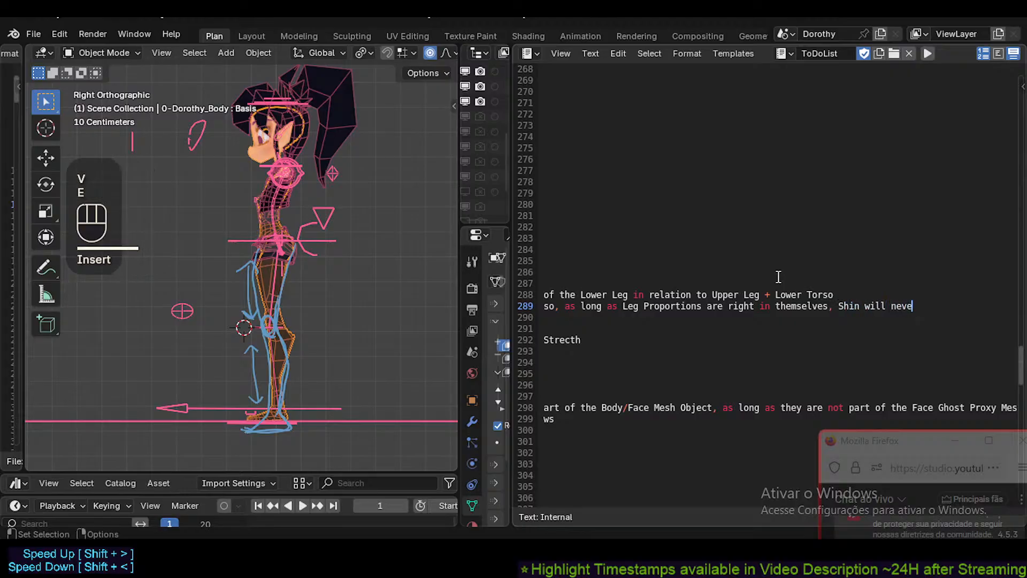
{"action": "key", "text": "Left"}
{"action": "key", "text": "Right"}
{"action": "type", "text": "extrapolate"}
{"action": "key", "text": "Left"}
{"action": "key", "text": "Right"}
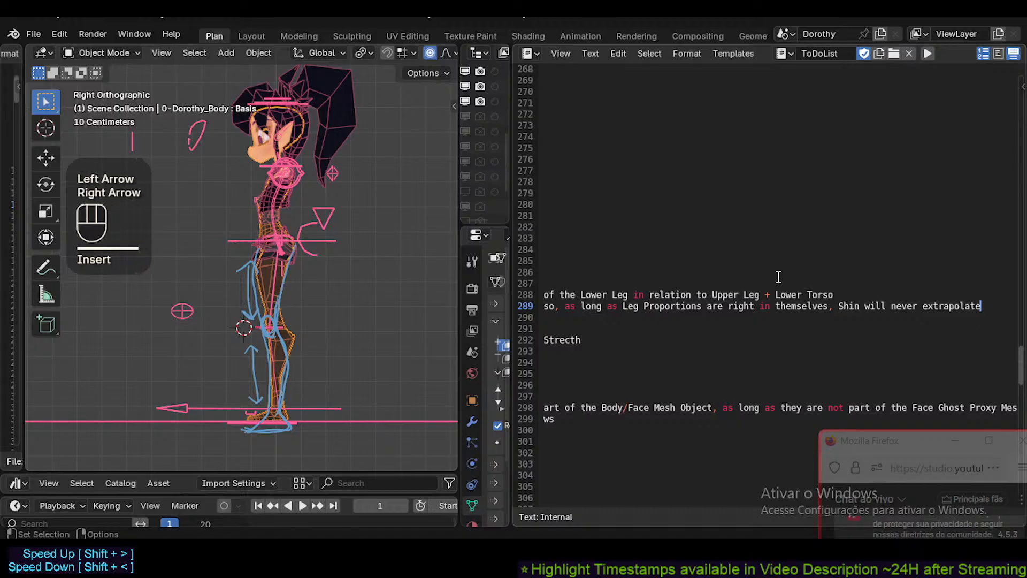
{"action": "type", "text": "Buttocks"}
Insert "+Feet" directly after "Shin" in the same proportions note.
{"action": "key", "text": "Left"}
{"action": "key", "text": "Left"}
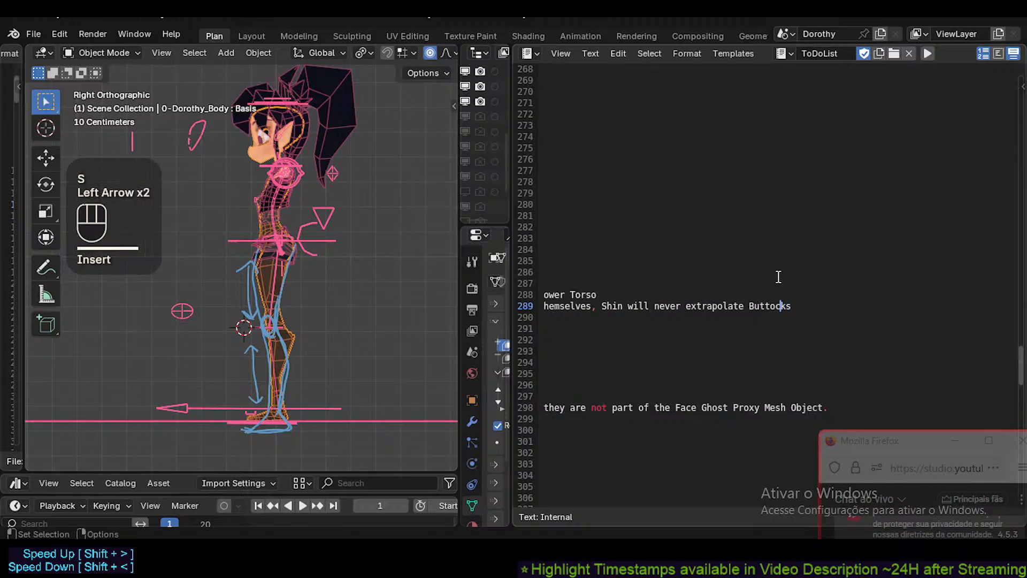
{"action": "key", "text": "Left"}
{"action": "key", "text": "Left"}
{"action": "key", "text": "Left"}
{"action": "key", "text": "Left"}
{"action": "key", "text": "Left"}
{"action": "key", "text": "Left"}
{"action": "key", "text": "Left"}
{"action": "key", "text": "Left"}
{"action": "key", "text": "Left"}
{"action": "key", "text": "Left"}
{"action": "key", "text": "Left"}
{"action": "key", "text": "Left"}
{"action": "key", "text": "Left"}
{"action": "key", "text": "Left"}
{"action": "key", "text": "Left"}
{"action": "type", "text": "+Feet"}
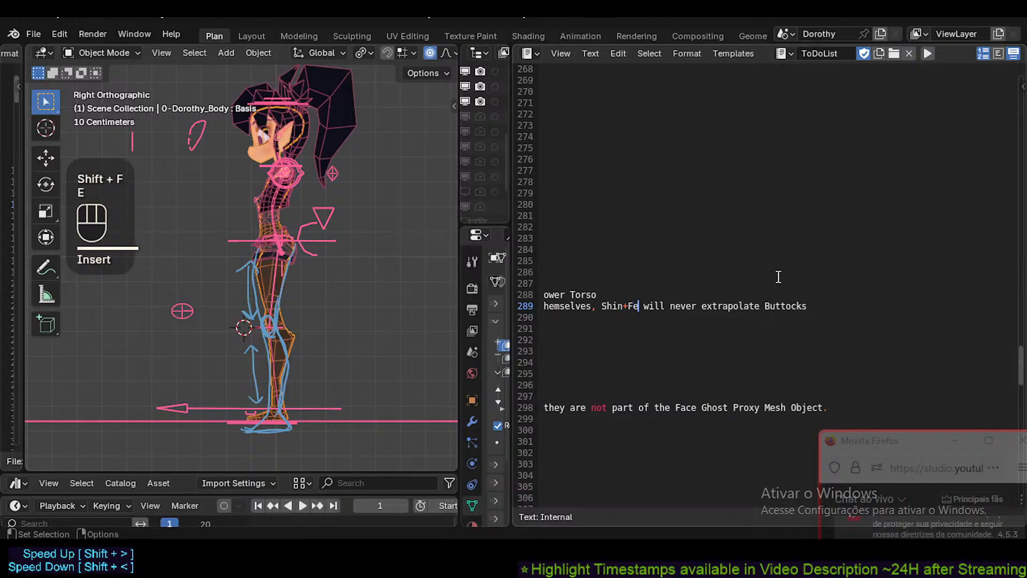
{"action": "key", "text": "Left"}
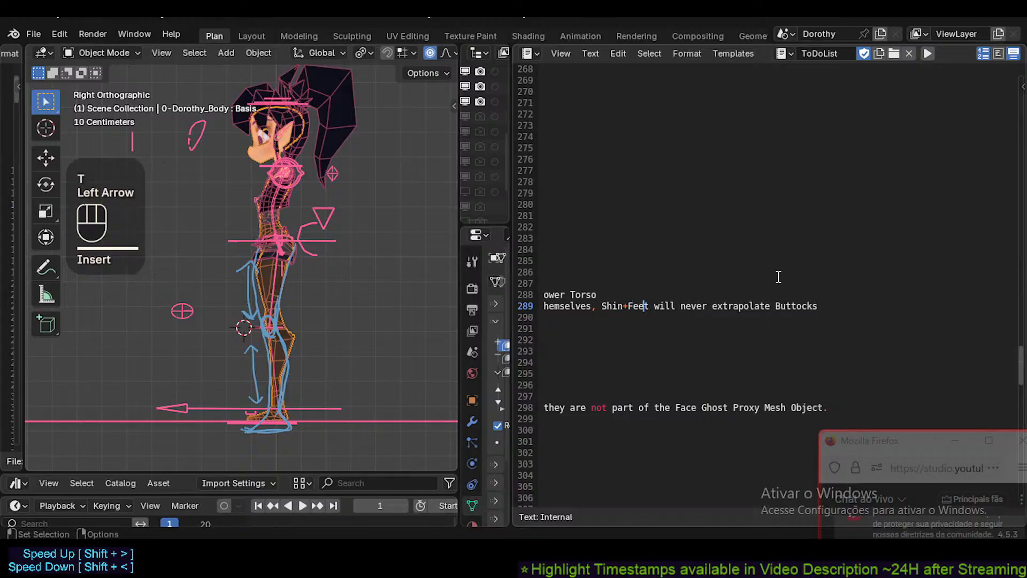
{"action": "key", "text": "Right"}
{"action": "key", "text": "End"}
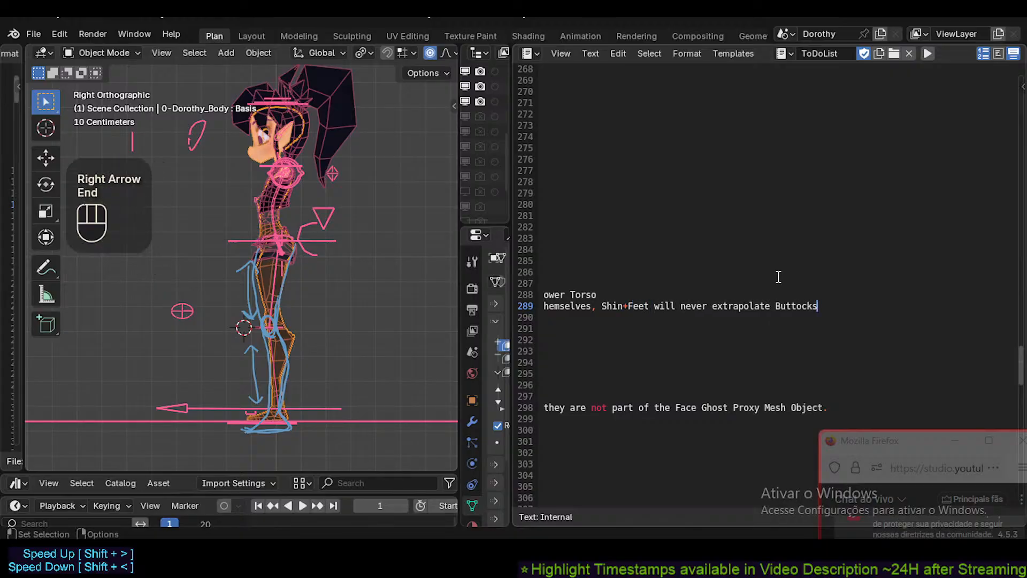
{"action": "key", "text": "Home"}
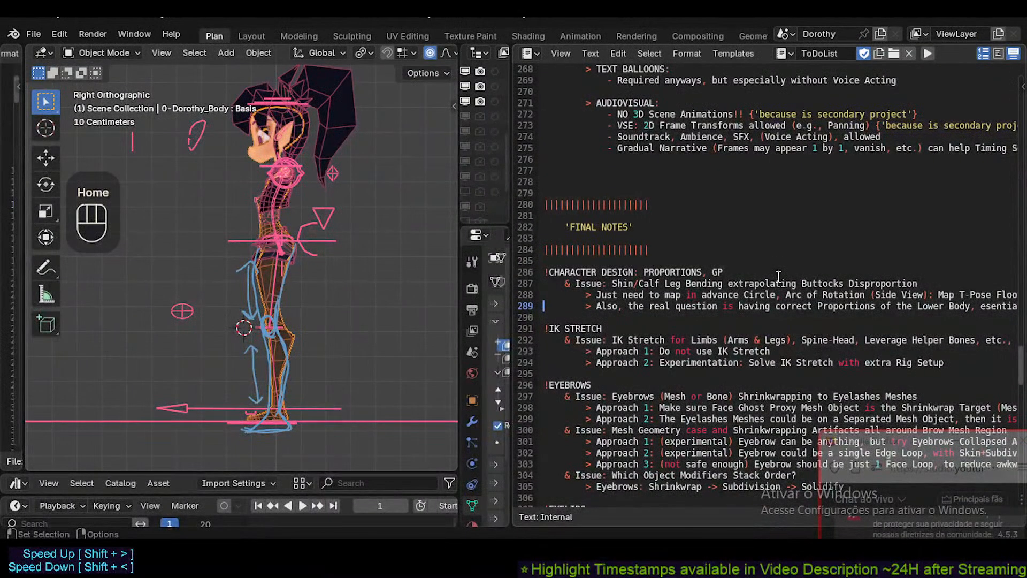
{"action": "key", "text": "End"}
{"action": "type", "text": ";"}
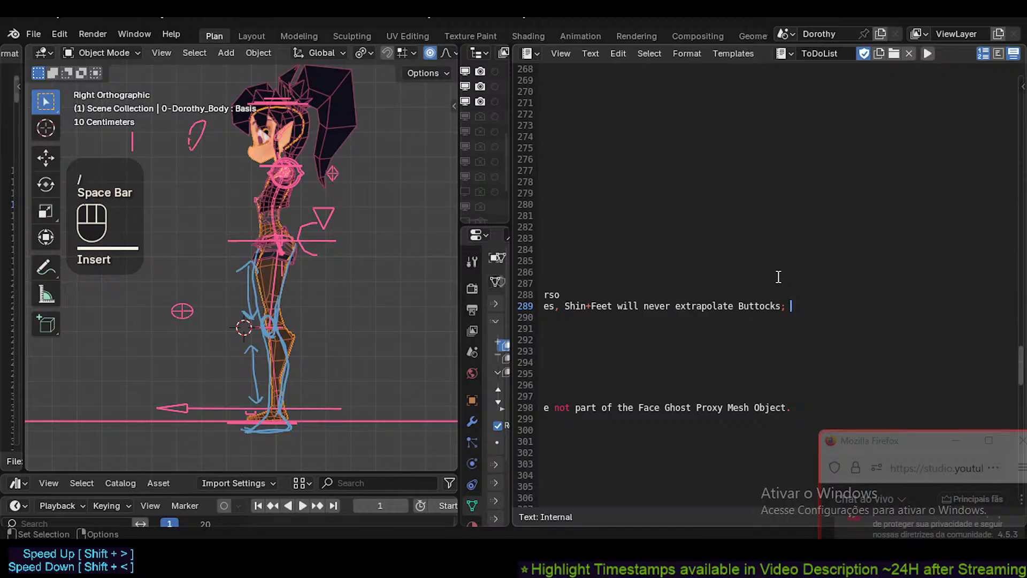
{"action": "key", "text": "shift"}
{"action": "key", "text": "BackSpace"}
{"action": "key", "text": "BackSpace"}
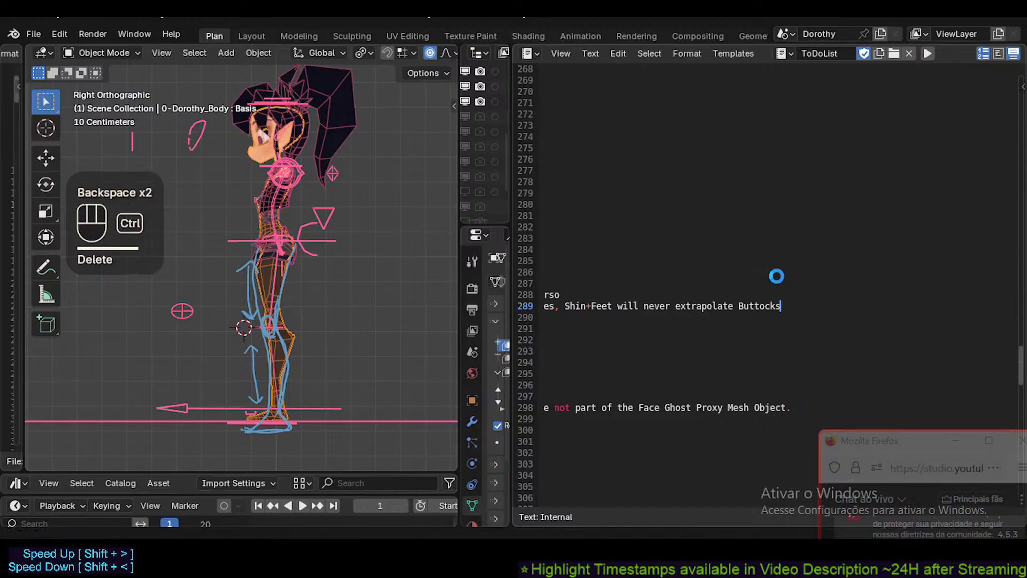
Save Dorothy.blend and return to the 2D MODEL SHEET section at the start of the to-do list.
{"action": "key", "text": "ctrl+s"}
{"action": "key", "text": "Home"}
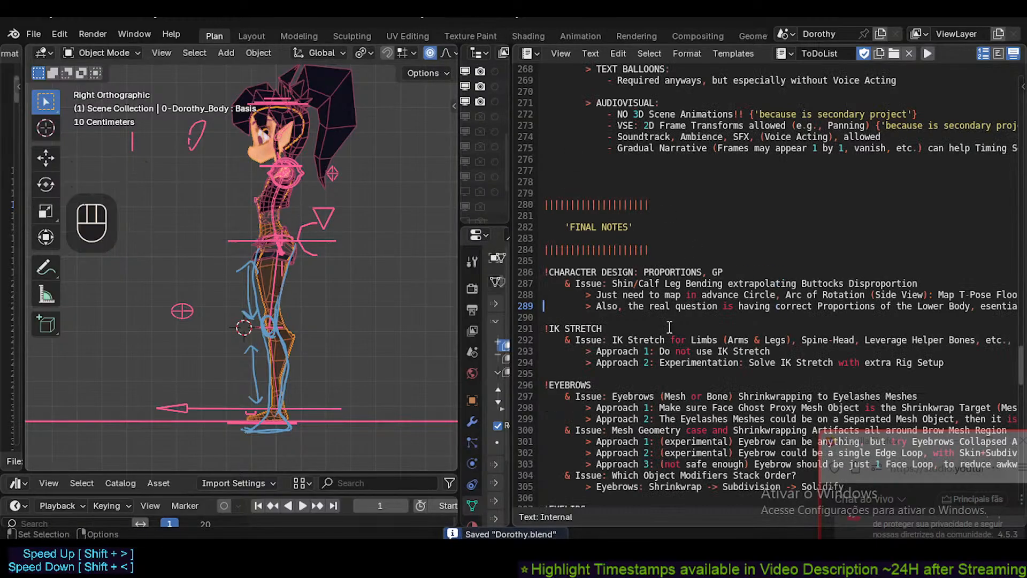
{"action": "scroll", "coordinate": [630, 209], "scroll_direction": "up", "scroll_amount": 4}
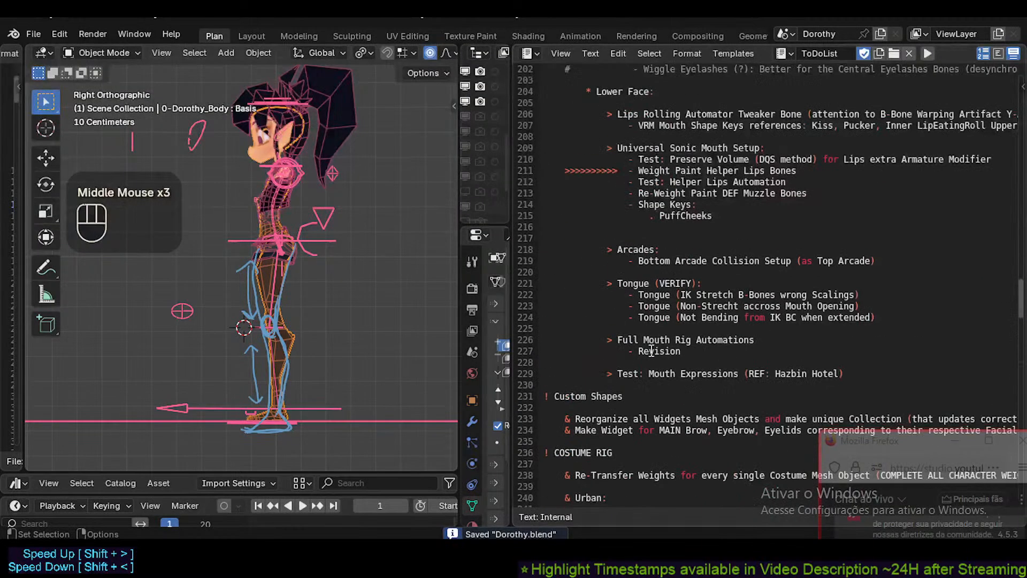
{"action": "scroll", "coordinate": [696, 267], "scroll_direction": "up", "scroll_amount": 3}
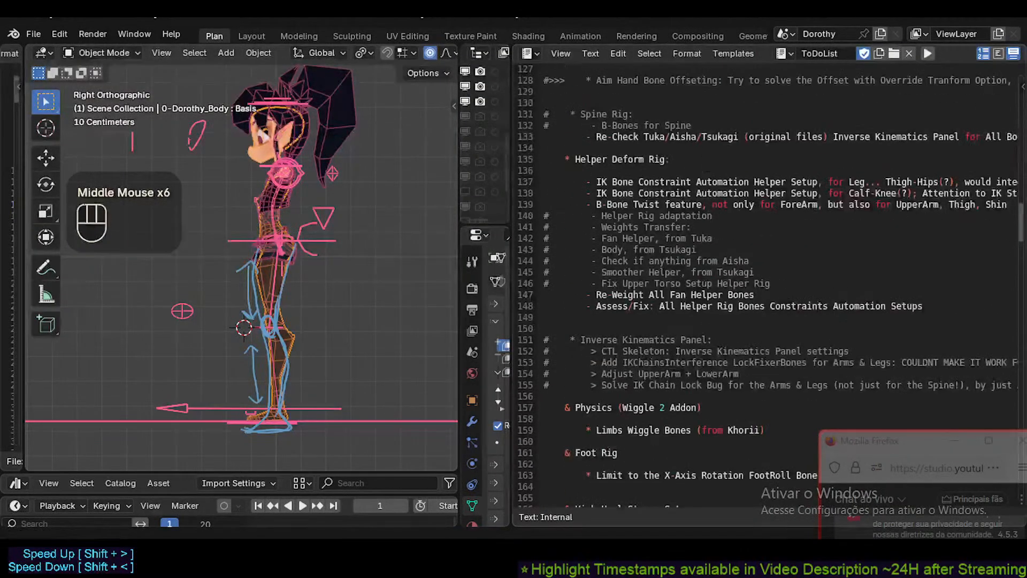
{"action": "scroll", "coordinate": [654, 222], "scroll_direction": "up", "scroll_amount": 3}
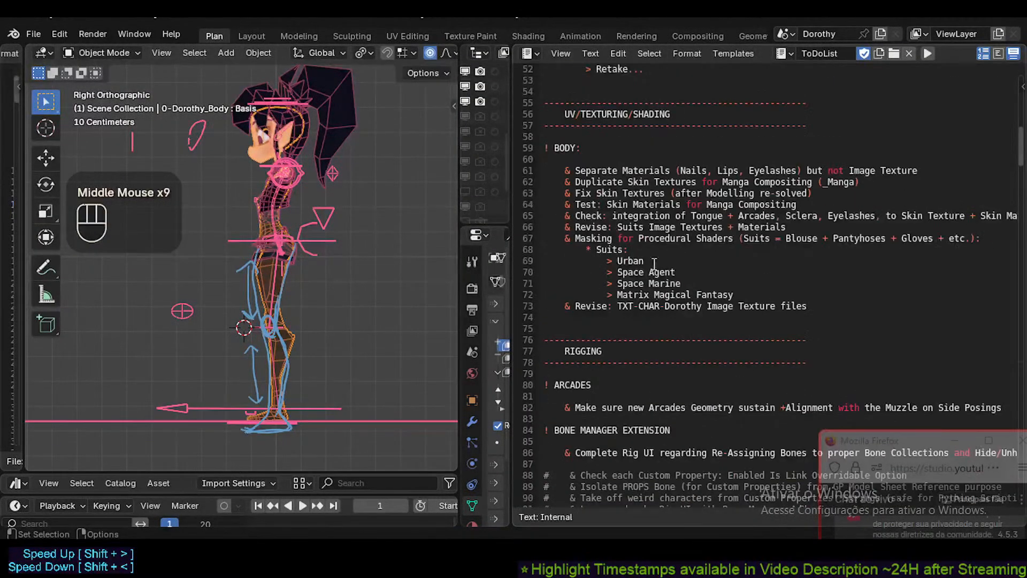
{"action": "scroll", "coordinate": [653, 222], "scroll_direction": "up", "scroll_amount": 2}
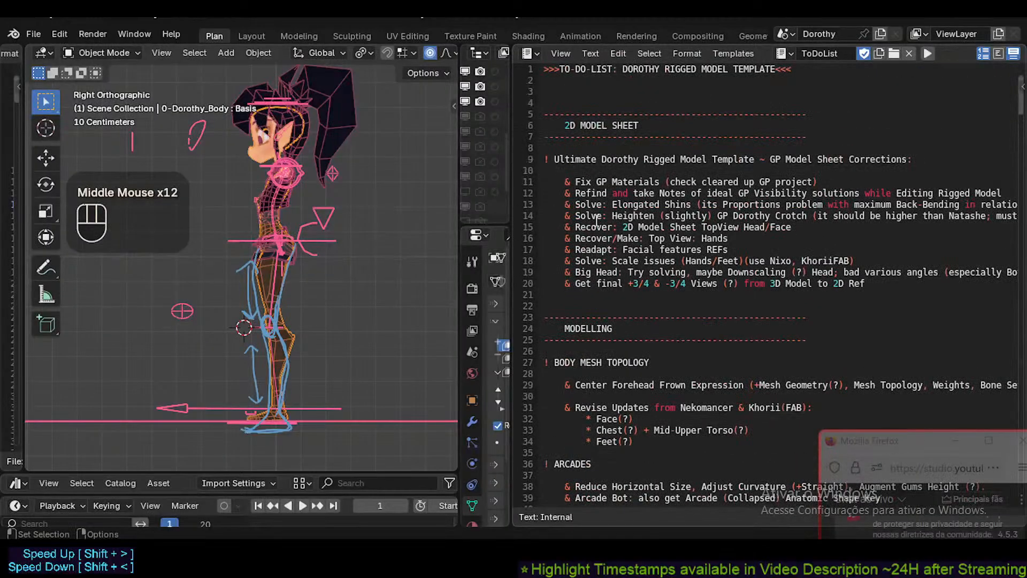
{"action": "scroll", "coordinate": [597, 220], "scroll_direction": "down", "scroll_amount": 1}
{"action": "scroll", "coordinate": [597, 221], "scroll_direction": "up", "scroll_amount": 2}
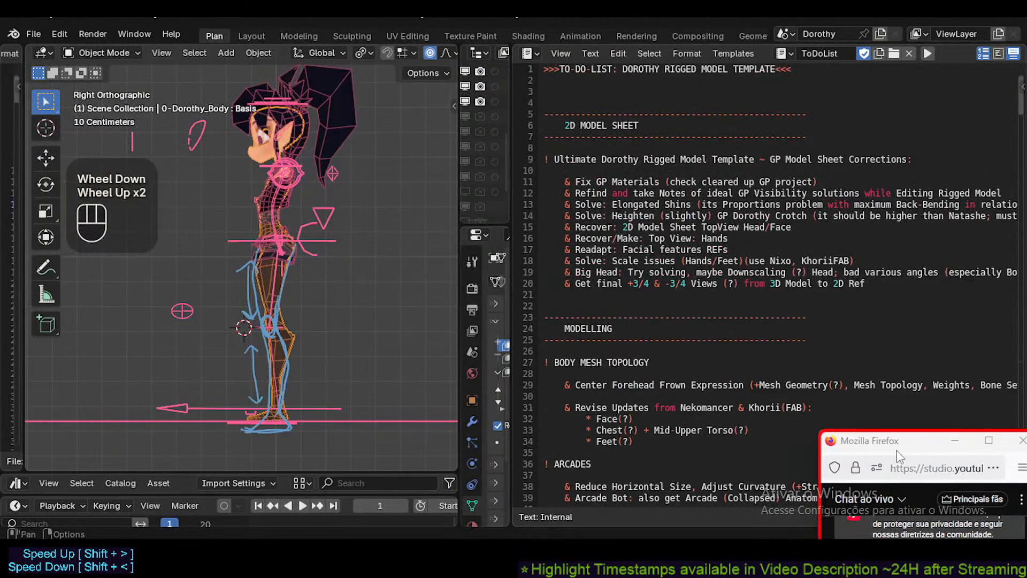
Move the floating live chat window up over the to-do list and hide the wireframes in the 3D view.
{"action": "left_click_drag", "start_coordinate": [898, 454], "coordinate": [816, 106]}
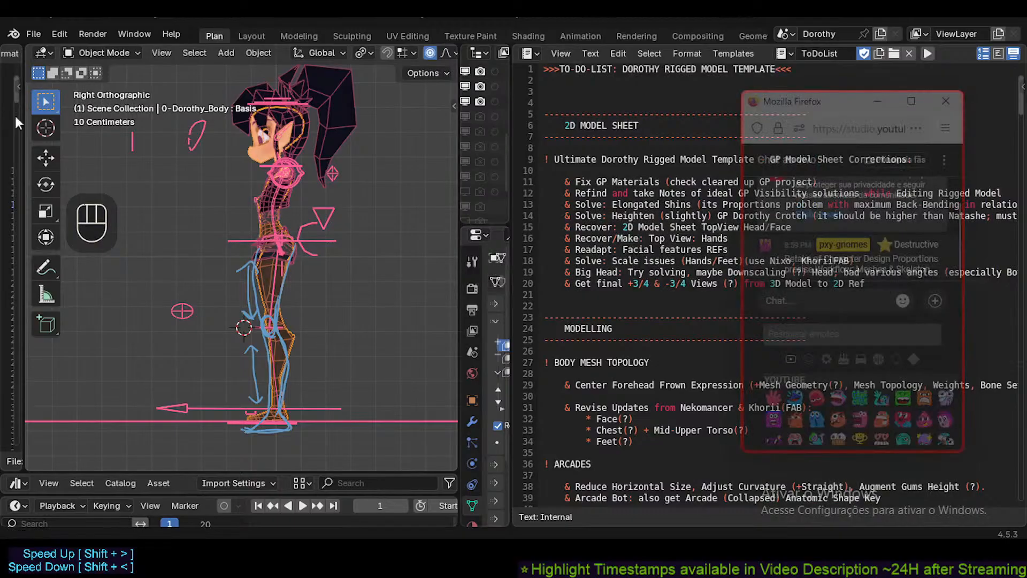
{"action": "left_click", "coordinate": [355, 209]}
{"action": "scroll", "coordinate": [355, 208], "scroll_direction": "up", "scroll_amount": 2}
{"action": "key", "text": "shift+ctrl+alt+z"}
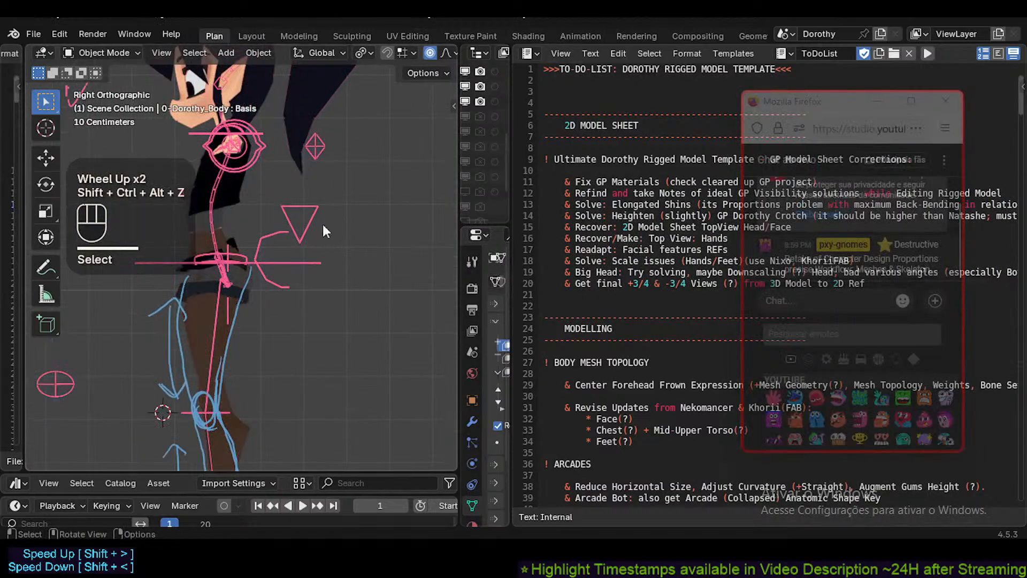
{"action": "middle_click_drag", "start_coordinate": [322, 224], "coordinate": [313, 274], "text": "shift"}
{"action": "scroll", "coordinate": [239, 244], "scroll_direction": "up", "scroll_amount": 2}
{"action": "middle_click_drag", "start_coordinate": [239, 245], "coordinate": [287, 316], "text": "shift"}
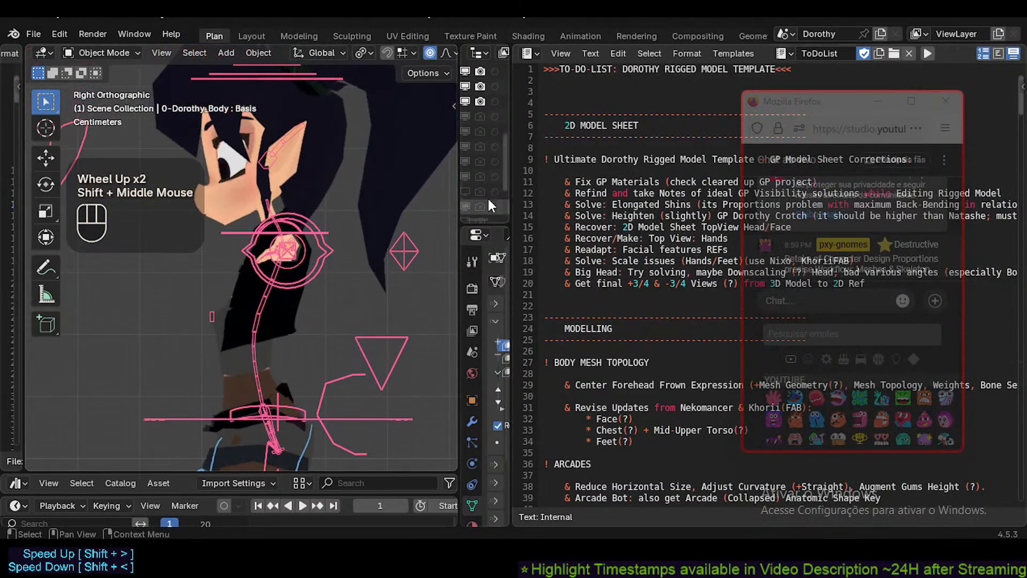
Narrow the text editor, giving the outliner and properties more room, and widen the 3D view.
{"action": "left_click_drag", "start_coordinate": [515, 181], "coordinate": [676, 181]}
{"action": "left_click_drag", "start_coordinate": [464, 182], "coordinate": [548, 181]}
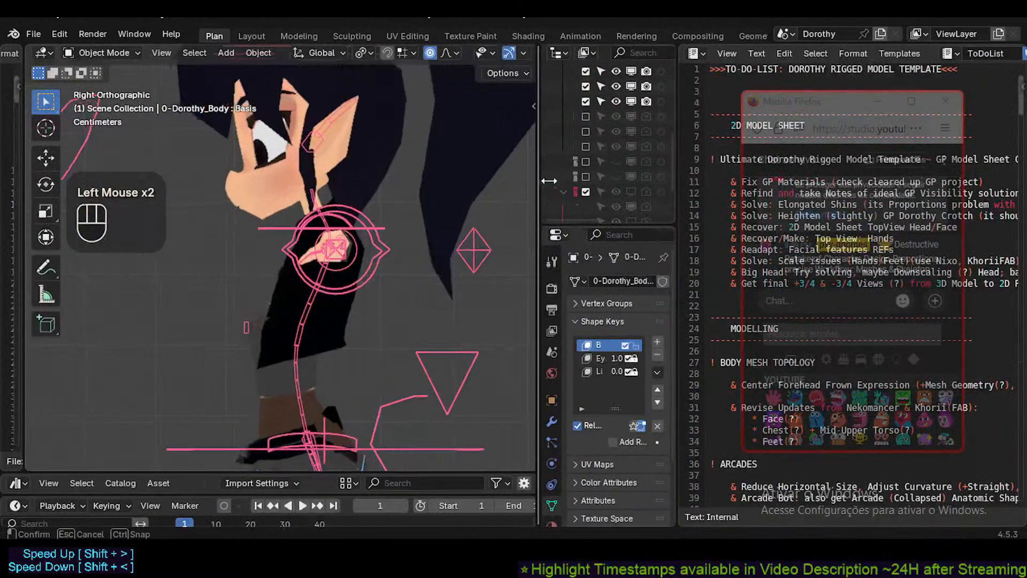
{"action": "scroll", "coordinate": [387, 214], "scroll_direction": "down", "scroll_amount": 1}
{"action": "middle_click_drag", "start_coordinate": [387, 213], "coordinate": [284, 233], "text": "shift"}
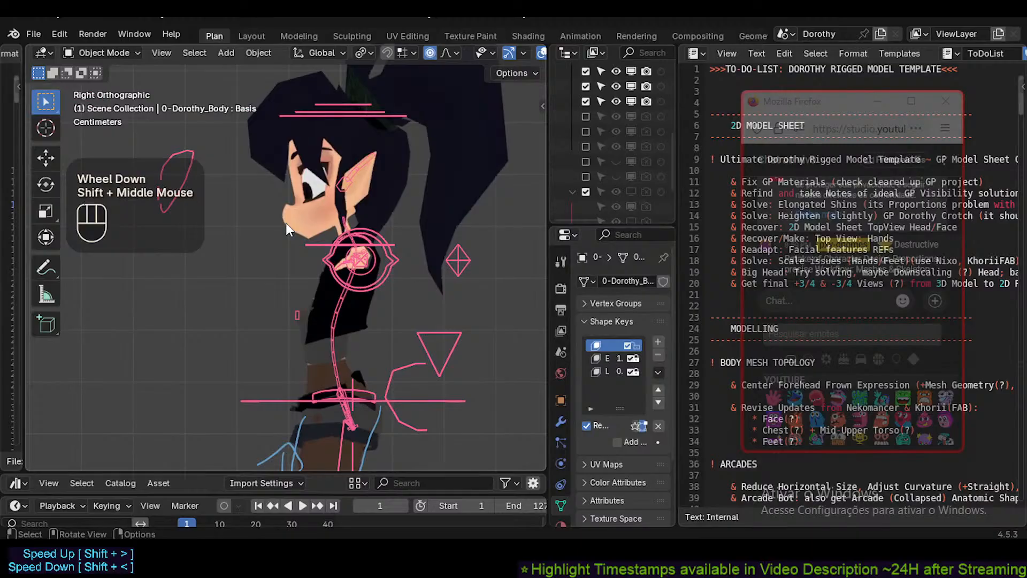
Examine the character from the front, from head to hips, with and without the mesh wireframe.
{"action": "key", "text": "KP_1"}
{"action": "scroll", "coordinate": [286, 225], "scroll_direction": "up", "scroll_amount": 3}
{"action": "middle_click_drag", "start_coordinate": [302, 185], "coordinate": [285, 268], "text": "shift"}
{"action": "scroll", "coordinate": [286, 268], "scroll_direction": "down", "scroll_amount": 2}
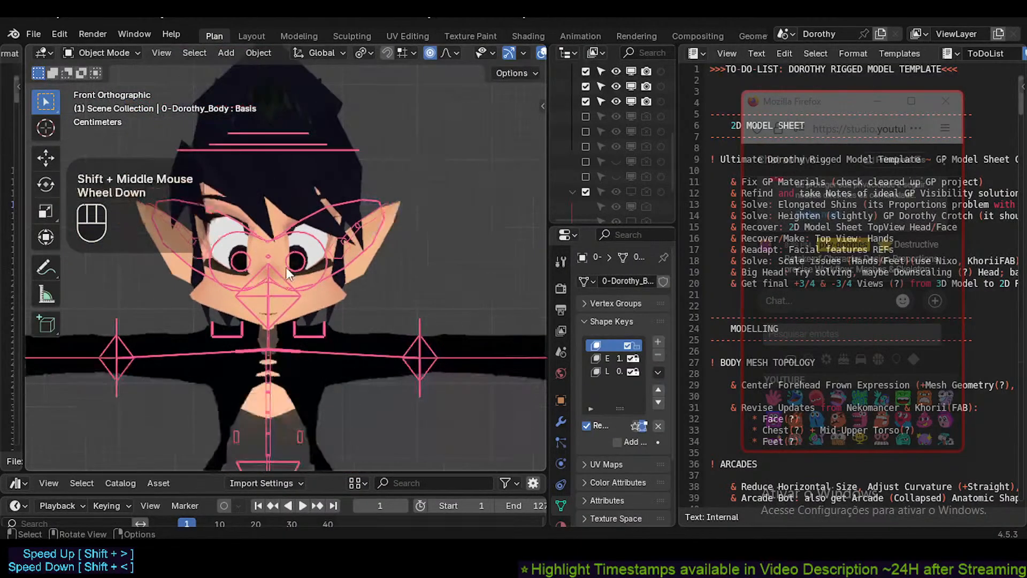
{"action": "left_click", "coordinate": [328, 291]}
{"action": "key", "text": "ctrl+shift+alt+z"}
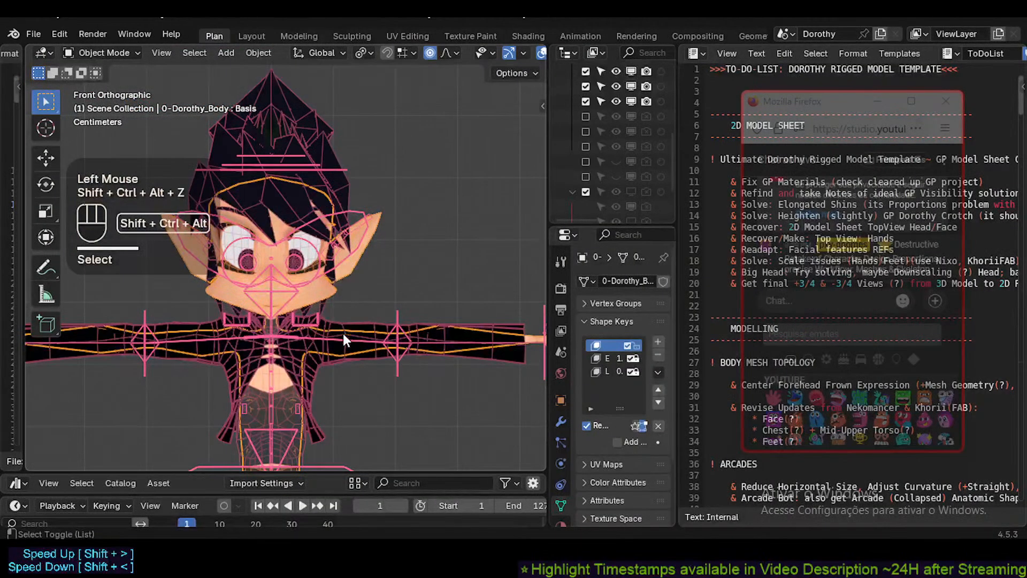
{"action": "scroll", "coordinate": [342, 333], "scroll_direction": "up", "scroll_amount": 2}
{"action": "scroll", "coordinate": [342, 337], "scroll_direction": "down", "scroll_amount": 2}
{"action": "middle_click_drag", "start_coordinate": [341, 338], "coordinate": [335, 256], "text": "shift"}
{"action": "scroll", "coordinate": [335, 262], "scroll_direction": "down", "scroll_amount": 1}
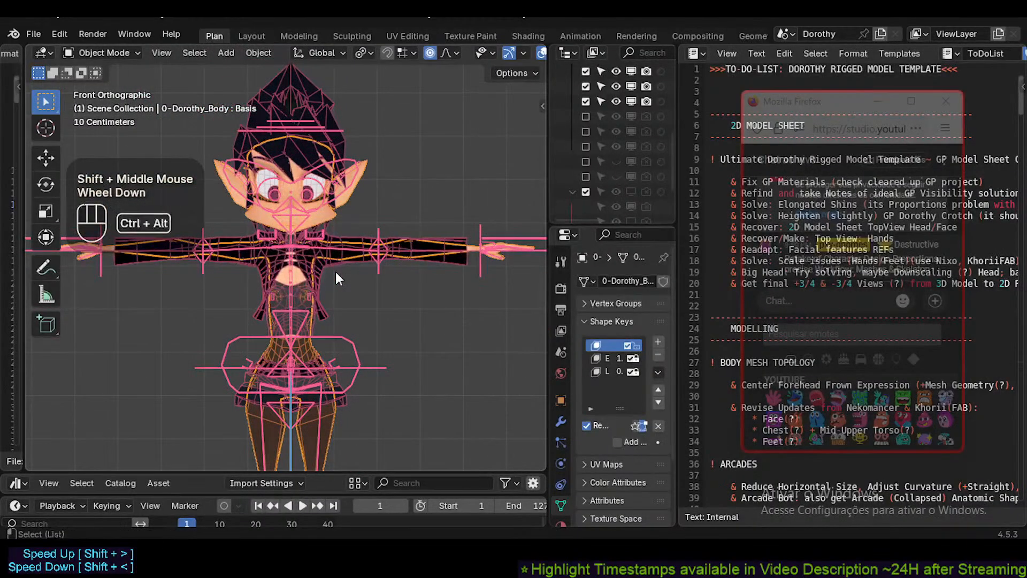
{"action": "key", "text": "ctrl+shift+alt+z"}
{"action": "middle_click_drag", "start_coordinate": [319, 328], "coordinate": [312, 232], "text": "shift"}
{"action": "scroll", "coordinate": [357, 356], "scroll_direction": "up", "scroll_amount": 2}
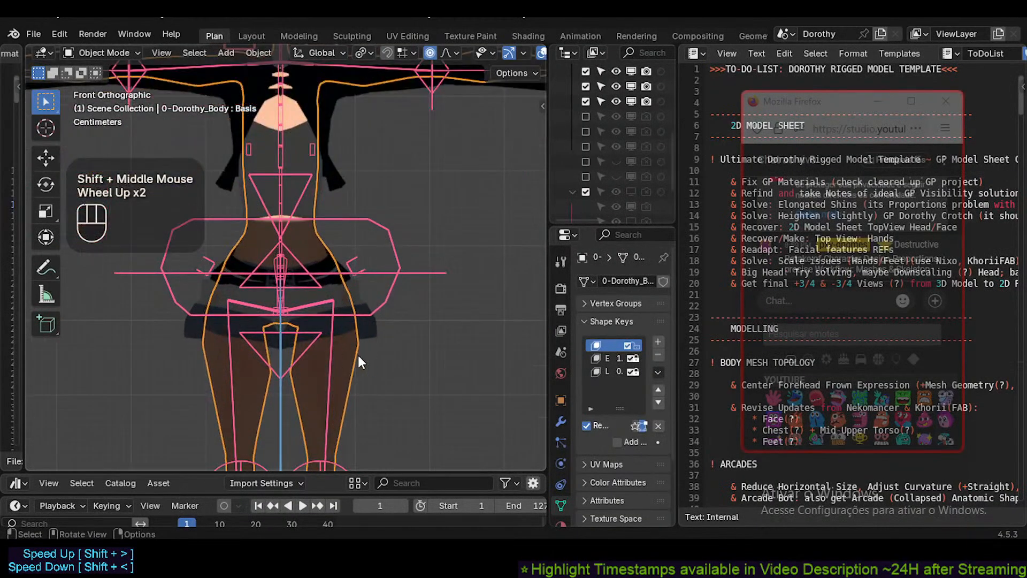
In Edit Mode on the body mesh, raise the vertices at the side of the waist about 0.002 m with proportional size about 0.044 m.
{"action": "left_click", "coordinate": [358, 355]}
{"action": "key", "text": "Tab"}
{"action": "scroll", "coordinate": [327, 230], "scroll_direction": "up", "scroll_amount": 2}
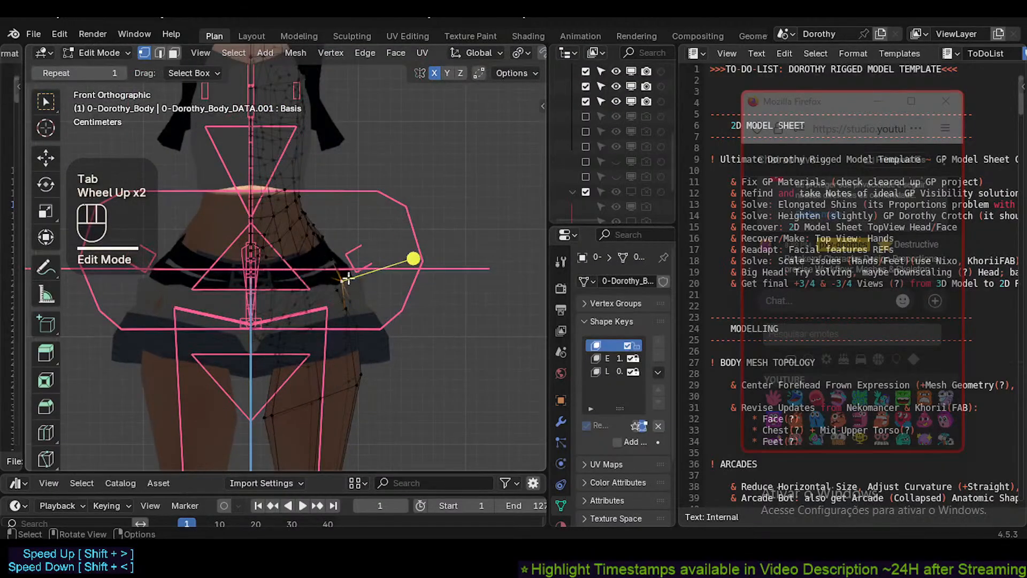
{"action": "key", "text": "alt+a"}
{"action": "key", "text": "c"}
{"action": "left_click_drag", "start_coordinate": [321, 289], "coordinate": [321, 228]}
{"action": "key", "text": "alt+a"}
{"action": "key", "text": "c"}
{"action": "scroll", "coordinate": [323, 240], "scroll_direction": "up", "scroll_amount": 5}
{"action": "right_click", "coordinate": [326, 243]}
{"action": "key", "text": "c"}
{"action": "key", "text": "alt+a"}
{"action": "key", "text": "c"}
{"action": "right_click", "coordinate": [320, 228]}
{"action": "key", "text": "g"}
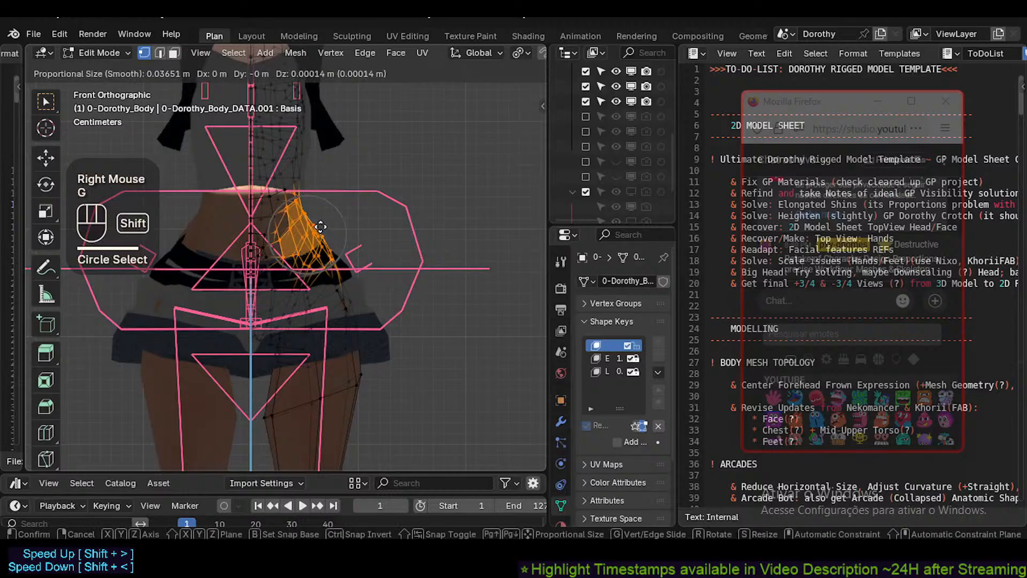
{"action": "scroll", "coordinate": [324, 214], "scroll_direction": "down", "scroll_amount": 2, "text": "shift"}
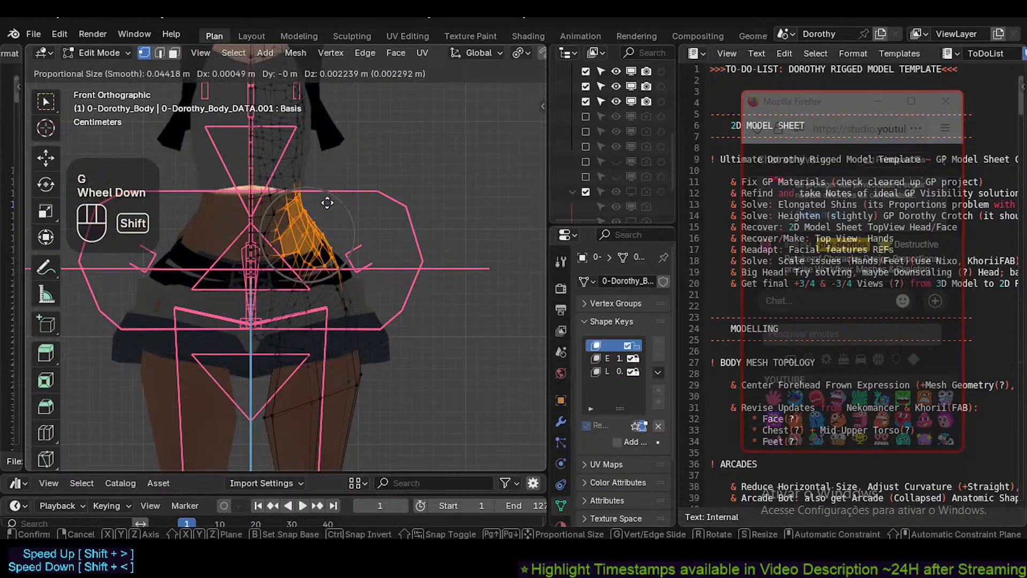
{"action": "left_click", "coordinate": [328, 205], "text": "shift"}
Move the vertices along the outer hip slightly upward, using a proportional size of about 0.037 m.
{"action": "key", "text": "alt+a"}
{"action": "key", "text": "c"}
{"action": "left_click_drag", "start_coordinate": [329, 252], "coordinate": [338, 278]}
{"action": "right_click", "coordinate": [339, 278]}
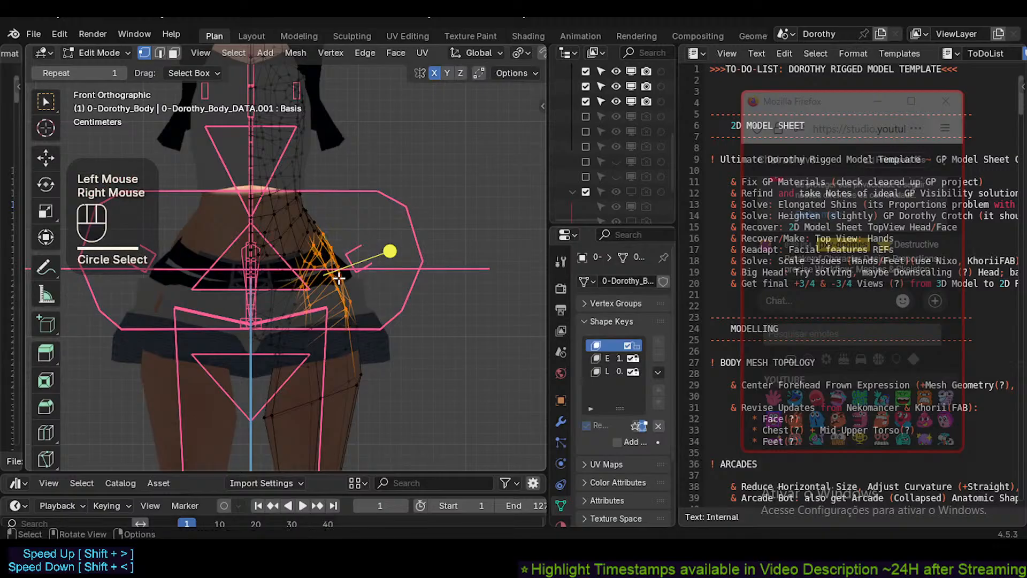
{"action": "key", "text": "g"}
{"action": "scroll", "coordinate": [347, 260], "scroll_direction": "up", "scroll_amount": 2}
{"action": "right_click", "coordinate": [347, 258], "text": "shift"}
{"action": "key", "text": "g"}
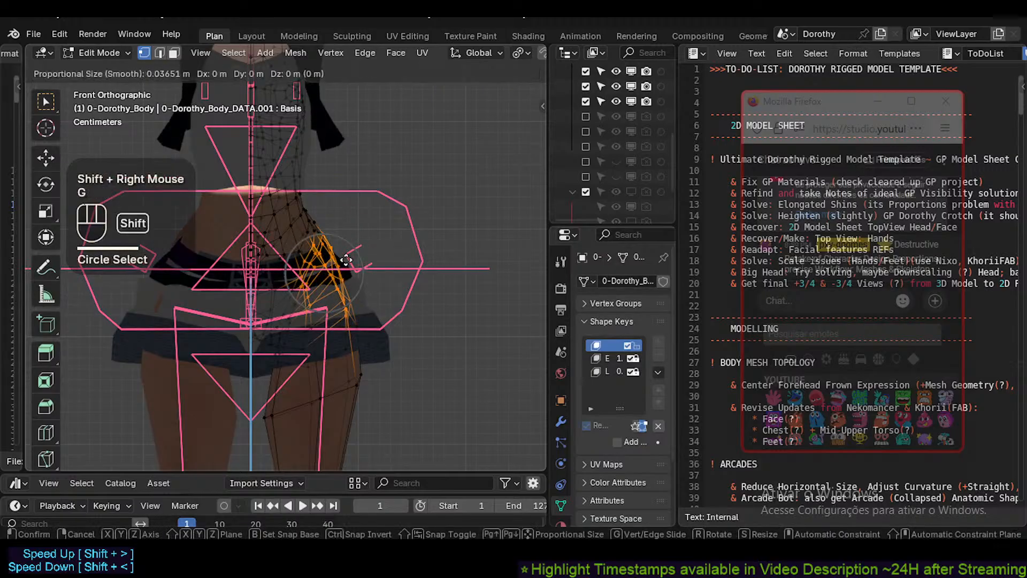
{"action": "left_click", "coordinate": [346, 255], "text": "shift"}
Rotate the selected outer hip vertices slightly and nudge them to refine the hip contour.
{"action": "key", "text": "r"}
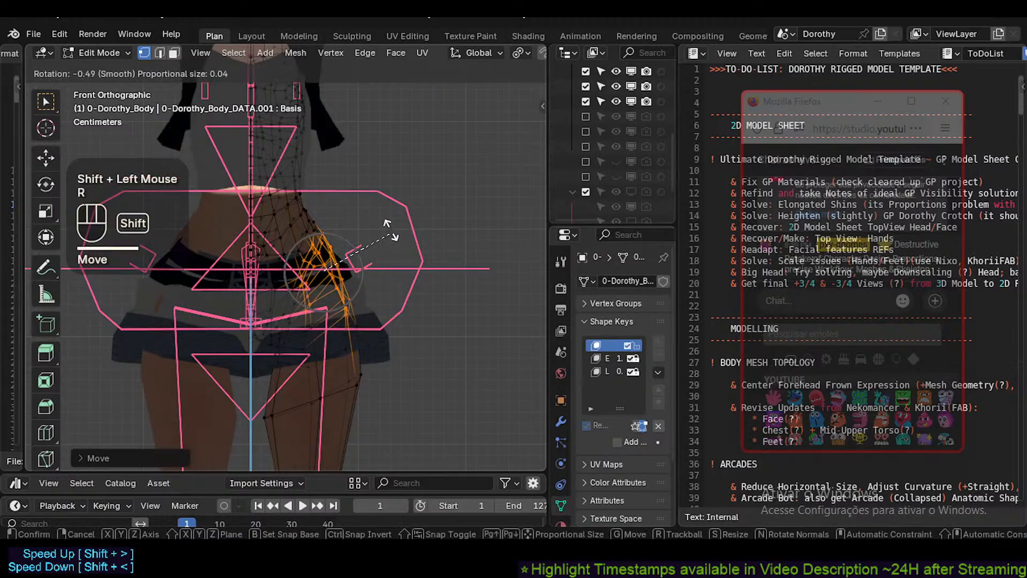
{"action": "left_click", "coordinate": [390, 246], "text": "shift"}
{"action": "key", "text": "g"}
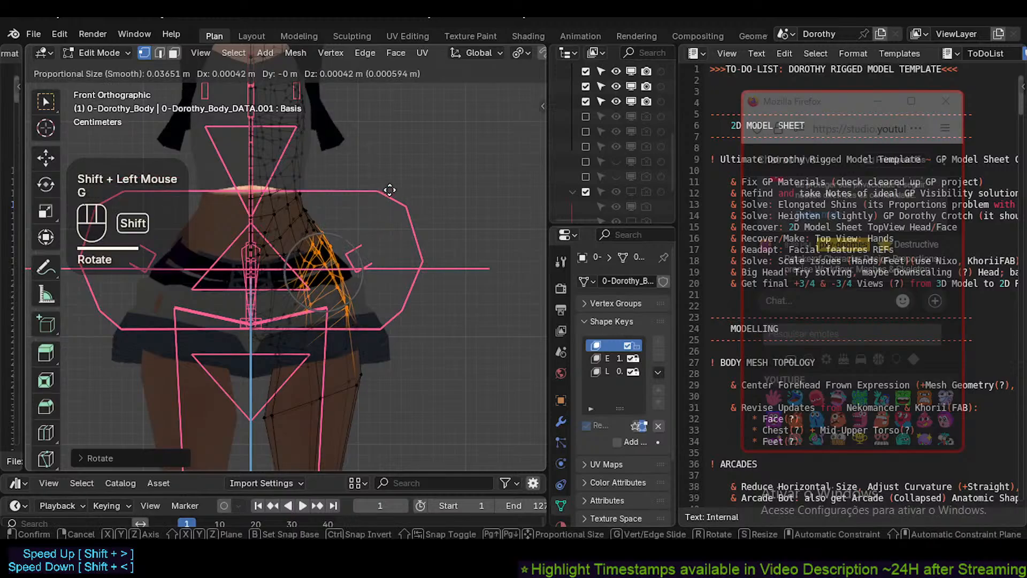
{"action": "left_click", "coordinate": [390, 246], "text": "shift"}
Return to Object Mode, check the whole body from the front and save Dorothy.blend.
{"action": "key", "text": "Tab"}
{"action": "scroll", "coordinate": [342, 302], "scroll_direction": "down", "scroll_amount": 2}
{"action": "key", "text": "Tab"}
{"action": "key", "text": "Tab"}
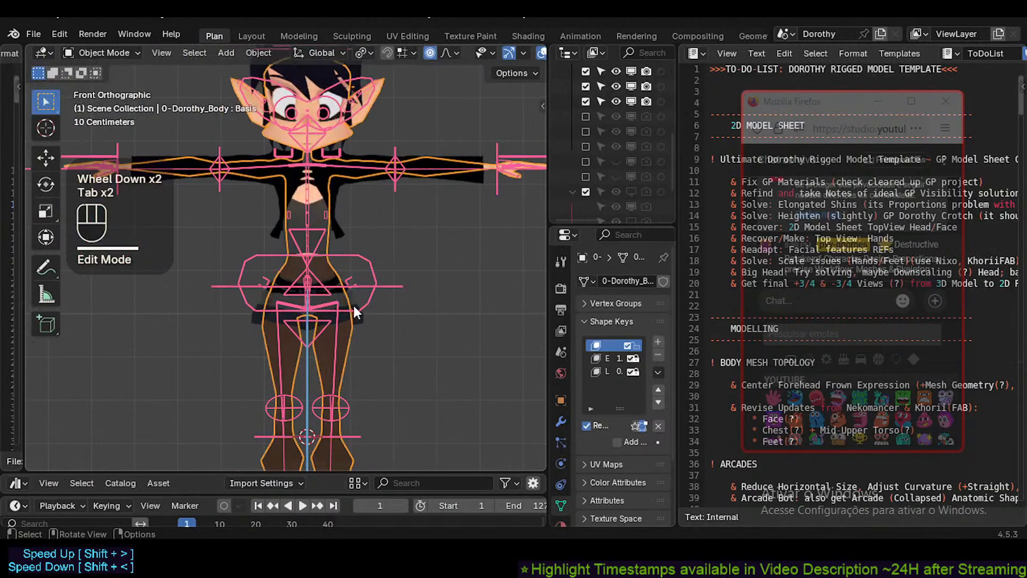
{"action": "scroll", "coordinate": [354, 306], "scroll_direction": "down", "scroll_amount": 2}
{"action": "middle_click_drag", "start_coordinate": [369, 334], "coordinate": [372, 303], "text": "shift"}
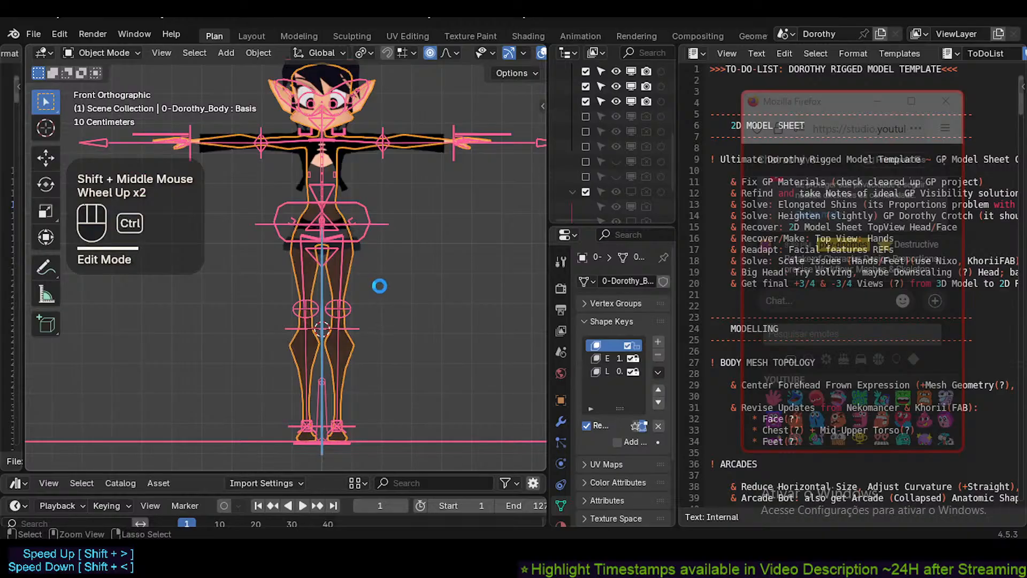
{"action": "key", "text": "ctrl+s"}
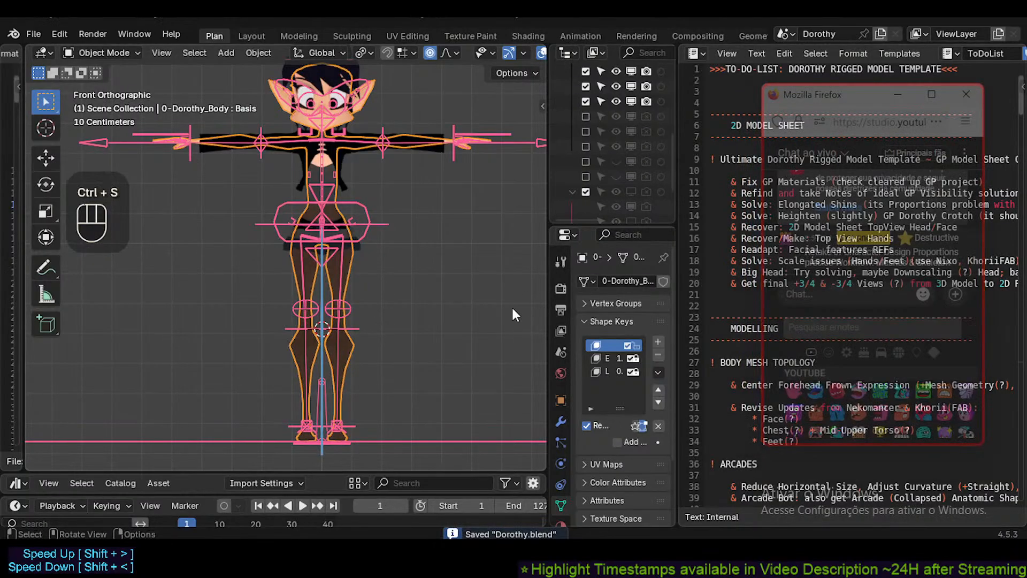
Switch to YouTube Studio in Firefox to check the live stream's status and statistics, and return to Blender.
{"action": "mouse_move", "coordinate": [592, 551]}
{"action": "left_click", "coordinate": [532, 481]}
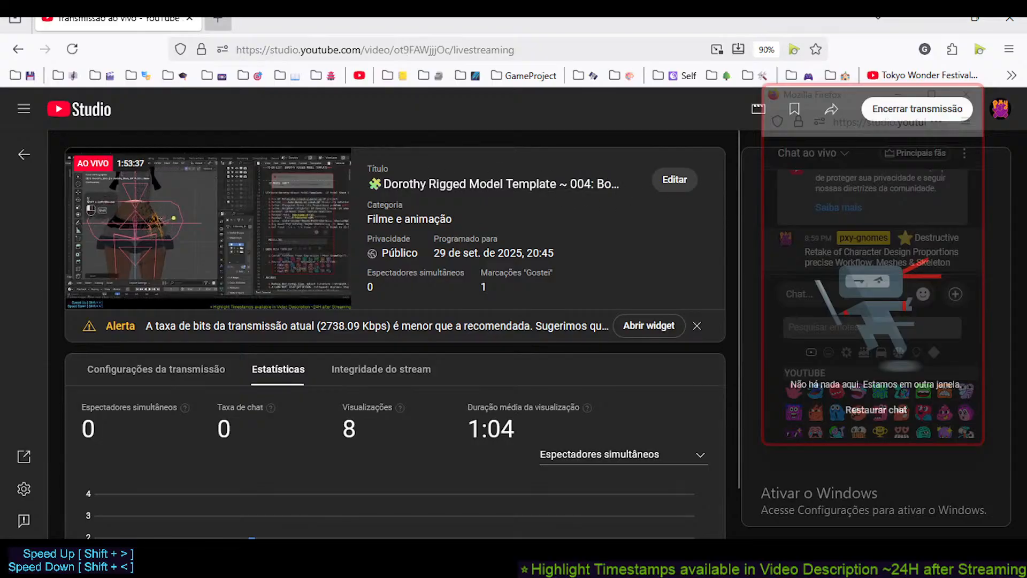
{"action": "mouse_move", "coordinate": [691, 565]}
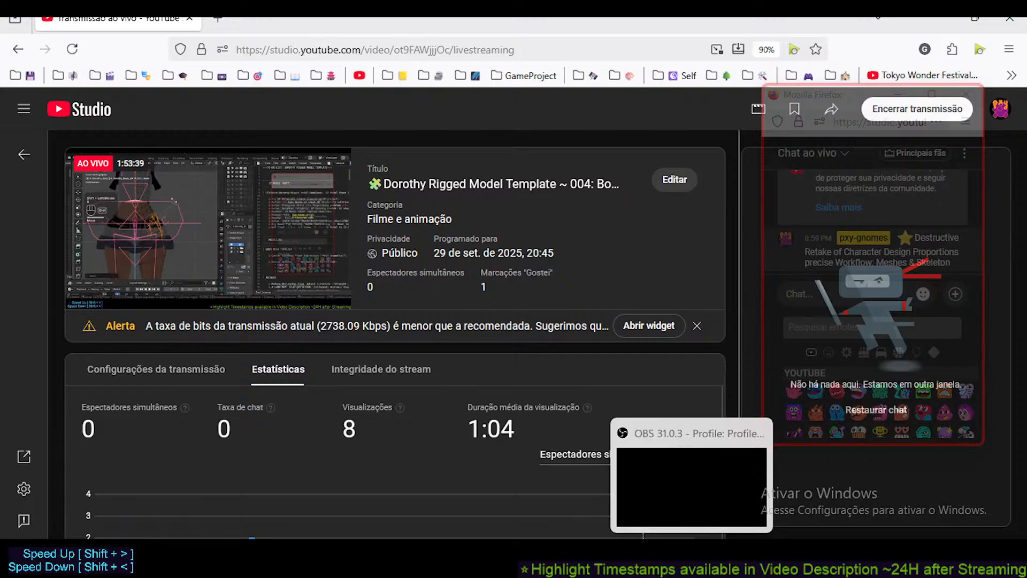
{"action": "left_click", "coordinate": [726, 556]}
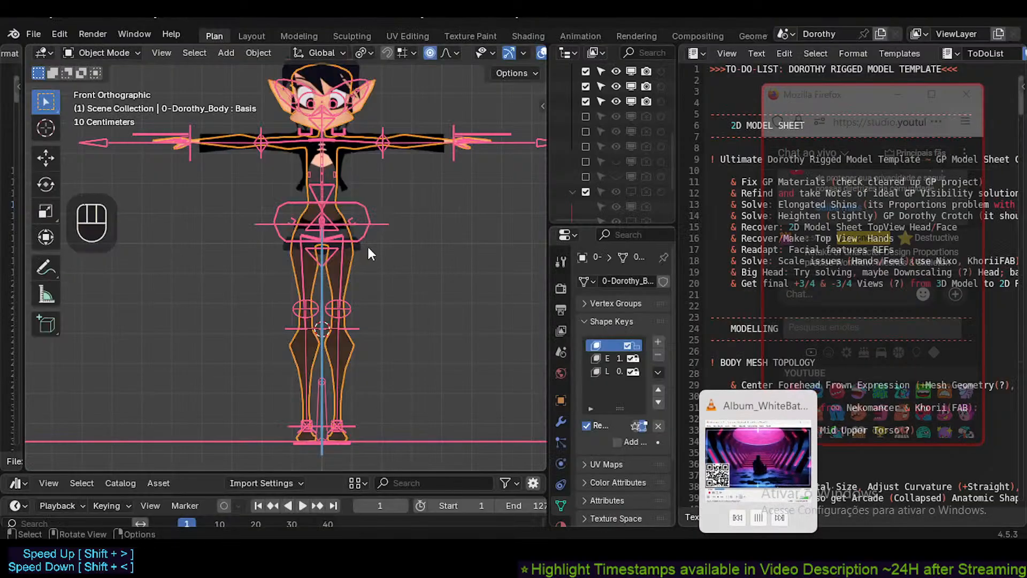
Examine the character's head and torso from the front and the leg proportions from the right side.
{"action": "scroll", "coordinate": [366, 245], "scroll_direction": "up", "scroll_amount": 2}
{"action": "scroll", "coordinate": [364, 241], "scroll_direction": "down", "scroll_amount": 2, "text": "shift"}
{"action": "scroll", "coordinate": [362, 278], "scroll_direction": "down", "scroll_amount": 1}
{"action": "scroll", "coordinate": [402, 214], "scroll_direction": "up", "scroll_amount": 1}
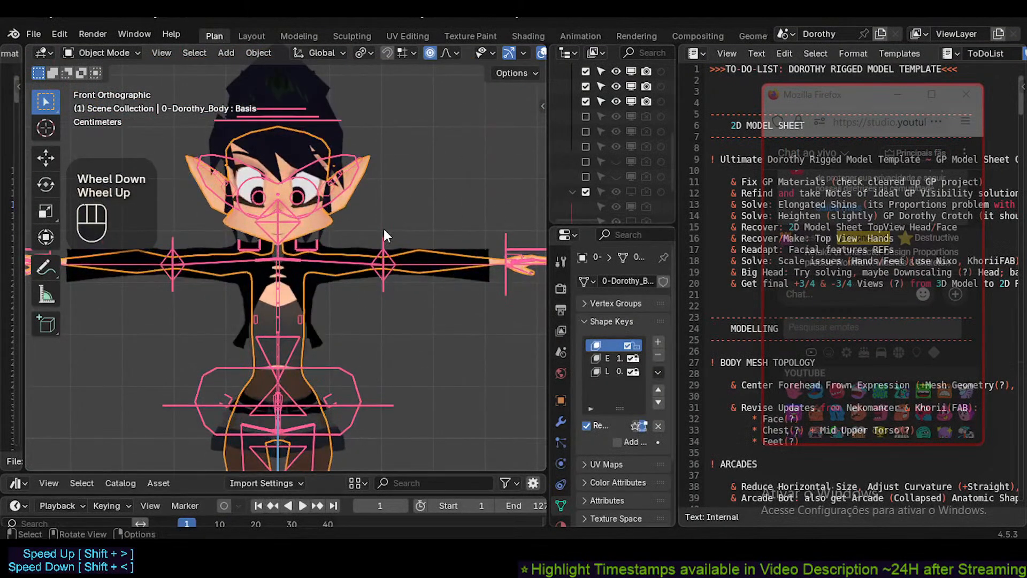
{"action": "left_click", "coordinate": [409, 189]}
{"action": "scroll", "coordinate": [347, 229], "scroll_direction": "up", "scroll_amount": 2}
{"action": "key", "text": "shift+ctrl+alt+z"}
{"action": "key", "text": "shift+ctrl+alt+z"}
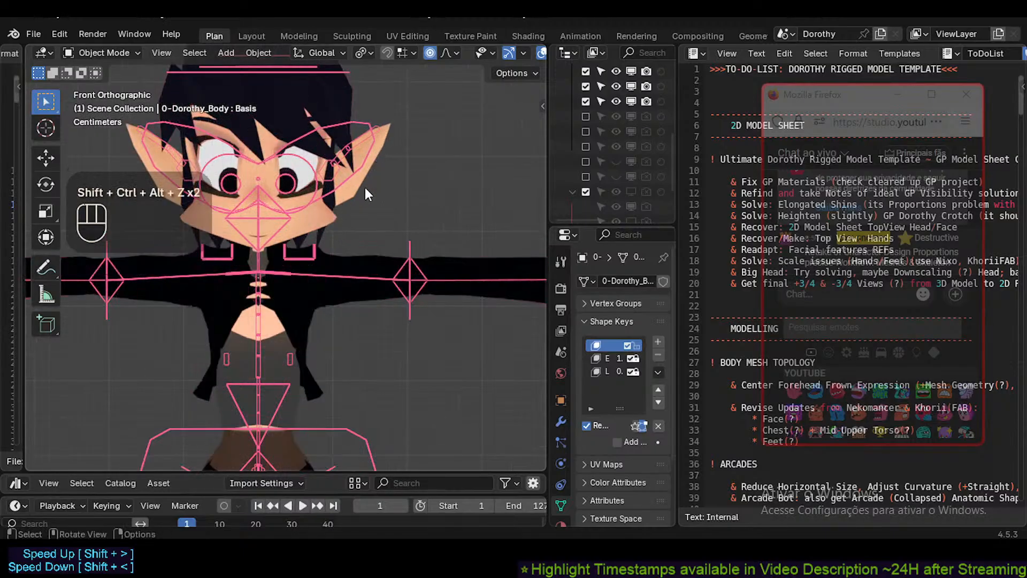
{"action": "scroll", "coordinate": [365, 190], "scroll_direction": "down", "scroll_amount": 2}
{"action": "middle_click_drag", "start_coordinate": [365, 190], "coordinate": [428, 276], "text": "shift"}
{"action": "scroll", "coordinate": [384, 256], "scroll_direction": "up", "scroll_amount": 1}
{"action": "key", "text": "KP_Decimal"}
{"action": "key", "text": "KP_3"}
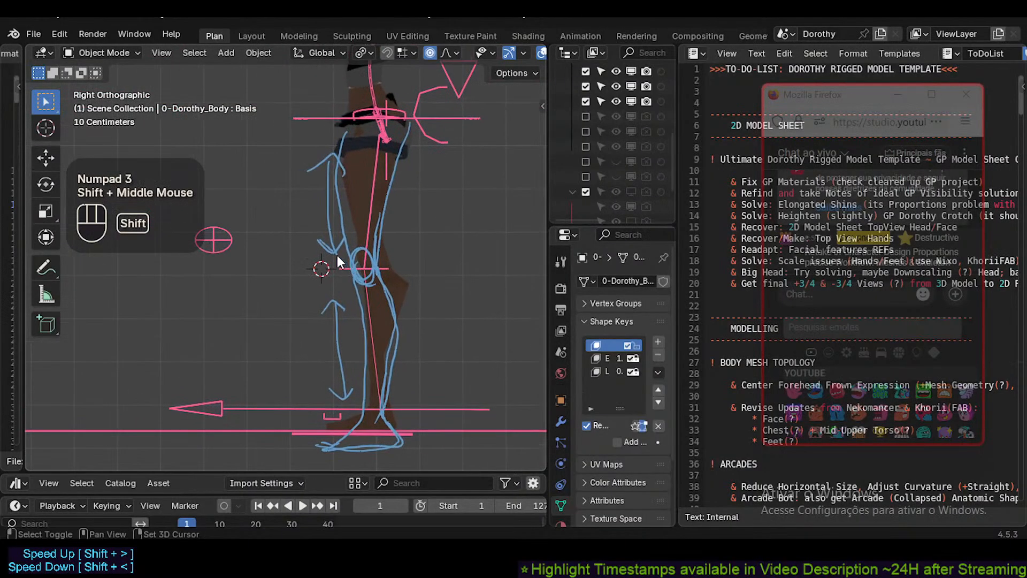
Select the ARM-Dorothy armature and put it into Pose Mode.
{"action": "key", "text": "Tab"}
{"action": "key", "text": "Tab"}
{"action": "key", "text": "Tab"}
{"action": "key", "text": "Tab"}
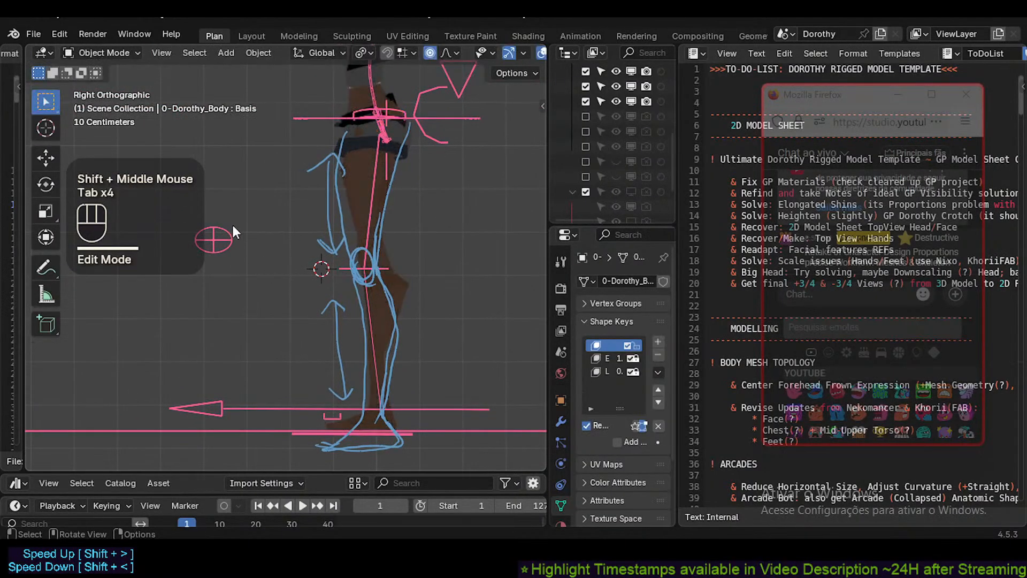
{"action": "left_click", "coordinate": [230, 226]}
{"action": "key", "text": "Tab"}
{"action": "key", "text": "ctrl+Tab"}
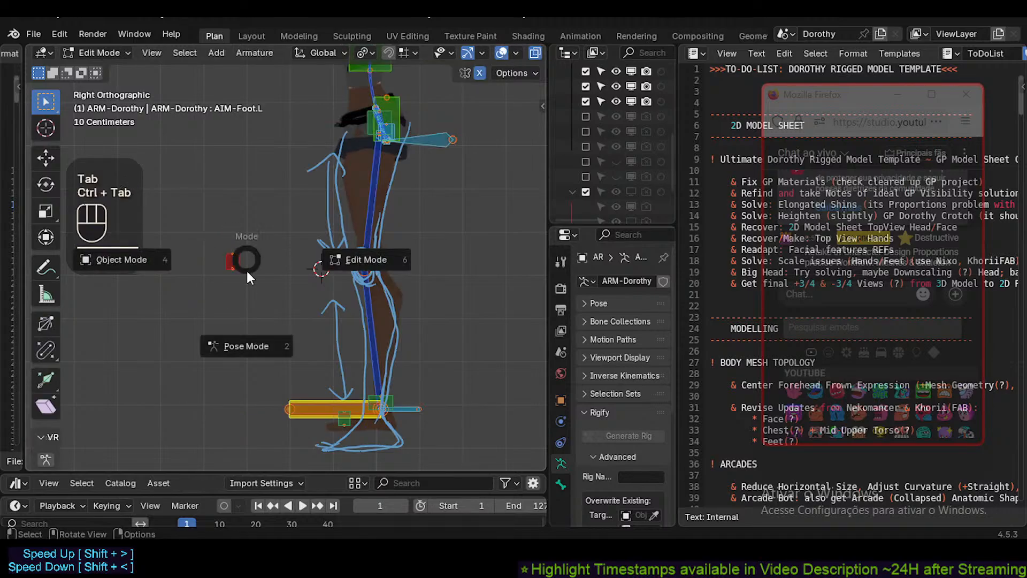
{"action": "key", "text": "Tab"}
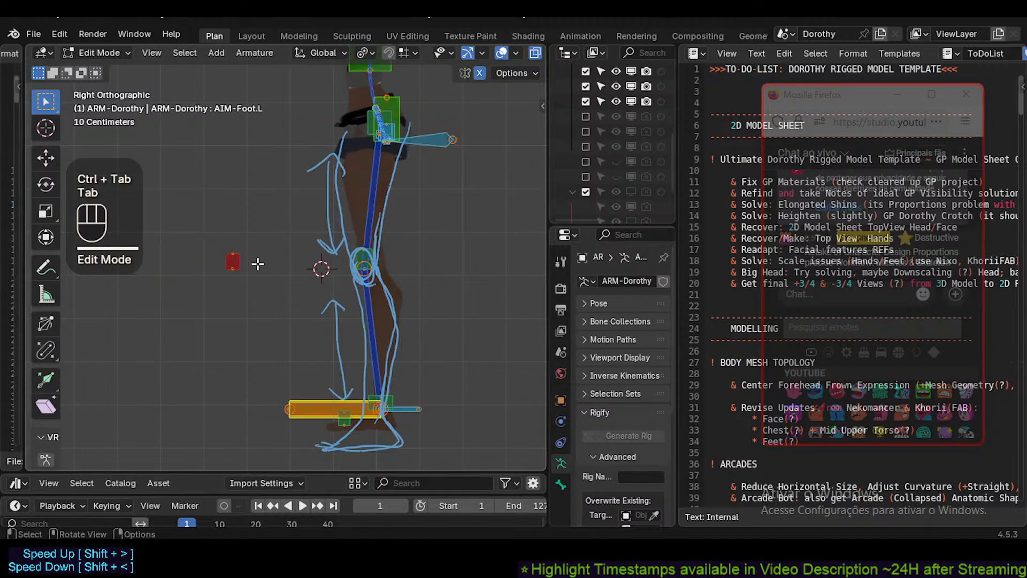
{"action": "key", "text": "Tab"}
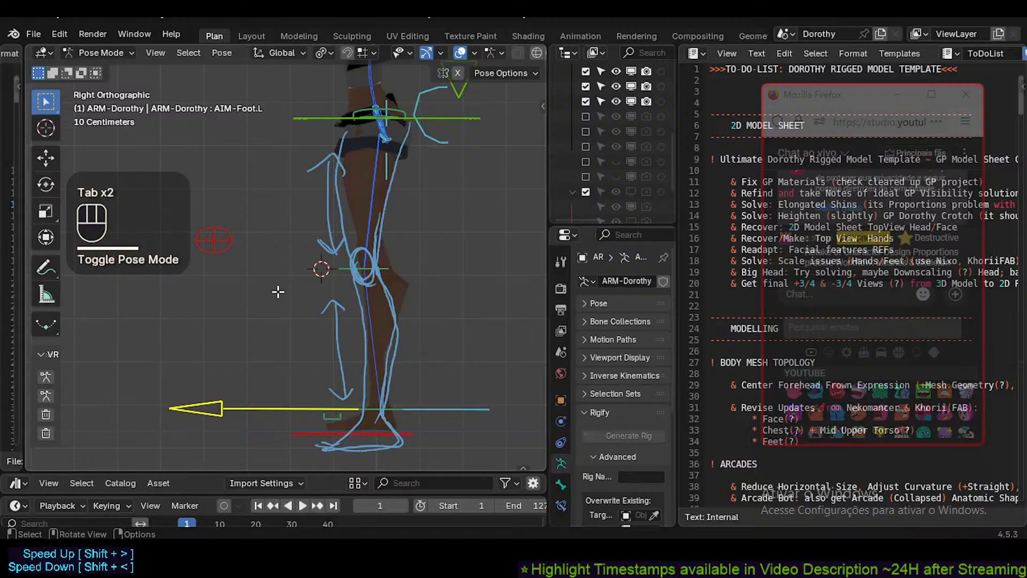
{"action": "key", "text": "Tab"}
{"action": "key", "text": "Tab"}
Clear the pose transforms of the ARM-Dorothy armature and un-solo all of its bone collections.
{"action": "key", "text": "a"}
{"action": "key", "text": "alt+q"}
{"action": "key", "text": "alt+q"}
{"action": "key", "text": "q"}
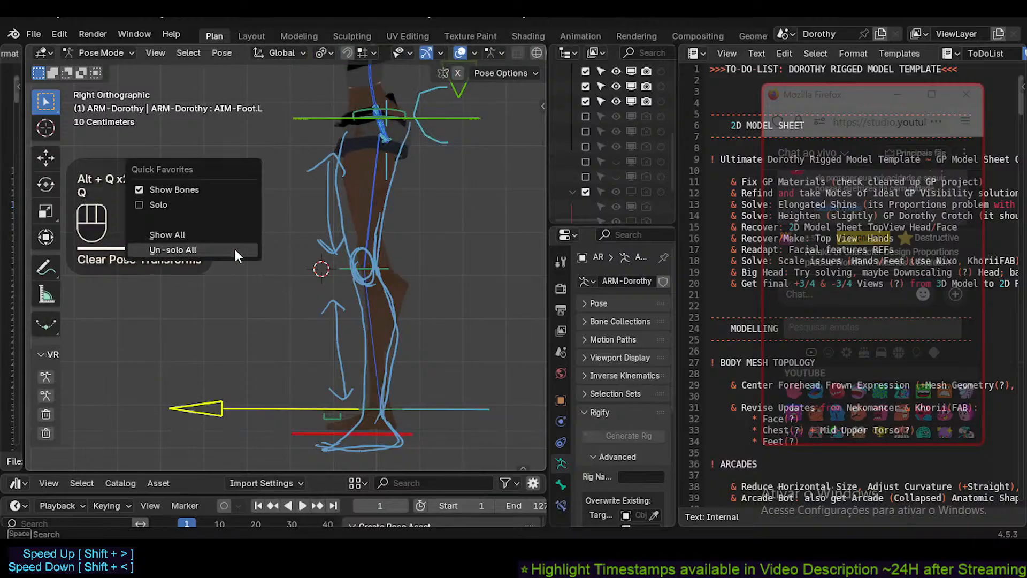
{"action": "left_click", "coordinate": [235, 252]}
In Edit Mode on the armature, examine the leg and foot bones from the side and the hip bones from the front.
{"action": "key", "text": "Tab"}
{"action": "middle_click_drag", "start_coordinate": [344, 305], "coordinate": [346, 284], "text": "shift"}
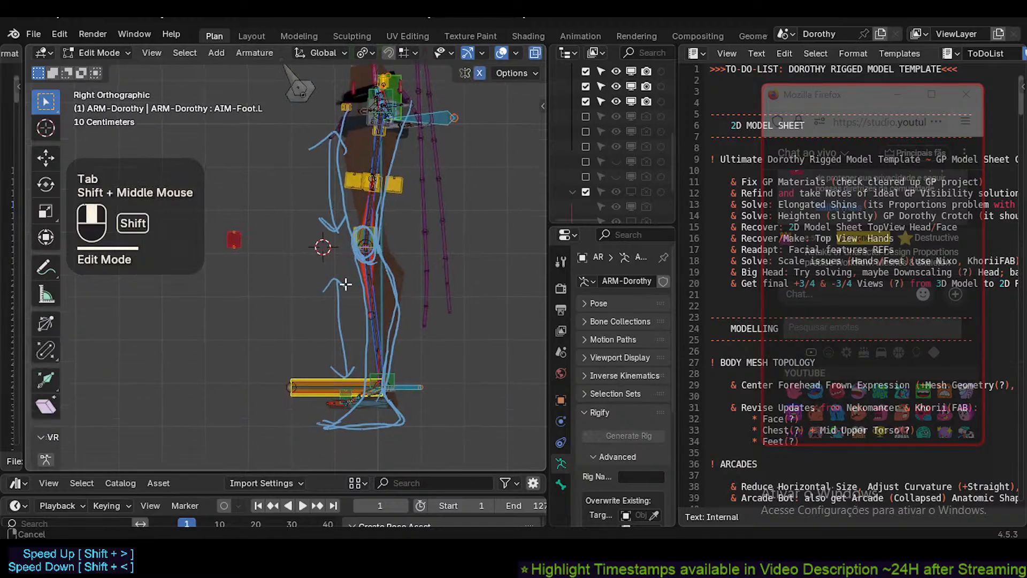
{"action": "scroll", "coordinate": [346, 284], "scroll_direction": "up", "scroll_amount": 2}
{"action": "key", "text": "alt+a"}
{"action": "key", "text": "b"}
{"action": "left_click_drag", "start_coordinate": [253, 398], "coordinate": [484, 324]}
{"action": "scroll", "coordinate": [335, 362], "scroll_direction": "up", "scroll_amount": 4}
{"action": "scroll", "coordinate": [374, 350], "scroll_direction": "down", "scroll_amount": 2}
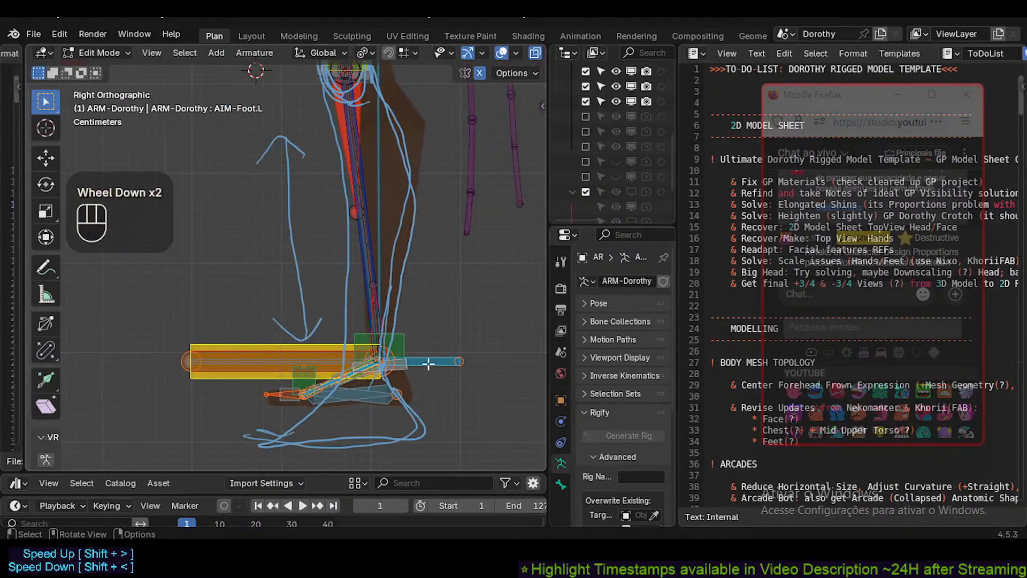
{"action": "middle_click_drag", "start_coordinate": [428, 364], "coordinate": [362, 360], "text": "shift"}
{"action": "scroll", "coordinate": [323, 310], "scroll_direction": "down", "scroll_amount": 3}
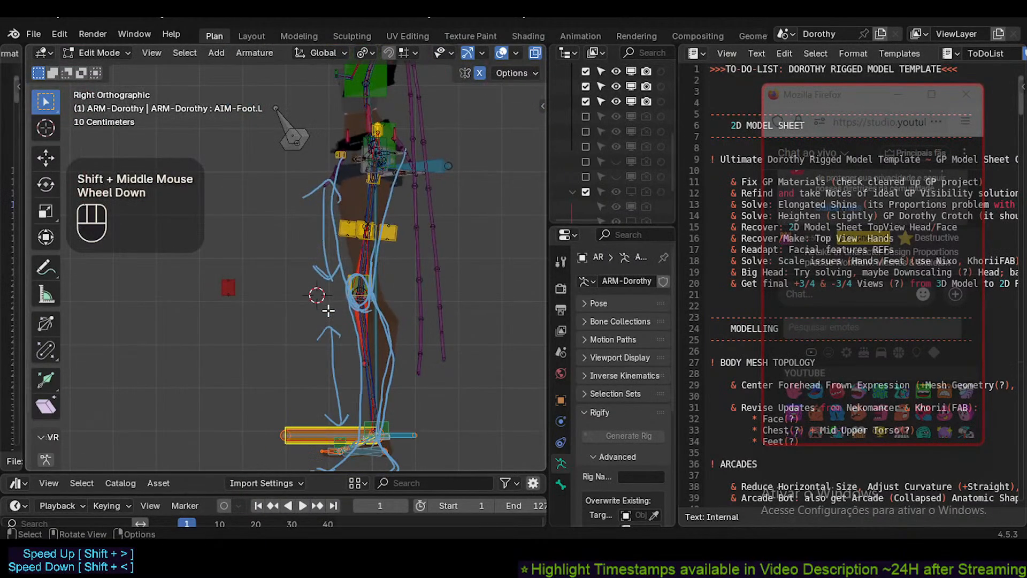
{"action": "scroll", "coordinate": [327, 310], "scroll_direction": "down", "scroll_amount": 1}
{"action": "middle_click_drag", "start_coordinate": [310, 264], "coordinate": [308, 307], "text": "shift"}
{"action": "middle_click_drag", "start_coordinate": [299, 230], "coordinate": [284, 273], "text": "shift"}
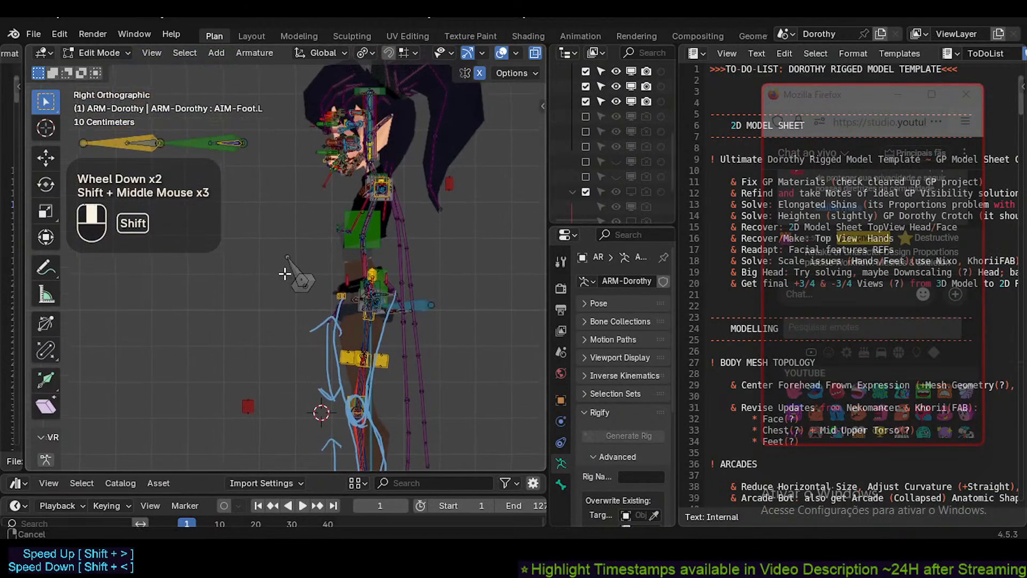
{"action": "scroll", "coordinate": [285, 273], "scroll_direction": "up", "scroll_amount": 6}
{"action": "key", "text": "KP_1"}
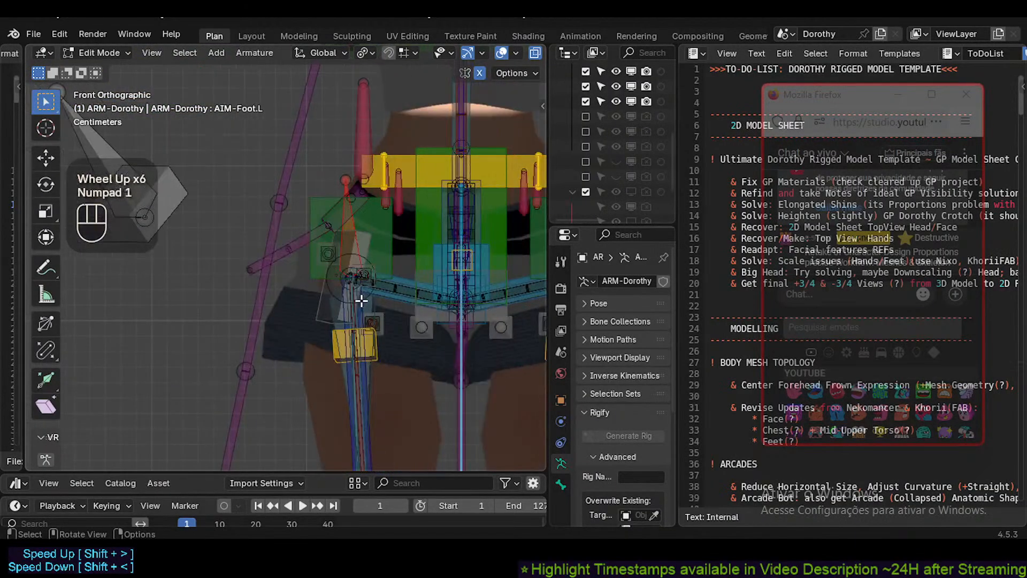
{"action": "scroll", "coordinate": [362, 301], "scroll_direction": "down", "scroll_amount": 2}
{"action": "middle_click_drag", "start_coordinate": [330, 312], "coordinate": [252, 312], "text": "shift"}
Leave Pose Mode for Object Mode and hide the CLO-DorothyUrbanShorts object.
{"action": "key", "text": "Tab"}
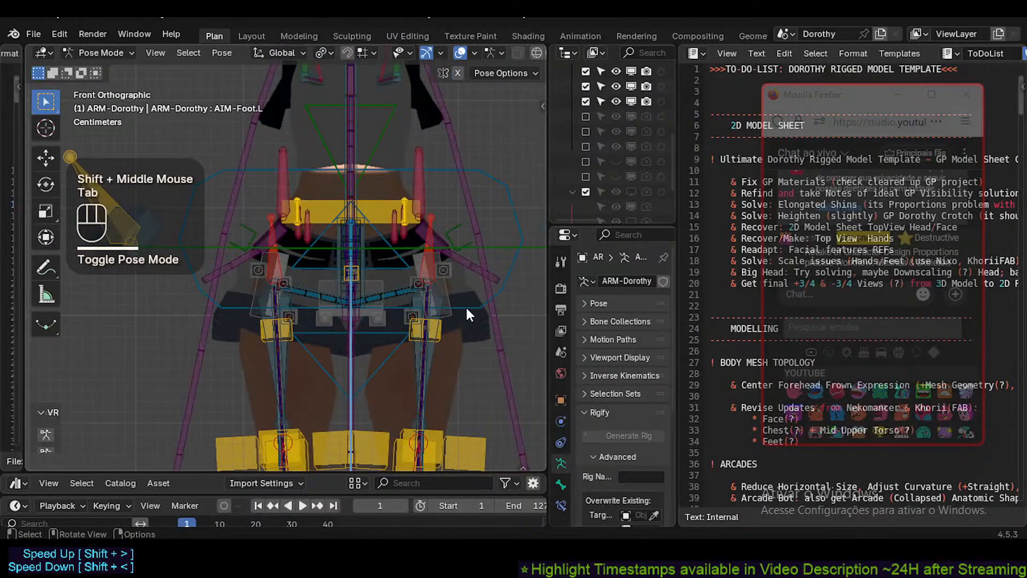
{"action": "left_click", "coordinate": [466, 307]}
{"action": "left_click", "coordinate": [468, 319]}
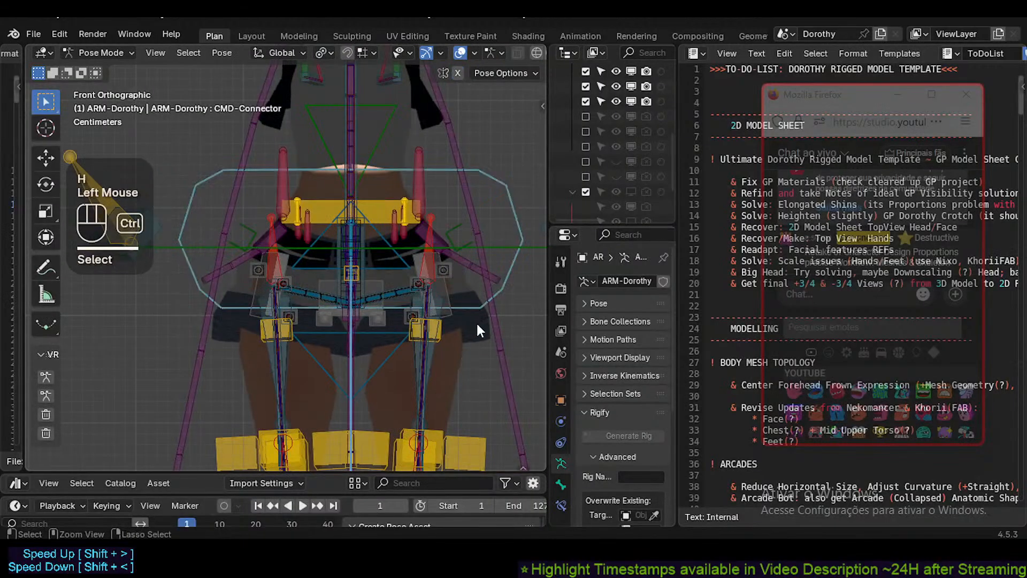
{"action": "key", "text": "ctrl+Tab"}
{"action": "left_click", "coordinate": [474, 335]}
{"action": "key", "text": "h"}
{"action": "scroll", "coordinate": [434, 326], "scroll_direction": "up", "scroll_amount": 1}
{"action": "middle_click_drag", "start_coordinate": [434, 326], "coordinate": [362, 333], "text": "shift"}
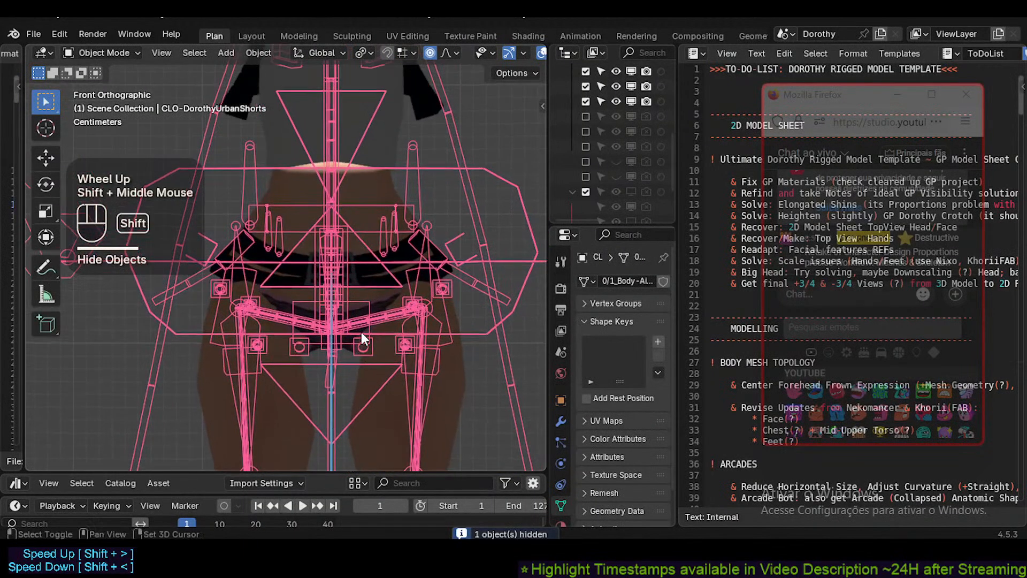
Inspect the character's hips and overall silhouette without the shorts, from the front and at an angle.
{"action": "scroll", "coordinate": [335, 326], "scroll_direction": "down", "scroll_amount": 2}
{"action": "middle_click_drag", "start_coordinate": [332, 294], "coordinate": [338, 320], "text": "shift"}
{"action": "scroll", "coordinate": [338, 320], "scroll_direction": "down", "scroll_amount": 2}
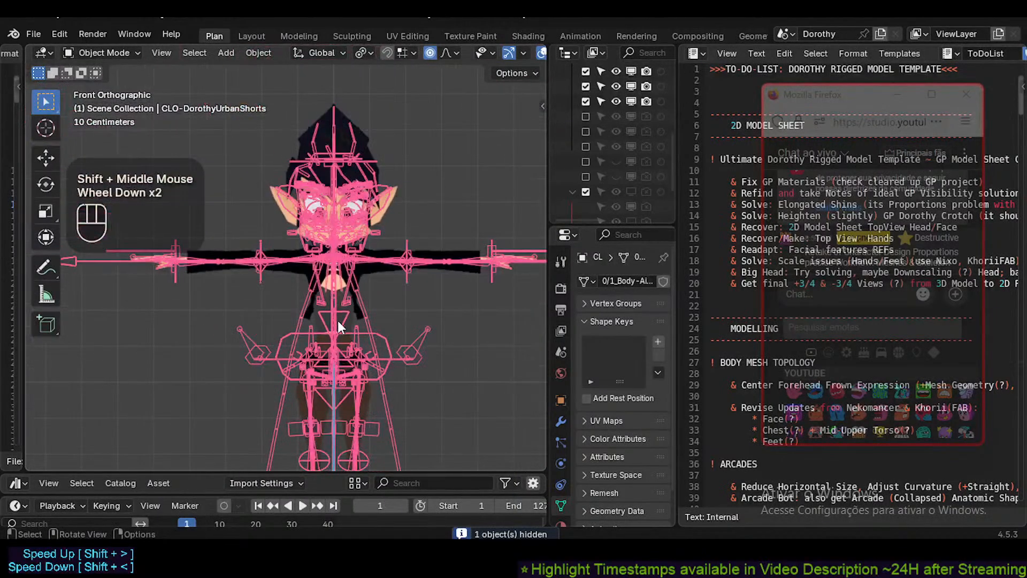
{"action": "scroll", "coordinate": [338, 316], "scroll_direction": "up", "scroll_amount": 2}
{"action": "scroll", "coordinate": [338, 314], "scroll_direction": "down", "scroll_amount": 1}
{"action": "scroll", "coordinate": [338, 313], "scroll_direction": "down", "scroll_amount": 1}
{"action": "middle_click_drag", "start_coordinate": [421, 318], "coordinate": [328, 330], "text": "shift"}
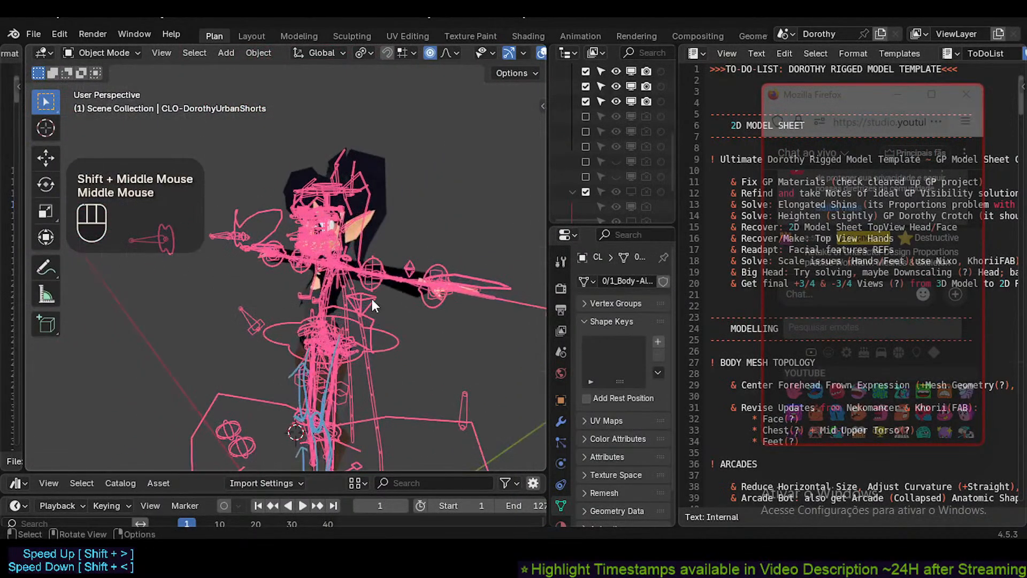
{"action": "scroll", "coordinate": [492, 55], "scroll_direction": "down", "scroll_amount": 3}
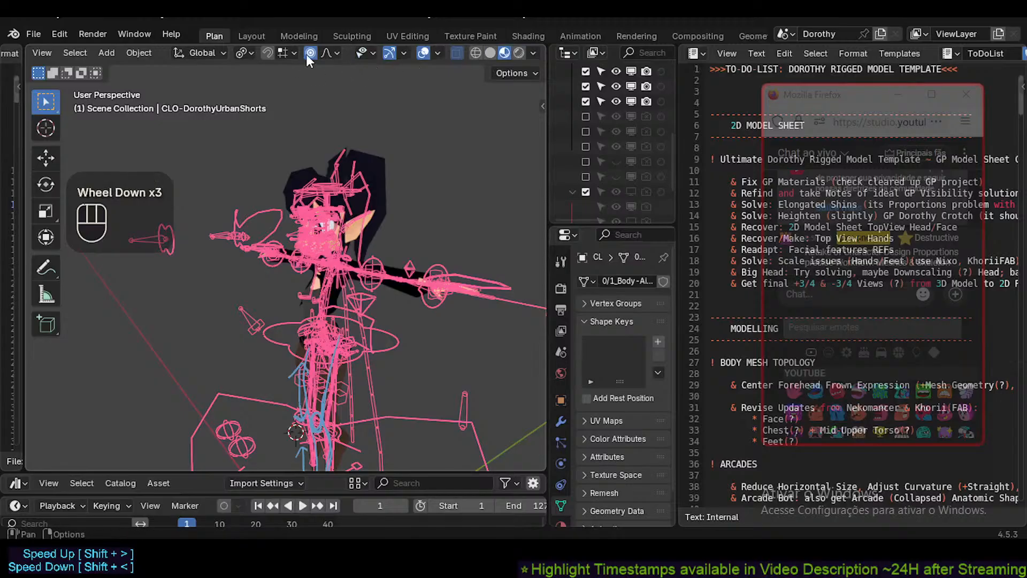
Switch the viewport to Solid shading and turn off X-ray display.
{"action": "left_click", "coordinate": [490, 53]}
{"action": "left_click", "coordinate": [457, 54]}
{"action": "mouse_move", "coordinate": [428, 220]}
{"action": "middle_mouse_down", "text": "shift"}
{"action": "mouse_move", "coordinate": [374, 287]}
{"action": "mouse_move", "coordinate": [343, 285]}
{"action": "mouse_move", "coordinate": [368, 309]}
{"action": "mouse_move", "coordinate": [424, 262]}
{"action": "mouse_move", "coordinate": [443, 270]}
{"action": "mouse_move", "coordinate": [408, 258]}
{"action": "mouse_move", "coordinate": [360, 296]}
{"action": "mouse_move", "coordinate": [384, 258]}
{"action": "middle_mouse_up", "text": "shift"}
Unhide all hidden objects, clear the selection and save Dorothy.blend.
{"action": "key", "text": "alt+a"}
{"action": "scroll", "coordinate": [349, 314], "scroll_direction": "up", "scroll_amount": 2}
{"action": "key", "text": "alt+h"}
{"action": "scroll", "coordinate": [401, 300], "scroll_direction": "down", "scroll_amount": 2}
{"action": "key", "text": "alt+a"}
{"action": "key", "text": "ctrl+s"}
{"action": "scroll", "coordinate": [382, 201], "scroll_direction": "up", "scroll_amount": 2}
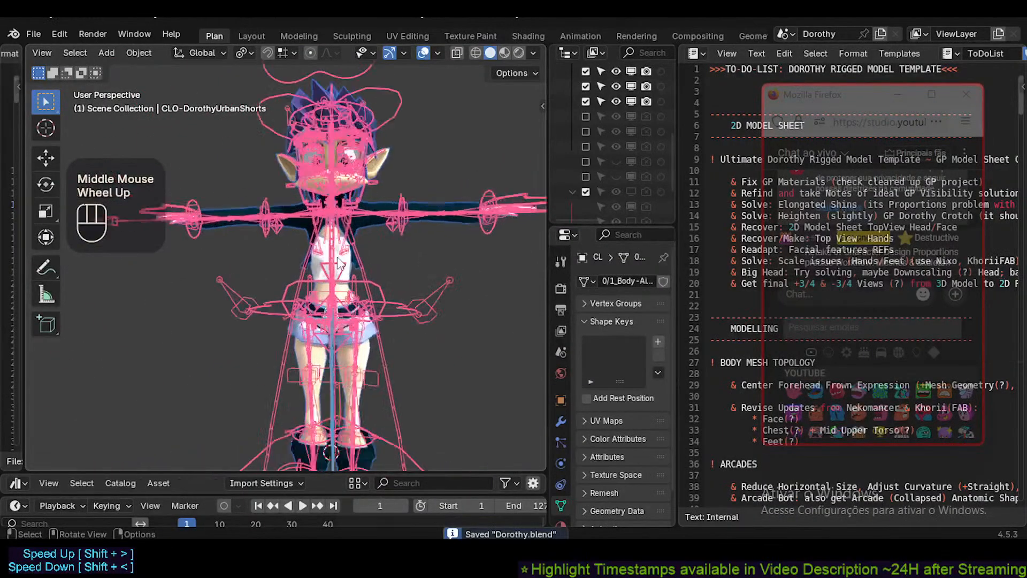
Hide the CLO-DorothyUrbanJacket object to view the torso, and show it again.
{"action": "left_click", "coordinate": [381, 199]}
{"action": "key", "text": "h"}
{"action": "middle_click_drag", "start_coordinate": [380, 207], "coordinate": [354, 287], "text": "shift"}
{"action": "key", "text": "alt+h"}
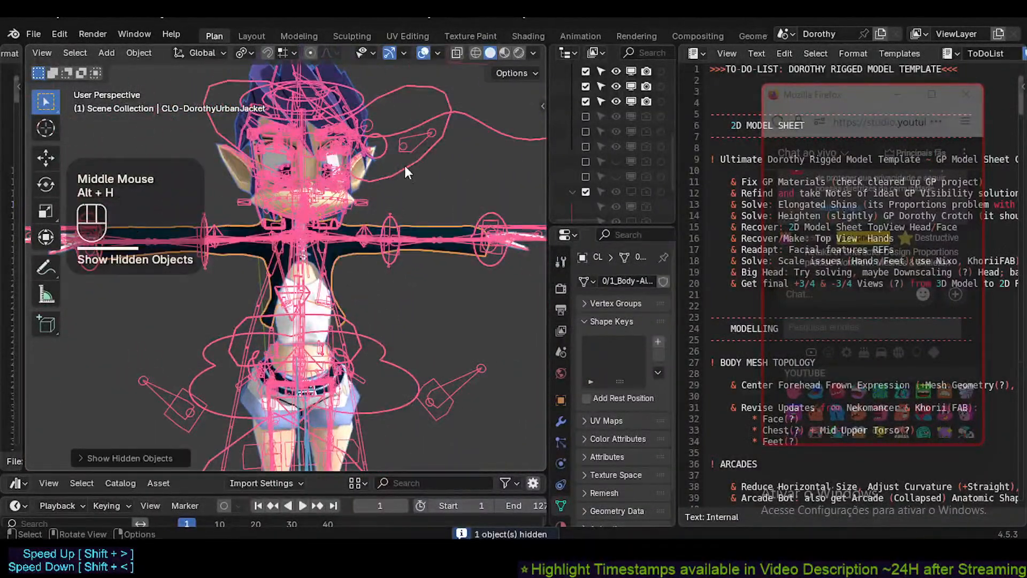
Solo the BODY bone collection of the ARM-Dorothy armature and save Dorothy.blend.
{"action": "left_click", "coordinate": [405, 161]}
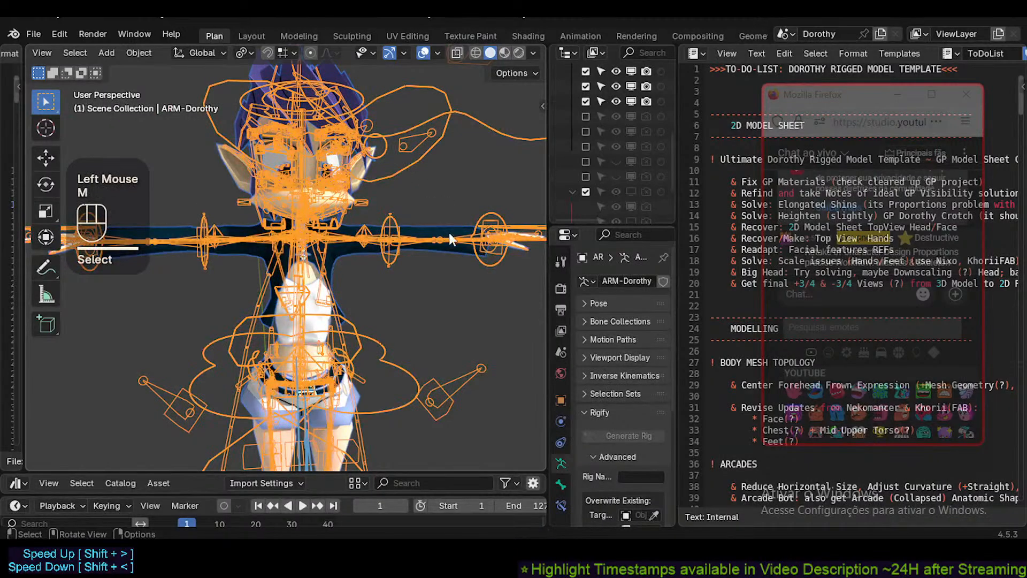
{"action": "left_click", "coordinate": [403, 167]}
{"action": "key", "text": "n"}
{"action": "scroll", "coordinate": [477, 179], "scroll_direction": "up", "scroll_amount": 2}
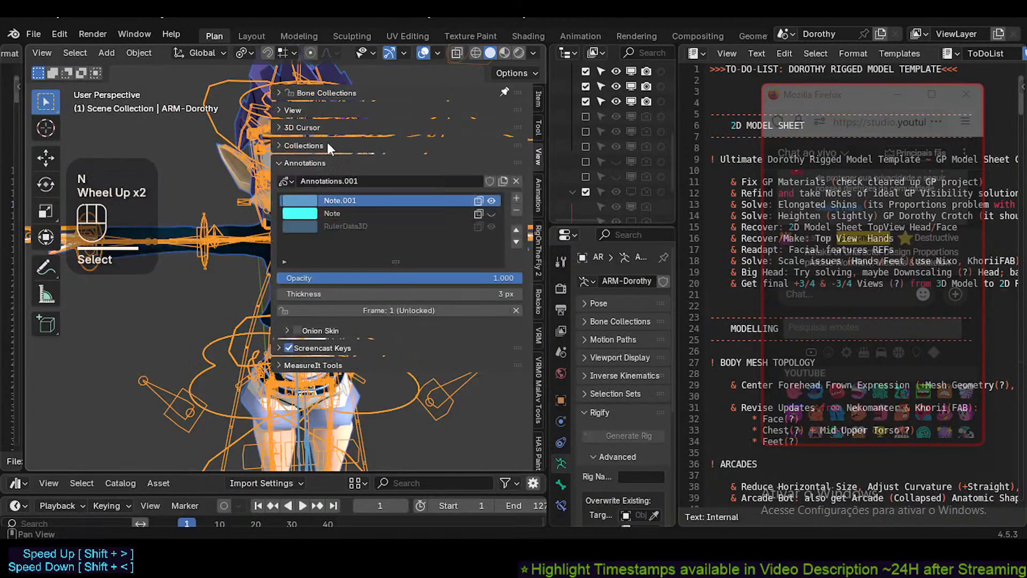
{"action": "left_click", "coordinate": [335, 94]}
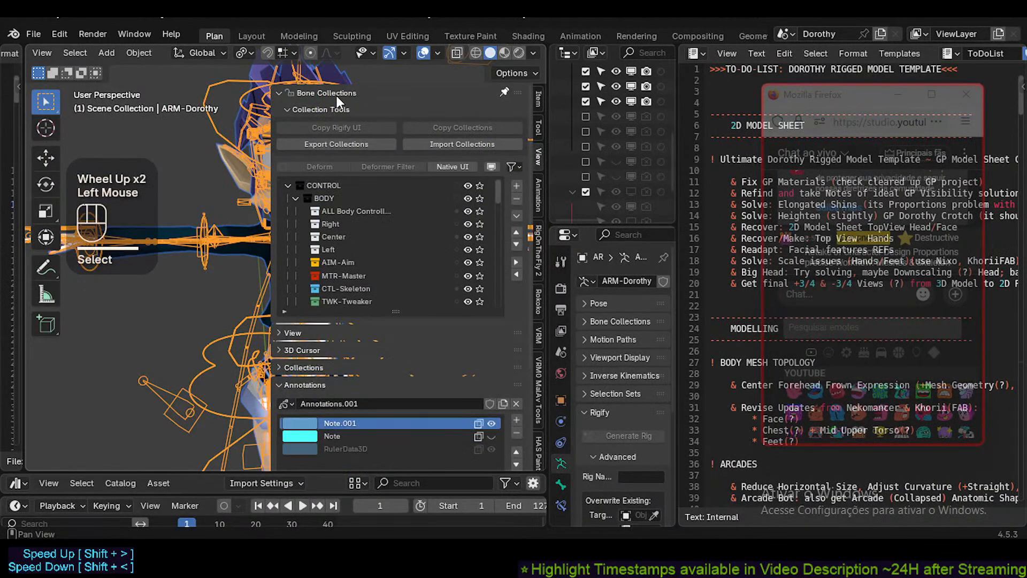
{"action": "left_click", "coordinate": [480, 200]}
{"action": "key", "text": "n"}
{"action": "middle_click_drag", "start_coordinate": [340, 192], "coordinate": [343, 220], "text": "shift"}
{"action": "middle_click_drag", "start_coordinate": [344, 220], "coordinate": [253, 255]}
{"action": "key", "text": "ctrl+s"}
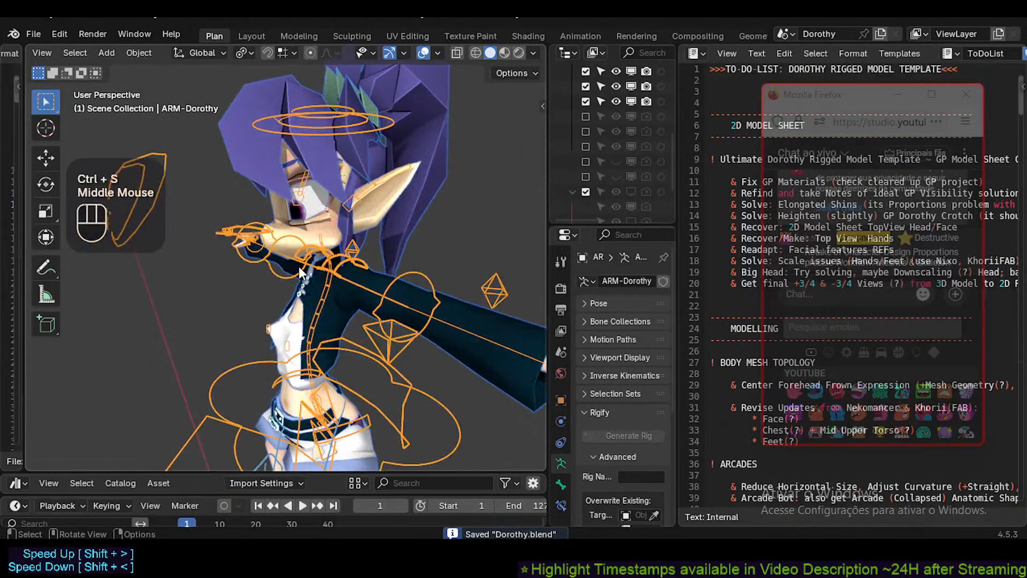
In YouTube Studio, open the current live stream's details from the channel's live content list to review them, and return to Blender.
{"action": "mouse_move", "coordinate": [591, 552]}
{"action": "left_click", "coordinate": [571, 504]}
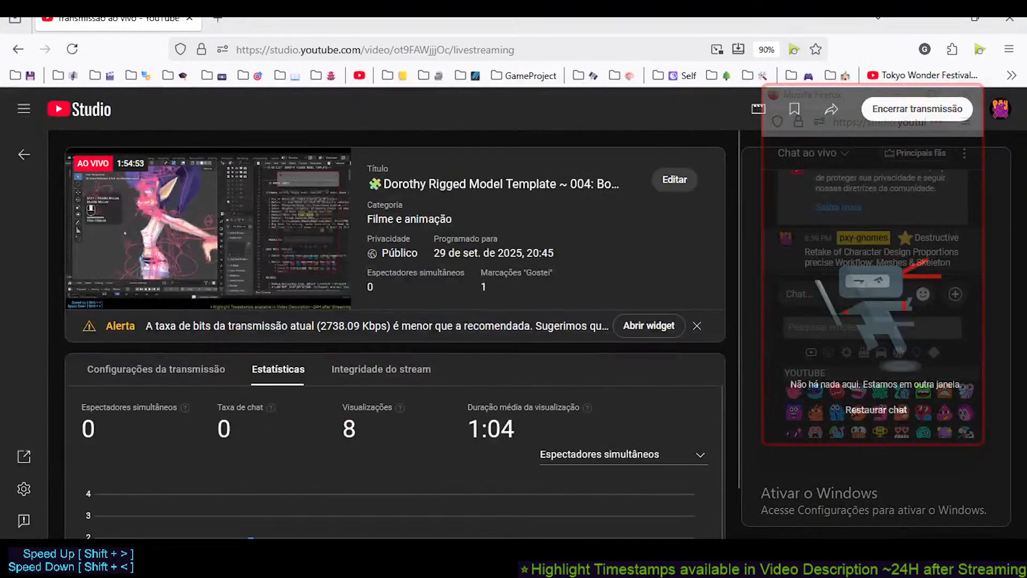
{"action": "left_click", "coordinate": [218, 21]}
{"action": "left_click", "coordinate": [387, 75]}
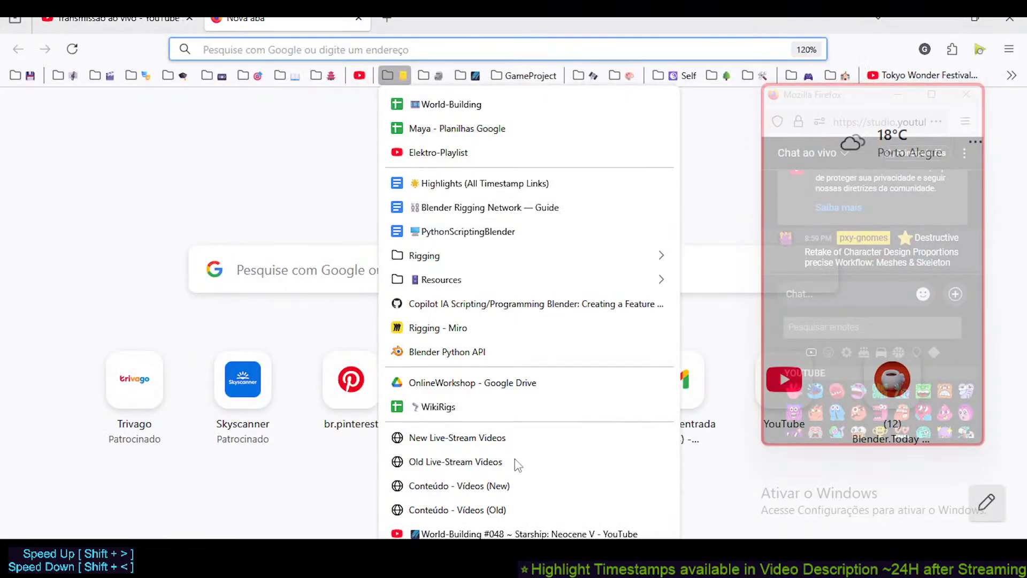
{"action": "left_click", "coordinate": [484, 435]}
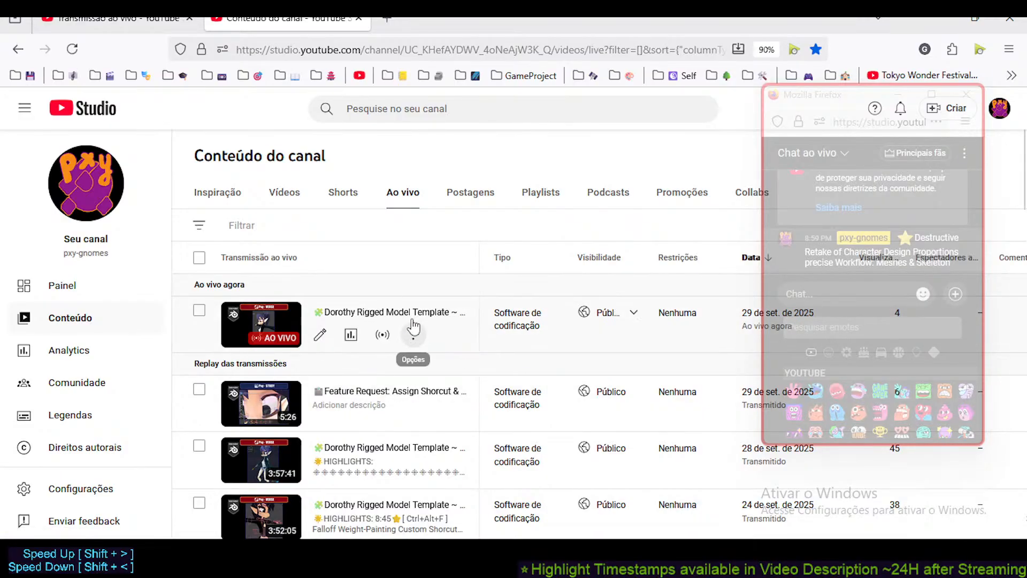
{"action": "left_click", "coordinate": [413, 333]}
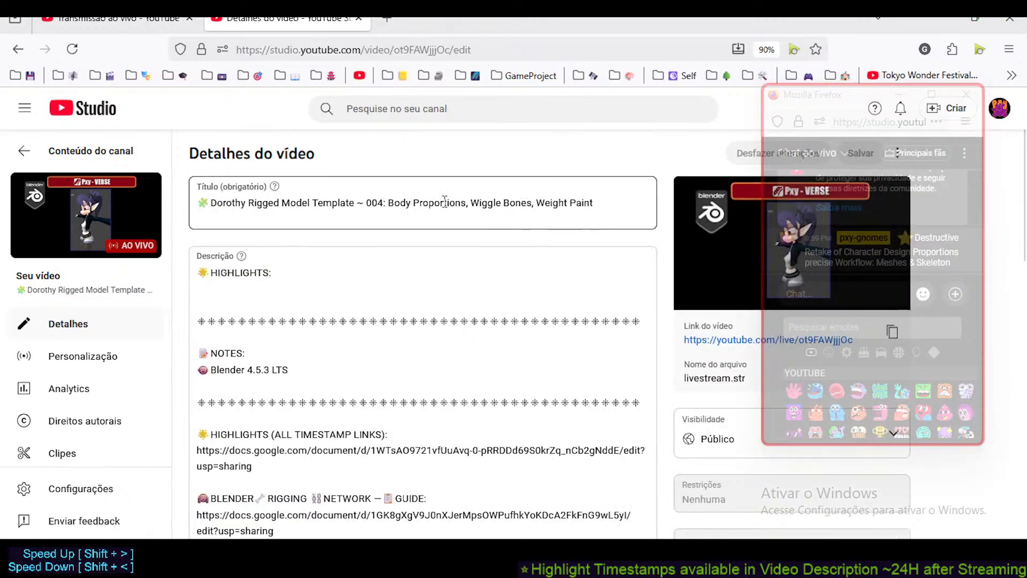
{"action": "left_click", "coordinate": [358, 18]}
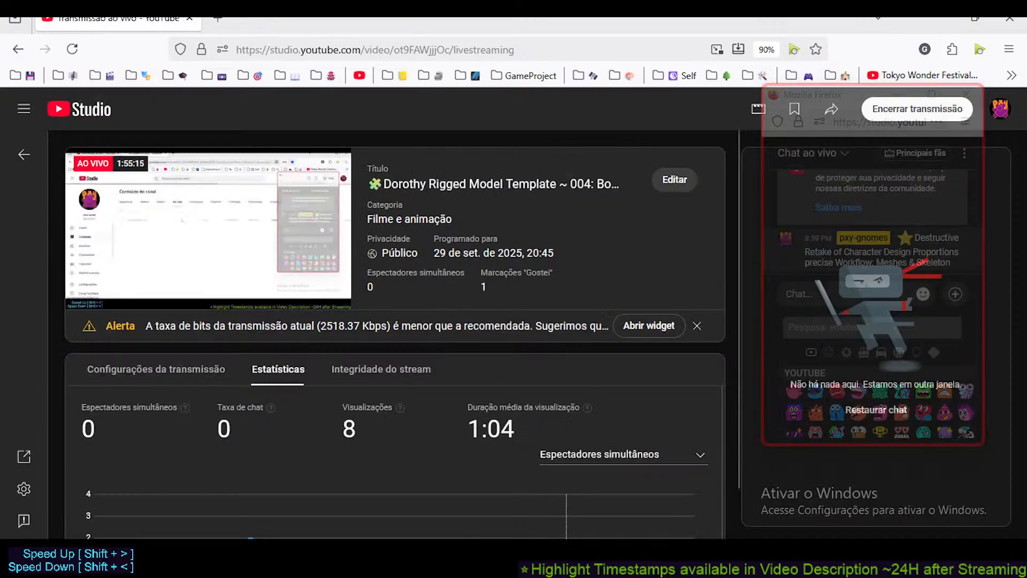
{"action": "key", "text": "alt+Tab"}
Examine the character's torso, waist, belt and shorts from several angles in the shaded view.
{"action": "middle_click_drag", "start_coordinate": [343, 281], "coordinate": [422, 289]}
{"action": "scroll", "coordinate": [407, 291], "scroll_direction": "up", "scroll_amount": 3}
{"action": "middle_click_drag", "start_coordinate": [299, 329], "coordinate": [338, 274], "text": "shift"}
{"action": "scroll", "coordinate": [339, 274], "scroll_direction": "down", "scroll_amount": 2}
{"action": "scroll", "coordinate": [337, 273], "scroll_direction": "down", "scroll_amount": 2}
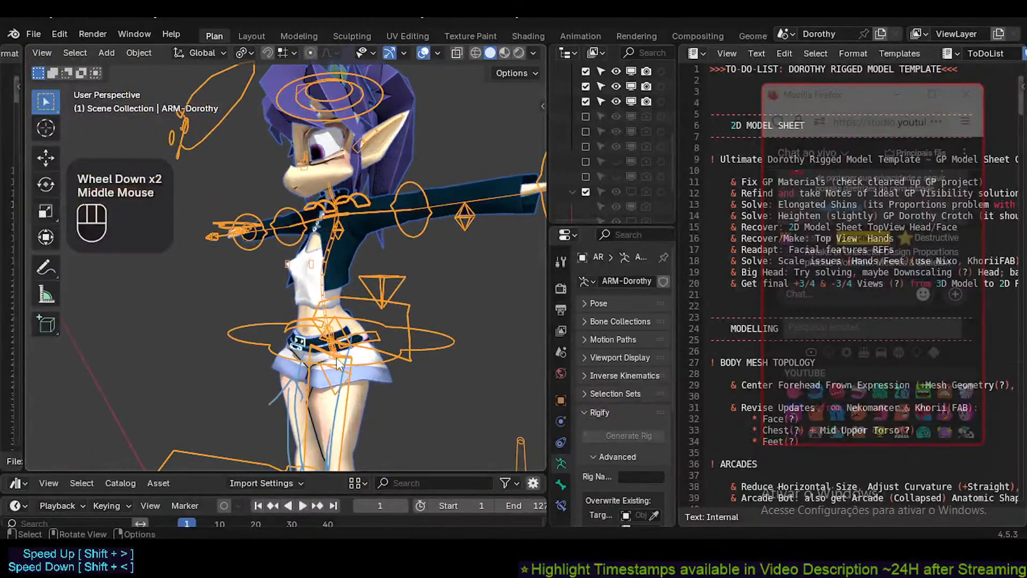
{"action": "scroll", "coordinate": [259, 362], "scroll_direction": "up", "scroll_amount": 5}
{"action": "scroll", "coordinate": [251, 345], "scroll_direction": "up", "scroll_amount": 2}
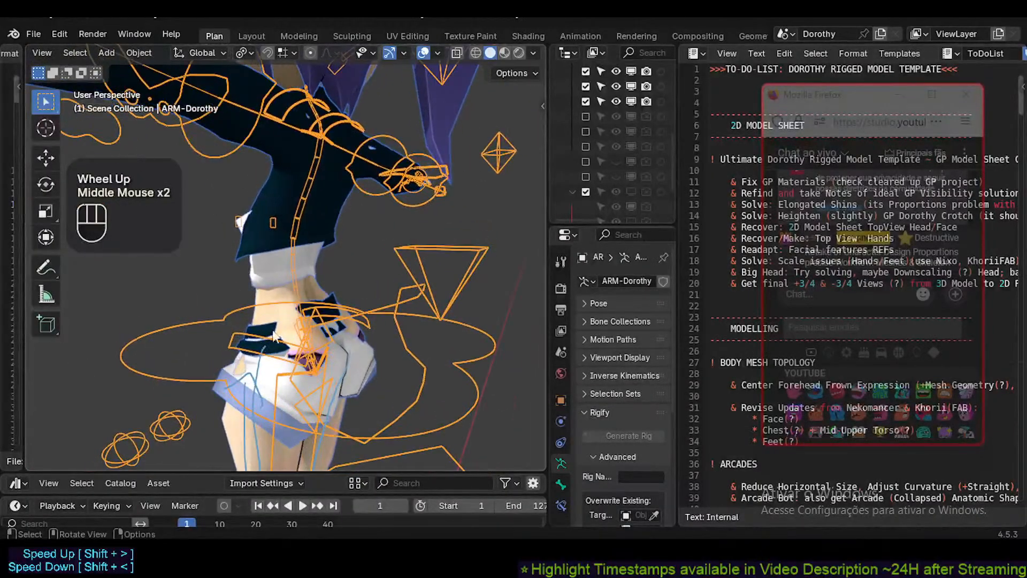
Examine the character's legs and boots, selecting the CLO-DorothyUrbanBoots object, and return to a view of the whole figure.
{"action": "left_click", "coordinate": [351, 319]}
{"action": "scroll", "coordinate": [345, 324], "scroll_direction": "down", "scroll_amount": 2}
{"action": "middle_click_drag", "start_coordinate": [345, 324], "coordinate": [357, 306], "text": "shift"}
{"action": "scroll", "coordinate": [331, 353], "scroll_direction": "up", "scroll_amount": 1}
{"action": "scroll", "coordinate": [337, 343], "scroll_direction": "down", "scroll_amount": 1}
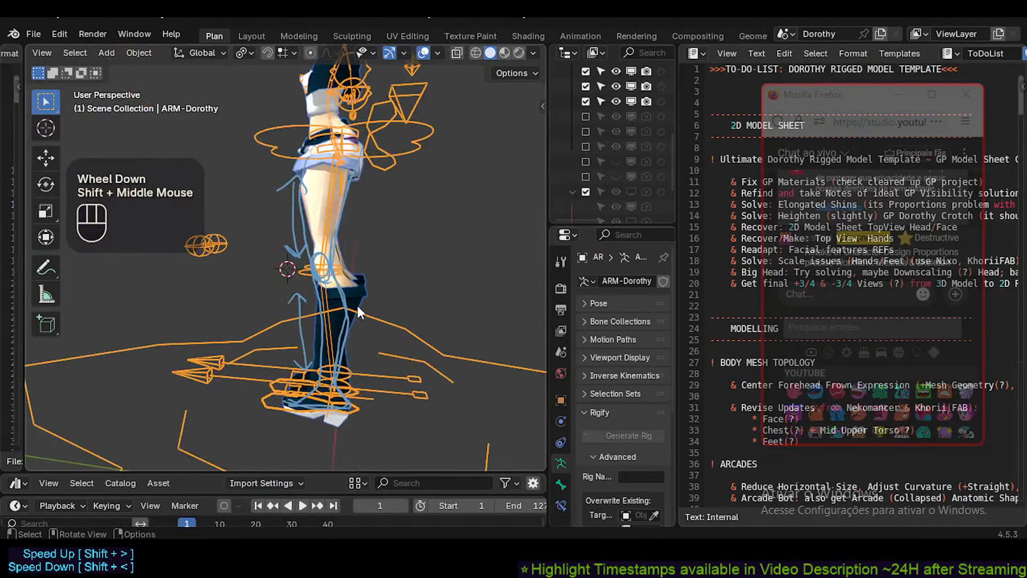
{"action": "left_click", "coordinate": [357, 306], "text": "shift"}
{"action": "middle_click_drag", "start_coordinate": [355, 173], "coordinate": [470, 204]}
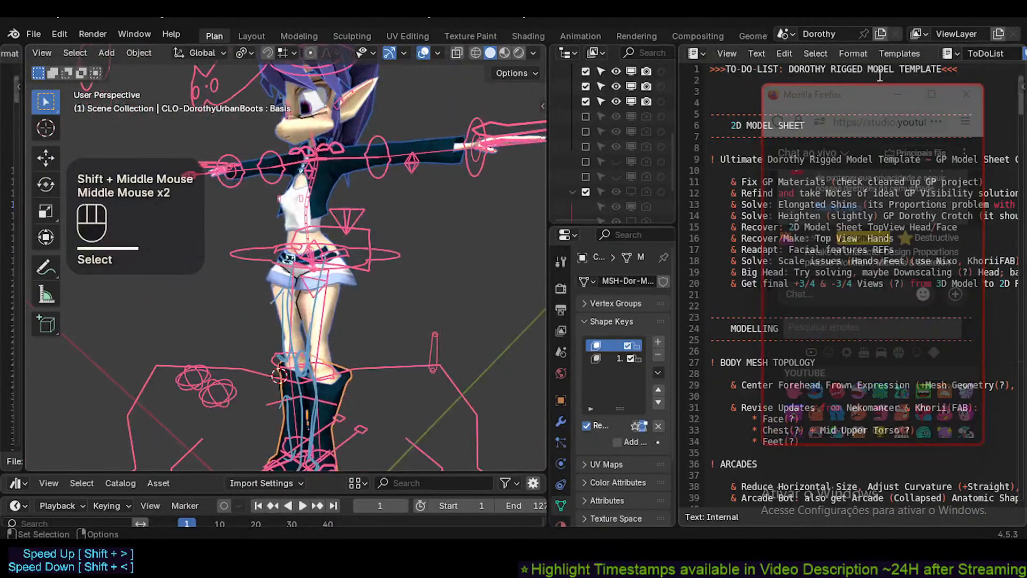
Widen the text editor holding the to-do list and move the live chat window away from its upper entries.
{"action": "left_click_drag", "start_coordinate": [549, 150], "coordinate": [434, 150]}
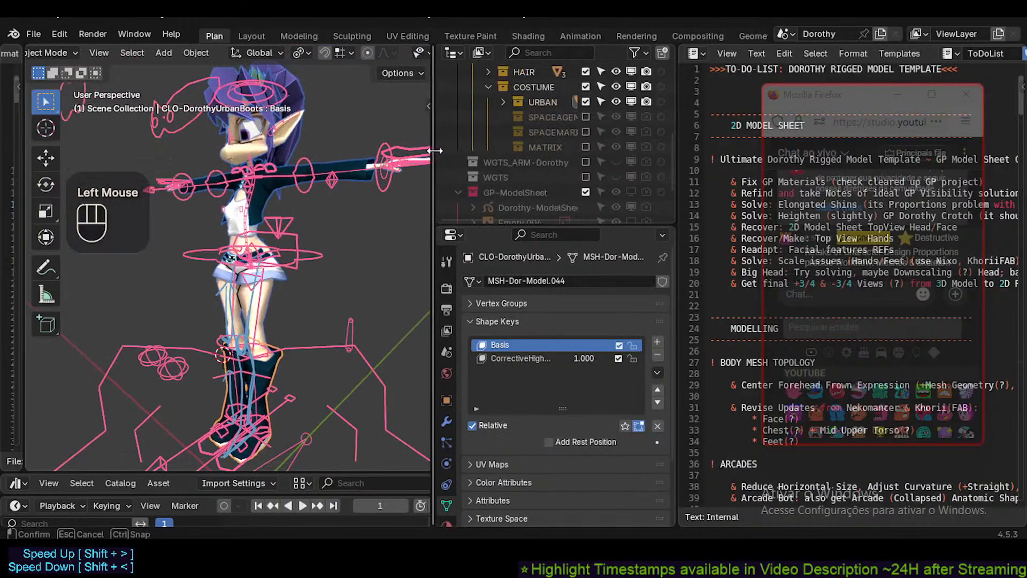
{"action": "left_click_drag", "start_coordinate": [824, 105], "coordinate": [835, 189]}
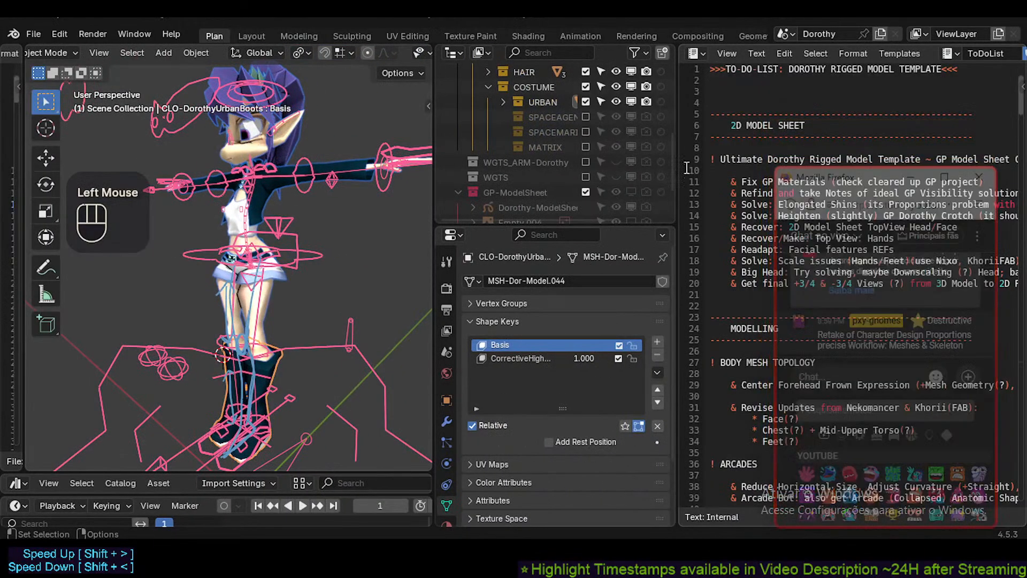
{"action": "left_click_drag", "start_coordinate": [679, 163], "coordinate": [512, 166]}
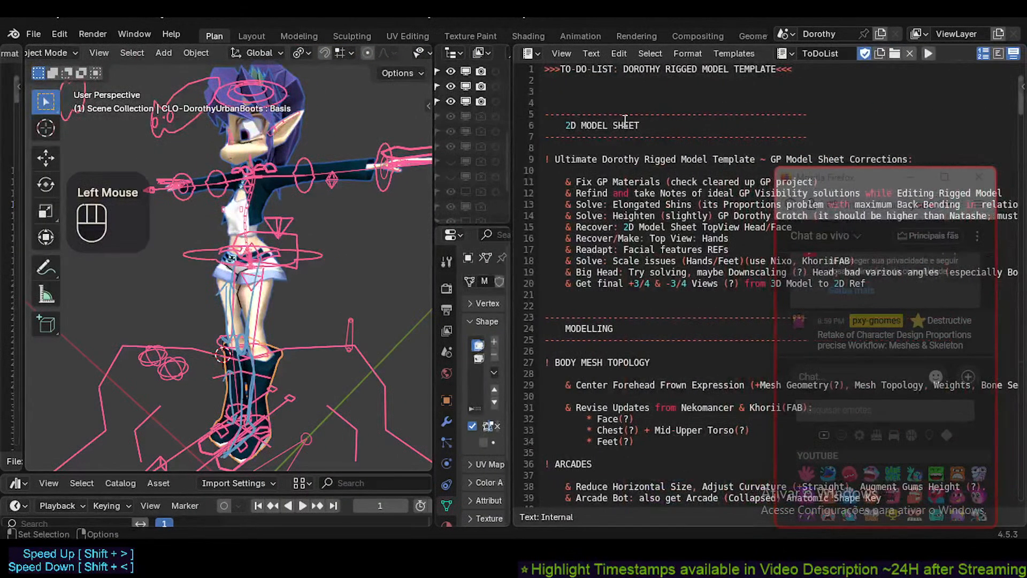
{"action": "left_click_drag", "start_coordinate": [851, 177], "coordinate": [851, 255]}
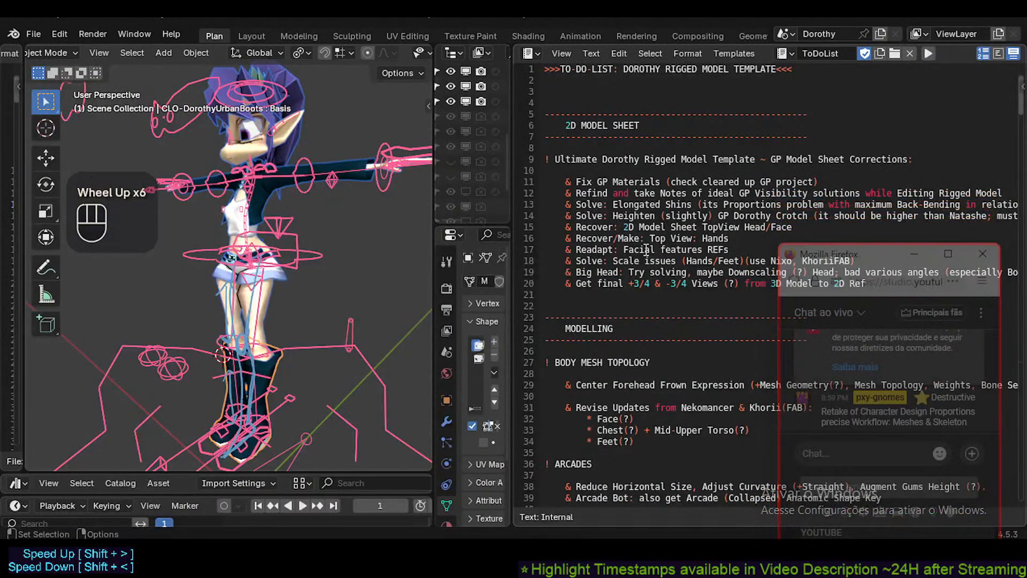
Select the CLO-DorothyUrbanJacket object and save Dorothy.blend.
{"action": "middle_click_drag", "start_coordinate": [289, 244], "coordinate": [278, 289], "text": "shift"}
{"action": "scroll", "coordinate": [274, 285], "scroll_direction": "up", "scroll_amount": 2}
{"action": "scroll", "coordinate": [273, 287], "scroll_direction": "up", "scroll_amount": 1}
{"action": "left_click", "coordinate": [705, 214]}
{"action": "left_click", "coordinate": [310, 199]}
{"action": "left_click", "coordinate": [309, 199]}
{"action": "key", "text": "ctrl+s"}
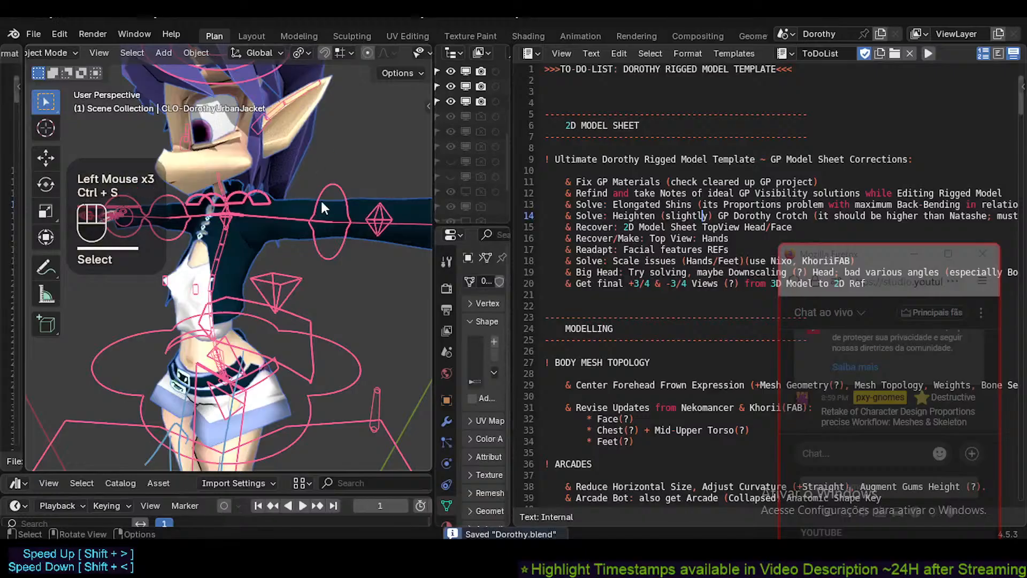
Examine the clothed torso, waist and shoulders from several angles with the ARM-Dorothy armature selected.
{"action": "middle_click_drag", "start_coordinate": [251, 221], "coordinate": [260, 253]}
{"action": "middle_click_drag", "start_coordinate": [260, 254], "coordinate": [196, 289]}
{"action": "scroll", "coordinate": [196, 289], "scroll_direction": "up", "scroll_amount": 2}
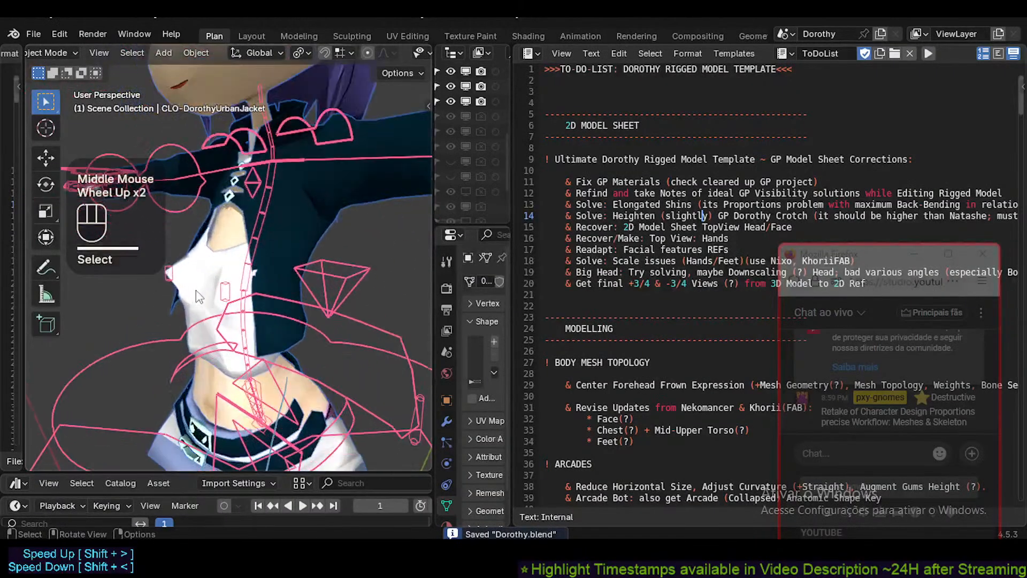
{"action": "left_click", "coordinate": [223, 286]}
{"action": "left_click", "coordinate": [251, 294]}
{"action": "middle_click_drag", "start_coordinate": [302, 258], "coordinate": [182, 316], "text": "shift"}
{"action": "scroll", "coordinate": [253, 294], "scroll_direction": "down", "scroll_amount": 2}
{"action": "scroll", "coordinate": [271, 218], "scroll_direction": "up", "scroll_amount": 2}
{"action": "scroll", "coordinate": [244, 345], "scroll_direction": "down", "scroll_amount": 1}
{"action": "scroll", "coordinate": [256, 295], "scroll_direction": "down", "scroll_amount": 1}
{"action": "scroll", "coordinate": [263, 327], "scroll_direction": "up", "scroll_amount": 2}
{"action": "scroll", "coordinate": [222, 388], "scroll_direction": "down", "scroll_amount": 2}
{"action": "middle_click_drag", "start_coordinate": [221, 387], "coordinate": [235, 272], "text": "shift"}
{"action": "middle_click_drag", "start_coordinate": [235, 272], "coordinate": [274, 325]}
{"action": "middle_click_drag", "start_coordinate": [293, 237], "coordinate": [270, 272], "text": "shift"}
{"action": "middle_click_drag", "start_coordinate": [263, 227], "coordinate": [271, 284], "text": "shift"}
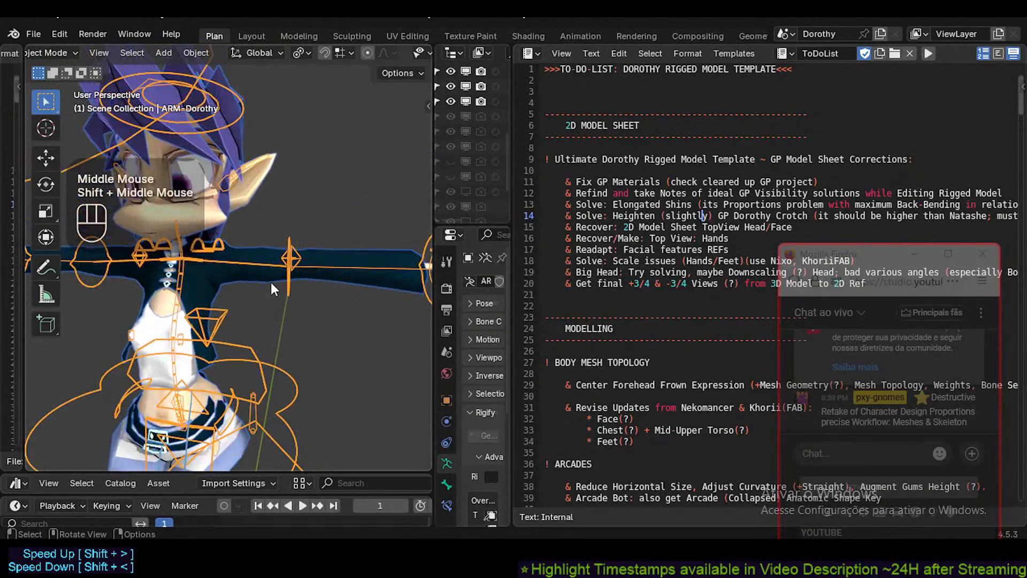
Hide the CLO-DorothyUrbanJacket and CLO-DorothyUrbanCoat objects in front view to expose the upper body mesh.
{"action": "key", "text": "KP_1"}
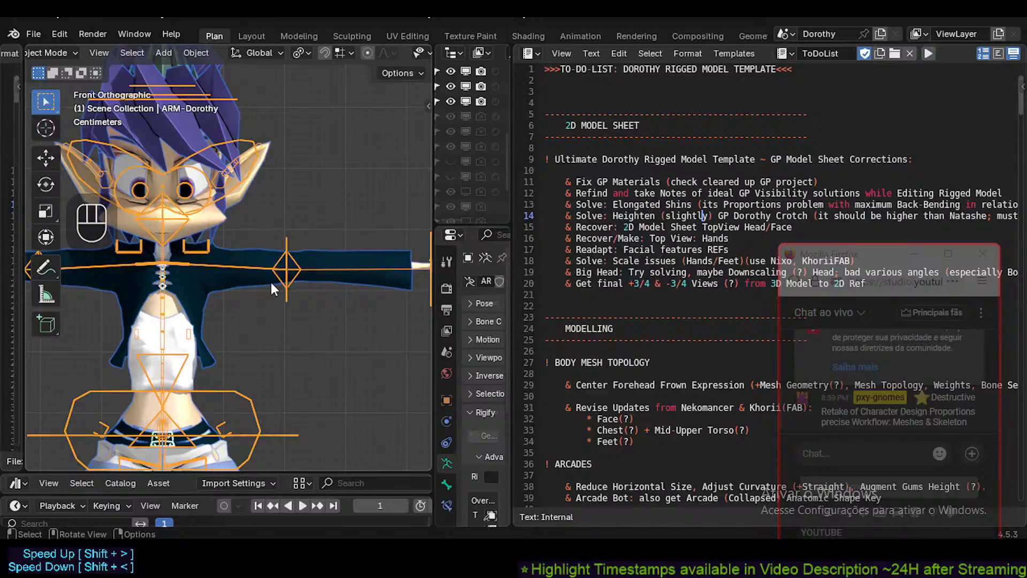
{"action": "scroll", "coordinate": [270, 282], "scroll_direction": "up", "scroll_amount": 2}
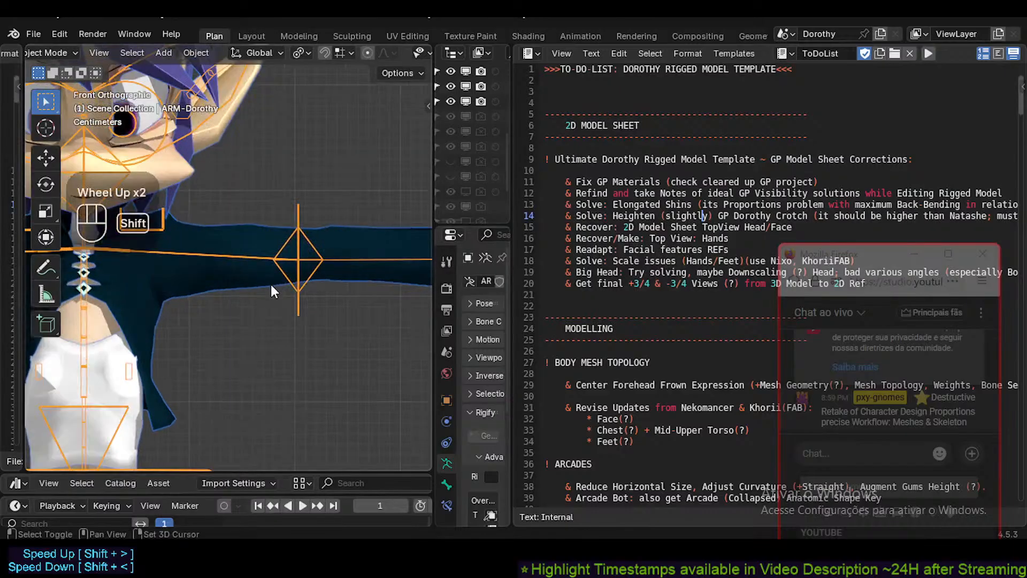
{"action": "middle_click_drag", "start_coordinate": [270, 284], "coordinate": [225, 254], "text": "shift"}
{"action": "left_click", "coordinate": [301, 252]}
{"action": "left_click", "coordinate": [229, 246]}
{"action": "scroll", "coordinate": [229, 255], "scroll_direction": "down", "scroll_amount": 1}
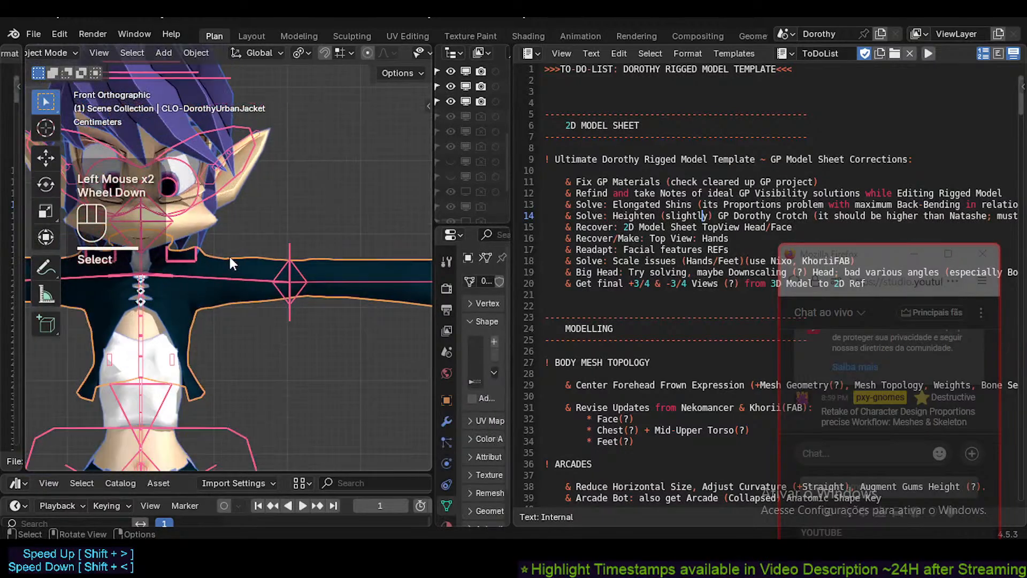
{"action": "key", "text": "h"}
{"action": "middle_click_drag", "start_coordinate": [332, 293], "coordinate": [262, 288], "text": "shift"}
{"action": "middle_click_drag", "start_coordinate": [175, 261], "coordinate": [224, 288], "text": "shift"}
{"action": "key", "text": "shift+ctrl+alt+z"}
{"action": "left_click", "coordinate": [231, 275]}
{"action": "key", "text": "h"}
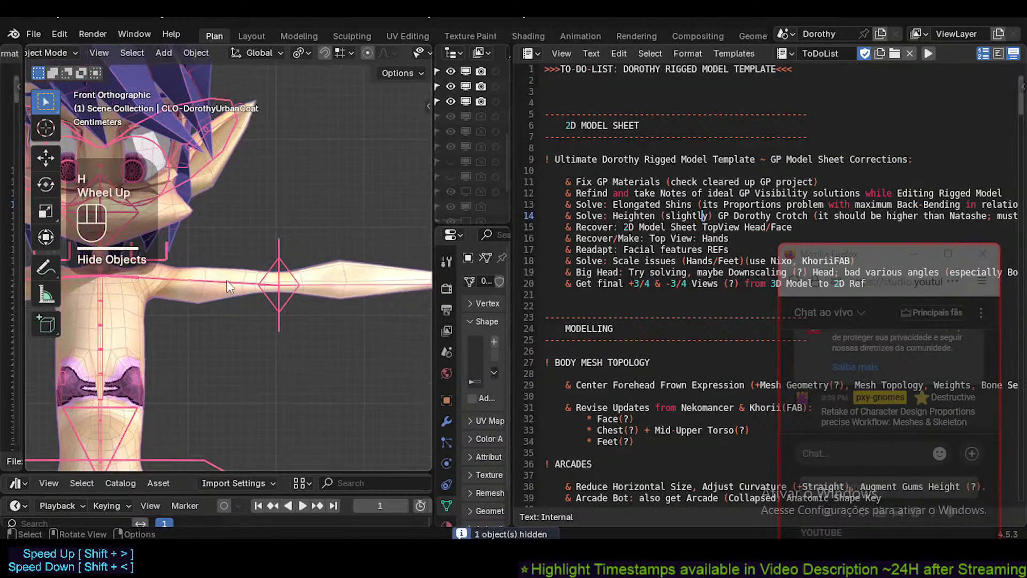
Examine the bare shoulders, arms and chest of the body mesh in front and right orthographic views.
{"action": "scroll", "coordinate": [226, 281], "scroll_direction": "up", "scroll_amount": 3}
{"action": "middle_click_drag", "start_coordinate": [238, 288], "coordinate": [226, 324], "text": "shift"}
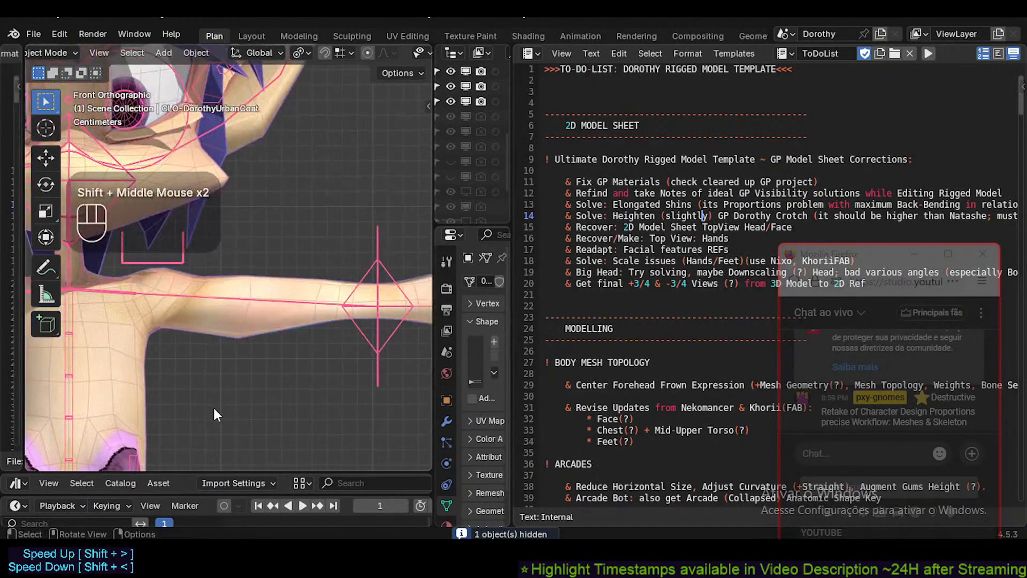
{"action": "middle_click_drag", "start_coordinate": [214, 409], "coordinate": [251, 314], "text": "shift"}
{"action": "scroll", "coordinate": [236, 374], "scroll_direction": "down", "scroll_amount": 2}
{"action": "middle_click_drag", "start_coordinate": [236, 374], "coordinate": [232, 319], "text": "shift"}
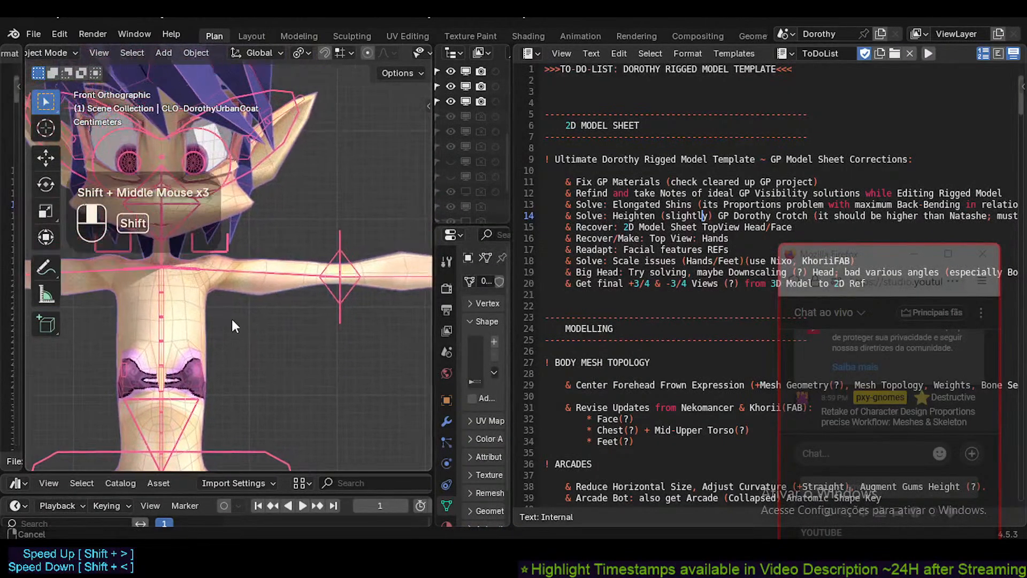
{"action": "scroll", "coordinate": [229, 322], "scroll_direction": "up", "scroll_amount": 1}
{"action": "key", "text": "KP_3"}
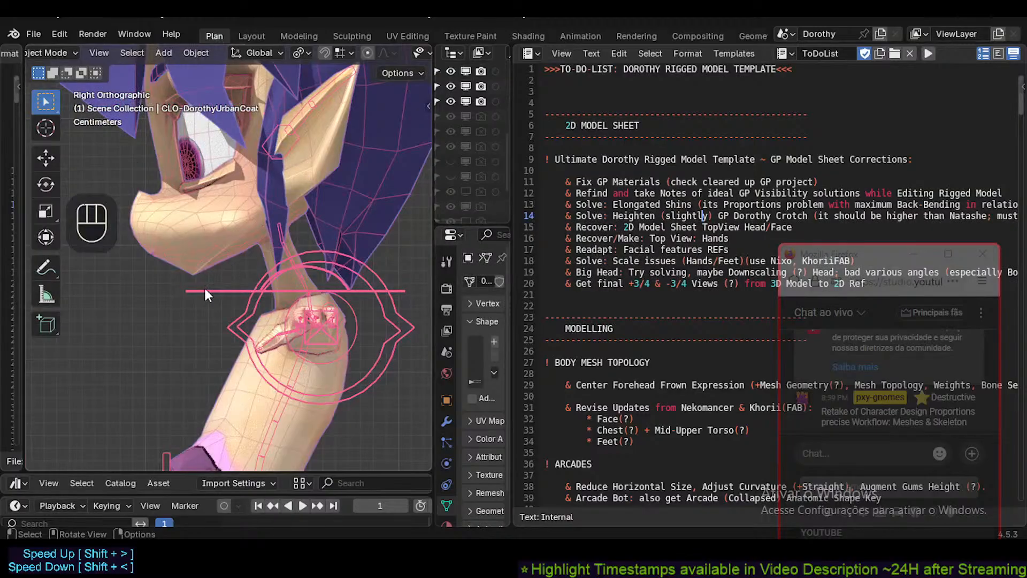
{"action": "key", "text": "KP_1"}
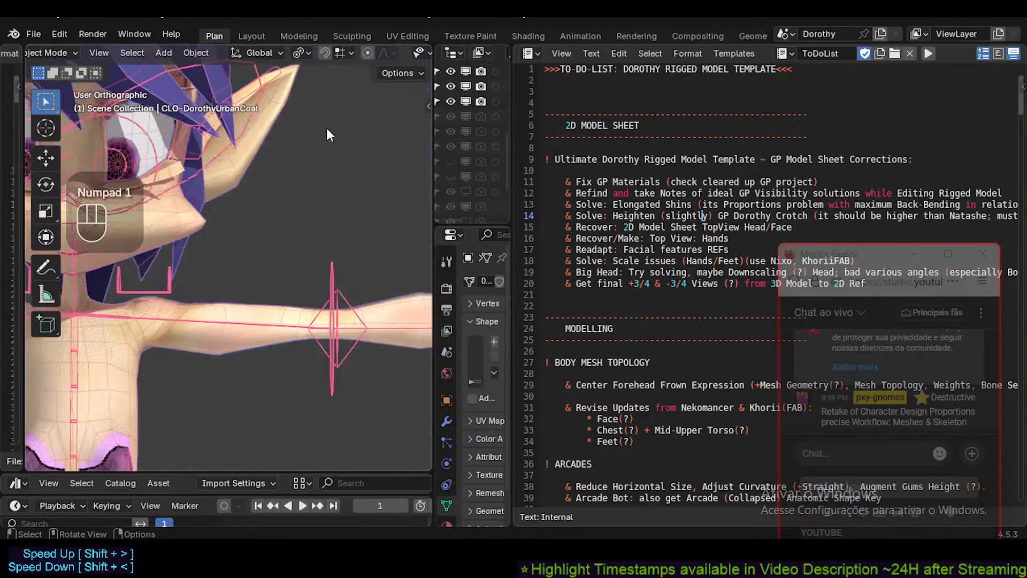
Put the ARM-Dorothy armature into Pose Mode and select the left ear's base control, CTL-Ear.L.
{"action": "middle_click_drag", "start_coordinate": [285, 111], "coordinate": [238, 127], "text": "shift"}
{"action": "left_click", "coordinate": [240, 130]}
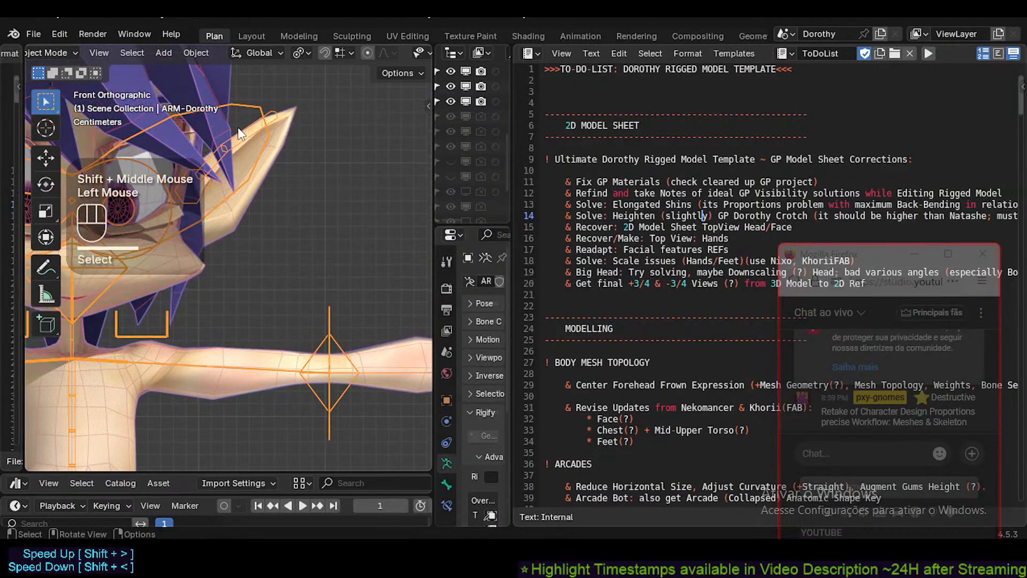
{"action": "key", "text": "ctrl+Tab"}
{"action": "left_click", "coordinate": [213, 161]}
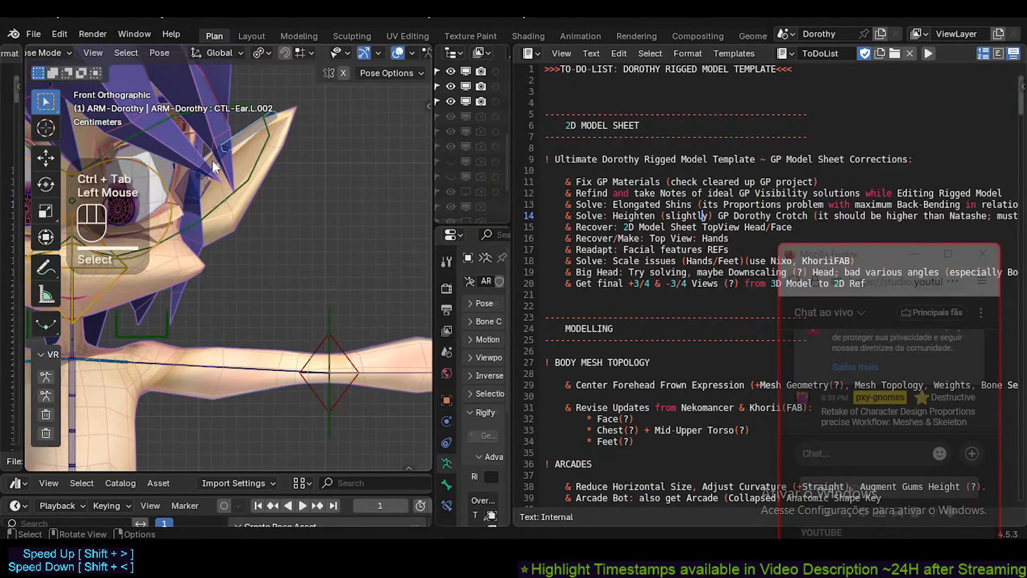
{"action": "left_click", "coordinate": [210, 163]}
{"action": "scroll", "coordinate": [218, 186], "scroll_direction": "down", "scroll_amount": 1}
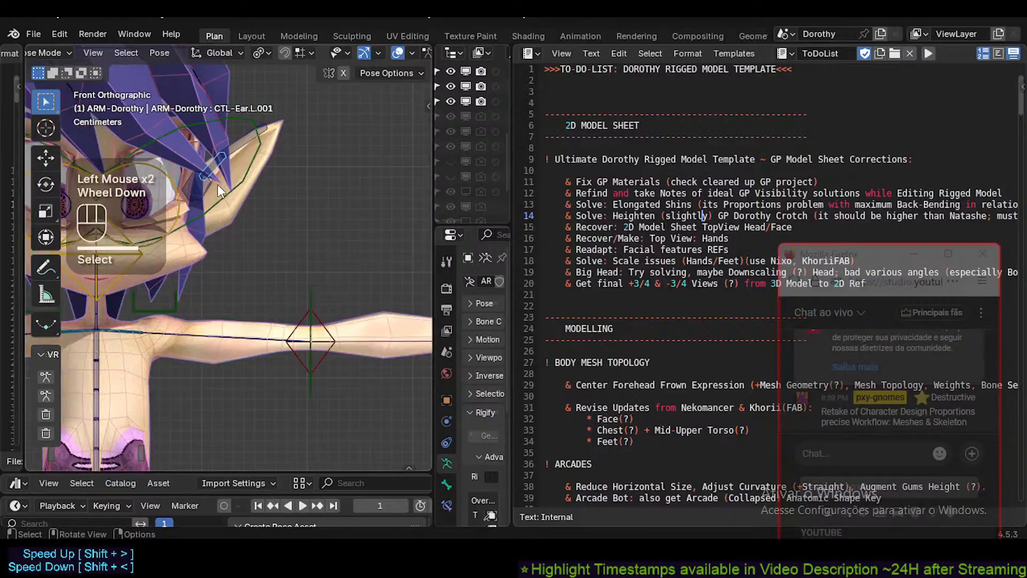
{"action": "left_click", "coordinate": [217, 168]}
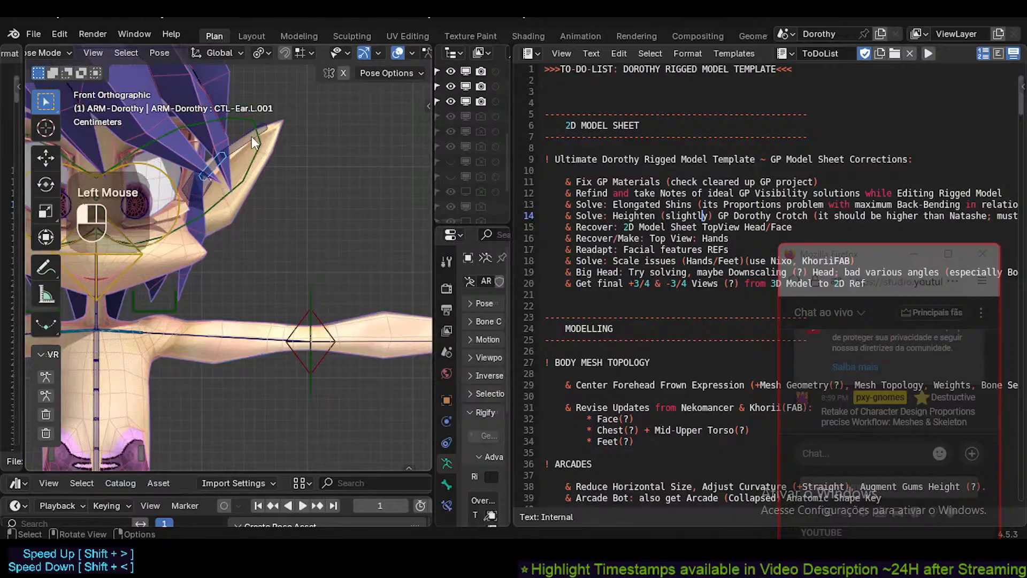
{"action": "left_click", "coordinate": [198, 185]}
{"action": "left_click", "coordinate": [197, 185]}
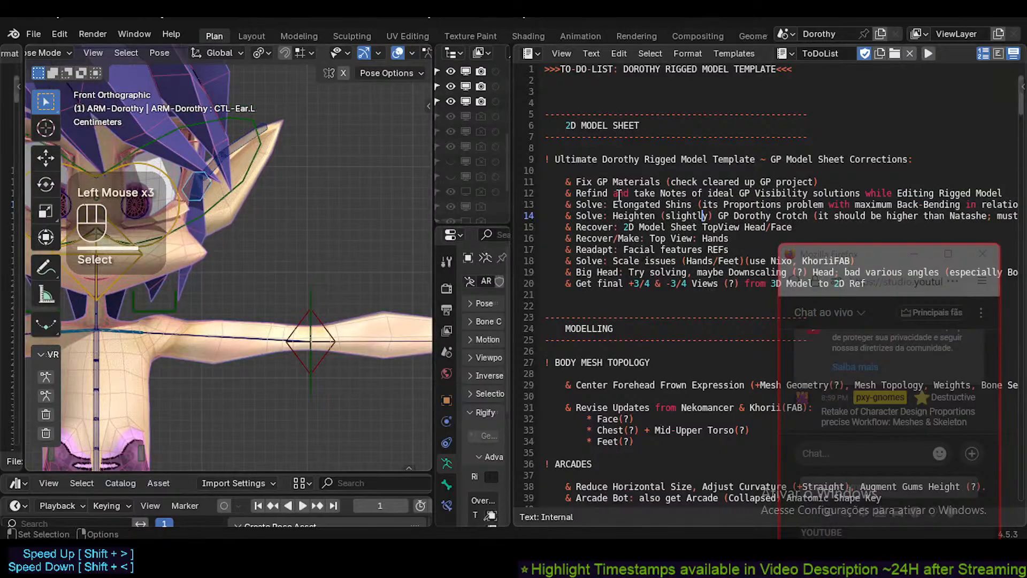
Look through the ToDoList text for the Physics (Wiggle 2 Addon) entries in the rigging section.
{"action": "scroll", "coordinate": [618, 195], "scroll_direction": "up", "scroll_amount": 3}
{"action": "scroll", "coordinate": [655, 358], "scroll_direction": "down", "scroll_amount": 3}
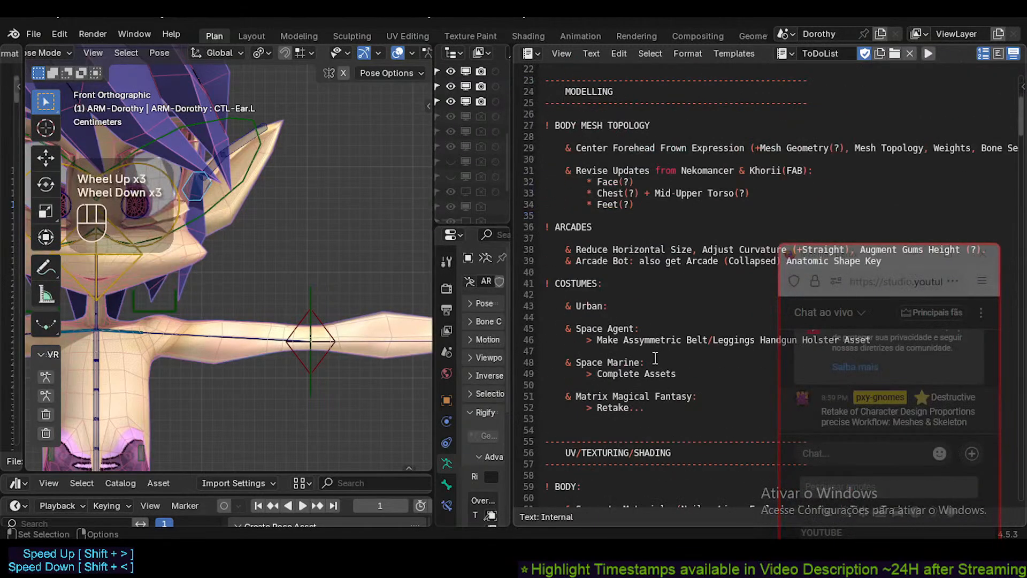
{"action": "middle_click_drag", "start_coordinate": [655, 358], "coordinate": [655, 155]}
{"action": "middle_click_drag", "start_coordinate": [648, 284], "coordinate": [660, 186]}
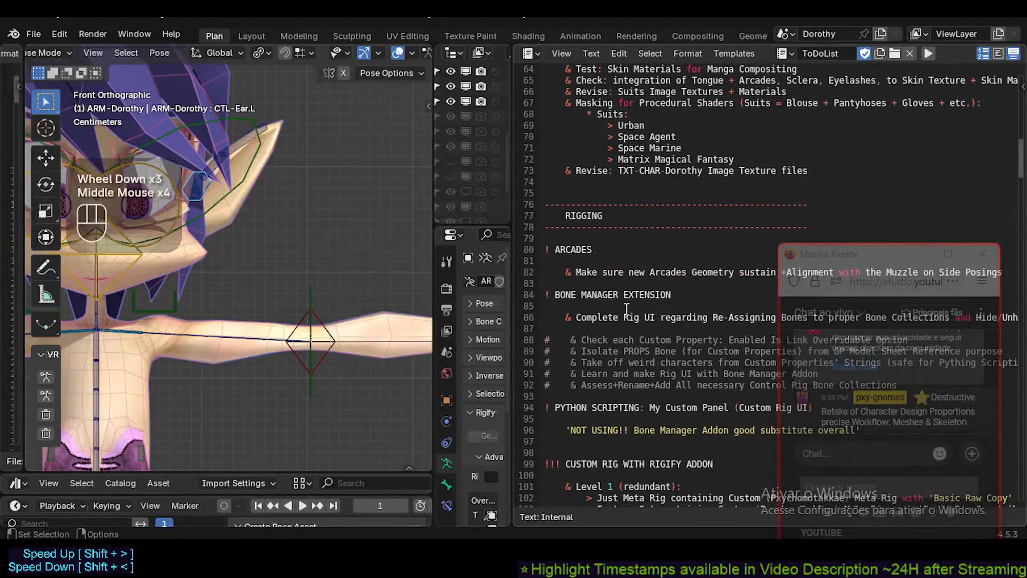
{"action": "middle_click_drag", "start_coordinate": [624, 326], "coordinate": [627, 188]}
{"action": "middle_click_drag", "start_coordinate": [617, 292], "coordinate": [621, 234]}
{"action": "middle_click_drag", "start_coordinate": [615, 310], "coordinate": [634, 67]}
{"action": "middle_click_drag", "start_coordinate": [637, 260], "coordinate": [636, 75]}
{"action": "middle_click_drag", "start_coordinate": [632, 180], "coordinate": [630, 70]}
{"action": "middle_click_drag", "start_coordinate": [620, 235], "coordinate": [620, 92]}
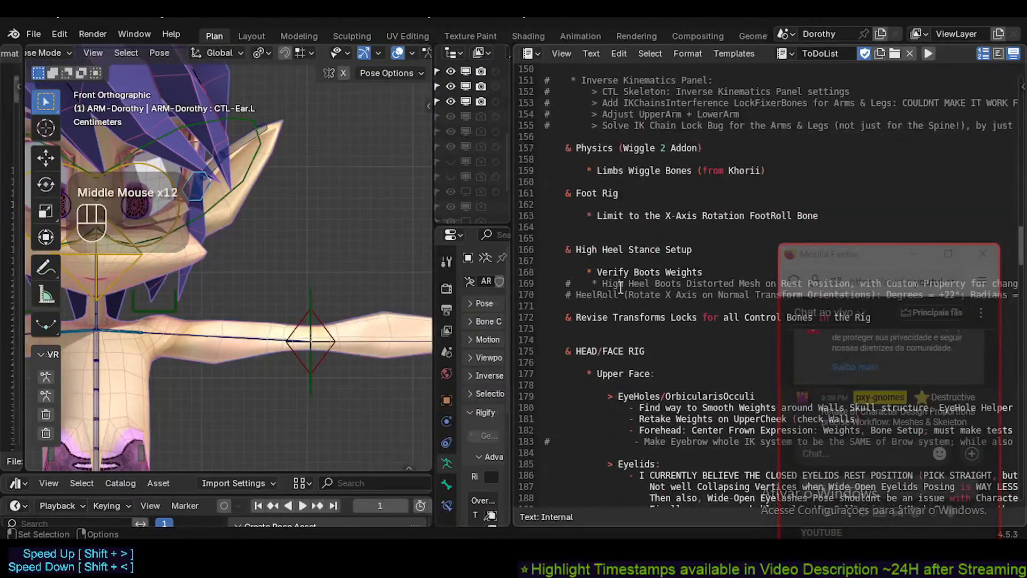
Add the entry "* Buttocks Wiggle" below the limbs entry under Physics (Wiggle 2 Addon).
{"action": "left_click", "coordinate": [684, 178]}
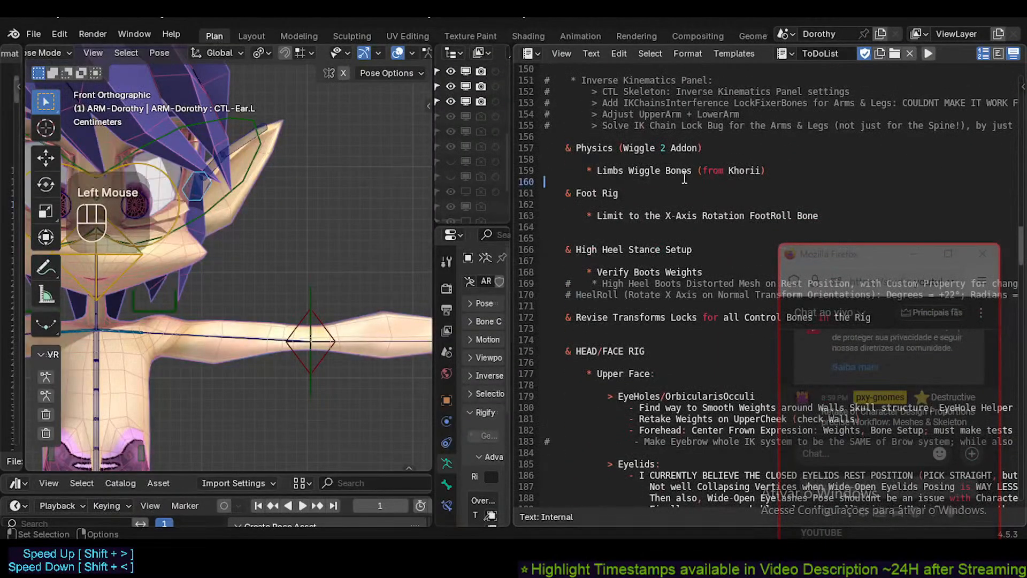
{"action": "key", "text": "Left"}
{"action": "key", "text": "Return"}
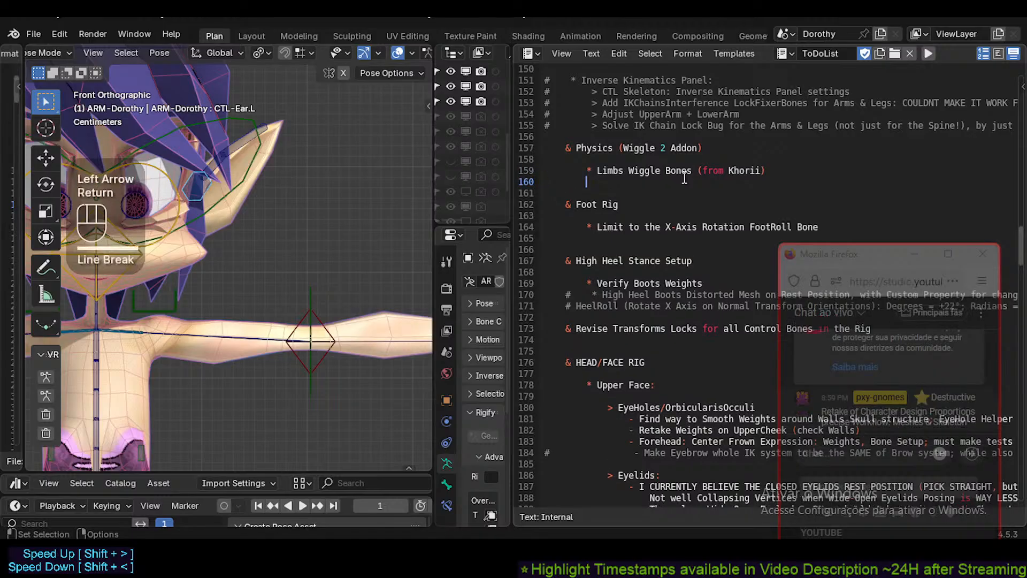
{"action": "type", "text": "&"}
{"action": "key", "text": "BackSpace"}
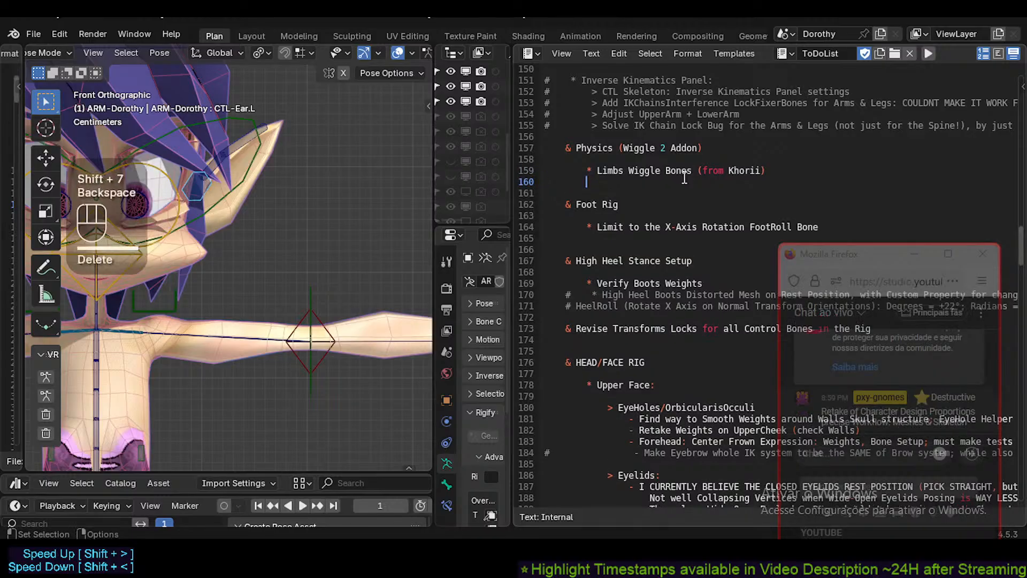
{"action": "type", "text": "&"}
{"action": "key", "text": "shift"}
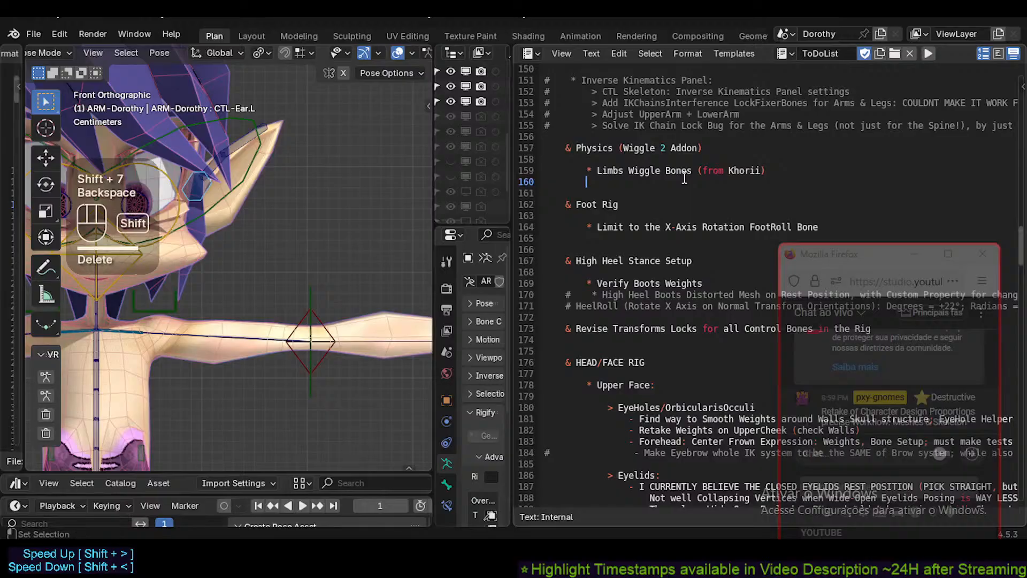
{"action": "key", "text": "BackSpace"}
{"action": "type", "text": "* "}
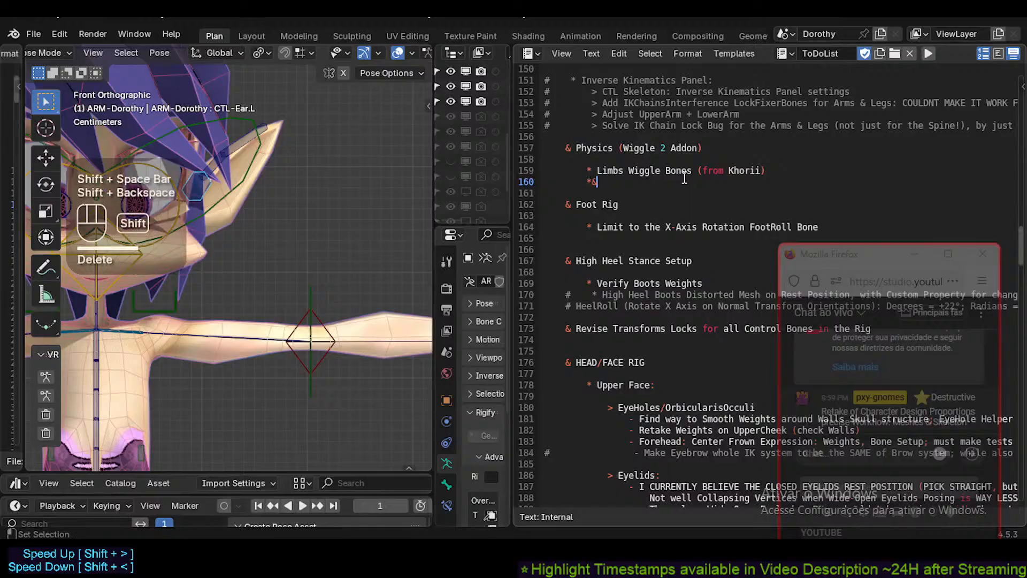
{"action": "type", "text": "Butto"}
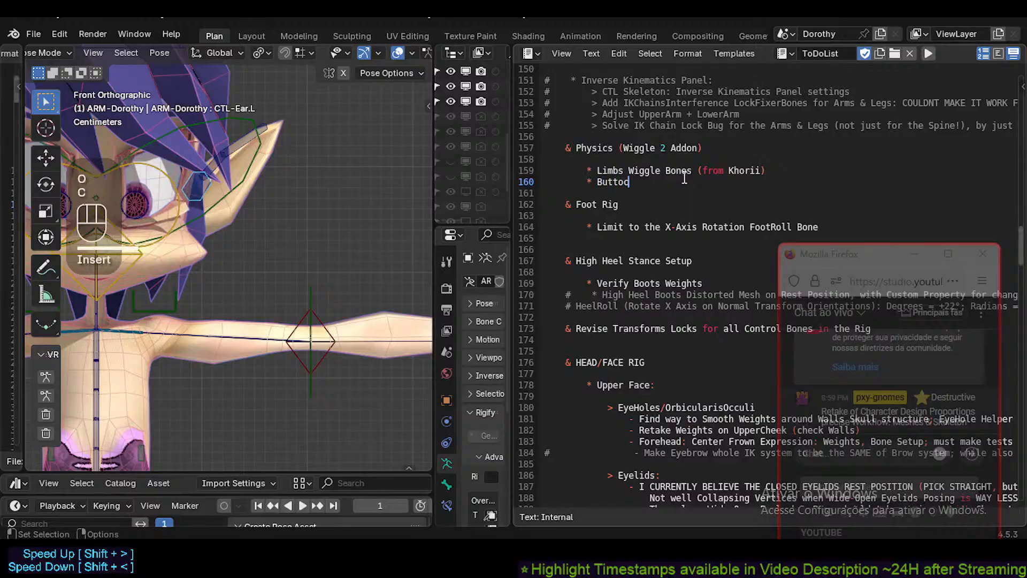
{"action": "key", "text": "BackSpace"}
{"action": "key", "text": "BackSpace"}
{"action": "key", "text": "shift+BackSpace"}
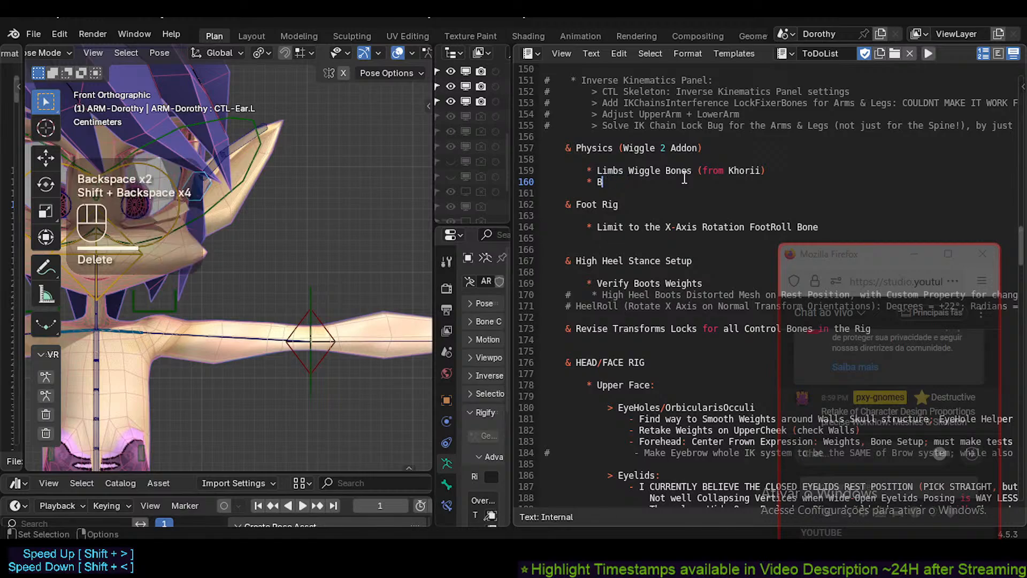
{"action": "type", "text": "uttocks Wiggle"}
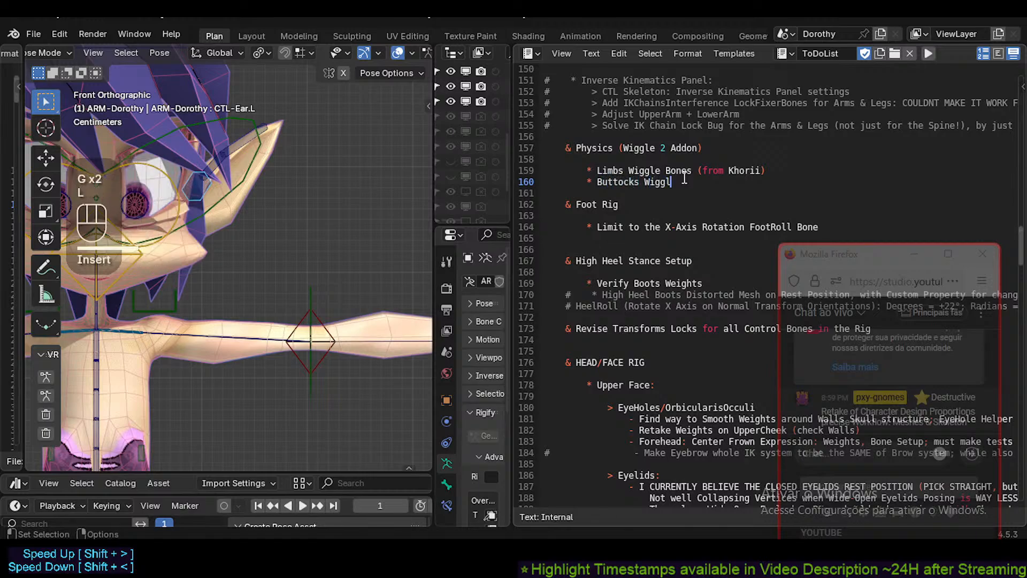
Remove the words "Wiggle Bones" from the Limbs entry under Physics (Wiggle 2 Addon).
{"action": "key", "text": "Up"}
{"action": "key", "text": "Left"}
{"action": "key", "text": "Left"}
{"action": "key", "text": "Left"}
{"action": "key", "text": "Left"}
{"action": "key", "text": "Left"}
{"action": "key", "text": "Left"}
{"action": "key", "text": "Left"}
{"action": "key", "text": "Left"}
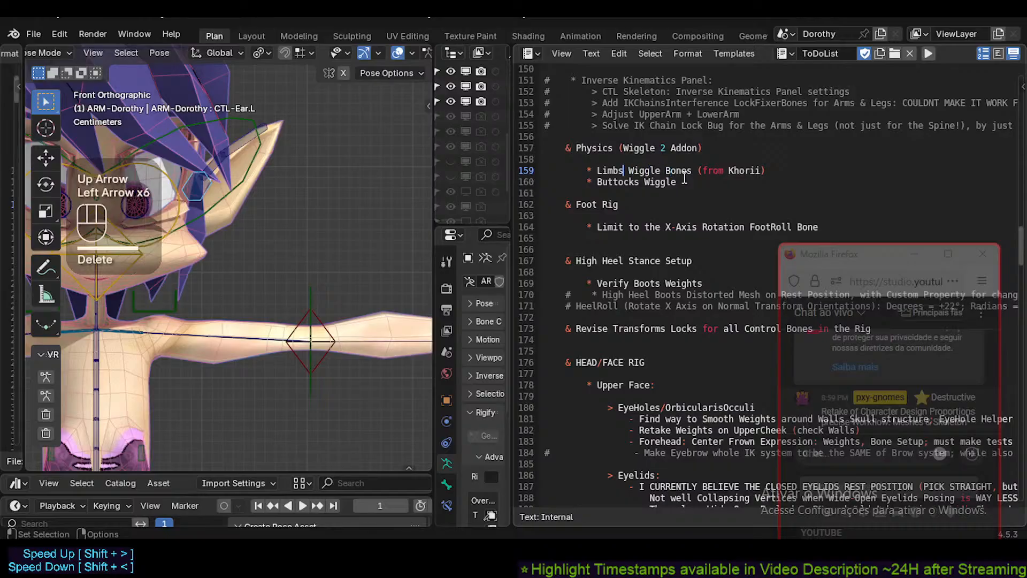
{"action": "key", "text": "shift+Right"}
{"action": "key", "text": "shift+Right"}
{"action": "key", "text": "shift+Right"}
{"action": "key", "text": "shift+Right"}
{"action": "key", "text": "shift+Right"}
{"action": "key", "text": "shift+Right"}
{"action": "key", "text": "shift+Right"}
{"action": "key", "text": "shift+Right"}
{"action": "key", "text": "shift+Right"}
{"action": "key", "text": "shift+Right"}
{"action": "key", "text": "shift+Right"}
{"action": "key", "text": "shift+Right"}
{"action": "key", "text": "Delete"}
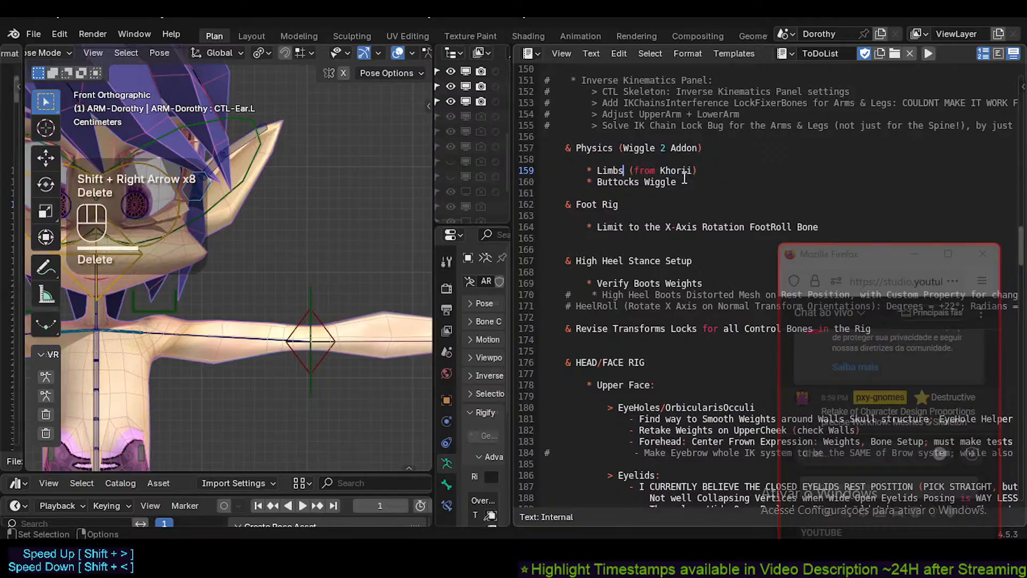
Remove the word "Wiggle" from the Buttocks entry under Physics (Wiggle 2 Addon).
{"action": "key", "text": "Down"}
{"action": "key", "text": "Right"}
{"action": "key", "text": "Right"}
{"action": "key", "text": "Right"}
{"action": "key", "text": "shift+End"}
{"action": "key", "text": "Delete"}
Add the entry "* Ears (Experimental)" below Buttocks under Physics (Wiggle 2 Addon) and save the file.
{"action": "key", "text": "Return"}
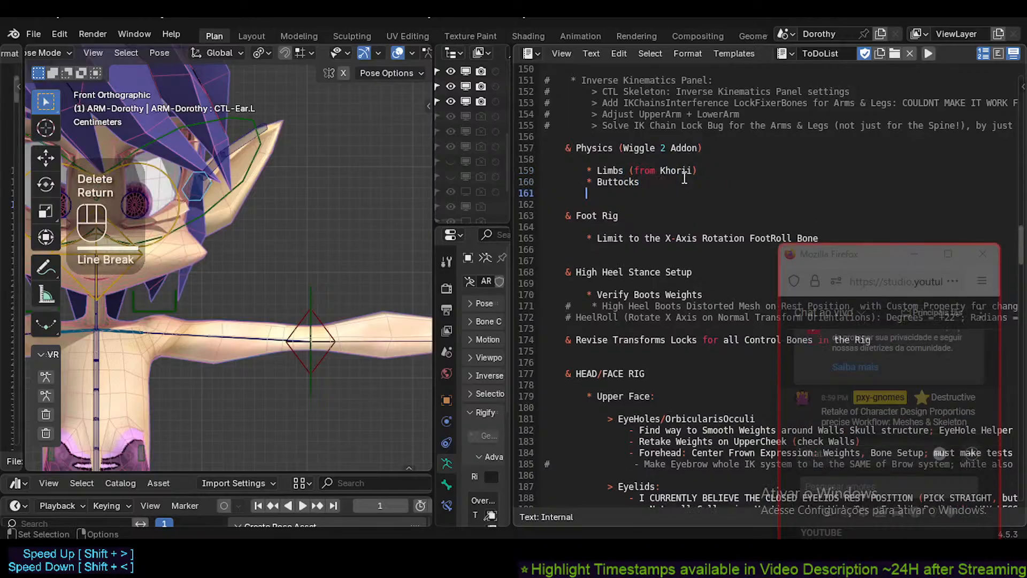
{"action": "type", "text": "*"}
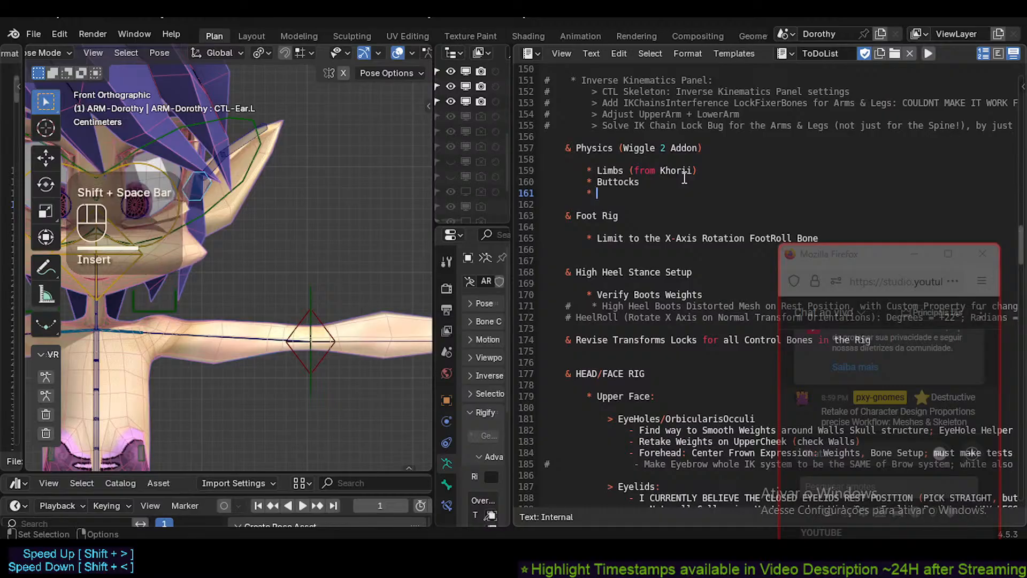
{"action": "scroll", "coordinate": [278, 319], "scroll_direction": "down", "scroll_amount": 3, "text": "shift"}
{"action": "scroll", "coordinate": [245, 329], "scroll_direction": "down", "scroll_amount": 1, "text": "shift"}
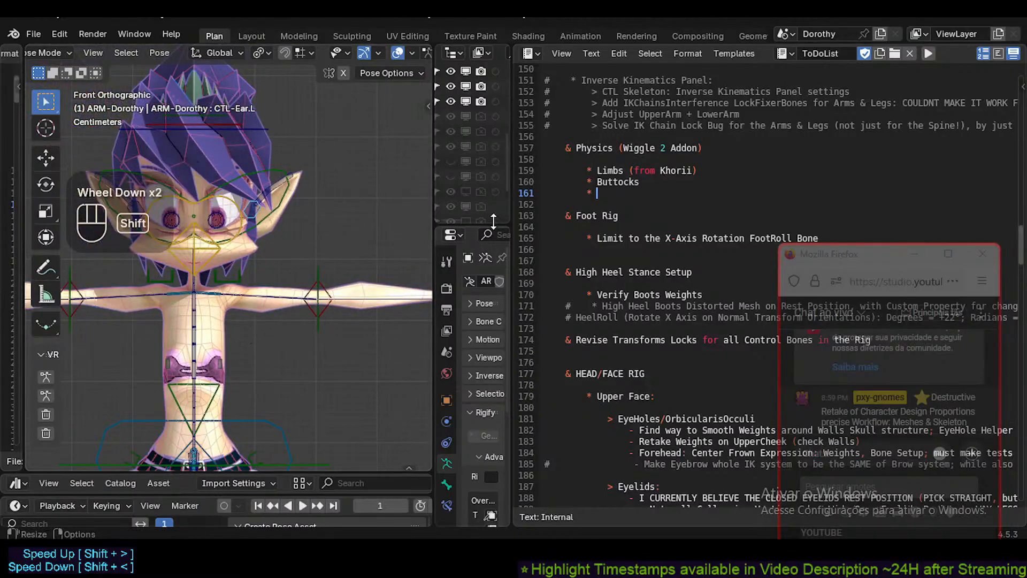
{"action": "key", "text": "a"}
{"action": "key", "text": "ctrl+z"}
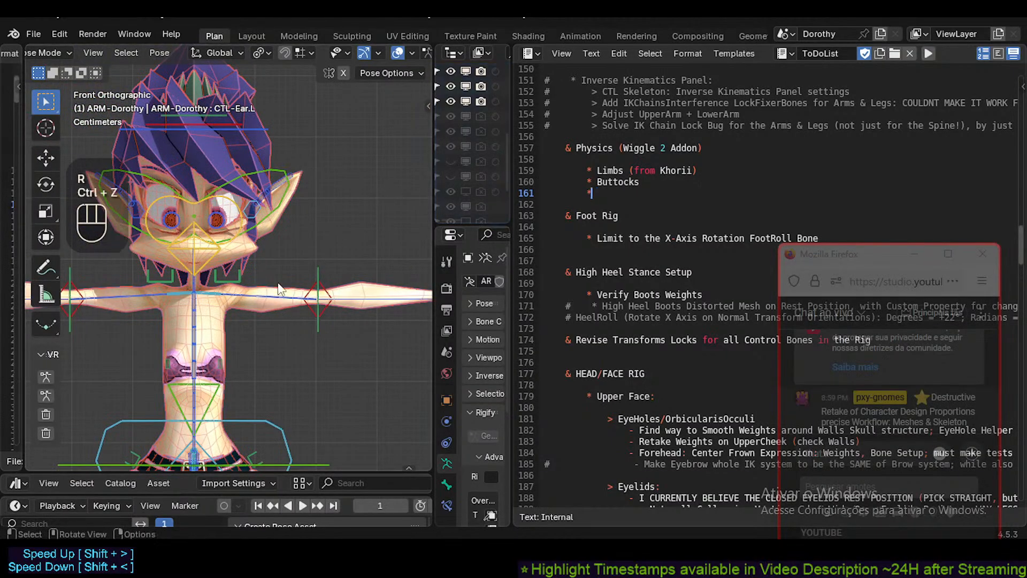
{"action": "left_click", "coordinate": [598, 194]}
{"action": "double_click", "coordinate": [603, 195]}
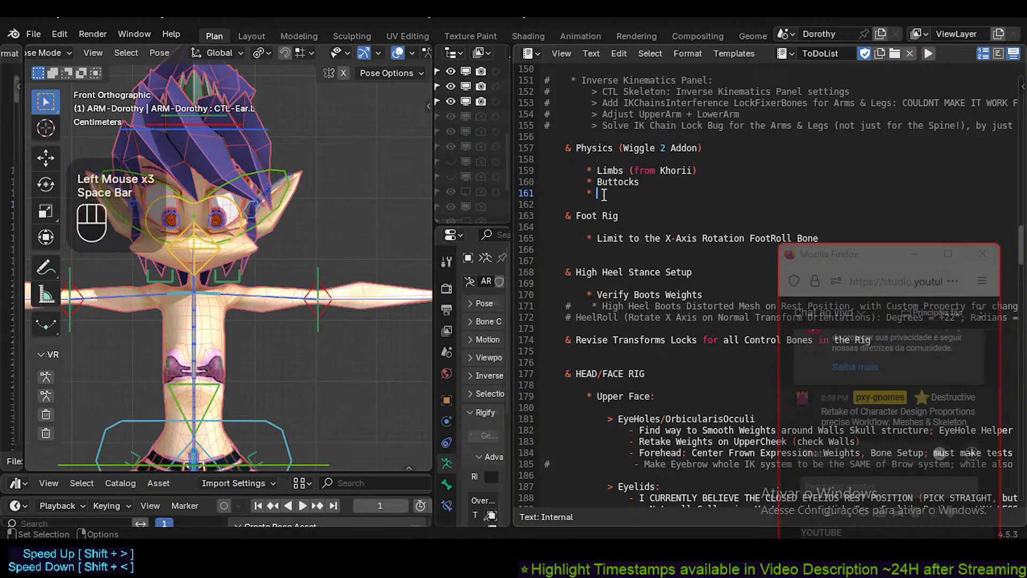
{"action": "type", "text": "Ears I"}
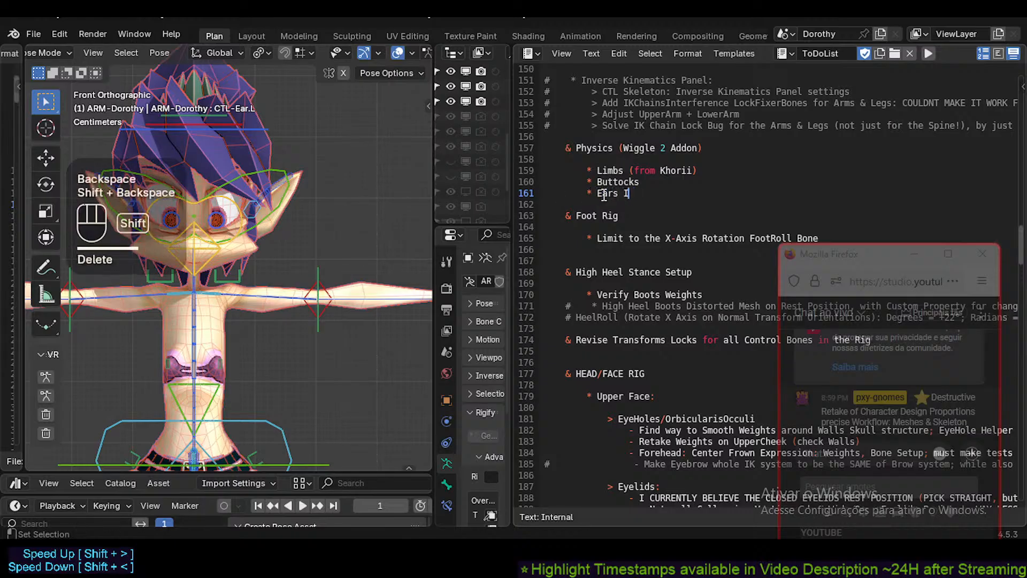
{"action": "key", "text": "BackSpace"}
{"action": "type", "text": "(Experime"}
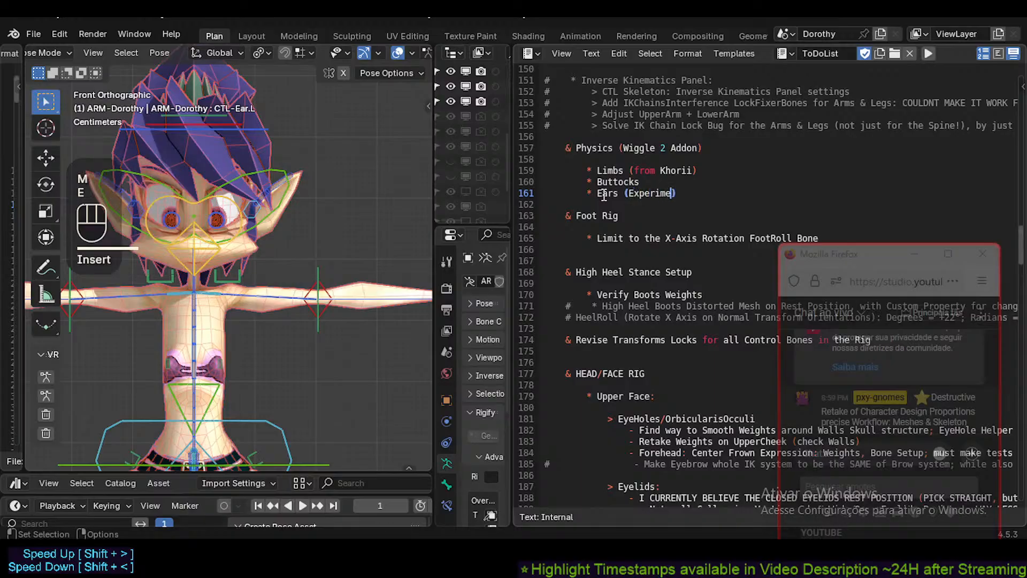
{"action": "type", "text": "ntal)"}
{"action": "key", "text": "ctrl+s"}
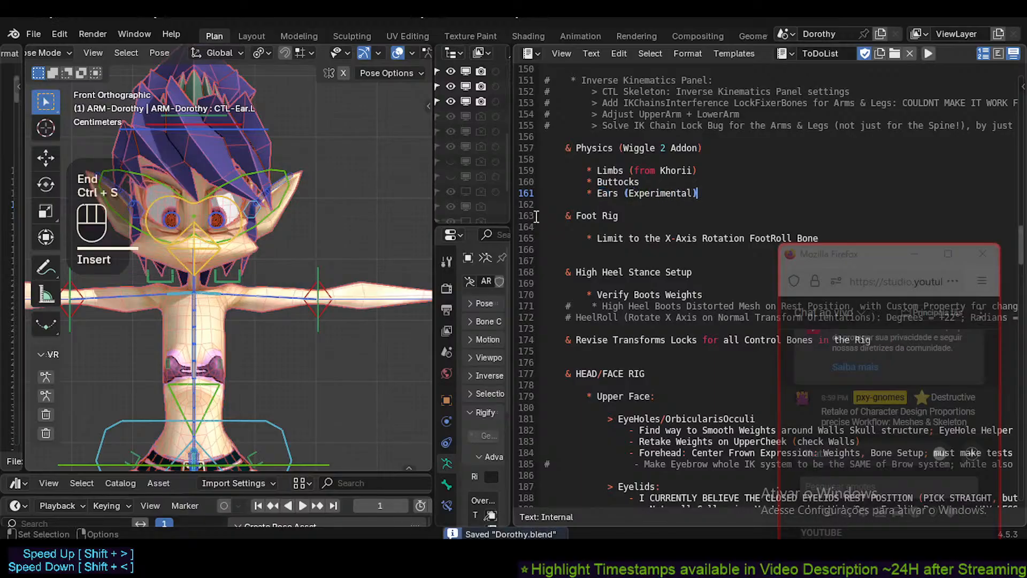
Select the left ear's tip control CTL-Ear.L.002 and try posing it to test how the ear bends.
{"action": "middle_click_drag", "start_coordinate": [373, 210], "coordinate": [268, 256]}
{"action": "scroll", "coordinate": [264, 227], "scroll_direction": "up", "scroll_amount": 6}
{"action": "scroll", "coordinate": [273, 285], "scroll_direction": "down", "scroll_amount": 2}
{"action": "scroll", "coordinate": [258, 275], "scroll_direction": "down", "scroll_amount": 2}
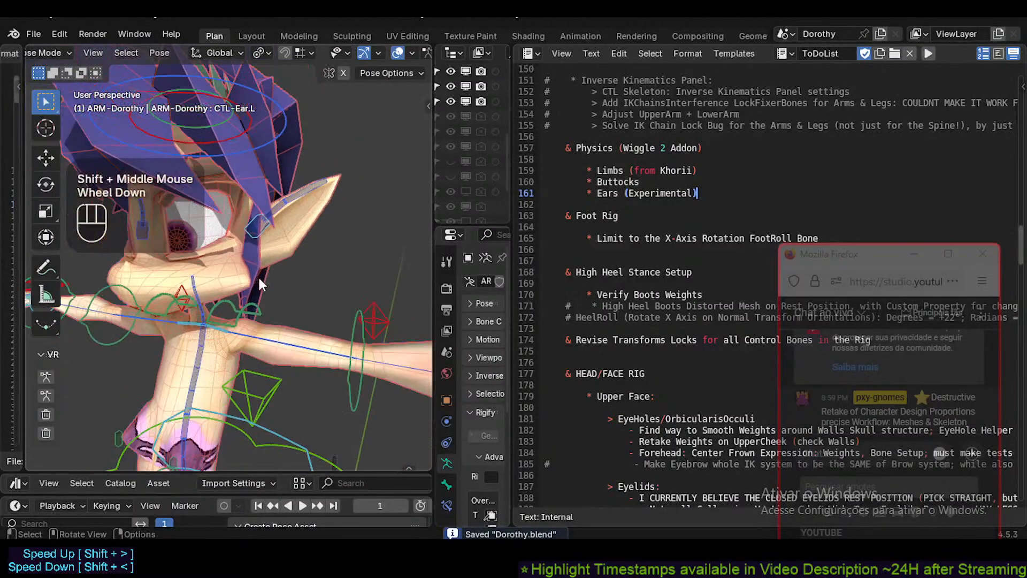
{"action": "middle_click_drag", "start_coordinate": [263, 303], "coordinate": [265, 280], "text": "shift"}
{"action": "left_click", "coordinate": [323, 157]}
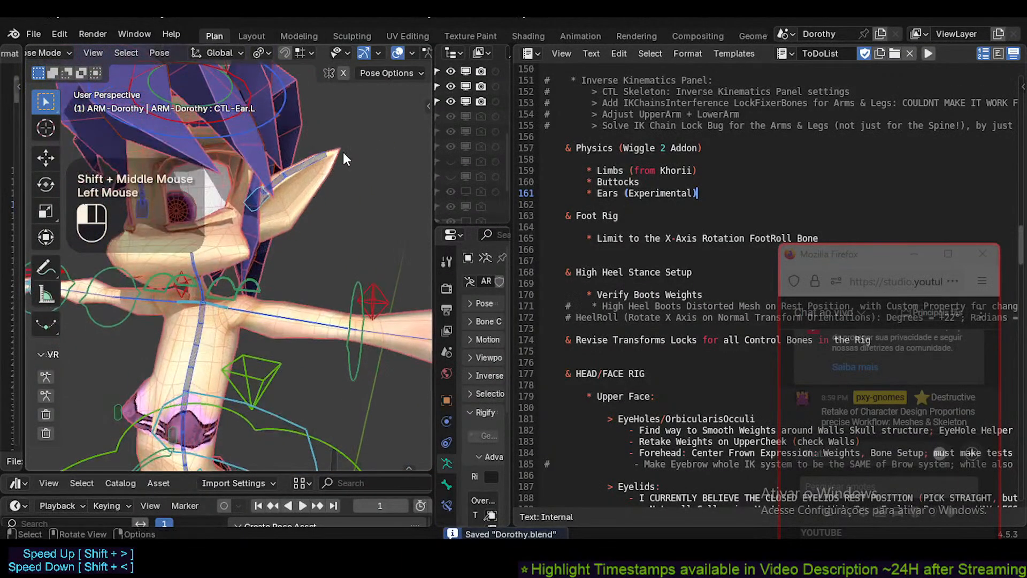
{"action": "key", "text": "g"}
{"action": "key", "text": "Escape"}
{"action": "key", "text": "g"}
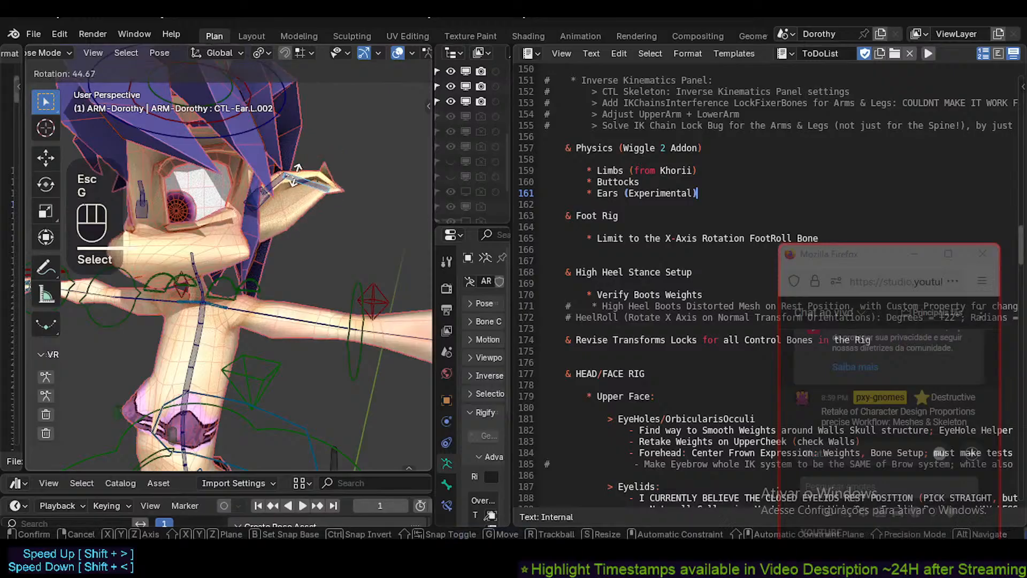
{"action": "key", "text": "Escape"}
Try moving the left ear's tip control with Auto IK at chain length 3, and save the file.
{"action": "key", "text": "alt+x"}
{"action": "key", "text": "g"}
{"action": "scroll", "coordinate": [302, 224], "scroll_direction": "down", "scroll_amount": 2}
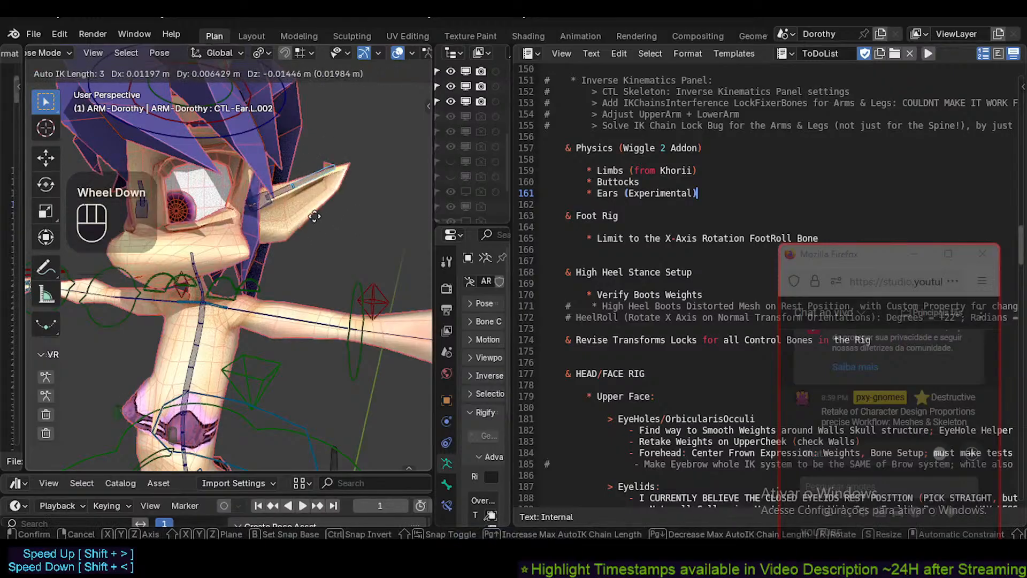
{"action": "key", "text": "Escape"}
{"action": "scroll", "coordinate": [289, 262], "scroll_direction": "down", "scroll_amount": 1}
{"action": "scroll", "coordinate": [282, 246], "scroll_direction": "down", "scroll_amount": 1}
{"action": "middle_click_drag", "start_coordinate": [281, 269], "coordinate": [276, 231], "text": "shift"}
{"action": "key", "text": "ctrl+s"}
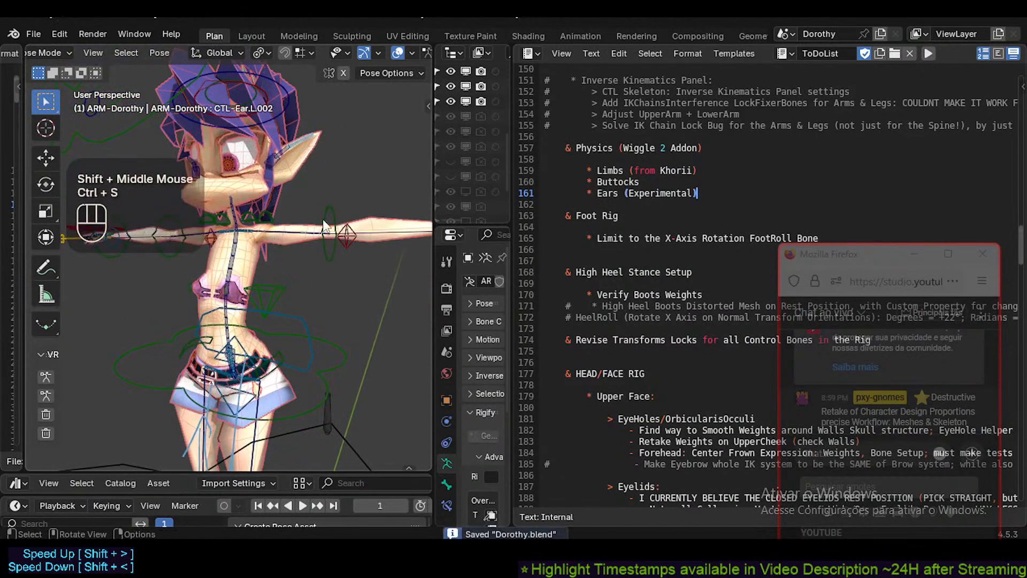
Reveal all hidden objects in Object Mode and hide the CLO-DorothyUrbanJacket object.
{"action": "key", "text": "alt+h"}
{"action": "key", "text": "ctrl+Tab"}
{"action": "key", "text": "alt+h"}
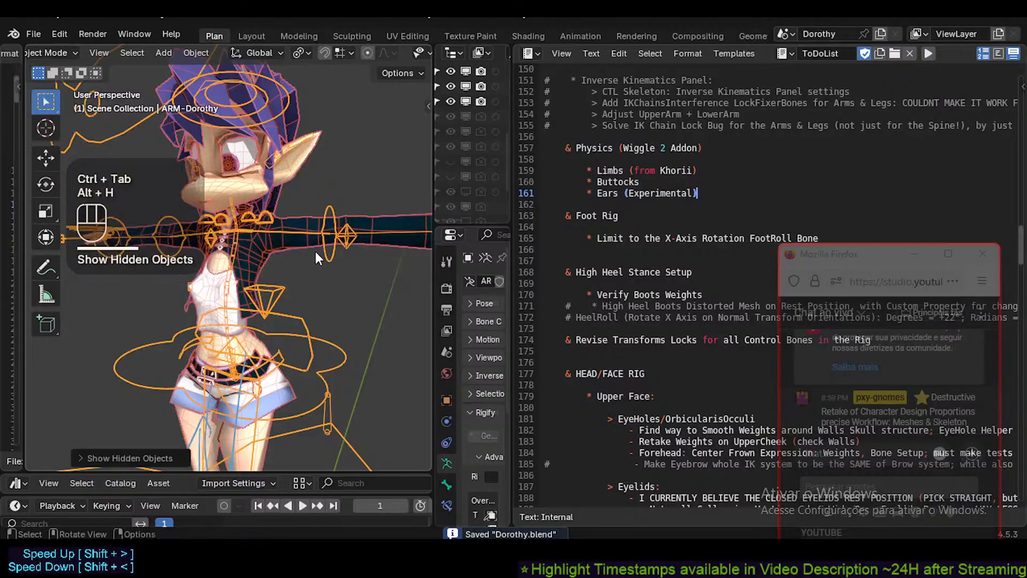
{"action": "left_click", "coordinate": [300, 235]}
{"action": "left_click", "coordinate": [300, 239]}
{"action": "key", "text": "h"}
{"action": "scroll", "coordinate": [300, 246], "scroll_direction": "up", "scroll_amount": 2}
{"action": "mouse_move", "coordinate": [300, 246]}
{"action": "middle_mouse_down"}
{"action": "mouse_move", "coordinate": [323, 257]}
{"action": "mouse_move", "coordinate": [302, 245]}
{"action": "middle_mouse_up"}
{"action": "scroll", "coordinate": [303, 245], "scroll_direction": "up", "scroll_amount": 2}
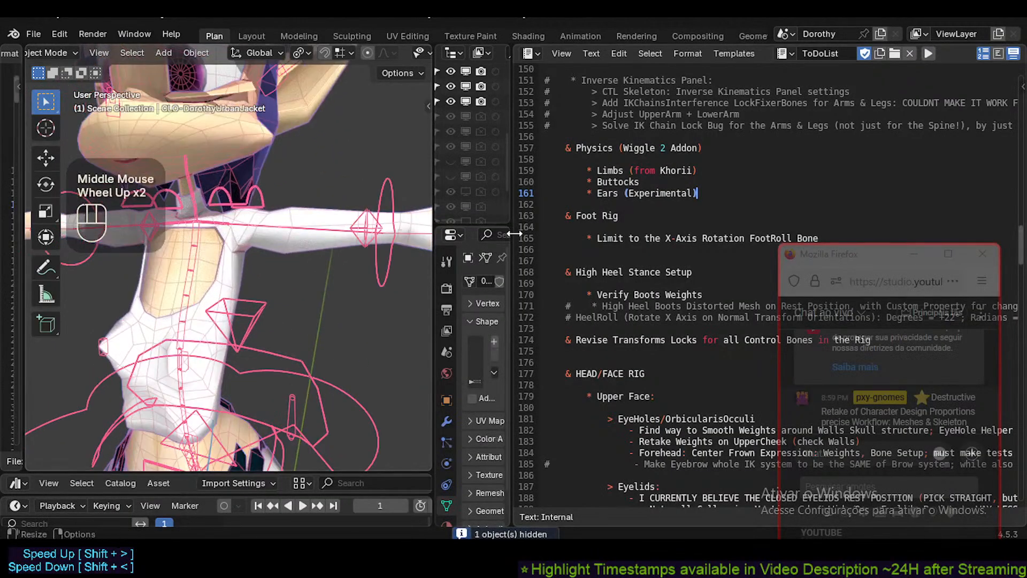
Widen the 3D viewport and highlight the Limbs entry in the ToDoList text.
{"action": "left_click_drag", "start_coordinate": [511, 230], "coordinate": [590, 229]}
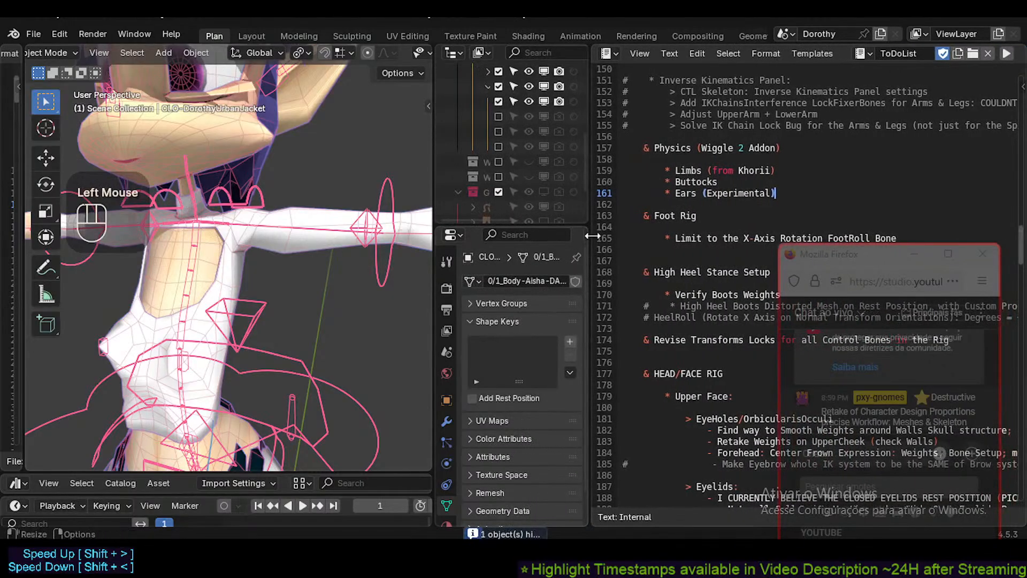
{"action": "left_click_drag", "start_coordinate": [432, 242], "coordinate": [499, 243]}
{"action": "middle_click_drag", "start_coordinate": [408, 249], "coordinate": [390, 267], "text": "shift"}
{"action": "left_click", "coordinate": [729, 170]}
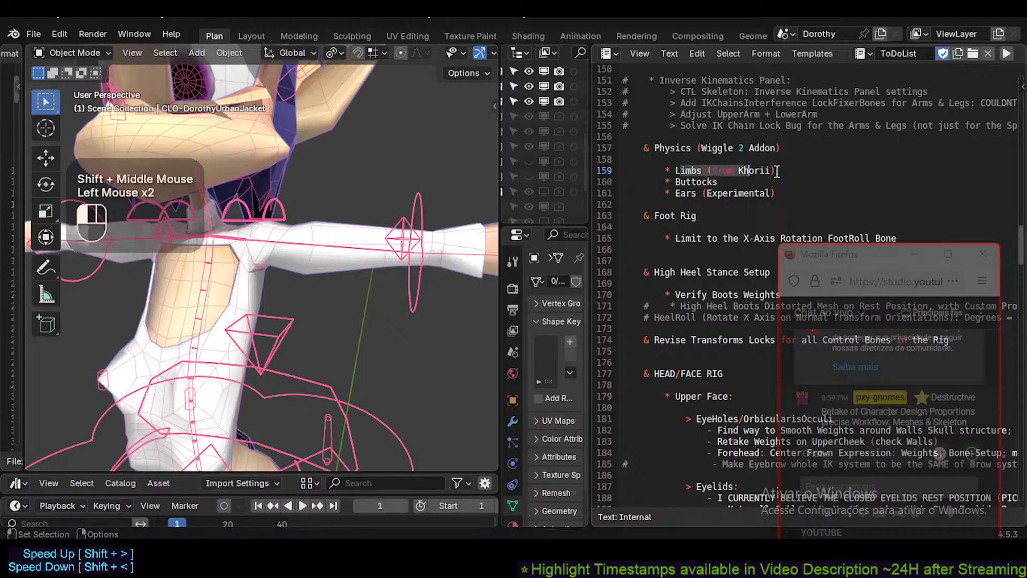
Hide Dorothy's urban coat and select the ARM-Dorothy armature around the bare arms.
{"action": "left_click", "coordinate": [327, 218]}
{"action": "scroll", "coordinate": [328, 219], "scroll_direction": "down", "scroll_amount": 1}
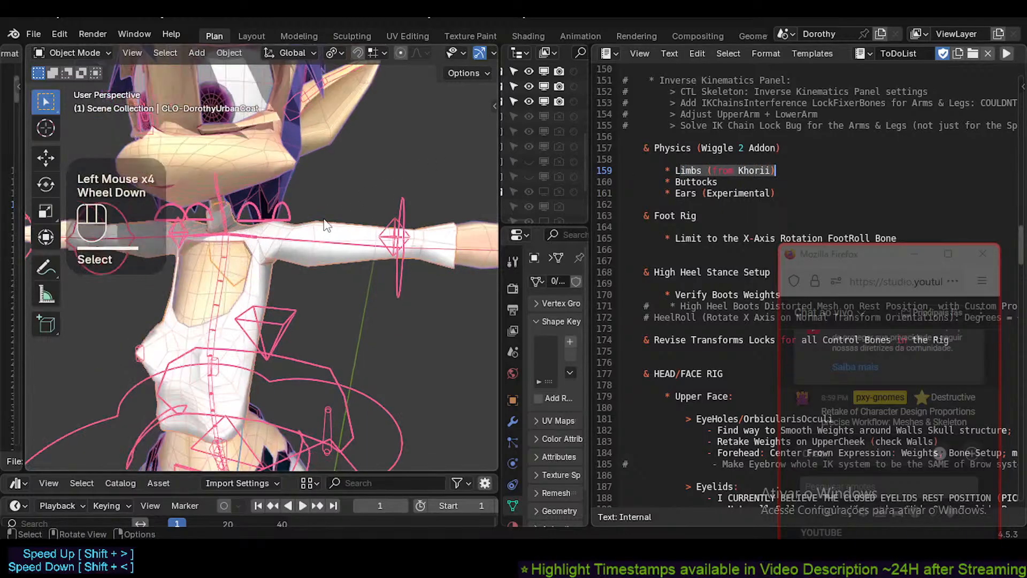
{"action": "key", "text": "h"}
{"action": "middle_click_drag", "start_coordinate": [326, 222], "coordinate": [259, 211]}
{"action": "left_click", "coordinate": [299, 237]}
{"action": "scroll", "coordinate": [302, 256], "scroll_direction": "down", "scroll_amount": 2}
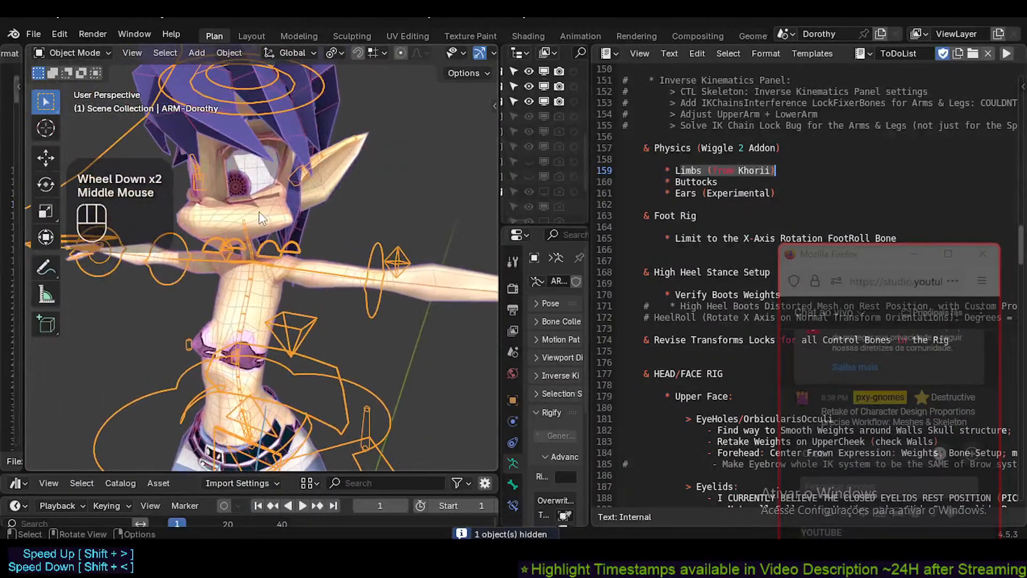
{"action": "scroll", "coordinate": [271, 252], "scroll_direction": "up", "scroll_amount": 4}
{"action": "scroll", "coordinate": [329, 298], "scroll_direction": "down", "scroll_amount": 2}
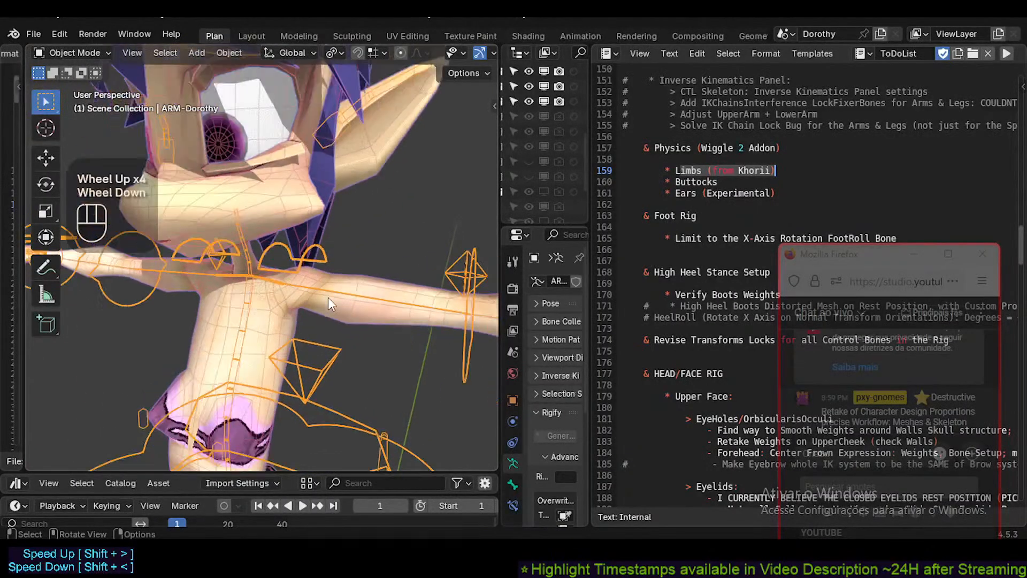
Locate and select the PHY-Physics collection among ARM-Dorothy's bone collections.
{"action": "key", "text": "n"}
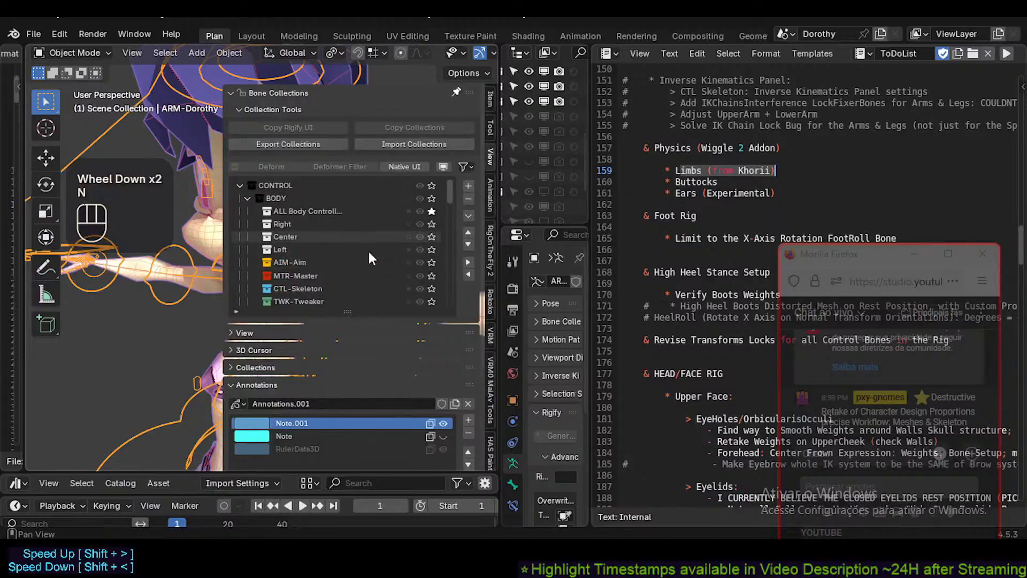
{"action": "scroll", "coordinate": [397, 247], "scroll_direction": "down", "scroll_amount": 3}
{"action": "scroll", "coordinate": [397, 246], "scroll_direction": "down", "scroll_amount": 2}
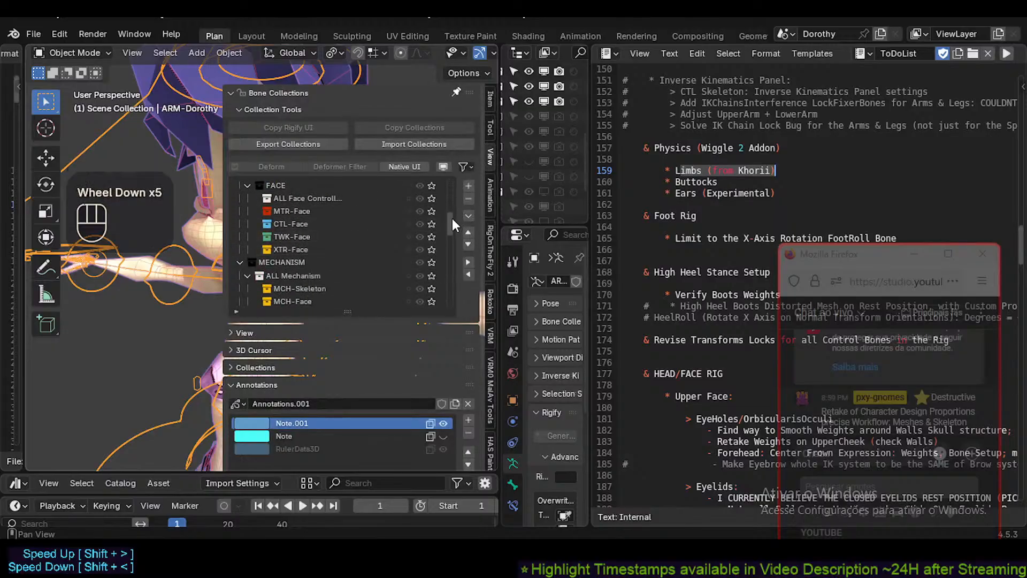
{"action": "left_click_drag", "start_coordinate": [451, 218], "coordinate": [451, 269]}
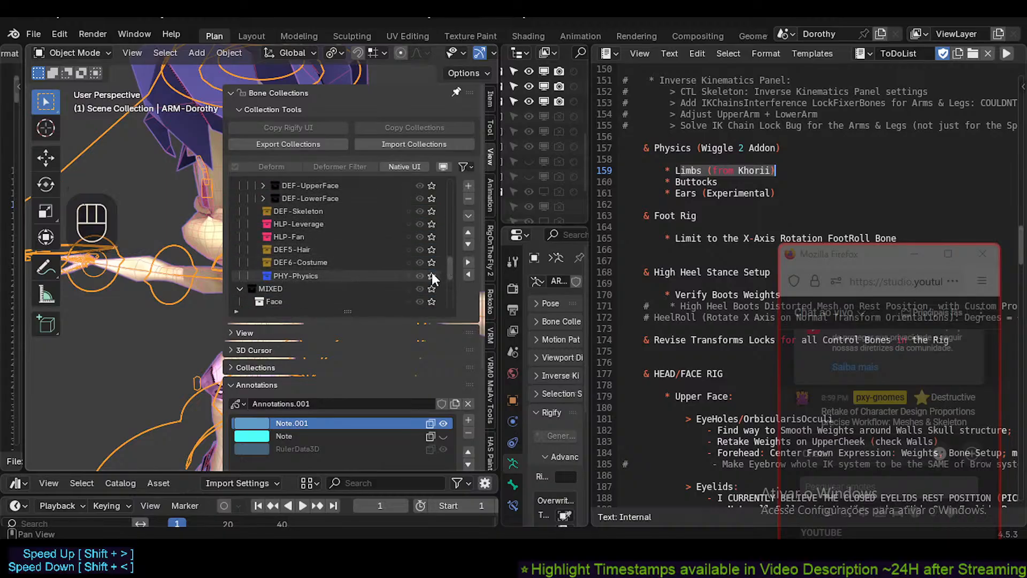
{"action": "left_click", "coordinate": [304, 276]}
{"action": "left_click", "coordinate": [304, 275]}
{"action": "key", "text": "n"}
Put ARM-Dorothy into Edit Mode, select the hair bone DEF5-HairStrand6 and show its bone properties.
{"action": "middle_click_drag", "start_coordinate": [304, 276], "coordinate": [235, 205], "text": "shift"}
{"action": "scroll", "coordinate": [283, 251], "scroll_direction": "down", "scroll_amount": 1}
{"action": "key", "text": "Tab"}
{"action": "left_click", "coordinate": [314, 154]}
{"action": "scroll", "coordinate": [288, 213], "scroll_direction": "up", "scroll_amount": 2}
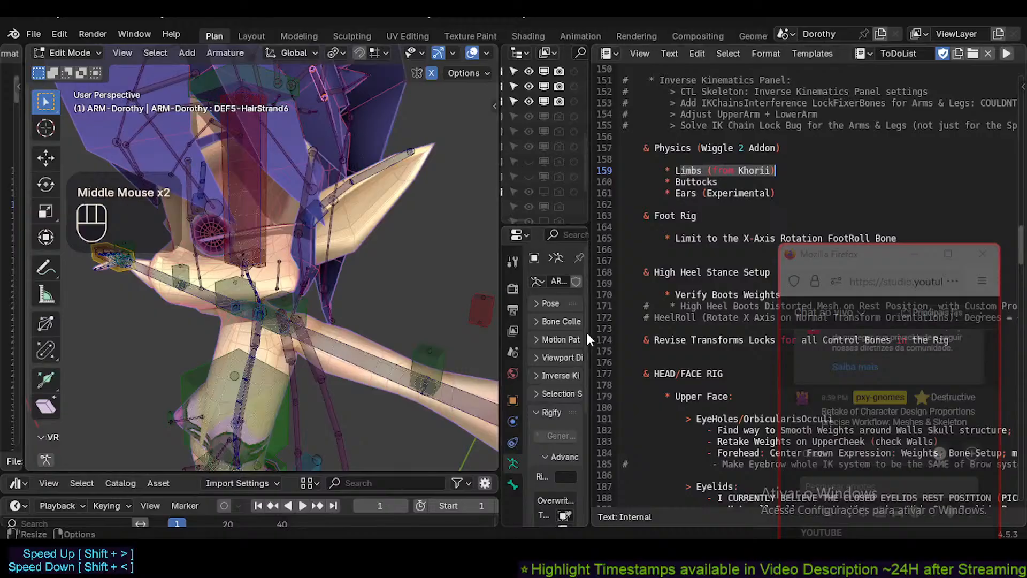
{"action": "left_click_drag", "start_coordinate": [588, 333], "coordinate": [752, 329]}
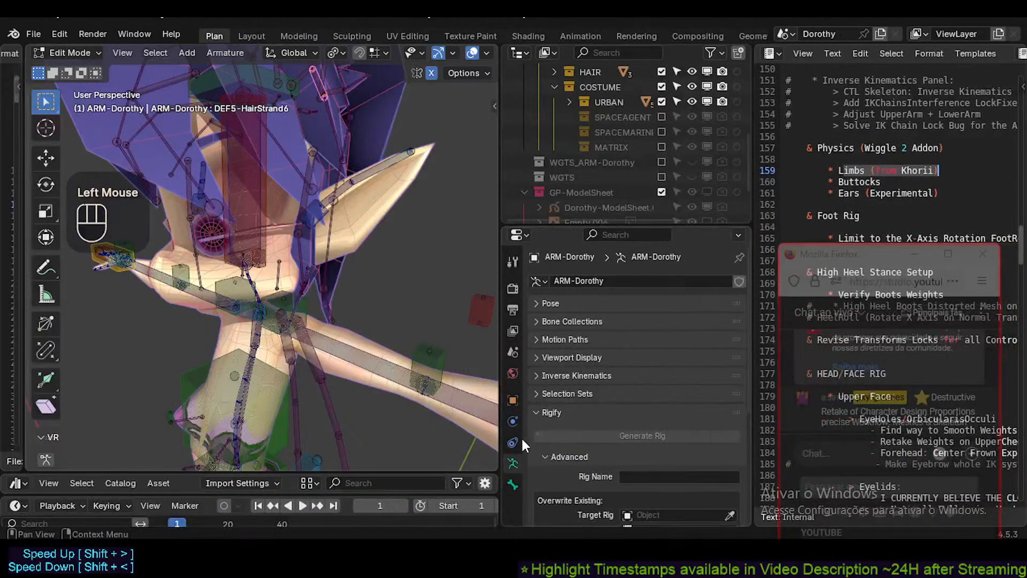
{"action": "left_click", "coordinate": [514, 483]}
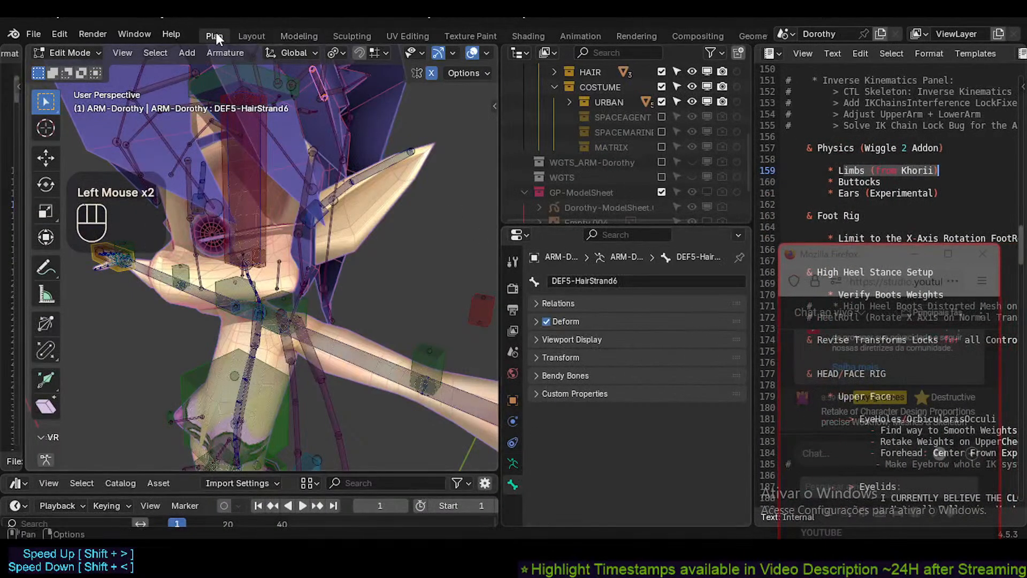
Switch to the Layout workspace, shrink the timeline and bring the DEF5-HairStrand6 bone into close view.
{"action": "left_click", "coordinate": [247, 36]}
{"action": "middle_click_drag", "start_coordinate": [450, 240], "coordinate": [422, 271]}
{"action": "middle_click_drag", "start_coordinate": [421, 155], "coordinate": [401, 266], "text": "shift"}
{"action": "scroll", "coordinate": [401, 266], "scroll_direction": "up", "scroll_amount": 5}
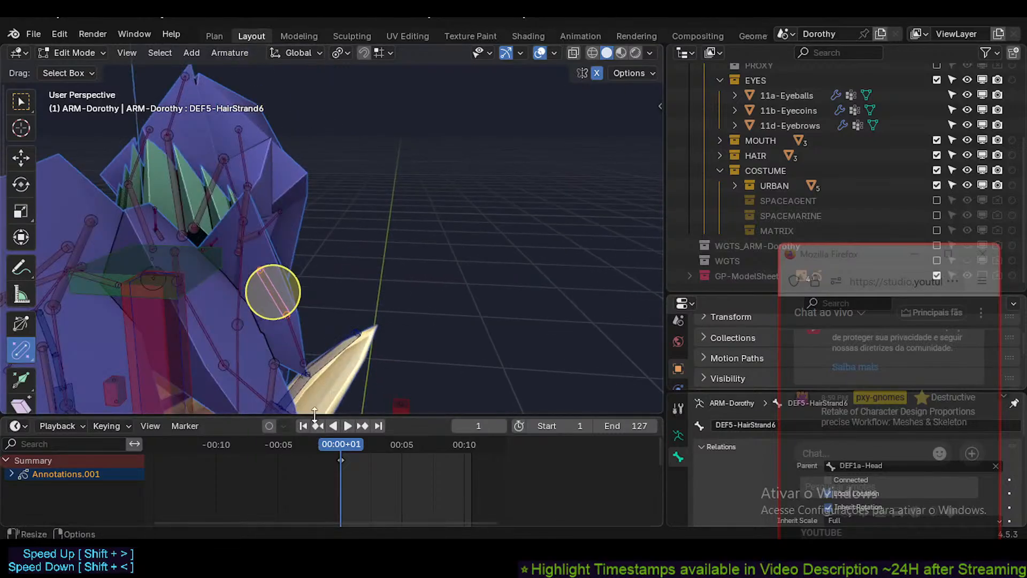
{"action": "left_click_drag", "start_coordinate": [315, 414], "coordinate": [321, 518]}
{"action": "middle_click_drag", "start_coordinate": [309, 366], "coordinate": [367, 343]}
{"action": "scroll", "coordinate": [270, 348], "scroll_direction": "up", "scroll_amount": 2}
In the Firefox live chat window, post a star emoji followed by "Wiggle Bones for Limbs Setup; Wiggle 2 Addon".
{"action": "left_click_drag", "start_coordinate": [825, 256], "coordinate": [645, 103]}
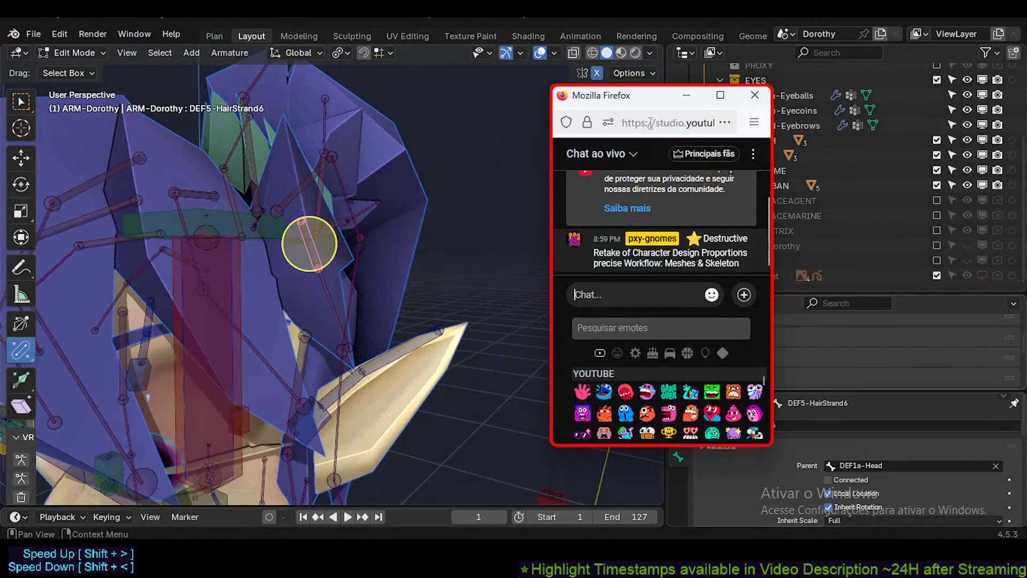
{"action": "left_click_drag", "start_coordinate": [640, 98], "coordinate": [603, 110]}
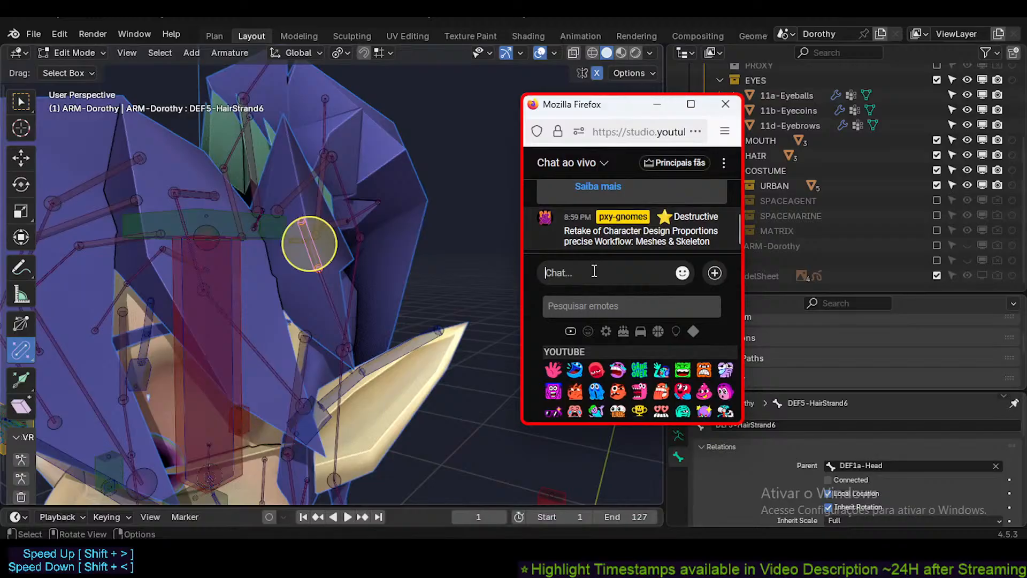
{"action": "key", "text": "super+period"}
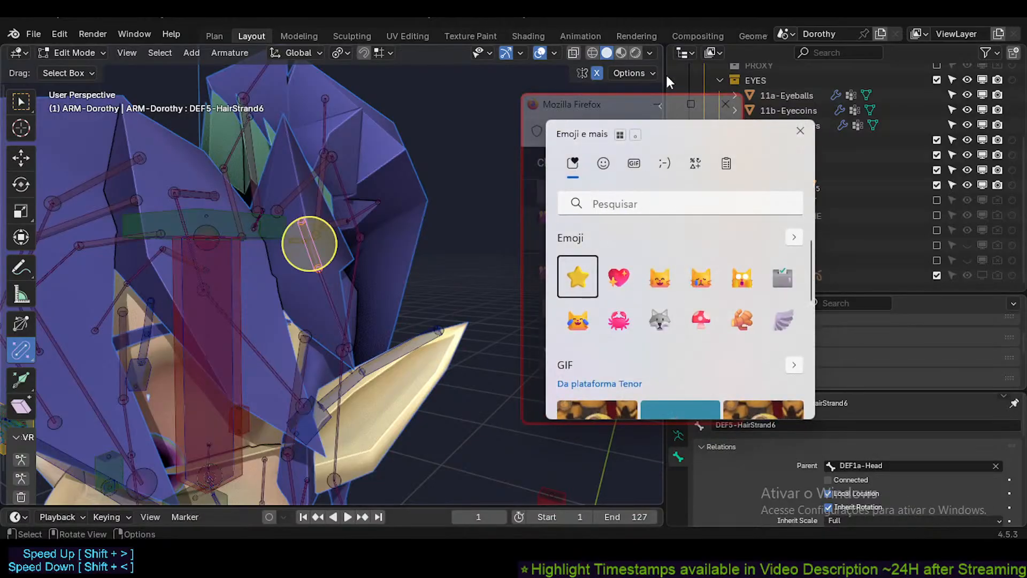
{"action": "left_click_drag", "start_coordinate": [678, 130], "coordinate": [850, 138]}
{"action": "left_click", "coordinate": [619, 275]}
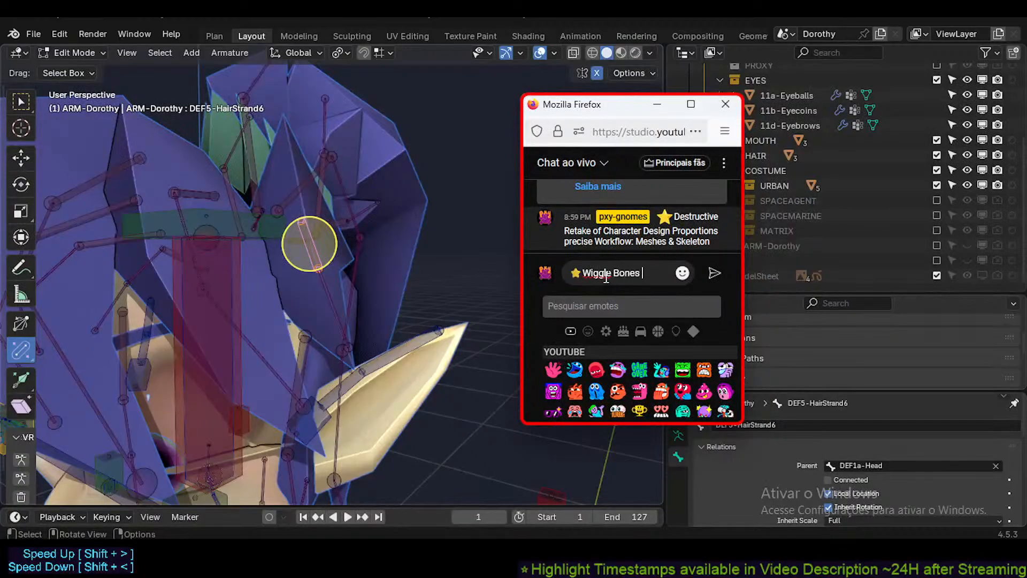
{"action": "type", "text": "Limbs"}
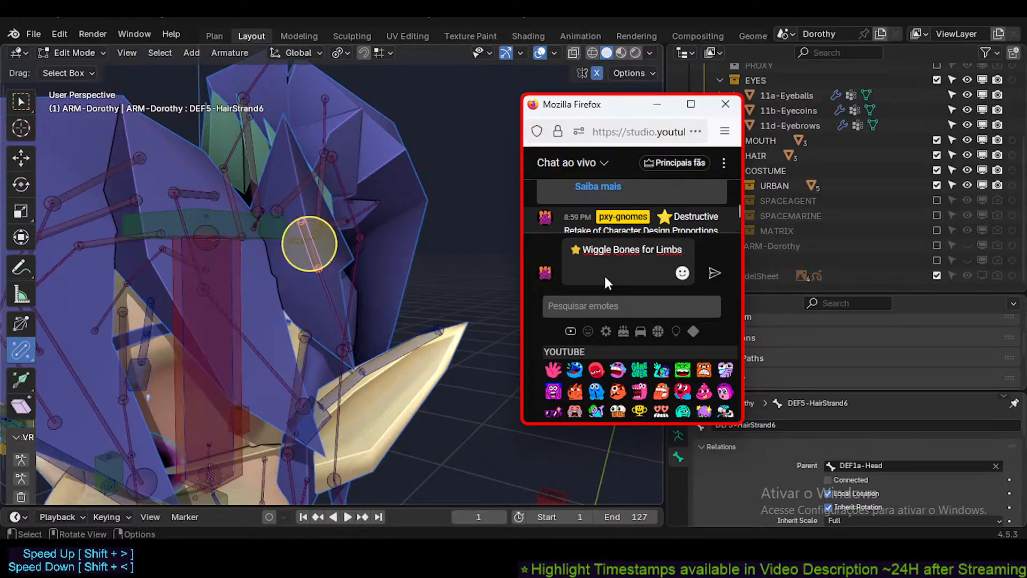
{"action": "type", "text": " Setup"}
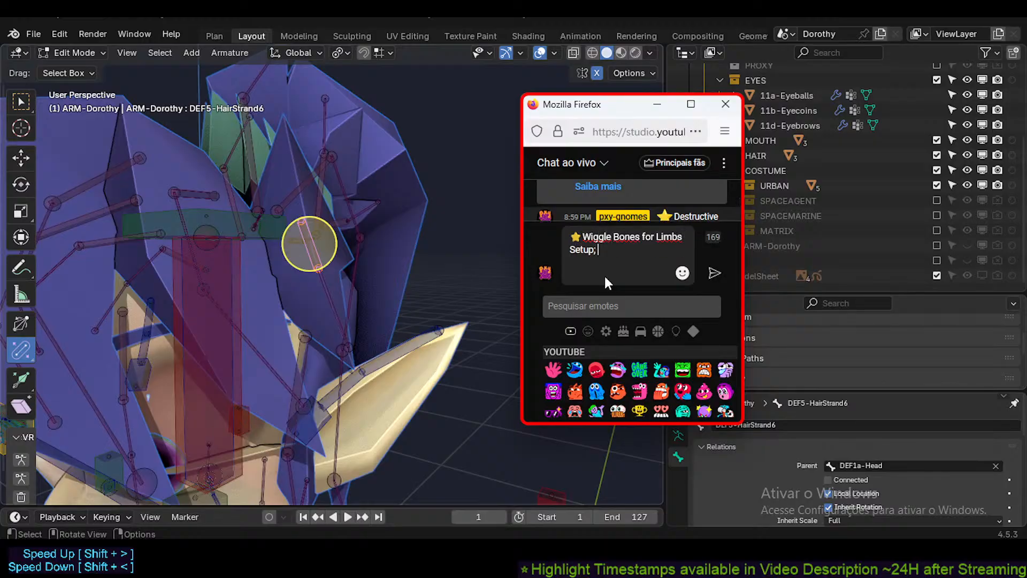
{"action": "type", "text": "; Wiggle 2 Addon"}
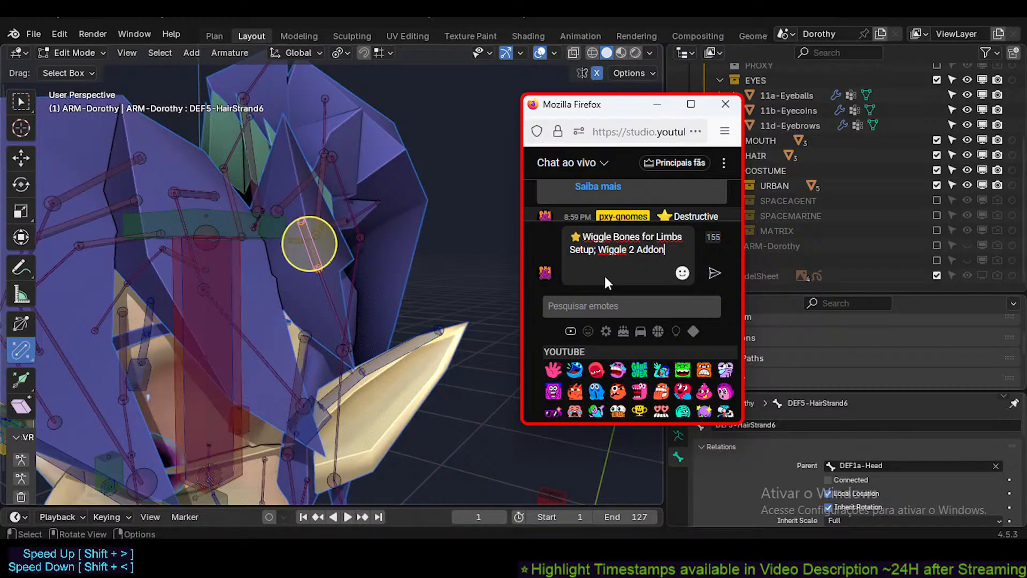
{"action": "key", "text": "Return"}
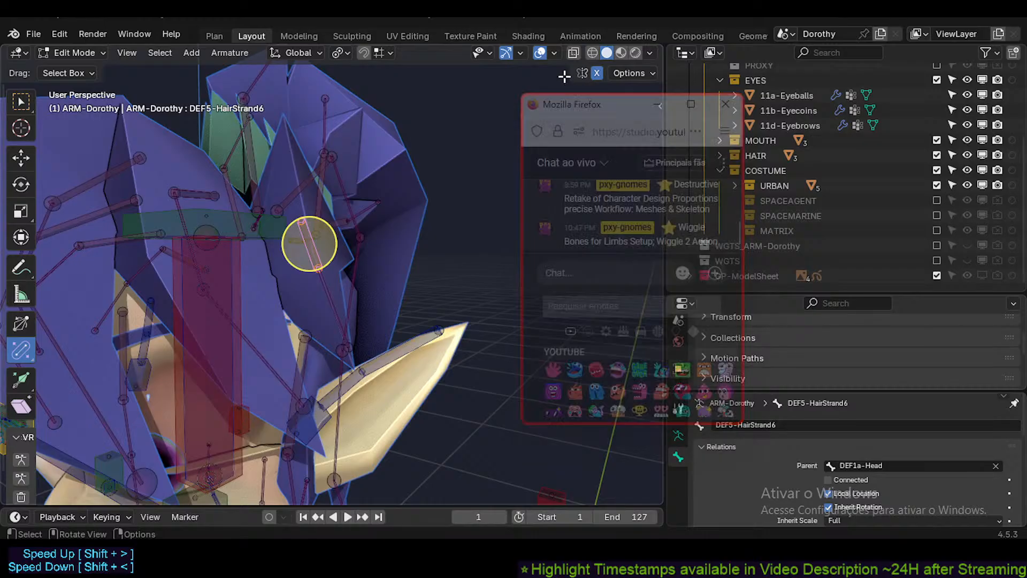
Move the chat window aside, then duplicate the DEF5-HairStrand6 bone and place the copy above Dorothy's left upper arm.
{"action": "left_click_drag", "start_coordinate": [580, 112], "coordinate": [731, 134]}
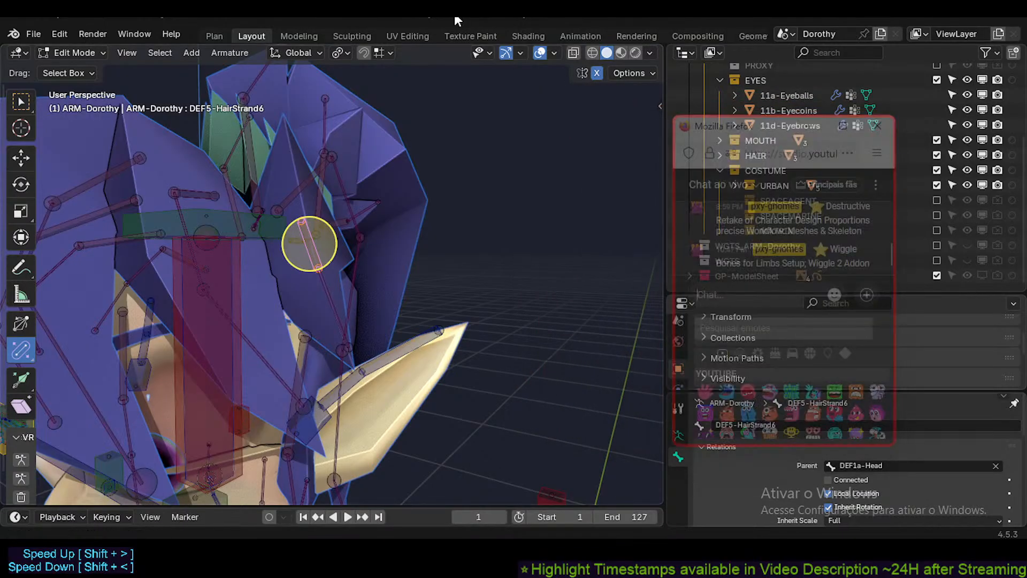
{"action": "middle_click_drag", "start_coordinate": [375, 288], "coordinate": [327, 267]}
{"action": "key", "text": "n"}
{"action": "key", "text": "n"}
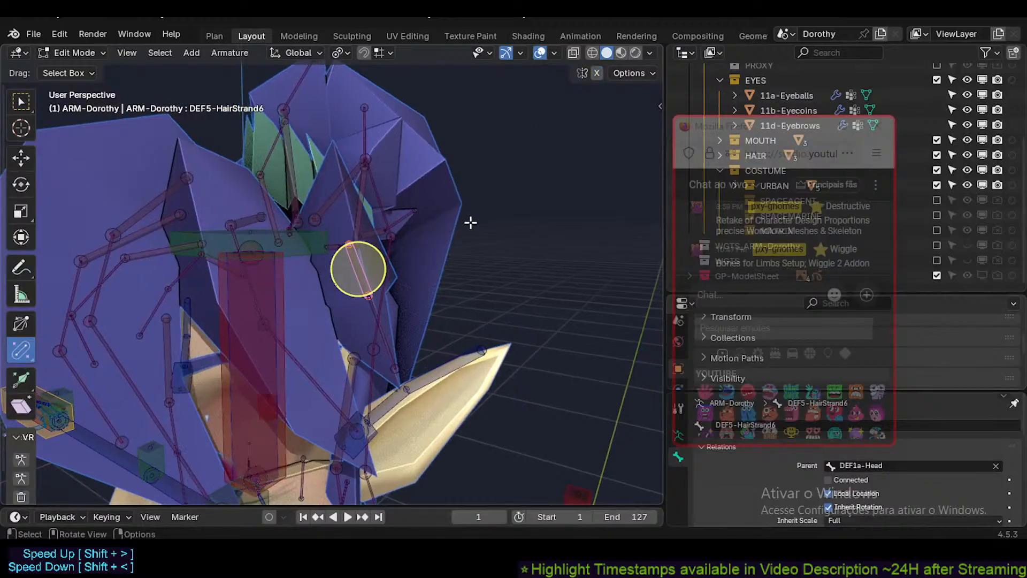
{"action": "scroll", "coordinate": [470, 223], "scroll_direction": "down", "scroll_amount": 2}
{"action": "key", "text": "shift+d"}
{"action": "left_click", "coordinate": [545, 321]}
{"action": "middle_click_drag", "start_coordinate": [523, 325], "coordinate": [473, 158], "text": "shift"}
{"action": "key", "text": "g"}
{"action": "left_click", "coordinate": [459, 281]}
{"action": "middle_click_drag", "start_coordinate": [443, 294], "coordinate": [478, 289]}
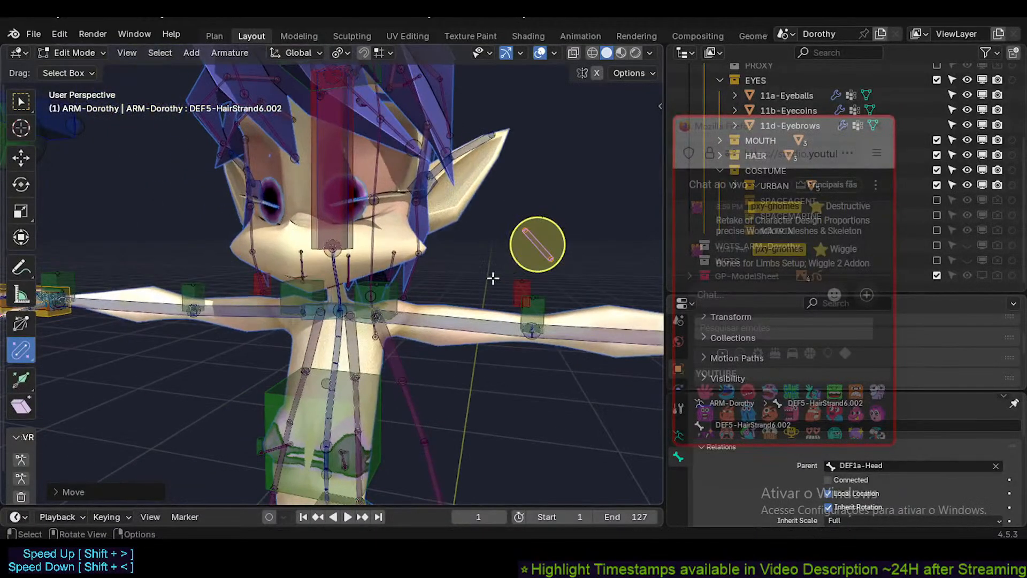
Align the copied bone with CTL-UpperArm.L and reposition it just above the left upper arm.
{"action": "left_click", "coordinate": [450, 321], "text": "shift"}
{"action": "key", "text": "ctrl+alt+a"}
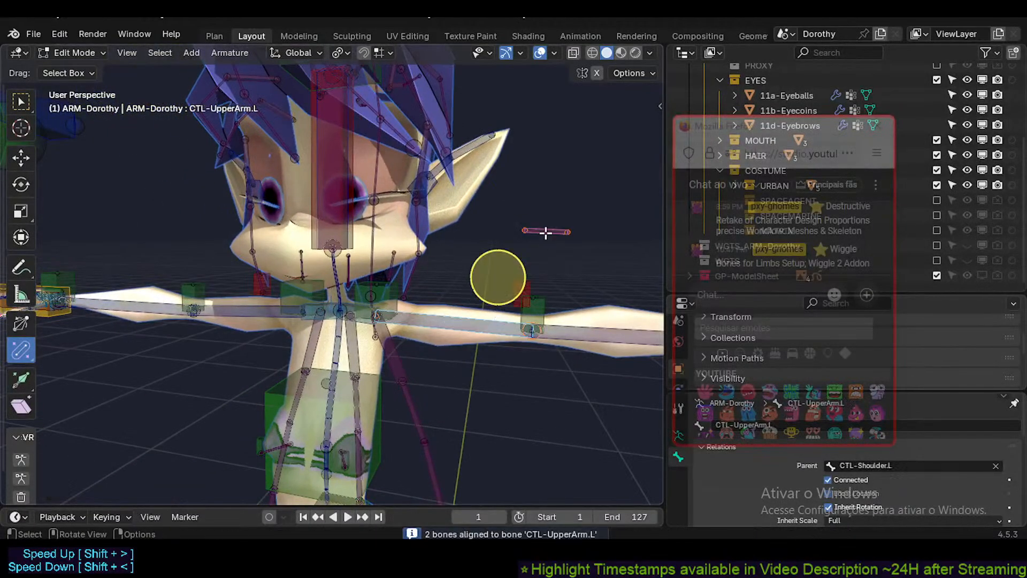
{"action": "left_click", "coordinate": [546, 232]}
{"action": "scroll", "coordinate": [546, 232], "scroll_direction": "up", "scroll_amount": 2}
{"action": "key", "text": "s"}
{"action": "left_click", "coordinate": [572, 227]}
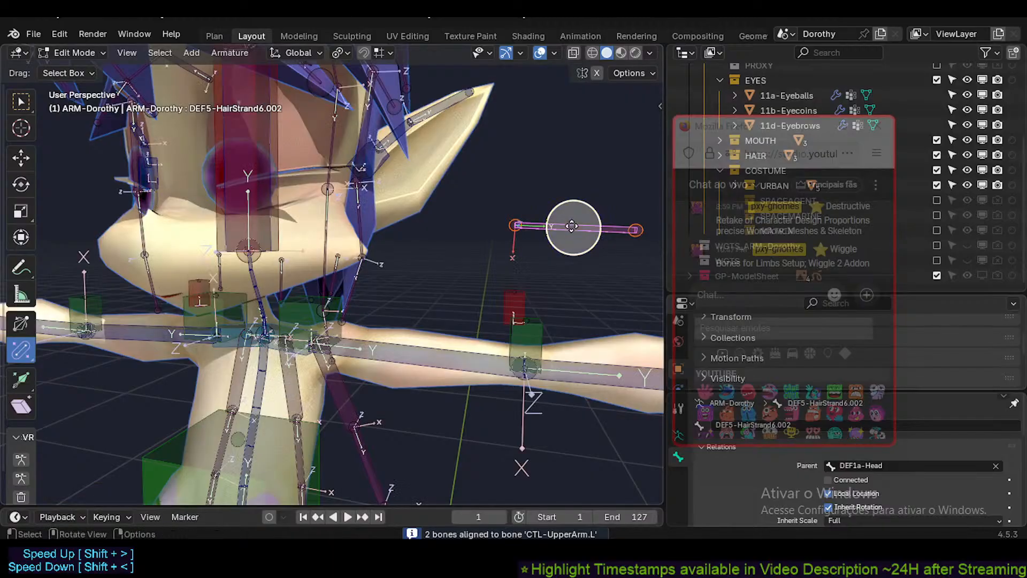
{"action": "key", "text": "g"}
{"action": "left_click", "coordinate": [445, 280]}
{"action": "middle_click_drag", "start_coordinate": [410, 297], "coordinate": [454, 280]}
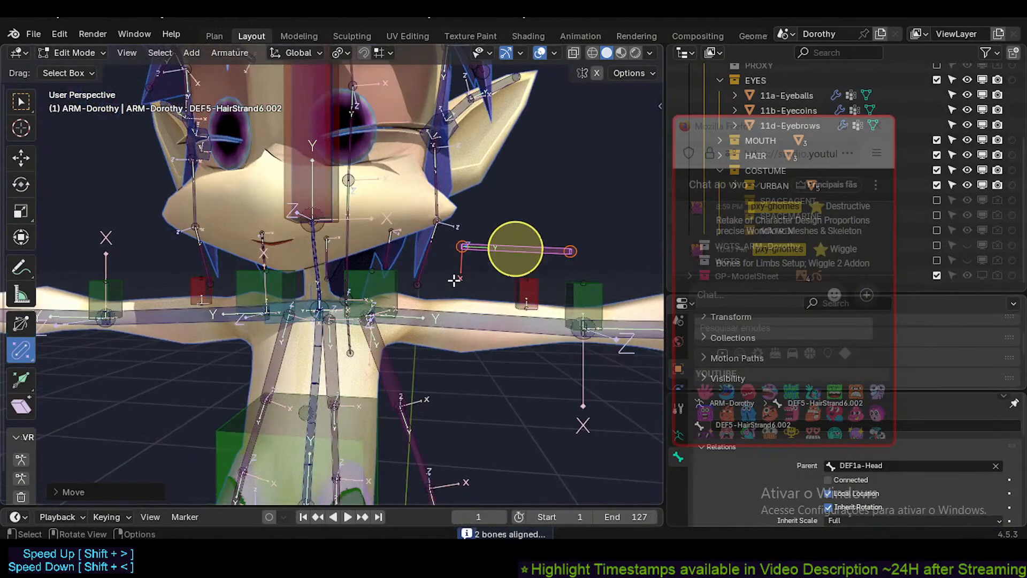
Scale the copied bone DEF5-HairStrand6.002 down to a short segment.
{"action": "scroll", "coordinate": [454, 279], "scroll_direction": "up", "scroll_amount": 2}
{"action": "key", "text": "s"}
{"action": "left_click", "coordinate": [500, 231]}
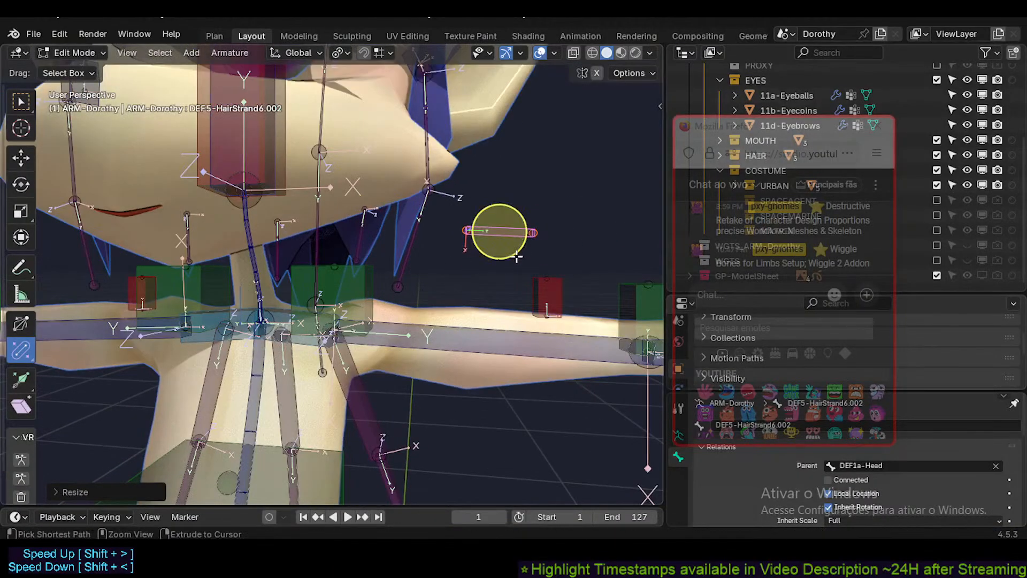
{"action": "middle_click_drag", "start_coordinate": [516, 258], "coordinate": [484, 220], "text": "shift"}
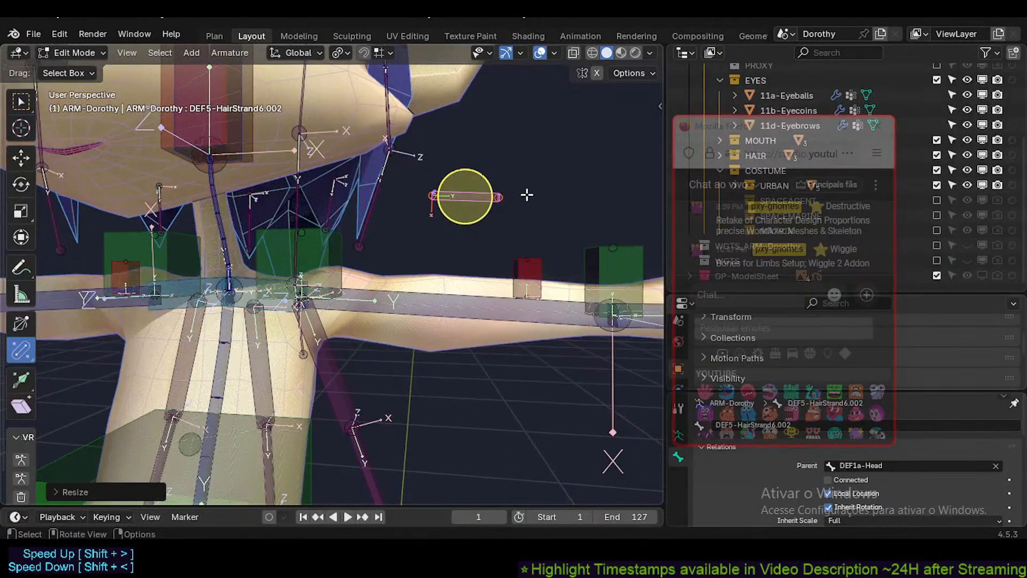
{"action": "key", "text": "s"}
{"action": "left_click", "coordinate": [483, 196]}
{"action": "middle_click_drag", "start_coordinate": [447, 234], "coordinate": [381, 286], "text": "ctrl"}
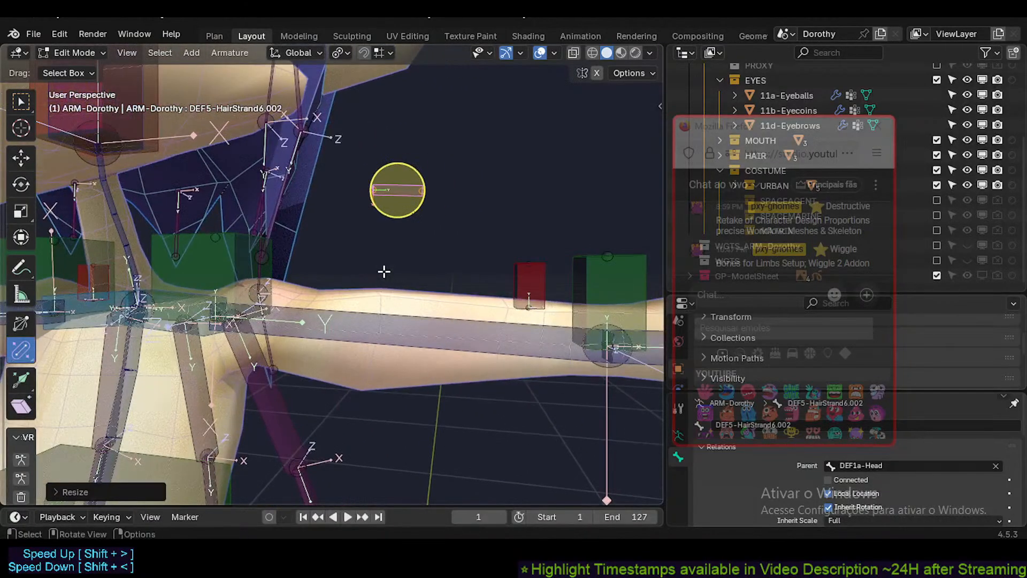
Place the 3D cursor at the middle of CTL-UpperArm.L and snap DEF5-HairStrand6.002 to it.
{"action": "left_click", "coordinate": [404, 317]}
{"action": "key", "text": "shift+s"}
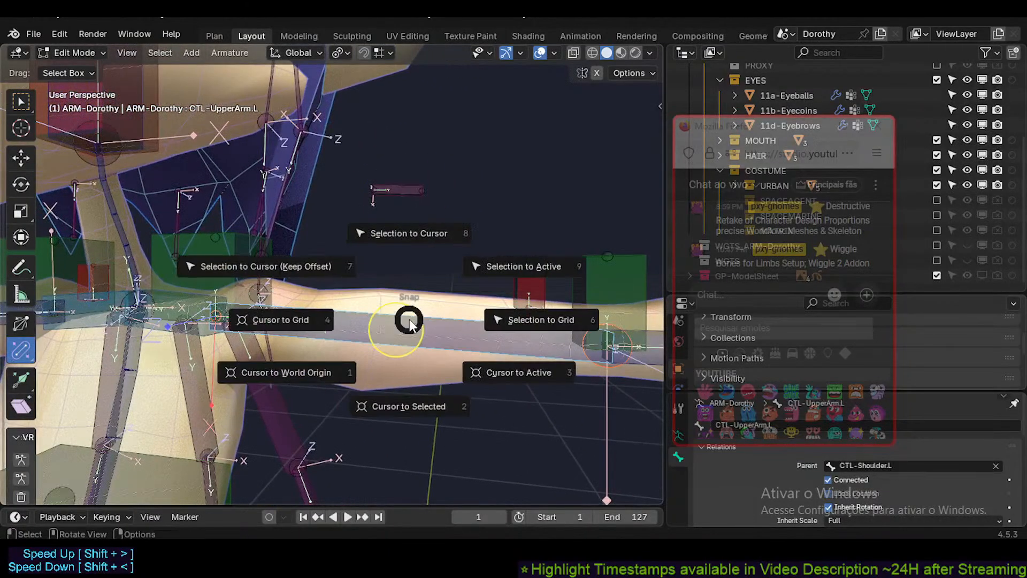
{"action": "key", "text": "Escape"}
{"action": "key", "text": "shift+s"}
{"action": "key", "text": "2"}
{"action": "left_click", "coordinate": [398, 192]}
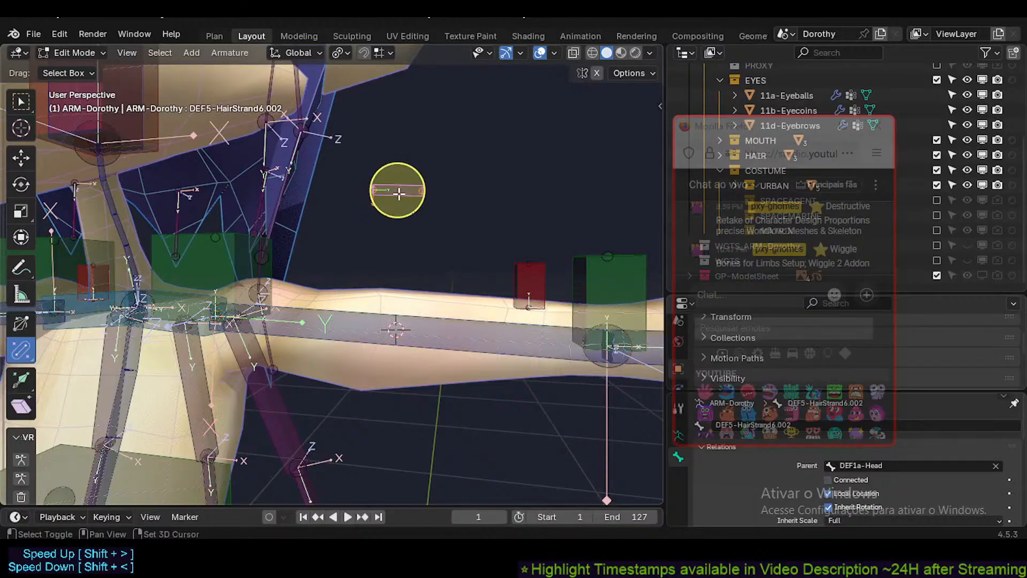
{"action": "key", "text": "shift+s"}
{"action": "key", "text": "8"}
Set the transform orientation to Normal and slide the short bone about -0.008 m along its Y axis.
{"action": "key", "text": "comma"}
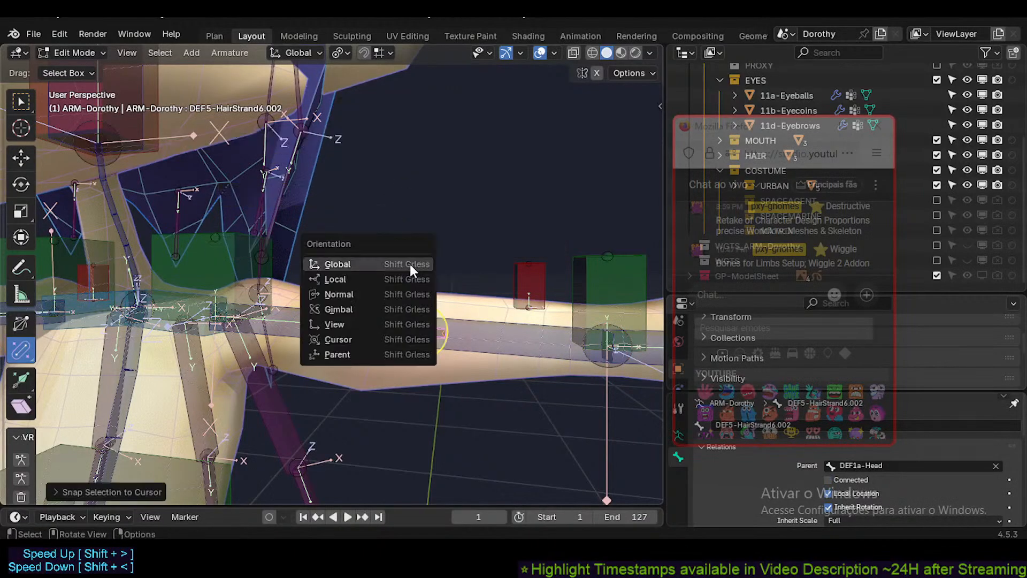
{"action": "left_click", "coordinate": [391, 288]}
{"action": "key", "text": "g"}
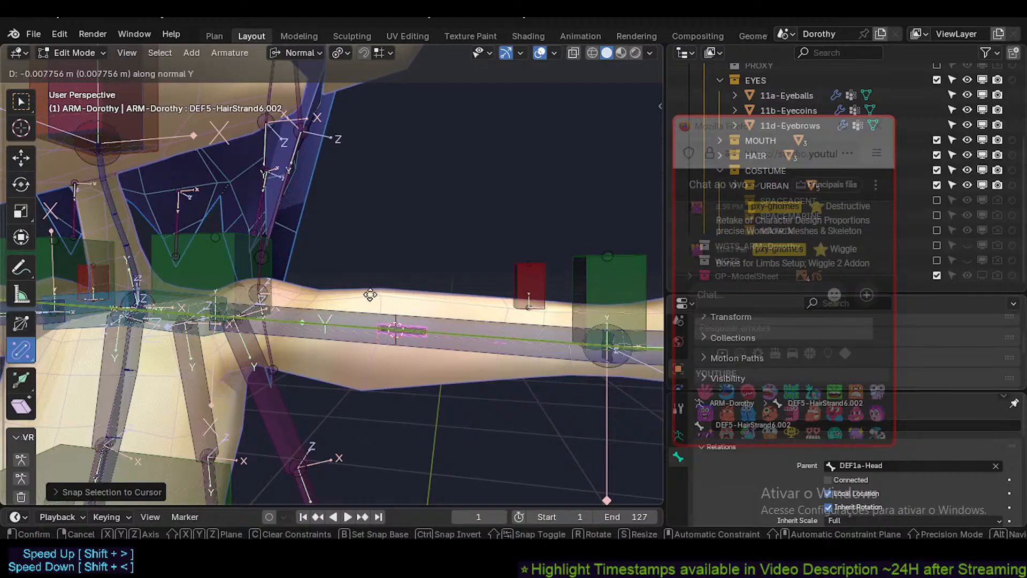
{"action": "left_click", "coordinate": [370, 295]}
In front view, enlarge the short bone's B-Bone display size until it is slightly thicker than the upper arm bone.
{"action": "key", "text": "KP_1"}
{"action": "scroll", "coordinate": [445, 311], "scroll_direction": "up", "scroll_amount": 6}
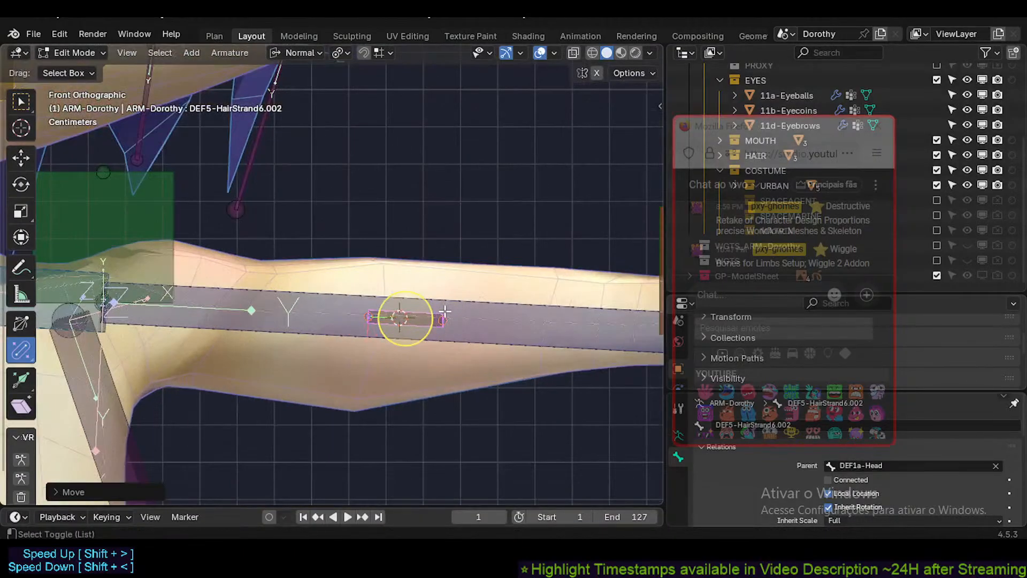
{"action": "key", "text": "ctrl+alt+s"}
{"action": "left_click", "coordinate": [73, 284]}
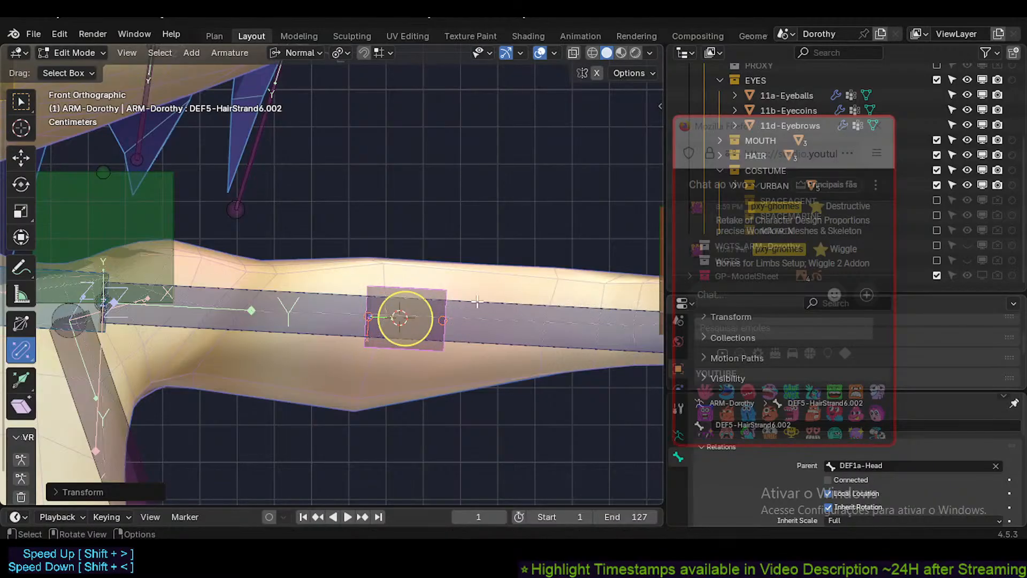
{"action": "key", "text": "r"}
{"action": "right_click", "coordinate": [452, 292]}
{"action": "key", "text": "r"}
{"action": "key", "text": "x"}
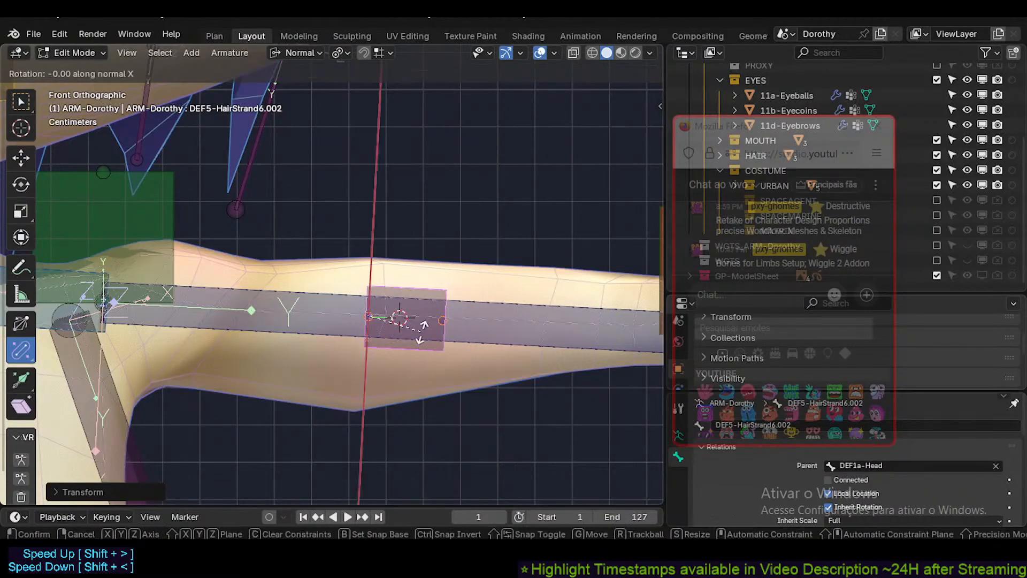
{"action": "key", "text": "z"}
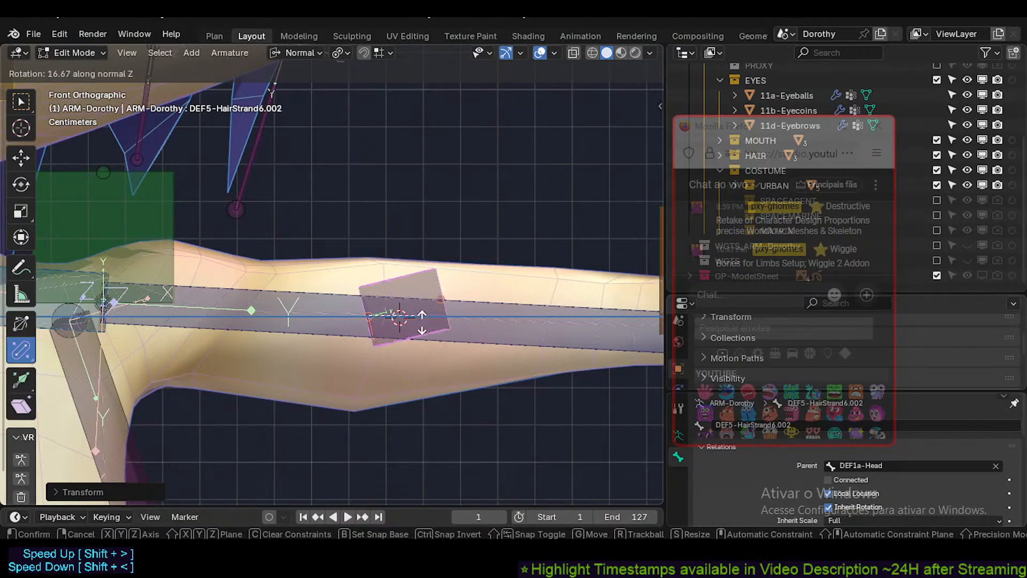
{"action": "right_click", "coordinate": [422, 322]}
Nudge the short bone slightly toward the elbow along its normal Y axis.
{"action": "key", "text": "g"}
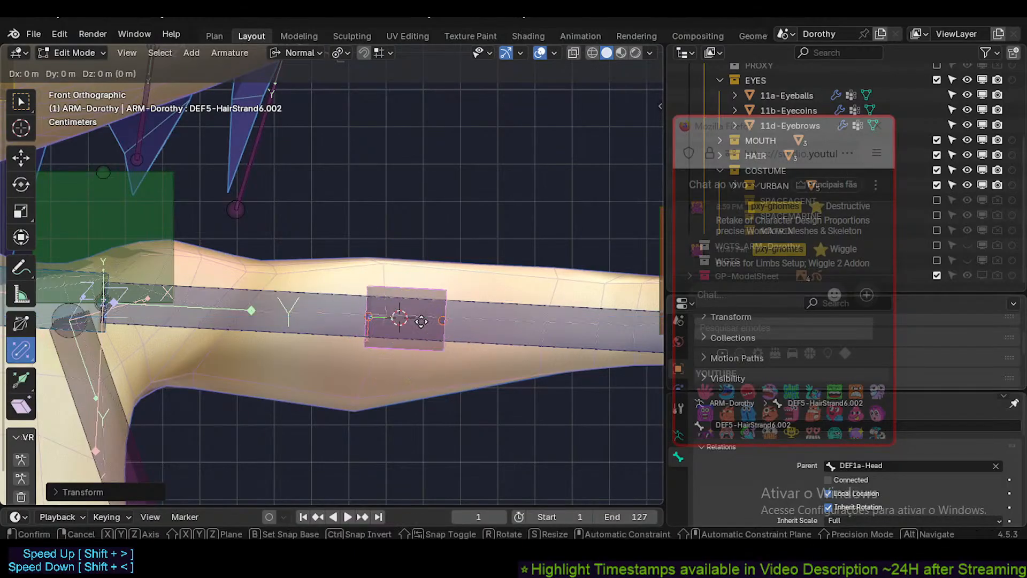
{"action": "key", "text": "y"}
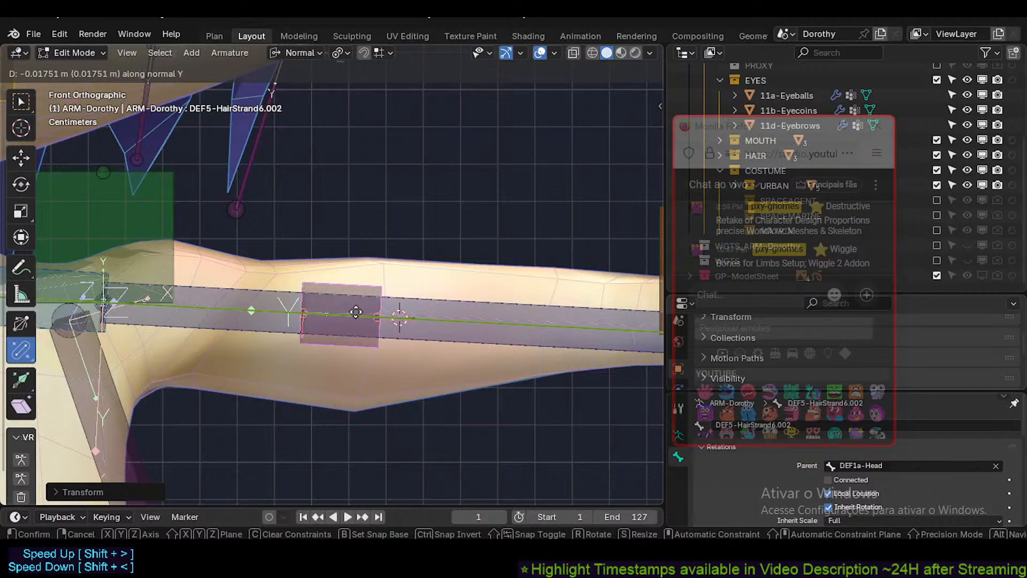
{"action": "left_click", "coordinate": [410, 319]}
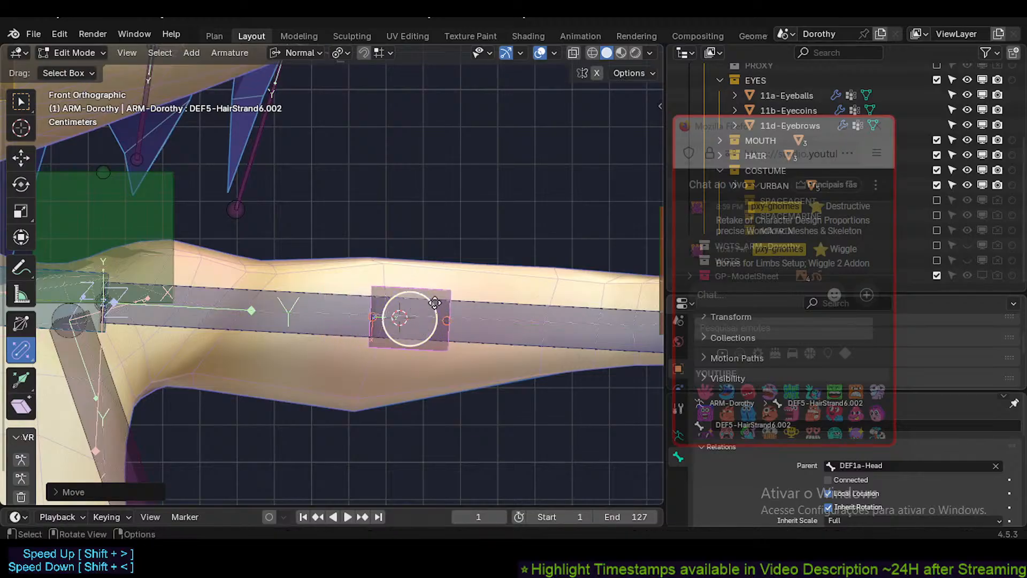
Shorten DEF5-HairStrand6.002 and enlarge its B-Bone display size to a narrow band nearly as tall as the arm.
{"action": "key", "text": "s"}
{"action": "left_click", "coordinate": [397, 298]}
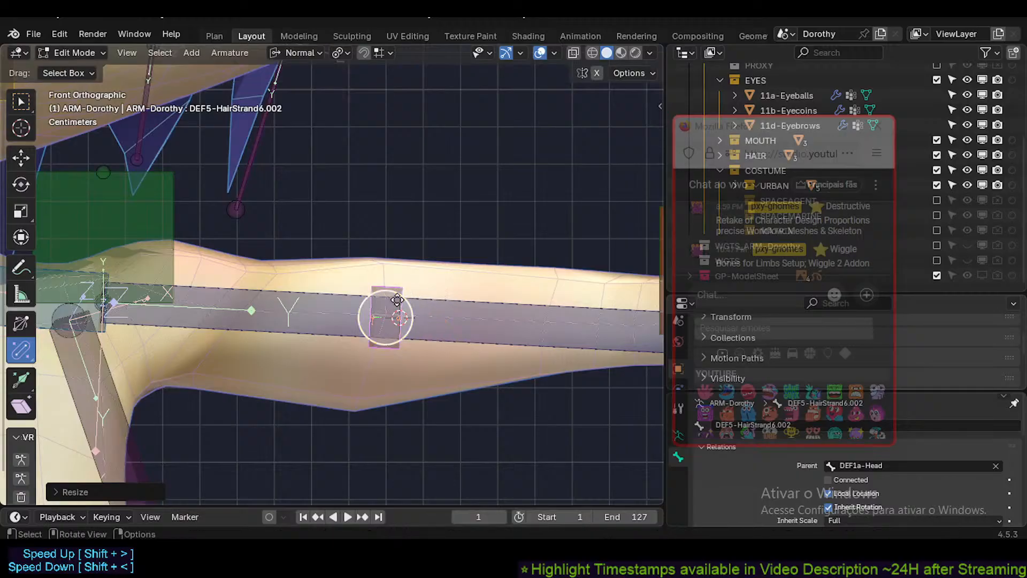
{"action": "key", "text": "ctrl+alt+s"}
{"action": "left_click", "coordinate": [415, 298]}
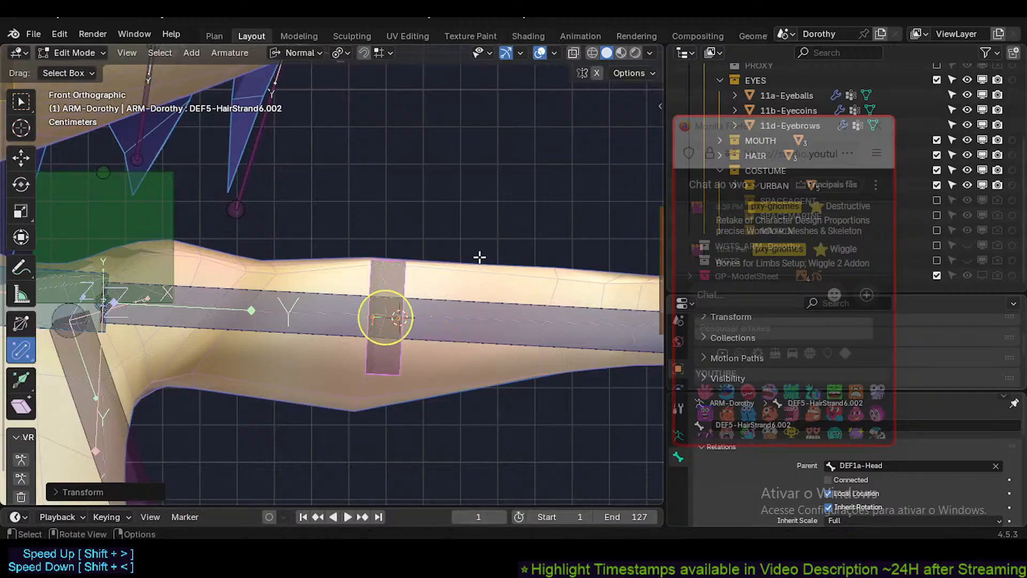
{"action": "key", "text": "r"}
{"action": "key", "text": "r"}
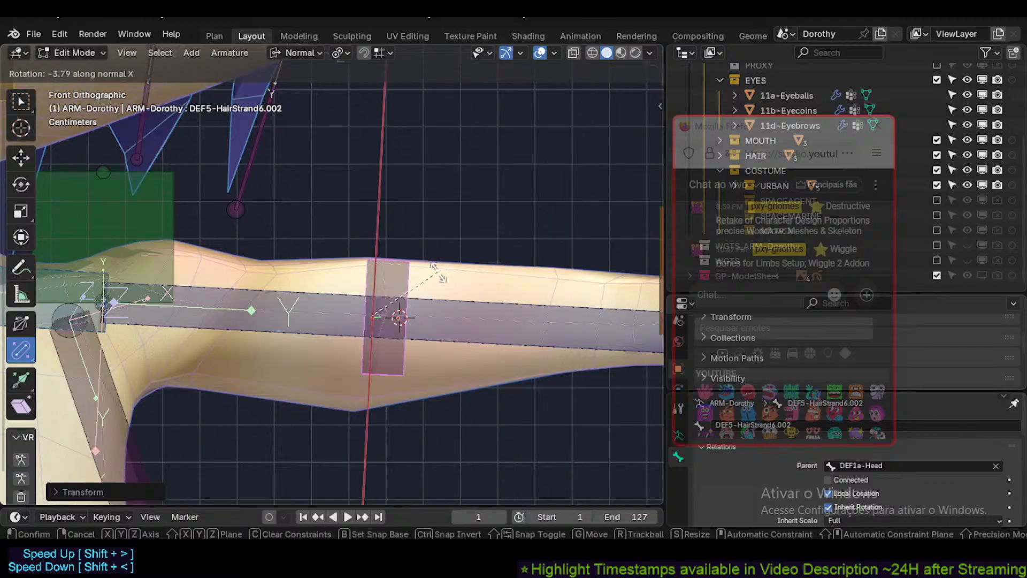
{"action": "right_click", "coordinate": [377, 317]}
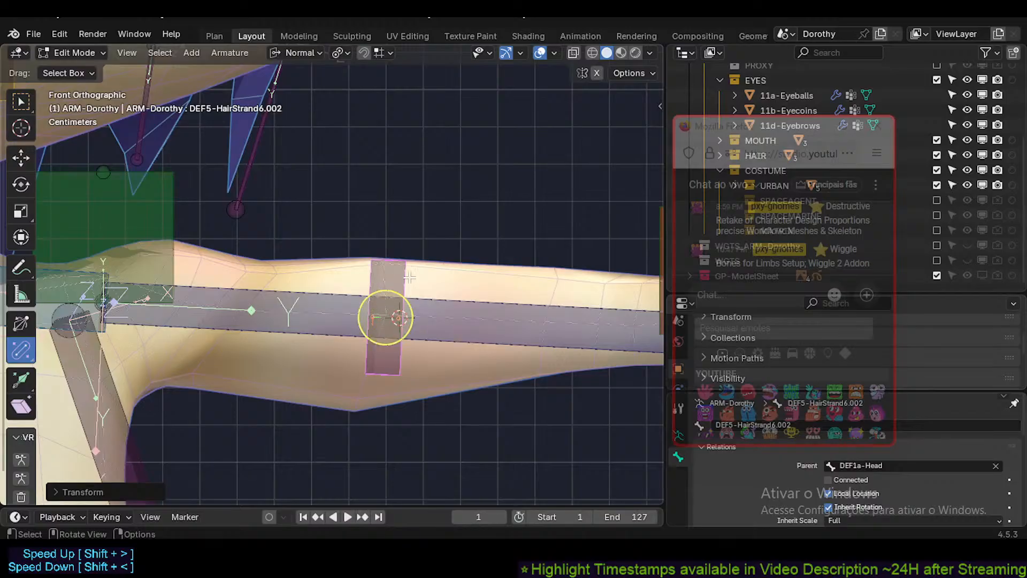
Enlarge the band's B-Bone display size a little to span the upper arm and scale the bone slightly longer.
{"action": "key", "text": "ctrl+alt+s"}
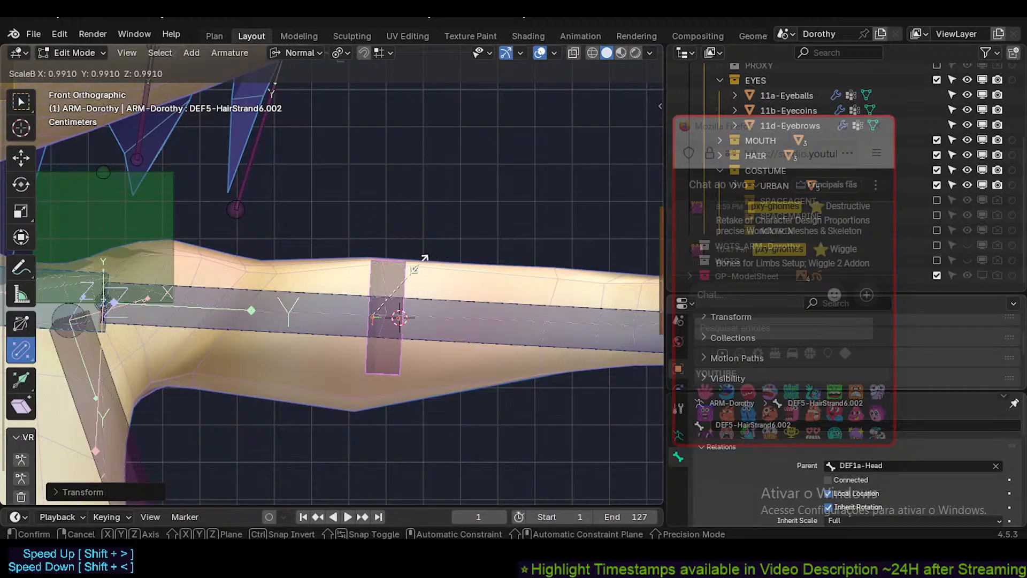
{"action": "left_click", "coordinate": [430, 263]}
{"action": "key", "text": "s"}
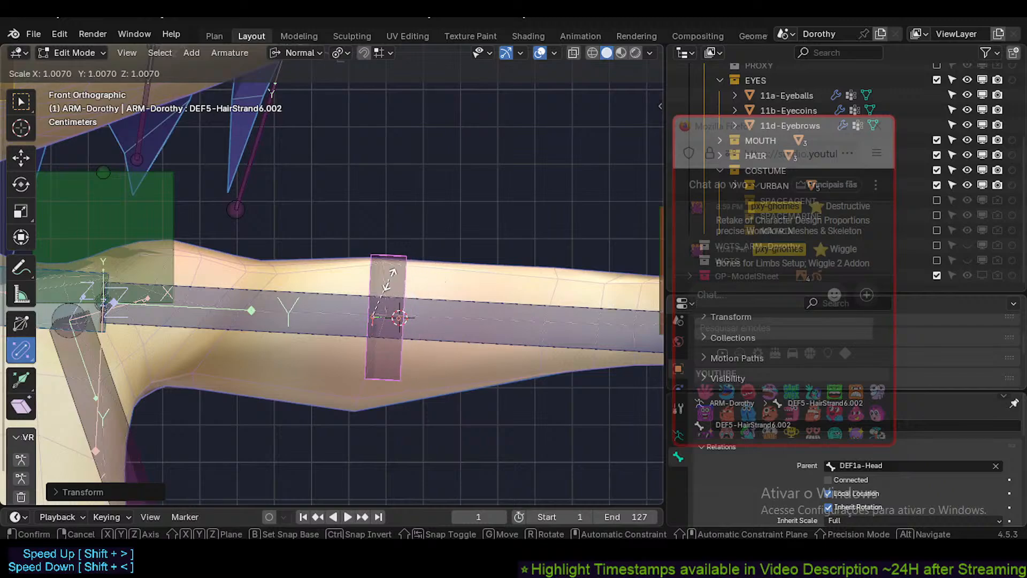
{"action": "left_click", "coordinate": [426, 279]}
Try the Octahedral, Stick, B-Bone, Envelope and Wire display types on DEF5-HairStrand6.002, then return to Armature Defined.
{"action": "key", "text": "shift+alt+b"}
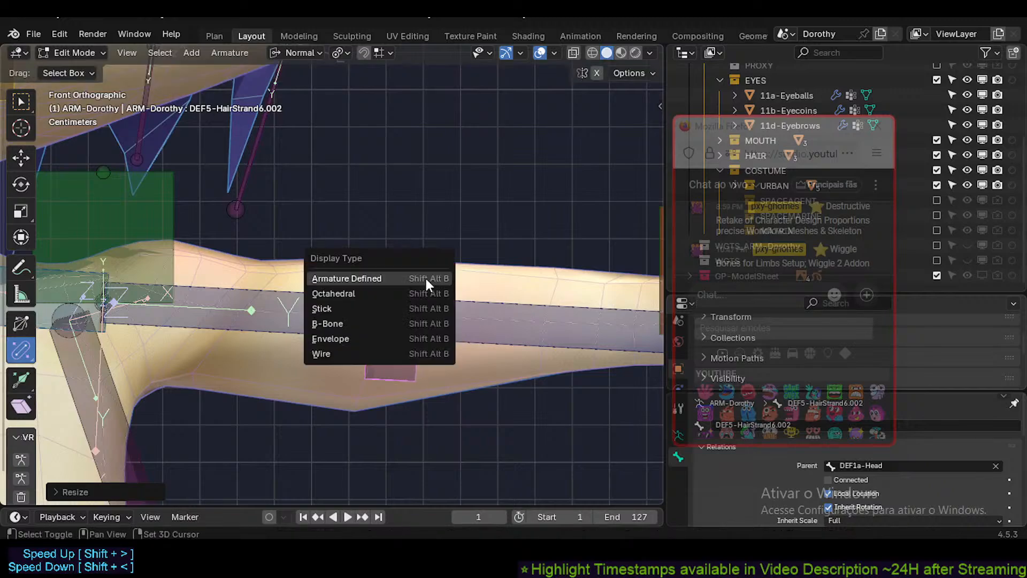
{"action": "left_click", "coordinate": [424, 291]}
{"action": "key", "text": "shift+alt+b"}
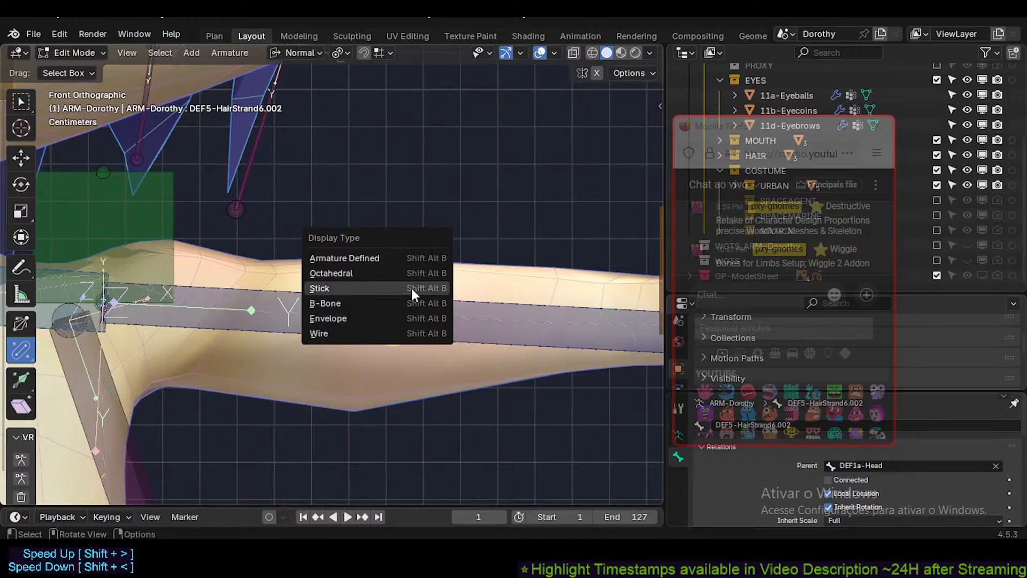
{"action": "left_click", "coordinate": [411, 287]}
{"action": "key", "text": "shift+alt+b"}
{"action": "left_click", "coordinate": [406, 304]}
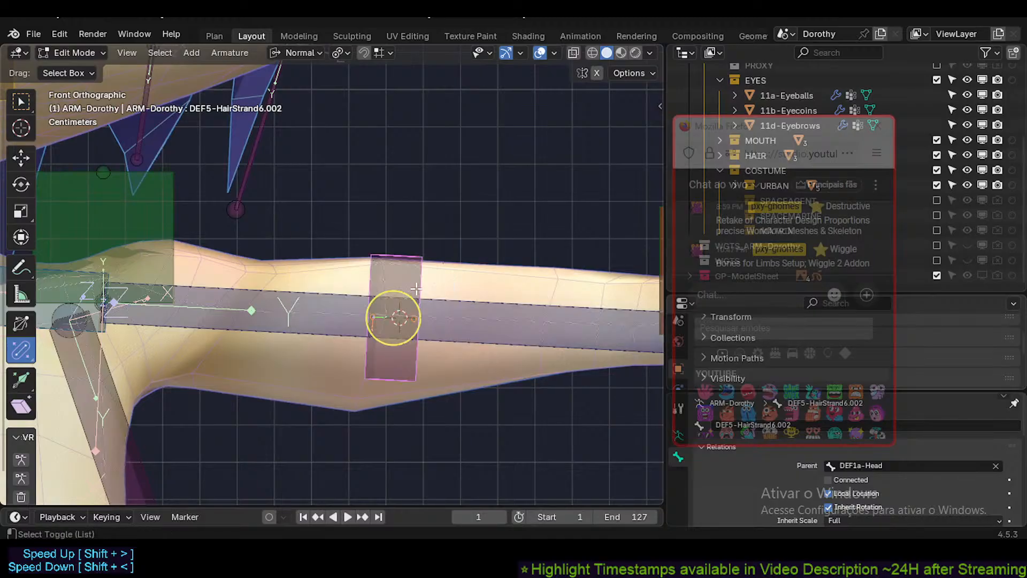
{"action": "key", "text": "shift+alt+b"}
{"action": "left_click", "coordinate": [404, 300]}
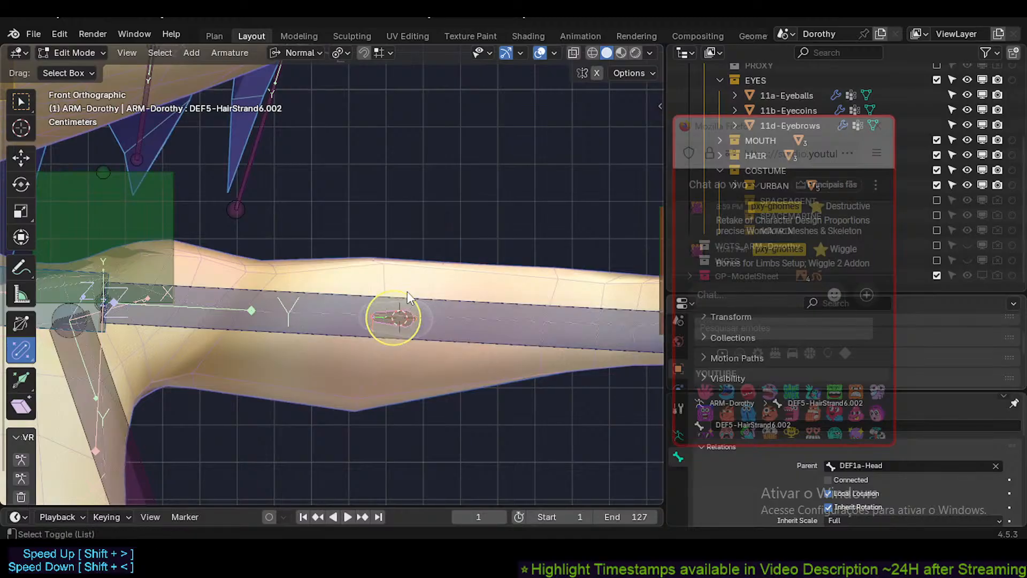
{"action": "key", "text": "shift+alt+b"}
{"action": "left_click", "coordinate": [395, 307]}
{"action": "key", "text": "shift+alt+b"}
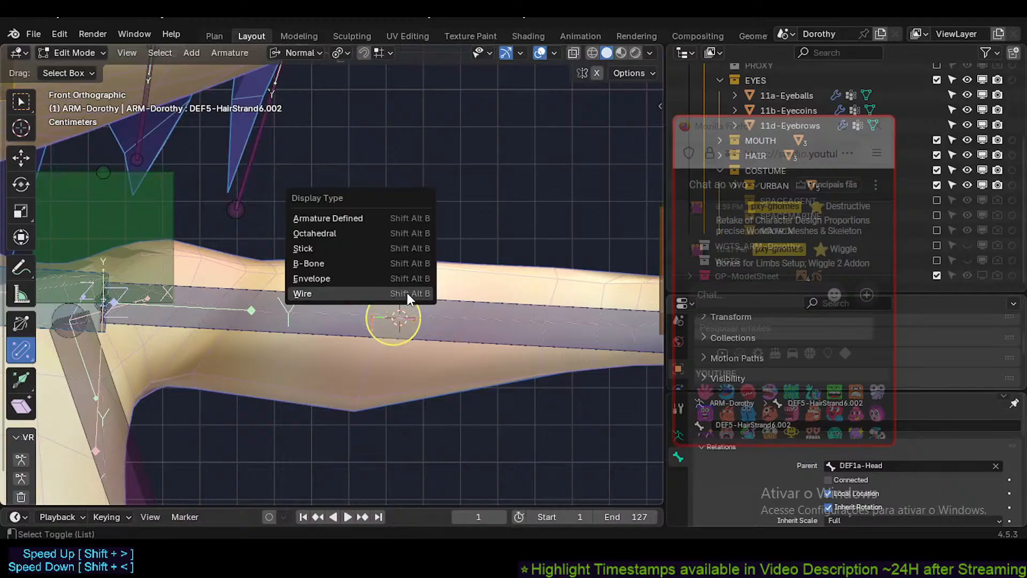
{"action": "left_click", "coordinate": [394, 219]}
Compare the Octahedral display type on the short arm bone and leave it set to Armature Defined.
{"action": "key", "text": "shift+alt+b"}
{"action": "left_click", "coordinate": [423, 228]}
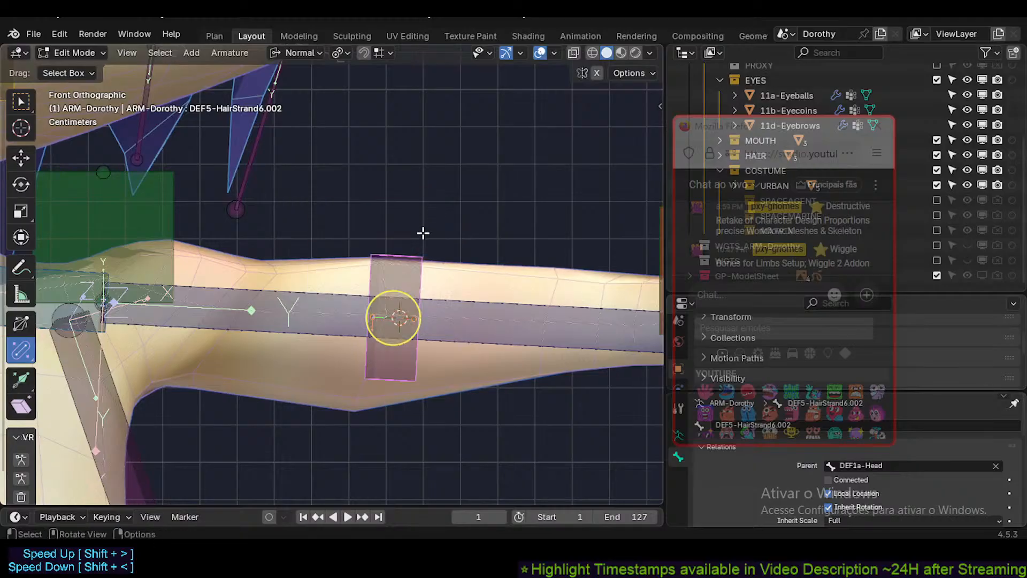
{"action": "key", "text": "shift+alt+b"}
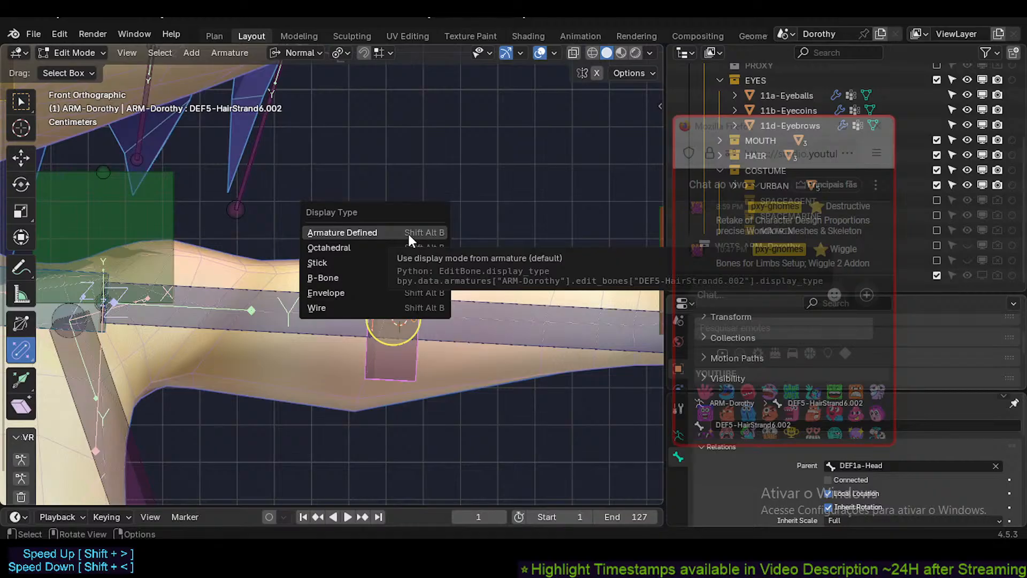
{"action": "left_click", "coordinate": [404, 247]}
{"action": "key", "text": "shift+alt+b"}
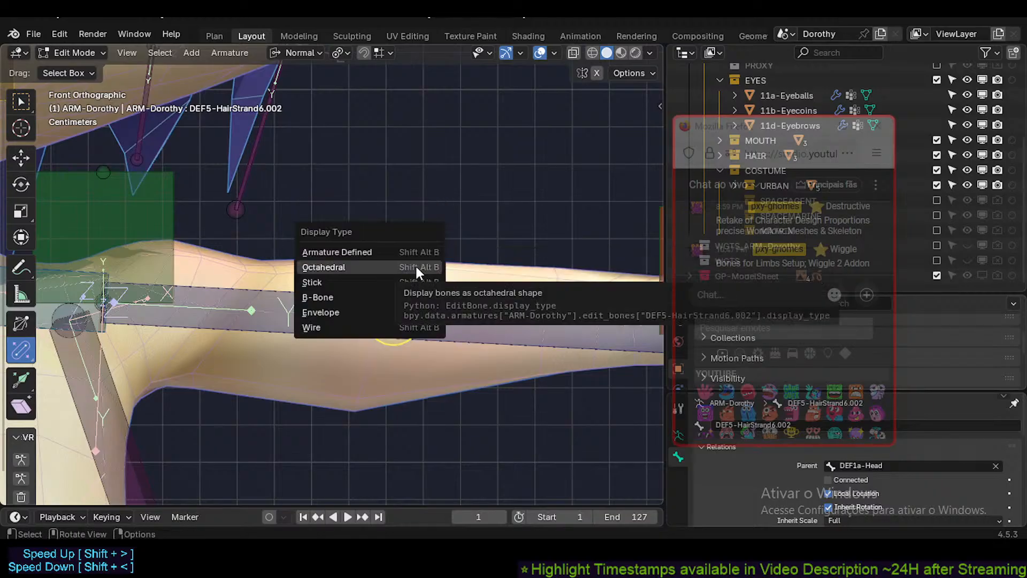
{"action": "left_click", "coordinate": [416, 252]}
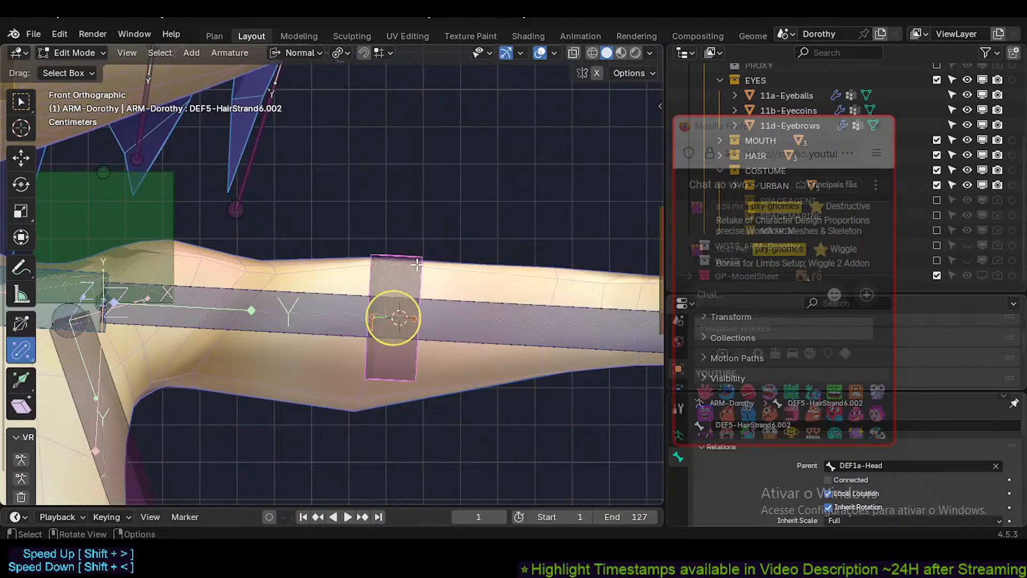
Reduce the B-Bone display size of DEF5-HairStrand6.002 in two passes to a small block slightly taller than the upper arm control bone.
{"action": "key", "text": "ctrl+alt+s"}
{"action": "left_click", "coordinate": [415, 291]}
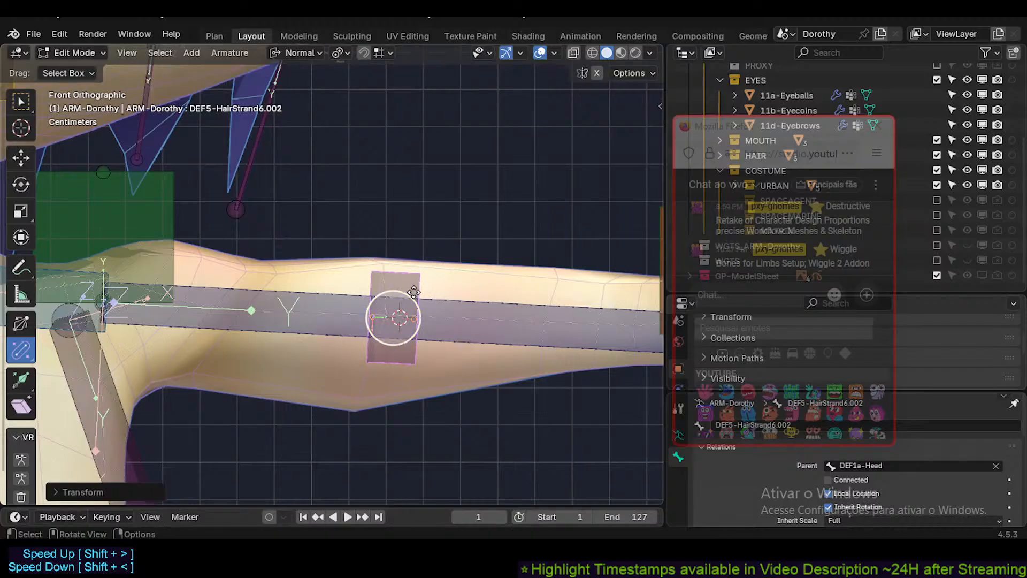
{"action": "scroll", "coordinate": [418, 265], "scroll_direction": "down", "scroll_amount": 2}
{"action": "scroll", "coordinate": [418, 264], "scroll_direction": "up", "scroll_amount": 2}
{"action": "key", "text": "ctrl+alt+s"}
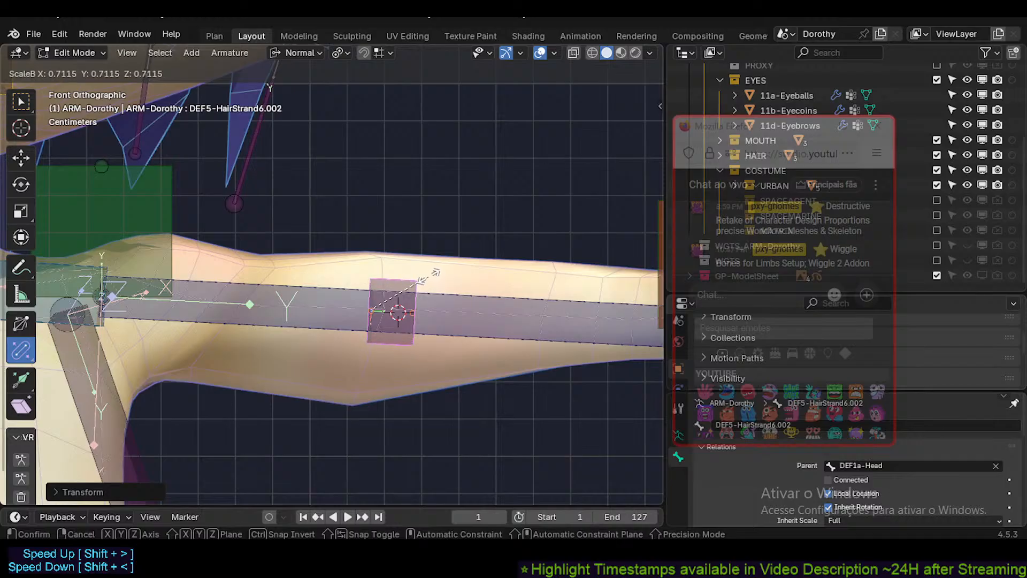
{"action": "left_click", "coordinate": [436, 271]}
{"action": "scroll", "coordinate": [439, 273], "scroll_direction": "down", "scroll_amount": 1}
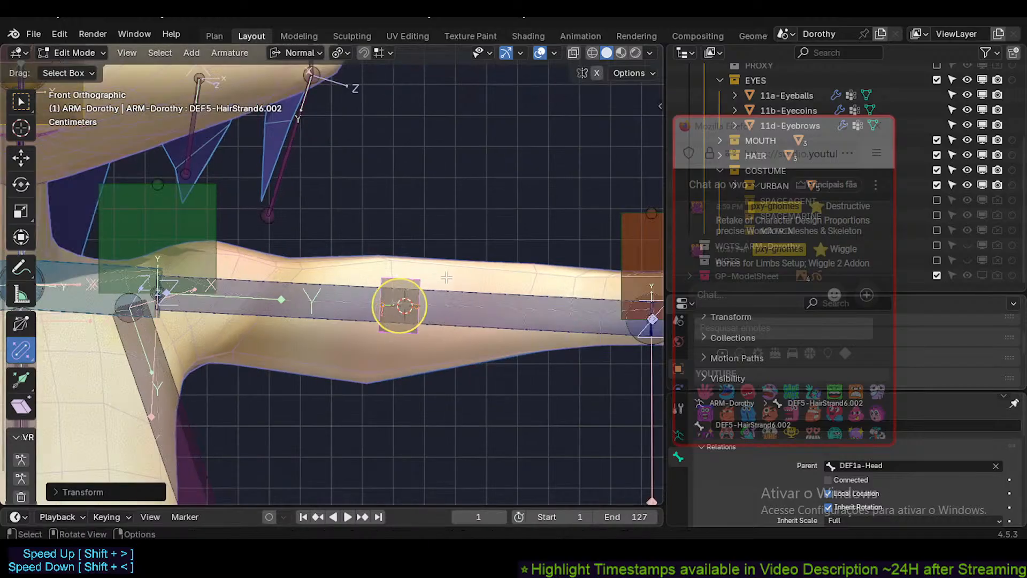
Rename the small arm bone DEF5-HairStrand6.002 as PHY4-UpperArm.L.
{"action": "key", "text": "F2"}
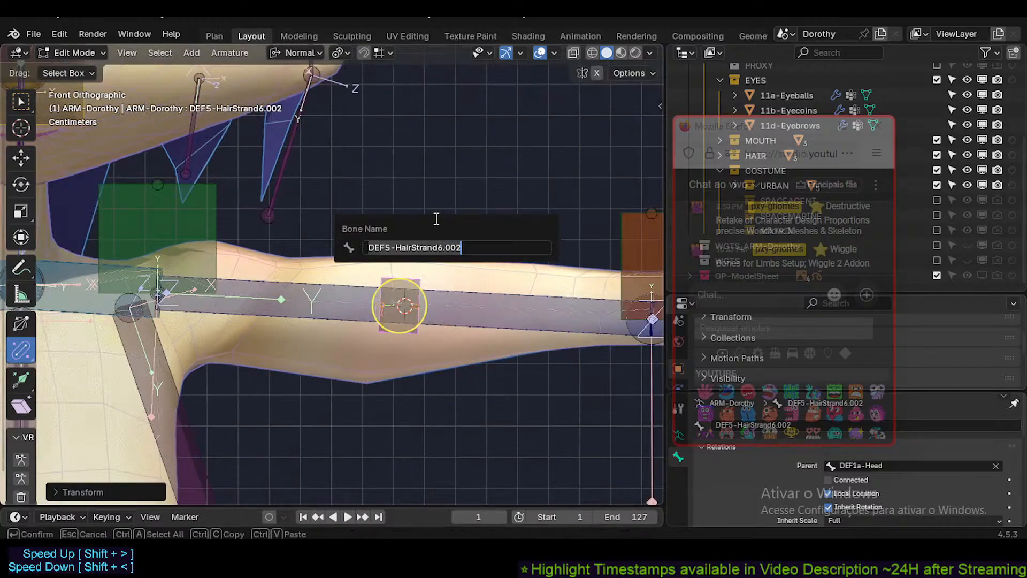
{"action": "key", "text": "Home"}
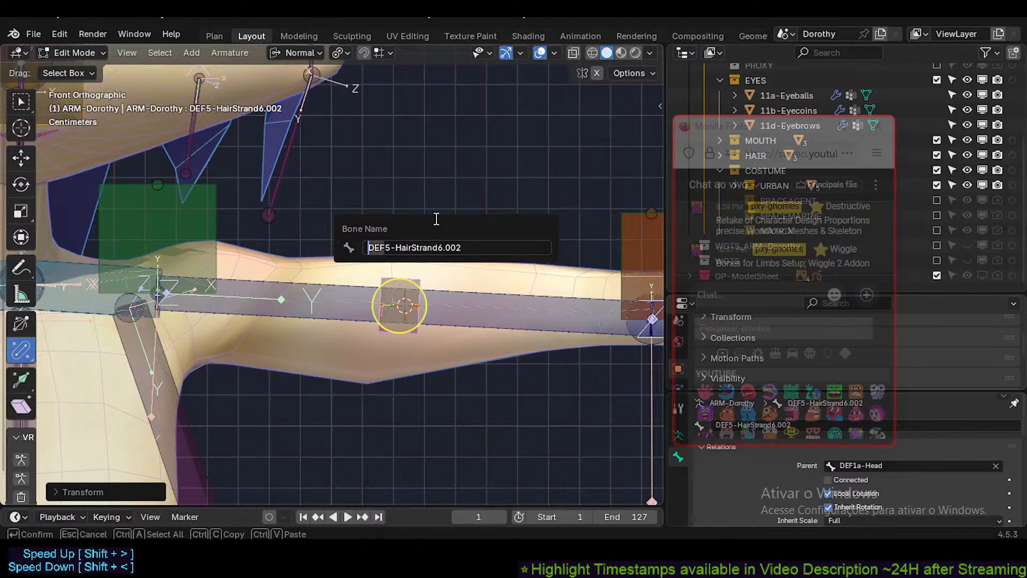
{"action": "key", "text": "Delete"}
{"action": "key", "text": "Delete"}
{"action": "key", "text": "Delete"}
{"action": "type", "text": "PHY4"}
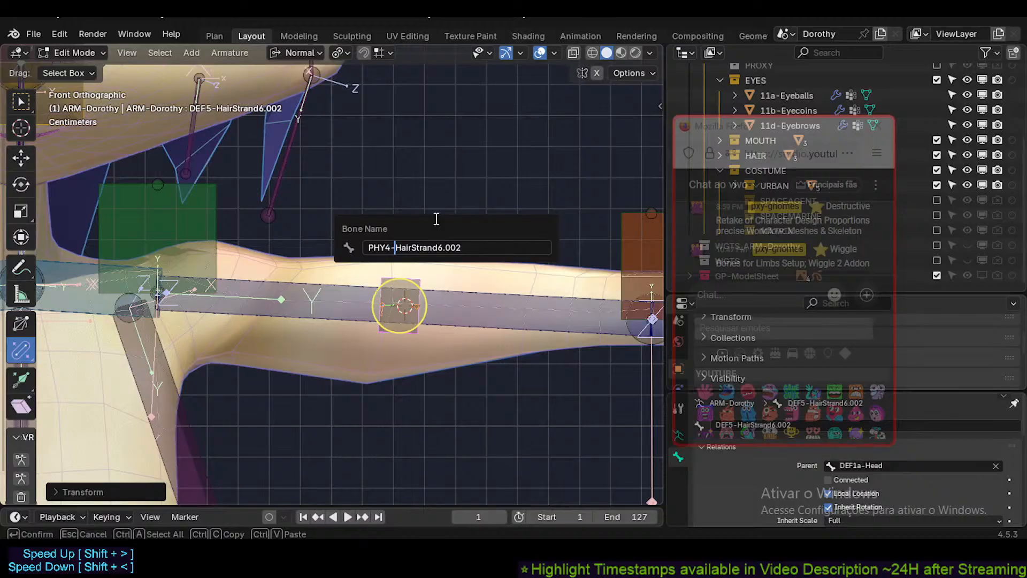
{"action": "key", "text": "shift+End"}
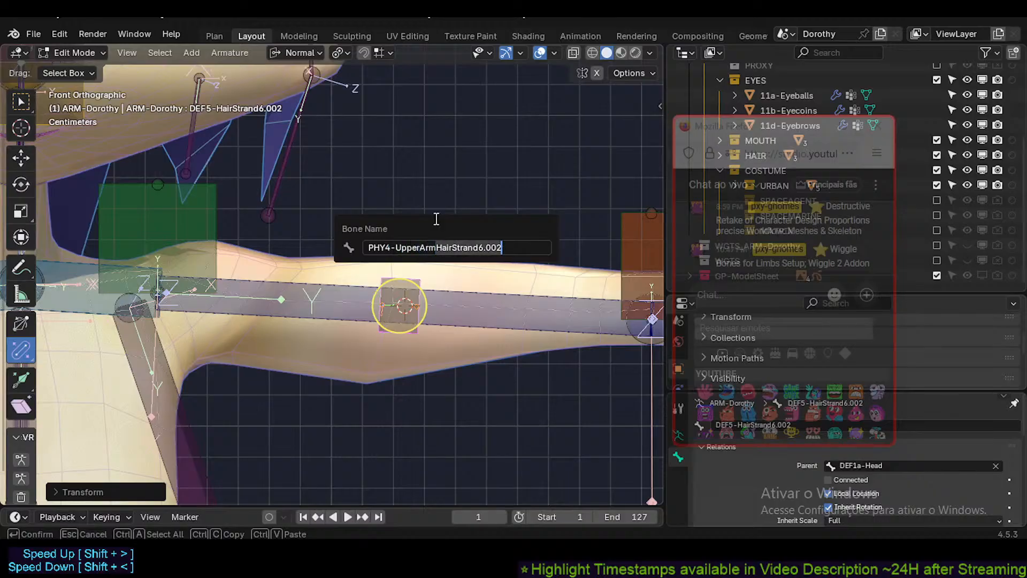
{"action": "type", "text": ".L"}
{"action": "key", "text": "Return"}
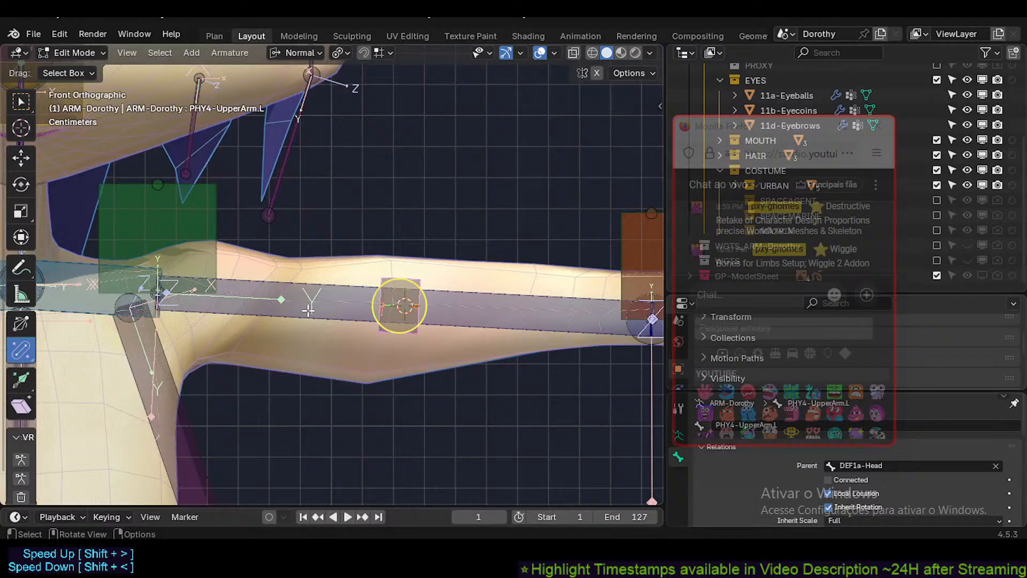
Switch the armature to Pose Mode and show the Wiggle 2 settings for PHY4-UpperArm.L.
{"action": "left_click_drag", "start_coordinate": [727, 136], "coordinate": [797, 136]}
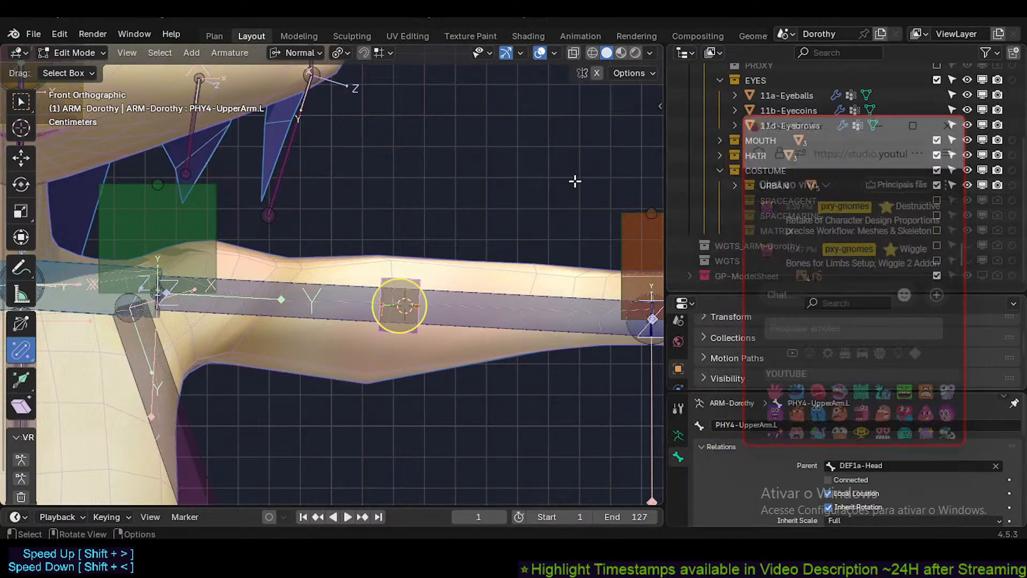
{"action": "key", "text": "n"}
{"action": "middle_click_drag", "start_coordinate": [320, 253], "coordinate": [277, 247], "text": "shift"}
{"action": "key", "text": "ctrl+Tab"}
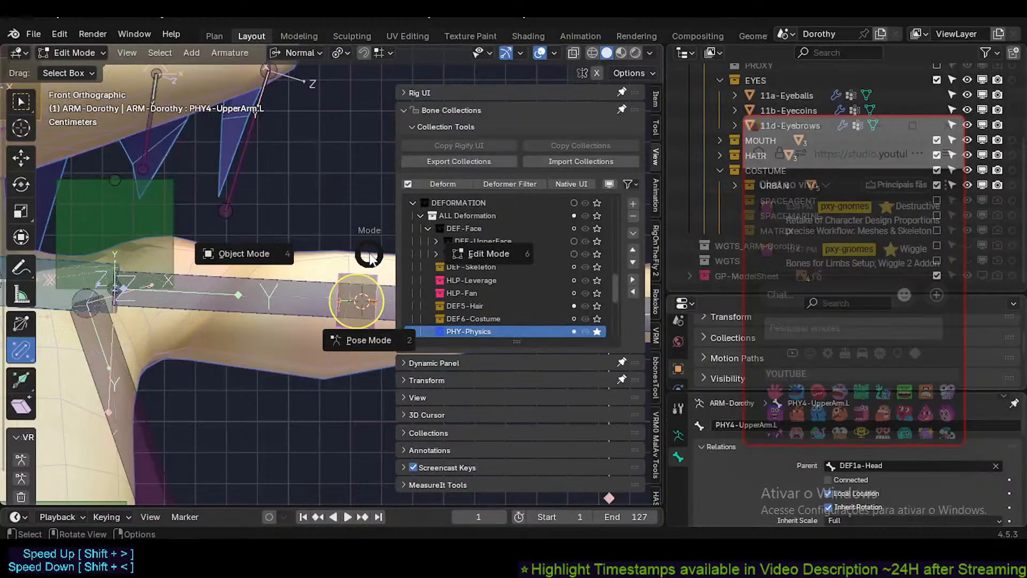
{"action": "scroll", "coordinate": [501, 294], "scroll_direction": "down", "scroll_amount": 10}
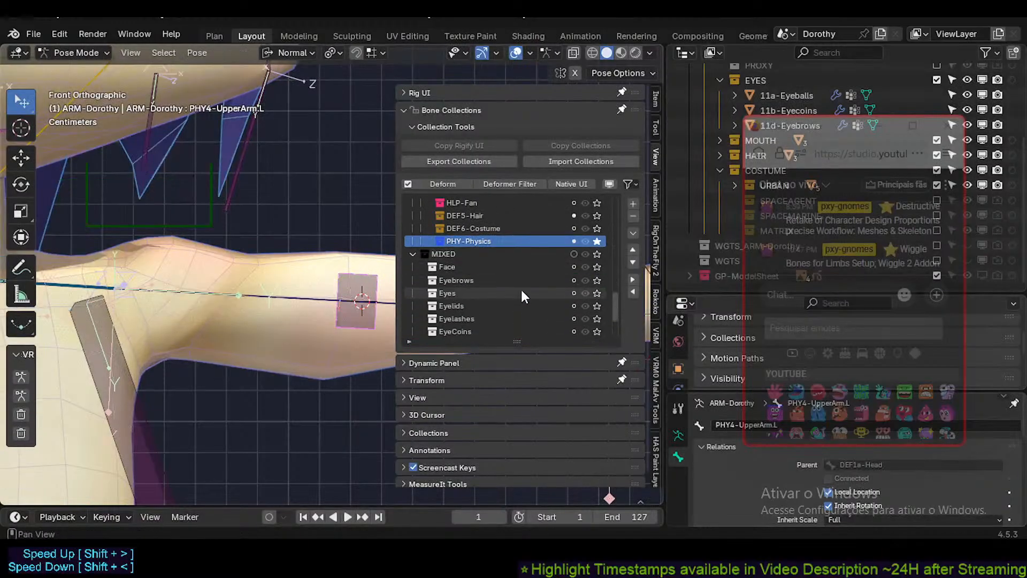
{"action": "scroll", "coordinate": [497, 394], "scroll_direction": "down", "scroll_amount": 1}
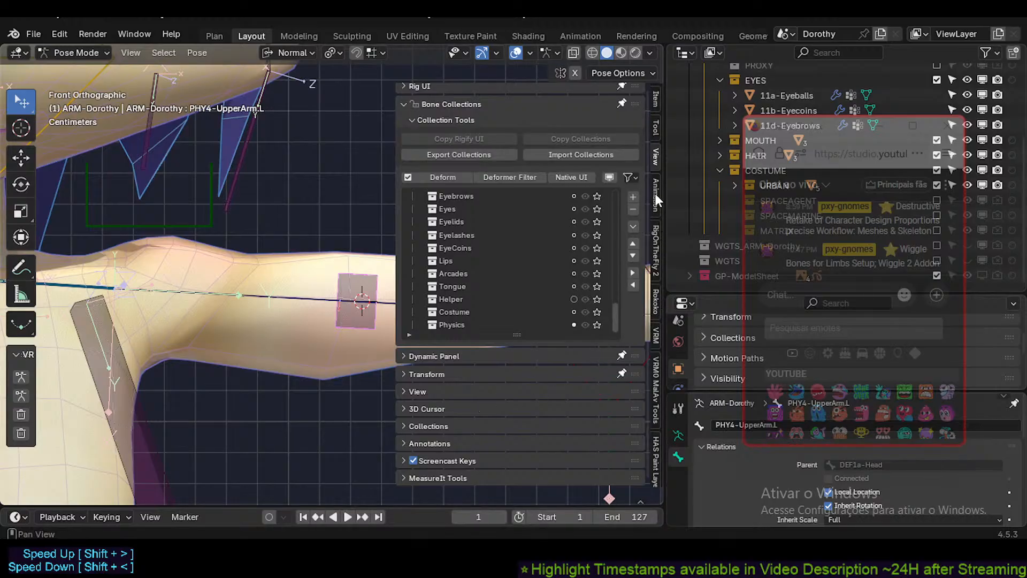
{"action": "scroll", "coordinate": [654, 256], "scroll_direction": "down", "scroll_amount": 3}
{"action": "scroll", "coordinate": [654, 316], "scroll_direction": "up", "scroll_amount": 3}
{"action": "left_click", "coordinate": [655, 184]}
{"action": "left_click", "coordinate": [440, 111]}
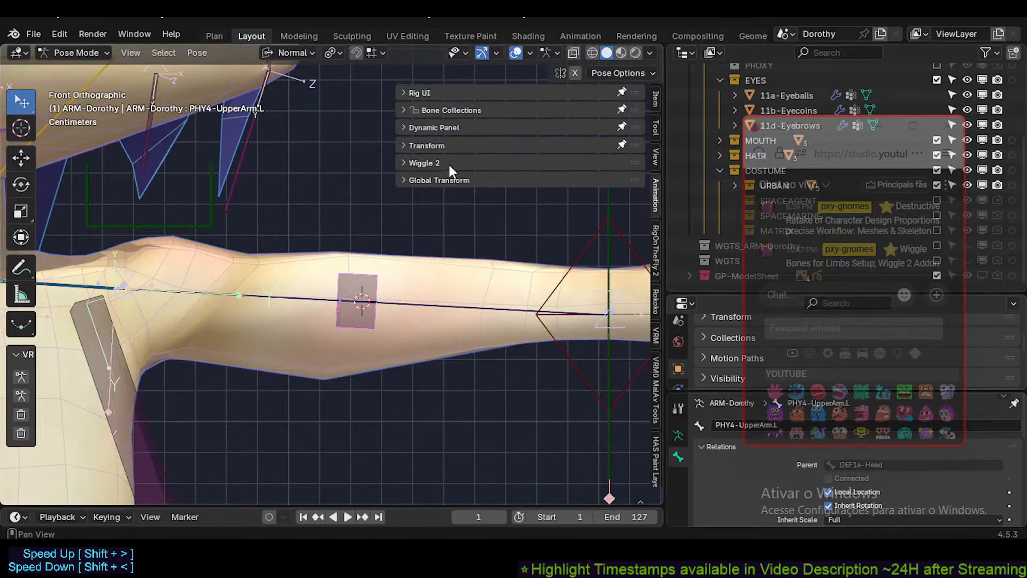
{"action": "left_click", "coordinate": [429, 162]}
{"action": "left_click", "coordinate": [413, 175]}
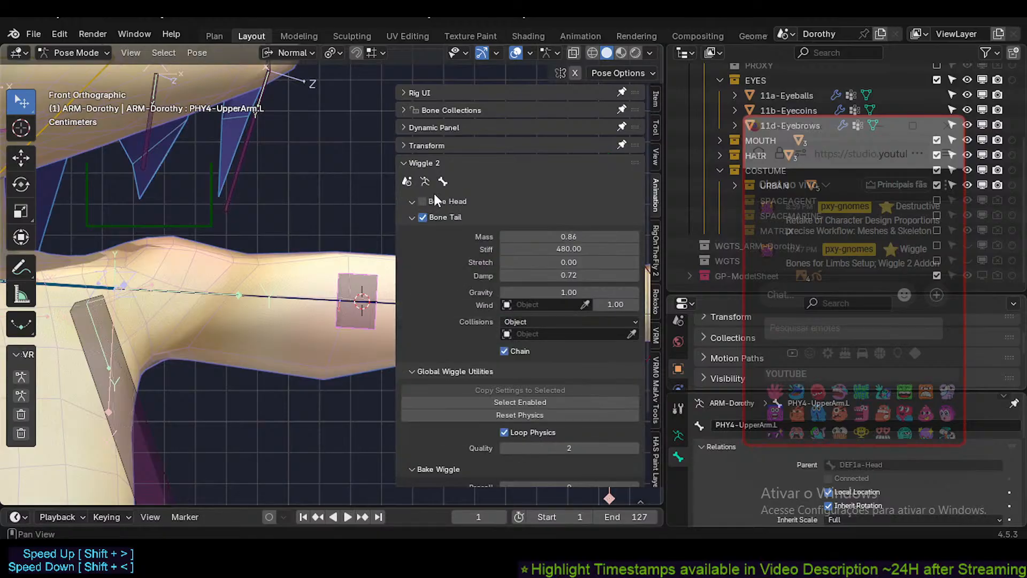
Test the Wiggle 2 response of PHY4-UpperArm.L by shifting the bone and playing the animation.
{"action": "scroll", "coordinate": [557, 275], "scroll_direction": "down", "scroll_amount": 2}
{"action": "scroll", "coordinate": [557, 275], "scroll_direction": "down", "scroll_amount": 3}
{"action": "key", "text": "space"}
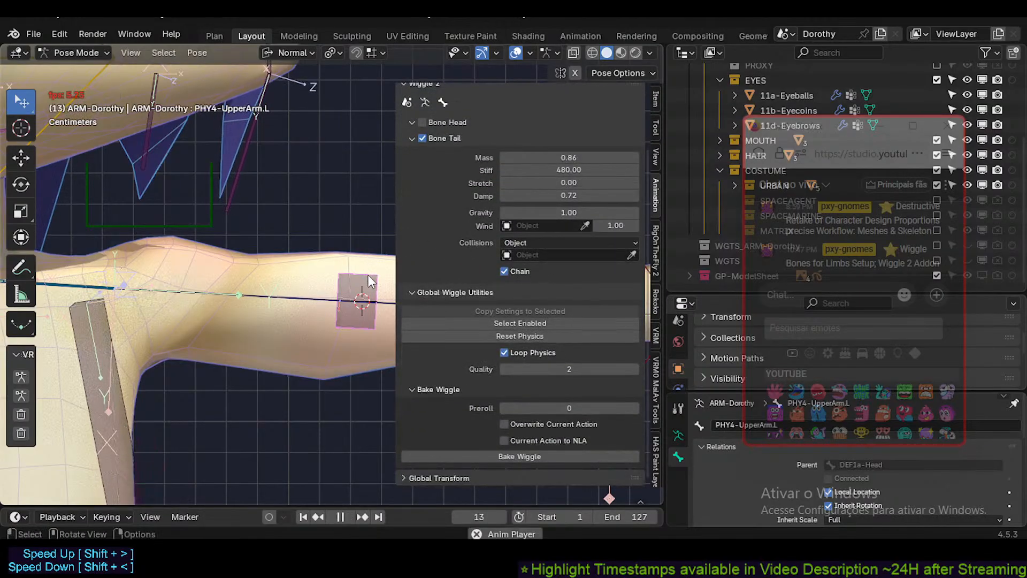
{"action": "key", "text": "space"}
{"action": "left_click", "coordinate": [237, 151]}
{"action": "left_click", "coordinate": [335, 271]}
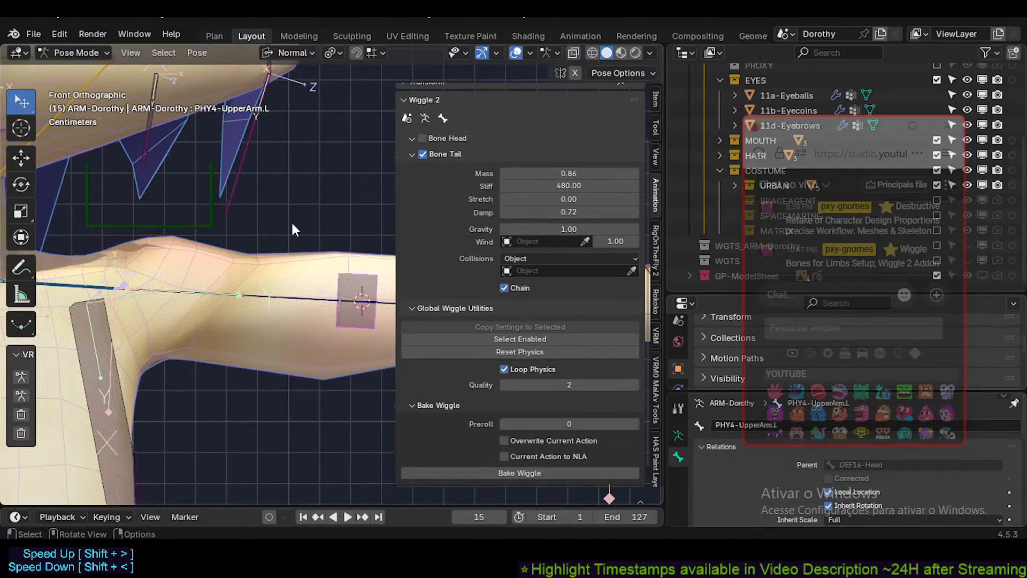
{"action": "left_click", "coordinate": [250, 154]}
{"action": "left_click", "coordinate": [360, 292]}
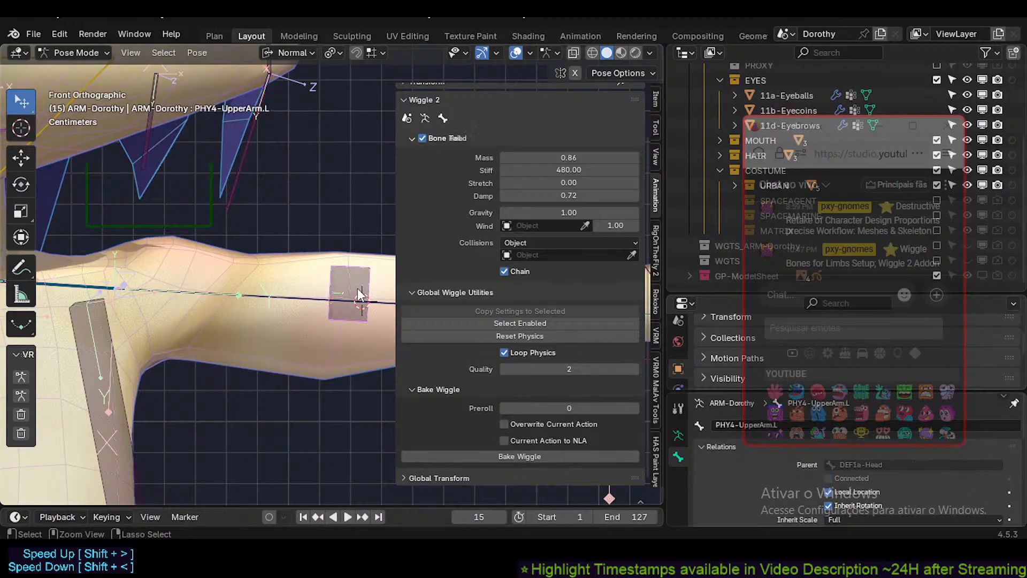
{"action": "key", "text": "space"}
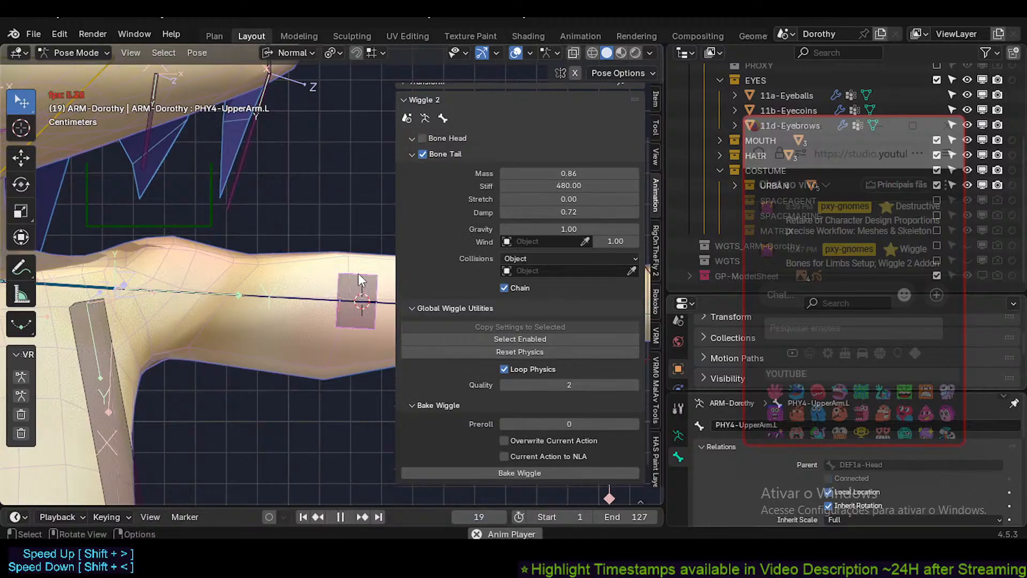
{"action": "middle_click_drag", "start_coordinate": [332, 271], "coordinate": [253, 272], "text": "shift"}
{"action": "scroll", "coordinate": [253, 272], "scroll_direction": "down", "scroll_amount": 2}
{"action": "key", "text": "space"}
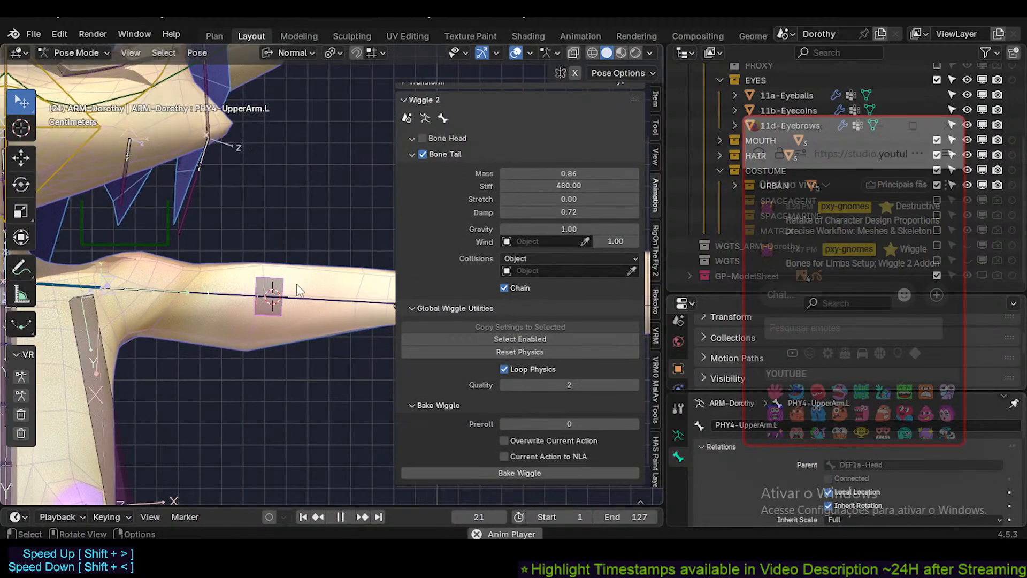
{"action": "key", "text": "space"}
{"action": "middle_click_drag", "start_coordinate": [351, 307], "coordinate": [243, 282], "text": "shift"}
{"action": "scroll", "coordinate": [243, 282], "scroll_direction": "down", "scroll_amount": 3}
{"action": "key", "text": "n"}
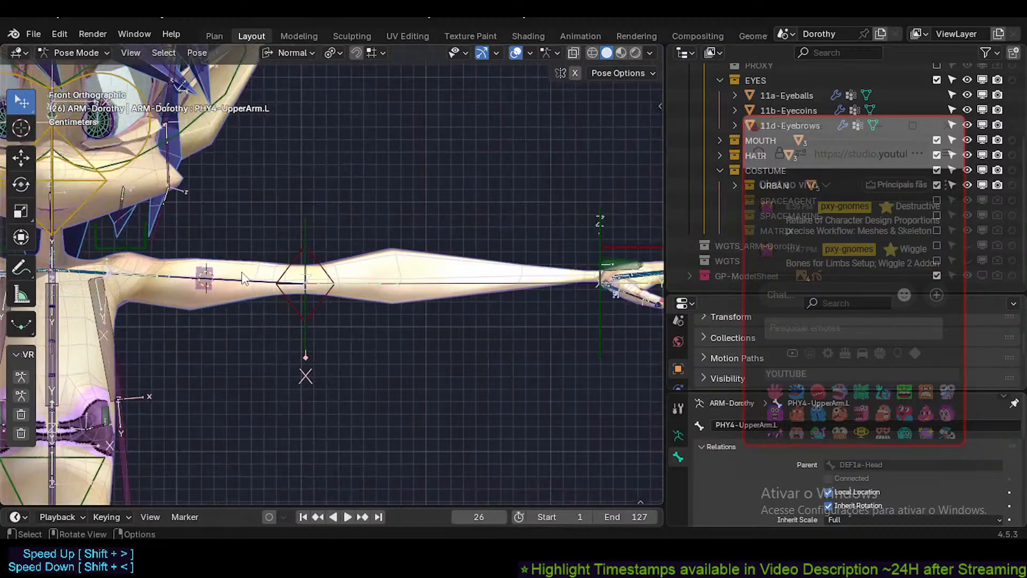
{"action": "key", "text": "n"}
{"action": "key", "text": "n"}
{"action": "key", "text": "n"}
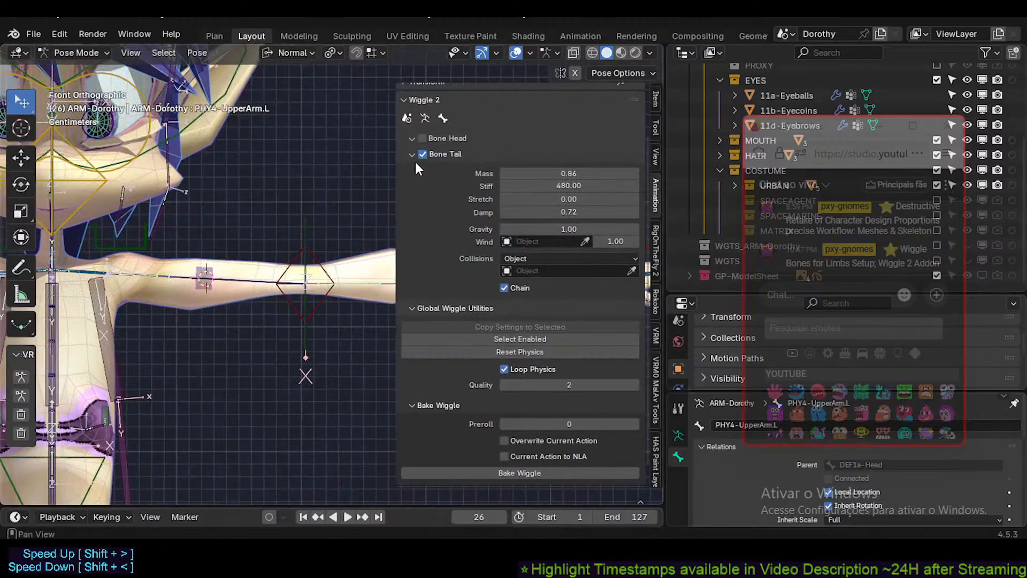
{"action": "key", "text": "n"}
In Edit Mode, align PHY4-UpperArm.L to the CTL-UpperArm.L bone.
{"action": "middle_click_drag", "start_coordinate": [216, 280], "coordinate": [370, 283], "text": "shift"}
{"action": "scroll", "coordinate": [369, 283], "scroll_direction": "up", "scroll_amount": 3}
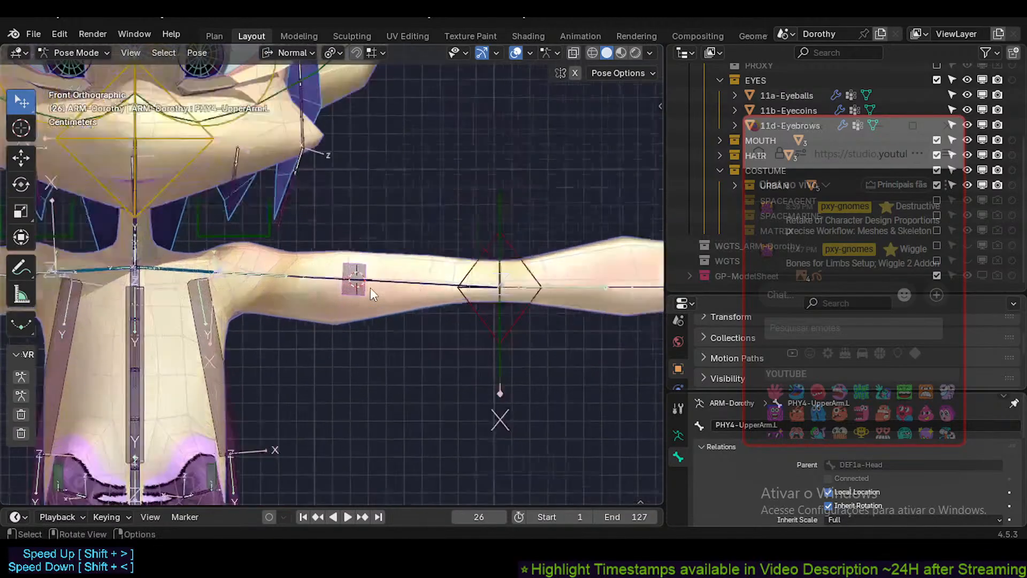
{"action": "scroll", "coordinate": [346, 268], "scroll_direction": "up", "scroll_amount": 2}
{"action": "key", "text": "Tab"}
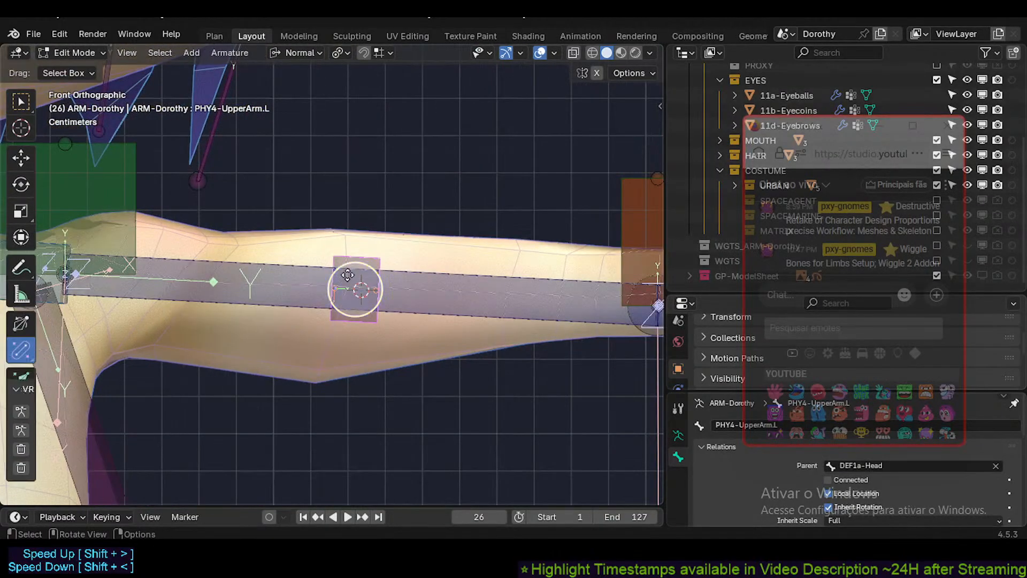
{"action": "left_click", "coordinate": [306, 278], "text": "shift"}
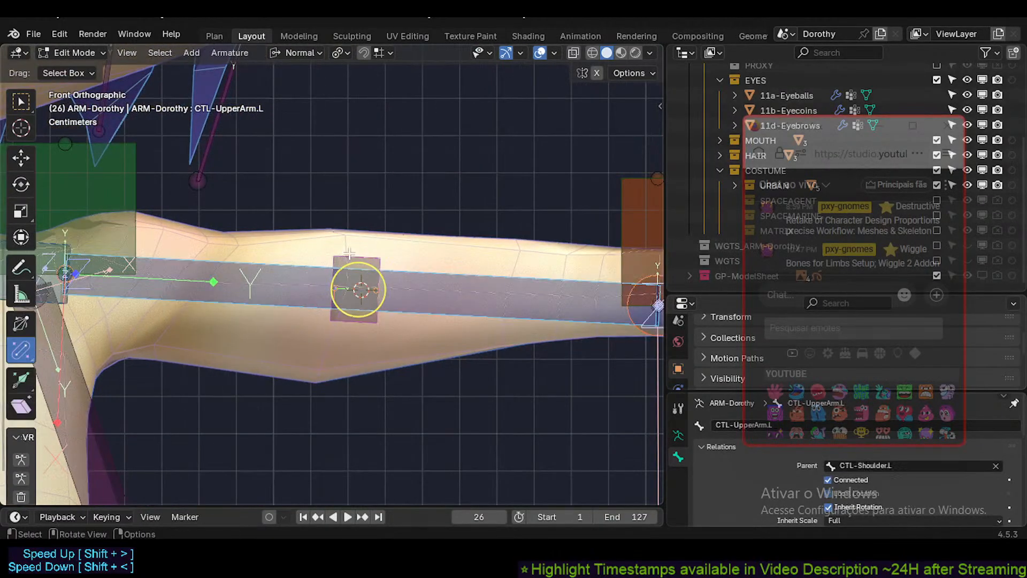
{"action": "left_click", "coordinate": [361, 254]}
{"action": "left_click", "coordinate": [405, 285], "text": "shift"}
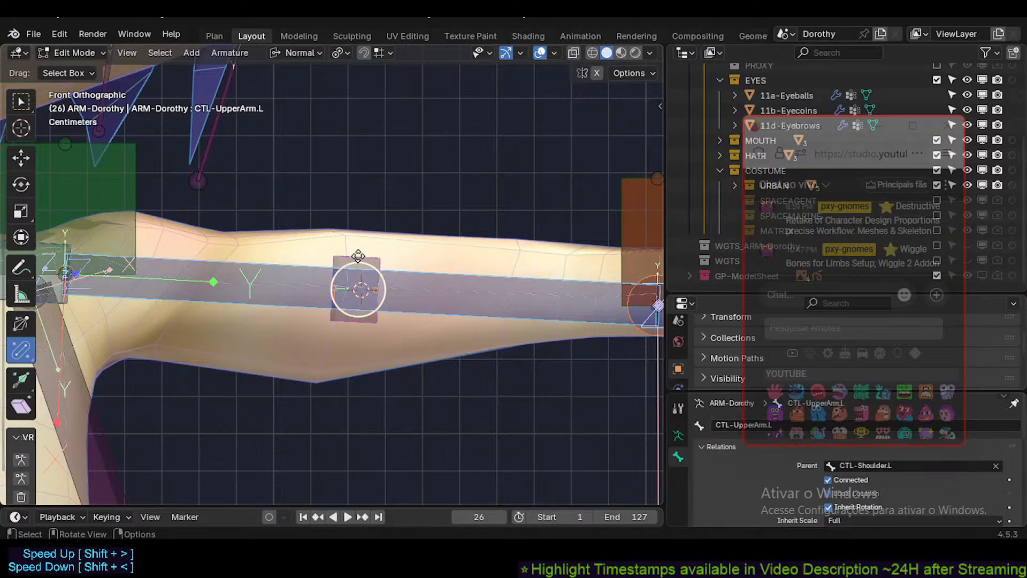
{"action": "left_click", "coordinate": [358, 257]}
{"action": "key", "text": "ctrl+alt+a"}
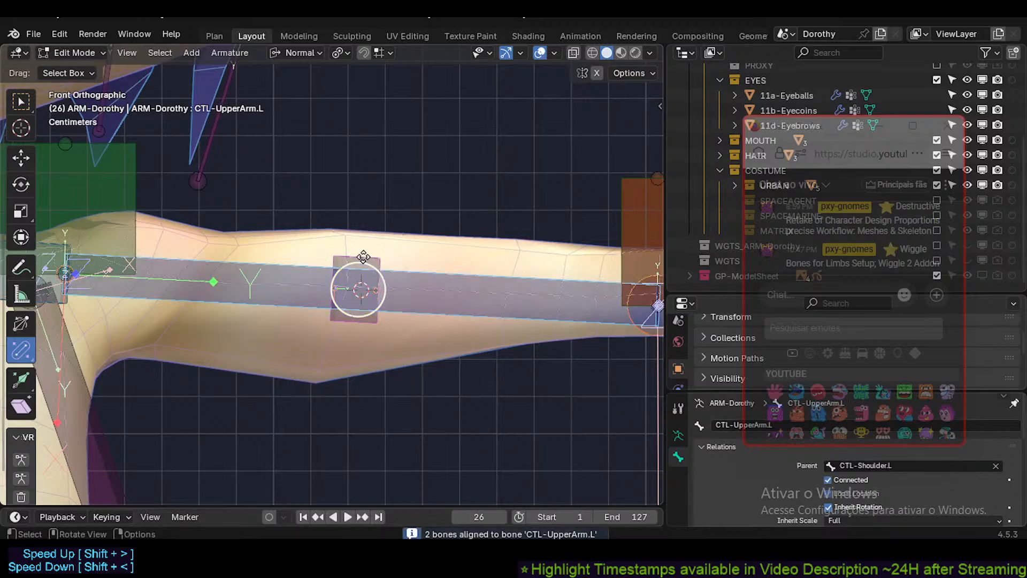
{"action": "left_click", "coordinate": [409, 284], "text": "shift"}
{"action": "key", "text": "ctrl+alt+a"}
Parent PHY4-UpperArm.L to CTL-UpperArm.L.
{"action": "left_click", "coordinate": [364, 260]}
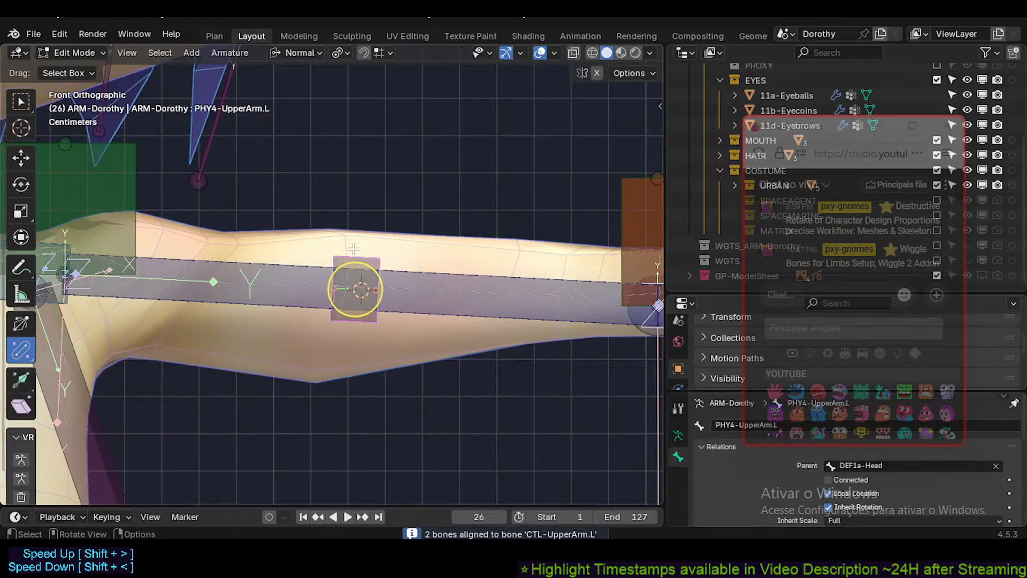
{"action": "left_click", "coordinate": [392, 281], "text": "shift"}
{"action": "left_click", "coordinate": [361, 262]}
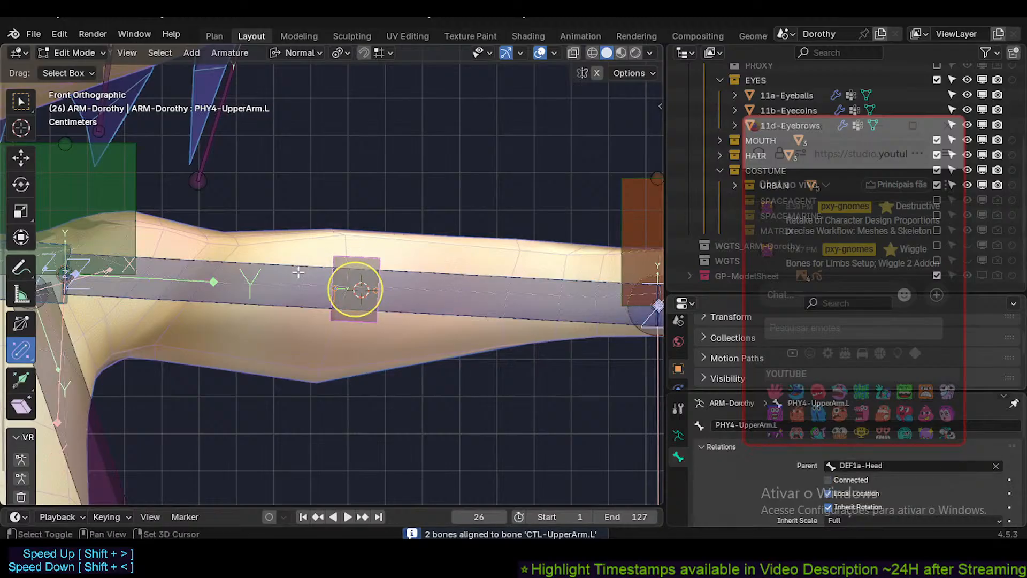
{"action": "left_click", "coordinate": [315, 269], "text": "shift"}
{"action": "key", "text": "ctrl+p"}
{"action": "left_click", "coordinate": [313, 270]}
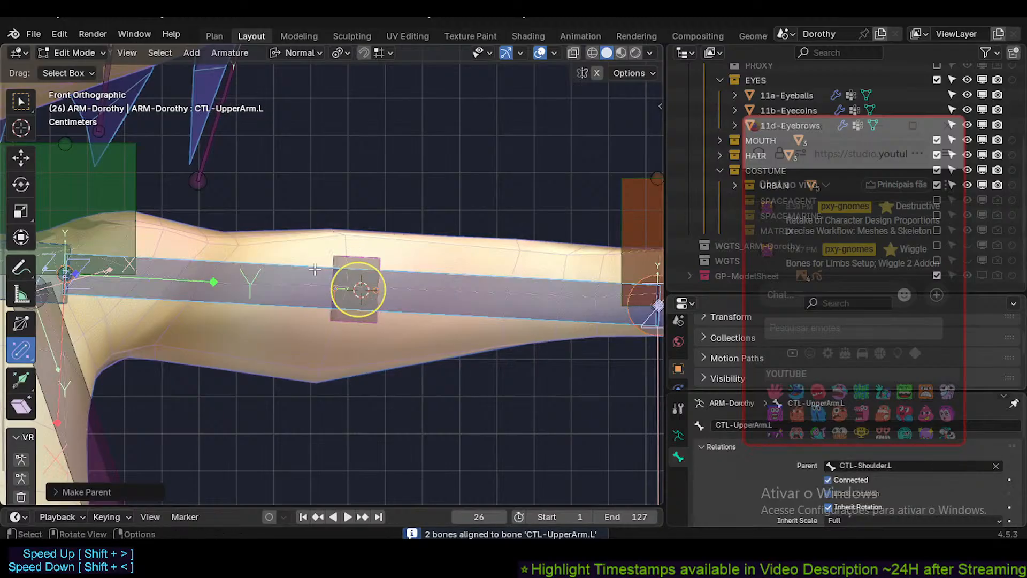
Return to Pose Mode, move the MTR-IK-Hand.L control inward to bend the left arm, and briefly play the animation.
{"action": "scroll", "coordinate": [344, 248], "scroll_direction": "down", "scroll_amount": 2}
{"action": "scroll", "coordinate": [345, 247], "scroll_direction": "down", "scroll_amount": 2}
{"action": "key", "text": "Tab"}
{"action": "left_click", "coordinate": [347, 333]}
{"action": "scroll", "coordinate": [431, 269], "scroll_direction": "down", "scroll_amount": 2}
{"action": "middle_click_drag", "start_coordinate": [641, 278], "coordinate": [479, 258], "text": "shift"}
{"action": "scroll", "coordinate": [555, 243], "scroll_direction": "down", "scroll_amount": 2}
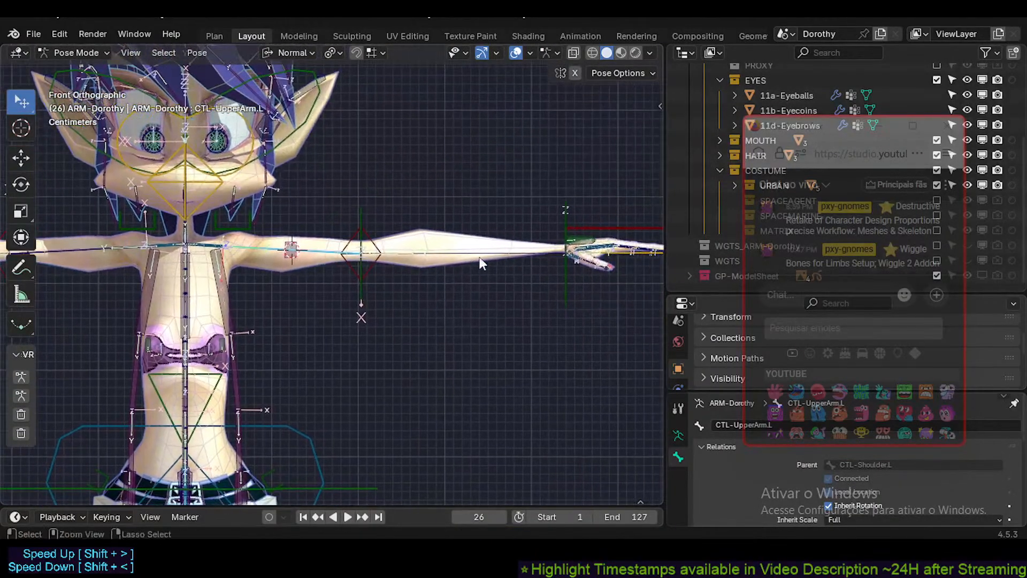
{"action": "left_click", "coordinate": [602, 226]}
{"action": "middle_click_drag", "start_coordinate": [497, 320], "coordinate": [455, 347]}
{"action": "scroll", "coordinate": [454, 348], "scroll_direction": "up", "scroll_amount": 3}
{"action": "key", "text": "g"}
{"action": "left_click", "coordinate": [400, 349]}
{"action": "key", "text": "g"}
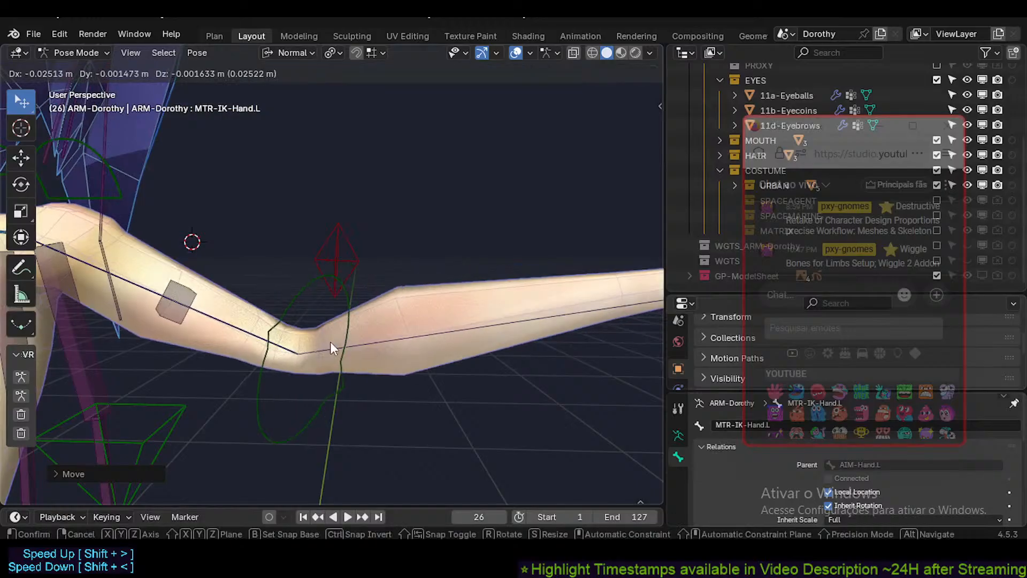
{"action": "left_click", "coordinate": [321, 350]}
{"action": "key", "text": "space"}
{"action": "scroll", "coordinate": [319, 351], "scroll_direction": "down", "scroll_amount": 4}
{"action": "key", "text": "space"}
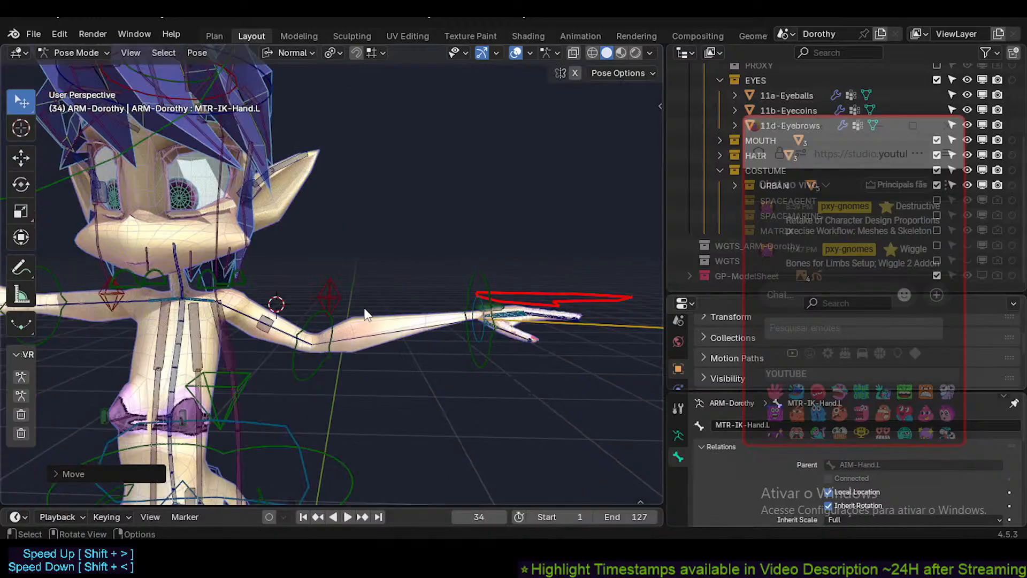
Move MTR-IK-Hand.L closer to the body and examine the physics bone's behaviour from the side.
{"action": "left_click", "coordinate": [495, 293]}
{"action": "key", "text": "g"}
{"action": "left_click", "coordinate": [456, 317]}
{"action": "middle_click_drag", "start_coordinate": [456, 317], "coordinate": [314, 356]}
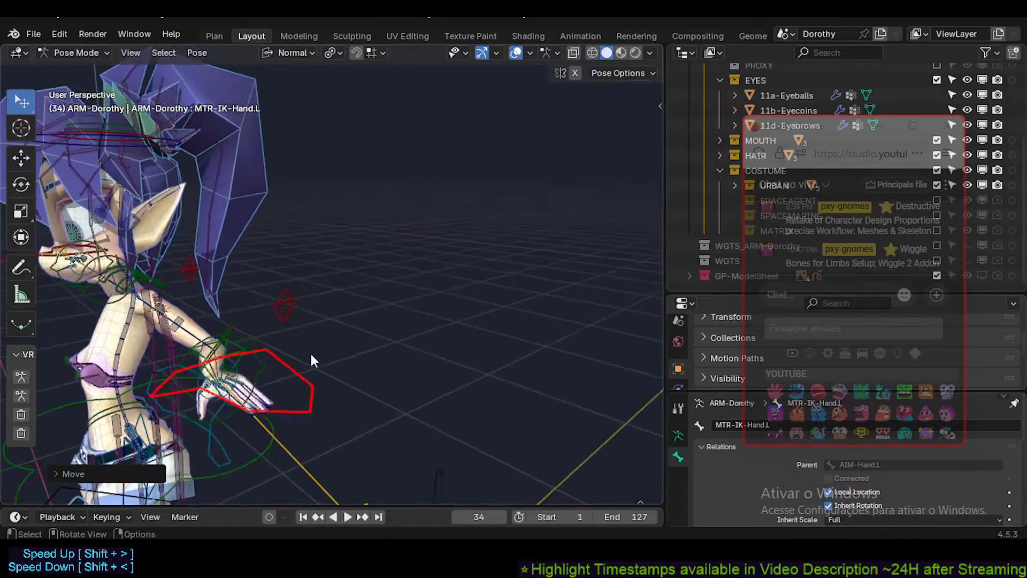
{"action": "key", "text": "g"}
{"action": "right_click", "coordinate": [235, 324]}
Reposition MTR-IK-Hand.L to swing the left arm and play the animation to test the parented upper arm physics bone.
{"action": "middle_click_drag", "start_coordinate": [239, 328], "coordinate": [345, 301]}
{"action": "scroll", "coordinate": [345, 300], "scroll_direction": "up", "scroll_amount": 4}
{"action": "key", "text": "g"}
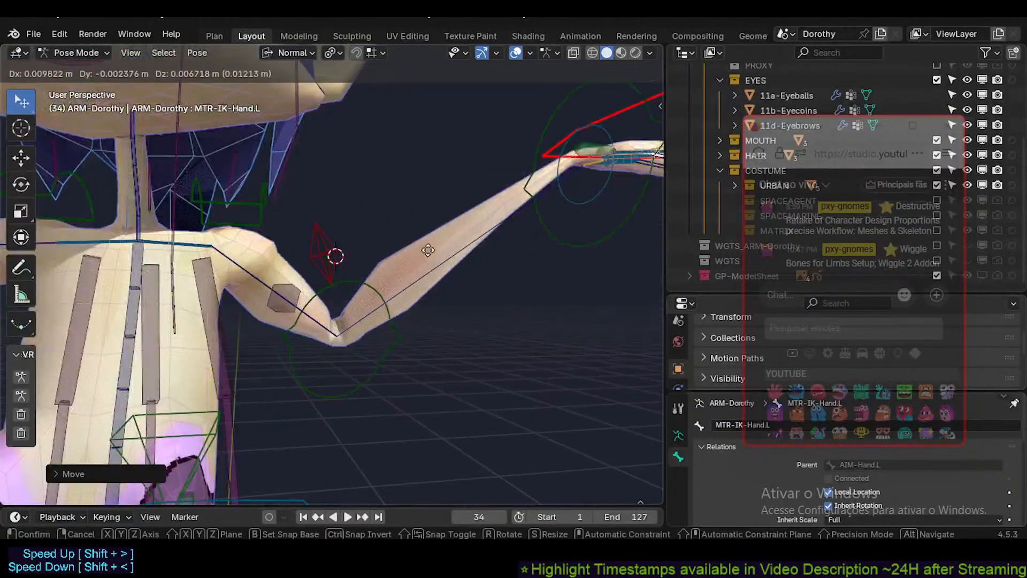
{"action": "left_click", "coordinate": [417, 259]}
{"action": "mouse_move", "coordinate": [416, 259]}
{"action": "middle_mouse_down"}
{"action": "mouse_move", "coordinate": [428, 231]}
{"action": "mouse_move", "coordinate": [428, 245]}
{"action": "middle_mouse_up"}
{"action": "key", "text": "space"}
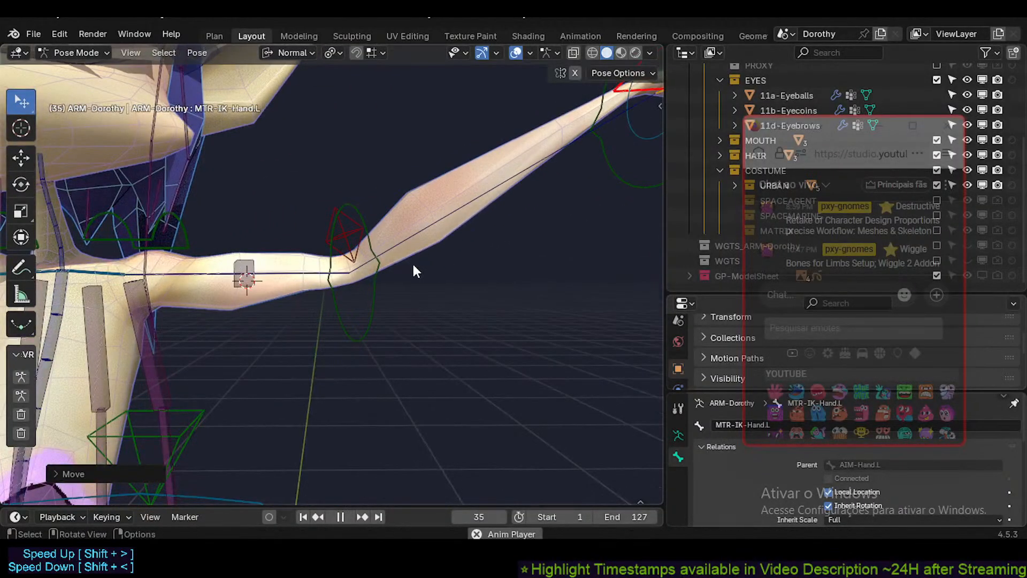
Stop the animation playback and enlarge the timeline area so its frames show beneath the viewport.
{"action": "key", "text": "space"}
{"action": "key", "text": "space"}
{"action": "key", "text": "space"}
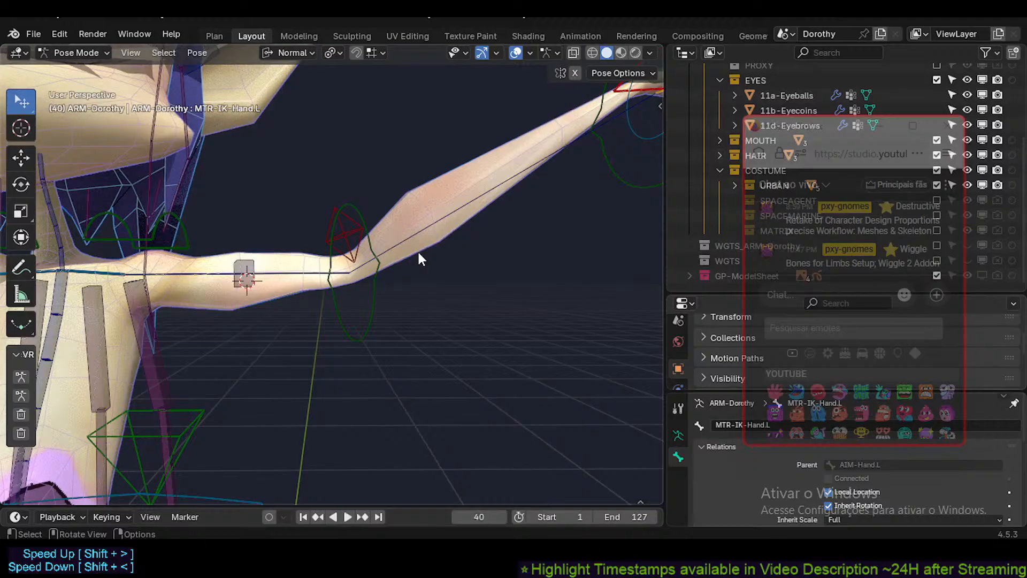
{"action": "left_click_drag", "start_coordinate": [250, 505], "coordinate": [271, 435]}
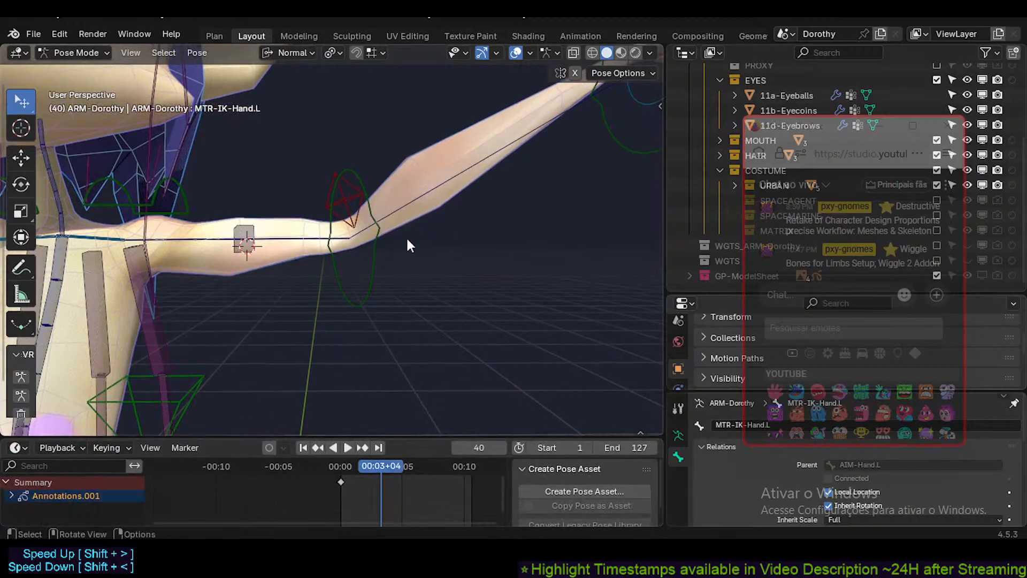
{"action": "scroll", "coordinate": [418, 222], "scroll_direction": "down", "scroll_amount": 3}
{"action": "middle_click_drag", "start_coordinate": [418, 221], "coordinate": [390, 292], "text": "shift"}
{"action": "scroll", "coordinate": [390, 291], "scroll_direction": "down", "scroll_amount": 1}
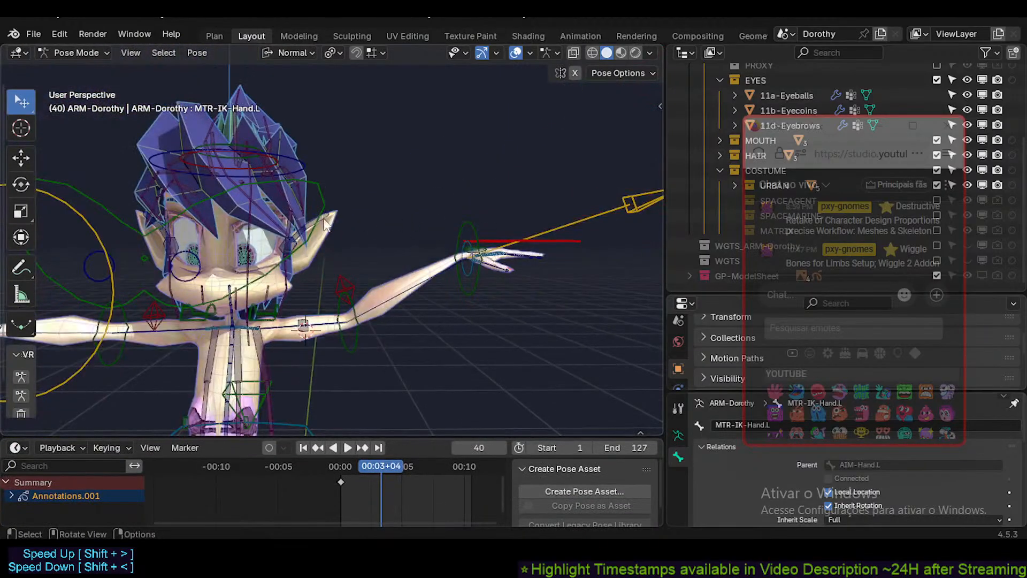
Tilt CTL-Head with a trackball rotation and reset the Wiggle 2 physics.
{"action": "left_click", "coordinate": [280, 149]}
{"action": "key", "text": "r"}
{"action": "key", "text": "r"}
{"action": "left_click", "coordinate": [504, 215]}
{"action": "key", "text": "n"}
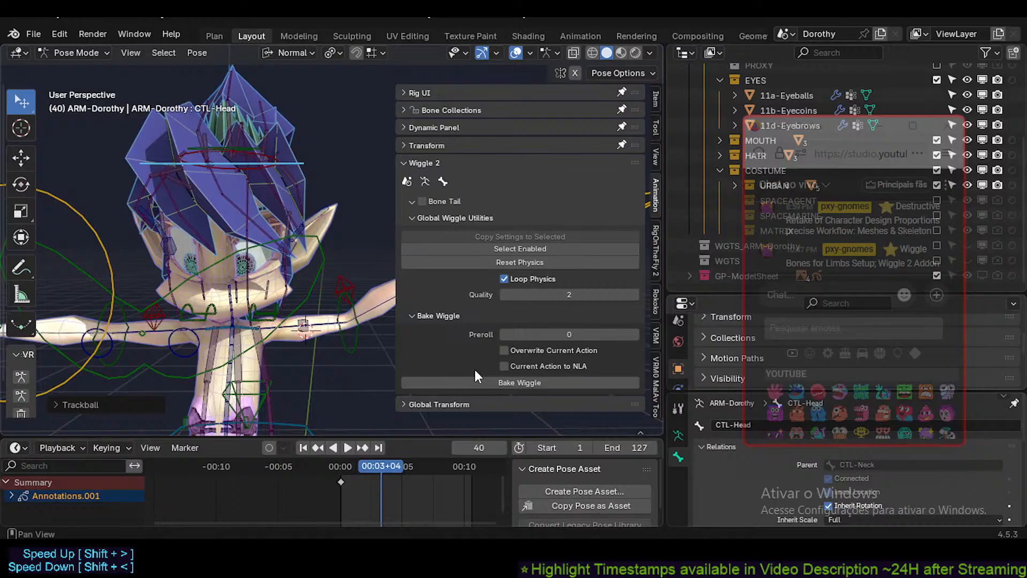
{"action": "left_click", "coordinate": [529, 261]}
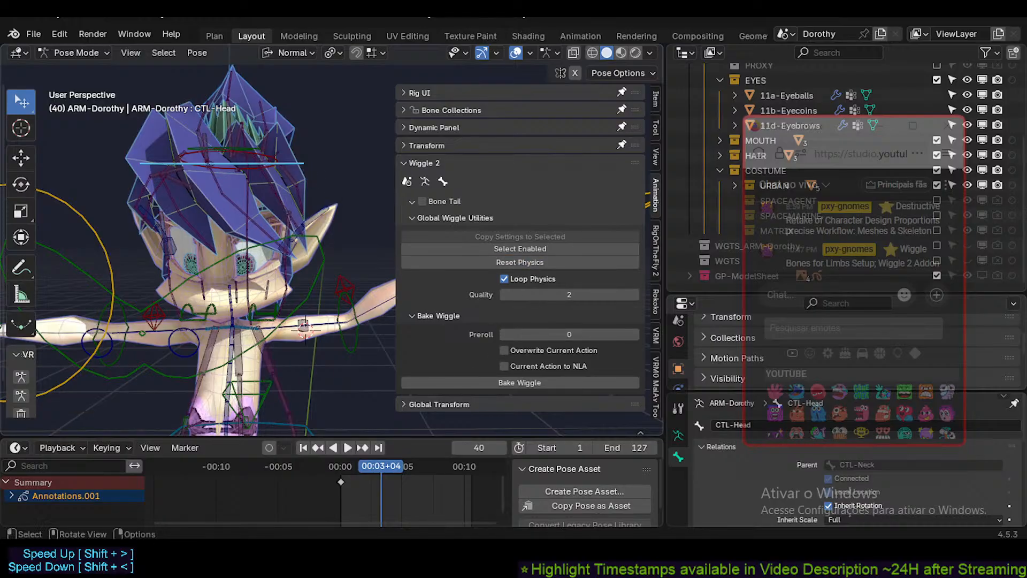
Rotate CTL-Head freely in several directions while the animation plays to test the physics, then stop playback.
{"action": "key", "text": "r"}
{"action": "key", "text": "r"}
{"action": "left_click", "coordinate": [320, 288]}
{"action": "key", "text": "space"}
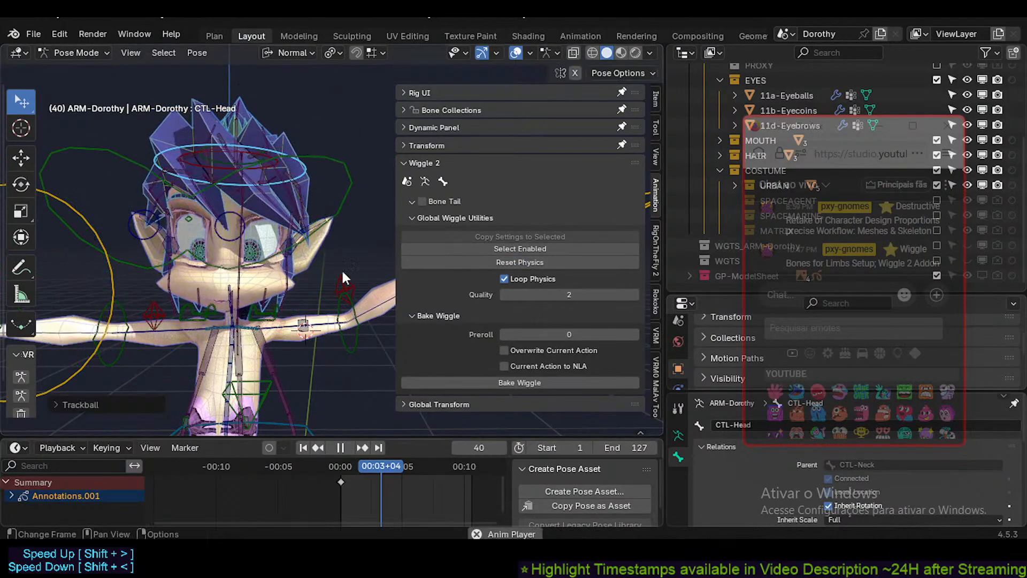
{"action": "key", "text": "r"}
{"action": "key", "text": "r"}
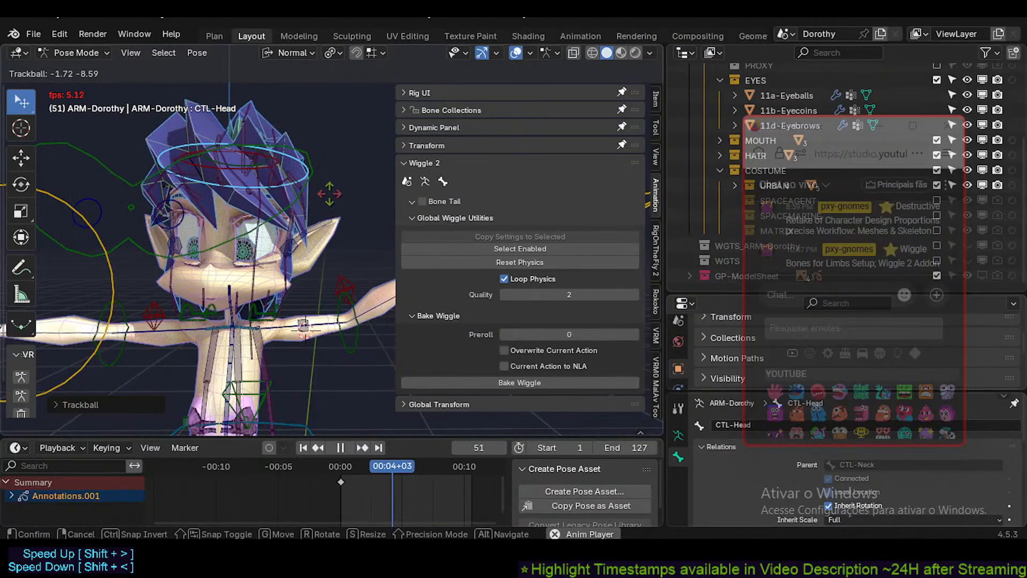
{"action": "left_click", "coordinate": [342, 188]}
{"action": "key", "text": "r"}
{"action": "key", "text": "r"}
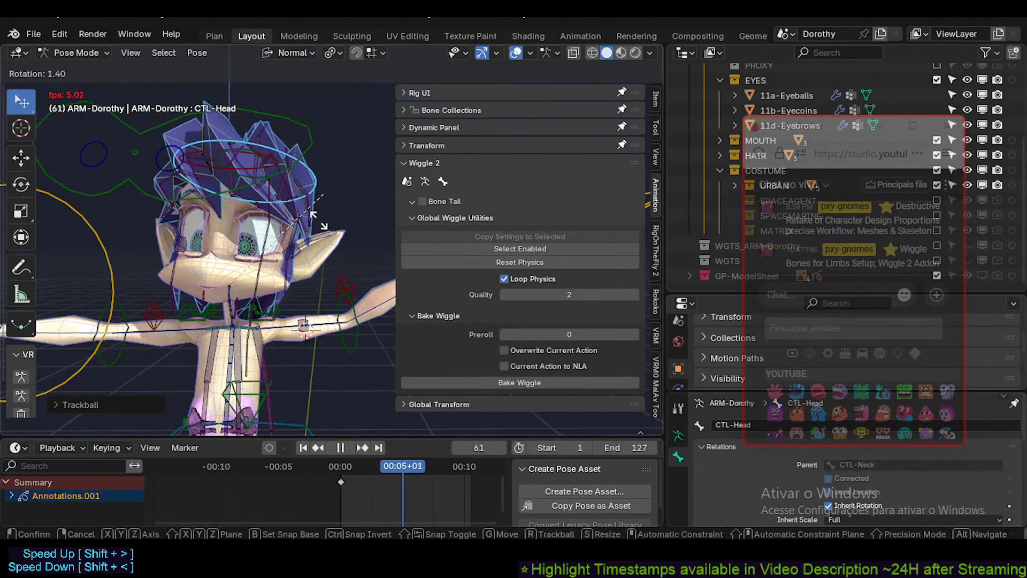
{"action": "right_click", "coordinate": [328, 180]}
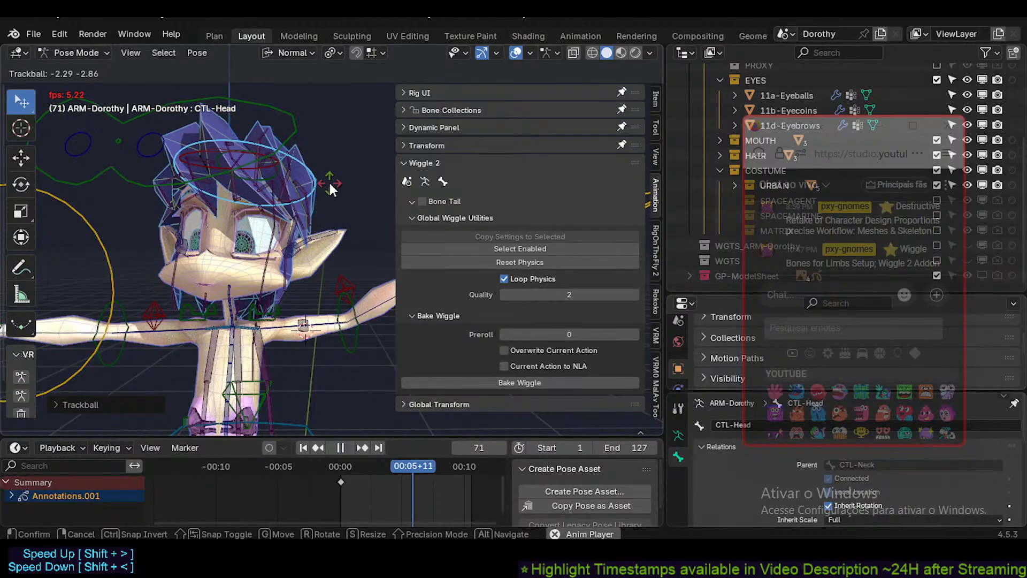
{"action": "key", "text": "space"}
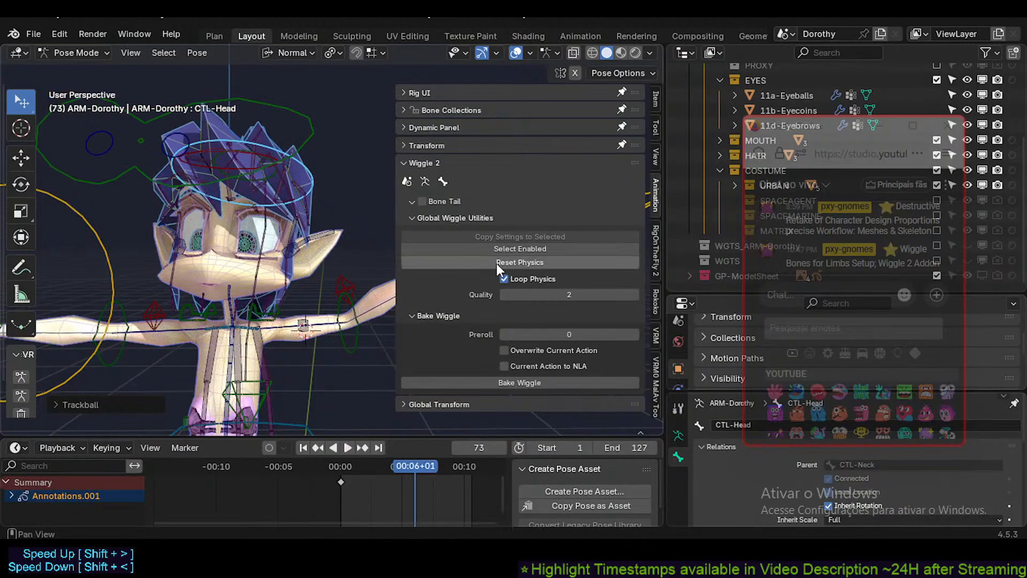
Play the animation briefly with the left arm framed and toggle the viewport overlays off and on.
{"action": "left_click", "coordinate": [504, 278]}
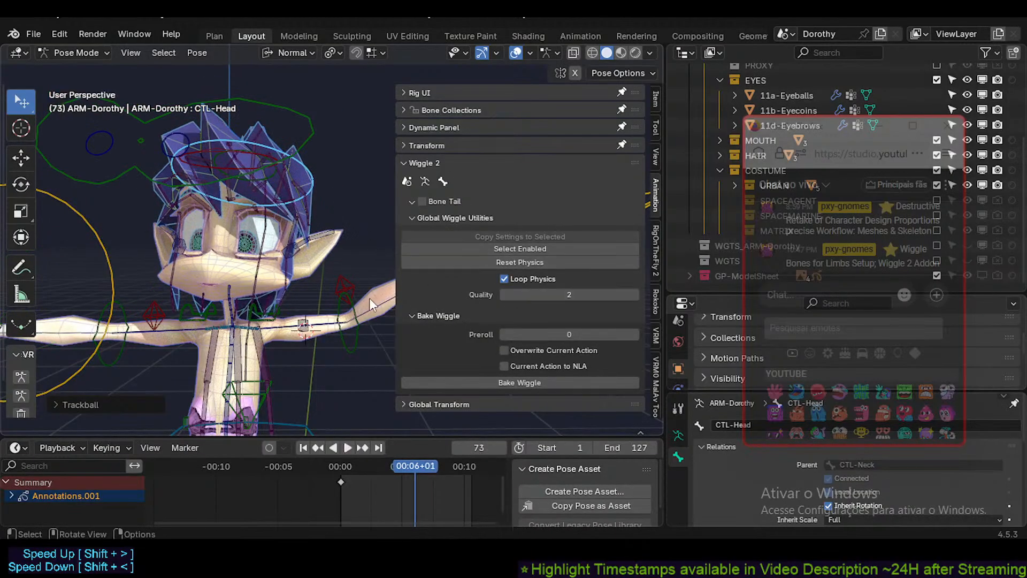
{"action": "middle_click_drag", "start_coordinate": [358, 314], "coordinate": [234, 318], "text": "shift"}
{"action": "key", "text": "space"}
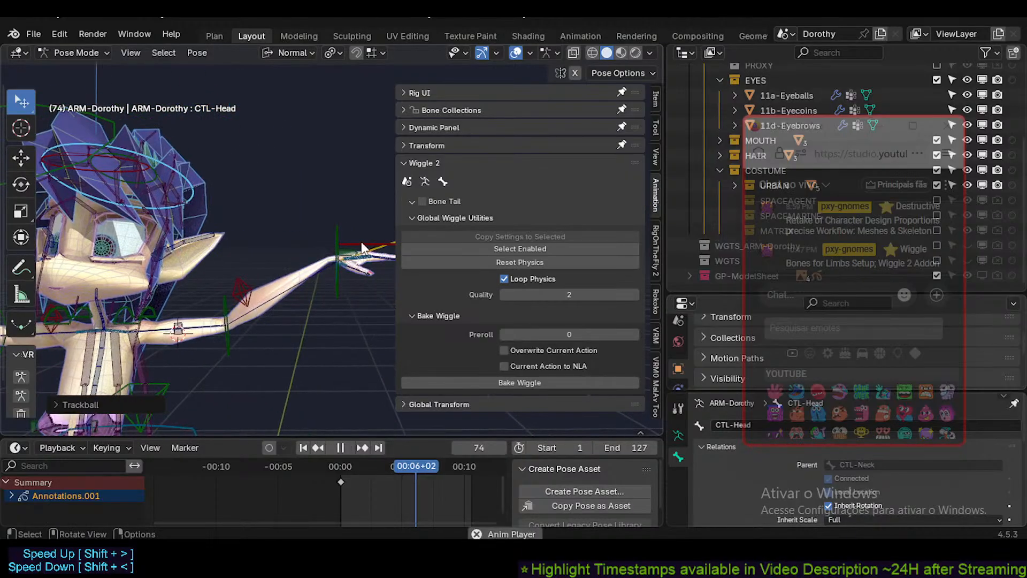
{"action": "key", "text": "space"}
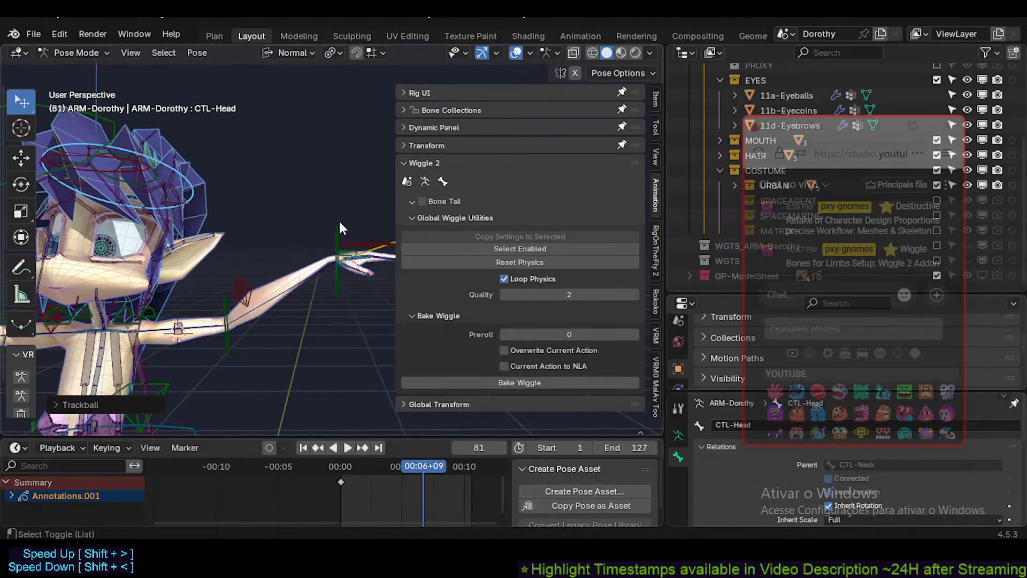
{"action": "key", "text": "shift+alt+z"}
{"action": "key", "text": "shift+alt+z"}
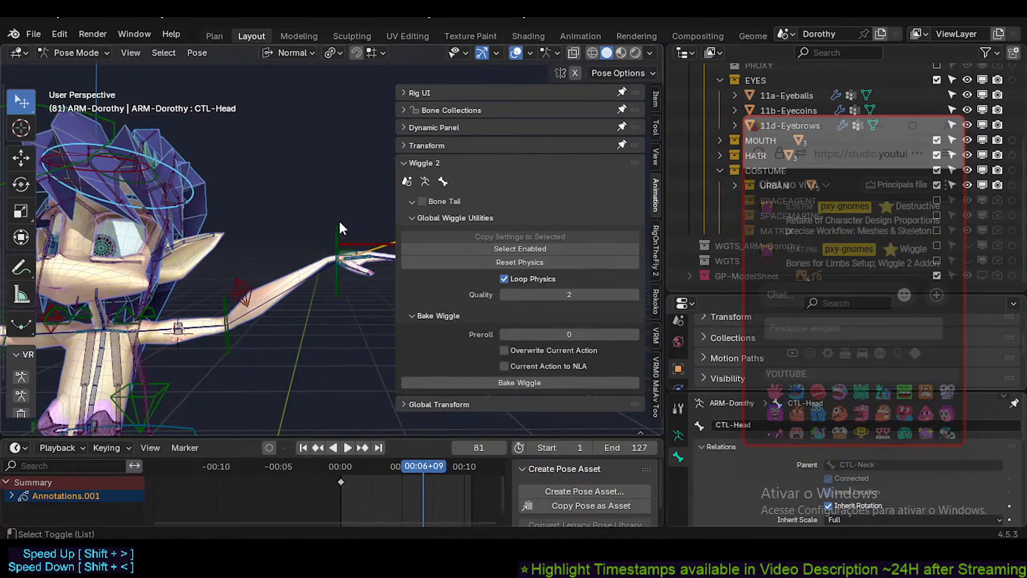
Move MTR-IK-Hand.L inward while the animation plays and inspect the upper arm physics bone up close.
{"action": "left_click", "coordinate": [345, 246]}
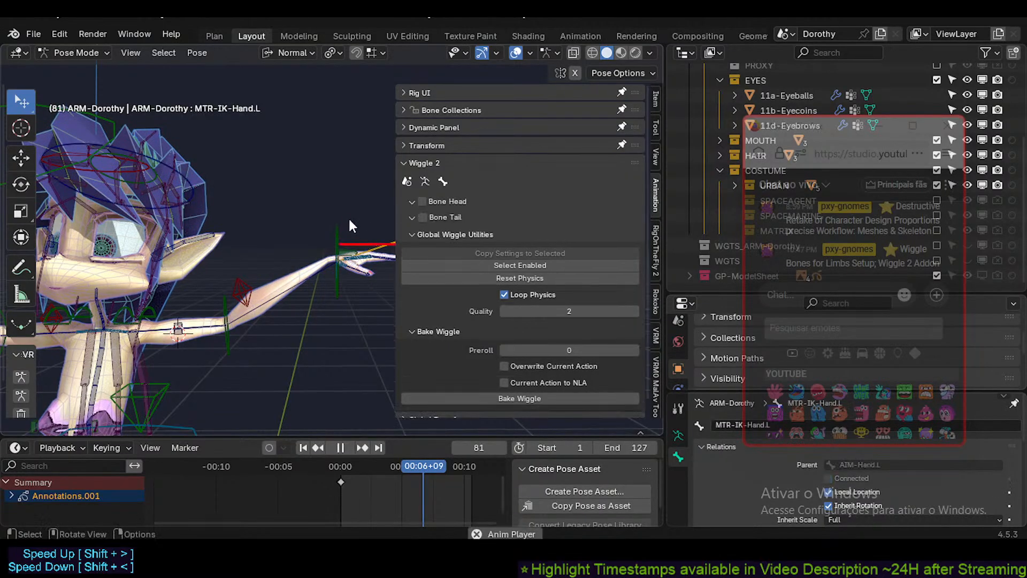
{"action": "key", "text": "space"}
{"action": "key", "text": "g"}
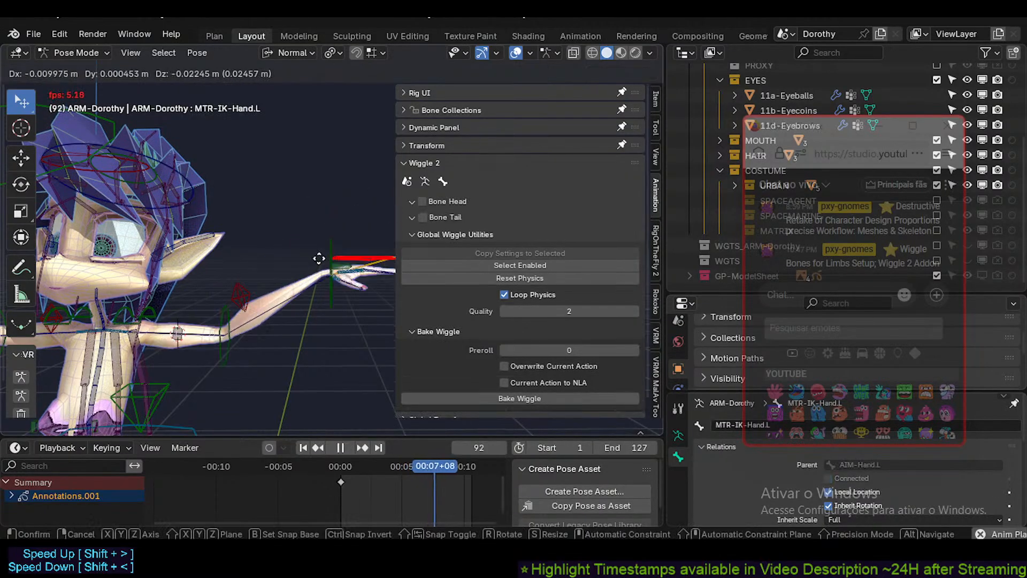
{"action": "left_click", "coordinate": [314, 273]}
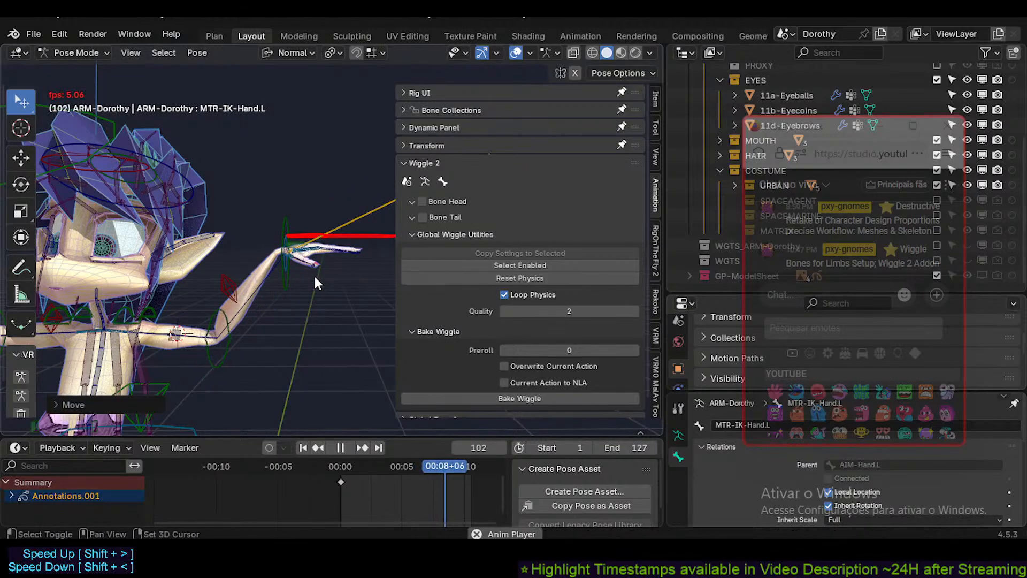
{"action": "scroll", "coordinate": [229, 320], "scroll_direction": "up", "scroll_amount": 6}
{"action": "scroll", "coordinate": [242, 323], "scroll_direction": "down", "scroll_amount": 6}
{"action": "key", "text": "space"}
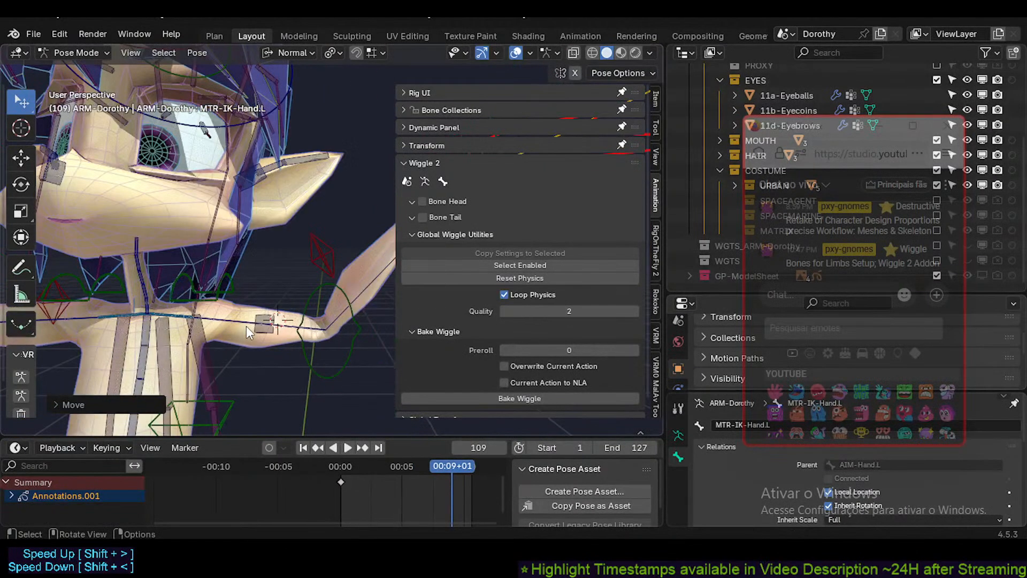
Set the Bone Tail stiffness of PHY4-UpperArm.L to 200 in the Wiggle 2 settings.
{"action": "left_click", "coordinate": [270, 327]}
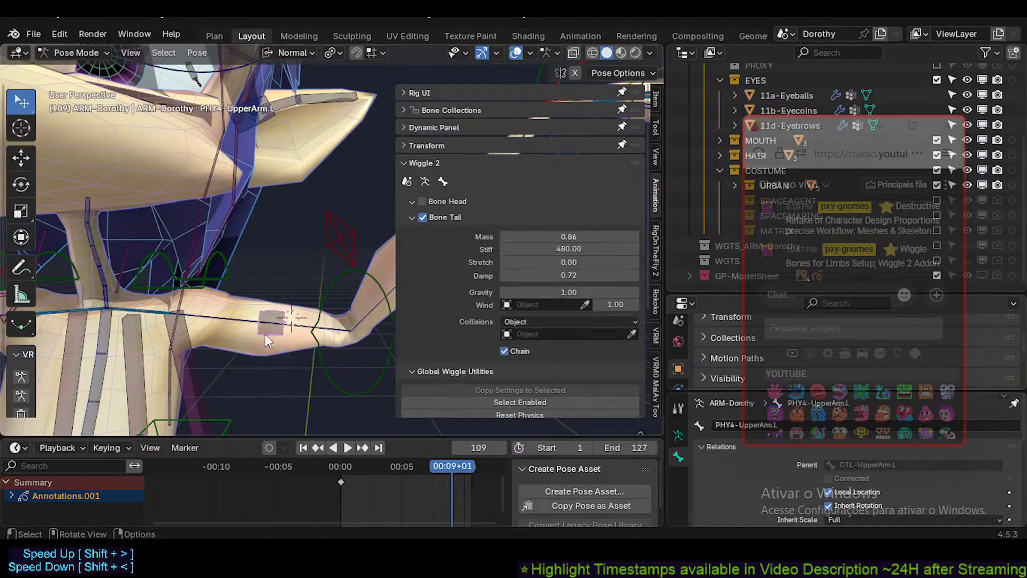
{"action": "left_click", "coordinate": [582, 248]}
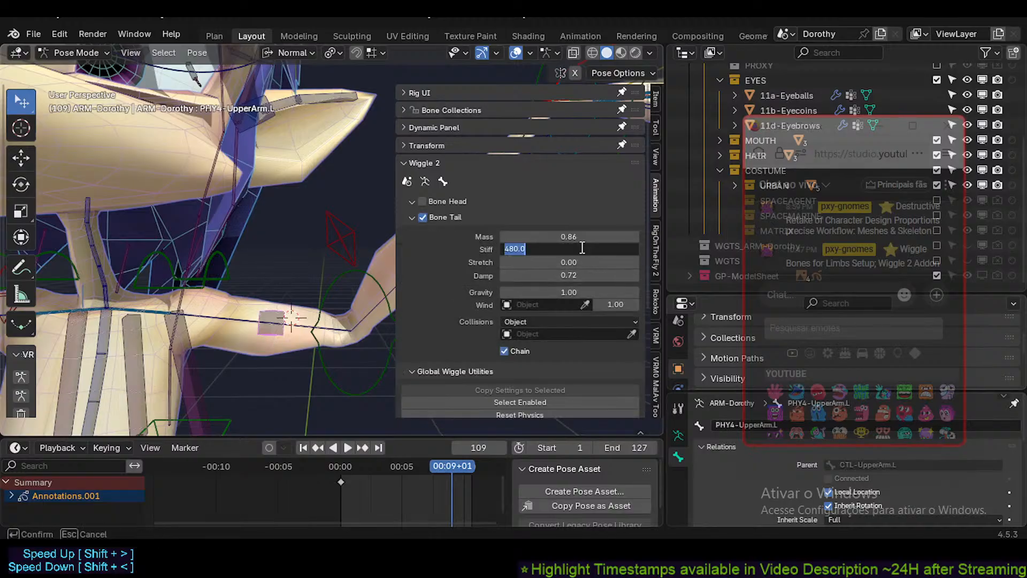
{"action": "type", "text": "200"}
{"action": "key", "text": "Return"}
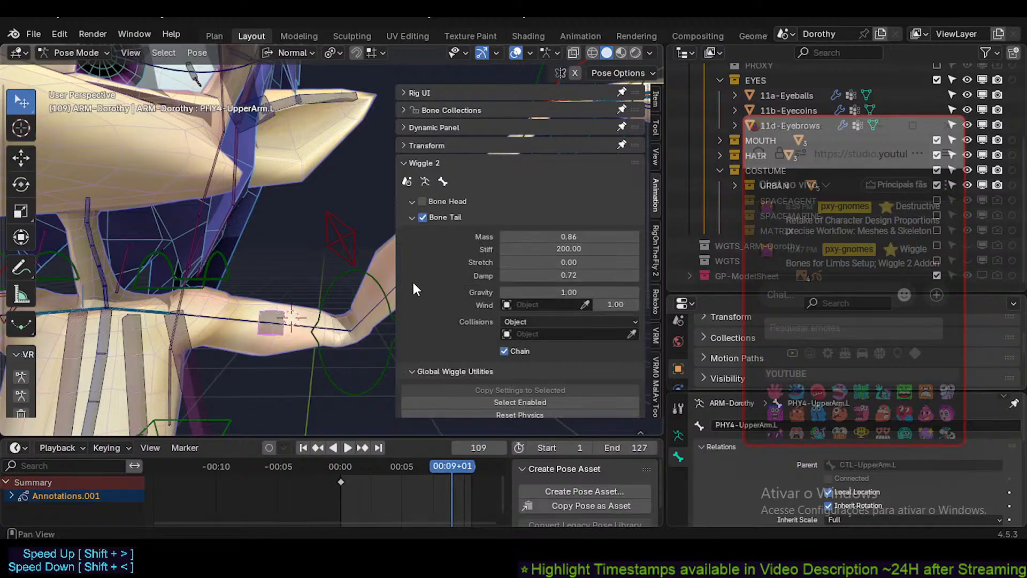
Move MTR-IK-Hand.L up and down several times during playback to test the upper arm wiggle at the new stiffness.
{"action": "scroll", "coordinate": [411, 280], "scroll_direction": "down", "scroll_amount": 2}
{"action": "scroll", "coordinate": [345, 280], "scroll_direction": "down", "scroll_amount": 4}
{"action": "key", "text": "n"}
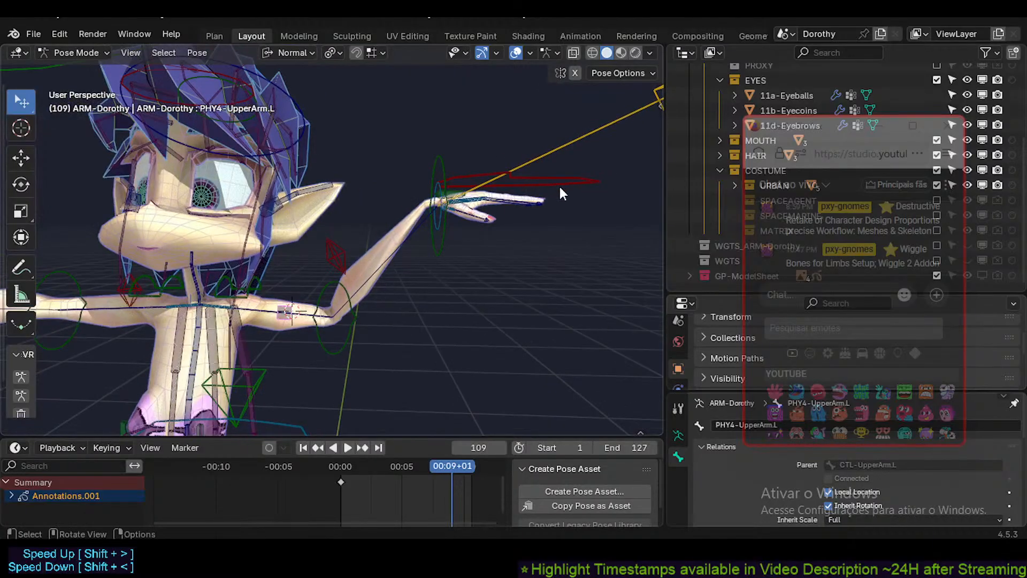
{"action": "left_click_drag", "start_coordinate": [560, 186], "coordinate": [559, 238]}
{"action": "key", "text": "space"}
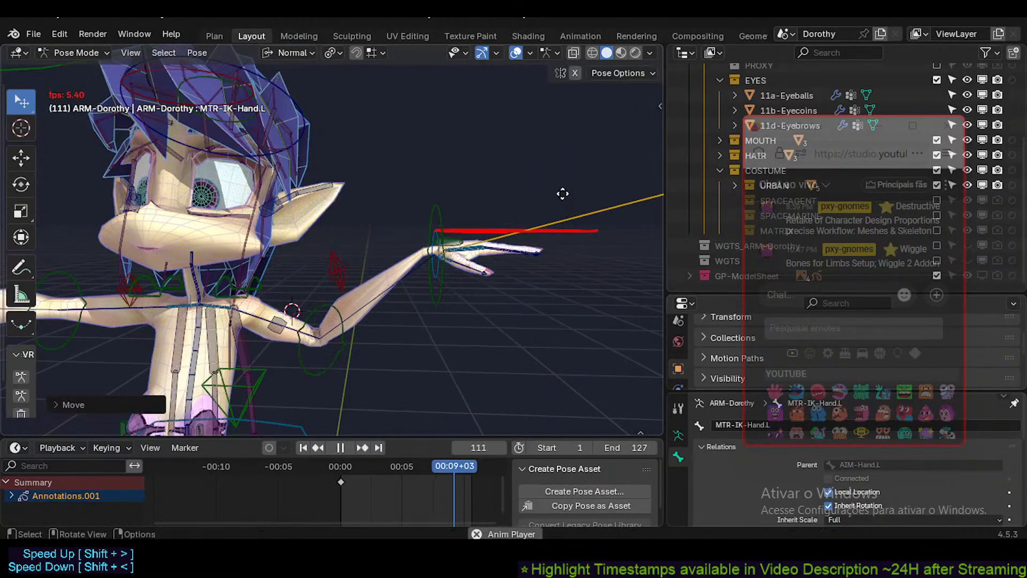
{"action": "key", "text": "g"}
{"action": "left_click", "coordinate": [518, 283]}
{"action": "middle_click_drag", "start_coordinate": [519, 283], "coordinate": [496, 293]}
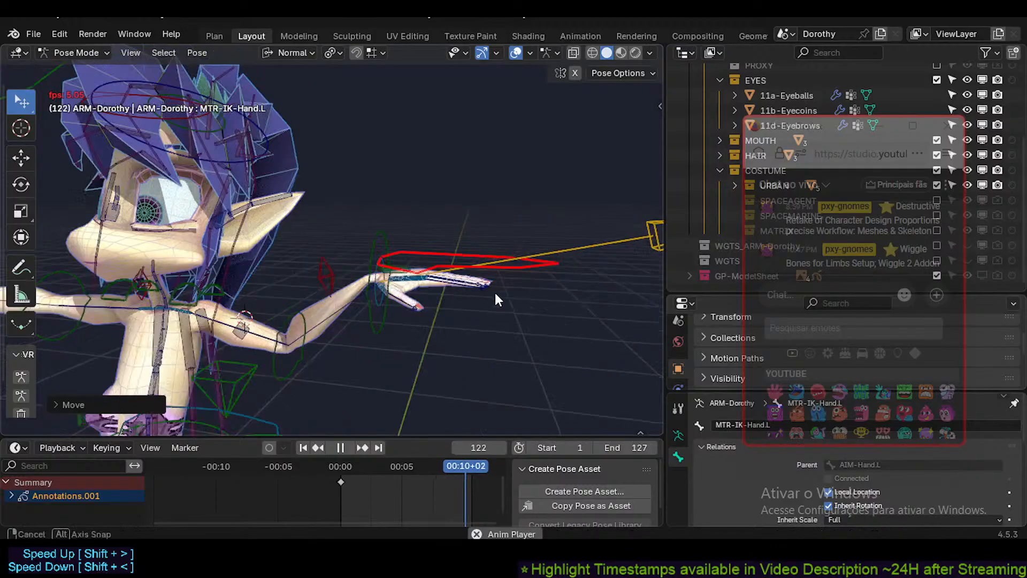
{"action": "key", "text": "g"}
{"action": "left_click", "coordinate": [518, 234]}
{"action": "key", "text": "g"}
{"action": "left_click", "coordinate": [485, 272]}
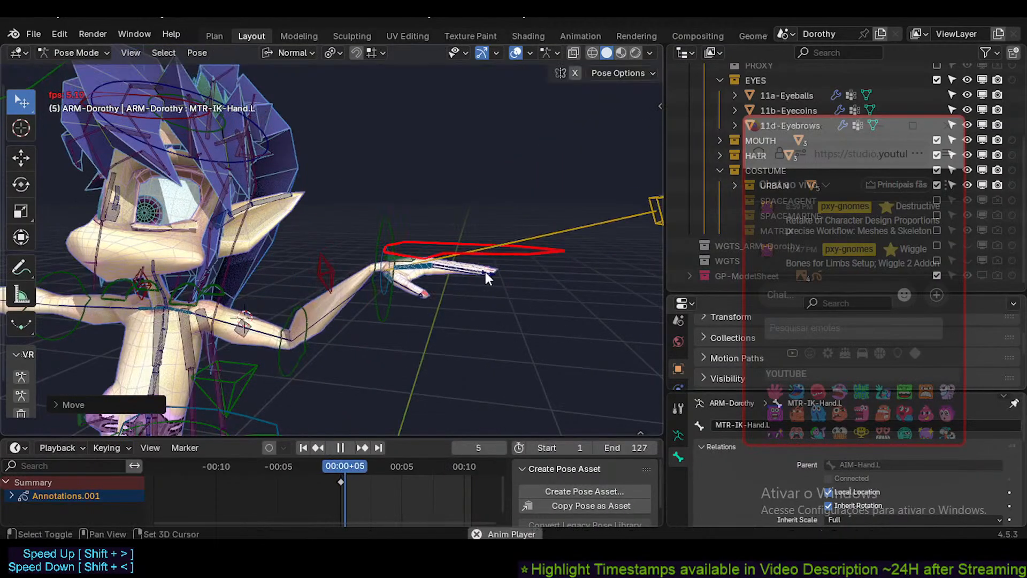
Stop playback and set PHY4-UpperArm.L's Bone Tail stiffness to 300, mass to 1 and damping to 0.79.
{"action": "middle_click_drag", "start_coordinate": [342, 351], "coordinate": [456, 289], "text": "shift"}
{"action": "scroll", "coordinate": [455, 289], "scroll_direction": "up", "scroll_amount": 3}
{"action": "middle_click_drag", "start_coordinate": [303, 255], "coordinate": [315, 272], "text": "shift"}
{"action": "left_click", "coordinate": [284, 271]}
{"action": "scroll", "coordinate": [297, 283], "scroll_direction": "up", "scroll_amount": 2}
{"action": "key", "text": "space"}
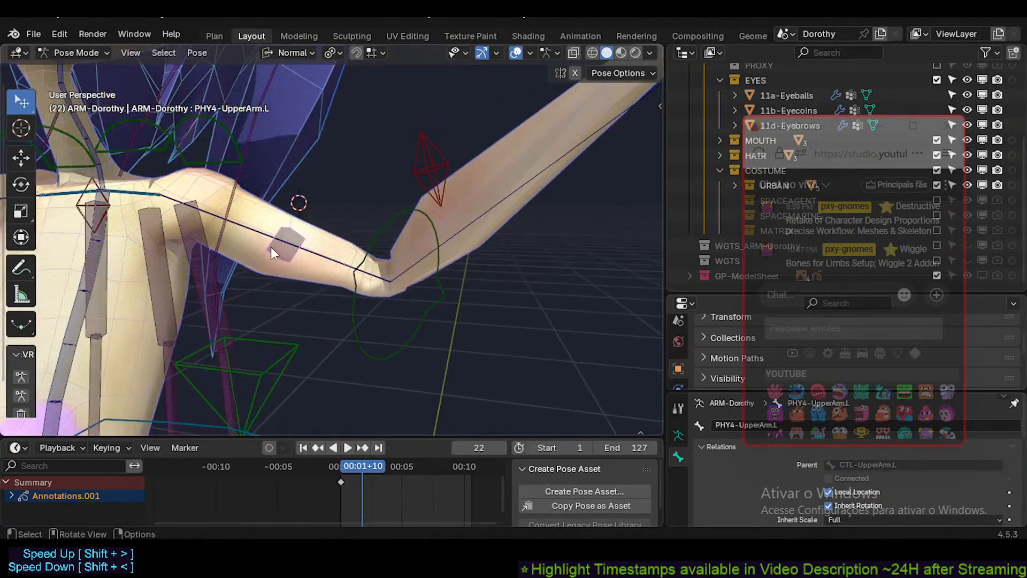
{"action": "key", "text": "n"}
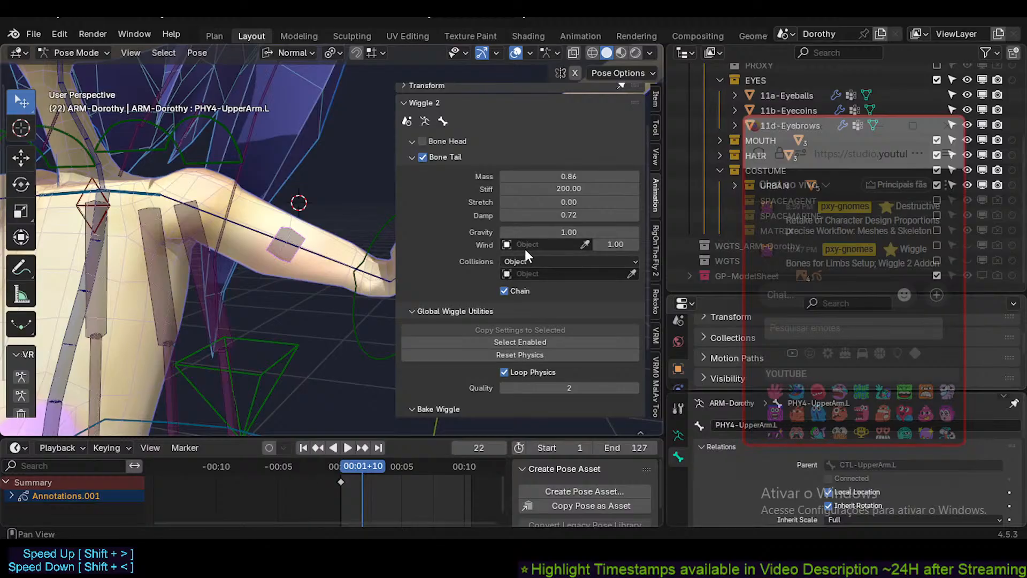
{"action": "left_click", "coordinate": [576, 191]}
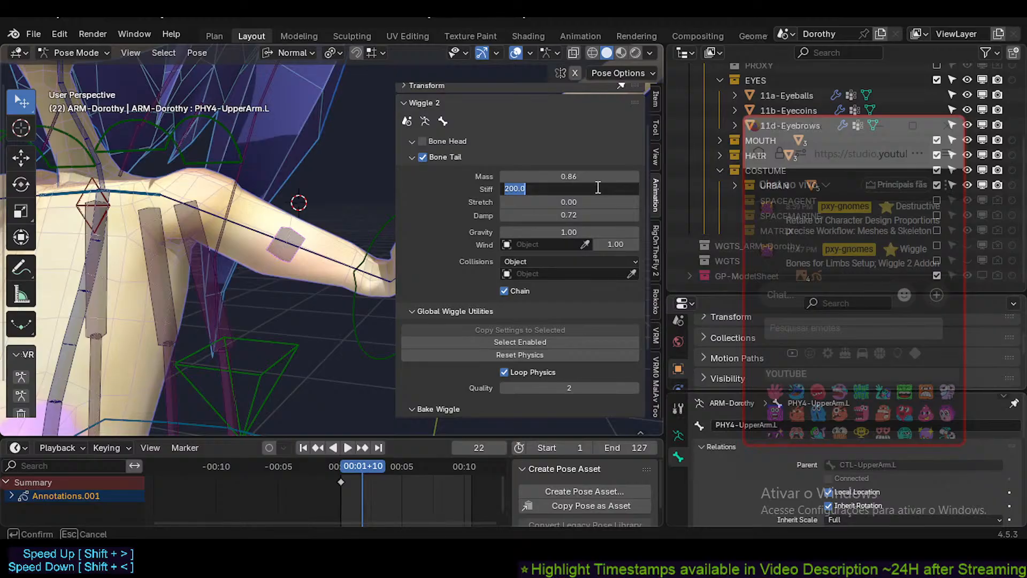
{"action": "key", "text": "Return"}
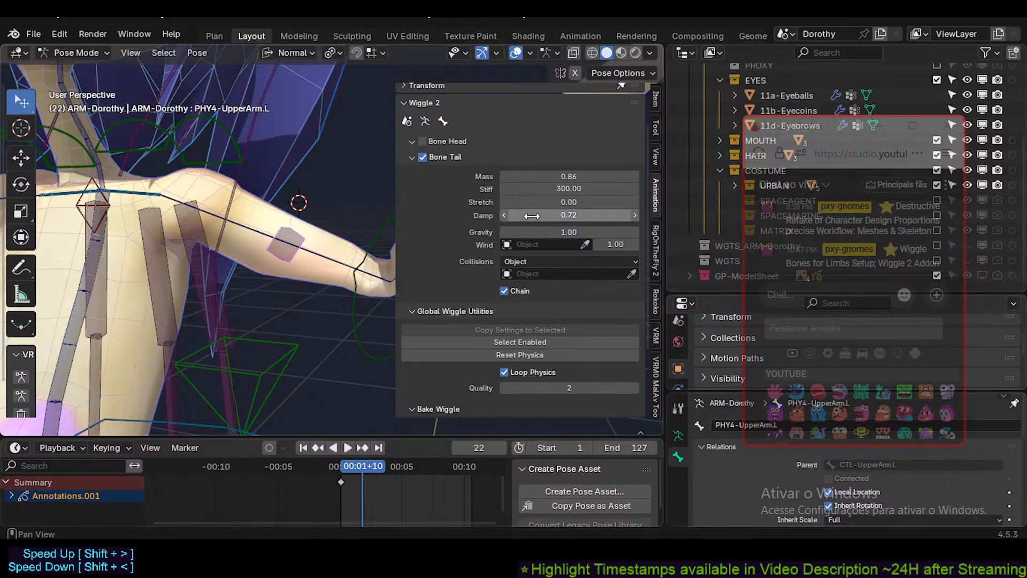
{"action": "left_click", "coordinate": [561, 176]}
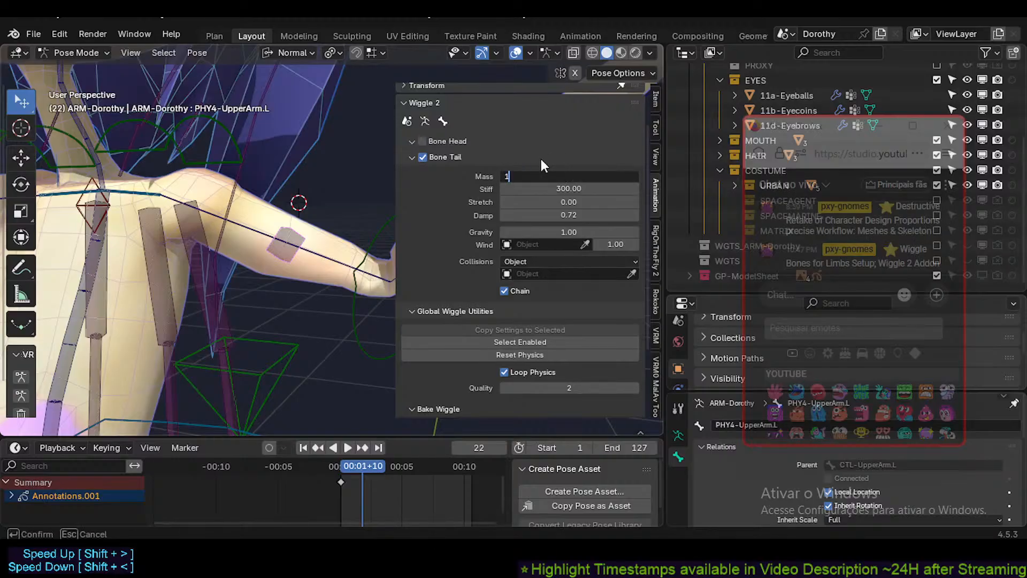
{"action": "key", "text": "Return"}
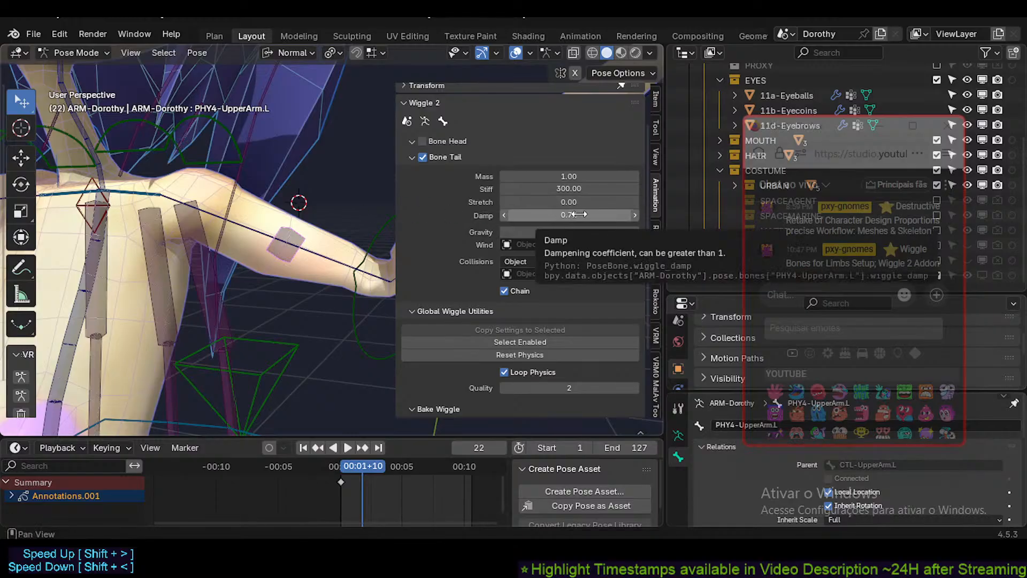
{"action": "left_click_drag", "start_coordinate": [576, 214], "coordinate": [615, 215]}
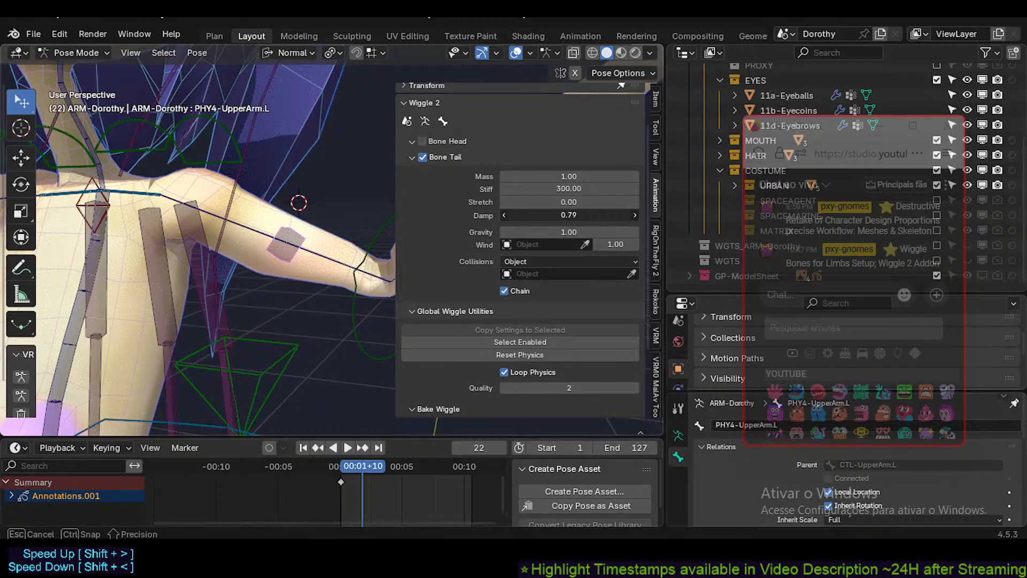
{"action": "left_click_drag", "start_coordinate": [576, 214], "coordinate": [576, 214]}
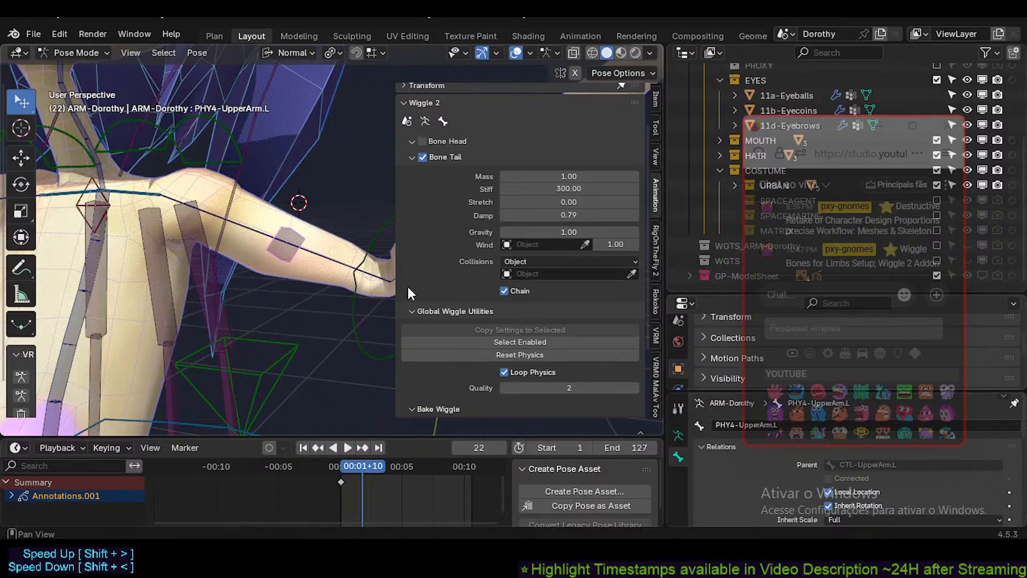
Switch the armature to Edit Mode and duplicate PHY4-UpperArm.L, placing the copy just below the left forearm.
{"action": "scroll", "coordinate": [375, 286], "scroll_direction": "down", "scroll_amount": 4}
{"action": "scroll", "coordinate": [341, 284], "scroll_direction": "up", "scroll_amount": 3}
{"action": "middle_click_drag", "start_coordinate": [376, 286], "coordinate": [223, 267], "text": "shift"}
{"action": "scroll", "coordinate": [281, 283], "scroll_direction": "up", "scroll_amount": 2}
{"action": "scroll", "coordinate": [280, 283], "scroll_direction": "down", "scroll_amount": 4}
{"action": "key", "text": "Tab"}
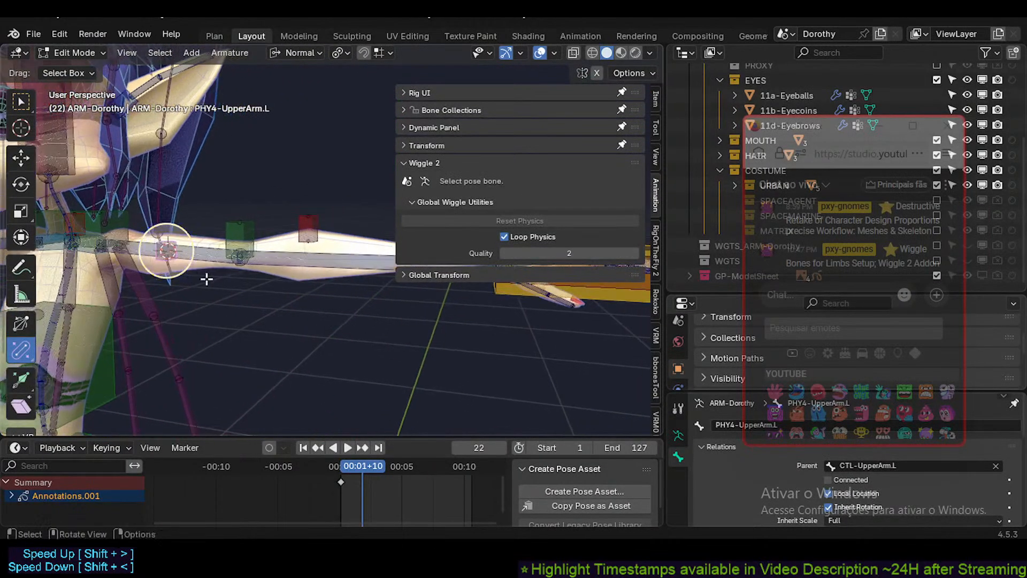
{"action": "scroll", "coordinate": [206, 267], "scroll_direction": "up", "scroll_amount": 2}
{"action": "middle_click_drag", "start_coordinate": [247, 271], "coordinate": [159, 280], "text": "shift"}
{"action": "scroll", "coordinate": [117, 278], "scroll_direction": "down", "scroll_amount": 2}
{"action": "key", "text": "shift+d"}
{"action": "left_click", "coordinate": [241, 300]}
Snap the 3D cursor to CTL-ForeArm.L and snap the duplicated physics bone to the cursor.
{"action": "left_click", "coordinate": [284, 270]}
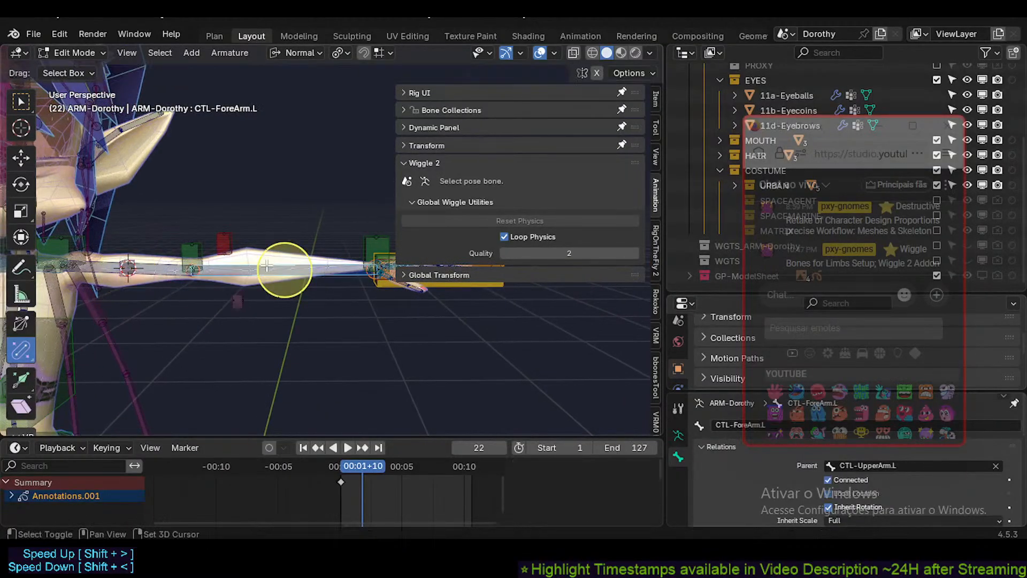
{"action": "key", "text": "shift+s"}
{"action": "key", "text": "2"}
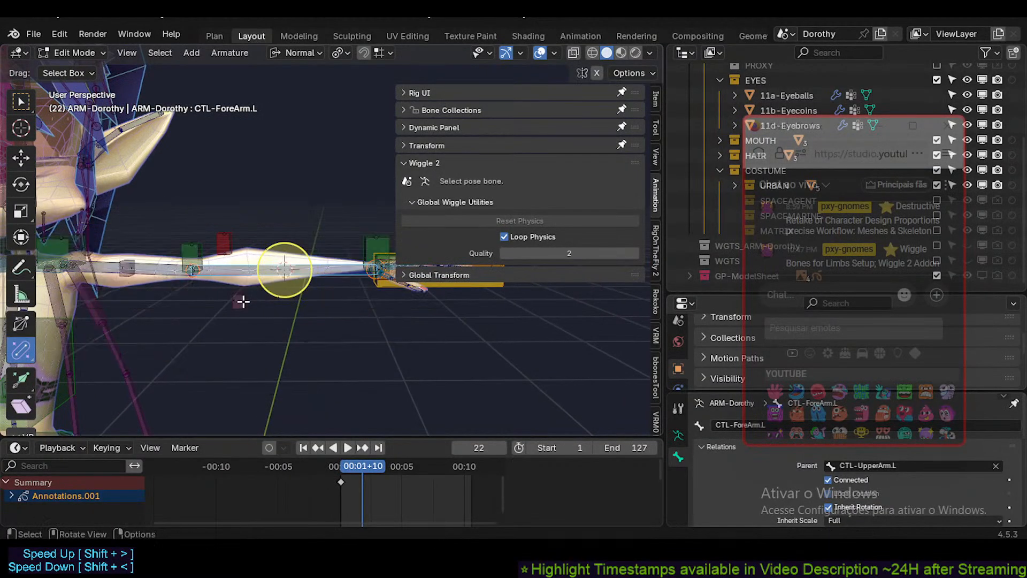
{"action": "left_click", "coordinate": [242, 300]}
{"action": "key", "text": "shift+s"}
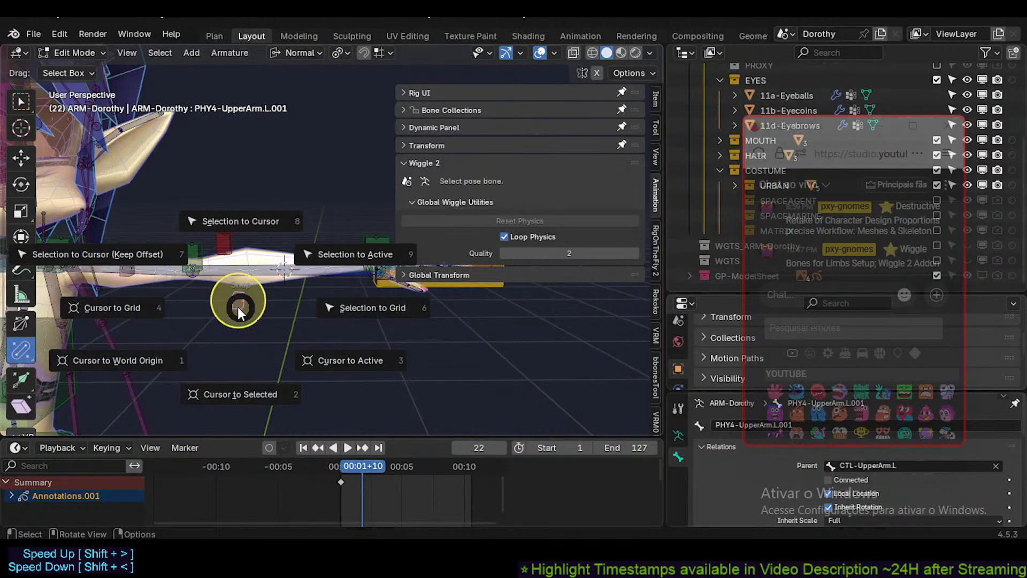
{"action": "key", "text": "8"}
Move the duplicated physics bone about 0.05 m backward along its normal Y axis, toward the elbow.
{"action": "scroll", "coordinate": [292, 284], "scroll_direction": "up", "scroll_amount": 3}
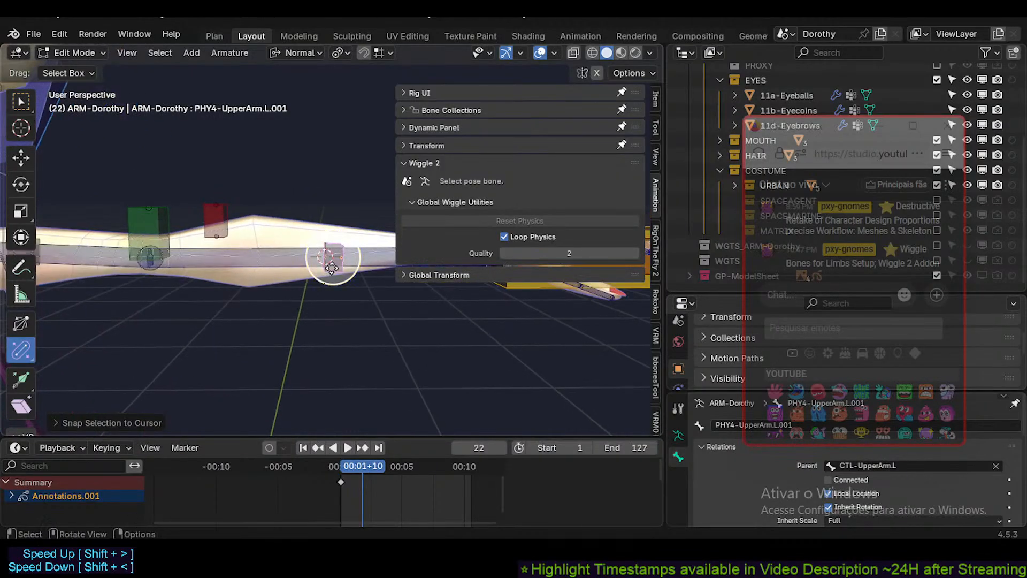
{"action": "key", "text": "g"}
{"action": "key", "text": "y"}
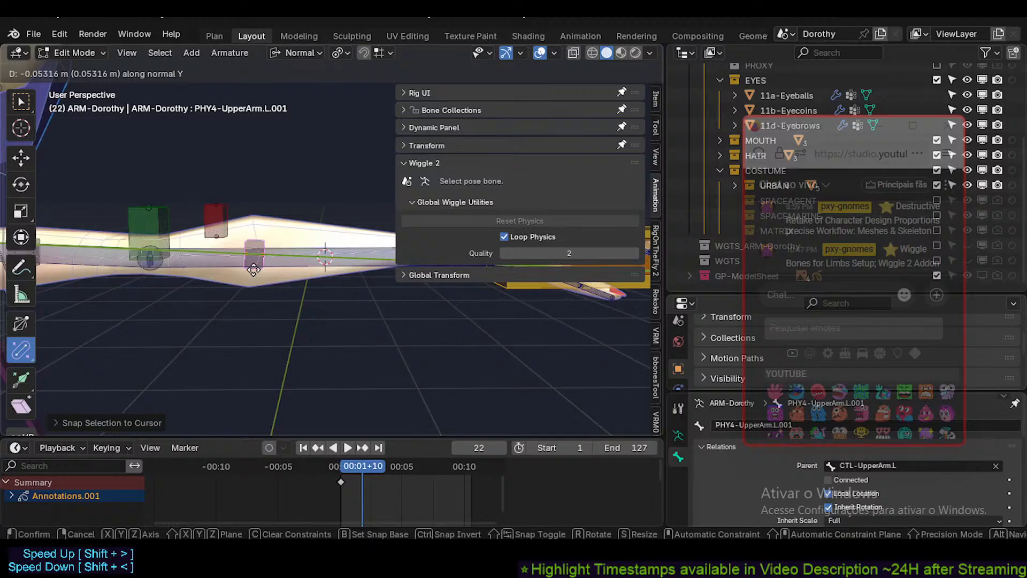
{"action": "left_click", "coordinate": [326, 272]}
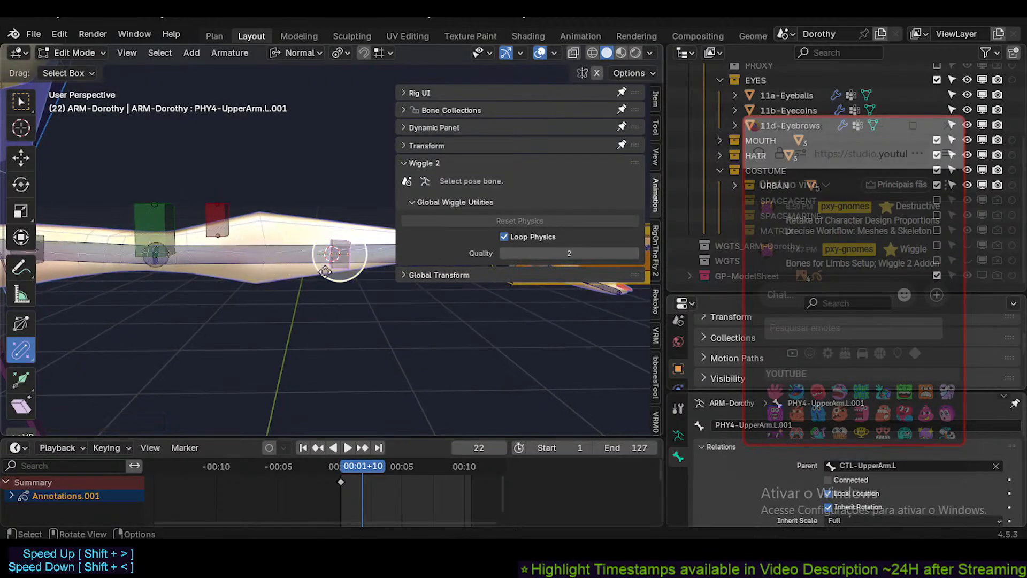
{"action": "middle_click_drag", "start_coordinate": [341, 243], "coordinate": [341, 248]}
{"action": "left_click", "coordinate": [342, 241]}
{"action": "key", "text": "ctrl+z"}
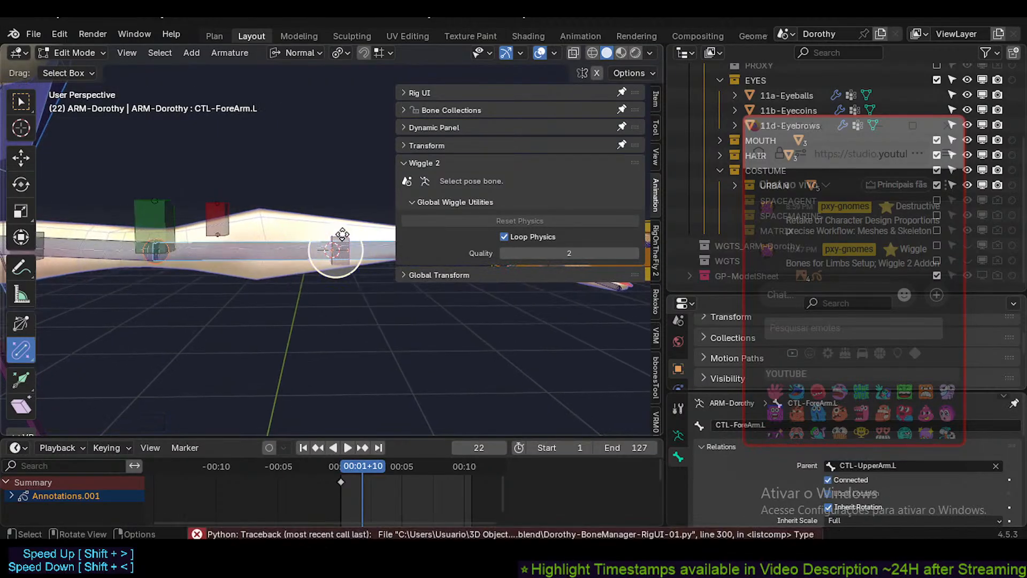
{"action": "key", "text": "g"}
{"action": "key", "text": "y"}
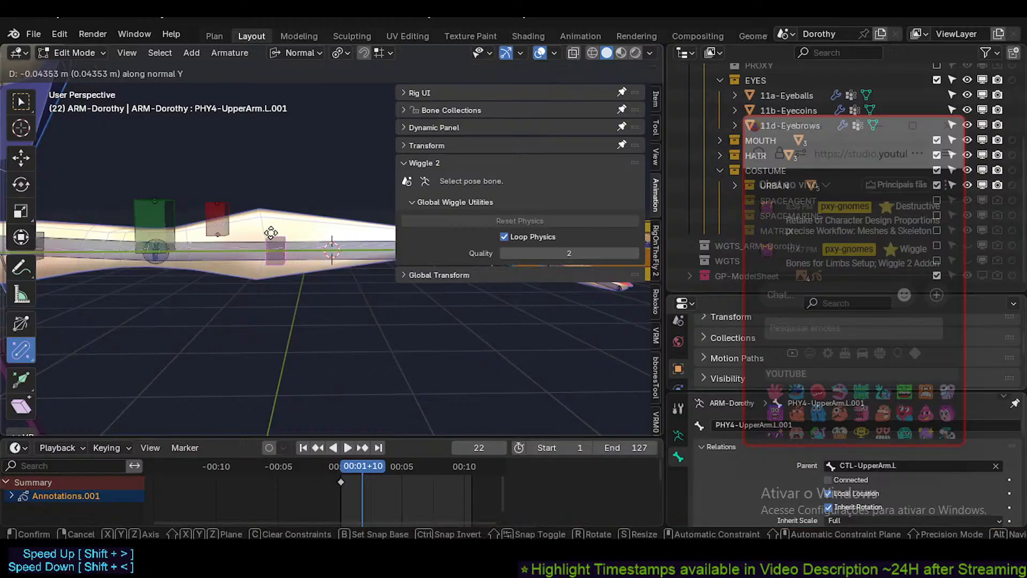
{"action": "left_click", "coordinate": [265, 231]}
Parent the duplicated physics bone to CTL-ForeArm.L without connecting it, and check the link with a cancelled move.
{"action": "middle_click_drag", "start_coordinate": [264, 236], "coordinate": [275, 273]}
{"action": "left_click", "coordinate": [347, 303], "text": "shift"}
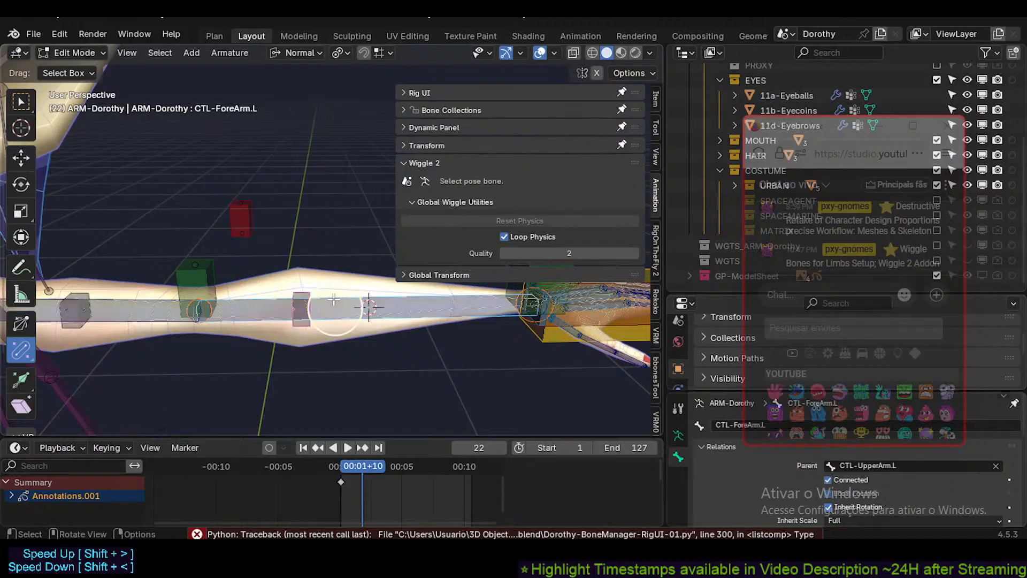
{"action": "key", "text": "ctrl+p"}
{"action": "left_click", "coordinate": [334, 303]}
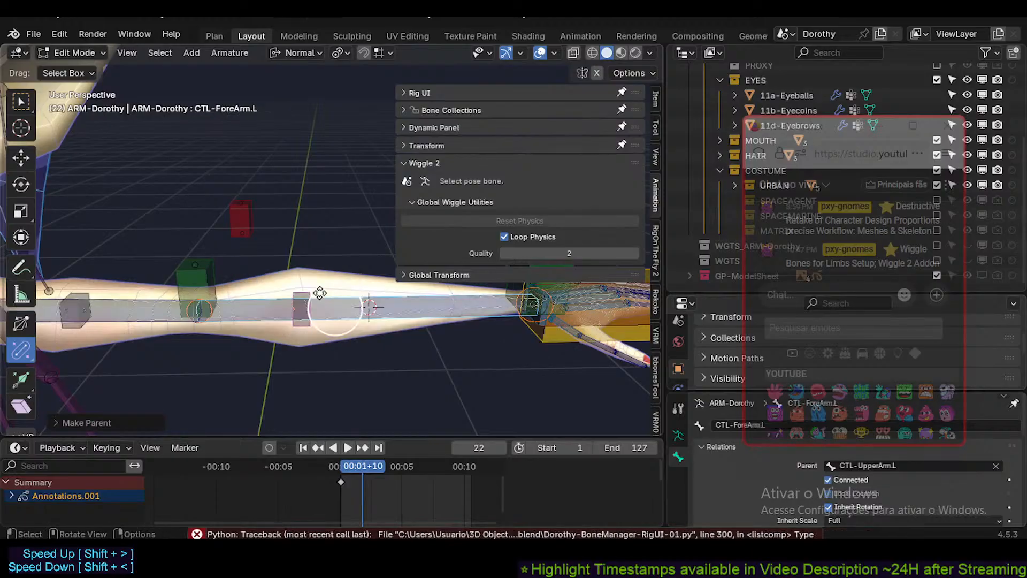
{"action": "left_click", "coordinate": [302, 293]}
{"action": "key", "text": "g"}
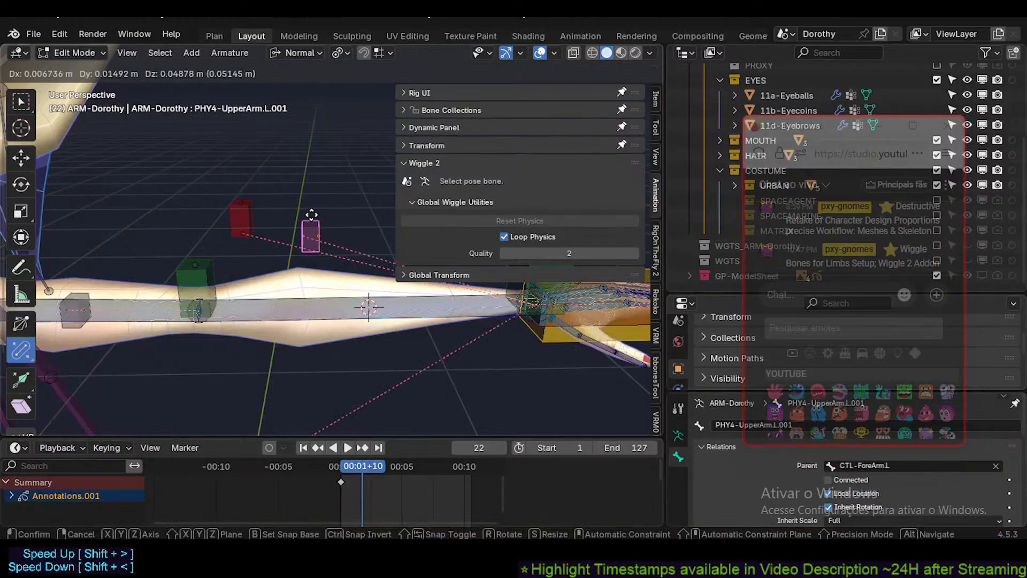
{"action": "right_click", "coordinate": [312, 217]}
In Pose Mode, set the forearm physics bone's Bone Tail stiffness to 354.45 and damping to 0.86.
{"action": "scroll", "coordinate": [311, 268], "scroll_direction": "down", "scroll_amount": 2}
{"action": "middle_click_drag", "start_coordinate": [312, 268], "coordinate": [358, 212], "text": "shift"}
{"action": "scroll", "coordinate": [357, 214], "scroll_direction": "up", "scroll_amount": 1}
{"action": "middle_click_drag", "start_coordinate": [349, 267], "coordinate": [337, 263], "text": "shift"}
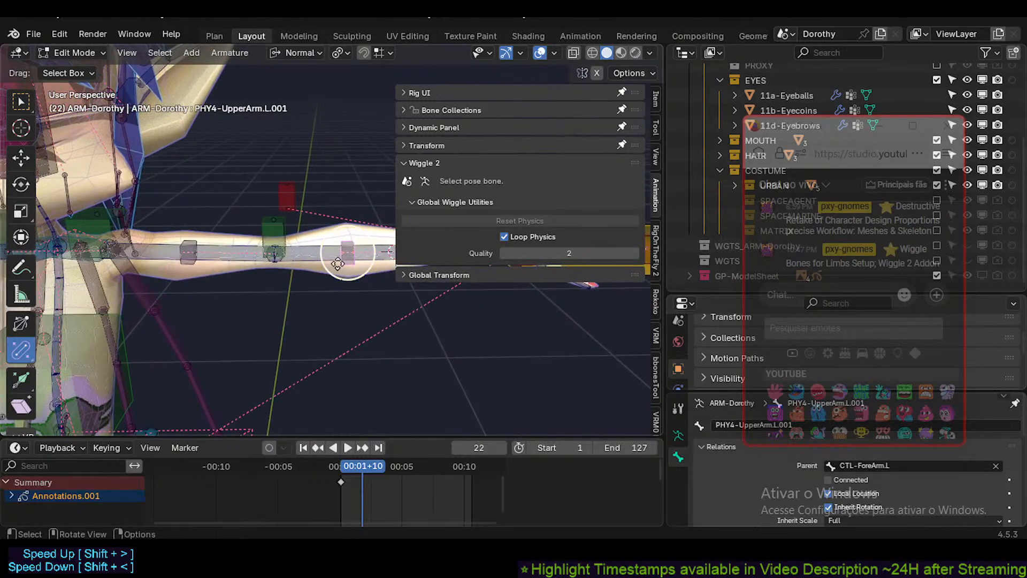
{"action": "scroll", "coordinate": [337, 263], "scroll_direction": "up", "scroll_amount": 1}
{"action": "scroll", "coordinate": [338, 263], "scroll_direction": "down", "scroll_amount": 2}
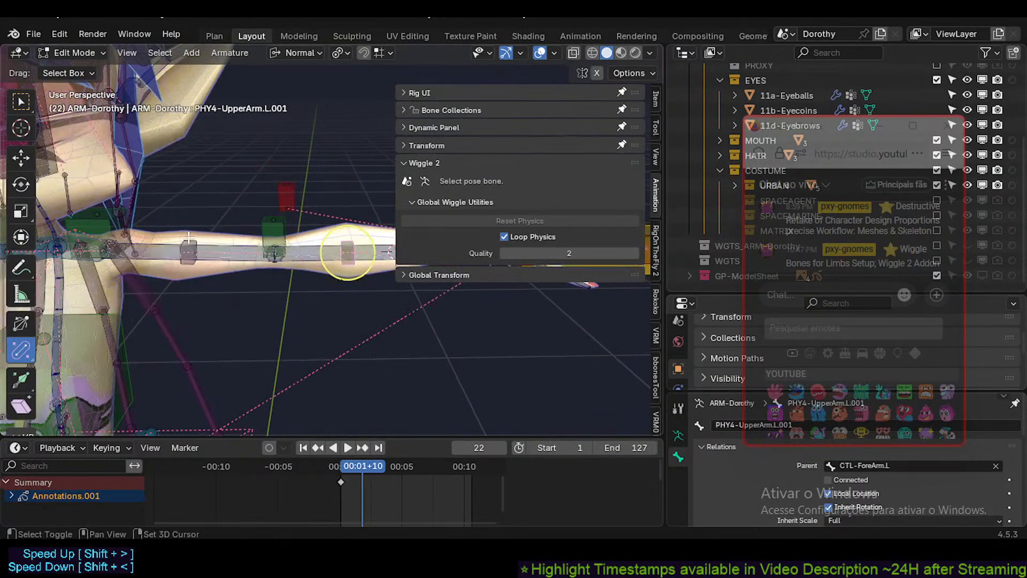
{"action": "left_click", "coordinate": [269, 251]}
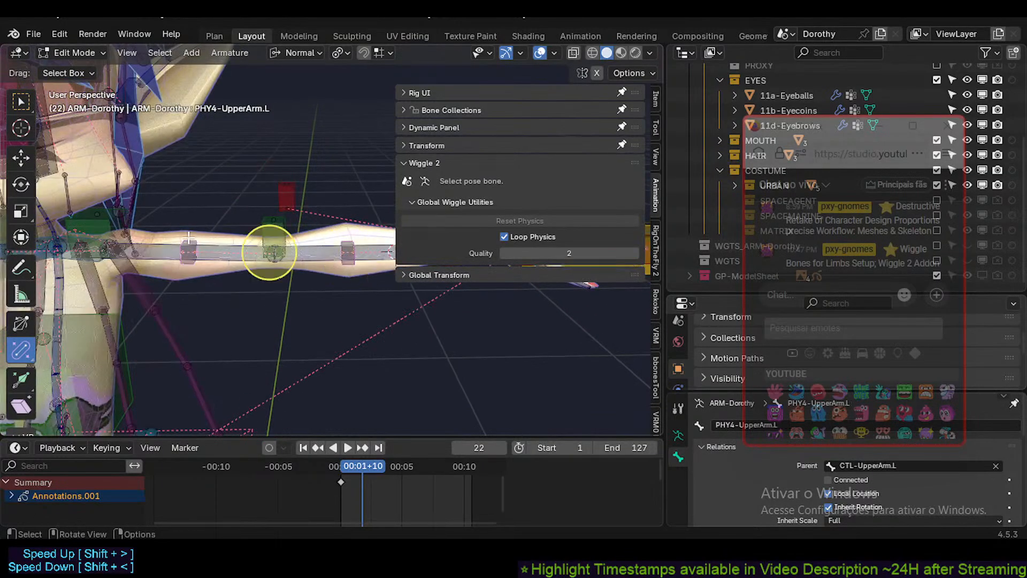
{"action": "left_click", "coordinate": [347, 251]}
{"action": "key", "text": "ctrl+Tab"}
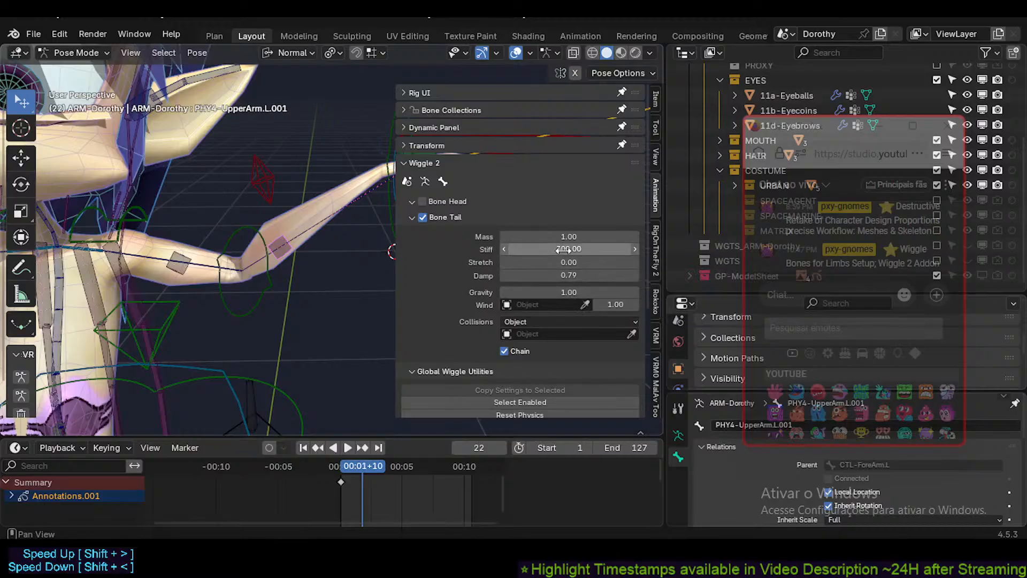
{"action": "left_click_drag", "start_coordinate": [566, 246], "coordinate": [585, 272]}
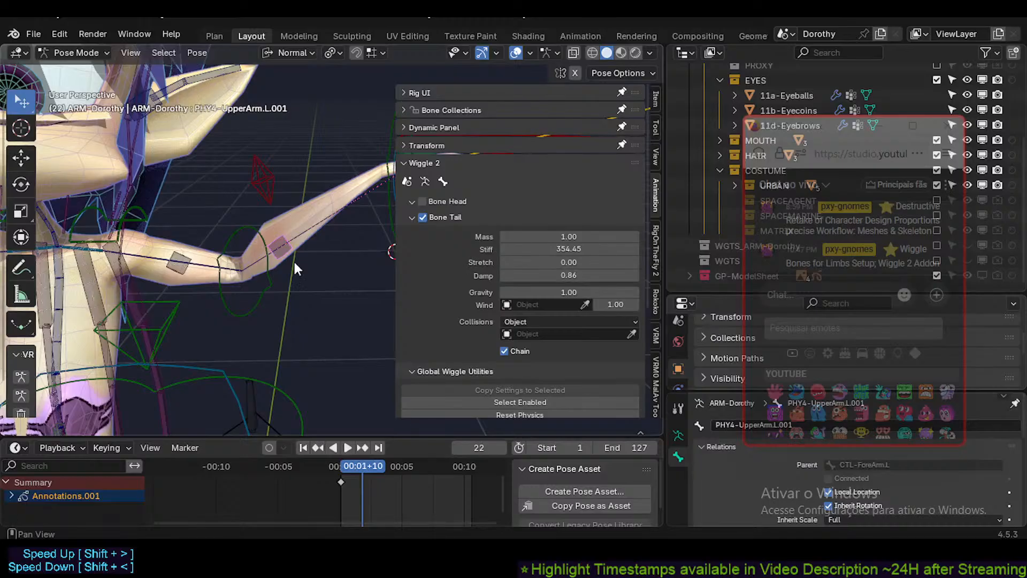
Compare the Wiggle 2 Bone Tail settings of the left upper arm and forearm physics bones.
{"action": "left_click", "coordinate": [182, 273]}
{"action": "left_click", "coordinate": [271, 238]}
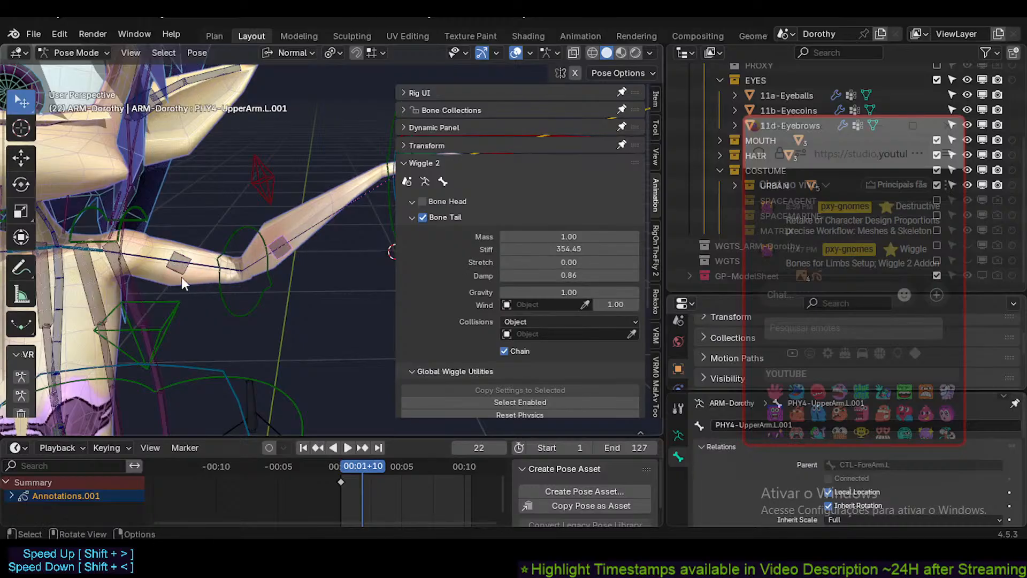
{"action": "left_click", "coordinate": [182, 279]}
{"action": "left_click", "coordinate": [282, 230]}
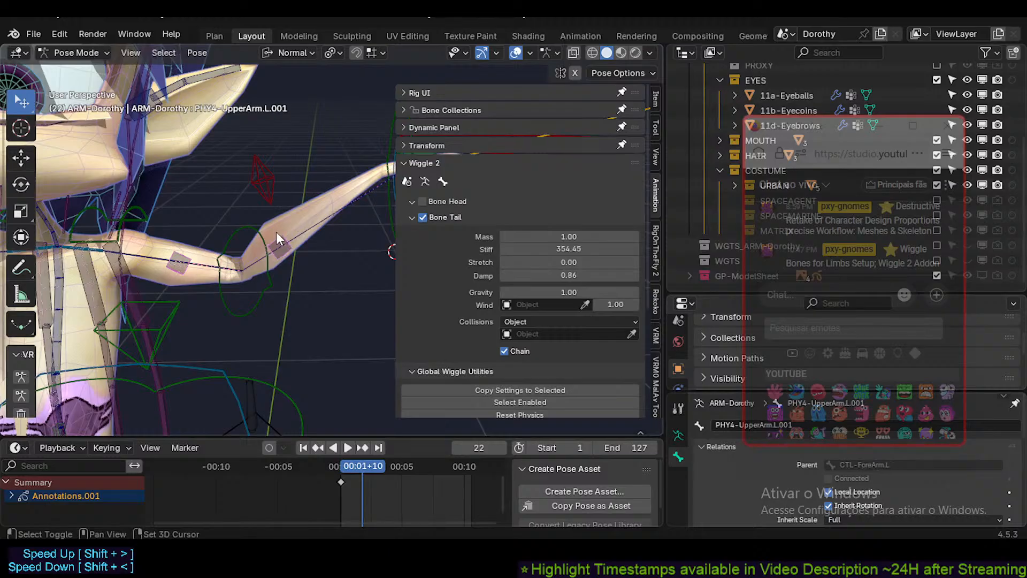
{"action": "left_click", "coordinate": [173, 279]}
{"action": "left_click", "coordinate": [278, 231], "text": "shift"}
{"action": "left_click", "coordinate": [182, 272]}
{"action": "middle_click_drag", "start_coordinate": [187, 284], "coordinate": [260, 235], "text": "shift"}
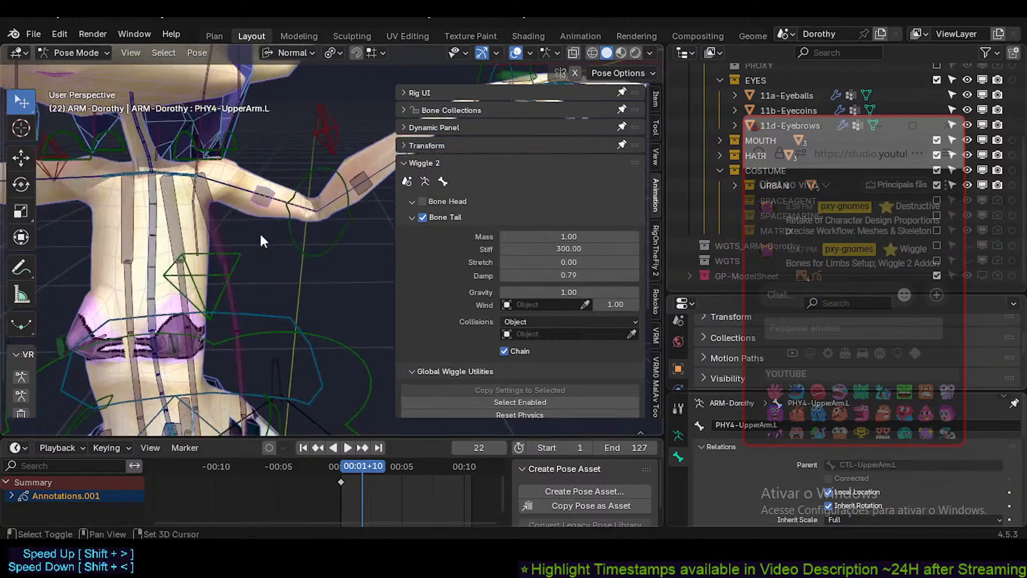
{"action": "left_click", "coordinate": [361, 168], "text": "shift"}
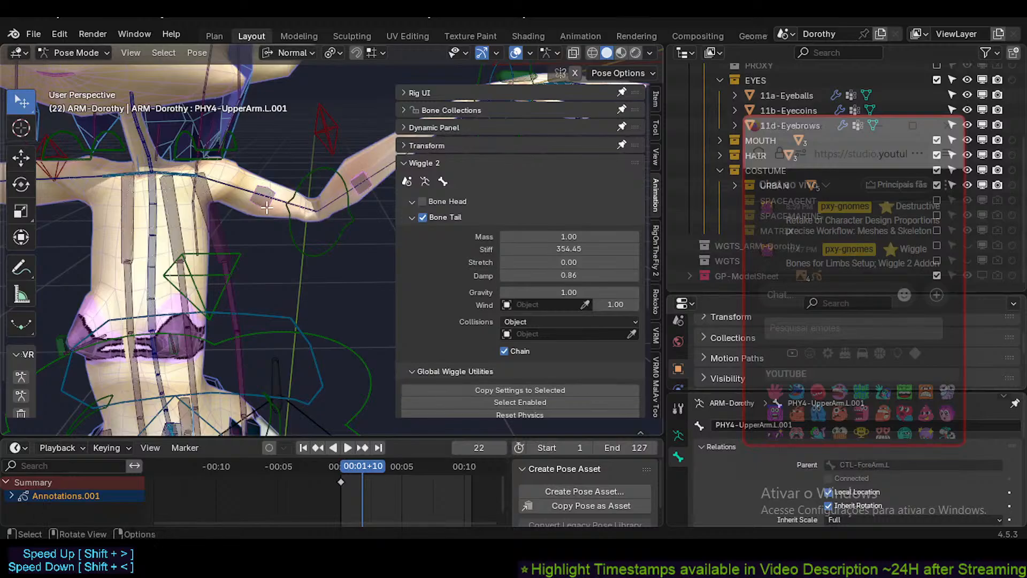
Return the armature to Edit Mode and select the left upper arm and forearm physics bones together.
{"action": "key", "text": "Tab"}
{"action": "left_click", "coordinate": [362, 178]}
{"action": "left_click", "coordinate": [282, 174]}
{"action": "middle_click_drag", "start_coordinate": [282, 176], "coordinate": [200, 207], "text": "shift"}
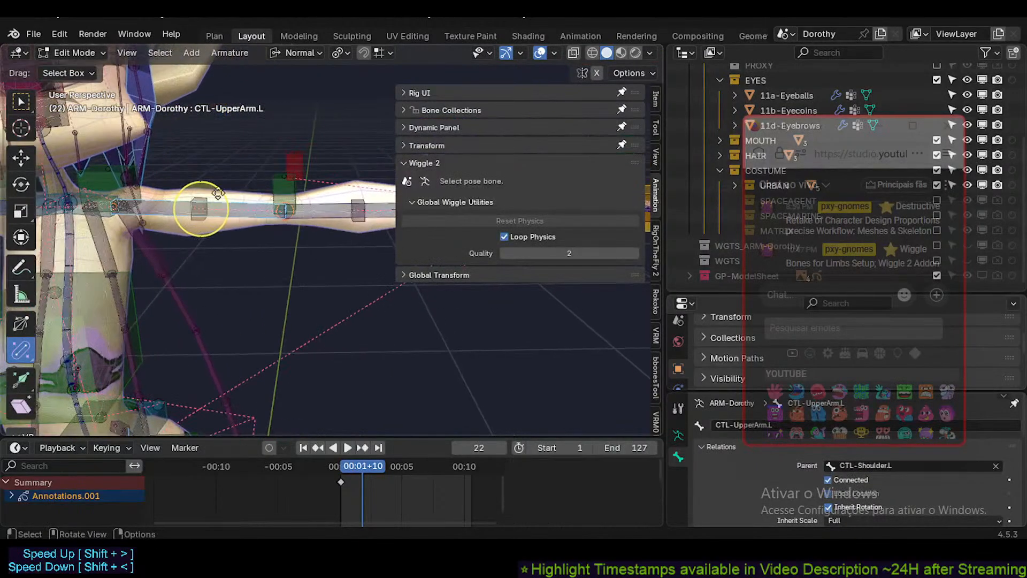
{"action": "left_click", "coordinate": [199, 209]}
{"action": "left_click", "coordinate": [361, 192]}
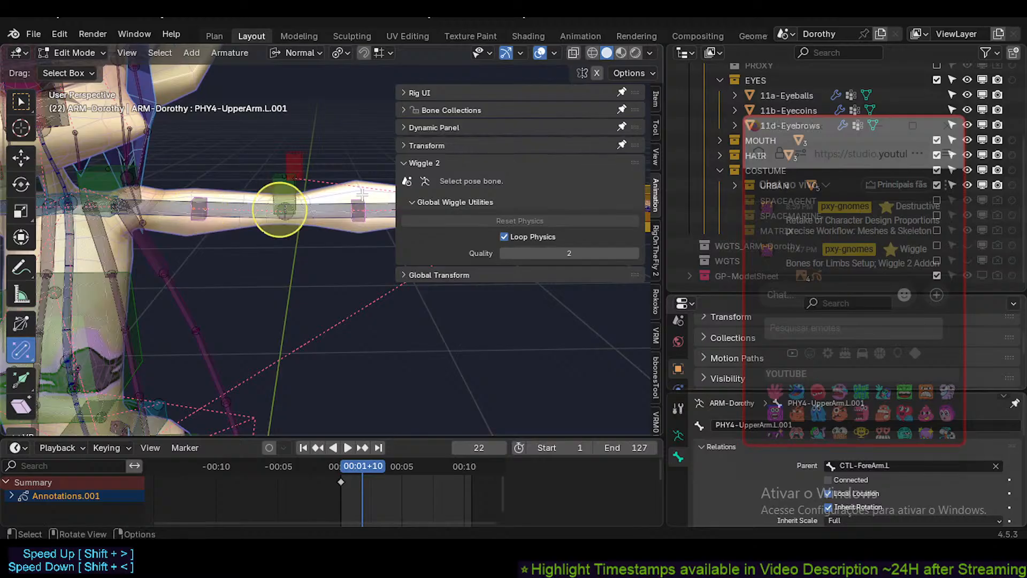
{"action": "right_click", "coordinate": [361, 192]}
{"action": "mouse_move", "coordinate": [320, 268]}
{"action": "key", "text": "Escape"}
Rename the forearm physics bone PHY4-UpperArm.L.001 to PHY4-ForeArm.L.
{"action": "left_click", "coordinate": [362, 193]}
{"action": "left_click", "coordinate": [360, 195]}
{"action": "left_click", "coordinate": [359, 194]}
{"action": "key", "text": "F2"}
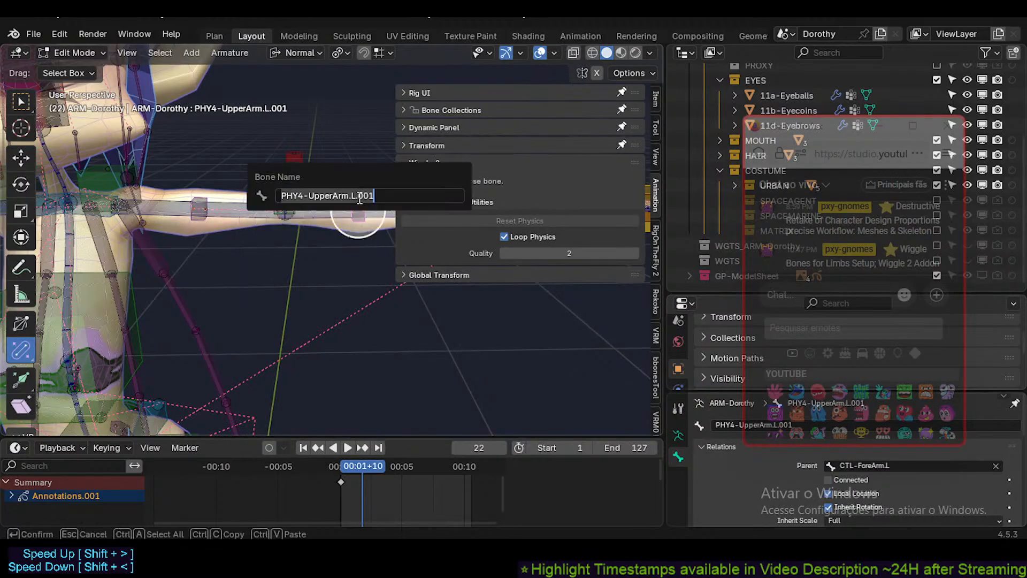
{"action": "left_click", "coordinate": [319, 195]}
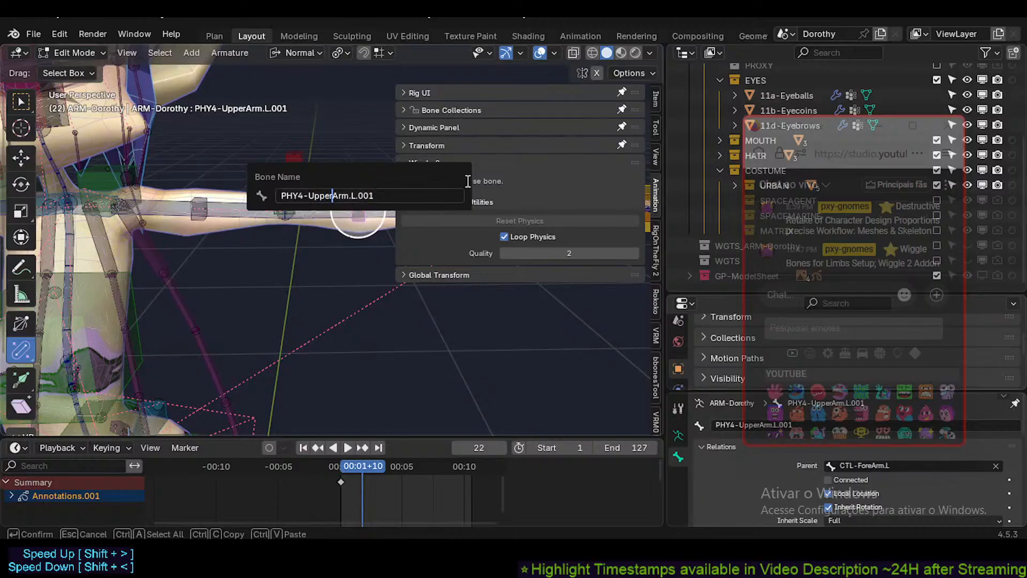
{"action": "key", "text": "BackSpace"}
{"action": "key", "text": "BackSpace"}
{"action": "key", "text": "BackSpace"}
{"action": "type", "text": "Fore"}
{"action": "key", "text": "Return"}
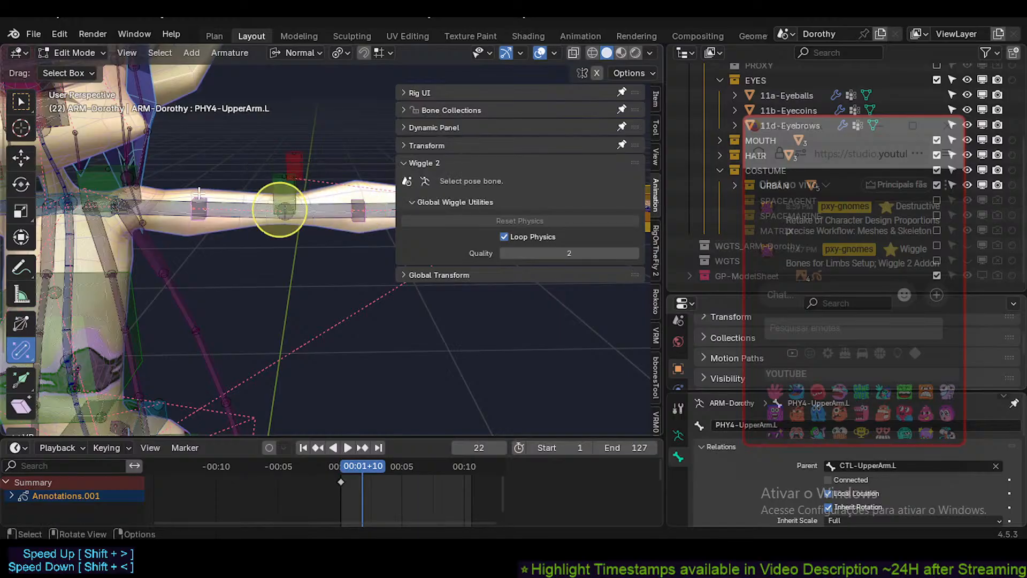
Symmetrize both arm physics bones to the right side, and duplicate the left pair to a spot below the arm.
{"action": "right_click", "coordinate": [198, 190]}
{"action": "left_click", "coordinate": [170, 292]}
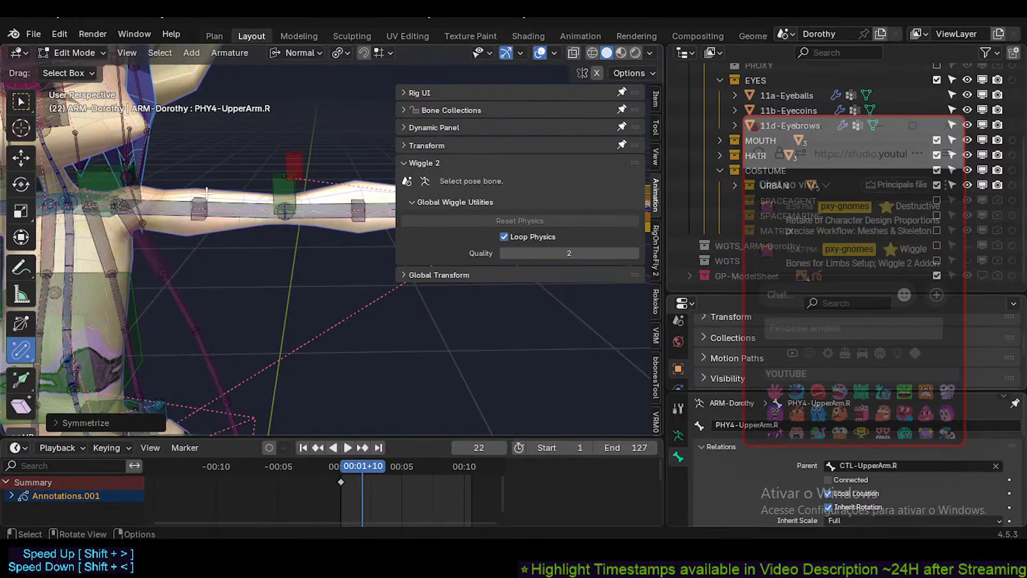
{"action": "left_click", "coordinate": [199, 209]}
{"action": "left_click", "coordinate": [279, 209]}
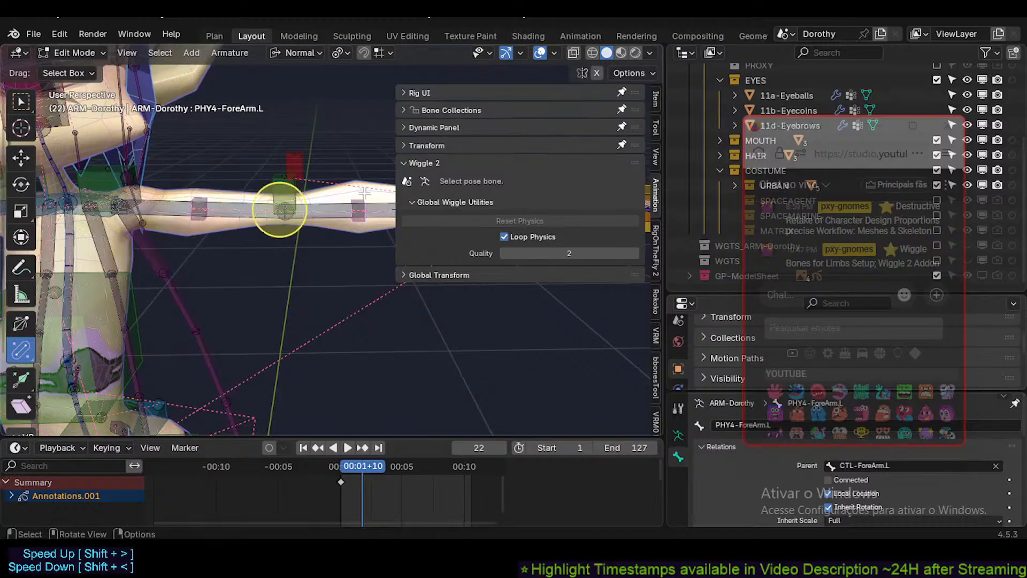
{"action": "key", "text": "shift+d"}
{"action": "left_click", "coordinate": [313, 366]}
{"action": "middle_click_drag", "start_coordinate": [305, 363], "coordinate": [323, 207], "text": "shift"}
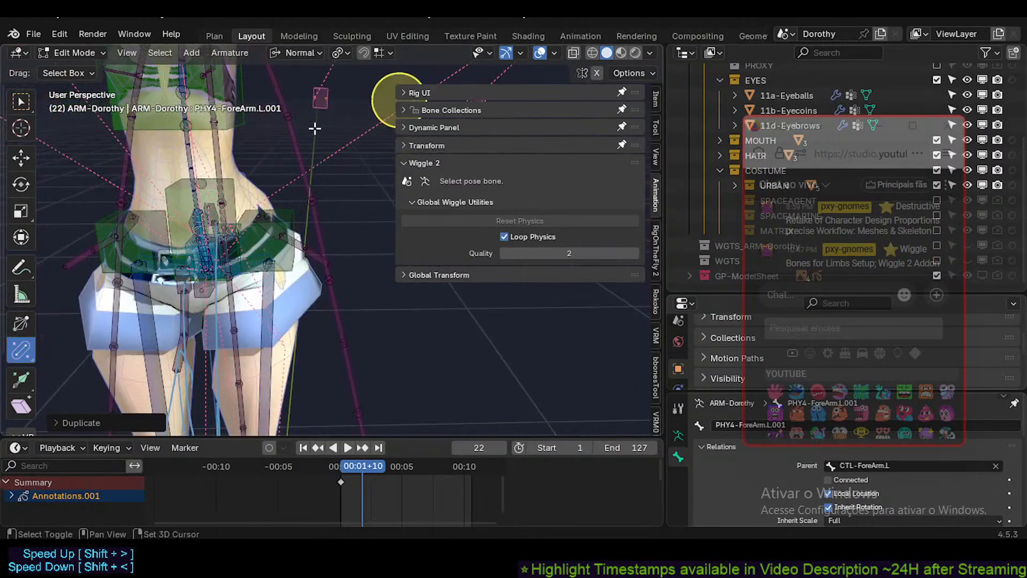
Move the duplicated upper arm physics bone slightly outward beside the torso, and enable X-axis mirror editing.
{"action": "left_click", "coordinate": [321, 98]}
{"action": "scroll", "coordinate": [289, 241], "scroll_direction": "down", "scroll_amount": 3}
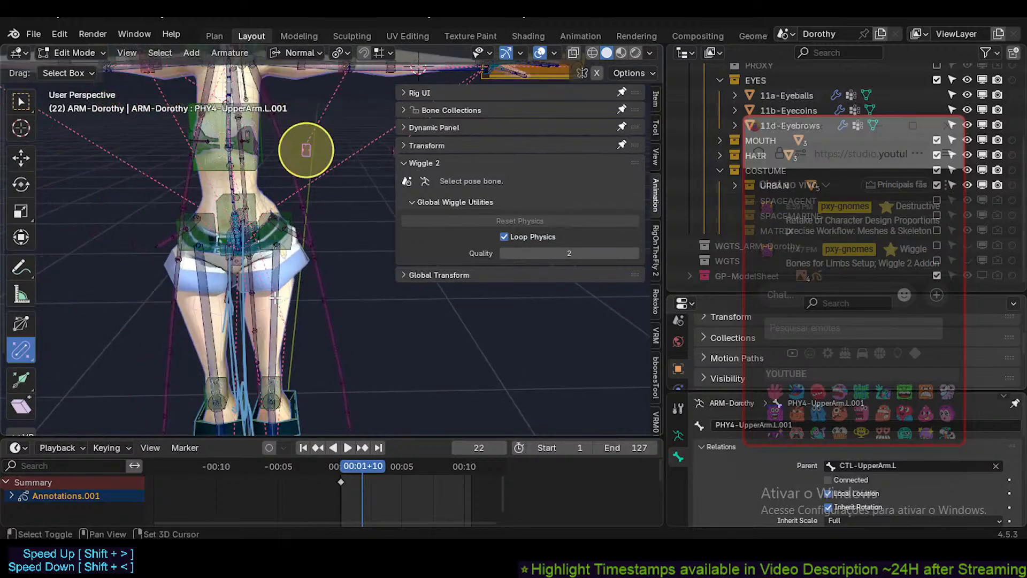
{"action": "left_click", "coordinate": [287, 243]}
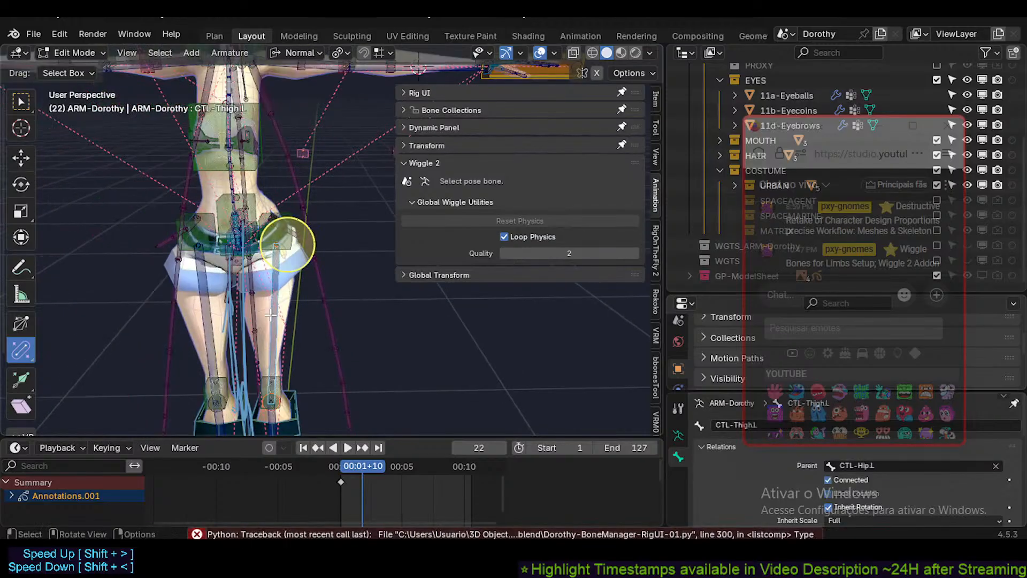
{"action": "middle_click_drag", "start_coordinate": [322, 111], "coordinate": [286, 215], "text": "shift"}
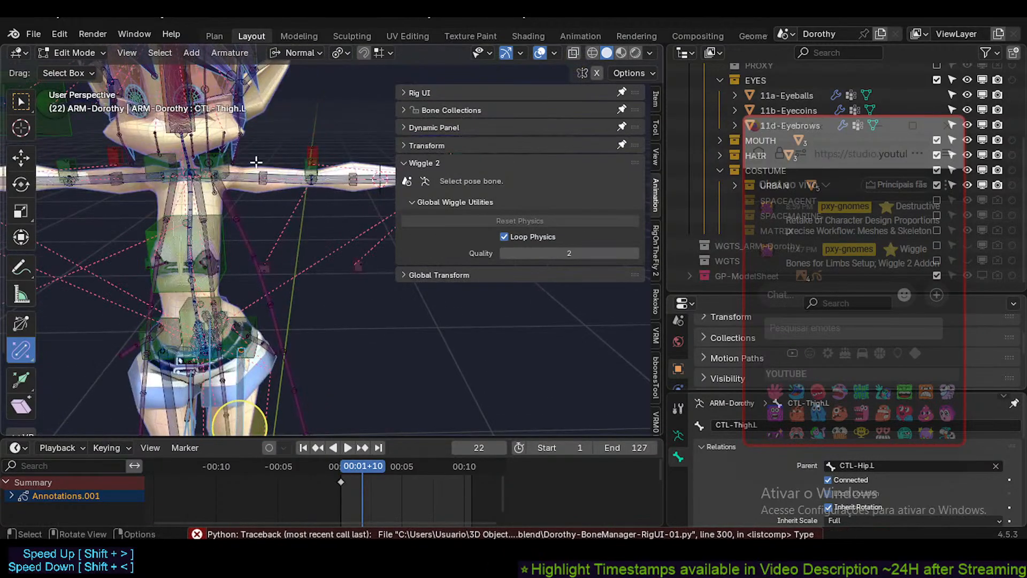
{"action": "left_click", "coordinate": [270, 266]}
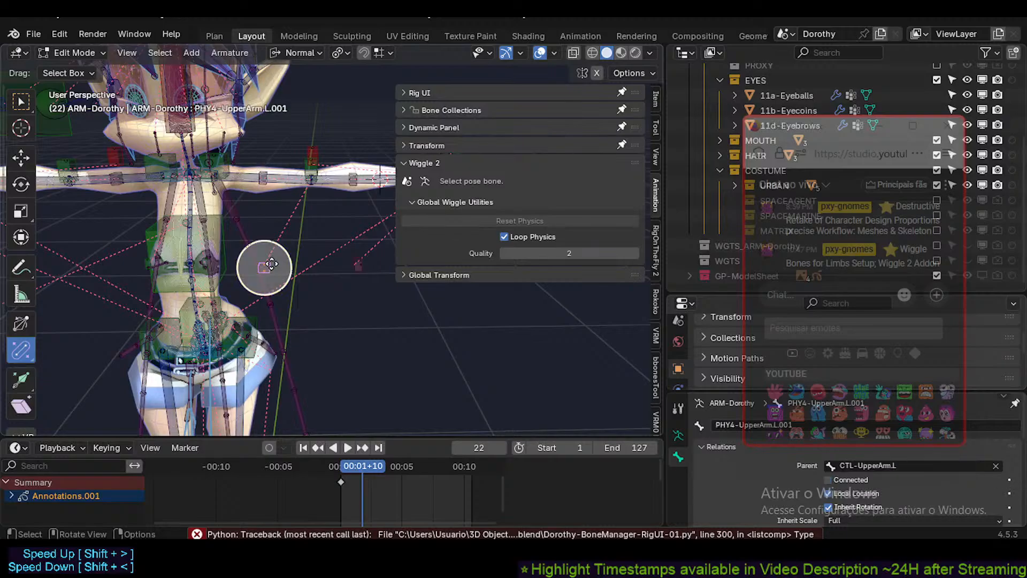
{"action": "key", "text": "g"}
{"action": "left_click", "coordinate": [307, 249]}
{"action": "middle_click_drag", "start_coordinate": [317, 242], "coordinate": [303, 268], "text": "shift"}
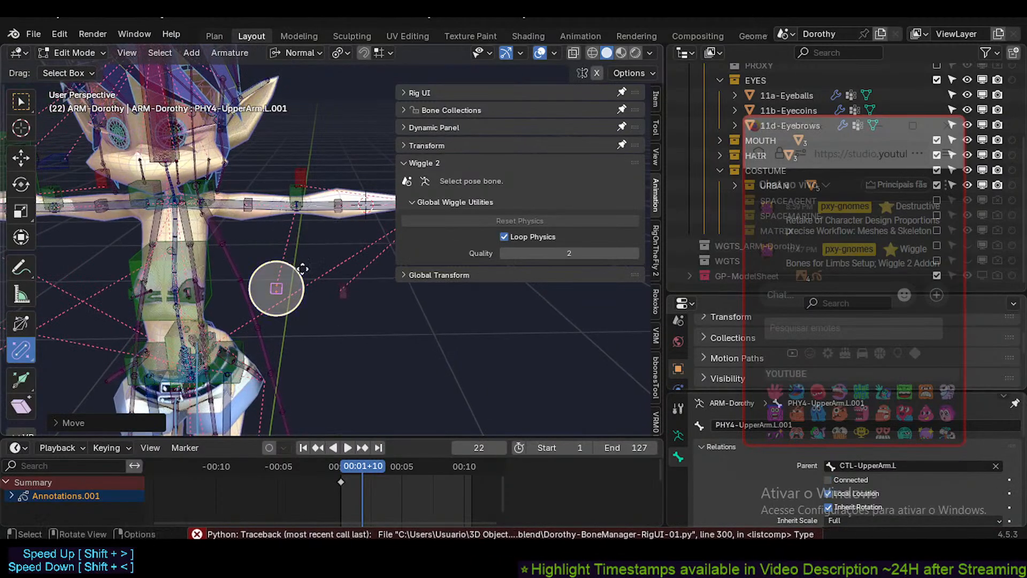
{"action": "left_click", "coordinate": [599, 73]}
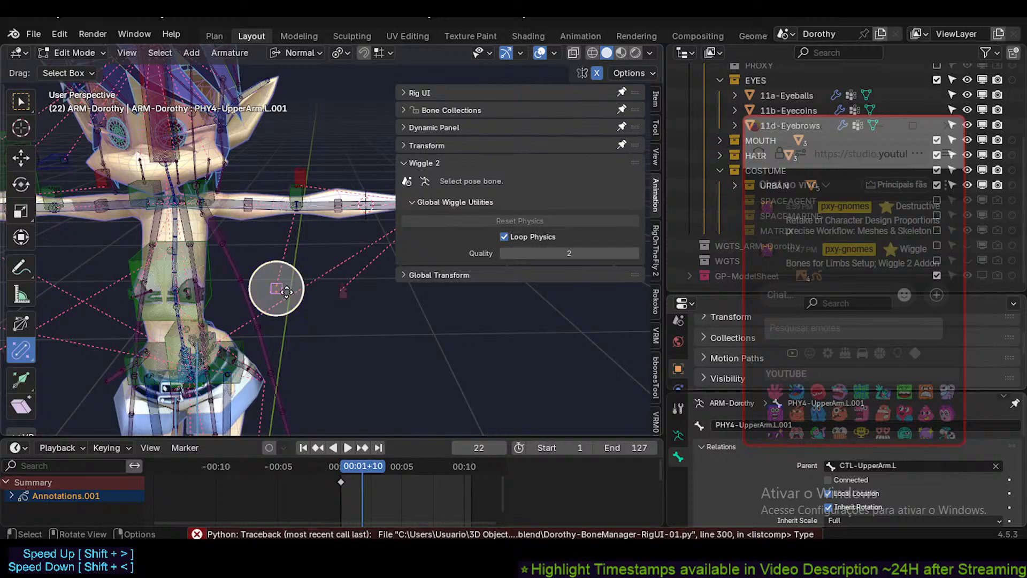
Try changing the left upper arm physics bone's parent from its control bone to MCH-UpperArm.L.
{"action": "scroll", "coordinate": [288, 287], "scroll_direction": "up", "scroll_amount": 1}
{"action": "mouse_move", "coordinate": [316, 295]}
{"action": "middle_mouse_down", "text": "shift"}
{"action": "mouse_move", "coordinate": [346, 292]}
{"action": "mouse_move", "coordinate": [306, 303]}
{"action": "middle_mouse_up", "text": "shift"}
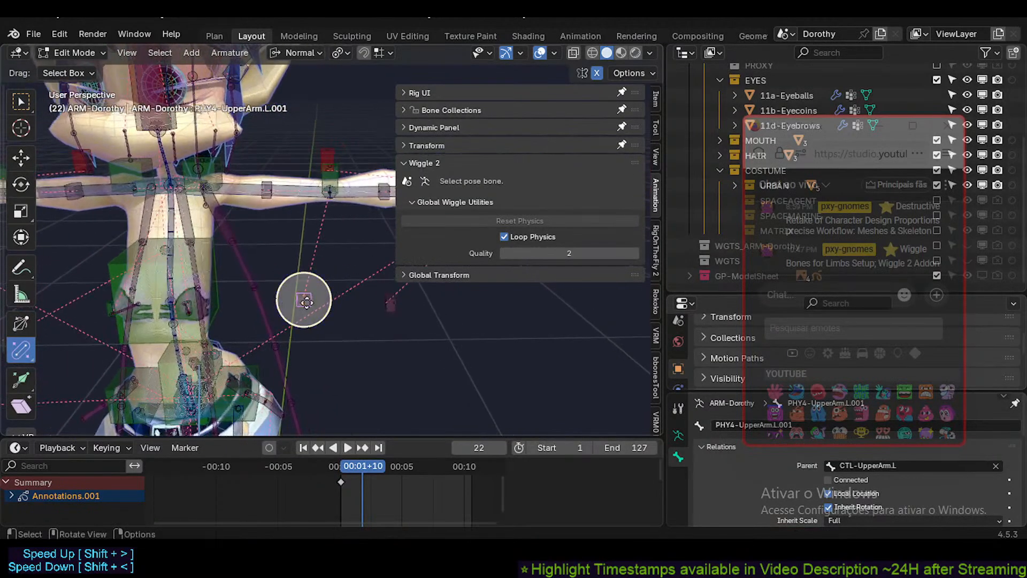
{"action": "left_click", "coordinate": [267, 190]}
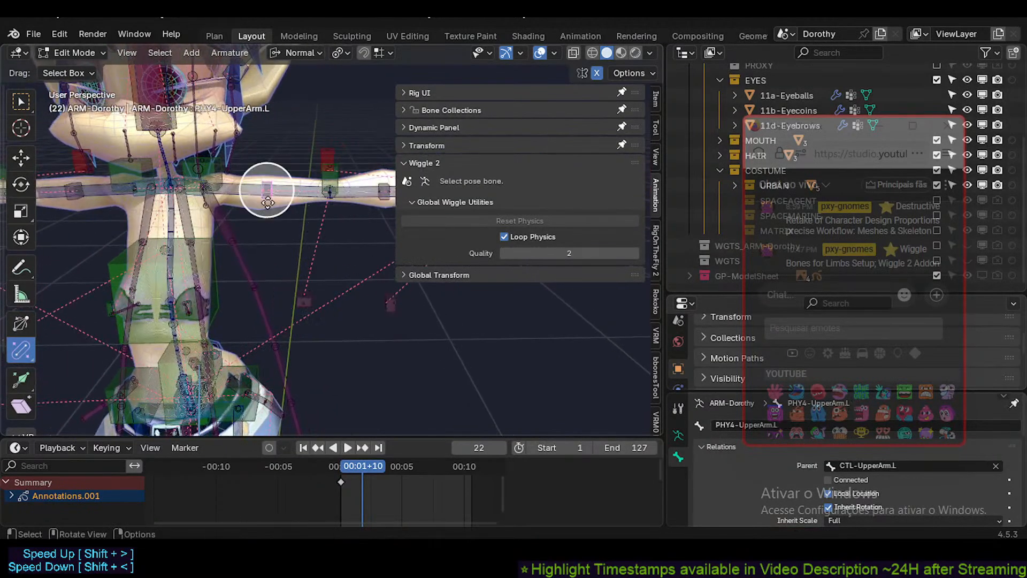
{"action": "left_click", "coordinate": [859, 464]}
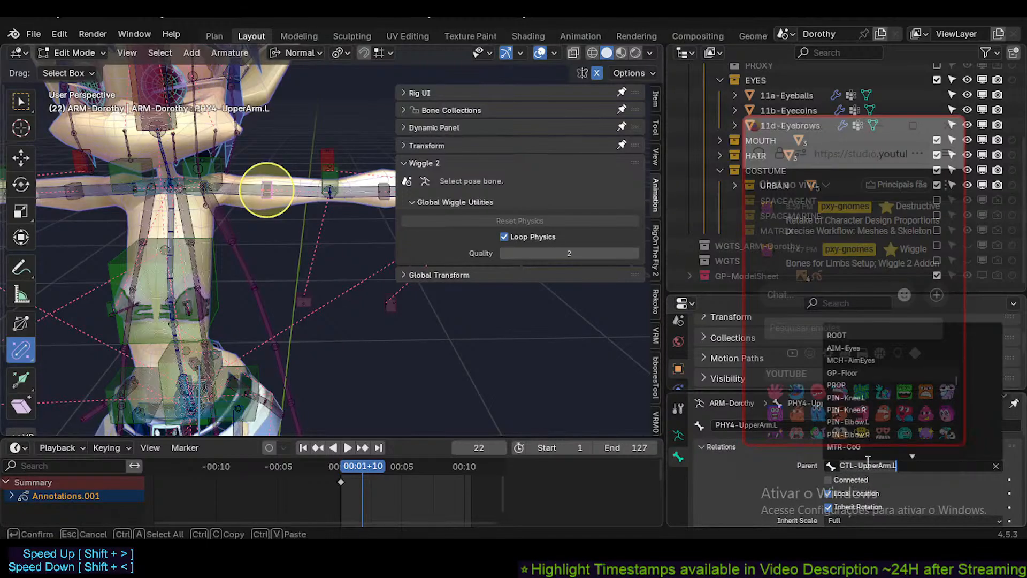
{"action": "type", "text": "MCH-Upp"}
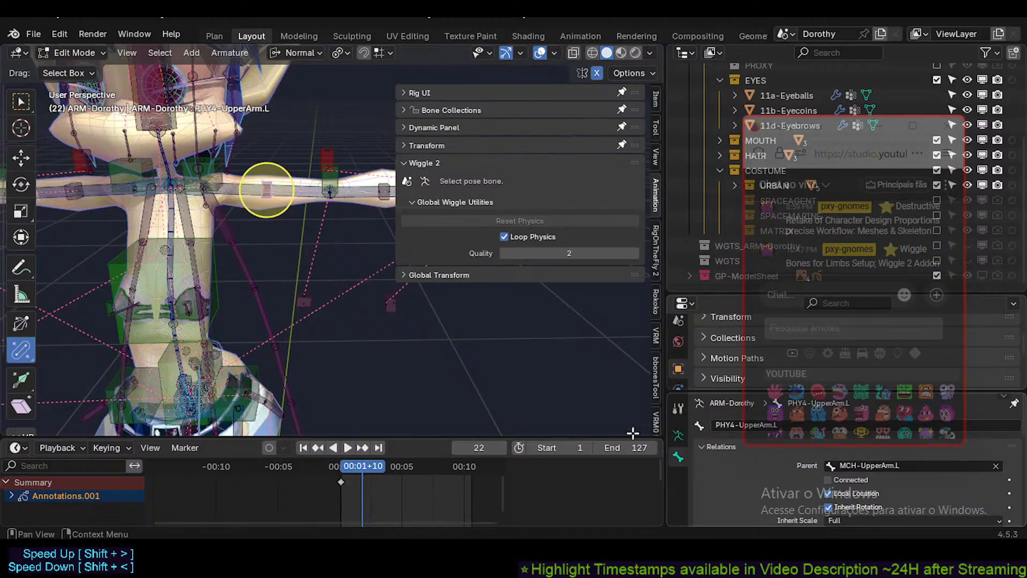
{"action": "key", "text": "Escape"}
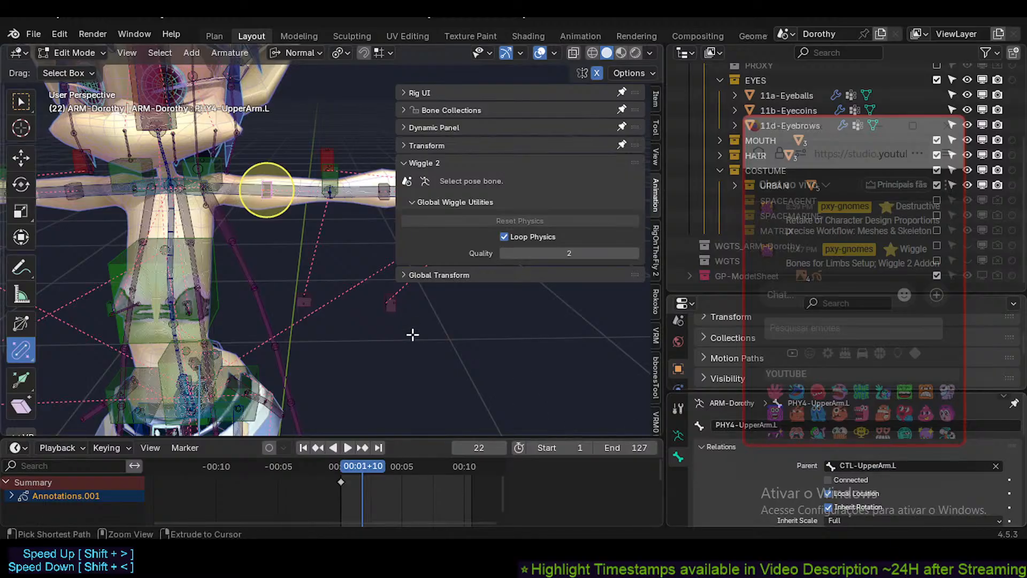
Solo the MCH-Skeleton bone collection so the mechanism bones can be picked in the viewport.
{"action": "left_click", "coordinate": [435, 110]}
{"action": "scroll", "coordinate": [545, 300], "scroll_direction": "down", "scroll_amount": 5}
{"action": "scroll", "coordinate": [545, 298], "scroll_direction": "up", "scroll_amount": 3}
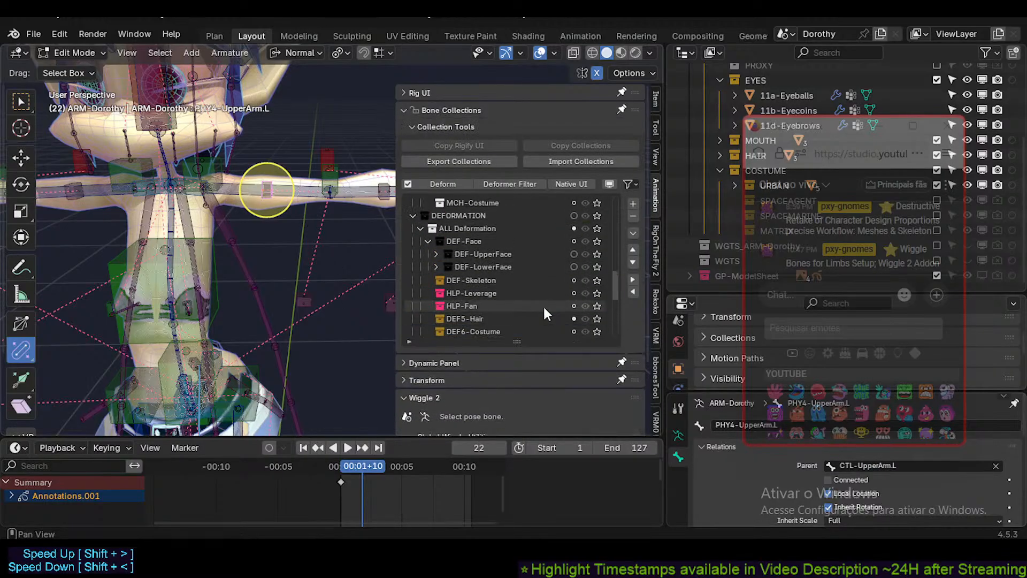
{"action": "scroll", "coordinate": [544, 305], "scroll_direction": "up", "scroll_amount": 5}
{"action": "left_click", "coordinate": [596, 254]}
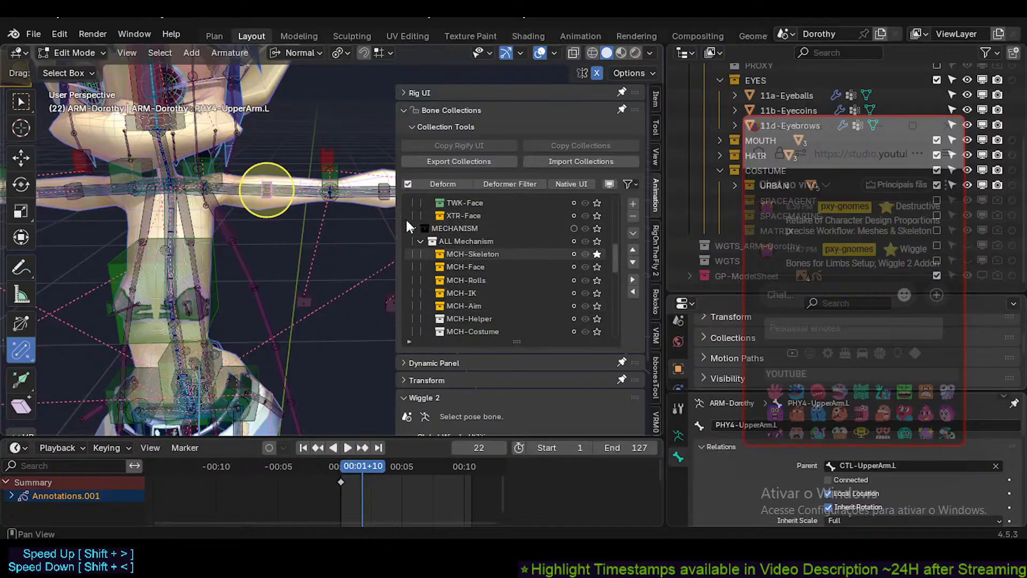
{"action": "key", "text": "n"}
Parent the left upper arm physics bone to MCH-UpperArm.L with Keep Offset.
{"action": "scroll", "coordinate": [285, 201], "scroll_direction": "up", "scroll_amount": 4}
{"action": "left_click", "coordinate": [258, 162], "text": "alt"}
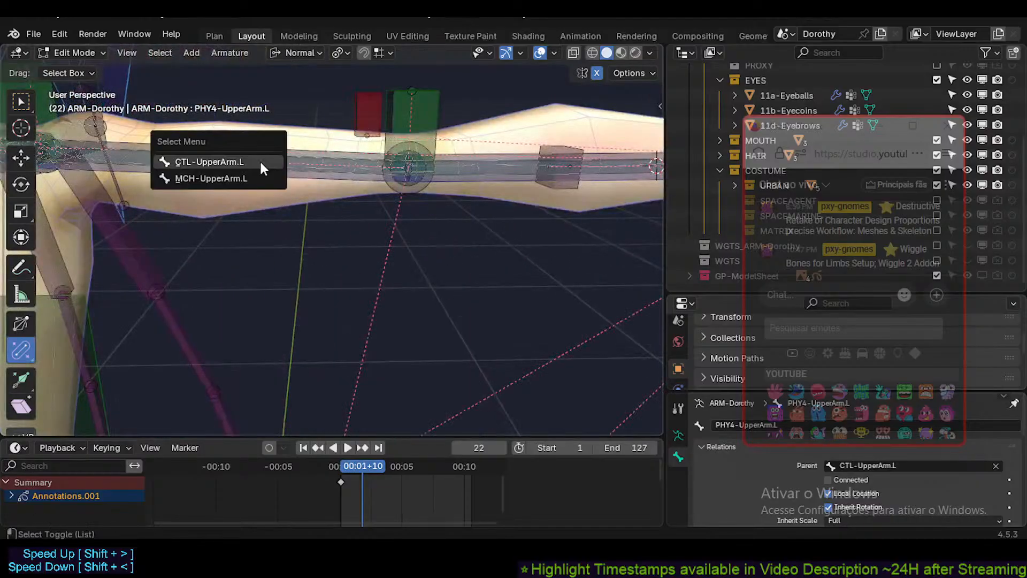
{"action": "left_click", "coordinate": [251, 174]}
{"action": "key", "text": "ctrl+p"}
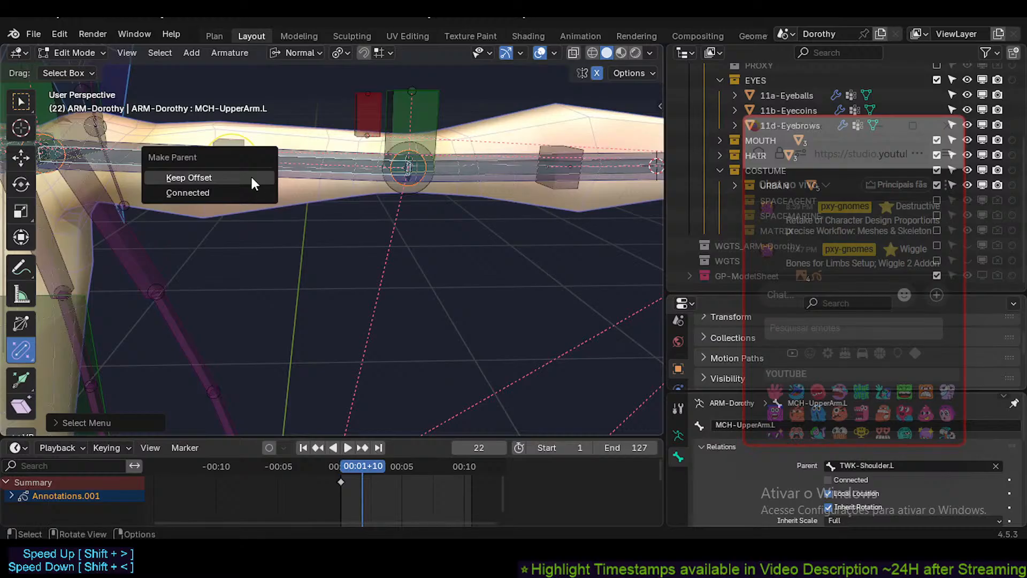
{"action": "left_click", "coordinate": [251, 175]}
Parent the left forearm physics bone PHY4-ForeArm.L to MCH-ForeArm.L with Keep Offset.
{"action": "left_click", "coordinate": [564, 166]}
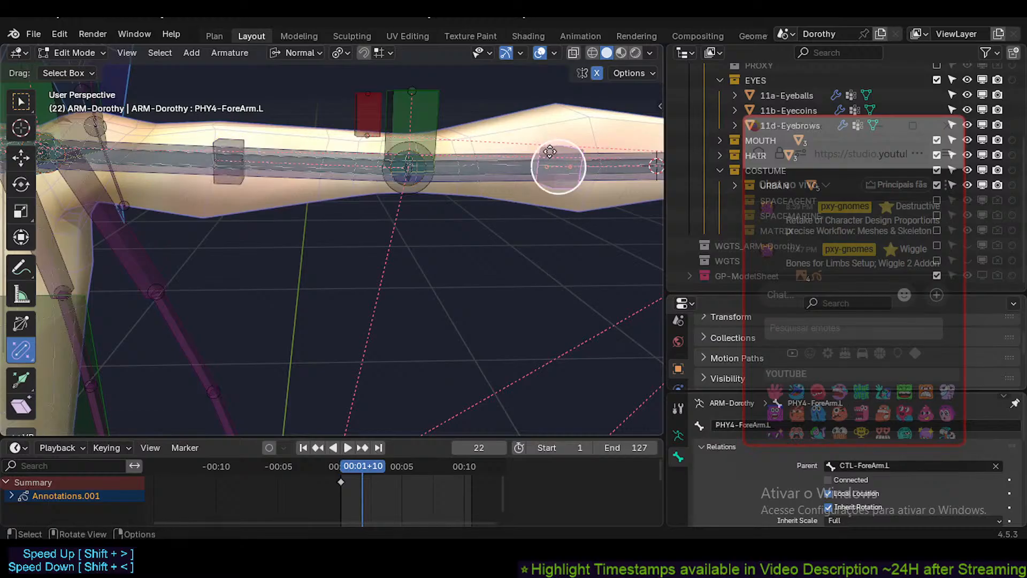
{"action": "left_click", "coordinate": [508, 163], "text": "alt+shift"}
{"action": "left_click", "coordinate": [502, 159]}
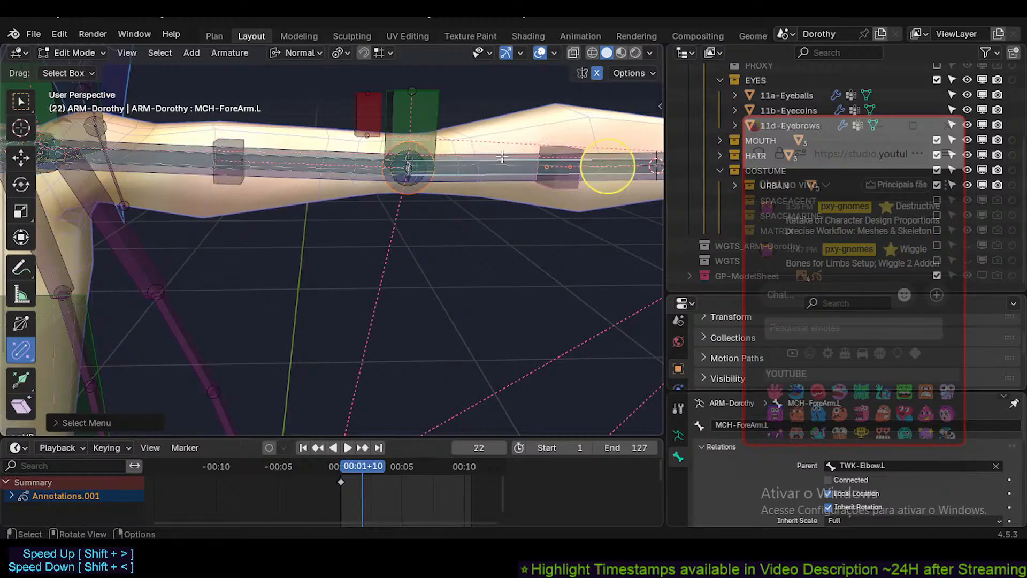
{"action": "key", "text": "ctrl+p"}
{"action": "left_click", "coordinate": [501, 154]}
Parent the duplicated upper arm physics bone beside the torso to MCH-Thigh.L with Keep Offset.
{"action": "scroll", "coordinate": [500, 157], "scroll_direction": "down", "scroll_amount": 7}
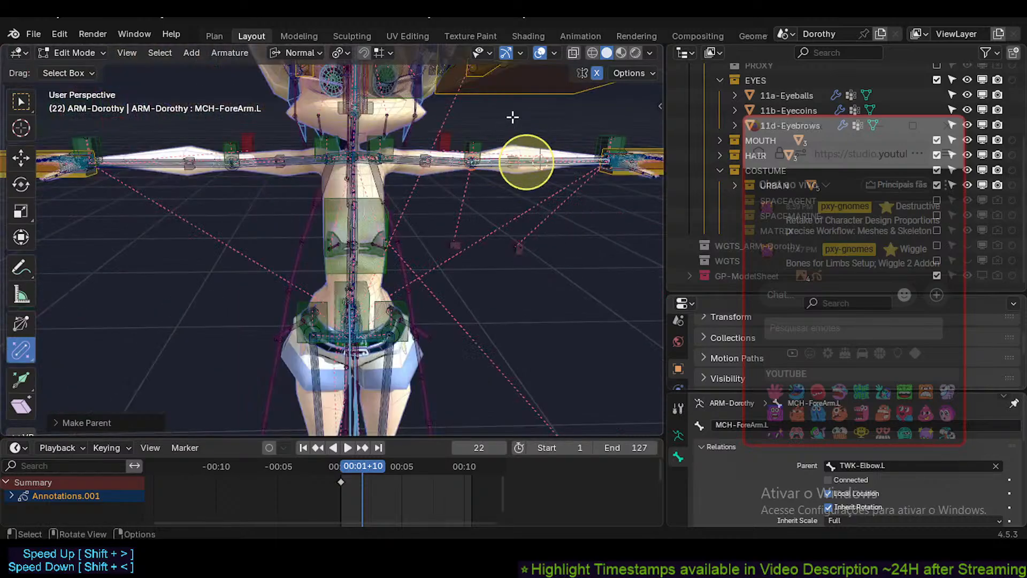
{"action": "middle_click_drag", "start_coordinate": [445, 290], "coordinate": [481, 165], "text": "shift"}
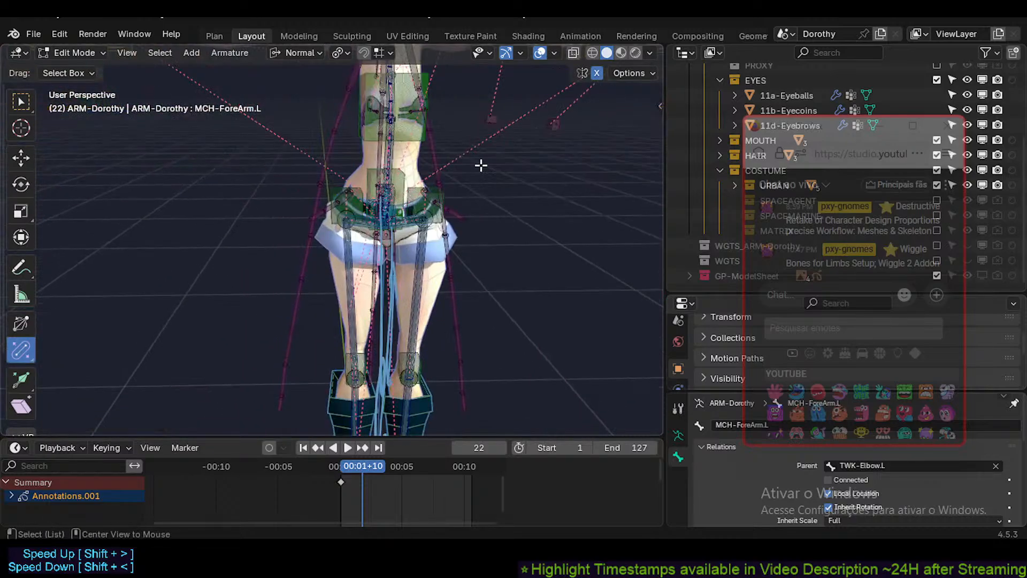
{"action": "left_click", "coordinate": [498, 121]}
{"action": "scroll", "coordinate": [454, 248], "scroll_direction": "up", "scroll_amount": 3}
{"action": "left_click", "coordinate": [376, 279], "text": "alt+shift"}
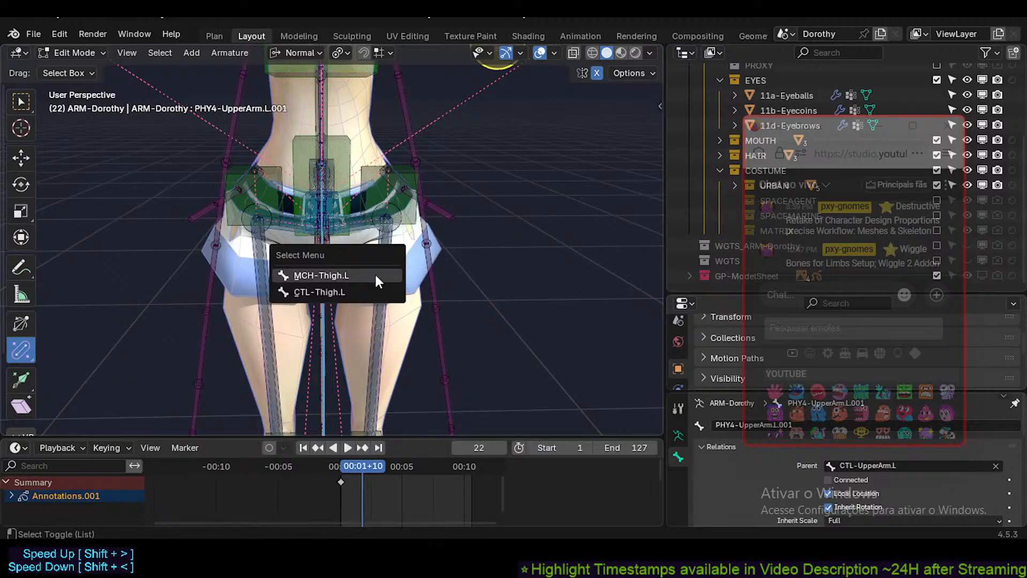
{"action": "left_click", "coordinate": [376, 276]}
{"action": "key", "text": "ctrl+p"}
{"action": "left_click", "coordinate": [374, 273]}
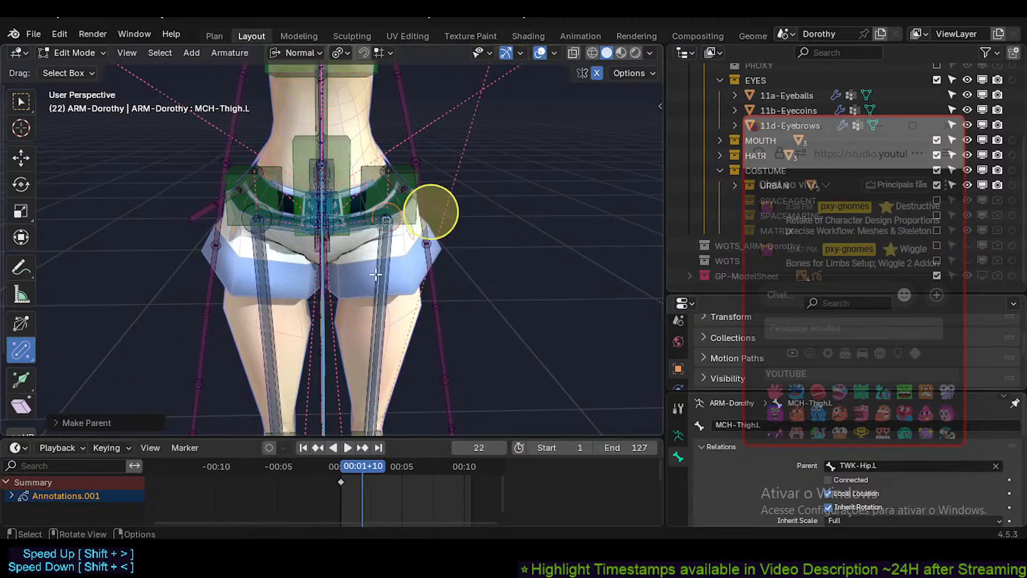
Parent the duplicated forearm physics bone to MCH-Shin.L with Keep Offset.
{"action": "middle_click_drag", "start_coordinate": [474, 139], "coordinate": [514, 196]}
{"action": "left_click", "coordinate": [567, 150]}
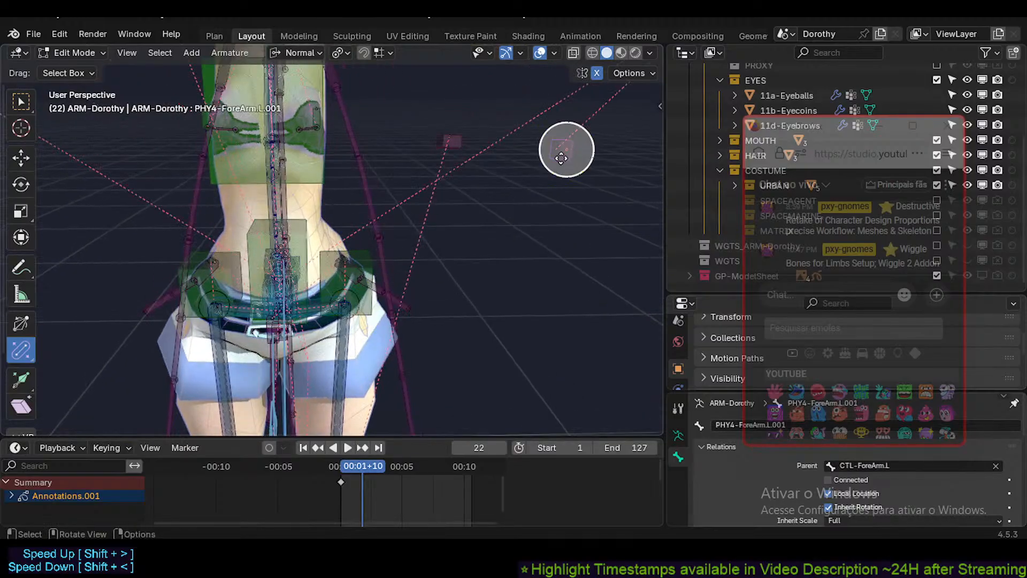
{"action": "left_click", "coordinate": [561, 150]}
{"action": "middle_click_drag", "start_coordinate": [481, 348], "coordinate": [506, 199], "text": "shift"}
{"action": "middle_click_drag", "start_coordinate": [384, 331], "coordinate": [380, 214], "text": "shift"}
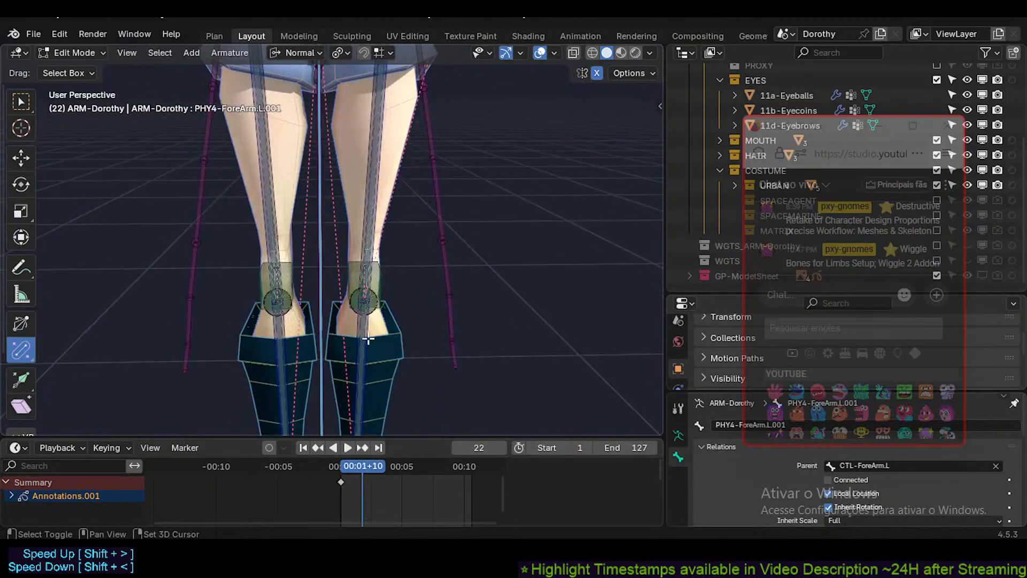
{"action": "left_click", "coordinate": [355, 358], "text": "alt"}
{"action": "left_click", "coordinate": [355, 358]}
{"action": "key", "text": "ctrl+p"}
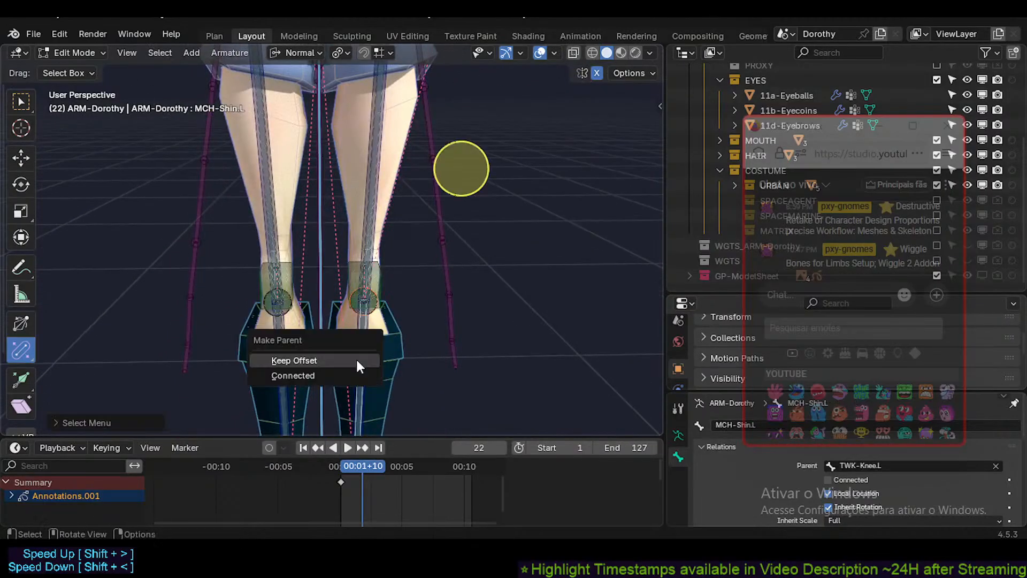
{"action": "left_click", "coordinate": [355, 357]}
Align the duplicated upper arm physics bone's orientation to MCH-Thigh.L.
{"action": "middle_click_drag", "start_coordinate": [497, 70], "coordinate": [420, 257], "text": "shift"}
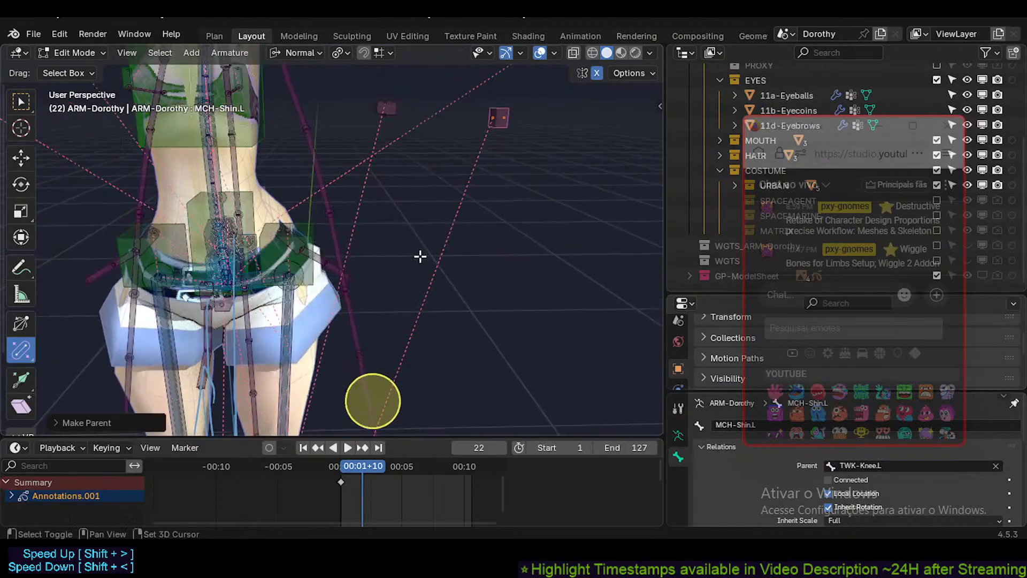
{"action": "left_click", "coordinate": [503, 129]}
{"action": "middle_click_drag", "start_coordinate": [491, 176], "coordinate": [402, 190]}
{"action": "left_click", "coordinate": [382, 161]}
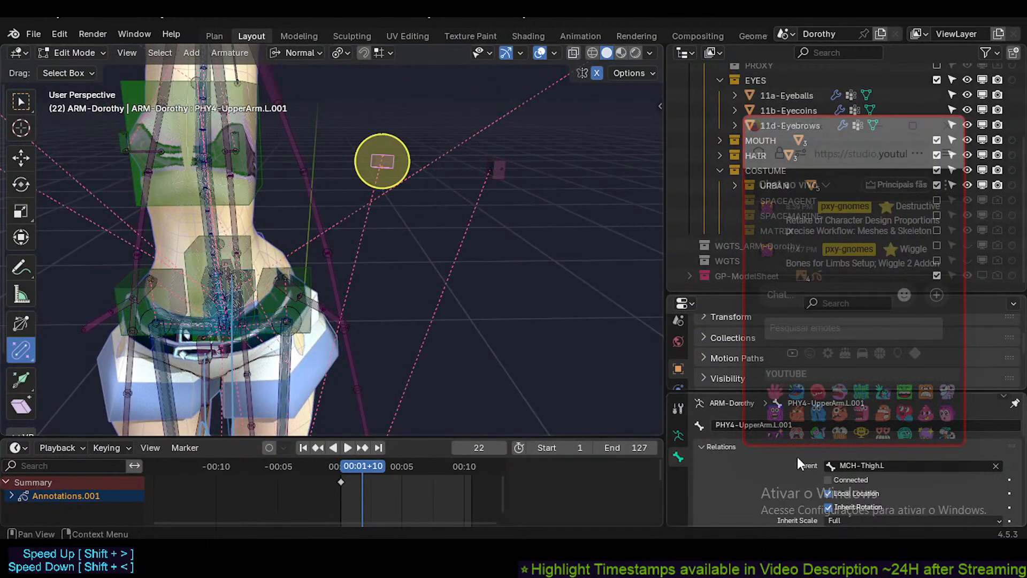
{"action": "middle_click_drag", "start_coordinate": [326, 342], "coordinate": [389, 229], "text": "shift"}
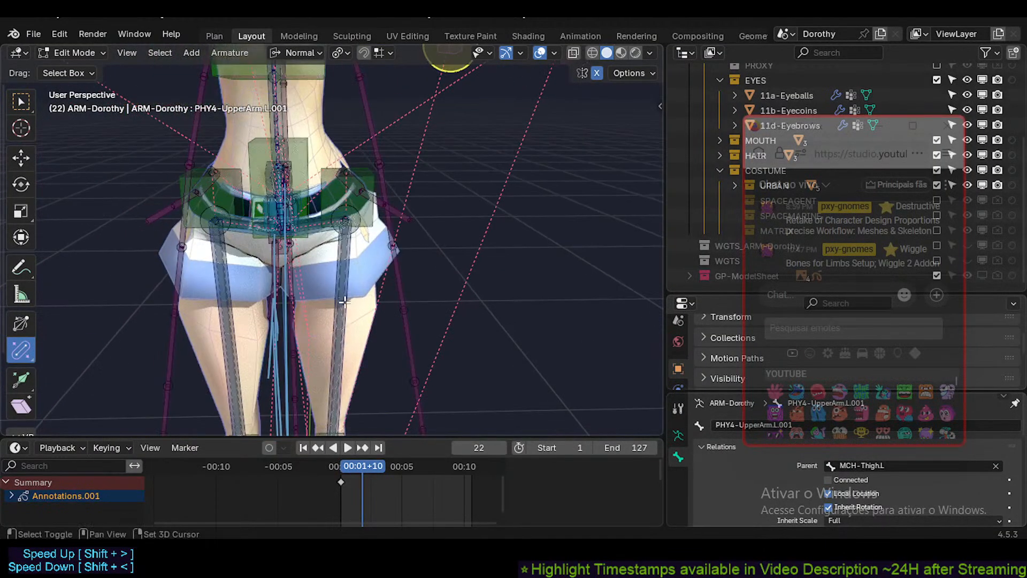
{"action": "scroll", "coordinate": [343, 292], "scroll_direction": "down", "scroll_amount": 2}
{"action": "left_click", "coordinate": [394, 229], "text": "shift"}
{"action": "key", "text": "ctrl+alt+a"}
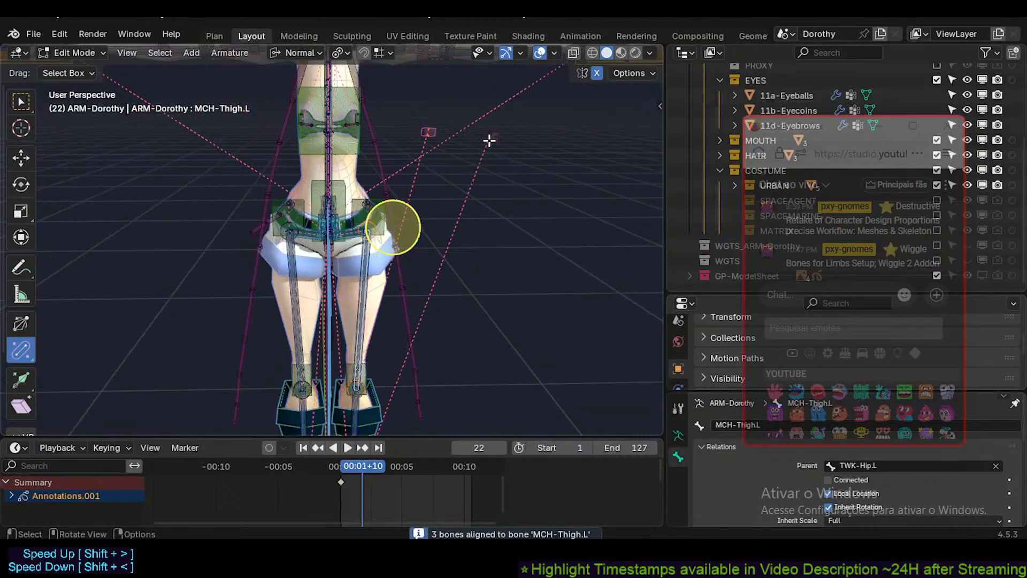
Align the duplicated forearm physics bone's orientation to MCH-Shin.L.
{"action": "left_click", "coordinate": [491, 137], "text": "shift"}
{"action": "middle_click_drag", "start_coordinate": [443, 306], "coordinate": [450, 250], "text": "shift"}
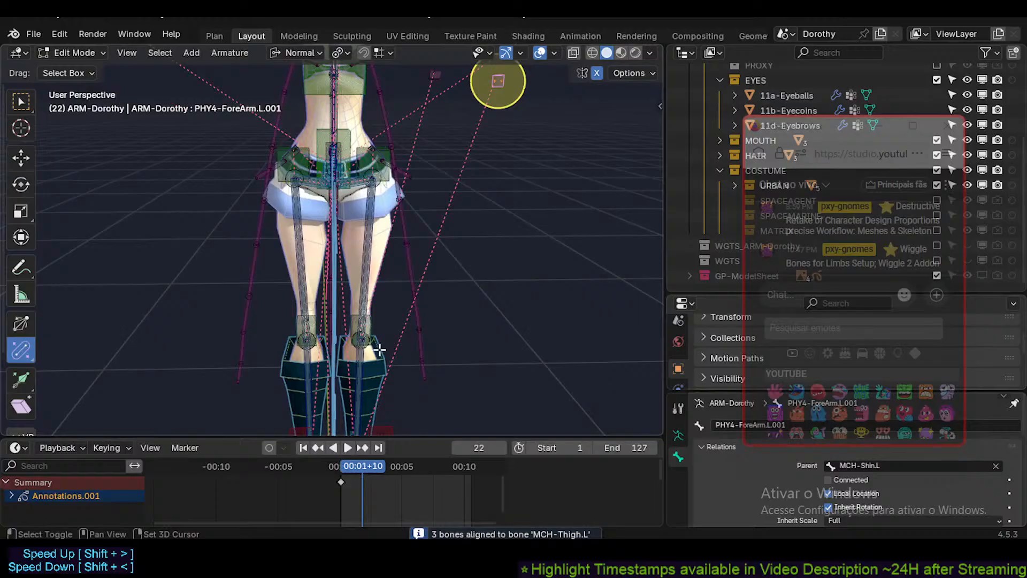
{"action": "left_click", "coordinate": [353, 368], "text": "alt+shift"}
{"action": "left_click", "coordinate": [298, 365]}
{"action": "key", "text": "ctrl+alt+a"}
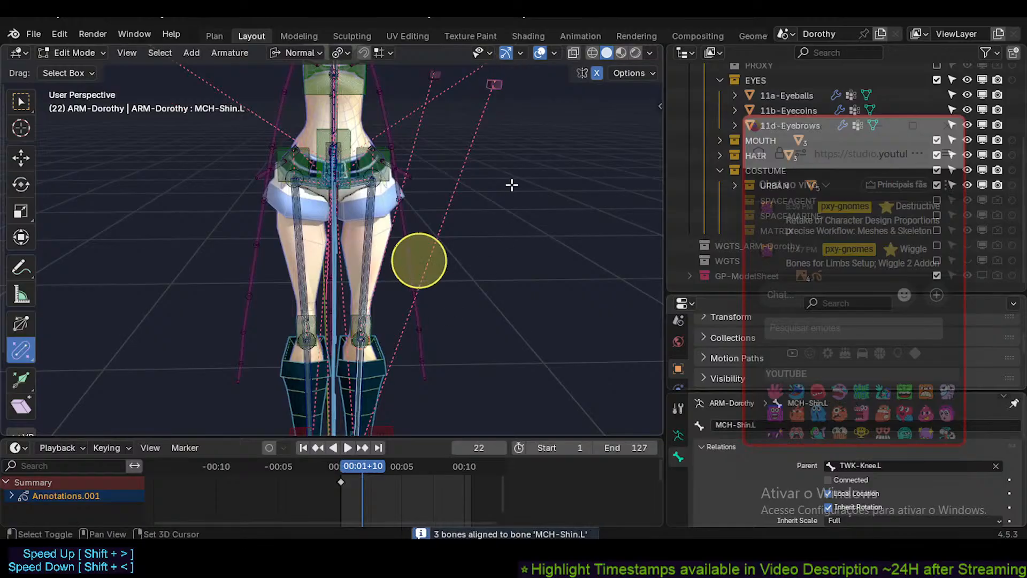
Snap the 3D cursor to the middle of the left shin bone and snap the duplicated forearm physics bone onto it.
{"action": "key", "text": "shift+s"}
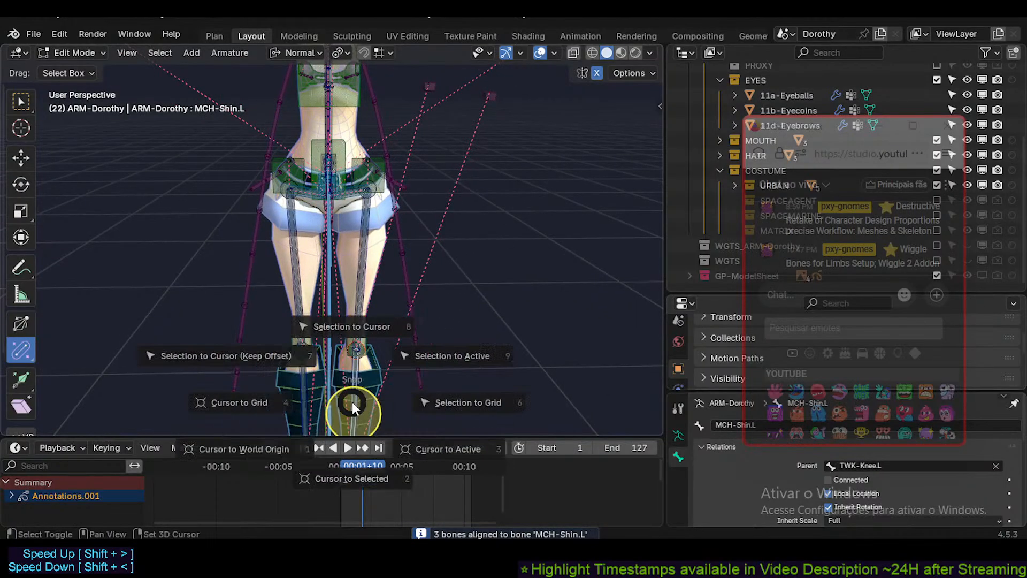
{"action": "left_click", "coordinate": [353, 411]}
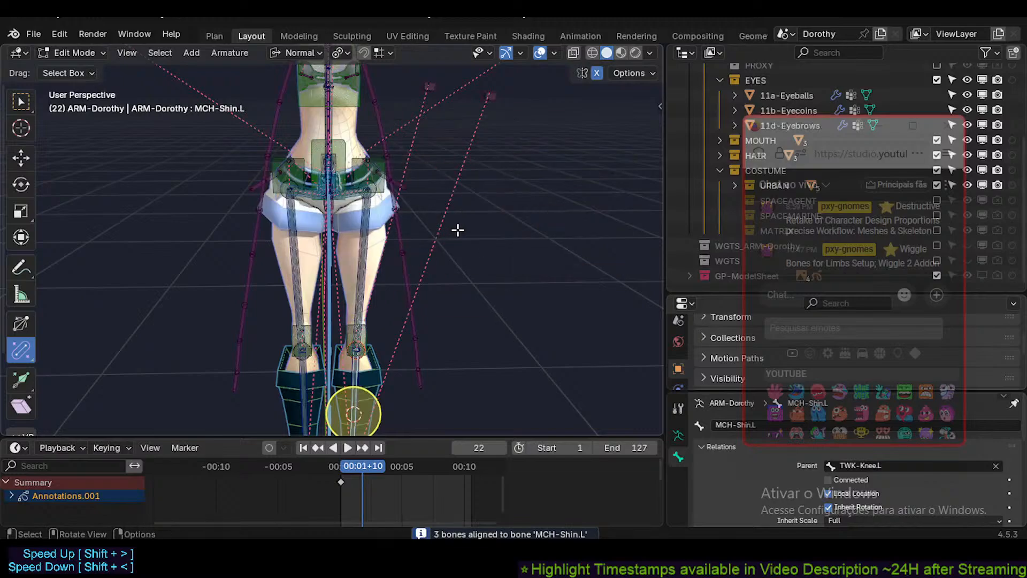
{"action": "left_click", "coordinate": [488, 97]}
{"action": "key", "text": "shift+s"}
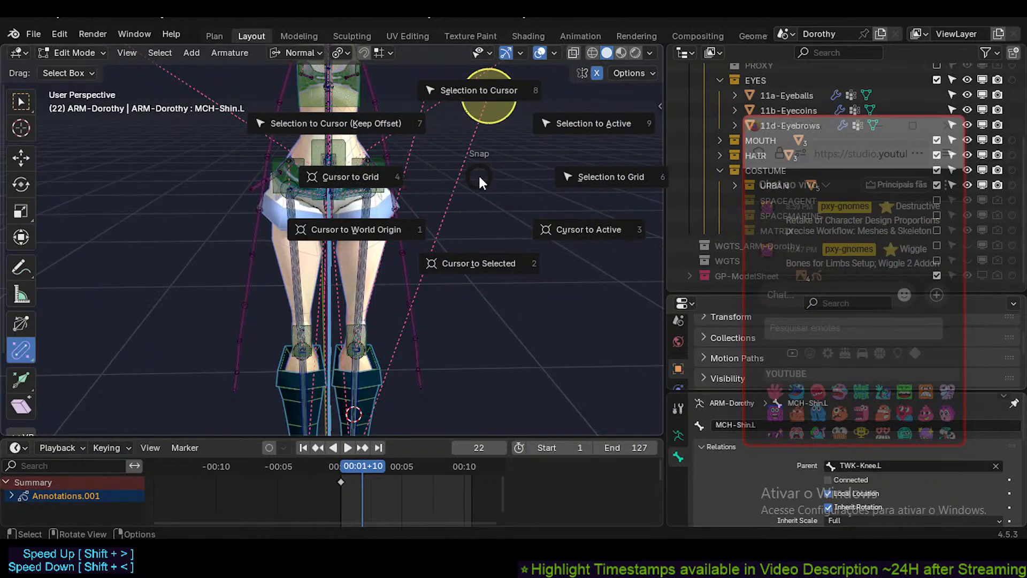
{"action": "left_click", "coordinate": [489, 91]}
Snap the 3D cursor to the middle of CTL-Thigh.L and snap the duplicated upper arm physics bone onto it.
{"action": "left_click", "coordinate": [430, 87]}
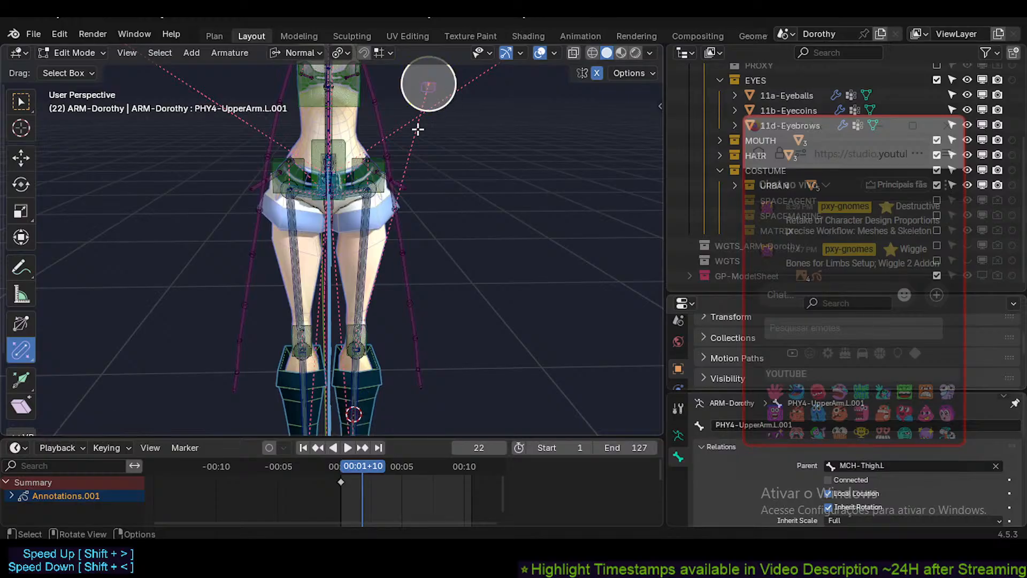
{"action": "left_click", "coordinate": [368, 253]}
{"action": "key", "text": "shift+s"}
{"action": "left_click", "coordinate": [364, 271]}
{"action": "key", "text": "alt+a"}
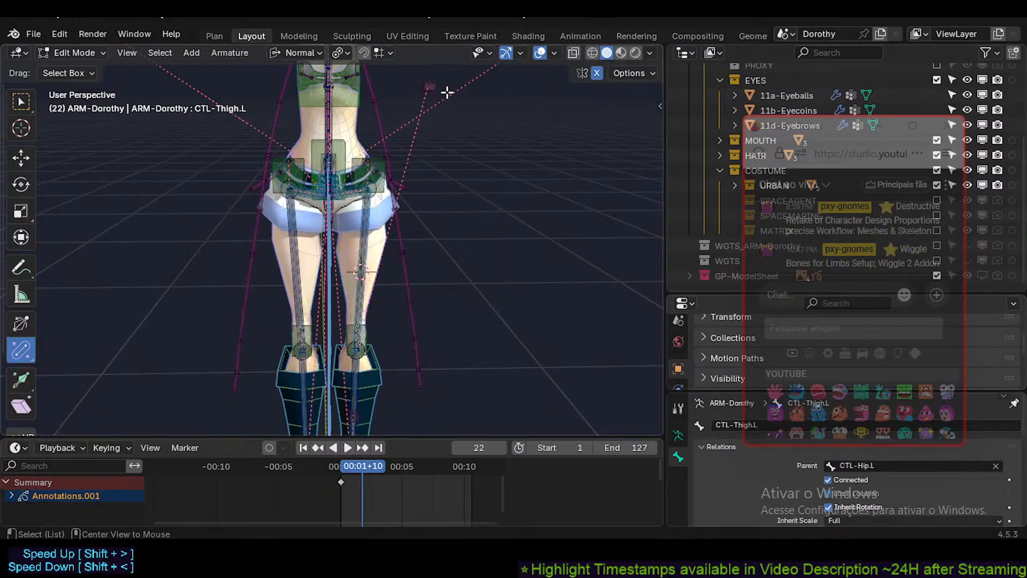
{"action": "key", "text": "c"}
{"action": "left_click", "coordinate": [430, 88]}
{"action": "key", "text": "Escape"}
{"action": "key", "text": "shift+s"}
{"action": "left_click", "coordinate": [478, 91]}
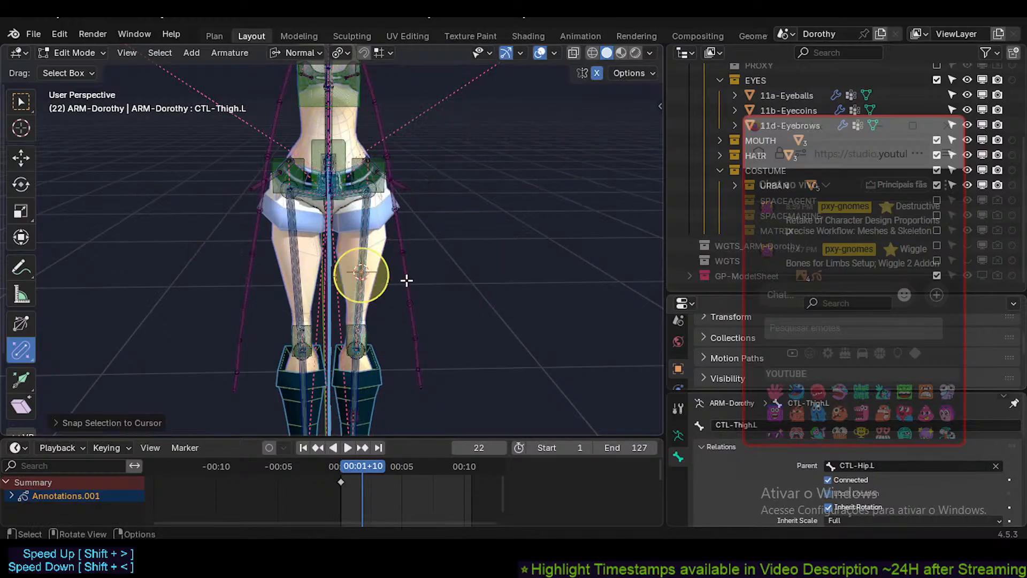
In the right side view, slide the thigh physics bone up toward the hip along its normal Y axis.
{"action": "scroll", "coordinate": [348, 280], "scroll_direction": "up", "scroll_amount": 7}
{"action": "middle_click_drag", "start_coordinate": [413, 262], "coordinate": [295, 268]}
{"action": "key", "text": "KP_3"}
{"action": "middle_click_drag", "start_coordinate": [207, 199], "coordinate": [227, 264], "text": "shift"}
{"action": "scroll", "coordinate": [218, 268], "scroll_direction": "up", "scroll_amount": 2}
{"action": "key", "text": "g"}
{"action": "key", "text": "y"}
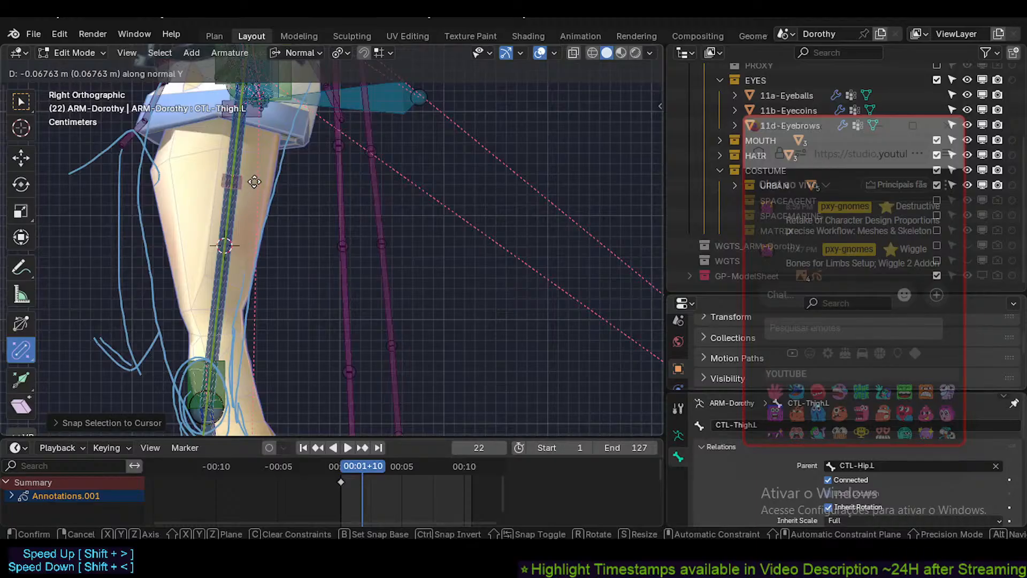
{"action": "left_click", "coordinate": [257, 162]}
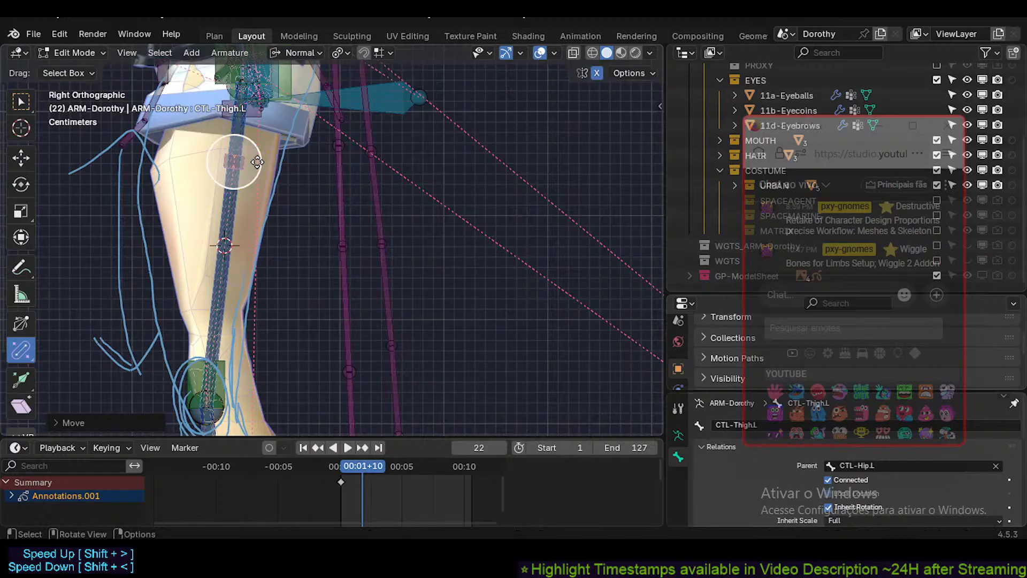
In Object Mode, hide the urban boots mesh covering the shin physics bone and reselect the armature.
{"action": "middle_click_drag", "start_coordinate": [243, 431], "coordinate": [332, 288], "text": "shift"}
{"action": "left_click", "coordinate": [336, 353]}
{"action": "key", "text": "KP_3"}
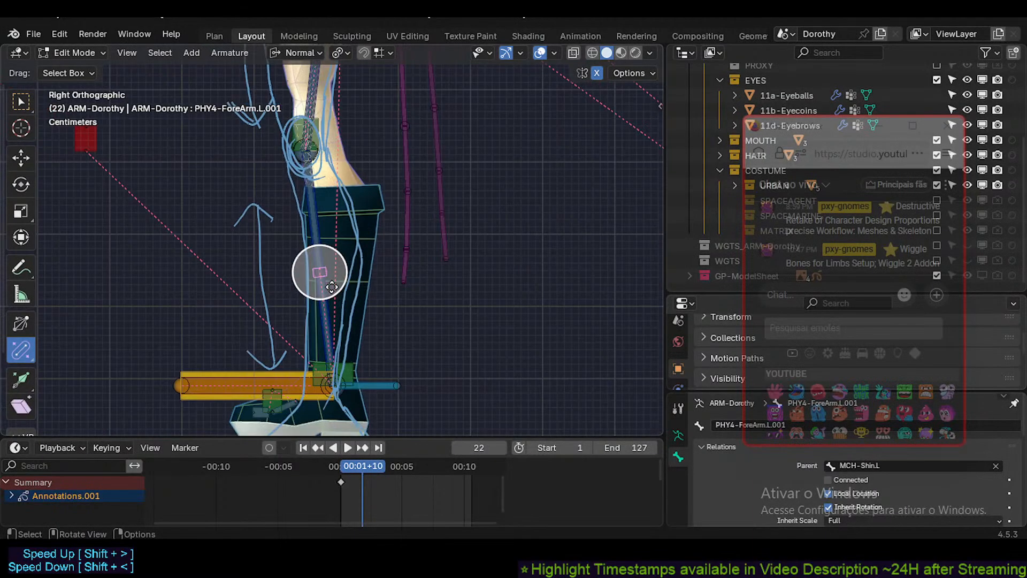
{"action": "key", "text": "ctrl+Tab"}
{"action": "left_click", "coordinate": [389, 188]}
{"action": "key", "text": "h"}
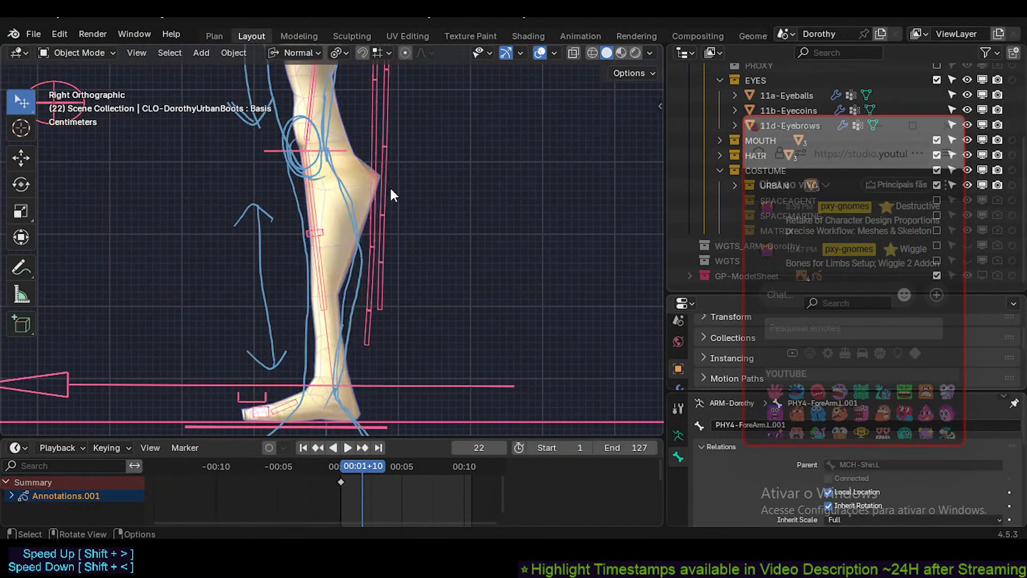
{"action": "left_click", "coordinate": [318, 224]}
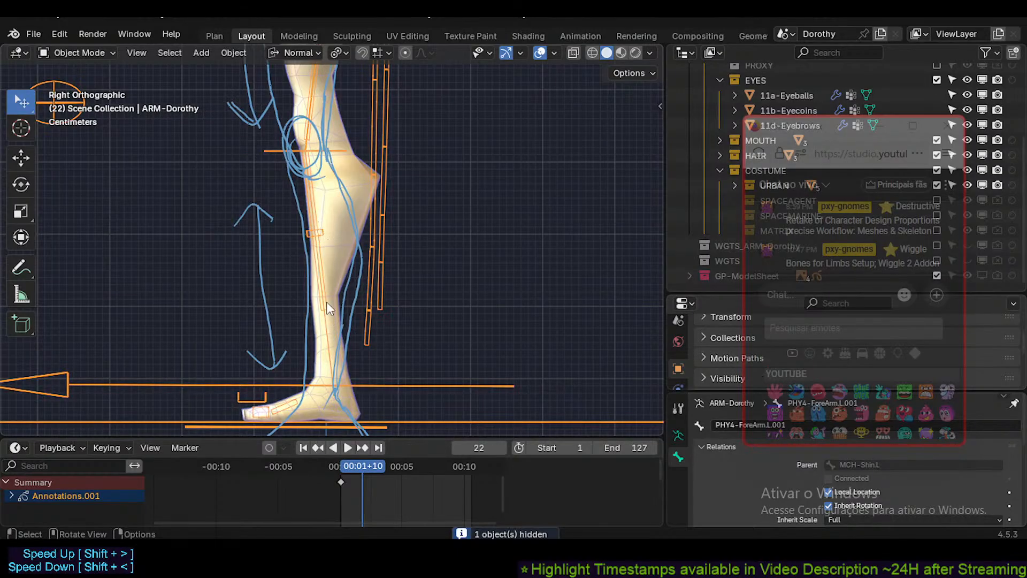
In the armature's Edit Mode, slide the left shin physics bone up toward the knee by about 0.098 m along its normal Y axis.
{"action": "left_click", "coordinate": [322, 233]}
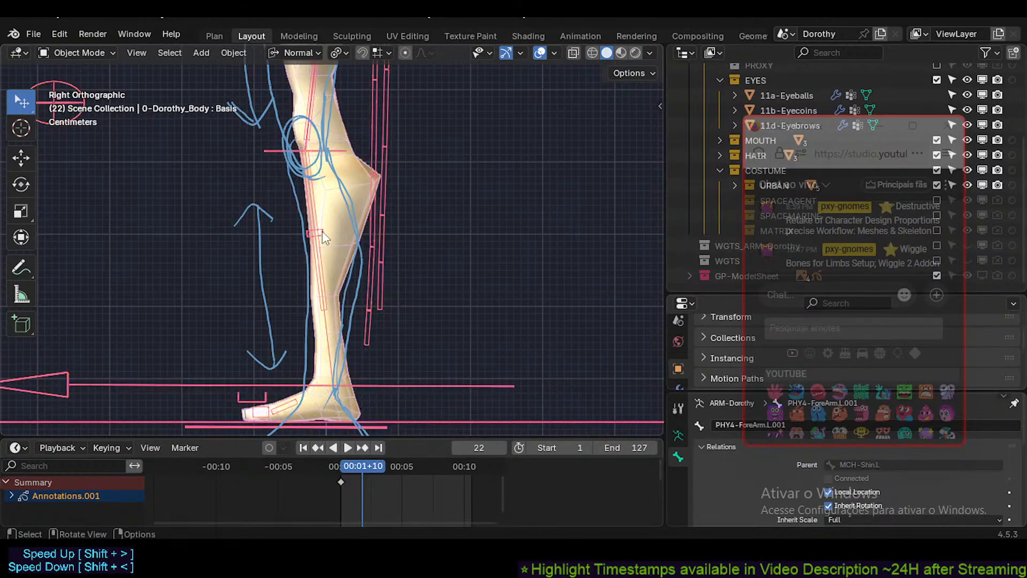
{"action": "left_click", "coordinate": [322, 230]}
{"action": "key", "text": "Tab"}
{"action": "scroll", "coordinate": [324, 274], "scroll_direction": "up", "scroll_amount": 2}
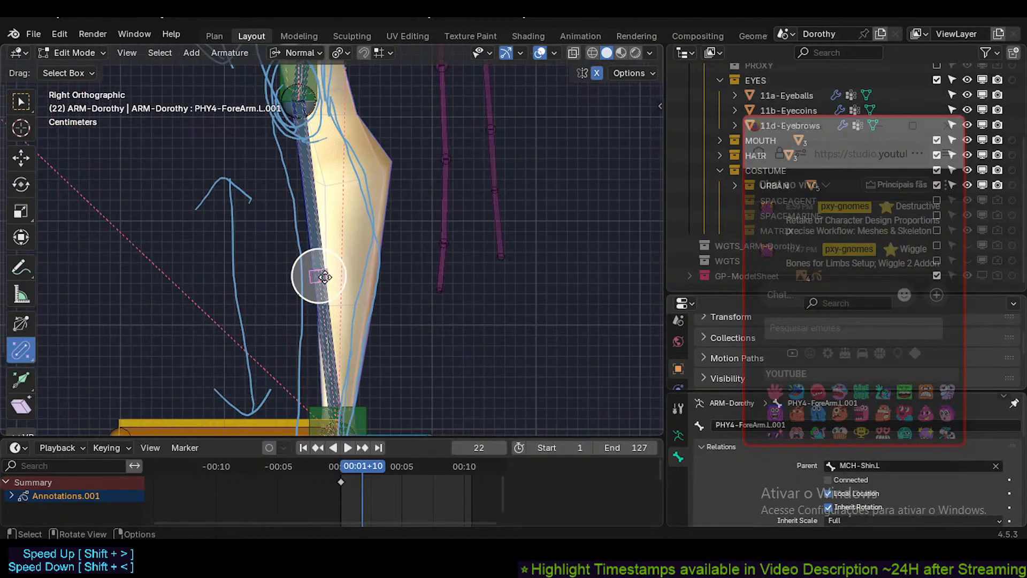
{"action": "key", "text": "g"}
{"action": "key", "text": "y"}
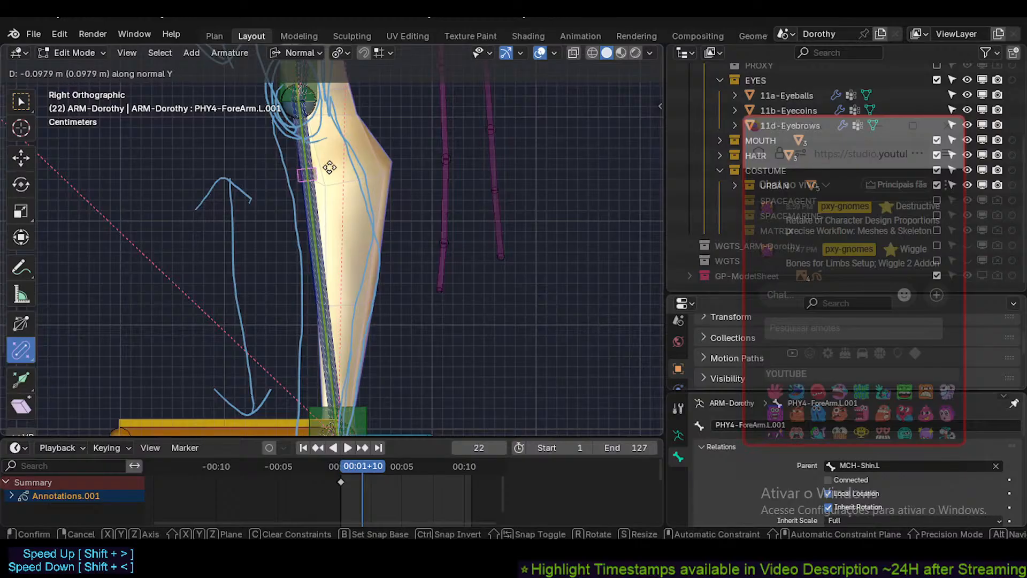
{"action": "left_click", "coordinate": [331, 168]}
{"action": "middle_click_drag", "start_coordinate": [331, 170], "coordinate": [386, 276], "text": "shift"}
Rename the shin physics bone to PHY3-Shin.L and symmetrize it to the opposite leg.
{"action": "key", "text": "F2"}
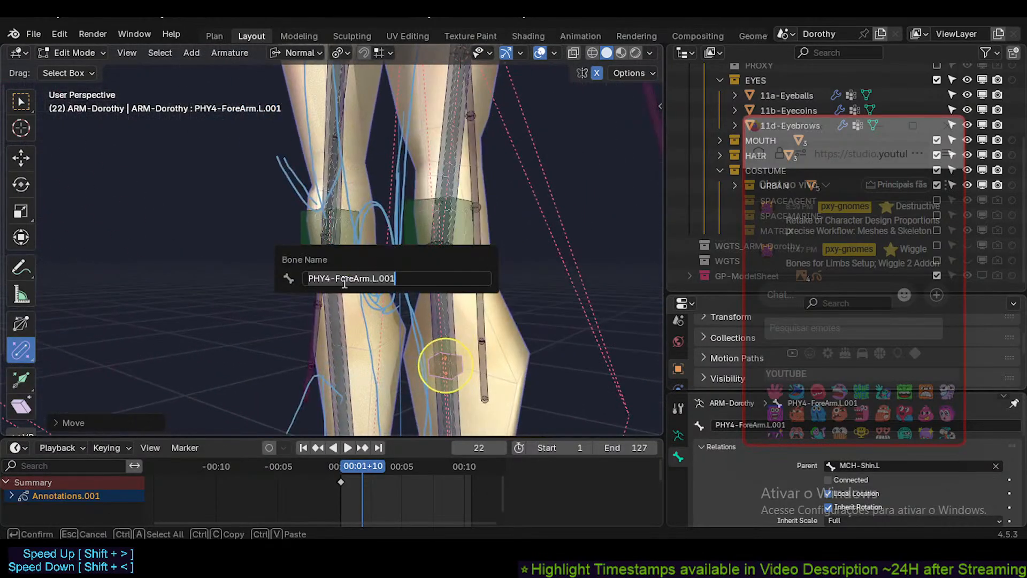
{"action": "left_click", "coordinate": [328, 277]}
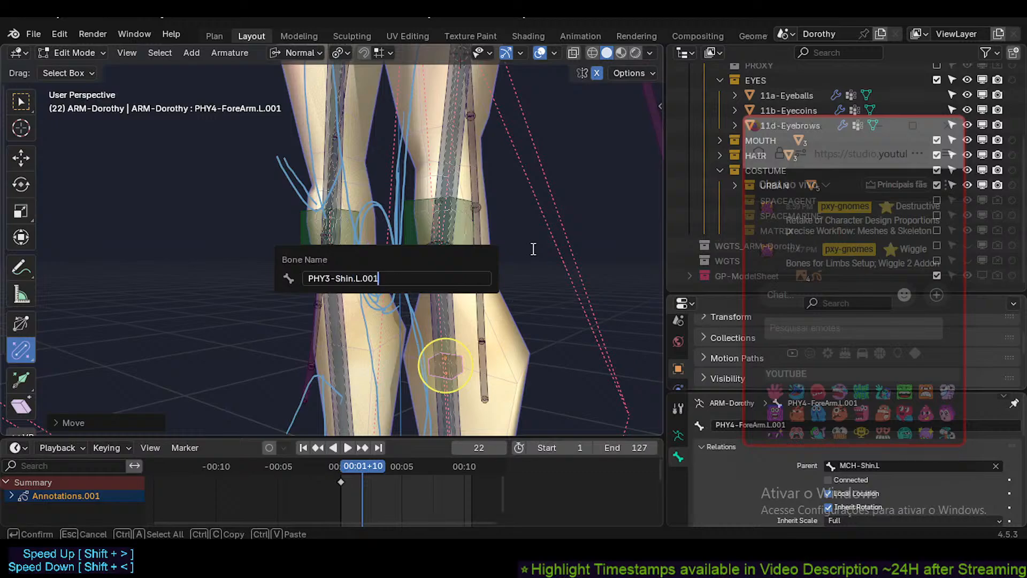
{"action": "key", "text": "Return"}
{"action": "middle_click_drag", "start_coordinate": [531, 247], "coordinate": [471, 321]}
{"action": "right_click", "coordinate": [453, 366]}
{"action": "left_click", "coordinate": [412, 353]}
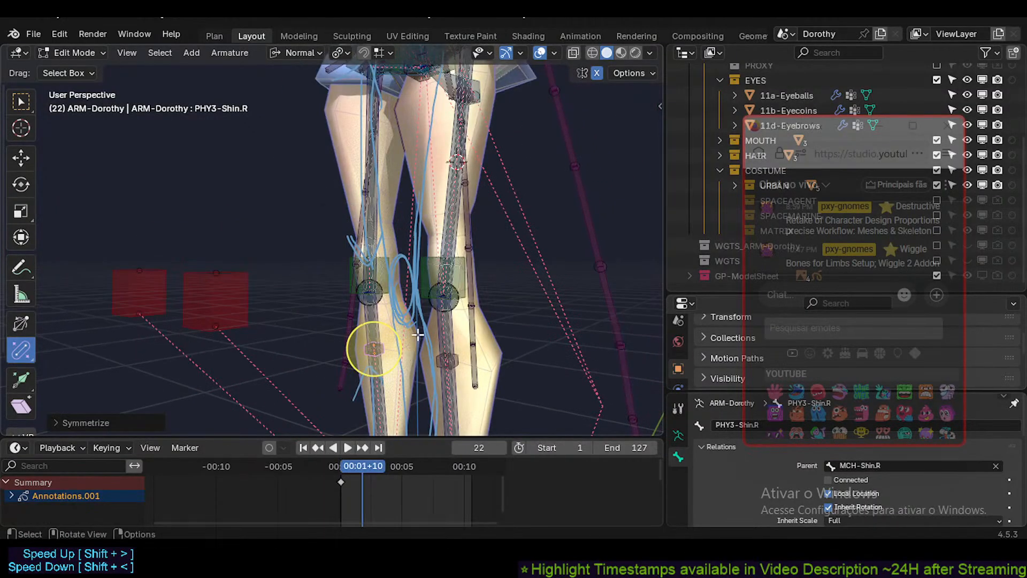
Rename the left thigh physics bone to PHY3-Thigh.L and symmetrize it to the opposite leg.
{"action": "scroll", "coordinate": [456, 210], "scroll_direction": "up", "scroll_amount": 4}
{"action": "middle_click_drag", "start_coordinate": [456, 210], "coordinate": [417, 161]}
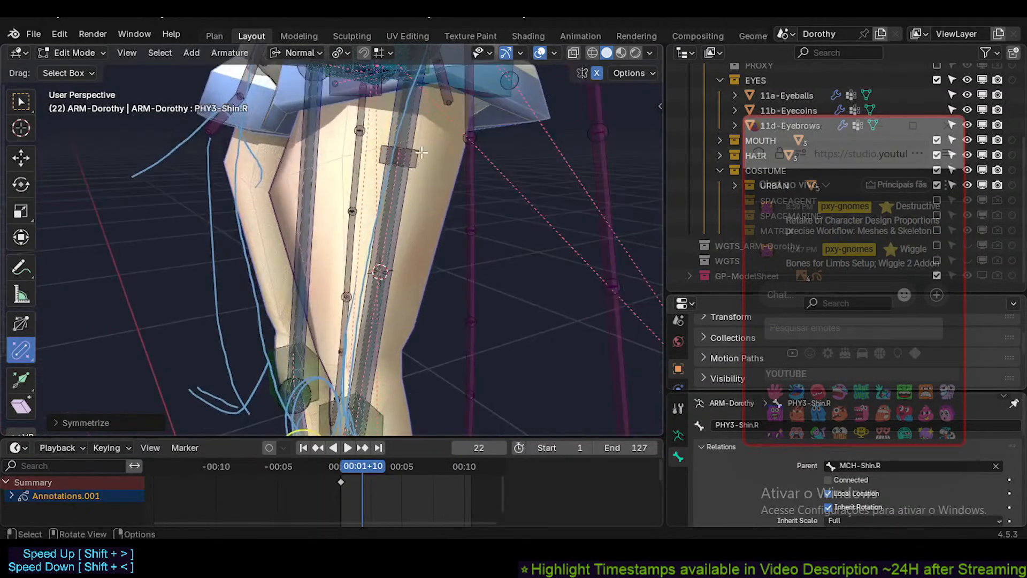
{"action": "left_click", "coordinate": [417, 161]}
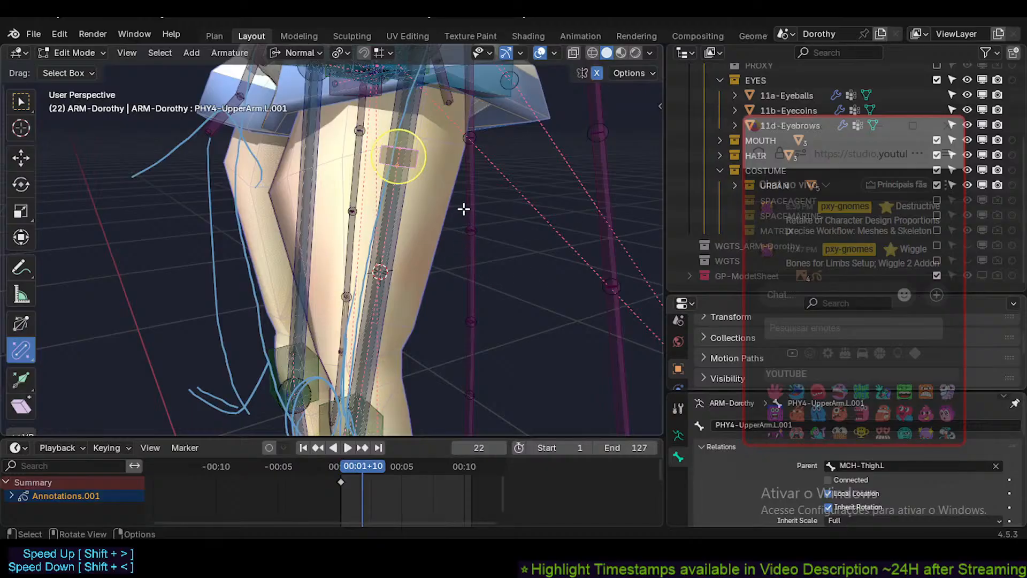
{"action": "middle_click_drag", "start_coordinate": [413, 177], "coordinate": [423, 190]}
{"action": "key", "text": "F2"}
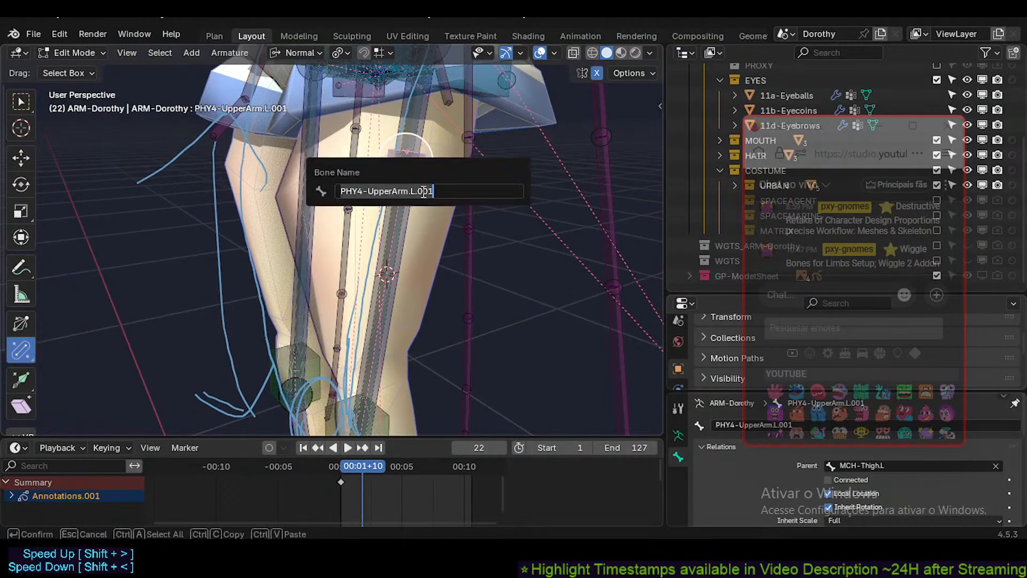
{"action": "left_click", "coordinate": [376, 192]}
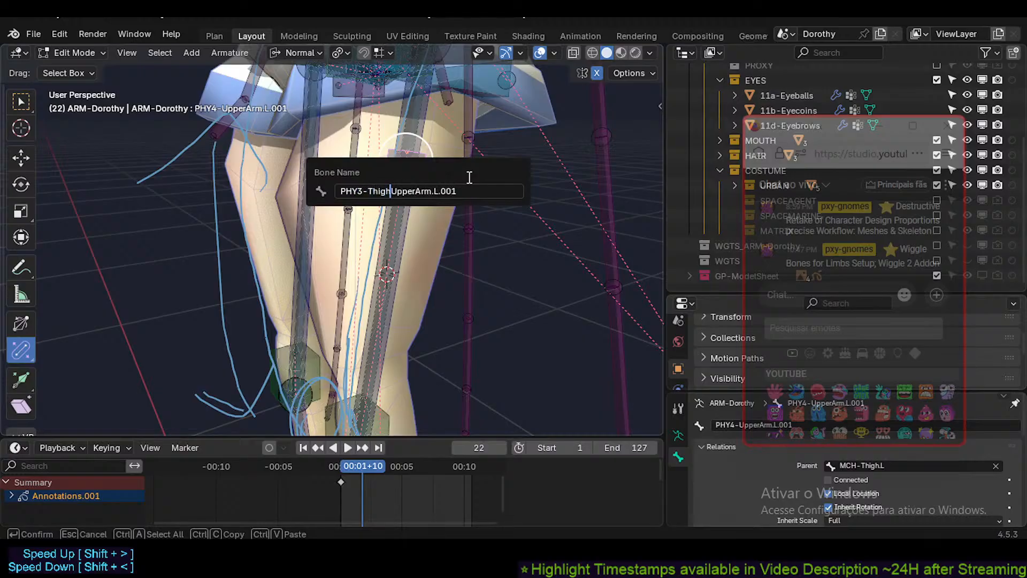
{"action": "key", "text": "BackSpace"}
{"action": "key", "text": "Return"}
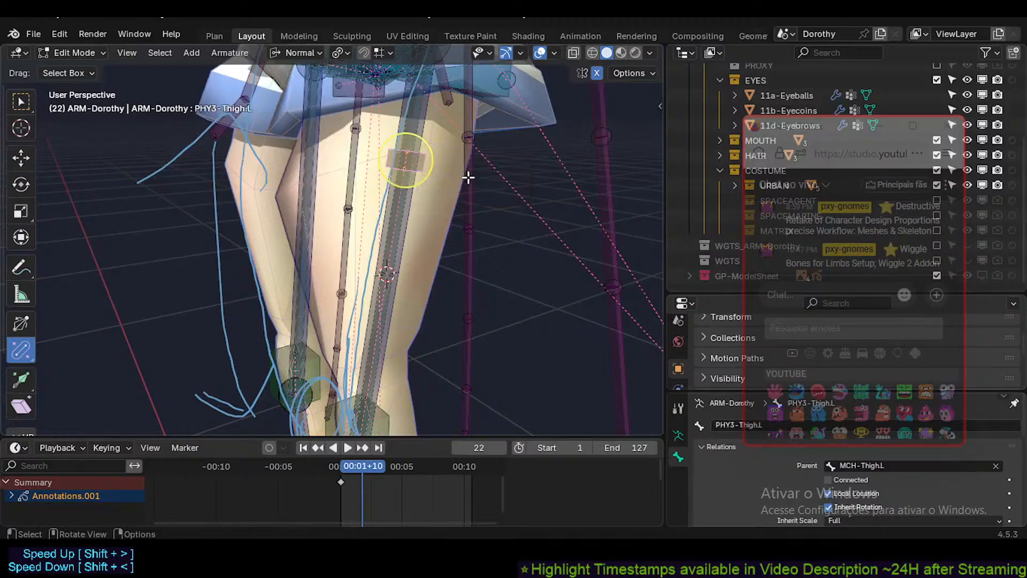
{"action": "right_click", "coordinate": [422, 159]}
{"action": "left_click", "coordinate": [421, 174]}
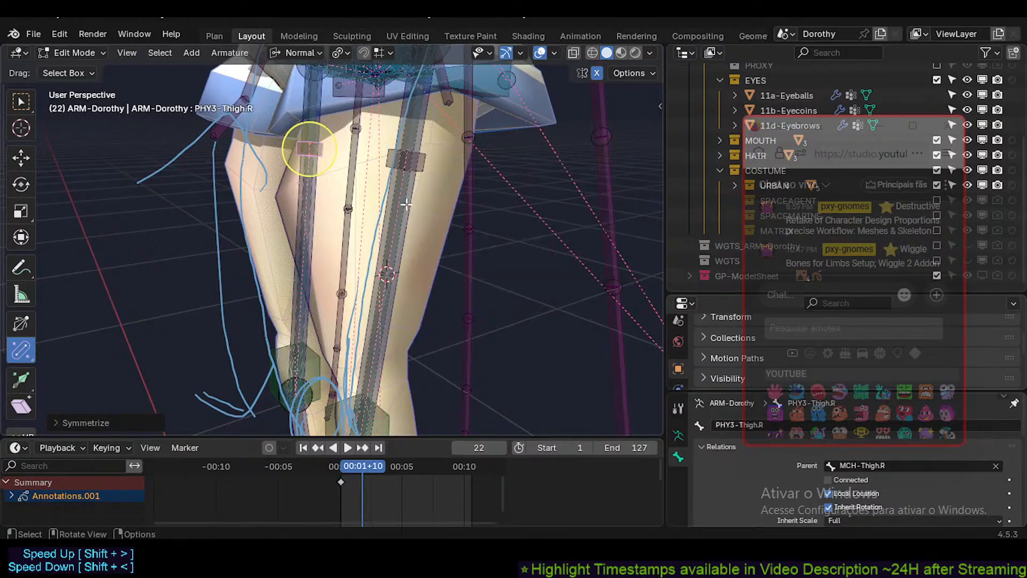
Solo the PHY-Physics bone collection to display the physics bones.
{"action": "middle_click_drag", "start_coordinate": [402, 213], "coordinate": [407, 273]}
{"action": "key", "text": "n"}
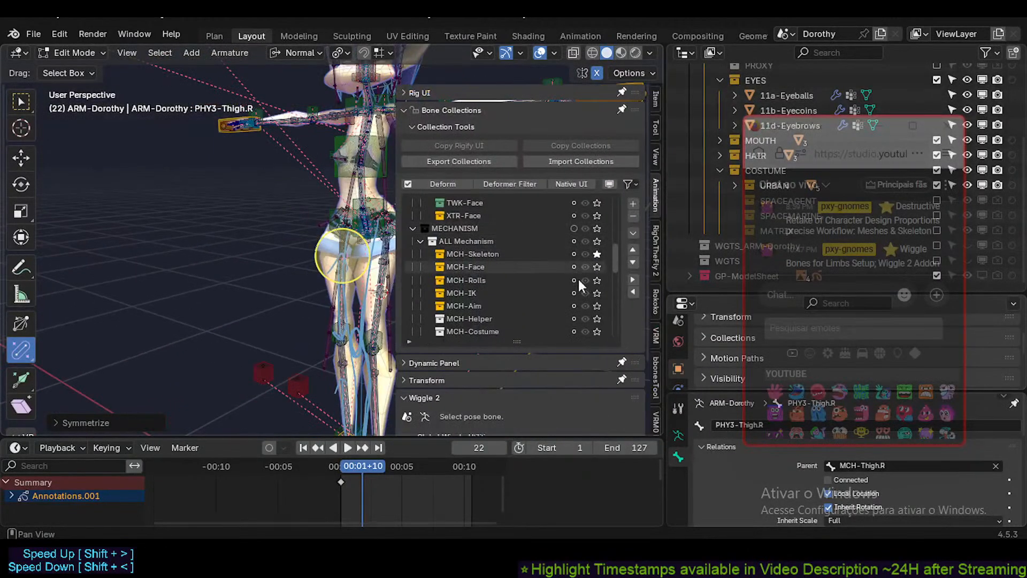
{"action": "scroll", "coordinate": [572, 305], "scroll_direction": "down", "scroll_amount": 9}
{"action": "left_click", "coordinate": [597, 242]}
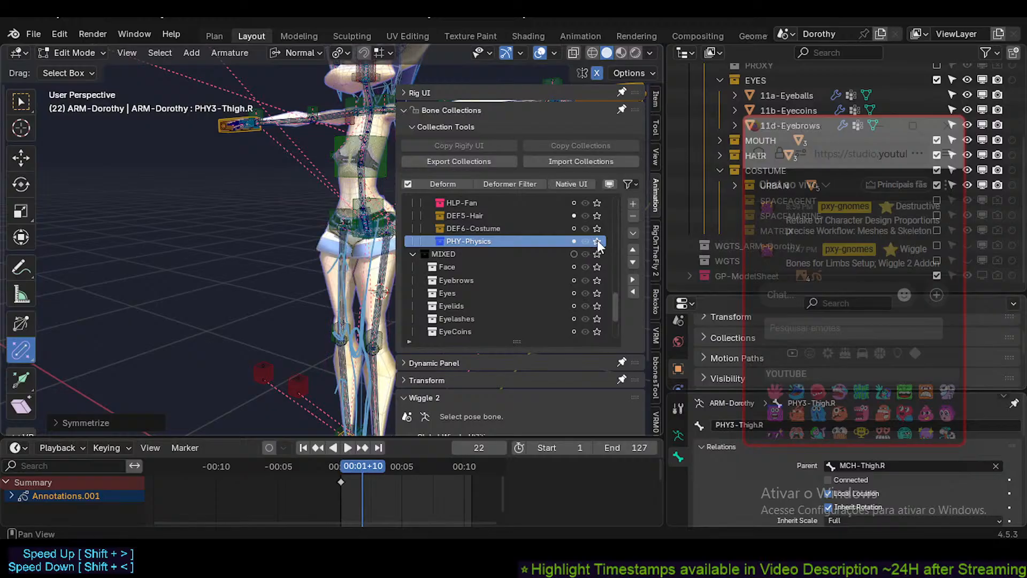
{"action": "left_click", "coordinate": [597, 242]}
{"action": "left_click_drag", "start_coordinate": [613, 294], "coordinate": [627, 205]}
{"action": "left_click", "coordinate": [600, 229]}
{"action": "key", "text": "n"}
{"action": "middle_click_drag", "start_coordinate": [369, 247], "coordinate": [452, 249]}
{"action": "scroll", "coordinate": [396, 247], "scroll_direction": "up", "scroll_amount": 3}
{"action": "scroll", "coordinate": [427, 252], "scroll_direction": "down", "scroll_amount": 3}
{"action": "scroll", "coordinate": [454, 248], "scroll_direction": "up", "scroll_amount": 3}
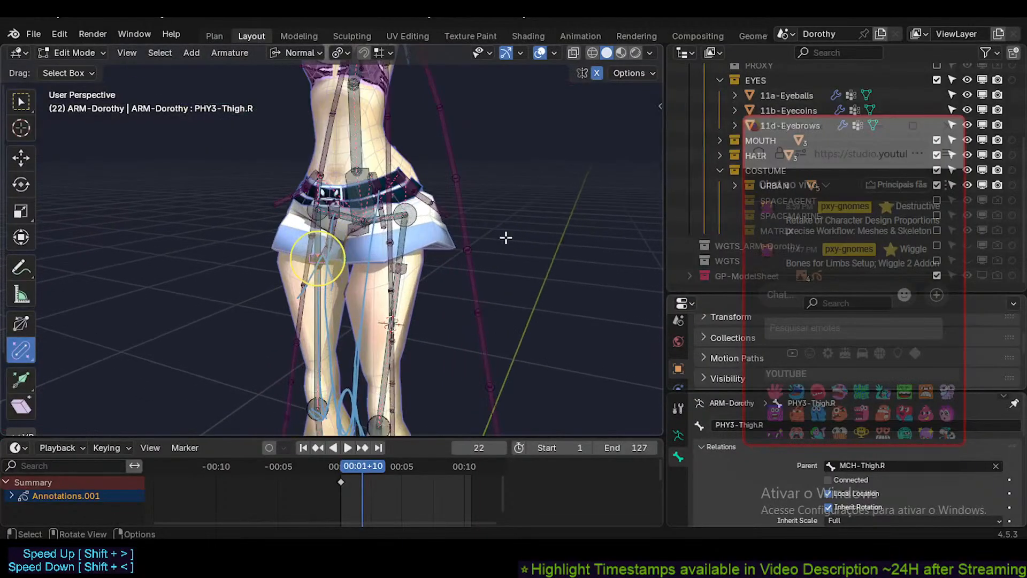
Clear the remaining solo on the other bone collections so only PHY-Physics is isolated, and save the file.
{"action": "key", "text": "n"}
{"action": "left_click_drag", "start_coordinate": [618, 216], "coordinate": [615, 265]}
{"action": "left_click", "coordinate": [597, 229]}
{"action": "left_click", "coordinate": [598, 228]}
{"action": "key", "text": "n"}
{"action": "middle_click_drag", "start_coordinate": [369, 272], "coordinate": [387, 285]}
{"action": "key", "text": "n"}
{"action": "left_click_drag", "start_coordinate": [617, 252], "coordinate": [617, 294]}
{"action": "key", "text": "n"}
{"action": "middle_click_drag", "start_coordinate": [415, 268], "coordinate": [371, 240]}
{"action": "key", "text": "ctrl+s"}
Remove the HLP2-Crotch bone from the PHY-Physics bone collection.
{"action": "left_click", "coordinate": [340, 204]}
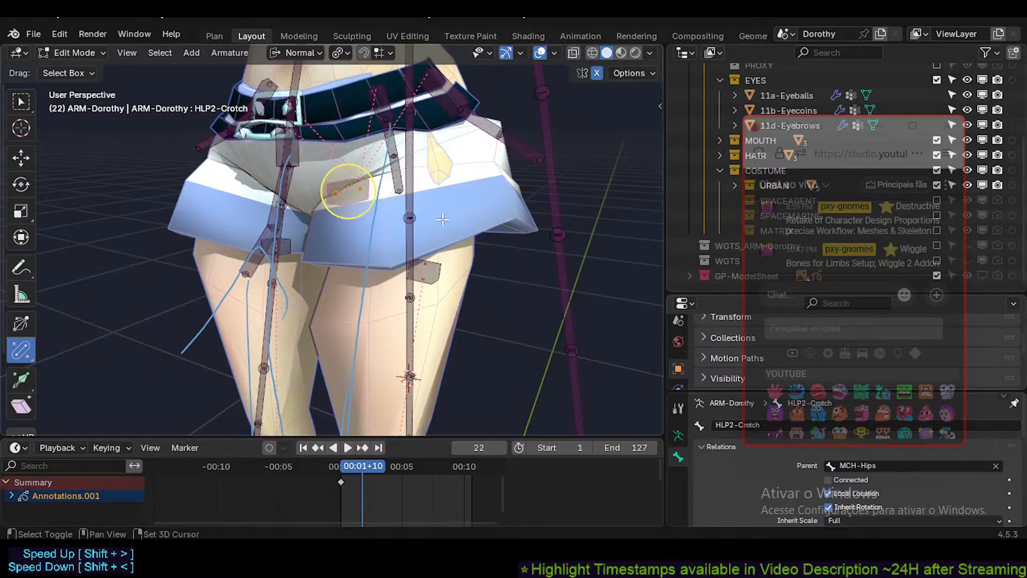
{"action": "key", "text": "shift+m"}
{"action": "mouse_move", "coordinate": [430, 267]}
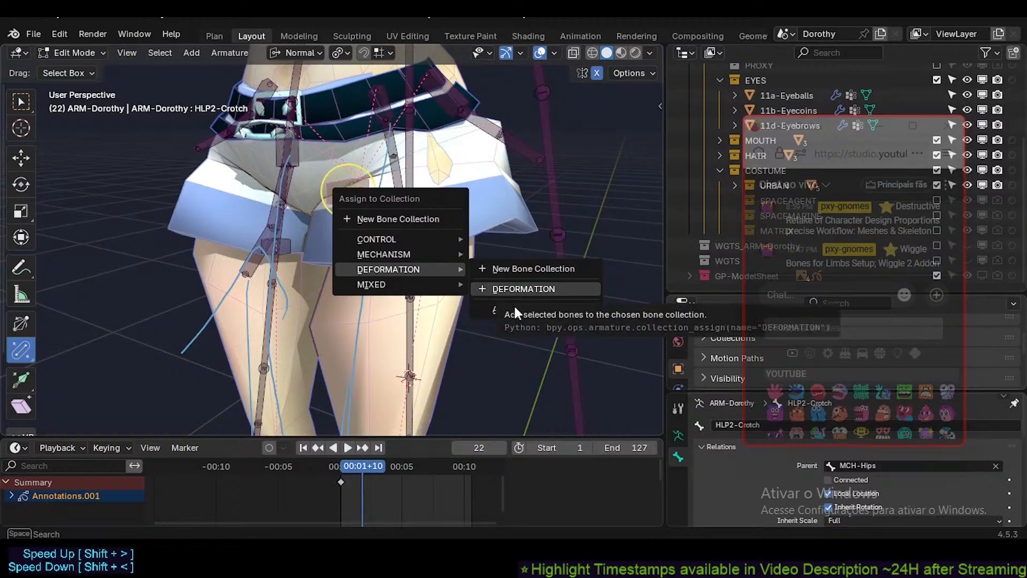
{"action": "mouse_move", "coordinate": [515, 309]}
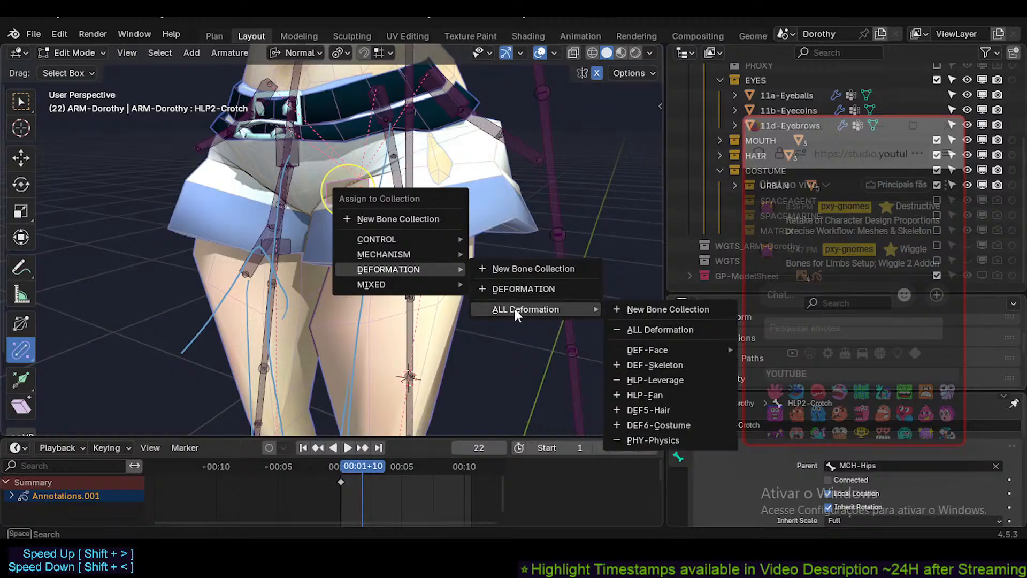
{"action": "left_click", "coordinate": [669, 438]}
Solo the HLP-Leverage bone collection alongside PHY-Physics and select the HLP2-Crotch bone.
{"action": "key", "text": "n"}
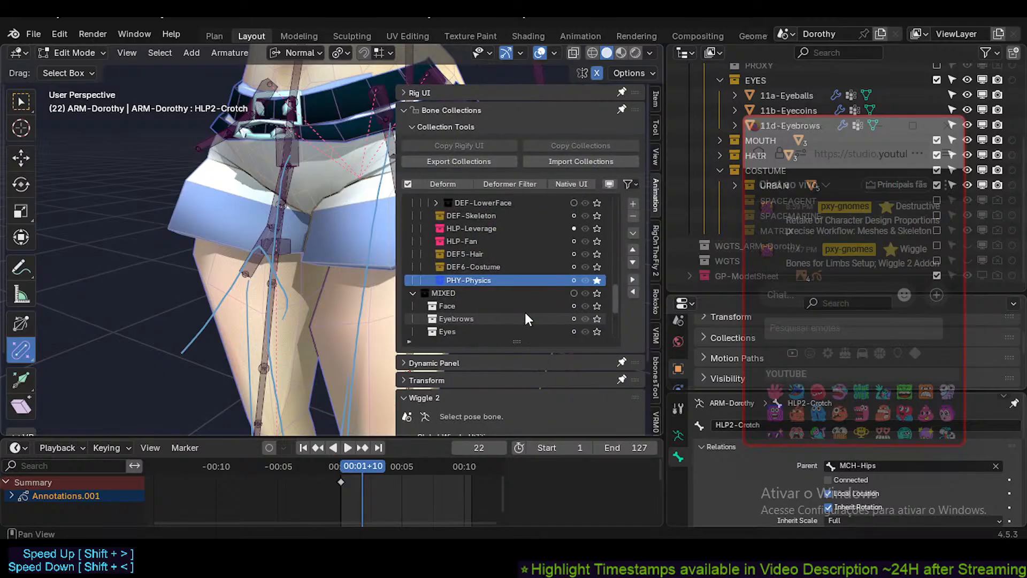
{"action": "left_click", "coordinate": [453, 110]}
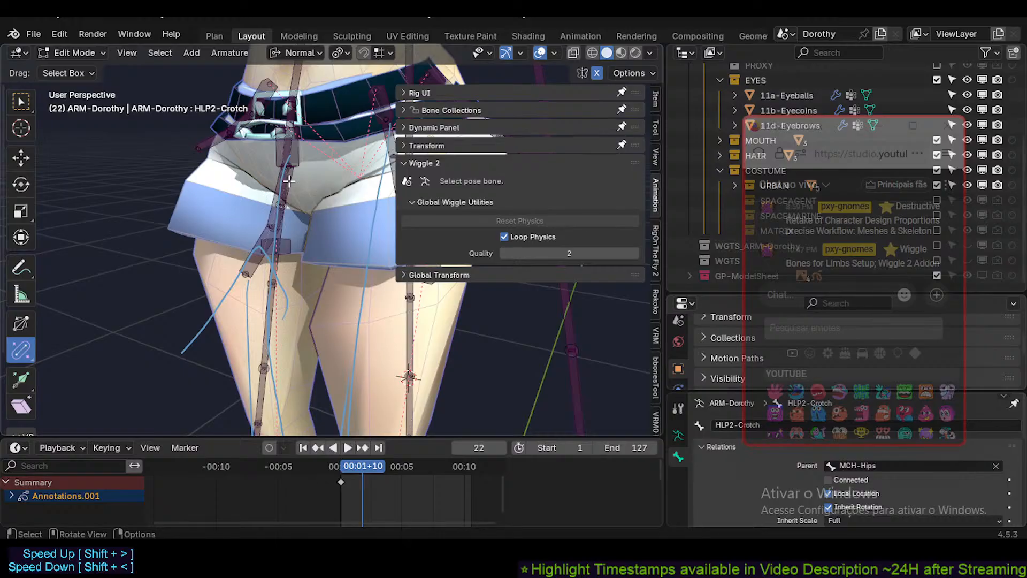
{"action": "left_click", "coordinate": [280, 195]}
{"action": "left_click", "coordinate": [446, 164]}
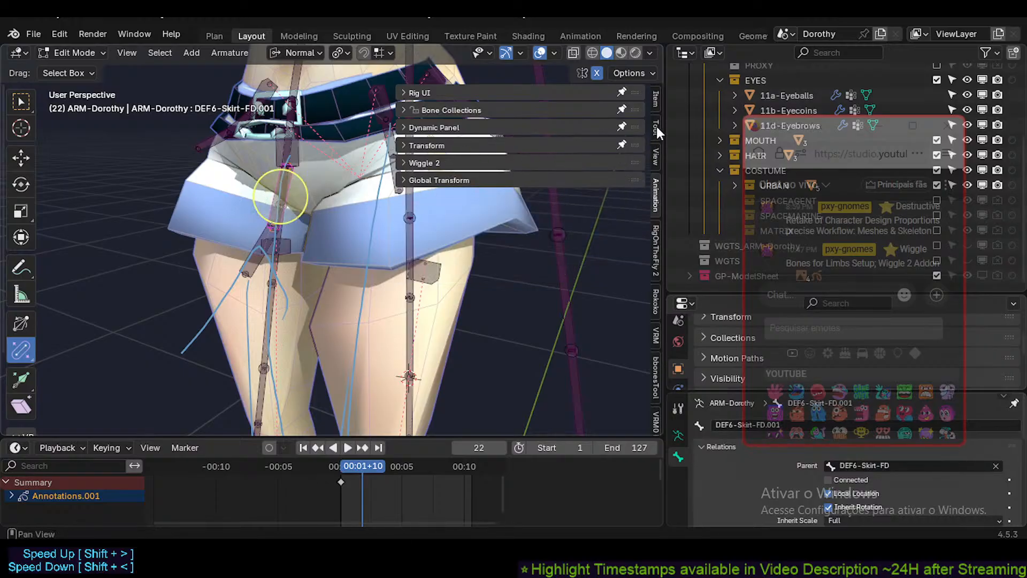
{"action": "left_click", "coordinate": [430, 163]}
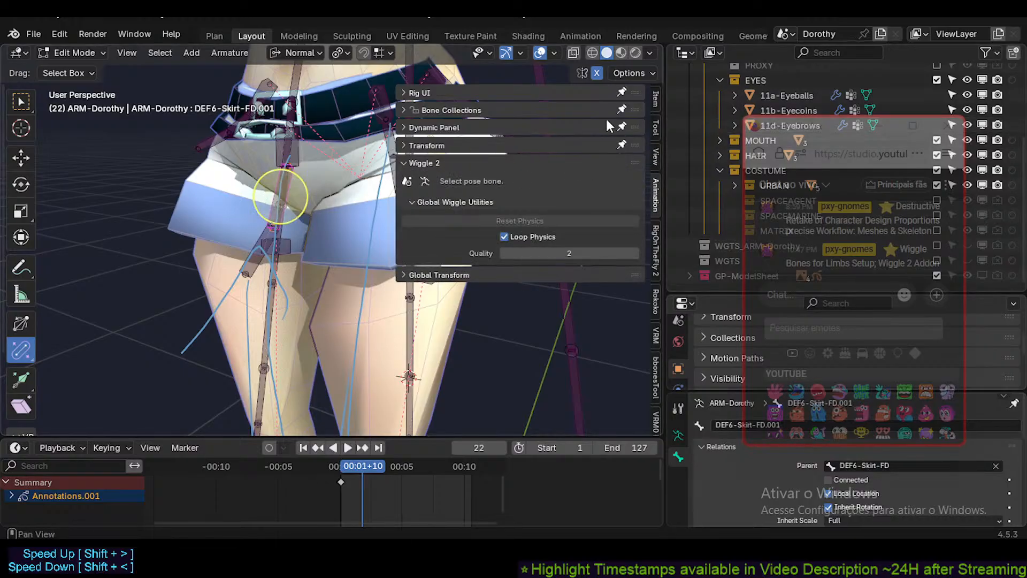
{"action": "left_click", "coordinate": [458, 111]}
{"action": "scroll", "coordinate": [550, 271], "scroll_direction": "down", "scroll_amount": 1}
{"action": "scroll", "coordinate": [554, 267], "scroll_direction": "up", "scroll_amount": 3}
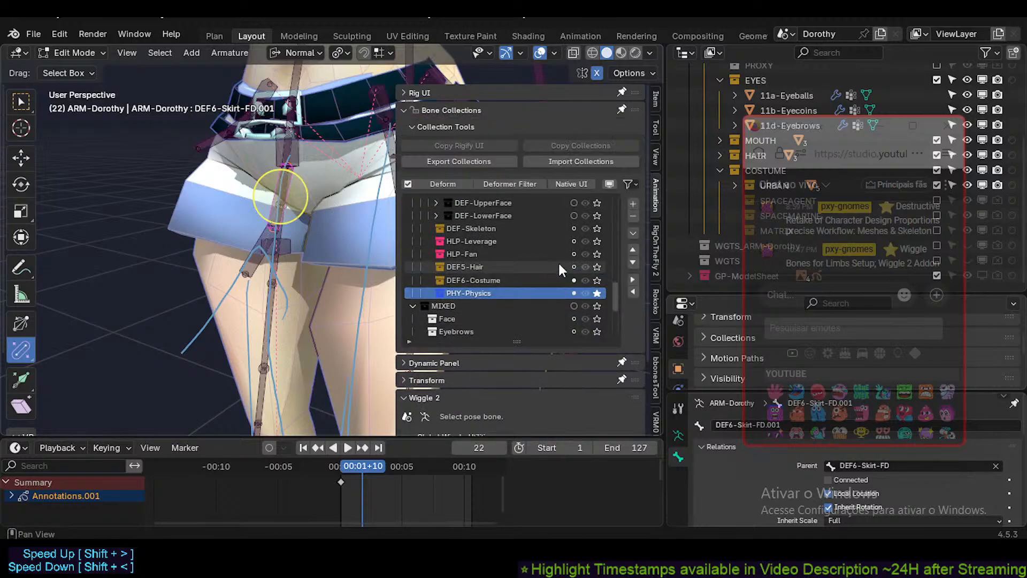
{"action": "left_click", "coordinate": [597, 241]}
{"action": "middle_click_drag", "start_coordinate": [366, 196], "coordinate": [343, 224], "text": "shift"}
{"action": "left_click", "coordinate": [342, 224]}
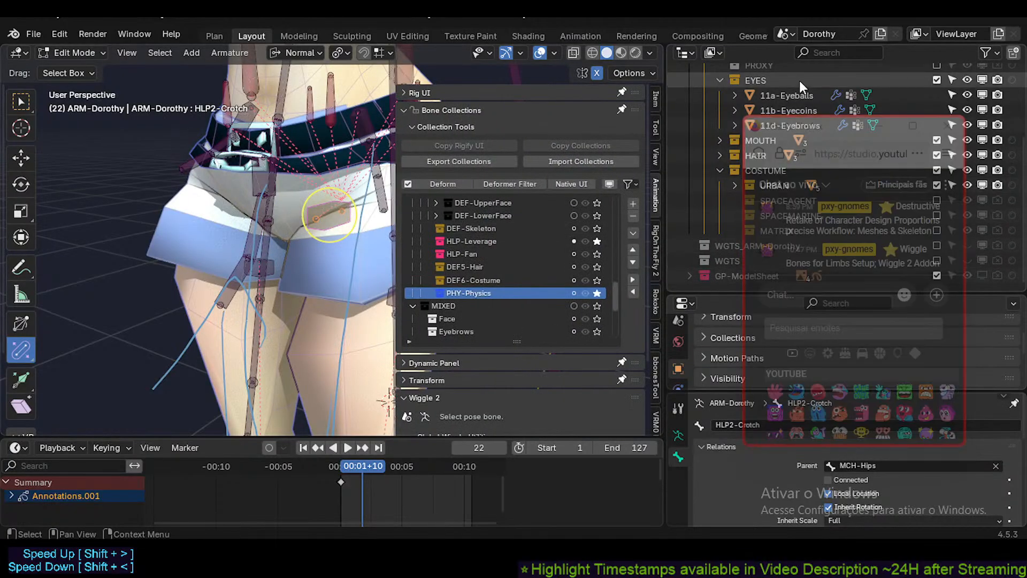
Switch the armature to Pose Mode with the HLP2-Crotch bone selected.
{"action": "left_click_drag", "start_coordinate": [785, 137], "coordinate": [869, 81]}
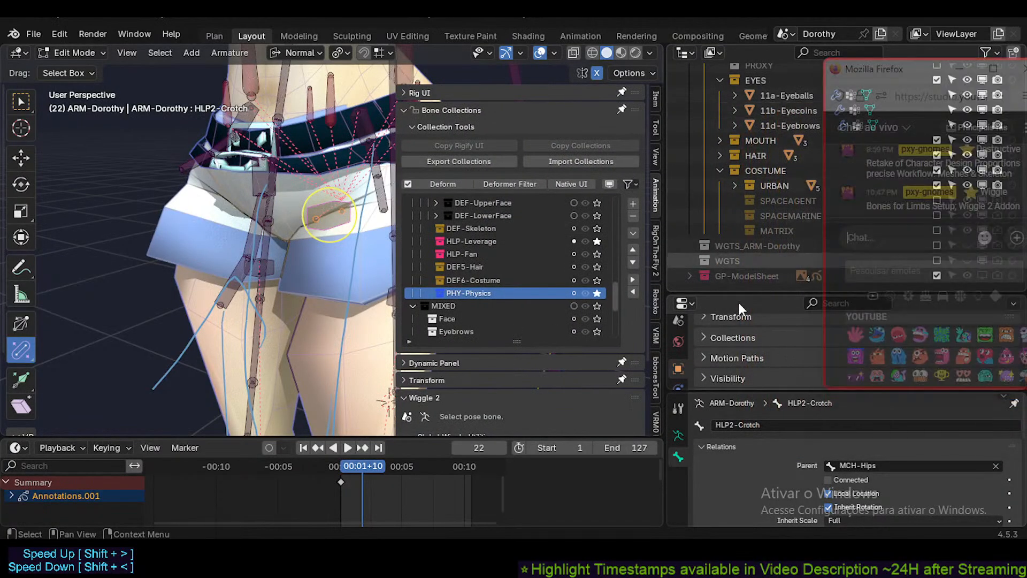
{"action": "scroll", "coordinate": [567, 291], "scroll_direction": "down", "scroll_amount": 5}
{"action": "scroll", "coordinate": [567, 292], "scroll_direction": "up", "scroll_amount": 3}
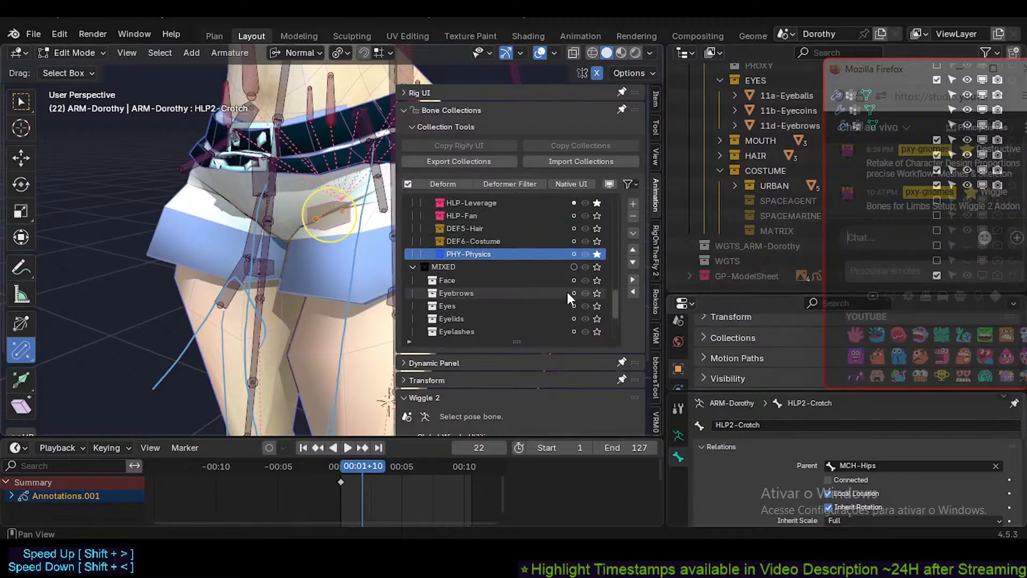
{"action": "scroll", "coordinate": [566, 292], "scroll_direction": "up", "scroll_amount": 5}
{"action": "scroll", "coordinate": [591, 373], "scroll_direction": "down", "scroll_amount": 3}
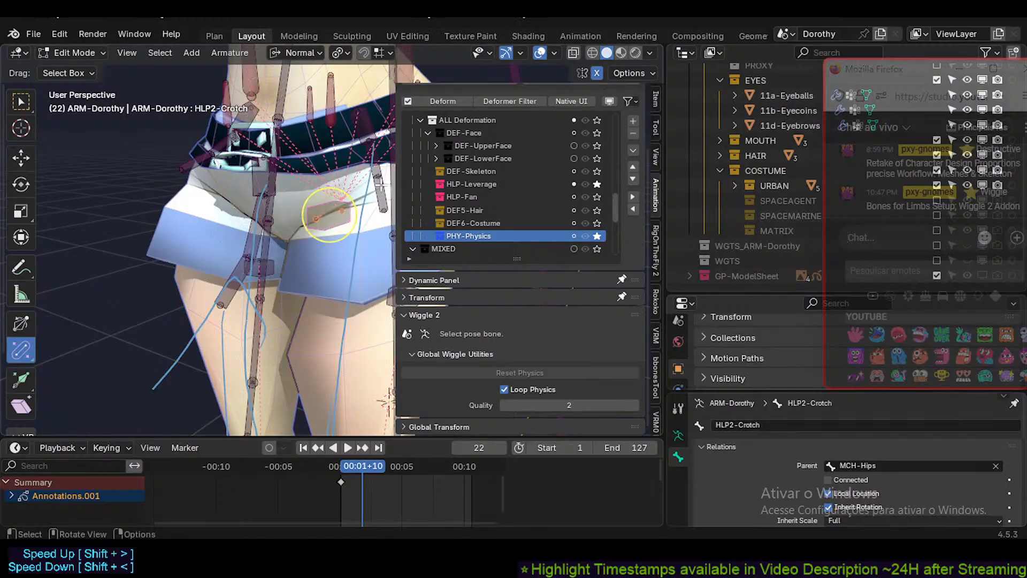
{"action": "left_click", "coordinate": [336, 205]}
{"action": "left_click", "coordinate": [334, 208]}
{"action": "left_click", "coordinate": [331, 210]}
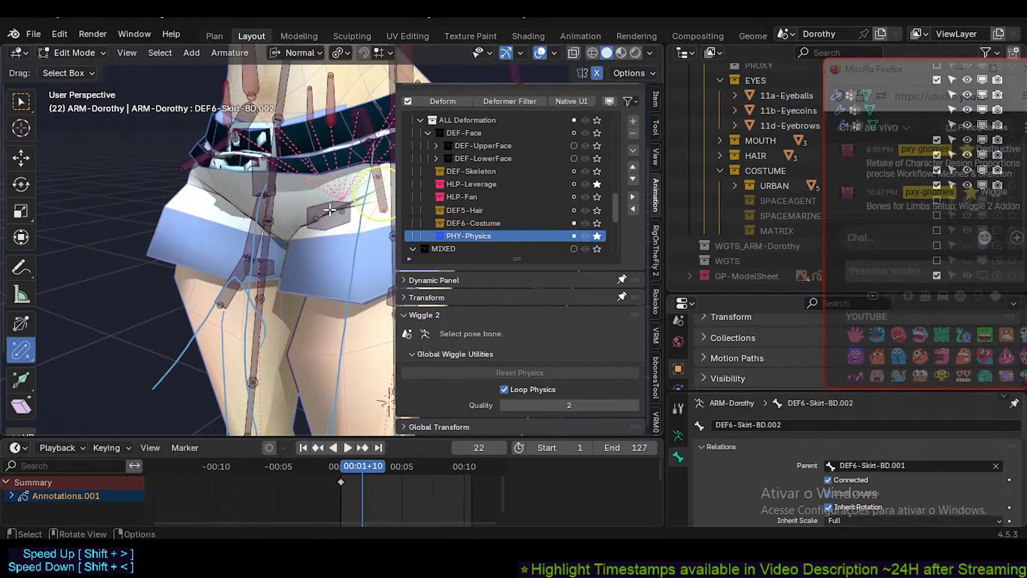
{"action": "left_click", "coordinate": [330, 211]}
{"action": "key", "text": "ctrl+Tab"}
{"action": "left_click", "coordinate": [327, 222]}
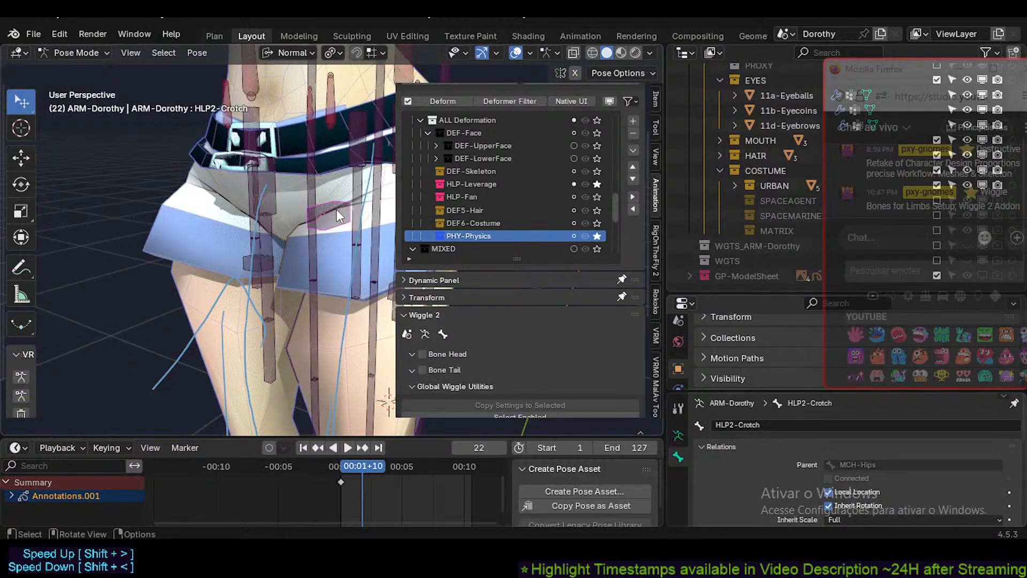
{"action": "left_click", "coordinate": [354, 247]}
{"action": "middle_click_drag", "start_coordinate": [355, 252], "coordinate": [333, 260], "text": "shift"}
{"action": "left_click", "coordinate": [300, 224]}
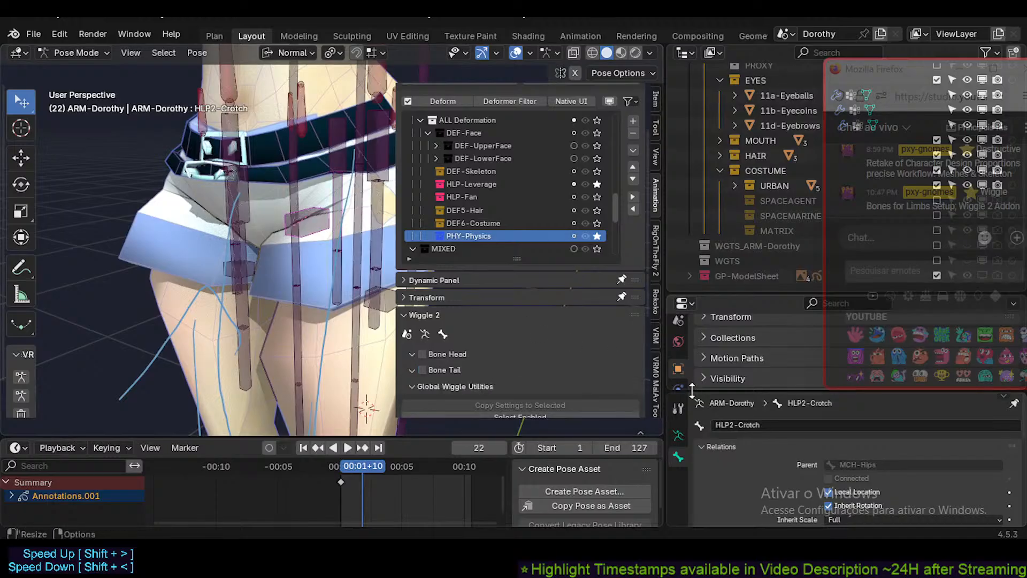
Enlarge the properties area and set the HLP2-Crotch bone's viewport colour to 15 - Theme Color Set.
{"action": "left_click_drag", "start_coordinate": [722, 292], "coordinate": [722, 125]}
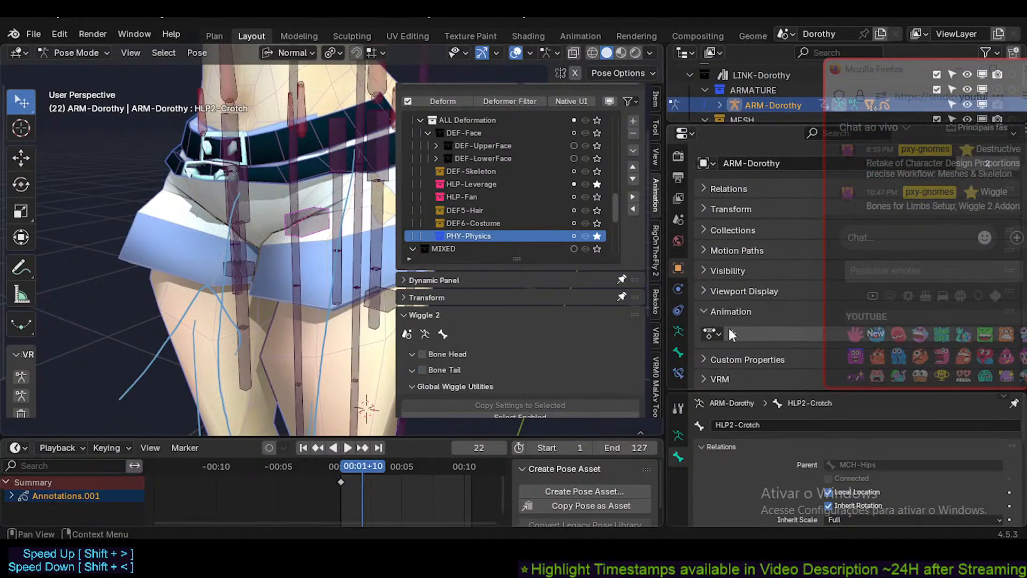
{"action": "left_click", "coordinate": [678, 354]}
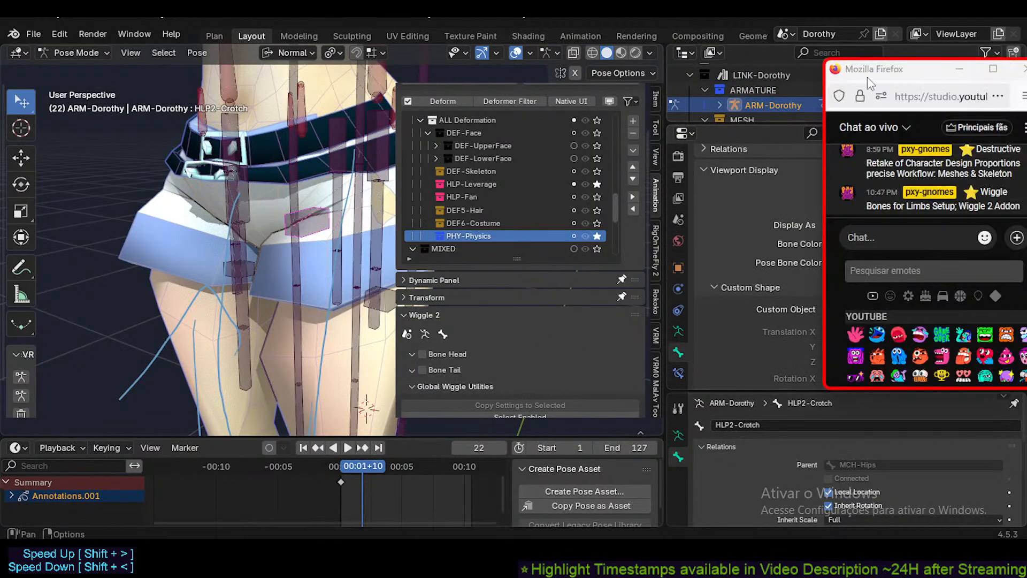
{"action": "left_click_drag", "start_coordinate": [867, 77], "coordinate": [814, 341]}
{"action": "left_click", "coordinate": [853, 243]}
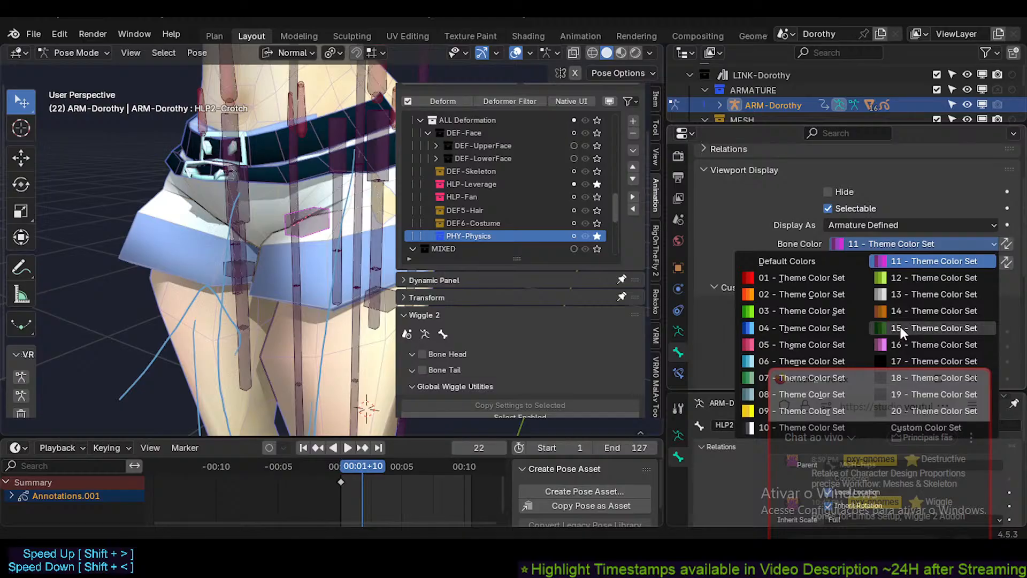
{"action": "left_click", "coordinate": [900, 327]}
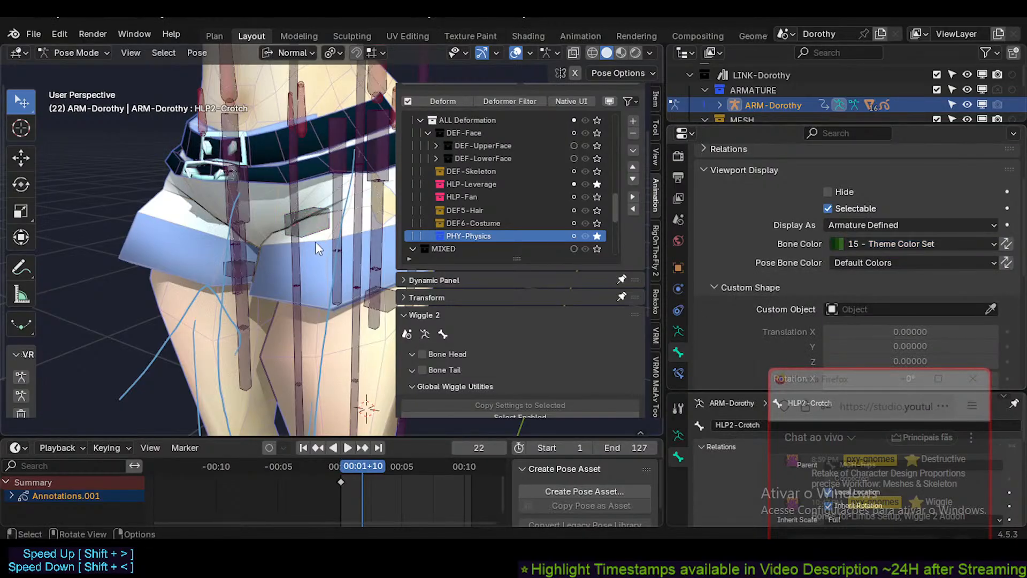
Select the PHY3-Thigh.L bone in Pose Mode and save the file.
{"action": "key", "text": "n"}
{"action": "middle_click_drag", "start_coordinate": [377, 243], "coordinate": [359, 253]}
{"action": "left_click", "coordinate": [448, 272]}
{"action": "key", "text": "ctrl+s"}
{"action": "scroll", "coordinate": [343, 262], "scroll_direction": "down", "scroll_amount": 5}
{"action": "scroll", "coordinate": [380, 248], "scroll_direction": "up", "scroll_amount": 4}
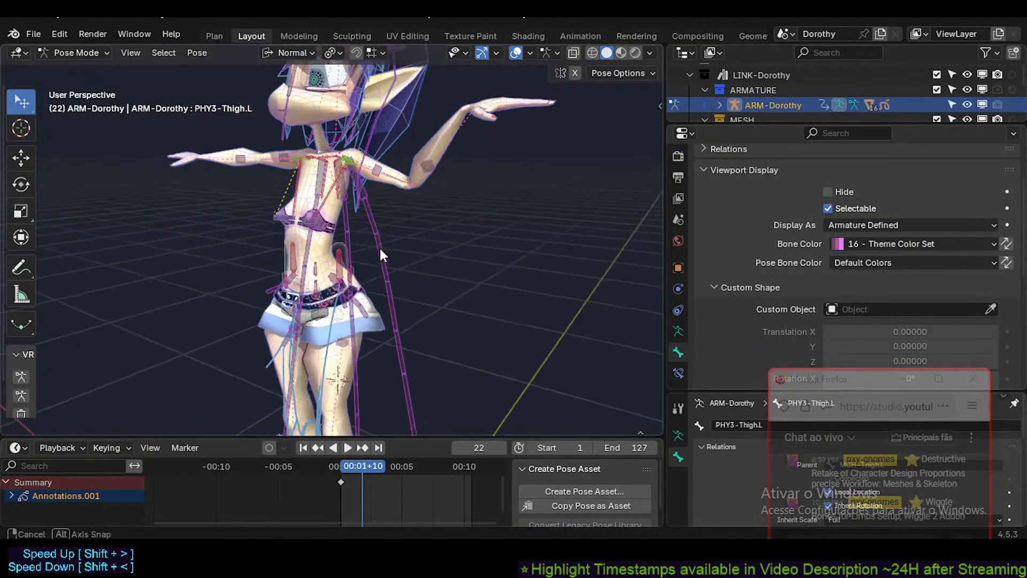
Solo the ALL Body Control bone collection alongside the already soloed HLP-Leverage and PHY-Physics collections.
{"action": "key", "text": "n"}
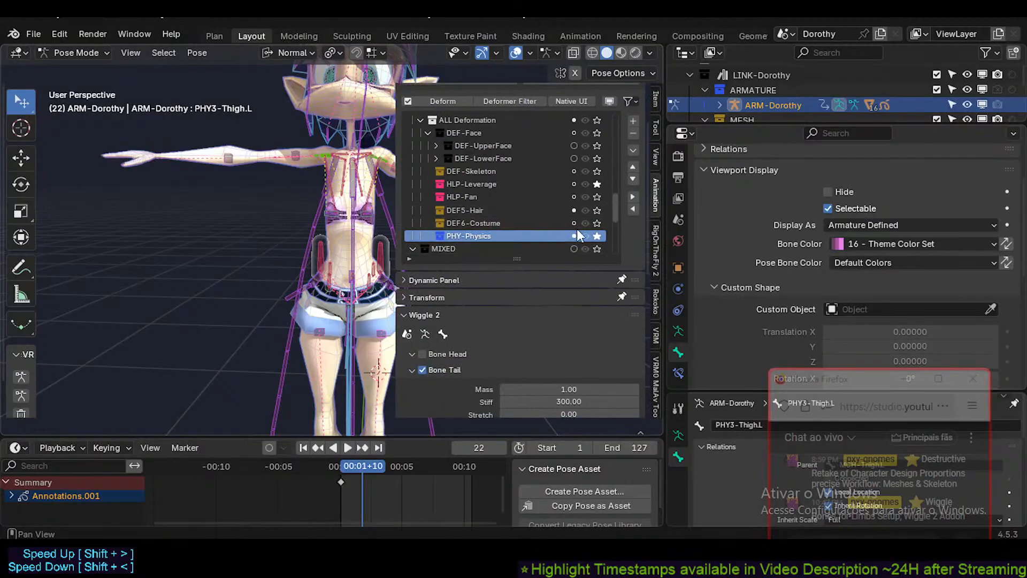
{"action": "scroll", "coordinate": [614, 203], "scroll_direction": "up", "scroll_amount": 2}
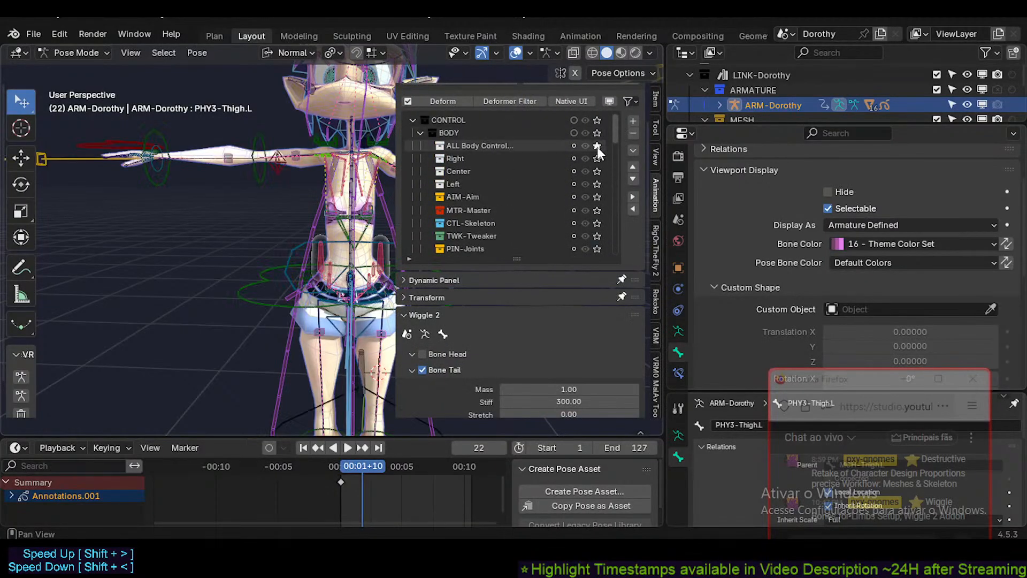
{"action": "key", "text": "n"}
Select the MTR-IK-Hand.L control and move it during animation playback to test the physics bones, then stop playback.
{"action": "middle_click_drag", "start_coordinate": [597, 146], "coordinate": [511, 196]}
{"action": "left_click", "coordinate": [537, 109]}
{"action": "key", "text": "space"}
{"action": "key", "text": "g"}
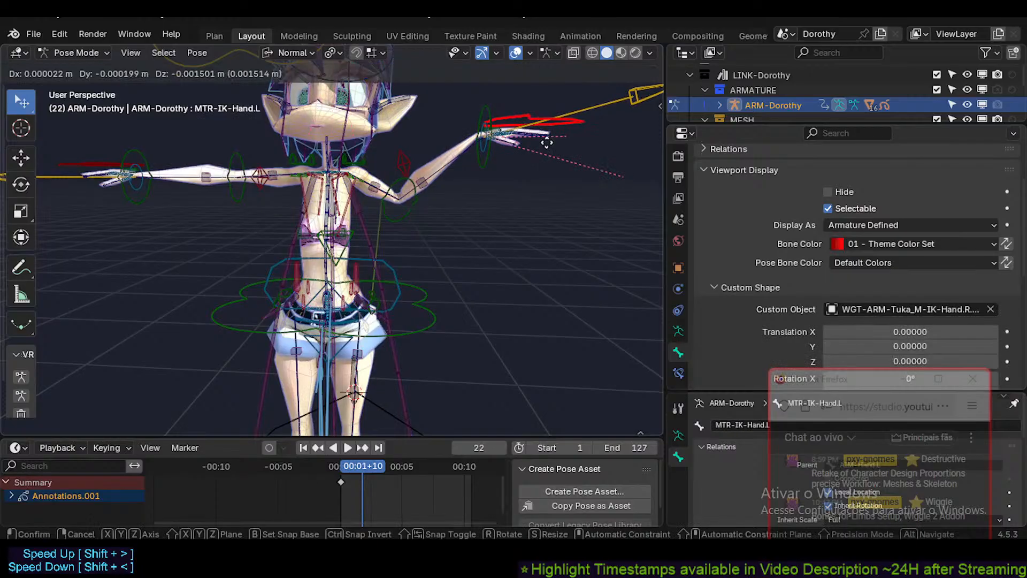
{"action": "left_click", "coordinate": [537, 137]}
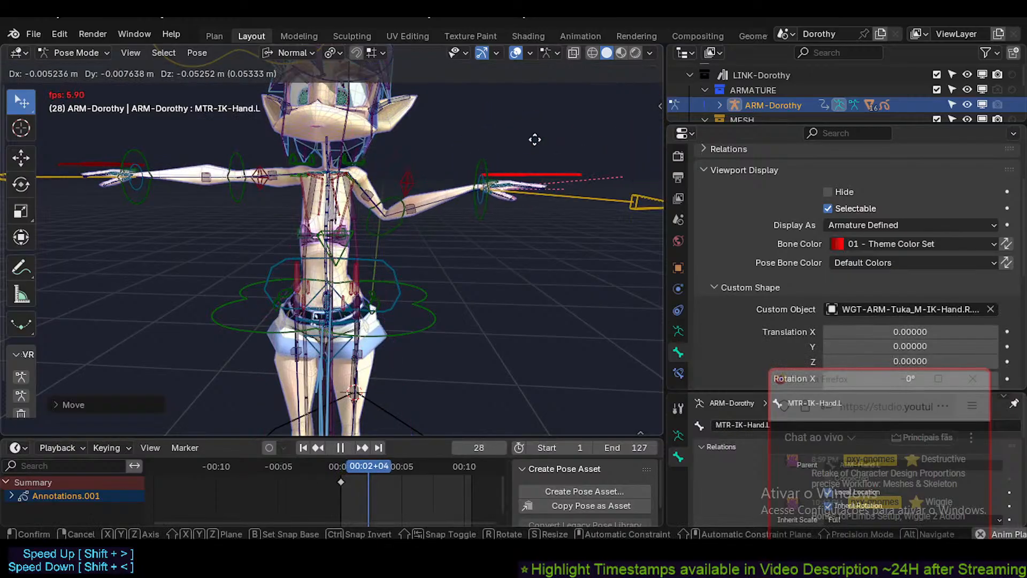
{"action": "key", "text": "space"}
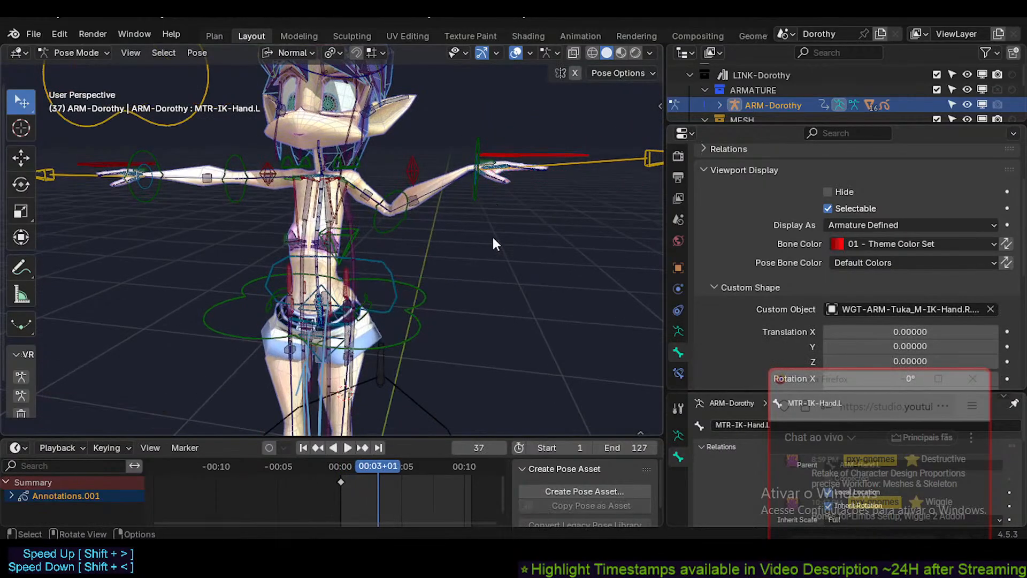
Select all pose bones and clear their location to reset the arm pose.
{"action": "middle_click_drag", "start_coordinate": [484, 284], "coordinate": [438, 274]}
{"action": "key", "text": "a"}
{"action": "key", "text": "alt+g"}
{"action": "key", "text": "ctrl+z"}
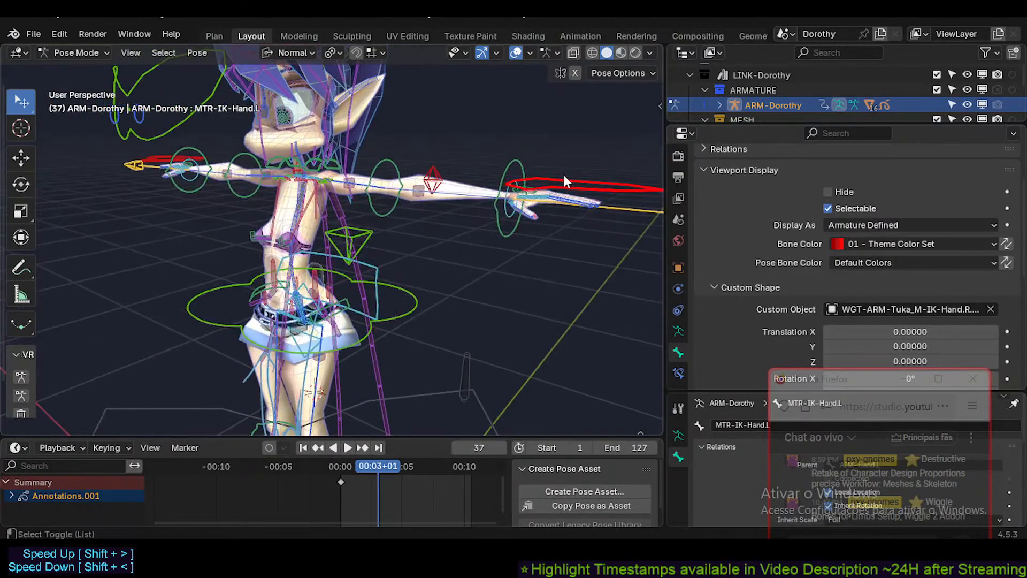
Pull the MTR-IK-Hand.L control in towards the body and move it again while the animation plays, checking the arm from the front.
{"action": "left_click_drag", "start_coordinate": [571, 182], "coordinate": [505, 204]}
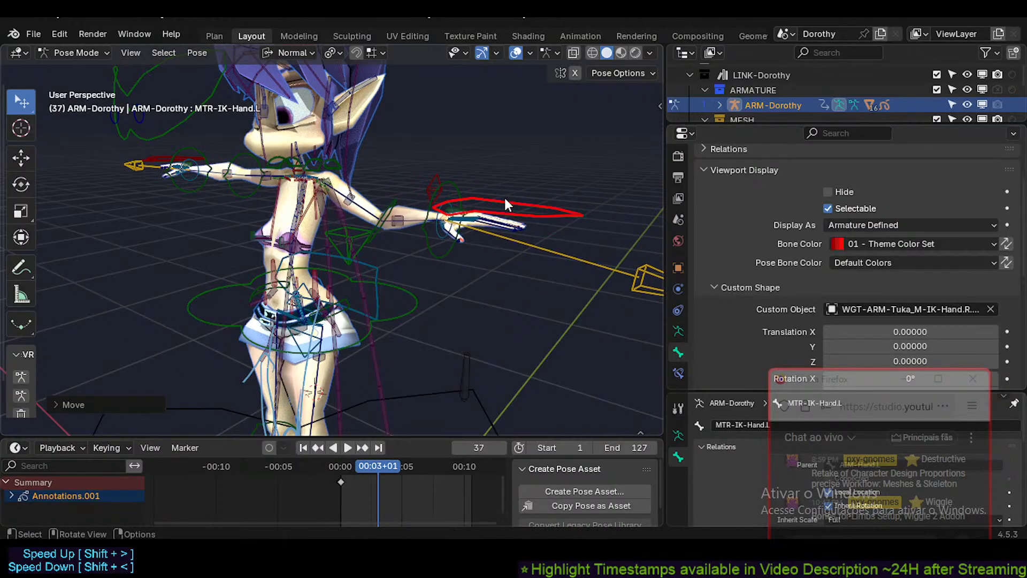
{"action": "key", "text": "space"}
{"action": "key", "text": "g"}
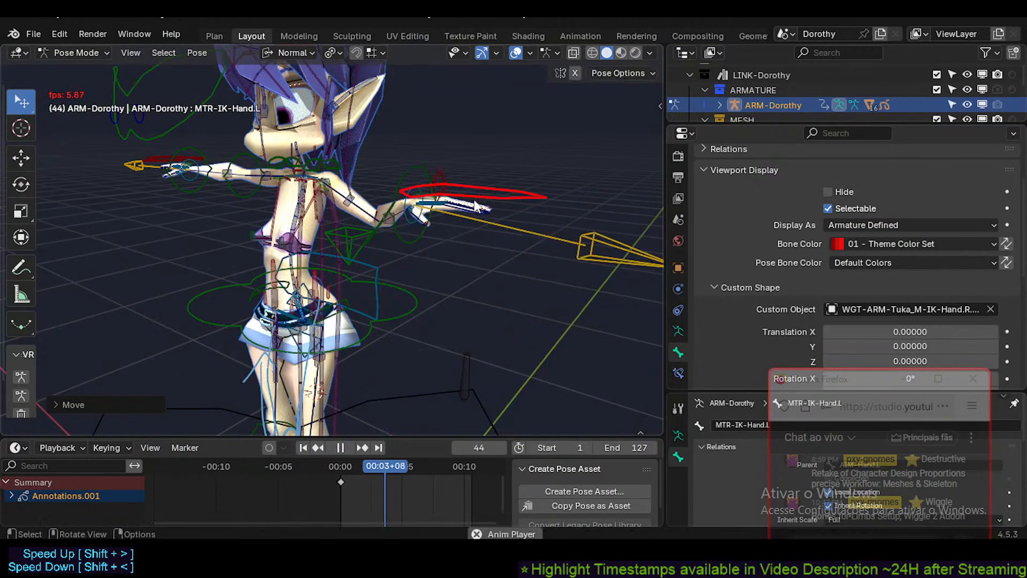
{"action": "left_click", "coordinate": [393, 258]}
{"action": "middle_click_drag", "start_coordinate": [394, 257], "coordinate": [471, 240]}
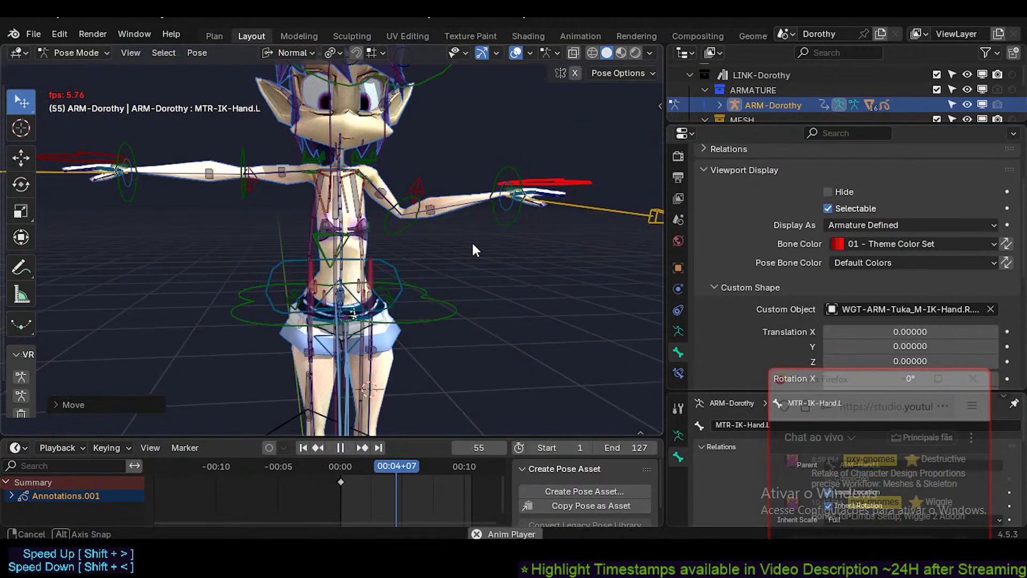
Move the MTR-IK-Hand.L control up and down repeatedly during playback to test the arm's wiggle, and undo the last move.
{"action": "scroll", "coordinate": [472, 240], "scroll_direction": "up", "scroll_amount": 1}
{"action": "key", "text": "g"}
{"action": "left_click", "coordinate": [489, 157]}
{"action": "key", "text": "g"}
{"action": "left_click", "coordinate": [470, 230]}
{"action": "key", "text": "g"}
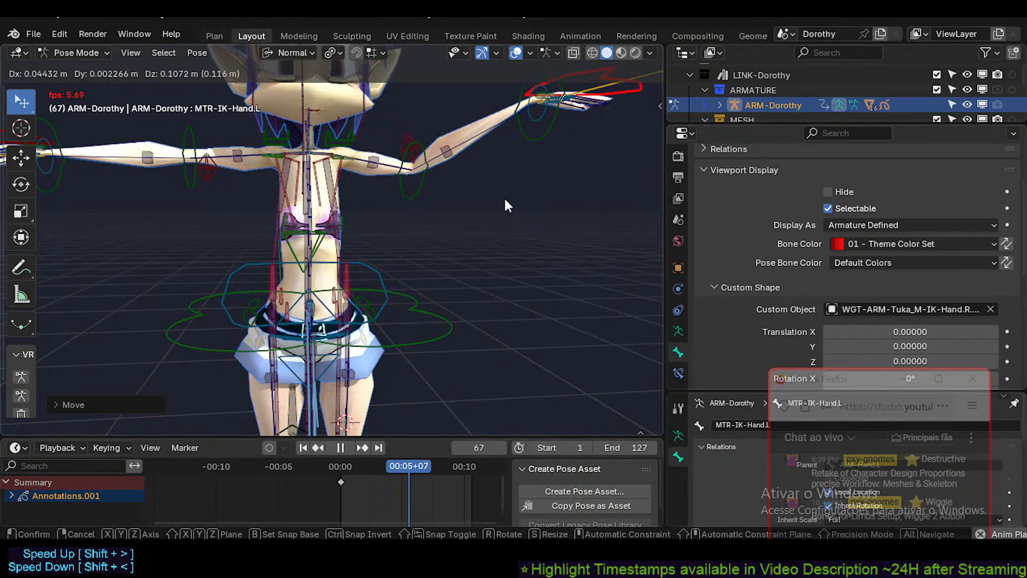
{"action": "left_click", "coordinate": [506, 197]}
{"action": "key", "text": "g"}
{"action": "left_click", "coordinate": [486, 229]}
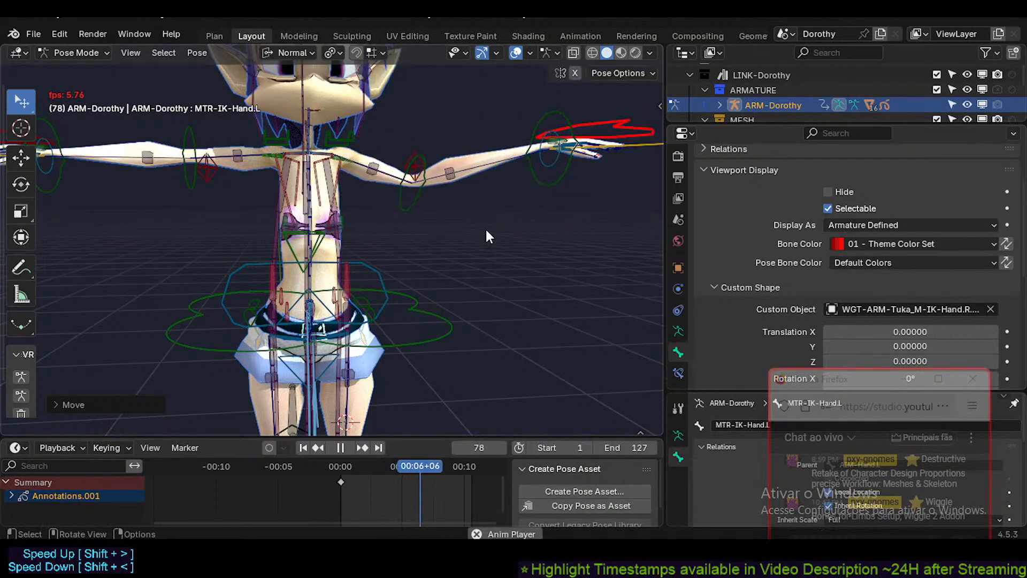
{"action": "key", "text": "ctrl+z"}
Select the MTR-Torso control and move it up and down during playback to test the hip and thigh wiggle.
{"action": "middle_click_drag", "start_coordinate": [454, 314], "coordinate": [488, 209], "text": "shift"}
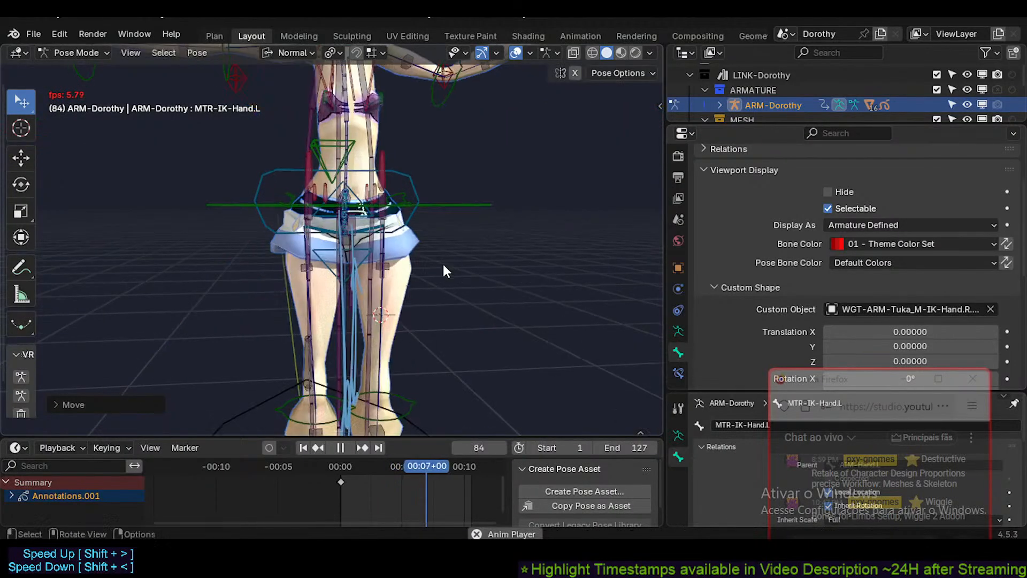
{"action": "left_click", "coordinate": [457, 205]}
{"action": "key", "text": "g"}
{"action": "left_click", "coordinate": [466, 246]}
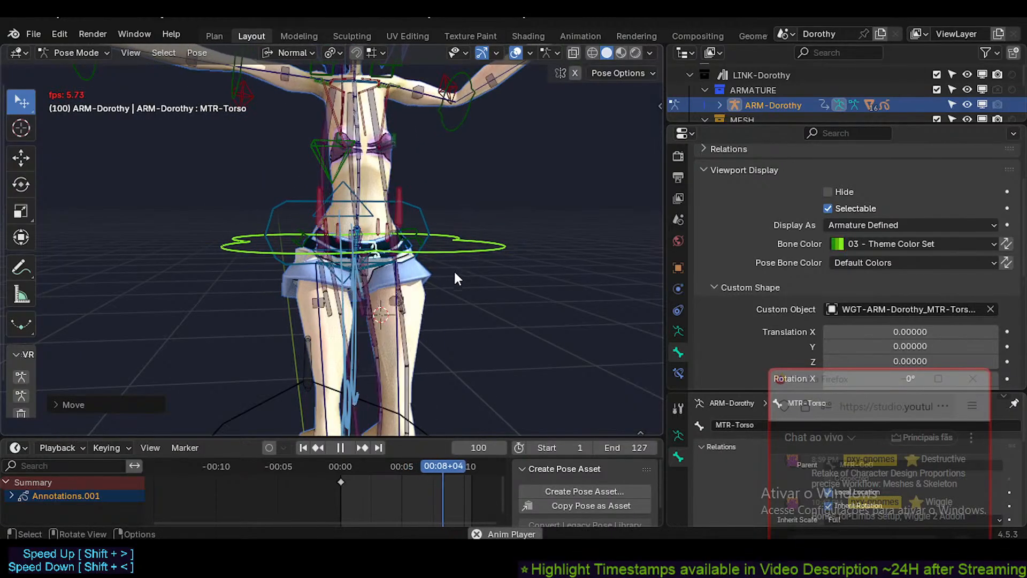
{"action": "scroll", "coordinate": [439, 281], "scroll_direction": "up", "scroll_amount": 4}
{"action": "middle_click_drag", "start_coordinate": [425, 284], "coordinate": [408, 236], "text": "shift"}
{"action": "key", "text": "g"}
{"action": "left_click", "coordinate": [404, 270]}
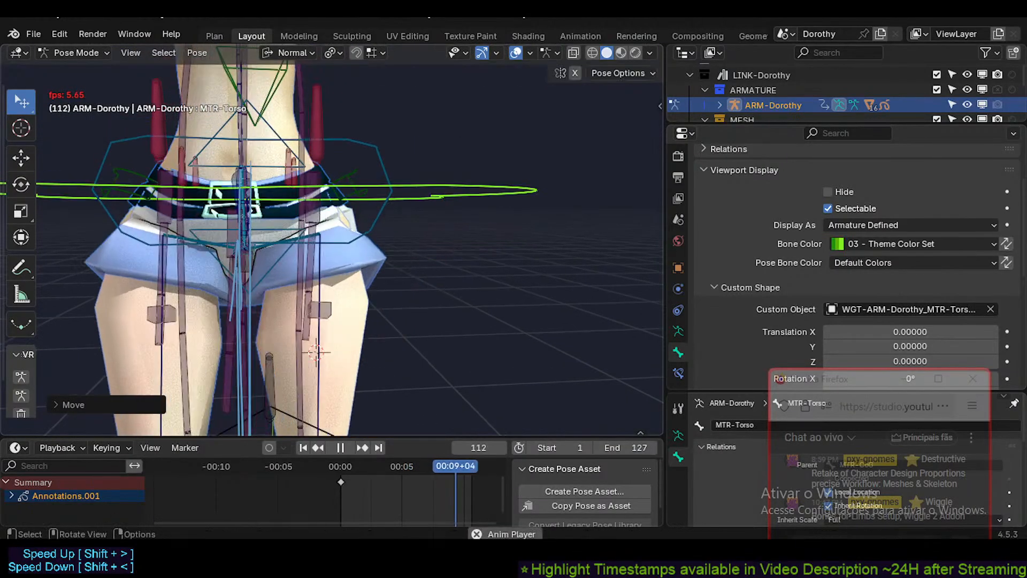
Rotate the MTR-Torso control back and forth during playback to tilt the hips.
{"action": "key", "text": "r"}
{"action": "left_click", "coordinate": [458, 221]}
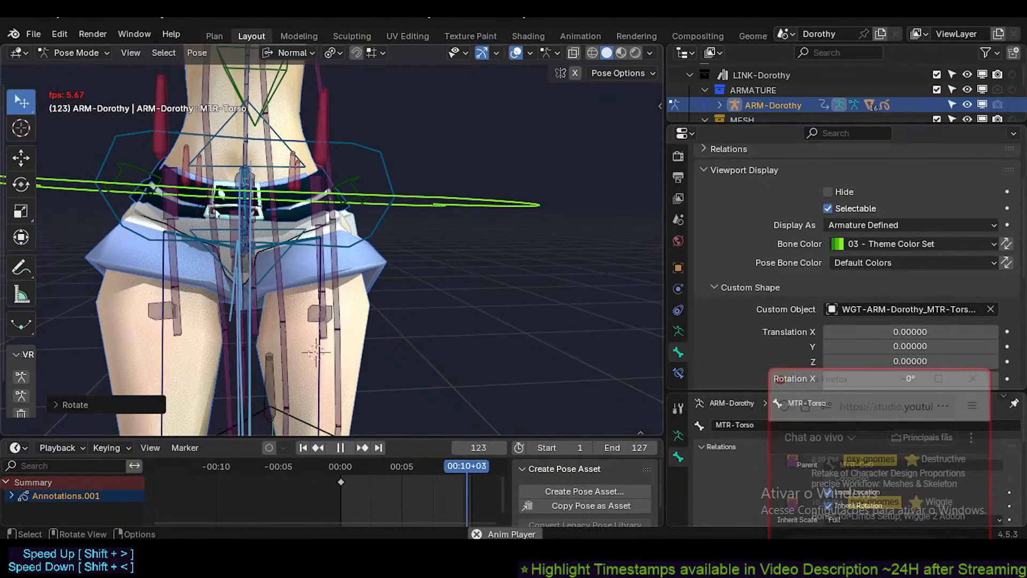
{"action": "key", "text": "r"}
{"action": "left_click", "coordinate": [459, 208]}
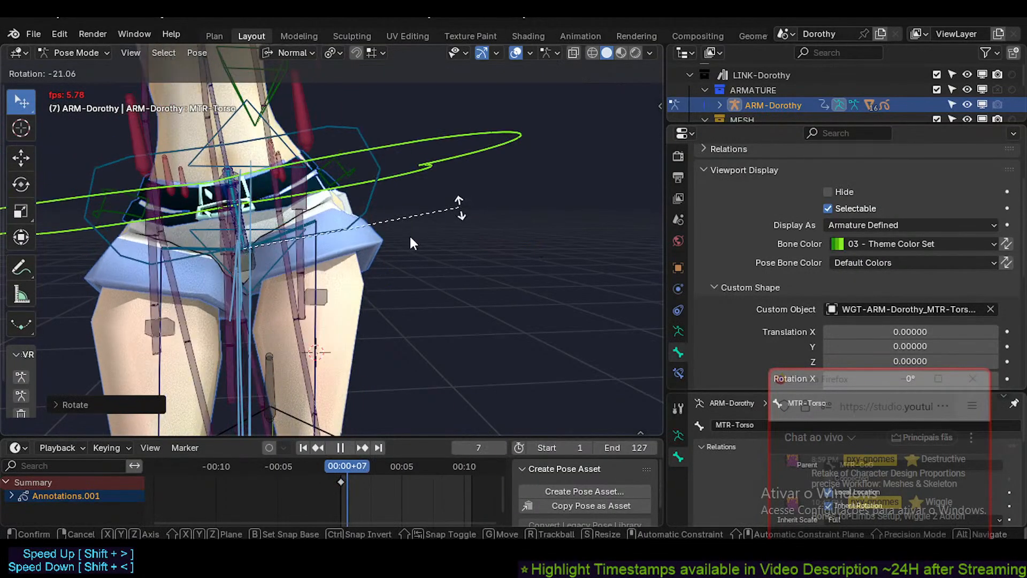
Select the PHY3-Thigh.L bone, pause playback and examine its Wiggle 2 bone tail settings and global utilities.
{"action": "left_click", "coordinate": [332, 302]}
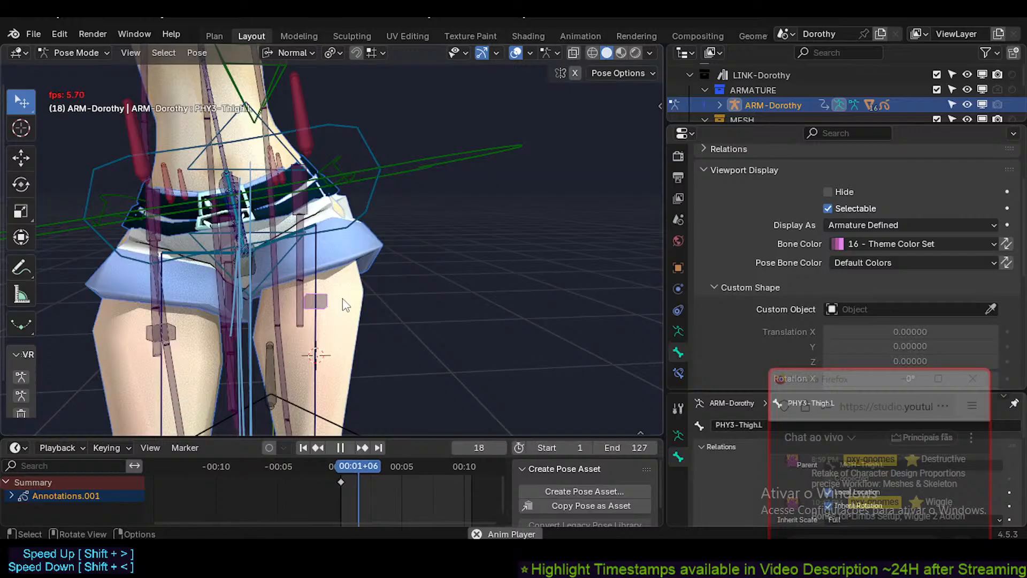
{"action": "key", "text": "space"}
{"action": "key", "text": "n"}
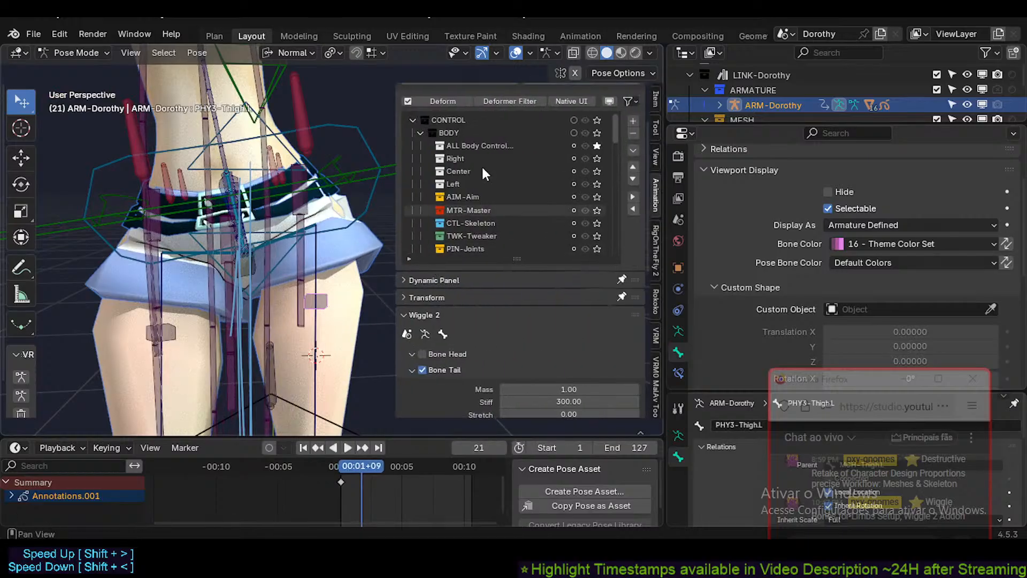
{"action": "scroll", "coordinate": [584, 295], "scroll_direction": "down", "scroll_amount": 4}
{"action": "scroll", "coordinate": [617, 313], "scroll_direction": "down", "scroll_amount": 1}
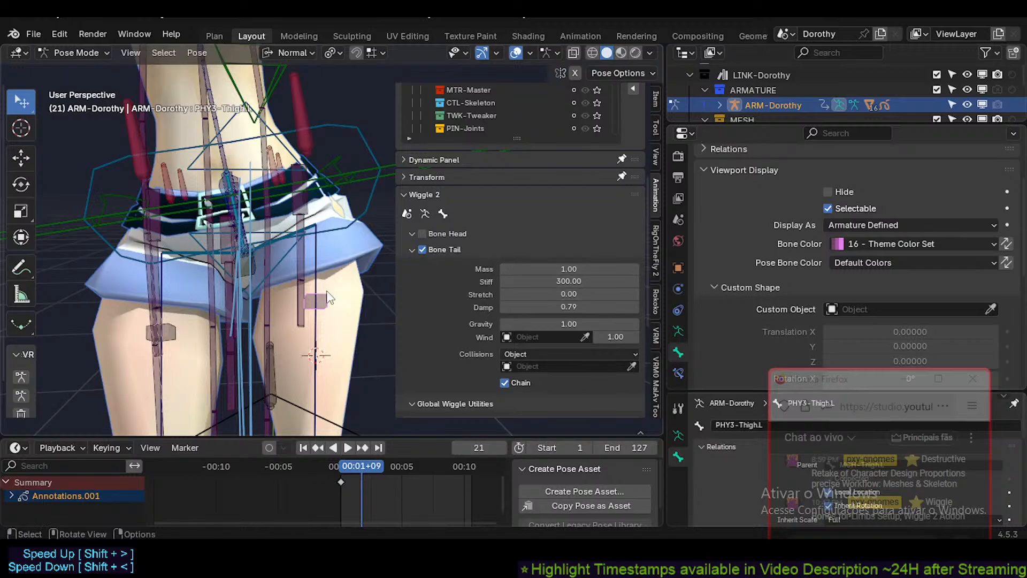
{"action": "scroll", "coordinate": [357, 297], "scroll_direction": "down", "scroll_amount": 6}
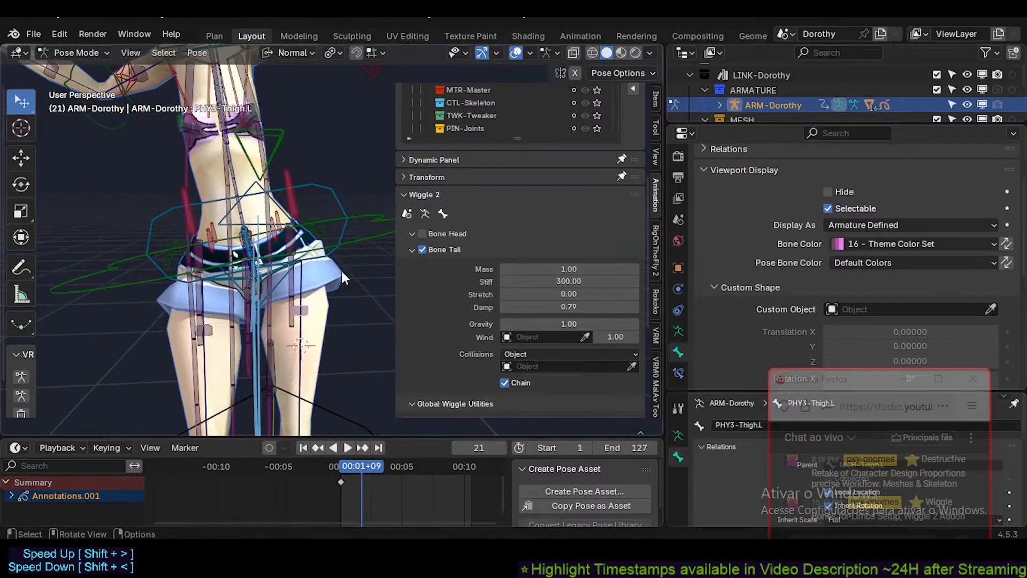
{"action": "scroll", "coordinate": [420, 286], "scroll_direction": "down", "scroll_amount": 3}
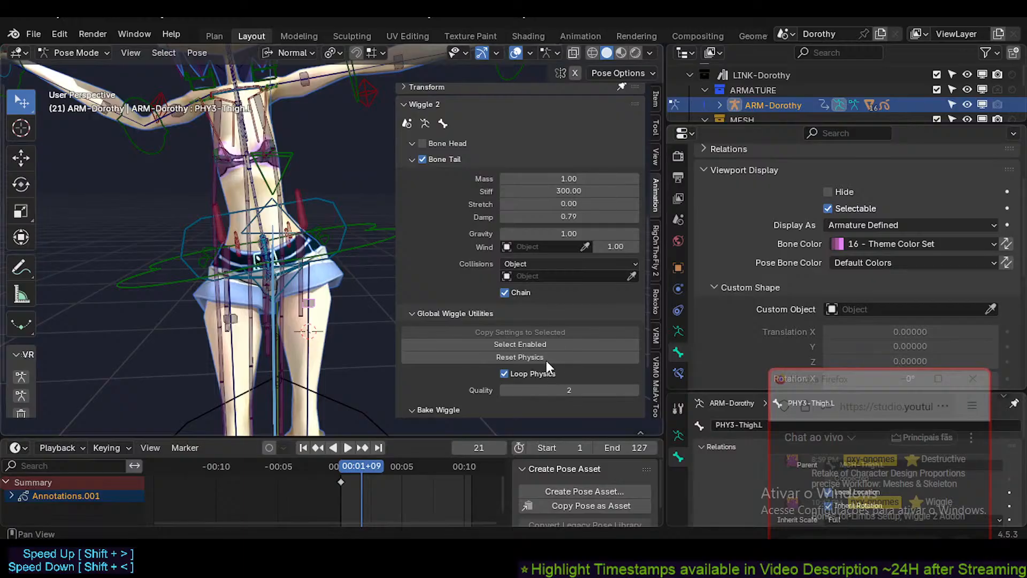
Rotate and move the MTR-Torso control during playback, checking the thigh and shorts physics from the front and side.
{"action": "left_click", "coordinate": [368, 253]}
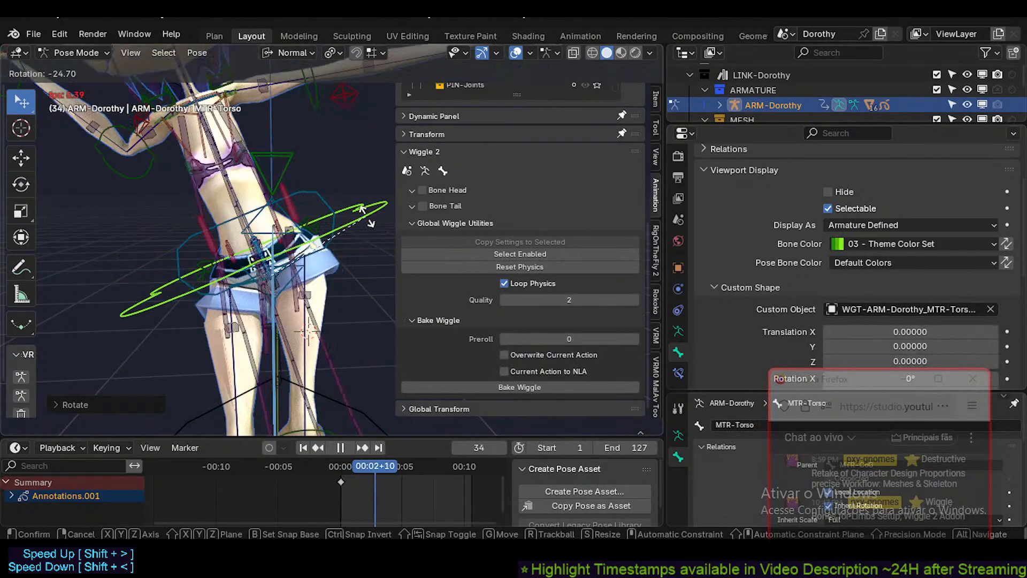
{"action": "key", "text": "r"}
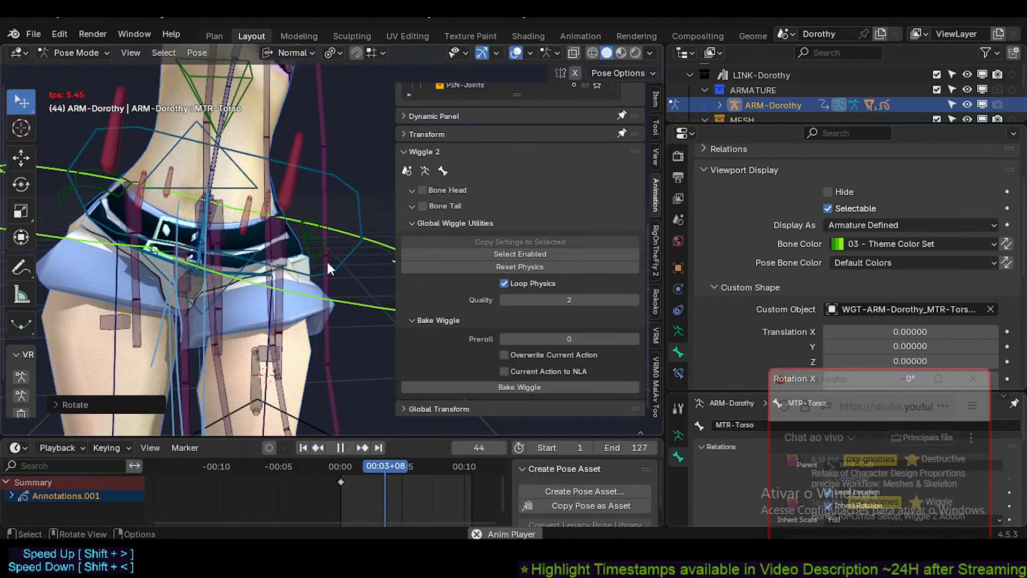
{"action": "key", "text": "g"}
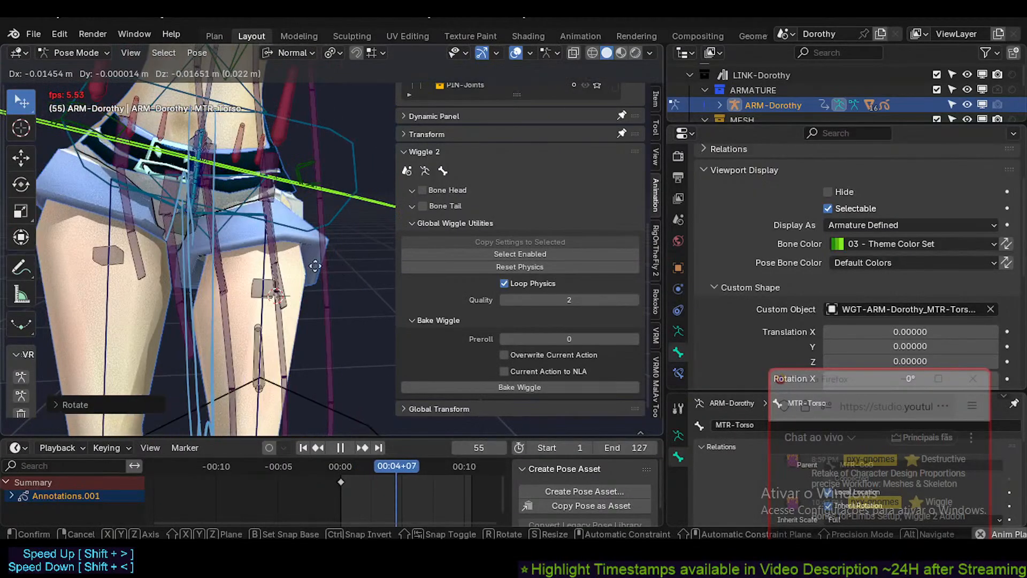
{"action": "left_click", "coordinate": [285, 282]}
{"action": "middle_click_drag", "start_coordinate": [283, 279], "coordinate": [232, 267]}
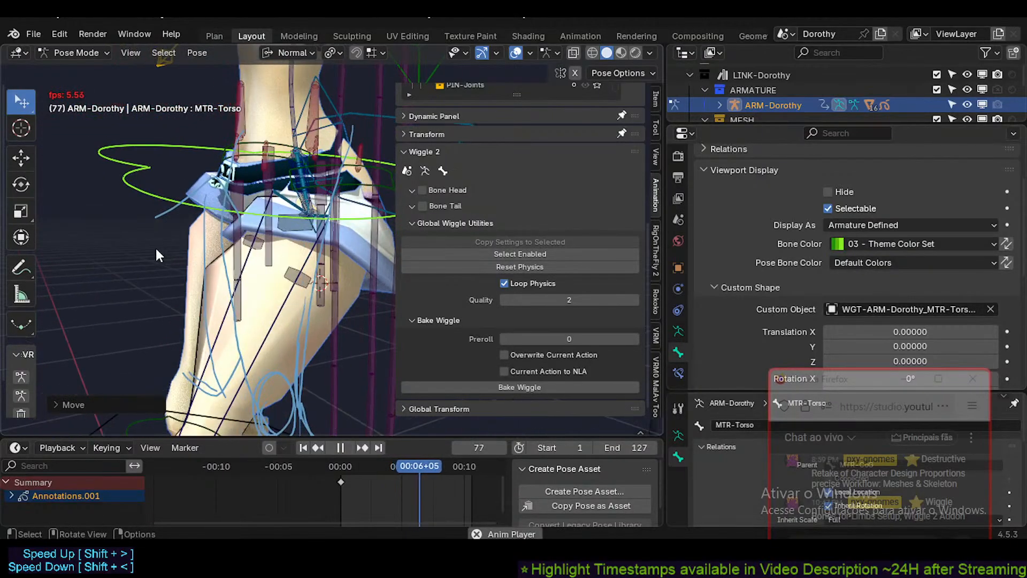
{"action": "middle_click_drag", "start_coordinate": [156, 255], "coordinate": [188, 246]}
{"action": "key", "text": "g"}
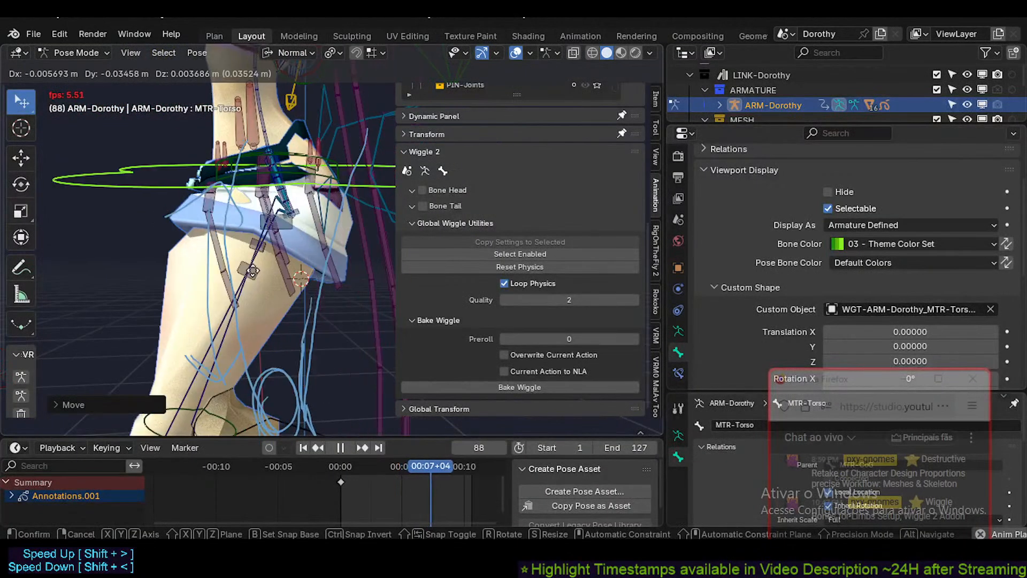
{"action": "left_click", "coordinate": [270, 277]}
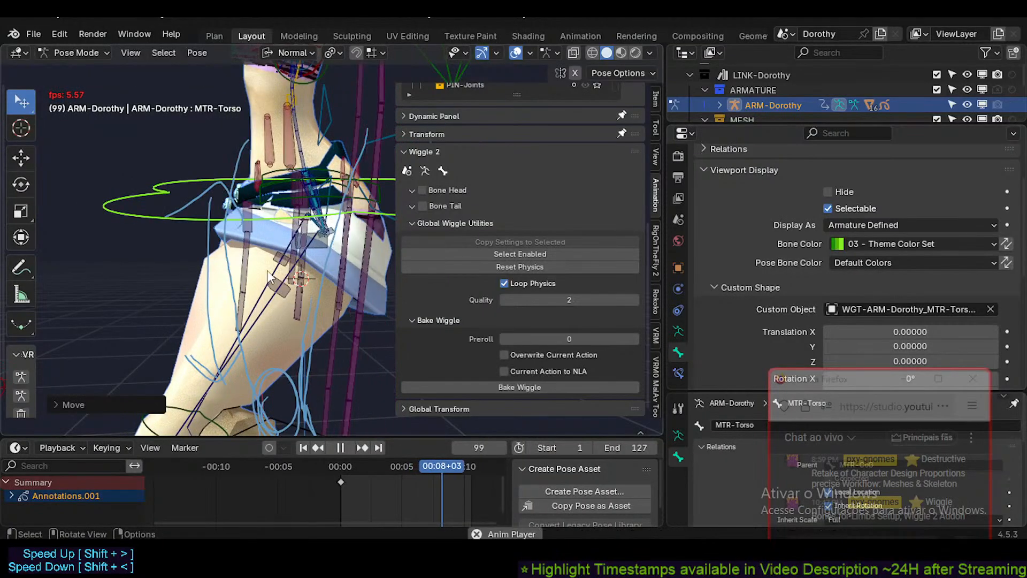
Select the PHY3-Thigh.R and PHY3-Thigh.L bones together and pause the playback.
{"action": "left_click", "coordinate": [284, 290], "text": "shift"}
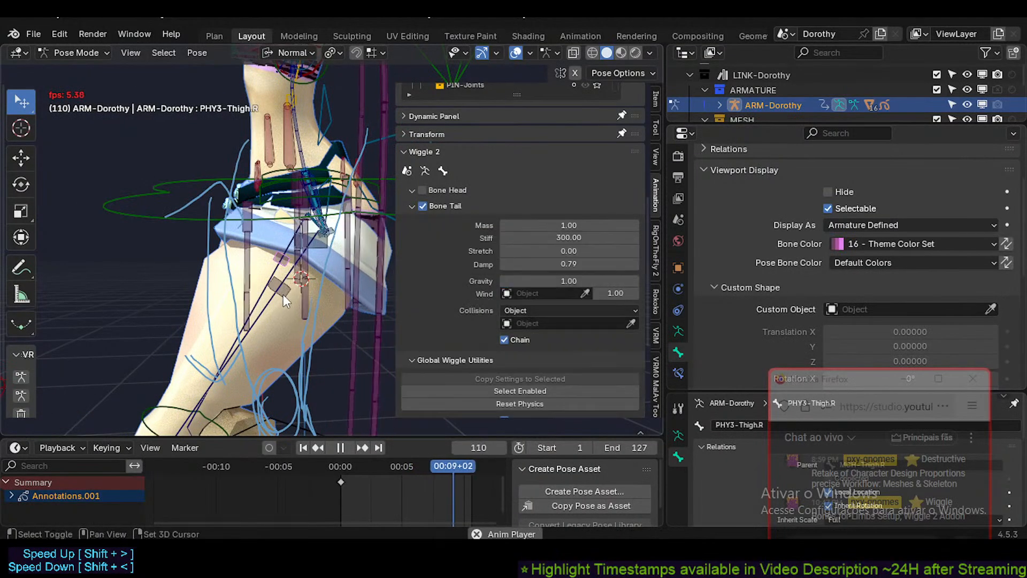
{"action": "left_click", "coordinate": [284, 295], "text": "shift"}
{"action": "middle_click_drag", "start_coordinate": [263, 329], "coordinate": [280, 284]}
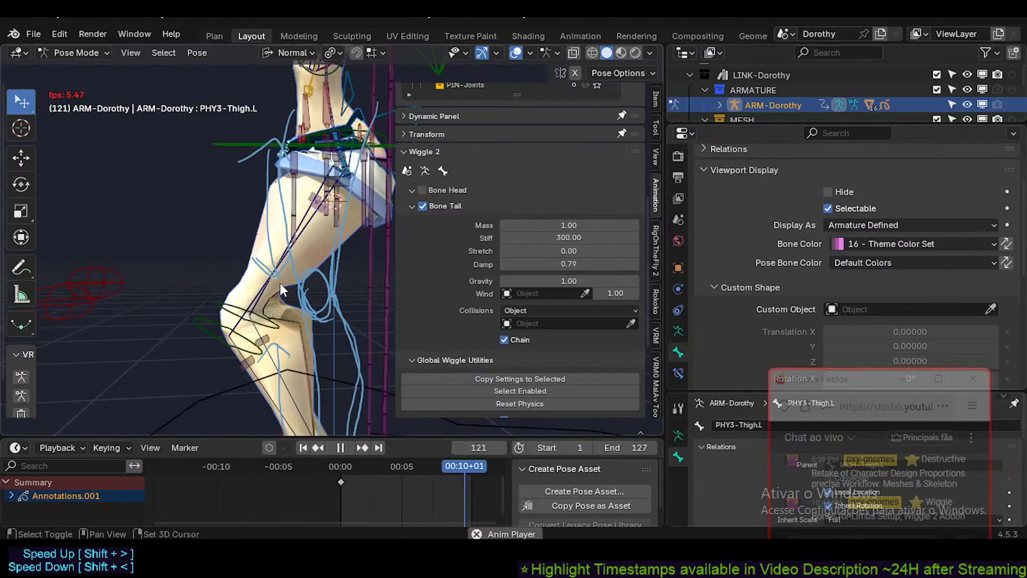
{"action": "middle_click_drag", "start_coordinate": [325, 227], "coordinate": [258, 307], "text": "shift"}
{"action": "key", "text": "space"}
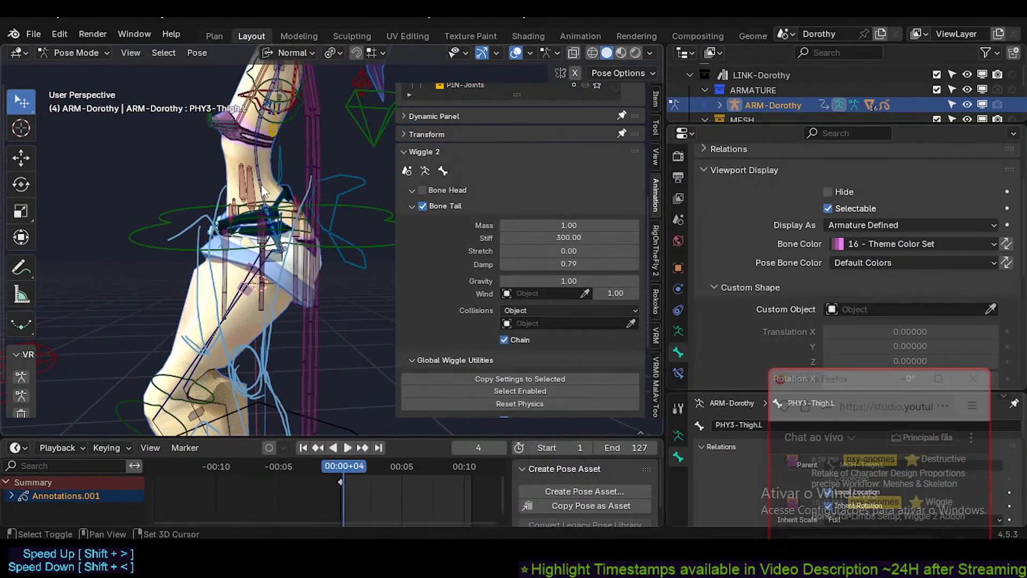
With PHY4-UpperArm.R as the active bone, set the Wiggle 2 bone tail stiffness to 257.49.
{"action": "middle_click_drag", "start_coordinate": [261, 184], "coordinate": [186, 195], "text": "shift"}
{"action": "left_click", "coordinate": [328, 209]}
{"action": "middle_click_drag", "start_coordinate": [257, 300], "coordinate": [452, 215], "text": "shift"}
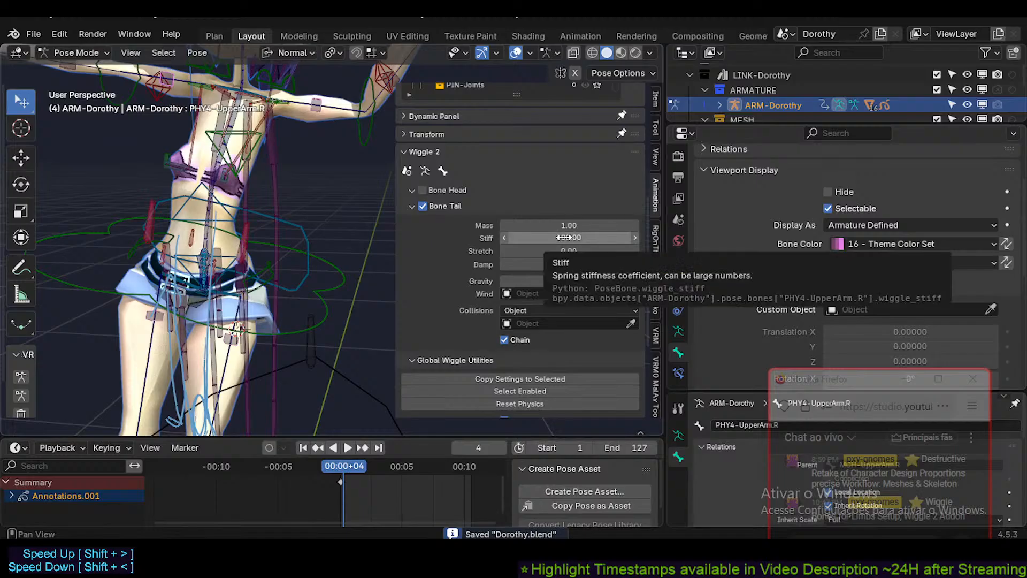
{"action": "left_click_drag", "start_coordinate": [561, 237], "coordinate": [561, 237]}
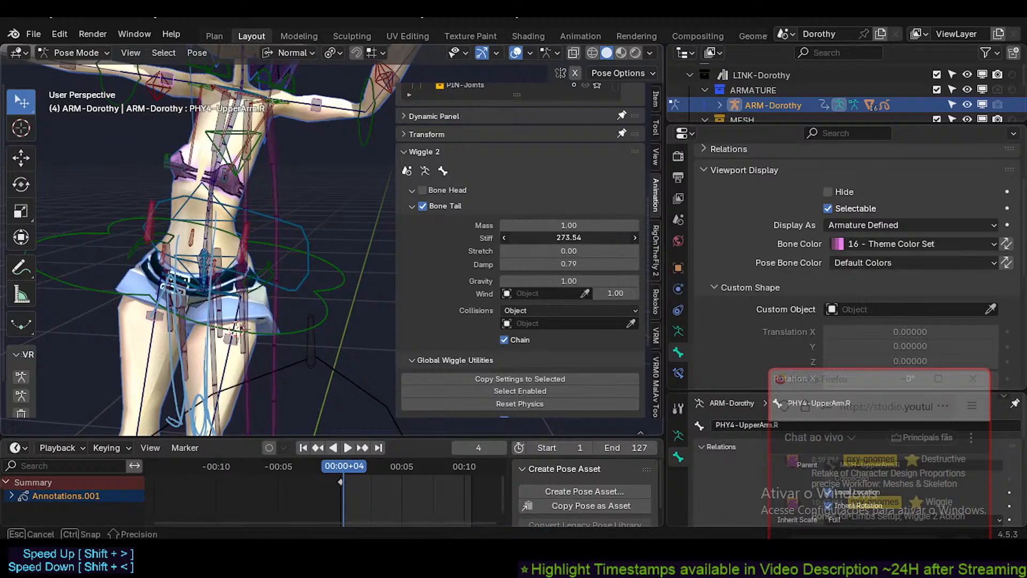
{"action": "left_click_drag", "start_coordinate": [561, 237], "coordinate": [556, 237]}
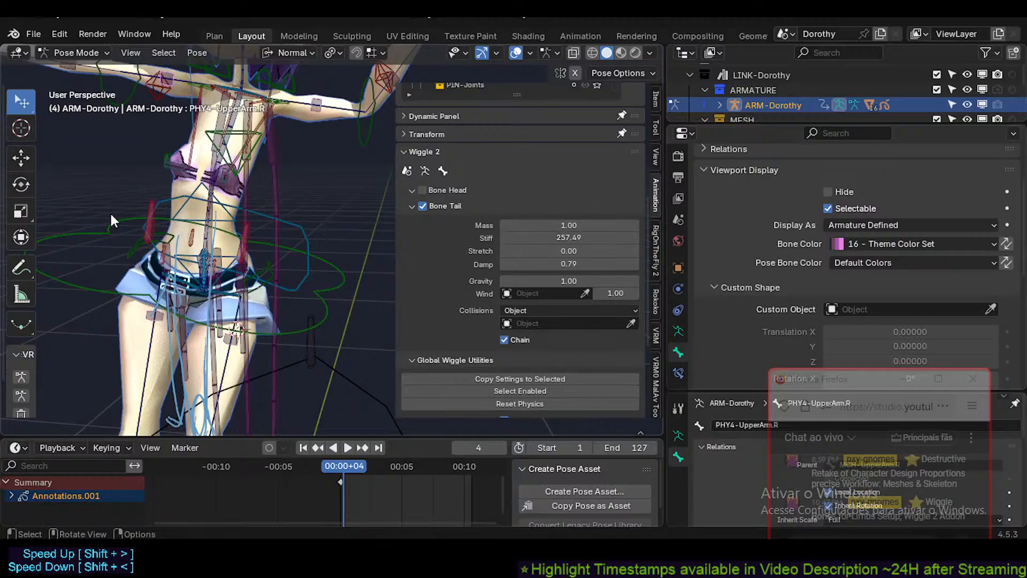
Select the MTR-Torso control and rotate it during playback to test the new wiggle stiffness around the hips.
{"action": "scroll", "coordinate": [332, 154], "scroll_direction": "down", "scroll_amount": 1}
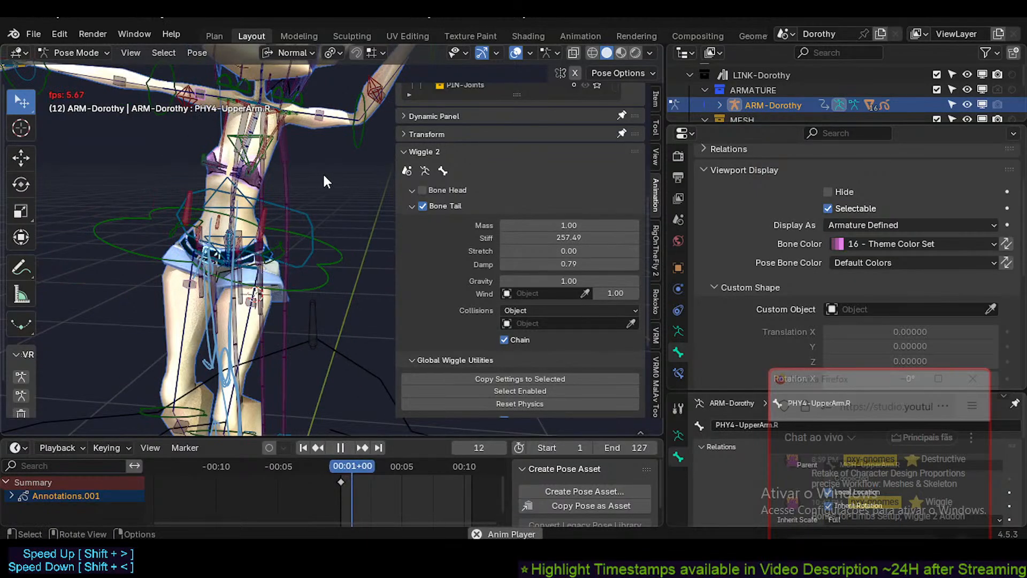
{"action": "middle_click_drag", "start_coordinate": [331, 213], "coordinate": [284, 255], "text": "shift"}
{"action": "middle_click_drag", "start_coordinate": [329, 212], "coordinate": [333, 201], "text": "shift"}
{"action": "key", "text": "space"}
{"action": "left_click", "coordinate": [321, 234]}
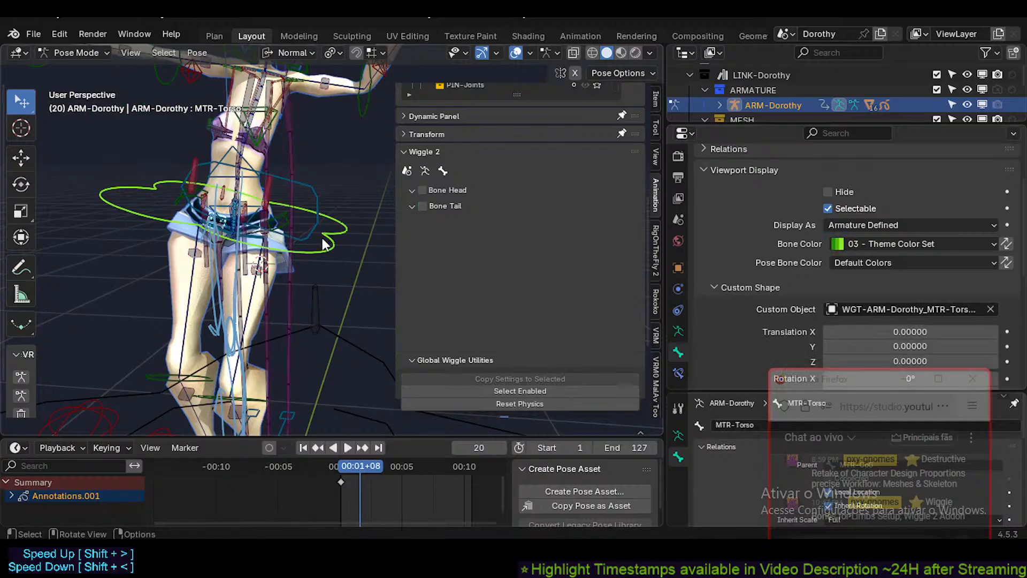
{"action": "scroll", "coordinate": [318, 245], "scroll_direction": "up", "scroll_amount": 2}
{"action": "key", "text": "space"}
{"action": "key", "text": "r"}
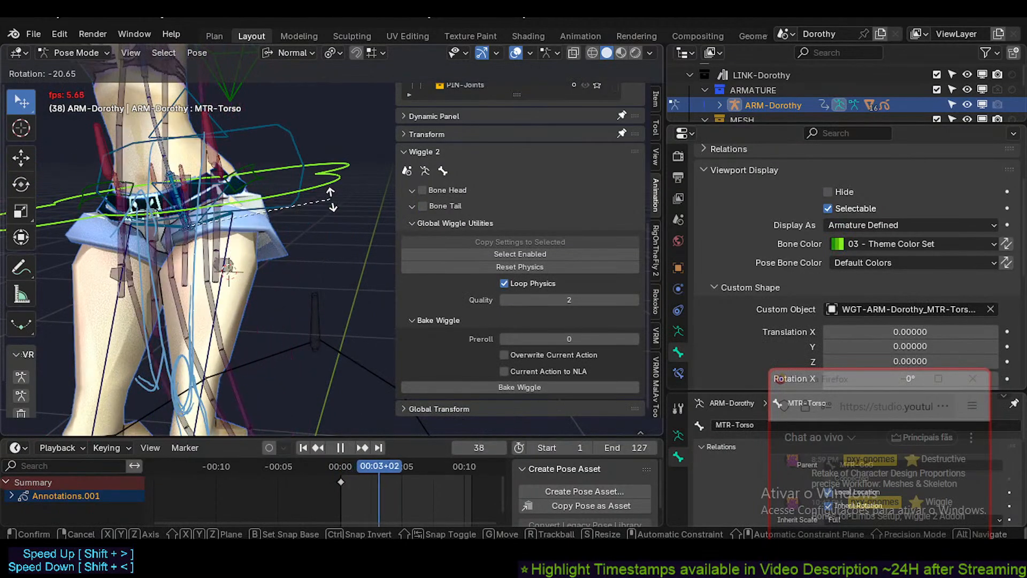
{"action": "left_click", "coordinate": [300, 233]}
{"action": "middle_click_drag", "start_coordinate": [299, 230], "coordinate": [311, 228]}
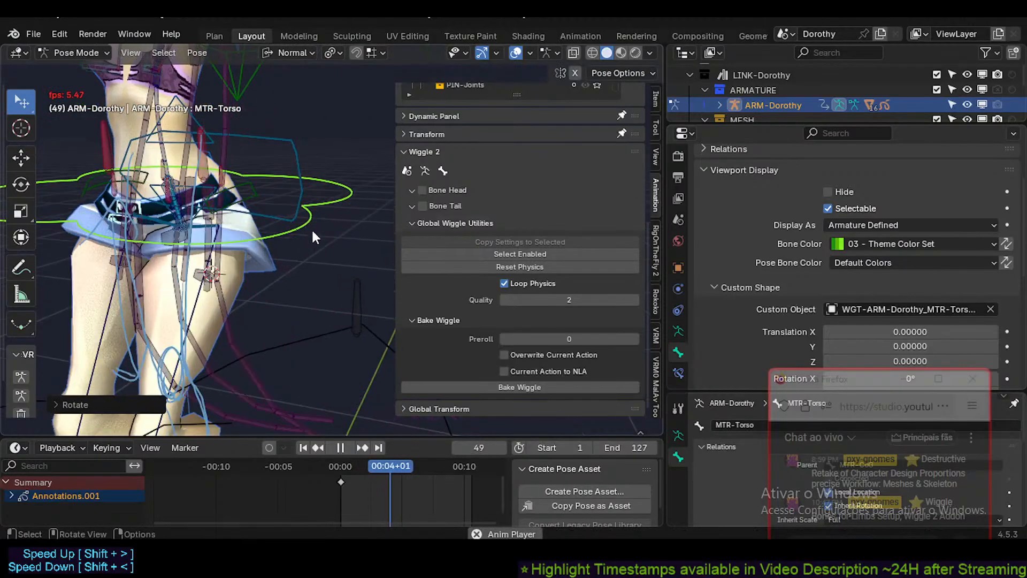
{"action": "key", "text": "r"}
{"action": "right_click", "coordinate": [295, 234]}
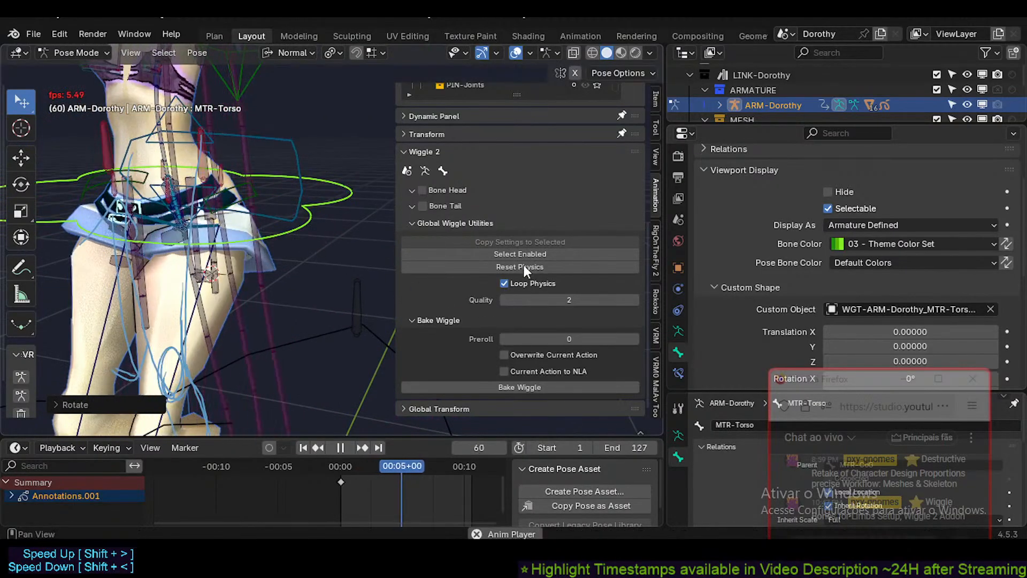
Reset the wiggle physics and rotate the MTR-Torso control again.
{"action": "left_click", "coordinate": [478, 266]}
{"action": "key", "text": "r"}
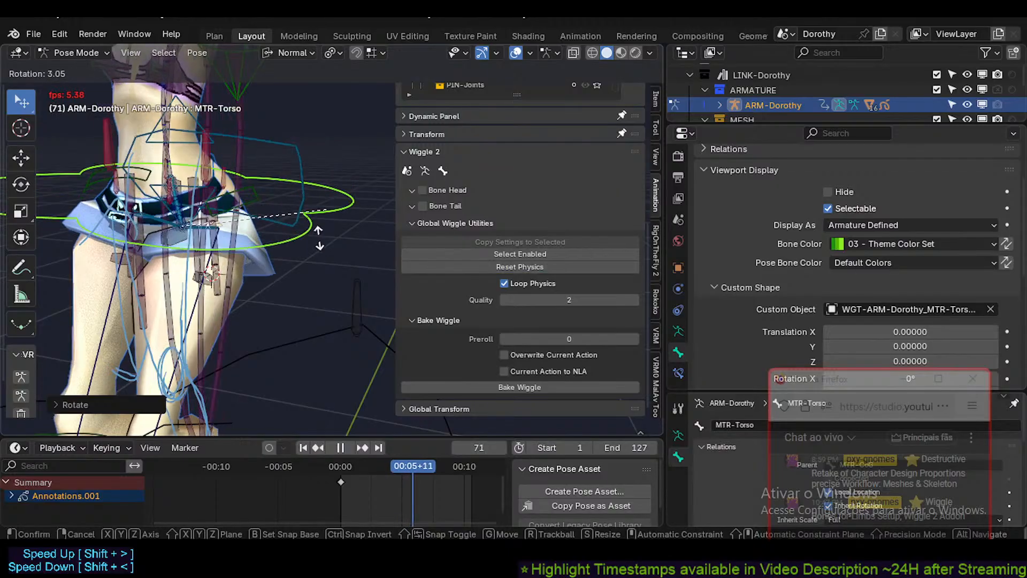
{"action": "left_click", "coordinate": [305, 247]}
Select the MTR-IK-Foot.L control and move the foot around repeatedly during playback to test the leg's wiggle.
{"action": "middle_click_drag", "start_coordinate": [302, 249], "coordinate": [169, 286]}
{"action": "mouse_move", "coordinate": [210, 343]}
{"action": "middle_mouse_down", "text": "shift"}
{"action": "mouse_move", "coordinate": [189, 266]}
{"action": "mouse_move", "coordinate": [227, 319]}
{"action": "mouse_move", "coordinate": [214, 395]}
{"action": "mouse_move", "coordinate": [225, 343]}
{"action": "middle_mouse_up", "text": "shift"}
{"action": "left_click", "coordinate": [206, 377]}
{"action": "key", "text": "g"}
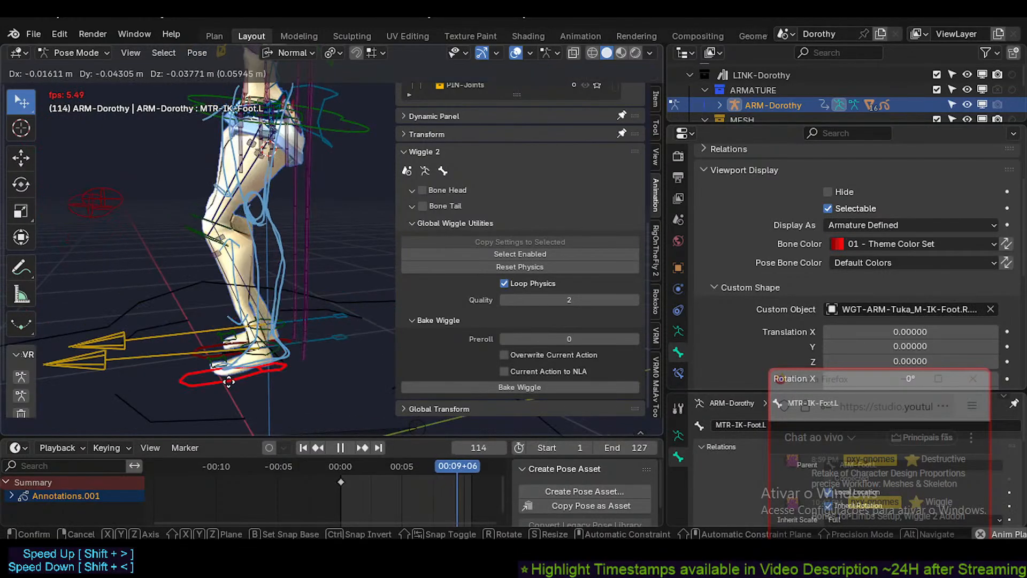
{"action": "left_click", "coordinate": [217, 316]}
{"action": "key", "text": "g"}
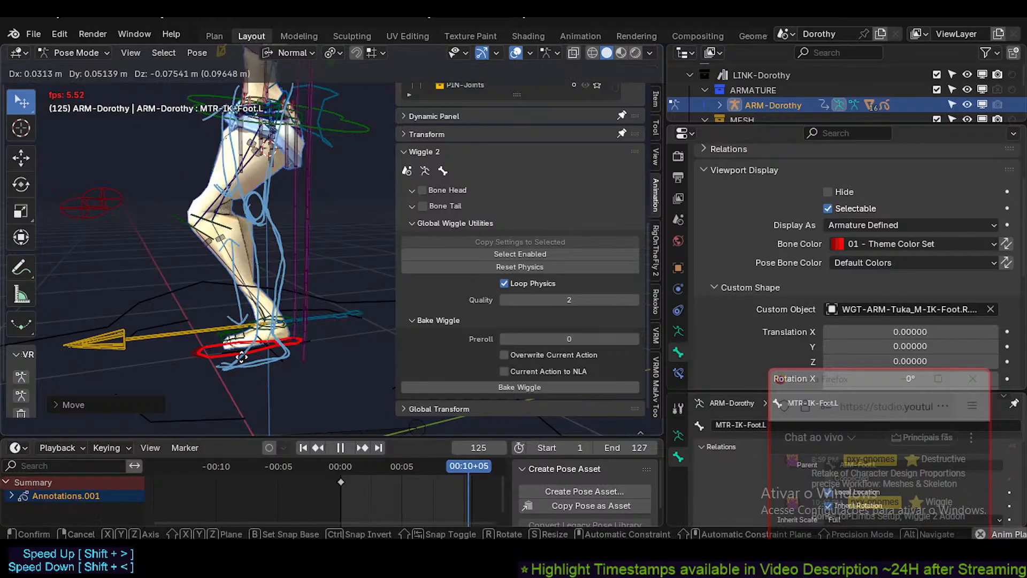
{"action": "left_click", "coordinate": [238, 350]}
{"action": "middle_click_drag", "start_coordinate": [238, 351], "coordinate": [265, 284]}
{"action": "scroll", "coordinate": [265, 284], "scroll_direction": "up", "scroll_amount": 2}
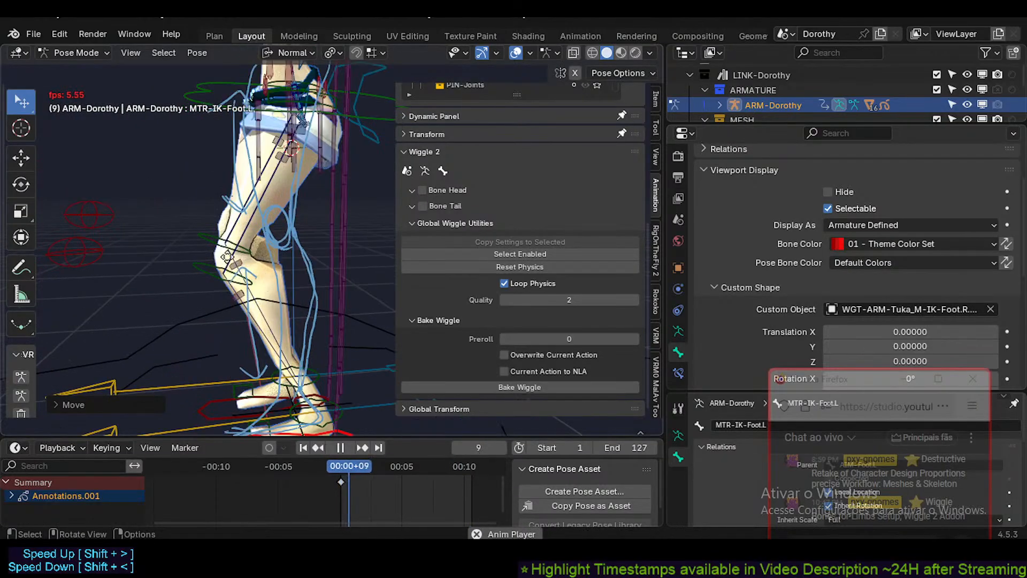
{"action": "key", "text": "g"}
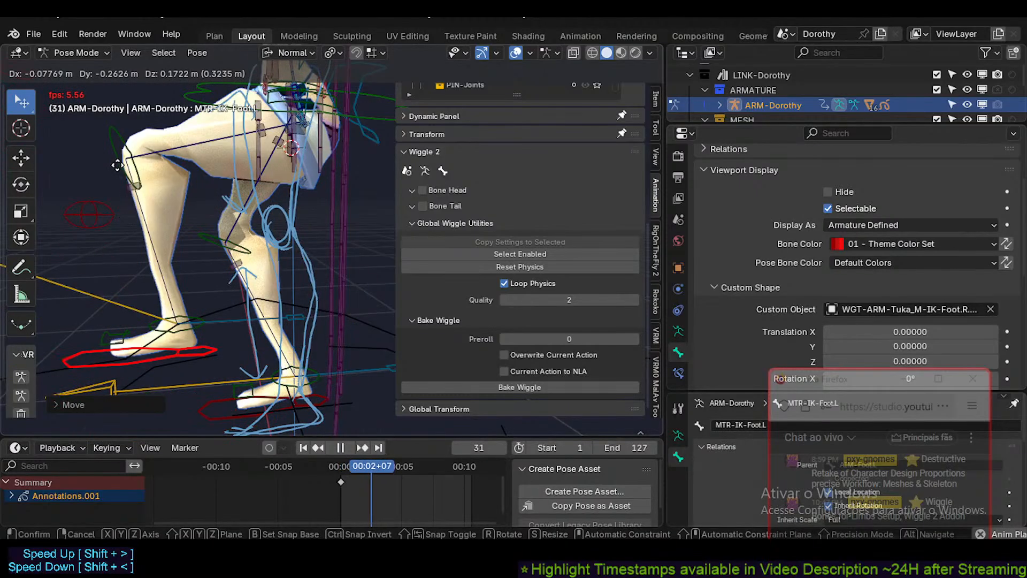
{"action": "left_click", "coordinate": [222, 310]}
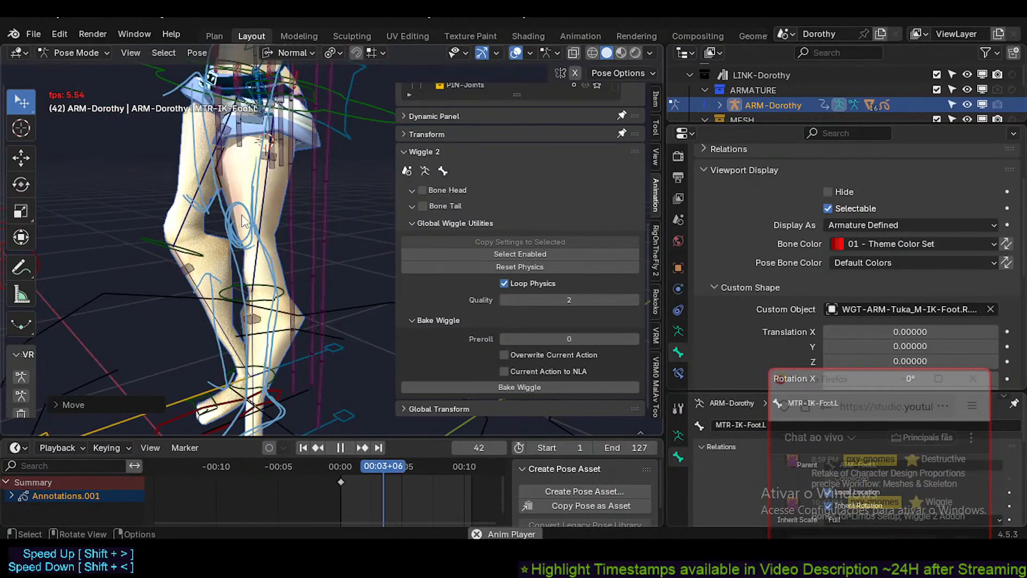
Select both PHY3-Thigh bones and PHY4-UpperArm.L, and extend the selection to the mirrored upper arm bone.
{"action": "middle_click_drag", "start_coordinate": [244, 221], "coordinate": [190, 239]}
{"action": "scroll", "coordinate": [262, 276], "scroll_direction": "up", "scroll_amount": 1}
{"action": "left_click", "coordinate": [259, 279]}
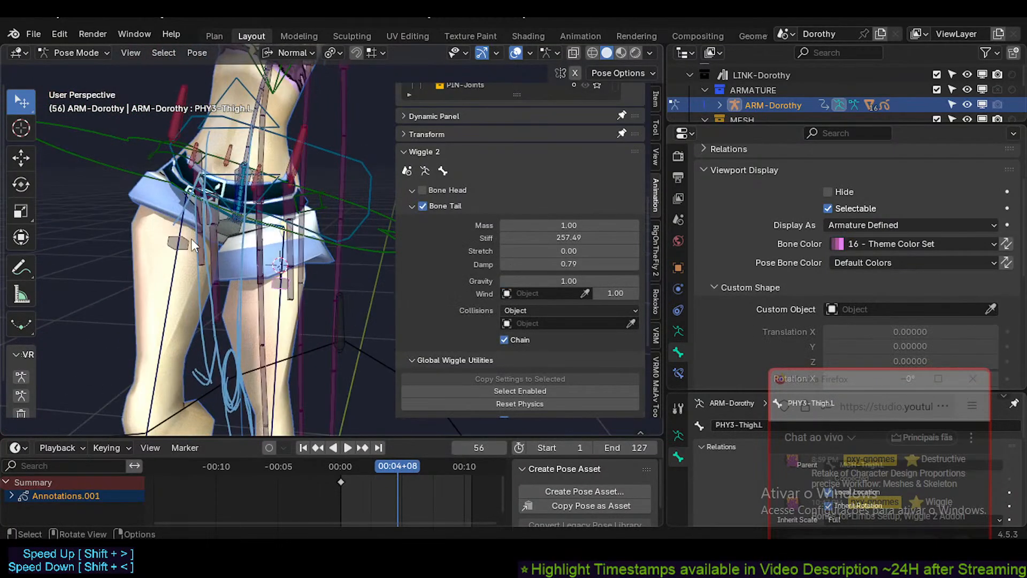
{"action": "left_click", "coordinate": [187, 241], "text": "shift"}
{"action": "middle_click_drag", "start_coordinate": [265, 86], "coordinate": [344, 206], "text": "shift"}
{"action": "left_click", "coordinate": [315, 203]}
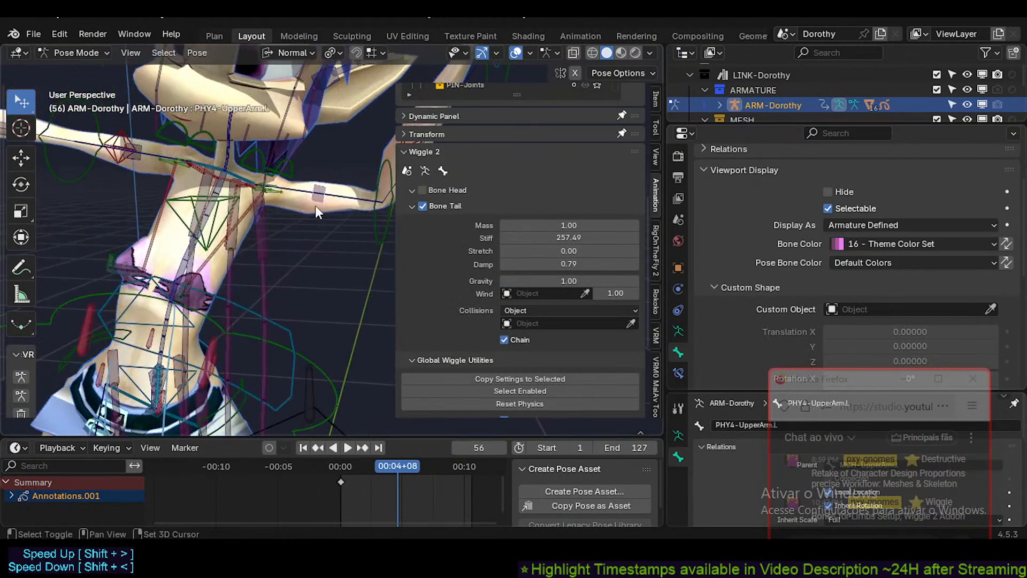
{"action": "key", "text": "ctrl+shift+m"}
{"action": "left_click", "coordinate": [86, 405]}
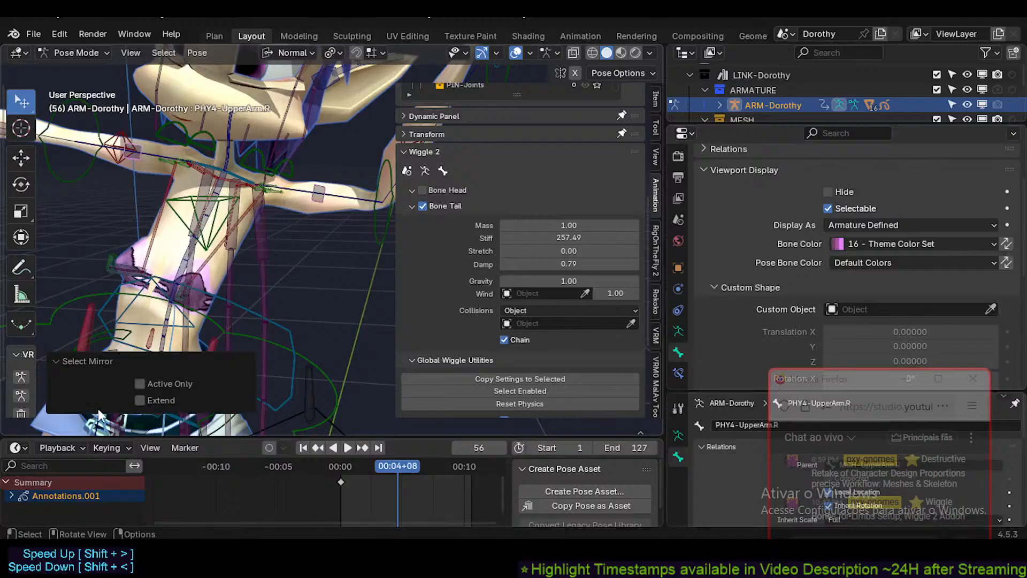
{"action": "left_click", "coordinate": [152, 399]}
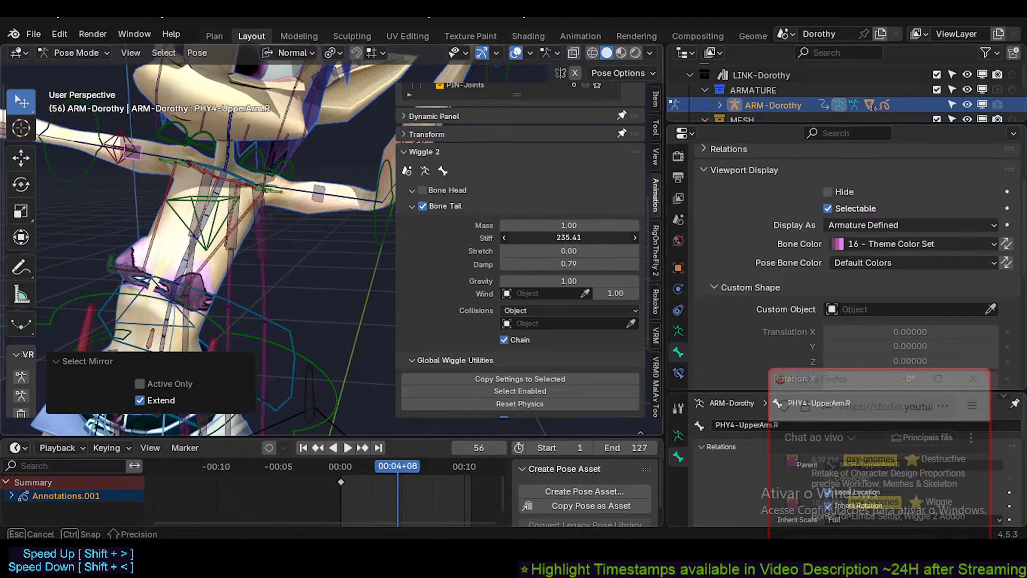
Set the bone tail stiffness to 235.86 and damping to 0.67, and copy the wiggle settings to the selected bones.
{"action": "left_click_drag", "start_coordinate": [568, 237], "coordinate": [575, 237]}
{"action": "left_click", "coordinate": [542, 377]}
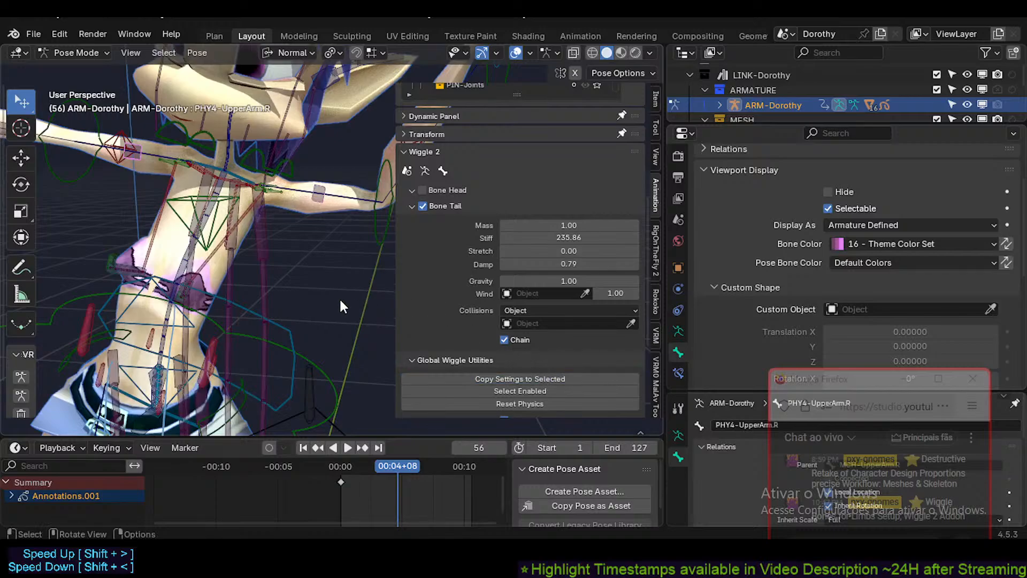
{"action": "mouse_move", "coordinate": [340, 300]}
{"action": "middle_mouse_down"}
{"action": "mouse_move", "coordinate": [322, 297]}
{"action": "mouse_move", "coordinate": [342, 290]}
{"action": "mouse_move", "coordinate": [335, 283]}
{"action": "middle_mouse_up"}
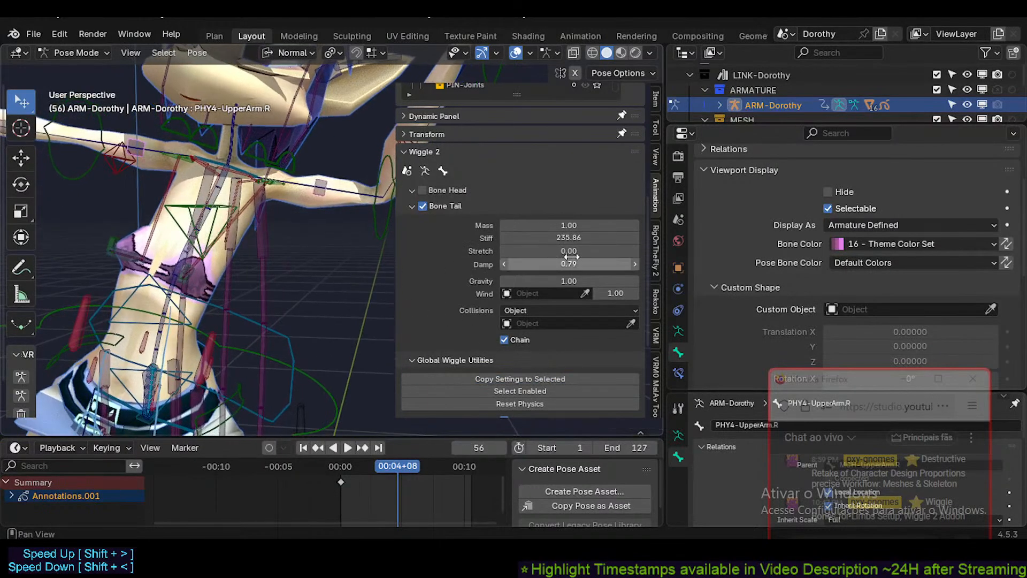
{"action": "left_click_drag", "start_coordinate": [582, 264], "coordinate": [575, 324]}
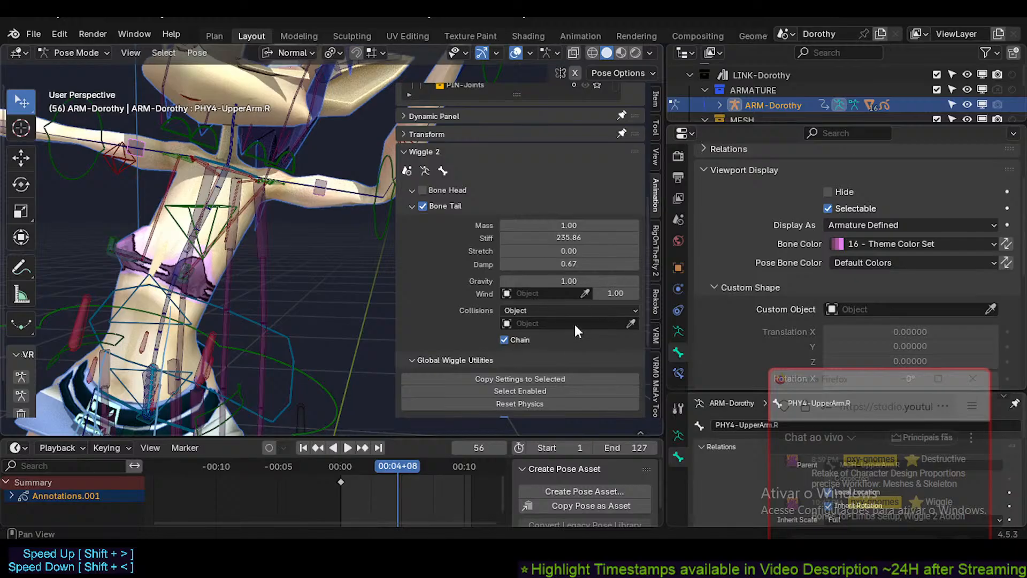
{"action": "left_click", "coordinate": [547, 377]}
Turn off Loop Physics and move the MTR-IK-Hand.L control during playback to test the arm's wiggle.
{"action": "scroll", "coordinate": [353, 255], "scroll_direction": "down", "scroll_amount": 2}
{"action": "middle_click_drag", "start_coordinate": [352, 245], "coordinate": [265, 243], "text": "shift"}
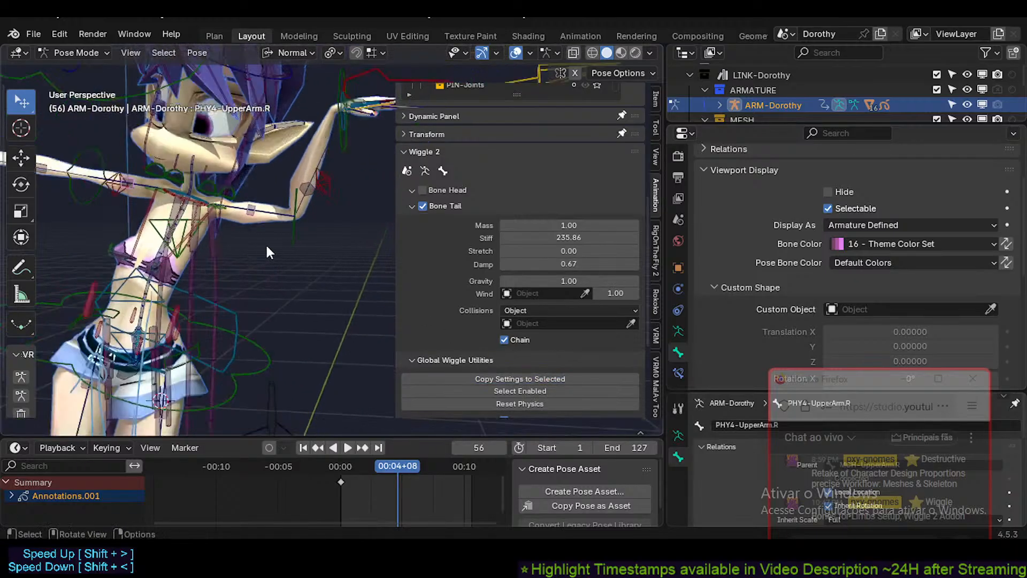
{"action": "scroll", "coordinate": [267, 246], "scroll_direction": "down", "scroll_amount": 1}
{"action": "key", "text": "alt+a"}
{"action": "left_click", "coordinate": [376, 107]}
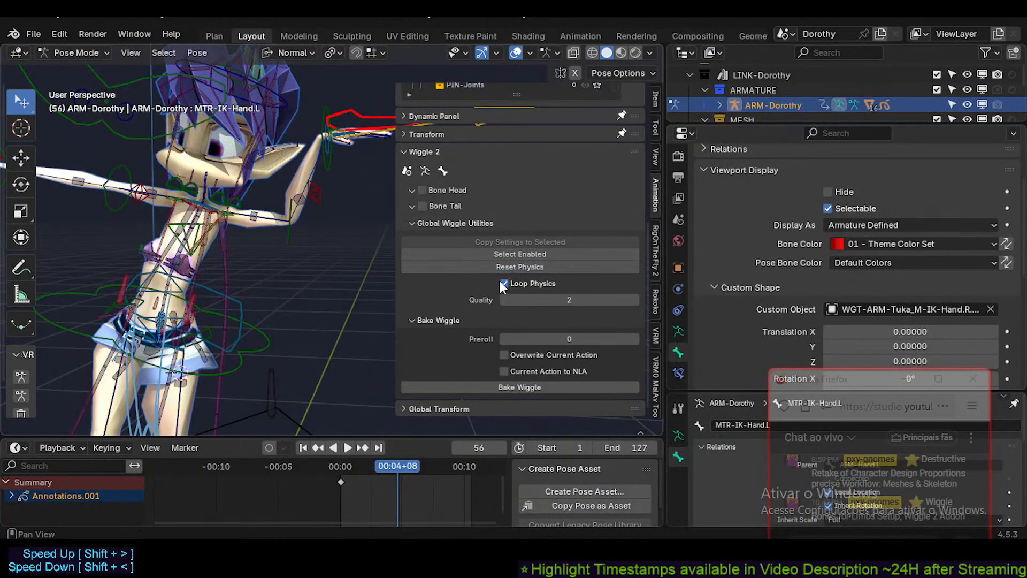
{"action": "key", "text": "g"}
{"action": "left_click", "coordinate": [361, 133]}
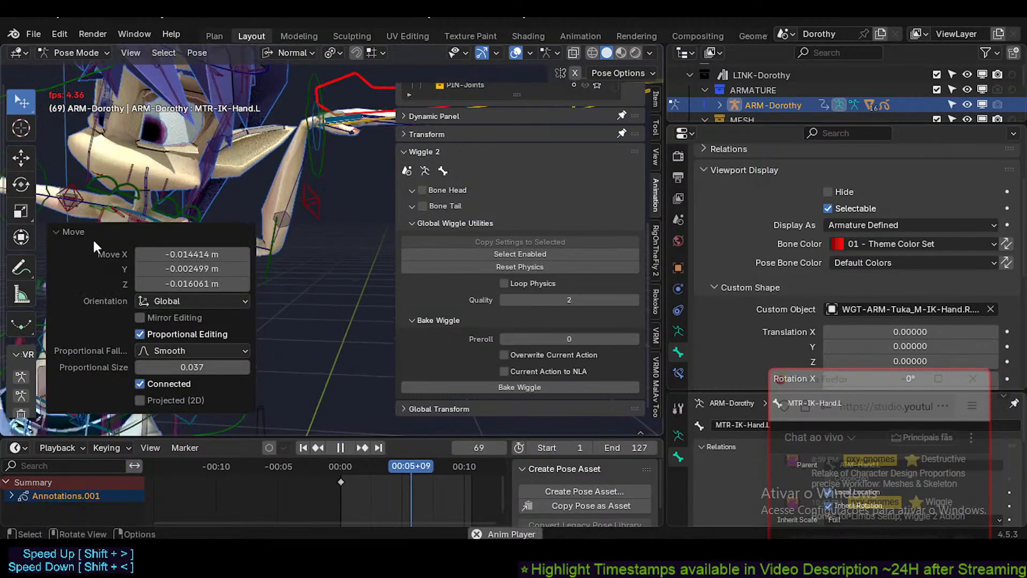
{"action": "key", "text": "g"}
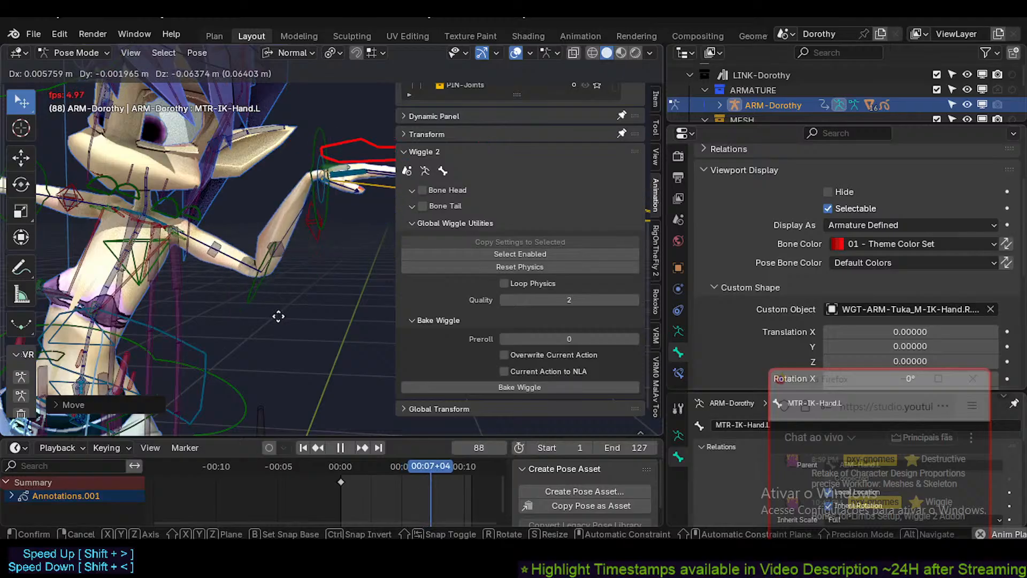
{"action": "left_click", "coordinate": [303, 229]}
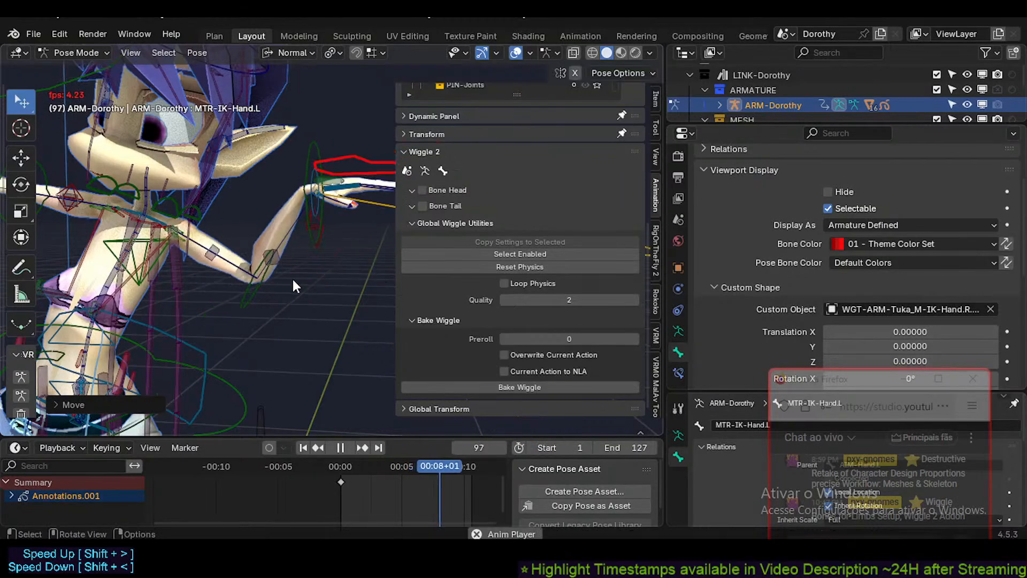
{"action": "key", "text": "space"}
Select the forearm, shin, thigh and upper arm physics bones with their mirrored counterparts, and copy PHY4-UpperArm.R's wiggle settings to them.
{"action": "left_click", "coordinate": [290, 266]}
{"action": "middle_click_drag", "start_coordinate": [200, 292], "coordinate": [275, 101], "text": "shift"}
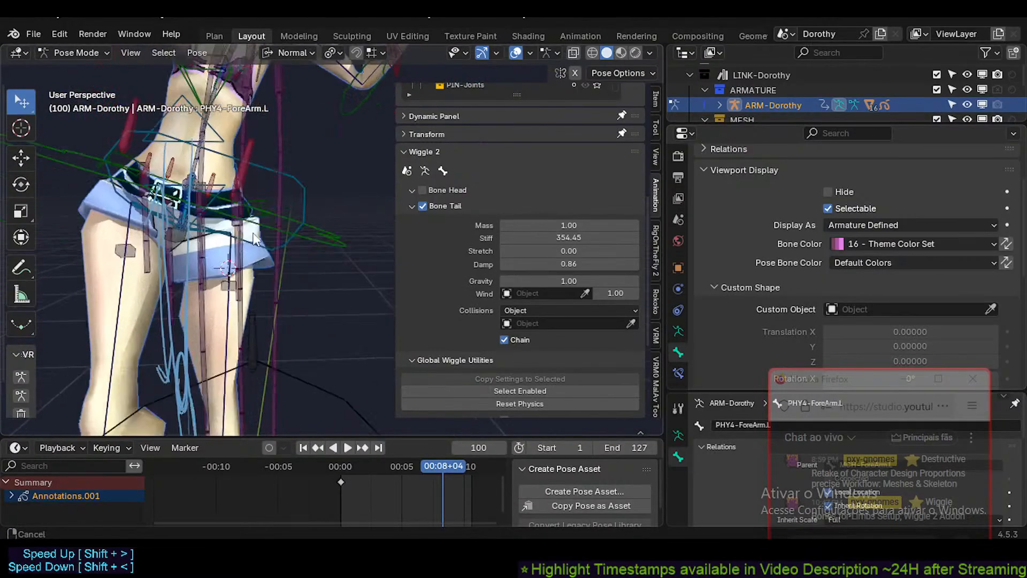
{"action": "middle_click_drag", "start_coordinate": [251, 412], "coordinate": [262, 318], "text": "shift"}
{"action": "left_click", "coordinate": [256, 350], "text": "shift"}
{"action": "middle_click_drag", "start_coordinate": [276, 189], "coordinate": [276, 300], "text": "shift"}
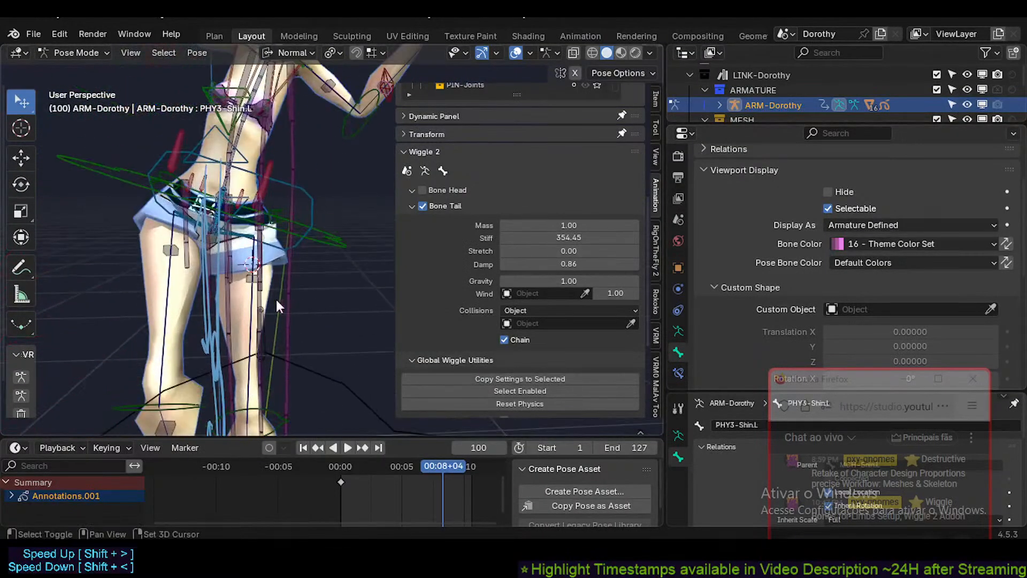
{"action": "middle_click_drag", "start_coordinate": [318, 208], "coordinate": [310, 268], "text": "shift"}
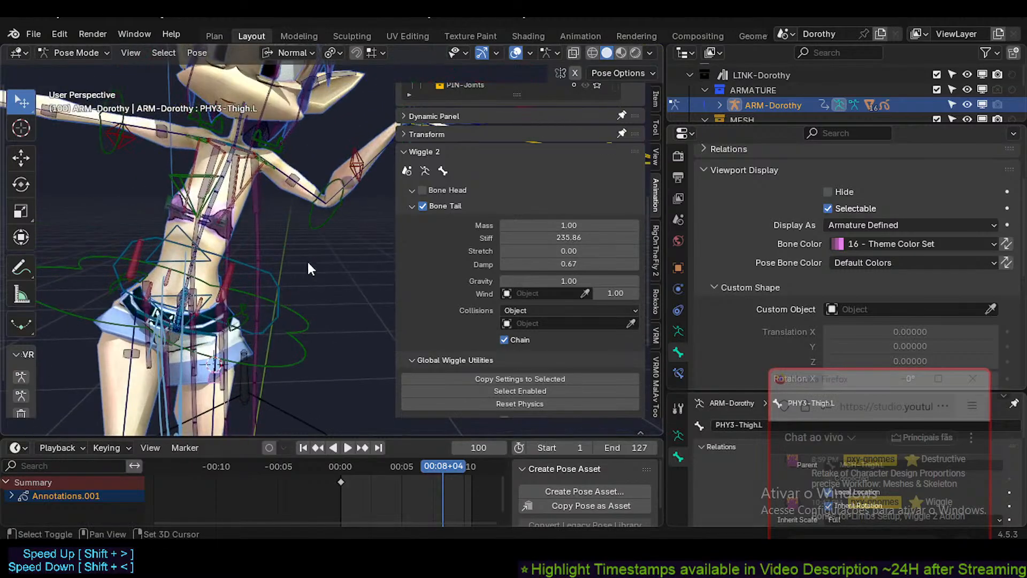
{"action": "left_click", "coordinate": [284, 182], "text": "shift"}
{"action": "key", "text": "ctrl+shift+m"}
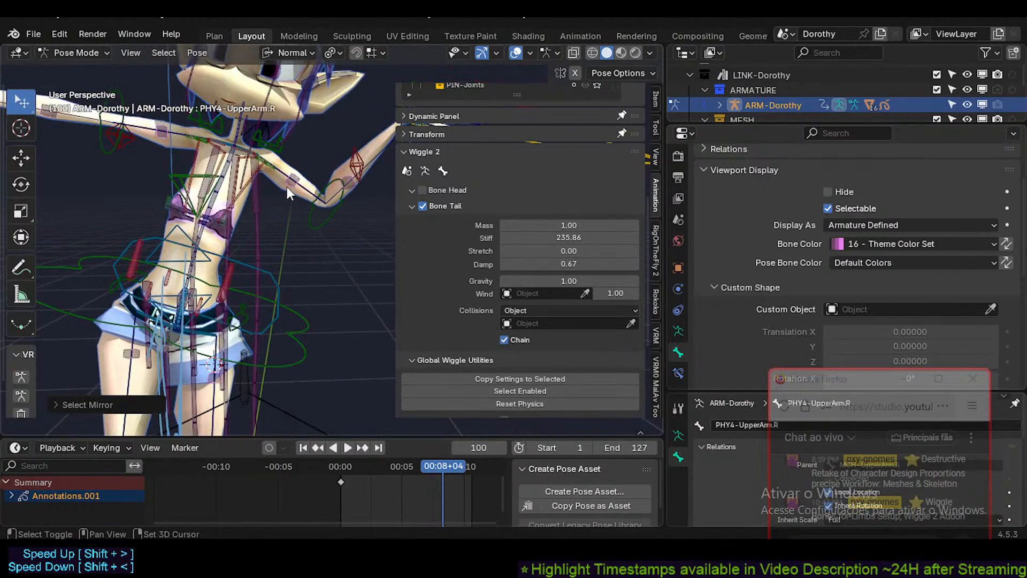
{"action": "left_click", "coordinate": [539, 378]}
With PHY4-UpperArm.L active, set the bone tail stiffness to 228.45 and damping to 0.62.
{"action": "middle_click_drag", "start_coordinate": [346, 225], "coordinate": [309, 207]}
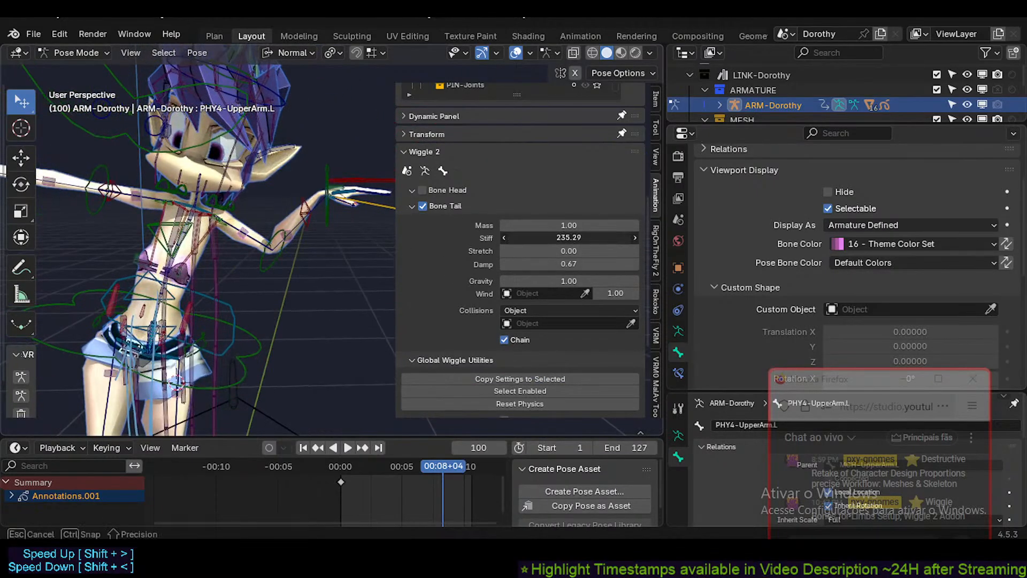
{"action": "left_click_drag", "start_coordinate": [587, 238], "coordinate": [595, 264]}
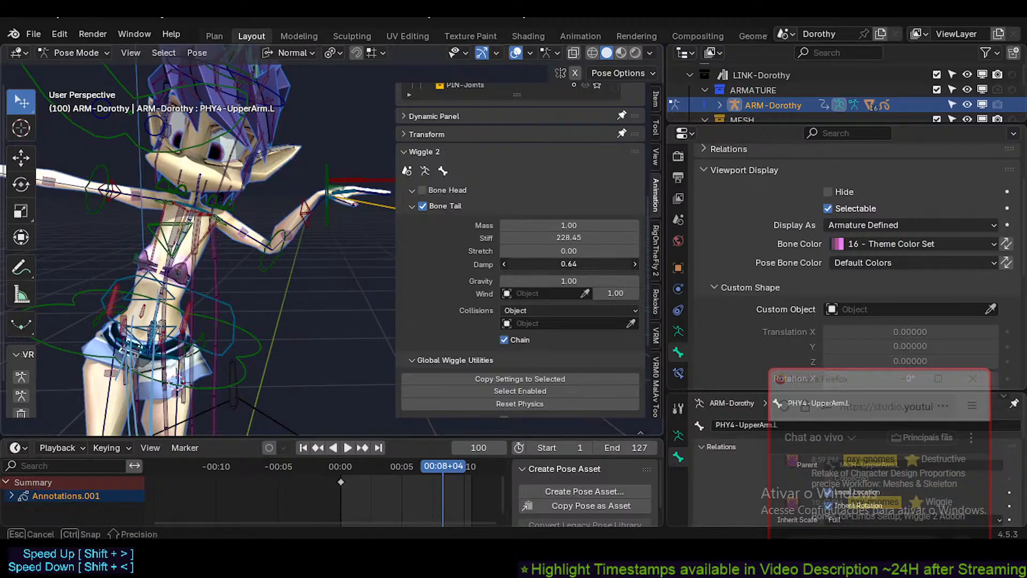
{"action": "middle_click_drag", "start_coordinate": [374, 256], "coordinate": [355, 253]}
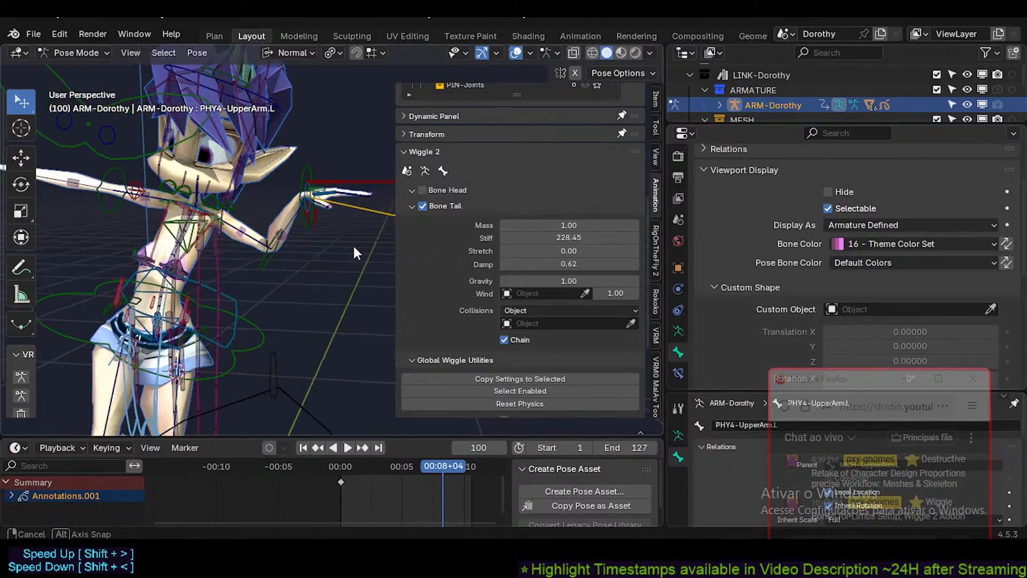
Move the MTR-IK-Hand.L control repeatedly during playback to test the left arm with the softer wiggle settings.
{"action": "left_click", "coordinate": [379, 176]}
{"action": "key", "text": "space"}
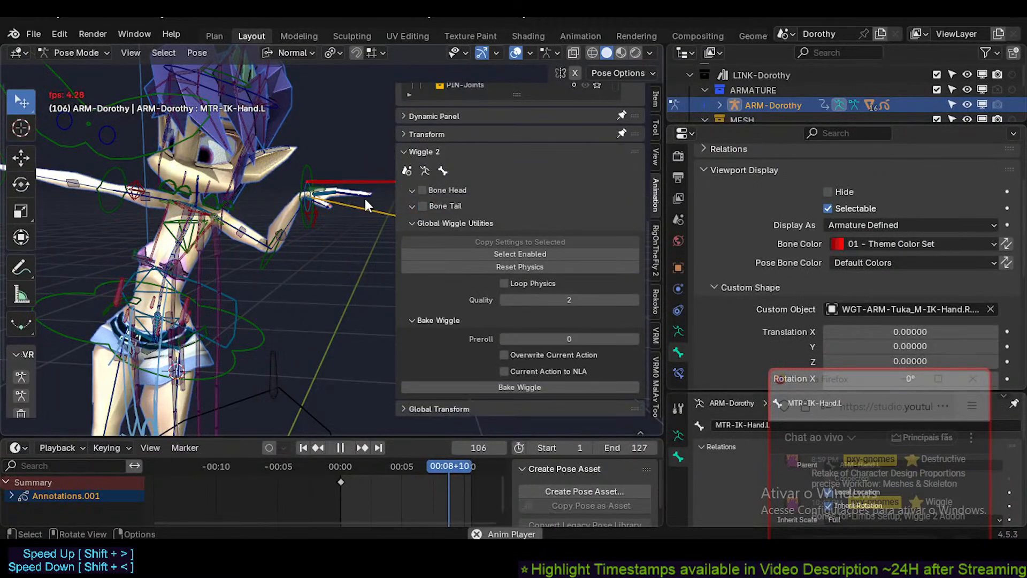
{"action": "key", "text": "g"}
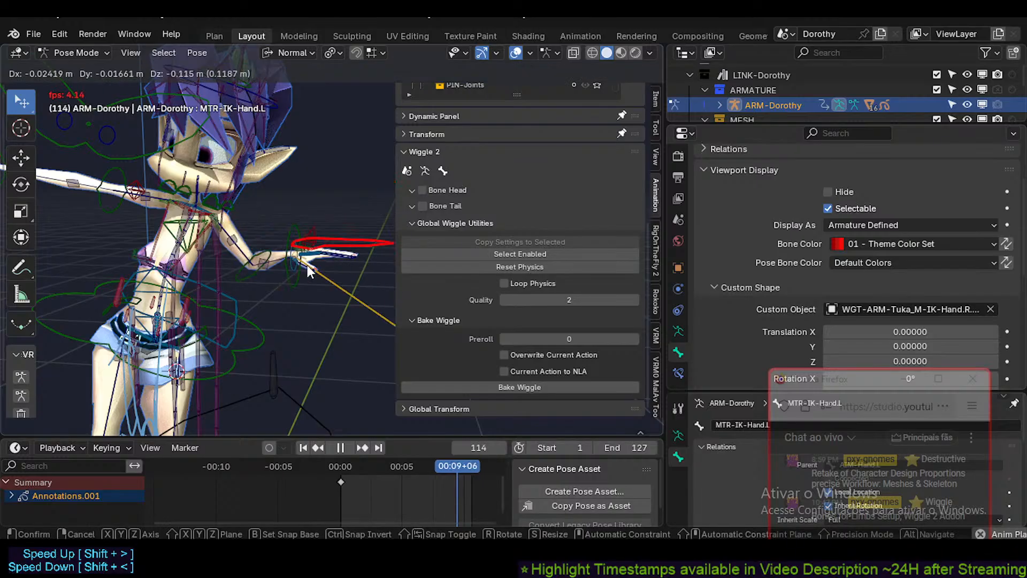
{"action": "left_click", "coordinate": [324, 288]}
{"action": "scroll", "coordinate": [318, 286], "scroll_direction": "up", "scroll_amount": 2}
{"action": "key", "text": "g"}
{"action": "left_click", "coordinate": [335, 230]}
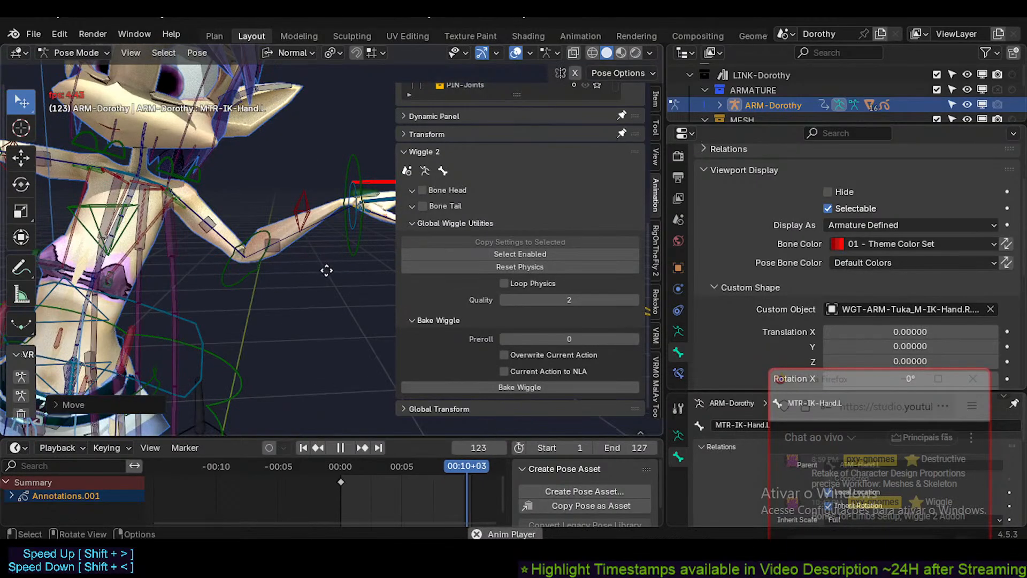
{"action": "key", "text": "g"}
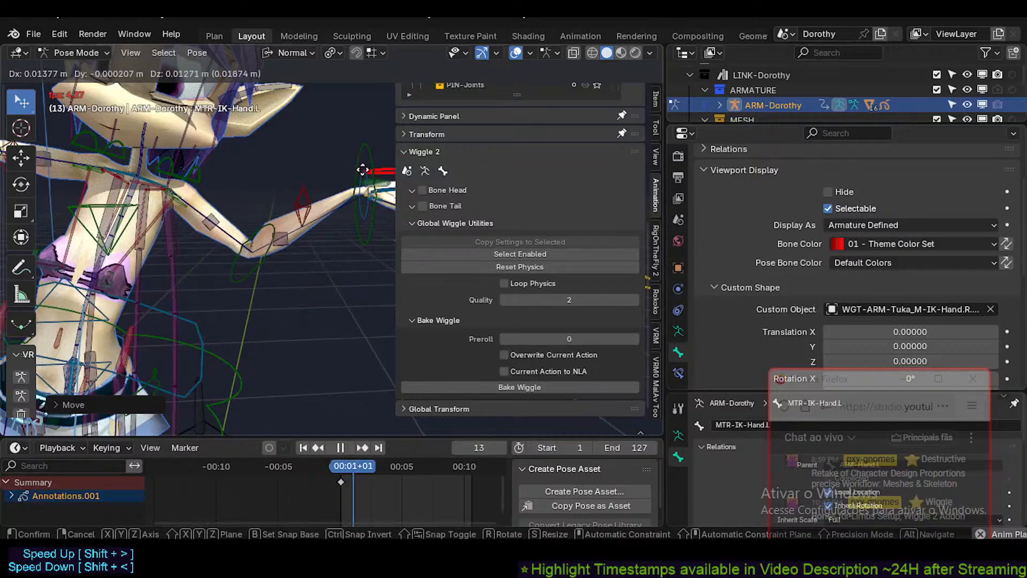
{"action": "left_click", "coordinate": [306, 250]}
{"action": "key", "text": "space"}
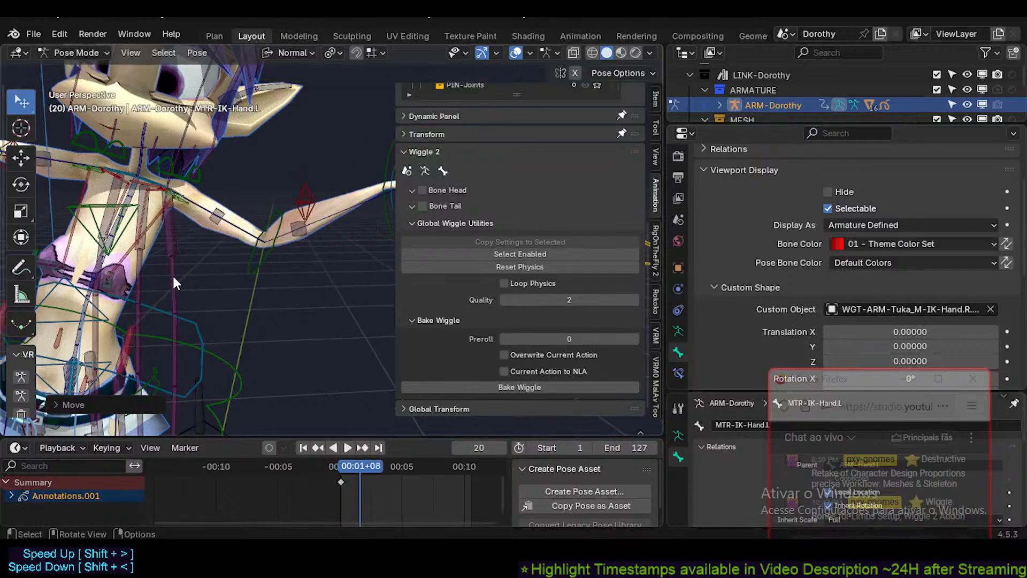
Select the PHY-Boob.L bone, enter Edit Mode on the armature, and hide the sidebar after checking the PHY-Physics collection.
{"action": "left_click", "coordinate": [172, 275]}
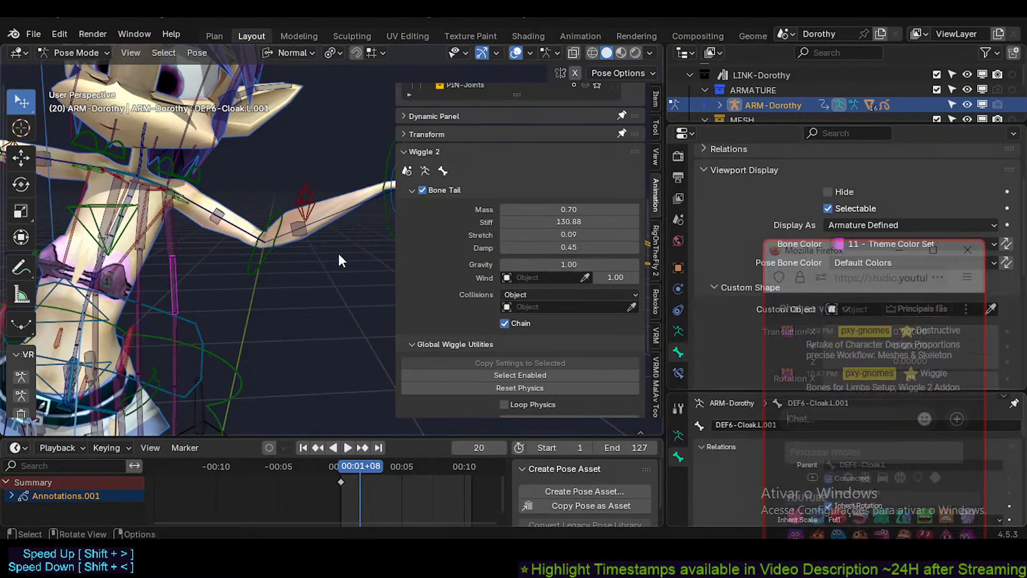
{"action": "middle_click_drag", "start_coordinate": [338, 252], "coordinate": [232, 193]}
{"action": "left_click", "coordinate": [226, 234]}
{"action": "left_click", "coordinate": [228, 268]}
{"action": "left_click", "coordinate": [227, 264]}
{"action": "key", "text": "Tab"}
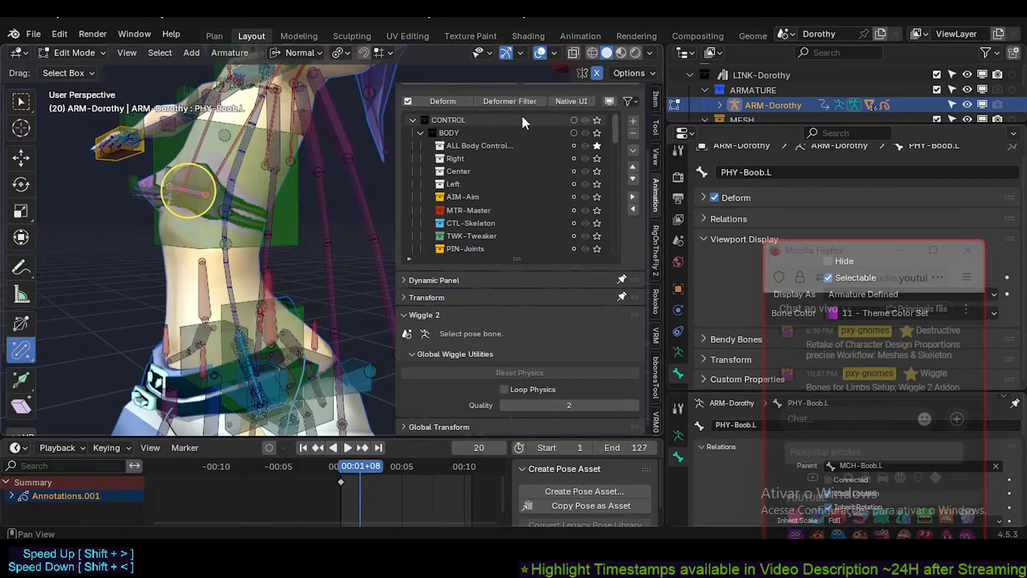
{"action": "scroll", "coordinate": [526, 207], "scroll_direction": "down", "scroll_amount": 8}
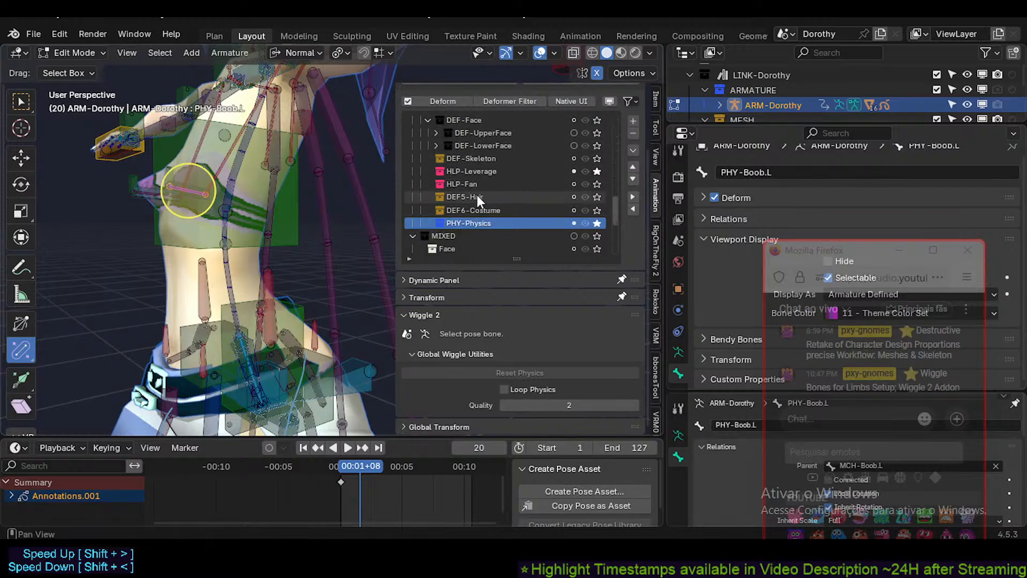
{"action": "key", "text": "n"}
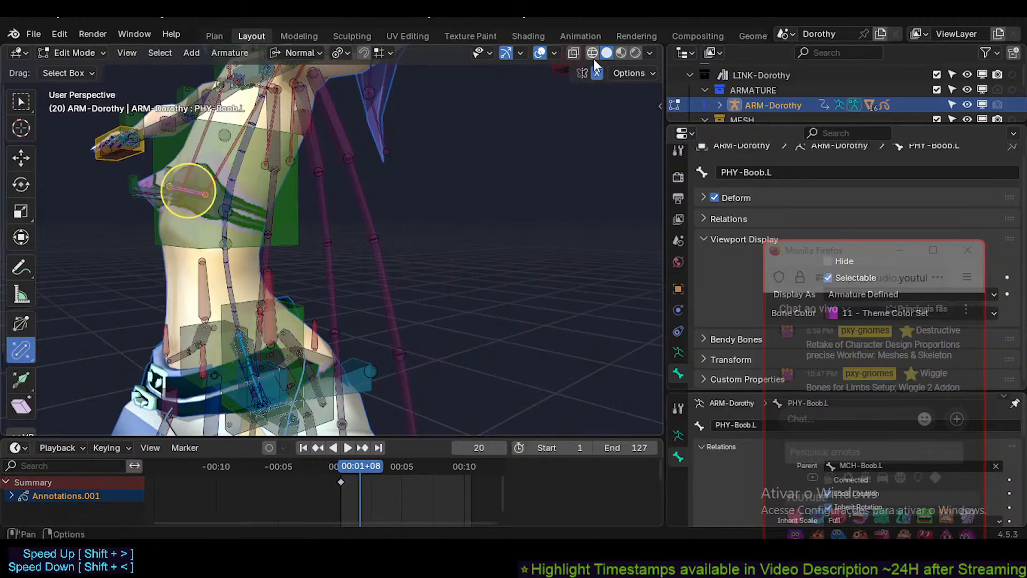
Duplicate the PHY-Boob.L bone behind the waist and rename the copy PHY-Gluteus.L.
{"action": "key", "text": "shift+d"}
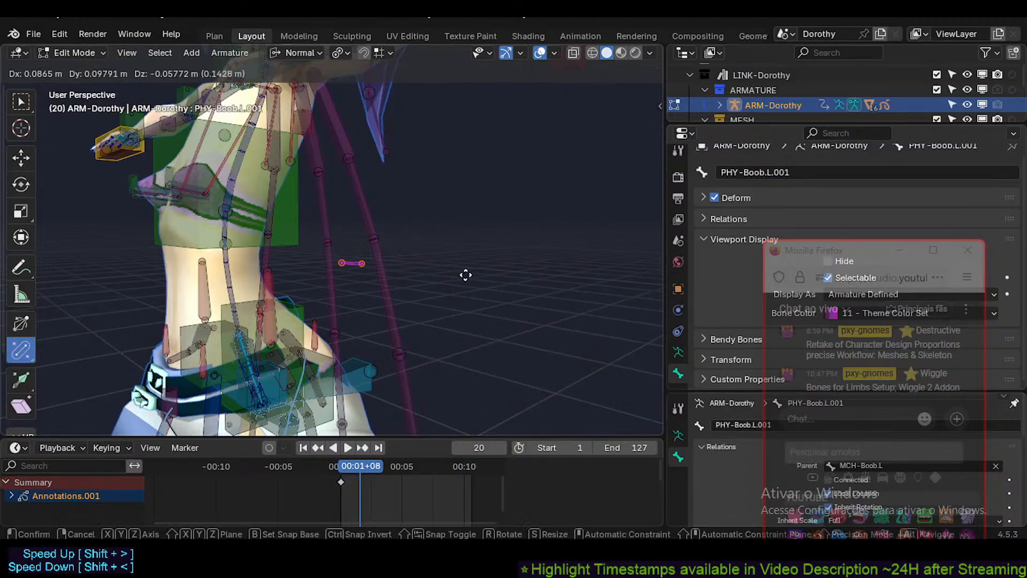
{"action": "left_click", "coordinate": [465, 274]}
{"action": "middle_click_drag", "start_coordinate": [355, 275], "coordinate": [394, 236]}
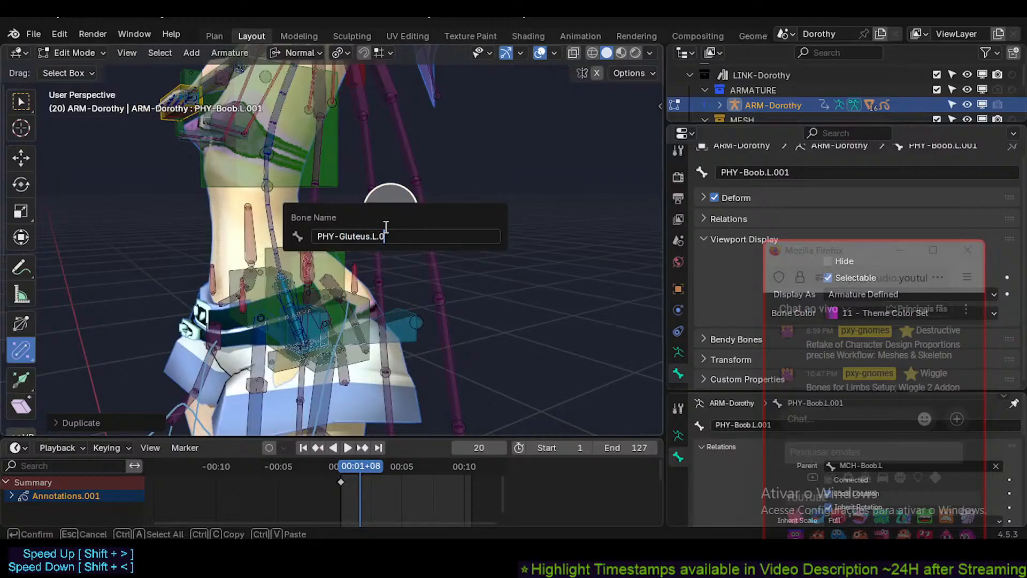
{"action": "key", "text": "Return"}
Reverse the PHY-Gluteus.L bone's direction, clear its roll and parent, and move it along X beside the waist.
{"action": "middle_click_drag", "start_coordinate": [390, 211], "coordinate": [449, 259]}
{"action": "scroll", "coordinate": [356, 222], "scroll_direction": "up", "scroll_amount": 2}
{"action": "key", "text": "alt+f"}
{"action": "key", "text": "alt+r"}
{"action": "key", "text": "g"}
{"action": "key", "text": "x"}
{"action": "left_click", "coordinate": [341, 257]}
{"action": "middle_click_drag", "start_coordinate": [341, 257], "coordinate": [375, 228]}
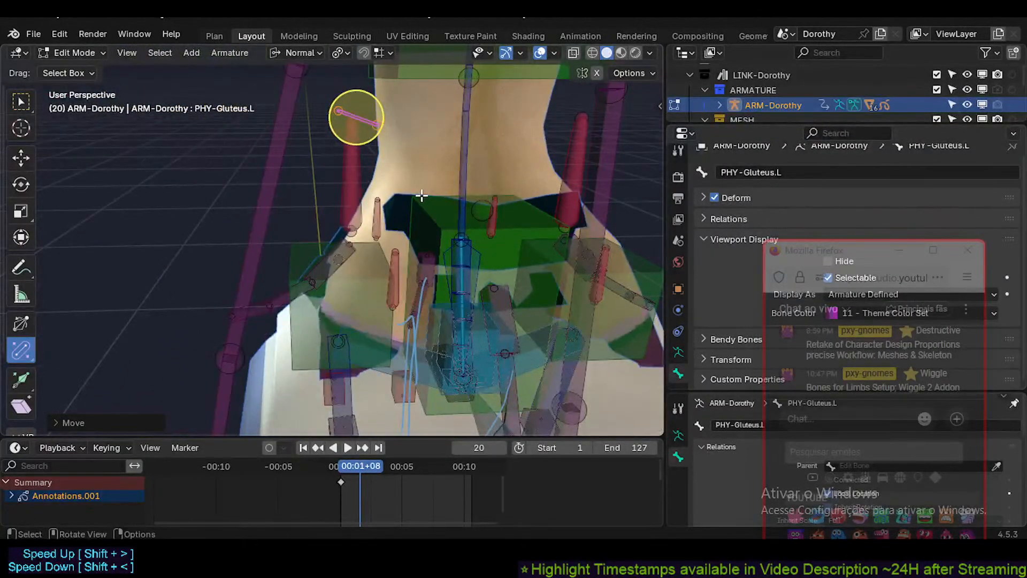
Rotate the PHY-Gluteus.L bone around its normal Z axis.
{"action": "key", "text": "r"}
{"action": "key", "text": "z"}
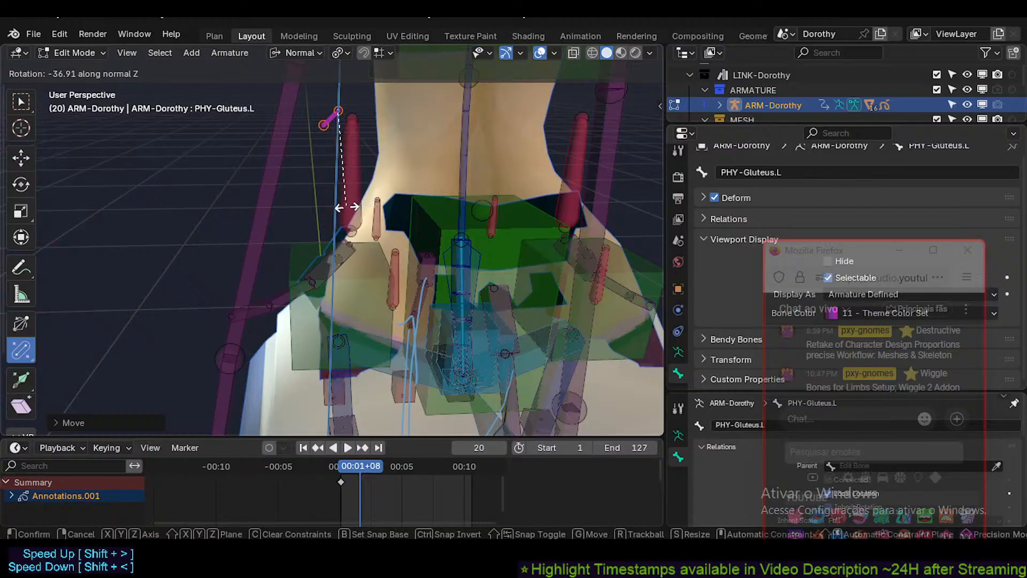
{"action": "left_click", "coordinate": [351, 204]}
Switch to Object Mode and hide the CLO-DorothyUrbanShorts mesh to expose the hips.
{"action": "middle_click_drag", "start_coordinate": [293, 211], "coordinate": [412, 233]}
{"action": "key", "text": "ctrl+Tab"}
{"action": "left_click", "coordinate": [409, 316]}
{"action": "key", "text": "ctrl+Tab"}
{"action": "left_click", "coordinate": [432, 336]}
{"action": "key", "text": "h"}
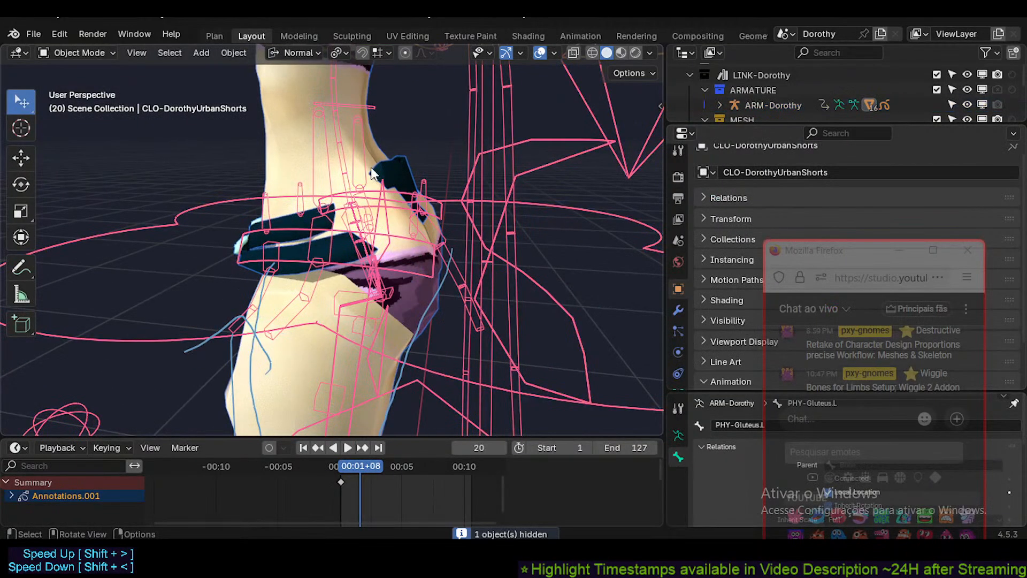
Reselect the ARM-Dorothy armature and return to Edit Mode with PHY-Gluteus.L active, viewing the hips from behind.
{"action": "left_click", "coordinate": [345, 100]}
{"action": "left_click", "coordinate": [344, 101]}
{"action": "key", "text": "Tab"}
{"action": "middle_click_drag", "start_coordinate": [342, 160], "coordinate": [289, 167]}
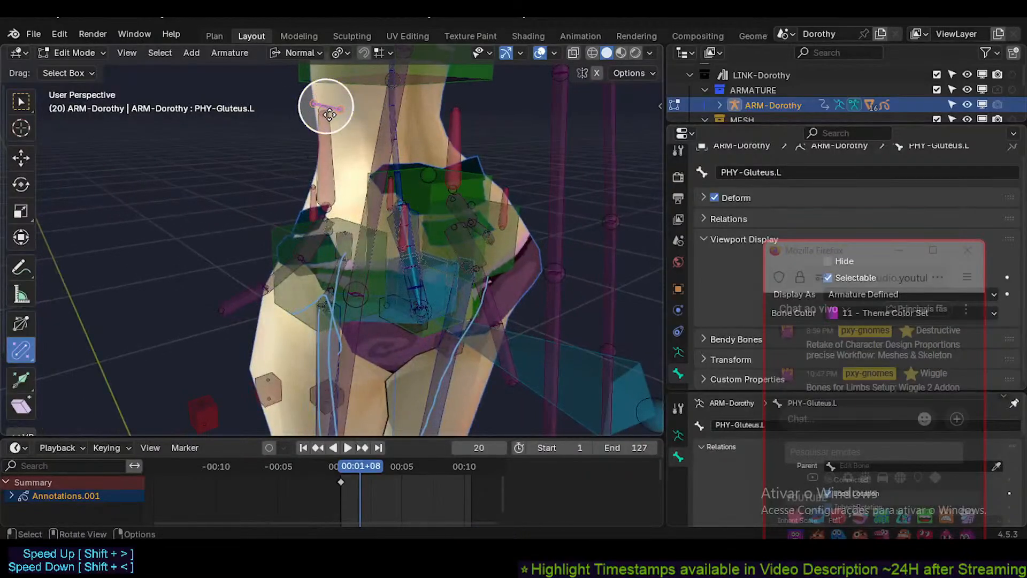
{"action": "middle_click_drag", "start_coordinate": [329, 114], "coordinate": [296, 173]}
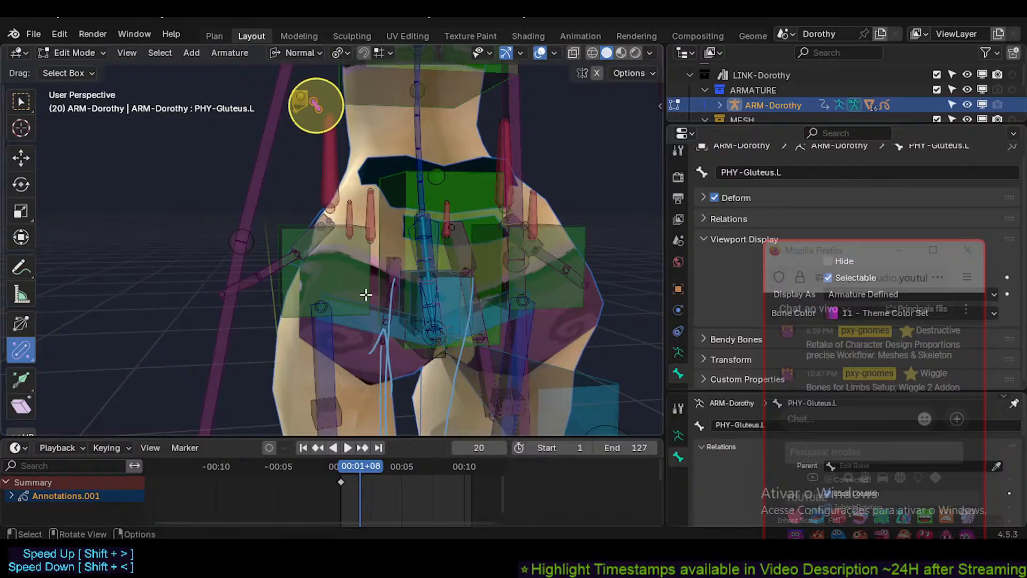
Move the PHY-Gluteus.L bone freely from beside the waist down to the hip.
{"action": "middle_click_drag", "start_coordinate": [409, 232], "coordinate": [448, 270]}
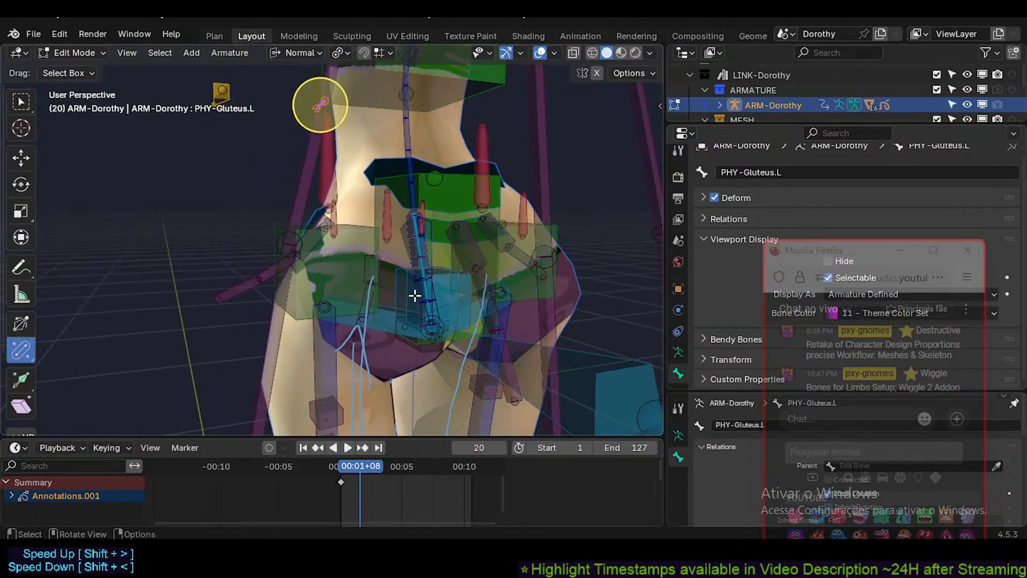
{"action": "middle_click_drag", "start_coordinate": [415, 295], "coordinate": [351, 184]}
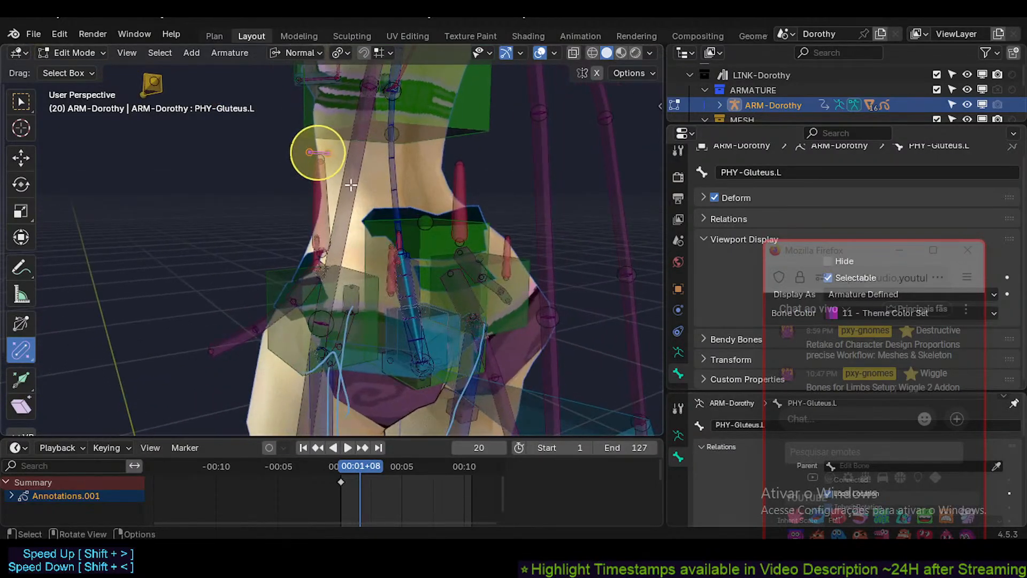
{"action": "key", "text": "g"}
{"action": "left_click", "coordinate": [311, 250]}
Move the PHY-Gluteus.L bone along its normal Y axis toward the back of the hips.
{"action": "middle_click_drag", "start_coordinate": [334, 268], "coordinate": [400, 268]}
{"action": "key", "text": "g"}
{"action": "key", "text": "y"}
{"action": "middle_click_drag", "start_coordinate": [509, 273], "coordinate": [270, 280], "text": "alt"}
{"action": "key", "text": "x"}
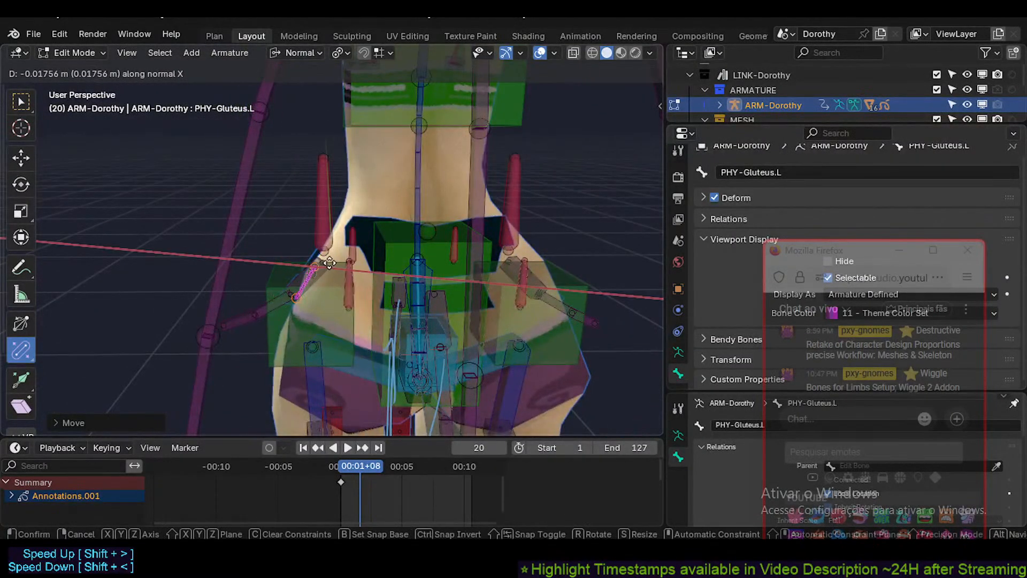
{"action": "middle_click_drag", "start_coordinate": [329, 263], "coordinate": [360, 288], "text": "alt"}
{"action": "key", "text": "y"}
{"action": "left_click", "coordinate": [467, 283]}
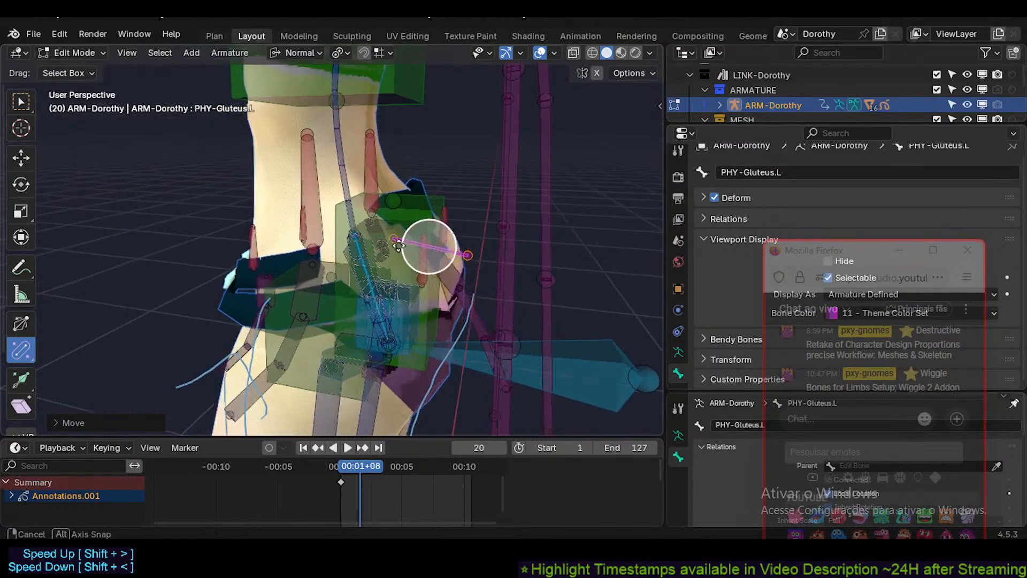
Lower the PHY-Gluteus.L bone along Z into the left buttock.
{"action": "middle_click_drag", "start_coordinate": [426, 269], "coordinate": [512, 261]}
{"action": "key", "text": "g"}
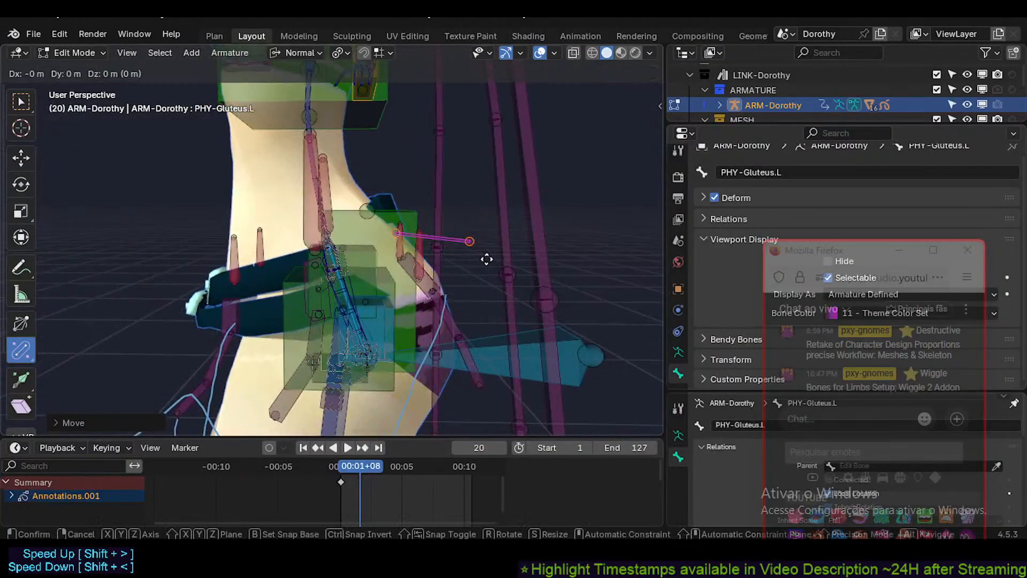
{"action": "key", "text": "z"}
{"action": "left_click", "coordinate": [475, 310]}
Adjust the B-Bone display thickness and the length of PHY-Gluteus.L to fit inside the left buttock.
{"action": "middle_click_drag", "start_coordinate": [475, 310], "coordinate": [394, 334]}
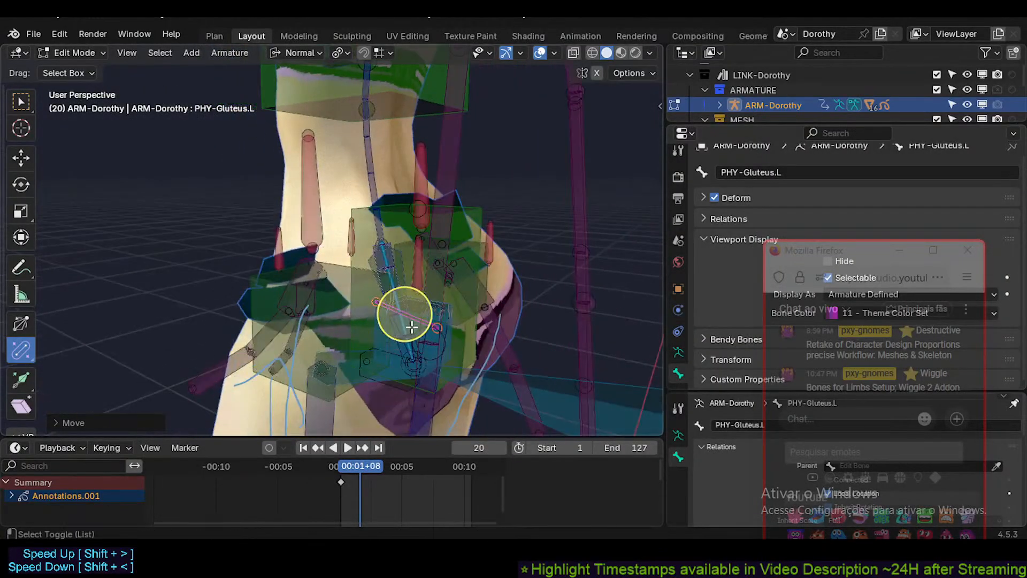
{"action": "key", "text": "ctrl+alt+s"}
{"action": "left_click", "coordinate": [632, 317]}
{"action": "middle_click_drag", "start_coordinate": [535, 316], "coordinate": [541, 337]}
{"action": "key", "text": "s"}
{"action": "left_click", "coordinate": [503, 330]}
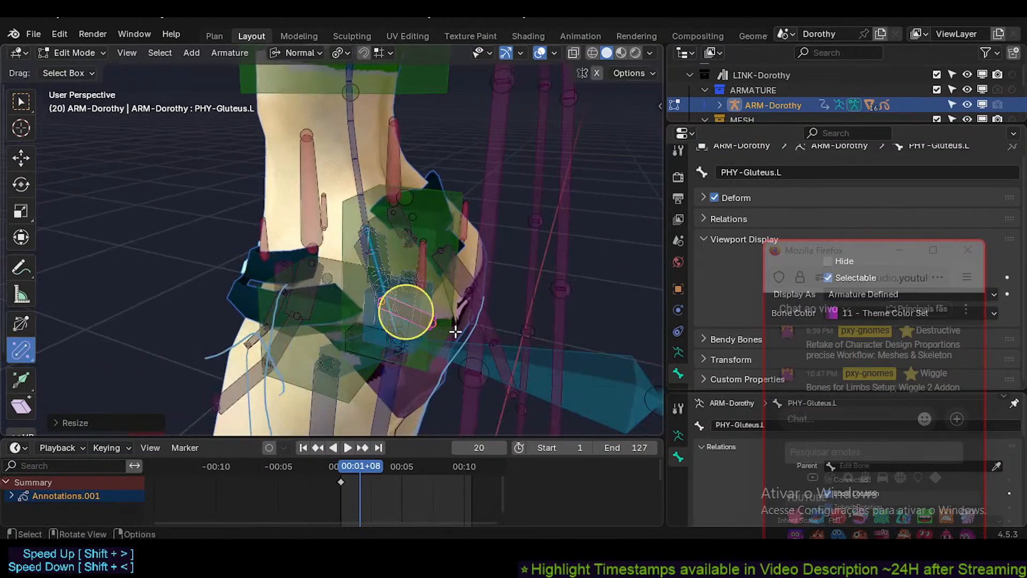
{"action": "middle_click_drag", "start_coordinate": [458, 328], "coordinate": [340, 316]}
{"action": "key", "text": "ctrl+alt+s"}
{"action": "left_click", "coordinate": [557, 321]}
{"action": "key", "text": "s"}
{"action": "left_click", "coordinate": [509, 325]}
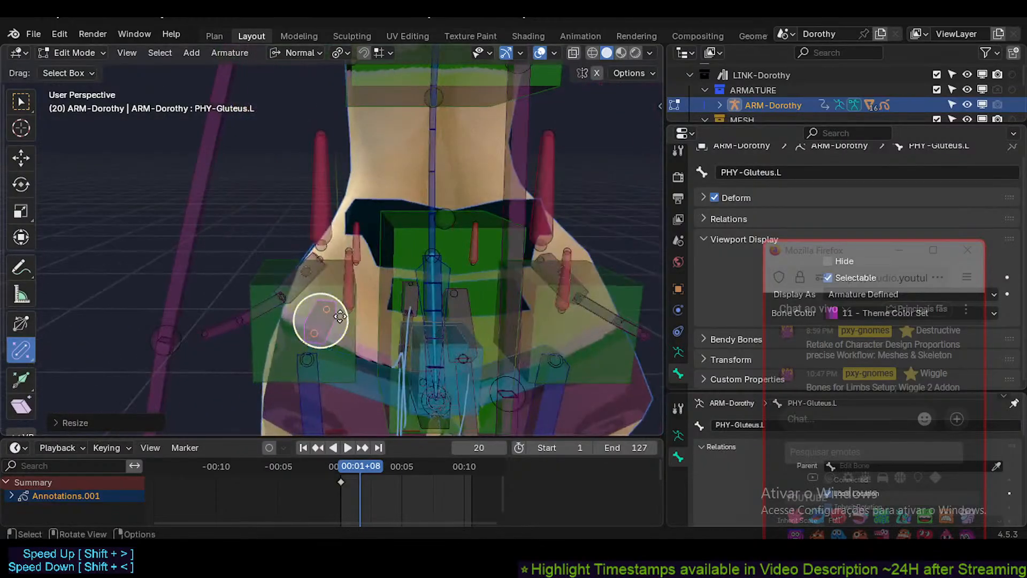
Select the PHY-Boob.L bone and examine its shape and direction at the chest as a reference.
{"action": "key", "text": "shift+alt+b"}
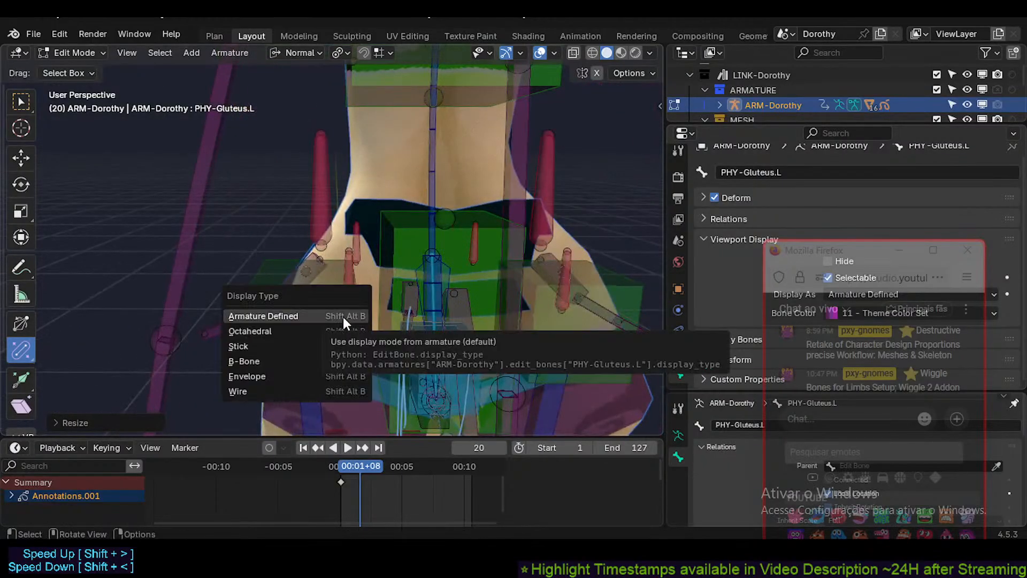
{"action": "mouse_move", "coordinate": [389, 204]}
{"action": "middle_mouse_down"}
{"action": "mouse_move", "coordinate": [433, 194]}
{"action": "mouse_move", "coordinate": [435, 236]}
{"action": "mouse_move", "coordinate": [364, 112]}
{"action": "mouse_move", "coordinate": [392, 205]}
{"action": "middle_mouse_up"}
{"action": "scroll", "coordinate": [382, 186], "scroll_direction": "up", "scroll_amount": 2}
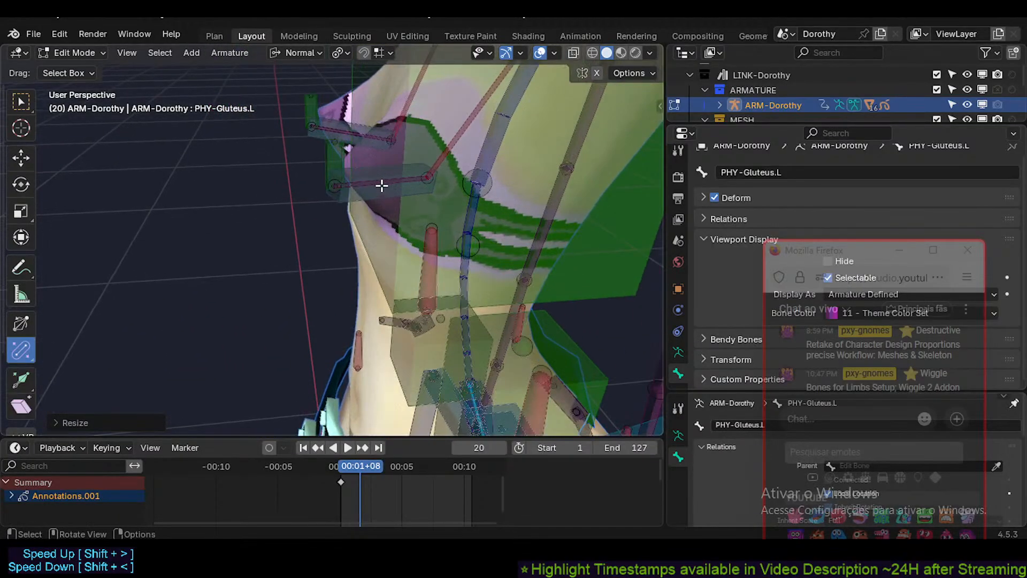
{"action": "scroll", "coordinate": [382, 186], "scroll_direction": "up", "scroll_amount": 2}
{"action": "left_click", "coordinate": [383, 182]}
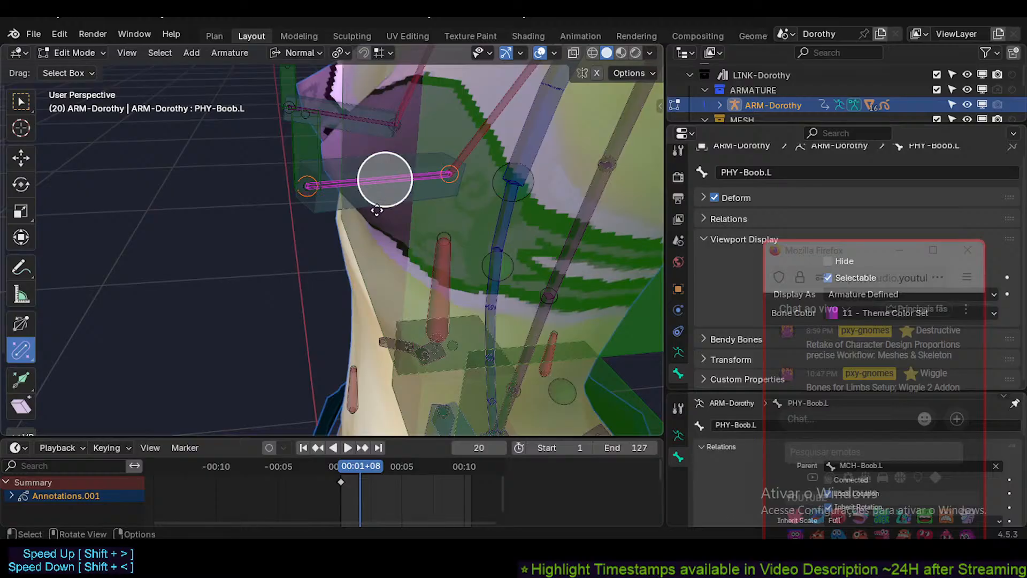
{"action": "middle_click_drag", "start_coordinate": [405, 216], "coordinate": [383, 214]}
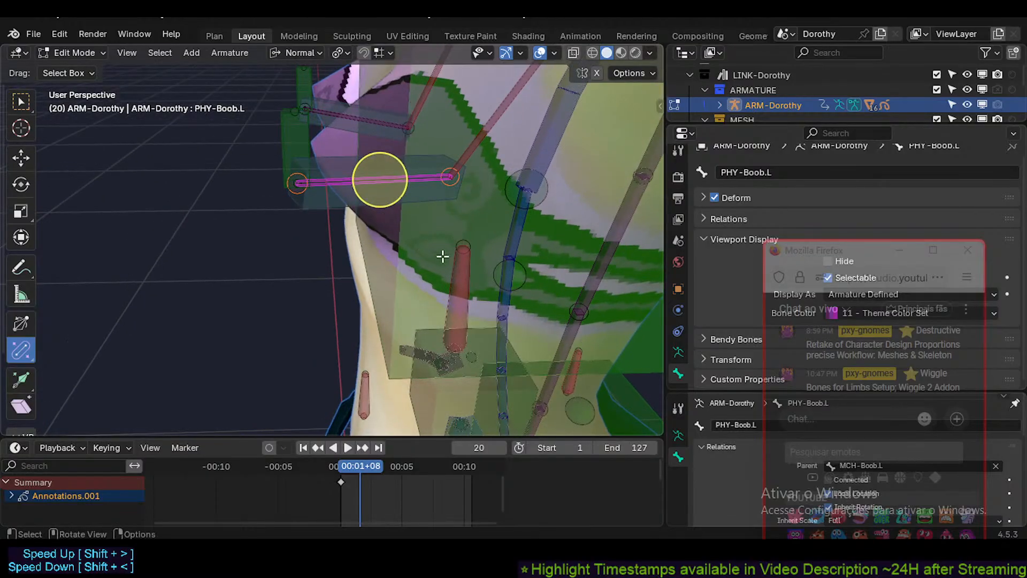
{"action": "scroll", "coordinate": [442, 257], "scroll_direction": "down", "scroll_amount": 2}
{"action": "middle_click_drag", "start_coordinate": [529, 332], "coordinate": [366, 201], "text": "shift"}
{"action": "scroll", "coordinate": [412, 170], "scroll_direction": "up", "scroll_amount": 2}
Parent the PHY-Gluteus.L bone to the CTL-Thigh.L bone.
{"action": "left_click", "coordinate": [335, 226]}
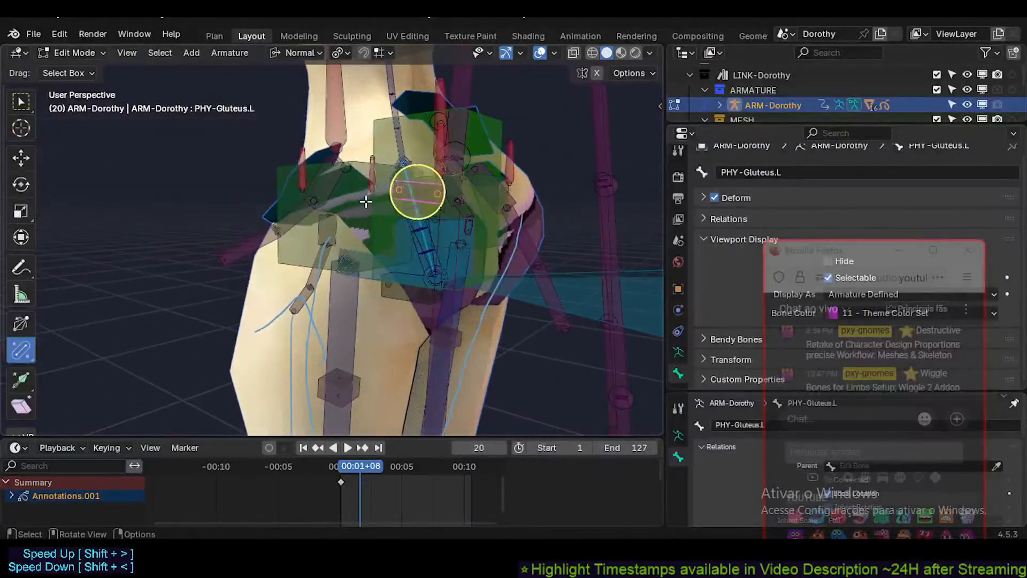
{"action": "left_click", "coordinate": [339, 310], "text": "shift"}
{"action": "key", "text": "ctrl+p"}
{"action": "left_click", "coordinate": [338, 306]}
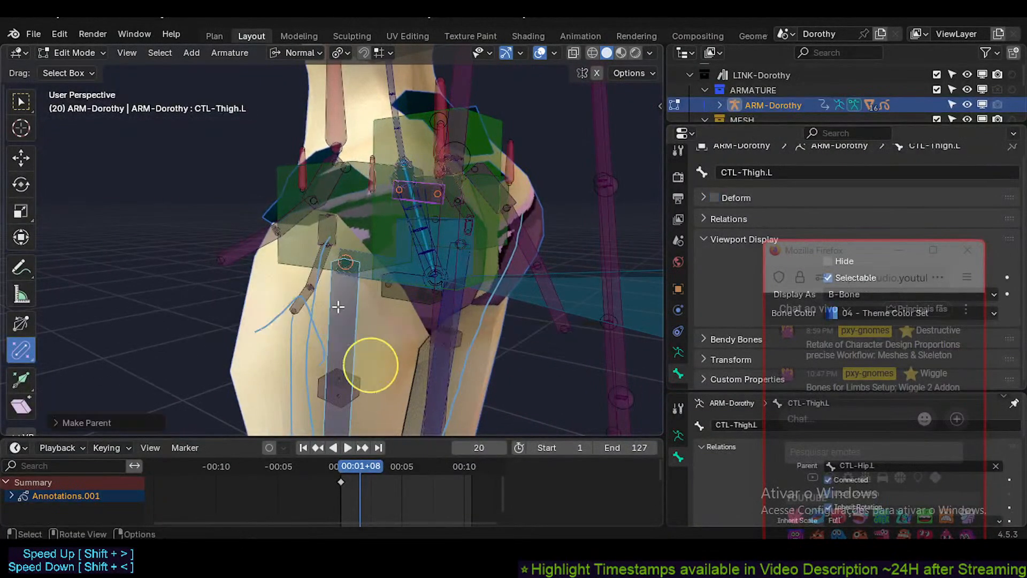
{"action": "middle_click_drag", "start_coordinate": [380, 282], "coordinate": [387, 248]}
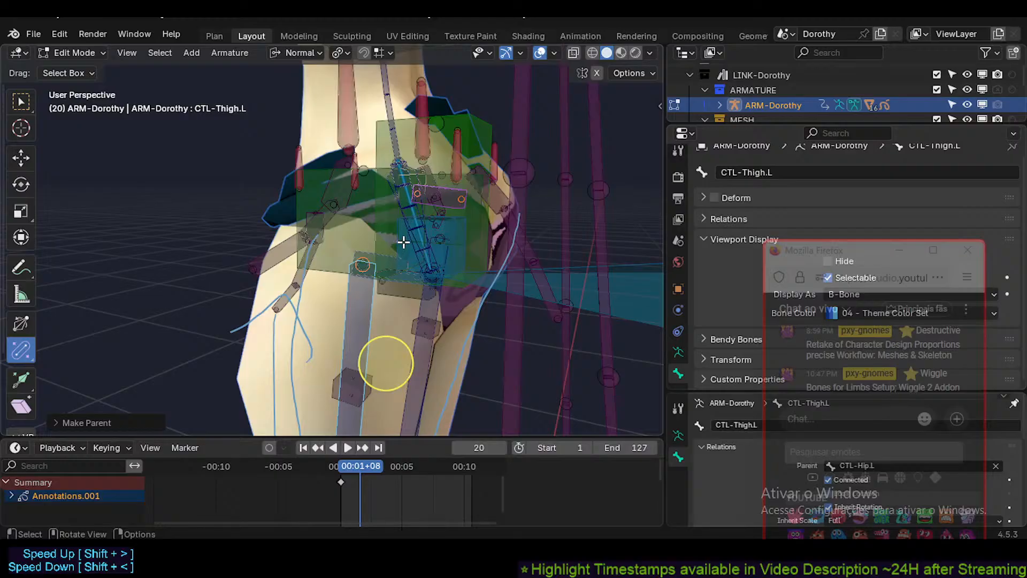
{"action": "middle_click_drag", "start_coordinate": [433, 206], "coordinate": [407, 270]}
Select the PHY-Gluteus.L bone, show the Wiggle 2 settings and switch the armature to Pose Mode.
{"action": "left_click", "coordinate": [472, 202]}
{"action": "key", "text": "n"}
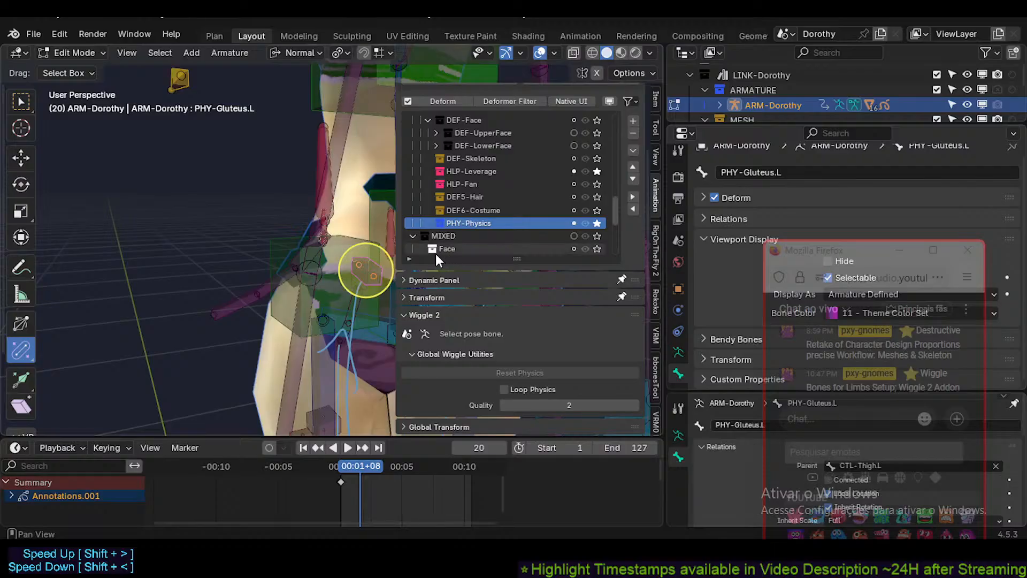
{"action": "key", "text": "n"}
{"action": "key", "text": "n"}
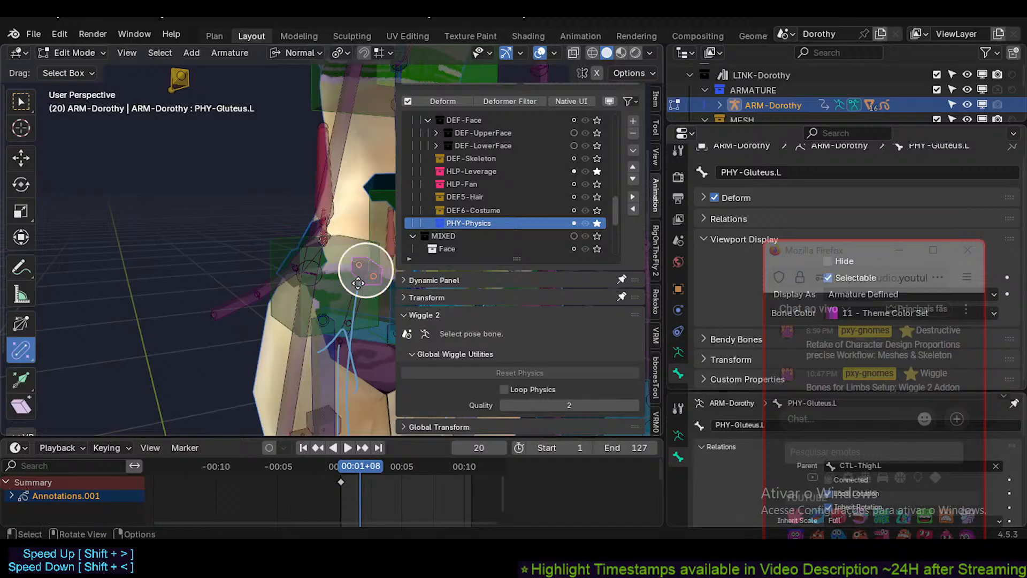
{"action": "key", "text": "ctrl+Tab"}
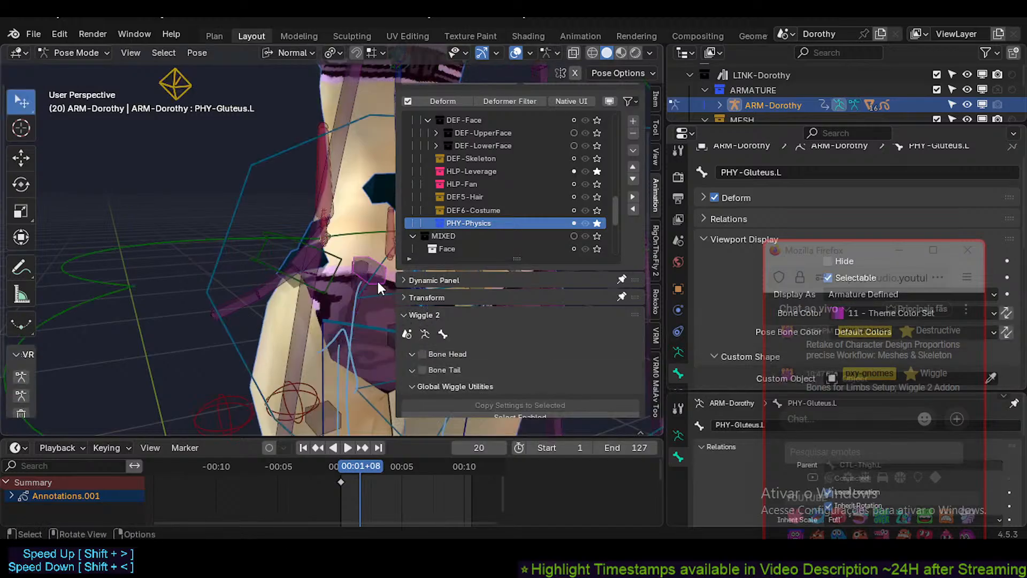
Enable Wiggle 2 Bone Tail physics on PHY-Gluteus.L, leaving Bone Head disabled.
{"action": "scroll", "coordinate": [487, 331], "scroll_direction": "down", "scroll_amount": 5}
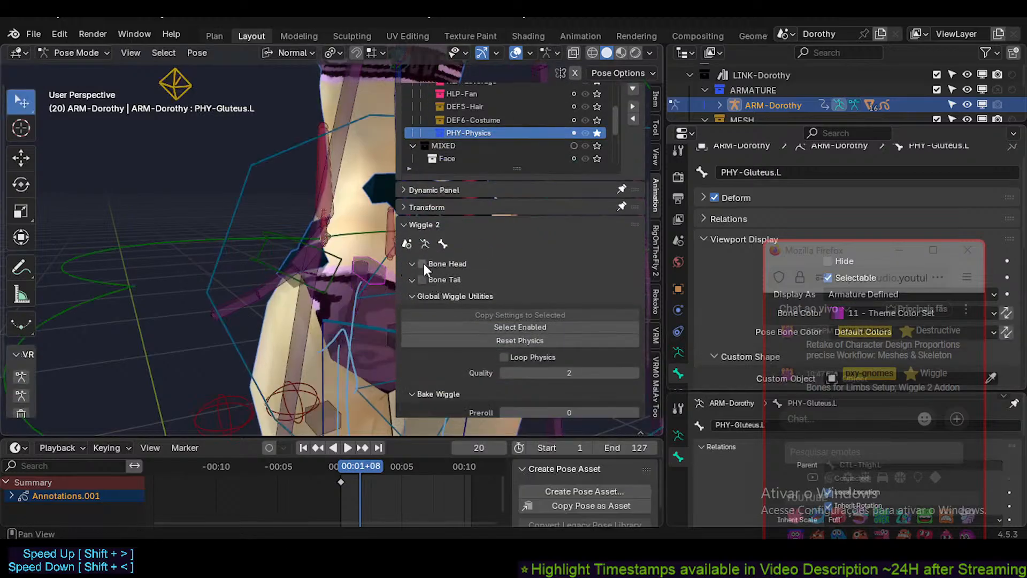
{"action": "mouse_move", "coordinate": [319, 274]}
{"action": "middle_mouse_down"}
{"action": "mouse_move", "coordinate": [364, 291]}
{"action": "mouse_move", "coordinate": [300, 281]}
{"action": "mouse_move", "coordinate": [332, 279]}
{"action": "middle_mouse_up"}
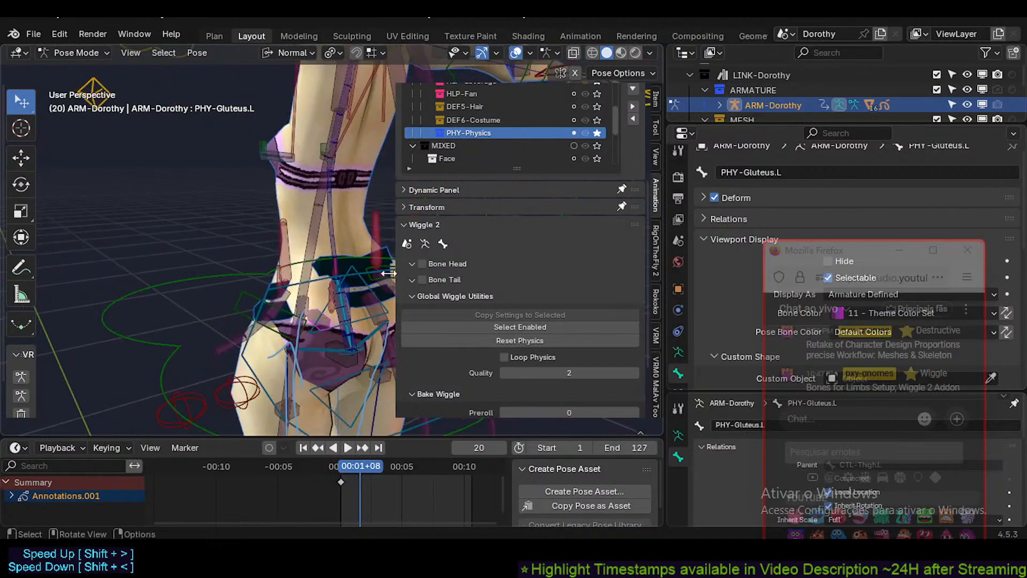
{"action": "left_click", "coordinate": [423, 260]}
{"action": "left_click", "coordinate": [422, 261]}
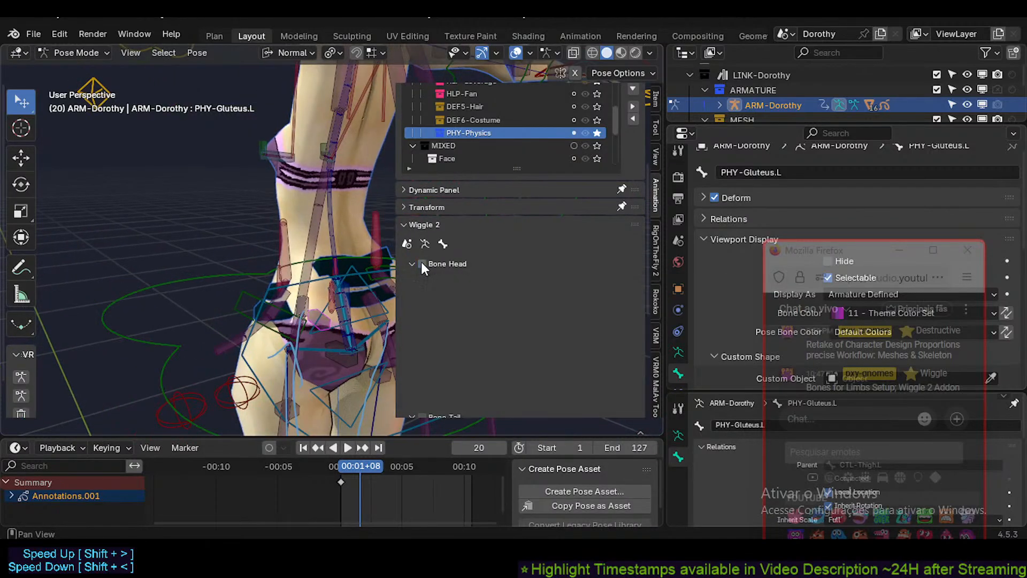
{"action": "left_click", "coordinate": [423, 278]}
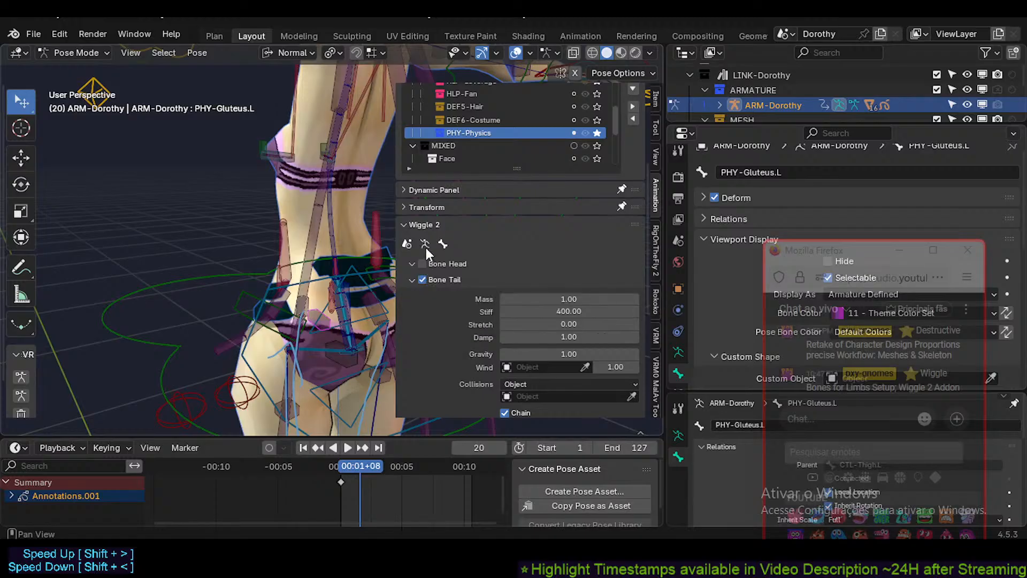
Select the PHY-Boob.L bone at the chest and enable its Wiggle 2 Bone Tail physics.
{"action": "middle_click_drag", "start_coordinate": [385, 235], "coordinate": [294, 198]}
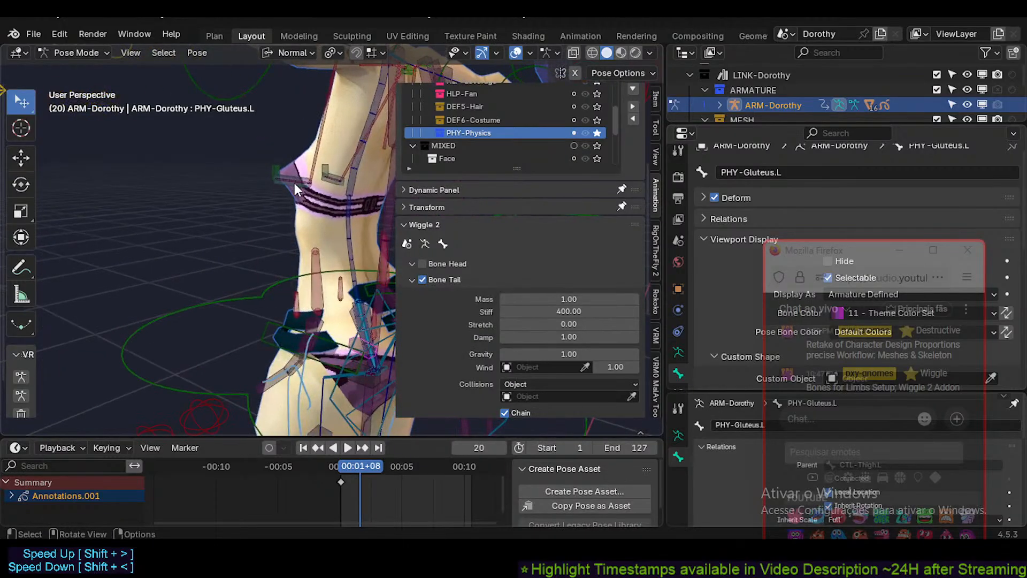
{"action": "left_click", "coordinate": [294, 182]}
{"action": "left_click", "coordinate": [294, 181]}
{"action": "scroll", "coordinate": [525, 351], "scroll_direction": "down", "scroll_amount": 2}
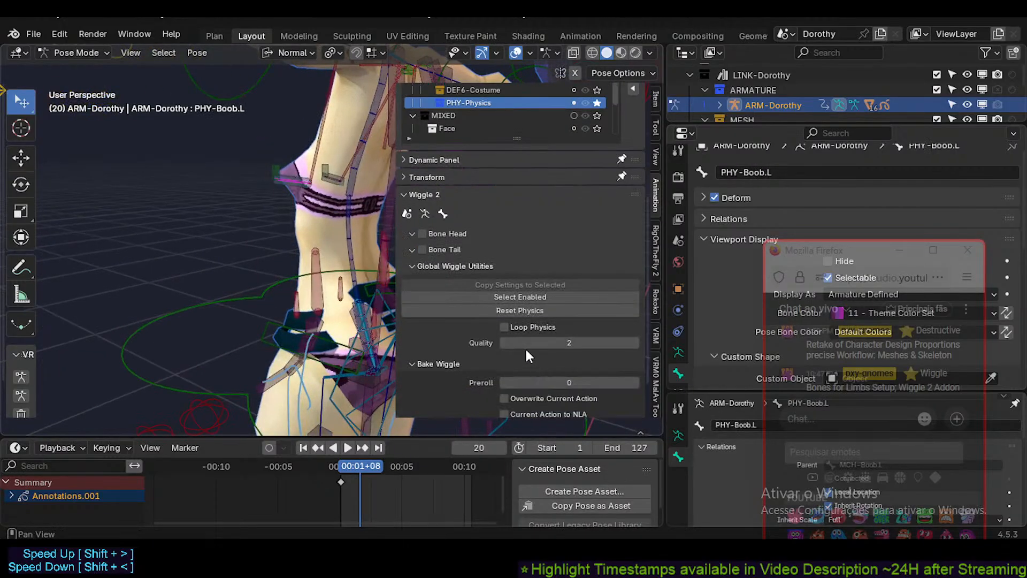
{"action": "left_click", "coordinate": [423, 249]}
Copy the Wiggle 2 settings of PHY4-UpperArm.L to the selected chest and gluteus physics bones.
{"action": "middle_click_drag", "start_coordinate": [374, 265], "coordinate": [272, 266]}
{"action": "key", "text": "ctrl+shift+m"}
{"action": "left_click", "coordinate": [209, 321]}
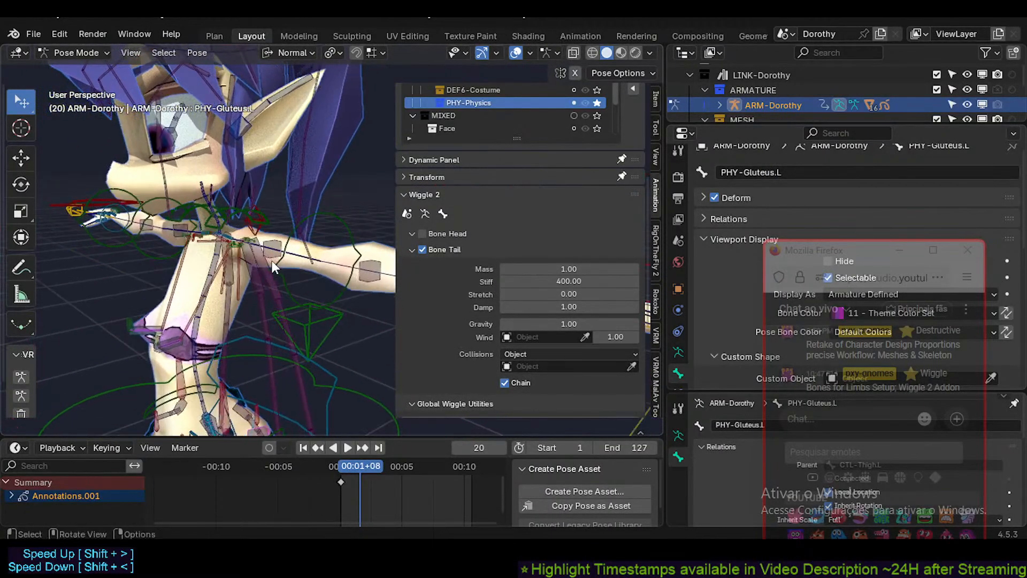
{"action": "left_click", "coordinate": [272, 245]}
{"action": "scroll", "coordinate": [546, 311], "scroll_direction": "down", "scroll_amount": 5}
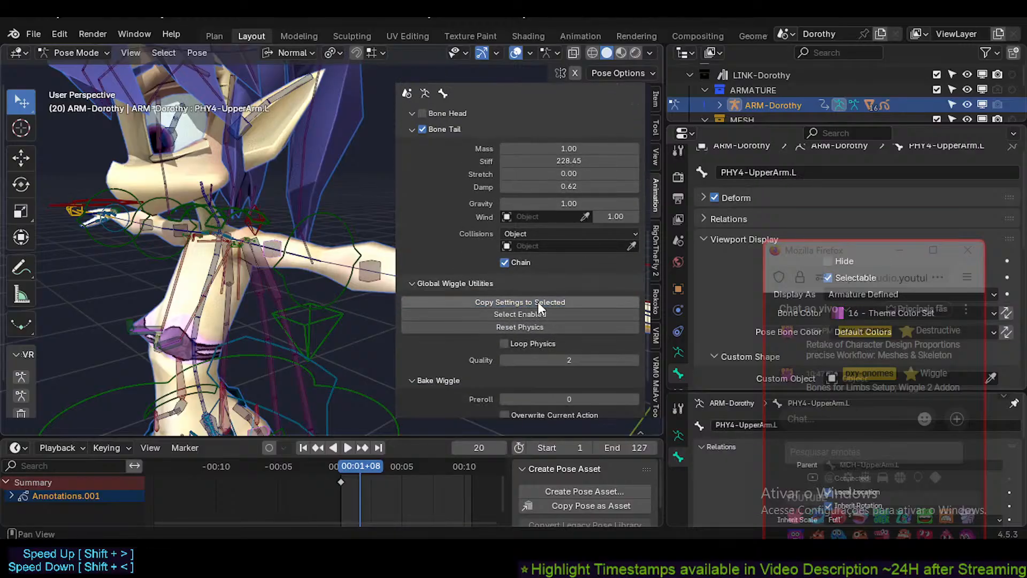
Play the animation and examine how the chest and gluteus bones wiggle from the side.
{"action": "middle_click_drag", "start_coordinate": [375, 290], "coordinate": [255, 246]}
{"action": "key", "text": "space"}
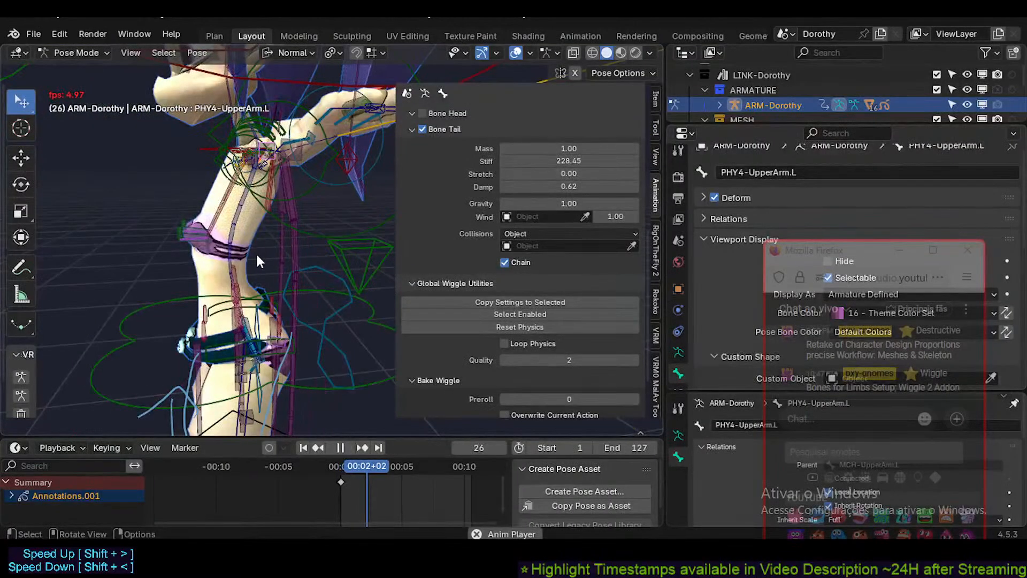
{"action": "key", "text": "space"}
{"action": "middle_click_drag", "start_coordinate": [315, 300], "coordinate": [274, 284]}
{"action": "key", "text": "space"}
{"action": "scroll", "coordinate": [317, 272], "scroll_direction": "up", "scroll_amount": 2}
{"action": "key", "text": "space"}
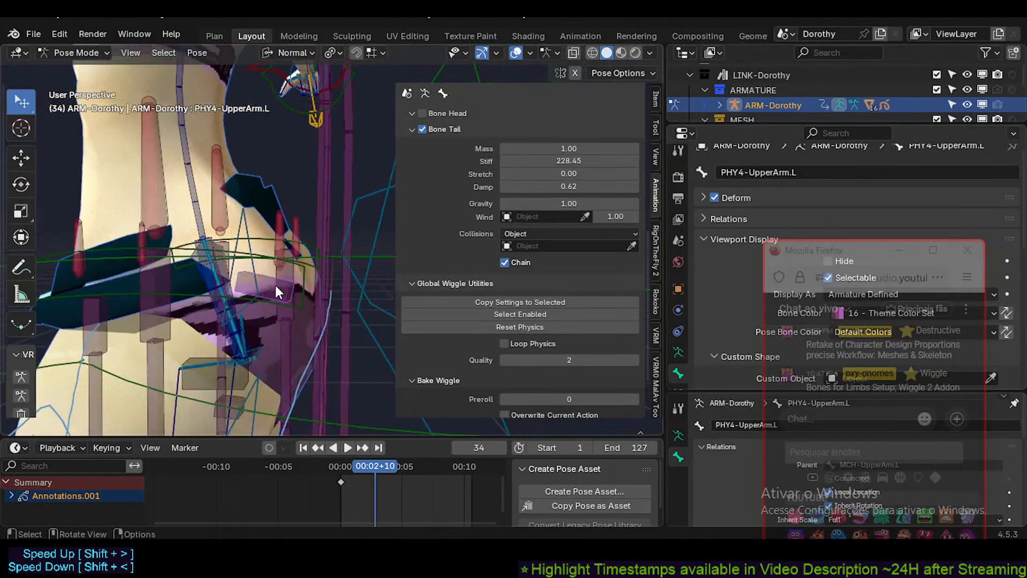
Select the PHY-Gluteus.L bone and enlarge its B-Bone display size in Pose Mode.
{"action": "left_click", "coordinate": [268, 274]}
{"action": "left_click", "coordinate": [267, 275]}
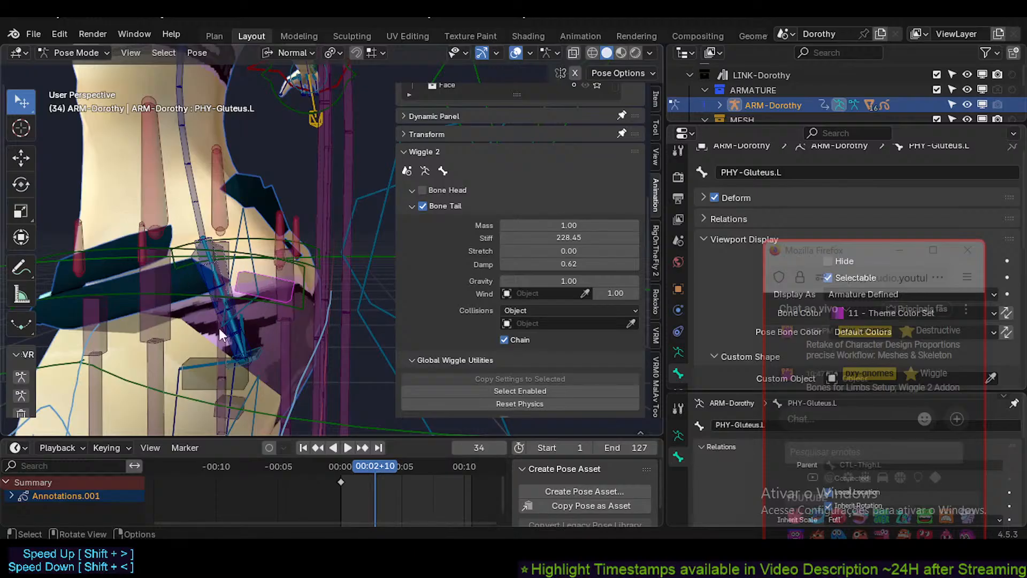
{"action": "middle_click_drag", "start_coordinate": [172, 377], "coordinate": [154, 396]}
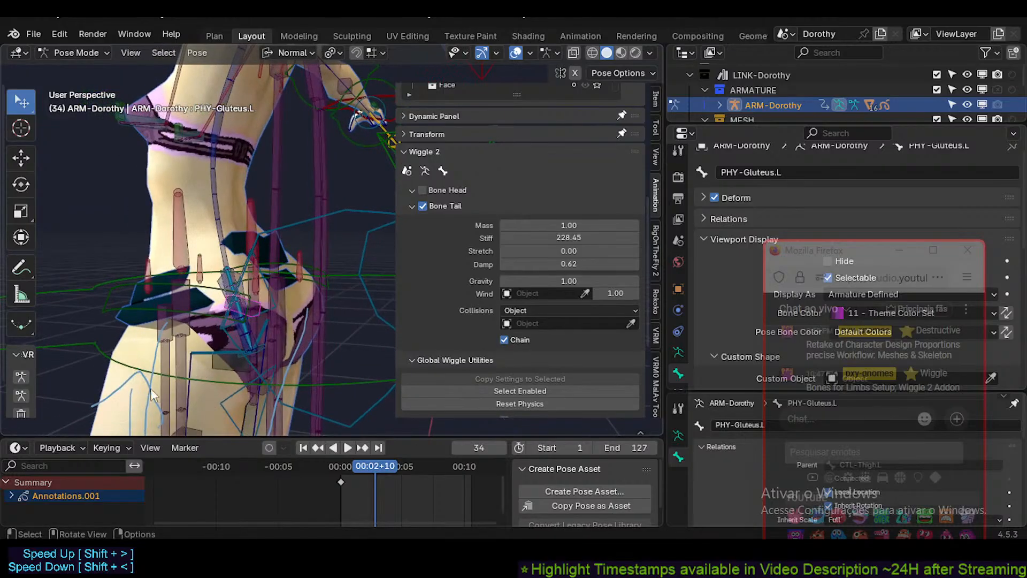
{"action": "mouse_move", "coordinate": [198, 350]}
{"action": "middle_mouse_down"}
{"action": "mouse_move", "coordinate": [262, 345]}
{"action": "mouse_move", "coordinate": [214, 352]}
{"action": "middle_mouse_up"}
{"action": "scroll", "coordinate": [253, 290], "scroll_direction": "up", "scroll_amount": 3}
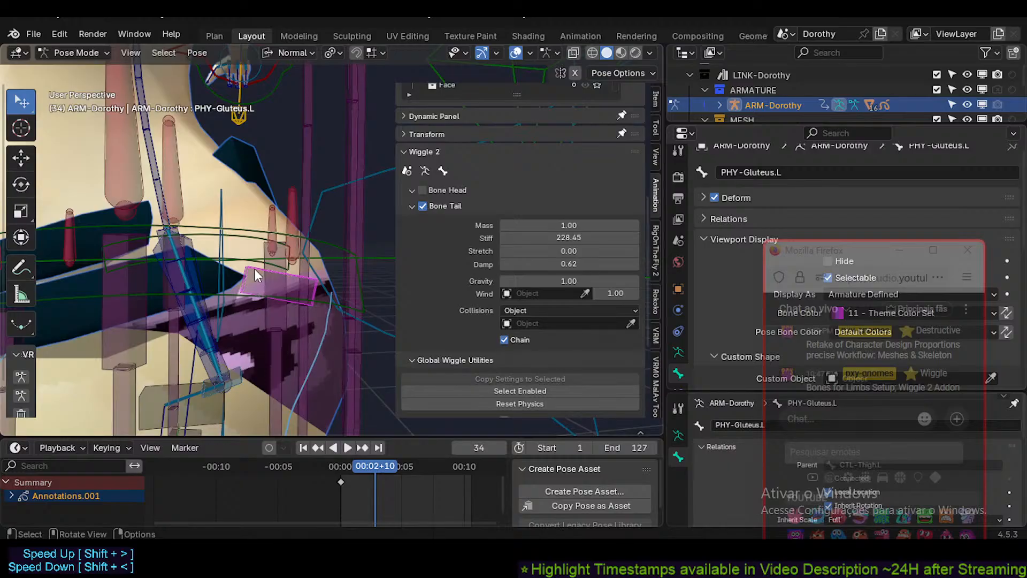
{"action": "mouse_move", "coordinate": [255, 268]}
{"action": "middle_mouse_down"}
{"action": "mouse_move", "coordinate": [221, 275]}
{"action": "mouse_move", "coordinate": [254, 271]}
{"action": "middle_mouse_up"}
{"action": "key", "text": "ctrl+alt+s"}
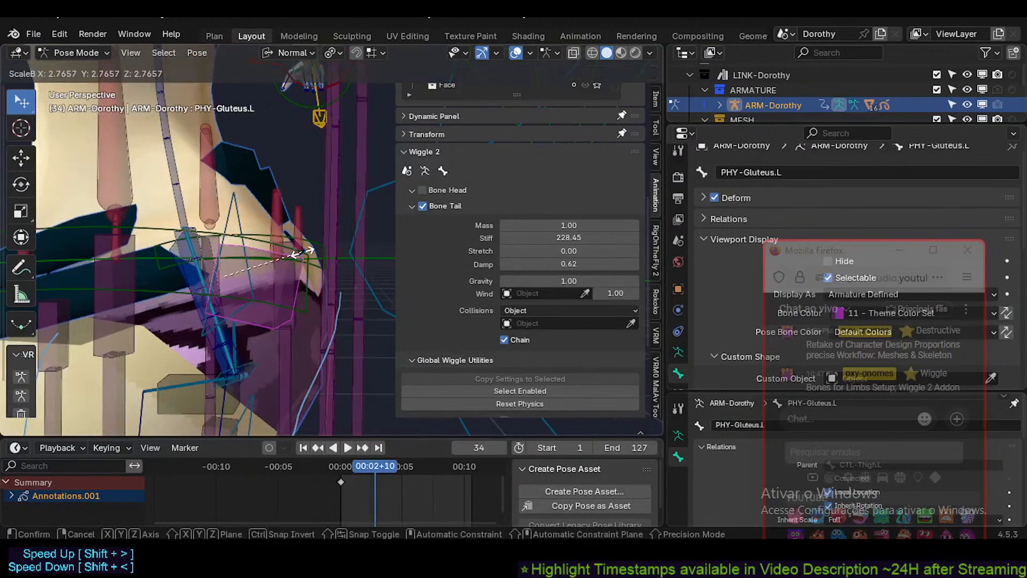
{"action": "left_click", "coordinate": [344, 243]}
Refine the B-Bone display size of PHY-Gluteus.L to match the volume of the left buttock.
{"action": "scroll", "coordinate": [275, 272], "scroll_direction": "down", "scroll_amount": 2}
{"action": "middle_click_drag", "start_coordinate": [274, 271], "coordinate": [232, 272]}
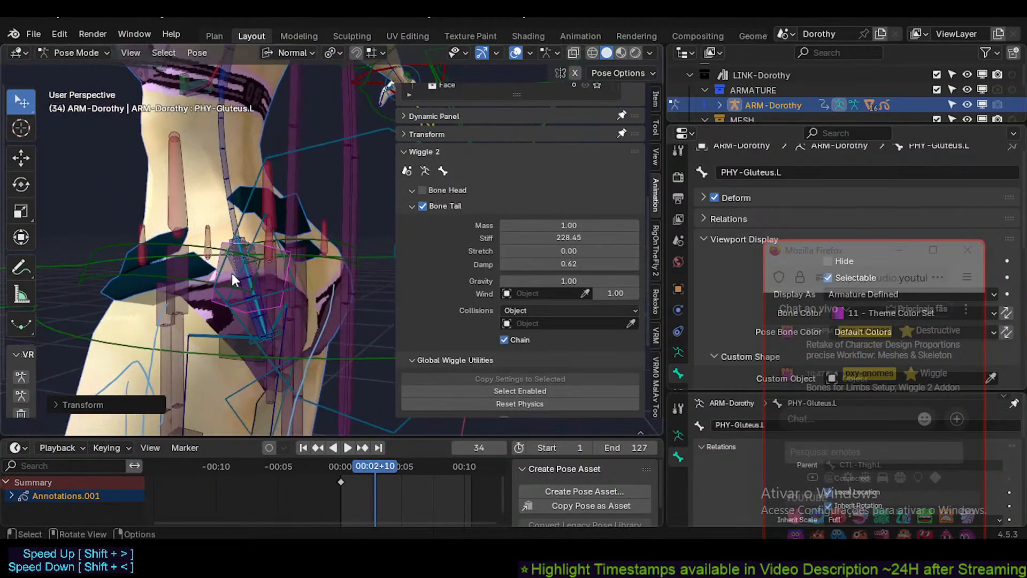
{"action": "key", "text": "ctrl+alt+s"}
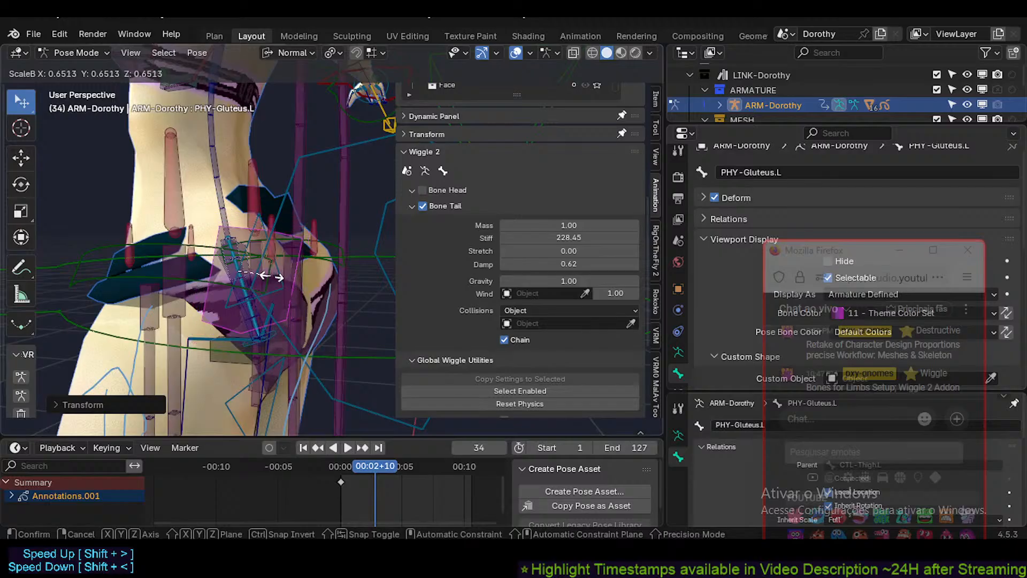
{"action": "left_click", "coordinate": [258, 280]}
{"action": "middle_click_drag", "start_coordinate": [257, 281], "coordinate": [233, 280]}
{"action": "key", "text": "ctrl+alt+s"}
{"action": "left_click", "coordinate": [283, 280]}
{"action": "key", "text": "n"}
{"action": "key", "text": "n"}
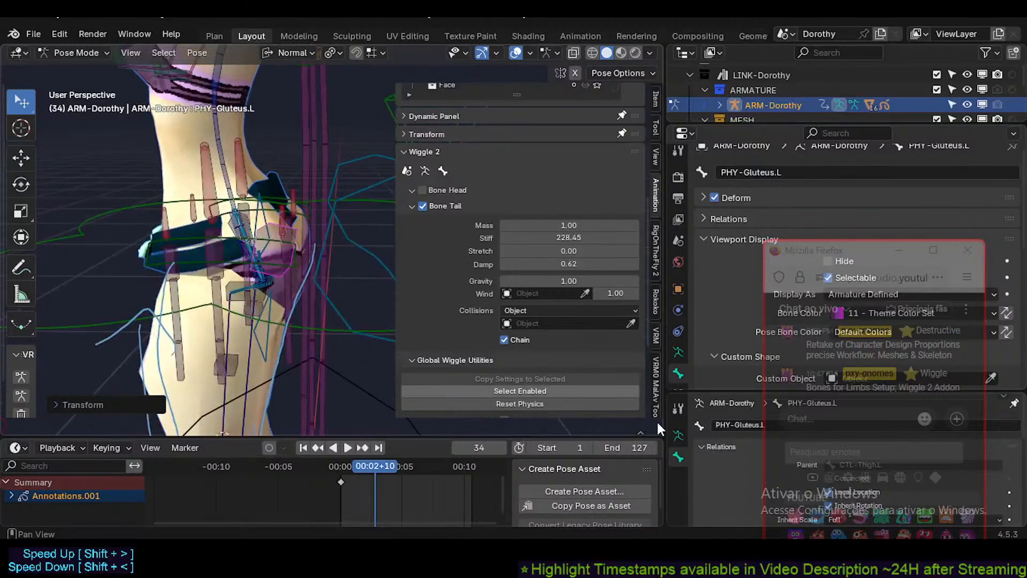
Solo the HLP-Fan bone collection and parent PHY-Gluteus.L to MCH-FanPelvisThigh.L without connecting them in Edit Mode.
{"action": "left_click_drag", "start_coordinate": [823, 253], "coordinate": [835, 51]}
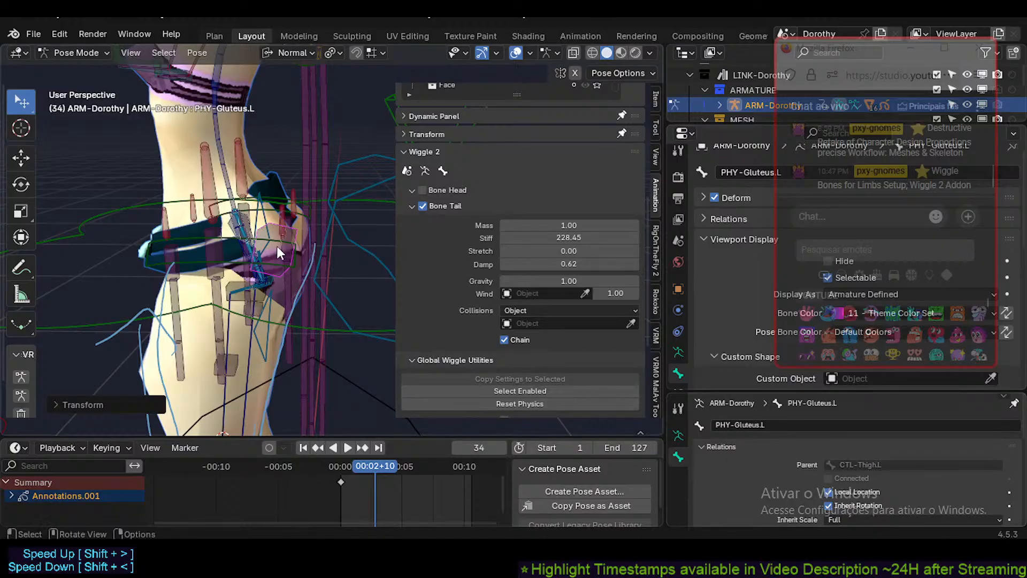
{"action": "key", "text": "Tab"}
{"action": "middle_click_drag", "start_coordinate": [266, 284], "coordinate": [298, 288]}
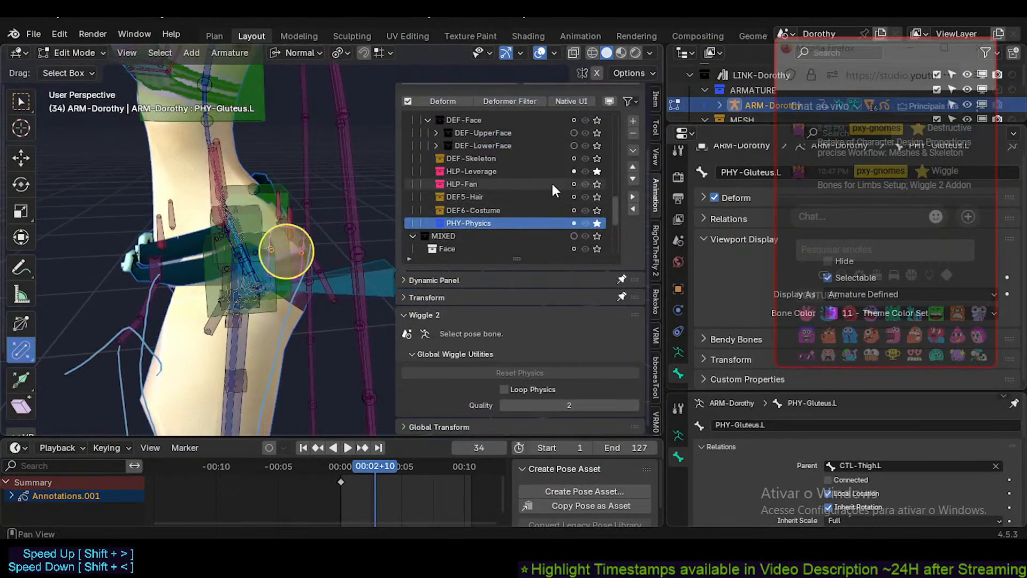
{"action": "left_click", "coordinate": [597, 184]}
{"action": "middle_click_drag", "start_coordinate": [160, 270], "coordinate": [233, 313]}
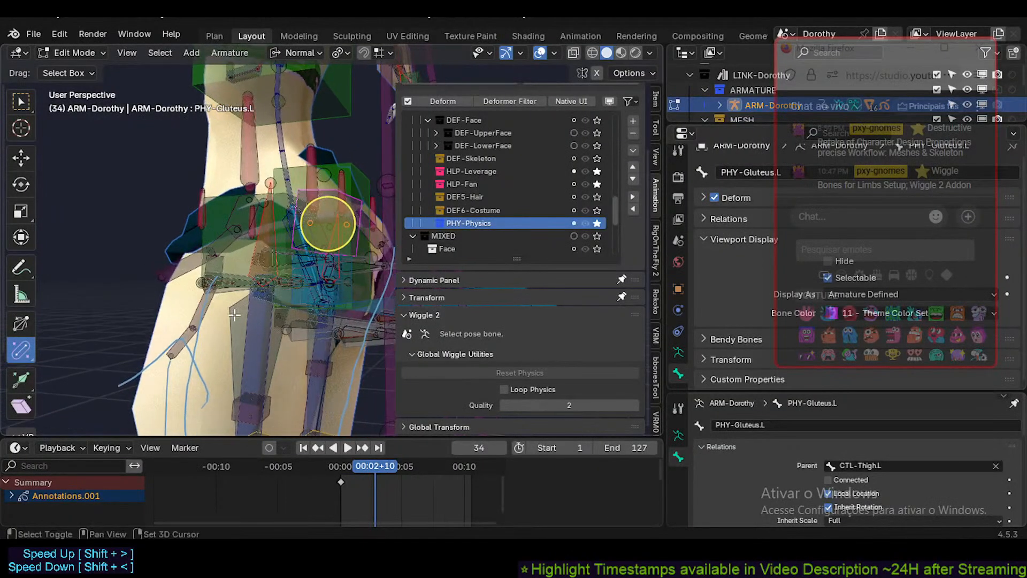
{"action": "left_click", "coordinate": [289, 309], "text": "shift"}
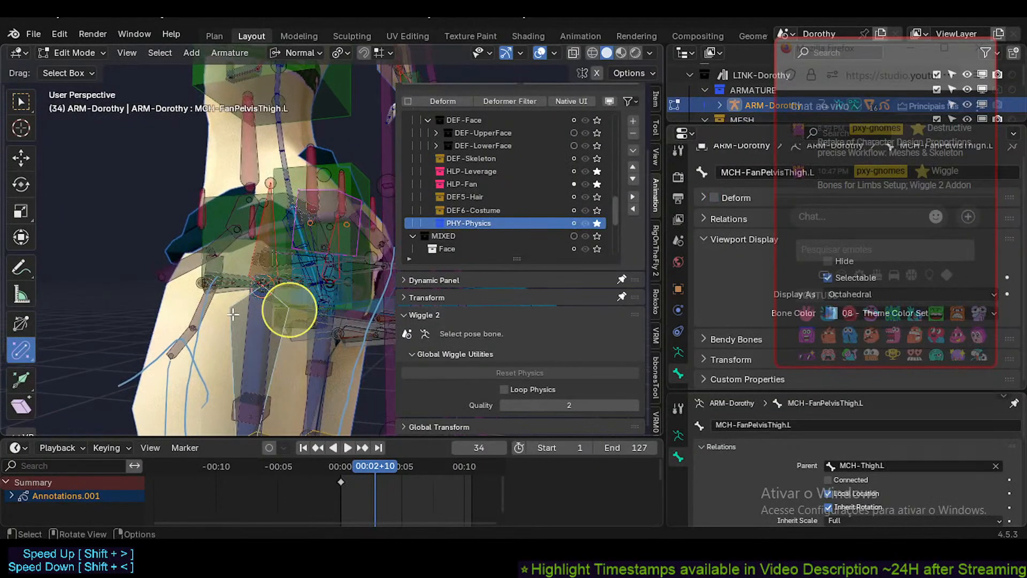
{"action": "key", "text": "ctrl+p"}
{"action": "left_click", "coordinate": [232, 312]}
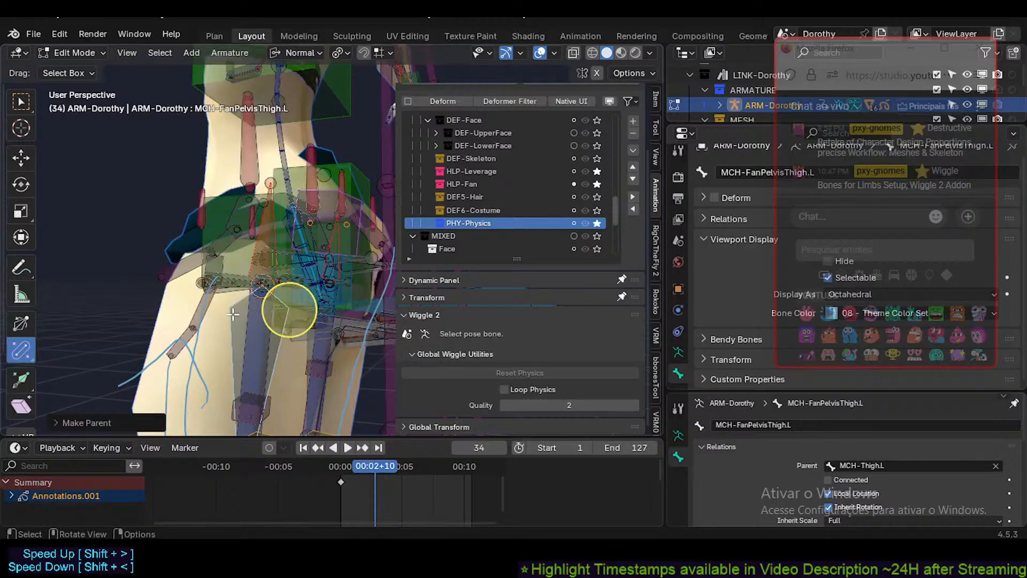
{"action": "mouse_move", "coordinate": [307, 277]}
{"action": "middle_mouse_down"}
{"action": "mouse_move", "coordinate": [236, 321]}
{"action": "mouse_move", "coordinate": [239, 332]}
{"action": "mouse_move", "coordinate": [270, 294]}
{"action": "mouse_move", "coordinate": [230, 317]}
{"action": "middle_mouse_up"}
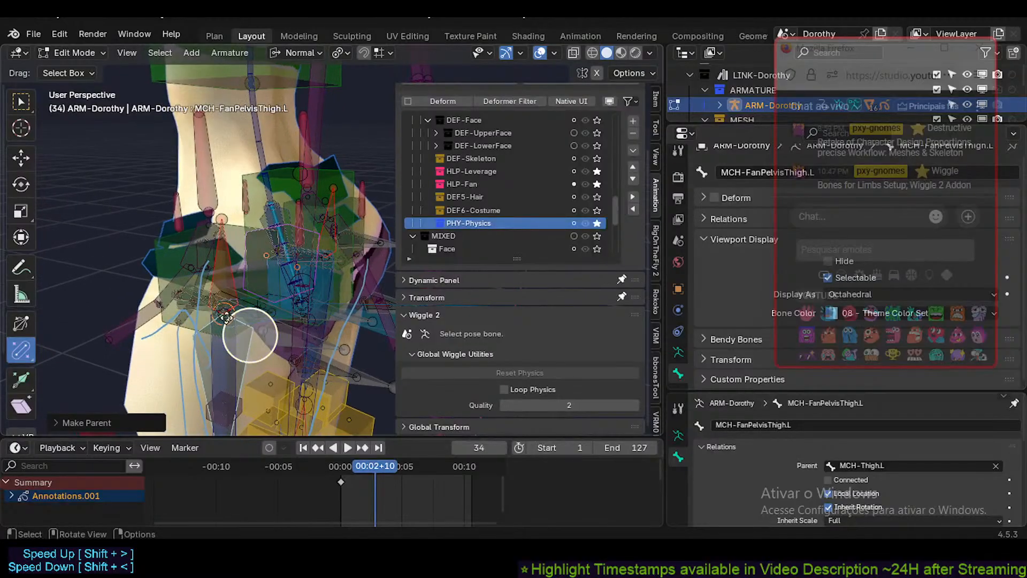
{"action": "middle_click_drag", "start_coordinate": [252, 251], "coordinate": [239, 253]}
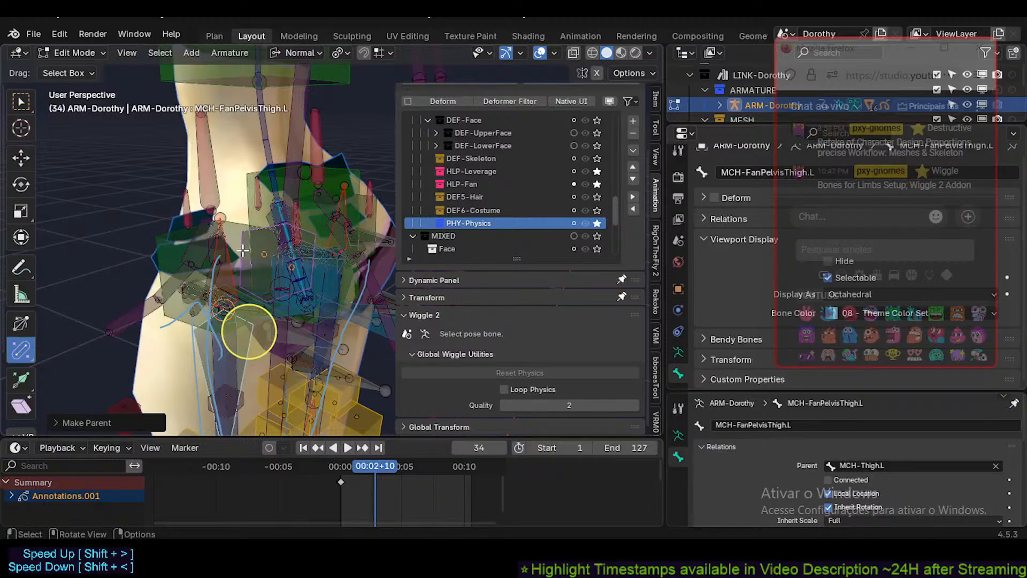
{"action": "left_click", "coordinate": [277, 261]}
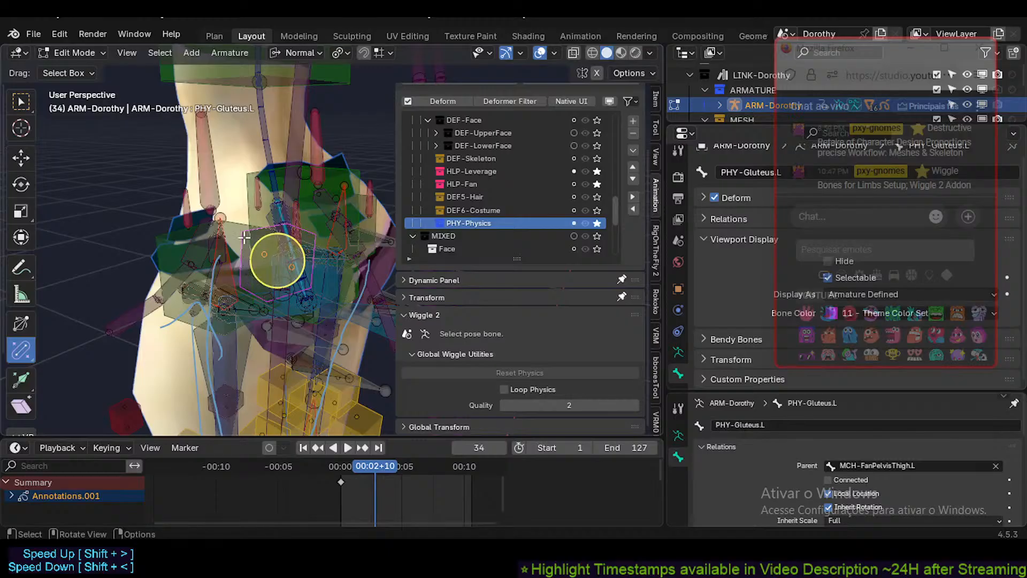
Examine from several angles how MCH-FanPelvisThigh.L sits relative to the thigh, pelvis and gluteus bones.
{"action": "middle_click_drag", "start_coordinate": [244, 238], "coordinate": [239, 265]}
{"action": "left_click", "coordinate": [192, 353]}
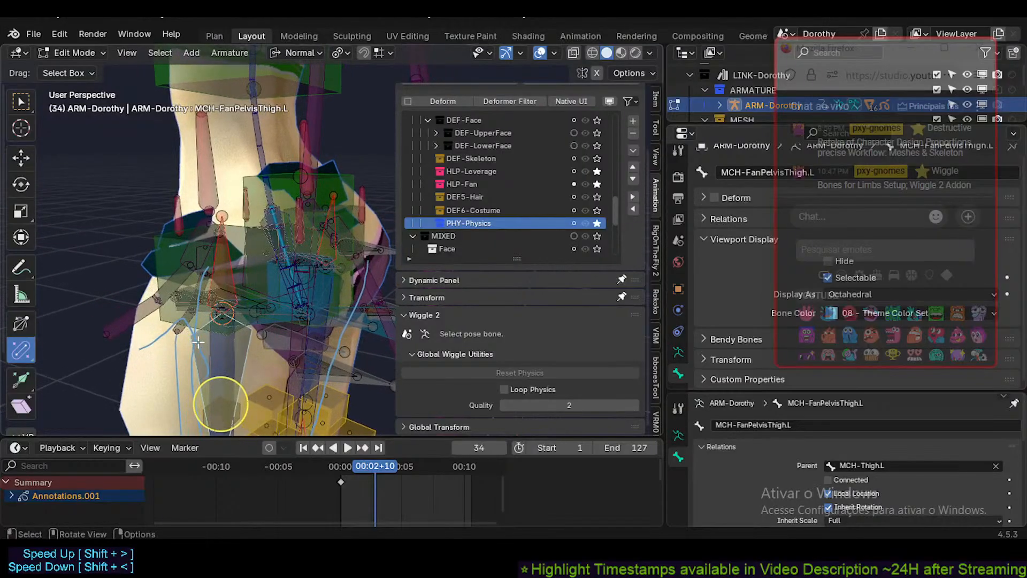
{"action": "mouse_move", "coordinate": [208, 340]}
{"action": "middle_mouse_down"}
{"action": "mouse_move", "coordinate": [167, 316]}
{"action": "mouse_move", "coordinate": [191, 305]}
{"action": "mouse_move", "coordinate": [211, 338]}
{"action": "middle_mouse_up"}
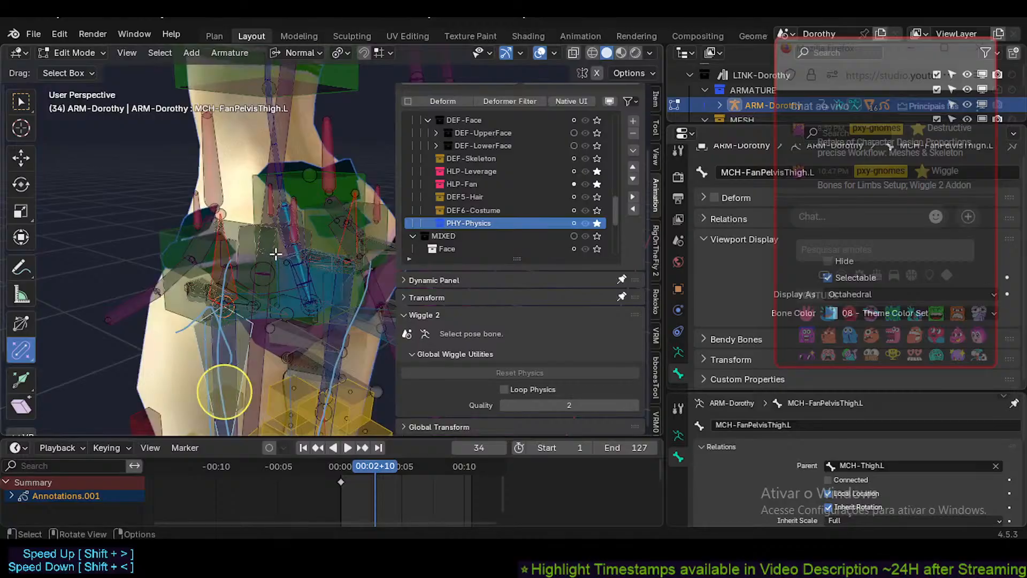
{"action": "middle_click_drag", "start_coordinate": [275, 254], "coordinate": [326, 213]}
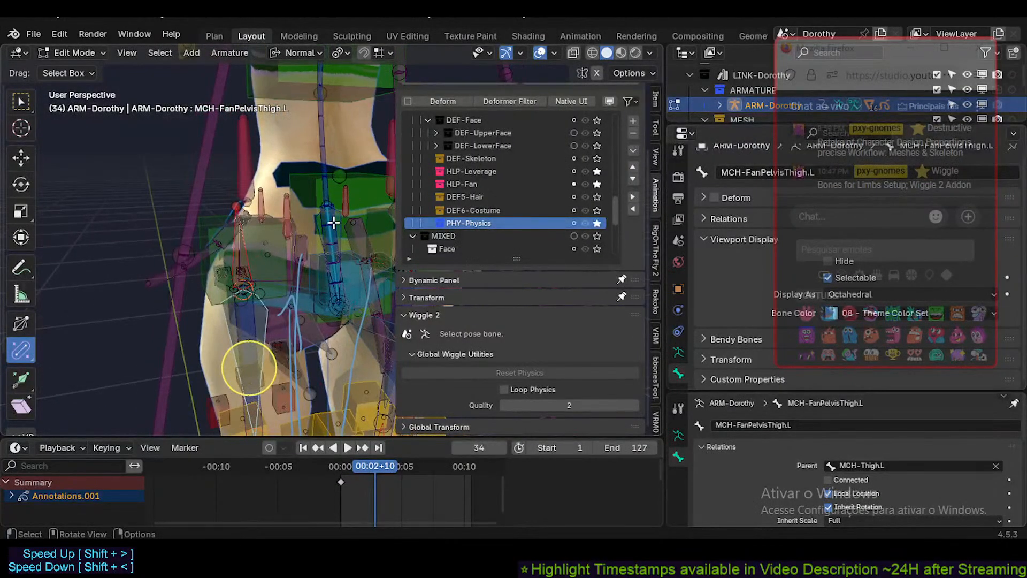
{"action": "middle_click_drag", "start_coordinate": [299, 256], "coordinate": [333, 214]}
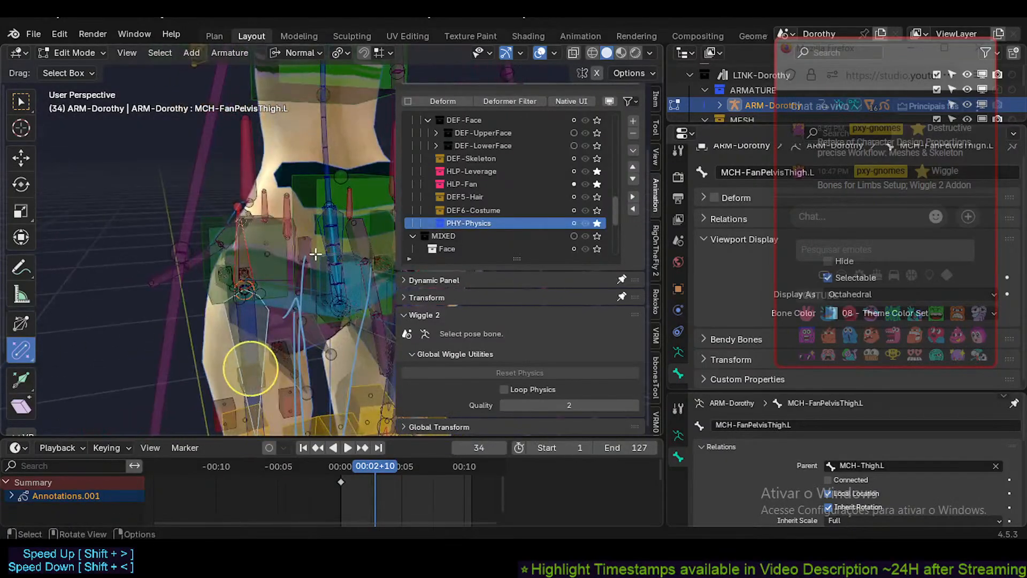
{"action": "middle_click_drag", "start_coordinate": [313, 296], "coordinate": [268, 293]}
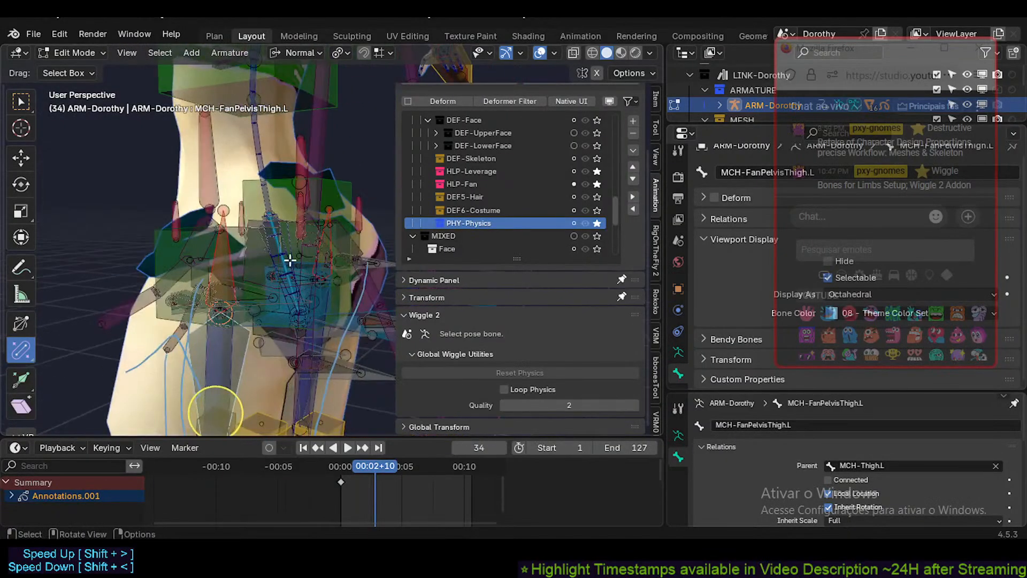
{"action": "middle_click_drag", "start_coordinate": [207, 363], "coordinate": [211, 301], "text": "shift"}
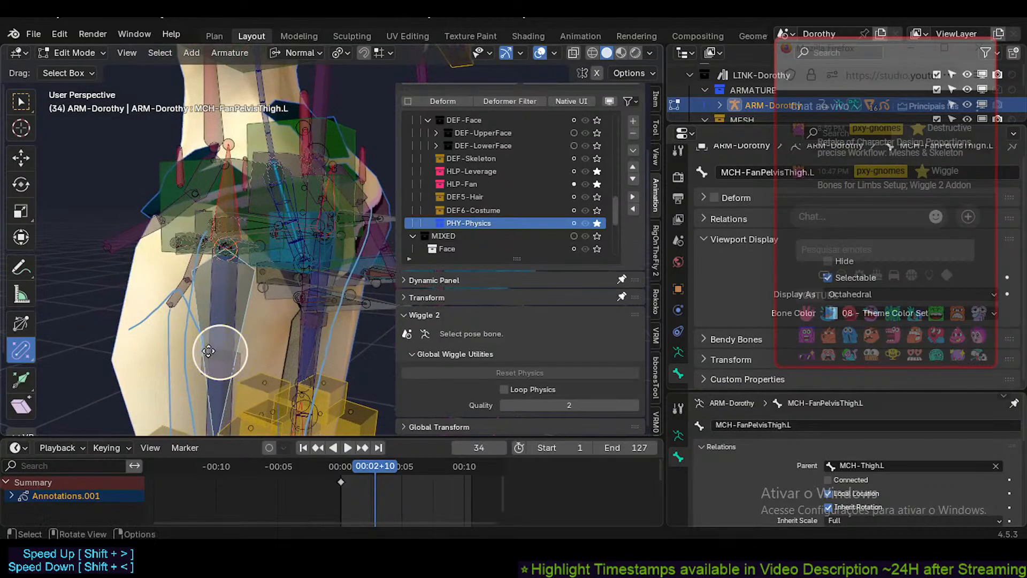
{"action": "middle_click_drag", "start_coordinate": [251, 250], "coordinate": [287, 261]}
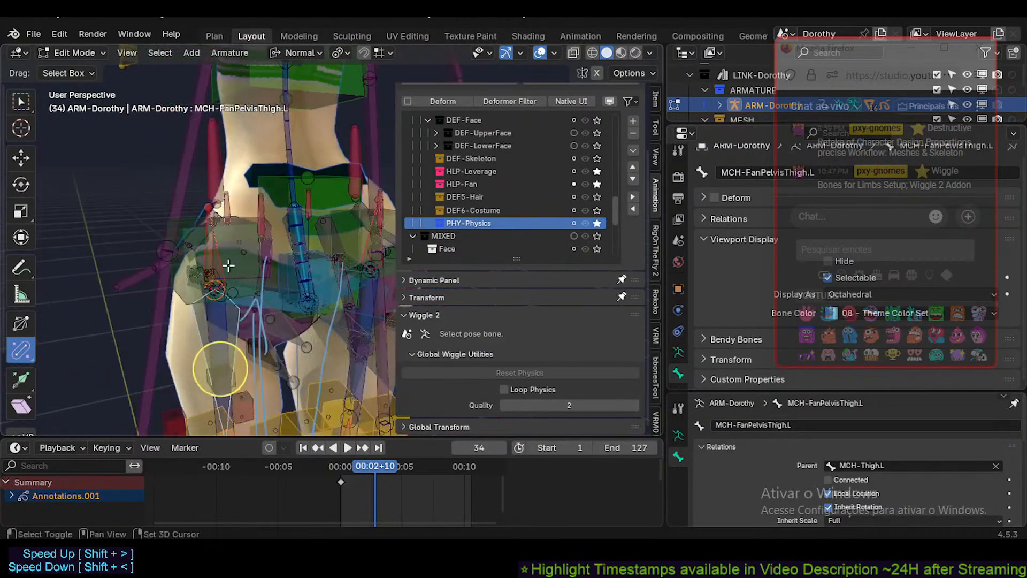
{"action": "mouse_move", "coordinate": [190, 263]}
{"action": "middle_mouse_down"}
{"action": "mouse_move", "coordinate": [286, 271]}
{"action": "mouse_move", "coordinate": [208, 291]}
{"action": "mouse_move", "coordinate": [190, 255]}
{"action": "middle_mouse_up"}
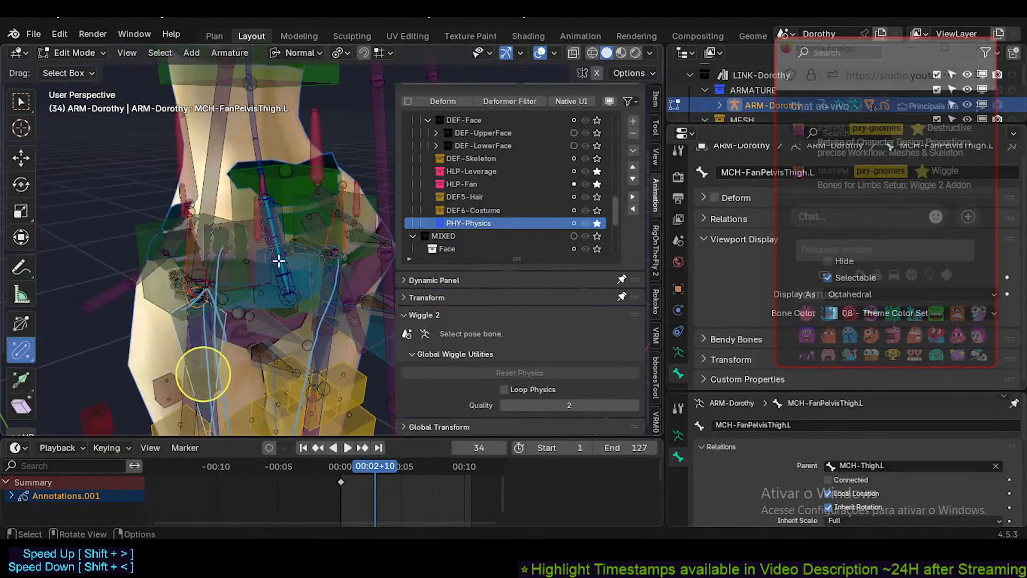
{"action": "middle_click_drag", "start_coordinate": [278, 261], "coordinate": [215, 312]}
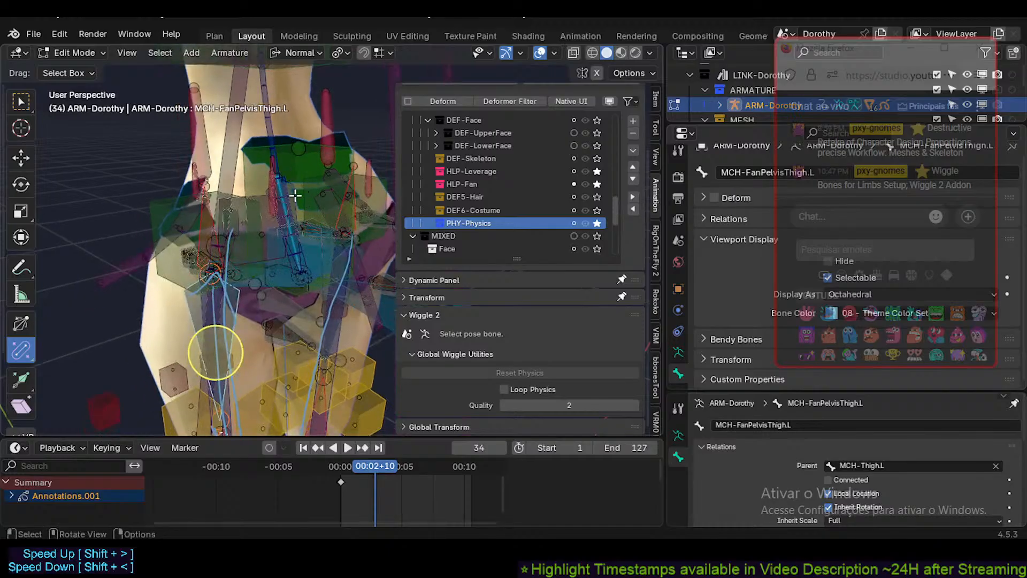
{"action": "key", "text": "XF86AudioLowerVolume"}
{"action": "key", "text": "XF86AudioLowerVolume"}
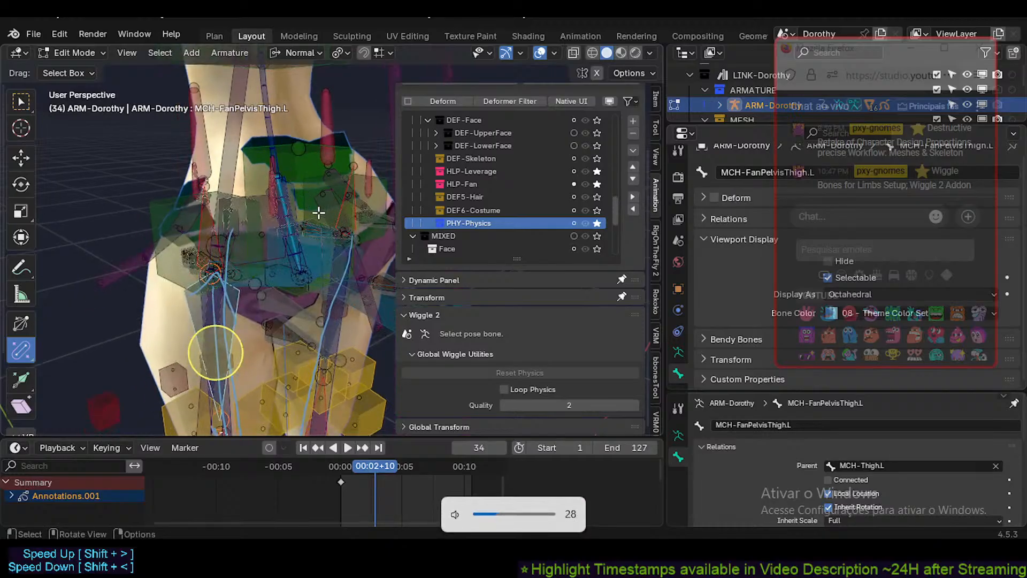
{"action": "mouse_move", "coordinate": [318, 213]}
{"action": "middle_mouse_down"}
{"action": "mouse_move", "coordinate": [302, 220]}
{"action": "mouse_move", "coordinate": [321, 230]}
{"action": "mouse_move", "coordinate": [312, 223]}
{"action": "middle_mouse_up"}
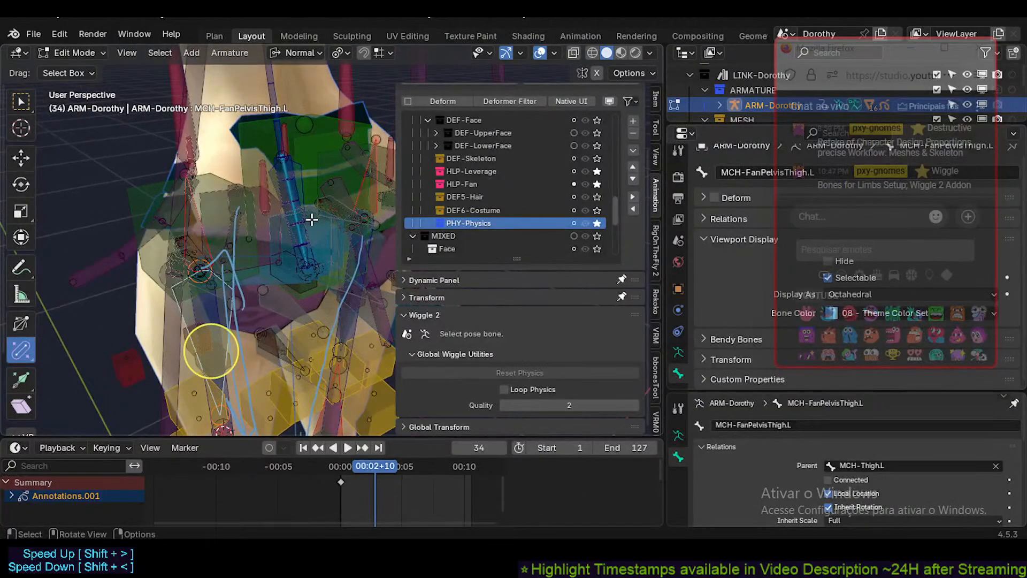
{"action": "middle_click_drag", "start_coordinate": [311, 218], "coordinate": [323, 208]}
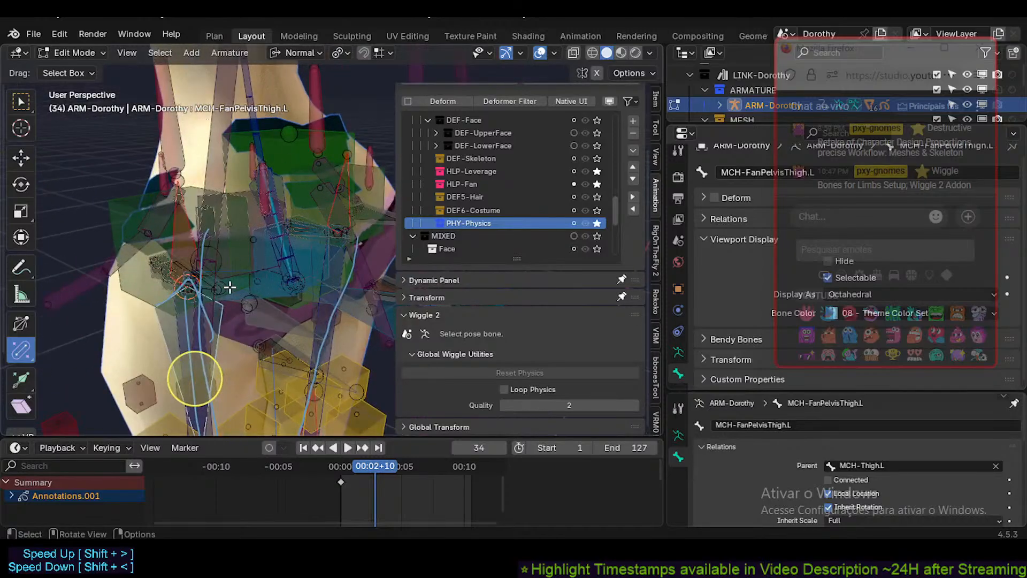
{"action": "middle_click_drag", "start_coordinate": [211, 121], "coordinate": [102, 292]}
{"action": "middle_click_drag", "start_coordinate": [171, 262], "coordinate": [202, 275]}
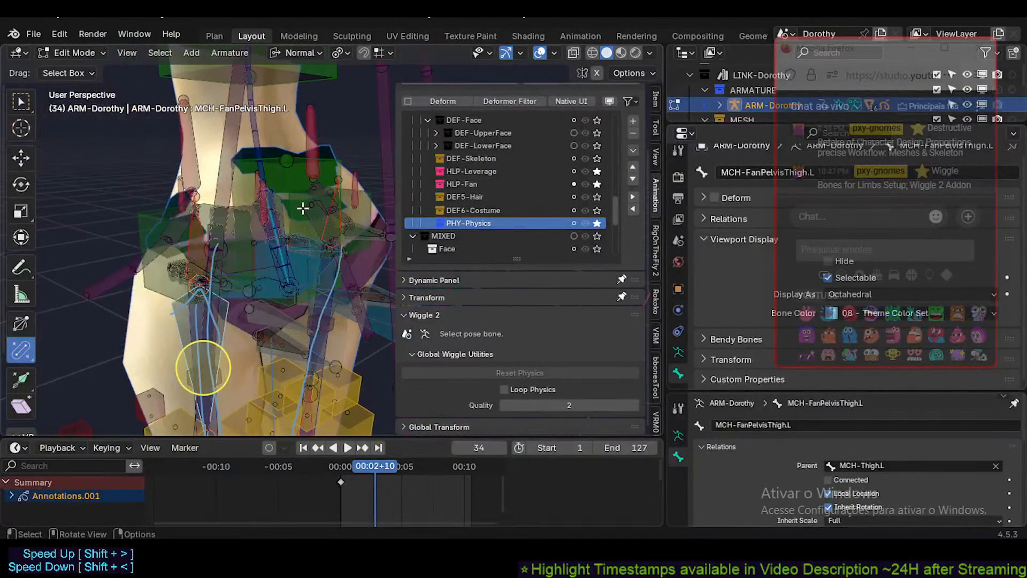
{"action": "middle_click_drag", "start_coordinate": [281, 256], "coordinate": [158, 234]}
{"action": "middle_click_drag", "start_coordinate": [236, 234], "coordinate": [202, 252]}
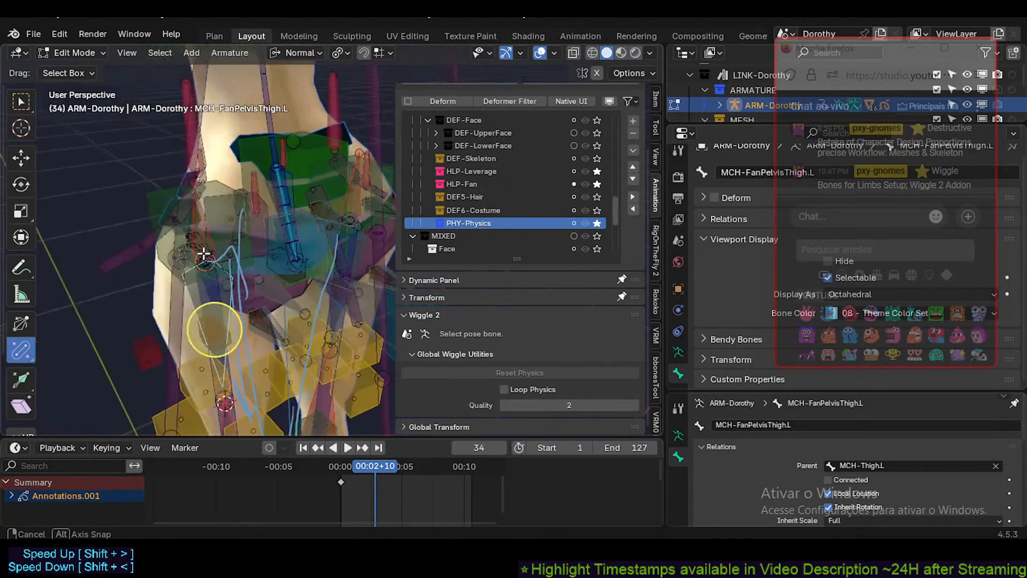
Select PHY-Gluteus.L and adjust its B-Bone display size around the left buttock in Edit Mode.
{"action": "left_click", "coordinate": [221, 200]}
{"action": "middle_click_drag", "start_coordinate": [217, 204], "coordinate": [277, 299]}
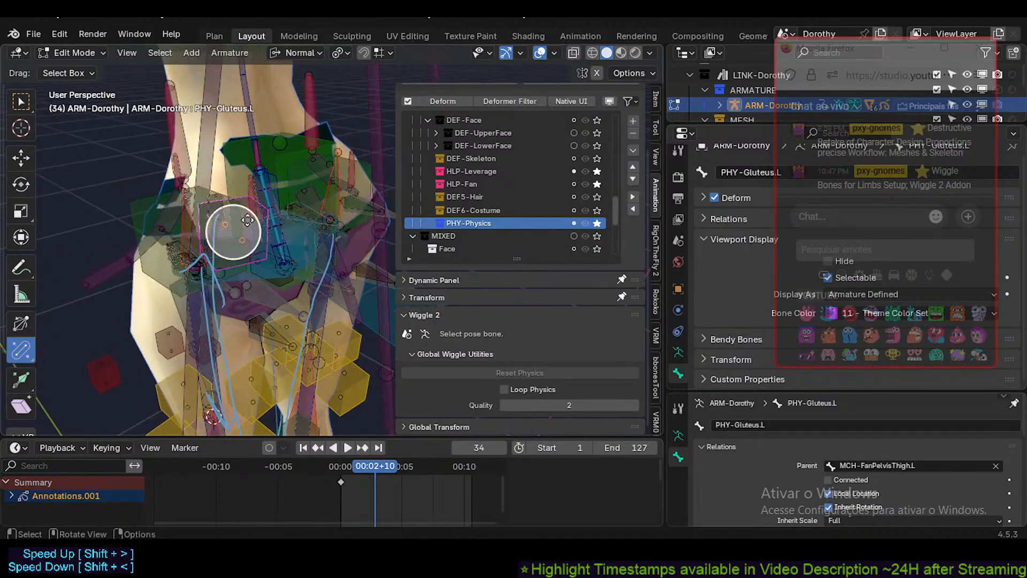
{"action": "middle_click_drag", "start_coordinate": [243, 255], "coordinate": [266, 282]}
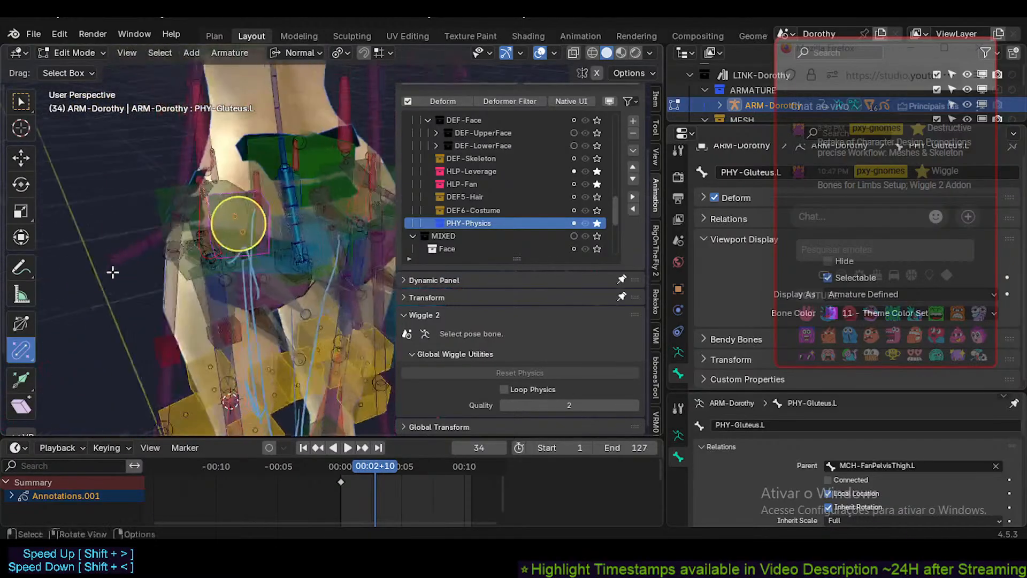
{"action": "middle_click_drag", "start_coordinate": [223, 255], "coordinate": [212, 263]}
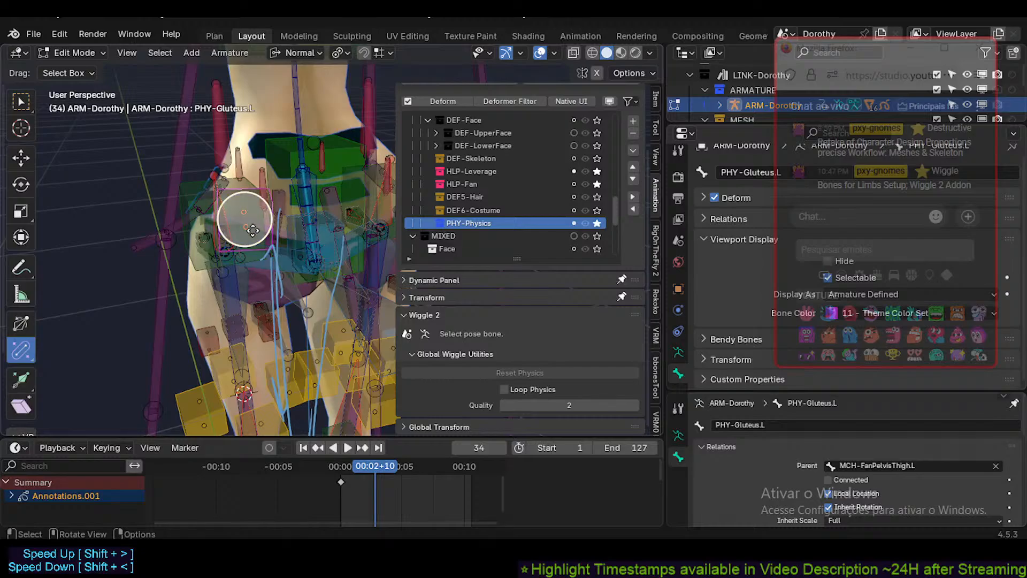
{"action": "middle_click_drag", "start_coordinate": [254, 204], "coordinate": [268, 256]}
{"action": "key", "text": "ctrl+alt+s"}
{"action": "left_click", "coordinate": [269, 250]}
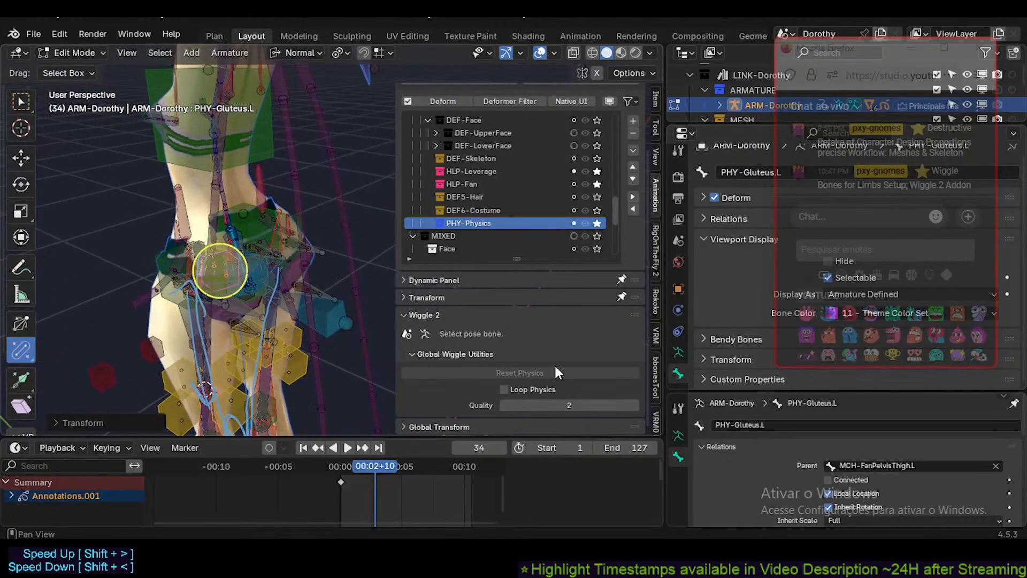
{"action": "middle_click_drag", "start_coordinate": [216, 183], "coordinate": [236, 181]}
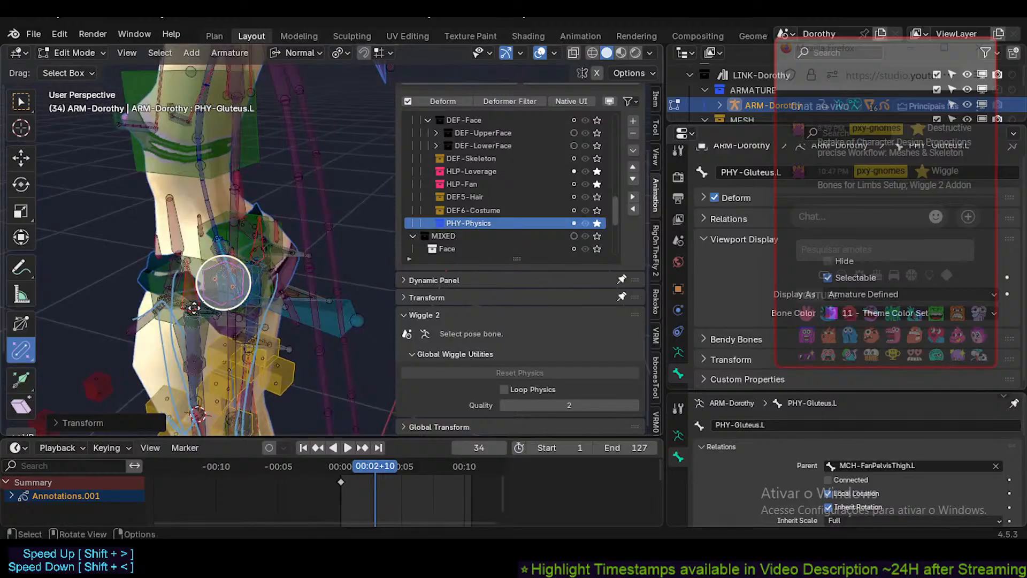
{"action": "middle_click_drag", "start_coordinate": [209, 272], "coordinate": [195, 270]}
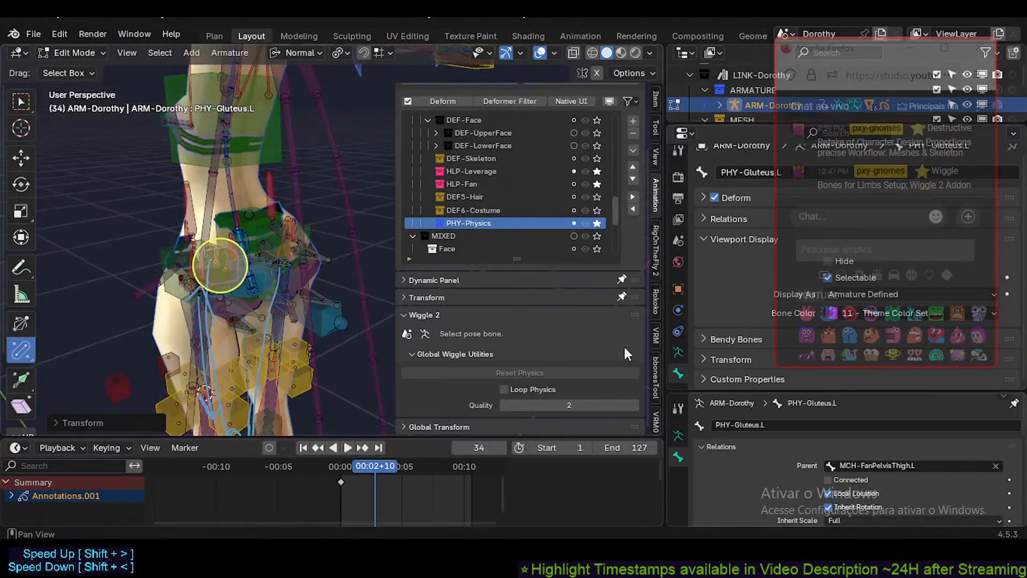
Check the Wiggle 2 settings and the bone constraints of PHY-Gluteus.L in Pose Mode.
{"action": "key", "text": "ctrl+Tab"}
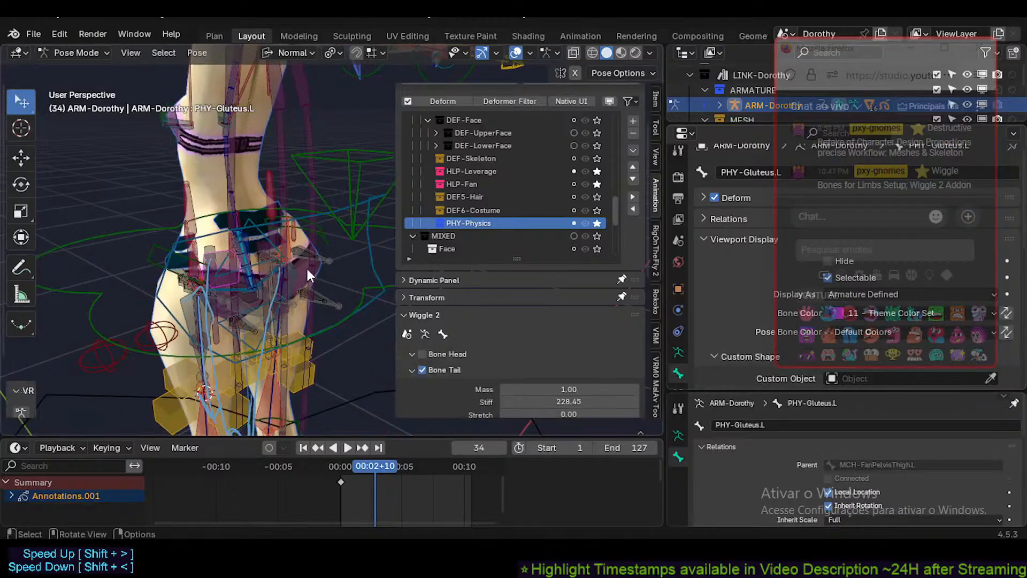
{"action": "left_click", "coordinate": [271, 249]}
{"action": "scroll", "coordinate": [578, 370], "scroll_direction": "down", "scroll_amount": 5}
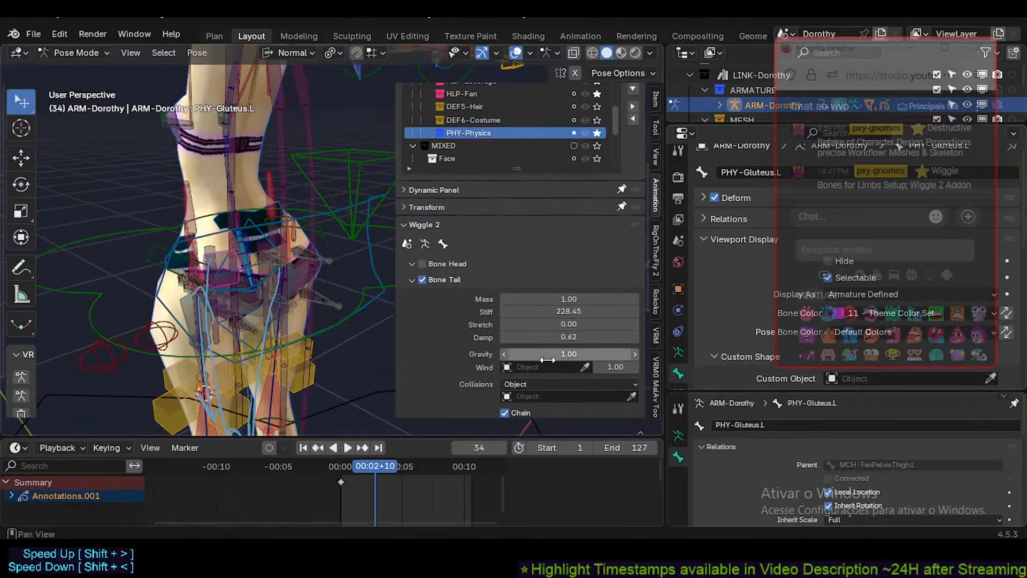
{"action": "scroll", "coordinate": [714, 269], "scroll_direction": "down", "scroll_amount": 5}
{"action": "scroll", "coordinate": [675, 365], "scroll_direction": "down", "scroll_amount": 1}
{"action": "left_click", "coordinate": [676, 369]}
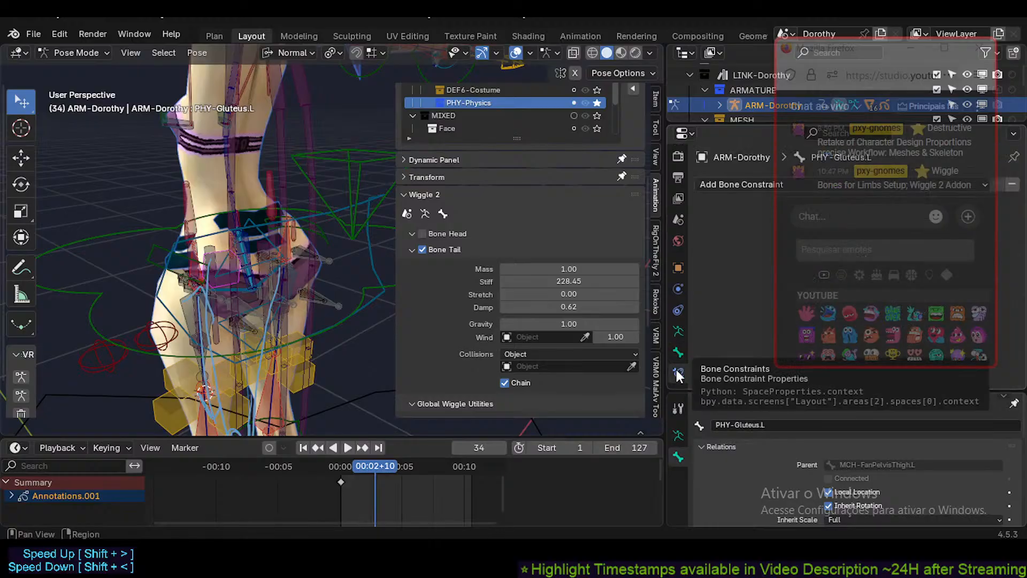
Symmetrize PHY-Gluteus.L to the right side of the armature in Edit Mode, then return to Pose Mode and save the file.
{"action": "scroll", "coordinate": [206, 281], "scroll_direction": "up", "scroll_amount": 3}
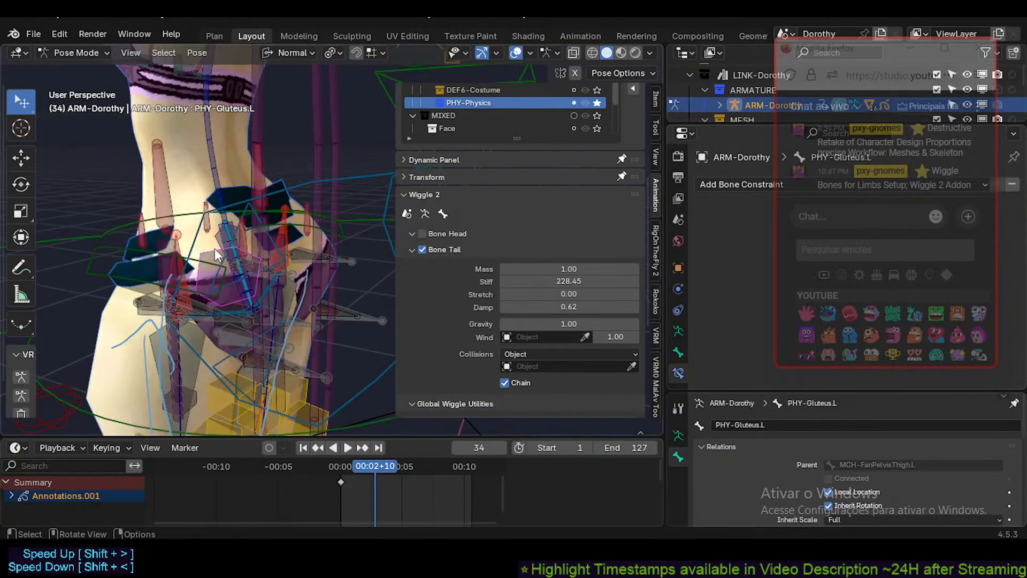
{"action": "key", "text": "Tab"}
{"action": "key", "text": "c"}
{"action": "right_click", "coordinate": [208, 256]}
{"action": "left_click", "coordinate": [207, 255]}
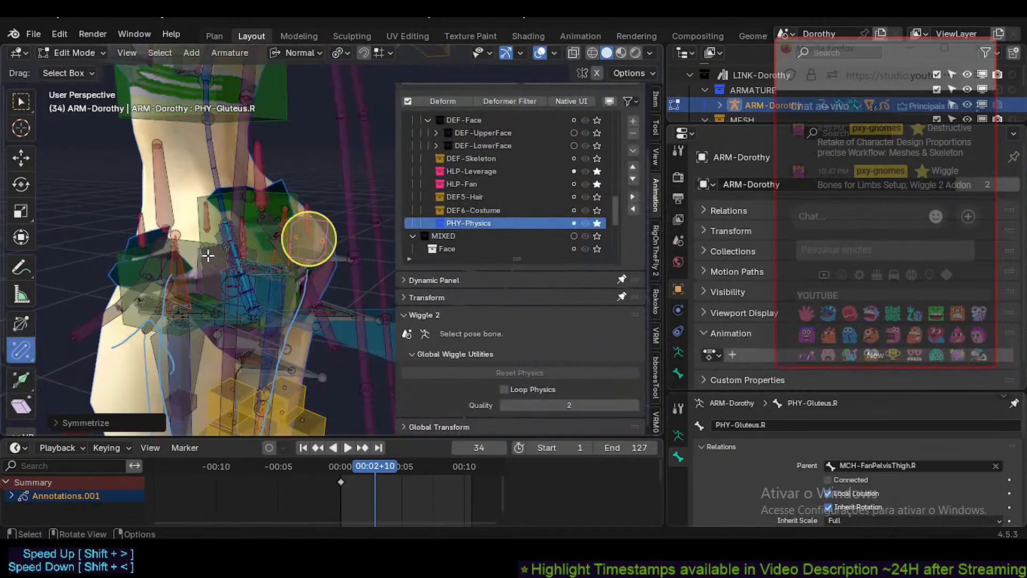
{"action": "scroll", "coordinate": [207, 255], "scroll_direction": "down", "scroll_amount": 2}
{"action": "key", "text": "Tab"}
{"action": "middle_click_drag", "start_coordinate": [337, 255], "coordinate": [300, 227]}
{"action": "key", "text": "ctrl+s"}
Stop soloing the HLP-Fan and HLP-Leverage bone collections.
{"action": "left_click", "coordinate": [597, 184]}
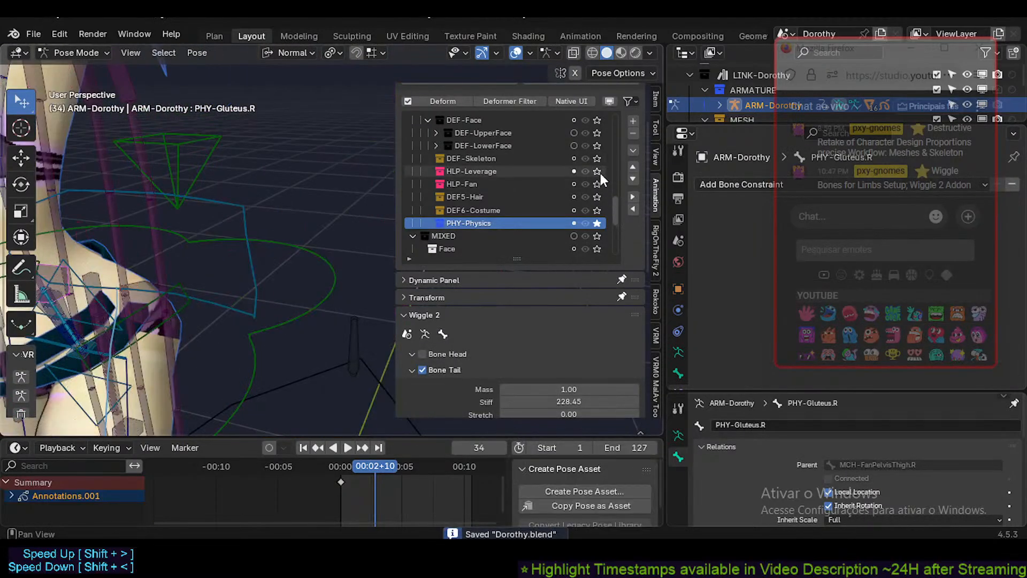
{"action": "left_click", "coordinate": [597, 171]}
{"action": "scroll", "coordinate": [316, 223], "scroll_direction": "down", "scroll_amount": 5}
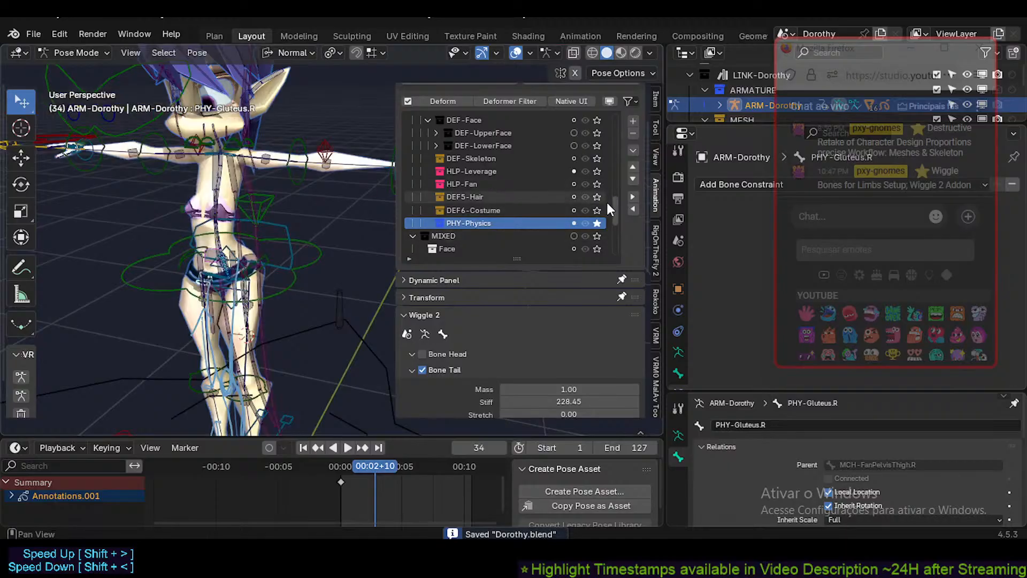
Stop soloing the ALL Body Controllers bone collection so only the PHY-Physics bones stay isolated.
{"action": "scroll", "coordinate": [606, 200], "scroll_direction": "up", "scroll_amount": 10}
{"action": "left_click", "coordinate": [597, 145]}
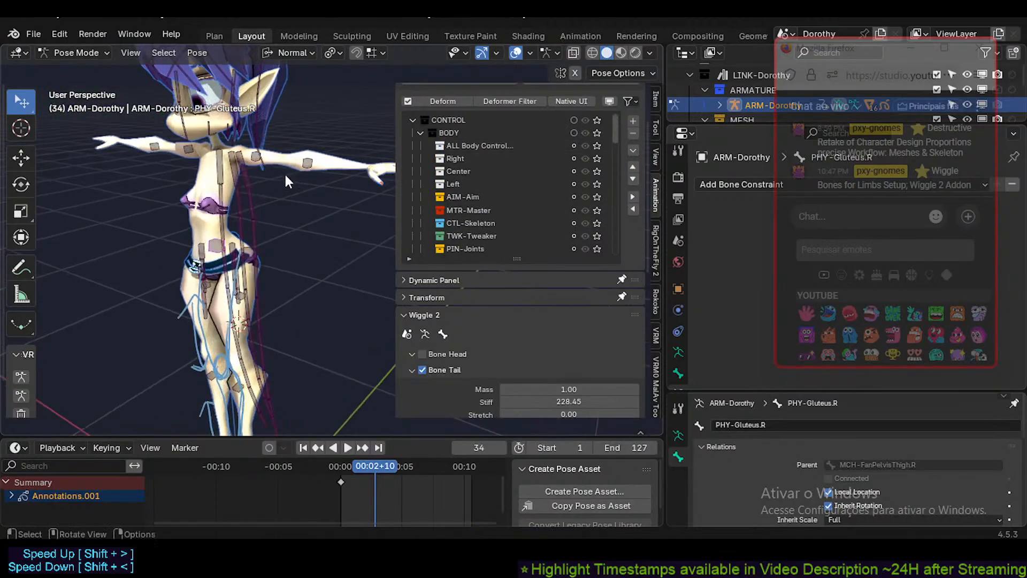
{"action": "scroll", "coordinate": [254, 284], "scroll_direction": "up", "scroll_amount": 4}
{"action": "middle_click_drag", "start_coordinate": [229, 279], "coordinate": [274, 243], "text": "shift"}
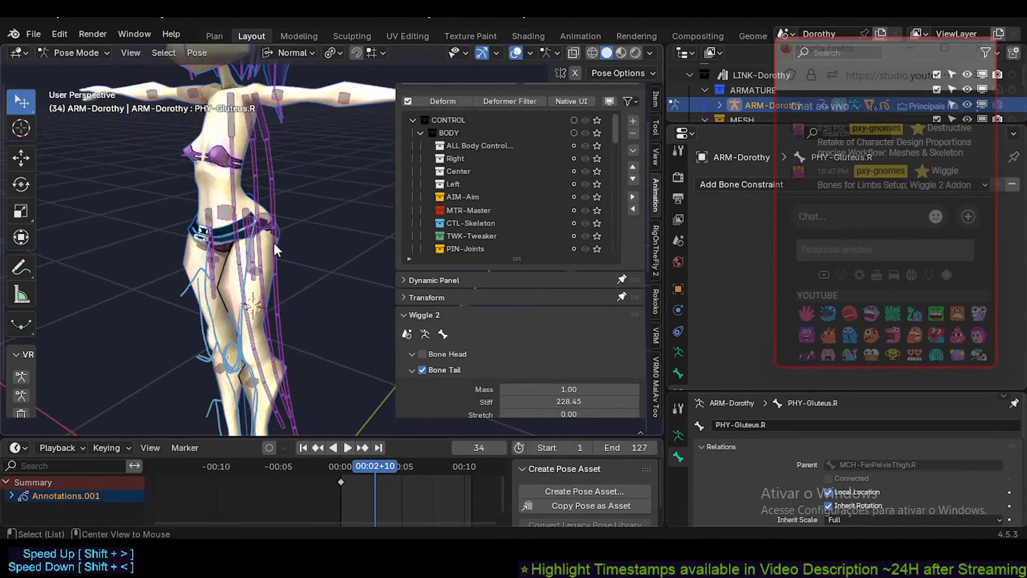
{"action": "middle_click_drag", "start_coordinate": [374, 203], "coordinate": [262, 214]}
{"action": "middle_click_drag", "start_coordinate": [260, 385], "coordinate": [284, 363], "text": "shift"}
{"action": "scroll", "coordinate": [259, 266], "scroll_direction": "down", "scroll_amount": 2}
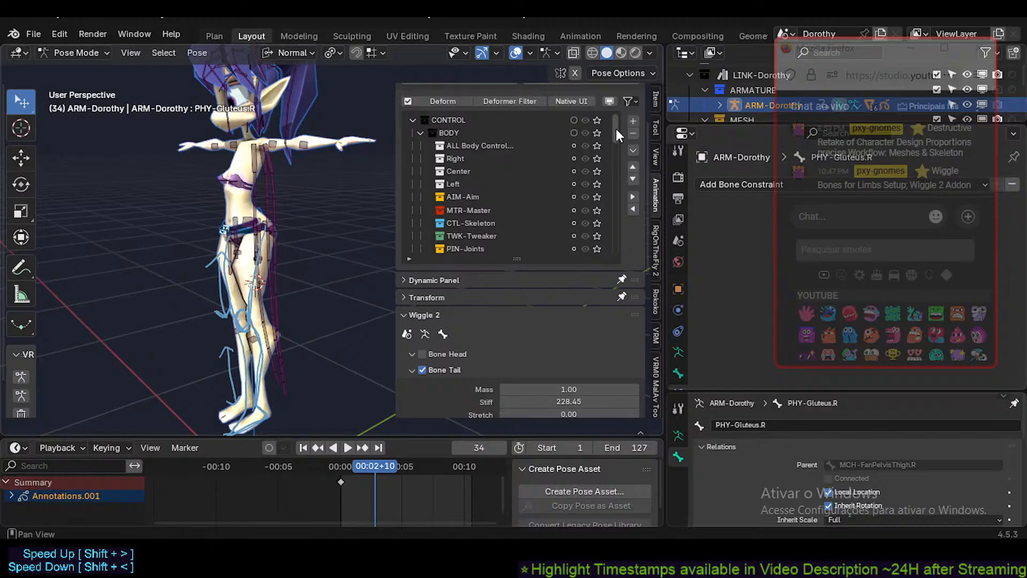
Solo the PHY-Wiggle bone collection together with PHY-Physics.
{"action": "left_click_drag", "start_coordinate": [616, 128], "coordinate": [622, 149]}
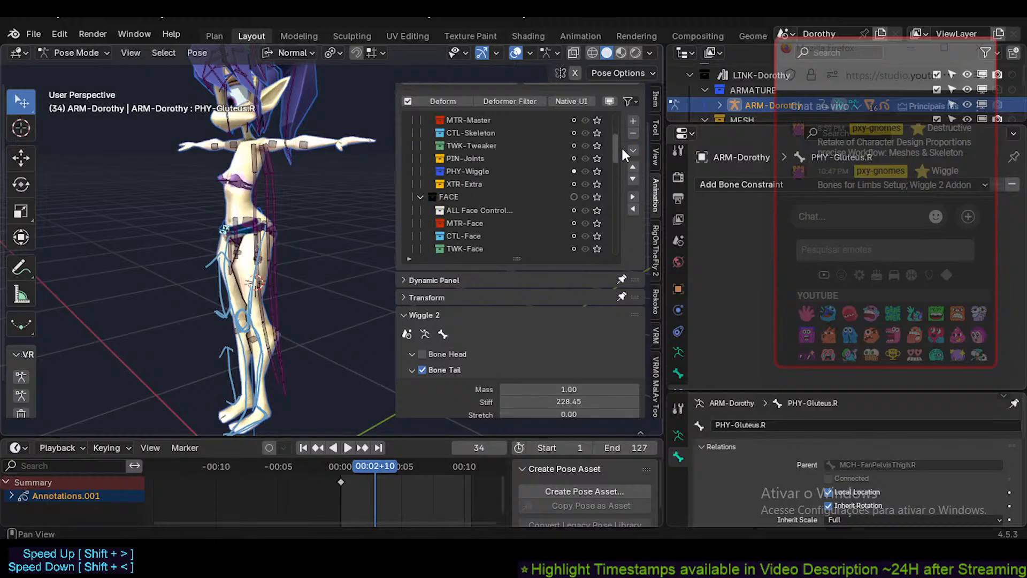
{"action": "left_click", "coordinate": [597, 171]}
{"action": "scroll", "coordinate": [281, 213], "scroll_direction": "up", "scroll_amount": 6}
{"action": "middle_click_drag", "start_coordinate": [273, 233], "coordinate": [159, 232]}
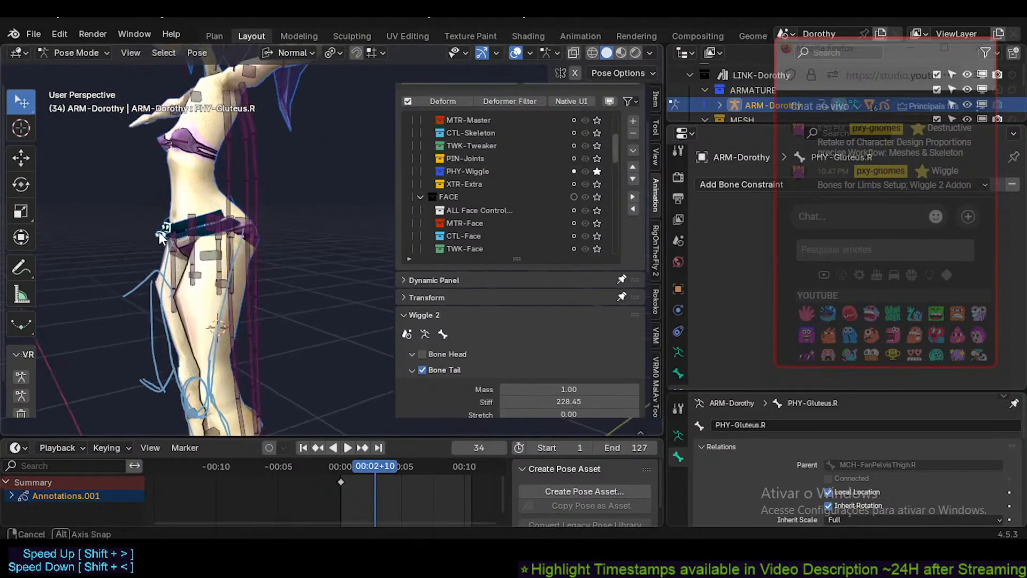
Unassign the HLP2-Crotch bone from the PHY-Wiggle body control collection and save the file.
{"action": "left_click", "coordinate": [204, 259]}
{"action": "mouse_move", "coordinate": [204, 259]}
{"action": "middle_mouse_down"}
{"action": "mouse_move", "coordinate": [261, 263]}
{"action": "mouse_move", "coordinate": [203, 266]}
{"action": "middle_mouse_up"}
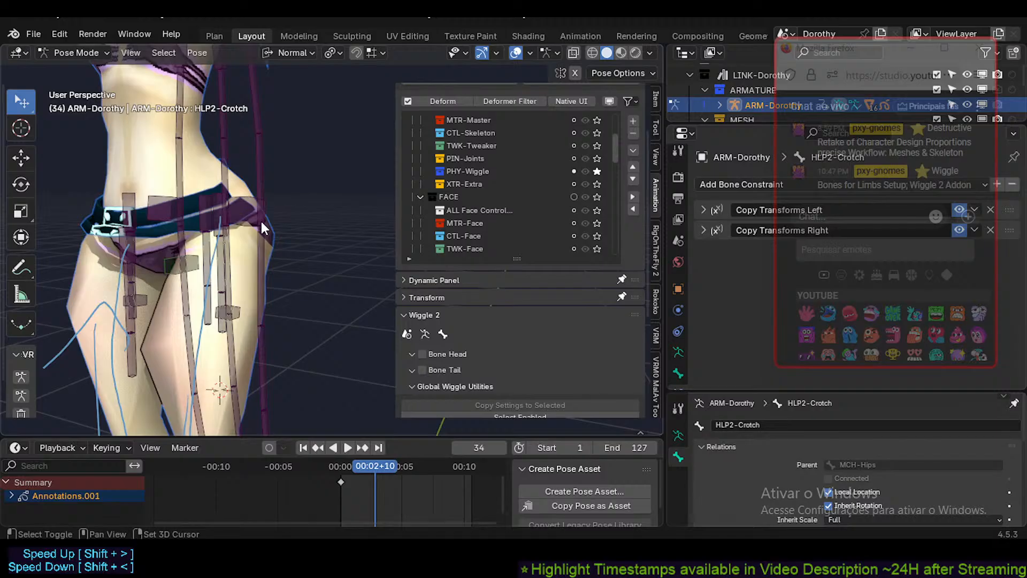
{"action": "key", "text": "shift+m"}
{"action": "mouse_move", "coordinate": [259, 222]}
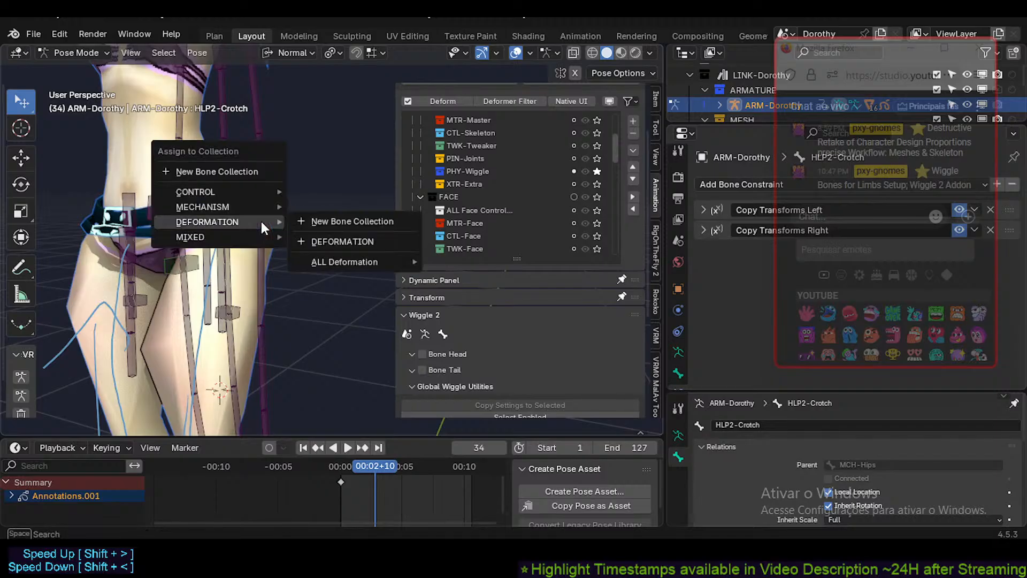
{"action": "mouse_move", "coordinate": [316, 259]}
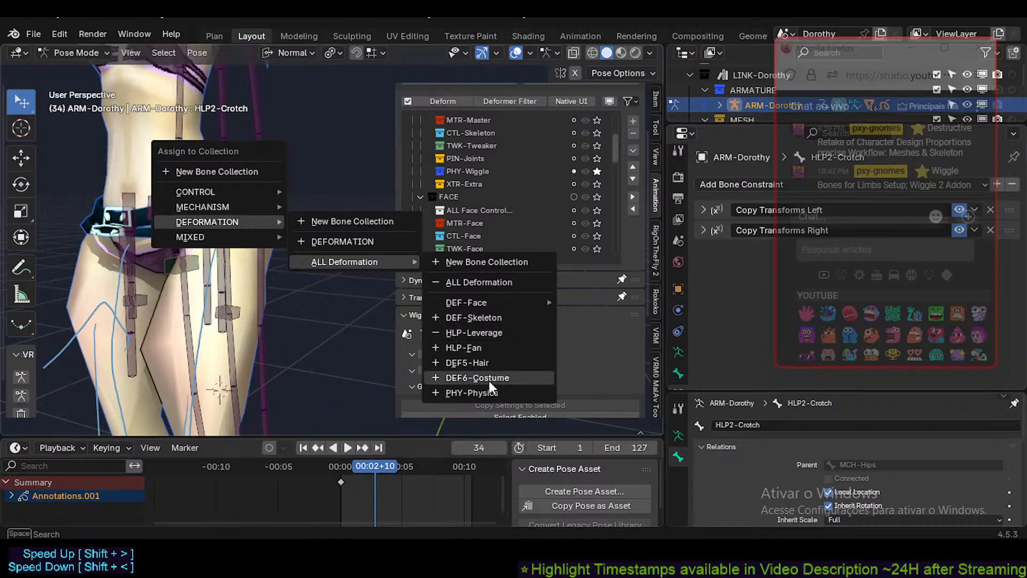
{"action": "mouse_move", "coordinate": [214, 192]}
{"action": "mouse_move", "coordinate": [339, 235]}
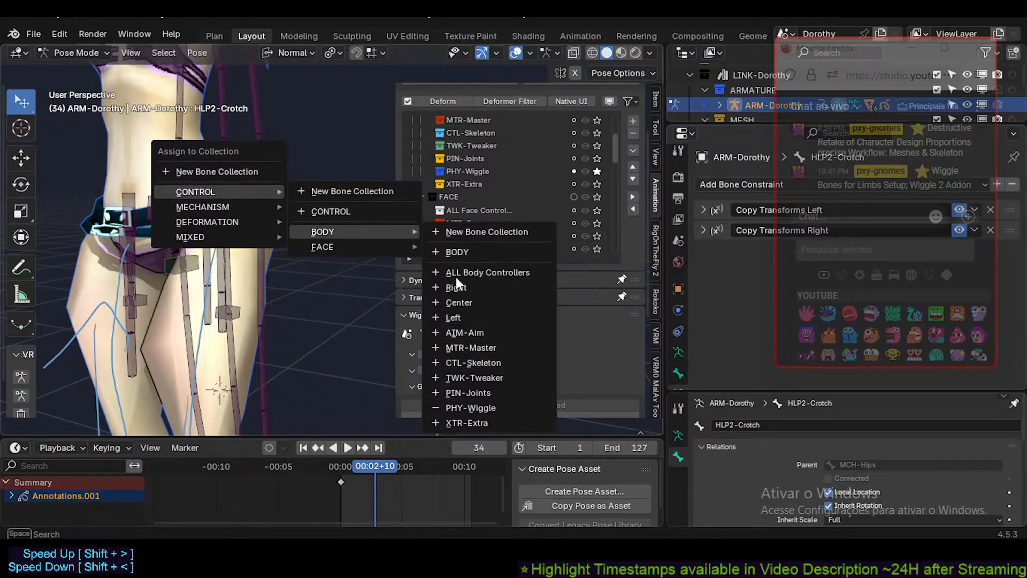
{"action": "mouse_move", "coordinate": [365, 248]}
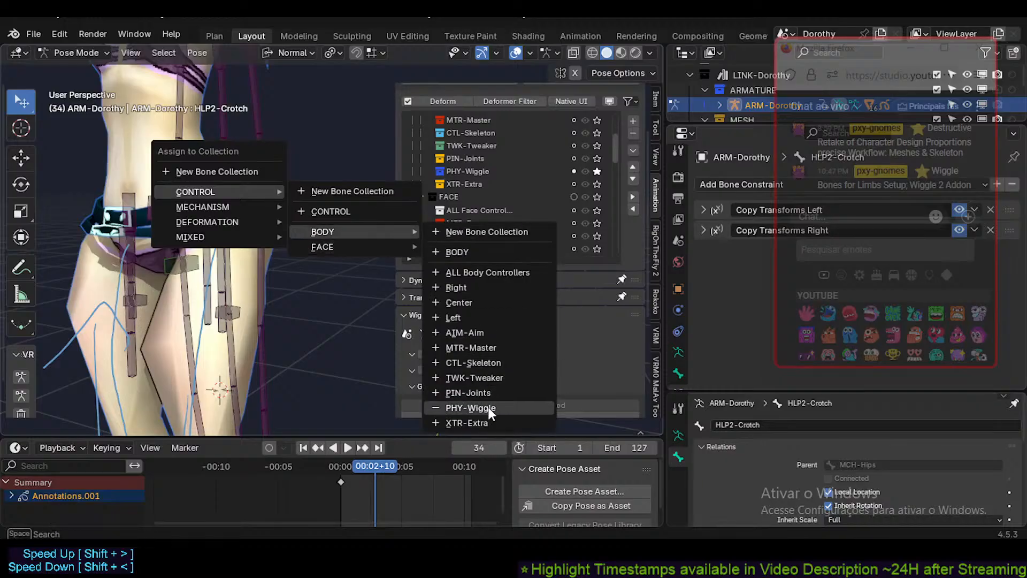
{"action": "left_click", "coordinate": [489, 406]}
{"action": "mouse_move", "coordinate": [306, 249]}
{"action": "middle_mouse_down"}
{"action": "mouse_move", "coordinate": [326, 244]}
{"action": "mouse_move", "coordinate": [243, 239]}
{"action": "mouse_move", "coordinate": [242, 276]}
{"action": "mouse_move", "coordinate": [338, 304]}
{"action": "mouse_move", "coordinate": [224, 284]}
{"action": "mouse_move", "coordinate": [256, 271]}
{"action": "mouse_move", "coordinate": [259, 256]}
{"action": "mouse_move", "coordinate": [297, 251]}
{"action": "middle_mouse_up"}
{"action": "key", "text": "ctrl+s"}
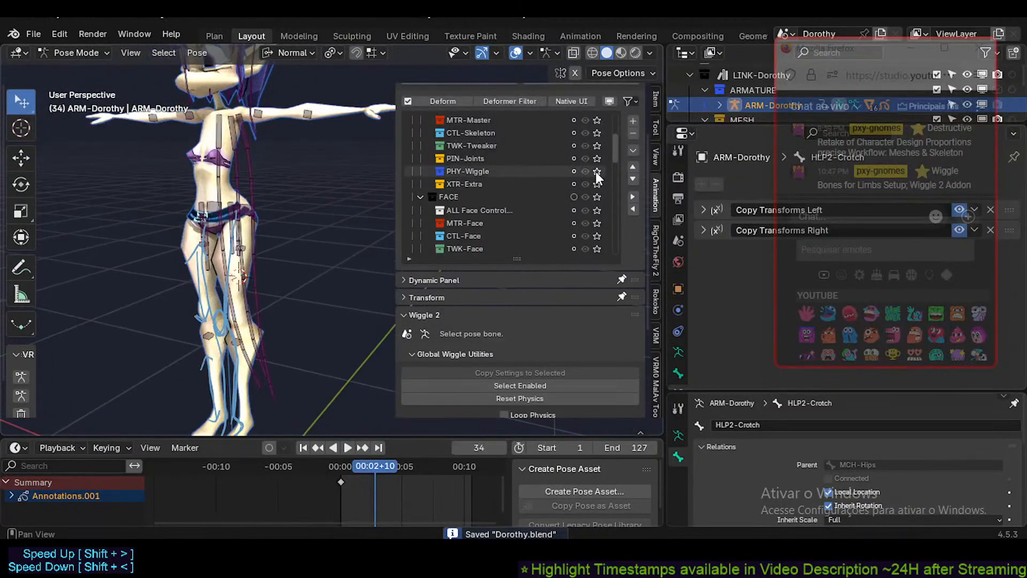
Select all bones of the soloed PHY-Physics collection and assign them to the PHY-Wiggle body control collection.
{"action": "left_click_drag", "start_coordinate": [611, 145], "coordinate": [615, 124]}
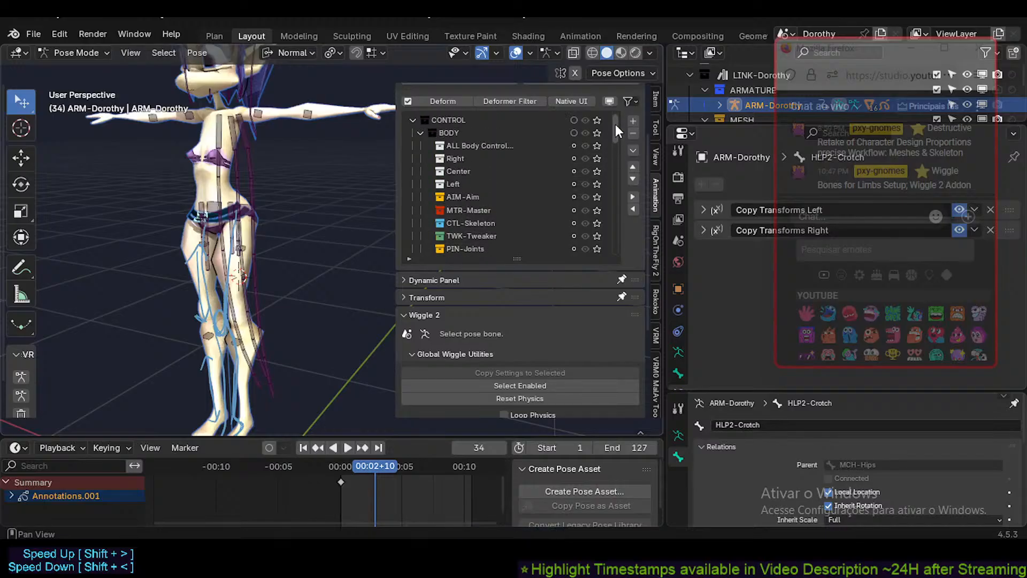
{"action": "scroll", "coordinate": [518, 215], "scroll_direction": "down", "scroll_amount": 6}
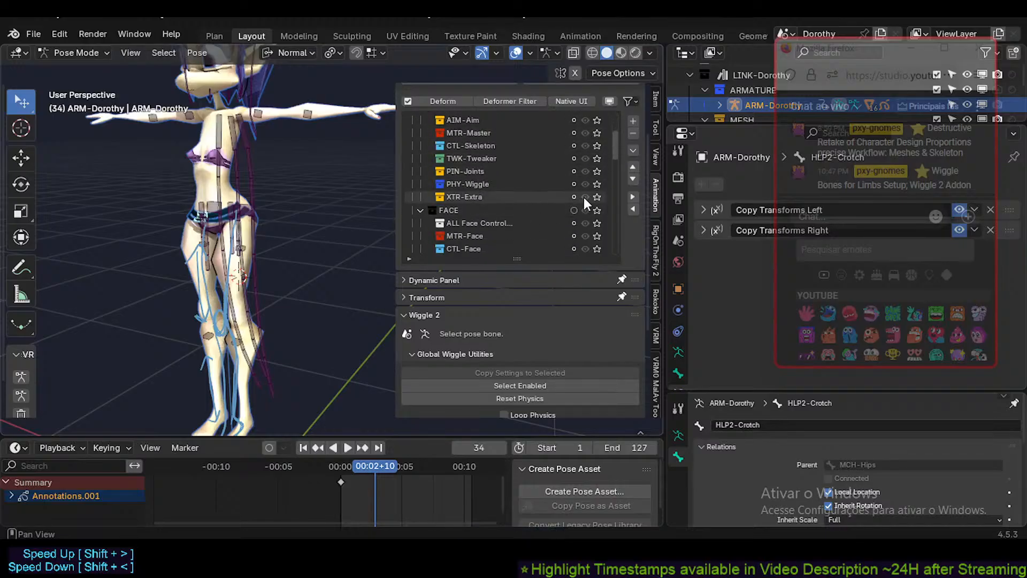
{"action": "scroll", "coordinate": [617, 146], "scroll_direction": "down", "scroll_amount": 7}
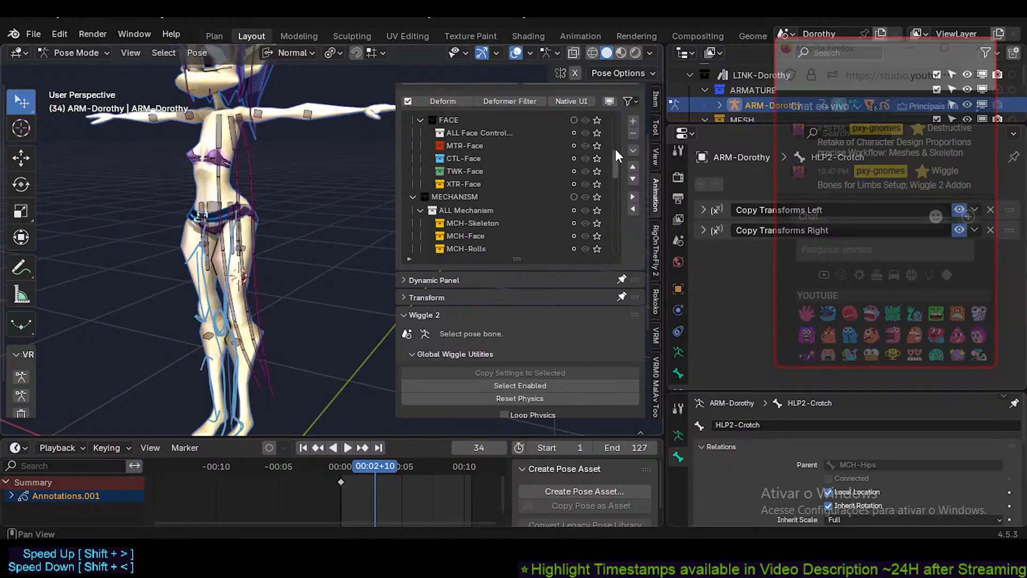
{"action": "left_click_drag", "start_coordinate": [610, 149], "coordinate": [607, 210]}
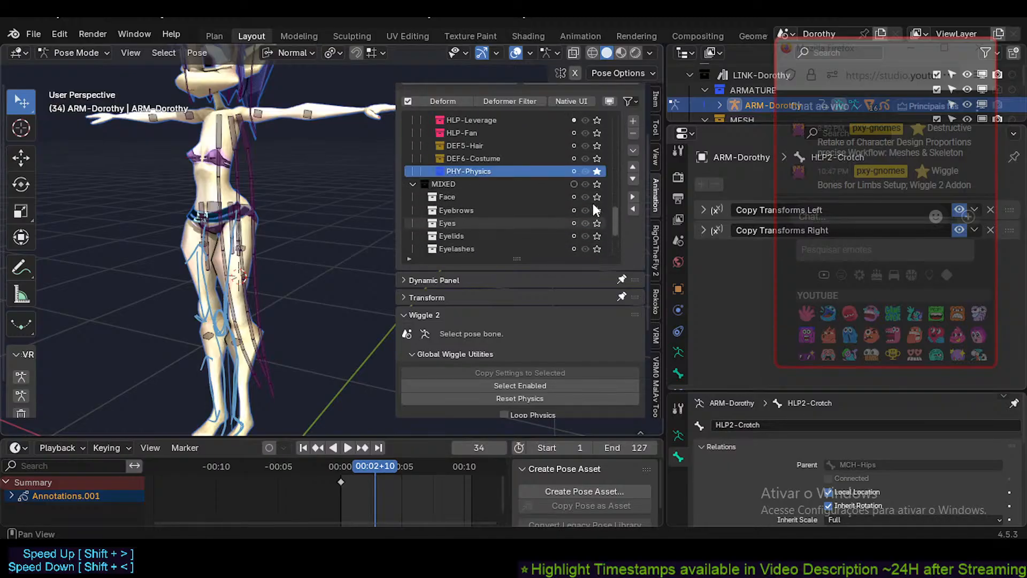
{"action": "scroll", "coordinate": [591, 200], "scroll_direction": "up", "scroll_amount": 3}
{"action": "left_click", "coordinate": [598, 210]}
{"action": "left_click", "coordinate": [598, 210]}
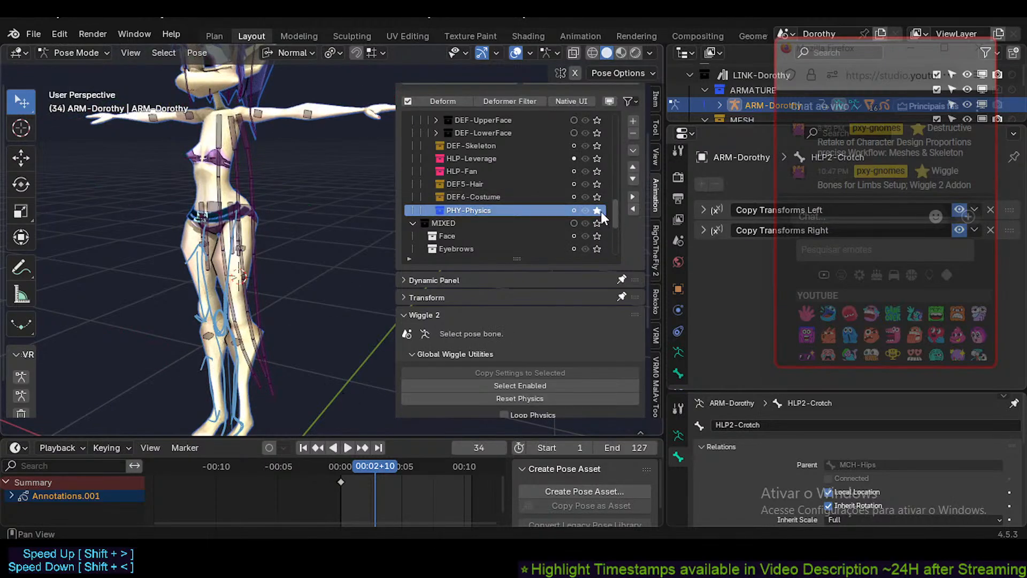
{"action": "key", "text": "a"}
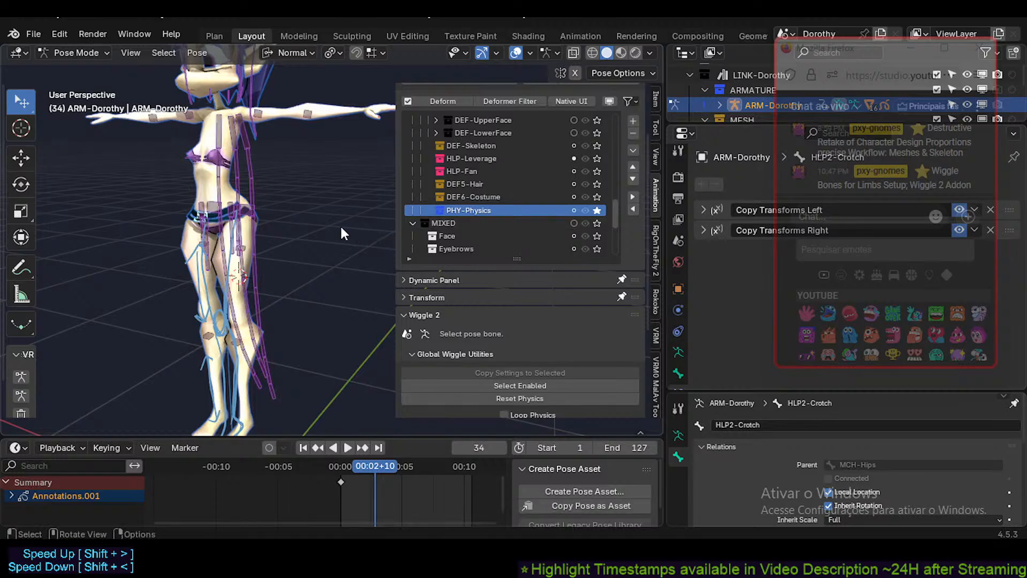
{"action": "middle_click_drag", "start_coordinate": [290, 180], "coordinate": [265, 226], "text": "shift"}
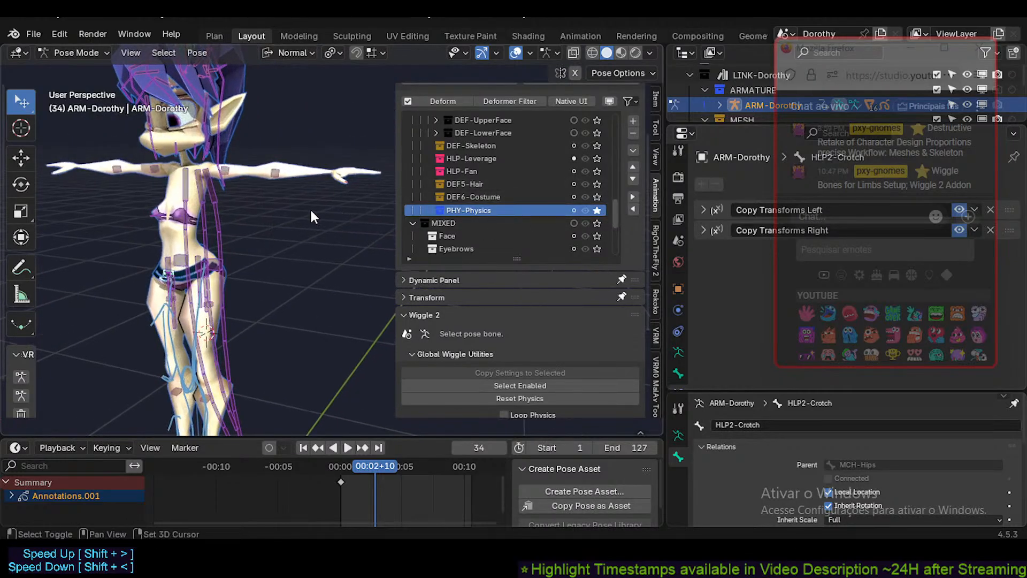
{"action": "key", "text": "shift+m"}
{"action": "mouse_move", "coordinate": [306, 207]}
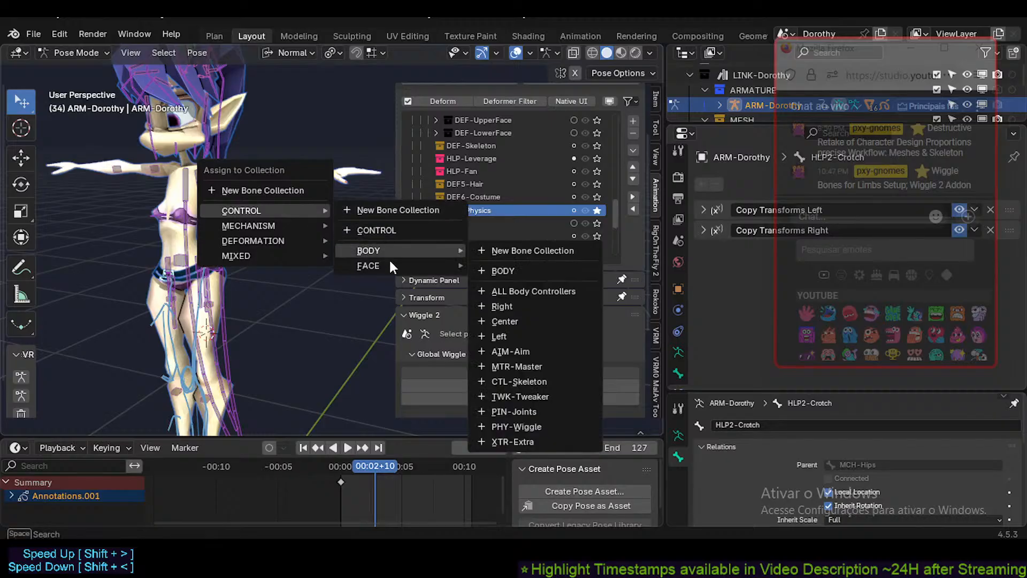
{"action": "mouse_move", "coordinate": [381, 247]}
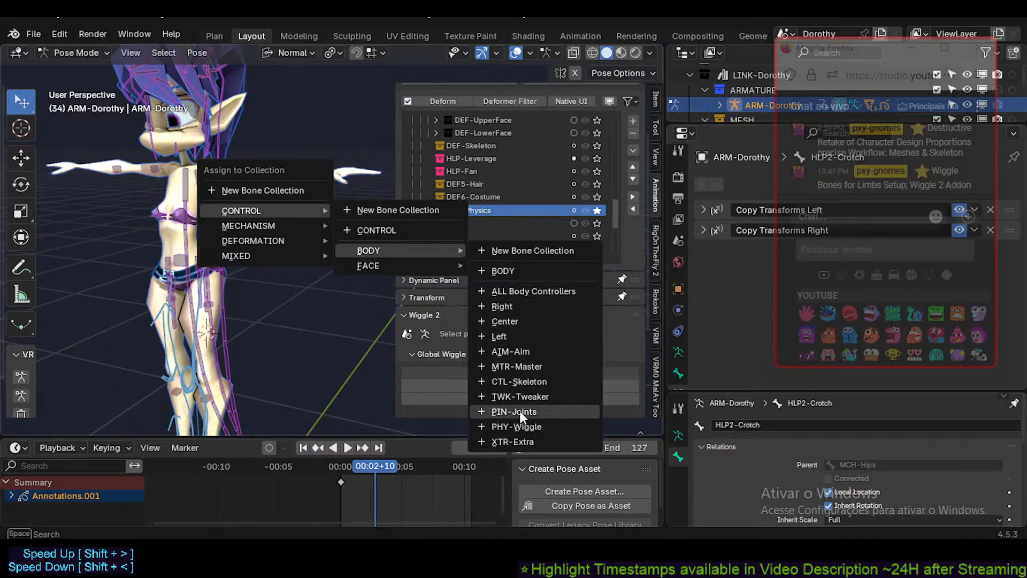
{"action": "left_click", "coordinate": [521, 426]}
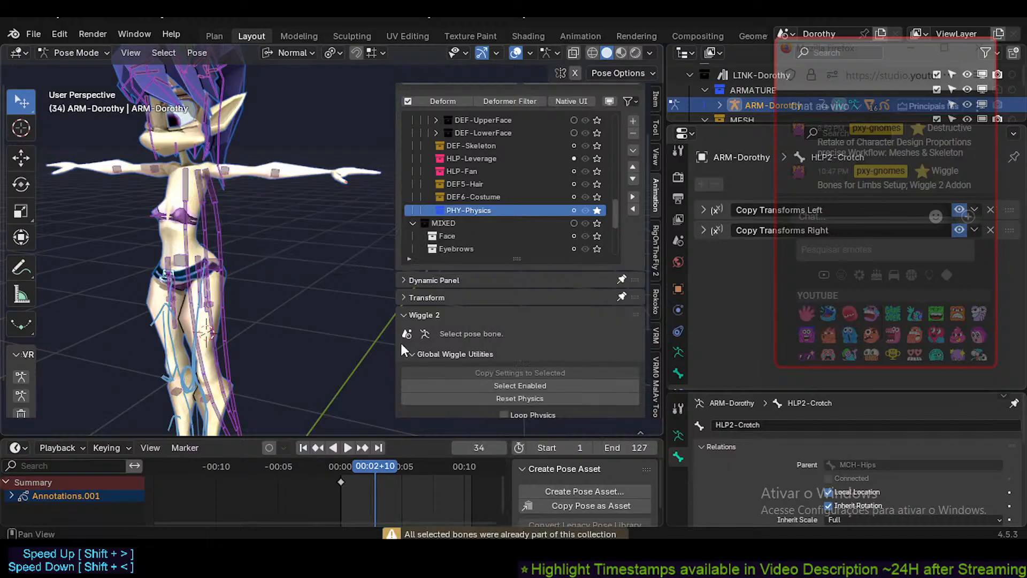
Stop soloing PHY-Physics, then solo PHY-Wiggle alone and inspect its bones from the side.
{"action": "left_click", "coordinate": [598, 210]}
{"action": "left_click_drag", "start_coordinate": [614, 208], "coordinate": [624, 120]}
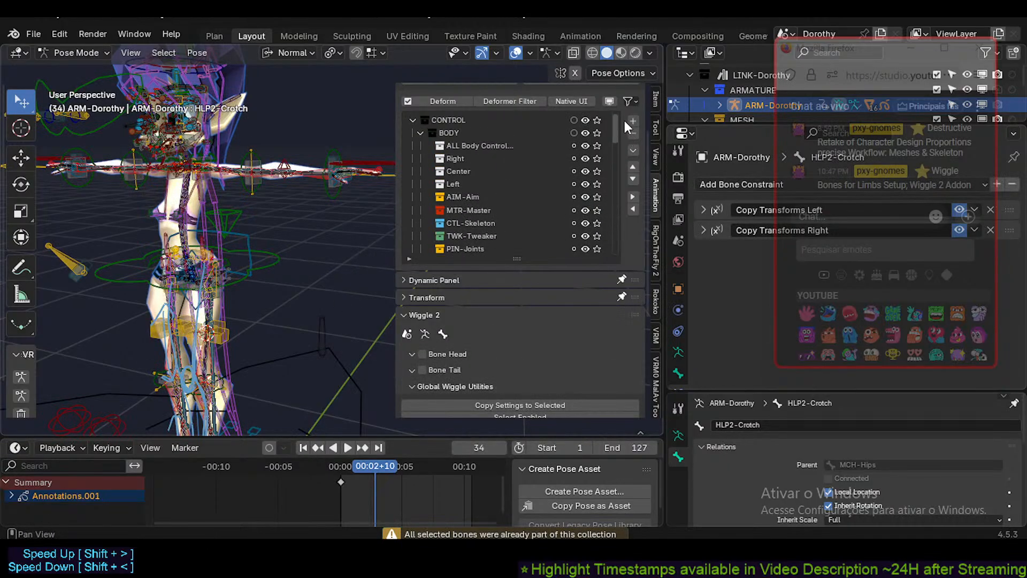
{"action": "scroll", "coordinate": [593, 211], "scroll_direction": "down", "scroll_amount": 3}
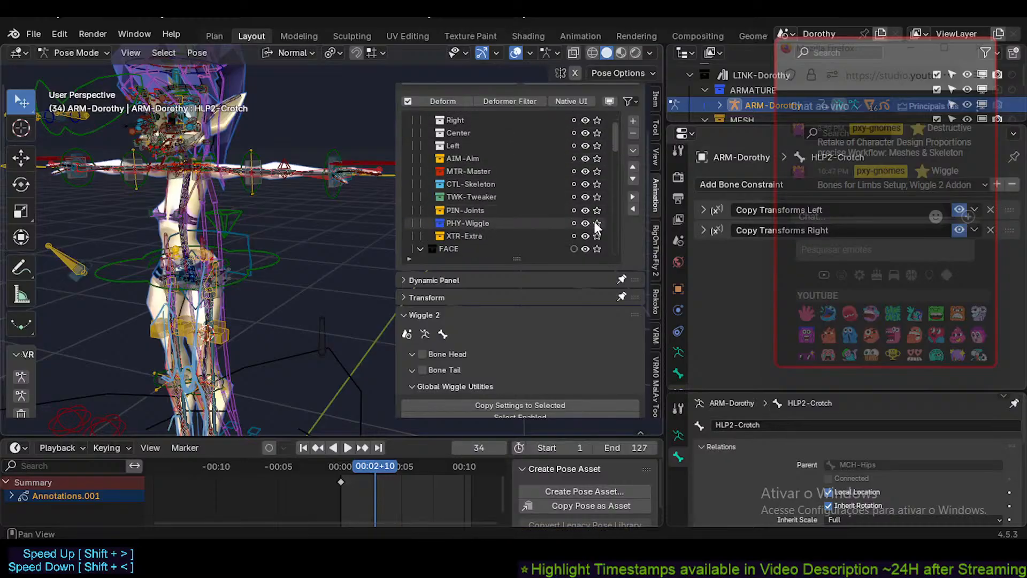
{"action": "left_click", "coordinate": [596, 210]}
{"action": "middle_click_drag", "start_coordinate": [218, 220], "coordinate": [249, 246]}
{"action": "scroll", "coordinate": [278, 226], "scroll_direction": "up", "scroll_amount": 2}
{"action": "left_click", "coordinate": [597, 210]}
{"action": "left_click", "coordinate": [597, 222]}
{"action": "key", "text": "n"}
{"action": "middle_click_drag", "start_coordinate": [348, 250], "coordinate": [232, 251]}
{"action": "key", "text": "n"}
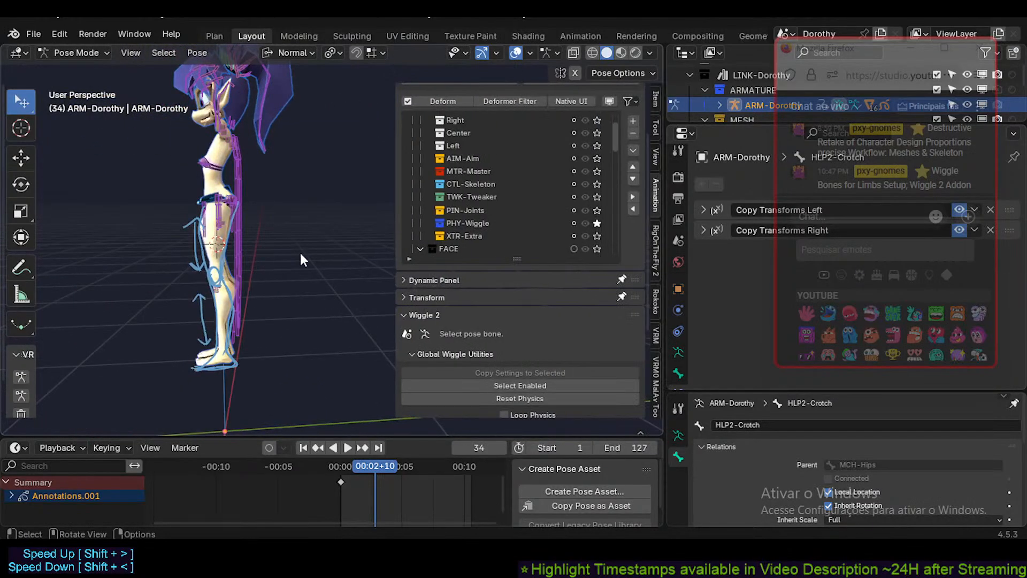
Make PHY-Wiggle the active bone collection and collapse the Wiggle 2 settings.
{"action": "left_click", "coordinate": [466, 223]}
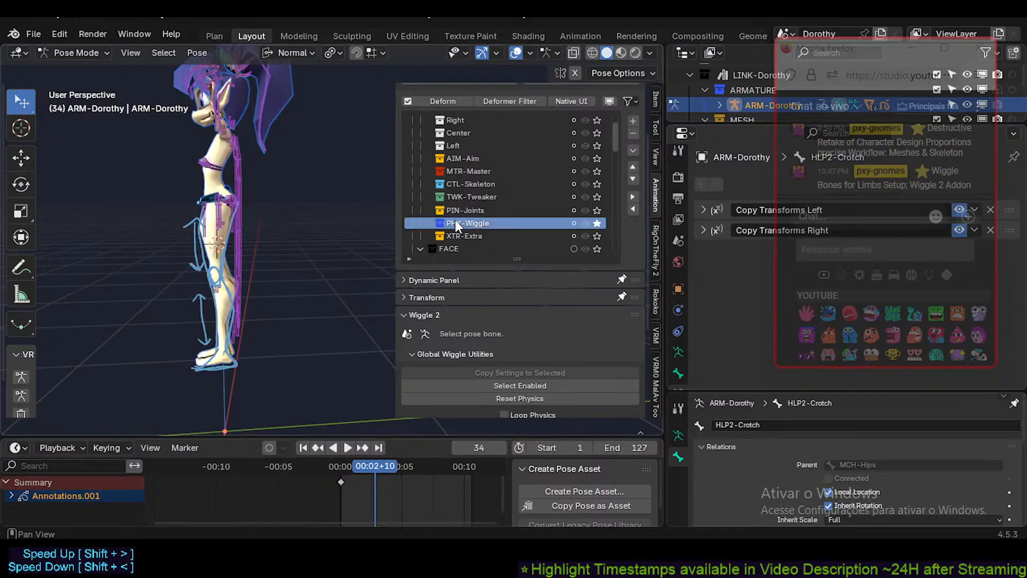
{"action": "scroll", "coordinate": [564, 210], "scroll_direction": "up", "scroll_amount": 2}
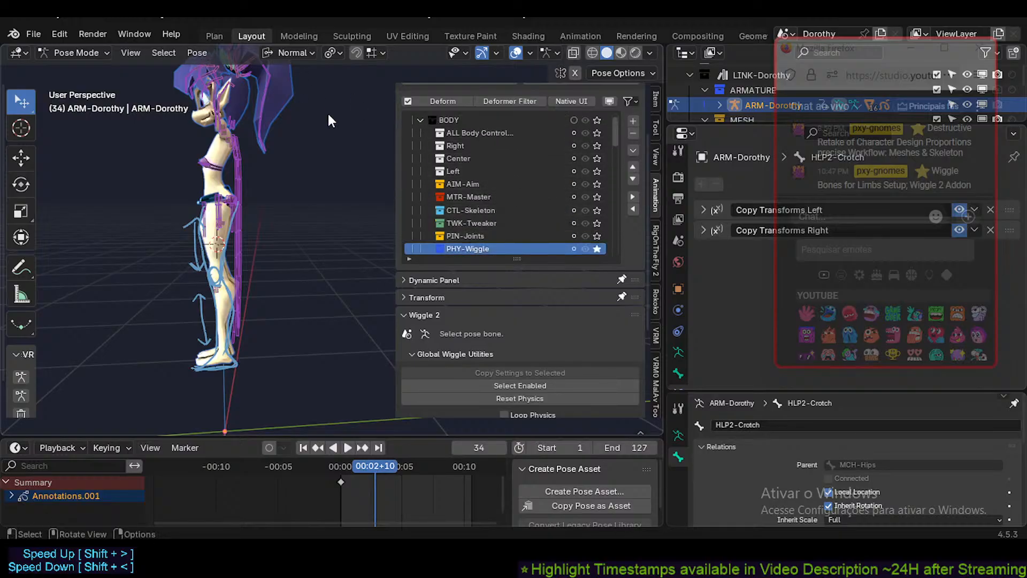
{"action": "scroll", "coordinate": [566, 336], "scroll_direction": "up", "scroll_amount": 4}
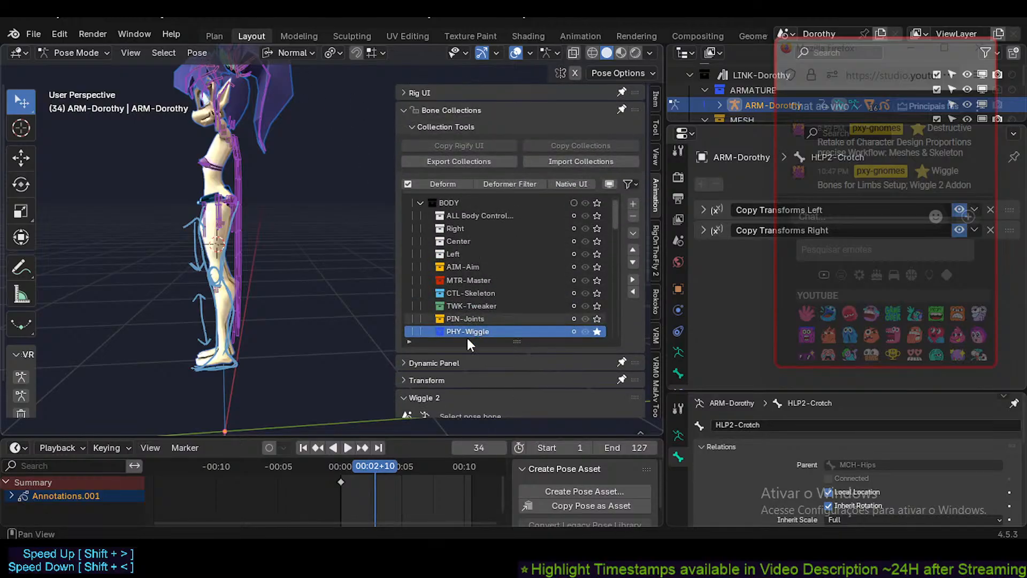
{"action": "scroll", "coordinate": [438, 338], "scroll_direction": "down", "scroll_amount": 3}
{"action": "left_click", "coordinate": [428, 340]}
{"action": "scroll", "coordinate": [521, 204], "scroll_direction": "up", "scroll_amount": 1}
{"action": "scroll", "coordinate": [493, 294], "scroll_direction": "down", "scroll_amount": 4}
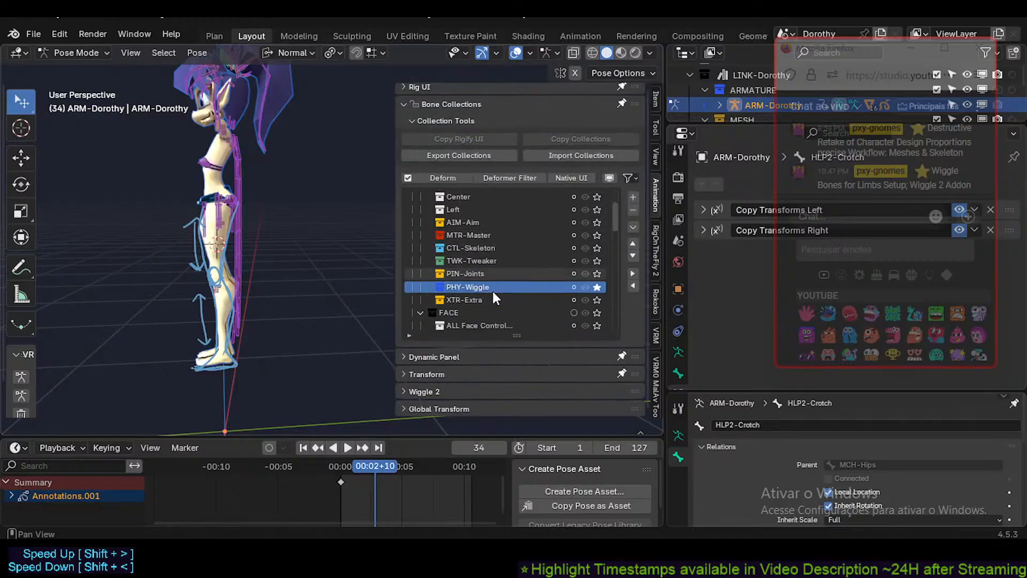
{"action": "scroll", "coordinate": [511, 248], "scroll_direction": "up", "scroll_amount": 4}
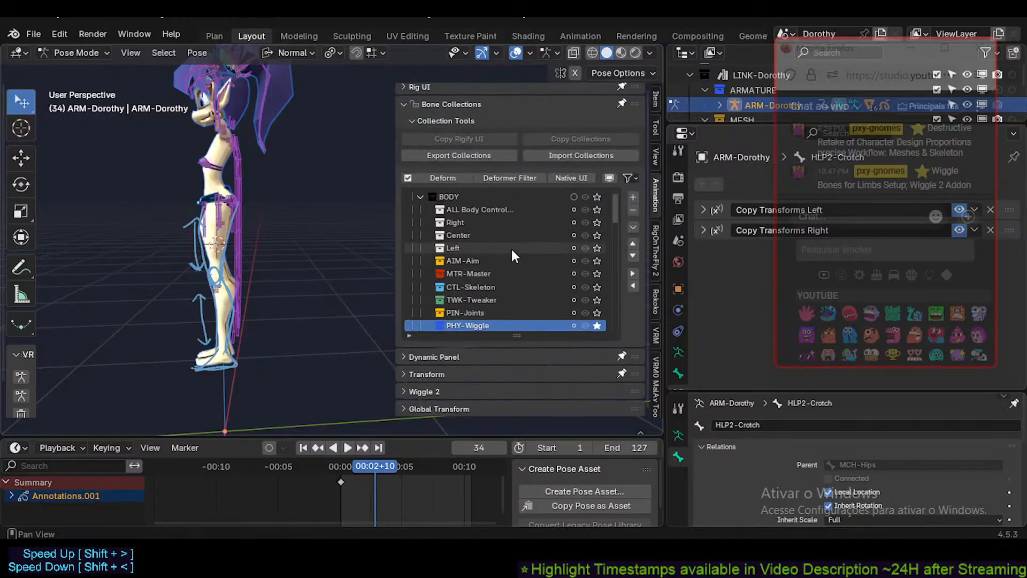
{"action": "scroll", "coordinate": [478, 329], "scroll_direction": "down", "scroll_amount": 4}
{"action": "scroll", "coordinate": [484, 257], "scroll_direction": "up", "scroll_amount": 4}
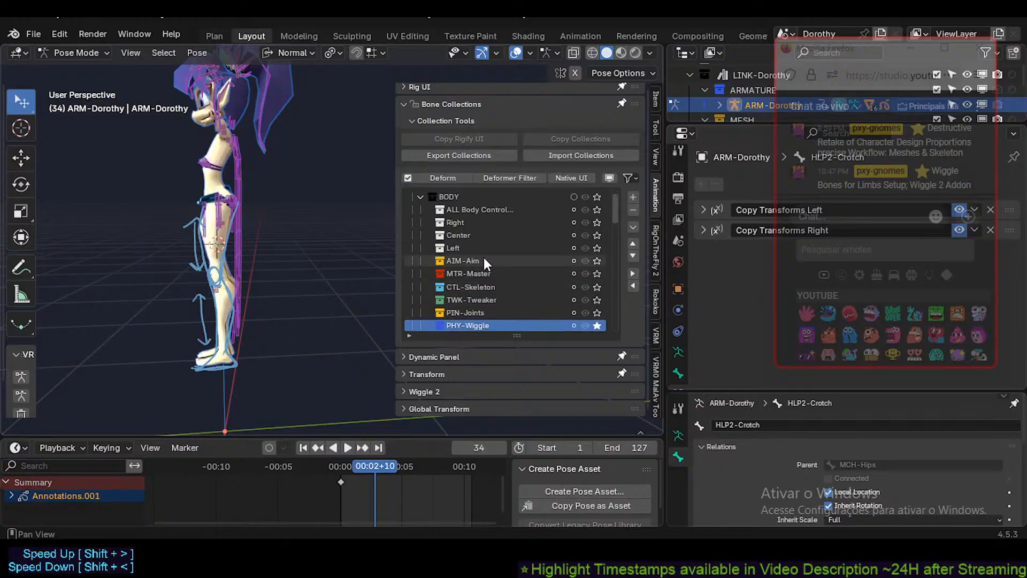
Replace the Bone Collections list with the Rig UI, switch to Object Mode and turn off all the Rig UI bone visibility toggles.
{"action": "left_click", "coordinate": [443, 104]}
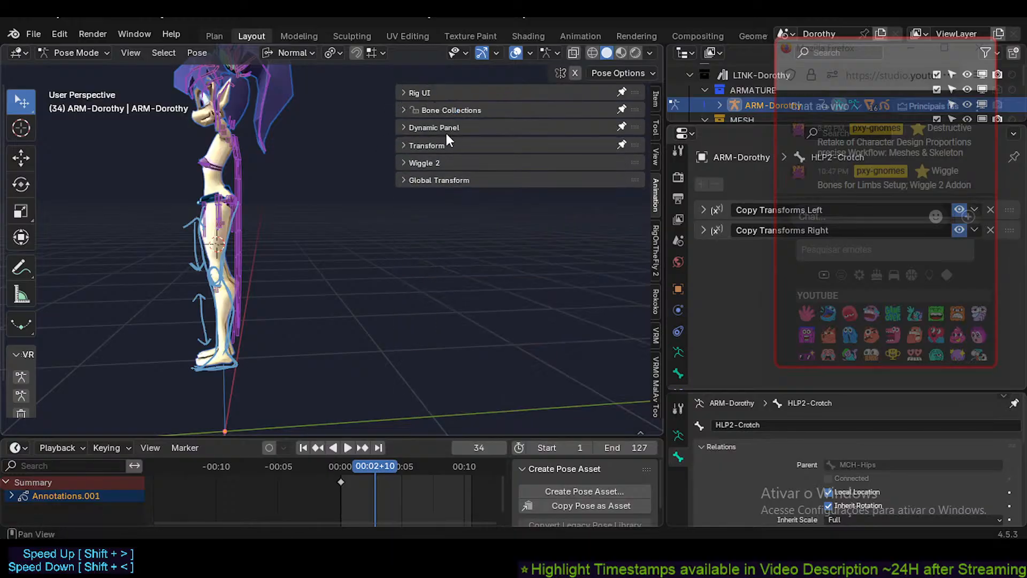
{"action": "left_click", "coordinate": [448, 92]}
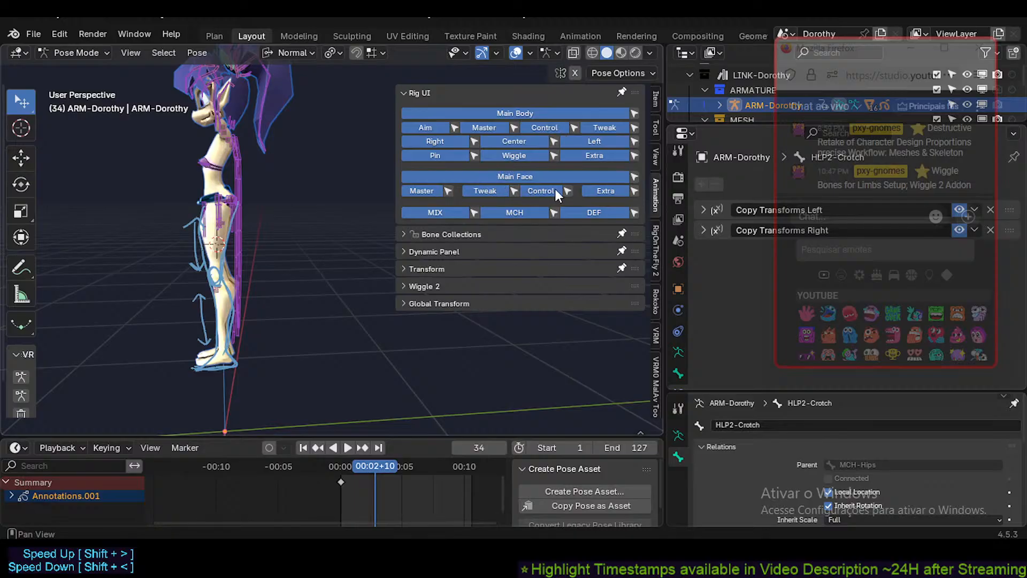
{"action": "left_click", "coordinate": [516, 158]}
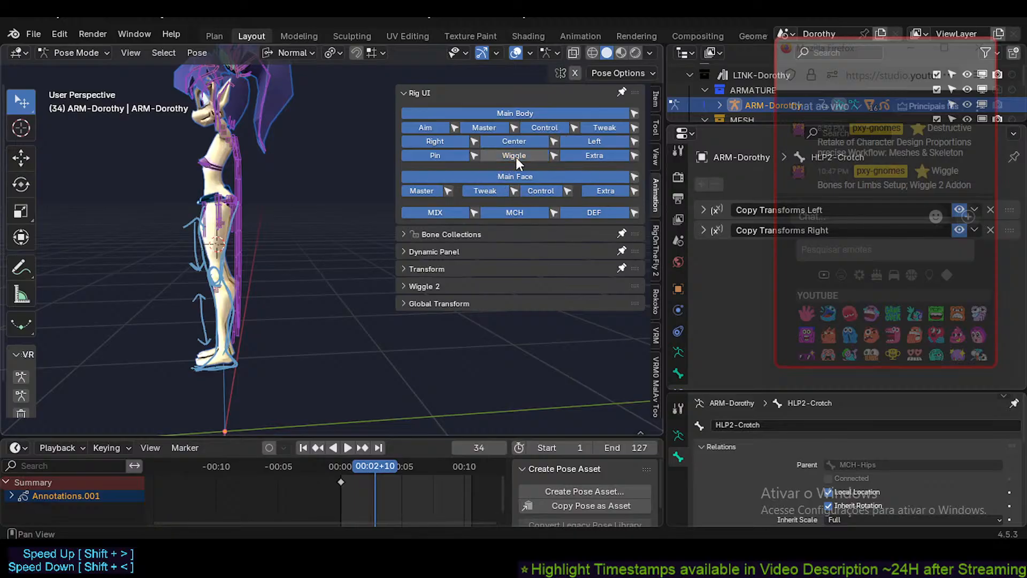
{"action": "middle_click_drag", "start_coordinate": [314, 207], "coordinate": [301, 235]}
{"action": "key", "text": "ctrl+Tab"}
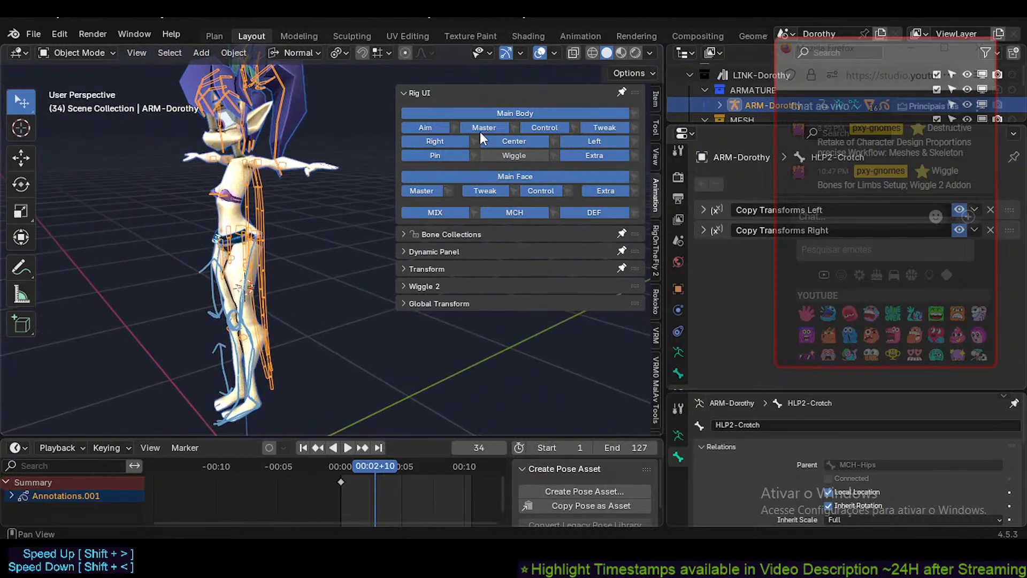
{"action": "mouse_move", "coordinate": [448, 154]}
{"action": "left_mouse_down"}
{"action": "mouse_move", "coordinate": [509, 113]}
{"action": "mouse_move", "coordinate": [578, 201]}
{"action": "mouse_move", "coordinate": [415, 193]}
{"action": "mouse_move", "coordinate": [593, 126]}
{"action": "left_mouse_up"}
{"action": "middle_click_drag", "start_coordinate": [284, 210], "coordinate": [310, 215]}
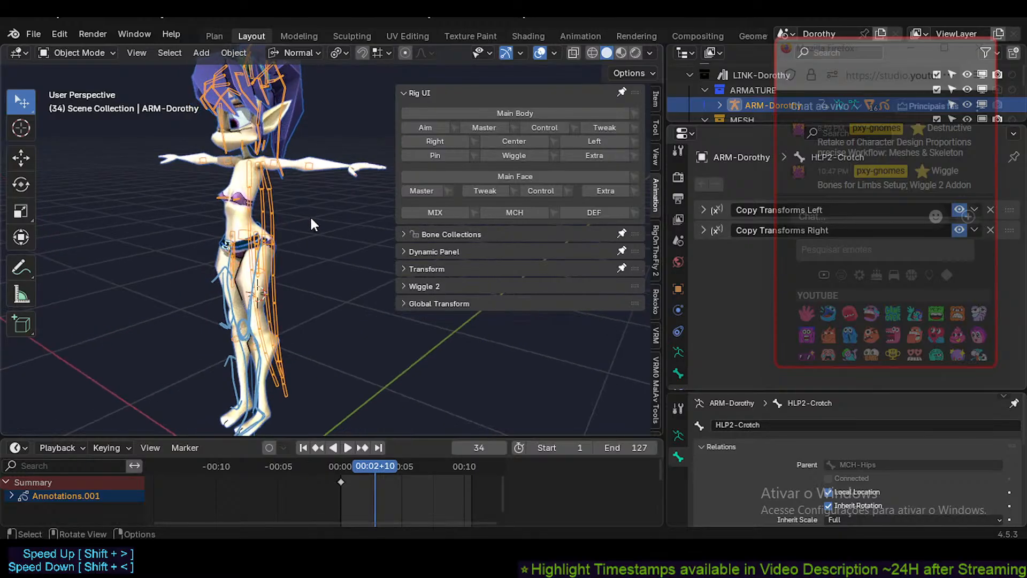
Save the file, switch the armature to Pose Mode, and un-solo and show all bone collections.
{"action": "key", "text": "ctrl+s"}
{"action": "key", "text": "ctrl+Tab"}
{"action": "key", "text": "q"}
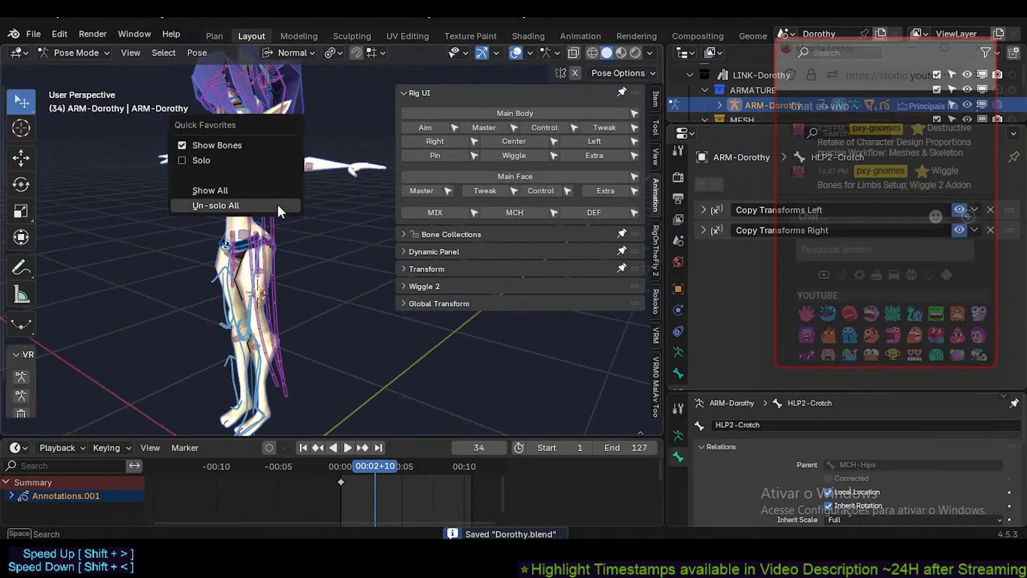
{"action": "left_click", "coordinate": [277, 204]}
{"action": "key", "text": "q"}
{"action": "left_click", "coordinate": [294, 193]}
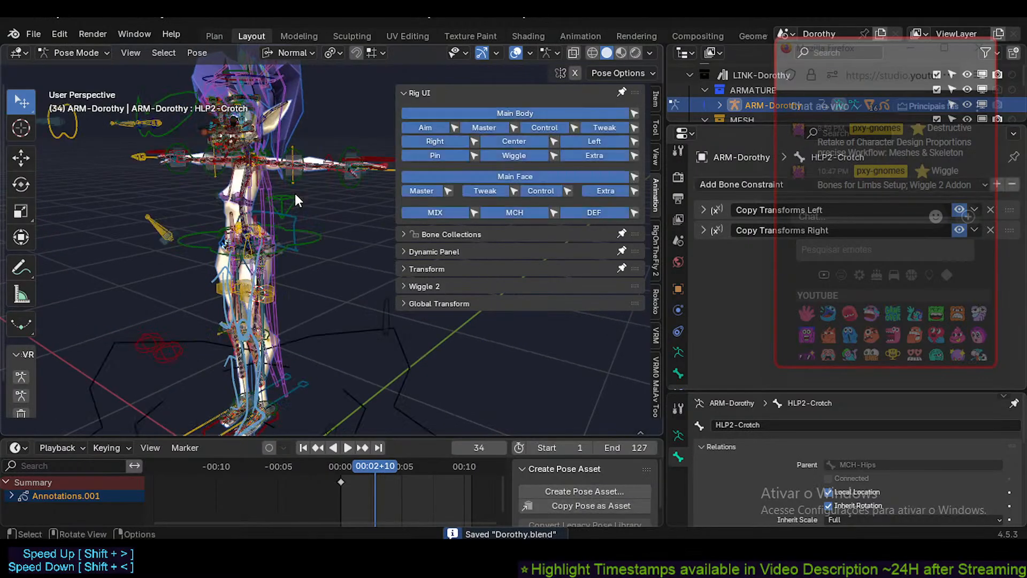
Turn off all the Rig UI bone visibility toggles except Main Body.
{"action": "mouse_move", "coordinate": [442, 211]}
{"action": "left_mouse_down"}
{"action": "mouse_move", "coordinate": [534, 210]}
{"action": "mouse_move", "coordinate": [494, 169]}
{"action": "mouse_move", "coordinate": [586, 130]}
{"action": "mouse_move", "coordinate": [587, 140]}
{"action": "left_mouse_up"}
{"action": "key", "text": "a"}
{"action": "left_click", "coordinate": [447, 93]}
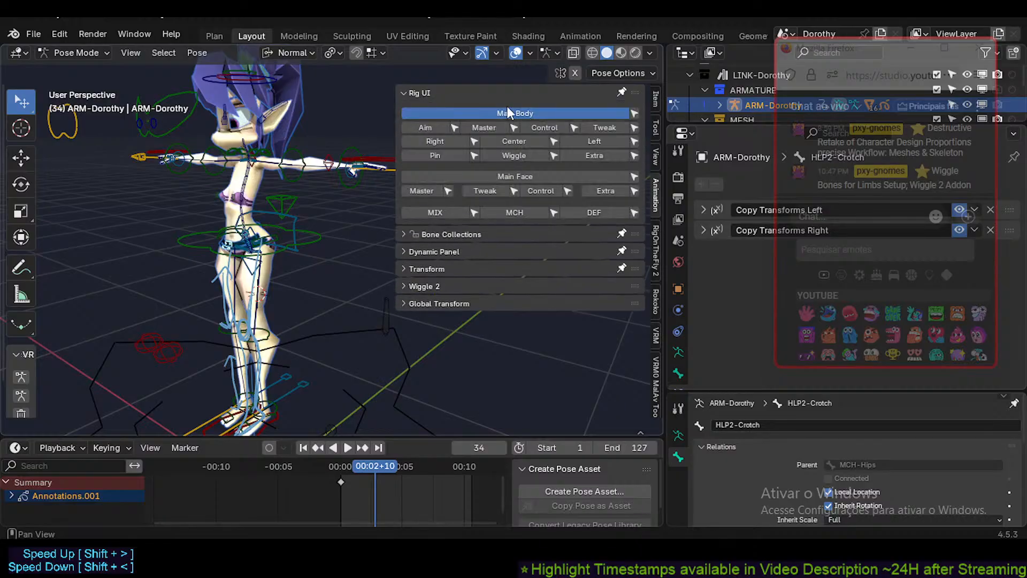
{"action": "left_click", "coordinate": [512, 111]}
{"action": "left_click", "coordinate": [511, 111]}
Show only the Wiggle bones in the Rig UI instead of Main Body and save the file.
{"action": "middle_click_drag", "start_coordinate": [307, 180], "coordinate": [302, 307]}
{"action": "left_click", "coordinate": [493, 116]}
{"action": "left_click", "coordinate": [512, 156]}
{"action": "key", "text": "ctrl+s"}
Test-move the ponytail and hair strand bones to check their wiggle behaviour.
{"action": "scroll", "coordinate": [224, 192], "scroll_direction": "up", "scroll_amount": 3}
{"action": "left_click_drag", "start_coordinate": [289, 332], "coordinate": [352, 338]}
{"action": "right_click", "coordinate": [352, 338]}
{"action": "scroll", "coordinate": [332, 346], "scroll_direction": "down", "scroll_amount": 1}
{"action": "middle_click_drag", "start_coordinate": [332, 347], "coordinate": [281, 225]}
{"action": "left_click_drag", "start_coordinate": [281, 225], "coordinate": [325, 213]}
{"action": "key", "text": "Page_Up"}
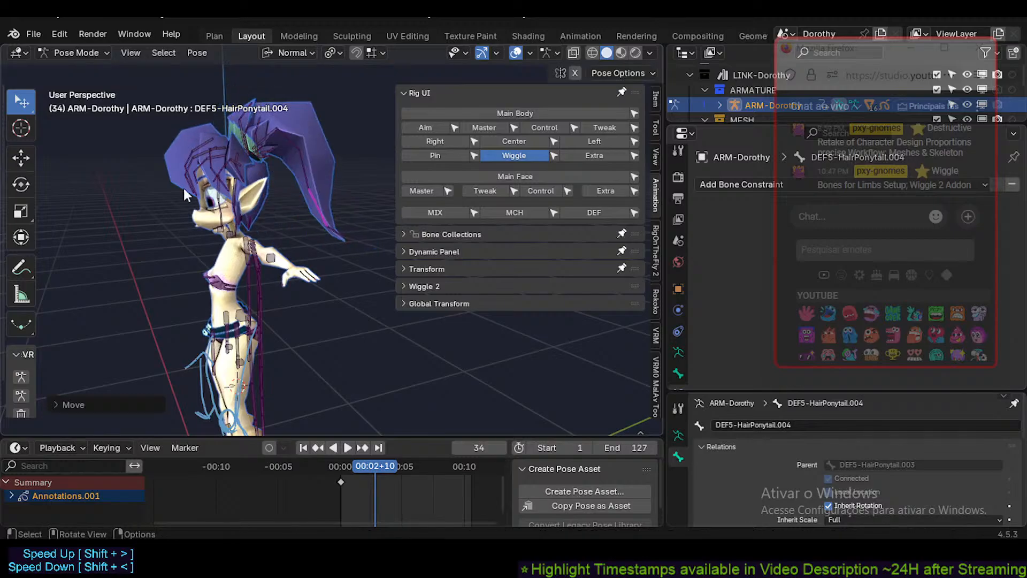
{"action": "left_click", "coordinate": [191, 186]}
{"action": "left_click_drag", "start_coordinate": [191, 185], "coordinate": [276, 235]}
{"action": "middle_click_drag", "start_coordinate": [270, 261], "coordinate": [259, 220]}
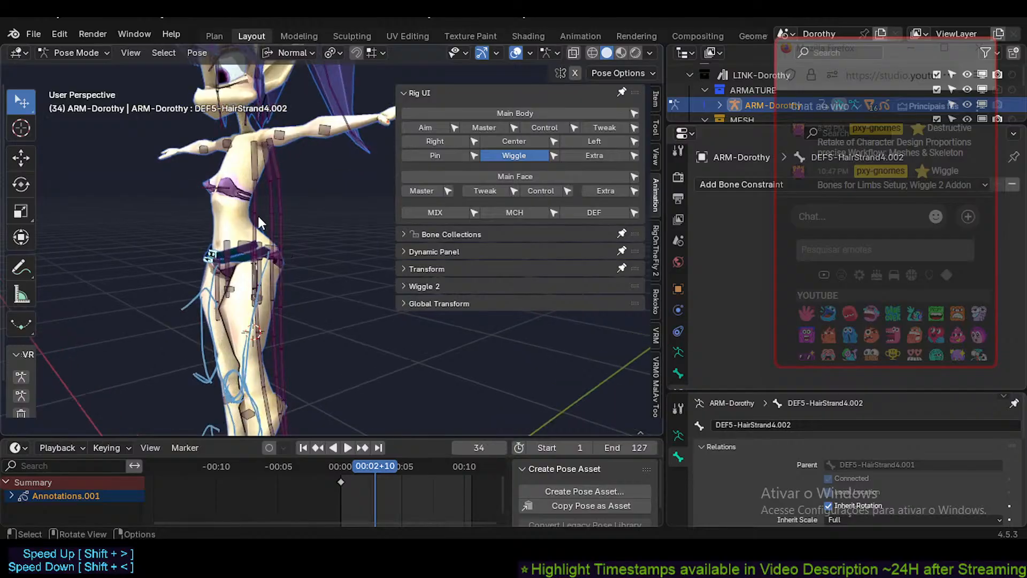
Test-move further wiggle bones on the torso and cloak, then clear the bone selection.
{"action": "left_click_drag", "start_coordinate": [221, 199], "coordinate": [248, 192]}
{"action": "left_click_drag", "start_coordinate": [270, 192], "coordinate": [297, 206]}
{"action": "left_click_drag", "start_coordinate": [281, 366], "coordinate": [315, 337]}
{"action": "right_click", "coordinate": [334, 321]}
{"action": "scroll", "coordinate": [333, 321], "scroll_direction": "down", "scroll_amount": 1}
{"action": "right_click", "coordinate": [315, 337]}
{"action": "middle_click_drag", "start_coordinate": [315, 337], "coordinate": [276, 315], "text": "shift"}
{"action": "key", "text": "a"}
{"action": "key", "text": "alt+a"}
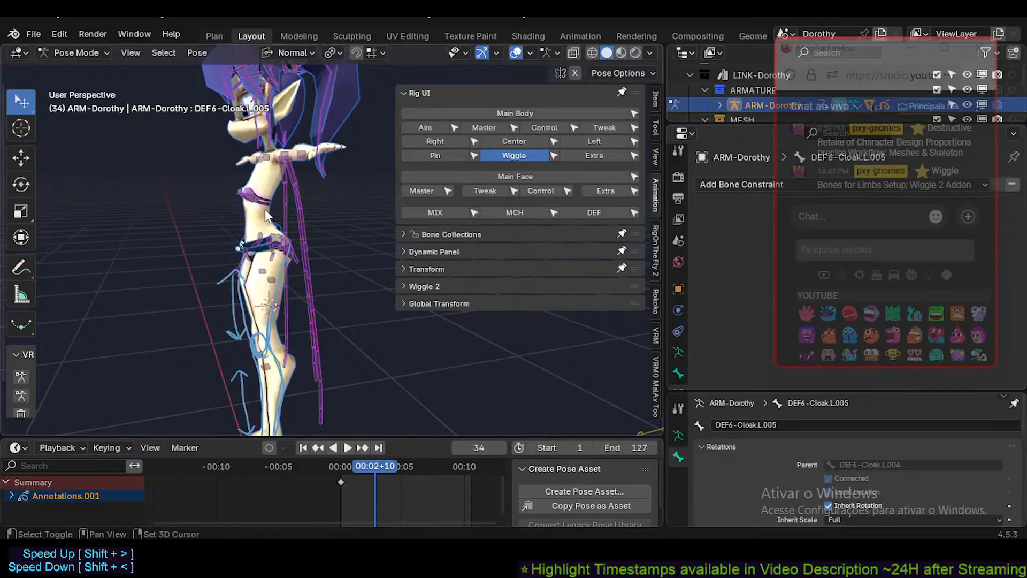
Show only the Main Body bones in the Rig UI, save the file and switch to Object Mode.
{"action": "middle_click_drag", "start_coordinate": [266, 211], "coordinate": [228, 278]}
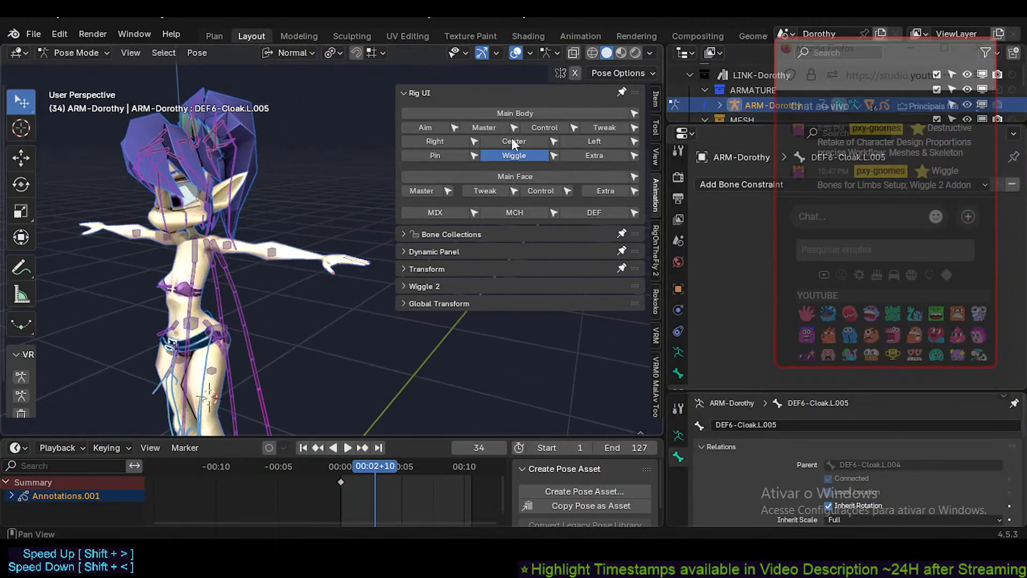
{"action": "left_click", "coordinate": [512, 114]}
{"action": "key", "text": "ctrl+s"}
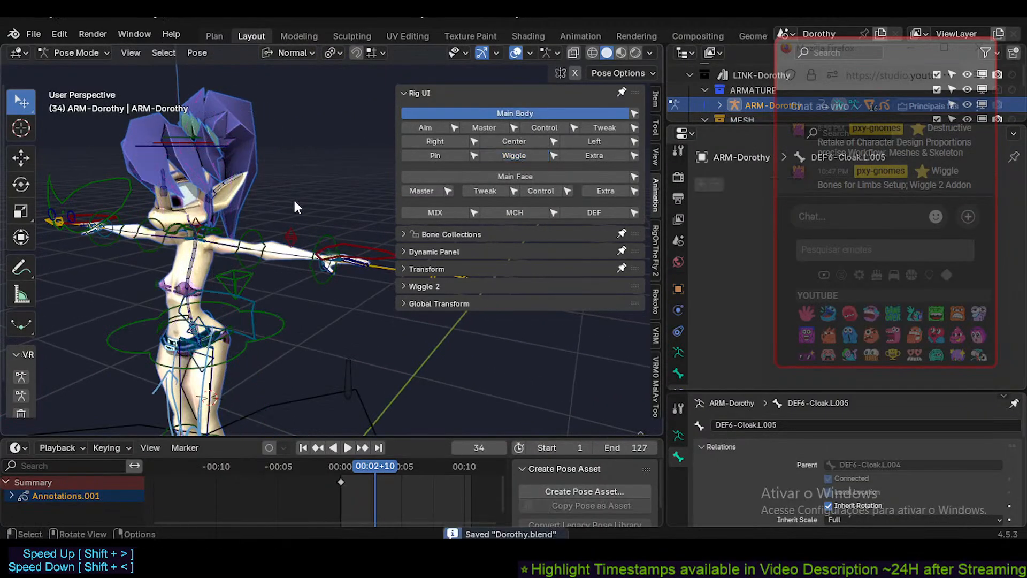
{"action": "key", "text": "ctrl+Tab"}
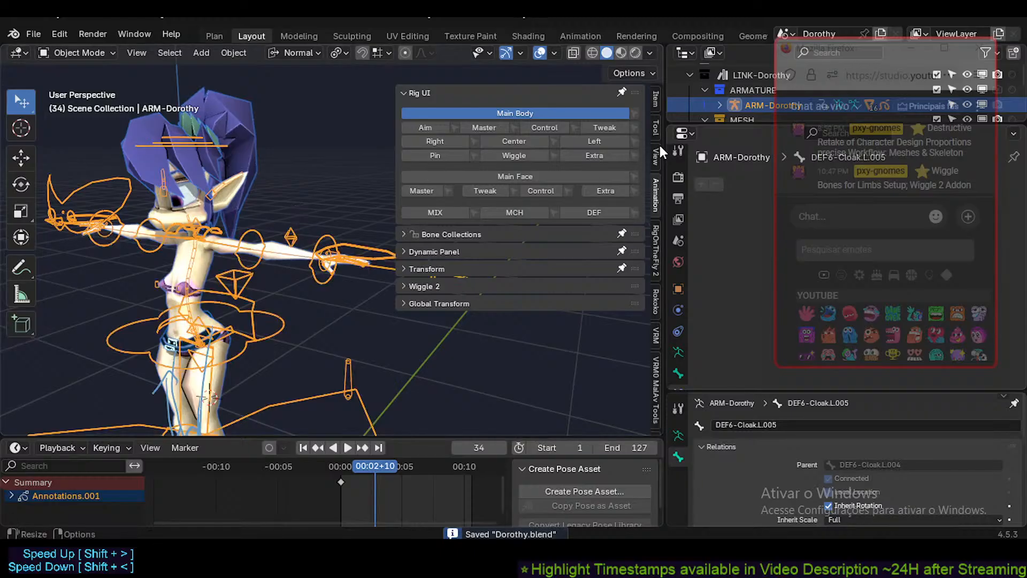
{"action": "scroll", "coordinate": [268, 219], "scroll_direction": "up", "scroll_amount": 3}
{"action": "middle_click_drag", "start_coordinate": [268, 220], "coordinate": [247, 225]}
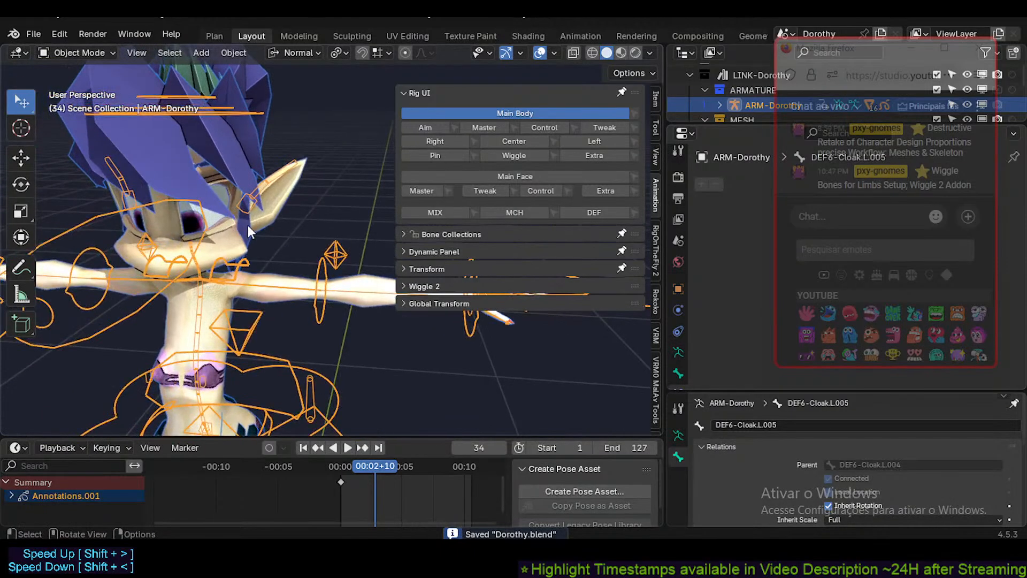
{"action": "scroll", "coordinate": [248, 226], "scroll_direction": "down", "scroll_amount": 1}
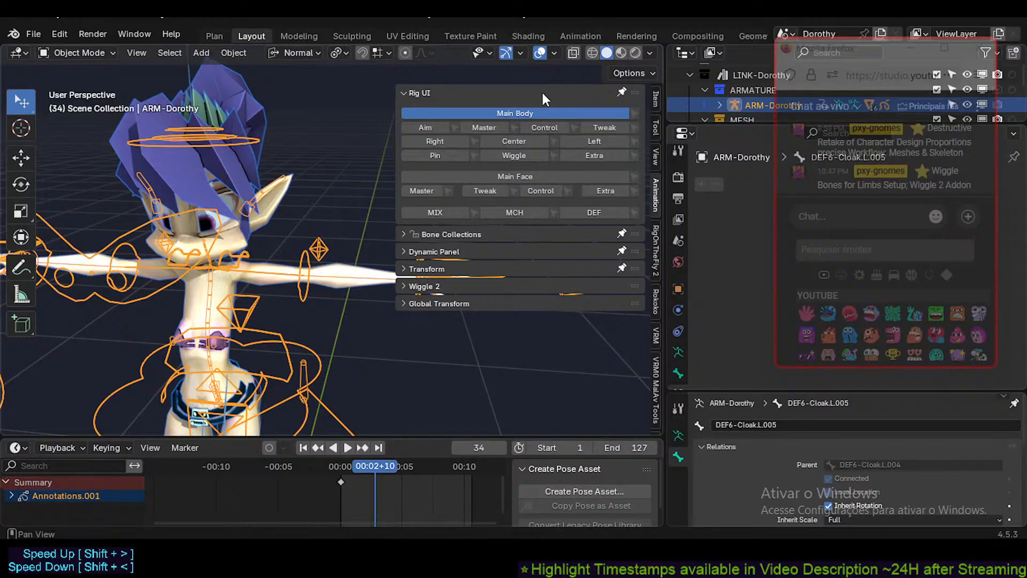
{"action": "left_click_drag", "start_coordinate": [868, 48], "coordinate": [479, 112]}
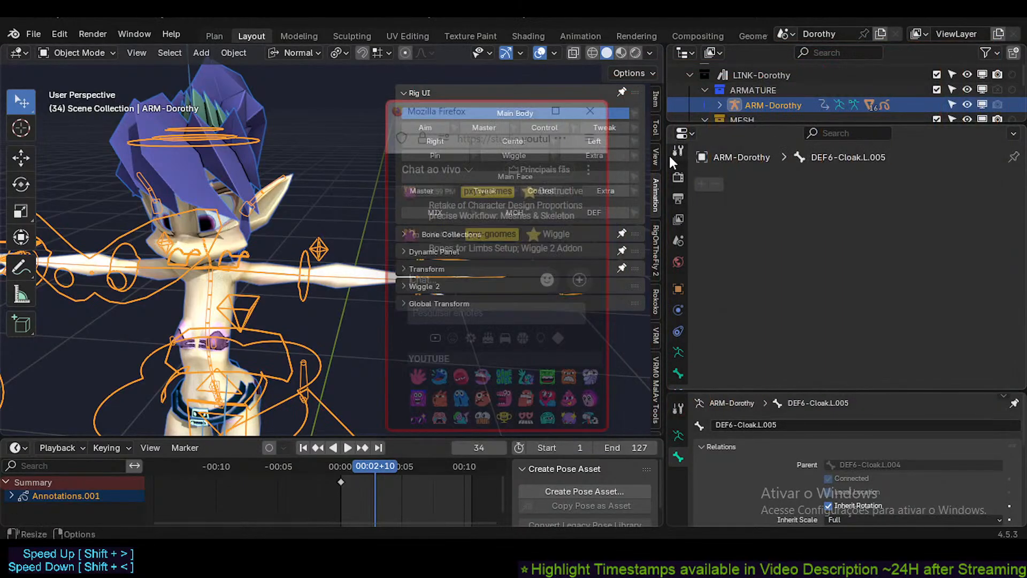
{"action": "left_click_drag", "start_coordinate": [661, 156], "coordinate": [663, 155]}
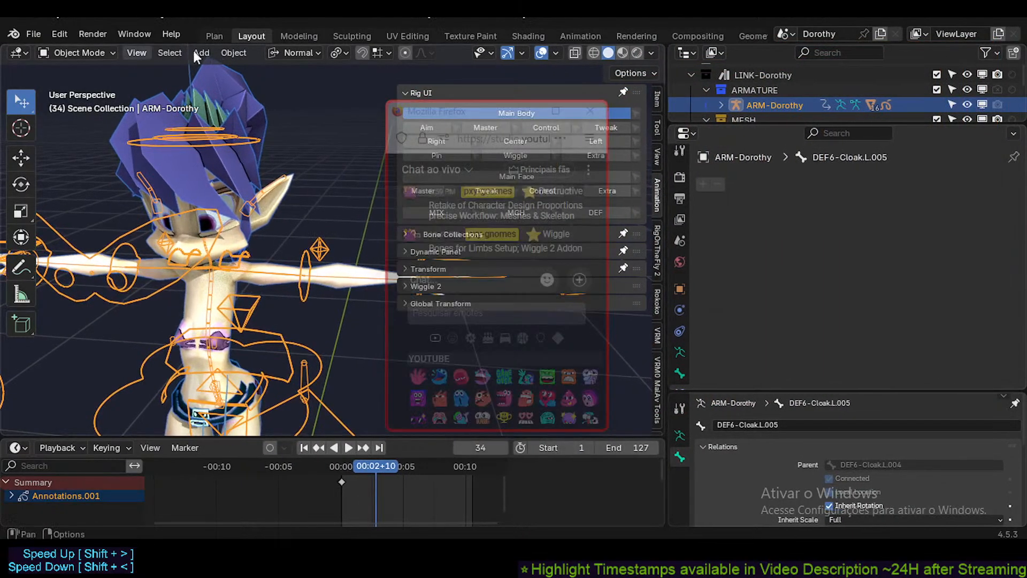
{"action": "left_click_drag", "start_coordinate": [444, 111], "coordinate": [699, 109]}
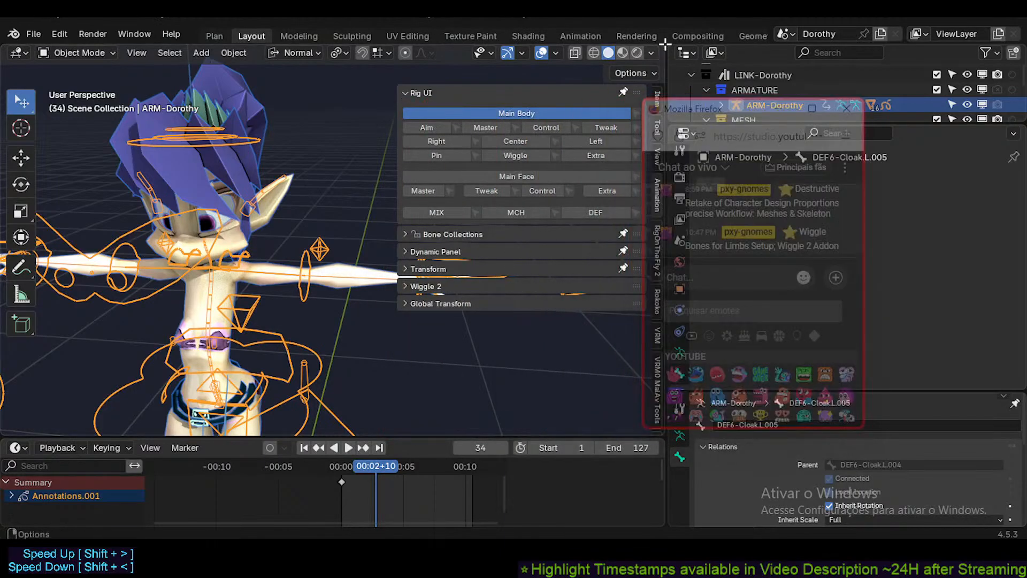
Reveal all hidden objects in the scene and save the file.
{"action": "left_click", "coordinate": [337, 179]}
{"action": "key", "text": "alt+h"}
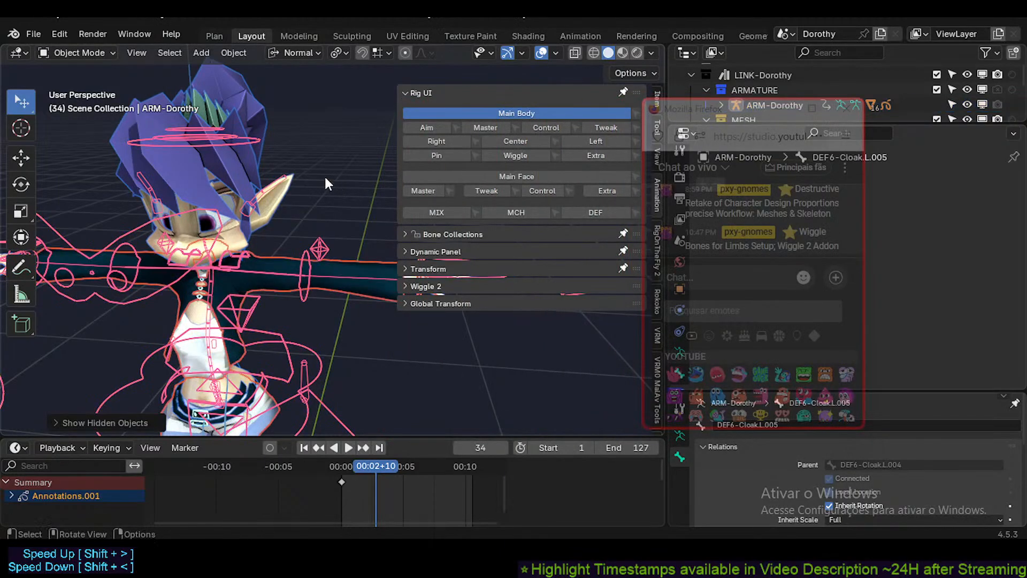
{"action": "middle_click_drag", "start_coordinate": [326, 180], "coordinate": [211, 191]}
{"action": "key", "text": "ctrl+s"}
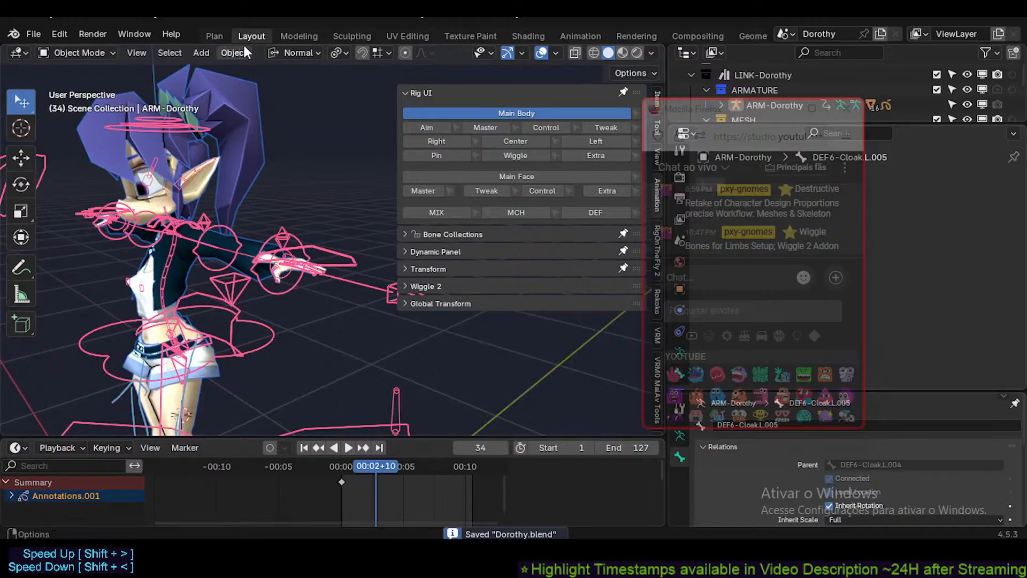
Switch to the Plan workspace and delete the Limbs line under Physics (Wiggle 2 Addon) in the task notes.
{"action": "left_click", "coordinate": [214, 36]}
{"action": "left_click_drag", "start_coordinate": [734, 104], "coordinate": [445, 133]}
{"action": "double_click", "coordinate": [870, 194]}
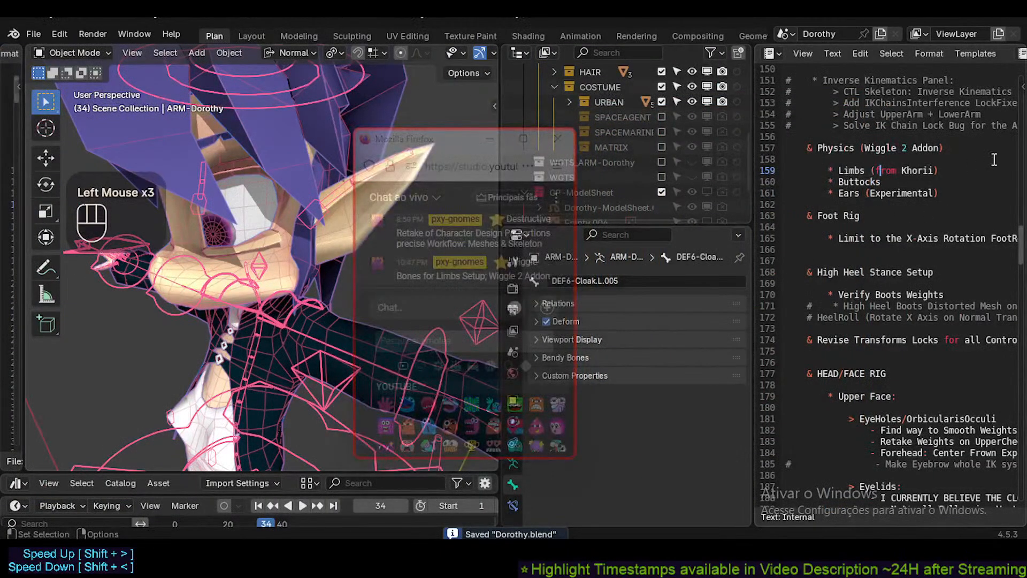
{"action": "key", "text": "Home"}
{"action": "type", "text": "#"}
{"action": "key", "text": "Home"}
{"action": "key", "text": "shift+End"}
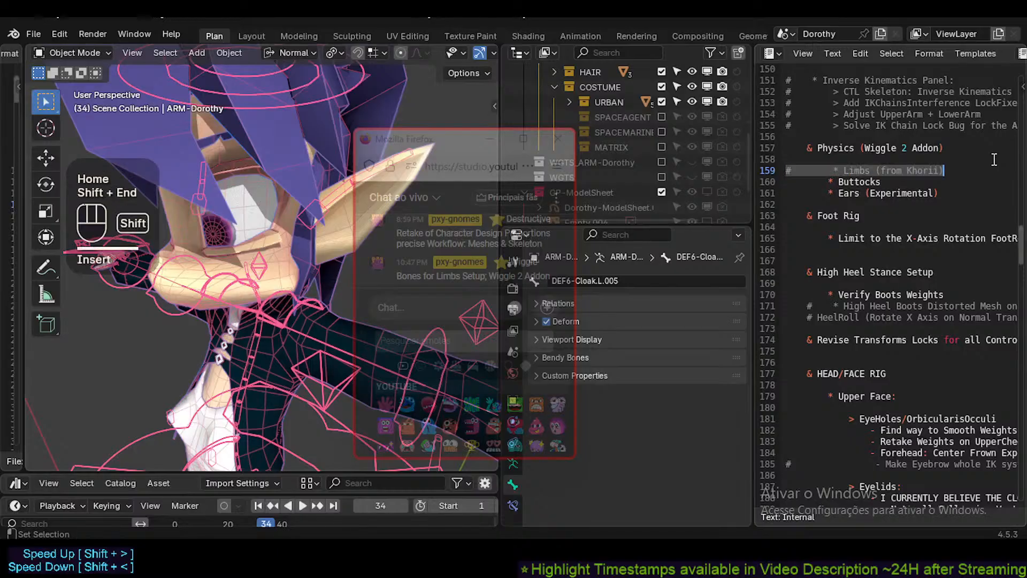
{"action": "key", "text": "Delete"}
{"action": "key", "text": "Delete"}
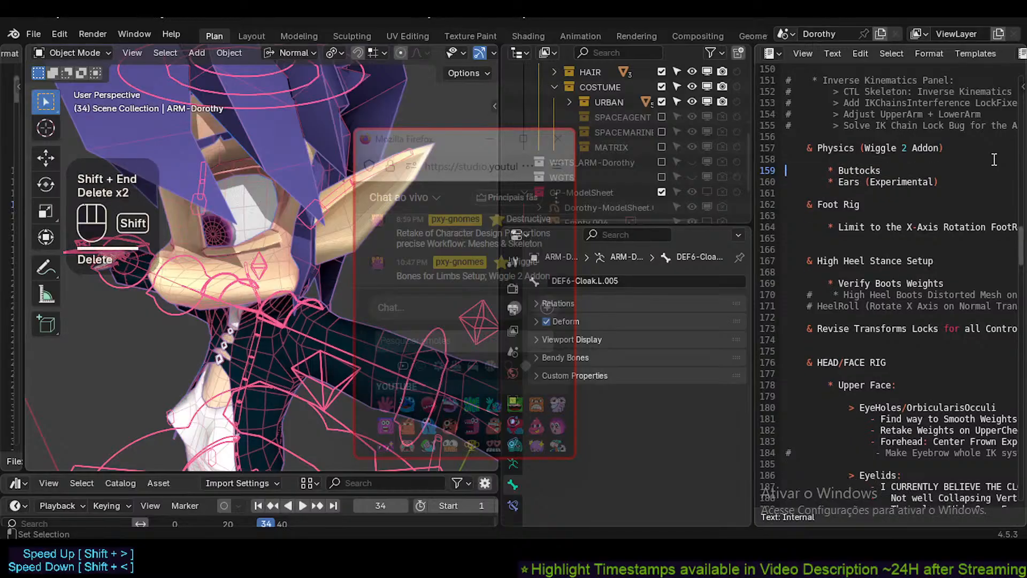
Delete the Buttocks line from the Physics (Wiggle 2 Addon) list in the task notes.
{"action": "key", "text": "shift+End"}
{"action": "key", "text": "Delete"}
{"action": "key", "text": "Delete"}
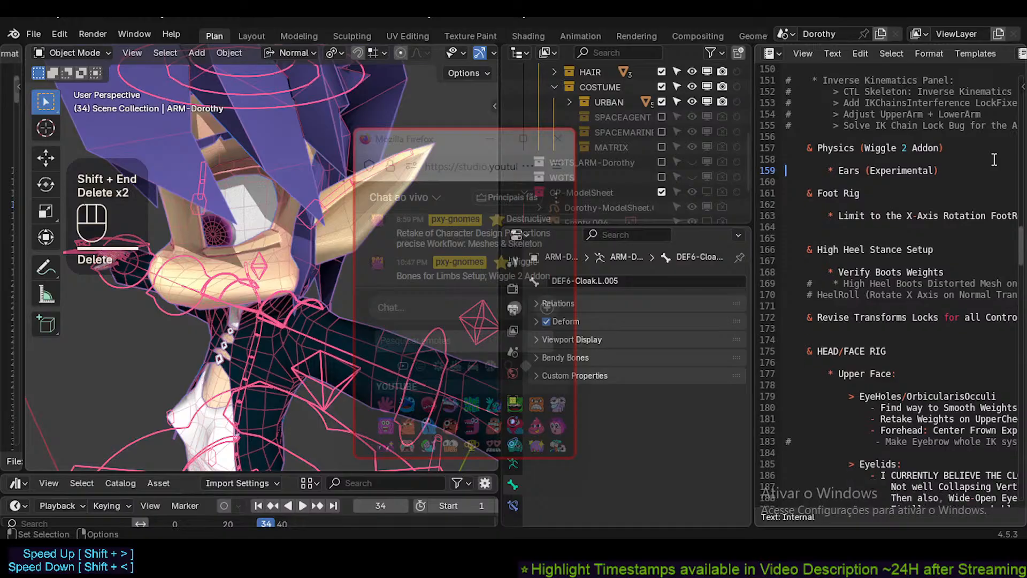
{"action": "key", "text": "Down"}
{"action": "key", "text": "Up"}
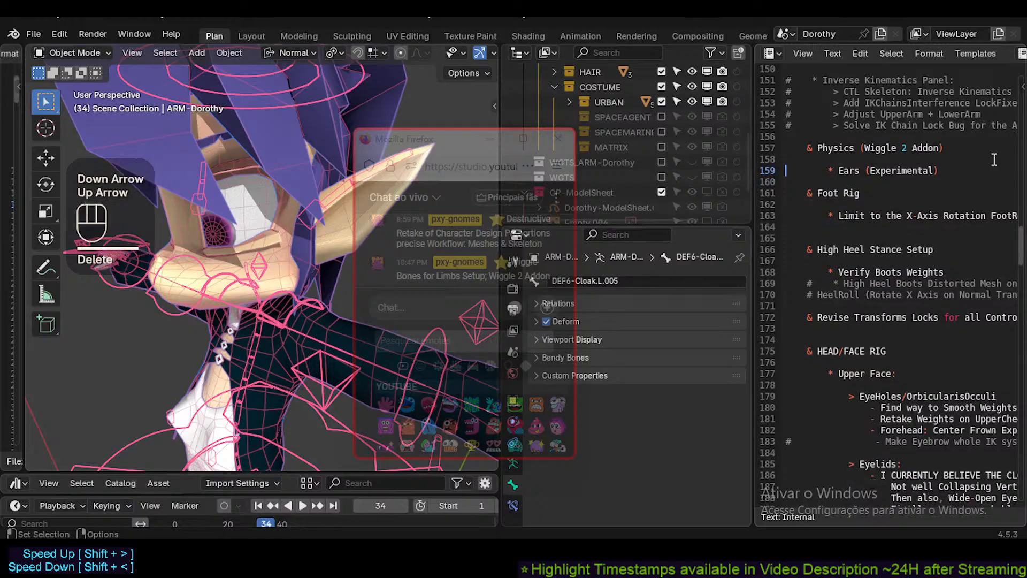
Select the left ear's control bones in Pose Mode and extend the selection to their mirrored counterparts.
{"action": "left_click", "coordinate": [406, 143]}
{"action": "left_click_drag", "start_coordinate": [407, 143], "coordinate": [511, 221]}
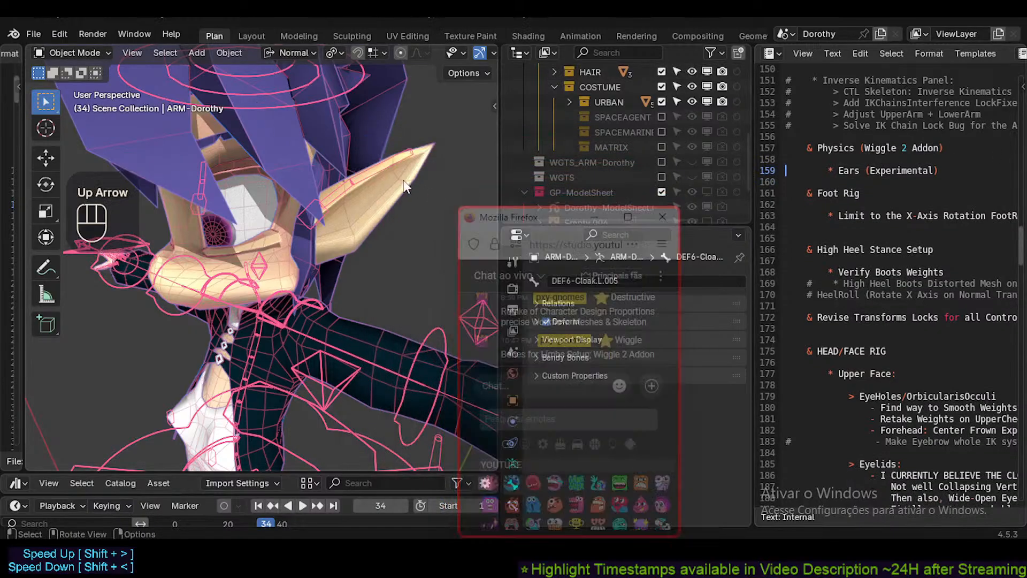
{"action": "left_click", "coordinate": [377, 166]}
{"action": "key", "text": "ctrl+Tab"}
{"action": "left_click", "coordinate": [304, 222], "text": "shift"}
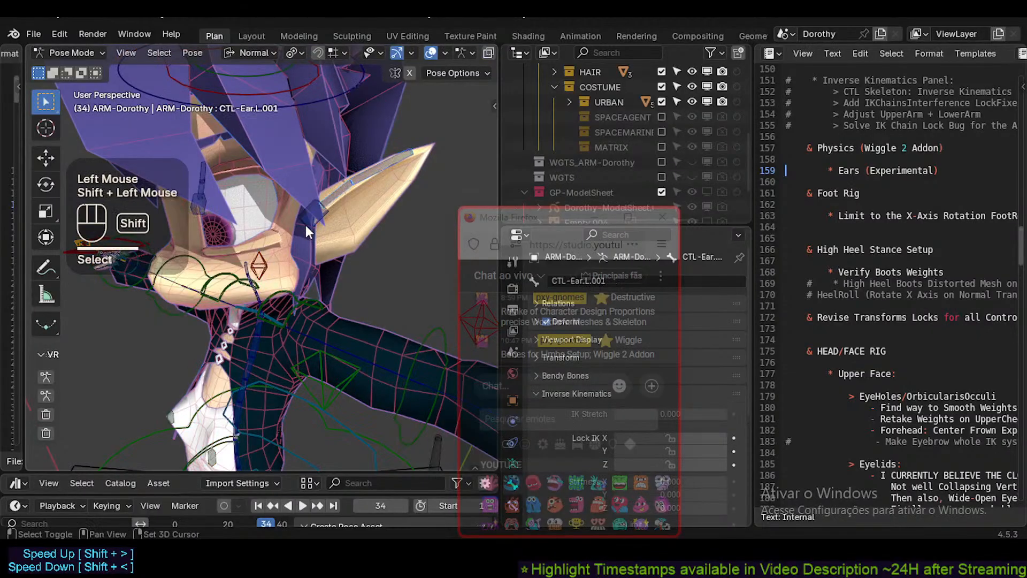
{"action": "left_click", "coordinate": [301, 229], "text": "shift"}
{"action": "key", "text": "shift+alt+x"}
{"action": "scroll", "coordinate": [300, 232], "scroll_direction": "down", "scroll_amount": 2}
{"action": "middle_click_drag", "start_coordinate": [298, 243], "coordinate": [298, 230], "text": "shift"}
{"action": "mouse_move", "coordinate": [297, 230]}
{"action": "middle_mouse_down"}
{"action": "mouse_move", "coordinate": [302, 253]}
{"action": "mouse_move", "coordinate": [294, 239]}
{"action": "middle_mouse_up"}
{"action": "scroll", "coordinate": [294, 234], "scroll_direction": "down", "scroll_amount": 1}
{"action": "middle_click_drag", "start_coordinate": [293, 238], "coordinate": [295, 256]}
{"action": "mouse_move", "coordinate": [296, 255]}
{"action": "middle_mouse_down", "text": "shift"}
{"action": "mouse_move", "coordinate": [299, 242]}
{"action": "mouse_move", "coordinate": [326, 279]}
{"action": "mouse_move", "coordinate": [307, 288]}
{"action": "mouse_move", "coordinate": [304, 235]}
{"action": "mouse_move", "coordinate": [280, 213]}
{"action": "mouse_move", "coordinate": [280, 258]}
{"action": "mouse_move", "coordinate": [291, 240]}
{"action": "middle_mouse_up", "text": "shift"}
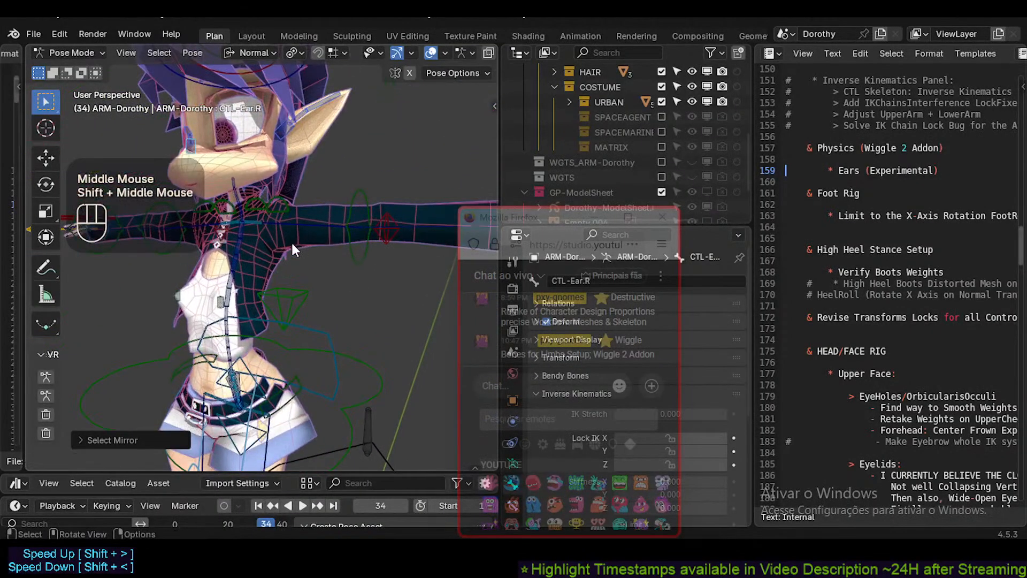
{"action": "left_click_drag", "start_coordinate": [537, 228], "coordinate": [764, 224]}
{"action": "middle_click_drag", "start_coordinate": [319, 140], "coordinate": [317, 152]}
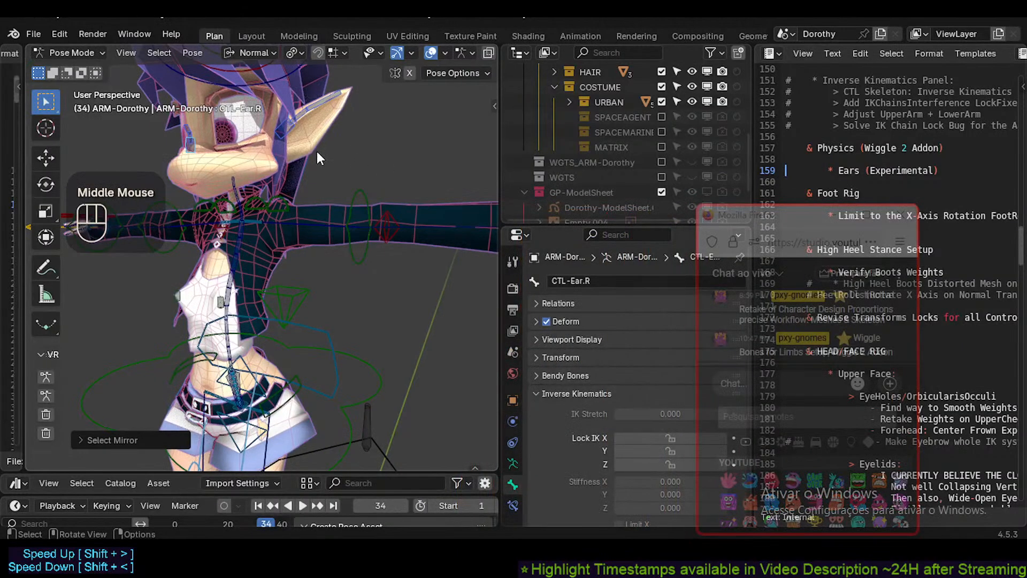
{"action": "key", "text": "alt+m"}
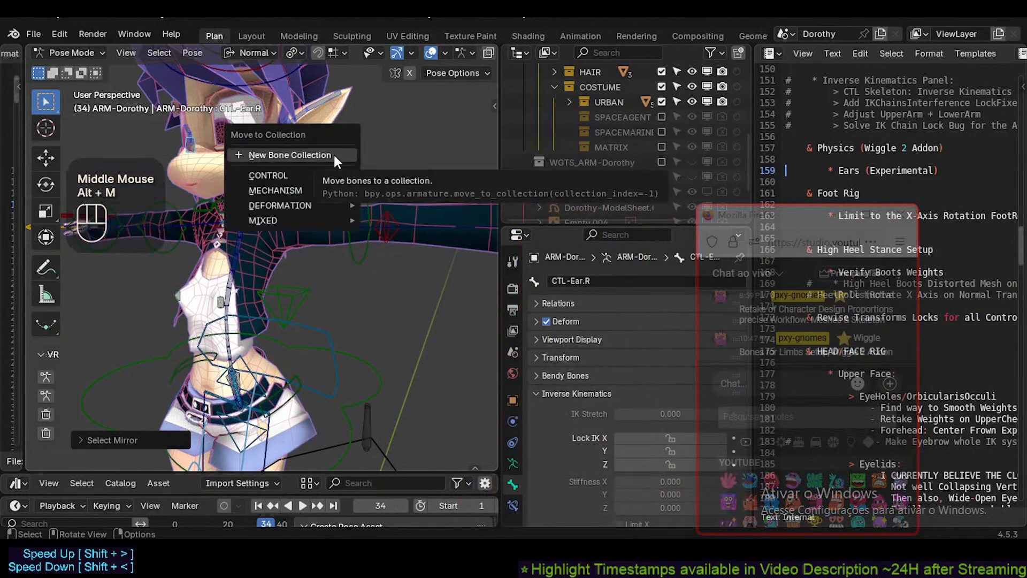
{"action": "key", "text": "Escape"}
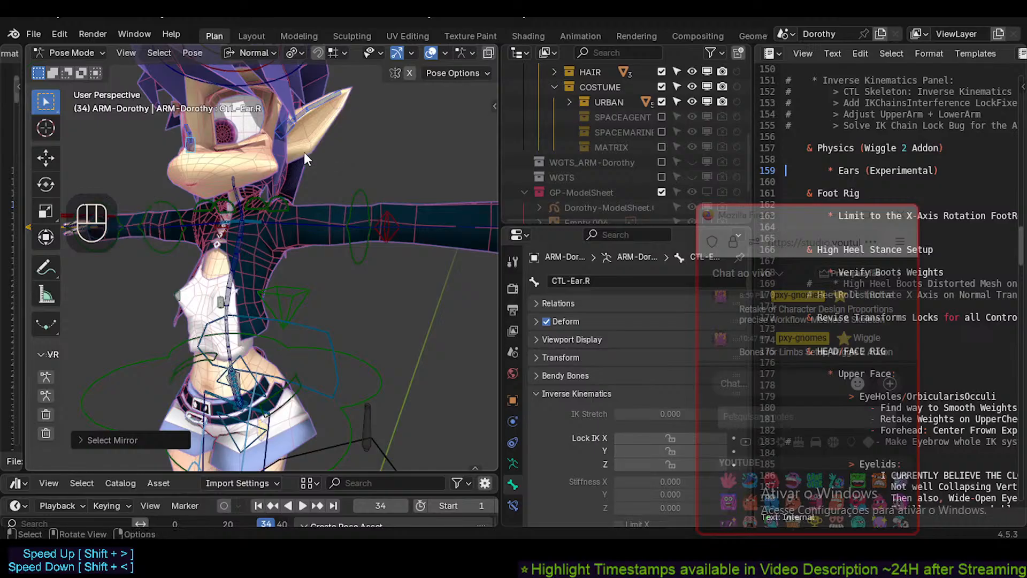
{"action": "middle_click_drag", "start_coordinate": [304, 152], "coordinate": [272, 210]}
{"action": "scroll", "coordinate": [277, 197], "scroll_direction": "up", "scroll_amount": 2}
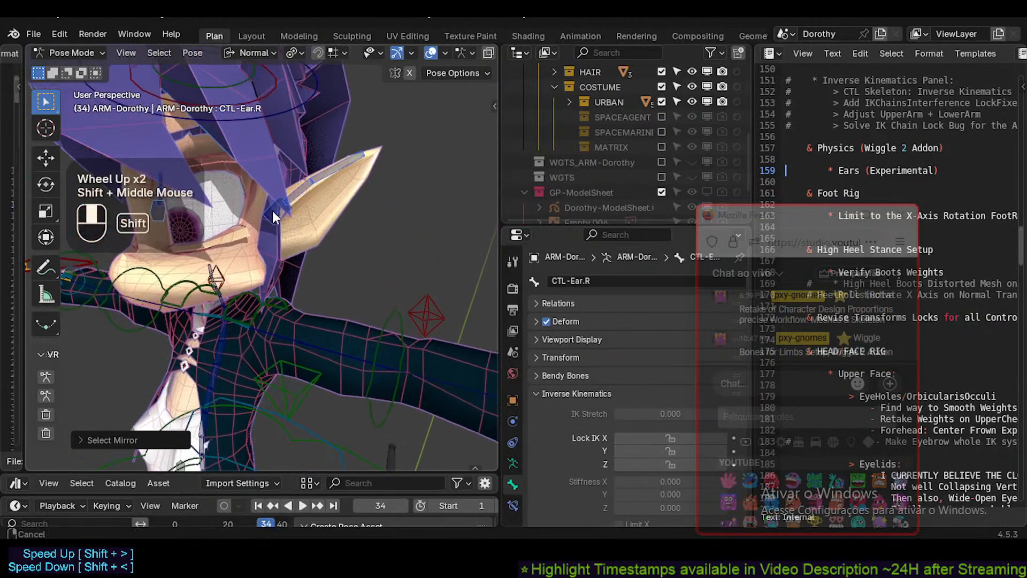
{"action": "scroll", "coordinate": [273, 211], "scroll_direction": "up", "scroll_amount": 3}
{"action": "scroll", "coordinate": [274, 211], "scroll_direction": "down", "scroll_amount": 3}
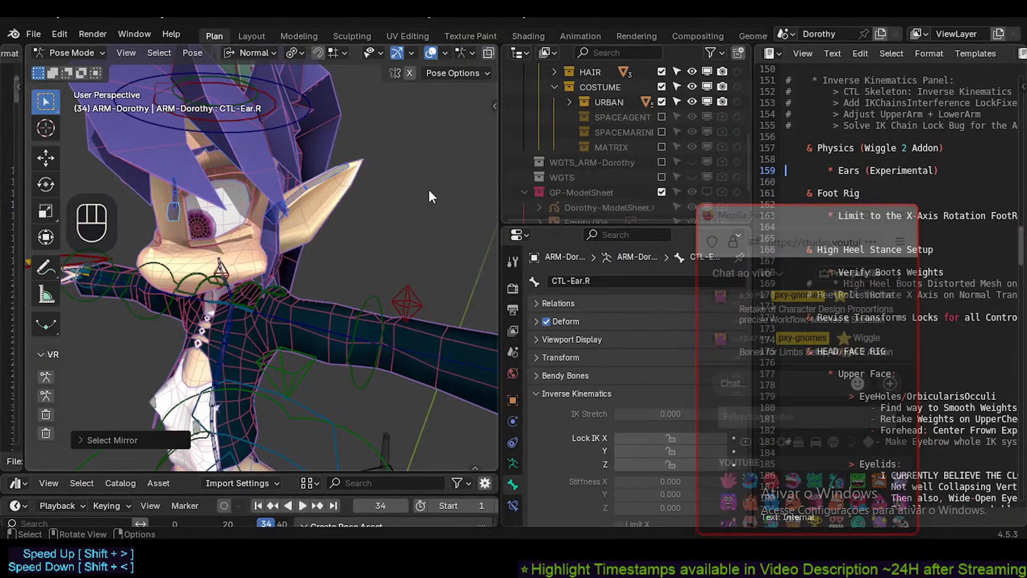
{"action": "key", "text": "ctrl"}
{"action": "key", "text": "ctrl"}
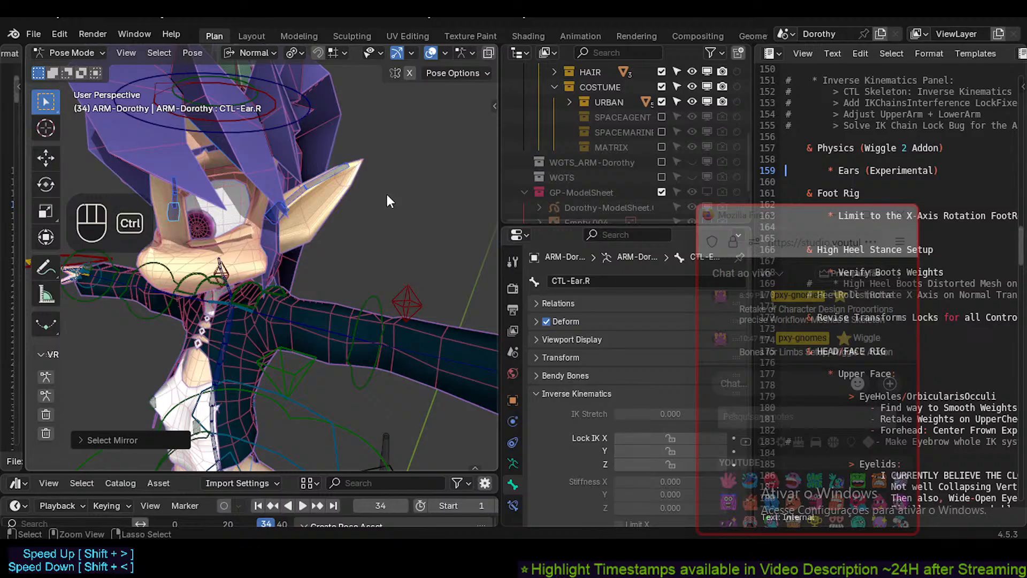
Batch rename the selected ear bones, replacing CTL with PHY in their names.
{"action": "key", "text": "ctrl+F2"}
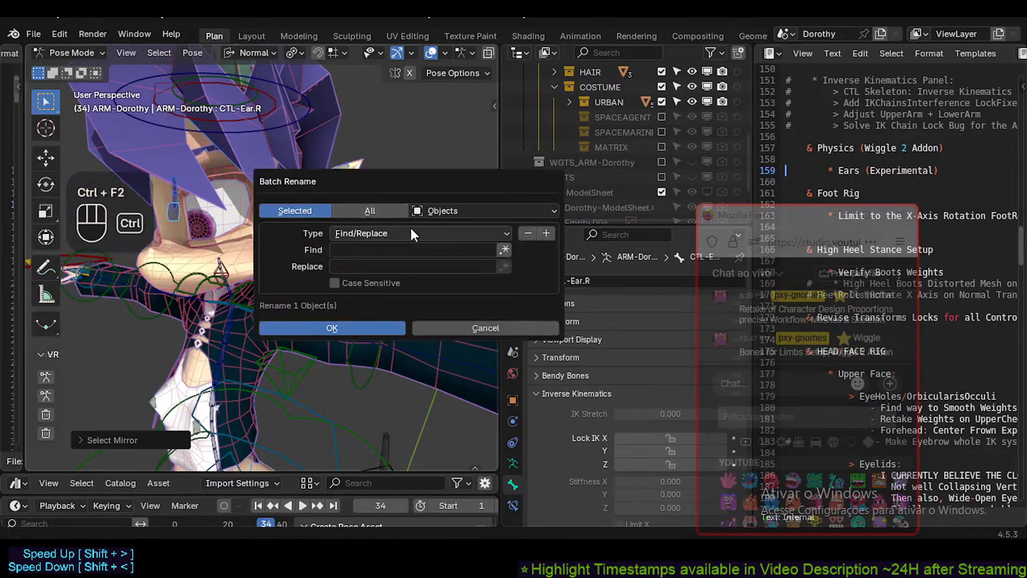
{"action": "left_click", "coordinate": [436, 210]}
{"action": "key", "text": "Escape"}
{"action": "left_click", "coordinate": [390, 249]}
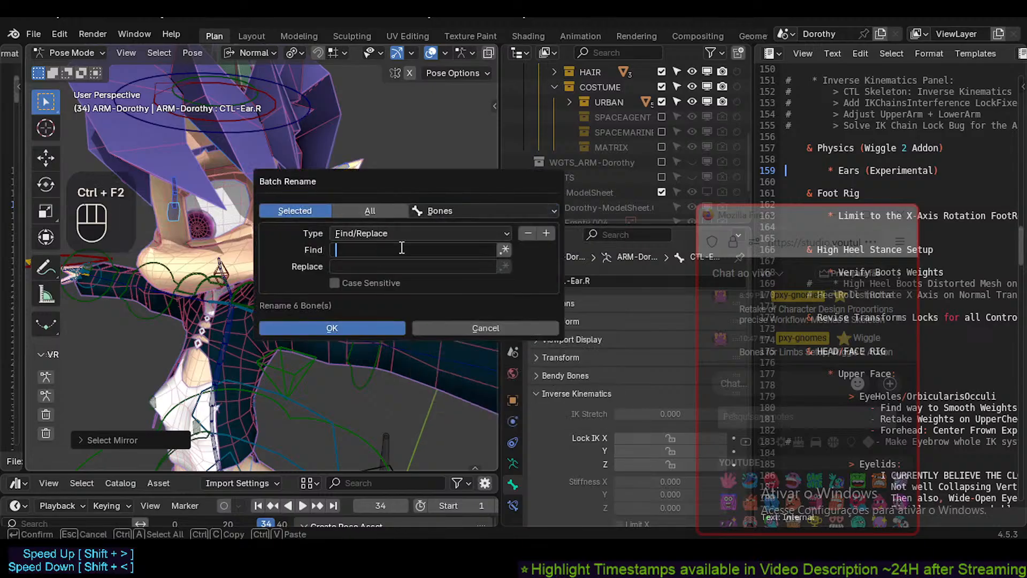
{"action": "key", "text": "Tab"}
{"action": "type", "text": "PHY"}
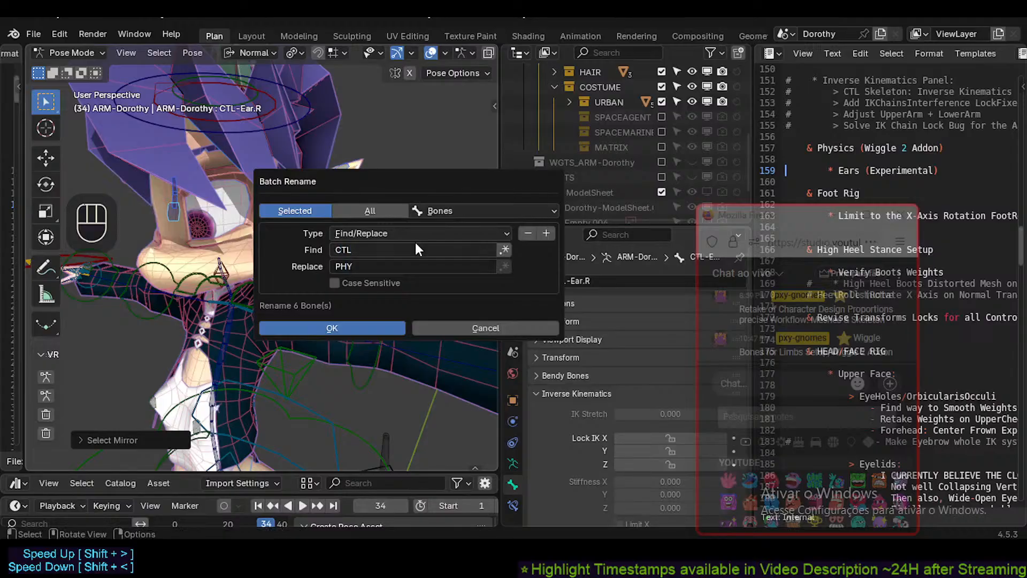
{"action": "key", "text": "Return"}
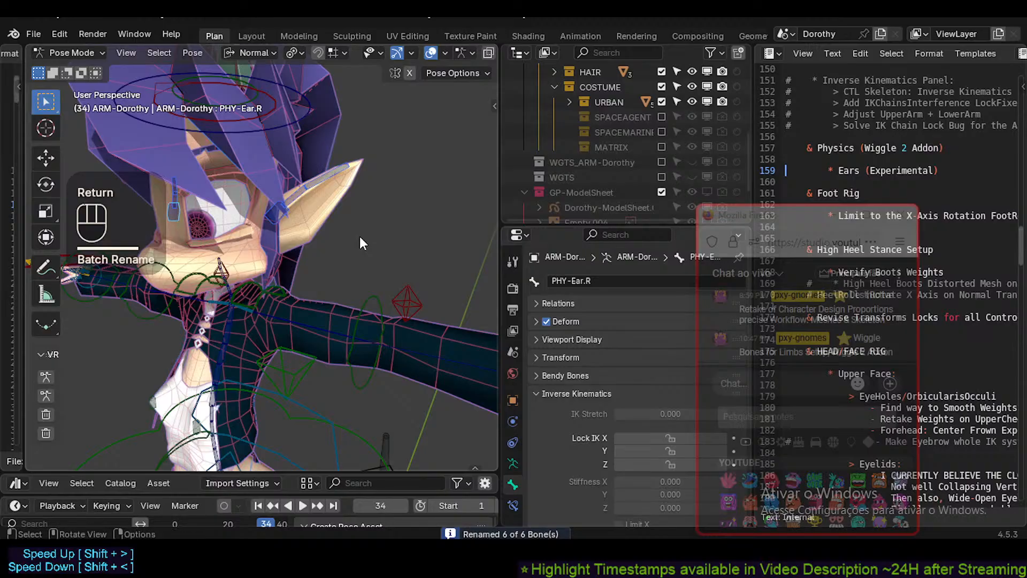
{"action": "key", "text": "alt+Tab"}
{"action": "left_click_drag", "start_coordinate": [773, 215], "coordinate": [854, 211]}
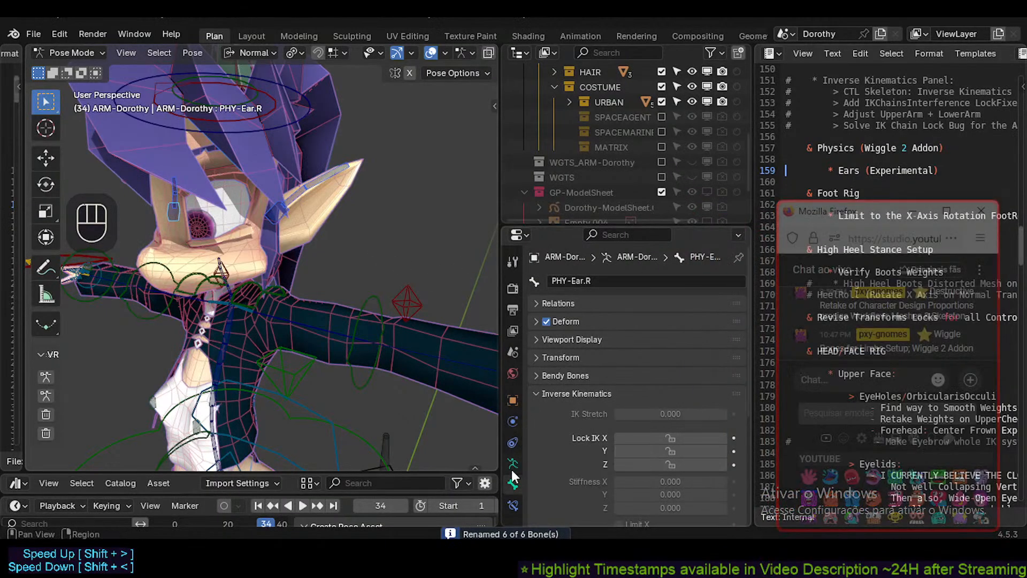
Set the Bone Color of all selected ear bones to 16 - Theme Color Set in their Viewport Display.
{"action": "left_click", "coordinate": [563, 340]}
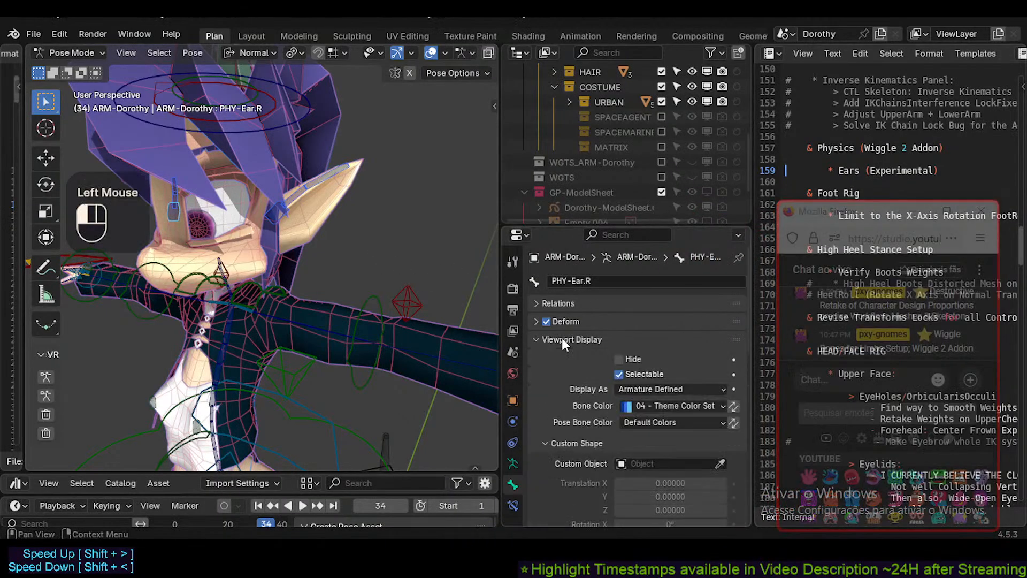
{"action": "left_click", "coordinate": [647, 405]}
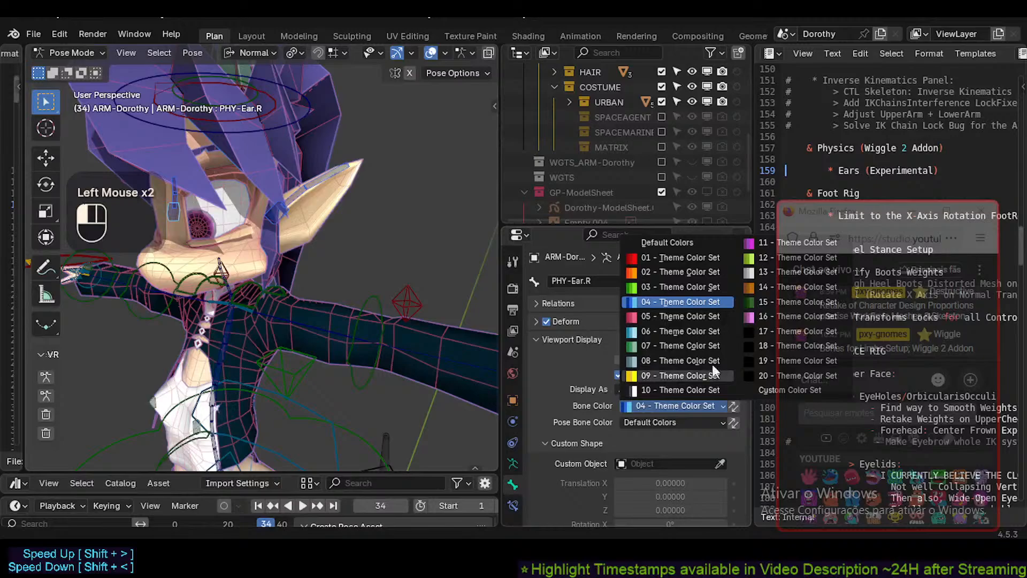
{"action": "left_click", "coordinate": [762, 319]}
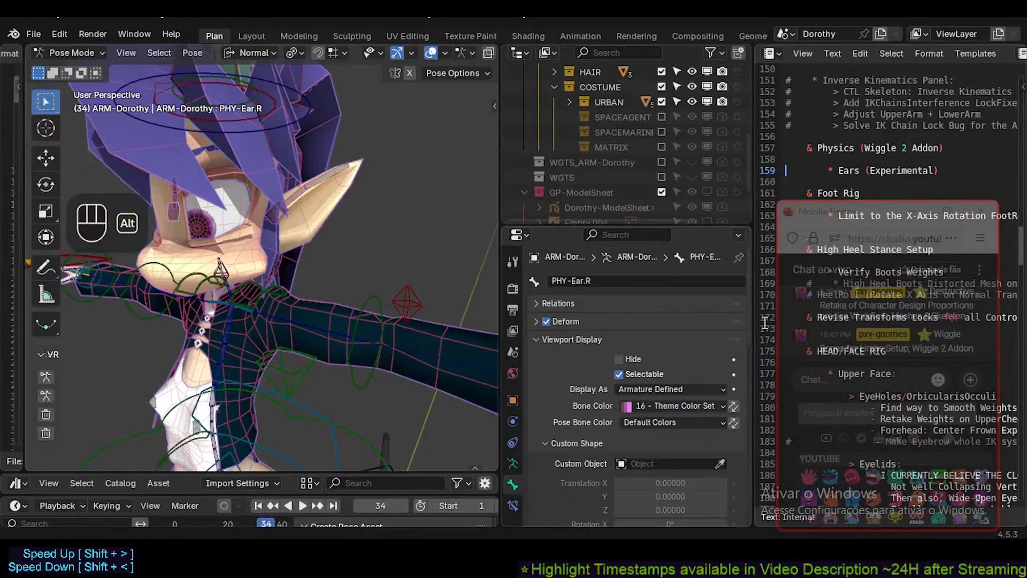
Examine the recolored rig around the head and left ear from several angles and distances.
{"action": "middle_click_drag", "start_coordinate": [270, 230], "coordinate": [306, 212]}
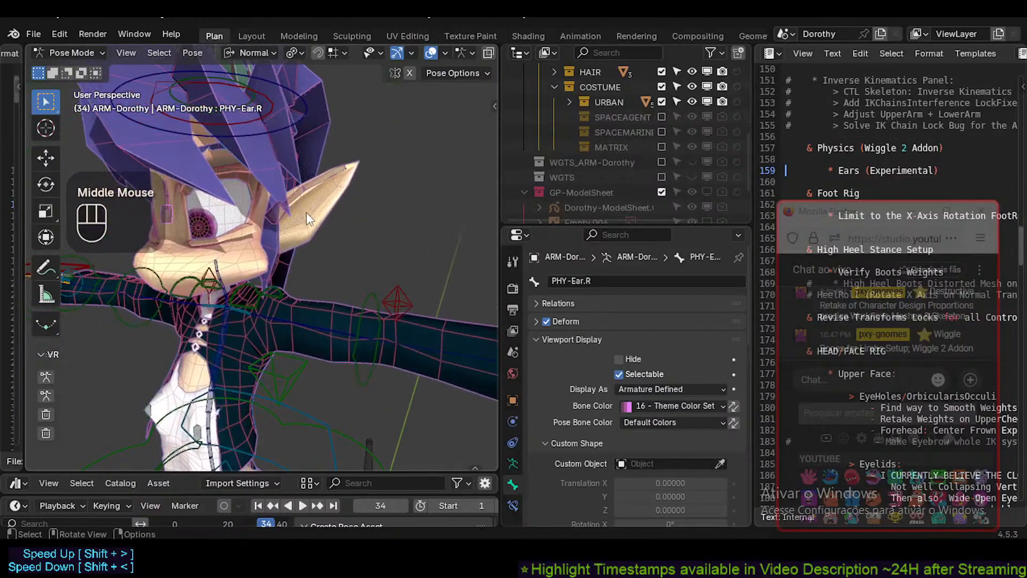
{"action": "scroll", "coordinate": [305, 213], "scroll_direction": "up", "scroll_amount": 2}
{"action": "scroll", "coordinate": [306, 213], "scroll_direction": "down", "scroll_amount": 2}
{"action": "mouse_move", "coordinate": [254, 287]}
{"action": "middle_mouse_down", "text": "shift"}
{"action": "mouse_move", "coordinate": [261, 230]}
{"action": "mouse_move", "coordinate": [281, 291]}
{"action": "mouse_move", "coordinate": [255, 287]}
{"action": "middle_mouse_up", "text": "shift"}
{"action": "scroll", "coordinate": [286, 237], "scroll_direction": "up", "scroll_amount": 2}
{"action": "middle_click_drag", "start_coordinate": [287, 236], "coordinate": [302, 226]}
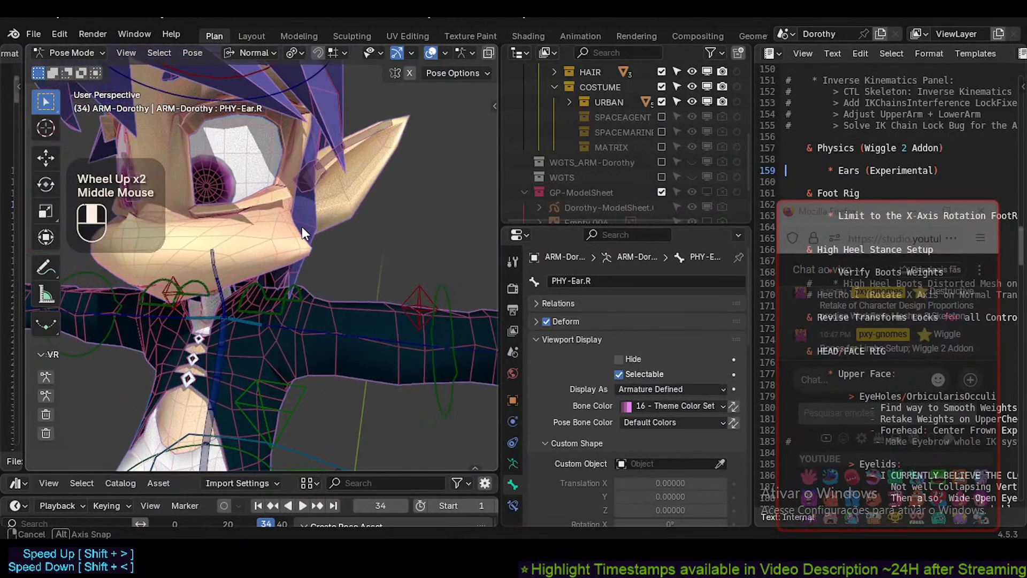
{"action": "scroll", "coordinate": [301, 227], "scroll_direction": "down", "scroll_amount": 3}
{"action": "middle_click_drag", "start_coordinate": [306, 275], "coordinate": [296, 280]}
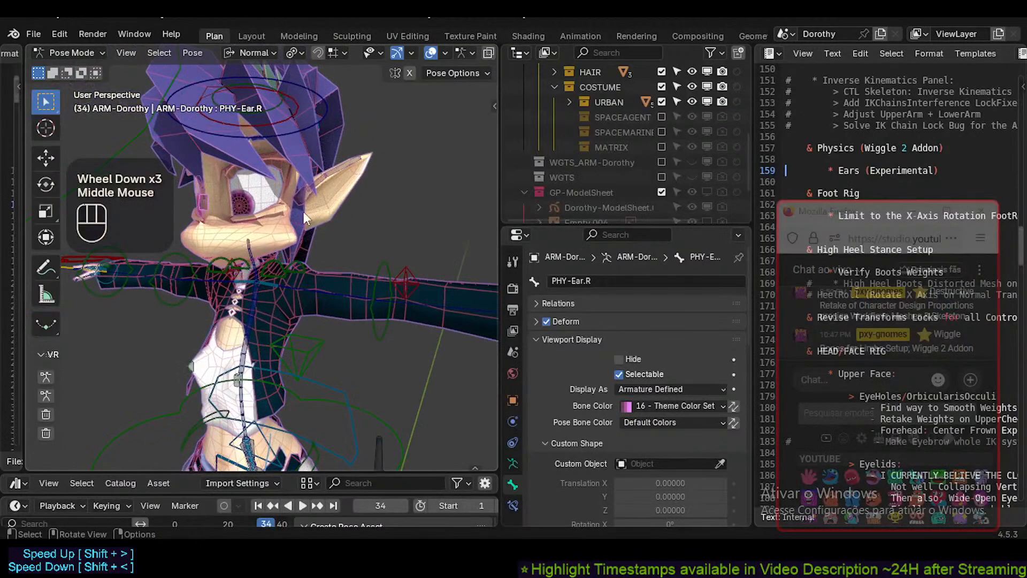
{"action": "middle_click_drag", "start_coordinate": [304, 211], "coordinate": [306, 206]}
{"action": "scroll", "coordinate": [307, 201], "scroll_direction": "up", "scroll_amount": 1}
{"action": "scroll", "coordinate": [344, 172], "scroll_direction": "up", "scroll_amount": 1}
{"action": "mouse_move", "coordinate": [344, 172]}
{"action": "middle_mouse_down"}
{"action": "mouse_move", "coordinate": [372, 172]}
{"action": "mouse_move", "coordinate": [337, 185]}
{"action": "middle_mouse_up"}
{"action": "scroll", "coordinate": [316, 201], "scroll_direction": "down", "scroll_amount": 1}
{"action": "key", "text": "shift+m"}
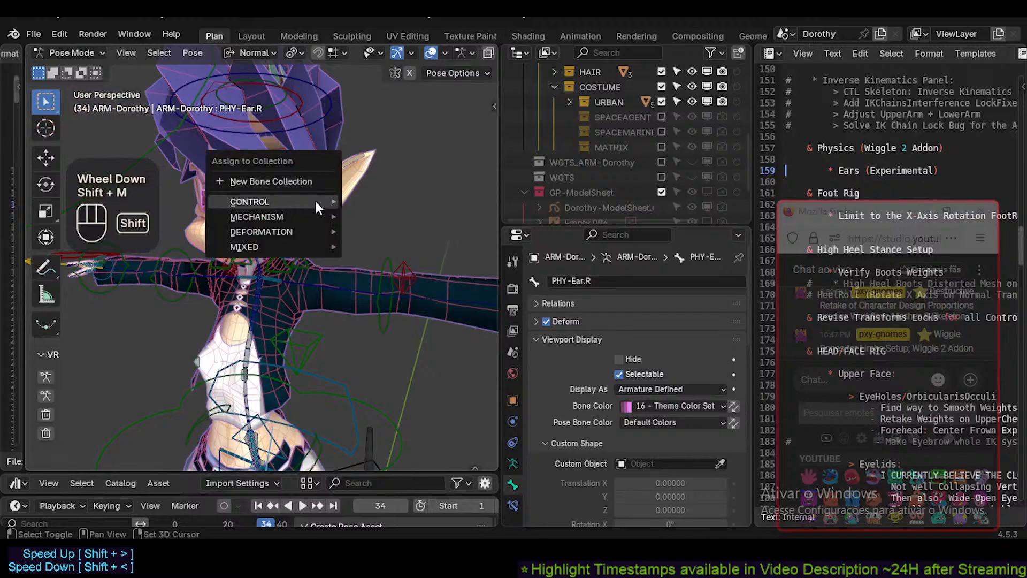
{"action": "key", "text": "Escape"}
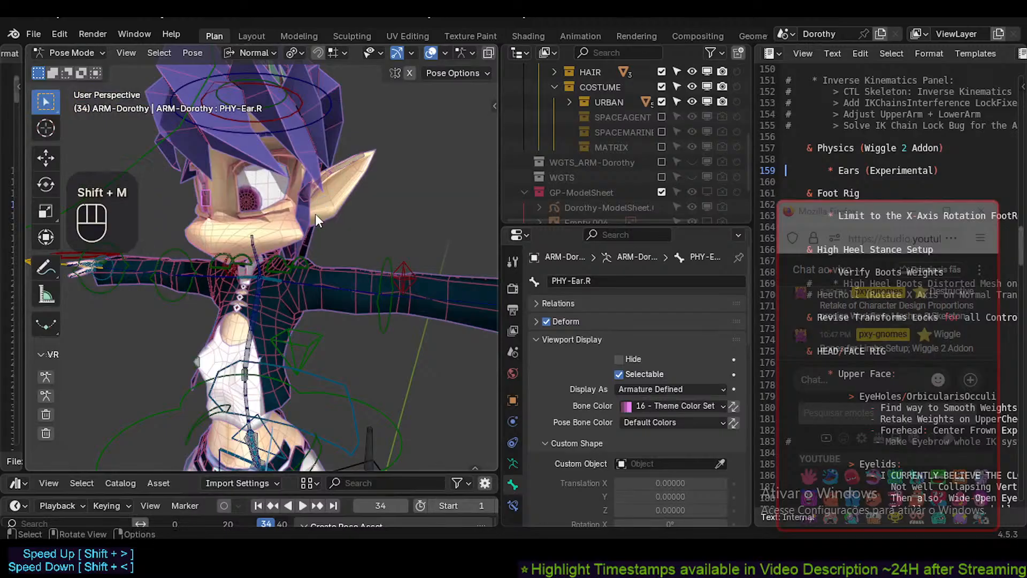
{"action": "key", "text": "alt+m"}
{"action": "mouse_move", "coordinate": [301, 241]}
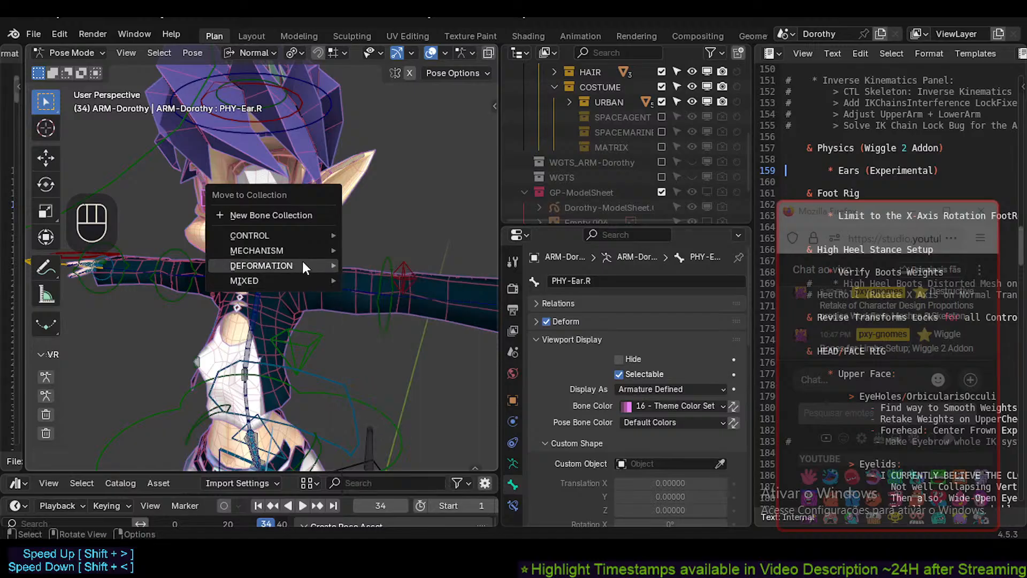
{"action": "mouse_move", "coordinate": [380, 276]}
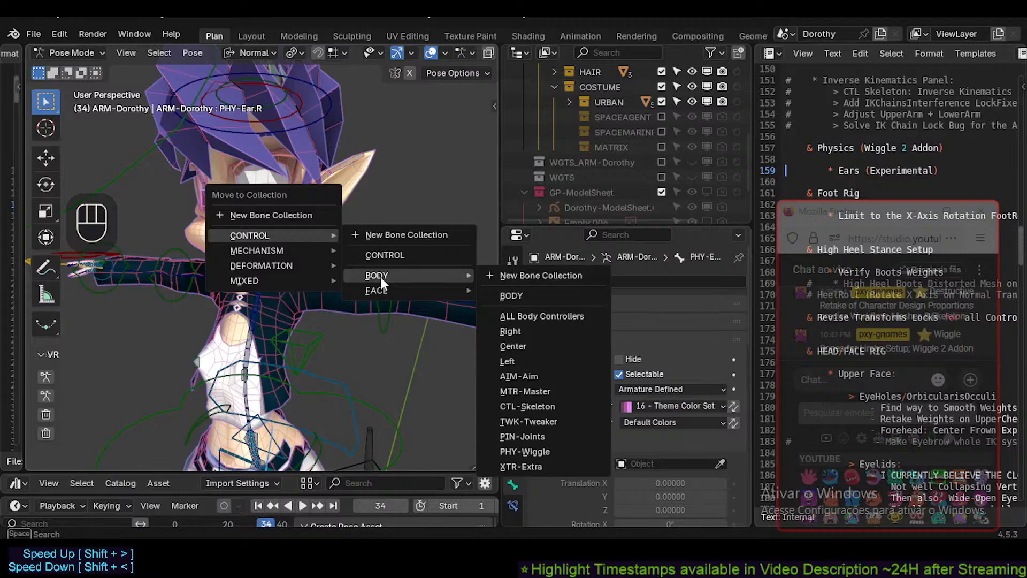
{"action": "key", "text": "Escape"}
Assign the selected ear bones to the PHY-Wiggle bone collection under CONTROL, BODY.
{"action": "key", "text": "shift+m"}
{"action": "mouse_move", "coordinate": [368, 231]}
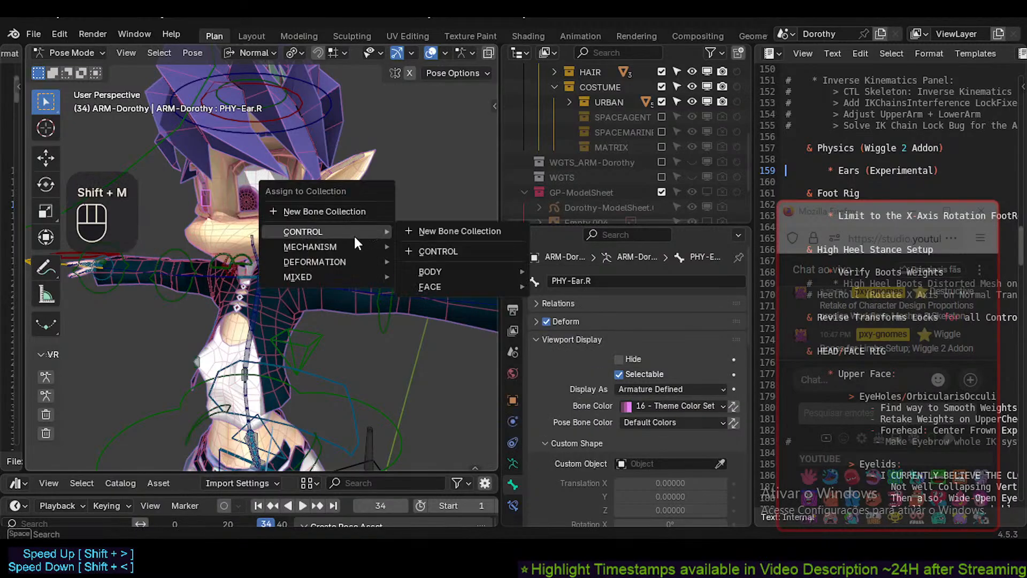
{"action": "mouse_move", "coordinate": [432, 271]}
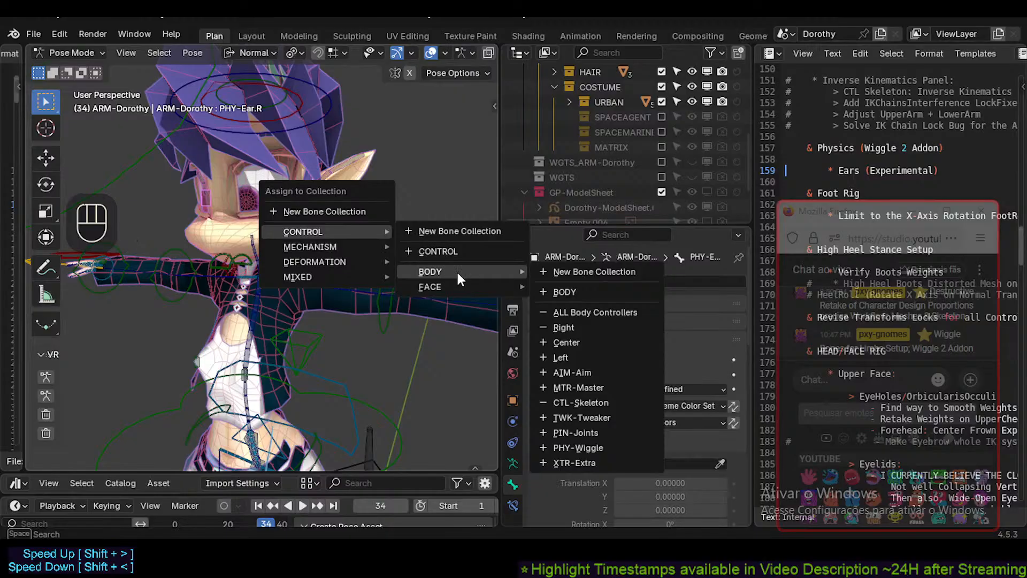
{"action": "left_click", "coordinate": [589, 445]}
Assign the selected ear bones to the PHY-Physics bone collection under DEFORMATION, ALL Deformation.
{"action": "key", "text": "shift+m"}
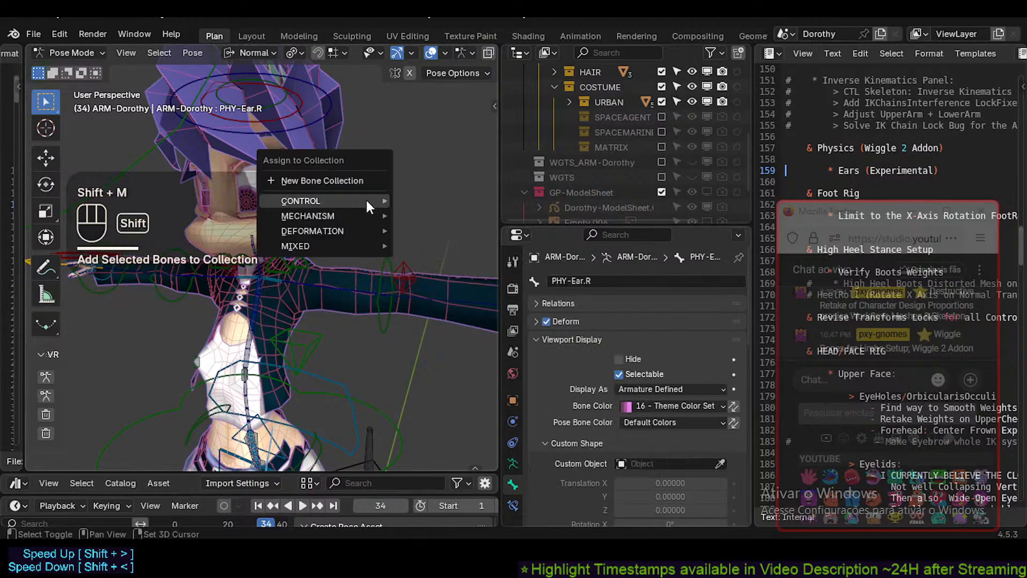
{"action": "mouse_move", "coordinate": [357, 229]}
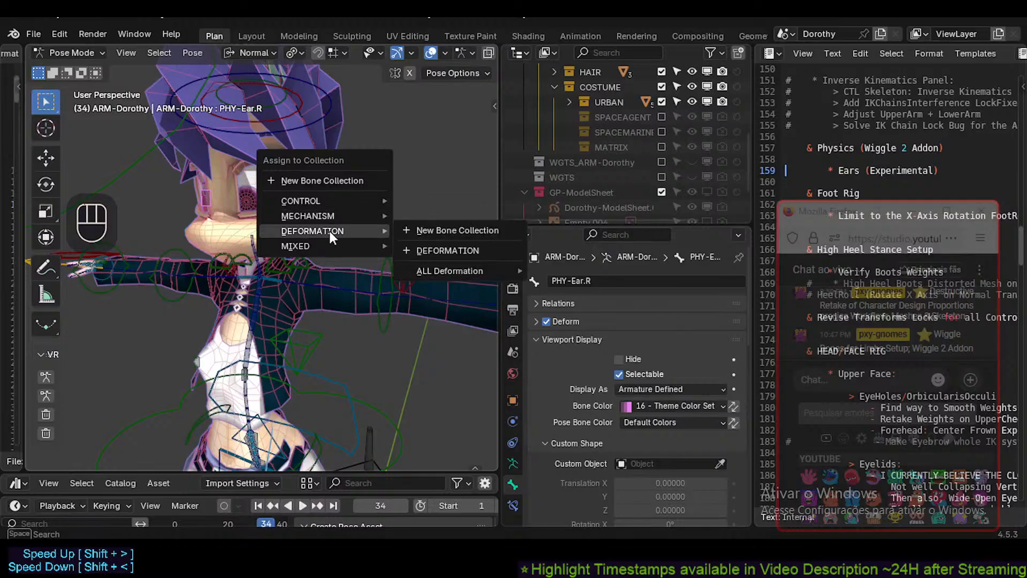
{"action": "mouse_move", "coordinate": [454, 270]}
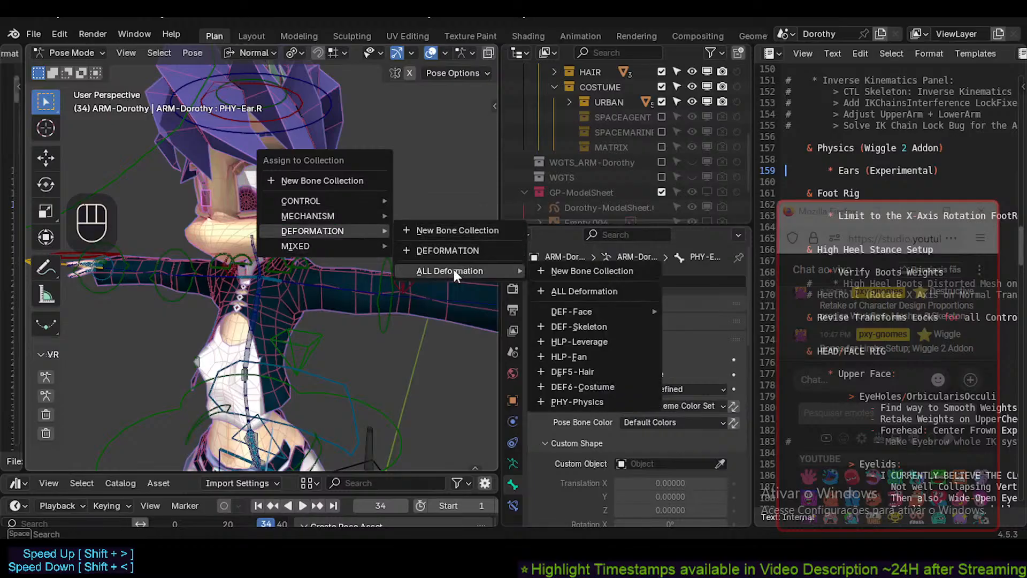
{"action": "left_click", "coordinate": [580, 402]}
Test the left ear's tip bone by moving it during animation playback, and return it to its rest pose.
{"action": "middle_click_drag", "start_coordinate": [327, 213], "coordinate": [292, 214]}
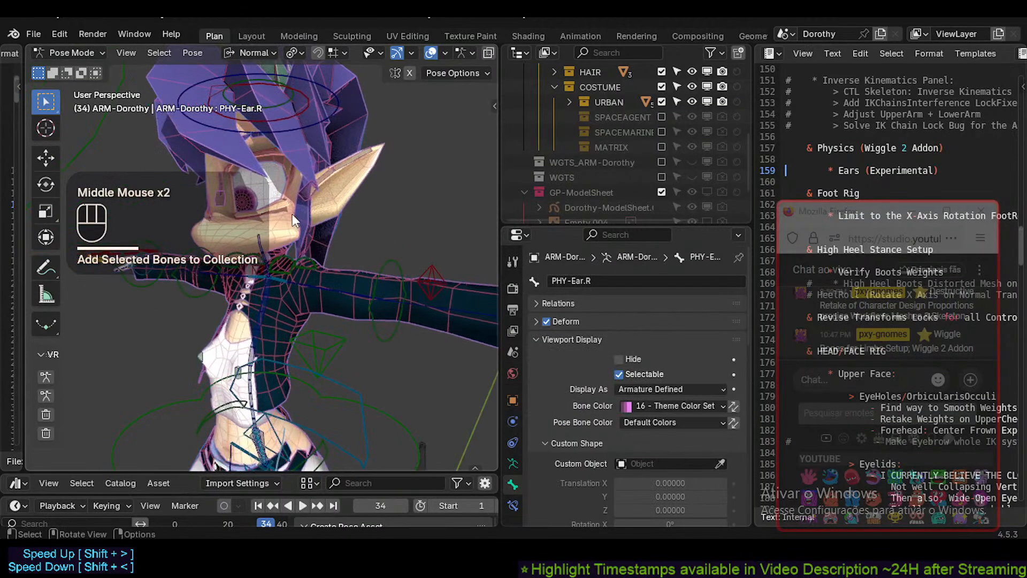
{"action": "key", "text": "alt+a"}
{"action": "left_click", "coordinate": [359, 183]}
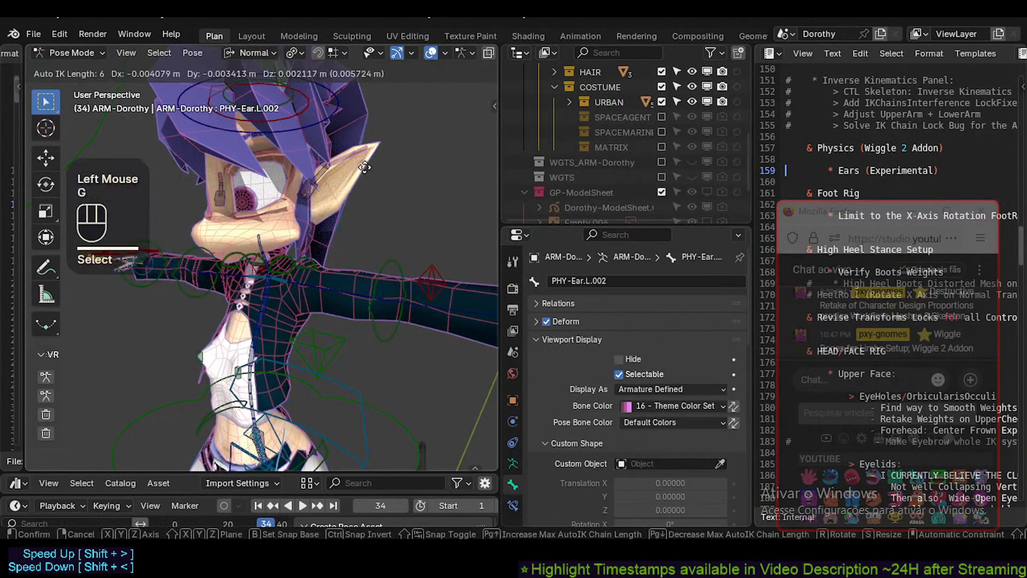
{"action": "key", "text": "Escape"}
{"action": "key", "text": "space"}
{"action": "key", "text": "g"}
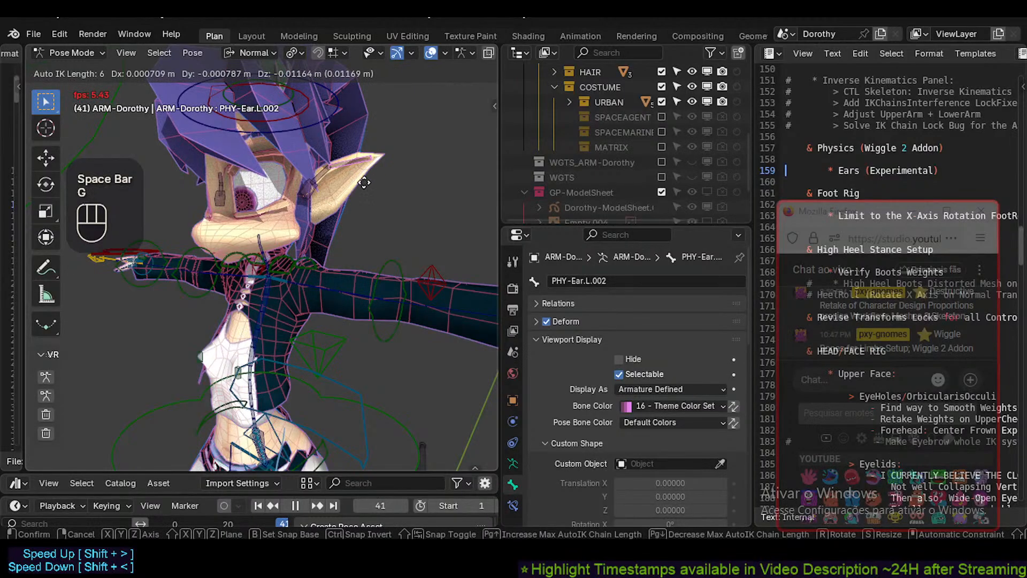
{"action": "left_click", "coordinate": [364, 182]}
{"action": "key", "text": "a"}
{"action": "key", "text": "alt+q"}
{"action": "key", "text": "alt+q"}
{"action": "key", "text": "space"}
Select the left ear's physics bones and extend the selection to their mirrored right-side counterparts.
{"action": "left_click", "coordinate": [349, 164]}
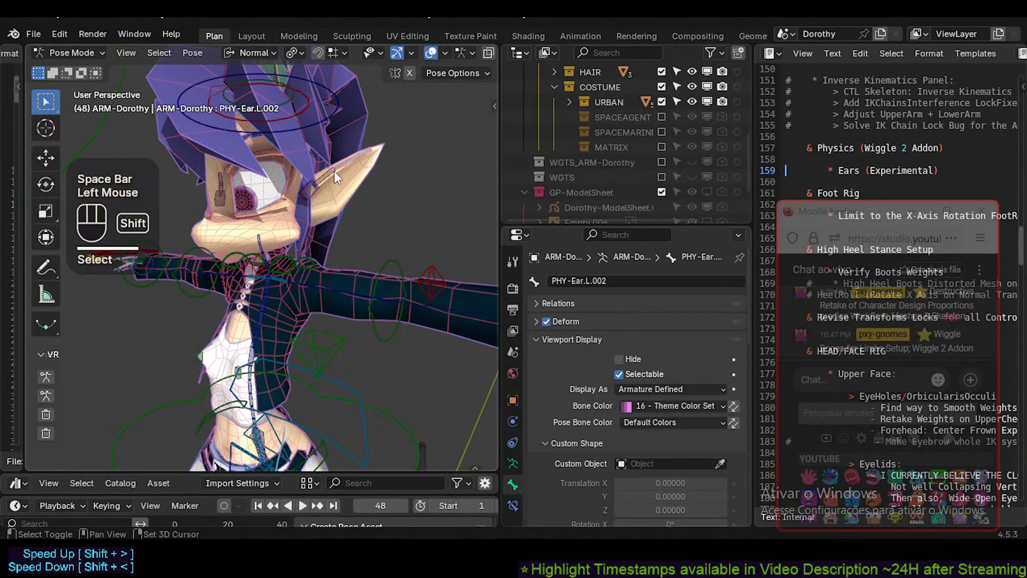
{"action": "left_click", "coordinate": [328, 176], "text": "shift"}
{"action": "left_click", "coordinate": [303, 199]}
{"action": "left_click", "coordinate": [351, 161], "text": "shift"}
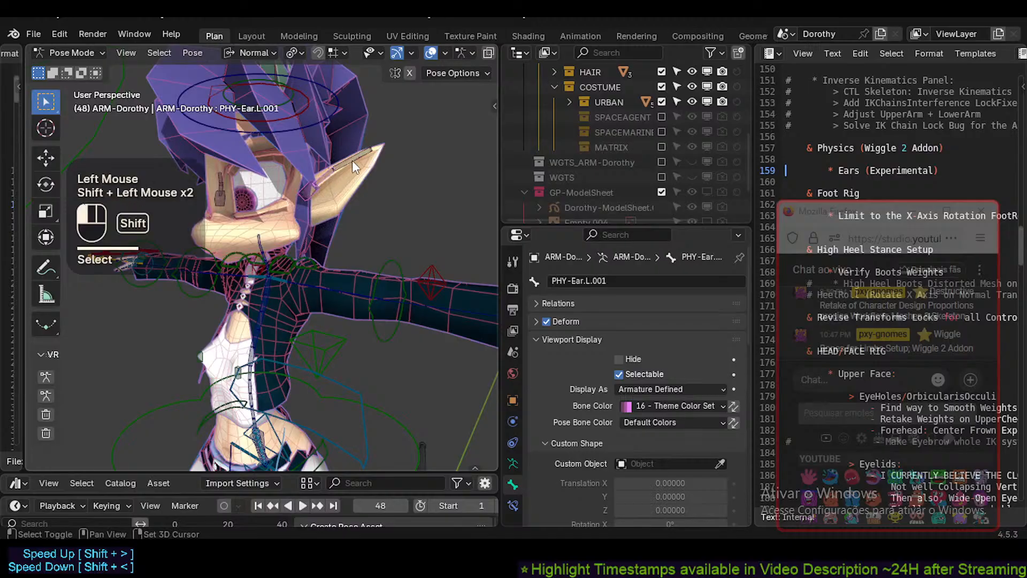
{"action": "key", "text": "shift+alt+x"}
{"action": "left_click", "coordinate": [123, 440]}
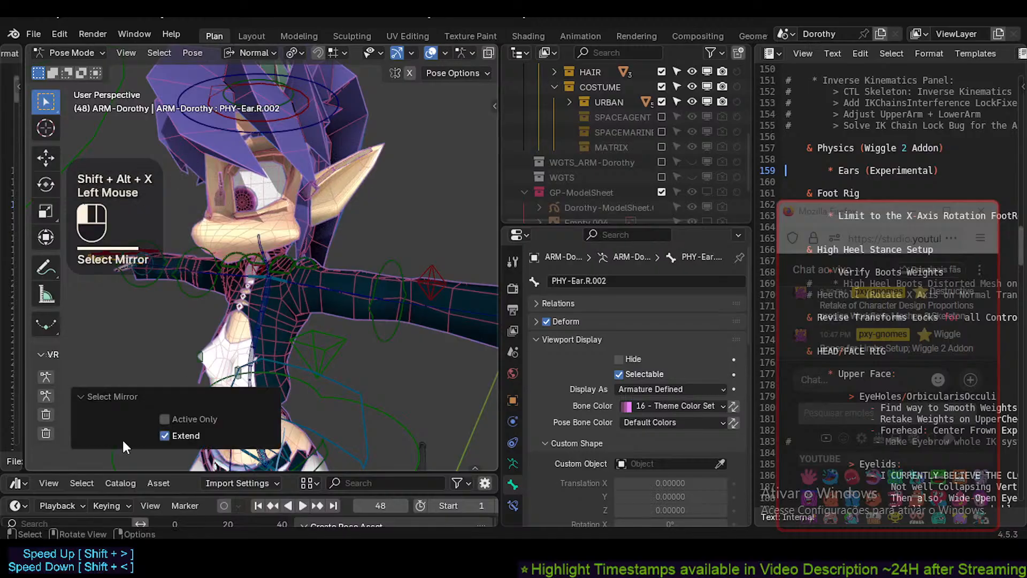
Solo the DEFORMATION bone collection so only the deformation bones are displayed in the viewport.
{"action": "key", "text": "n"}
{"action": "scroll", "coordinate": [409, 251], "scroll_direction": "down", "scroll_amount": 4}
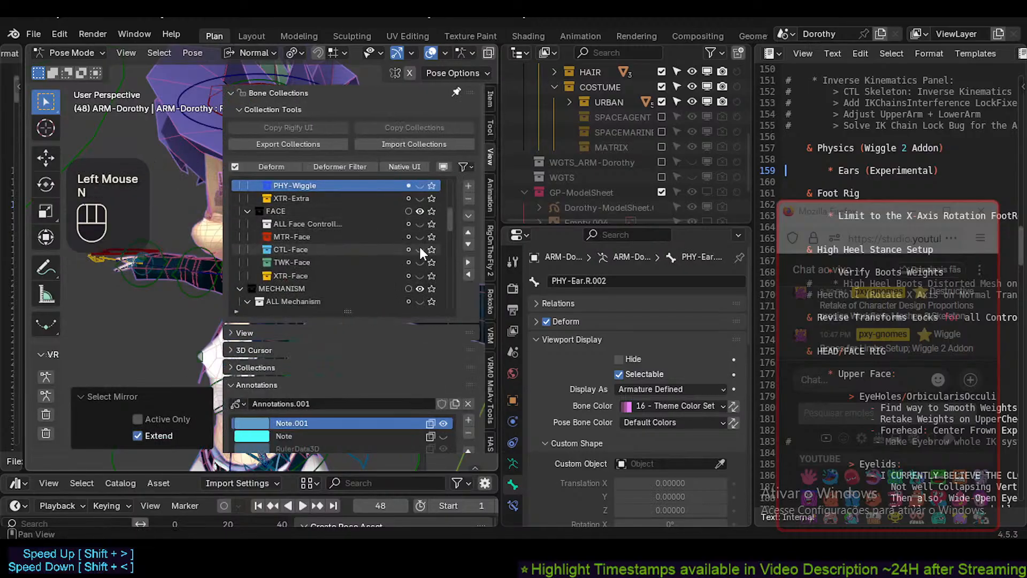
{"action": "scroll", "coordinate": [421, 248], "scroll_direction": "down", "scroll_amount": 3}
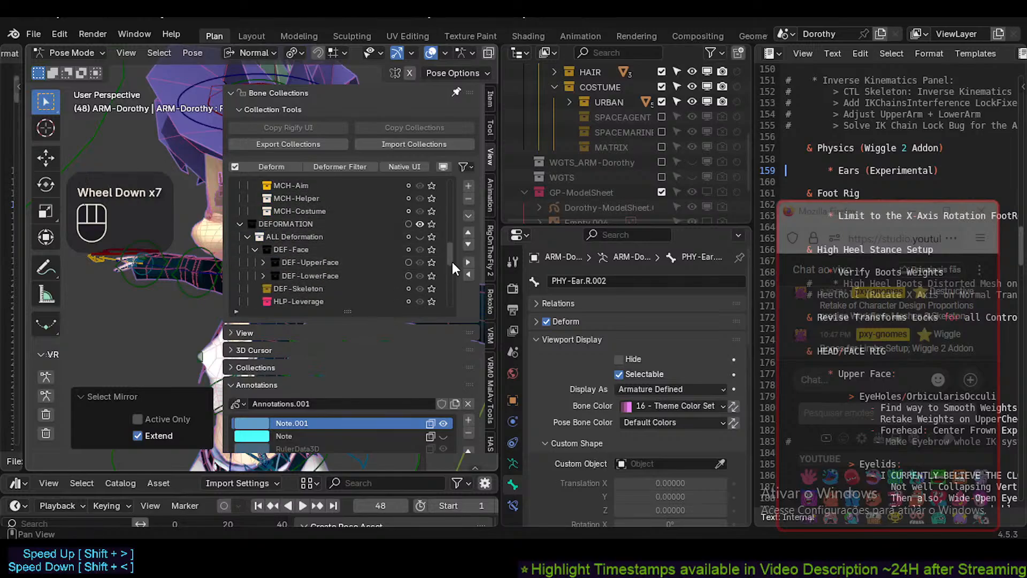
{"action": "left_click", "coordinate": [450, 259]}
{"action": "left_click_drag", "start_coordinate": [450, 259], "coordinate": [452, 181]}
{"action": "left_click", "coordinate": [432, 223]}
{"action": "scroll", "coordinate": [420, 230], "scroll_direction": "down", "scroll_amount": 8}
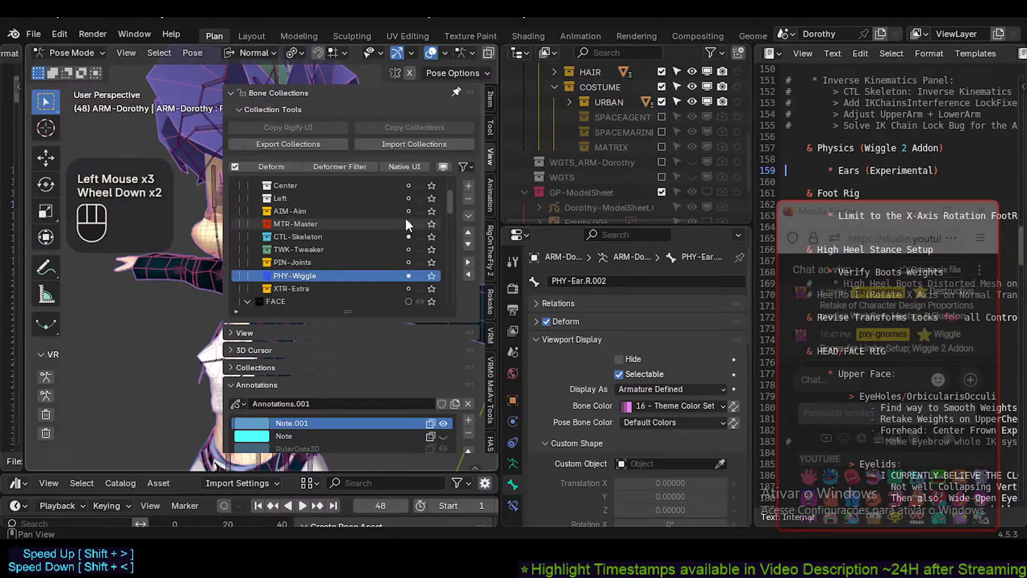
{"action": "left_click_drag", "start_coordinate": [456, 228], "coordinate": [456, 188]}
{"action": "key", "text": "n"}
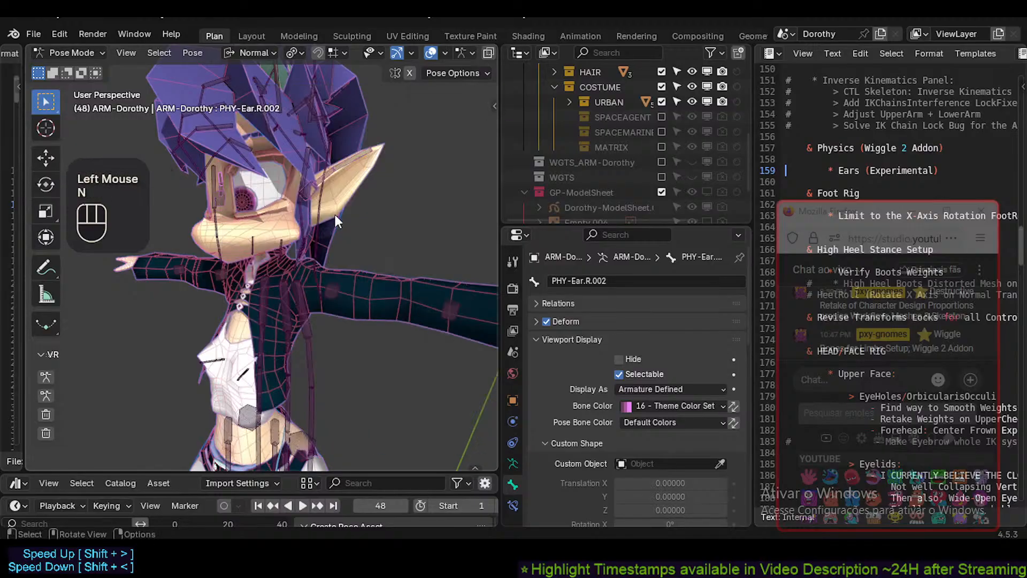
Widen the 3D viewport and bring up the Wiggle 2 settings, collapsing the Annotations and Bone Collections sections.
{"action": "scroll", "coordinate": [334, 214], "scroll_direction": "up", "scroll_amount": 2}
{"action": "mouse_move", "coordinate": [335, 214]}
{"action": "middle_mouse_down", "text": "shift"}
{"action": "mouse_move", "coordinate": [302, 227]}
{"action": "mouse_move", "coordinate": [334, 209]}
{"action": "middle_mouse_up", "text": "shift"}
{"action": "key", "text": "n"}
{"action": "mouse_move", "coordinate": [188, 249]}
{"action": "middle_mouse_down", "text": "shift"}
{"action": "mouse_move", "coordinate": [127, 245]}
{"action": "mouse_move", "coordinate": [133, 241]}
{"action": "middle_mouse_up", "text": "shift"}
{"action": "scroll", "coordinate": [241, 278], "scroll_direction": "down", "scroll_amount": 1}
{"action": "left_click", "coordinate": [261, 386]}
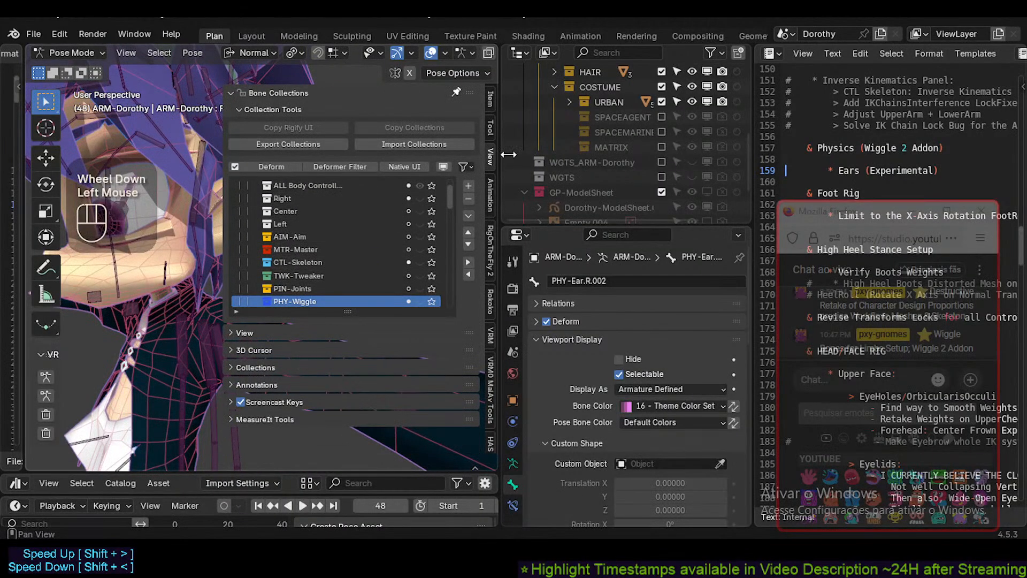
{"action": "left_click_drag", "start_coordinate": [508, 155], "coordinate": [620, 155]}
{"action": "scroll", "coordinate": [320, 246], "scroll_direction": "down", "scroll_amount": 2}
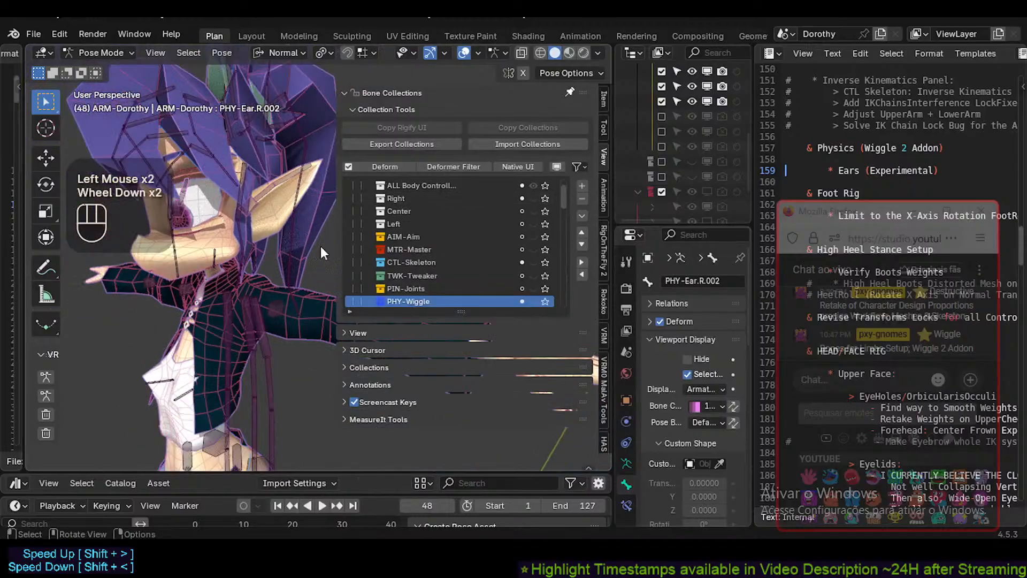
{"action": "left_click", "coordinate": [604, 195]}
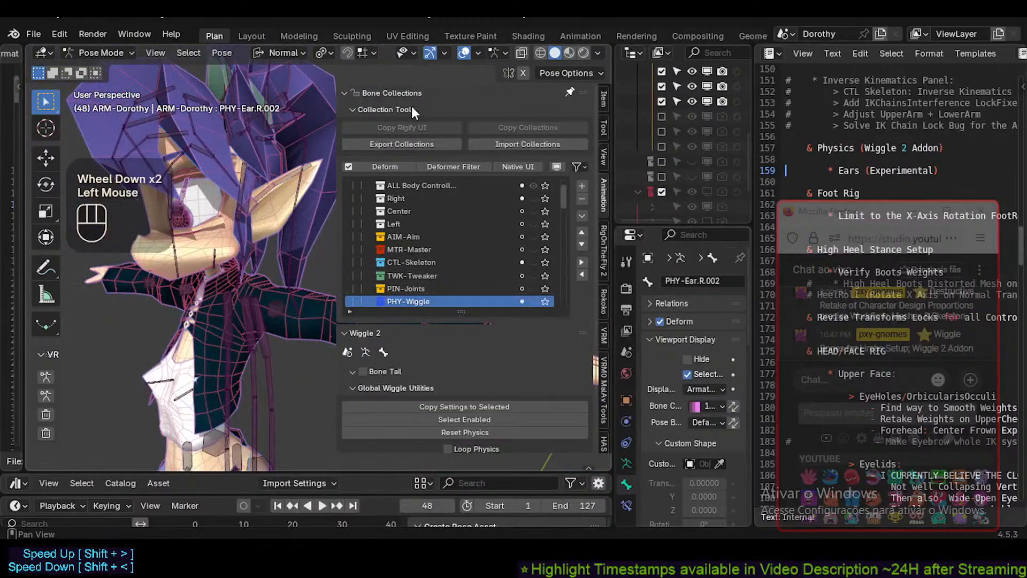
{"action": "left_click", "coordinate": [390, 93]}
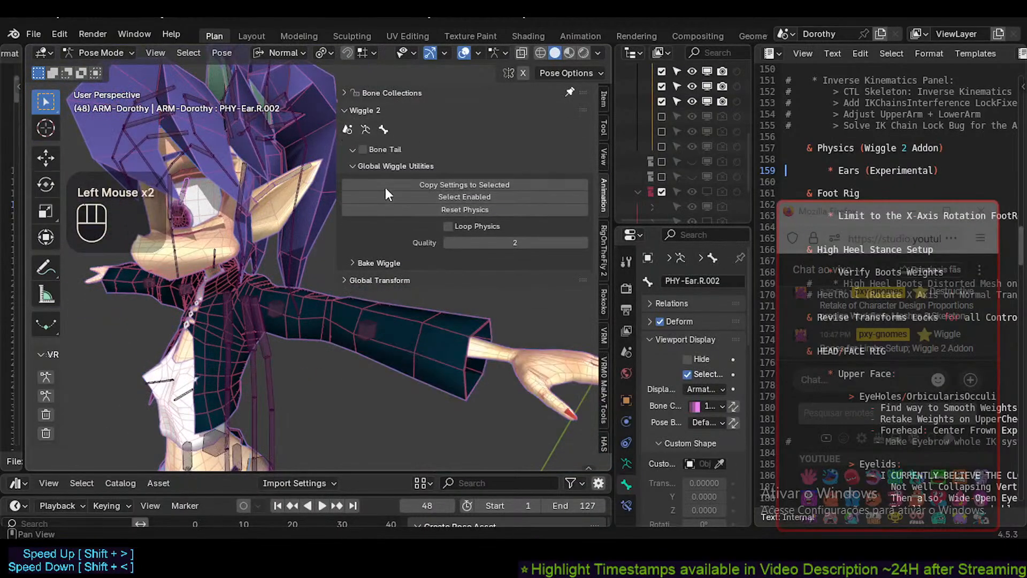
Add the DEF5-HairStrand3 bone to the selection as active and copy its Wiggle 2 settings to the selected ear bones.
{"action": "middle_click_drag", "start_coordinate": [267, 171], "coordinate": [253, 193], "text": "shift"}
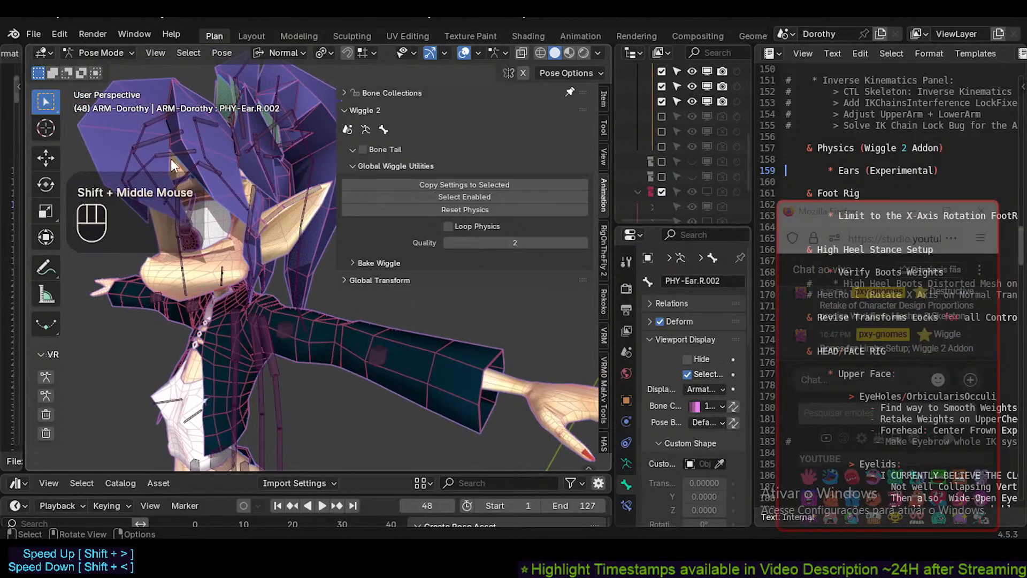
{"action": "left_click", "coordinate": [158, 135], "text": "shift"}
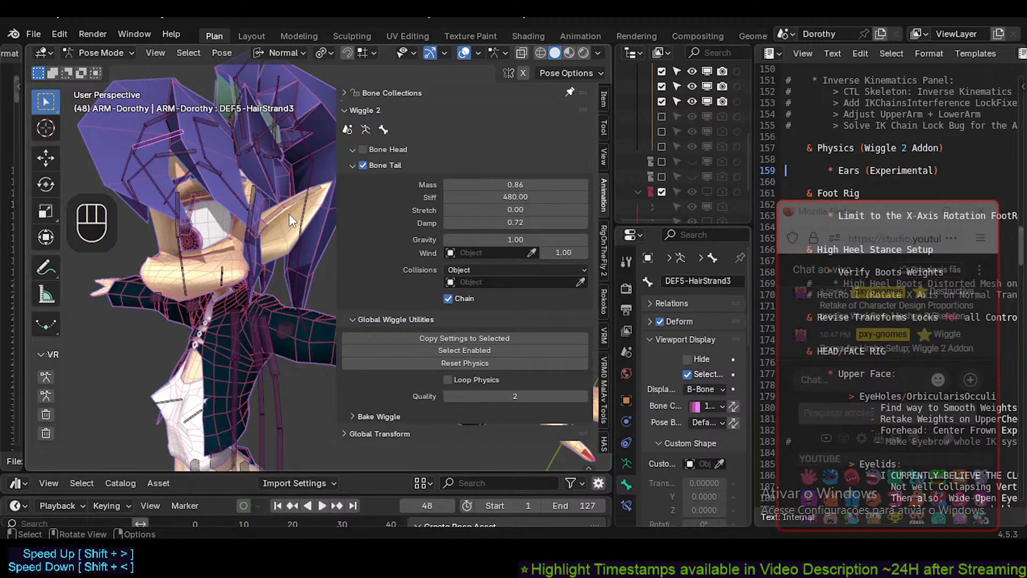
{"action": "left_click", "coordinate": [450, 339]}
{"action": "triple_click", "coordinate": [448, 336]}
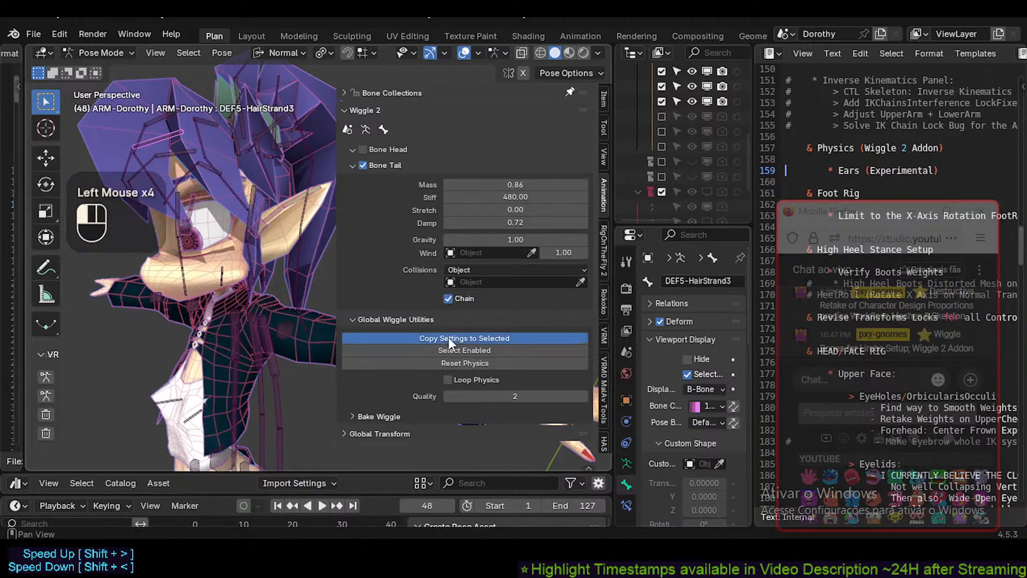
{"action": "left_click", "coordinate": [448, 337]}
Clear the bone selection and play the animation to check the wiggle physics on the ears.
{"action": "key", "text": "n"}
{"action": "middle_click_drag", "start_coordinate": [304, 264], "coordinate": [322, 215]}
{"action": "key", "text": "alt+a"}
{"action": "key", "text": "space"}
{"action": "key", "text": "space"}
{"action": "scroll", "coordinate": [318, 219], "scroll_direction": "down", "scroll_amount": 2}
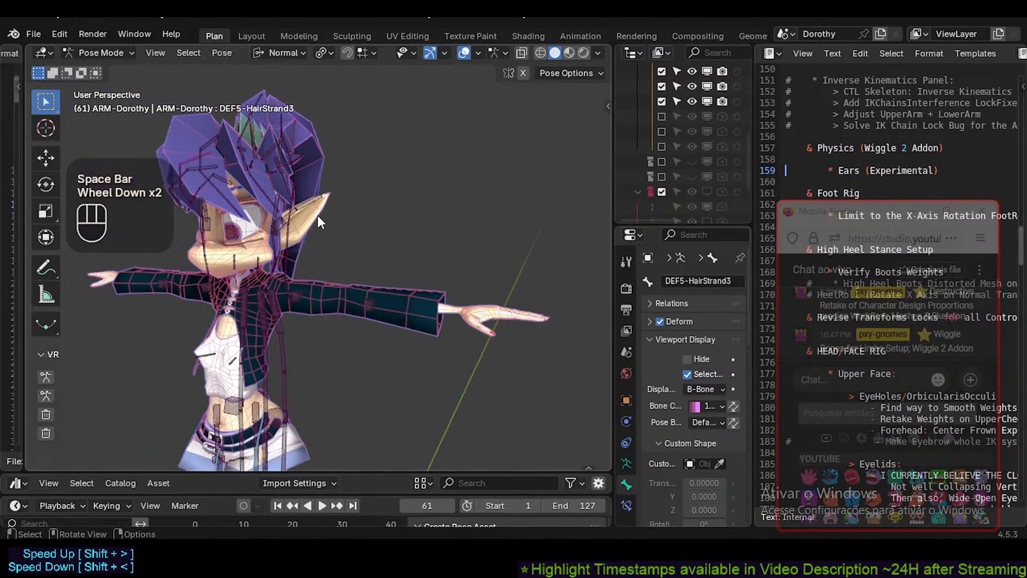
{"action": "key", "text": "space"}
Solo the ALL Body Controllers bone collection so the control bones are displayed, hide the sidebar and save the file.
{"action": "key", "text": "n"}
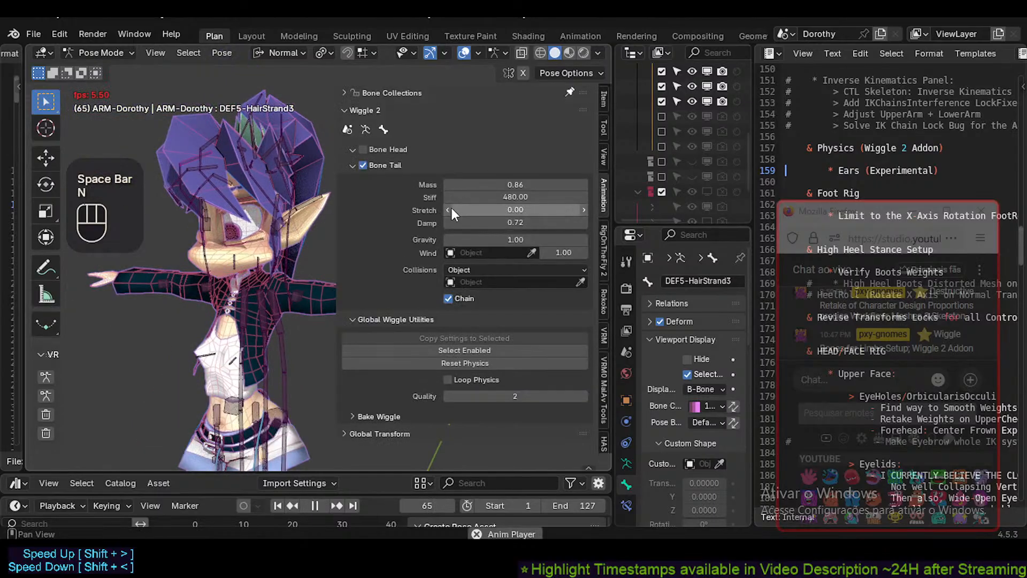
{"action": "left_click", "coordinate": [393, 97]}
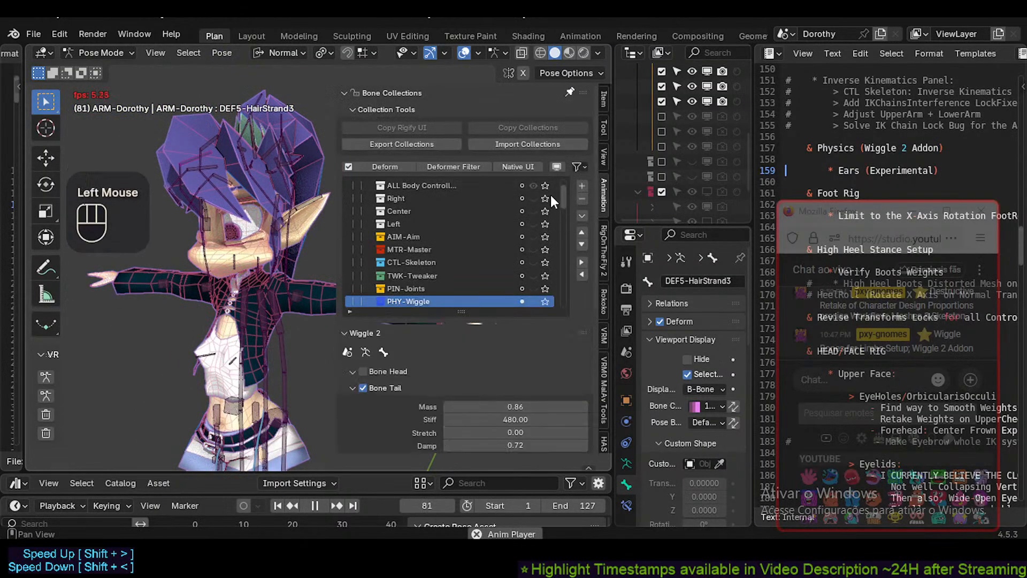
{"action": "key", "text": "n"}
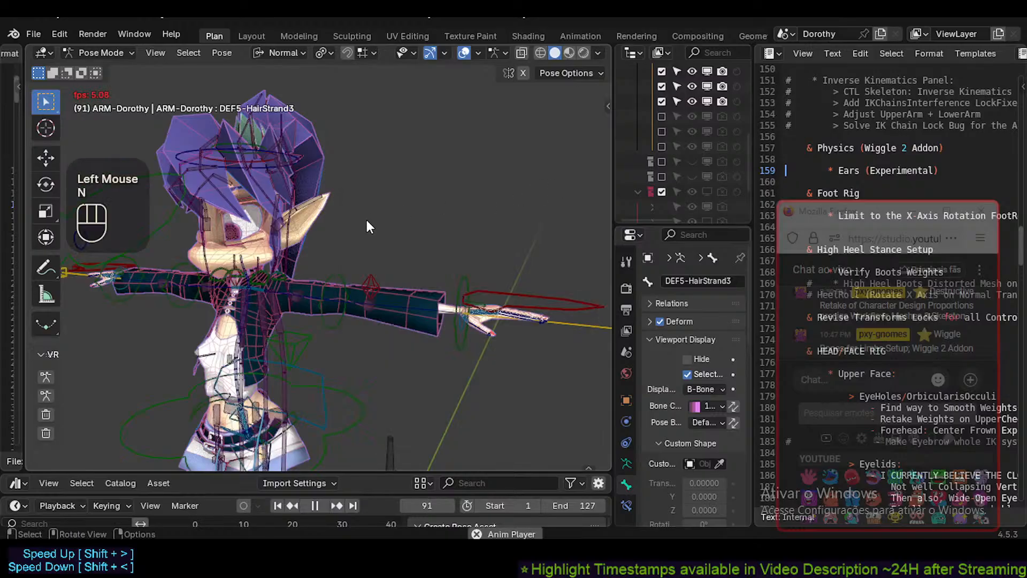
{"action": "key", "text": "ctrl"}
{"action": "key", "text": "ctrl+s"}
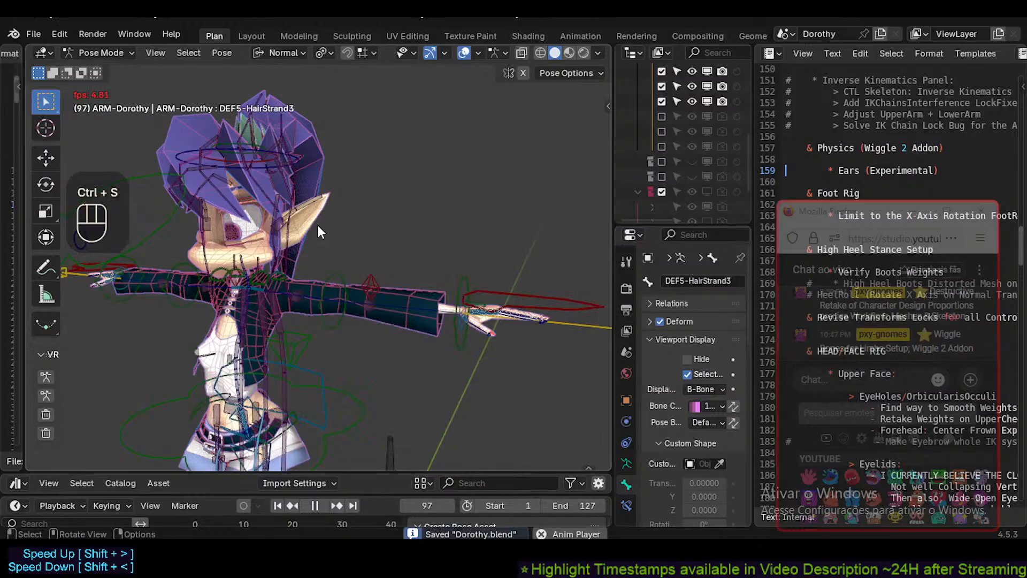
Play and pause the animation with a close view of the head to check how the ears behave.
{"action": "key", "text": "space"}
{"action": "middle_click_drag", "start_coordinate": [316, 224], "coordinate": [366, 231]}
{"action": "scroll", "coordinate": [323, 210], "scroll_direction": "up", "scroll_amount": 2}
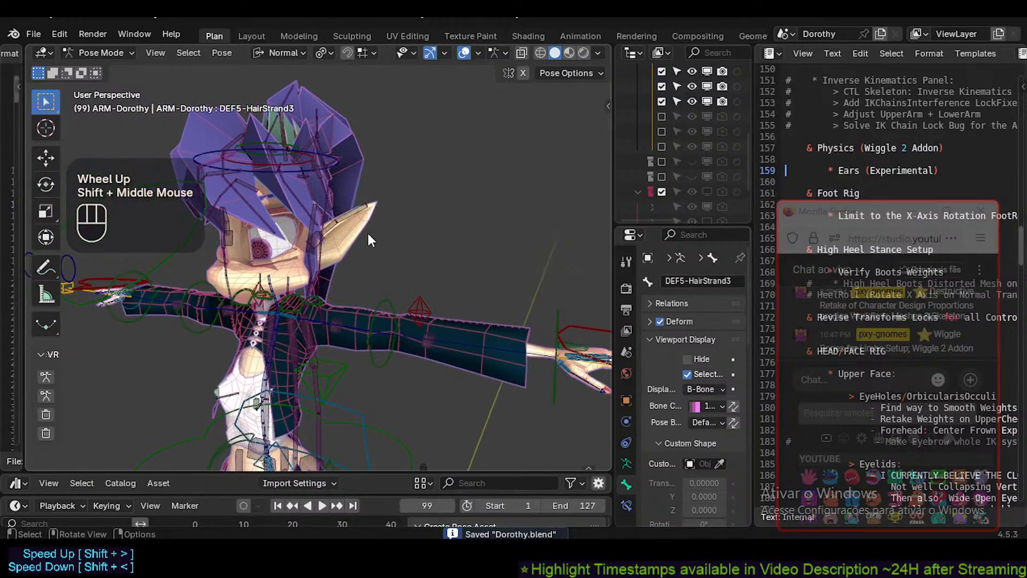
{"action": "key", "text": "space"}
{"action": "scroll", "coordinate": [357, 231], "scroll_direction": "up", "scroll_amount": 2}
{"action": "key", "text": "space"}
{"action": "scroll", "coordinate": [319, 201], "scroll_direction": "down", "scroll_amount": 2}
{"action": "scroll", "coordinate": [328, 154], "scroll_direction": "up", "scroll_amount": 1}
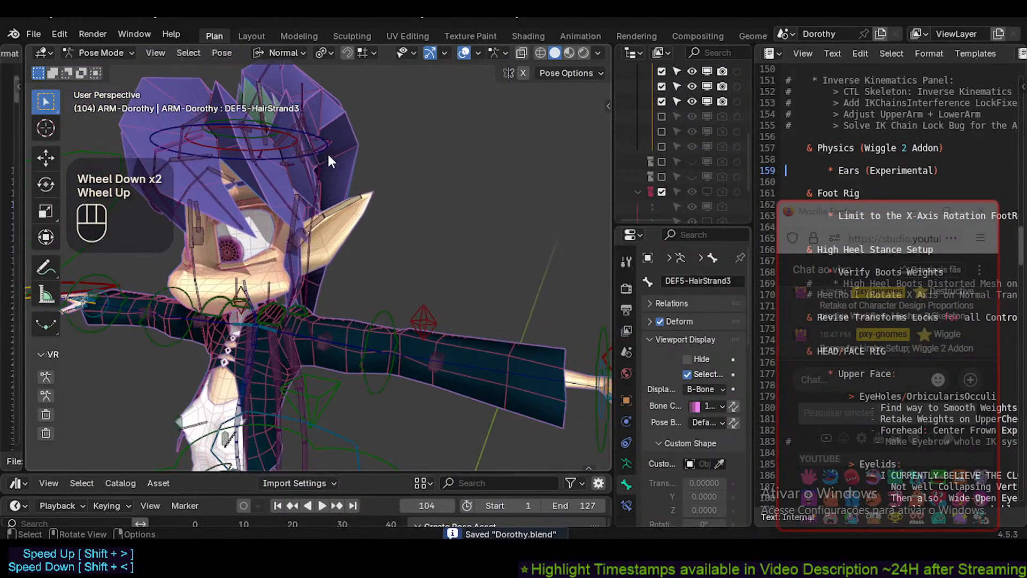
{"action": "key", "text": "space"}
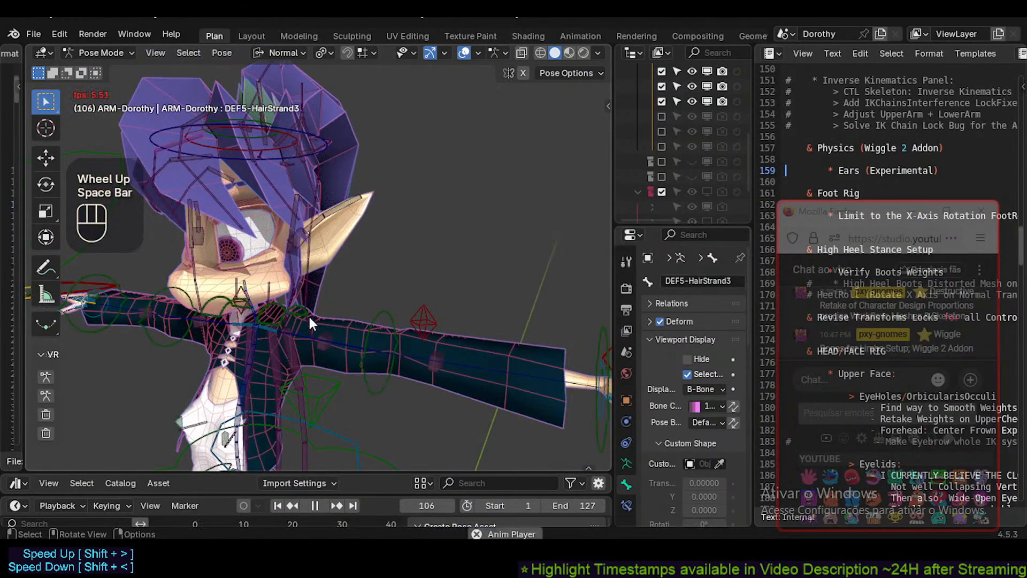
Select the CTL-Head control and trackball-rotate it by about -9.74° and -4.58° during playback to test the wiggle physics.
{"action": "left_click", "coordinate": [310, 133]}
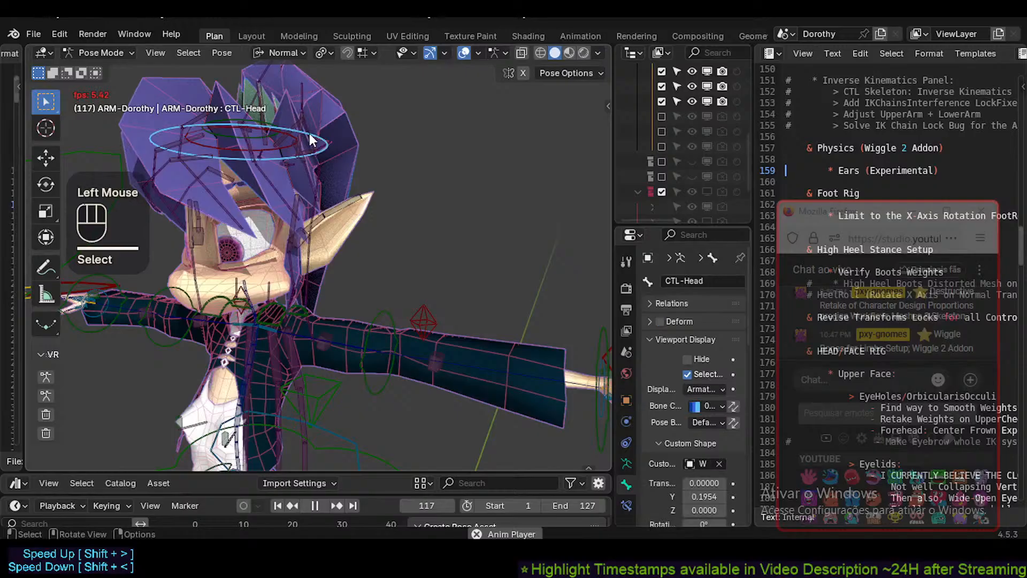
{"action": "left_click", "coordinate": [310, 133]}
{"action": "key", "text": "r"}
{"action": "key", "text": "Escape"}
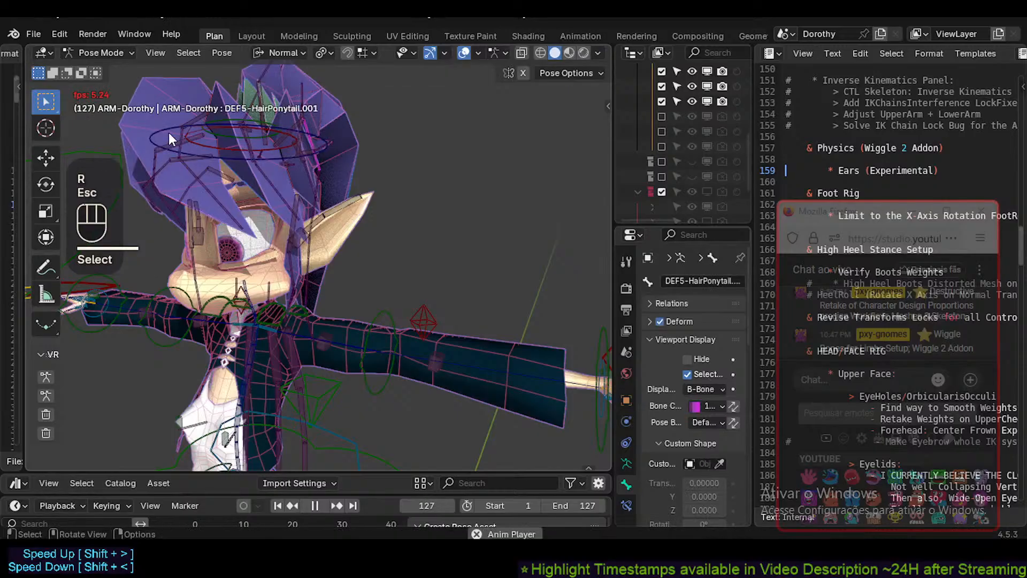
{"action": "left_click", "coordinate": [170, 131]}
{"action": "key", "text": "r"}
{"action": "key", "text": "r"}
{"action": "left_click", "coordinate": [179, 127]}
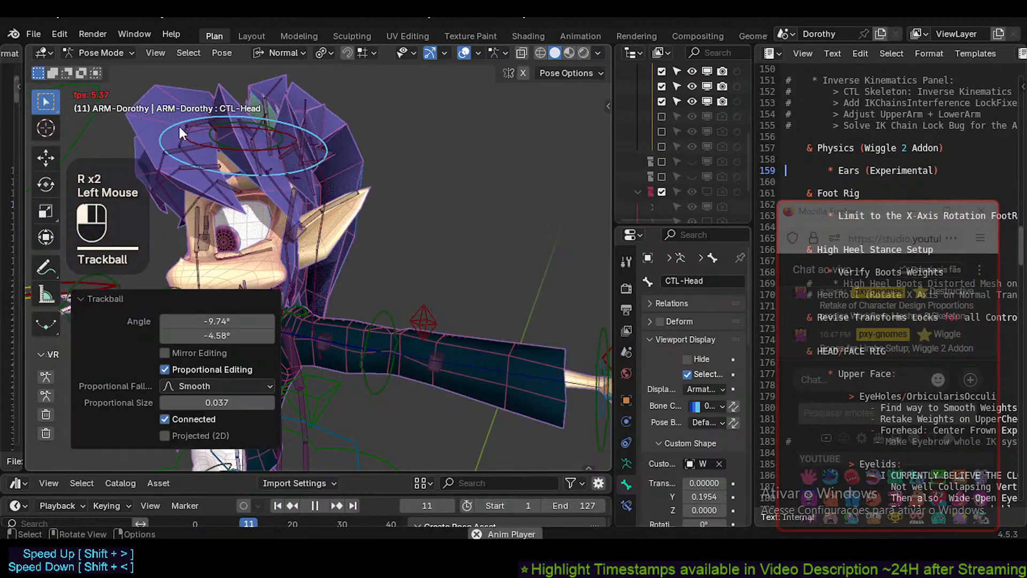
Swing the head control back and forth with several trackball rotations during playback to test the hair and ear wiggle.
{"action": "key", "text": "r"}
{"action": "key", "text": "r"}
{"action": "left_click", "coordinate": [225, 158]}
{"action": "key", "text": "r"}
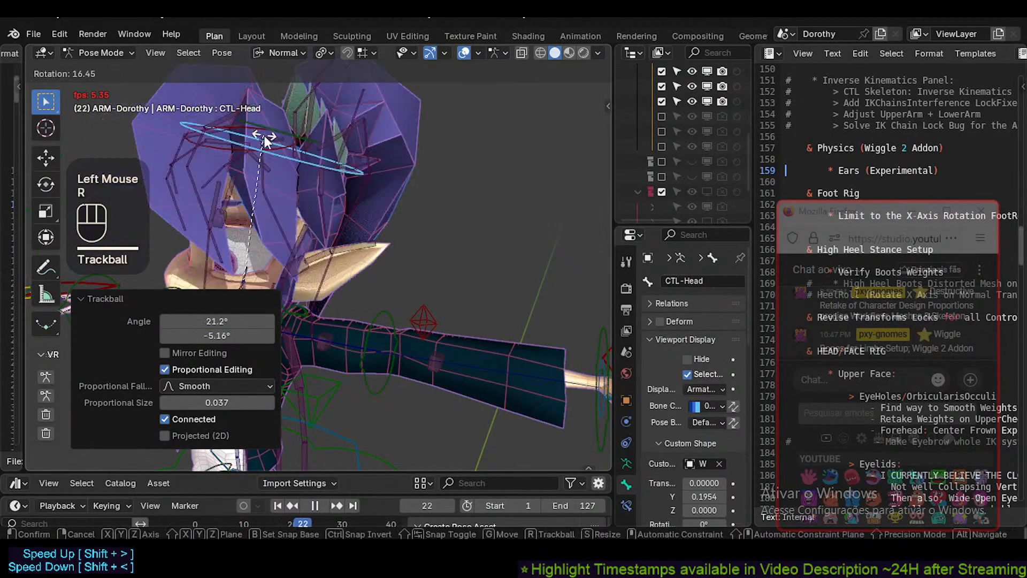
{"action": "left_click", "coordinate": [264, 136]}
{"action": "key", "text": "r"}
{"action": "key", "text": "r"}
{"action": "left_click", "coordinate": [274, 113]}
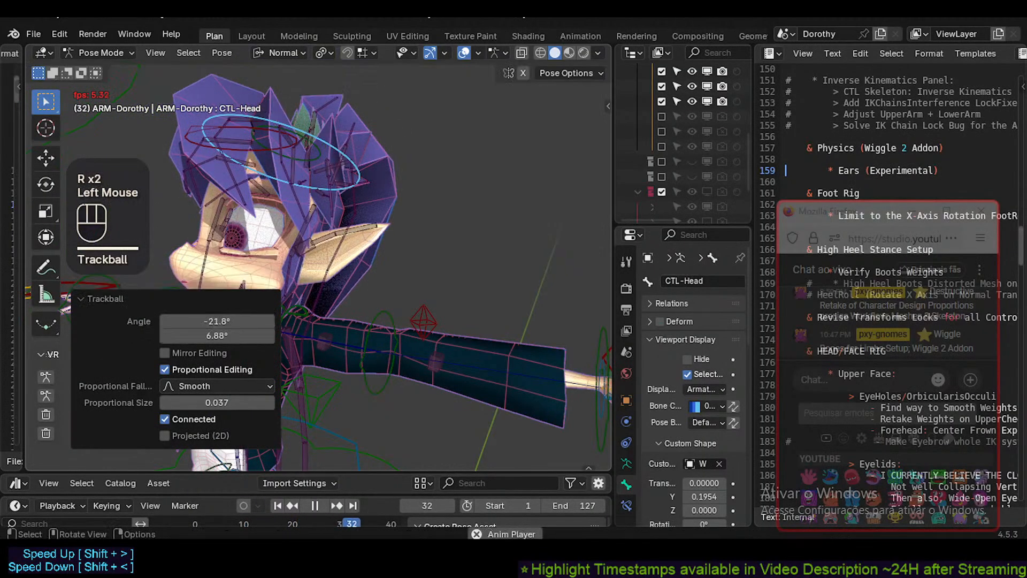
{"action": "key", "text": "r"}
{"action": "key", "text": "r"}
{"action": "left_click", "coordinate": [361, 170]}
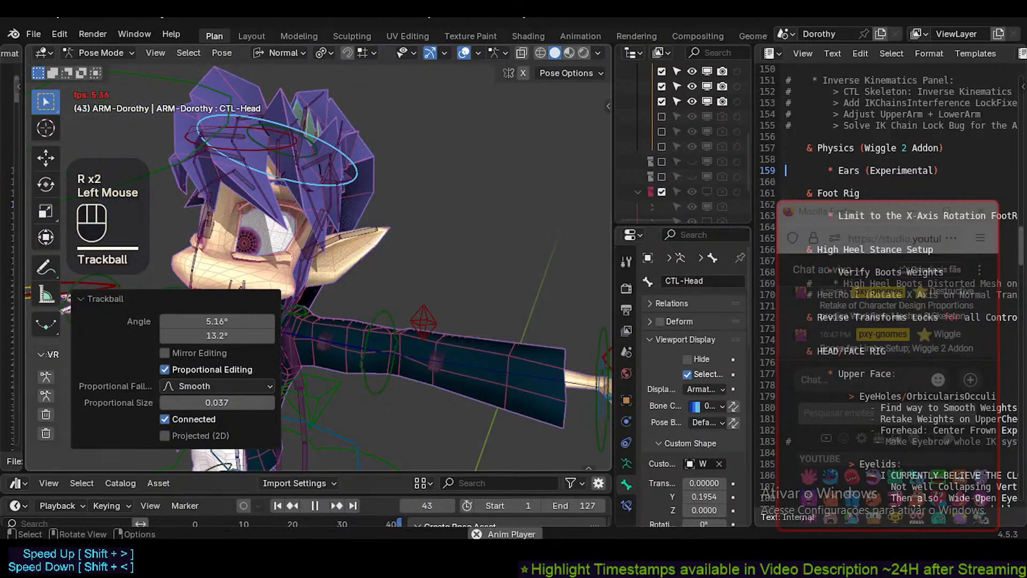
Rotate the head control about -9.41° around the view axis and collapse the Rotate operation settings.
{"action": "key", "text": "r"}
{"action": "left_click", "coordinate": [124, 299]}
{"action": "left_click", "coordinate": [124, 299]}
{"action": "left_click", "coordinate": [131, 291]}
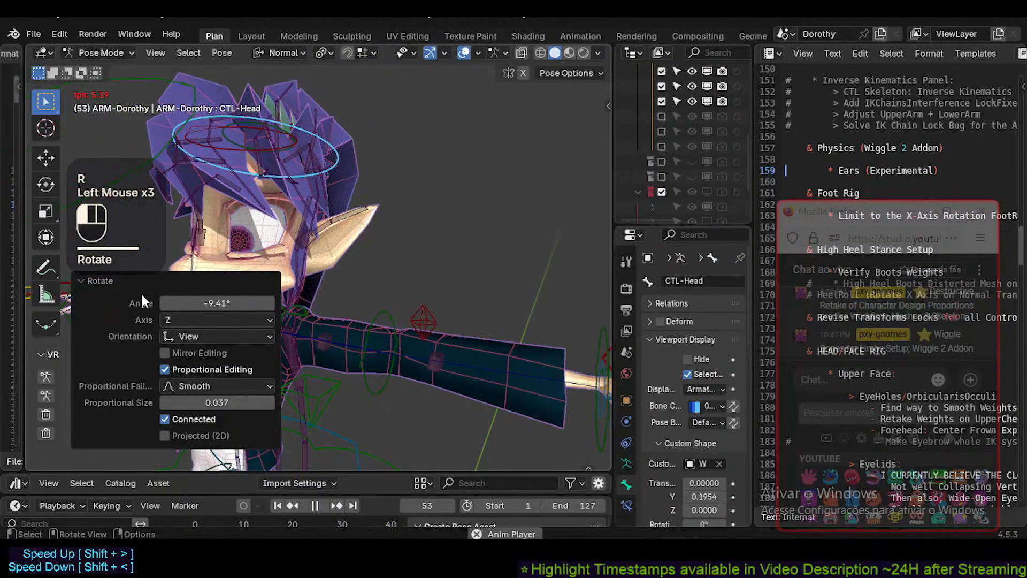
{"action": "left_click", "coordinate": [92, 280]}
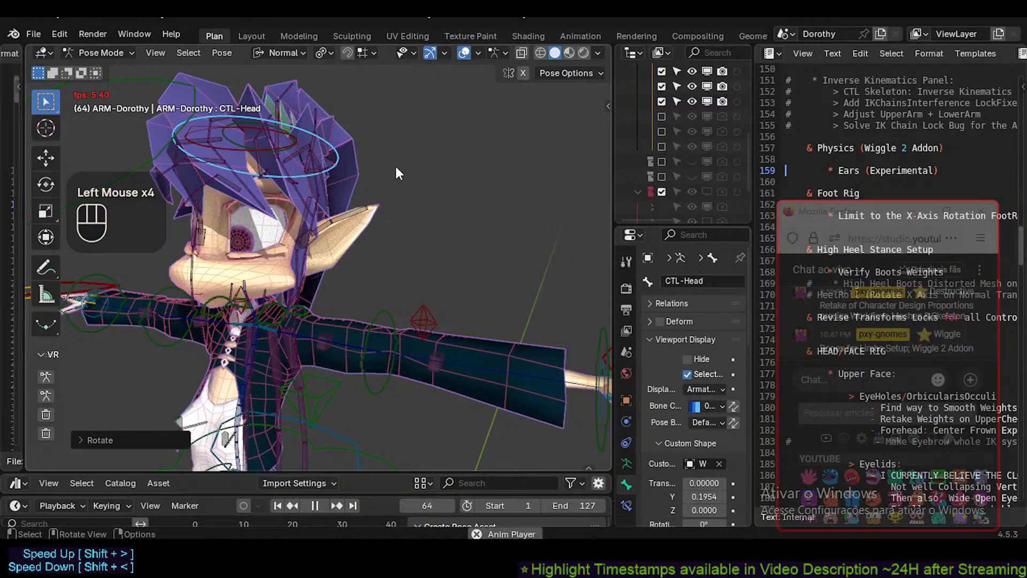
Give the head control two more trackball rotations while the animation plays to check the ear motion.
{"action": "key", "text": "r"}
{"action": "key", "text": "r"}
{"action": "left_click", "coordinate": [351, 156]}
{"action": "key", "text": "r"}
{"action": "key", "text": "r"}
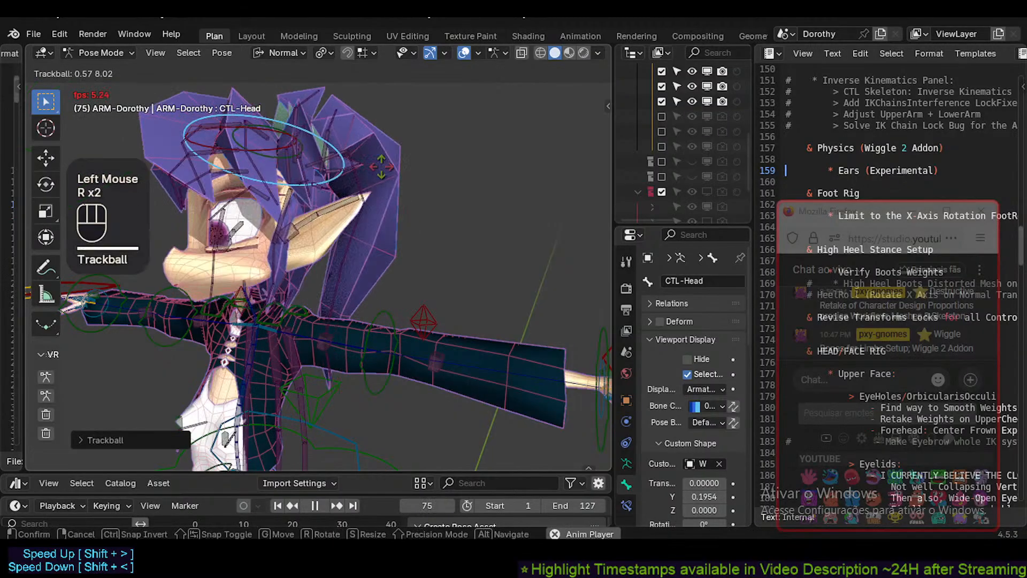
{"action": "left_click", "coordinate": [397, 179]}
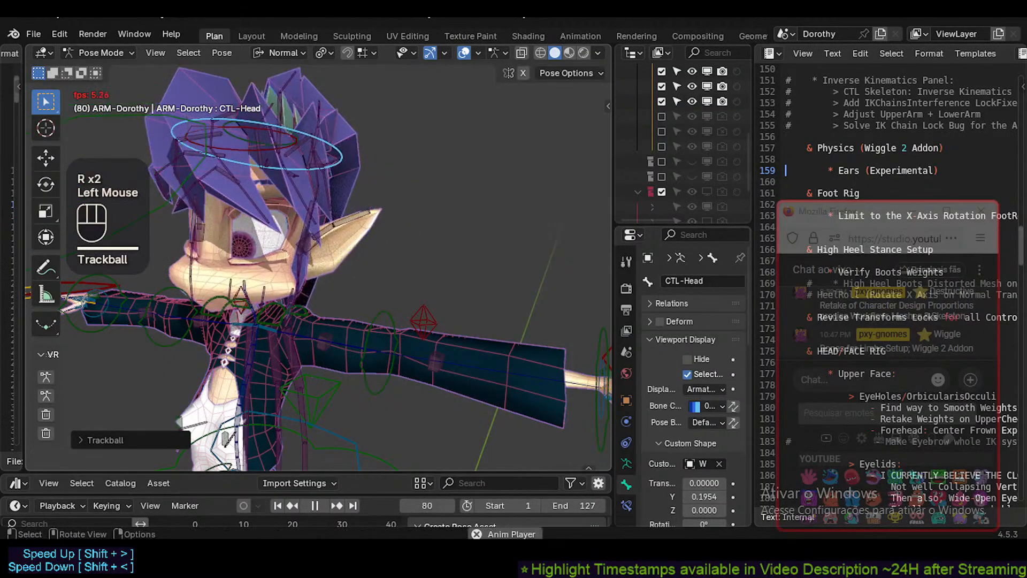
Select the PHY-Ear.L.002 bone and try moving it during playback, shortening the Auto IK chain length to 5.
{"action": "left_click", "coordinate": [365, 221]}
{"action": "key", "text": "g"}
{"action": "left_click", "coordinate": [387, 227]}
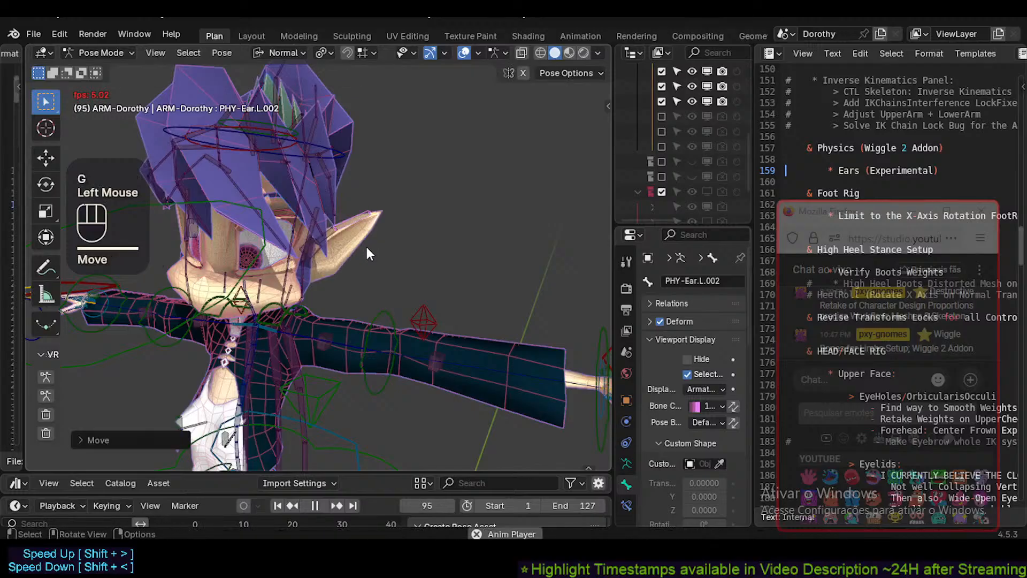
{"action": "left_click", "coordinate": [354, 252]}
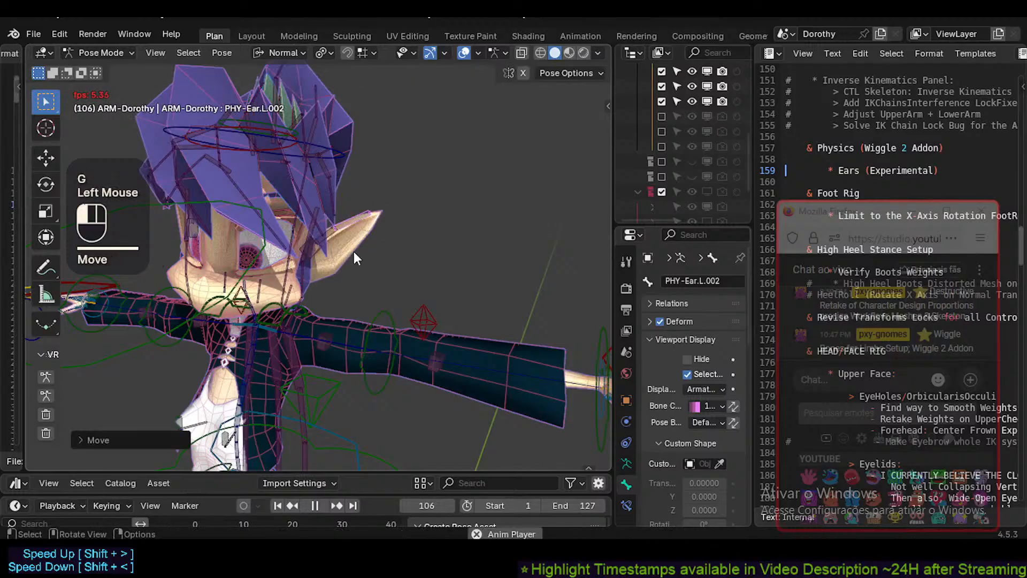
{"action": "key", "text": "g"}
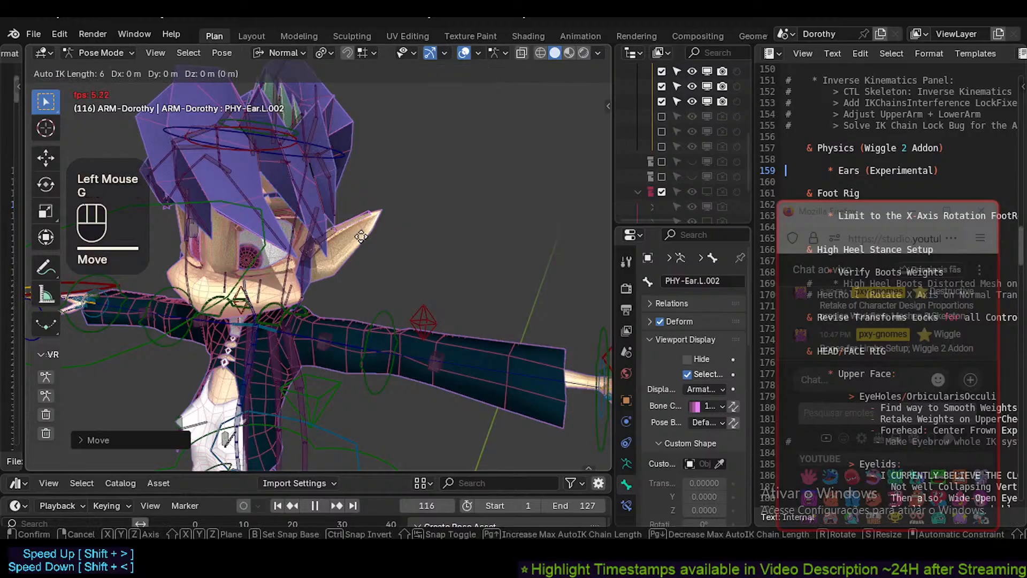
{"action": "scroll", "coordinate": [360, 236], "scroll_direction": "up", "scroll_amount": 1}
{"action": "left_click", "coordinate": [360, 236]}
Pause playback, move the PHY-Ear.L.002 bone several times with Auto IK, and play the animation again.
{"action": "key", "text": "space"}
{"action": "key", "text": "g"}
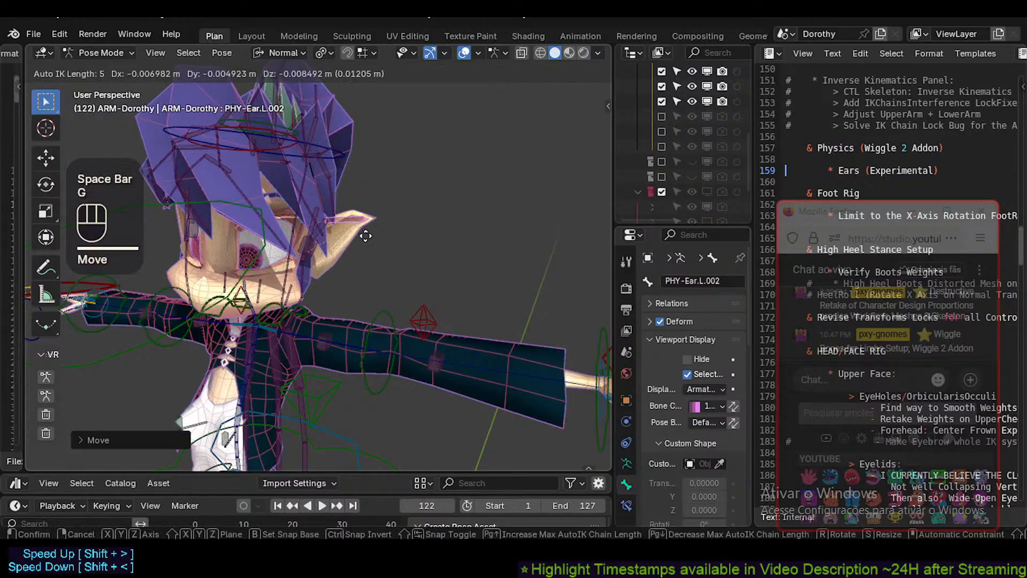
{"action": "left_click", "coordinate": [366, 238]}
{"action": "key", "text": "g"}
{"action": "left_click", "coordinate": [370, 234]}
{"action": "key", "text": "g"}
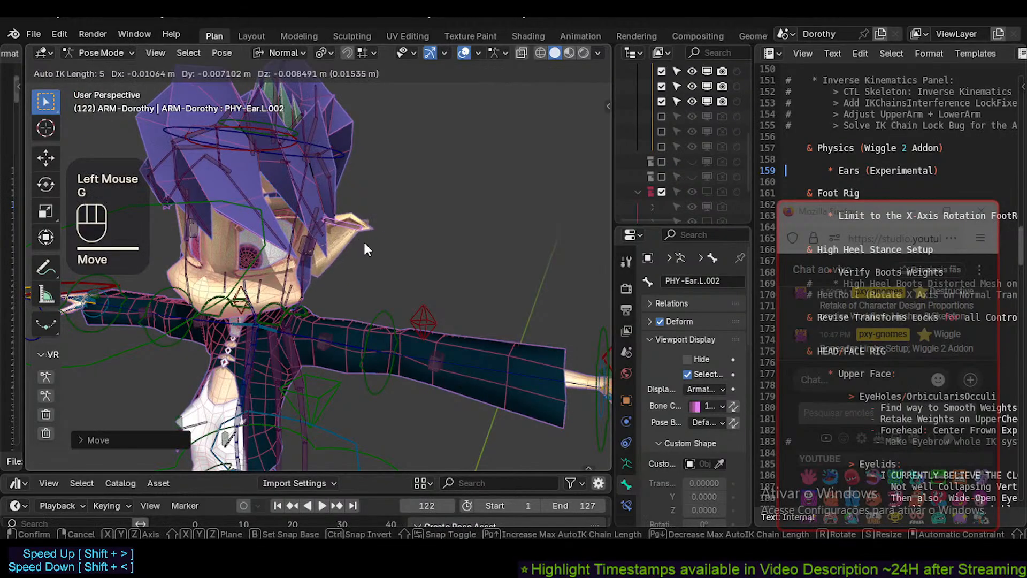
{"action": "left_click", "coordinate": [364, 240]}
{"action": "key", "text": "g"}
{"action": "left_click", "coordinate": [374, 243]}
{"action": "key", "text": "space"}
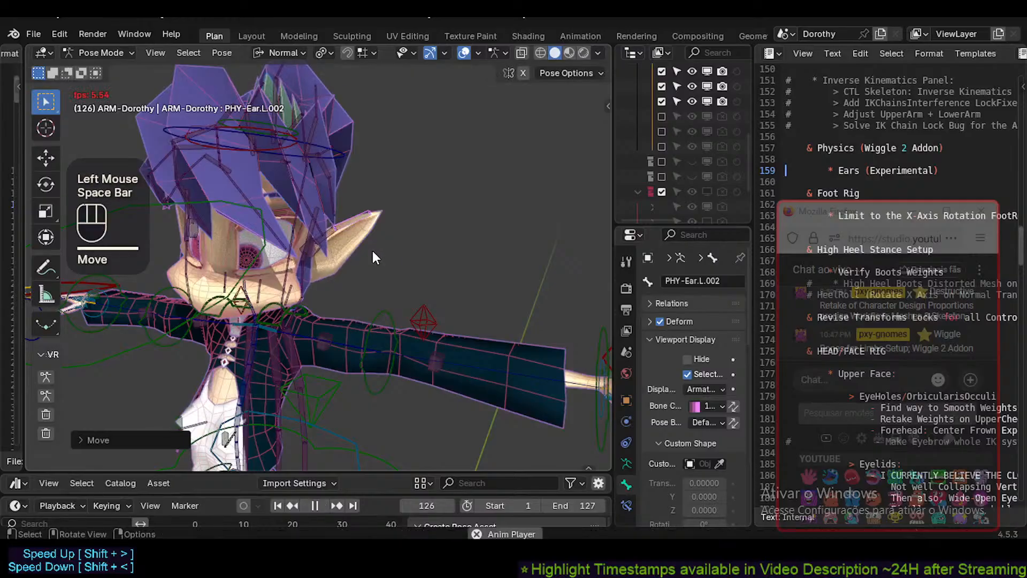
Select all bones, clear their pose transforms and briefly replay the animation.
{"action": "key", "text": "space"}
{"action": "key", "text": "space"}
{"action": "key", "text": "a"}
{"action": "key", "text": "alt+q"}
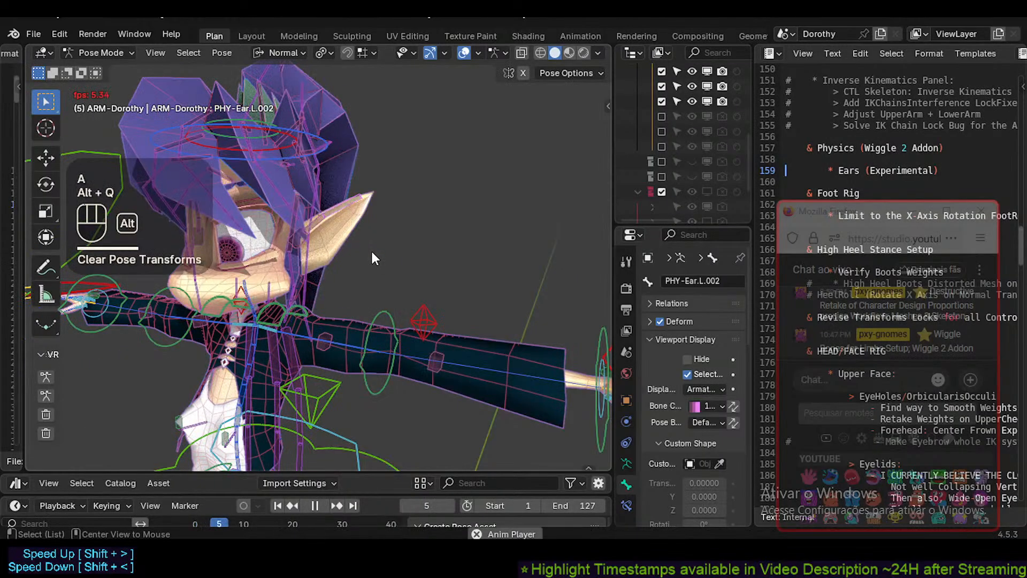
{"action": "key", "text": "alt+q"}
{"action": "key", "text": "space"}
{"action": "key", "text": "space"}
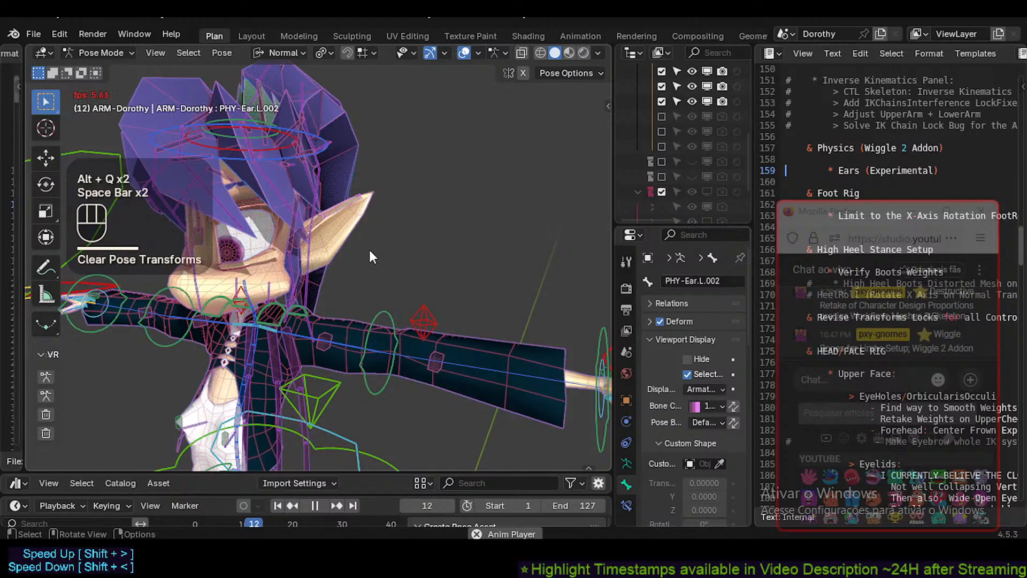
{"action": "key", "text": "space"}
Reset the Wiggle 2 physics, restart playback and hide the sidebar.
{"action": "key", "text": "n"}
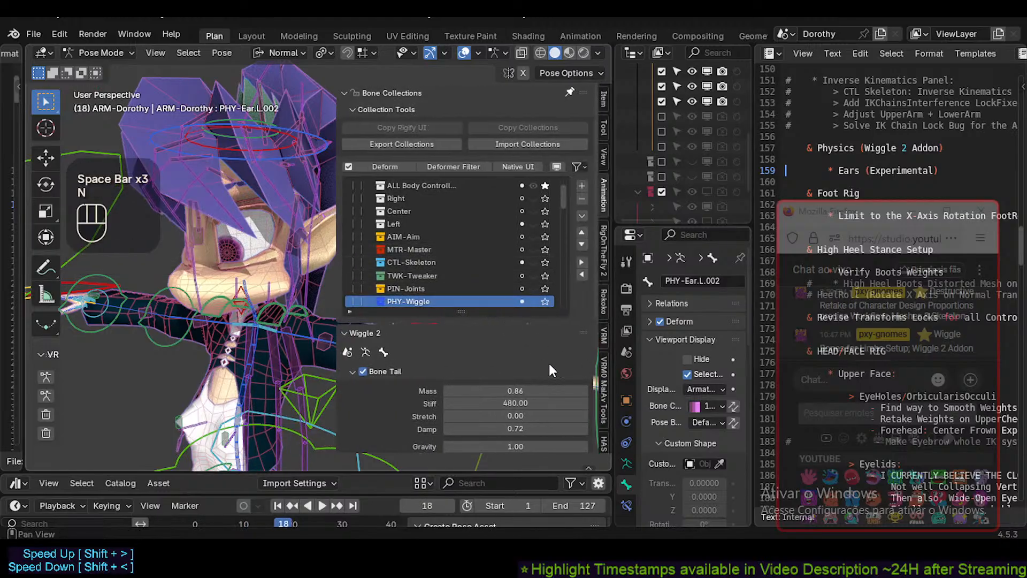
{"action": "scroll", "coordinate": [548, 369], "scroll_direction": "down", "scroll_amount": 4}
{"action": "left_click", "coordinate": [472, 375]}
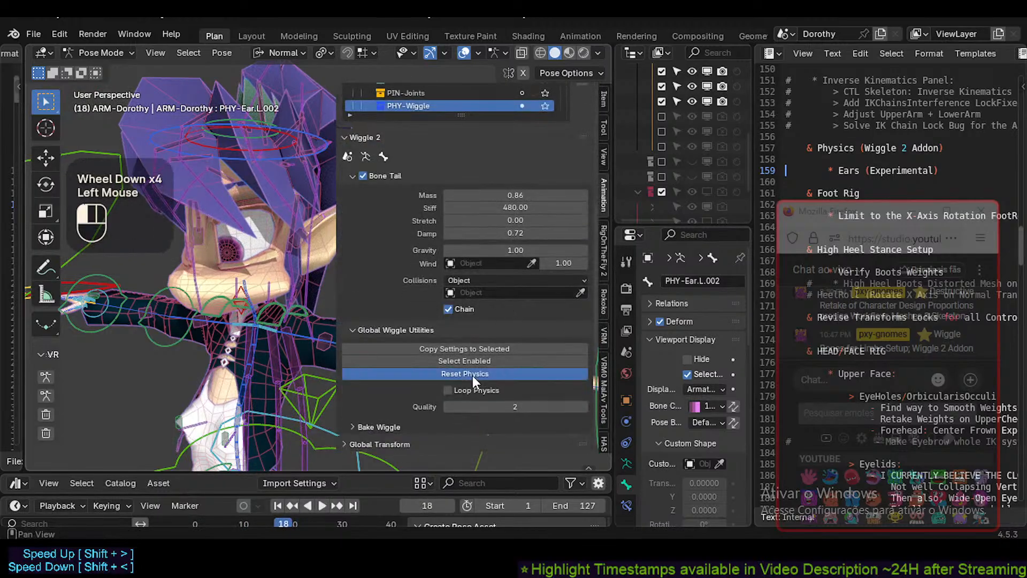
{"action": "left_click", "coordinate": [473, 375]}
{"action": "key", "text": "space"}
{"action": "key", "text": "n"}
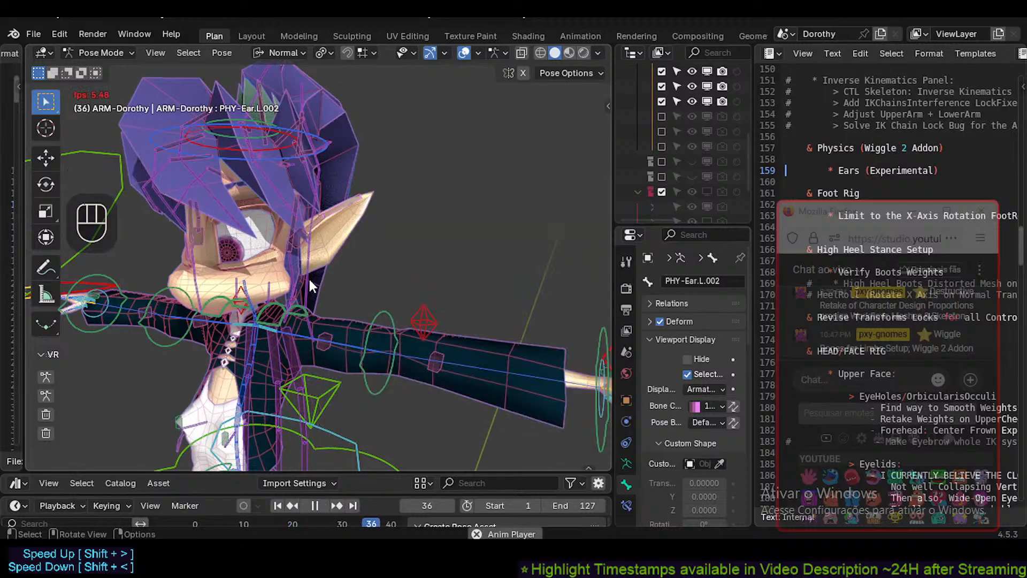
Stop playback, return to the first frame and save the file.
{"action": "key", "text": "space"}
{"action": "key", "text": "shift+Left"}
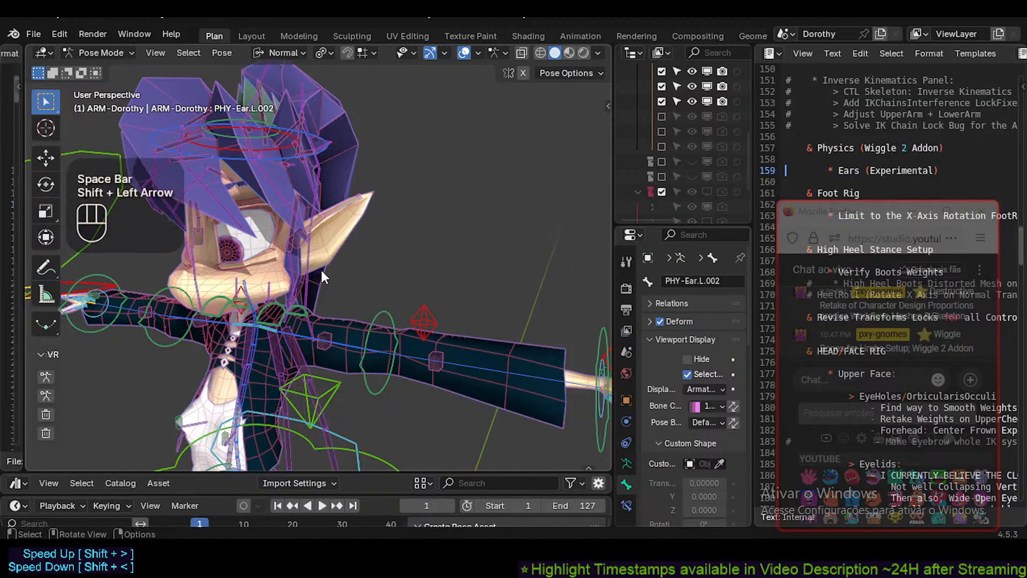
{"action": "key", "text": "ctrl+s"}
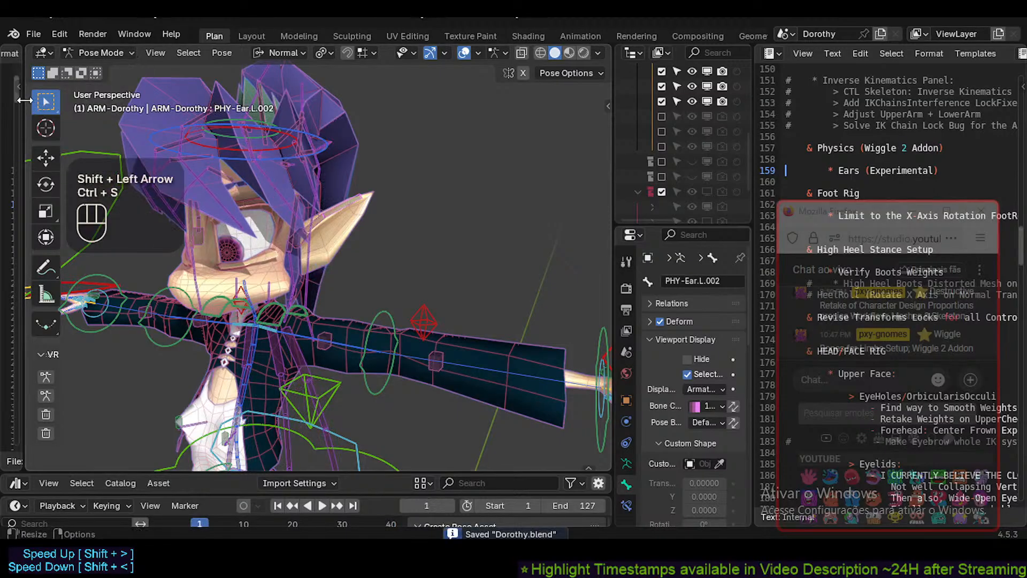
Narrow the 3D viewport to reveal the script editor, switch to the Layout workspace and save the file.
{"action": "left_click_drag", "start_coordinate": [23, 100], "coordinate": [116, 103]}
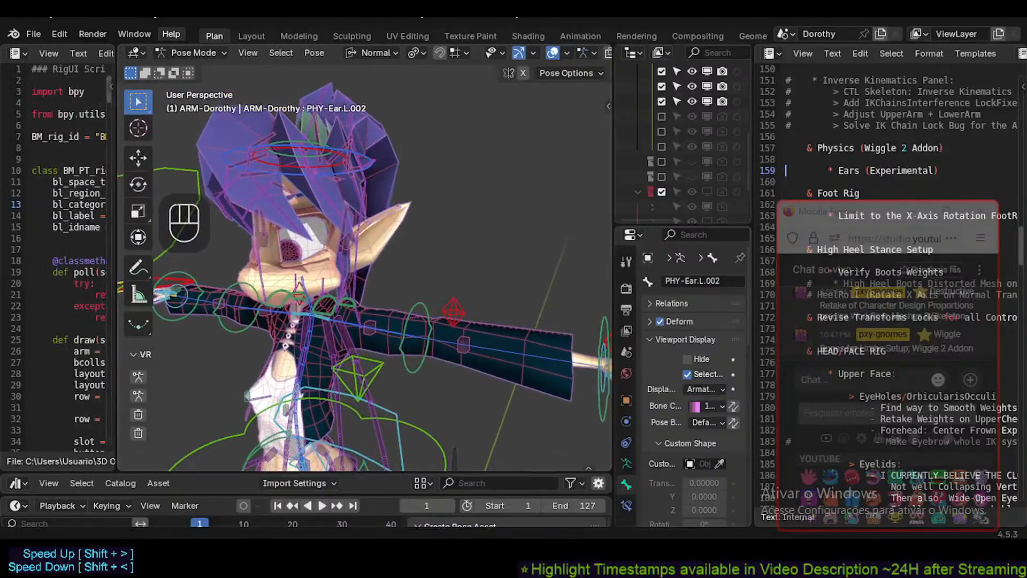
{"action": "left_click", "coordinate": [249, 33]}
{"action": "scroll", "coordinate": [261, 225], "scroll_direction": "down", "scroll_amount": 2}
{"action": "middle_click_drag", "start_coordinate": [261, 226], "coordinate": [236, 241]}
{"action": "key", "text": "ctrl+s"}
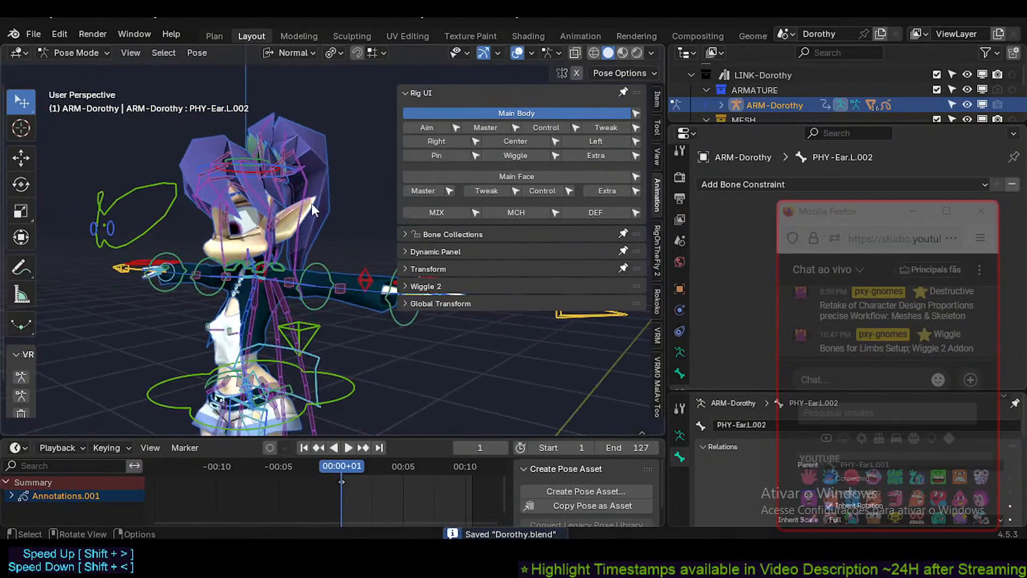
Hide the sidebar in the Layout viewport, frame the upper body of the rig and deselect all bones.
{"action": "scroll", "coordinate": [280, 235], "scroll_direction": "up", "scroll_amount": 3}
{"action": "scroll", "coordinate": [271, 239], "scroll_direction": "down", "scroll_amount": 2}
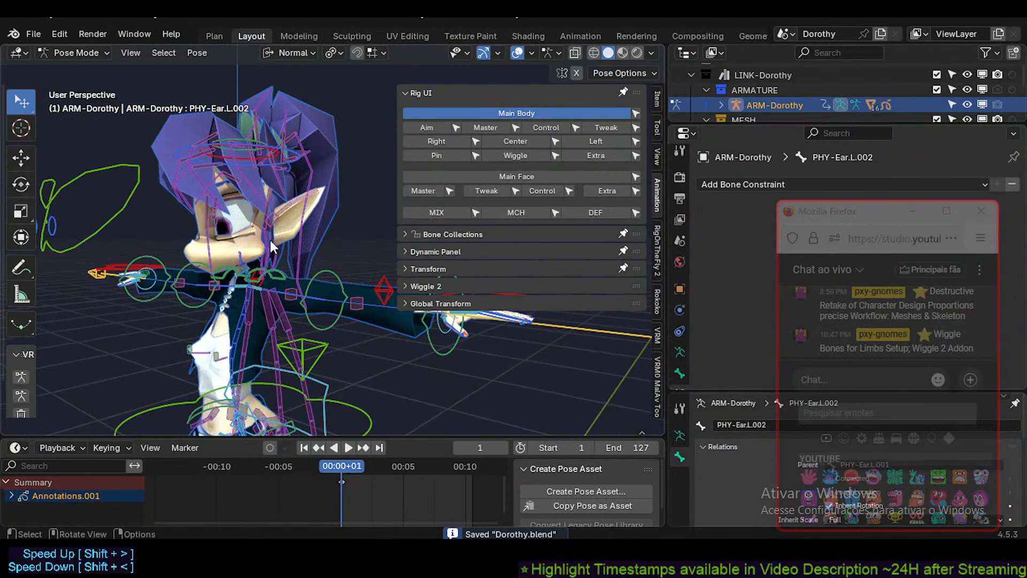
{"action": "middle_click_drag", "start_coordinate": [270, 239], "coordinate": [372, 257]}
{"action": "scroll", "coordinate": [257, 269], "scroll_direction": "up", "scroll_amount": 2}
{"action": "key", "text": "n"}
{"action": "scroll", "coordinate": [277, 273], "scroll_direction": "up", "scroll_amount": 1}
{"action": "scroll", "coordinate": [294, 290], "scroll_direction": "down", "scroll_amount": 3}
{"action": "scroll", "coordinate": [342, 255], "scroll_direction": "down", "scroll_amount": 5}
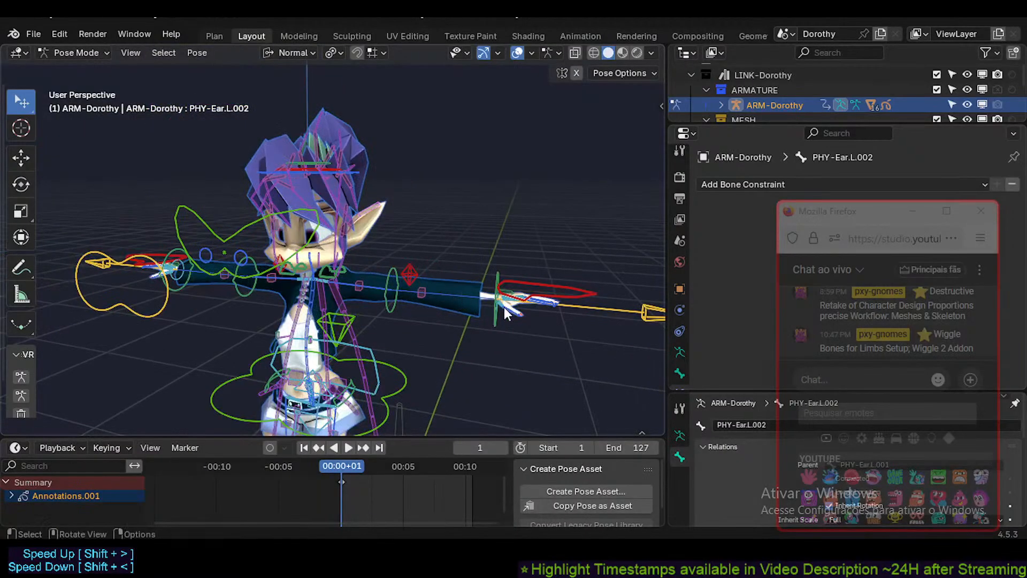
{"action": "key", "text": "alt+a"}
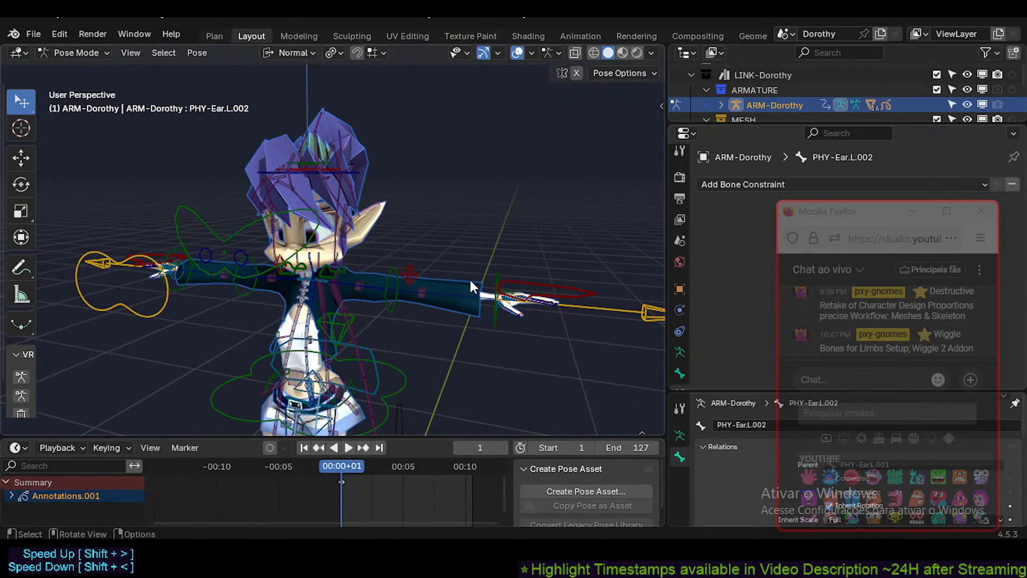
Leave Pose Mode and hide the CLO-DorothyUrbanJacket mesh in the viewport.
{"action": "scroll", "coordinate": [459, 319], "scroll_direction": "up", "scroll_amount": 3}
{"action": "key", "text": "ctrl+Tab"}
{"action": "left_click", "coordinate": [460, 319]}
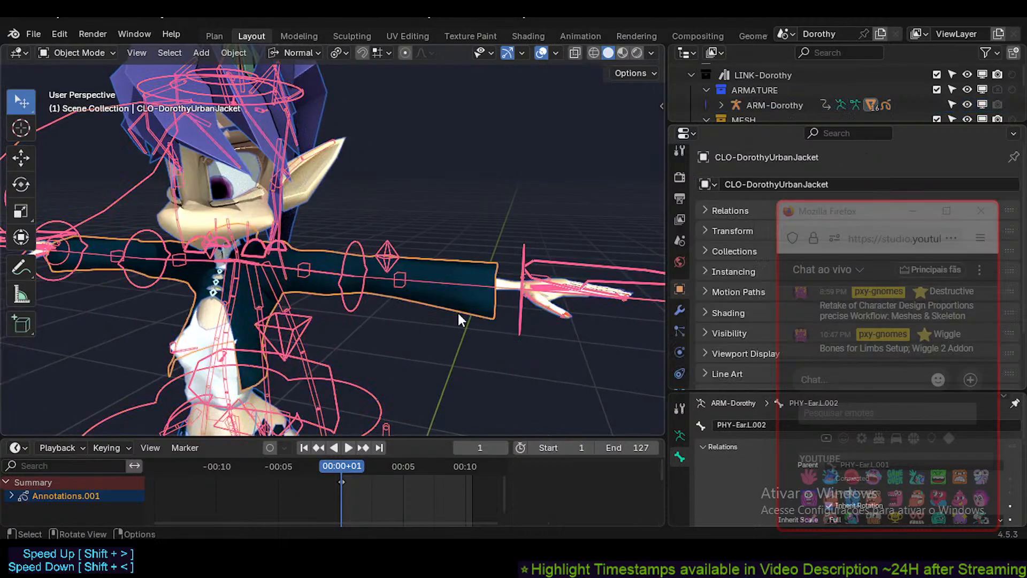
{"action": "key", "text": "h"}
Select the ARM-Dorothy armature by its foot controls and return it to Pose Mode.
{"action": "middle_click_drag", "start_coordinate": [453, 297], "coordinate": [328, 281]}
{"action": "scroll", "coordinate": [246, 313], "scroll_direction": "down", "scroll_amount": 5}
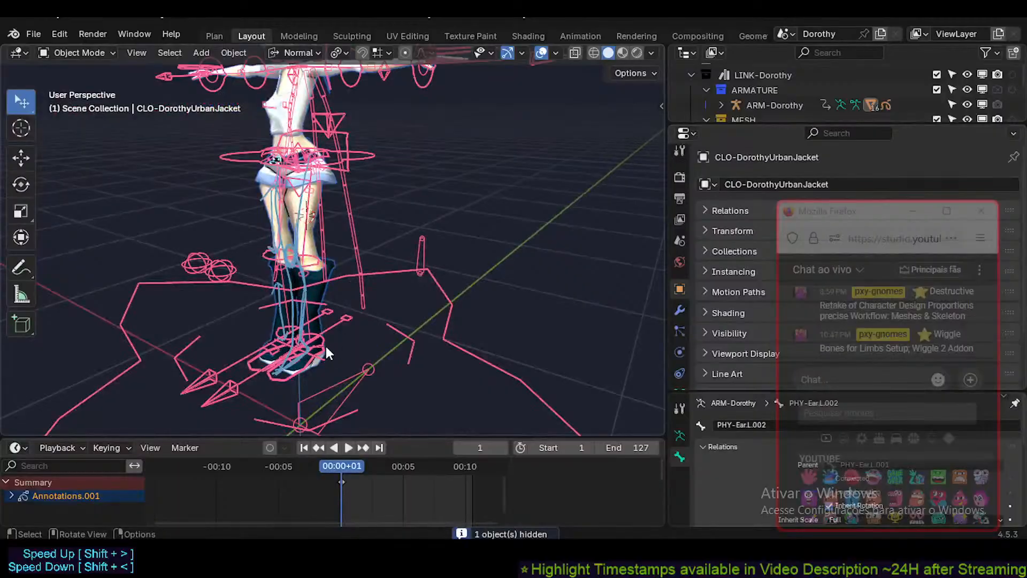
{"action": "middle_click_drag", "start_coordinate": [326, 346], "coordinate": [290, 357]}
{"action": "left_click", "coordinate": [268, 368]}
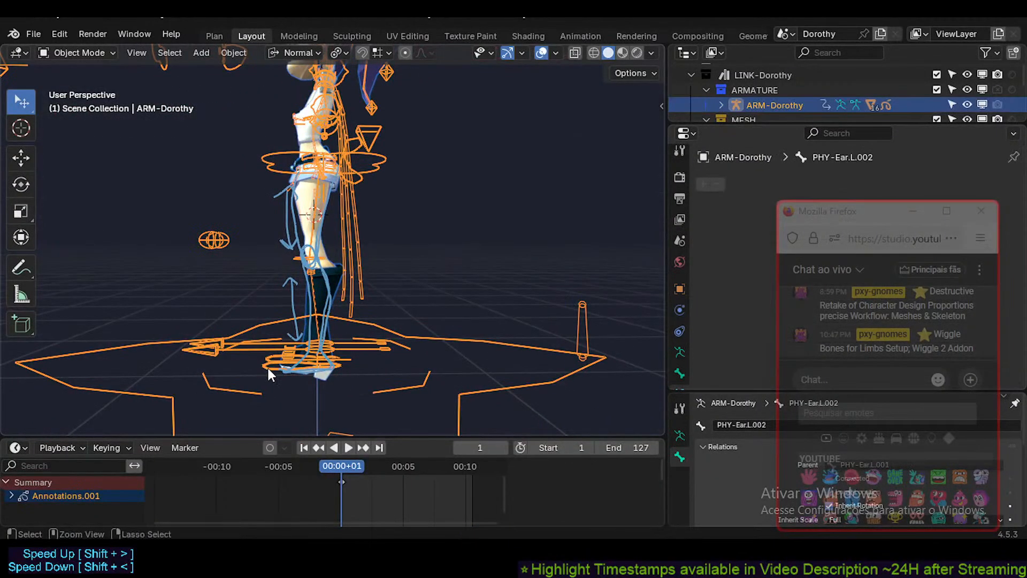
{"action": "key", "text": "ctrl+Tab"}
Try moving the left foot IK control to test the leg bend, and cancel the move.
{"action": "left_click", "coordinate": [270, 366]}
{"action": "key", "text": "g"}
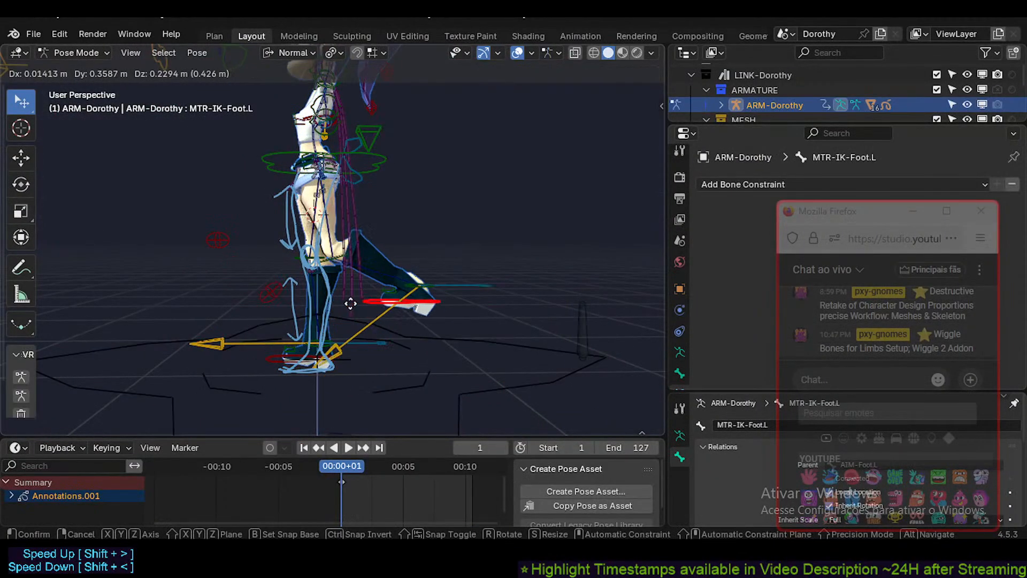
{"action": "key", "text": "Escape"}
Test the MTR-Torso control with a free move and a trackball rotation, and undo the posing.
{"action": "mouse_move", "coordinate": [343, 262]}
{"action": "middle_mouse_down"}
{"action": "mouse_move", "coordinate": [329, 342]}
{"action": "mouse_move", "coordinate": [356, 268]}
{"action": "middle_mouse_up"}
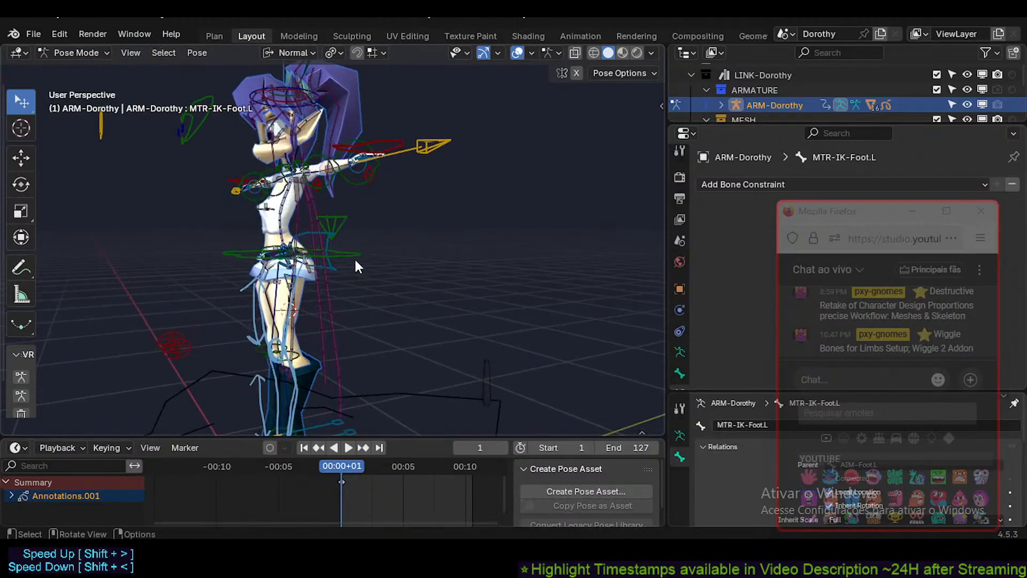
{"action": "left_click", "coordinate": [355, 265]}
{"action": "key", "text": "g"}
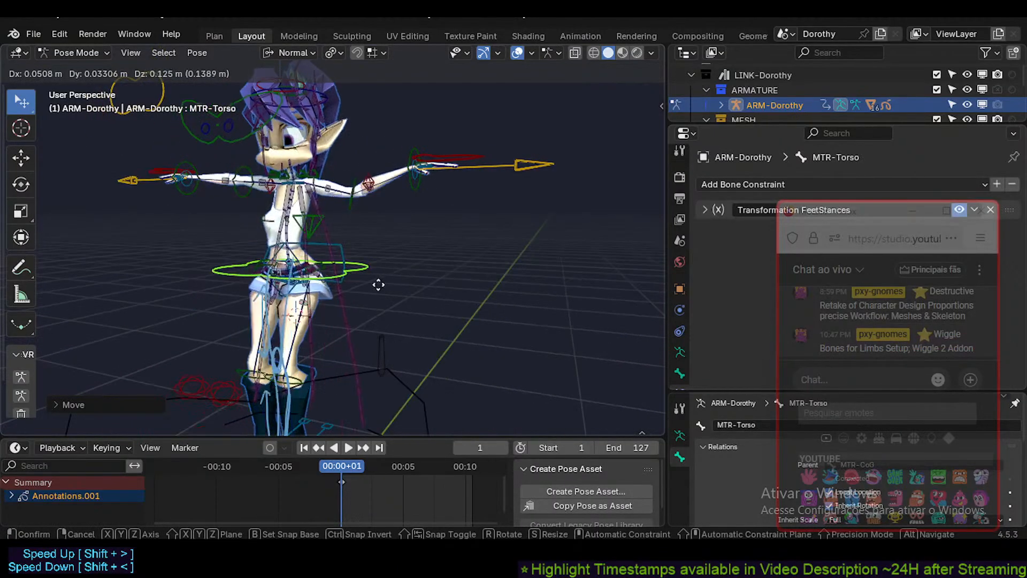
{"action": "key", "text": "r"}
{"action": "key", "text": "r"}
{"action": "left_click", "coordinate": [403, 284]}
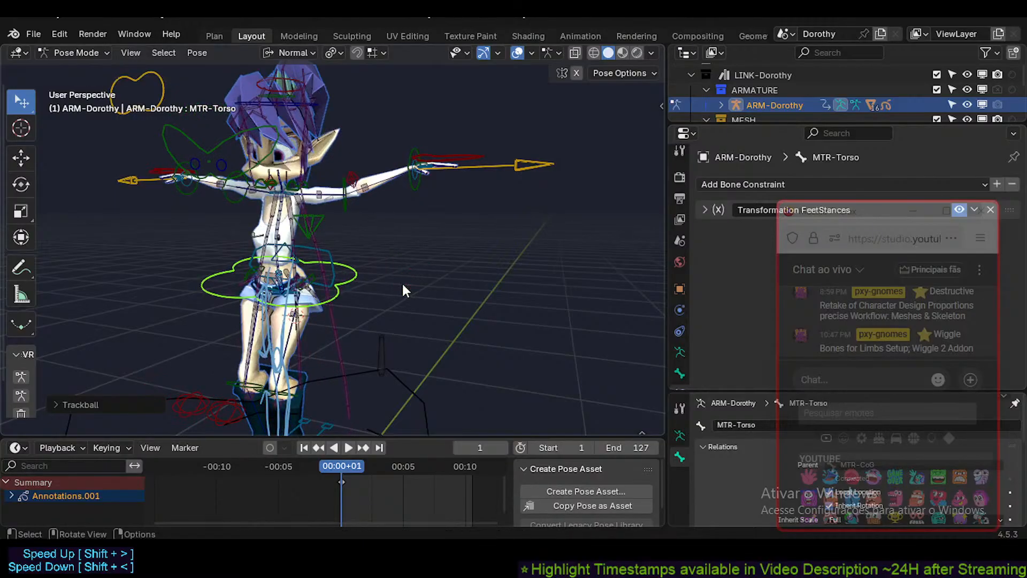
{"action": "key", "text": "ctrl+z"}
{"action": "middle_click_drag", "start_coordinate": [402, 284], "coordinate": [389, 262]}
{"action": "key", "text": "n"}
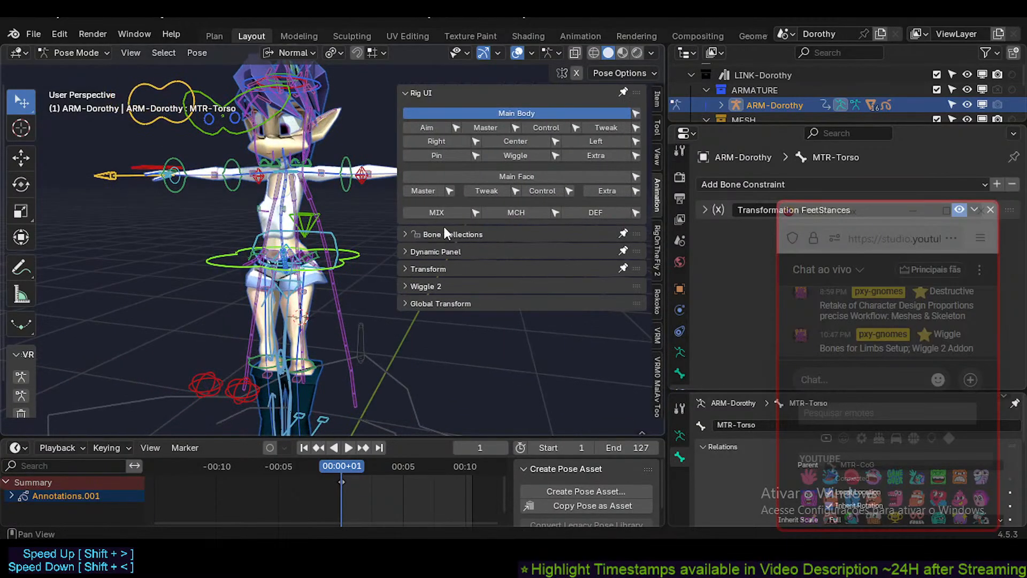
{"action": "key", "text": "n"}
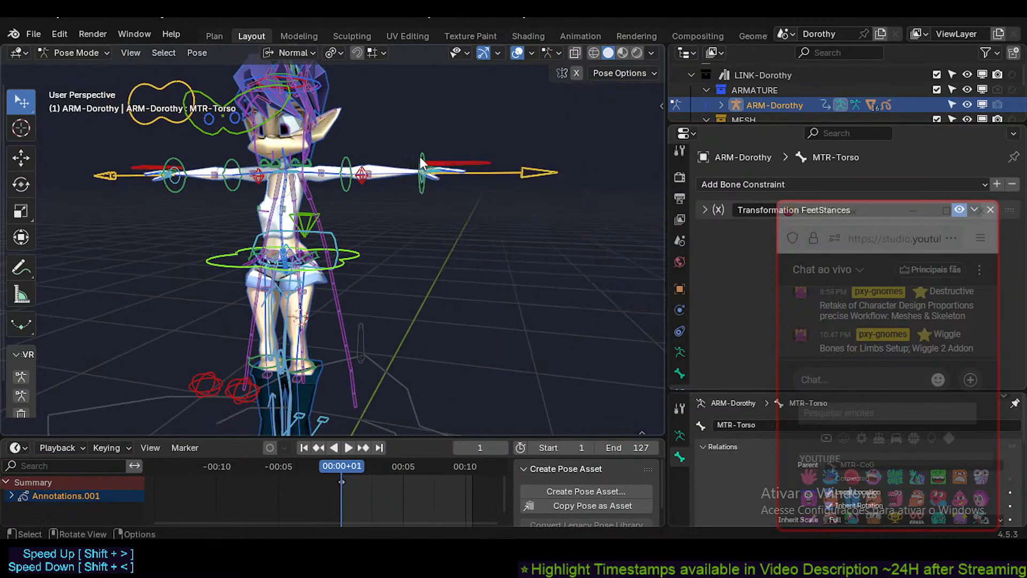
{"action": "key", "text": "Tab"}
{"action": "key", "text": "Tab"}
Turn off soloing of the PHY-Physics bone collection, hide the sidebar and save the file.
{"action": "key", "text": "n"}
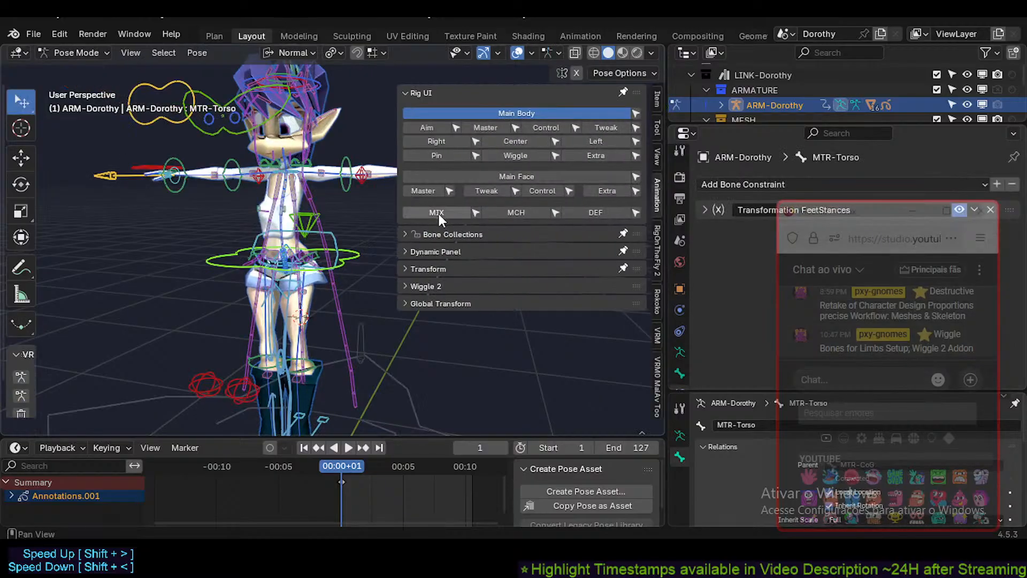
{"action": "left_click", "coordinate": [402, 234]}
{"action": "scroll", "coordinate": [574, 296], "scroll_direction": "down", "scroll_amount": 2}
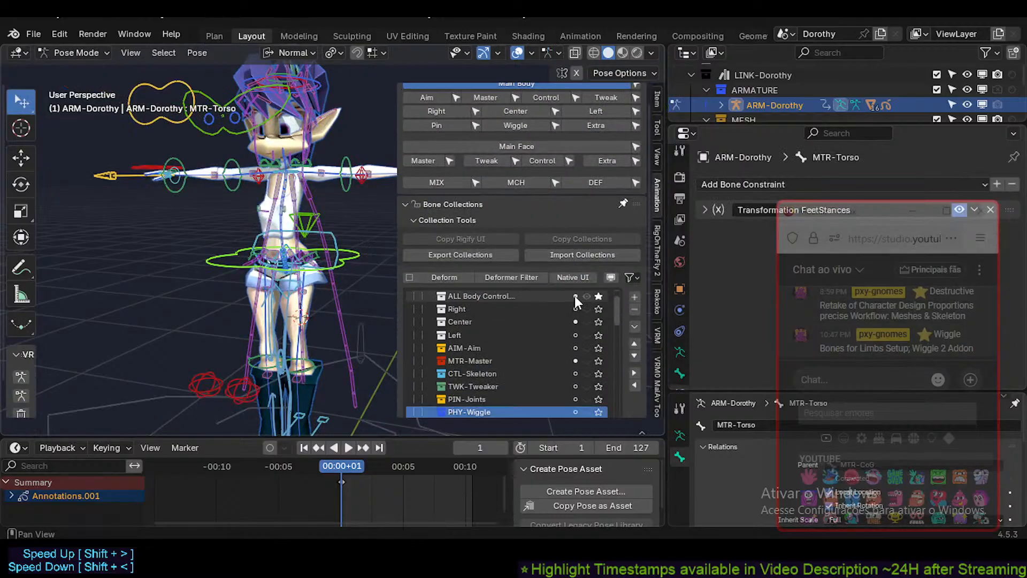
{"action": "double_click", "coordinate": [598, 321]}
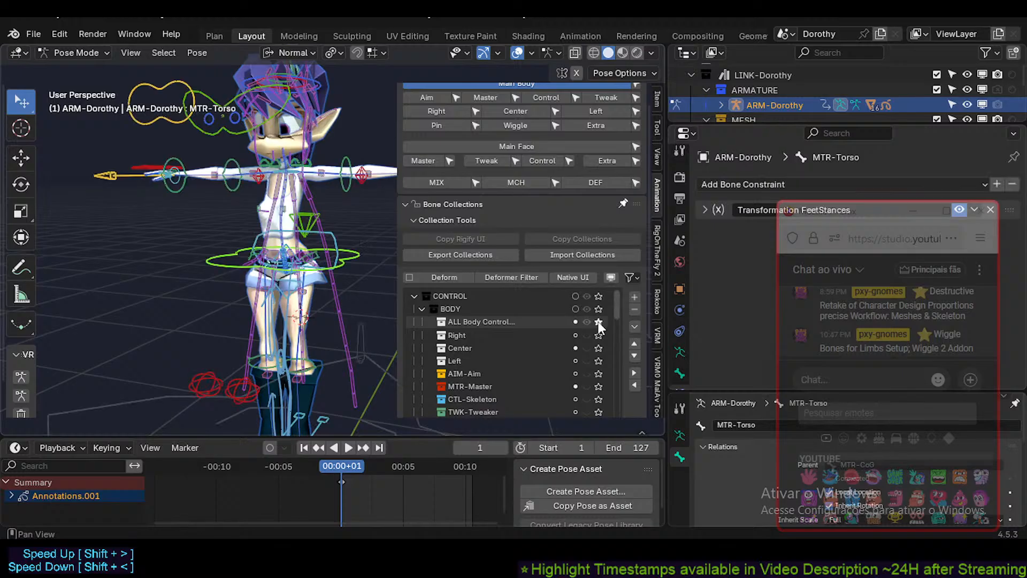
{"action": "left_click_drag", "start_coordinate": [618, 309], "coordinate": [614, 396]}
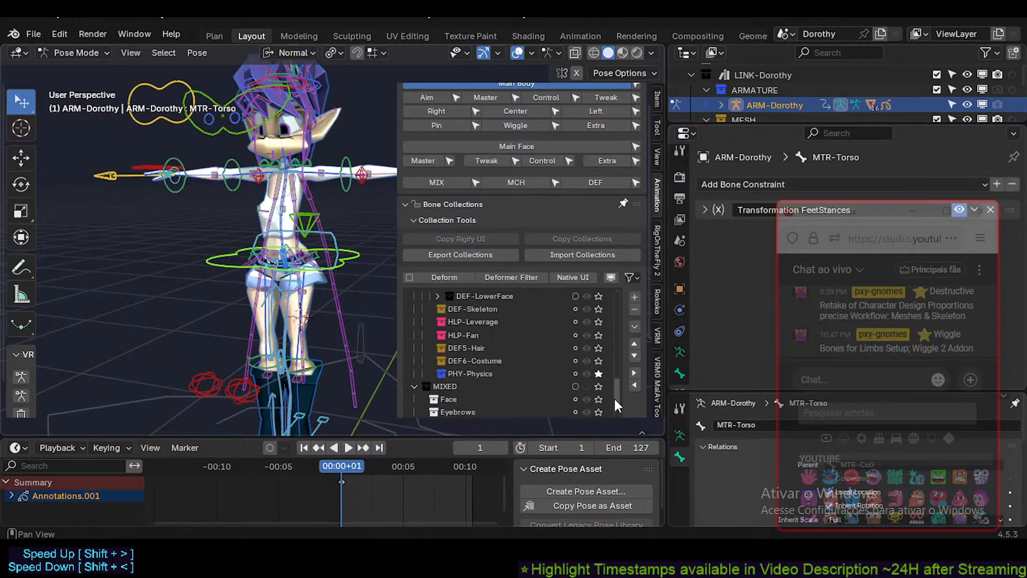
{"action": "key", "text": "n"}
{"action": "middle_click_drag", "start_coordinate": [339, 215], "coordinate": [344, 244]}
{"action": "key", "text": "ctrl+s"}
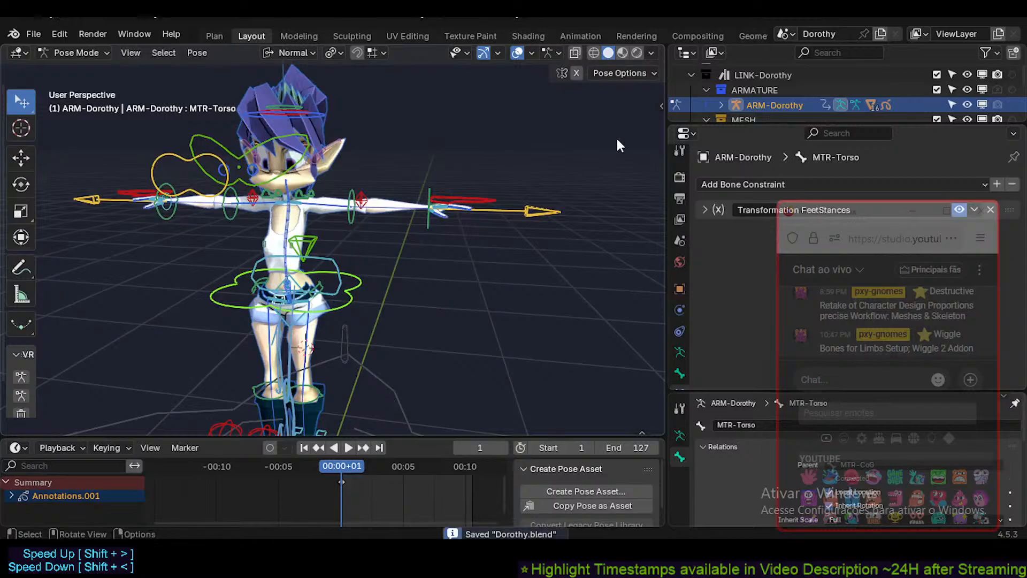
Switch to the Plan workspace and narrow its 3D viewport in favour of the neighbouring editors.
{"action": "left_click", "coordinate": [216, 36]}
{"action": "left_click_drag", "start_coordinate": [616, 161], "coordinate": [425, 164]}
{"action": "left_click", "coordinate": [245, 35]}
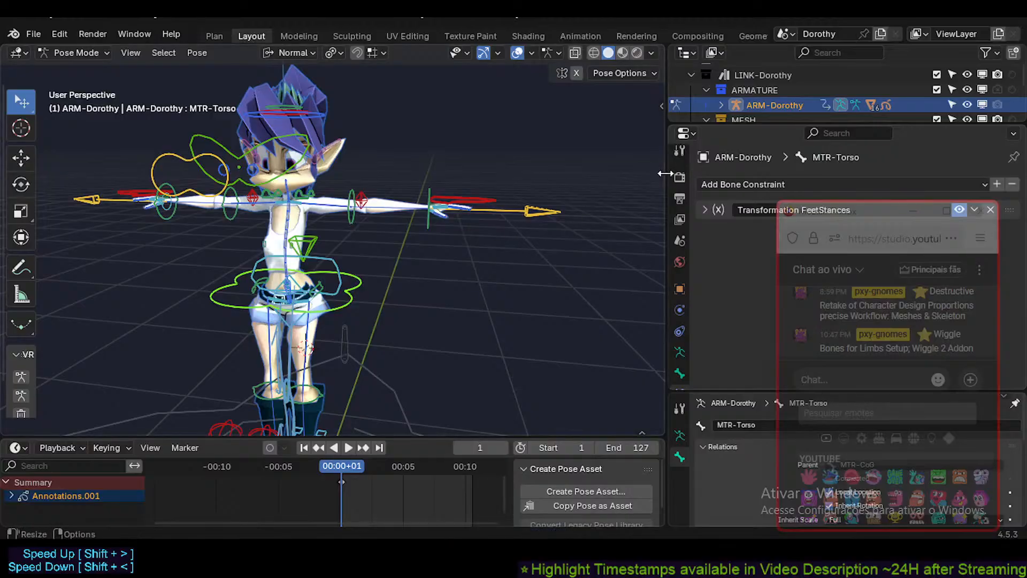
{"action": "left_click", "coordinate": [214, 36]}
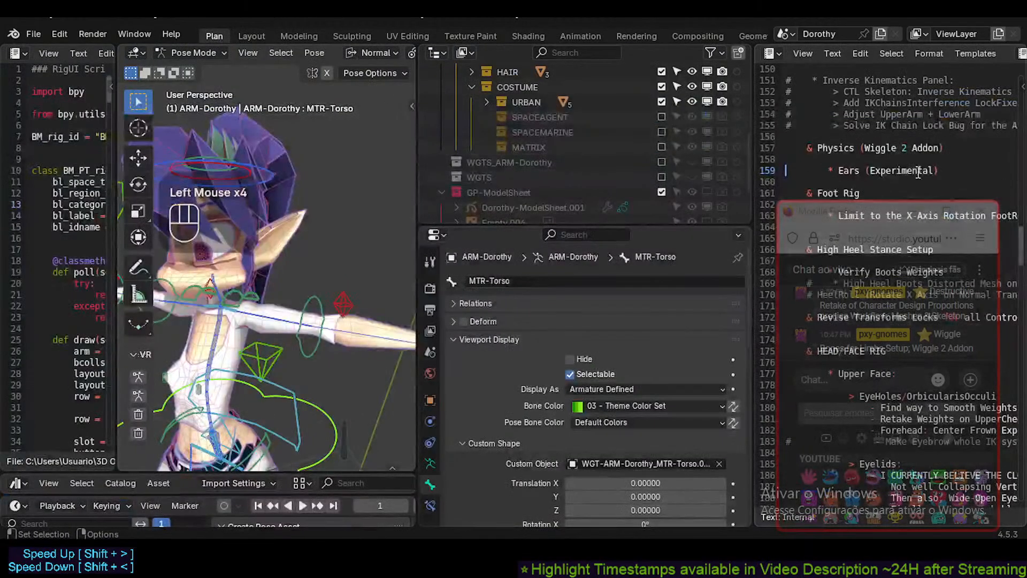
Move the chat window off the ToDoList text, widen the text editor and look through the listed tasks.
{"action": "left_click_drag", "start_coordinate": [859, 212], "coordinate": [431, 219]}
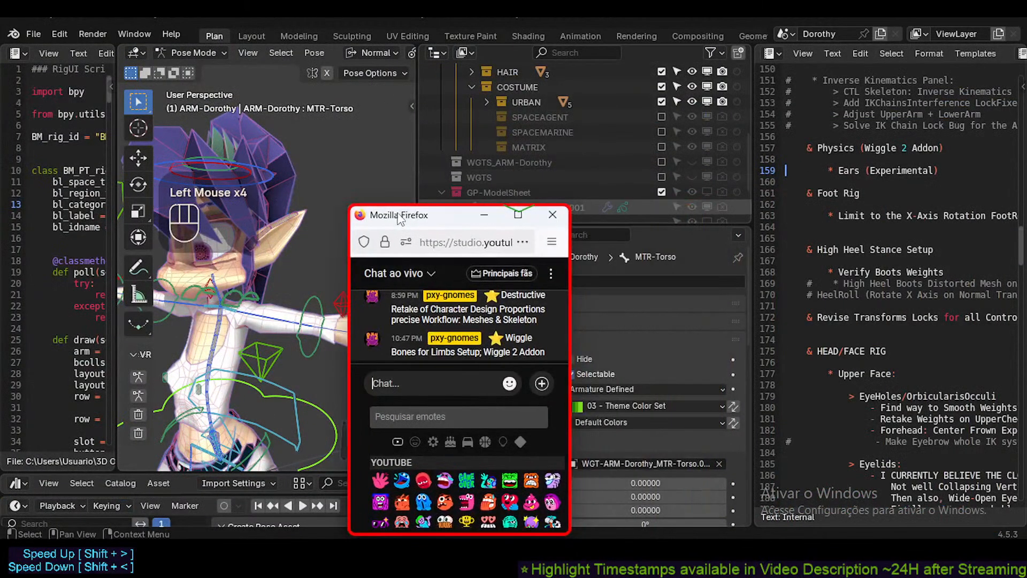
{"action": "left_click_drag", "start_coordinate": [754, 181], "coordinate": [584, 185]}
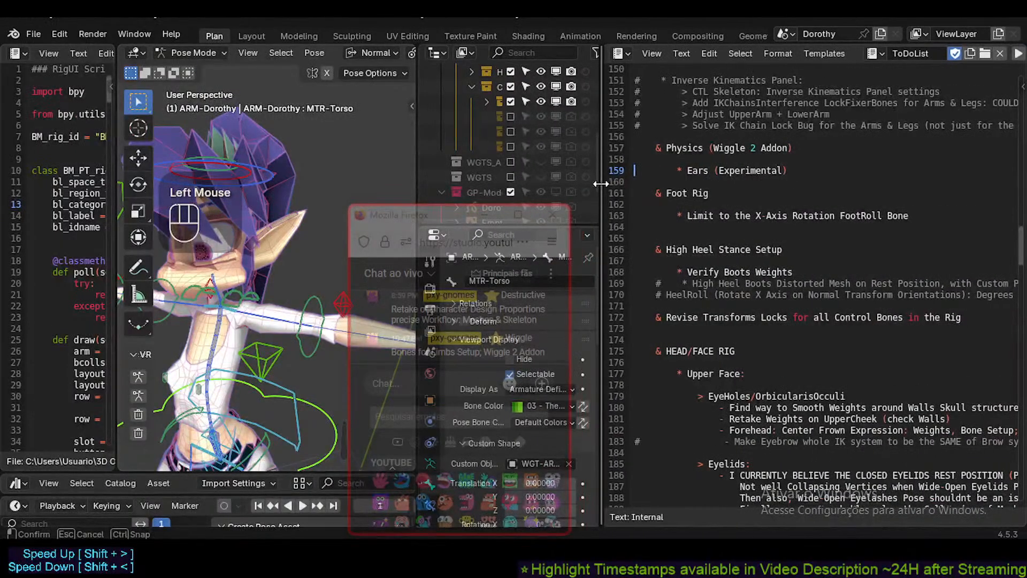
{"action": "scroll", "coordinate": [1023, 171], "scroll_direction": "up", "scroll_amount": 4}
{"action": "left_click", "coordinate": [1024, 172]}
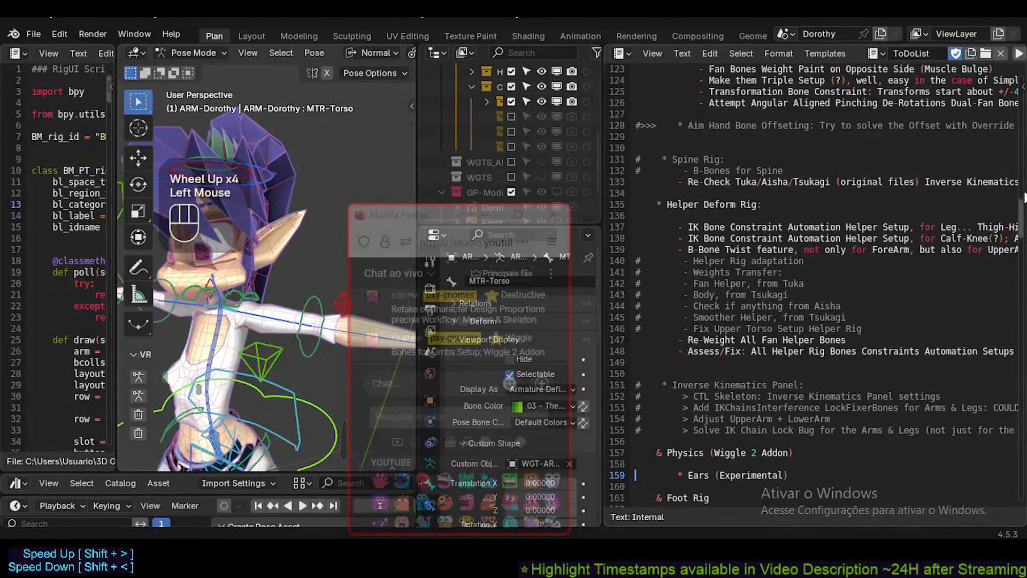
{"action": "left_click_drag", "start_coordinate": [1023, 199], "coordinate": [1025, 378]}
Narrow the text editor again, enlarge the Outliner downward and place the chat window back over the text area.
{"action": "left_click_drag", "start_coordinate": [431, 215], "coordinate": [873, 118]}
{"action": "left_click_drag", "start_coordinate": [601, 173], "coordinate": [723, 167]}
{"action": "left_click_drag", "start_coordinate": [506, 225], "coordinate": [504, 296]}
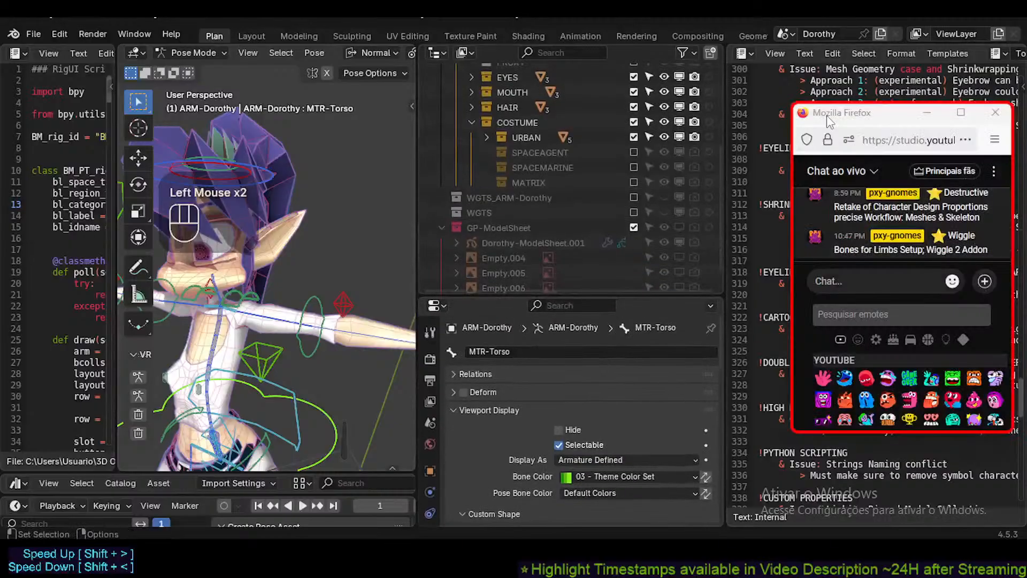
{"action": "left_click_drag", "start_coordinate": [826, 116], "coordinate": [809, 268]}
Look back through the to-do list up to its 2D MODEL SHEET section.
{"action": "scroll", "coordinate": [815, 169], "scroll_direction": "up", "scroll_amount": 8}
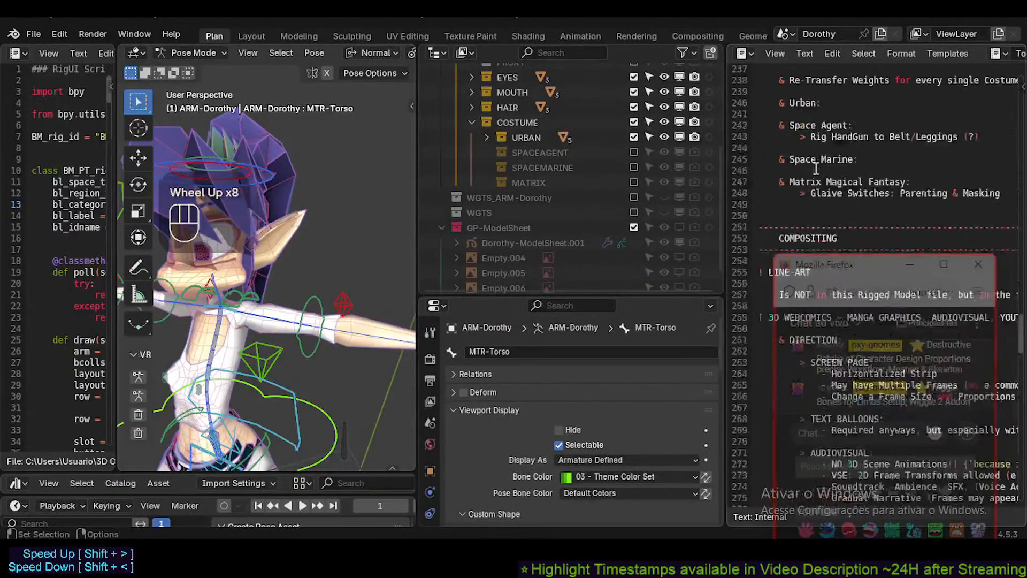
{"action": "scroll", "coordinate": [815, 169], "scroll_direction": "up", "scroll_amount": 10}
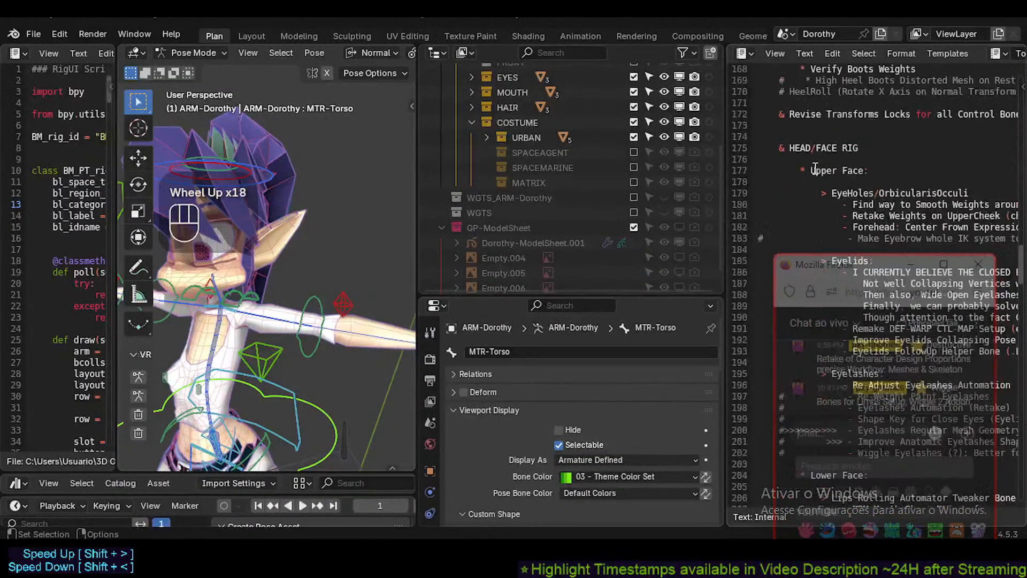
{"action": "scroll", "coordinate": [814, 169], "scroll_direction": "up", "scroll_amount": 3}
{"action": "left_click_drag", "start_coordinate": [1021, 243], "coordinate": [1023, 75]}
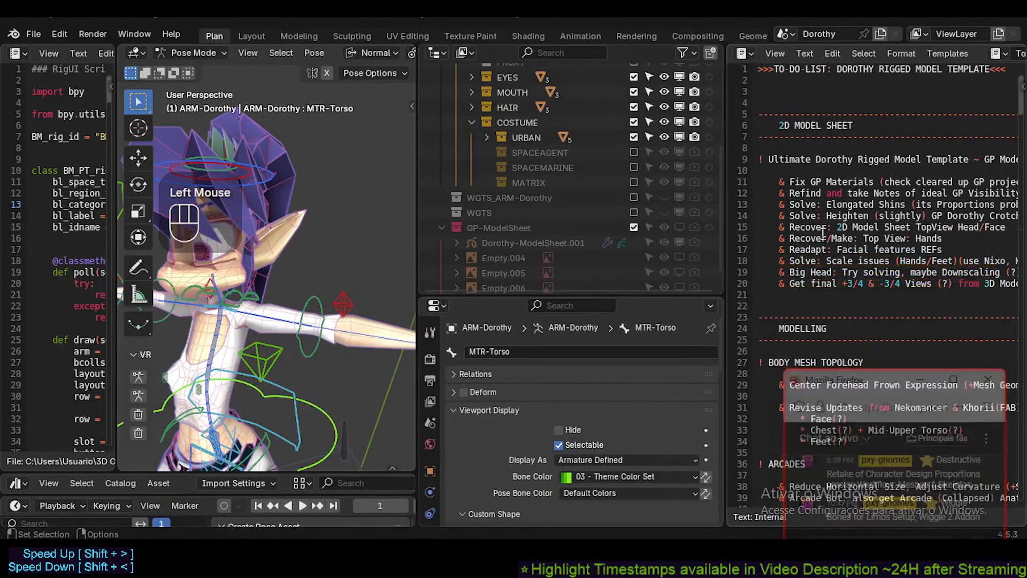
{"action": "scroll", "coordinate": [822, 233], "scroll_direction": "down", "scroll_amount": 2}
{"action": "left_click", "coordinate": [829, 125]}
{"action": "scroll", "coordinate": [811, 136], "scroll_direction": "up", "scroll_amount": 2}
{"action": "left_click", "coordinate": [813, 160]}
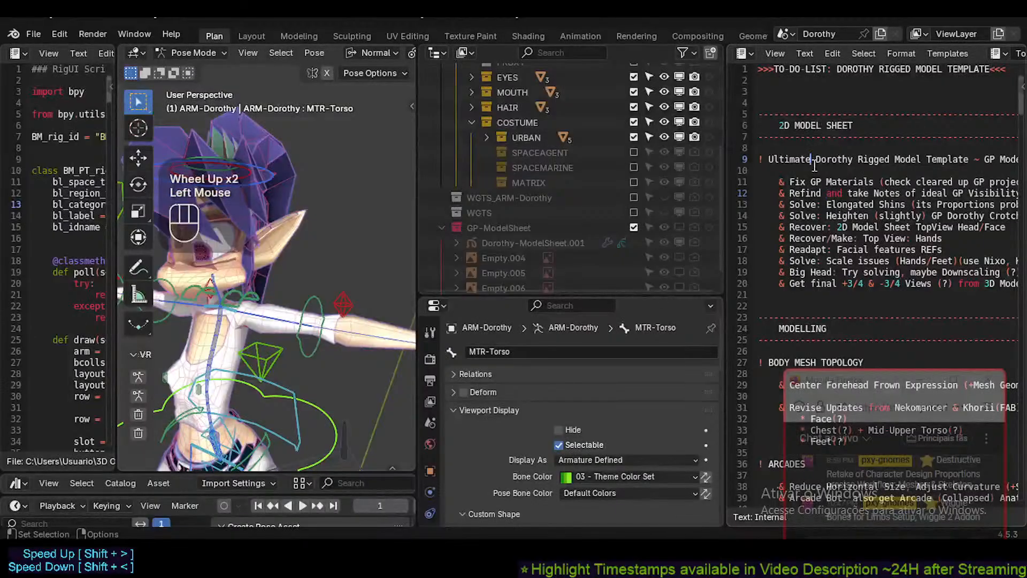
Insert two line breaks below the "Ultimate Dorothy Rigged Model Template" heading to make room for a new entry.
{"action": "left_click", "coordinate": [880, 169]}
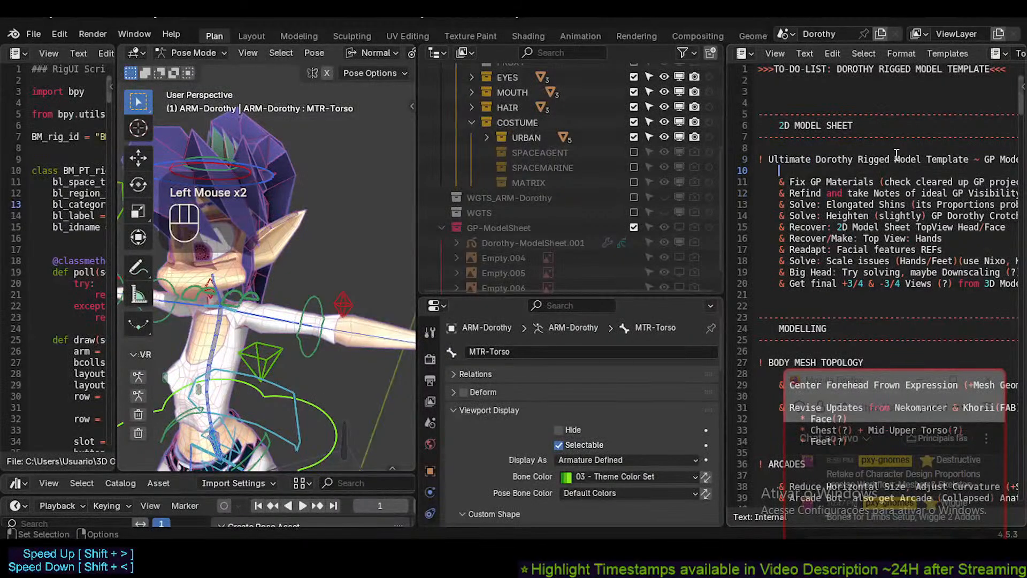
{"action": "key", "text": "Return"}
{"action": "key", "text": "Return"}
{"action": "key", "text": "Up"}
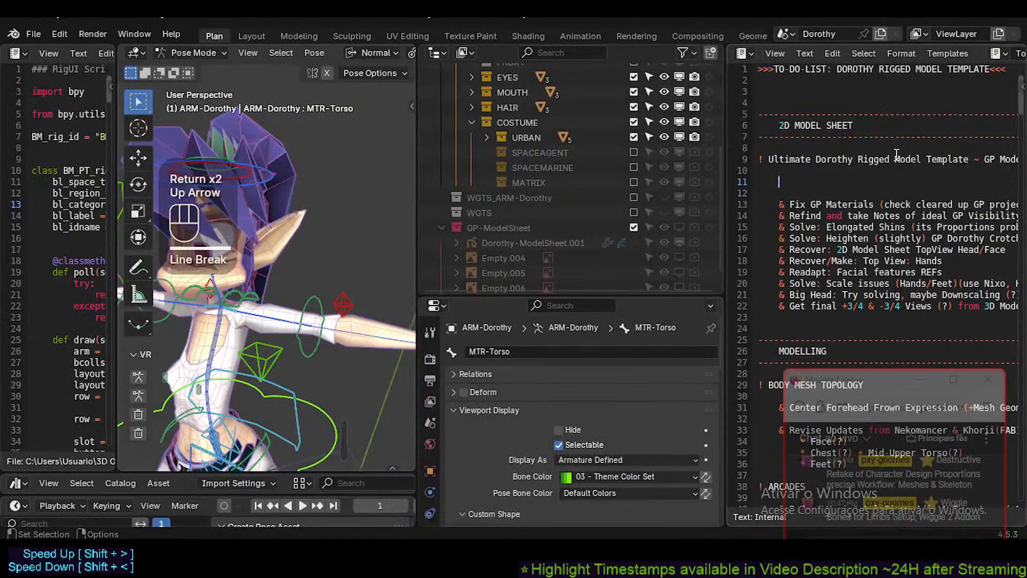
{"action": "key", "text": "shift+6"}
{"action": "left_click", "coordinate": [815, 207]}
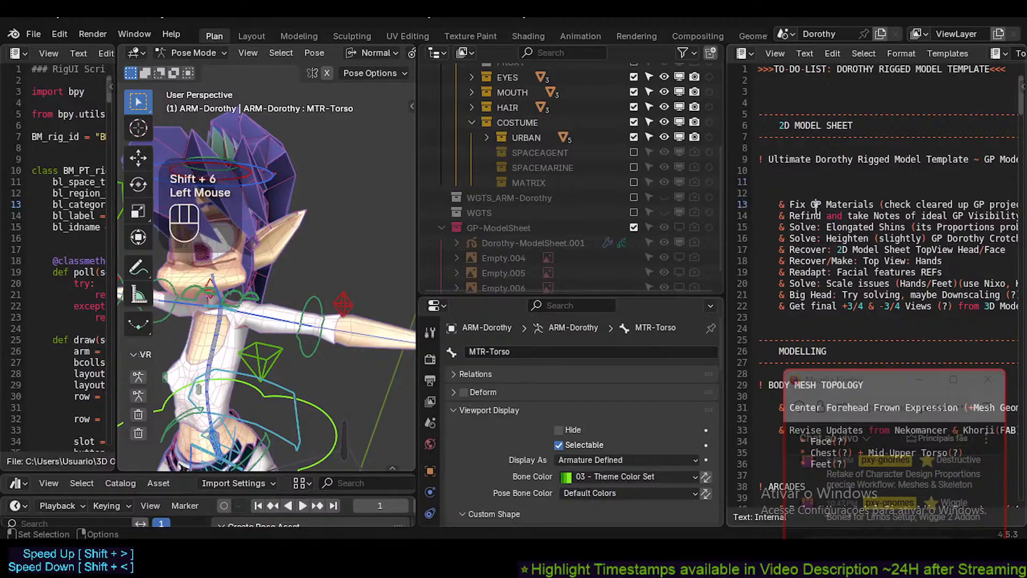
{"action": "left_click", "coordinate": [836, 187]}
{"action": "type", "text": "¨"}
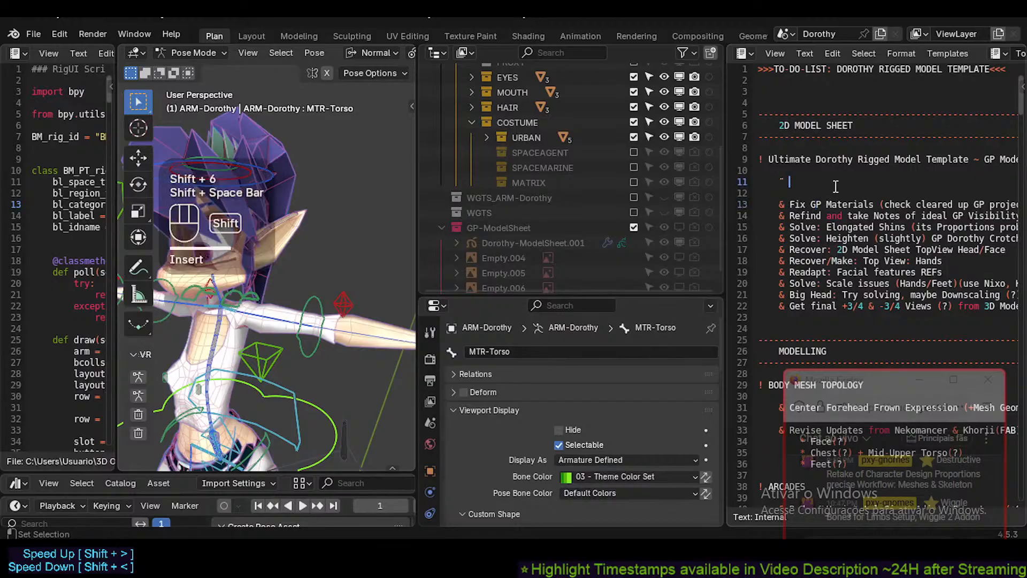
{"action": "key", "text": "shift+BackSpace"}
{"action": "key", "text": "shift+BackSpace"}
{"action": "key", "text": "shift+BackSpace"}
{"action": "type", "text": "&"}
{"action": "key", "text": "BackSpace"}
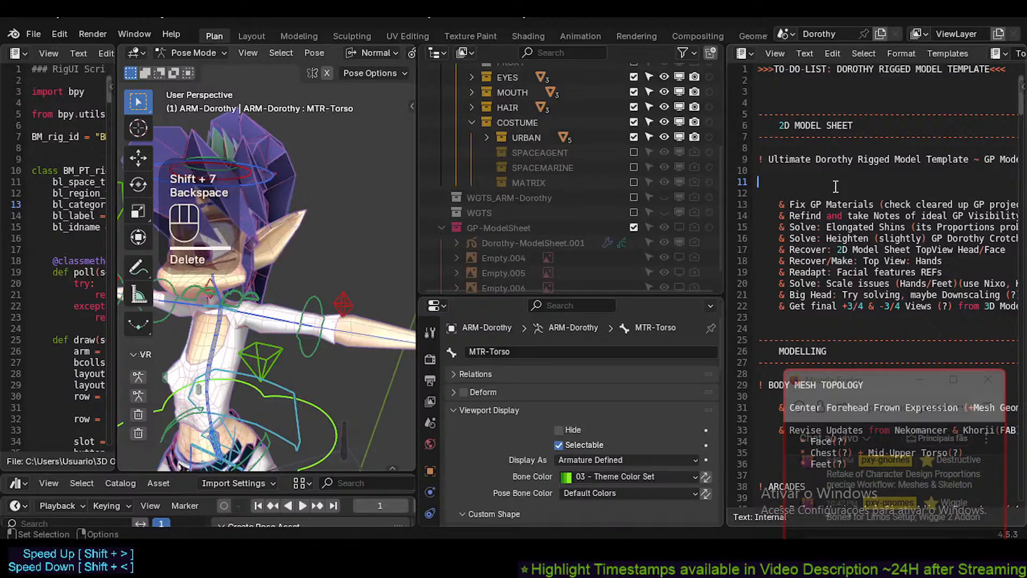
Indent line 11 of the to-do list and begin a new task with "& Append".
{"action": "key", "text": "Tab"}
{"action": "type", "text": "&"}
{"action": "key", "text": "shift+BackSpace"}
{"action": "type", "text": "& Append"}
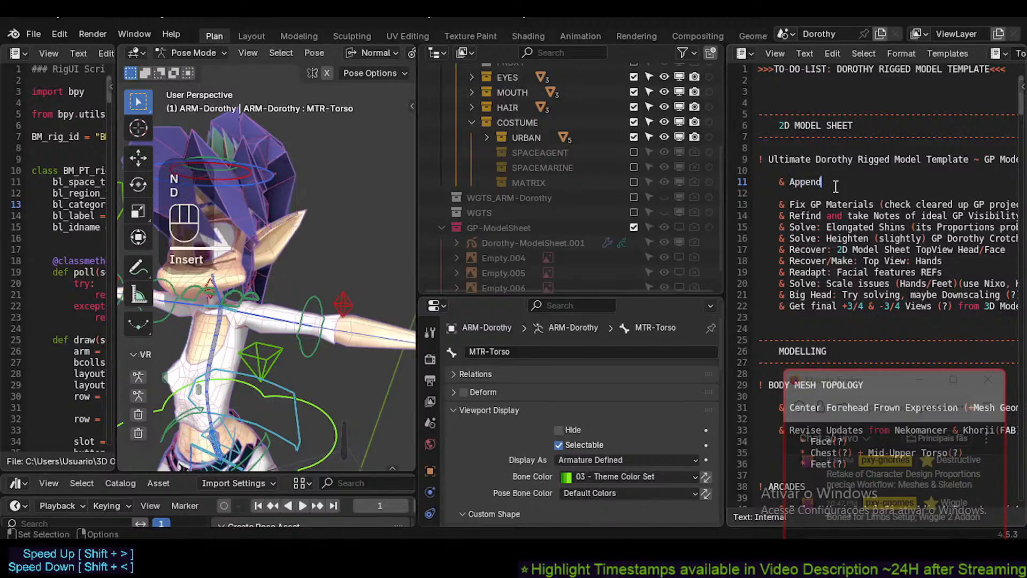
Continue the new task on line 11 of the to-do list with "GP Khorii Model Sheet for".
{"action": "middle_click_drag", "start_coordinate": [836, 186], "coordinate": [736, 249]}
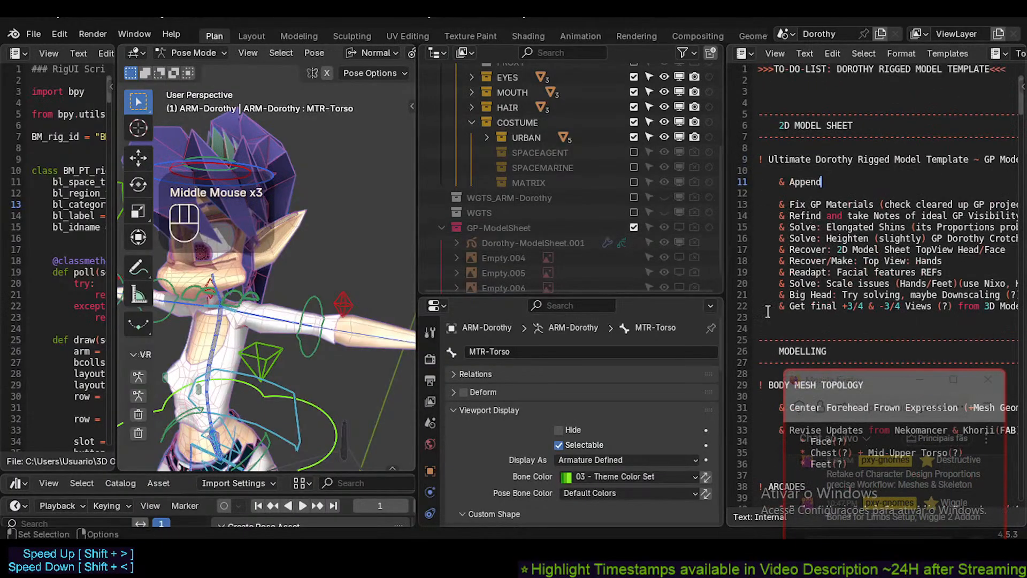
{"action": "left_click", "coordinate": [835, 182]}
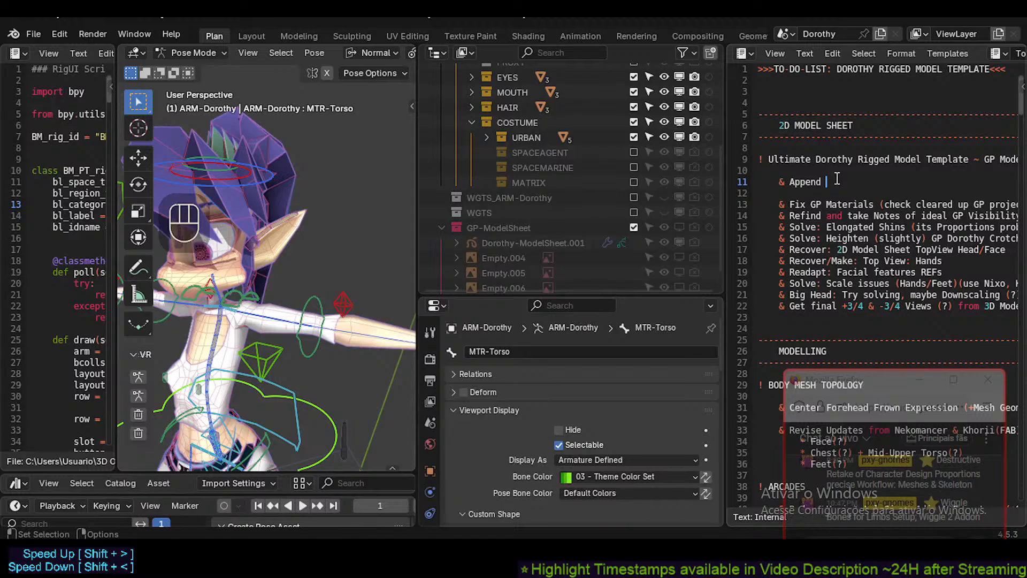
{"action": "key", "text": "BackSpace"}
{"action": "key", "text": "Insert"}
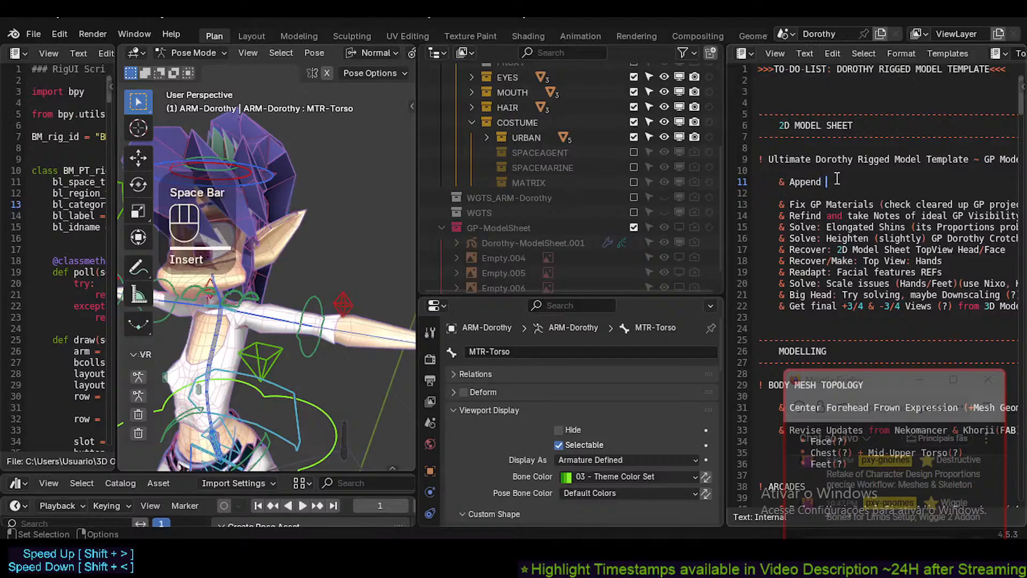
{"action": "type", "text": "GP"}
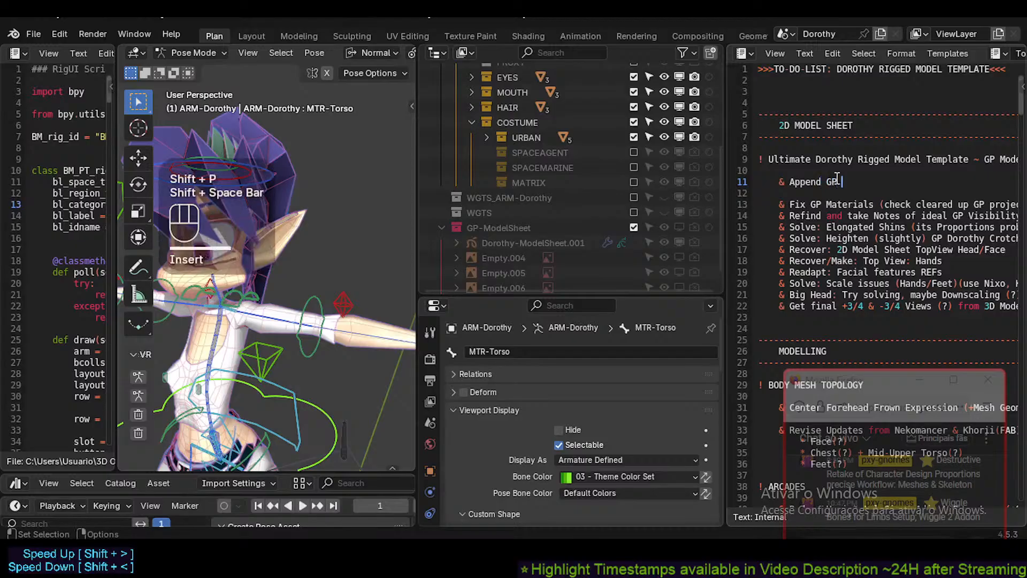
{"action": "type", "text": " Khorr"}
{"action": "key", "text": "BackSpace"}
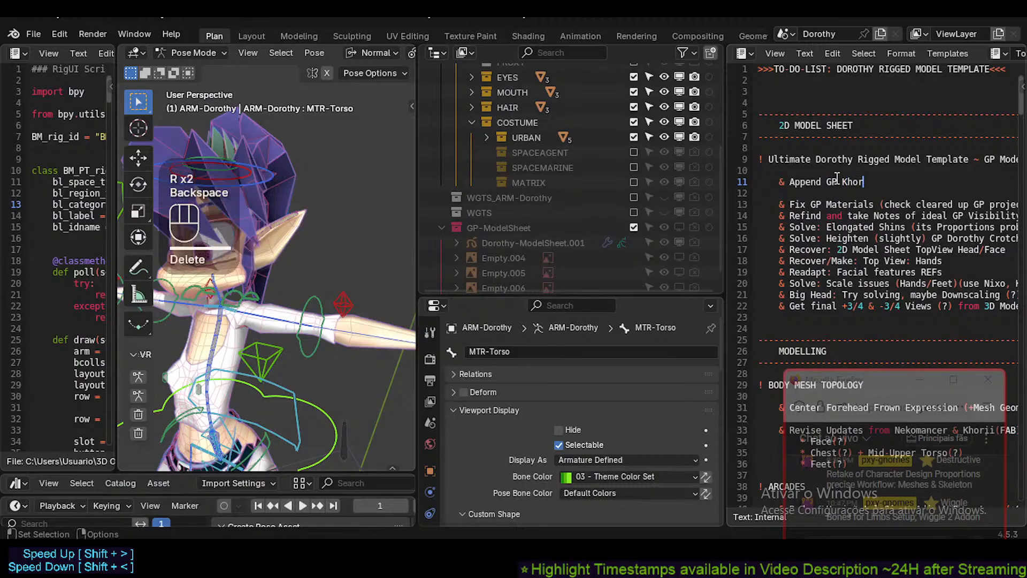
{"action": "type", "text": "ii Model"}
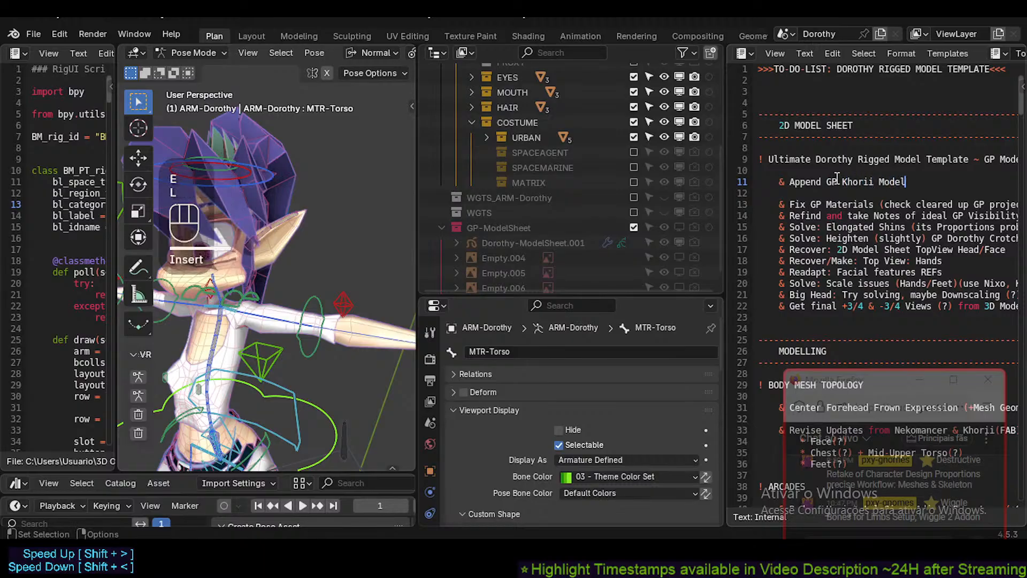
{"action": "type", "text": " Sheet for "}
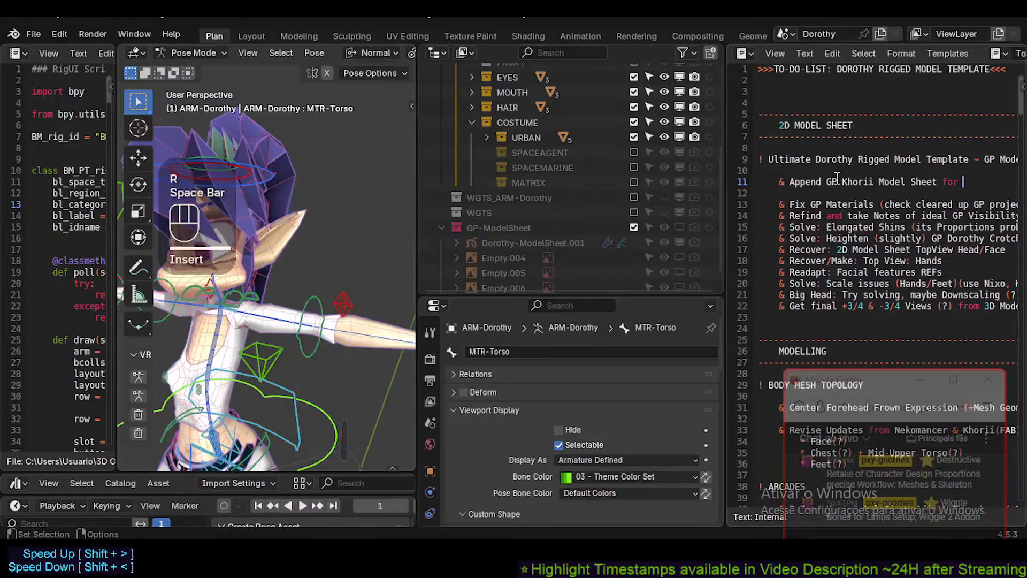
Complete the line 11 task with "referencial adjustments of Dorothy" and save the file.
{"action": "type", "text": "adju"}
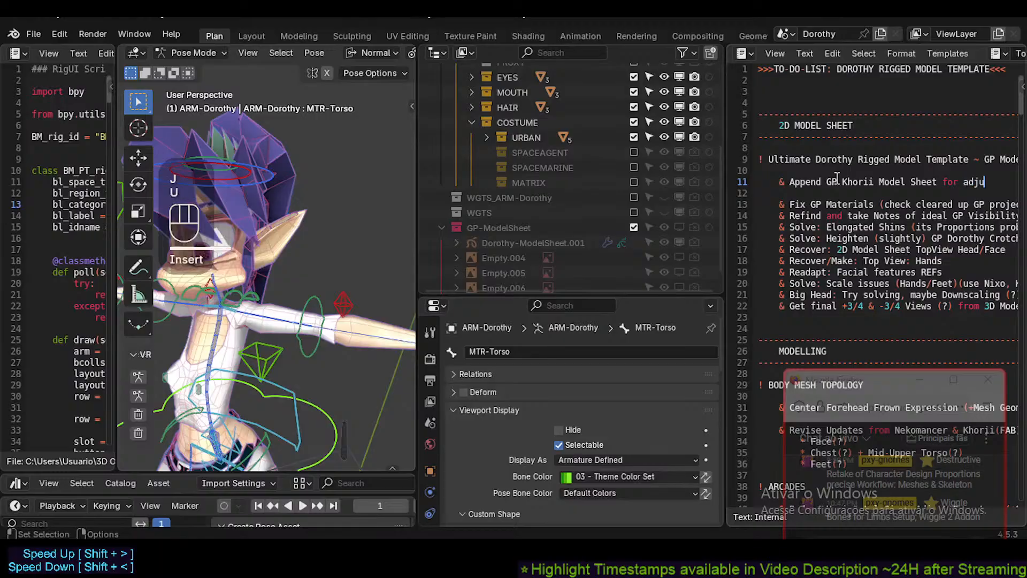
{"action": "type", "text": "st"}
{"action": "key", "text": "BackSpace"}
{"action": "key", "text": "BackSpace"}
{"action": "key", "text": "BackSpace"}
{"action": "key", "text": "BackSpace"}
{"action": "key", "text": "BackSpace"}
{"action": "key", "text": "BackSpace"}
{"action": "type", "text": "referencial adjustments of Dorothy"}
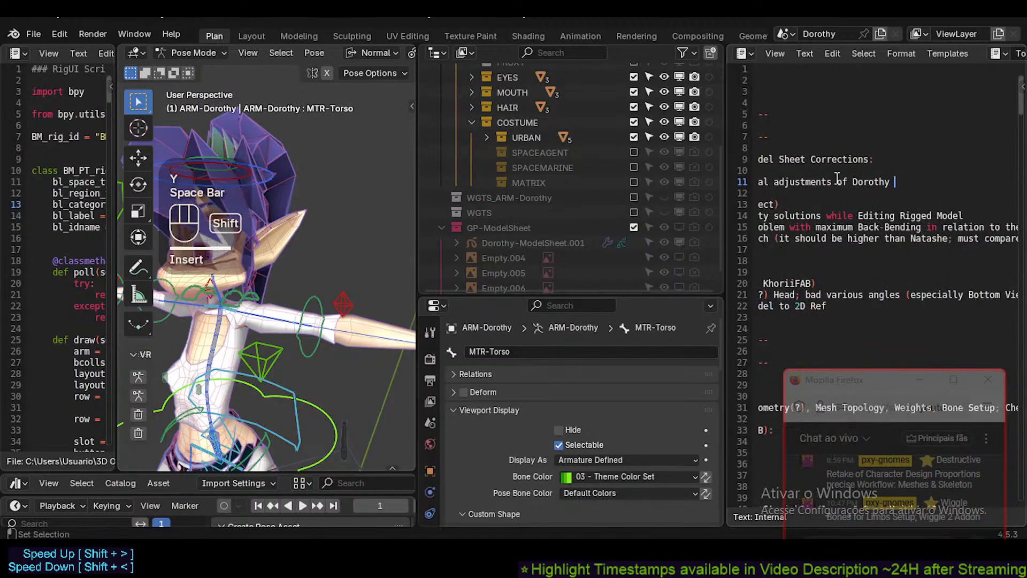
{"action": "key", "text": "BackSpace"}
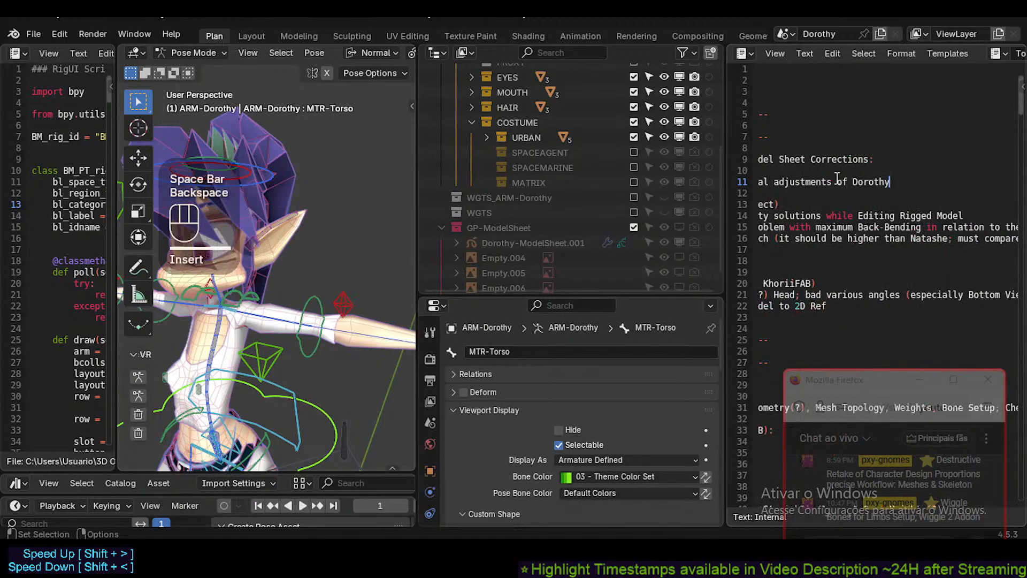
{"action": "key", "text": "Home"}
{"action": "key", "text": "ctrl+s"}
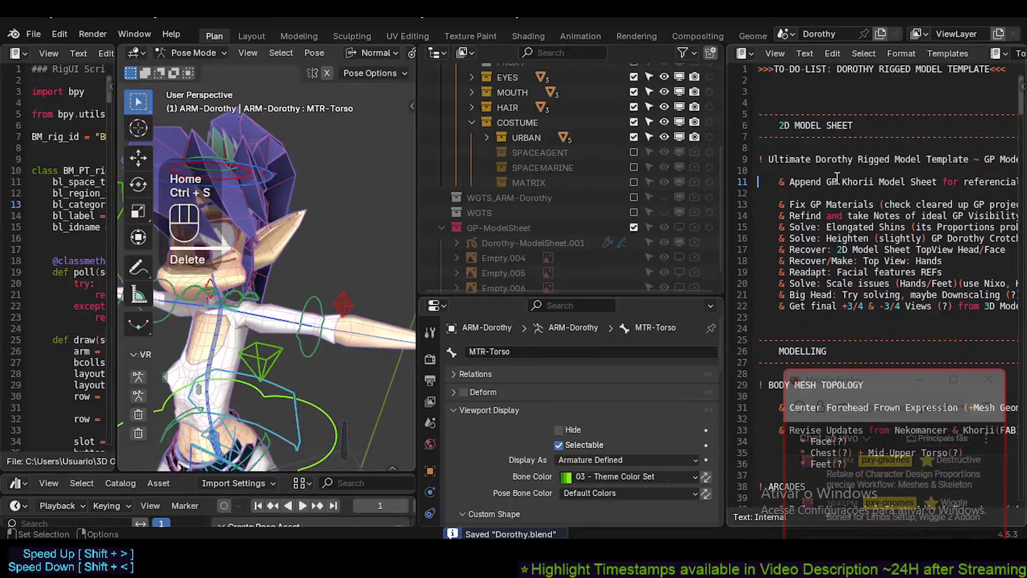
Review the tasks on lines 11 to 22 of the 2D MODEL SHEET section and save the file again.
{"action": "key", "text": "End"}
{"action": "key", "text": "Home"}
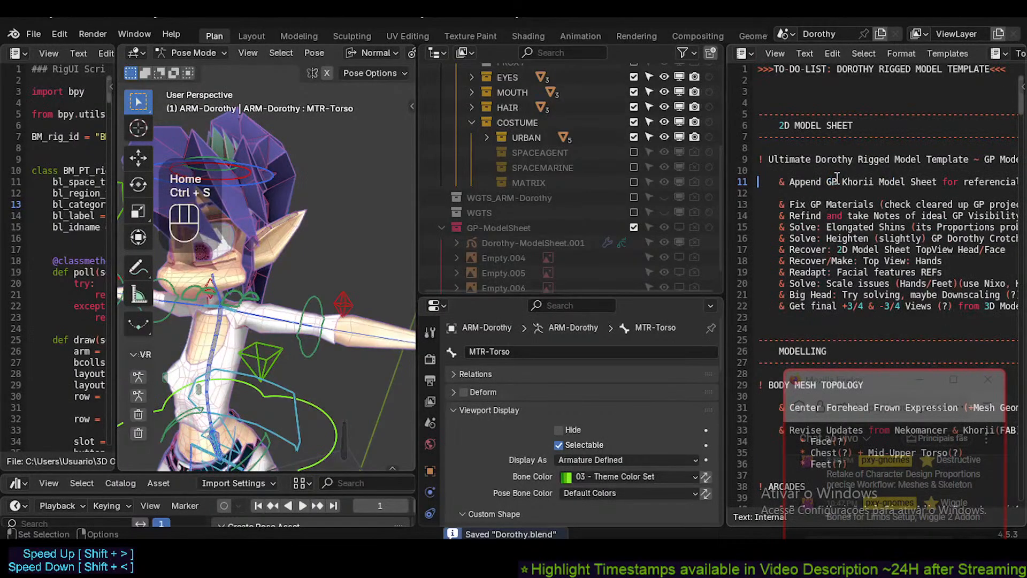
{"action": "left_click_drag", "start_coordinate": [787, 181], "coordinate": [928, 181]}
{"action": "left_click", "coordinate": [870, 201]}
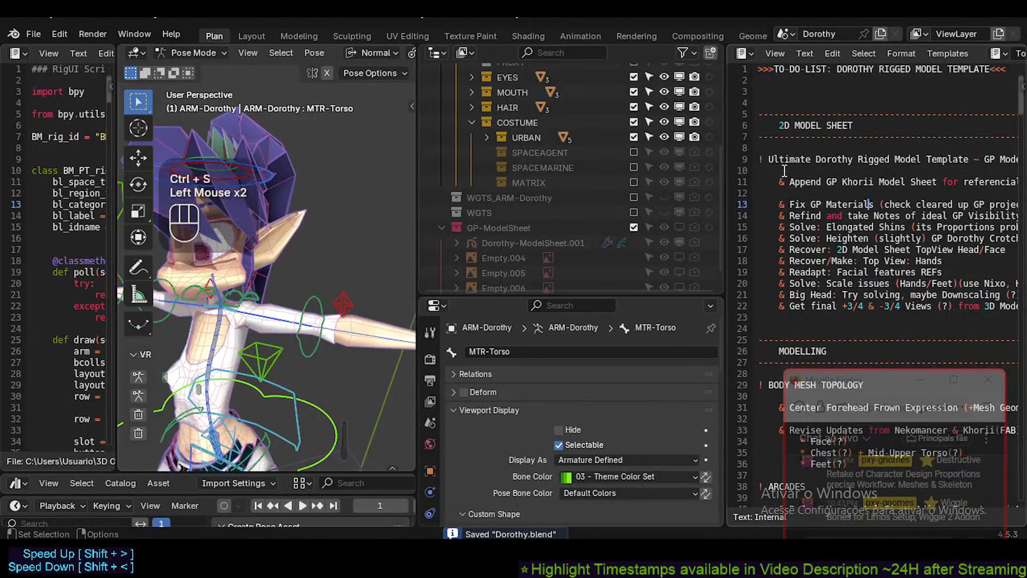
{"action": "left_click_drag", "start_coordinate": [784, 171], "coordinate": [824, 317]}
{"action": "left_click", "coordinate": [826, 272]}
{"action": "left_click_drag", "start_coordinate": [780, 179], "coordinate": [915, 322]}
{"action": "middle_click_drag", "start_coordinate": [913, 305], "coordinate": [1025, 277]}
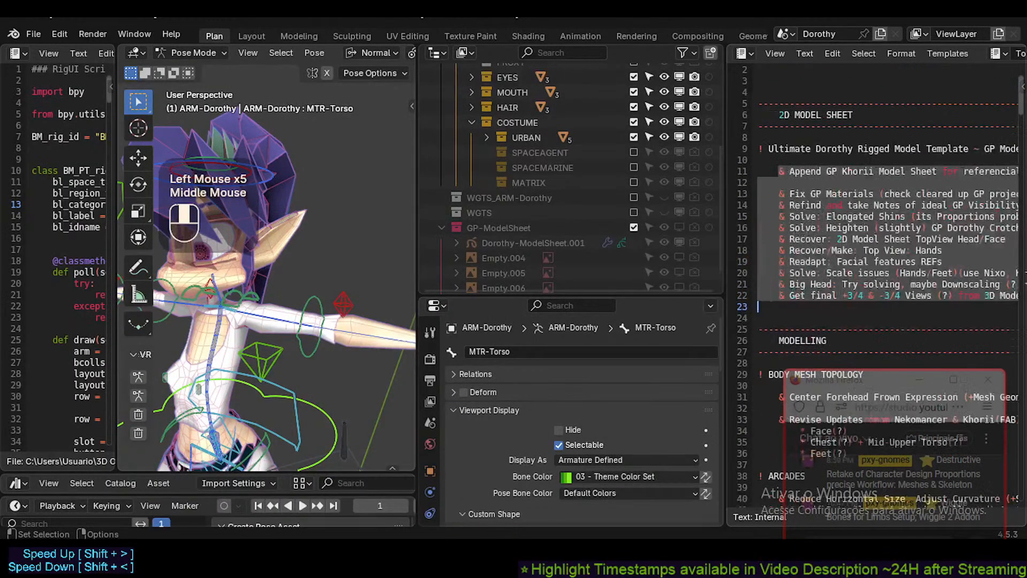
{"action": "left_click", "coordinate": [792, 215]}
{"action": "left_click_drag", "start_coordinate": [779, 112], "coordinate": [835, 296]}
{"action": "left_click", "coordinate": [850, 206]}
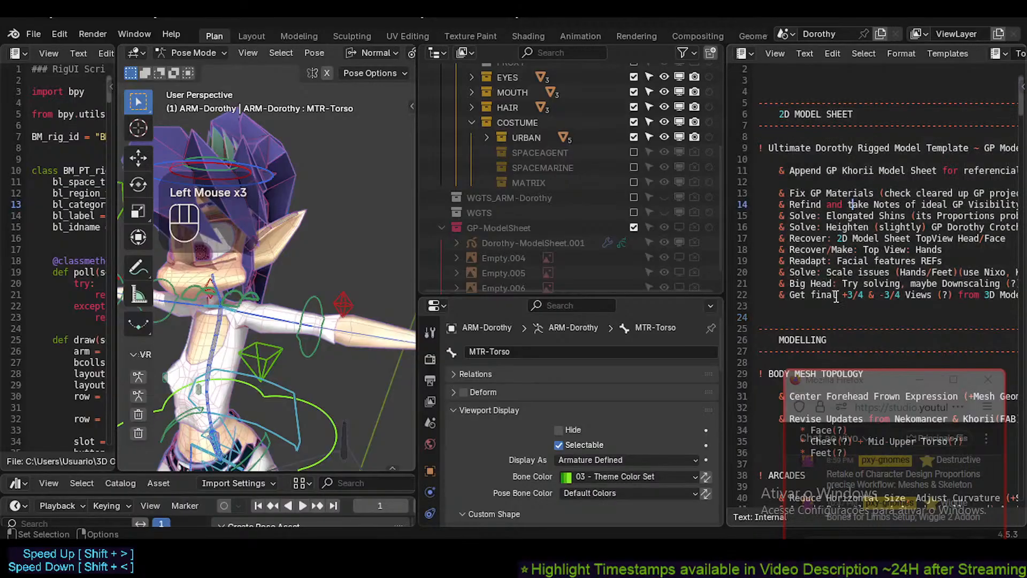
{"action": "scroll", "coordinate": [856, 185], "scroll_direction": "down", "scroll_amount": 1}
{"action": "scroll", "coordinate": [856, 182], "scroll_direction": "up", "scroll_amount": 3}
{"action": "left_click", "coordinate": [842, 182]}
{"action": "key", "text": "ctrl+s"}
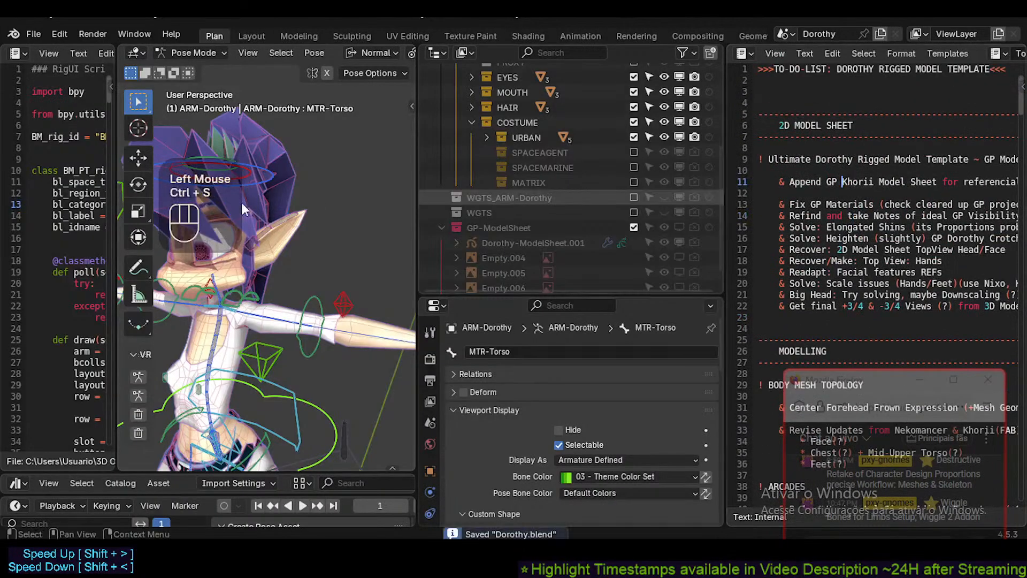
Leave Pose Mode for Object Mode, select Dorothy-ModelSheet.001 and enable the GP-ModelSheet collection in the viewport.
{"action": "scroll", "coordinate": [257, 342], "scroll_direction": "down", "scroll_amount": 1}
{"action": "middle_click_drag", "start_coordinate": [257, 342], "coordinate": [338, 245]}
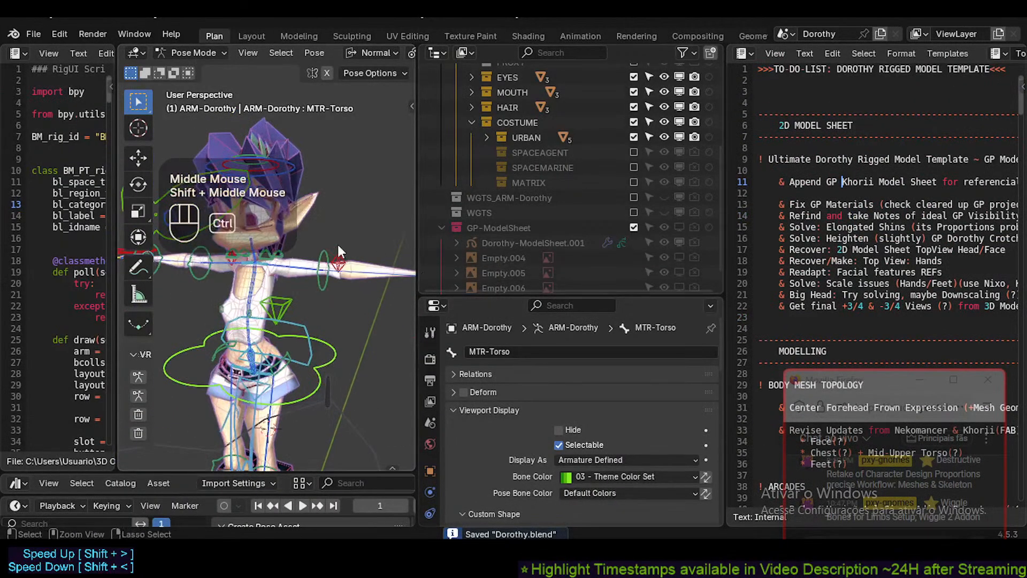
{"action": "key", "text": "ctrl+Tab"}
{"action": "left_click", "coordinate": [495, 247]}
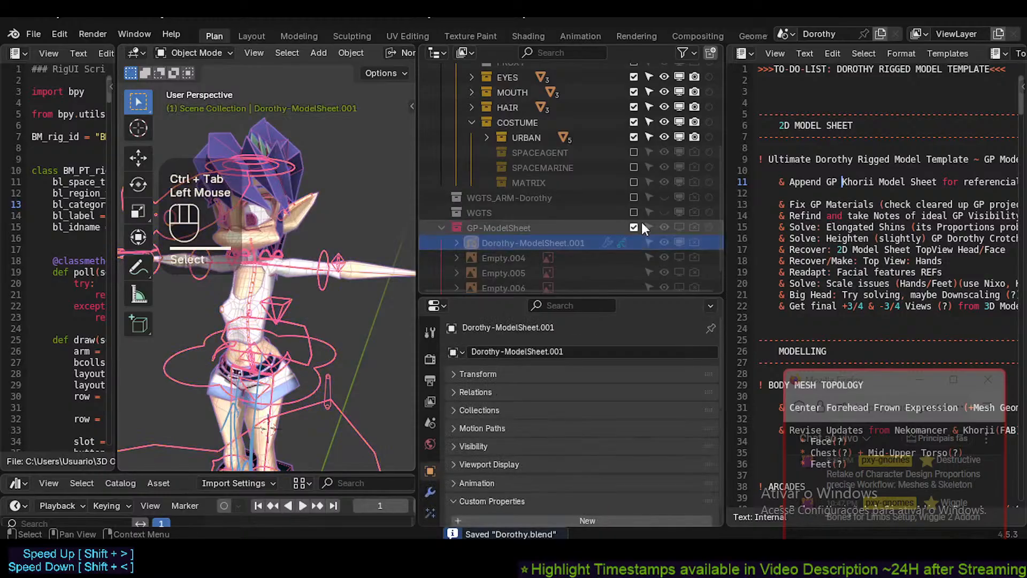
{"action": "left_click", "coordinate": [683, 225]}
{"action": "scroll", "coordinate": [281, 257], "scroll_direction": "down", "scroll_amount": 1}
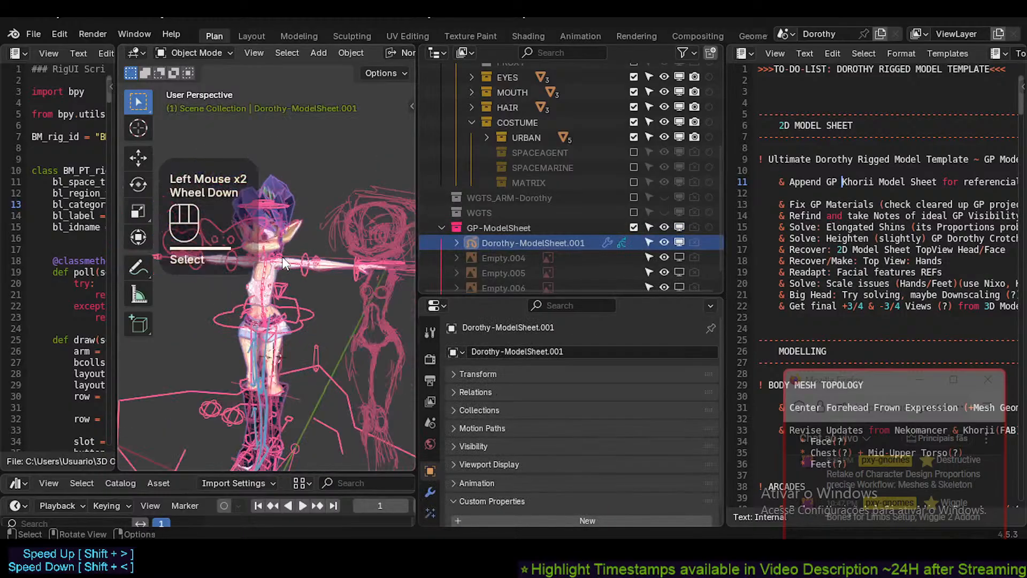
Set the 3D view to Front Orthographic and widen the viewport to fit the character beside the model sheet sketch.
{"action": "key", "text": "KP_1"}
{"action": "middle_click_drag", "start_coordinate": [284, 262], "coordinate": [341, 304], "text": "shift"}
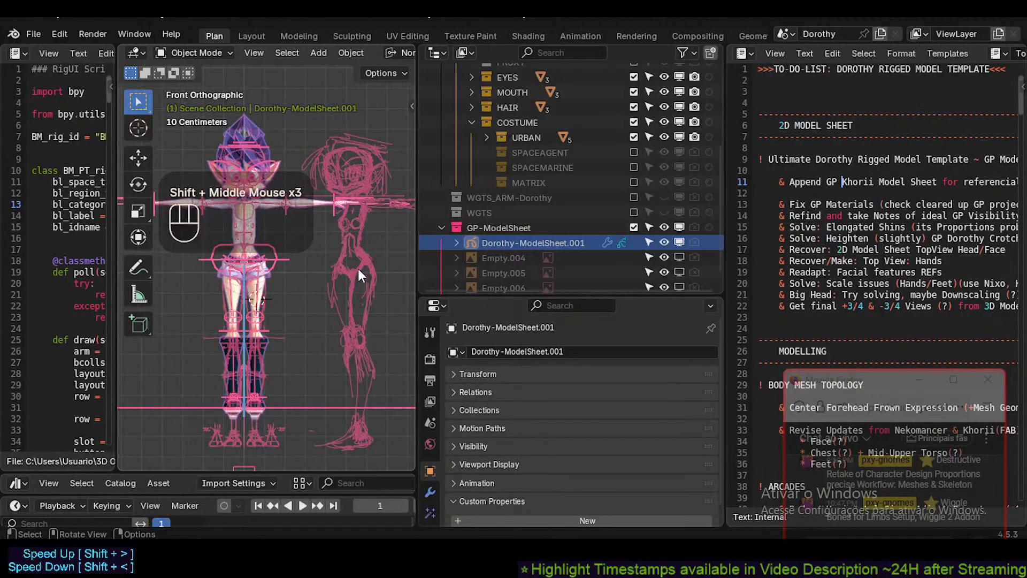
{"action": "scroll", "coordinate": [365, 256], "scroll_direction": "up", "scroll_amount": 3}
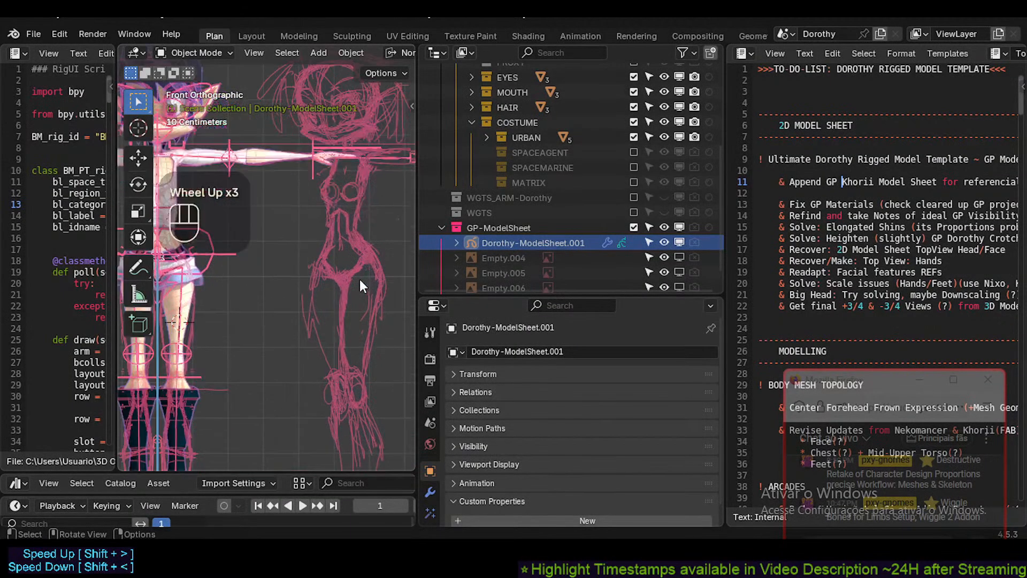
{"action": "scroll", "coordinate": [359, 279], "scroll_direction": "down", "scroll_amount": 1}
{"action": "left_click_drag", "start_coordinate": [419, 224], "coordinate": [512, 235]}
{"action": "middle_click_drag", "start_coordinate": [360, 296], "coordinate": [333, 315], "text": "shift"}
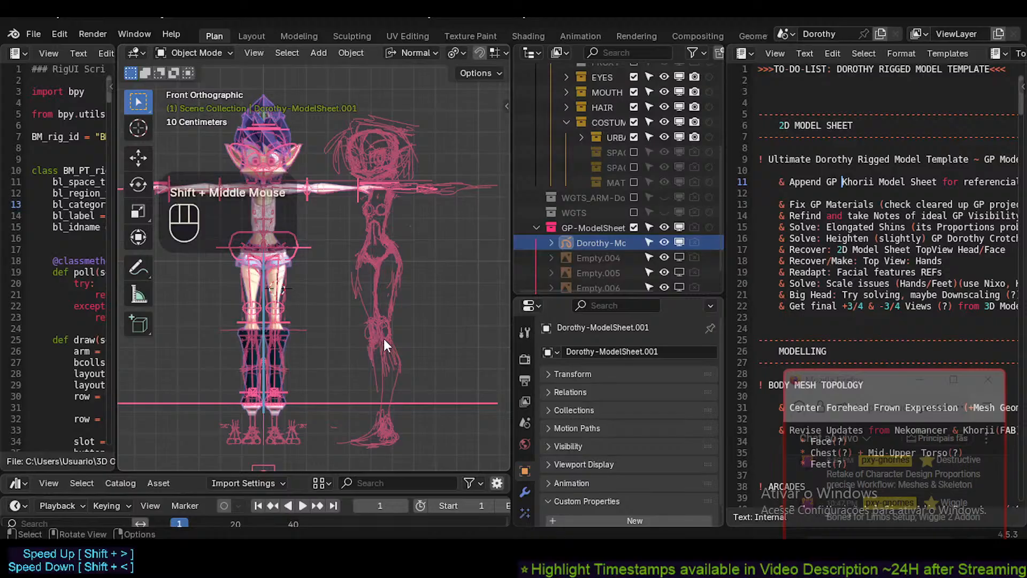
Examine the hips, knees and shins of the model sheet sketch against the rigged character's legs.
{"action": "scroll", "coordinate": [385, 271], "scroll_direction": "up", "scroll_amount": 4}
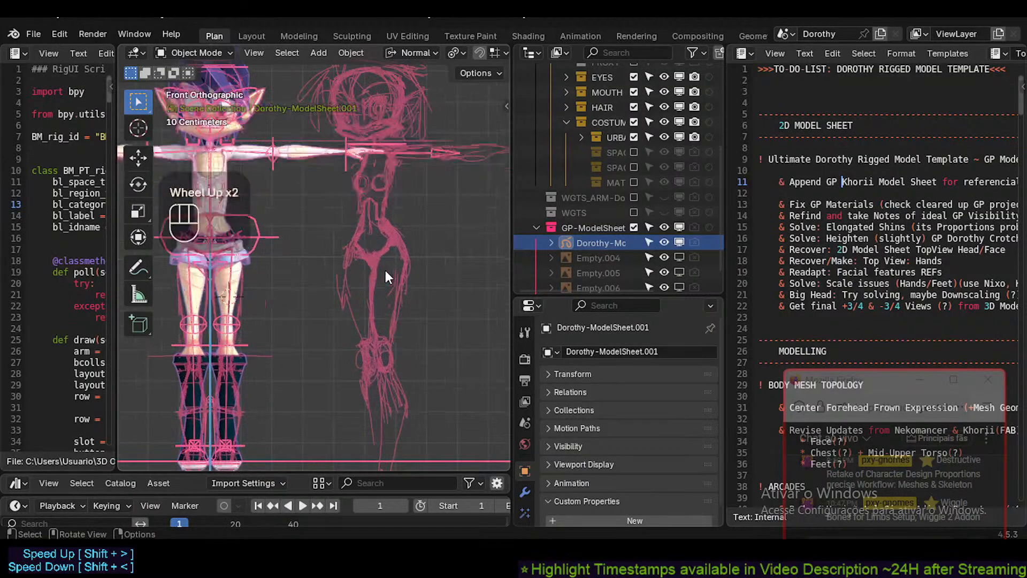
{"action": "middle_click_drag", "start_coordinate": [385, 270], "coordinate": [418, 168], "text": "shift"}
{"action": "scroll", "coordinate": [390, 236], "scroll_direction": "down", "scroll_amount": 2}
{"action": "middle_click_drag", "start_coordinate": [392, 244], "coordinate": [402, 285], "text": "shift"}
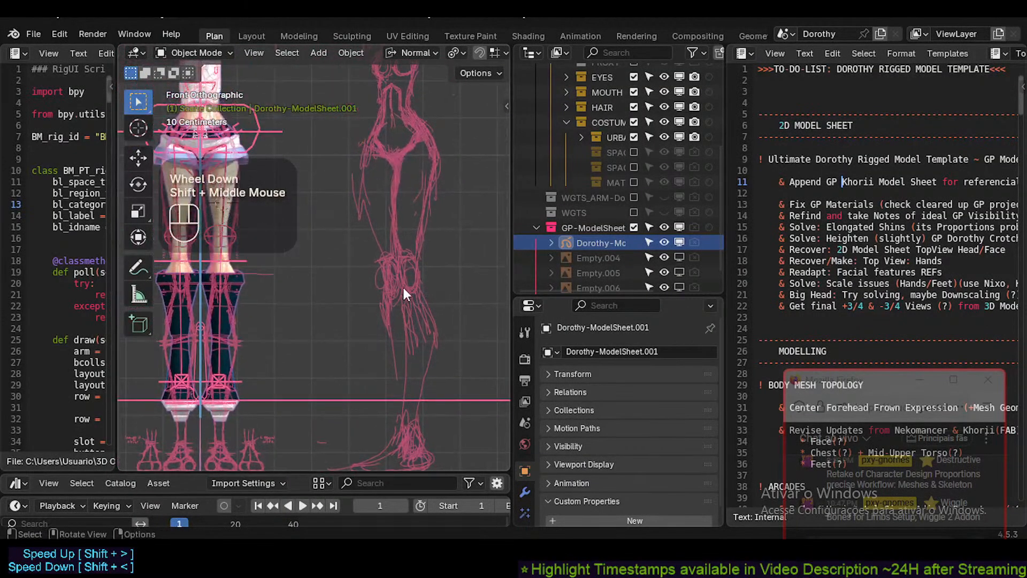
{"action": "scroll", "coordinate": [405, 386], "scroll_direction": "down", "scroll_amount": 1}
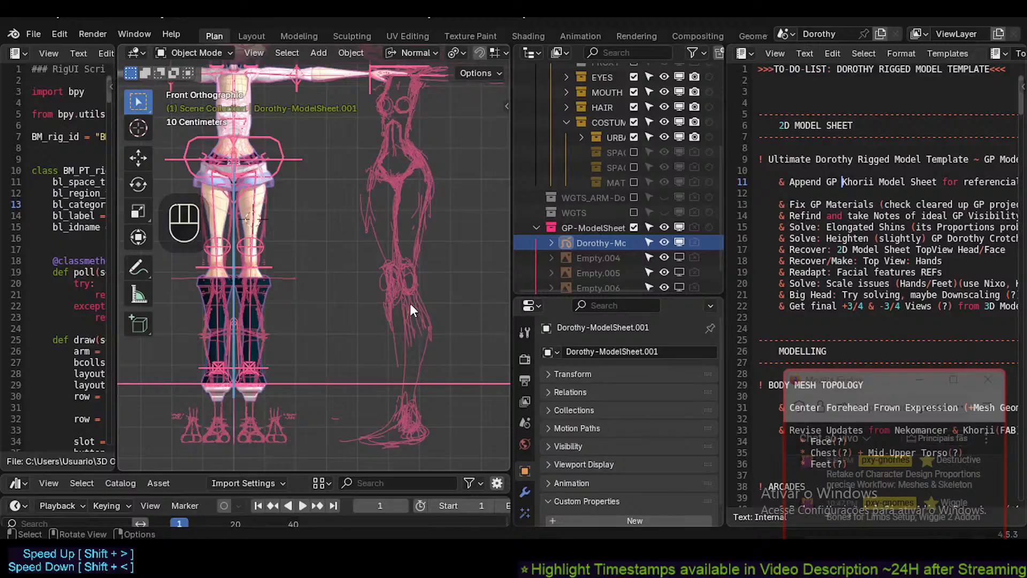
{"action": "middle_click_drag", "start_coordinate": [410, 304], "coordinate": [407, 331], "text": "shift"}
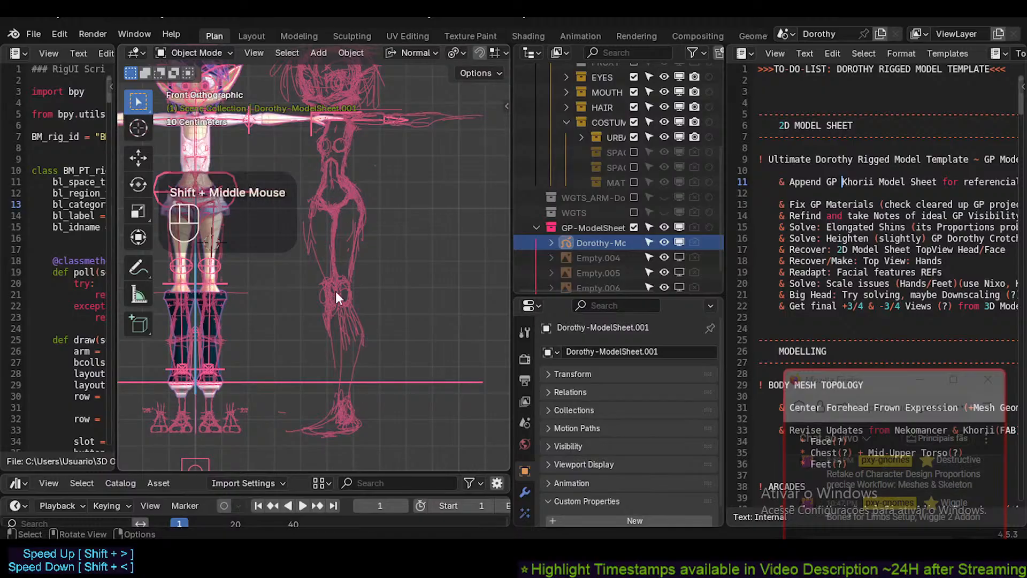
{"action": "key", "text": "c"}
{"action": "scroll", "coordinate": [348, 276], "scroll_direction": "down", "scroll_amount": 2}
{"action": "scroll", "coordinate": [342, 298], "scroll_direction": "down", "scroll_amount": 3}
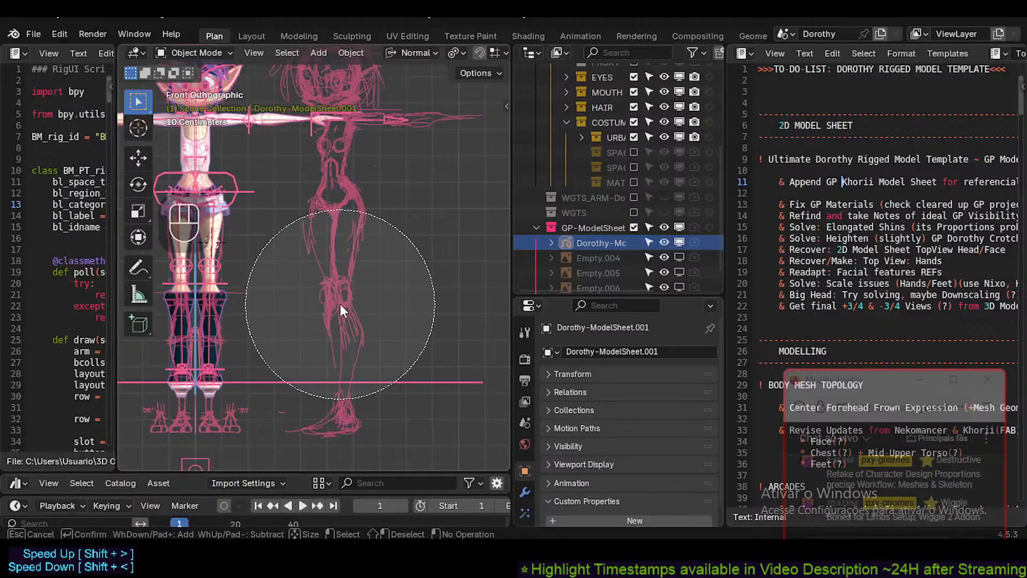
{"action": "scroll", "coordinate": [342, 307], "scroll_direction": "down", "scroll_amount": 3}
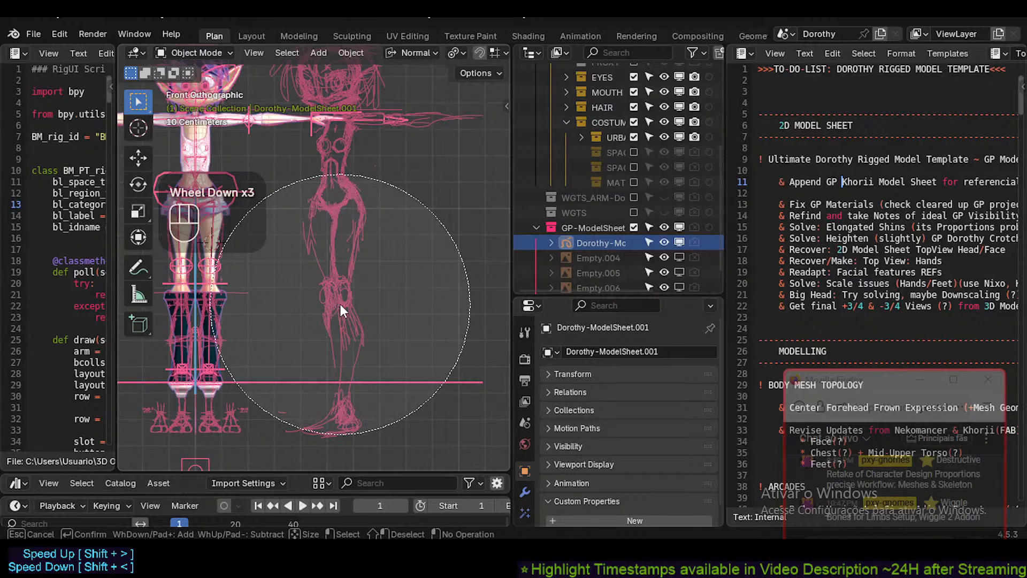
{"action": "scroll", "coordinate": [342, 305], "scroll_direction": "up", "scroll_amount": 1}
{"action": "scroll", "coordinate": [342, 306], "scroll_direction": "down", "scroll_amount": 1}
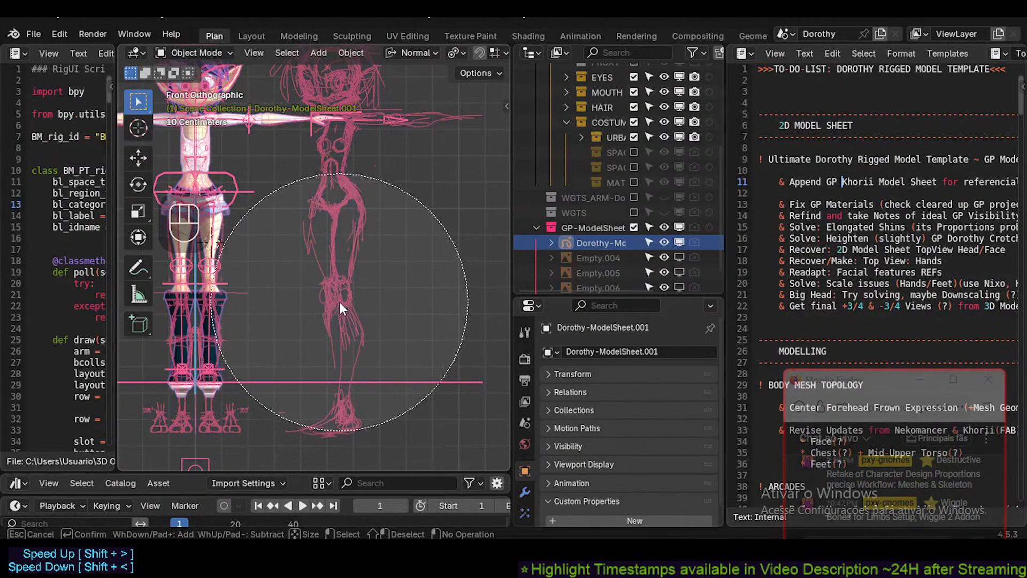
{"action": "scroll", "coordinate": [340, 306], "scroll_direction": "up", "scroll_amount": 2}
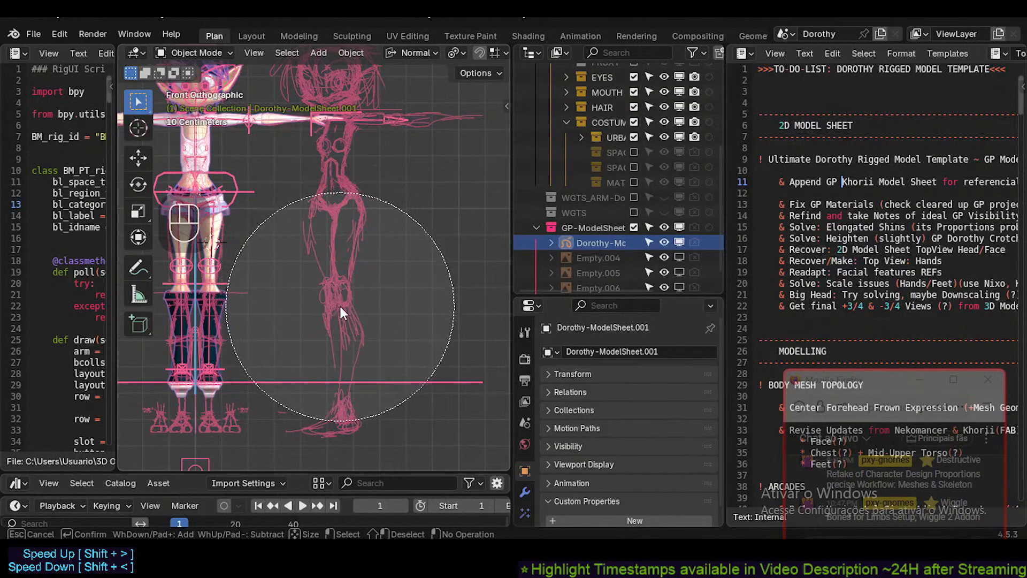
{"action": "right_click", "coordinate": [355, 275]}
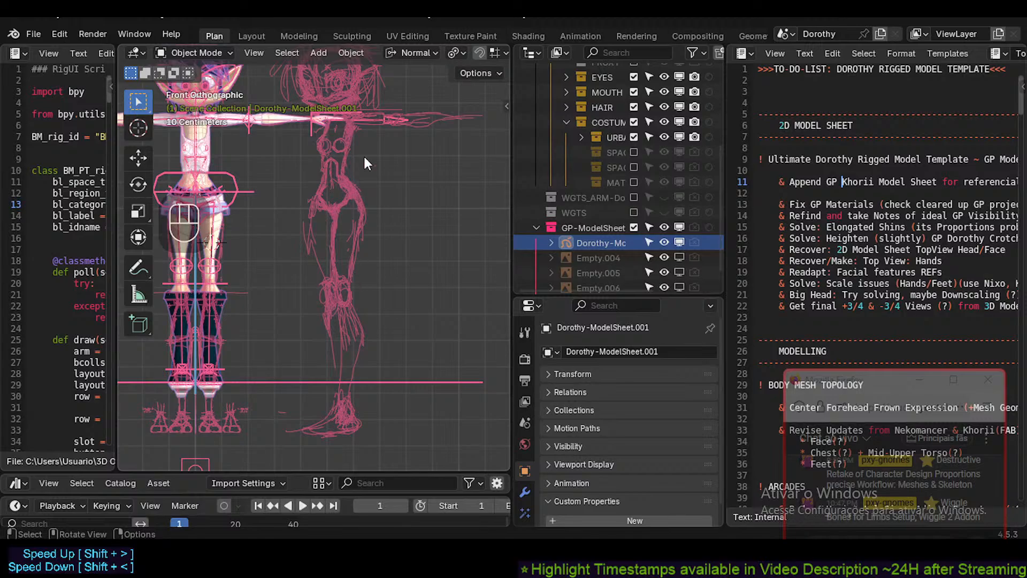
Compare the sketch's head, torso and full-body proportions with the rigged character and deselect all objects.
{"action": "middle_click_drag", "start_coordinate": [363, 163], "coordinate": [350, 193], "text": "shift"}
{"action": "scroll", "coordinate": [342, 198], "scroll_direction": "up", "scroll_amount": 2}
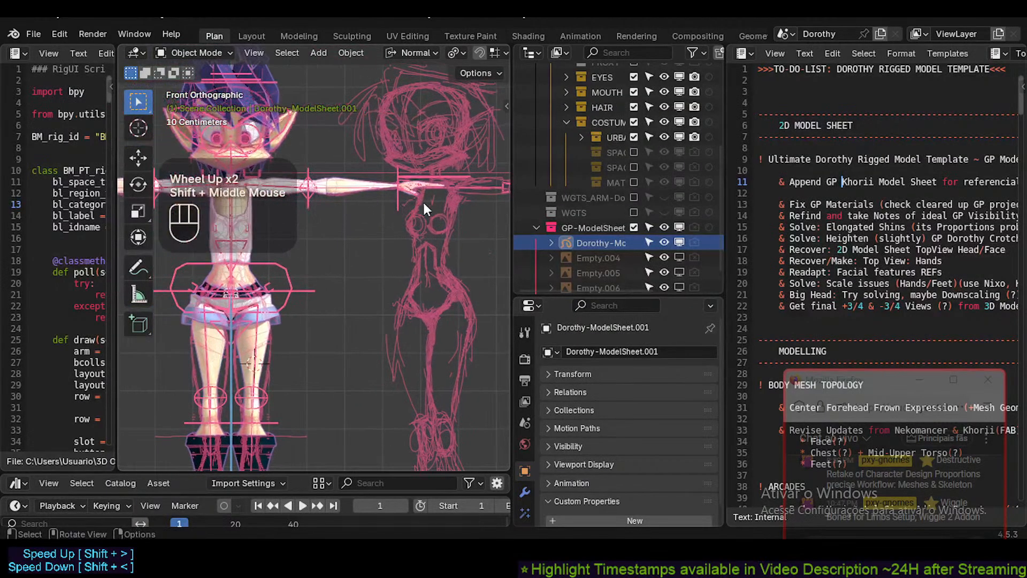
{"action": "mouse_move", "coordinate": [423, 202]}
{"action": "middle_mouse_down", "text": "shift"}
{"action": "mouse_move", "coordinate": [403, 243]}
{"action": "mouse_move", "coordinate": [425, 222]}
{"action": "mouse_move", "coordinate": [420, 233]}
{"action": "middle_mouse_up", "text": "shift"}
{"action": "scroll", "coordinate": [377, 233], "scroll_direction": "down", "scroll_amount": 1}
{"action": "scroll", "coordinate": [393, 233], "scroll_direction": "down", "scroll_amount": 2}
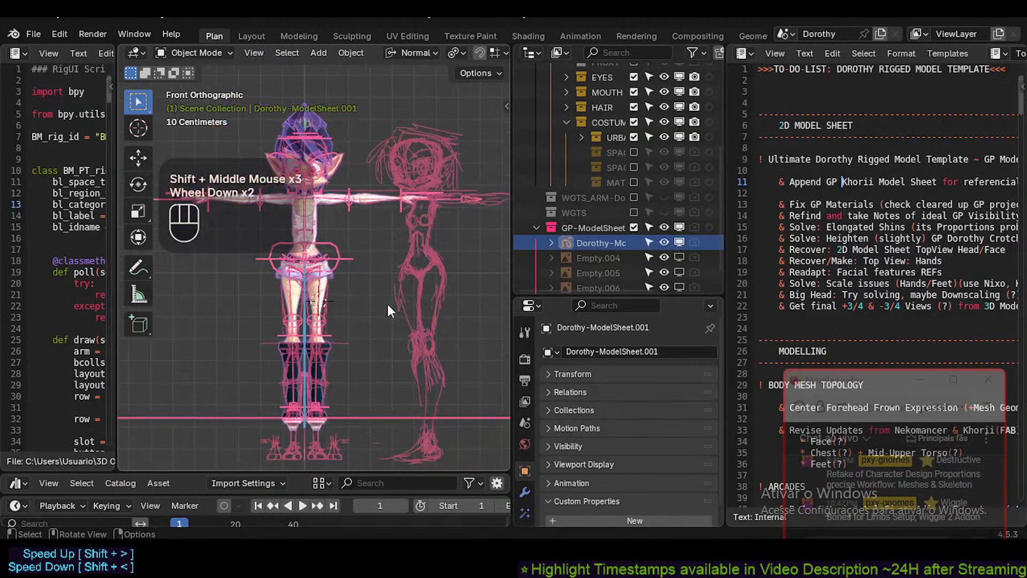
{"action": "mouse_move", "coordinate": [265, 238]}
{"action": "middle_mouse_down", "text": "shift"}
{"action": "mouse_move", "coordinate": [245, 254]}
{"action": "mouse_move", "coordinate": [246, 230]}
{"action": "mouse_move", "coordinate": [326, 236]}
{"action": "middle_mouse_up", "text": "shift"}
{"action": "scroll", "coordinate": [438, 380], "scroll_direction": "up", "scroll_amount": 1}
{"action": "left_click", "coordinate": [474, 246]}
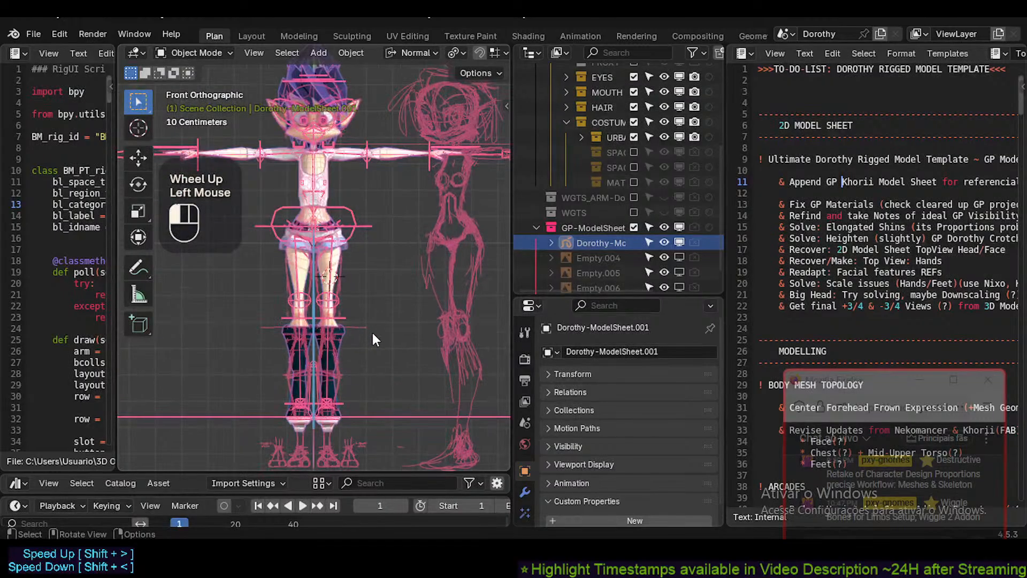
{"action": "key", "text": "alt+a"}
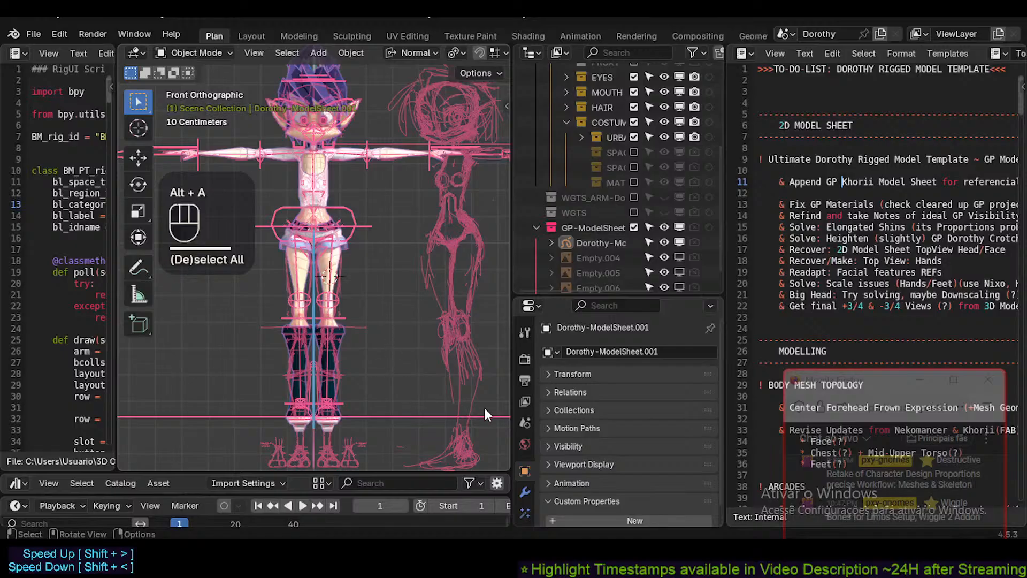
Examine the model sheet sketch's body from head to feet against the rigged character in the front view.
{"action": "middle_click_drag", "start_coordinate": [437, 246], "coordinate": [464, 213], "text": "shift"}
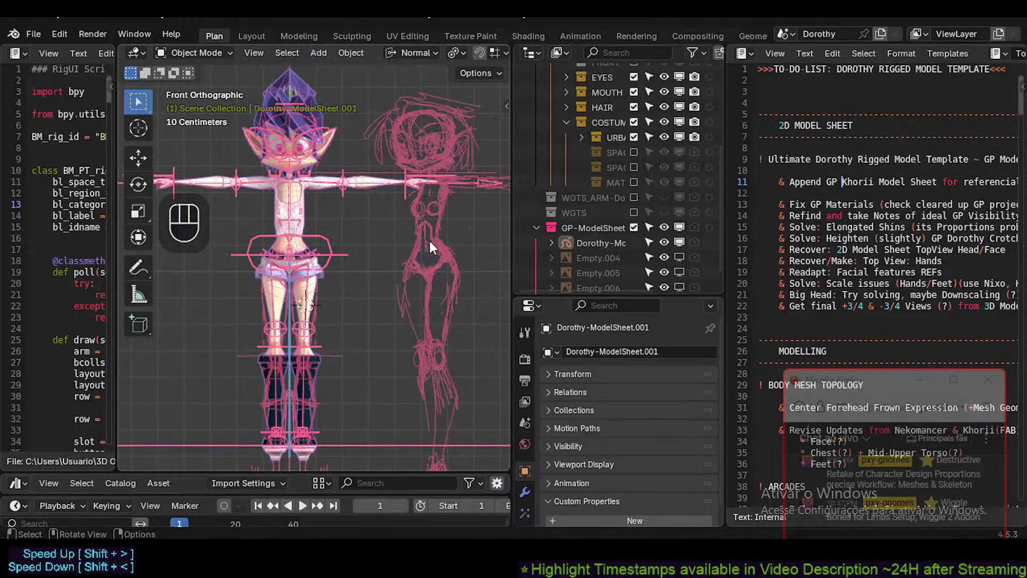
{"action": "middle_click_drag", "start_coordinate": [429, 240], "coordinate": [396, 257], "text": "shift"}
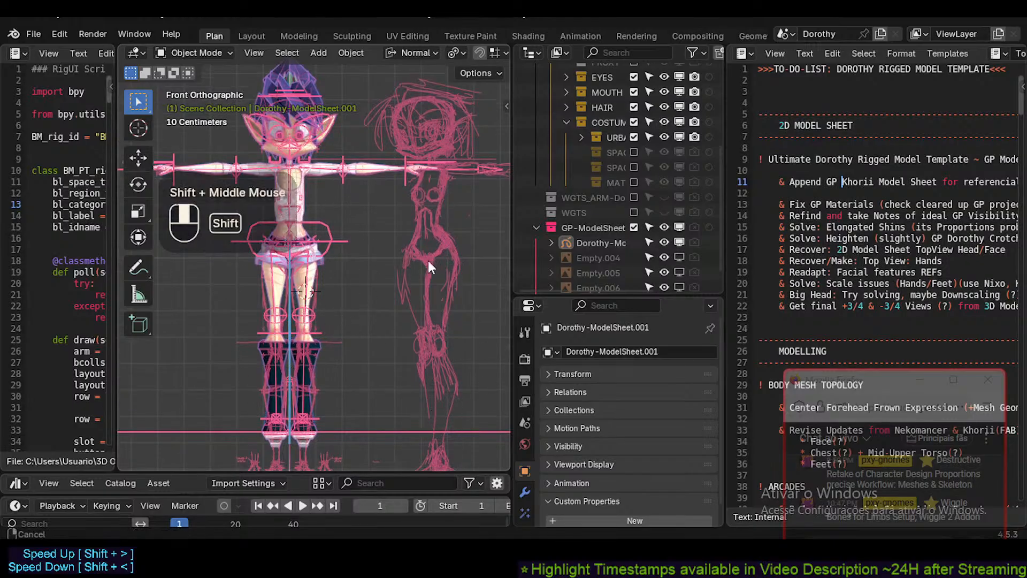
{"action": "middle_click_drag", "start_coordinate": [474, 342], "coordinate": [407, 343], "text": "shift"}
{"action": "middle_click_drag", "start_coordinate": [336, 233], "coordinate": [174, 224], "text": "shift"}
{"action": "middle_click_drag", "start_coordinate": [338, 214], "coordinate": [412, 192], "text": "shift"}
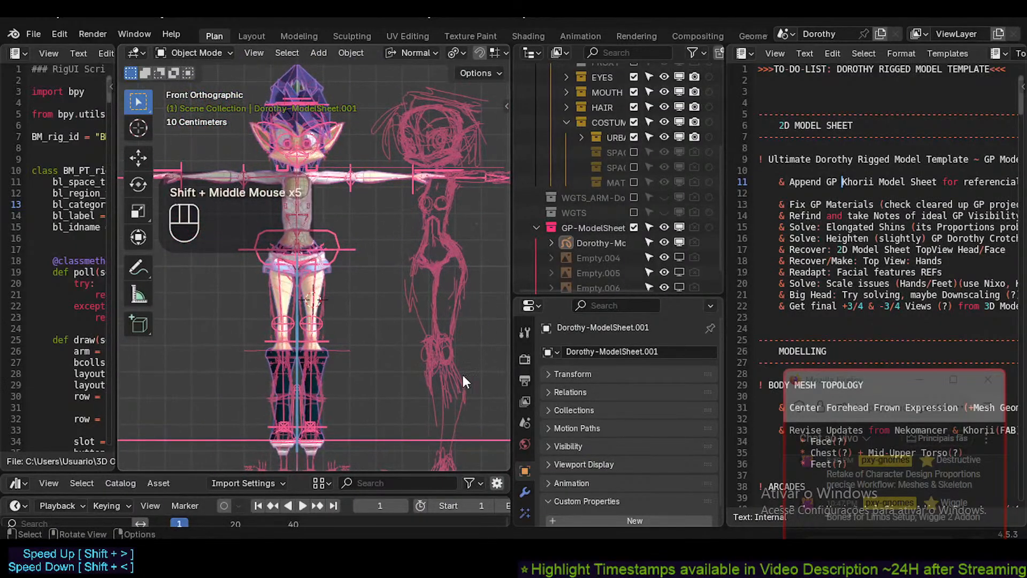
{"action": "middle_click_drag", "start_coordinate": [464, 381], "coordinate": [450, 272], "text": "shift"}
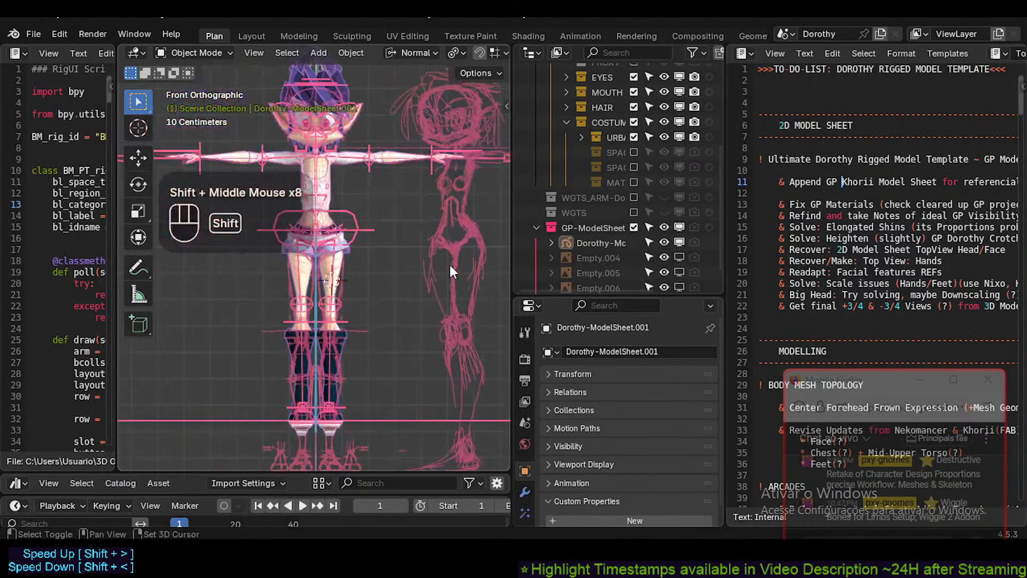
{"action": "middle_click_drag", "start_coordinate": [463, 317], "coordinate": [425, 342], "text": "shift"}
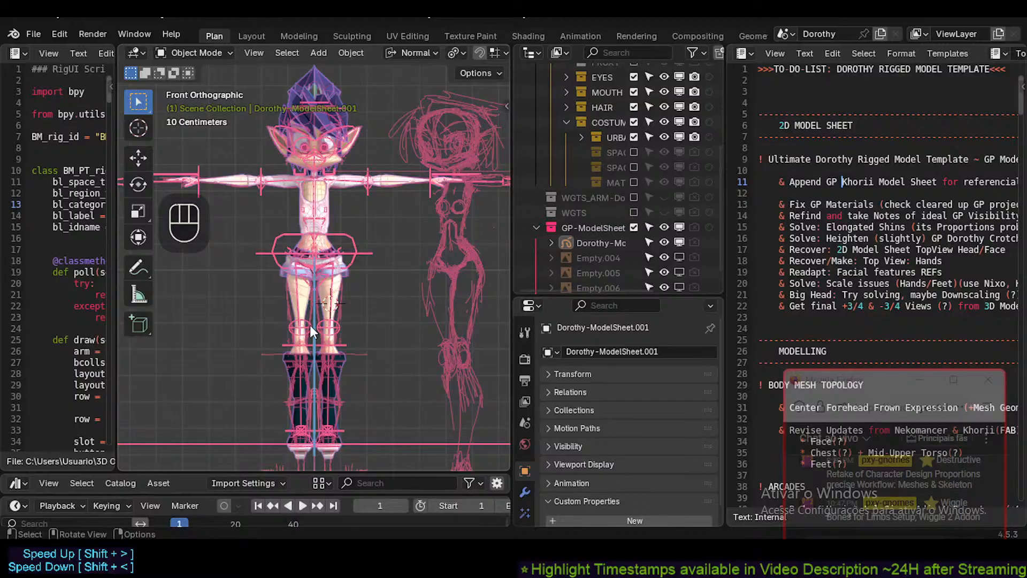
{"action": "middle_click_drag", "start_coordinate": [324, 293], "coordinate": [366, 323], "text": "shift"}
{"action": "scroll", "coordinate": [367, 286], "scroll_direction": "down", "scroll_amount": 2}
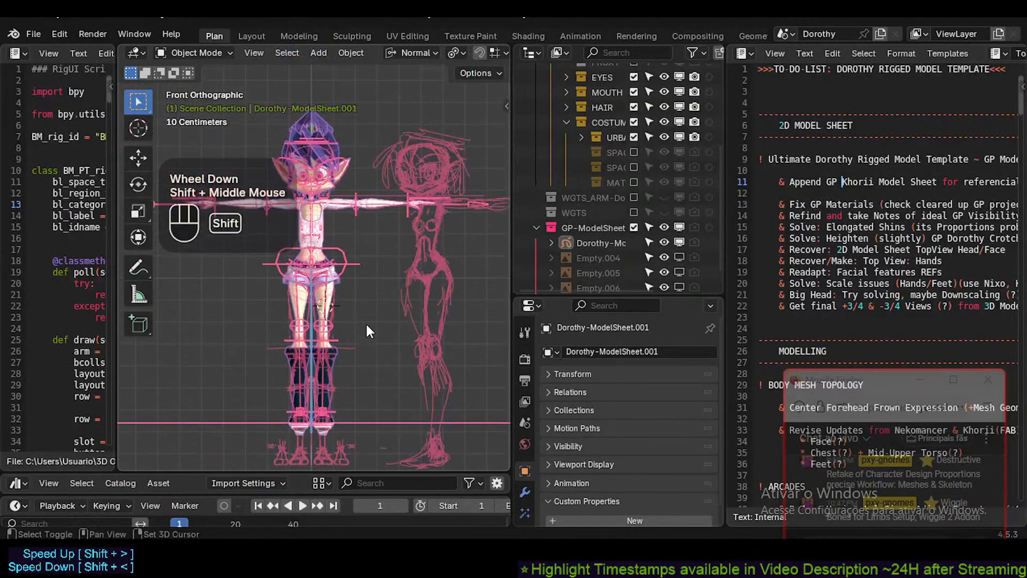
{"action": "scroll", "coordinate": [367, 325], "scroll_direction": "up", "scroll_amount": 2}
{"action": "scroll", "coordinate": [366, 327], "scroll_direction": "down", "scroll_amount": 1}
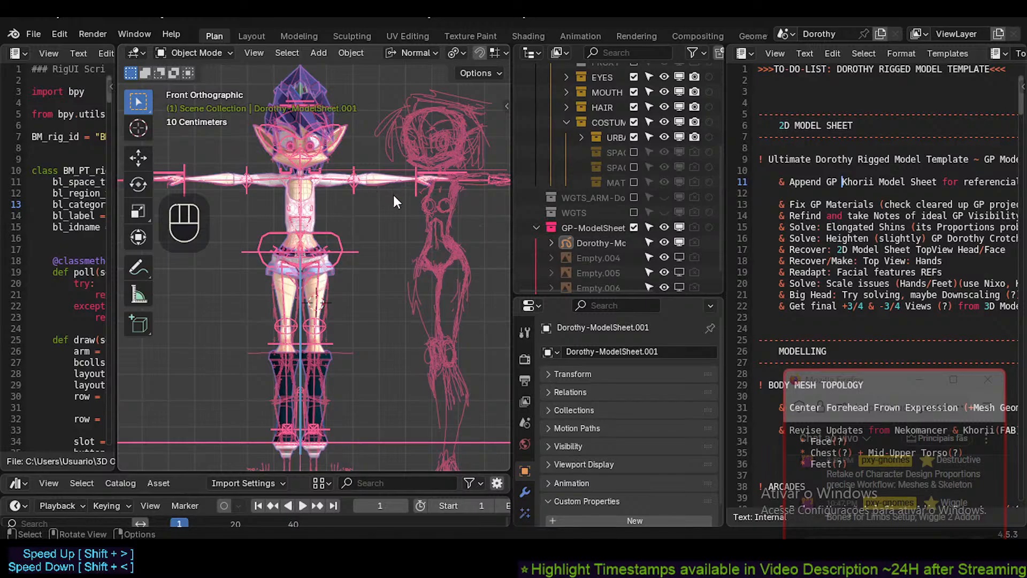
Widen the 3D viewport to show more of the model sheet sketch and save the Dorothy.blend file.
{"action": "key", "text": "ctrl+s"}
{"action": "key", "text": "ctrl+s"}
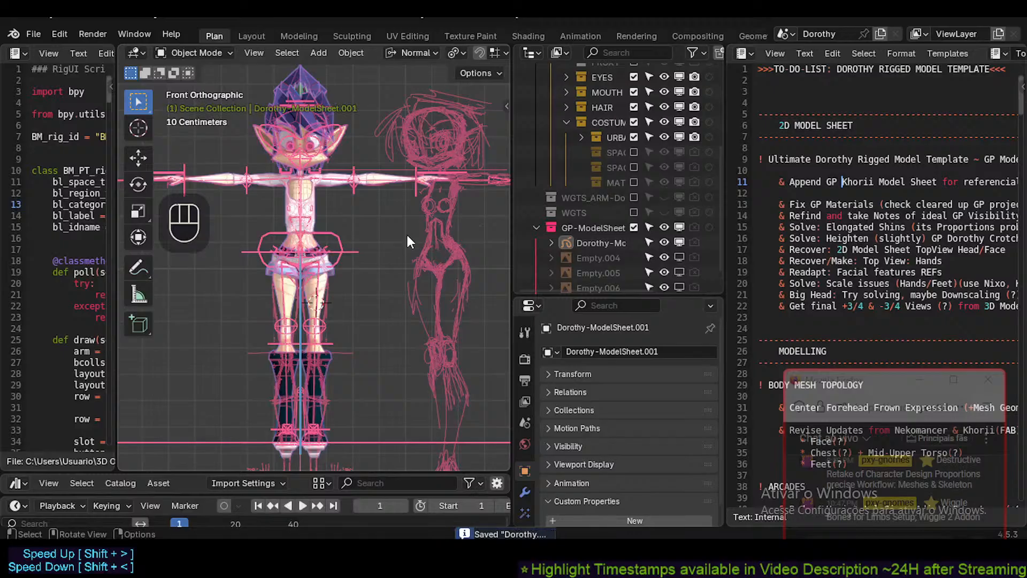
{"action": "left_click_drag", "start_coordinate": [511, 215], "coordinate": [547, 213]}
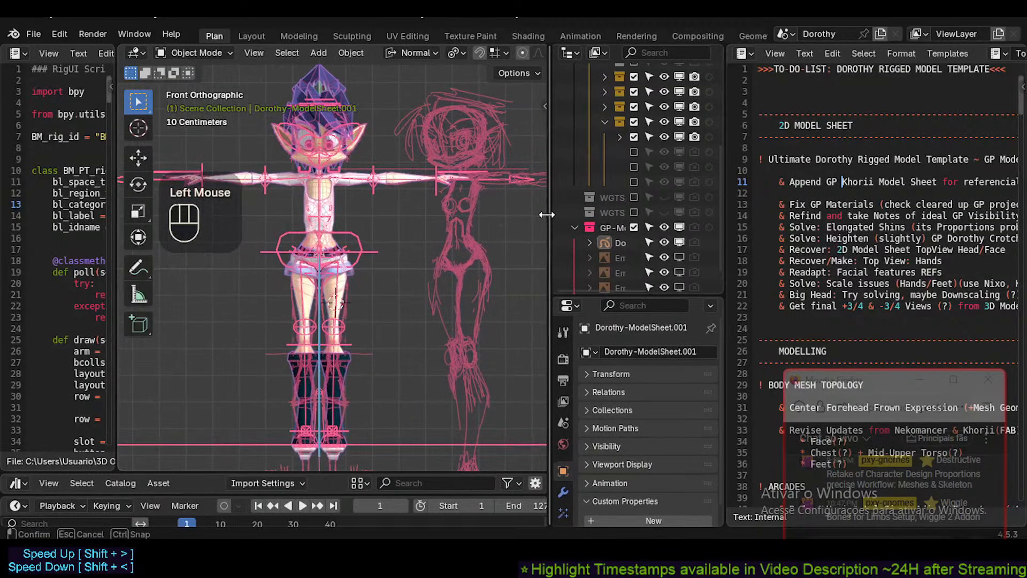
{"action": "scroll", "coordinate": [390, 220], "scroll_direction": "down", "scroll_amount": 1}
{"action": "scroll", "coordinate": [392, 220], "scroll_direction": "up", "scroll_amount": 1}
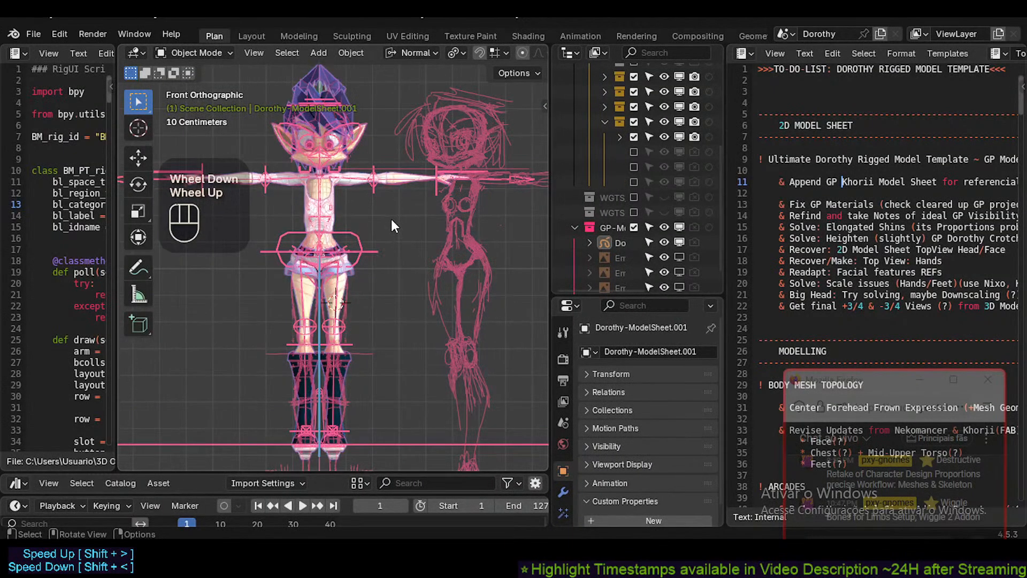
{"action": "left_click", "coordinate": [423, 240]}
{"action": "key", "text": "ctrl+s"}
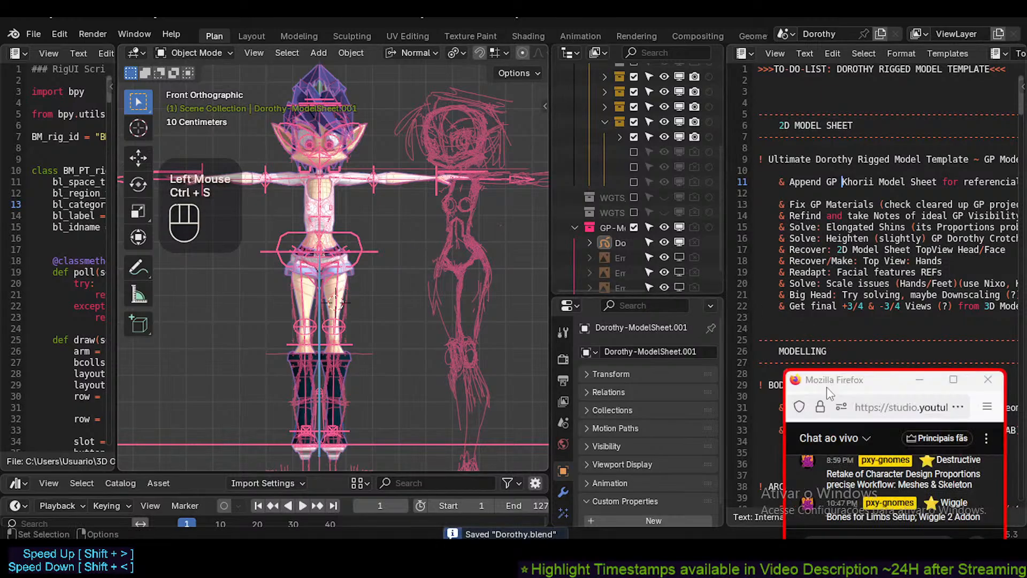
Switch to the YouTube Studio livestream page in Firefox and move the live chat pop-out window beside the stream details.
{"action": "key", "text": "alt+Tab"}
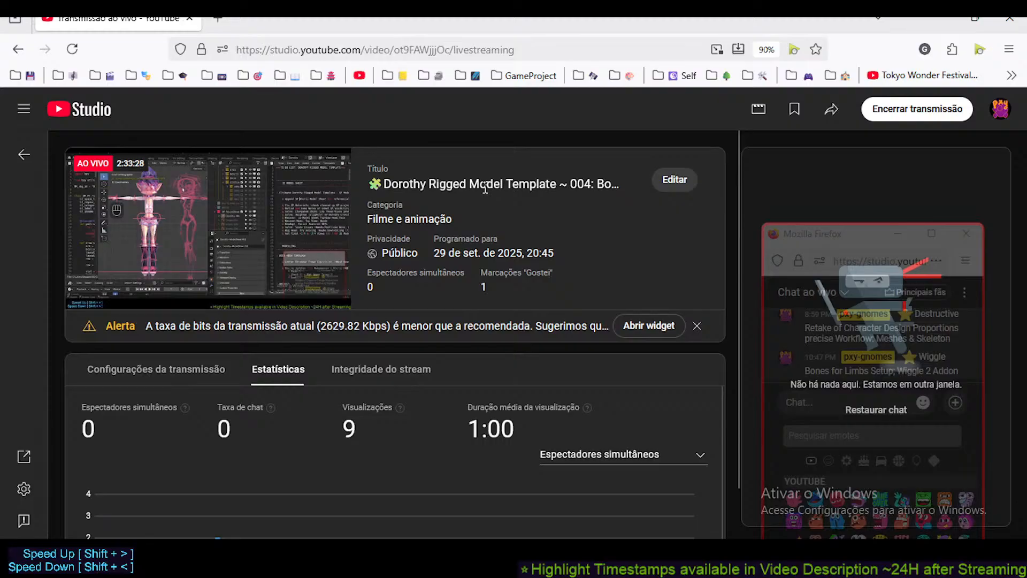
{"action": "left_click_drag", "start_coordinate": [814, 237], "coordinate": [789, 126]}
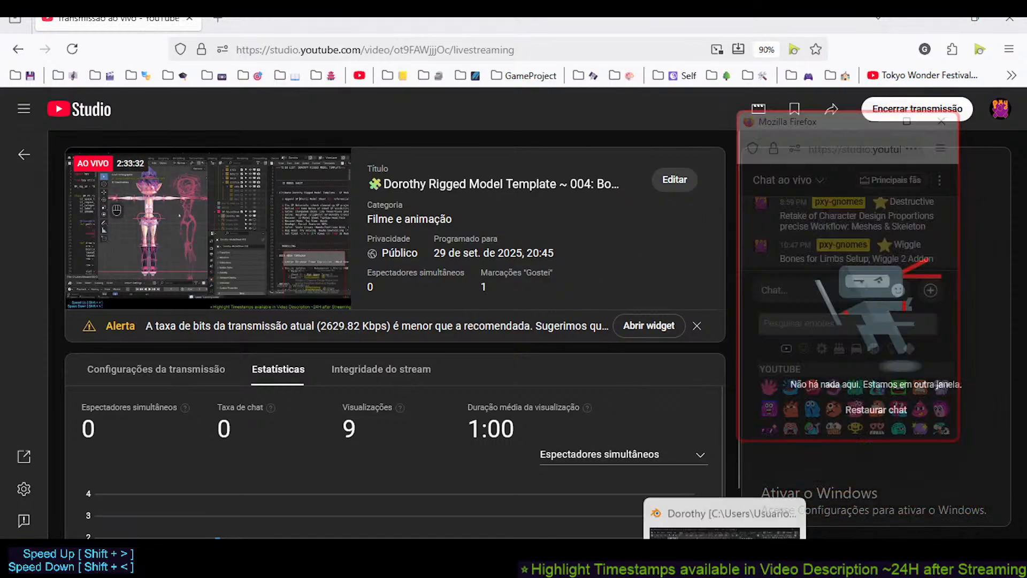
{"action": "left_click", "coordinate": [725, 556]}
{"action": "left_click", "coordinate": [677, 124]}
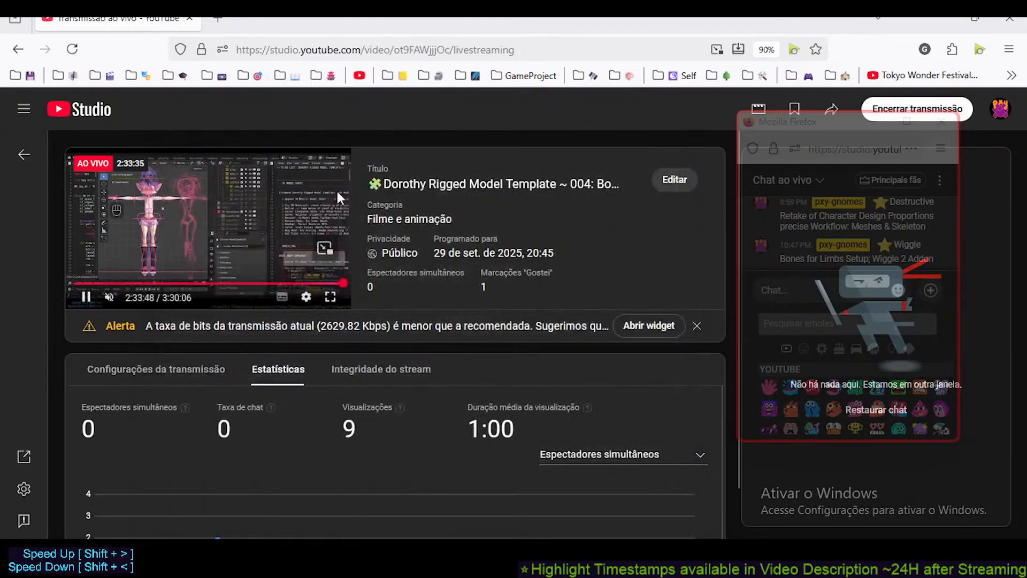